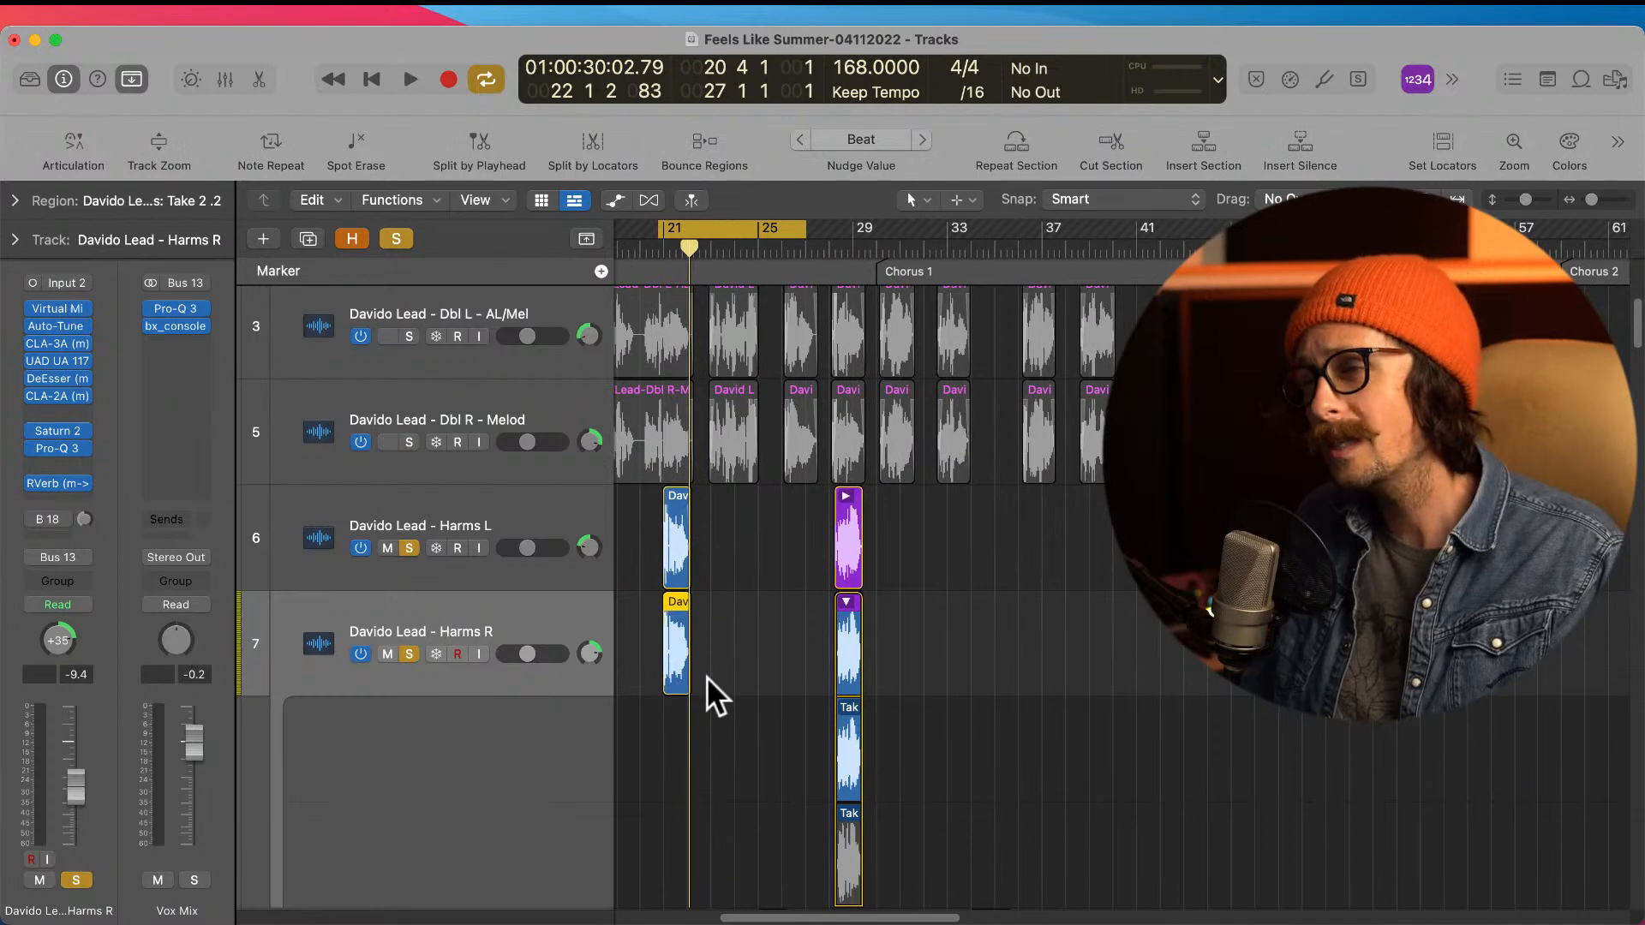
Step: Examine the Harms L and Harms R regions around bar 21 against the lead and double vocal tracks
key(super+Up)
key(super+Up)
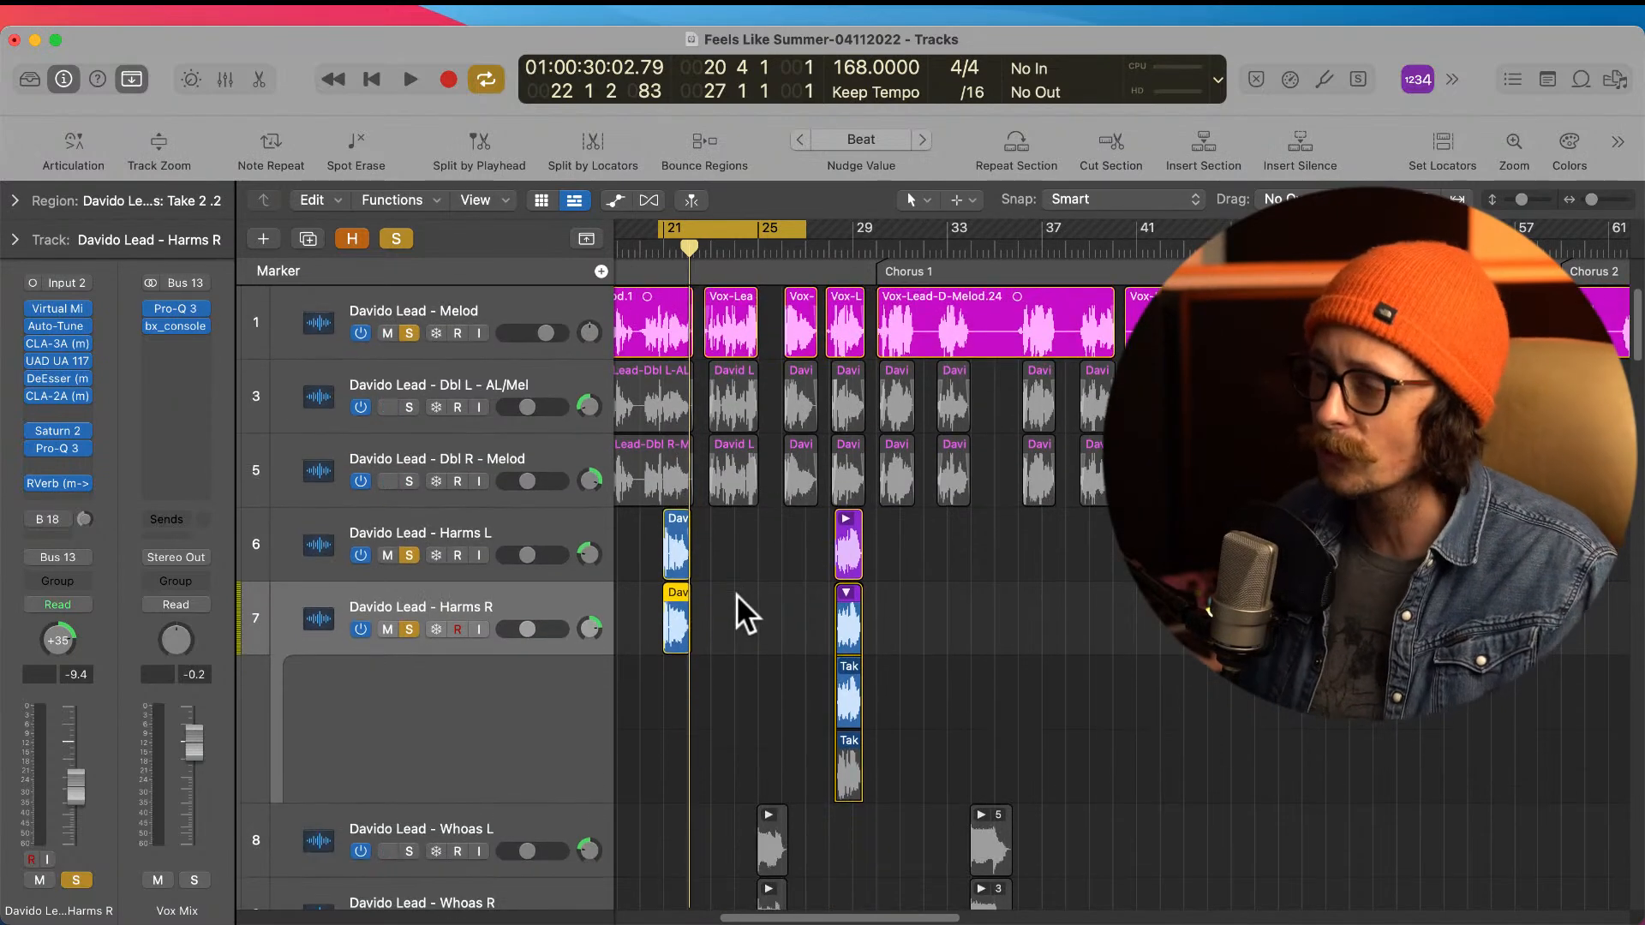
scroll(769, 536, left, 4)
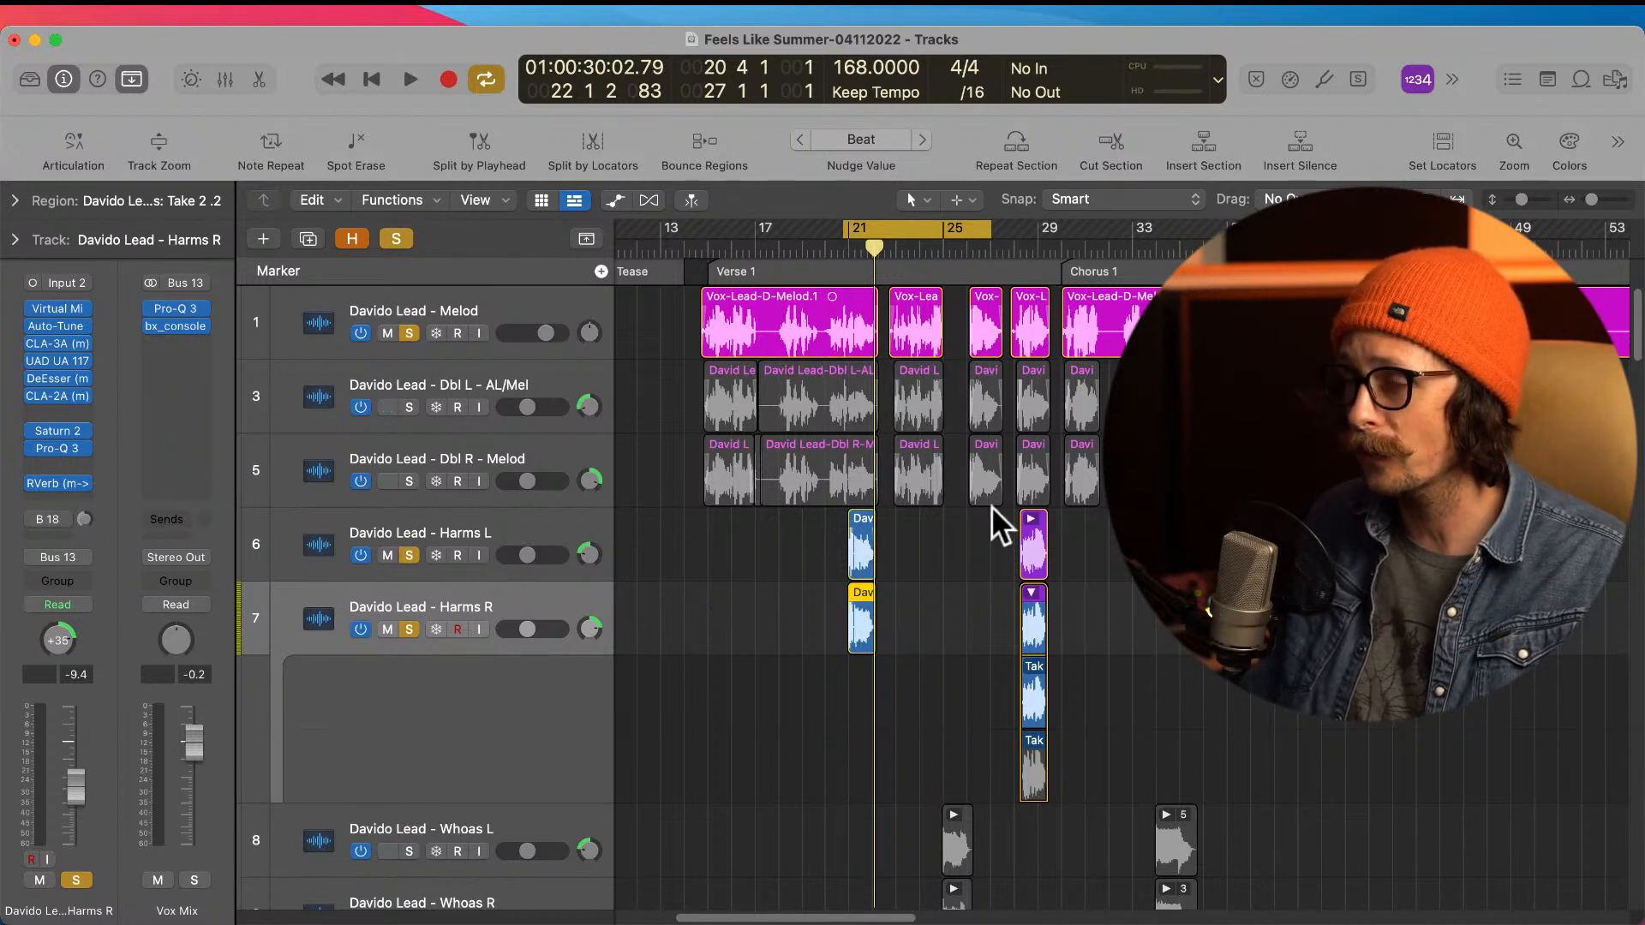
click(474, 523)
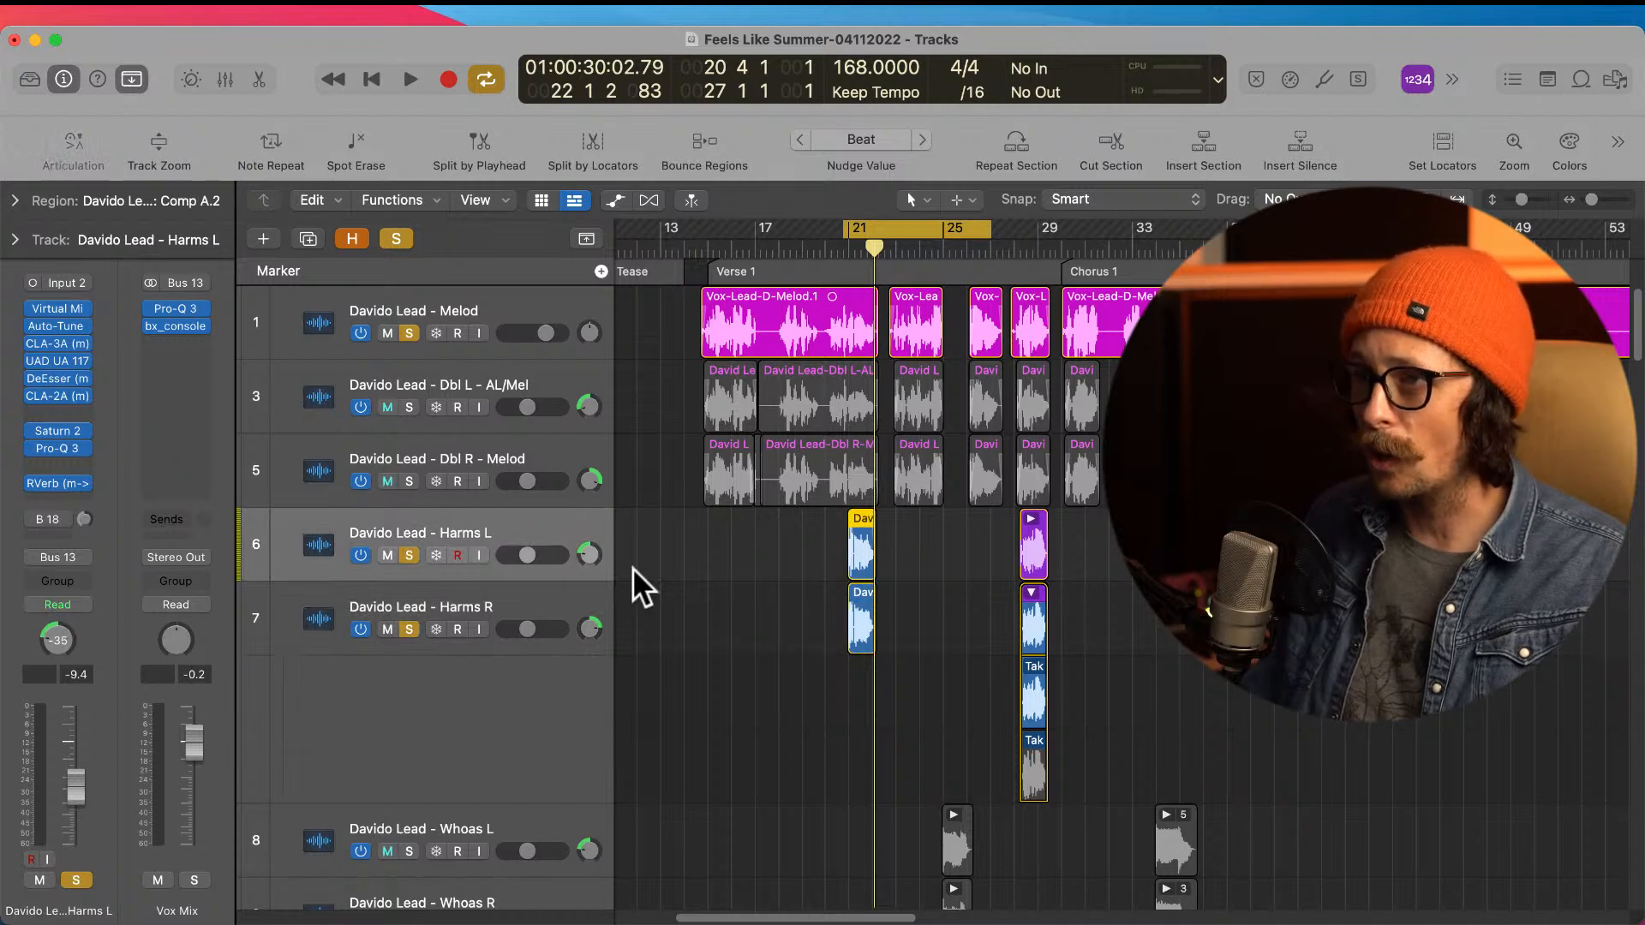
click(507, 600)
drag(800, 488, 958, 763)
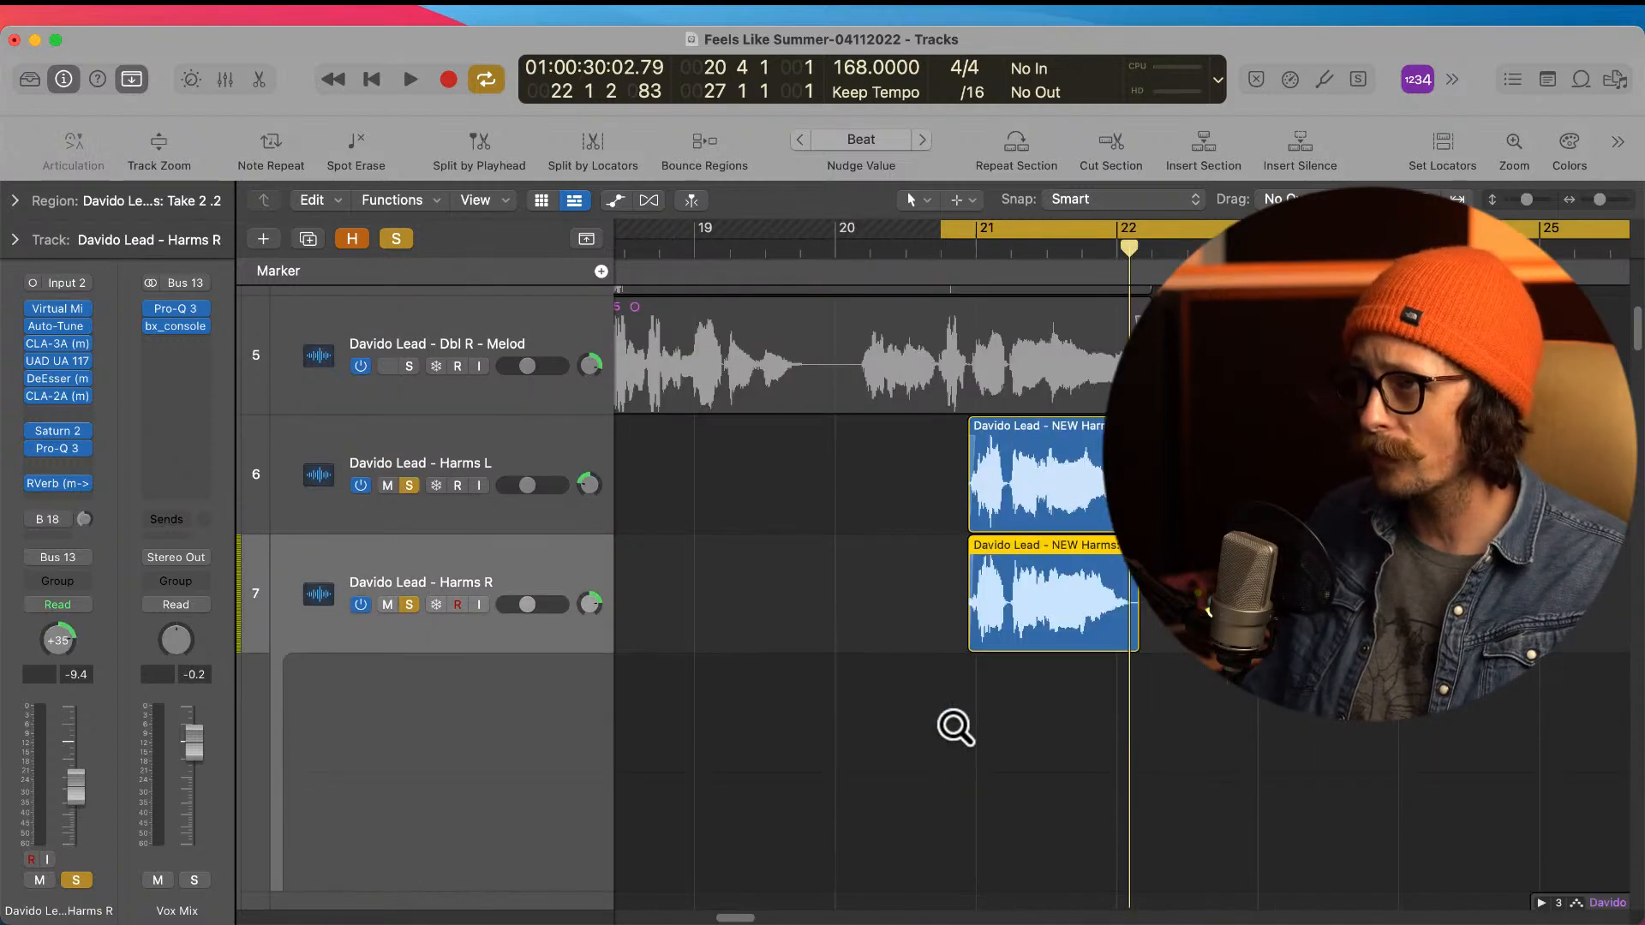
ctrl+alt+click(1066, 511)
click(1028, 591)
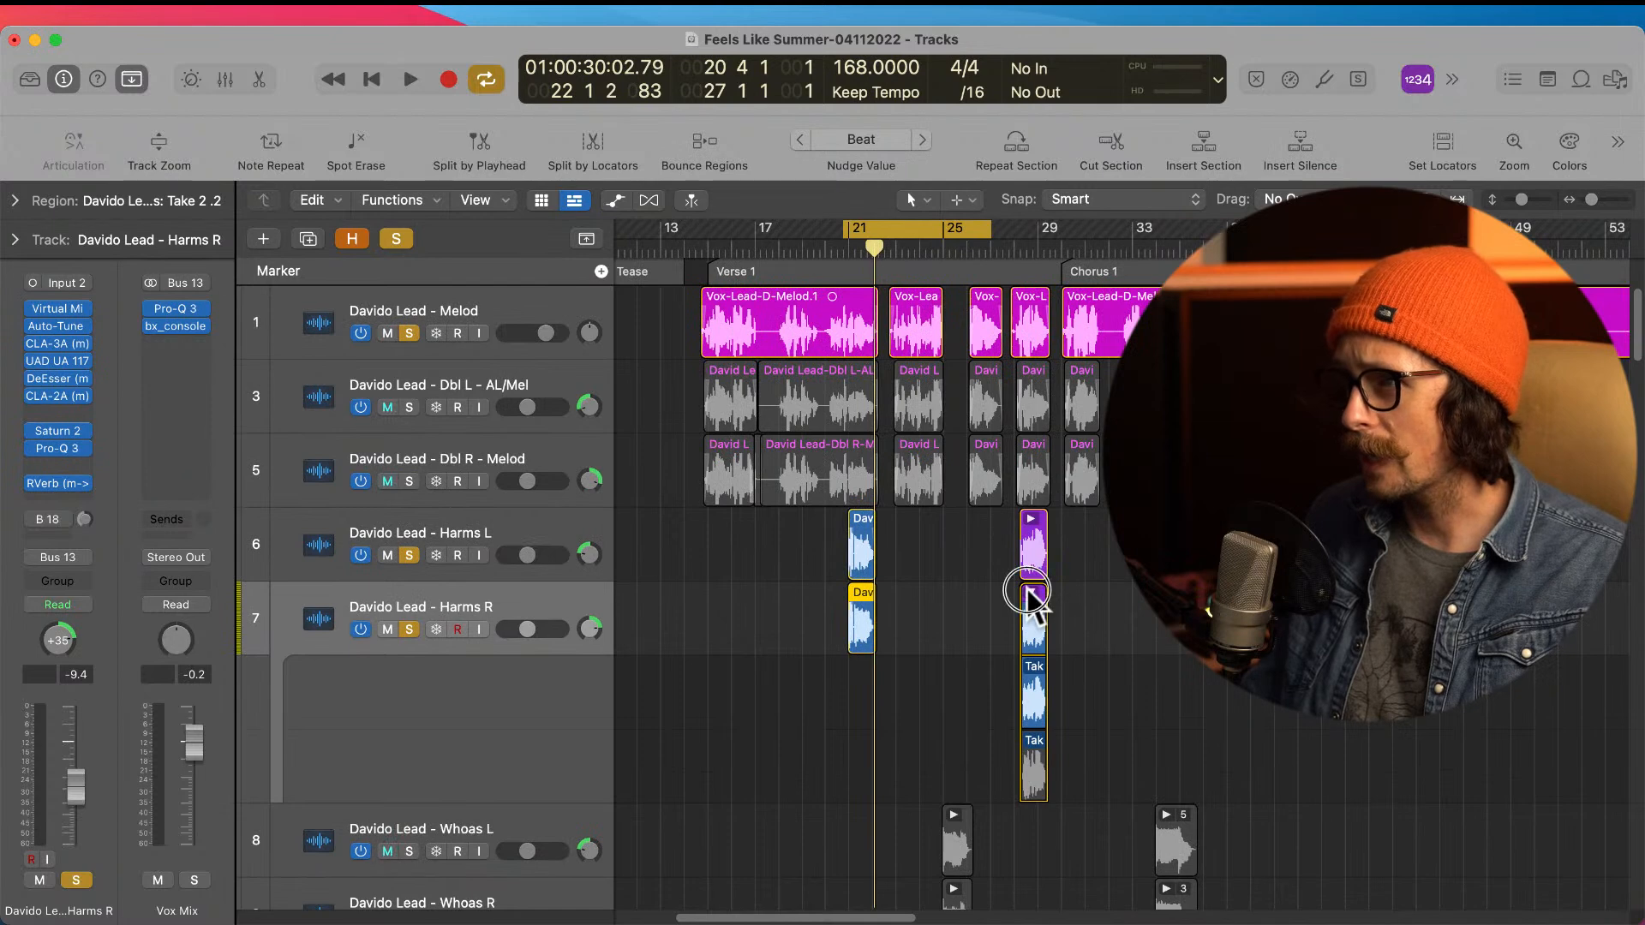
Step: Extend the cycle range to start at bar 14 and play the section with all track solos cleared
drag(851, 228, 685, 286)
alt+click(387, 554)
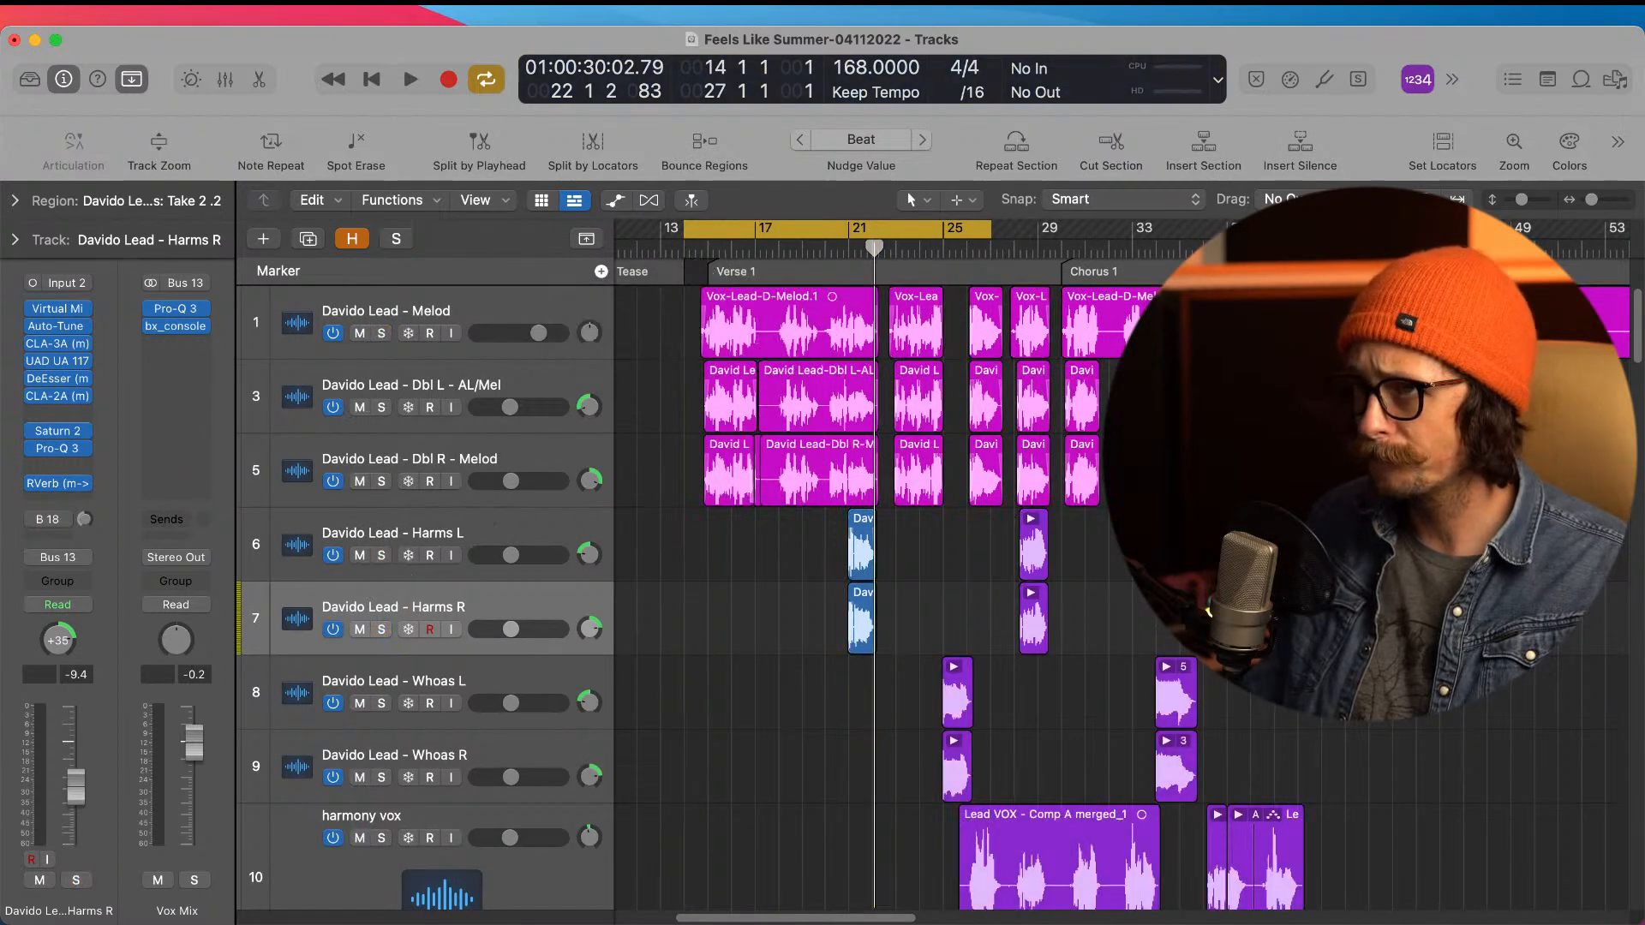
key(space)
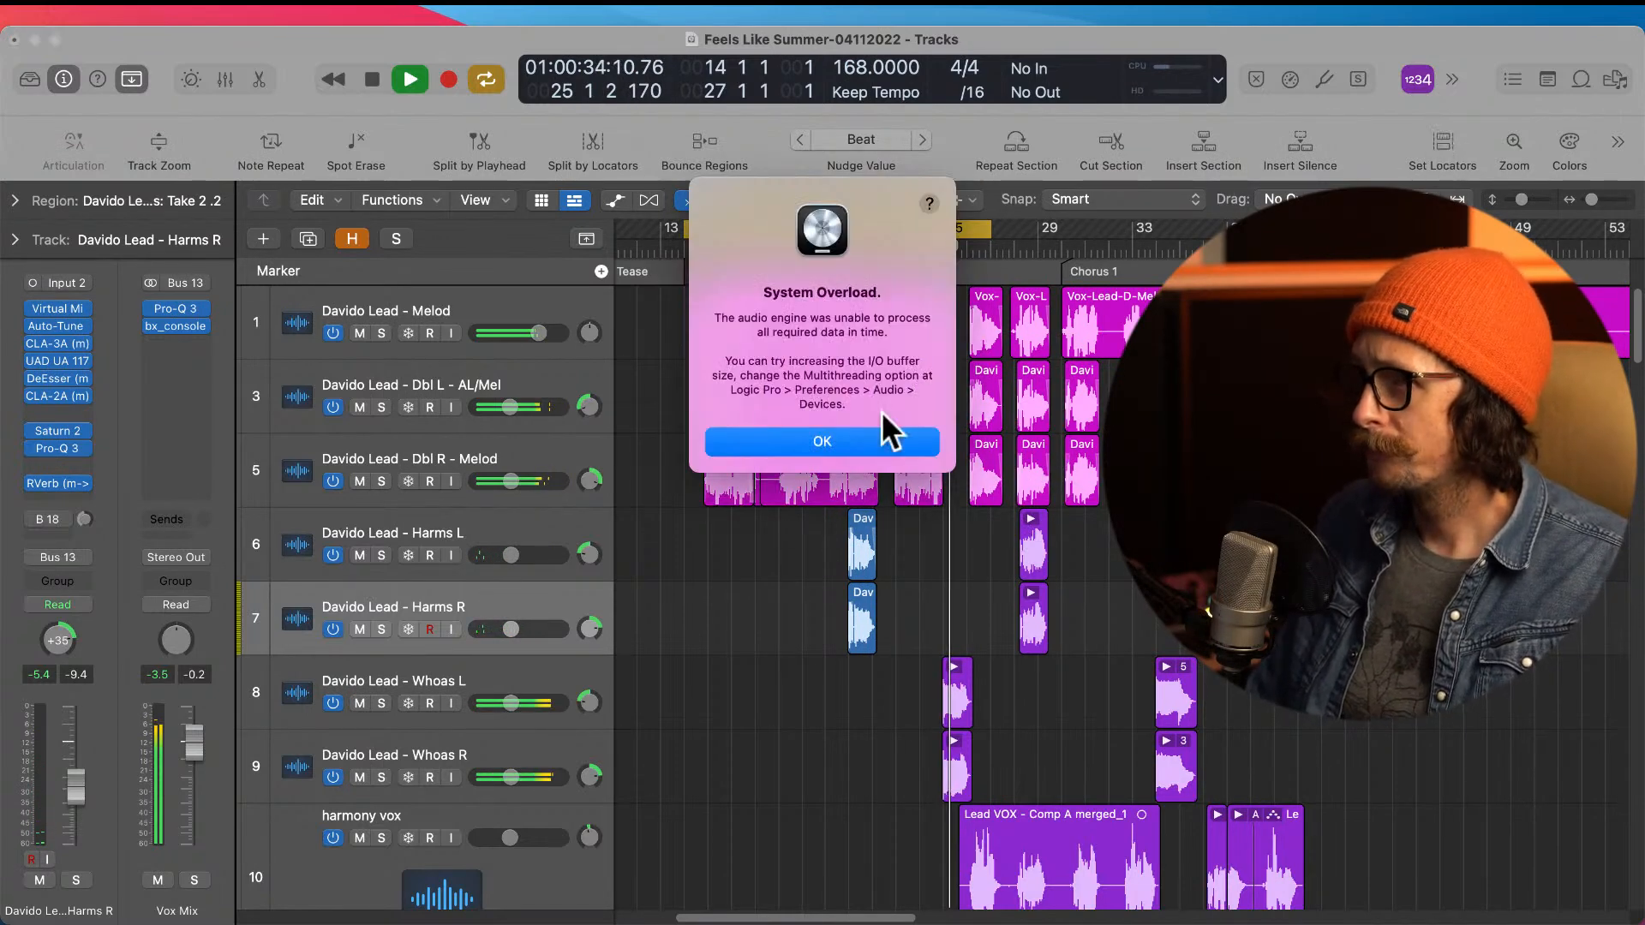
click(858, 439)
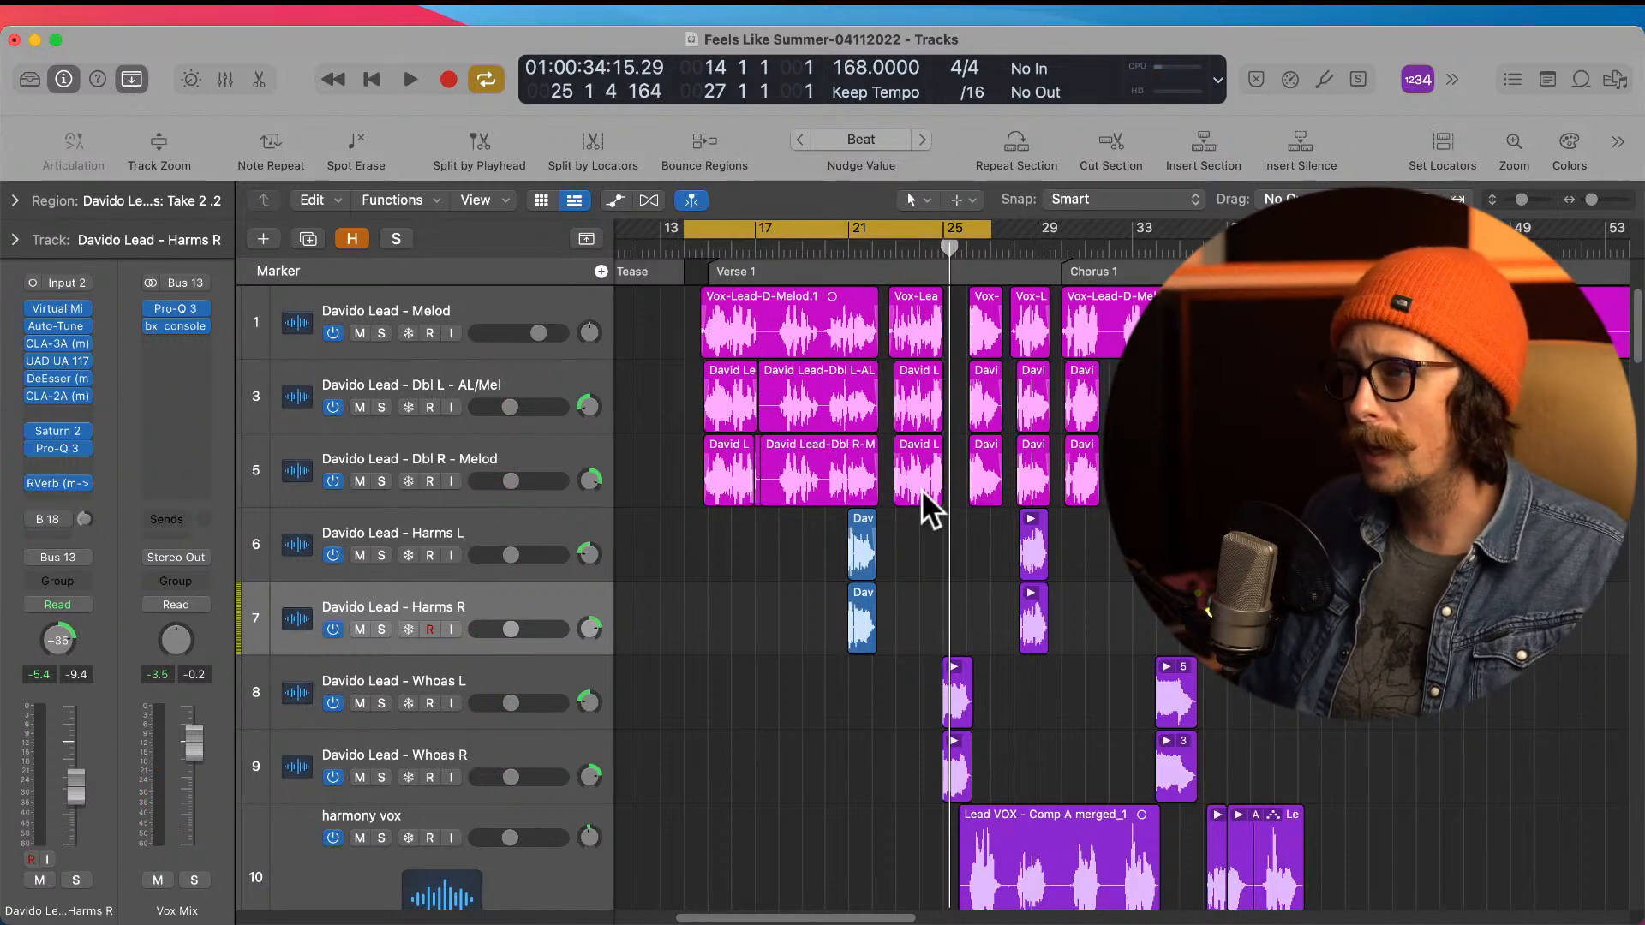
Step: Inspect the Auto-Tune EFX+ settings on the Harms L track and close the plug-in
click(415, 304)
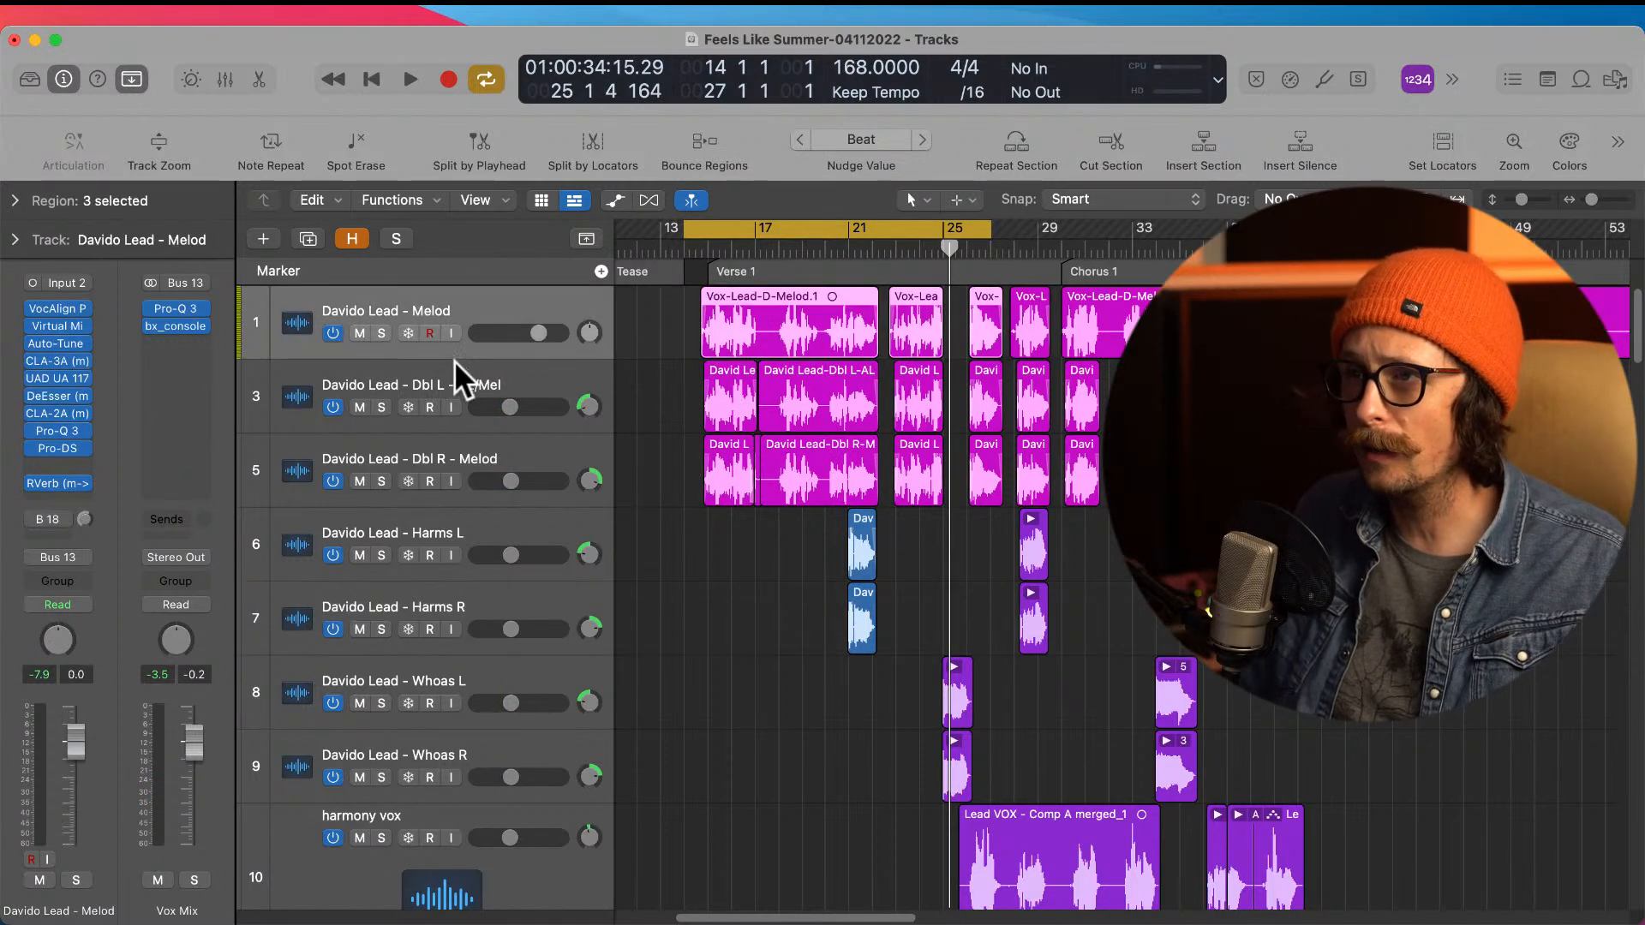
click(426, 532)
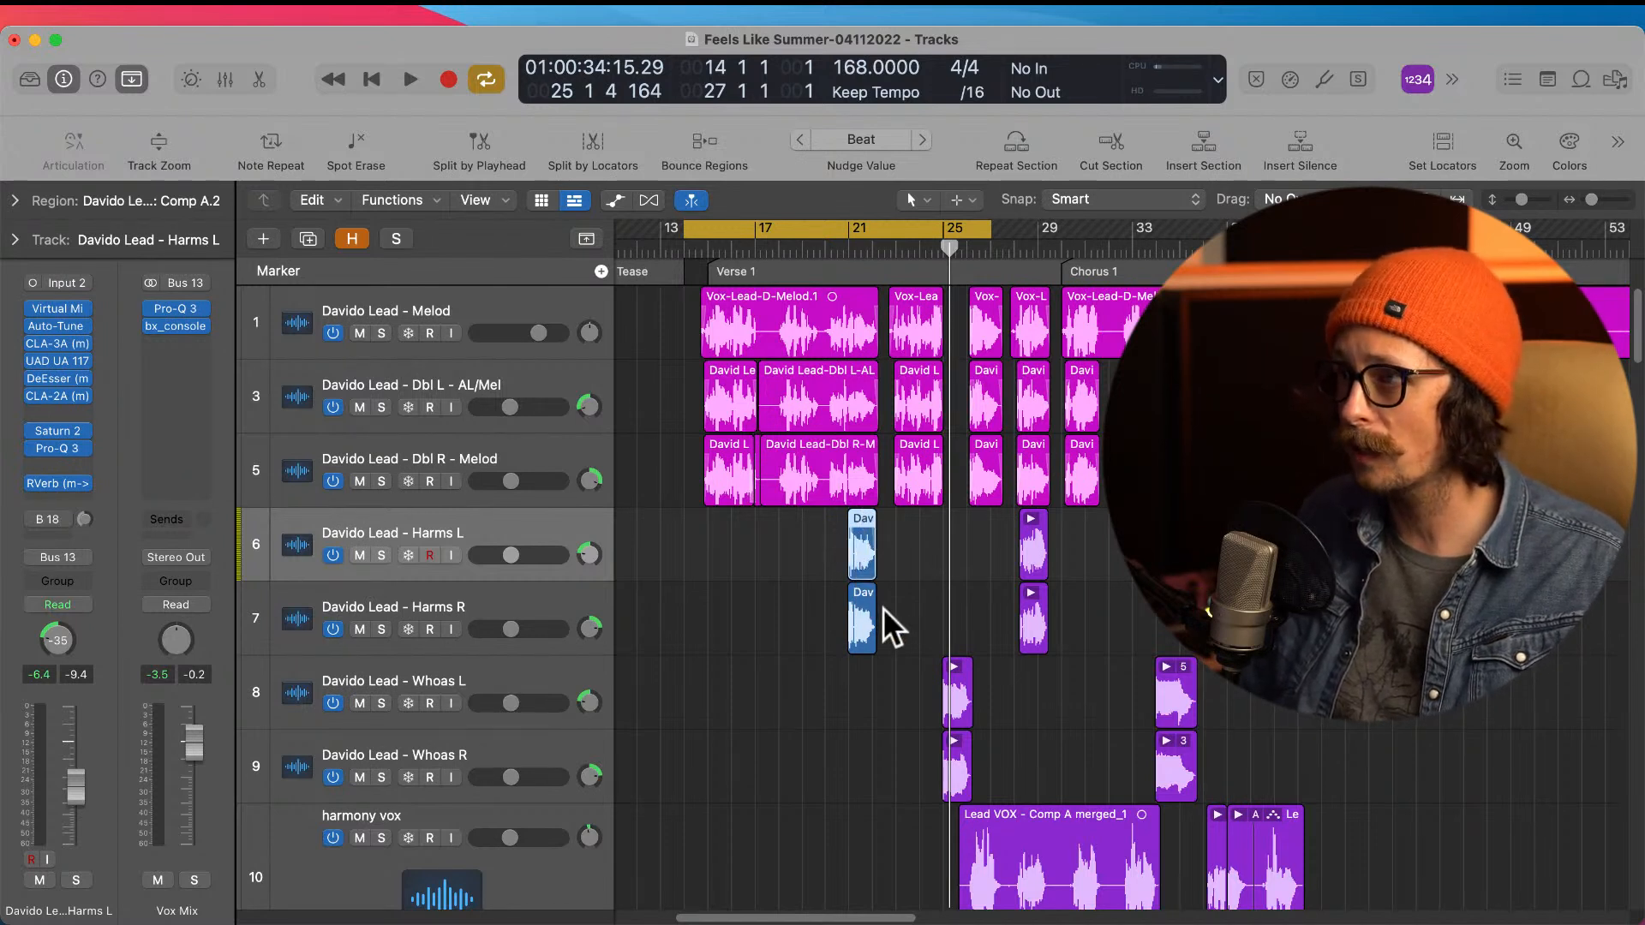
click(59, 326)
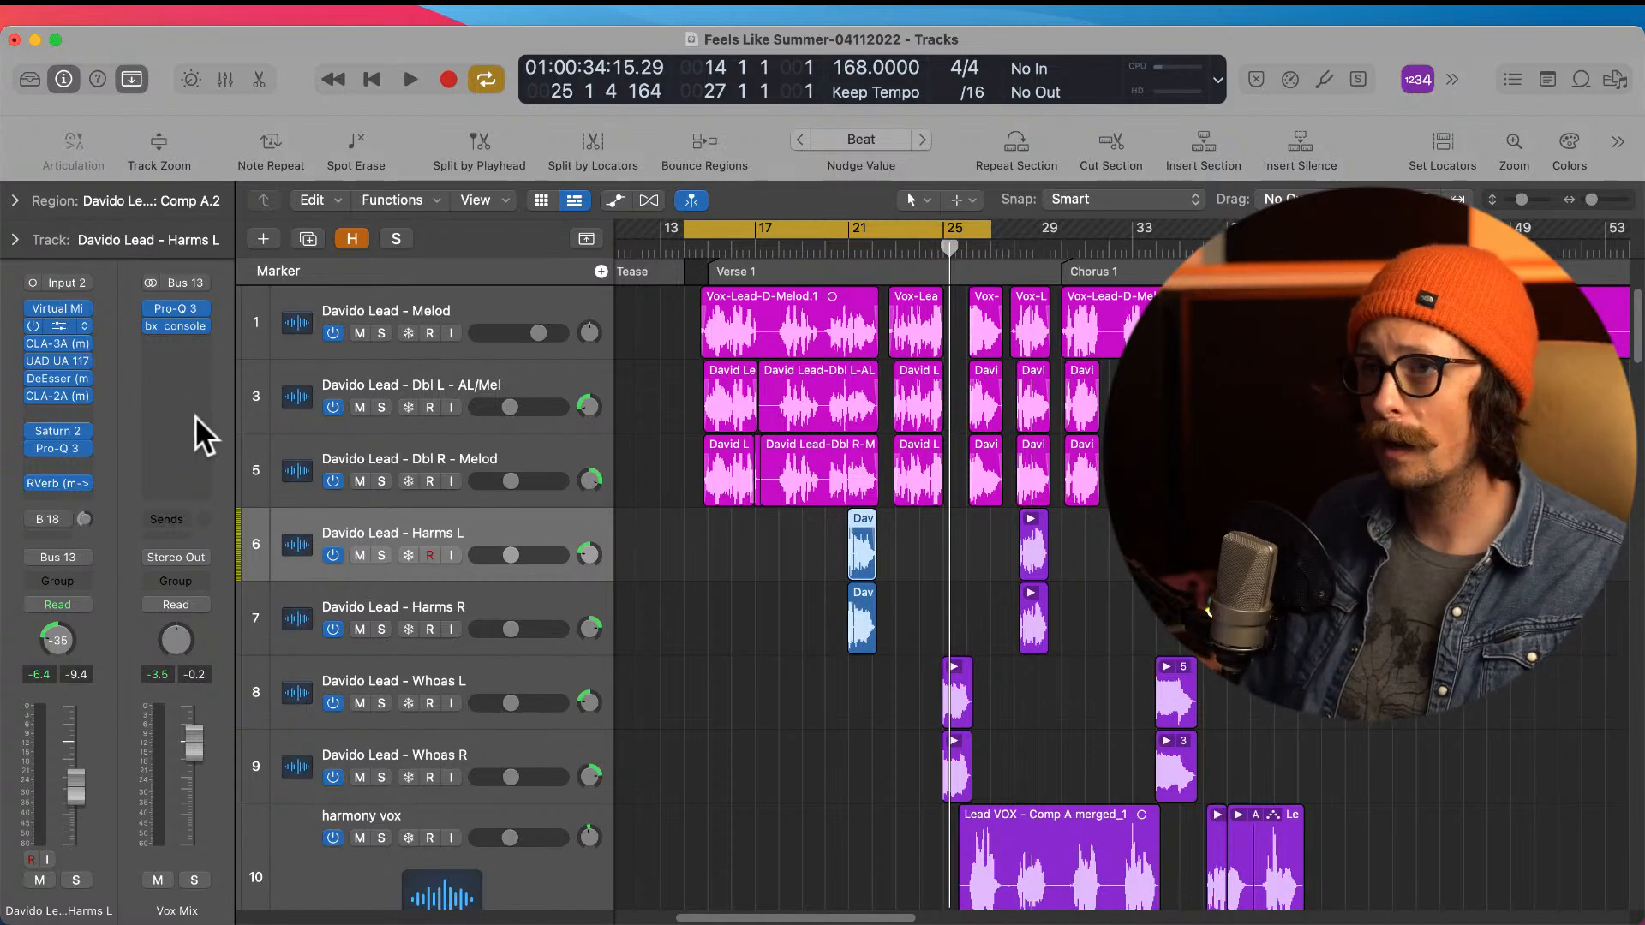
drag(1023, 177, 925, 172)
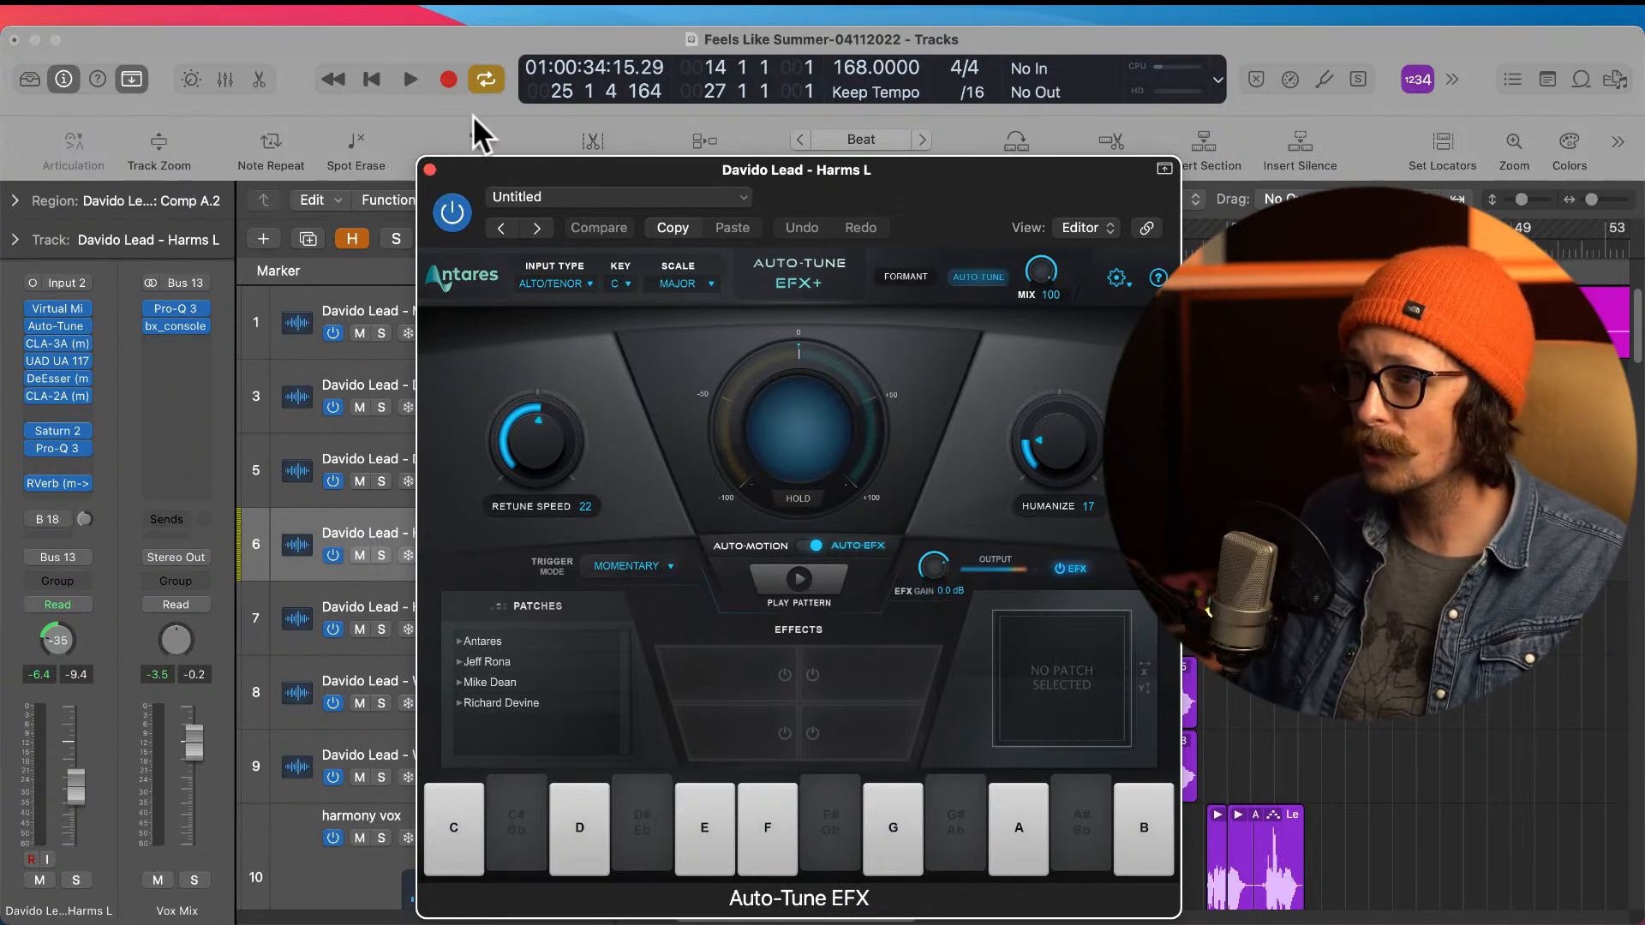
click(431, 170)
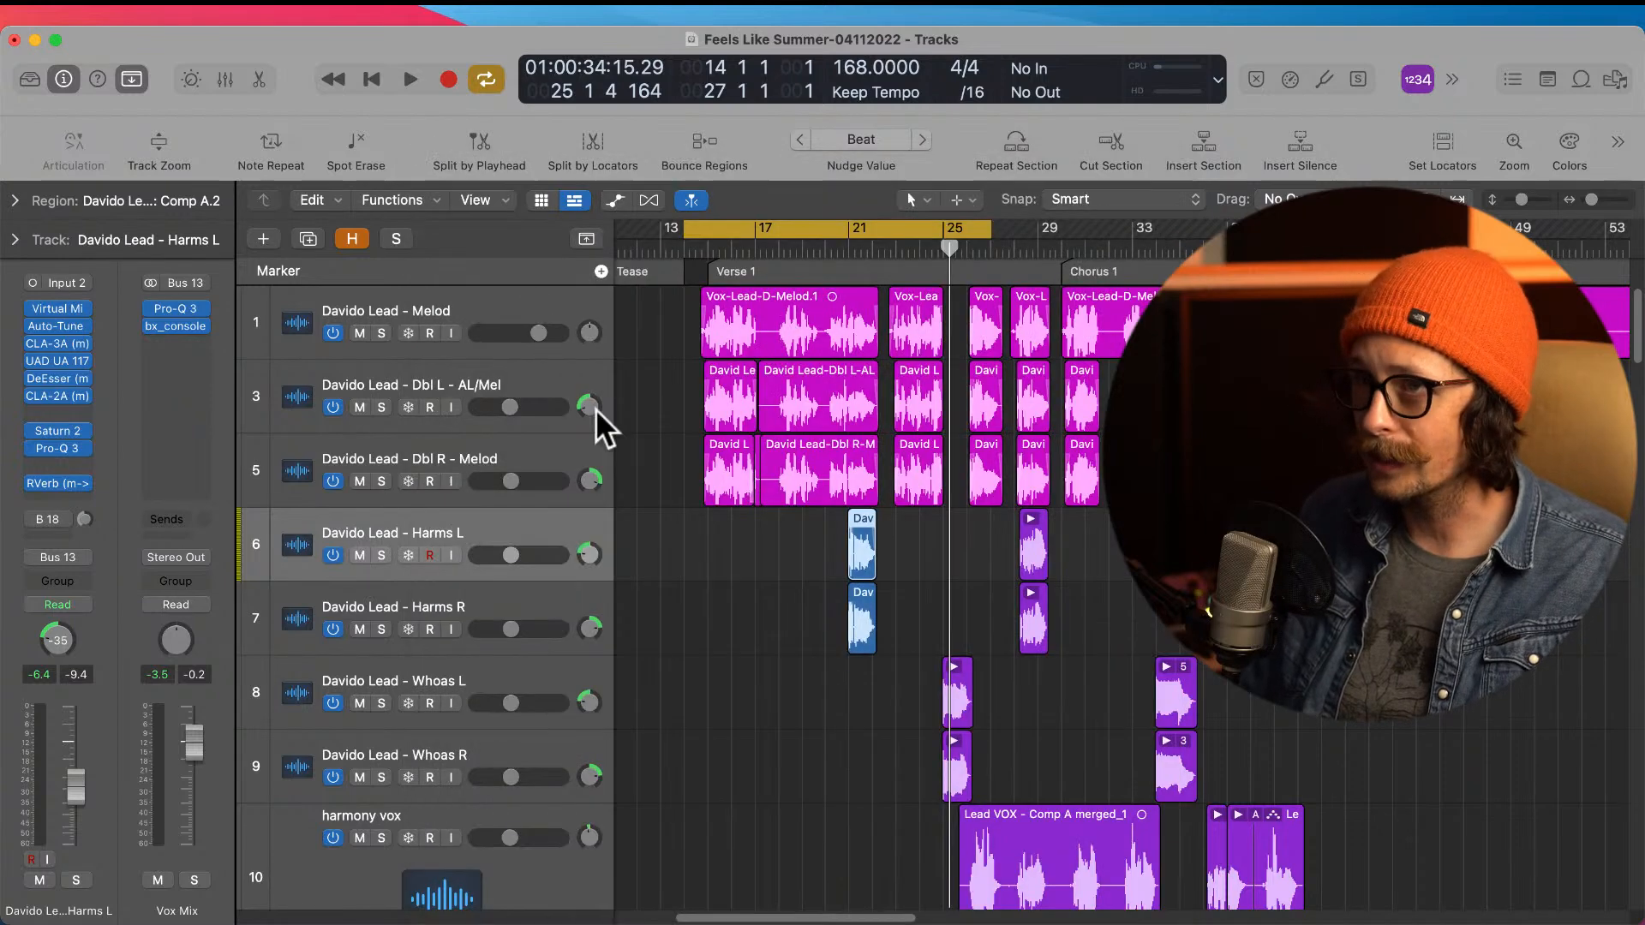
Step: Compare the waveform timing of the harmony regions at bar 21 with the double tracks above them
drag(810, 383, 994, 797)
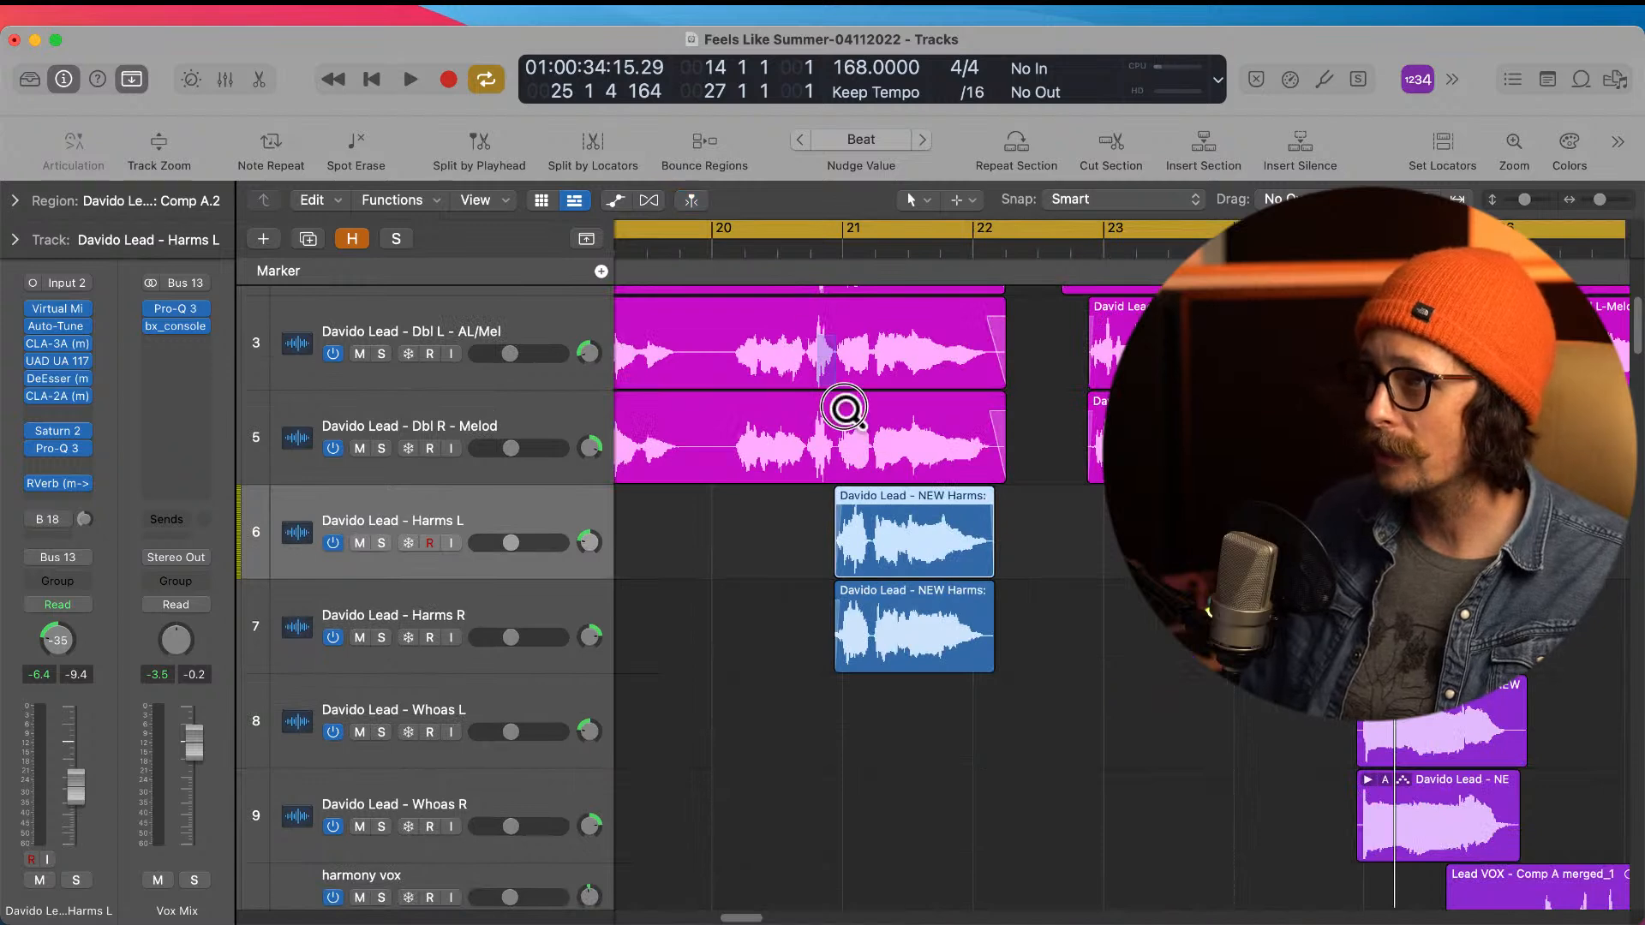
drag(819, 341, 970, 569)
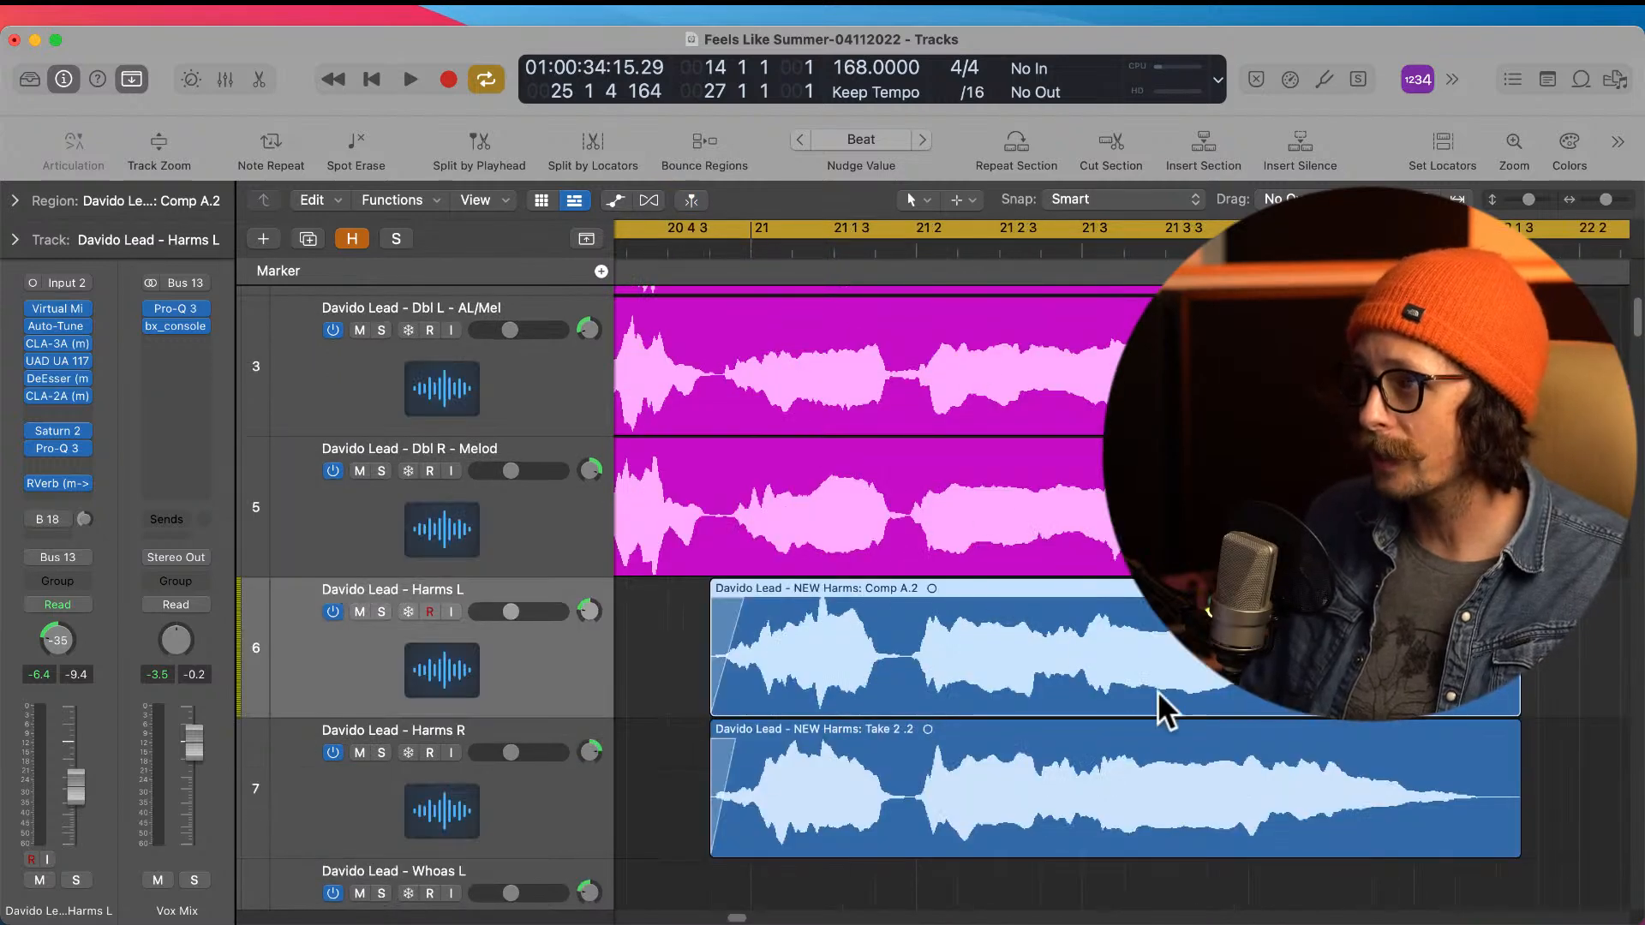
ctrl+alt+click(960, 604)
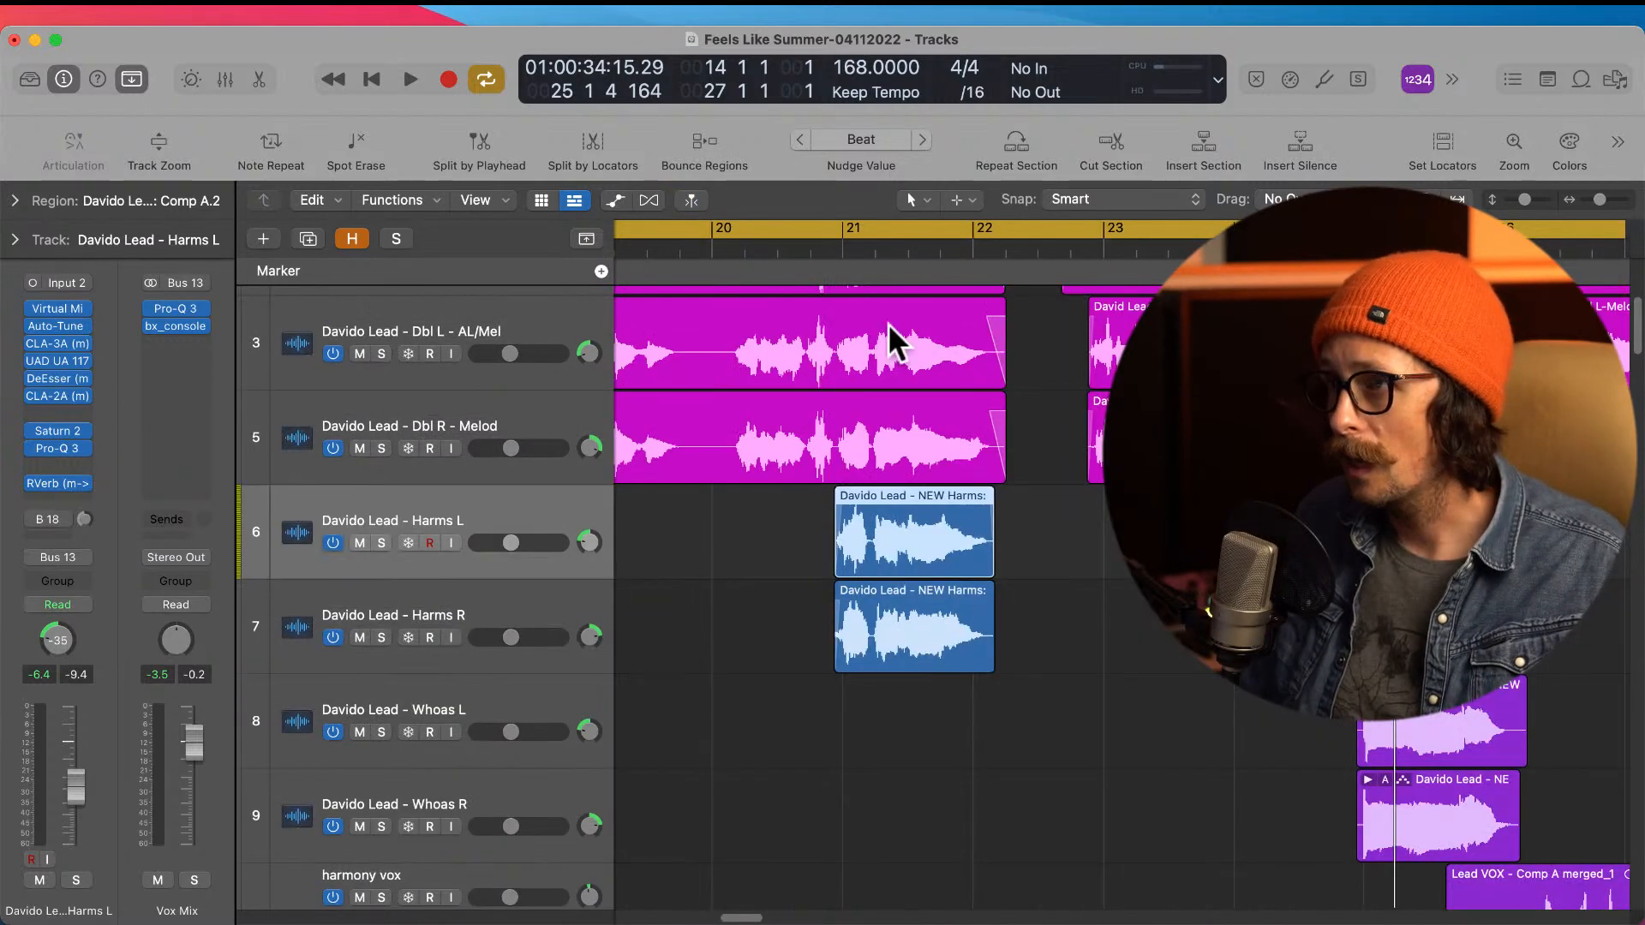
scroll(862, 454, up, 1)
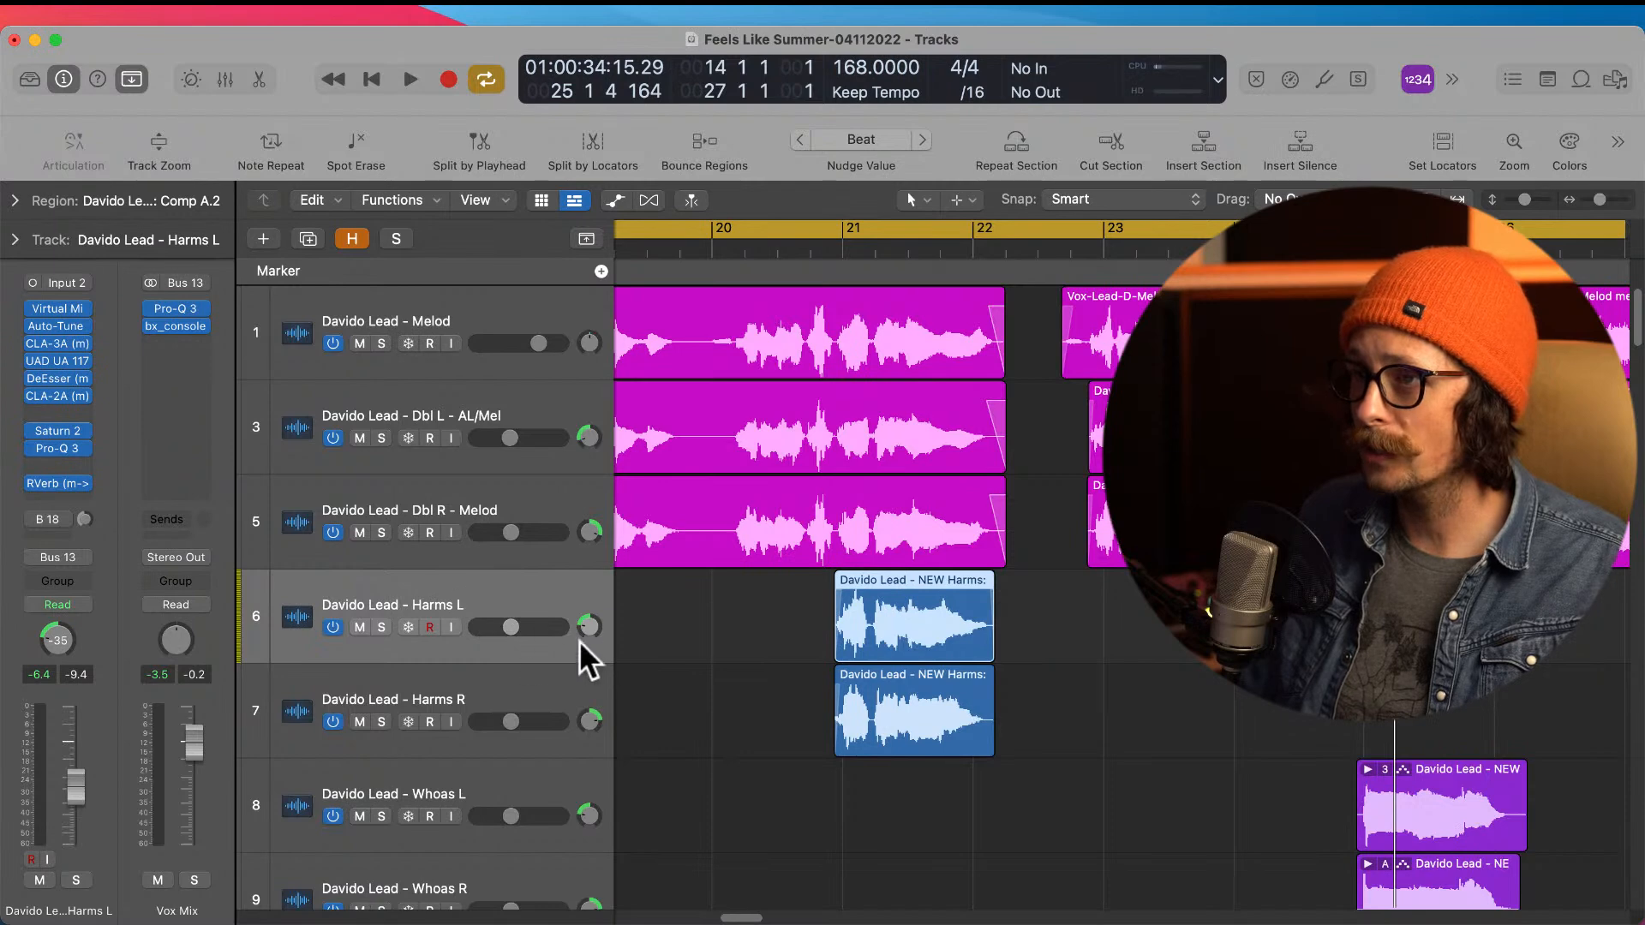
Step: Create one new audio track below Harms L and name it Vocalign
click(445, 597)
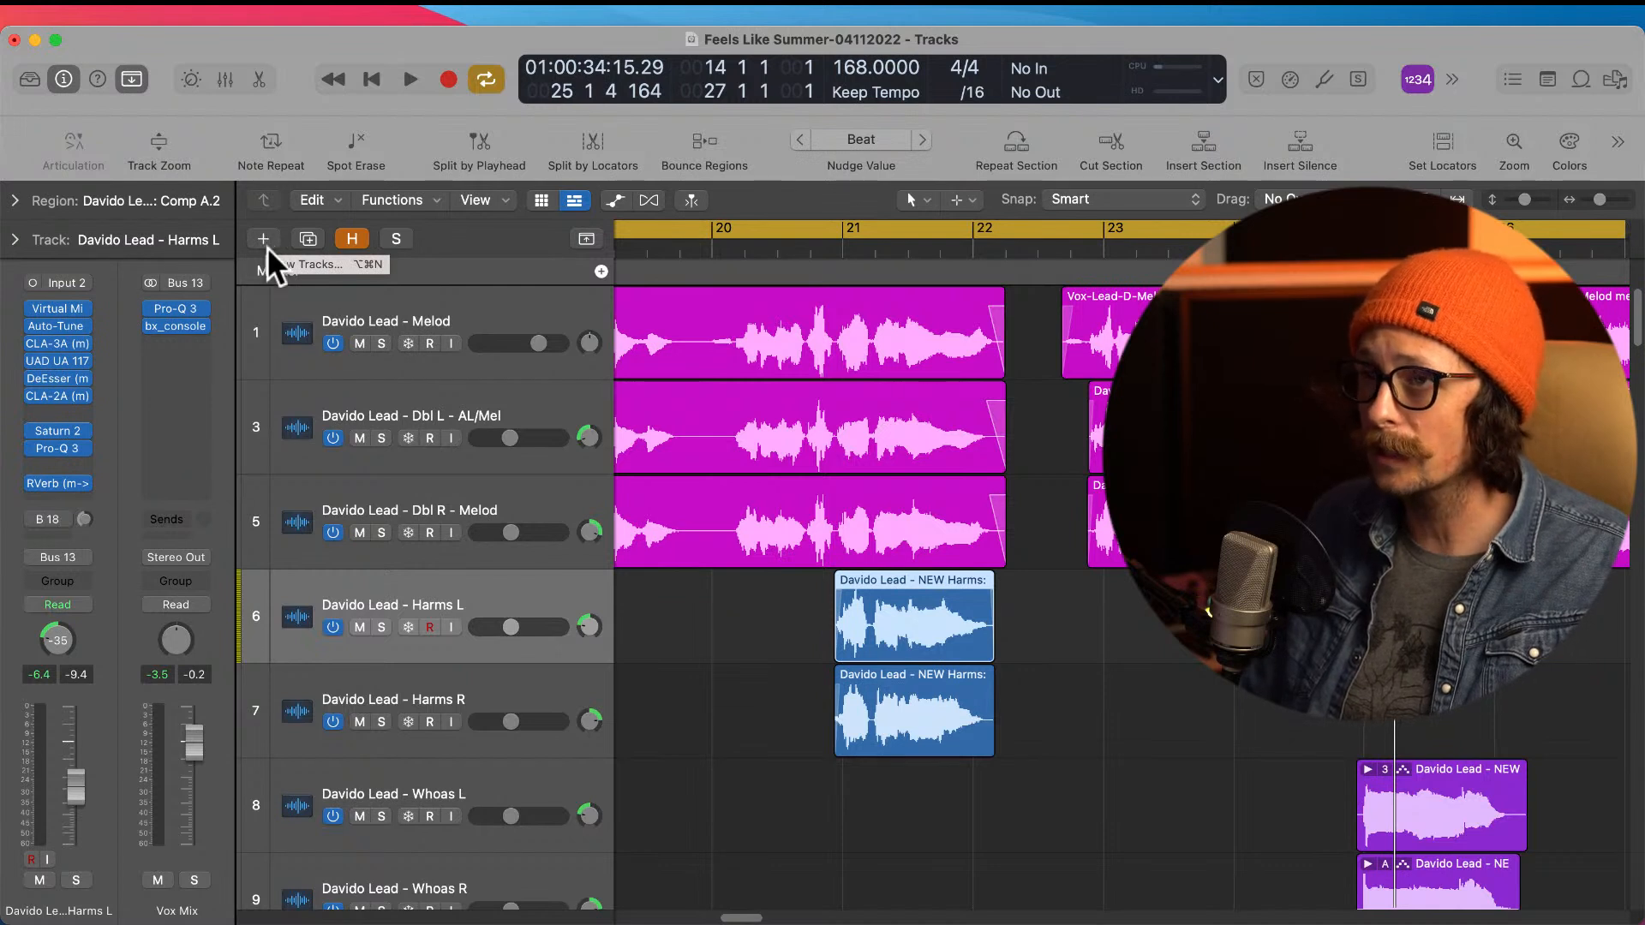
mouse_move(23, 327)
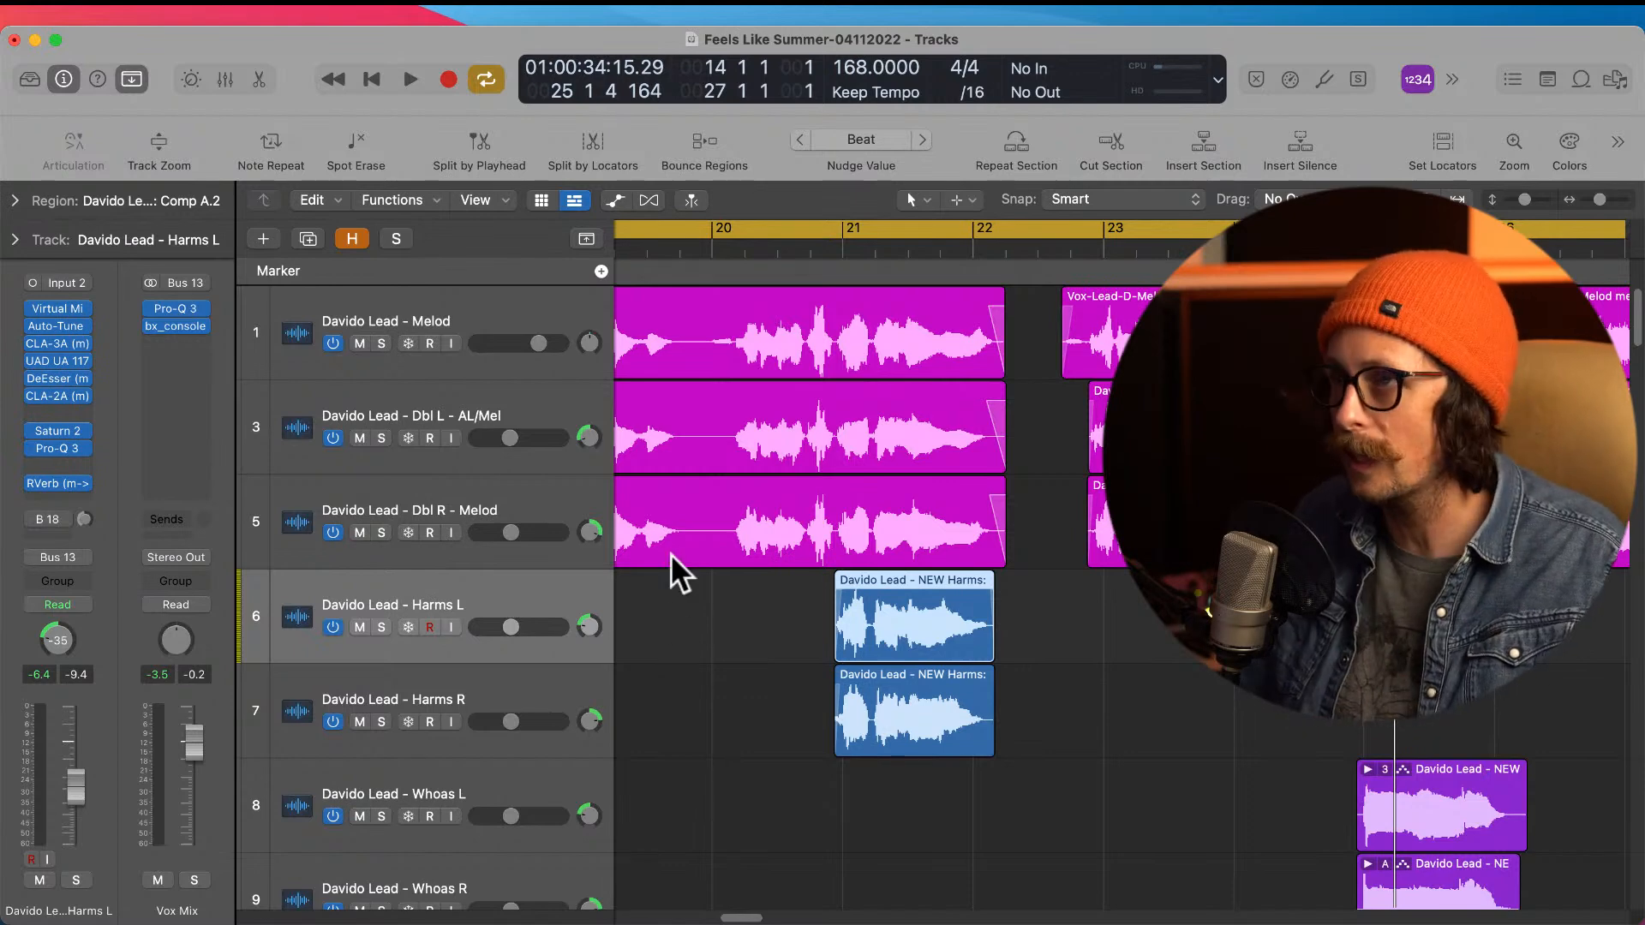
click(265, 240)
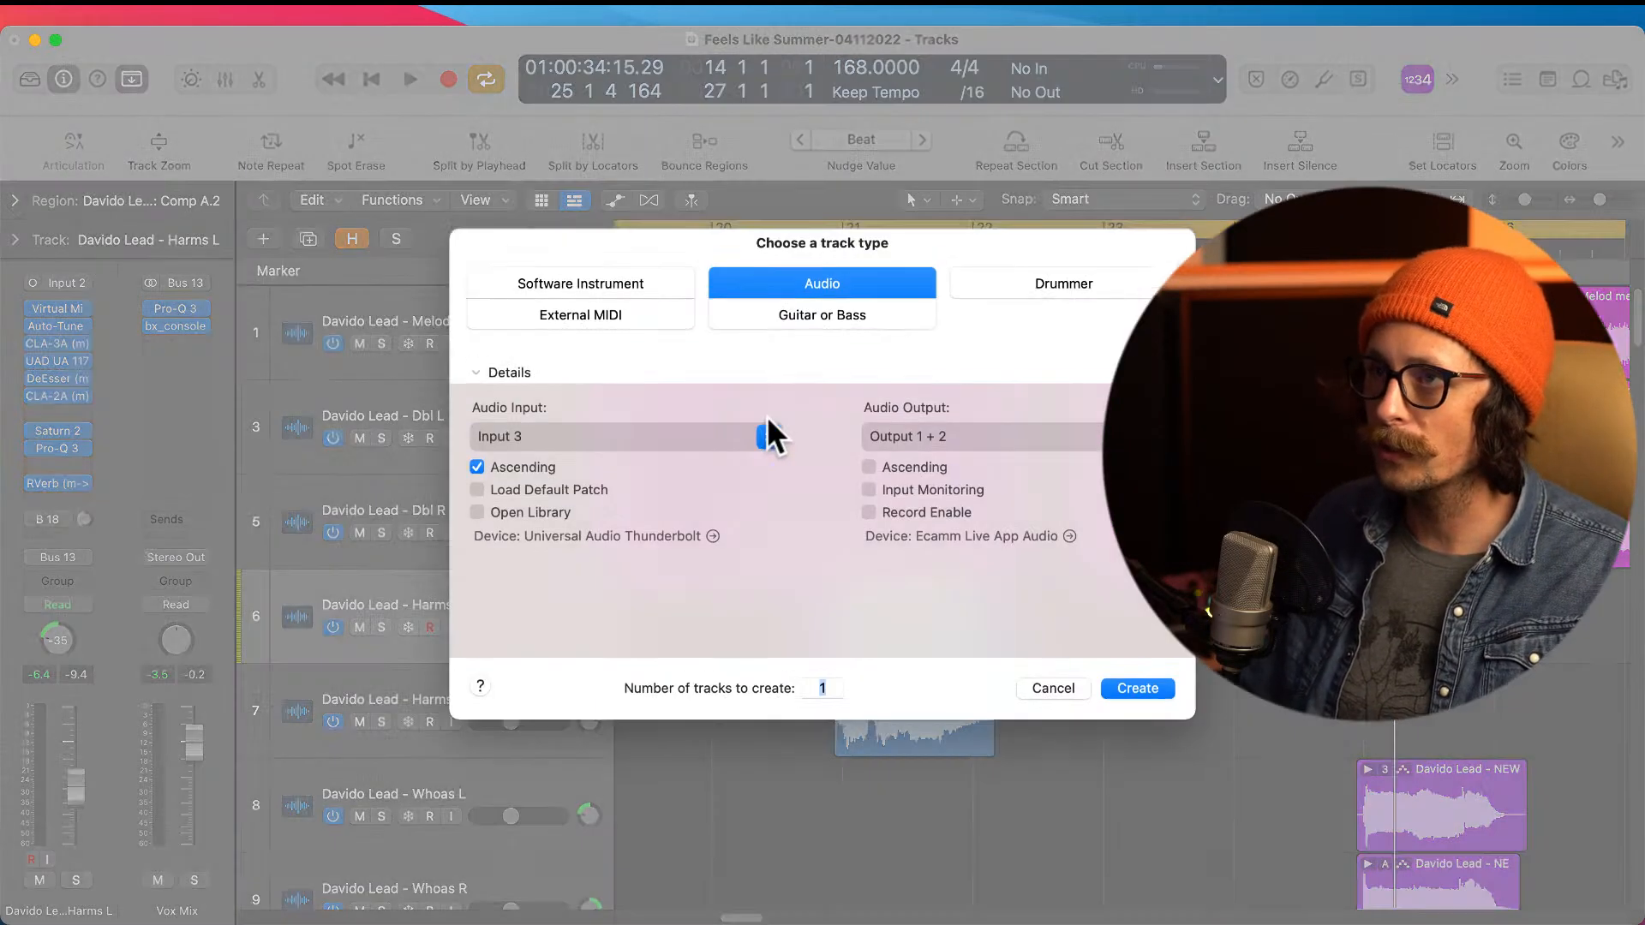
click(1137, 690)
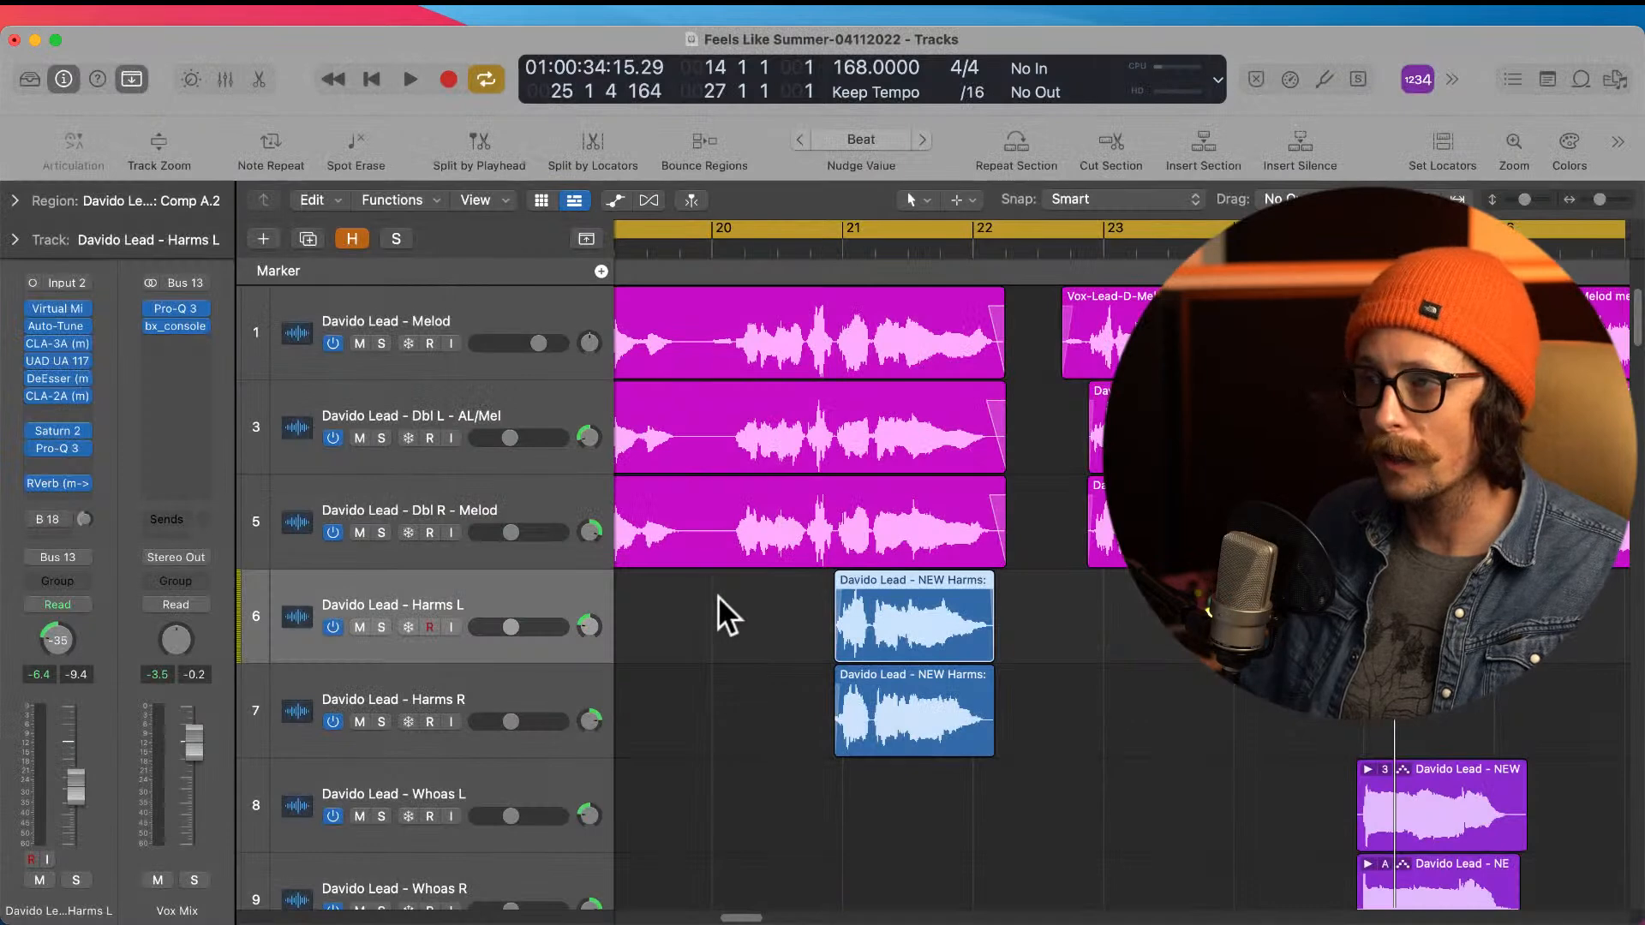
double_click(363, 696)
text(Vocalign)
key(Return)
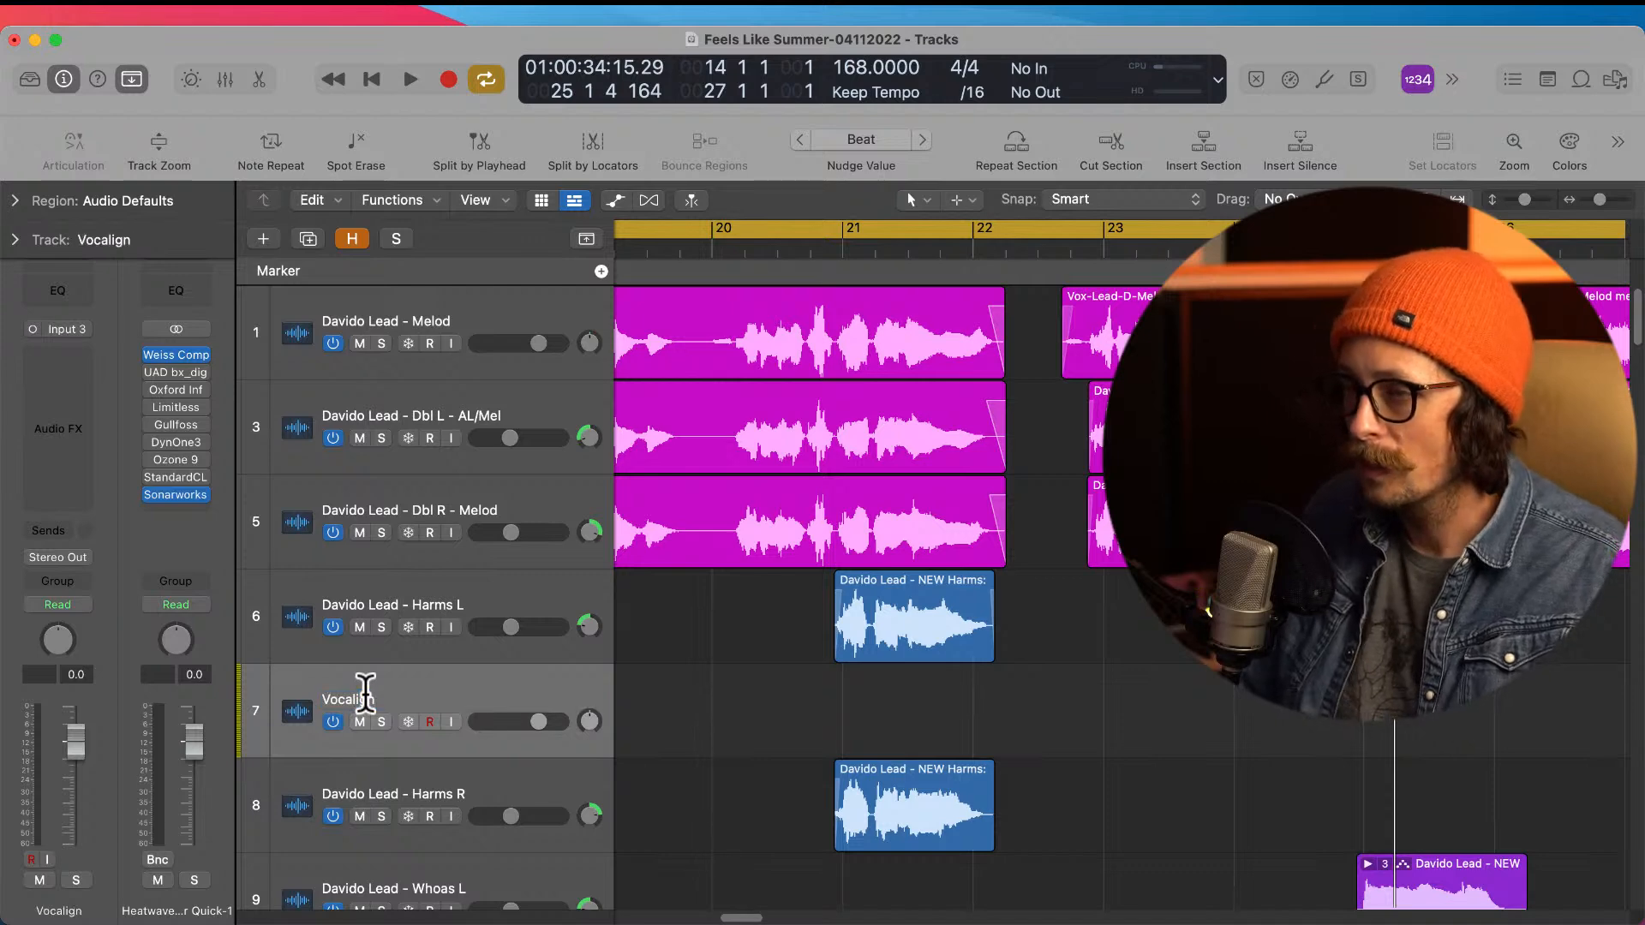
Step: Insert VocAlign Project 5 on the Vocalign track and move its window clear of the vocal regions
click(53, 358)
mouse_move(153, 454)
click(257, 453)
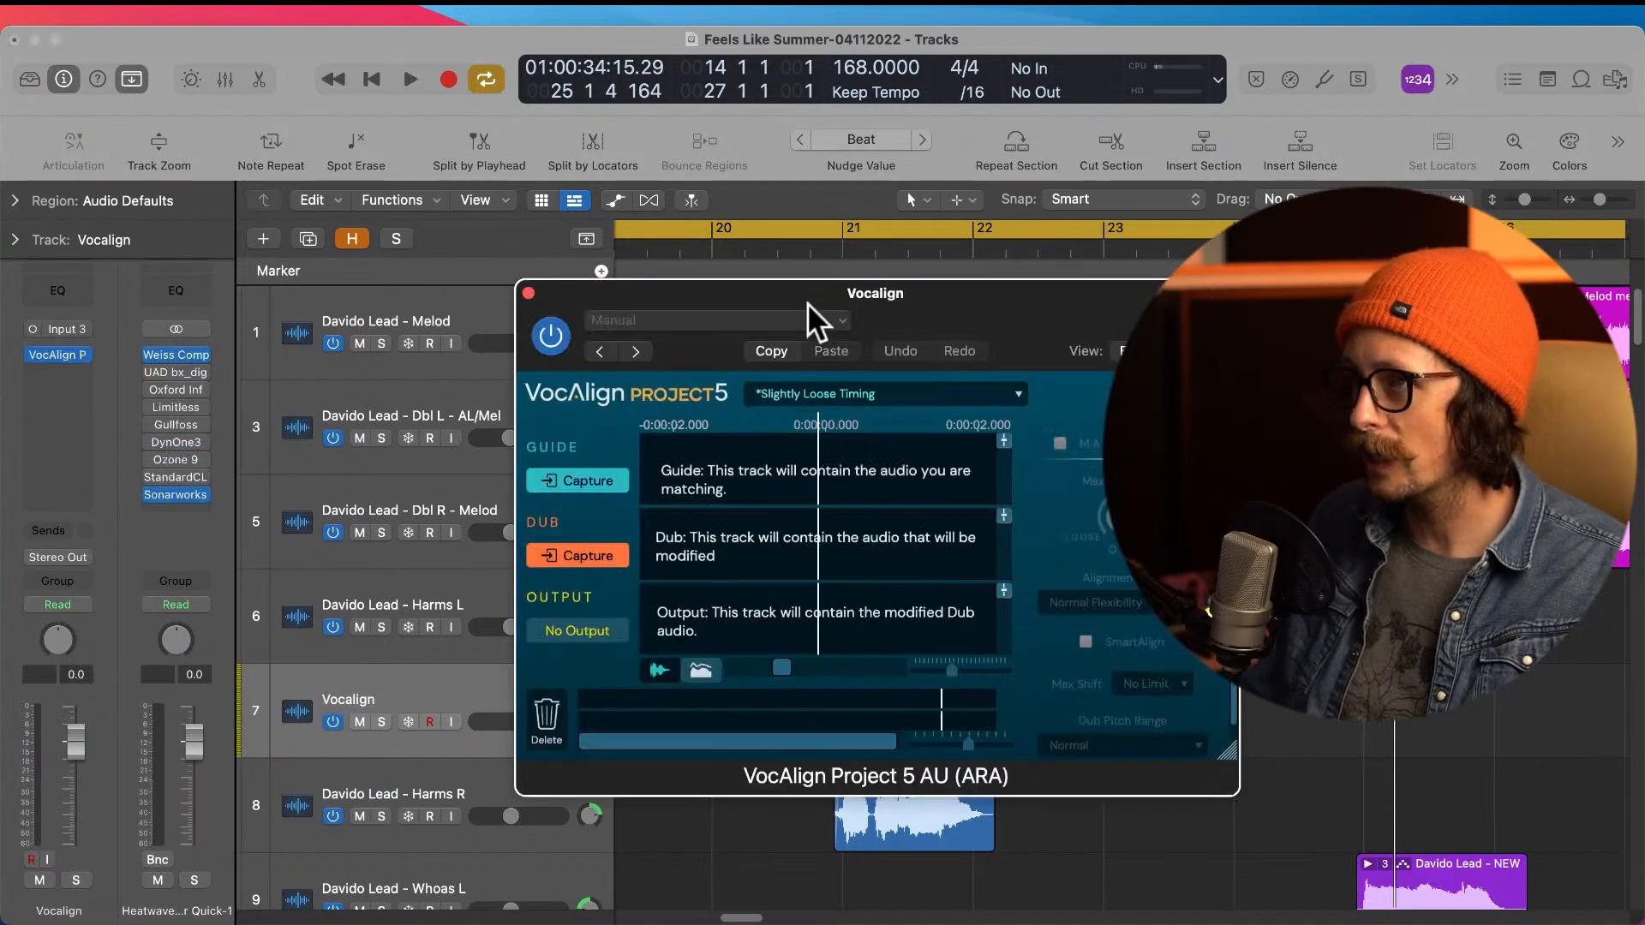
drag(896, 289, 912, 295)
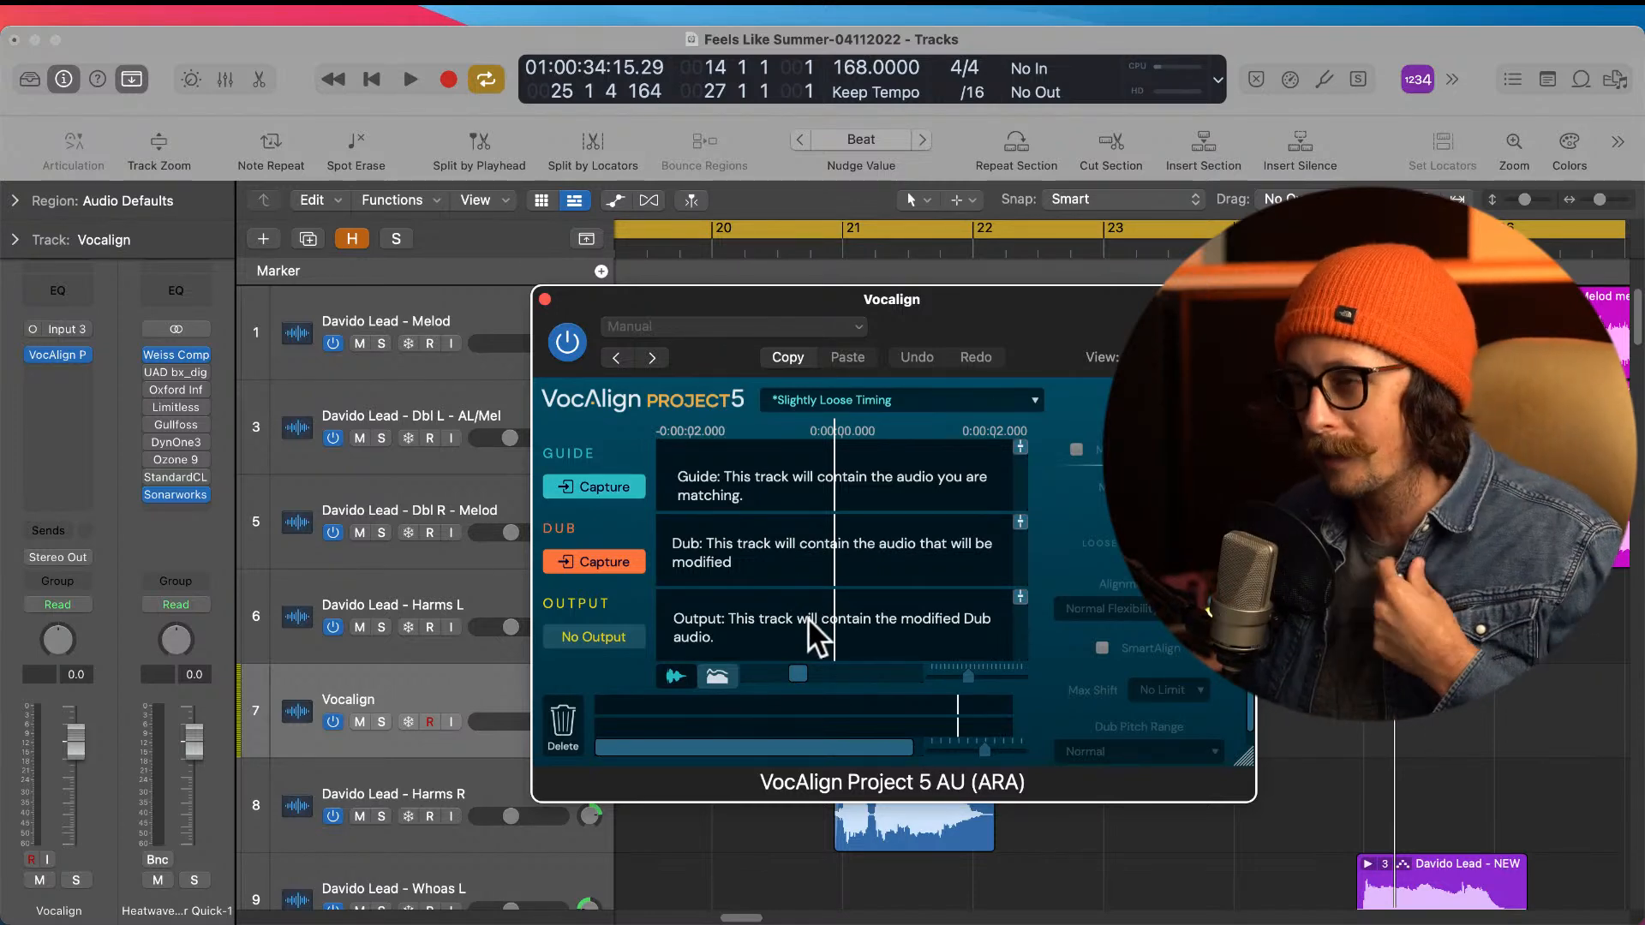
drag(712, 300, 900, 309)
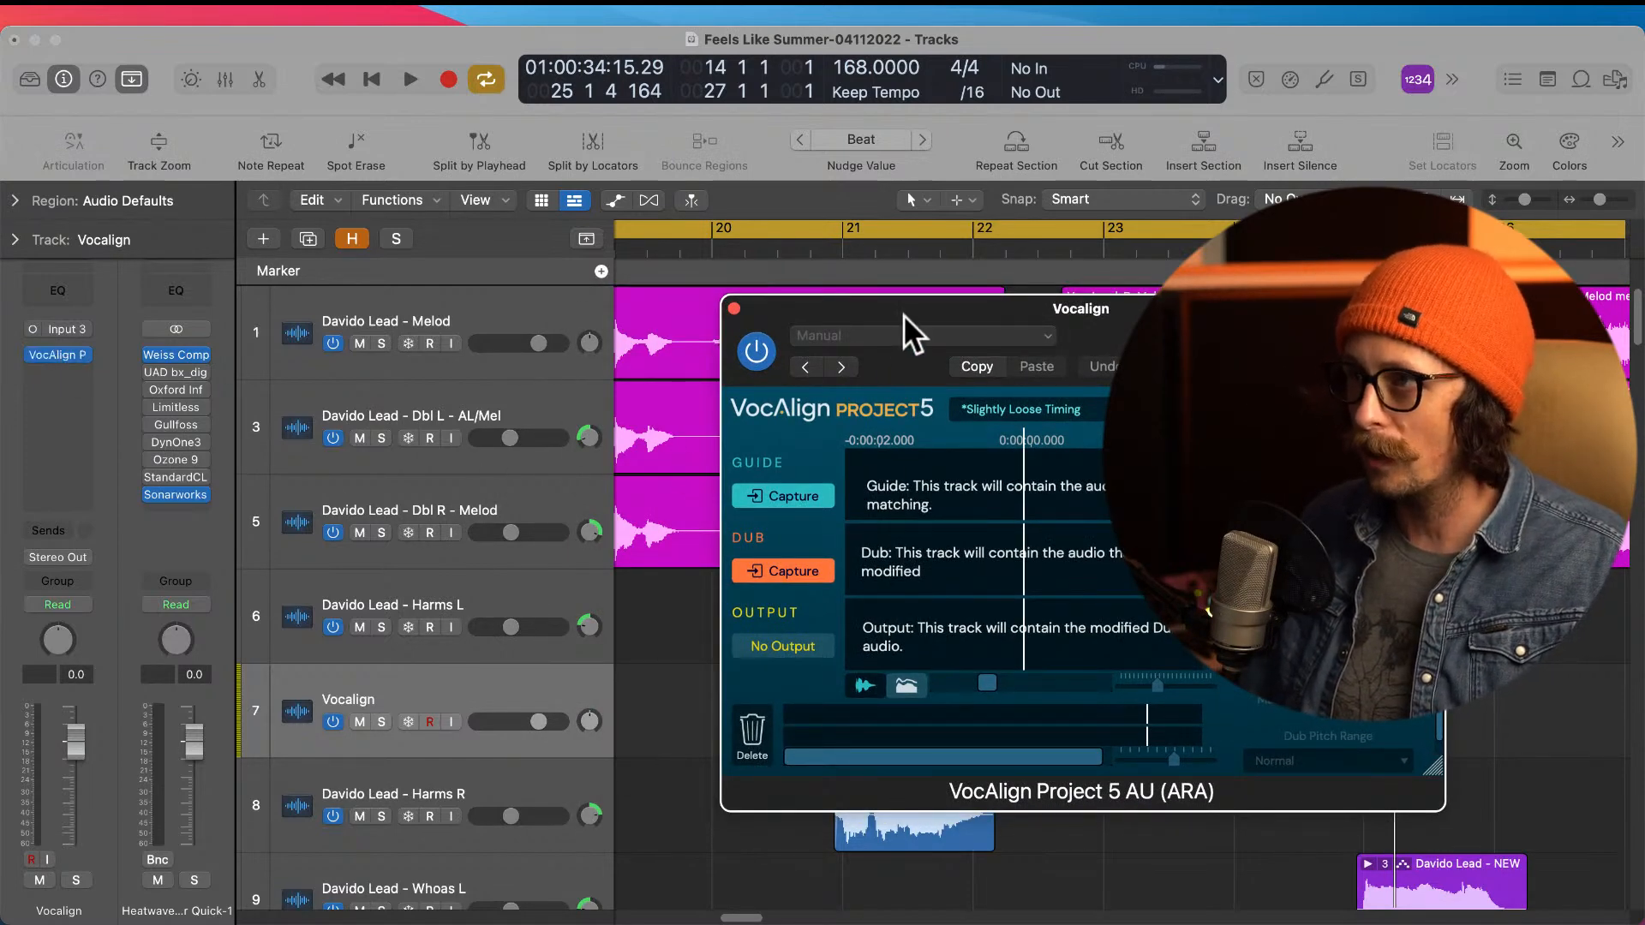
drag(904, 315, 1173, 456)
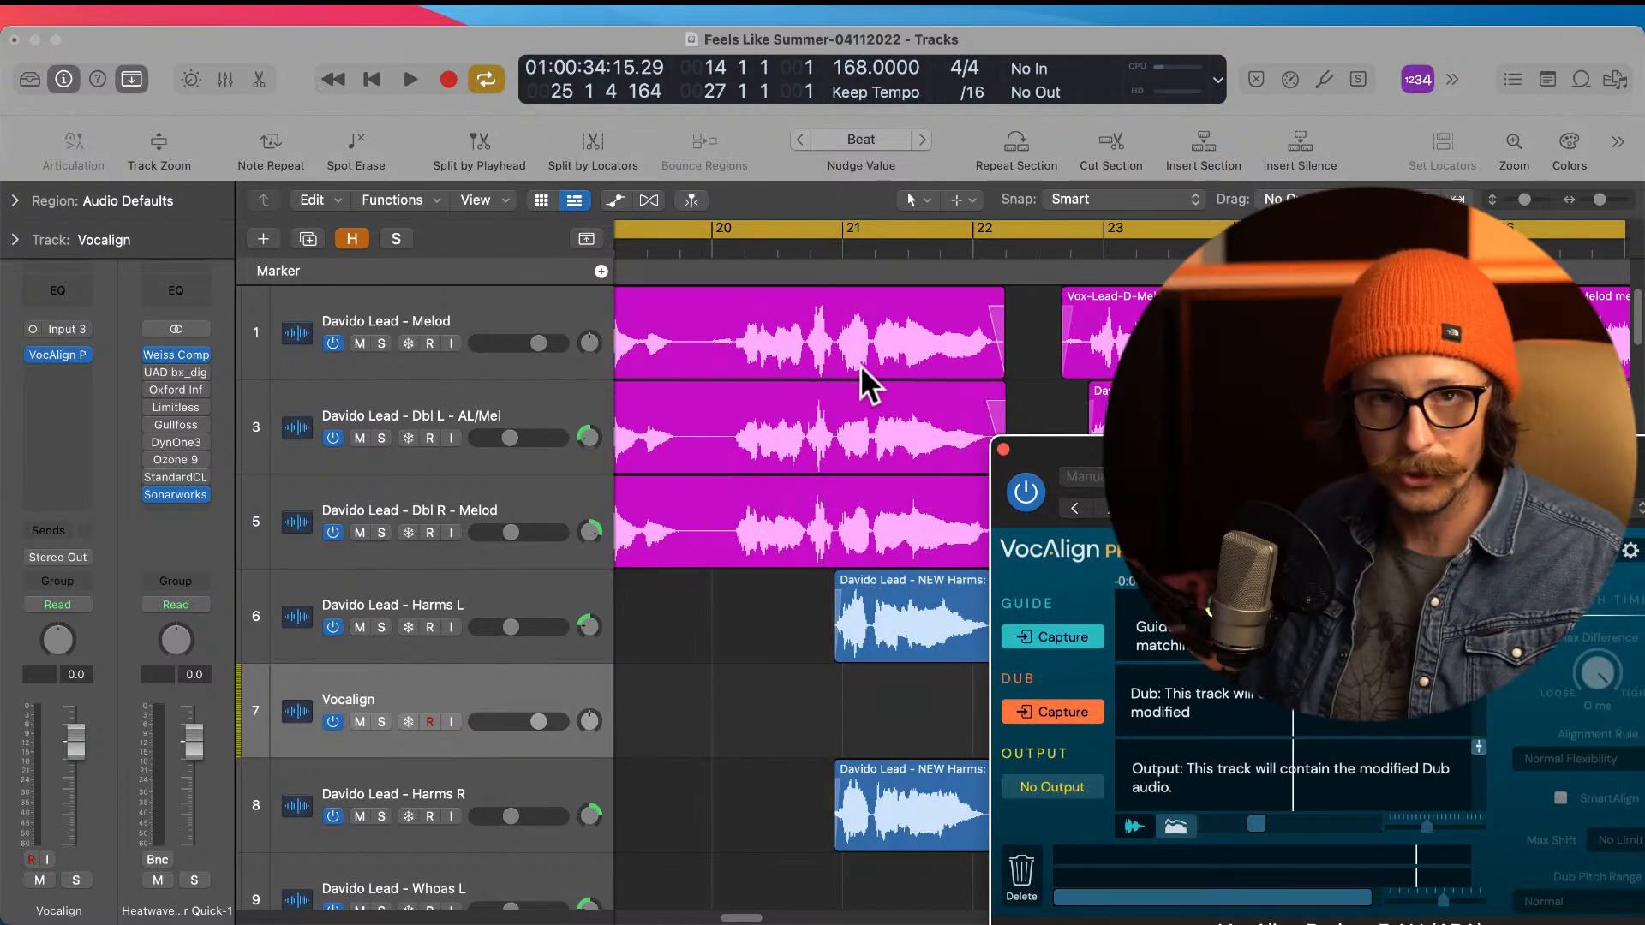
Step: View the lead Melod track's VocAlign window alongside the Vocalign track's window, and close both
click(378, 312)
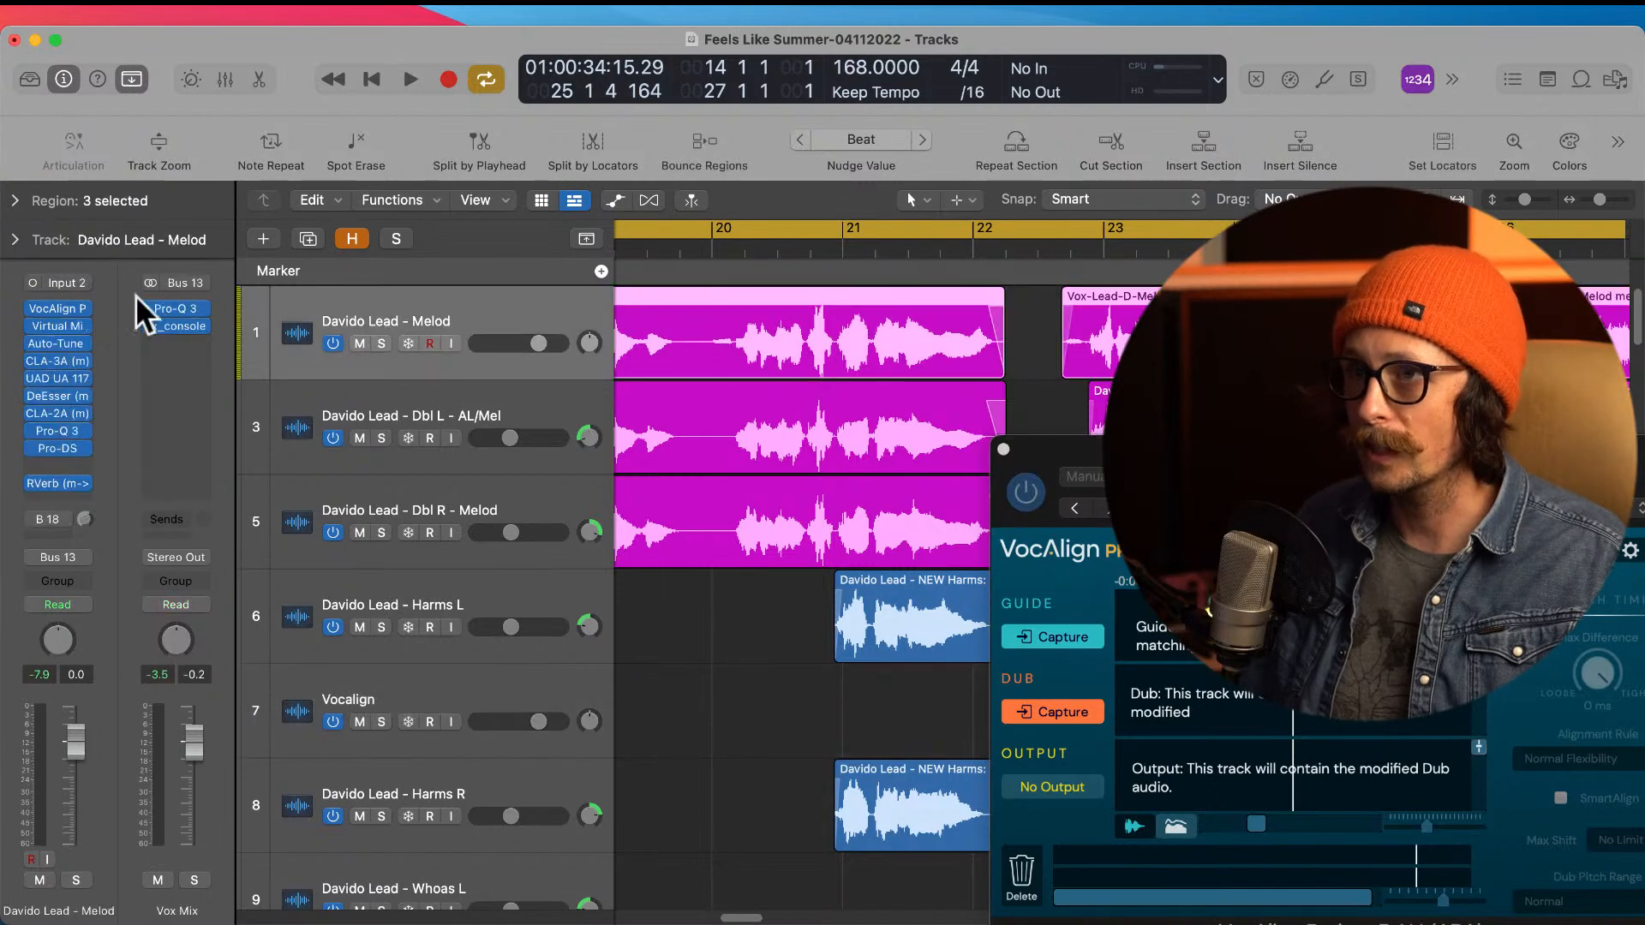
click(89, 310)
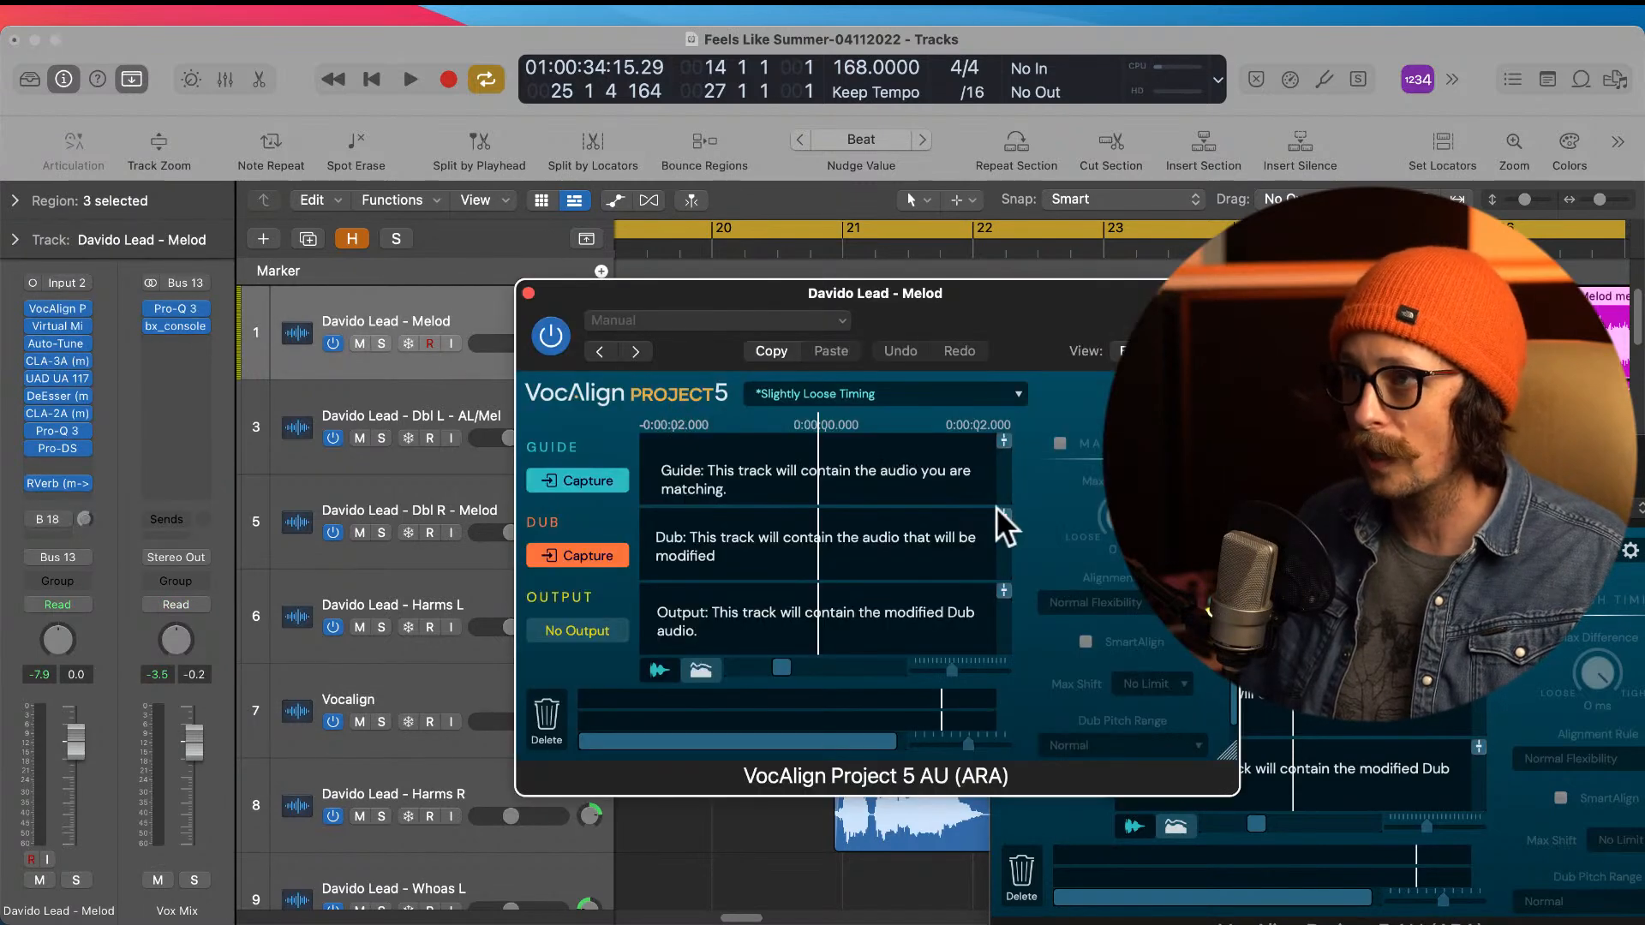
drag(1020, 321, 675, 257)
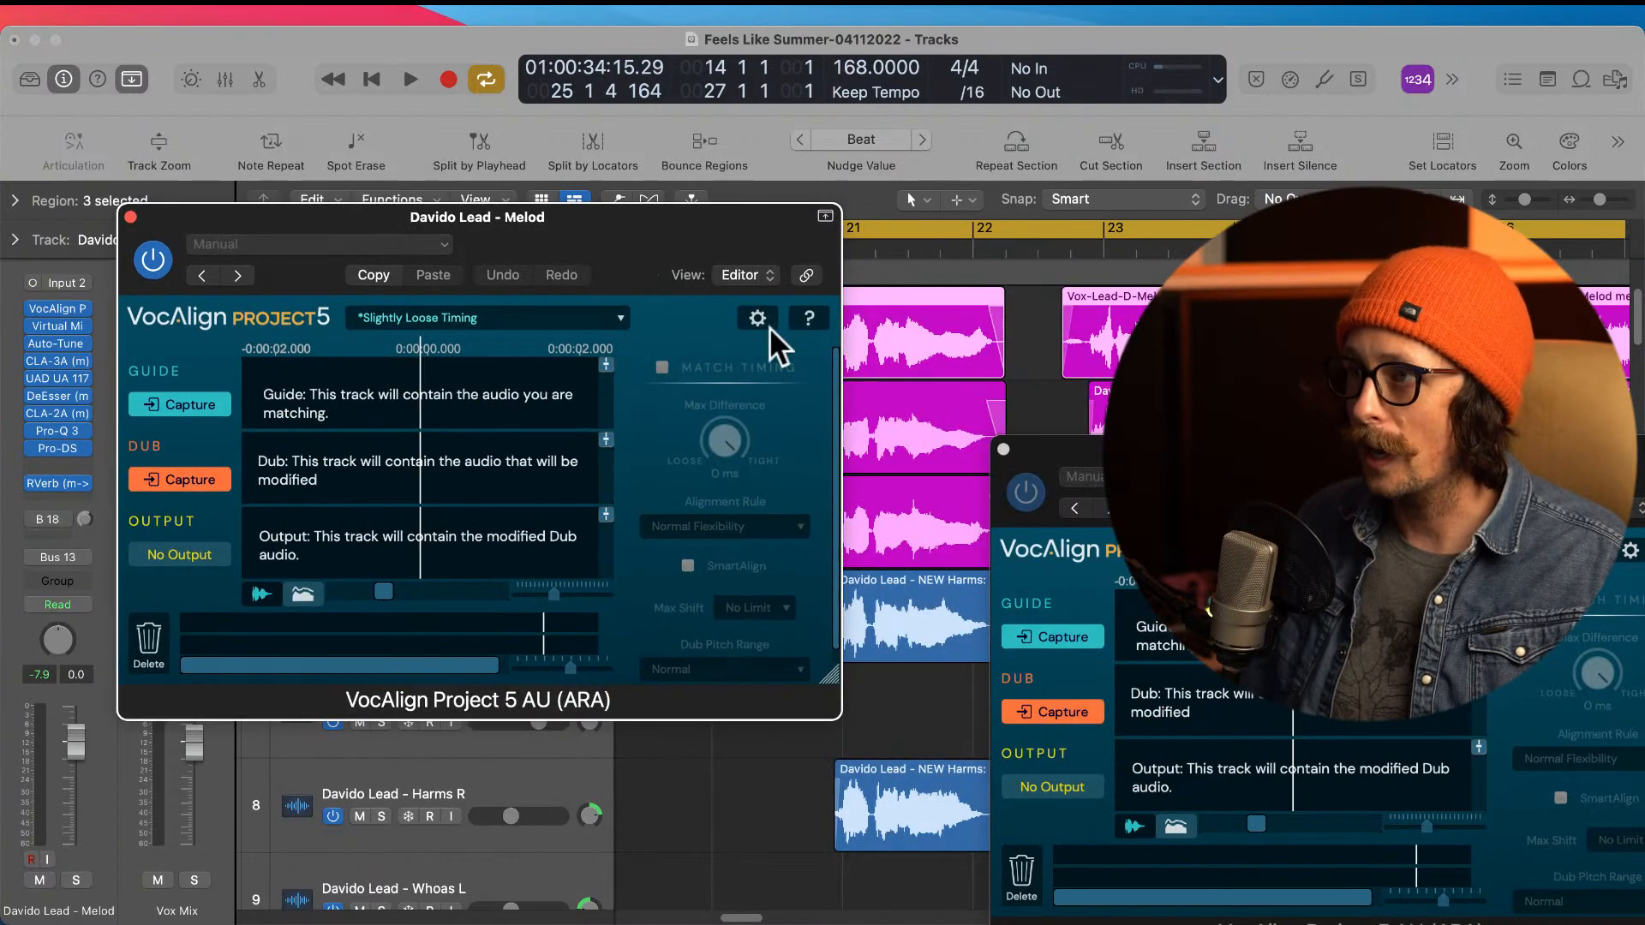
drag(1122, 459, 988, 456)
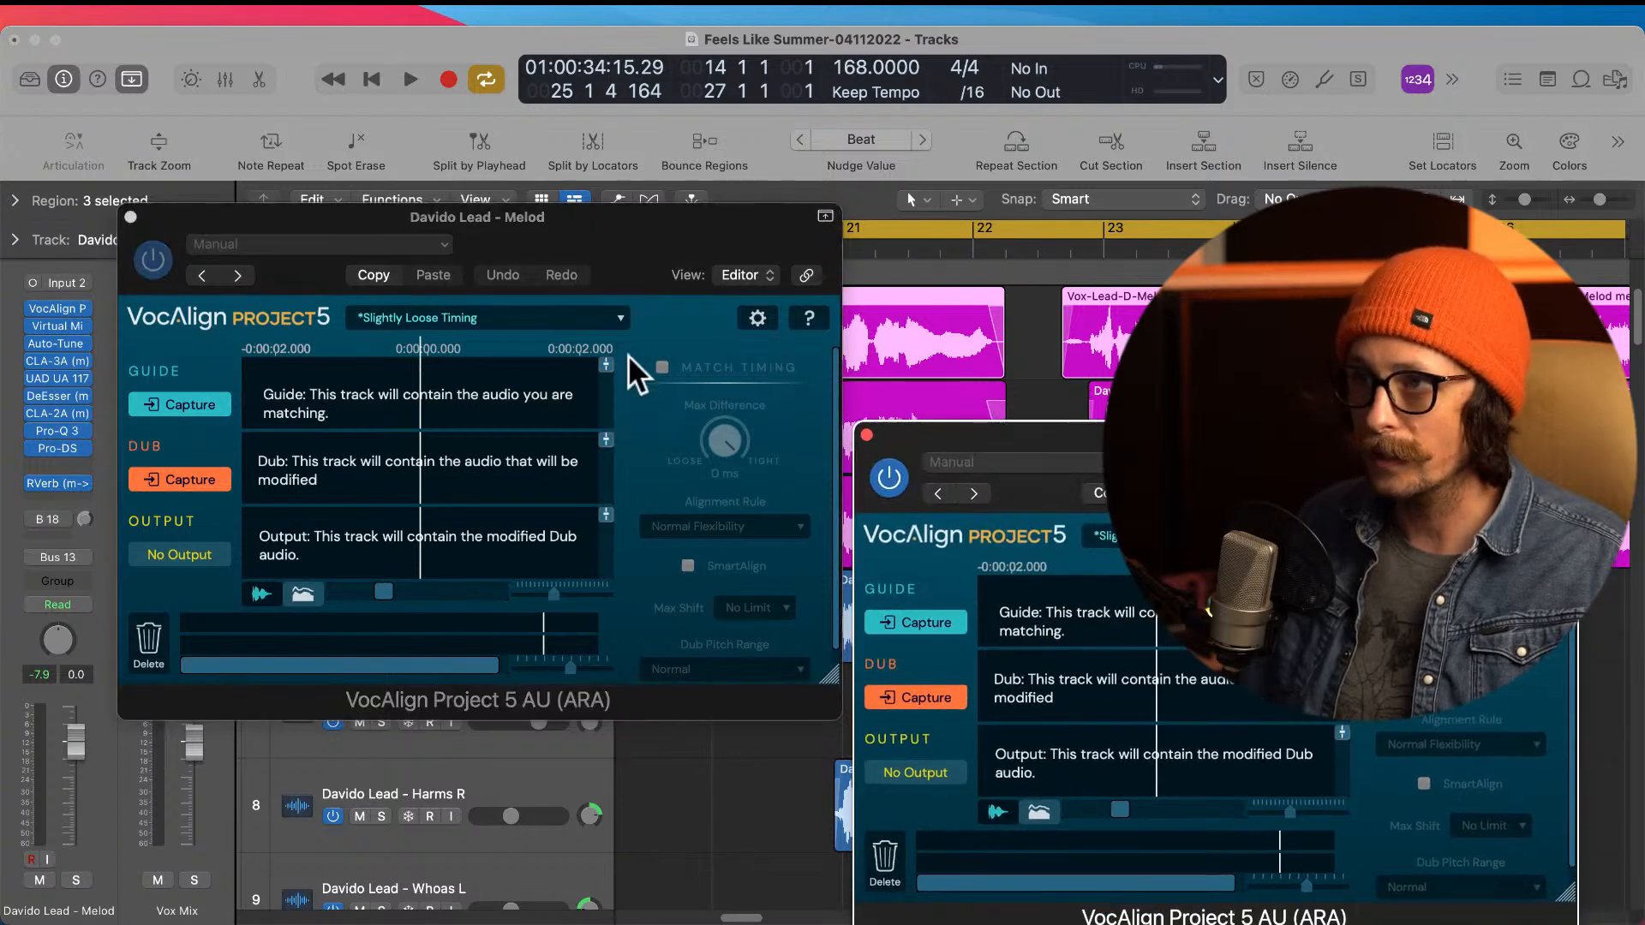
drag(286, 219, 1049, 386)
click(866, 434)
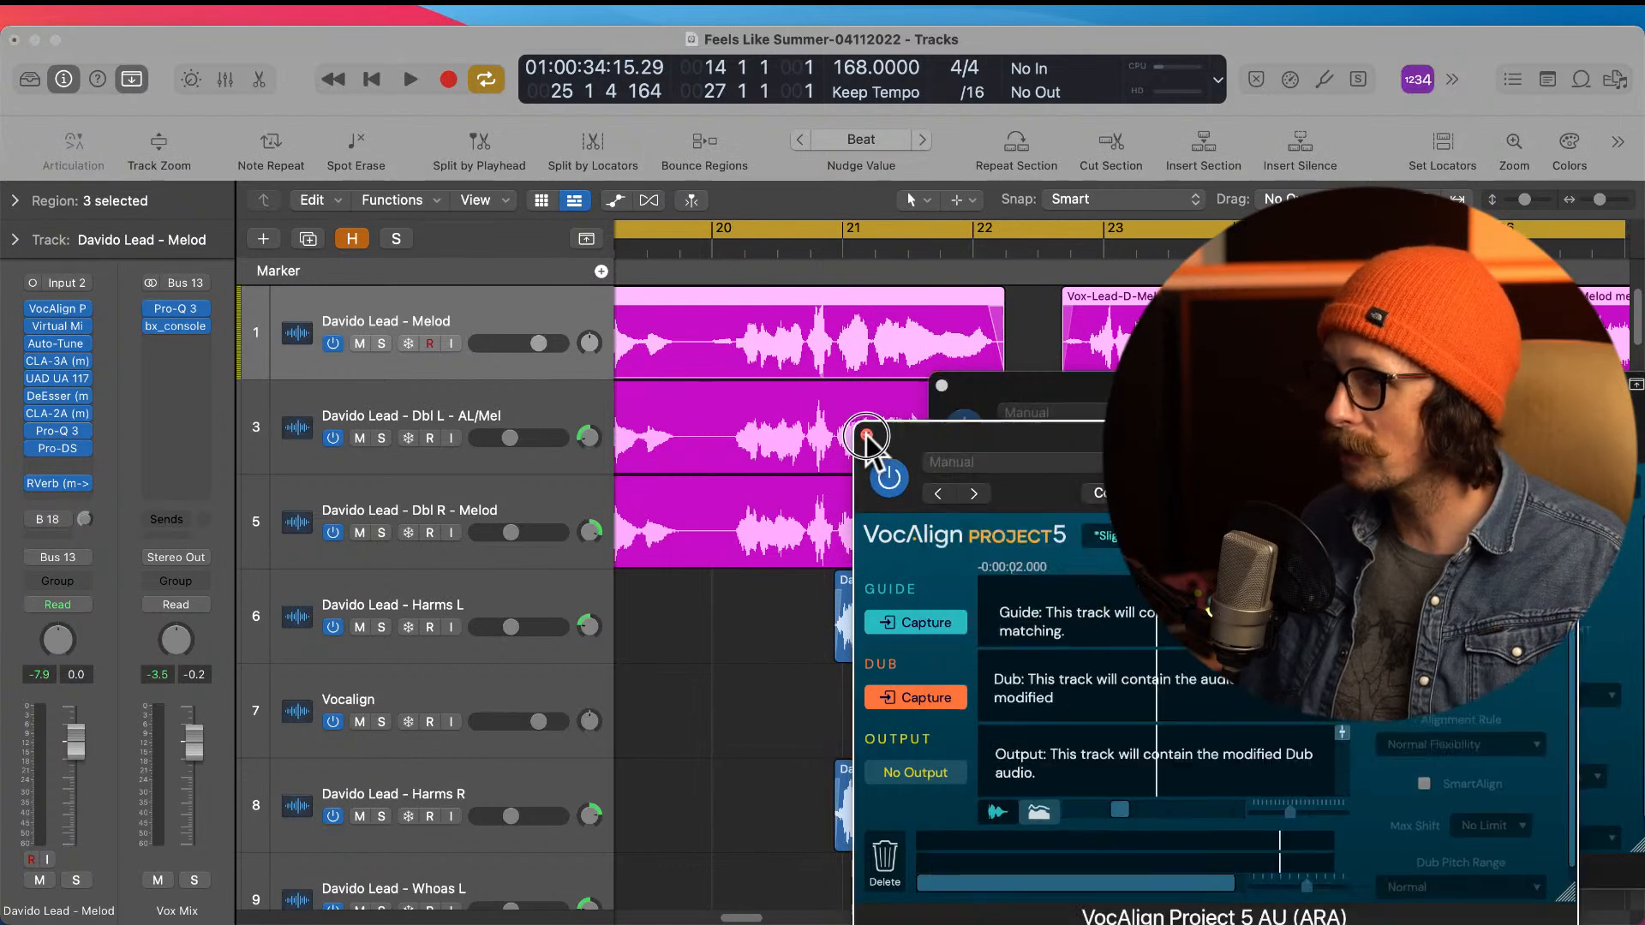
drag(1003, 391, 690, 408)
click(628, 402)
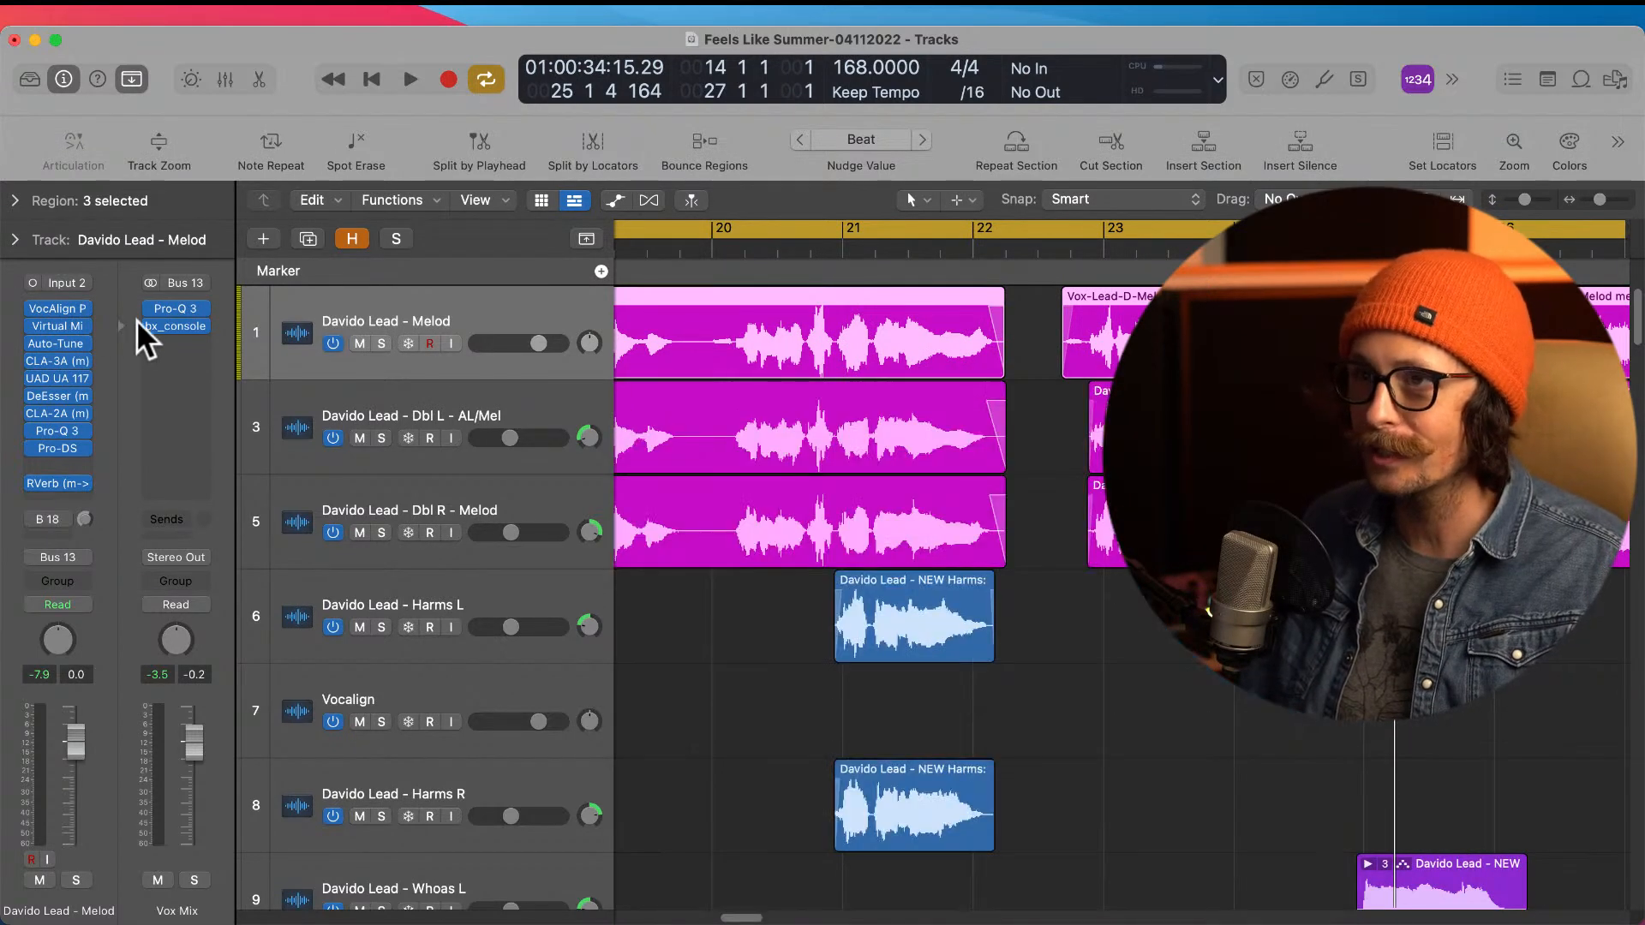
Step: Open VocAlign on the lead Melod track, move its window off the regions and place the playhead at bar 21
click(63, 307)
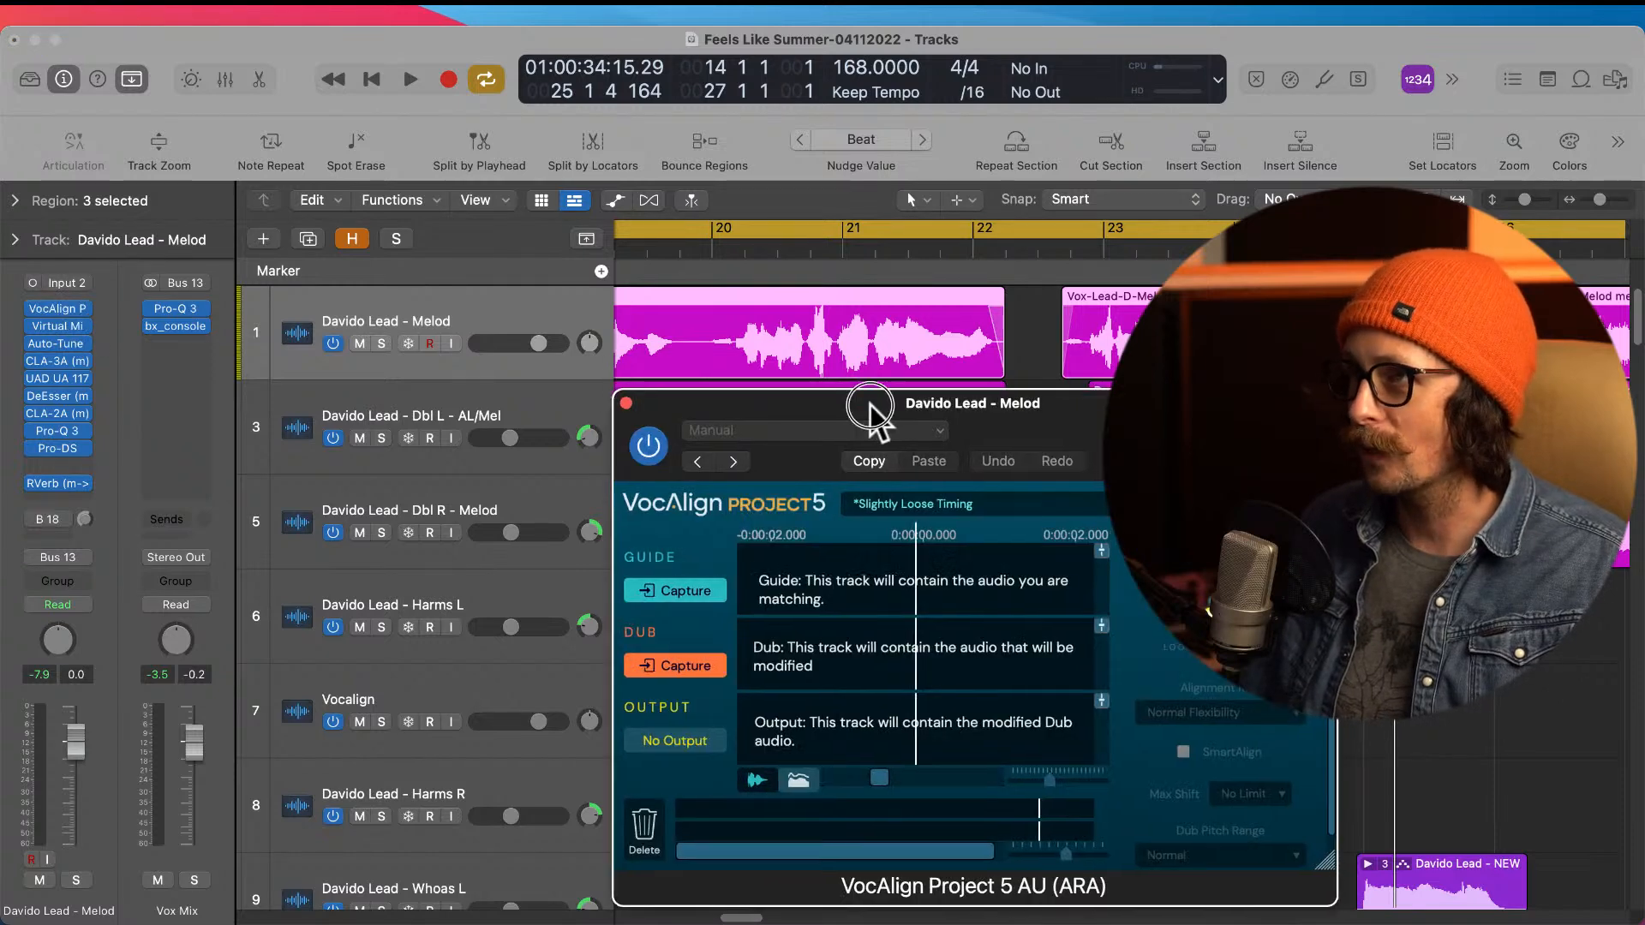
drag(870, 403, 289, 216)
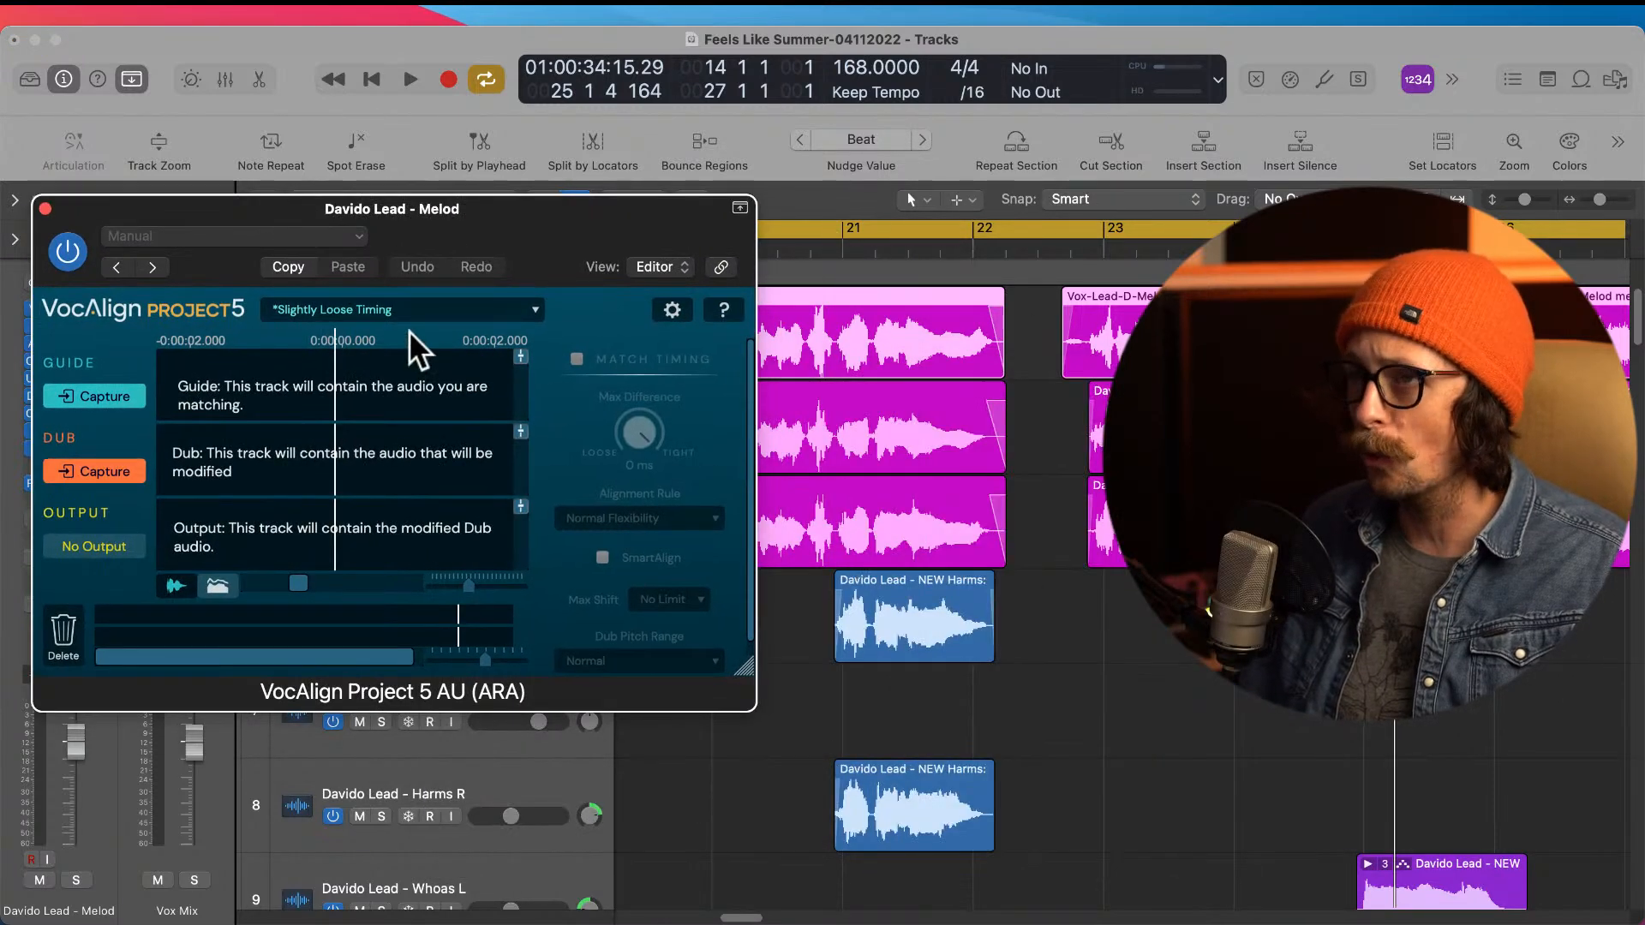
click(838, 242)
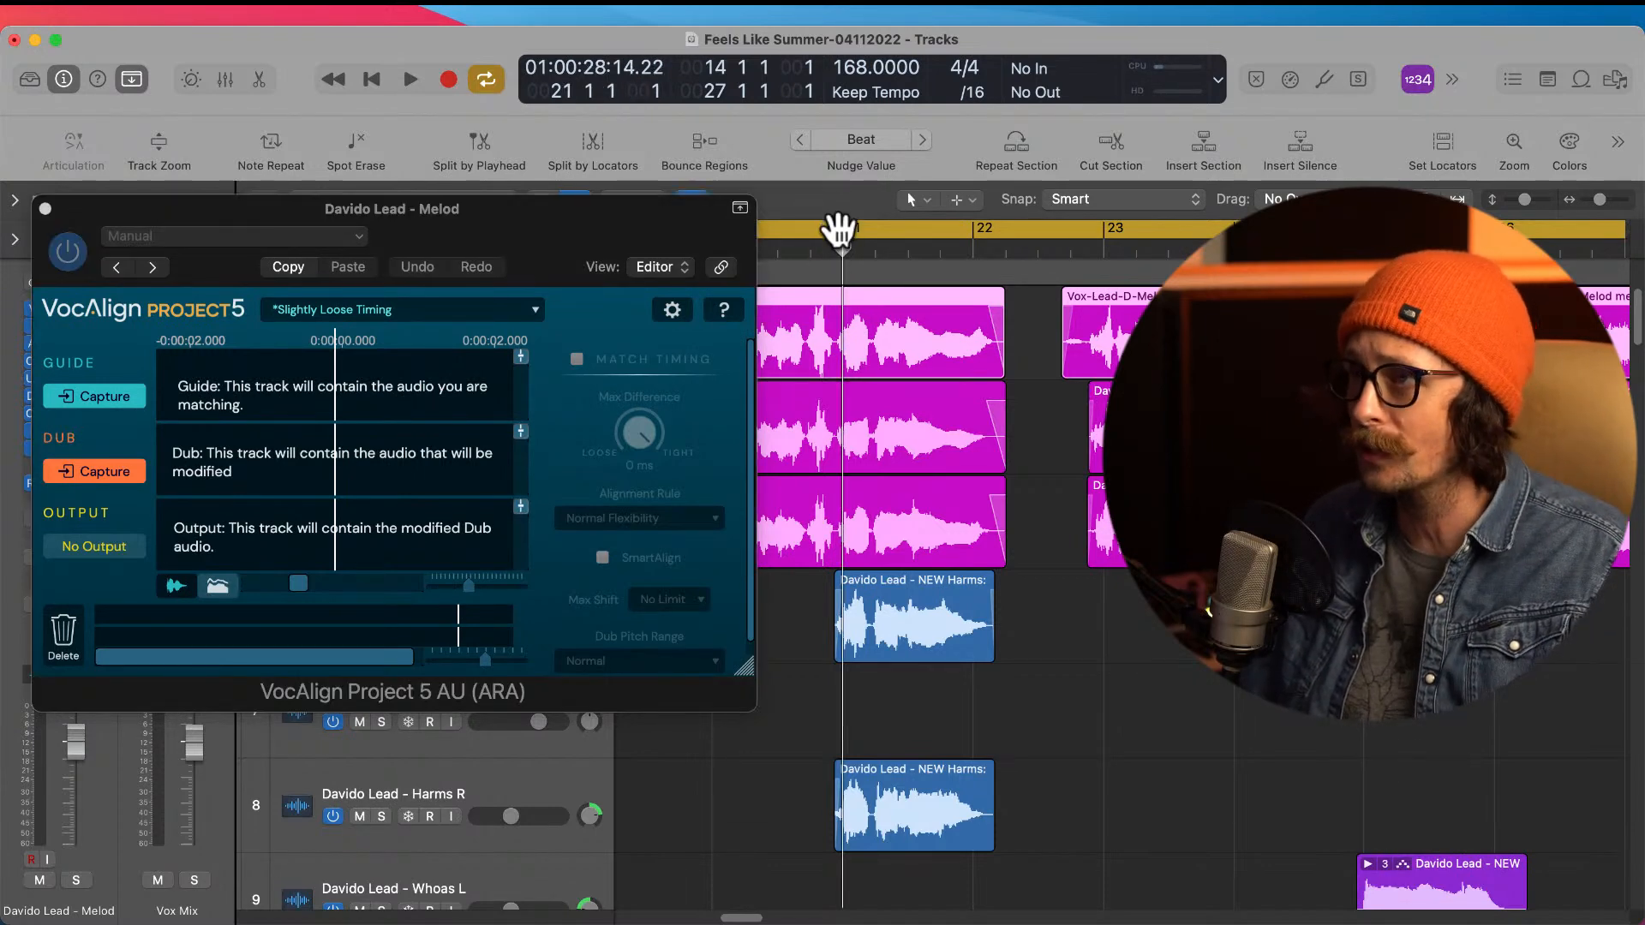
Step: Split the lead Melod region where the Harms L phrase begins, just before bar 21
click(837, 228)
drag(810, 317, 996, 619)
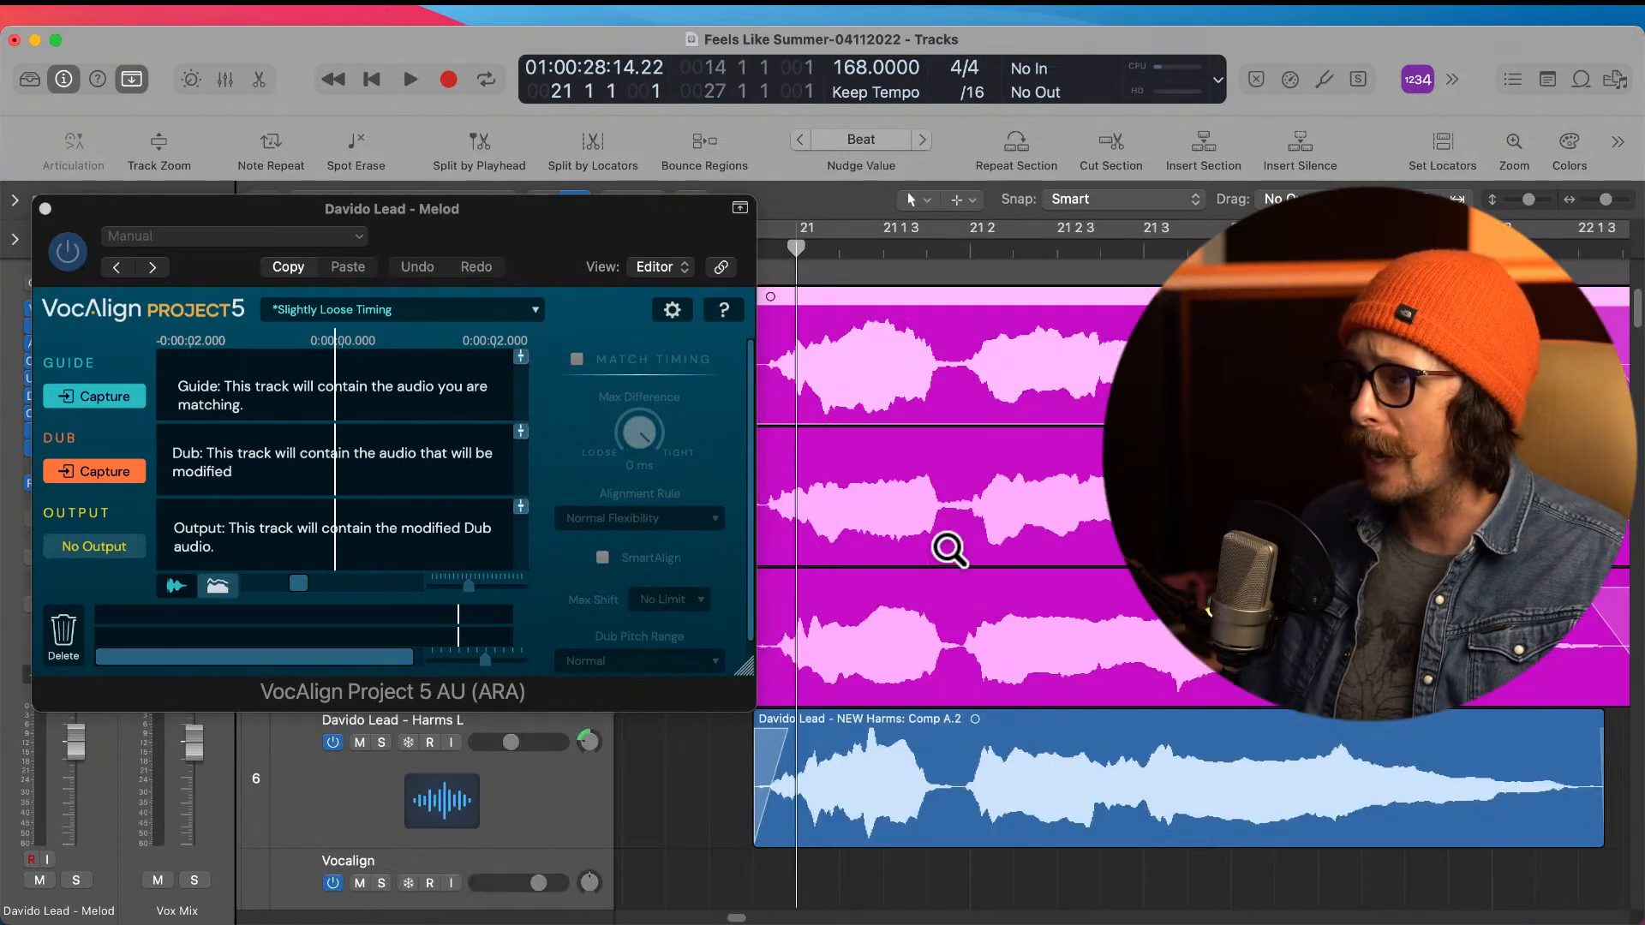
scroll(989, 506, left, 1)
super+double_click(796, 366)
drag(786, 327, 826, 408)
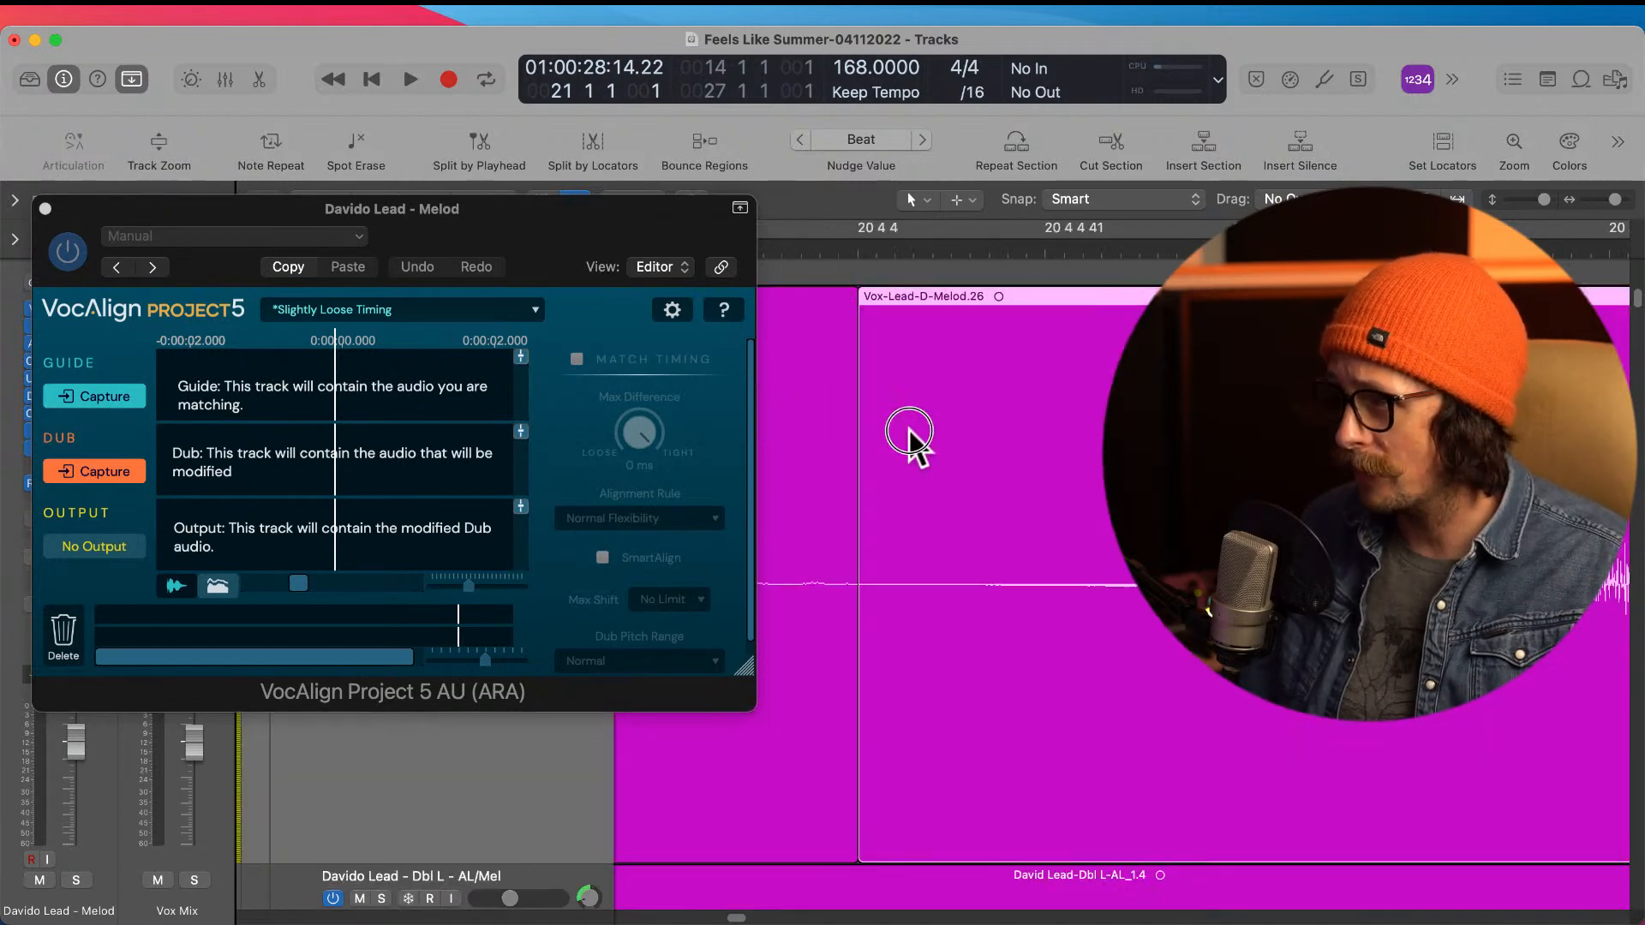
ctrl+alt+click(925, 471)
scroll(917, 383, up, 4)
scroll(916, 383, down, 6)
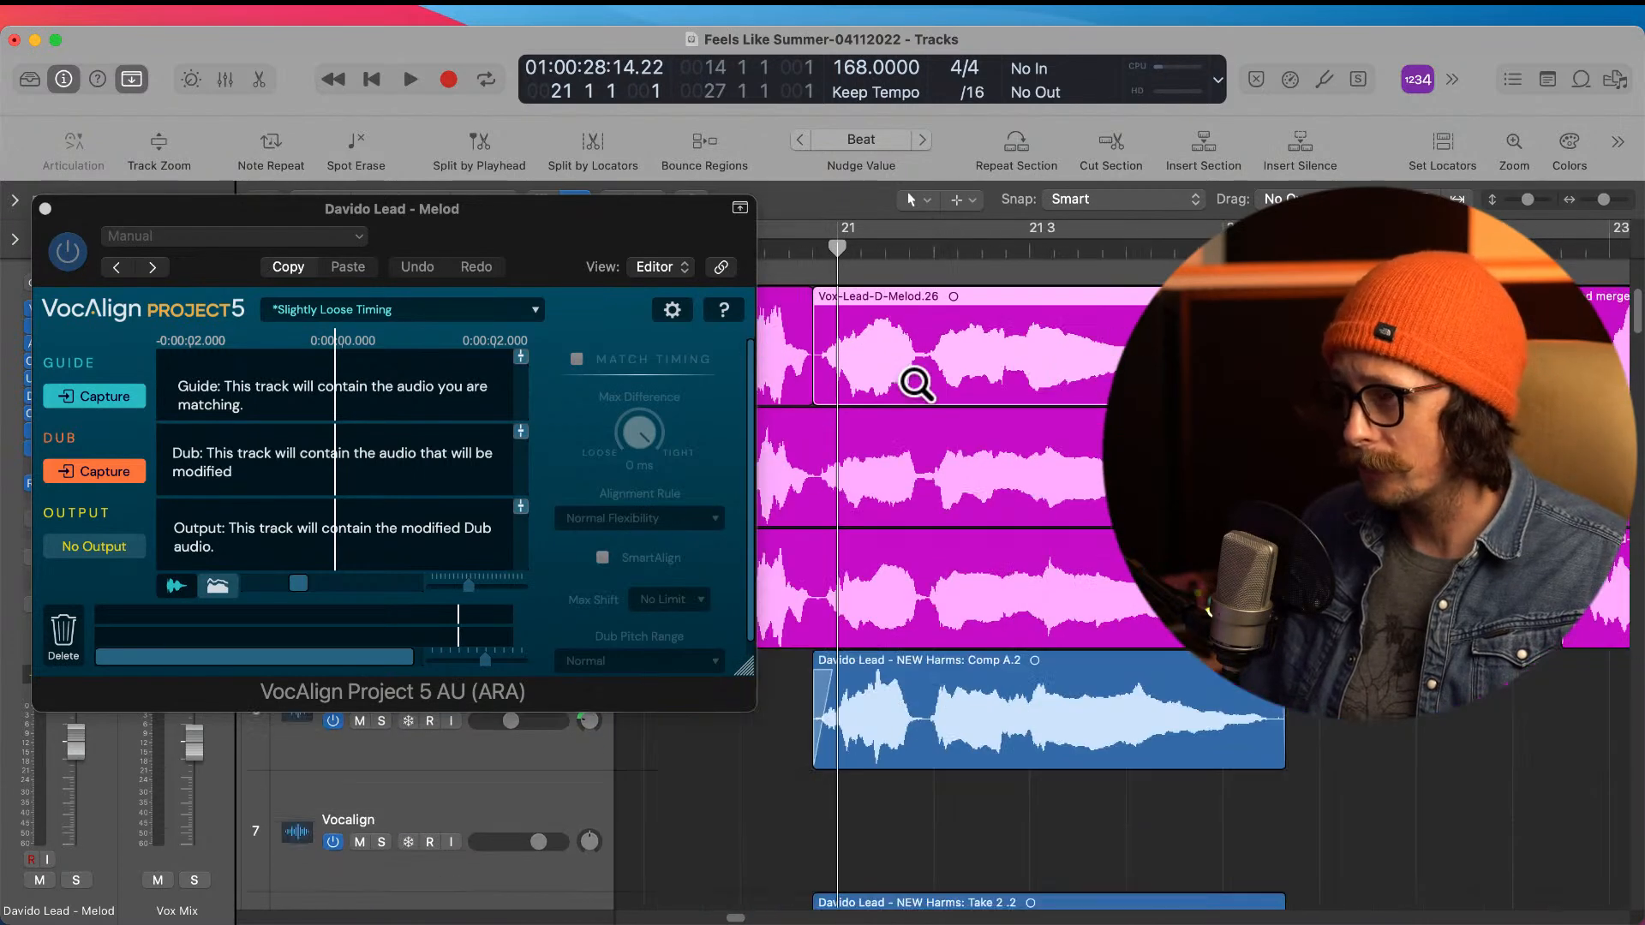
Step: Set the cycle locators around the split lead Melod region that matches the harmony phrase at bar 21
scroll(960, 557, down, 1)
scroll(960, 557, right, 1)
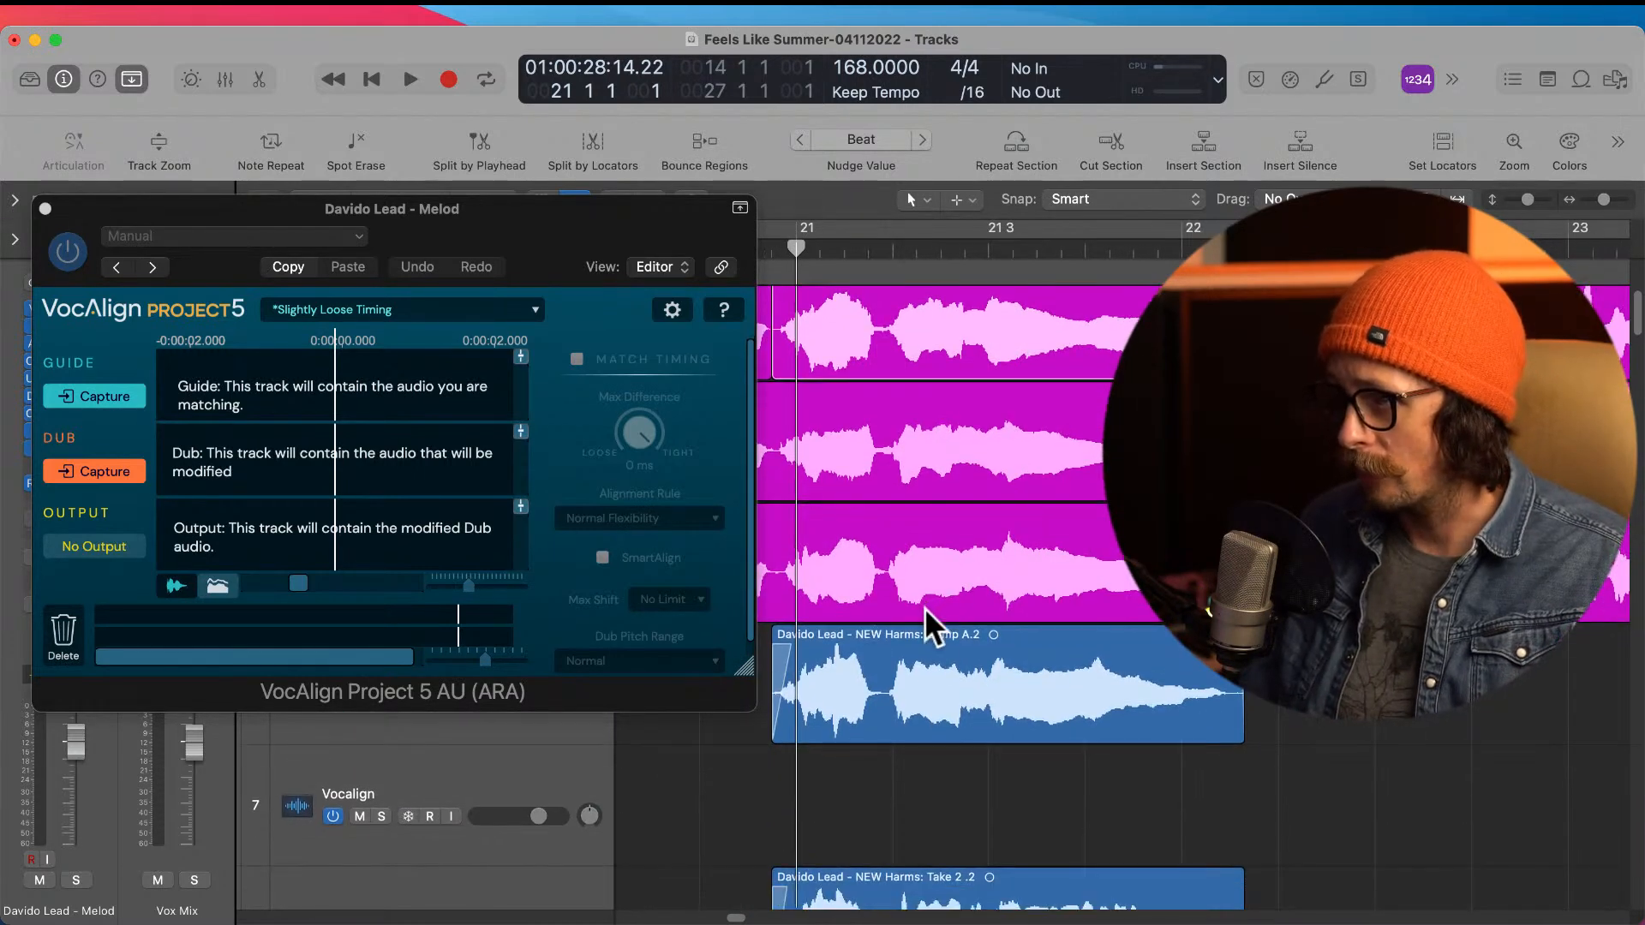
click(942, 681)
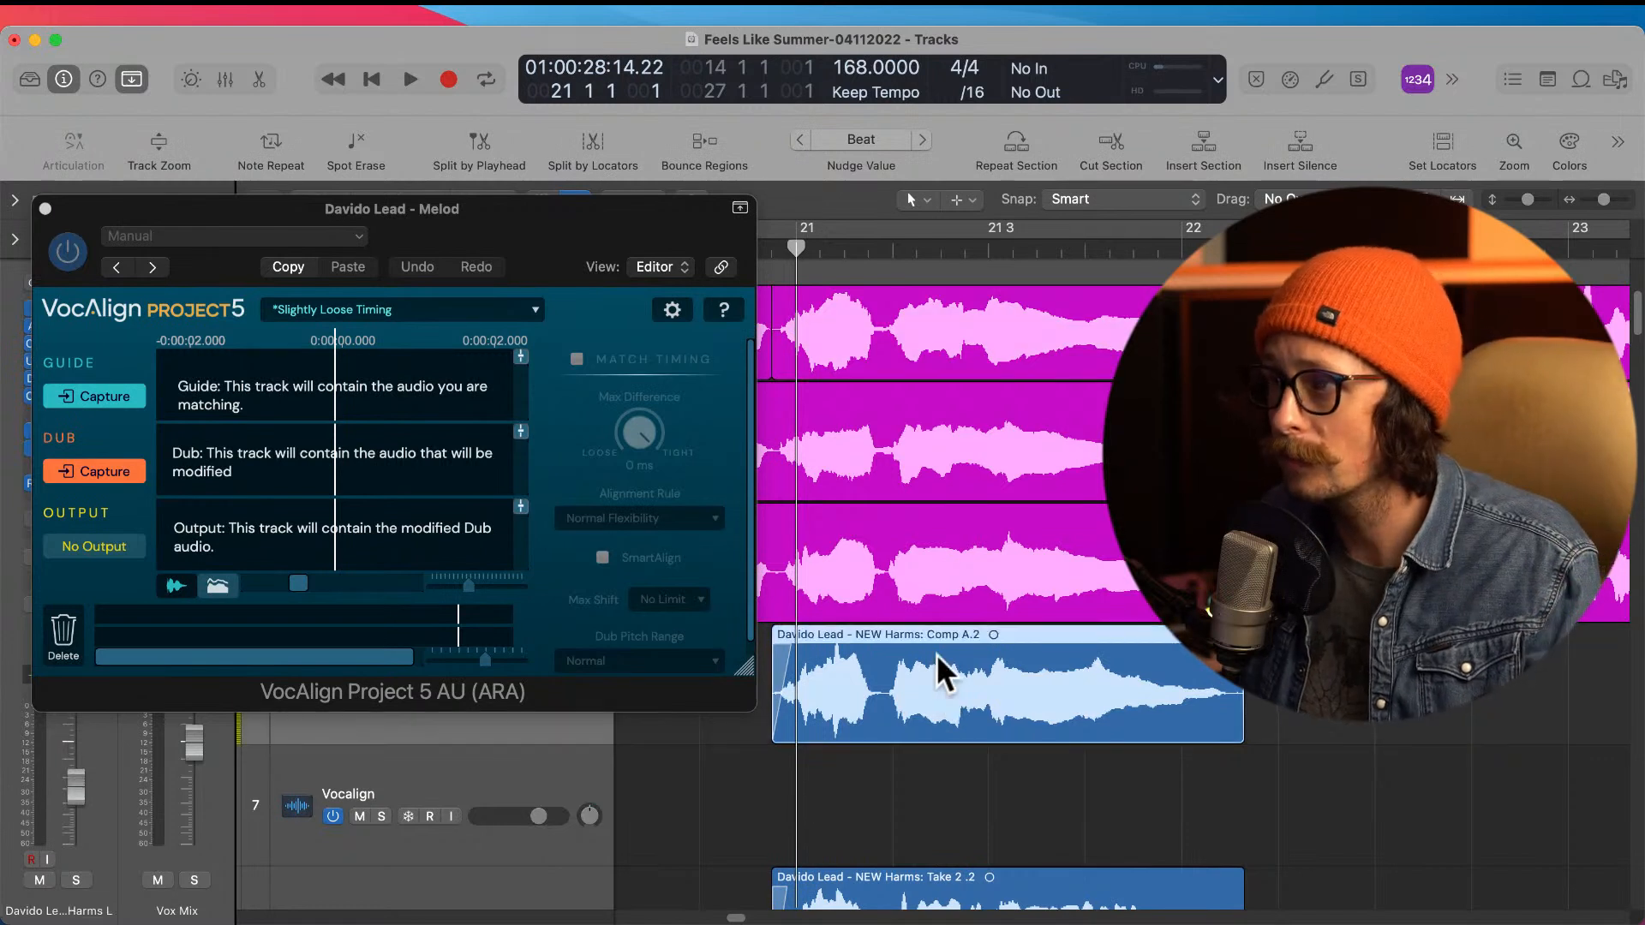
click(953, 350)
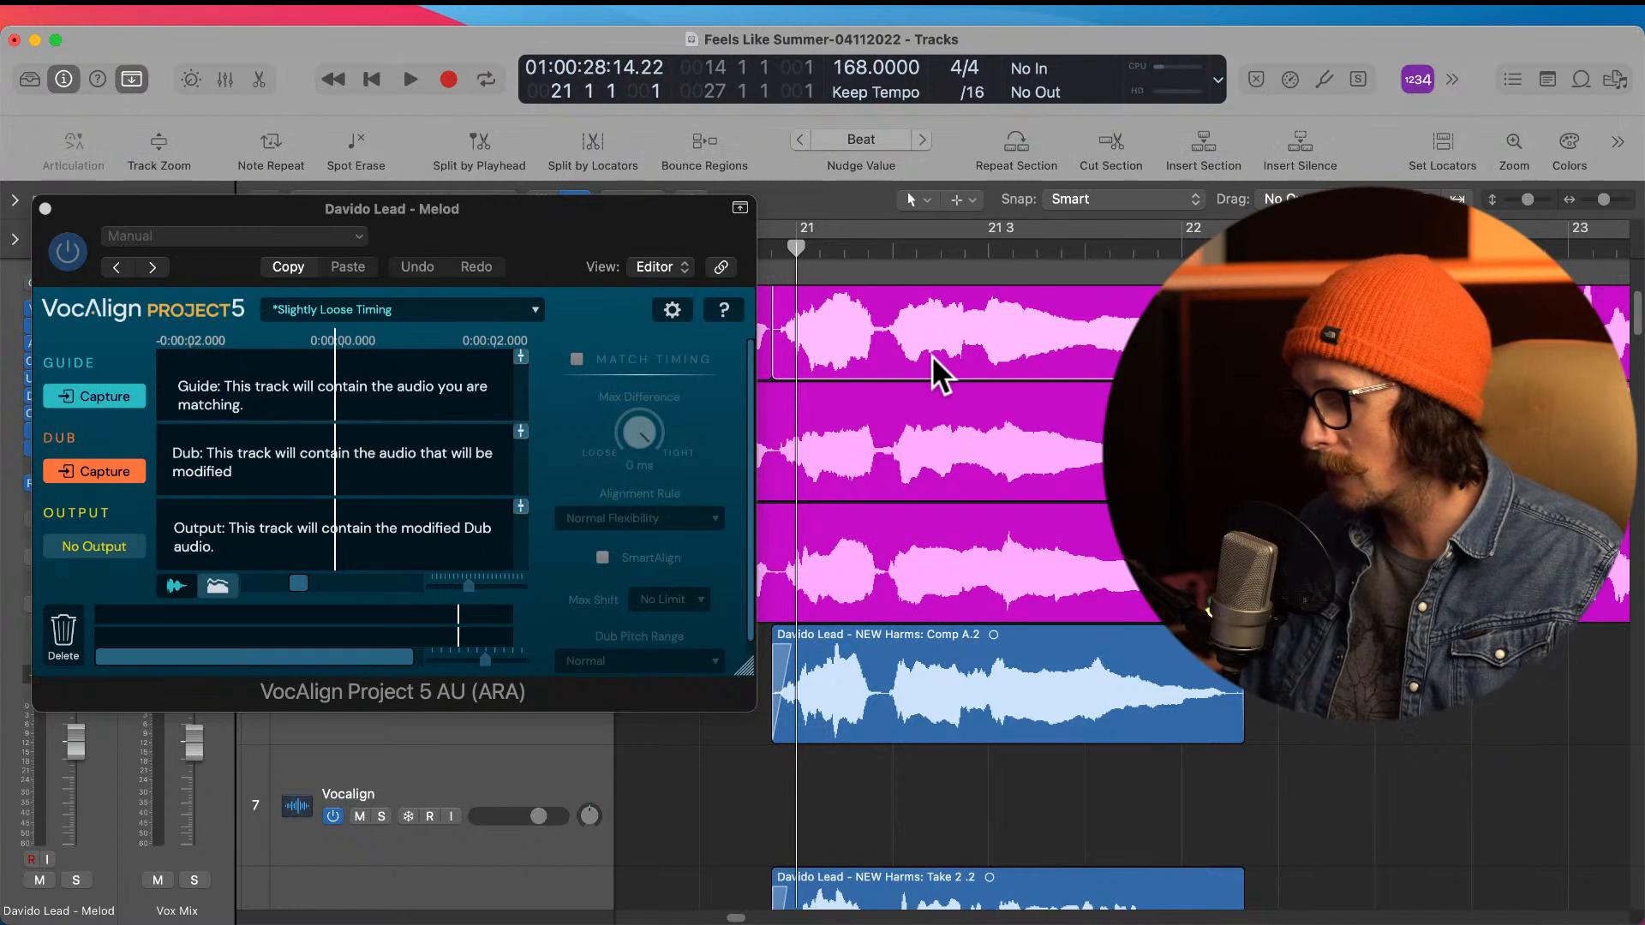
key(super+u)
scroll(973, 549, up, 1)
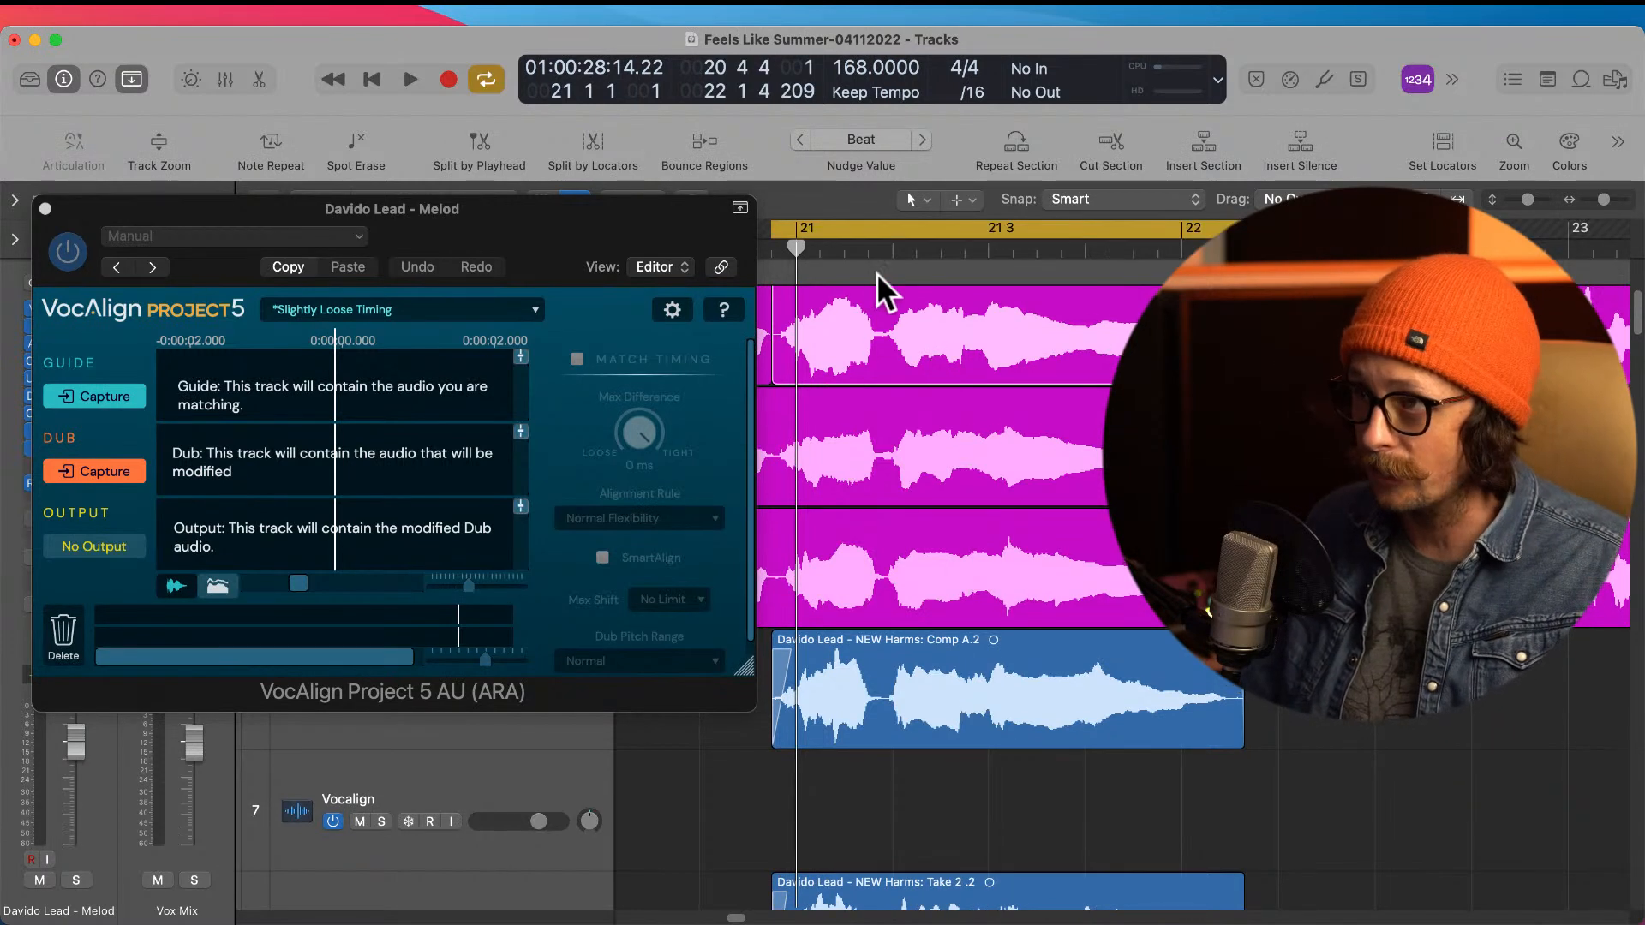
Step: Capture the split lead Melod region as the VocAlign guide and close the plug-in window
click(763, 767)
click(866, 326)
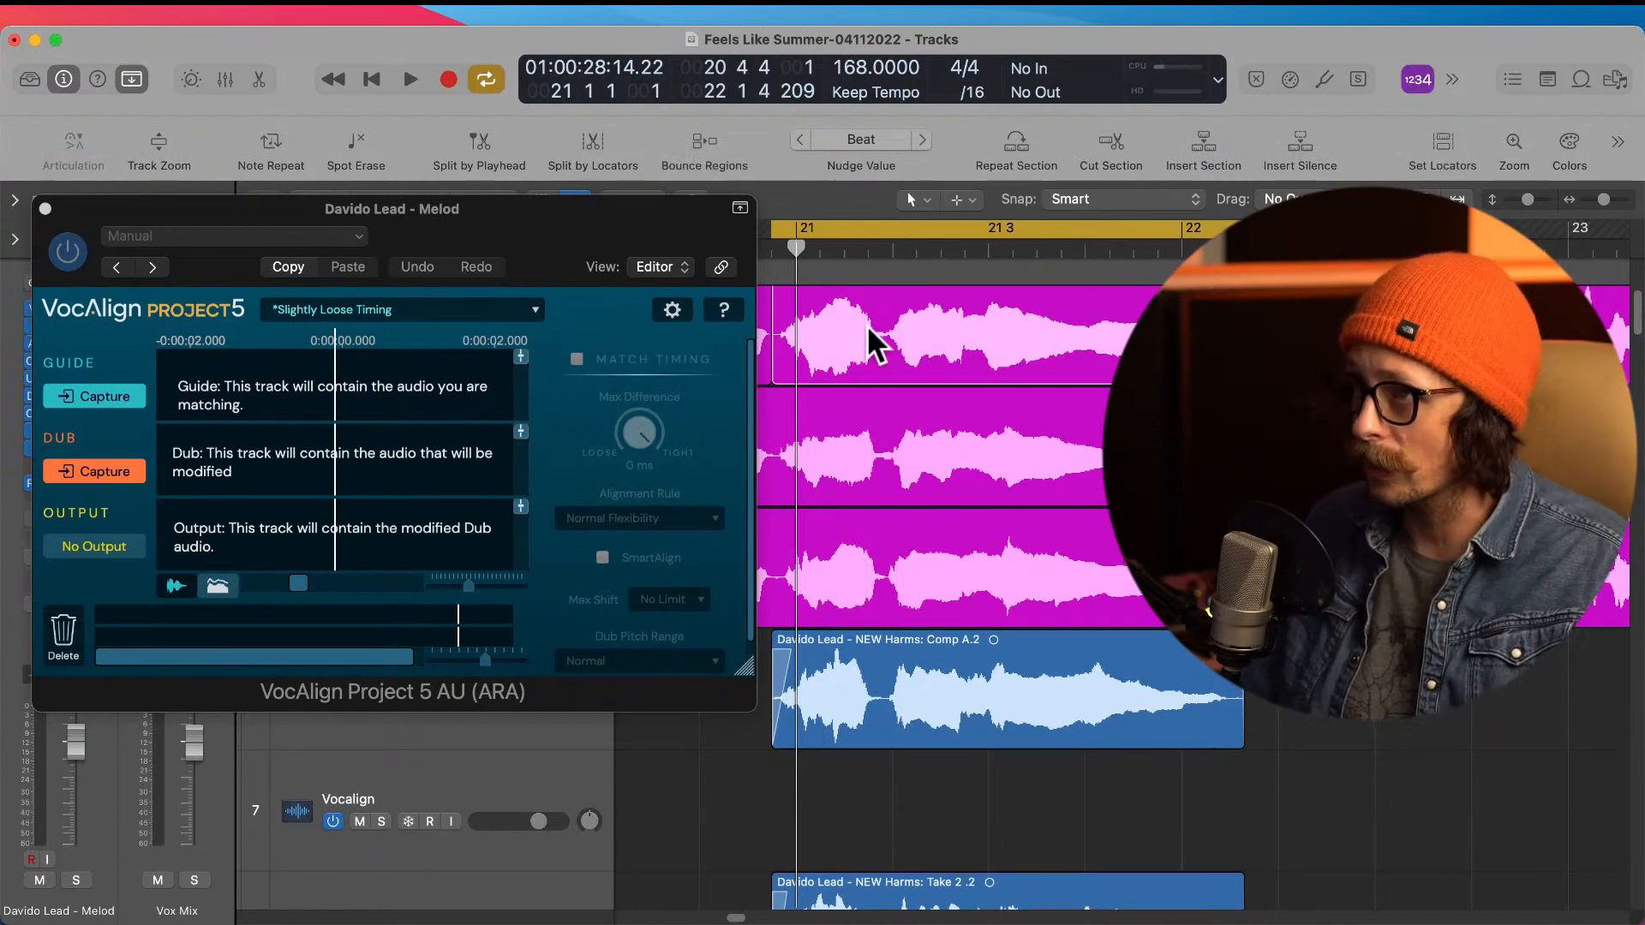
click(111, 394)
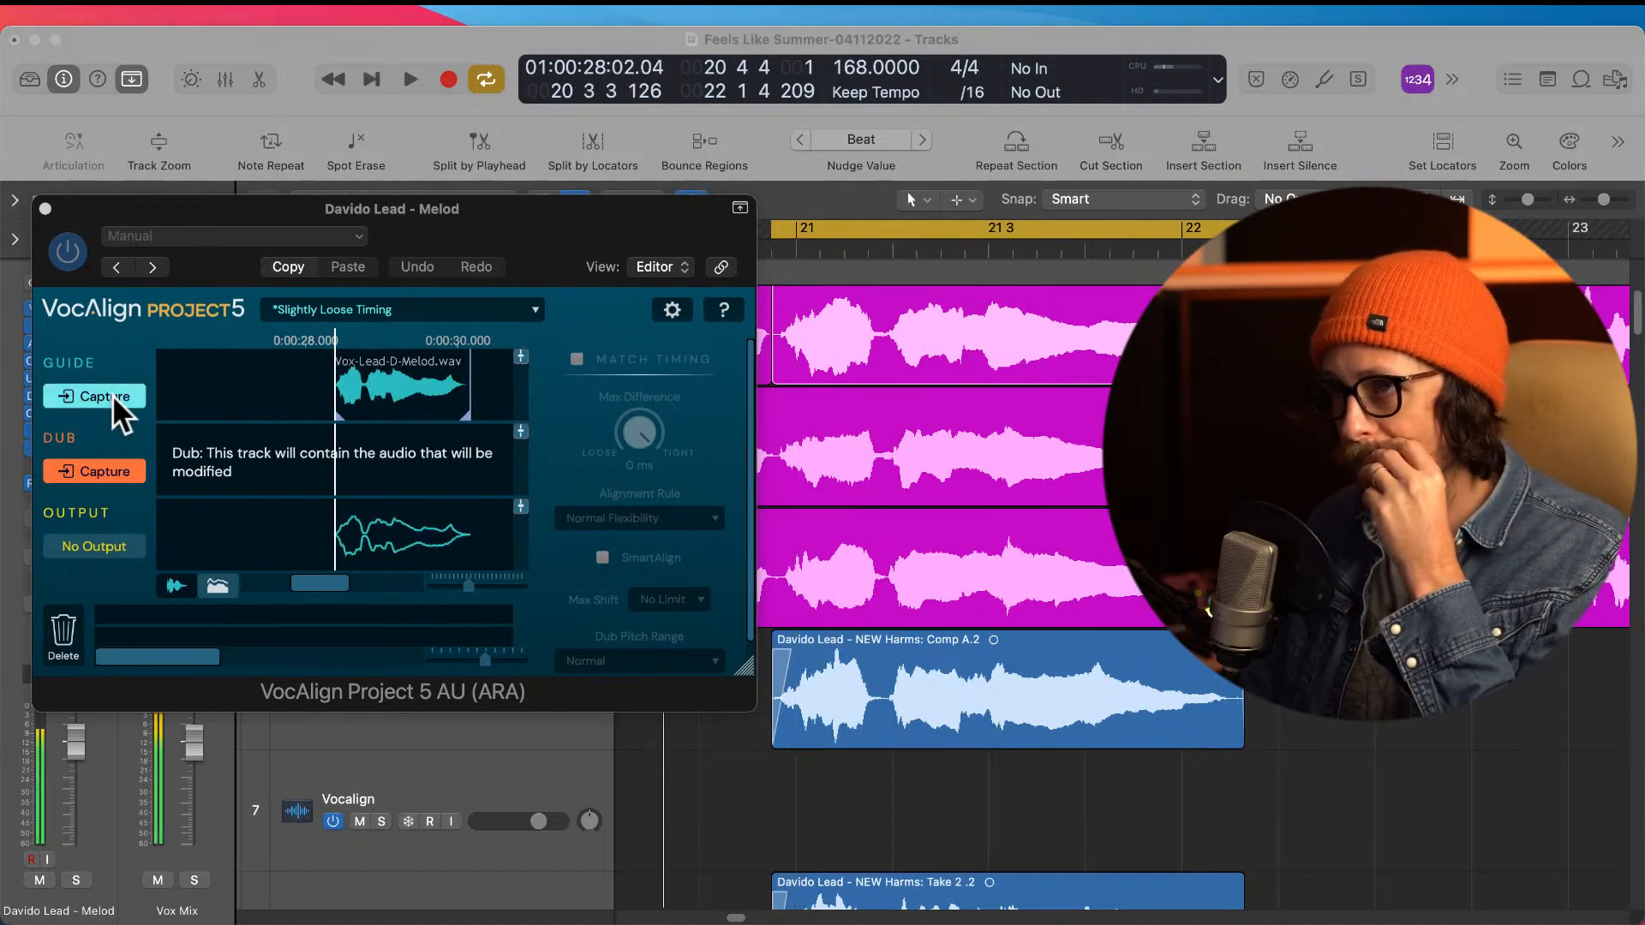
click(871, 717)
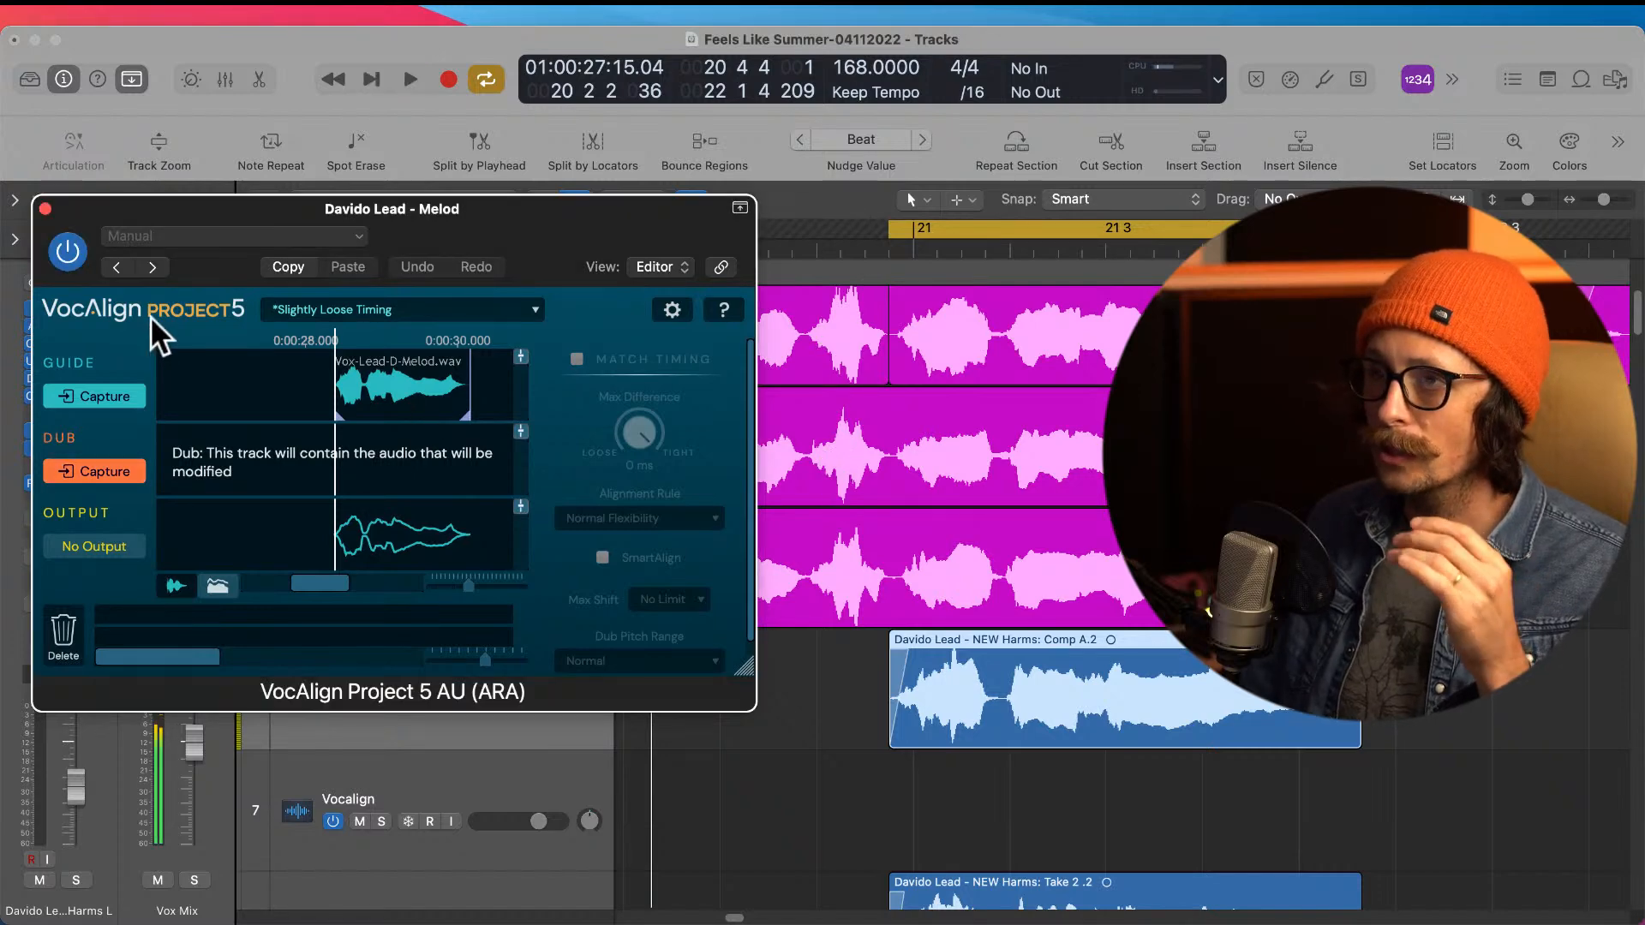
click(45, 208)
Step: Move the NEW Harms: Comp A.2 region from the Harms L track down to the Vocalign track
click(778, 716)
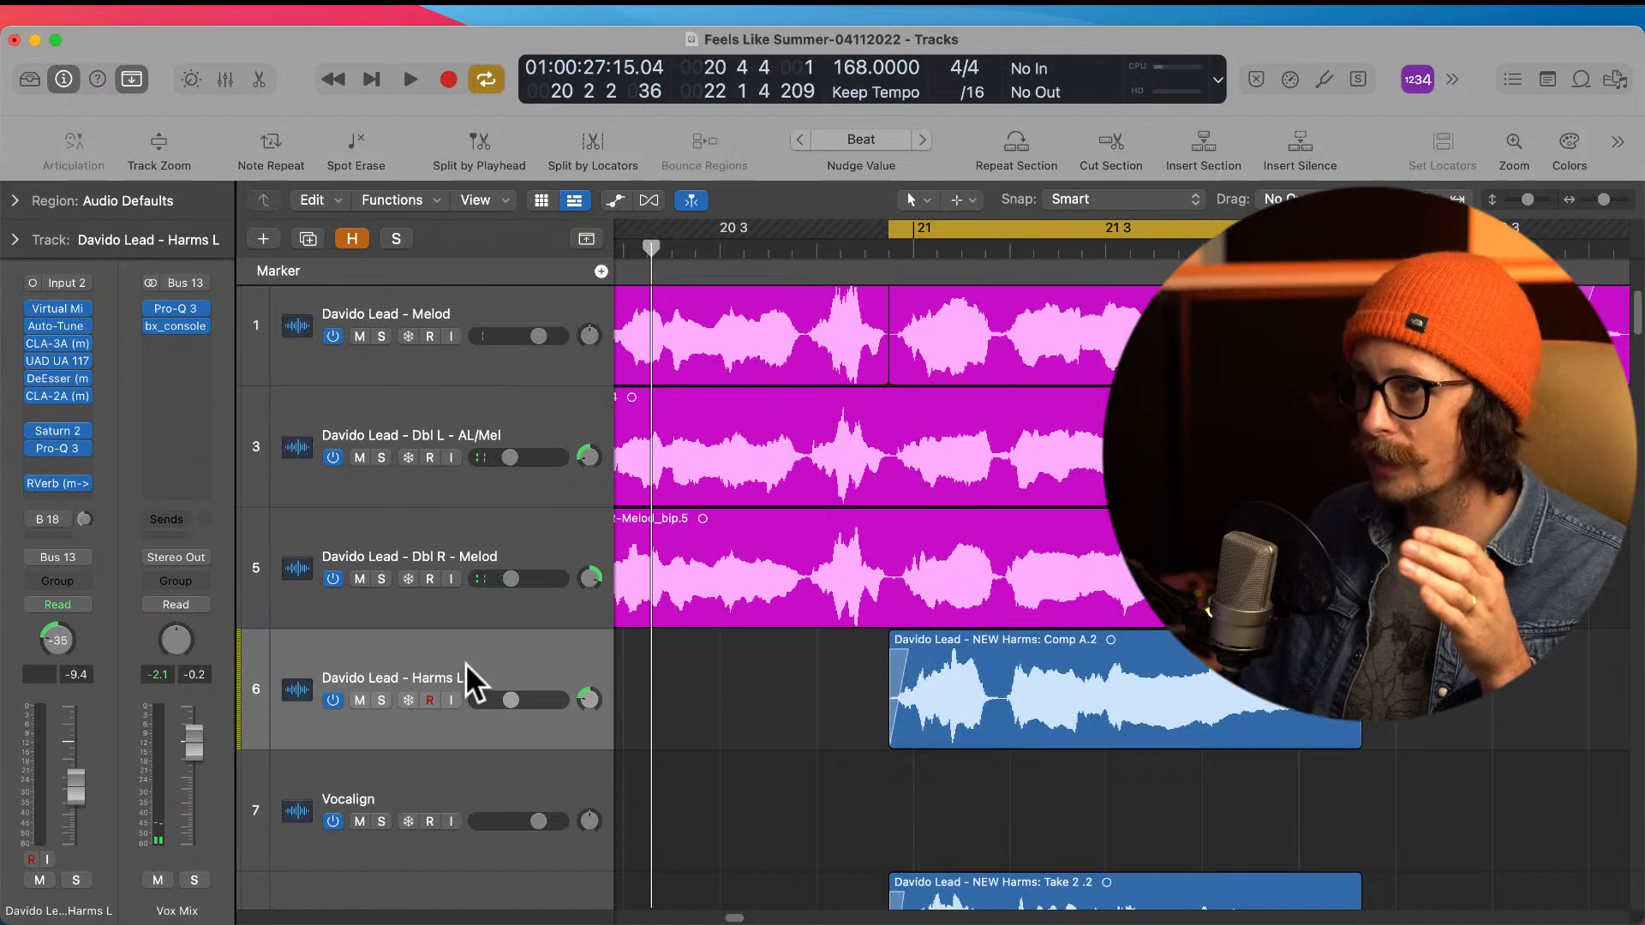
click(1032, 677)
scroll(968, 671, down, 2)
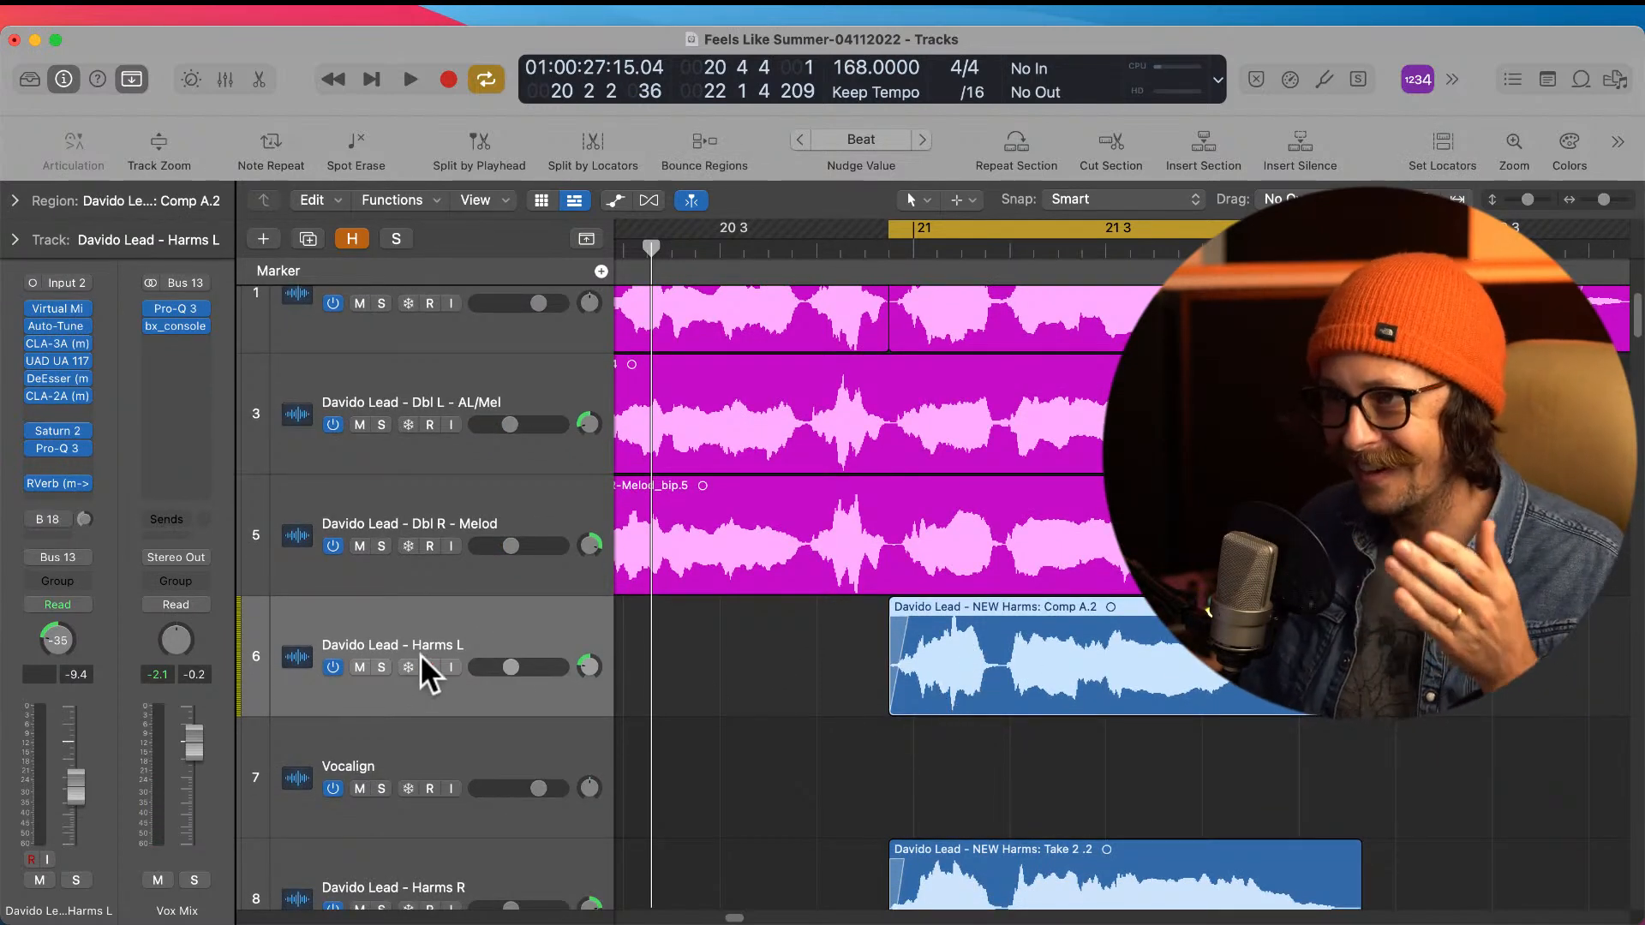
drag(963, 686, 973, 783)
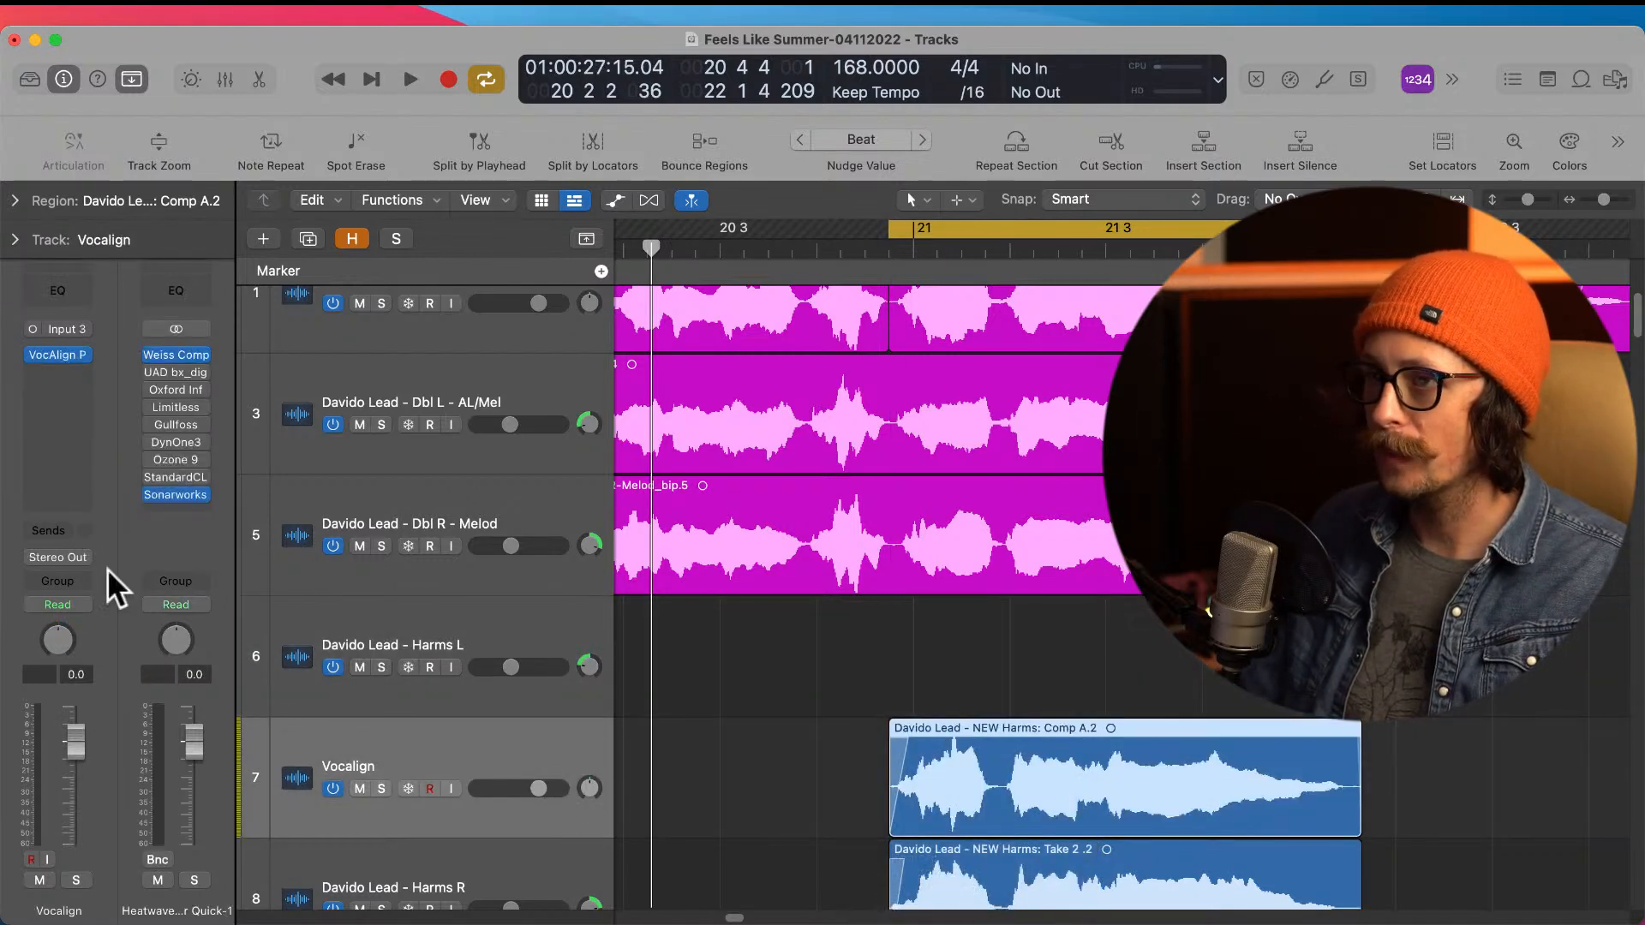
Step: Open VocAlign on the Vocalign track and capture the moved harmony region as the dub
click(57, 354)
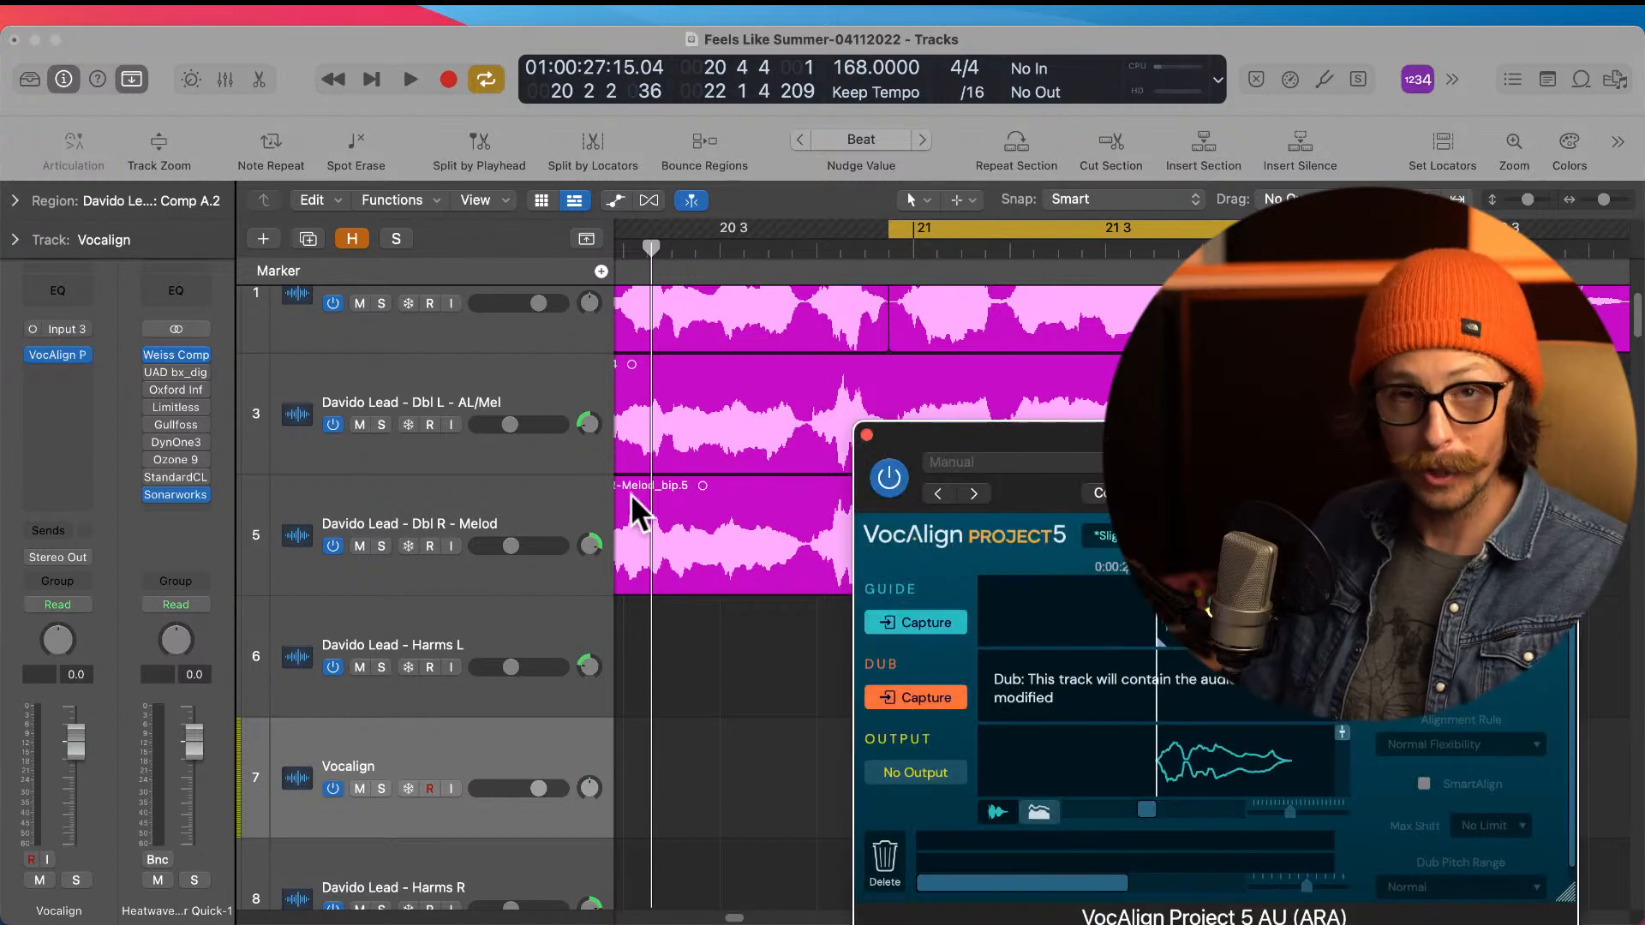
drag(919, 441, 685, 326)
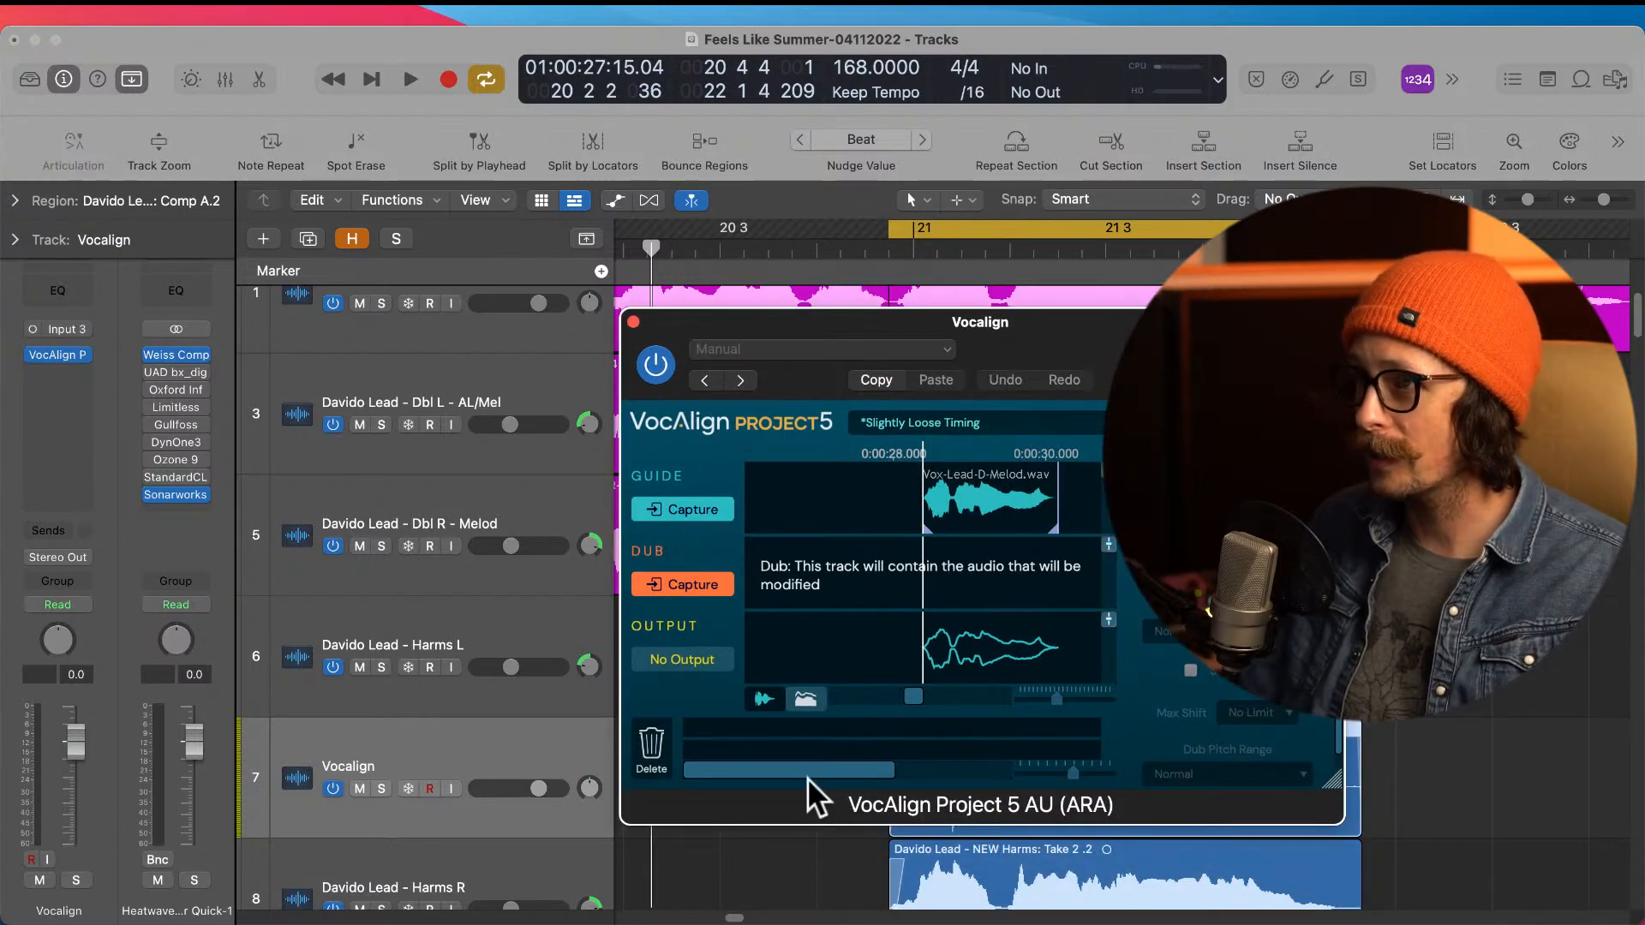
click(691, 589)
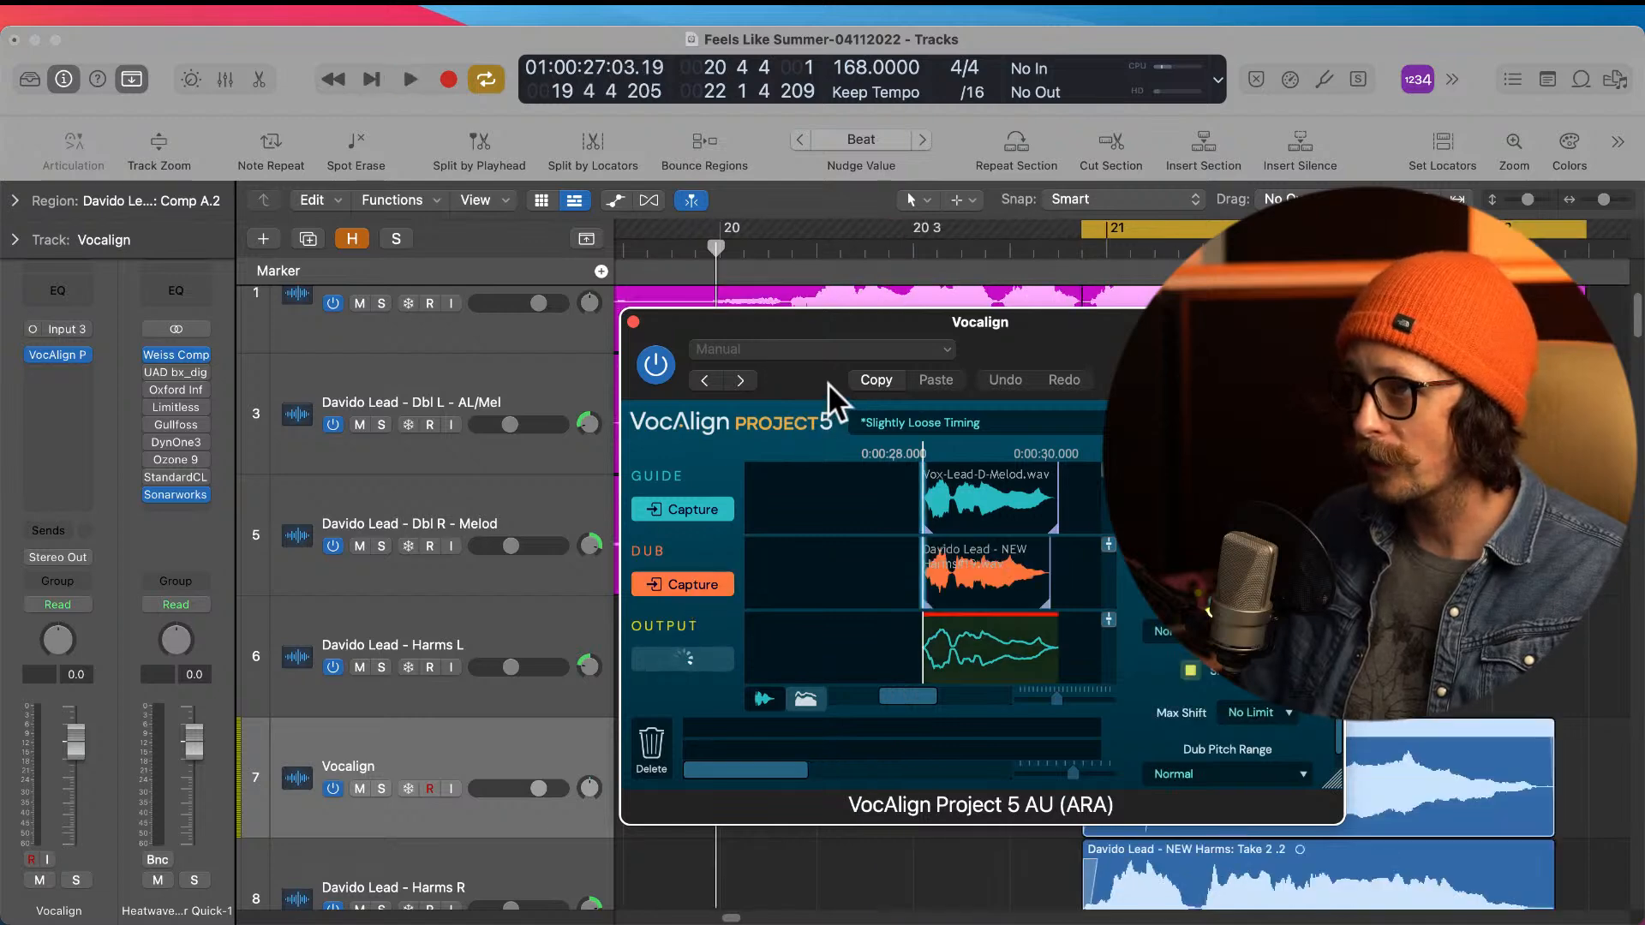
drag(888, 319, 430, 142)
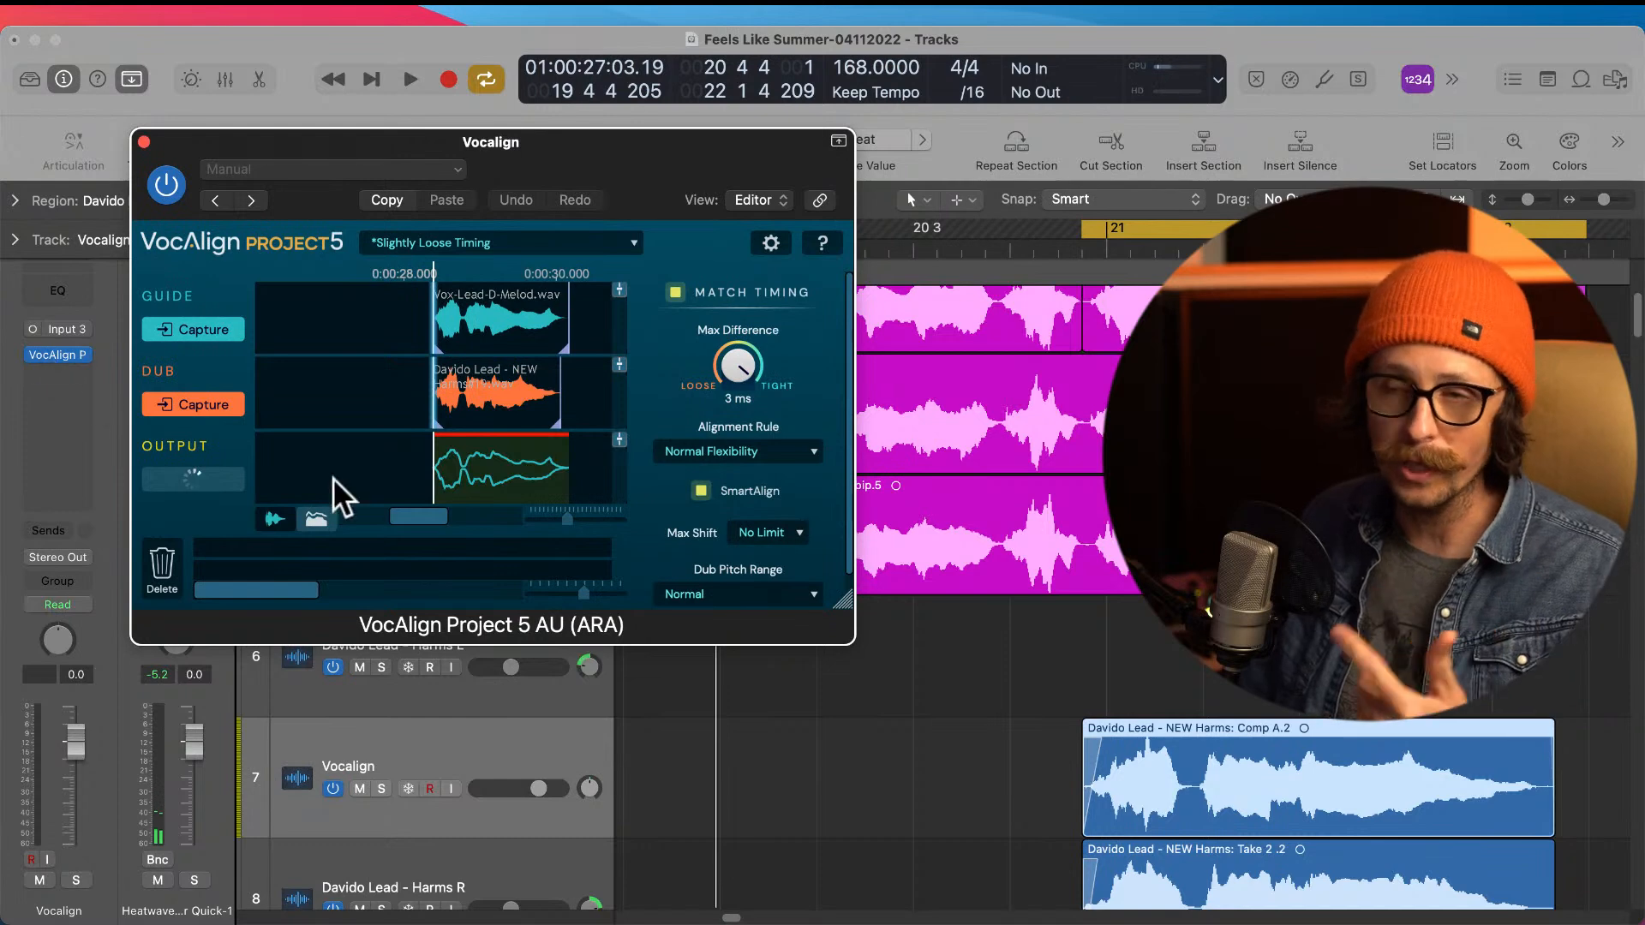
Step: Loosen the timing match by setting VocAlign's Max Difference to 5 ms
drag(330, 139, 604, 153)
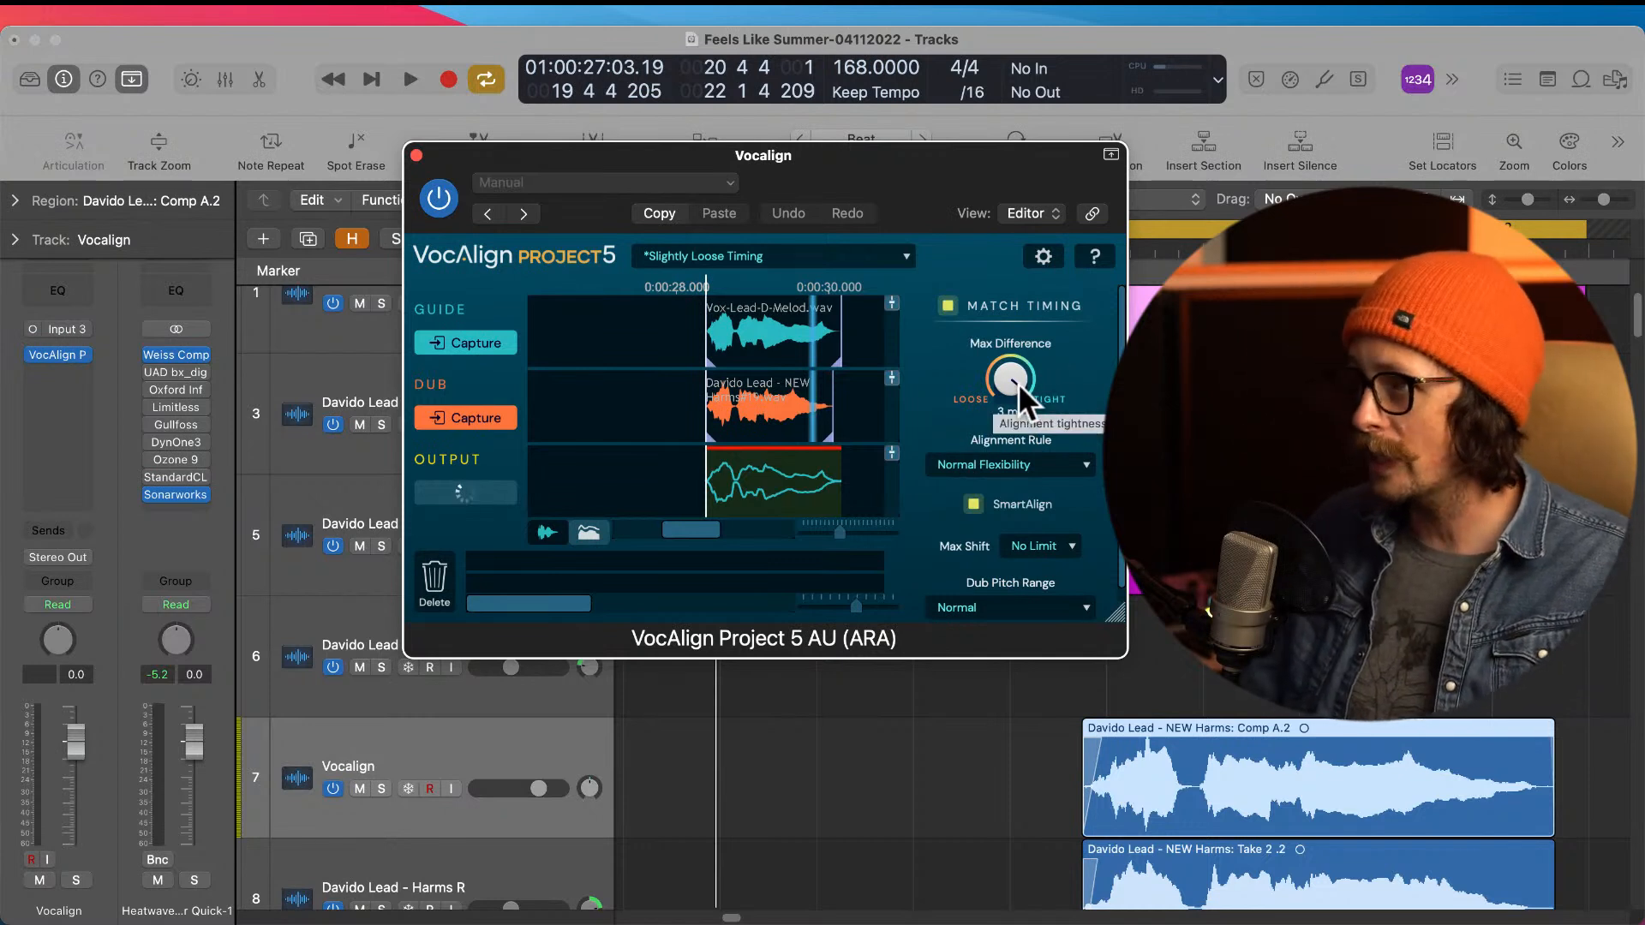
drag(1020, 384, 1024, 395)
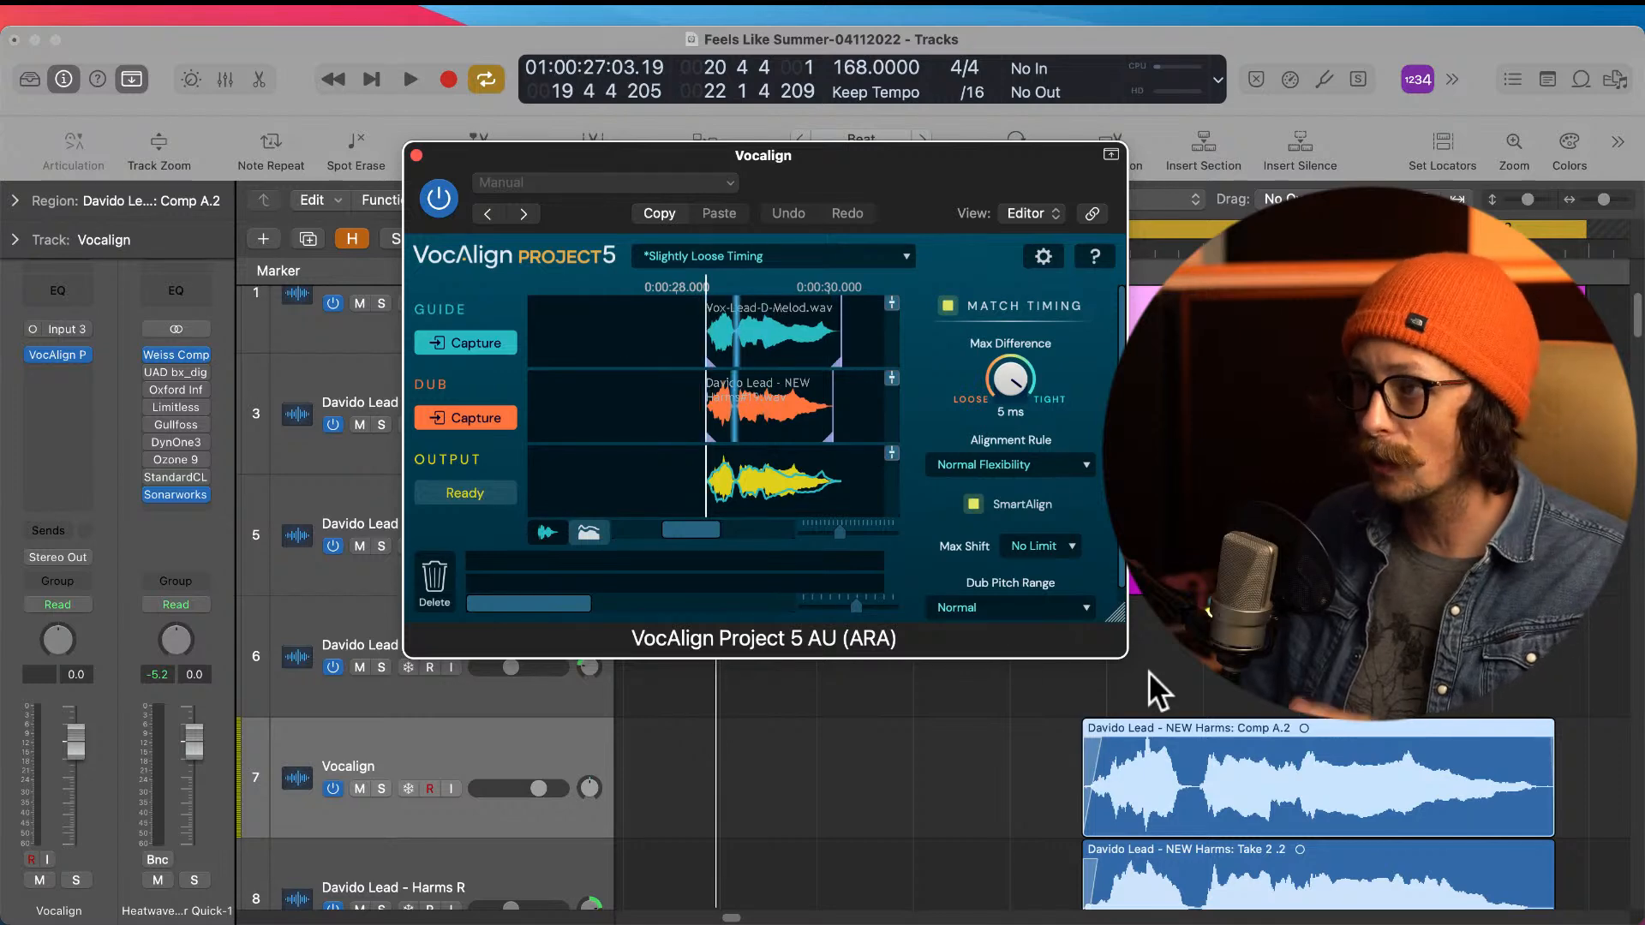
drag(440, 157, 194, 185)
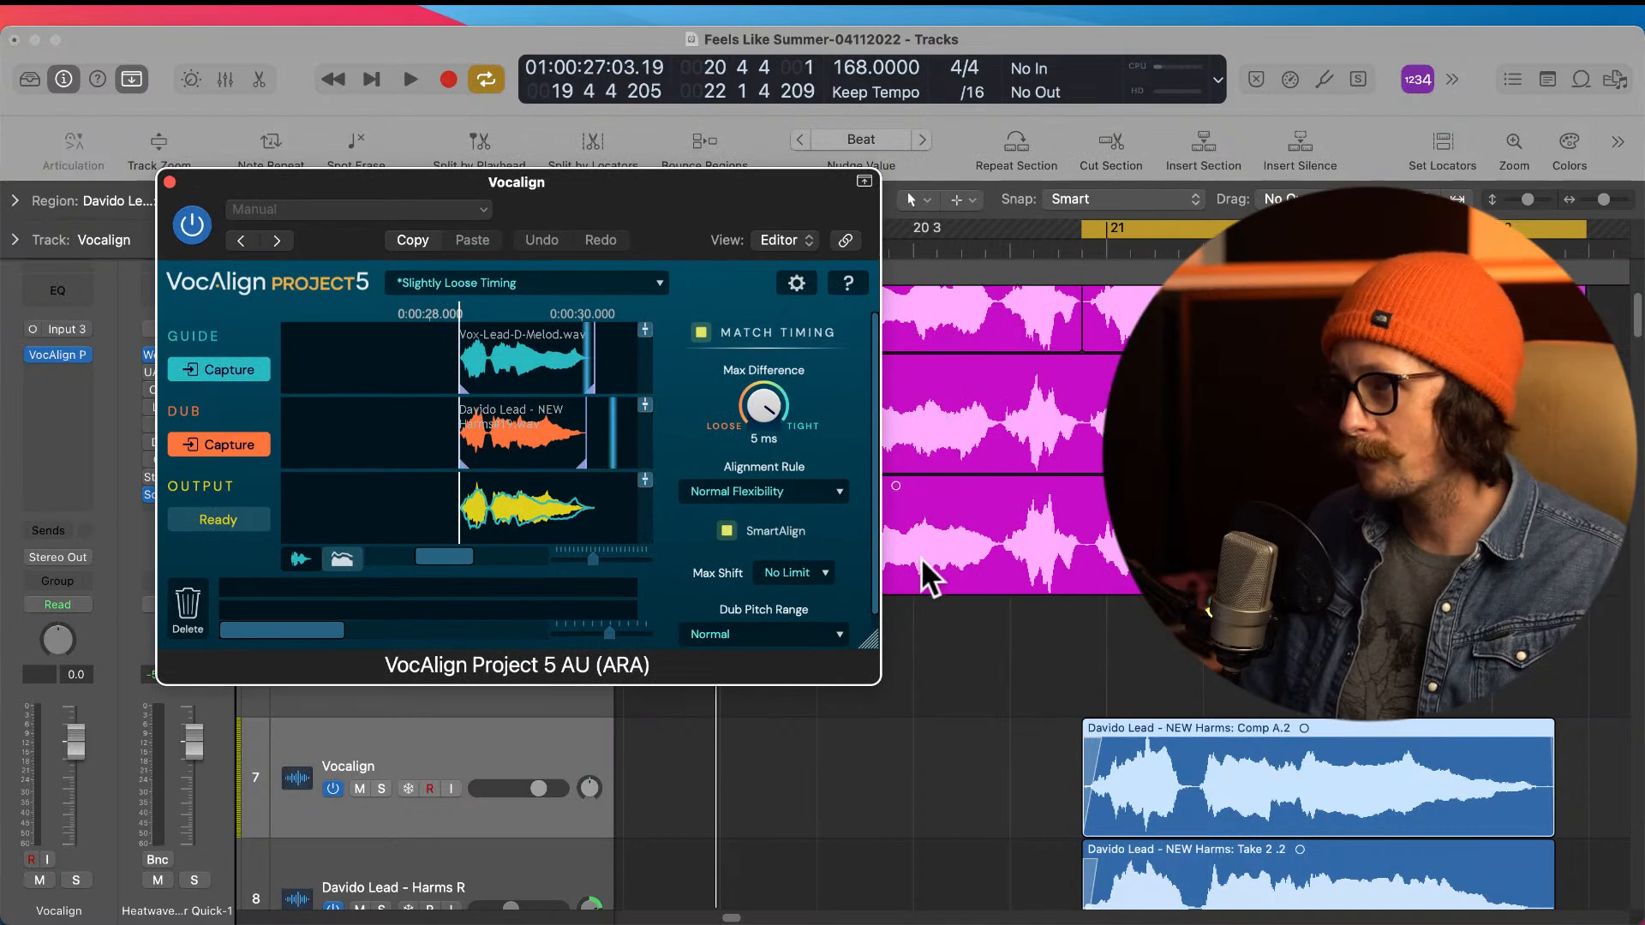
Step: Solo the lead Melod and Vocalign tracks and play the cycled section to check the alignment
key(z)
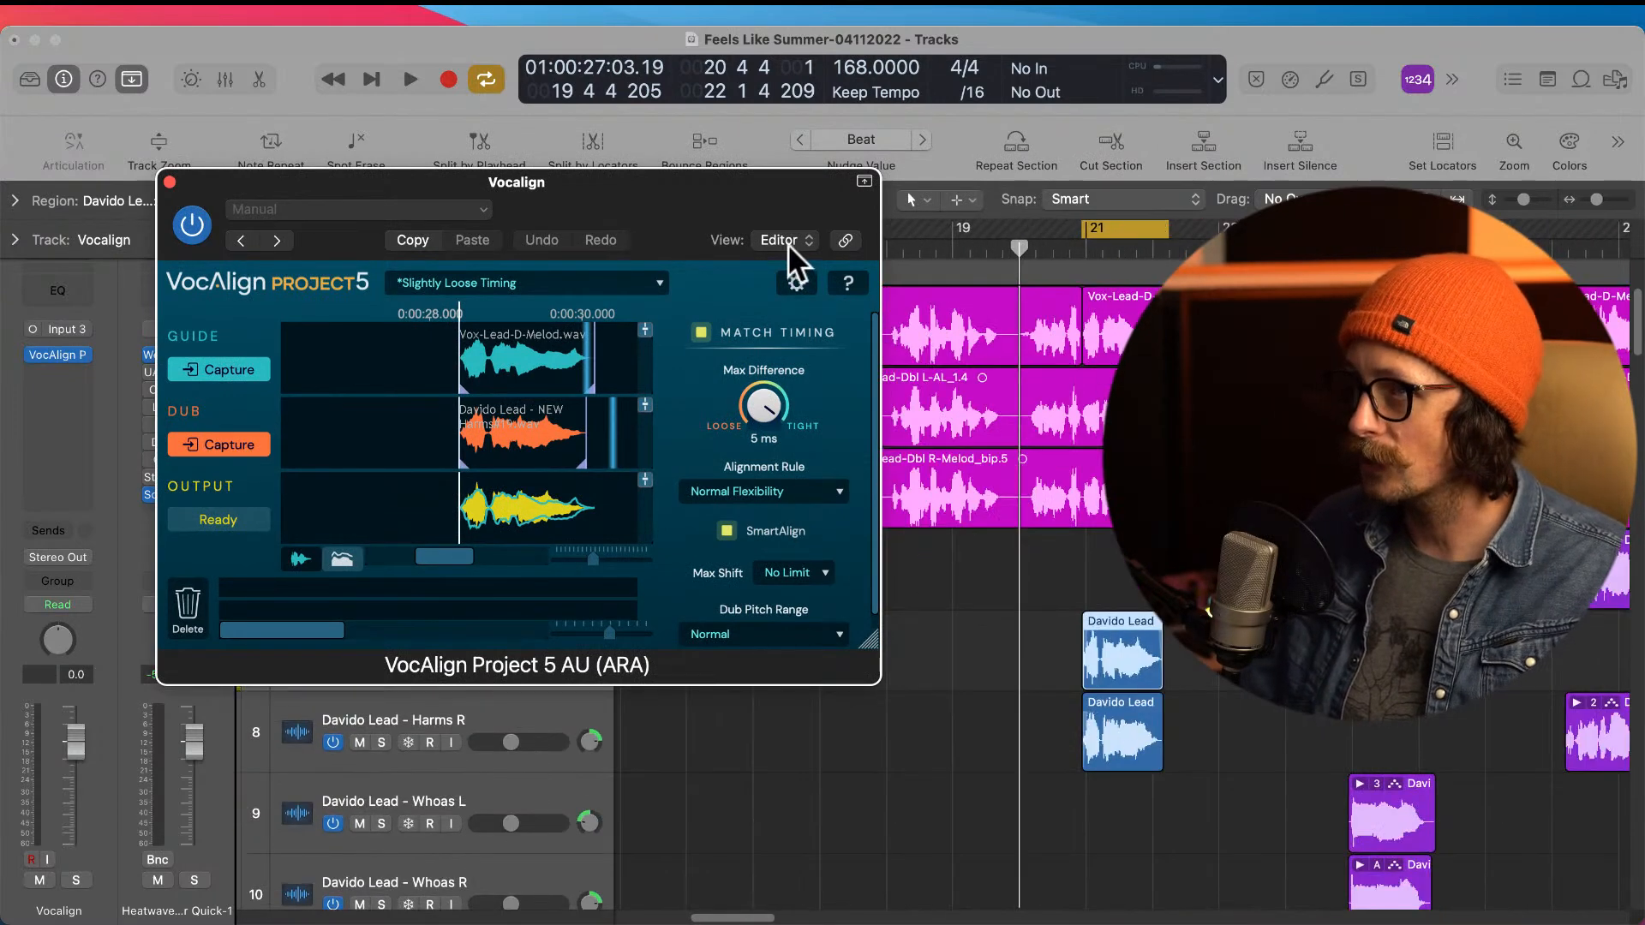
drag(701, 206, 684, 674)
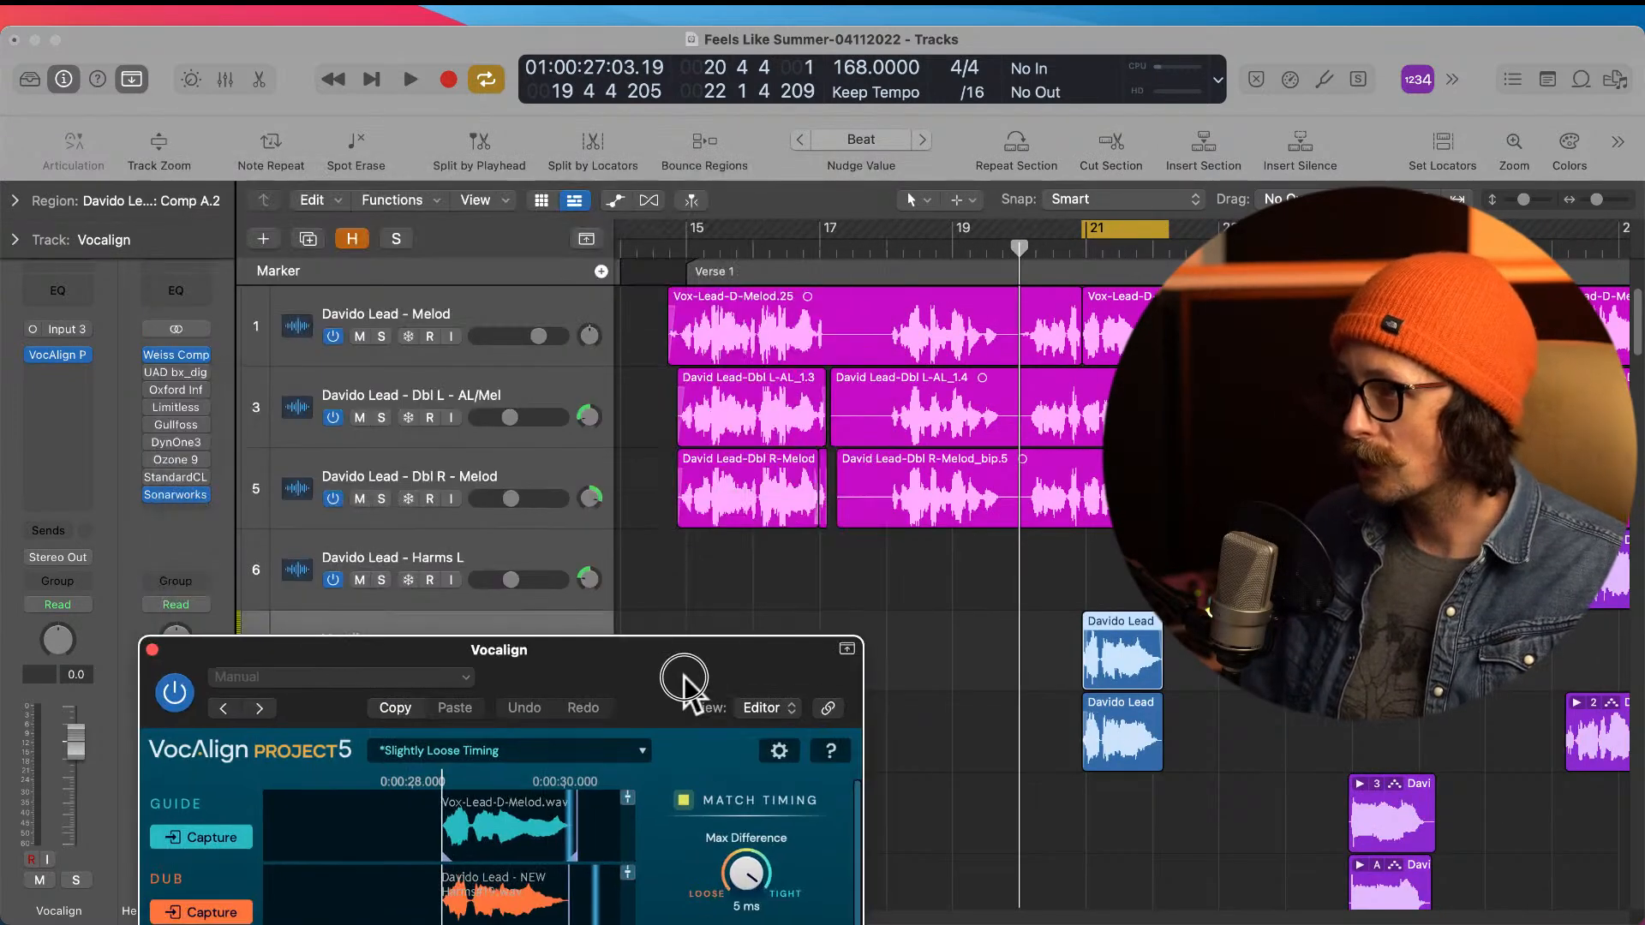
click(381, 336)
drag(562, 660, 981, 812)
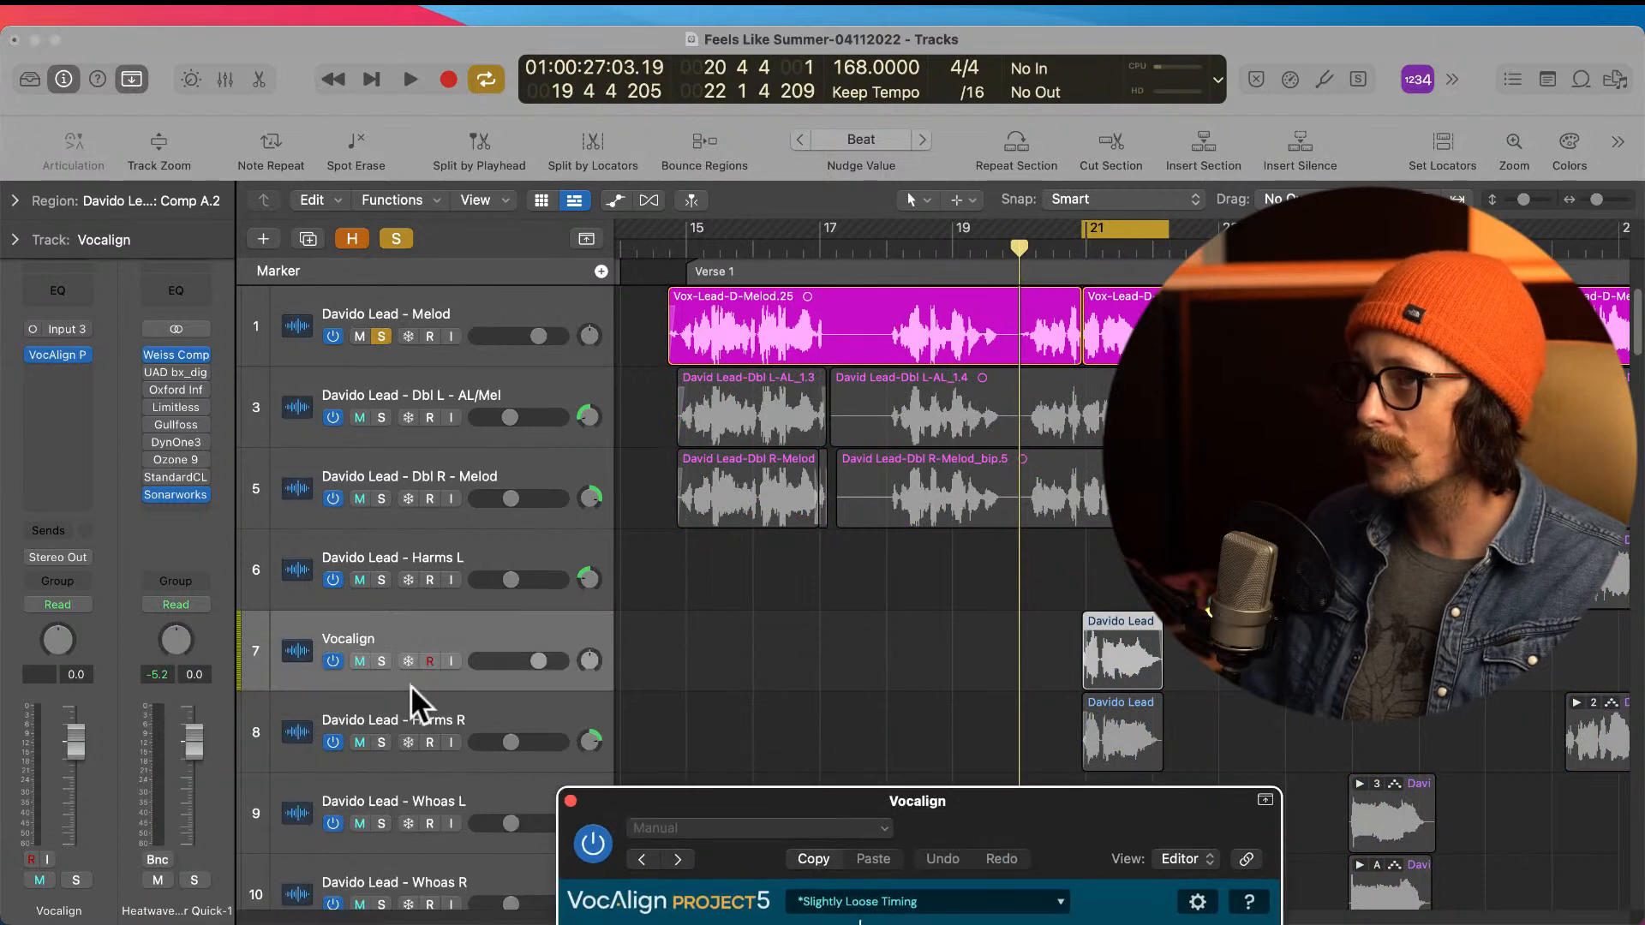
click(382, 660)
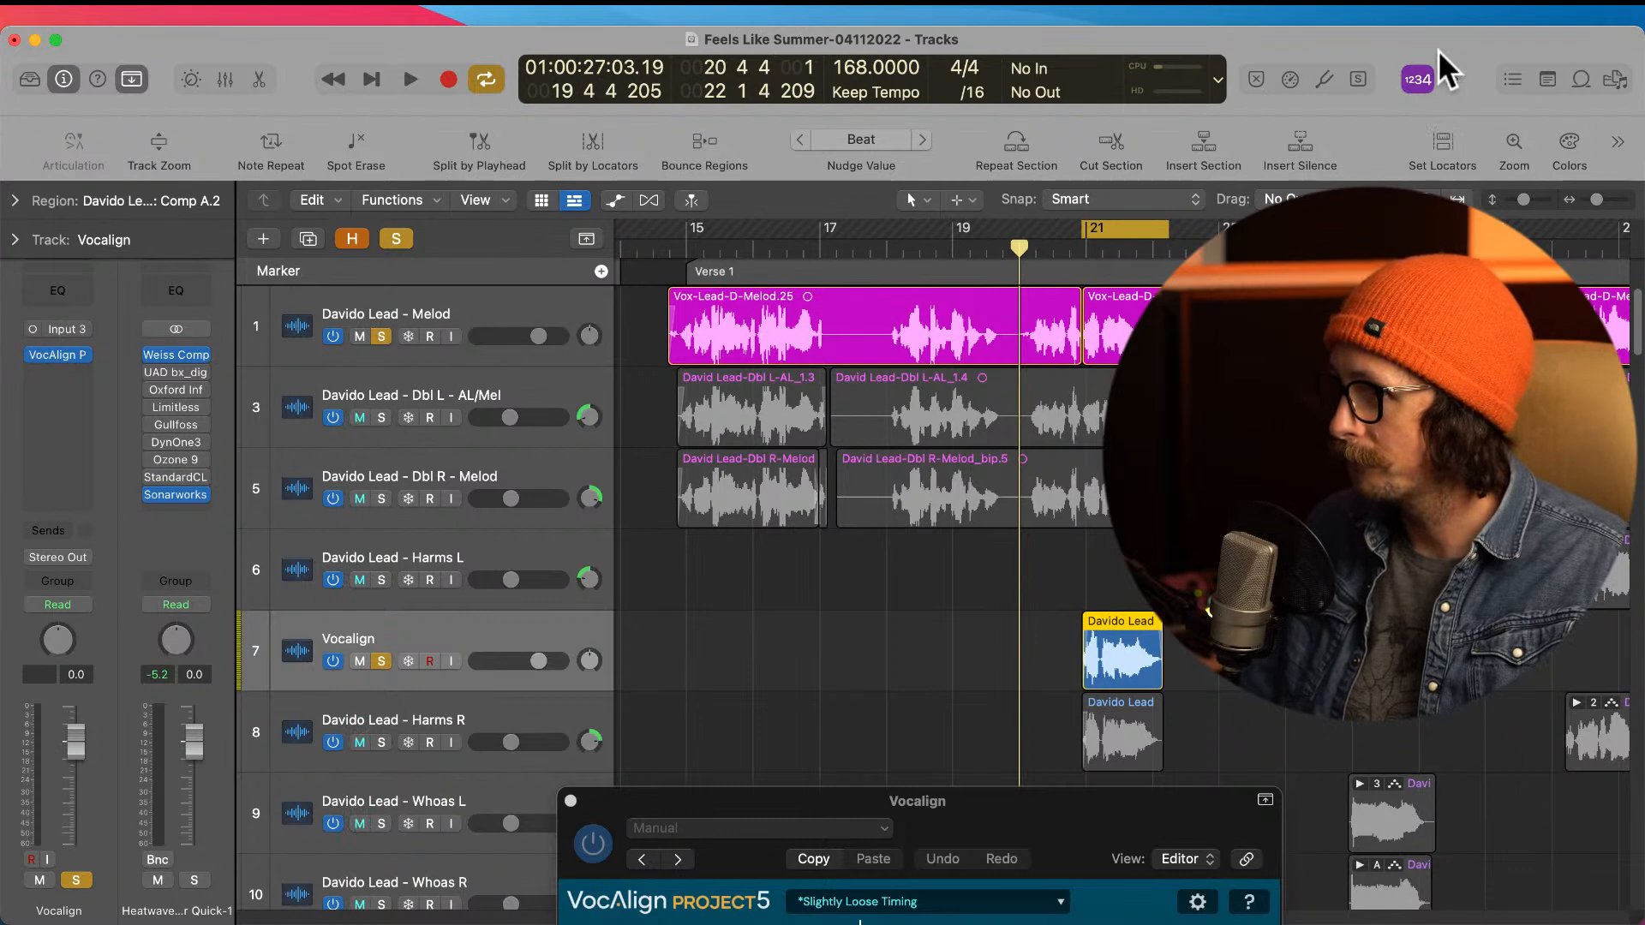
key(space)
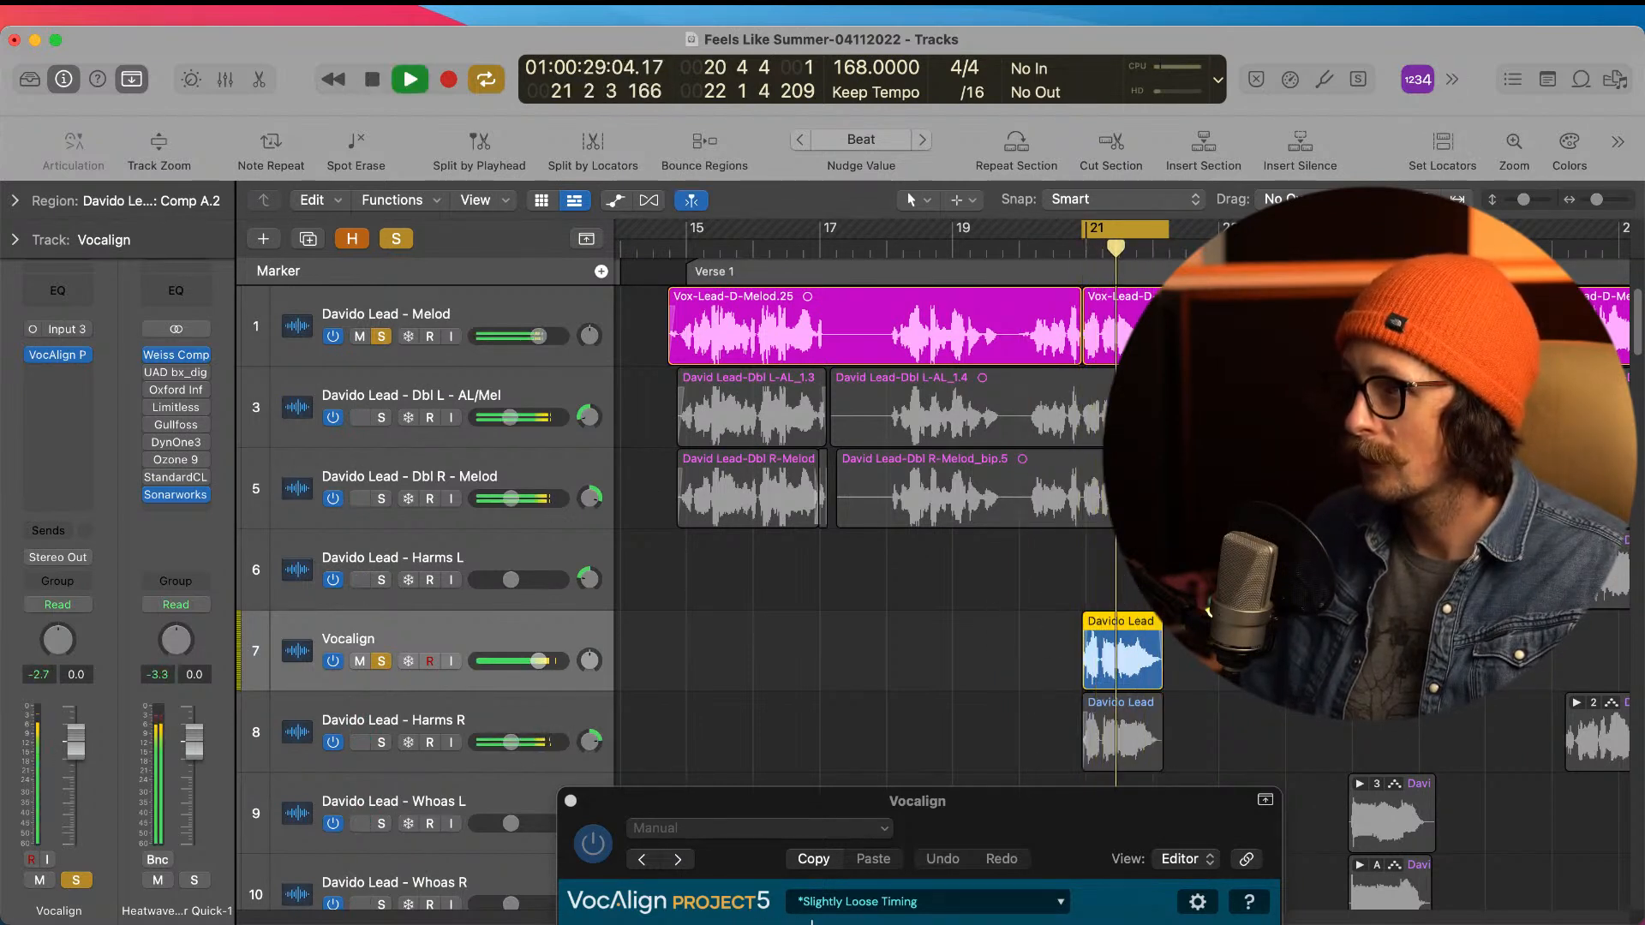
key(space)
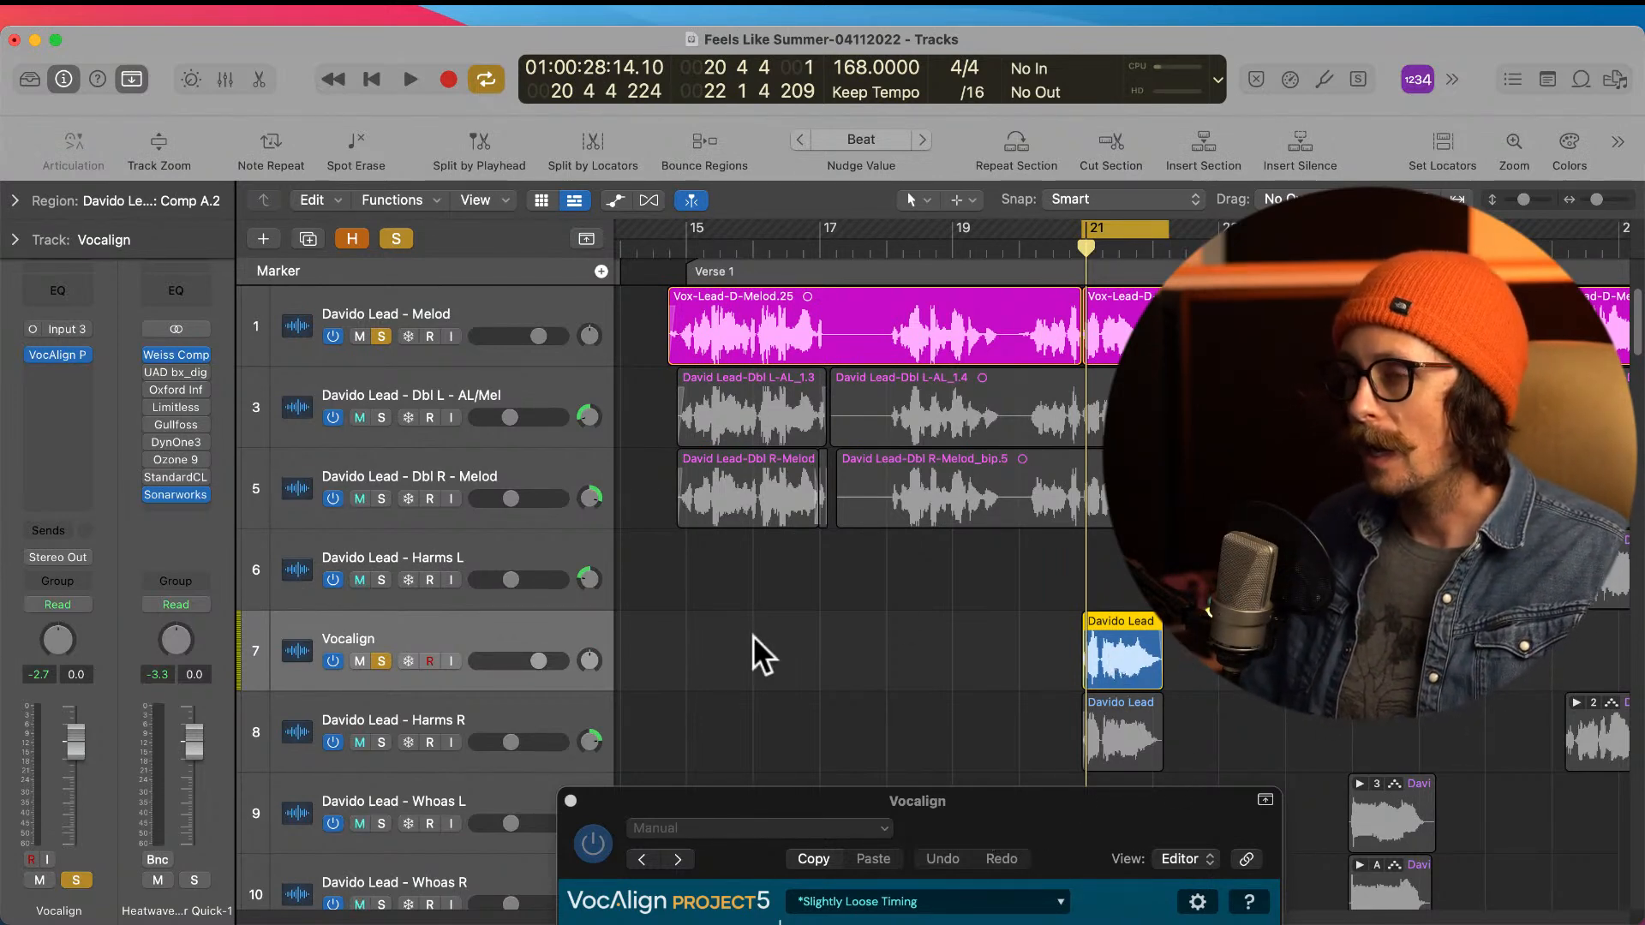
Step: Bounce the aligned harmony region in place to a new track, naming it vocalign and muting the source
right_click(1134, 656)
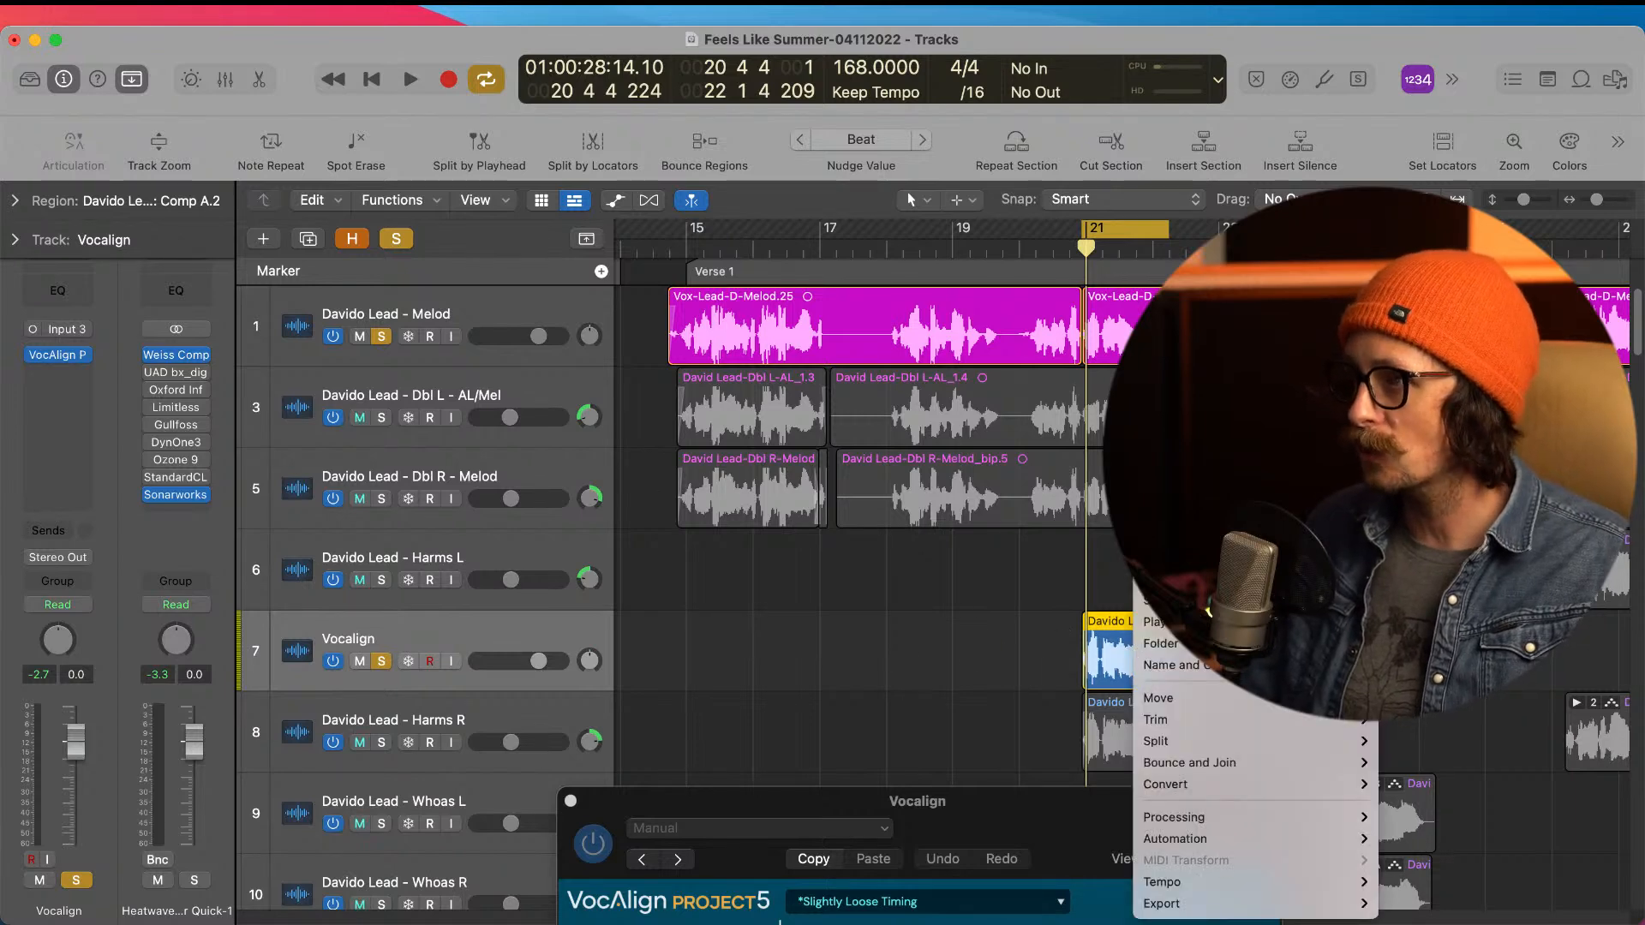
key(ctrl+b)
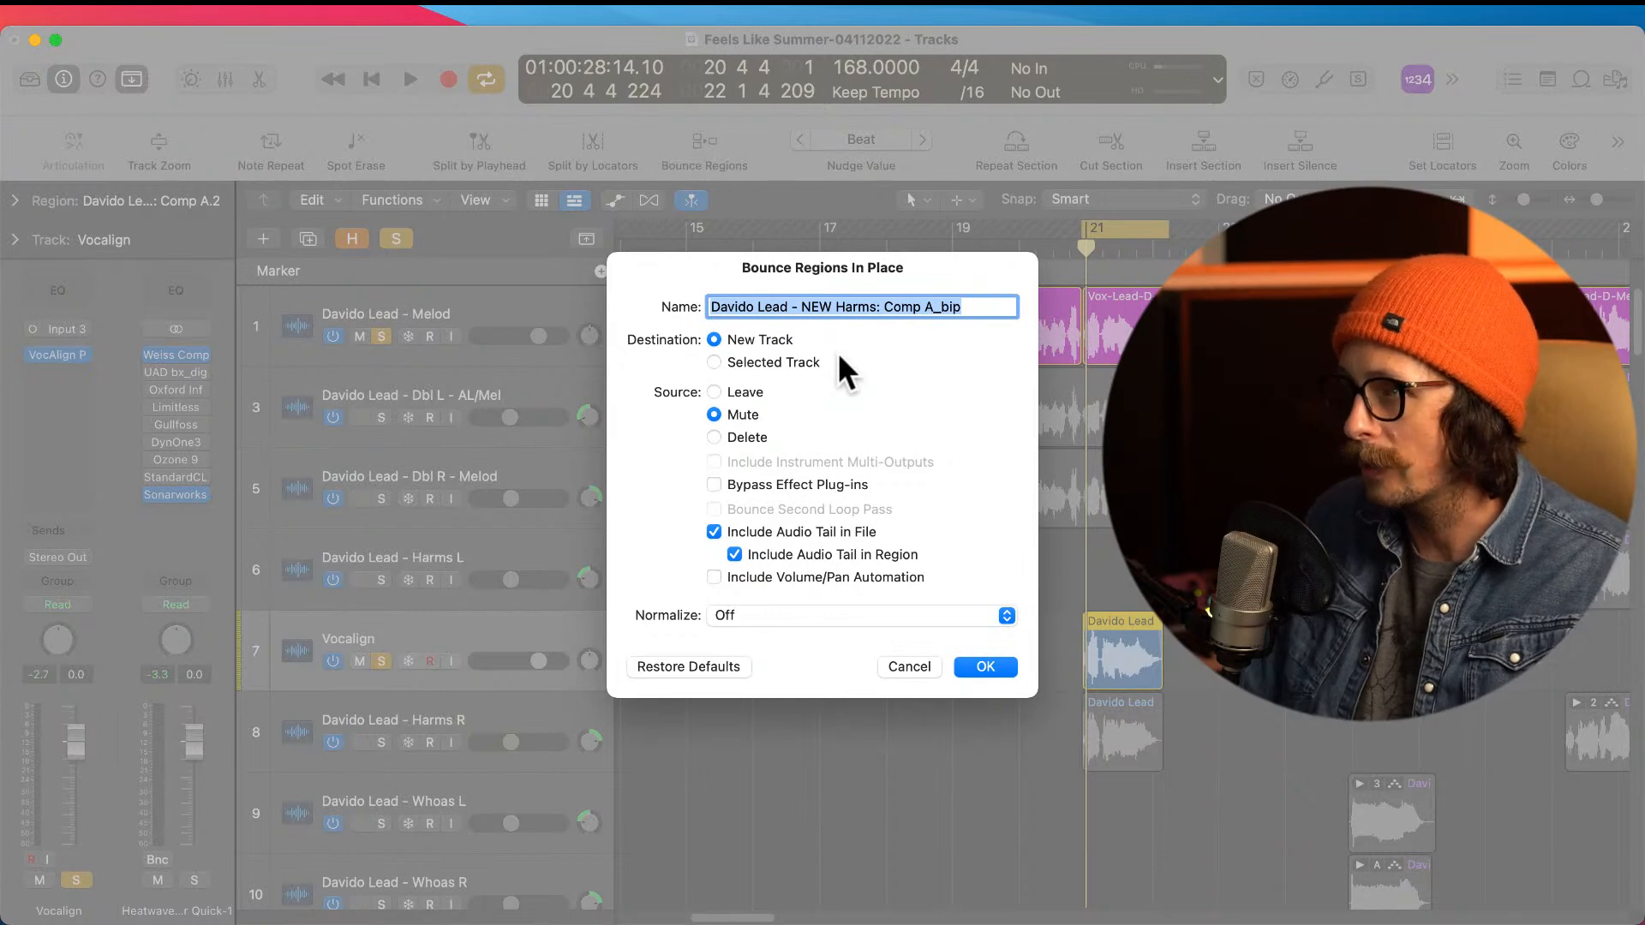
triple_click(883, 308)
text(v)
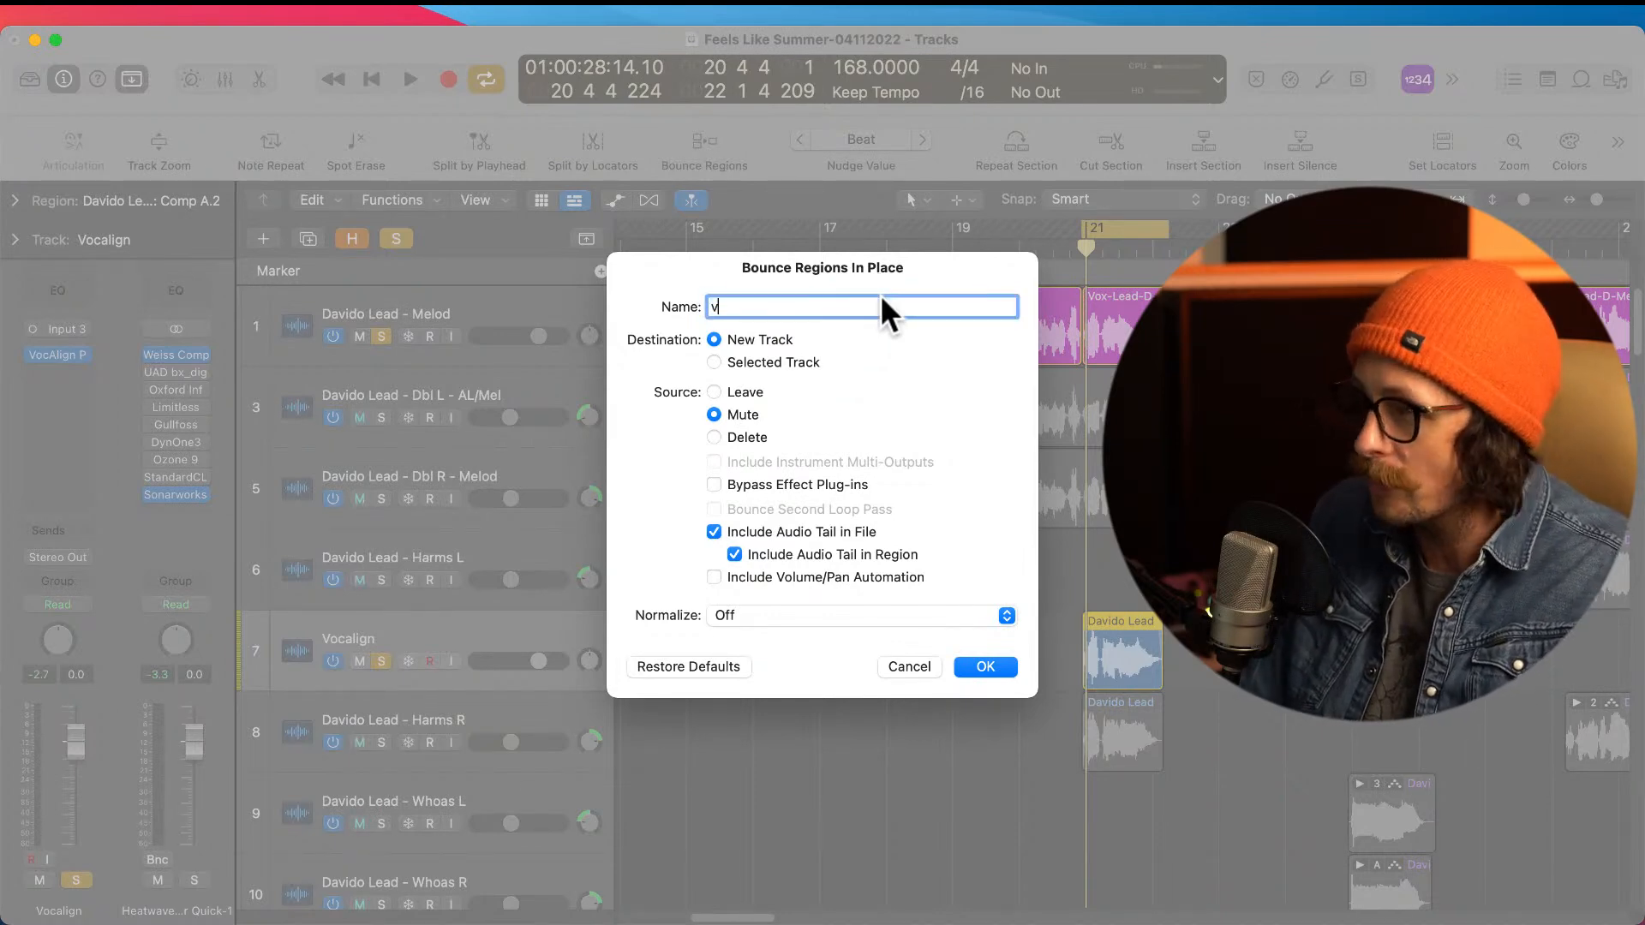
text(ocalign)
key(Return)
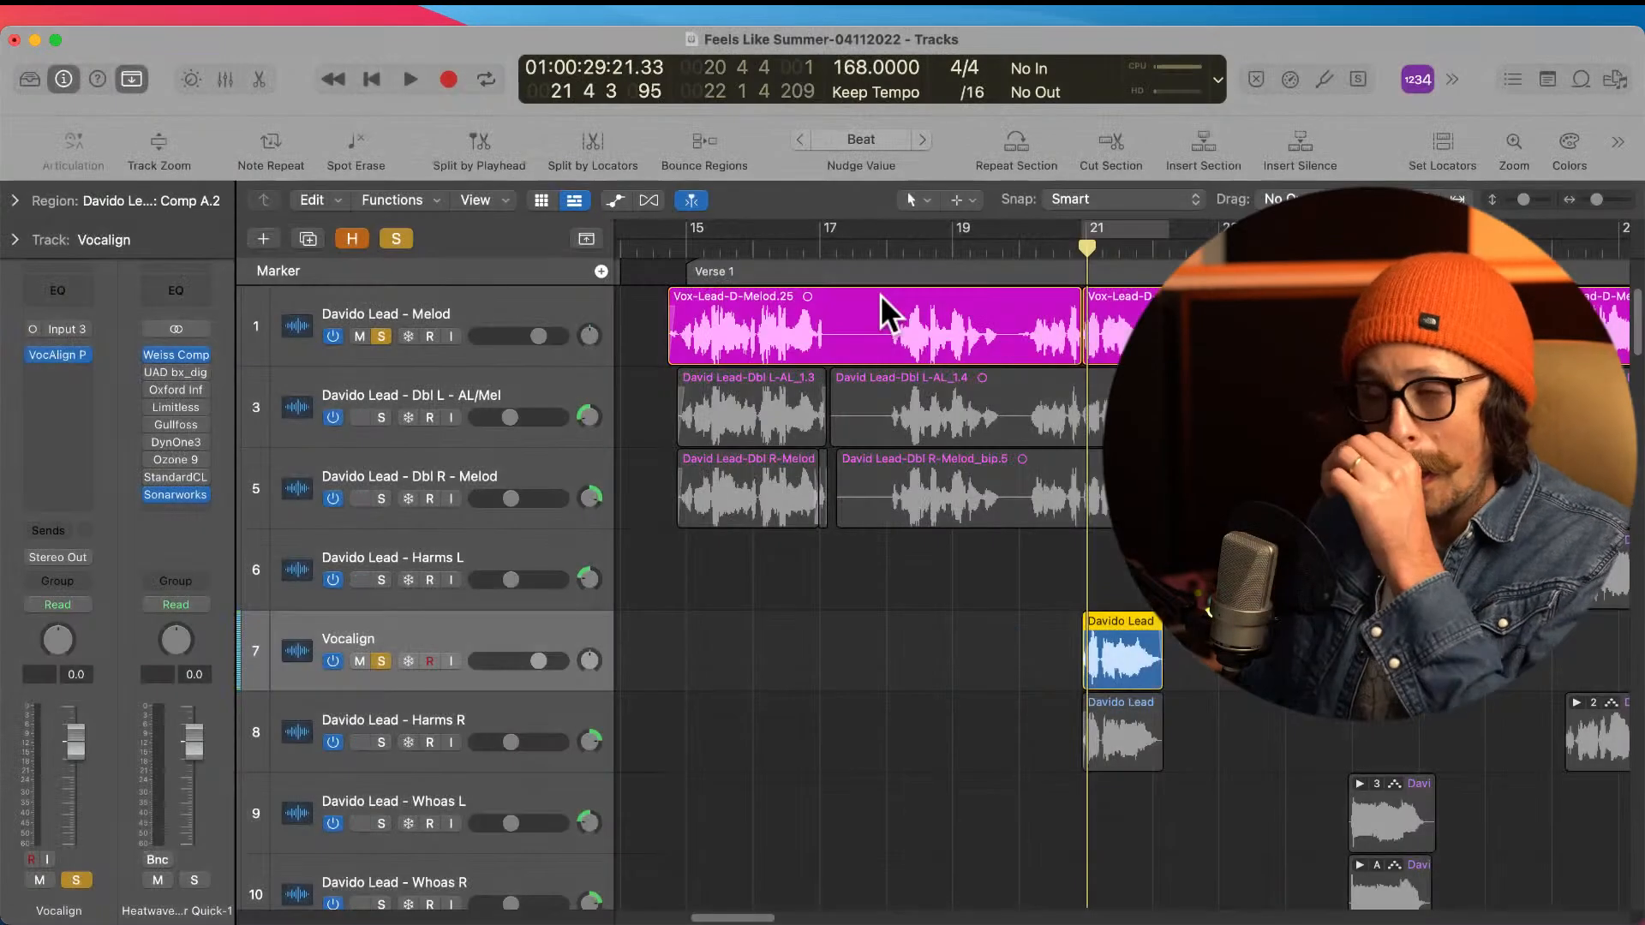
Step: Move the bounced vocalign region up to the Harms L track at the same position
click(1112, 730)
drag(1111, 730, 1114, 591)
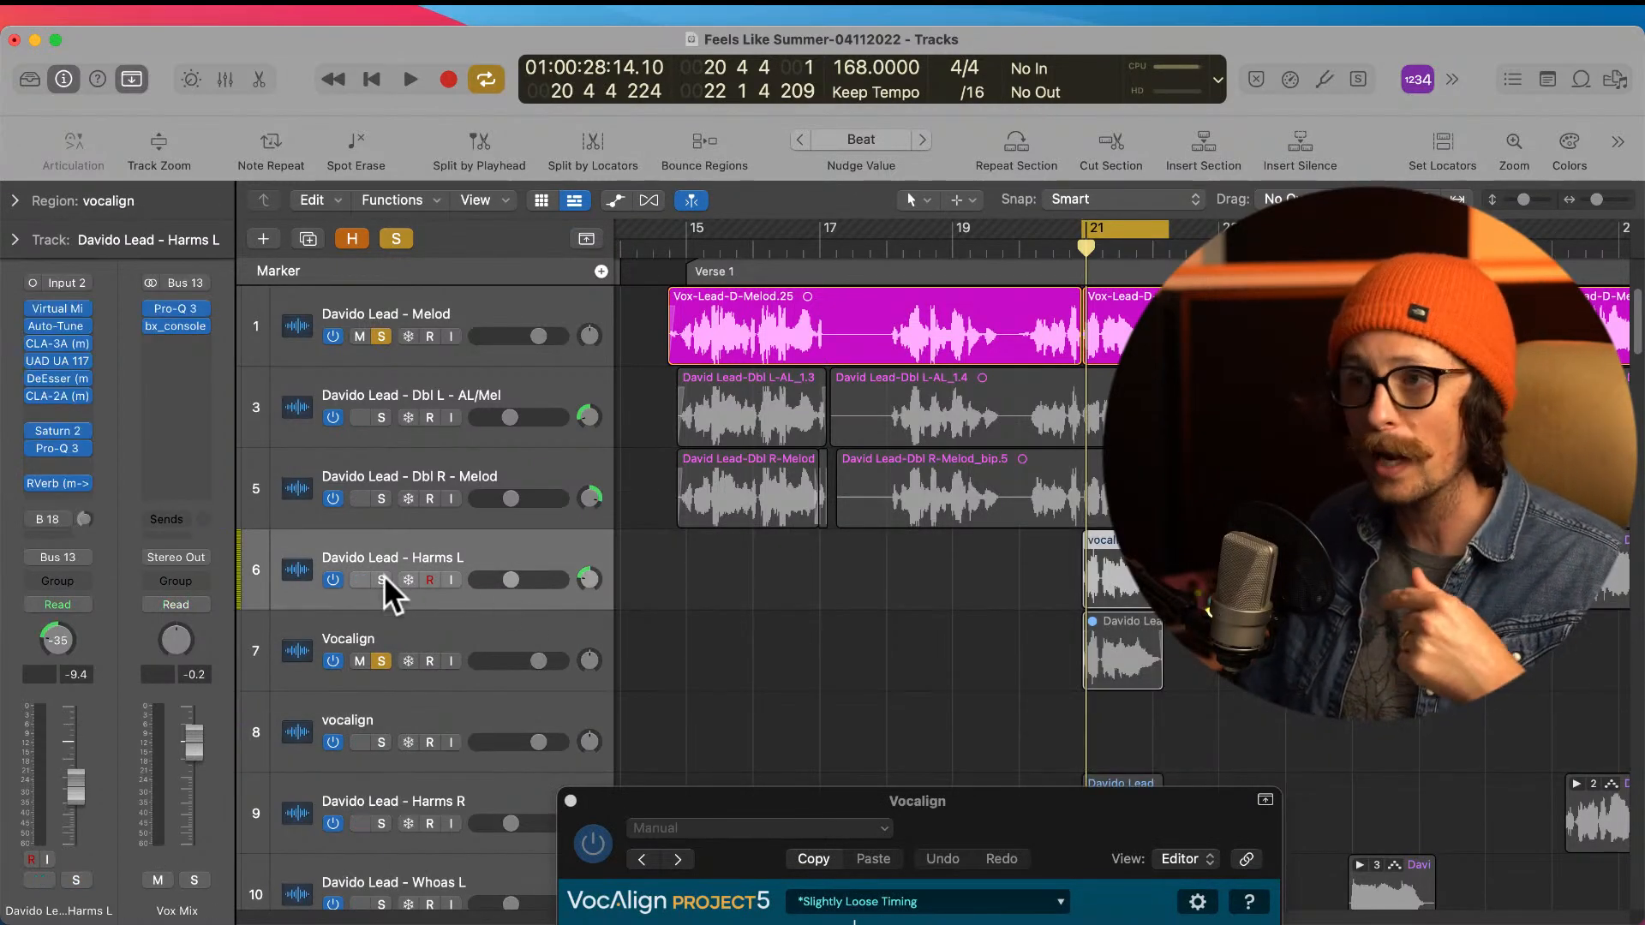
click(448, 643)
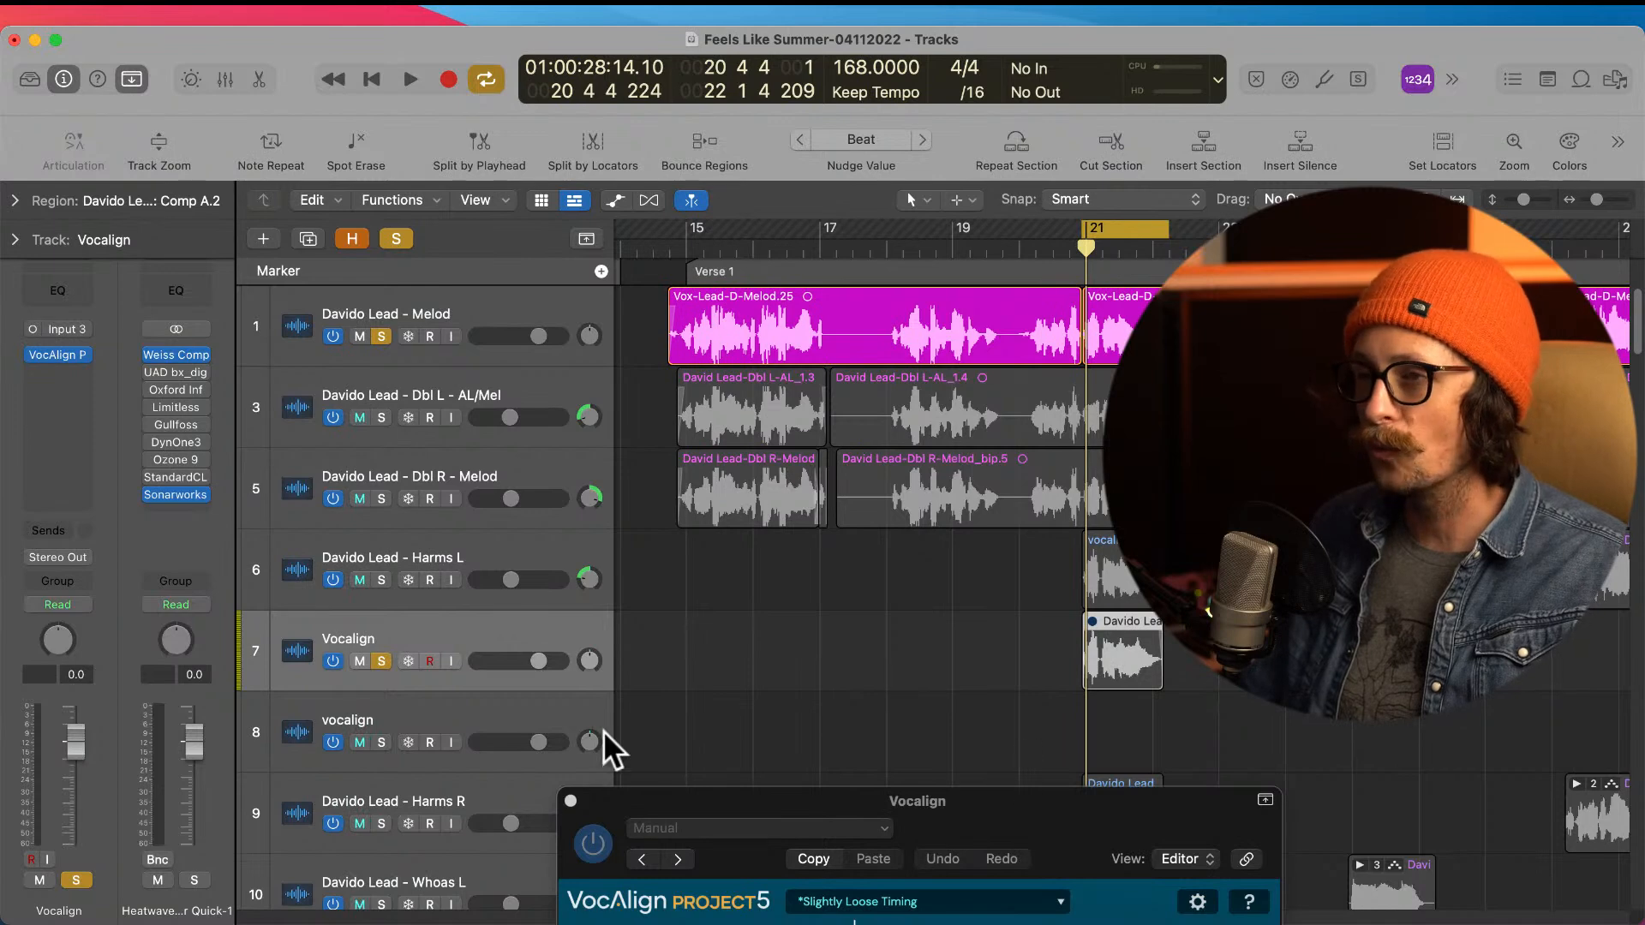
Step: Delete the empty vocalign track left by the bounce and clear the solos on the lead Melod and Vocalign tracks
click(472, 702)
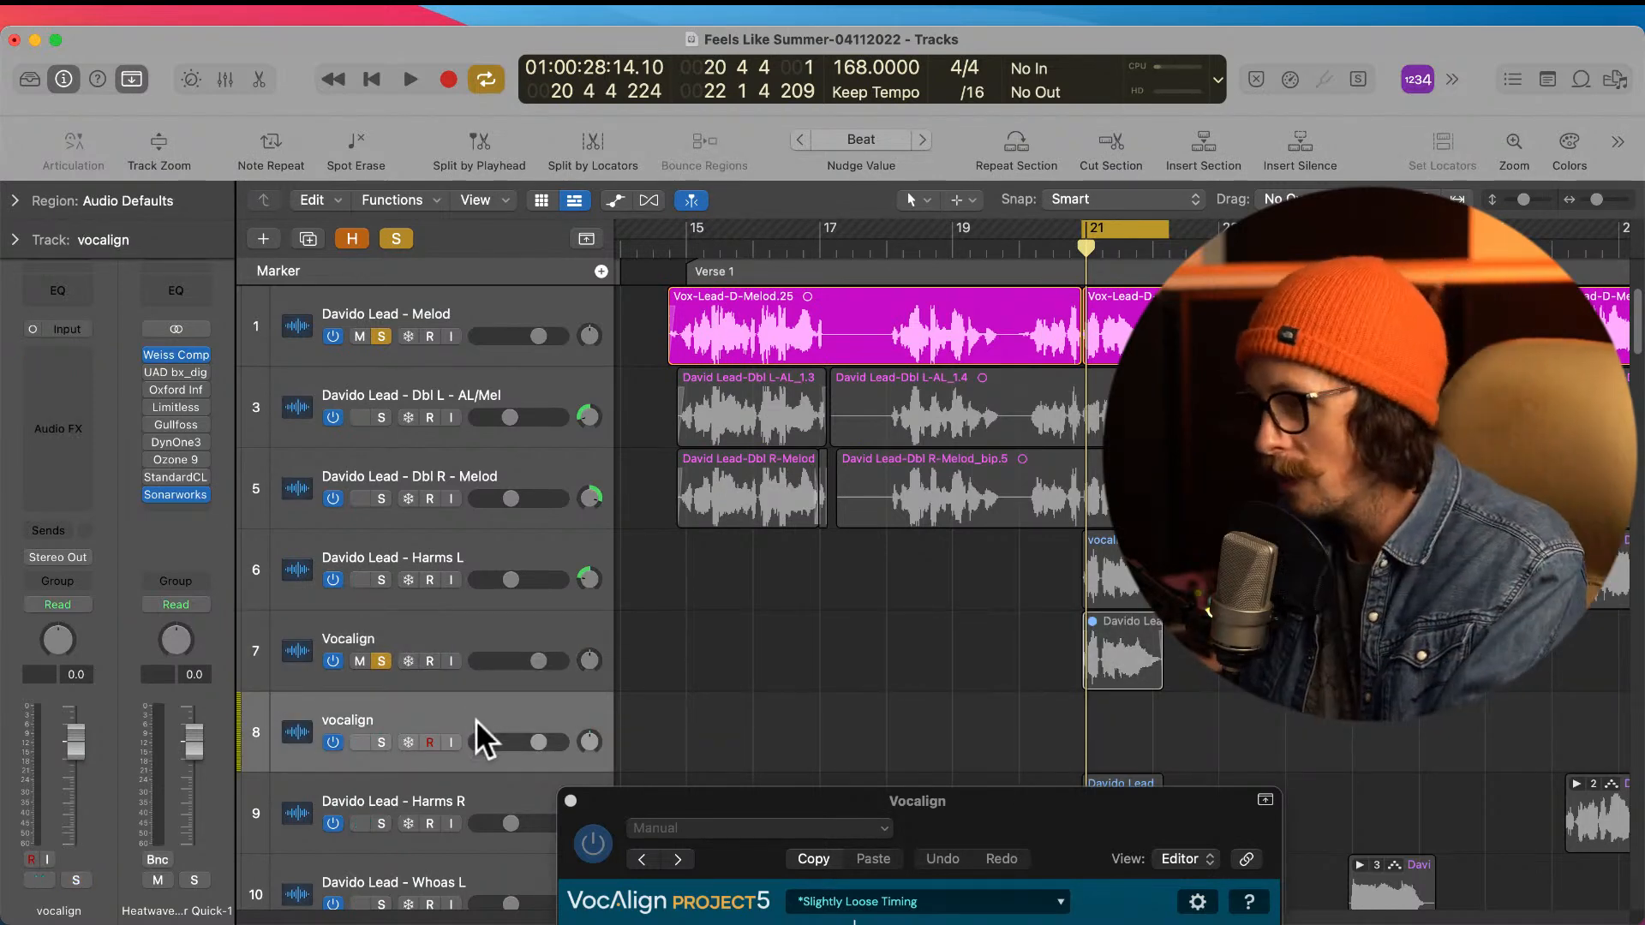
key(super+BackSpace)
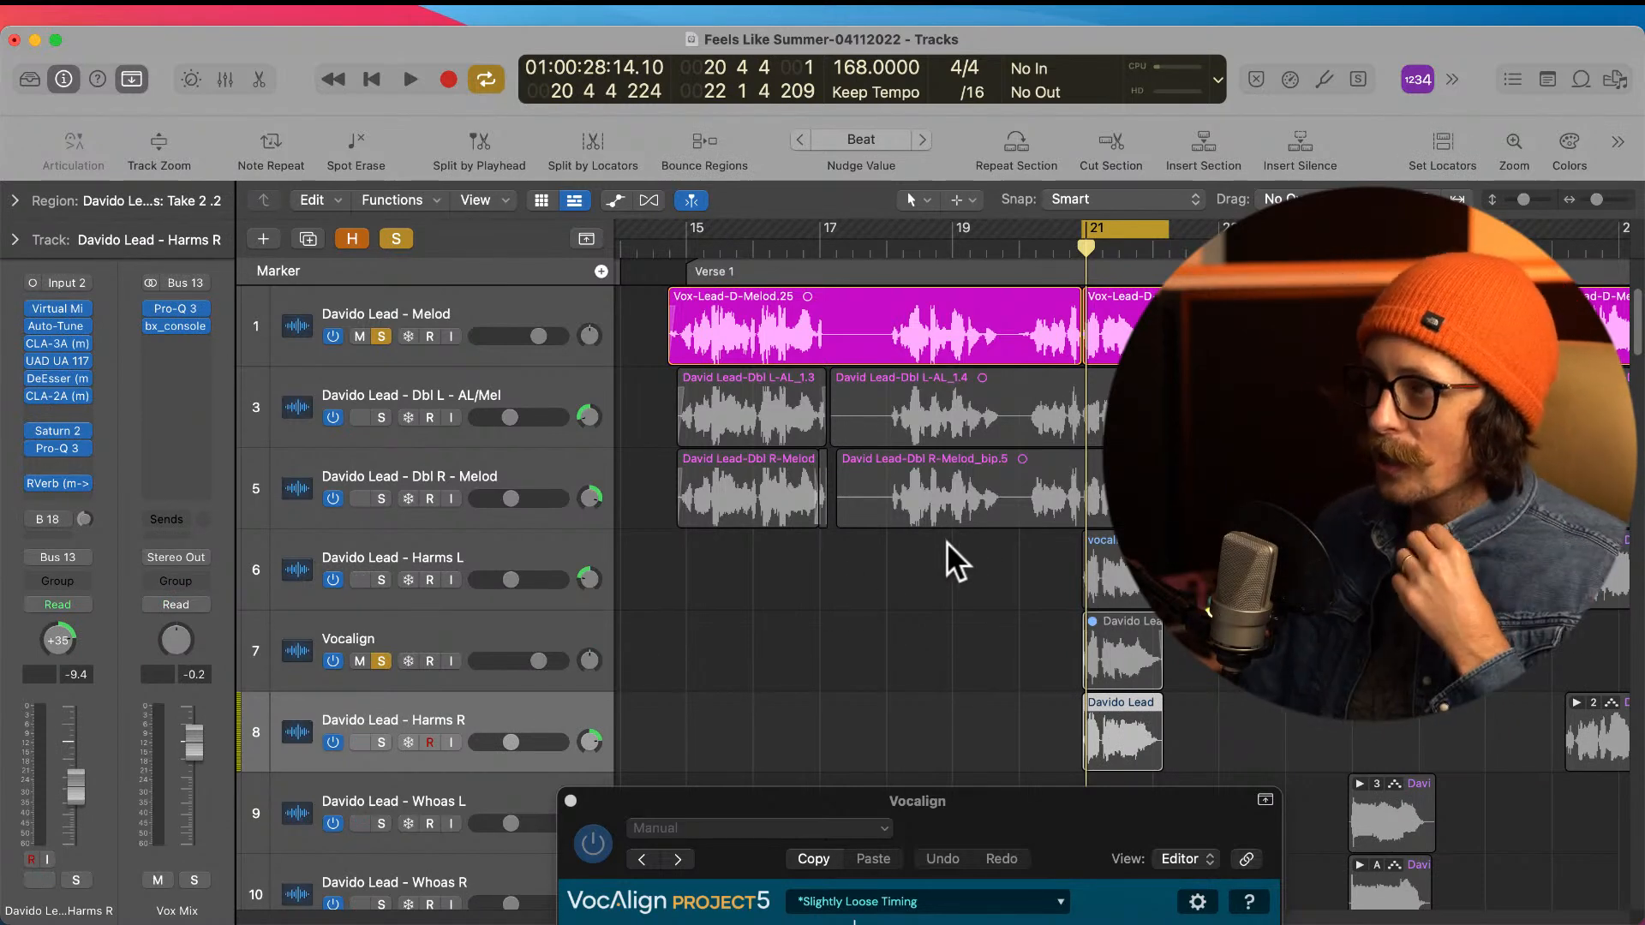
click(381, 661)
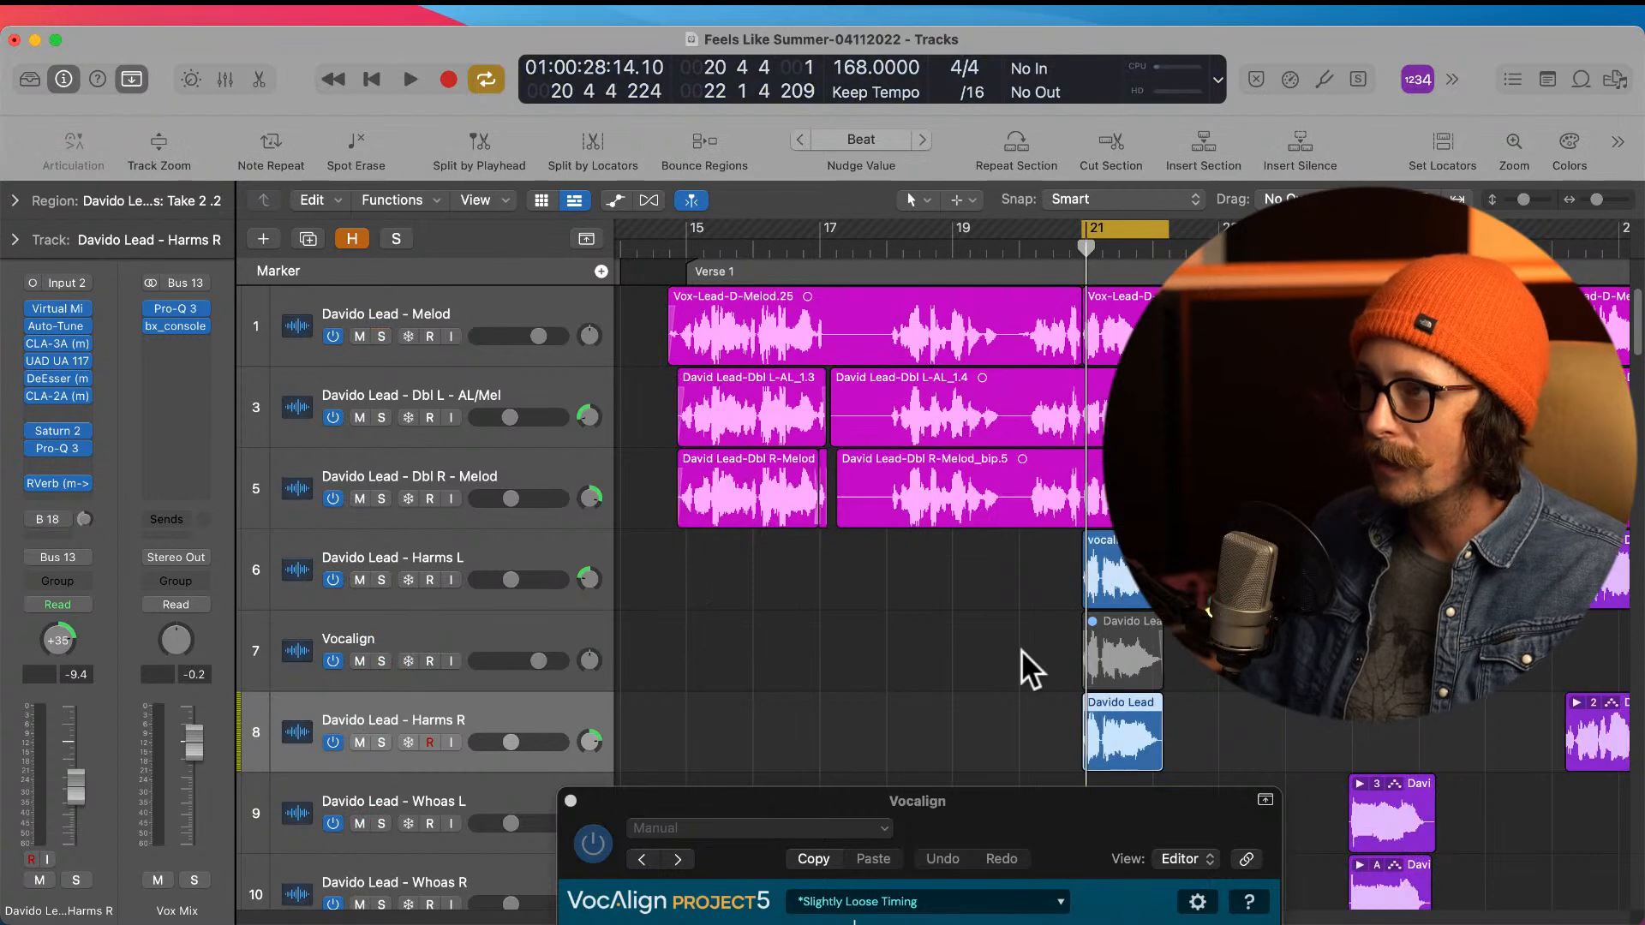
Step: Expand the take folder near bar 28 on the Harms L track to show its individual takes
scroll(983, 609, right, 1)
scroll(984, 608, right, 1)
scroll(983, 612, down, 10)
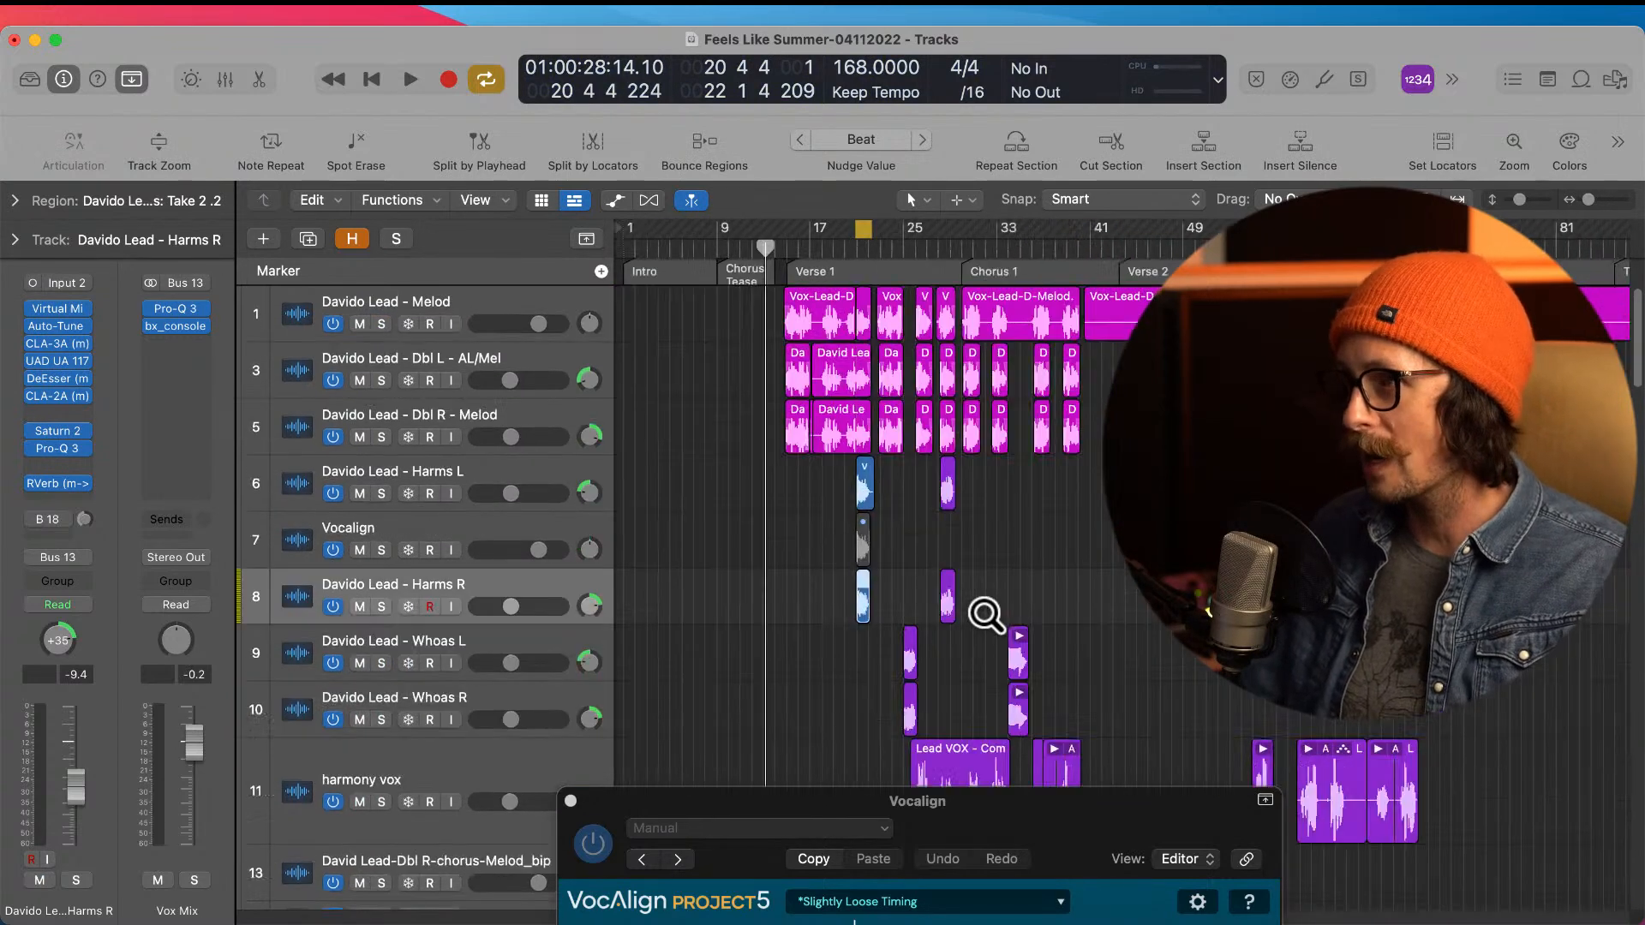
drag(696, 428, 901, 674)
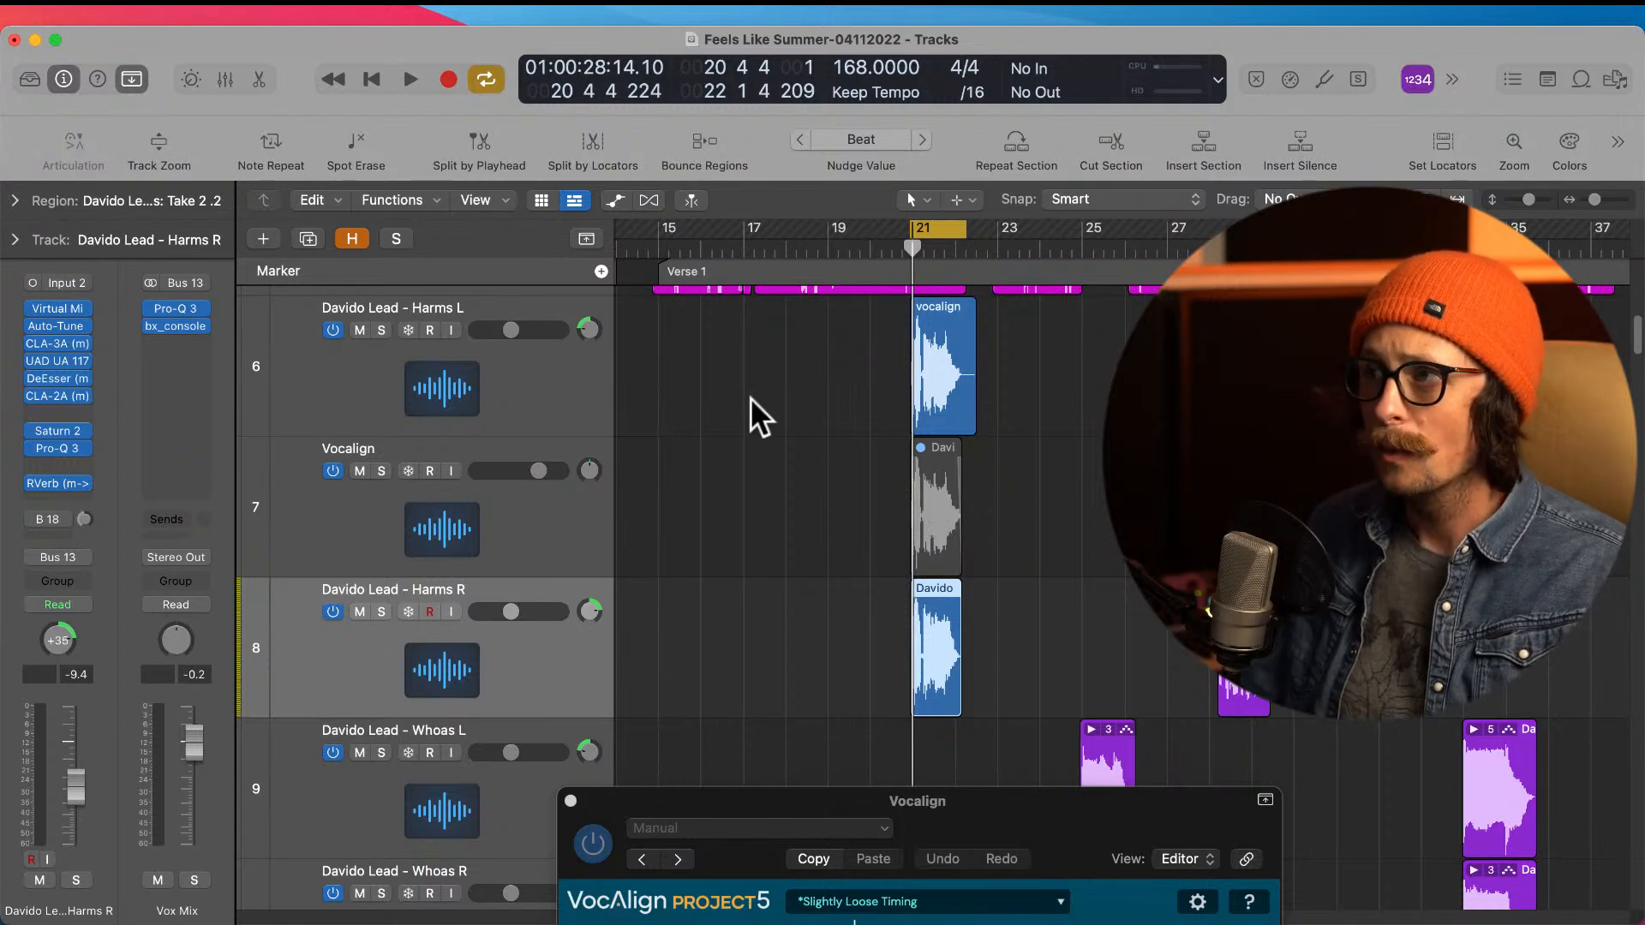
scroll(1039, 411, right, 2)
scroll(1105, 403, right, 1)
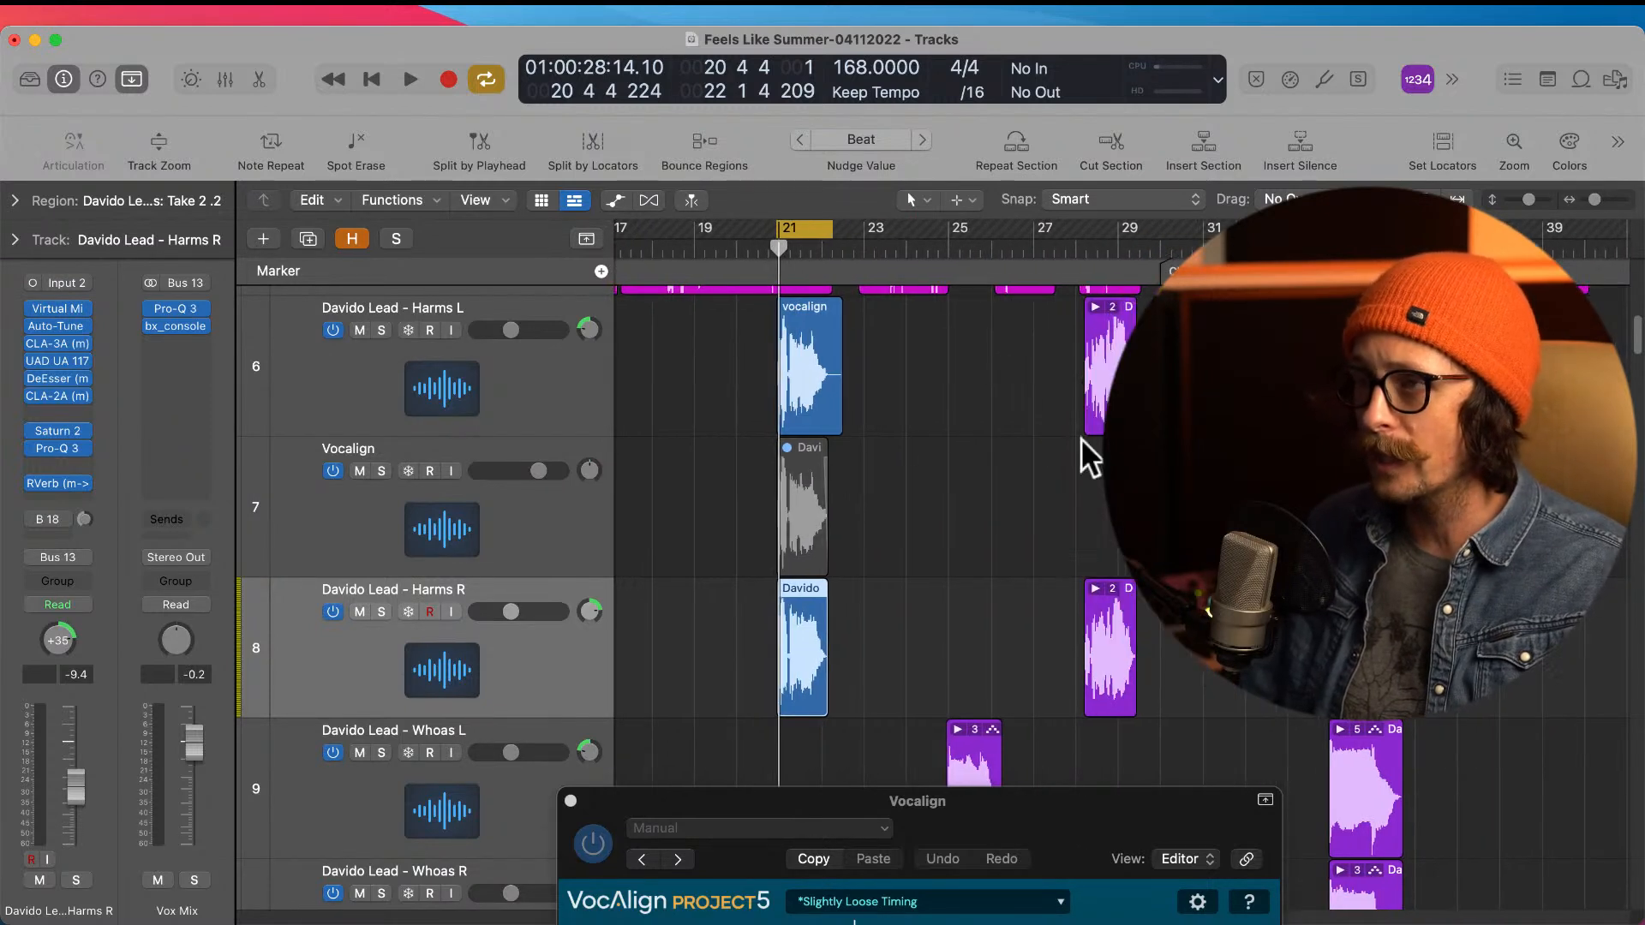
click(430, 486)
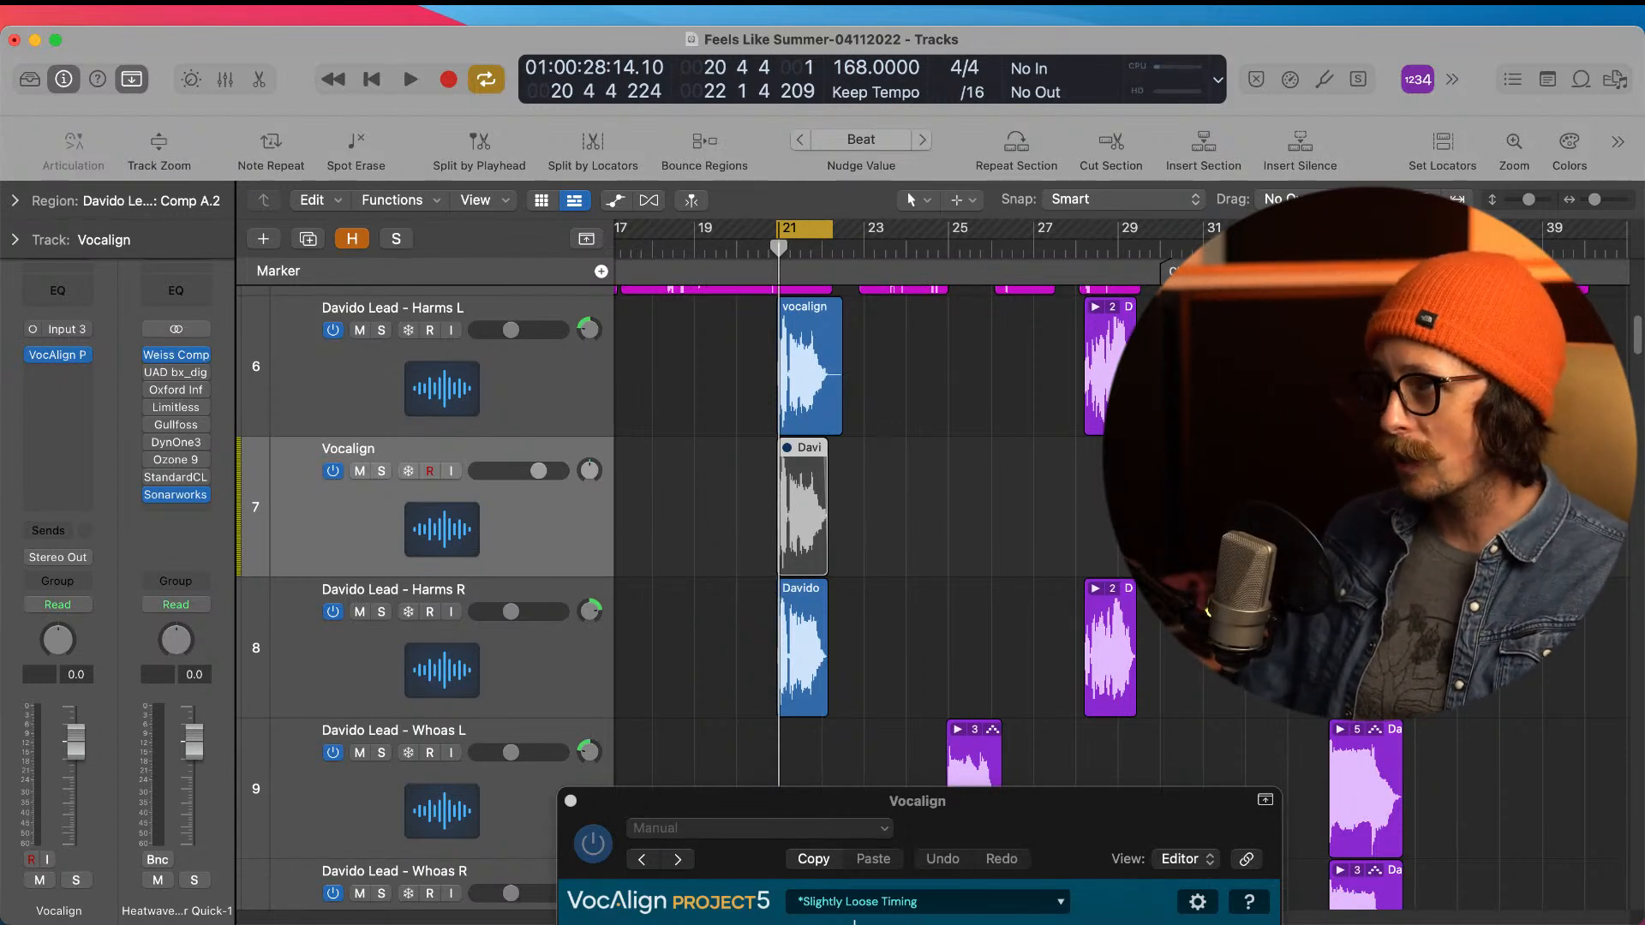
click(1105, 347)
drag(1031, 348, 1239, 410)
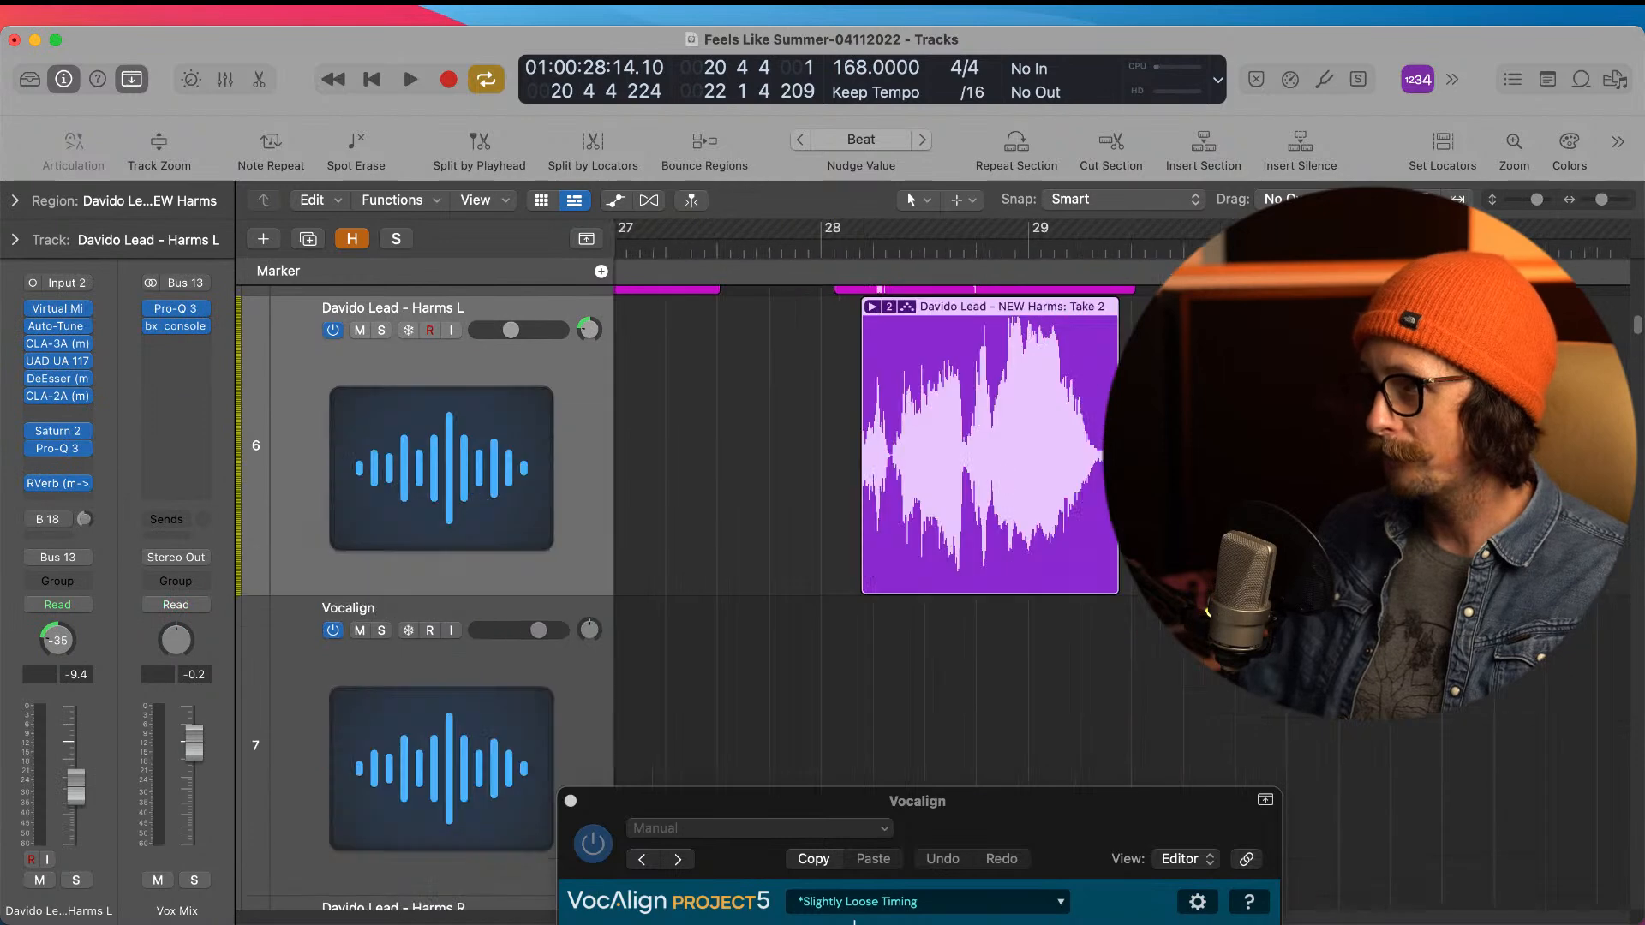
drag(803, 367, 909, 466)
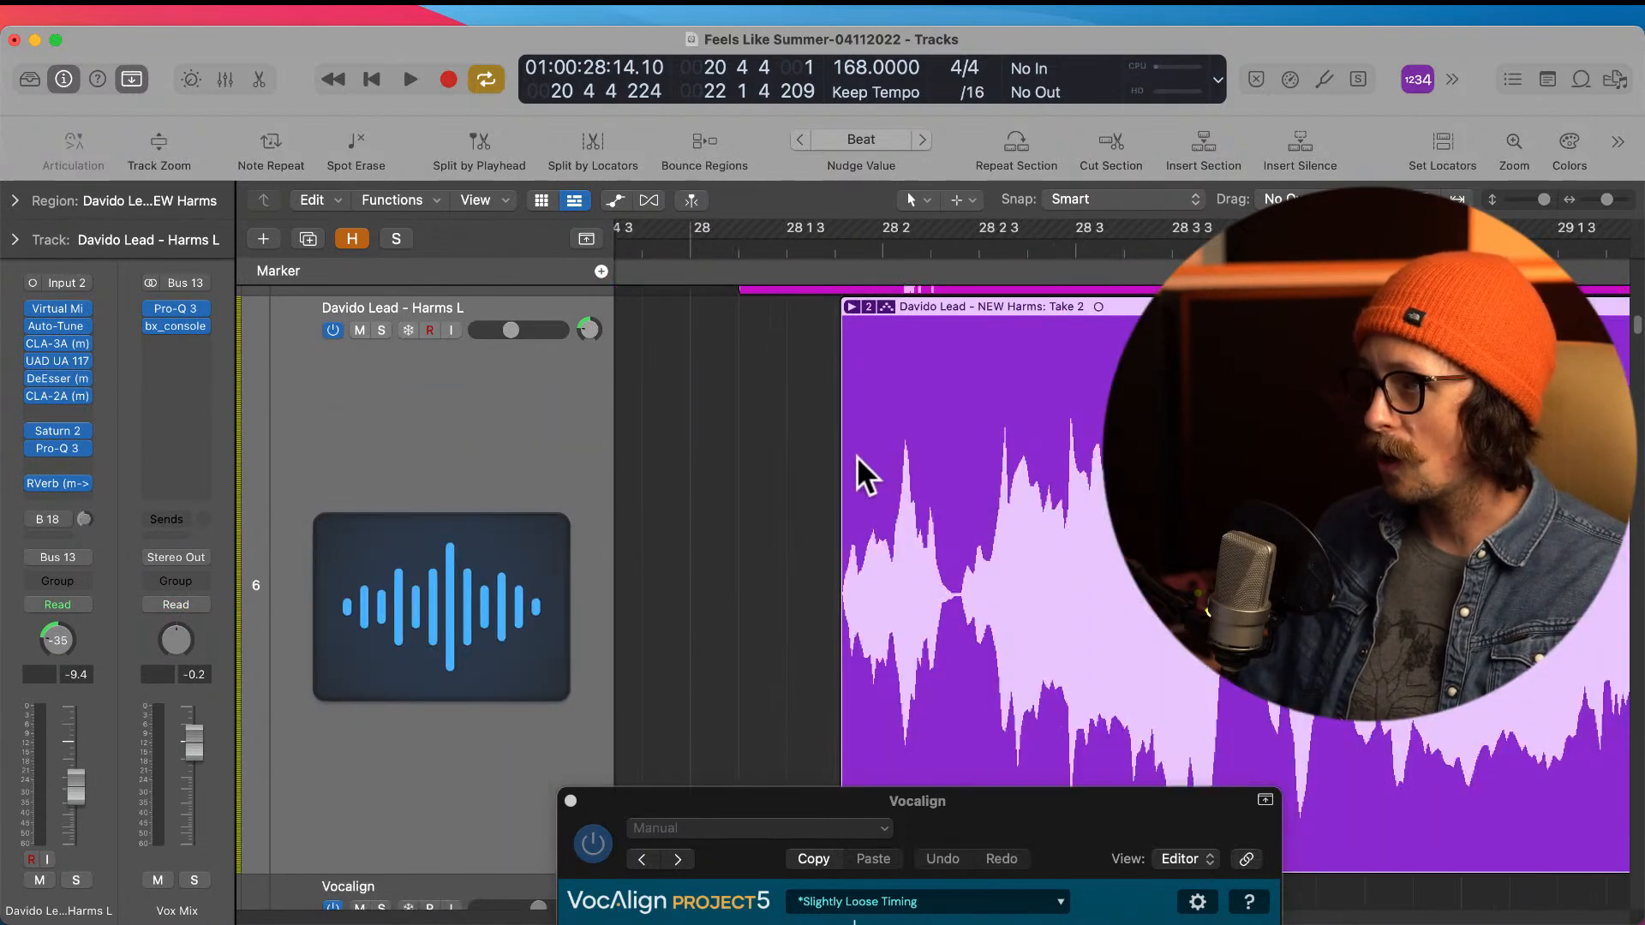
ctrl+alt+click(900, 348)
click(873, 306)
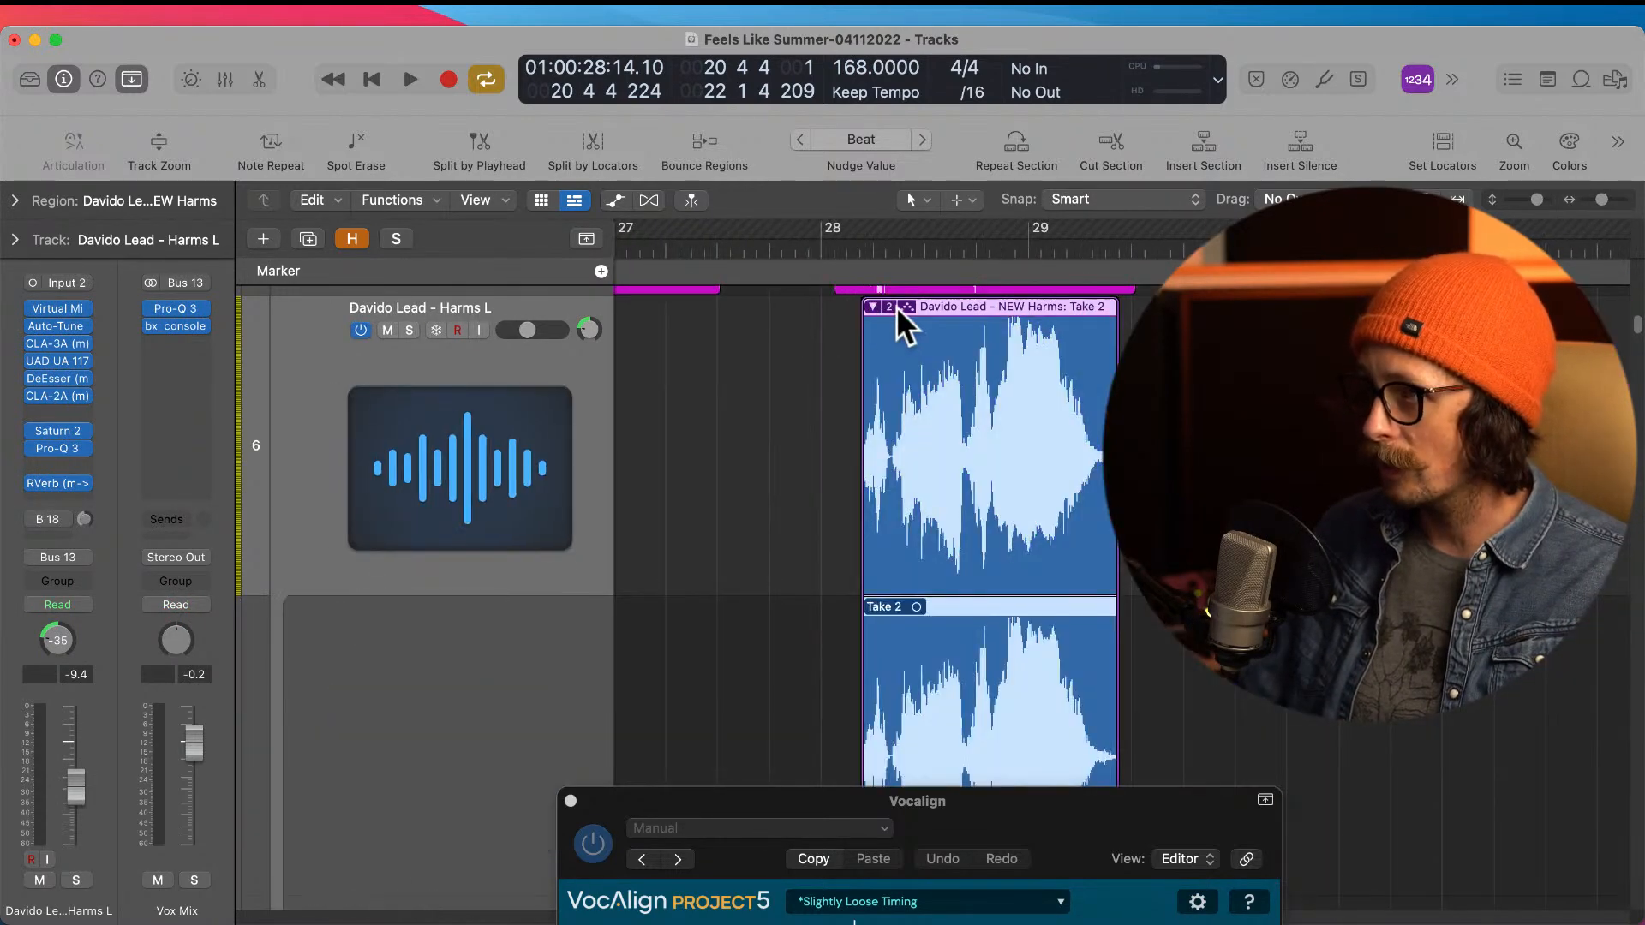
scroll(919, 508, down, 3)
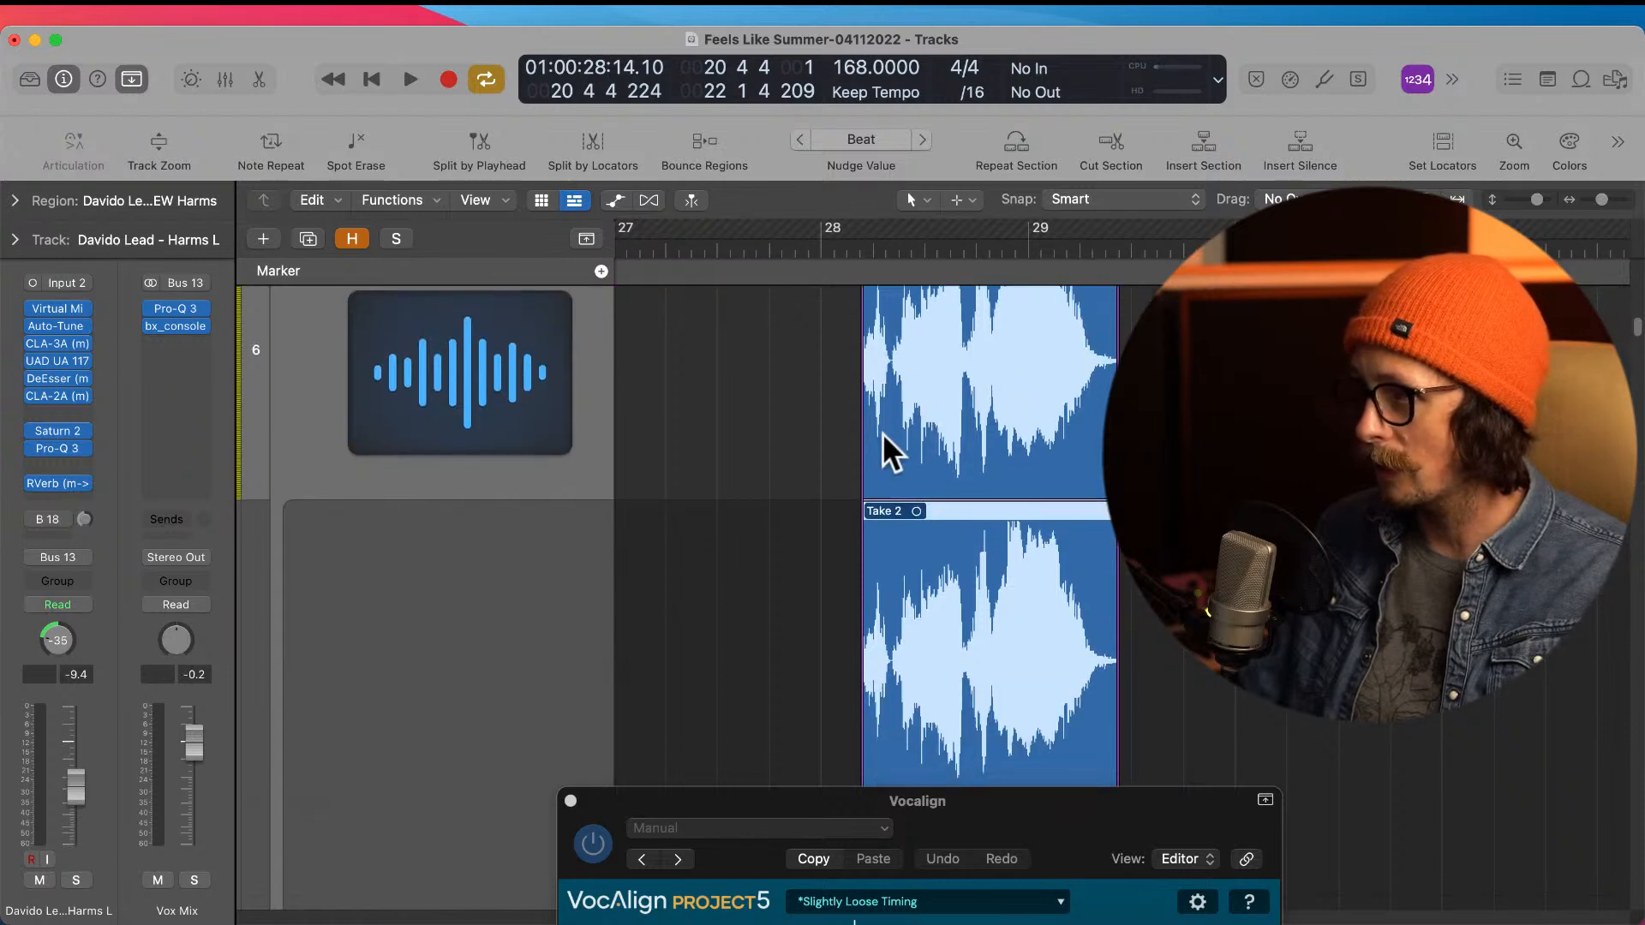
Step: Extend the start of Take 2 slightly earlier within the Harms L take folder near bar 28
drag(865, 449, 856, 449)
scroll(873, 536, down, 10)
scroll(867, 441, up, 3)
scroll(850, 349, up, 3)
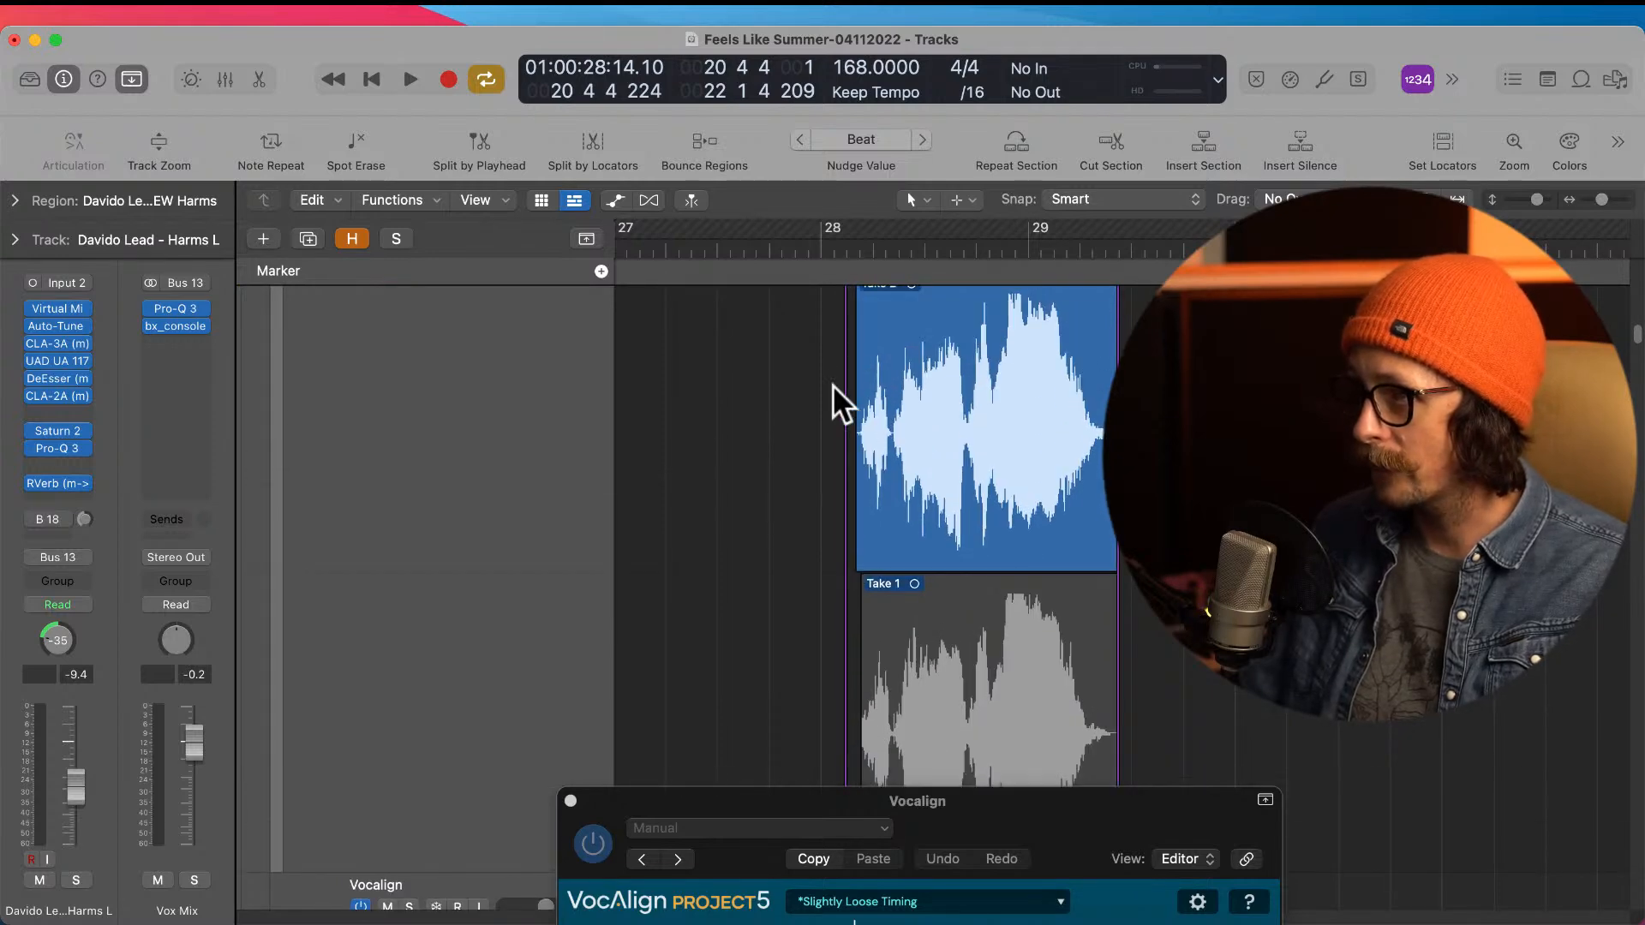
drag(829, 374, 951, 533)
drag(837, 691, 860, 688)
ctrl+alt+click(882, 659)
scroll(907, 391, up, 6)
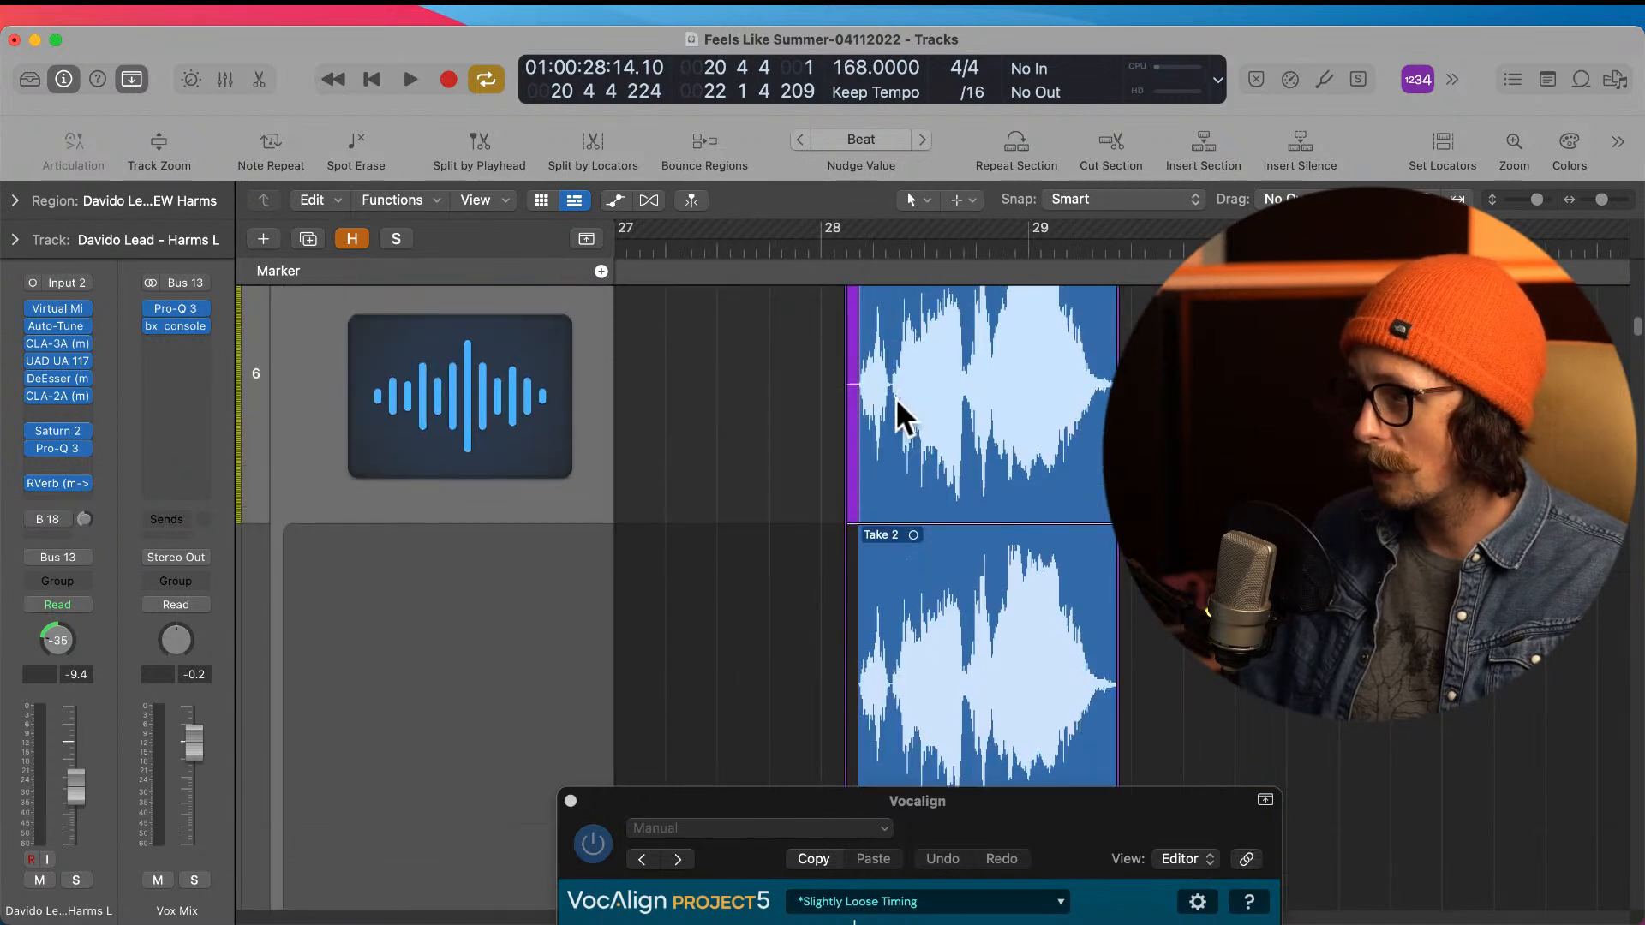
scroll(1012, 549, down, 2)
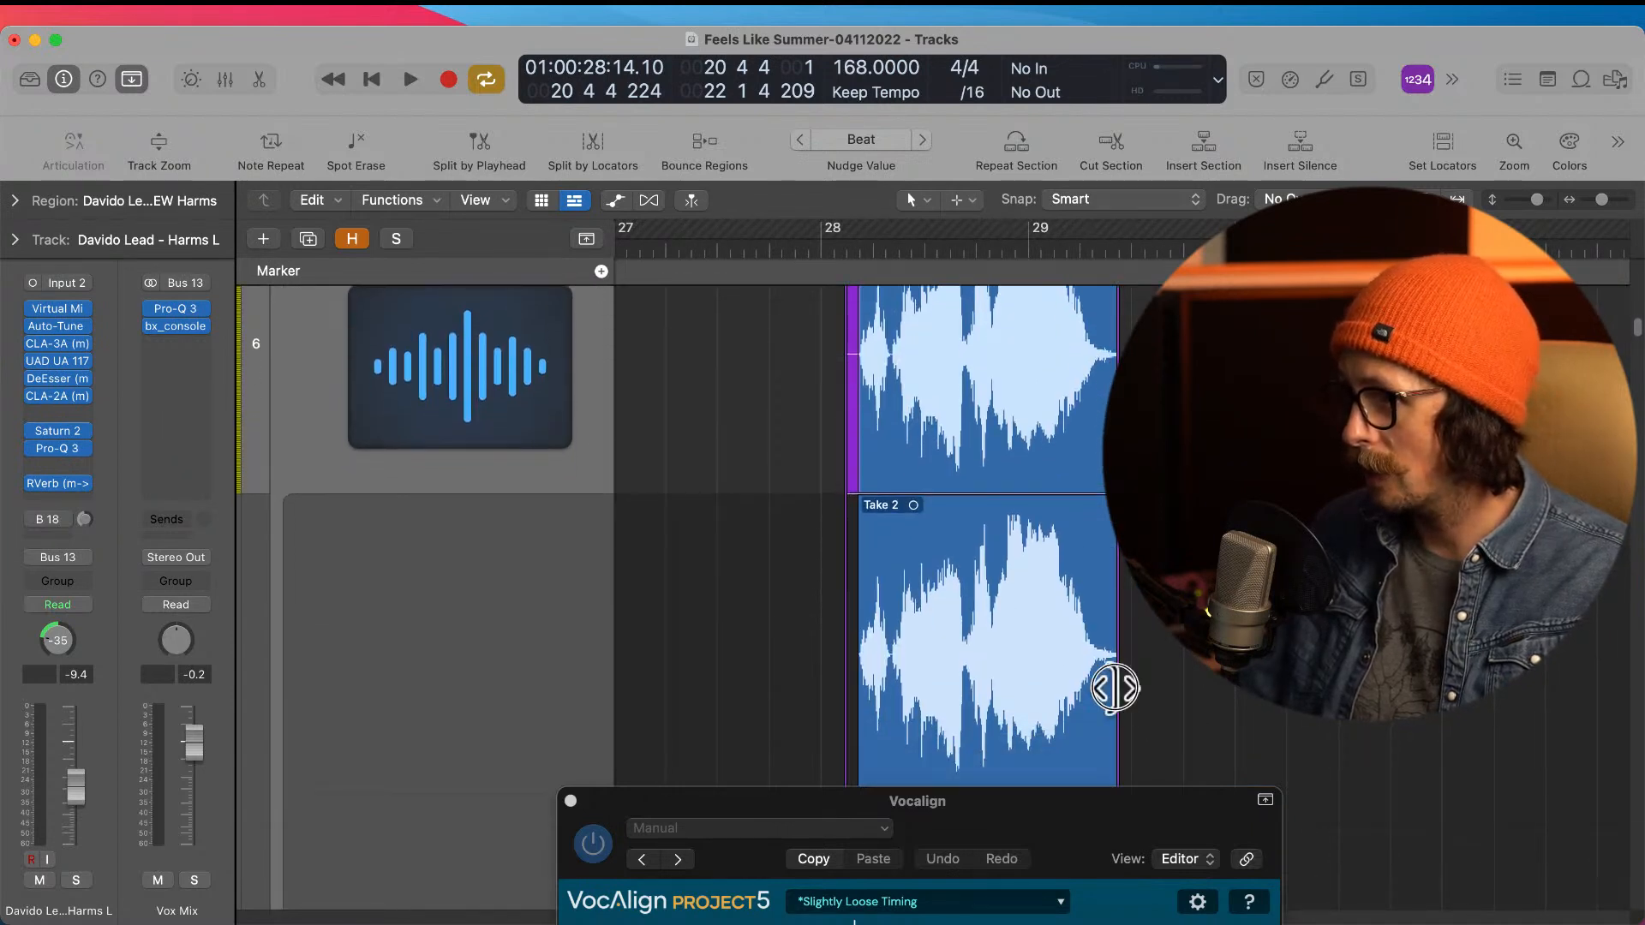
Step: Extend the end of Take 2 slightly past its original boundary in the Harms L take folder
drag(1116, 691, 1127, 684)
scroll(1129, 683, down, 5)
scroll(1130, 682, down, 3)
scroll(1114, 651, up, 8)
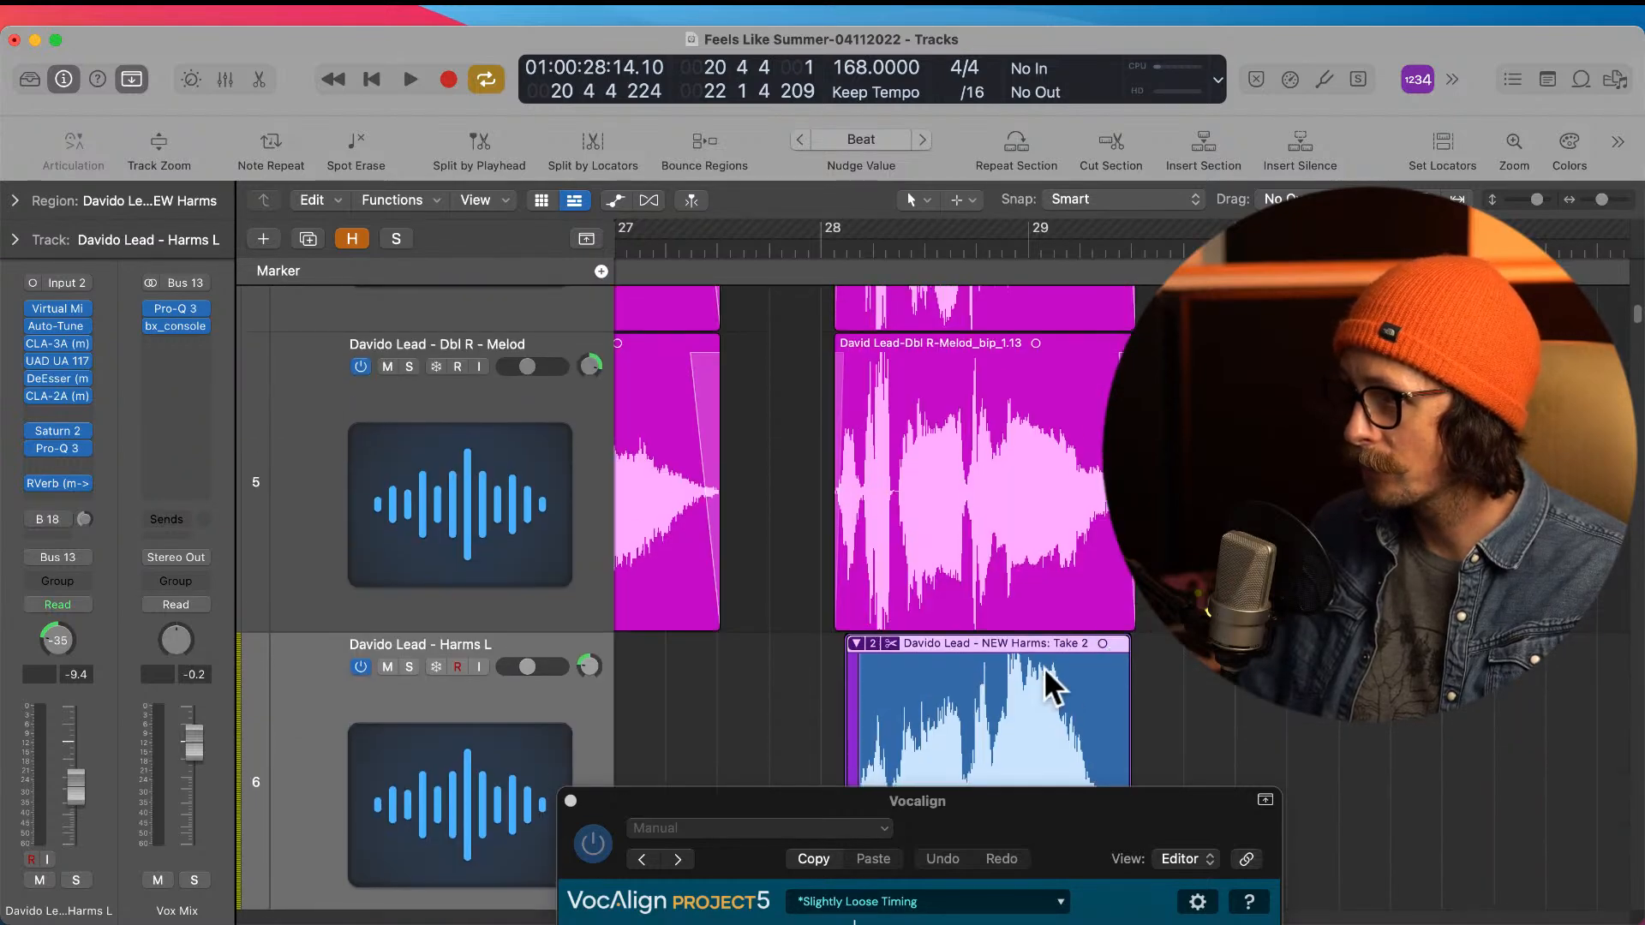
Step: Collapse the Harms L take folder near bar 28, then flatten and merge it into a single region
click(856, 643)
click(874, 642)
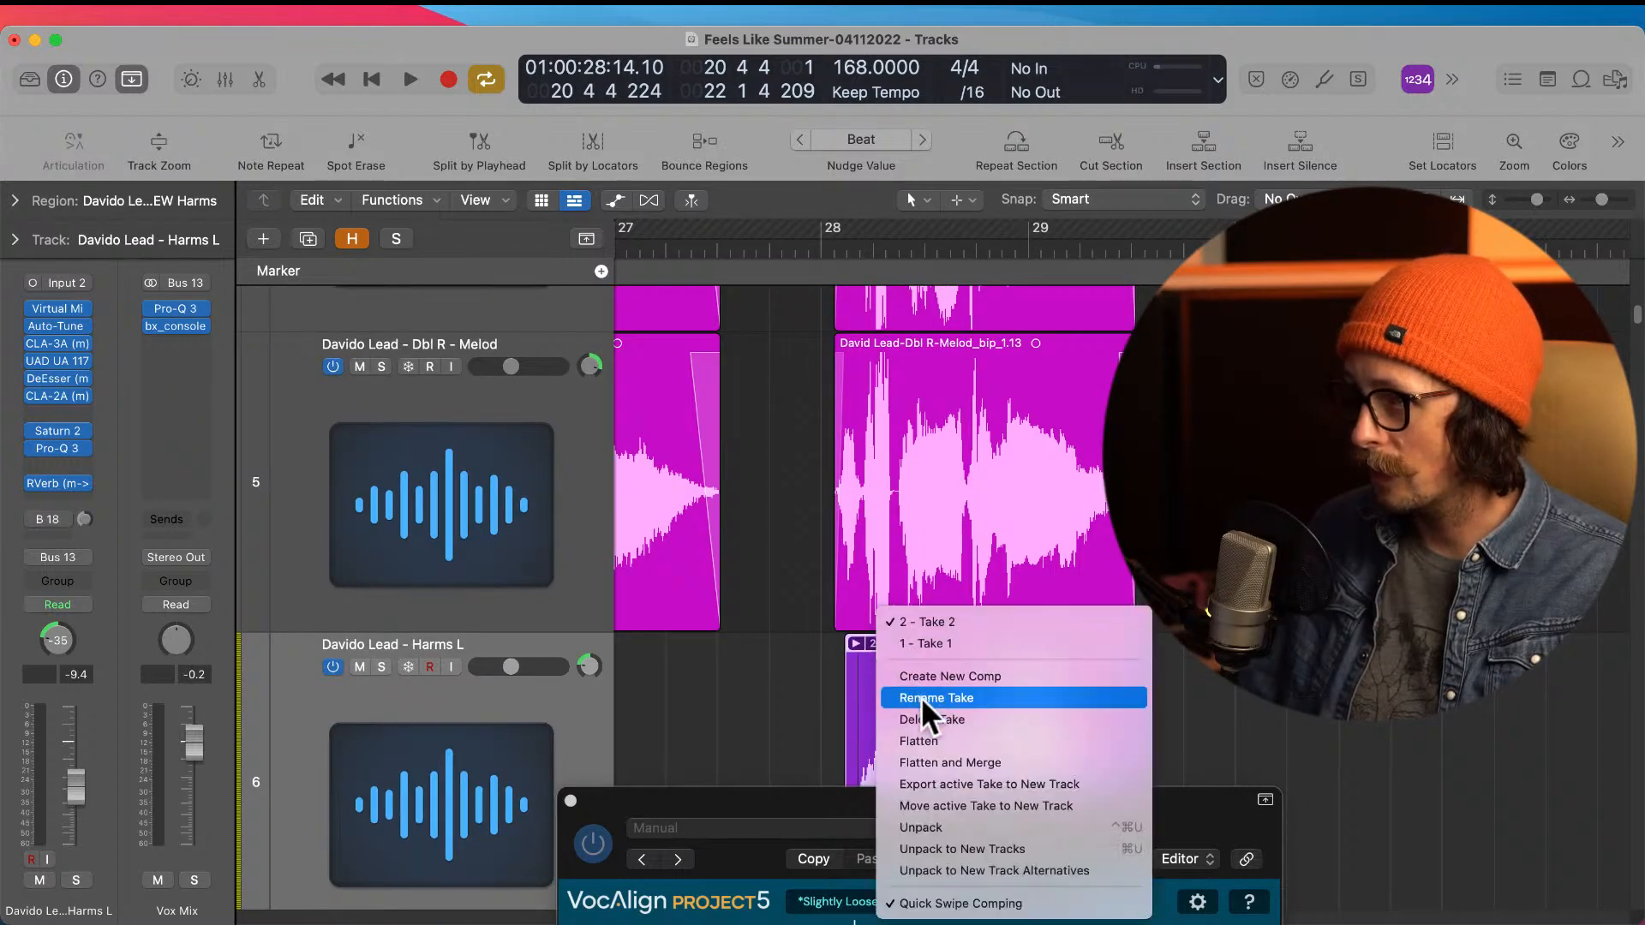
click(944, 763)
key(z)
scroll(885, 605, down, 1)
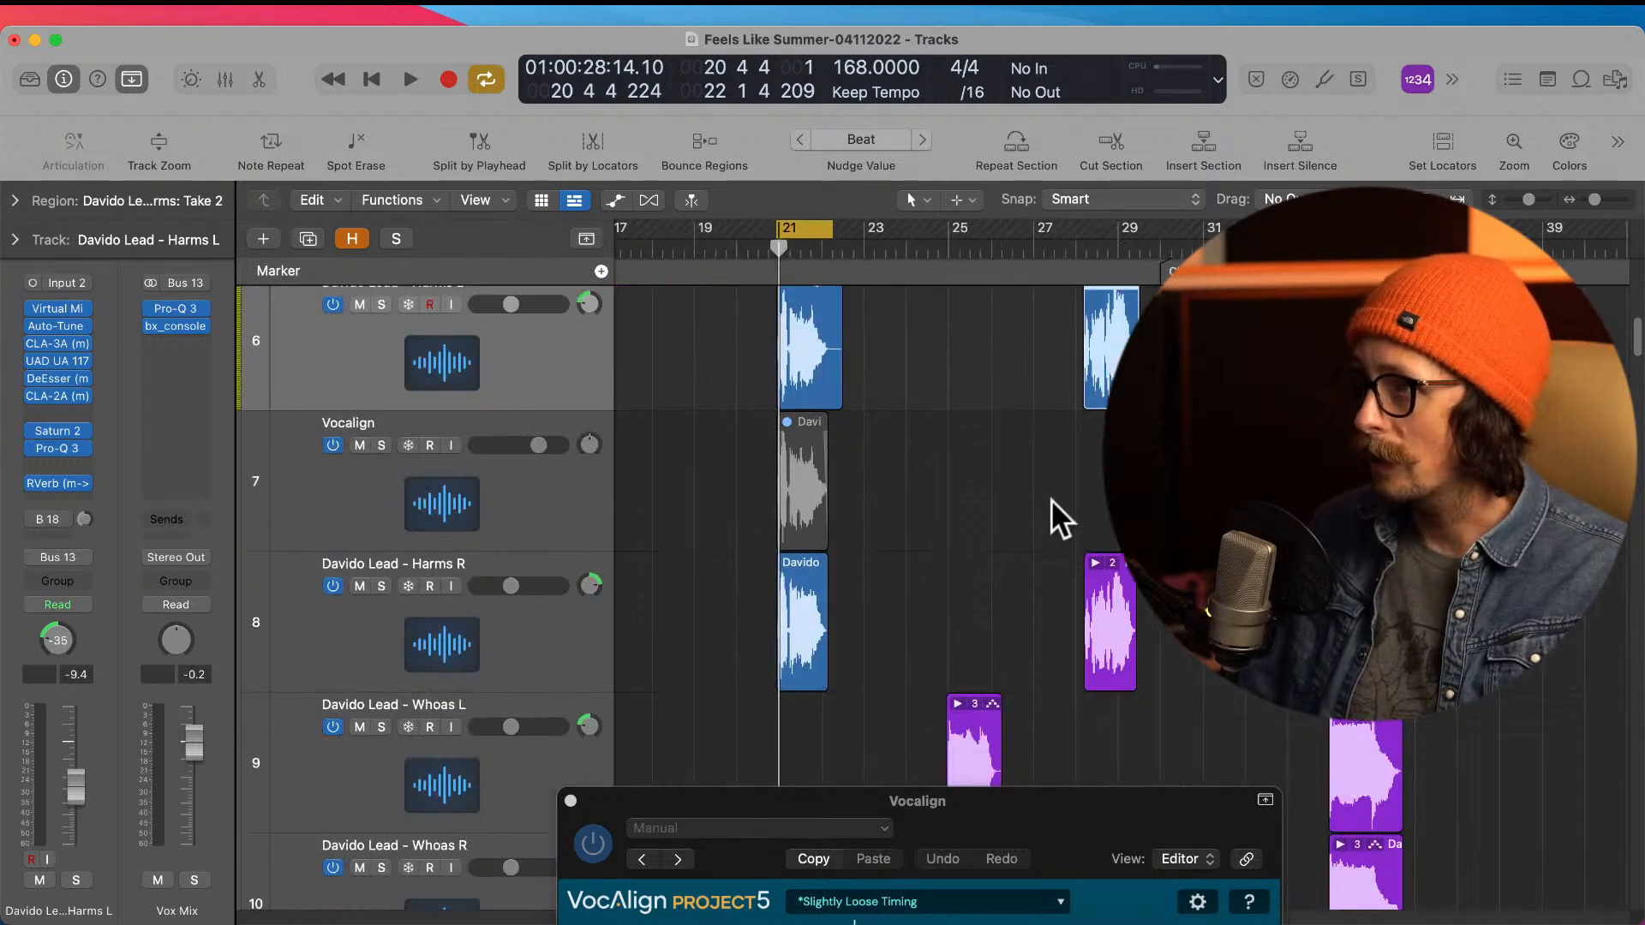
Step: Move the merged Harms L region near bar 28 down to the Vocalign track at the same position
scroll(1052, 499, up, 2)
drag(1073, 306, 1199, 420)
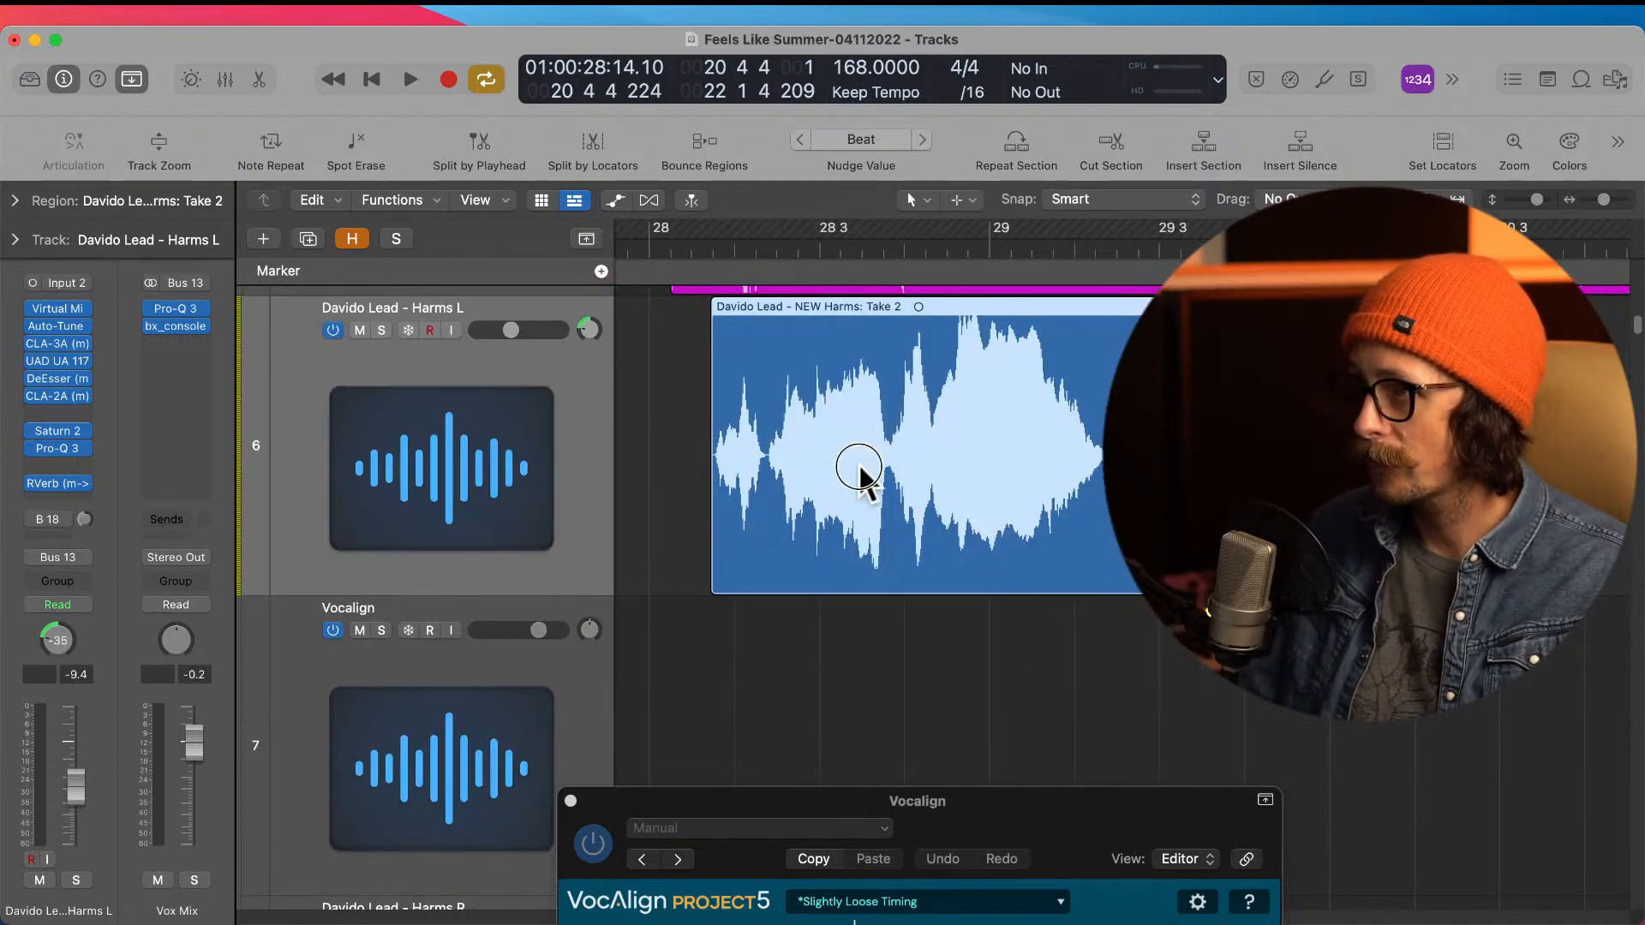
ctrl+alt+click(924, 703)
scroll(1005, 601, up, 3)
scroll(1024, 595, up, 2)
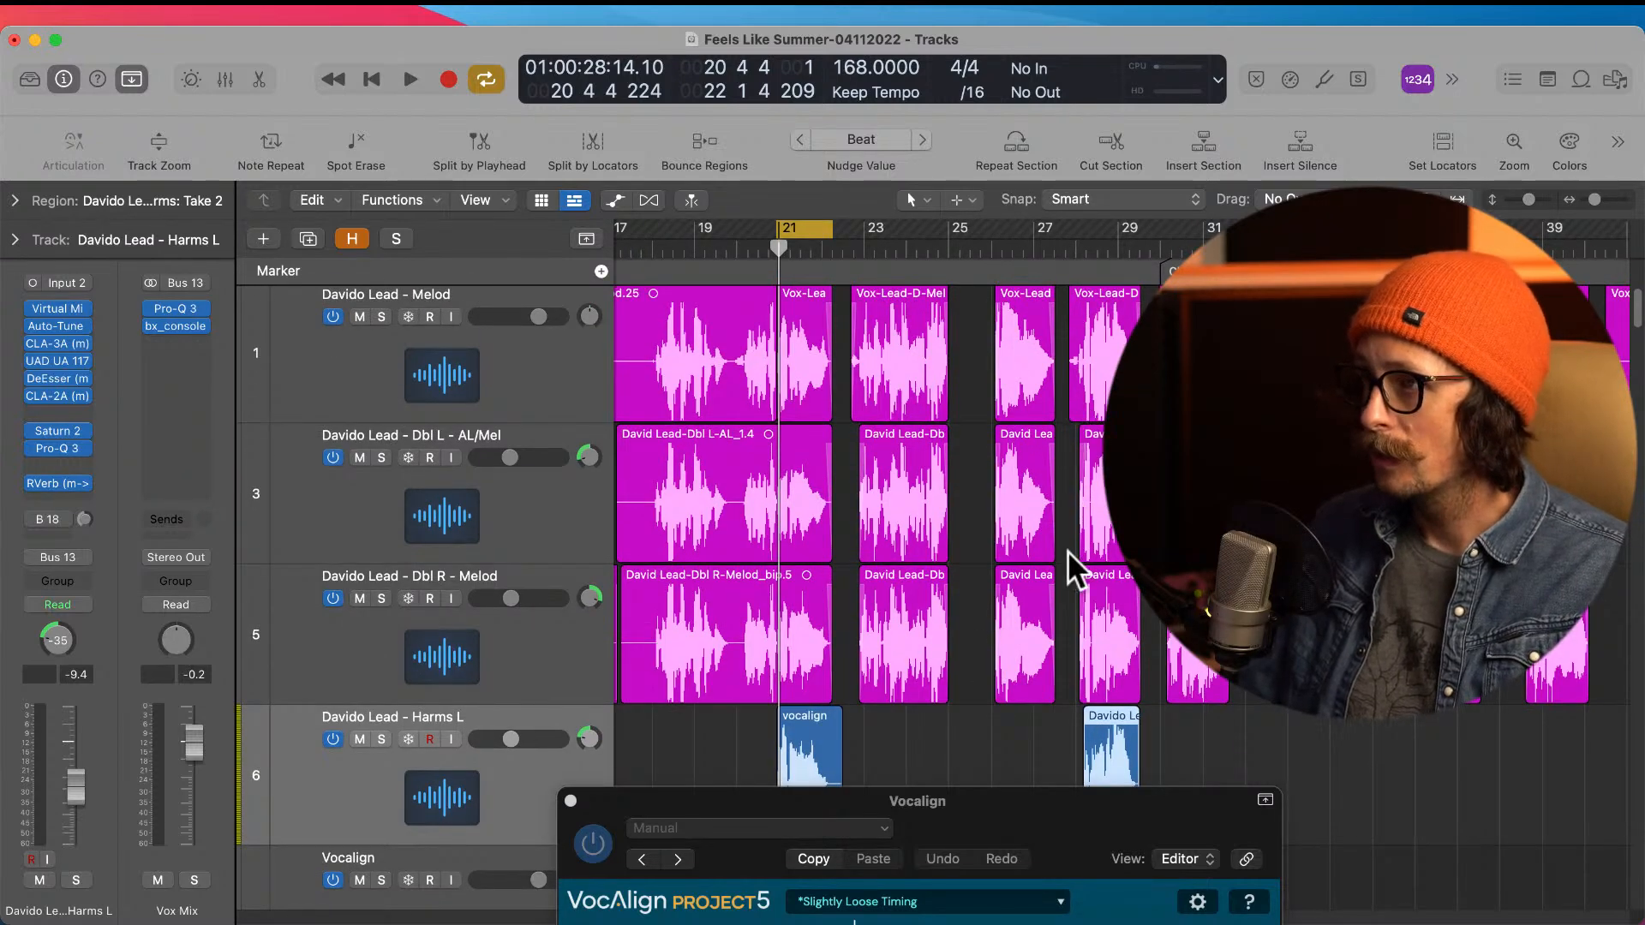
scroll(1089, 437, down, 6)
scroll(1088, 437, up, 2)
drag(1111, 360, 1110, 502)
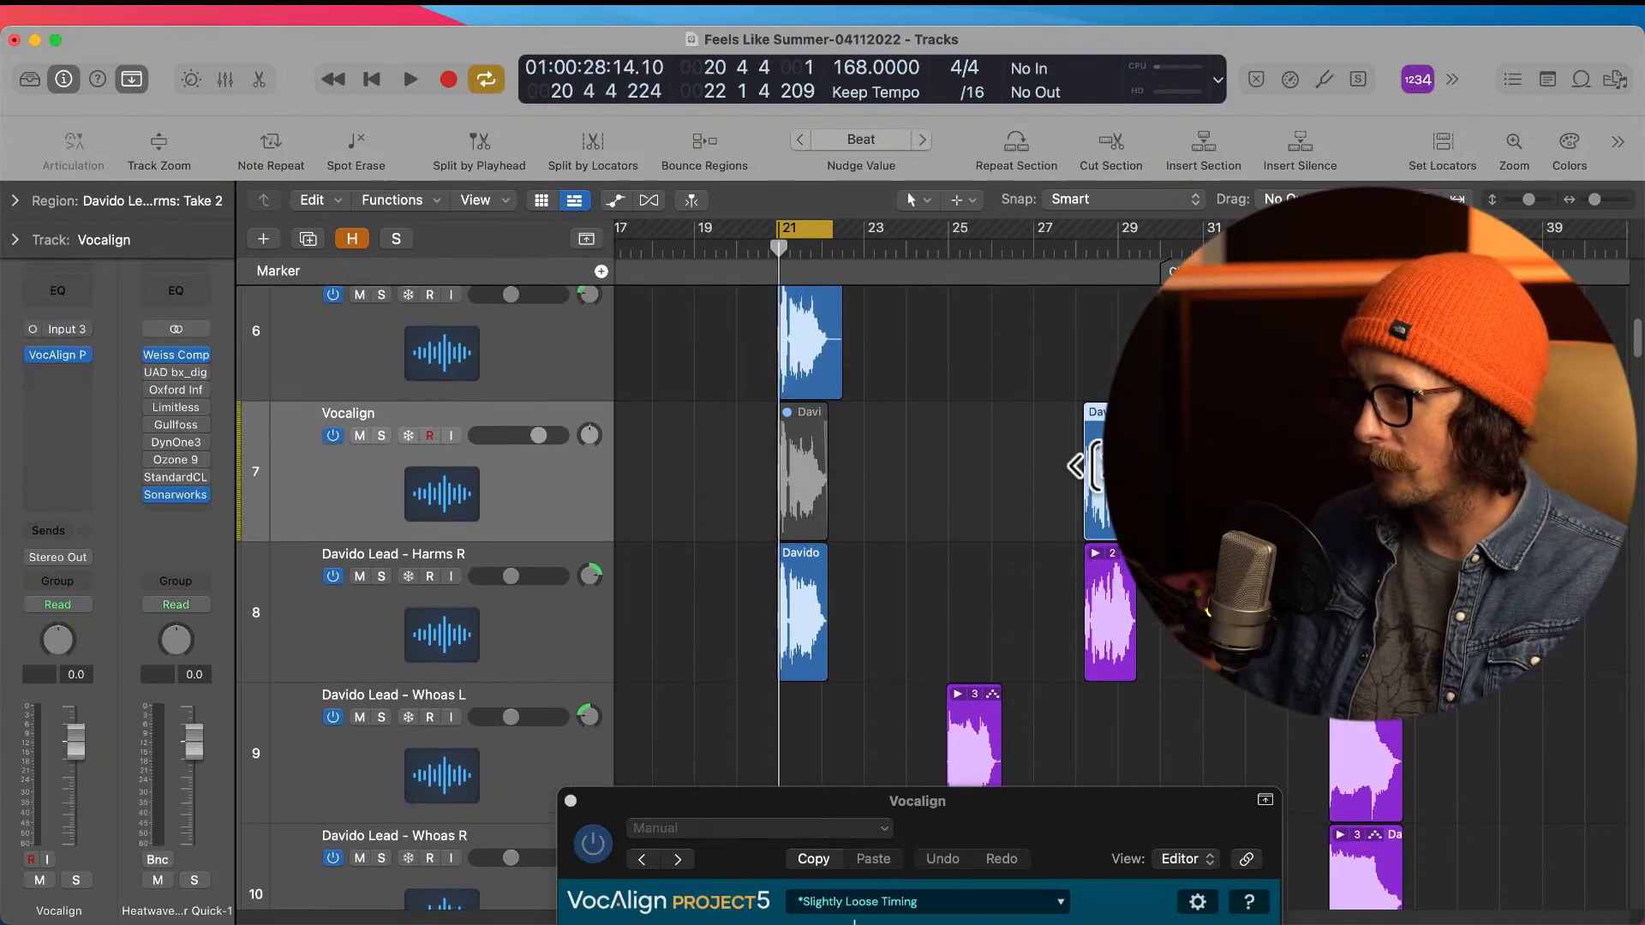
Step: Capture the lead Melod region near bar 28 as the guide in that track's VocAlign Project 5
scroll(1088, 463, up, 5)
click(1104, 360)
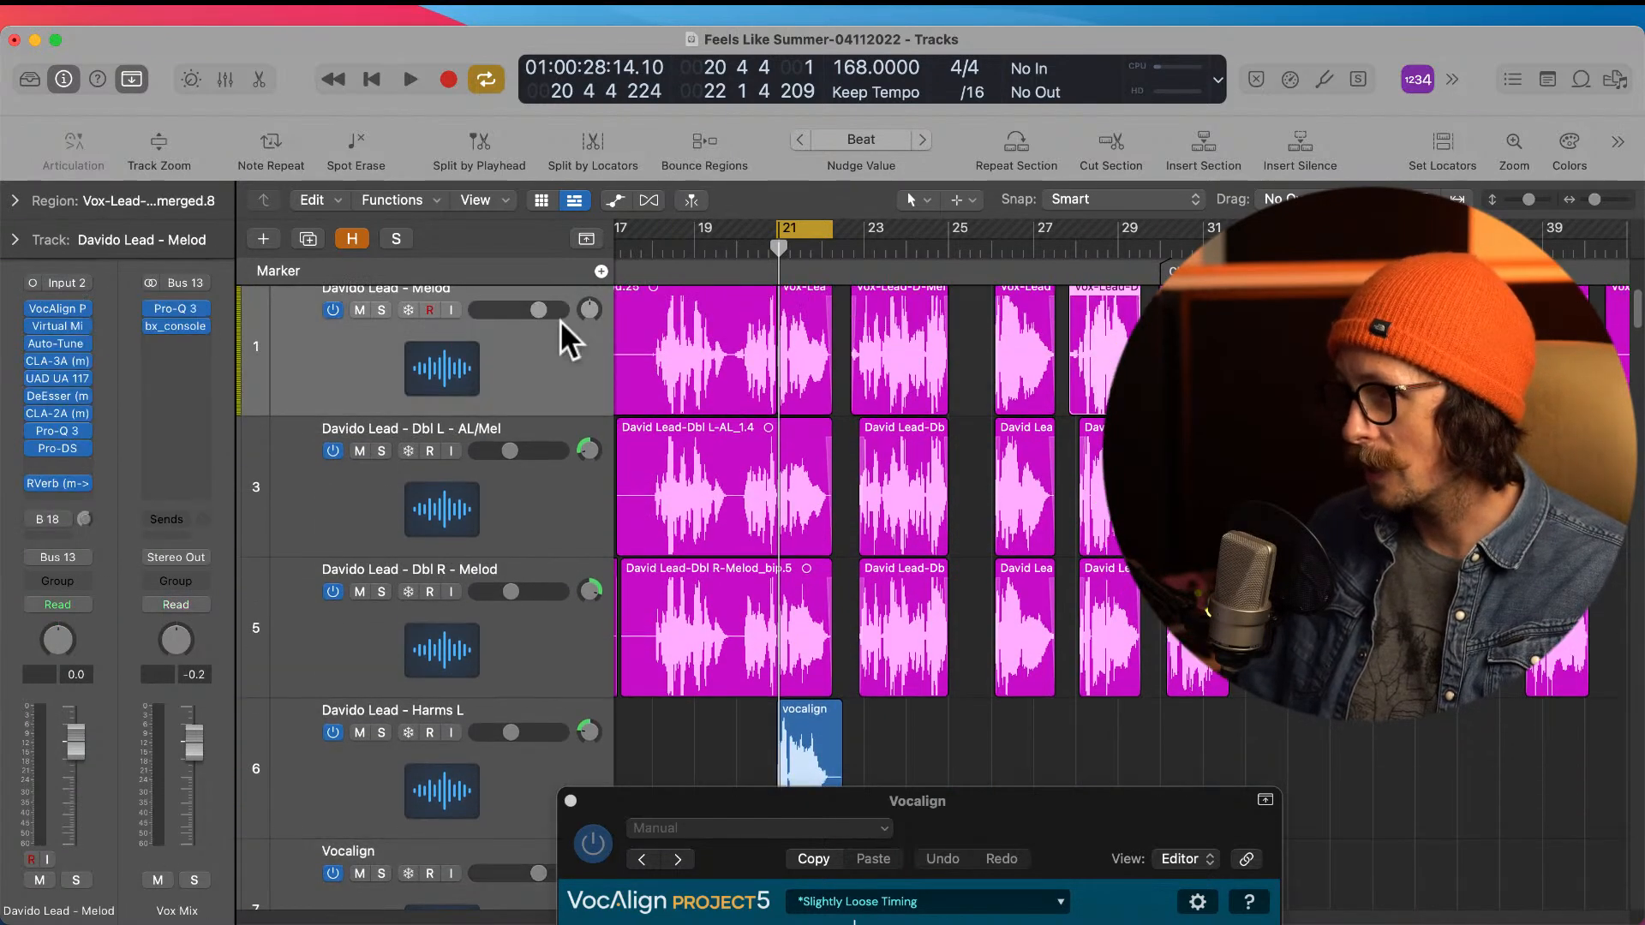
click(60, 306)
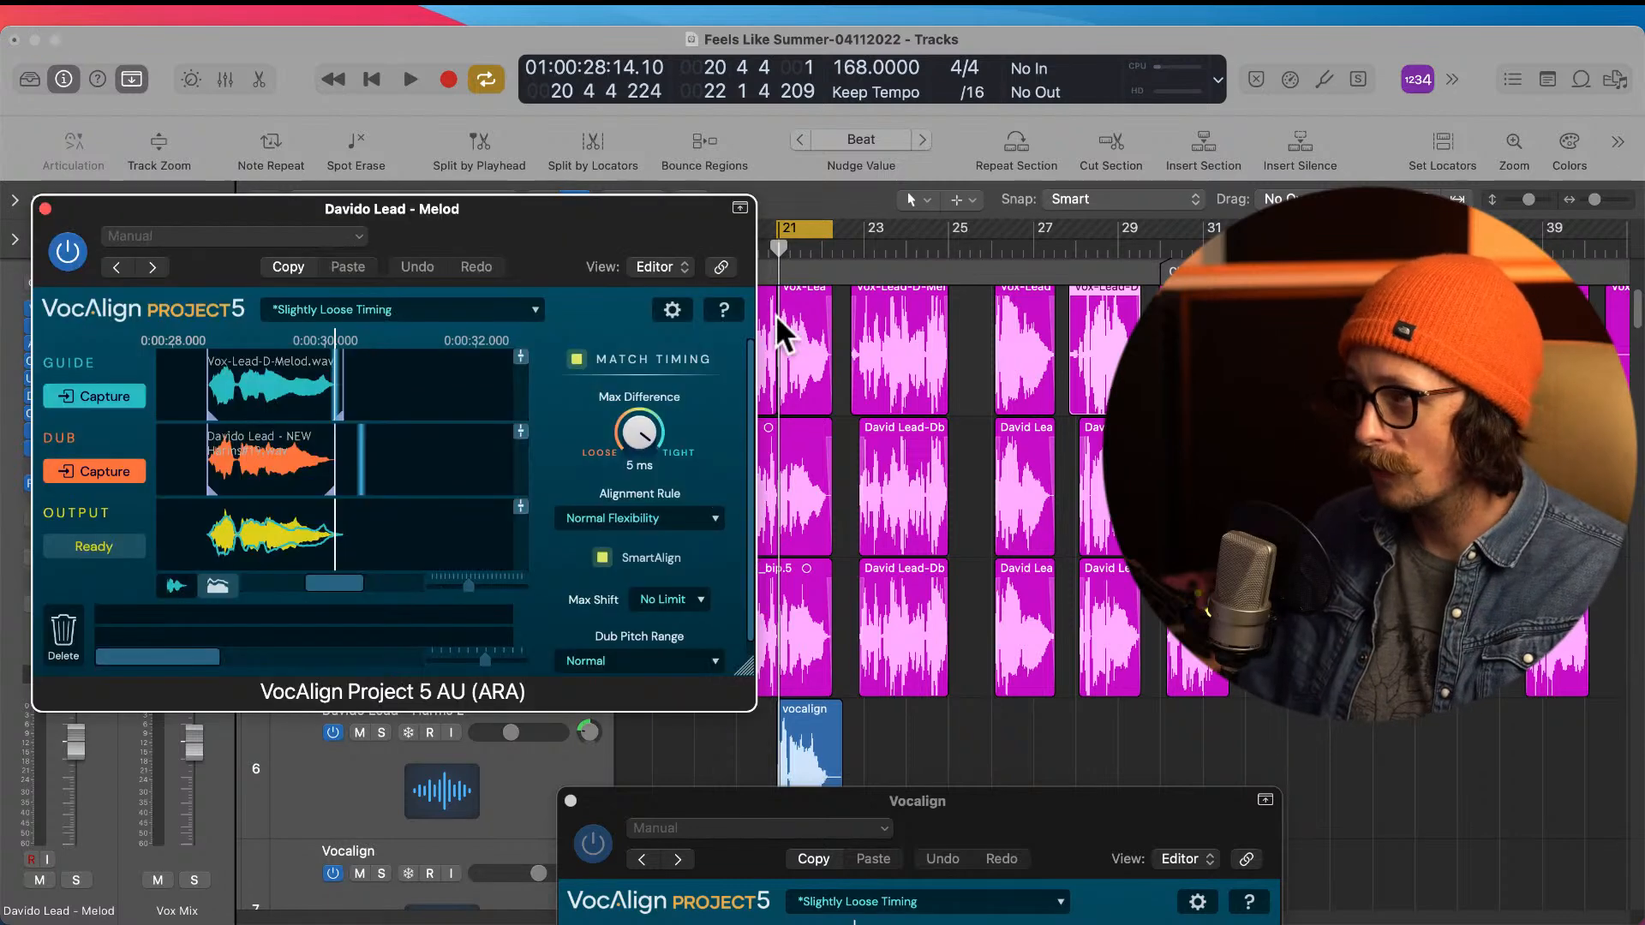
click(95, 398)
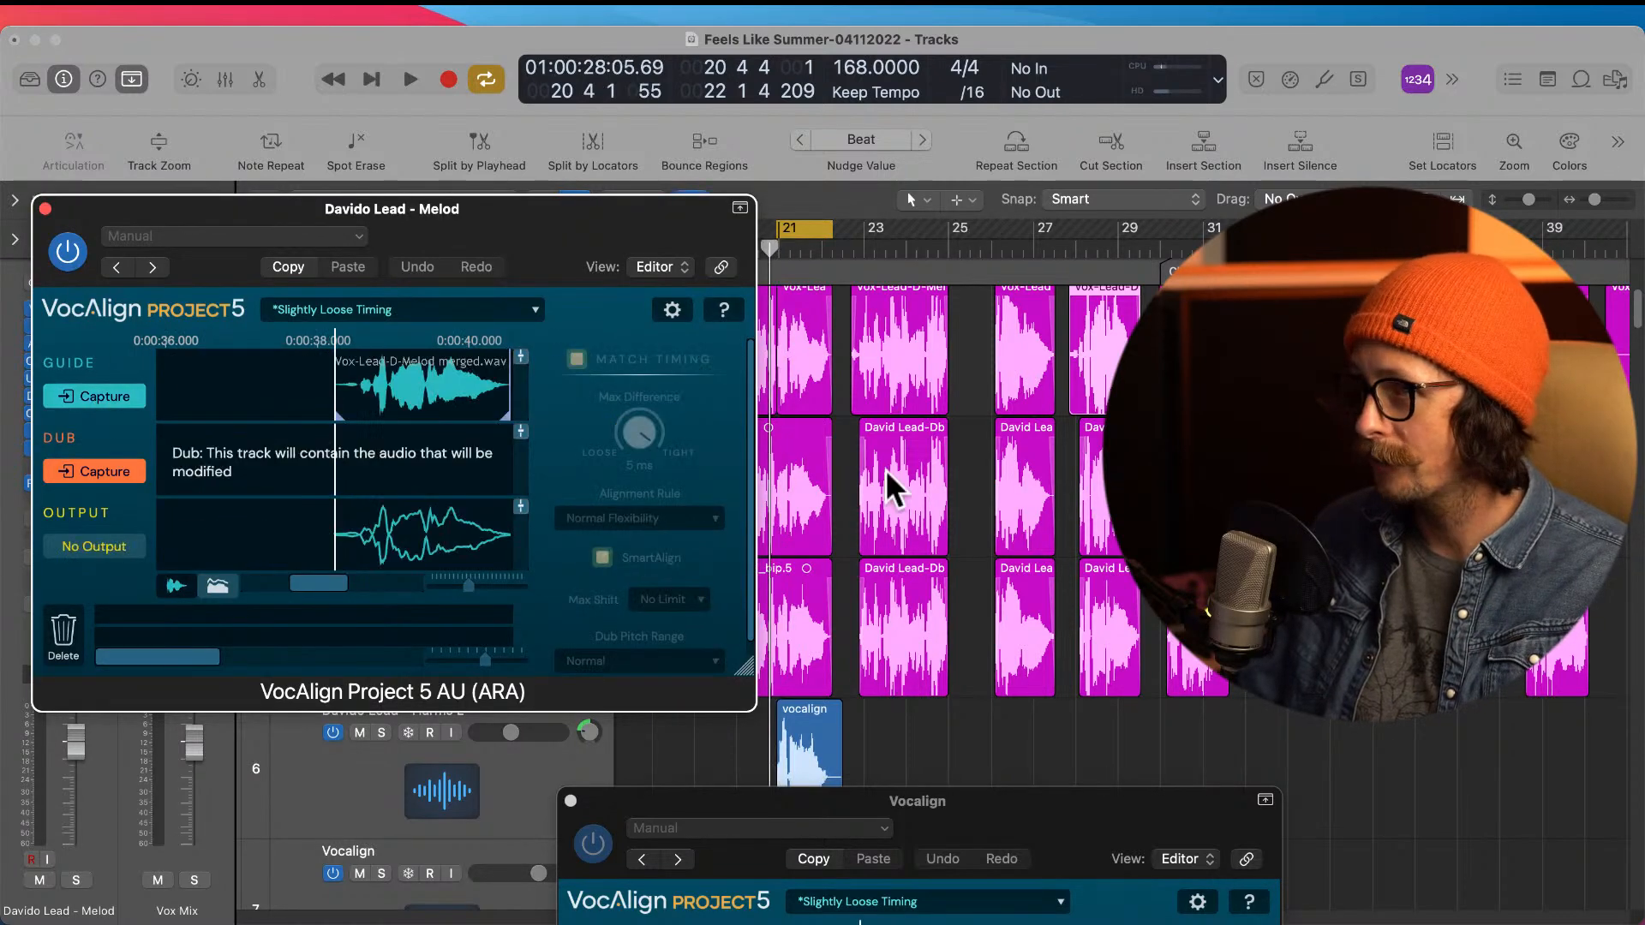
Step: Turn off cycle mode and capture the harmony region near bar 28 on the Vocalign track as the dub
click(801, 229)
scroll(1073, 451, down, 5)
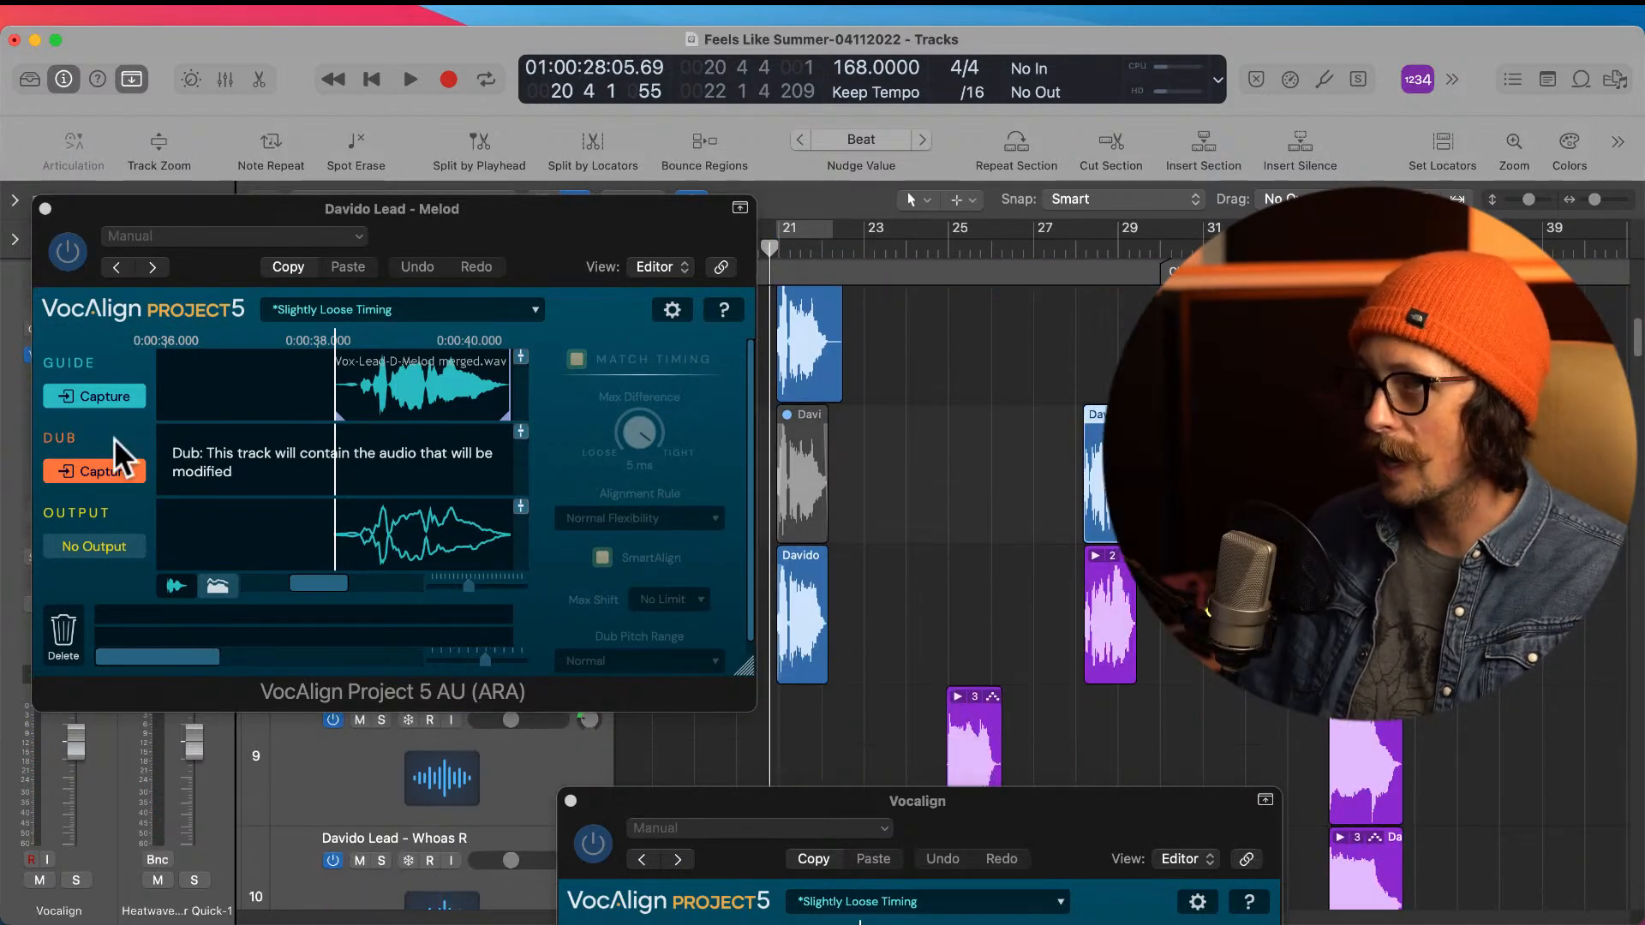
click(92, 472)
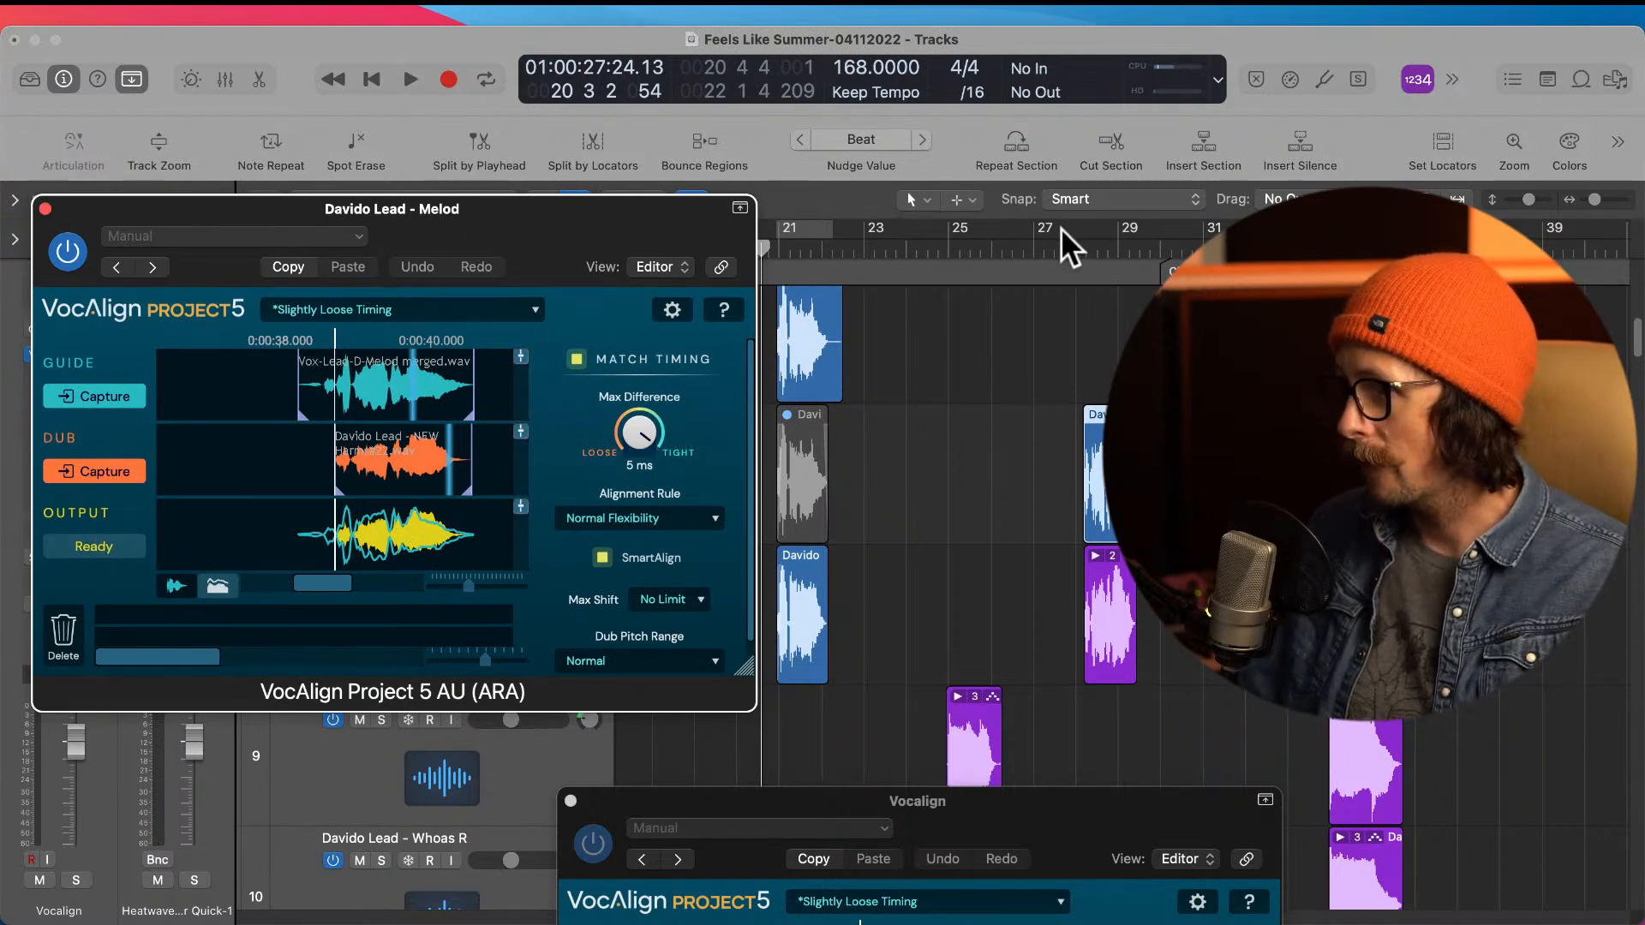
Step: Set the cycle range from bar 28 to bar 30 and solo the lead Melod and Vocalign tracks
drag(1075, 225, 1159, 226)
drag(136, 223, 537, 754)
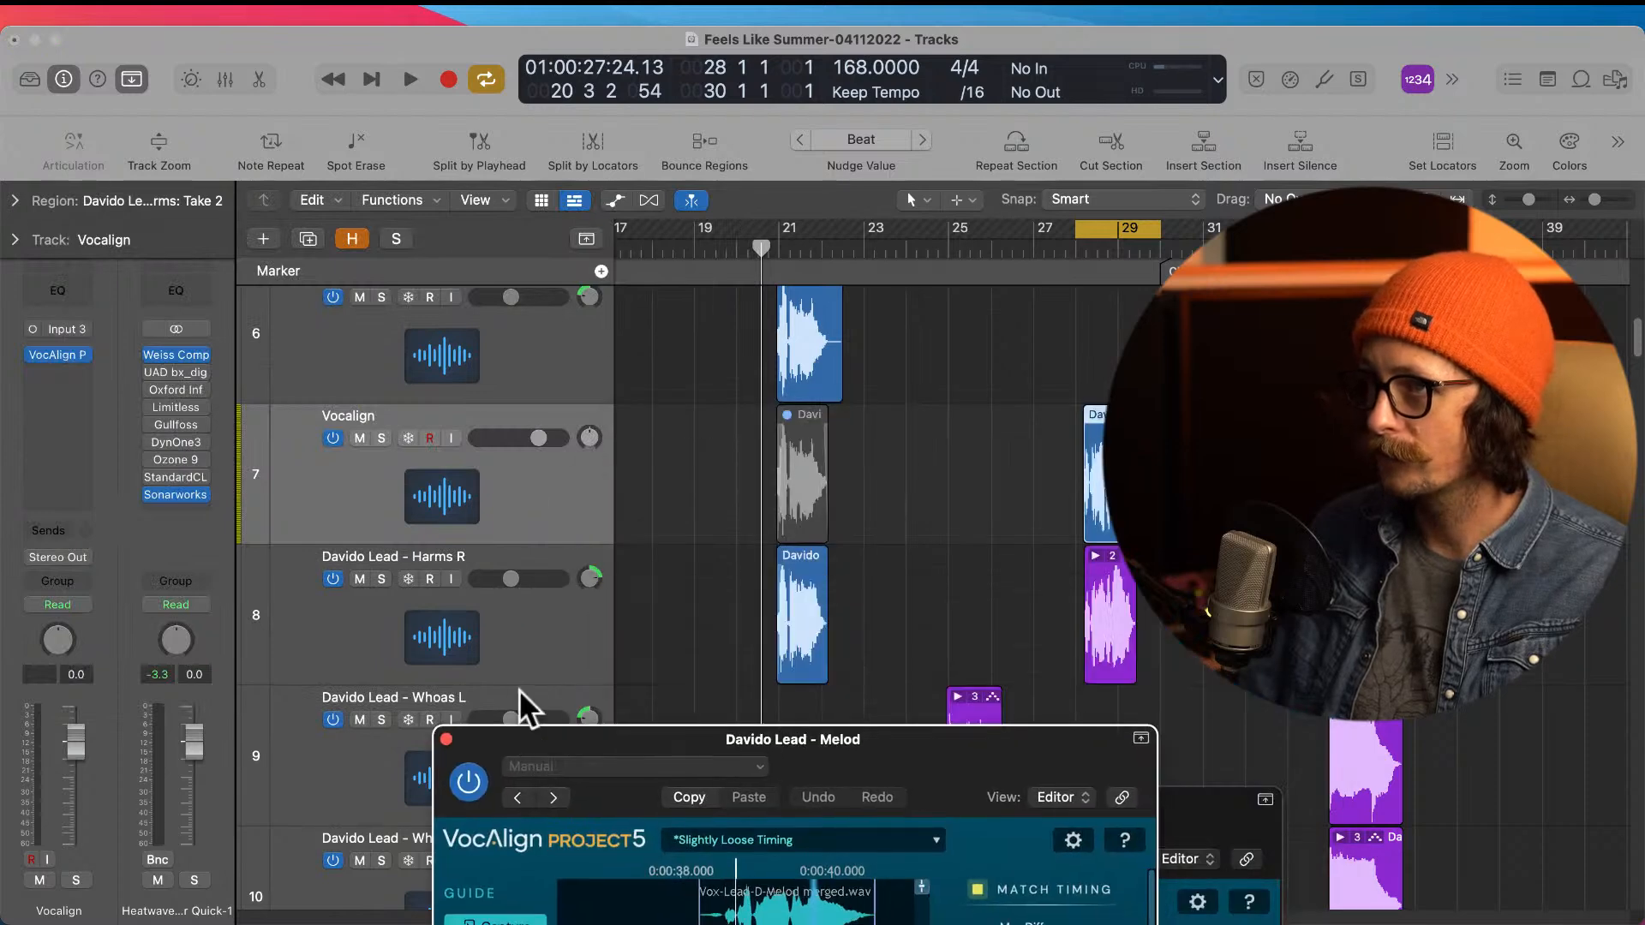
click(383, 438)
scroll(743, 438, up, 5)
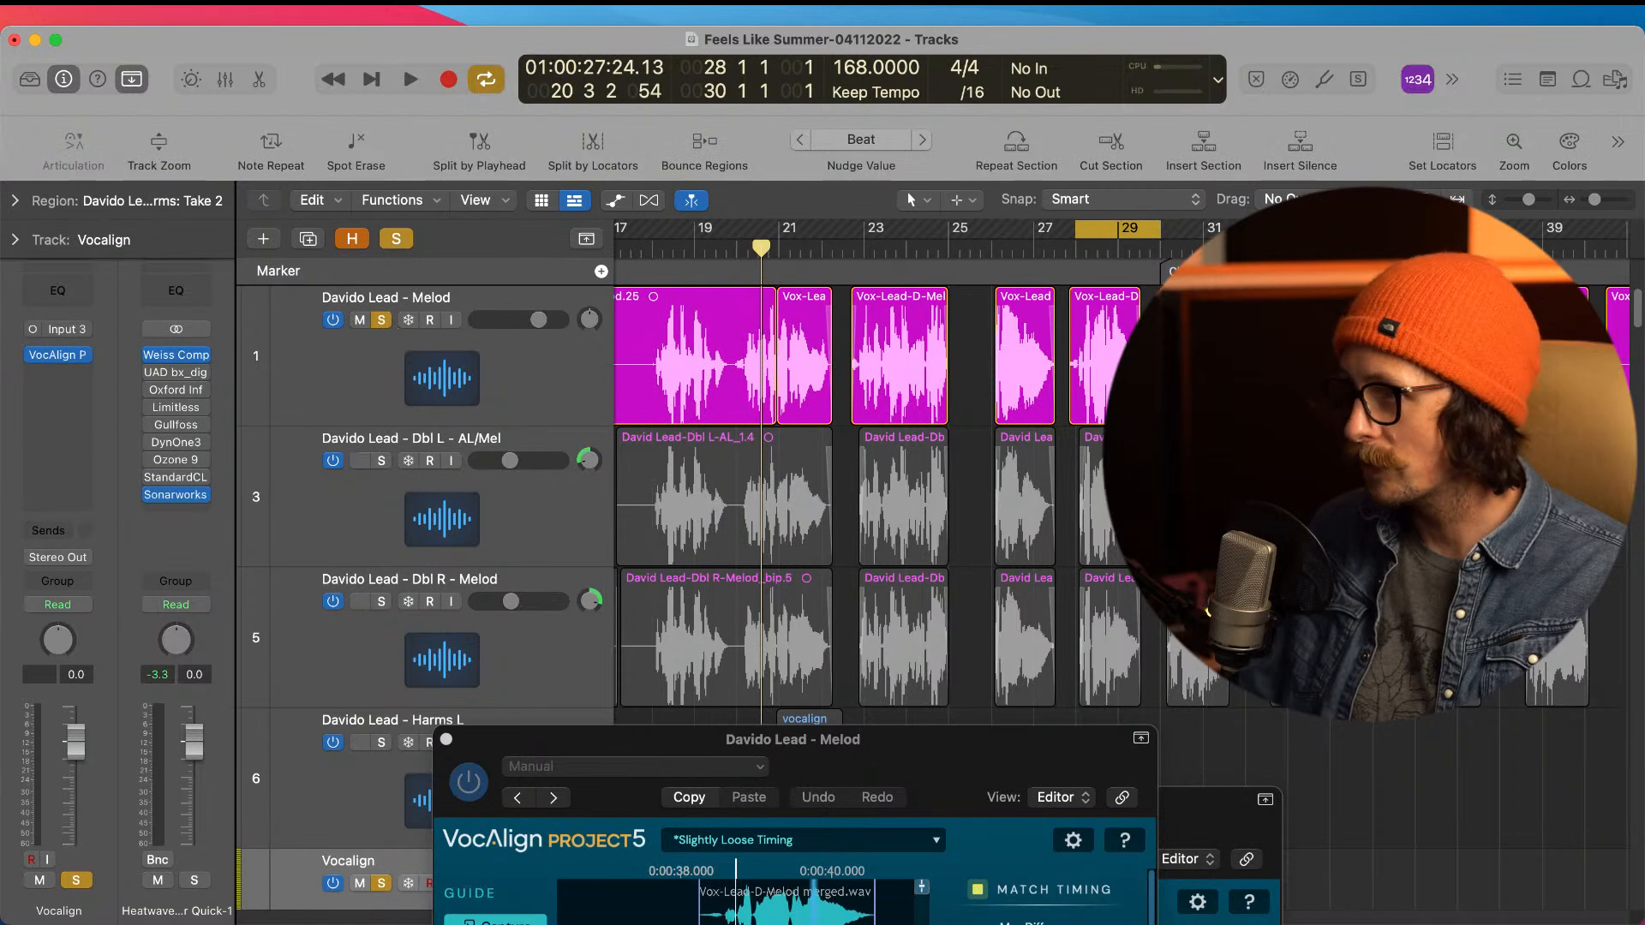
Step: Play the cycled bars 28 to 30 to check the harmony's alignment against the lead
click(1430, 120)
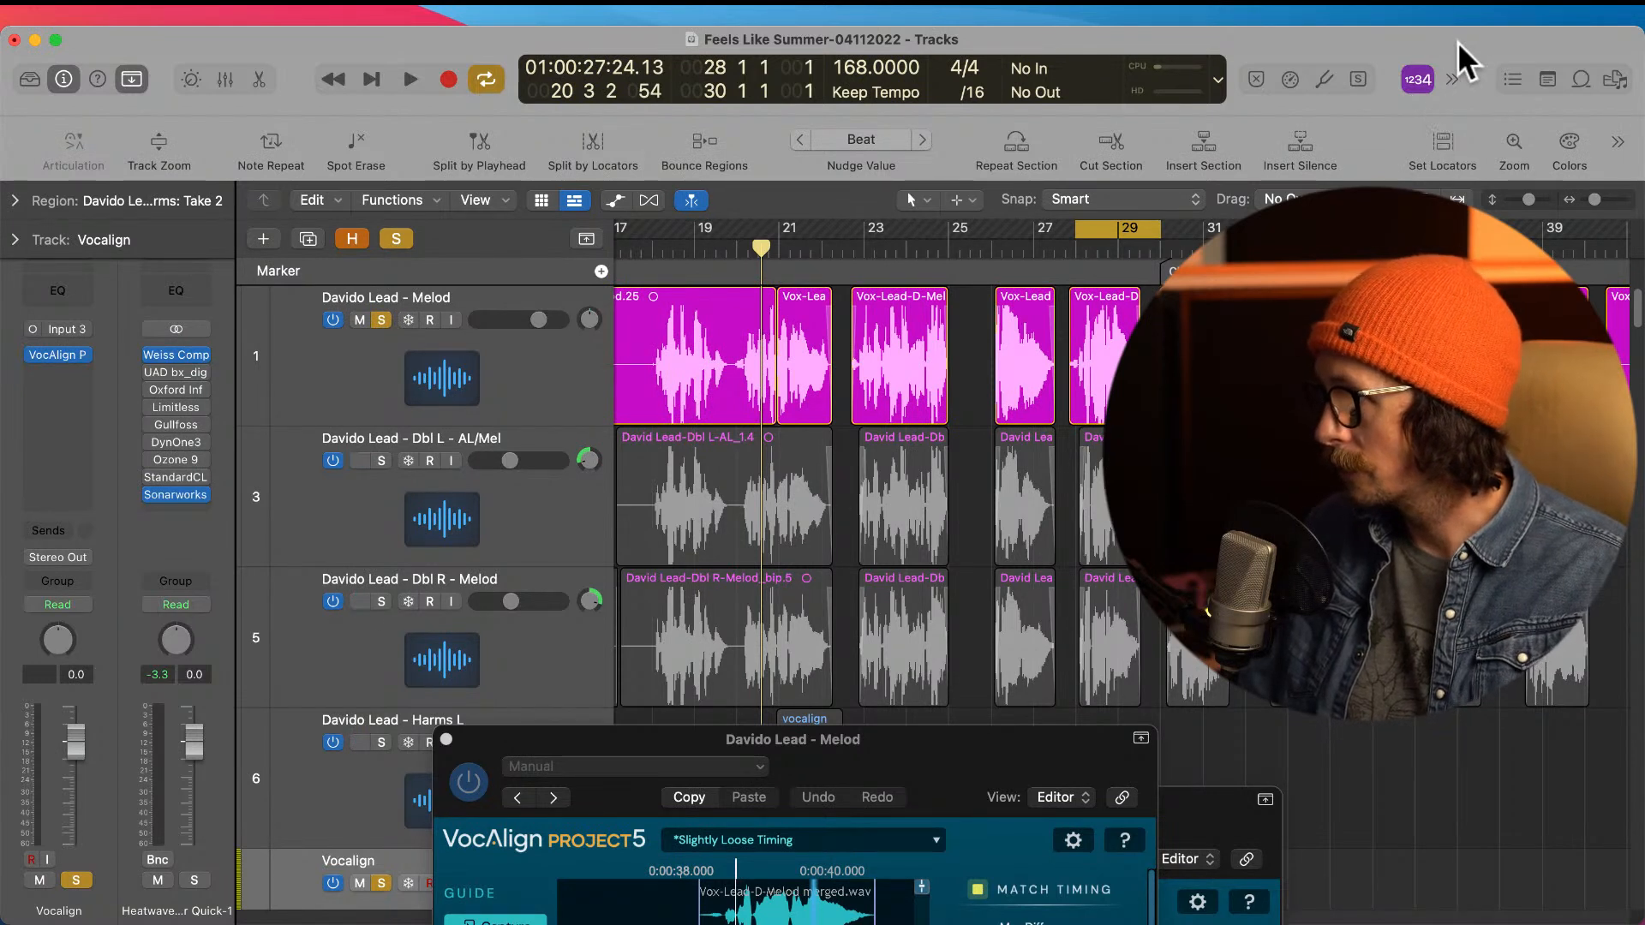
key(space)
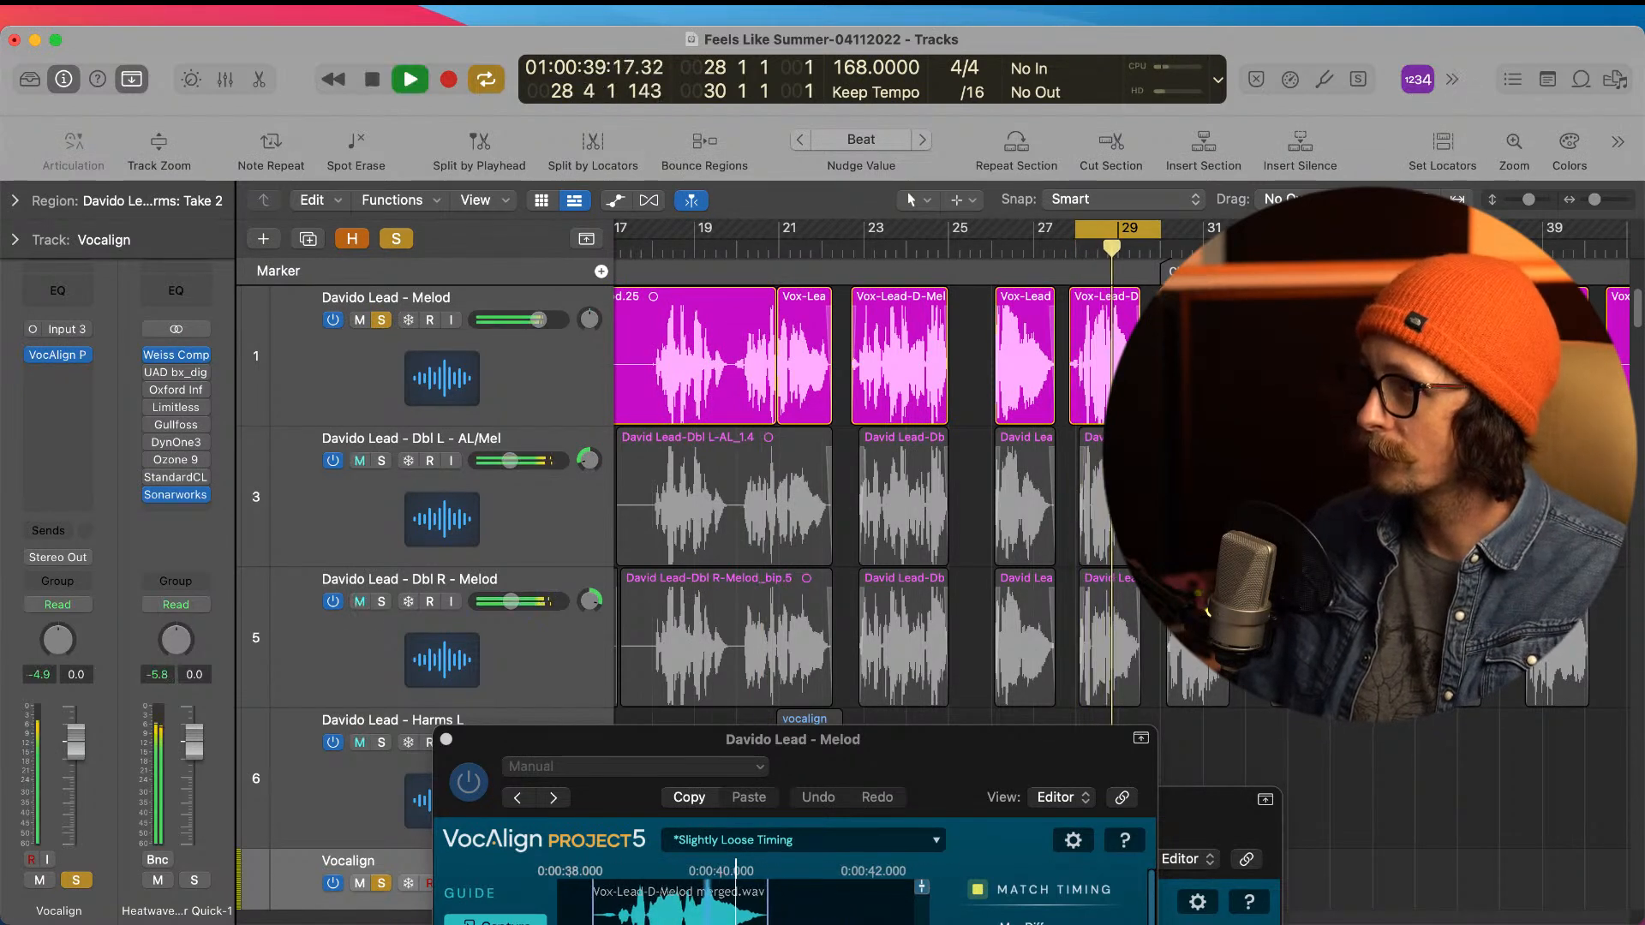
key(space)
key(space)
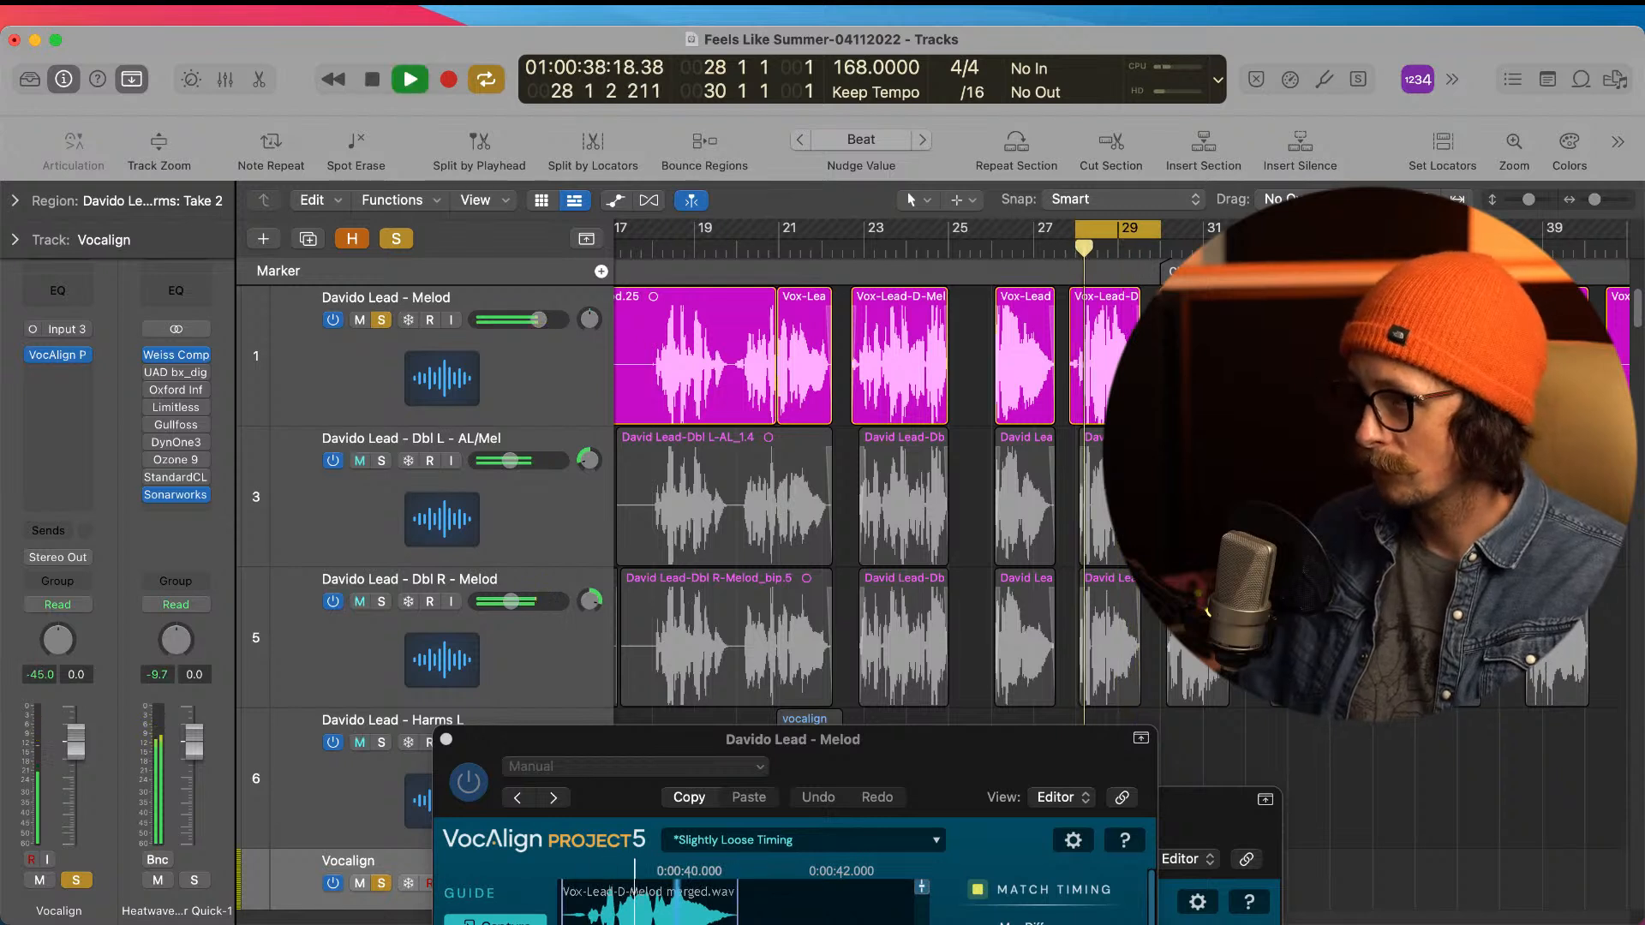
key(space)
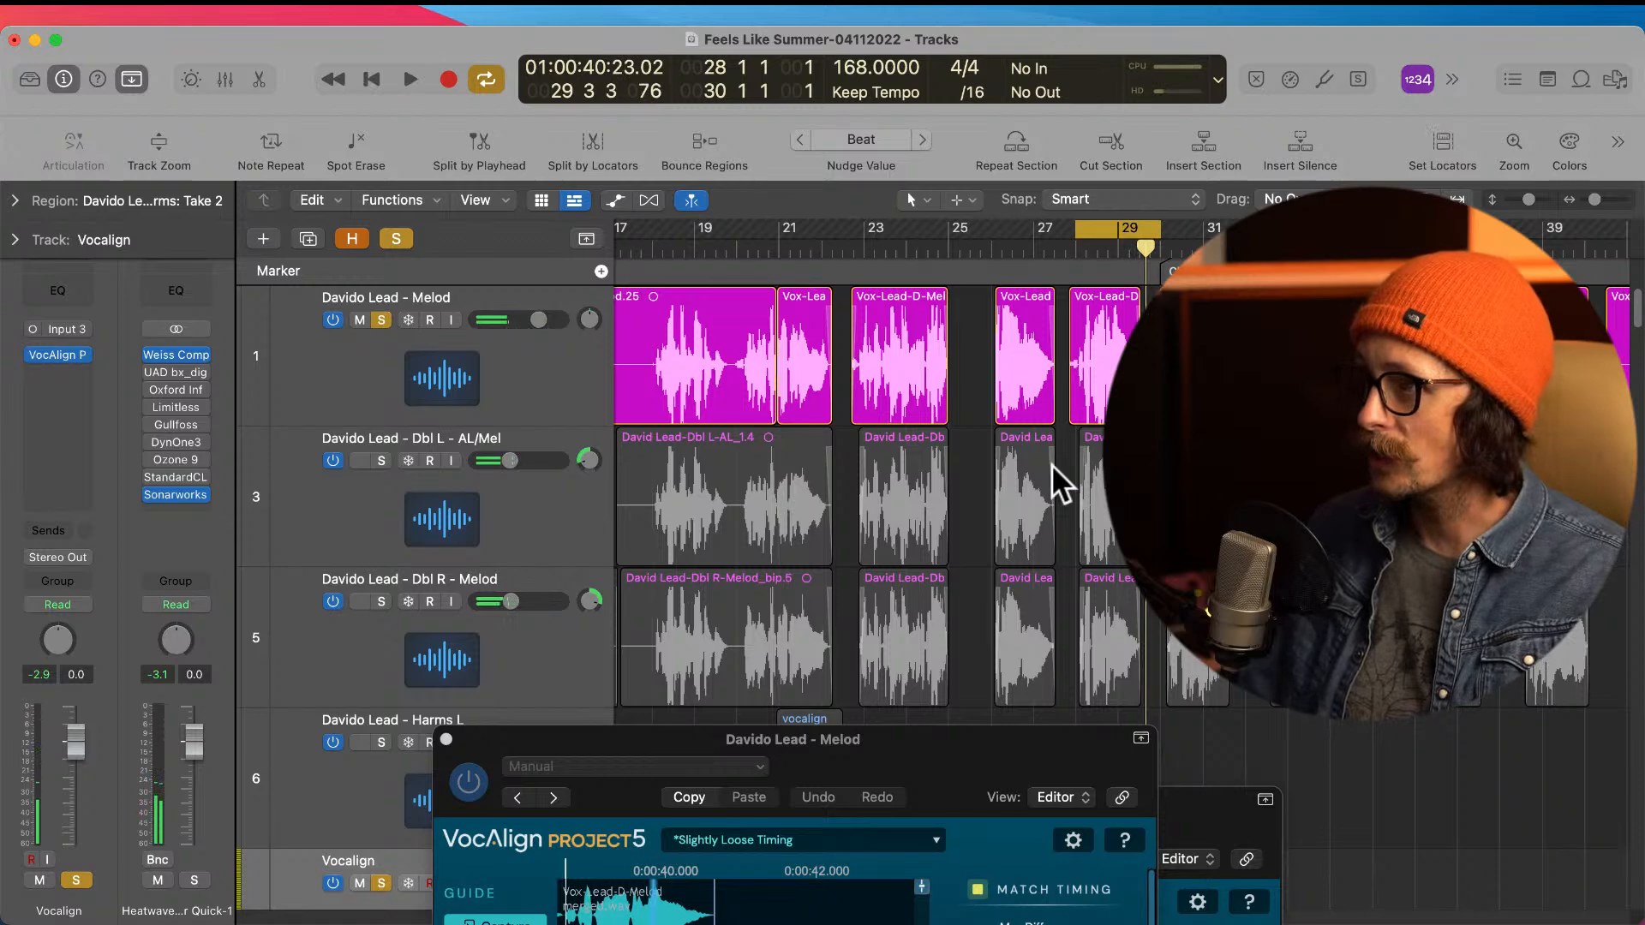
Step: Set VocAlign's Max Difference to 3 ms, replay the cycled section, and close the lead Melod plug-in window
drag(946, 795, 849, 364)
drag(956, 514, 944, 525)
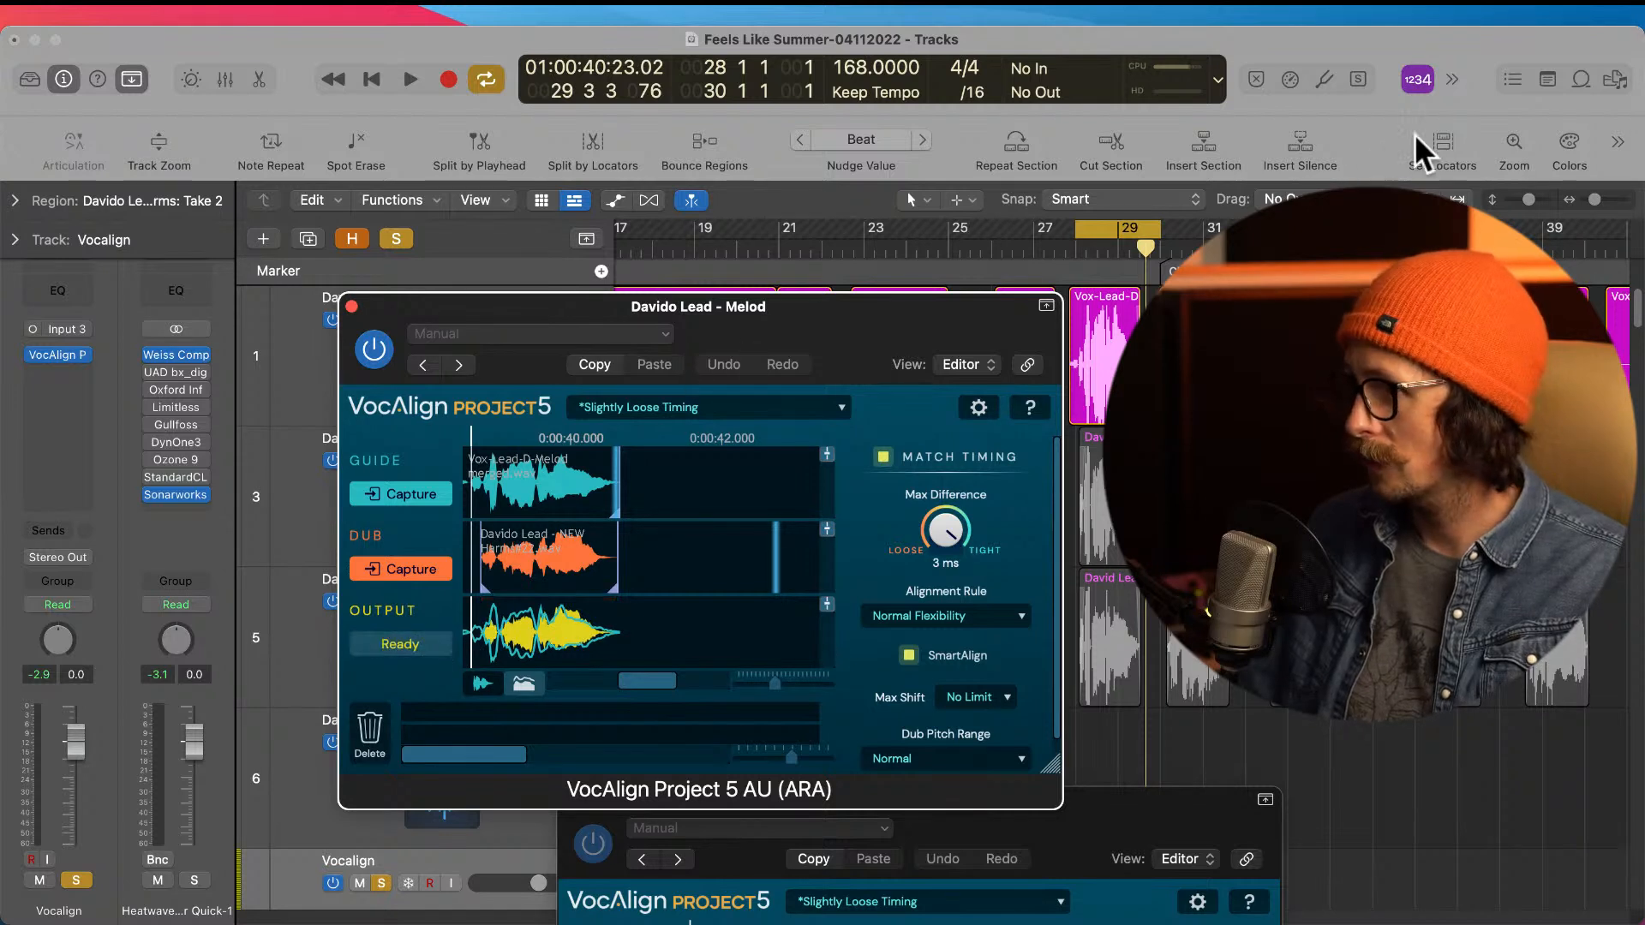
click(1412, 55)
key(space)
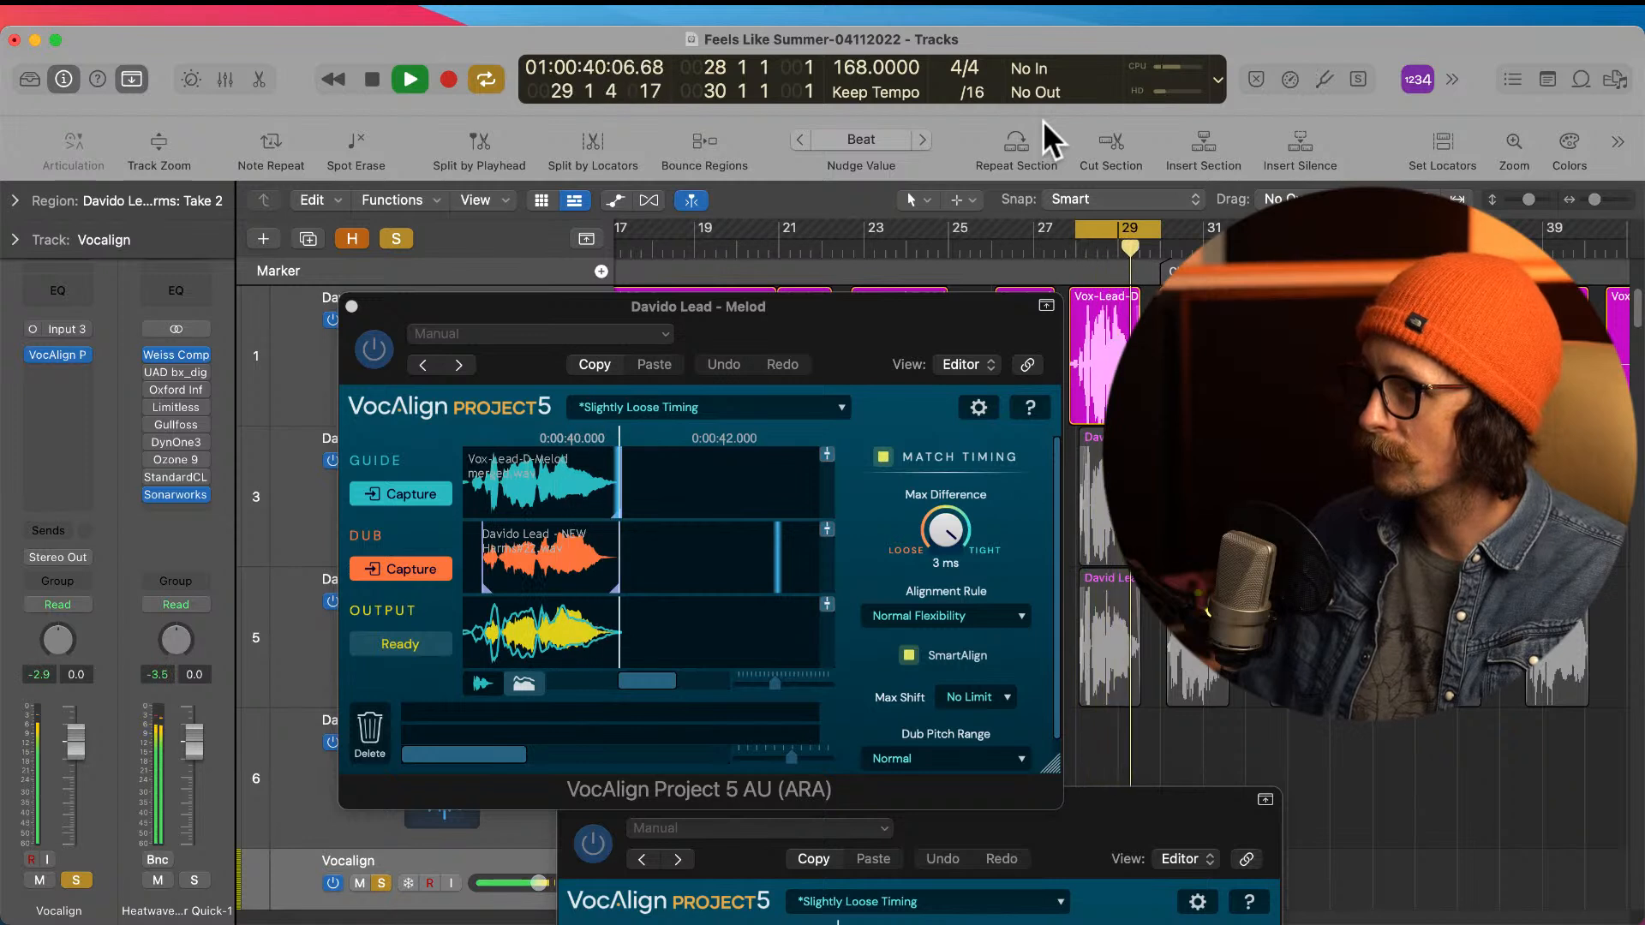
key(space)
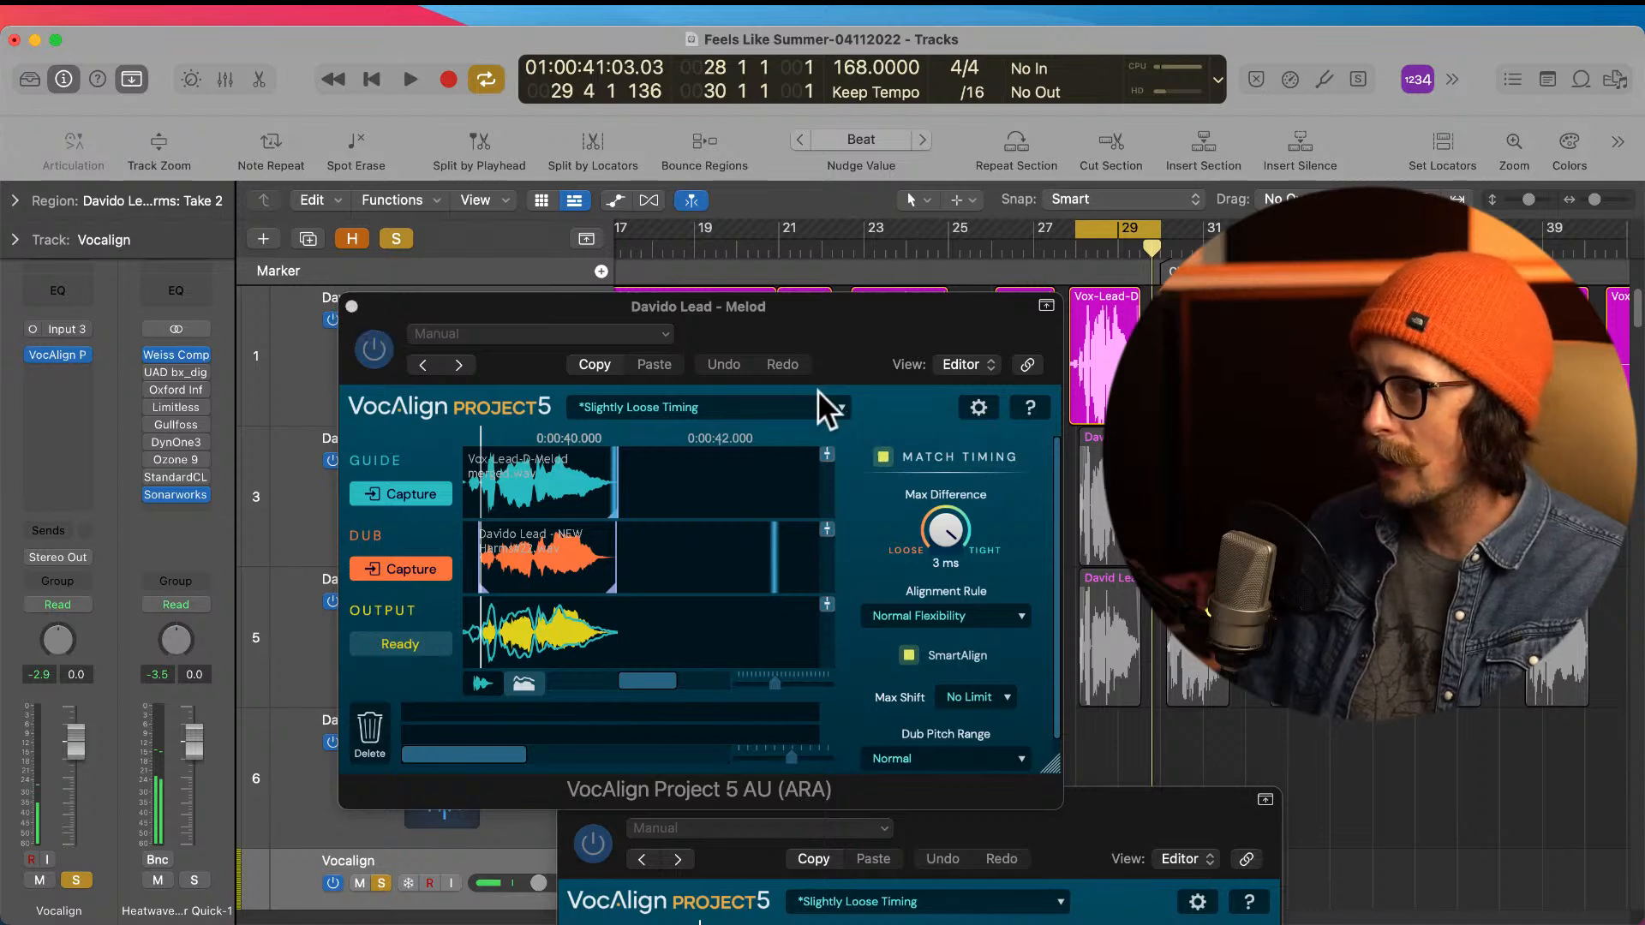
click(352, 307)
Step: Bounce the aligned harmony region near bar 28 in place to a new track, naming it vocalign and muting the source
scroll(672, 404, down, 10)
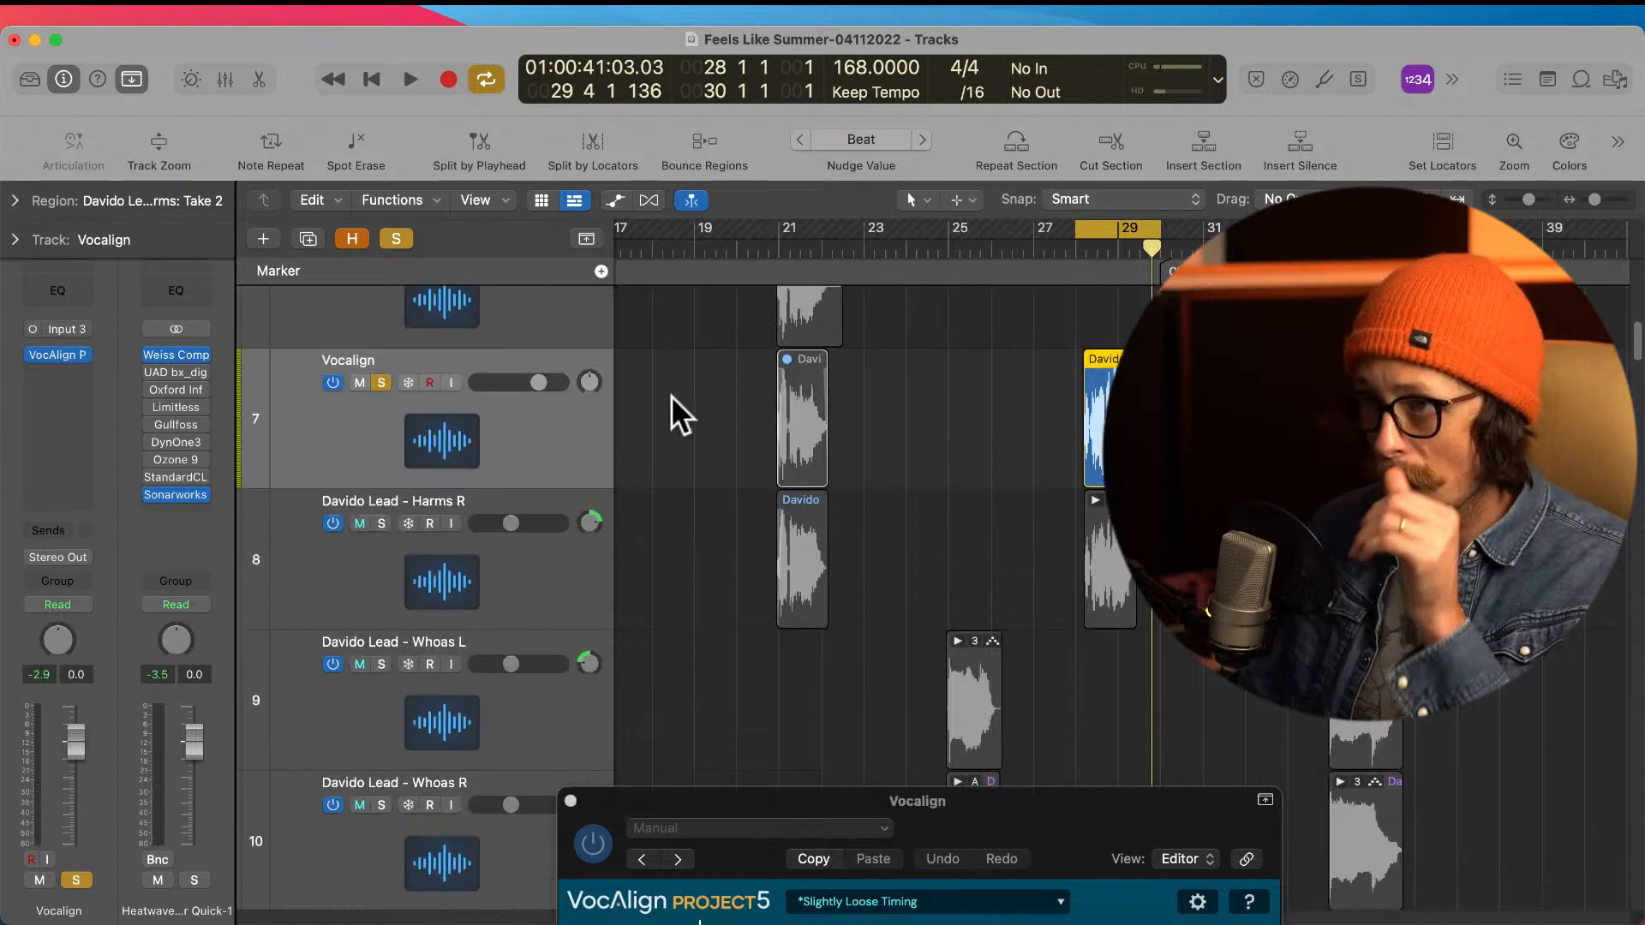
right_click(1117, 412)
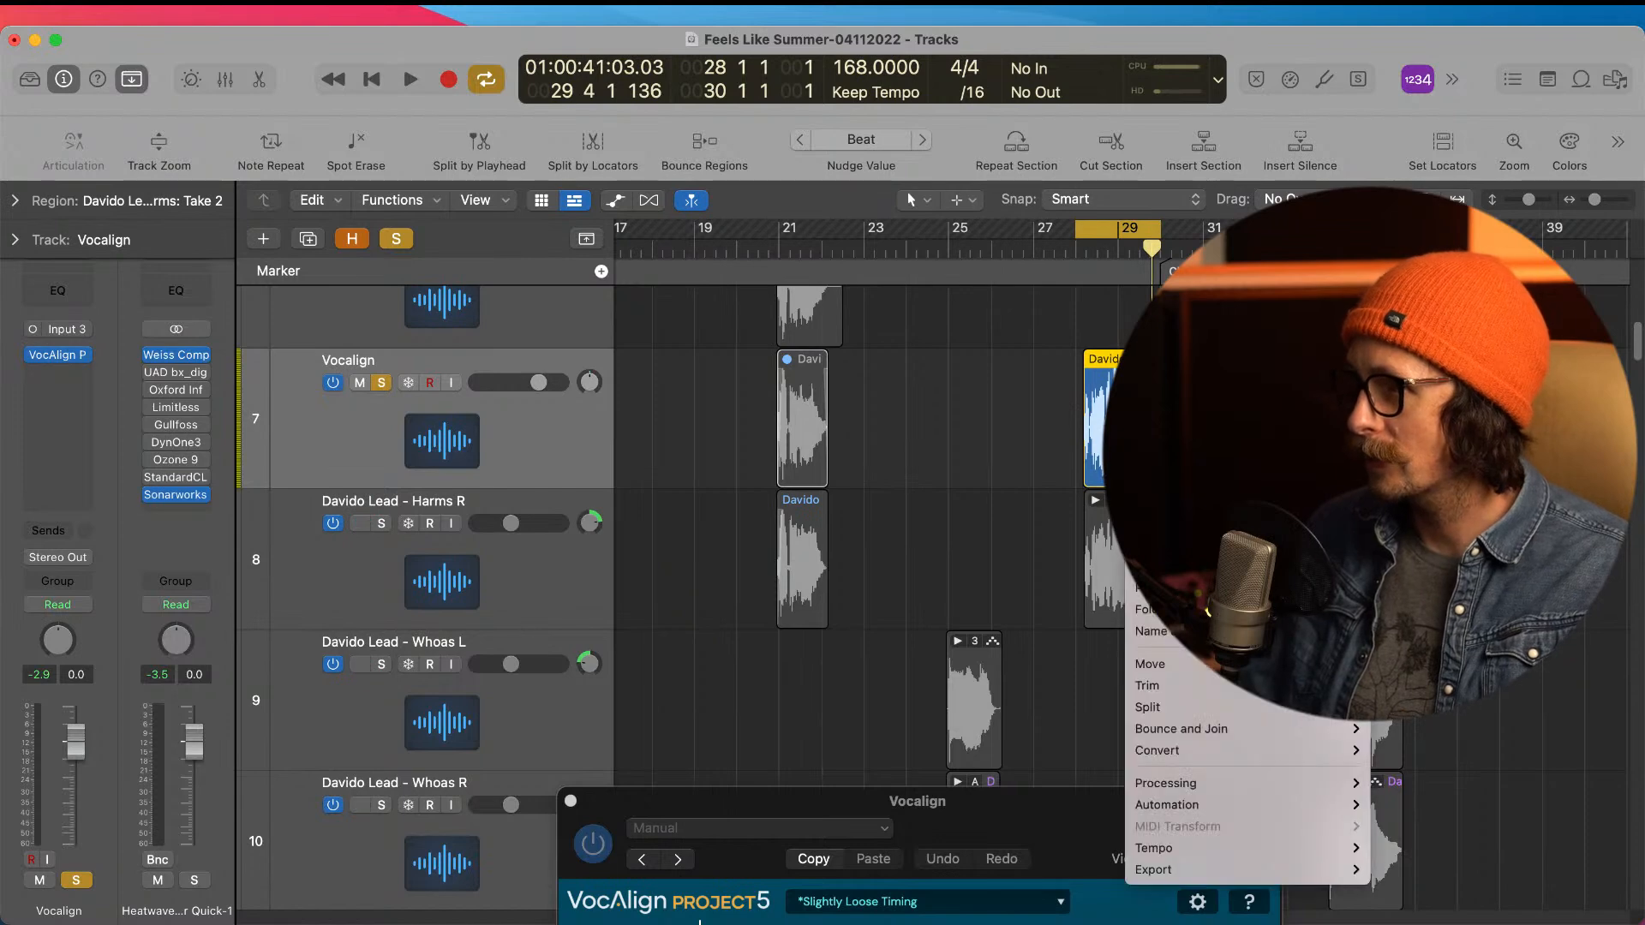
click(991, 295)
key(ctrl+b)
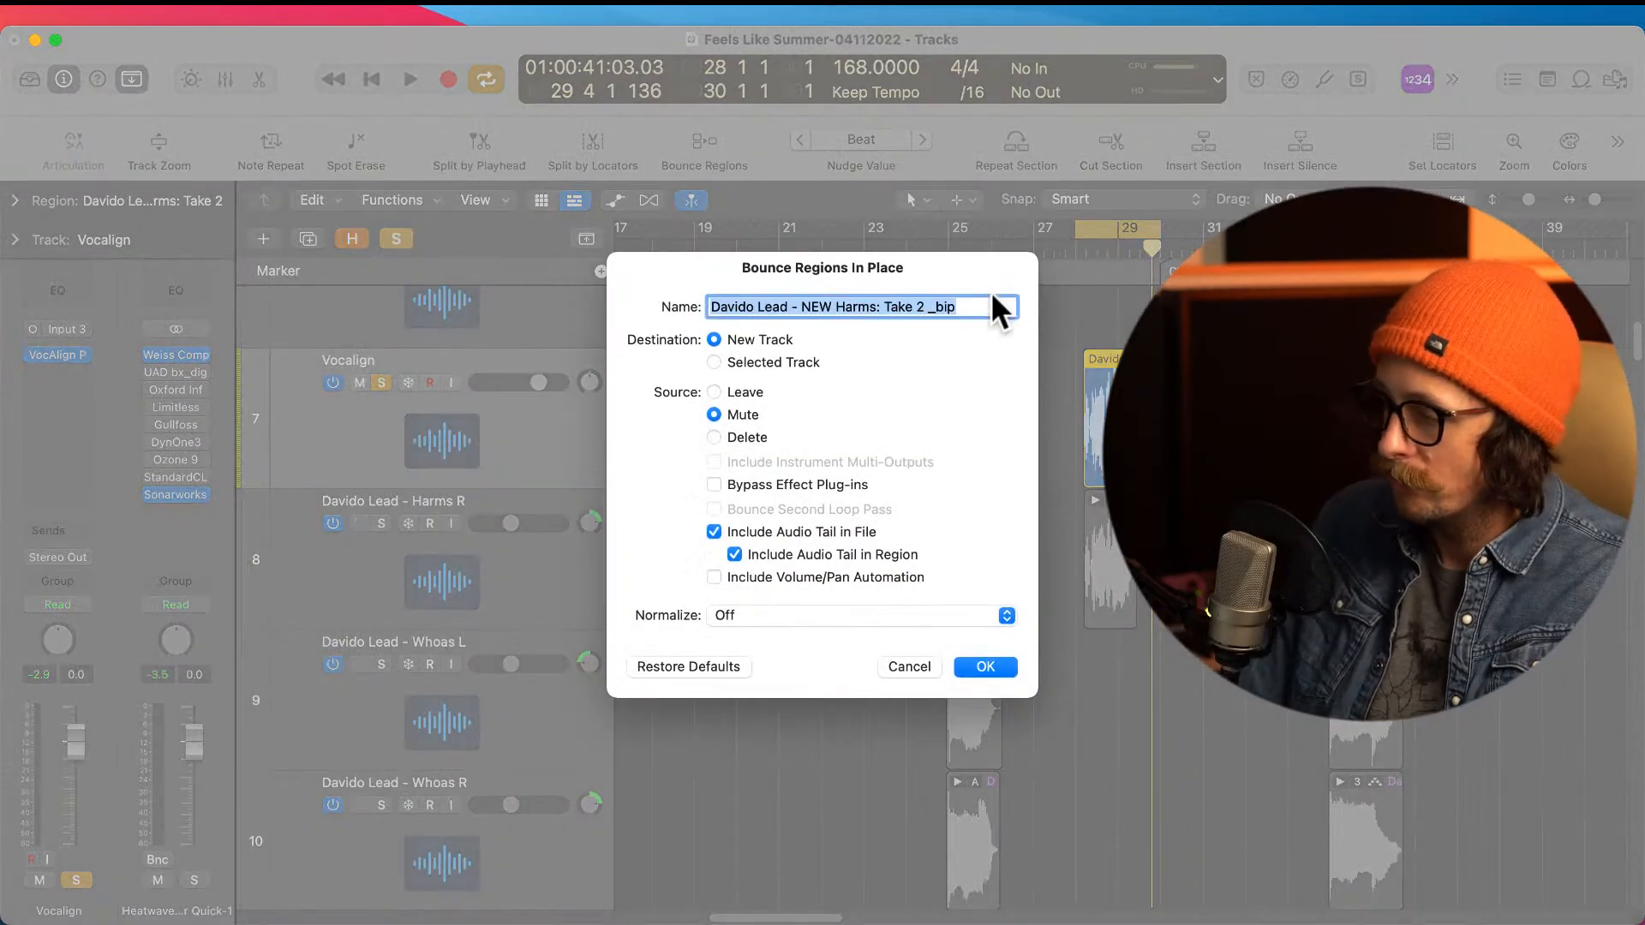
text(vocalign)
key(Return)
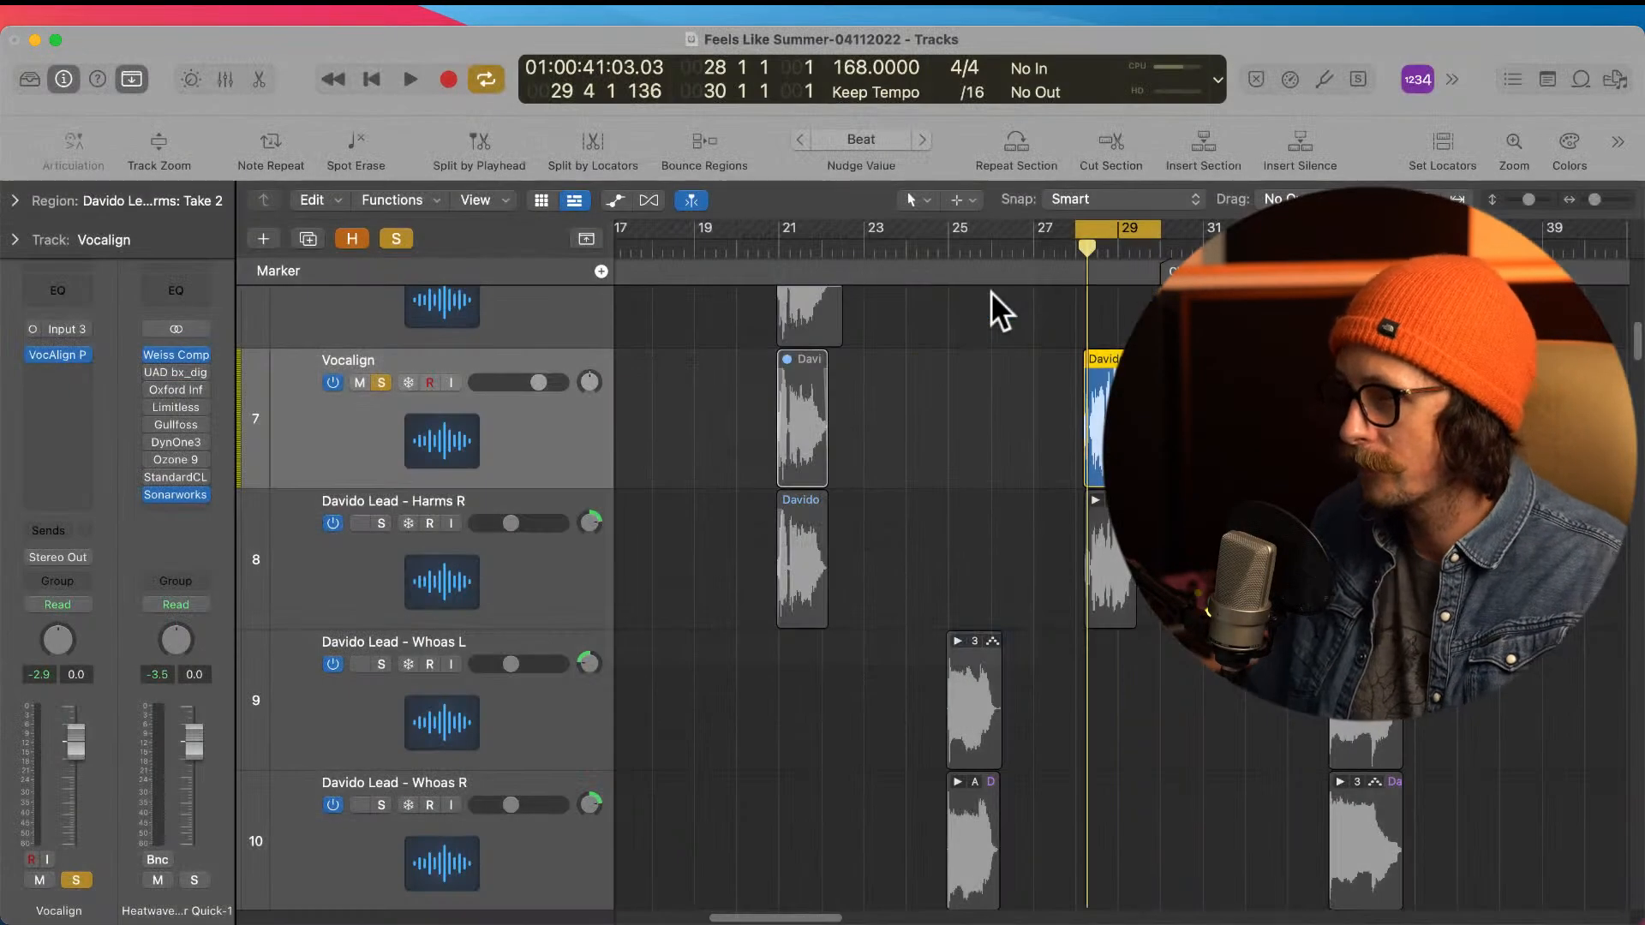
Step: Move the bounced vocalign region near bar 28 up onto the Harms L track
click(1100, 538)
drag(1100, 539, 1118, 308)
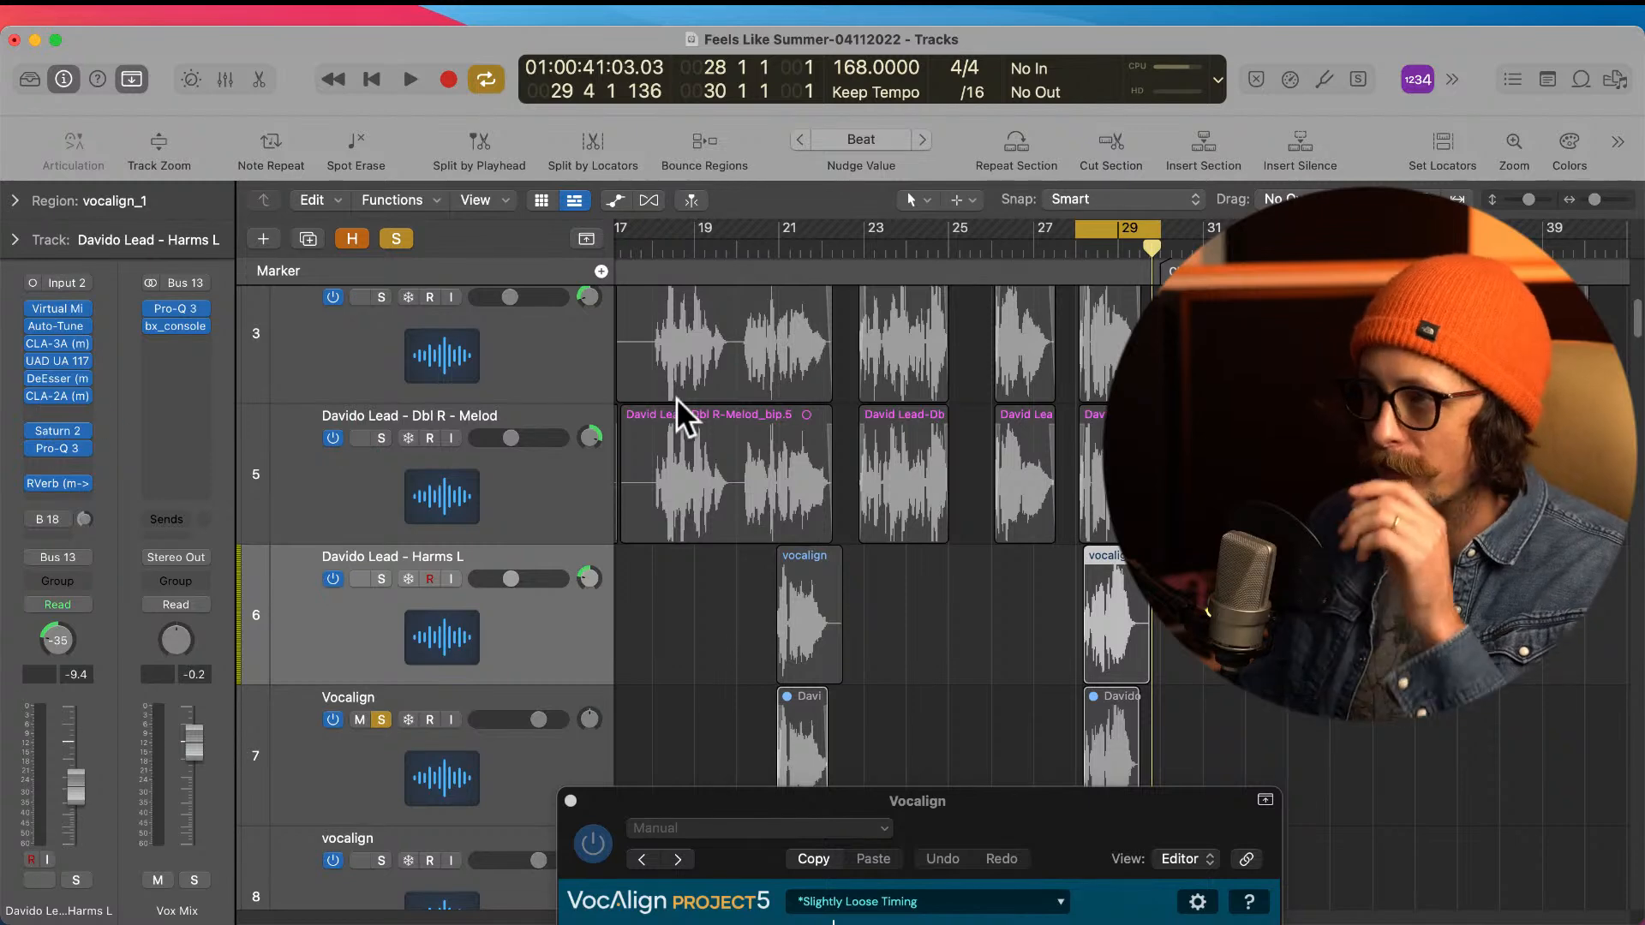
Step: Rename the Vocalign track that holds the VocAlign plug-in as Vocalign Harms Verse
scroll(1029, 578, up, 3)
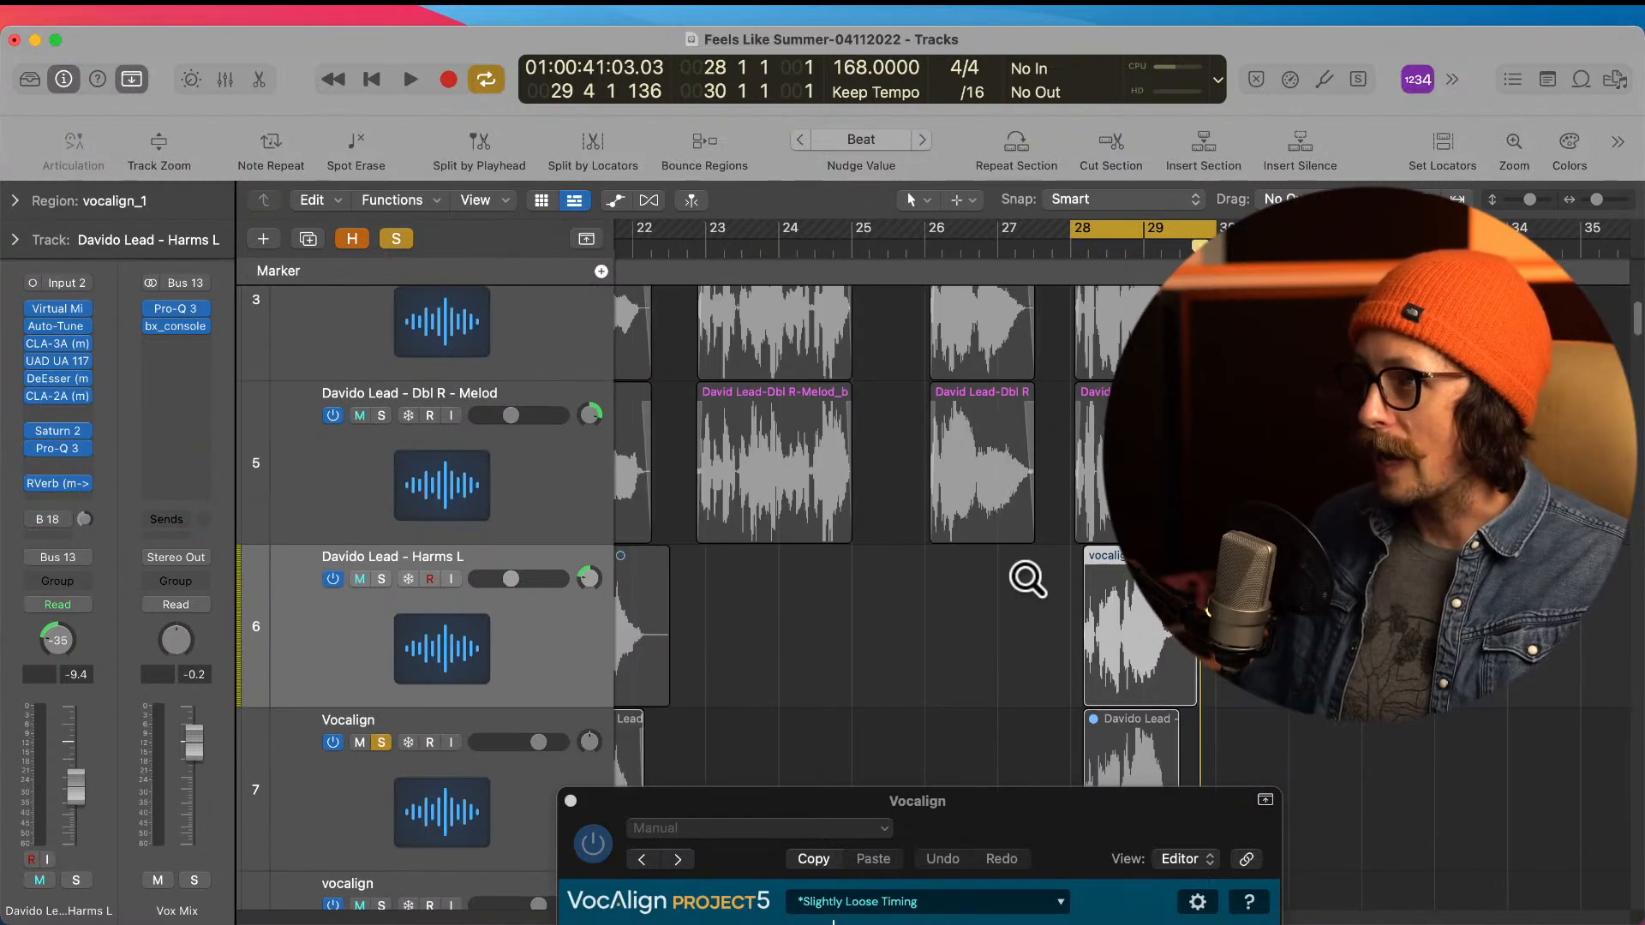
scroll(1027, 579, down, 6)
scroll(1025, 576, right, 5)
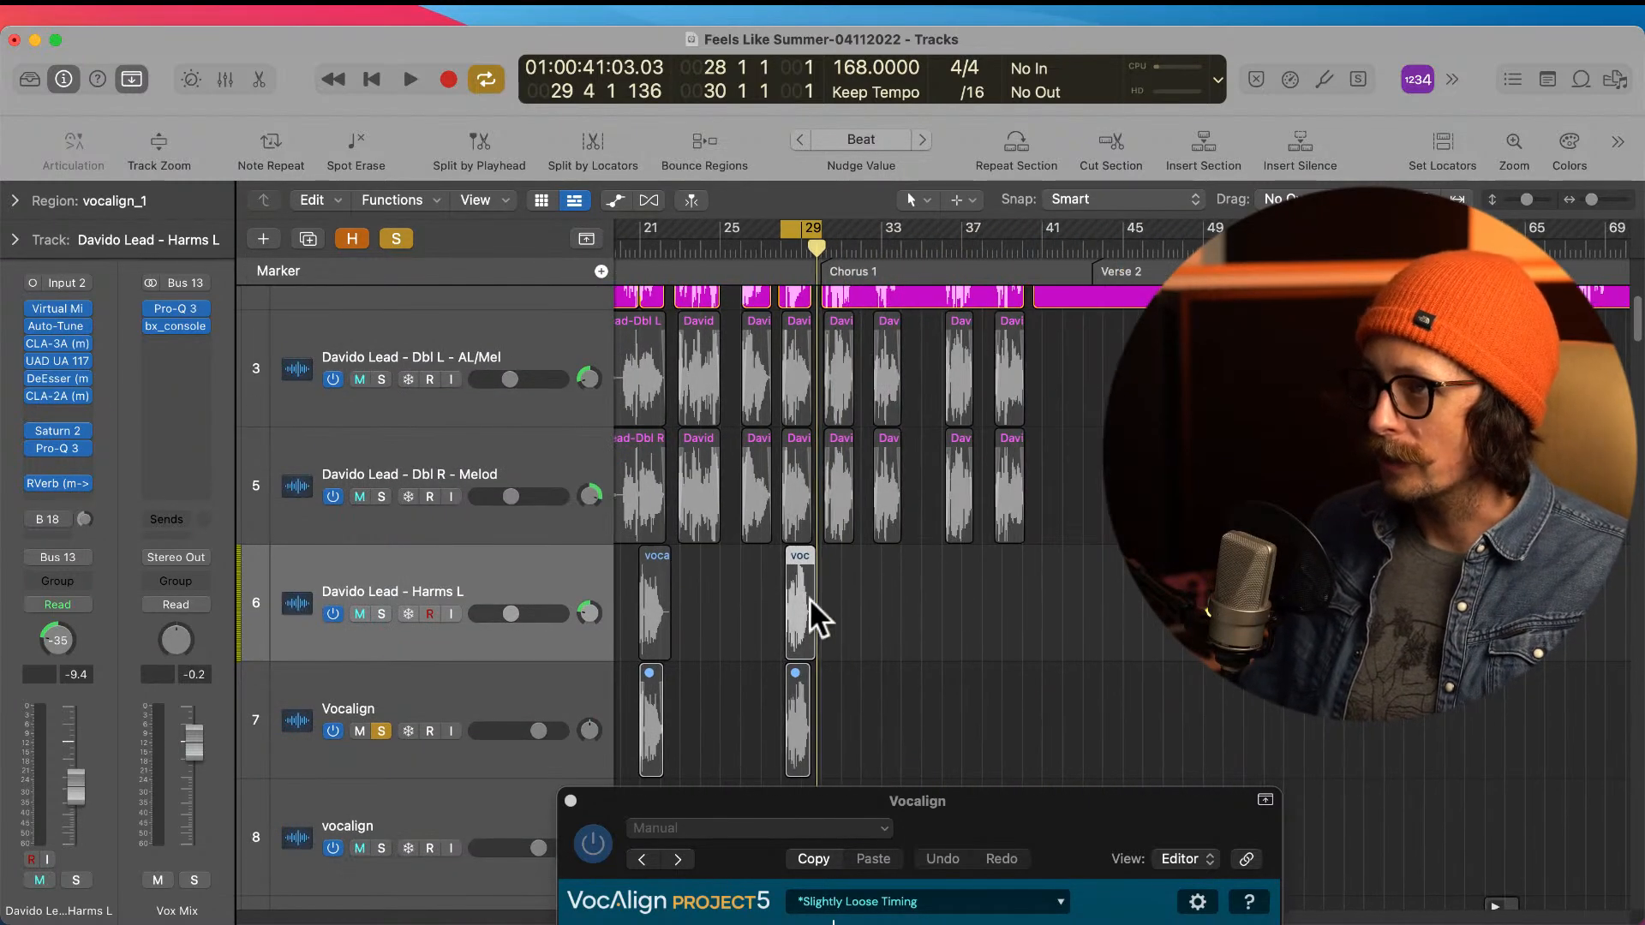
scroll(771, 615, down, 2)
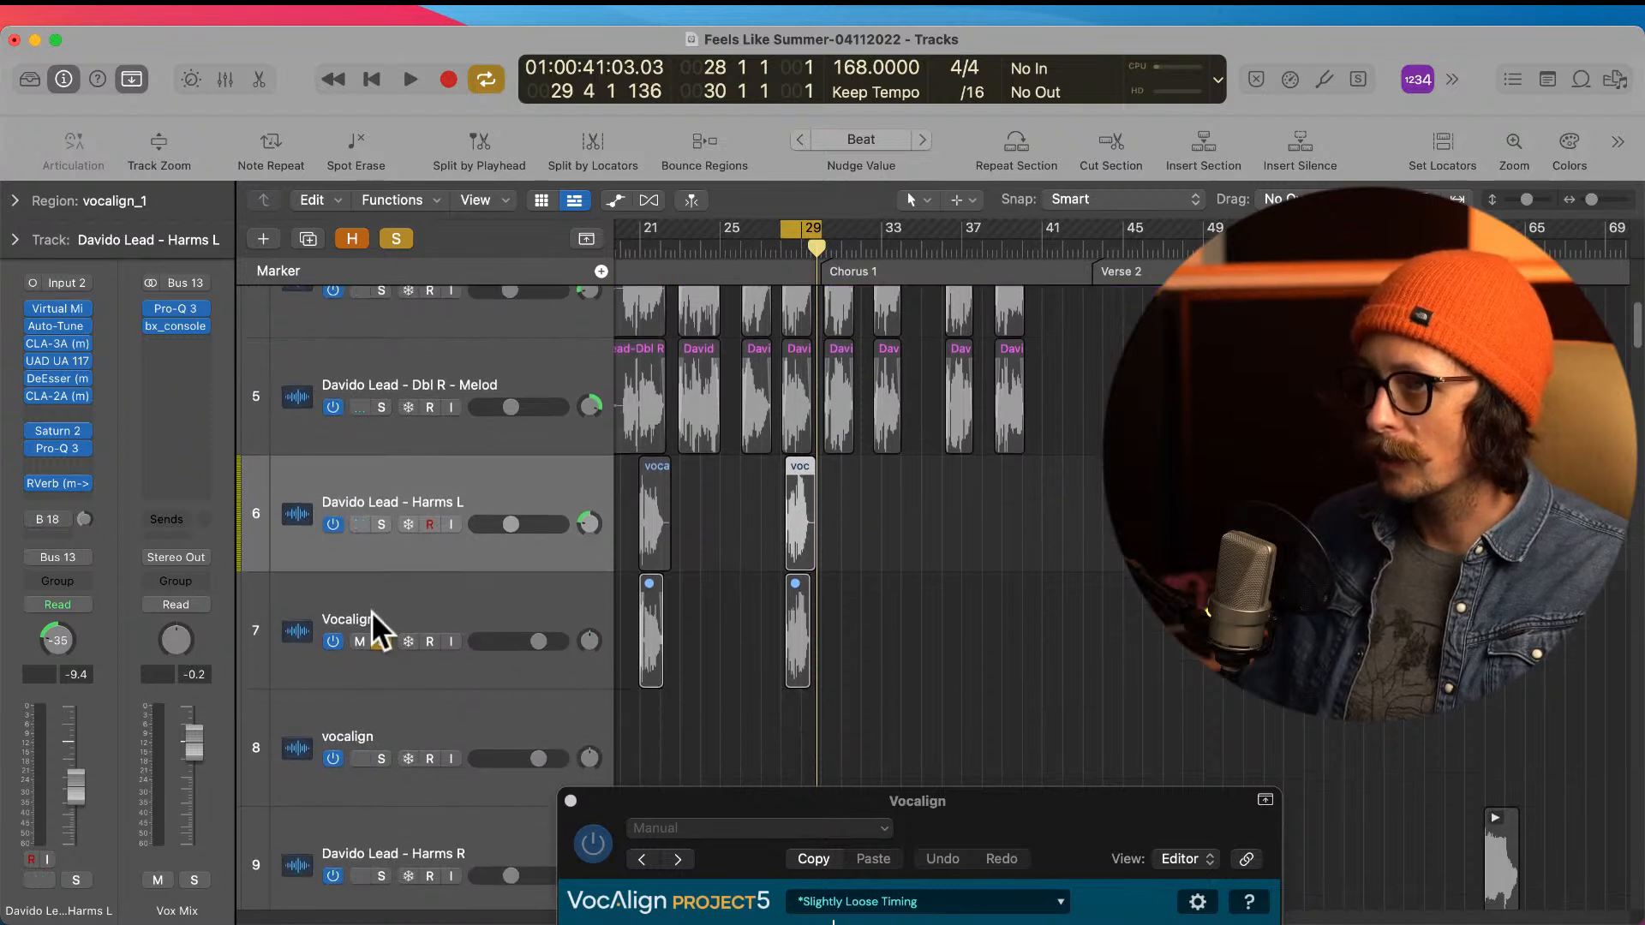
click(372, 612)
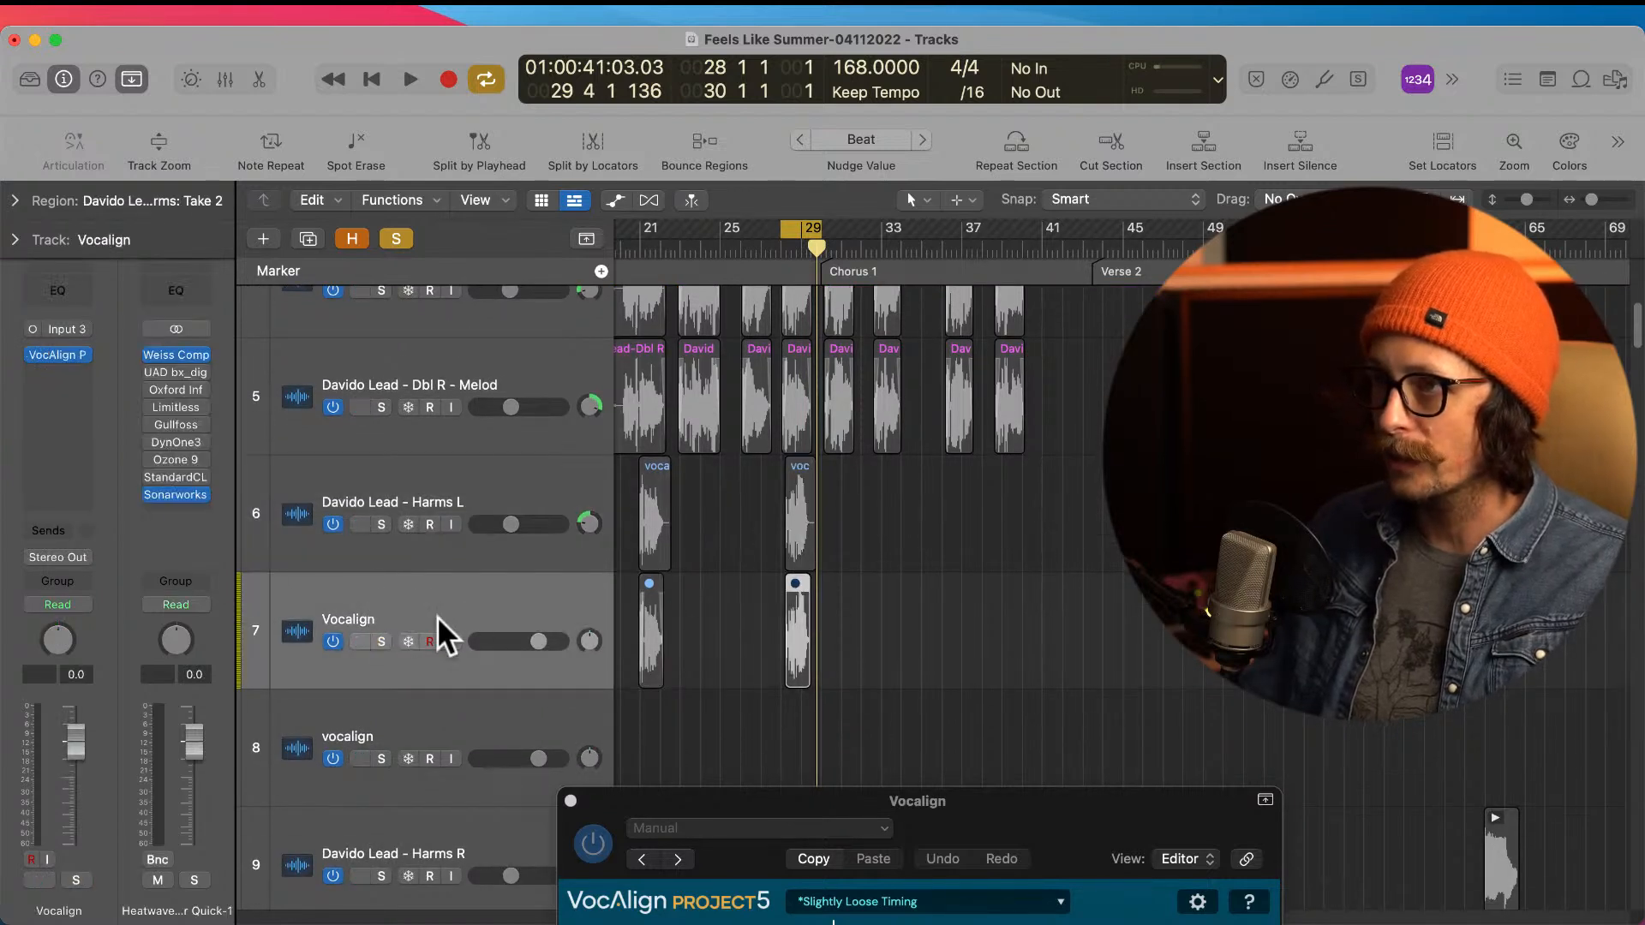
double_click(377, 618)
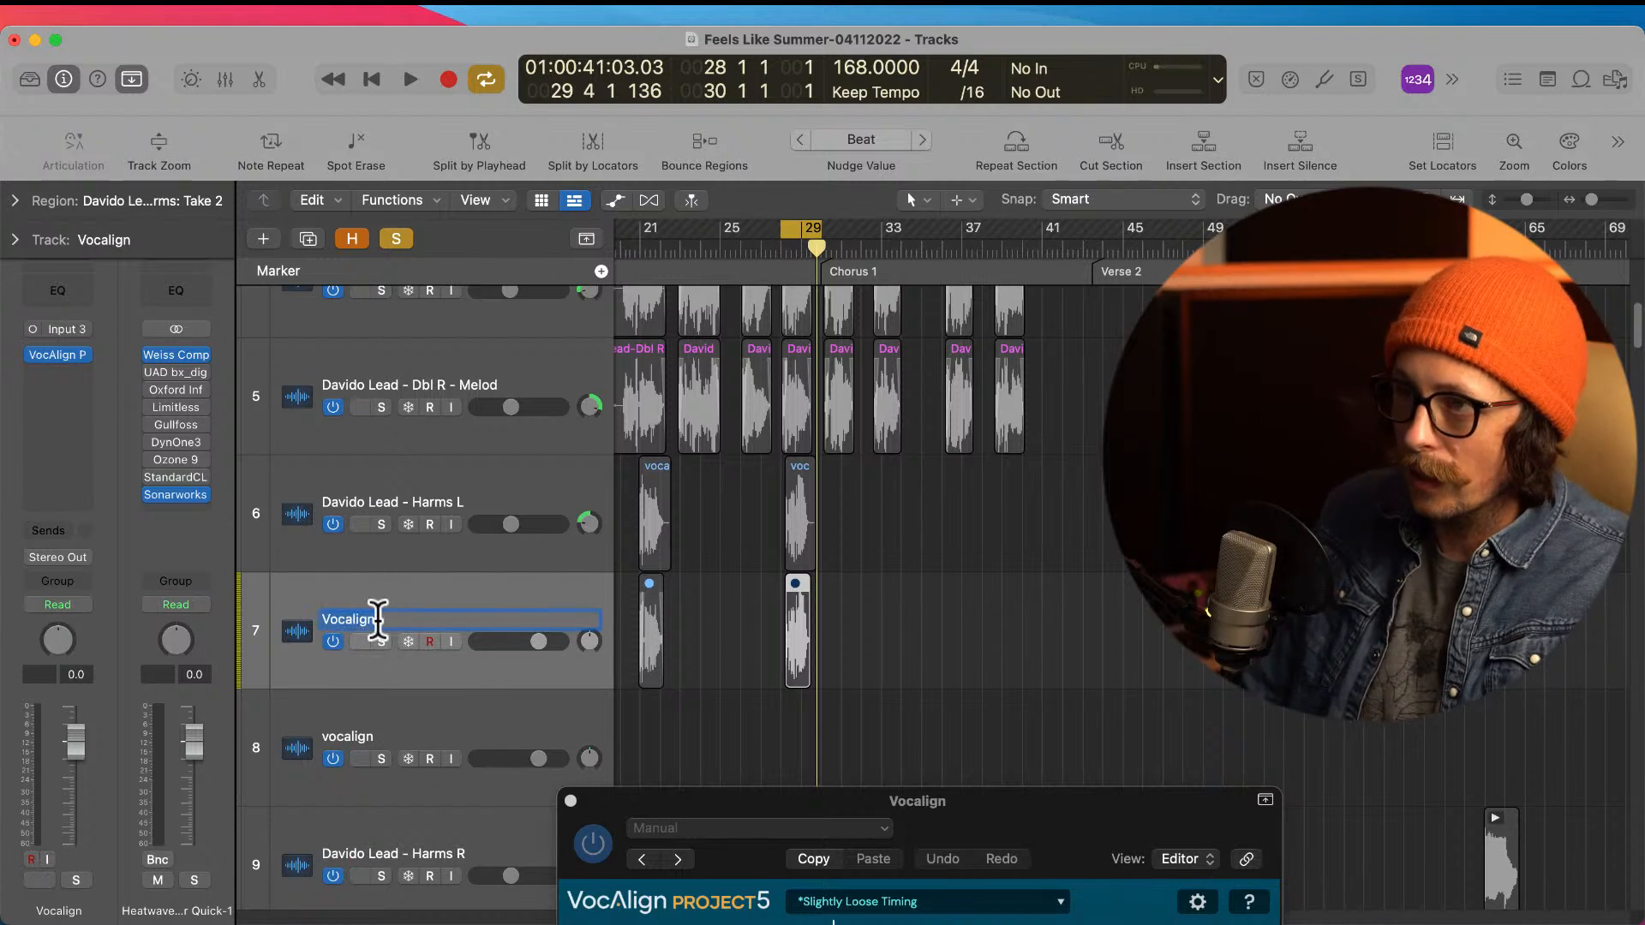
text(Harms )
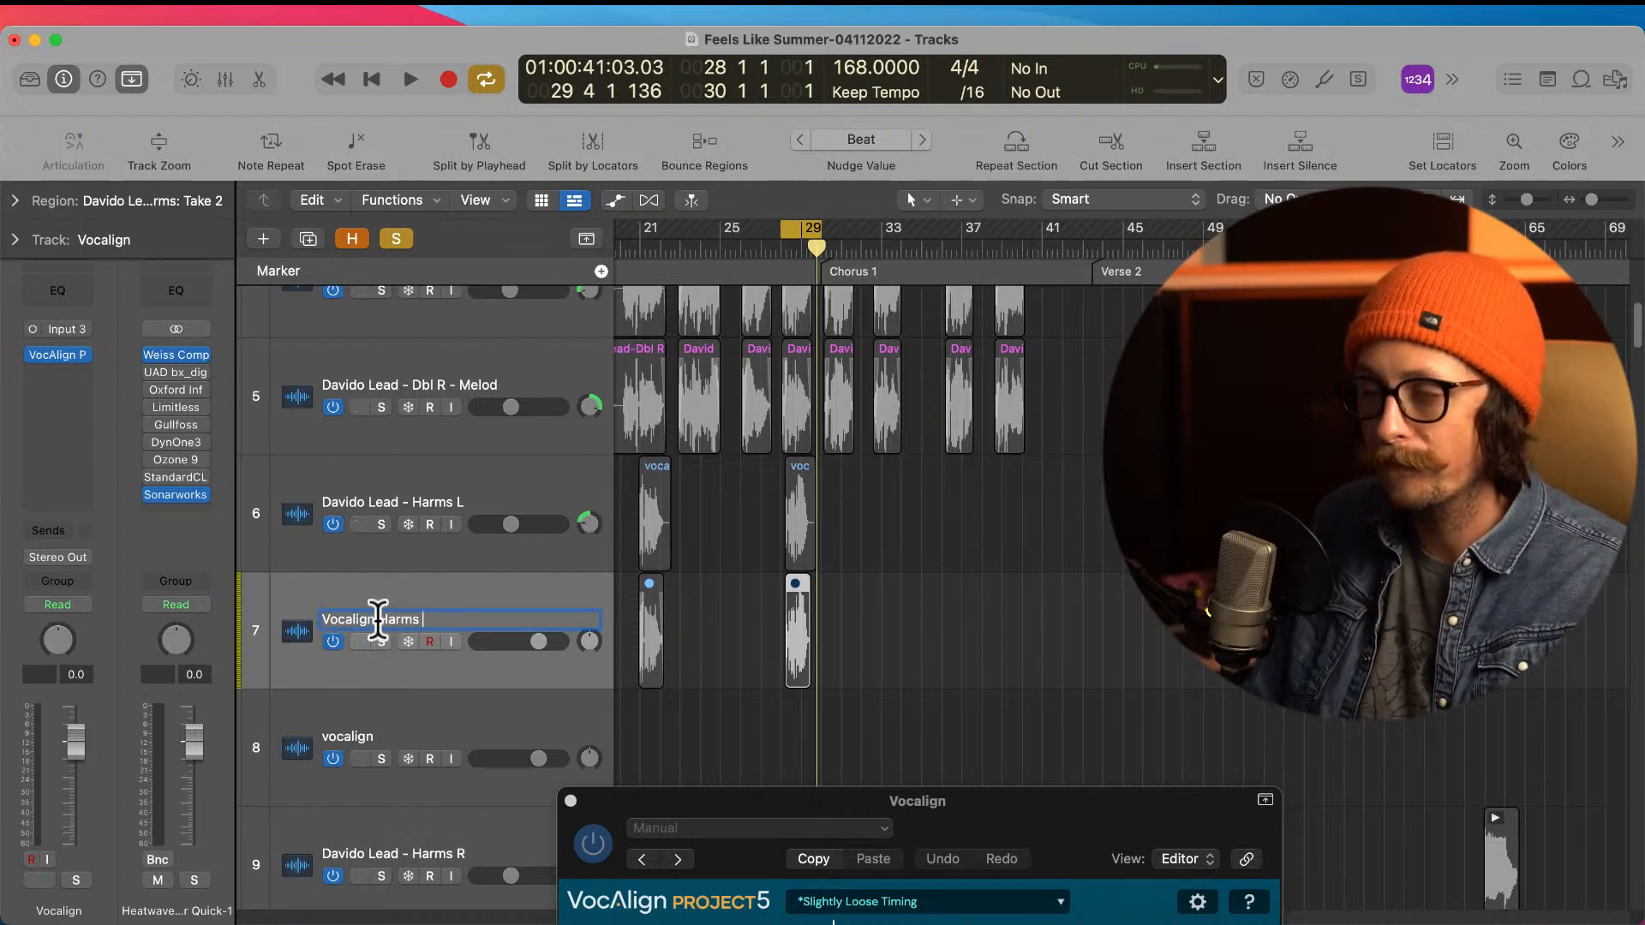
text(Verse)
key(Return)
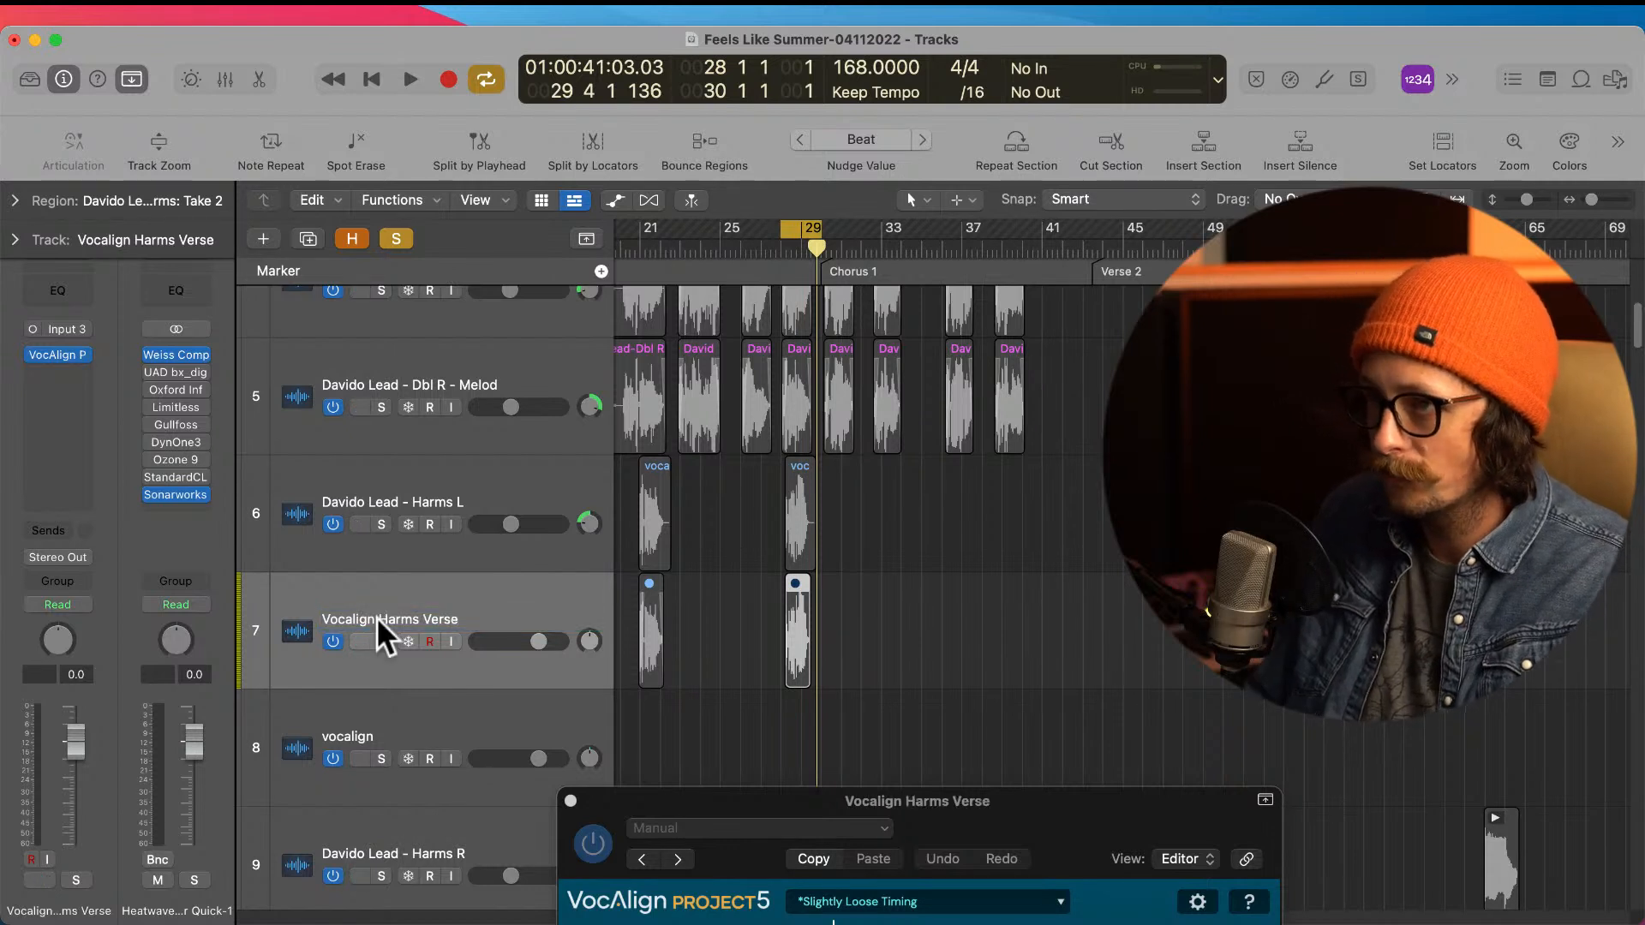
Step: Add the singer's first name and a hyphen in front of the Vocalign Harms Verse track name
double_click(374, 619)
key(Left)
text(David -)
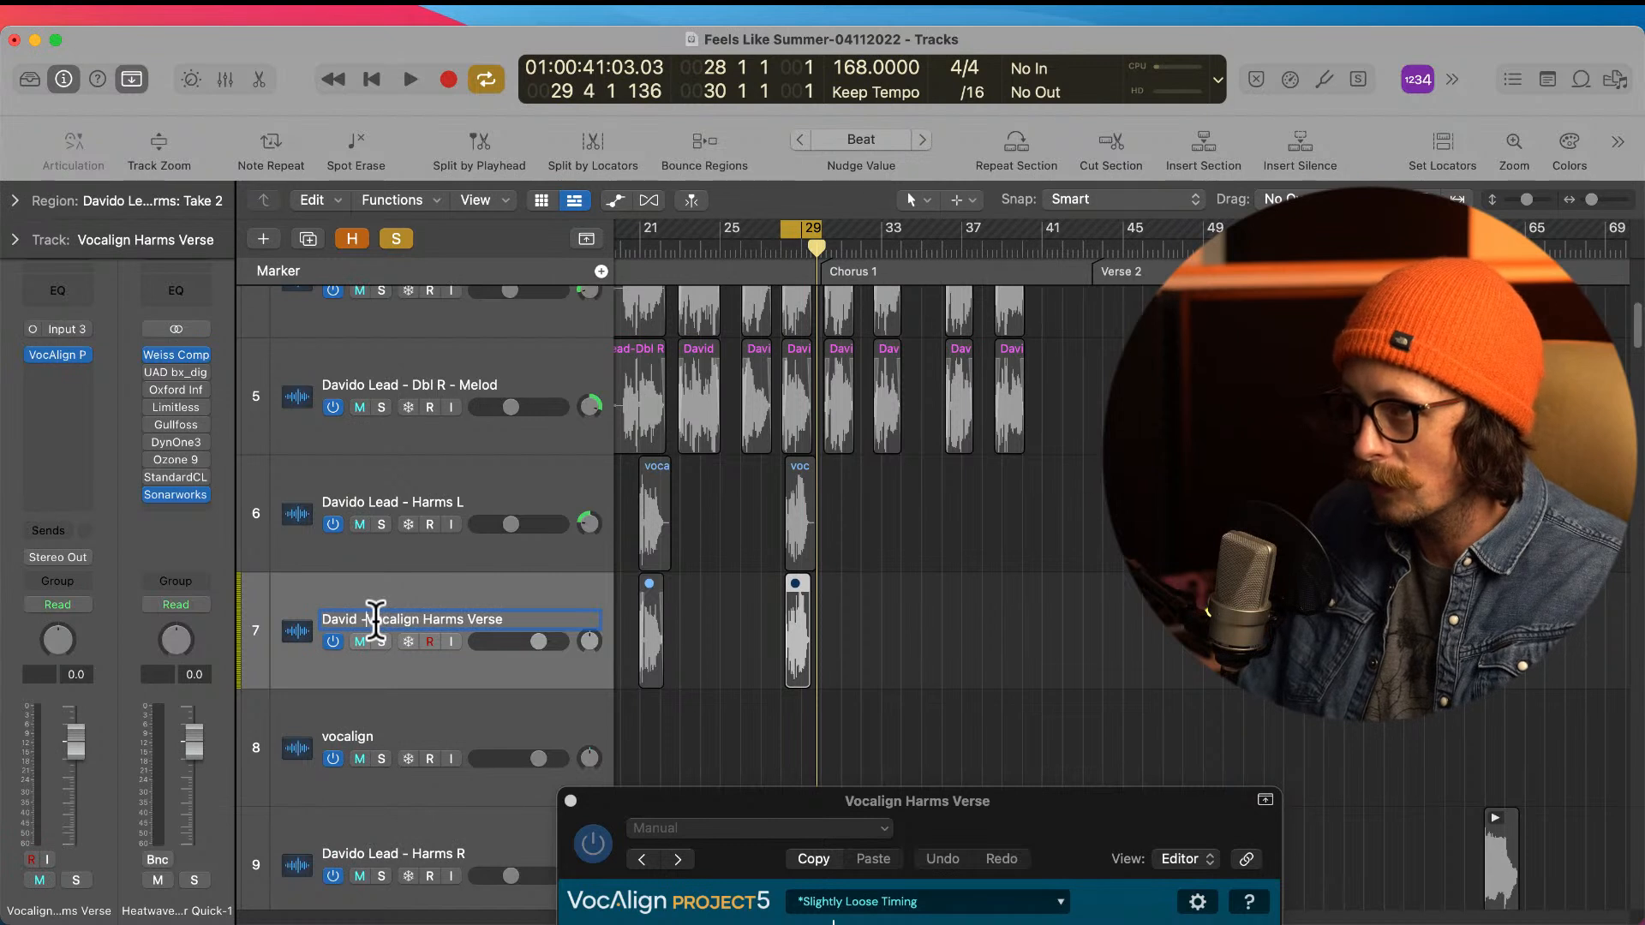
key(Return)
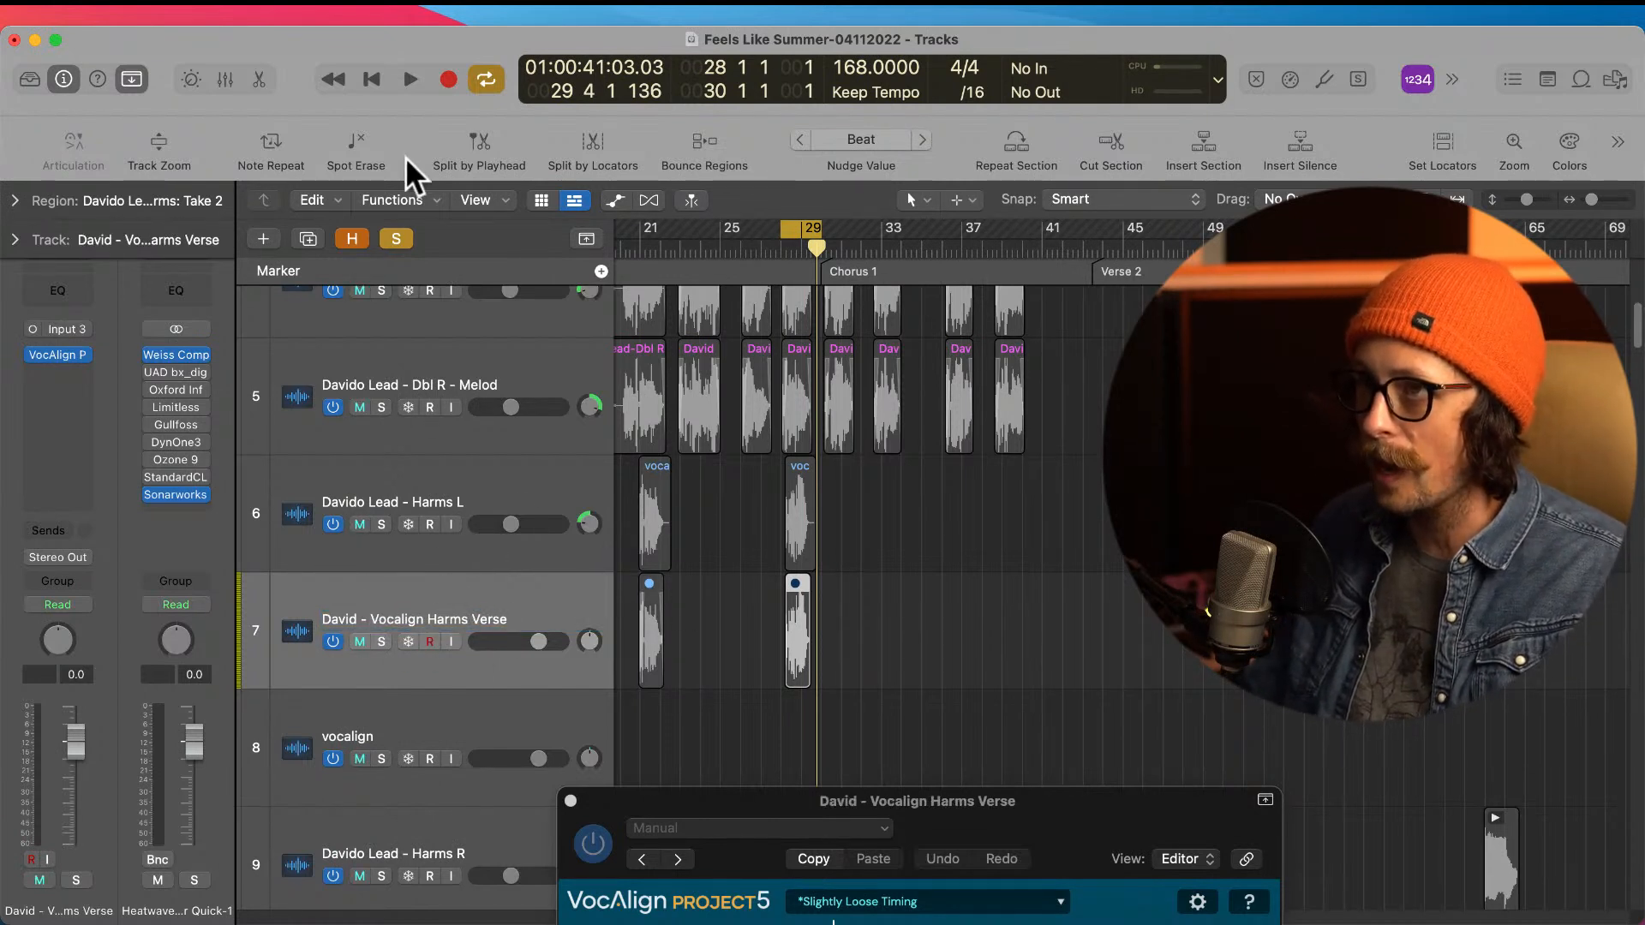
Step: Clear all solos, switch off the Vocalign Harms Verse track with its VocAlign plug-in bypassed, and hide the track
click(403, 240)
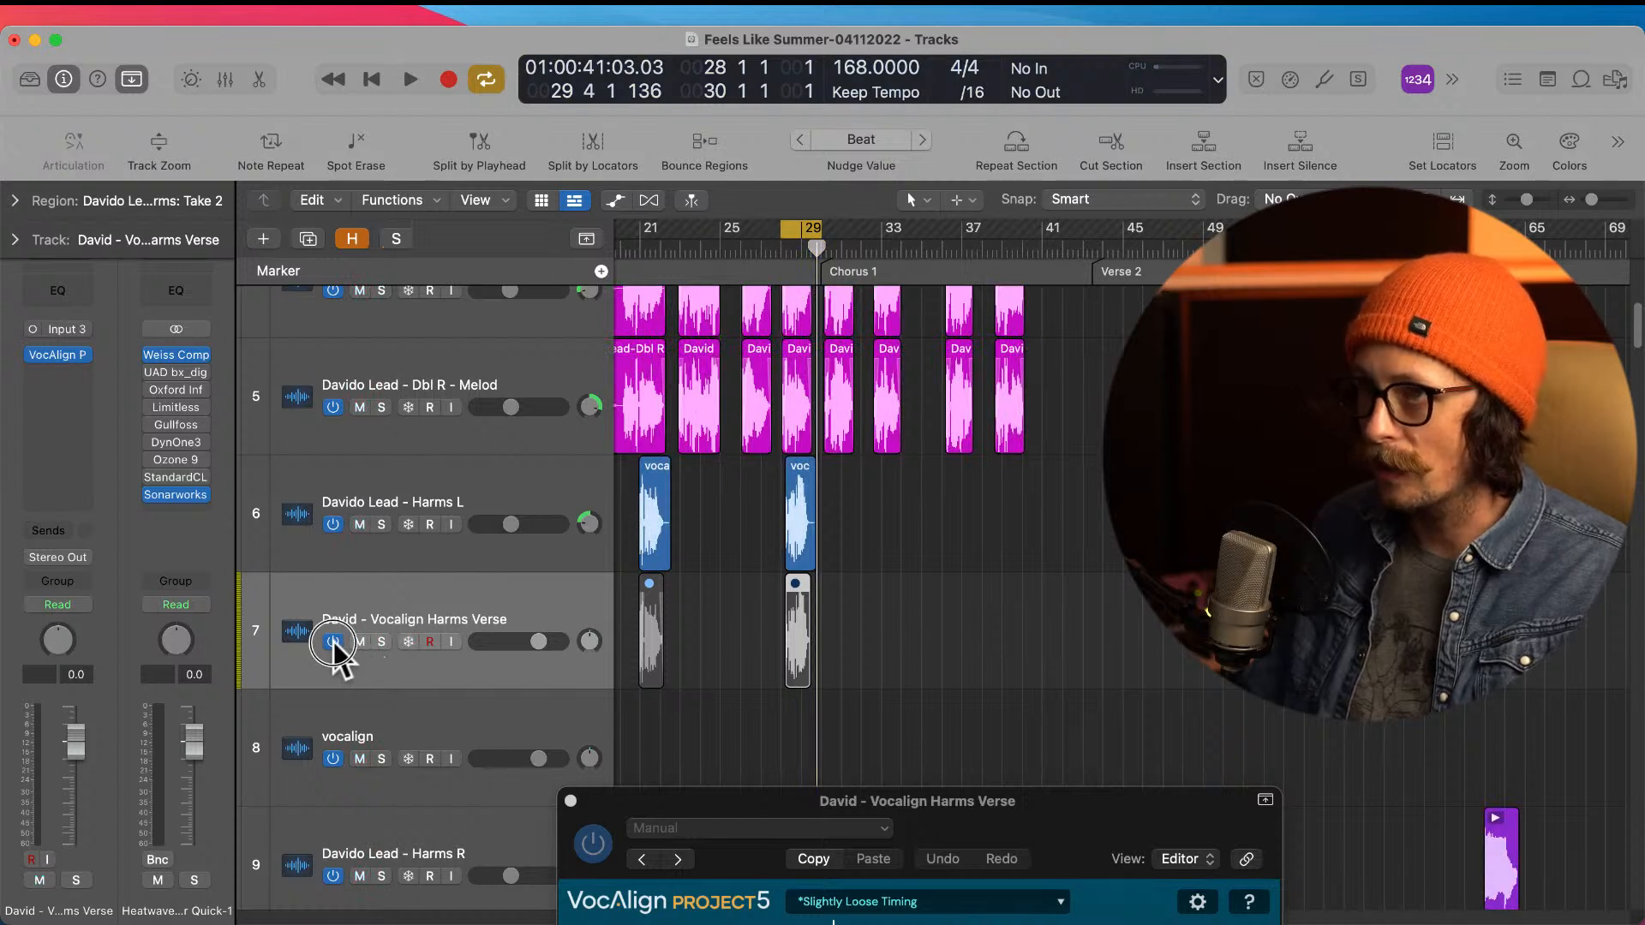
click(34, 353)
right_click(410, 595)
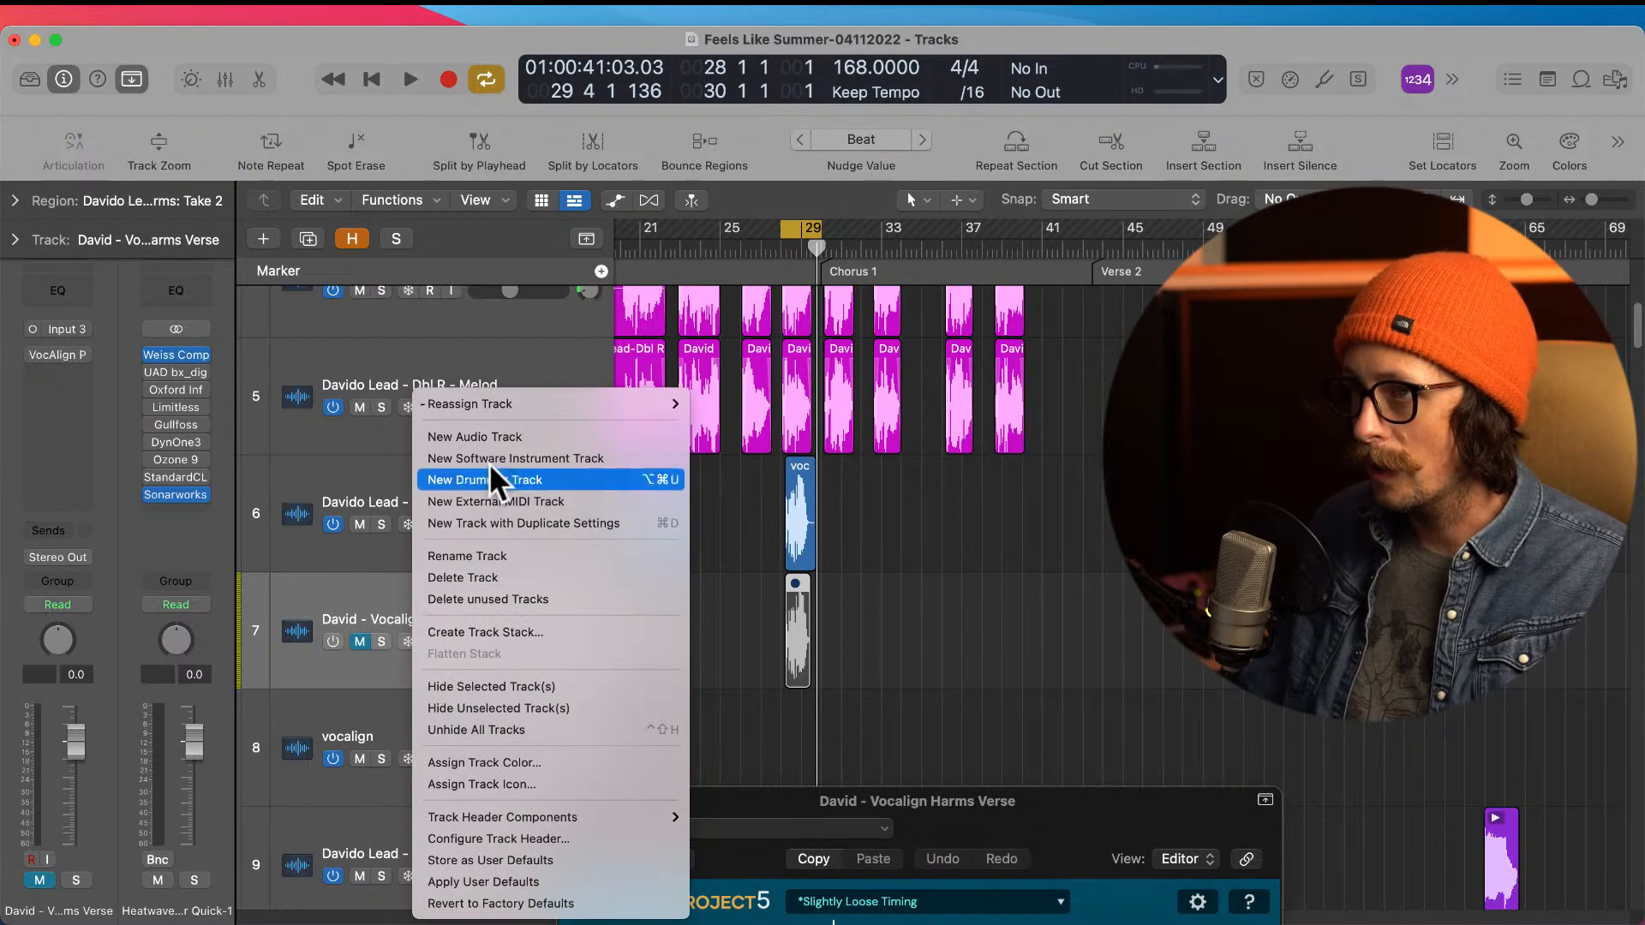
click(495, 686)
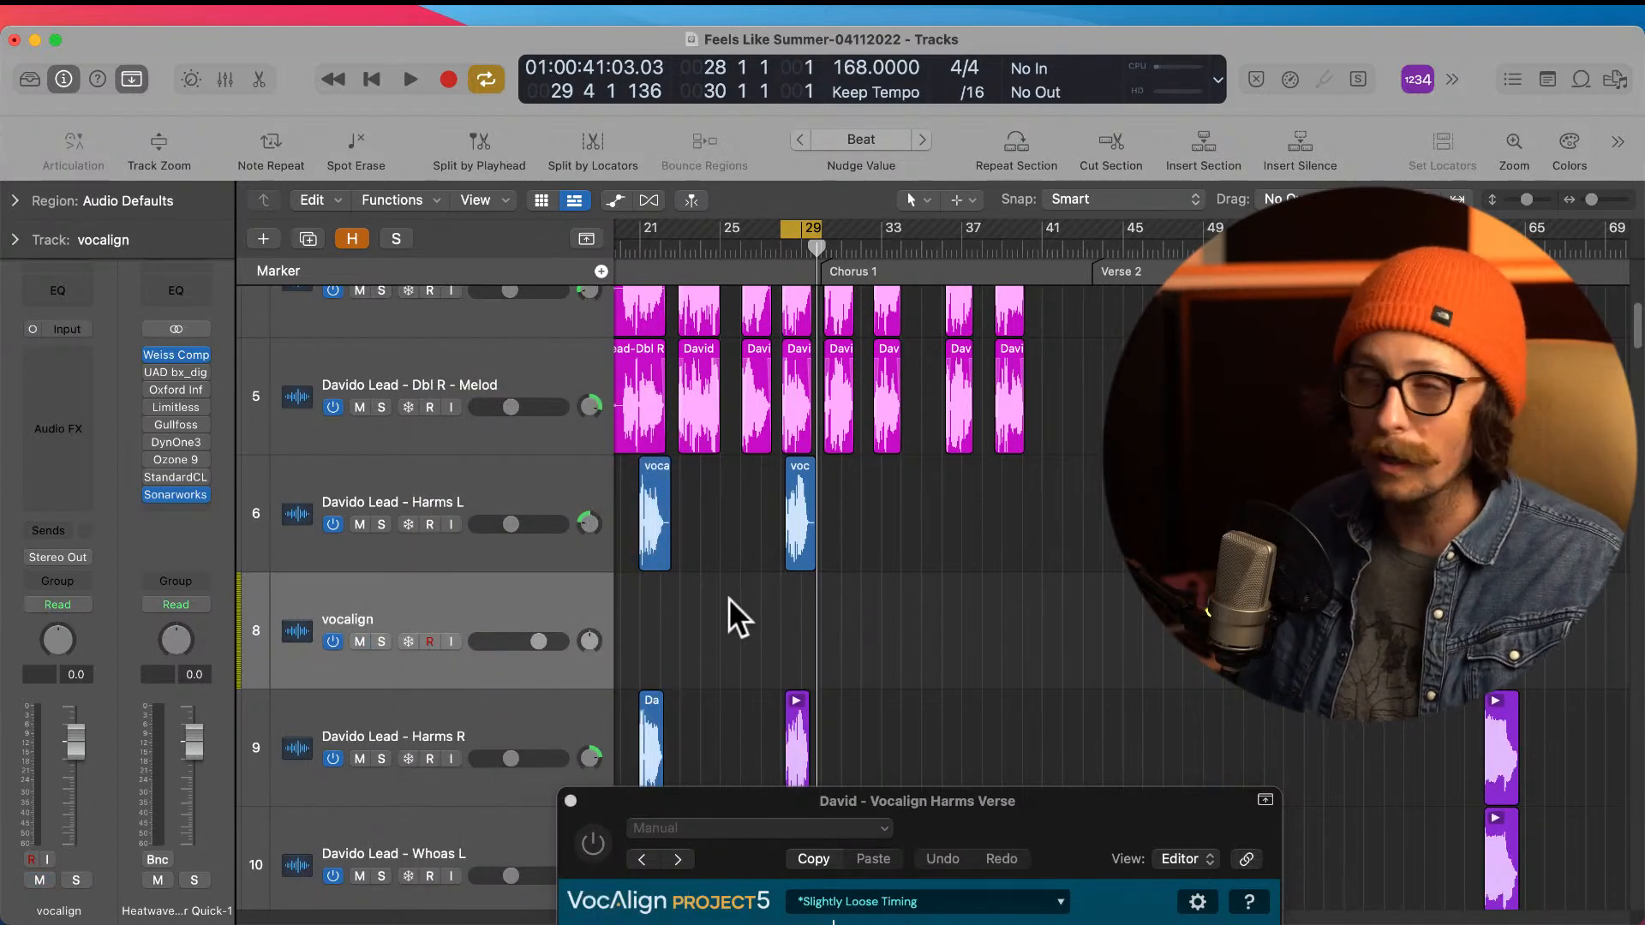
Step: Recolor both aligned regions on the Harms L track magenta to match the lead and double regions
scroll(791, 601, up, 5)
scroll(793, 605, down, 5)
scroll(797, 610, down, 5)
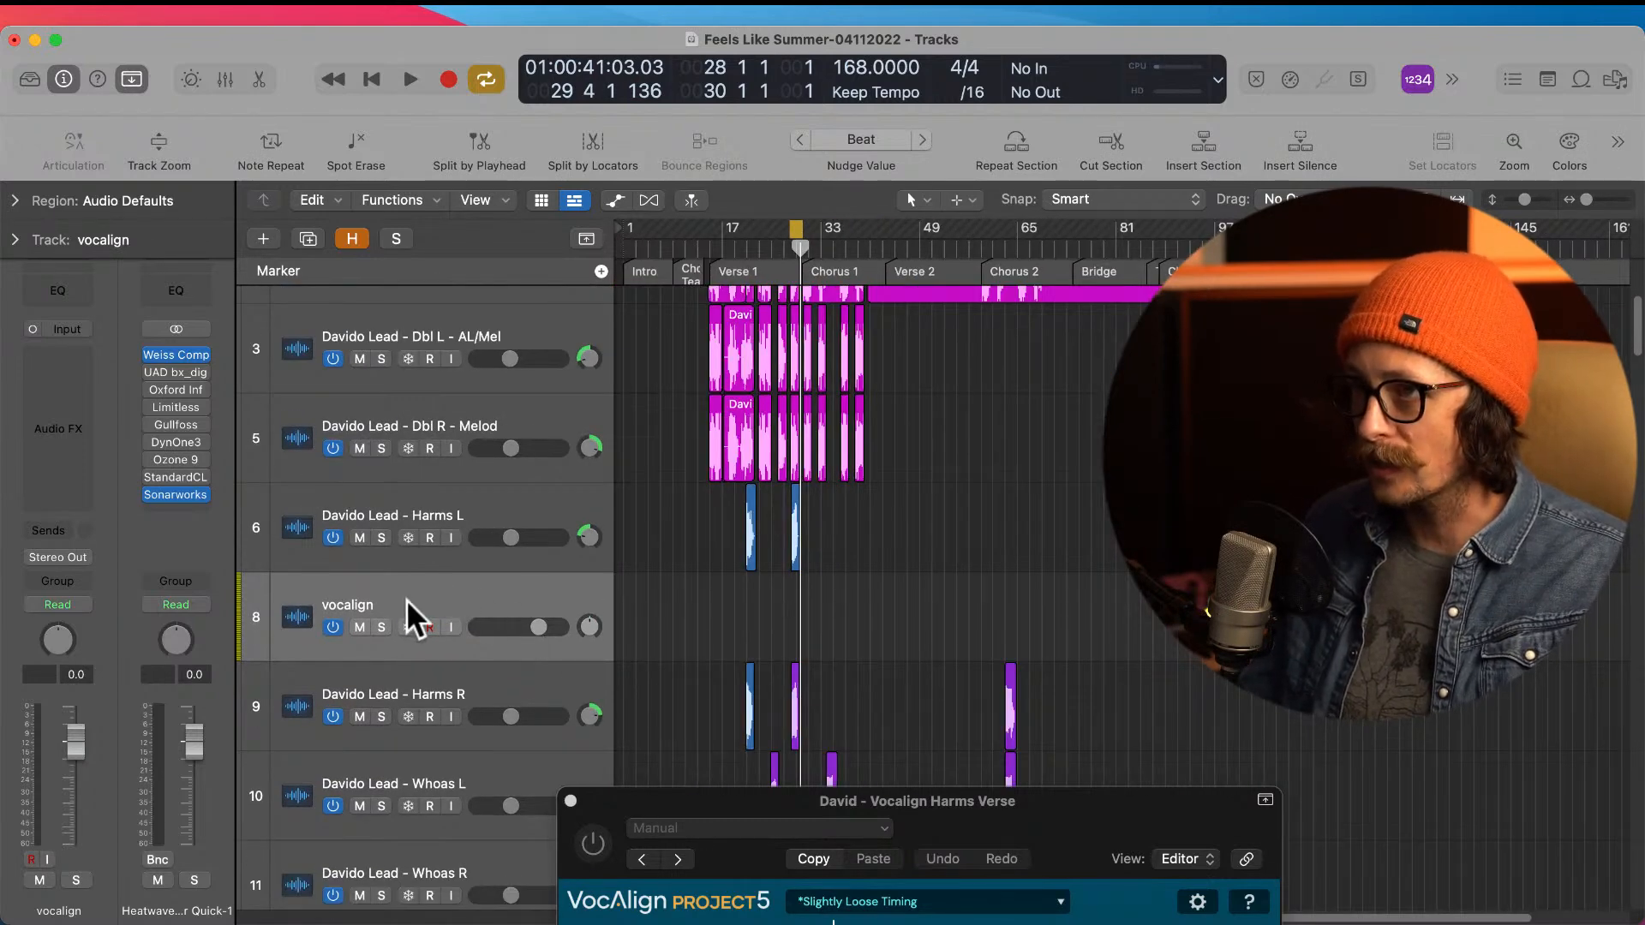
drag(690, 523, 850, 518)
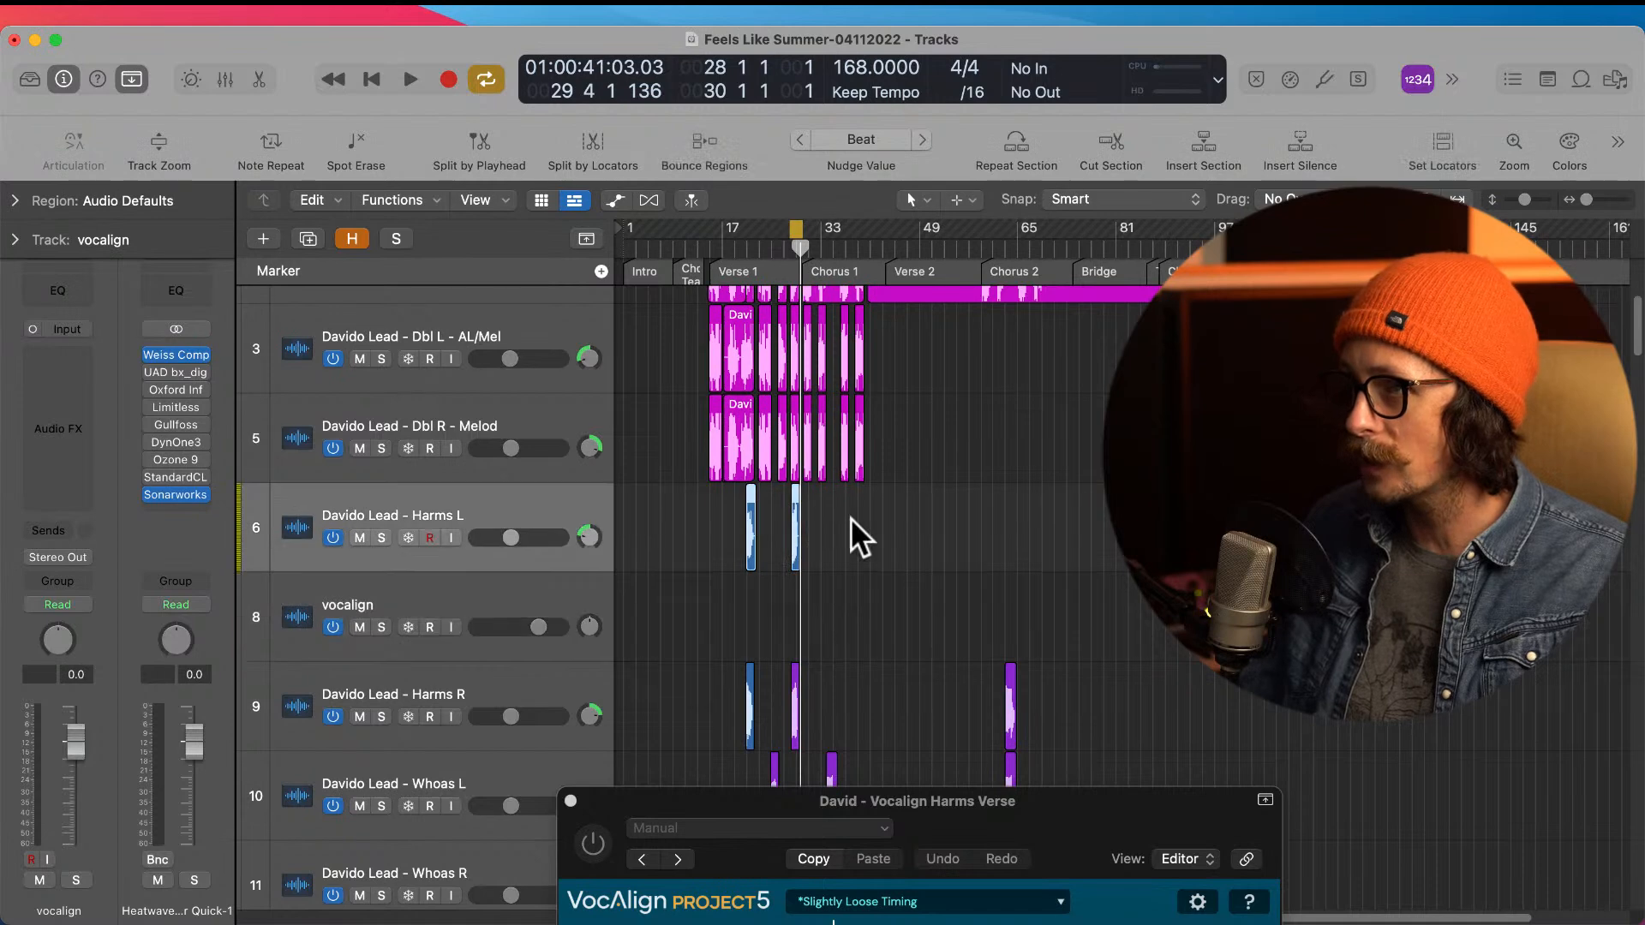
key(alt+c)
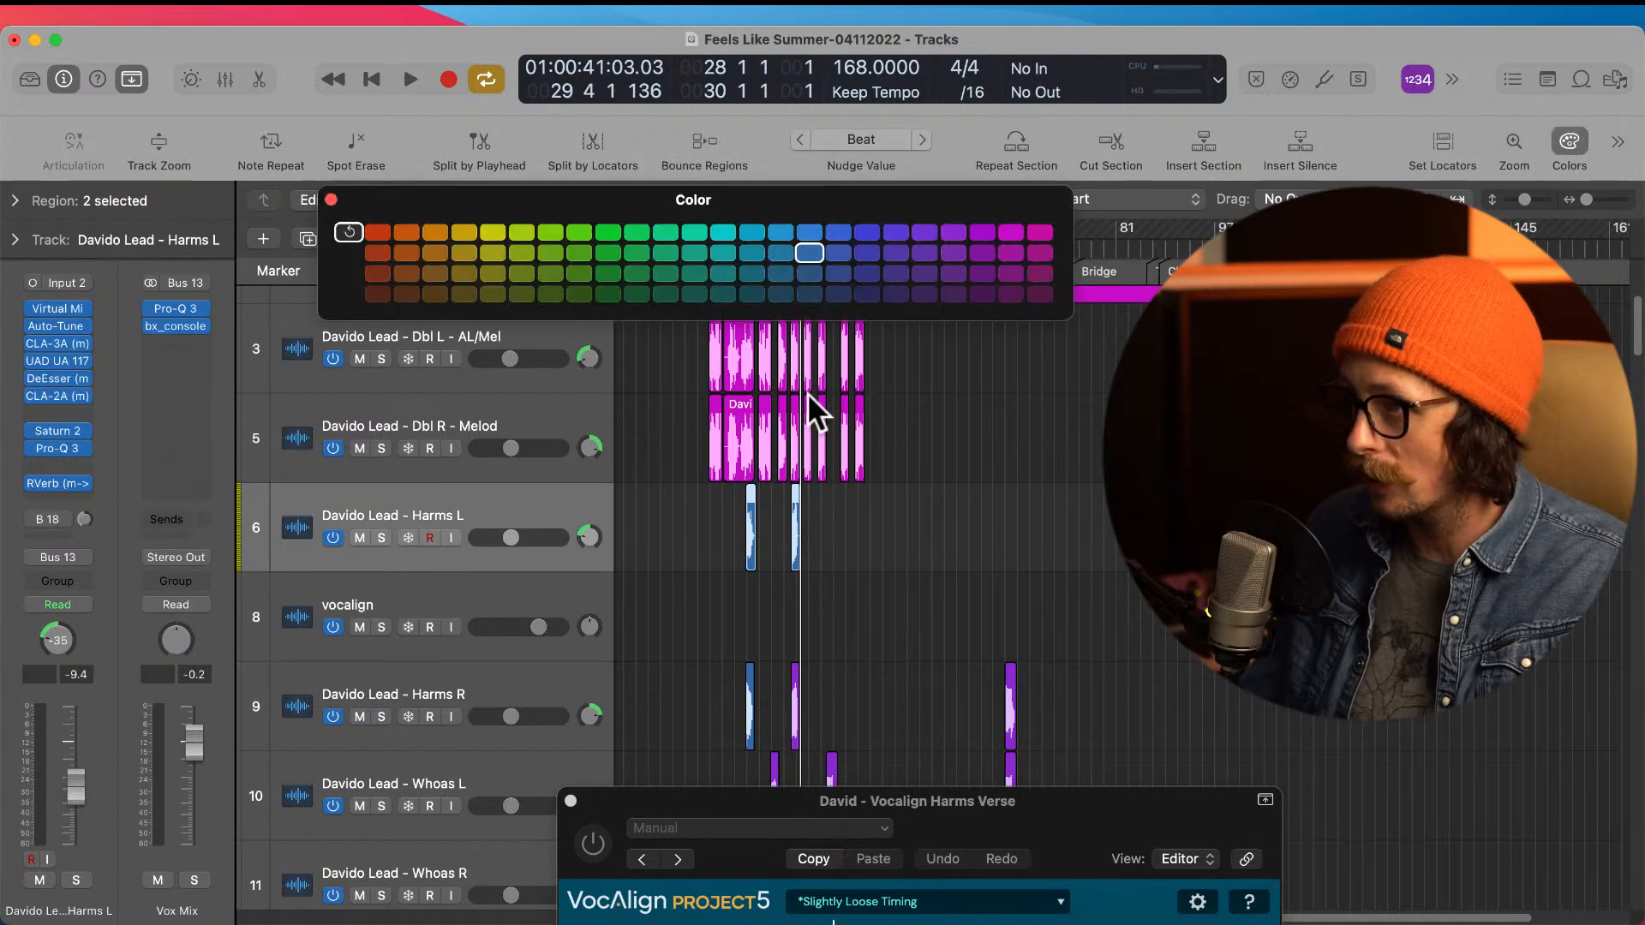
click(1004, 230)
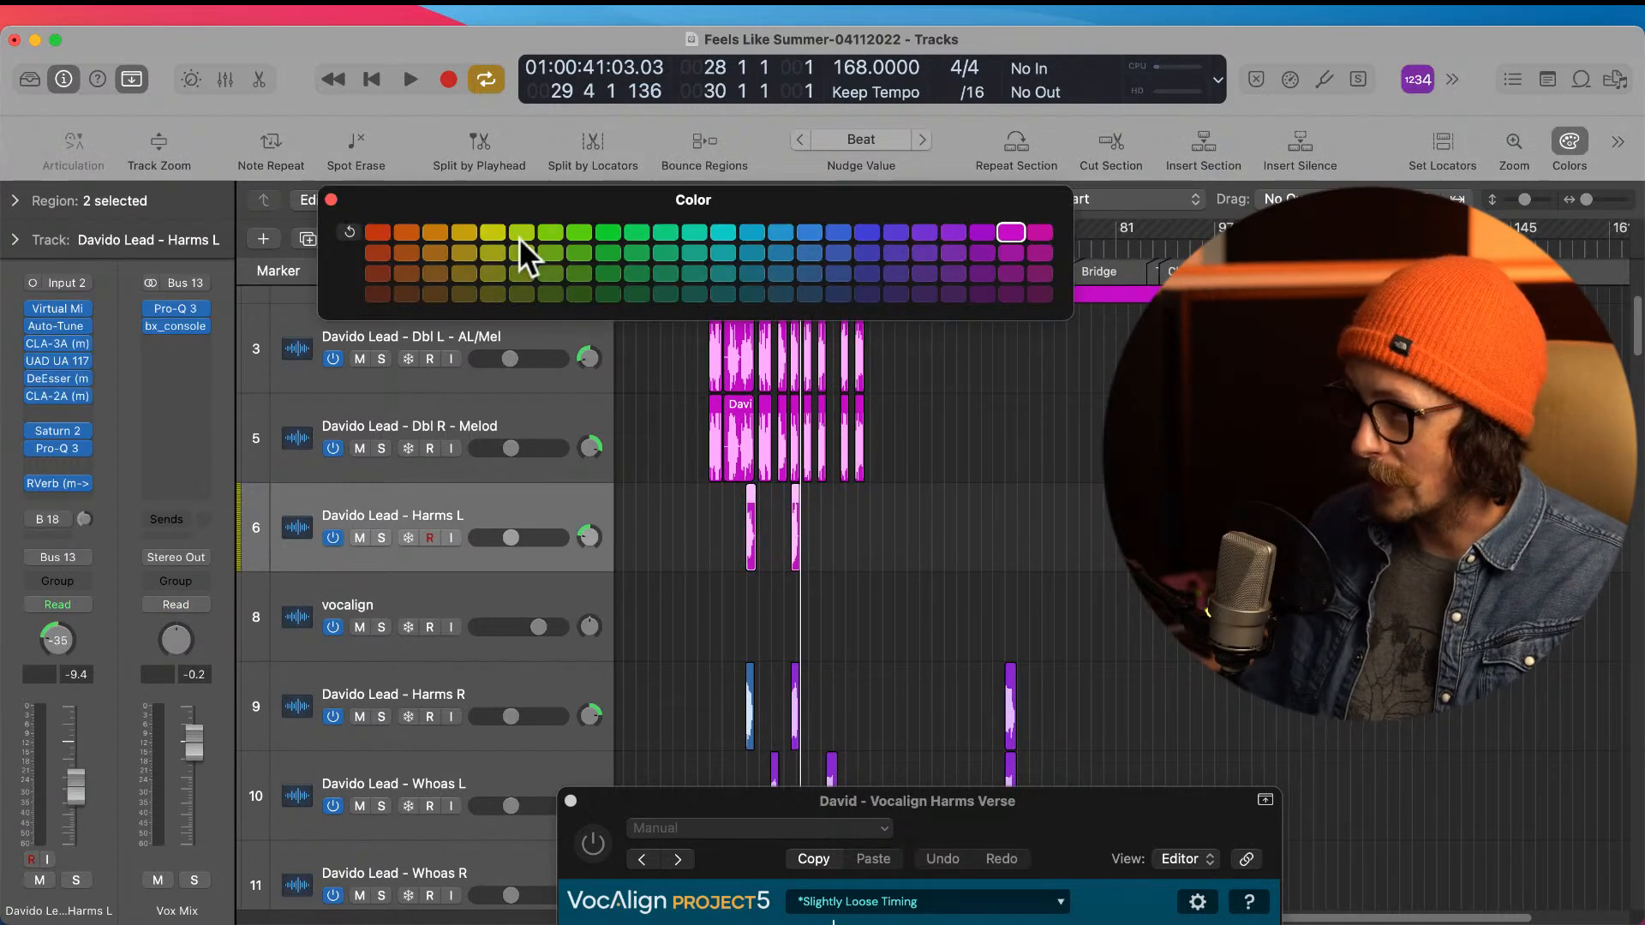
click(331, 199)
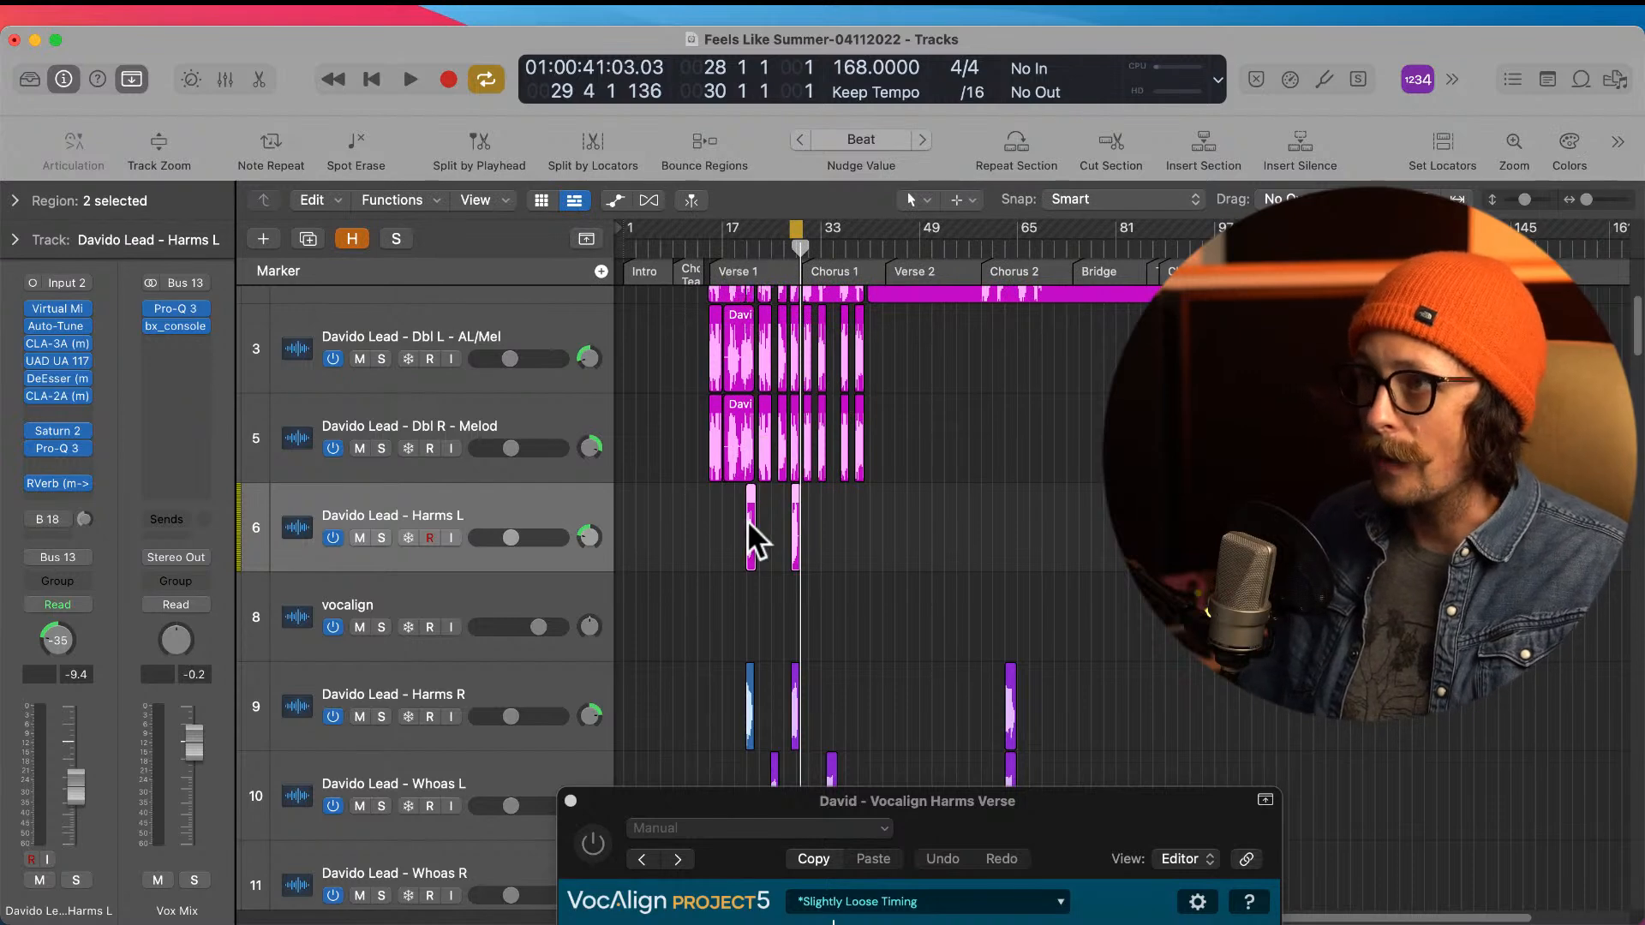
Step: Place the Harms R track below Harms L and move the lead Melod track between the two harmony tracks
drag(449, 691, 440, 561)
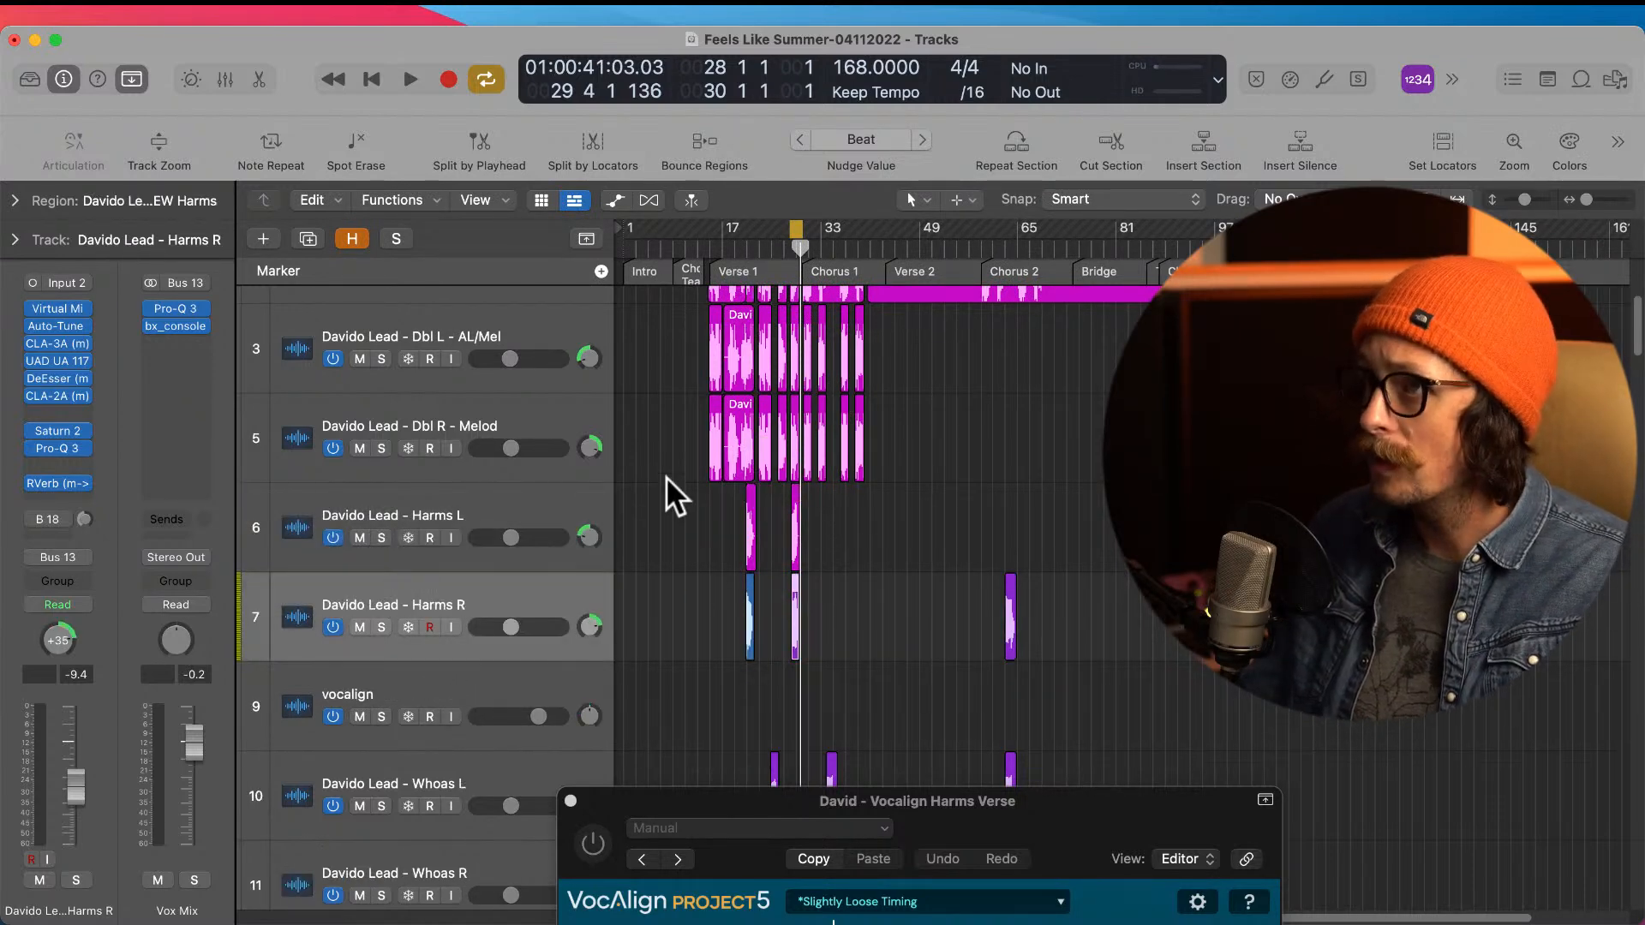
drag(666, 481, 841, 566)
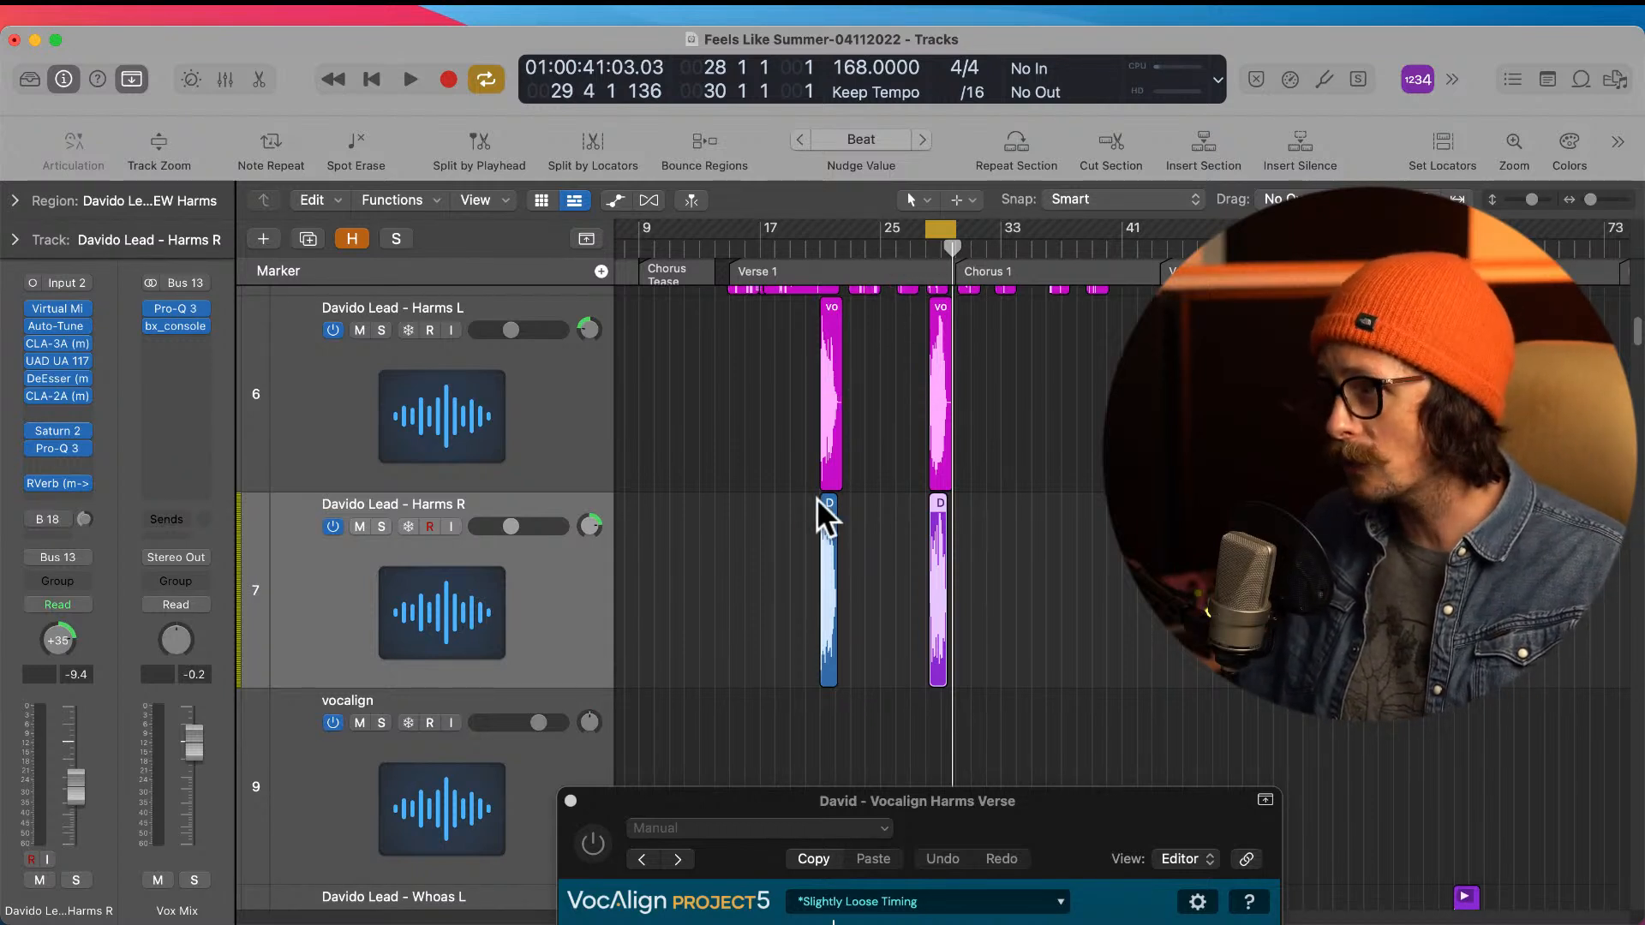
scroll(811, 509, up, 5)
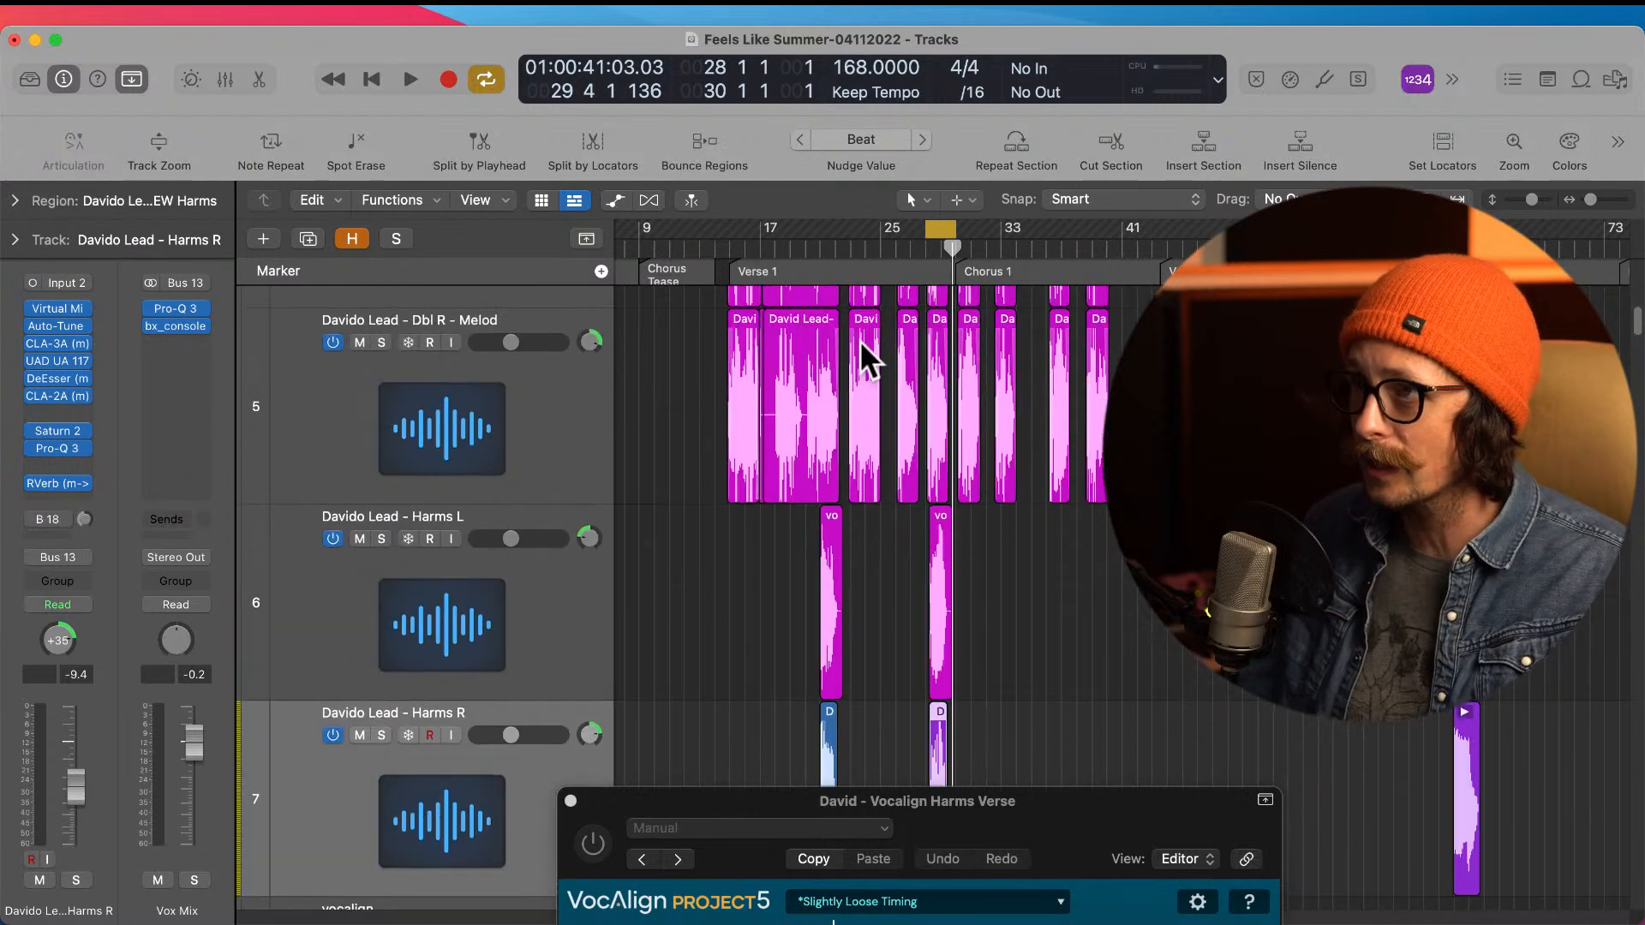
scroll(835, 341, up, 2)
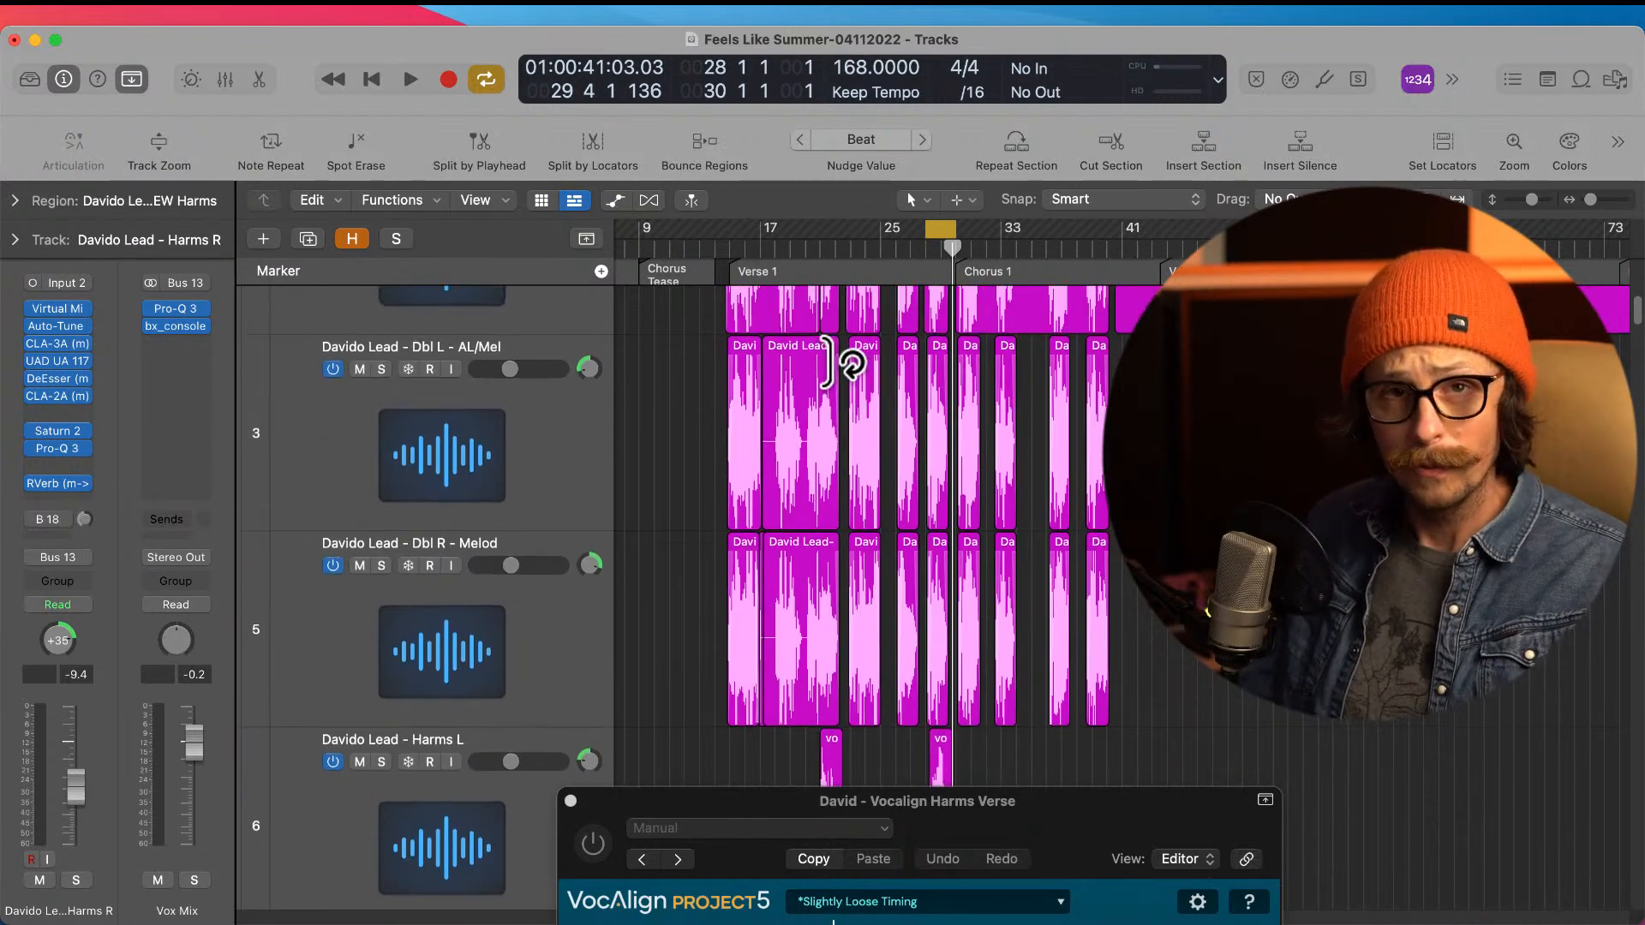
scroll(848, 364, up, 3)
drag(483, 364, 444, 713)
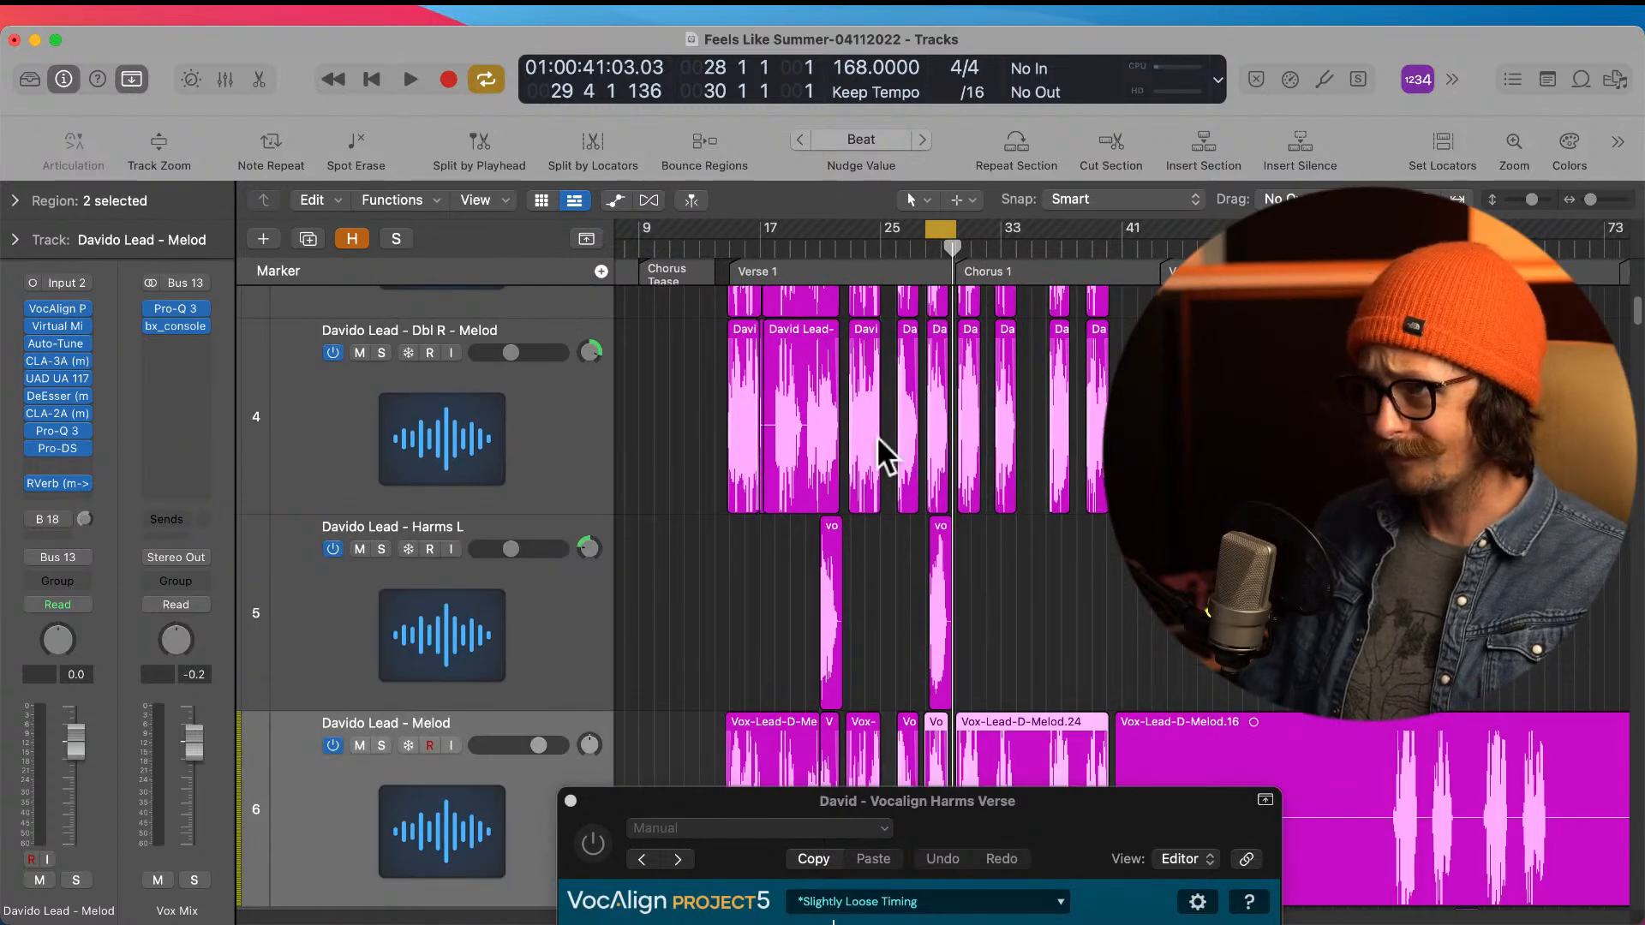
Step: Close the VocAlign plug-in window, select the Harms R track, and extend the cycle range to span bars 20 to 30
scroll(776, 572, down, 1)
scroll(660, 627, down, 2)
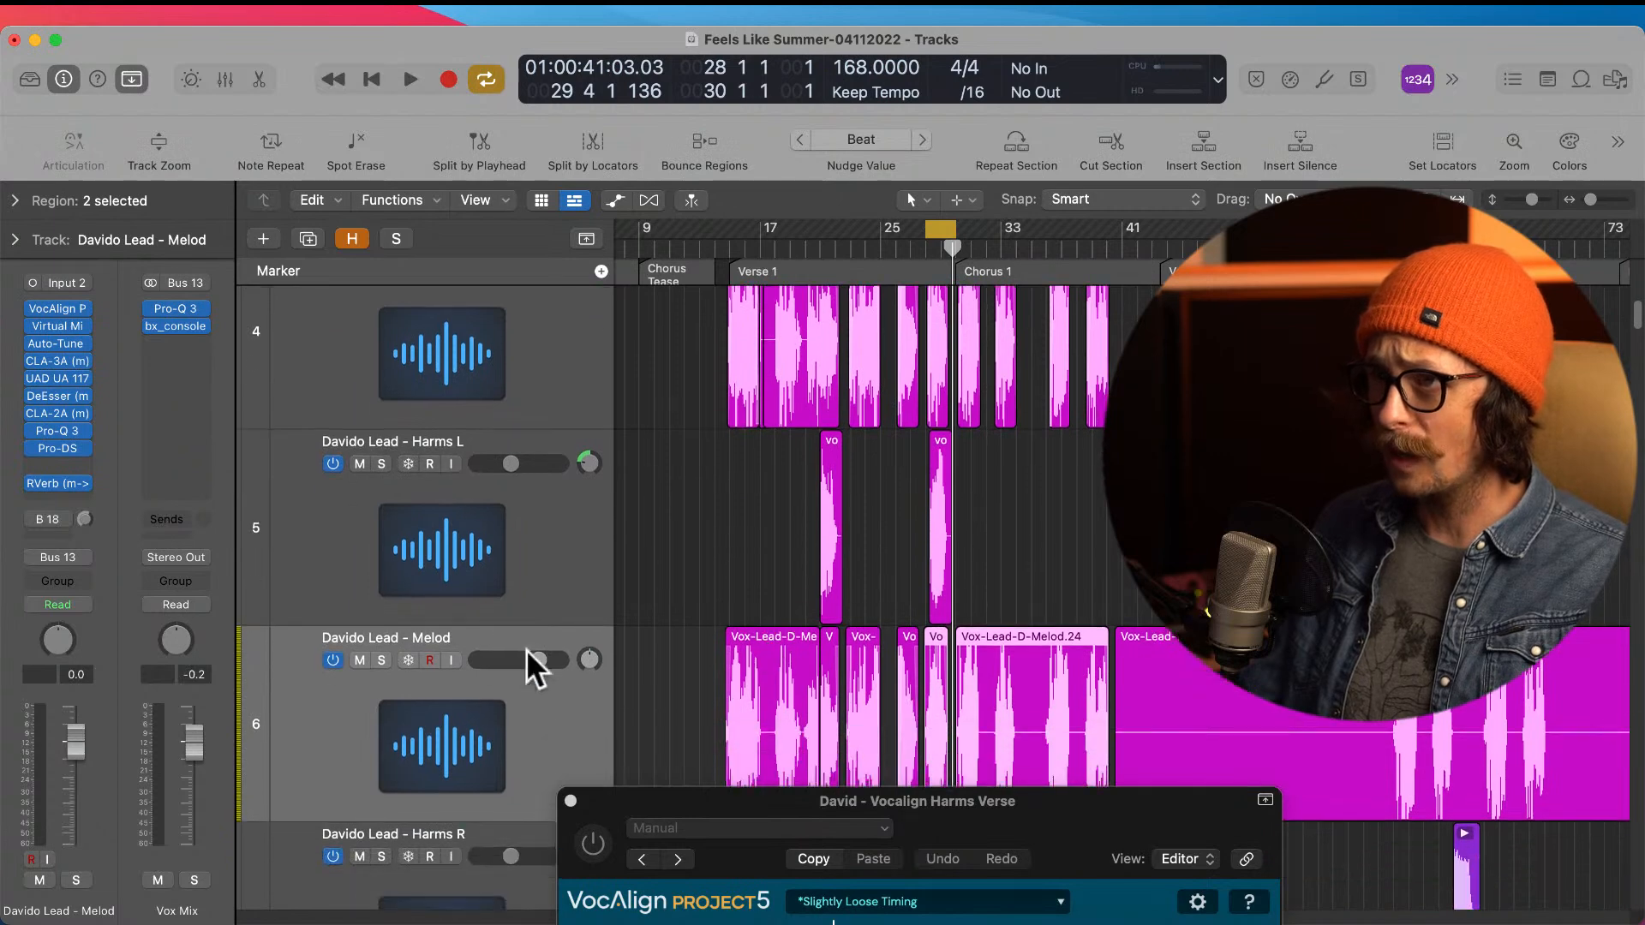
scroll(852, 681, down, 6)
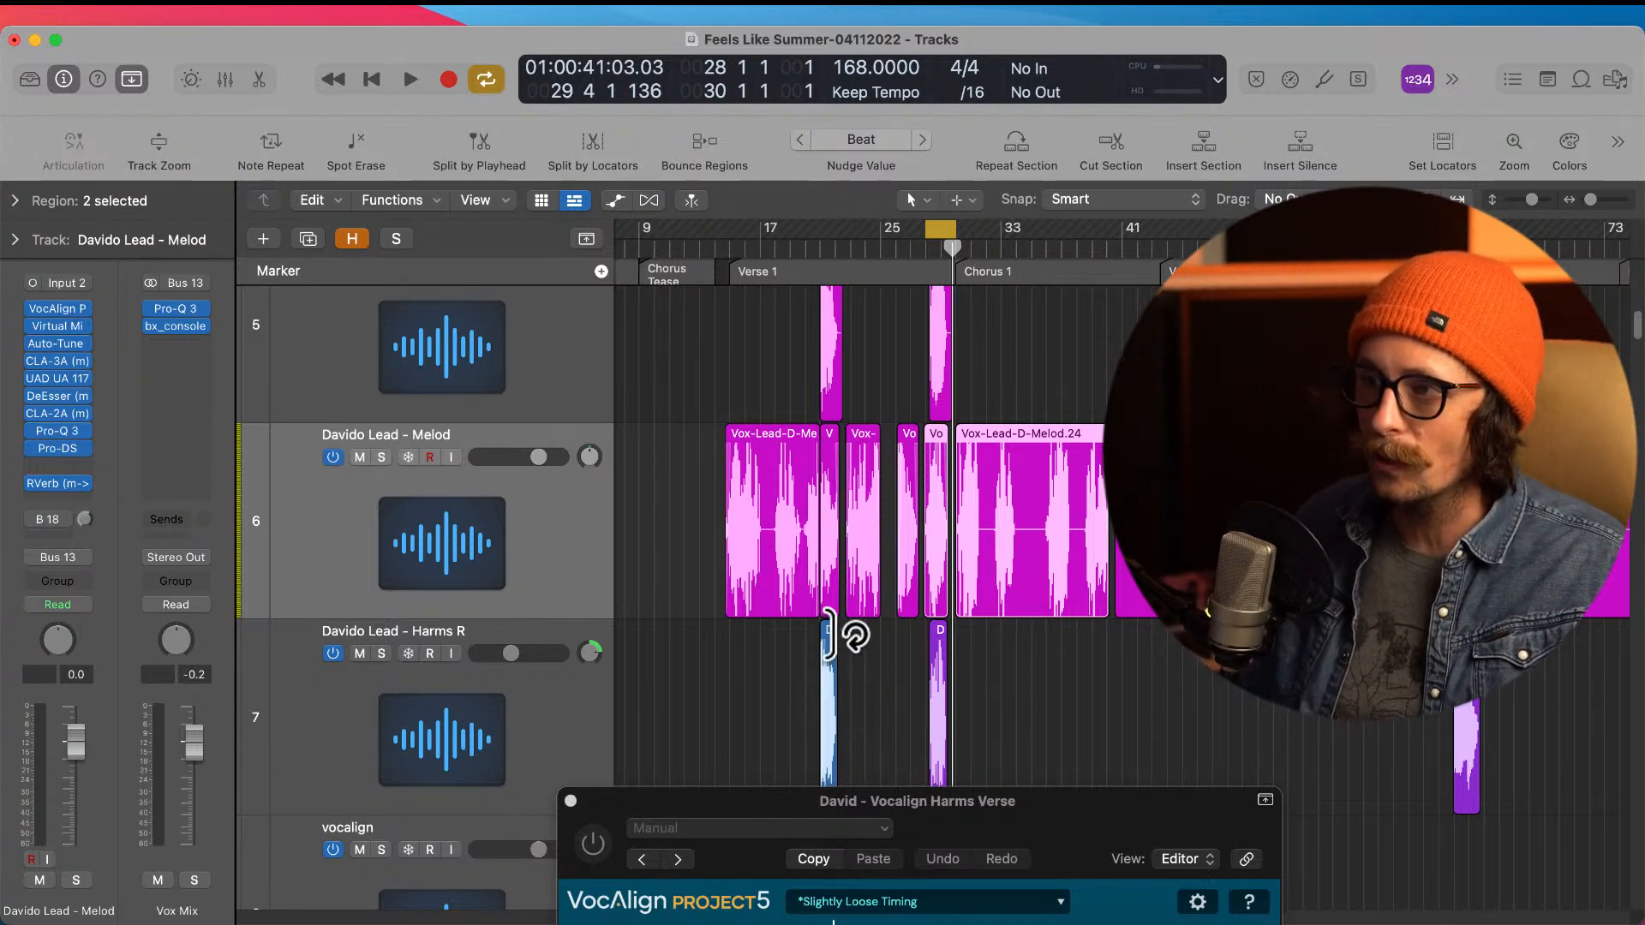
click(570, 802)
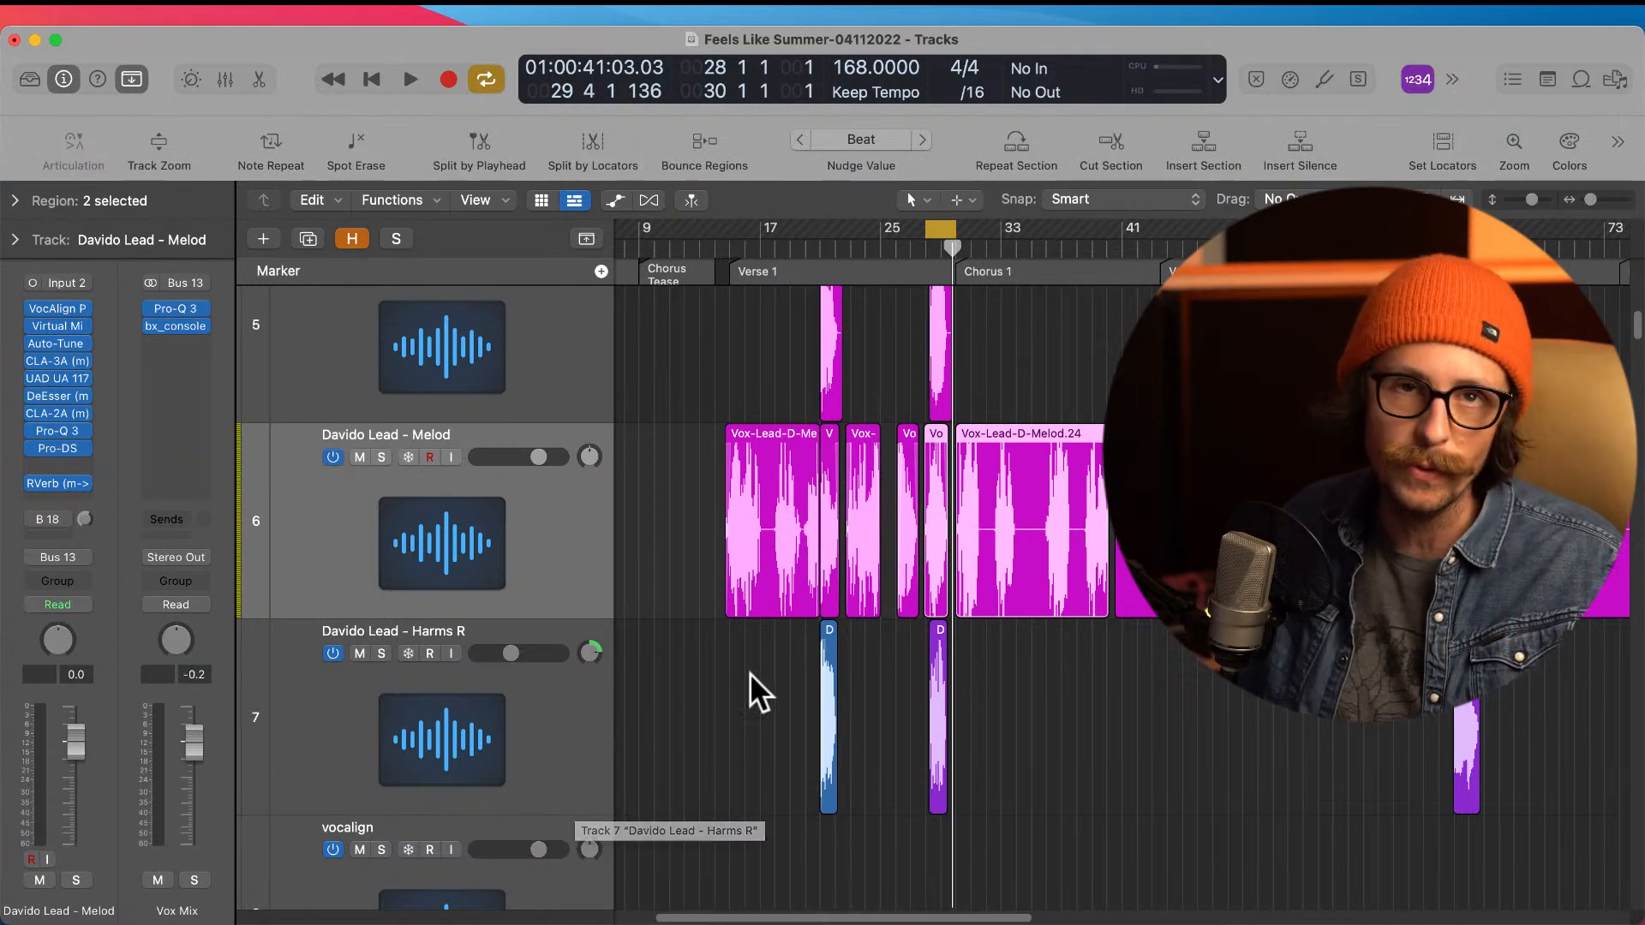
scroll(855, 645, up, 1)
click(507, 663)
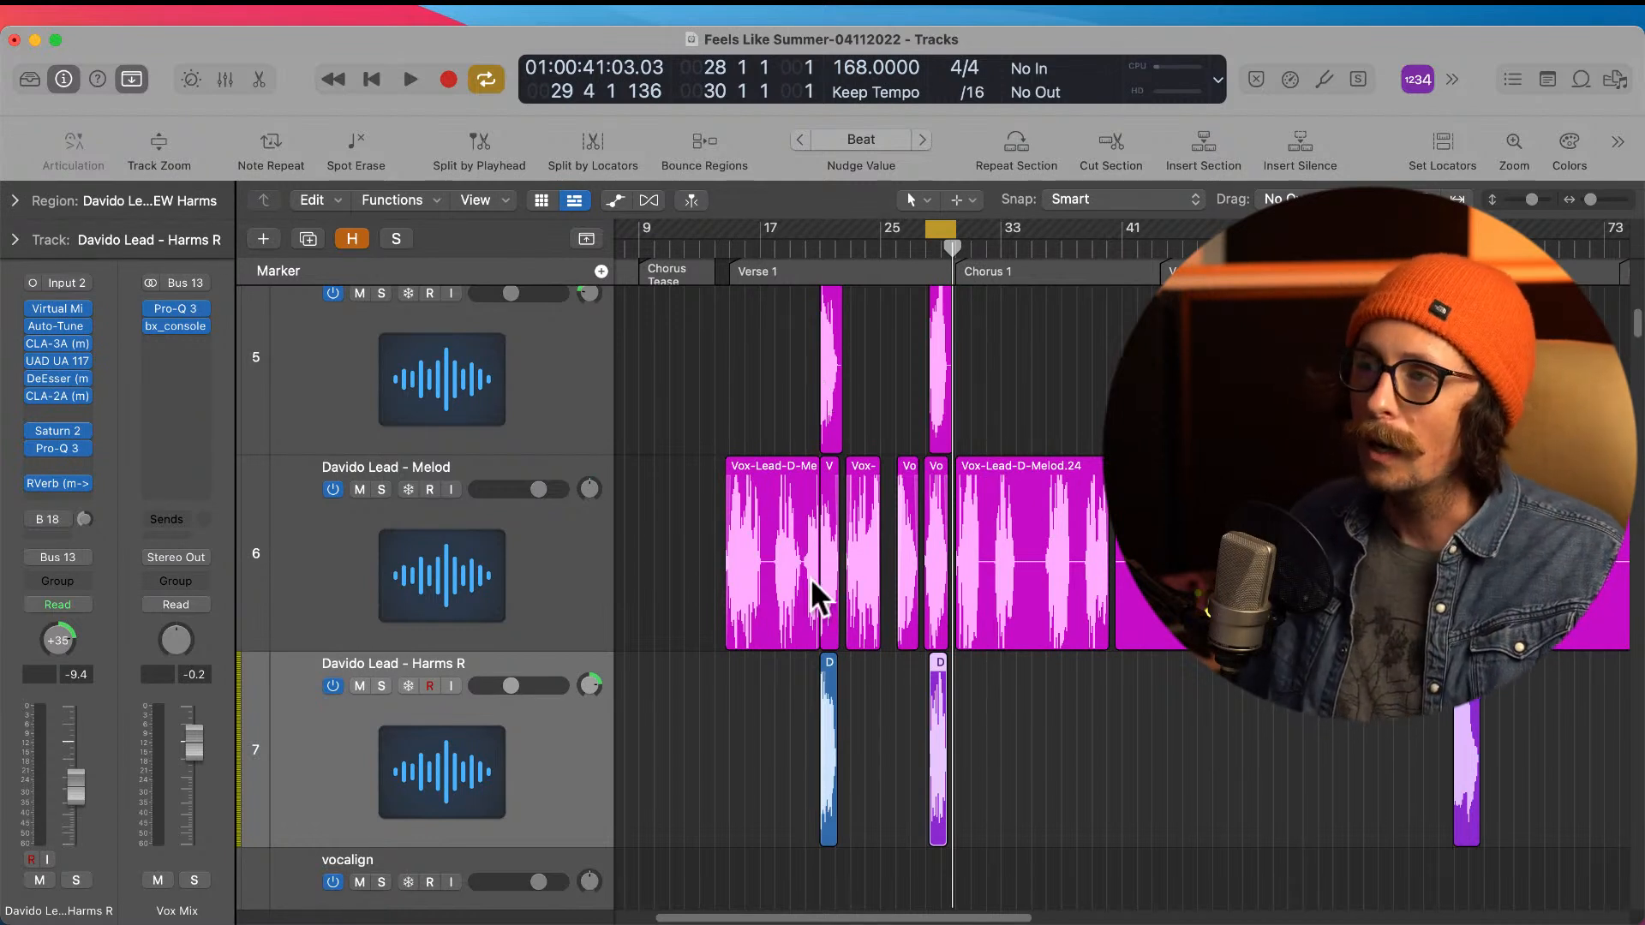
drag(929, 227, 809, 360)
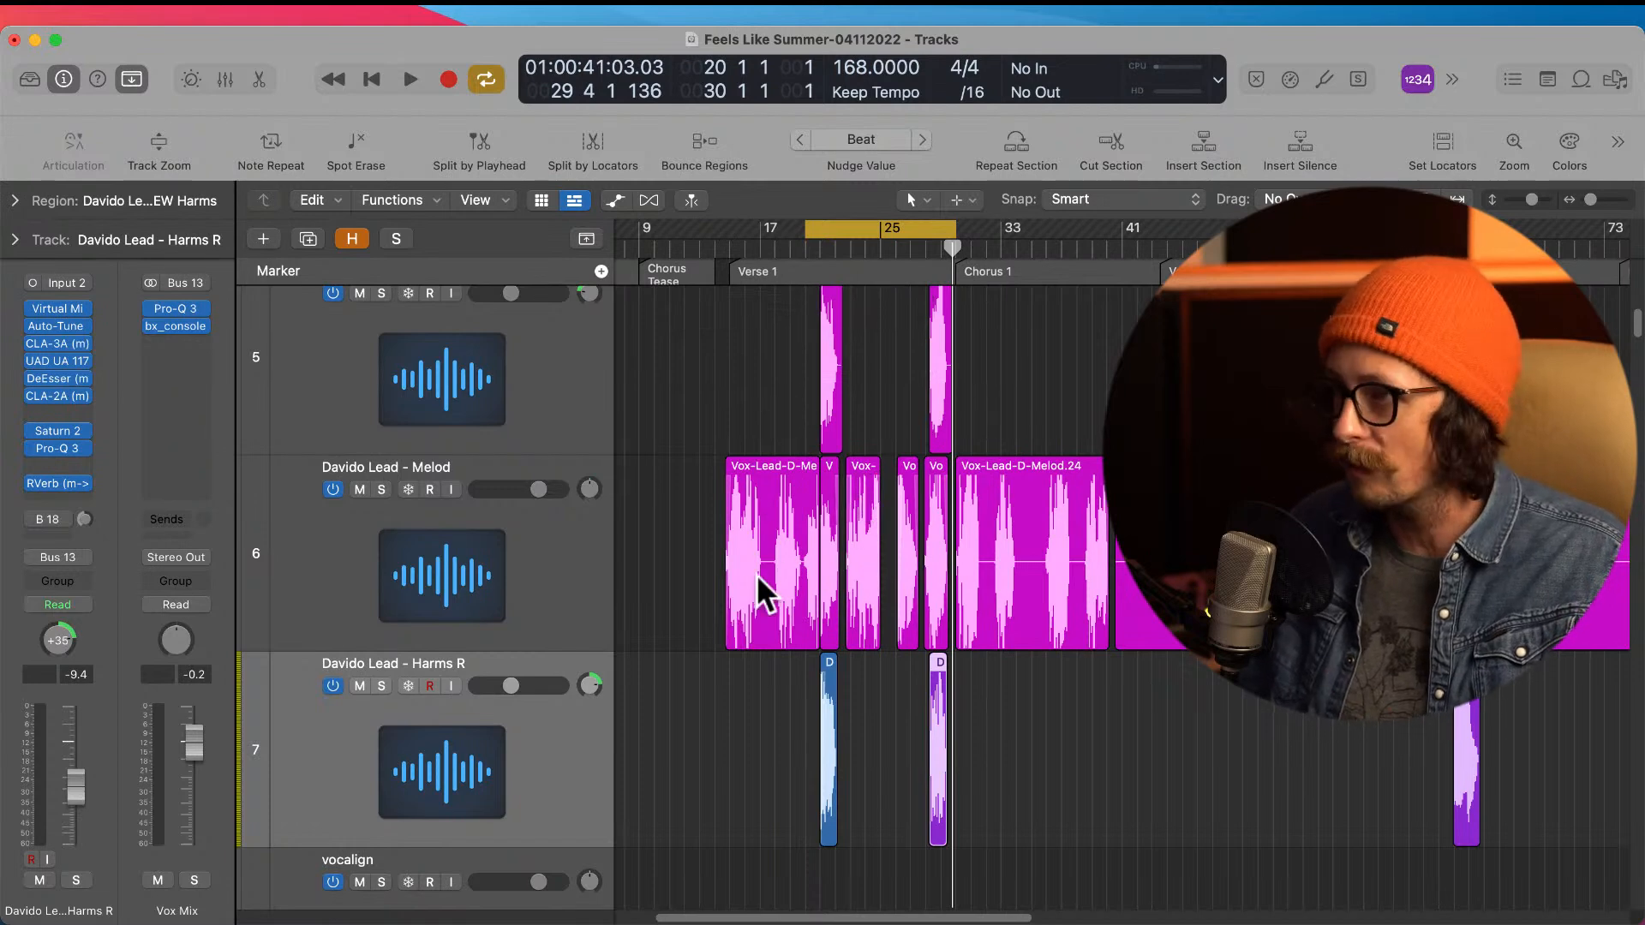
drag(749, 668, 1000, 780)
click(861, 600)
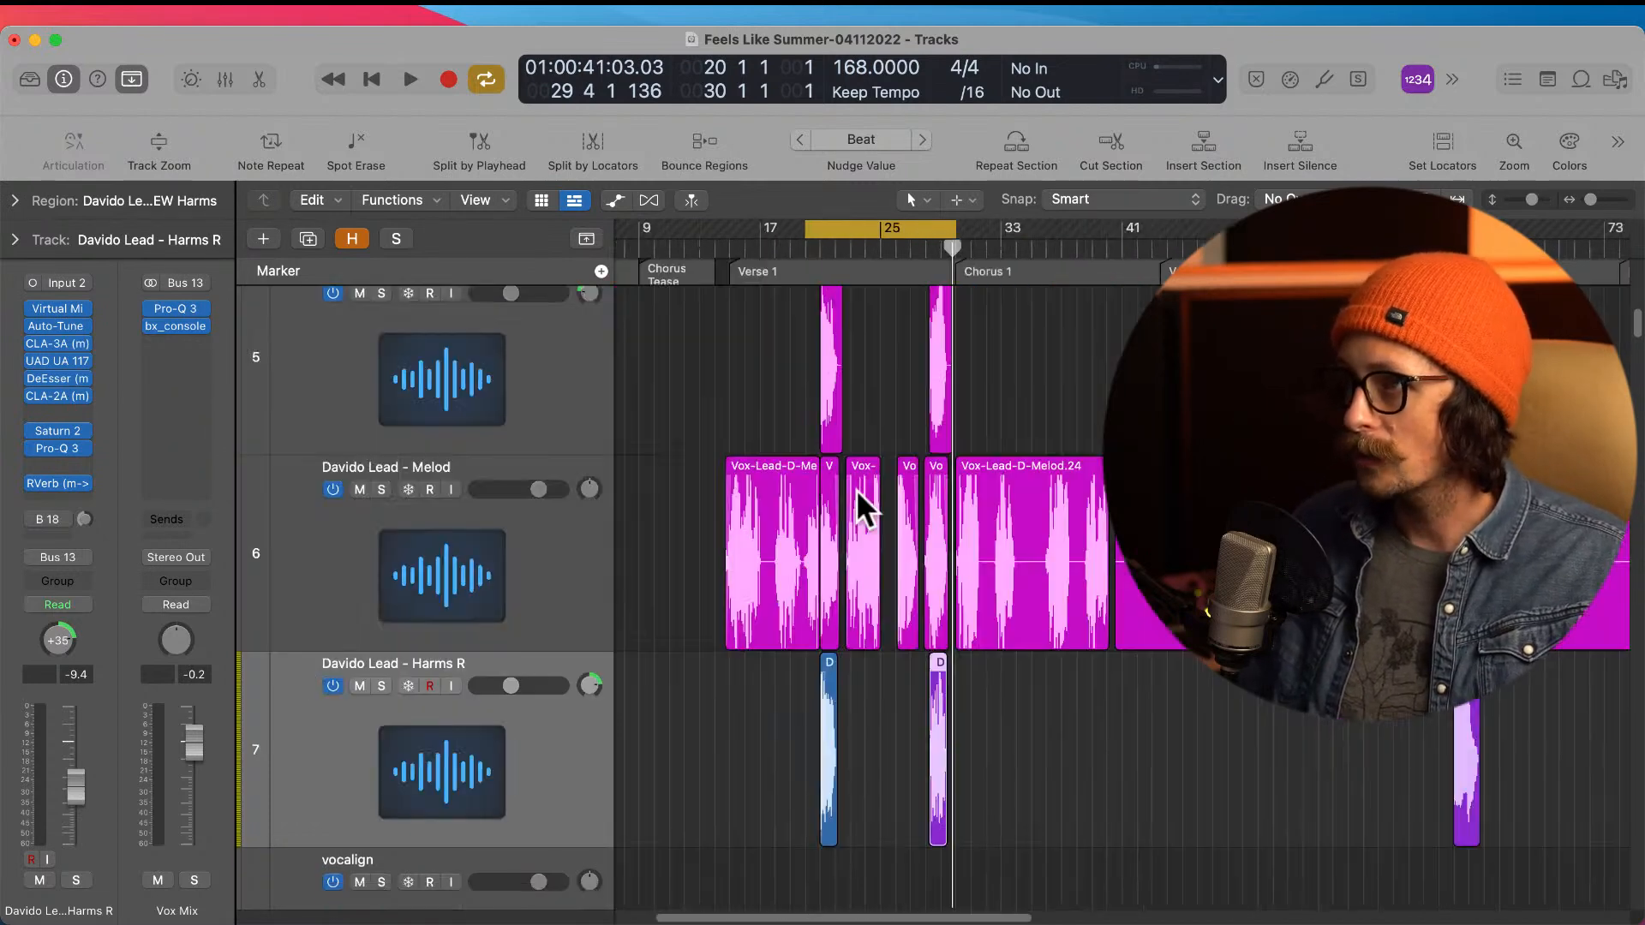
drag(815, 499, 927, 694)
click(906, 665)
click(936, 614)
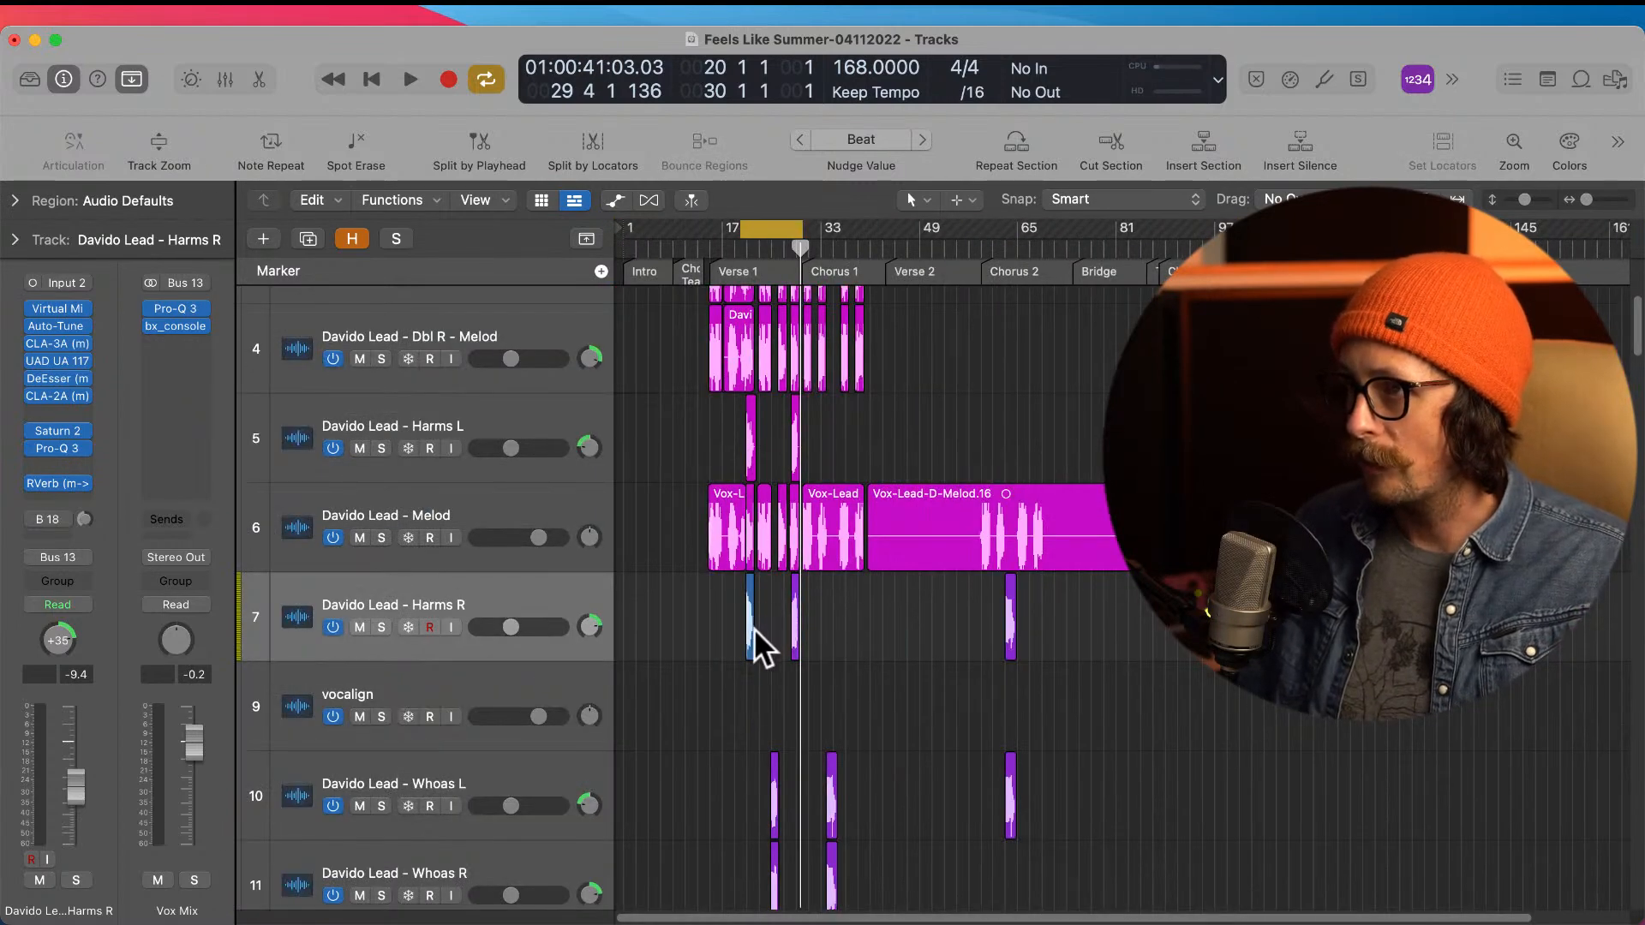
Step: Move the Harms R region near bar 21 to the empty vocalign track and place that track directly below lead Melod
drag(752, 653, 747, 690)
click(463, 691)
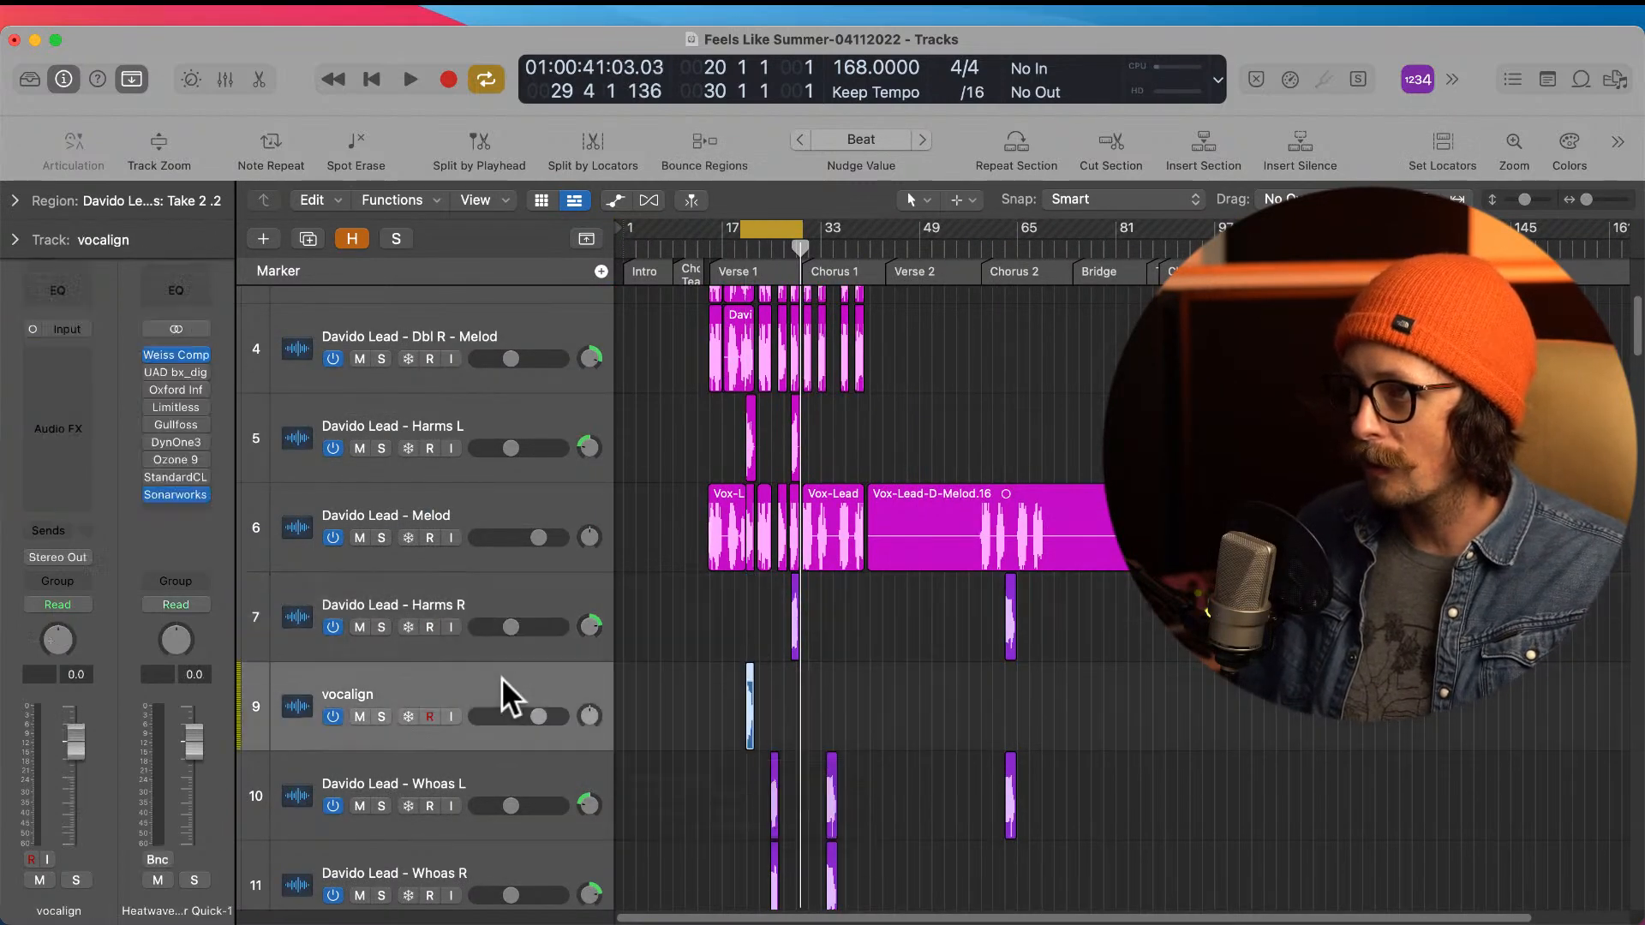
drag(463, 691, 480, 608)
drag(717, 497, 911, 822)
click(370, 421)
Step: Insert VocAlign Project 5 AU in the vocalign track's second effect slot and close its plug-in window
click(387, 708)
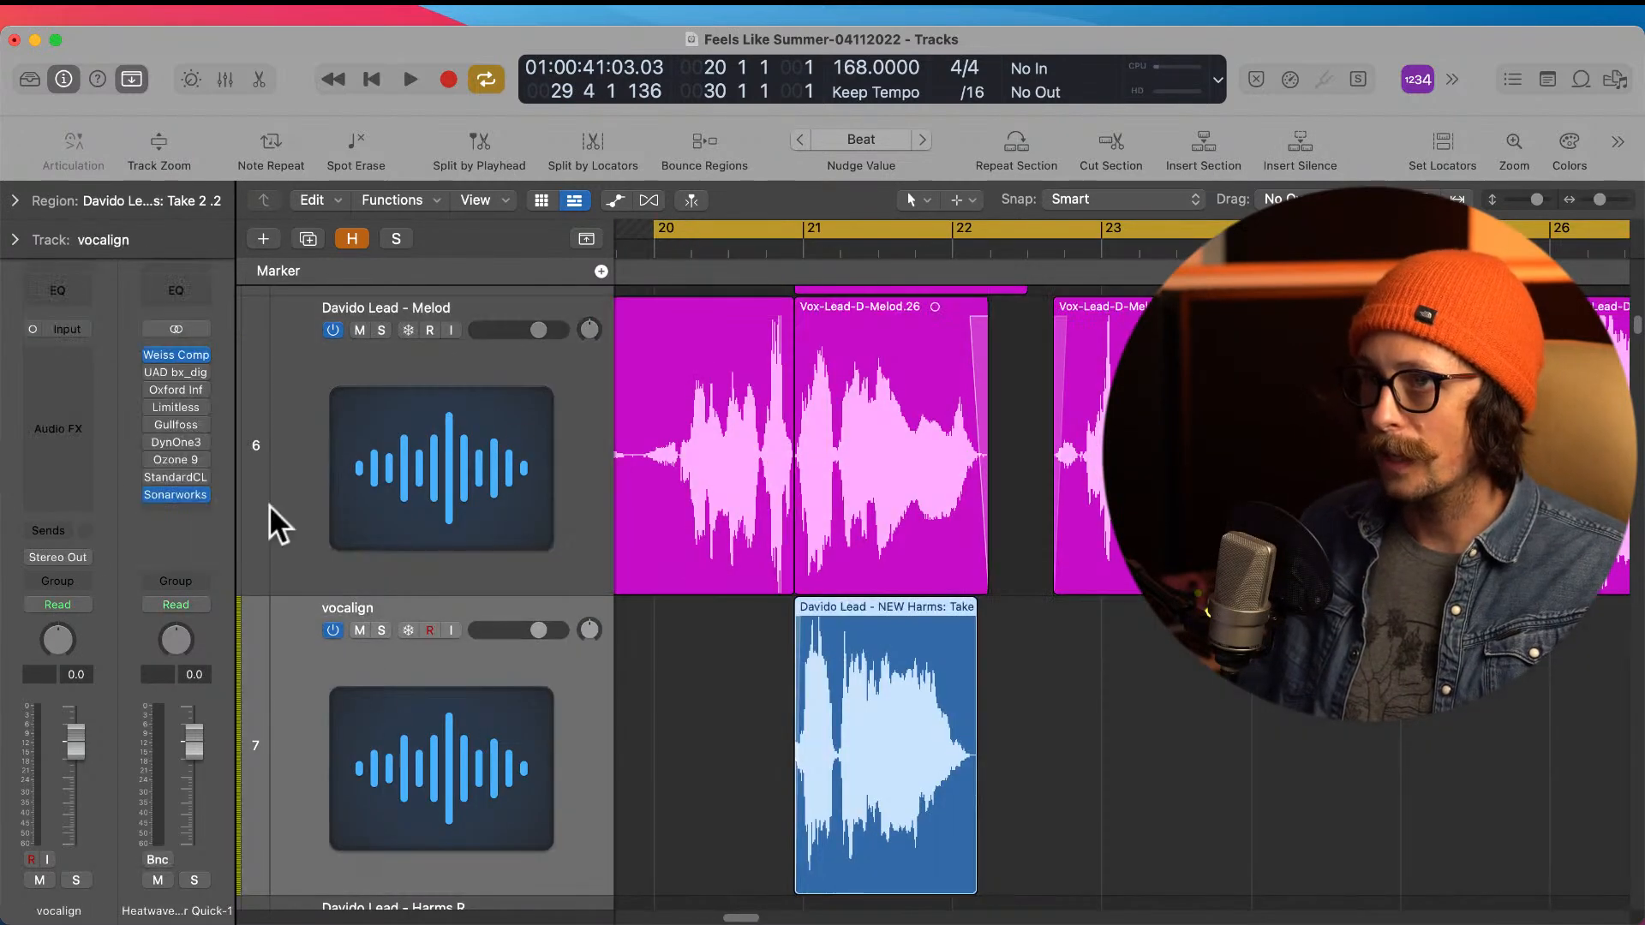
click(60, 369)
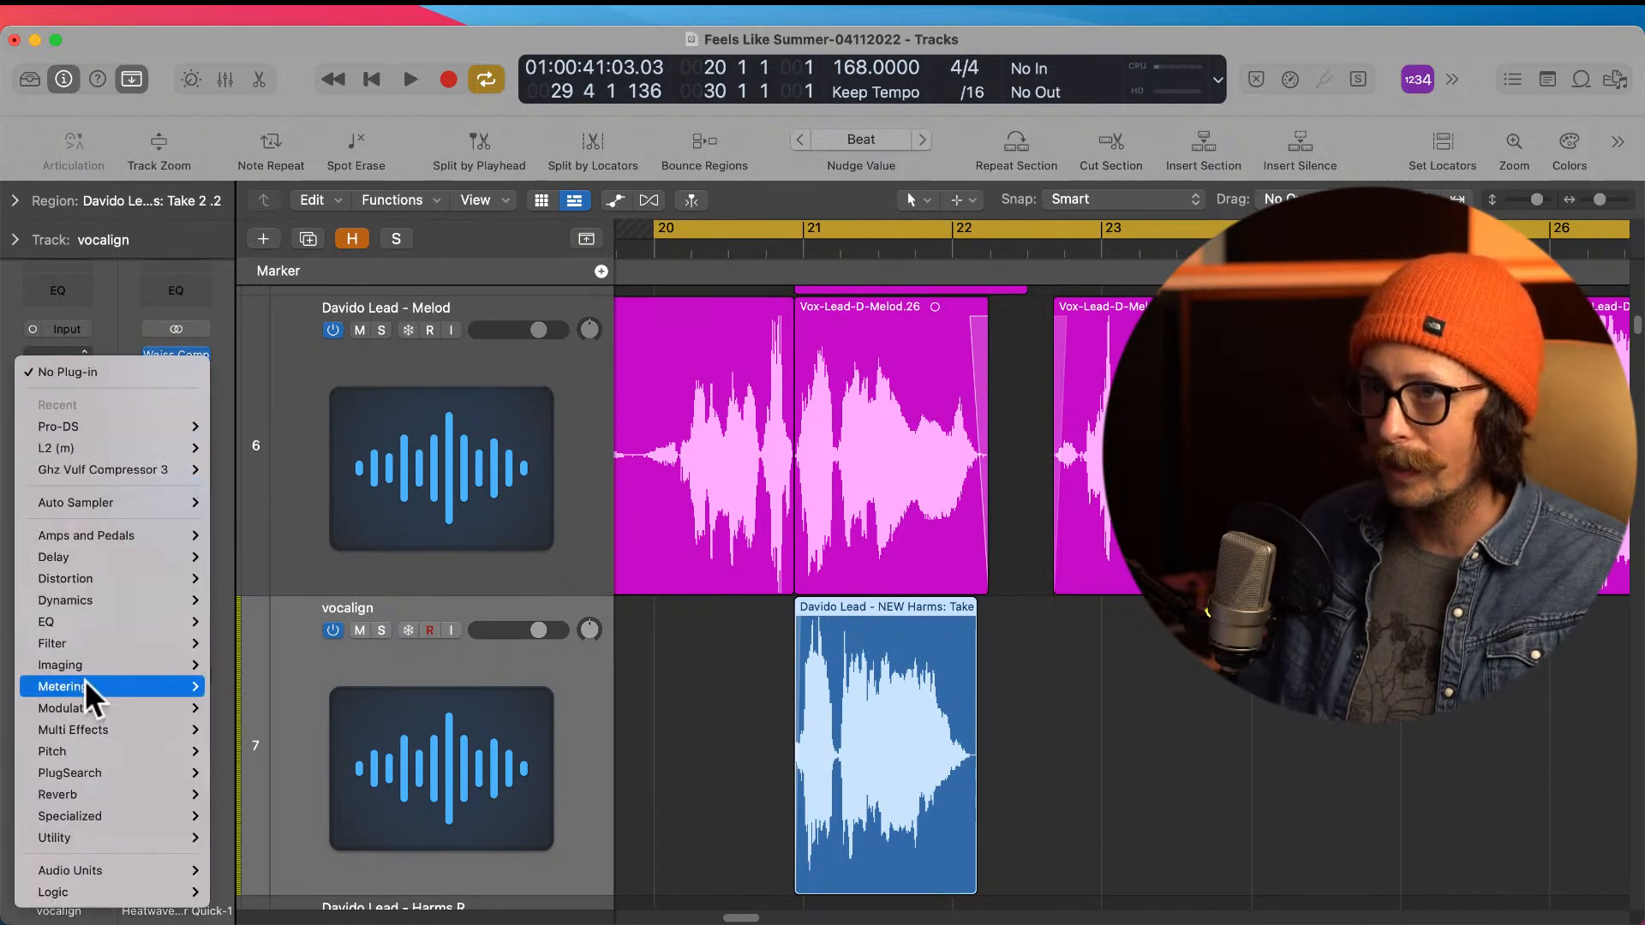
mouse_move(105, 867)
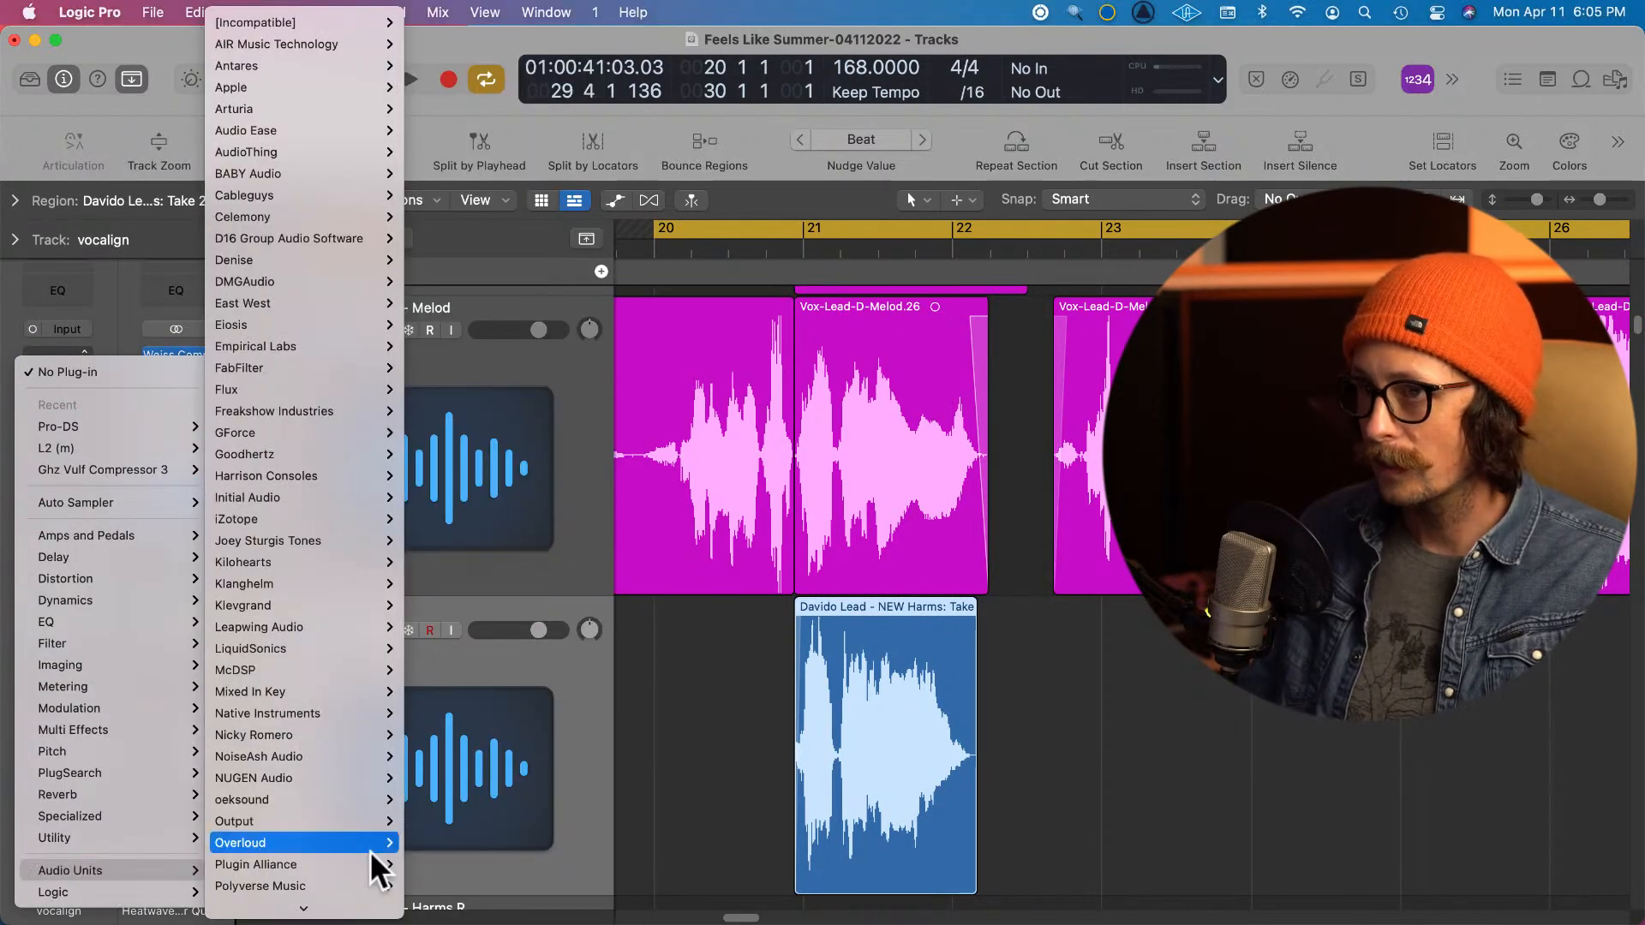
scroll(370, 851, down, 10)
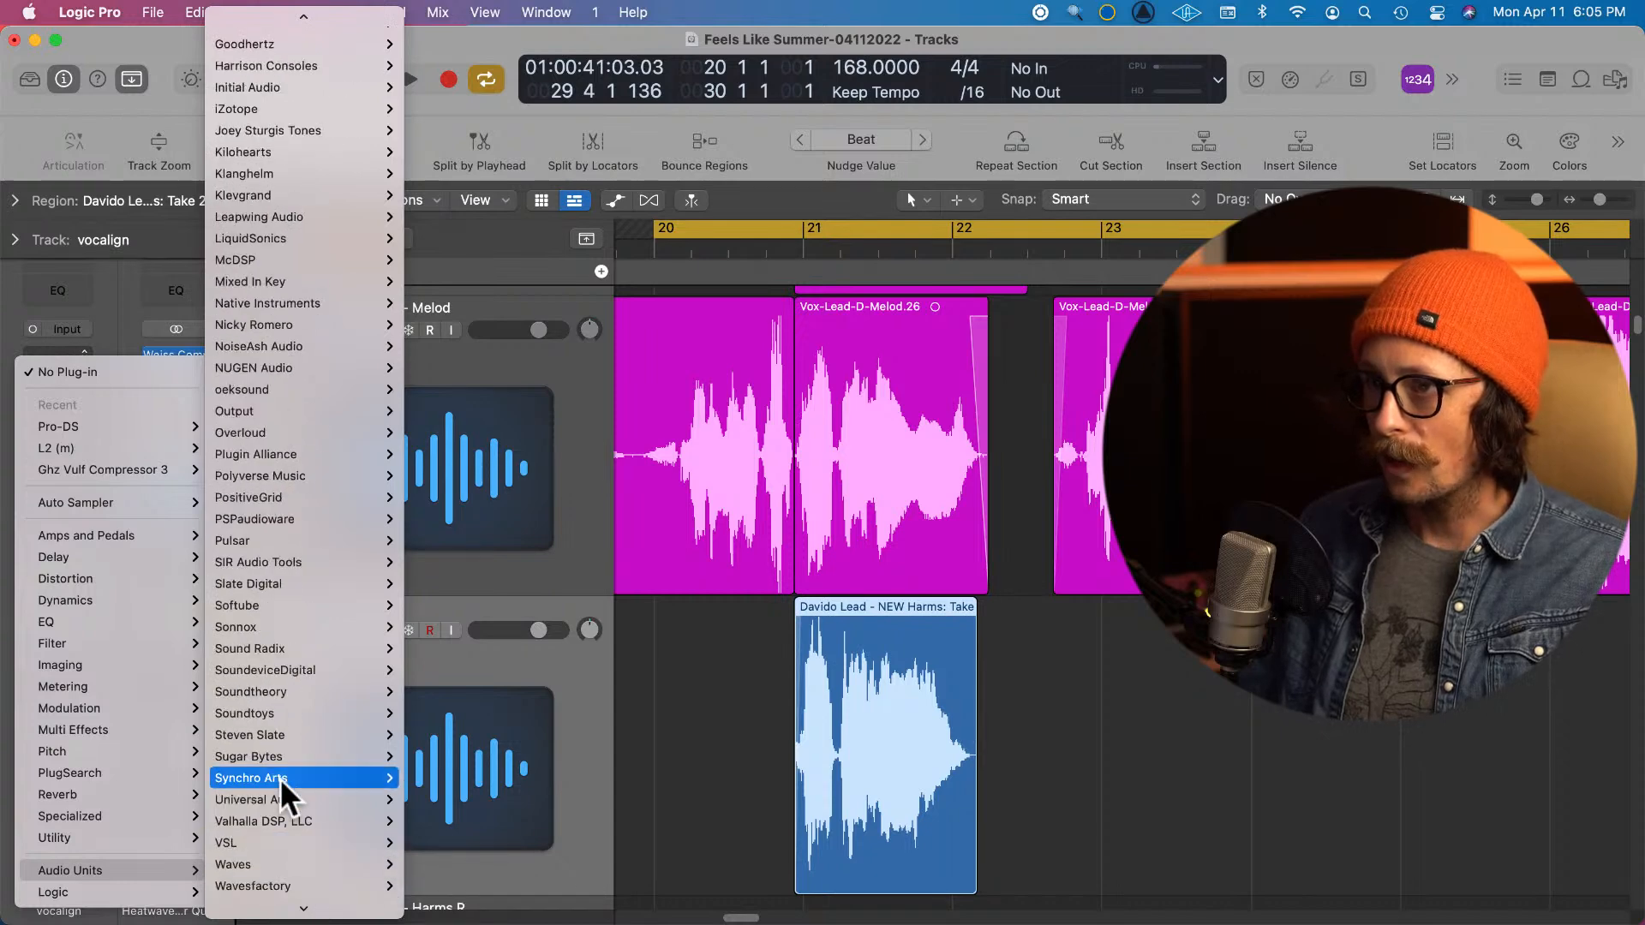
mouse_move(336, 771)
click(483, 818)
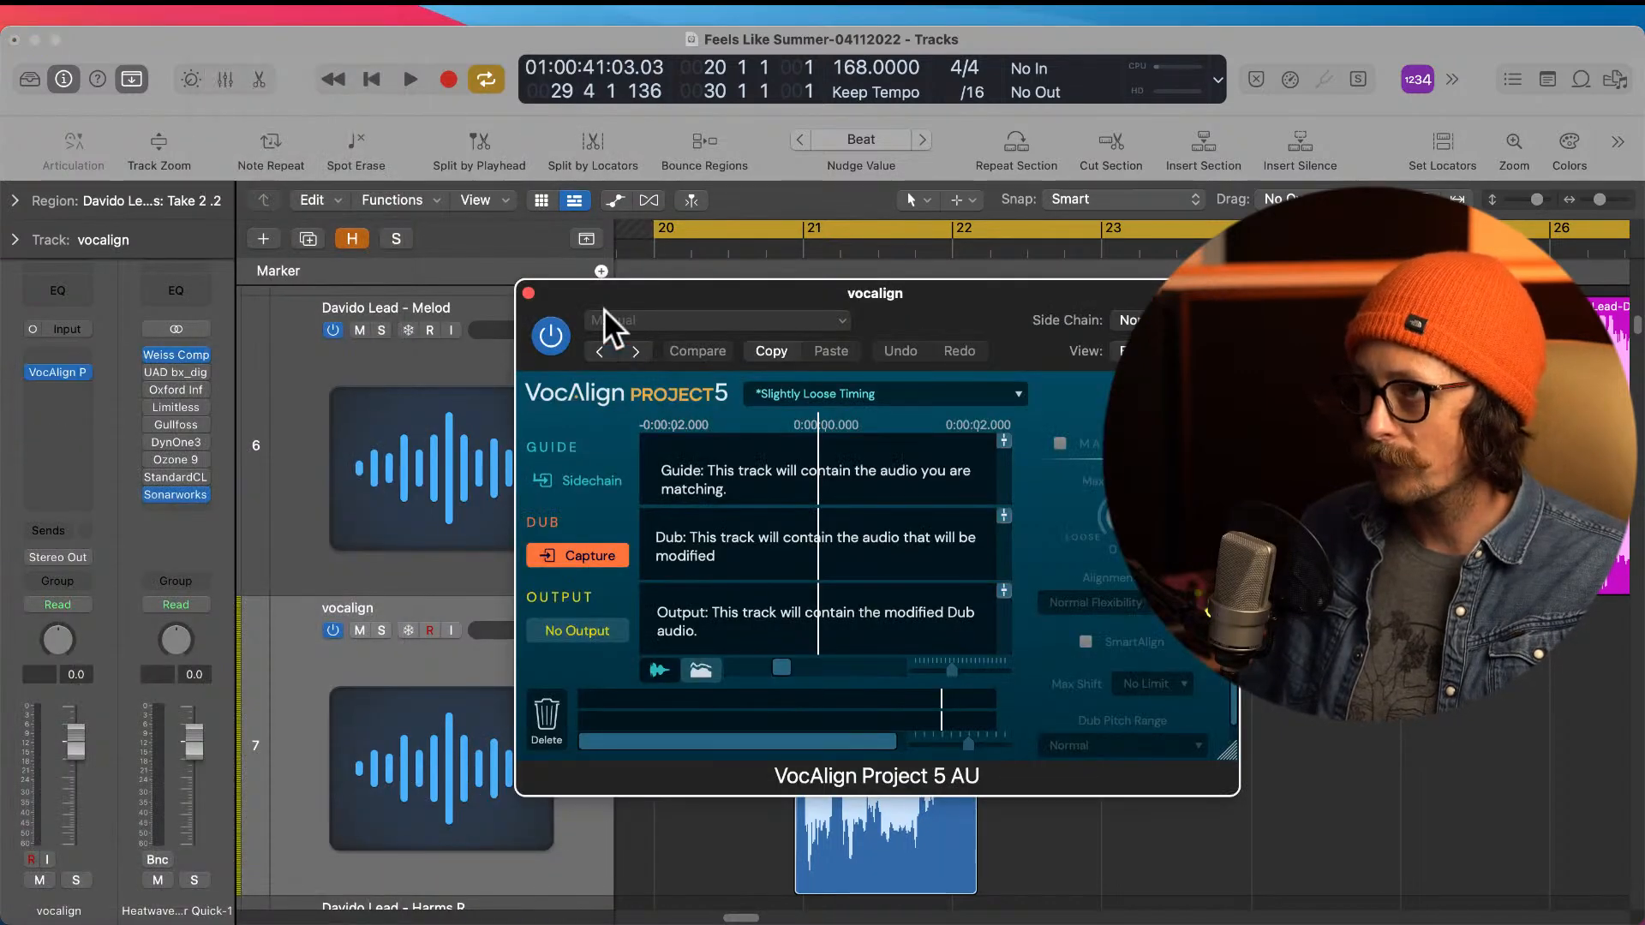
click(528, 292)
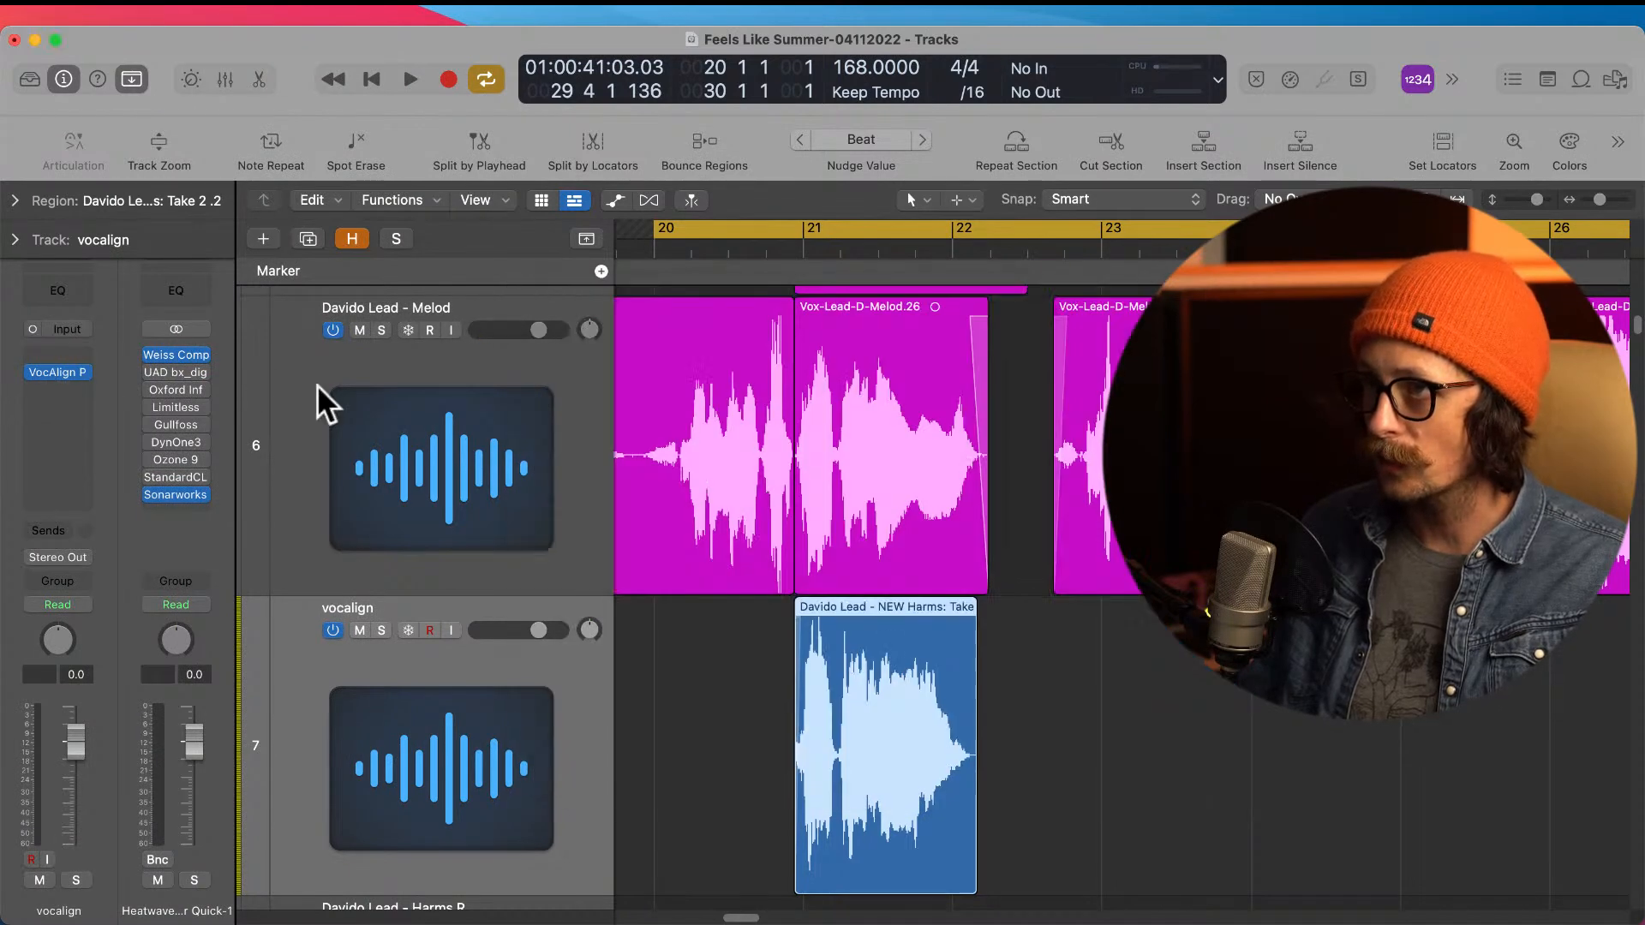
Step: Check the Synchro Arts versions offered for the second effect slot and remove VocAlign Project 5 AU from the vocalign track
click(89, 372)
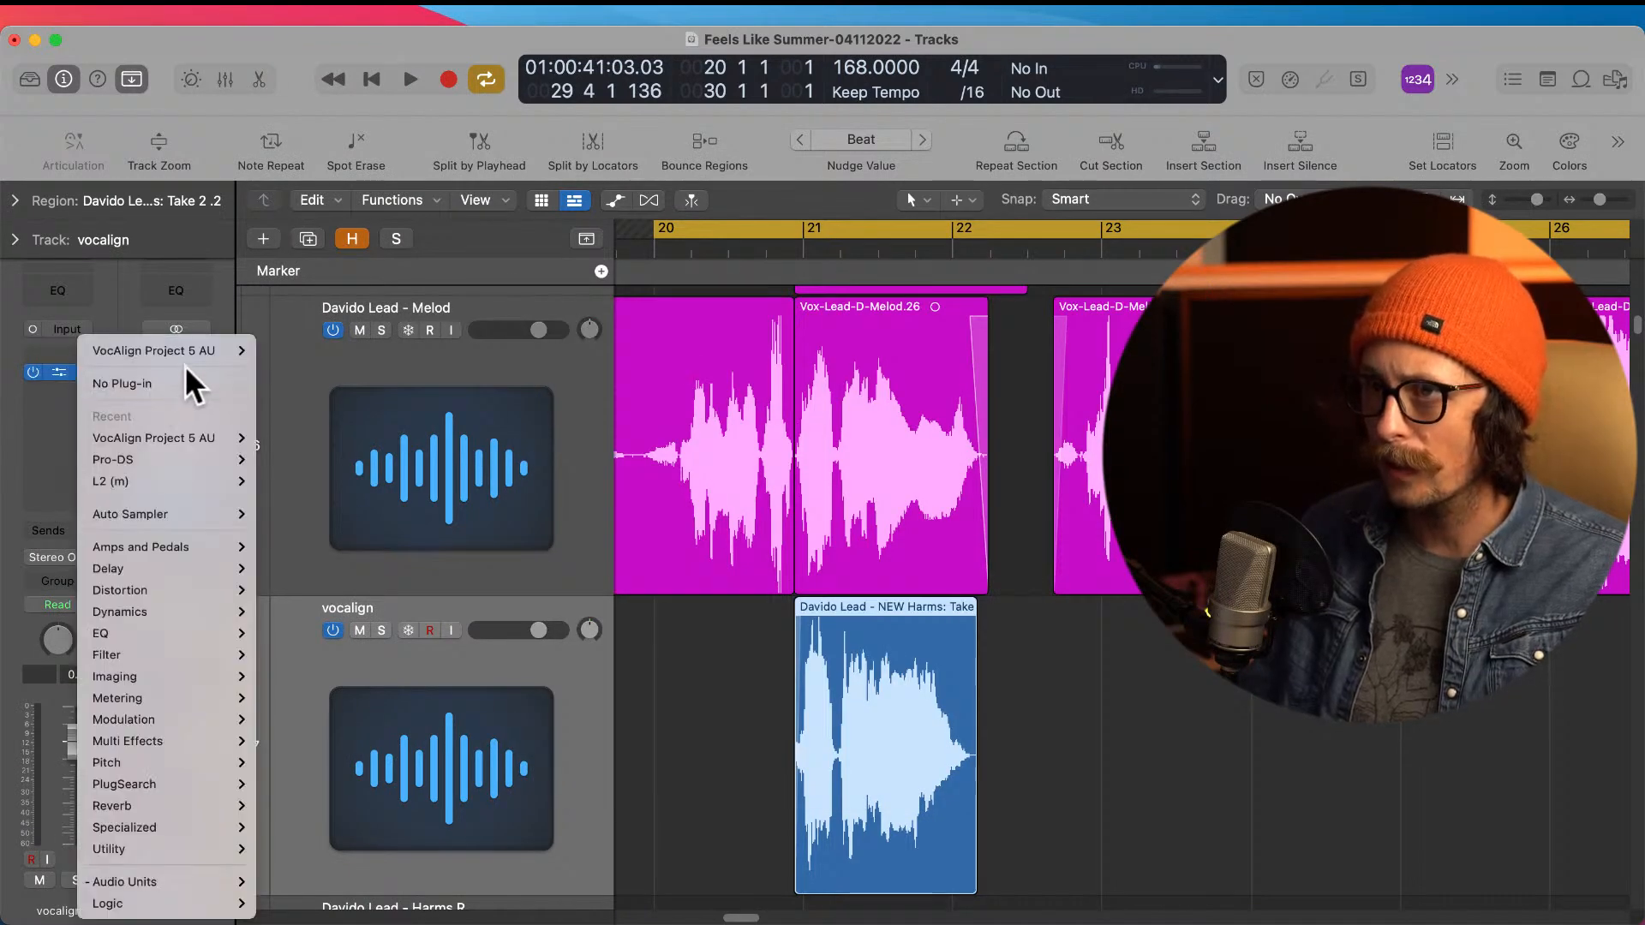
mouse_move(185, 882)
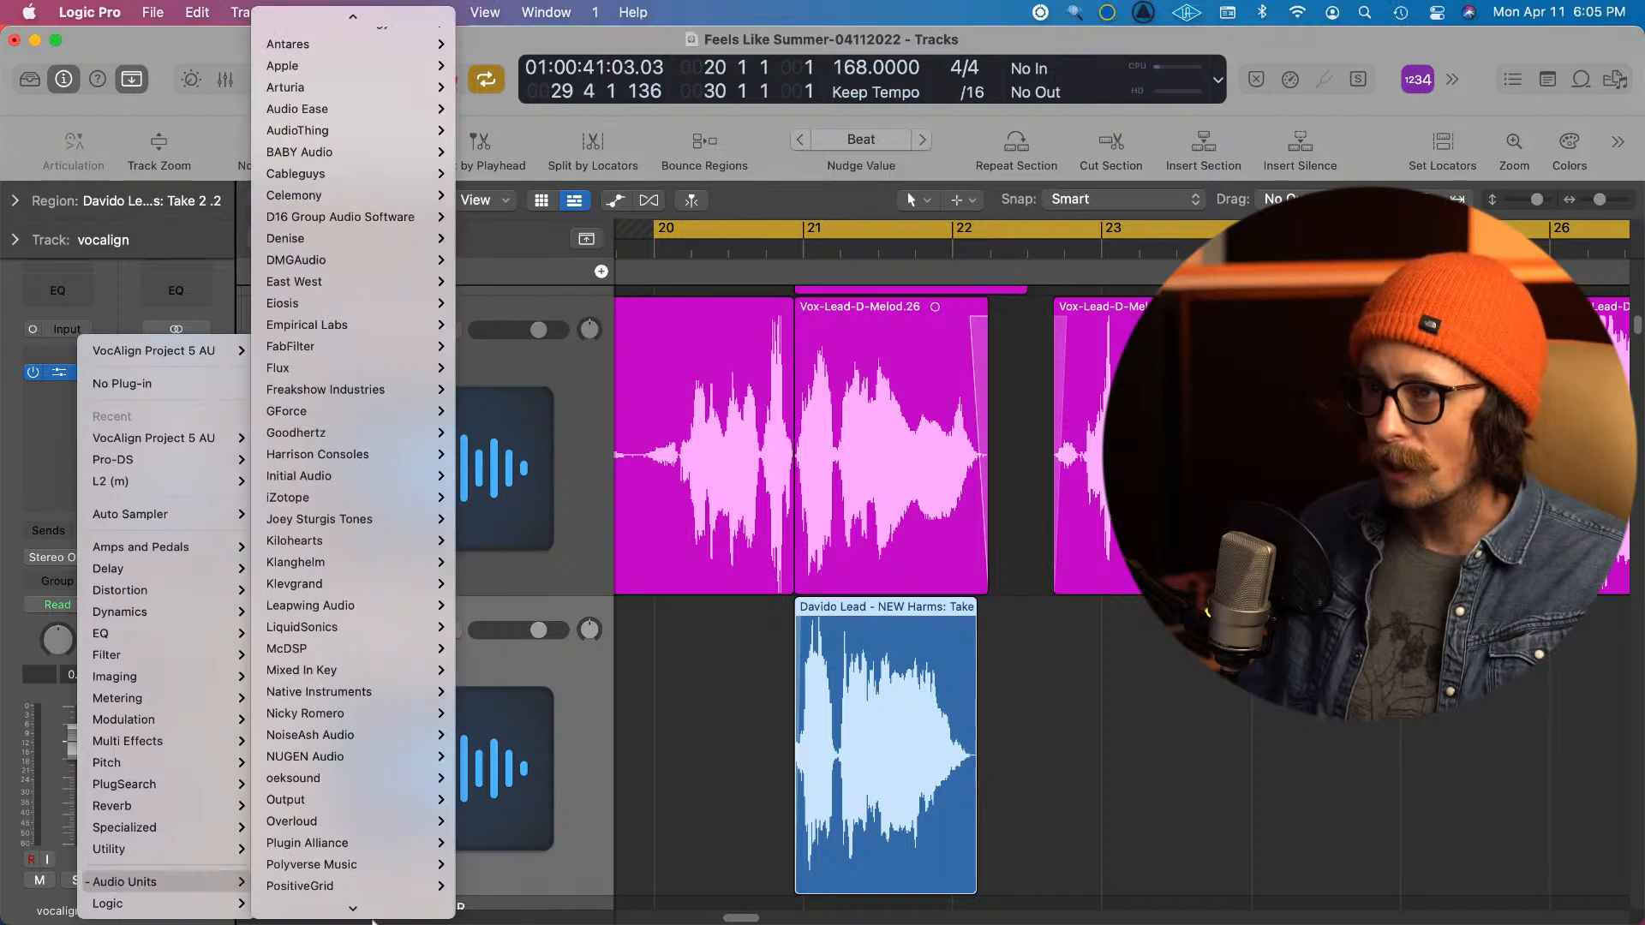
scroll(368, 815, down, 5)
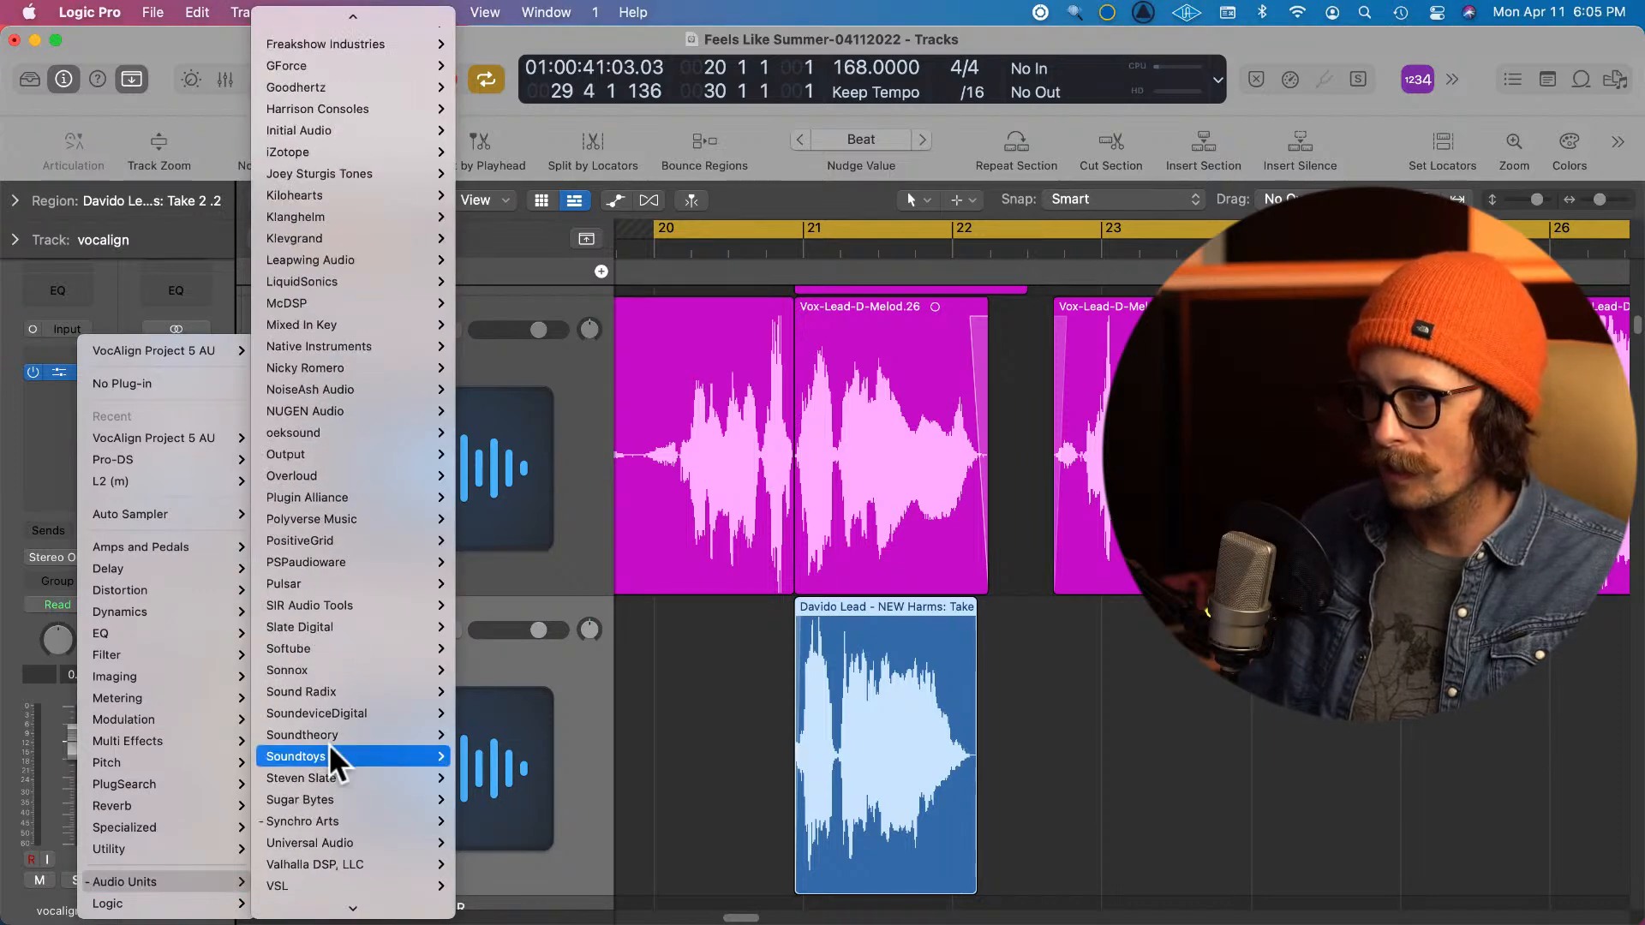
mouse_move(341, 822)
mouse_move(581, 861)
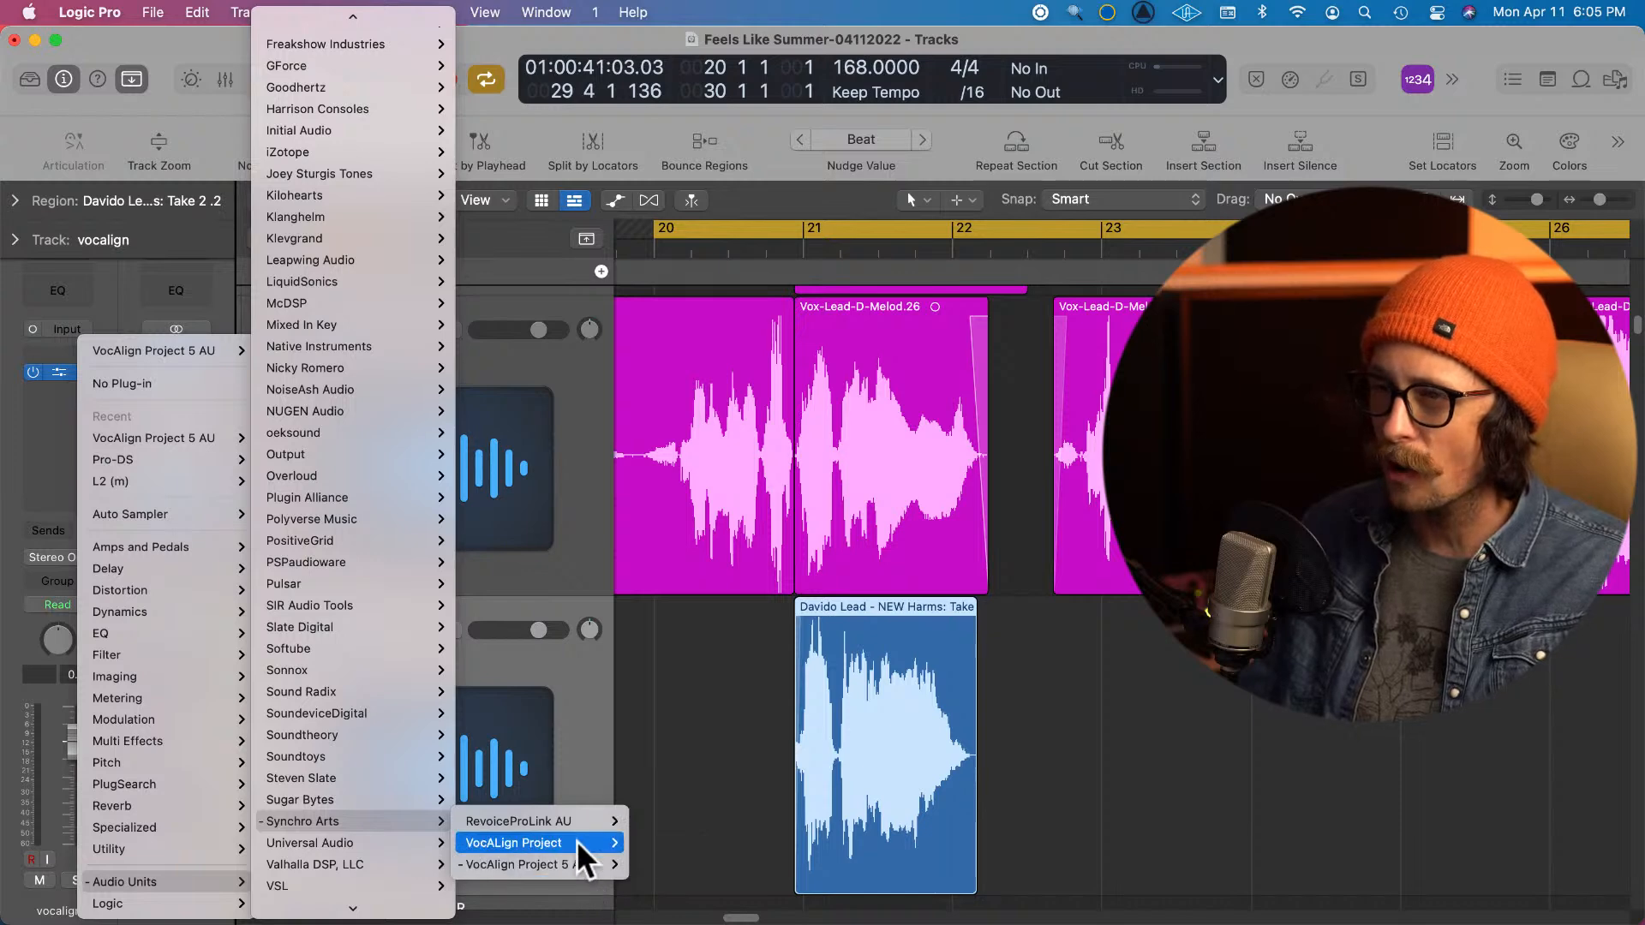
click(716, 674)
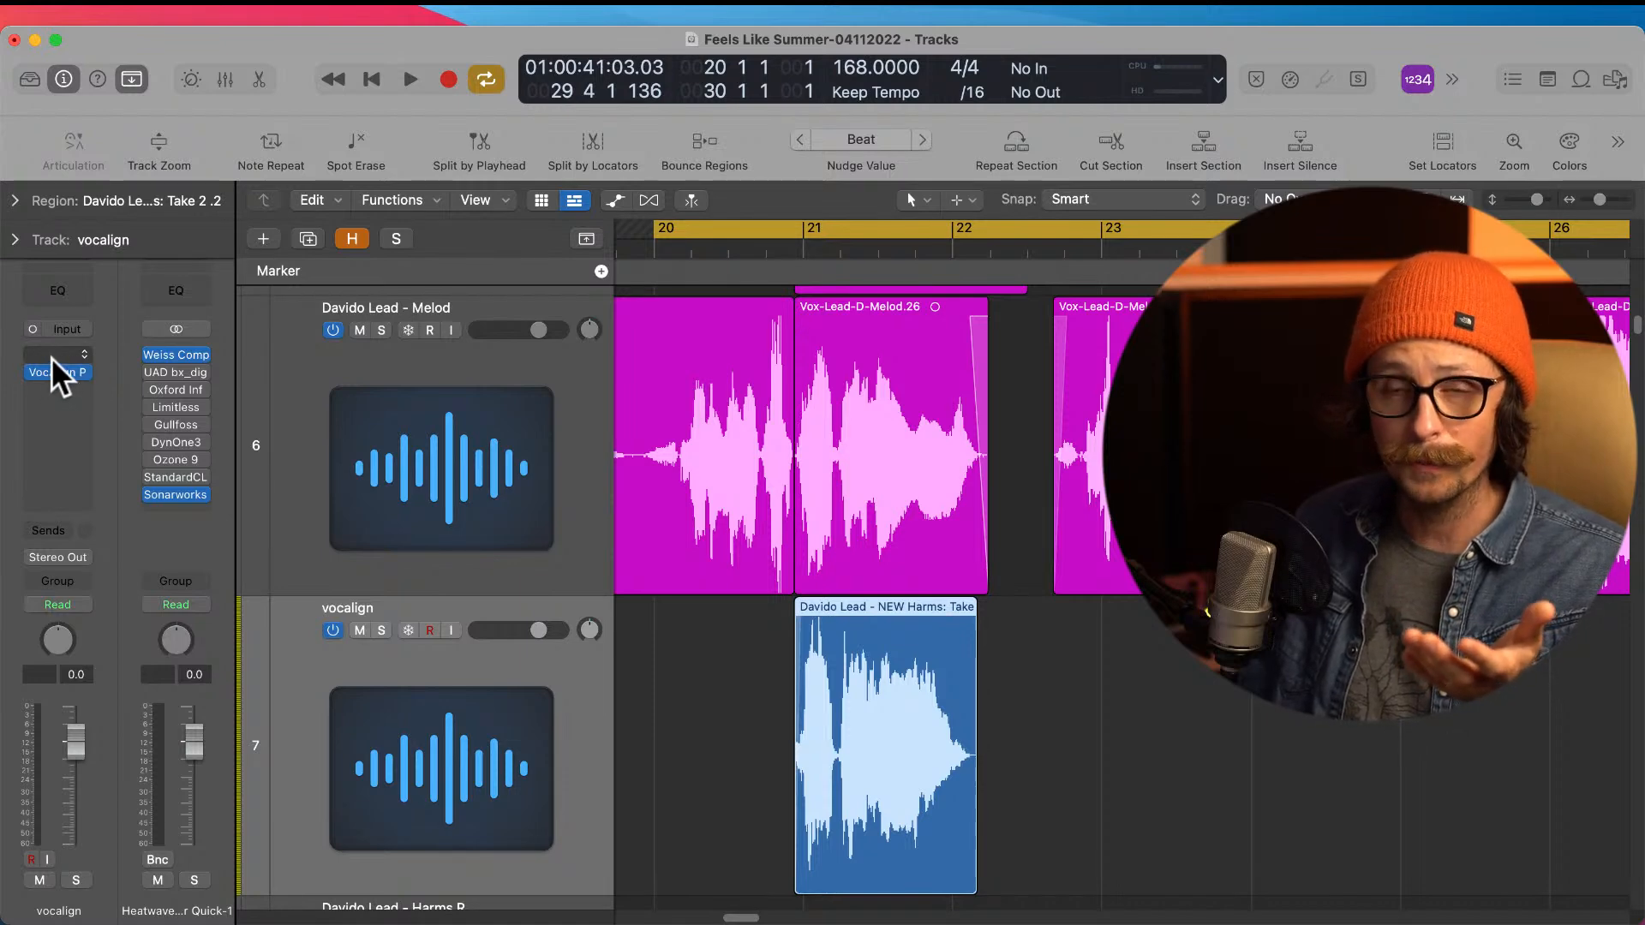
click(80, 370)
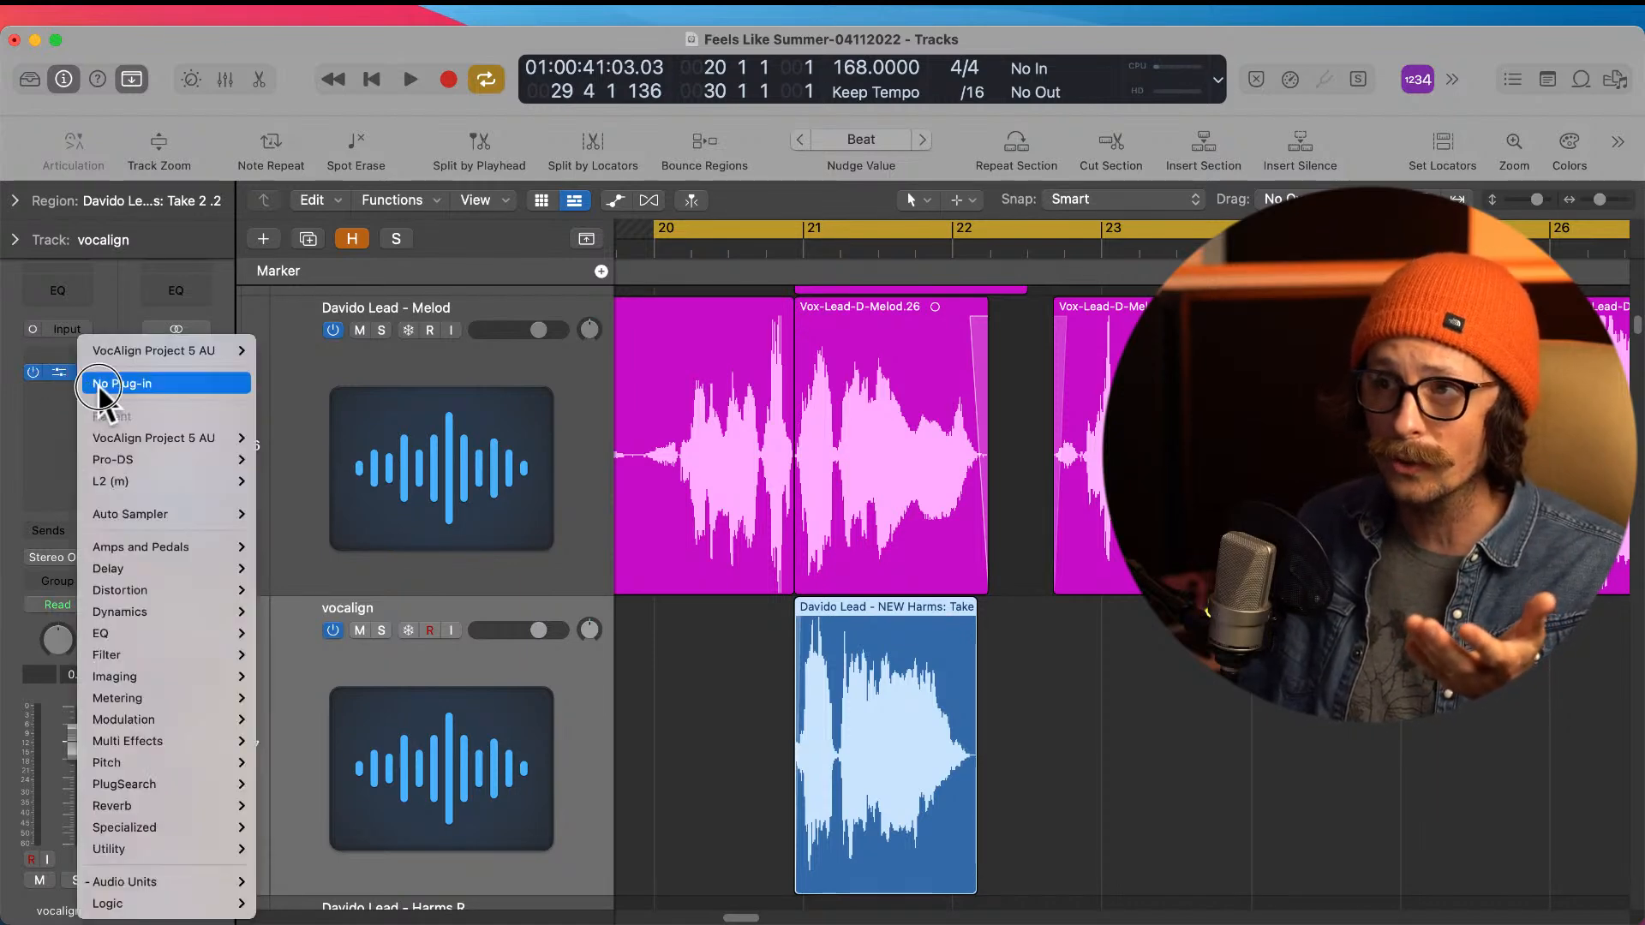
click(80, 353)
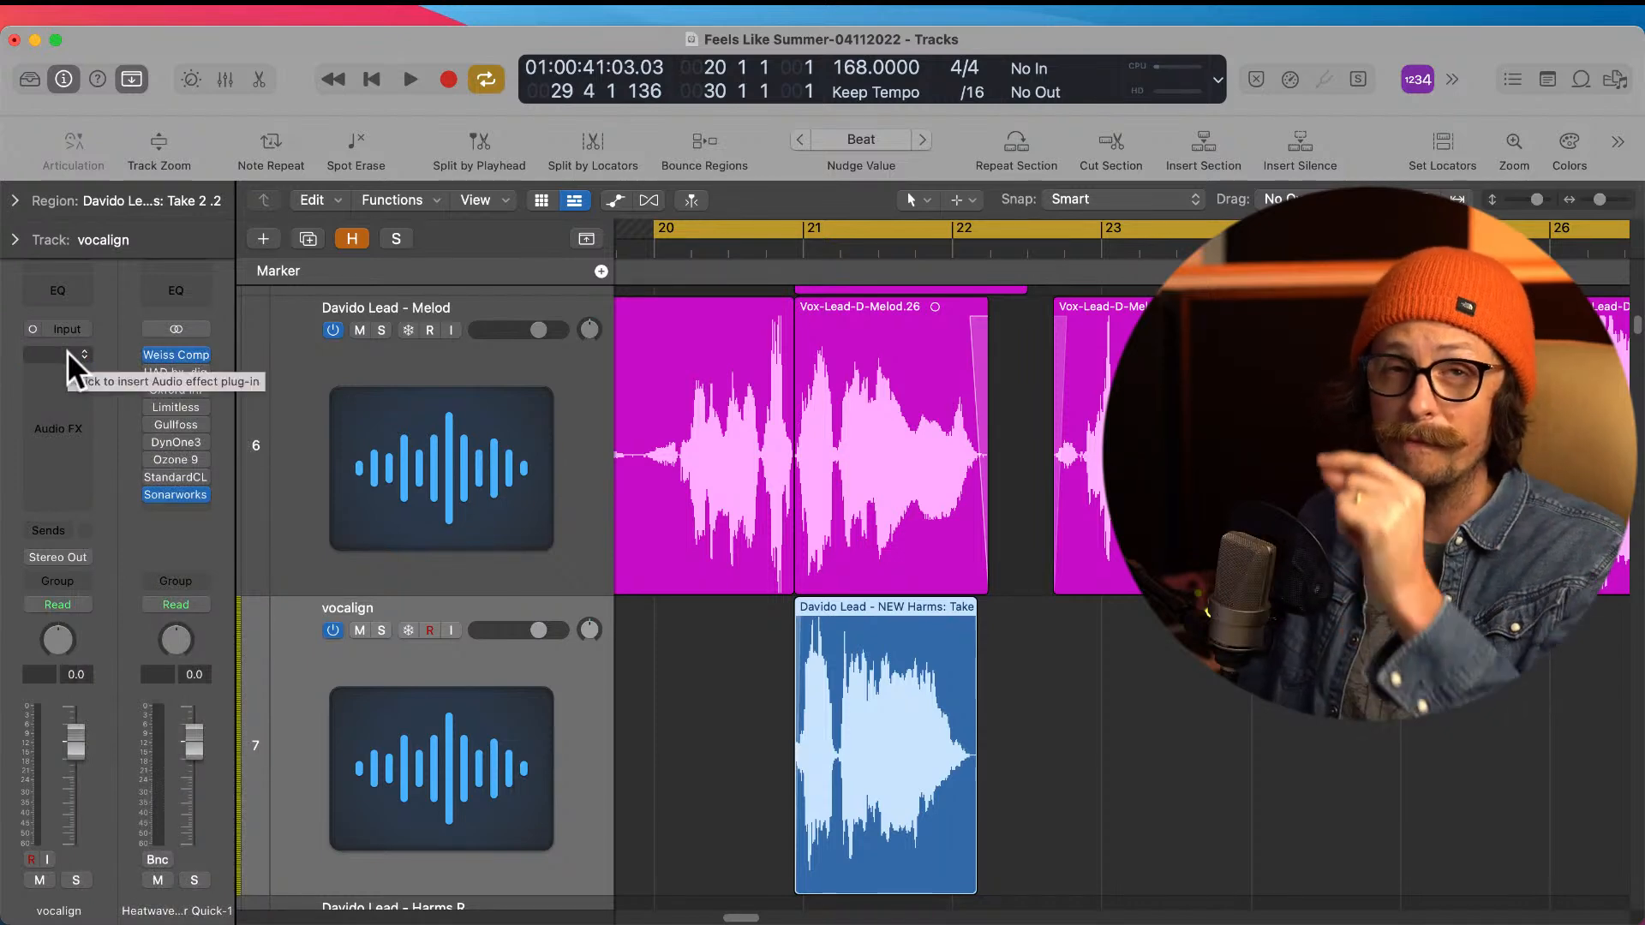
Step: Compare the plug-in choices offered by the first and second effect slots of the vocalign track
click(67, 354)
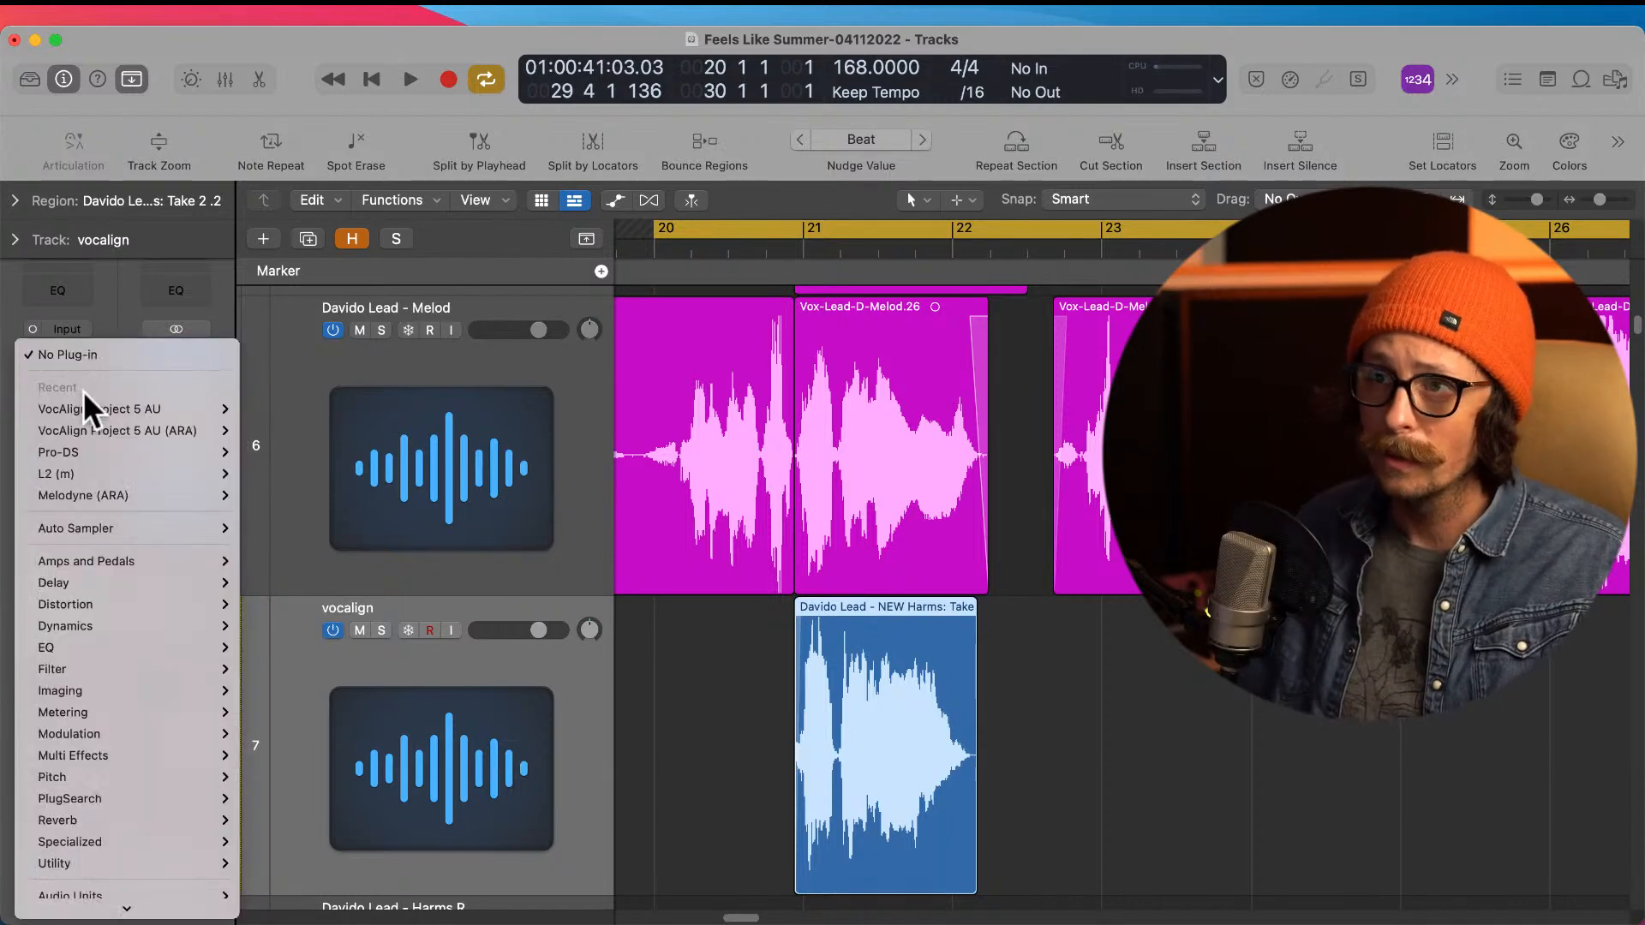
mouse_move(96, 471)
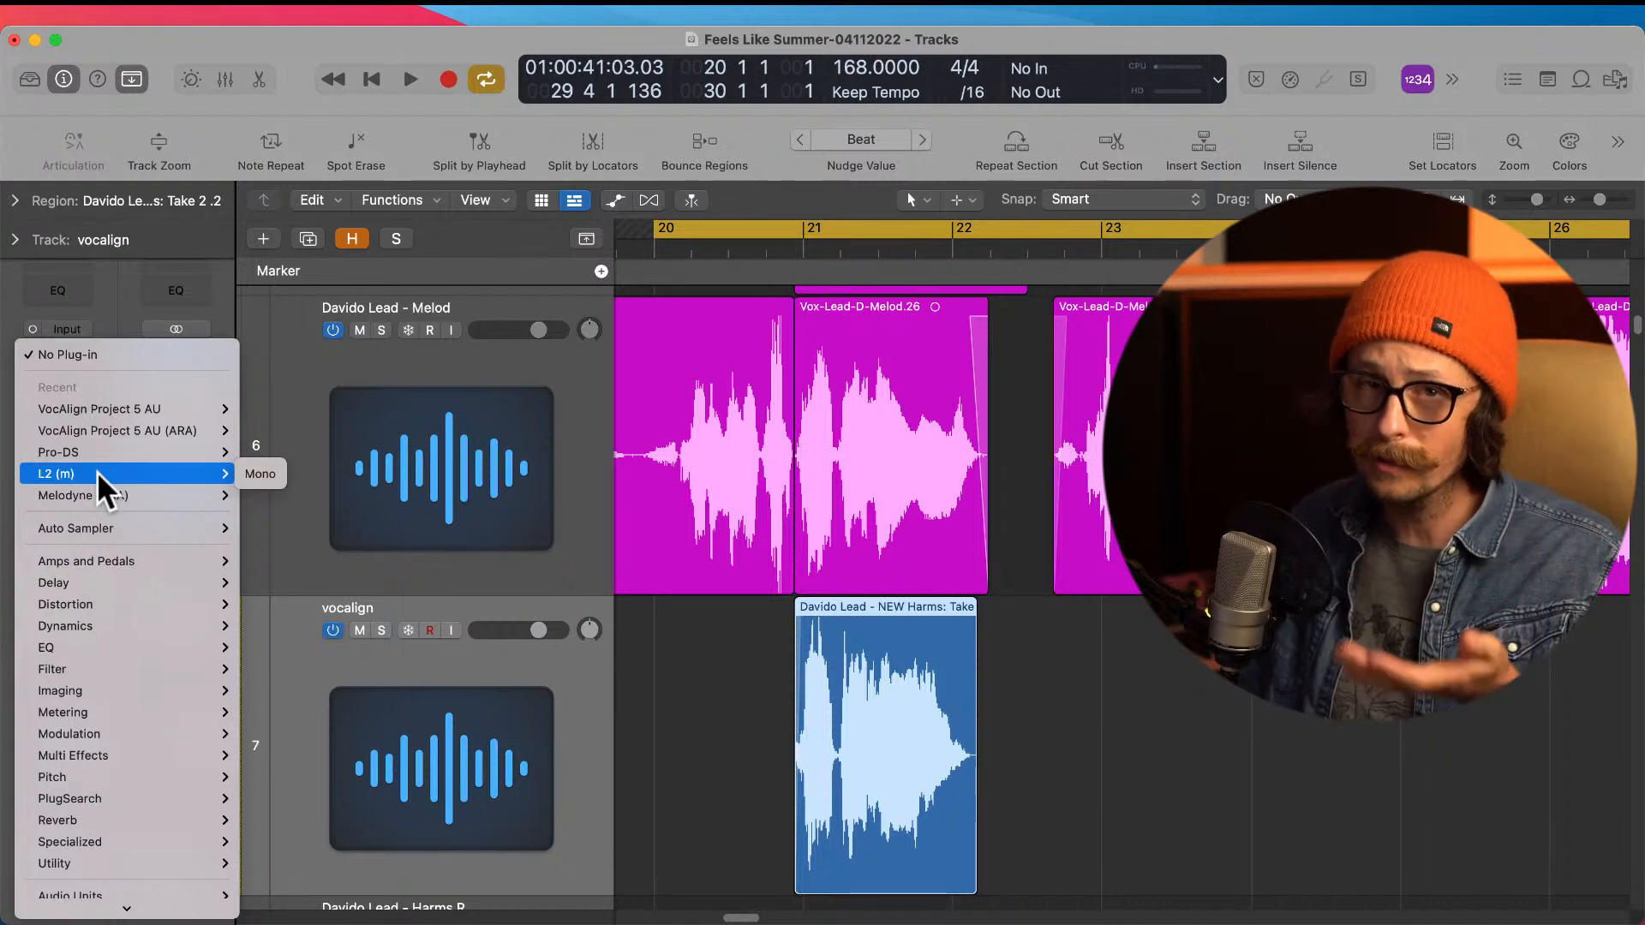
mouse_move(137, 428)
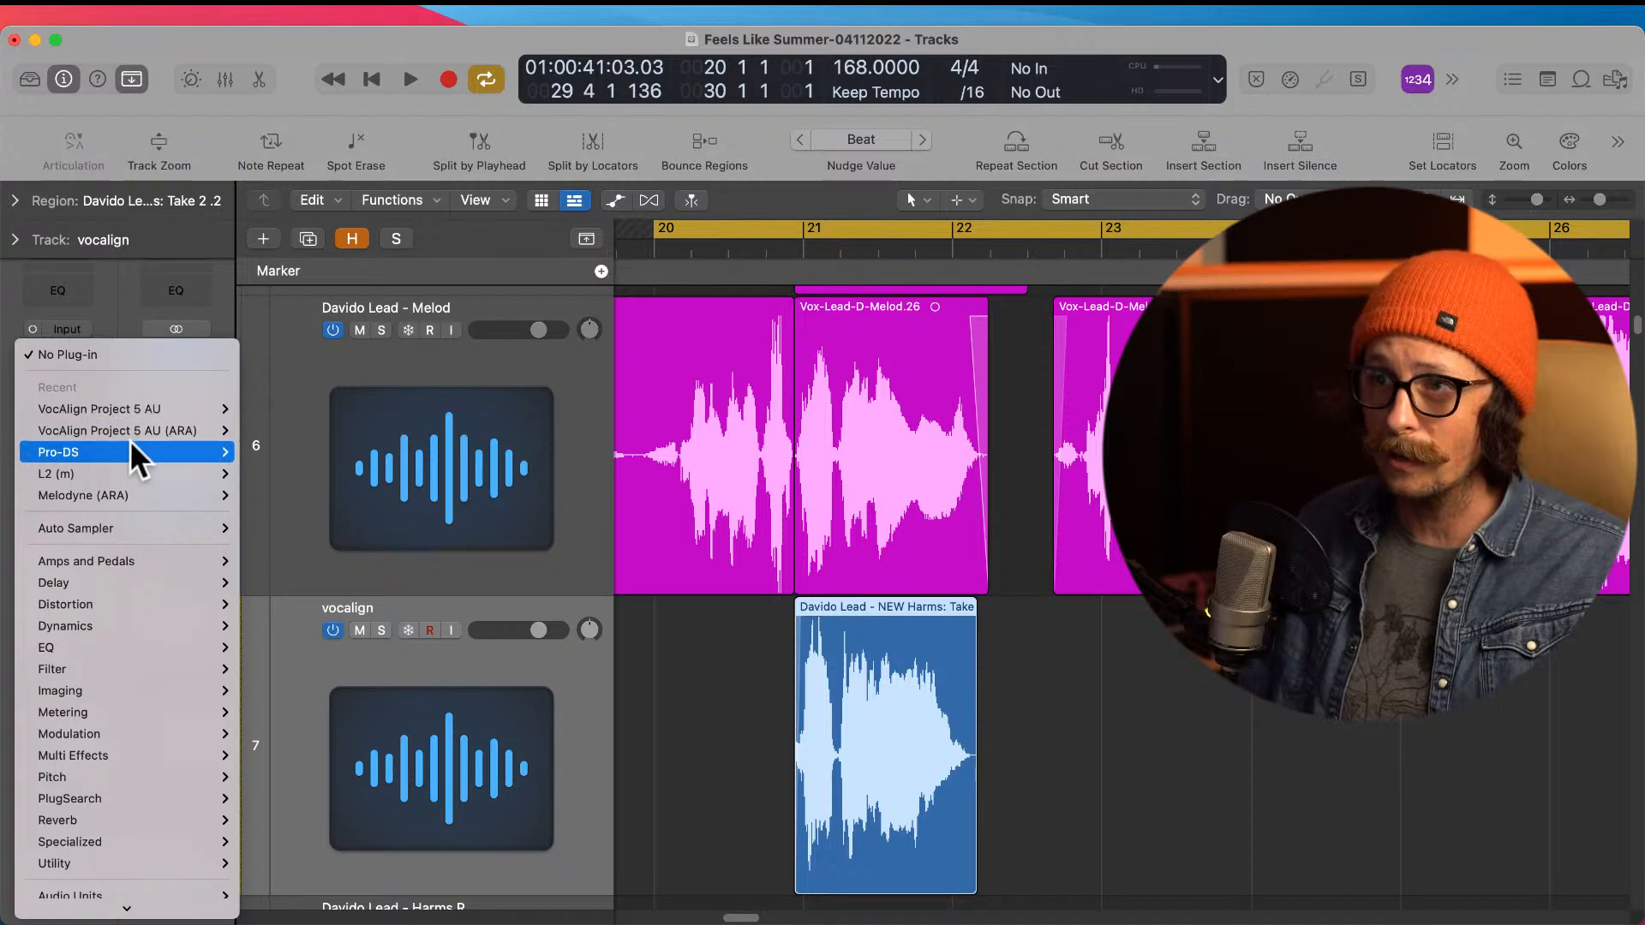
click(121, 302)
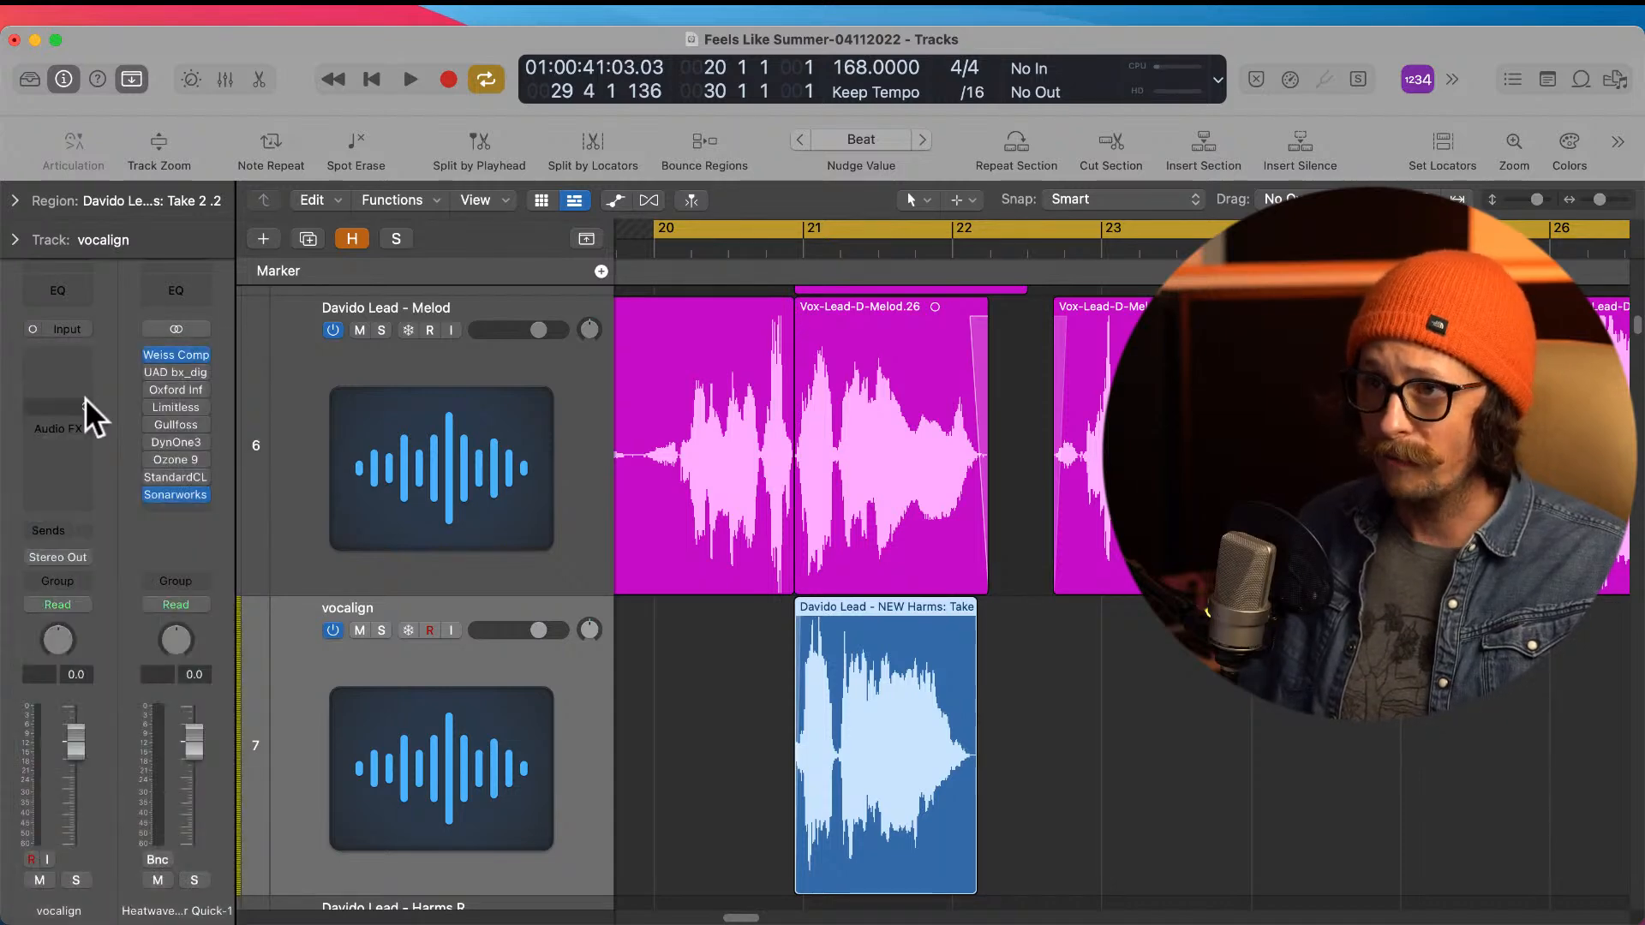
click(75, 376)
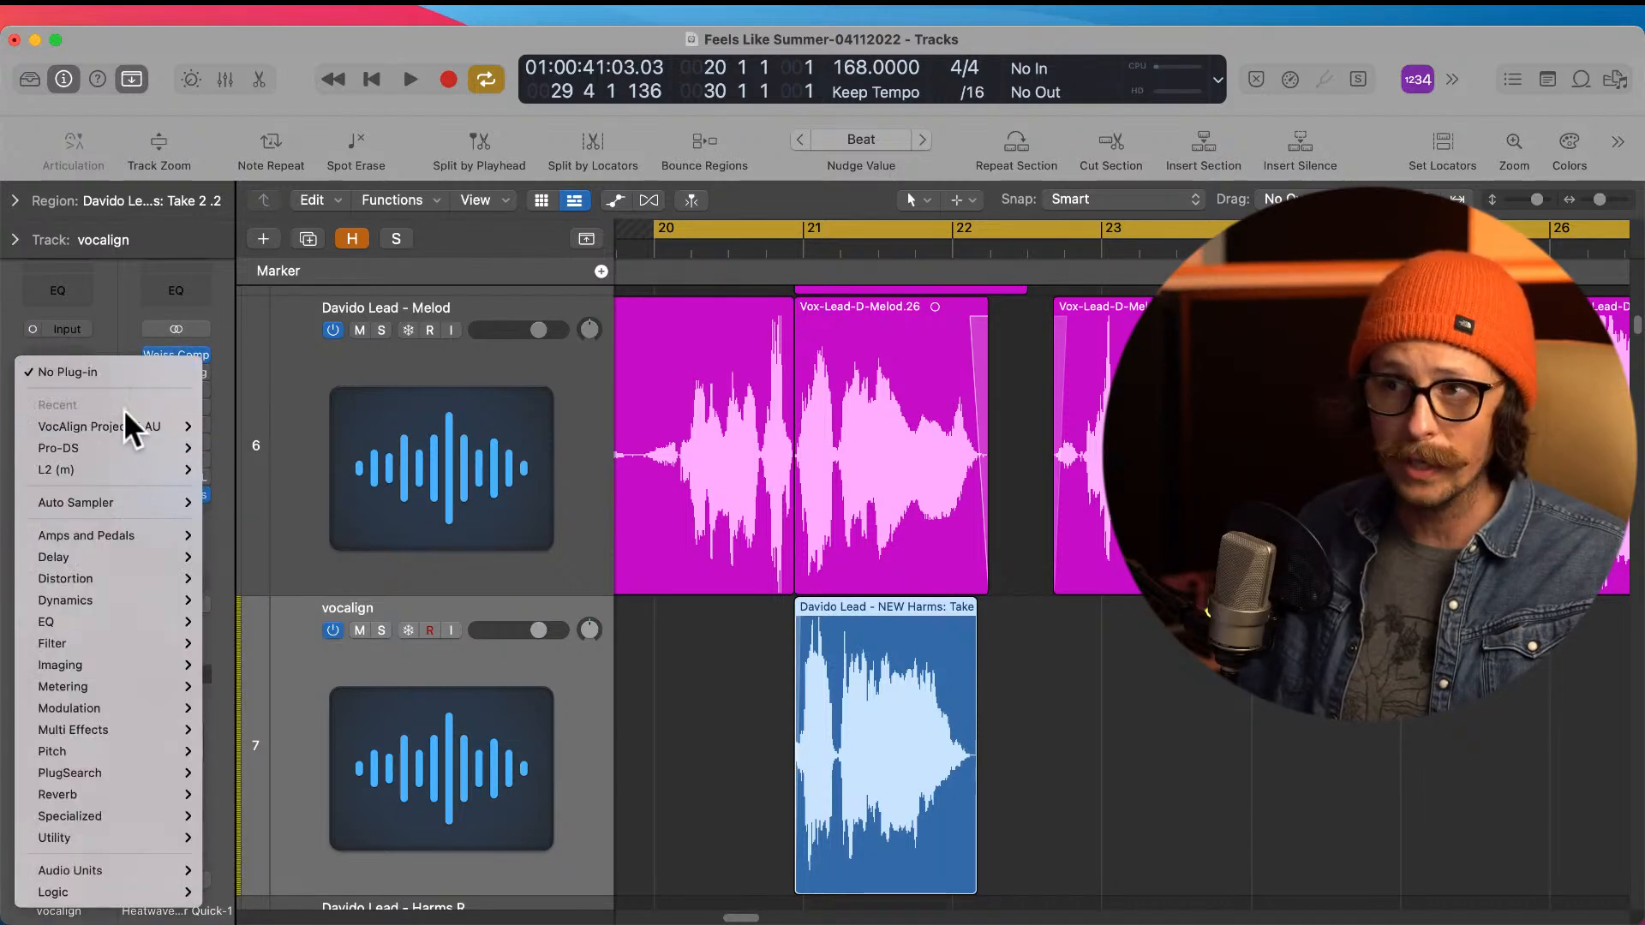
click(91, 371)
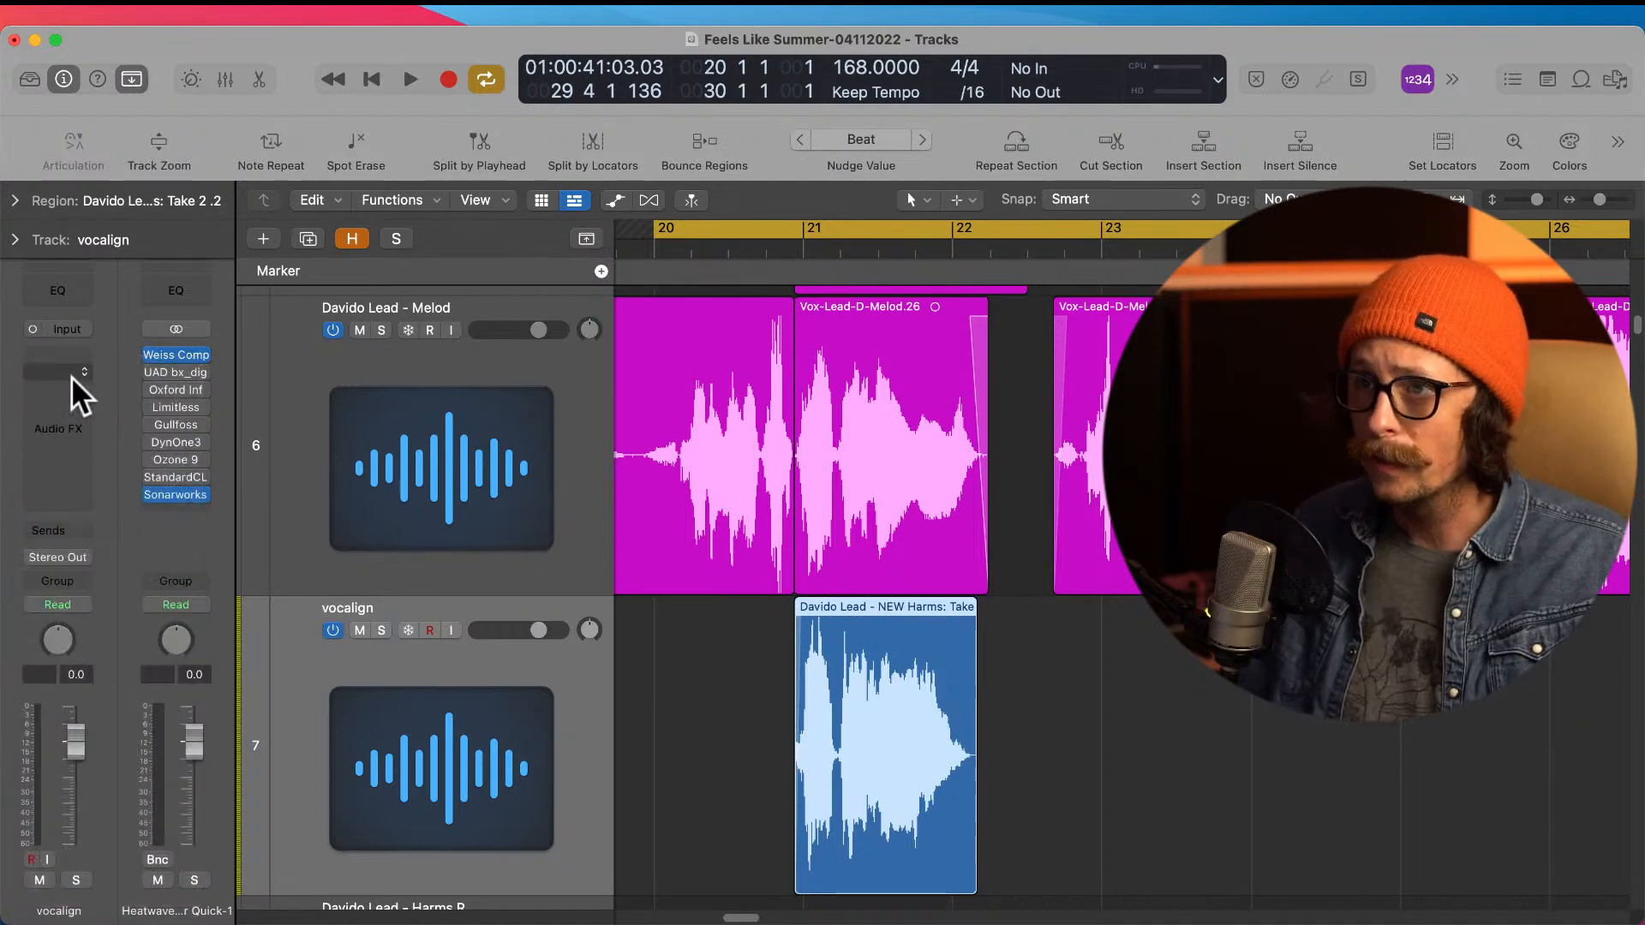
Step: Insert VocAlign Project 5 AU (ARA) in the vocalign track's first effect slot and move its window clear of the lead region
click(68, 358)
click(433, 473)
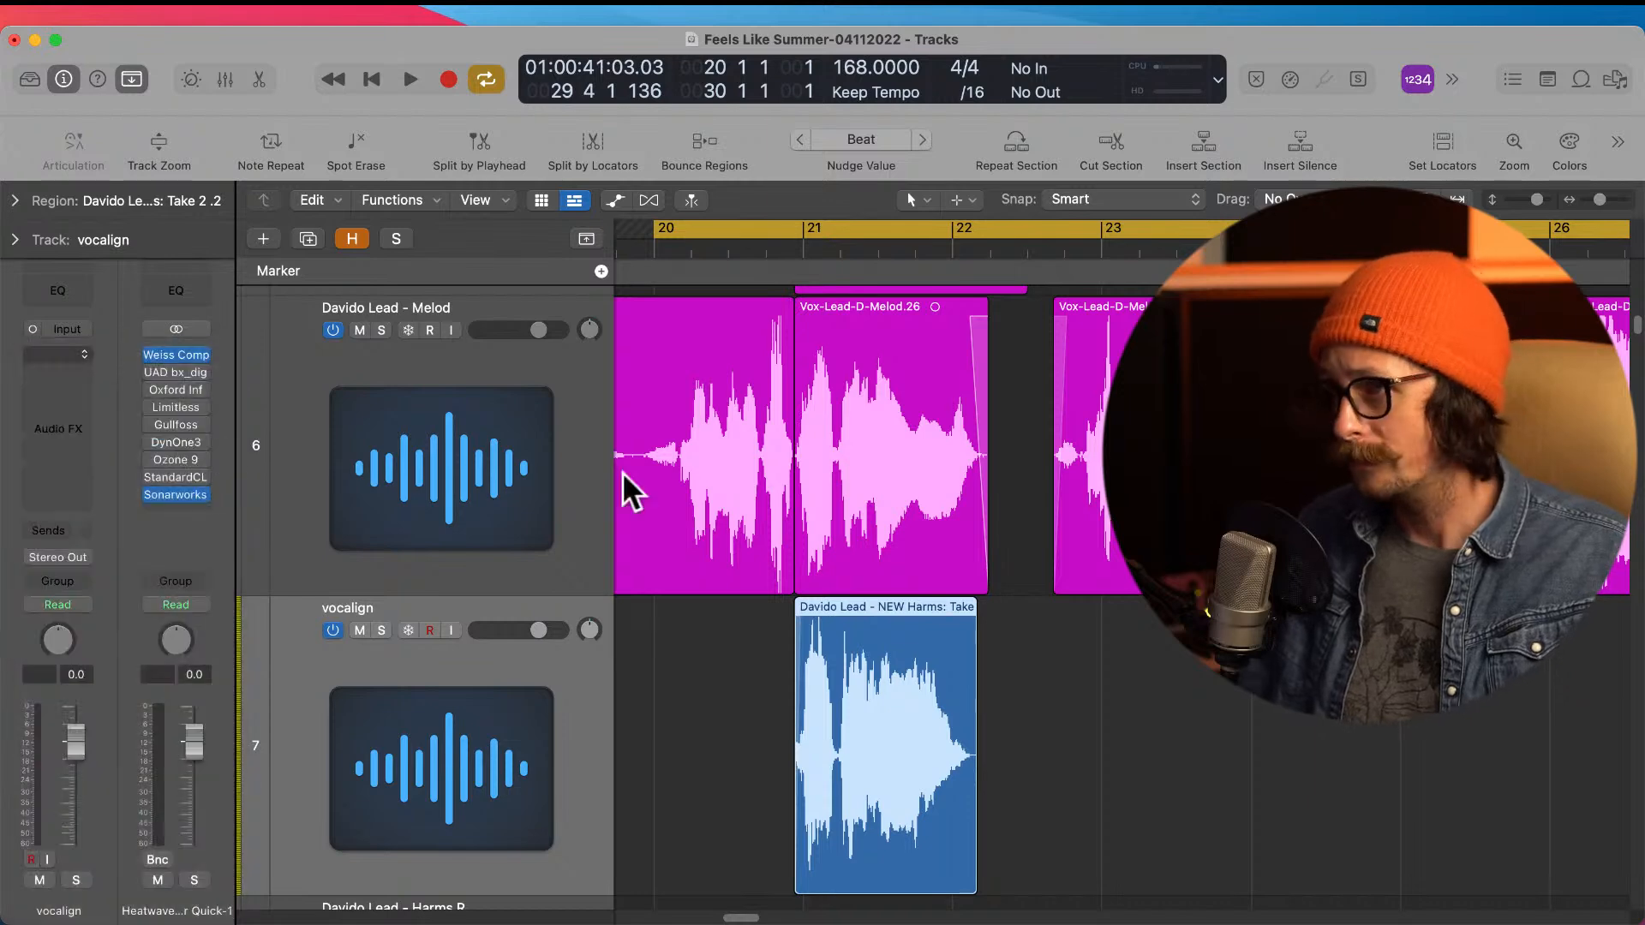
drag(934, 317, 743, 631)
Step: Capture the Vox-Lead-D-Melod.26 region as the guide using the lead Melod track's VocAlign, and close the vocalign track's plug-in window
click(338, 296)
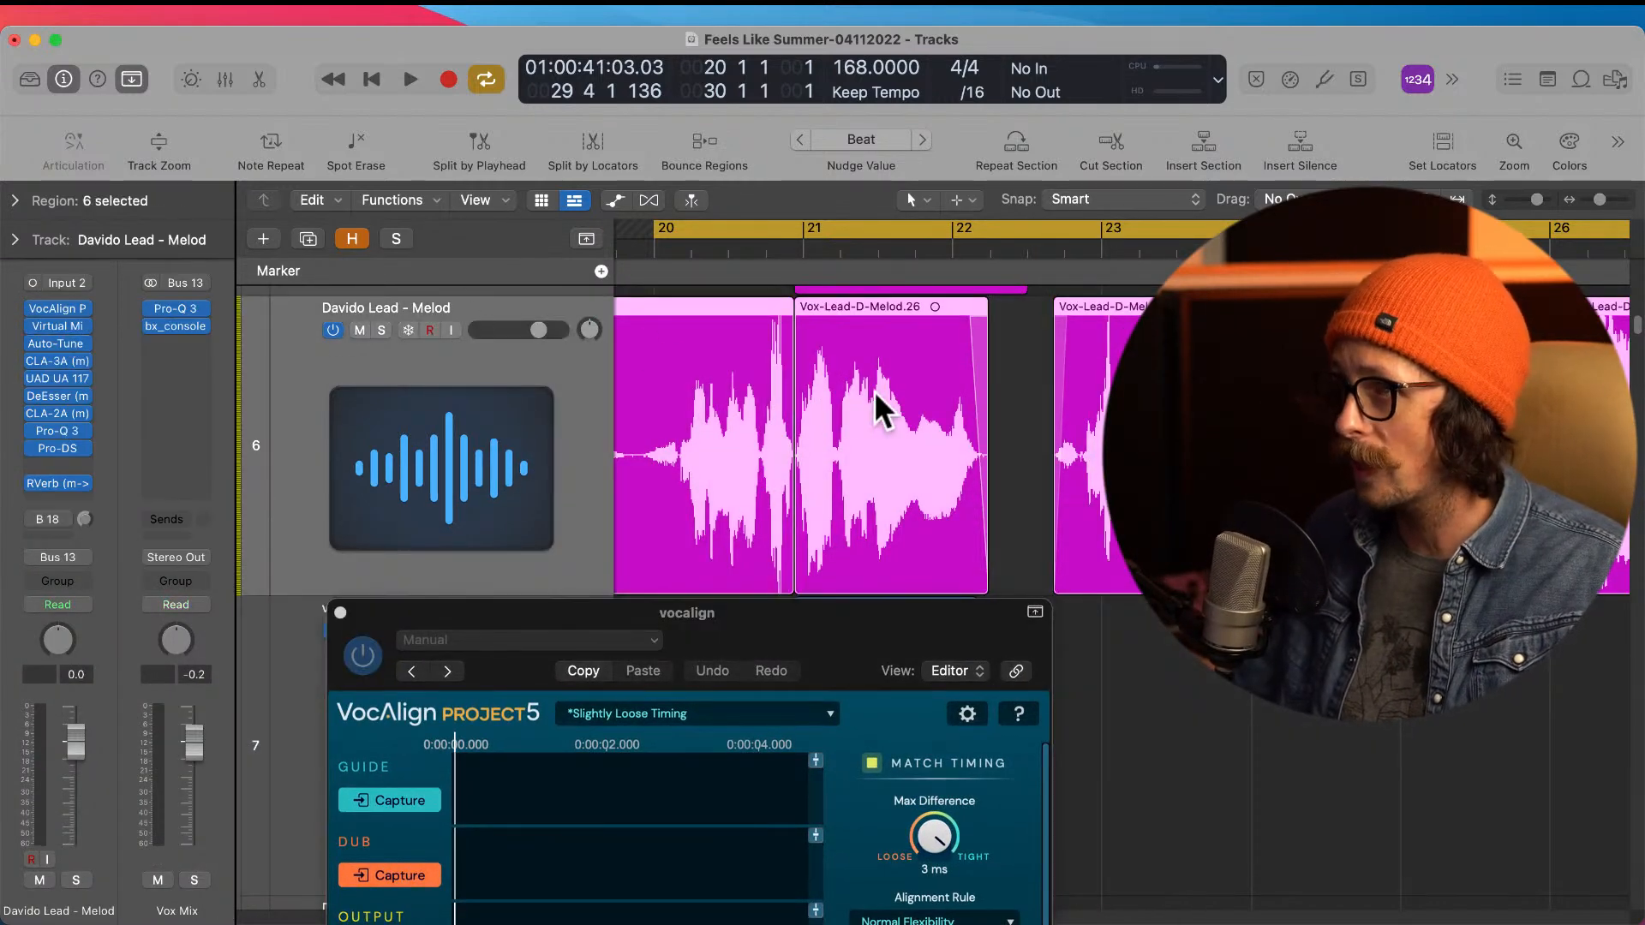
click(1040, 404)
click(866, 430)
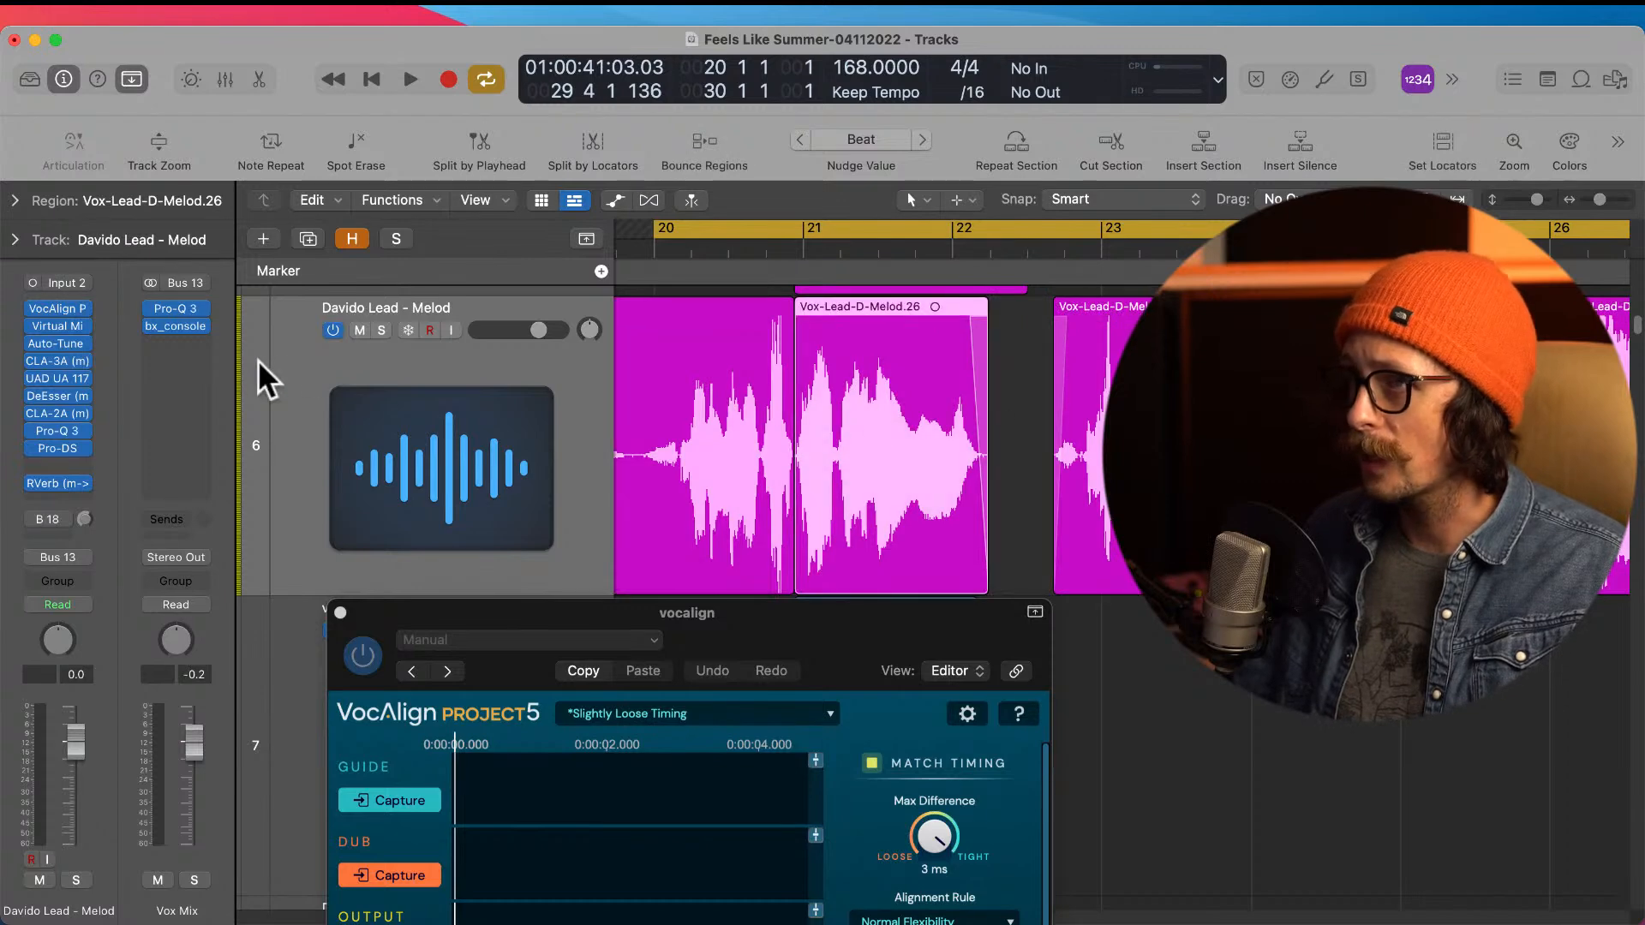
click(59, 308)
click(404, 495)
drag(521, 308, 1180, 334)
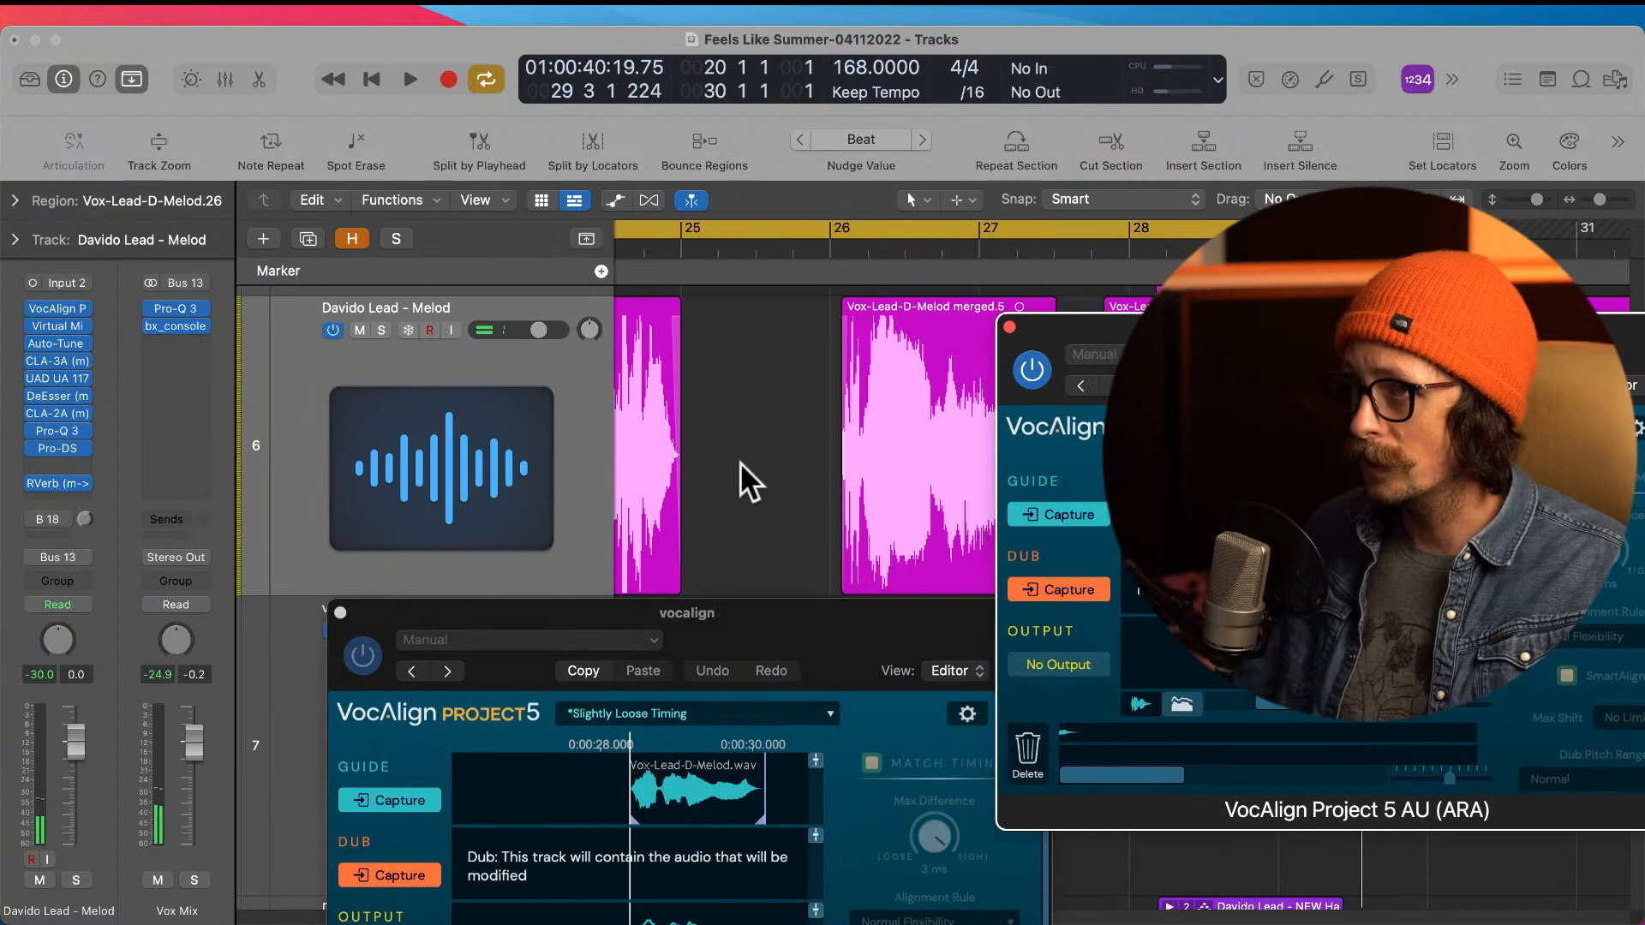
click(339, 612)
Step: Capture the harmony region near bar 21 on the vocalign track as the VocAlign dub
scroll(814, 615, down, 10)
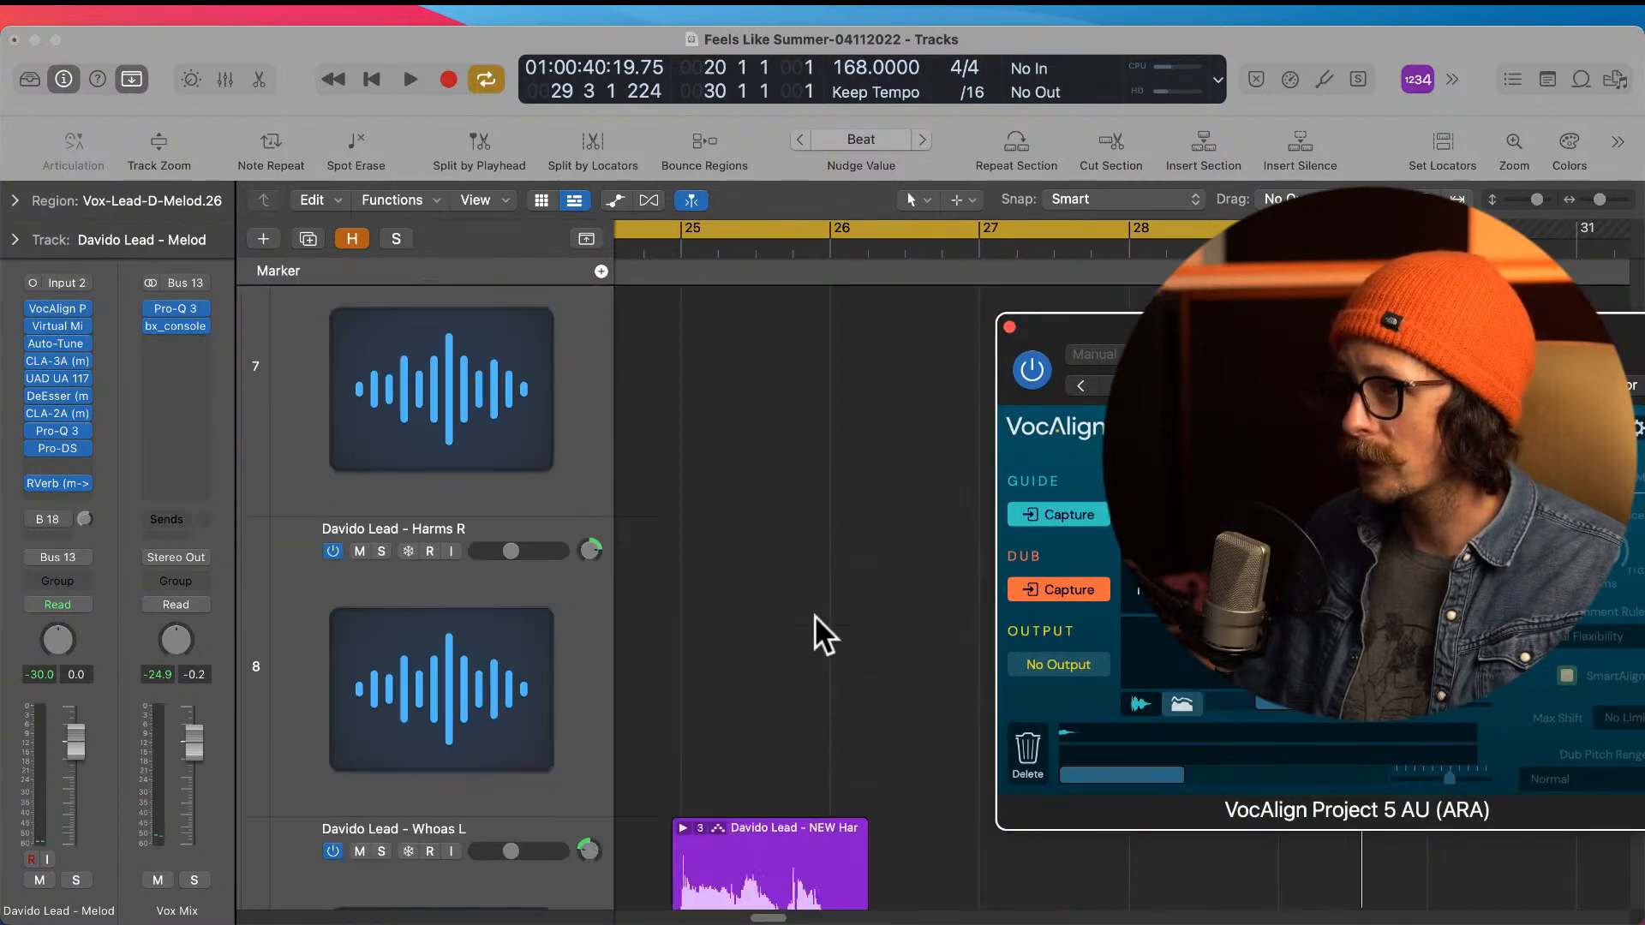
scroll(814, 615, up, 8)
scroll(814, 616, down, 5)
scroll(814, 616, down, 2)
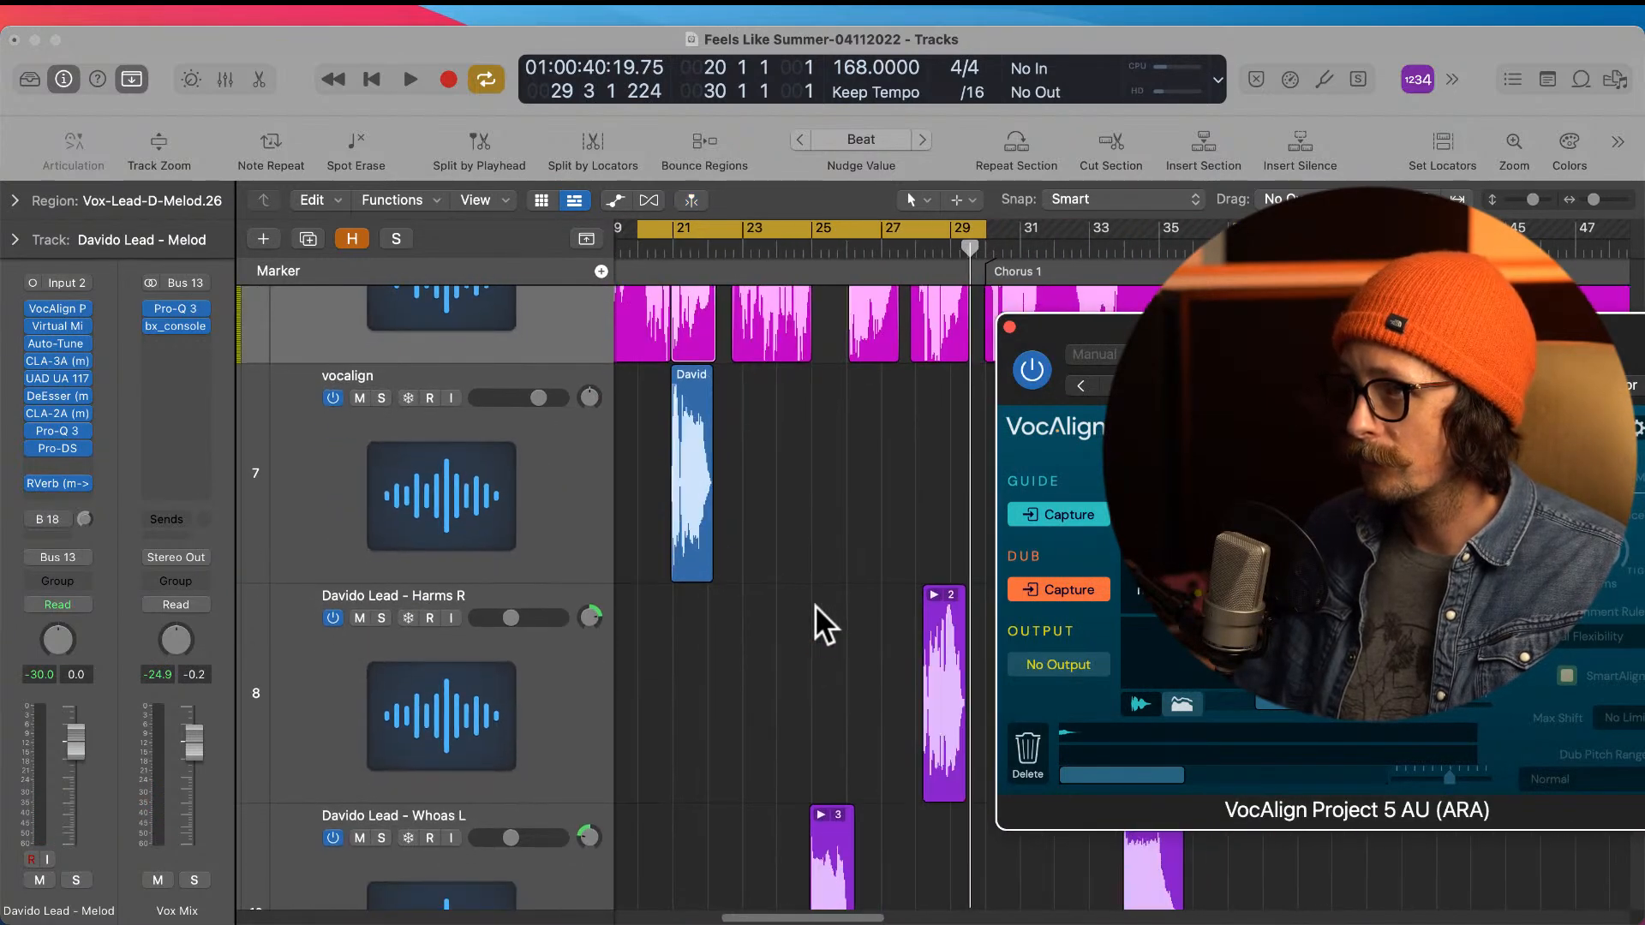
scroll(815, 605, up, 2)
scroll(701, 542, up, 6)
scroll(700, 541, down, 4)
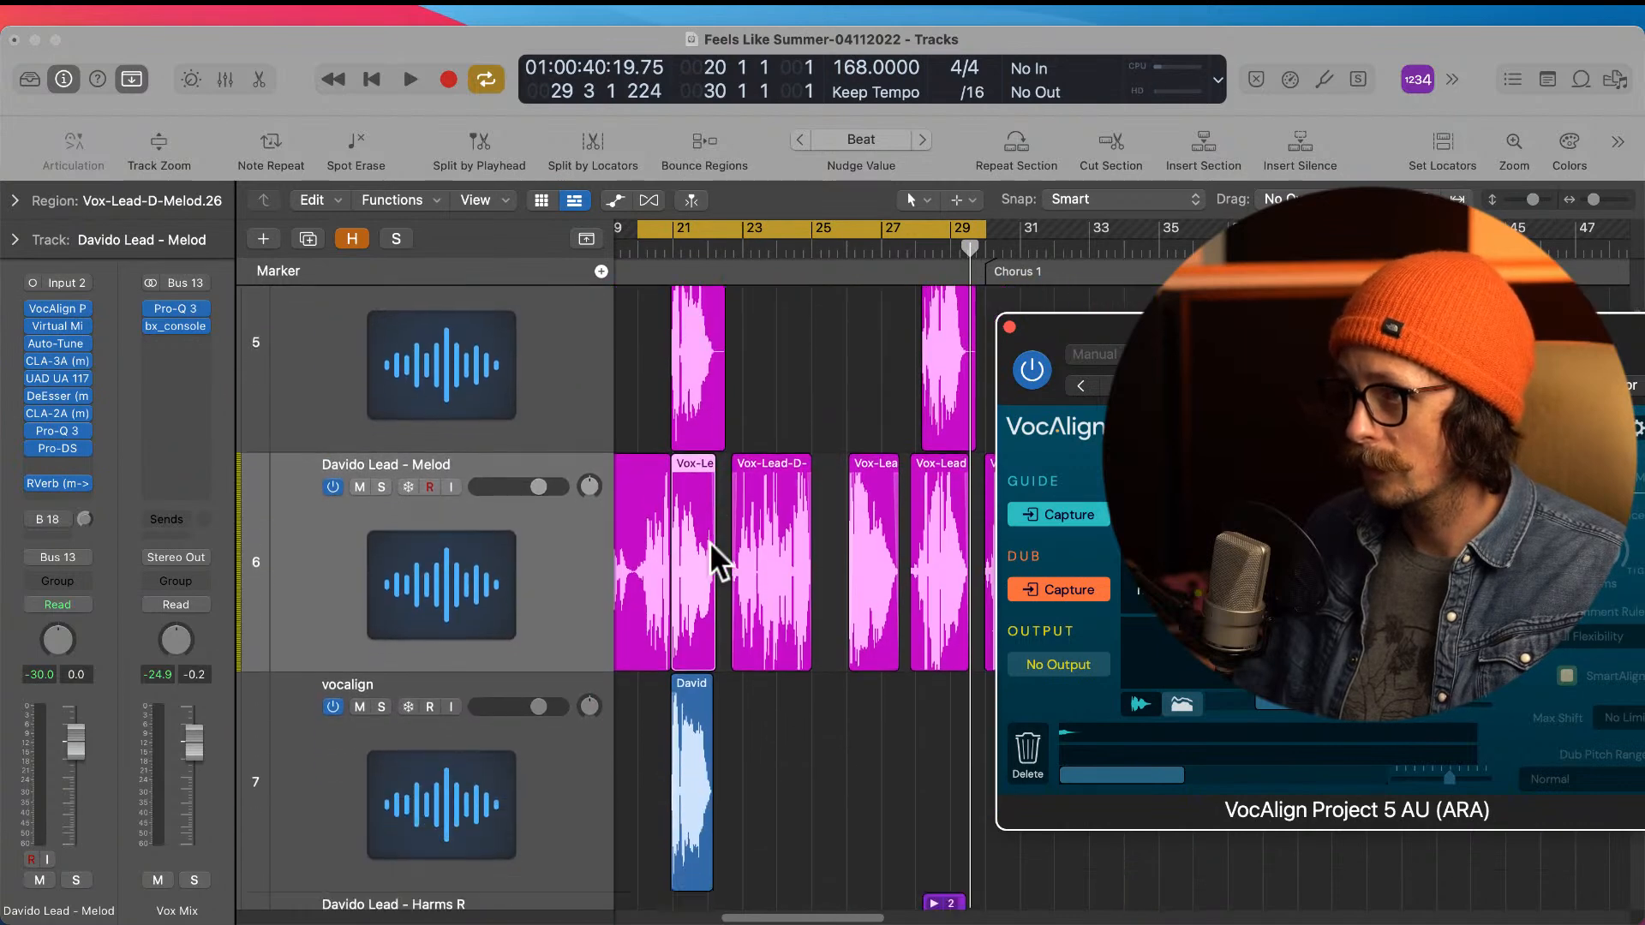
click(692, 670)
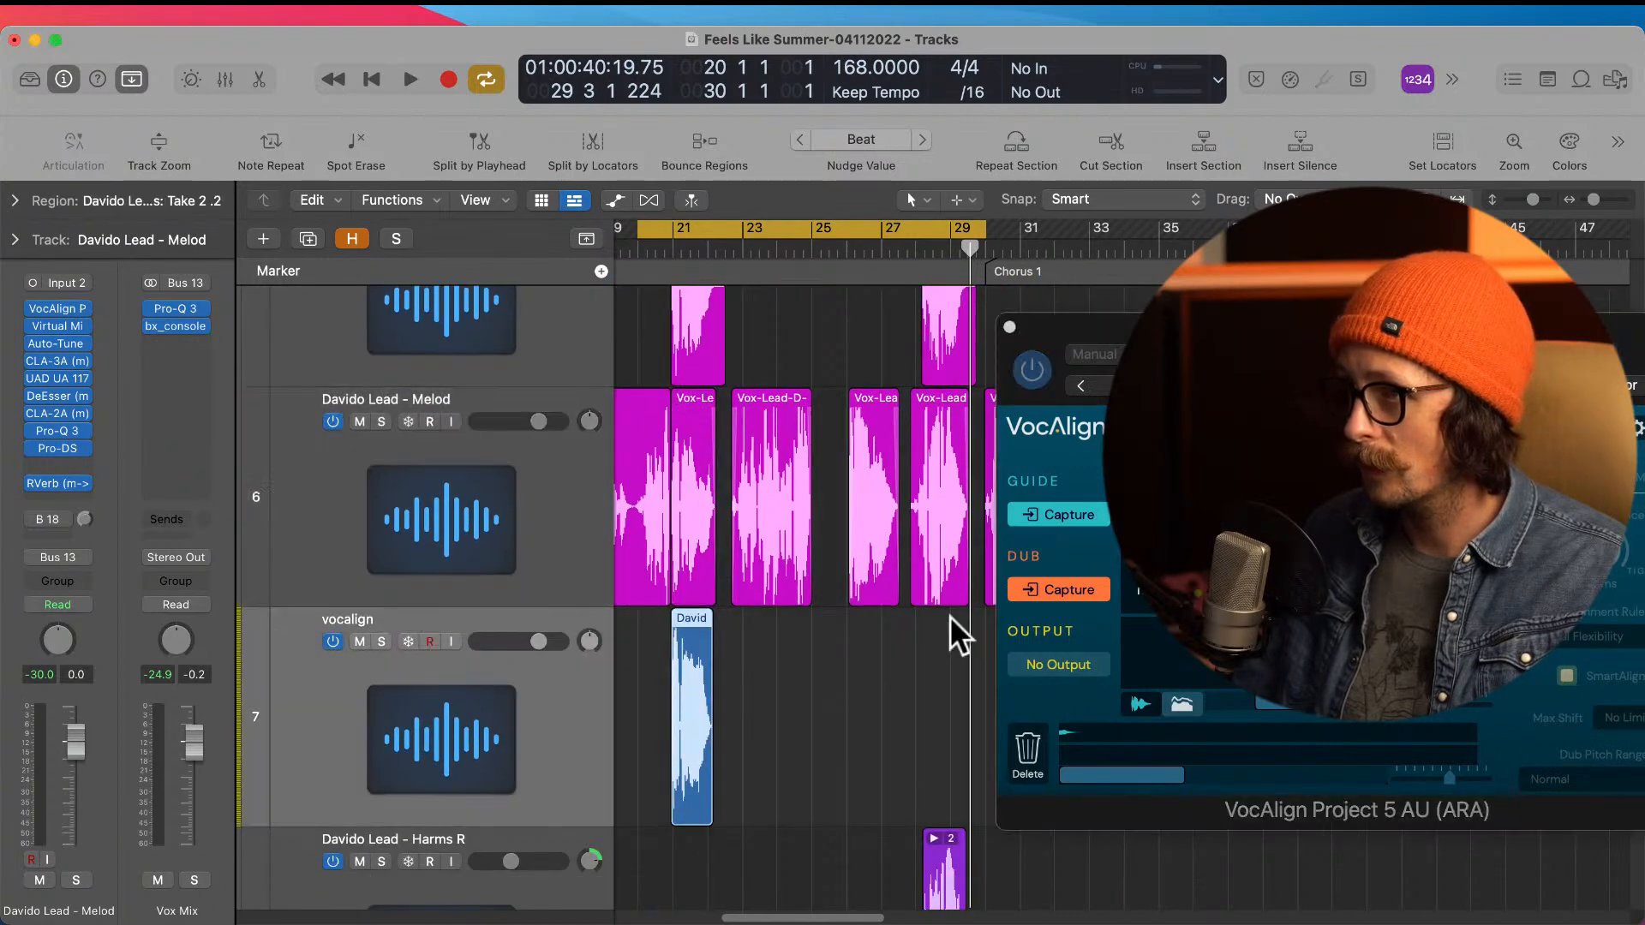
click(1071, 586)
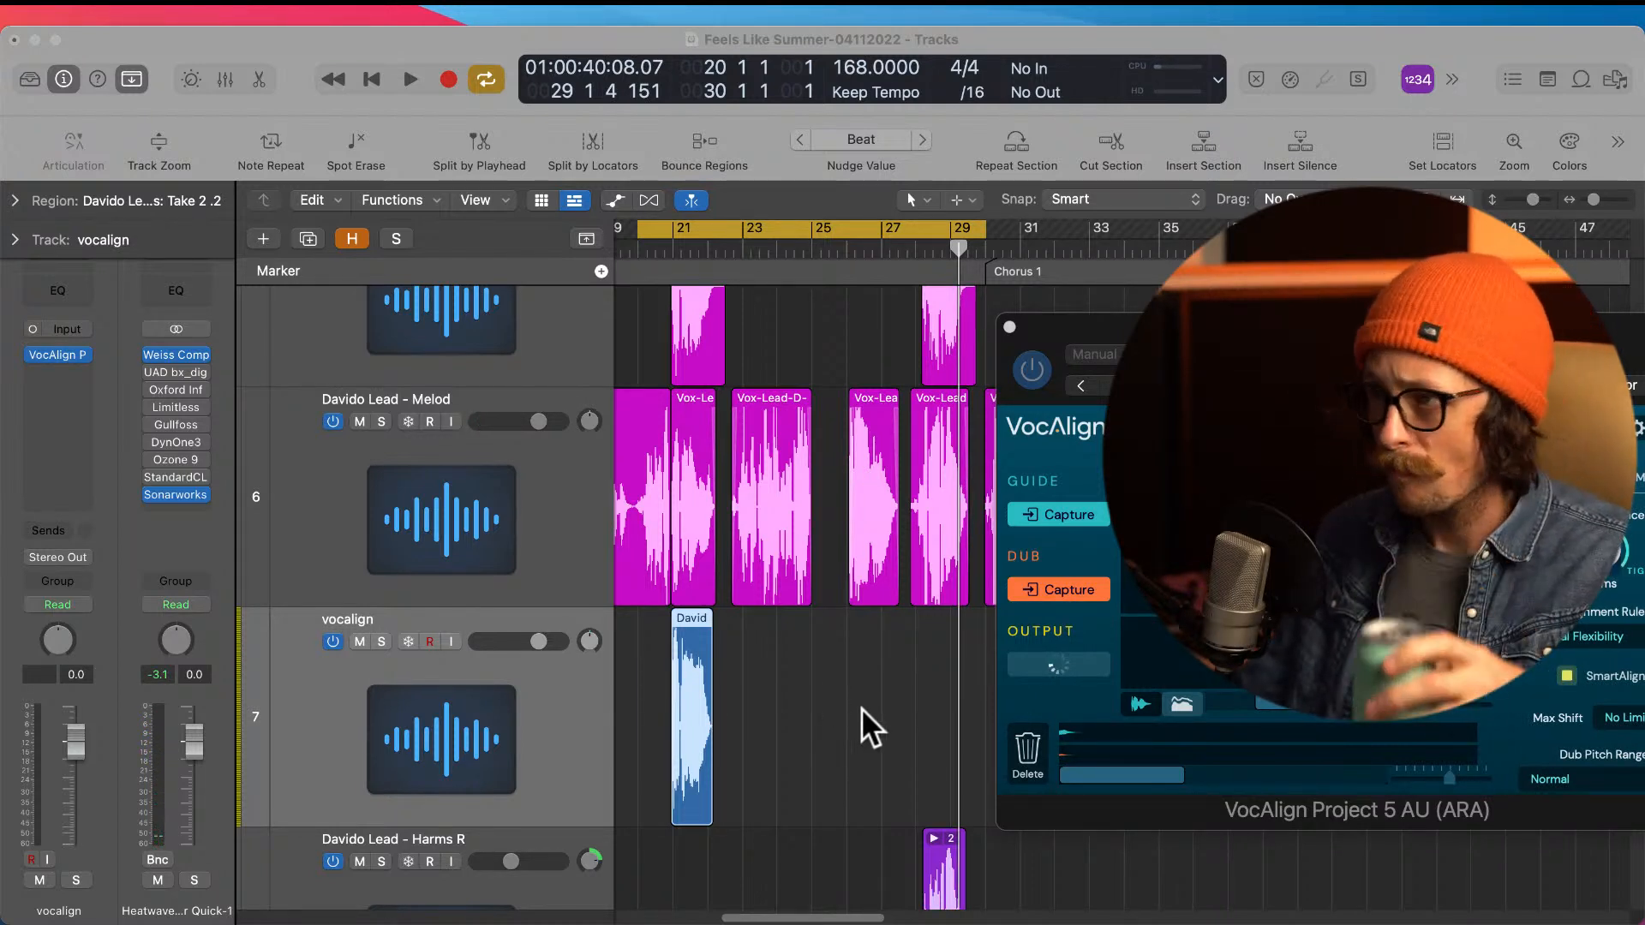
click(1052, 666)
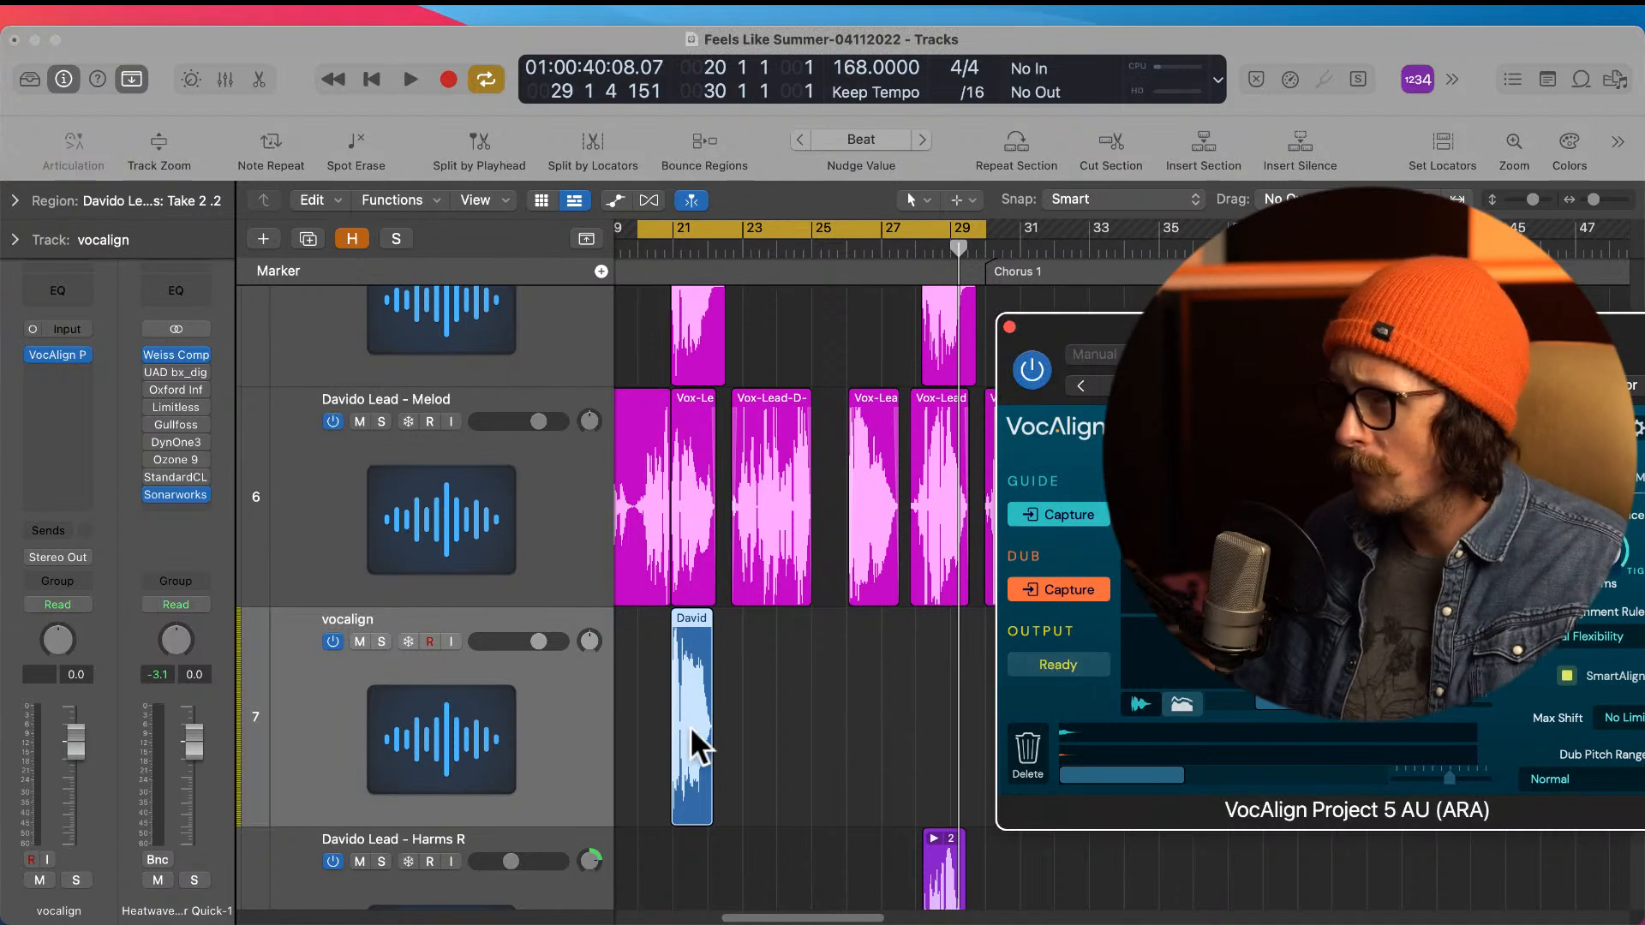
Step: Solo the lead Melod and vocalign tracks and play the phrase at bar 21 to check the alignment
drag(389, 721, 359, 701)
click(383, 420)
click(381, 641)
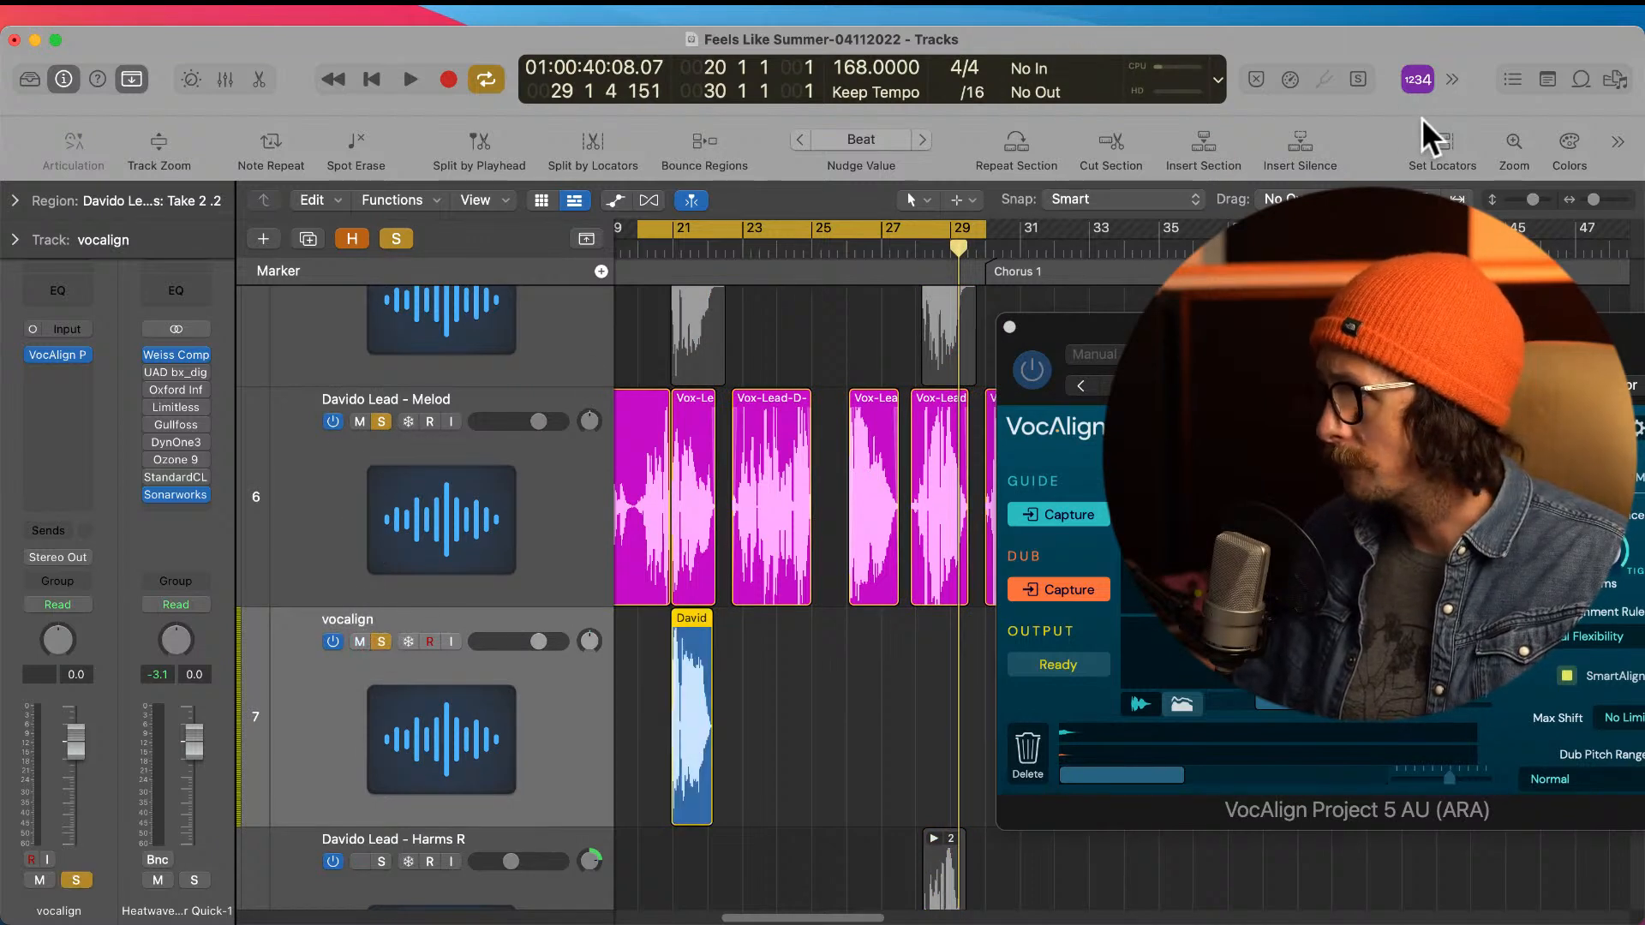
key(space)
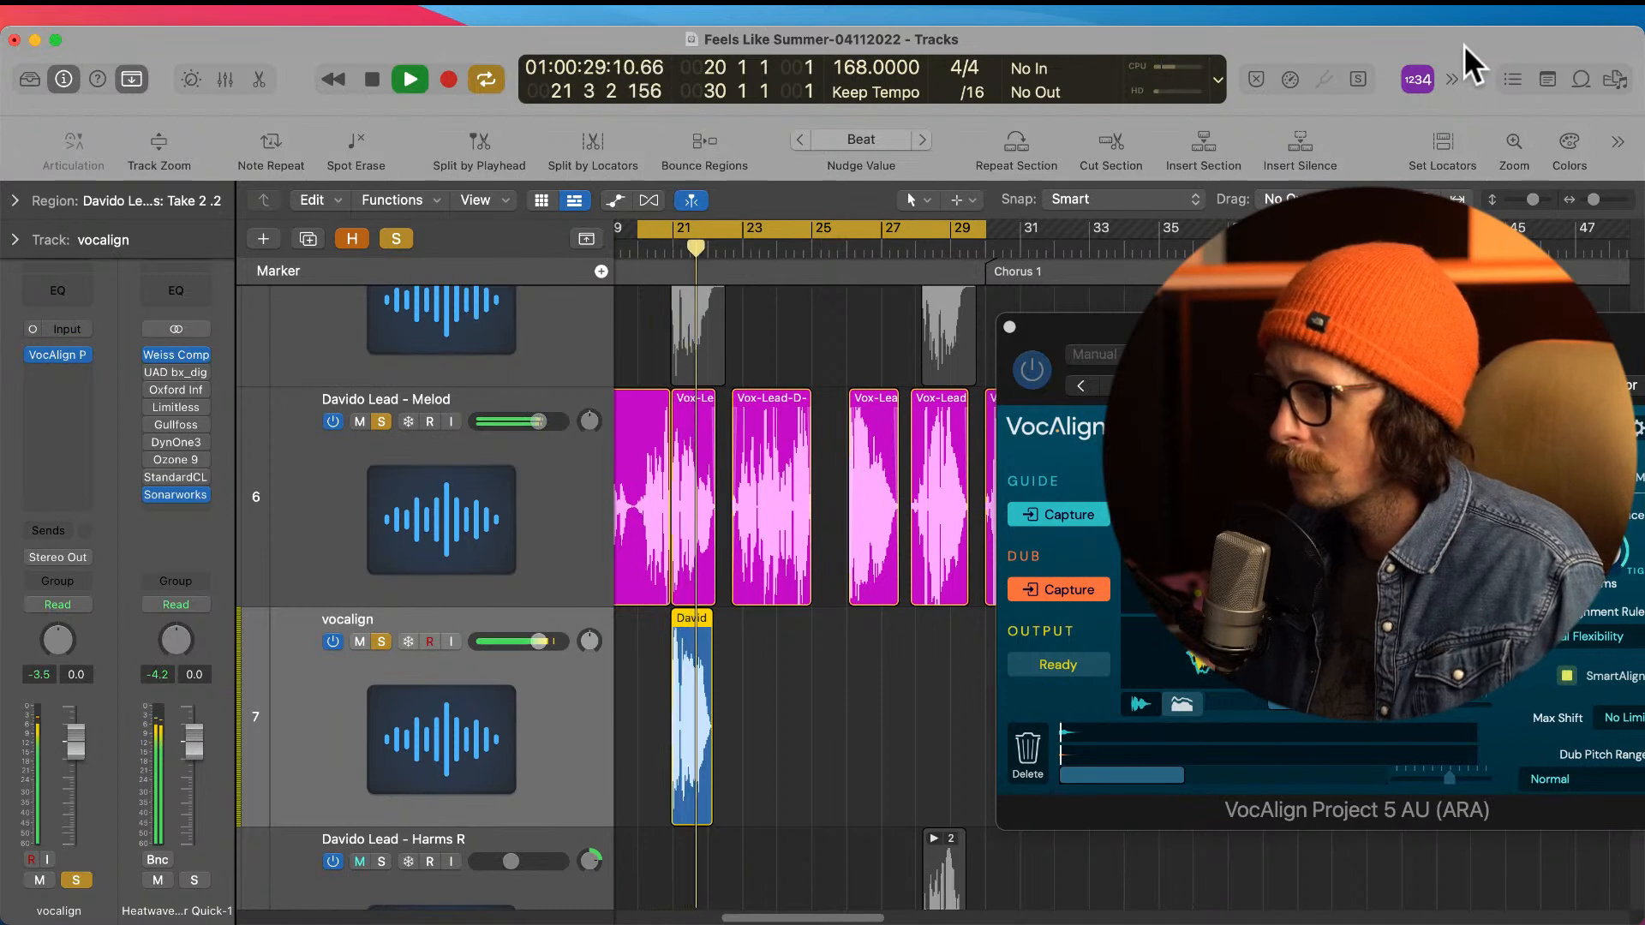
key(space)
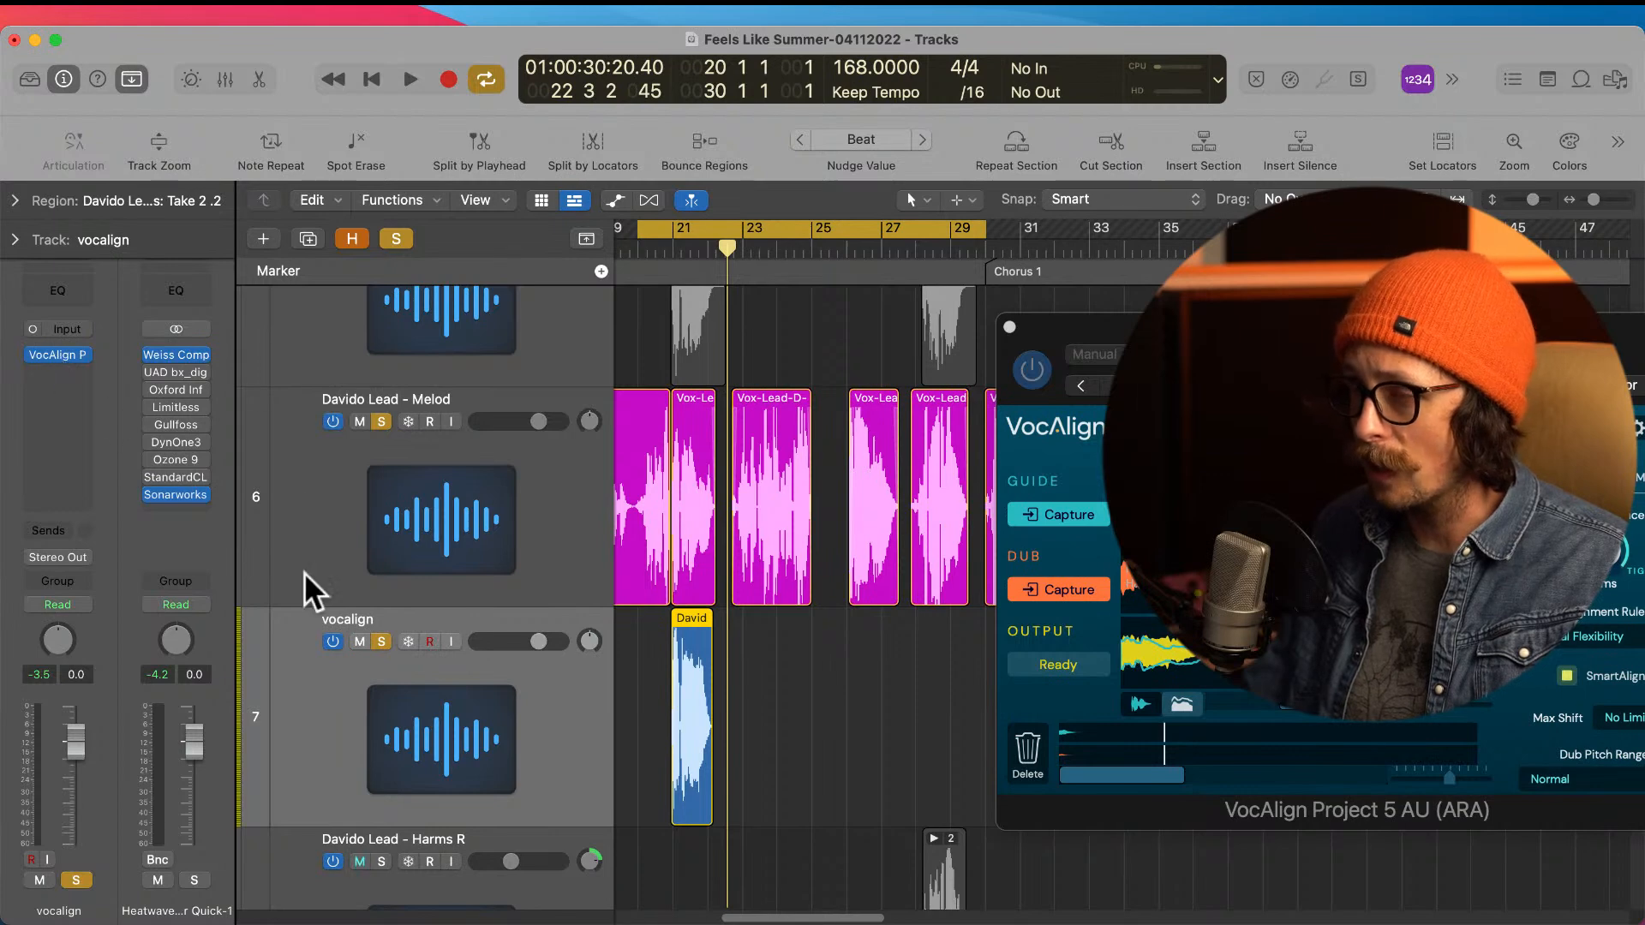
Step: Bounce the aligned harmony region near bar 21 in place to a new track named vocalign, and turn off soloing
right_click(692, 712)
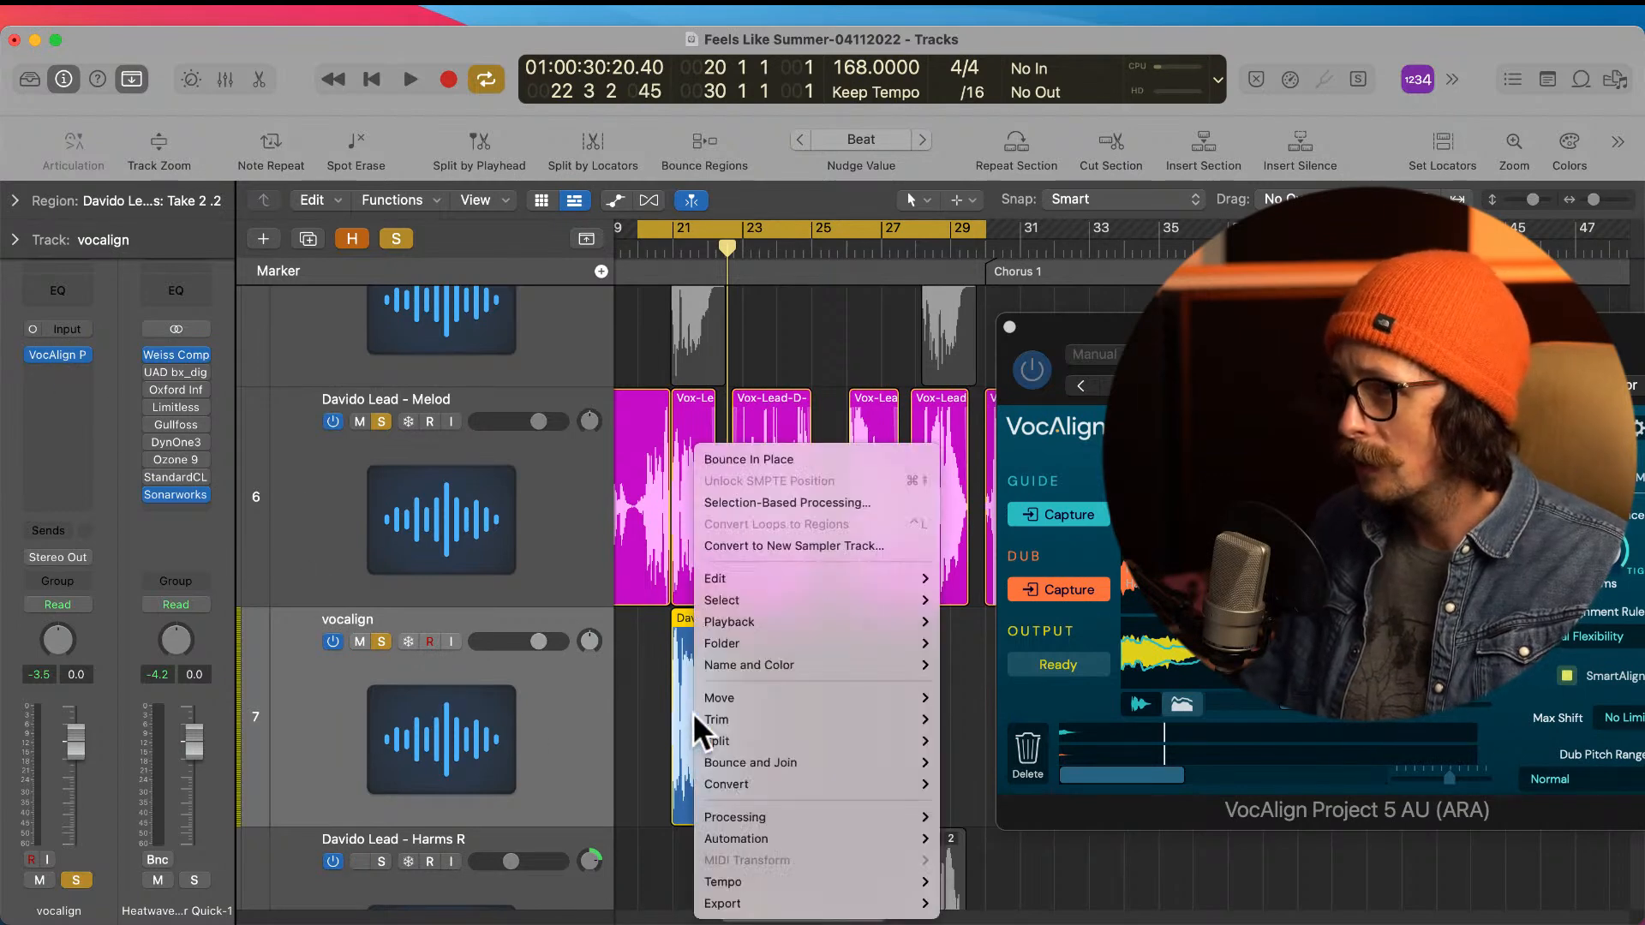
click(752, 451)
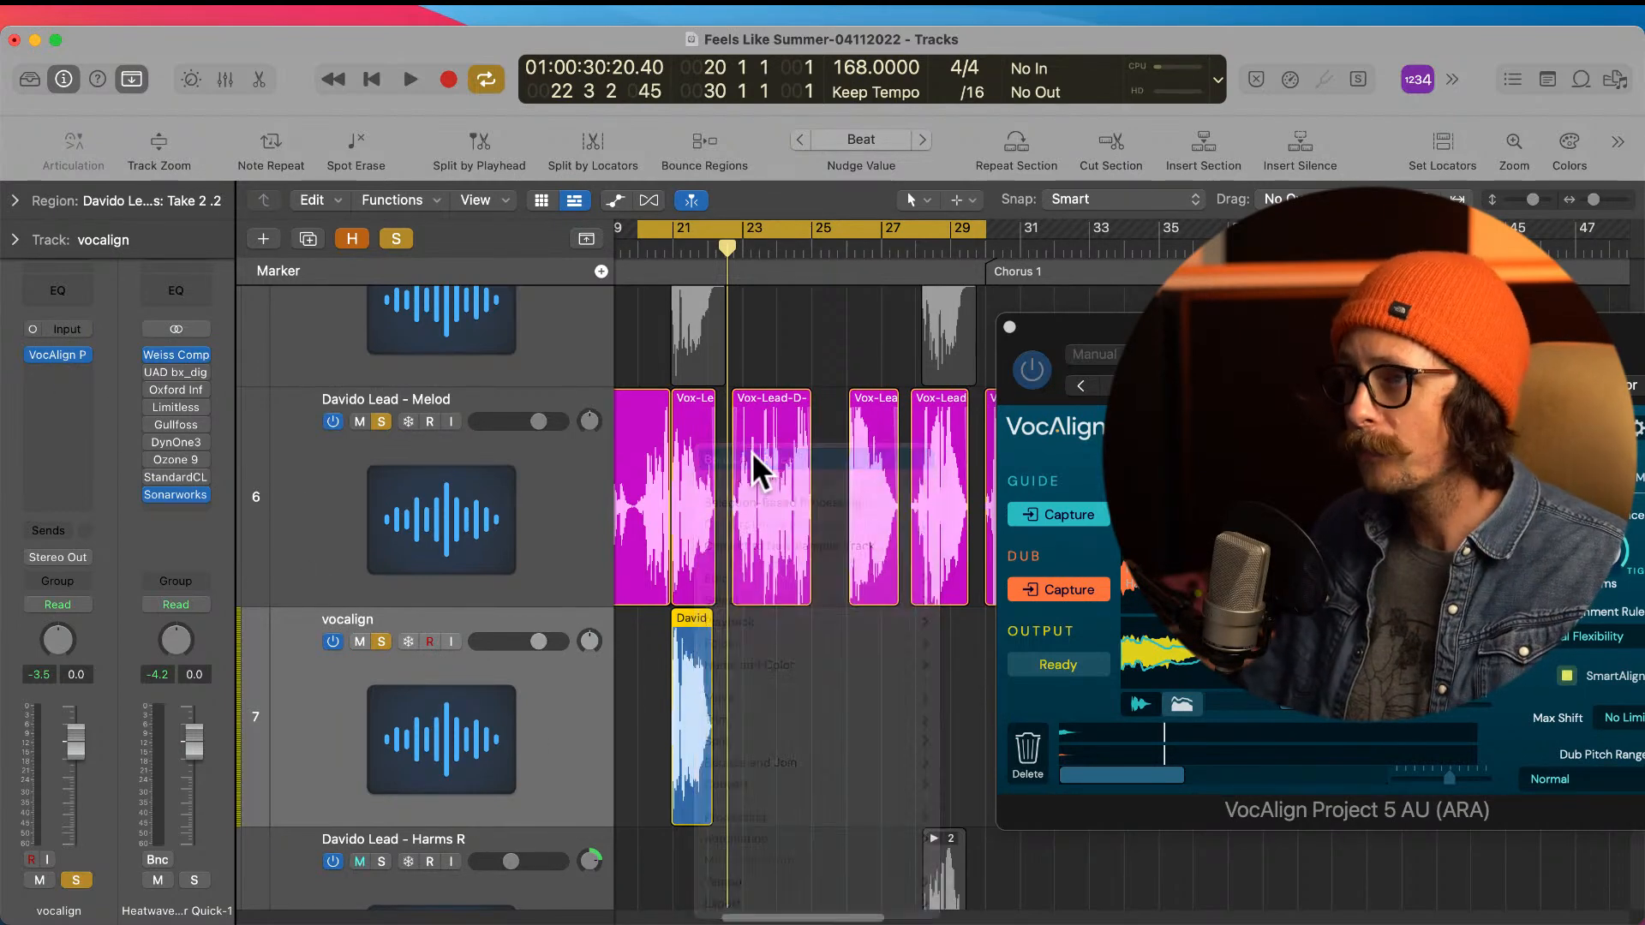
text(vo)
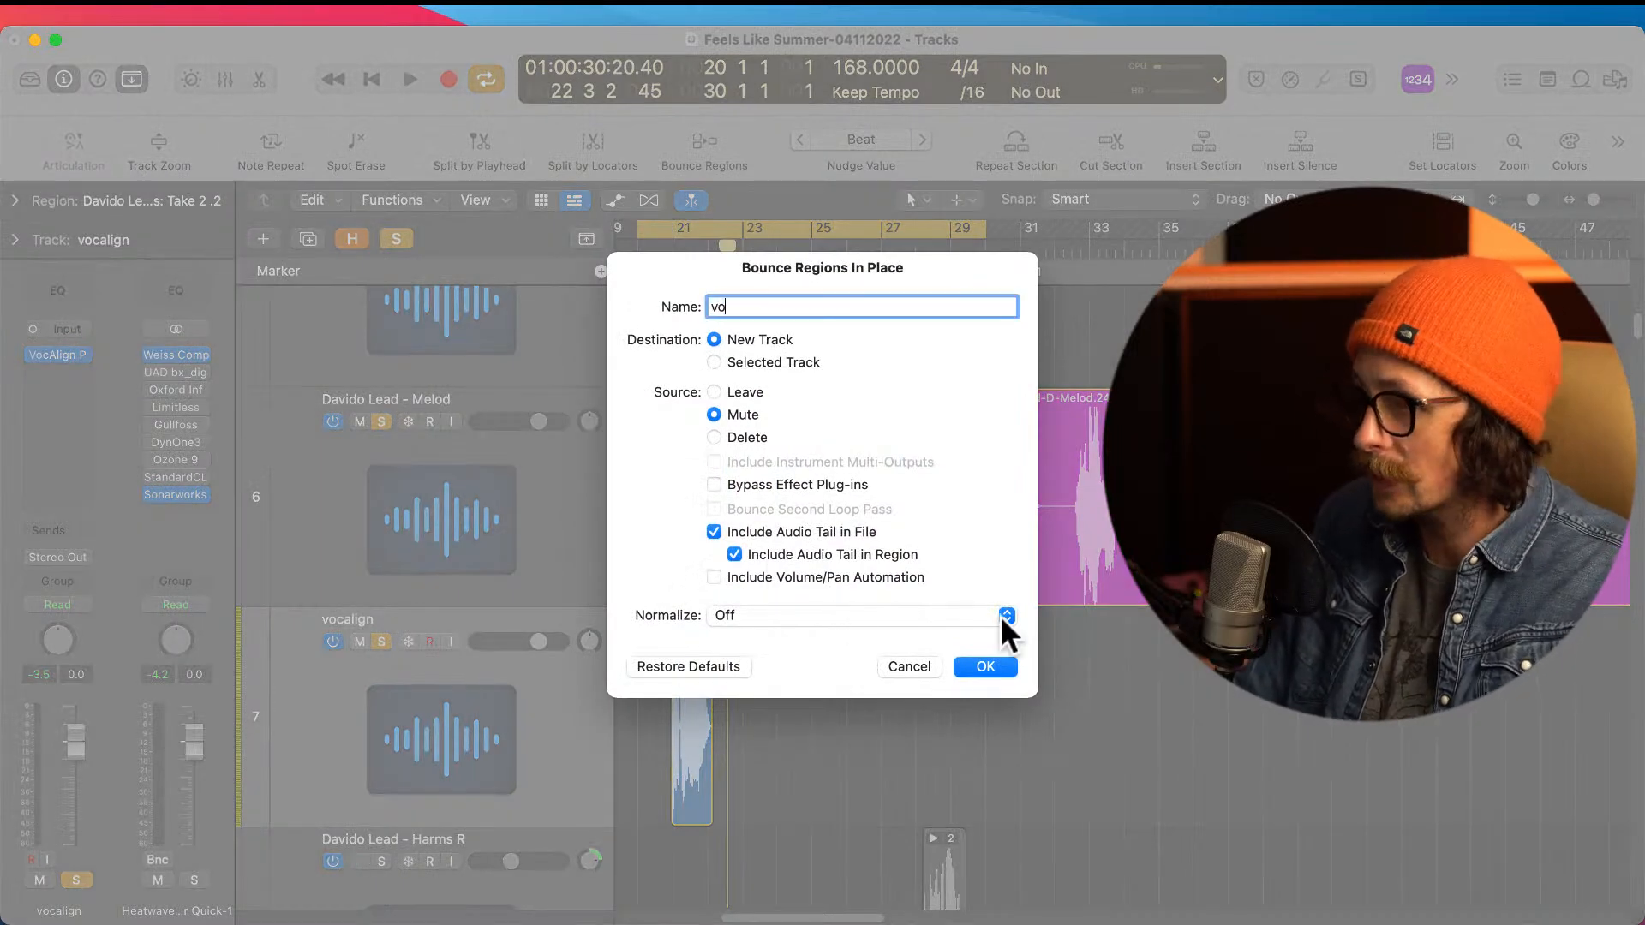
text(calign)
key(Return)
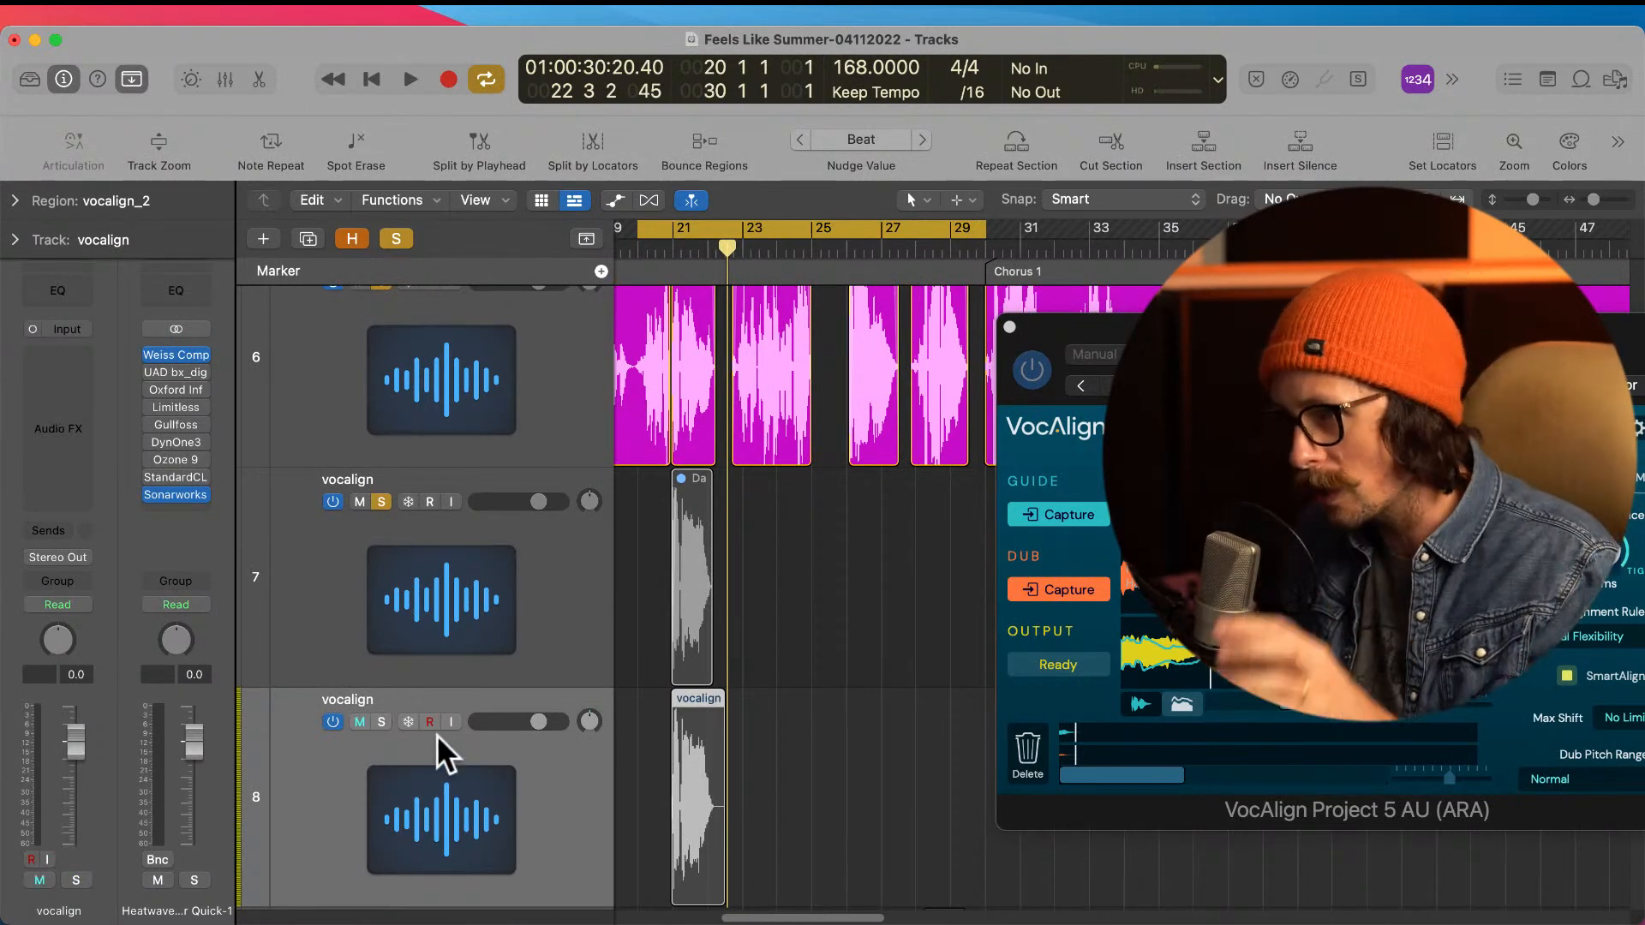
click(381, 501)
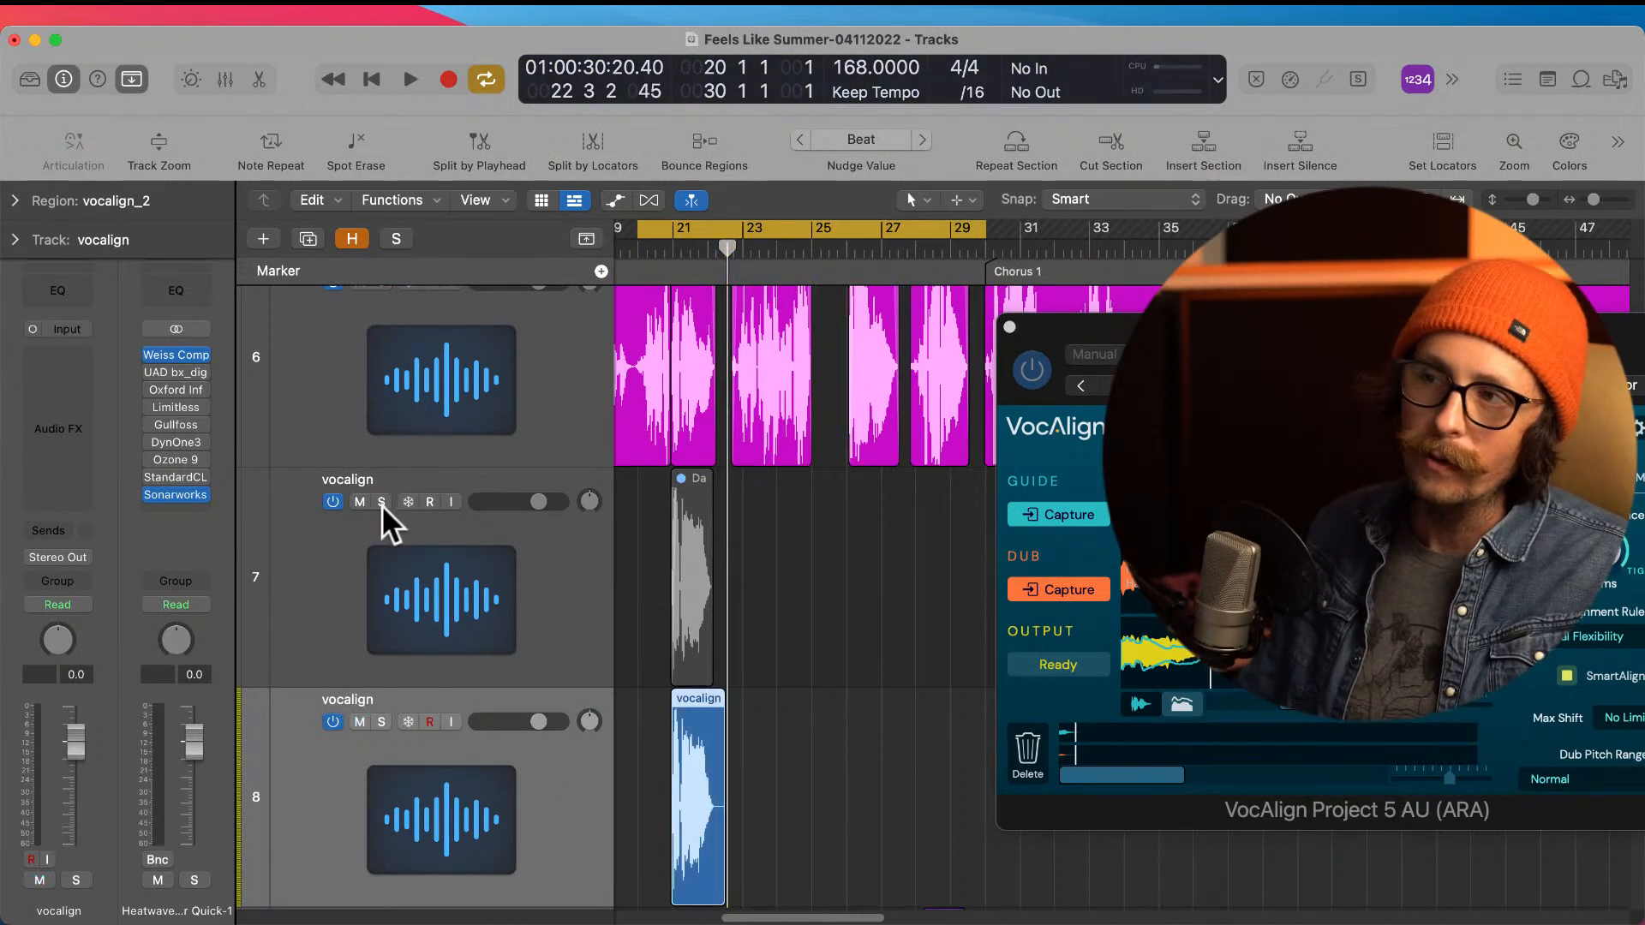
Step: Move the bounced vocalign region near bar 21 down to the Harms R track
scroll(699, 649, down, 2)
scroll(703, 645, down, 6)
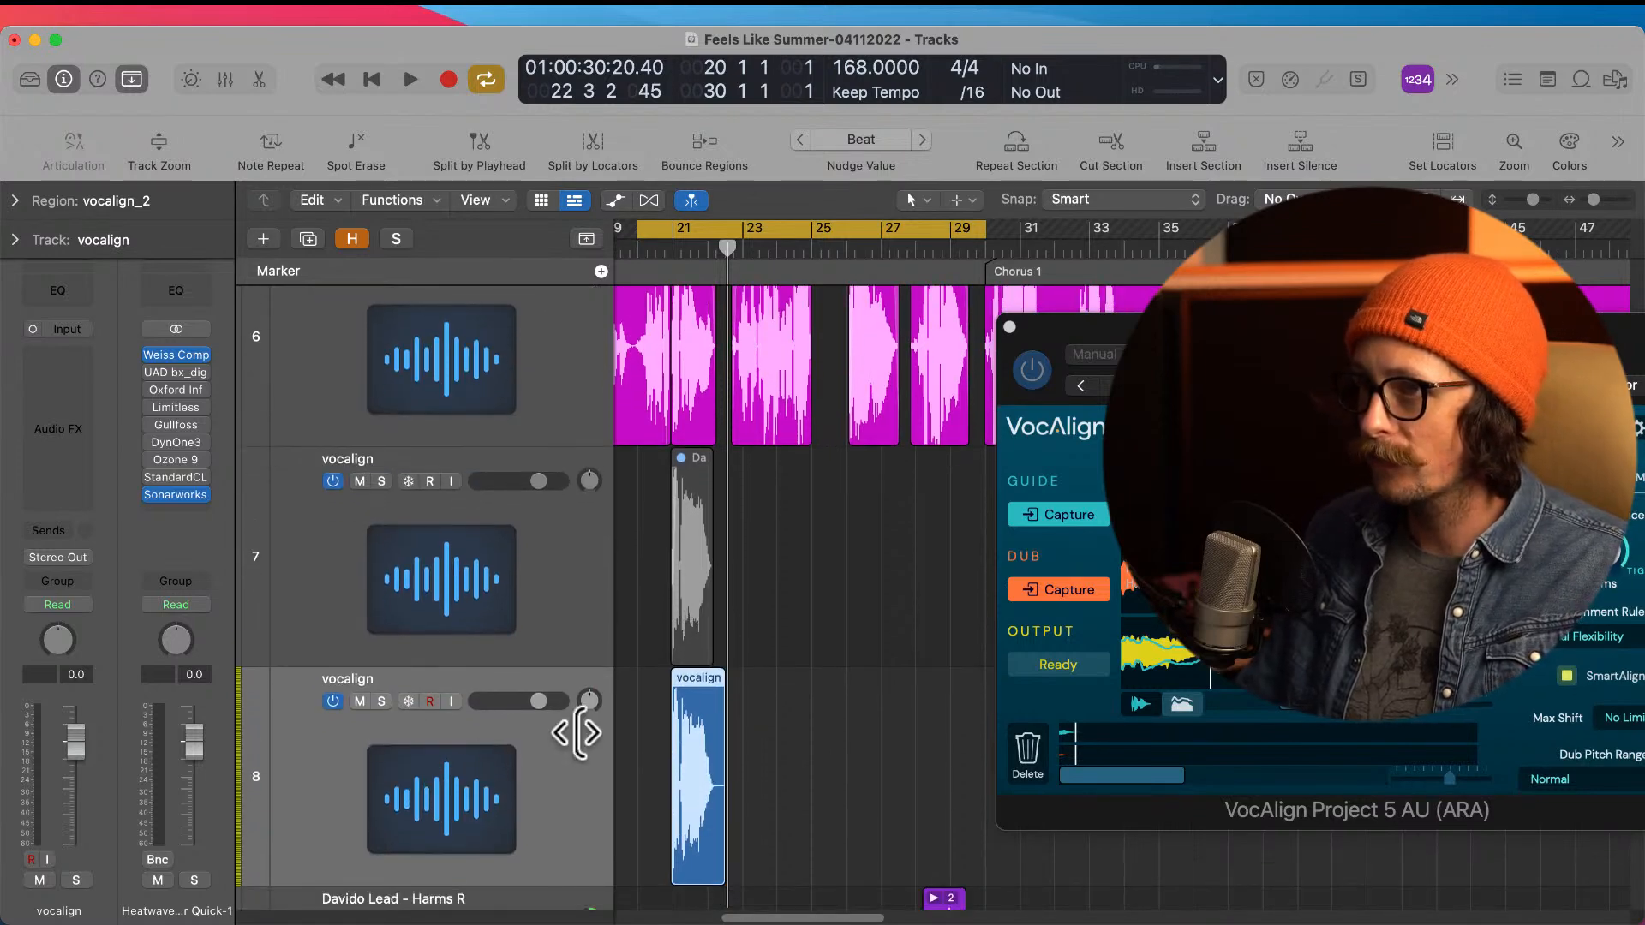
scroll(670, 717, down, 6)
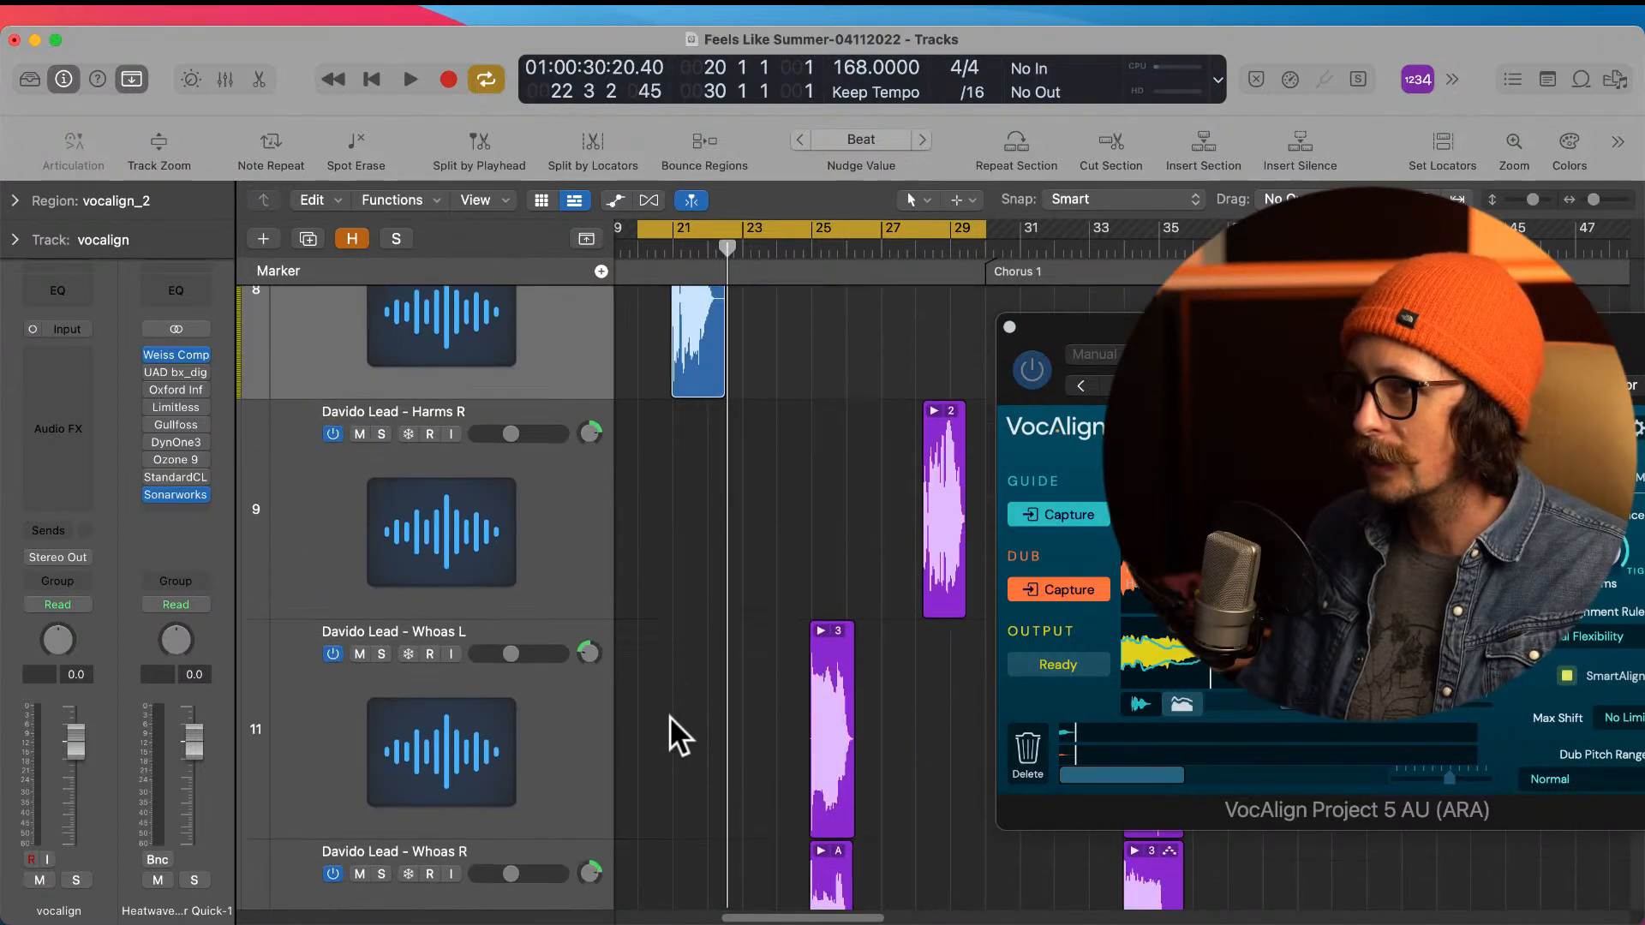
scroll(670, 718, down, 3)
scroll(674, 723, down, 3)
scroll(674, 722, down, 5)
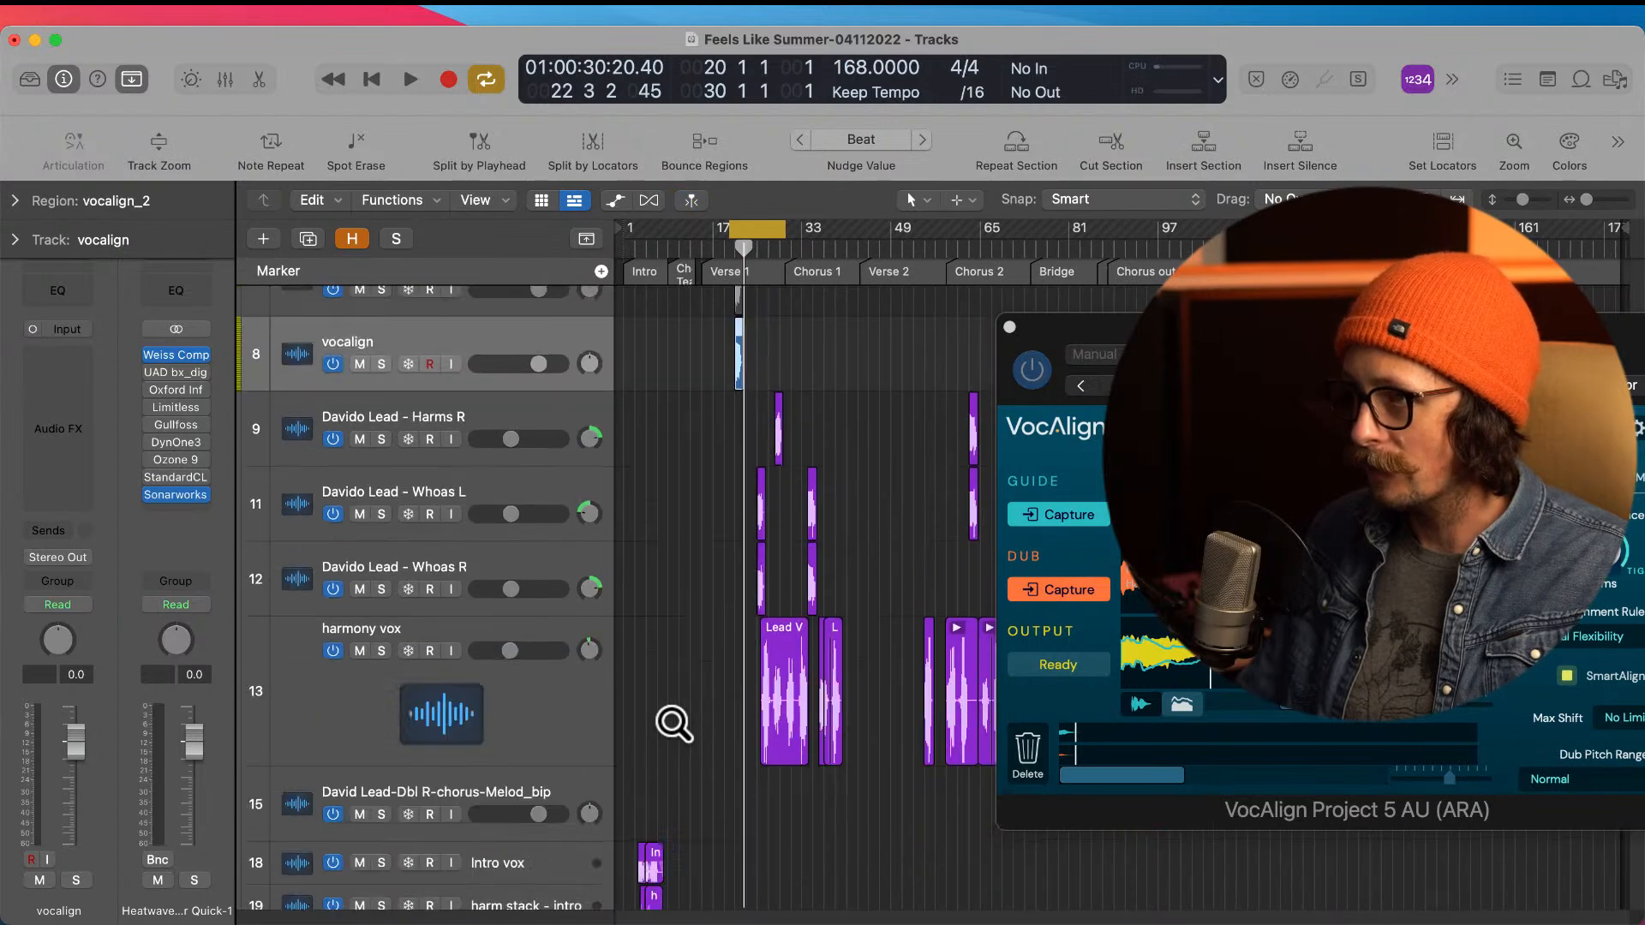
scroll(733, 571, up, 2)
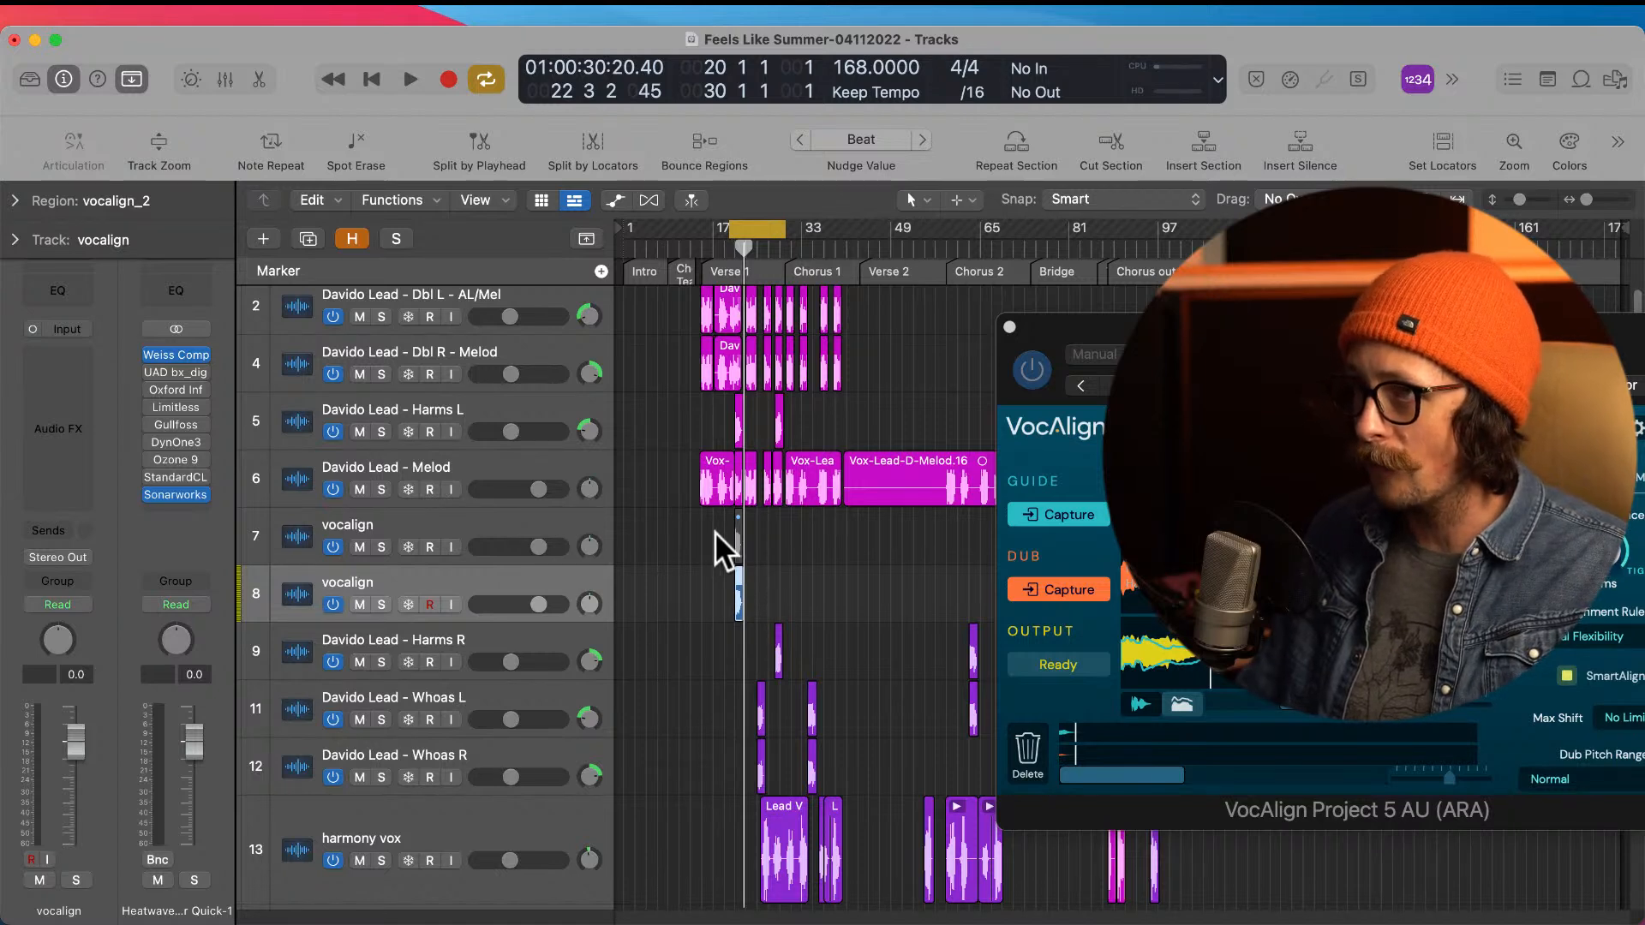
scroll(757, 485, down, 3)
scroll(758, 485, down, 1)
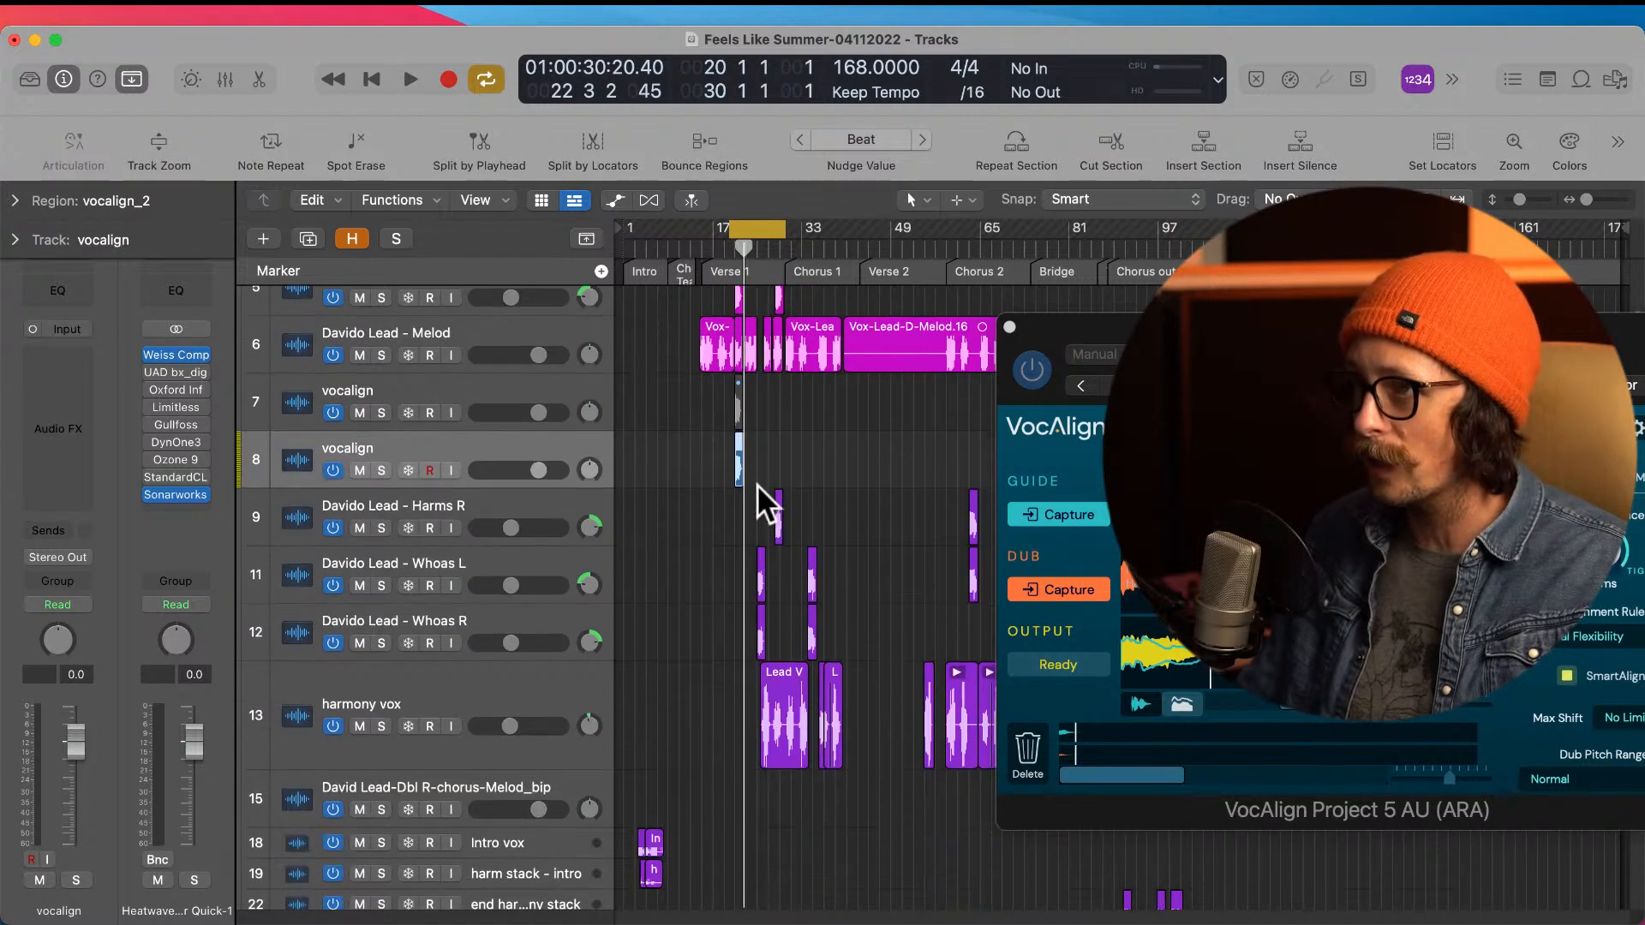
drag(770, 432, 857, 610)
drag(772, 441, 773, 661)
ctrl+alt+click(816, 496)
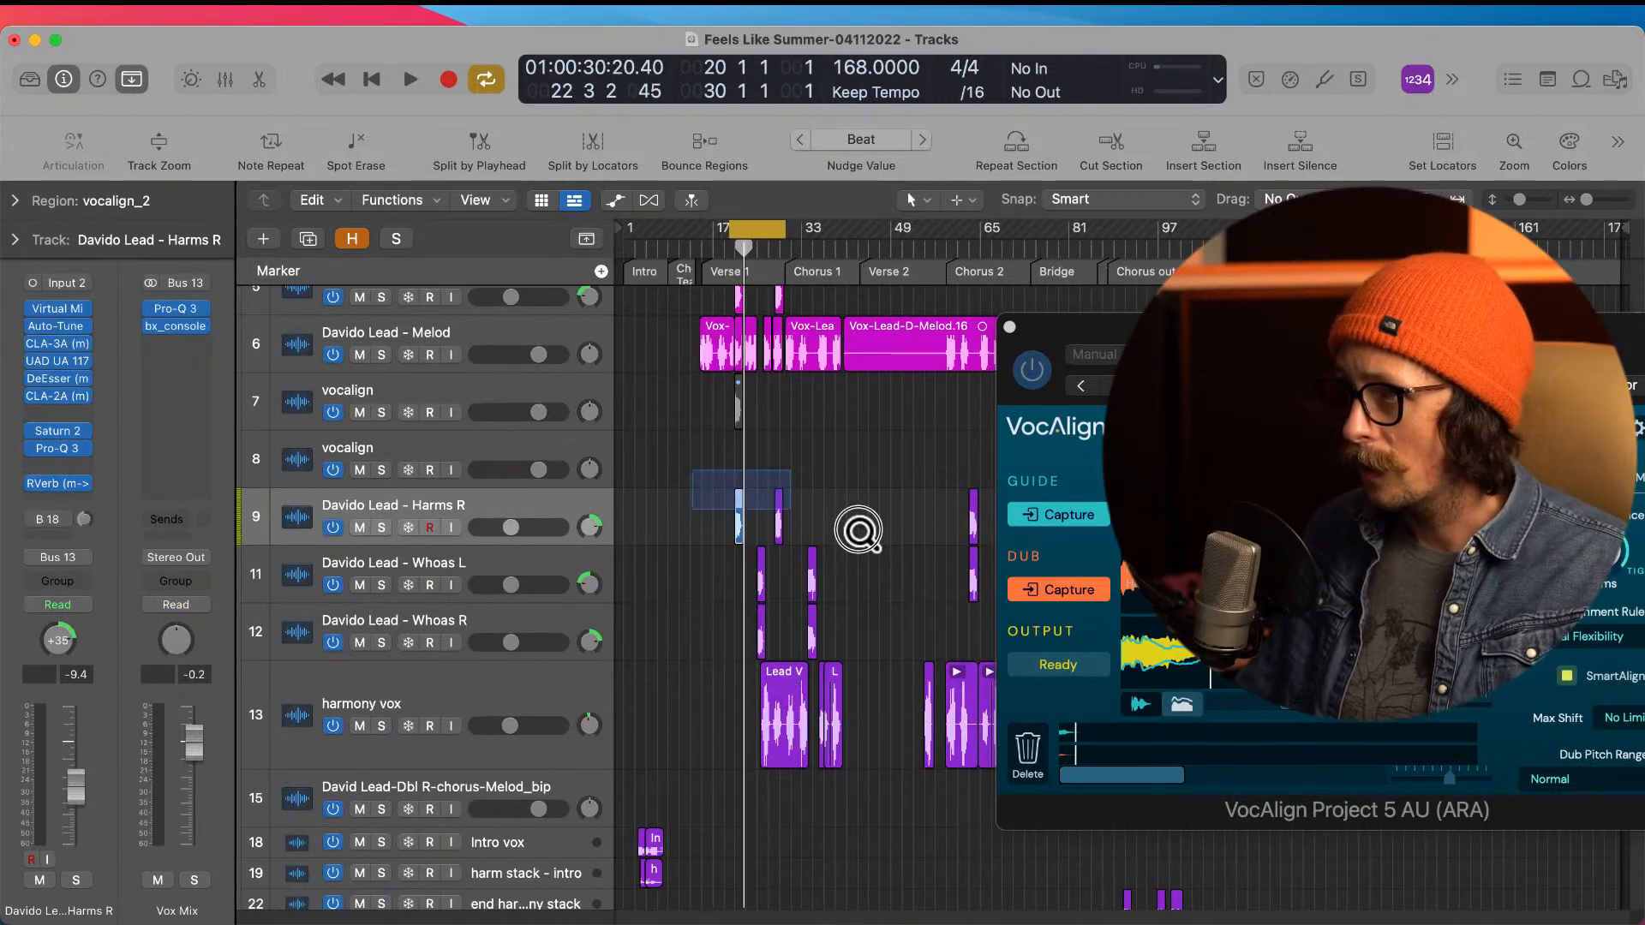
Step: Expand the Harms R take folder near bar 28 and move the VocAlign window clear of it
drag(723, 477, 948, 599)
drag(895, 447, 995, 604)
drag(1037, 333, 1312, 318)
drag(849, 444, 1246, 744)
click(763, 305)
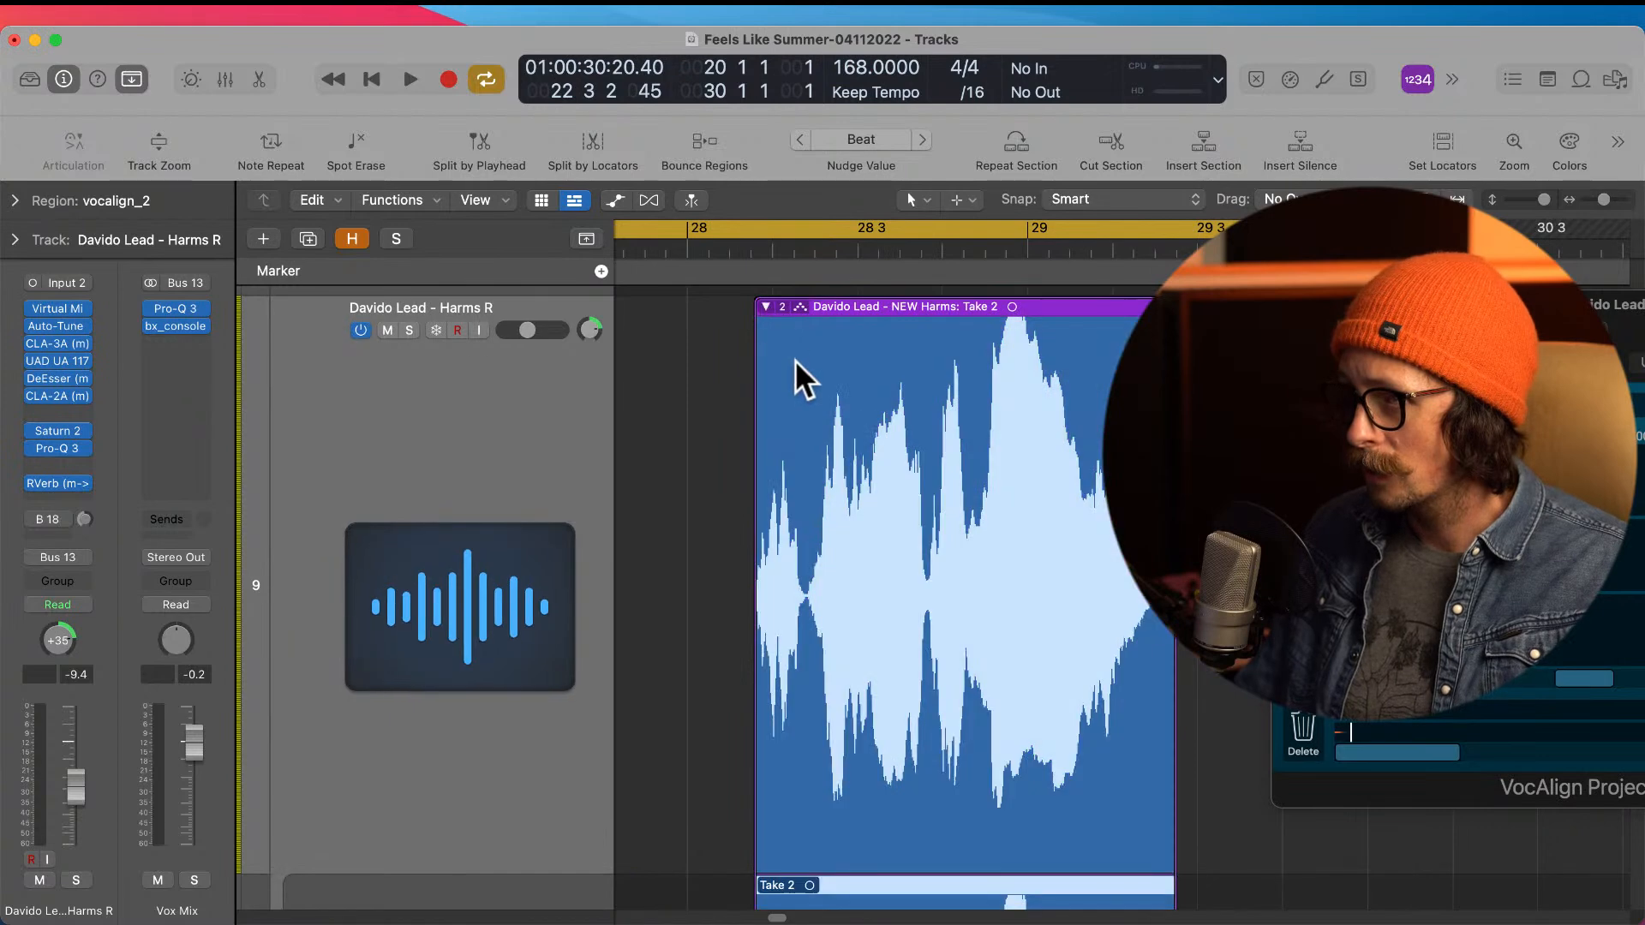
scroll(831, 514, down, 2)
scroll(816, 476, up, 2)
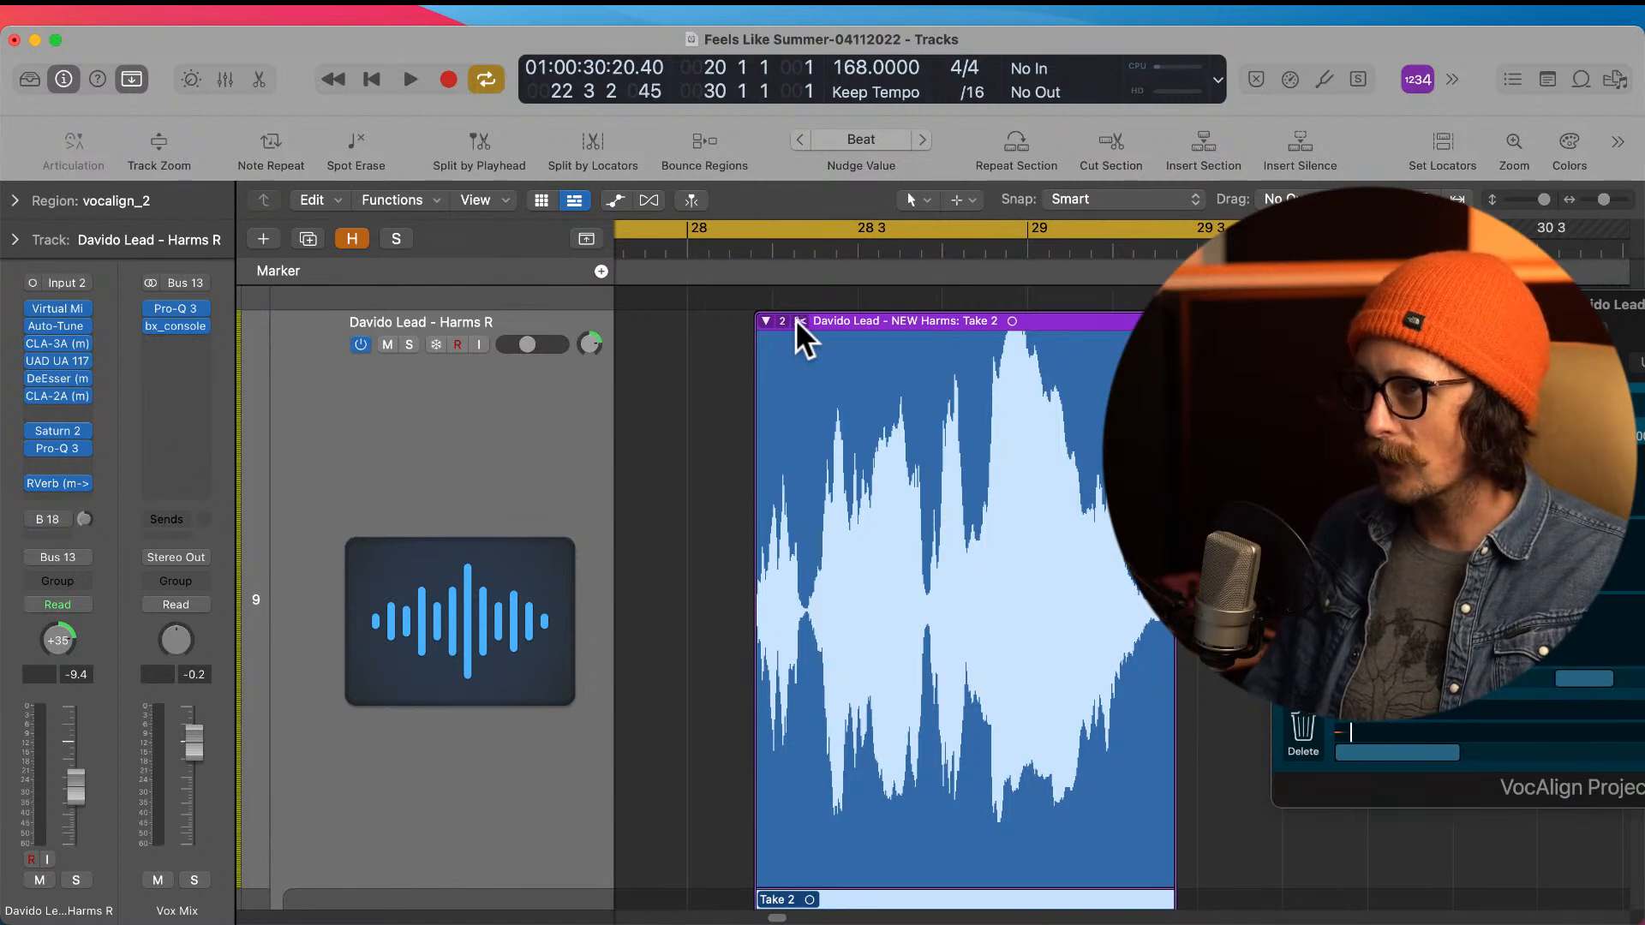
Step: Extend the Harms R take folder at both ends and pull Take 2's start back to just after bar 28
mouse_move(753, 718)
mouse_down()
mouse_move(631, 742)
mouse_move(751, 721)
mouse_up()
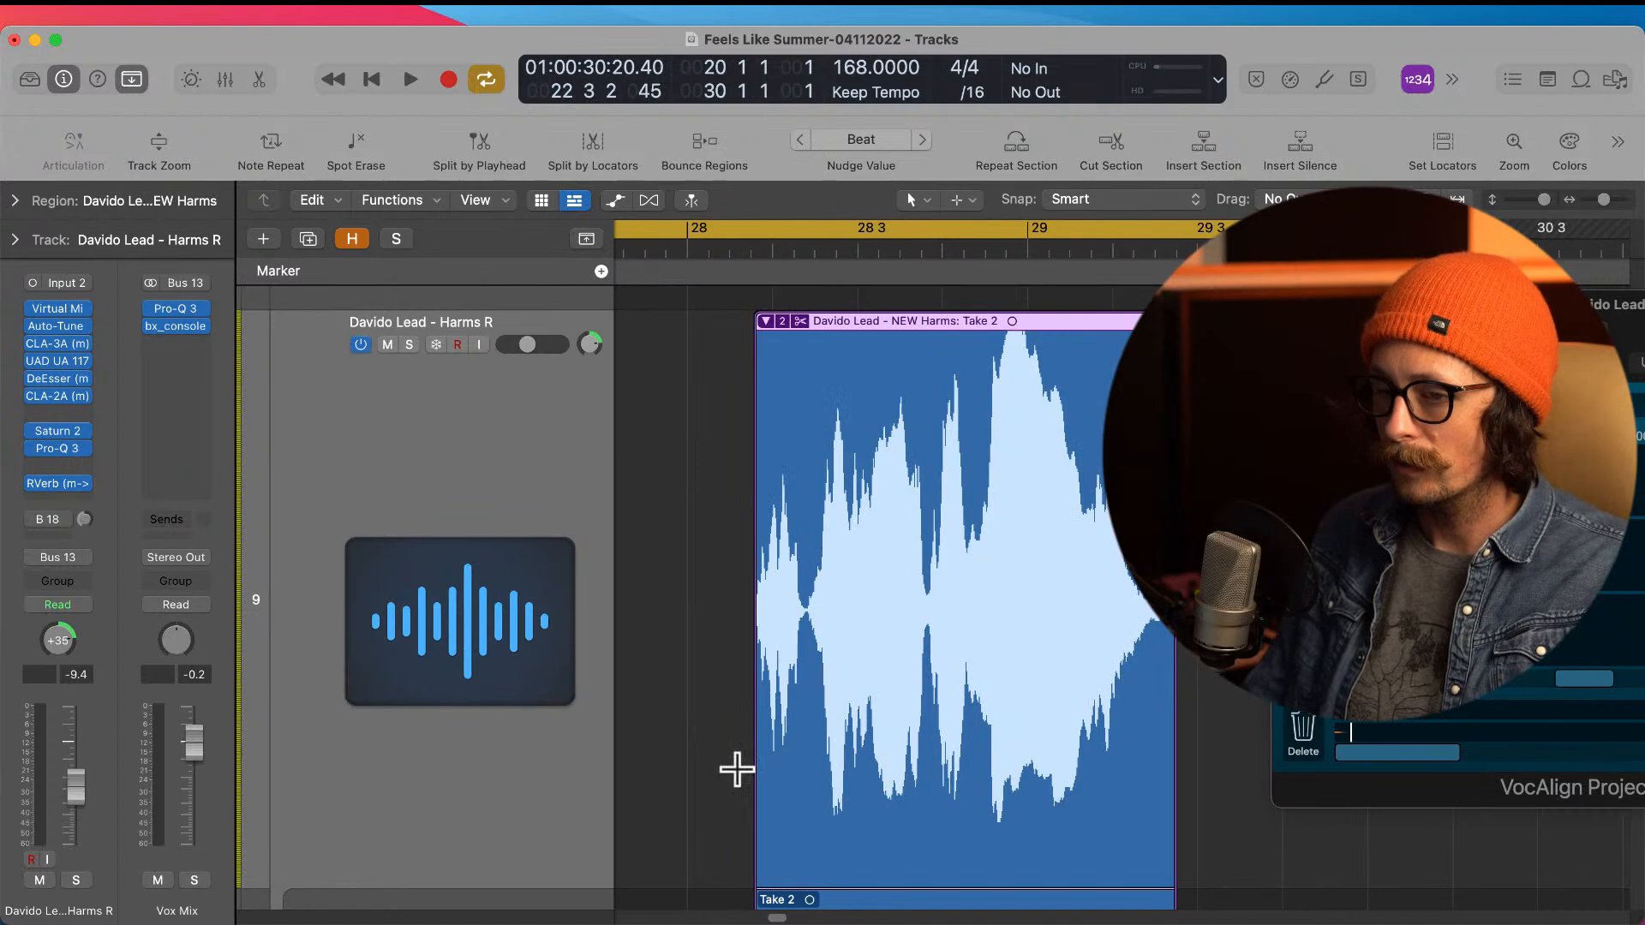
mouse_move(750, 780)
mouse_down()
mouse_move(728, 789)
mouse_move(742, 756)
mouse_up()
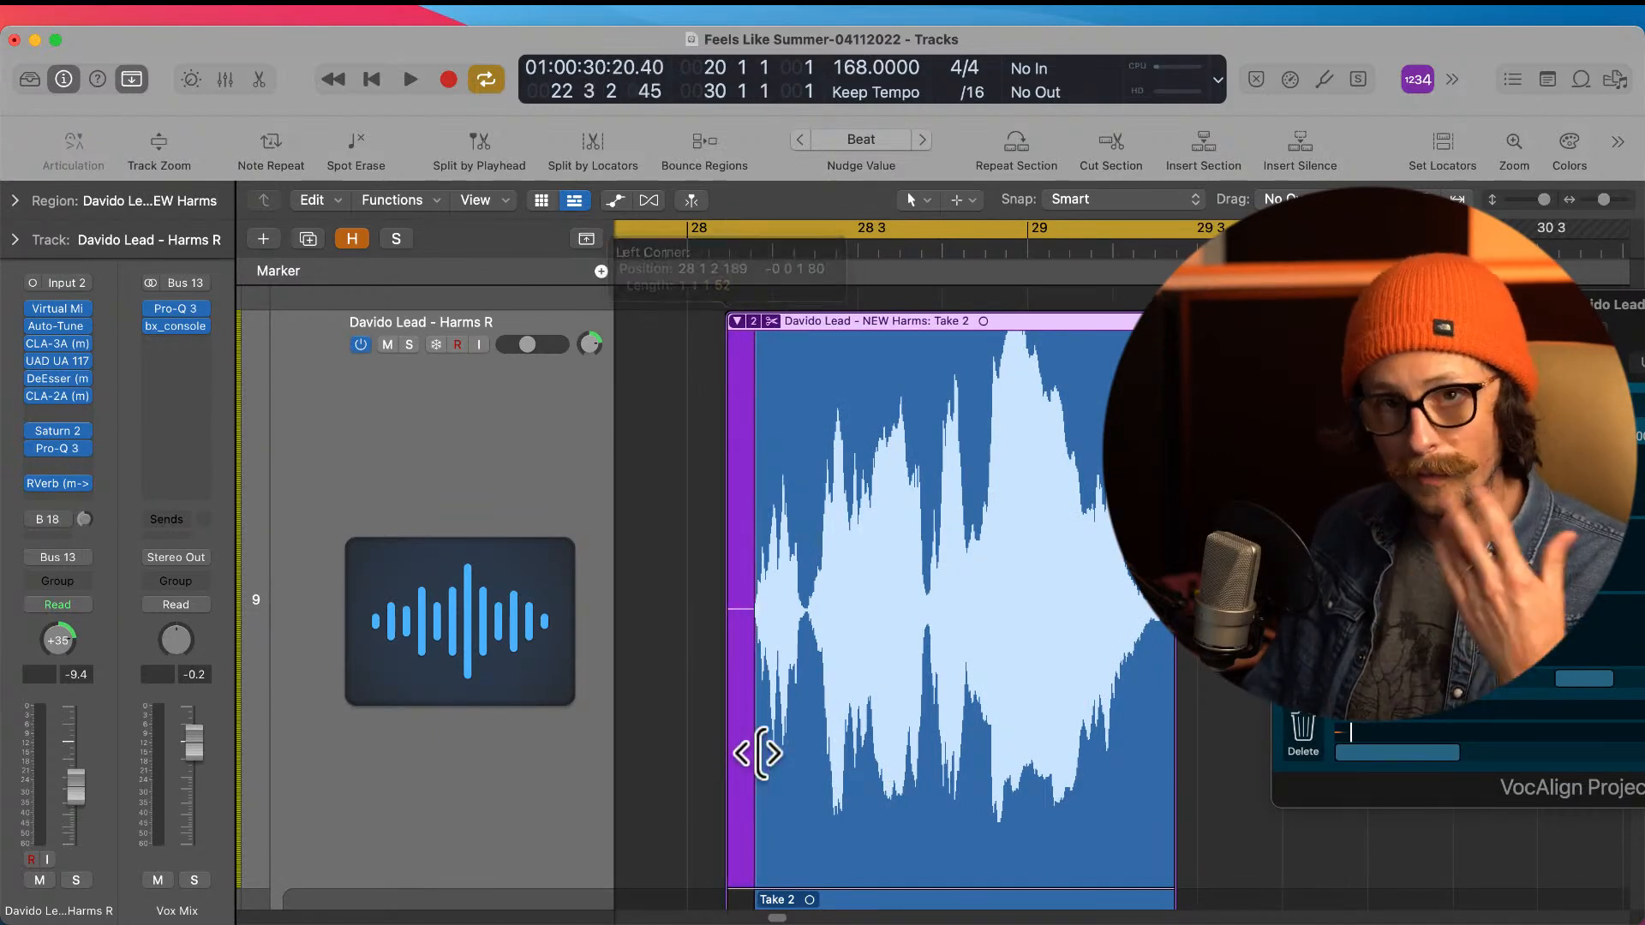
drag(1168, 719, 1112, 716)
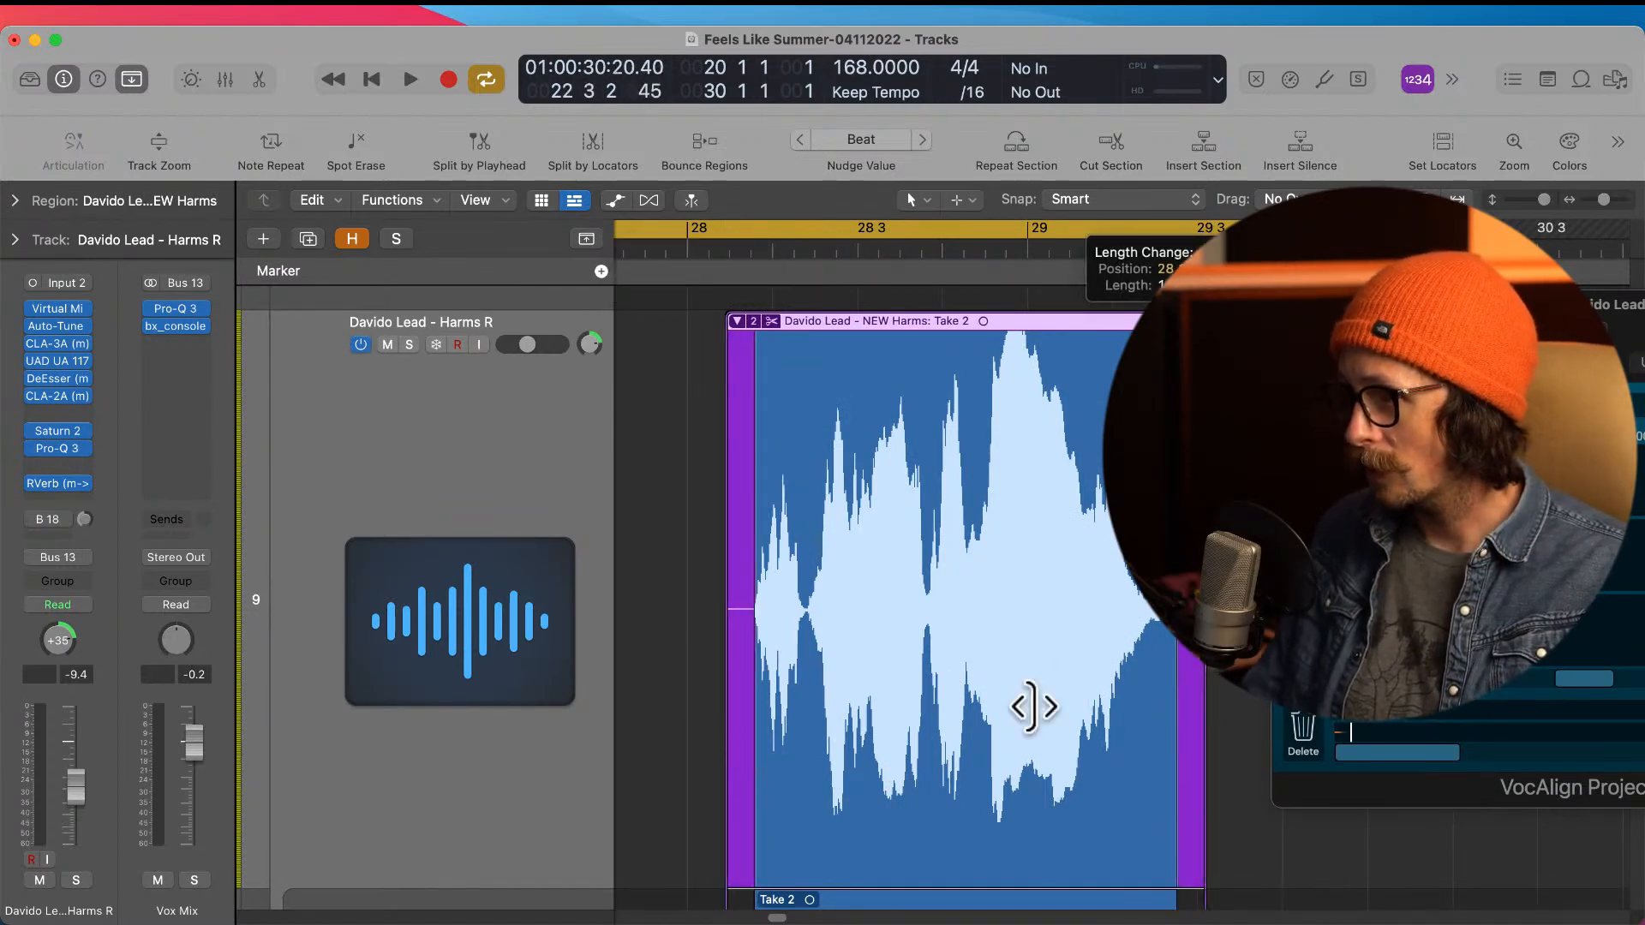
scroll(984, 688, down, 5)
drag(756, 808, 696, 827)
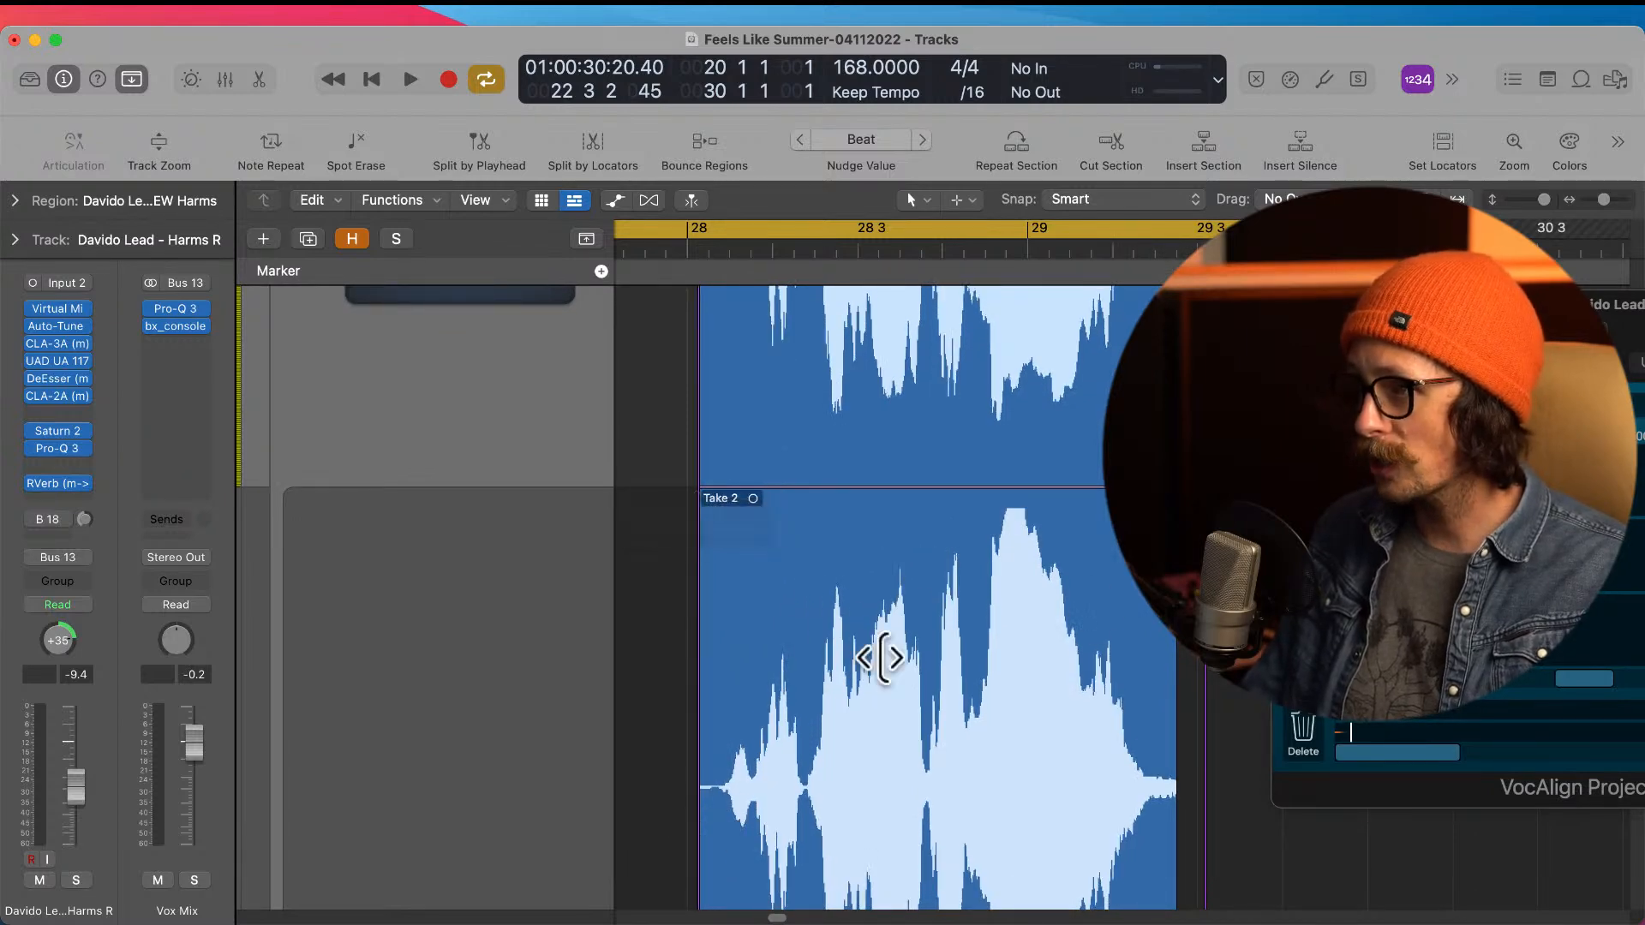
drag(898, 790, 754, 809)
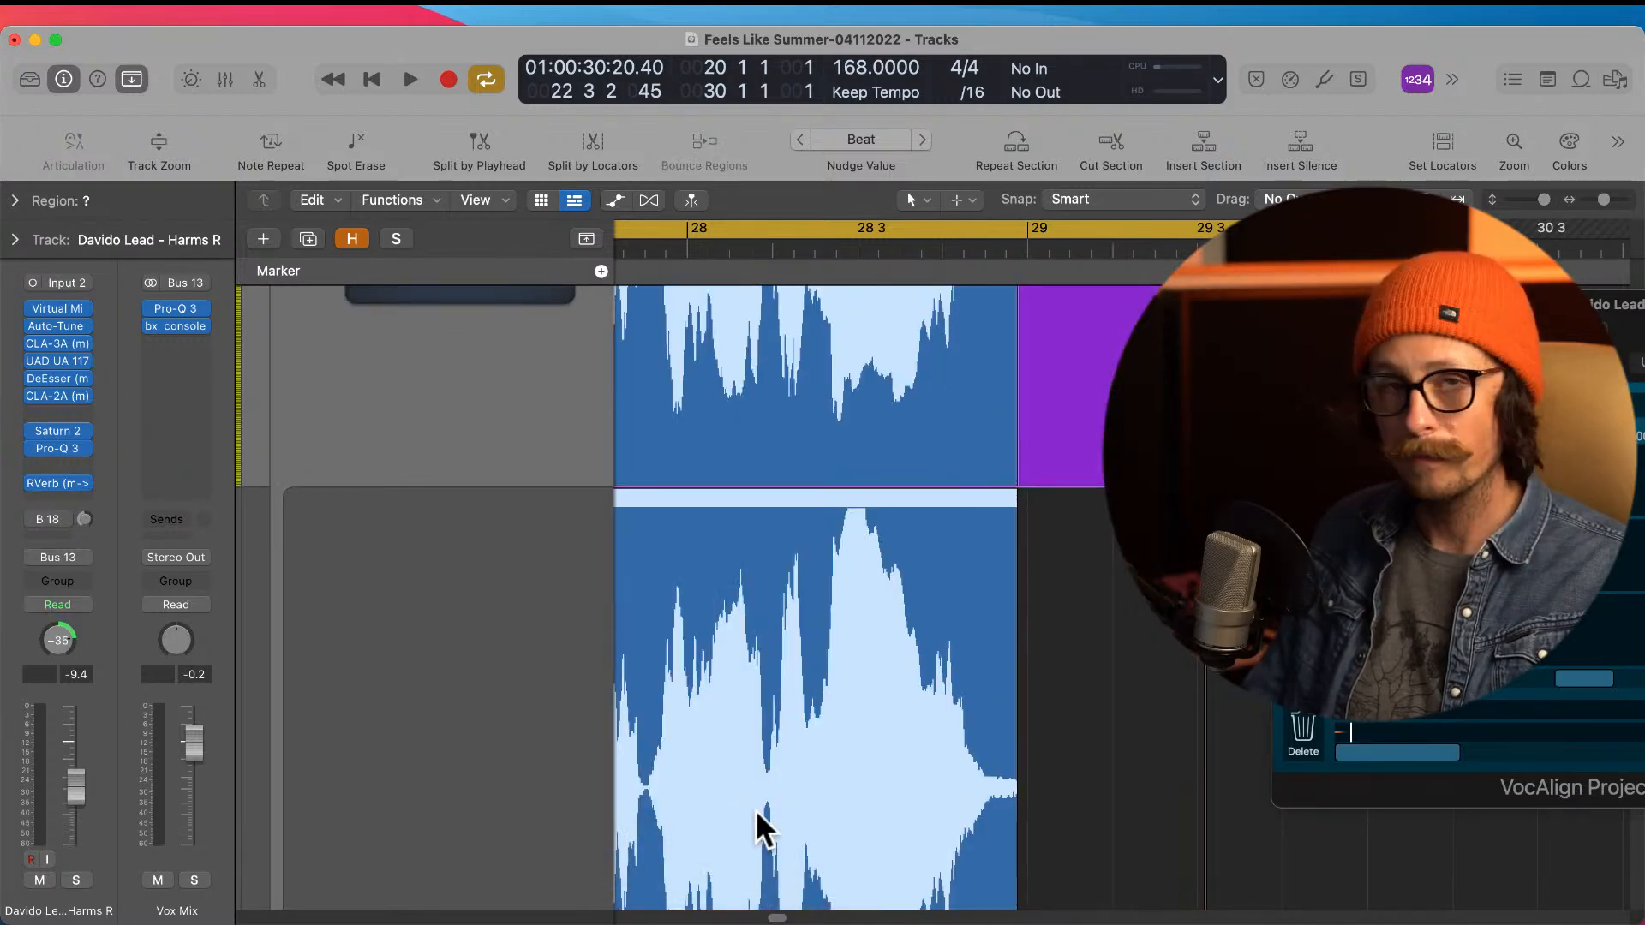
scroll(1058, 630, up, 2)
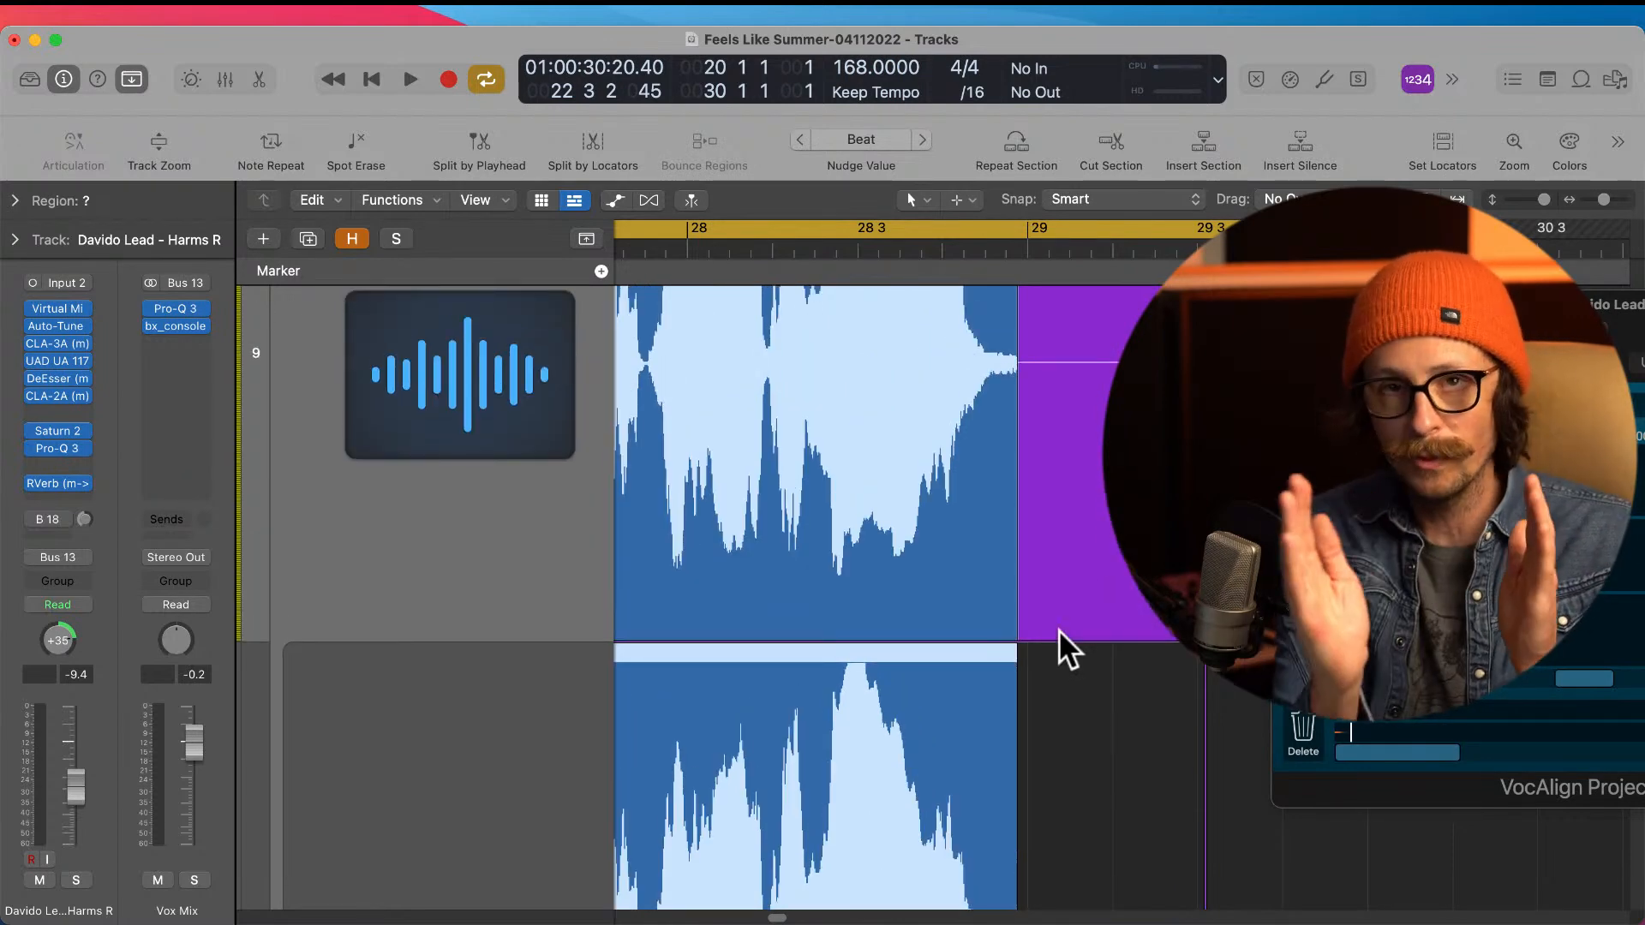
key(super+z)
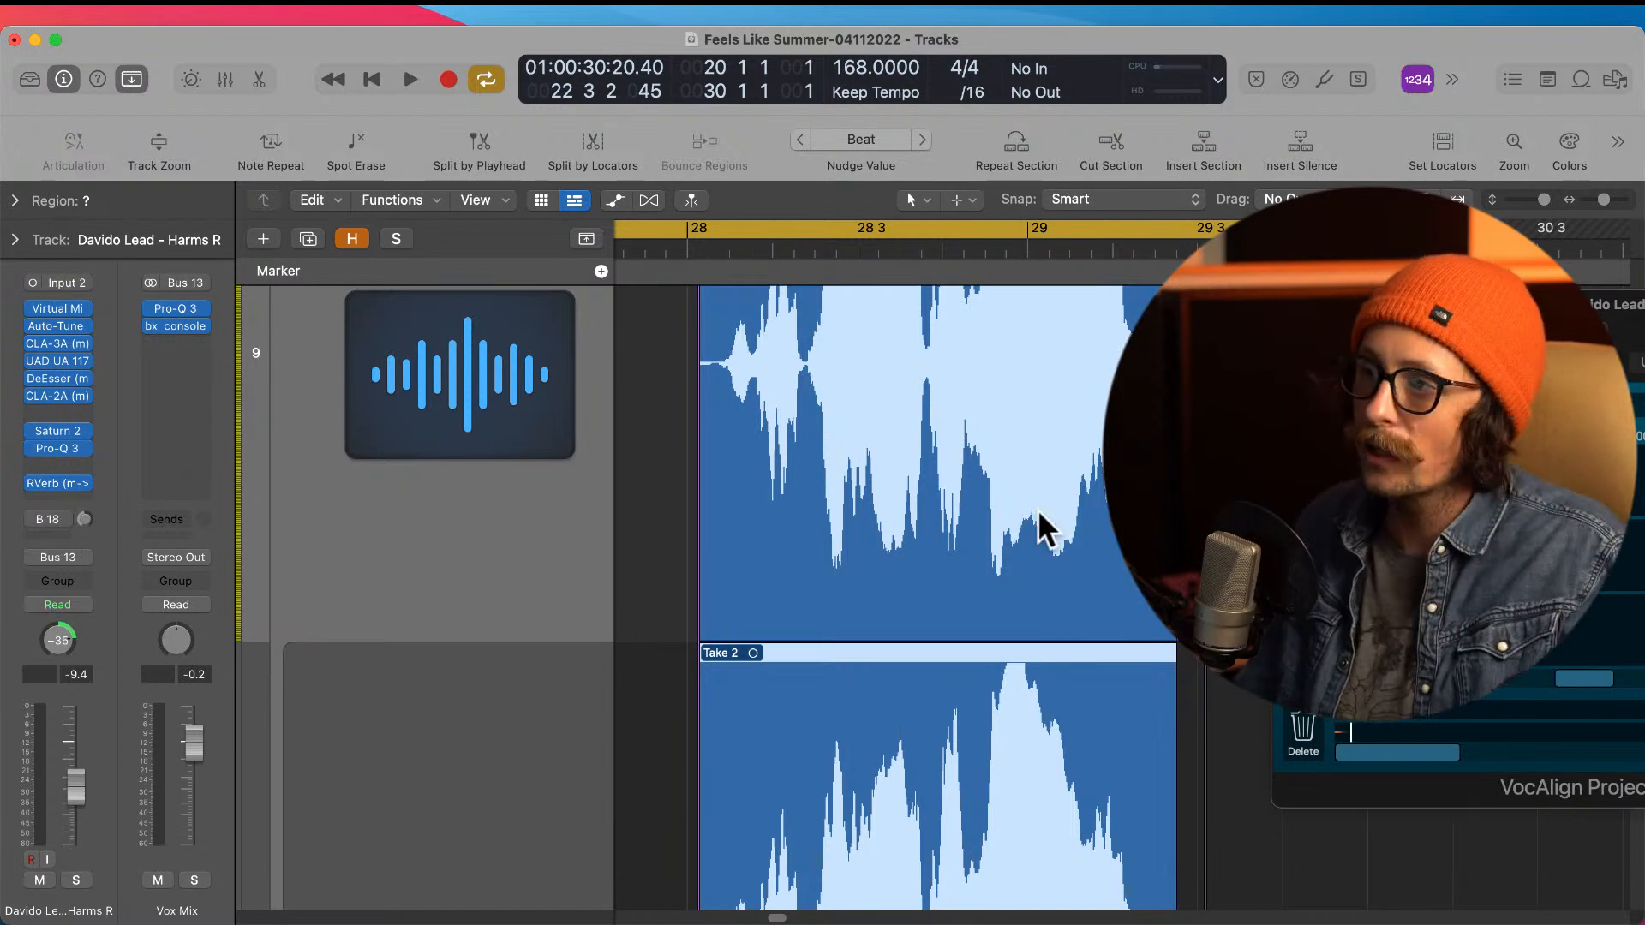
Step: Extend Take 2's end past bar 29 3 to include the full vocal tail
scroll(1040, 509, down, 4)
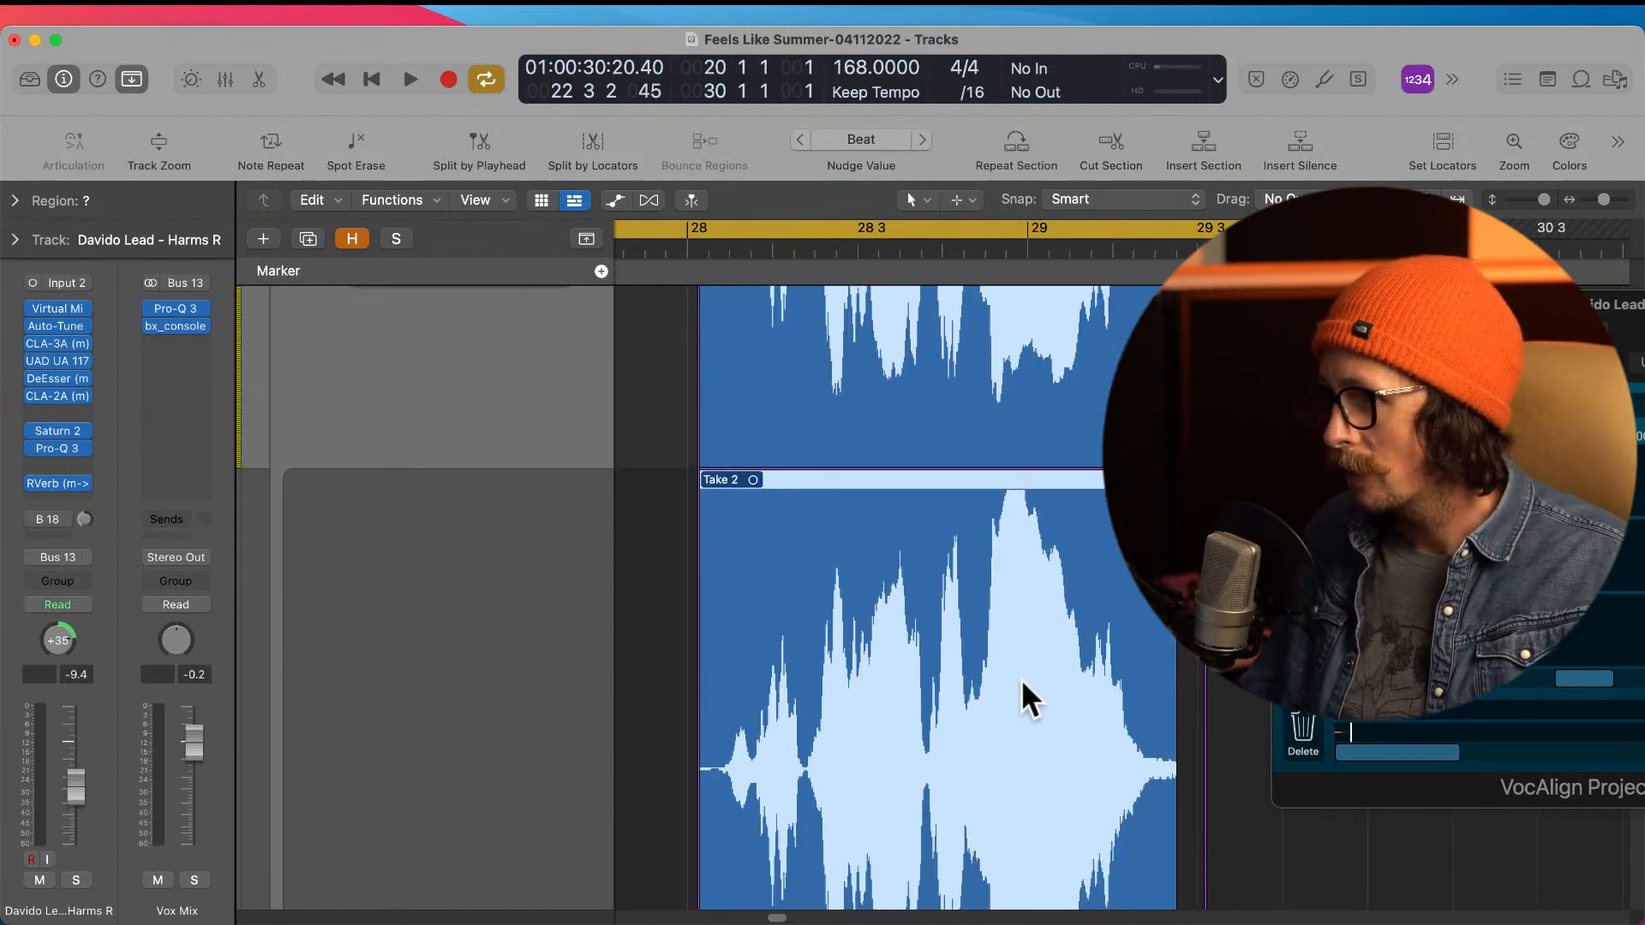
drag(1174, 857, 1223, 843)
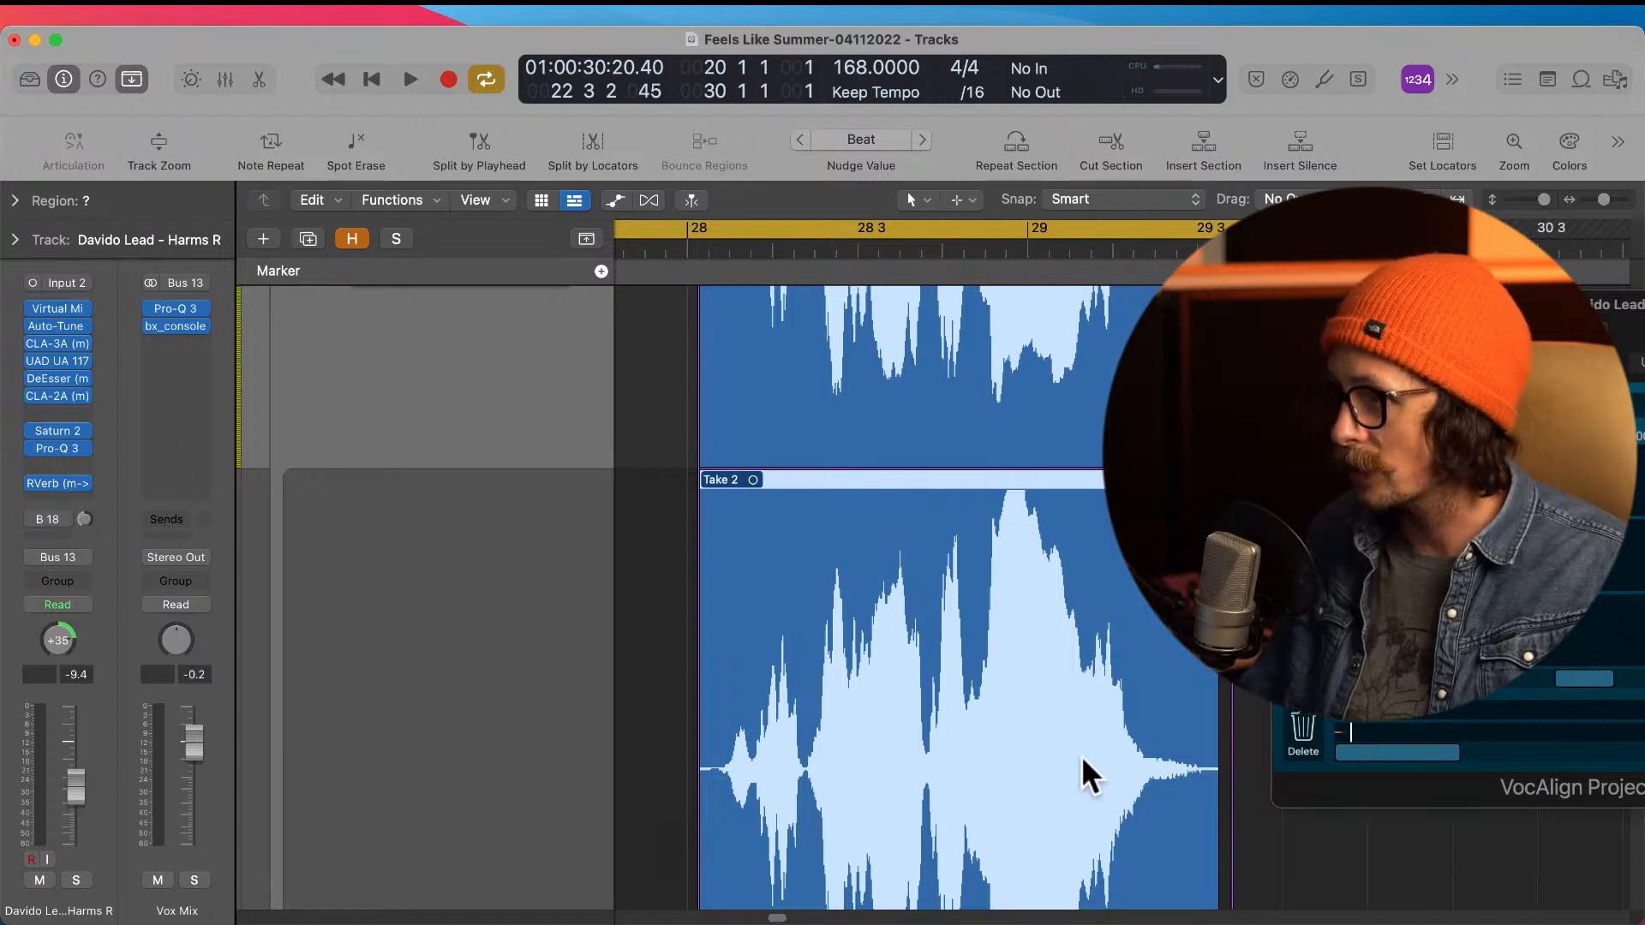
scroll(842, 669, up, 1)
scroll(841, 665, up, 10)
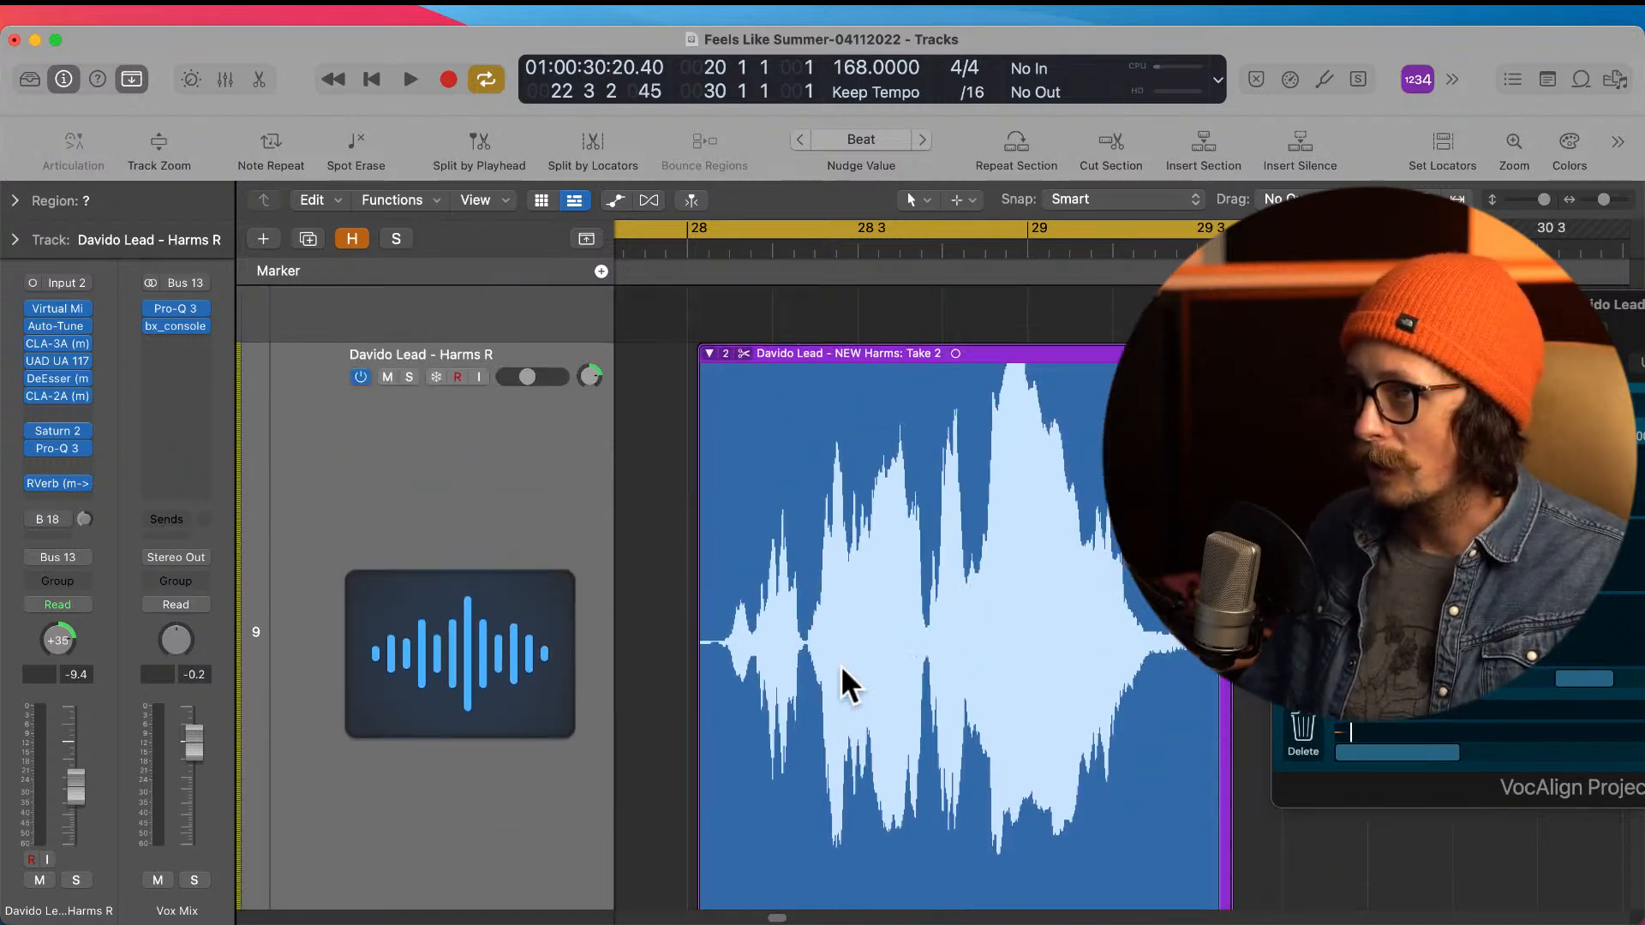
Step: Collapse the Harms R take folder near bar 28 and apply Flatten and Merge to it
click(711, 509)
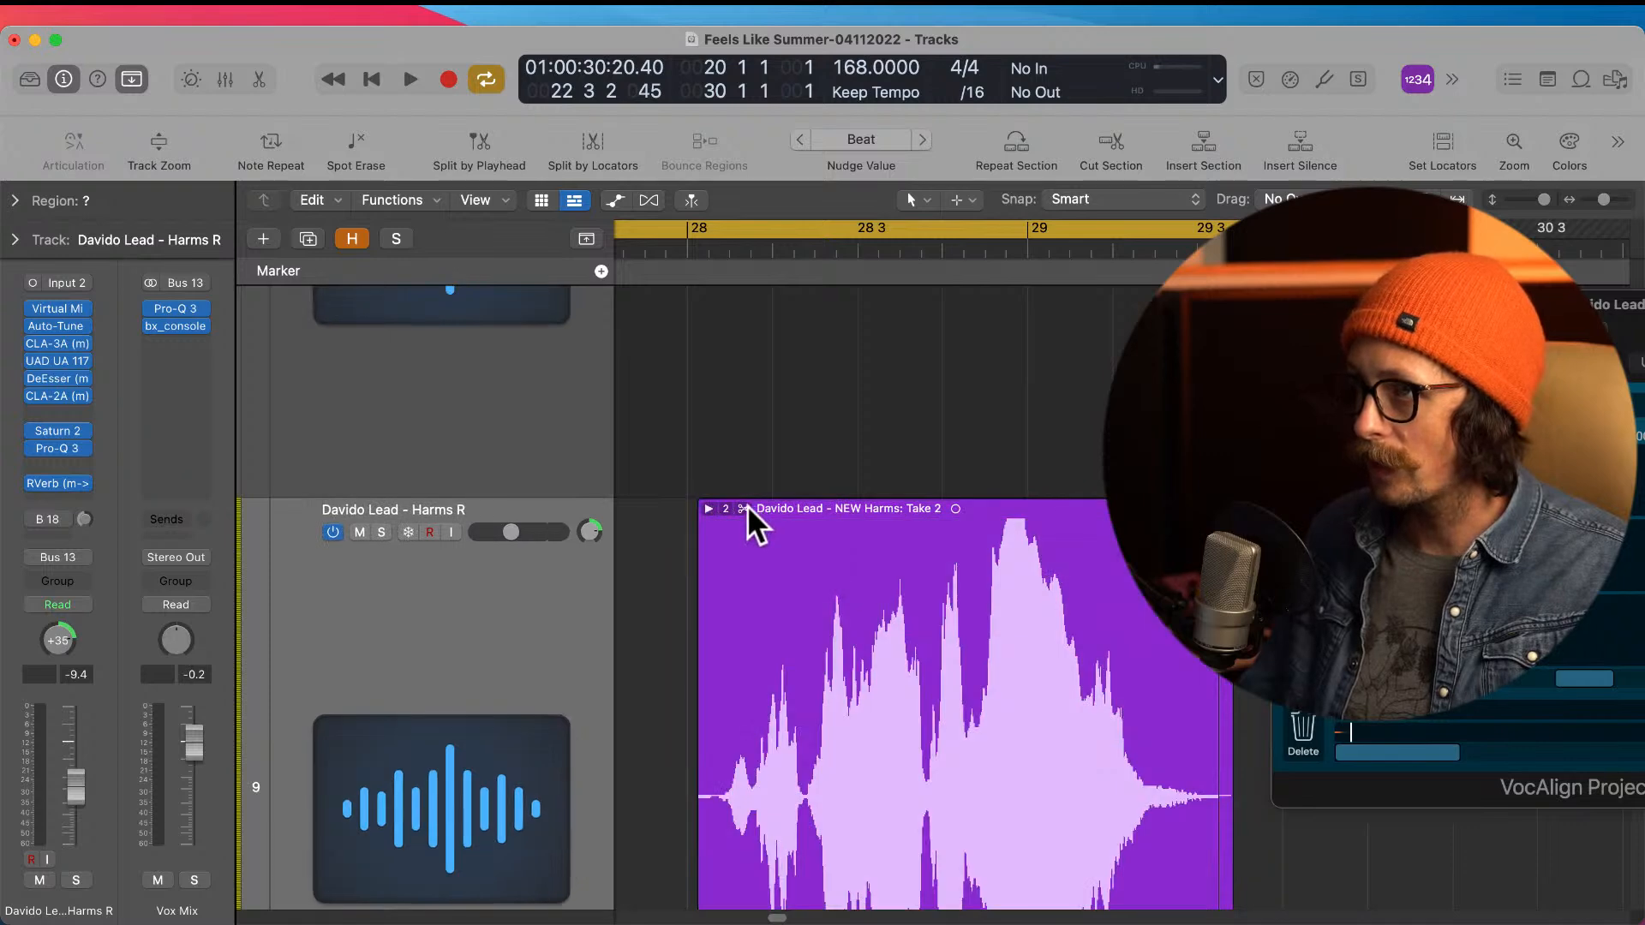
click(728, 509)
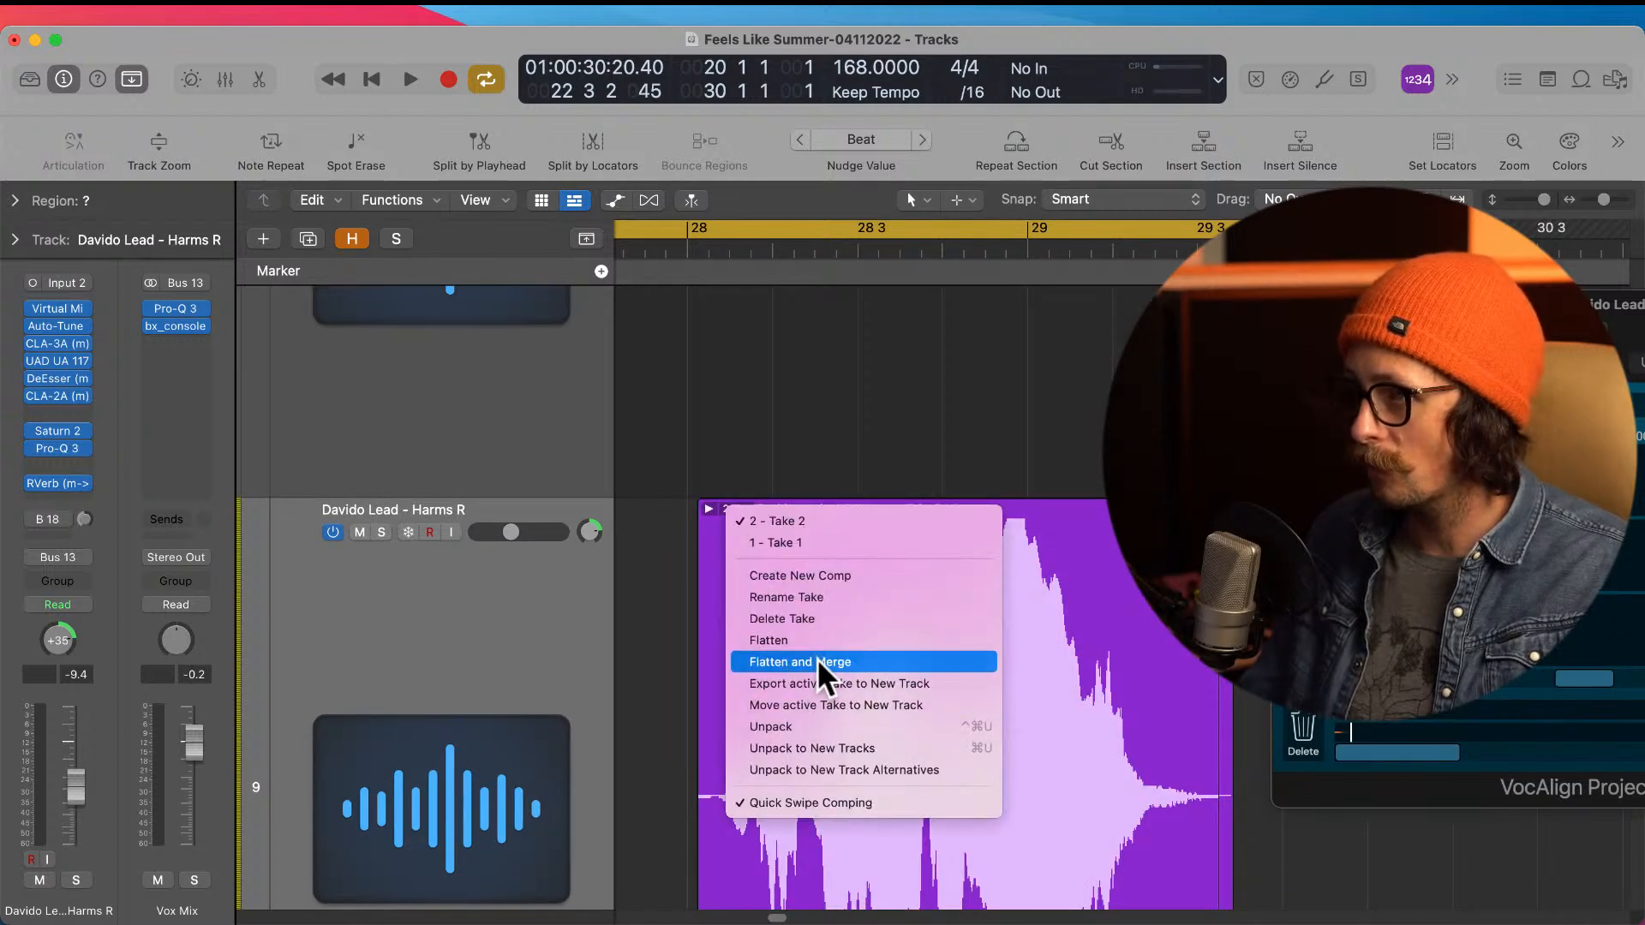
click(821, 661)
ctrl+alt+click(911, 615)
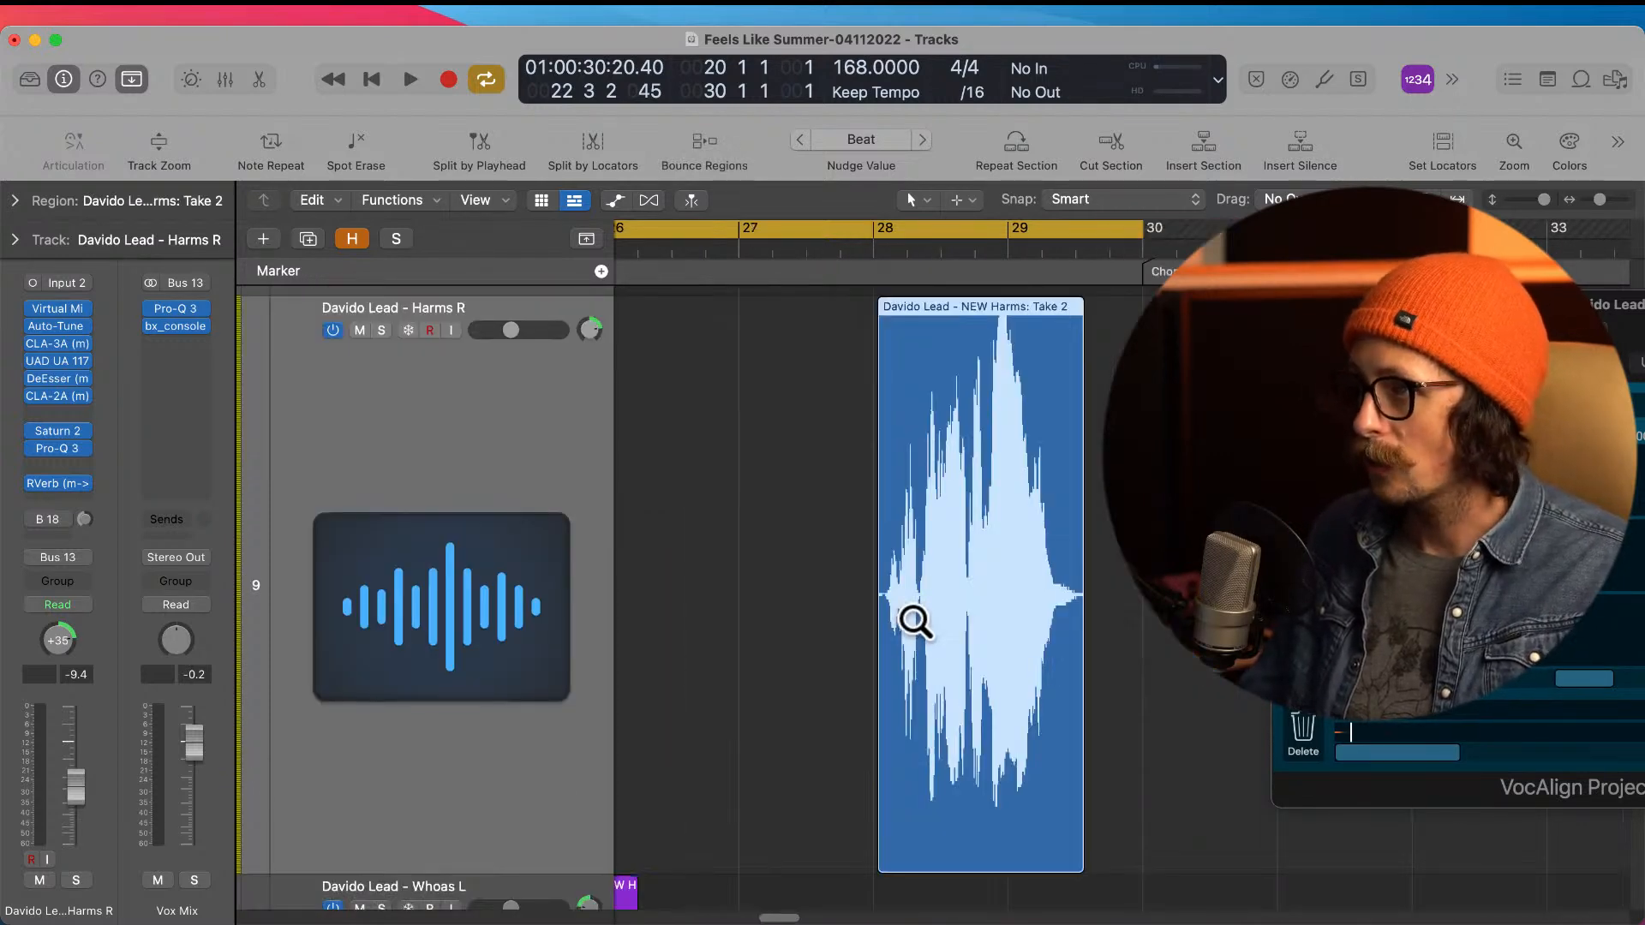
ctrl+alt+click(914, 615)
ctrl+alt+click(913, 616)
ctrl+alt+click(913, 616)
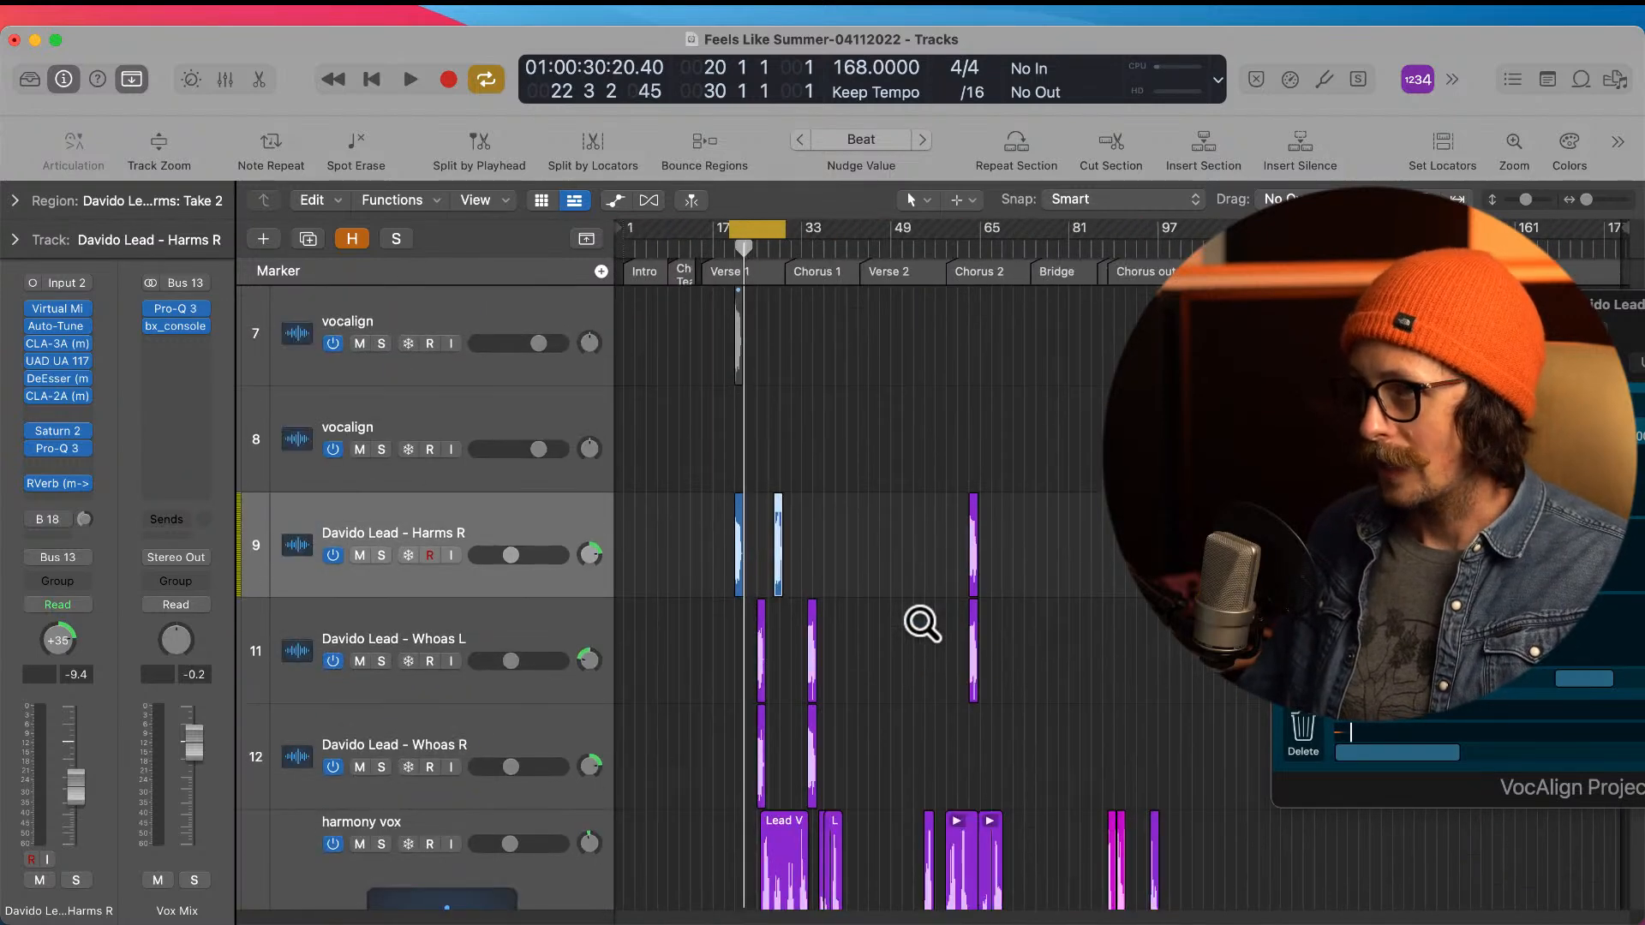
Step: Delete the empty second vocalign track and move the flattened harmony region near bar 28 to the remaining vocalign track
click(434, 367)
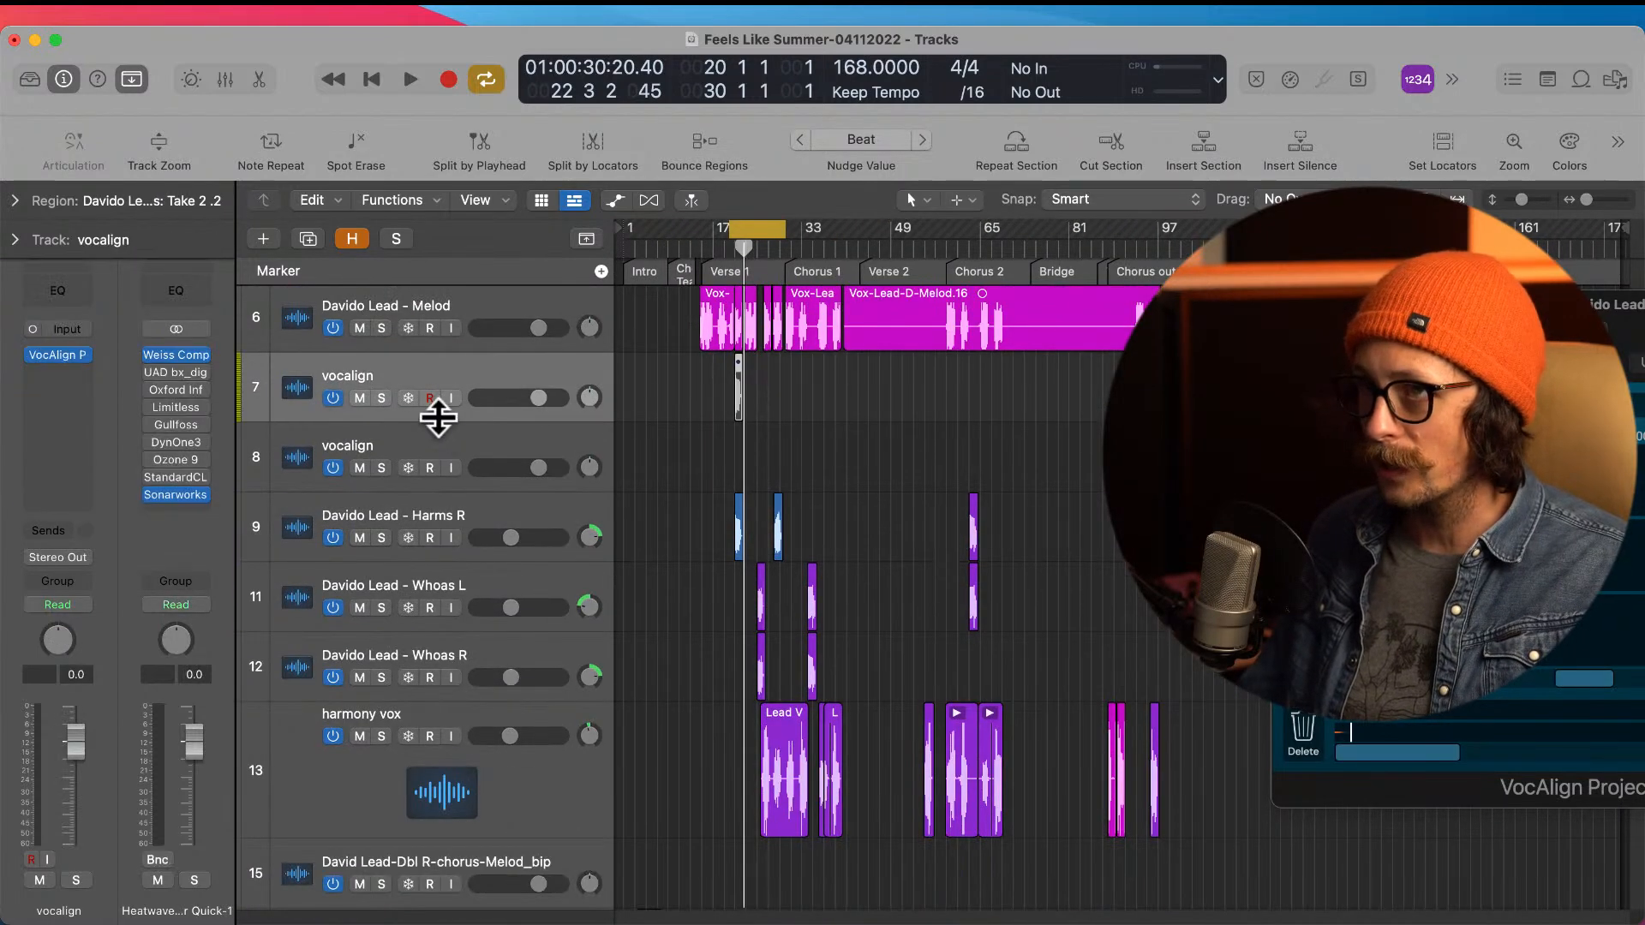
click(448, 435)
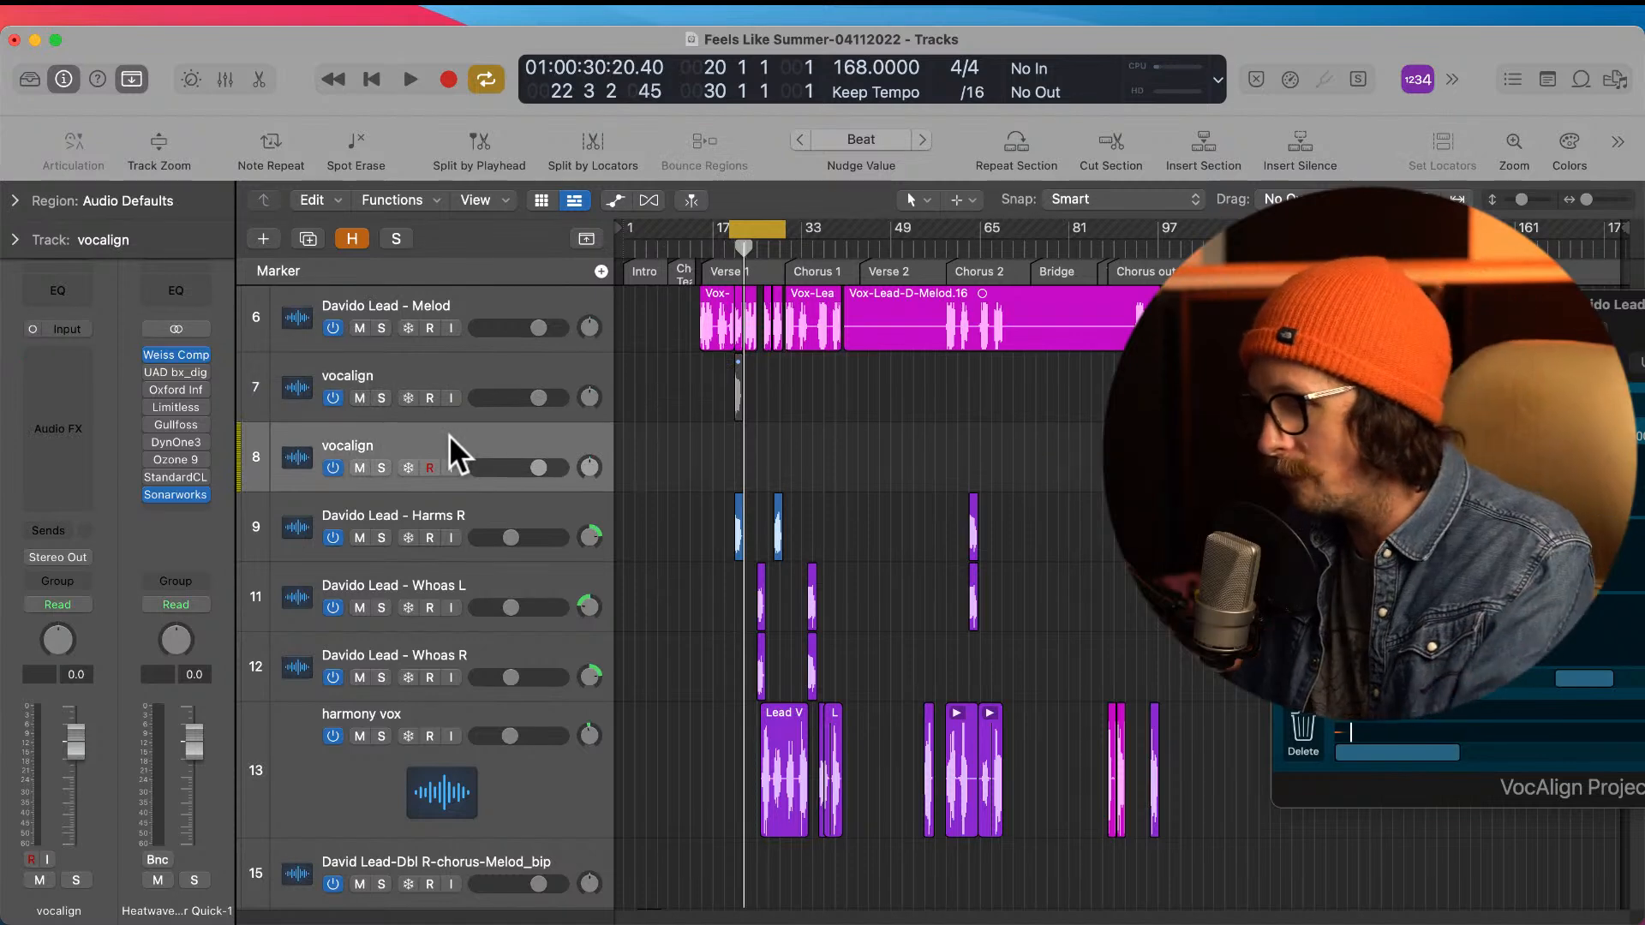
key(super+BackSpace)
drag(720, 347, 953, 467)
scroll(804, 434, up, 5)
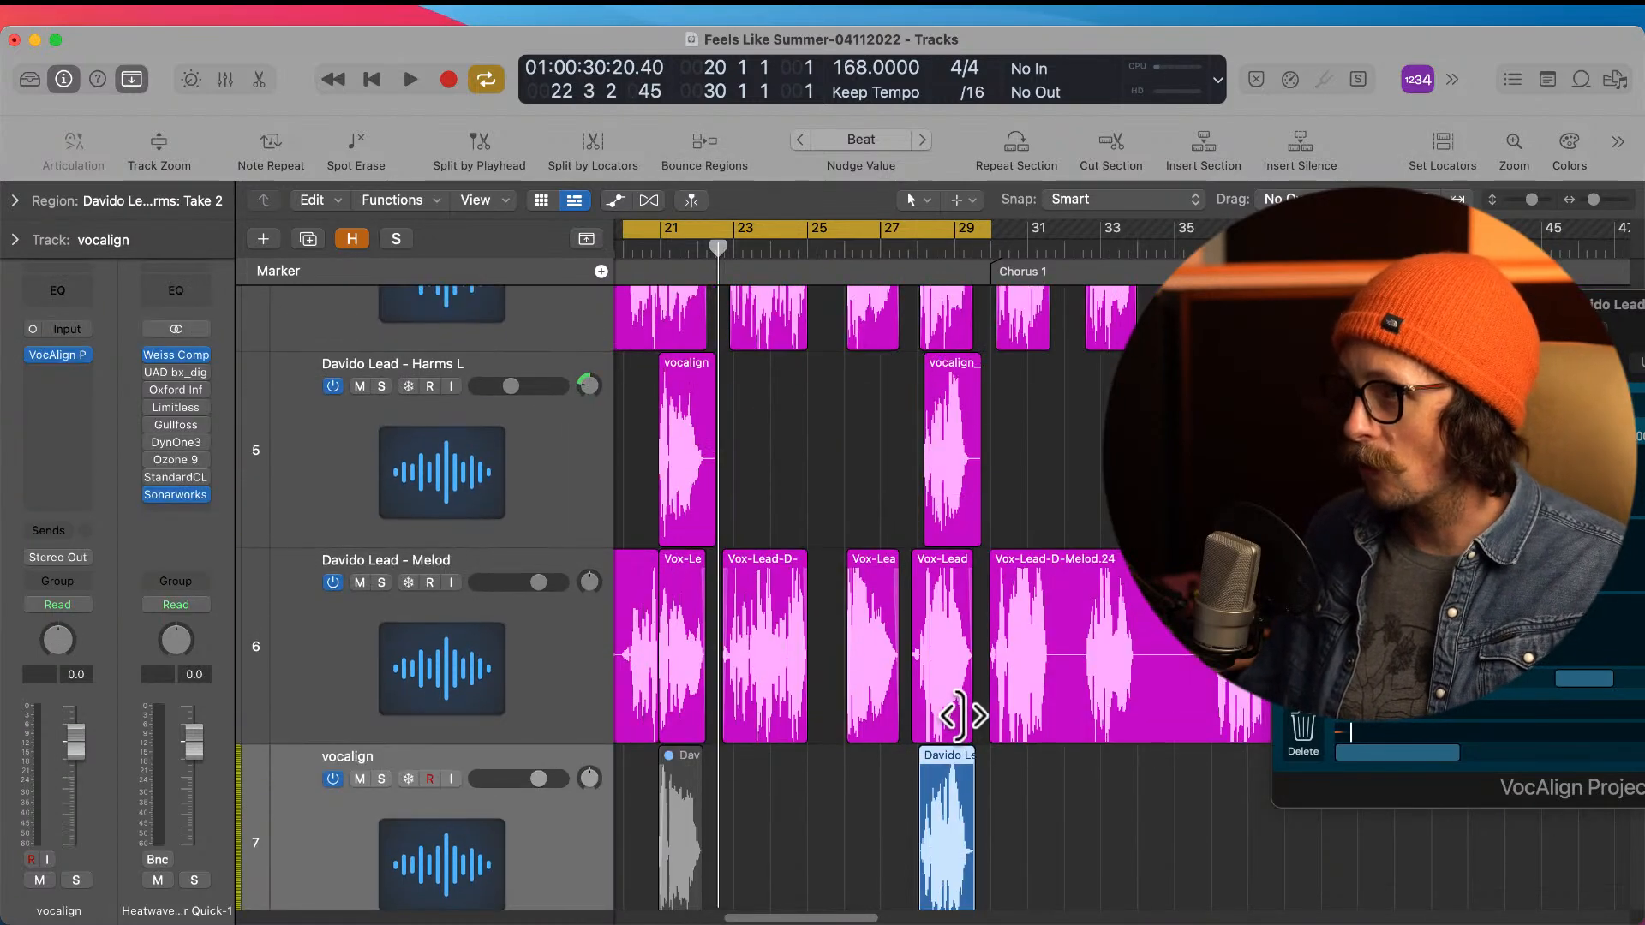
Step: Open the VocAlign Project 5 plug-in on the lead Melod track and move its window fully into view
click(408, 627)
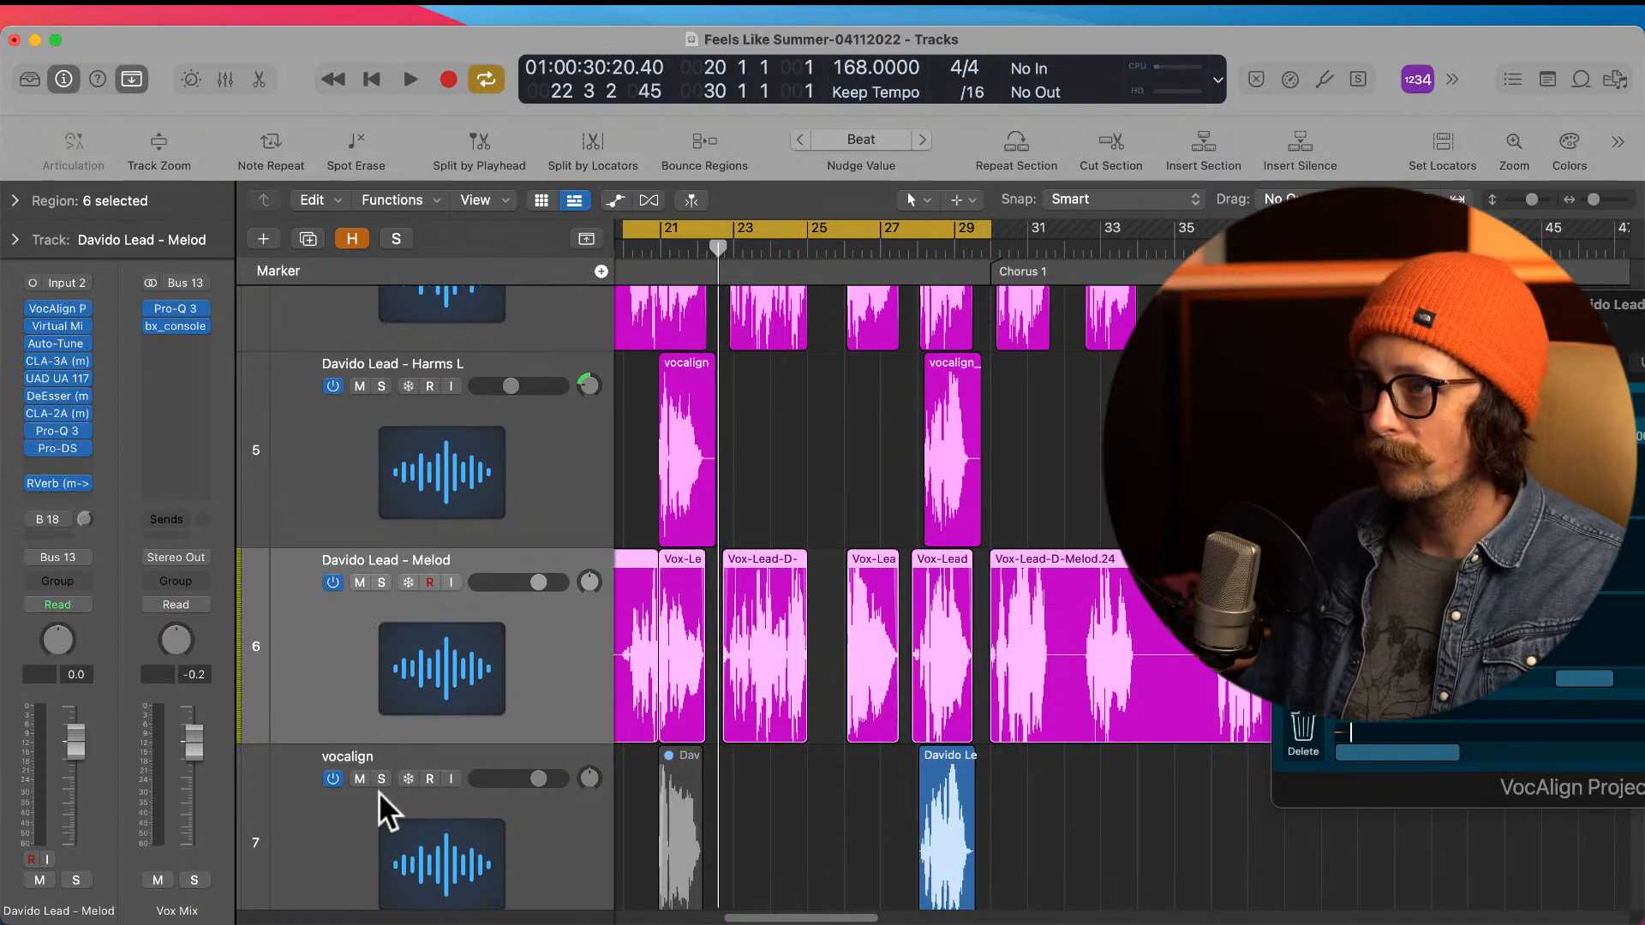
click(59, 310)
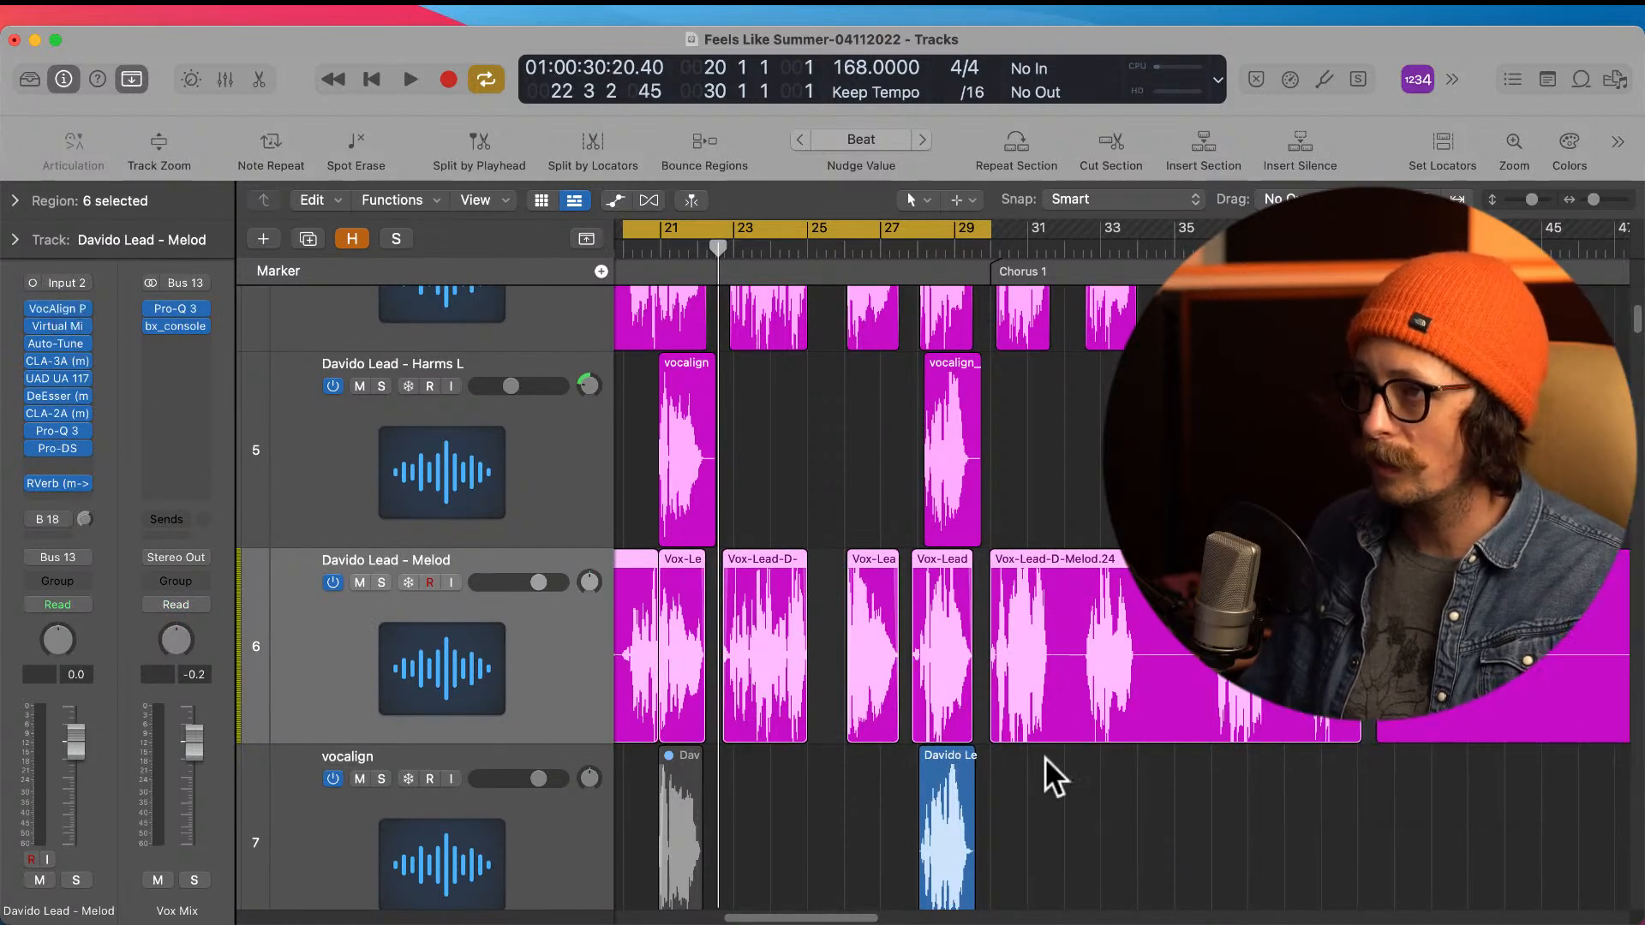
click(58, 307)
click(59, 306)
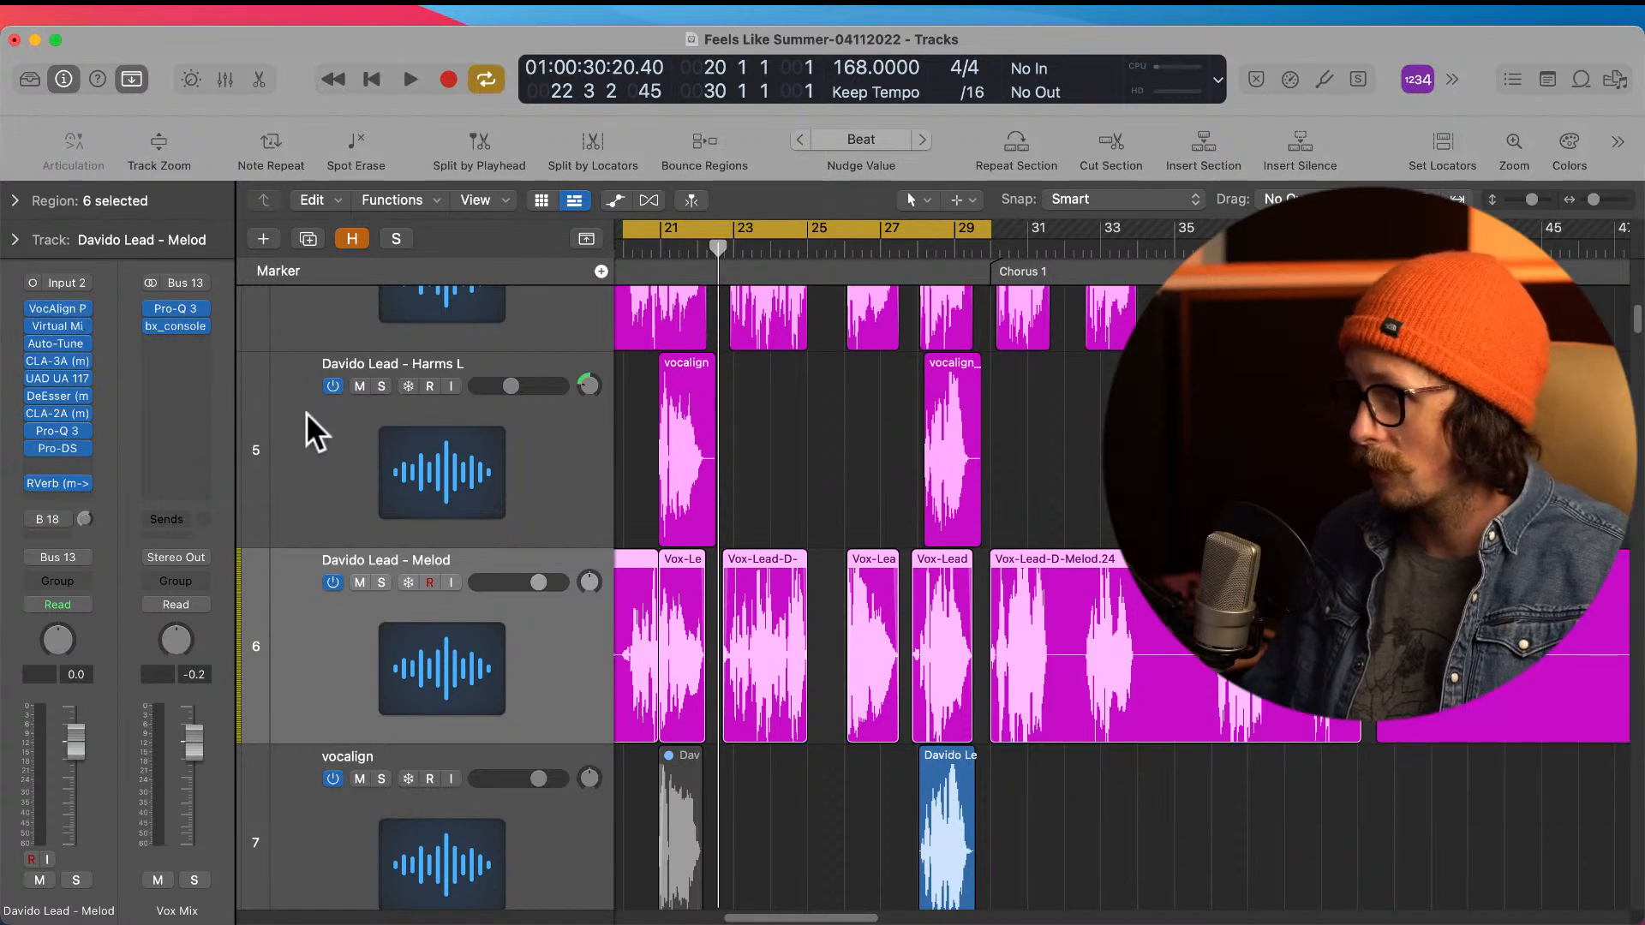
click(64, 307)
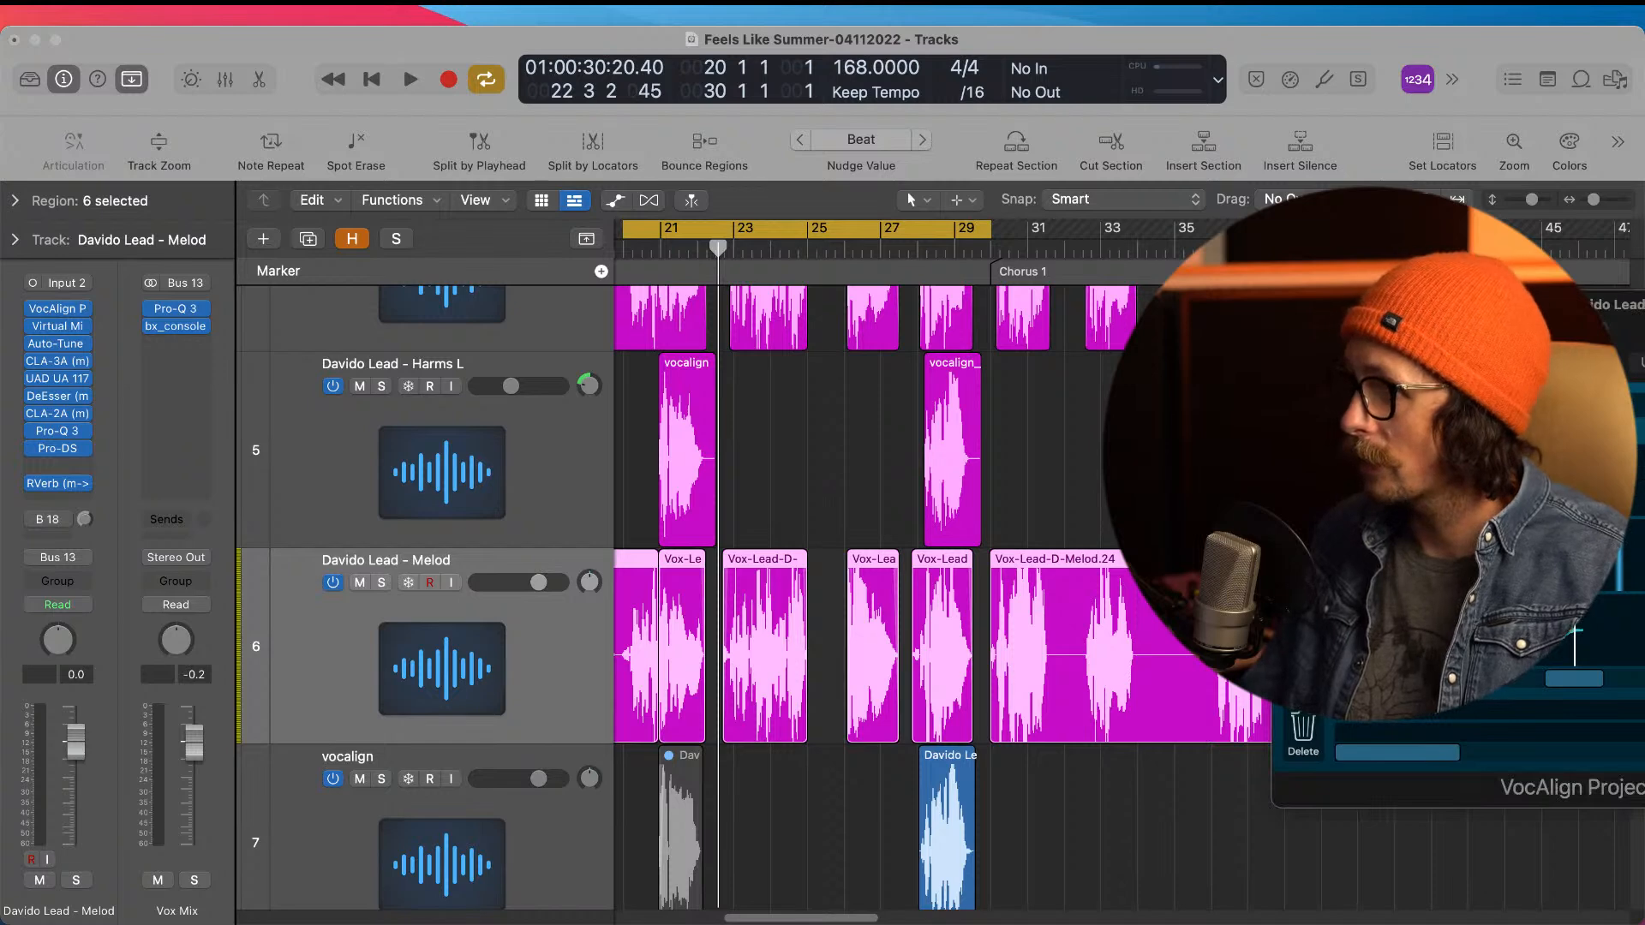
drag(1373, 318, 732, 296)
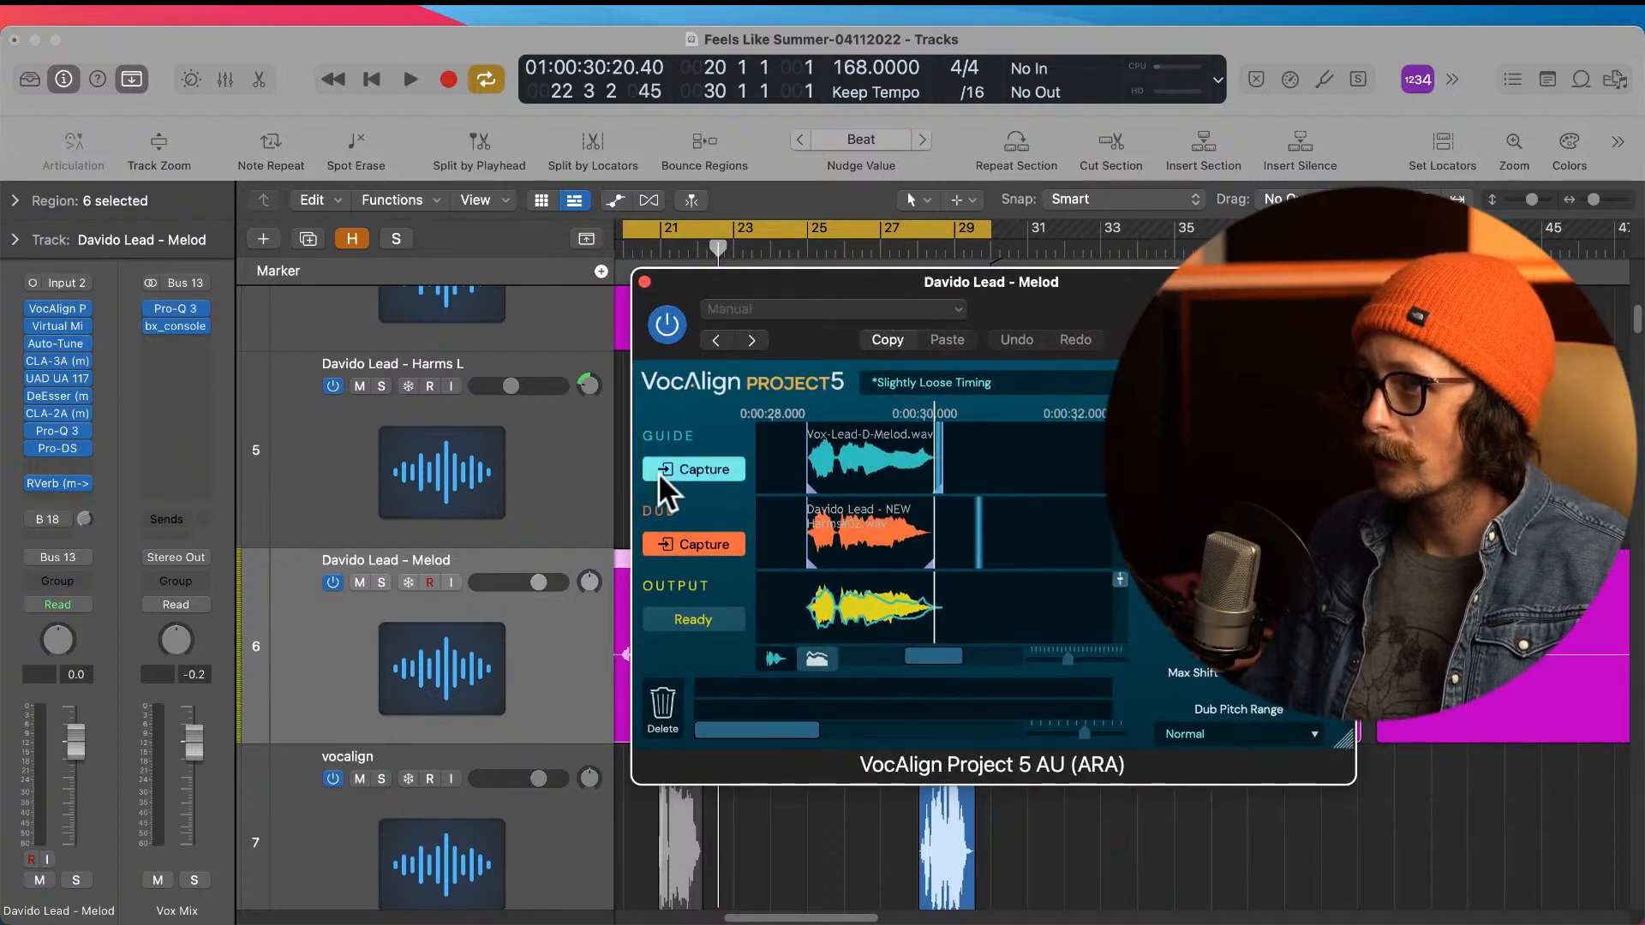
Step: Select only the lead Melod region near bar 28 and capture it as the VocAlign guide
click(687, 468)
drag(852, 288, 299, 393)
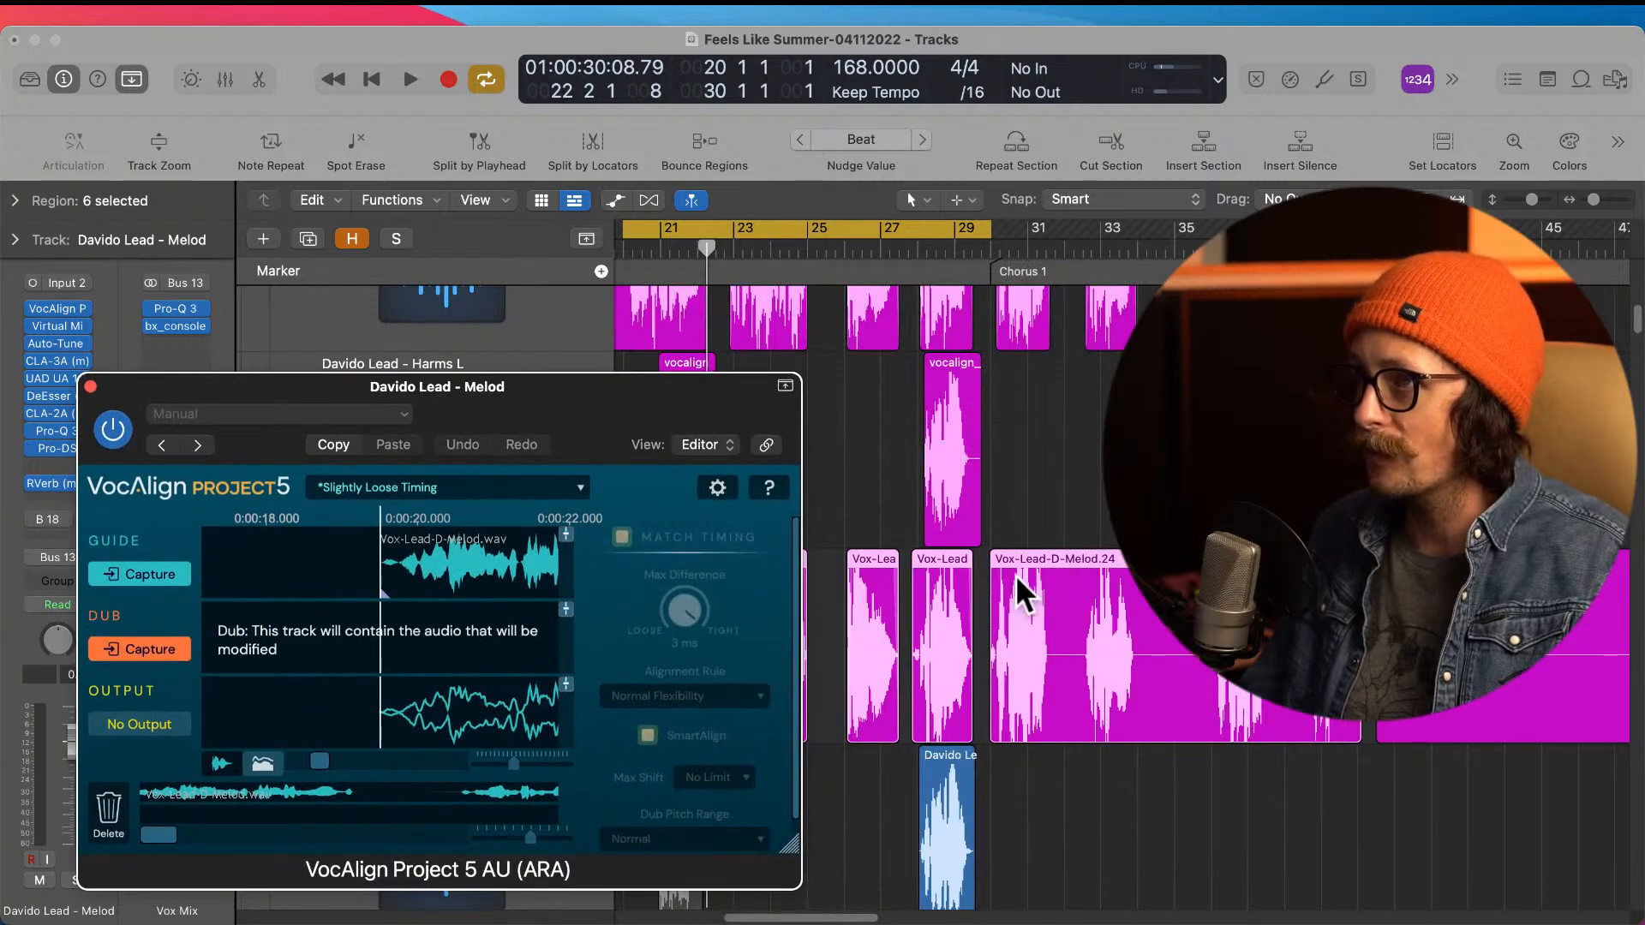
drag(593, 394, 553, 785)
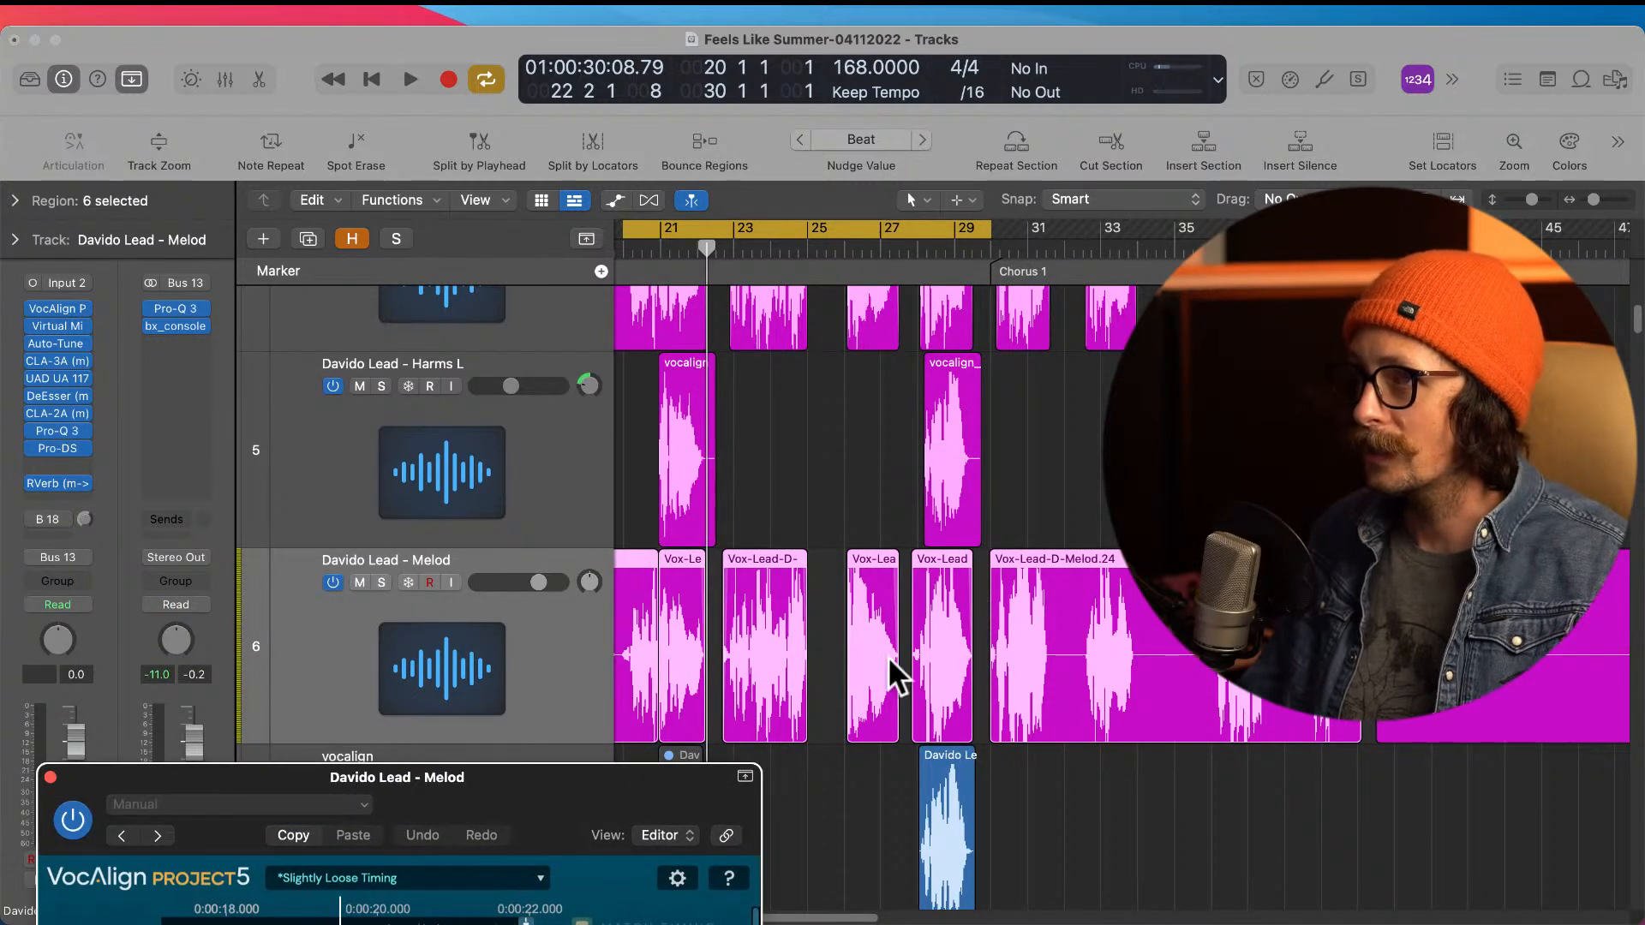
click(845, 475)
click(943, 639)
drag(555, 772, 582, 276)
click(137, 460)
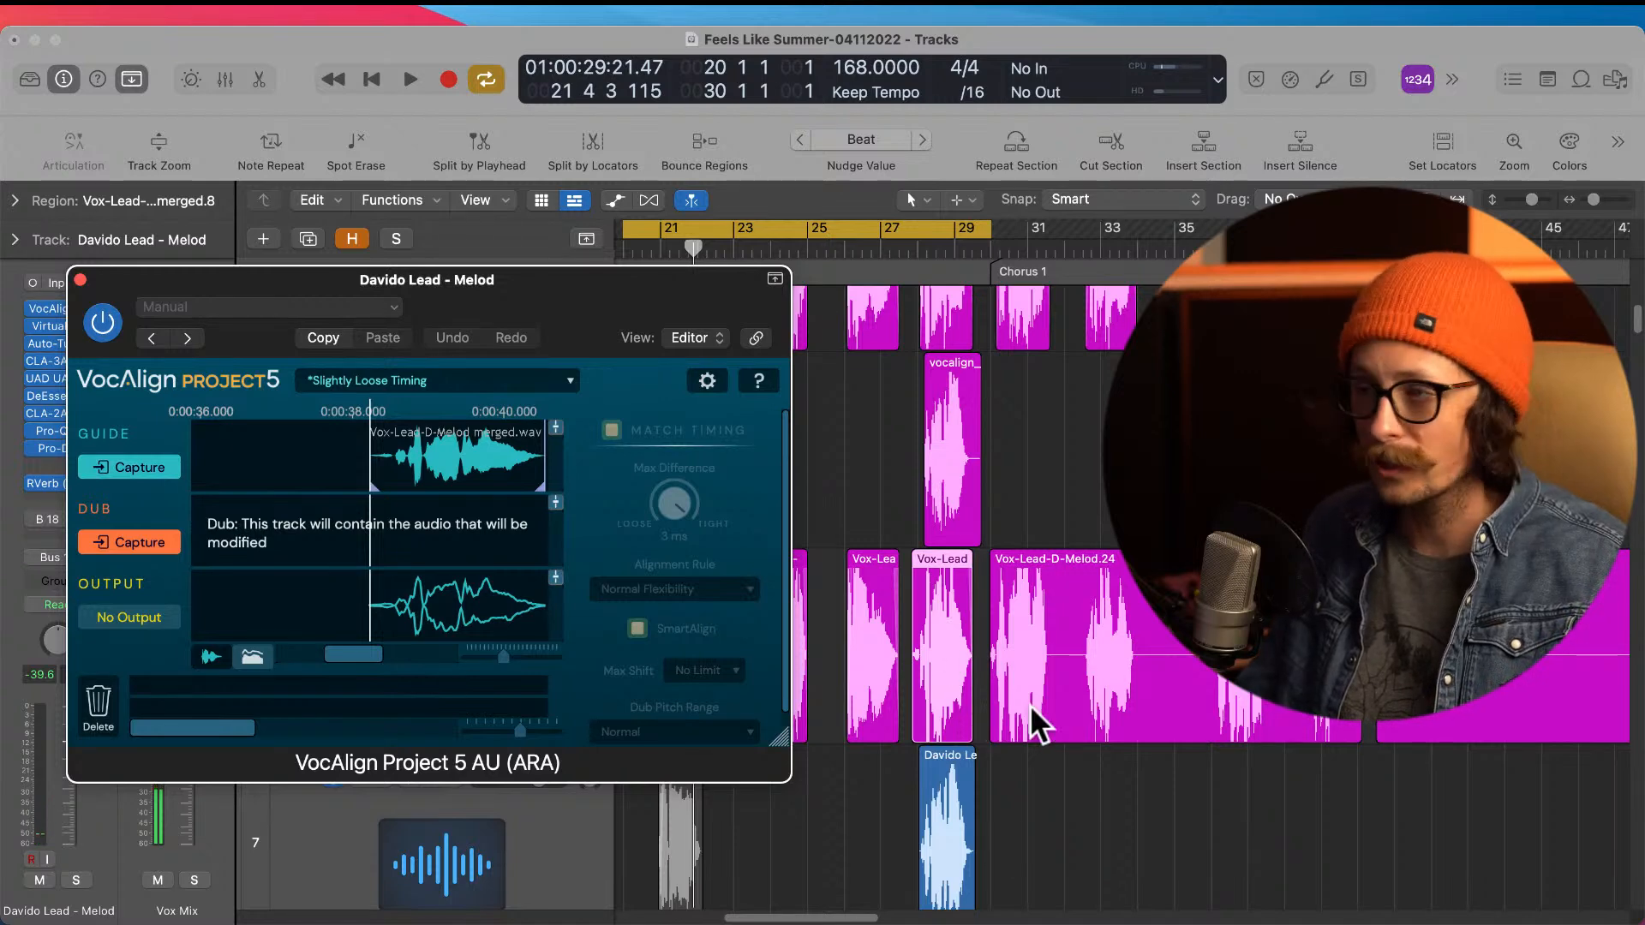
Step: Capture the flattened harmony region on the vocalign track near bar 28 as the dub for alignment
scroll(1051, 717, down, 2)
click(951, 724)
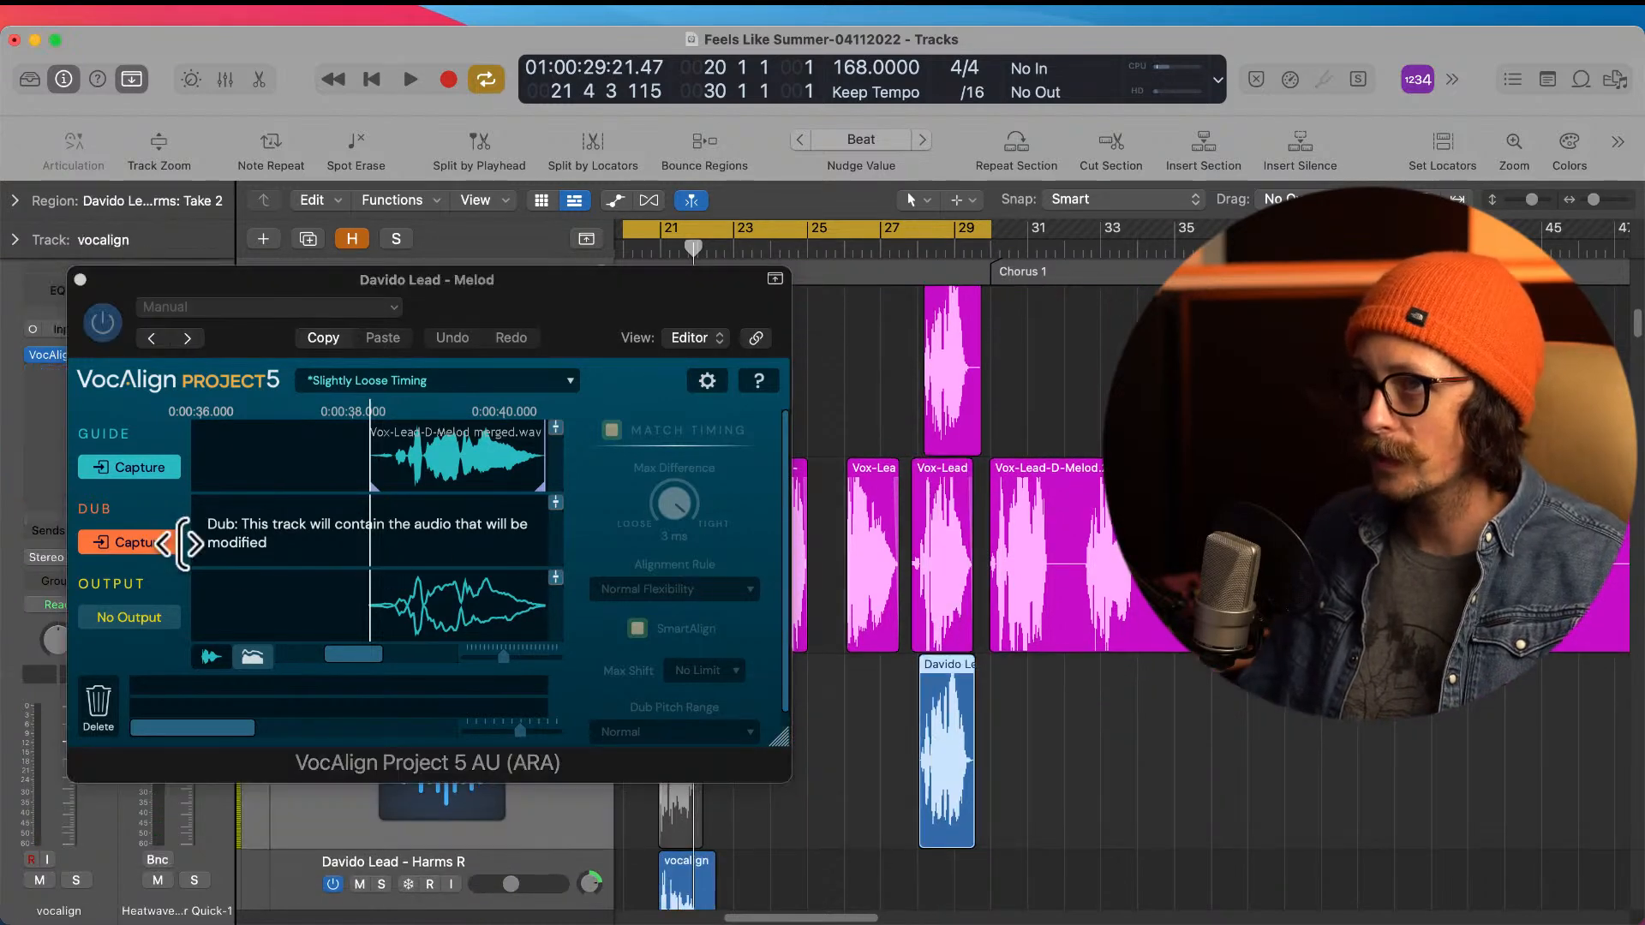
click(161, 548)
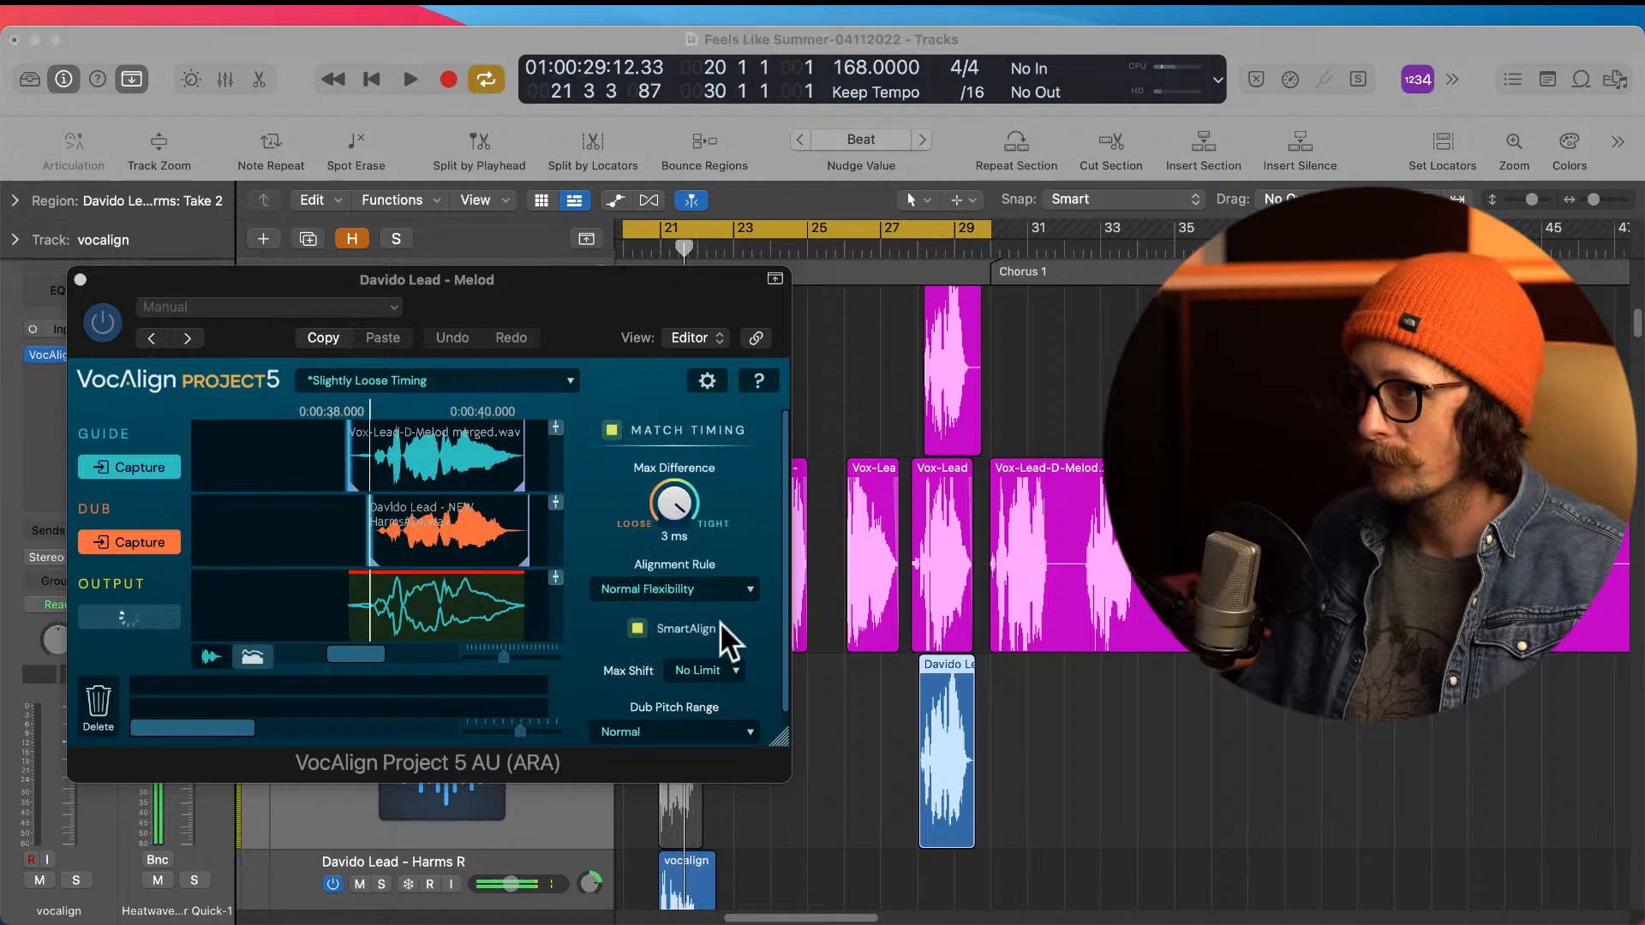
click(161, 617)
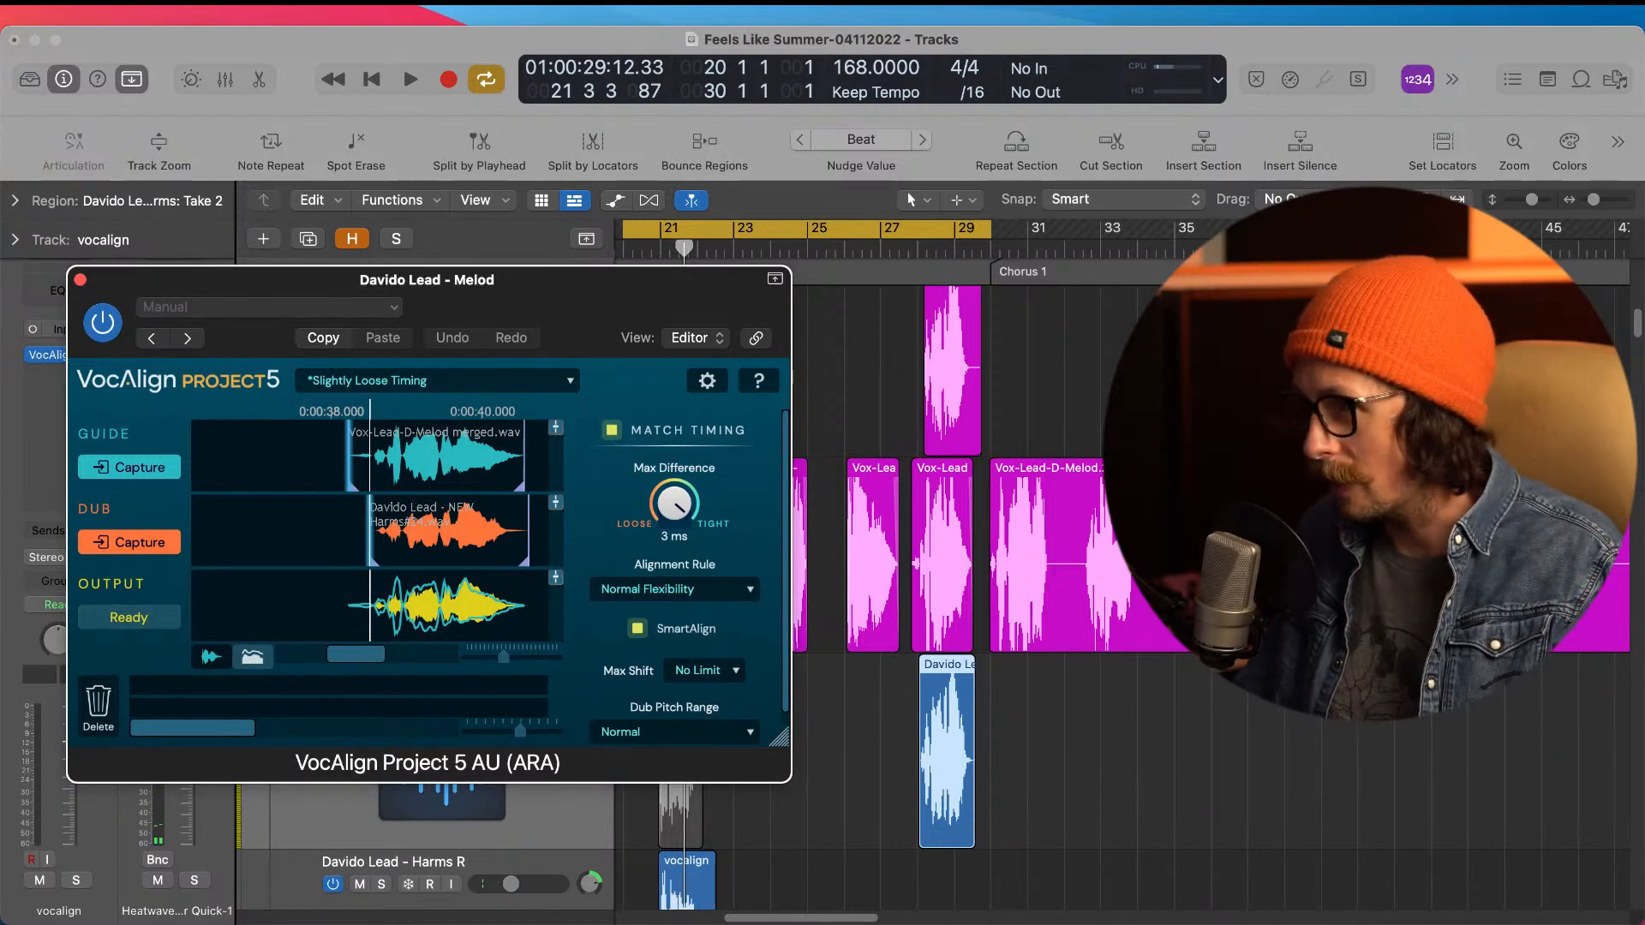
Step: Solo the lead Melod and vocalign tracks and audition the aligned phrase near bar 28
drag(512, 285, 1273, 689)
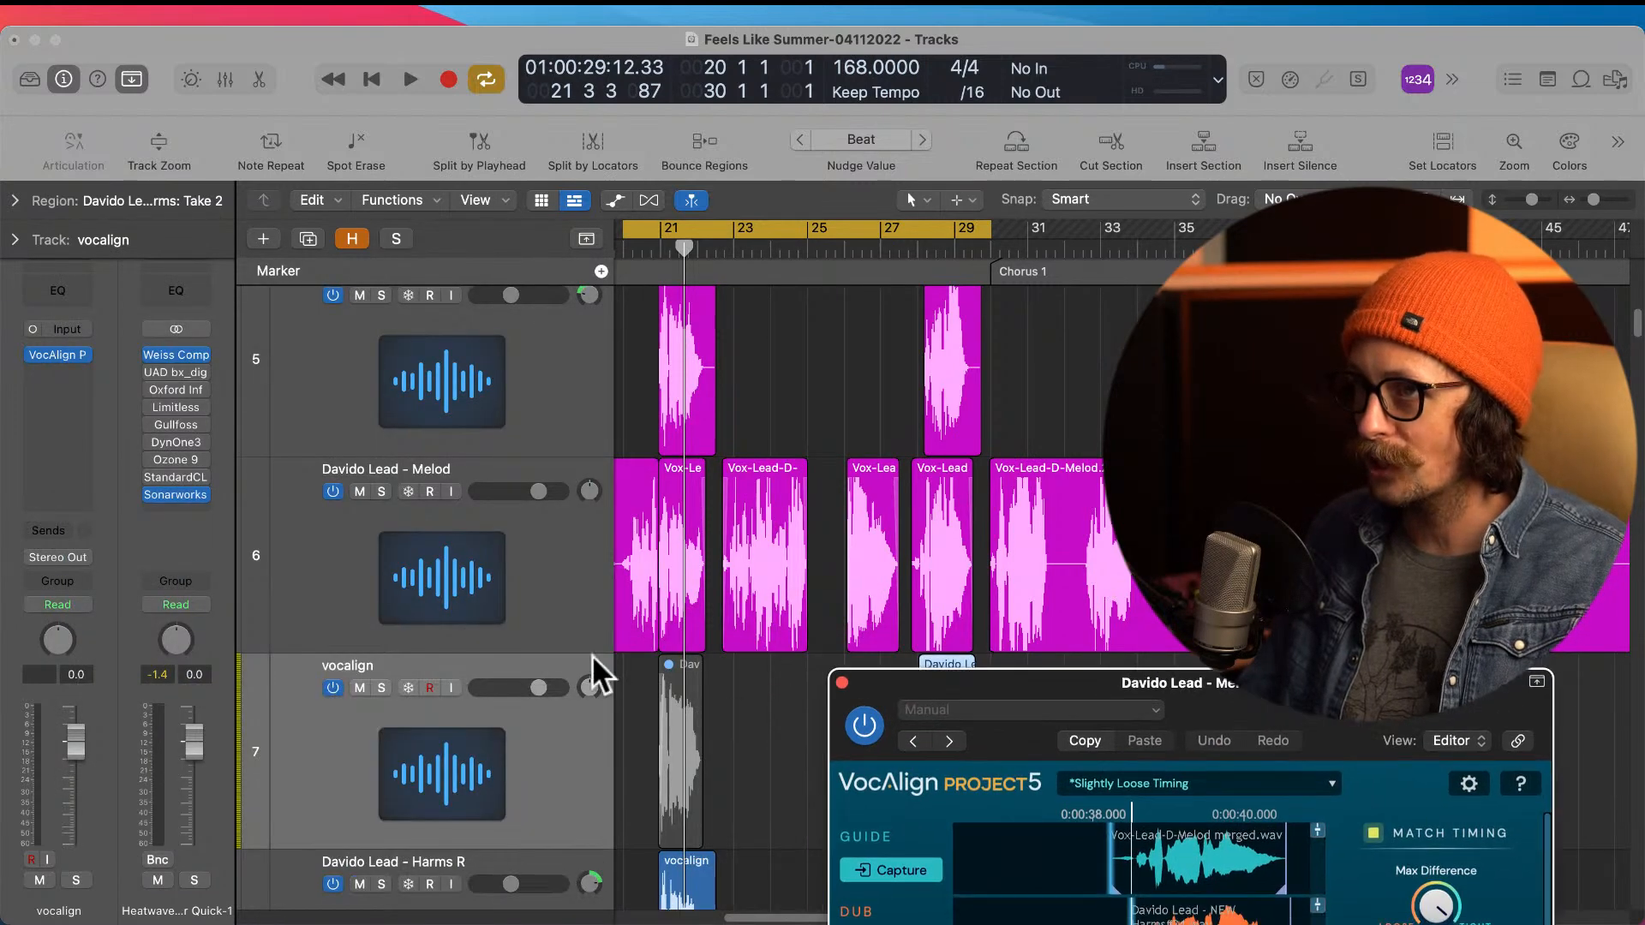
click(381, 491)
click(381, 687)
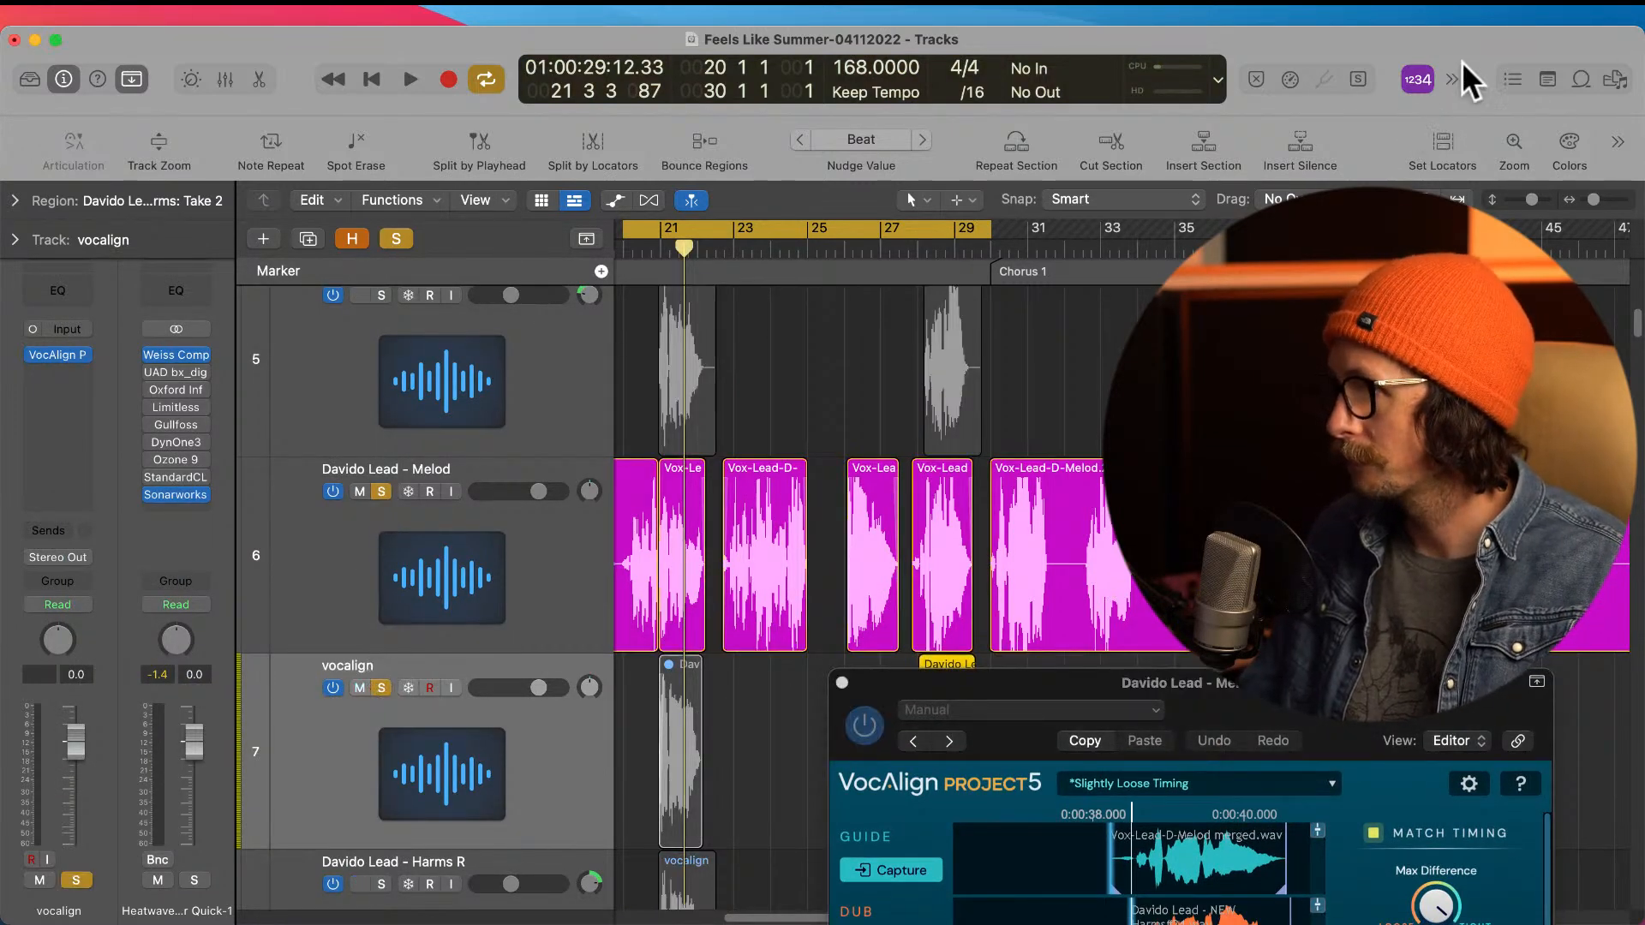
key(space)
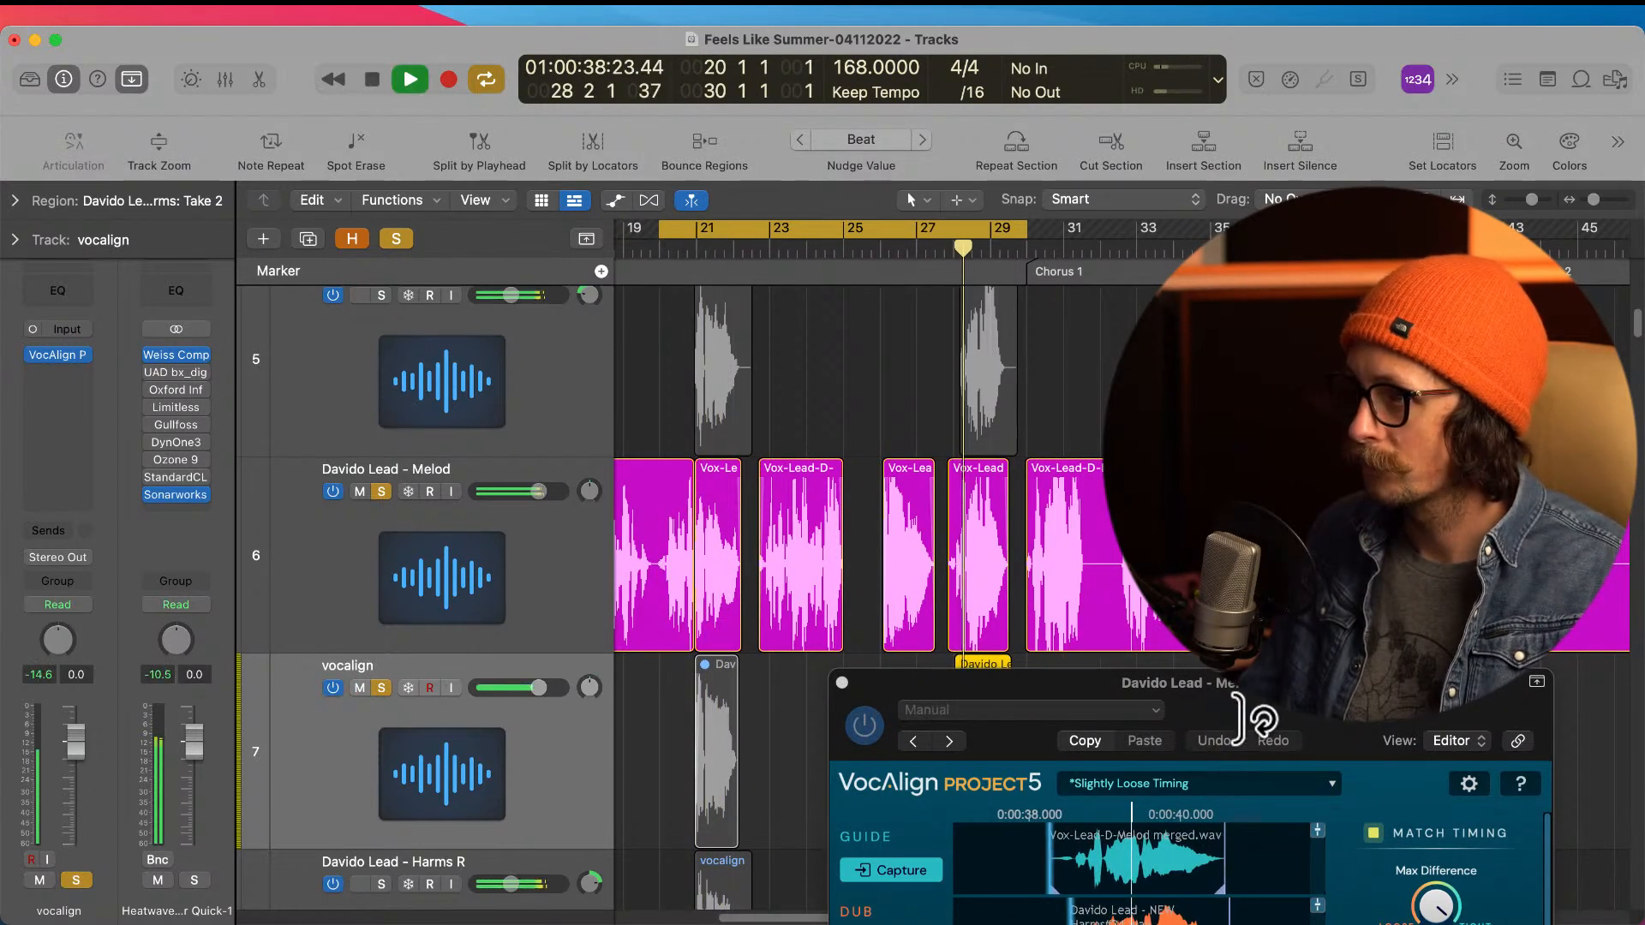
drag(1270, 702, 577, 268)
key(space)
click(1435, 118)
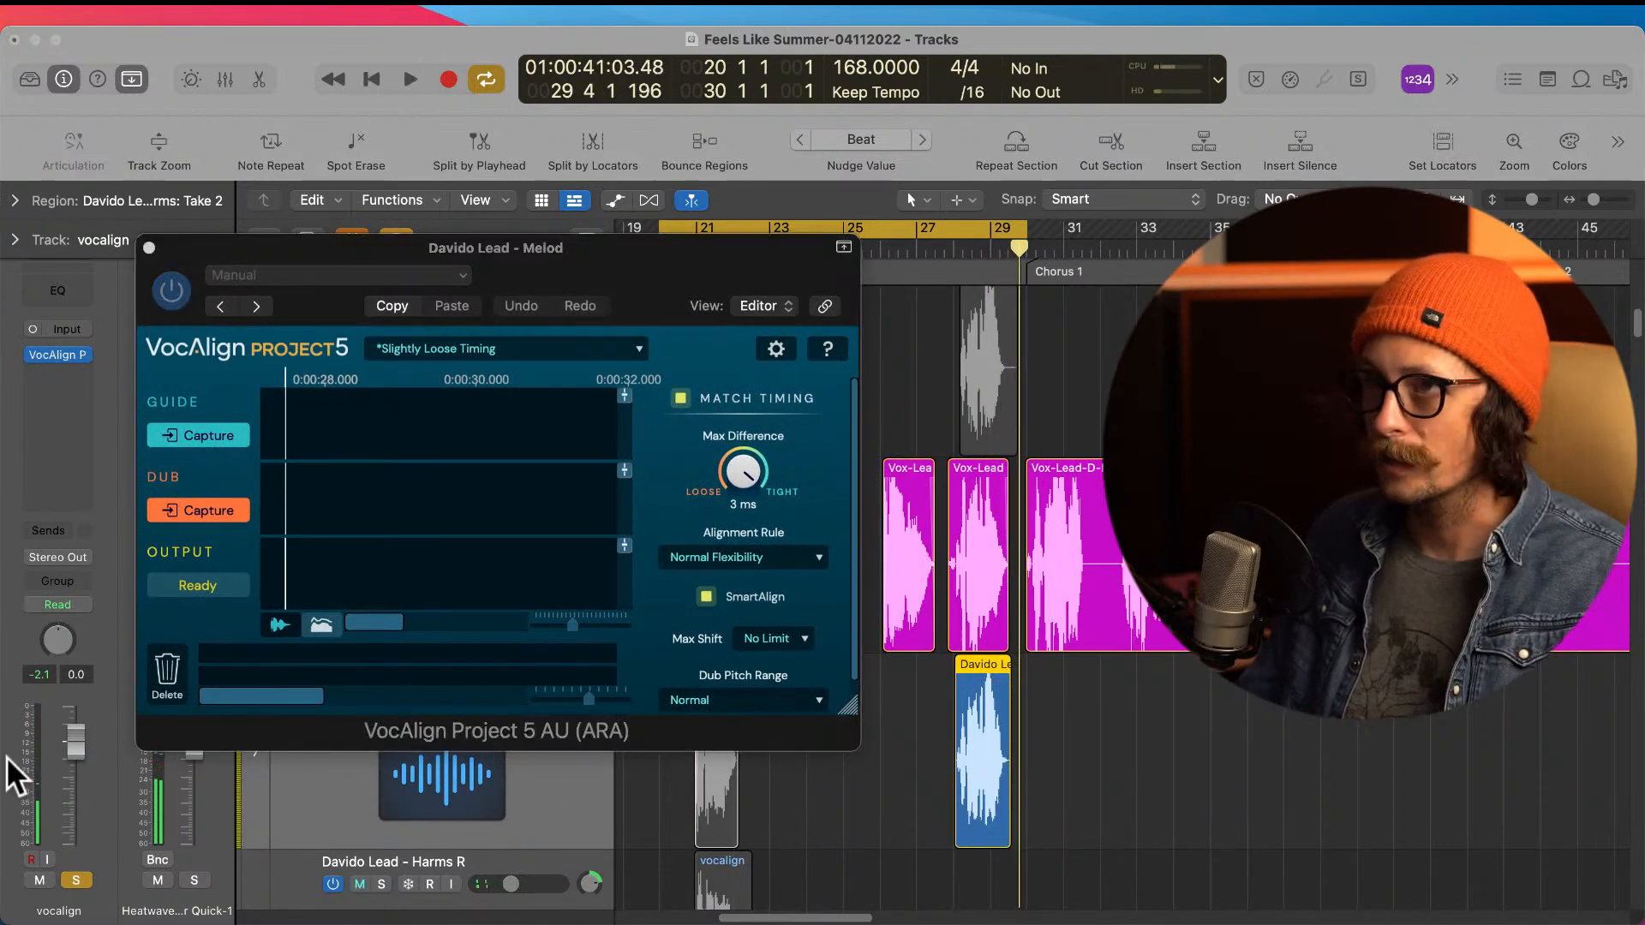
Step: Close the VocAlign window and bounce the aligned region in place to a new track, naming it Vocaligned
click(147, 244)
right_click(970, 768)
click(826, 718)
right_click(974, 728)
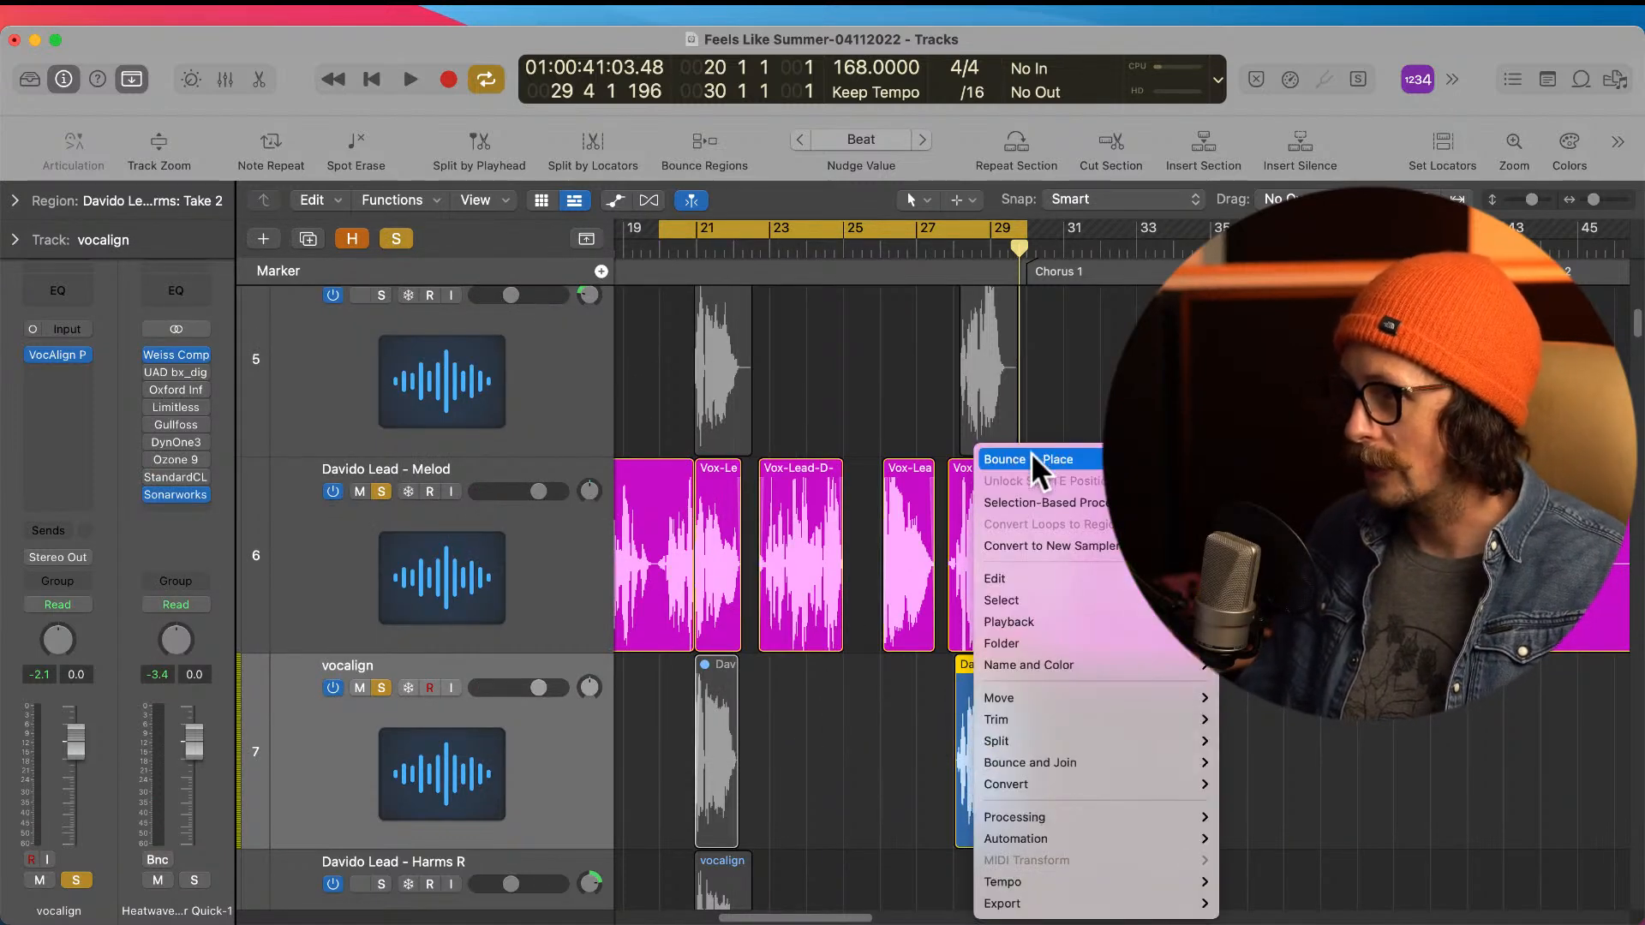
click(1031, 459)
text(Vo)
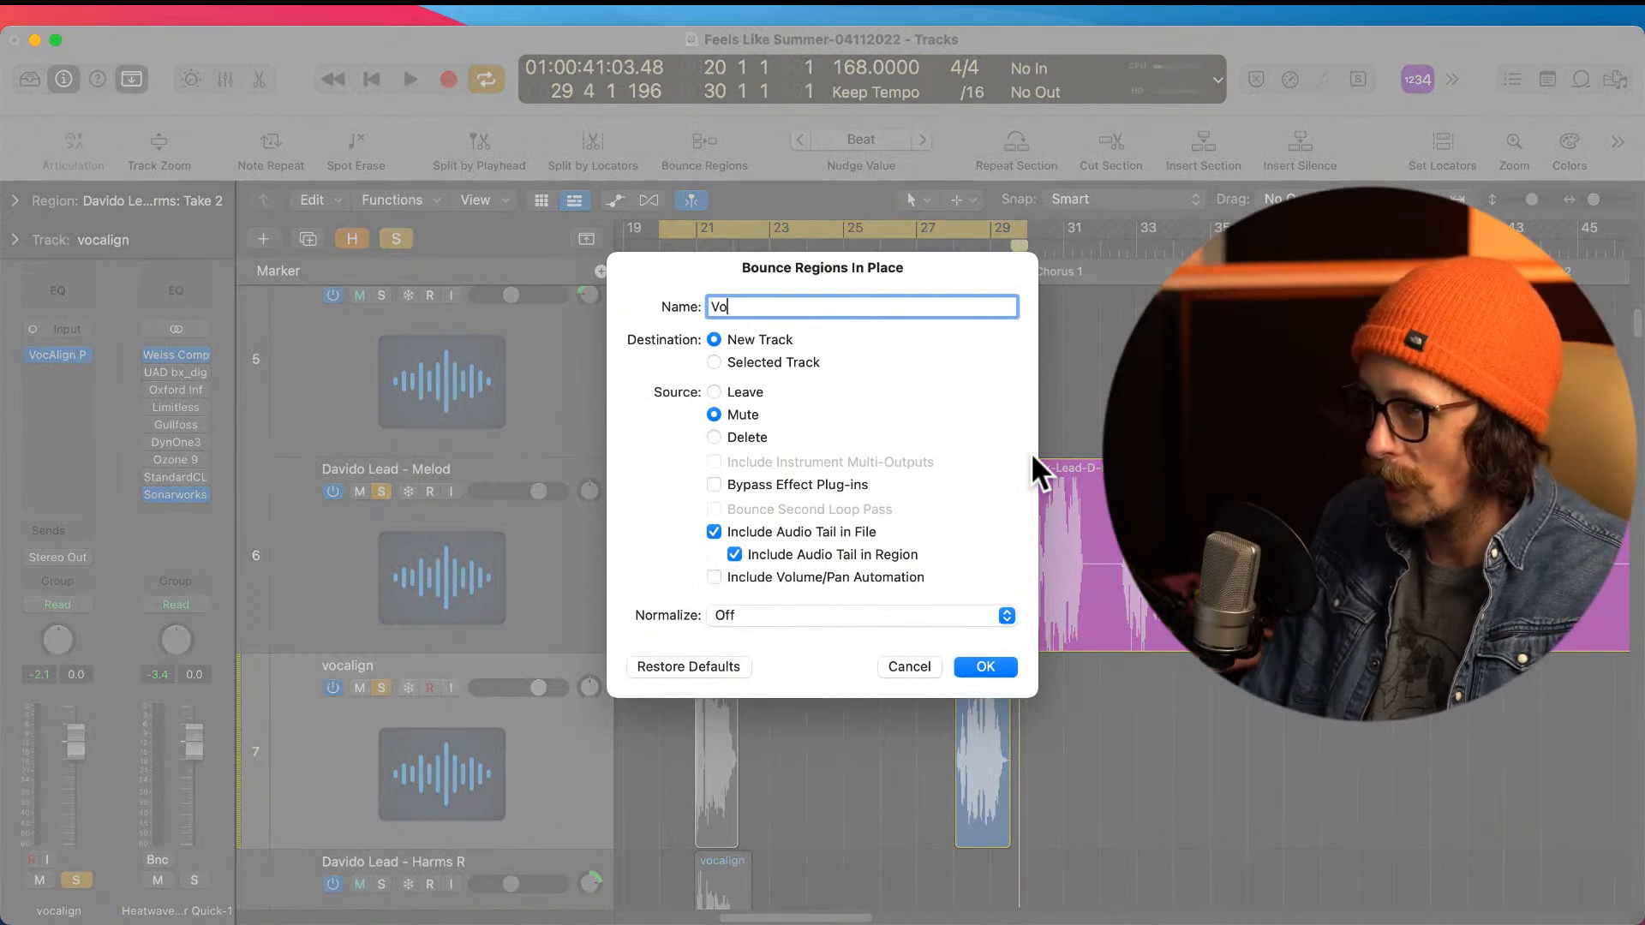
text(caligned)
key(Return)
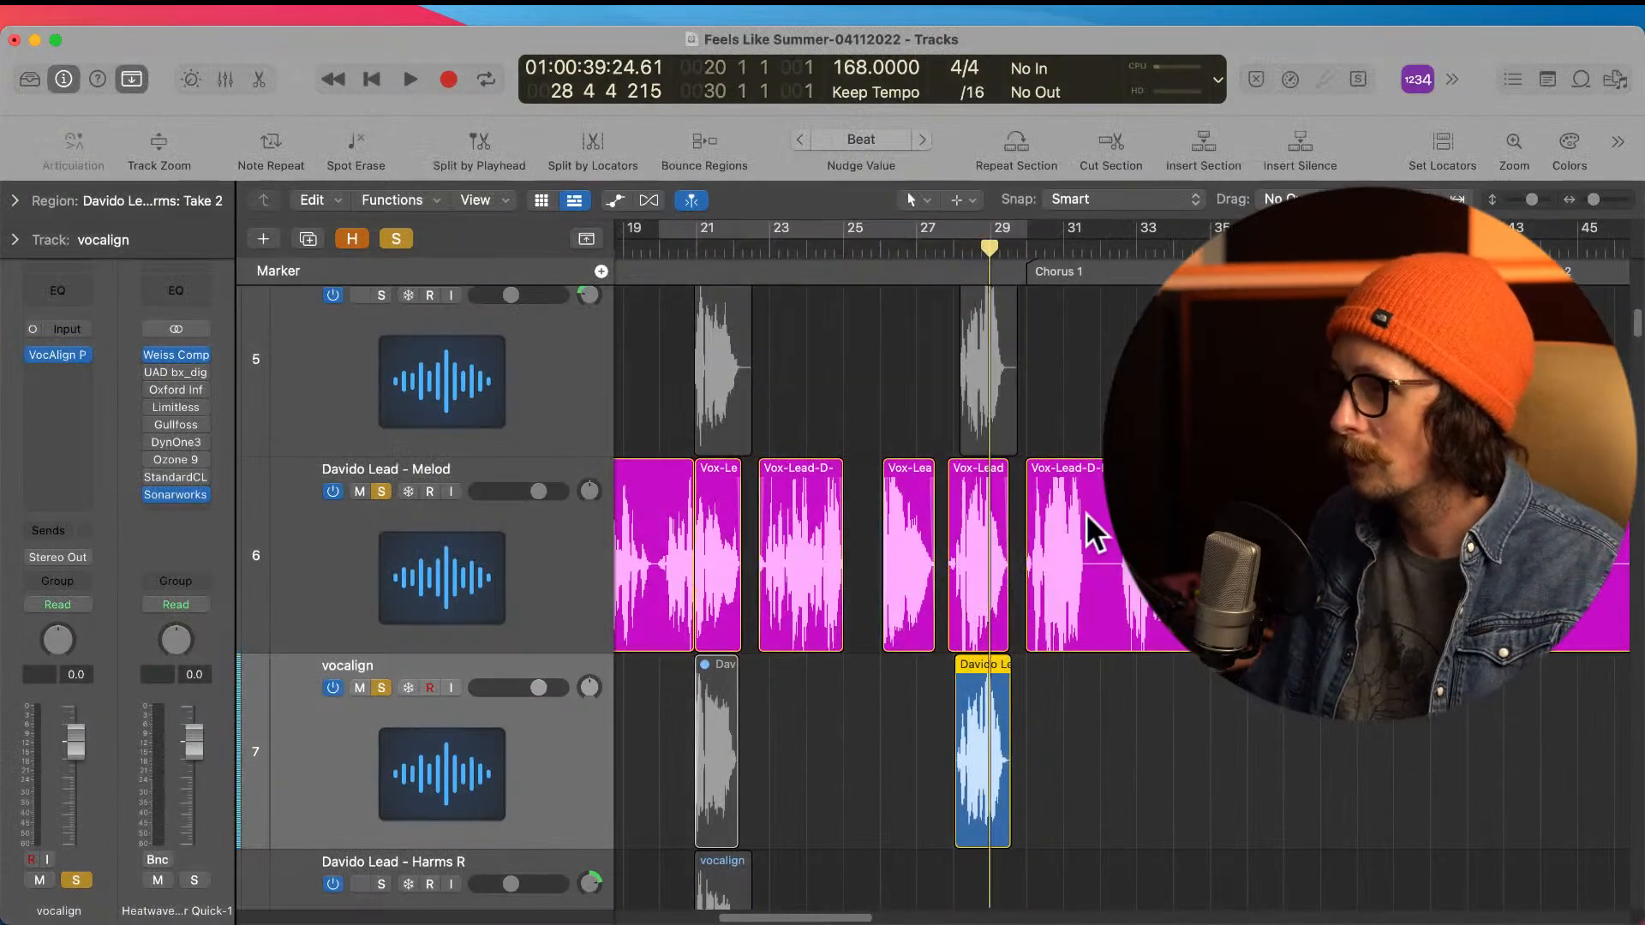
Step: Move the bounced Vocaligned region near bar 28 down to the Harms R track
click(1039, 620)
drag(713, 403, 944, 548)
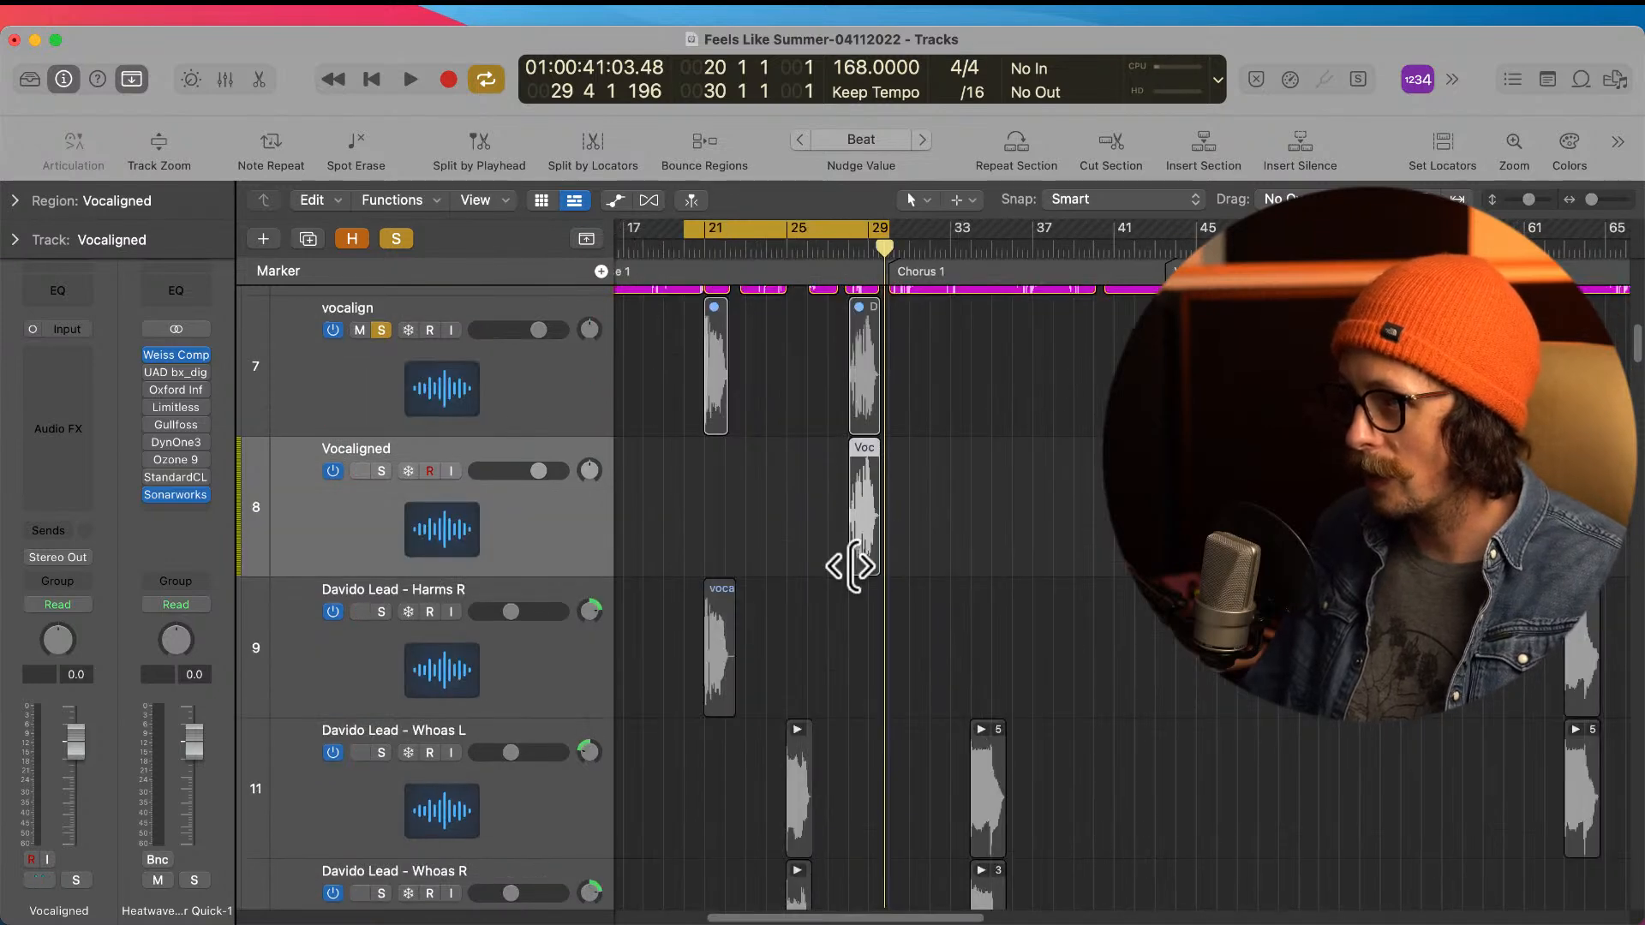
click(827, 537)
click(855, 536)
drag(866, 529, 867, 591)
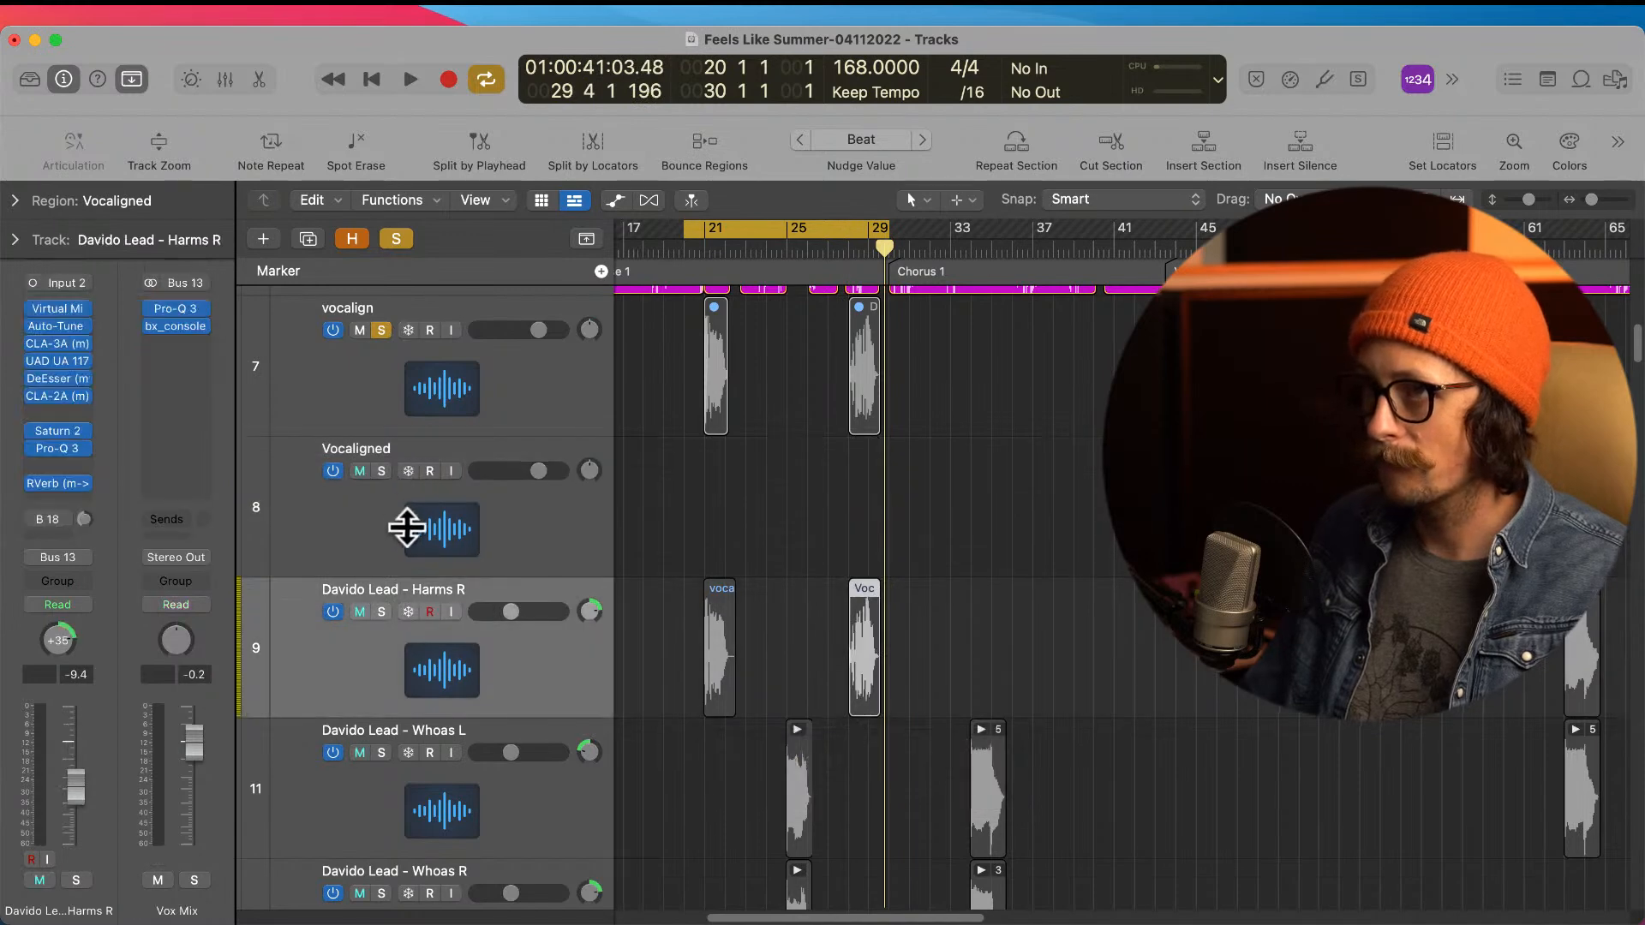
Step: Delete the empty Vocaligned track and clear the track solos
click(645, 487)
key(super+BackSpace)
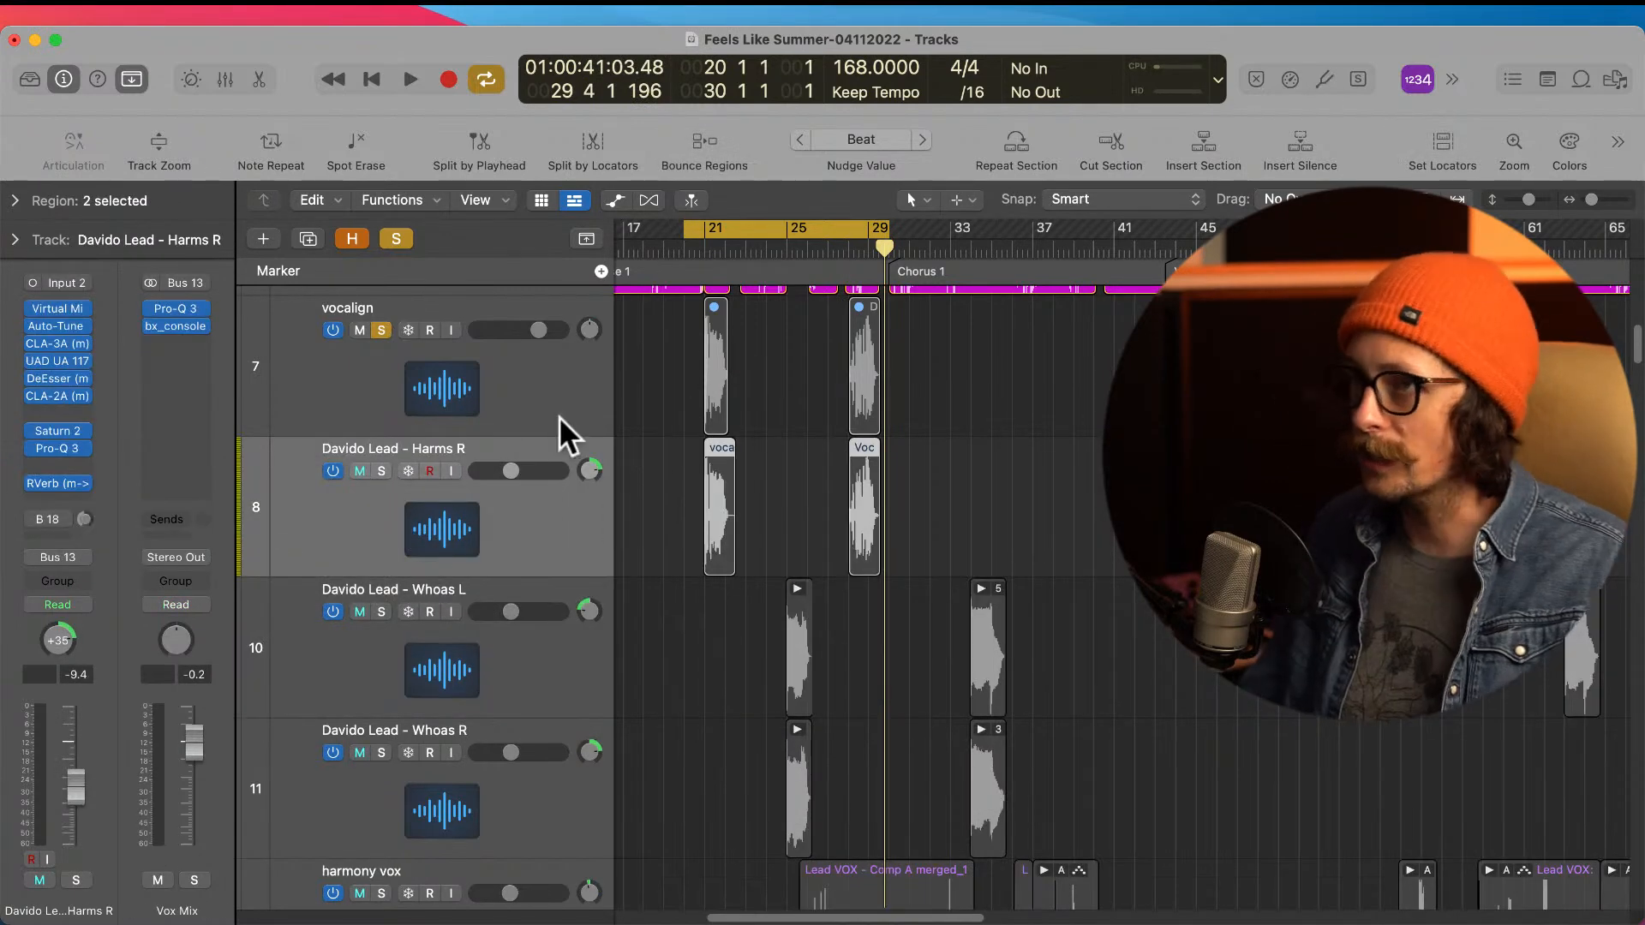
ctrl+alt+click(748, 517)
alt+click(380, 410)
scroll(846, 409, up, 3)
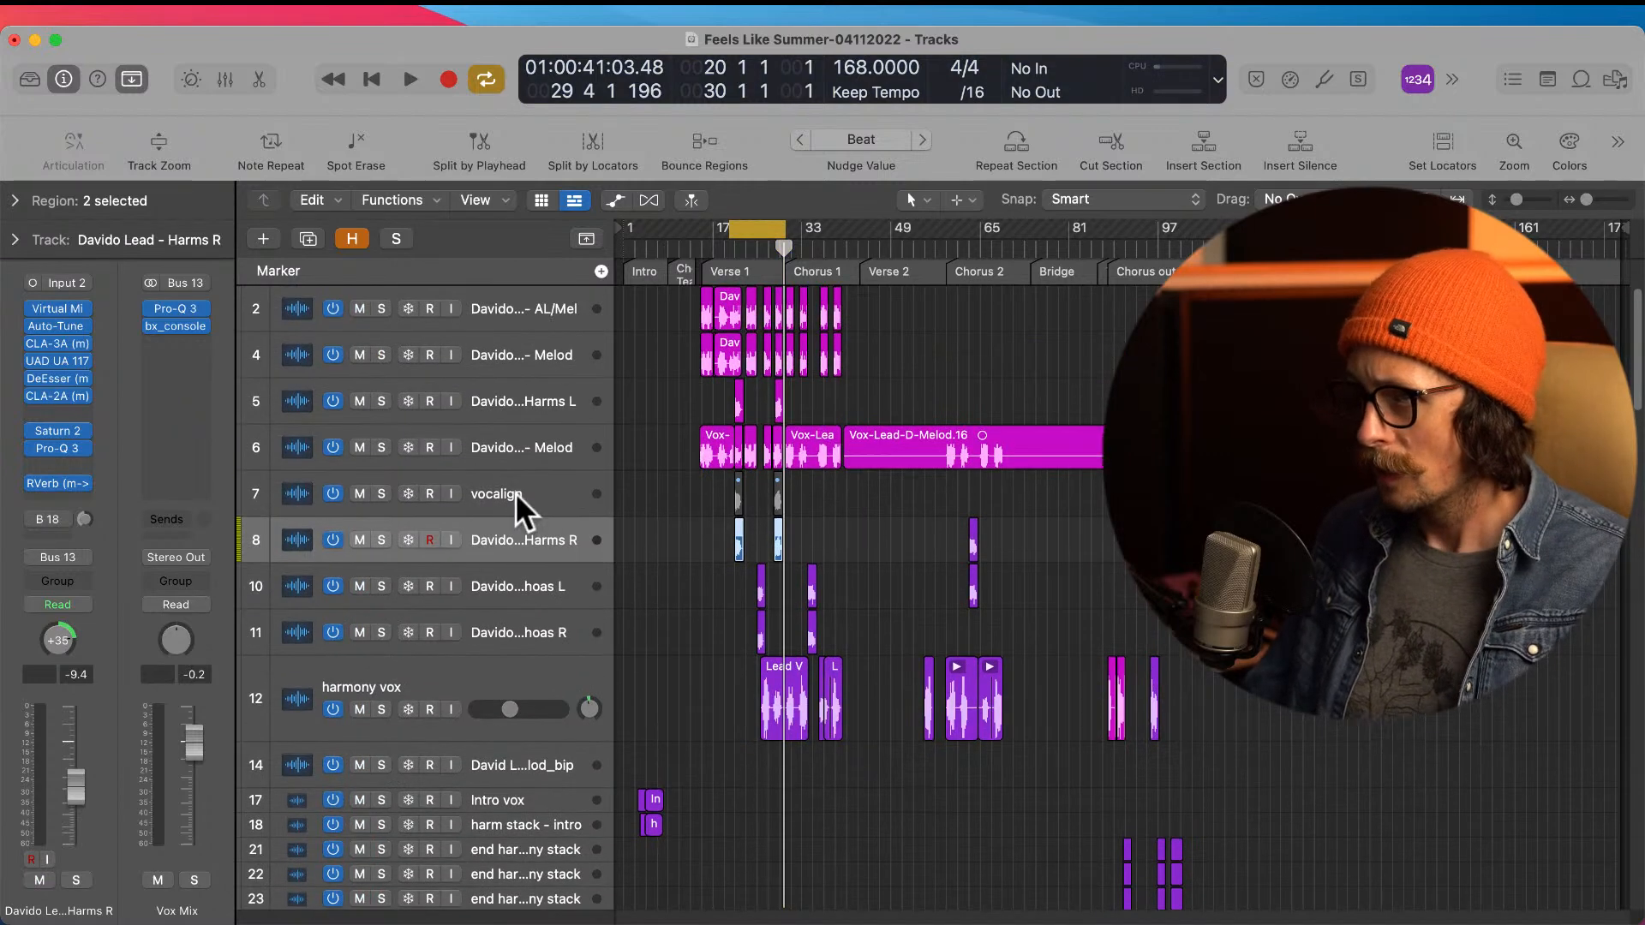
Step: Turn off and mute the vocalign track and hide it from the track list
click(560, 486)
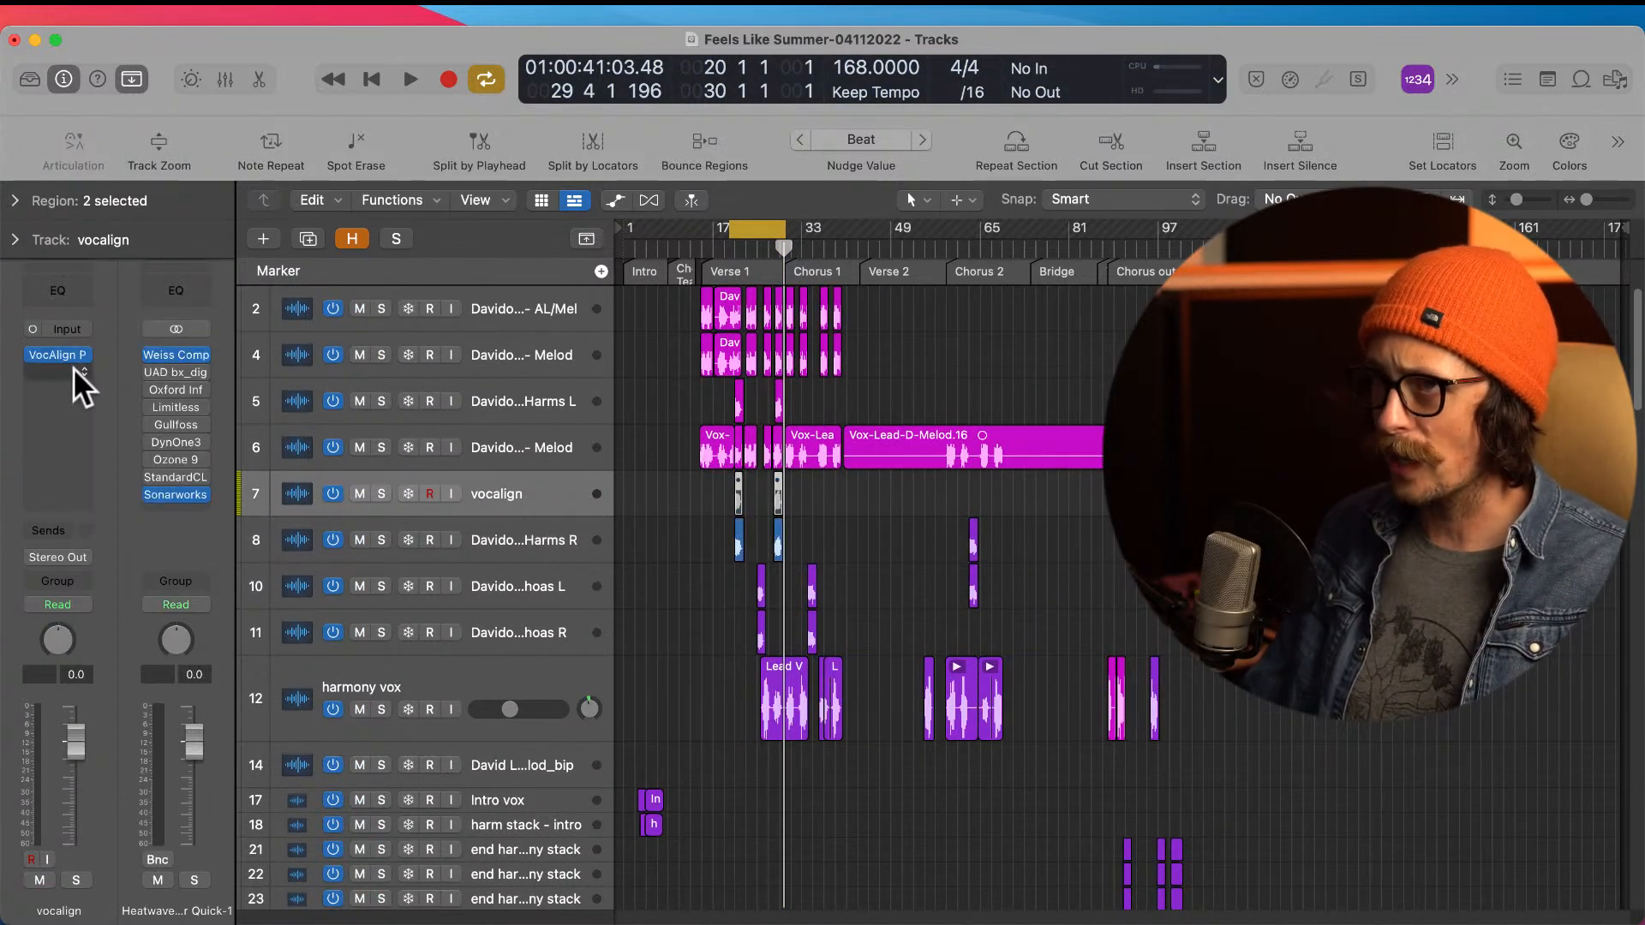
click(359, 494)
right_click(573, 480)
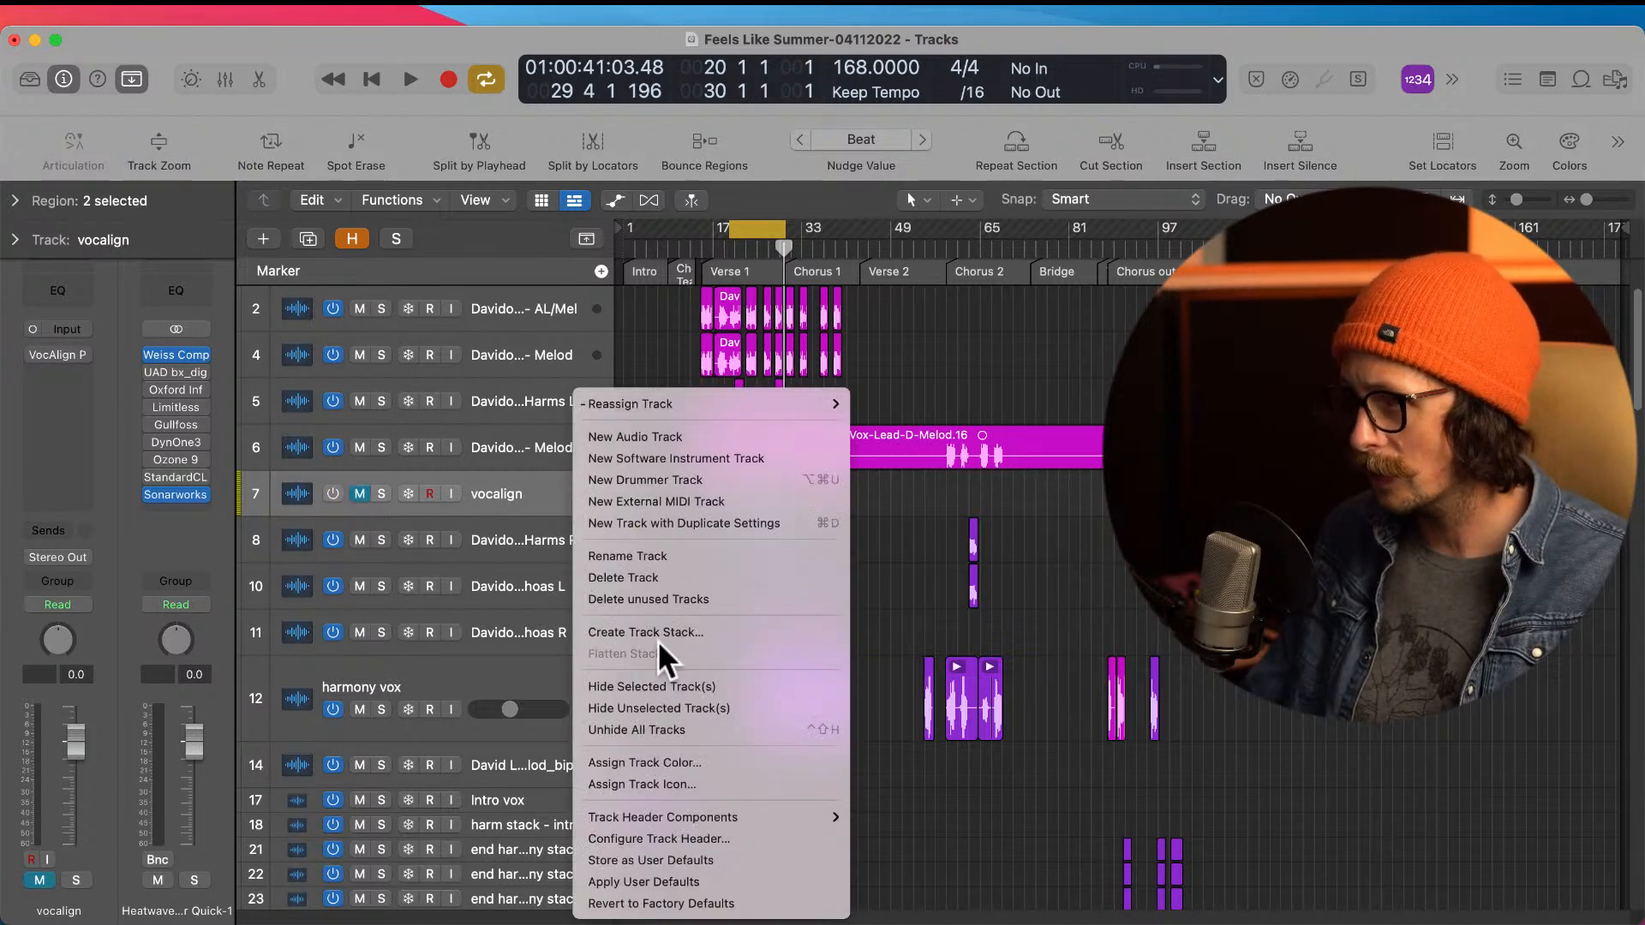
click(662, 685)
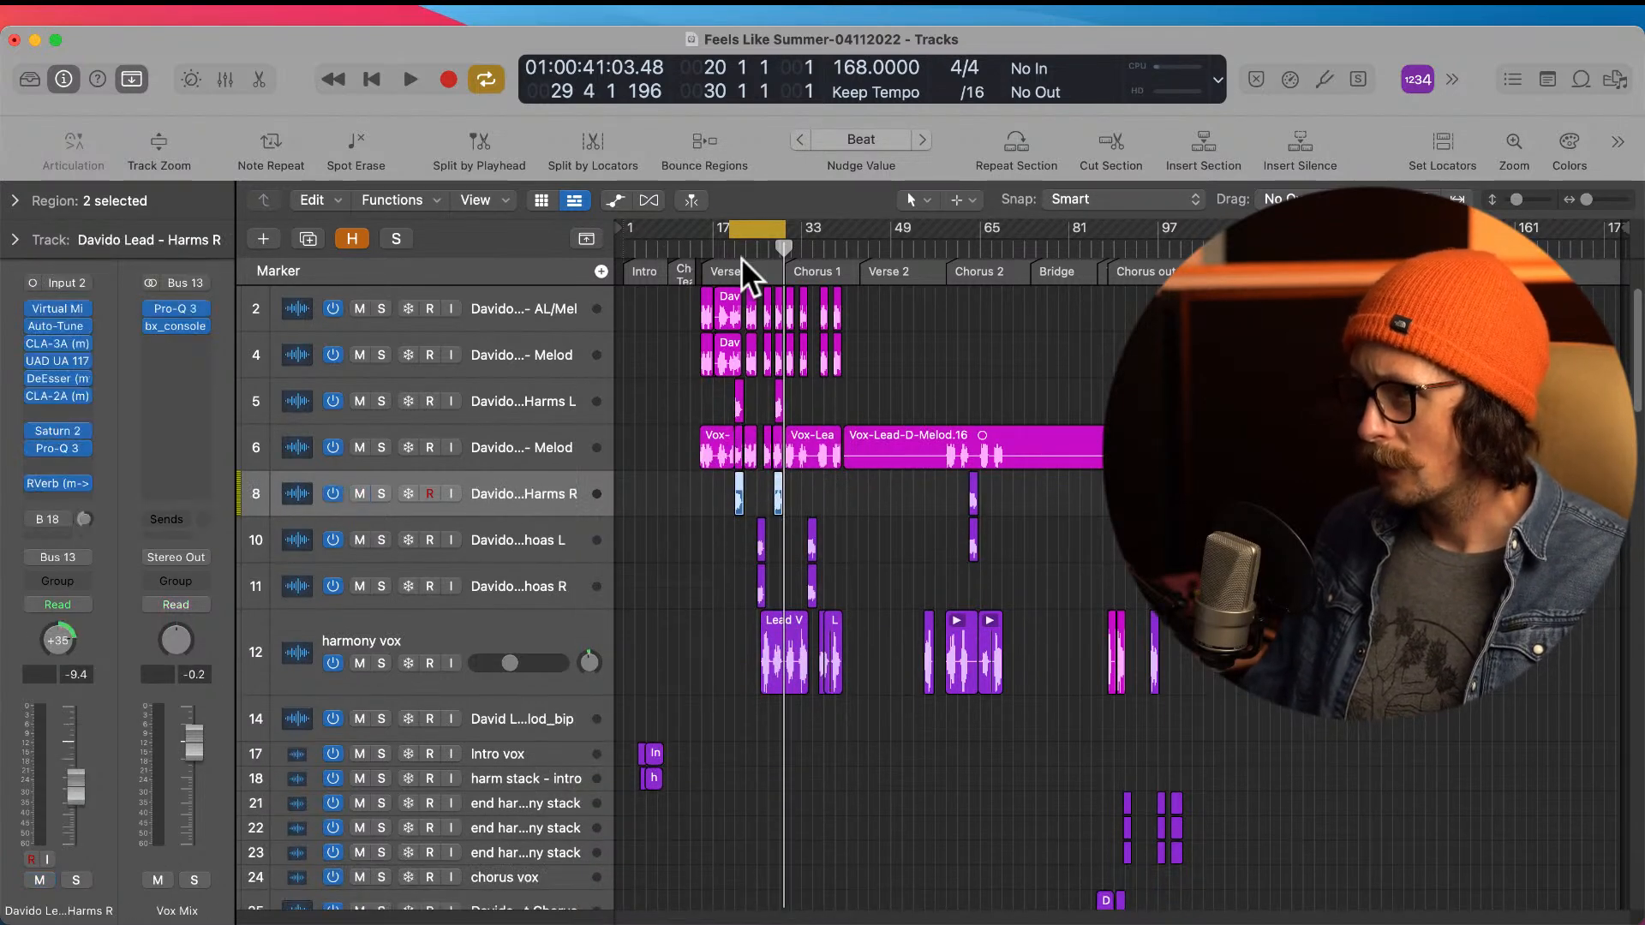
Step: Place the Harms L track directly below the lead Melod track and color the two aligned Harms R regions magenta
drag(502, 394, 678, 426)
click(797, 493)
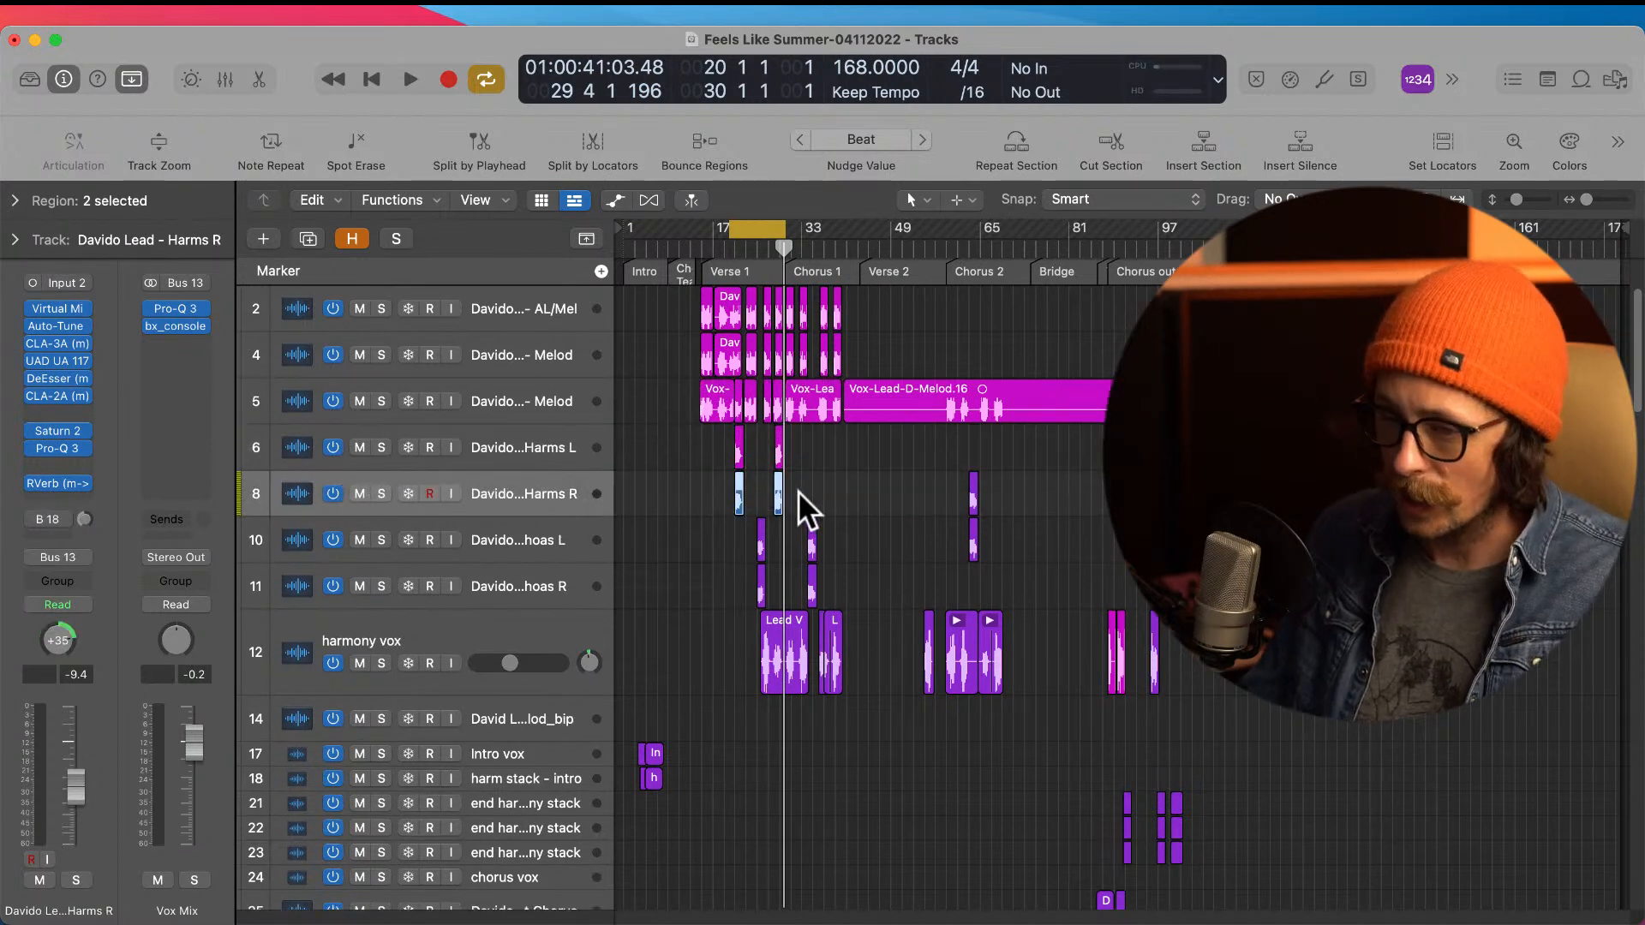
key(alt+c)
click(1010, 231)
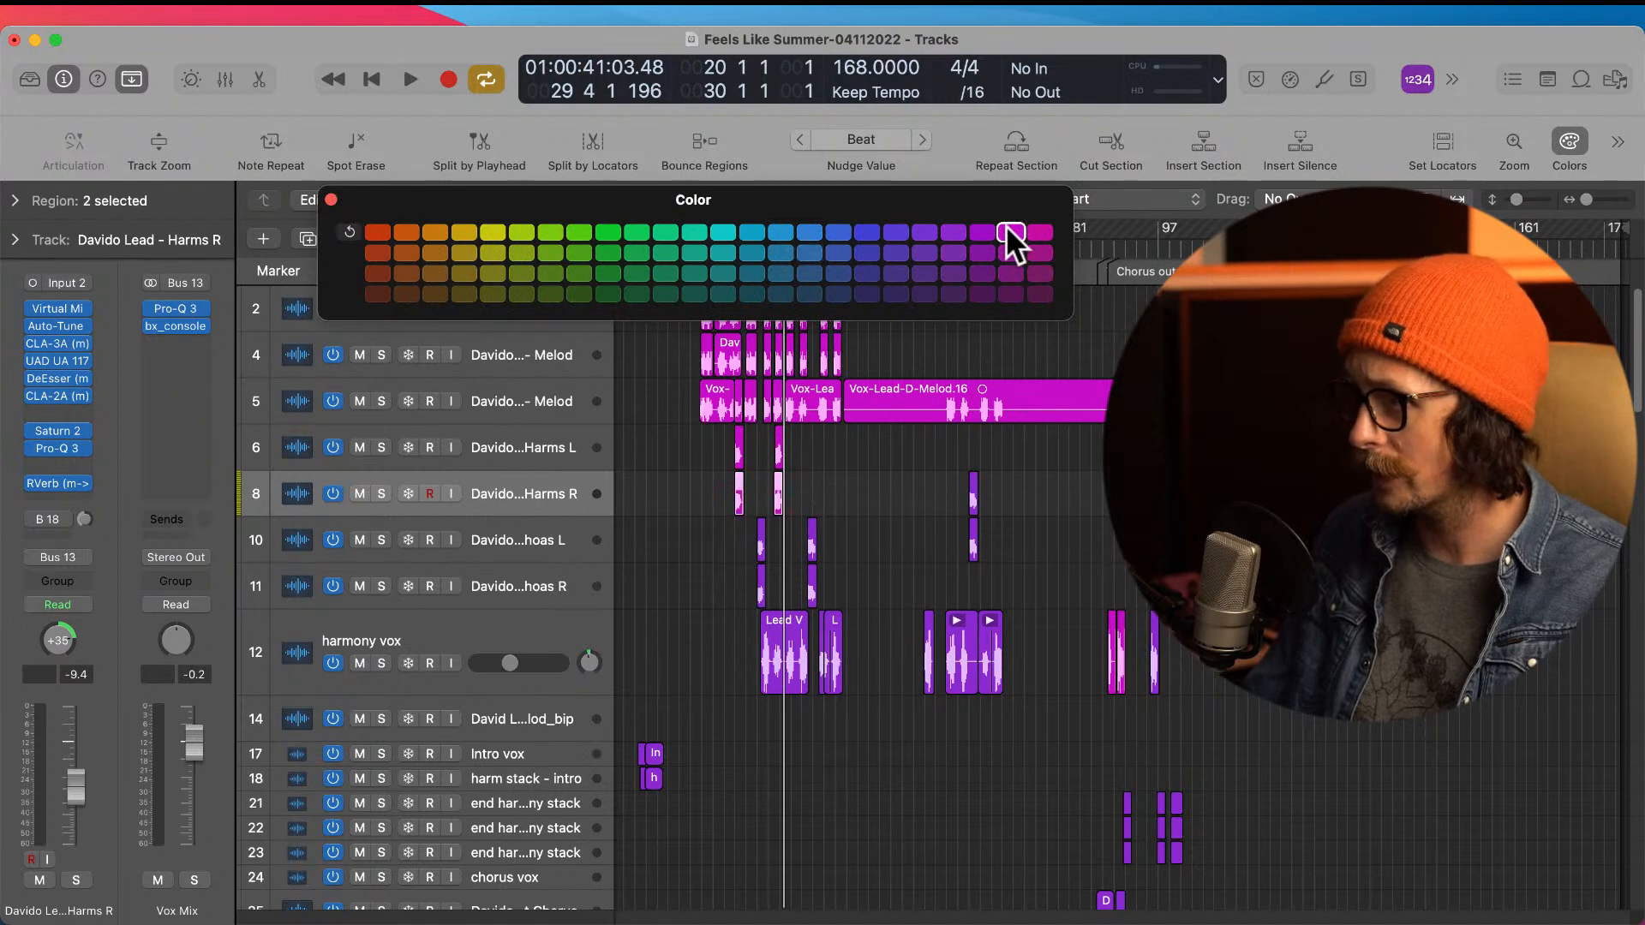
click(331, 200)
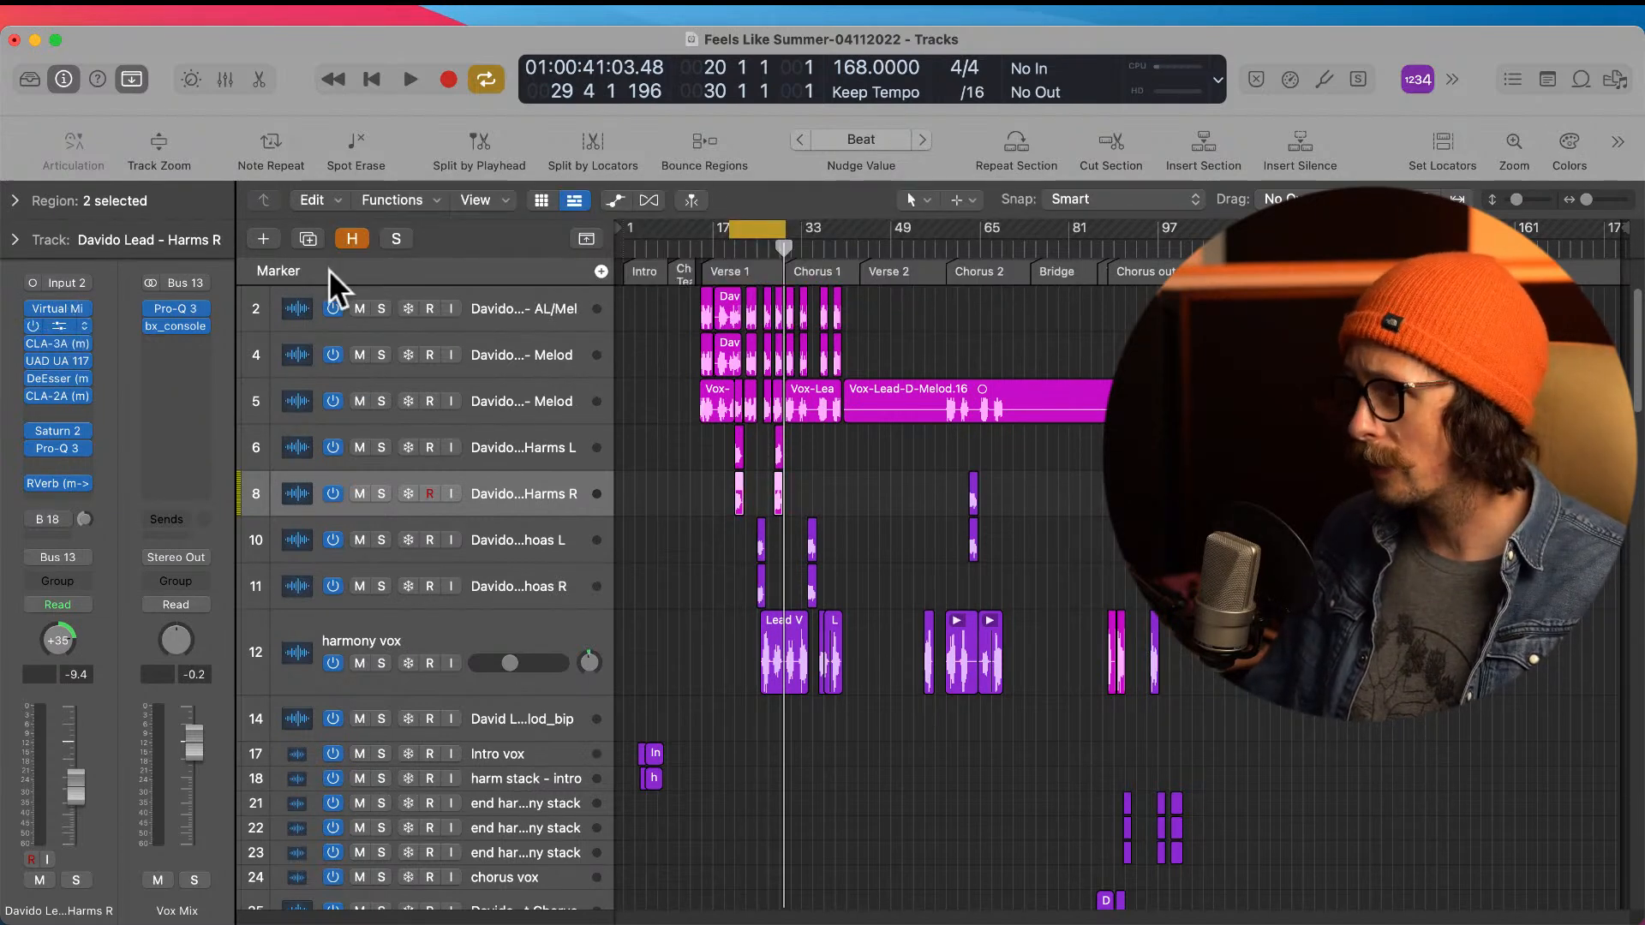
click(529, 175)
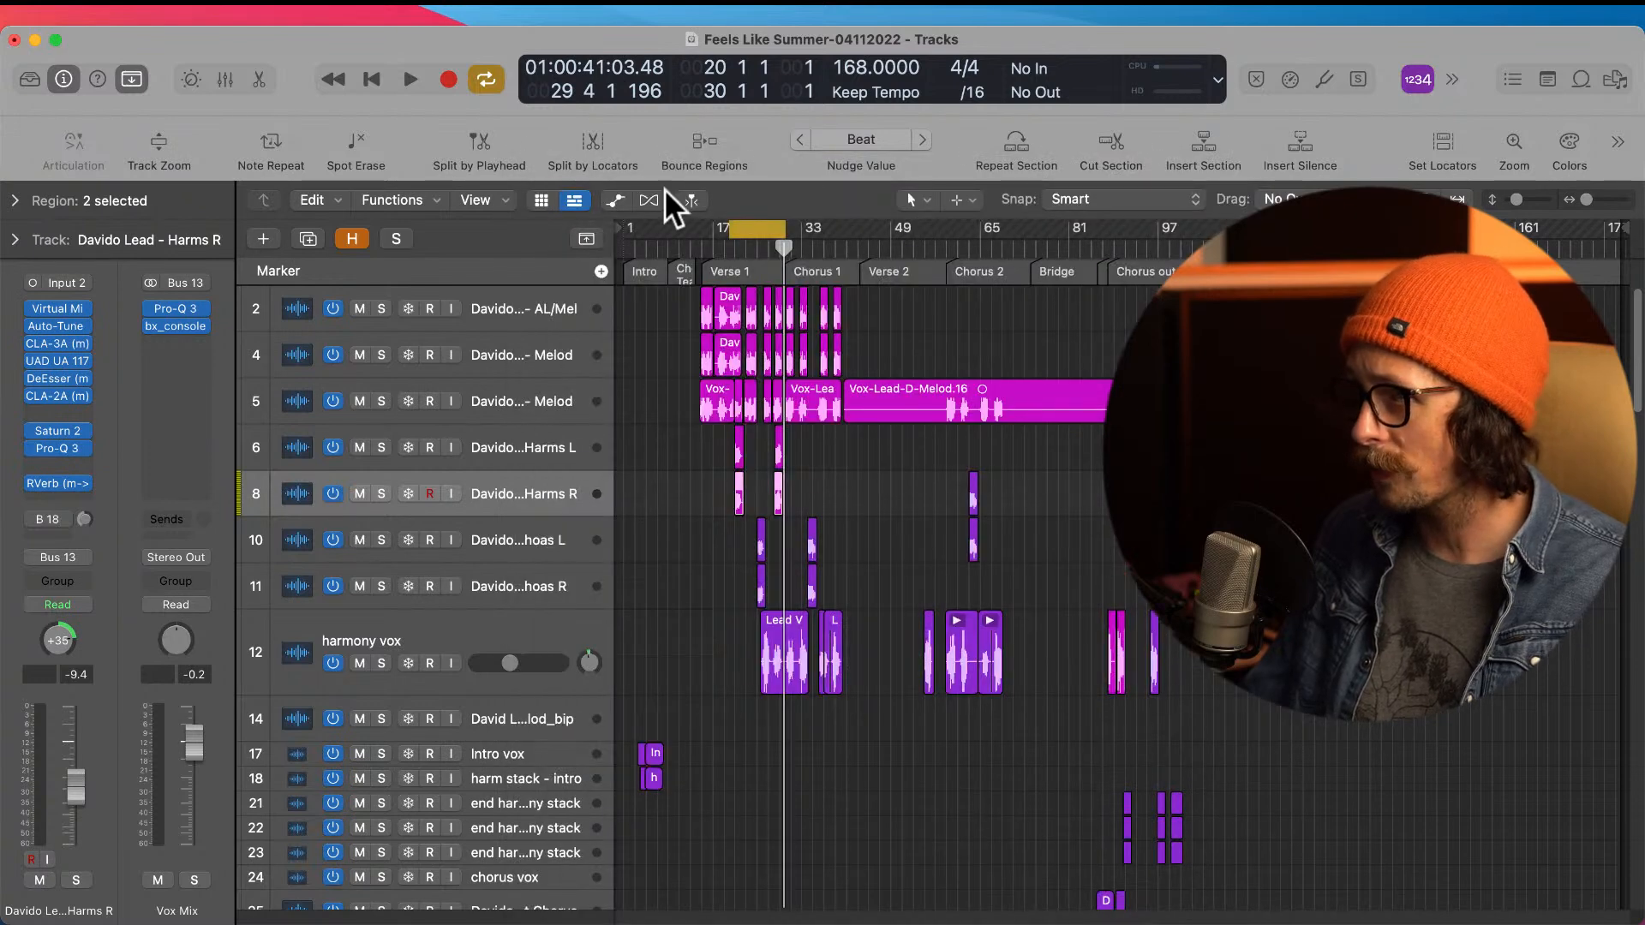
Step: Set the cycle range to bars 15 through 33 and turn cycle playback off
drag(734, 232, 803, 228)
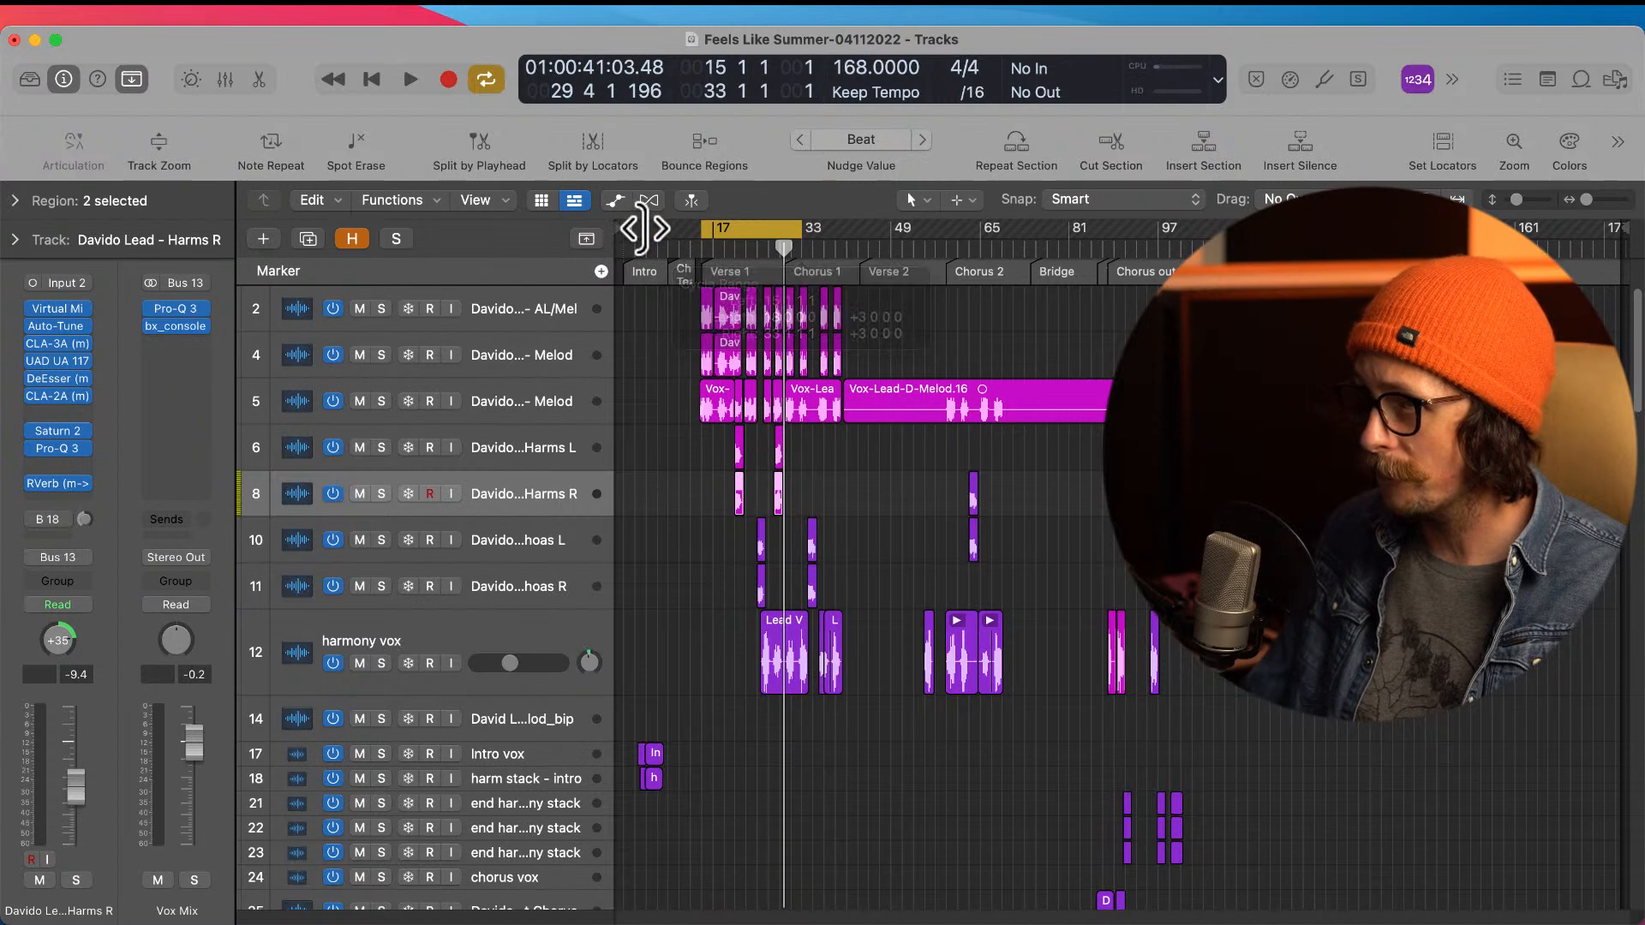
click(704, 231)
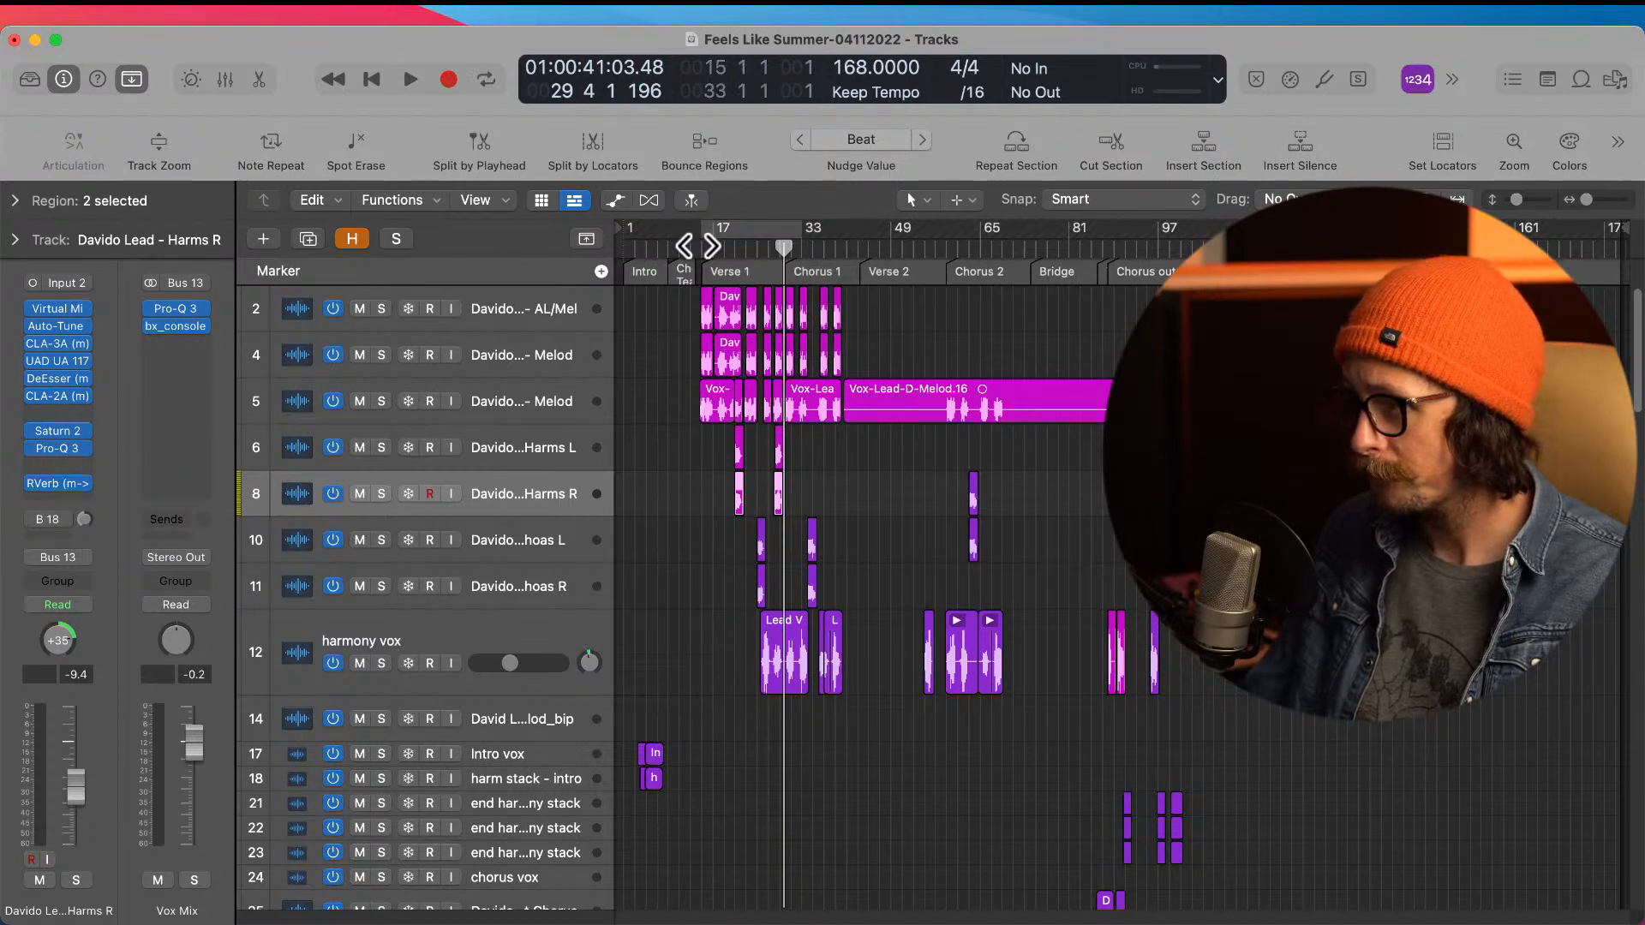
Step: Play the song from bar 14 through the first aligned harmony phrase to check the vocals together
click(697, 242)
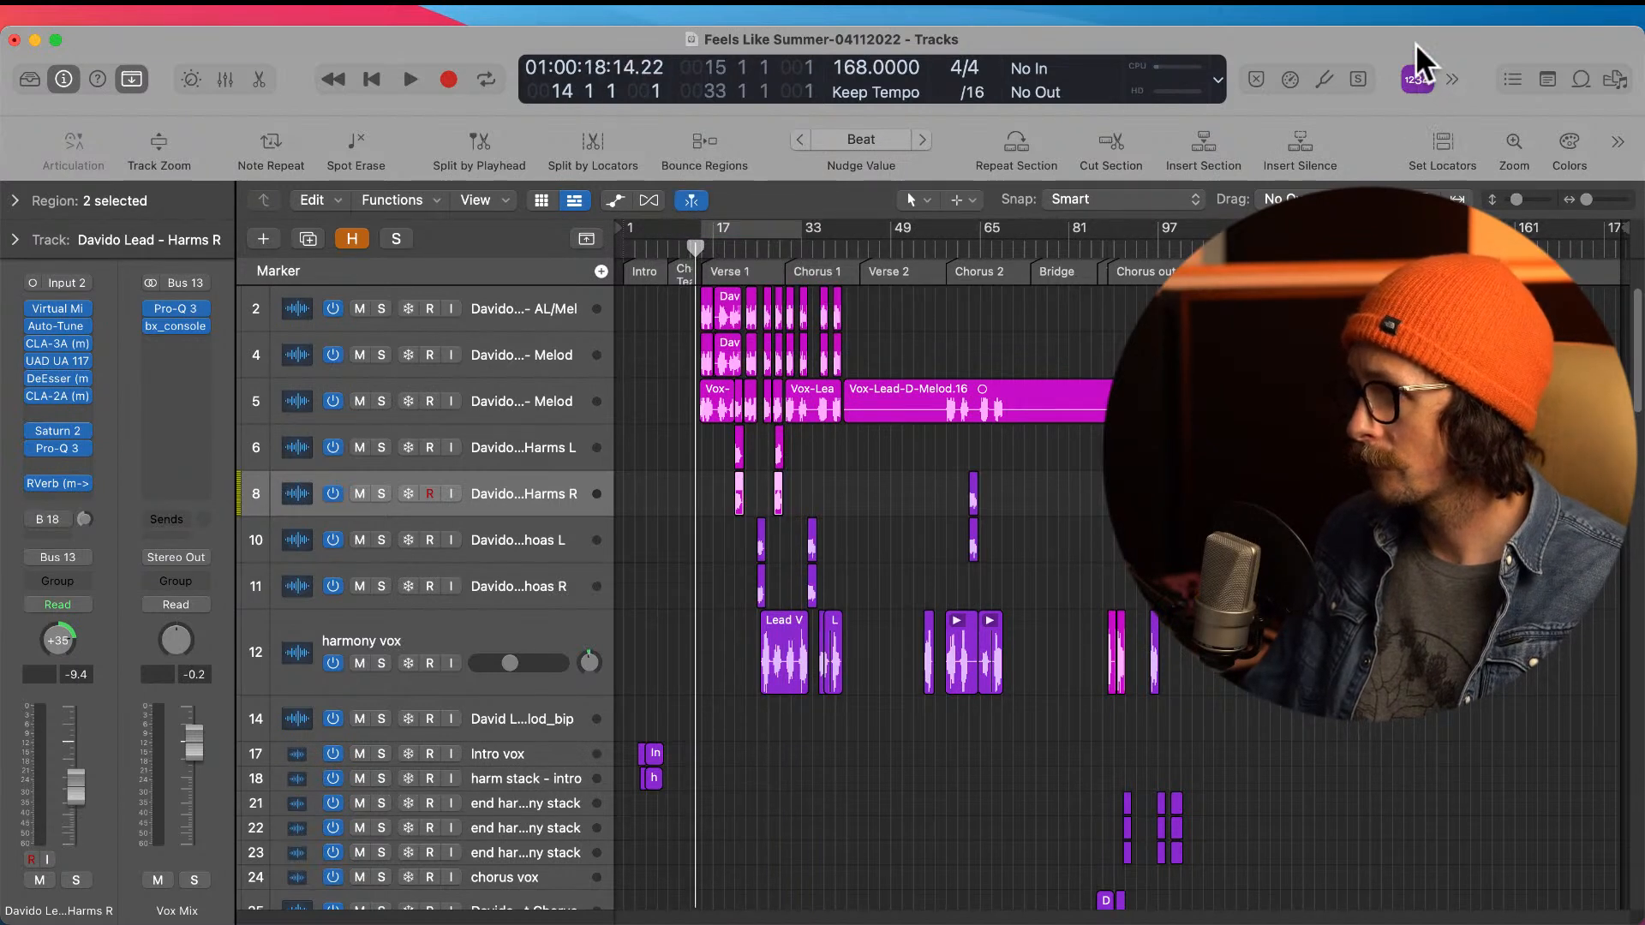
key(space)
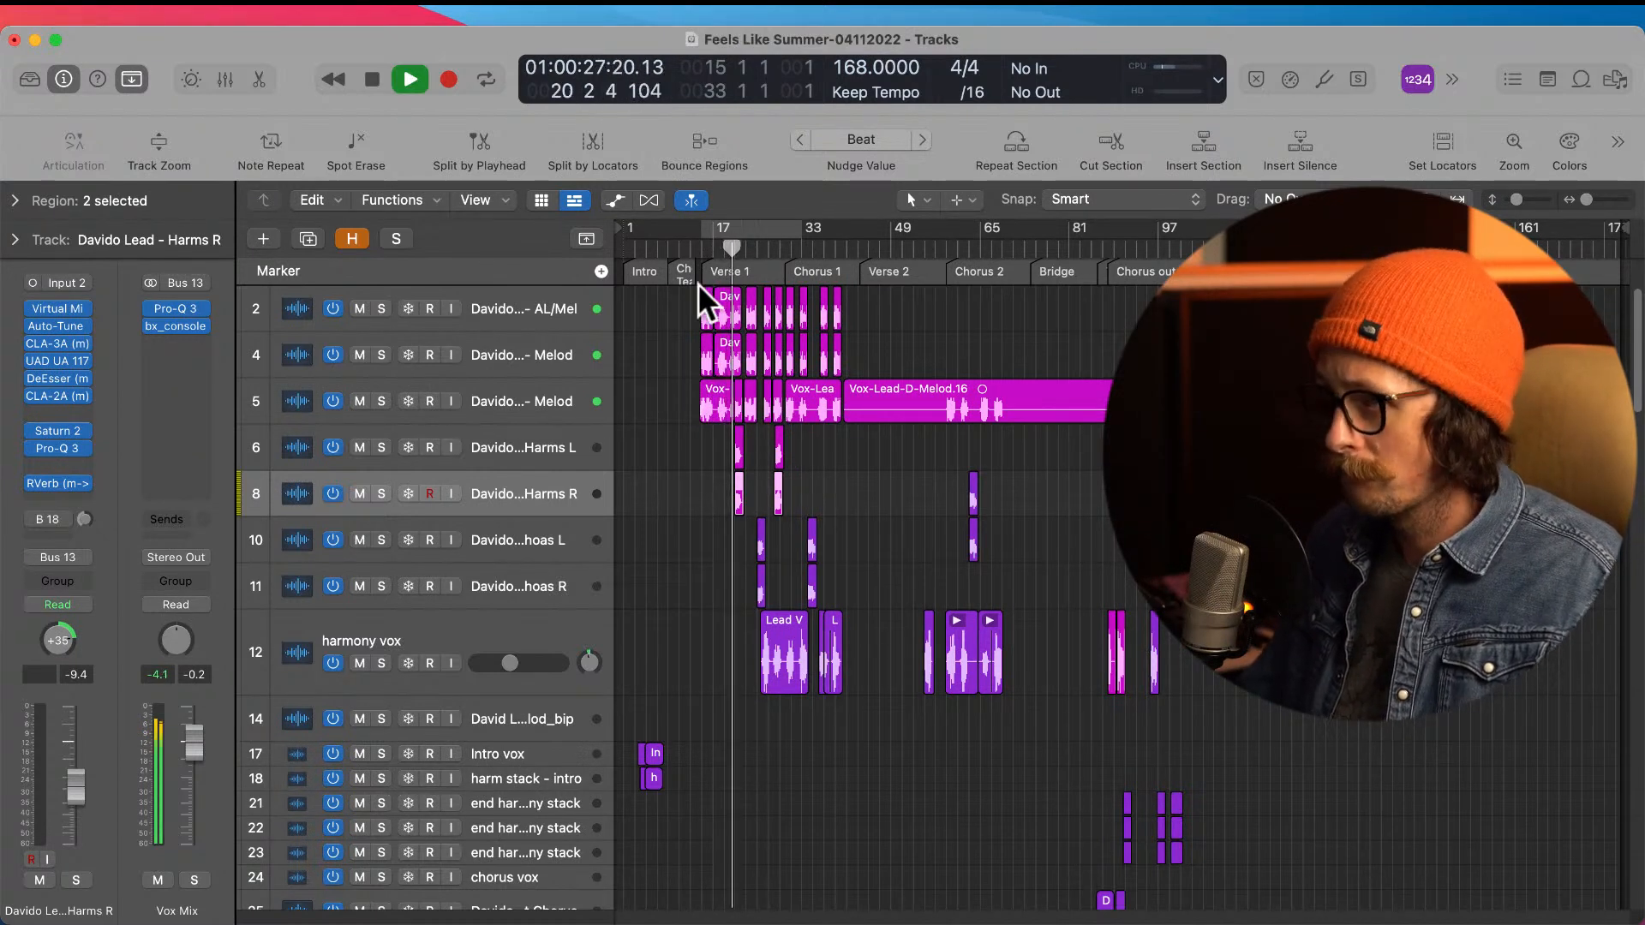
drag(698, 296, 882, 591)
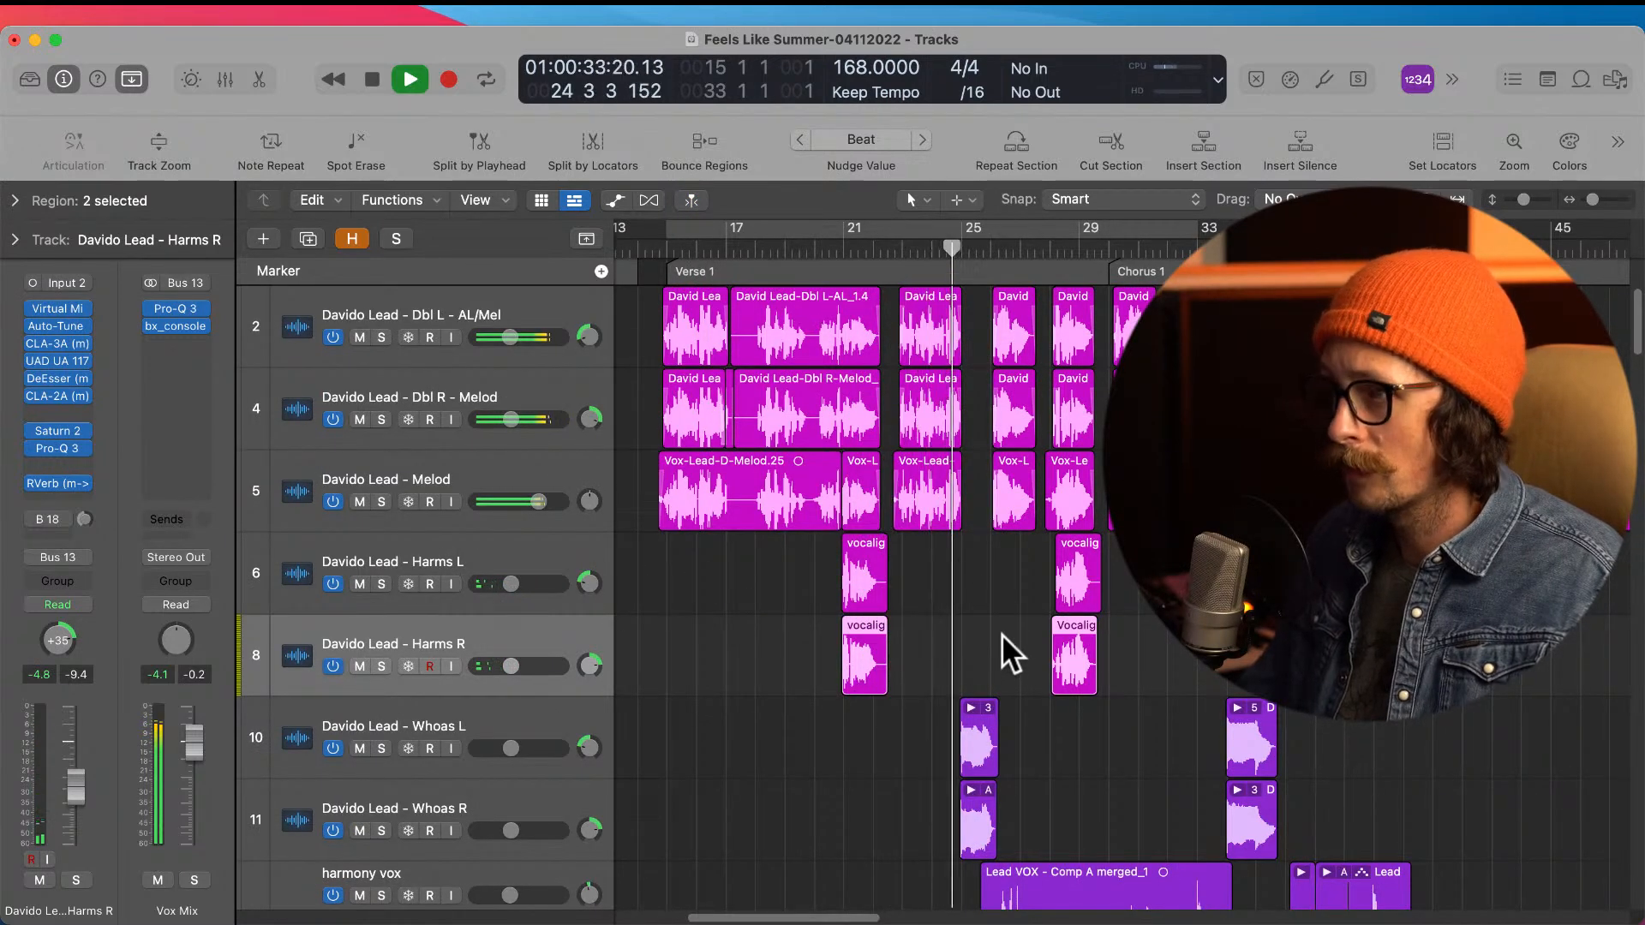
key(space)
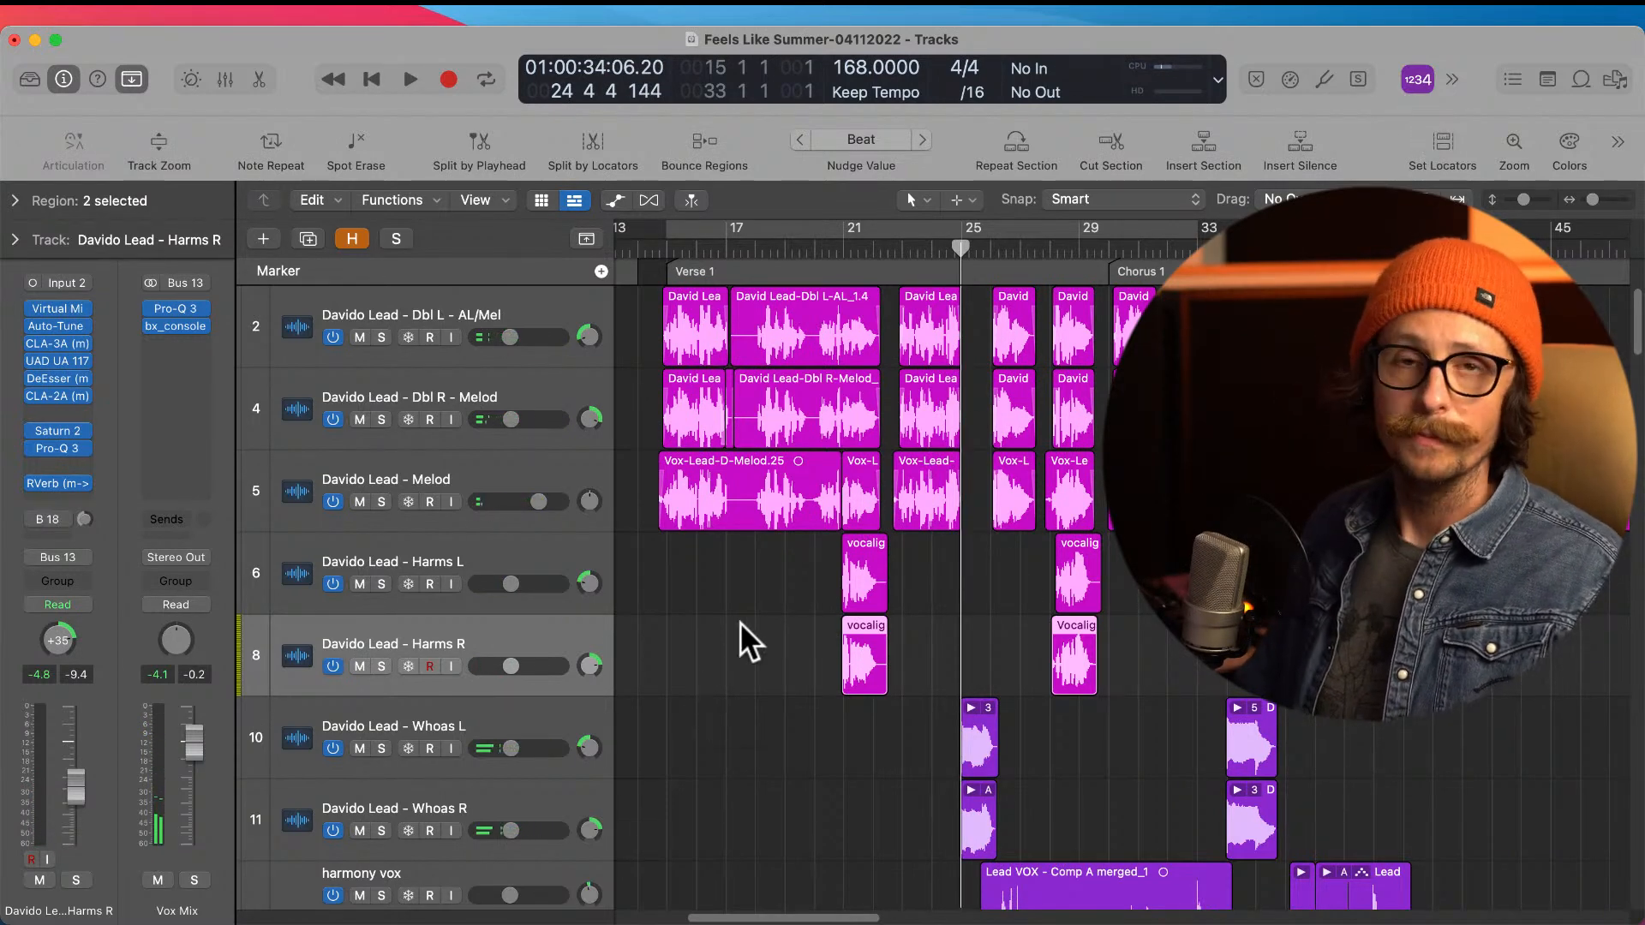
Step: Select the Harms L and Harms R tracks and raise their volumes together, bringing Harms L to -6.8 dB
click(508, 555)
shift+click(490, 630)
drag(510, 585, 521, 580)
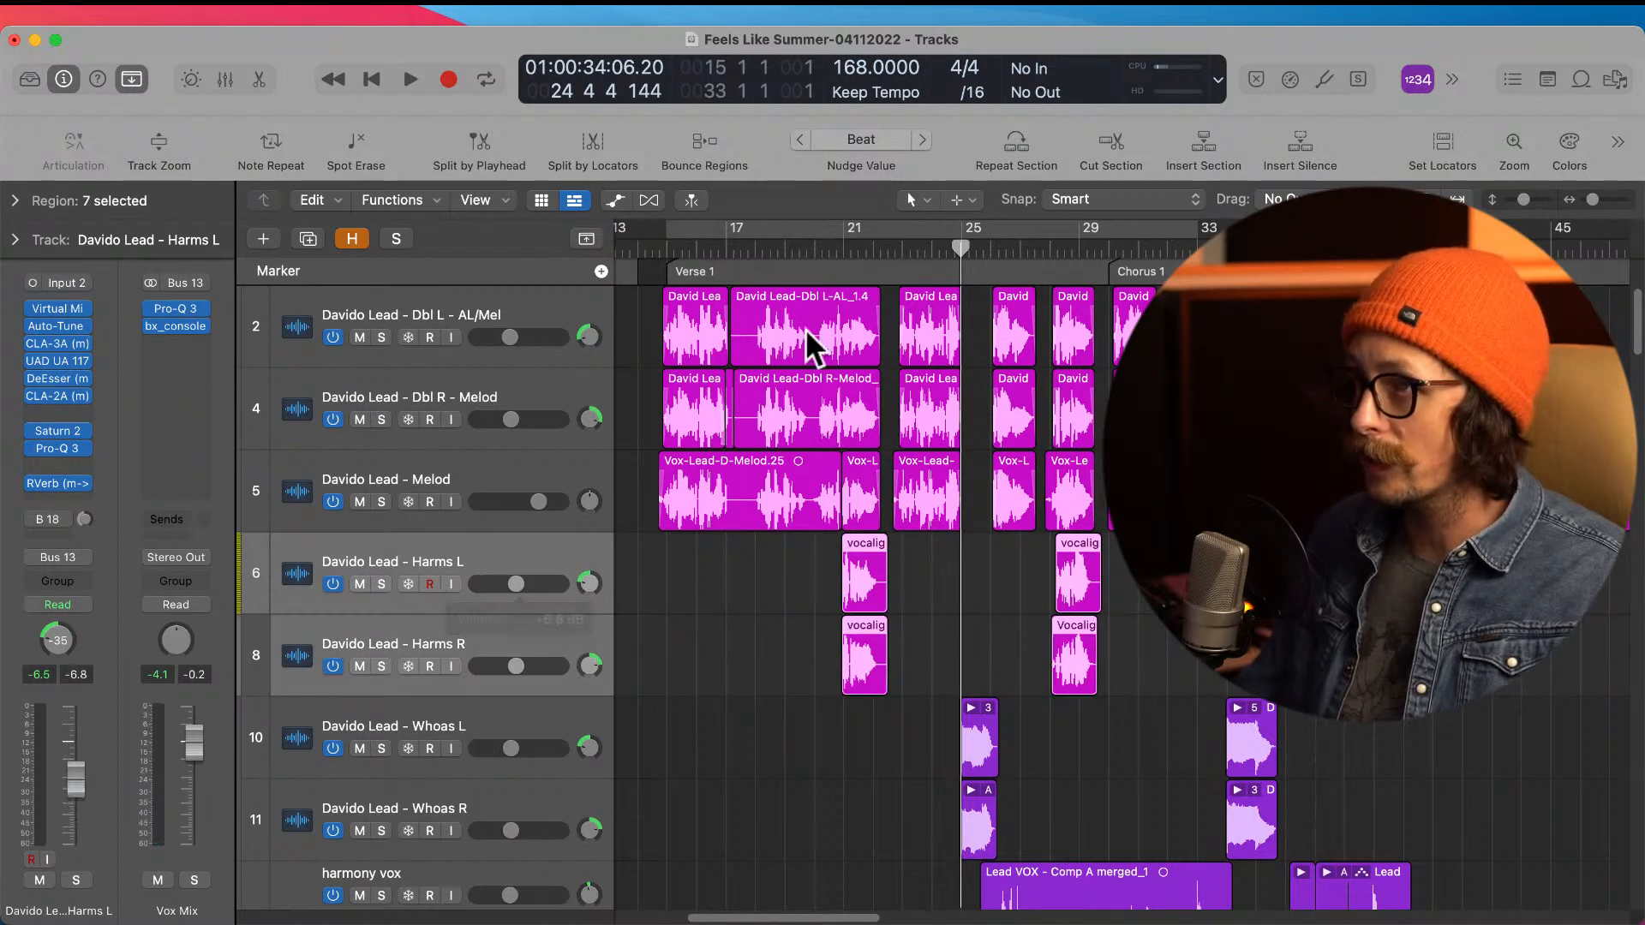
Step: Play from bar 18 and raise both Harms tracks further, bringing Harms L to -5.3 dB
click(753, 251)
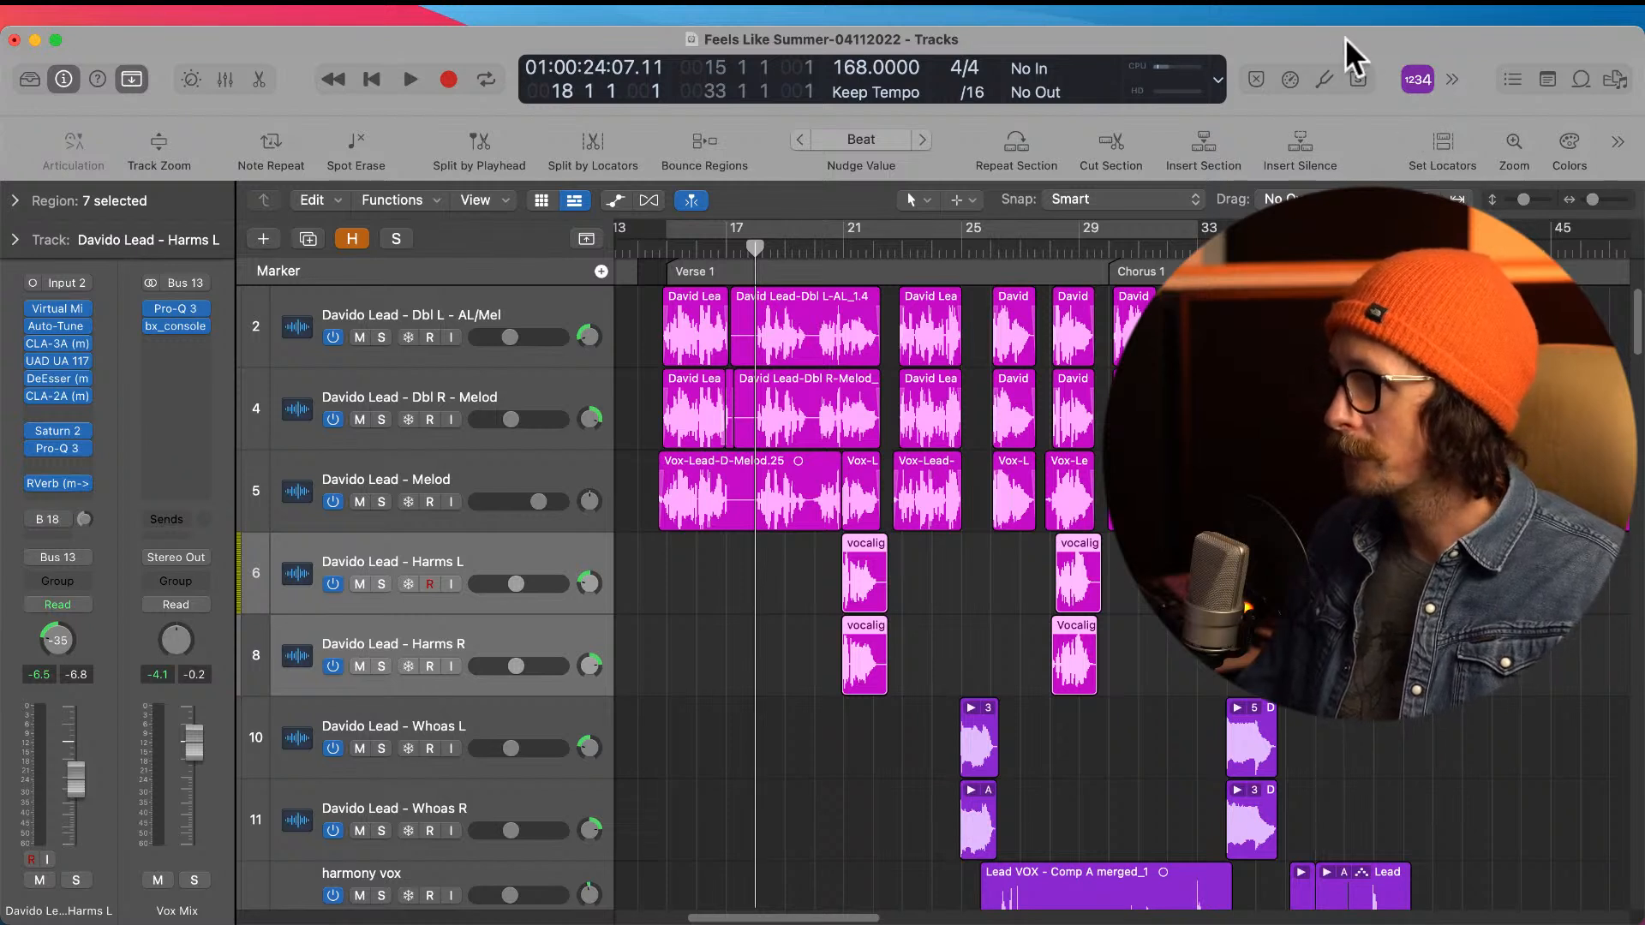
key(space)
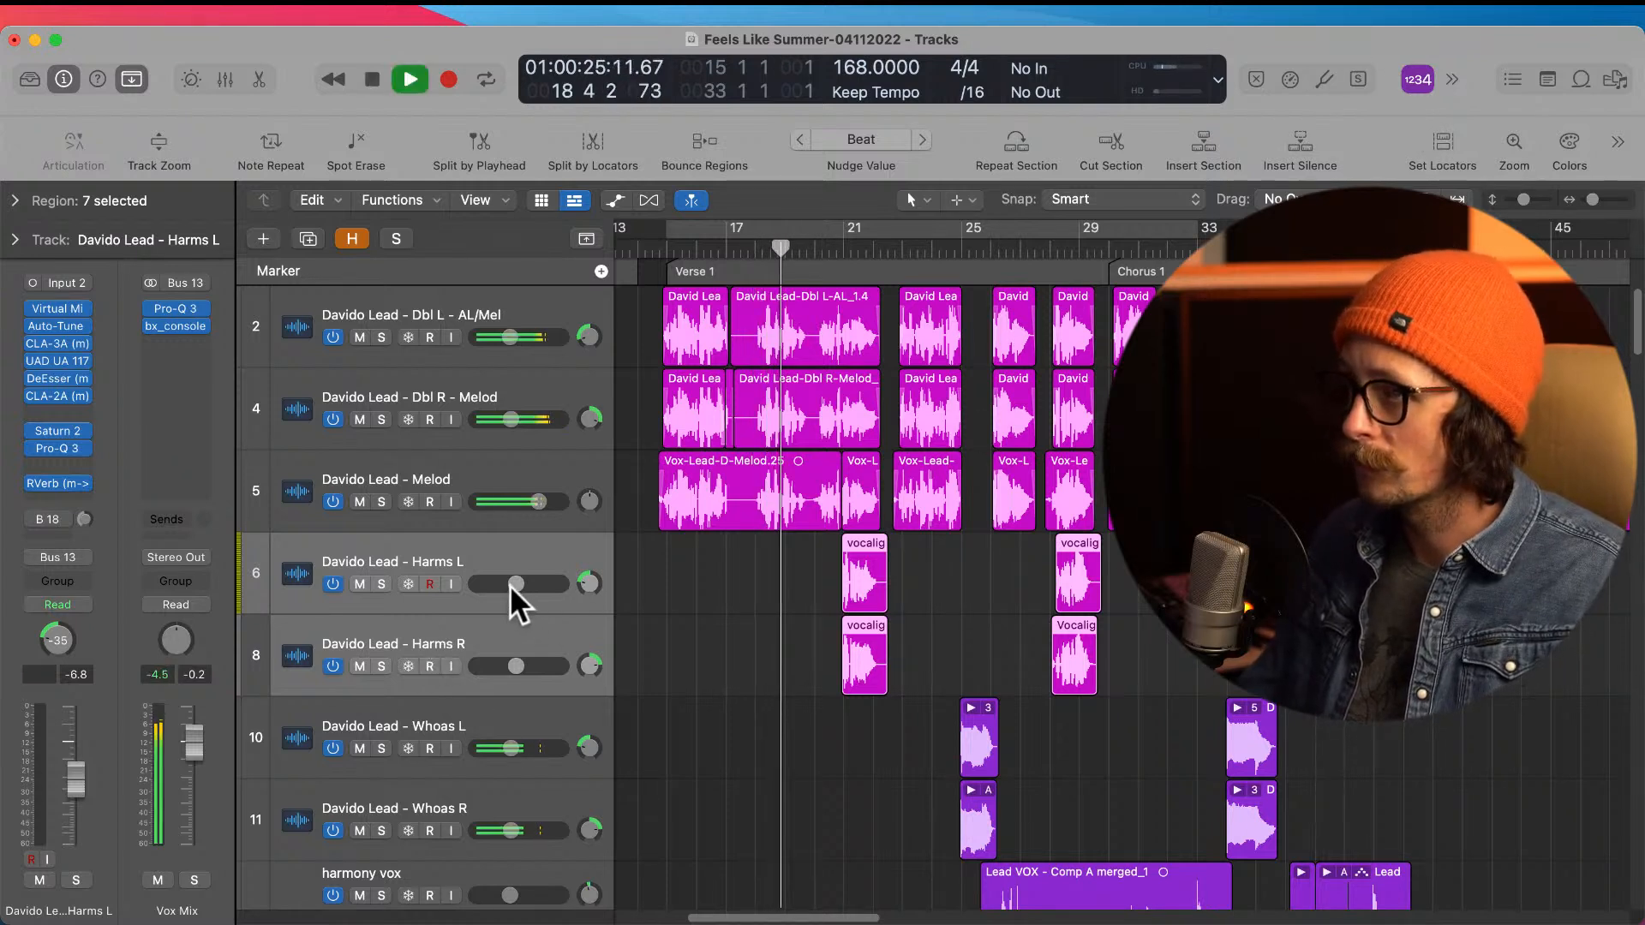
drag(511, 583, 525, 577)
Step: Trim the silent tails off the Harms L and Harms R regions just after bar 22 1 3
drag(841, 532, 999, 700)
drag(973, 473, 850, 747)
drag(803, 475, 1006, 859)
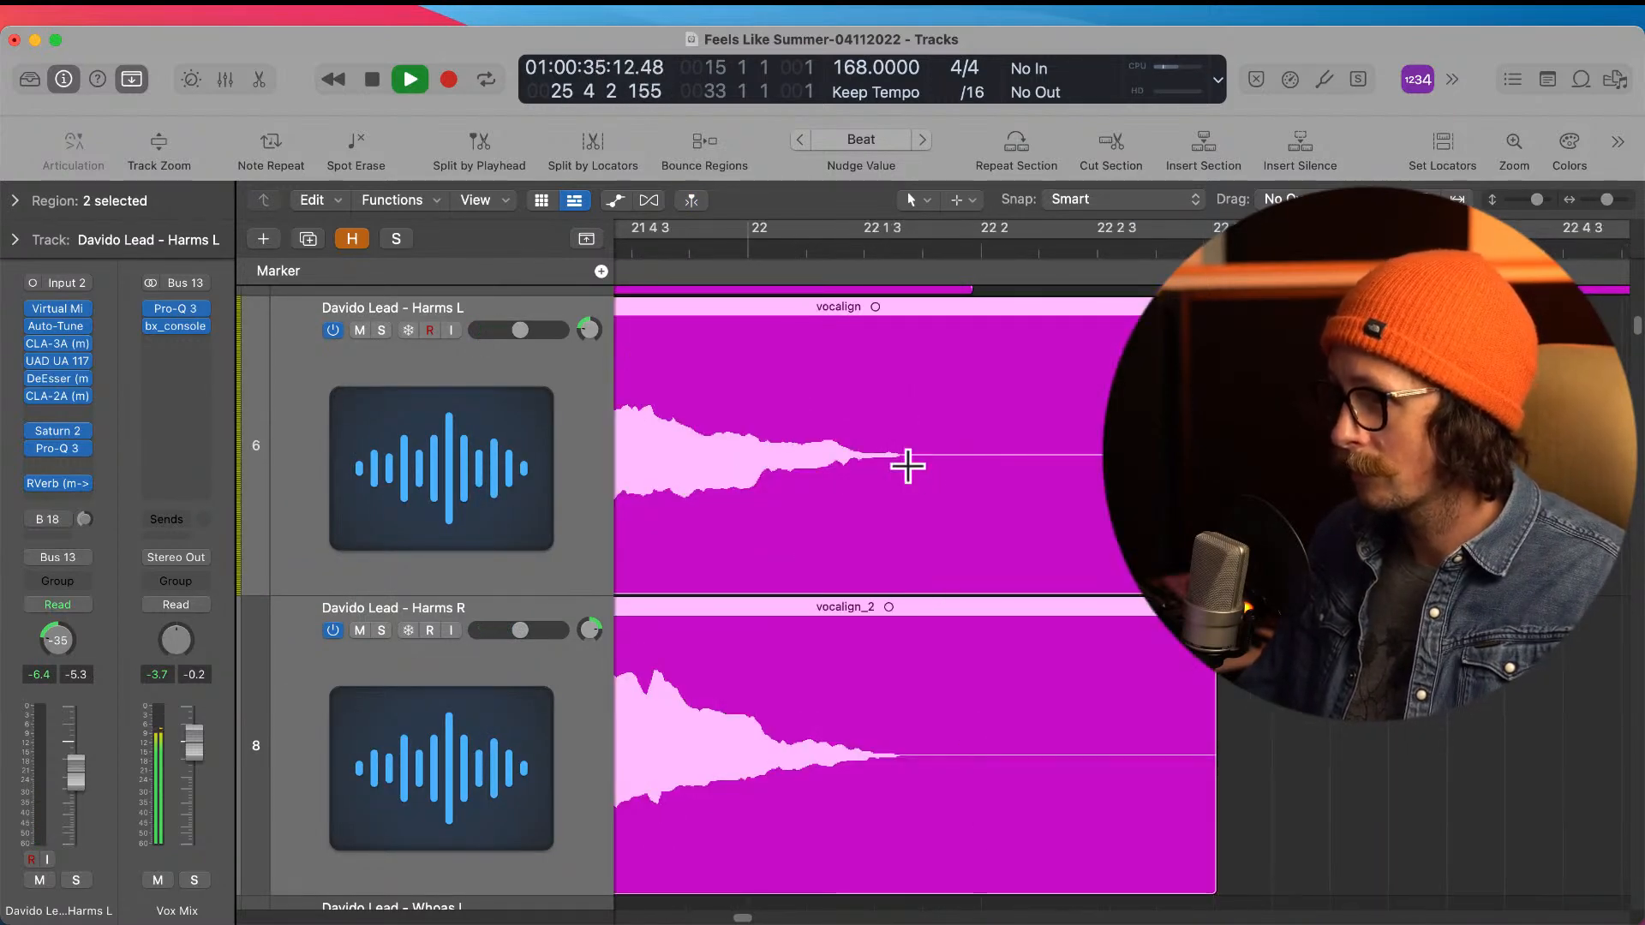
super+double_click(907, 470)
key(Delete)
drag(1000, 478, 849, 760)
drag(773, 527, 970, 563)
ctrl+alt+click(971, 566)
scroll(971, 566, up, 3)
scroll(891, 526, up, 3)
ctrl+alt+click(911, 589)
ctrl+alt+click(881, 580)
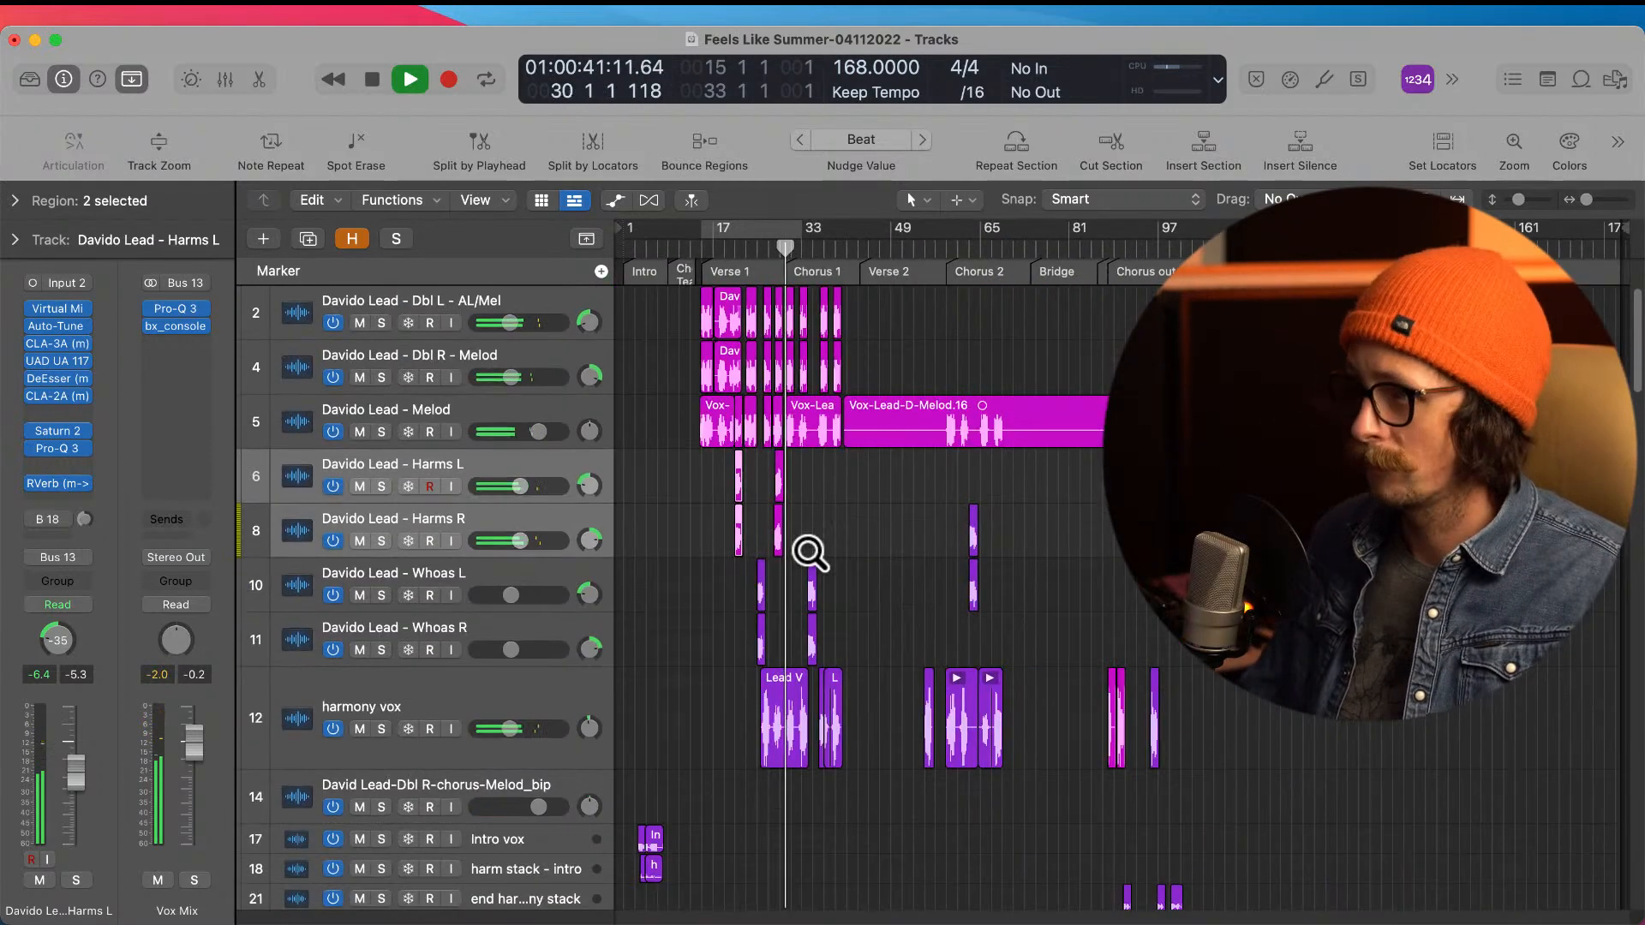
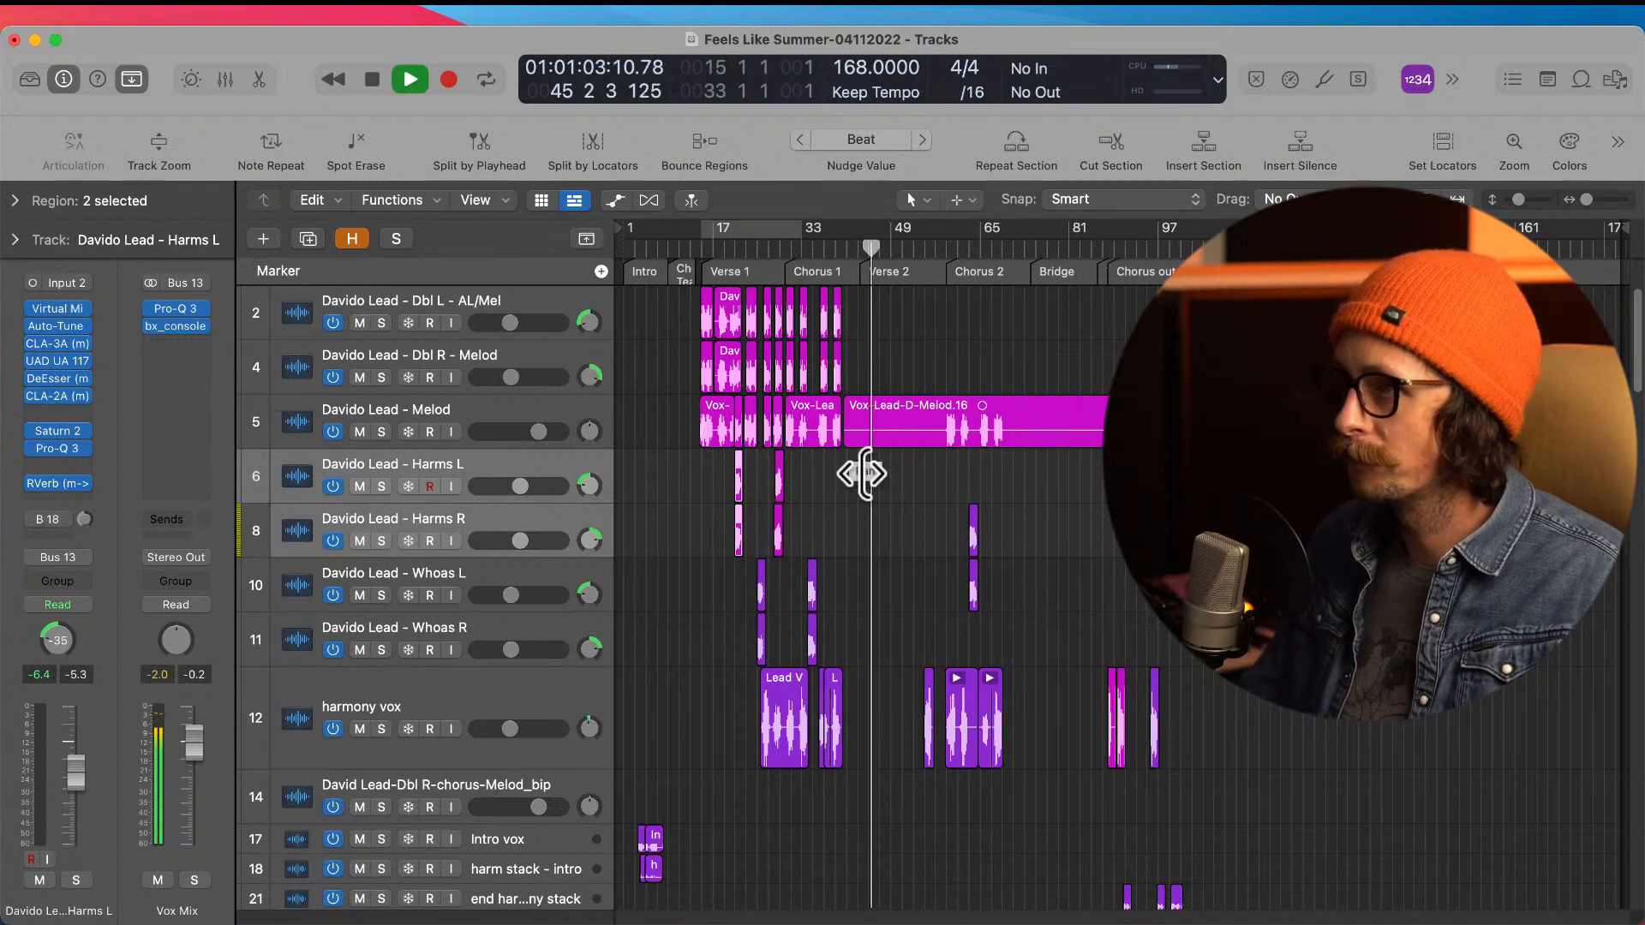
Step: Listen on through Verse 2 into Chorus 2 while reviewing the remaining vocal tracks, stopping playback around bar 62
scroll(865, 479, down, 10)
scroll(866, 485, down, 12)
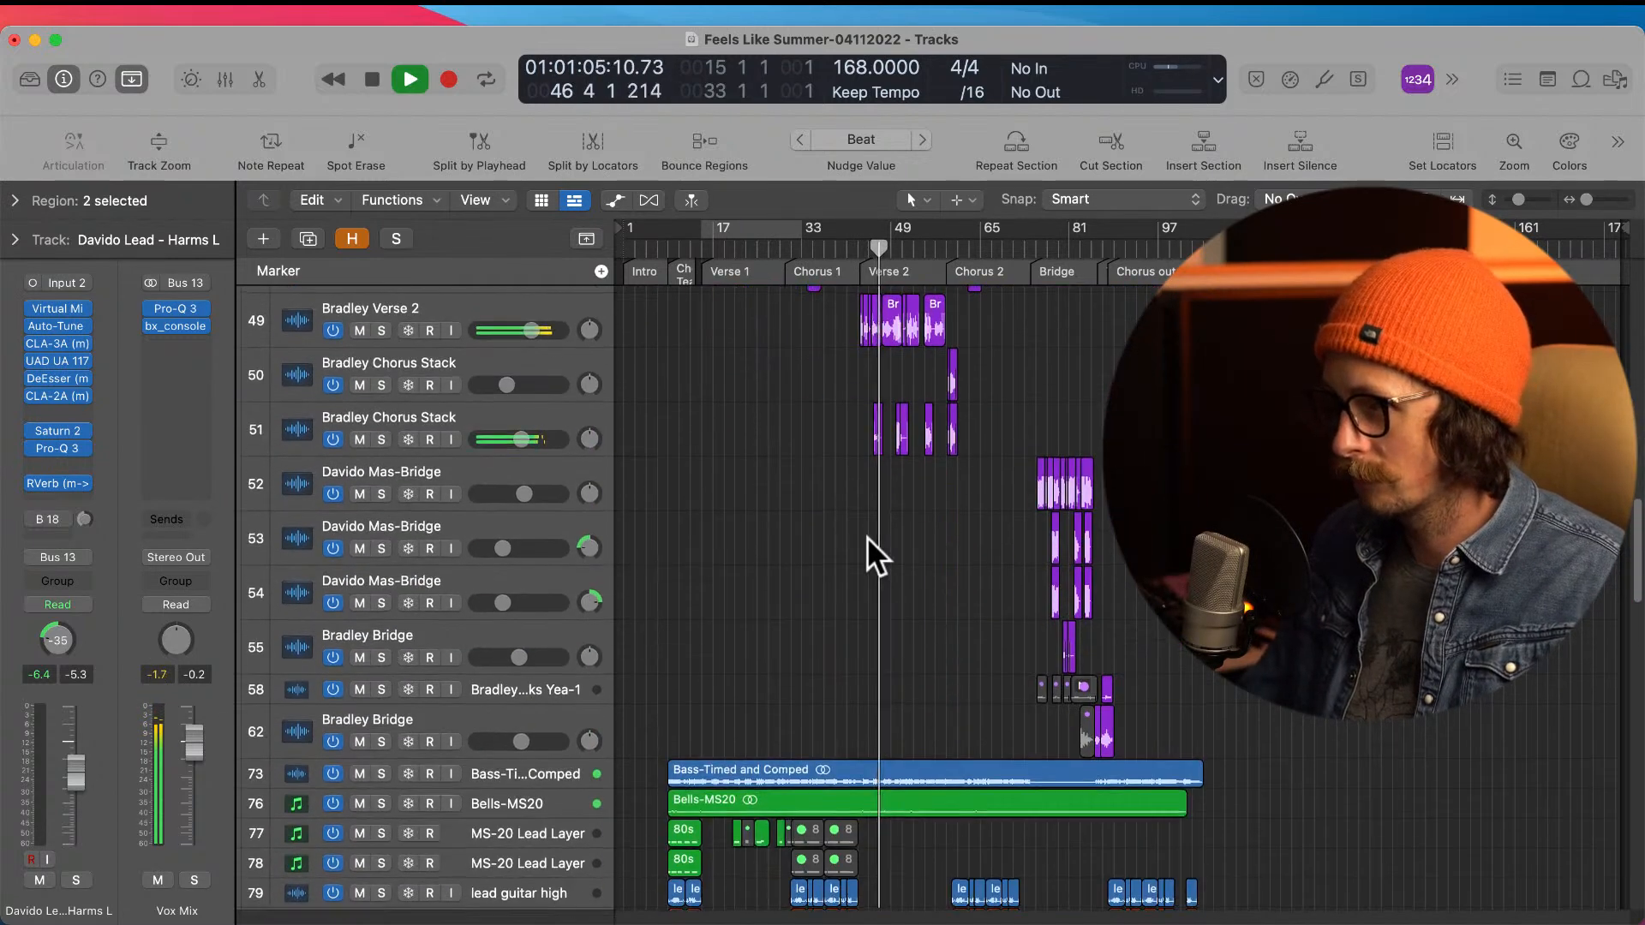
scroll(908, 480, up, 2)
scroll(826, 640, up, 20)
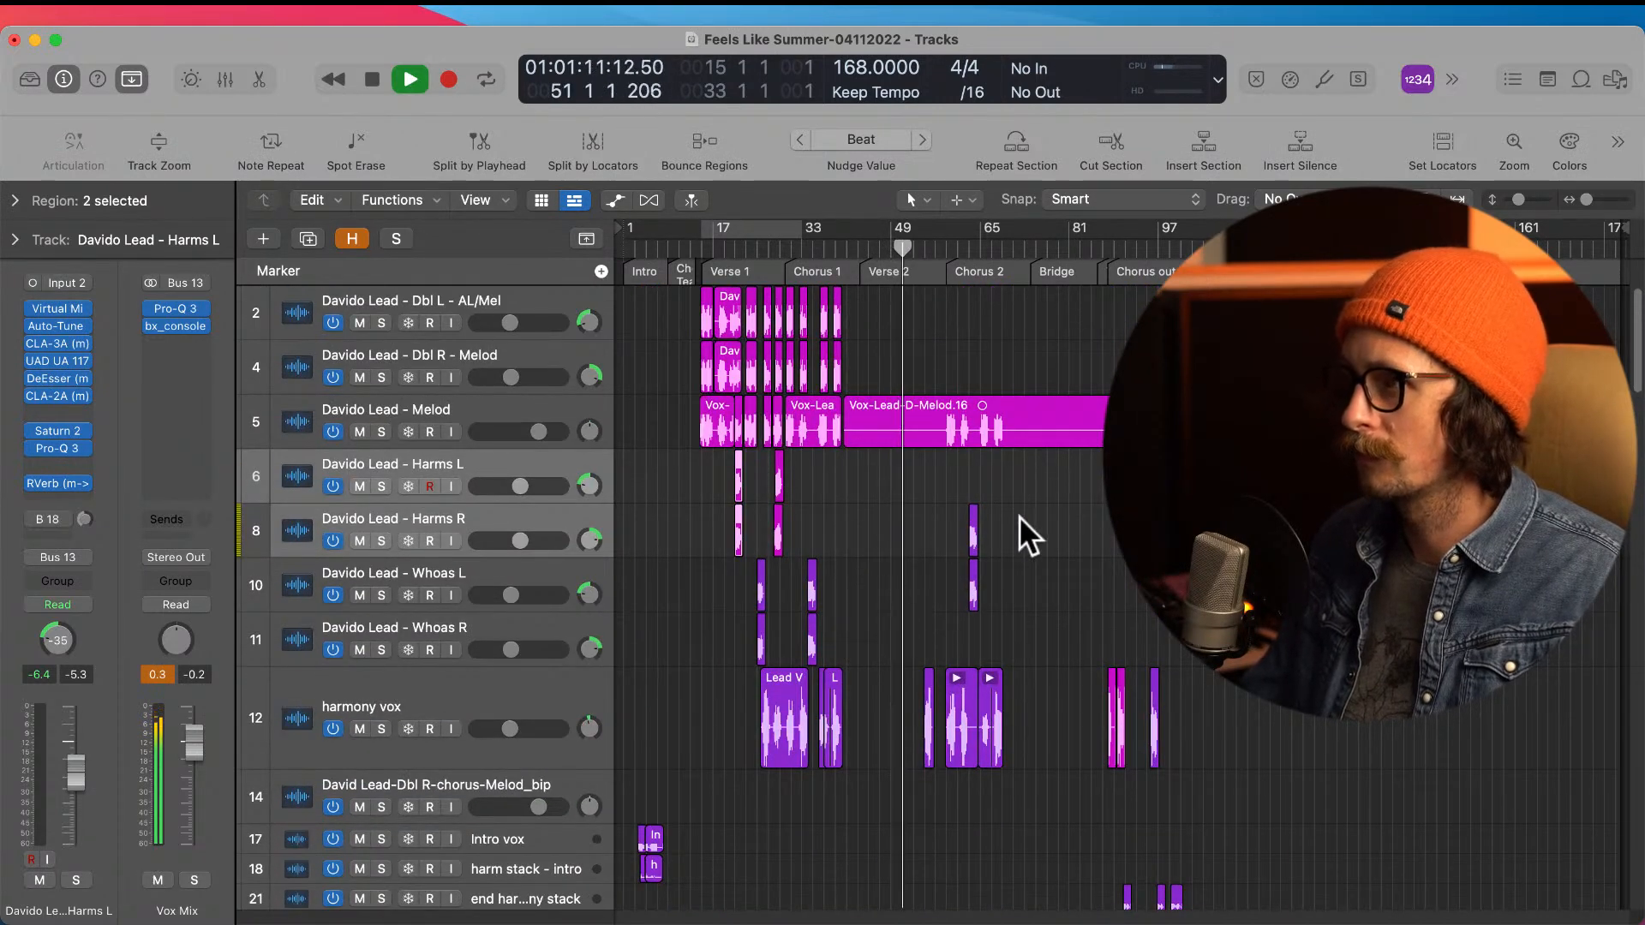
scroll(860, 557, down, 15)
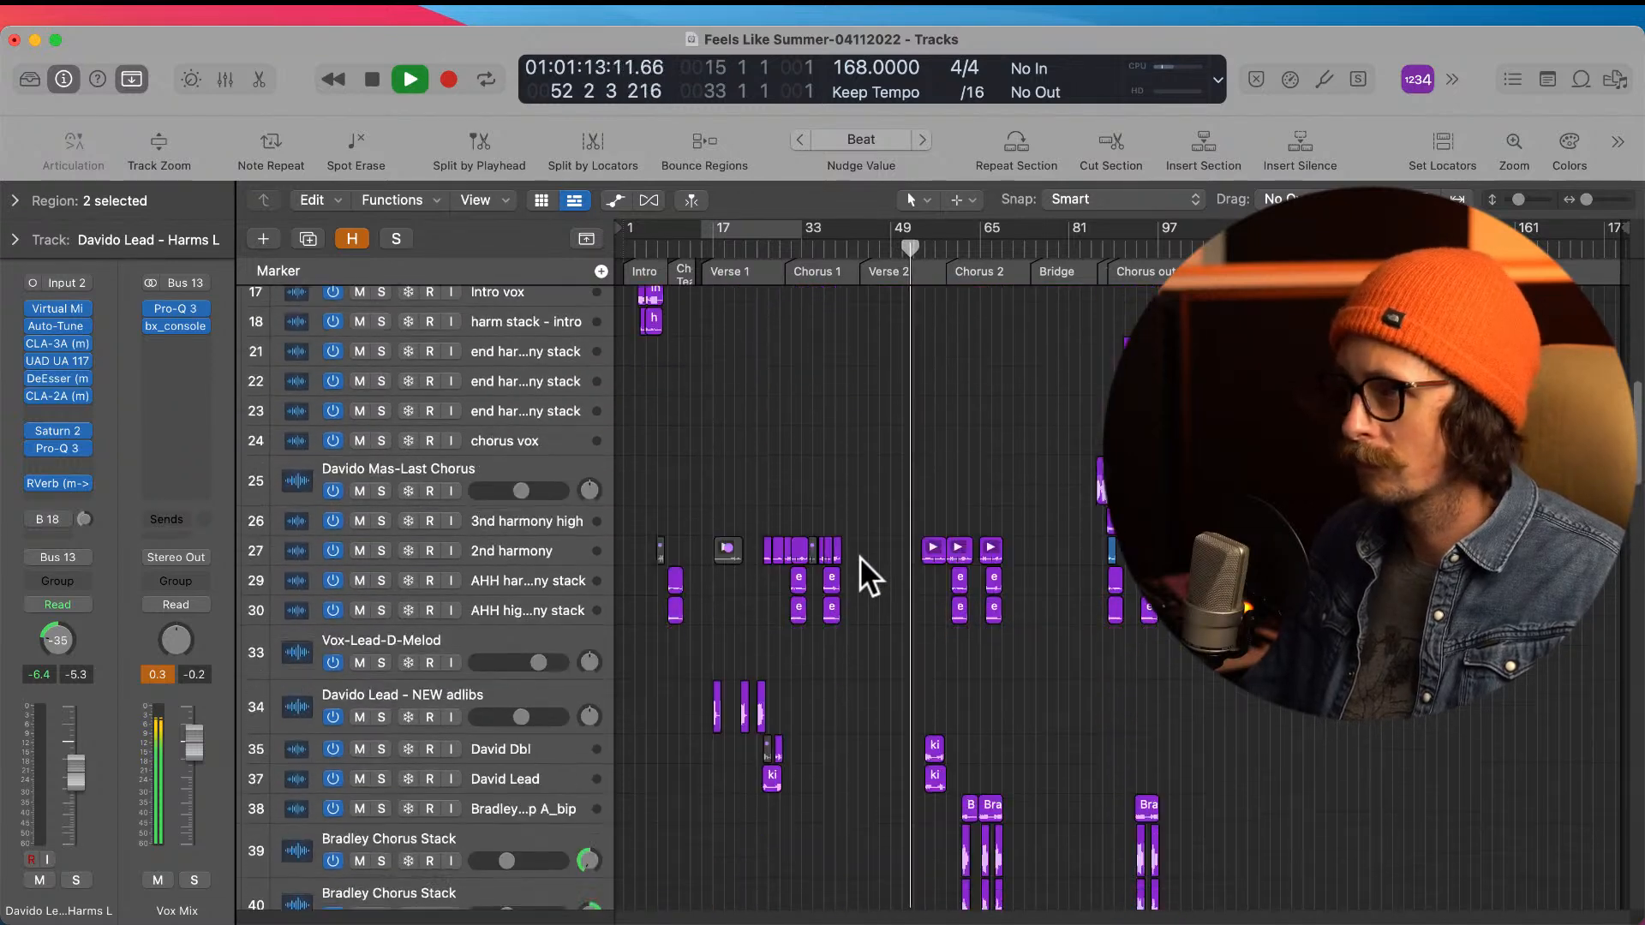
scroll(869, 641, down, 8)
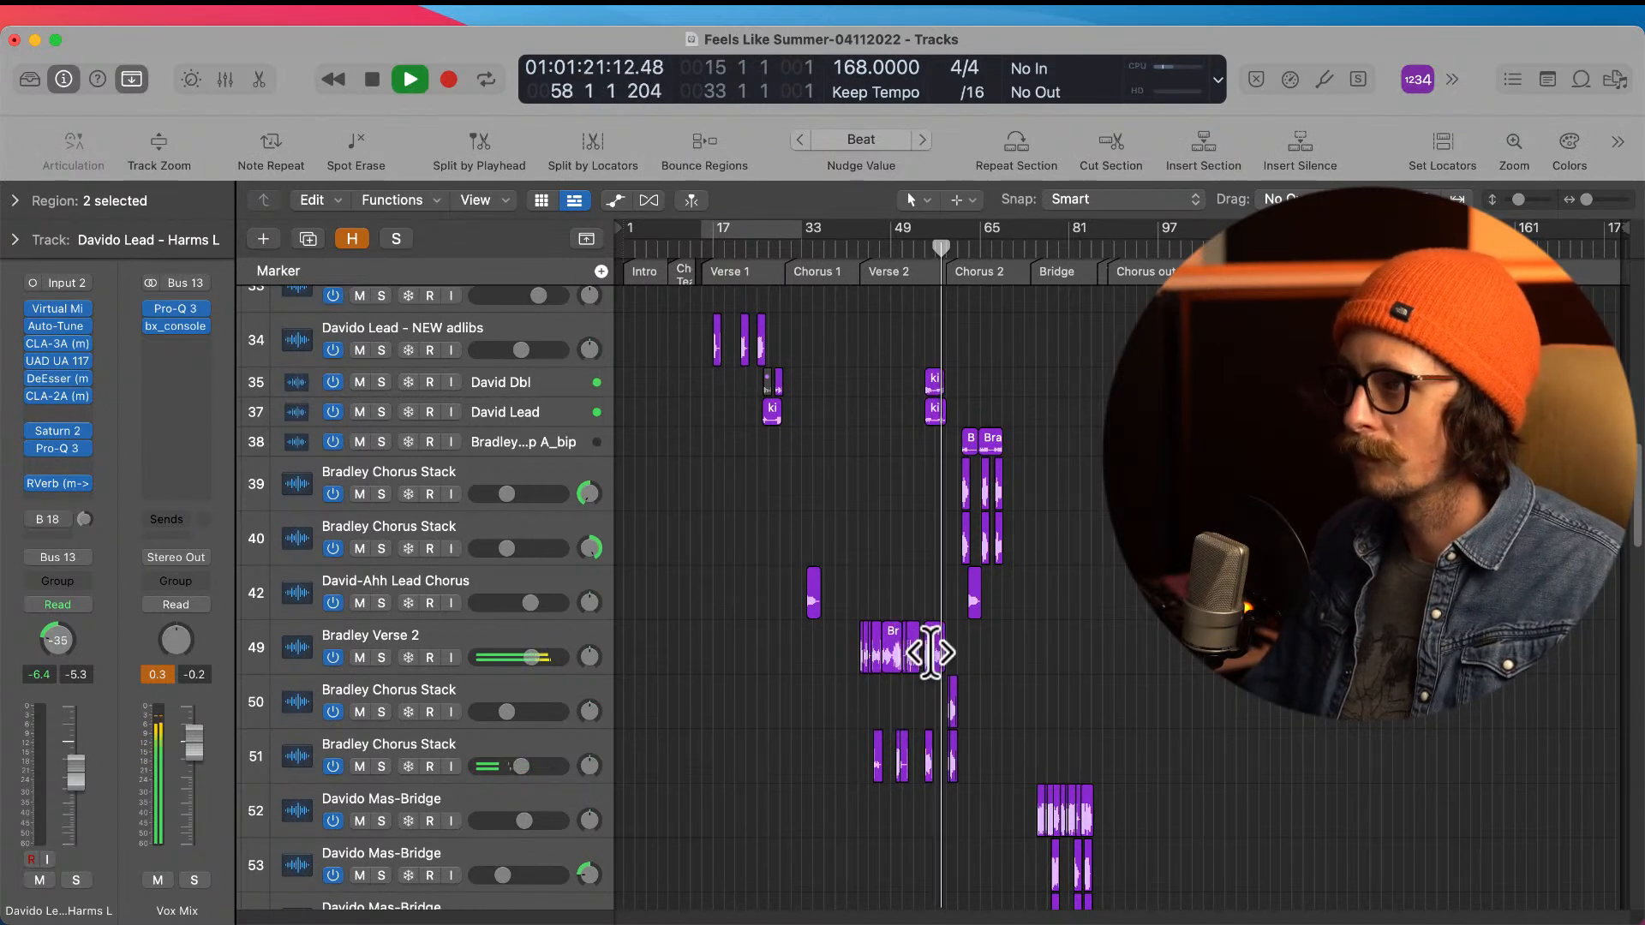
scroll(973, 661, up, 15)
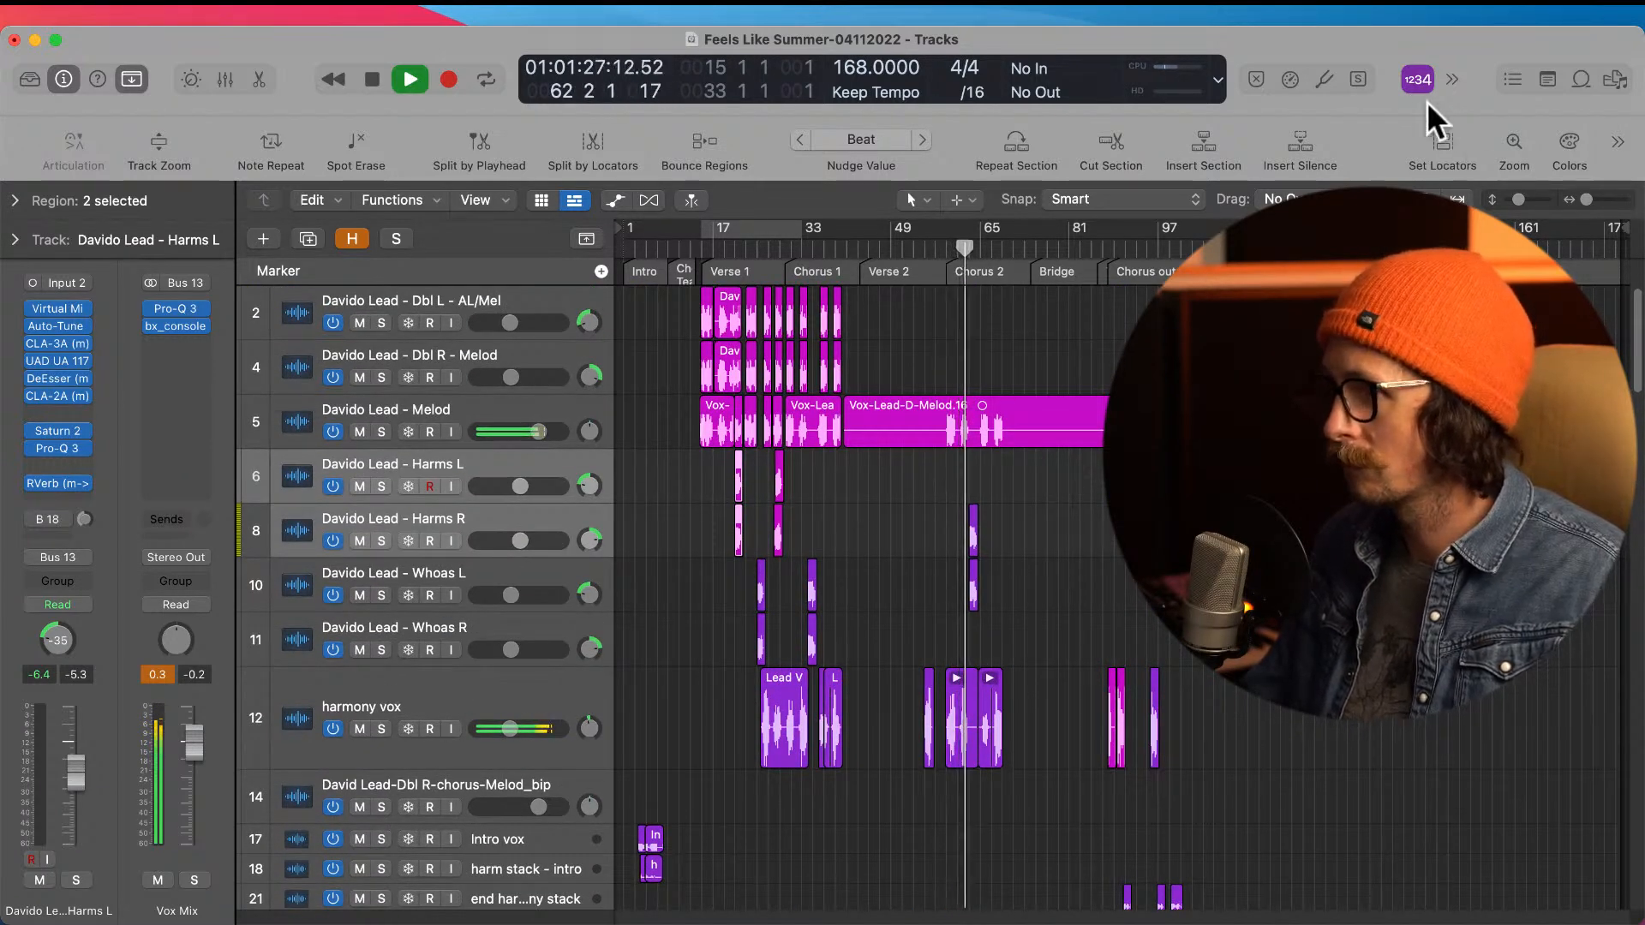
key(space)
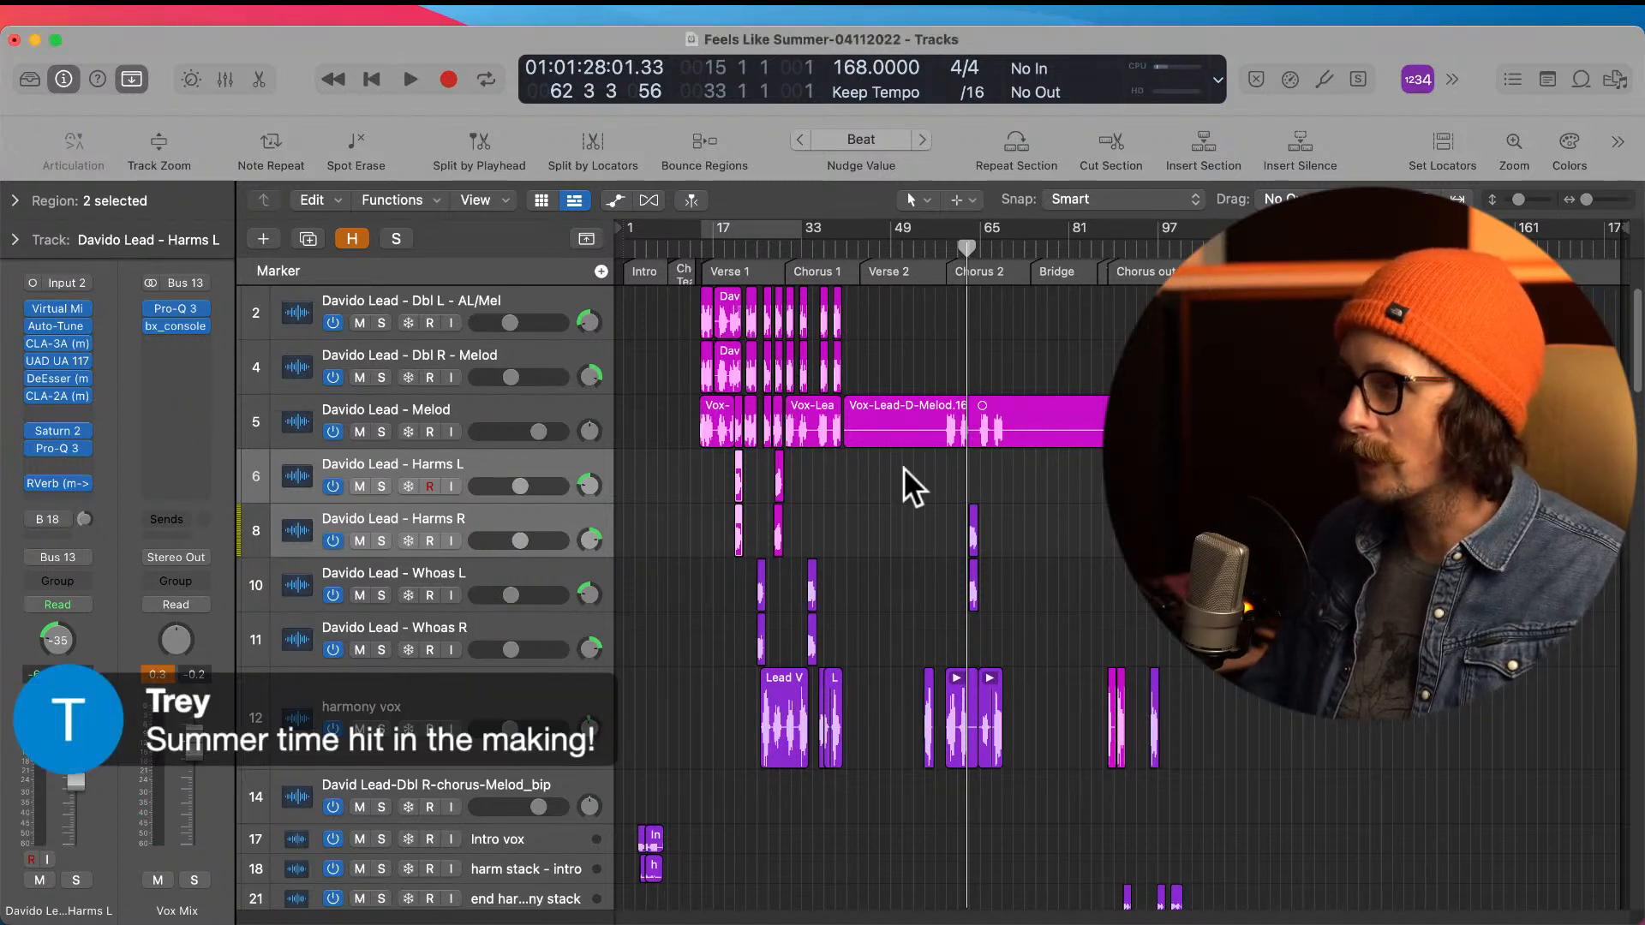
Step: Split the lead Melod region just before Chorus 2 at bar 59 and delete the silent part before the split
drag(864, 396, 1083, 488)
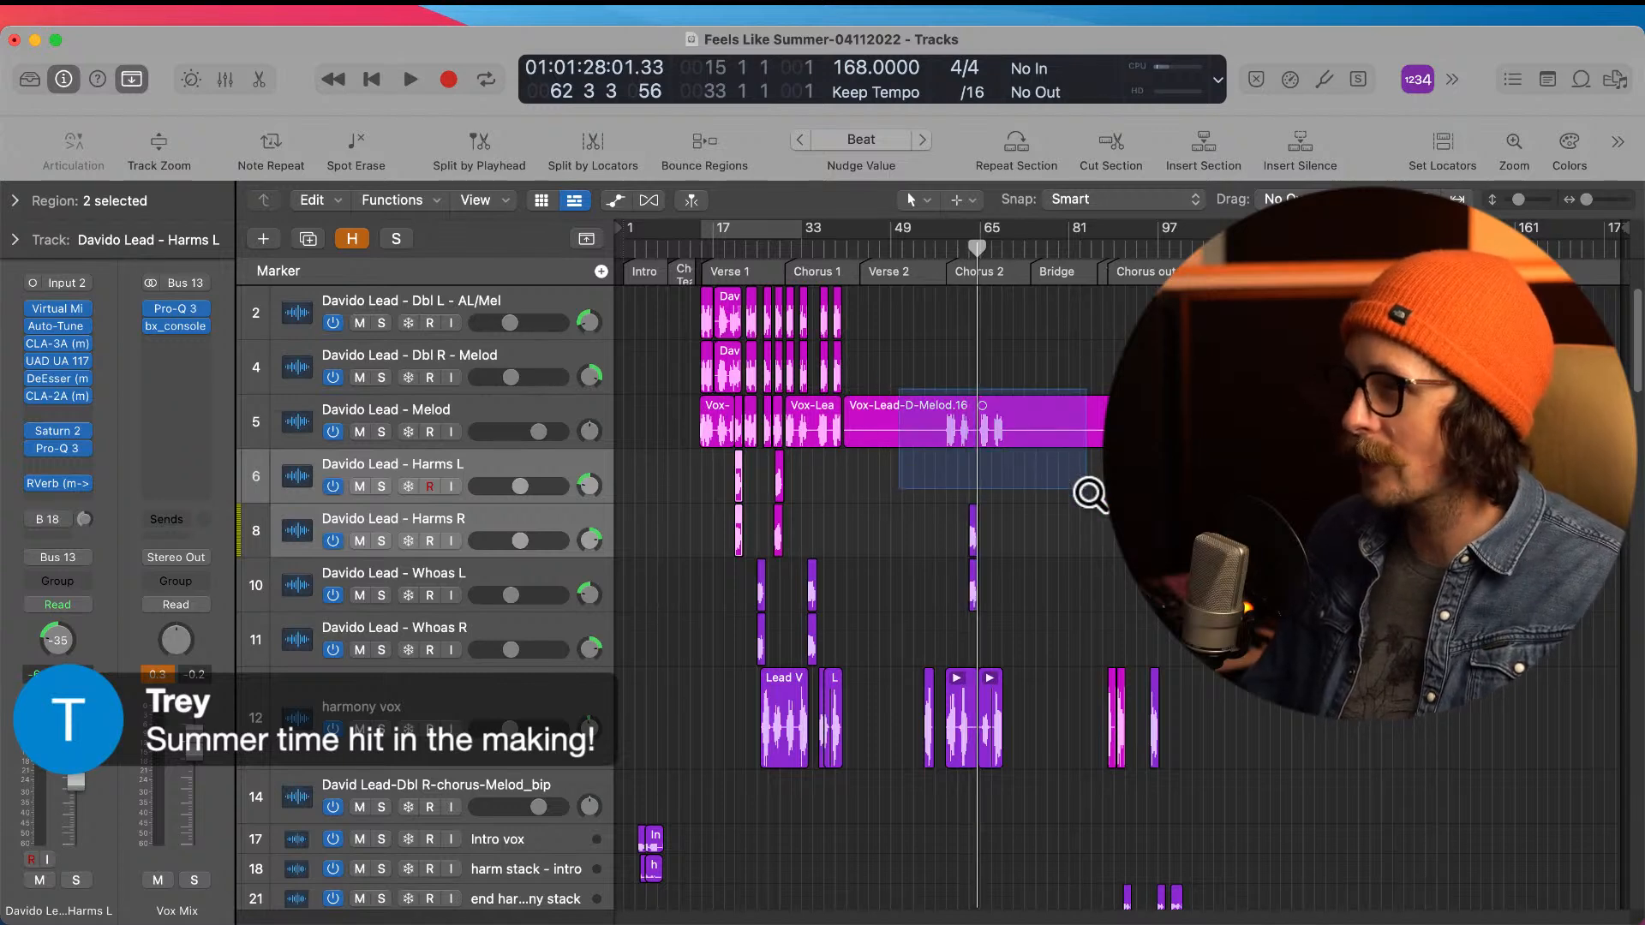
drag(836, 377, 958, 547)
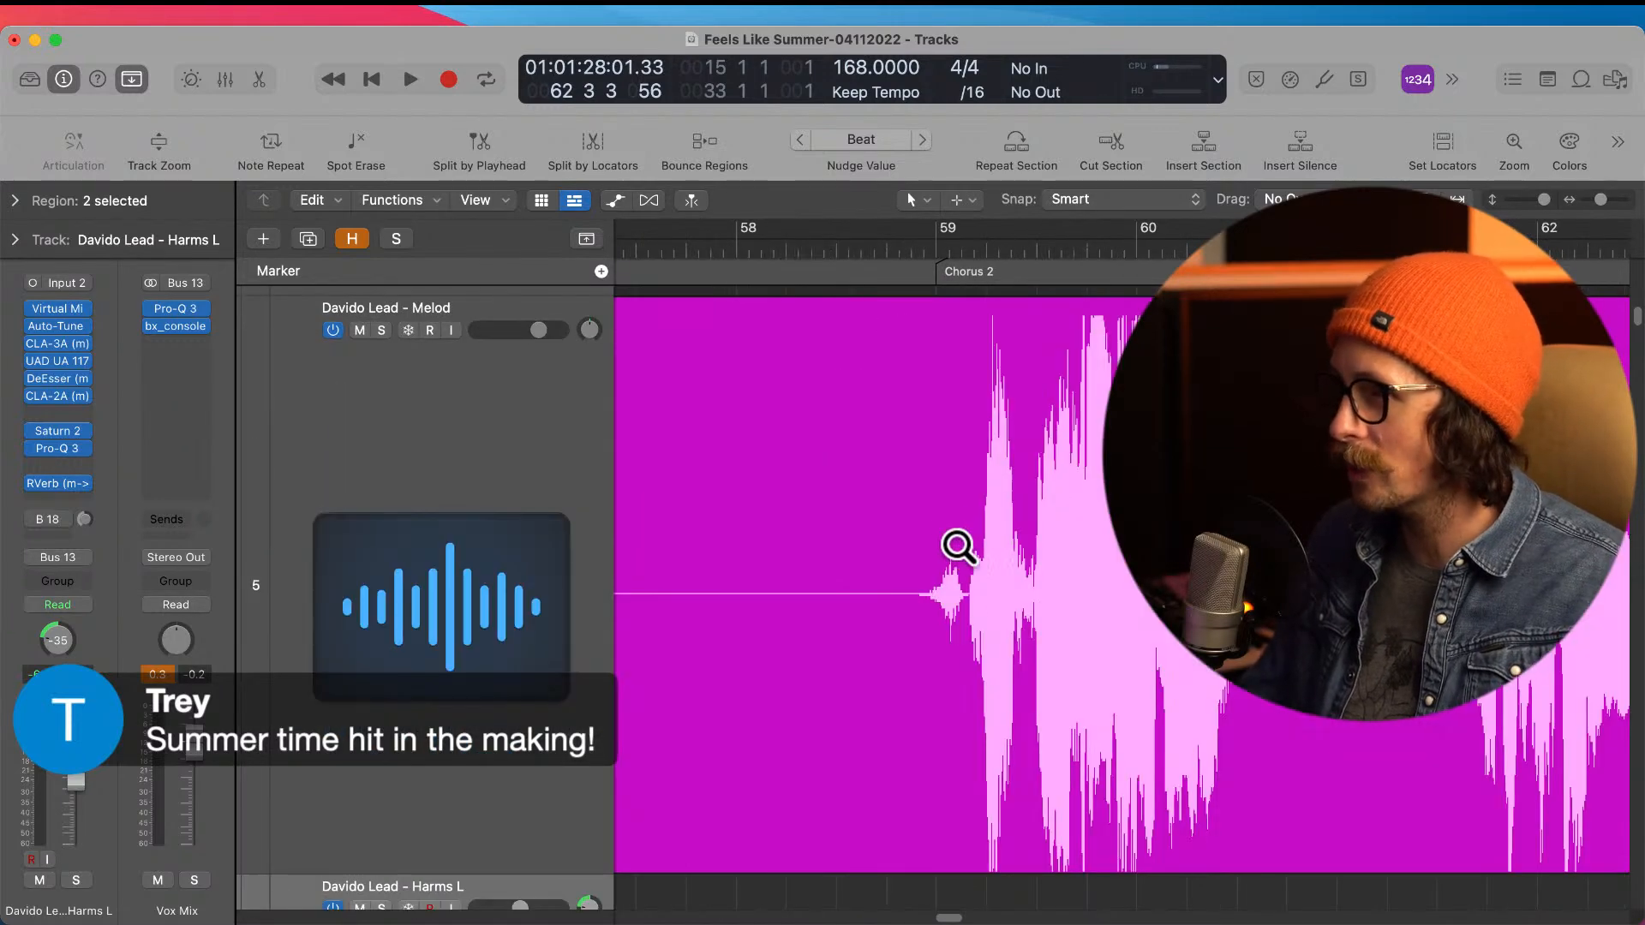
click(918, 625)
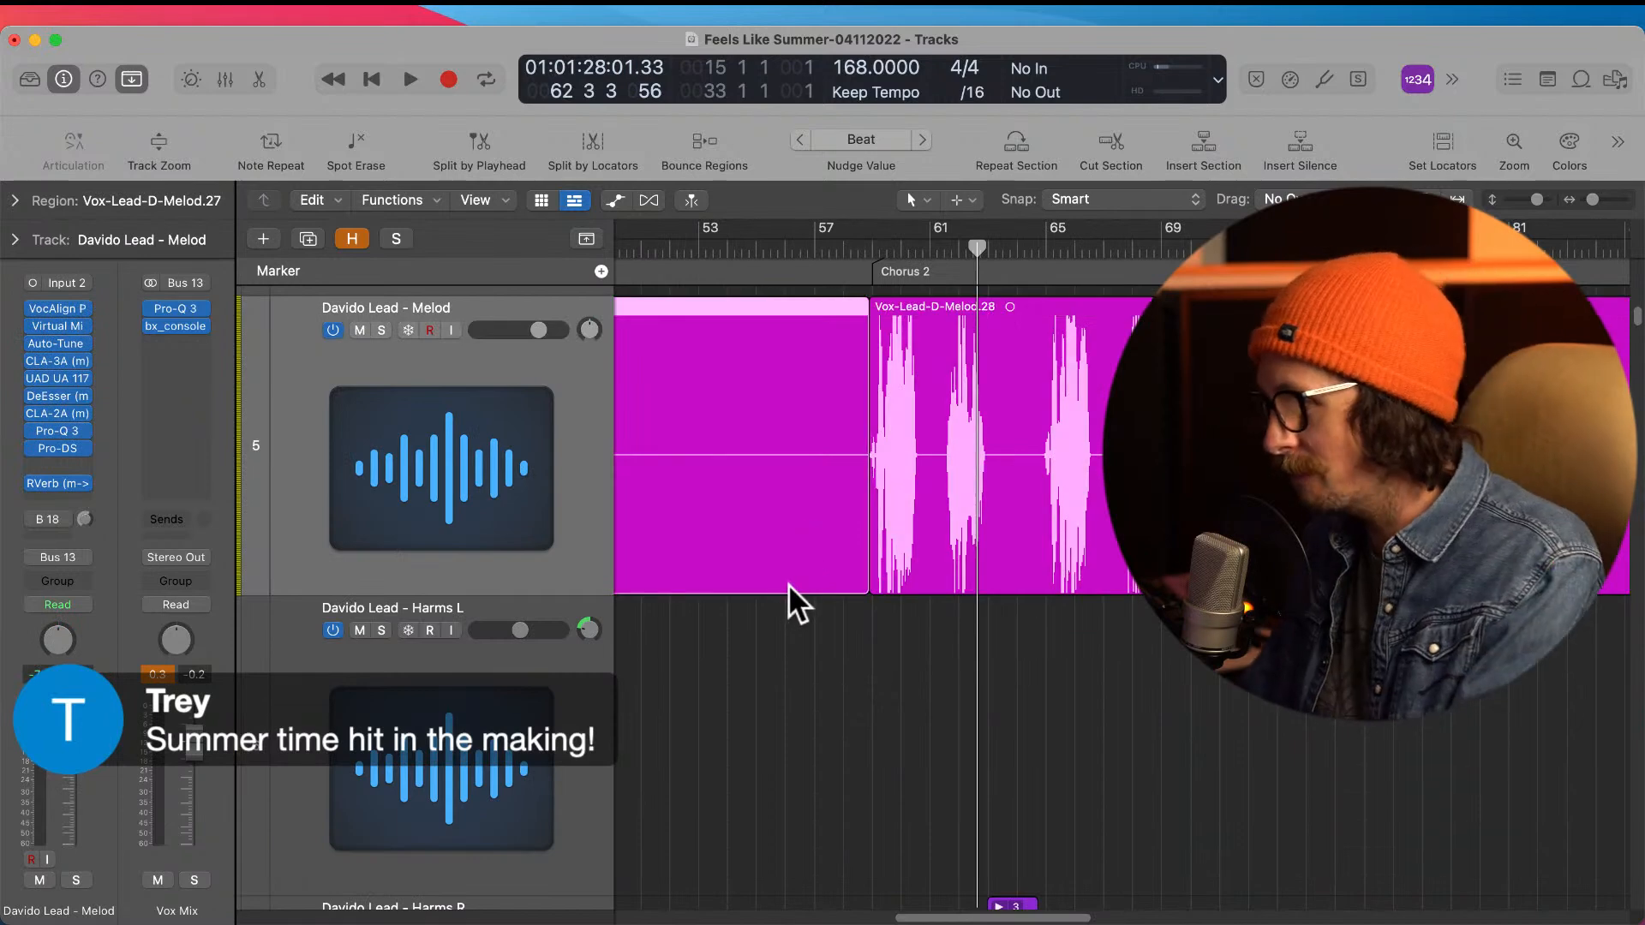
click(776, 512)
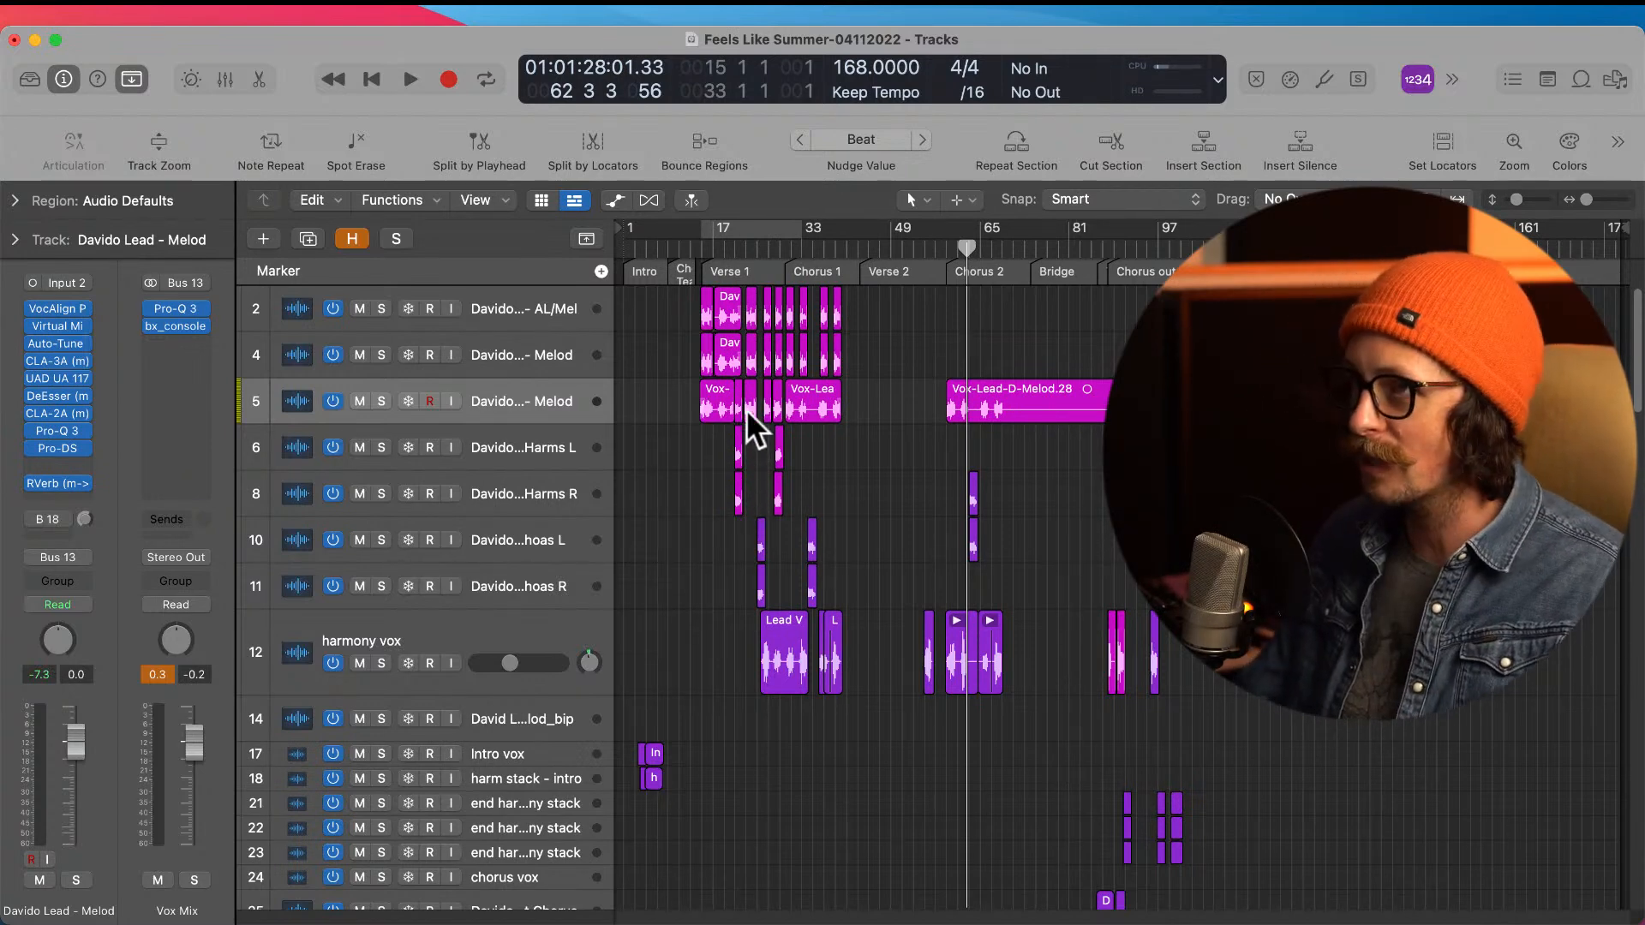
Step: Trim the silent tail off the first Whoas L region by splitting it at 26 1 4 81 and deleting the end
drag(722, 498, 986, 694)
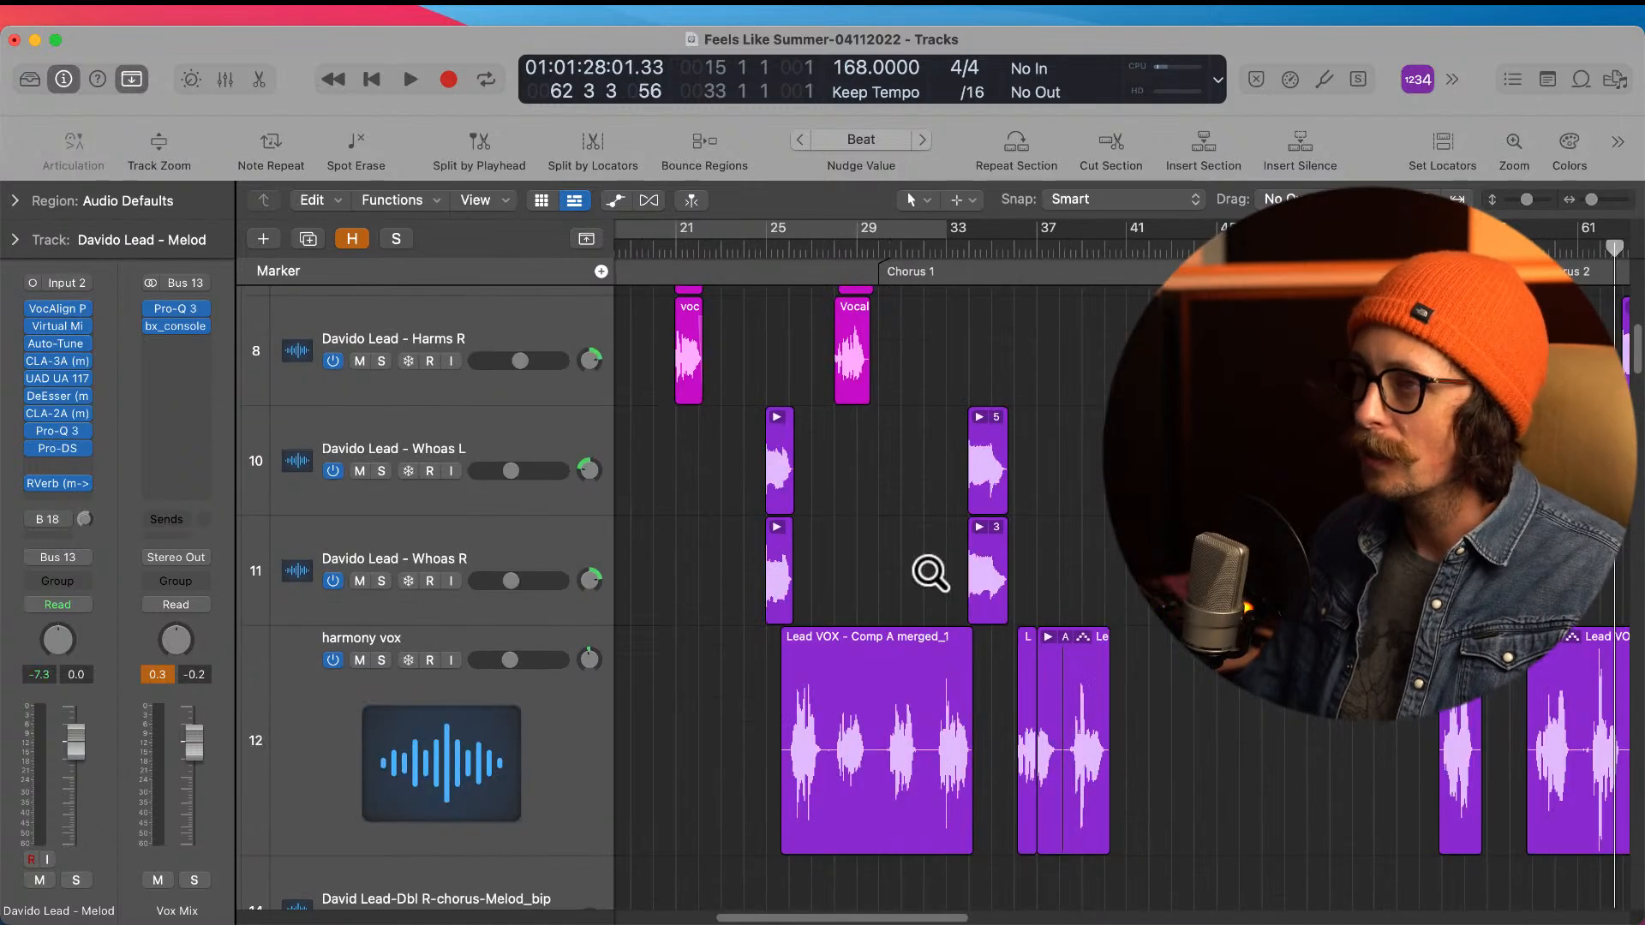
click(499, 455)
drag(744, 390, 942, 683)
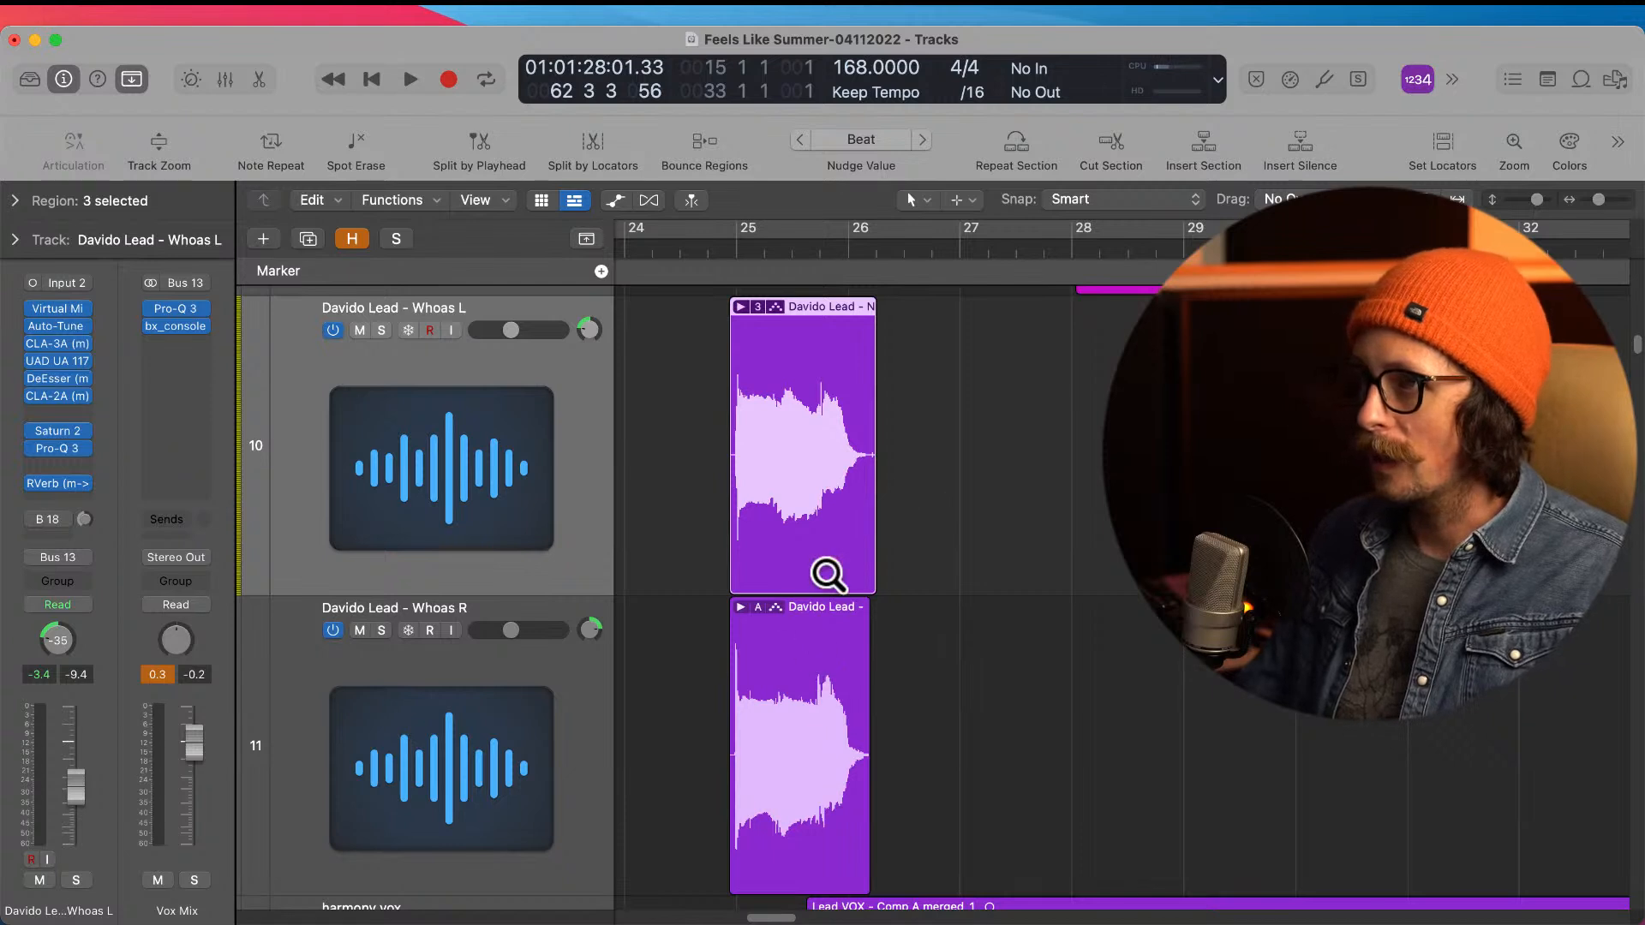
drag(861, 441, 921, 549)
super+double_click(882, 609)
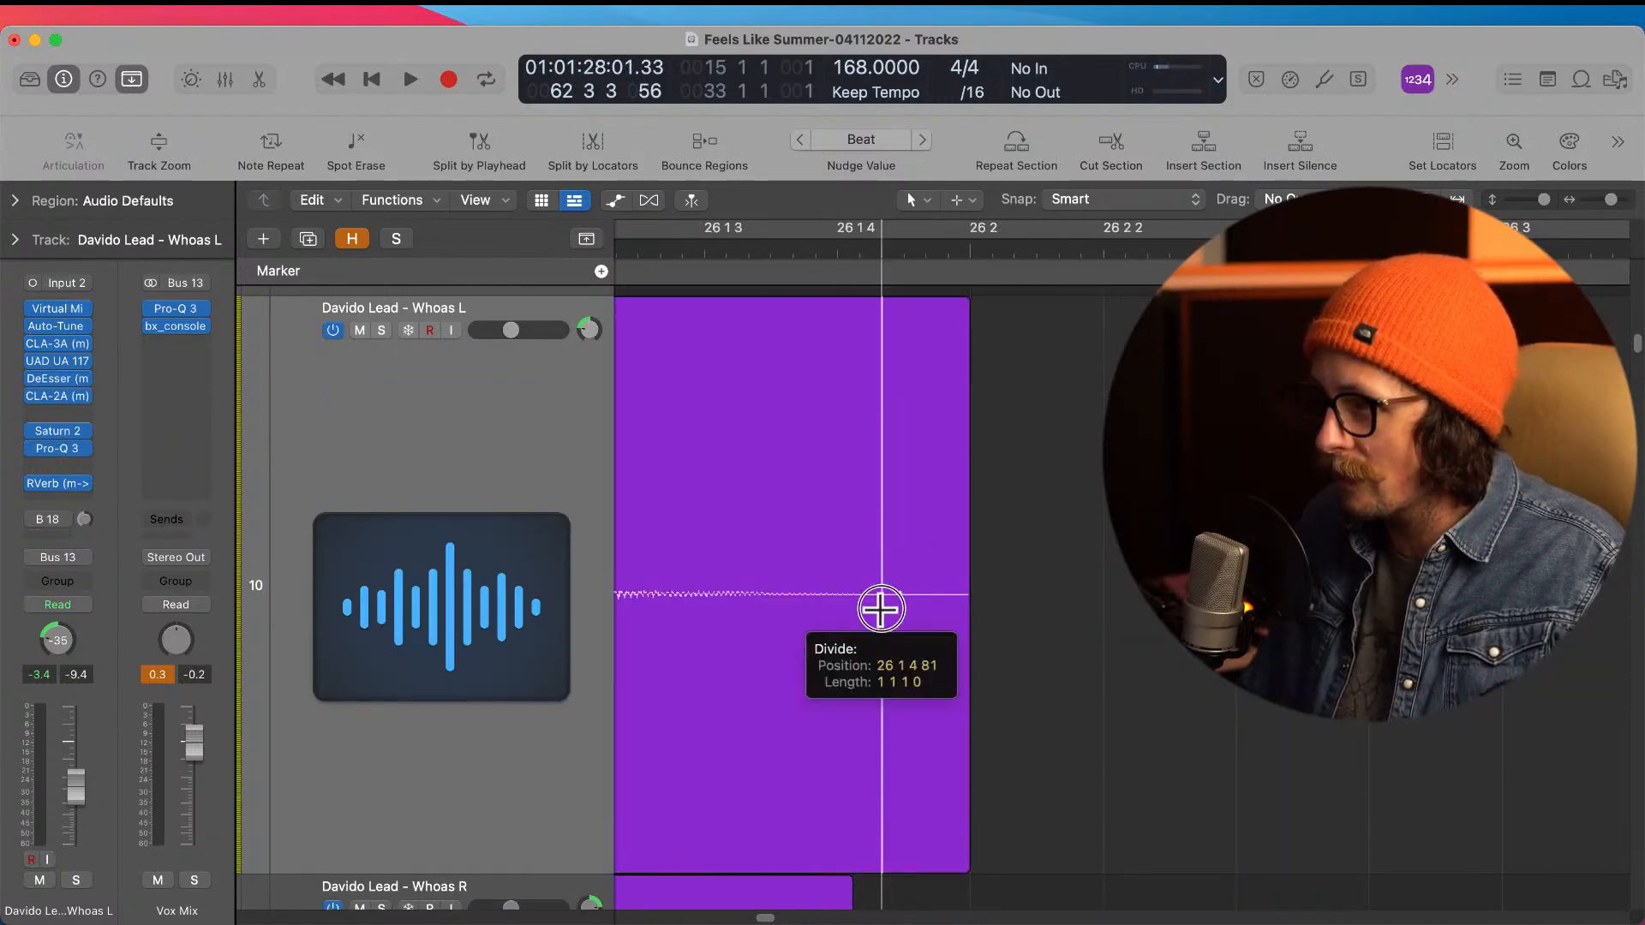
key(Delete)
ctrl+alt+click(924, 585)
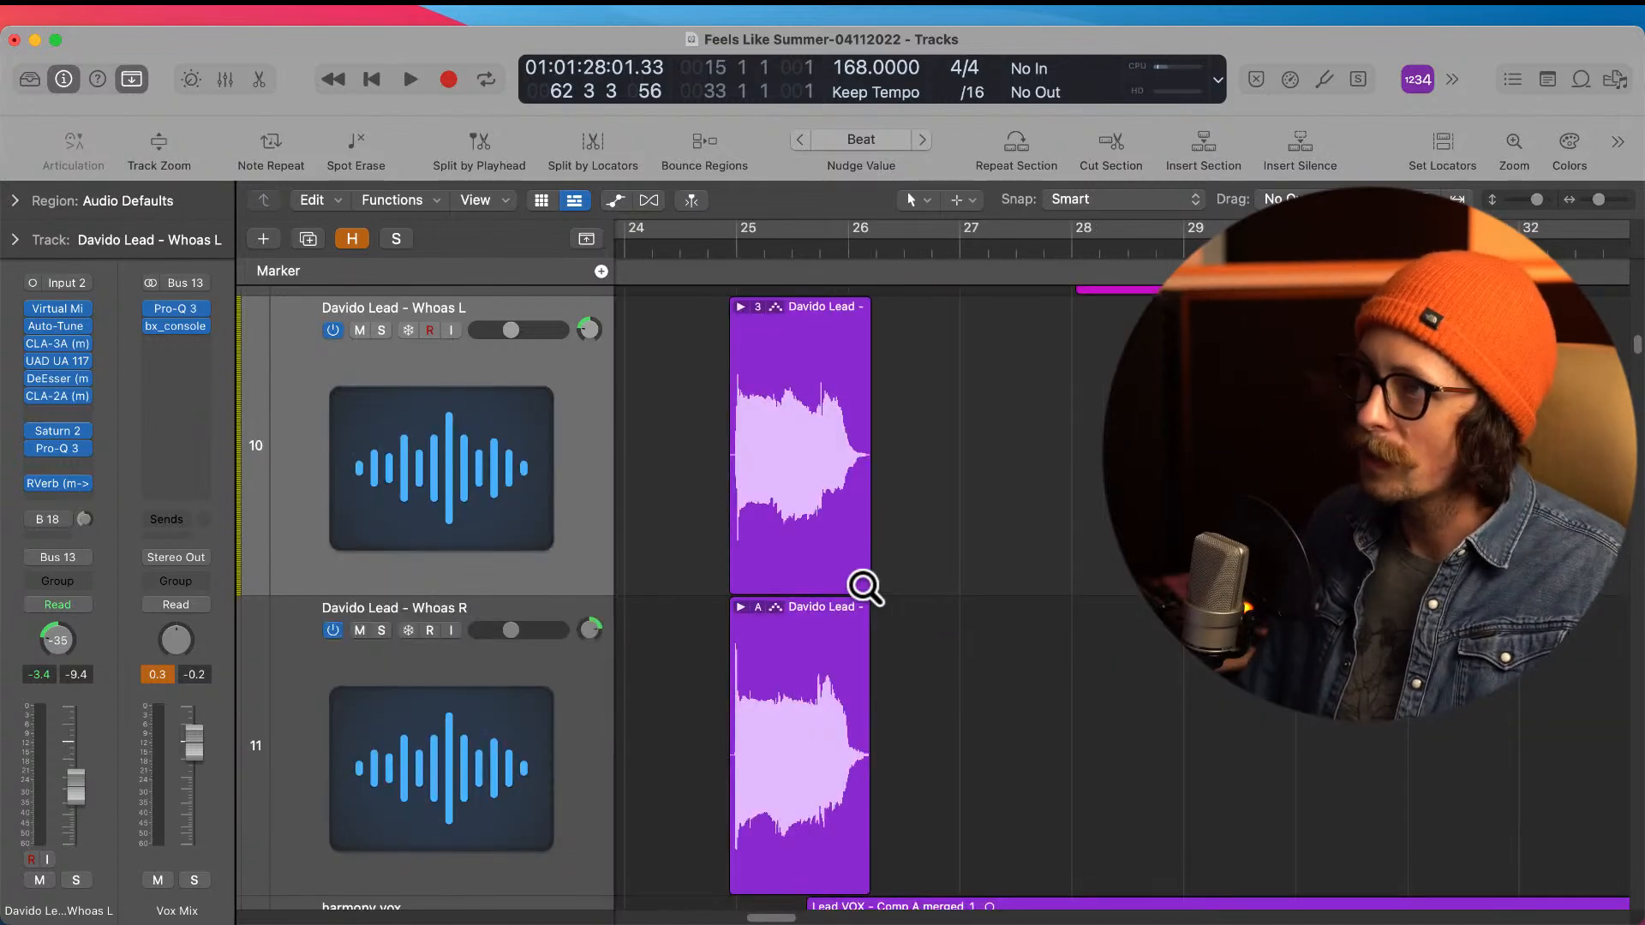
ctrl+alt+click(864, 586)
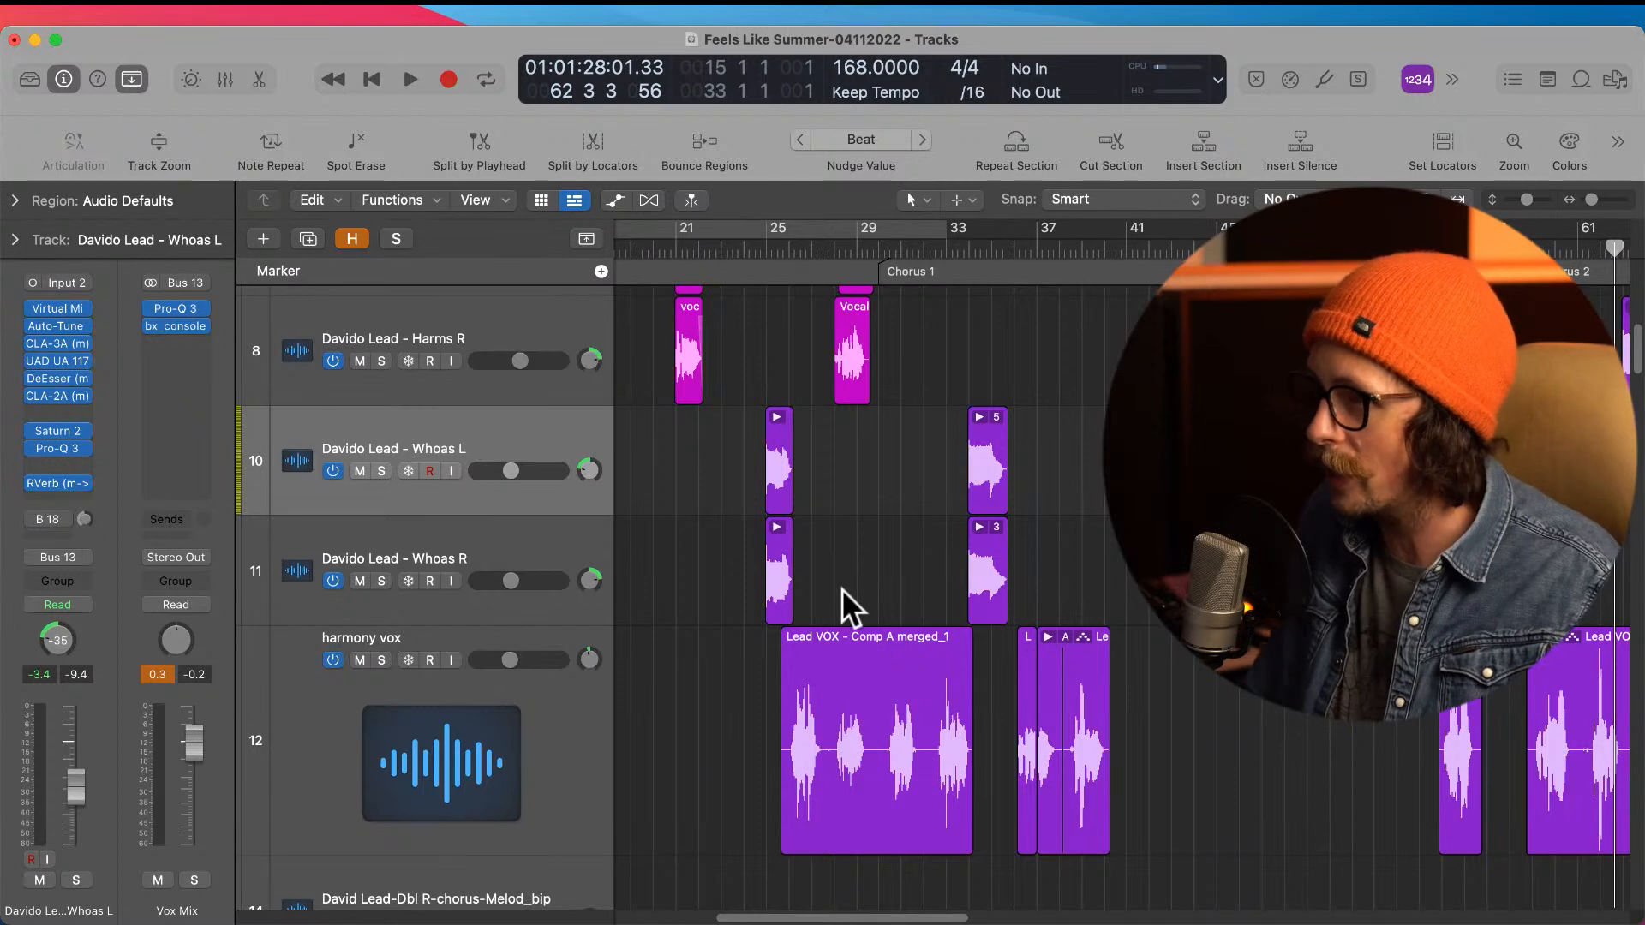
Step: Compare the ends of the first Whoas L and Whoas R regions just after bar 26
drag(775, 463, 860, 608)
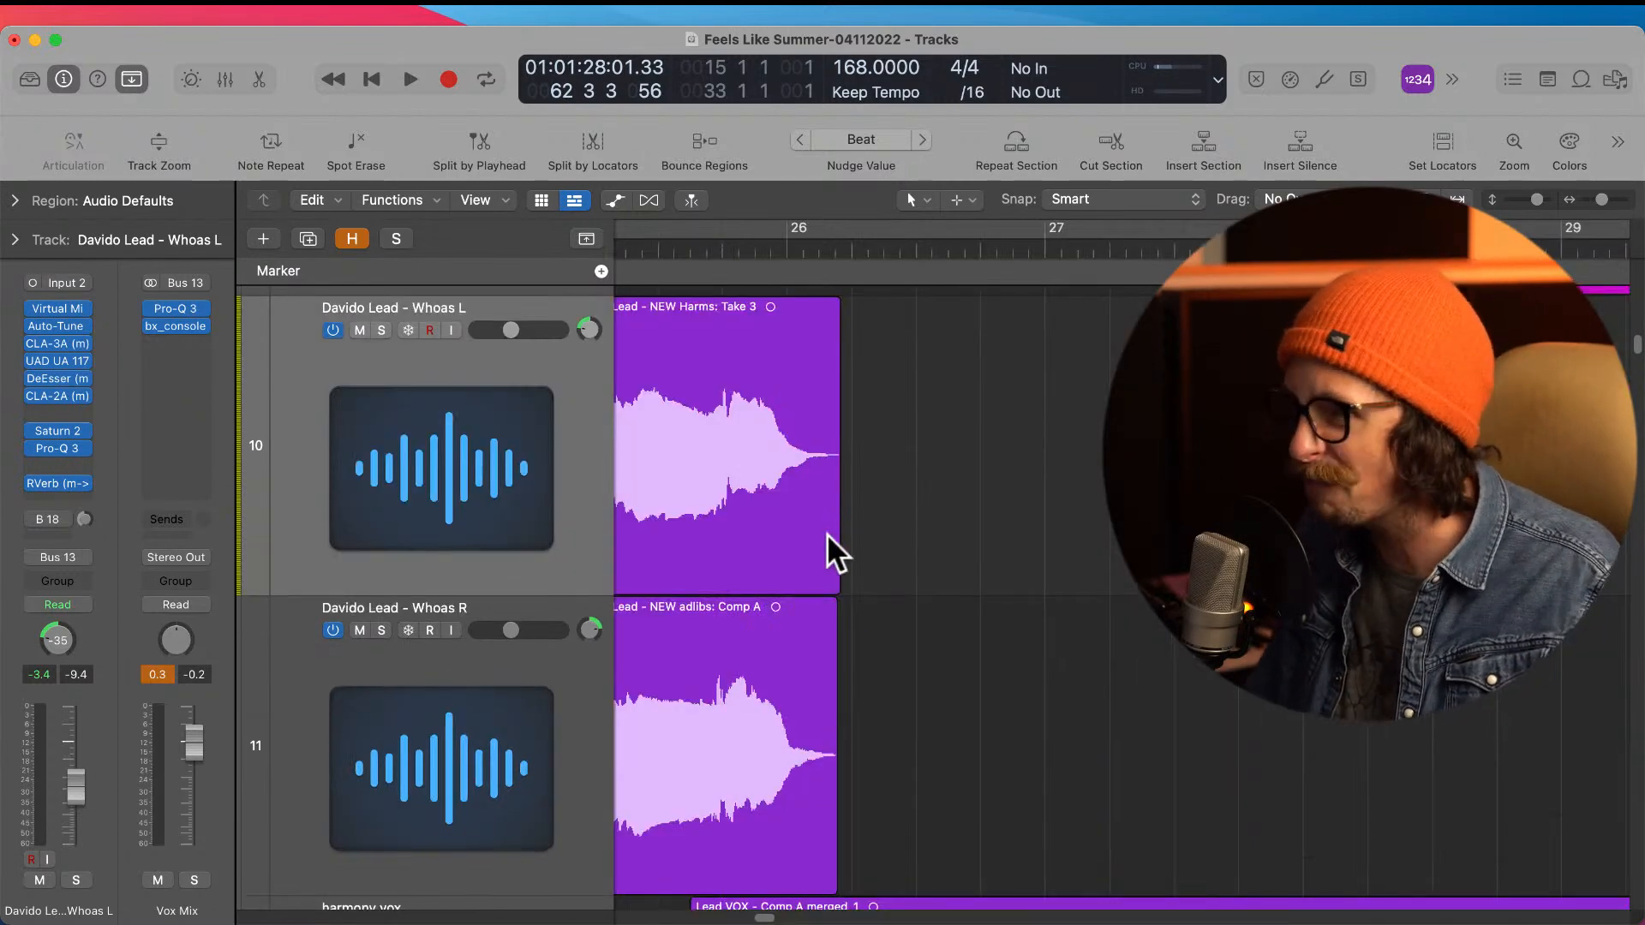
ctrl+alt+click(857, 548)
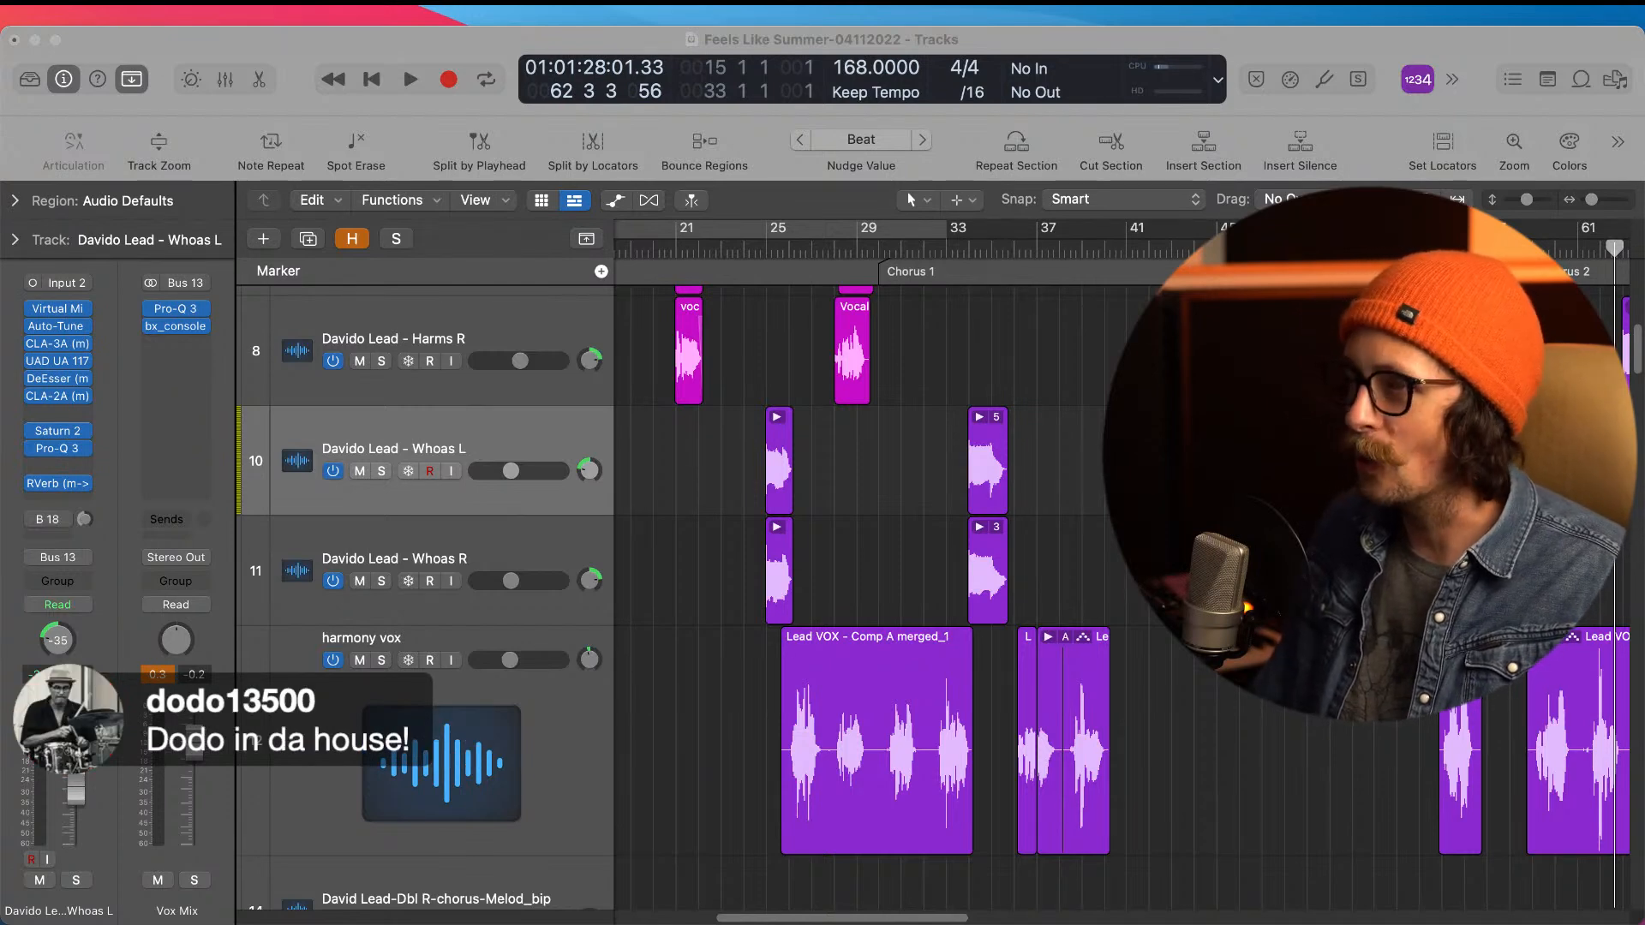
click(328, 46)
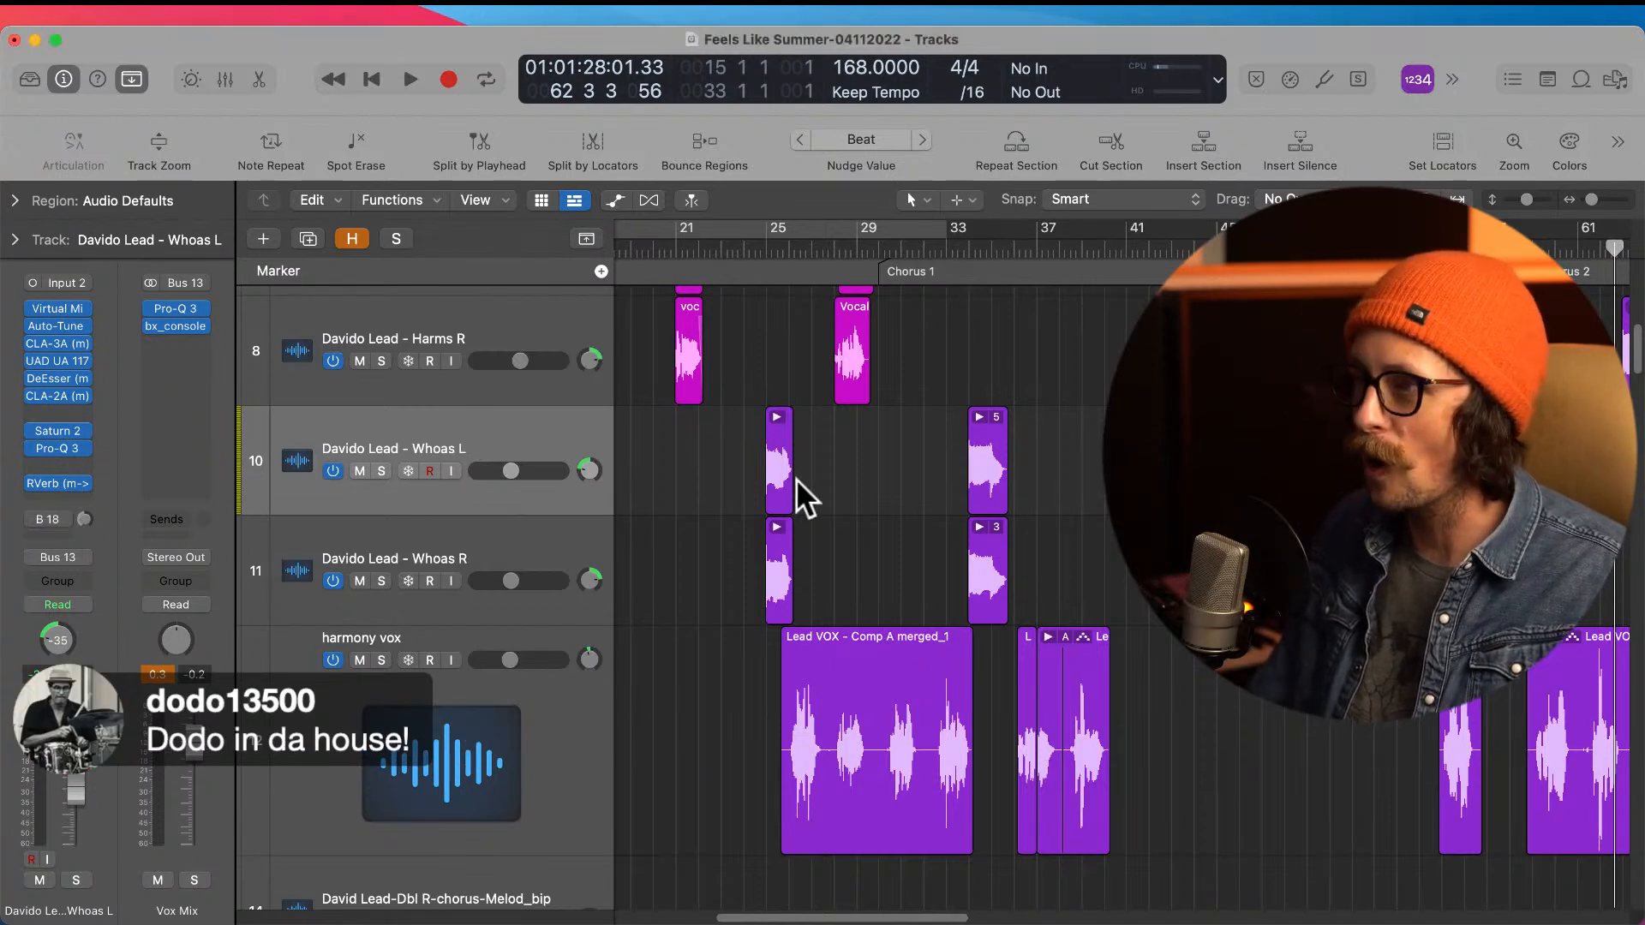
ctrl+alt+click(761, 552)
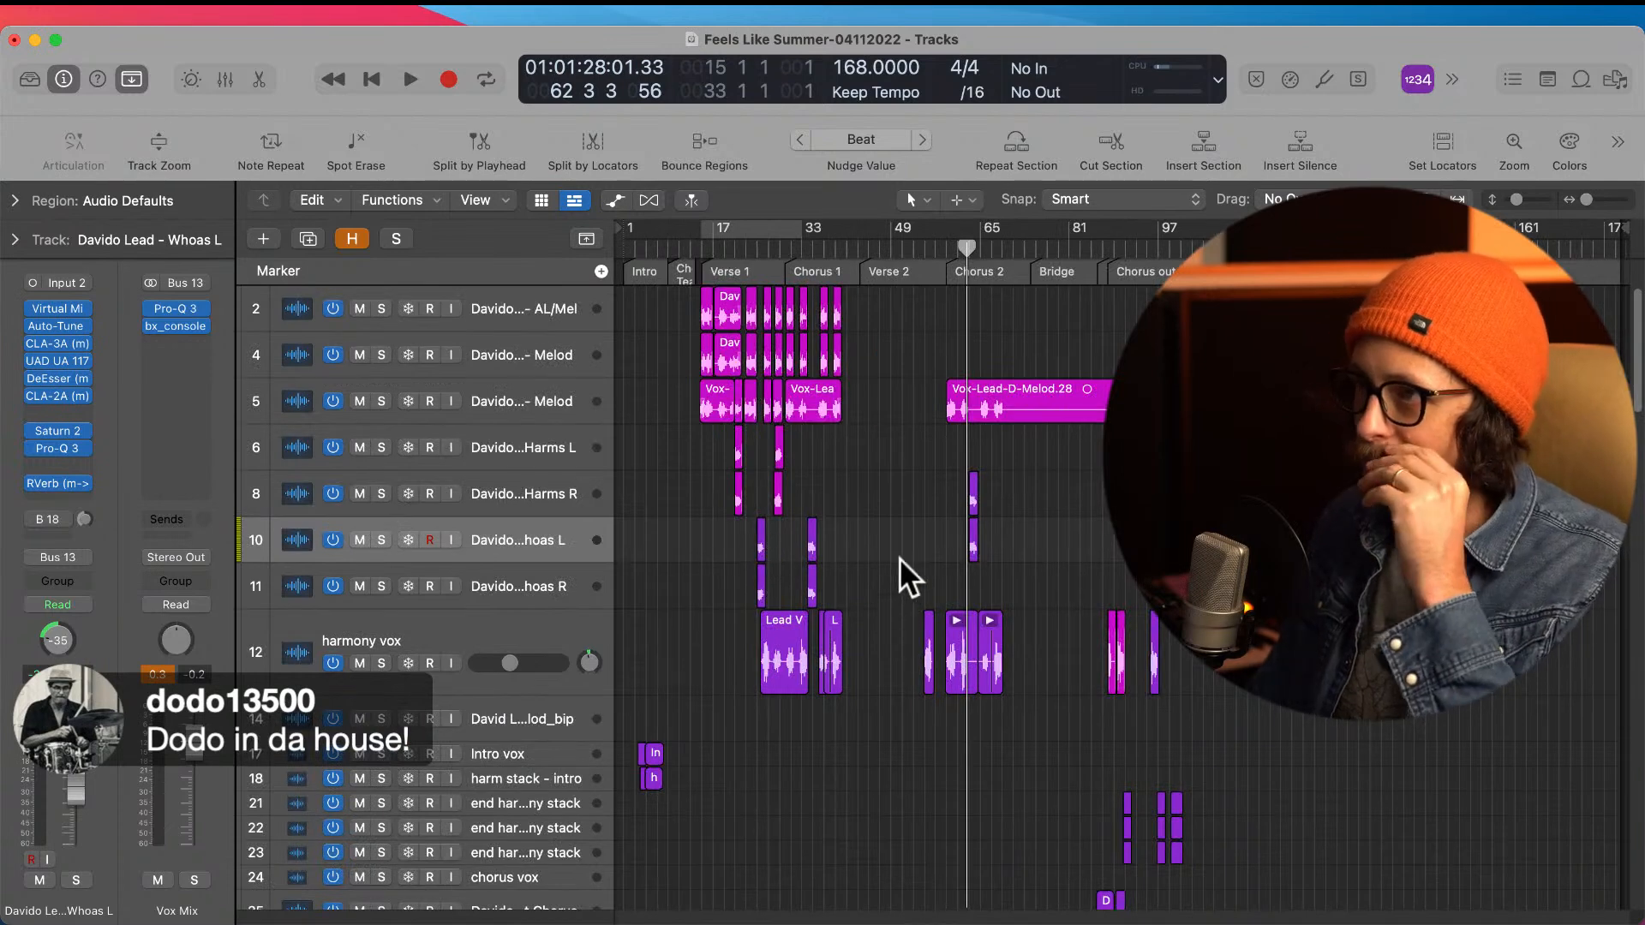
Step: Set a cycle range from 24 4 1 to 27 1 1 around the first Whoas L and Whoas R regions
drag(729, 426, 844, 735)
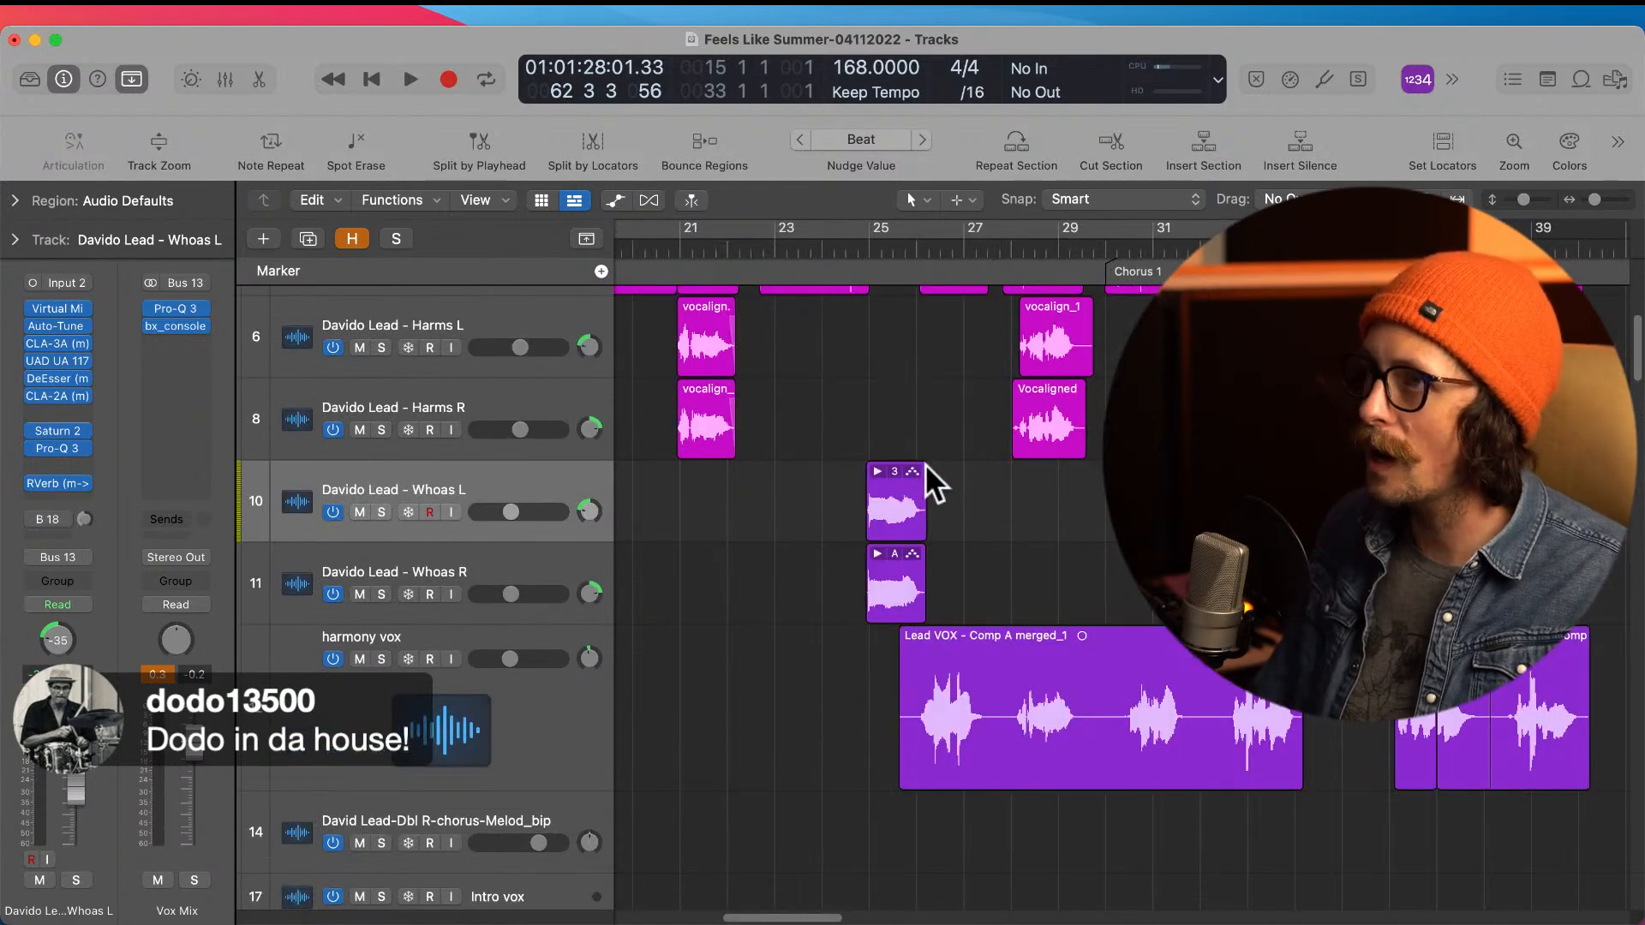
drag(853, 383, 1039, 661)
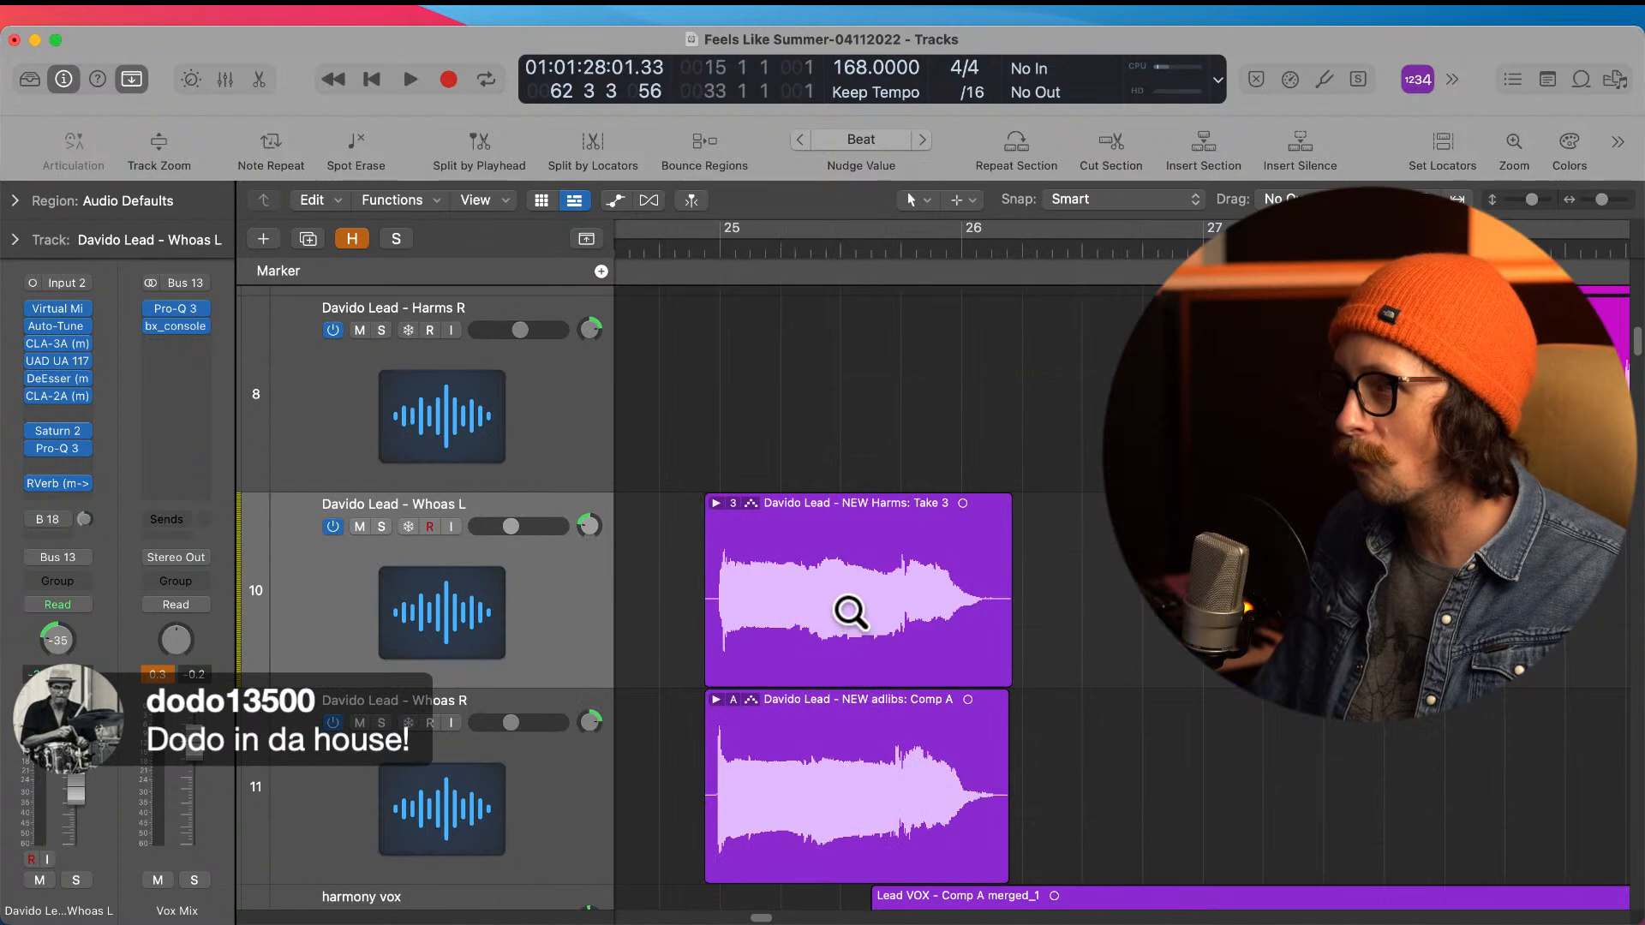
ctrl+alt+click(1114, 590)
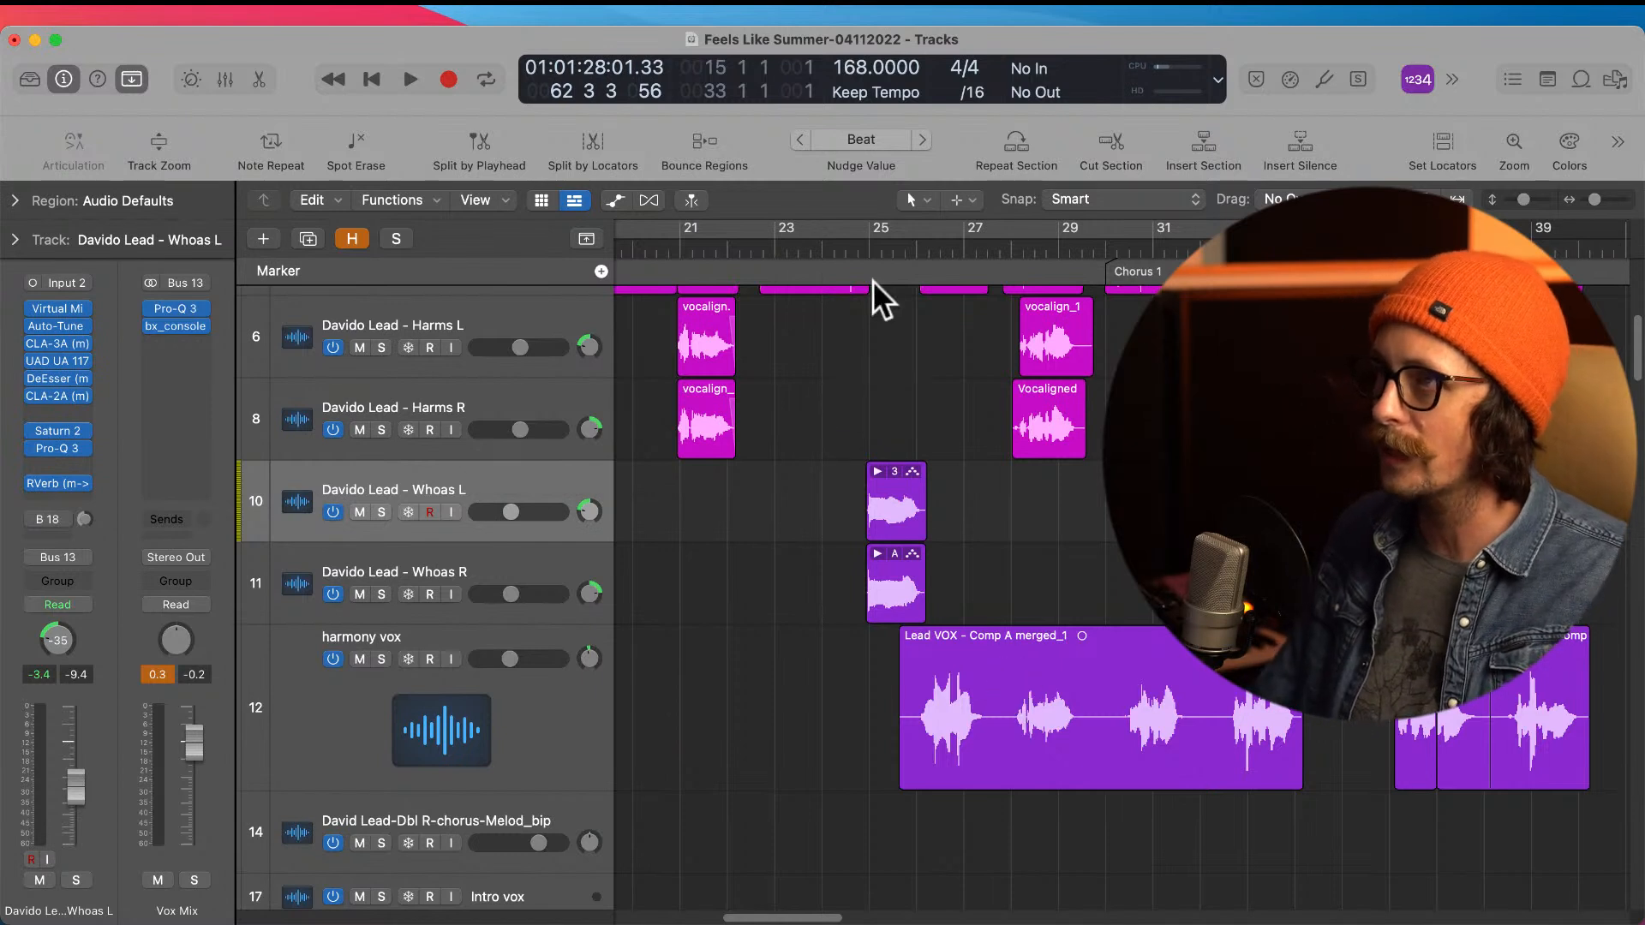
drag(870, 240, 964, 270)
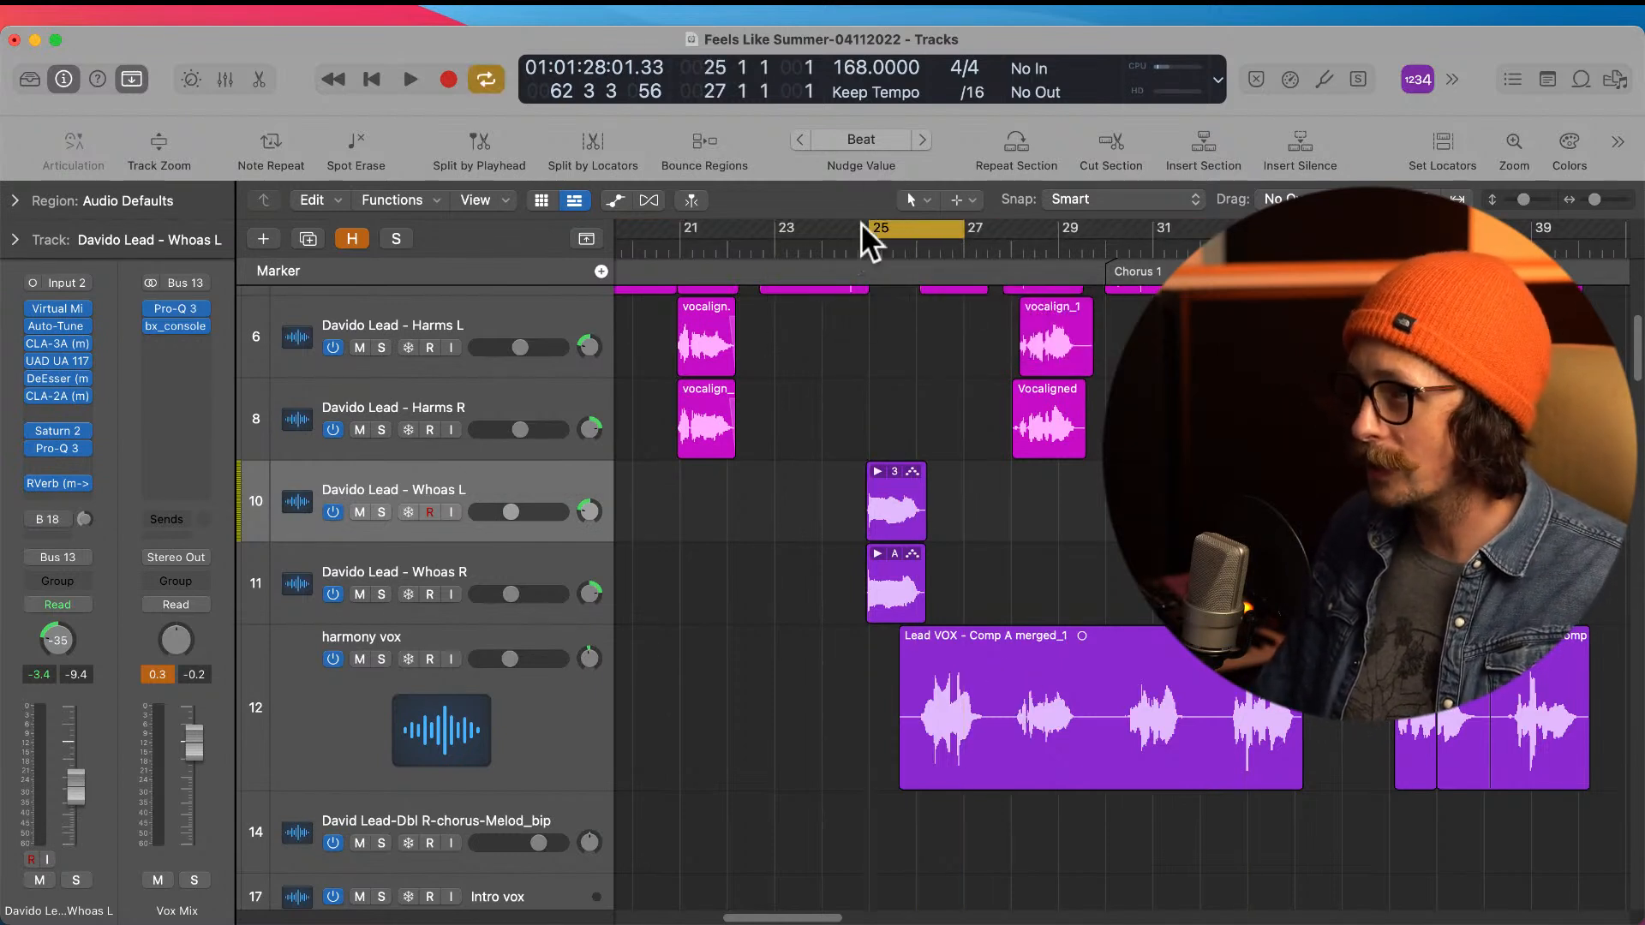
drag(870, 245, 853, 248)
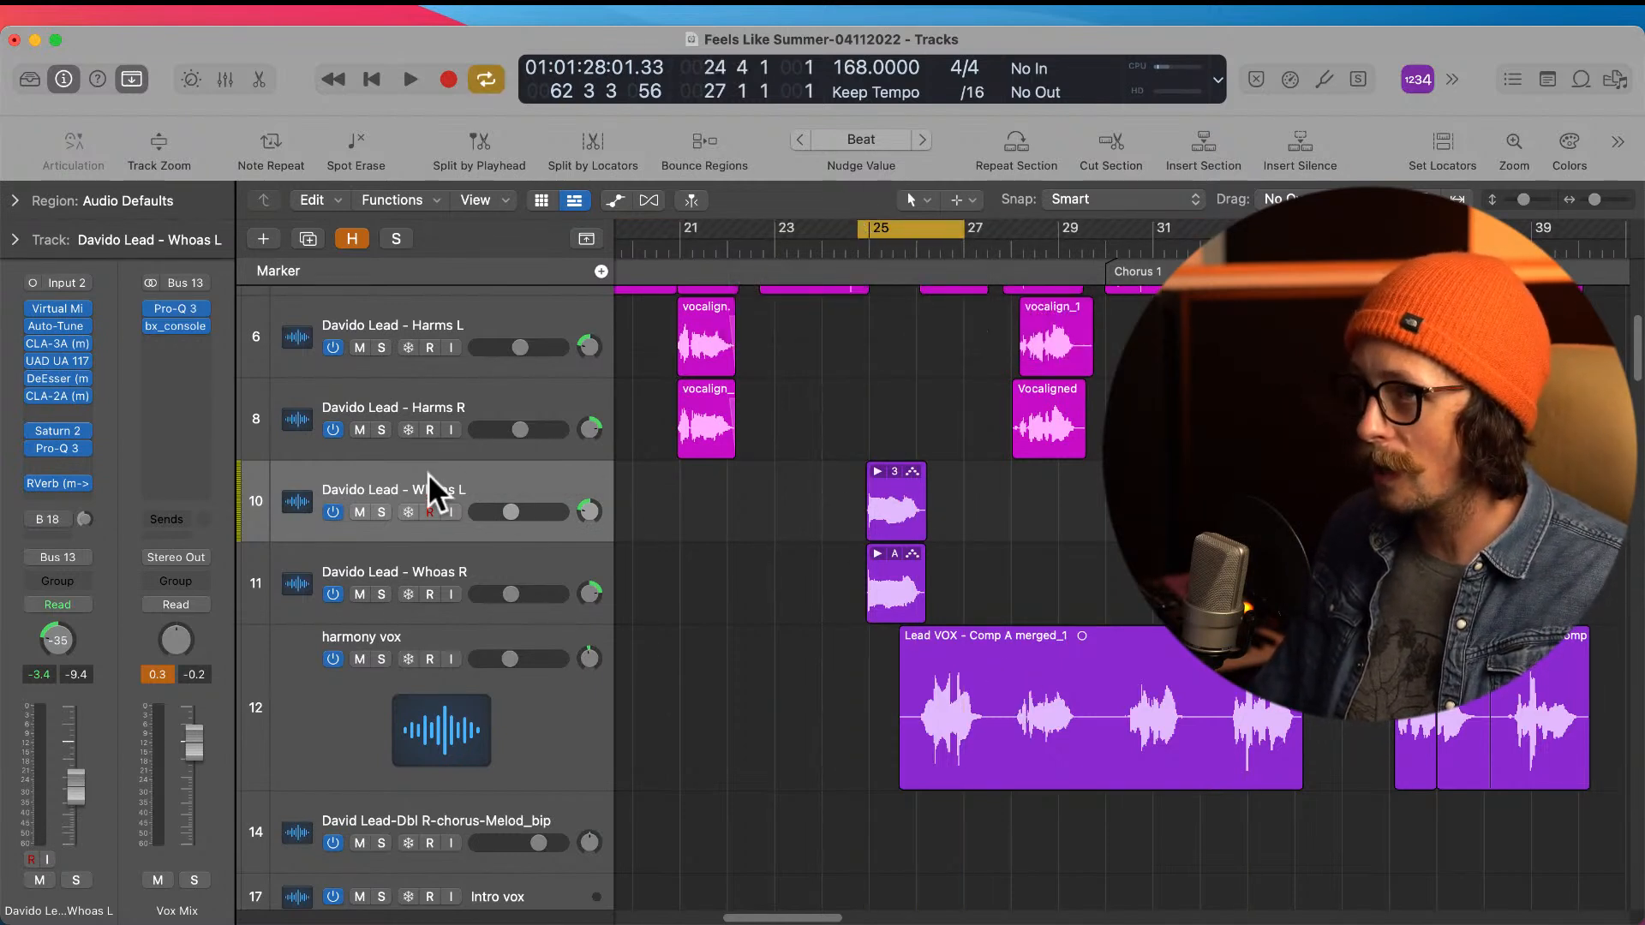
Step: Create one new audio track directly below Whoas L and name it Melodyne
click(263, 238)
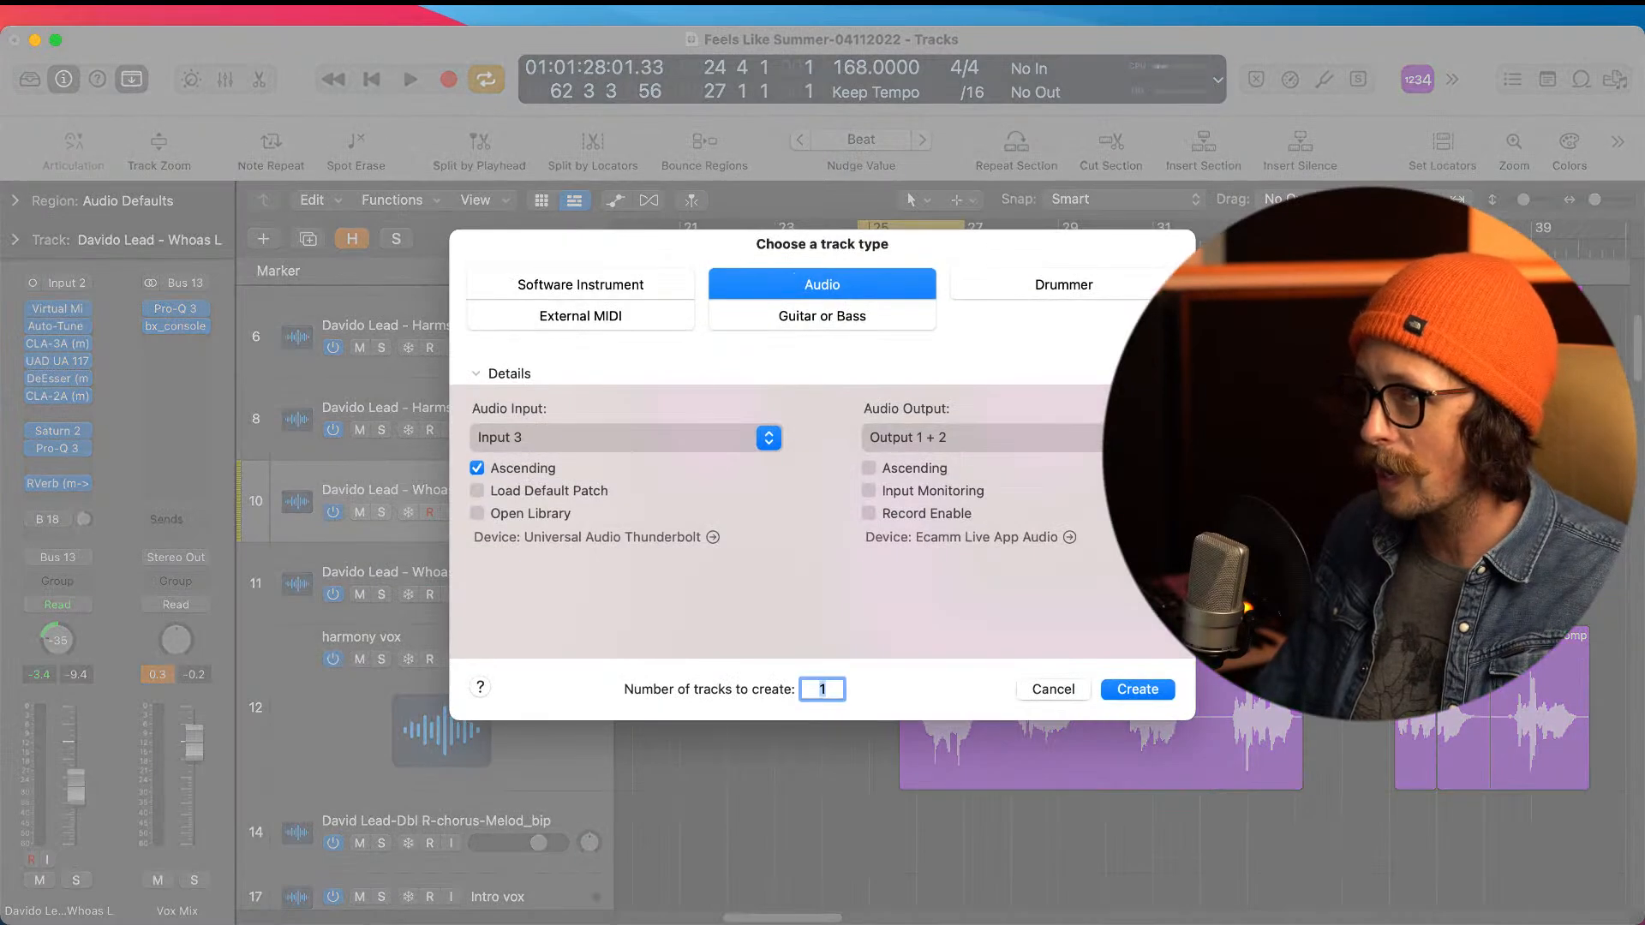
click(1139, 689)
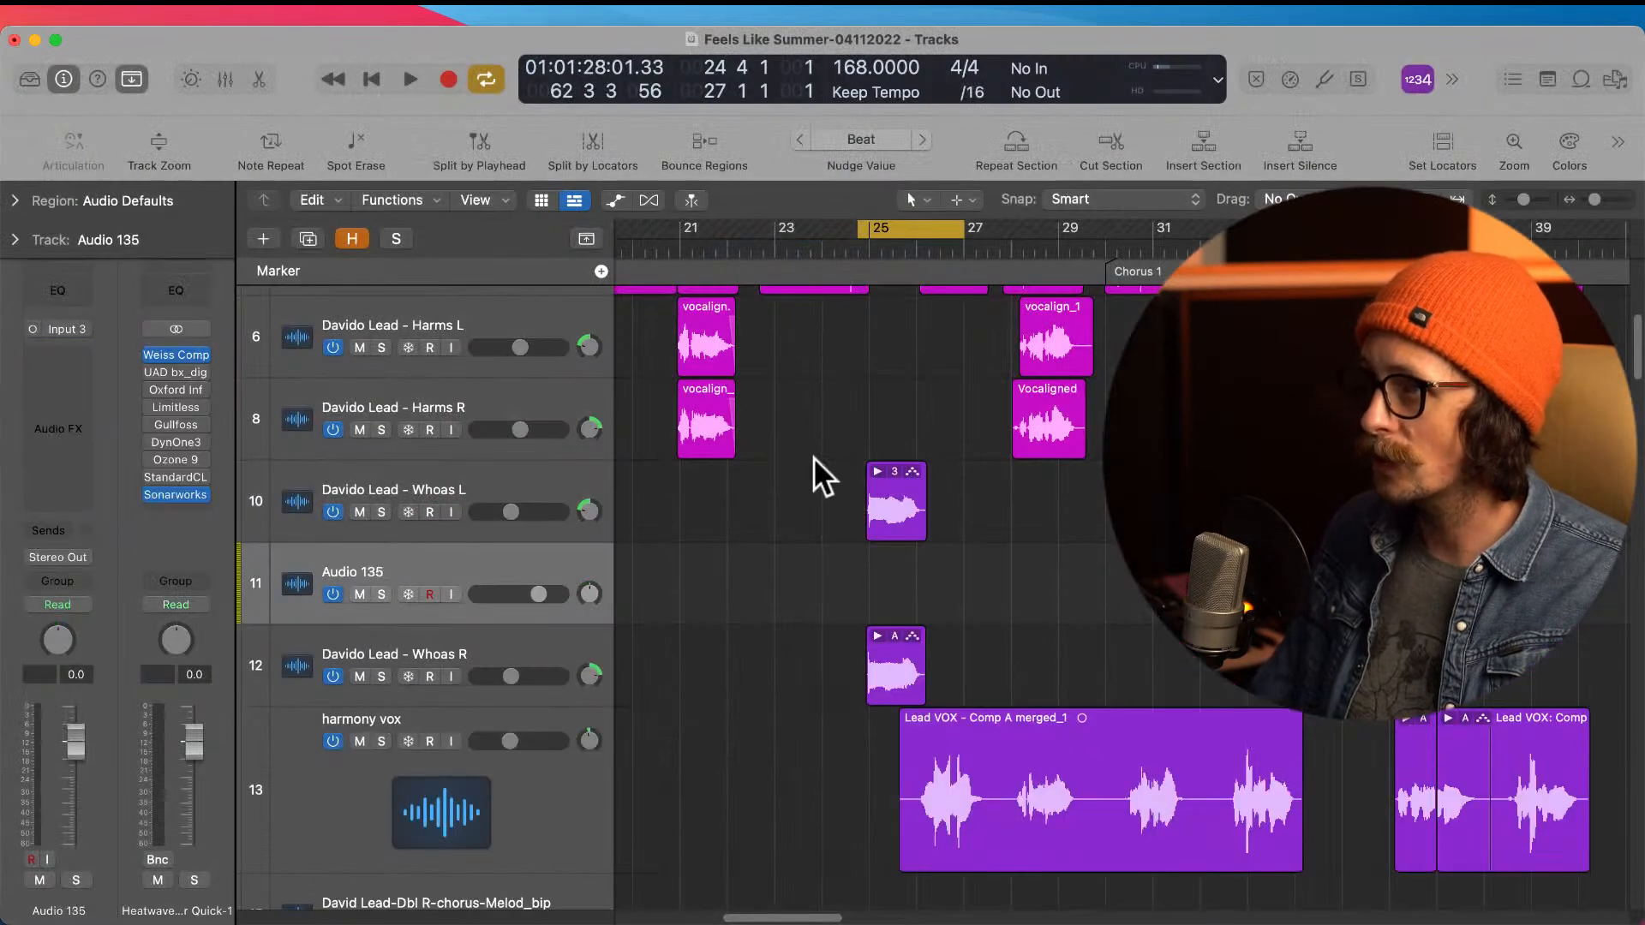
click(403, 475)
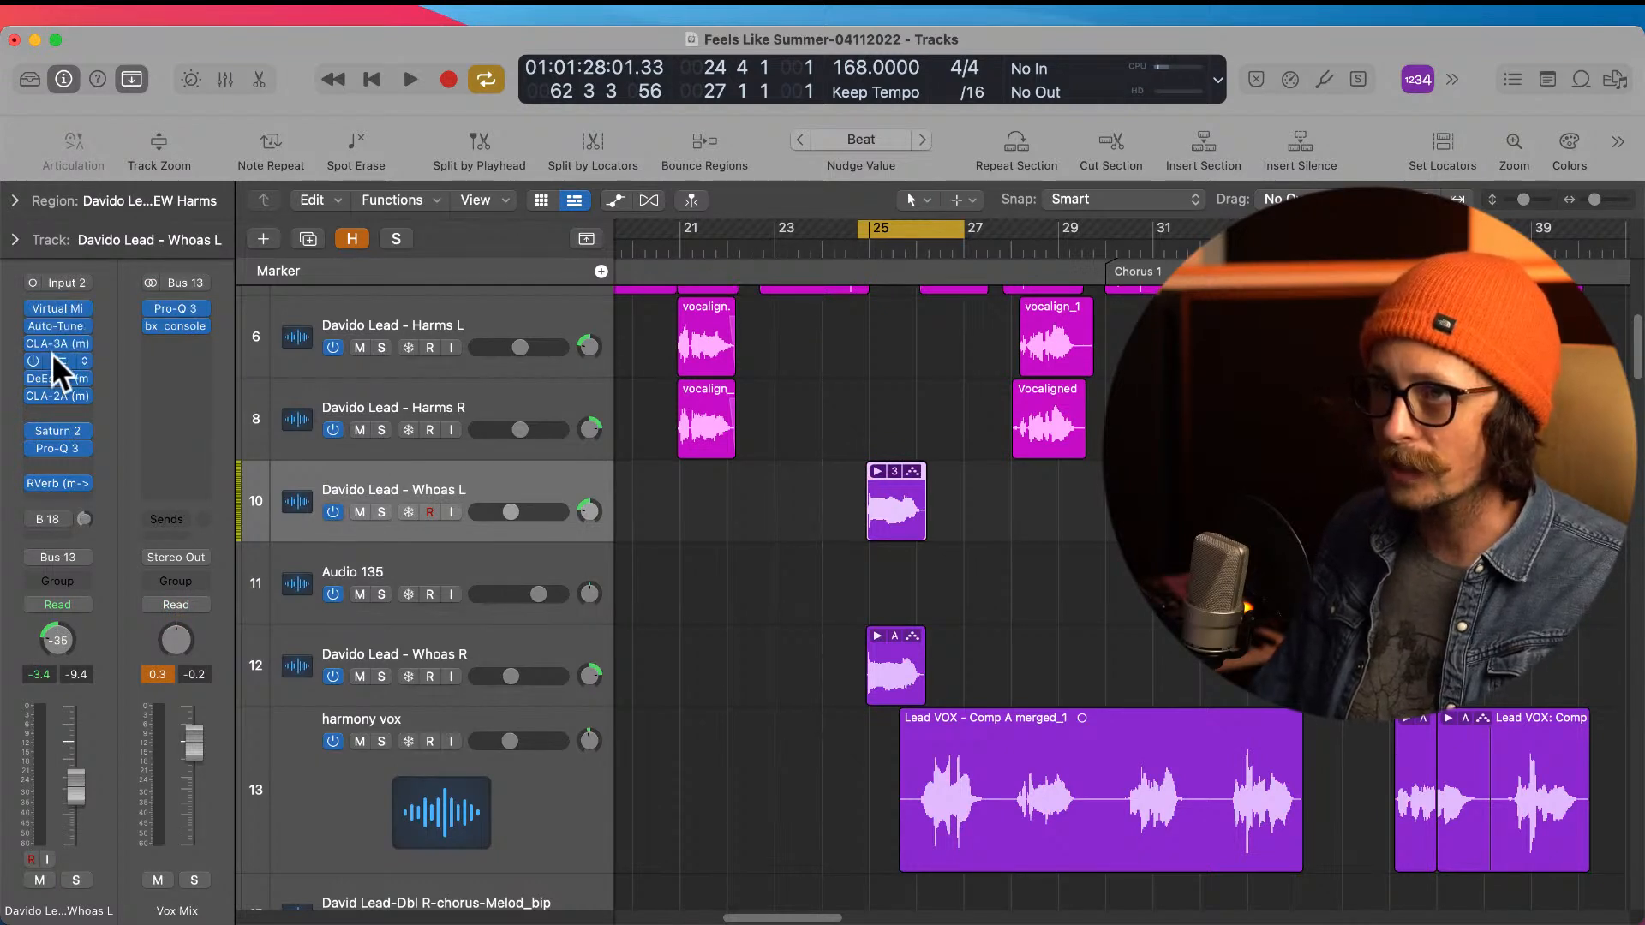
click(418, 561)
double_click(359, 573)
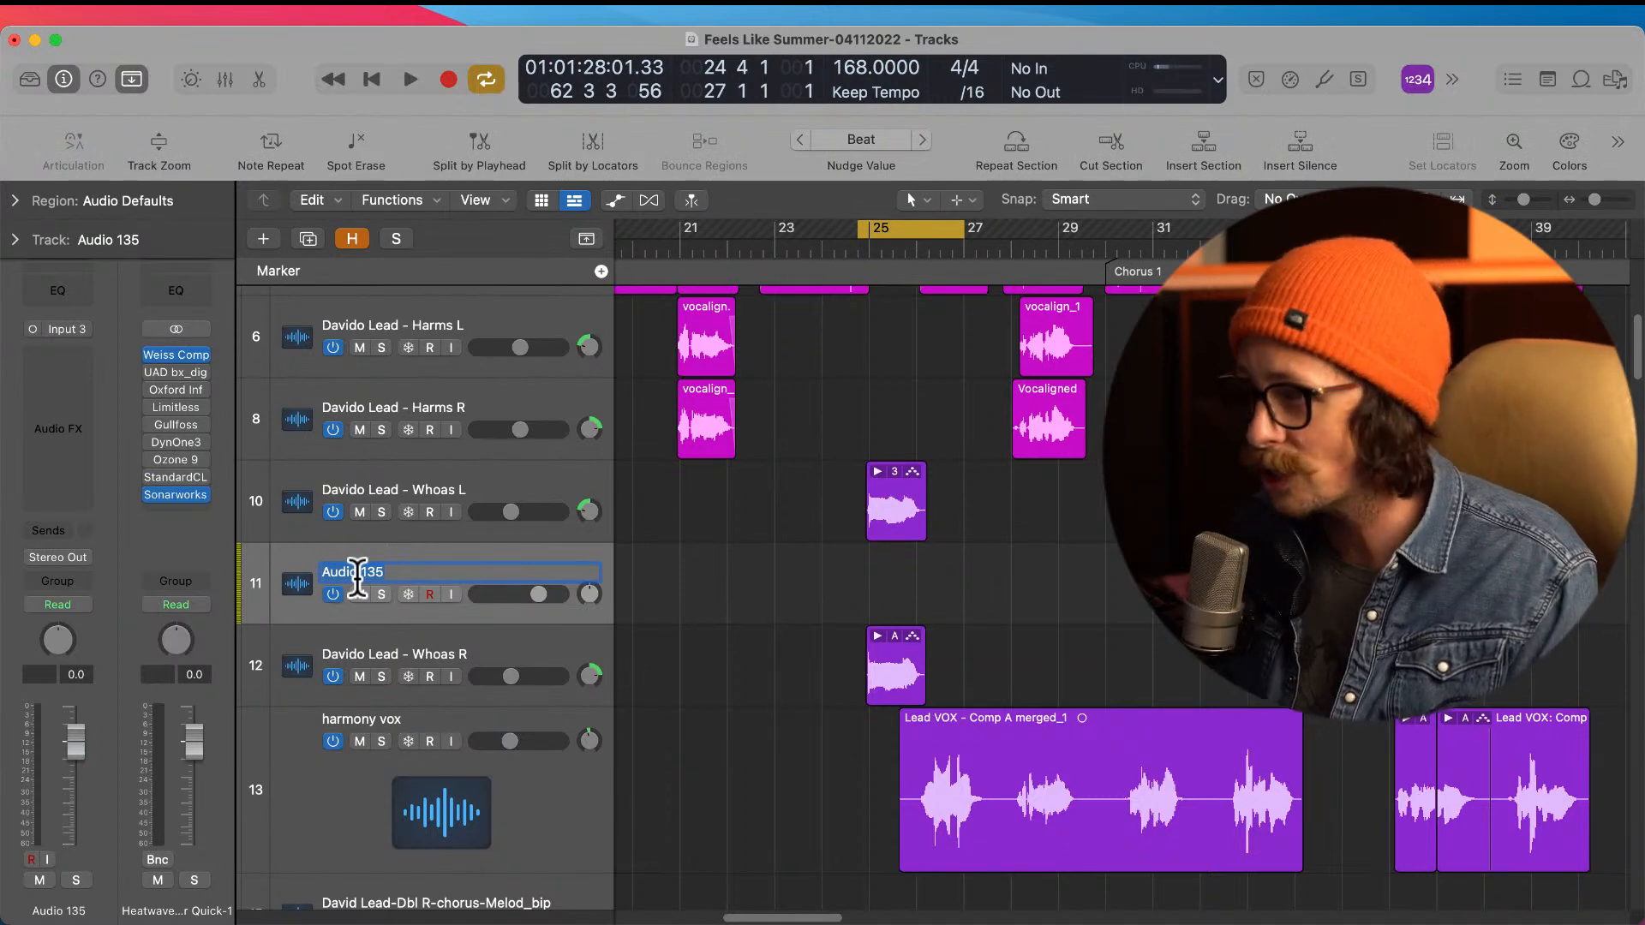
key(BackSpace)
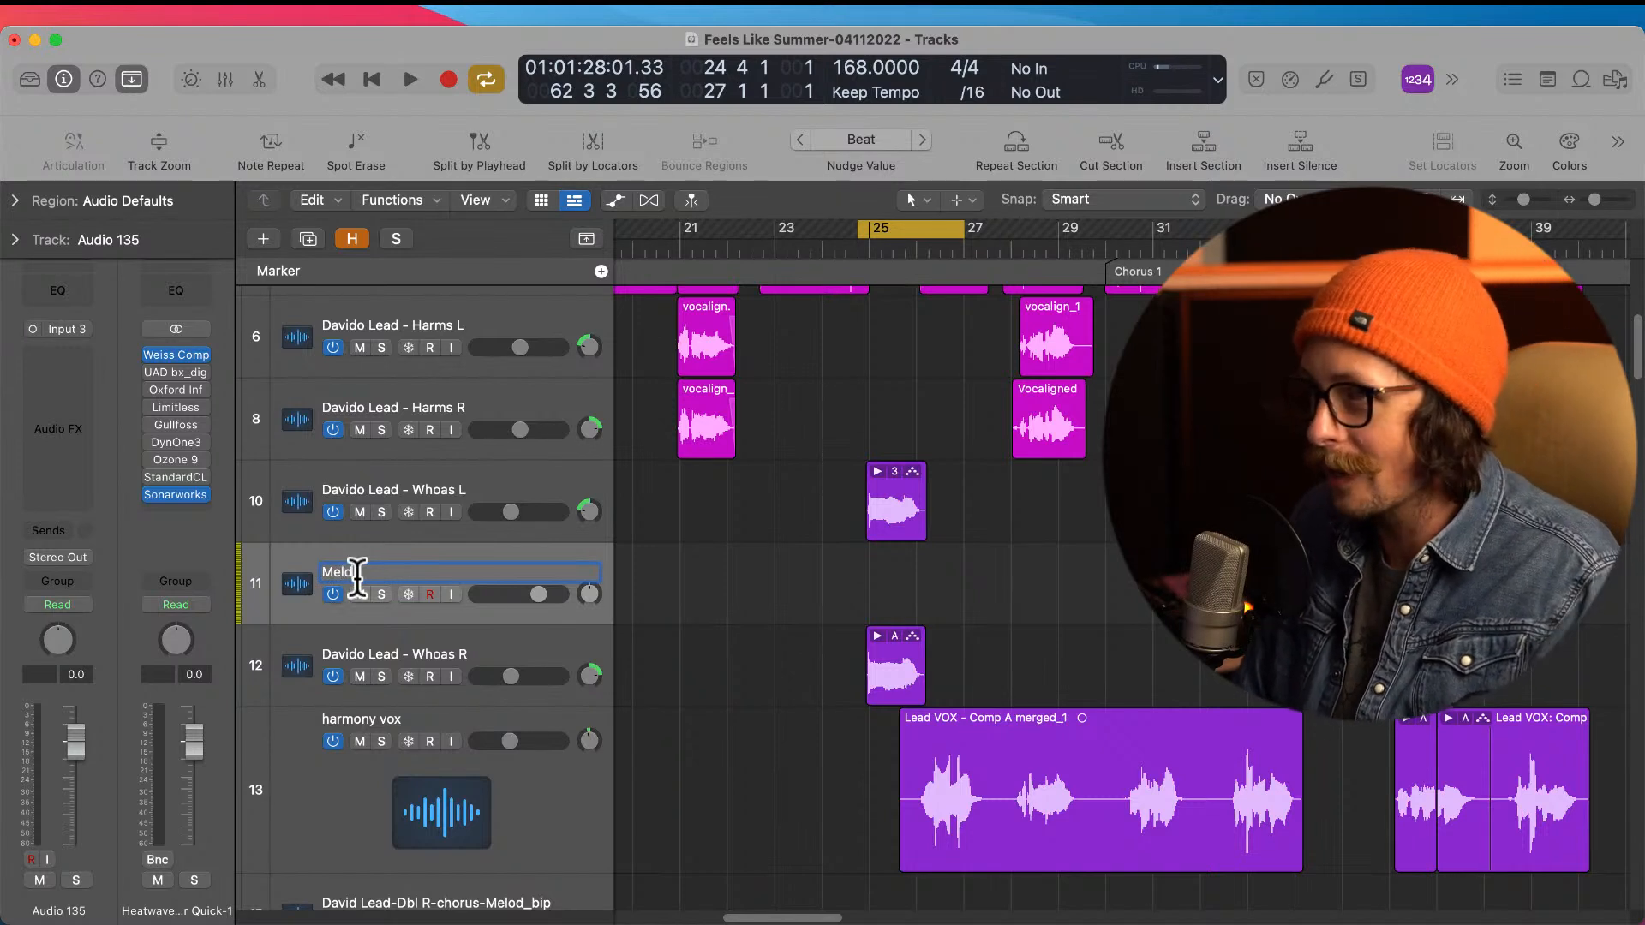
text(Melodyne)
key(Return)
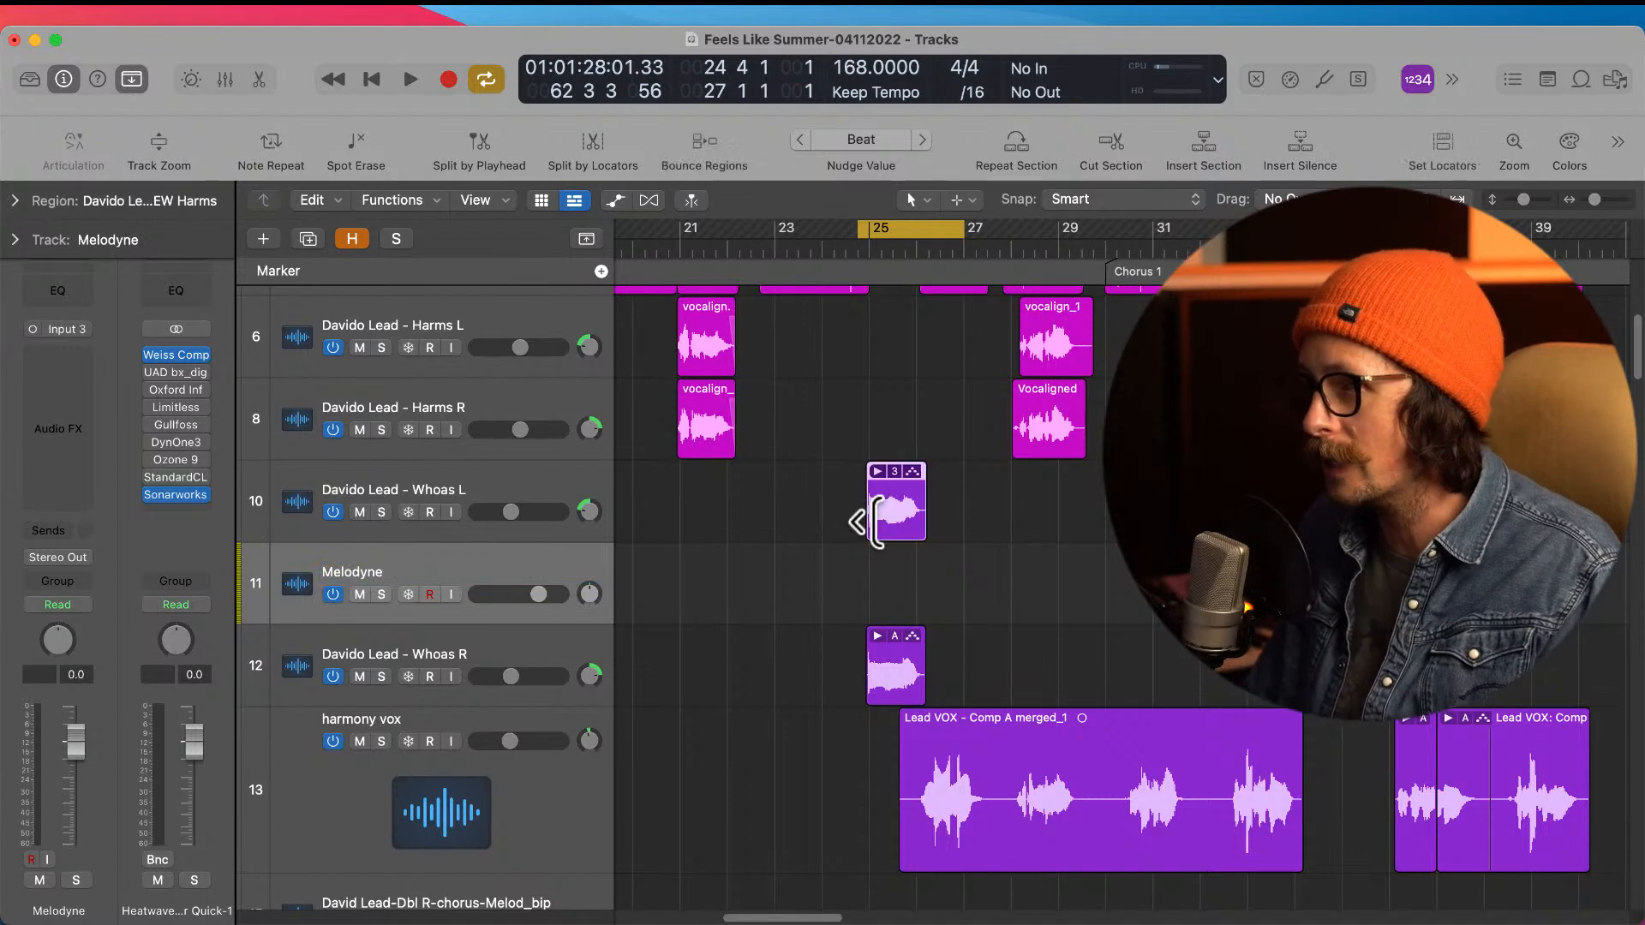
Step: Flatten and merge the first Whoas L take folder and move the resulting region down to the Melodyne track
click(872, 521)
drag(864, 441, 1013, 610)
click(828, 501)
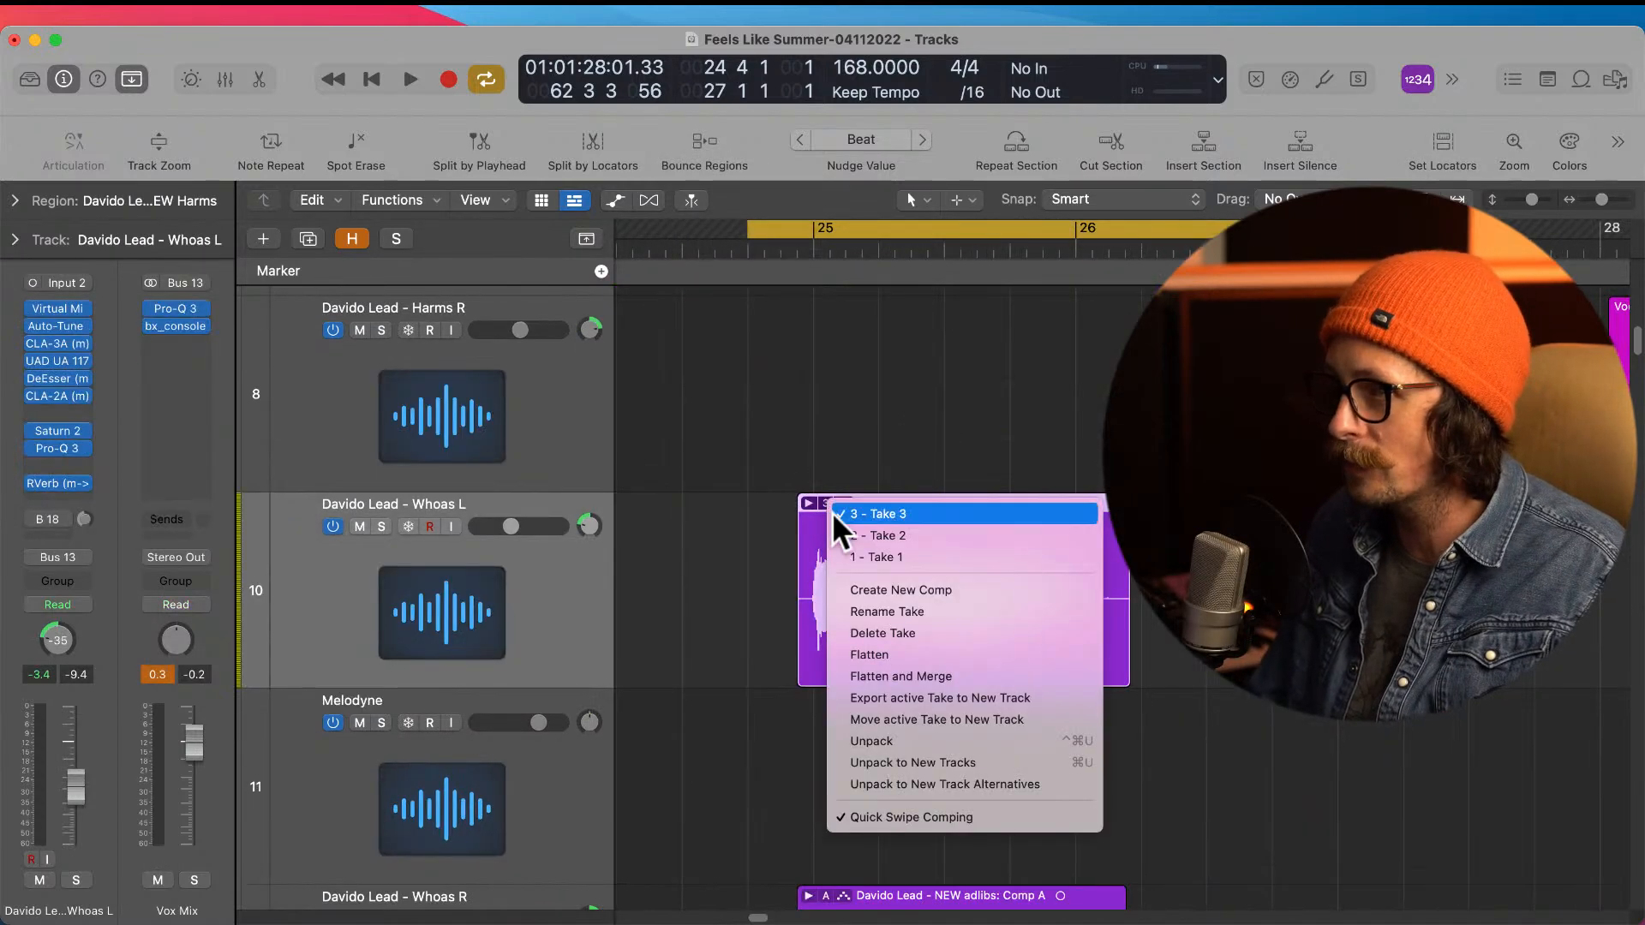
click(898, 676)
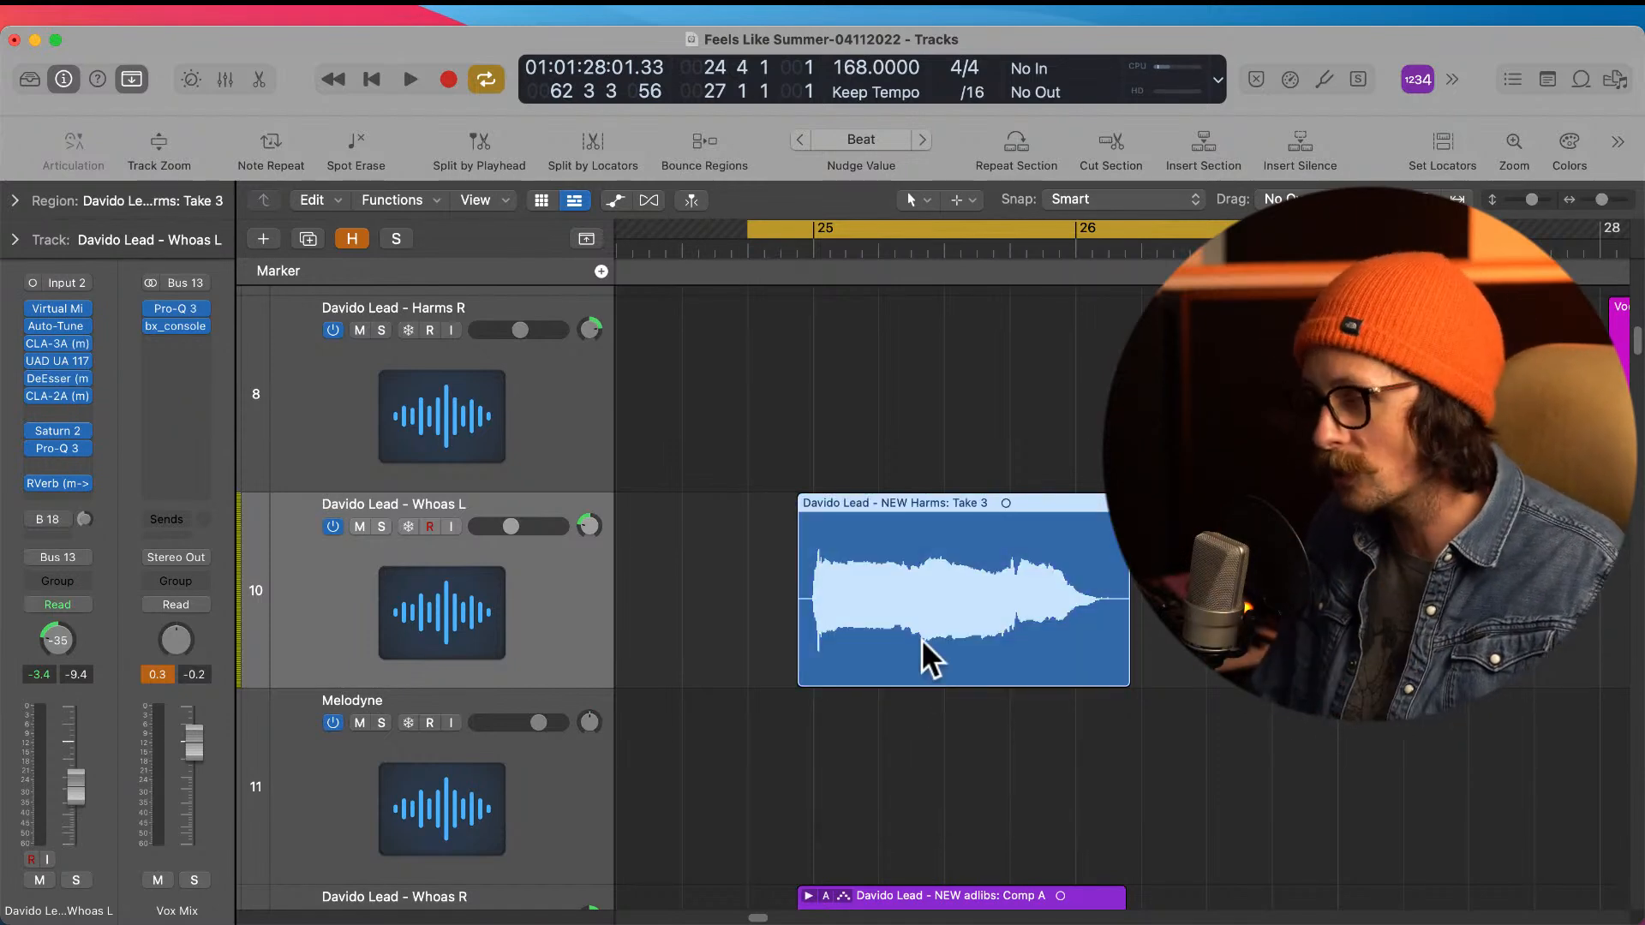
drag(922, 639, 919, 721)
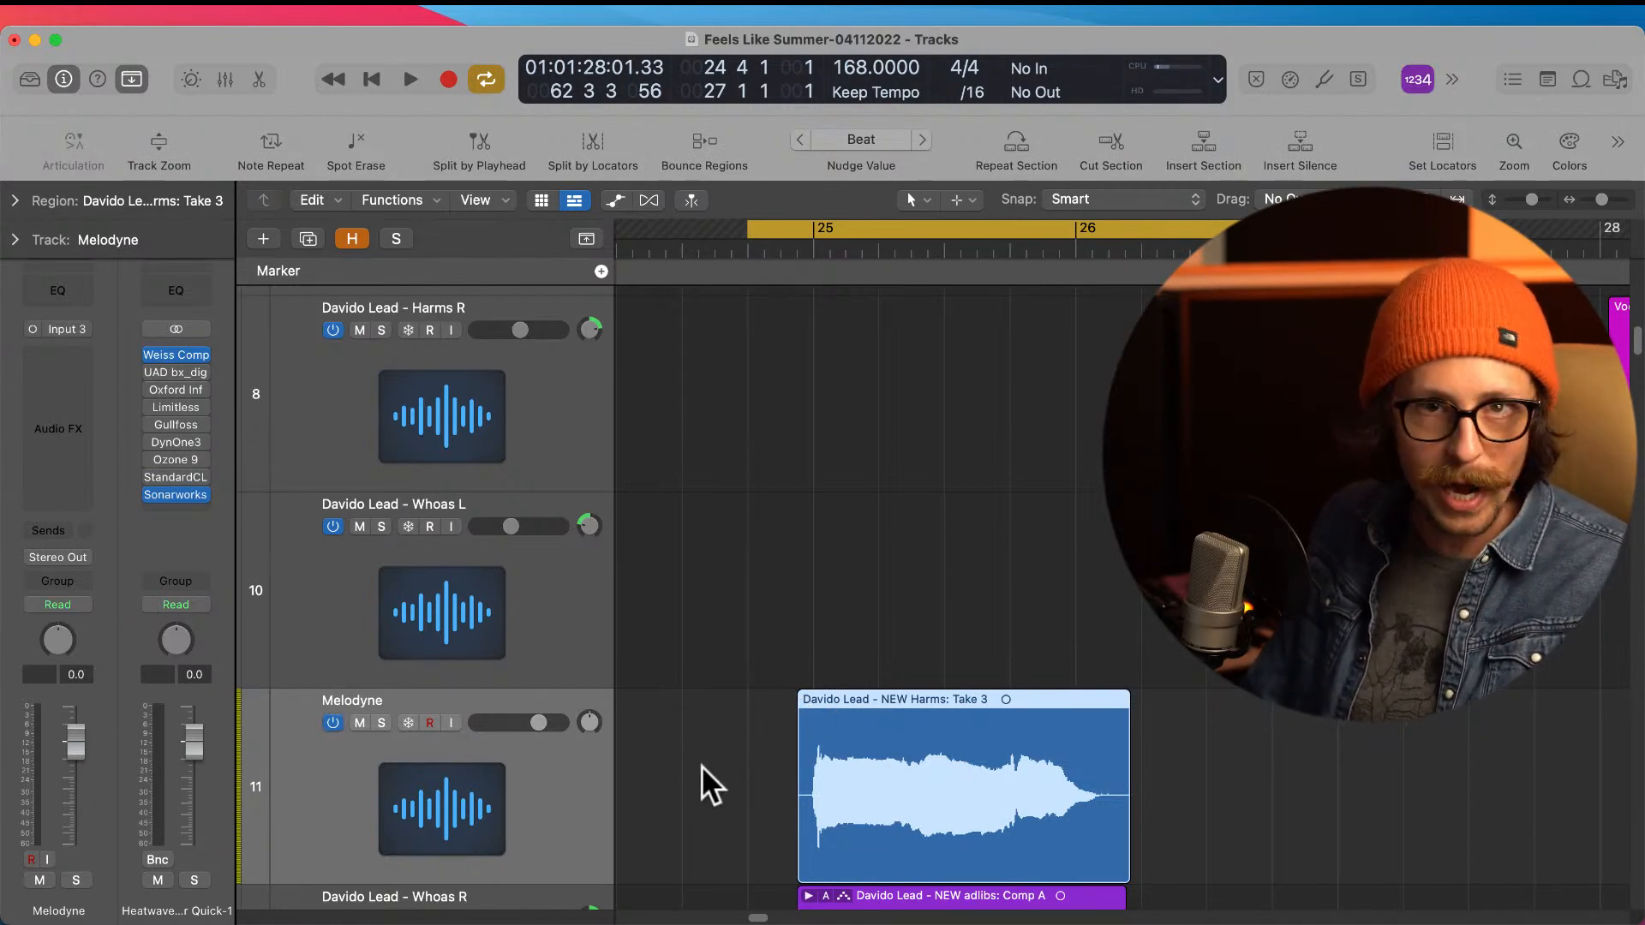
Step: Insert the mono Melodyne (ARA) plug-in on the Melodyne track
click(74, 354)
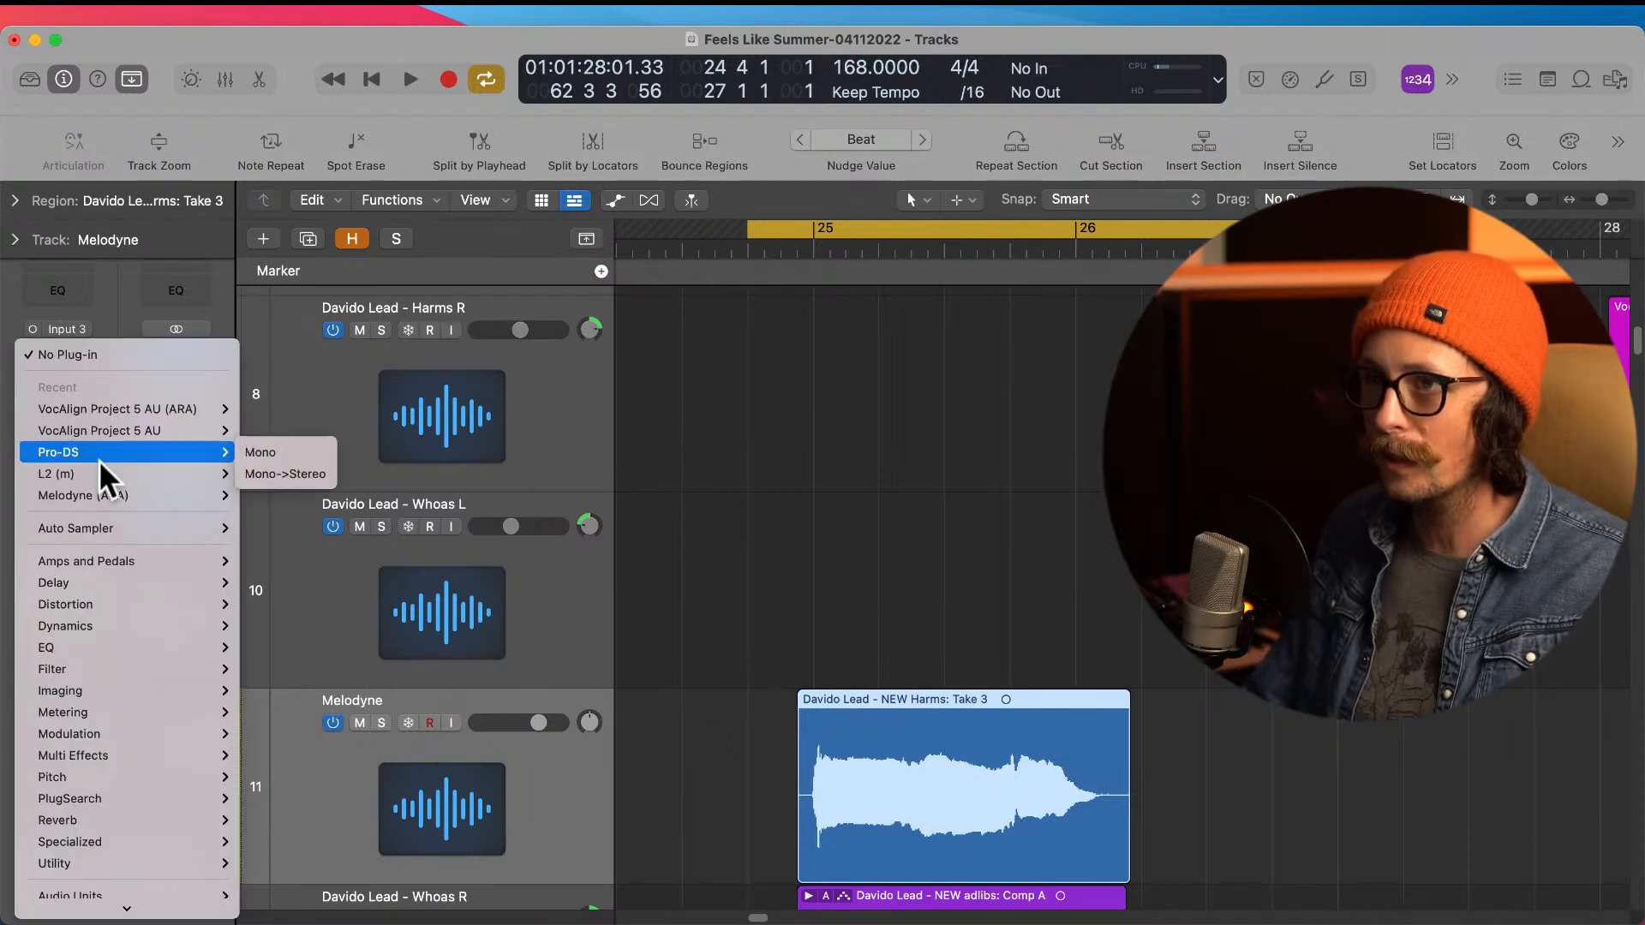
click(140, 502)
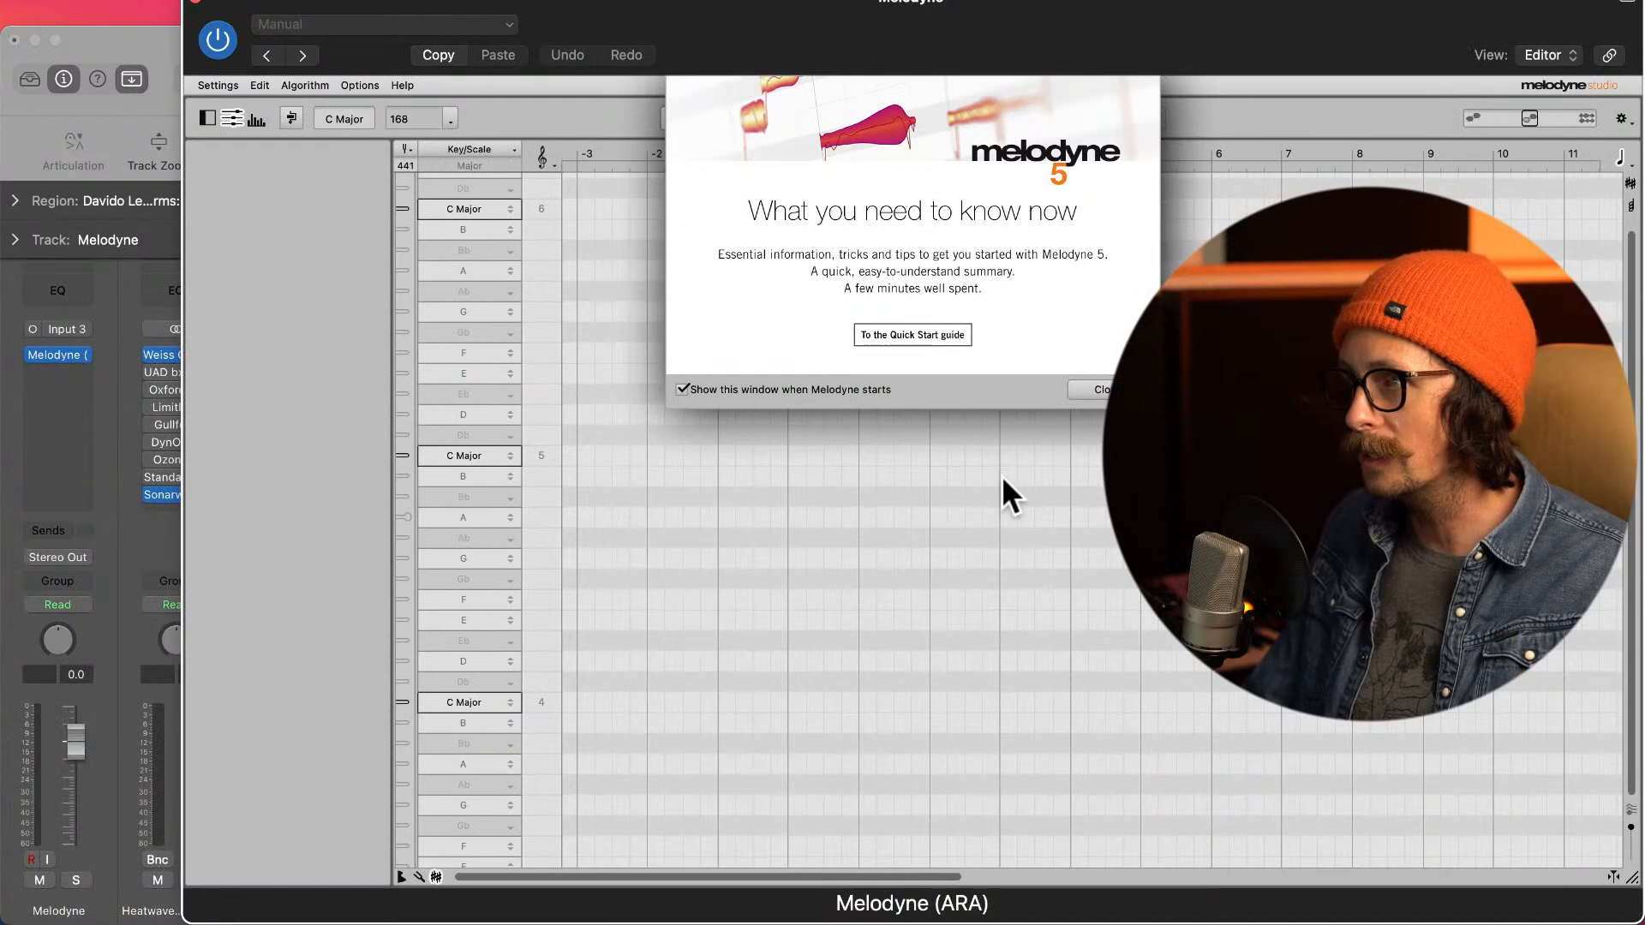
Step: Dismiss the Melodyne welcome window and set the cycle range to the region on the Melodyne track
click(1093, 389)
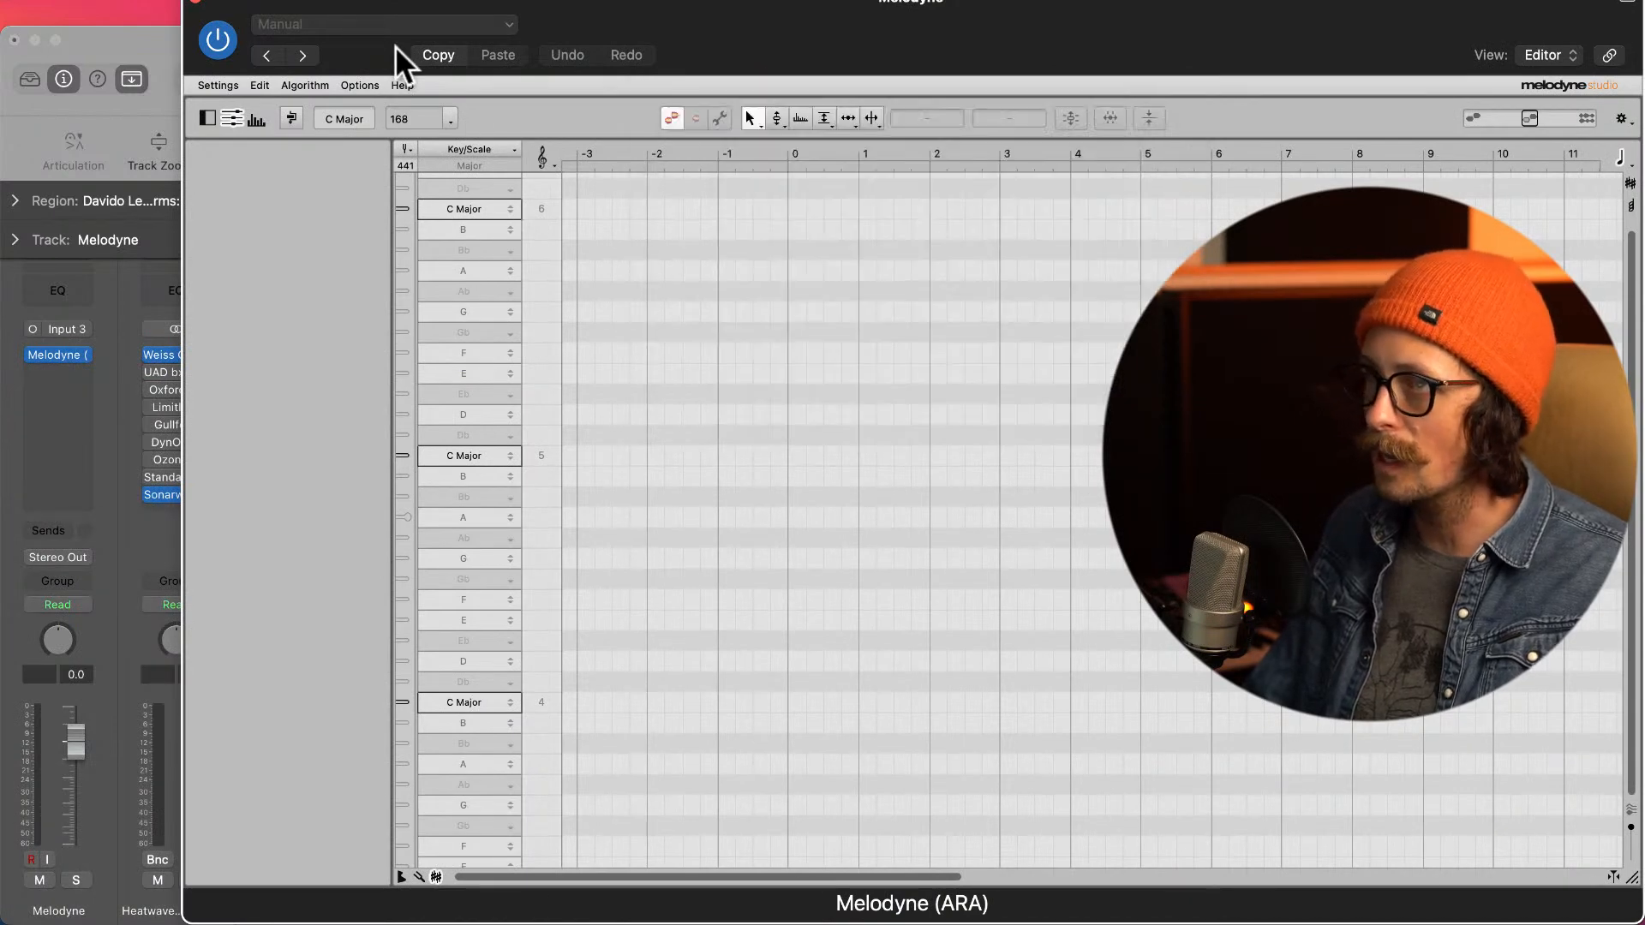
drag(377, 45, 338, 32)
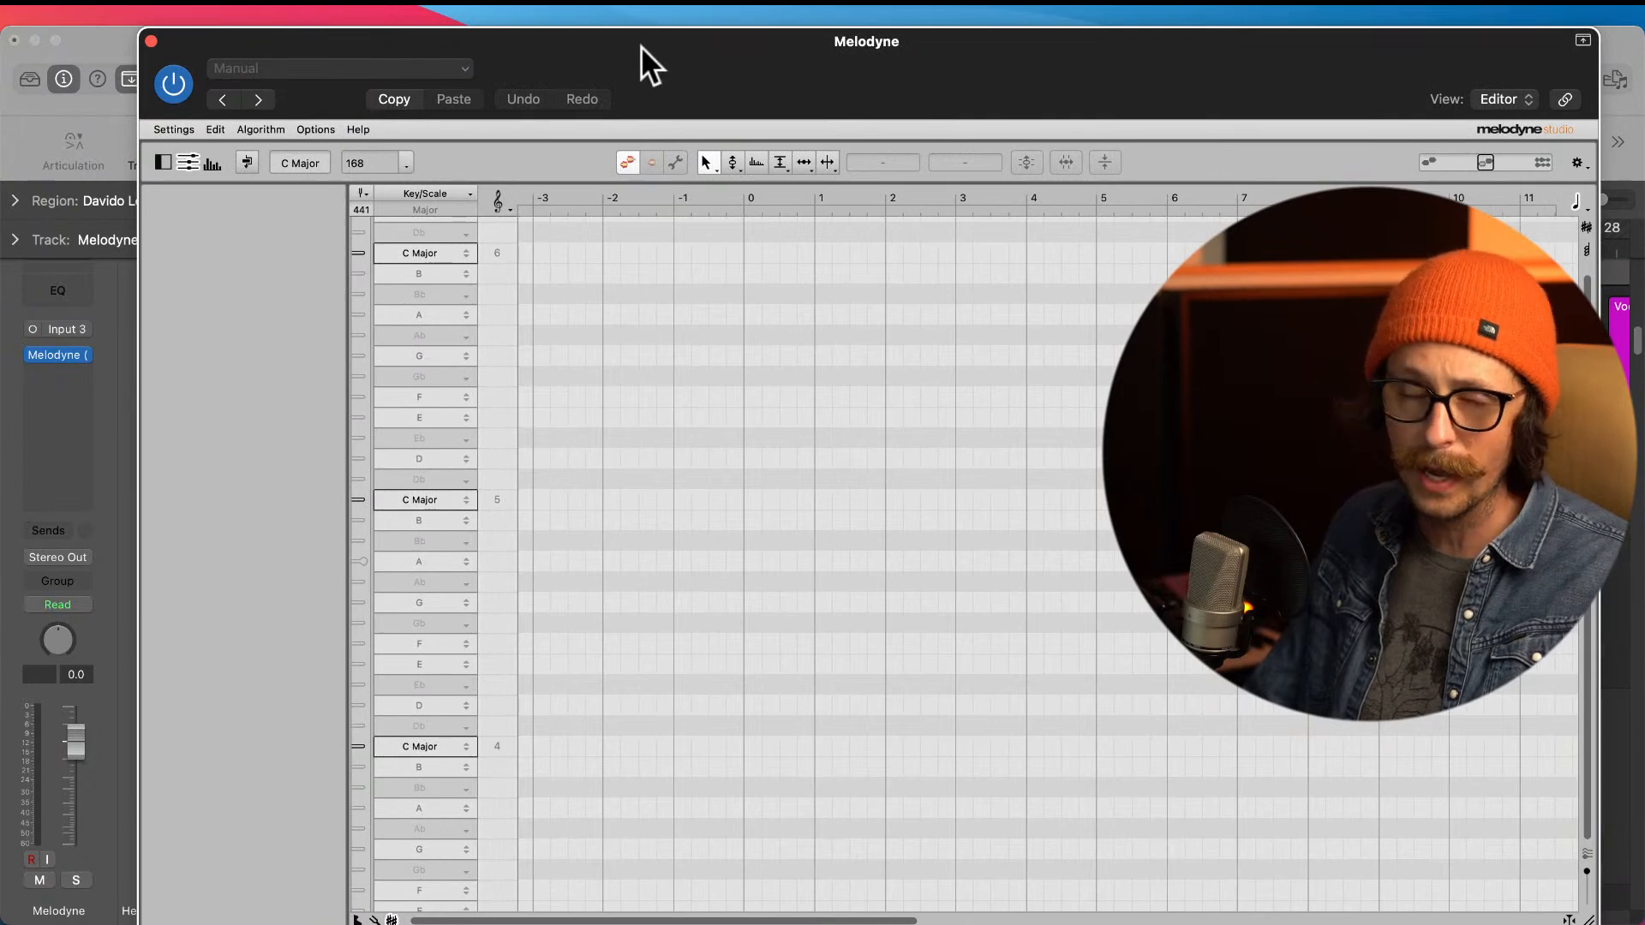
drag(641, 47, 654, 912)
click(1106, 769)
key(super+u)
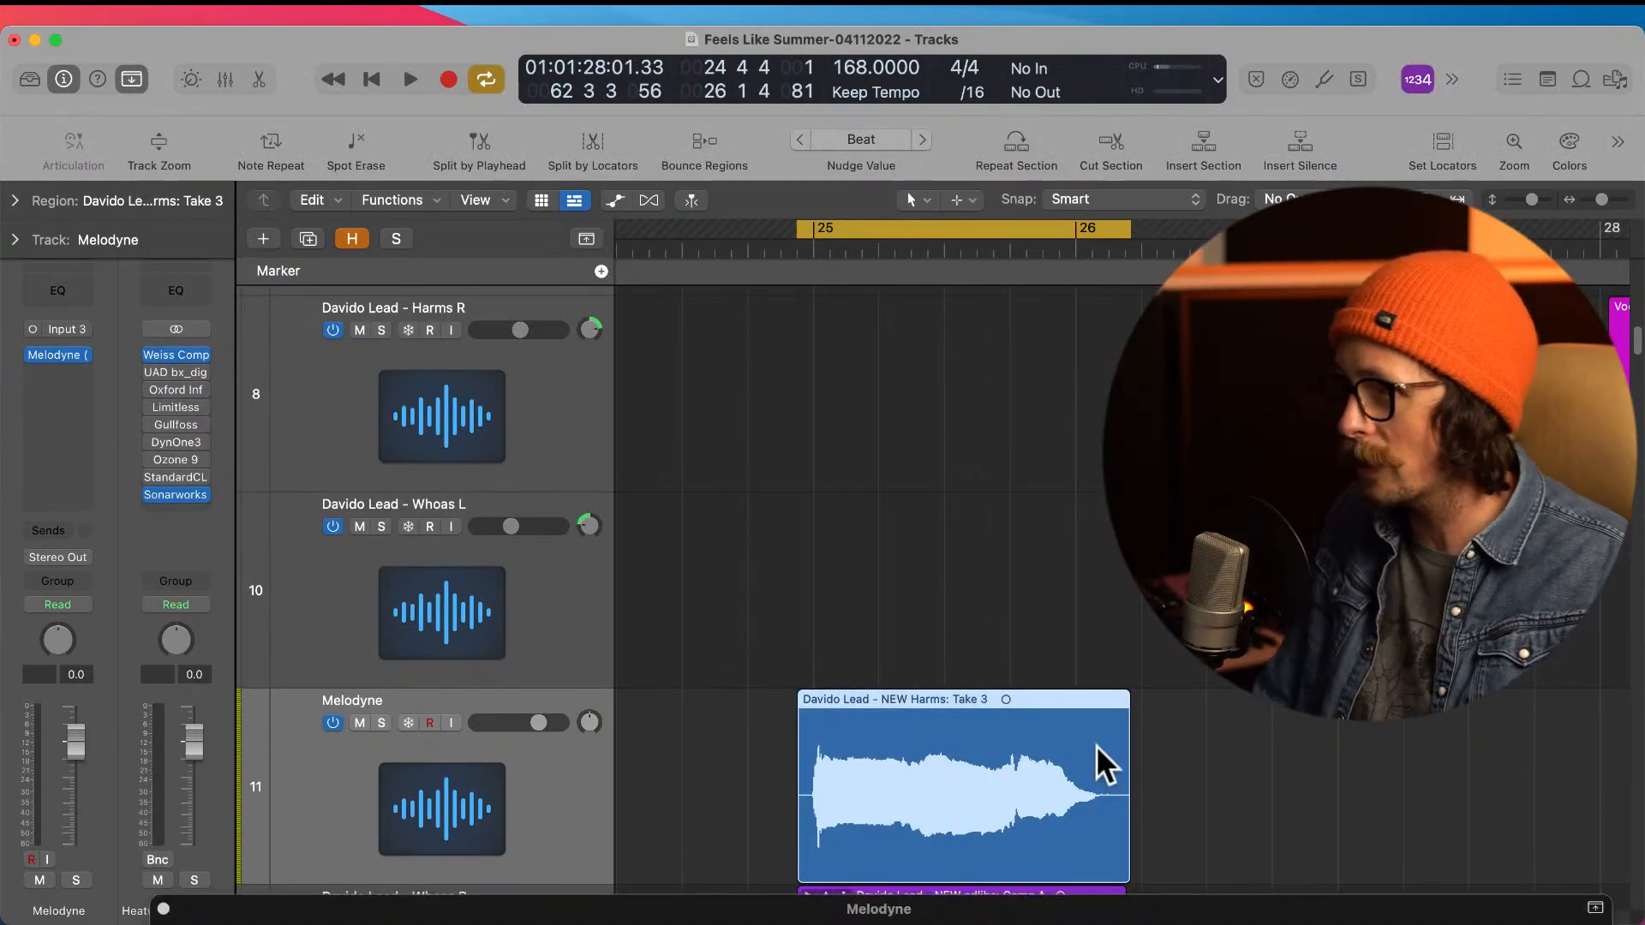
Step: Play the cycled phrase with Melodyne in view and examine its note blobs and pitch curves up close
drag(808, 904, 697, 117)
key(space)
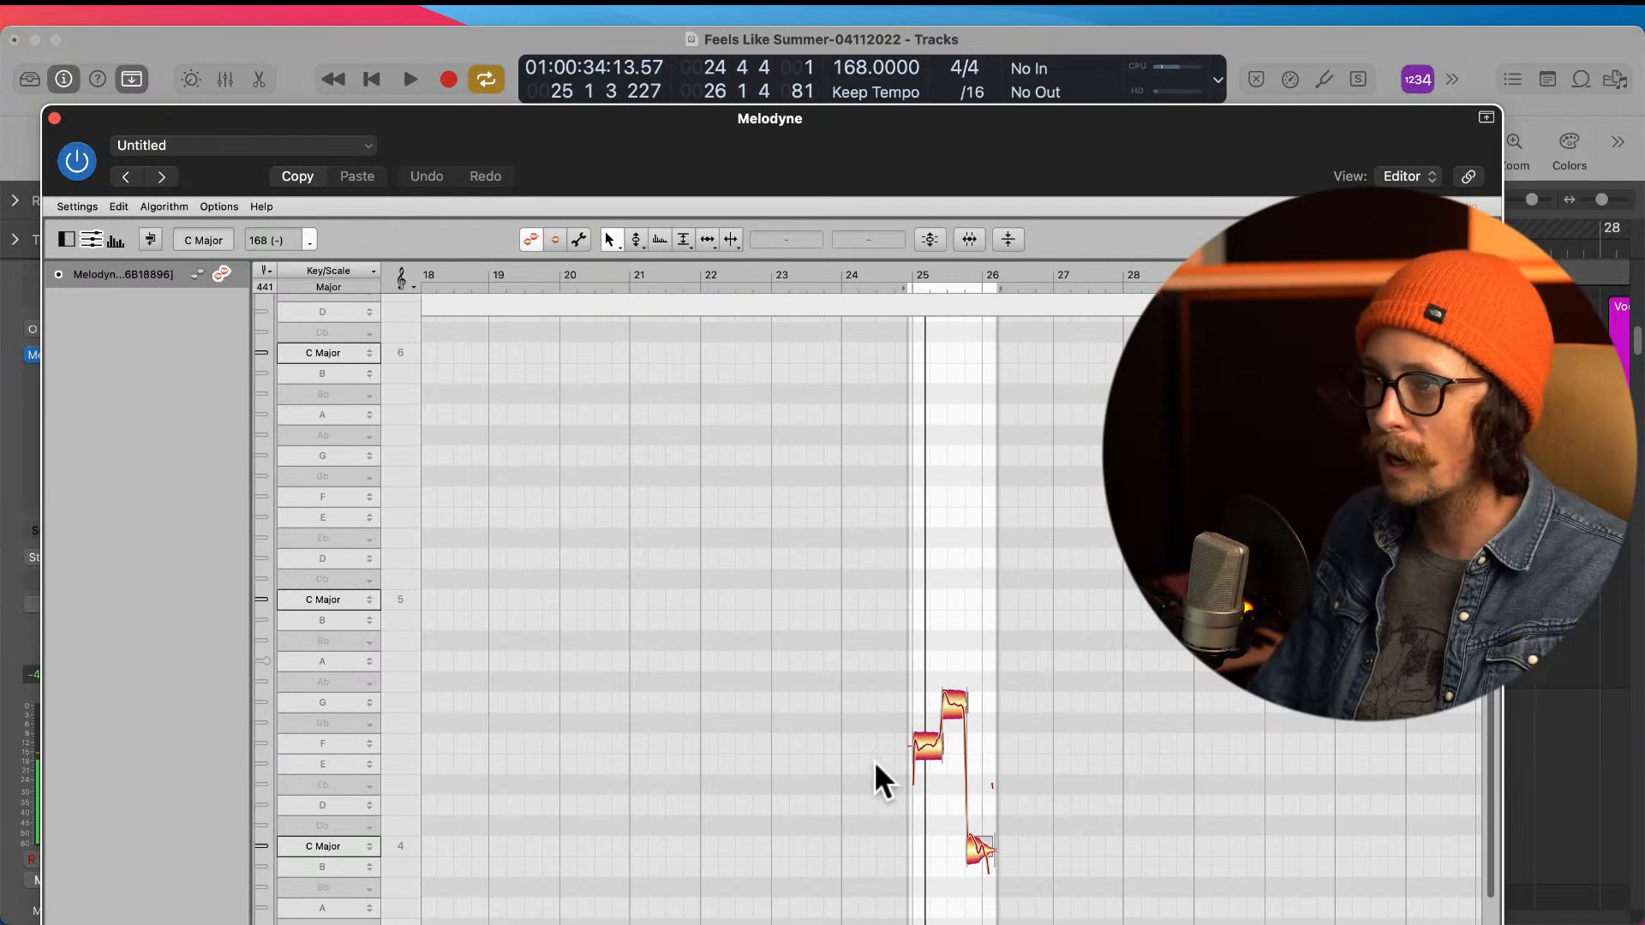
scroll(954, 697, down, 1)
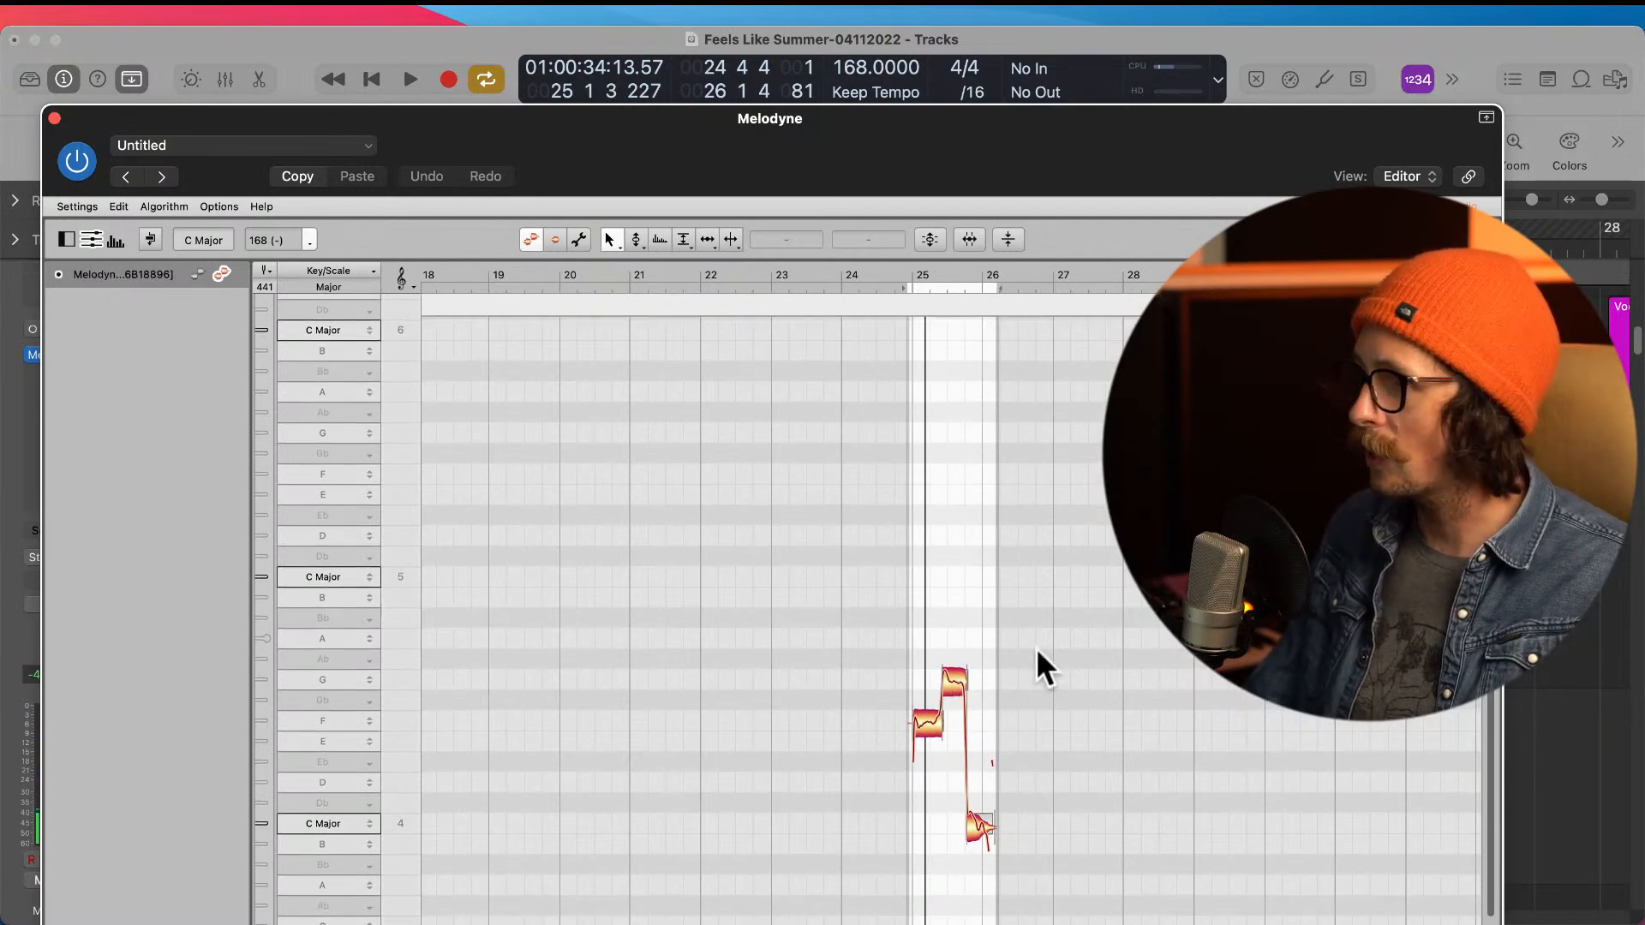
drag(782, 190, 697, 112)
scroll(886, 662, up, 3)
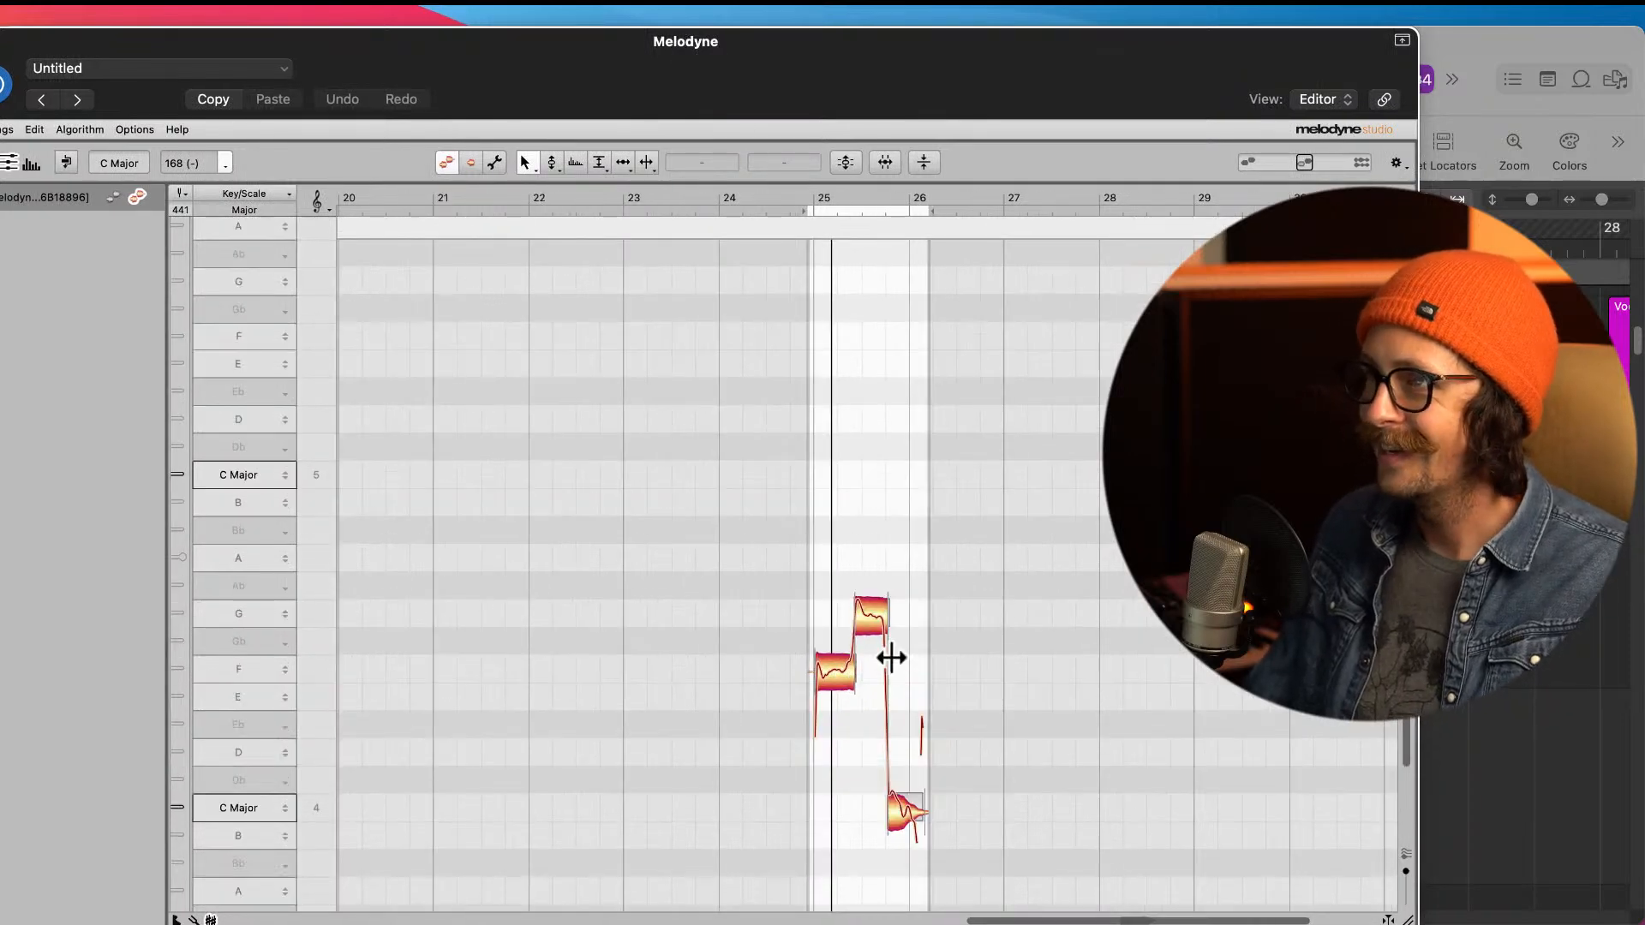
scroll(887, 662, down, 5)
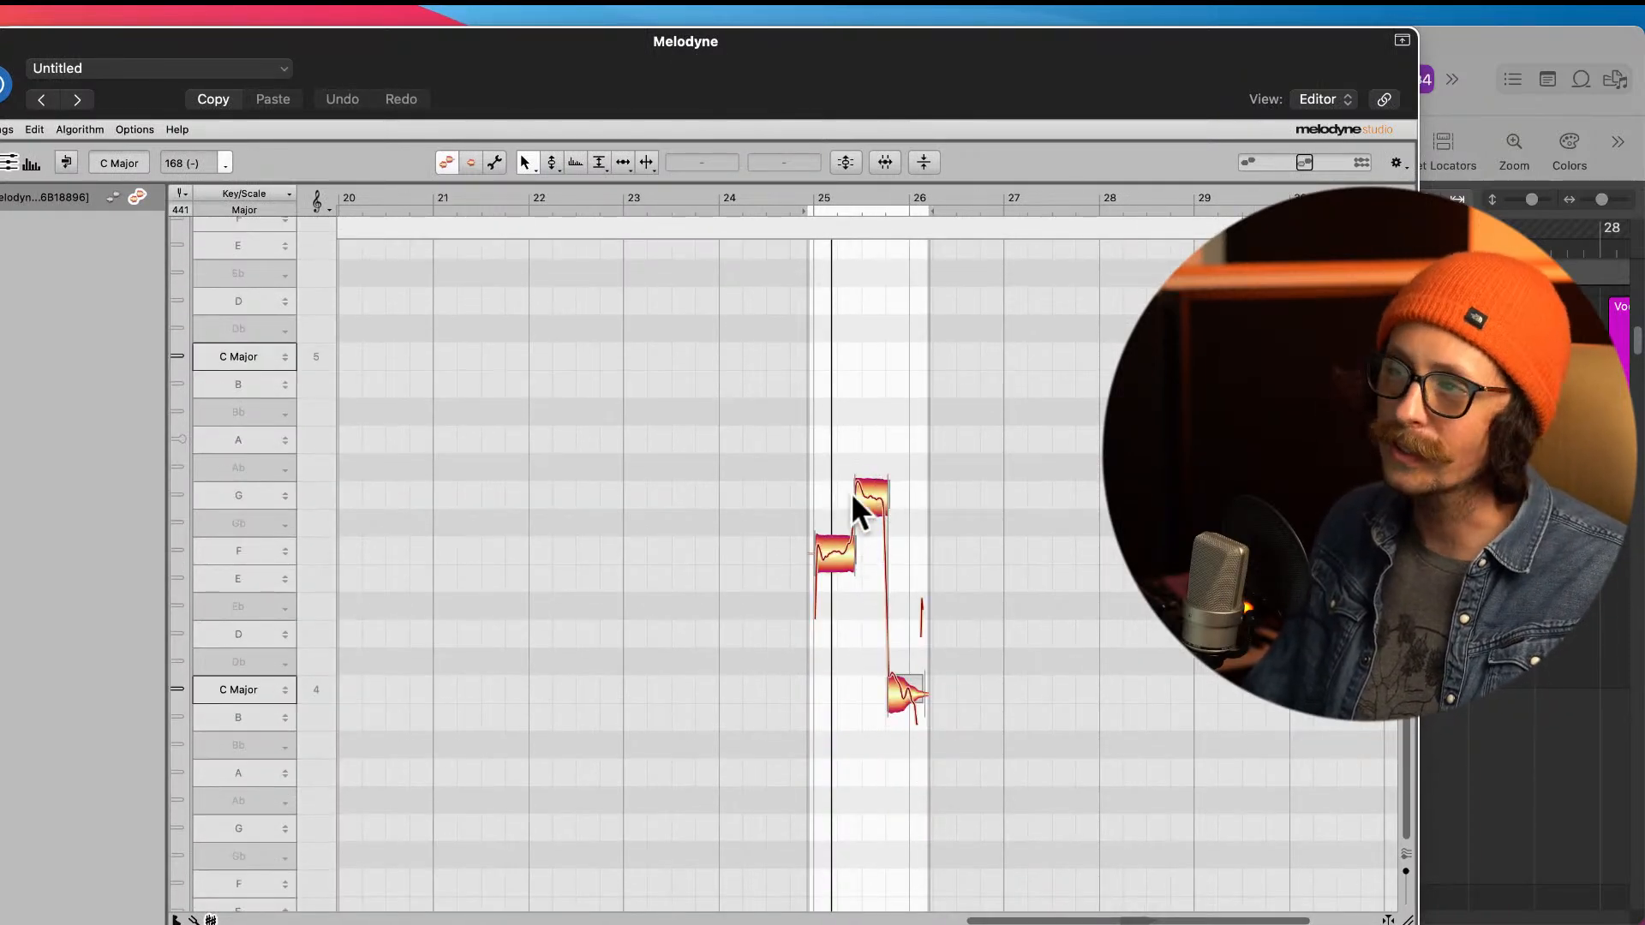
scroll(857, 587, up, 2)
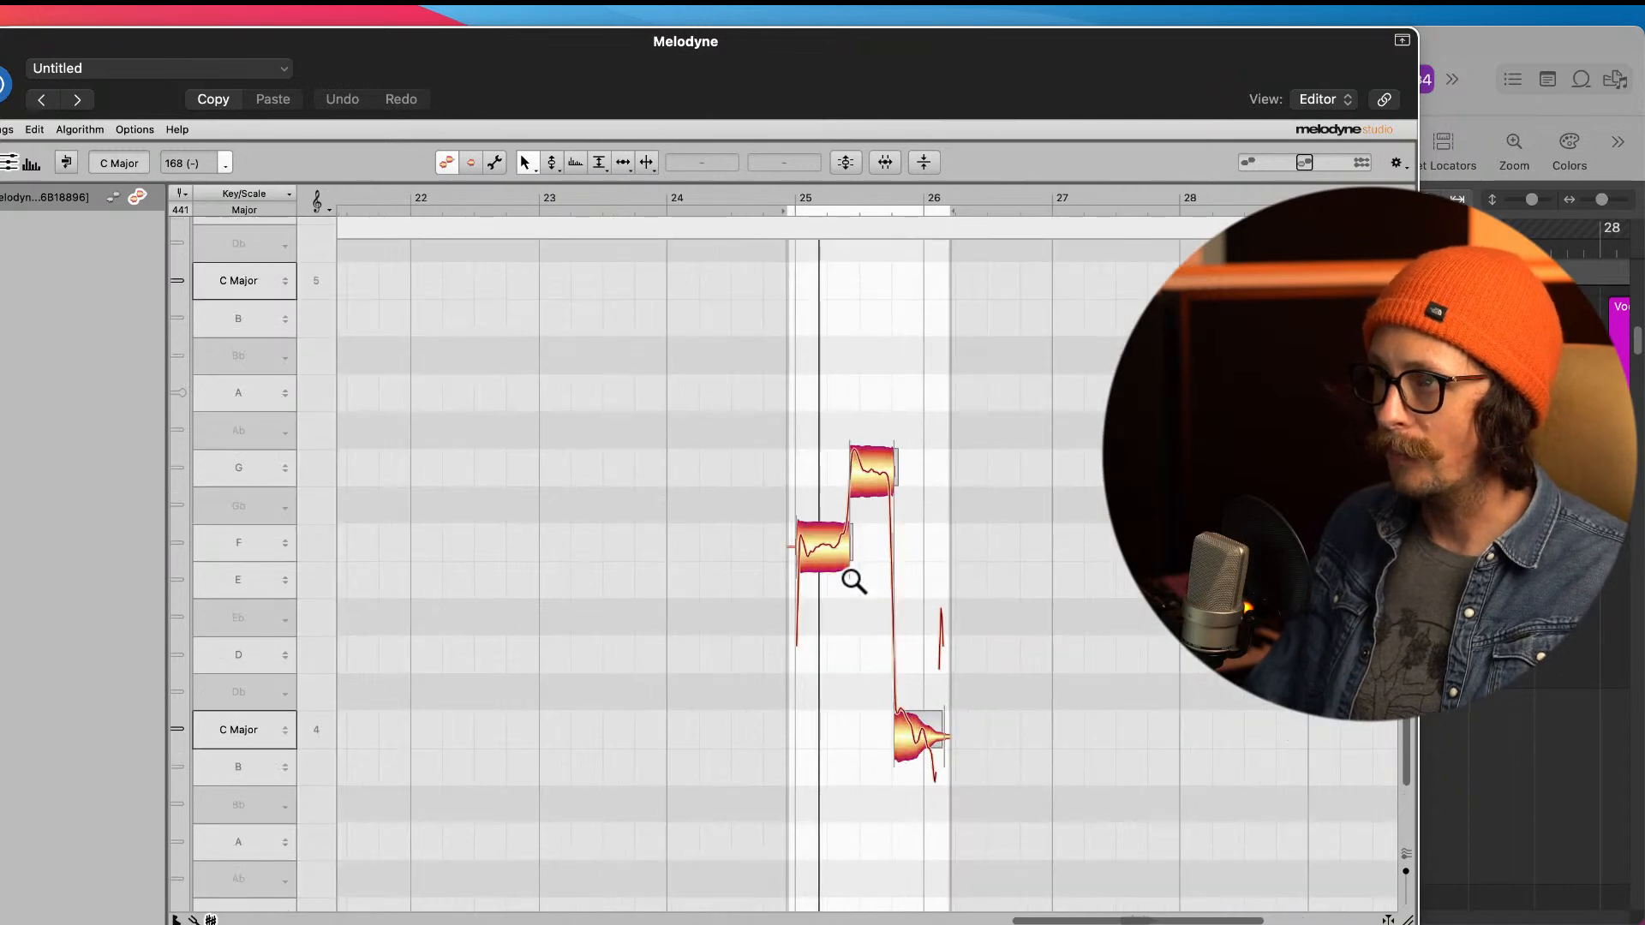
scroll(855, 582, up, 2)
scroll(969, 525, down, 2)
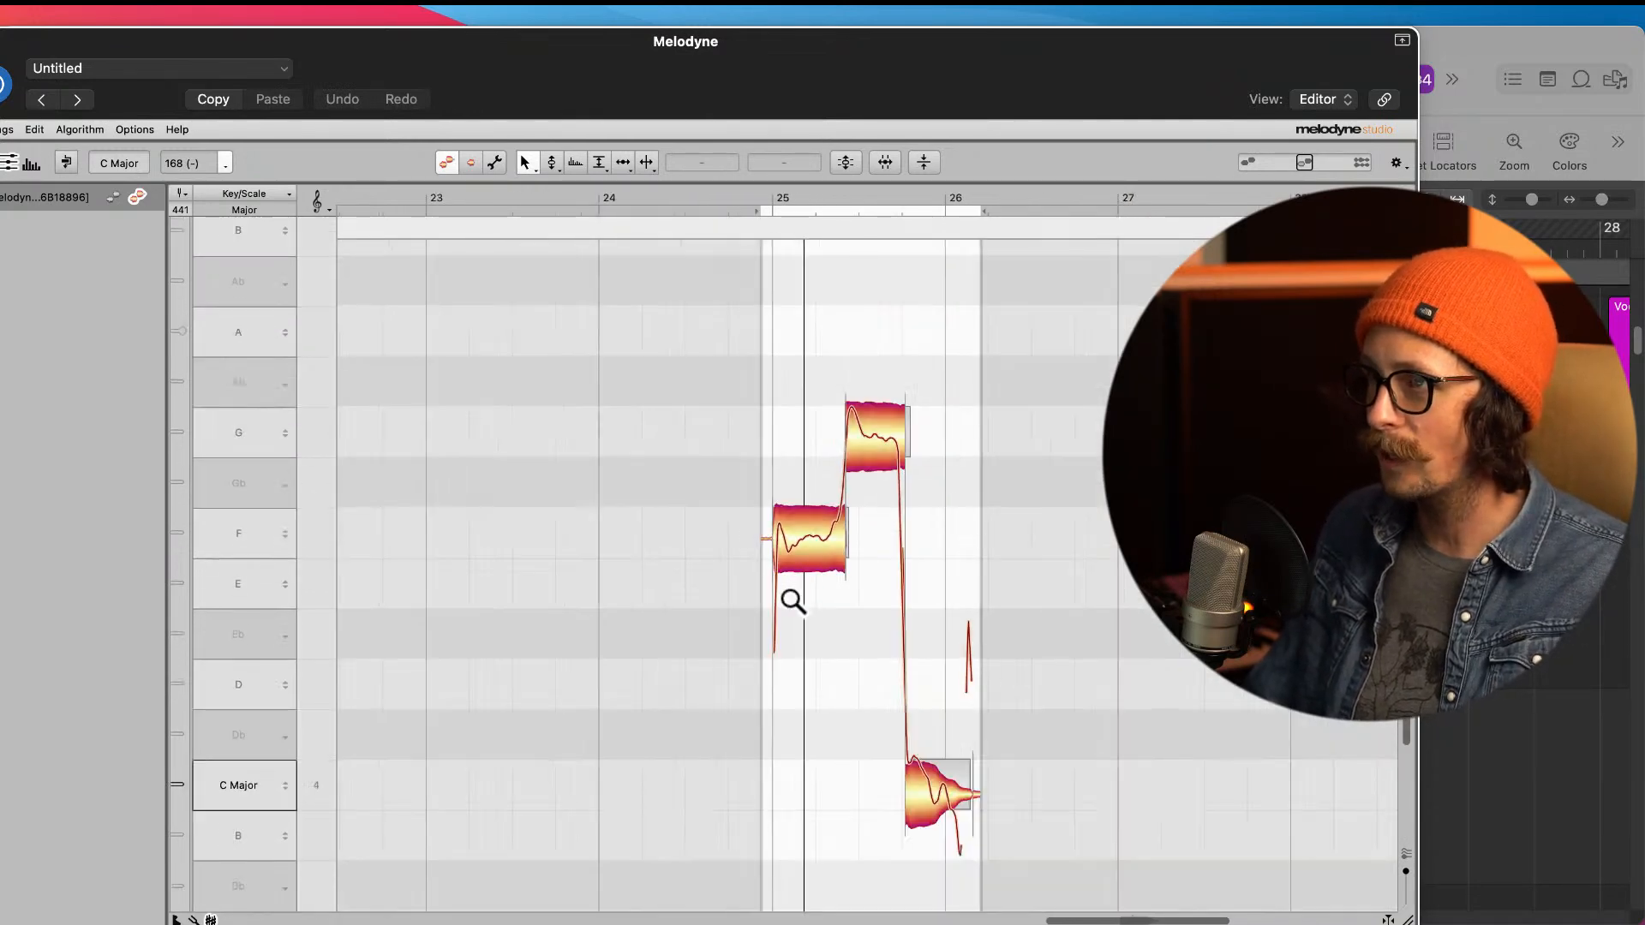
Step: Snap the phrase's first note to the exact centre of F 4 with the Pitch Tool
right_click(851, 690)
click(871, 690)
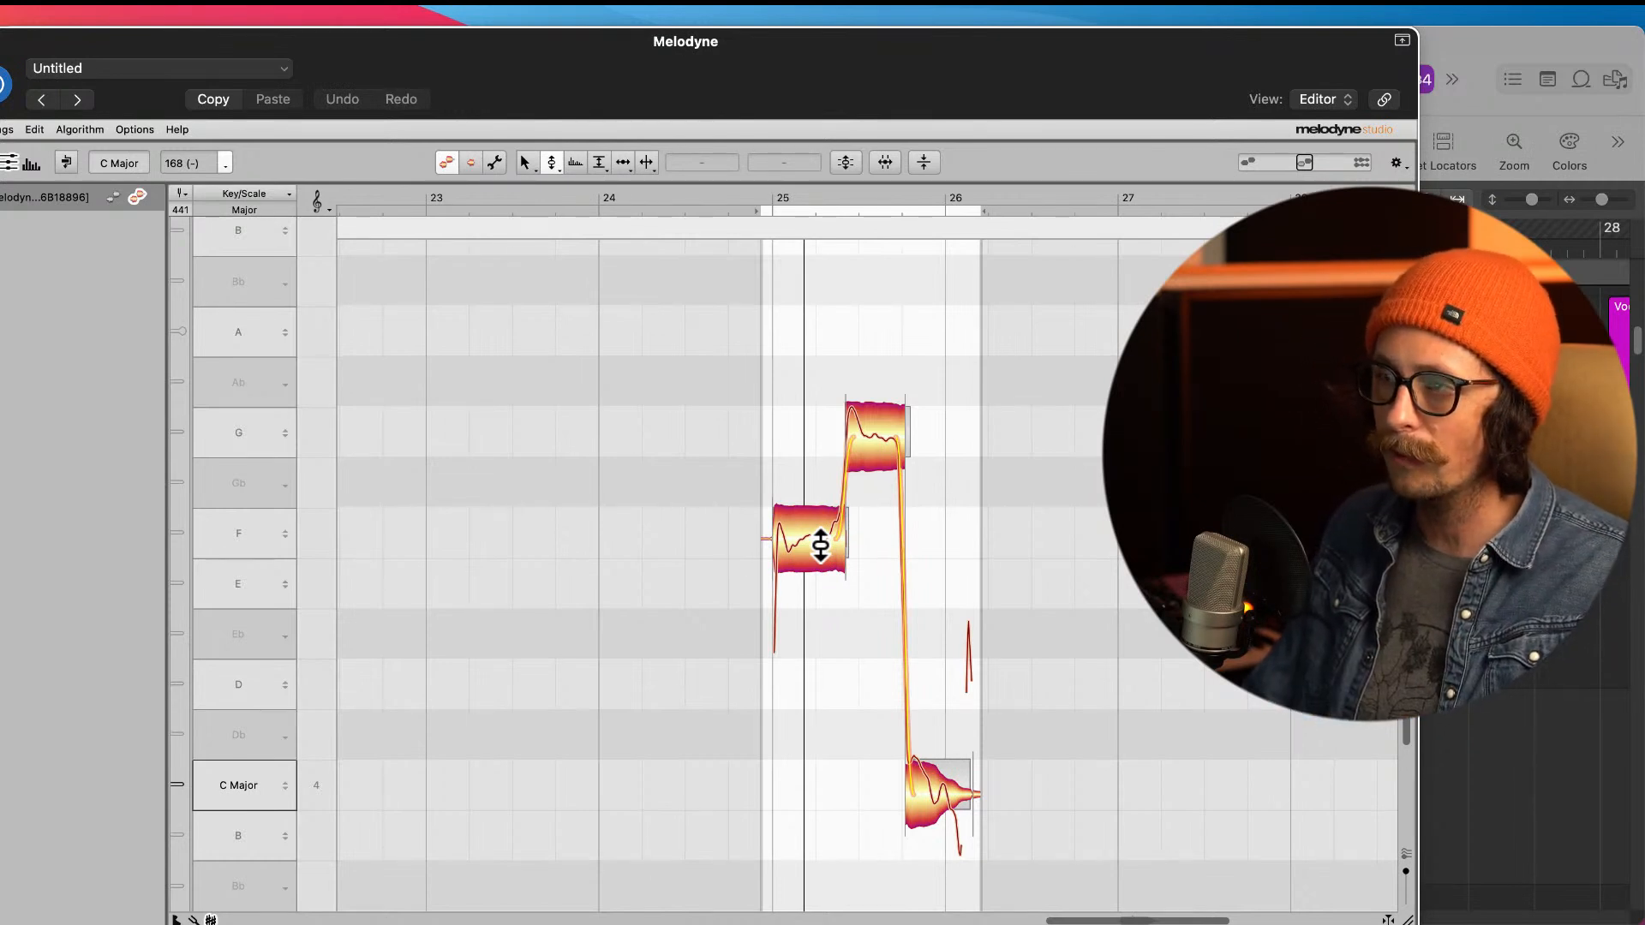
click(820, 545)
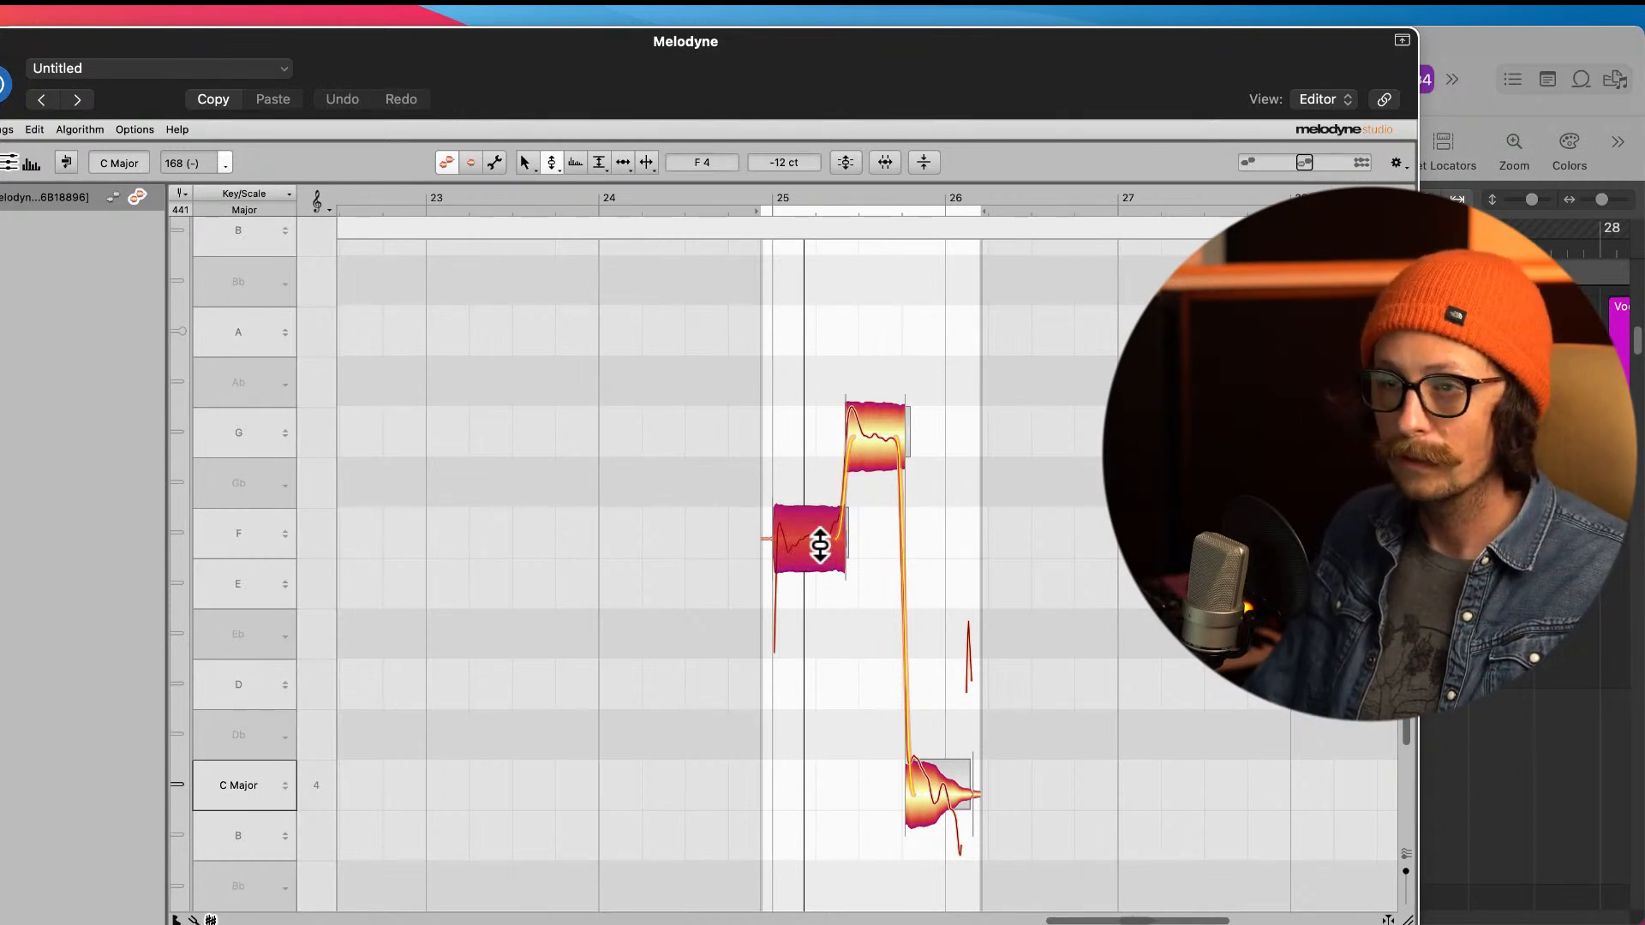
double_click(820, 545)
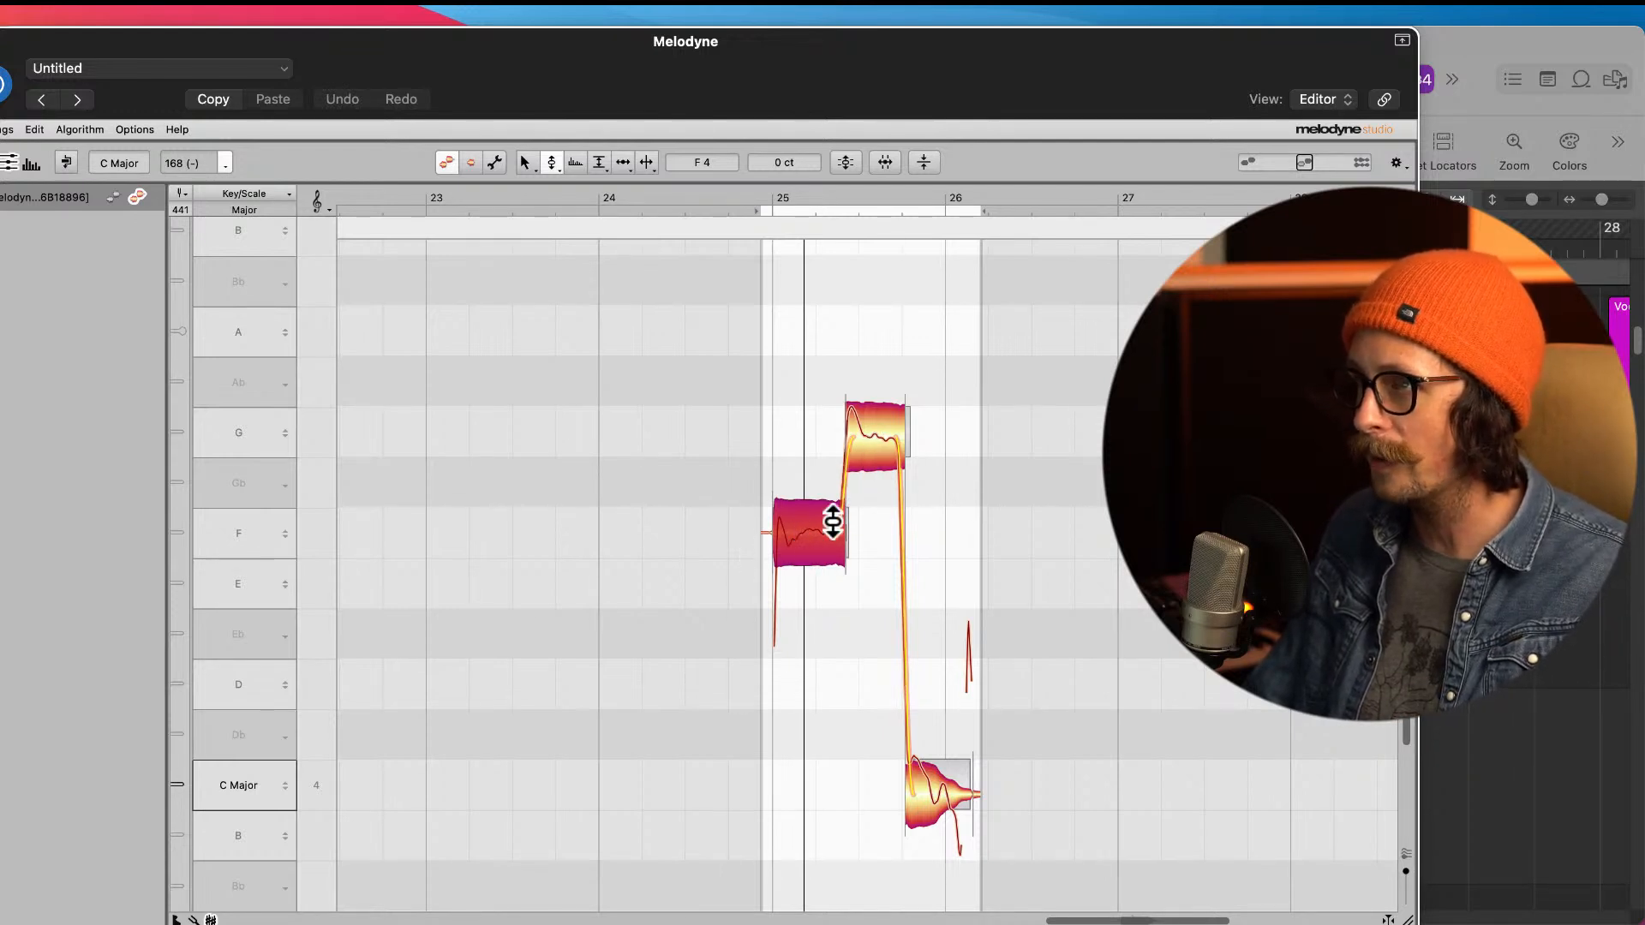
Step: Split the first F note shortly after its onset and reduce the short opening piece's pitch modulation to 59%
right_click(845, 579)
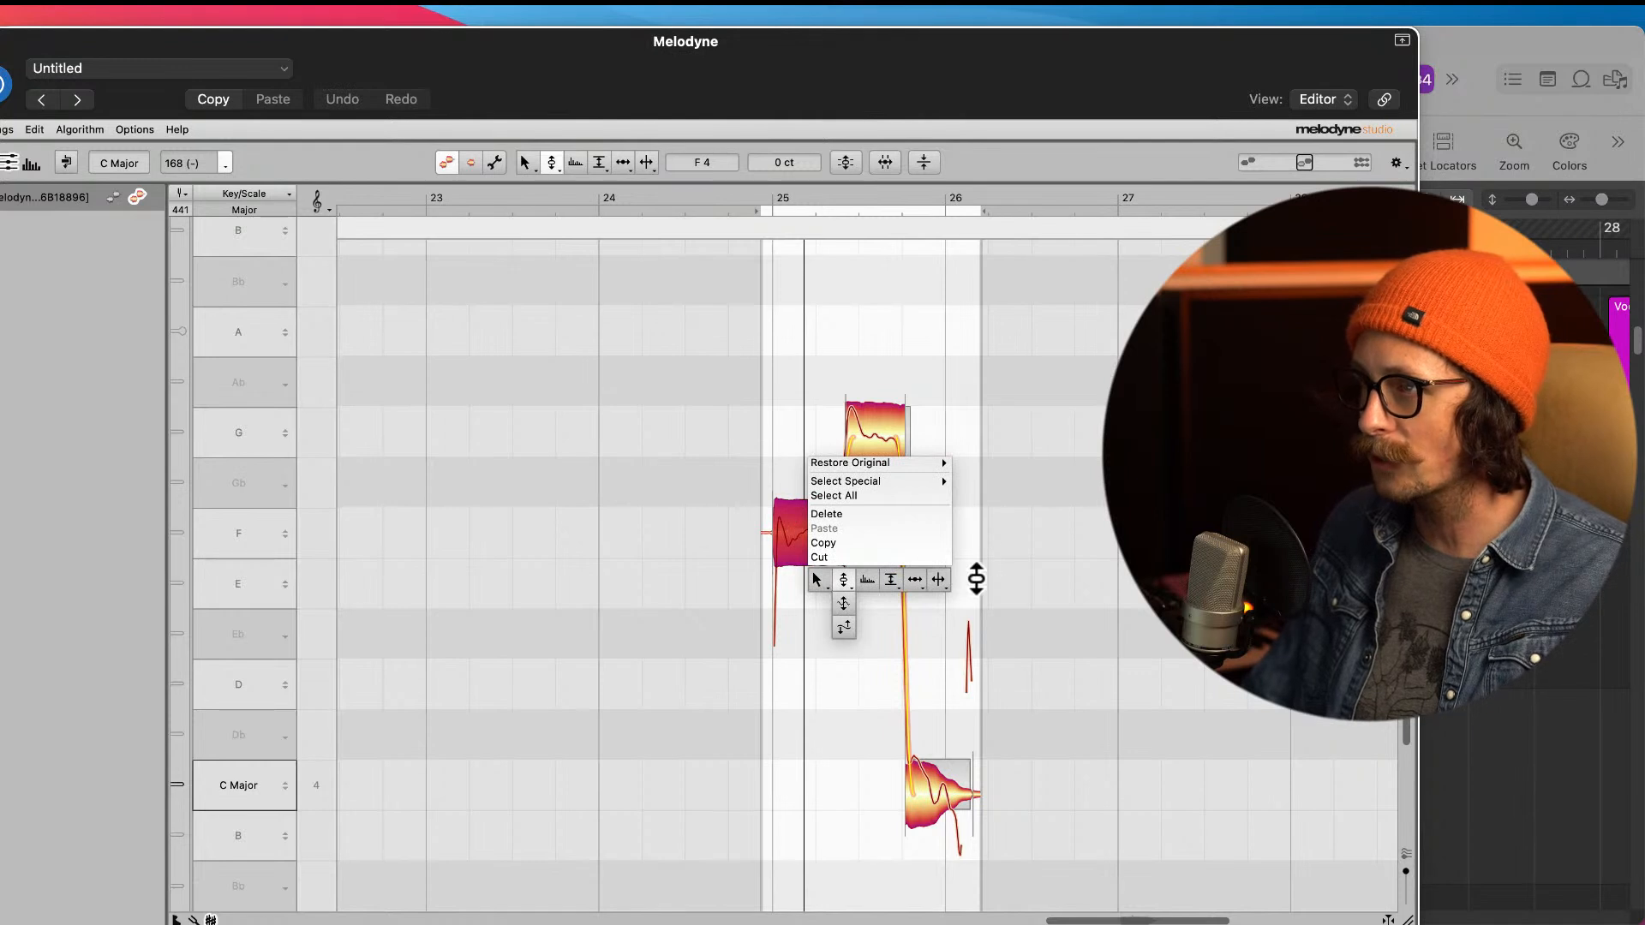
click(944, 580)
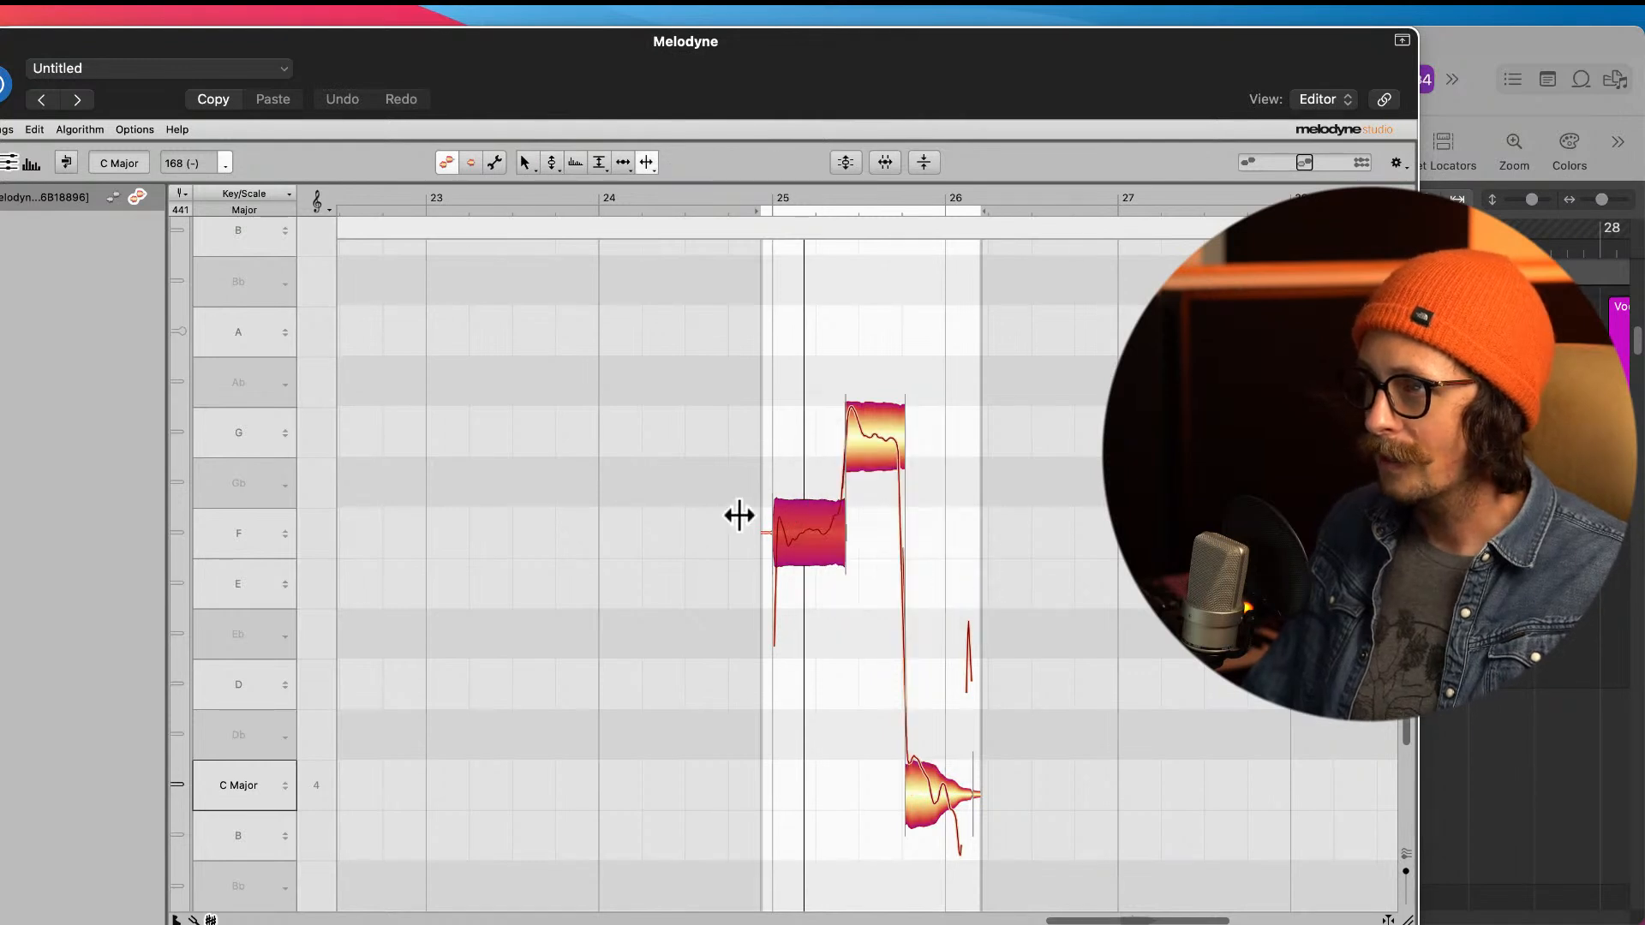
click(789, 540)
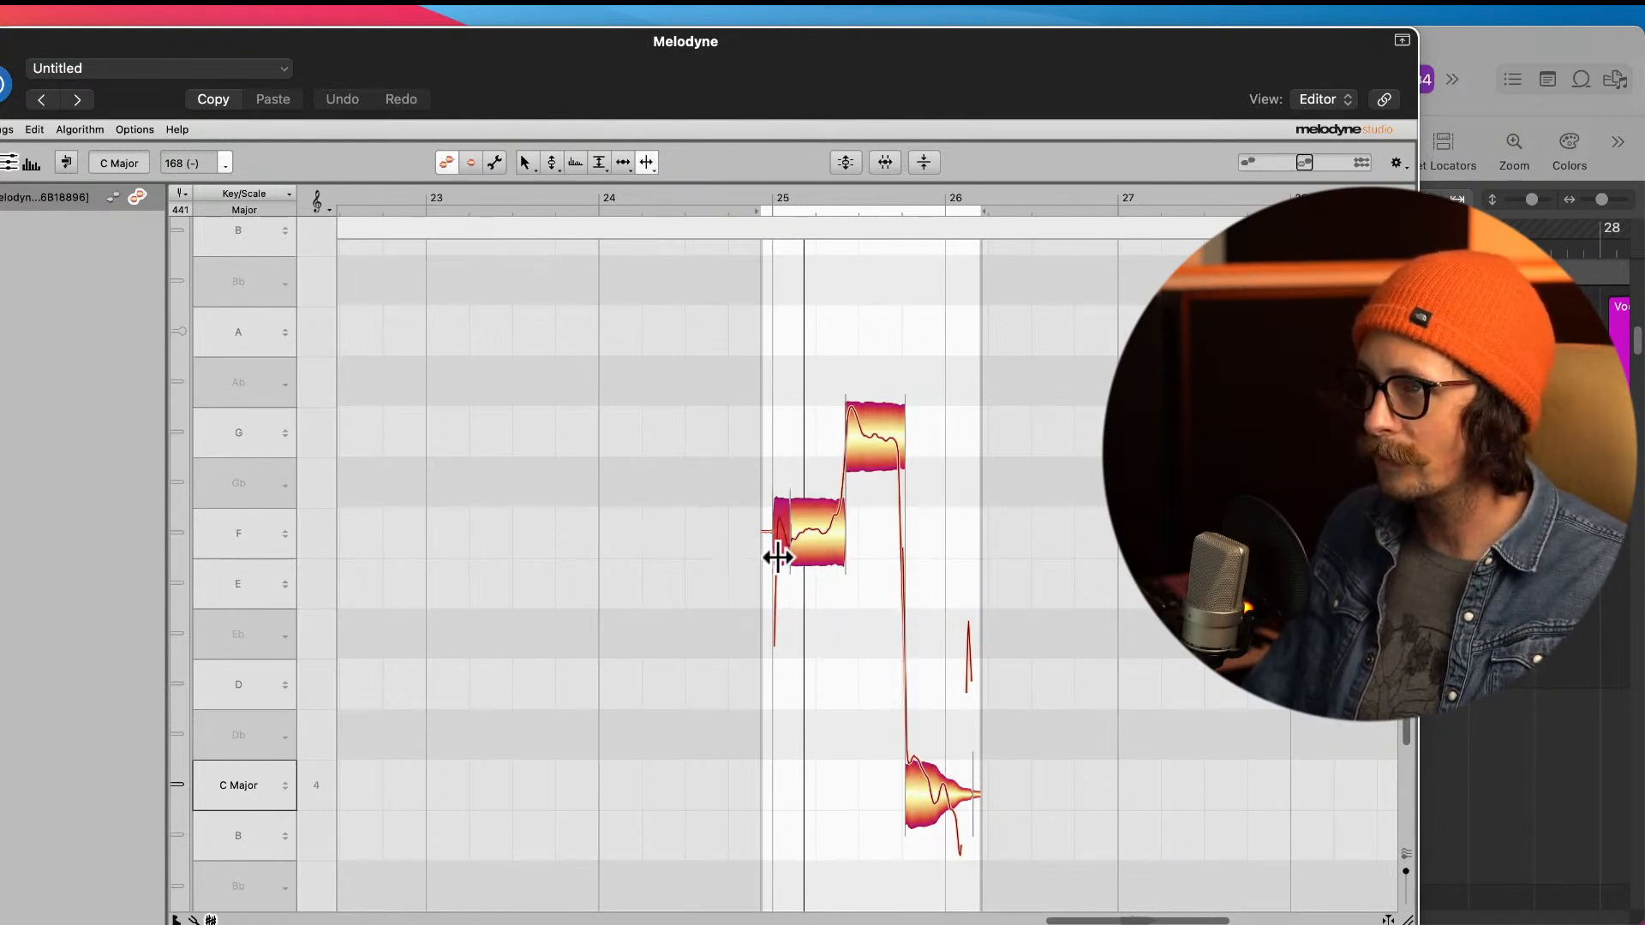
right_click(688, 586)
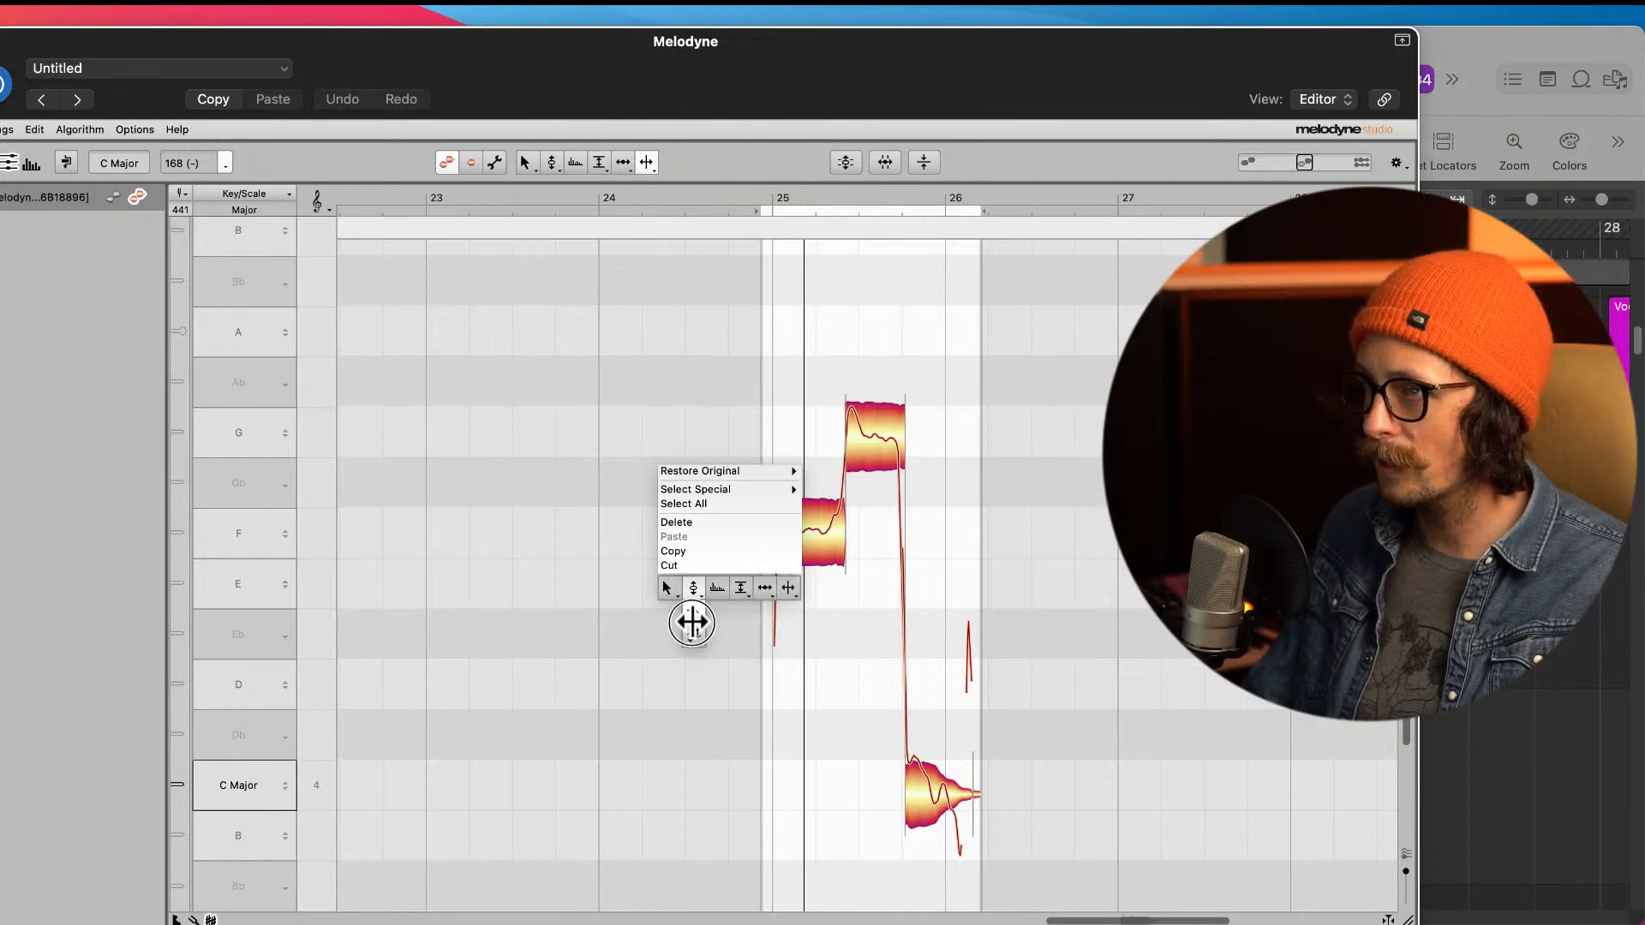
click(691, 621)
drag(779, 532, 779, 573)
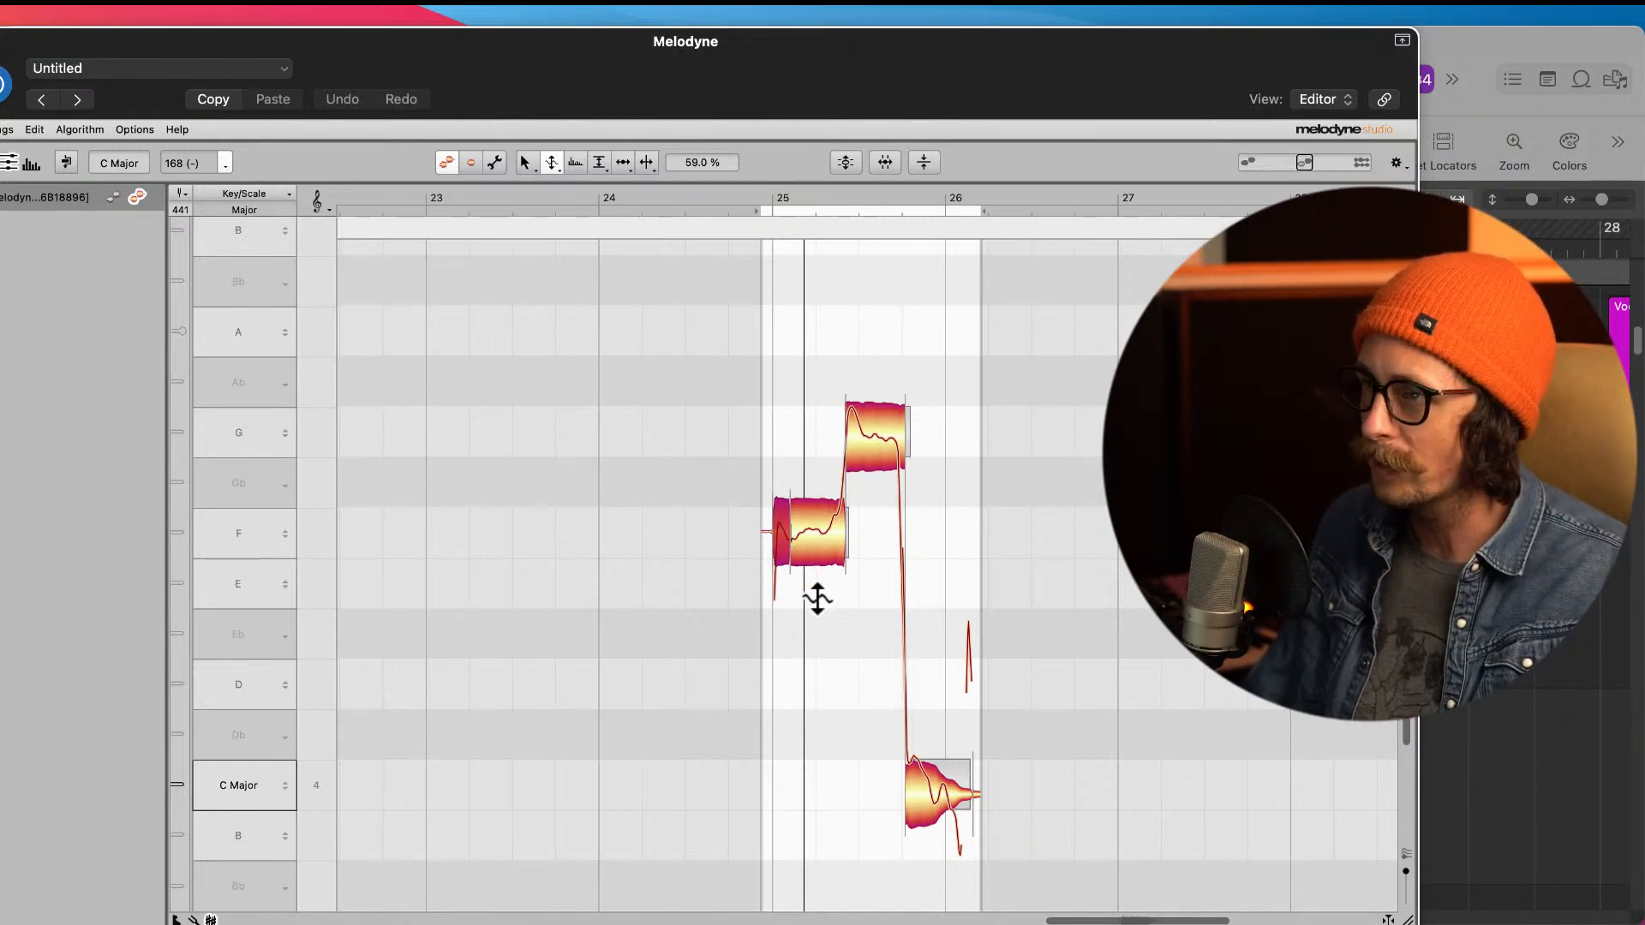
Step: Smooth the pitch transition between the F note and the following G note with the Pitch Tool
right_click(777, 526)
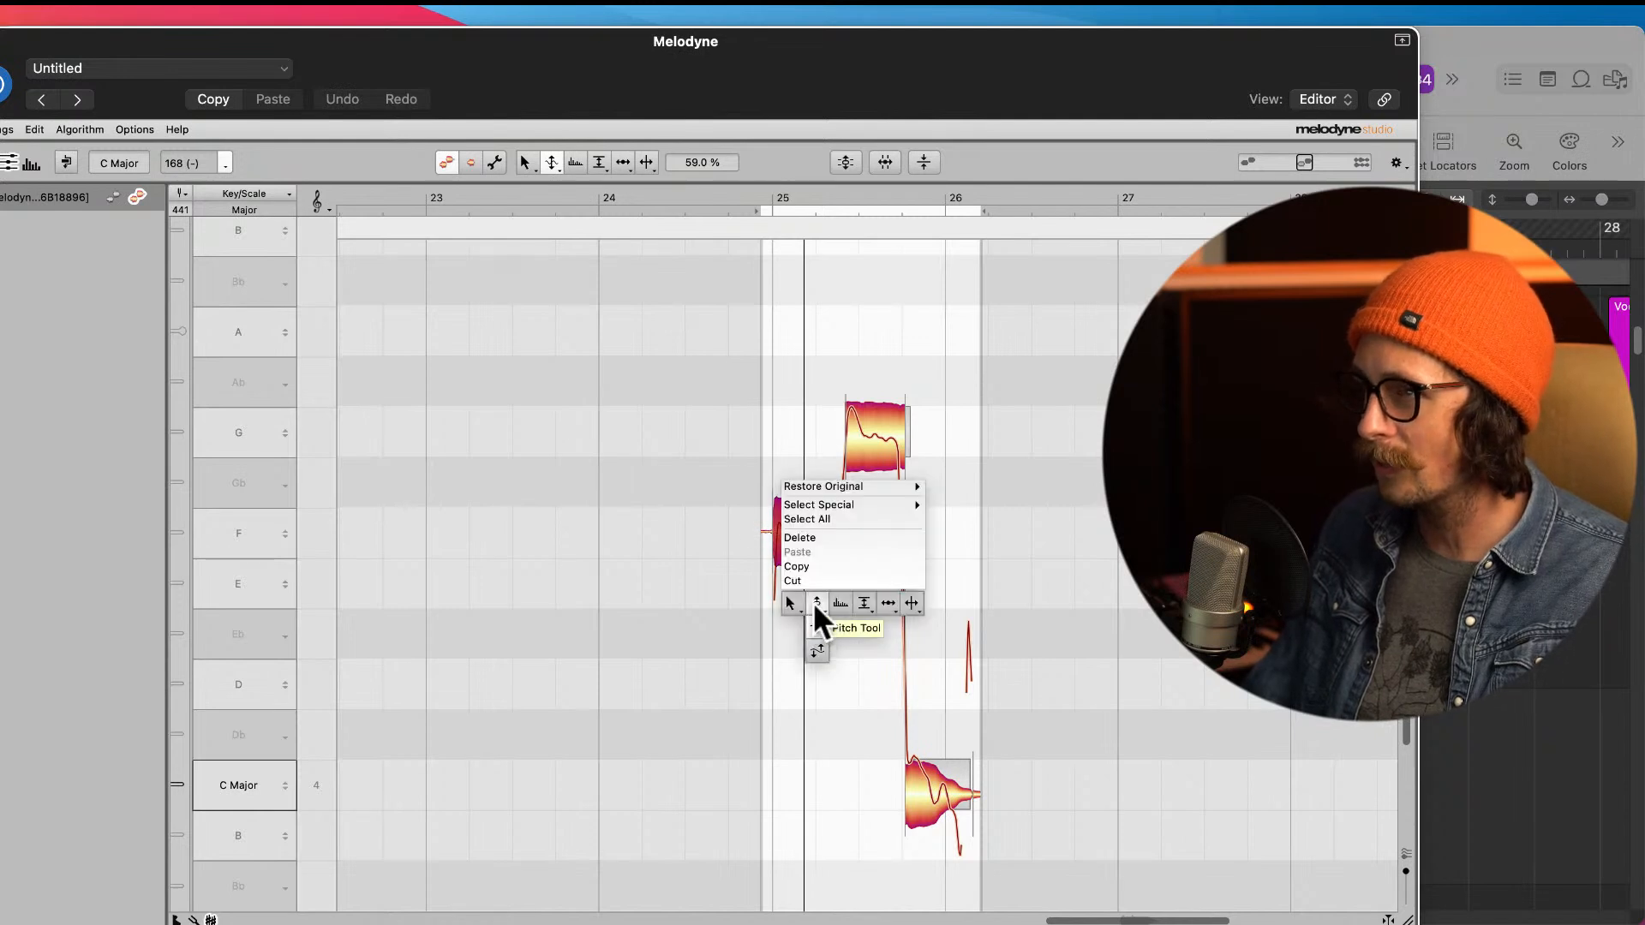
click(815, 600)
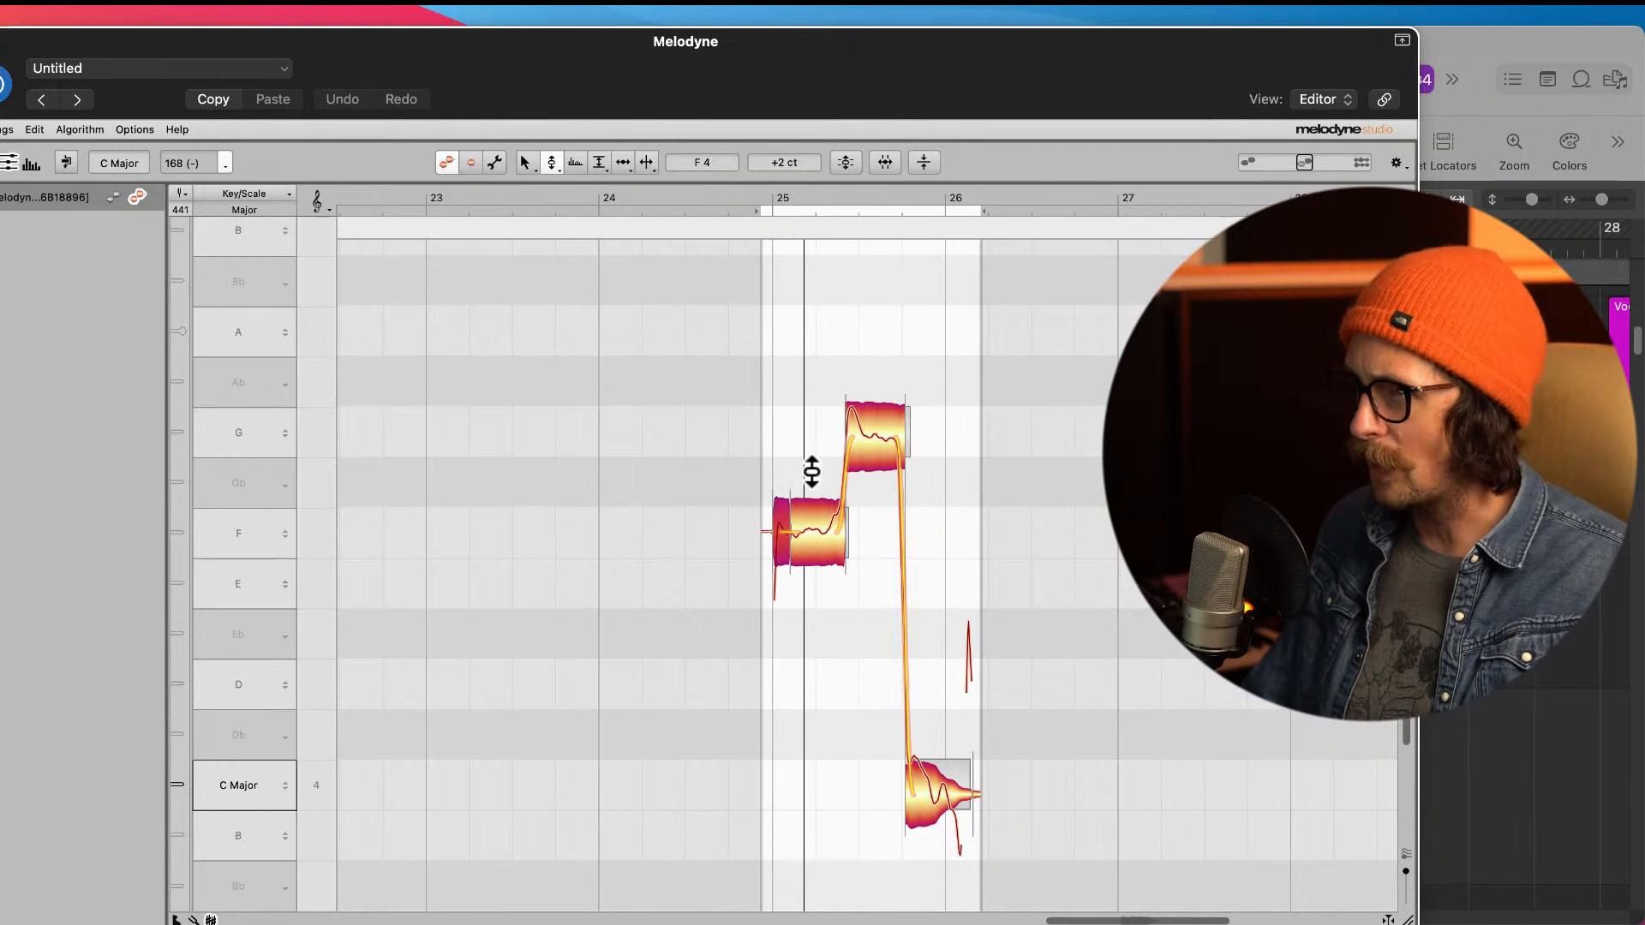
drag(841, 528, 830, 316)
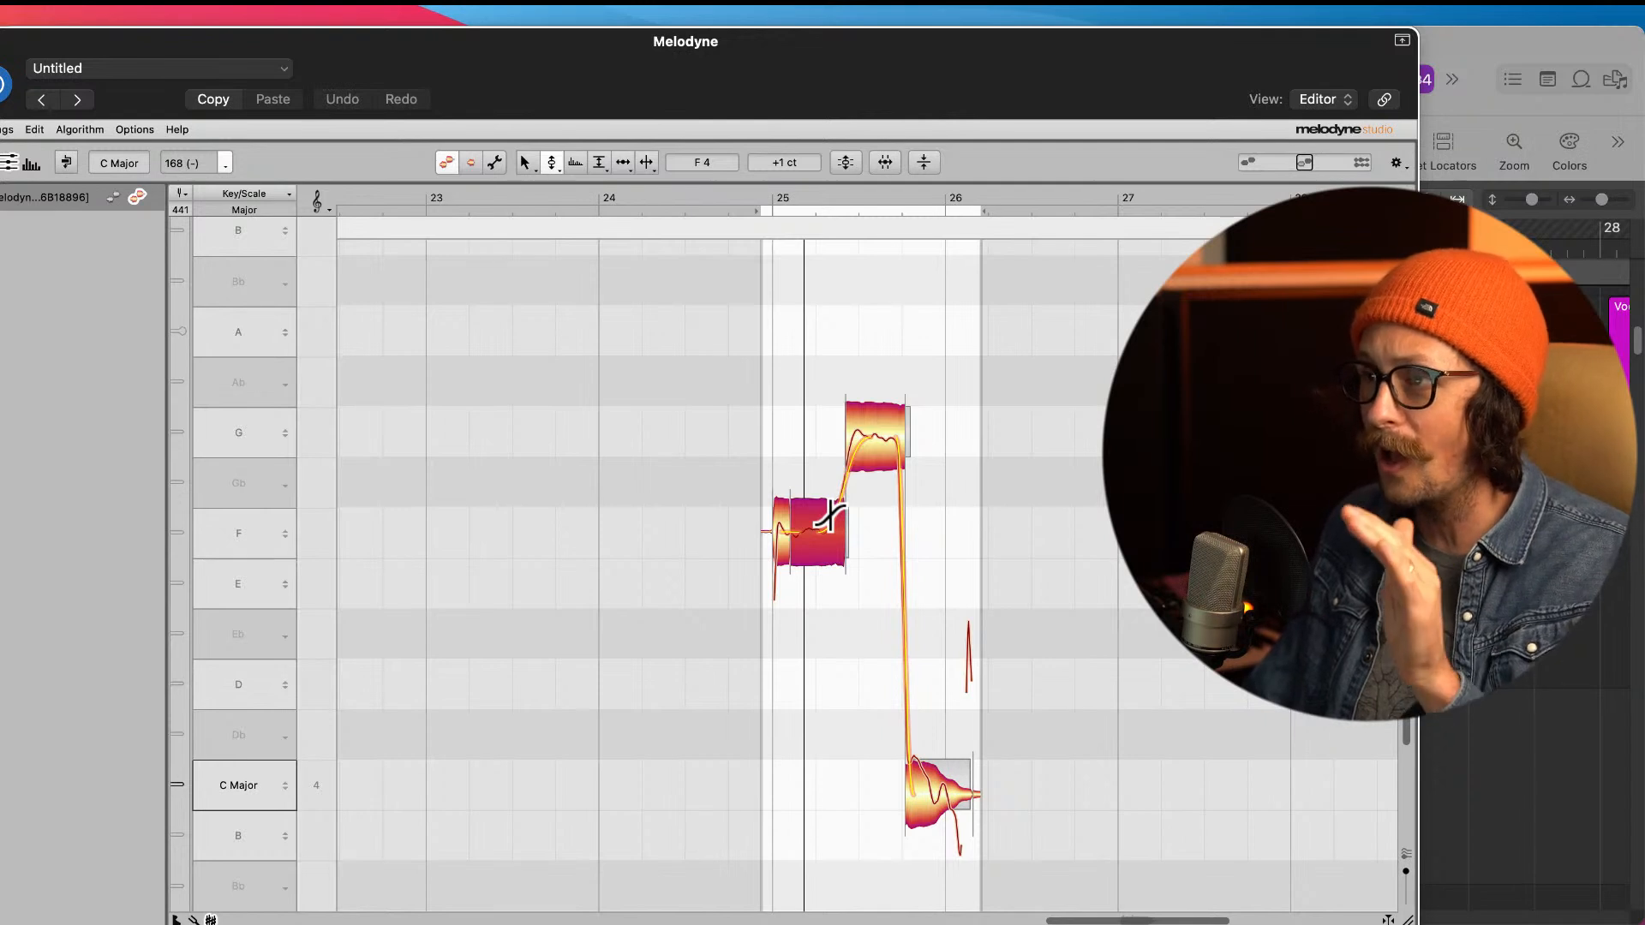
drag(854, 512, 821, 514)
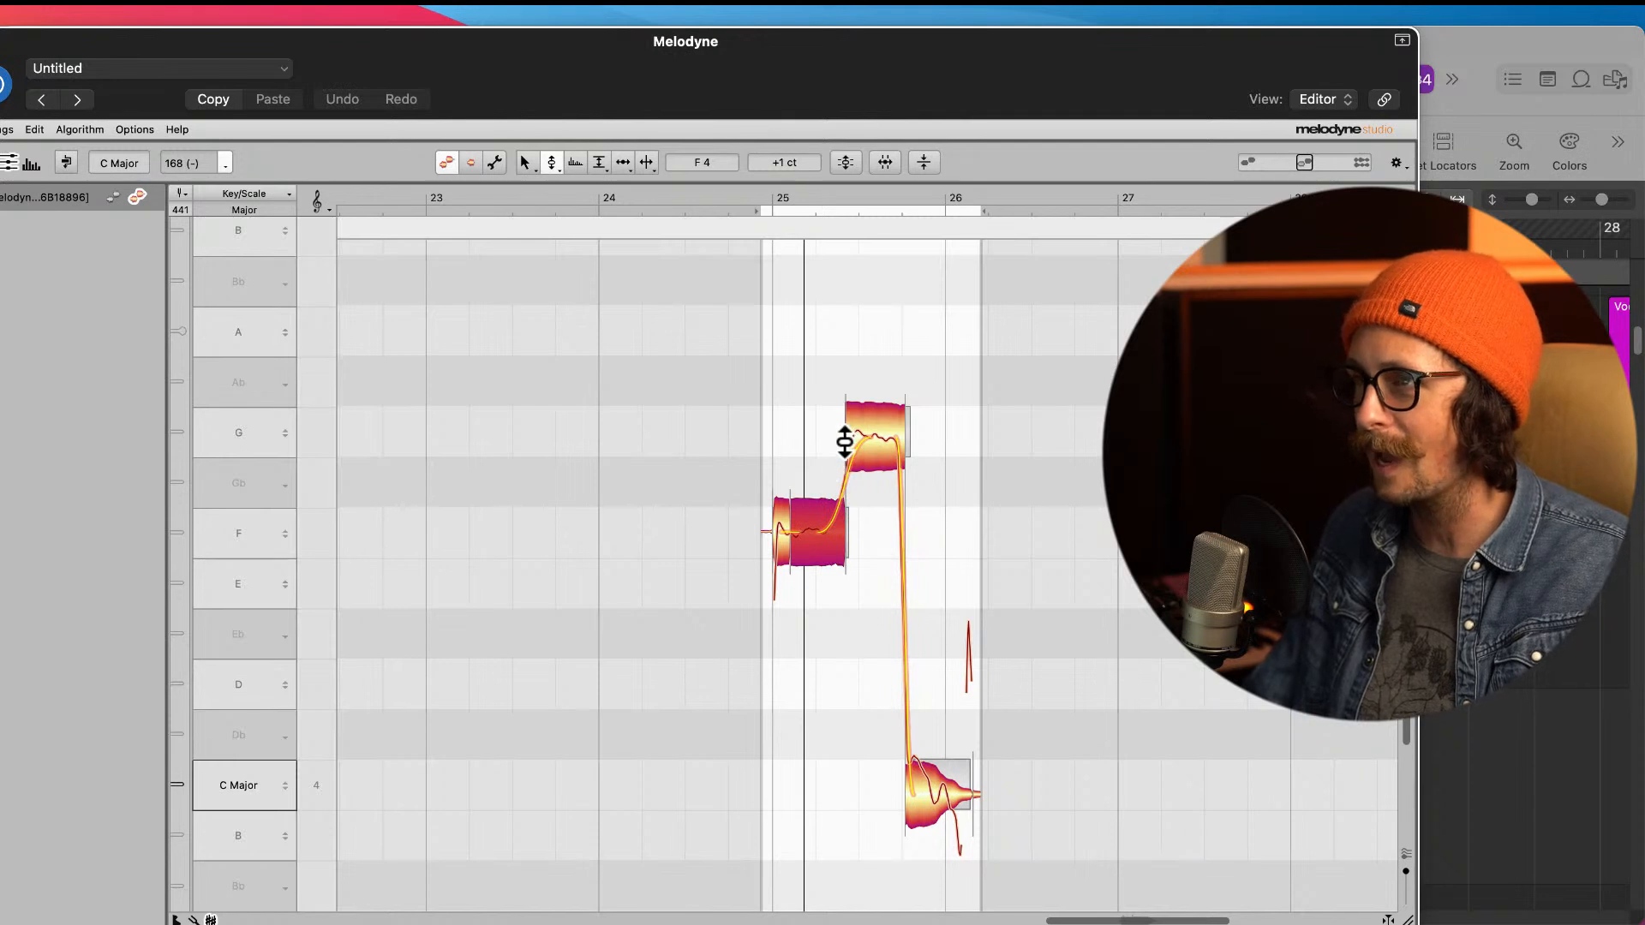
Step: Snap the second note to the centre of G 4 and the last note to the centre of C 4
click(891, 433)
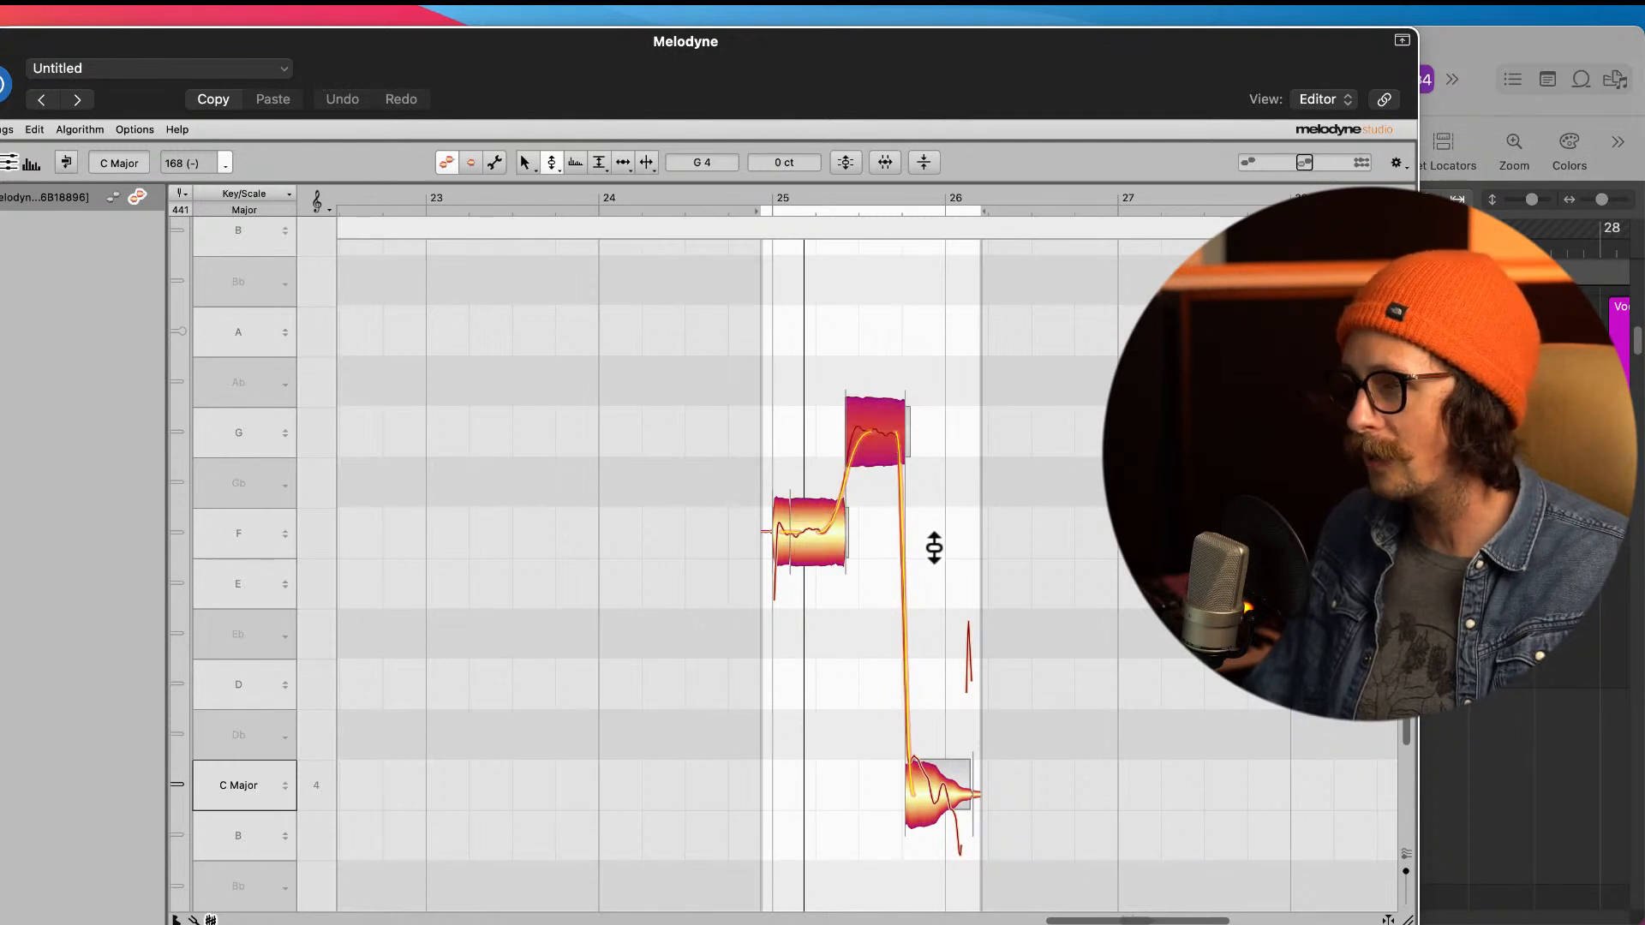
click(942, 806)
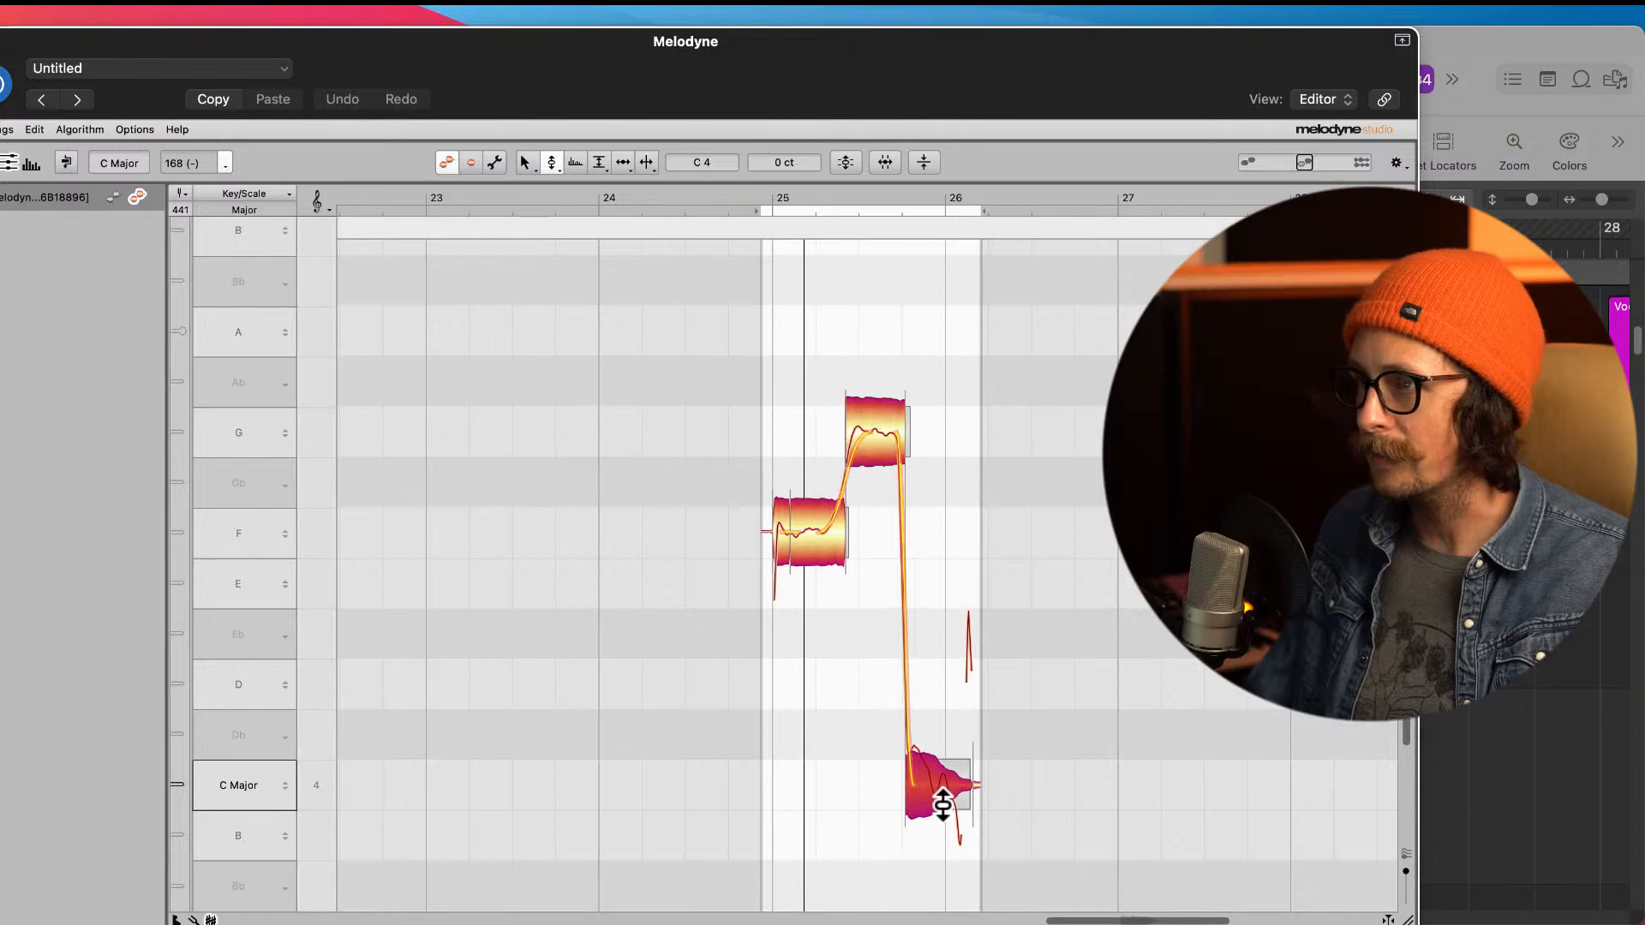
right_click(833, 793)
click(917, 789)
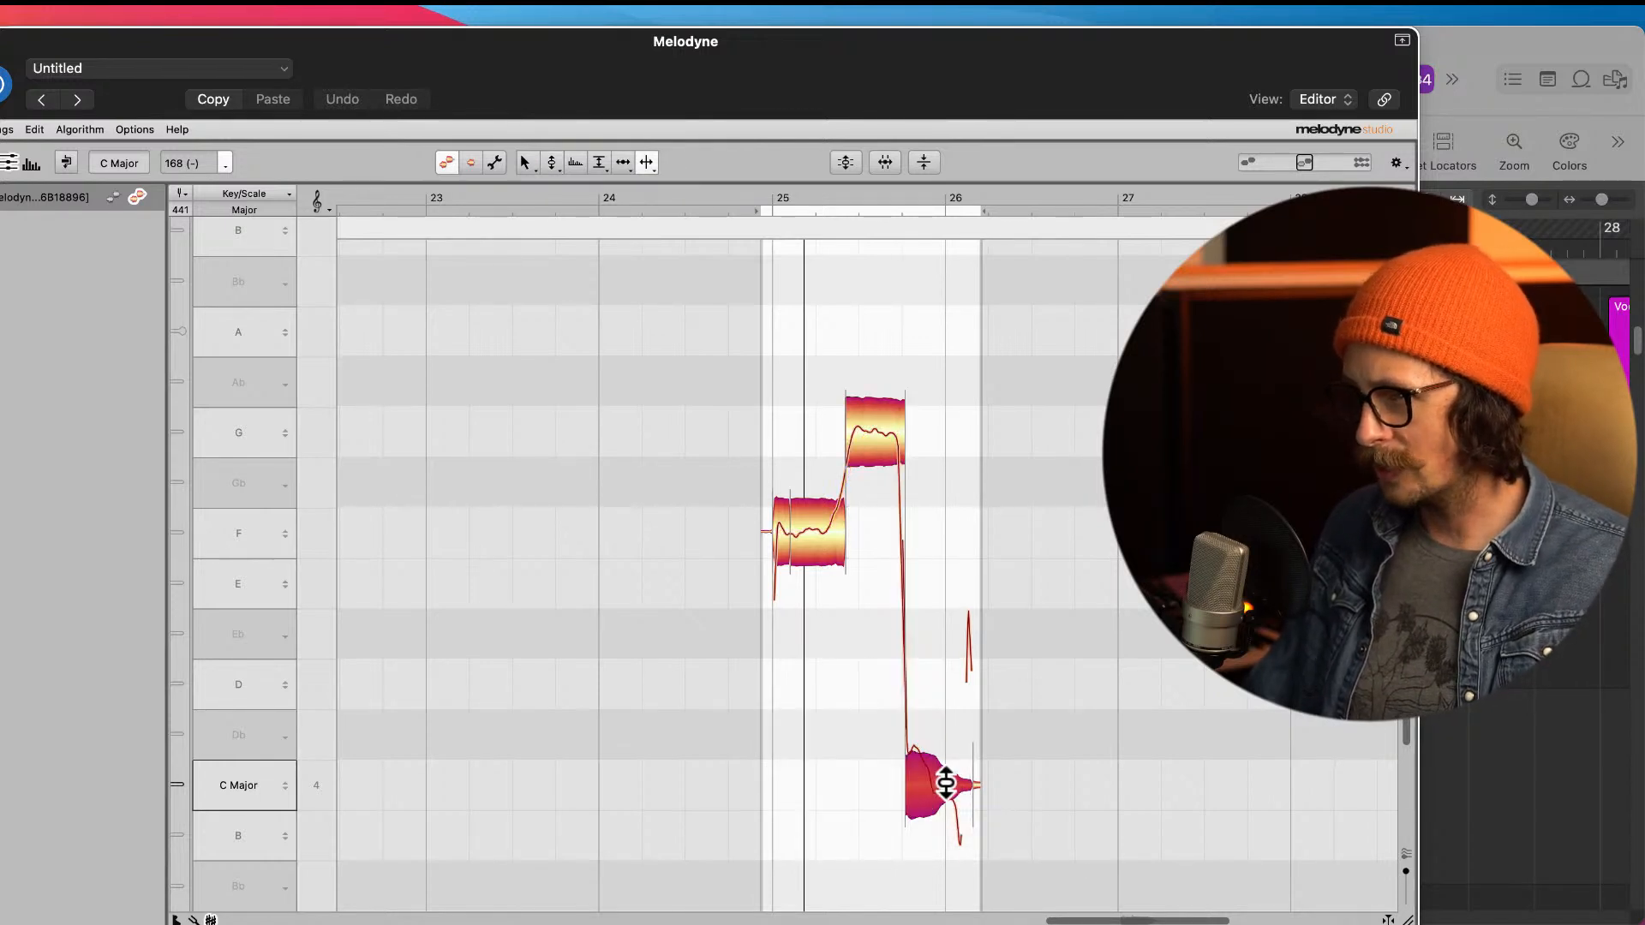
right_click(844, 747)
click(747, 748)
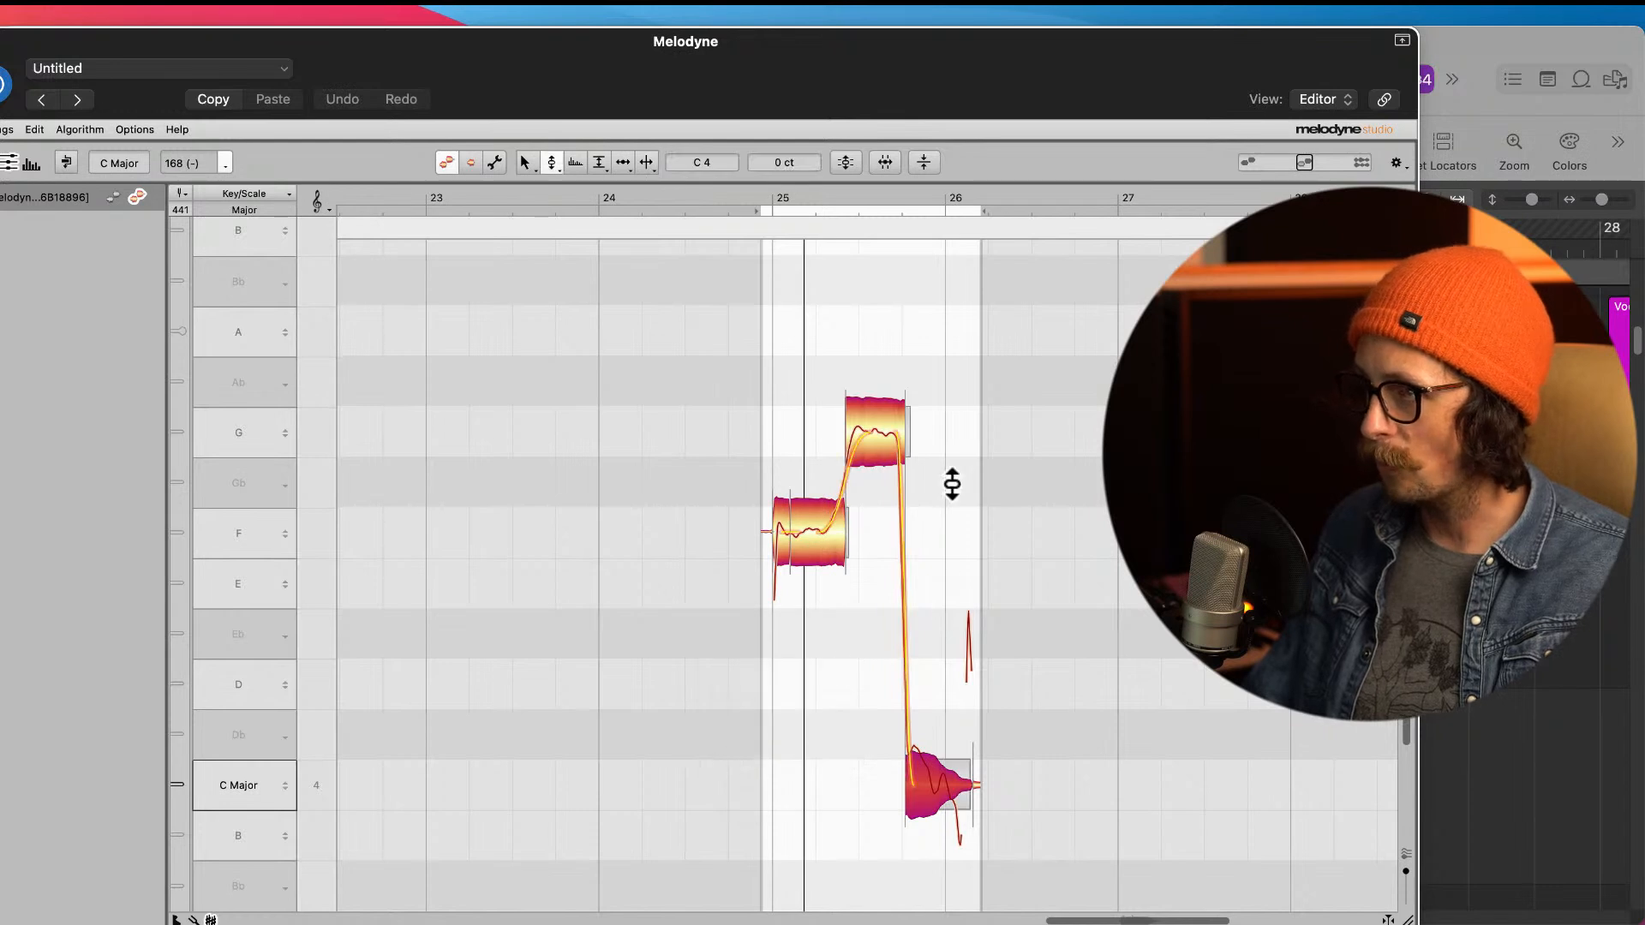
Step: Soften the pitch transition from the G note down to the final C note
double_click(891, 439)
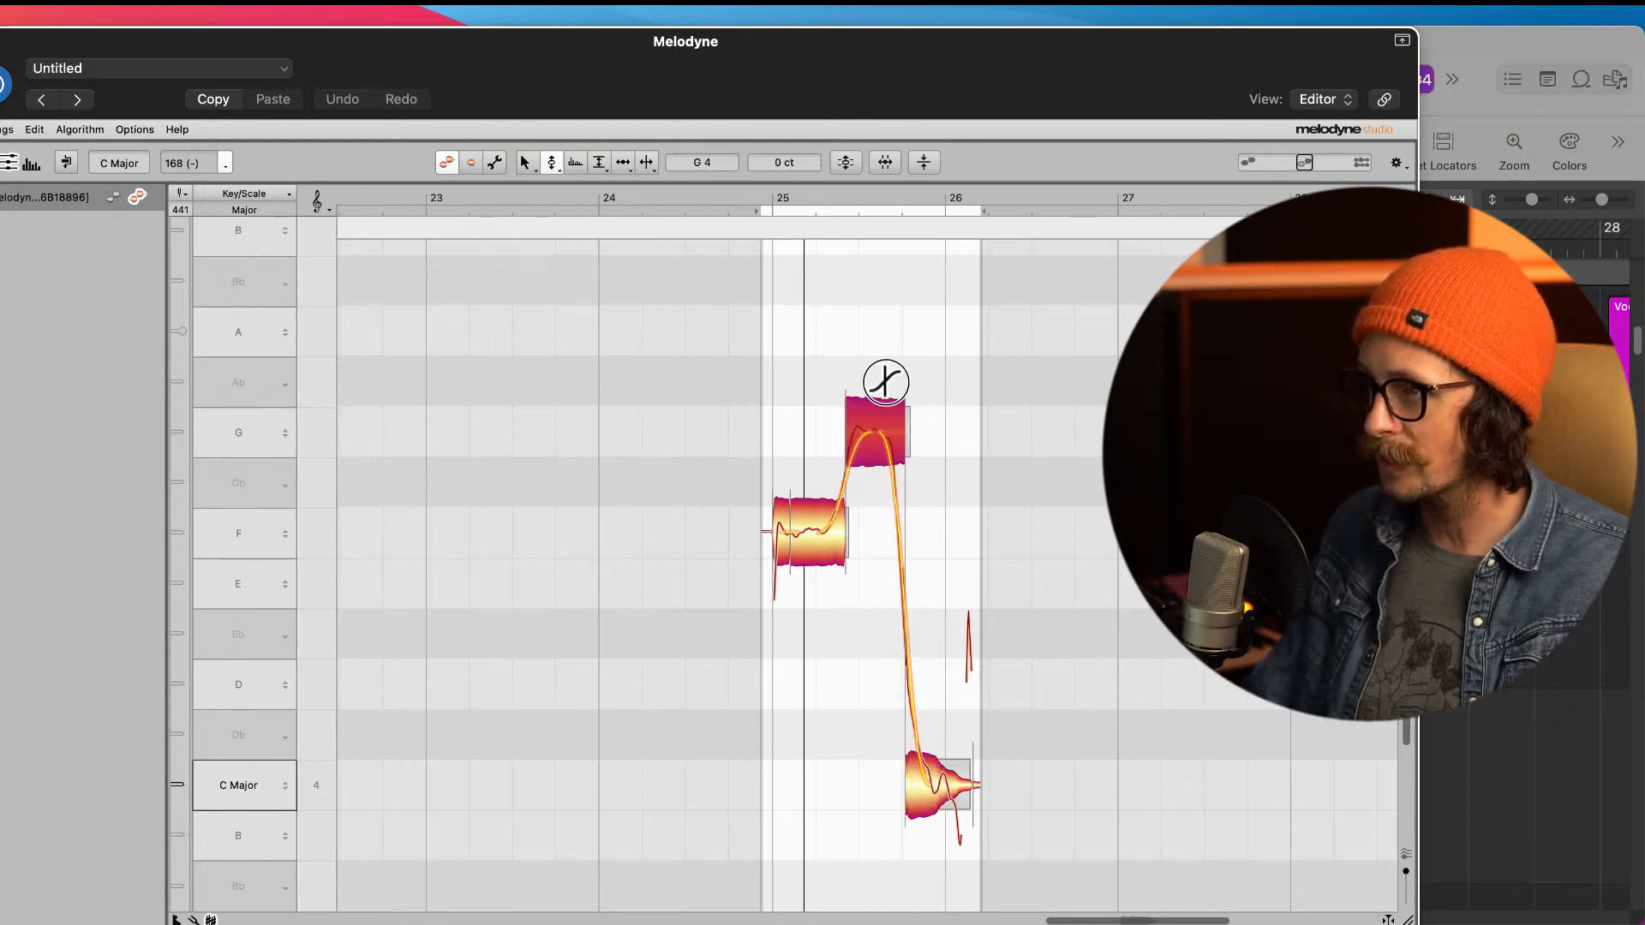
mouse_move(867, 388)
mouse_down()
mouse_move(870, 473)
mouse_move(860, 387)
mouse_move(861, 412)
mouse_up()
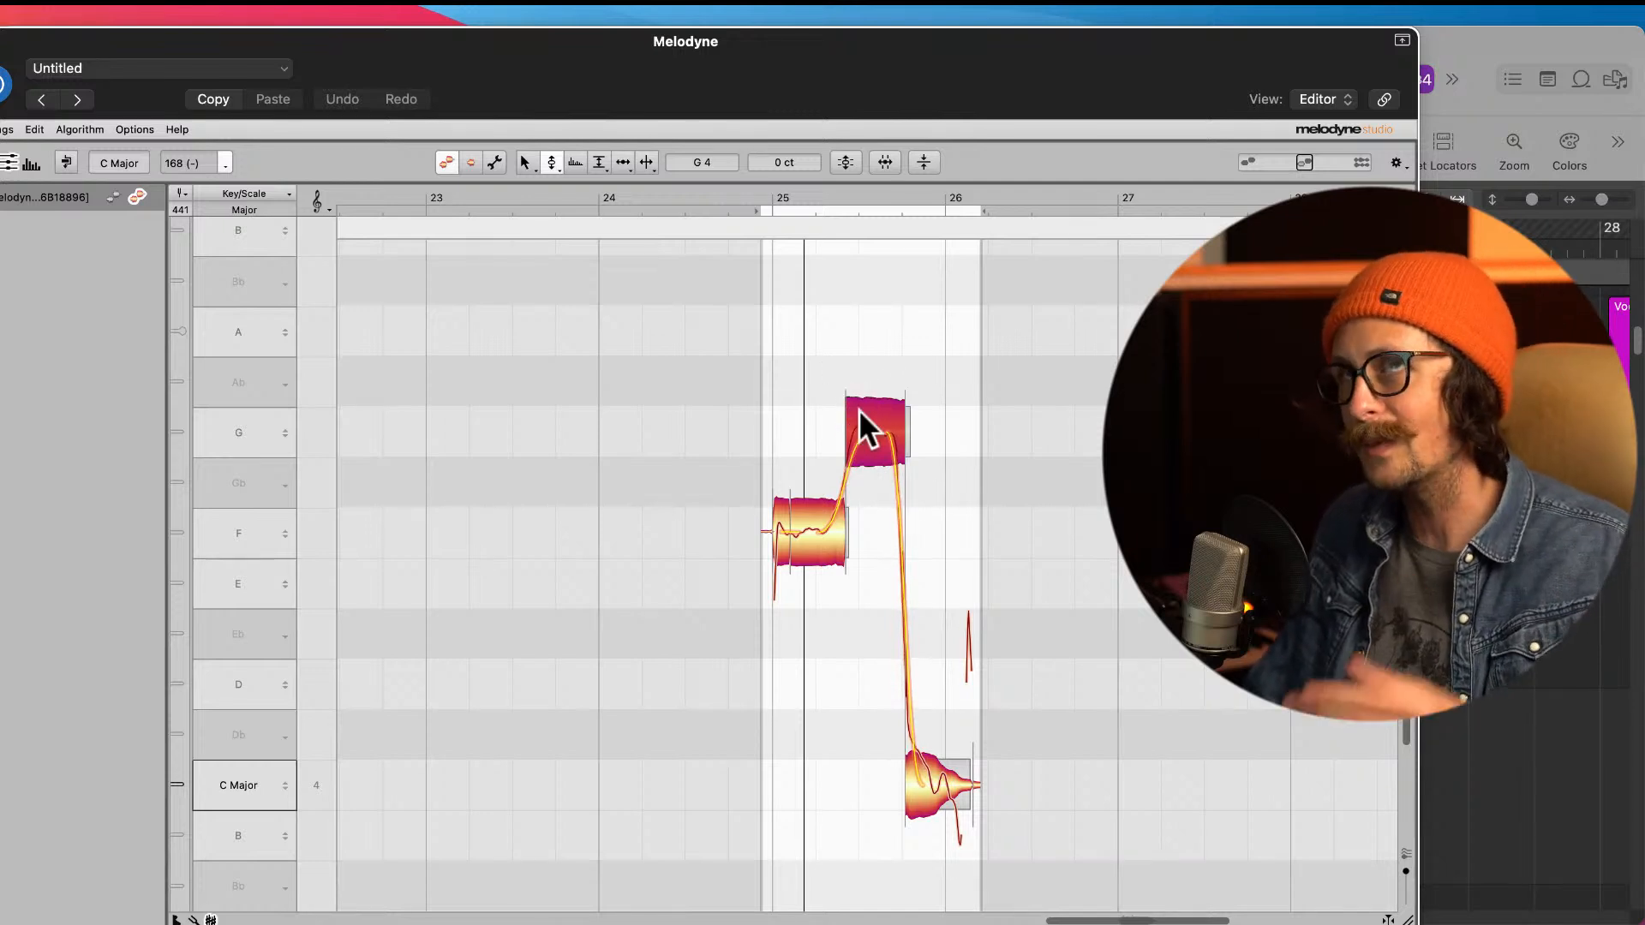
Step: Play back the tuned phrase from just before bar 25 to check the pitch edits
click(725, 206)
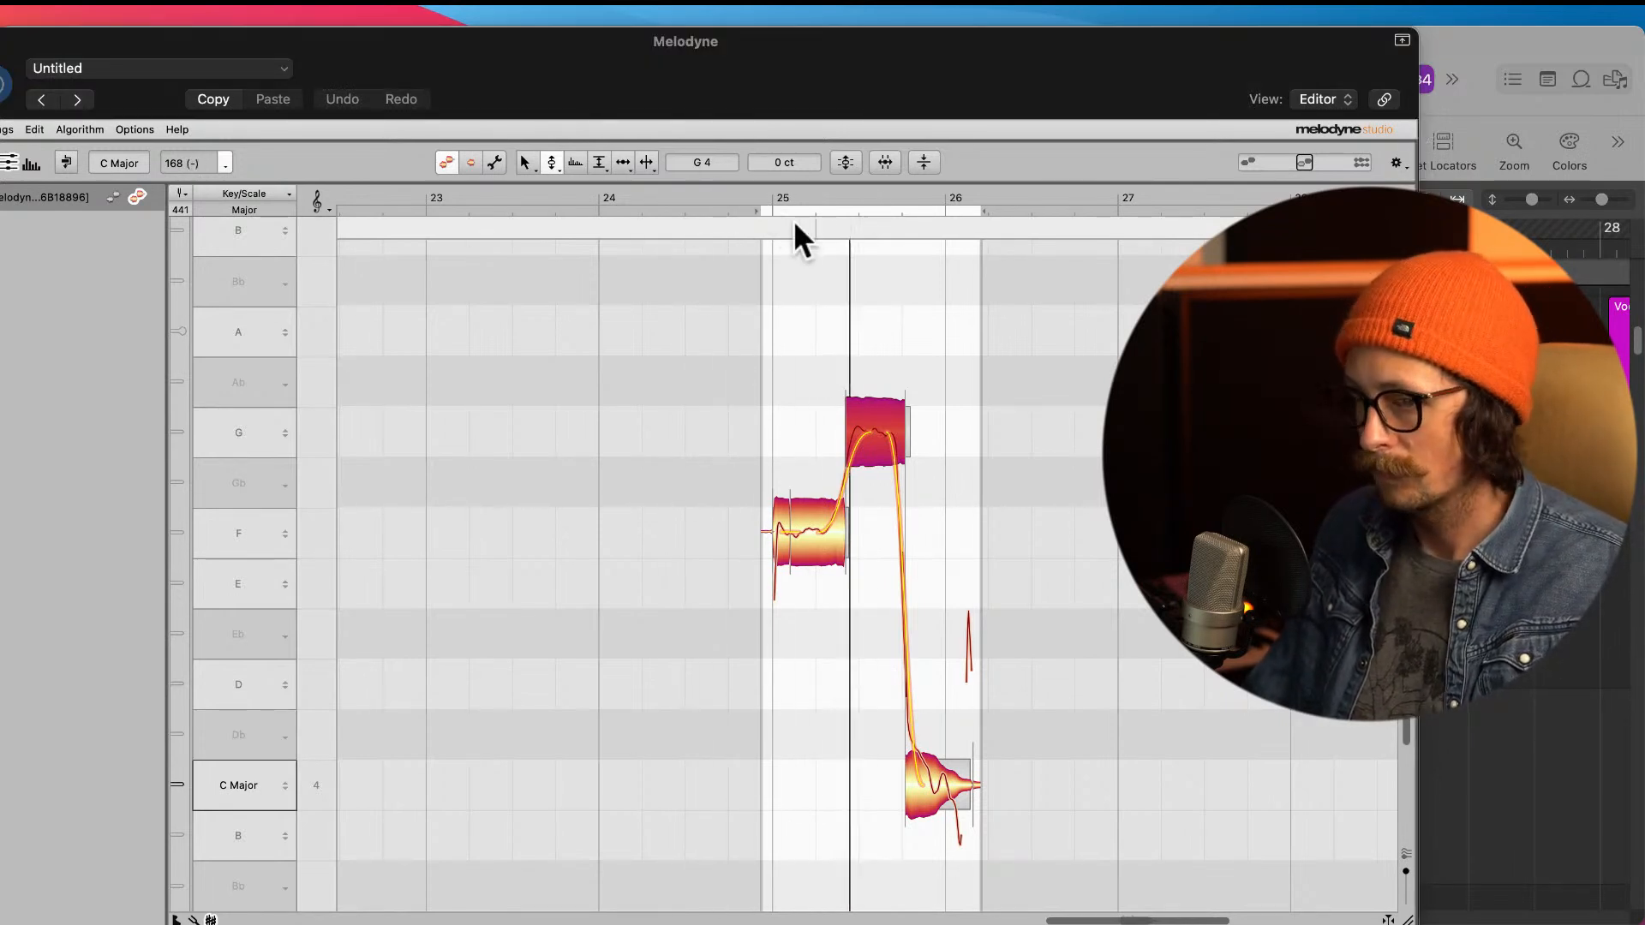
click(1025, 74)
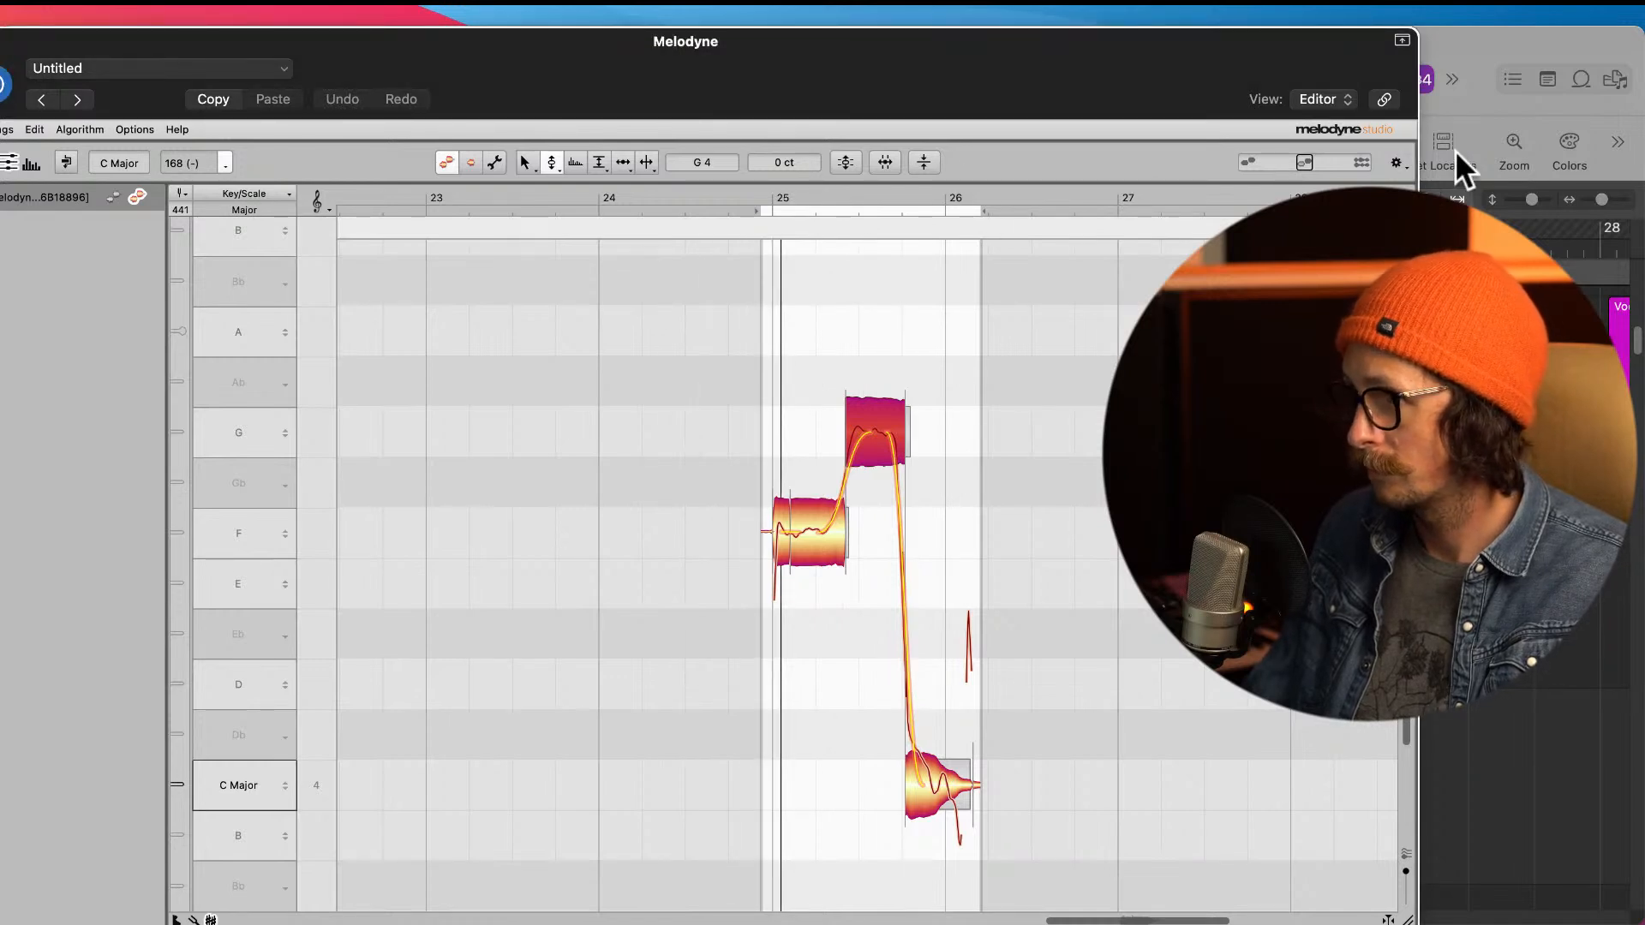
click(751, 204)
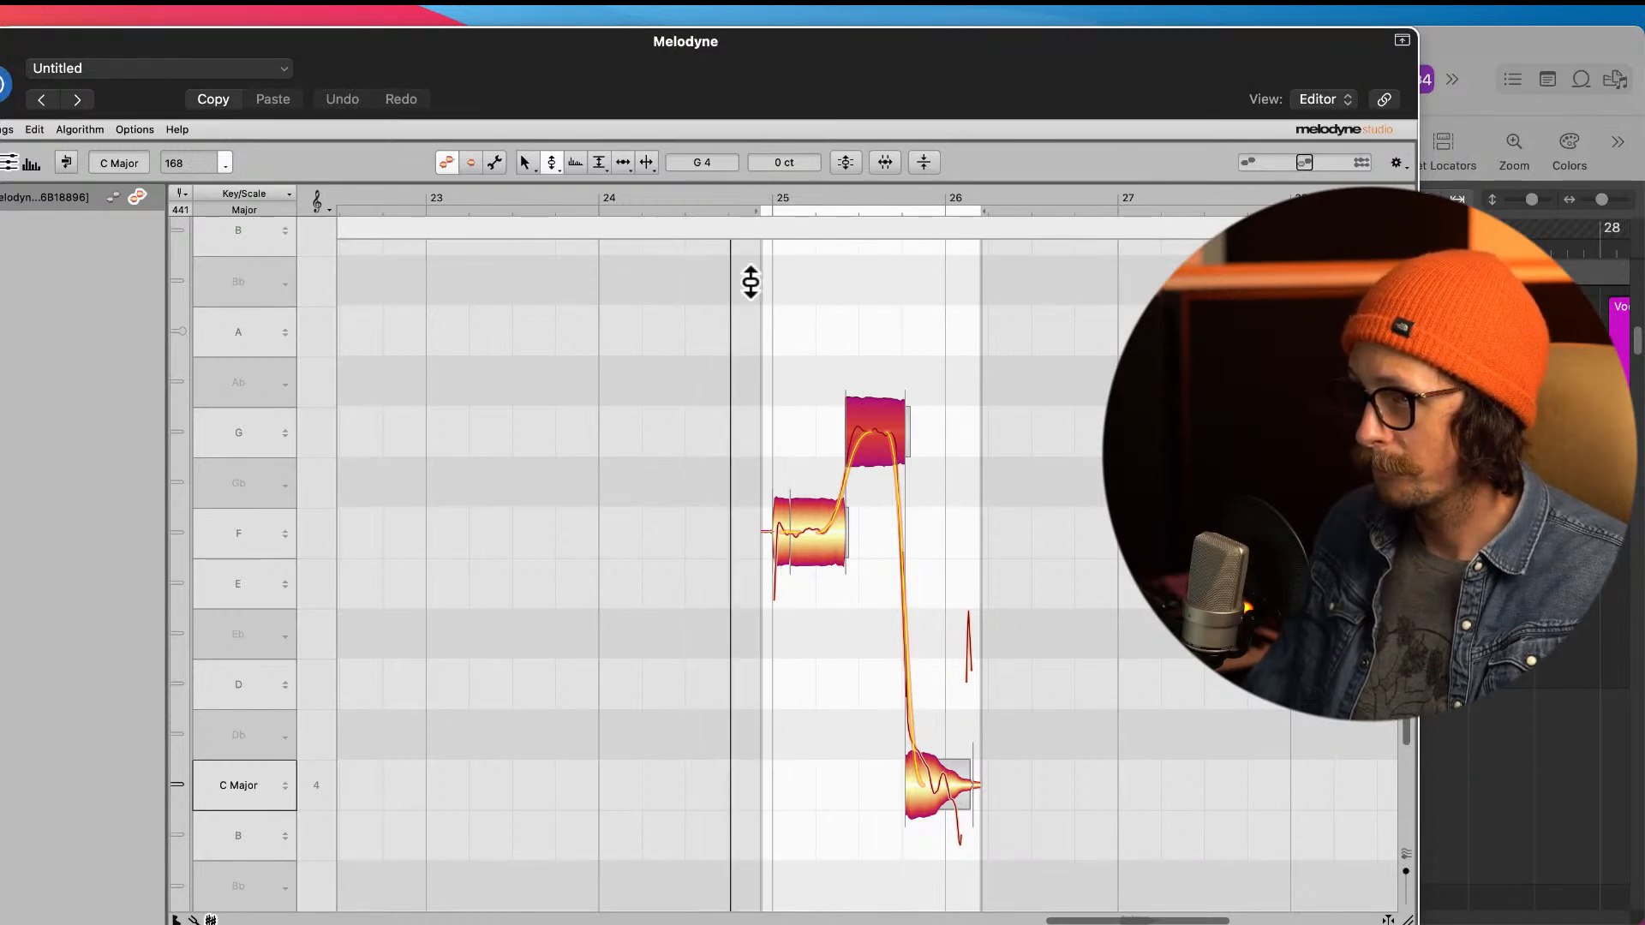
click(1424, 124)
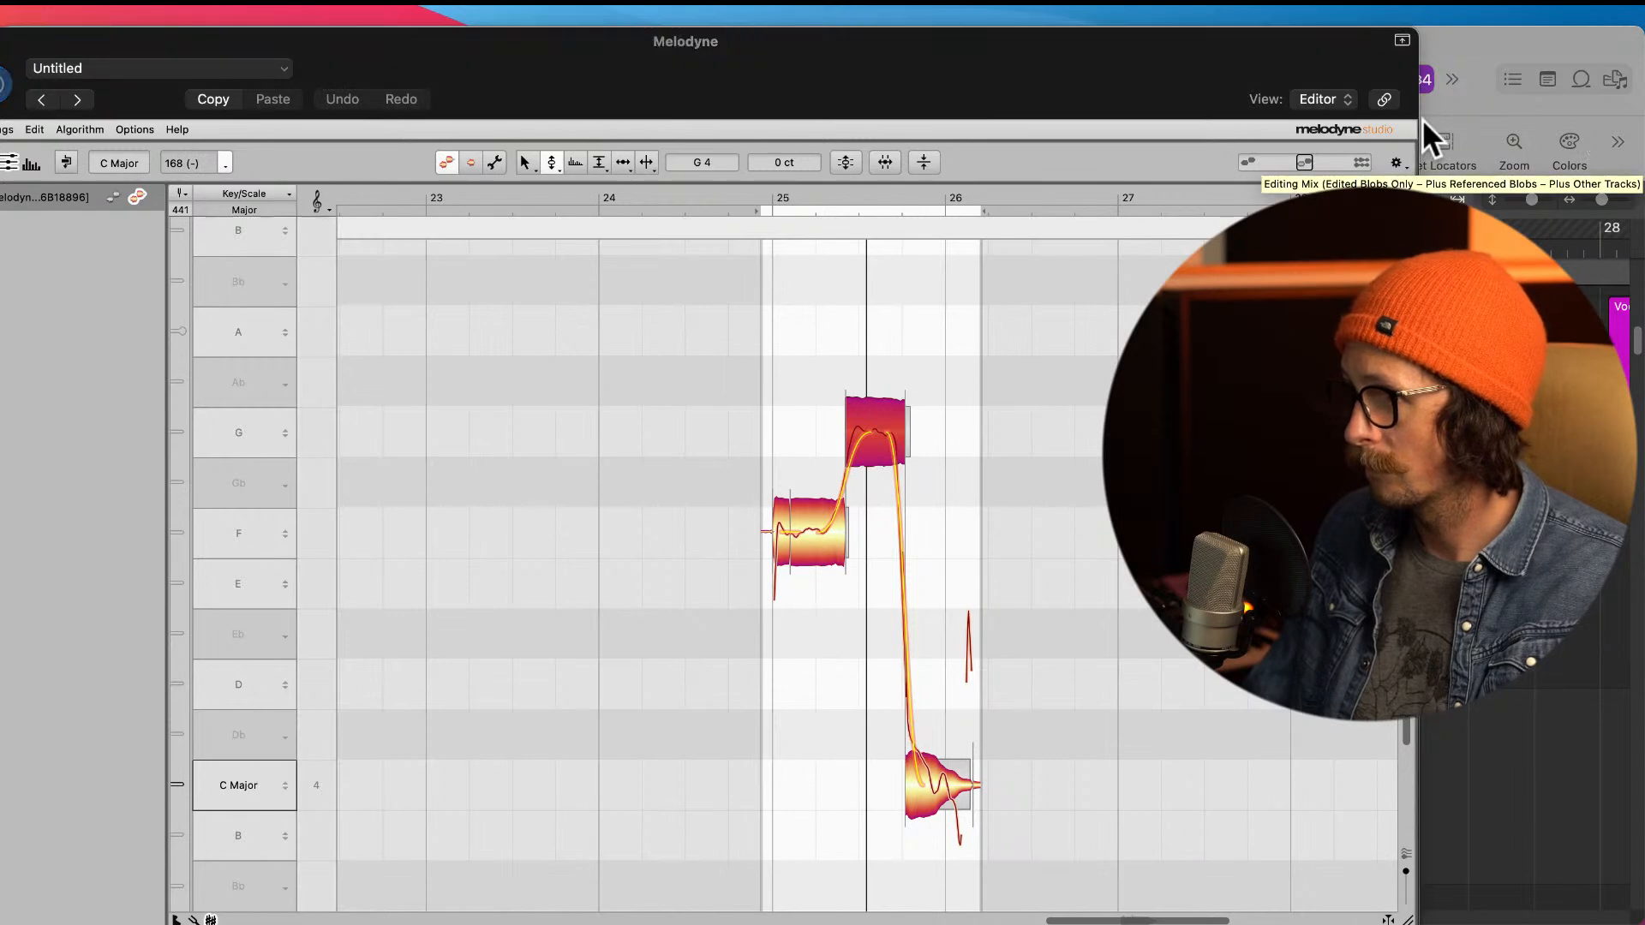
Step: Solo the Melodyne track and play the tuned phrase on its own from before bar 25
drag(756, 85, 816, 915)
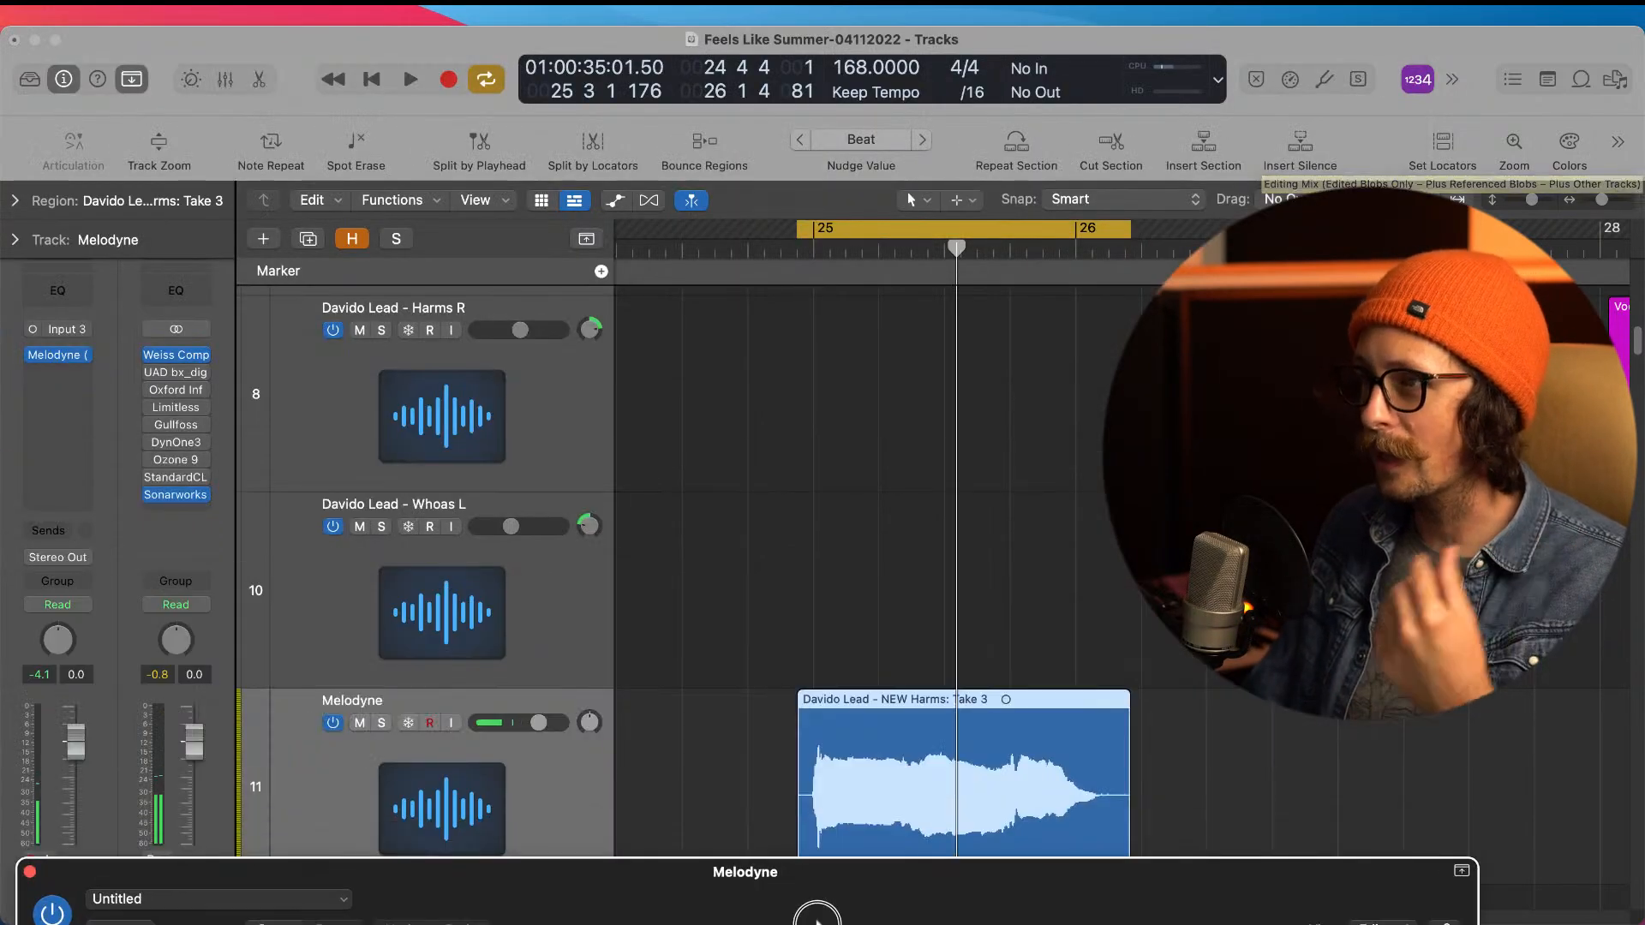
click(382, 723)
drag(742, 891, 665, 44)
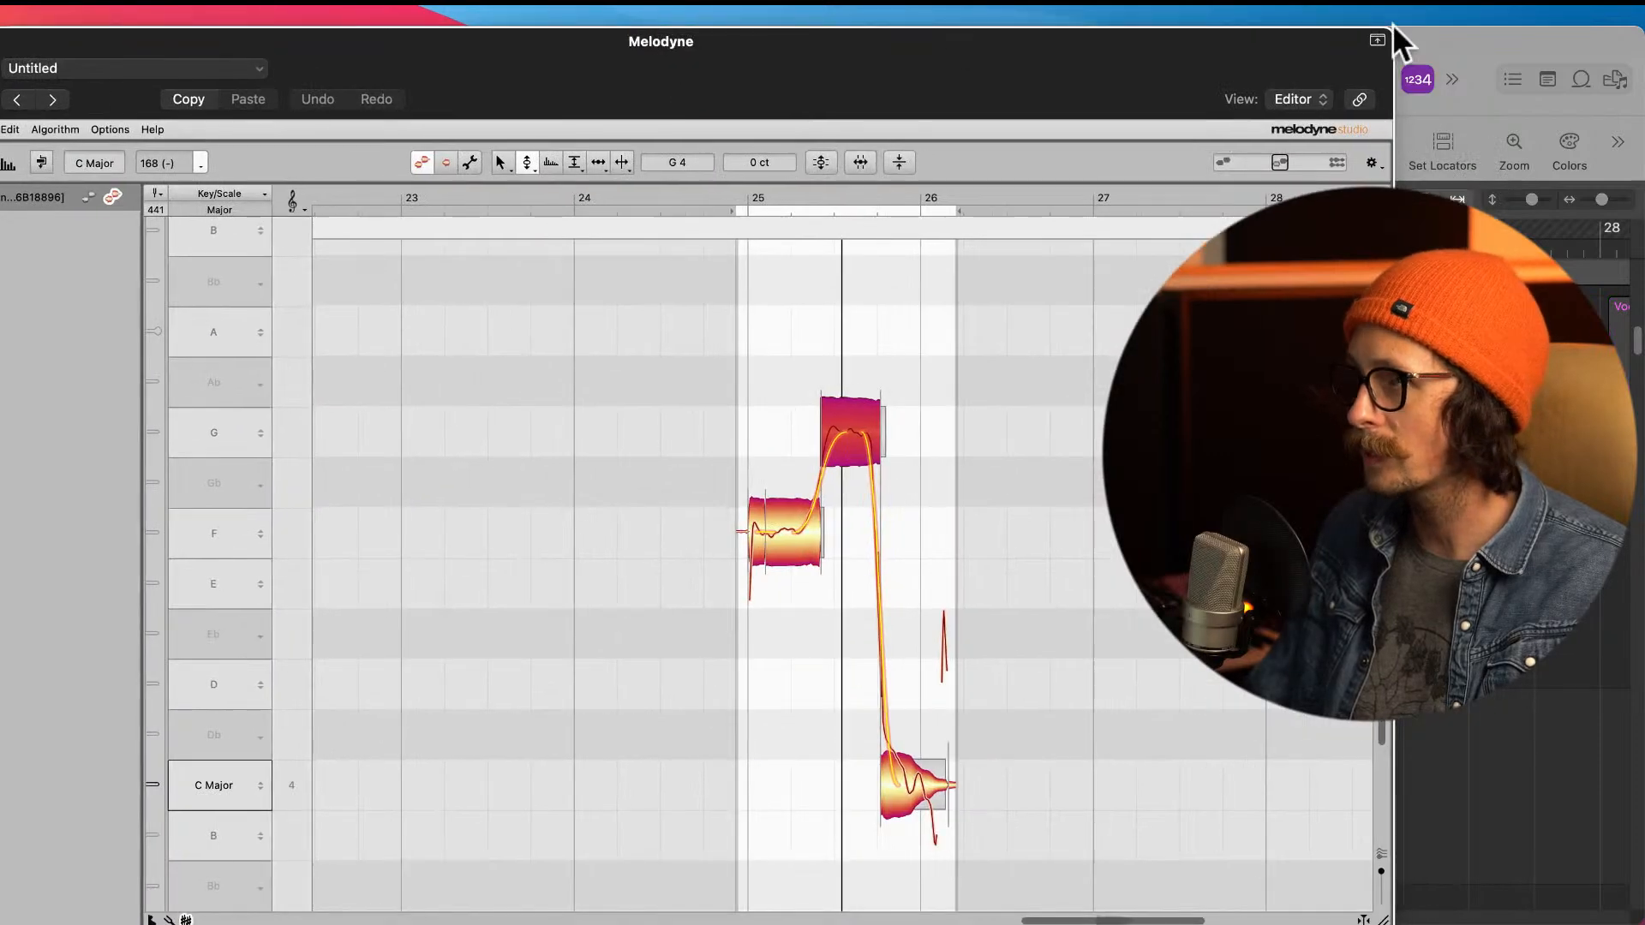
click(1025, 99)
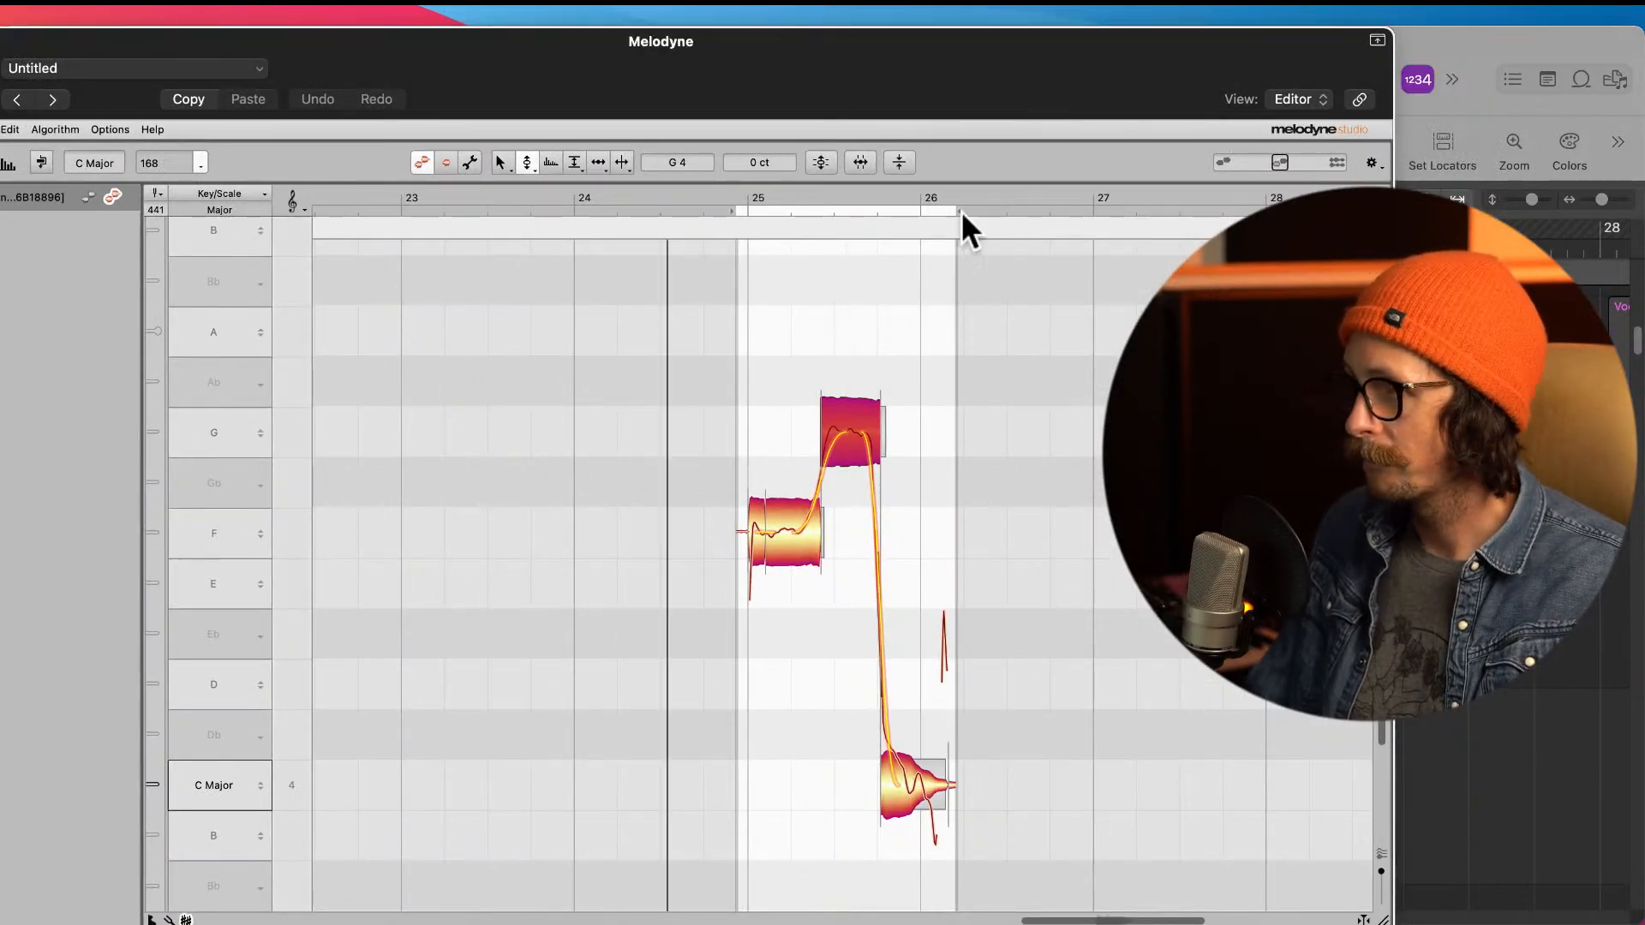
key(space)
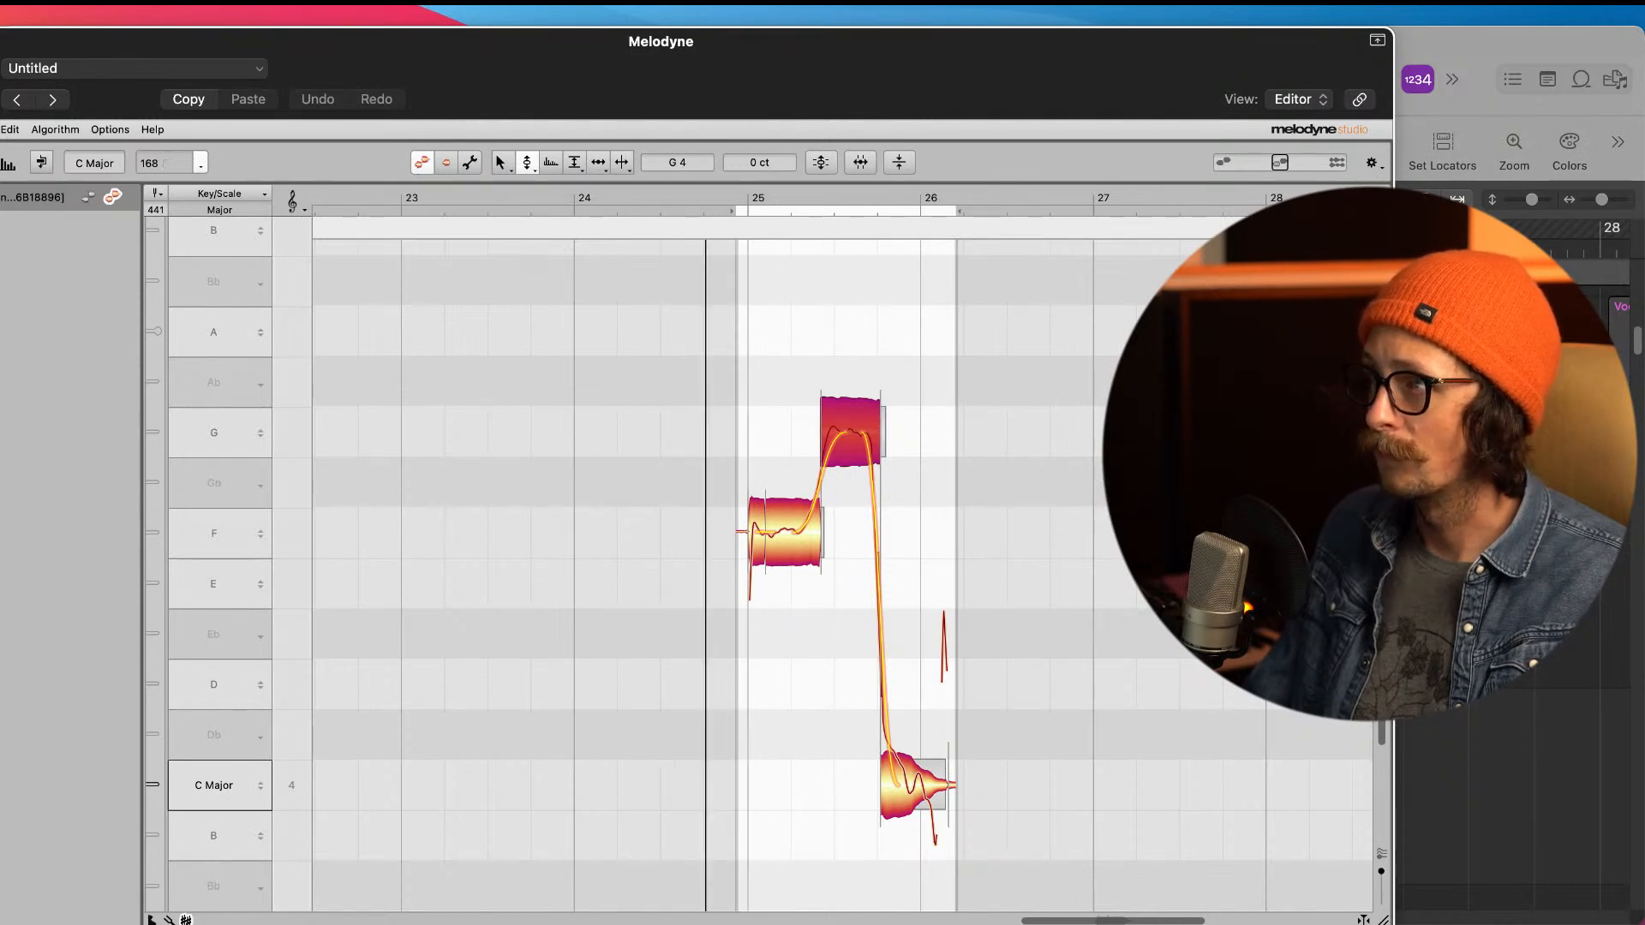
Step: Split the final C note shortly after its onset to separate its front part from the tail
click(1434, 126)
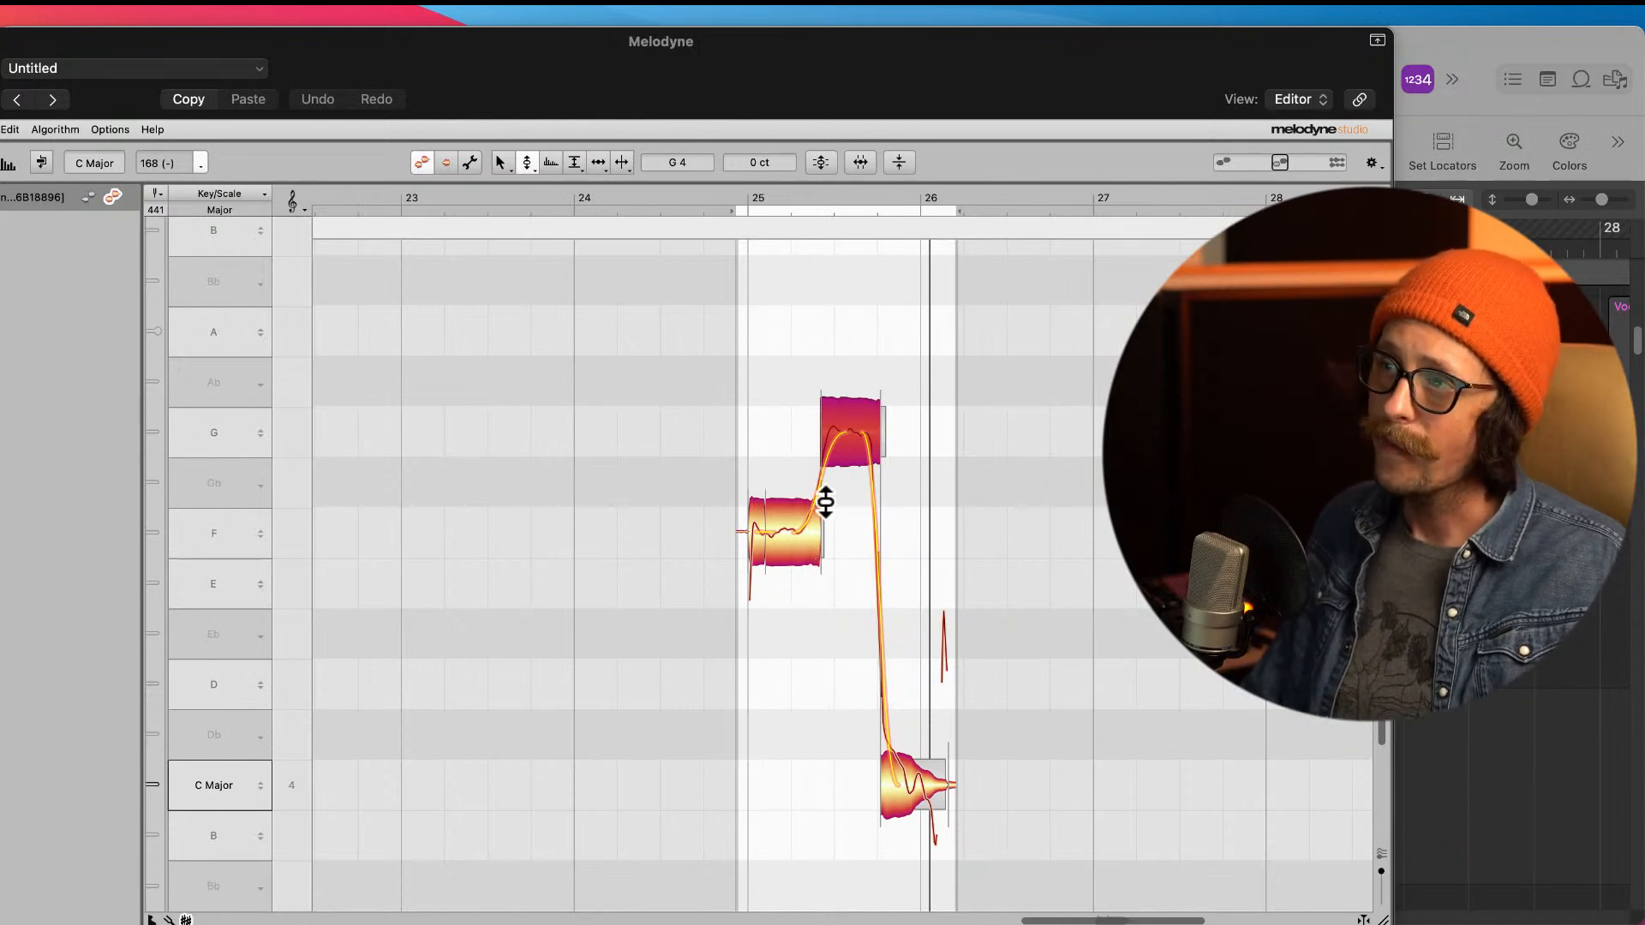
right_click(802, 607)
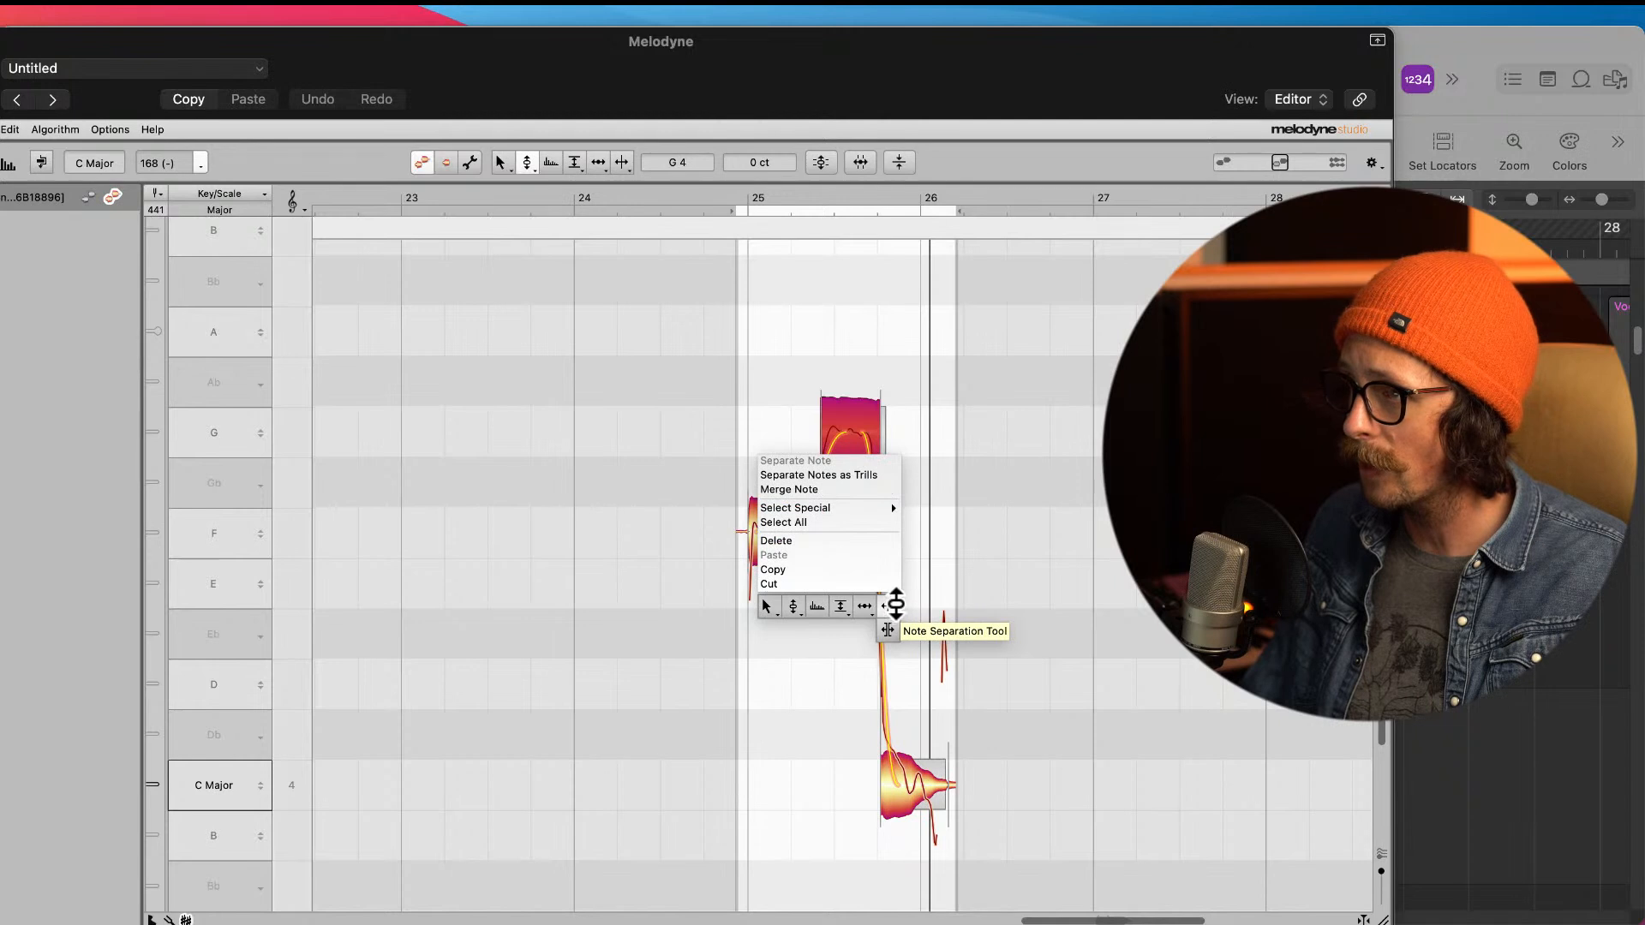
click(894, 606)
double_click(902, 785)
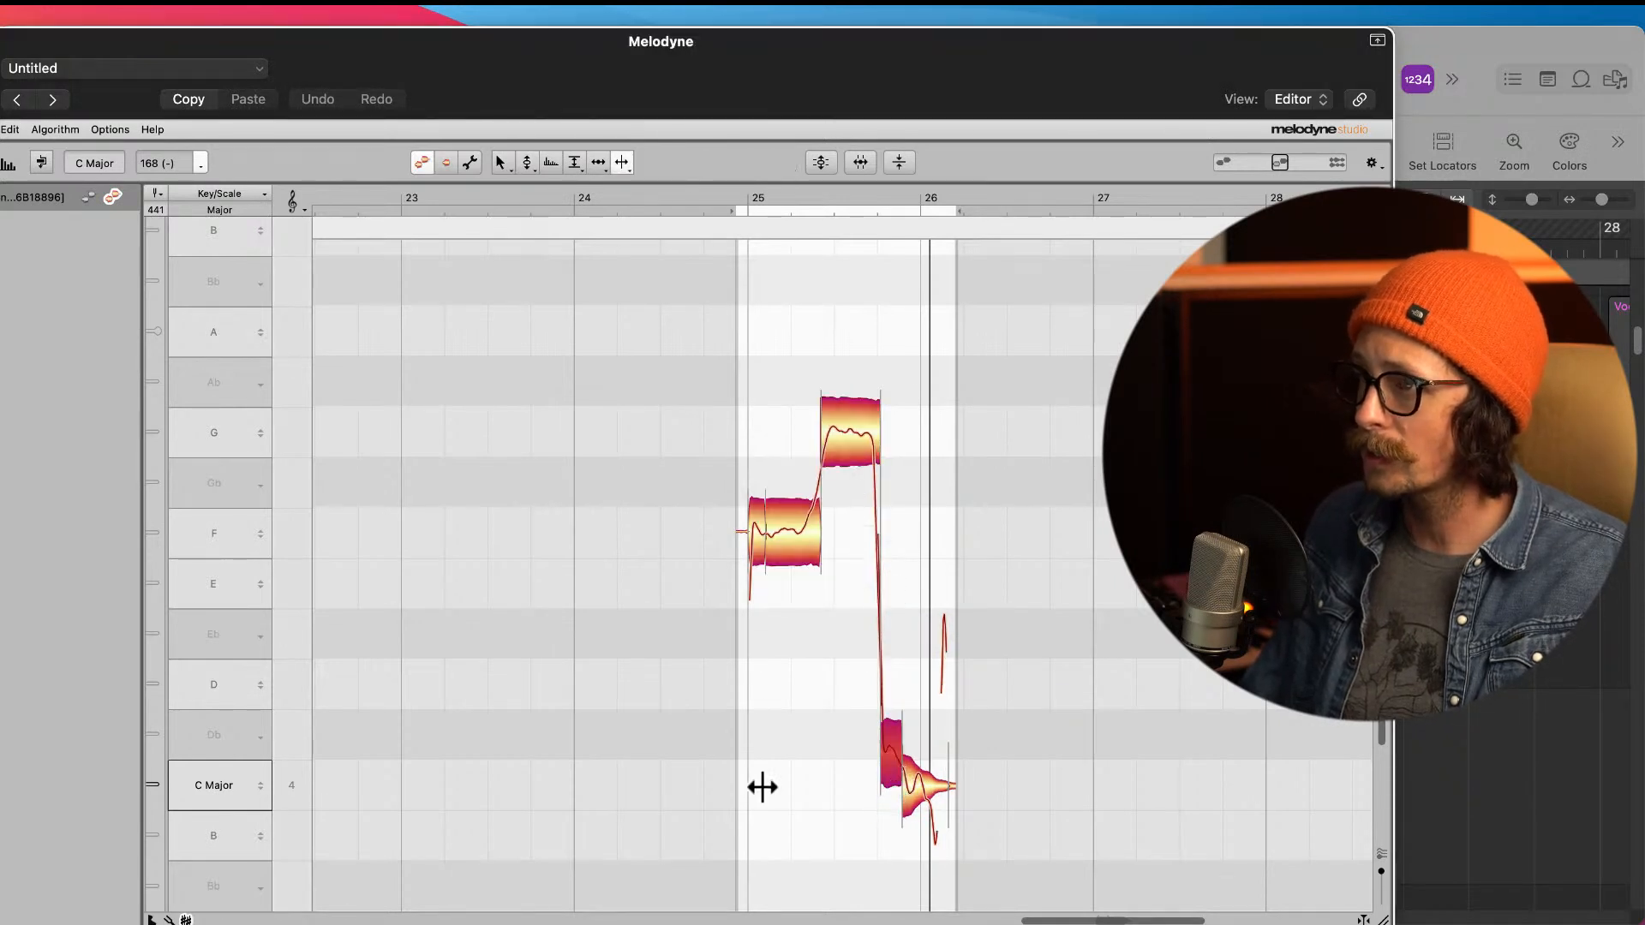
Step: Snap the short front piece of the split final note to the centre of C 4
right_click(764, 786)
click(670, 789)
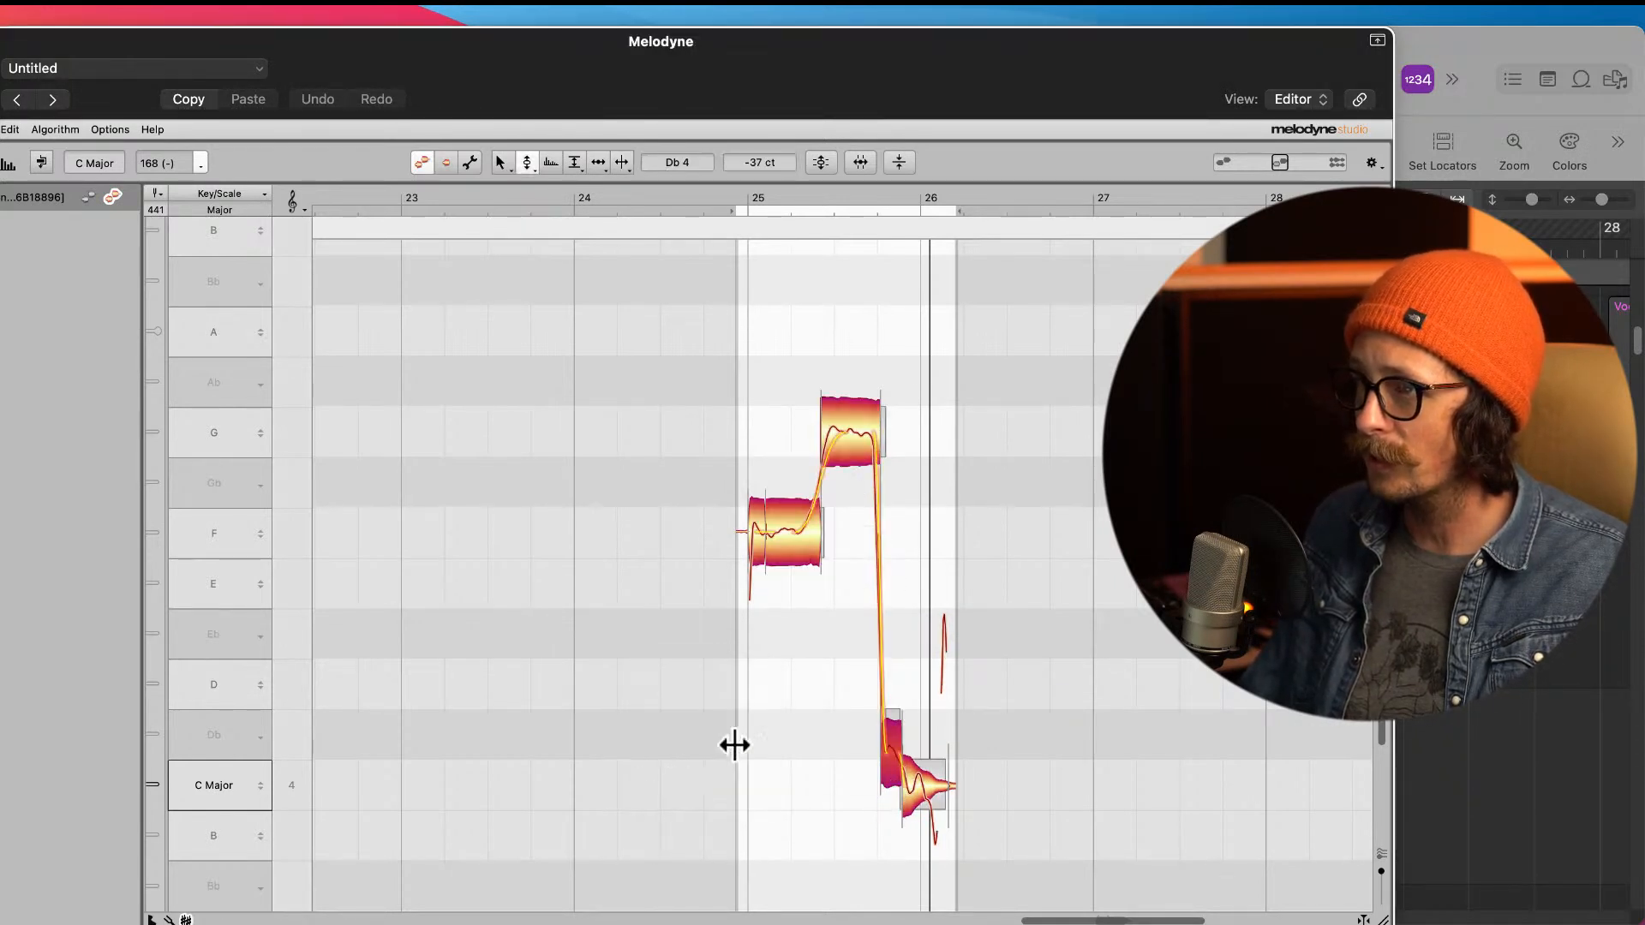
click(859, 764)
drag(897, 763, 919, 806)
click(874, 861)
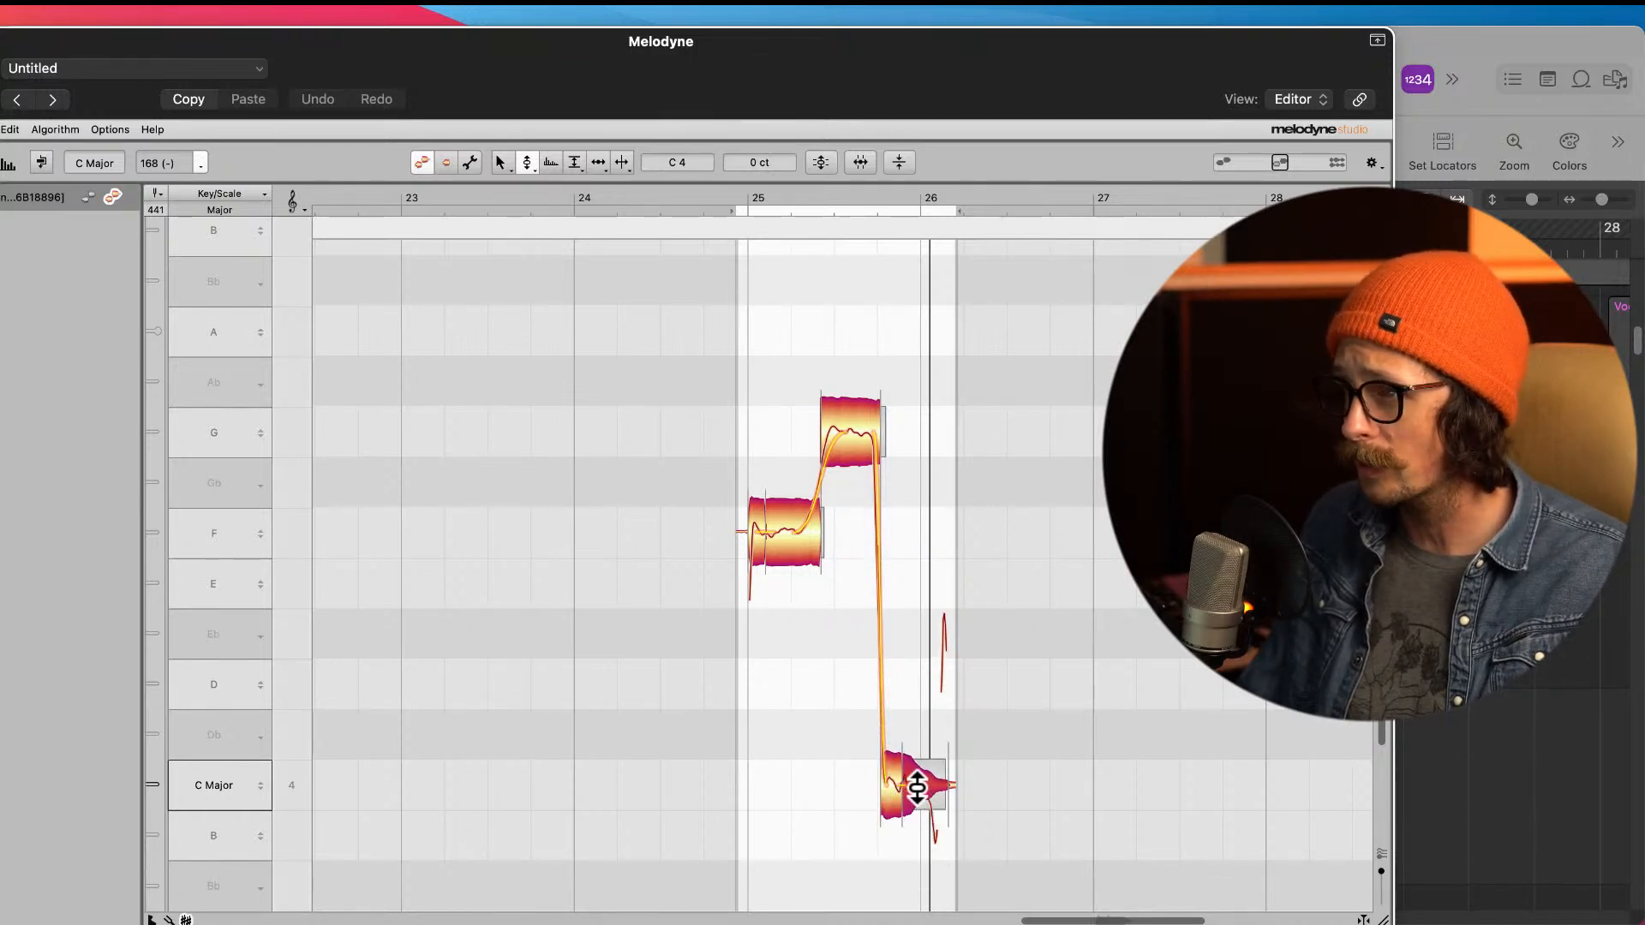
Step: Select the G note and play the phrase back to check the drop to the final note
click(865, 436)
drag(665, 277, 493, 105)
scroll(890, 536, down, 10)
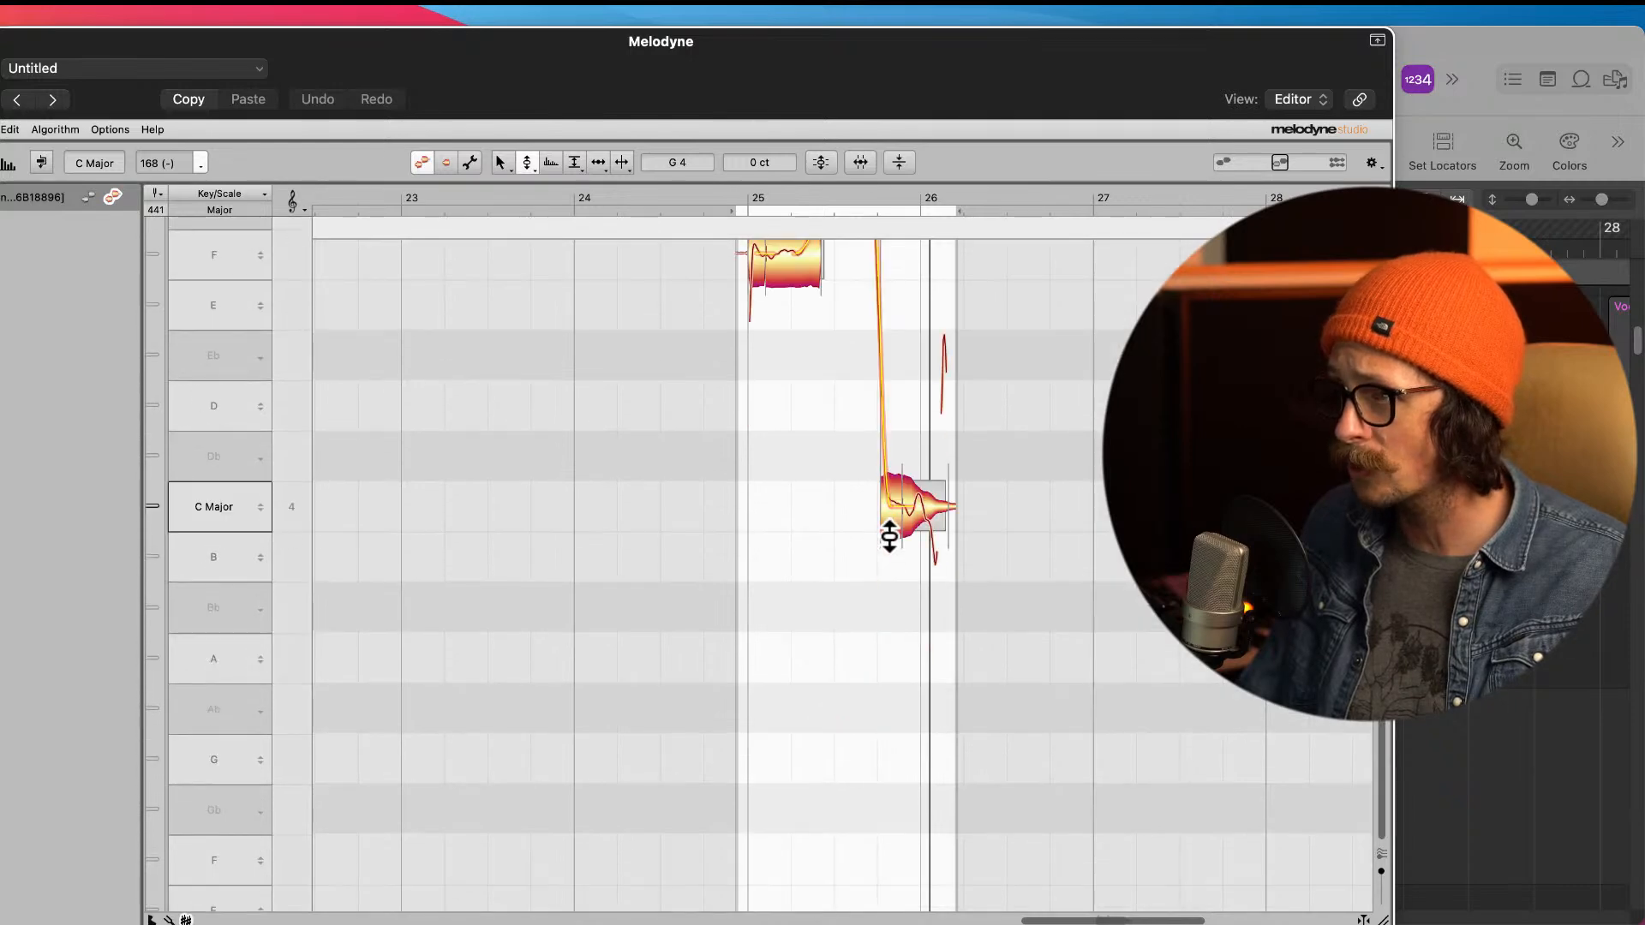
scroll(889, 537, up, 4)
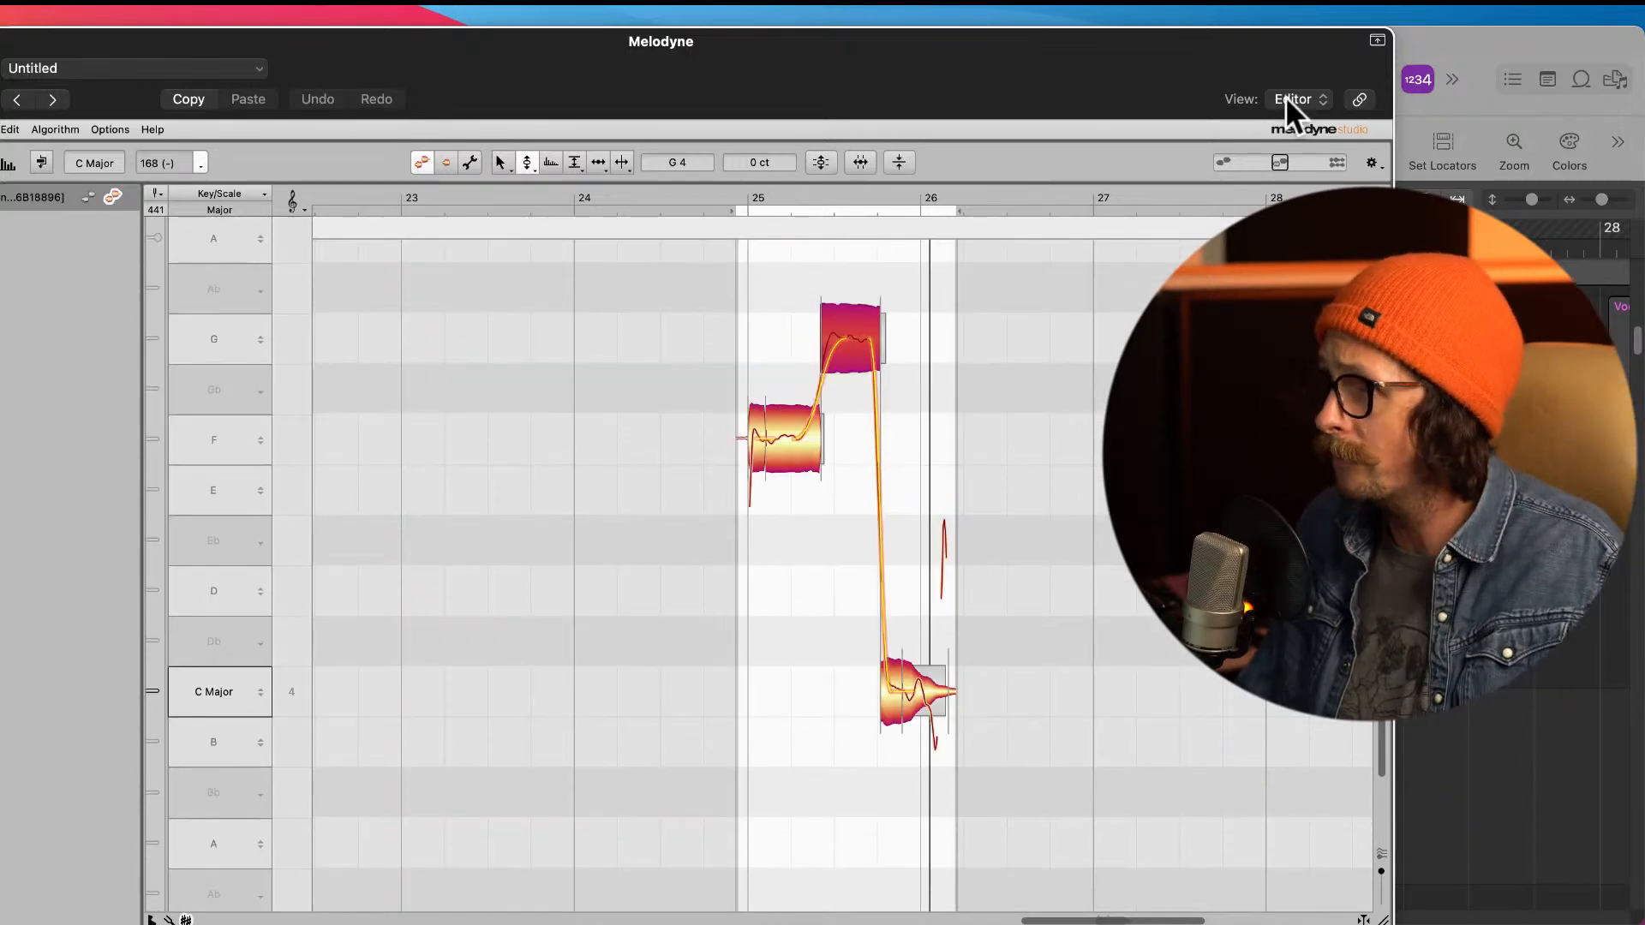
key(space)
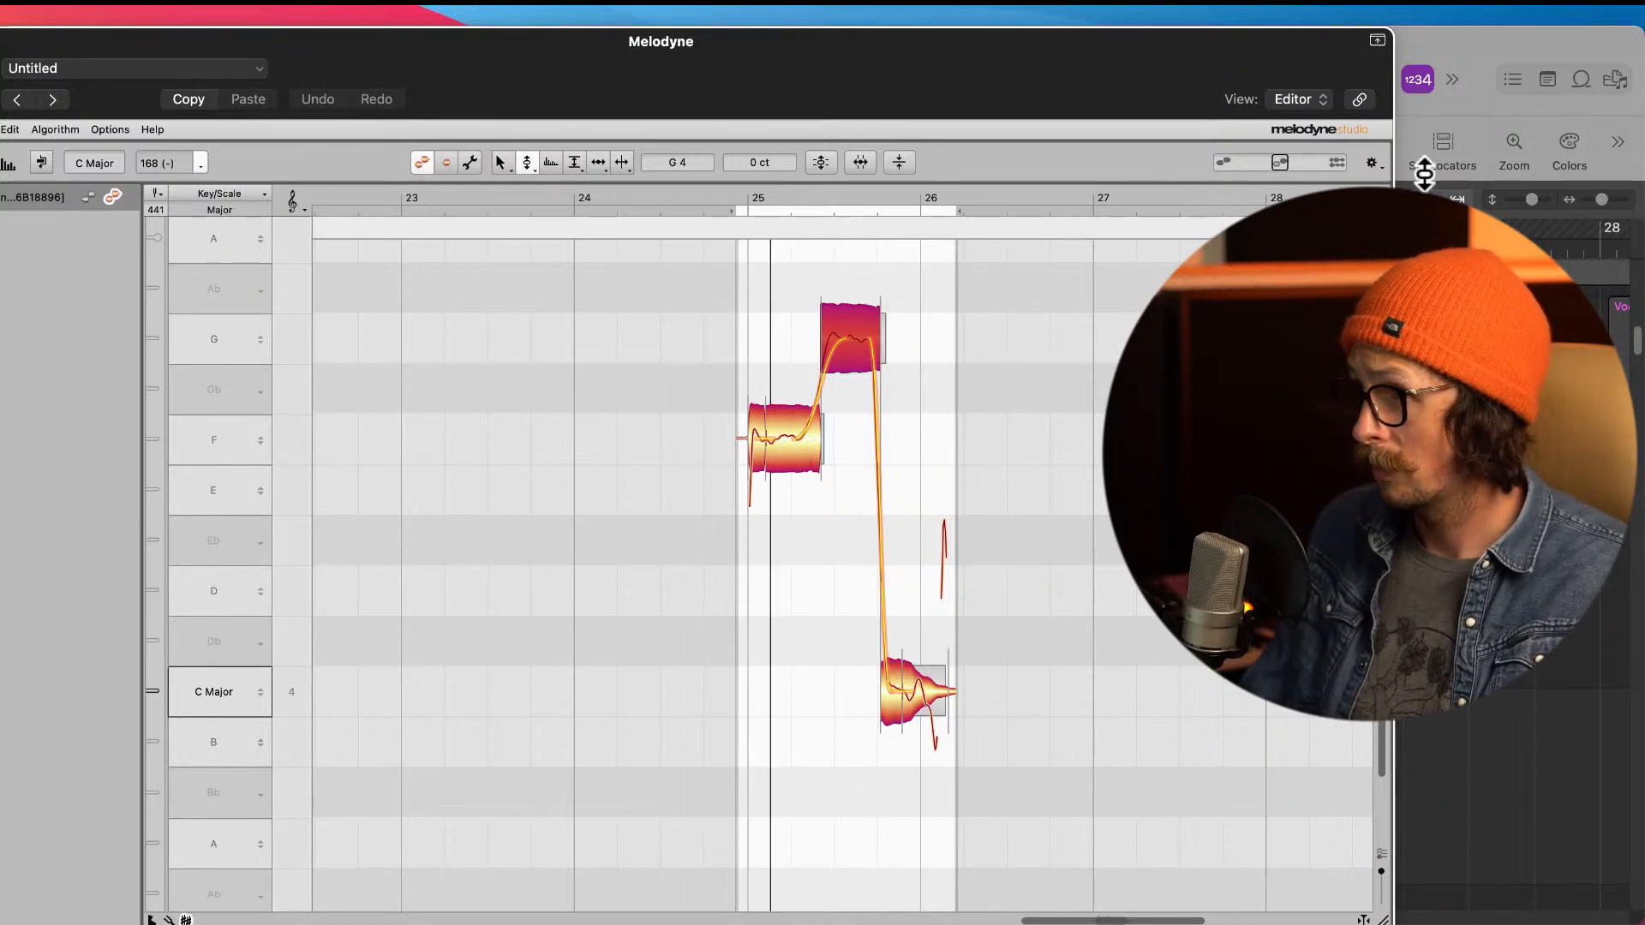
click(1430, 127)
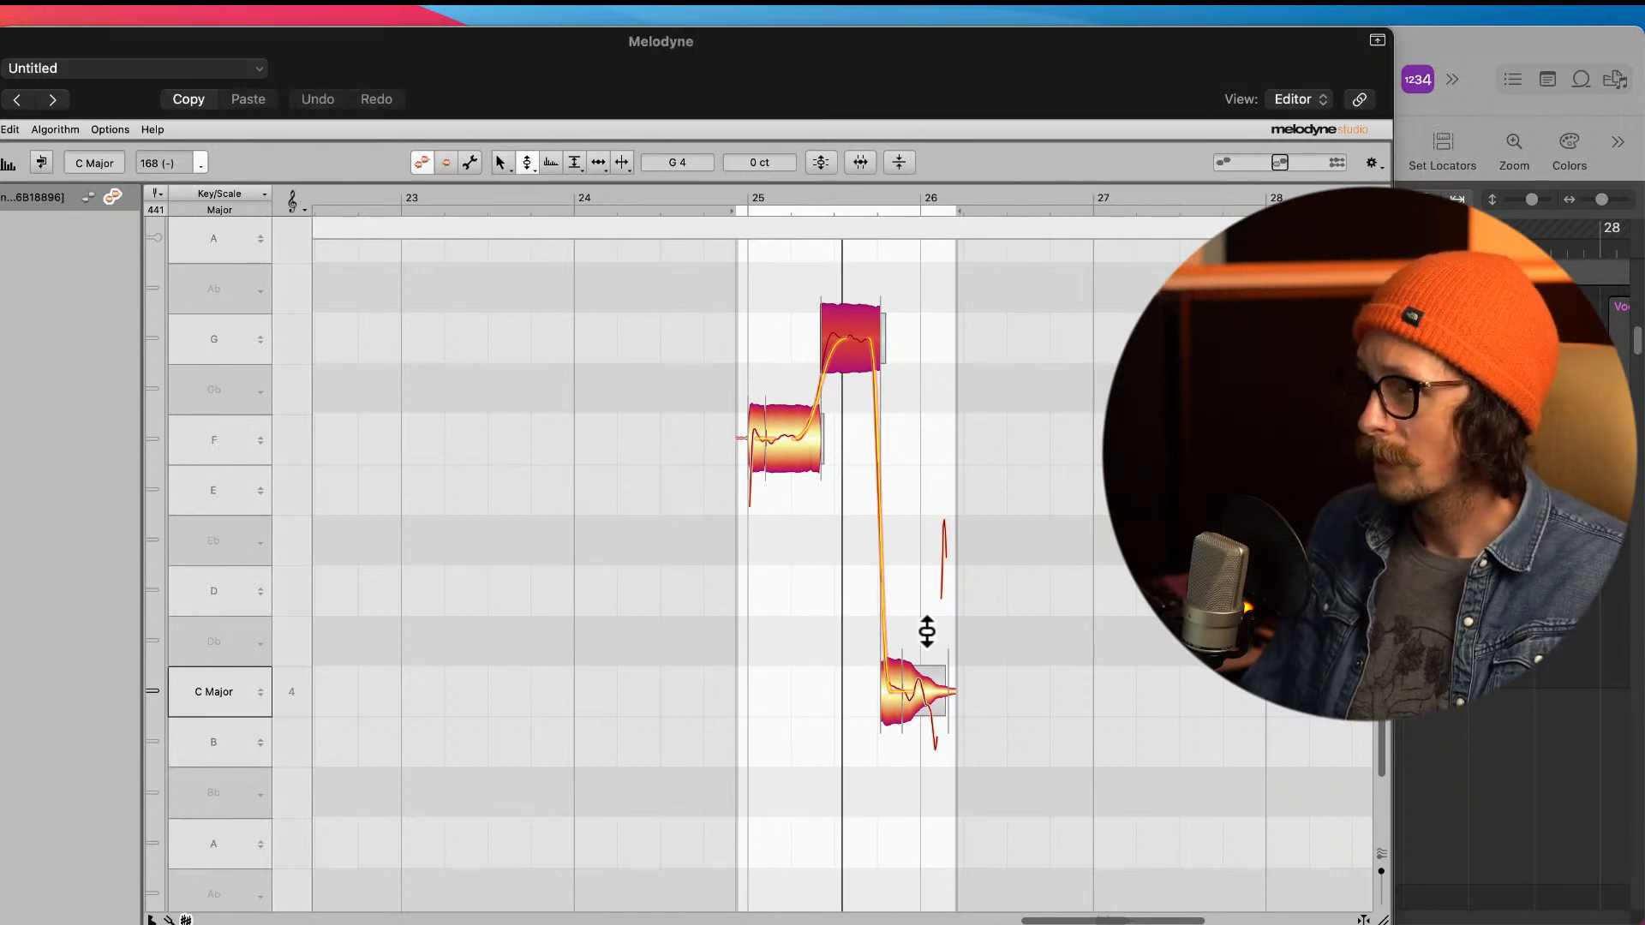
Step: Reduce the pitch modulation of the final note's tail to 64 %, then return to the pitch tool
right_click(928, 603)
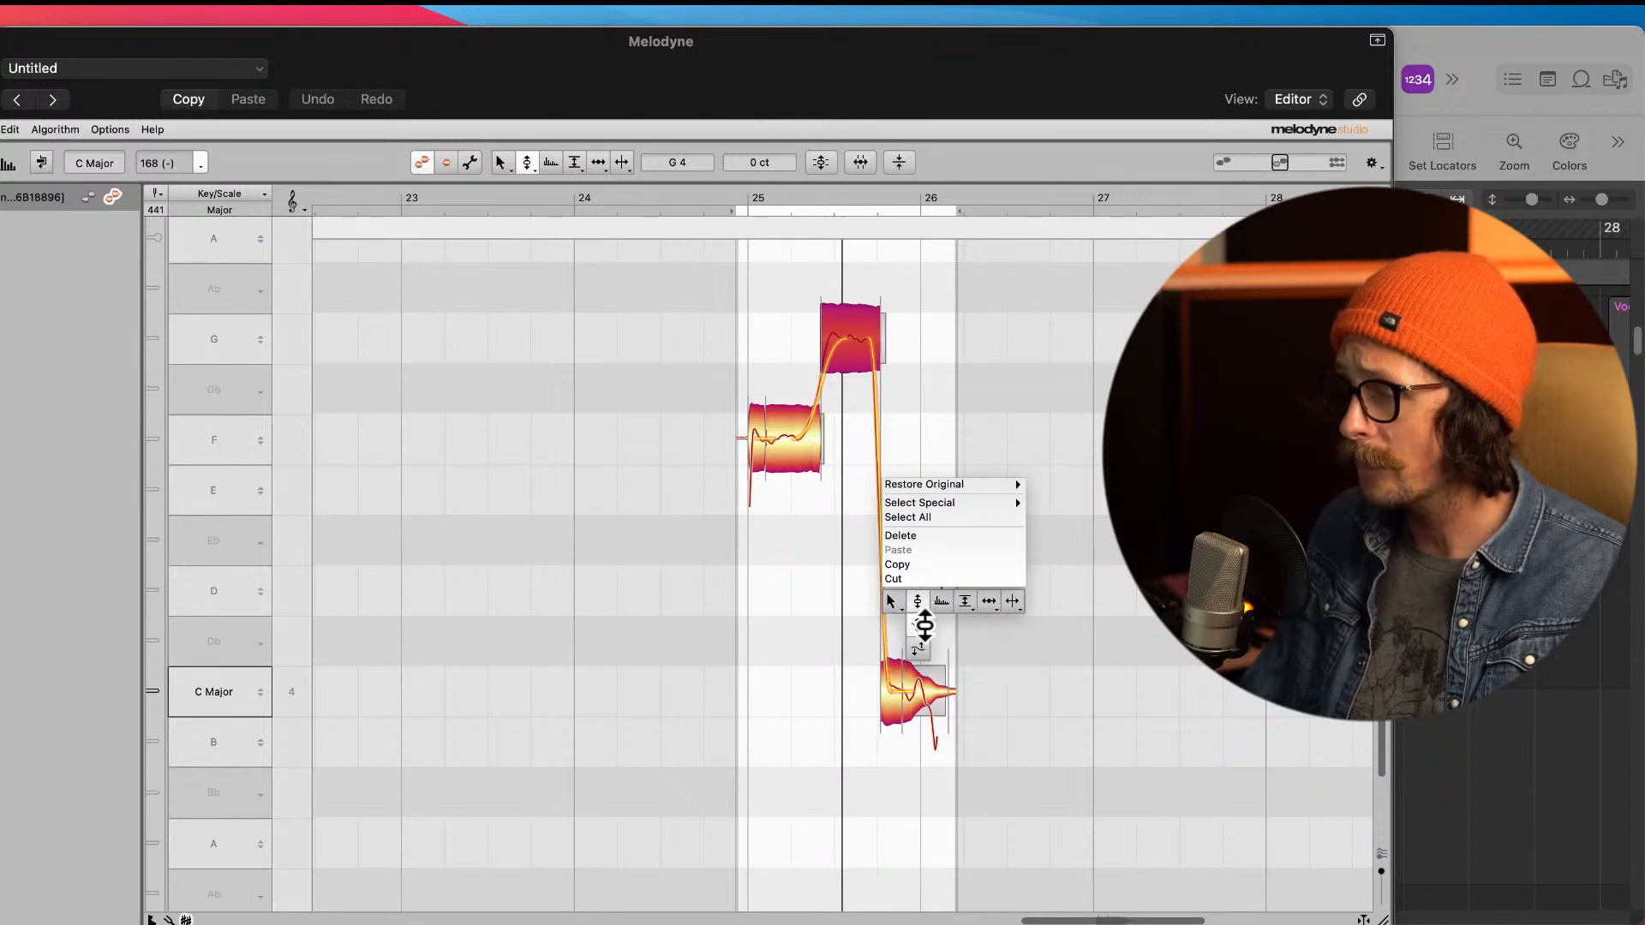
click(923, 625)
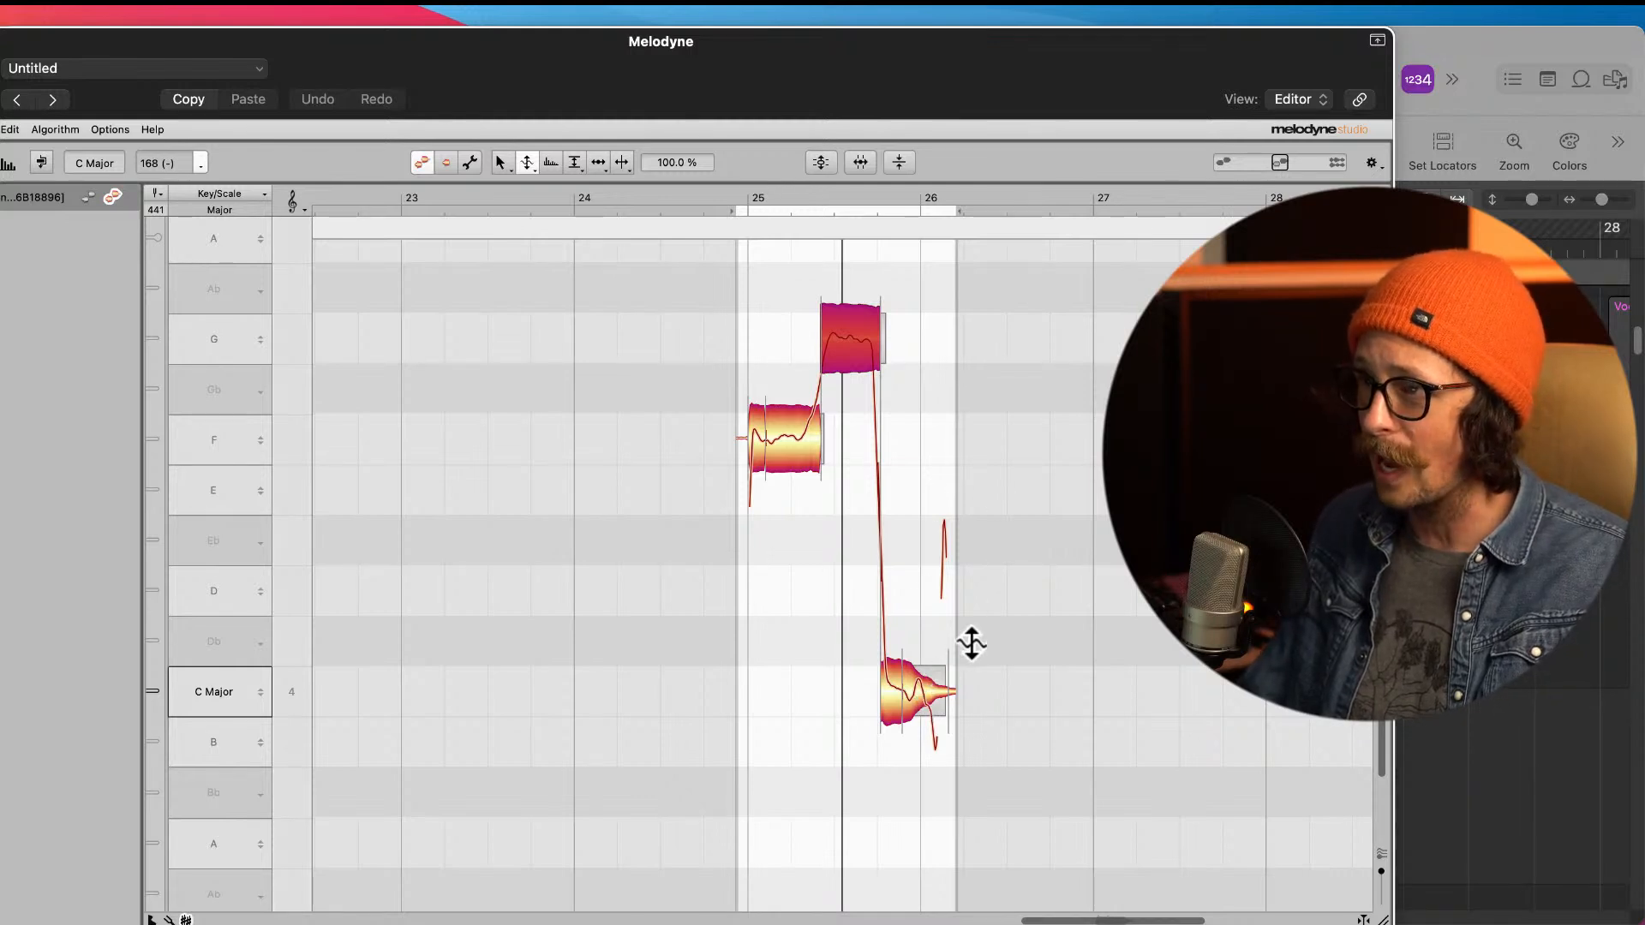
drag(927, 695, 925, 730)
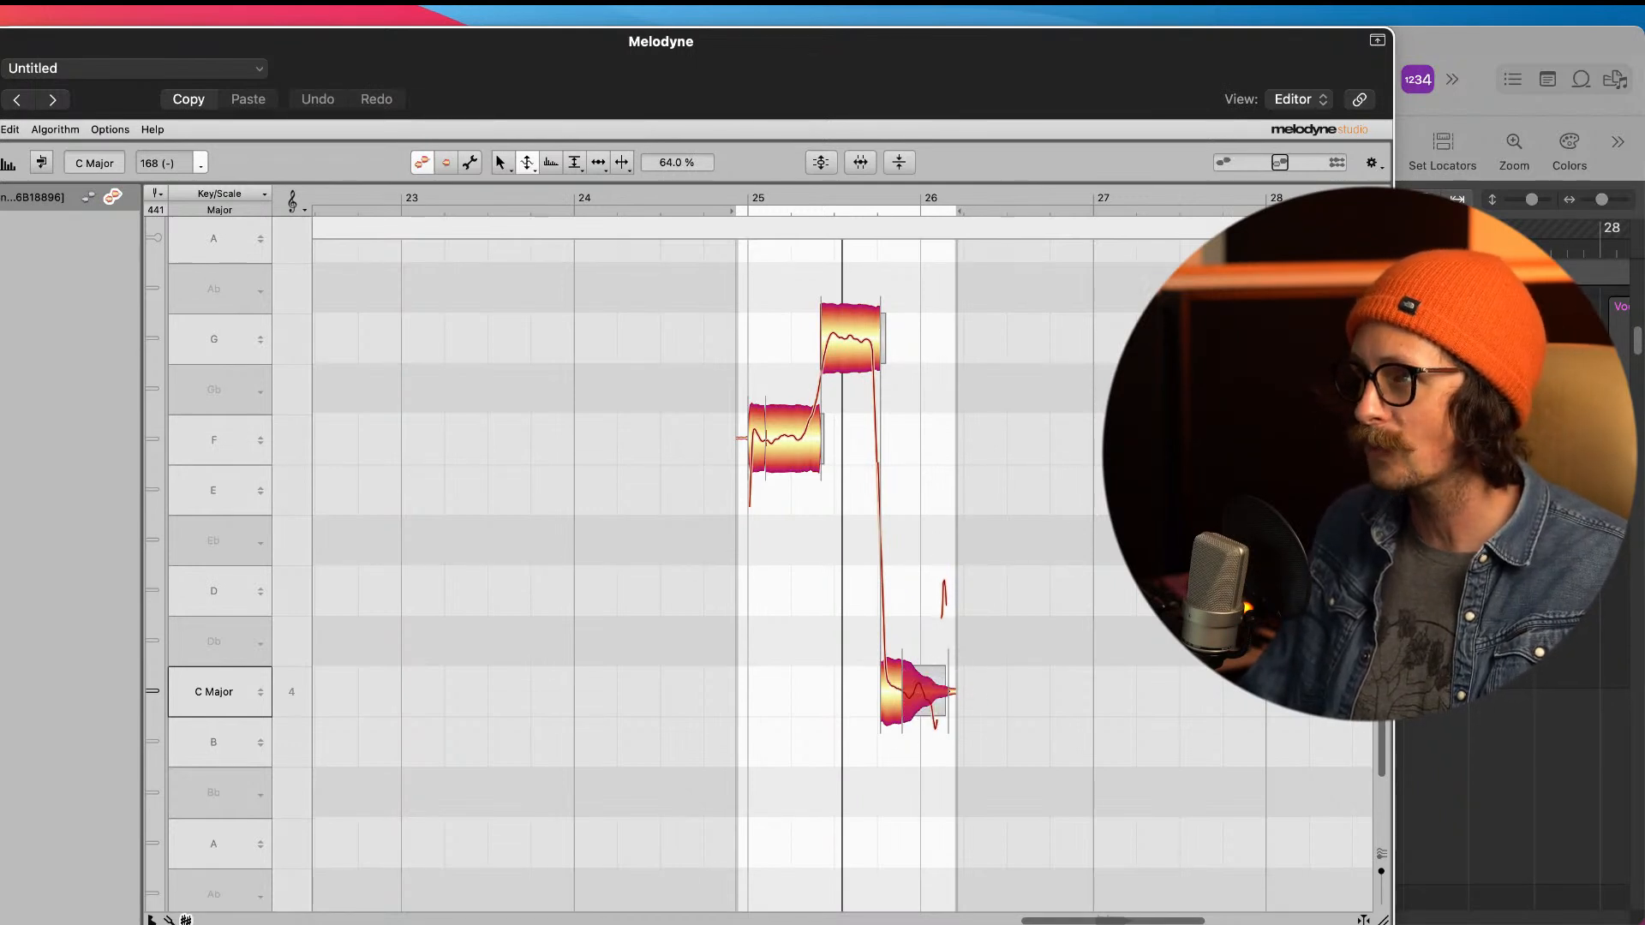
right_click(1114, 403)
click(1149, 394)
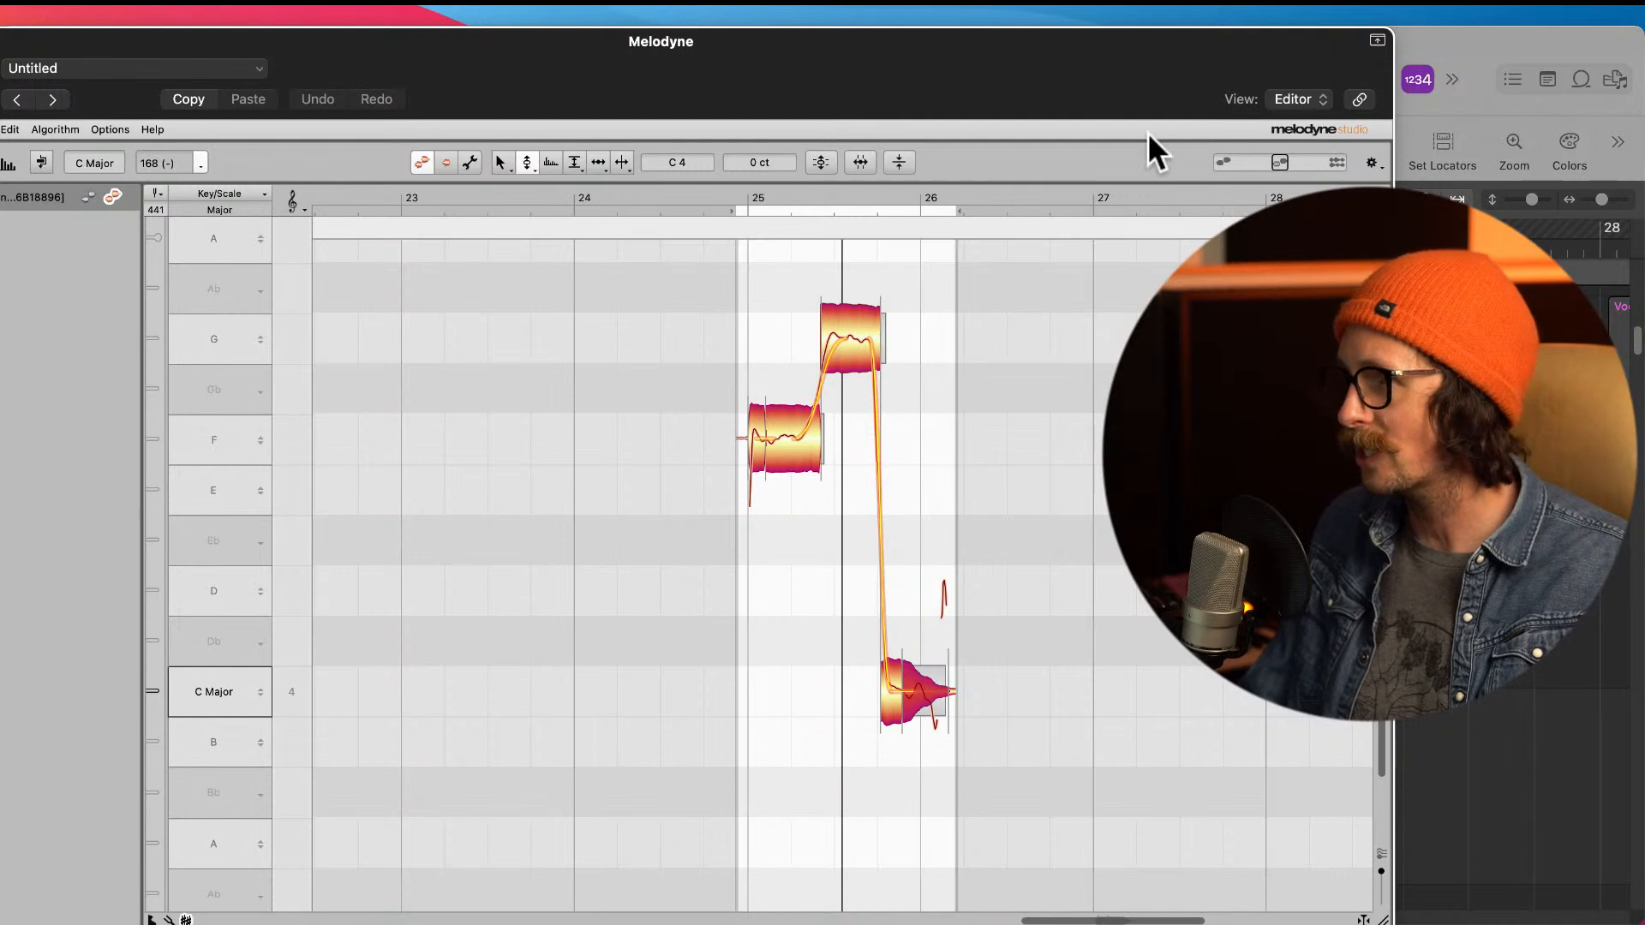
Step: Play the tuned phrase from before bar 25 to check the flattened tail
click(1433, 137)
click(1100, 56)
key(space)
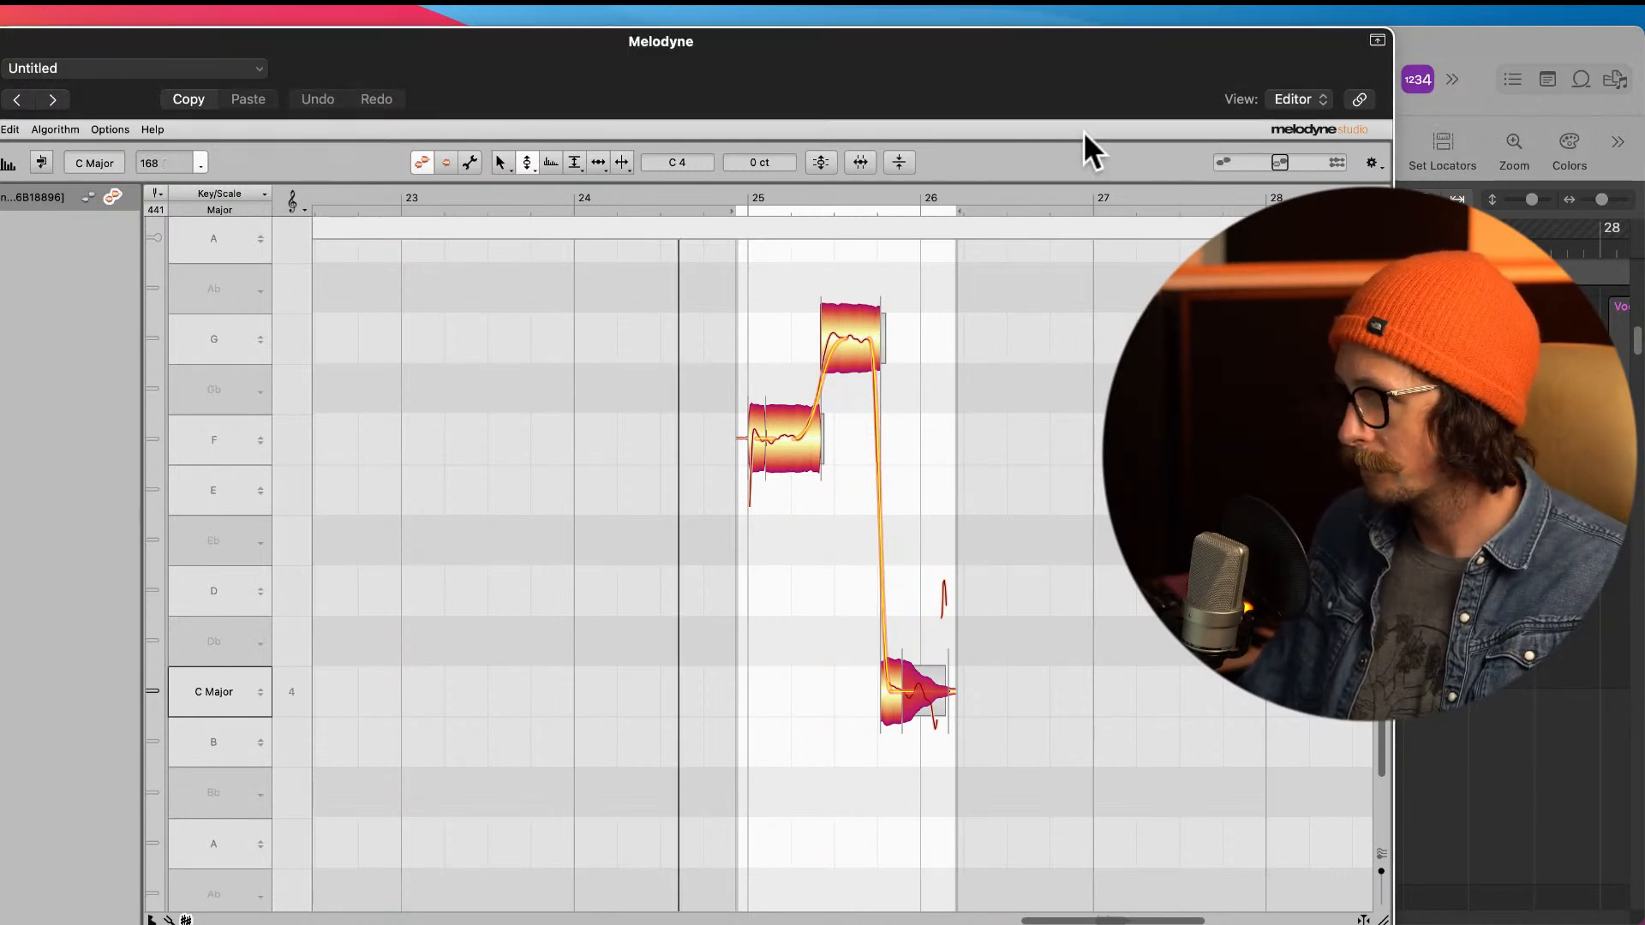
key(space)
click(1428, 116)
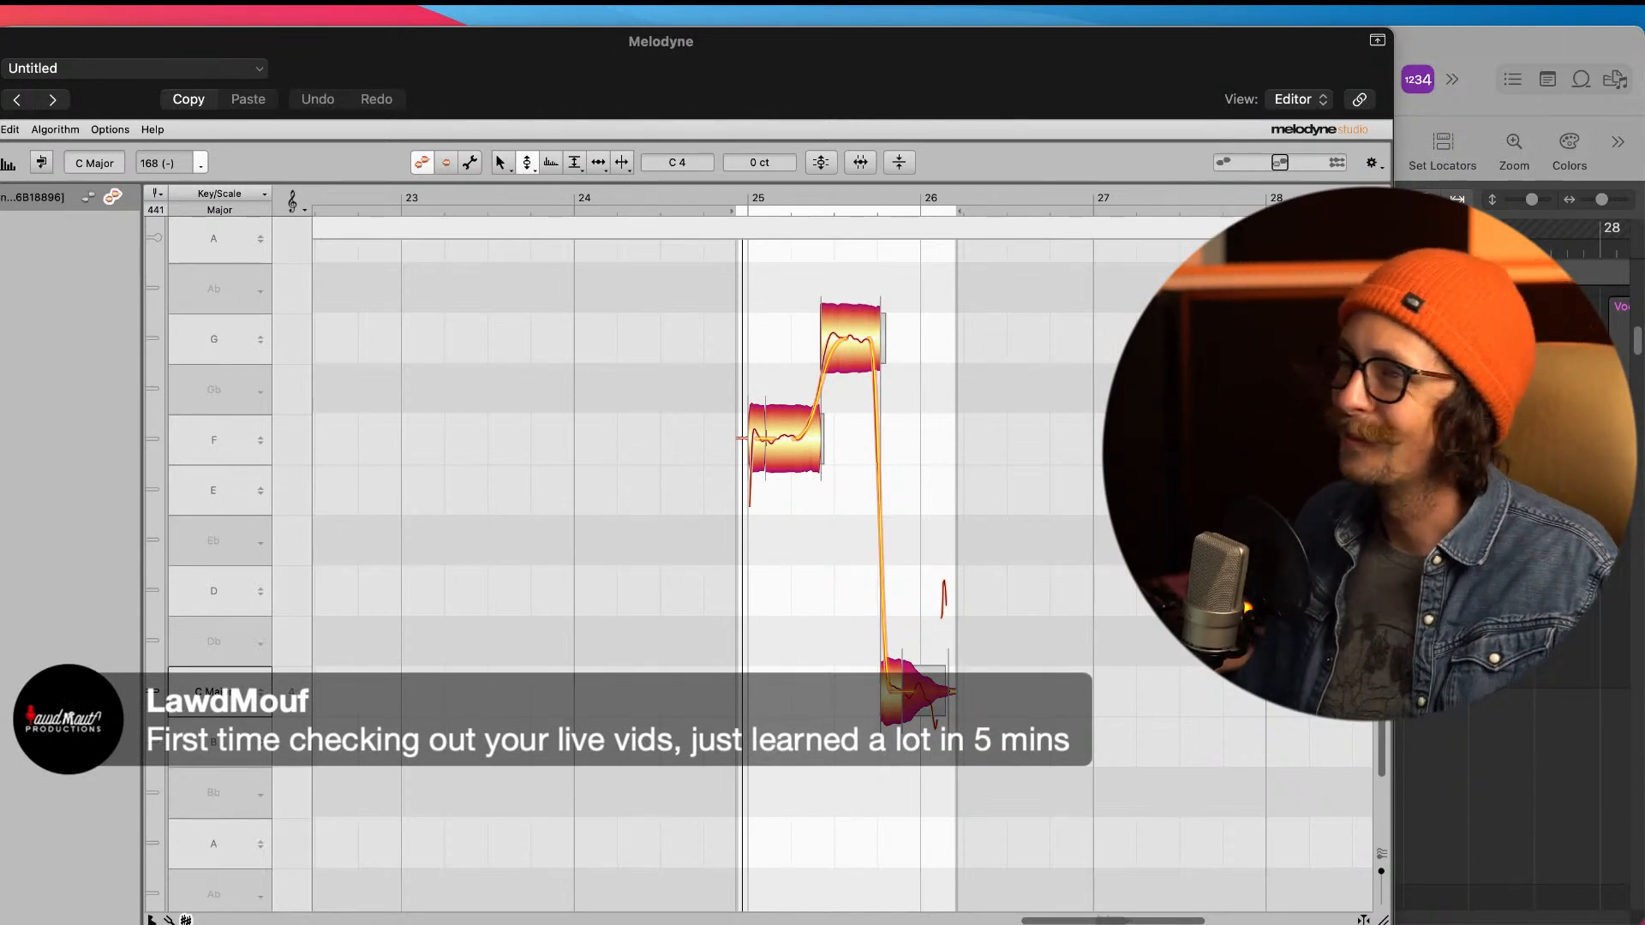
Step: Close the Melodyne editor and return to the tuned region in the arrangement
drag(998, 82, 1065, 256)
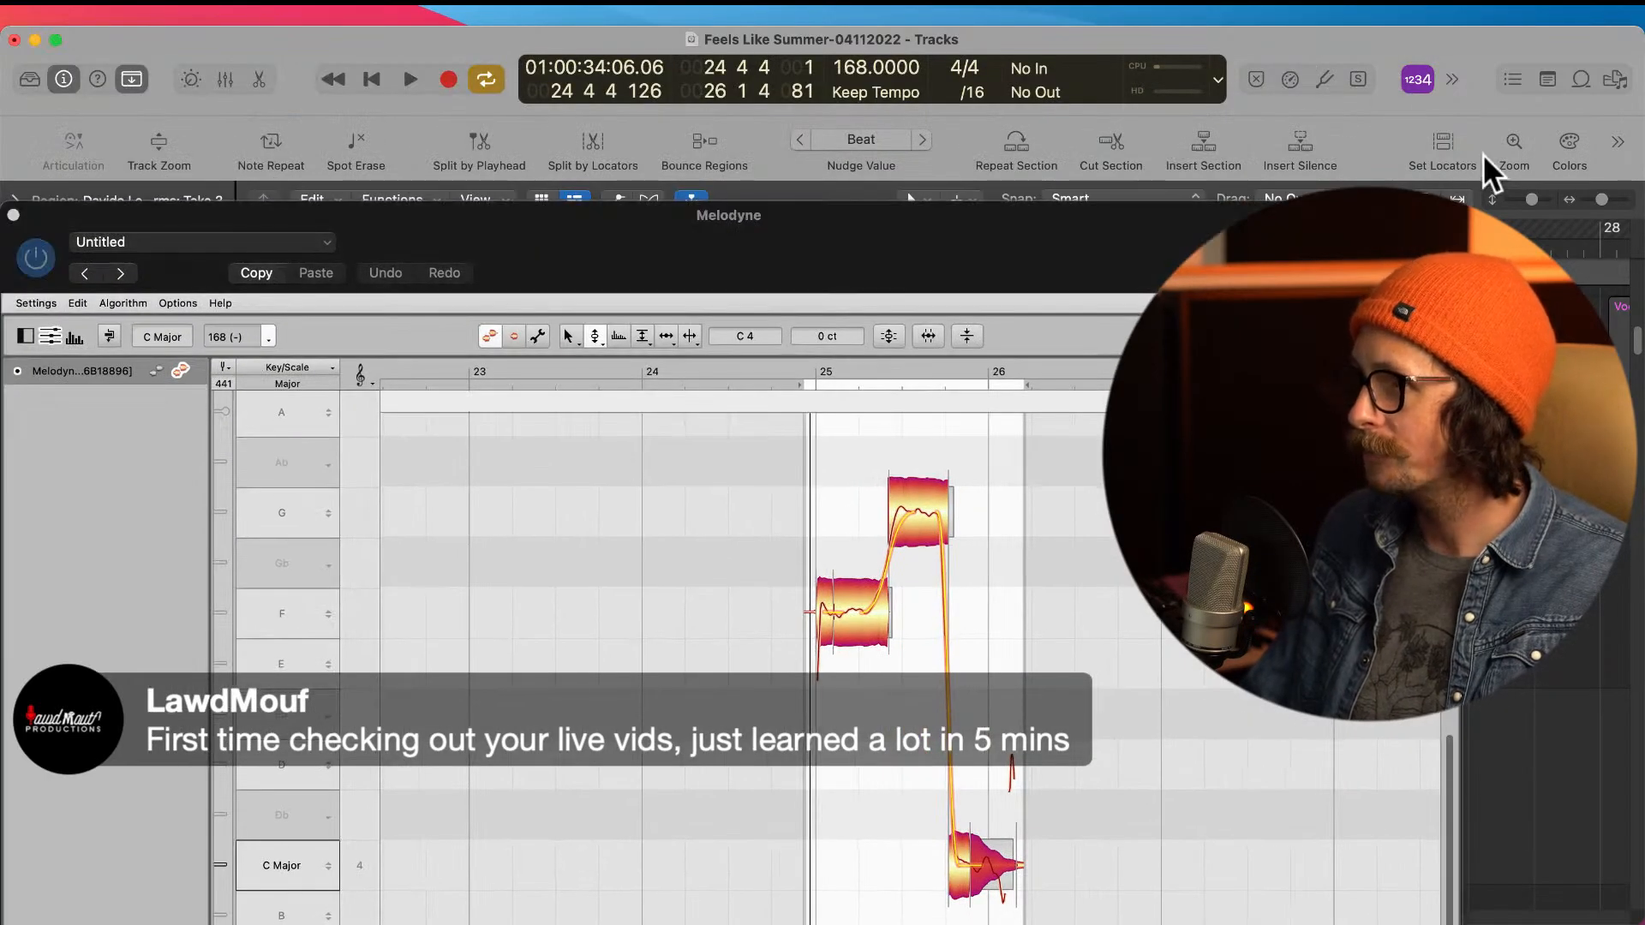
drag(928, 244, 946, 79)
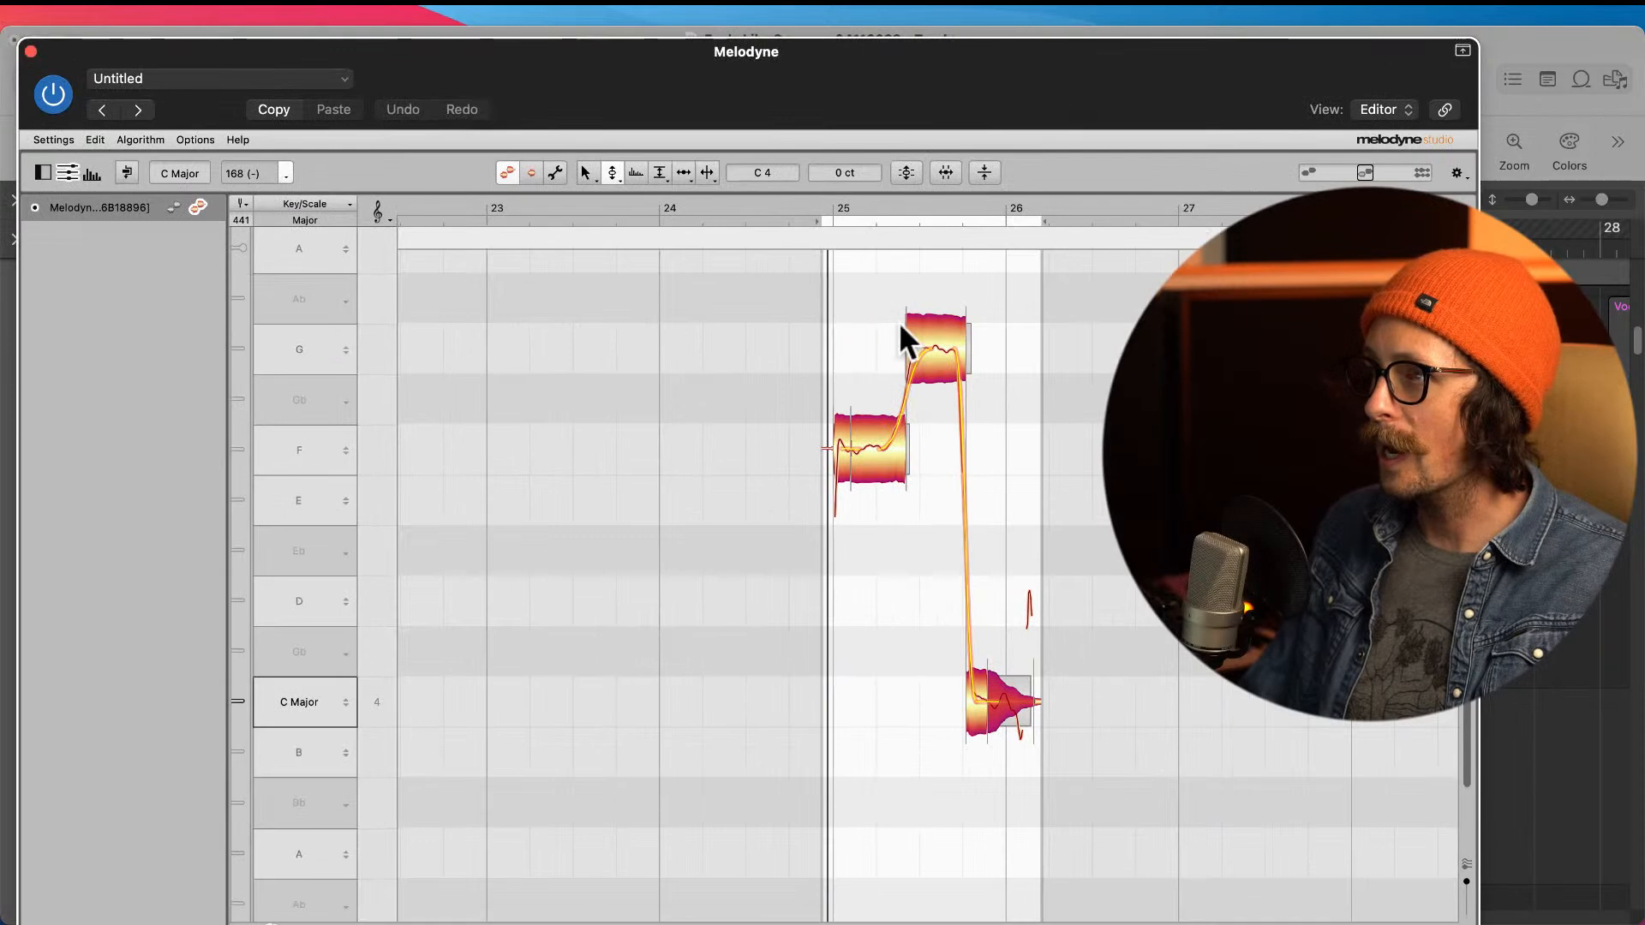
click(30, 51)
scroll(968, 595, down, 2)
scroll(968, 595, down, 1)
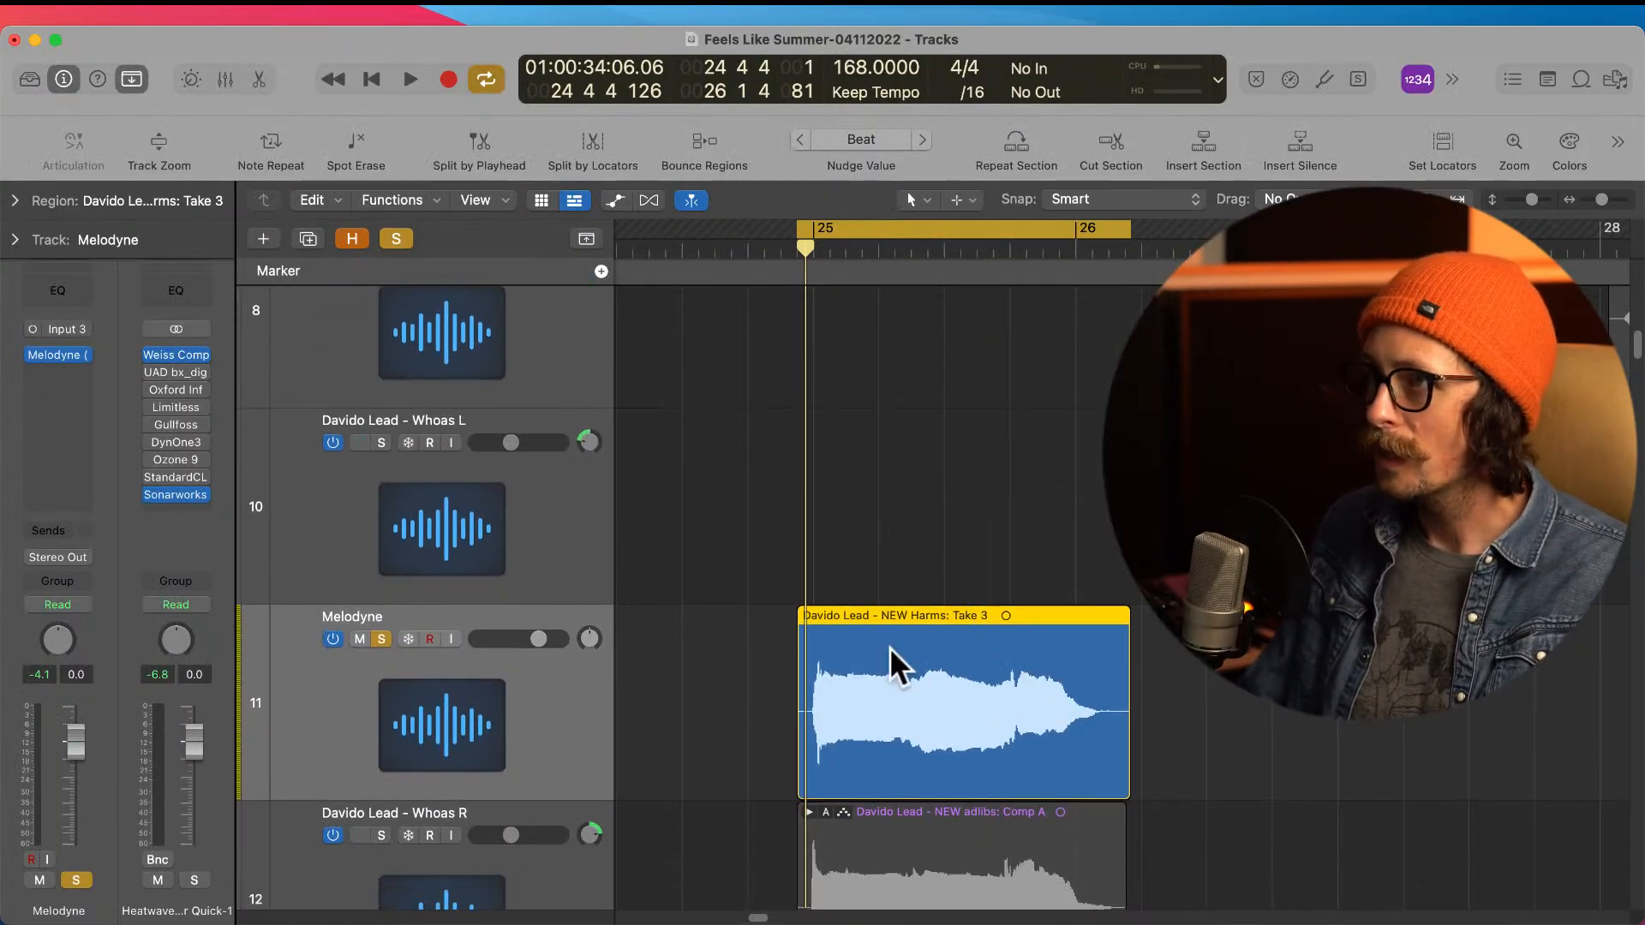
Step: Bounce the tuned region in place to a new track named melod, muting the source
right_click(914, 686)
click(831, 607)
right_click(896, 698)
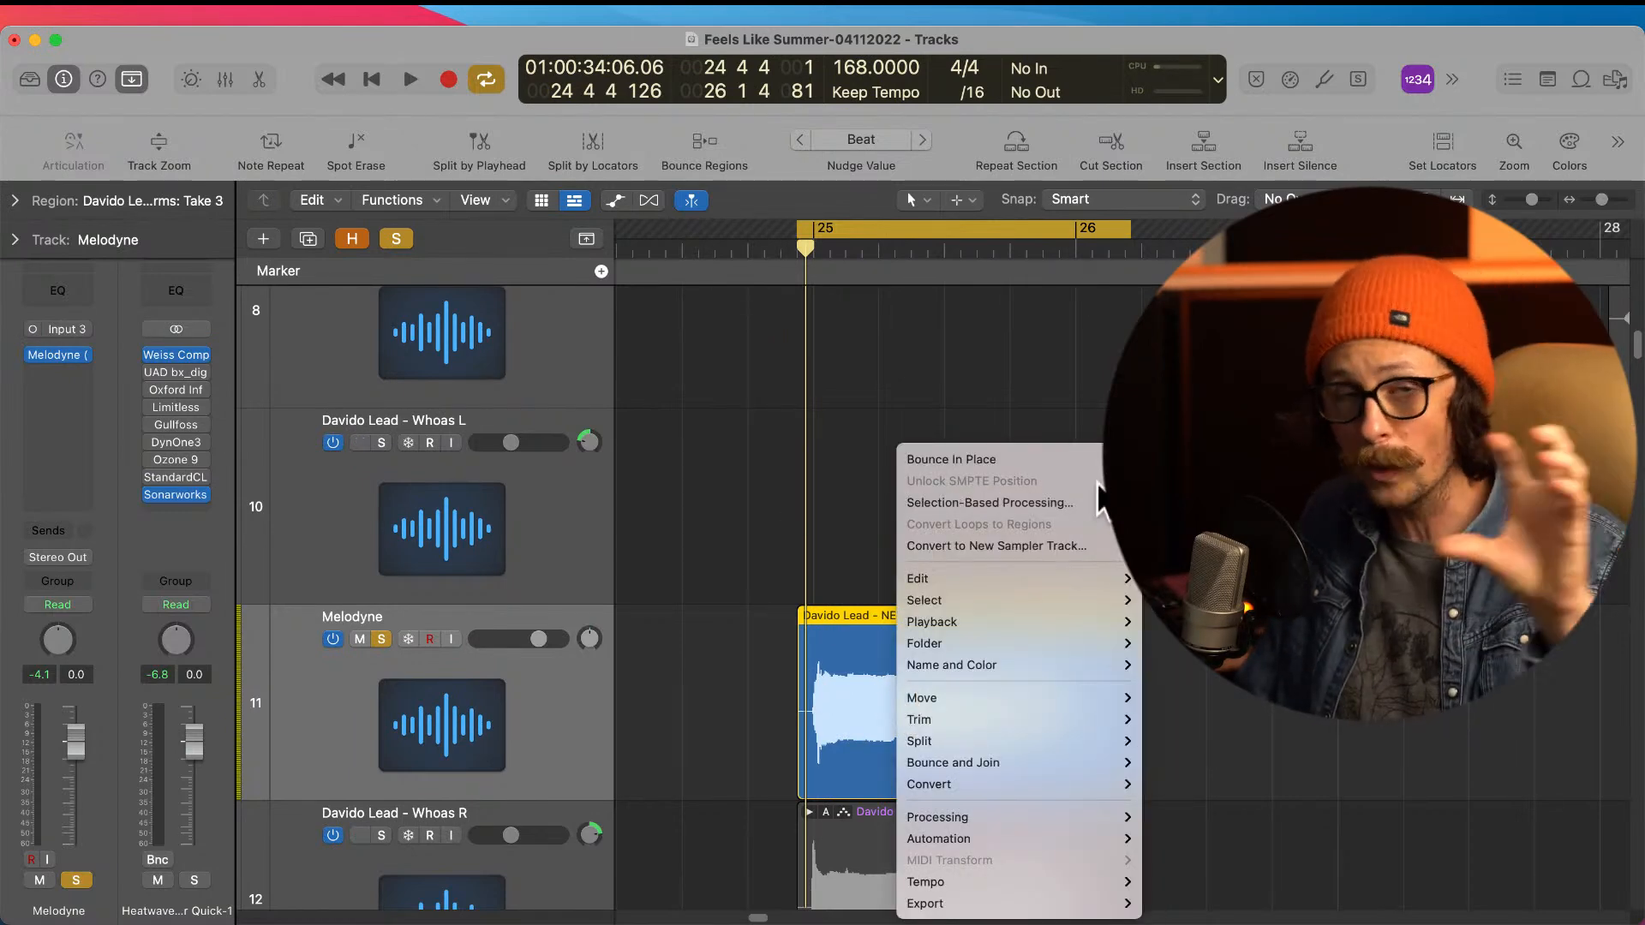
click(1020, 461)
text(melod)
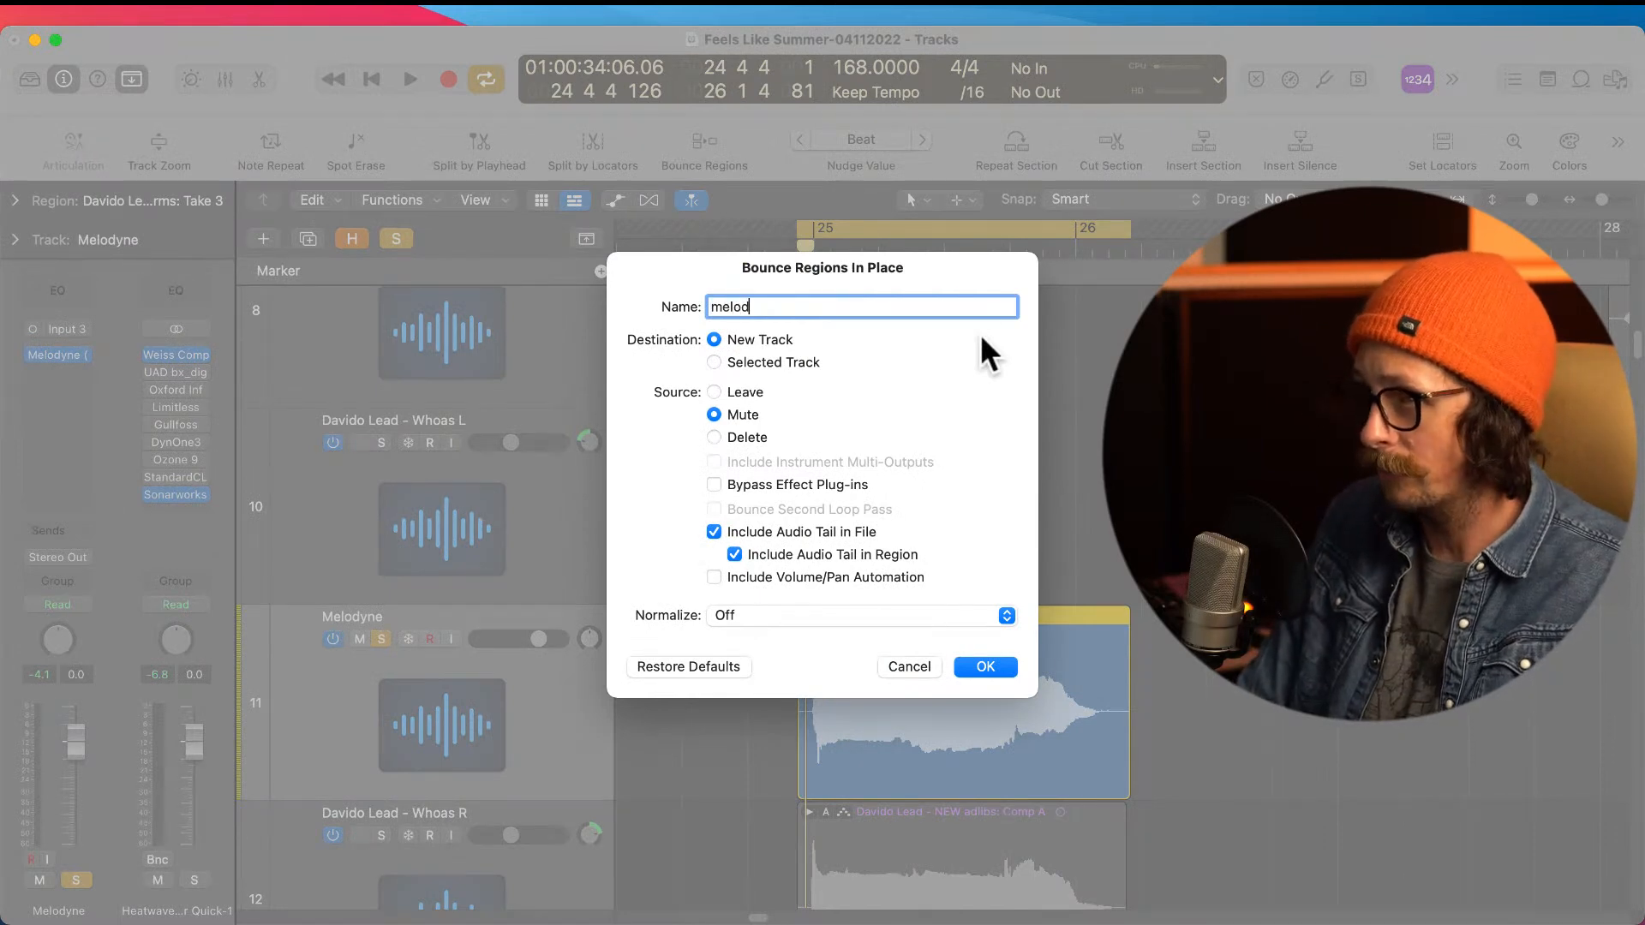
key(Return)
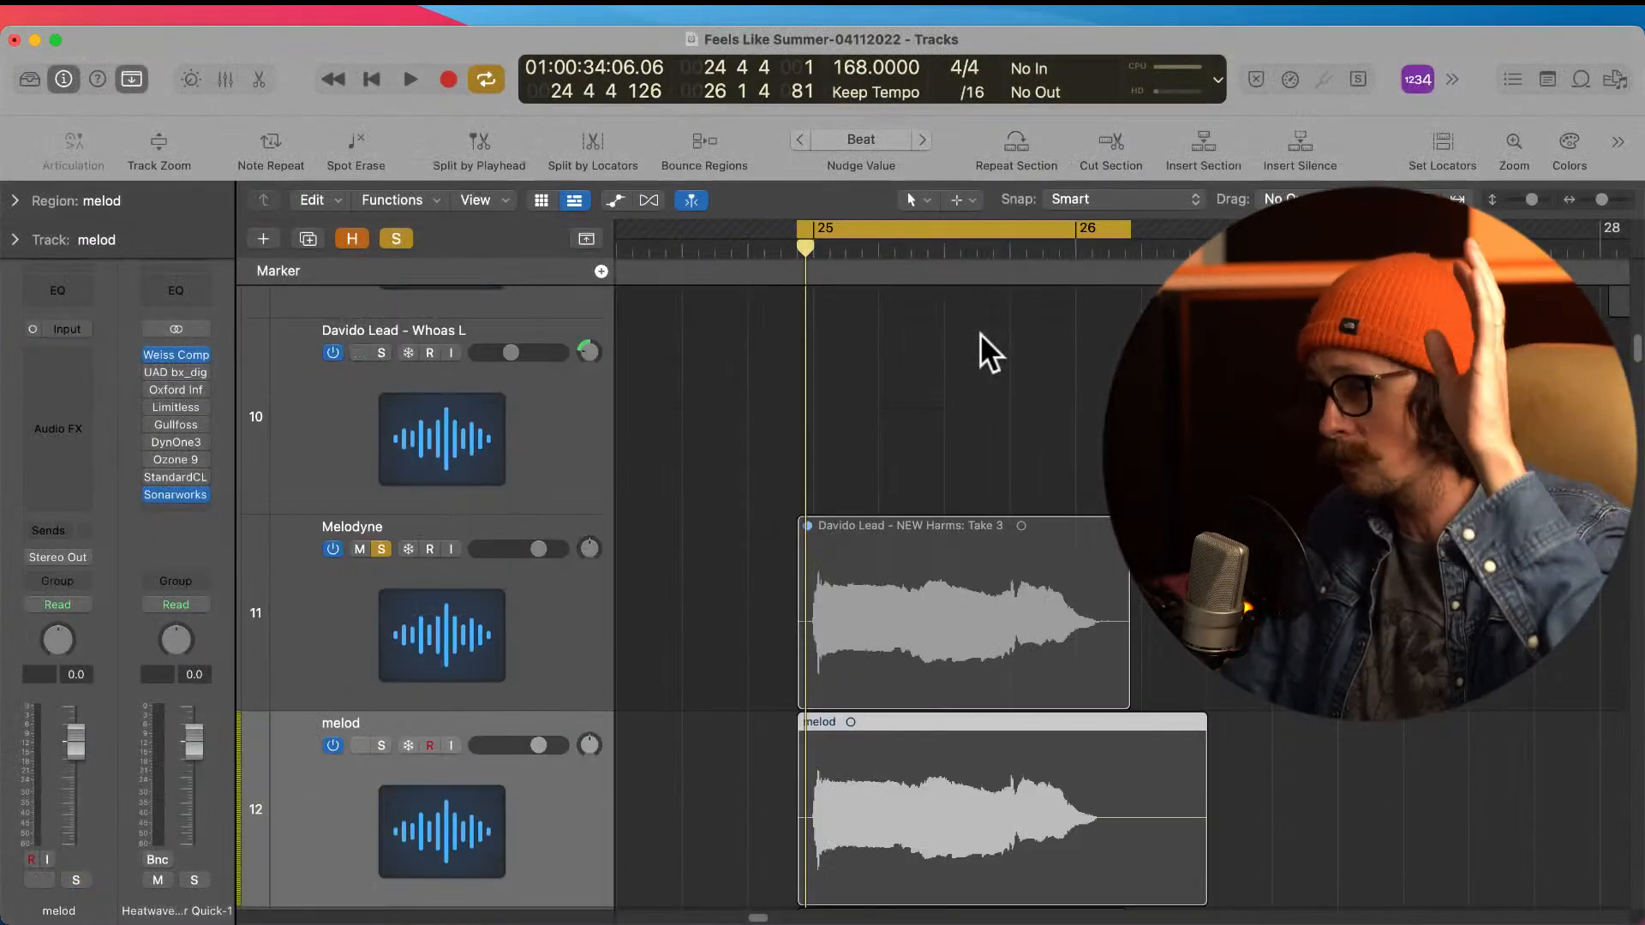
Step: Move the bounced melod region to the Whoas L track at bar 25 and delete the emptied melod track
ctrl+alt+click(954, 671)
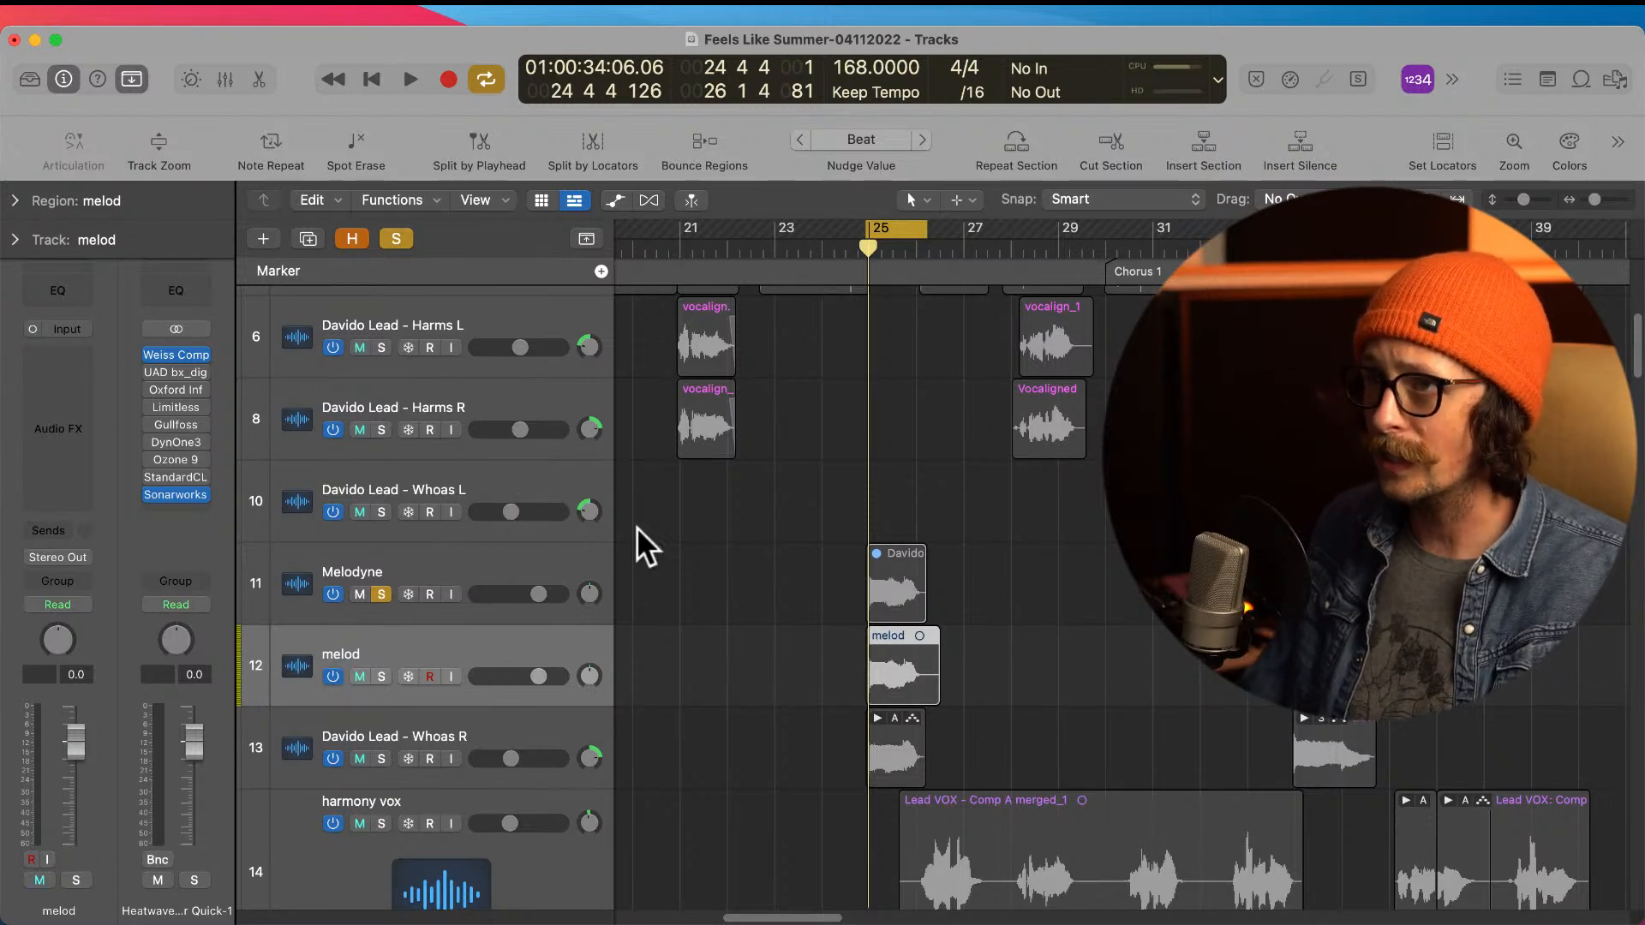
drag(906, 661, 906, 497)
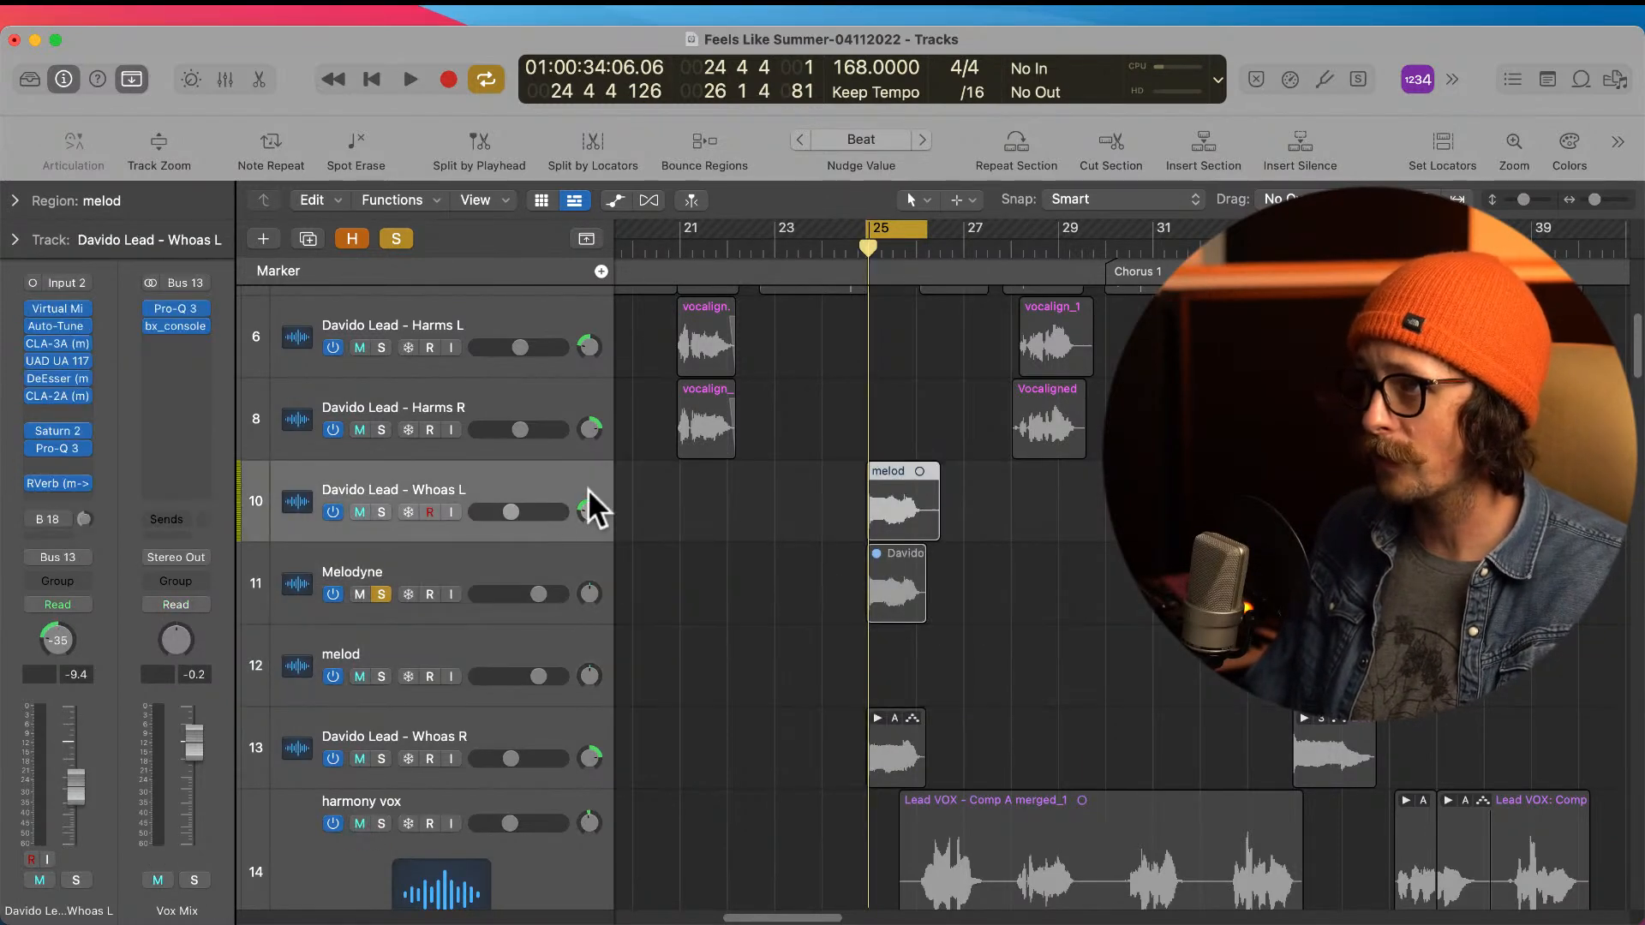
click(471, 647)
key(super+BackSpace)
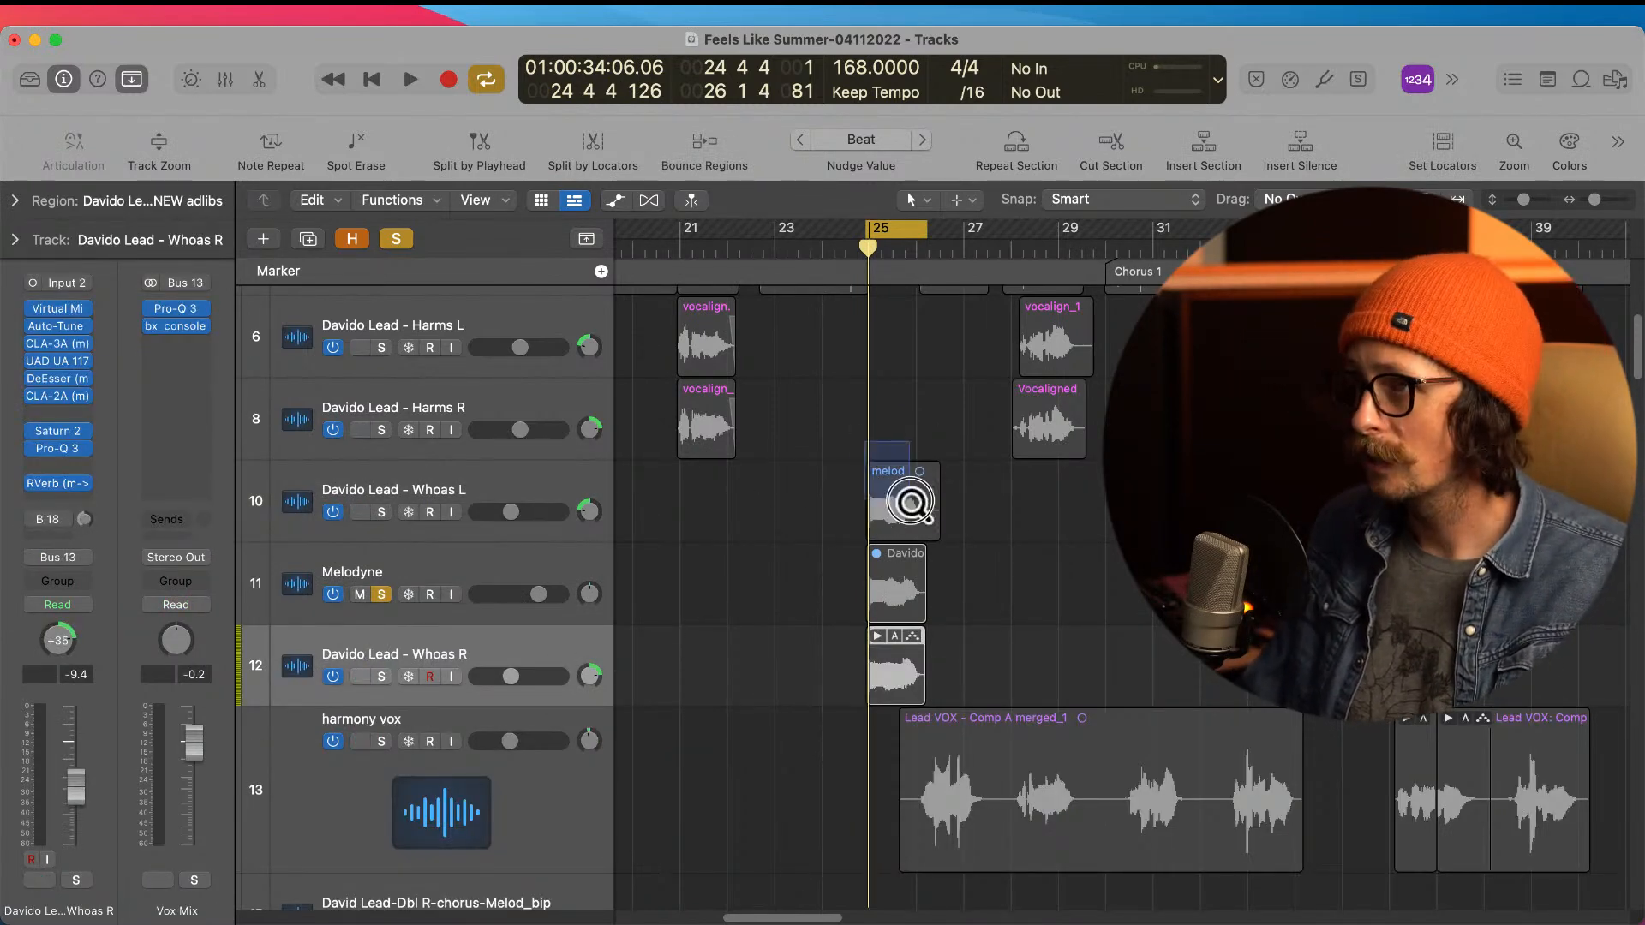
Step: Split the bounced region at 26 1 4 1 and delete its silent tail
drag(866, 445, 1069, 624)
click(922, 449)
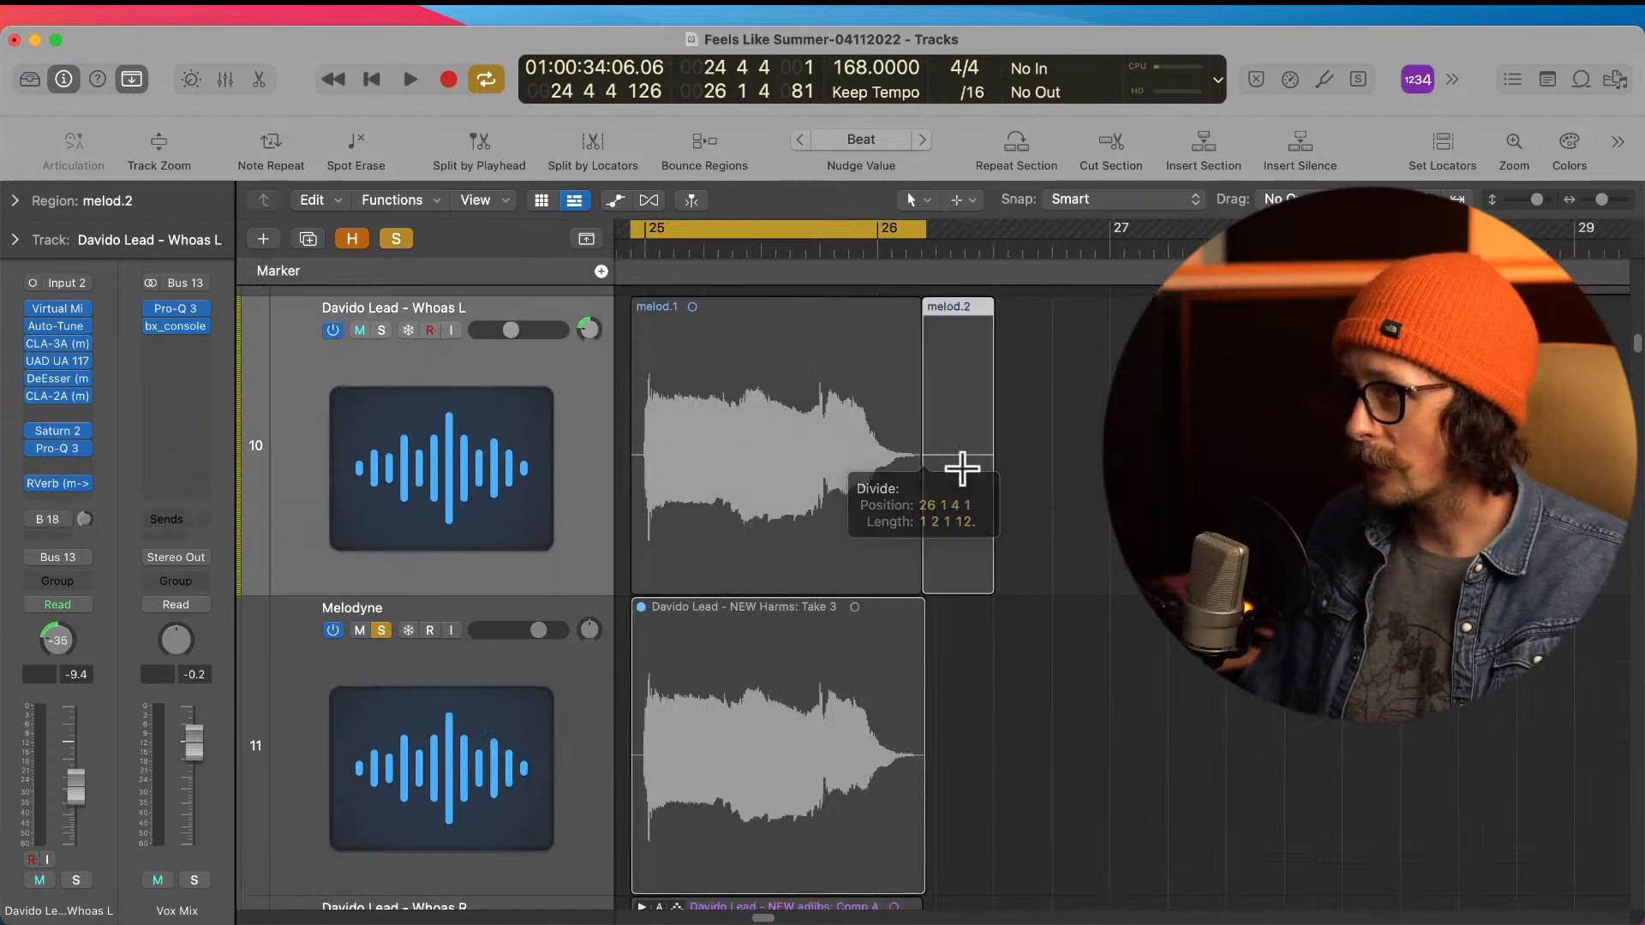
key(BackSpace)
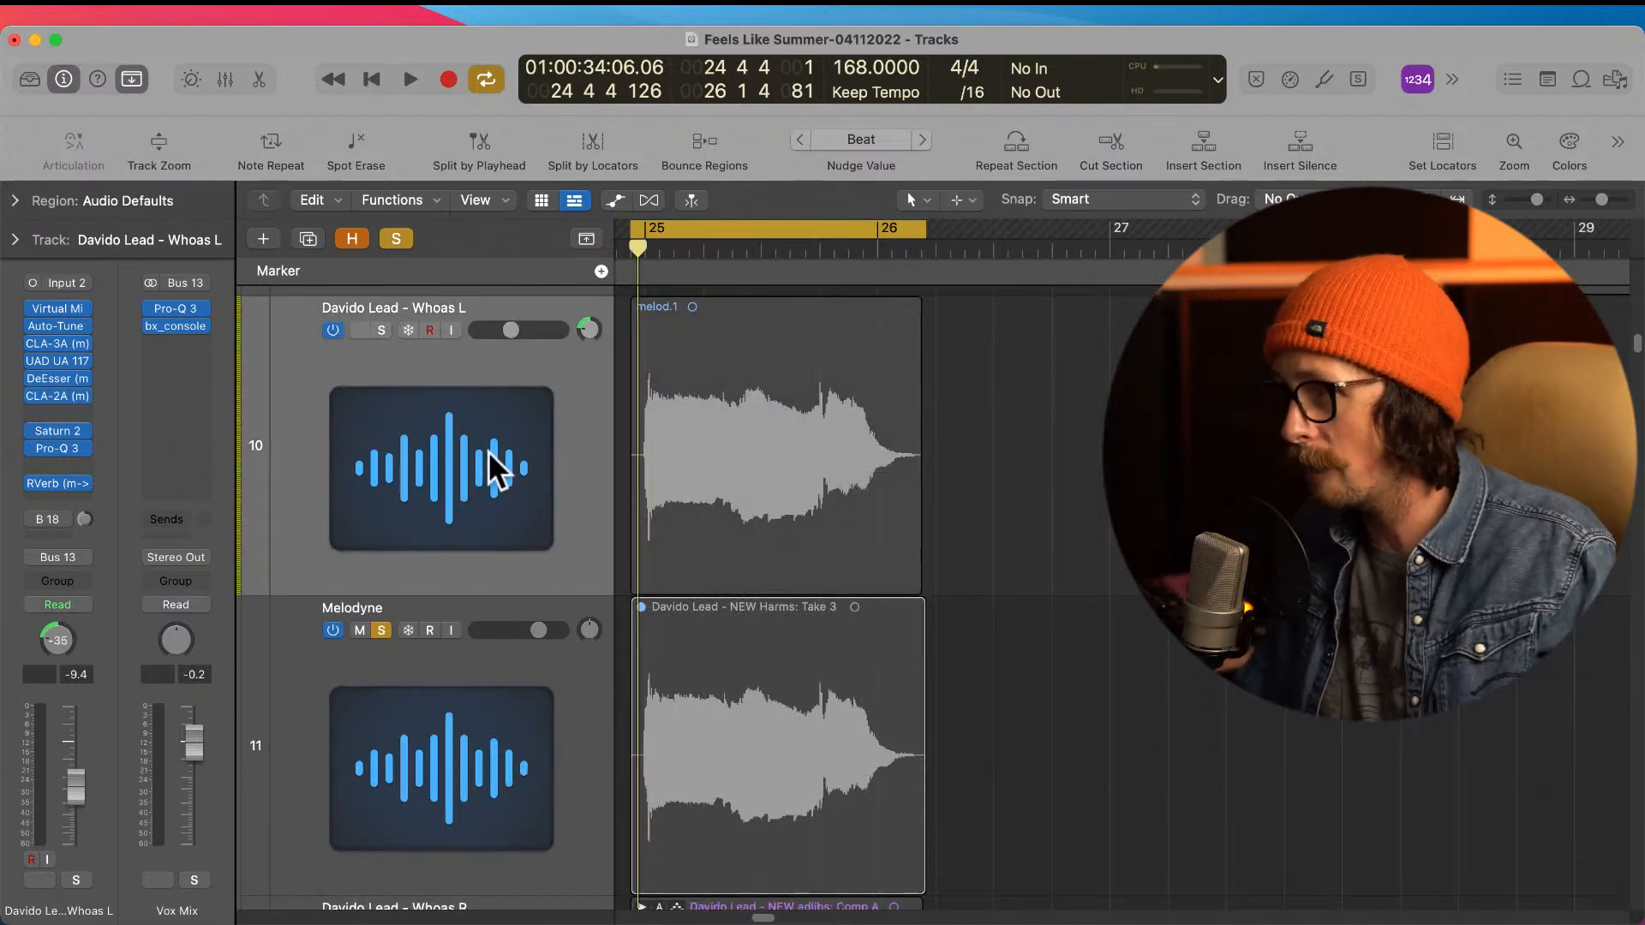
Step: Unsolo the Melodyne track and mute it
click(382, 630)
ctrl+alt+click(891, 634)
click(354, 561)
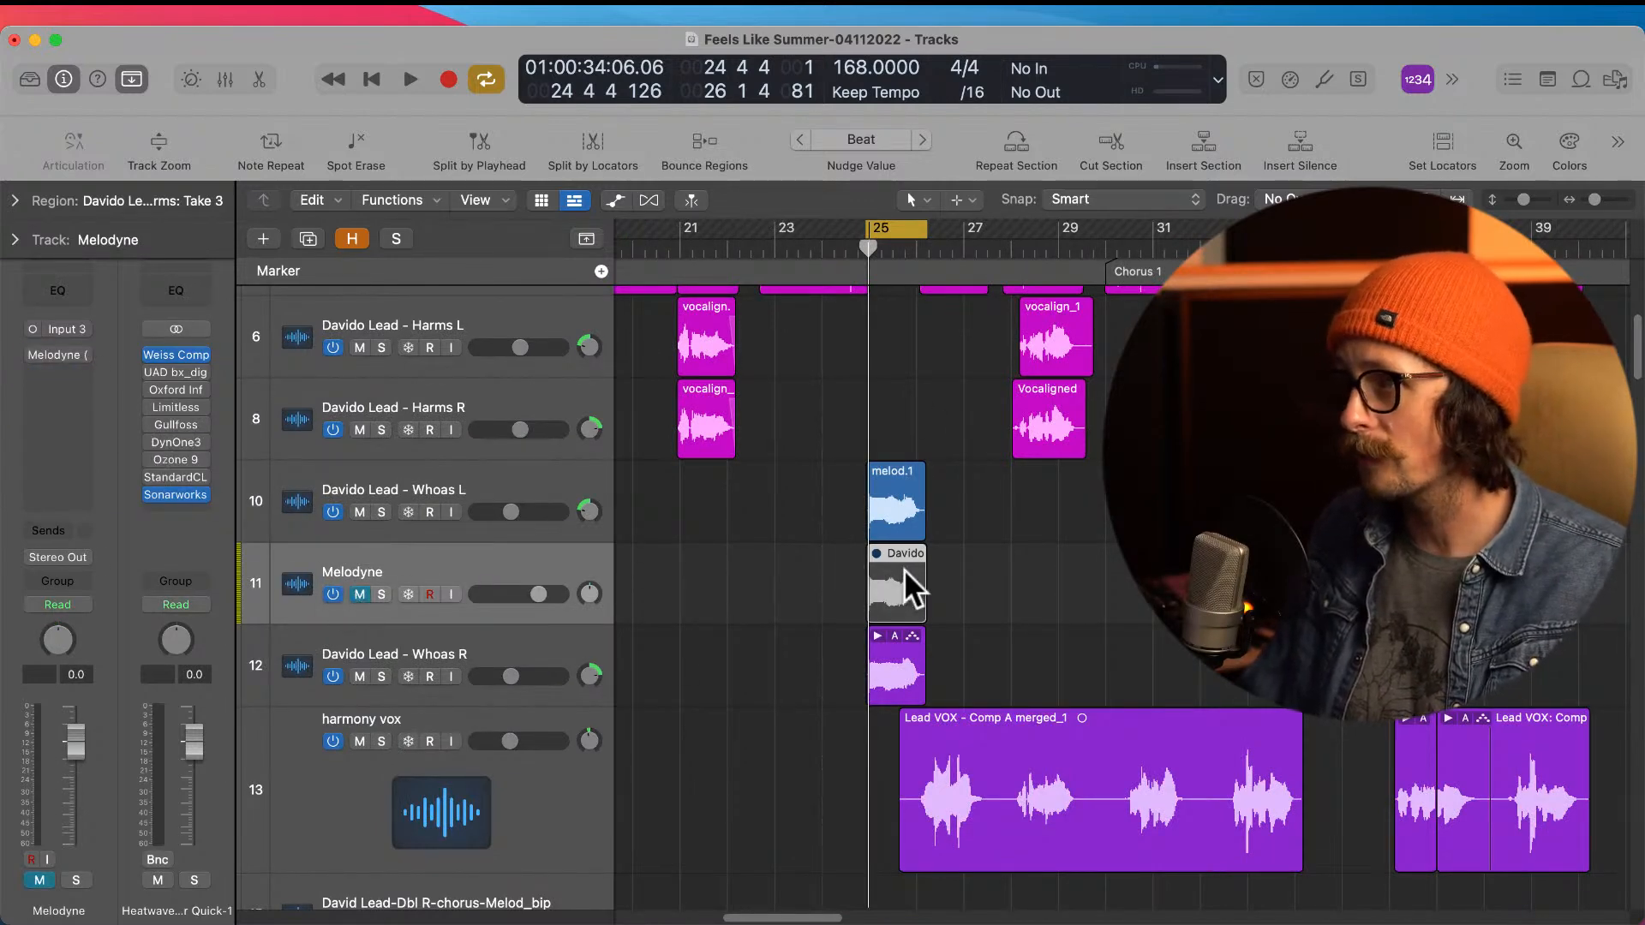
Step: Select the Whoas L track and play its bounced phrase within the mix from before bar 25
scroll(771, 548, up, 3)
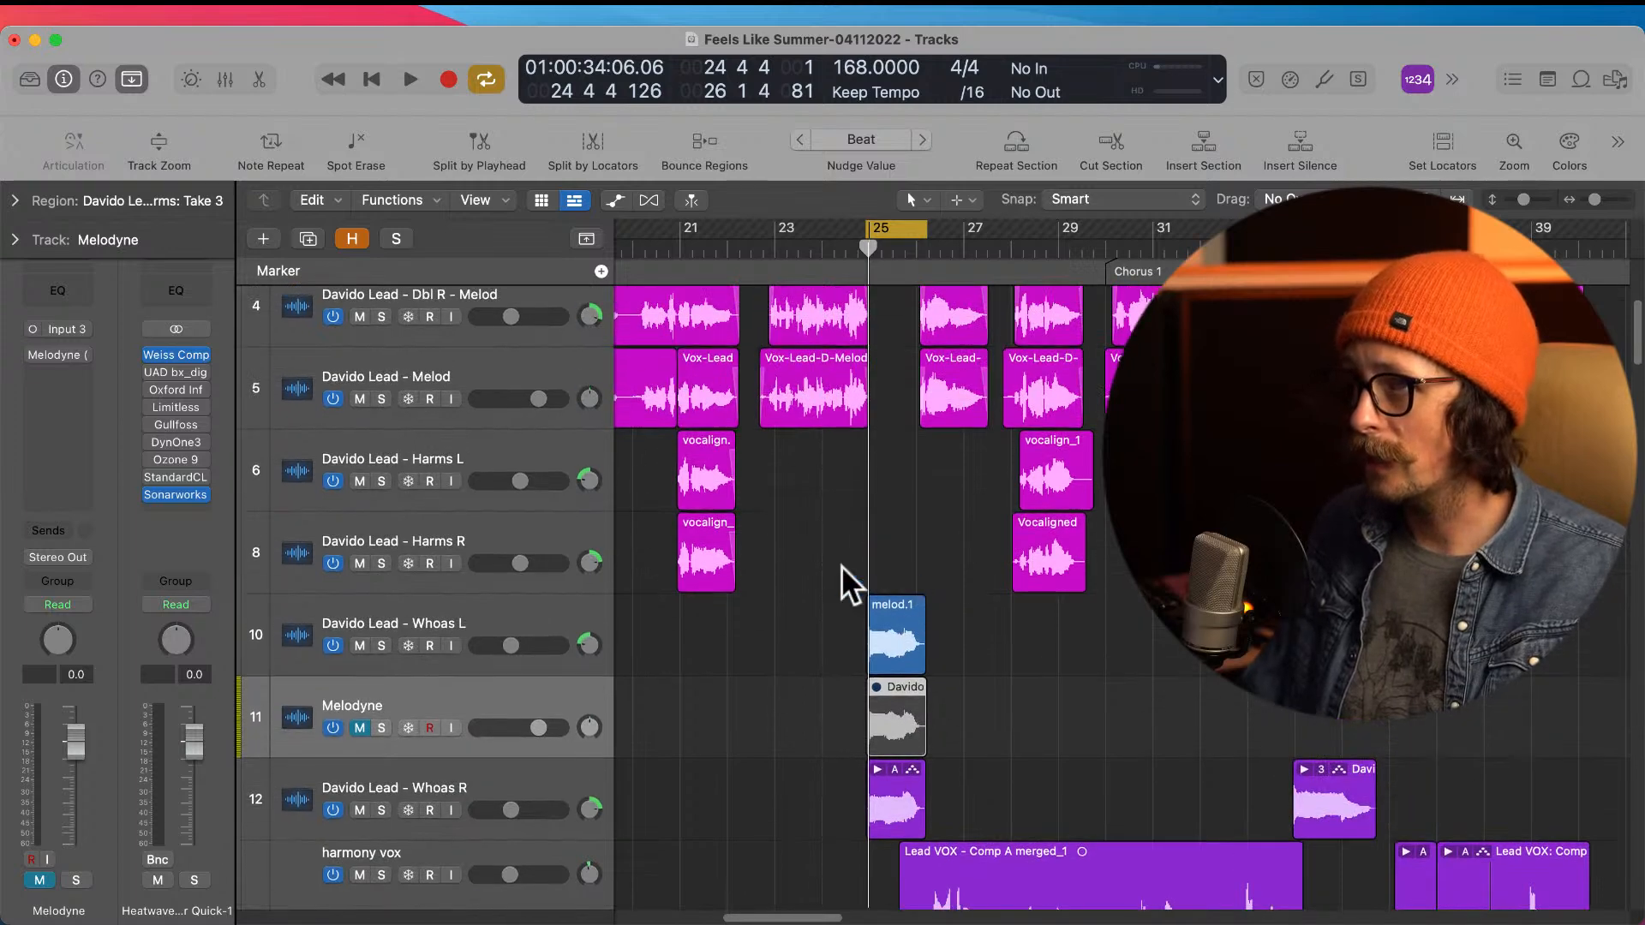
click(533, 605)
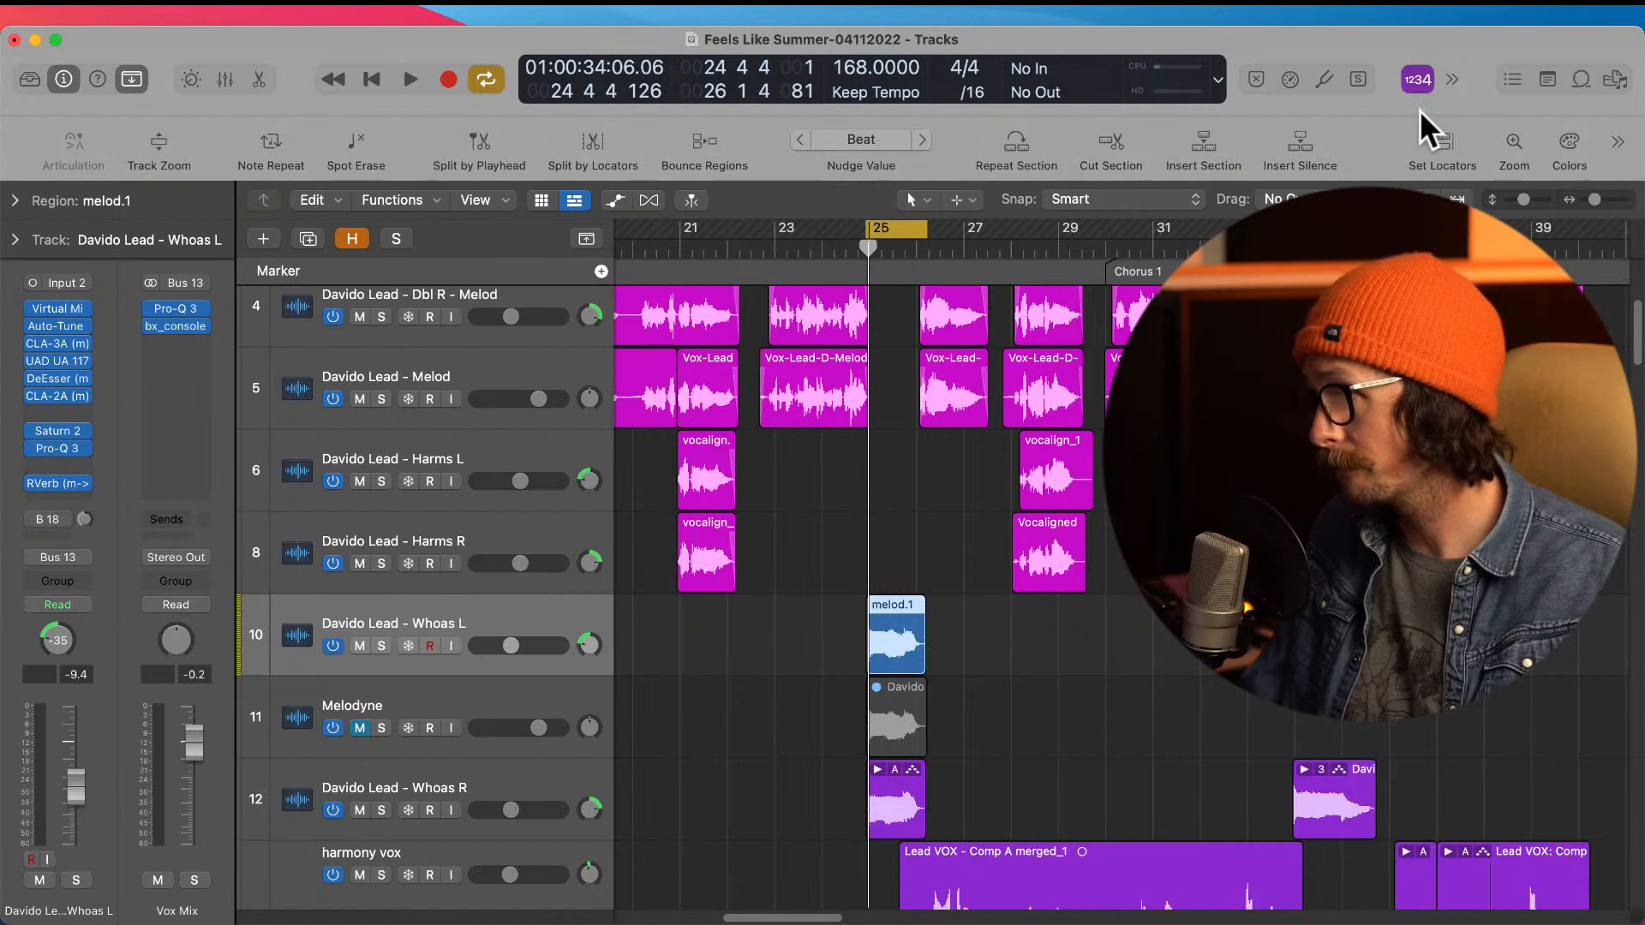
key(space)
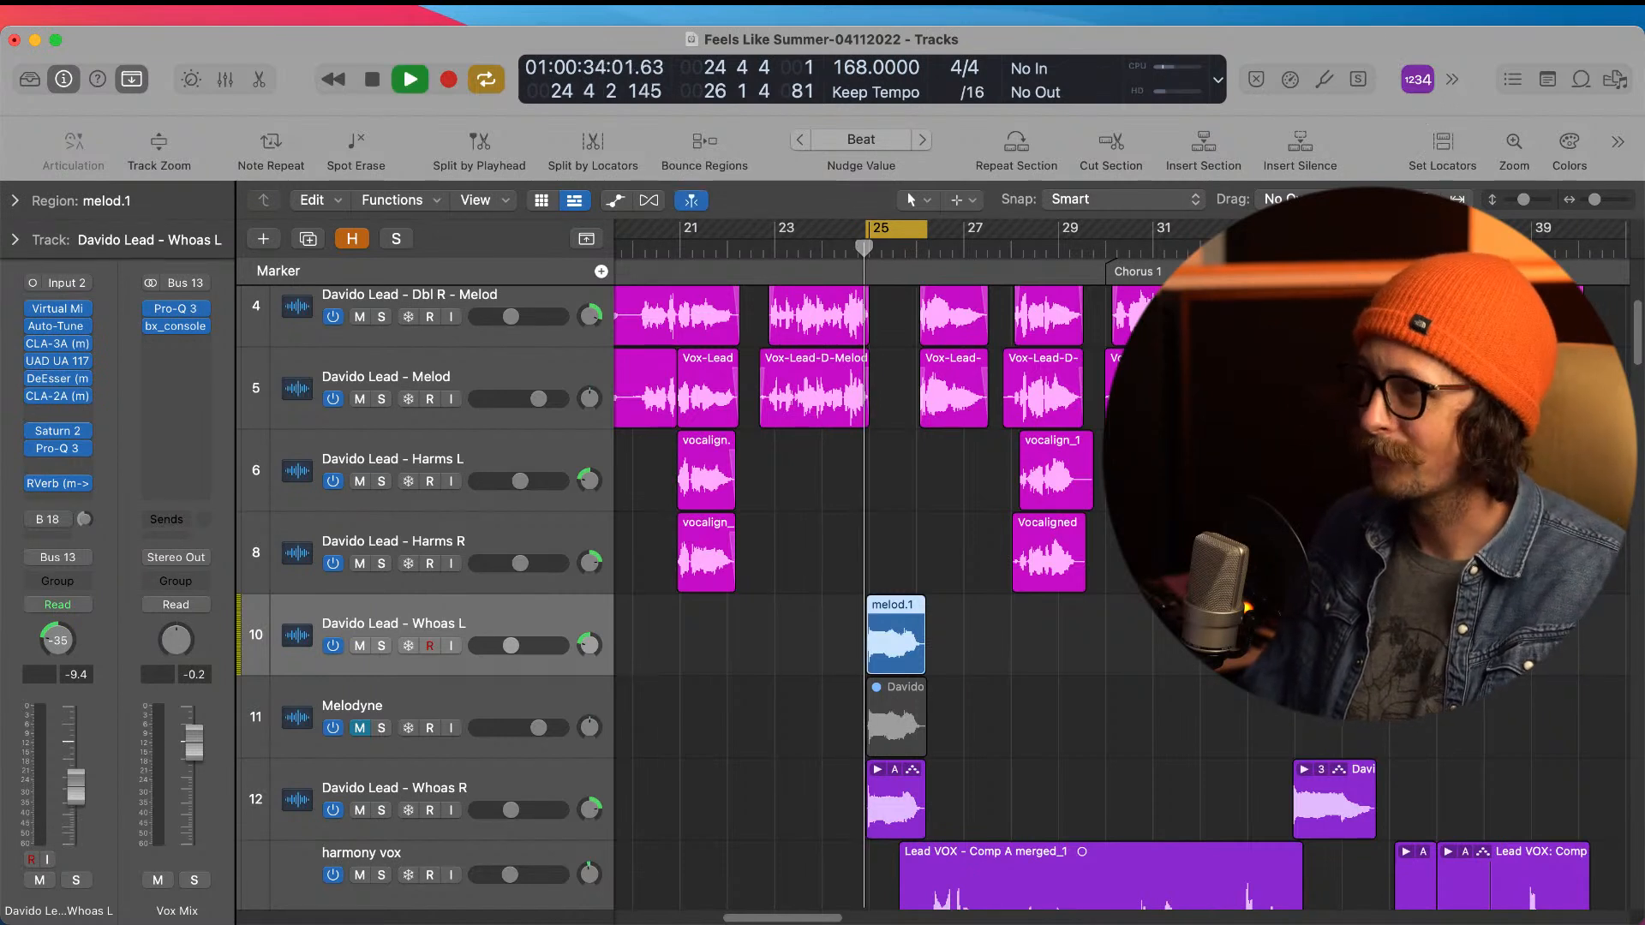
key(space)
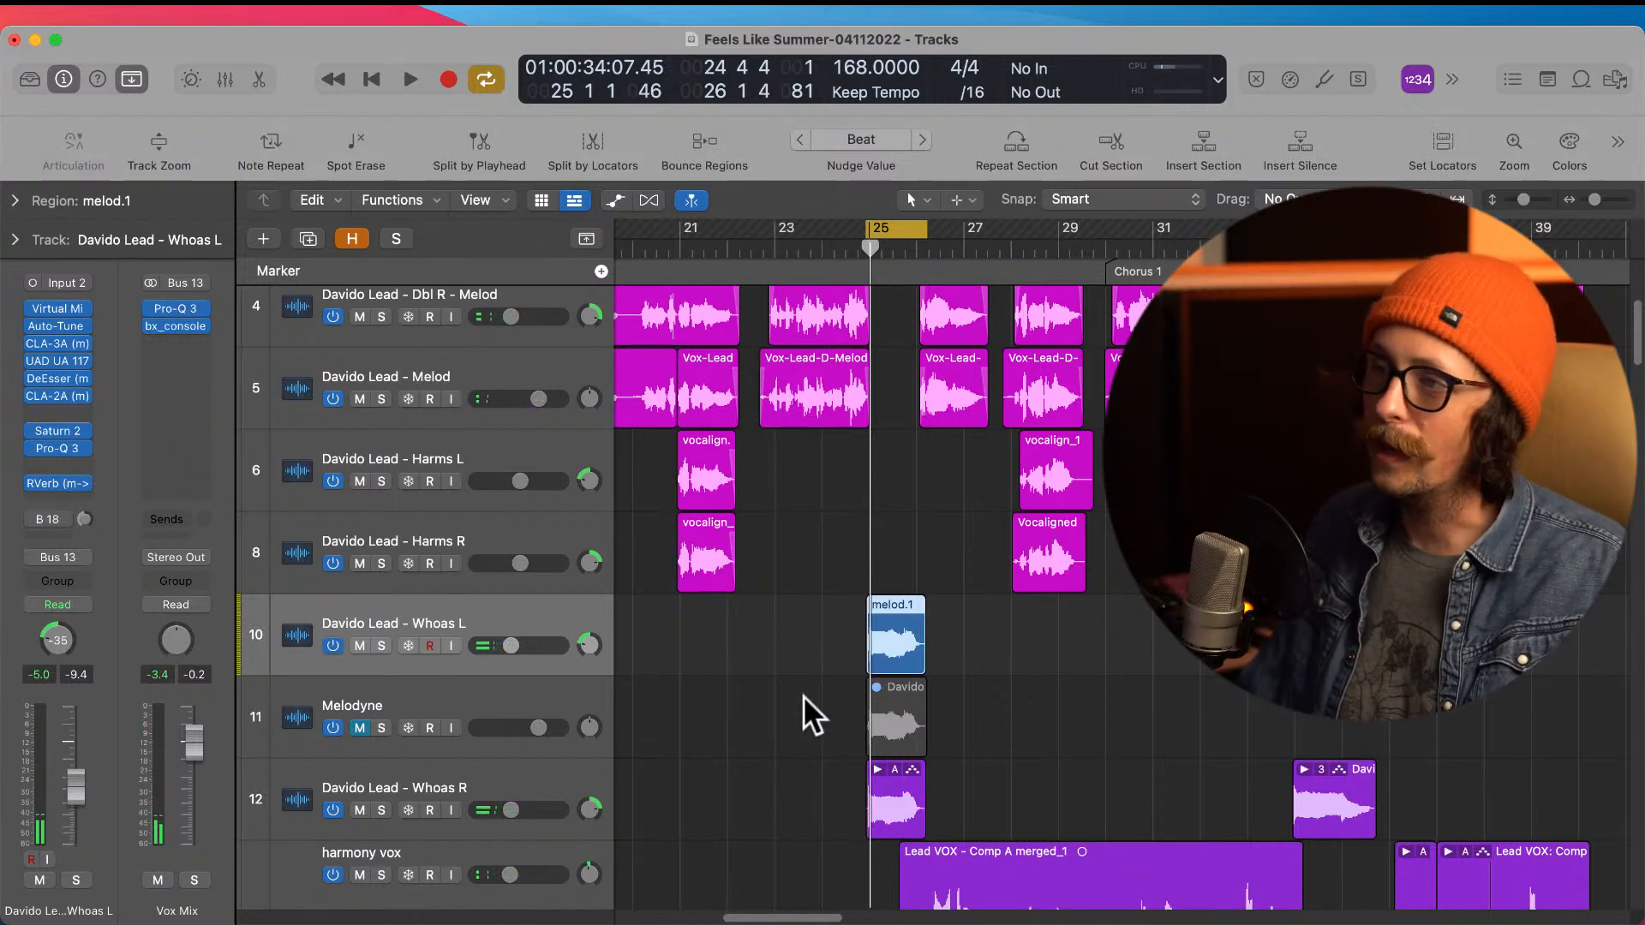
Step: Solo the Whoas L track and play the bounced phrase on its own while inspecting its waveform
click(382, 645)
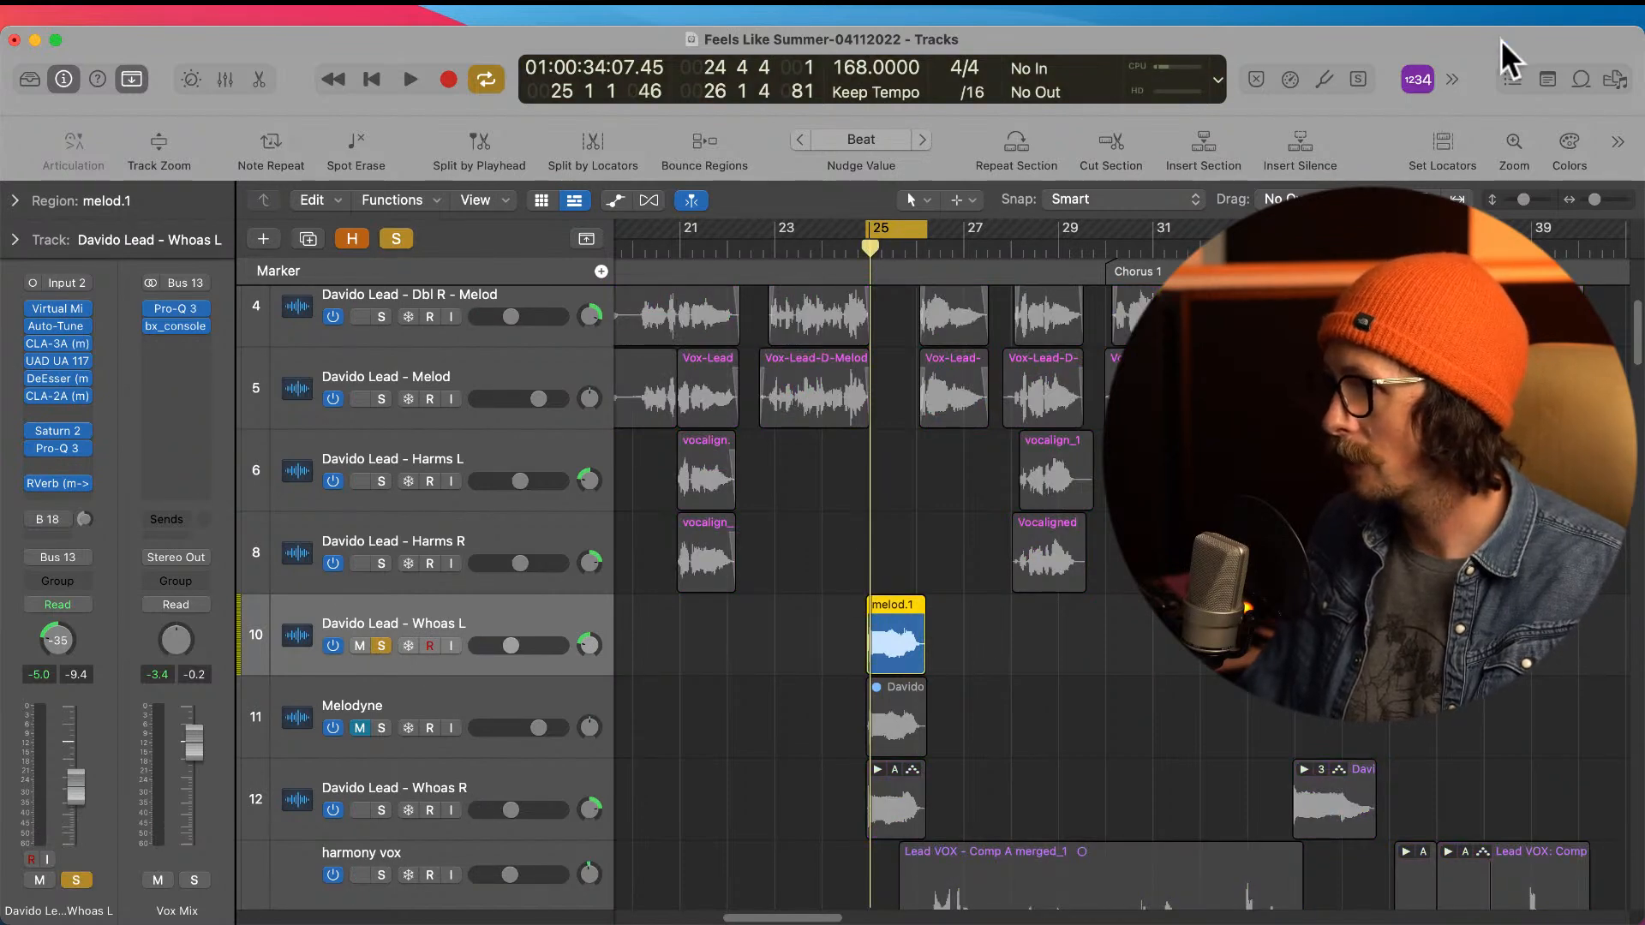
key(space)
drag(836, 583, 1021, 724)
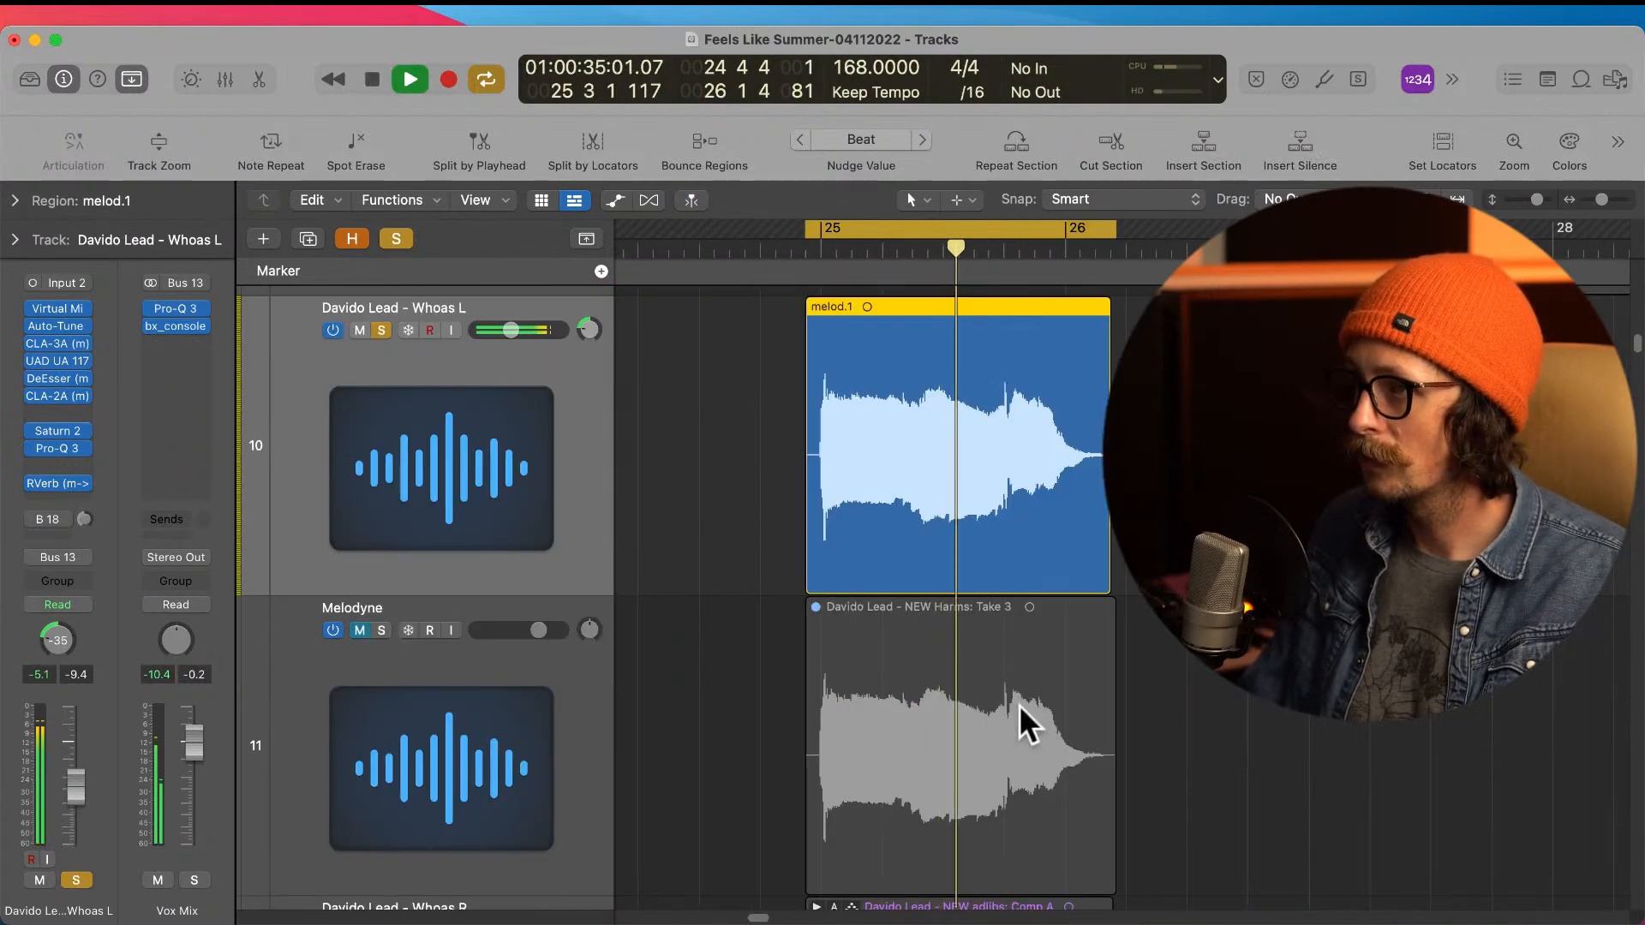
key(space)
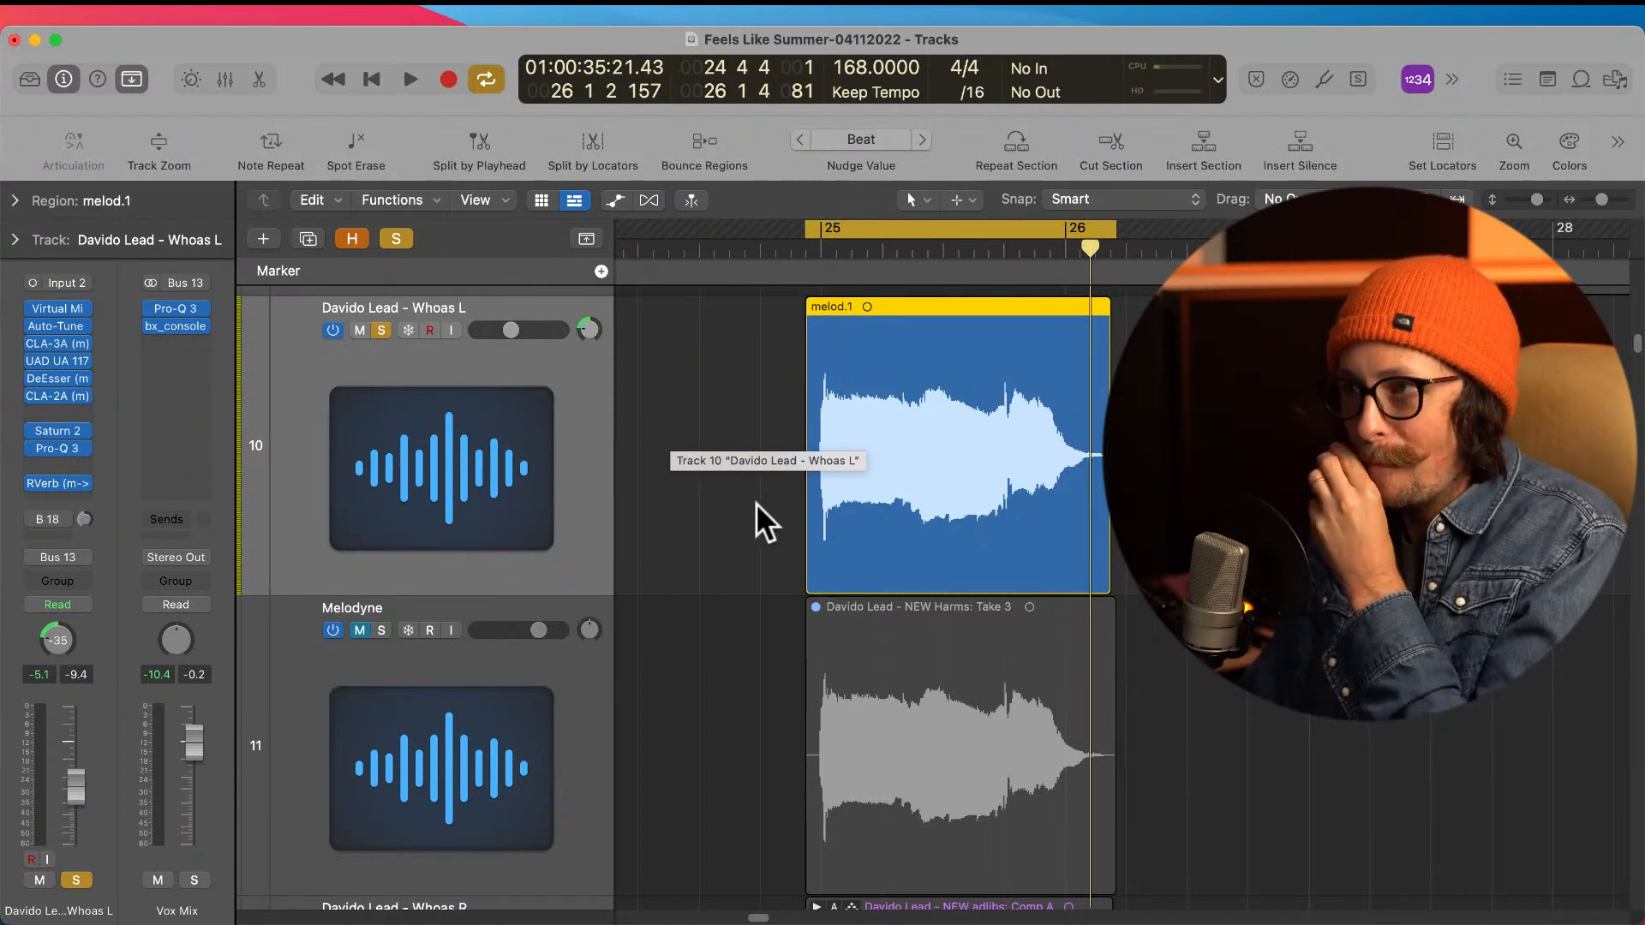
click(723, 480)
click(919, 547)
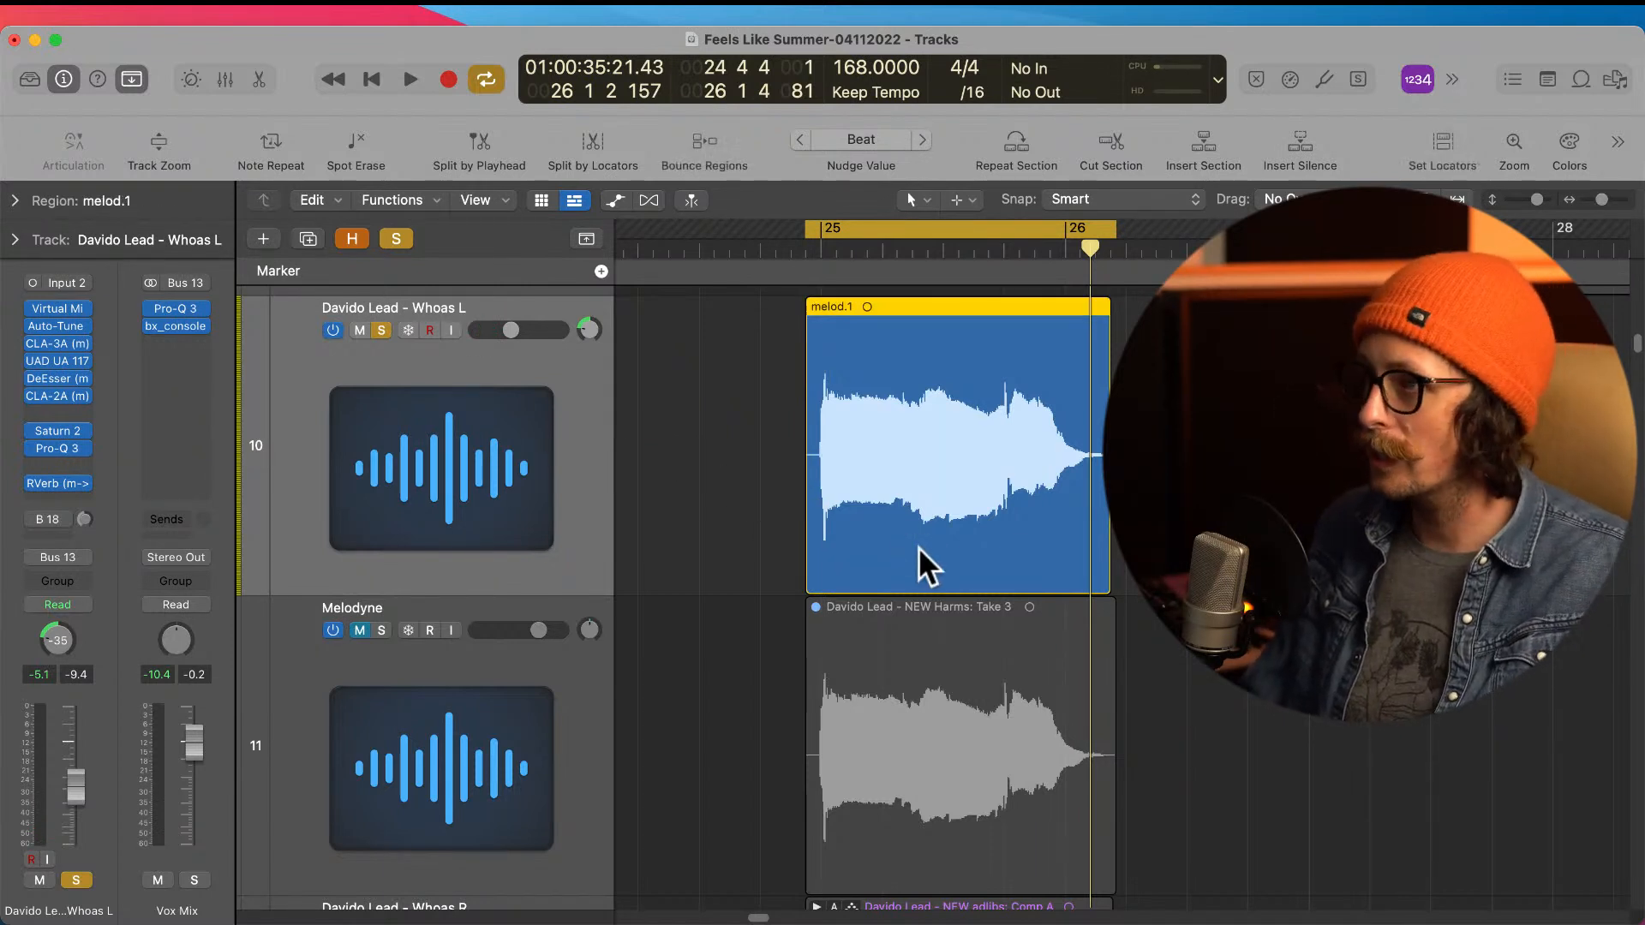
Step: Open Selection-Based Processing for the bounced Whoas L region and load the Mouth De-click channel strip setting
right_click(919, 546)
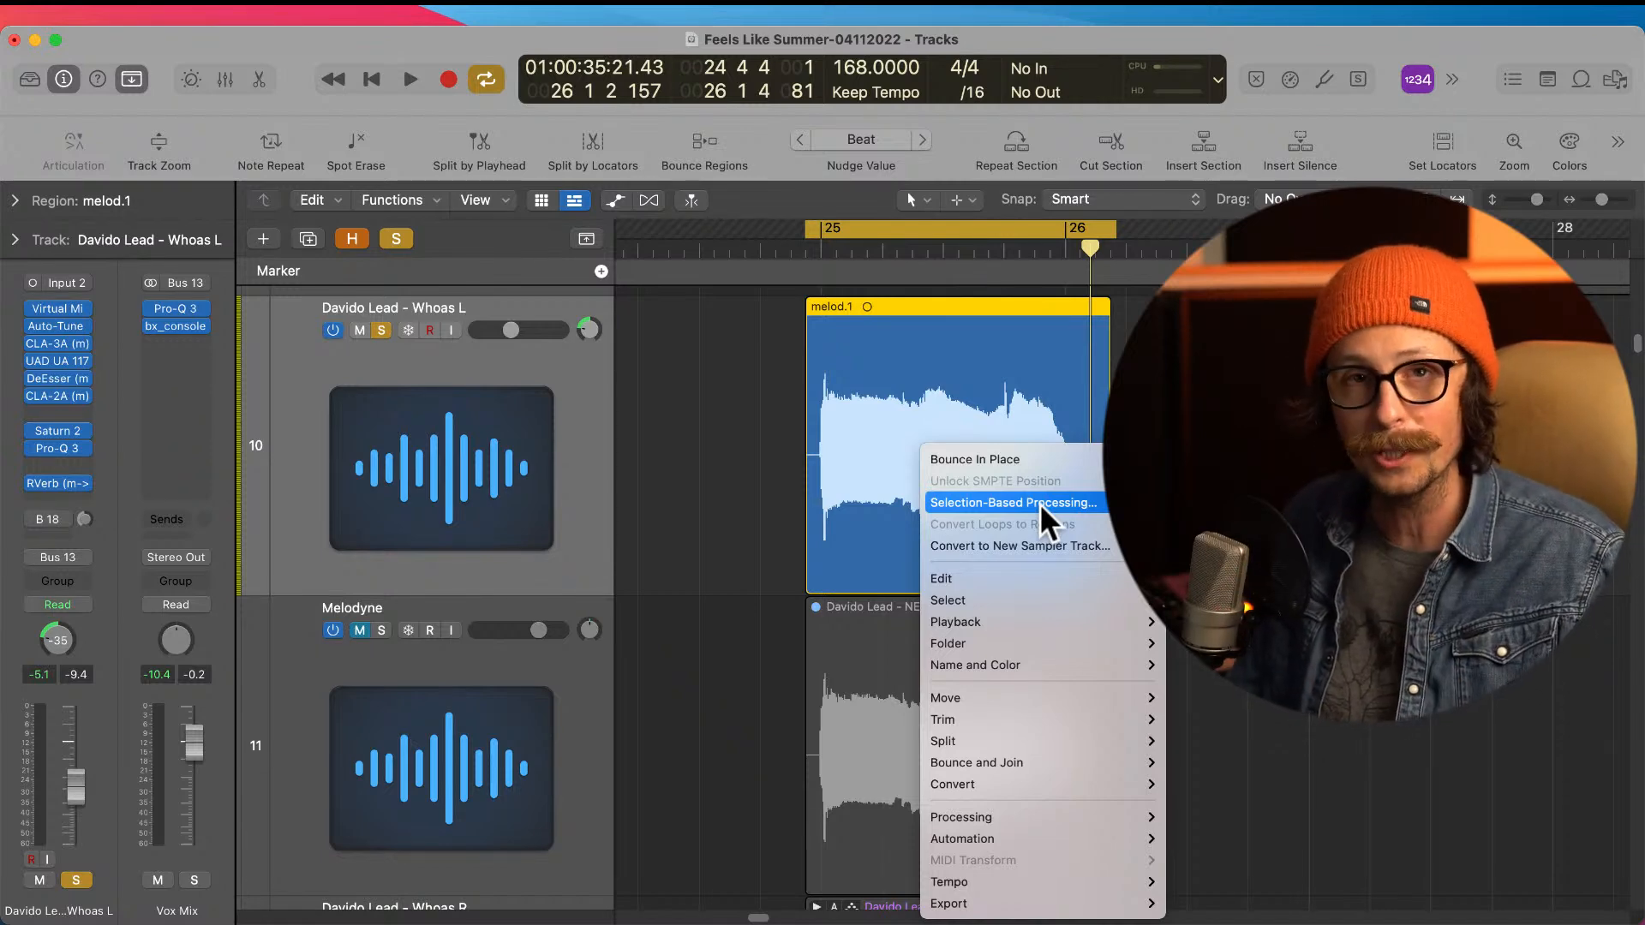
click(1040, 502)
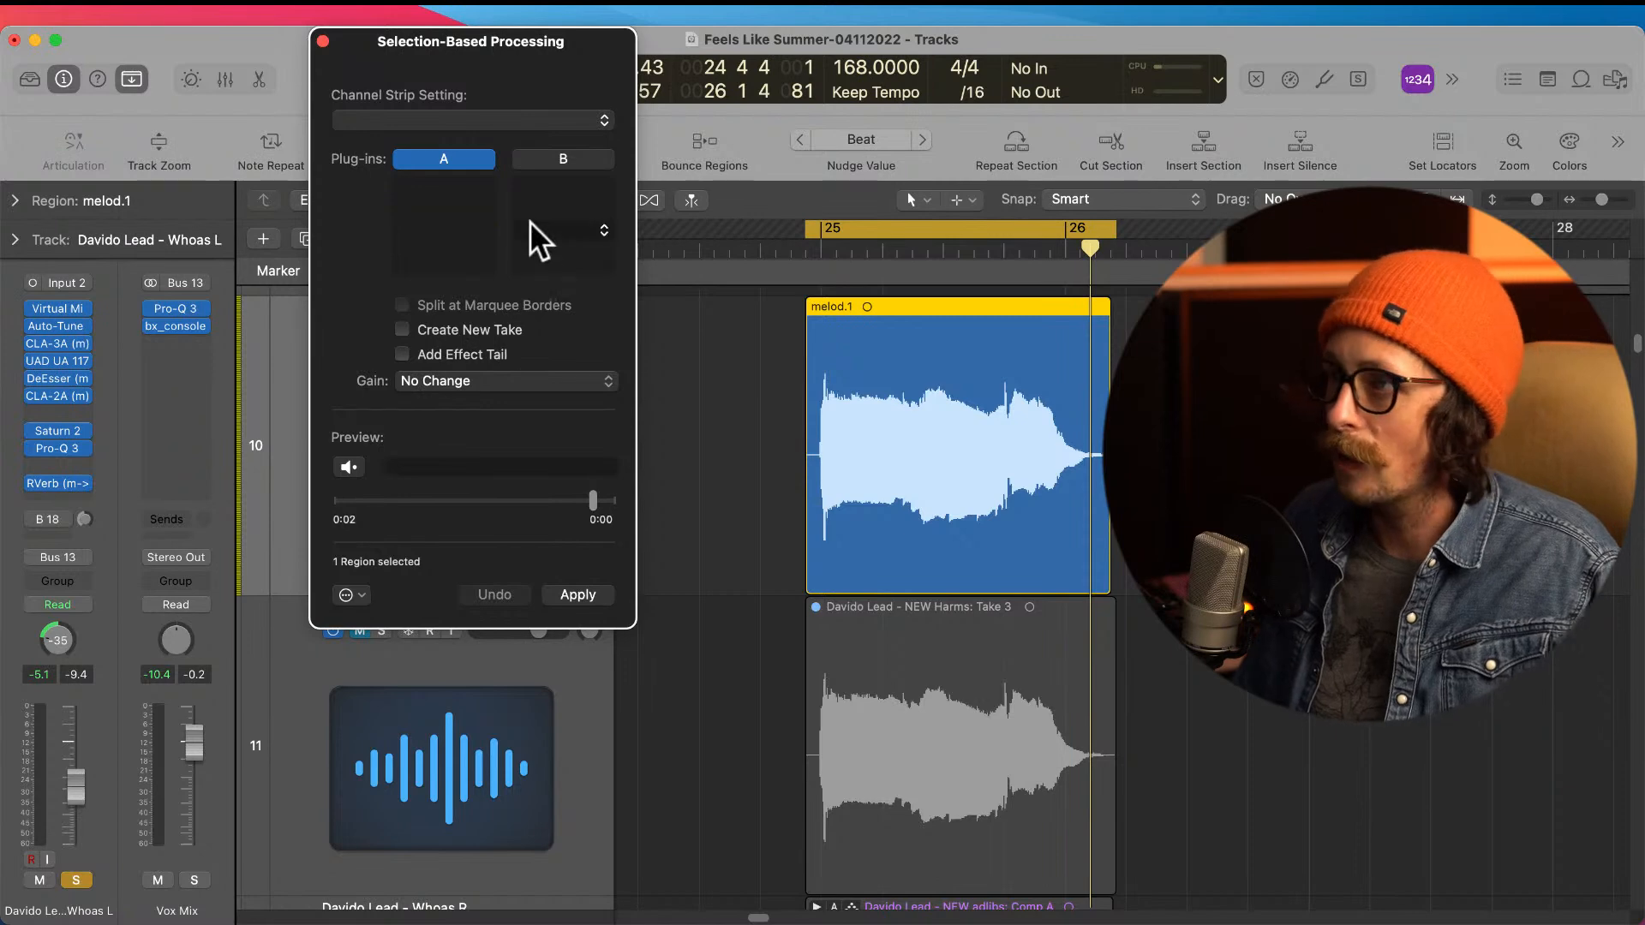
click(473, 118)
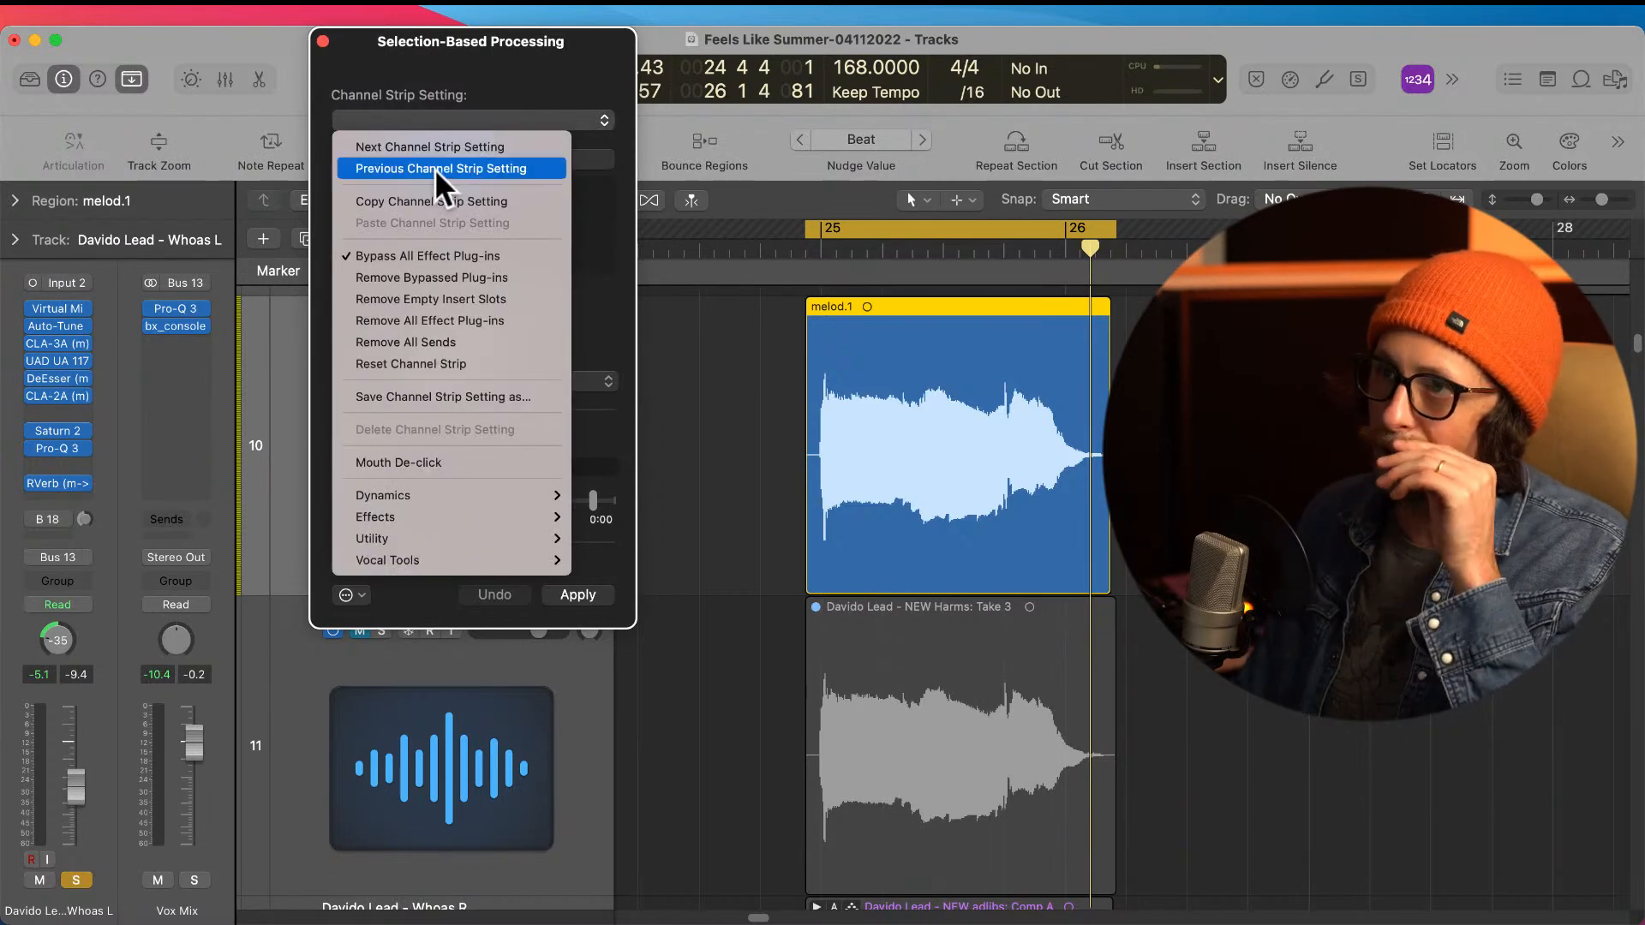
click(460, 462)
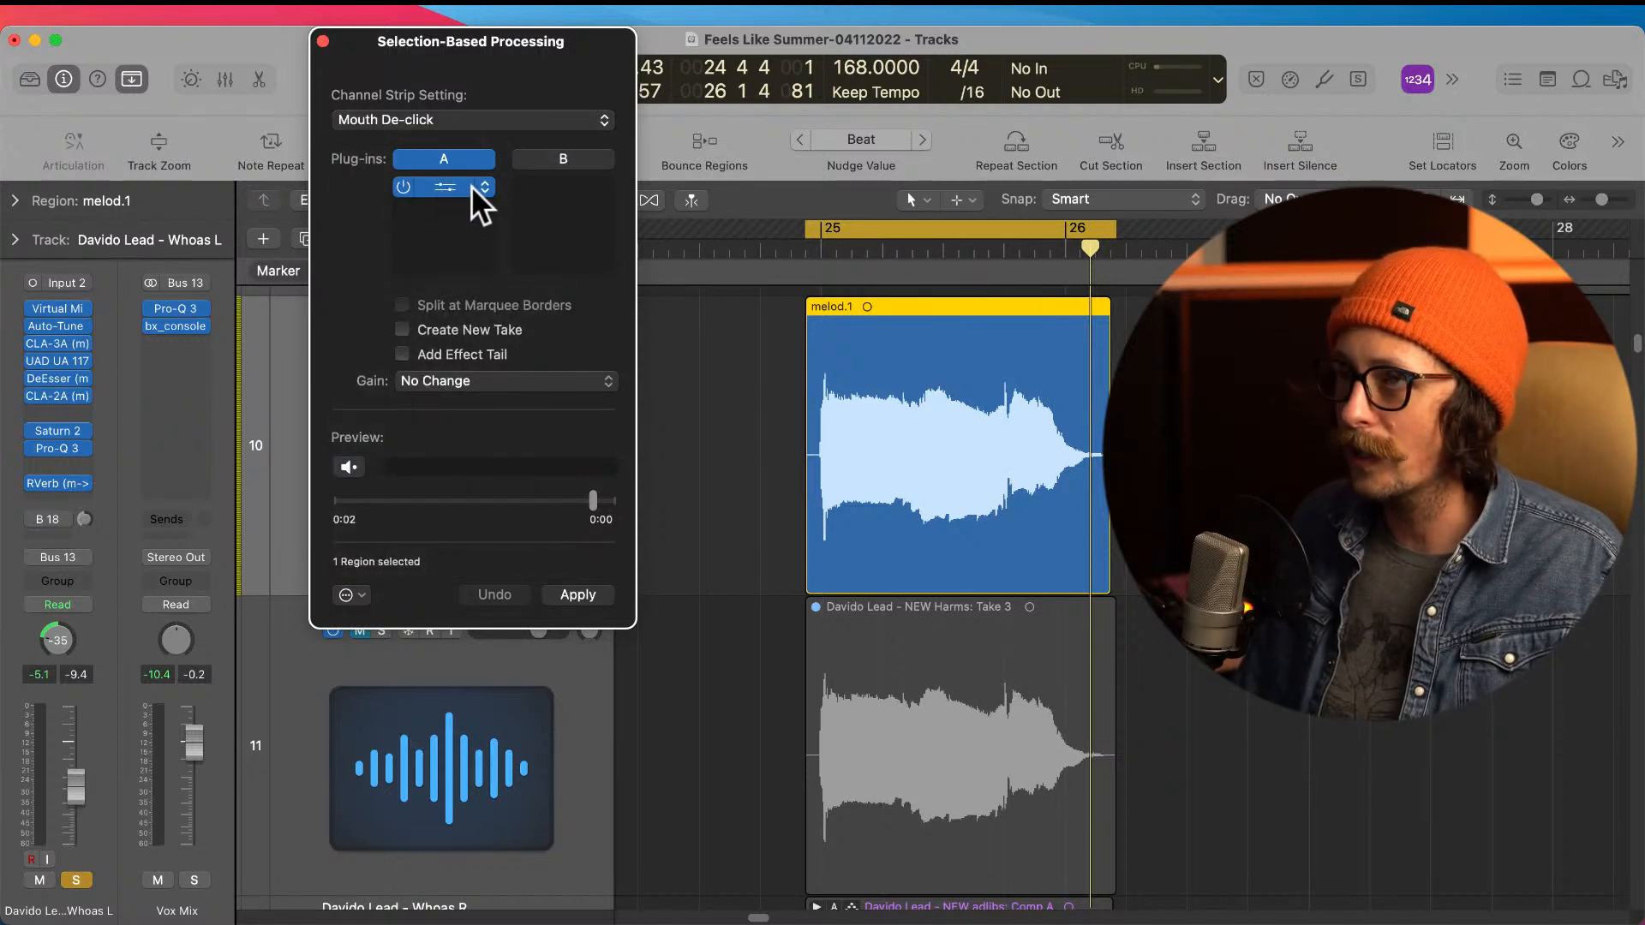
Step: Replace the plug-in in set A with iZotope RX 8 De-click and uncover the processing controls
click(486, 185)
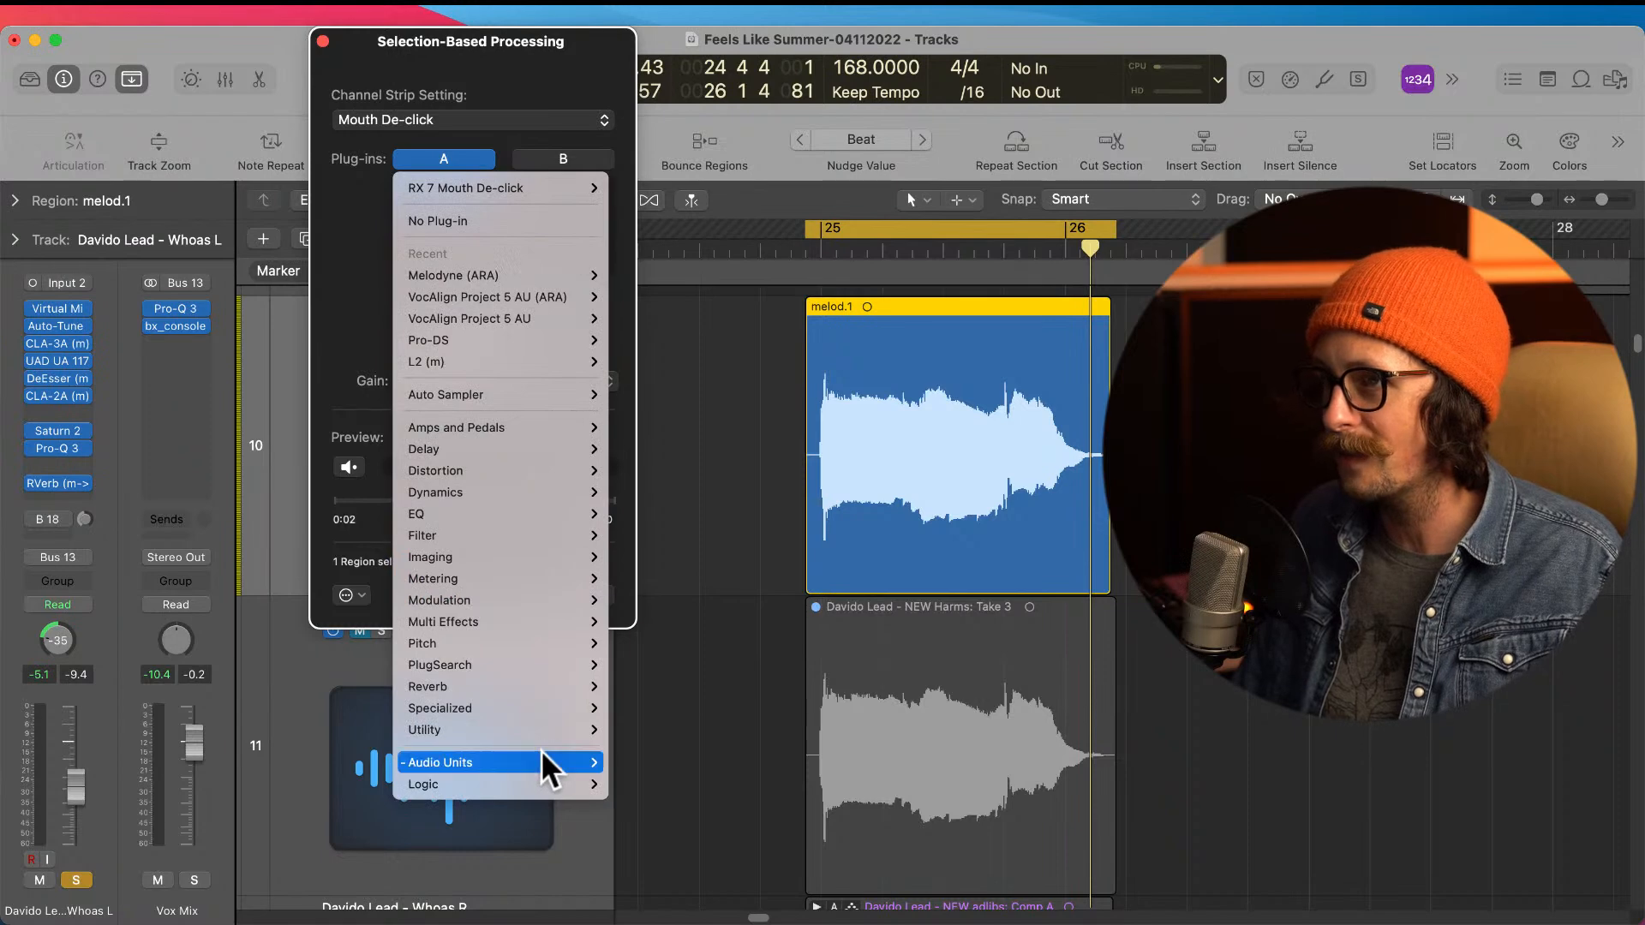
mouse_move(539, 758)
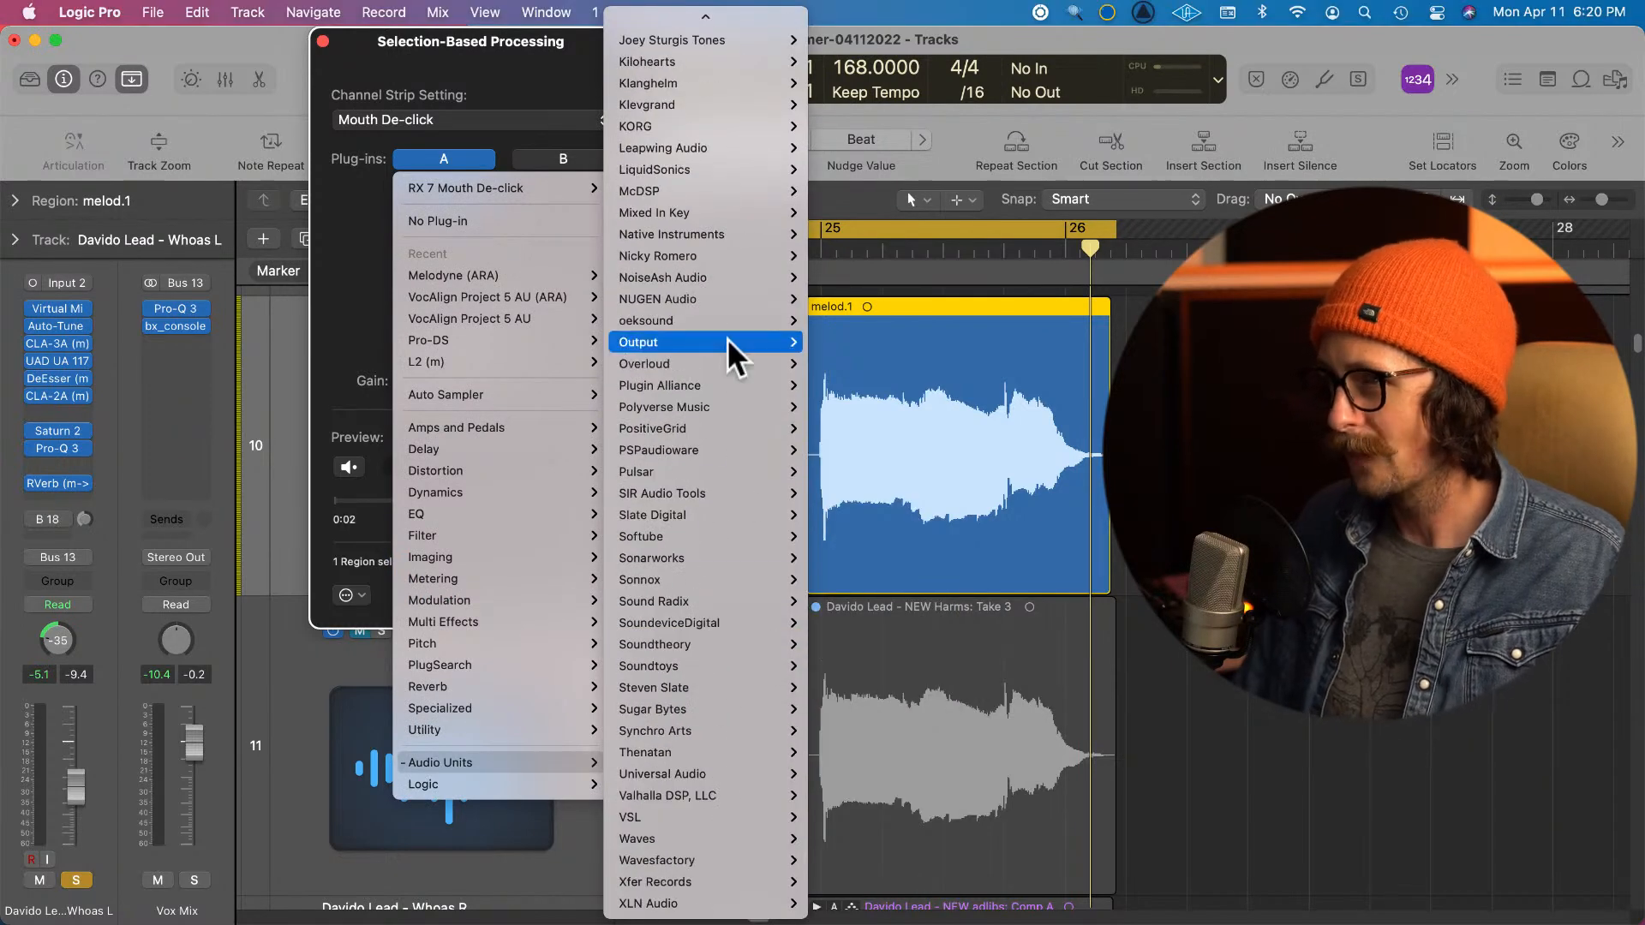
scroll(687, 413, up, 2)
mouse_move(687, 413)
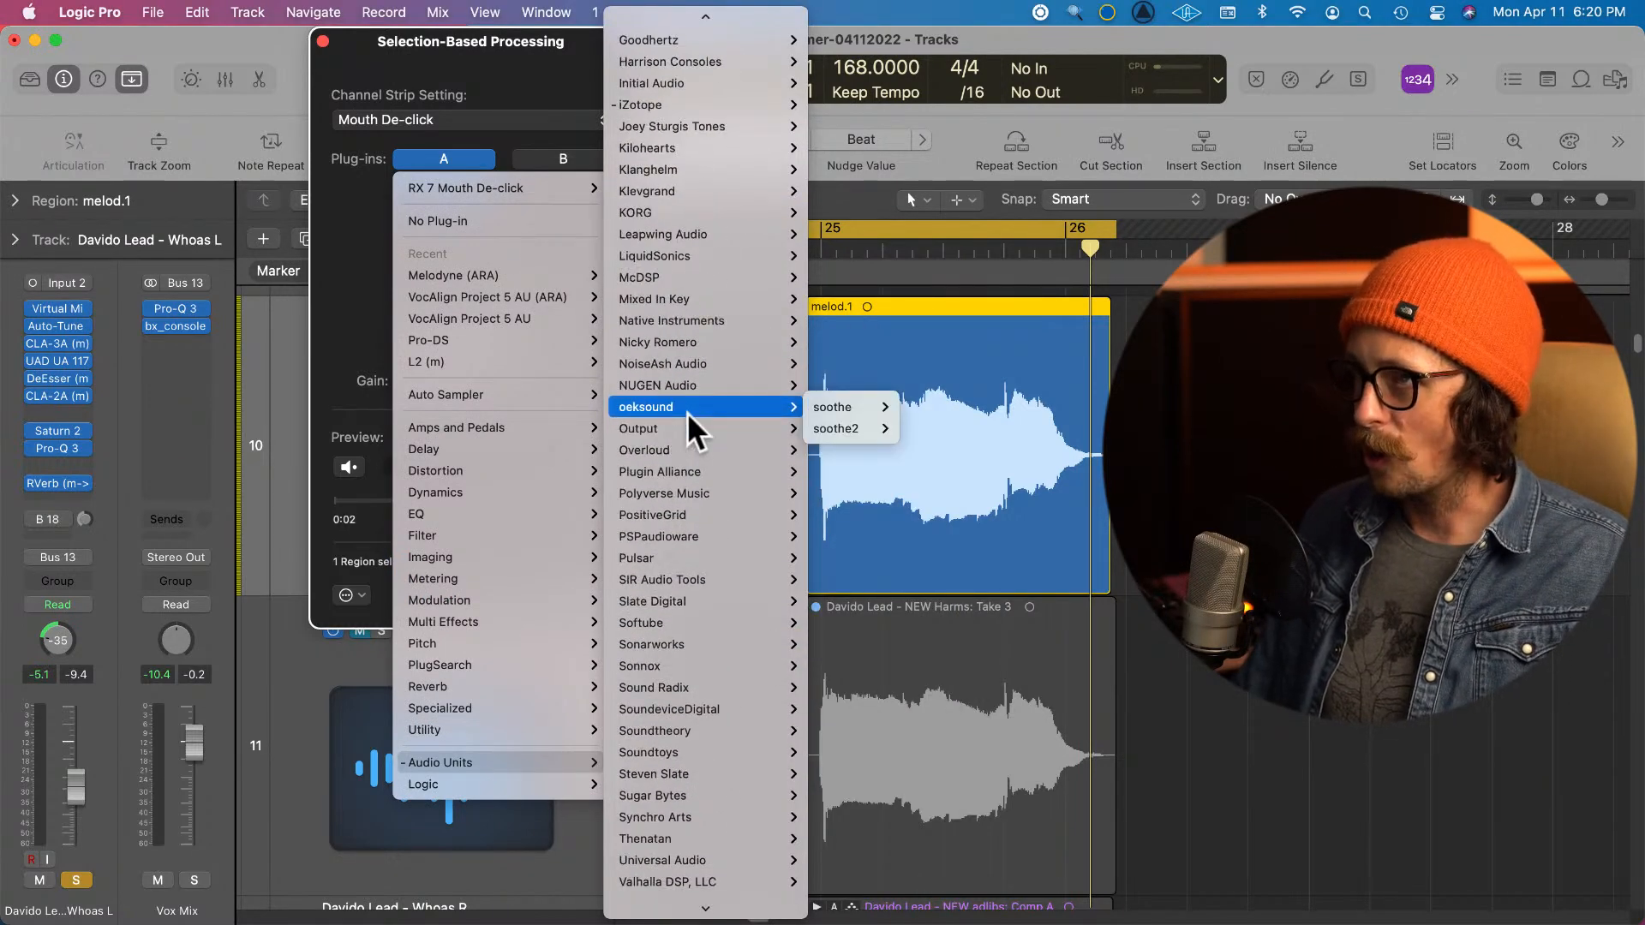
scroll(669, 240, up, 4)
mouse_move(666, 322)
mouse_move(868, 324)
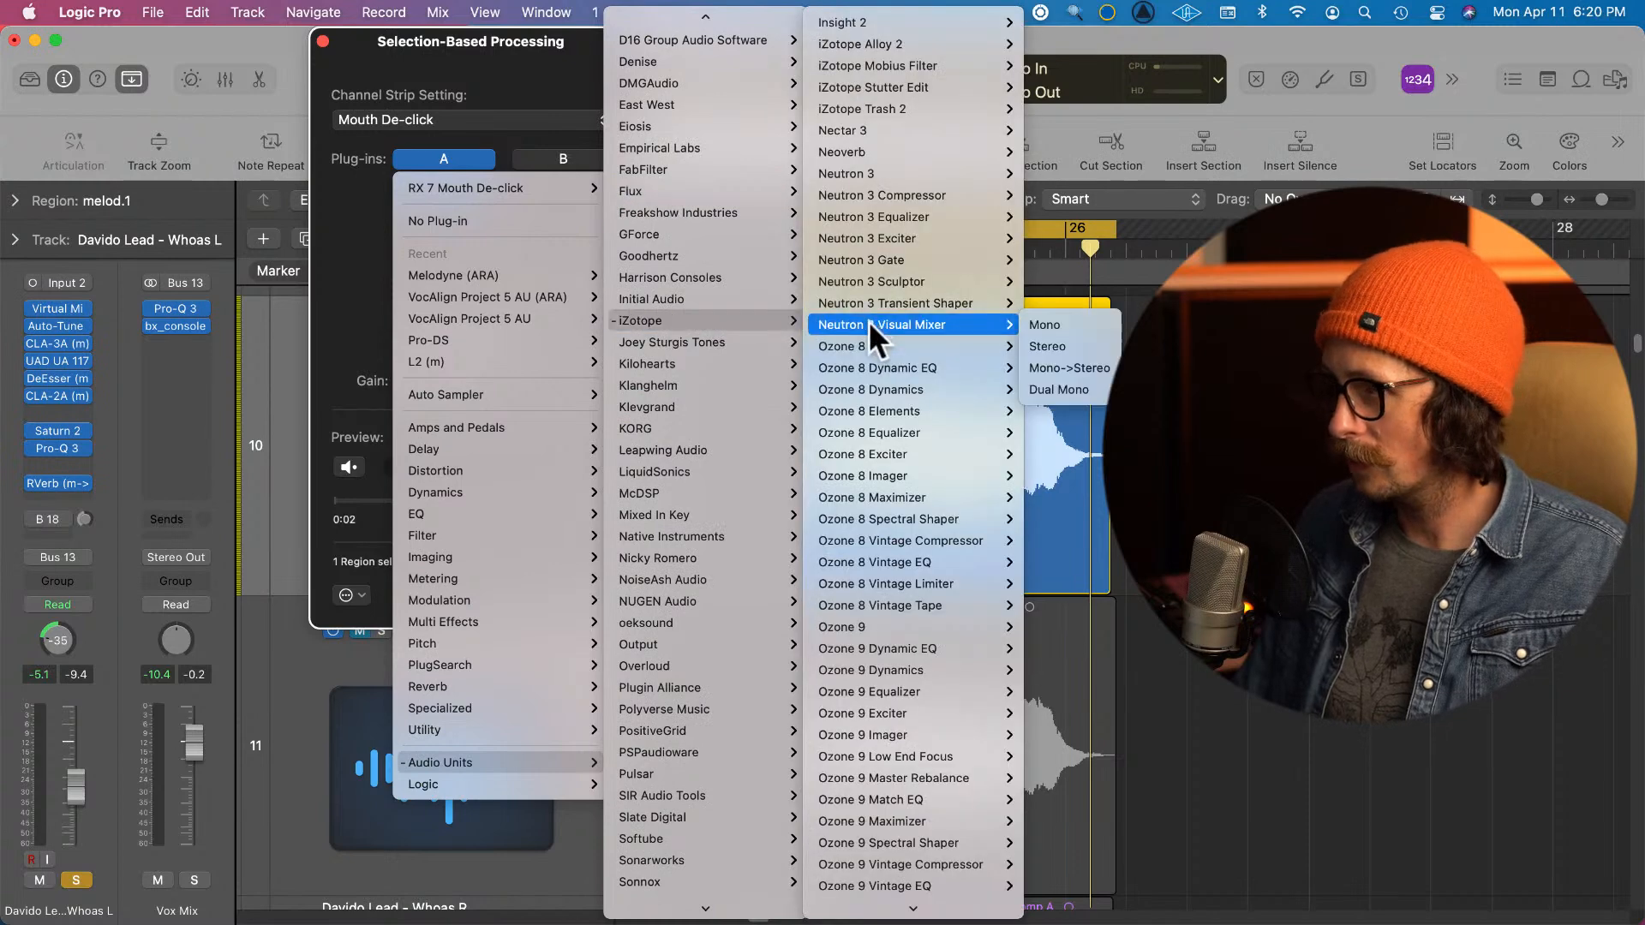
scroll(896, 317, down, 5)
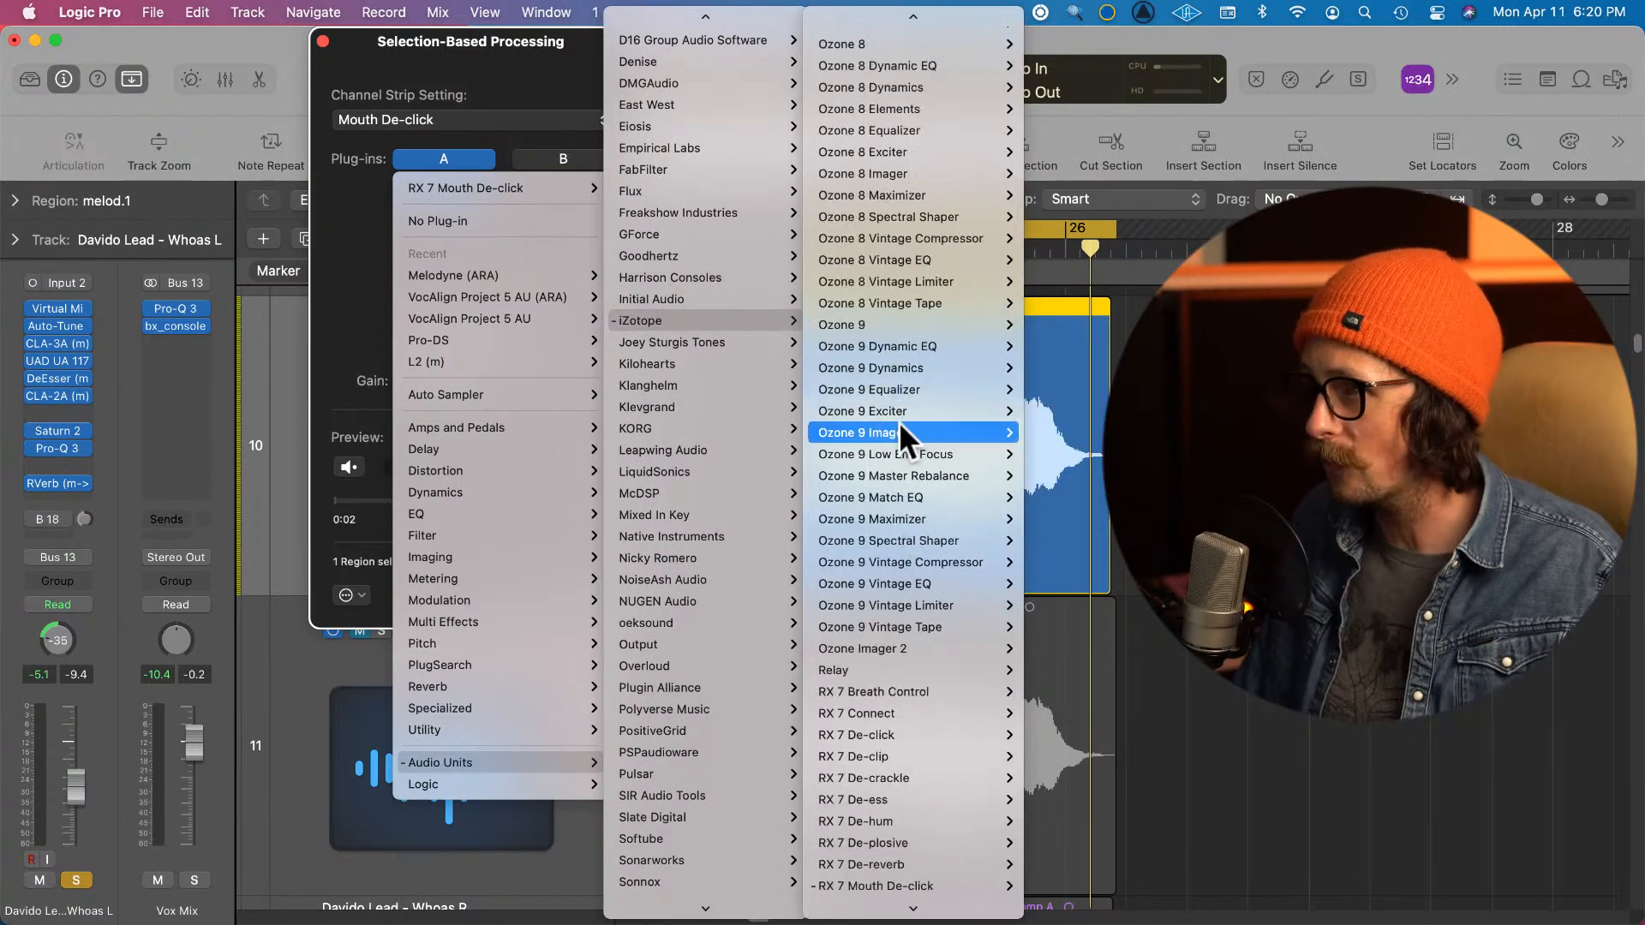
scroll(888, 730, down, 7)
mouse_move(888, 730)
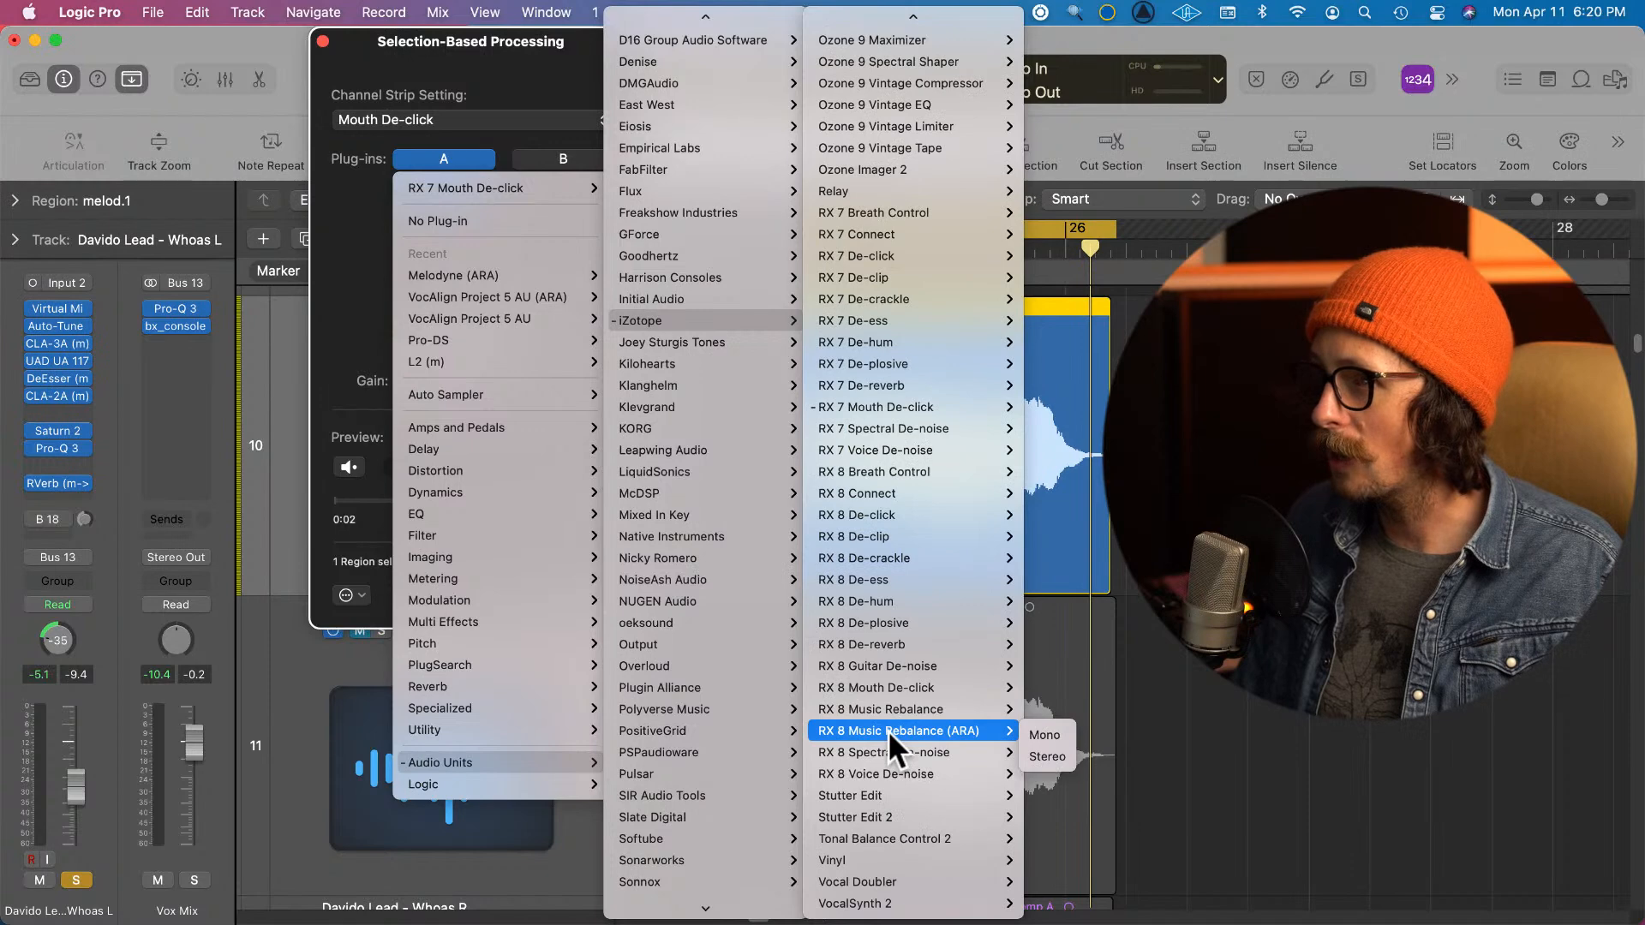
mouse_move(903, 586)
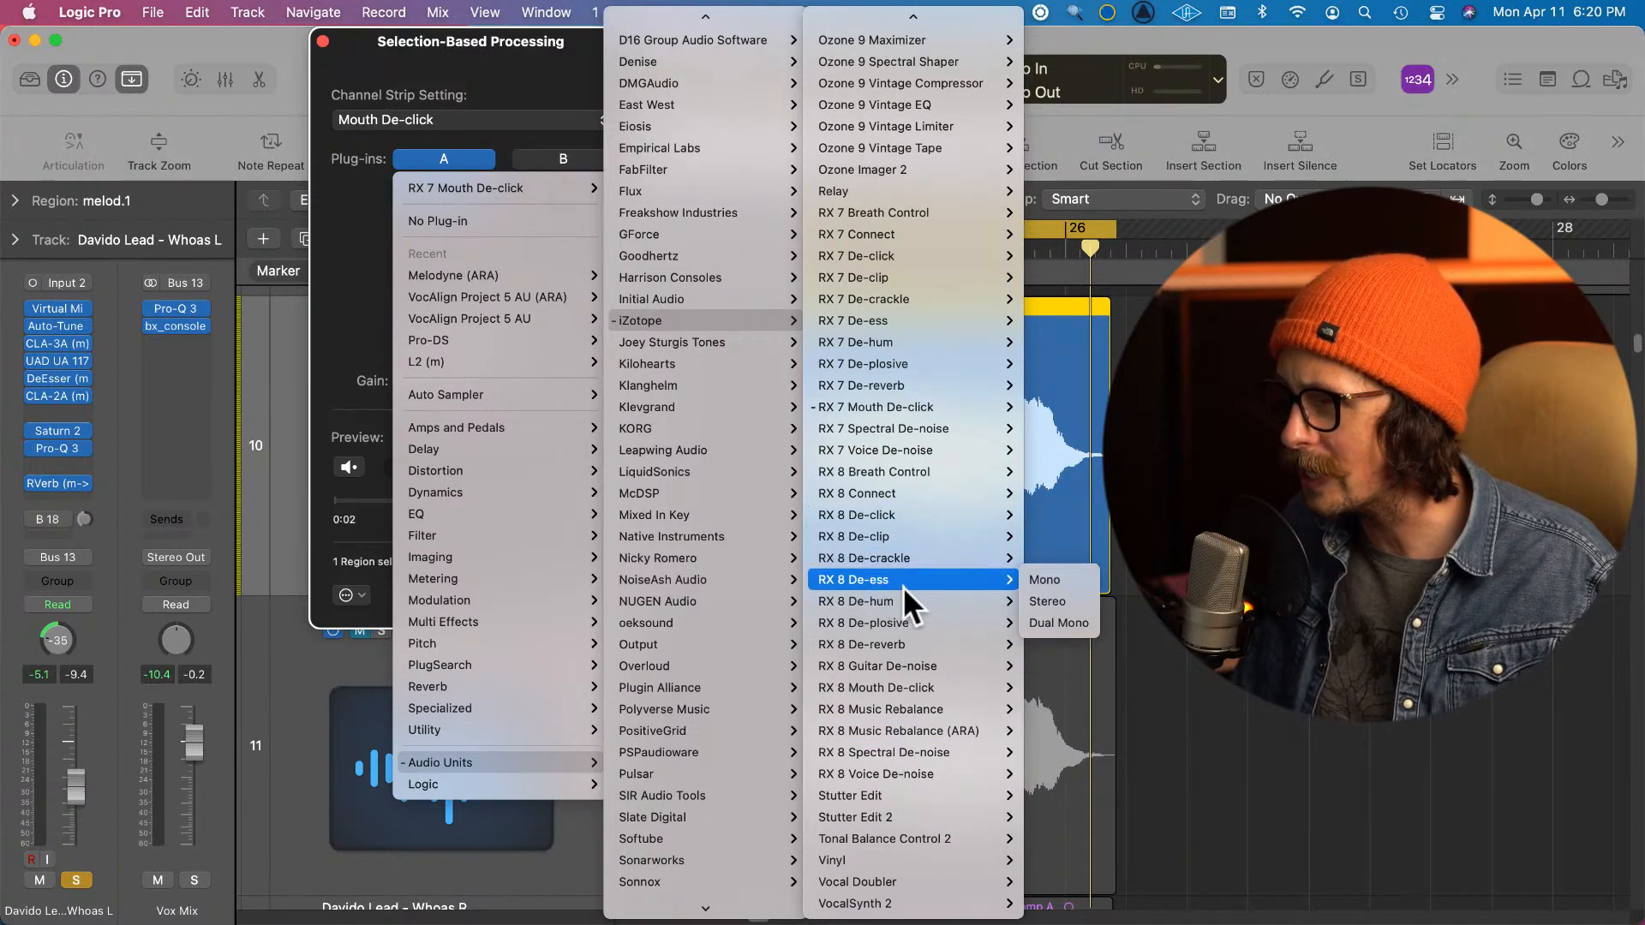
mouse_move(909, 512)
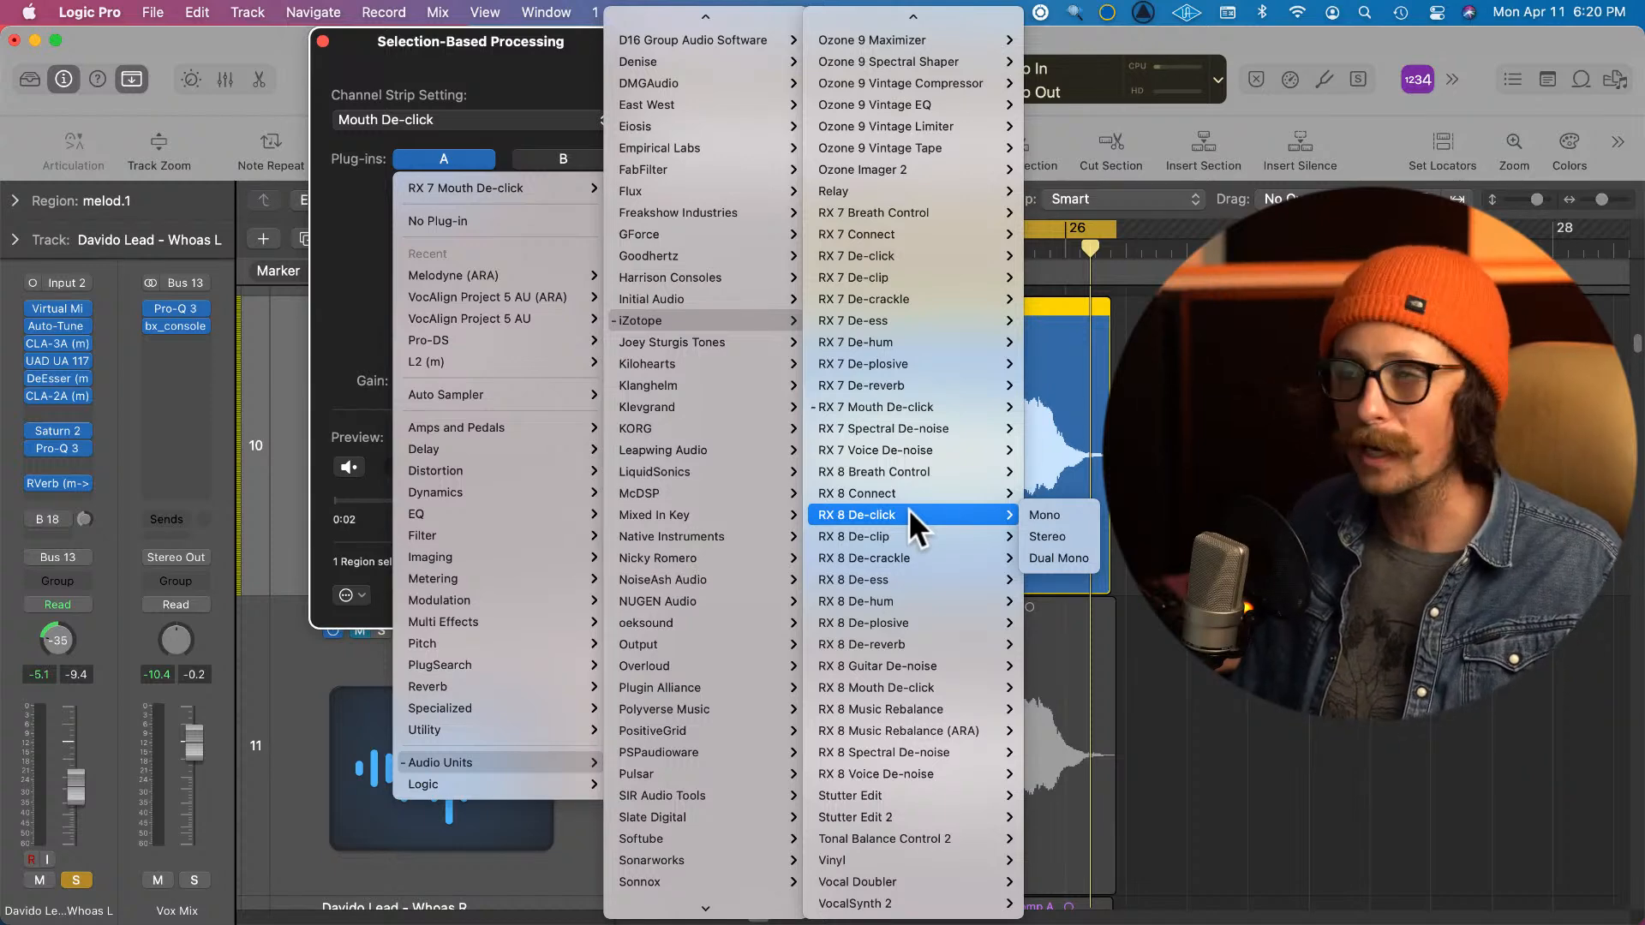
click(908, 509)
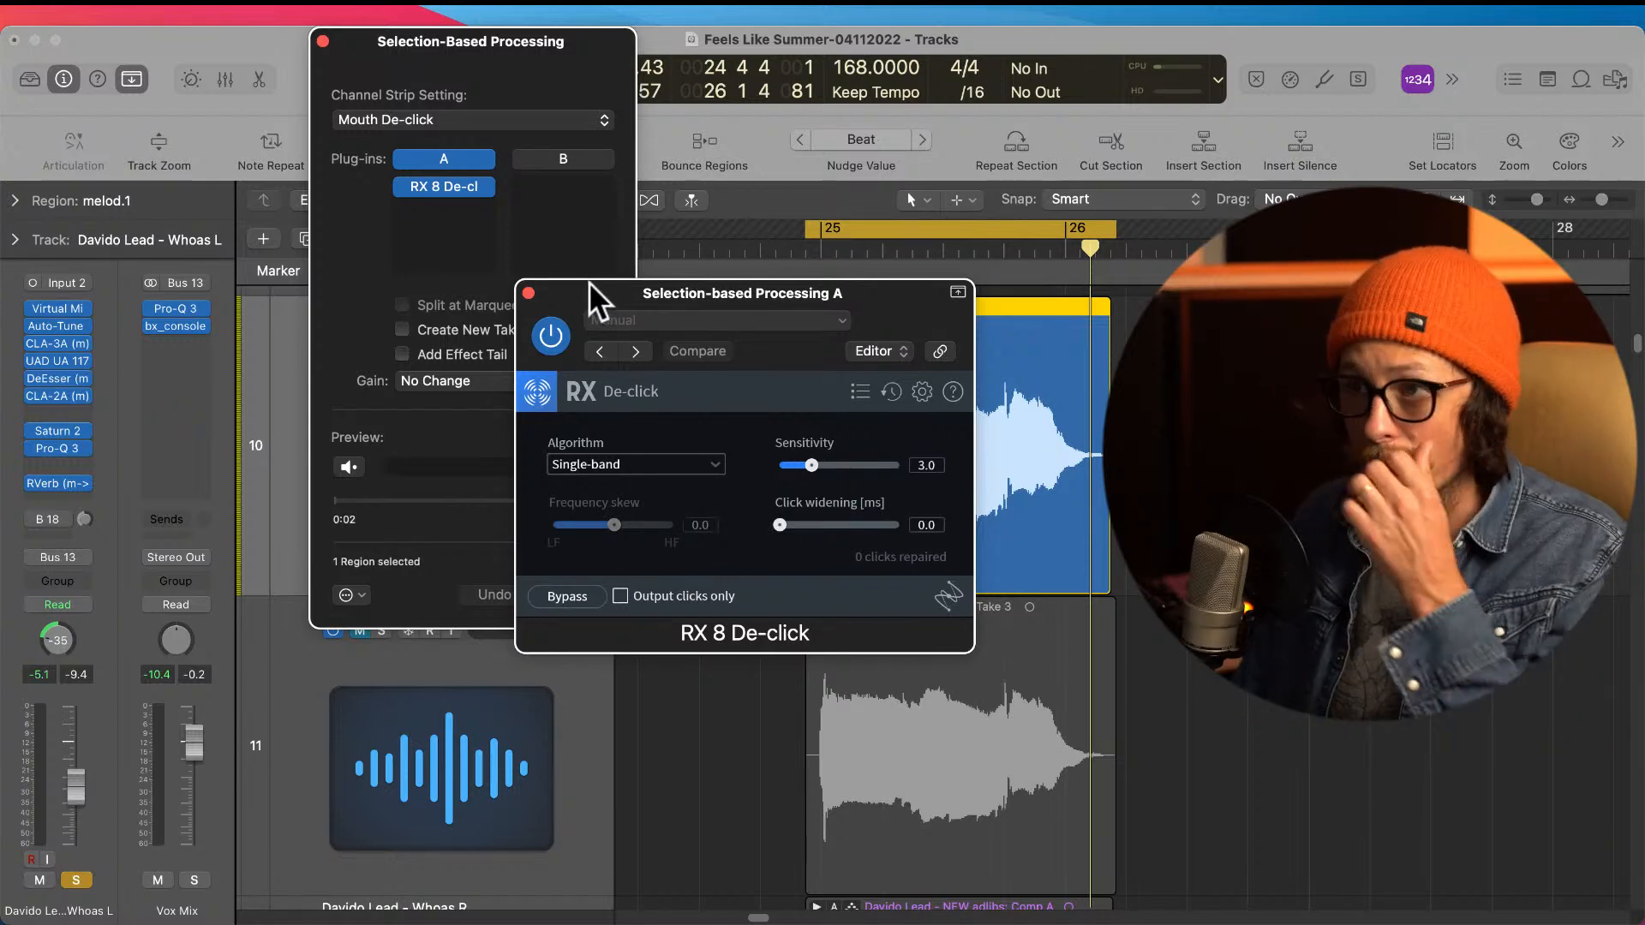
drag(552, 295, 341, 80)
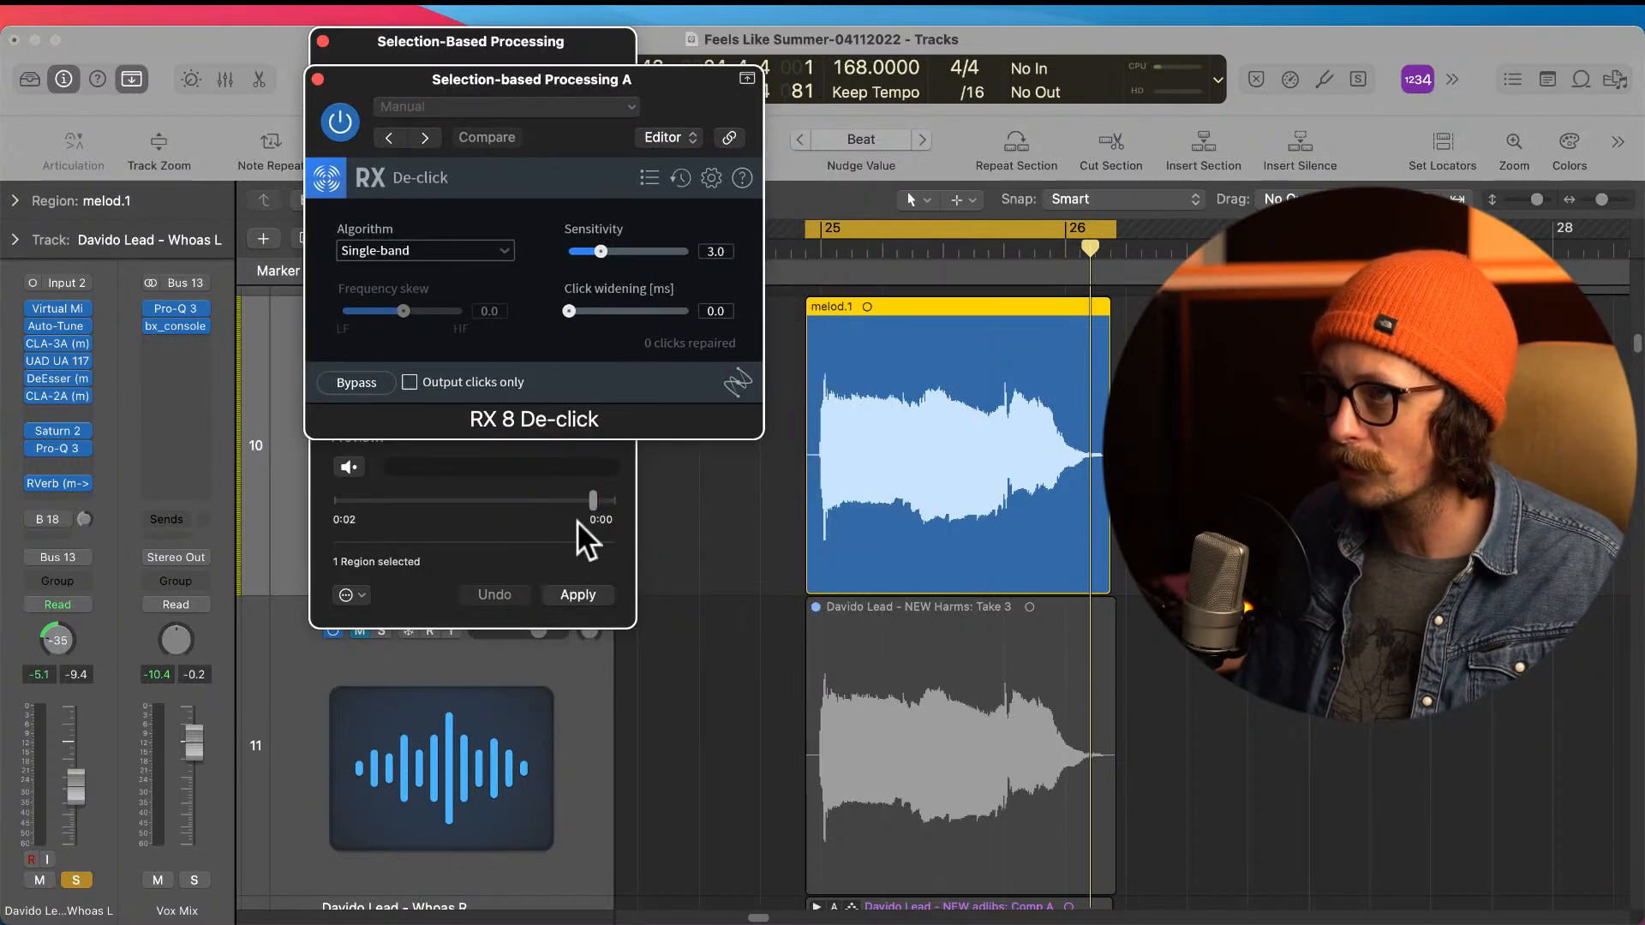
Step: Apply the RX 8 De-click processing to the Whoas L region and play the result
click(579, 595)
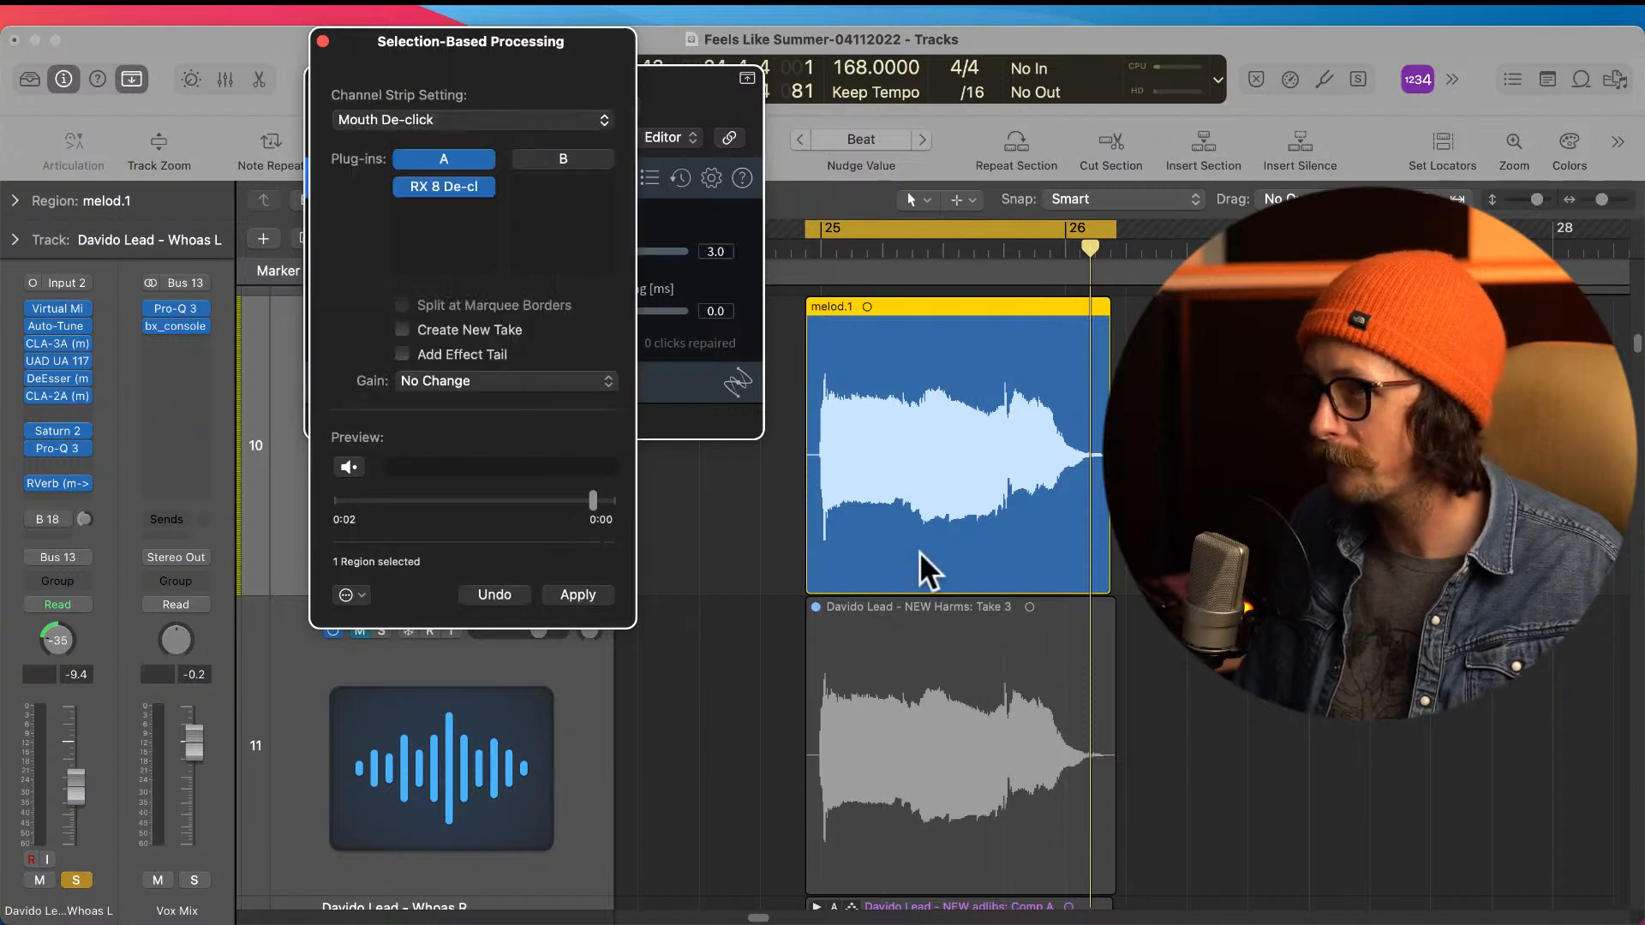
click(966, 558)
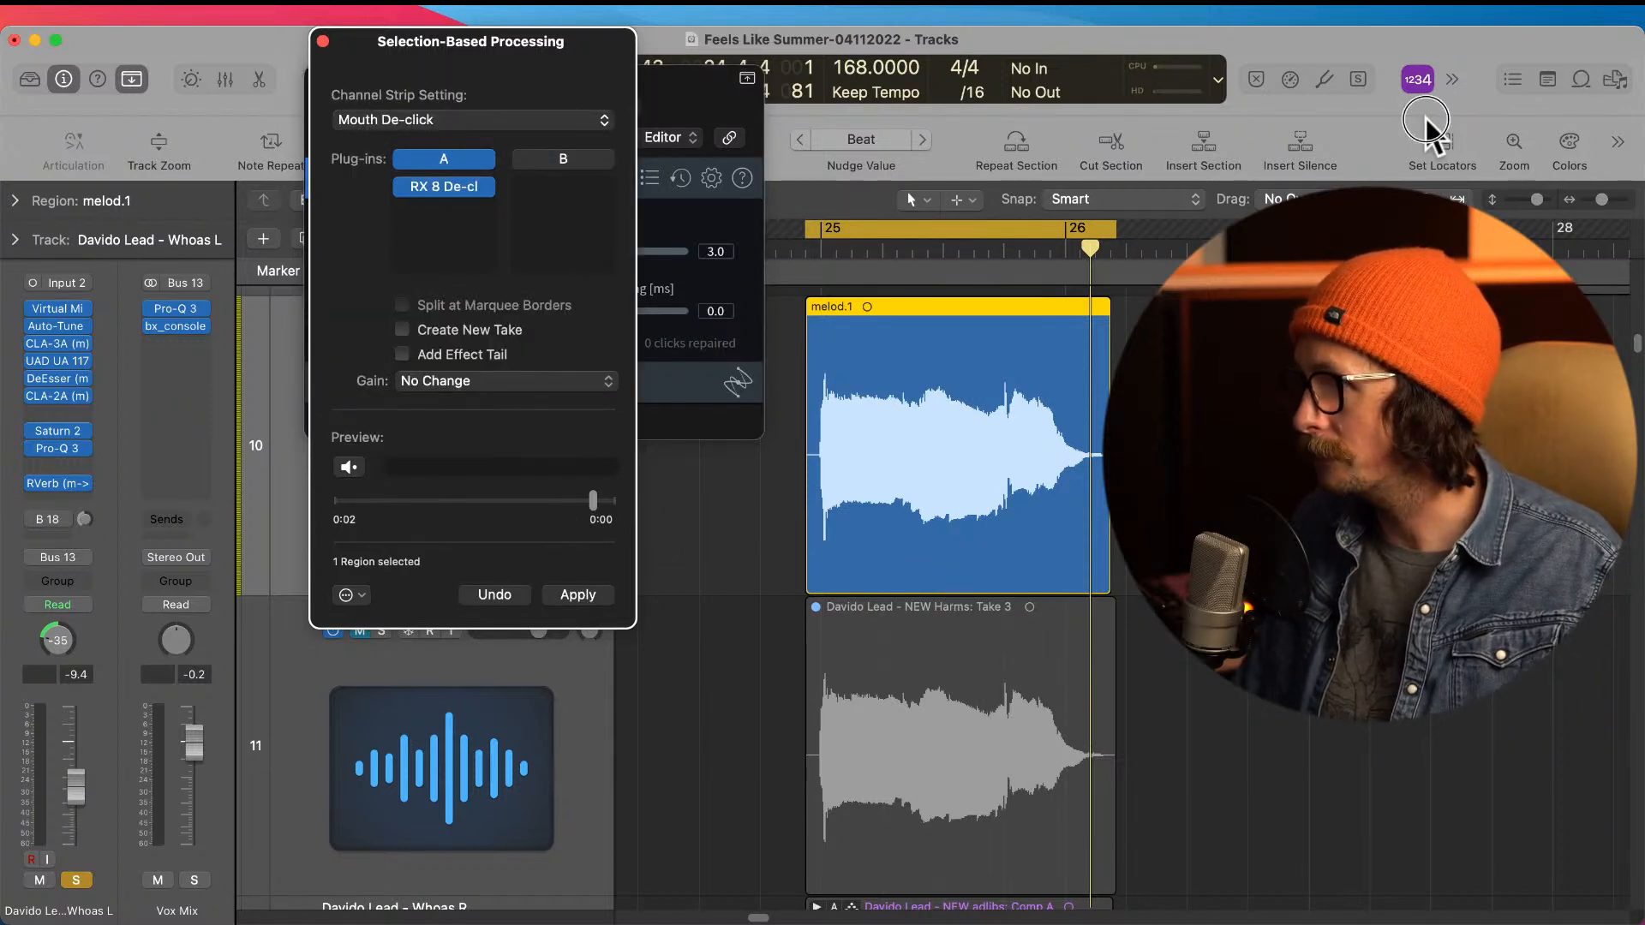
key(space)
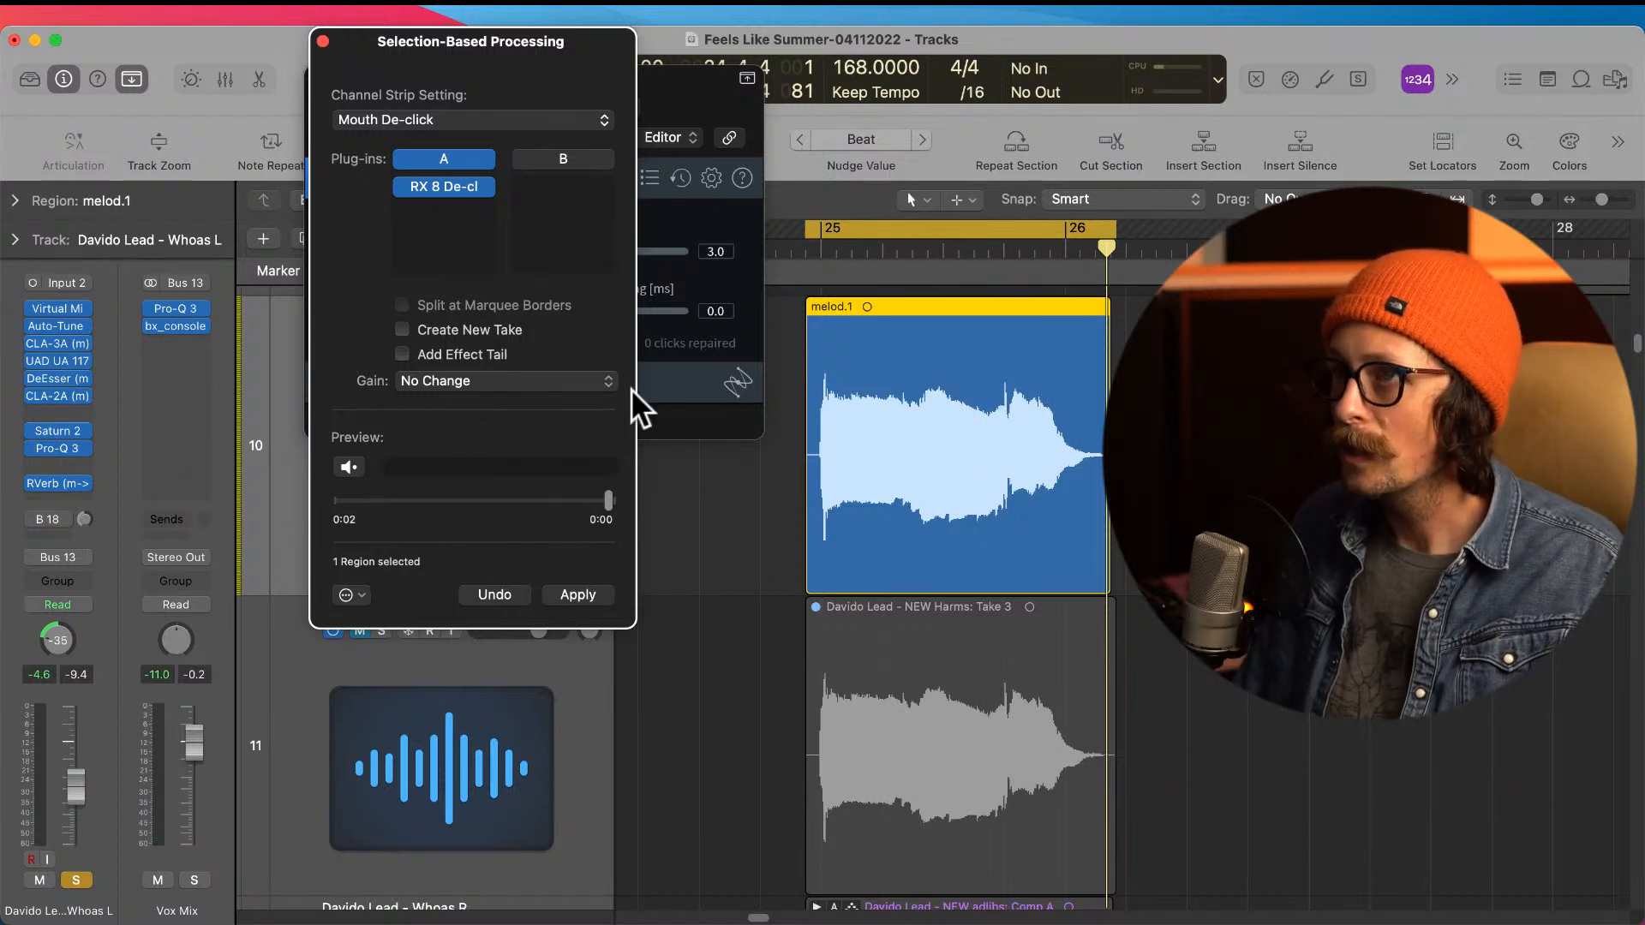
Step: Undo the De-click processing and the plug-in swap to restore RX 7 Mouth De-click
key(super+z)
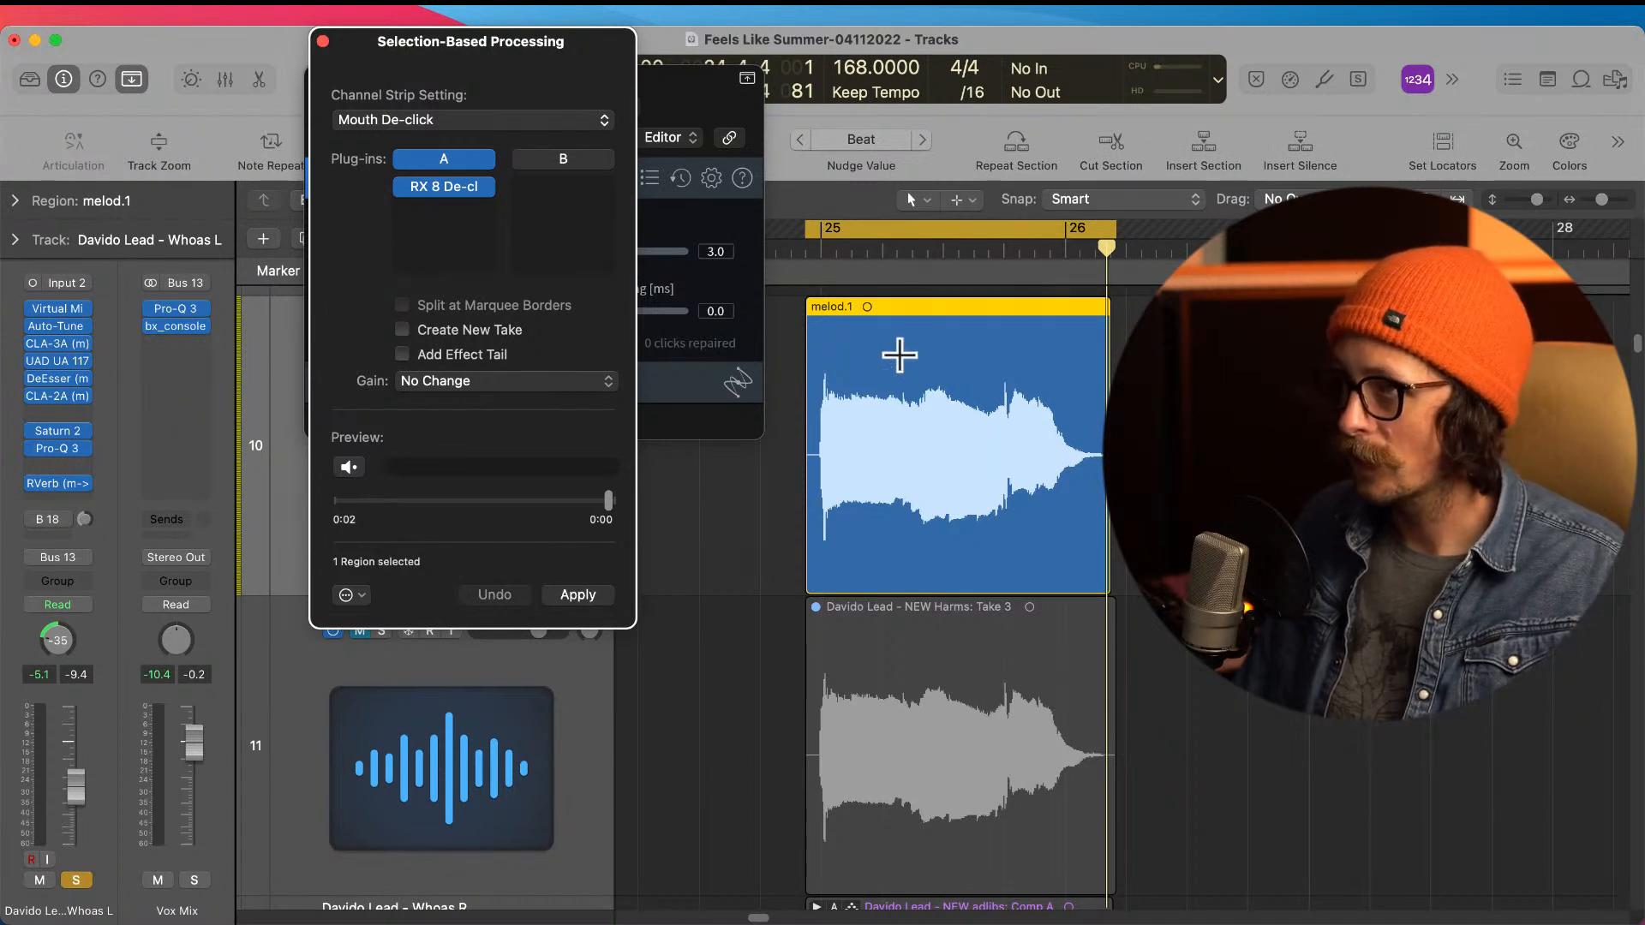
key(super+z)
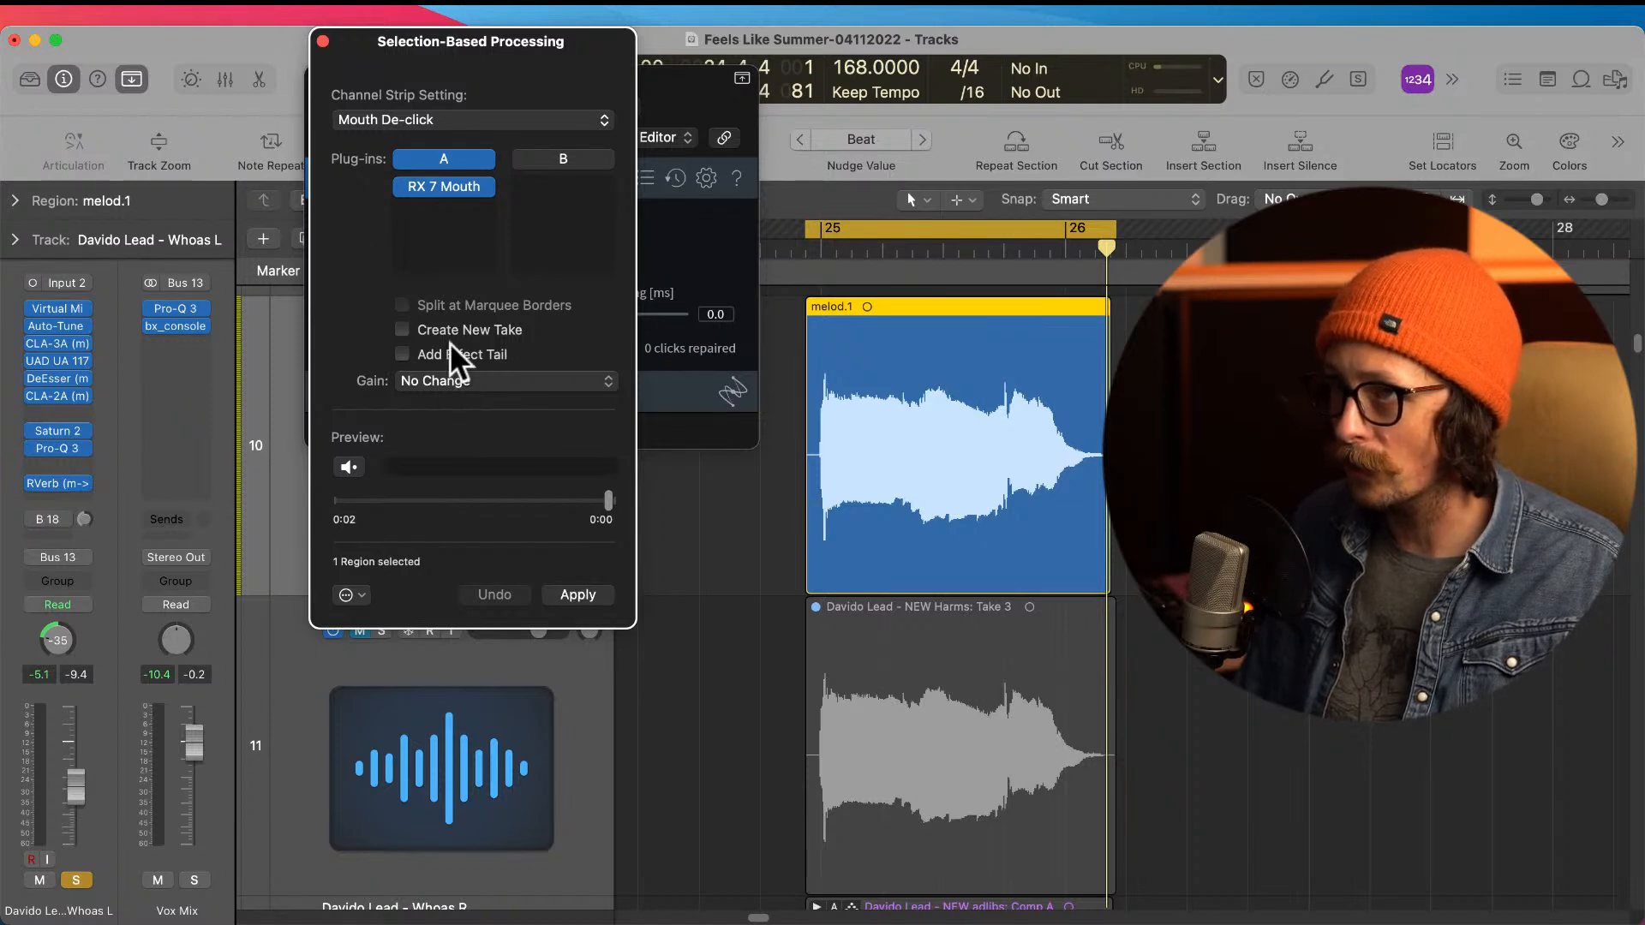
Step: Set RX 7 Mouth De-click's click widening to 1.0 ms and sensitivity to 6.3, then close its settings
click(454, 184)
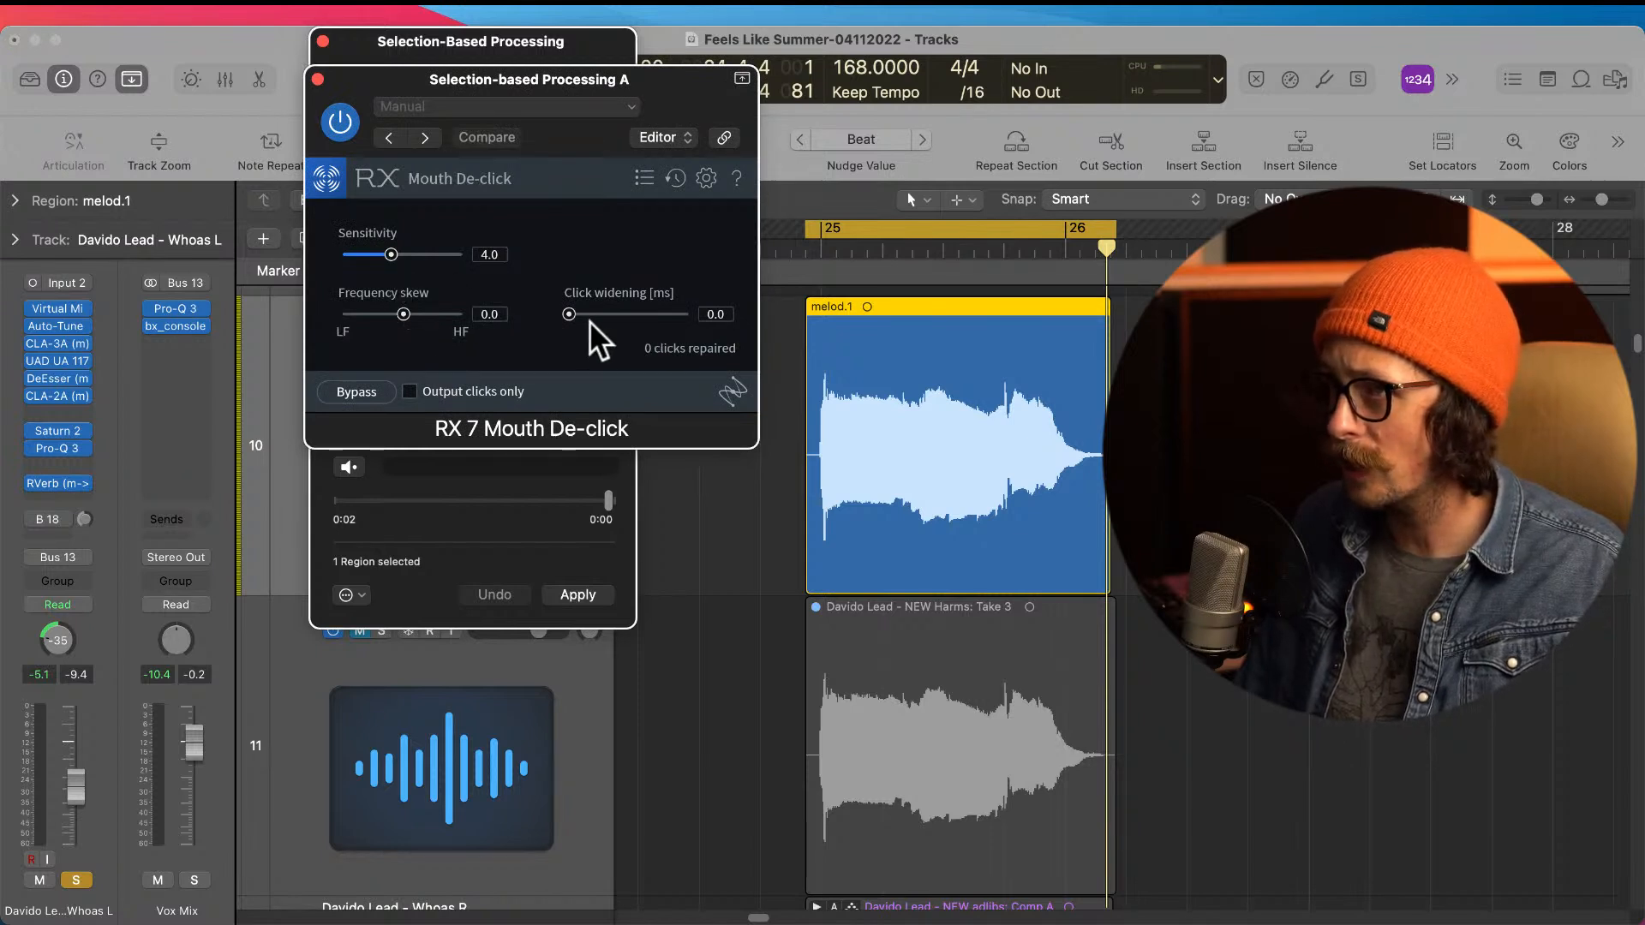
drag(569, 314, 592, 314)
drag(390, 255, 421, 256)
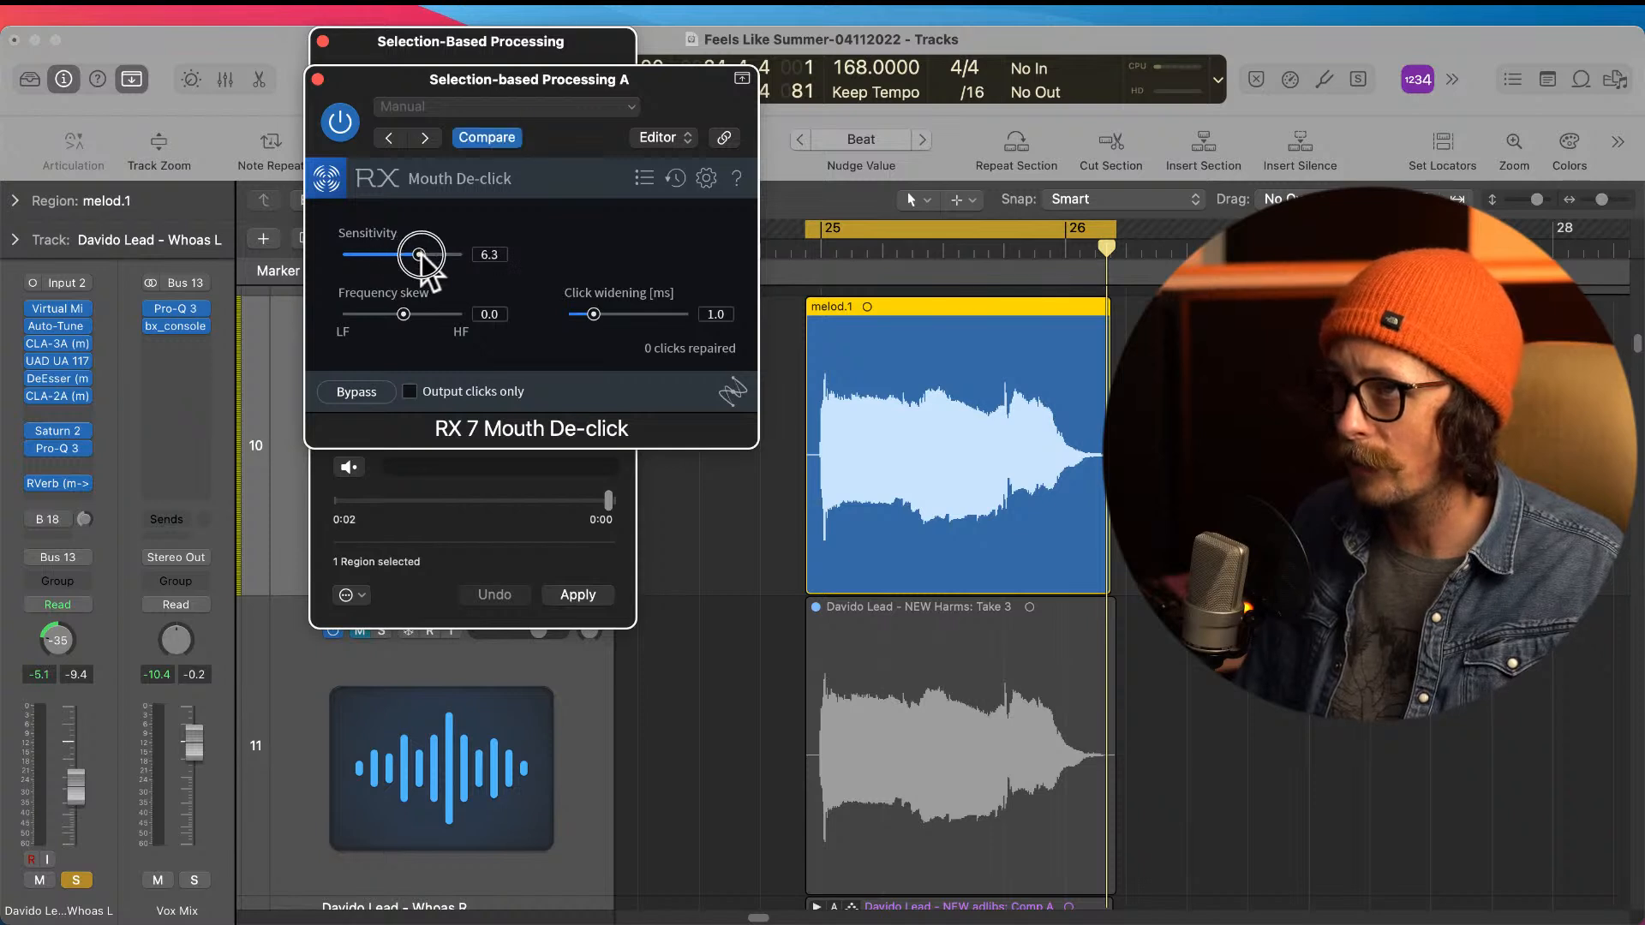
click(317, 78)
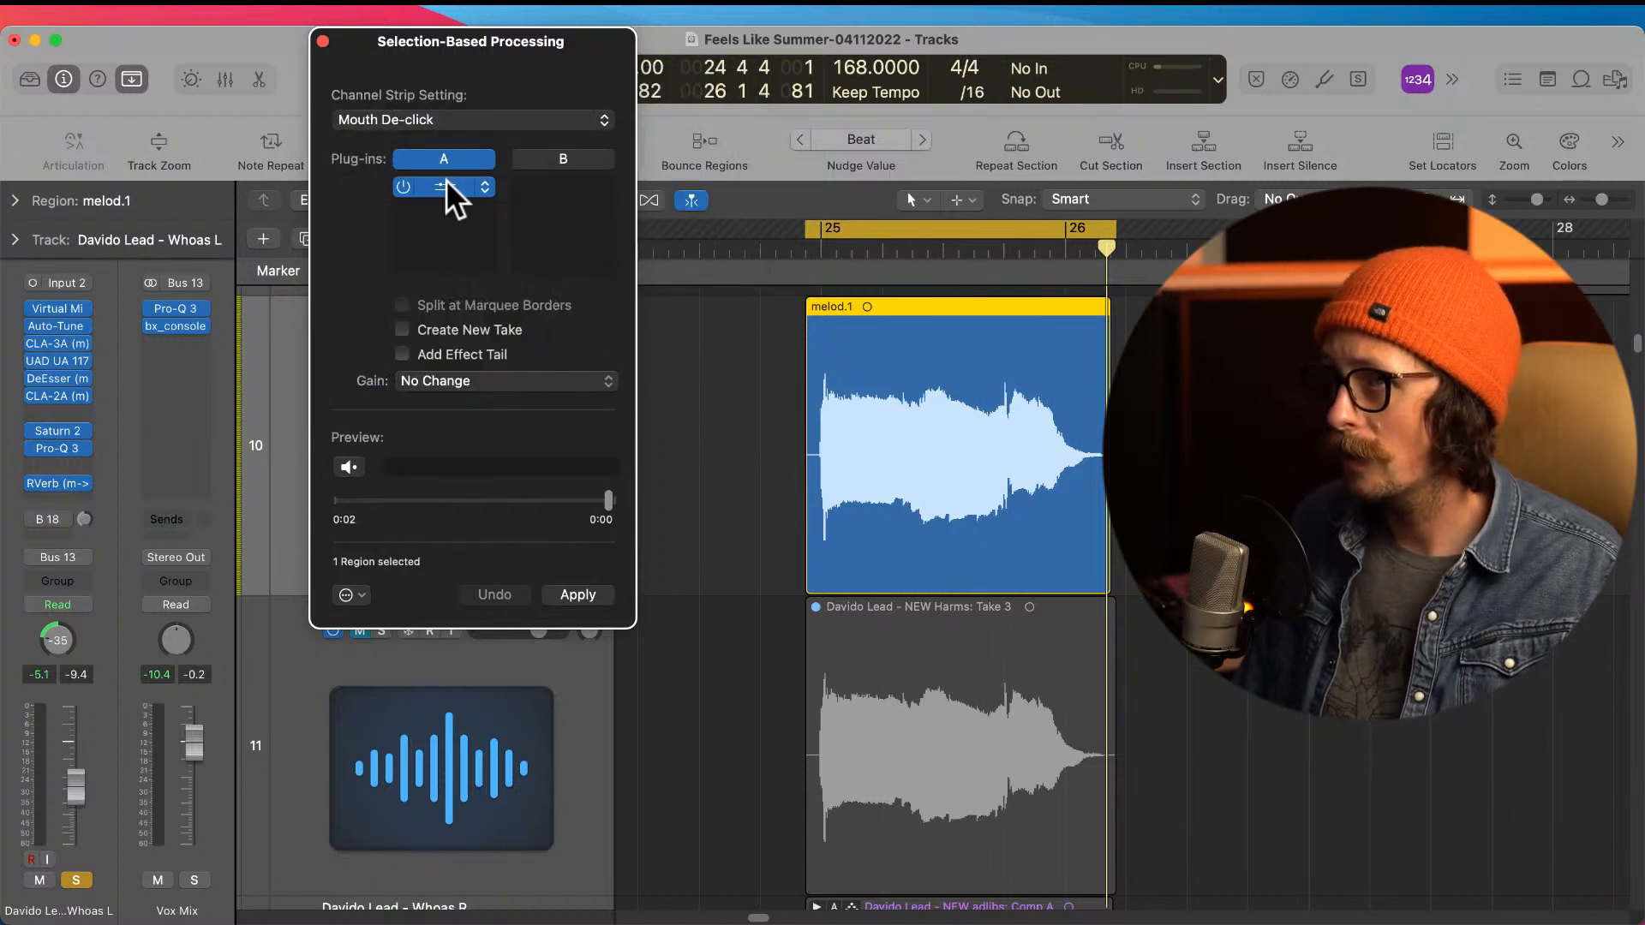
Step: Apply the Mouth De-click processing to the Whoas L region, audition it and close the processing window
click(580, 597)
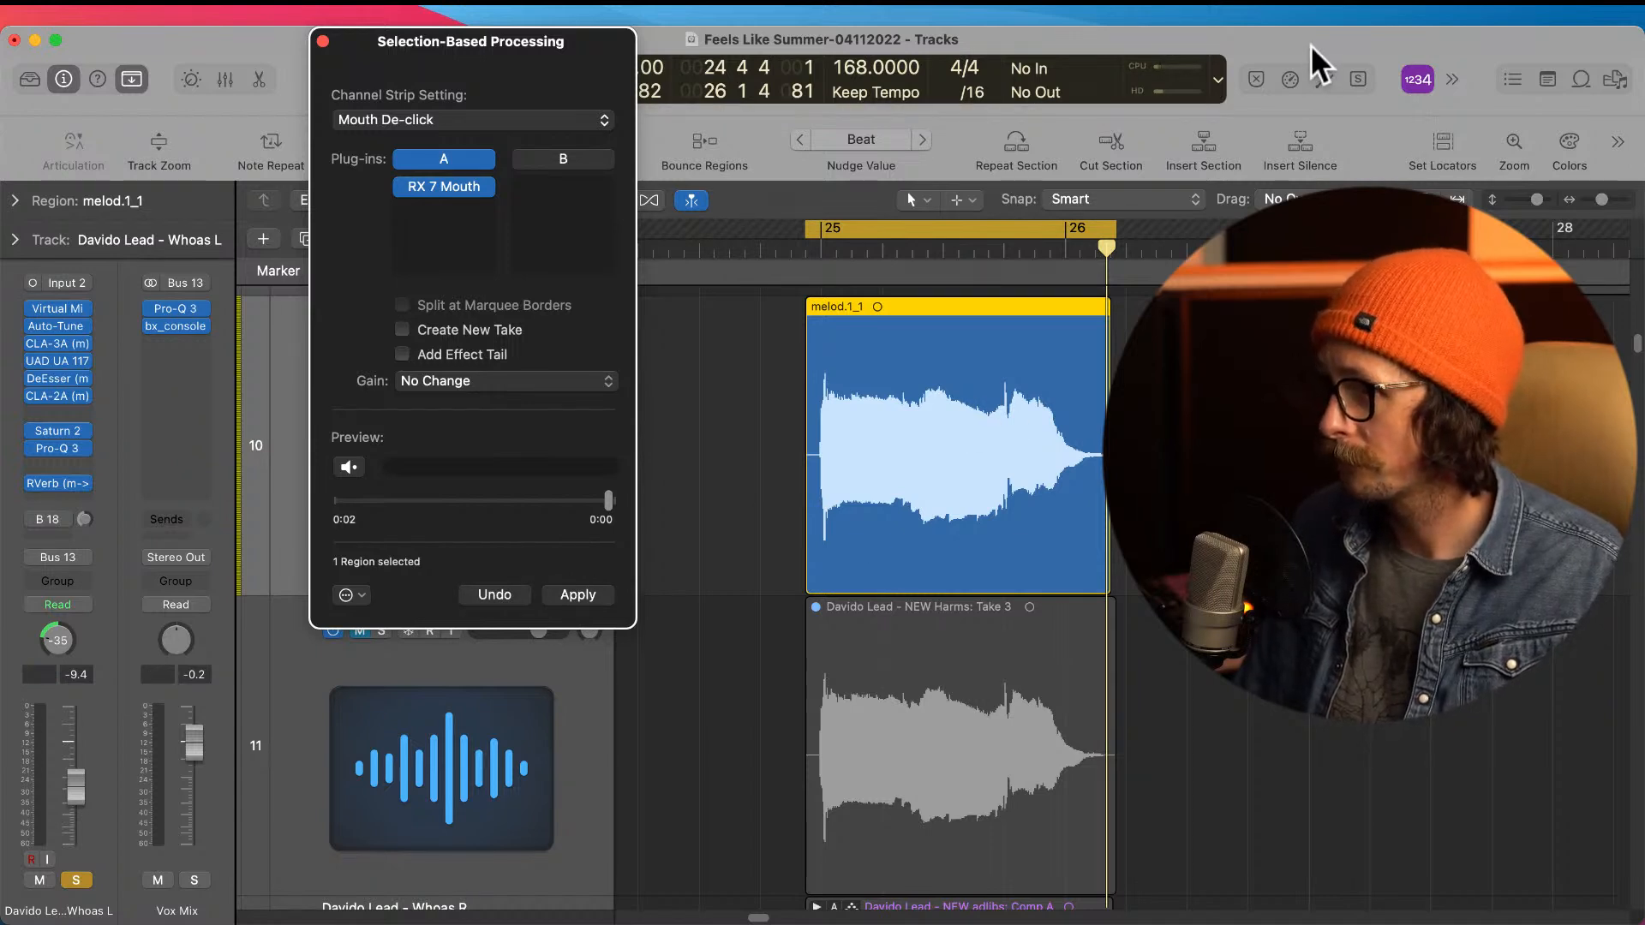
key(space)
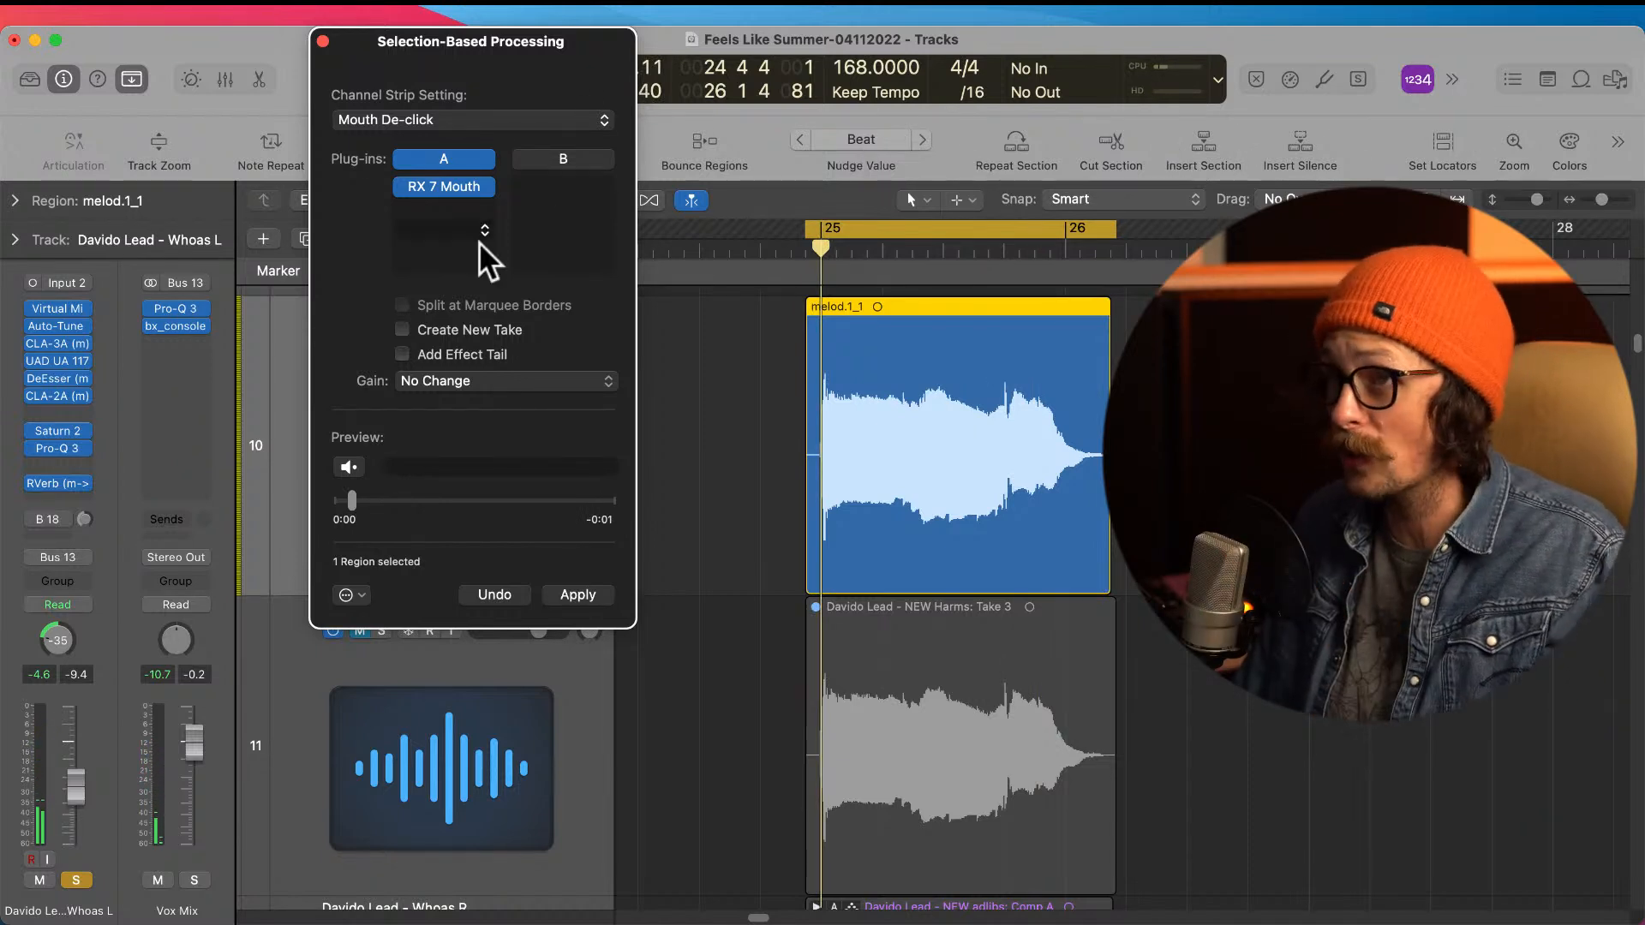
click(324, 42)
Step: Unsolo the Whoas L track and play the de-clicked phrase within the mix
click(385, 330)
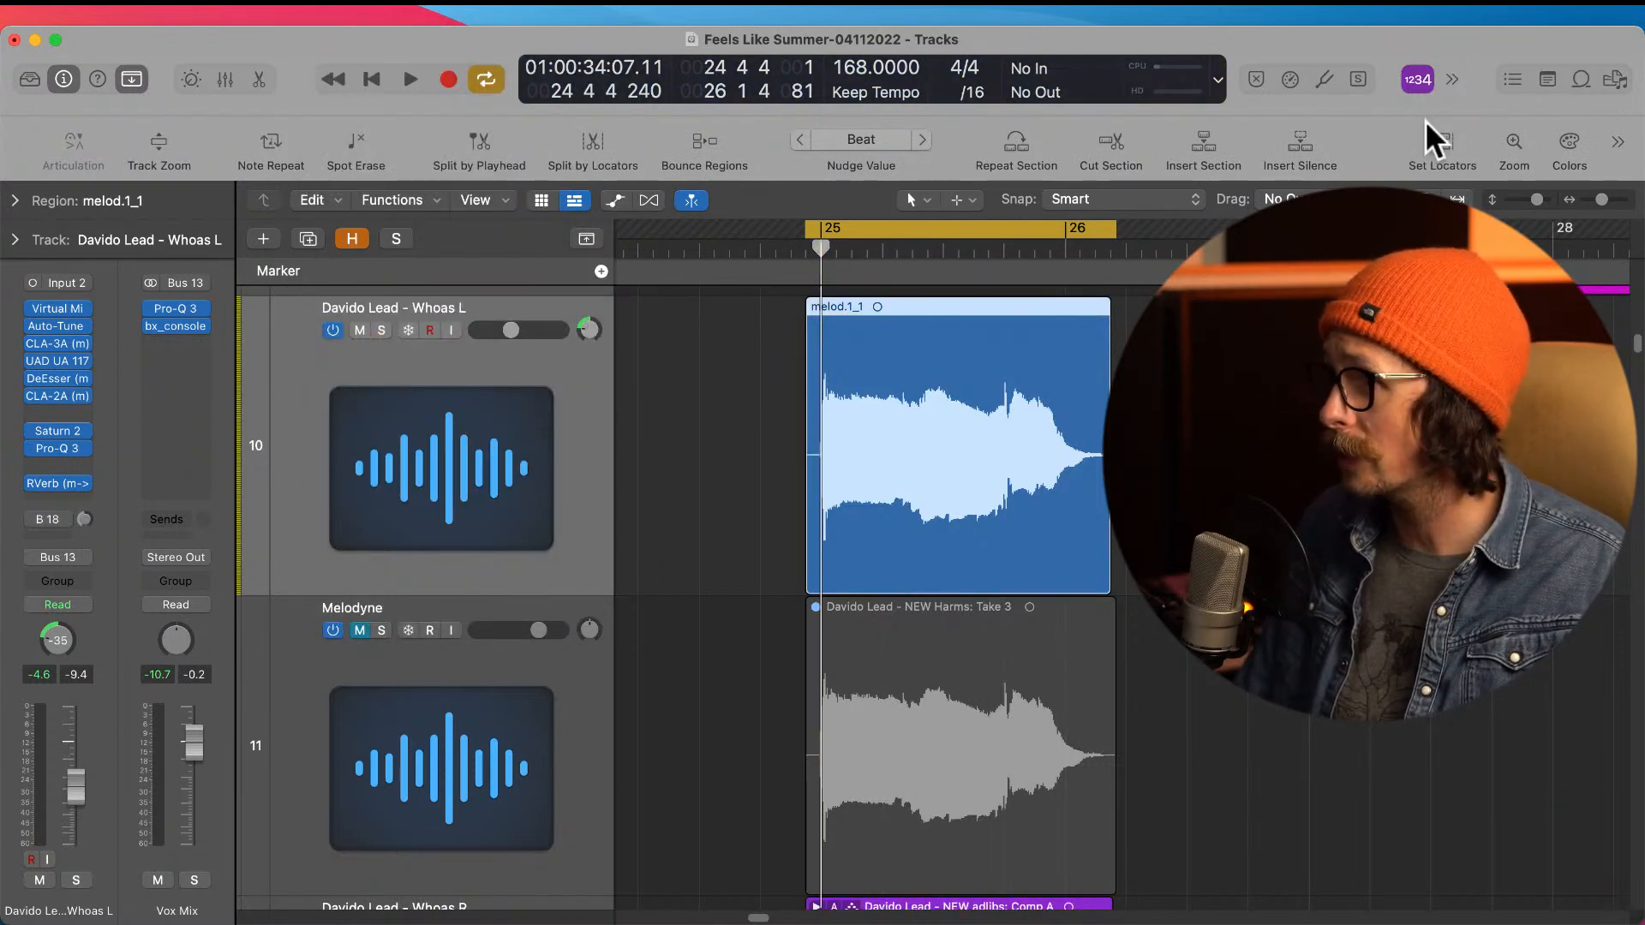
key(space)
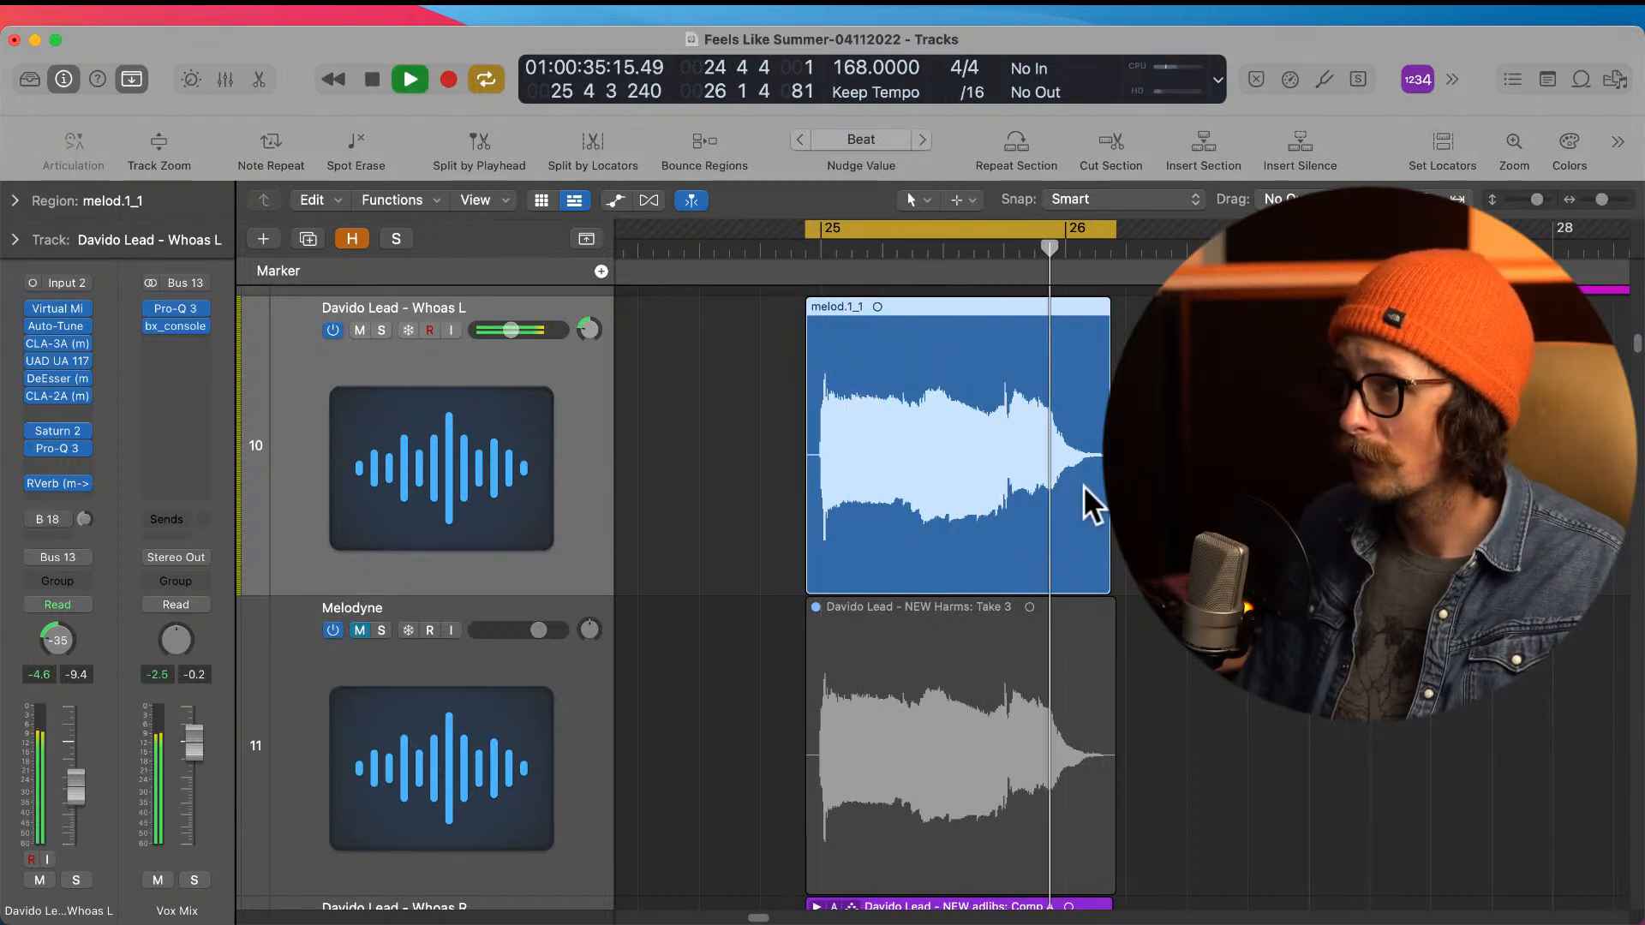
key(space)
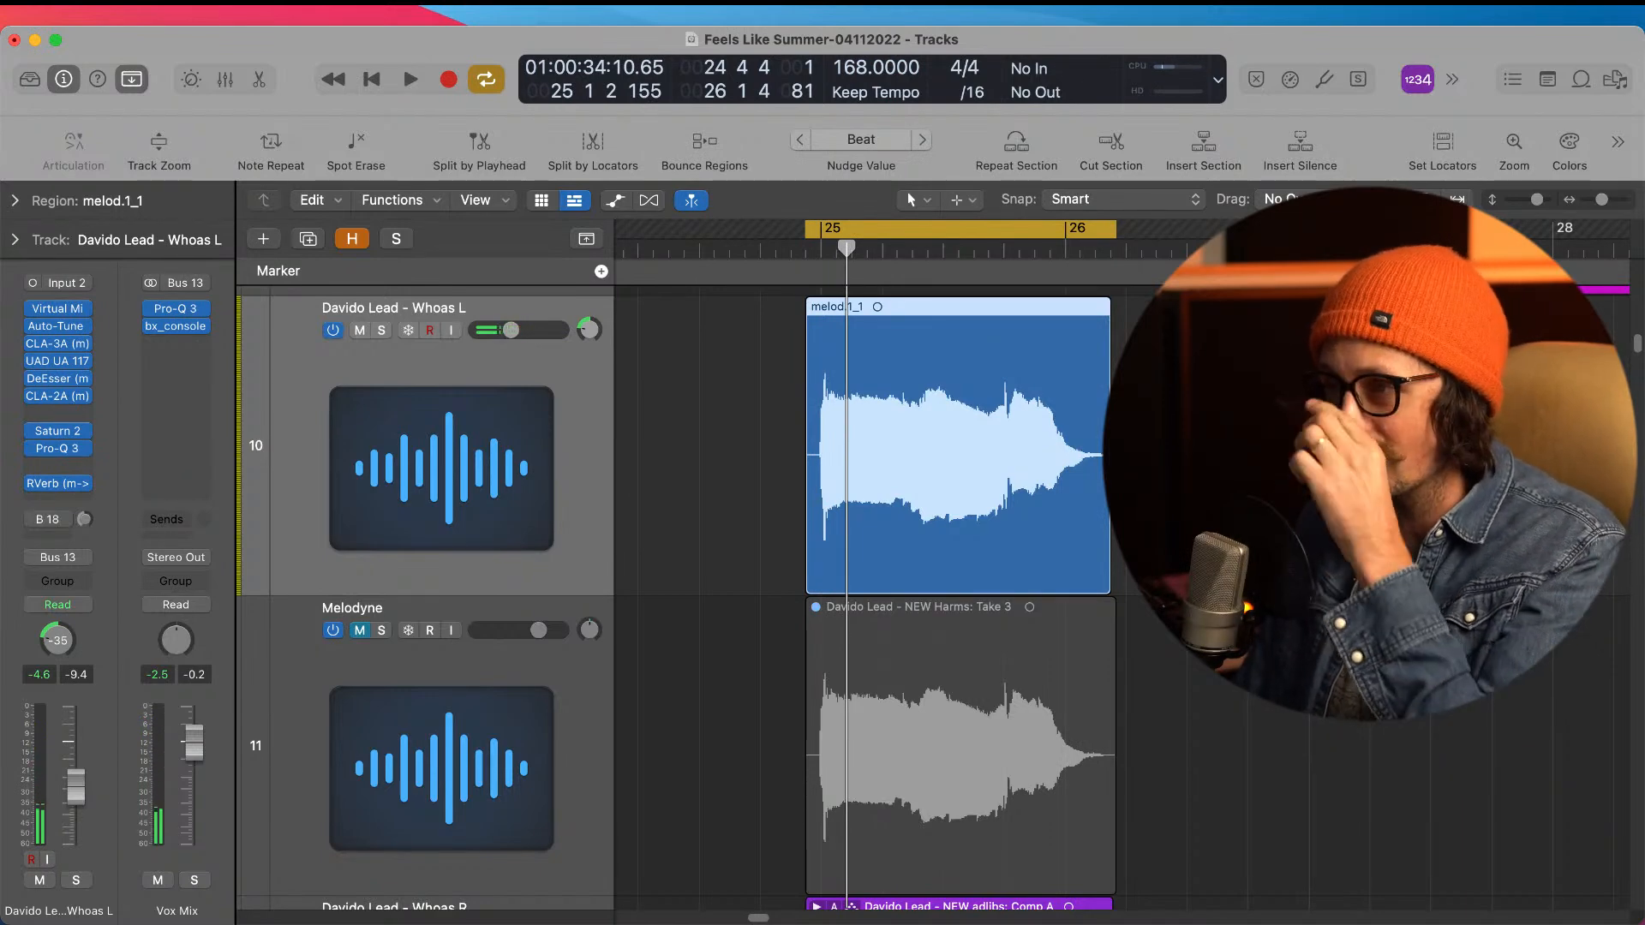
Step: Flatten and merge Comp A of the take folder at bar 25 on the Whoas R track
key(z)
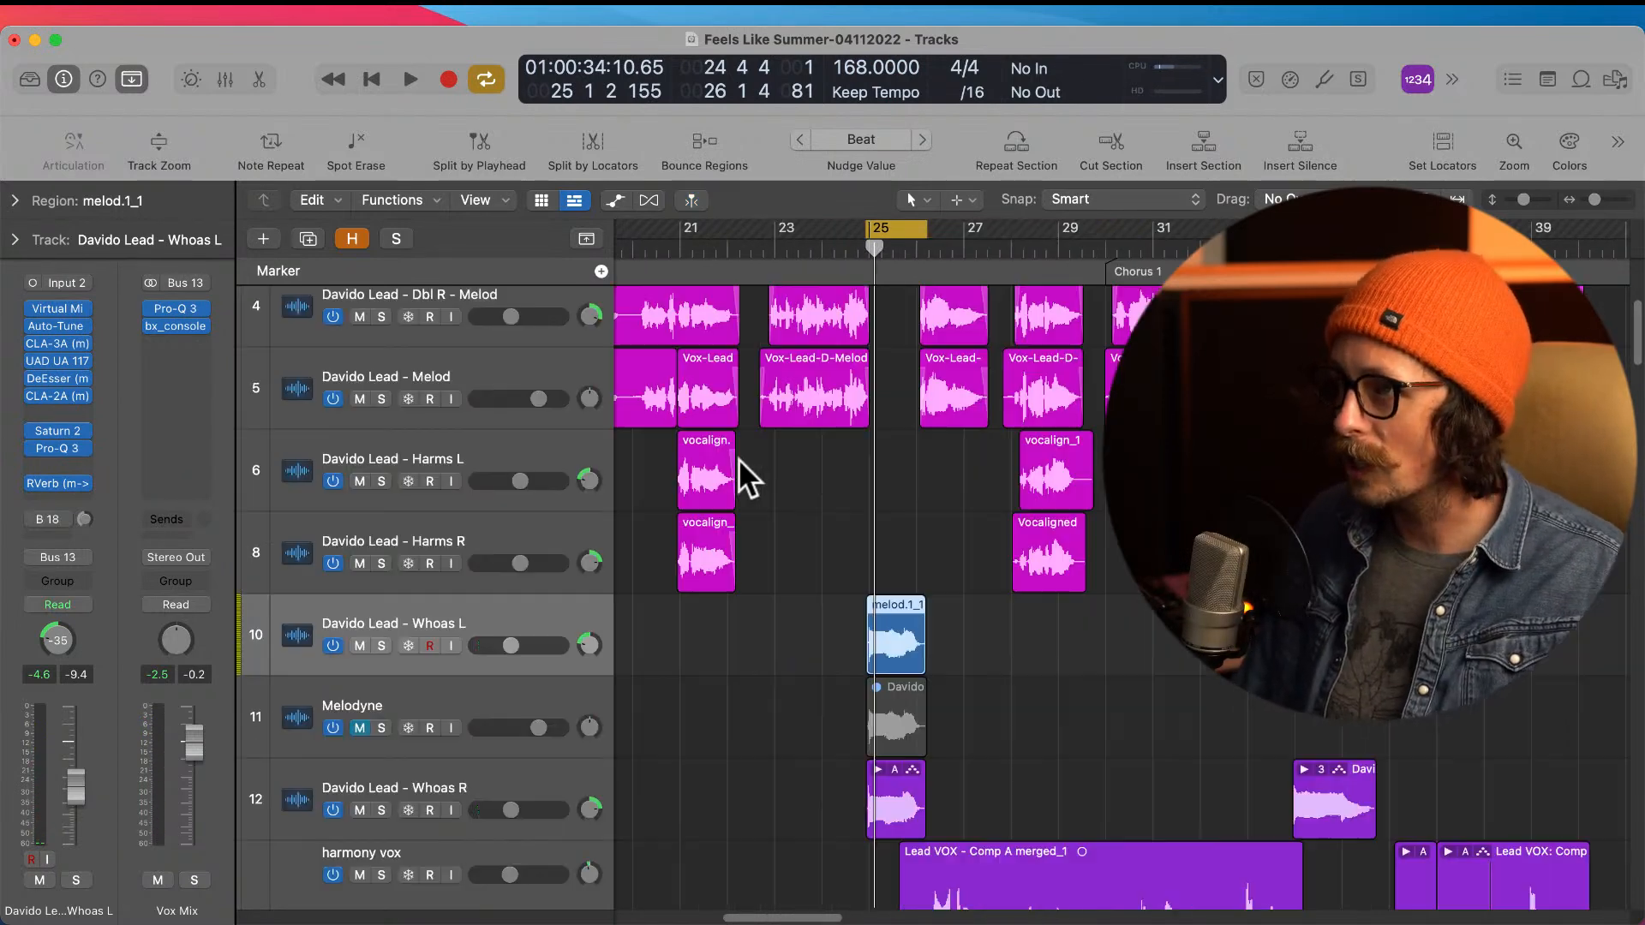
scroll(863, 684, down, 5)
drag(843, 490, 927, 590)
scroll(854, 600, up, 2)
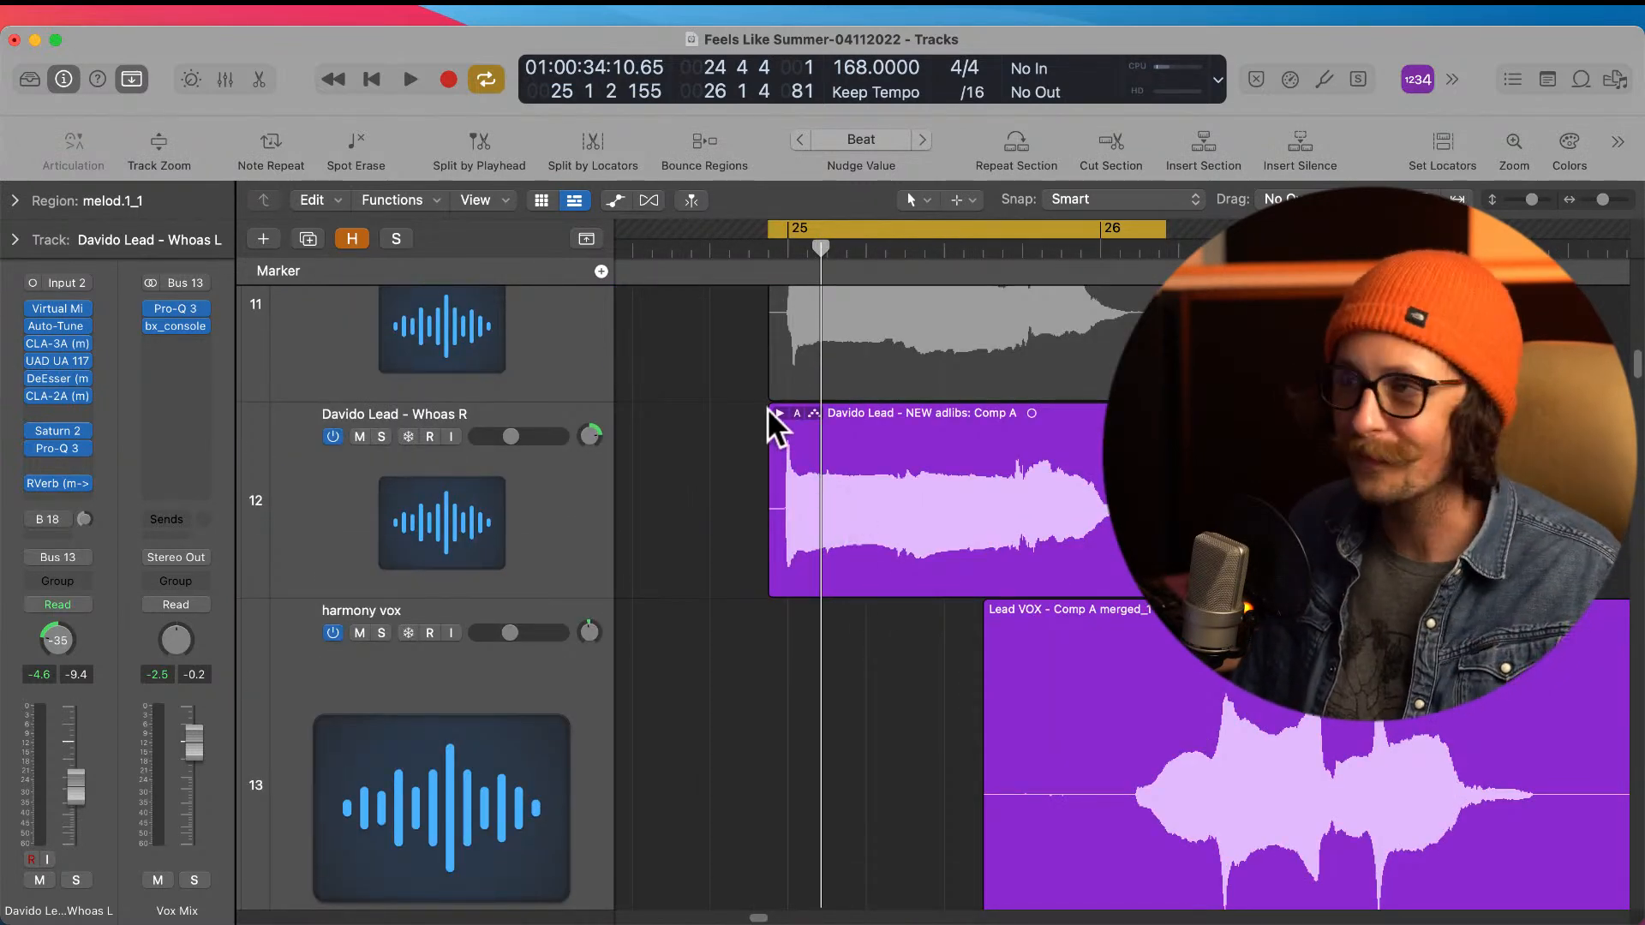
click(794, 413)
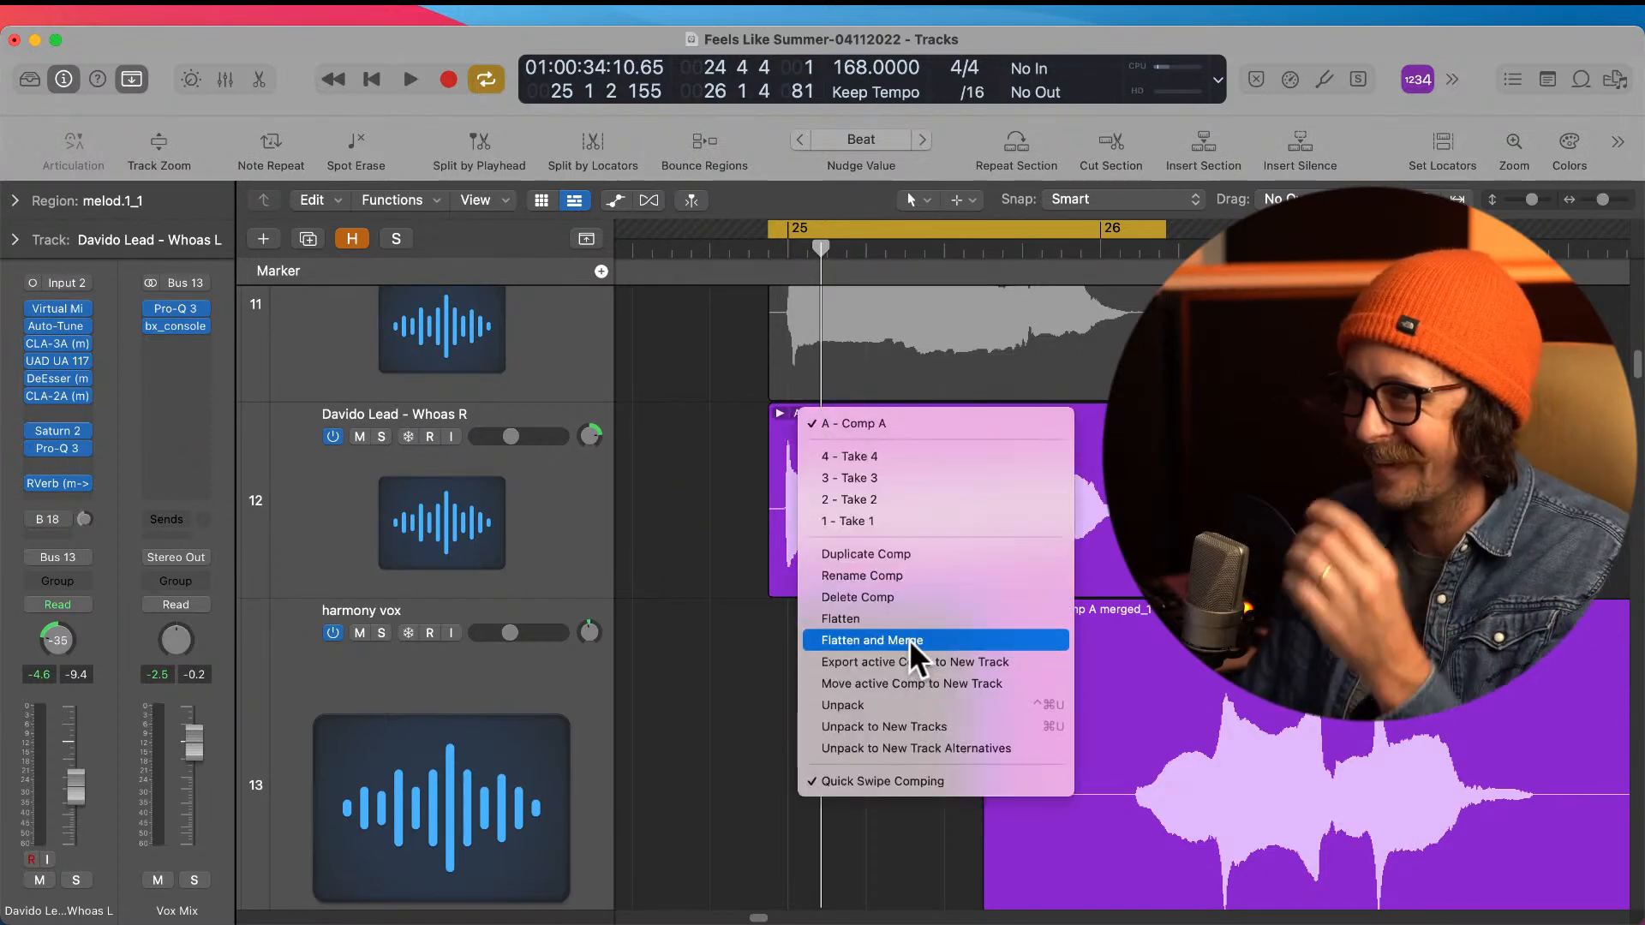
click(909, 639)
key(z)
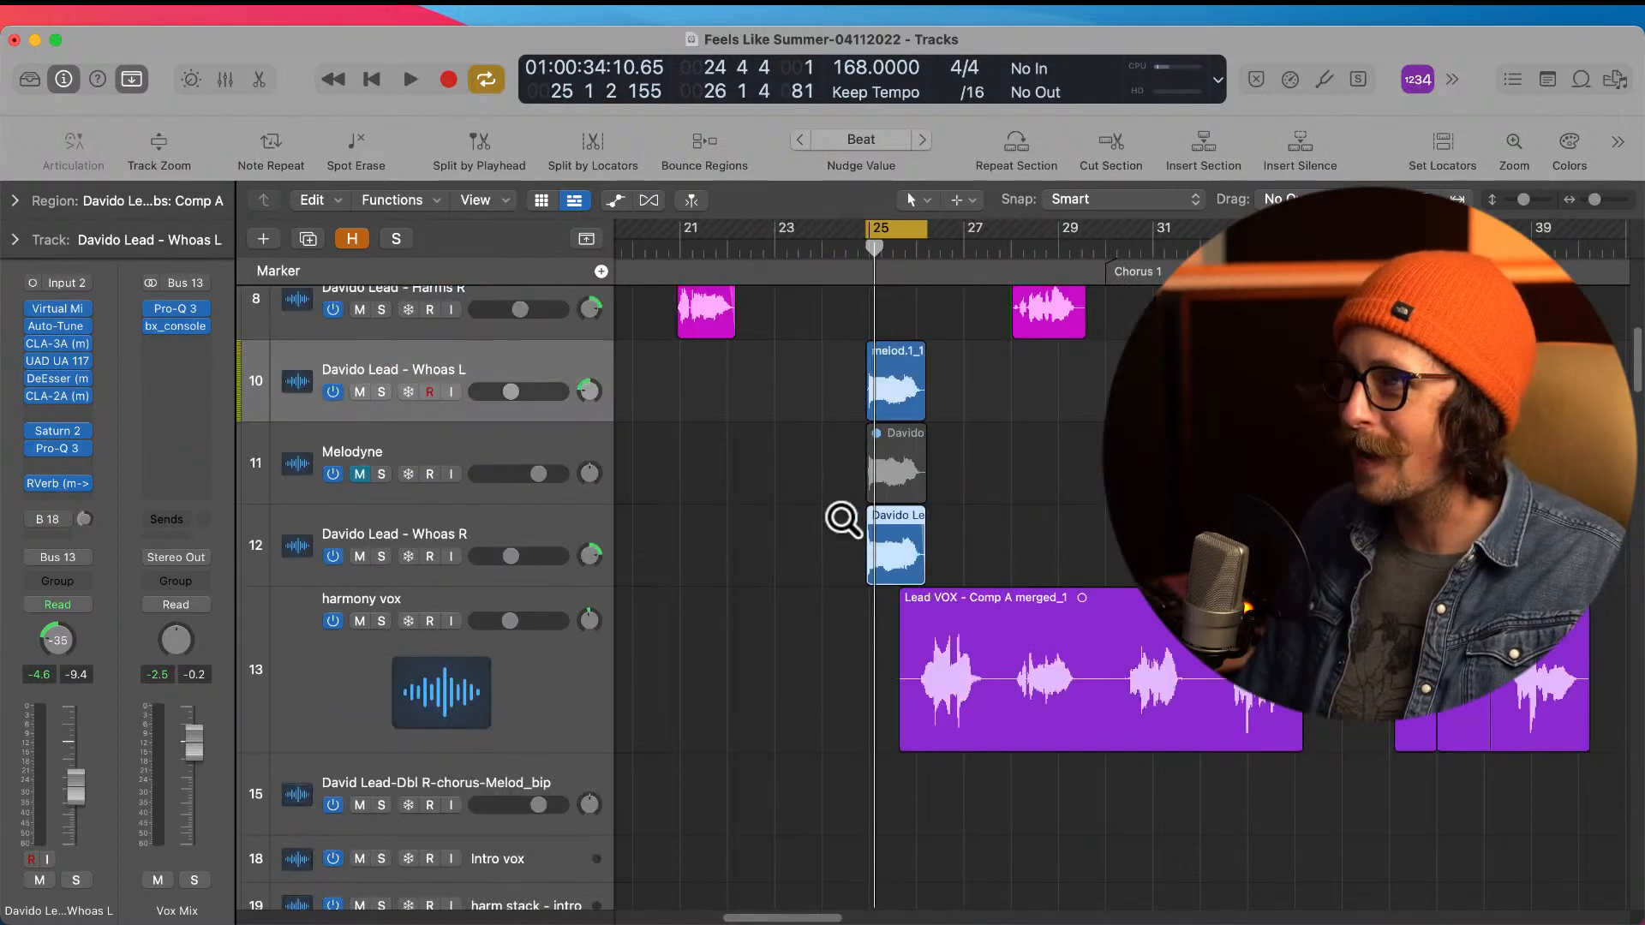
Step: Delete the leftover source region at bar 25 on the Melodyne track
click(480, 450)
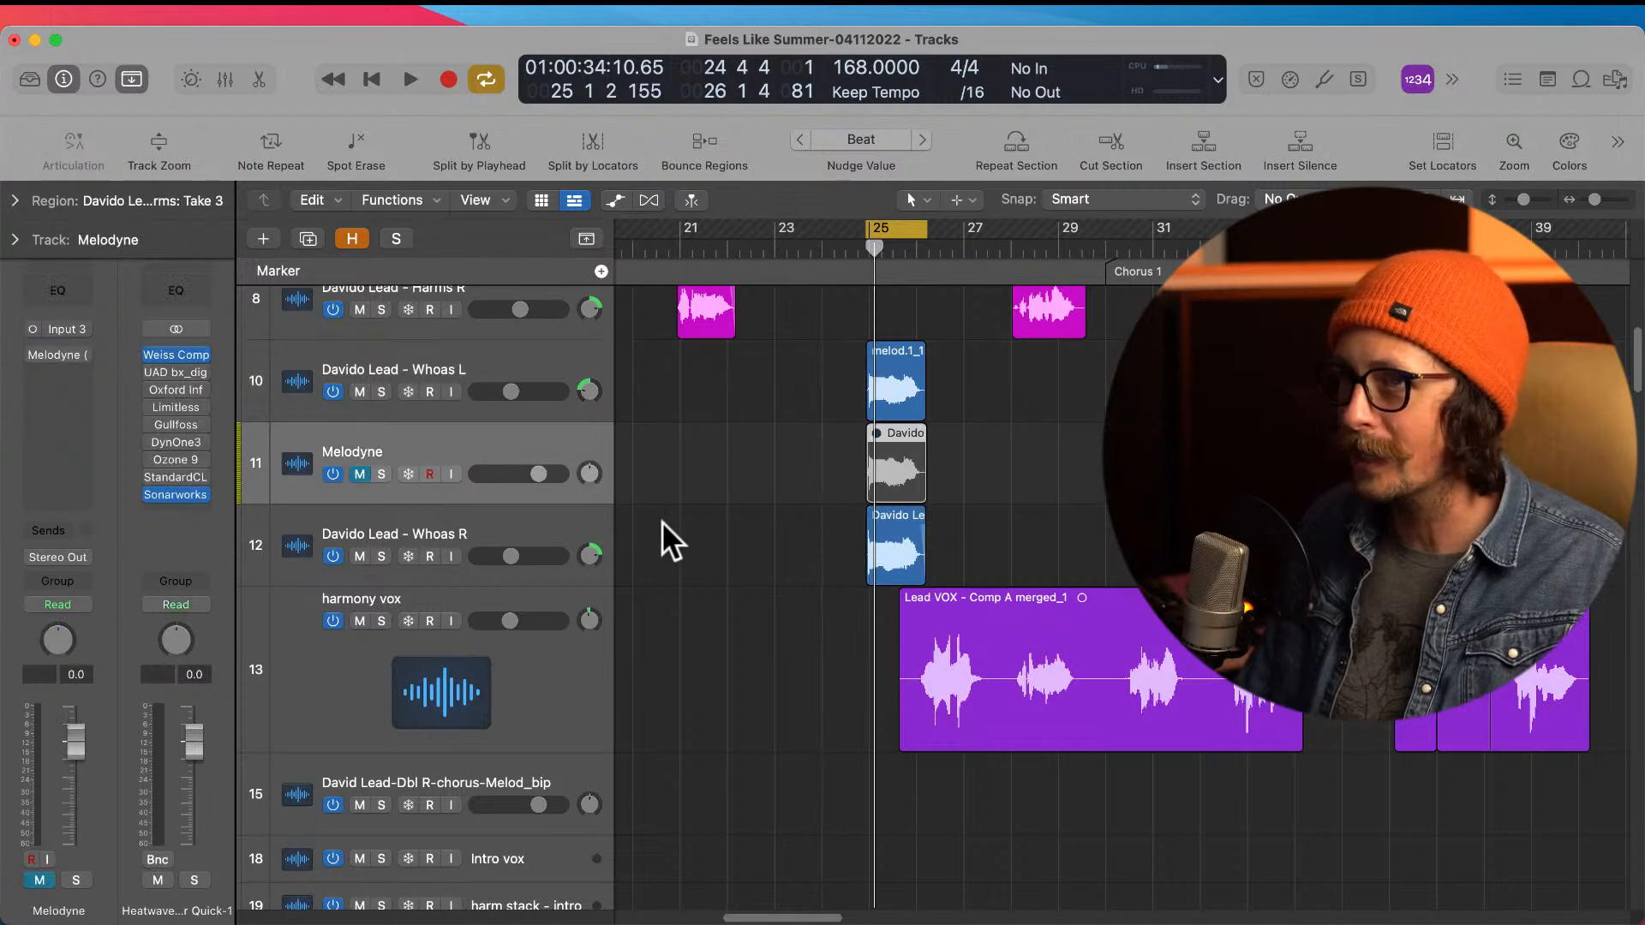
click(805, 474)
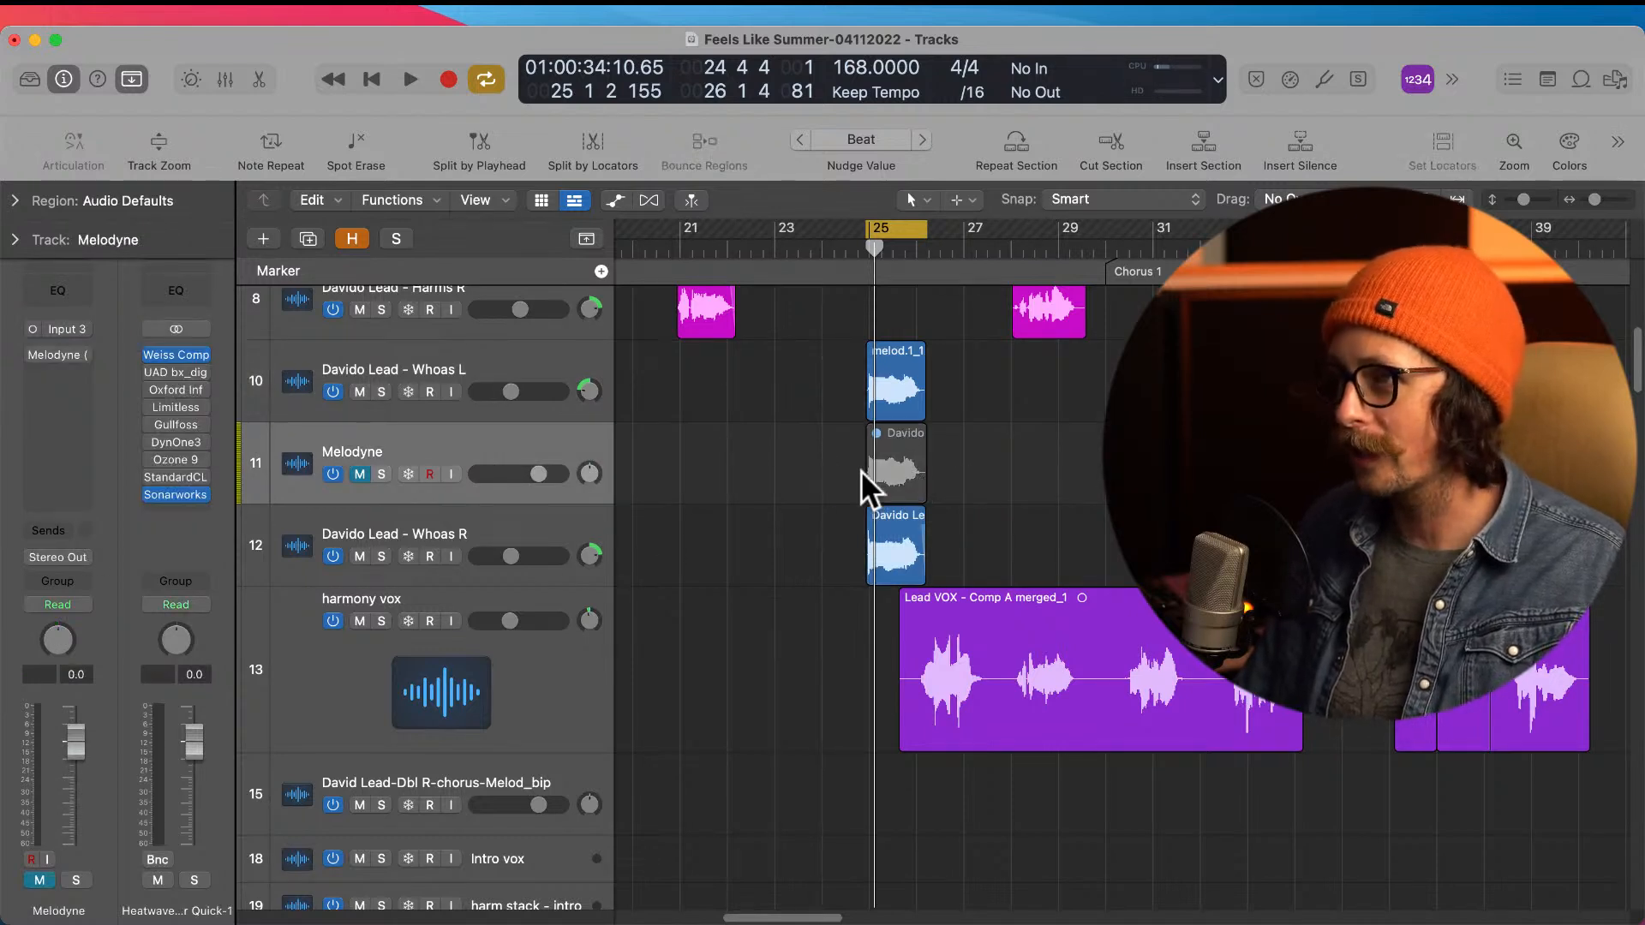
click(891, 467)
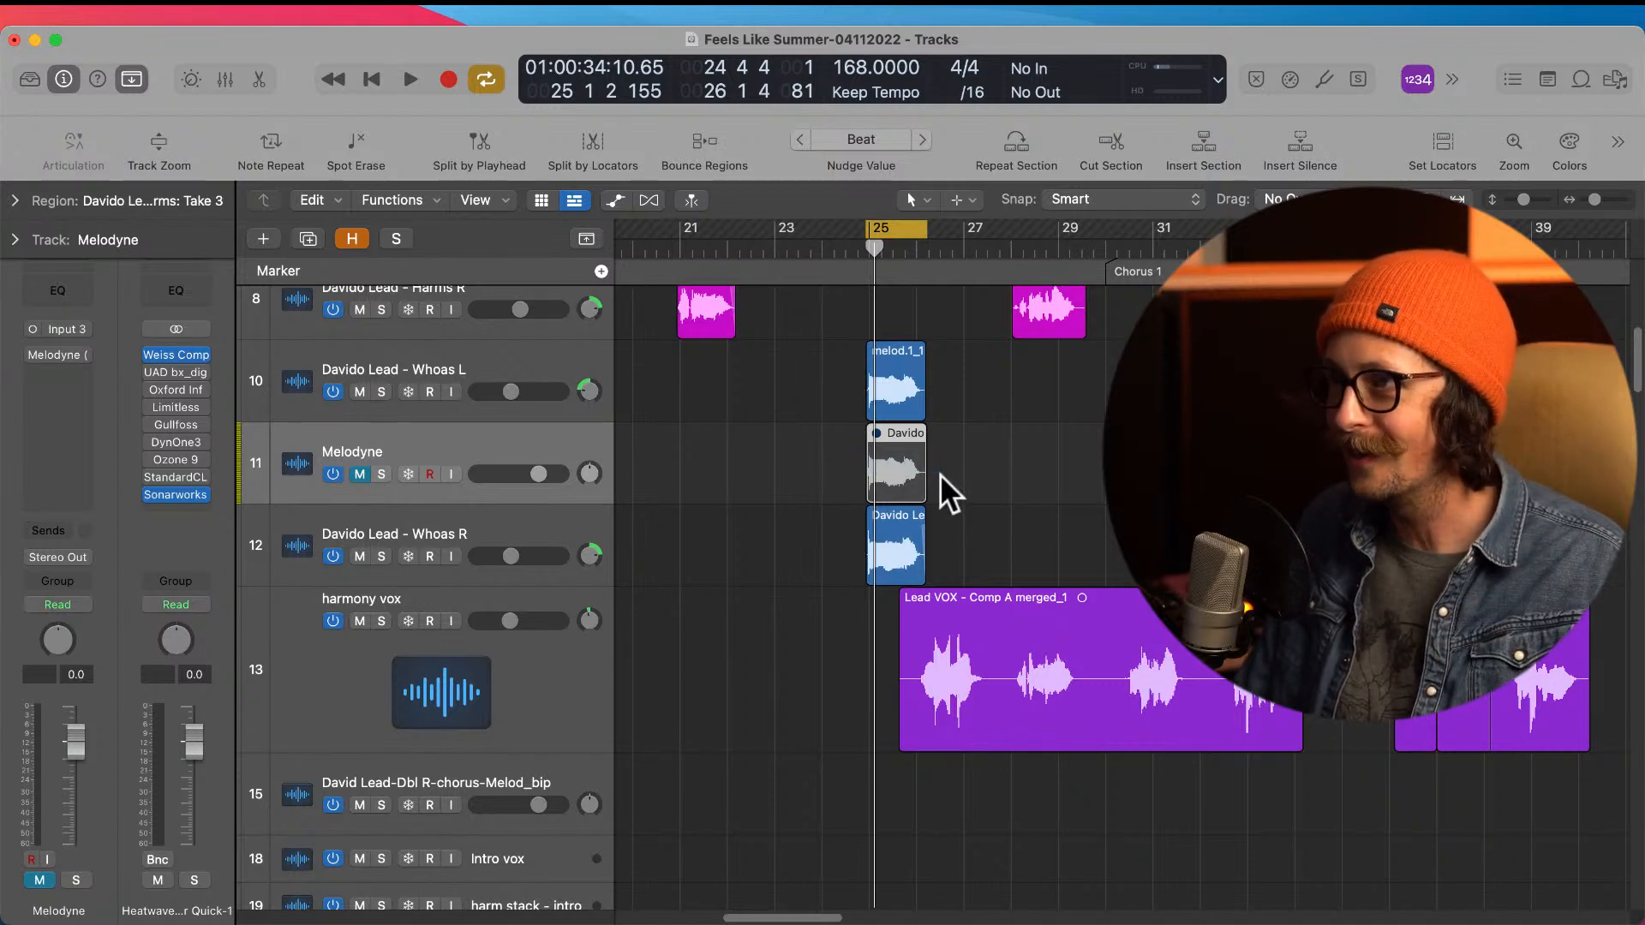
key(Delete)
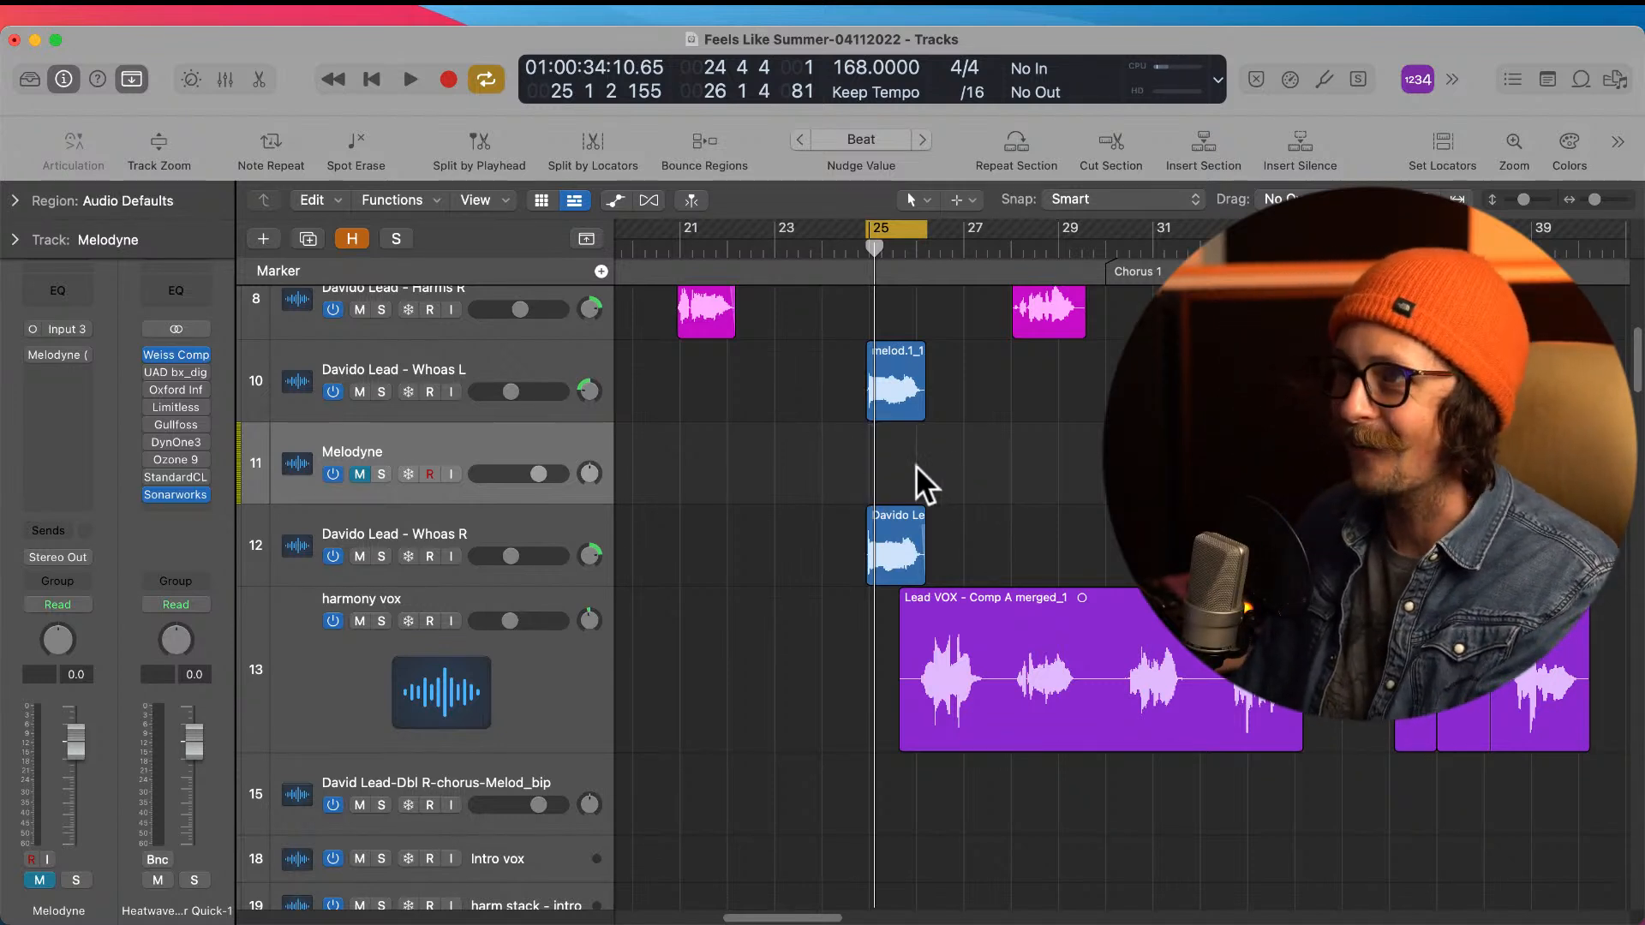
Step: Move the Whoas R region at bar 25 onto the Melodyne track and unmute that track
drag(887, 517, 891, 488)
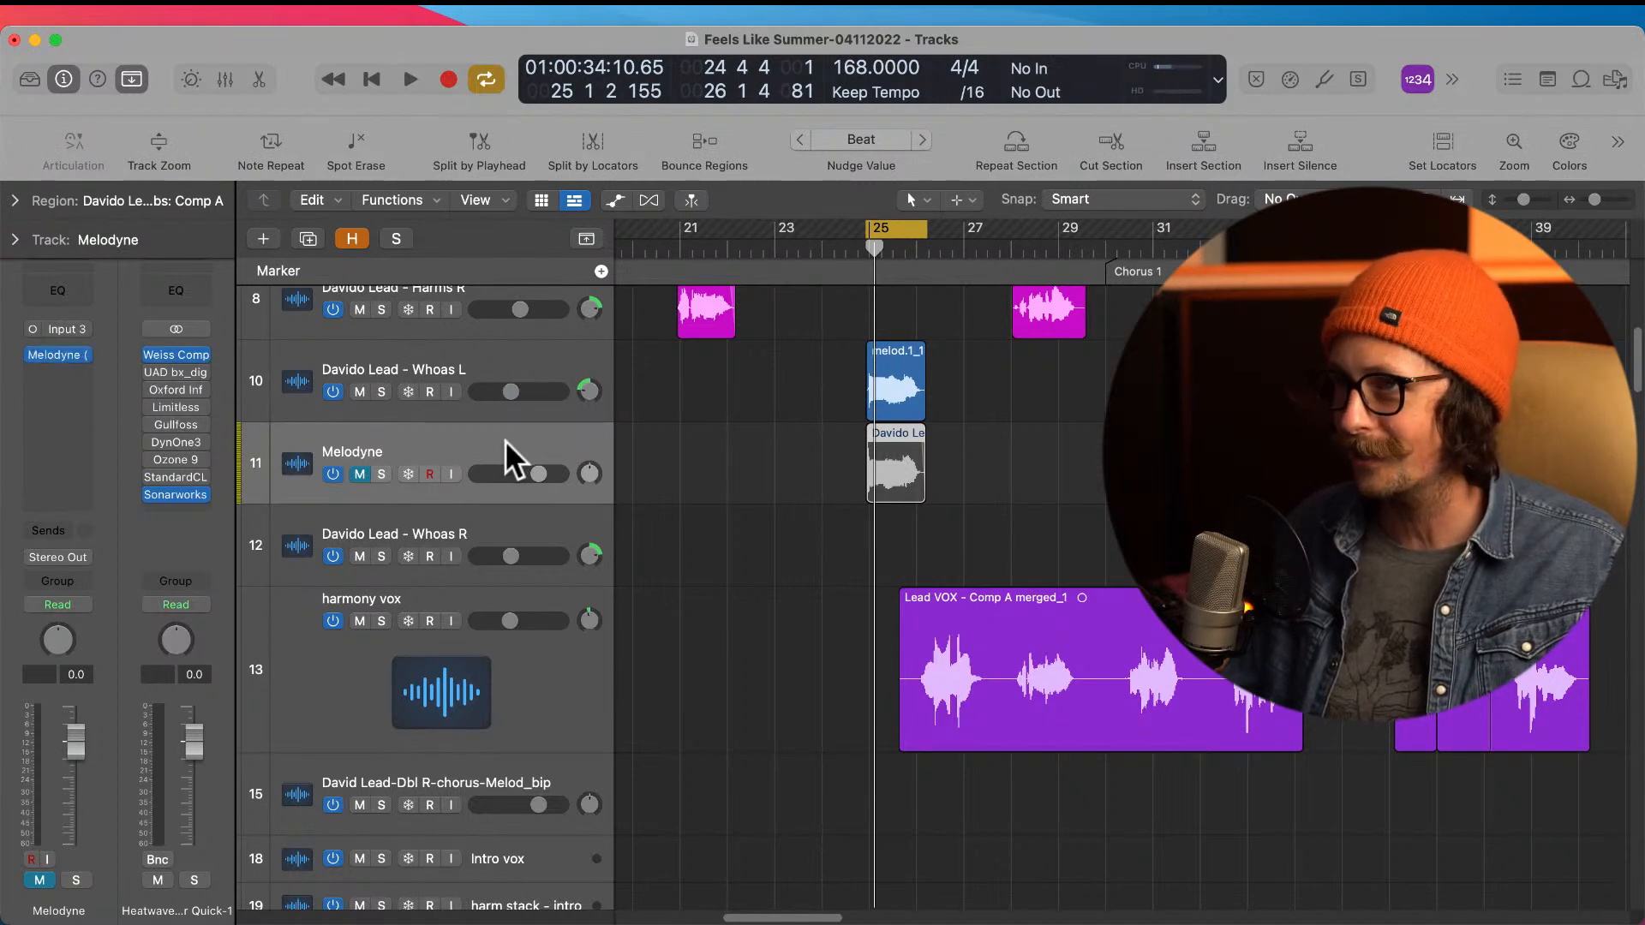
click(360, 473)
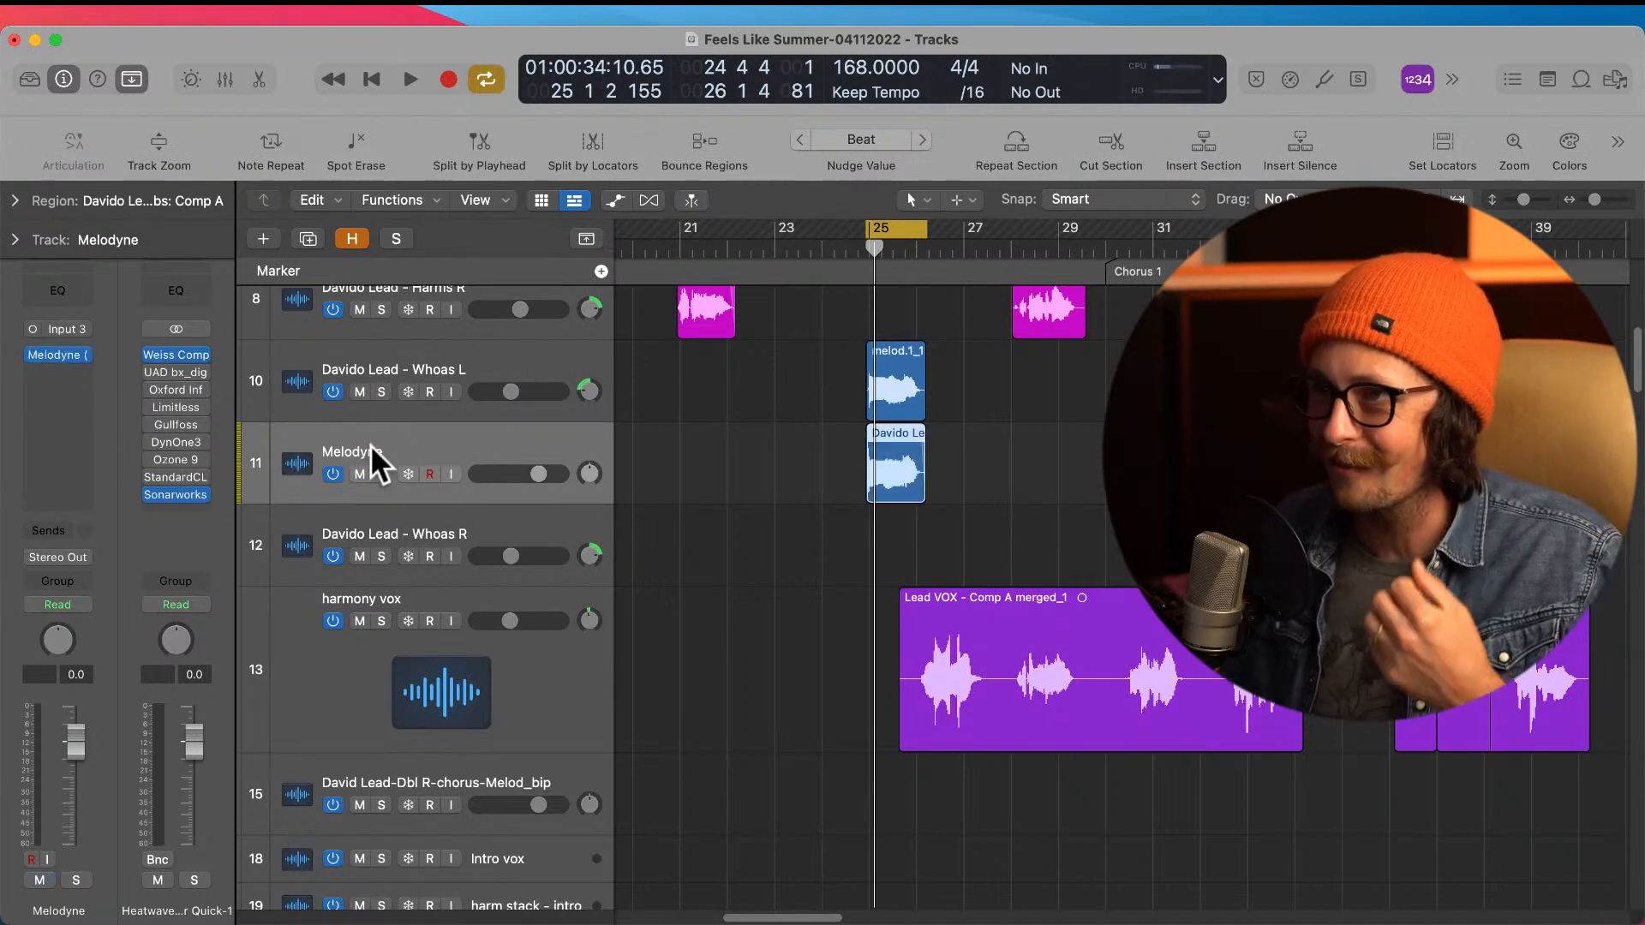
Step: Check the Melodyne editor, close it and remove the Melodyne plug-in from the Melodyne track's insert slot
click(70, 353)
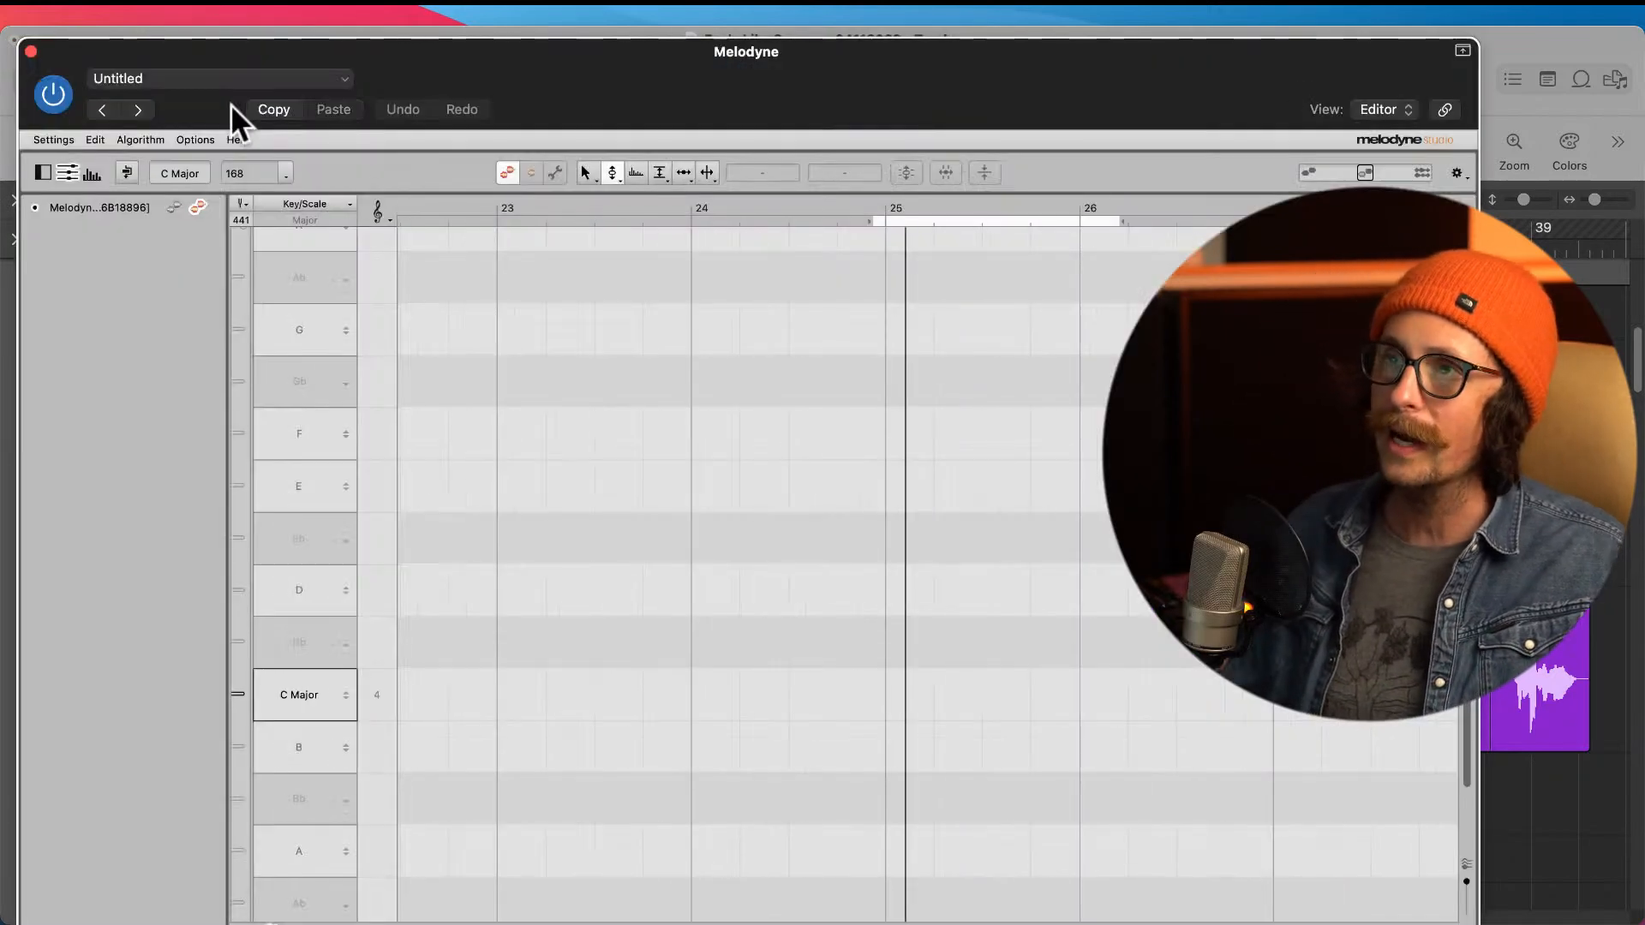
click(32, 53)
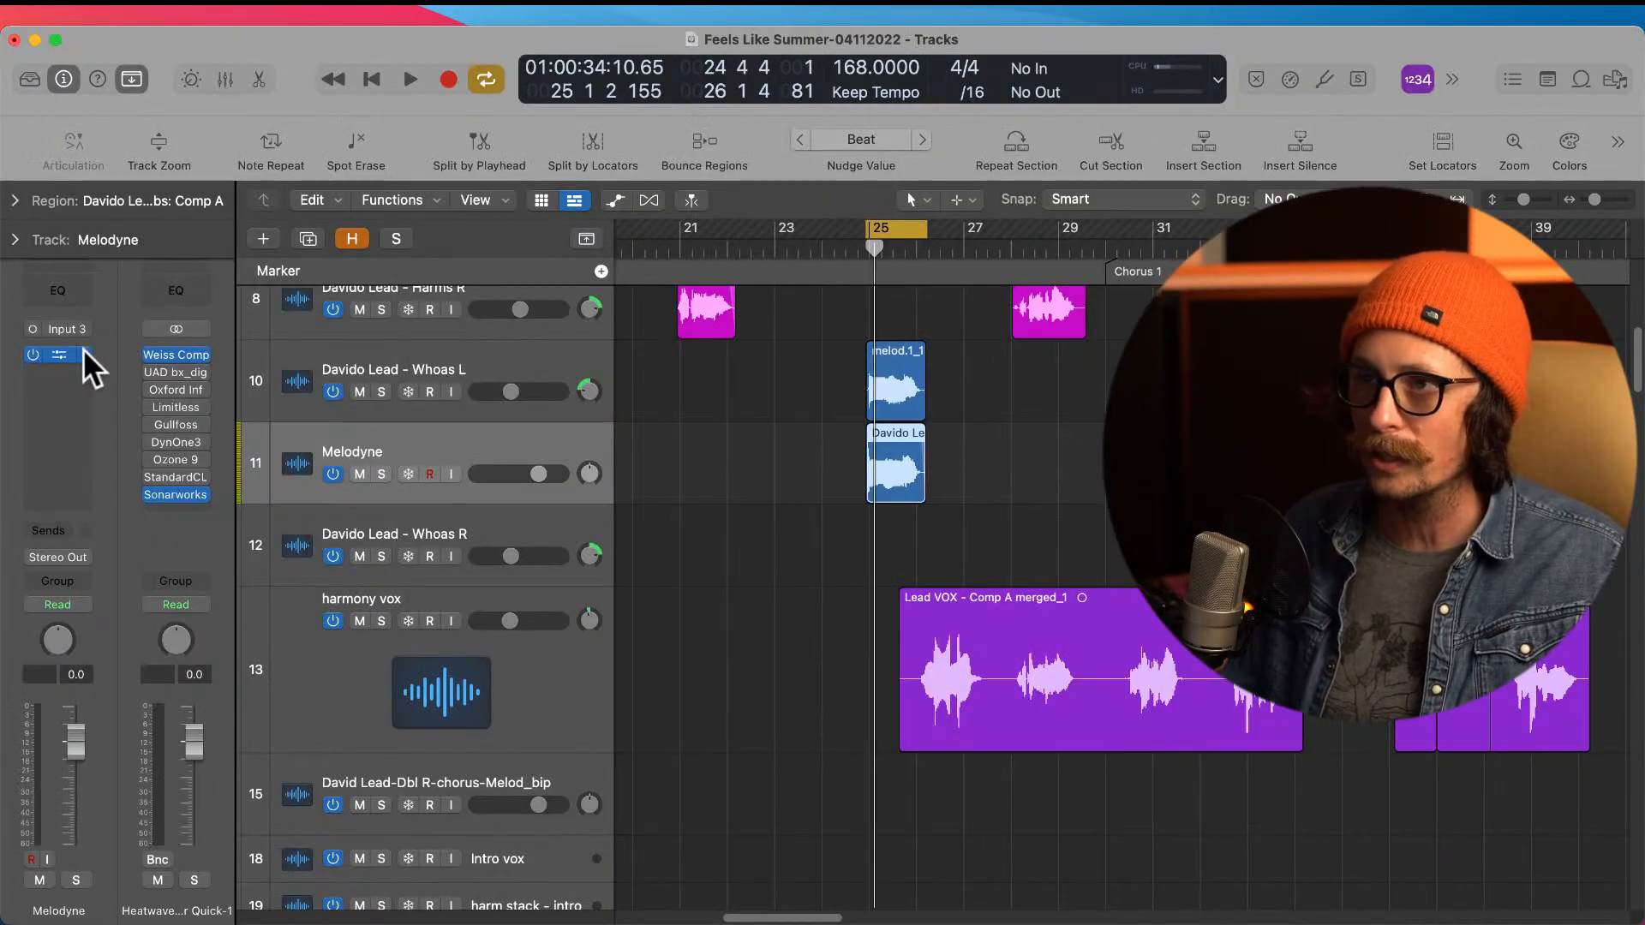
click(83, 350)
click(146, 336)
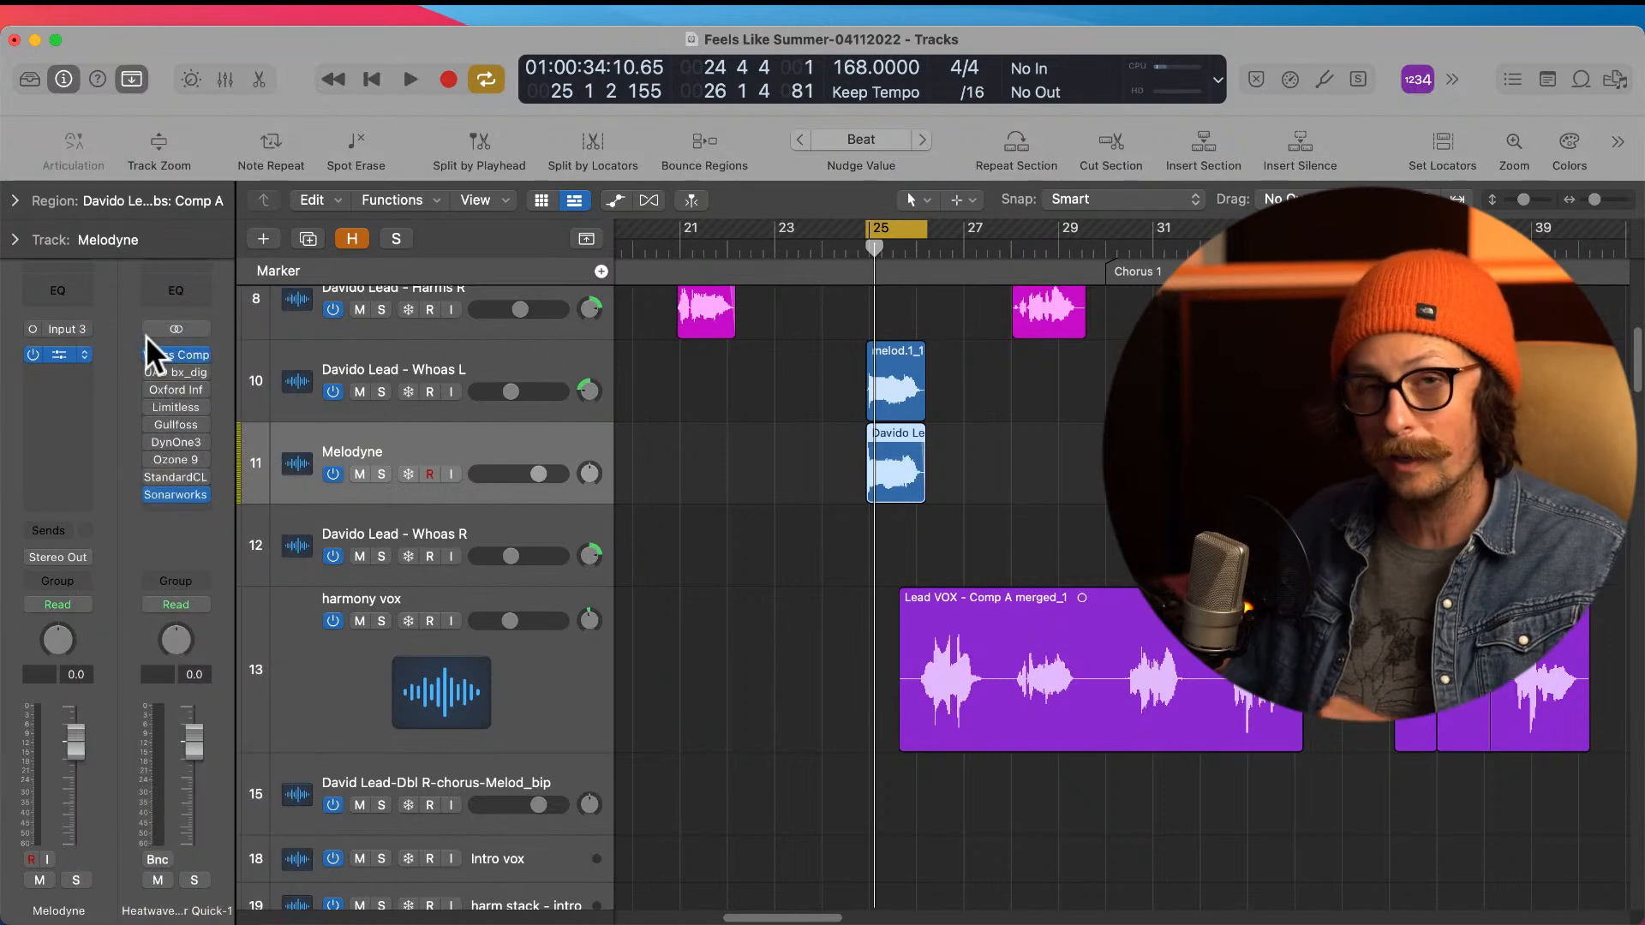
click(75, 348)
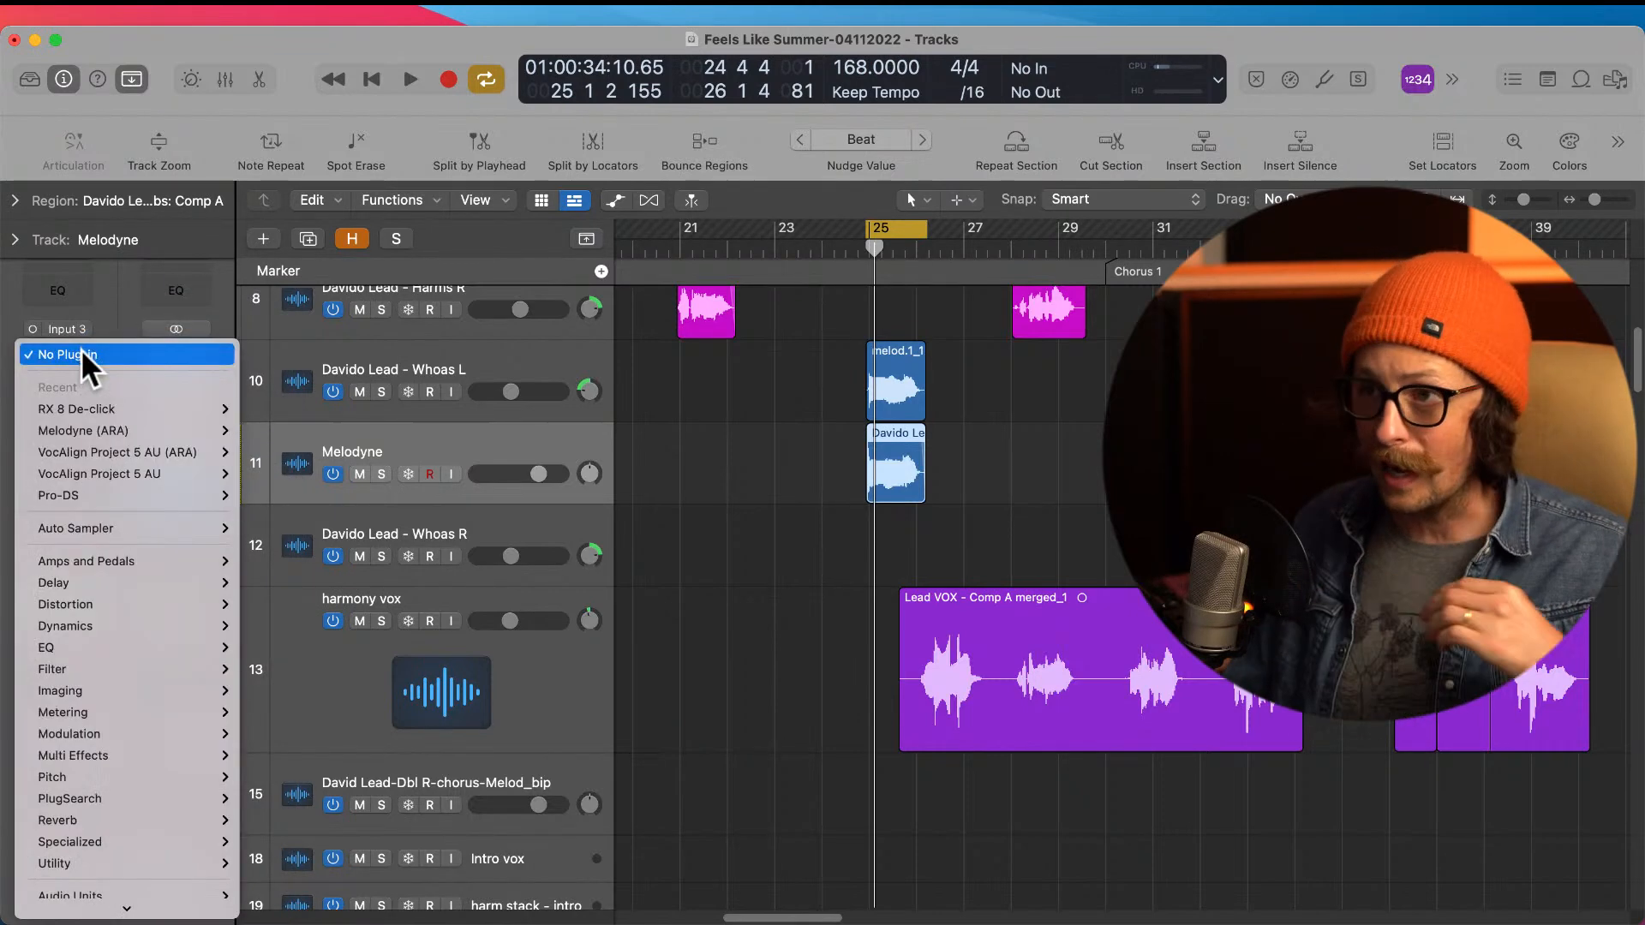
click(157, 452)
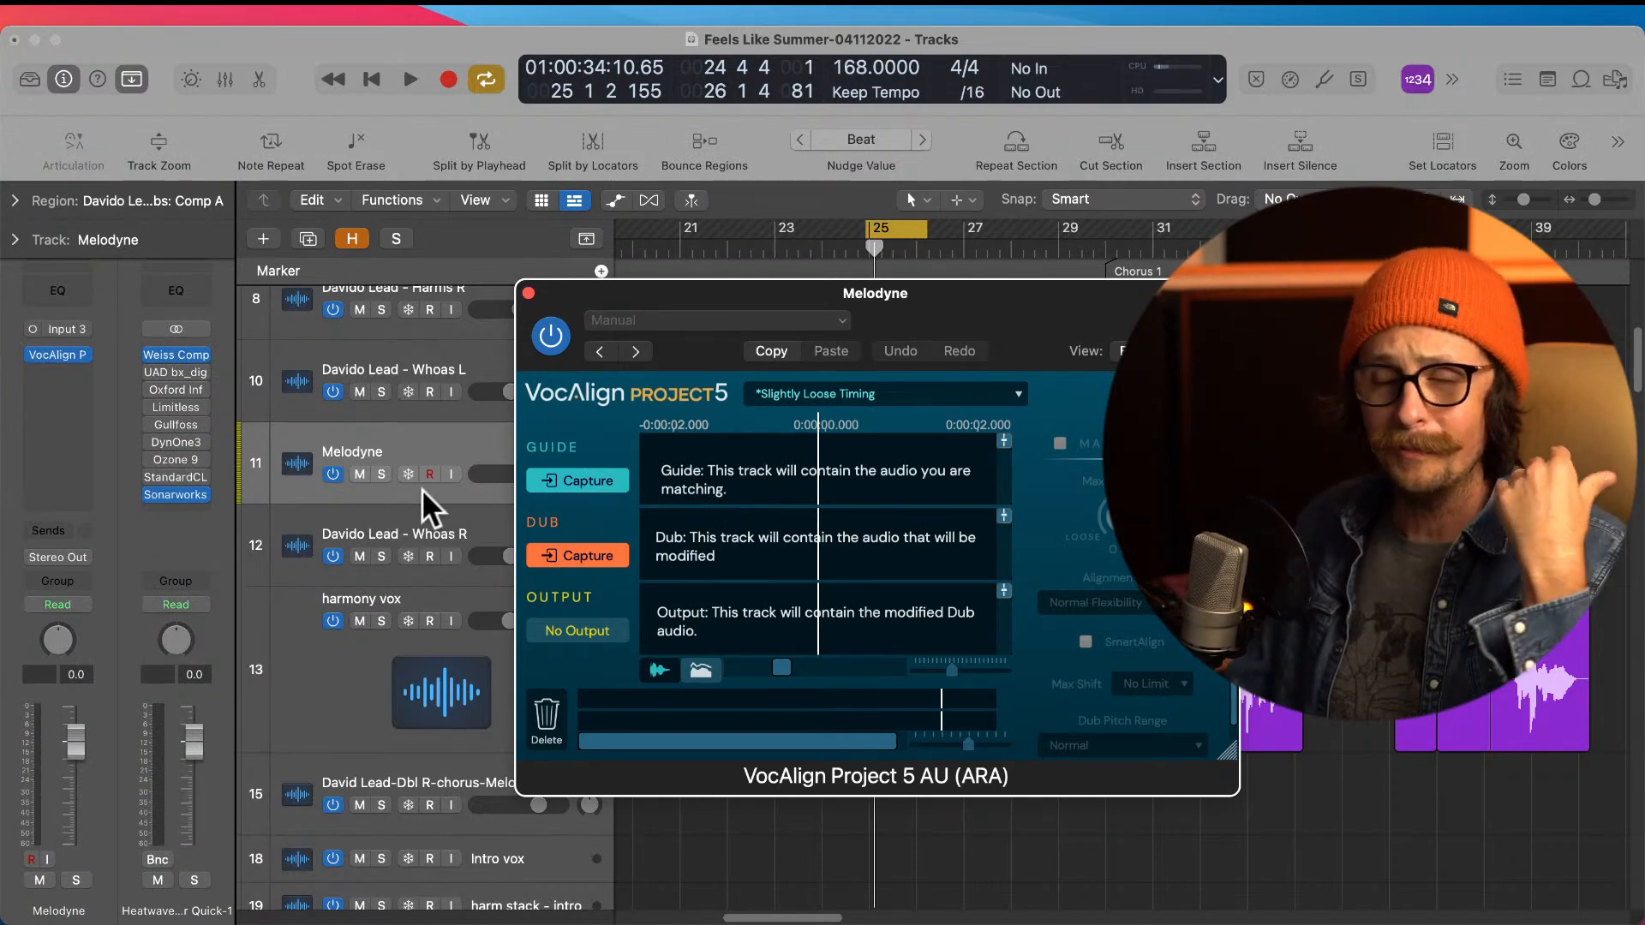
click(528, 293)
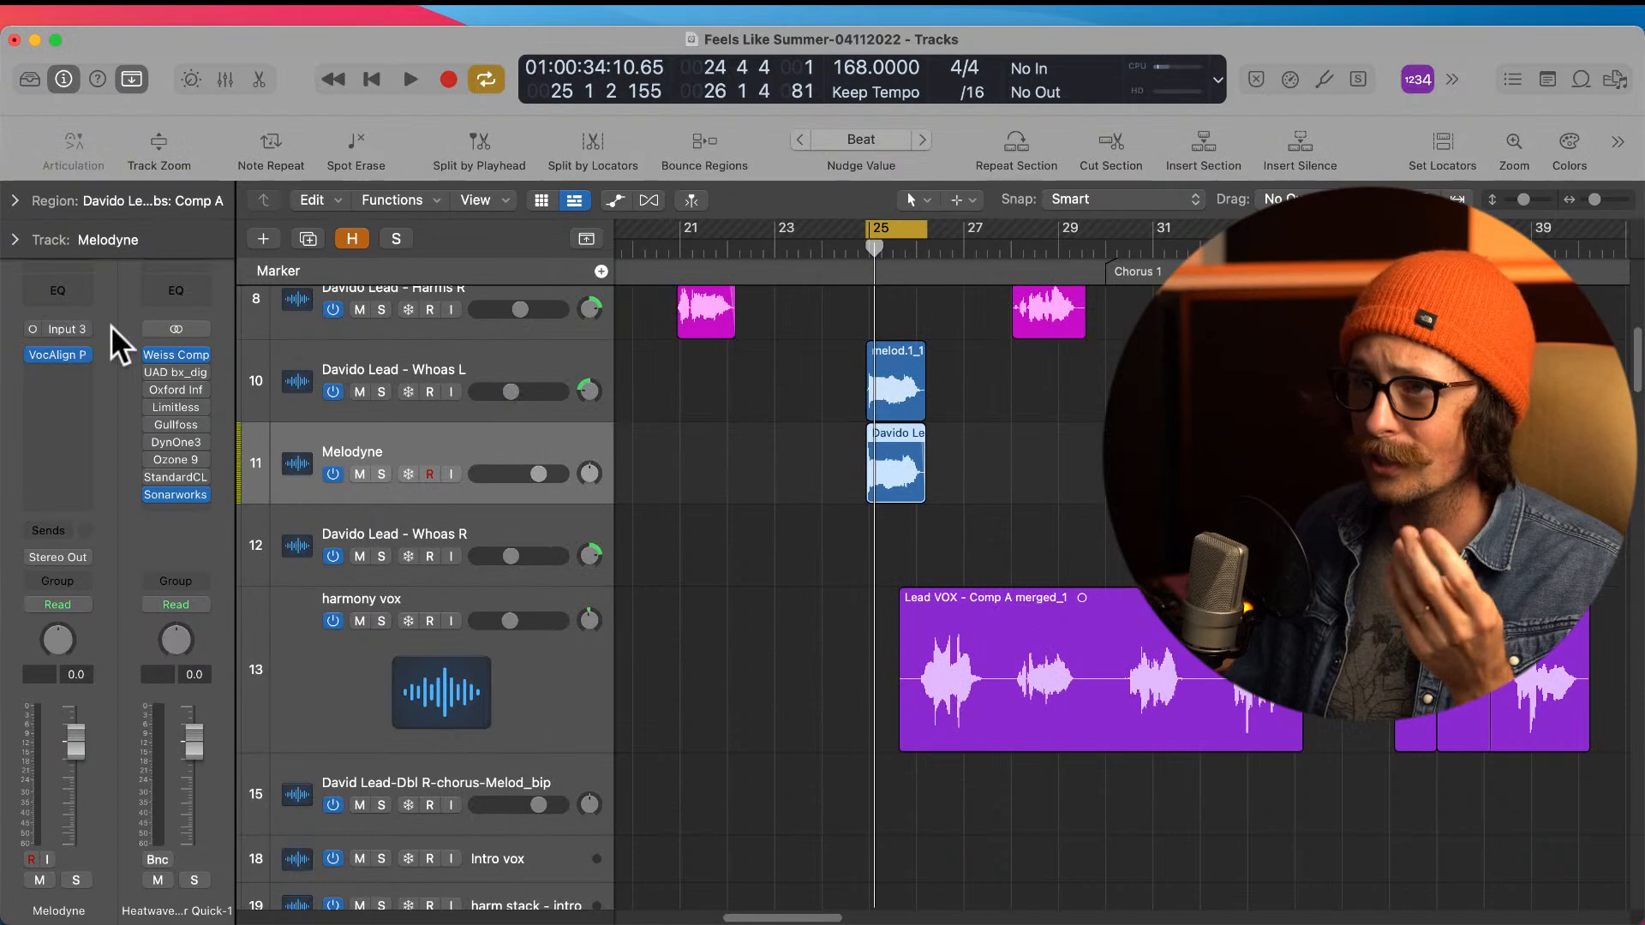
Step: Replace VocAlign with Melodyne (ARA) on the Melodyne track and play the phrase at bar 25
click(87, 356)
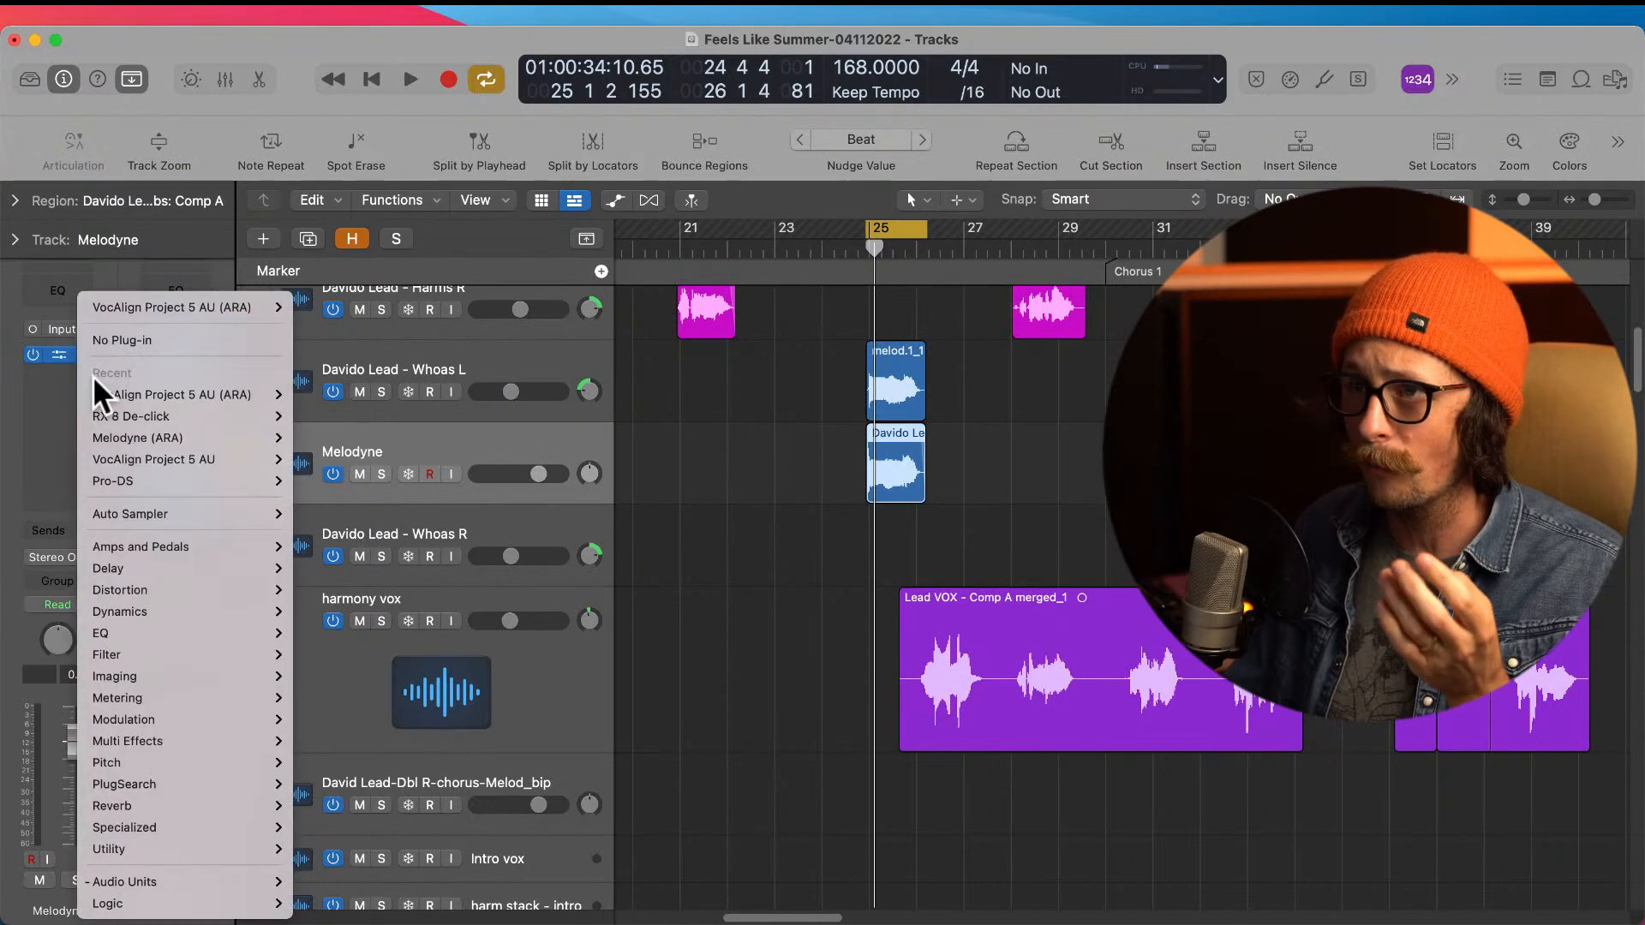
click(221, 434)
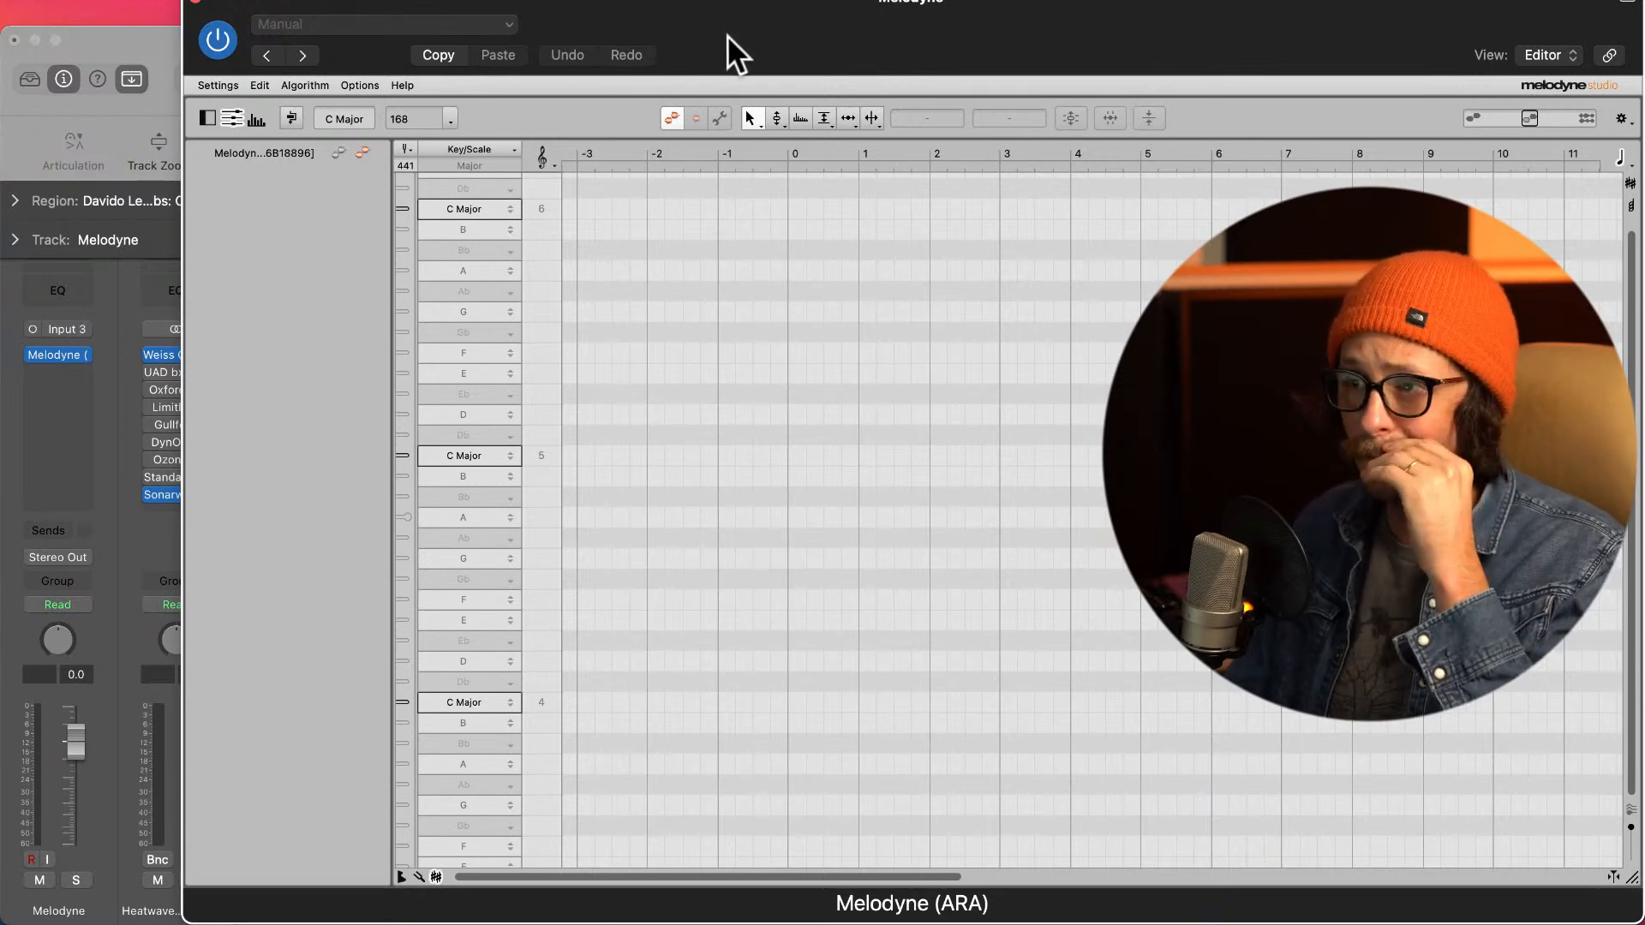
drag(763, 47, 777, 530)
click(795, 401)
key(space)
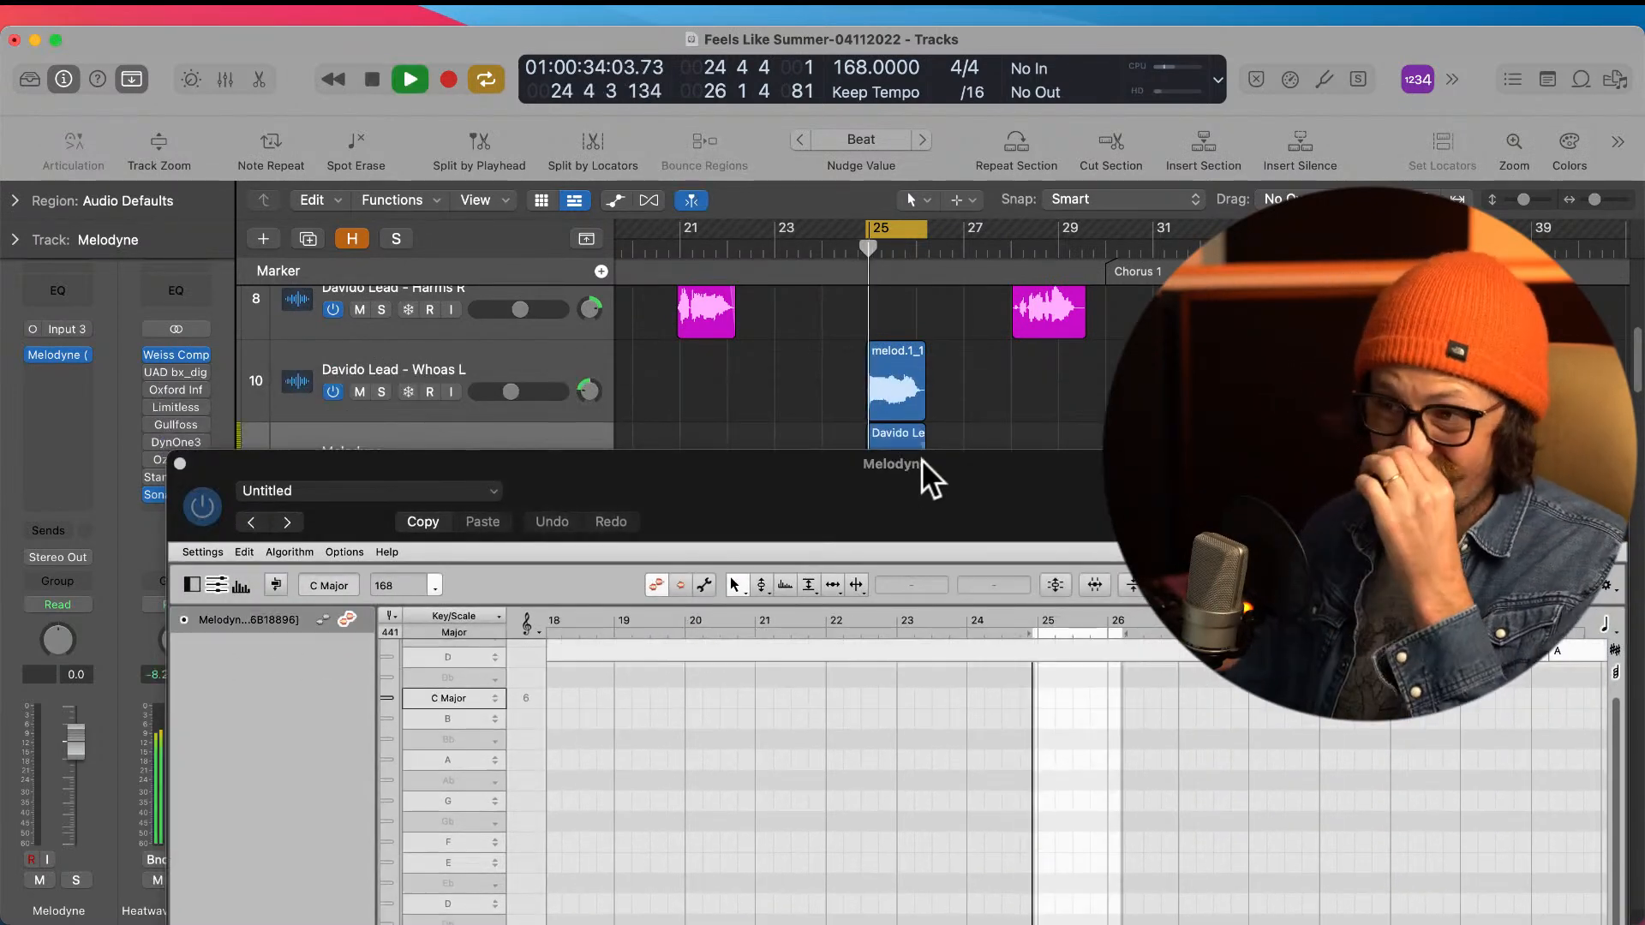
drag(919, 483, 980, 600)
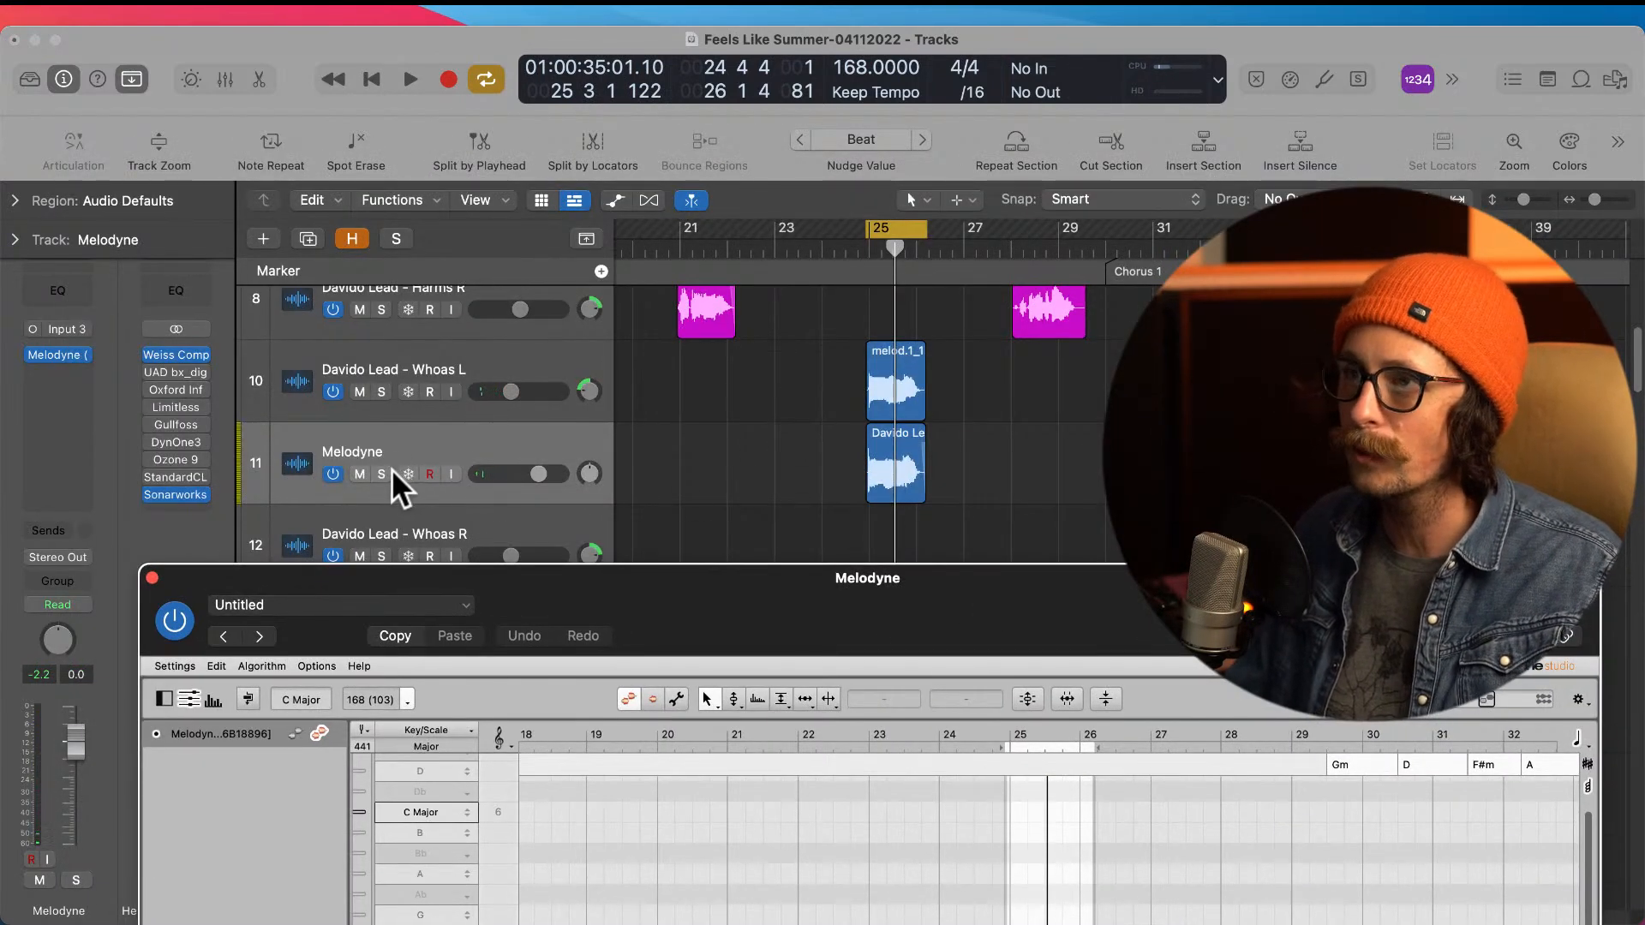
Step: Use the Pitch tool to smooth the pitch transition from the opening F note into the G note at bar 25
drag(917, 617, 797, 144)
scroll(882, 533, down, 1)
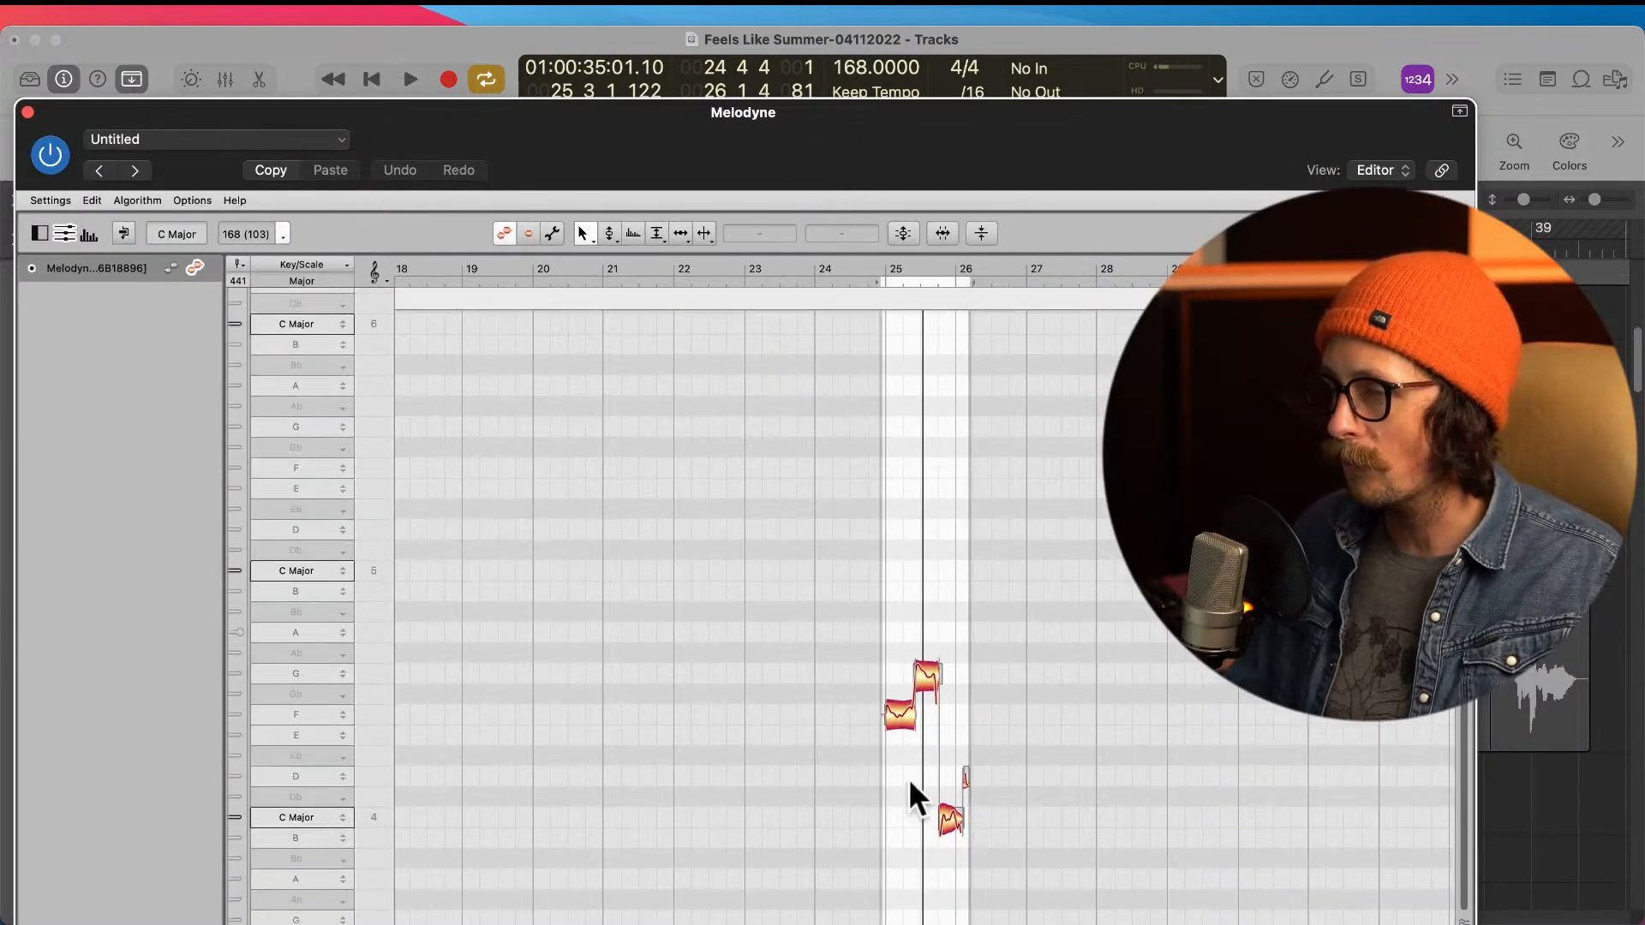
scroll(928, 728, up, 5)
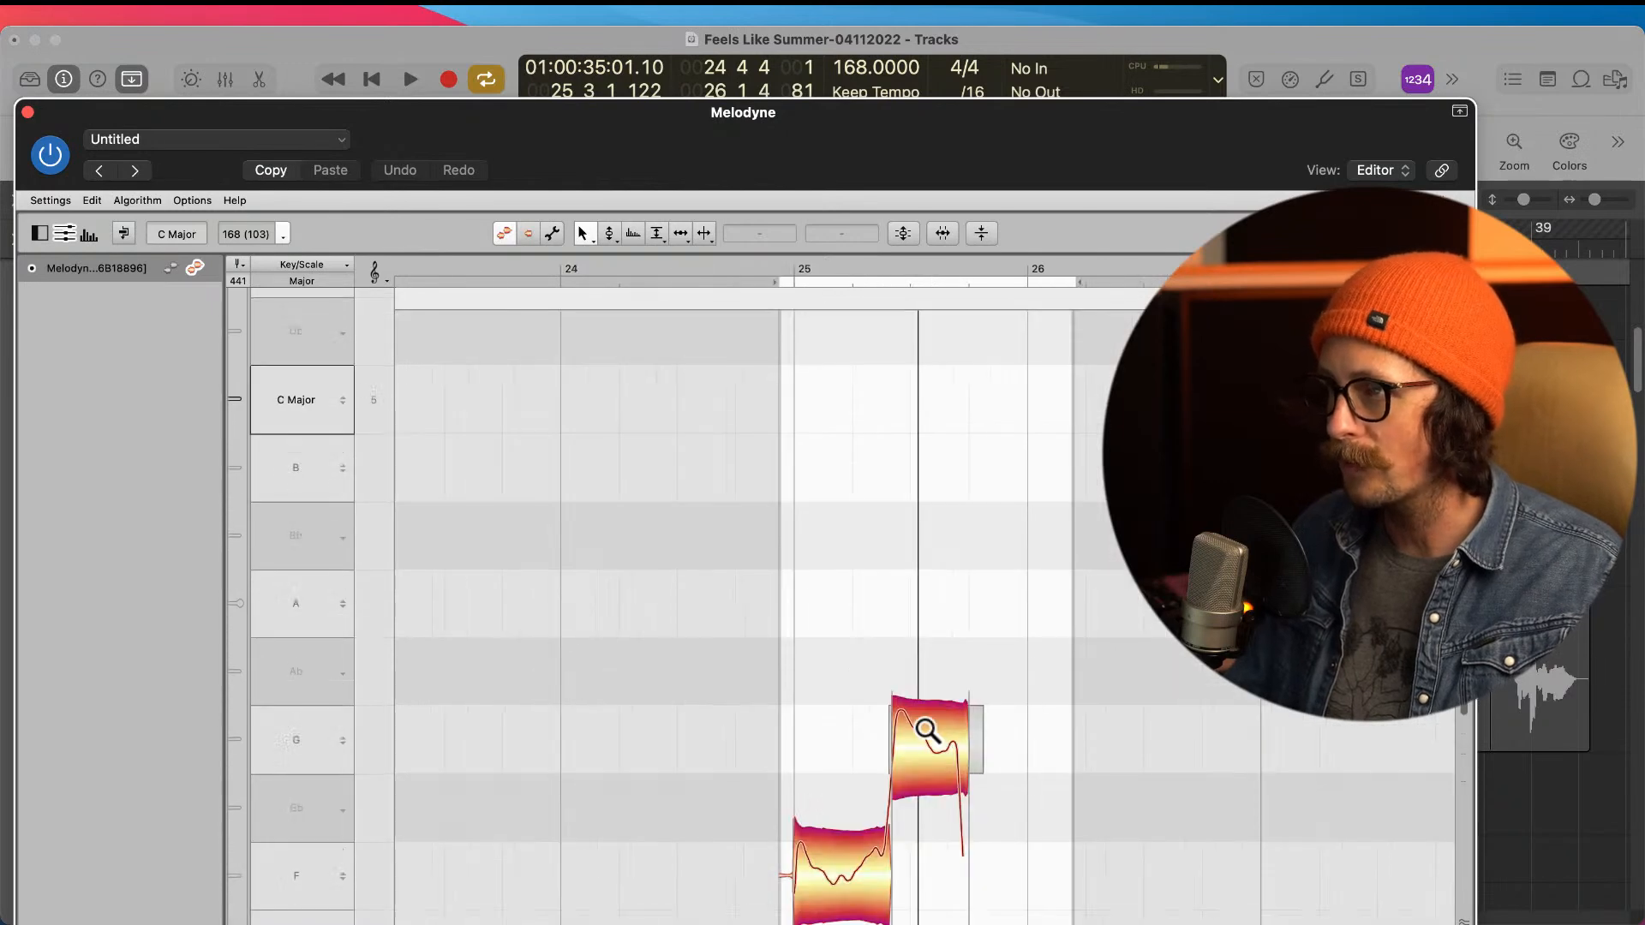
scroll(931, 718, down, 2)
scroll(934, 701, down, 5)
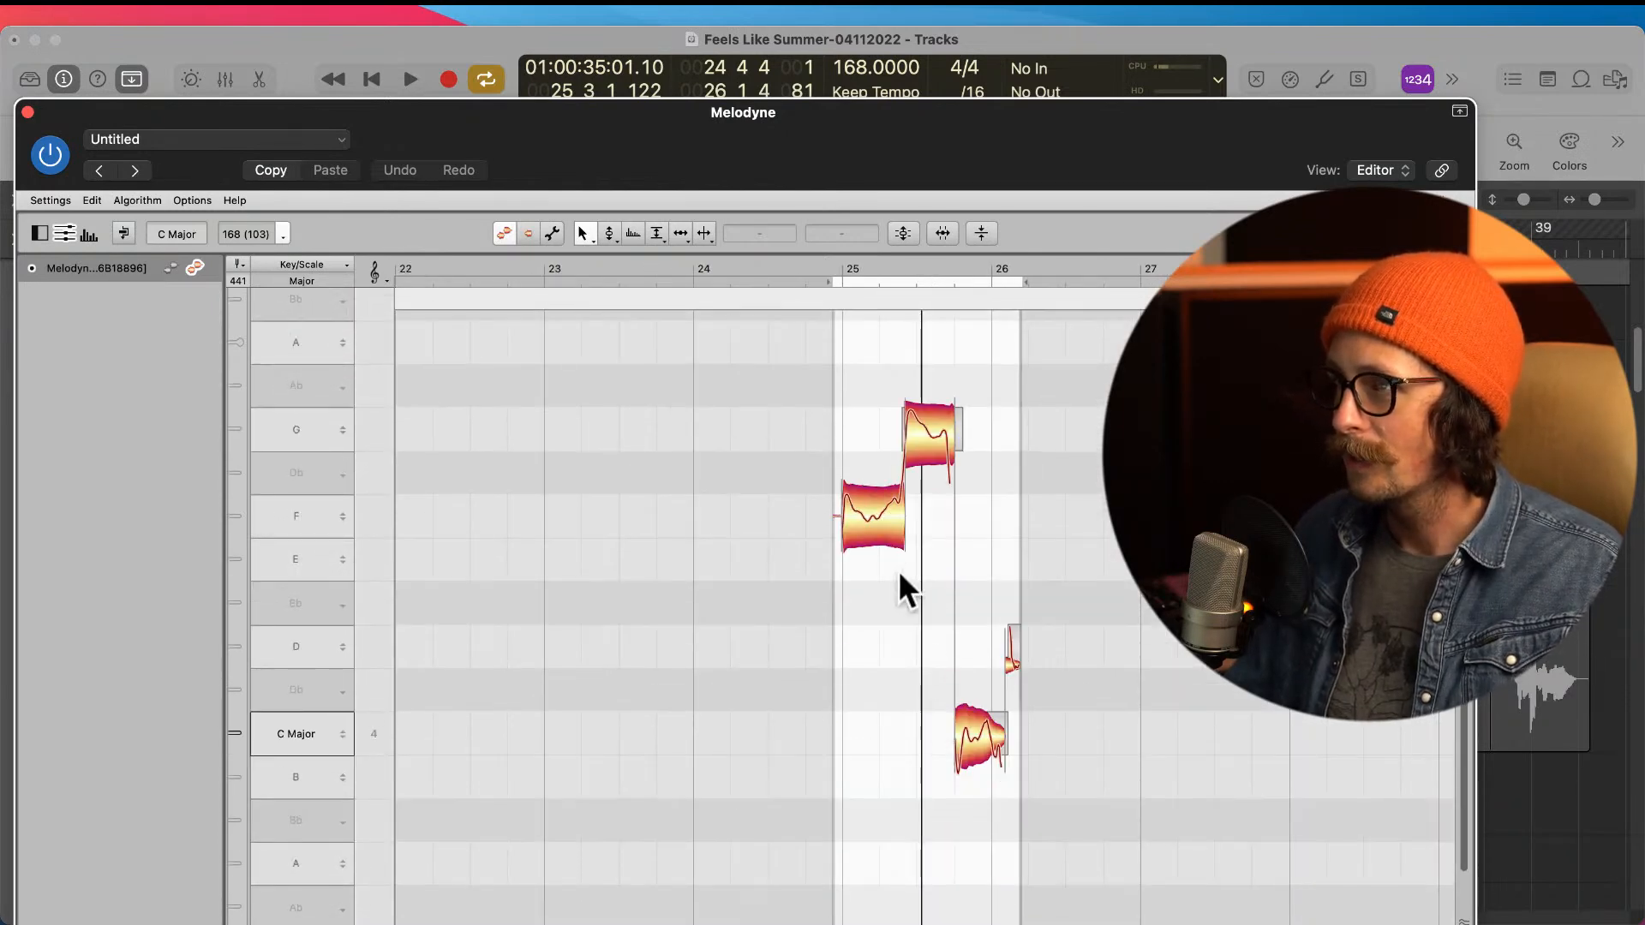
right_click(799, 555)
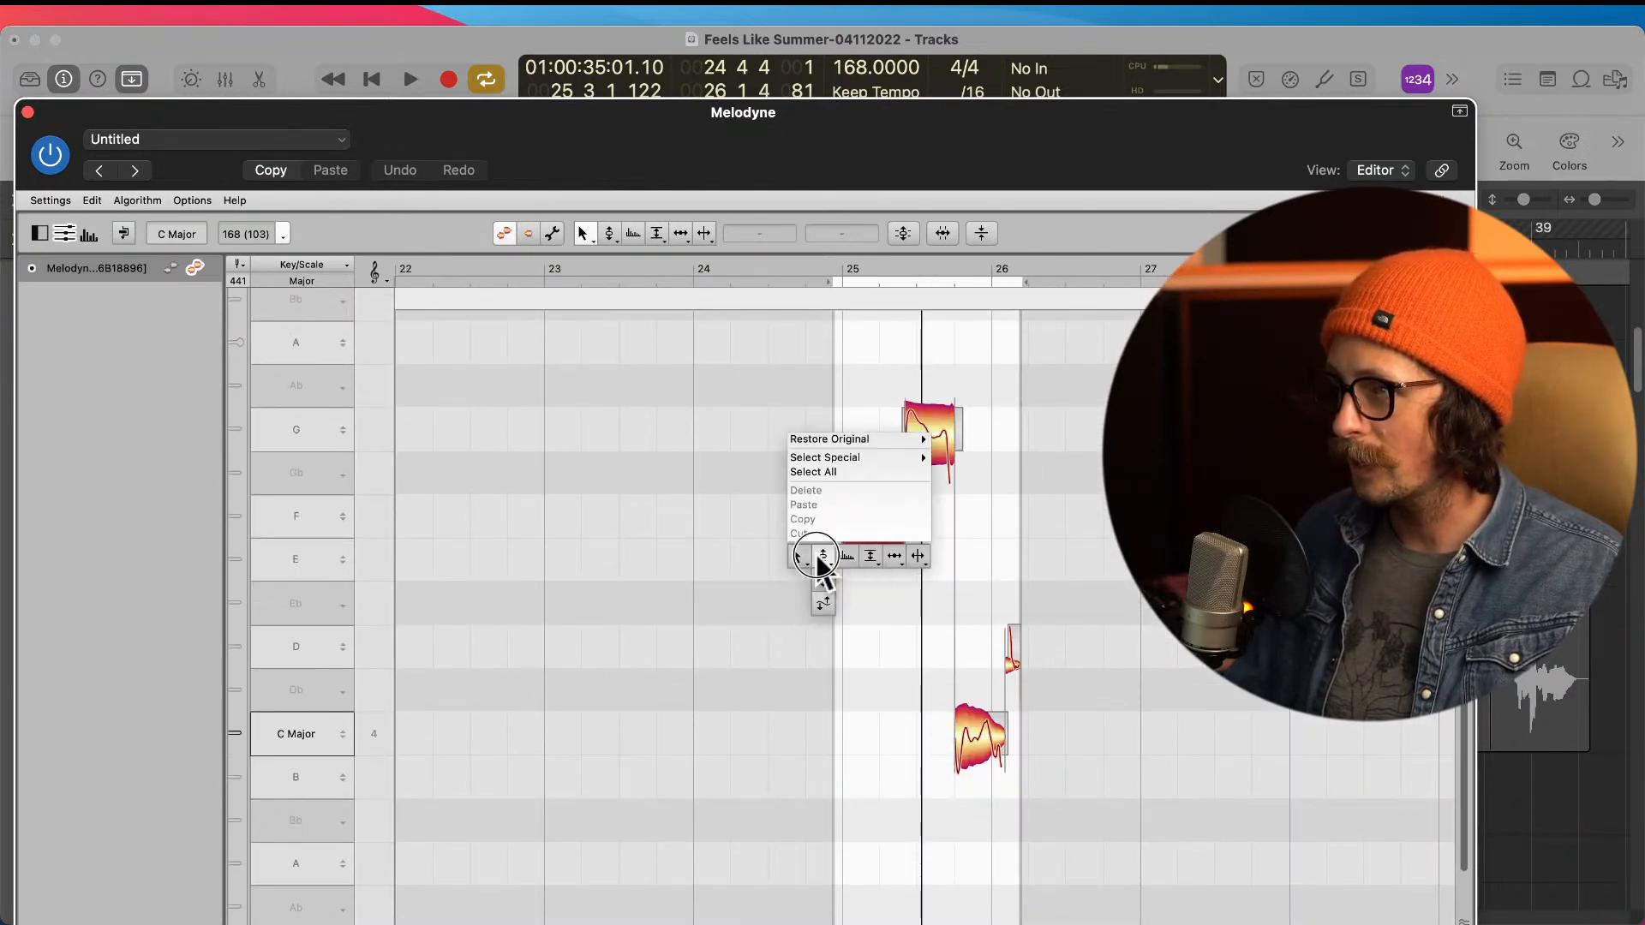
click(823, 556)
click(865, 533)
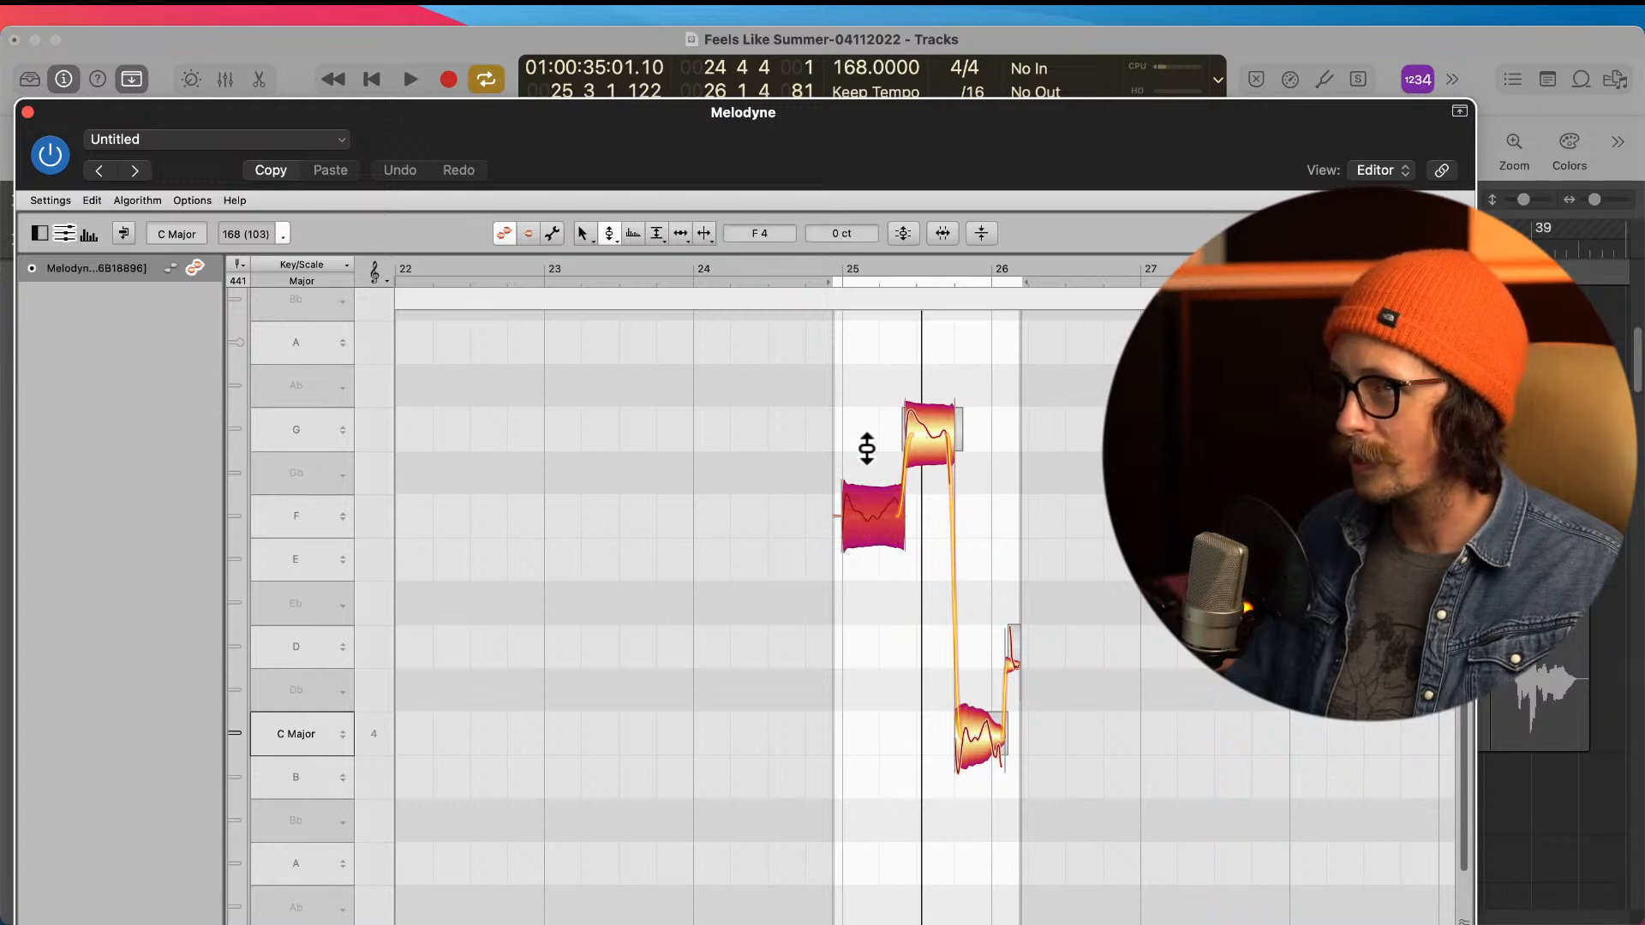
key(space)
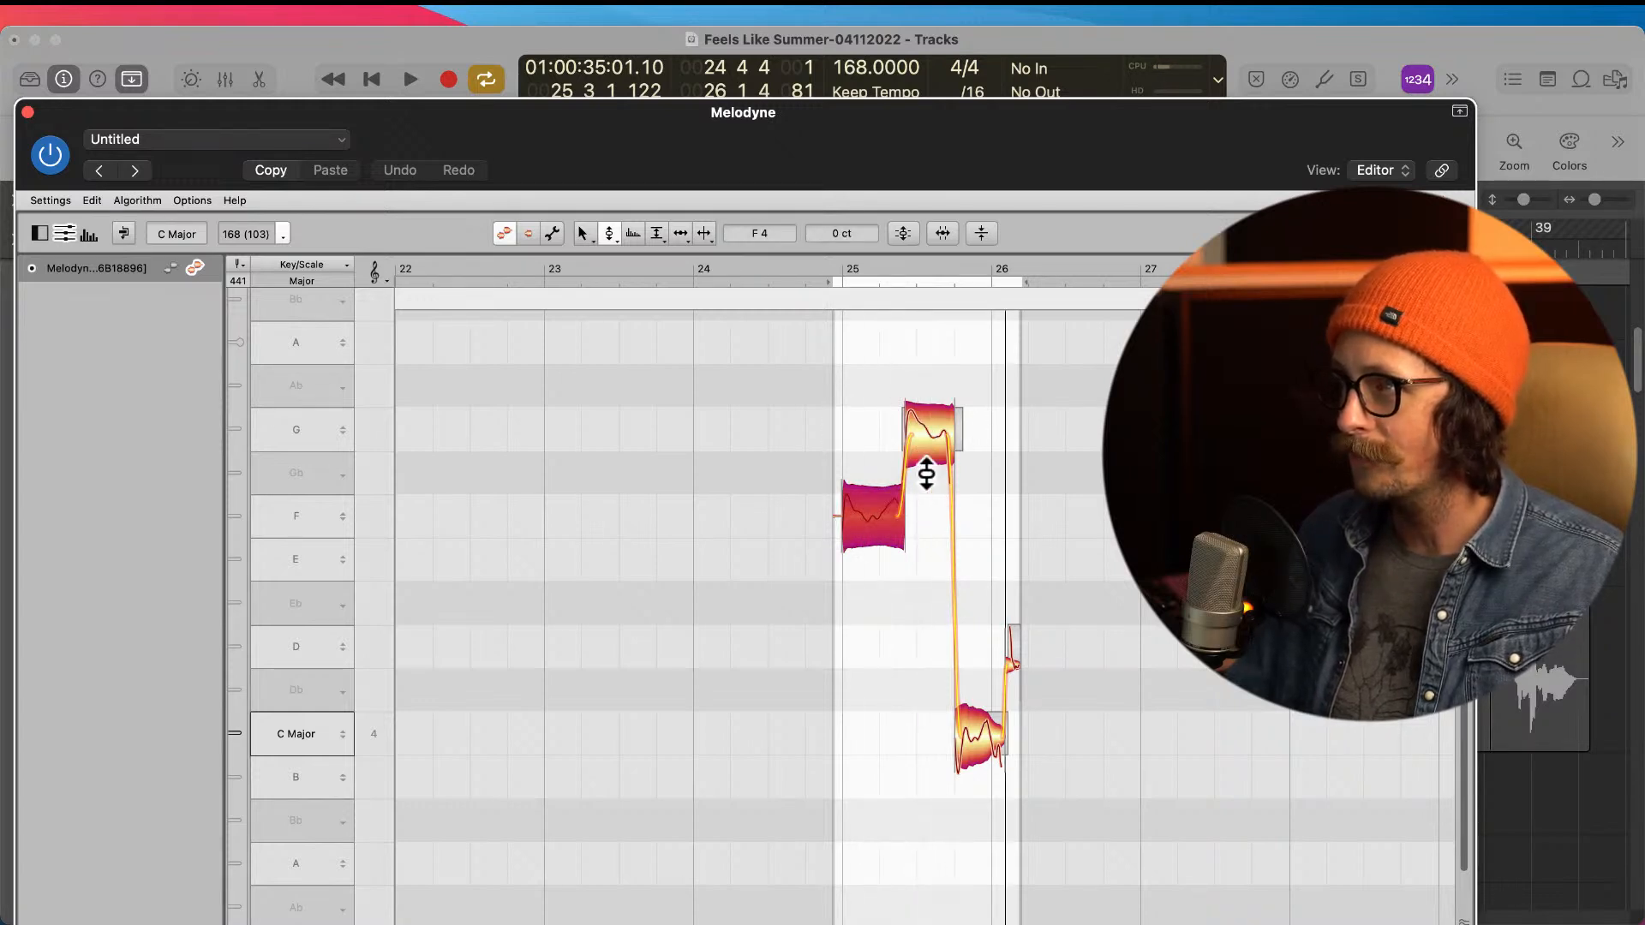
drag(896, 517, 874, 463)
Step: Split the opening F note in two near its start with the Note Separation tool
right_click(896, 624)
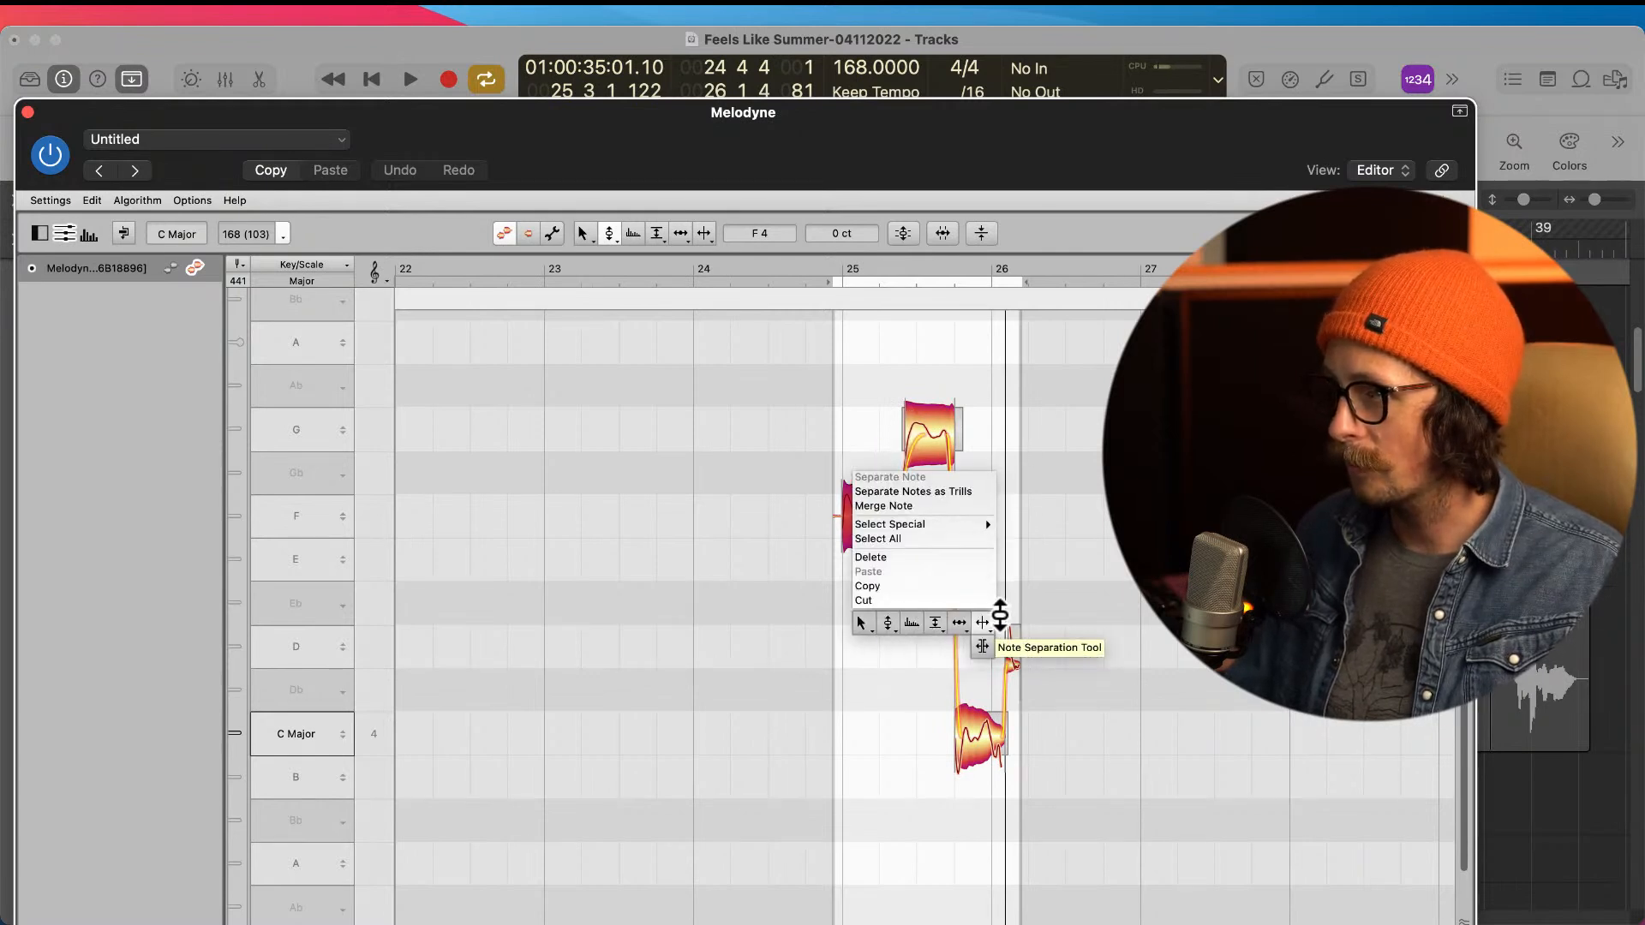
click(997, 624)
click(856, 514)
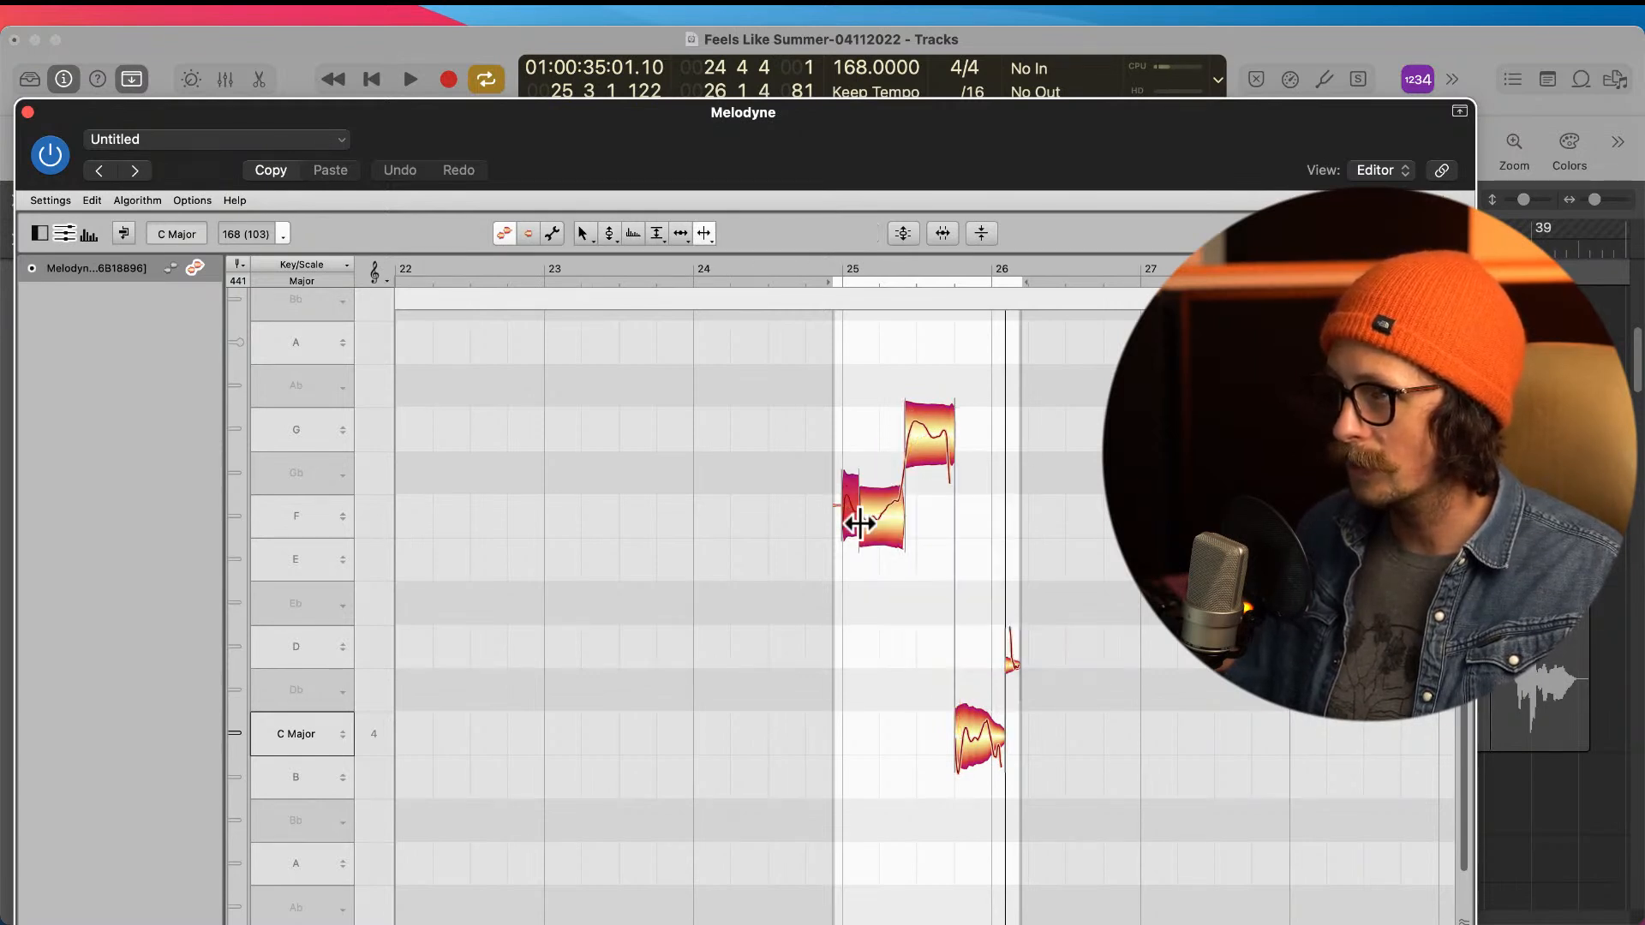
Step: Centre both parts of the split opening note on F4 and adjust the pitch transition into the G note
right_click(867, 672)
click(775, 672)
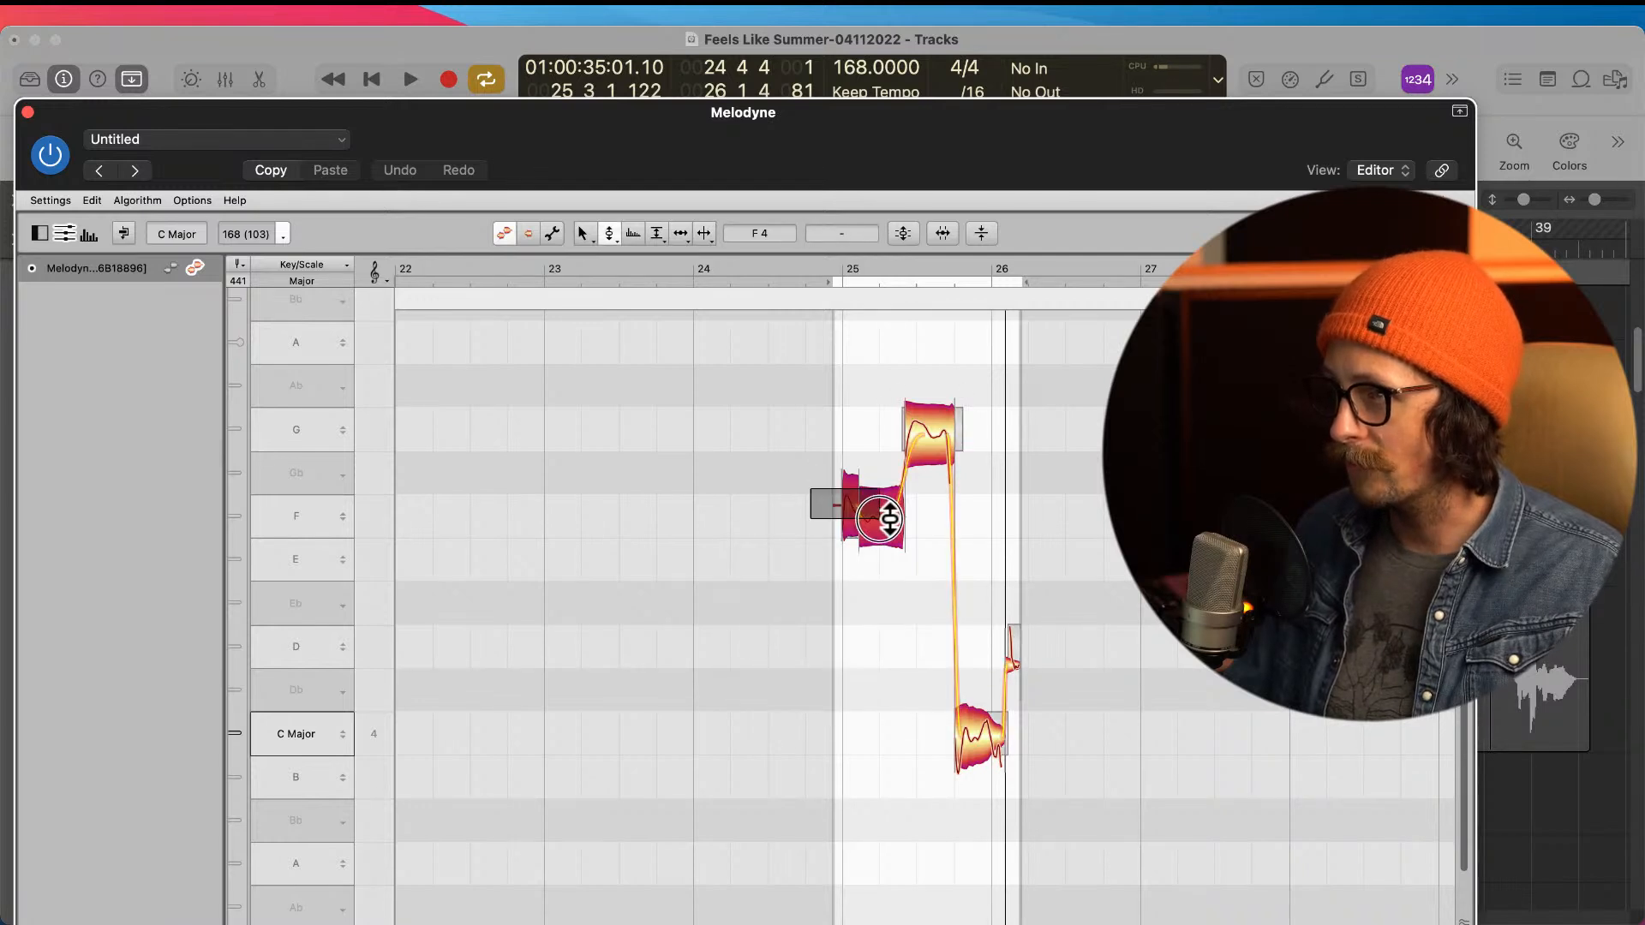
double_click(853, 520)
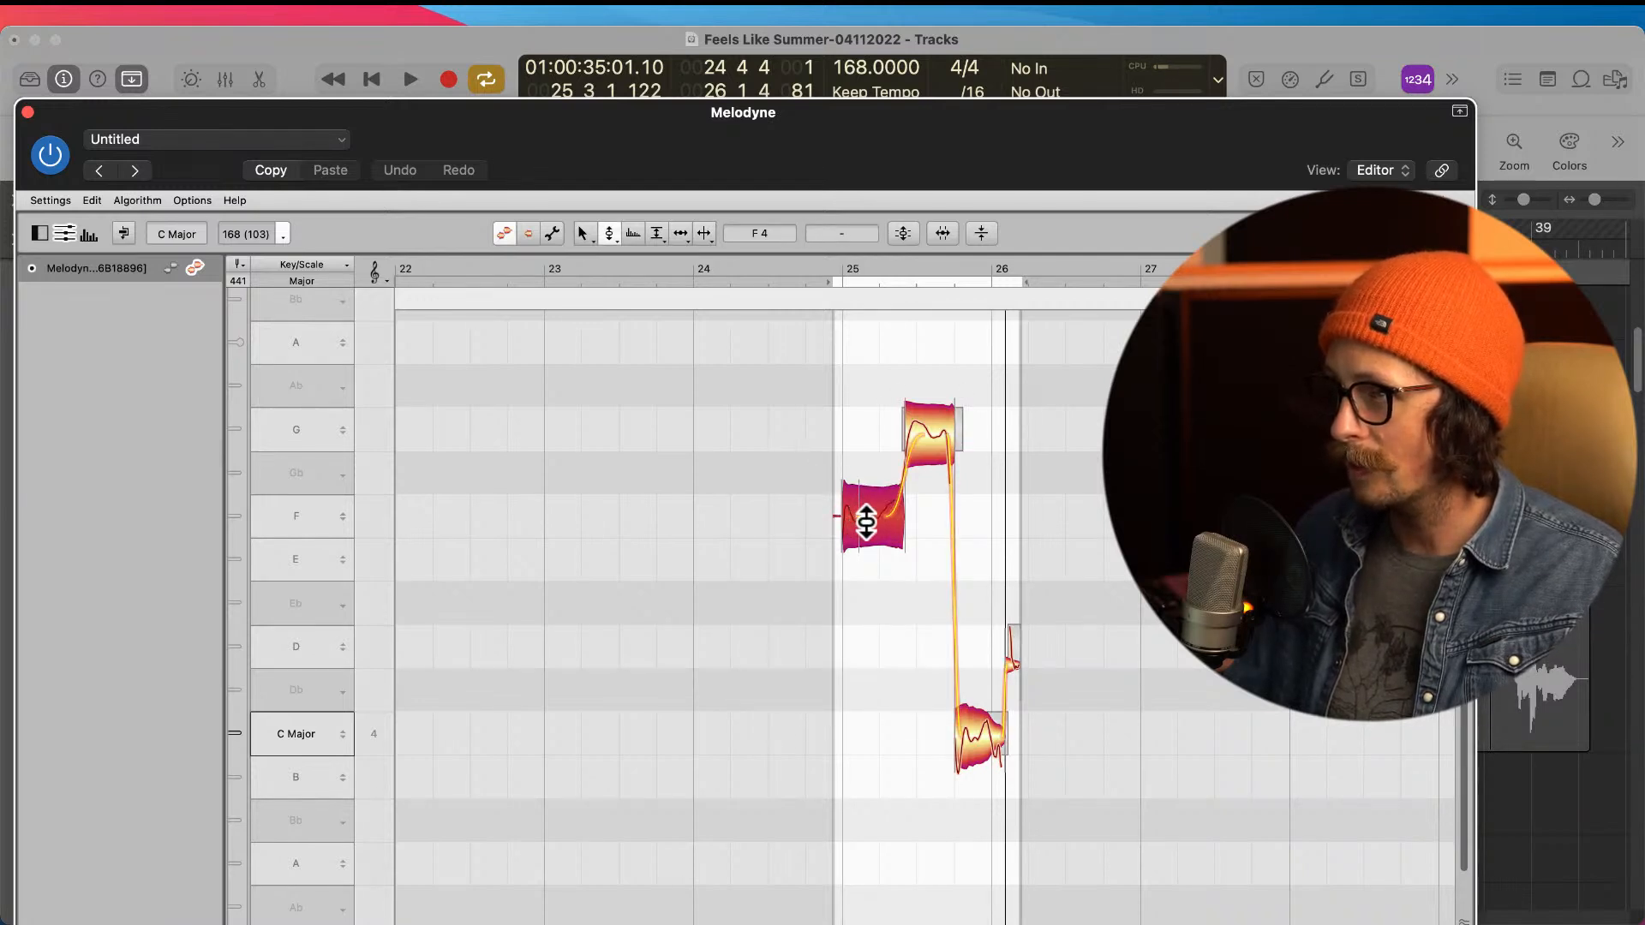
click(936, 607)
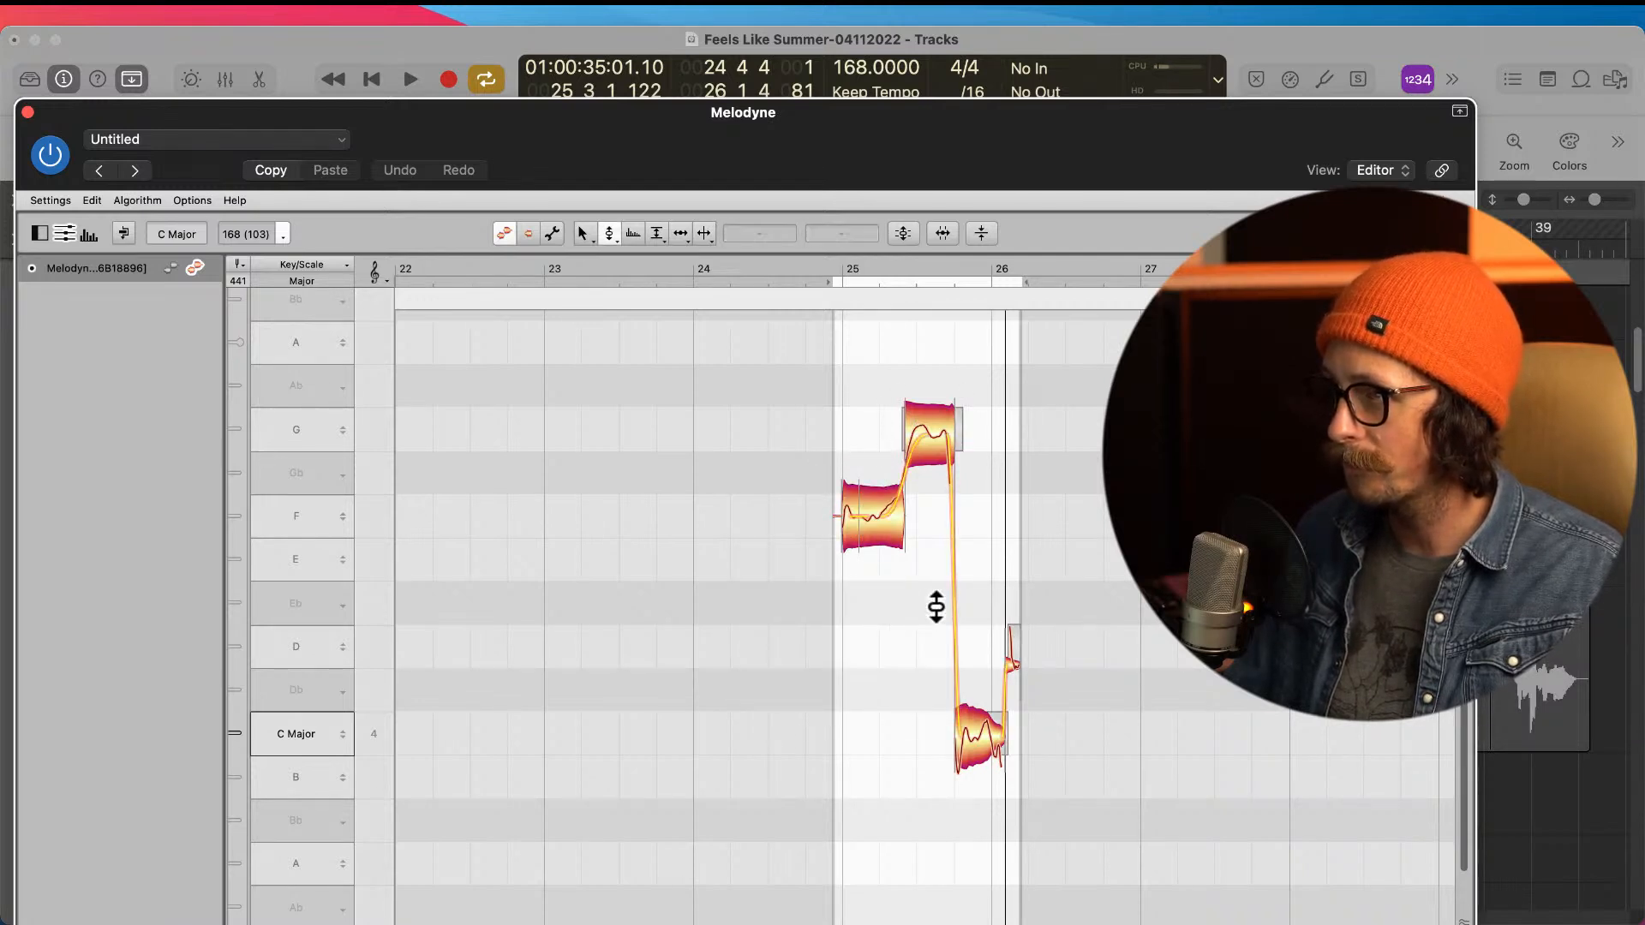
click(896, 519)
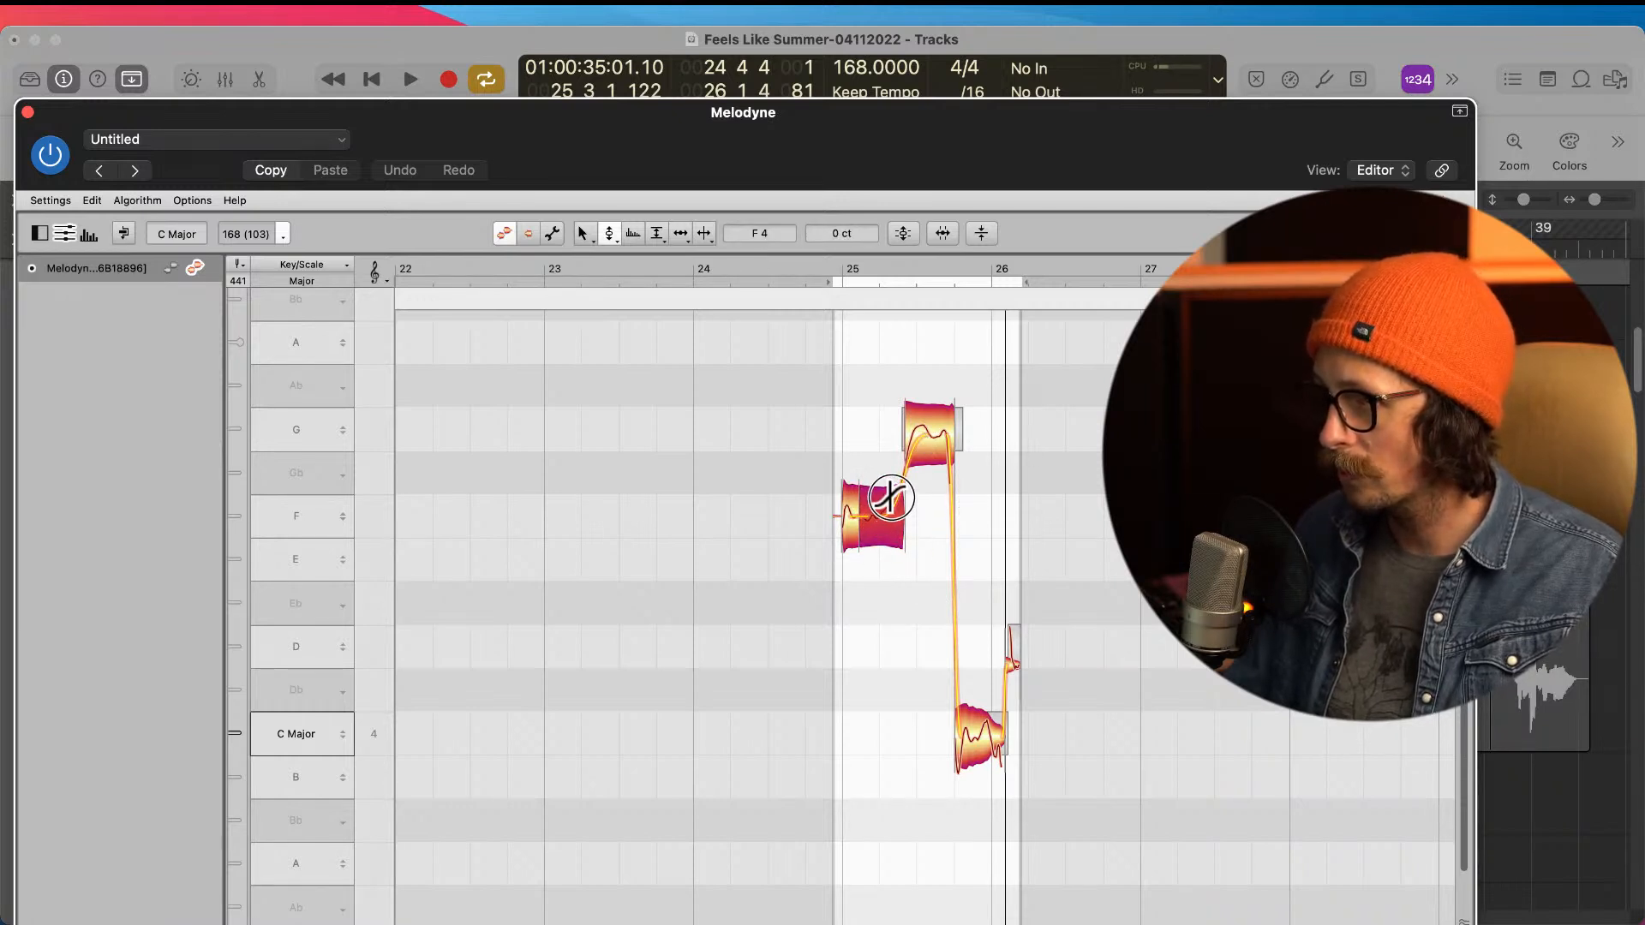
Step: Select the last long note on C4 and move the short trailing note after it down to C4
click(994, 738)
right_click(860, 737)
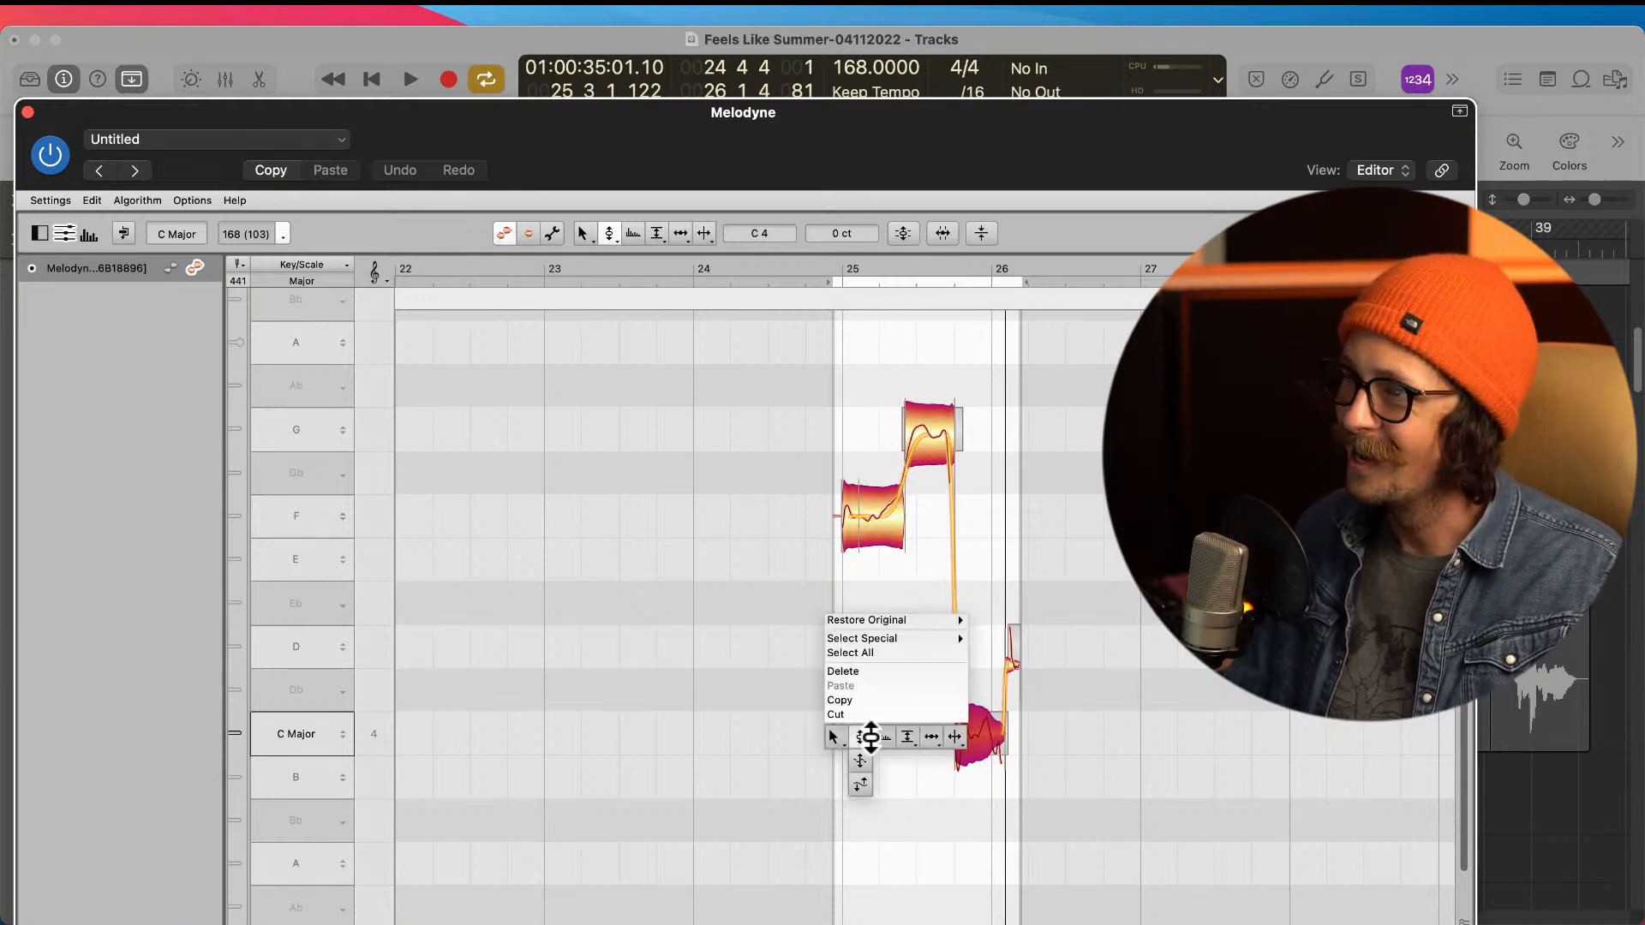
mouse_move(936, 729)
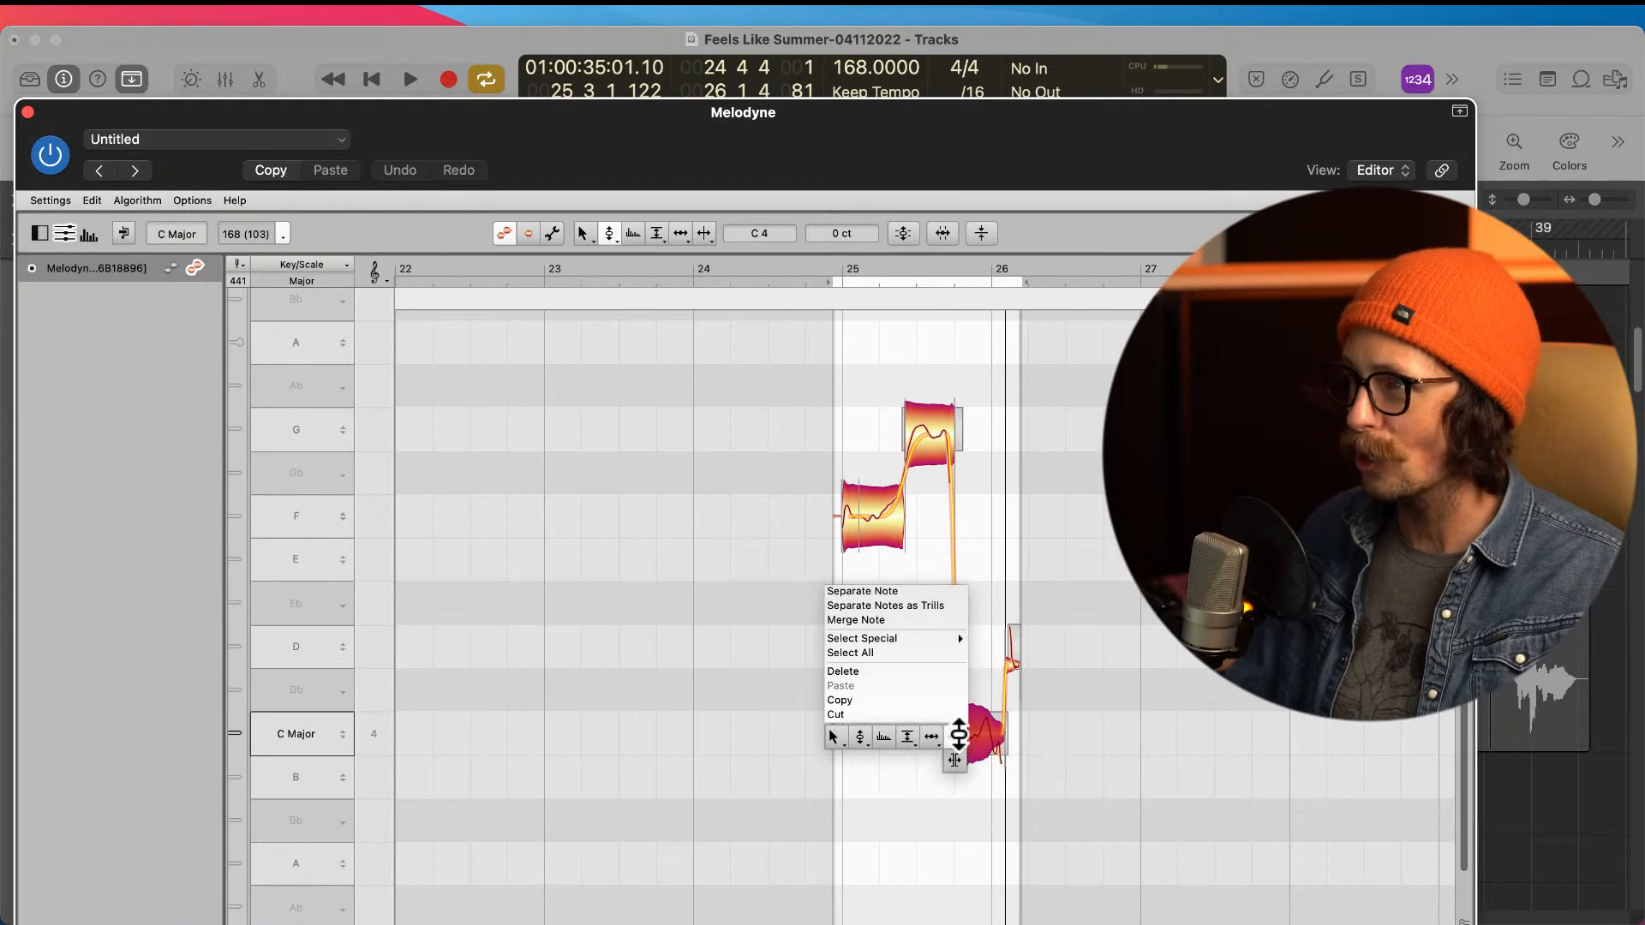
click(931, 762)
right_click(844, 749)
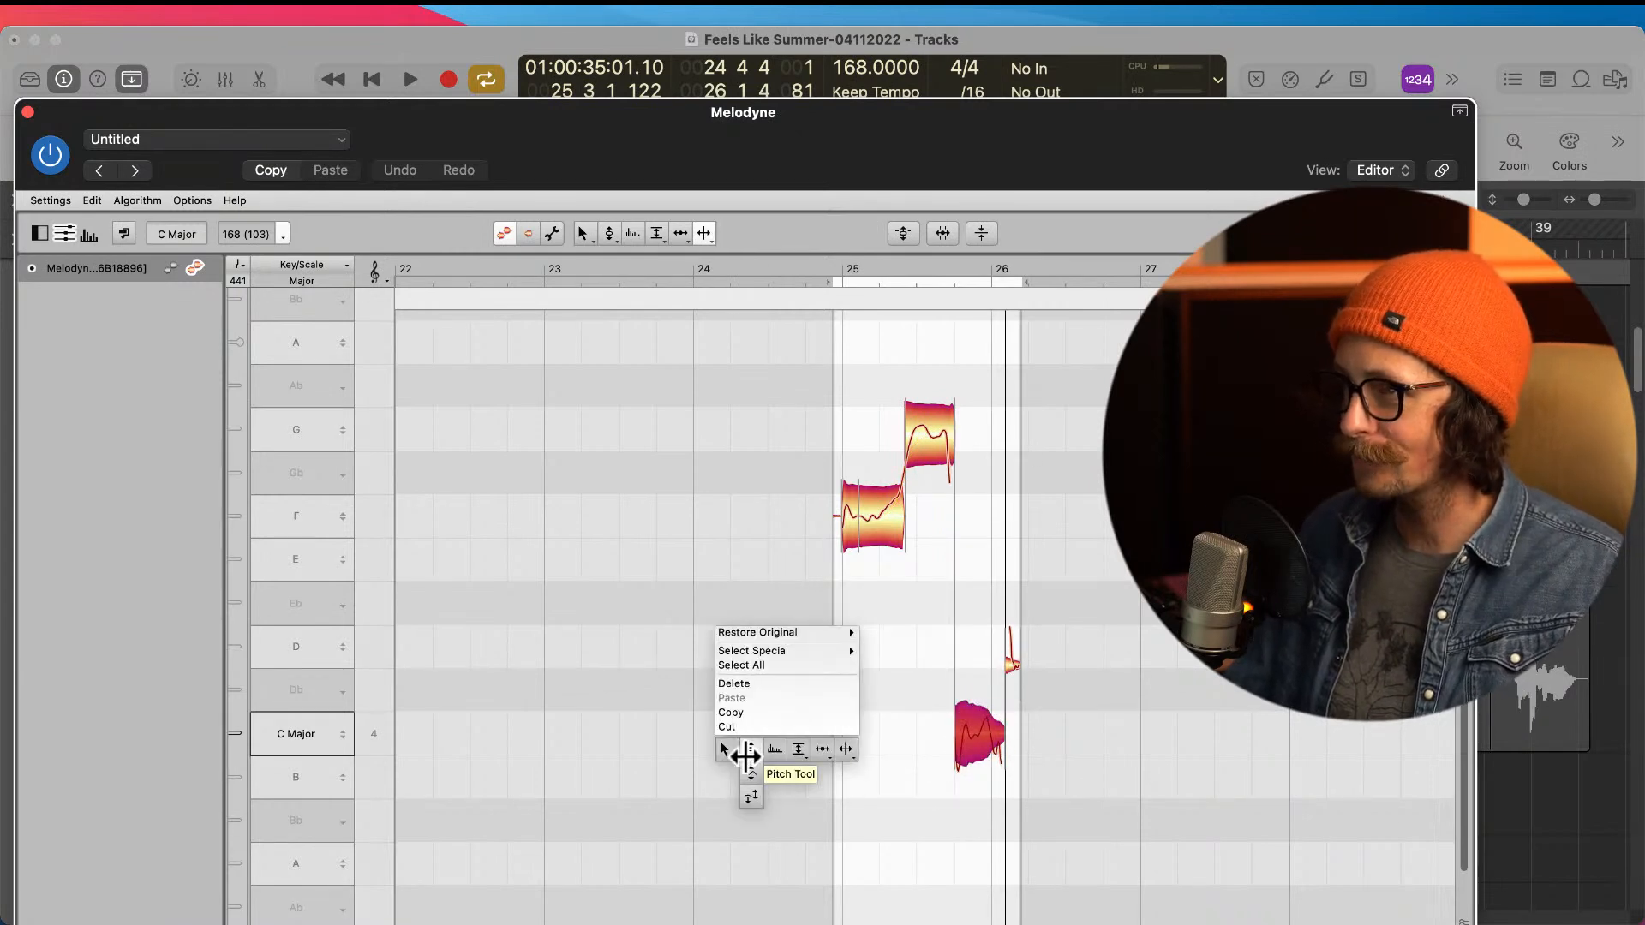
click(748, 749)
drag(1013, 667, 1013, 737)
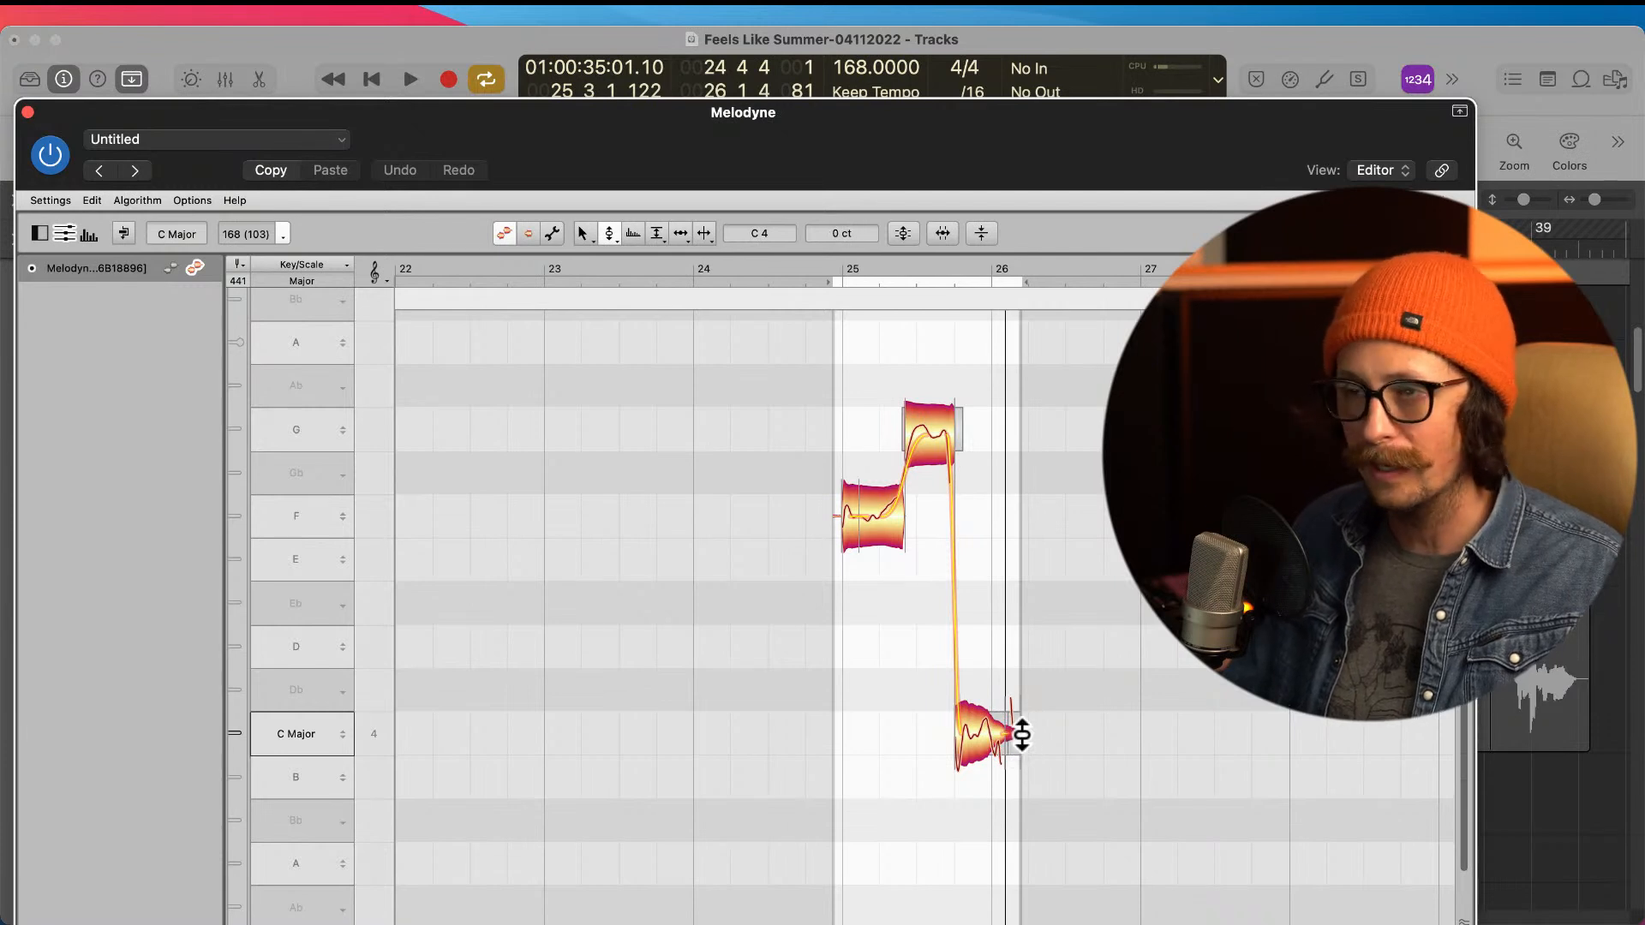
Step: Select both final C4 notes and set their pitch modulation to 62%
right_click(927, 720)
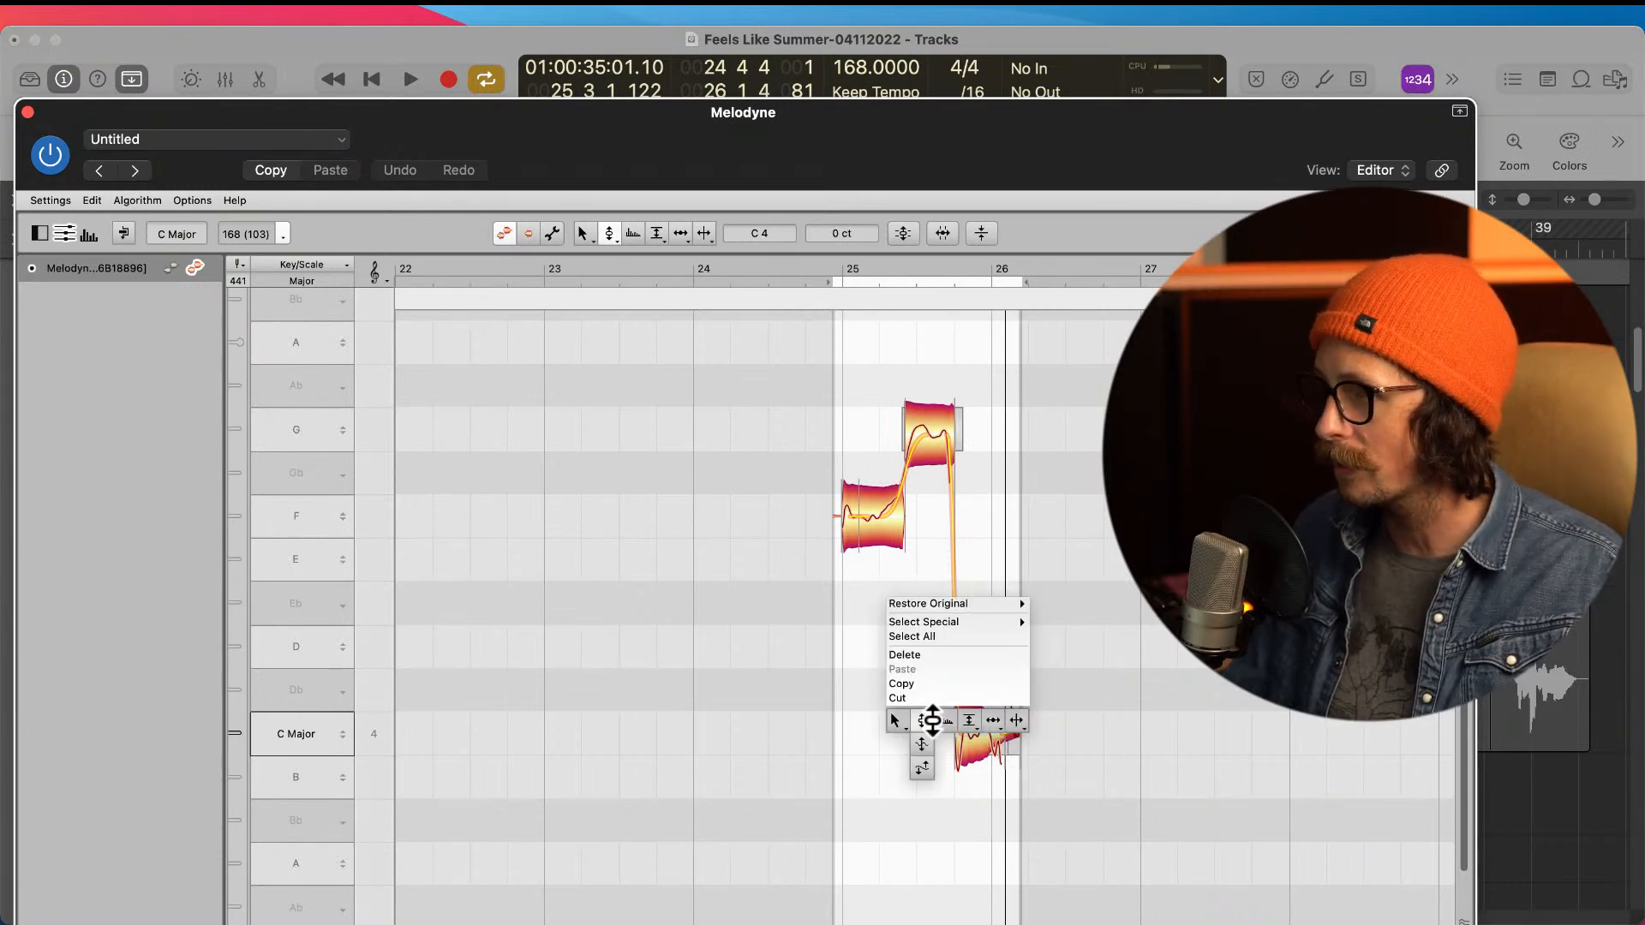
click(932, 723)
click(1058, 738)
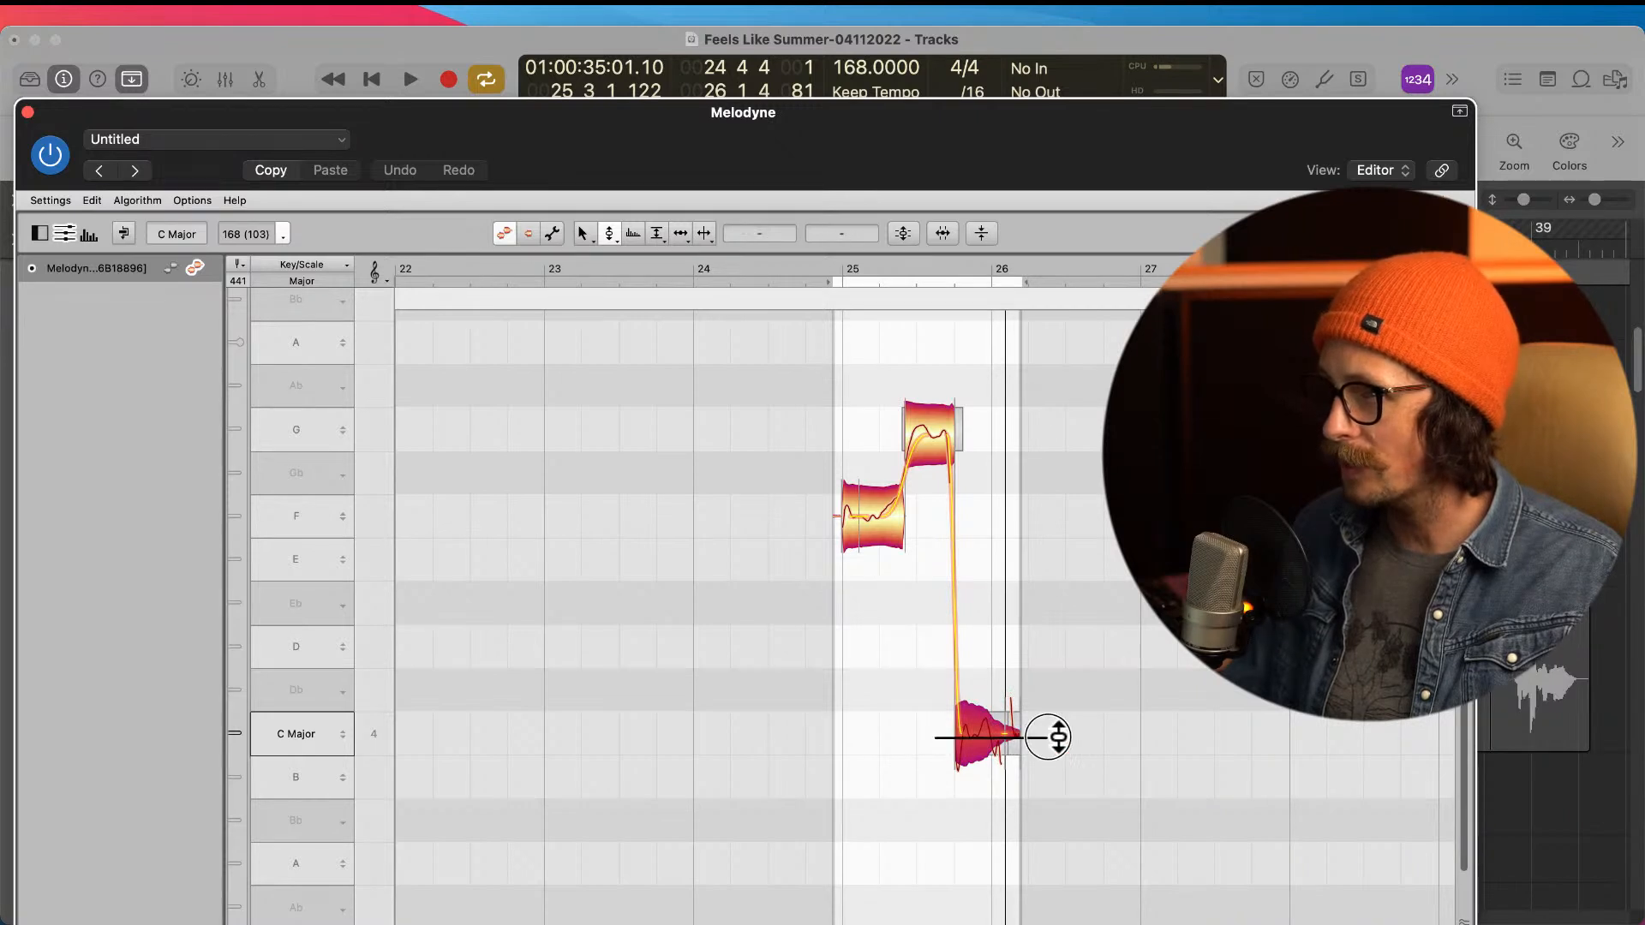
right_click(942, 739)
click(945, 740)
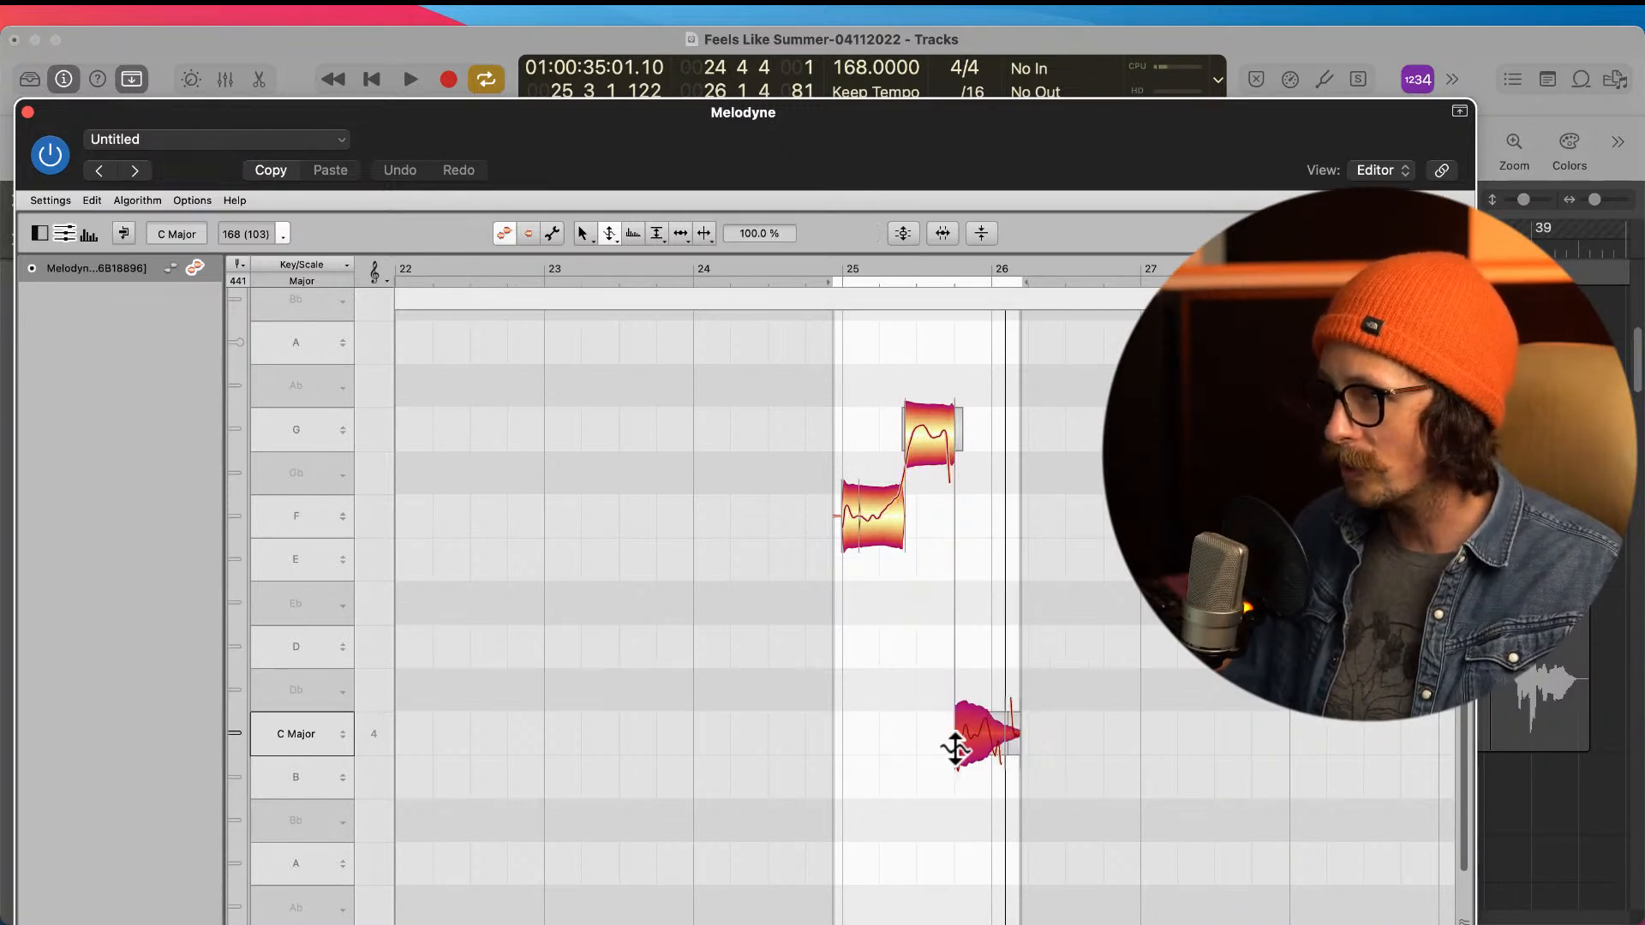
drag(952, 742, 977, 774)
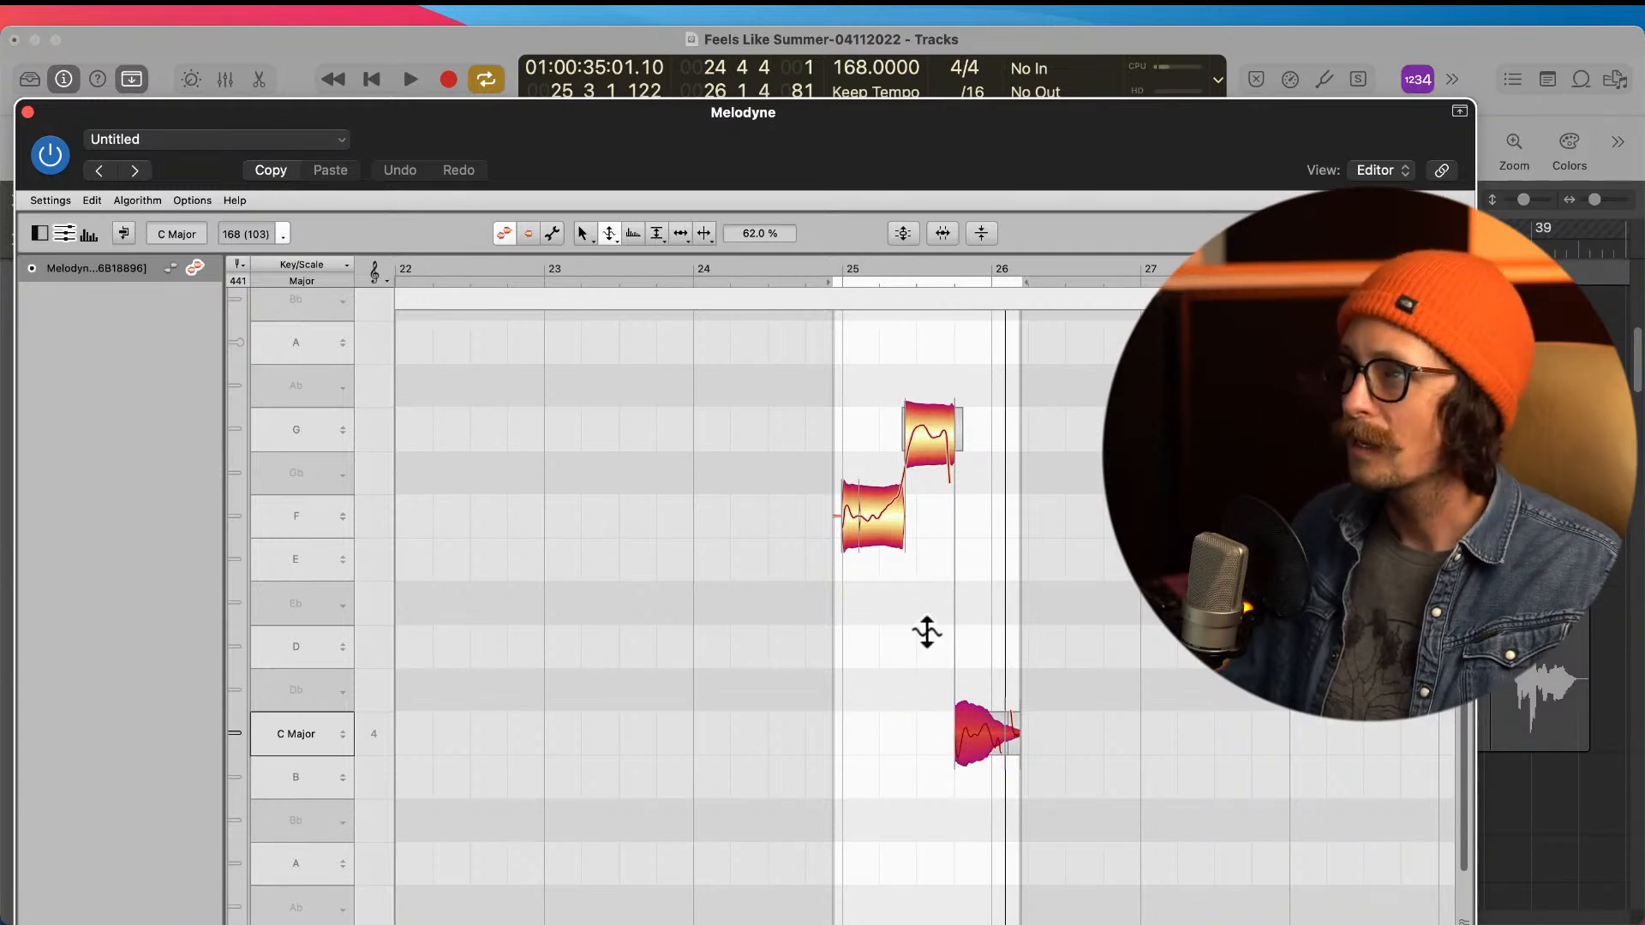
Step: Switch back to the Pitch tool and play the tuned Whoas R phrase from just before bar 25
right_click(881, 658)
click(880, 658)
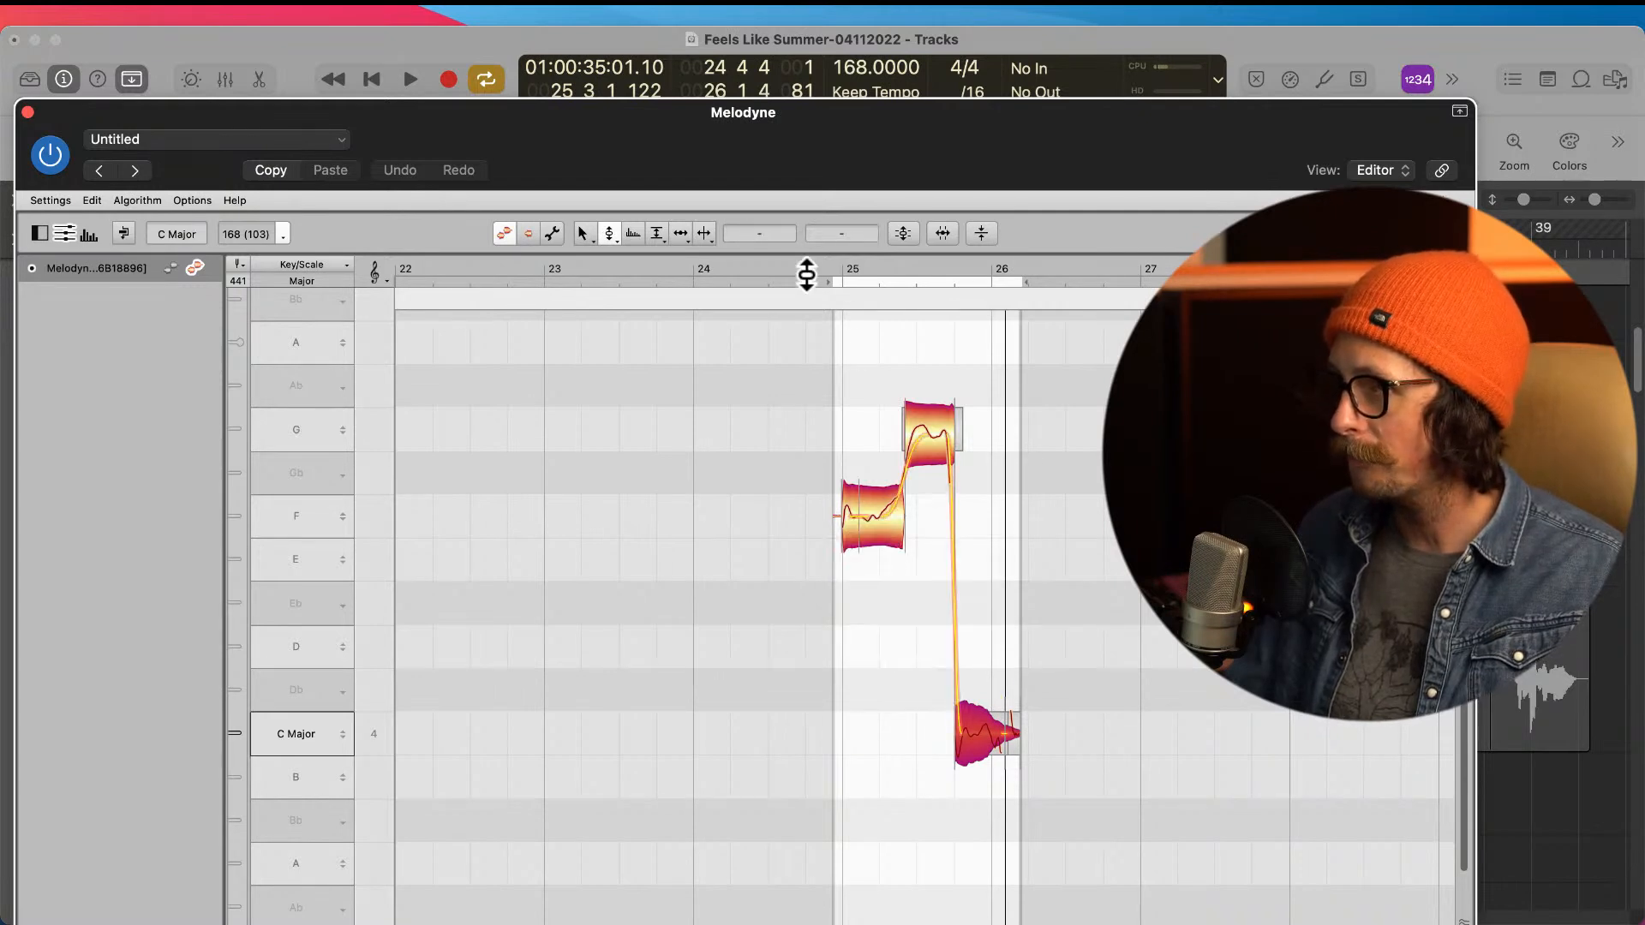
click(1426, 117)
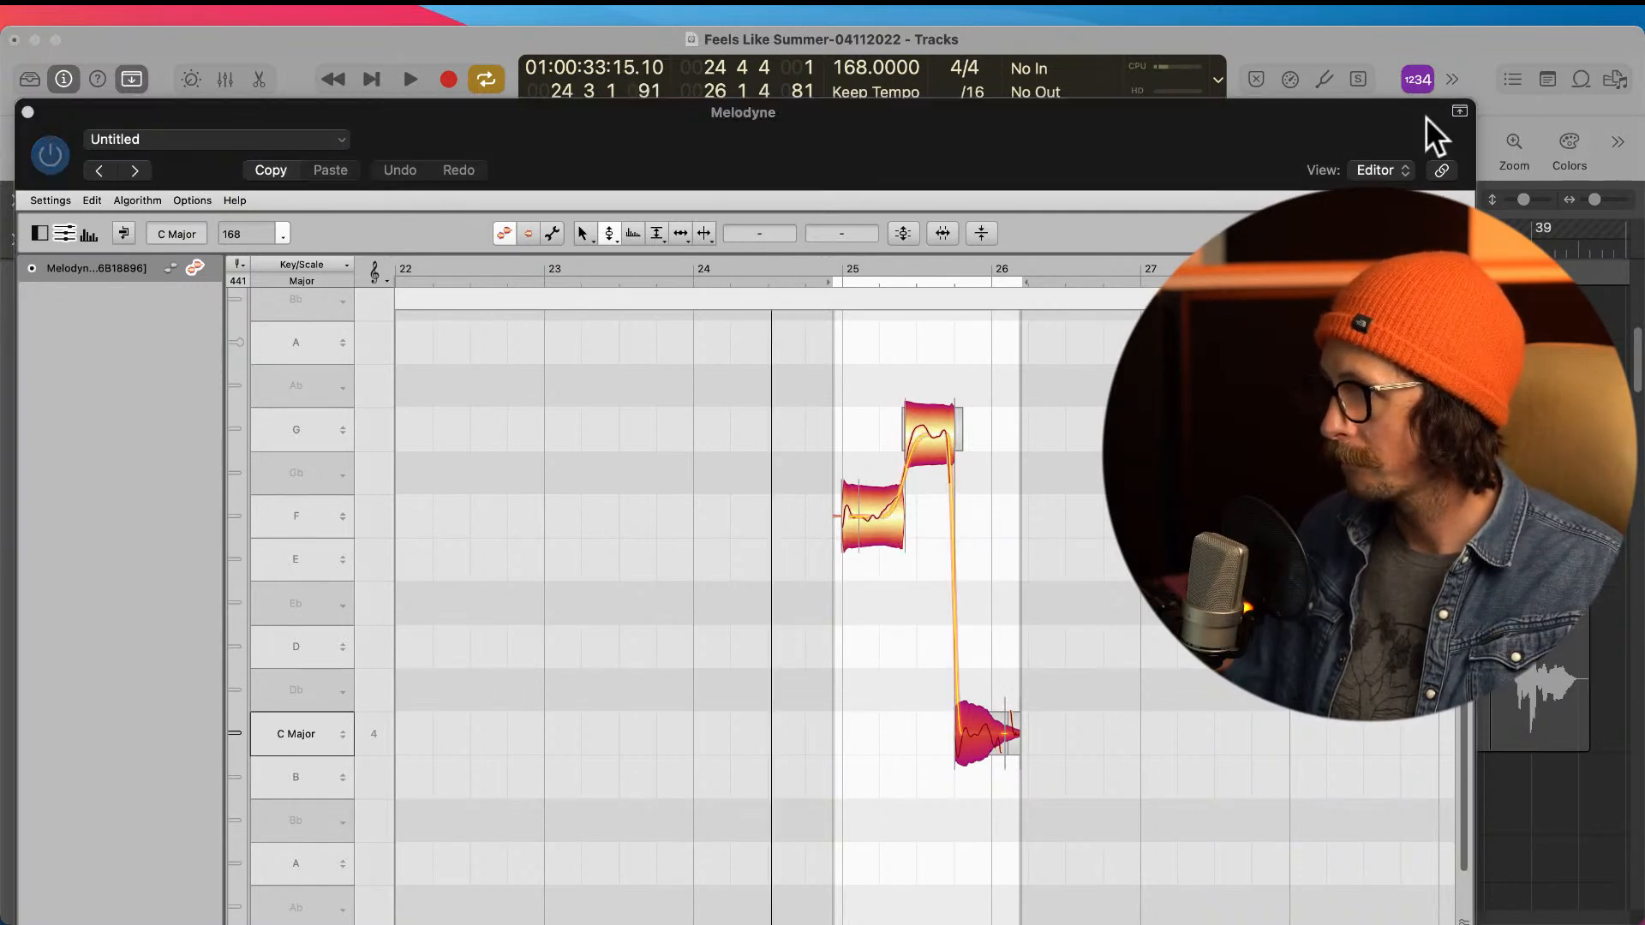
click(1078, 140)
key(space)
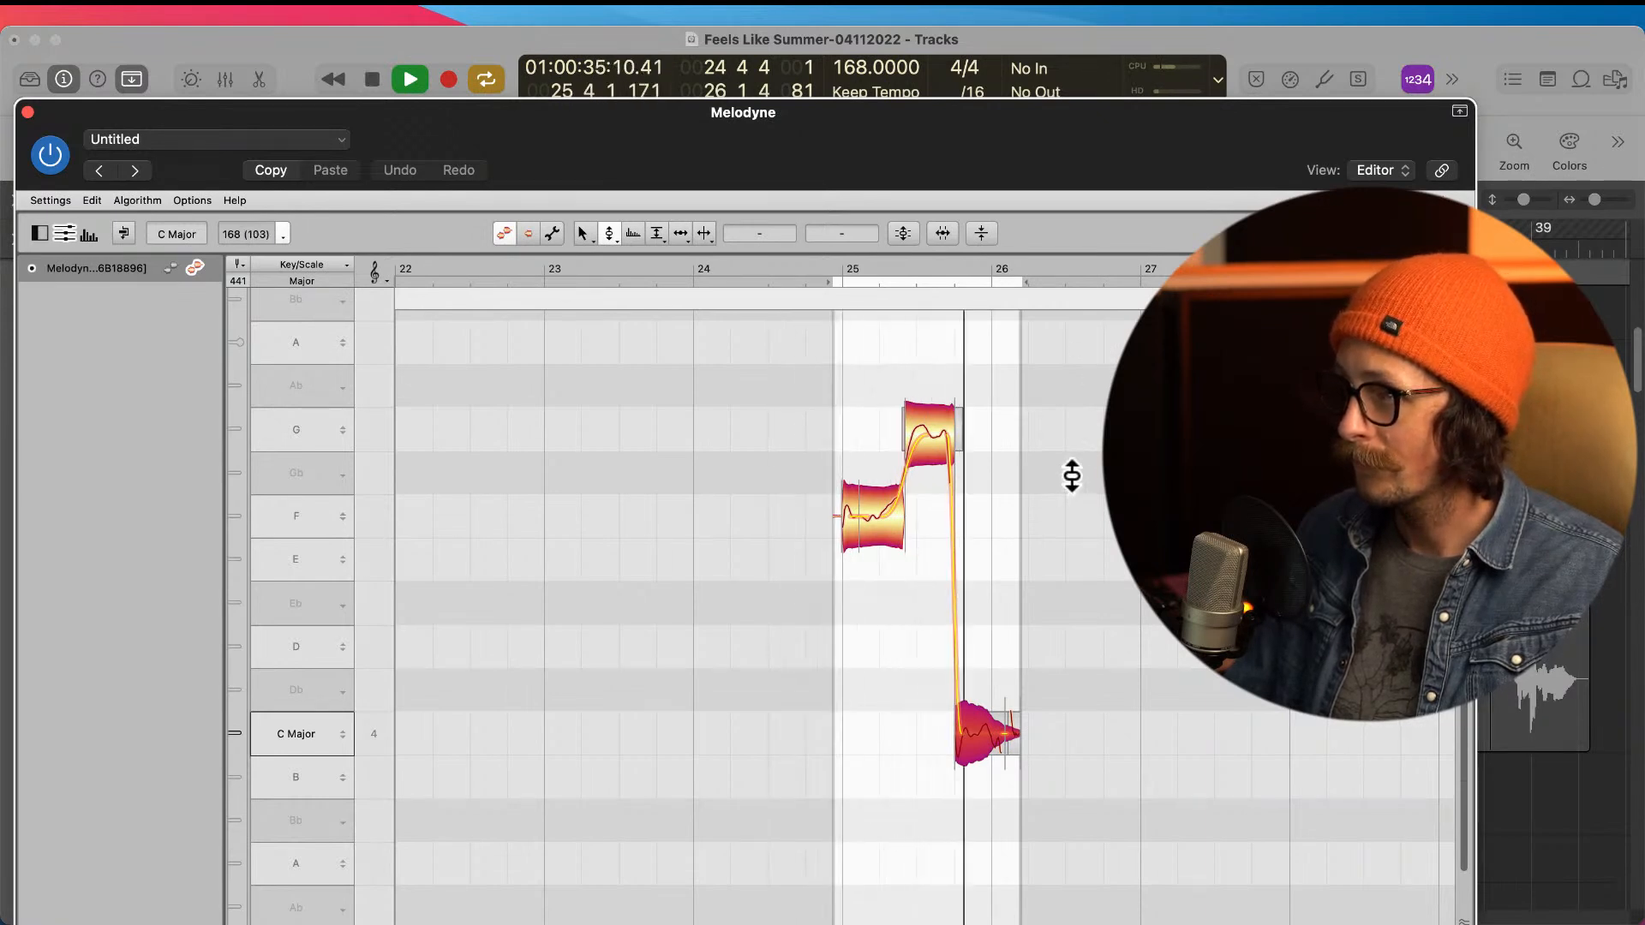
Step: Centre the G note exactly on G4 at 0 ct and replay the phrase
key(space)
click(938, 441)
key(space)
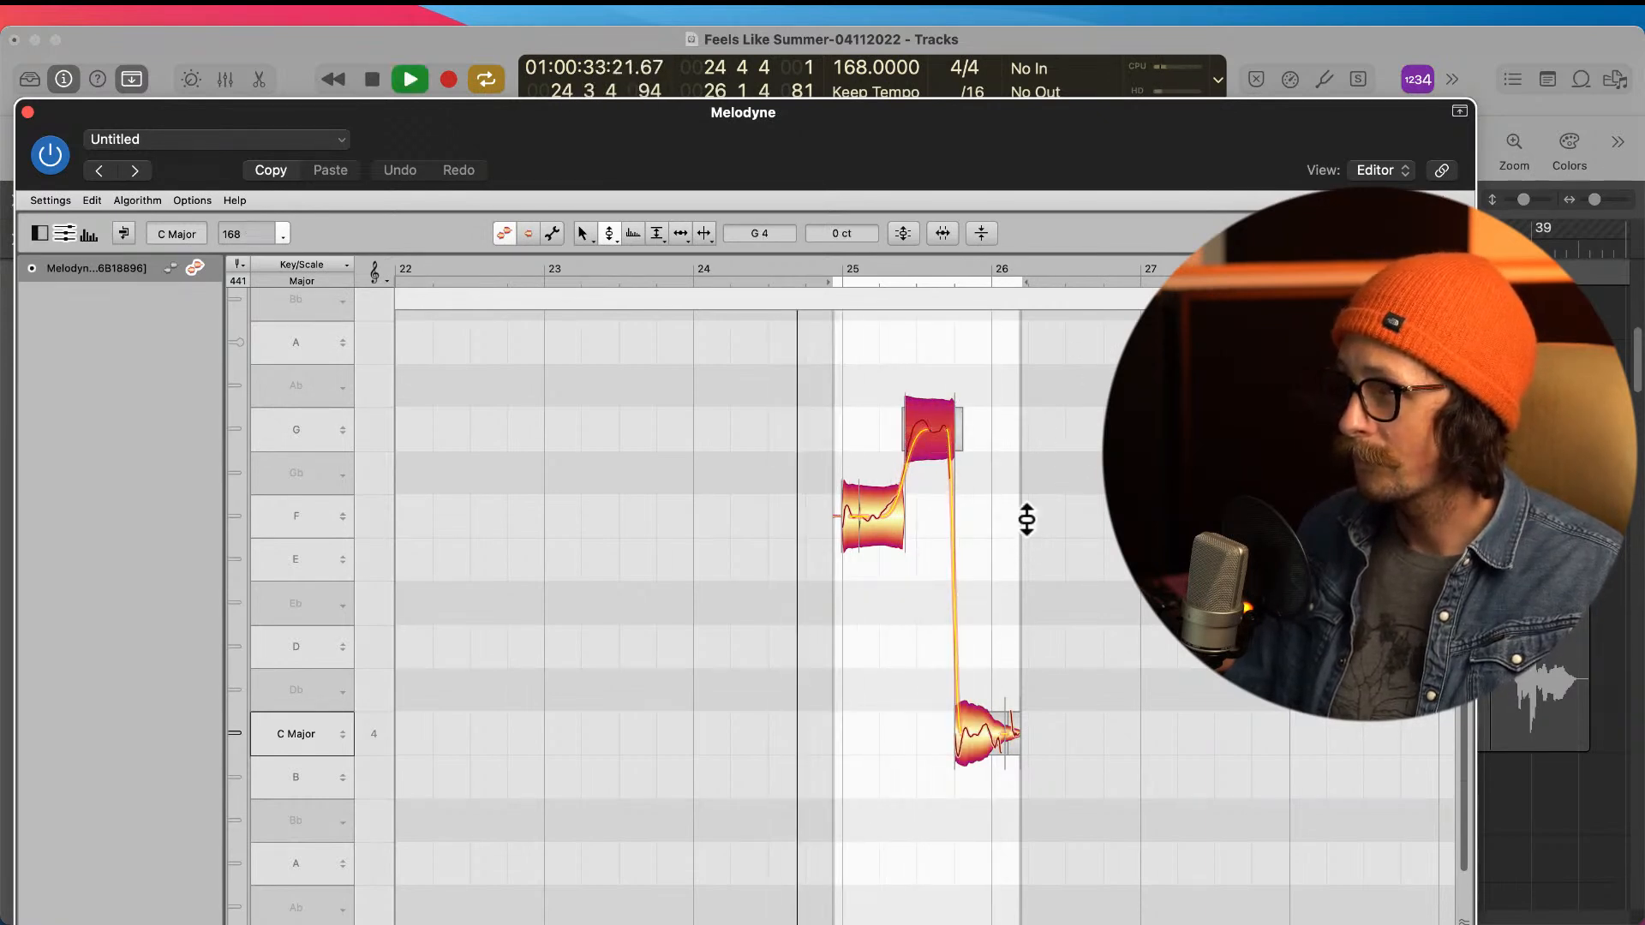
key(space)
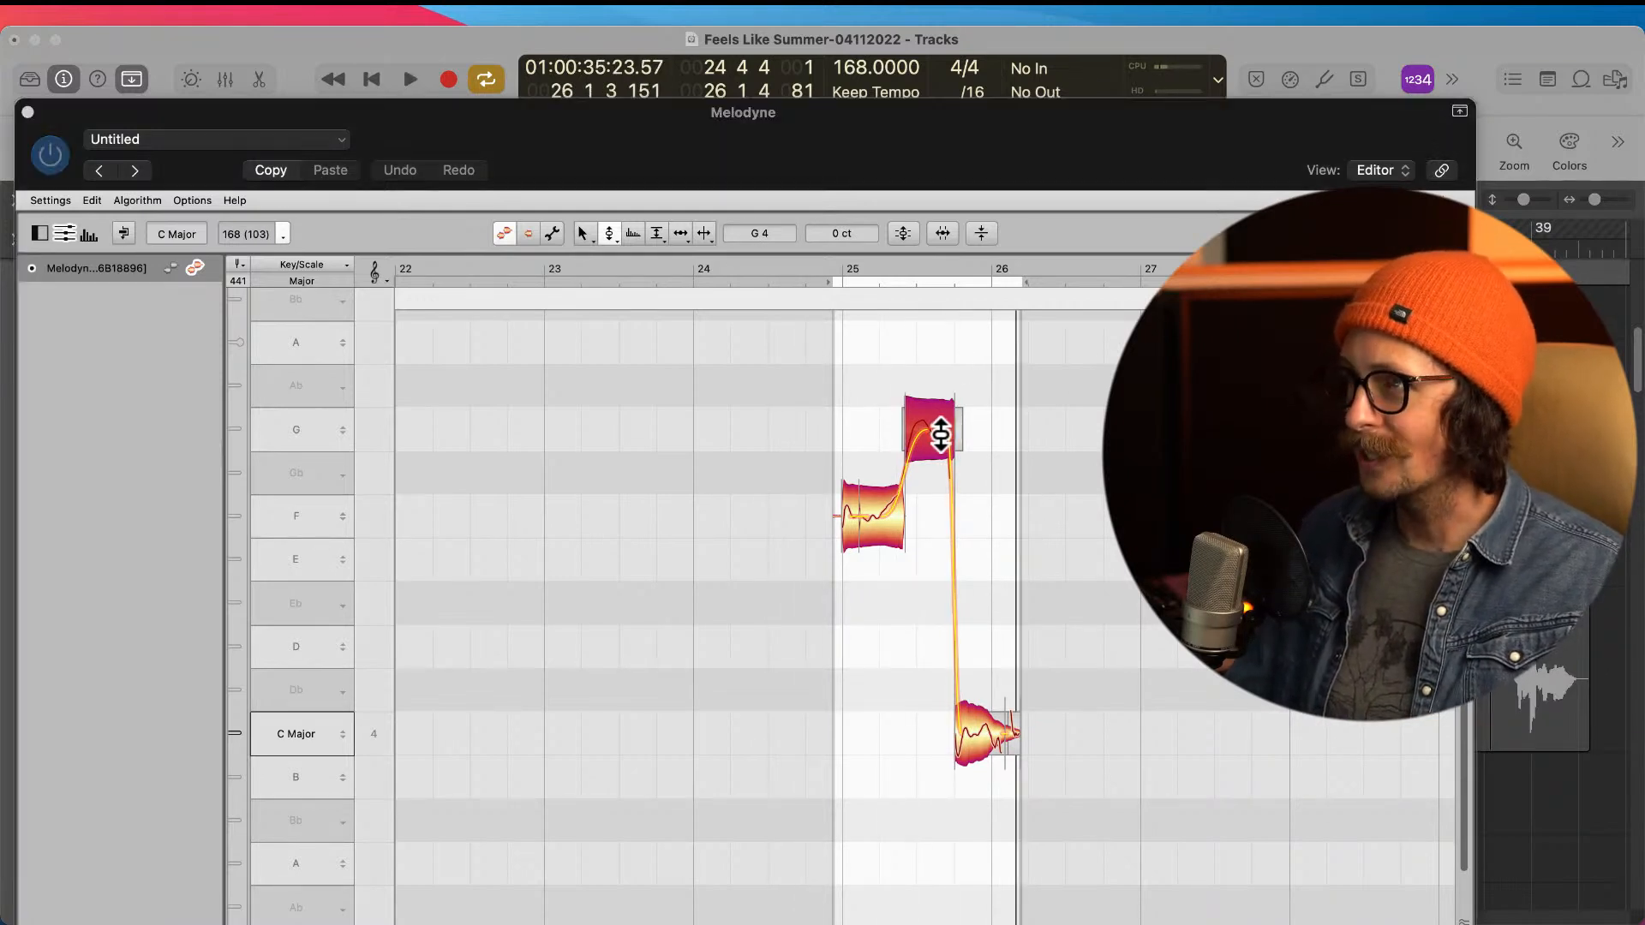
Step: Select the short opening F4 part and listen to the phrase from just before bar 25
click(941, 438)
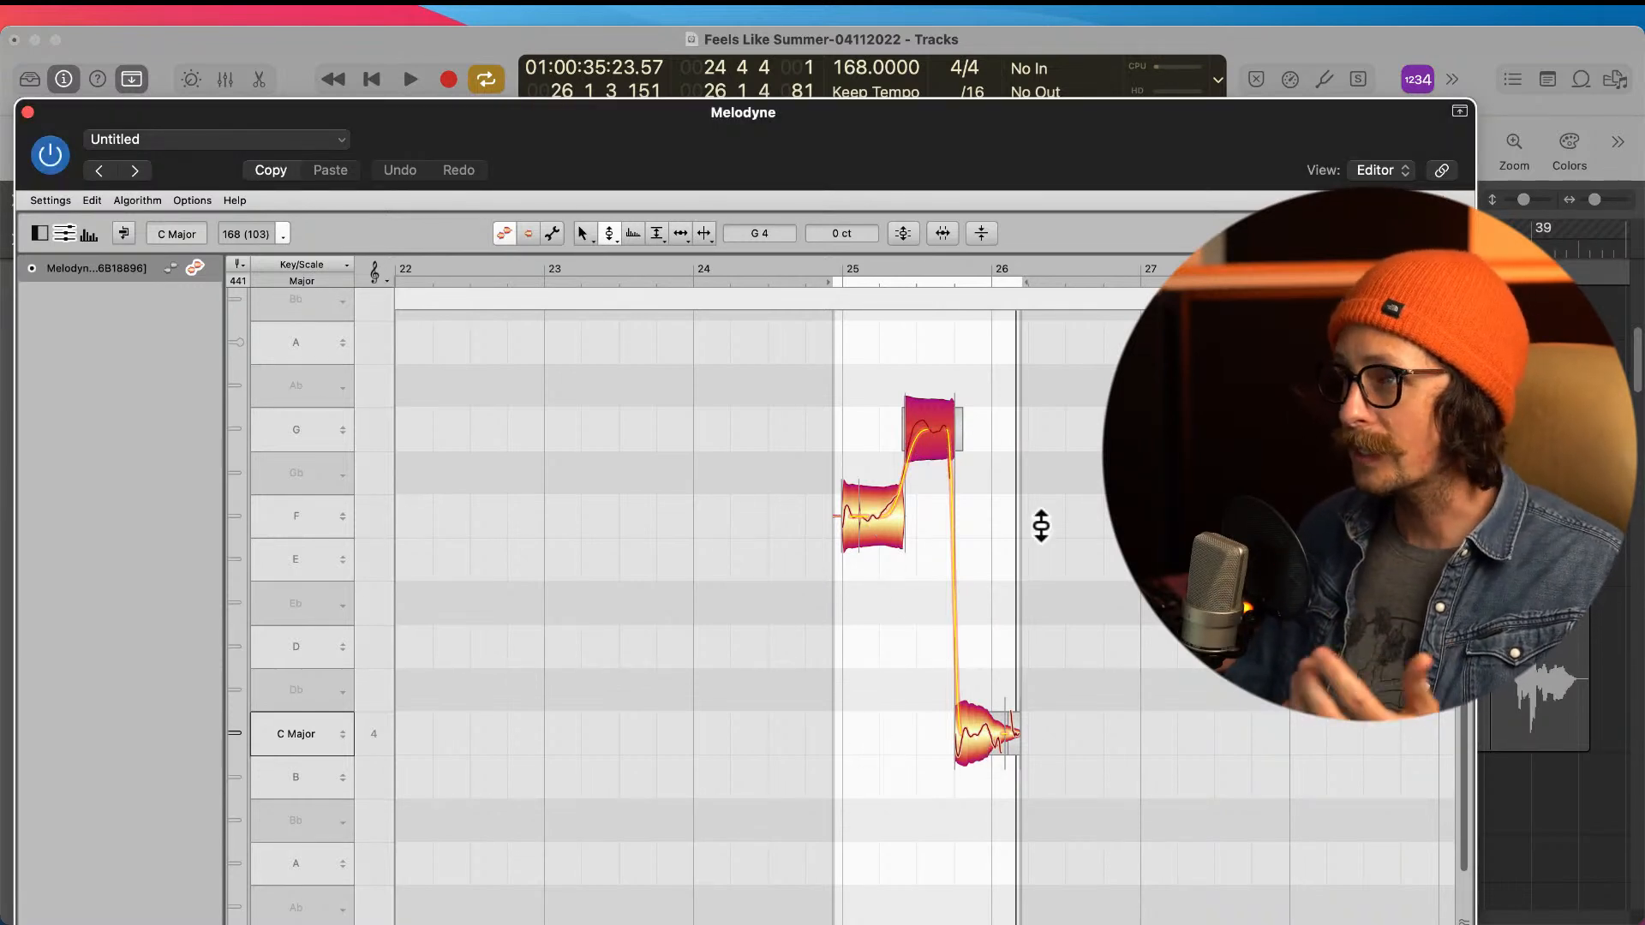
click(858, 495)
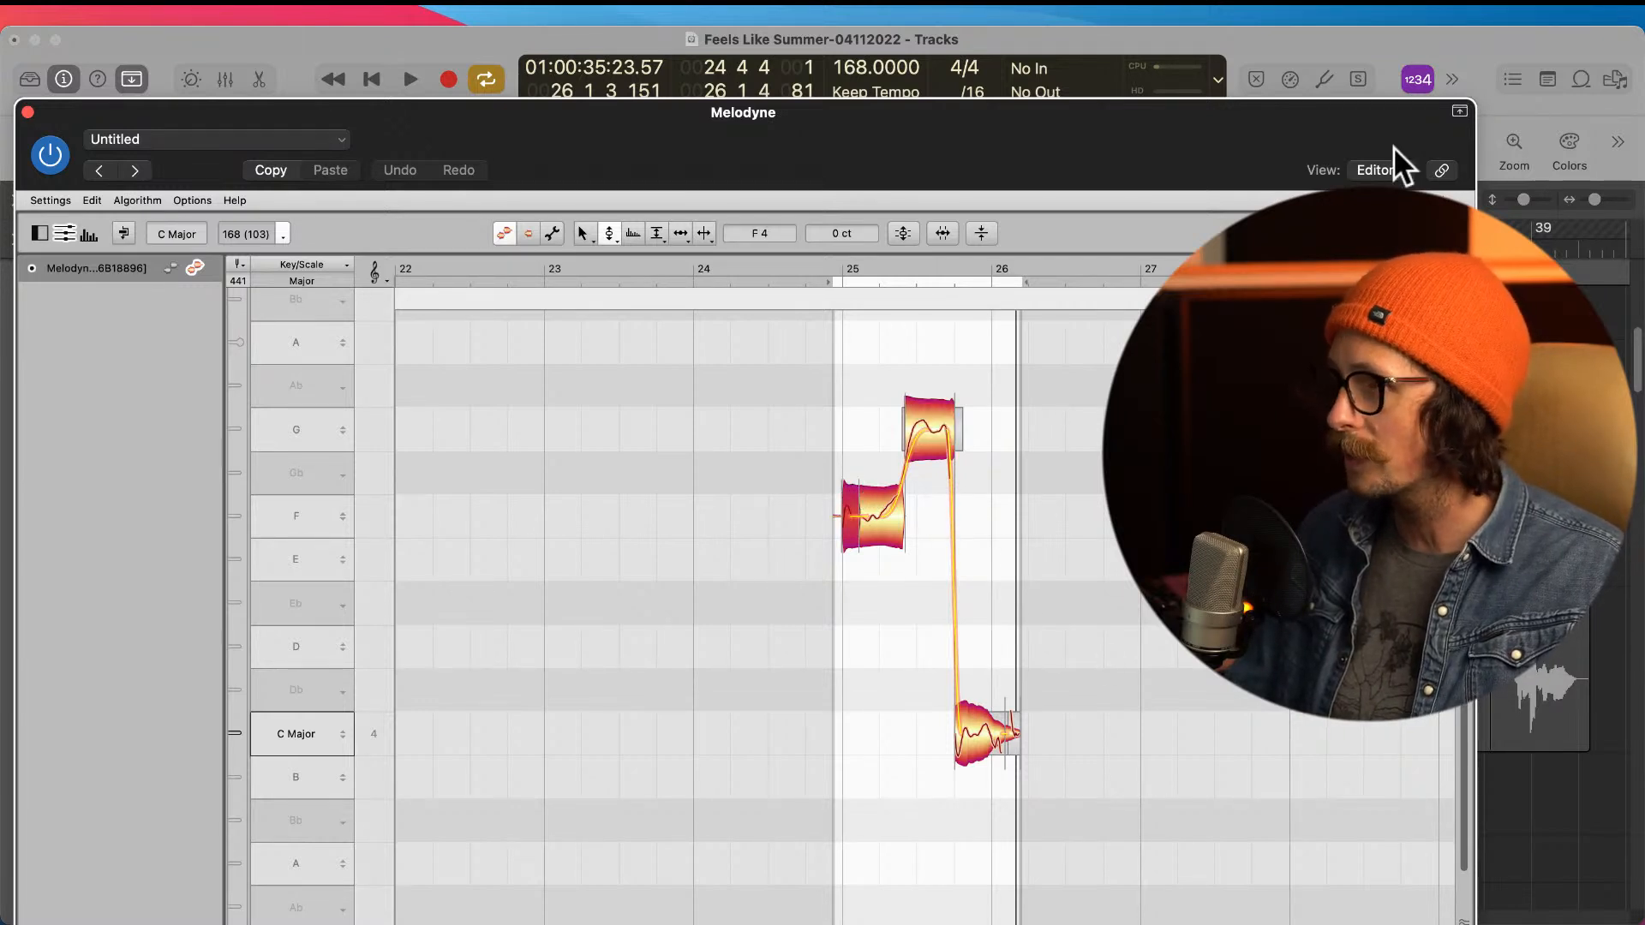
click(1442, 29)
key(space)
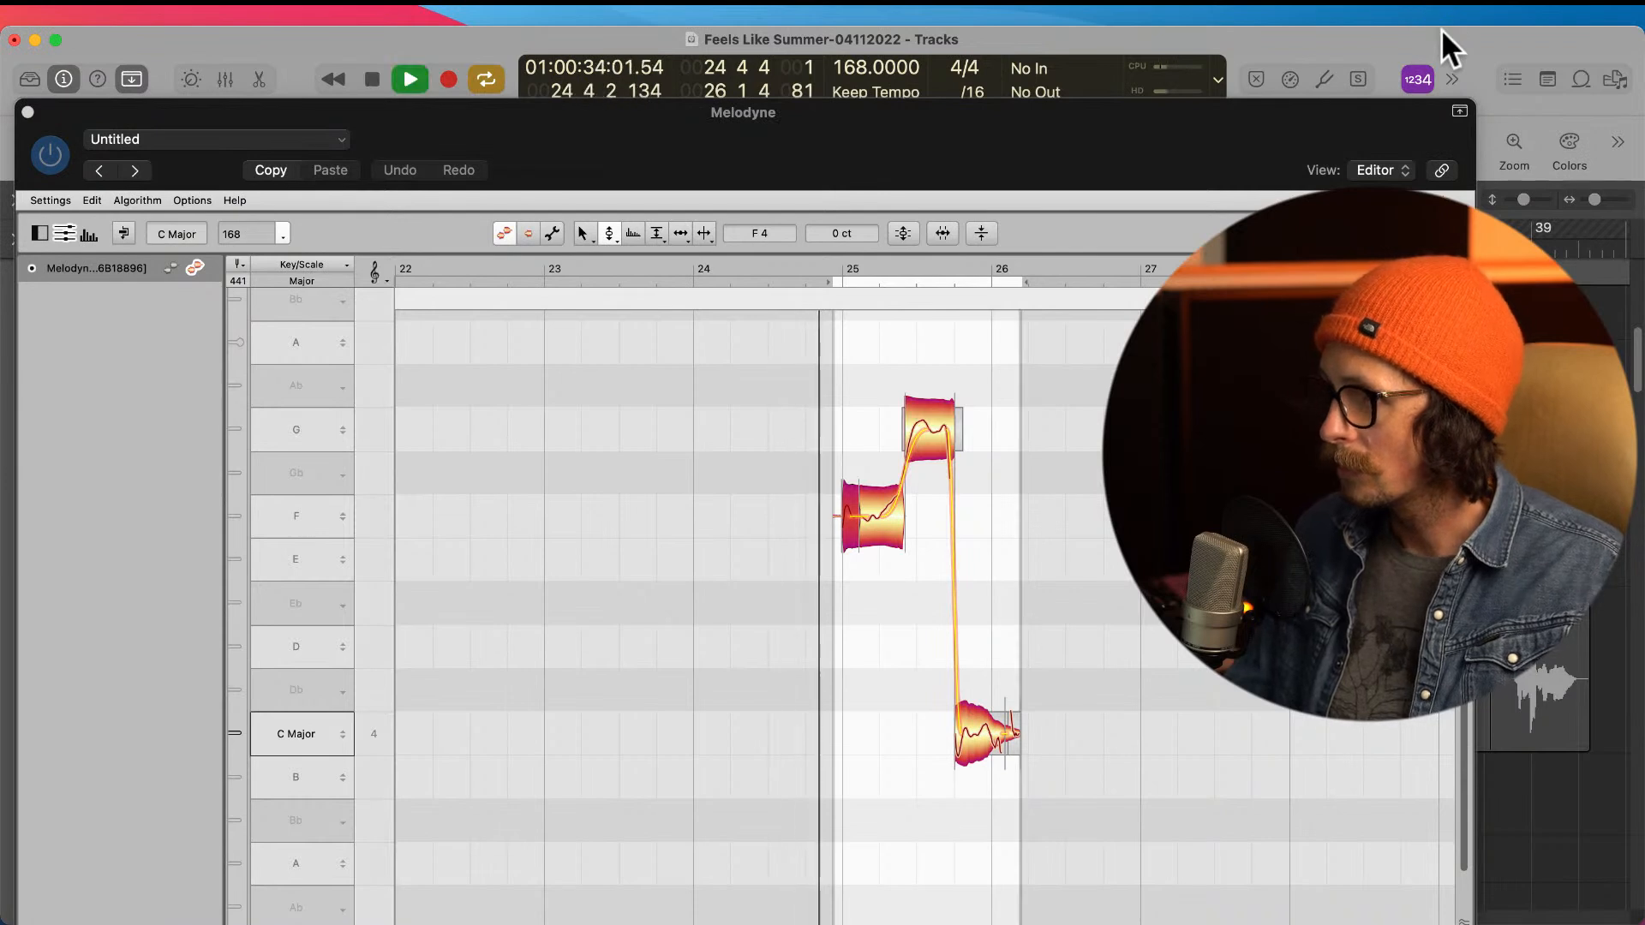
key(space)
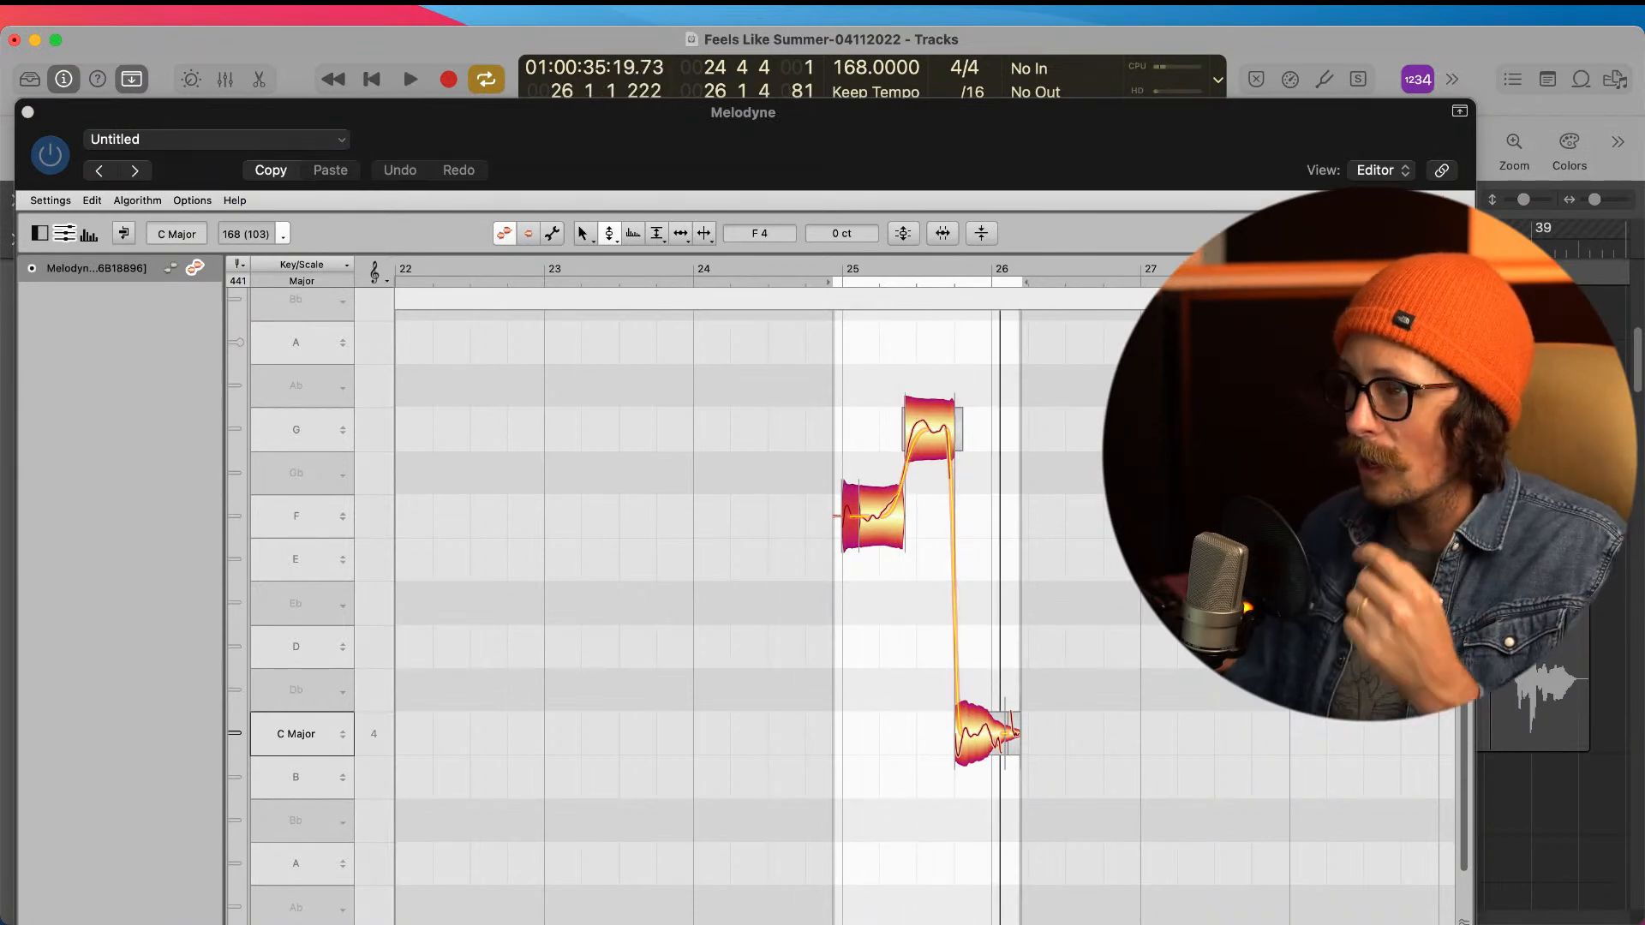
Step: Try a smoother pitch transition from the G note down into the C4 note and play the result
click(998, 732)
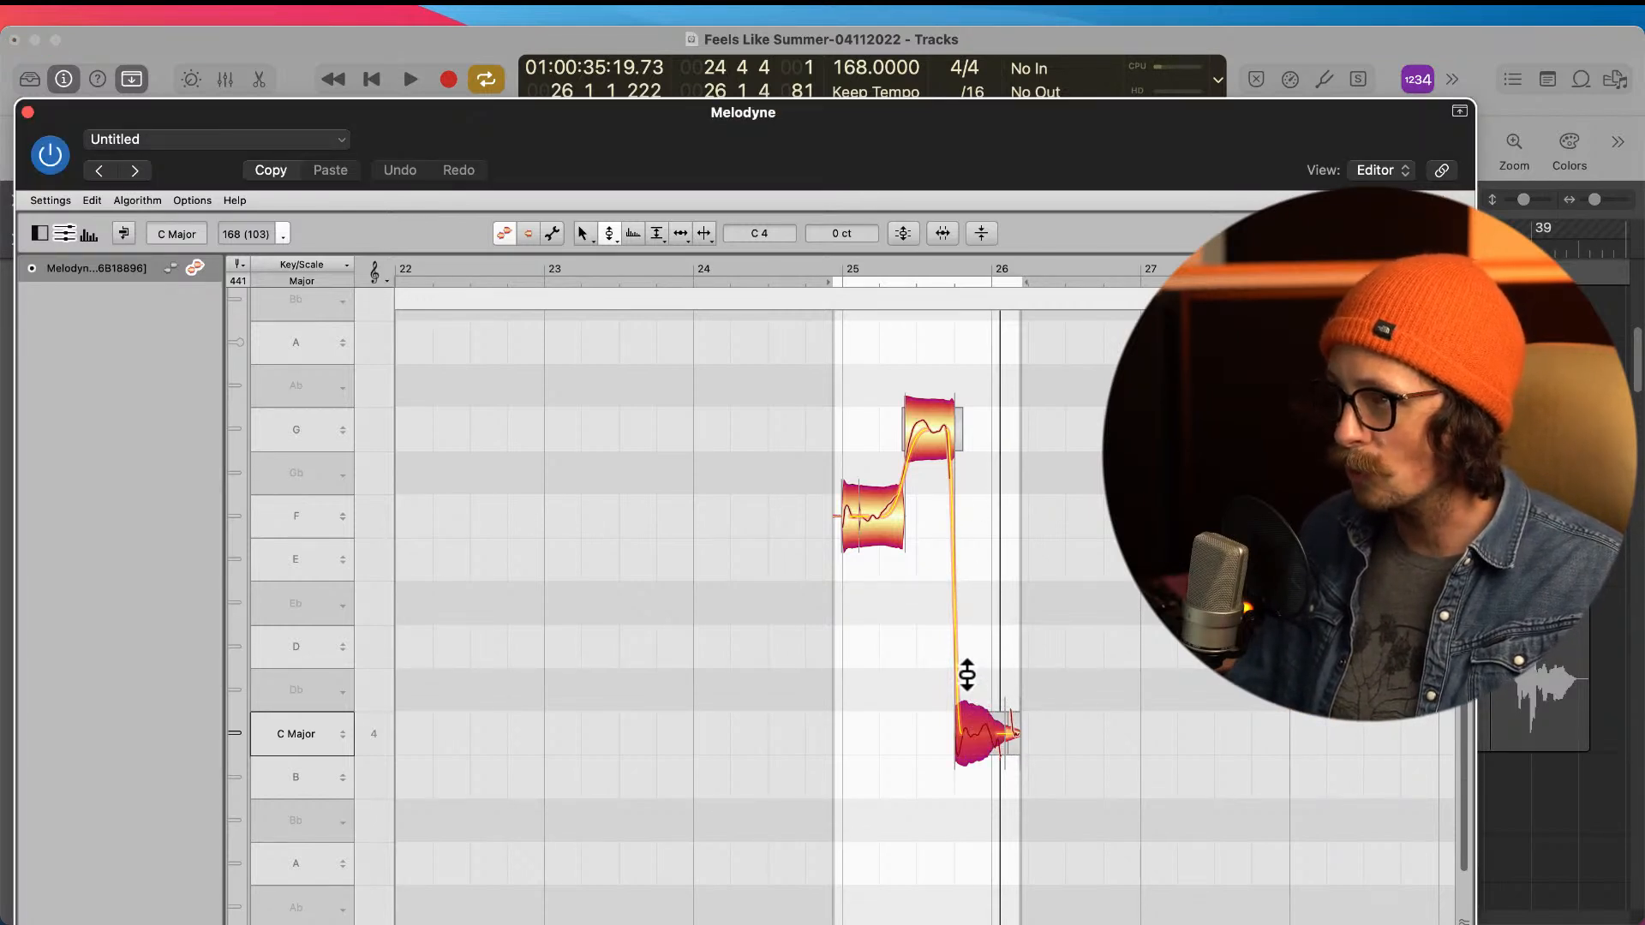
click(943, 424)
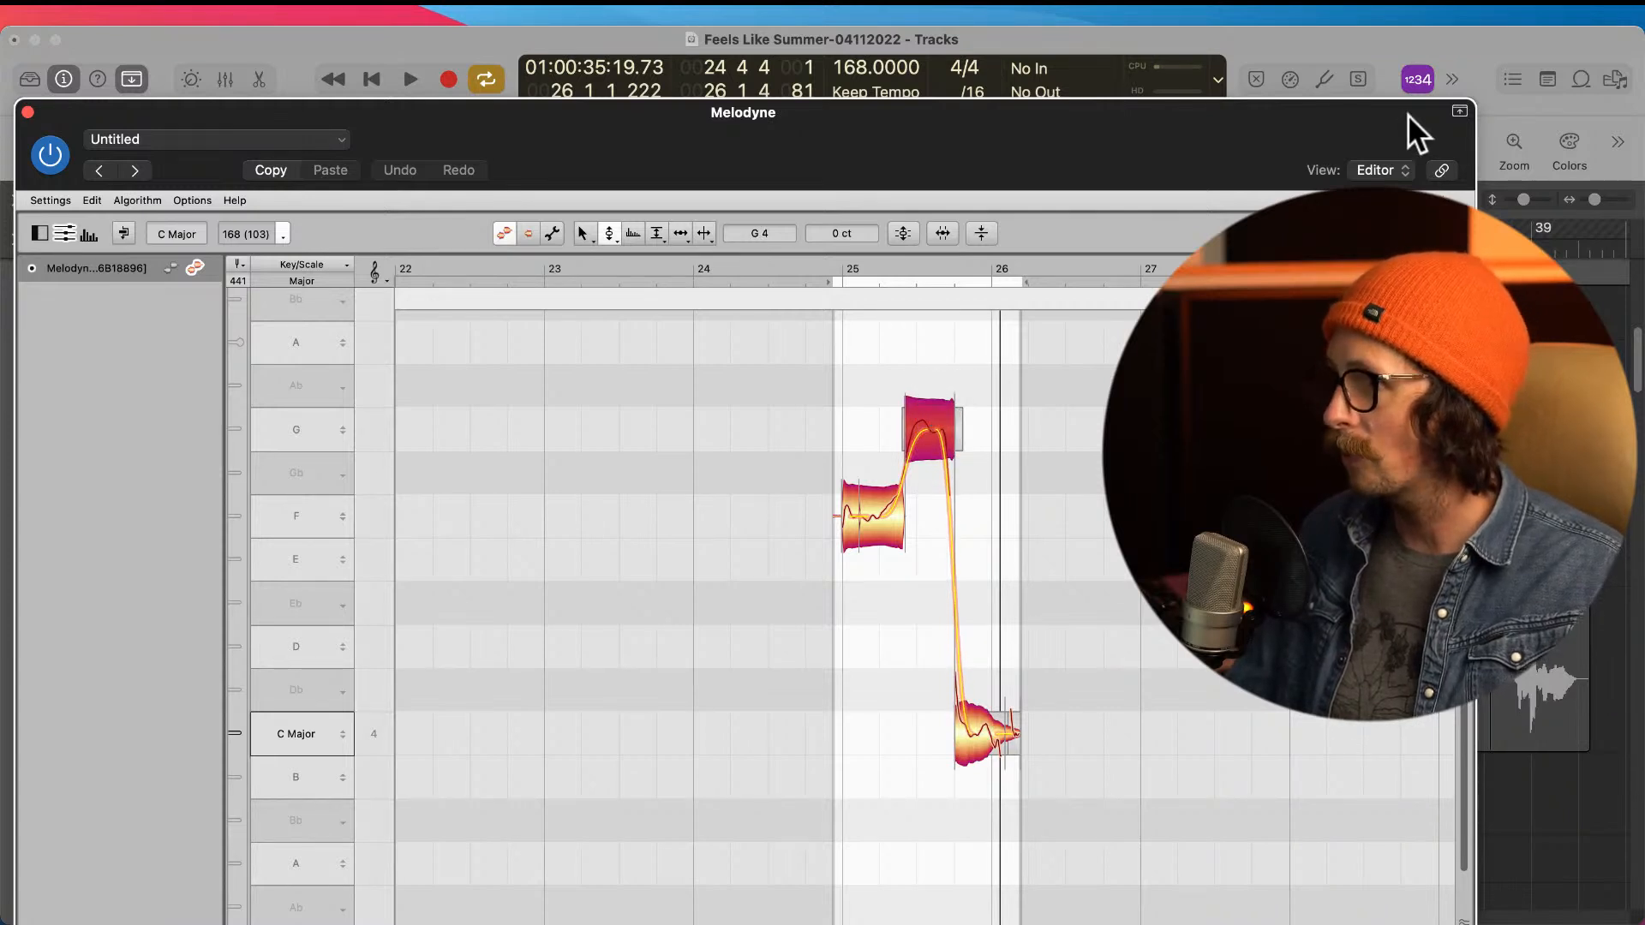
click(1419, 27)
key(space)
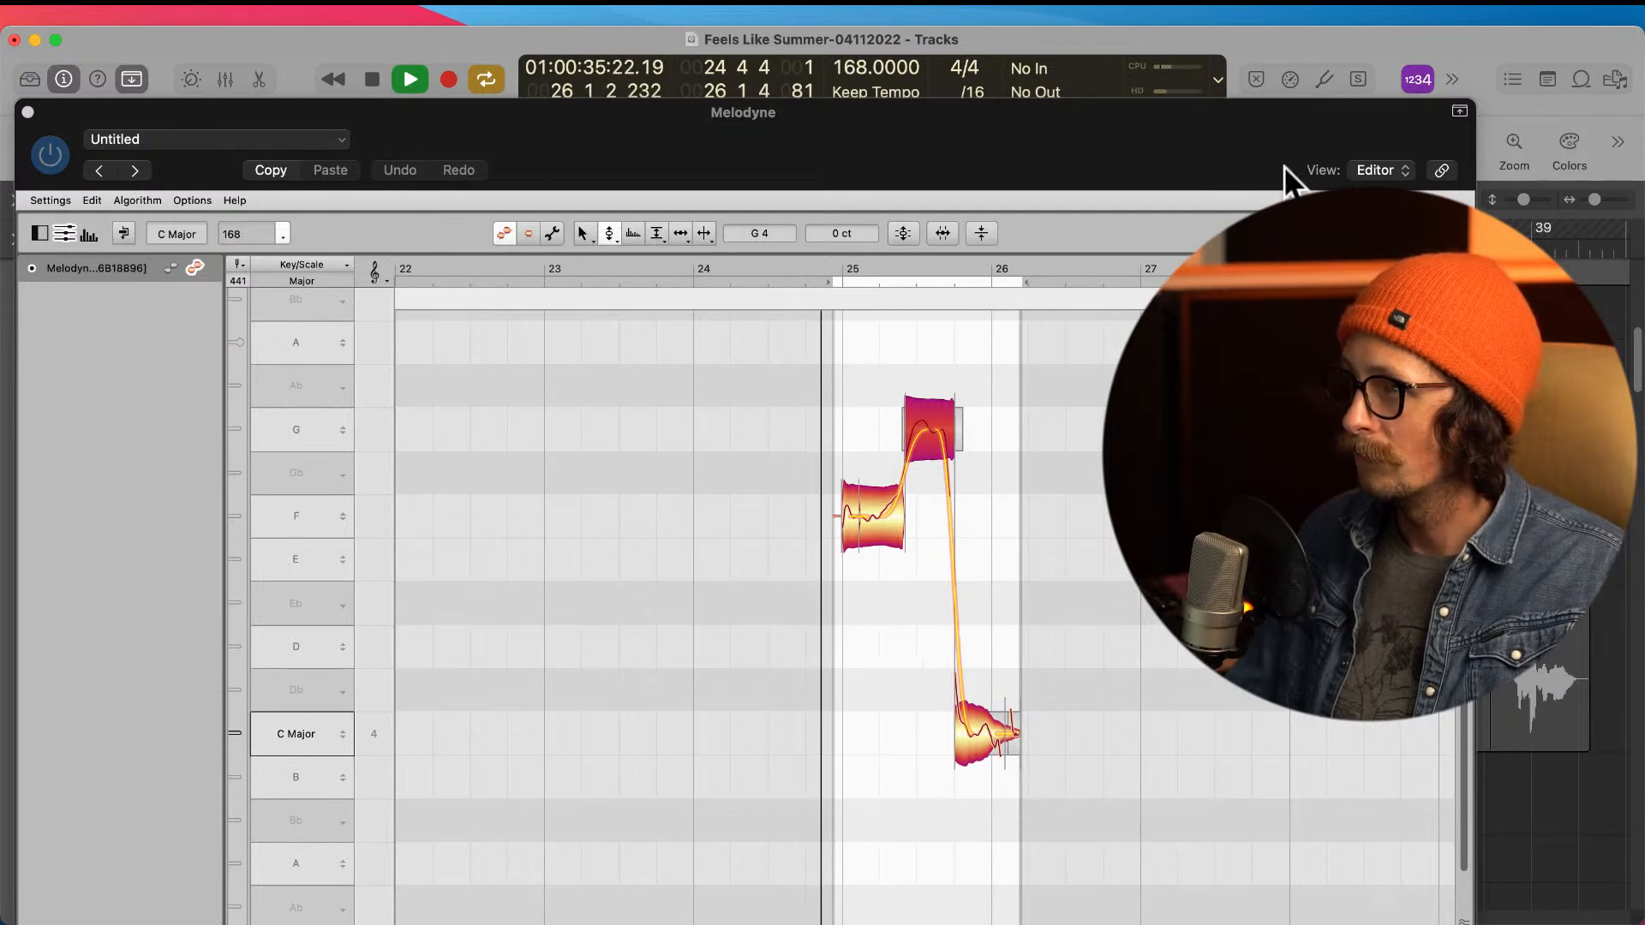
key(space)
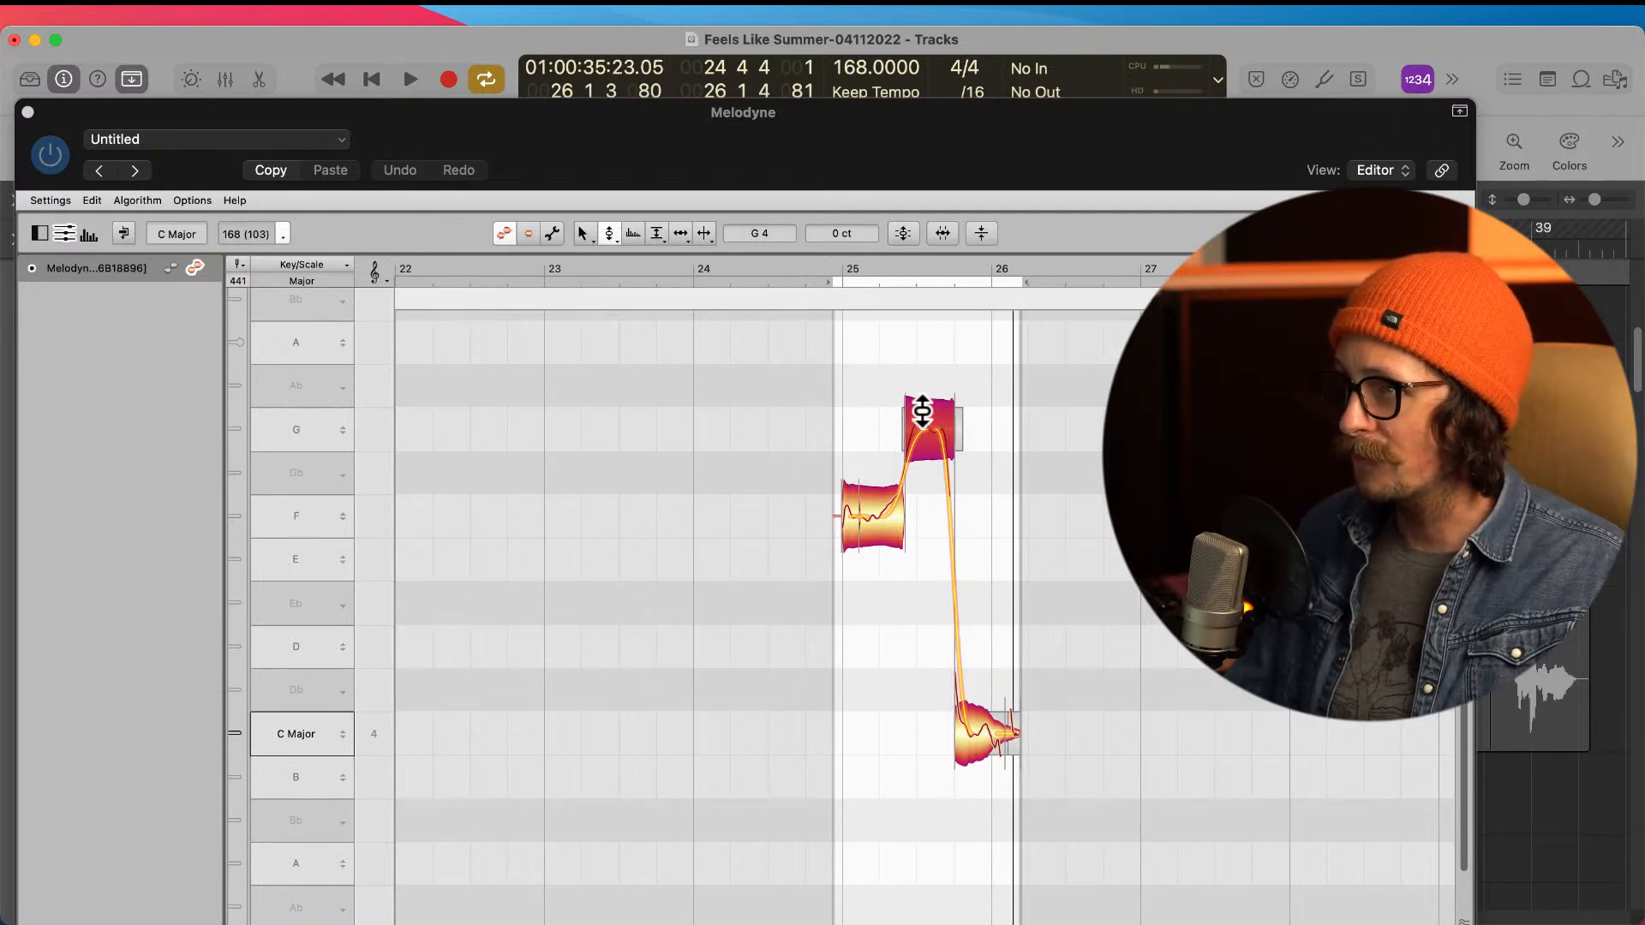
Step: Try lowering the G note's pitch modulation to 67% and play the phrase
right_click(924, 467)
click(911, 464)
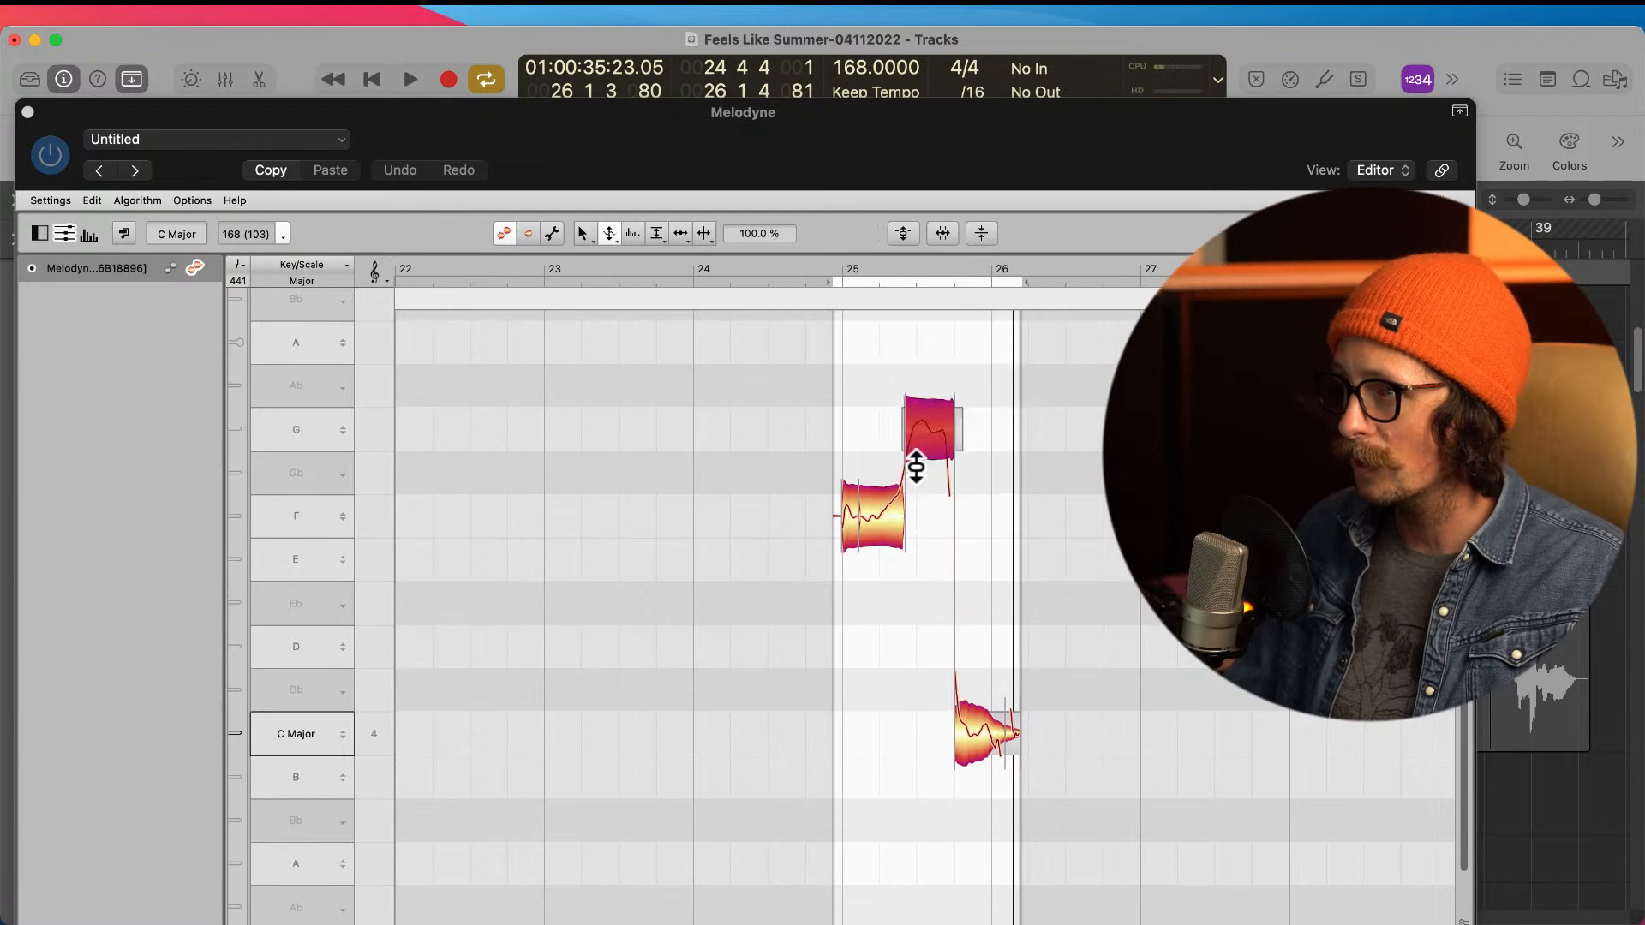
drag(914, 445, 913, 497)
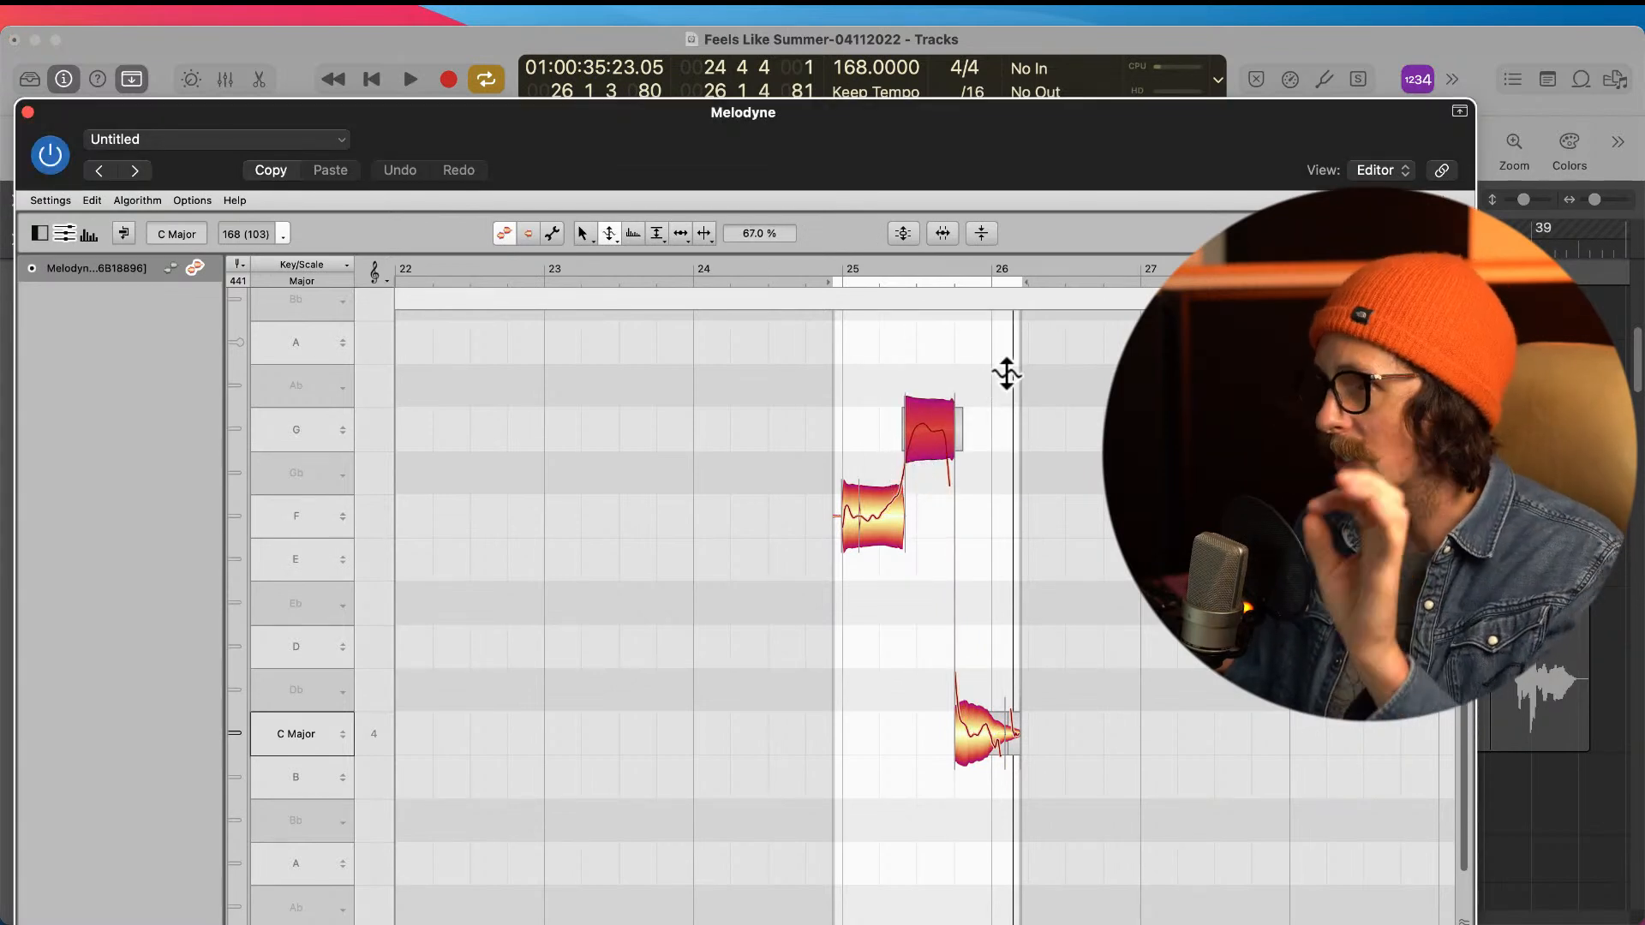
click(1383, 55)
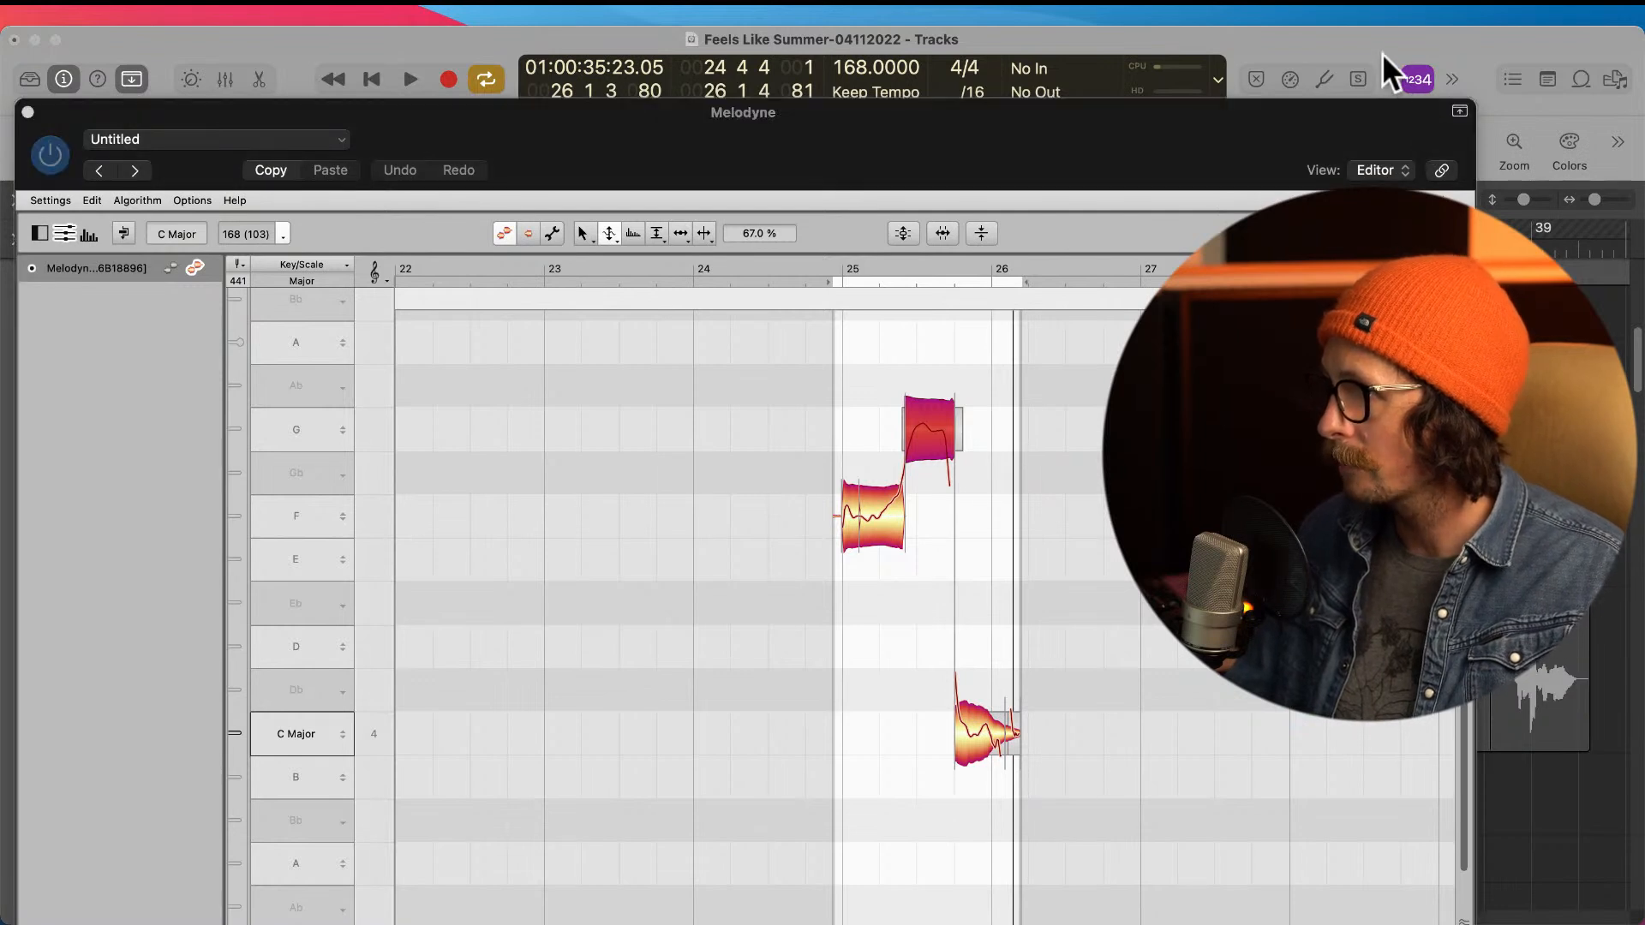
key(space)
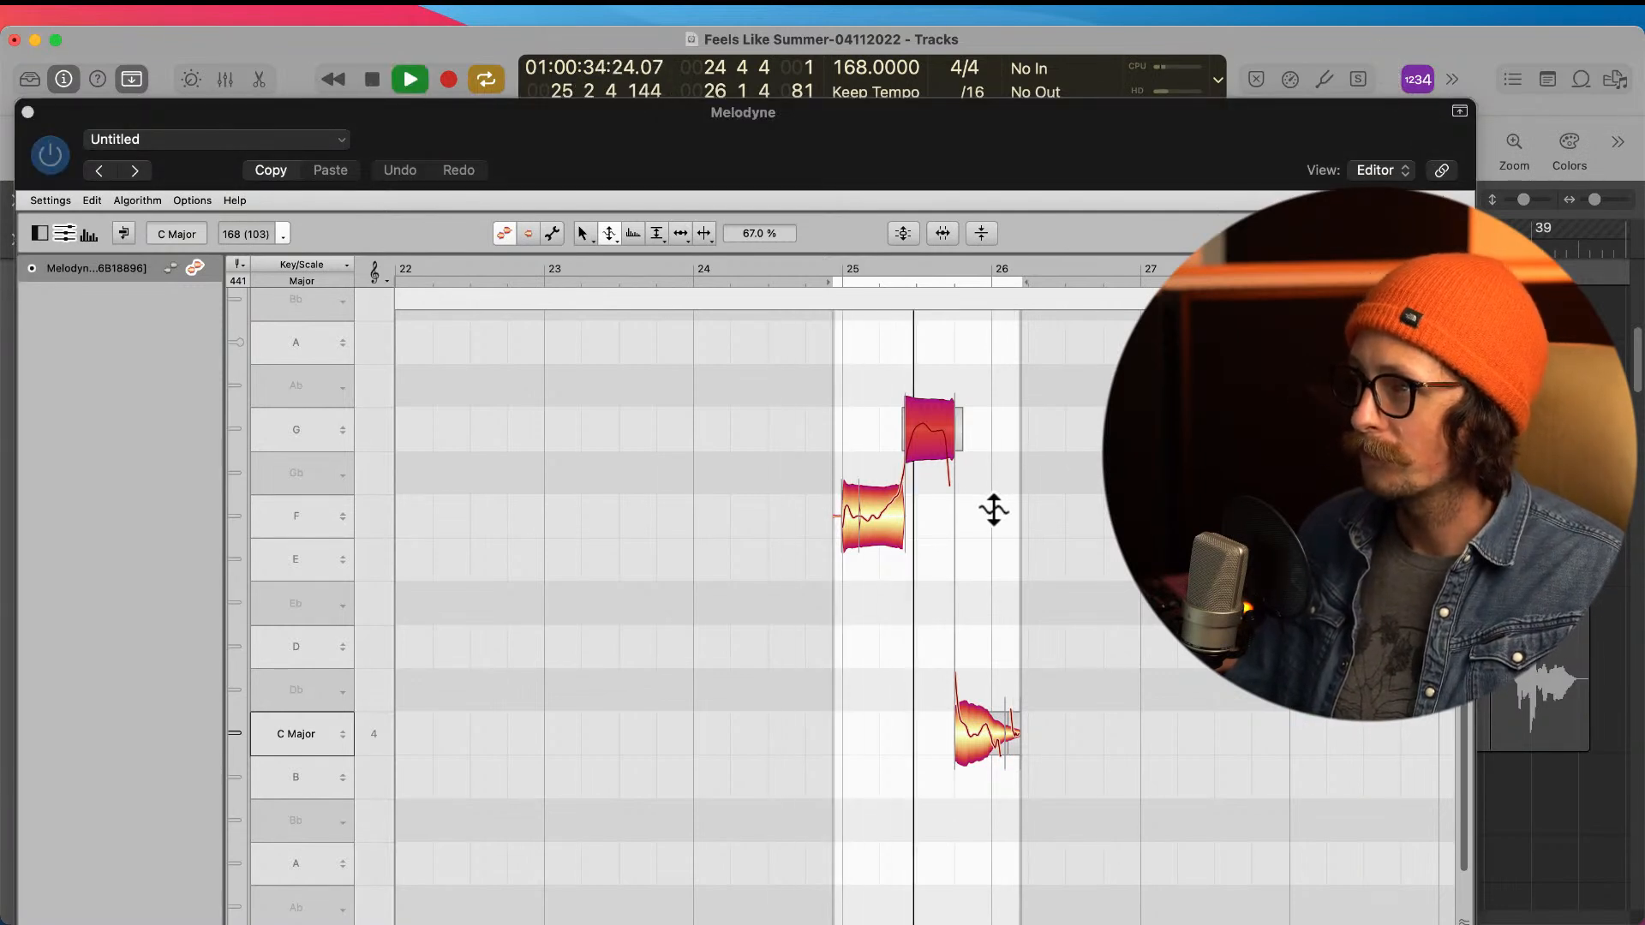
key(space)
Step: Try separating the rising end of the long F4 note and return to the Pitch tool
right_click(887, 624)
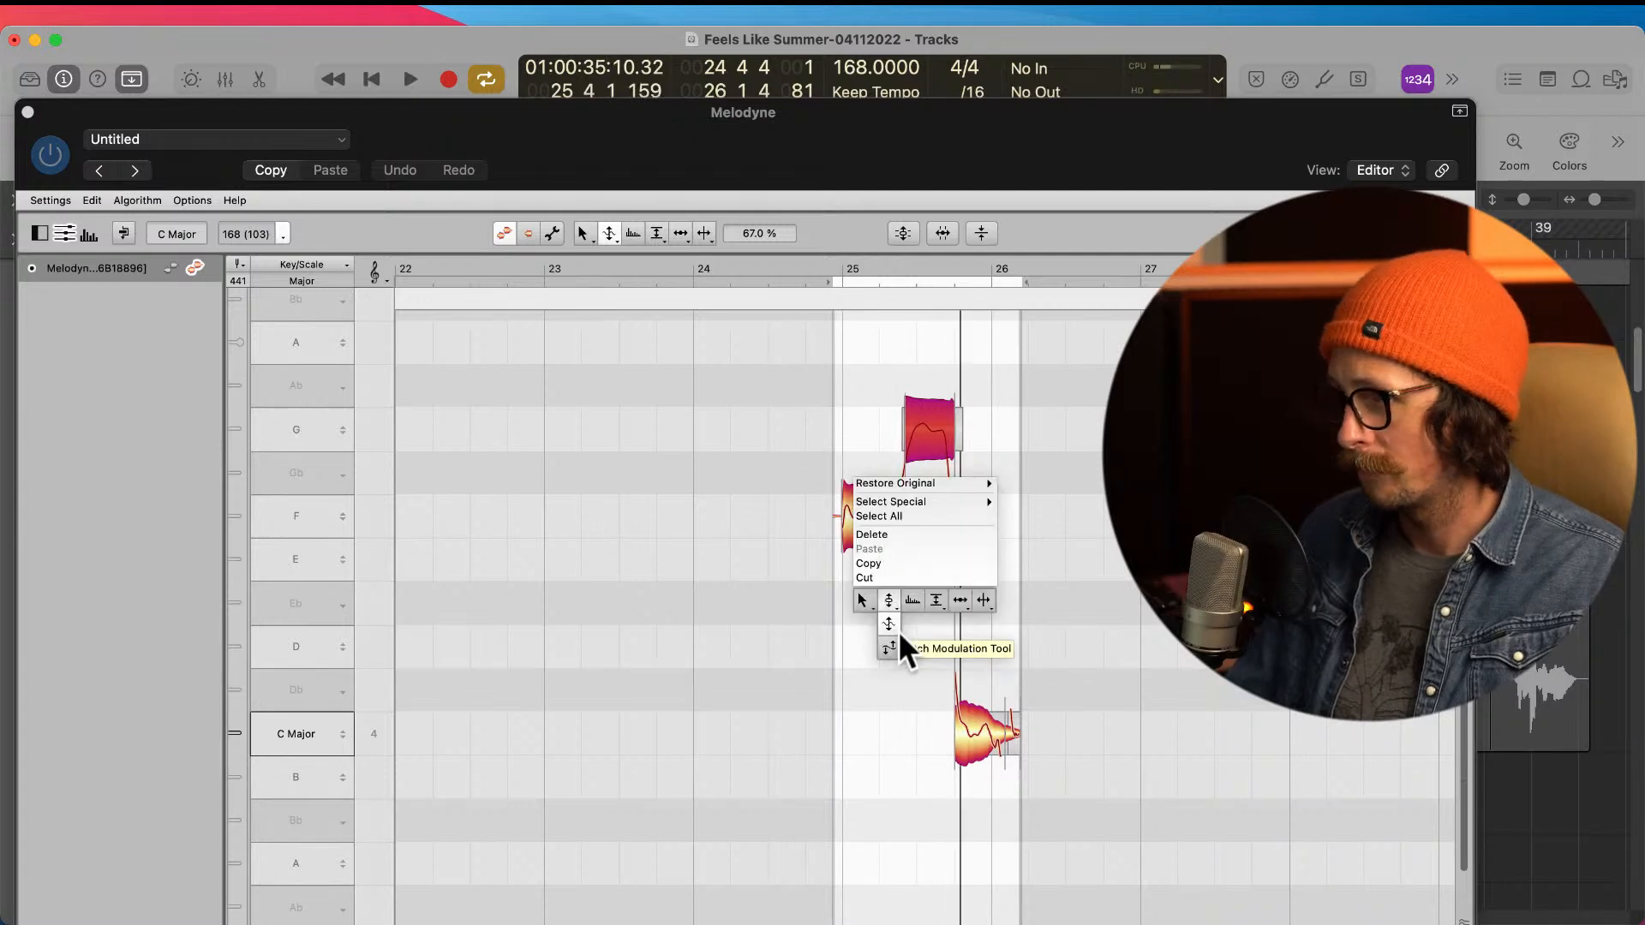
click(984, 601)
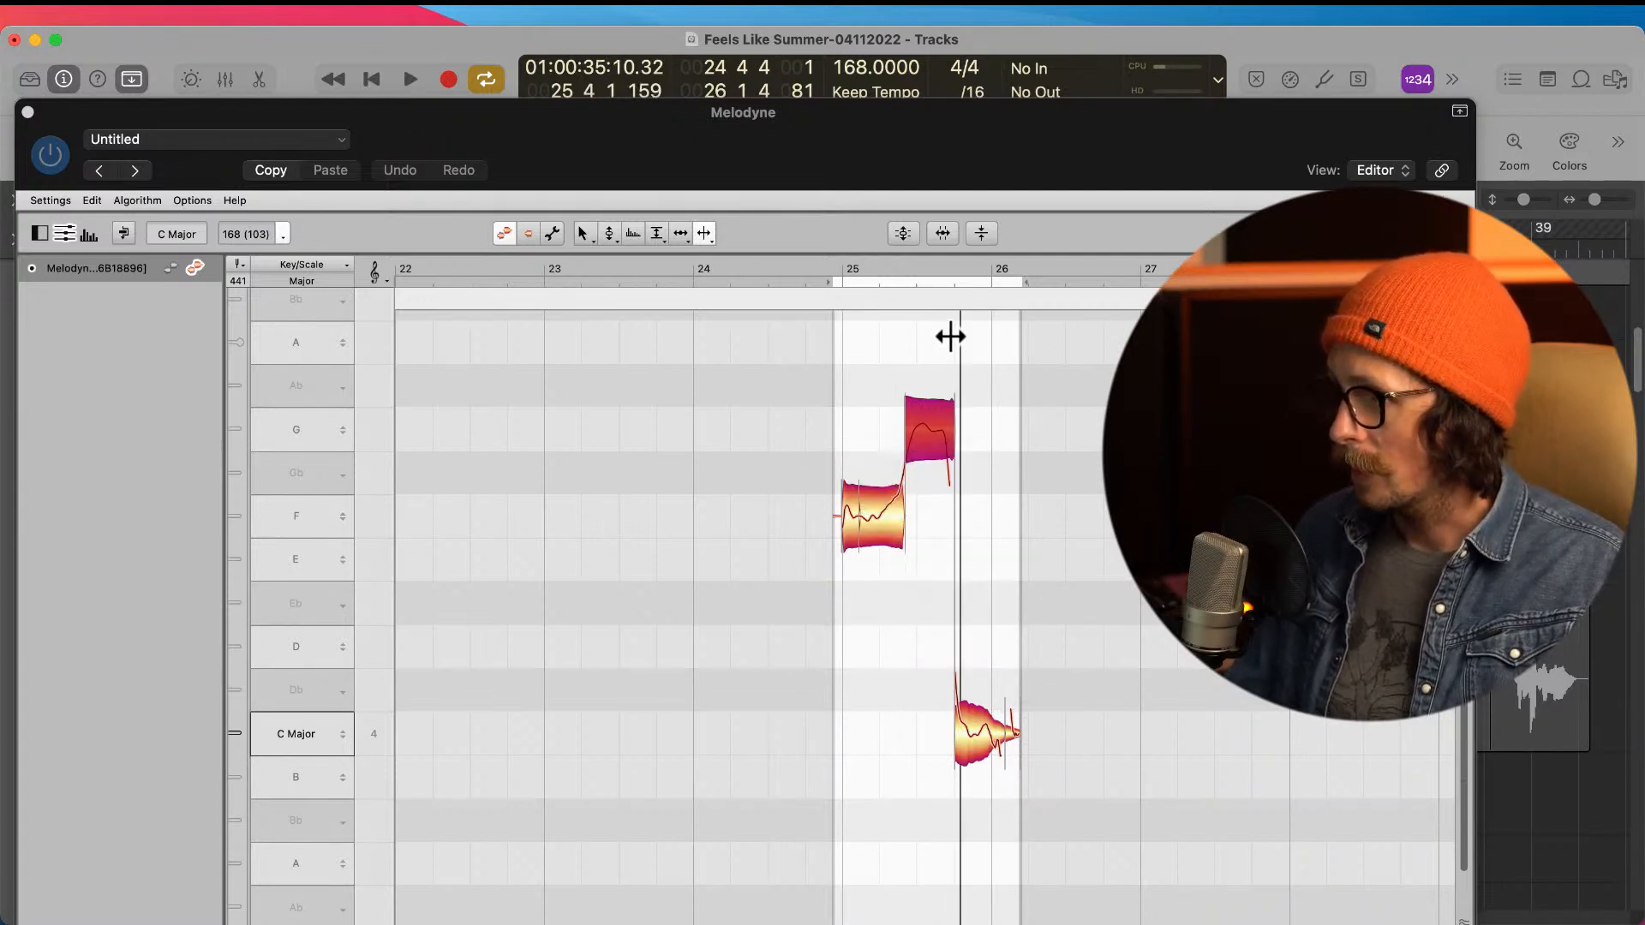
click(885, 518)
right_click(875, 621)
click(781, 612)
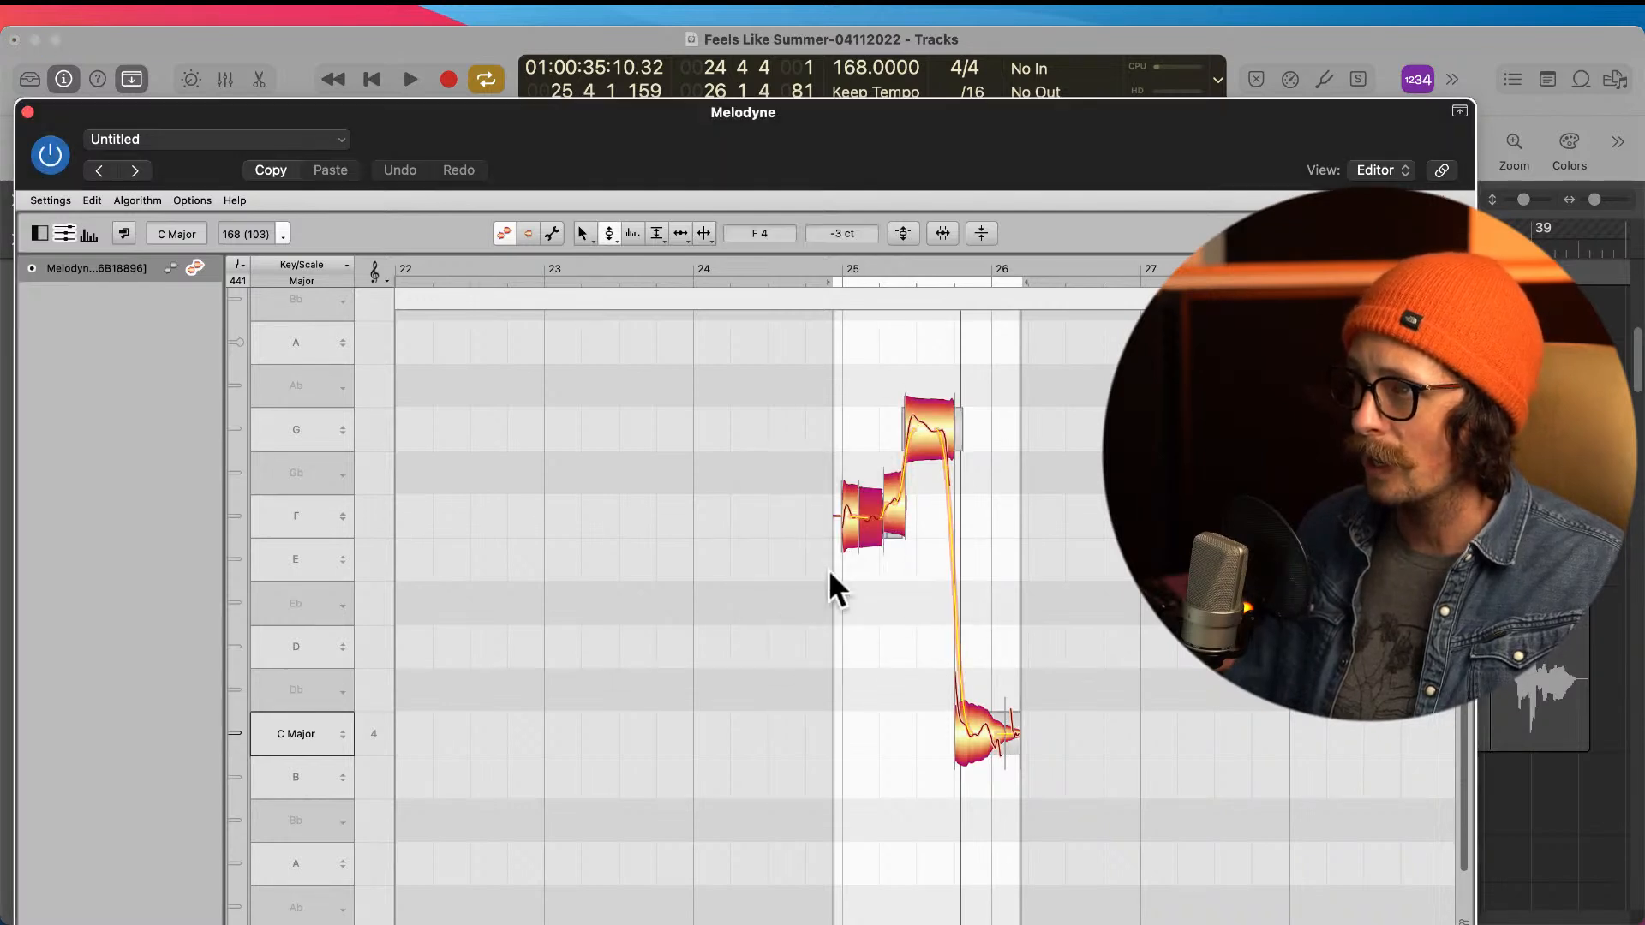
Step: Try centring all three F parts on F4 together, including the separated end piece
drag(932, 504, 850, 531)
double_click(874, 524)
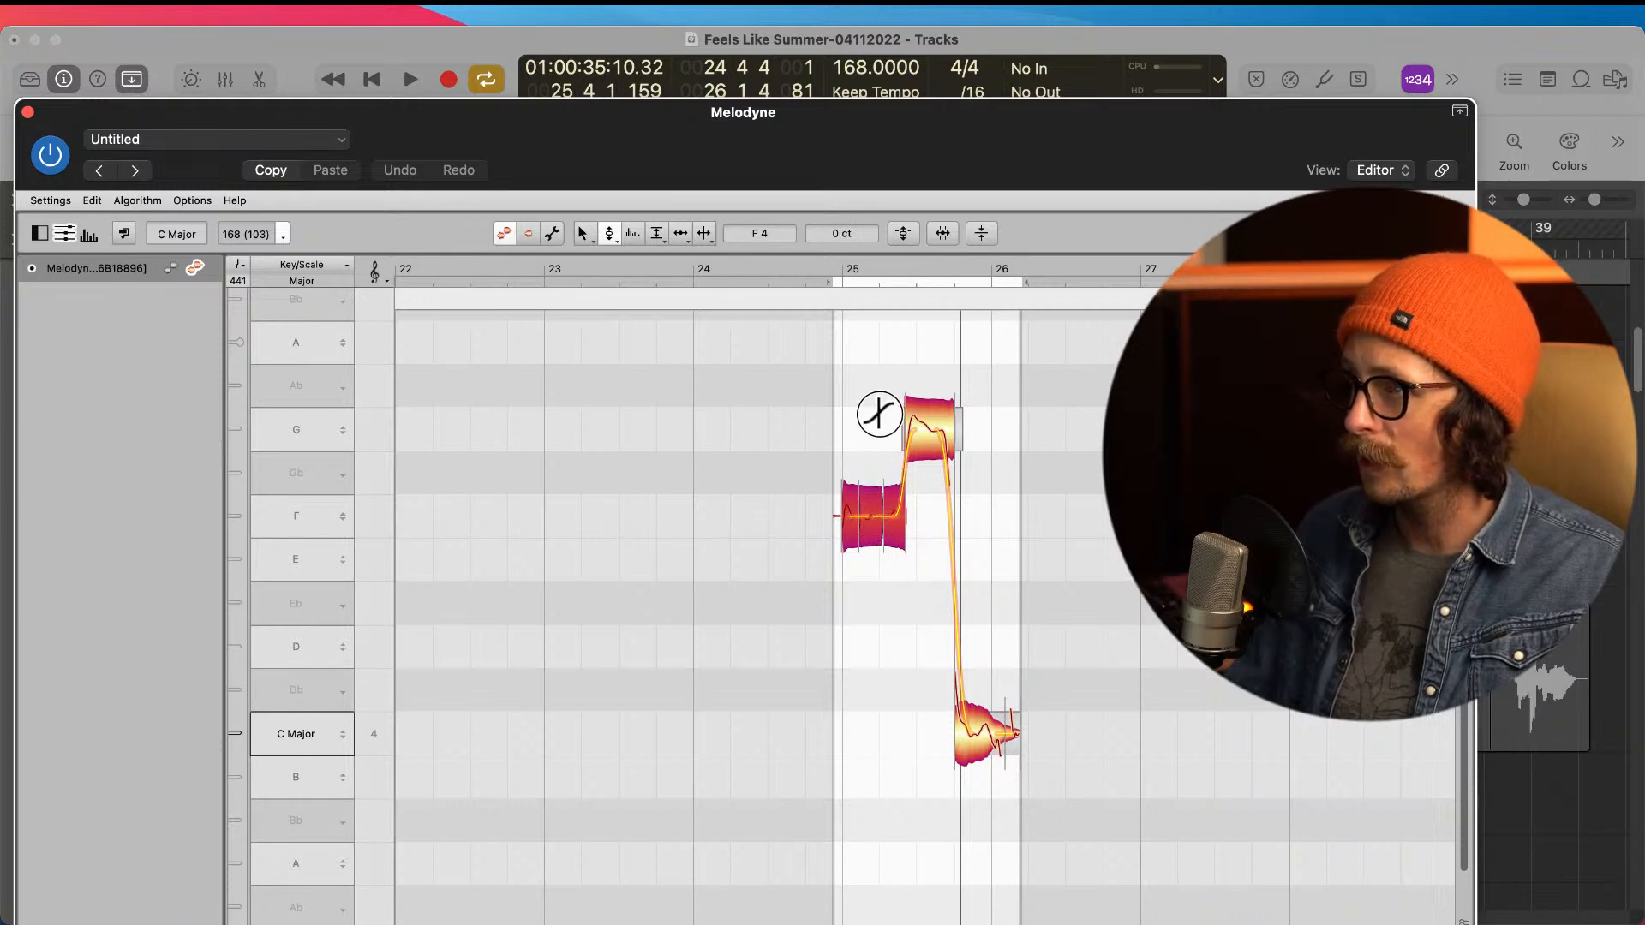
click(928, 616)
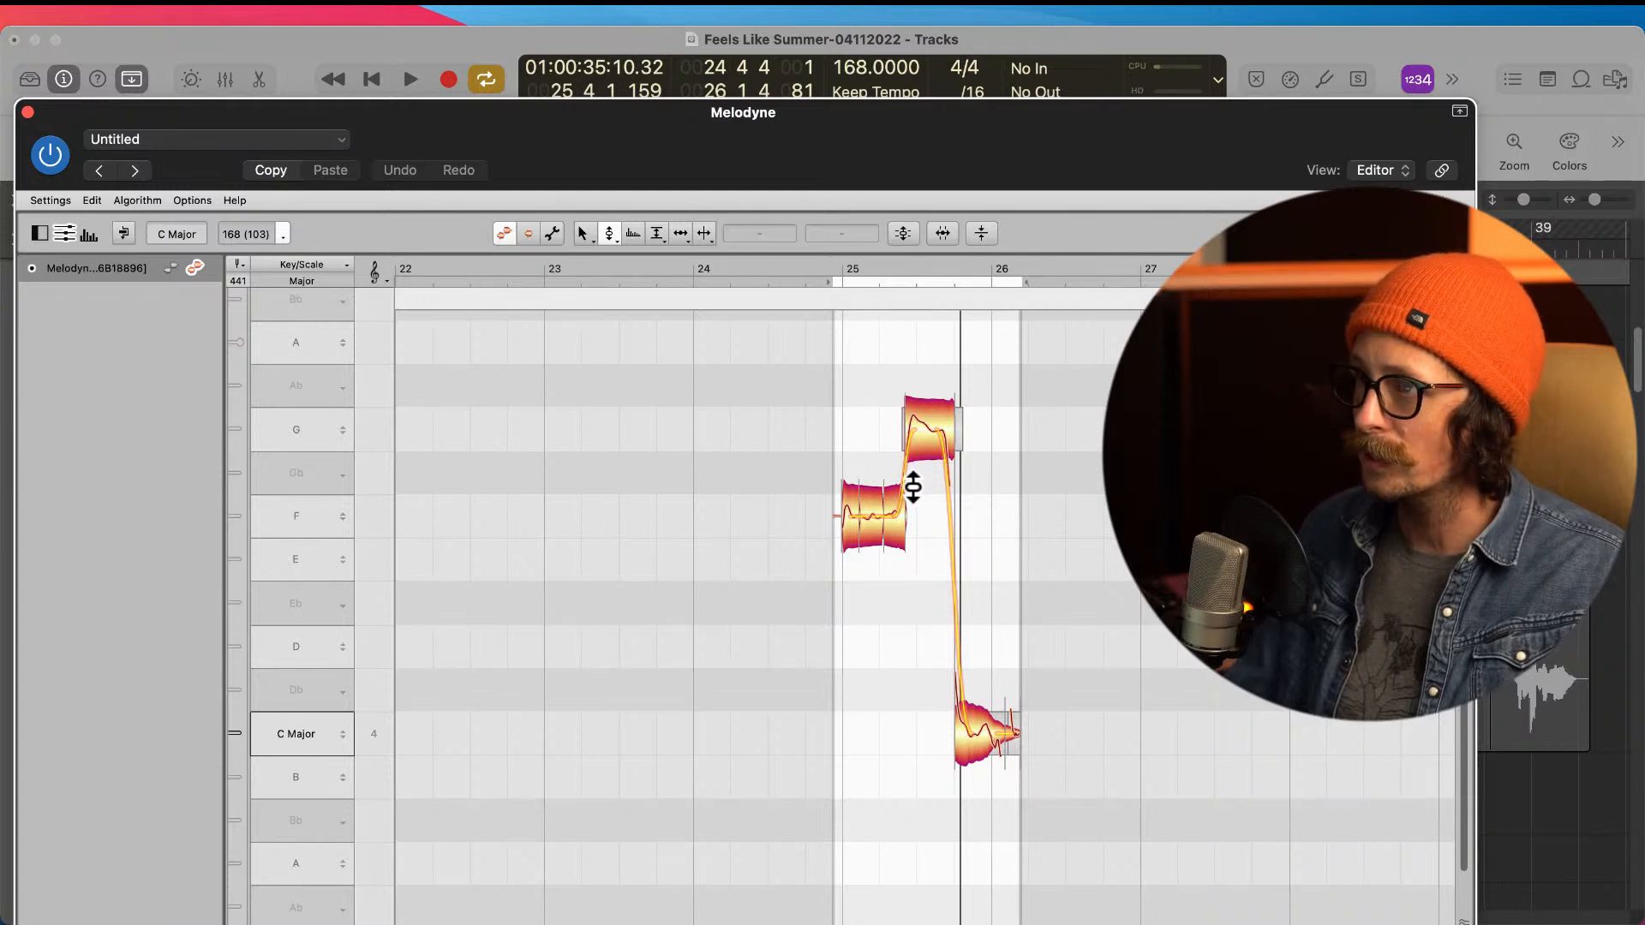
click(883, 504)
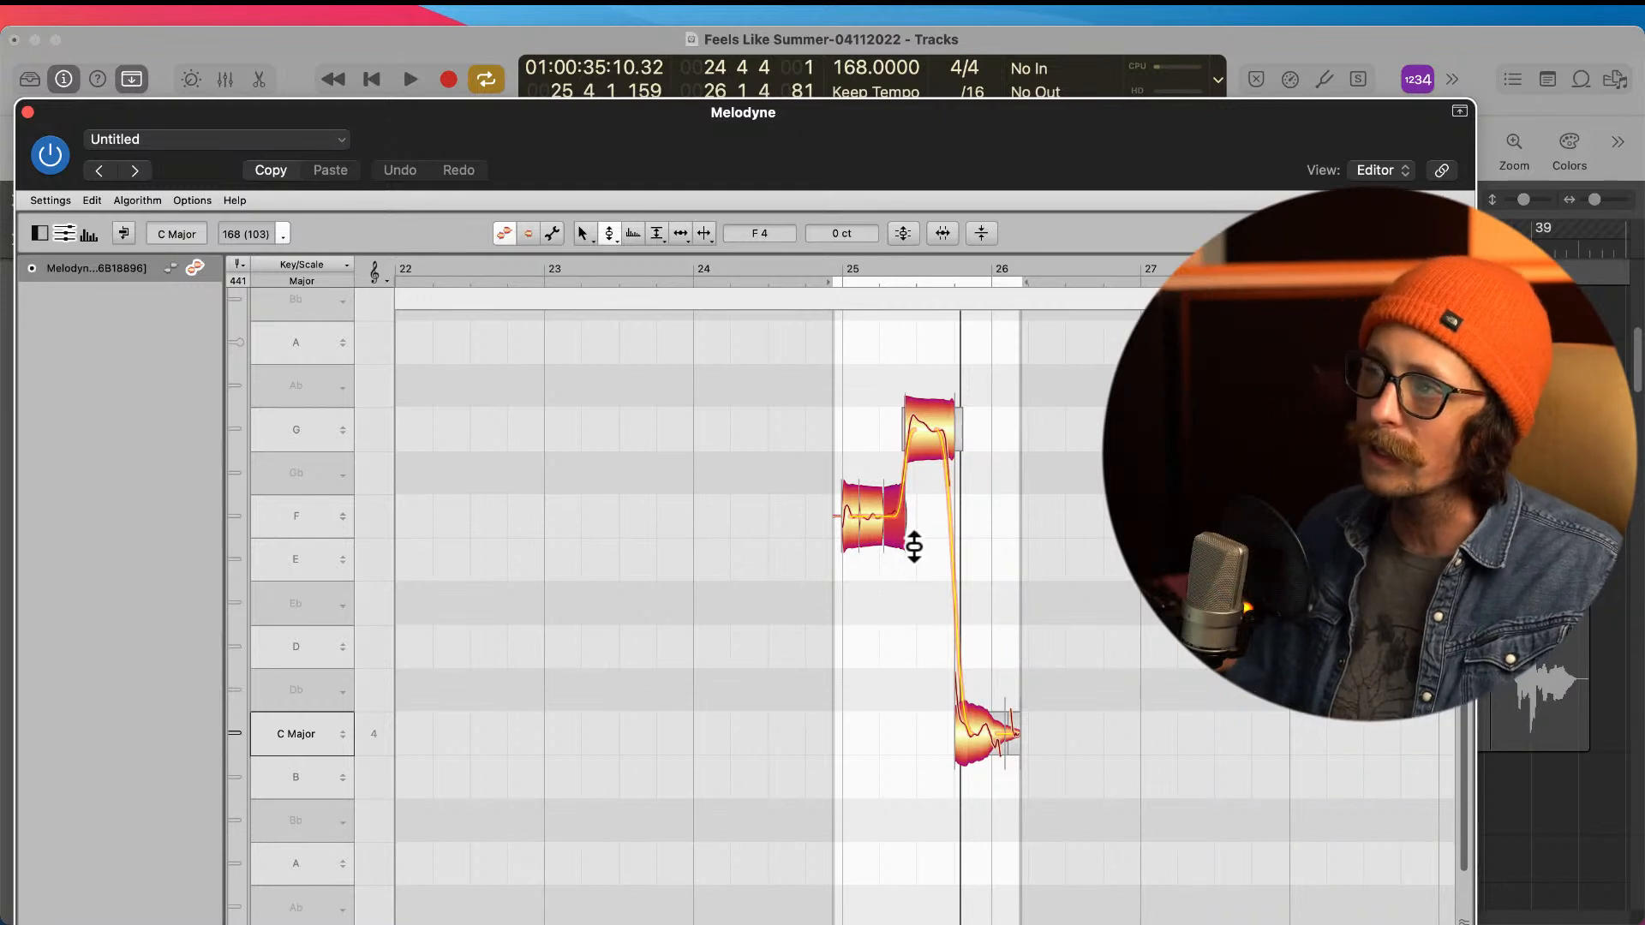
click(900, 604)
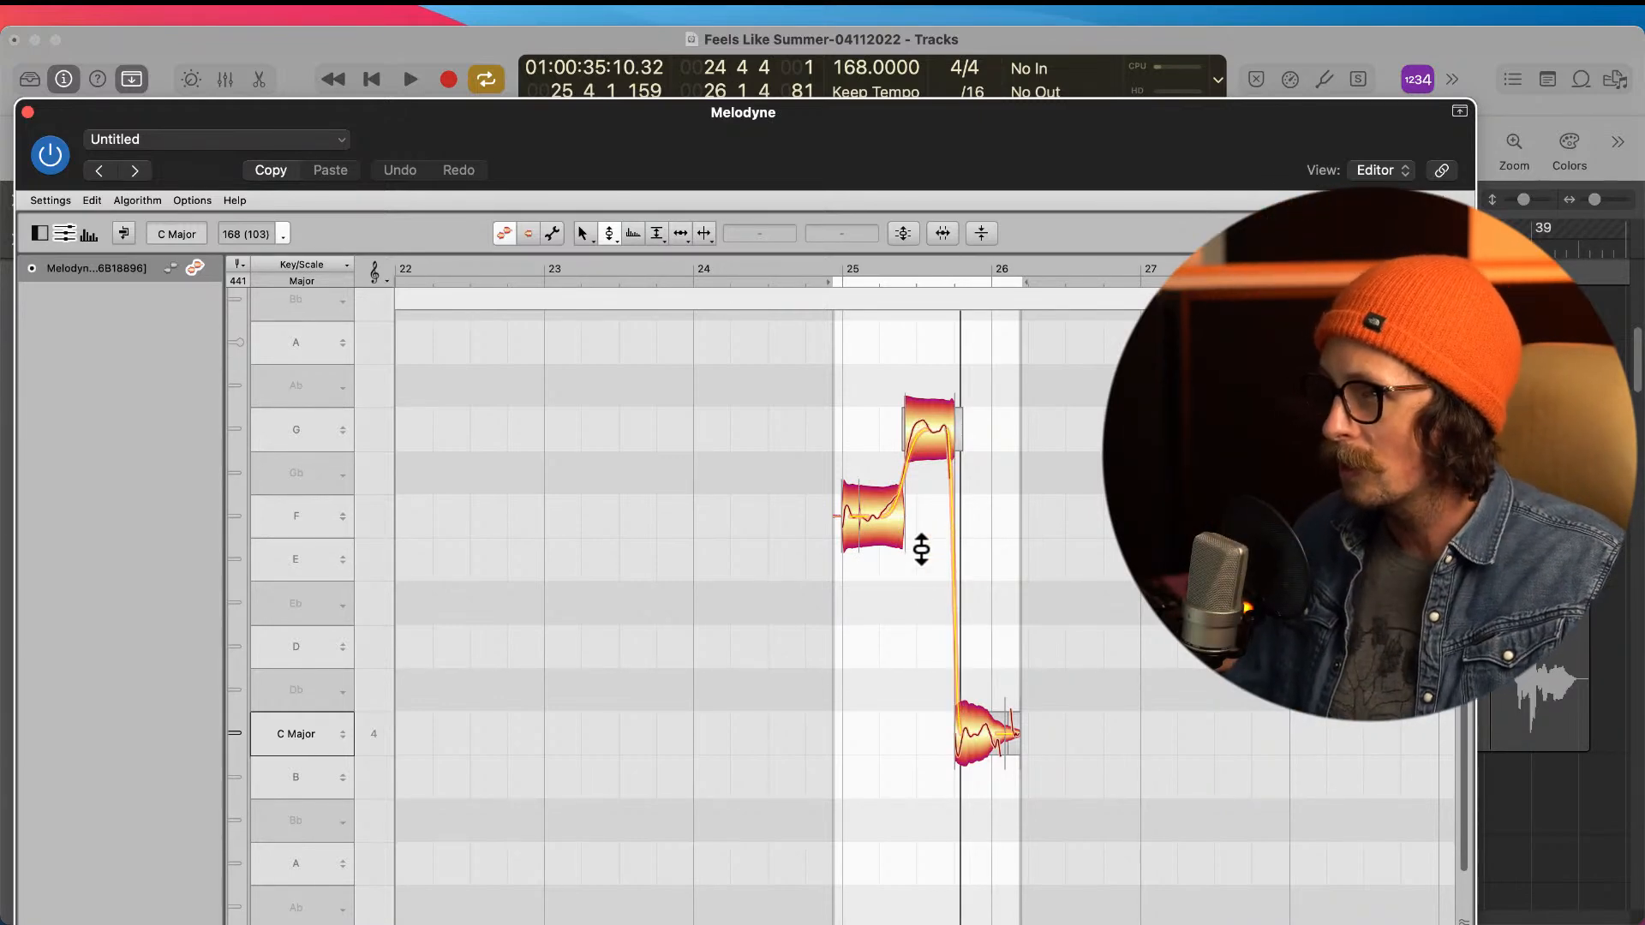
Step: Tighten the pitch transition from the long F4 note into G and set the F4 note's pitch modulation to 64%
click(898, 504)
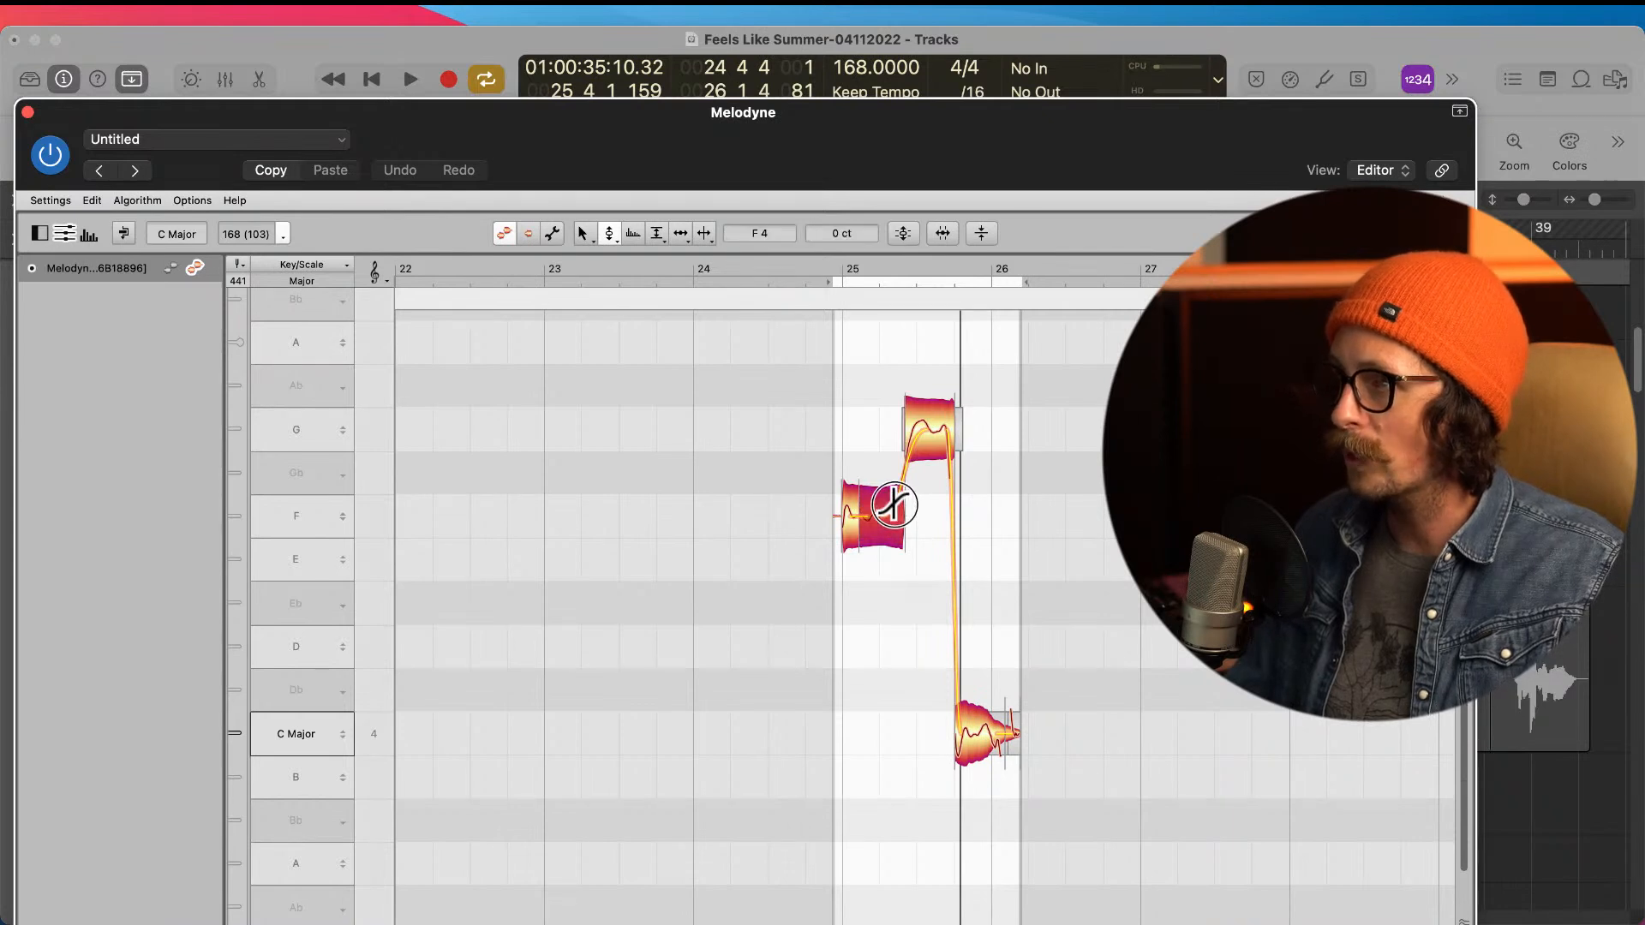
right_click(908, 544)
click(896, 584)
drag(892, 536, 895, 576)
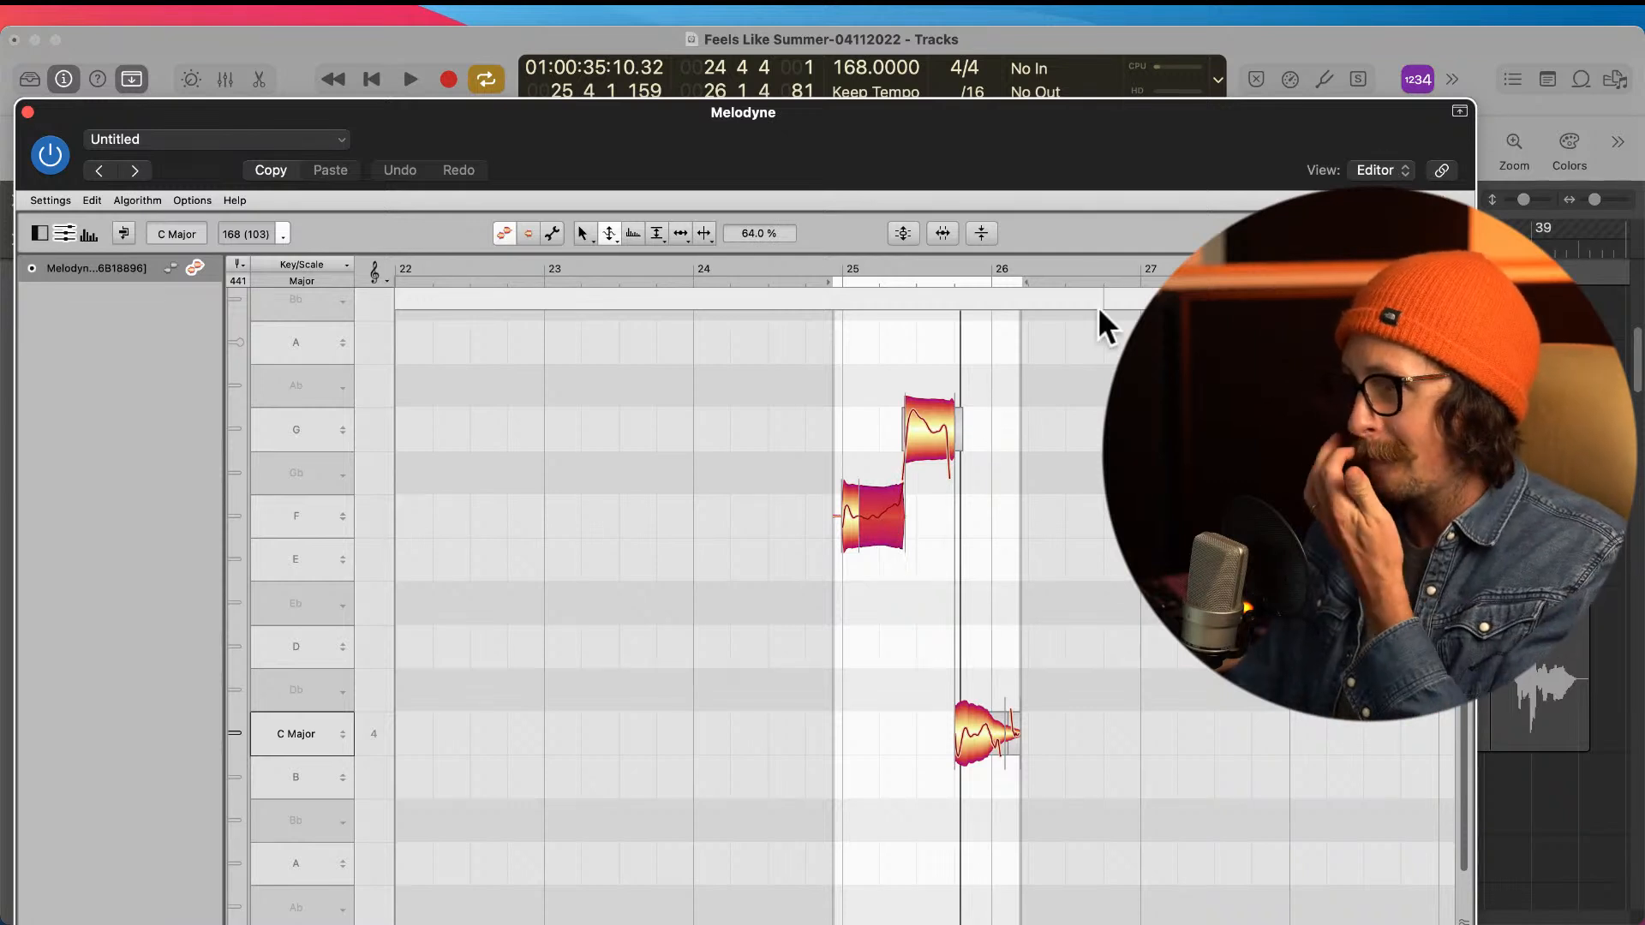
Step: Select the G note and set its pitch modulation to 53%
right_click(925, 431)
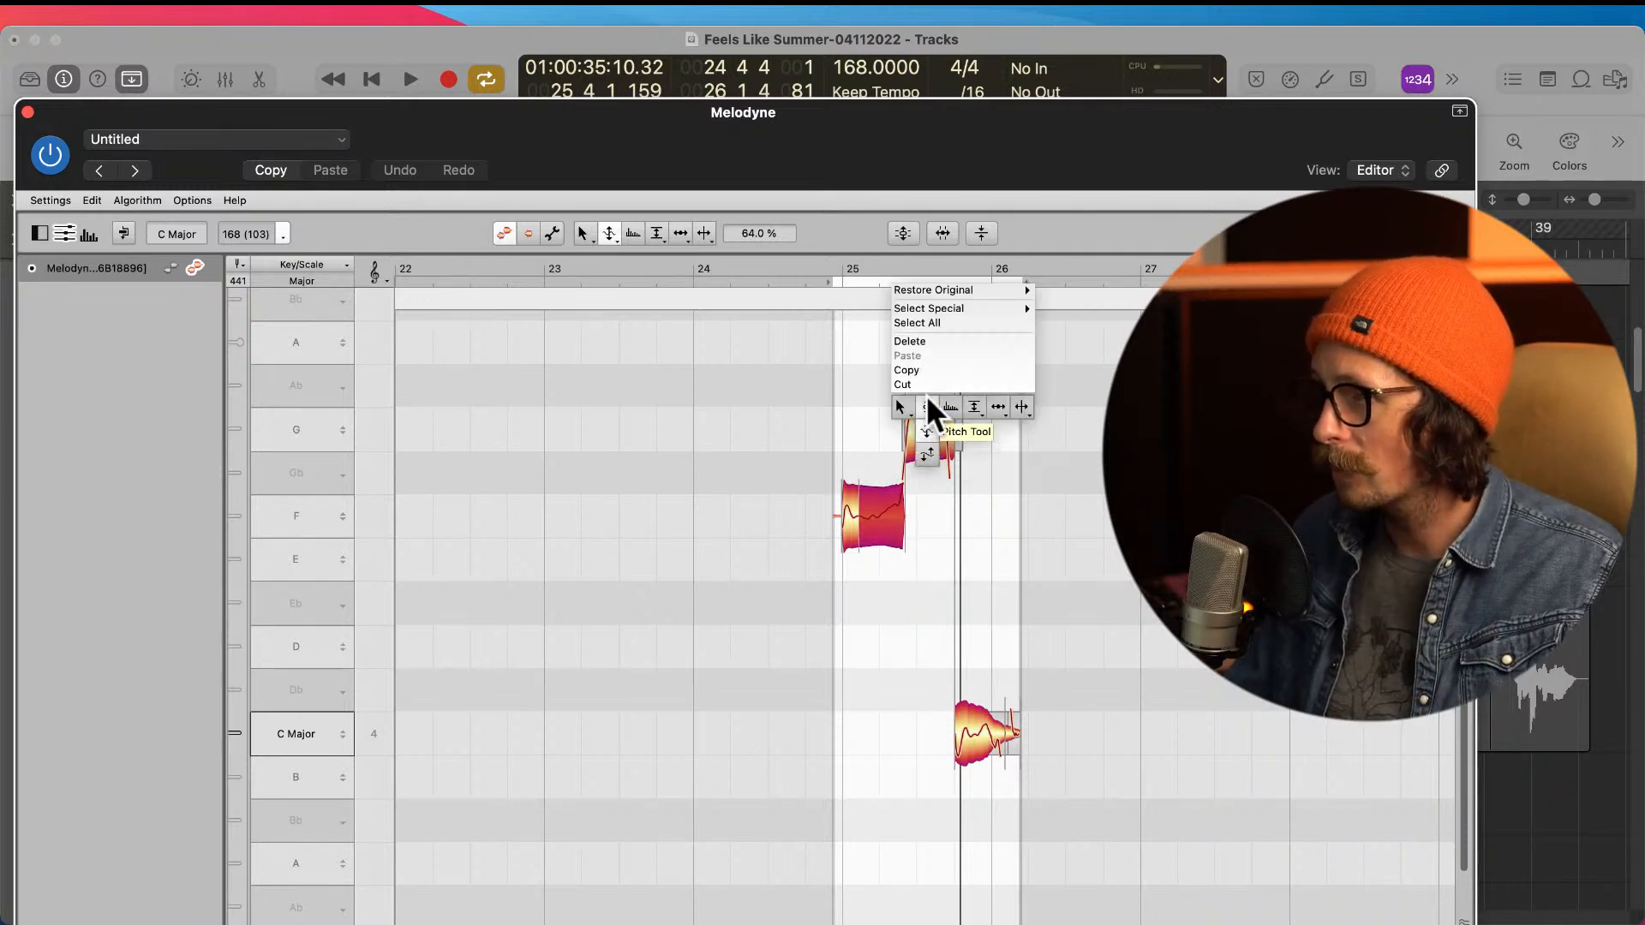
click(927, 406)
click(934, 422)
right_click(938, 583)
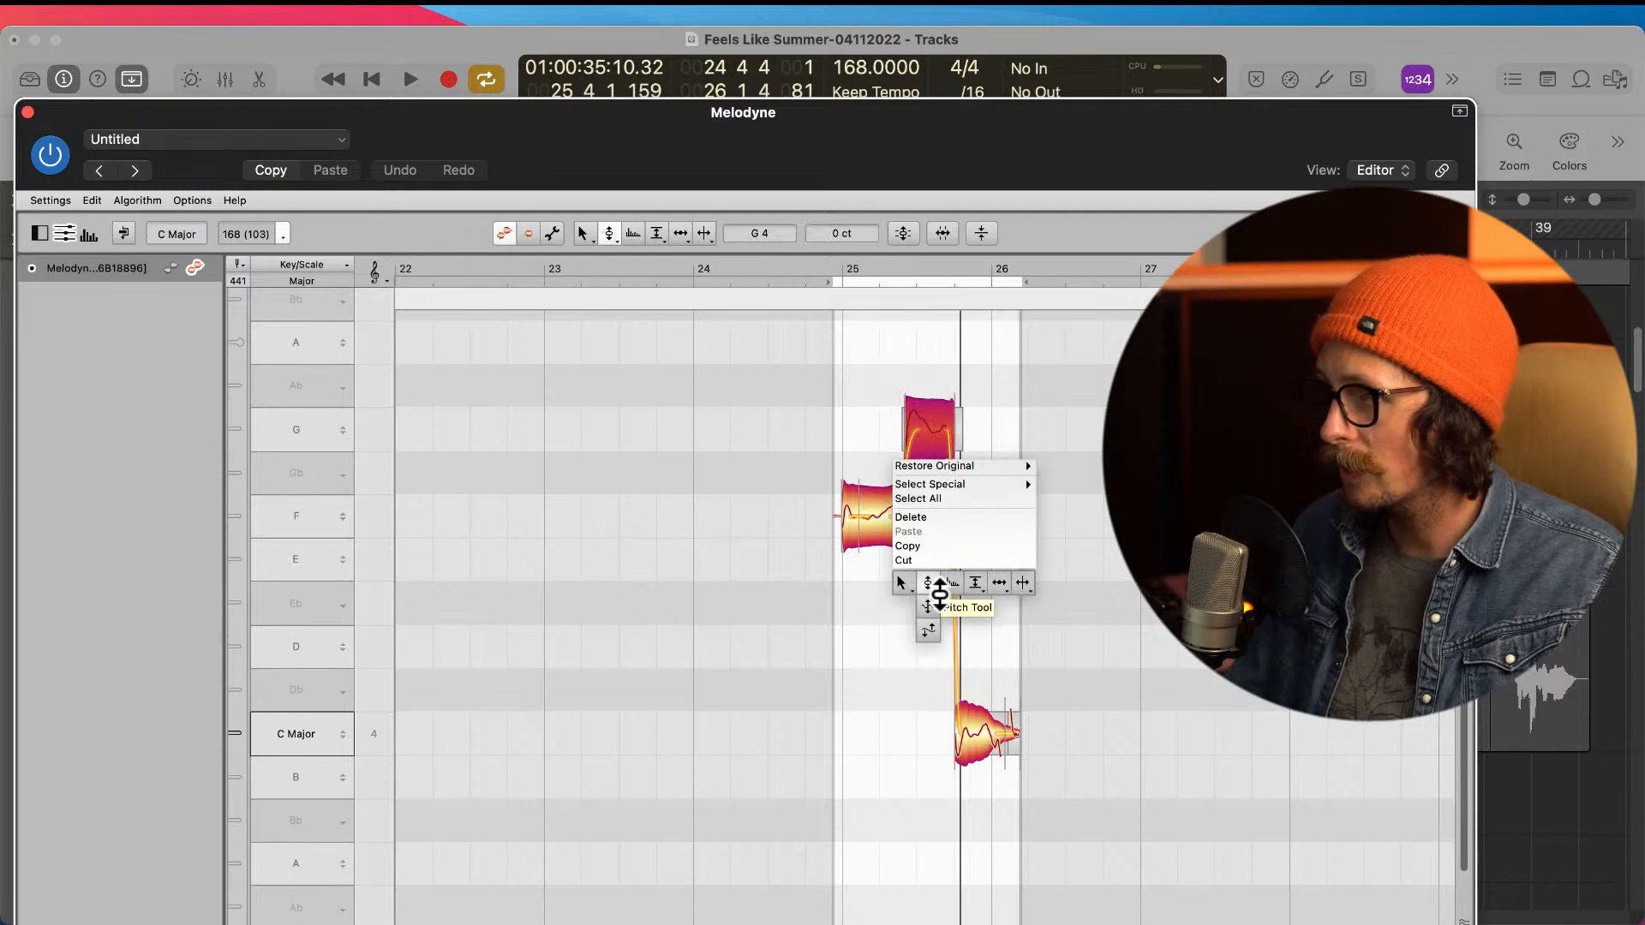
click(928, 606)
drag(928, 433, 927, 499)
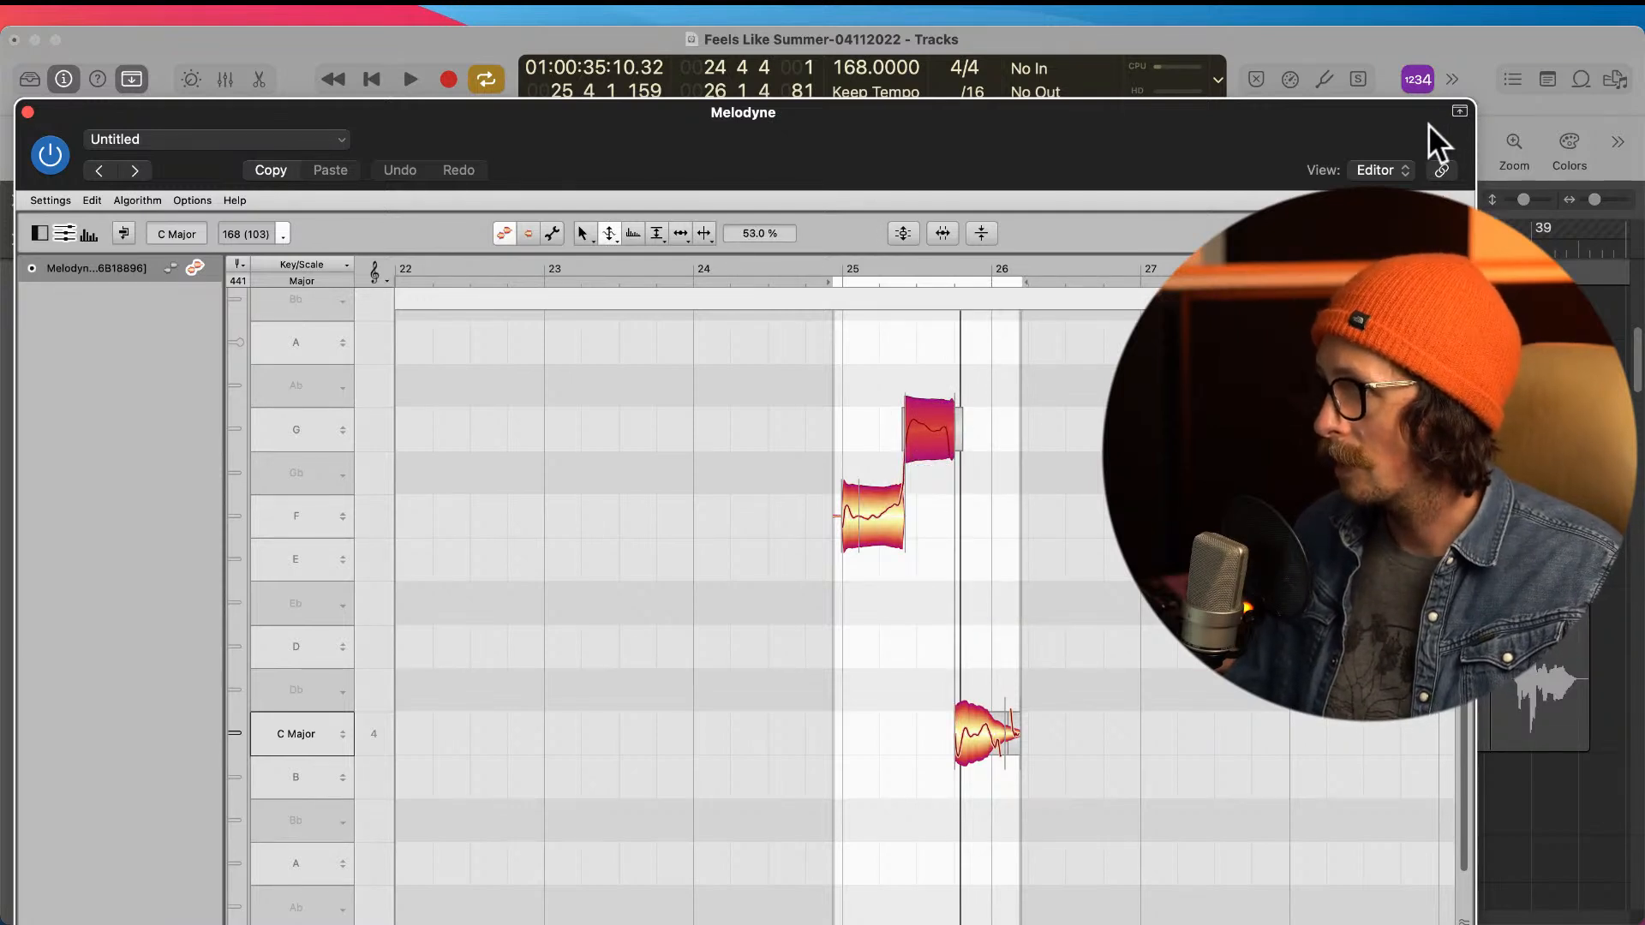
Step: Play the retuned phrase through bar 25 and close the Melodyne window
click(1320, 40)
key(space)
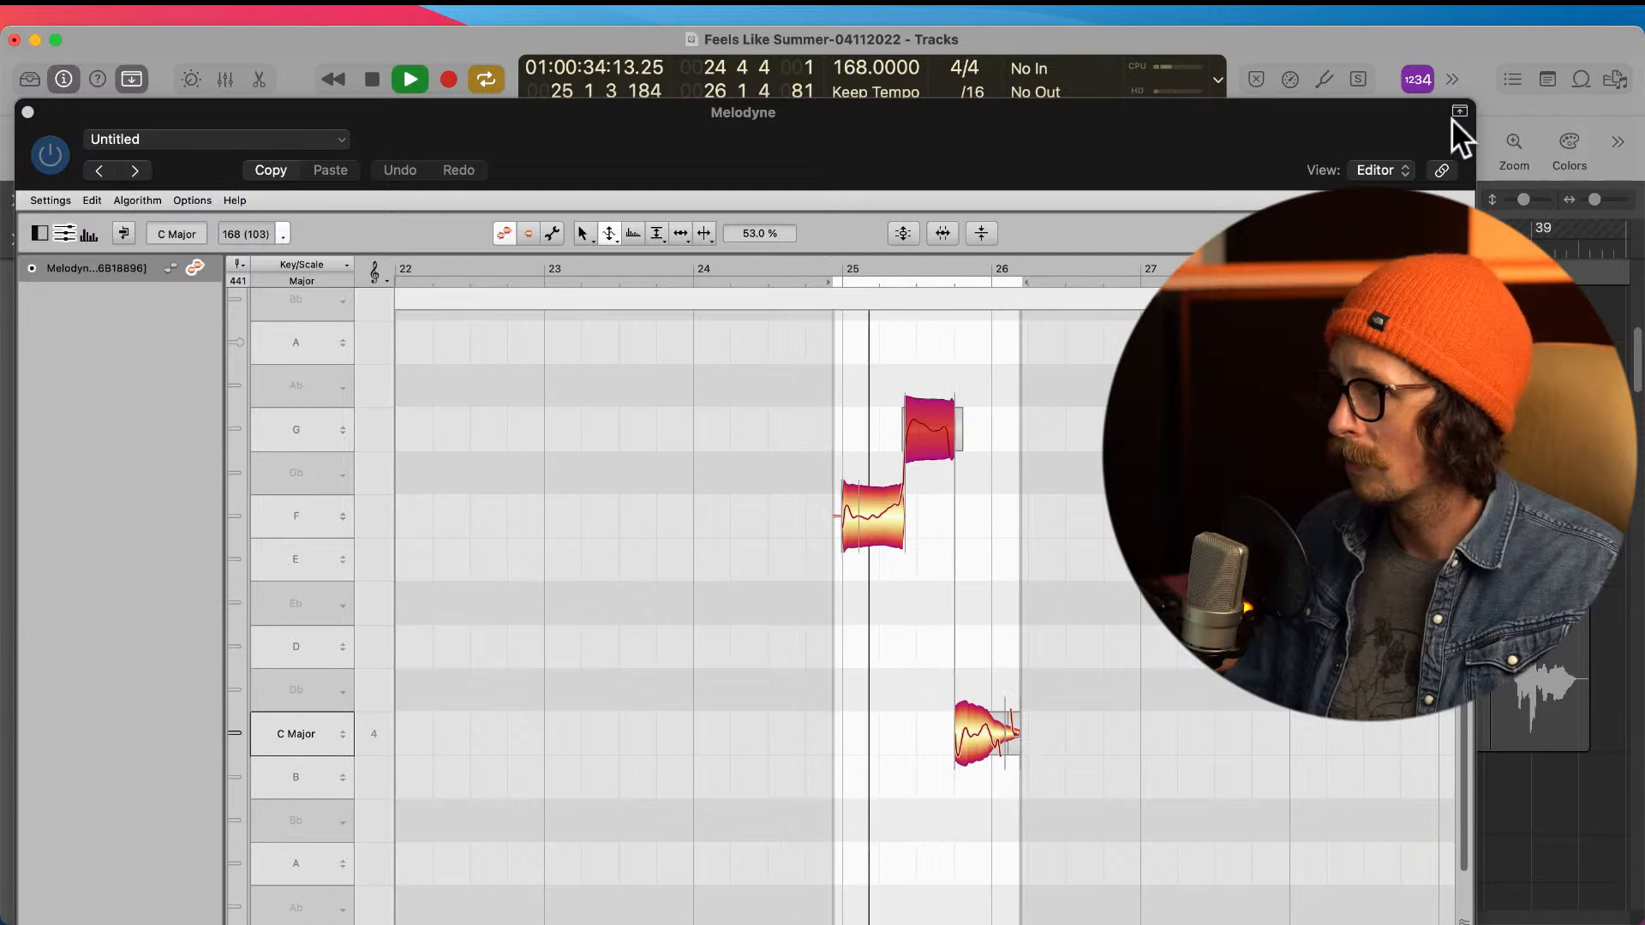
key(space)
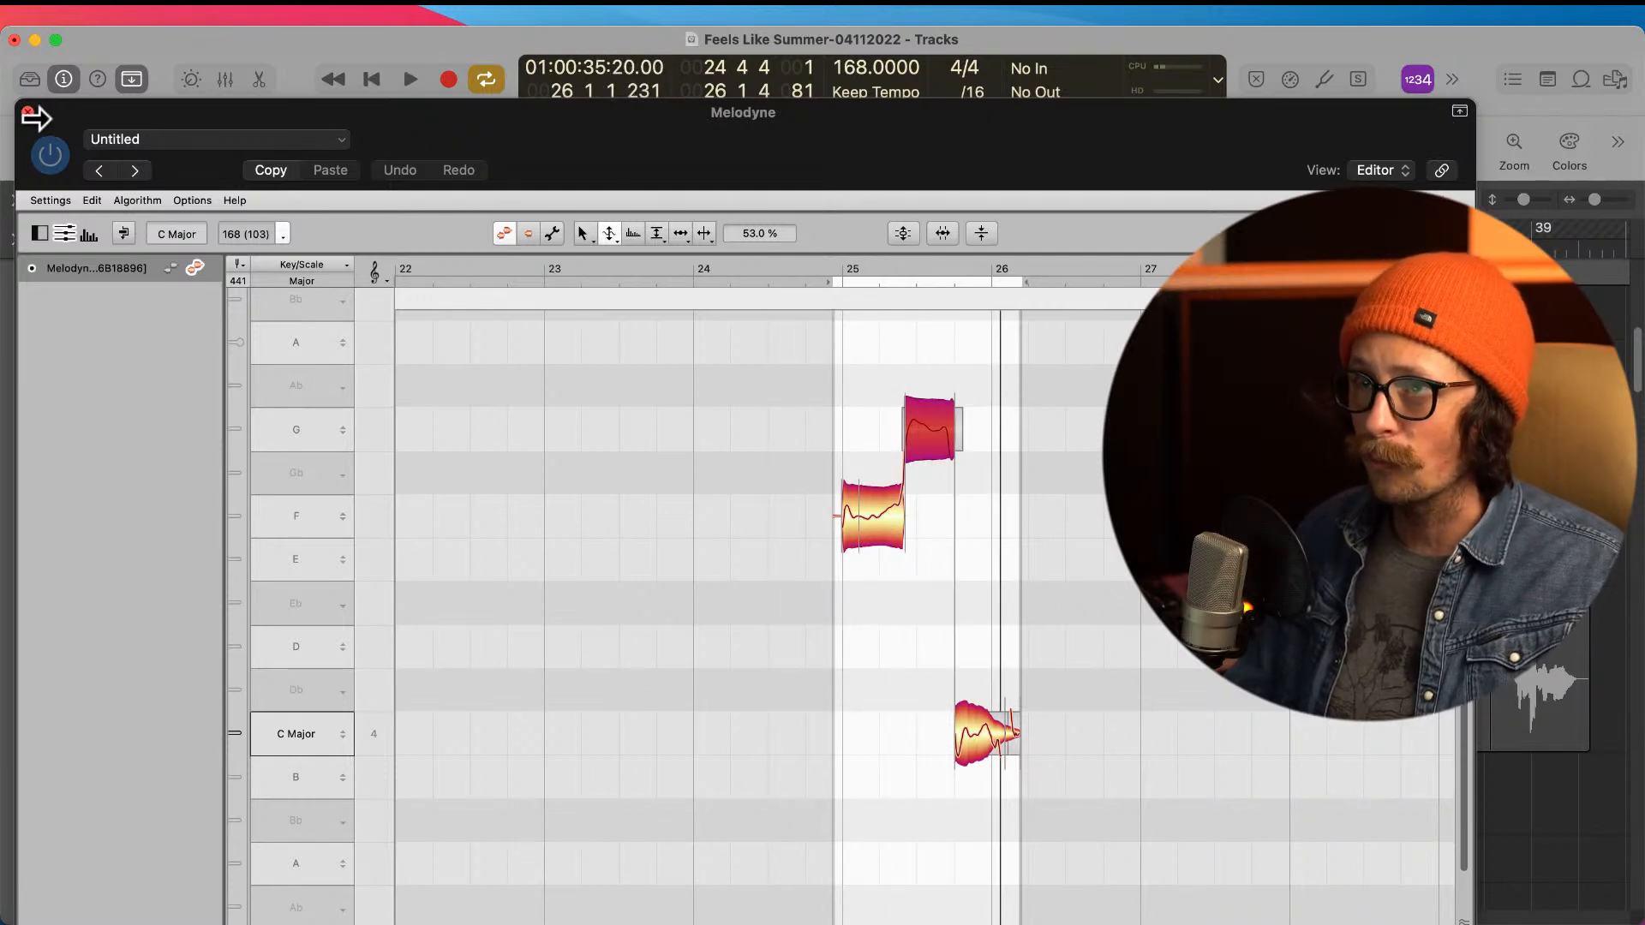
click(27, 112)
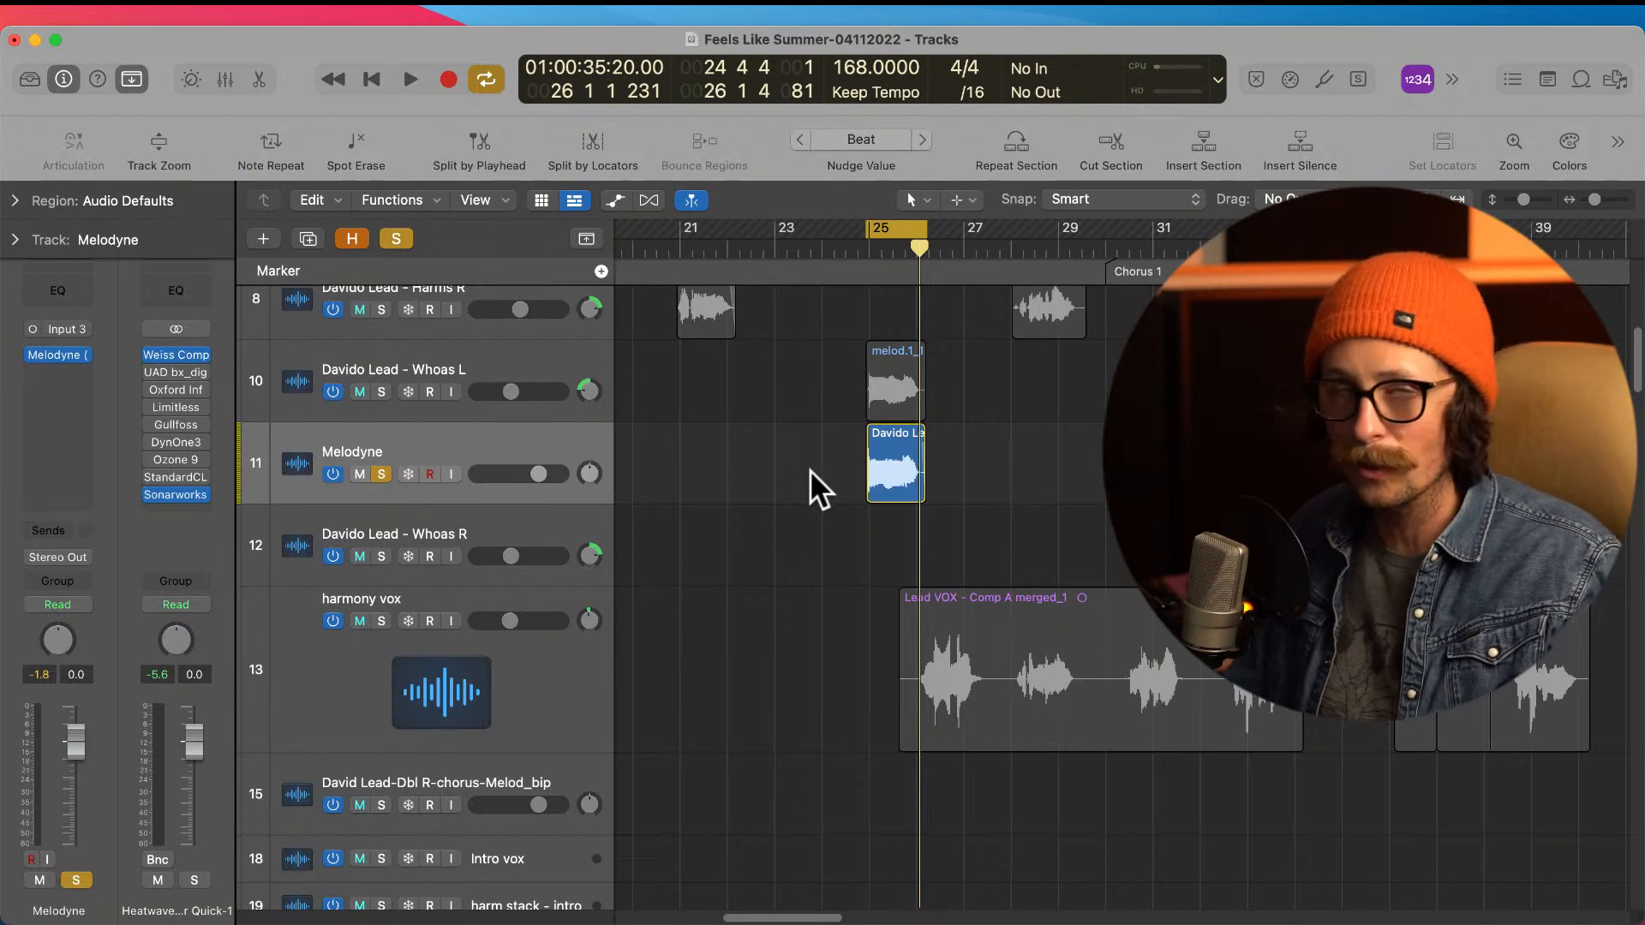
Step: Bounce the tuned region on the Melodyne track in place to a new track named melod, muting the source
right_click(888, 472)
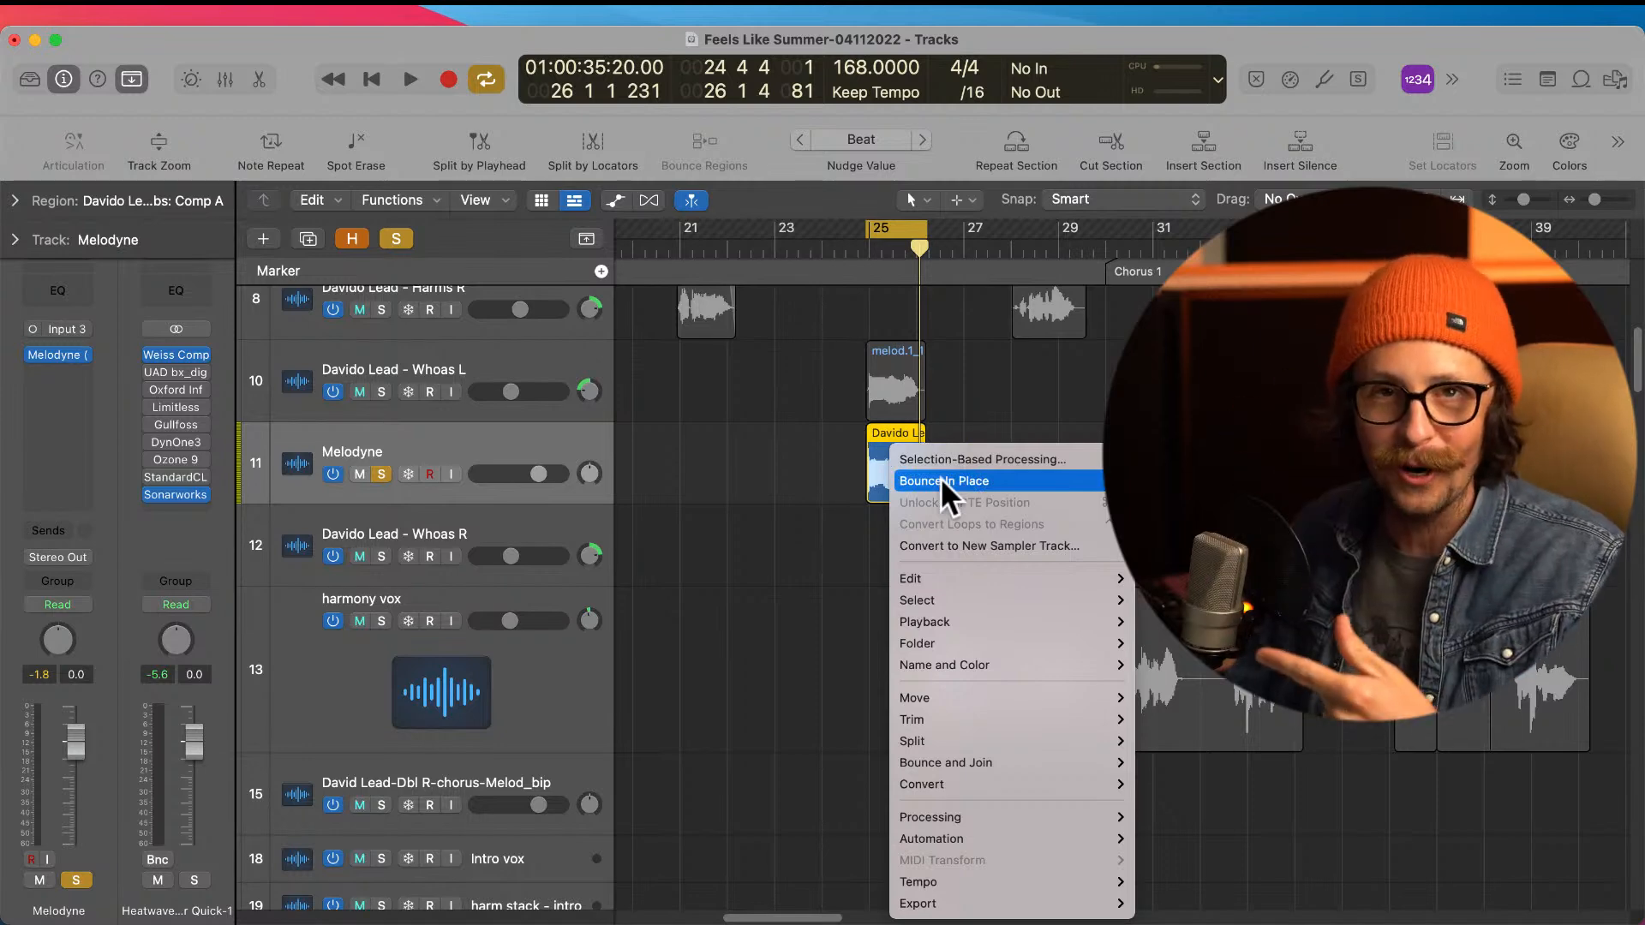
click(939, 481)
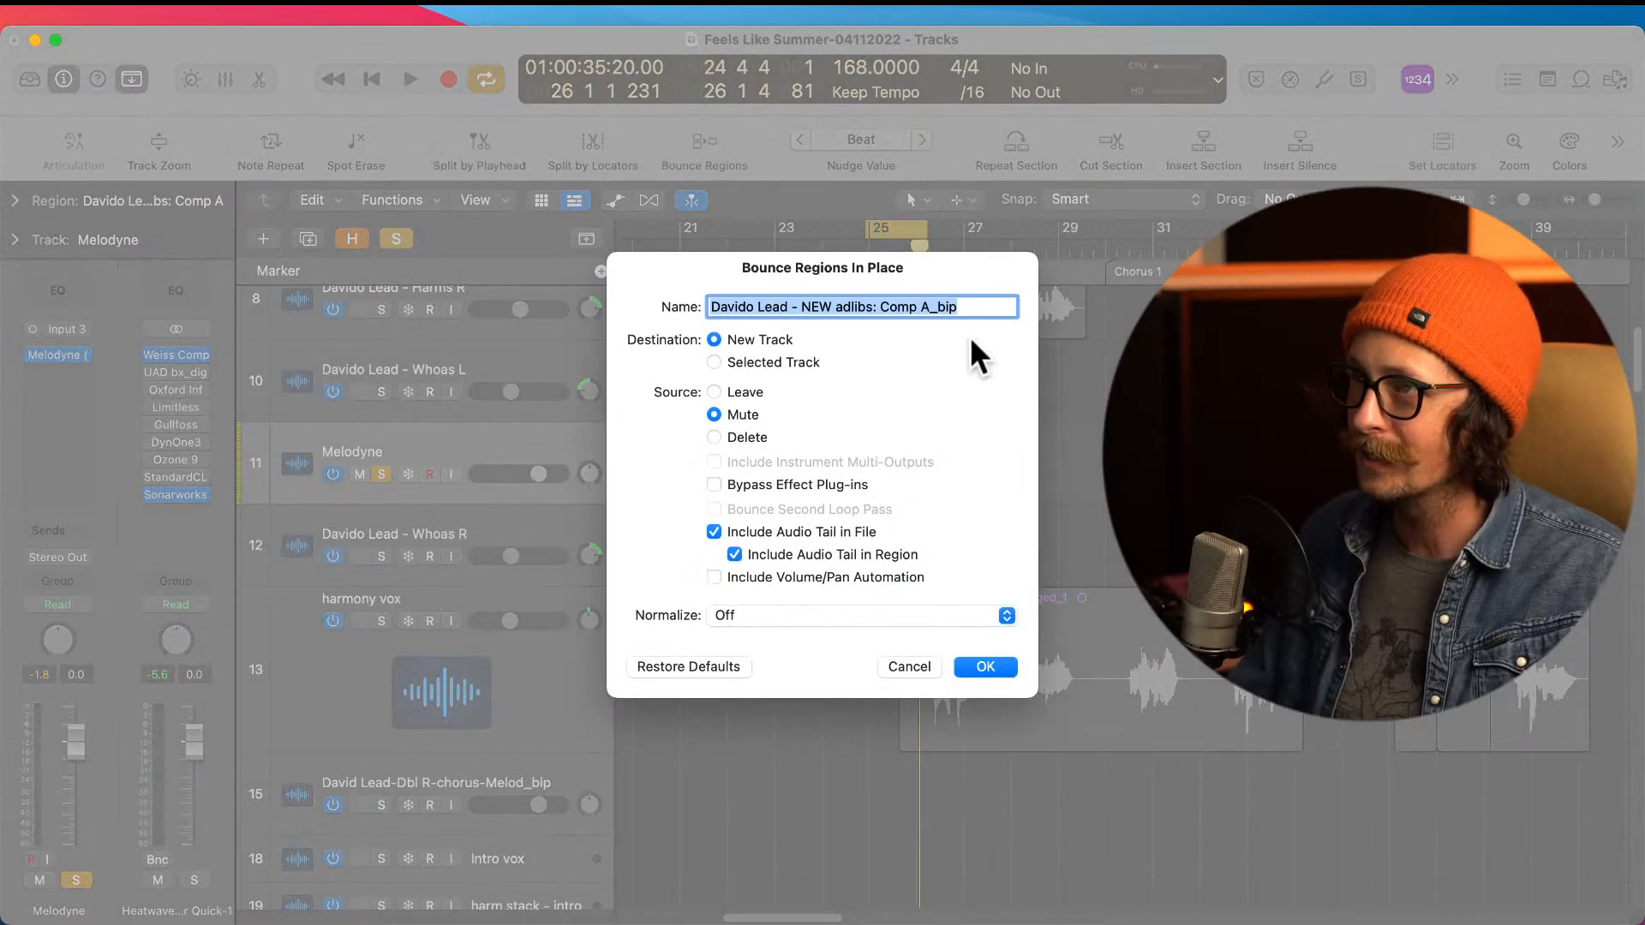
text(mdl)
key(BackSpace)
key(BackSpace)
text(elod)
key(Return)
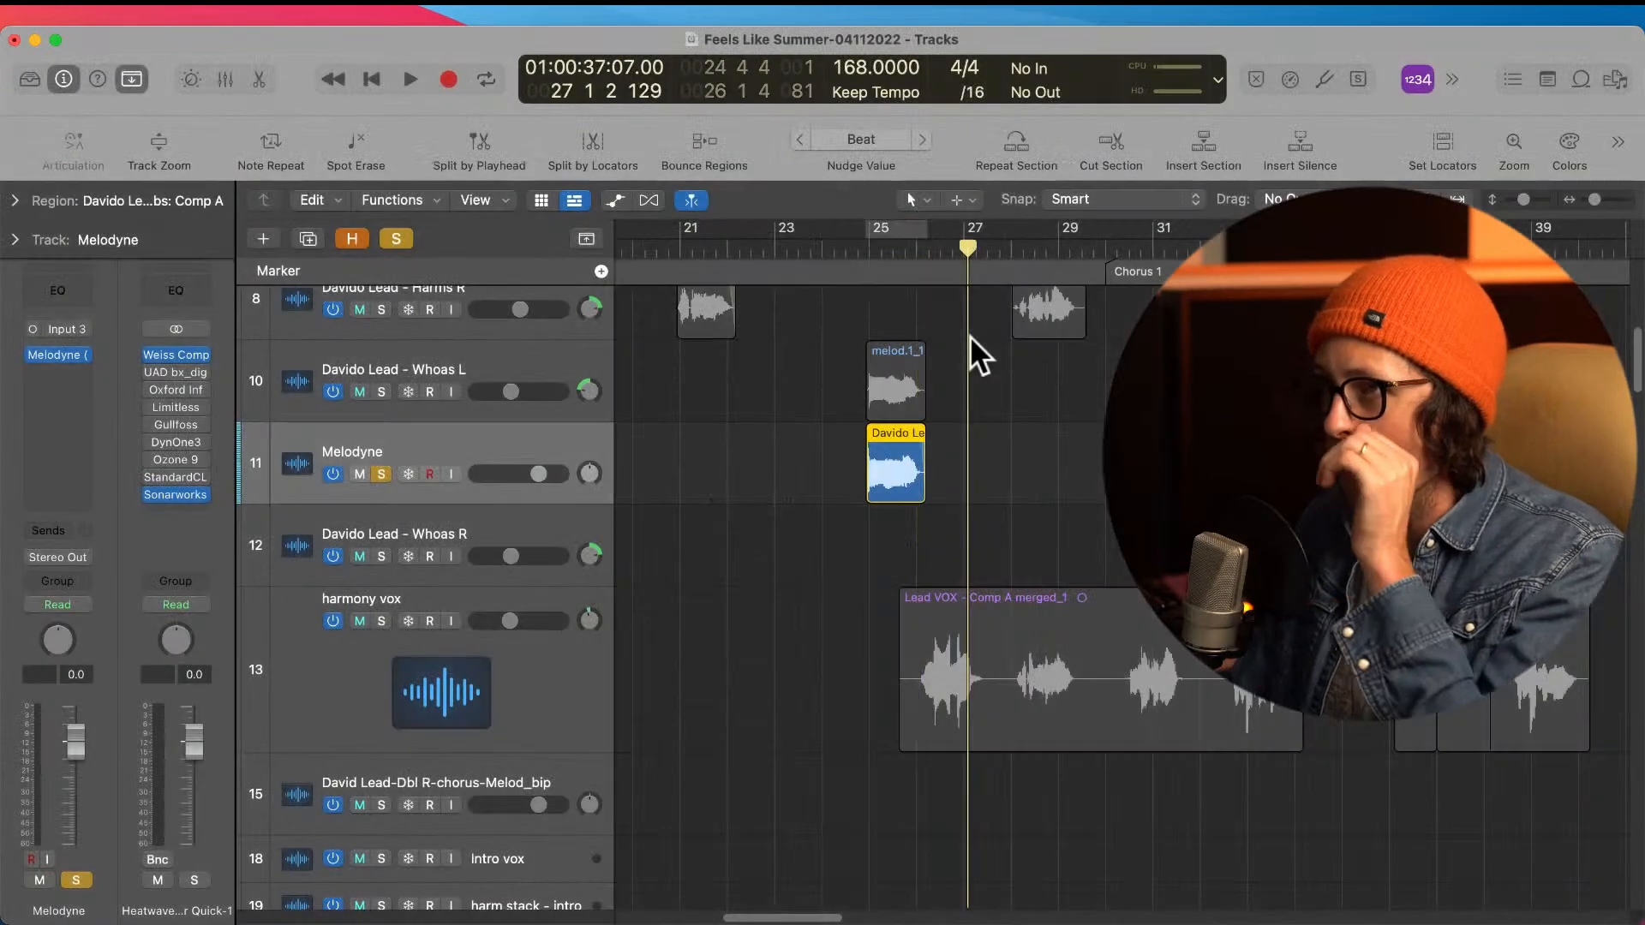
Step: Move the bounced melod_1 region at bar 25 up to the Harms R track
scroll(846, 476, up, 1)
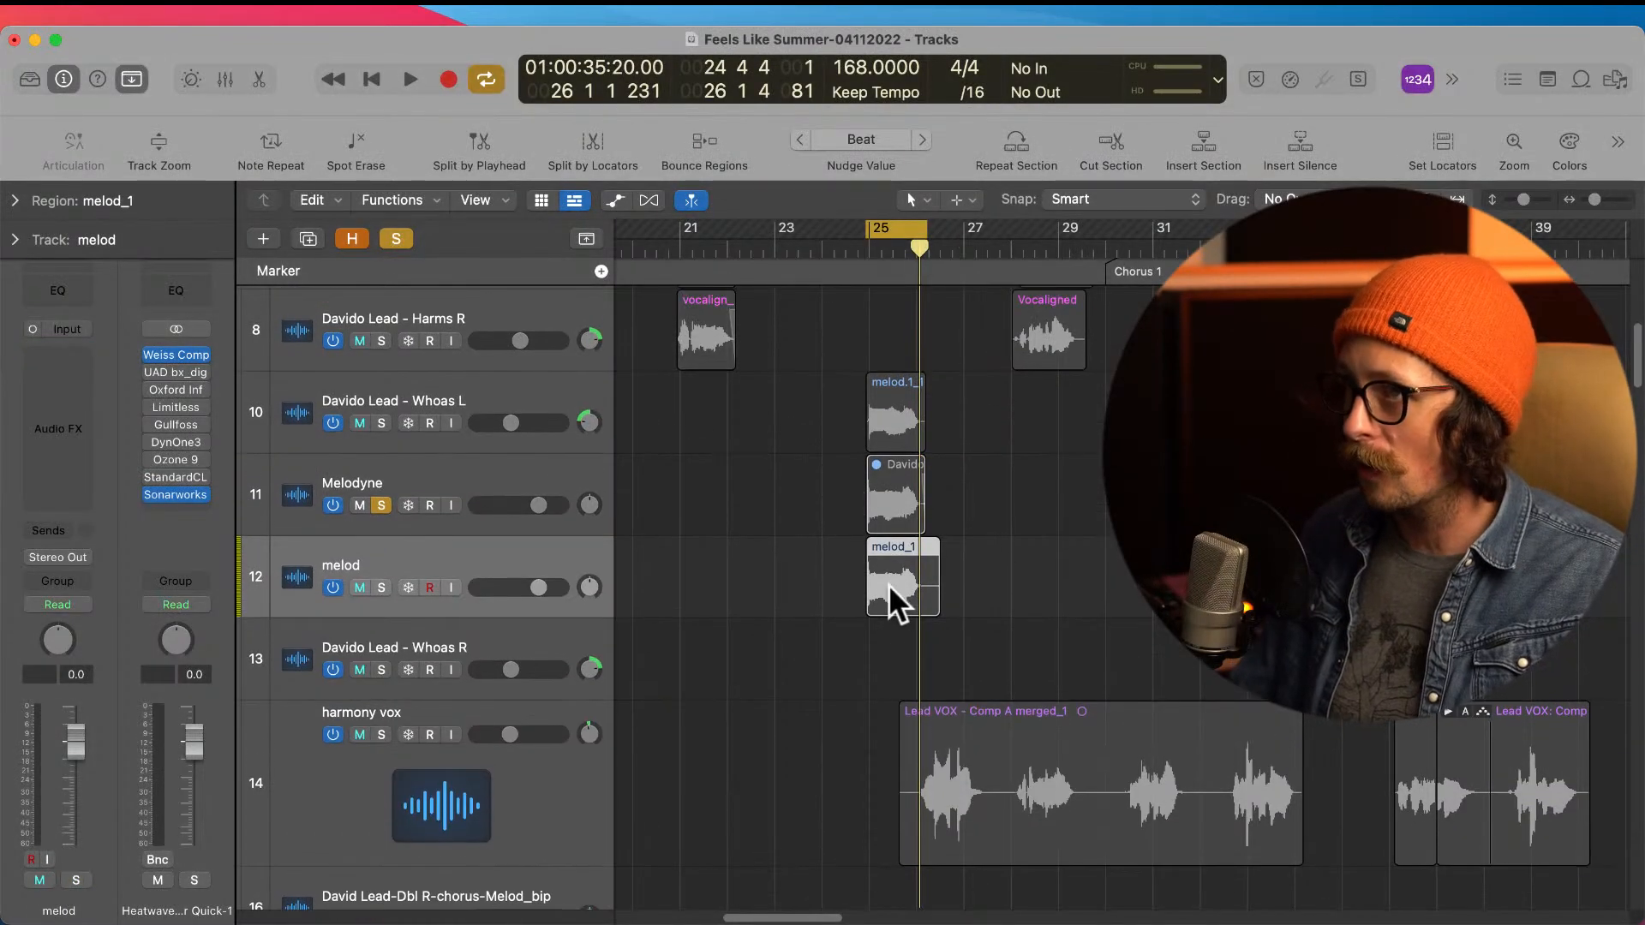
drag(892, 597, 900, 342)
Step: Unsolo the Melodyne track and delete the empty melod track
click(383, 507)
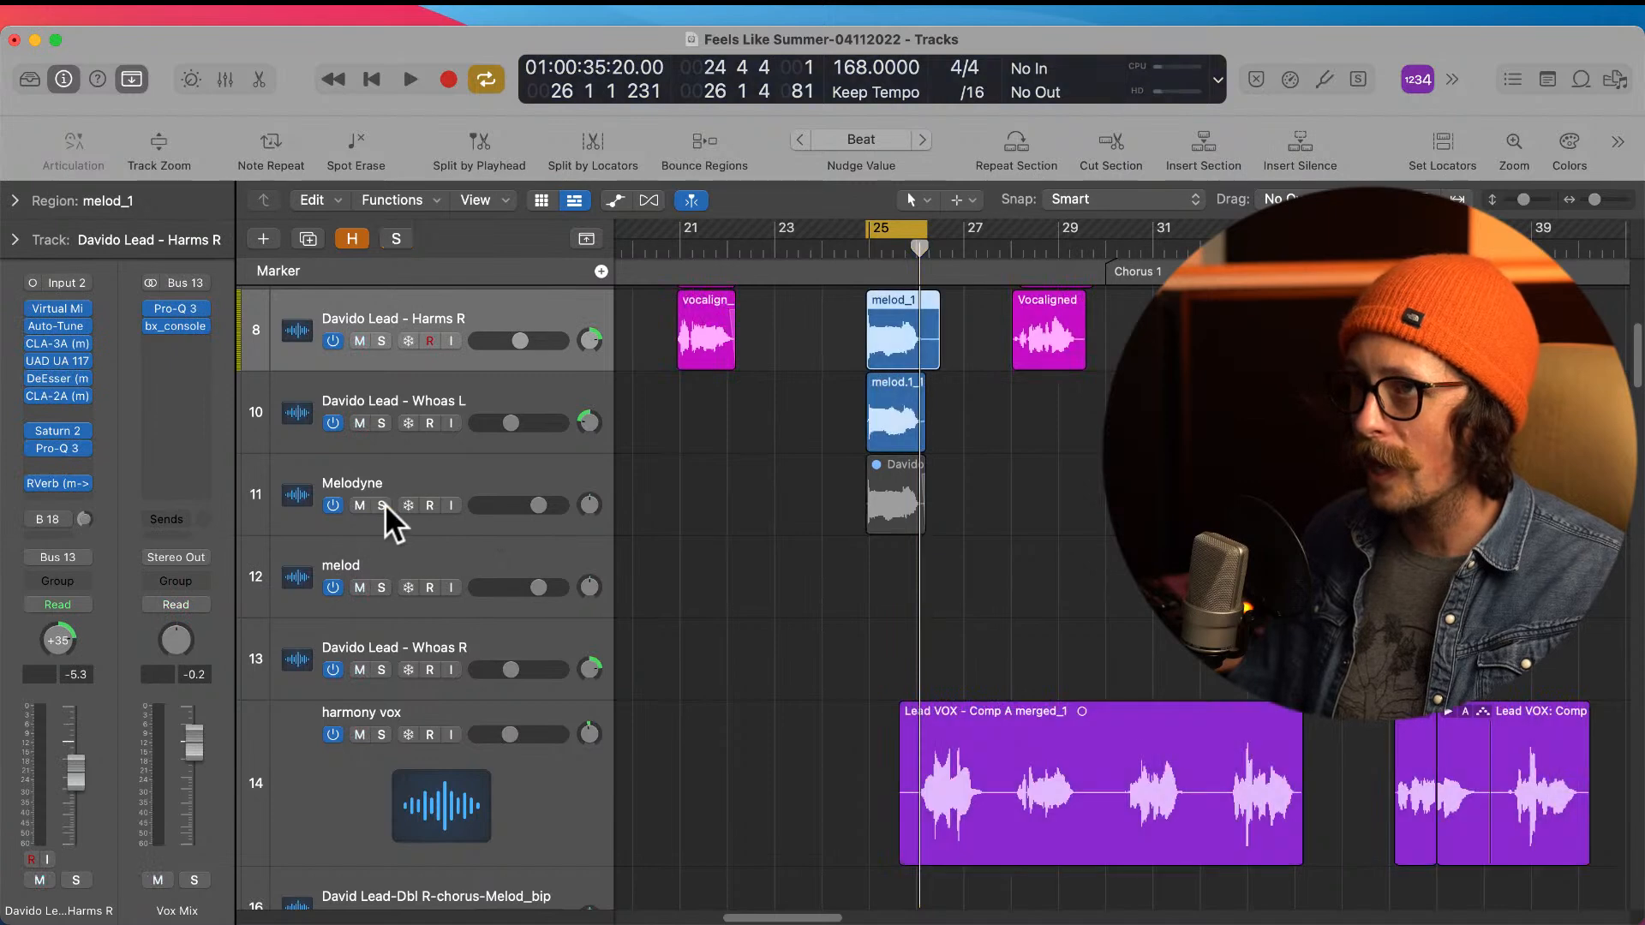
click(404, 559)
key(super+BackSpace)
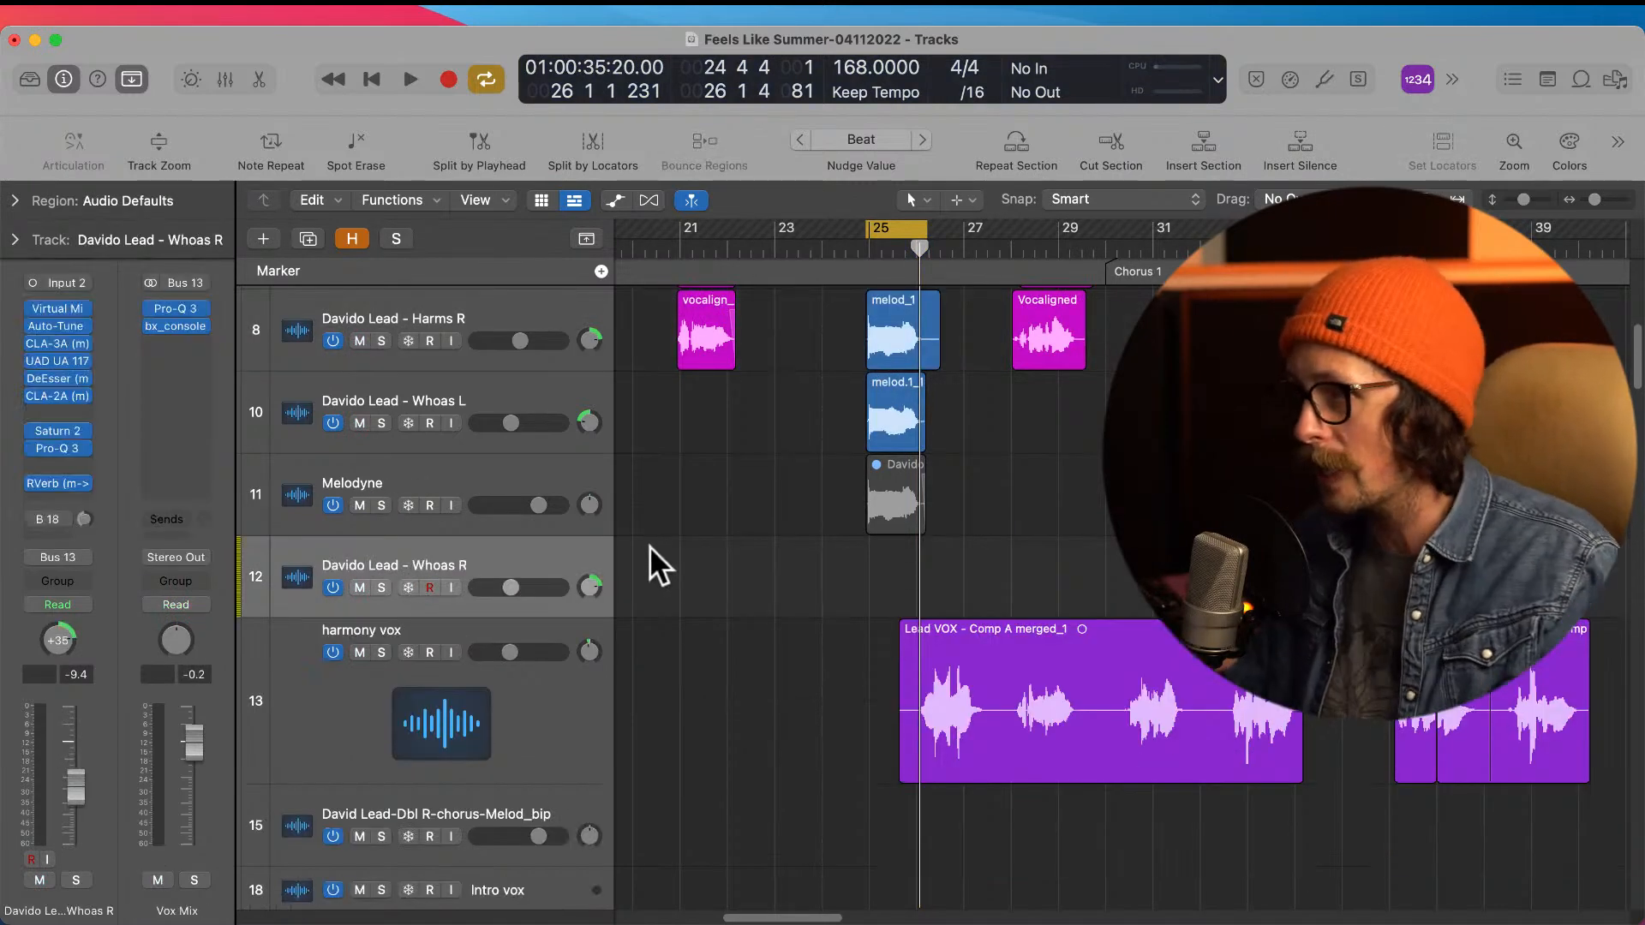
Step: Mute the Melodyne track, then trim both melod regions to the same end just past bar 26 and delete the leftover tails
click(357, 472)
scroll(846, 553, up, 5)
drag(853, 480, 1047, 688)
drag(1131, 401, 977, 541)
drag(881, 382, 1110, 550)
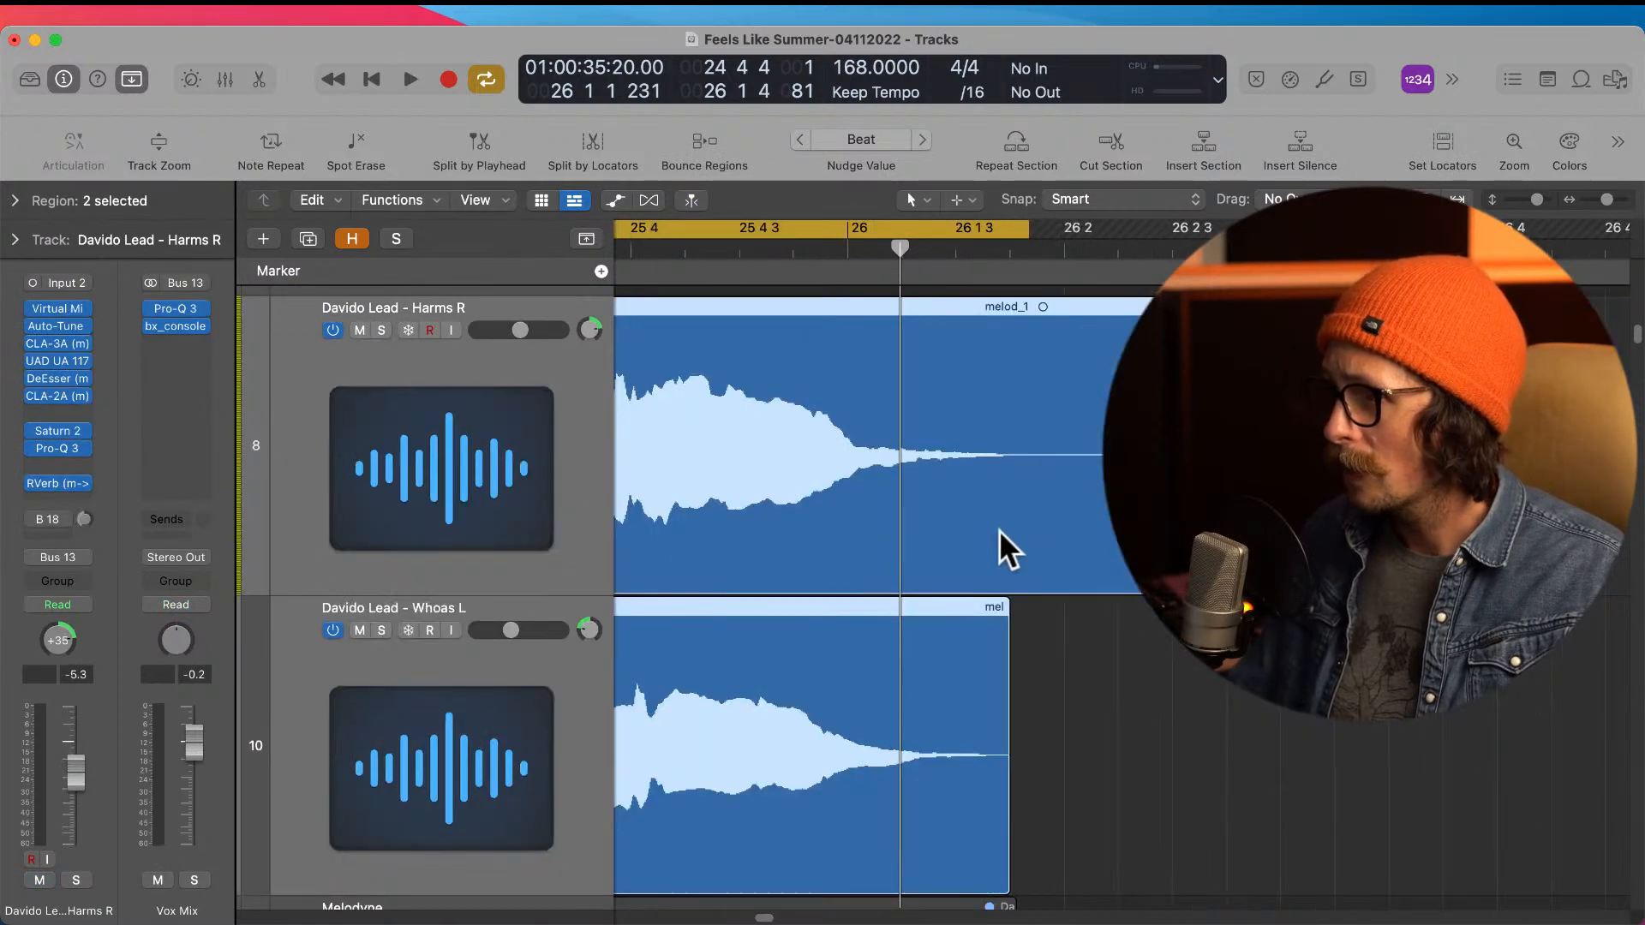
click(990, 470)
click(1056, 736)
drag(1021, 708, 959, 706)
key(Delete)
Step: Add matching fade-outs to the ends of both melod regions and check how their starts line up before bar 25
drag(898, 485, 1072, 528)
ctrl+alt+click(1026, 593)
drag(668, 382, 784, 679)
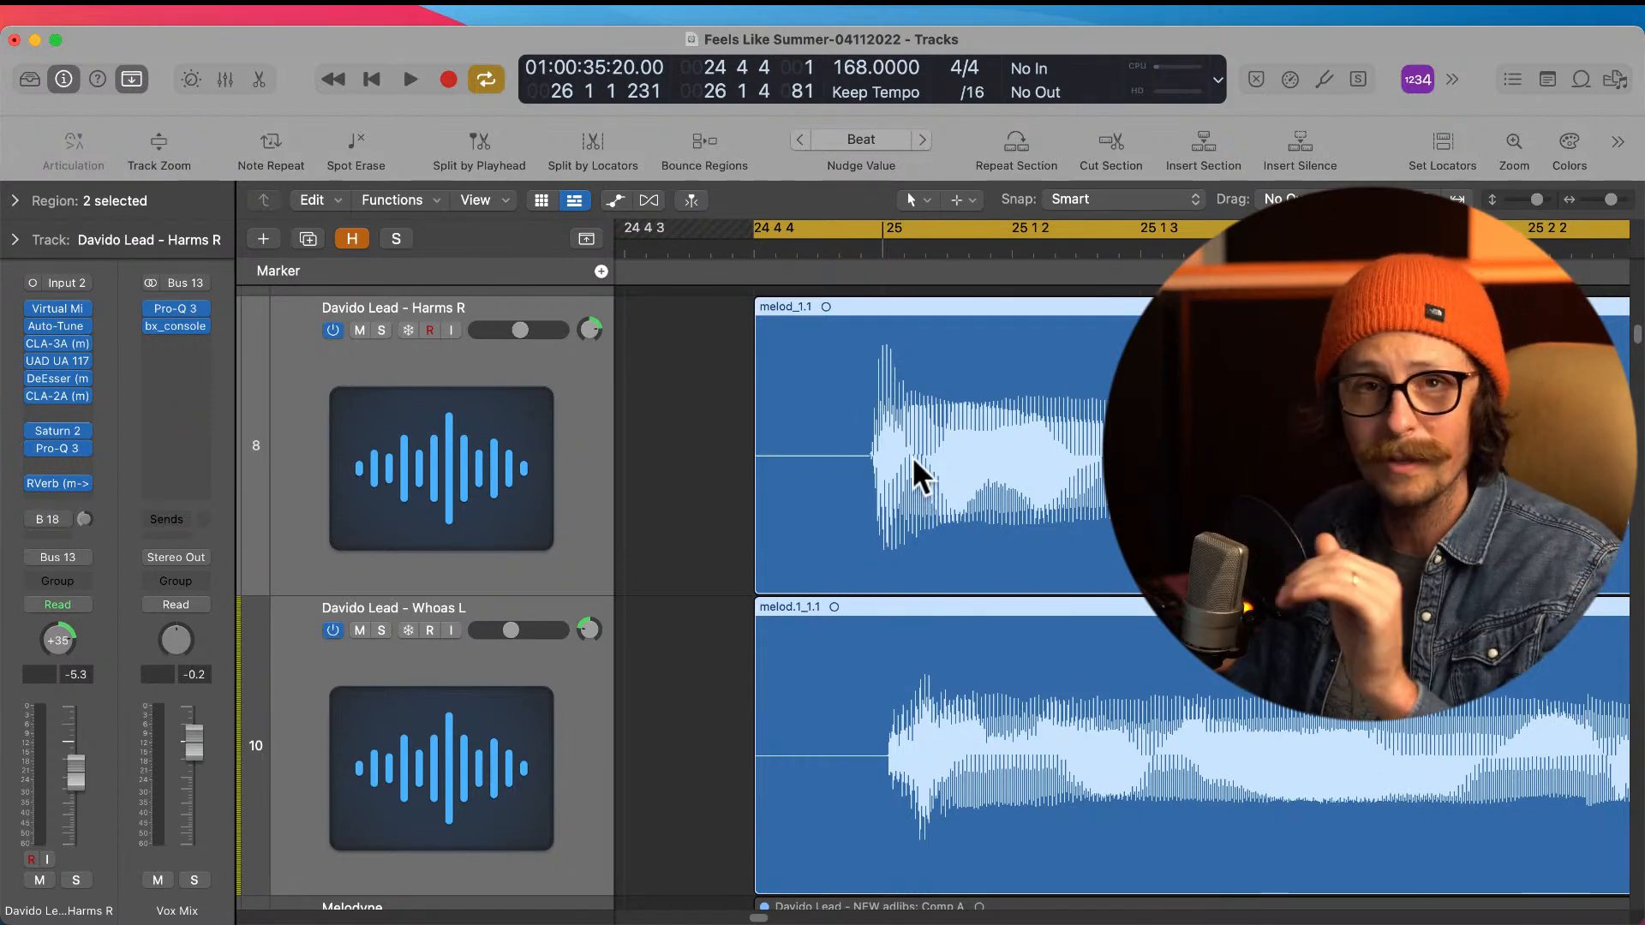
ctrl+alt+click(850, 505)
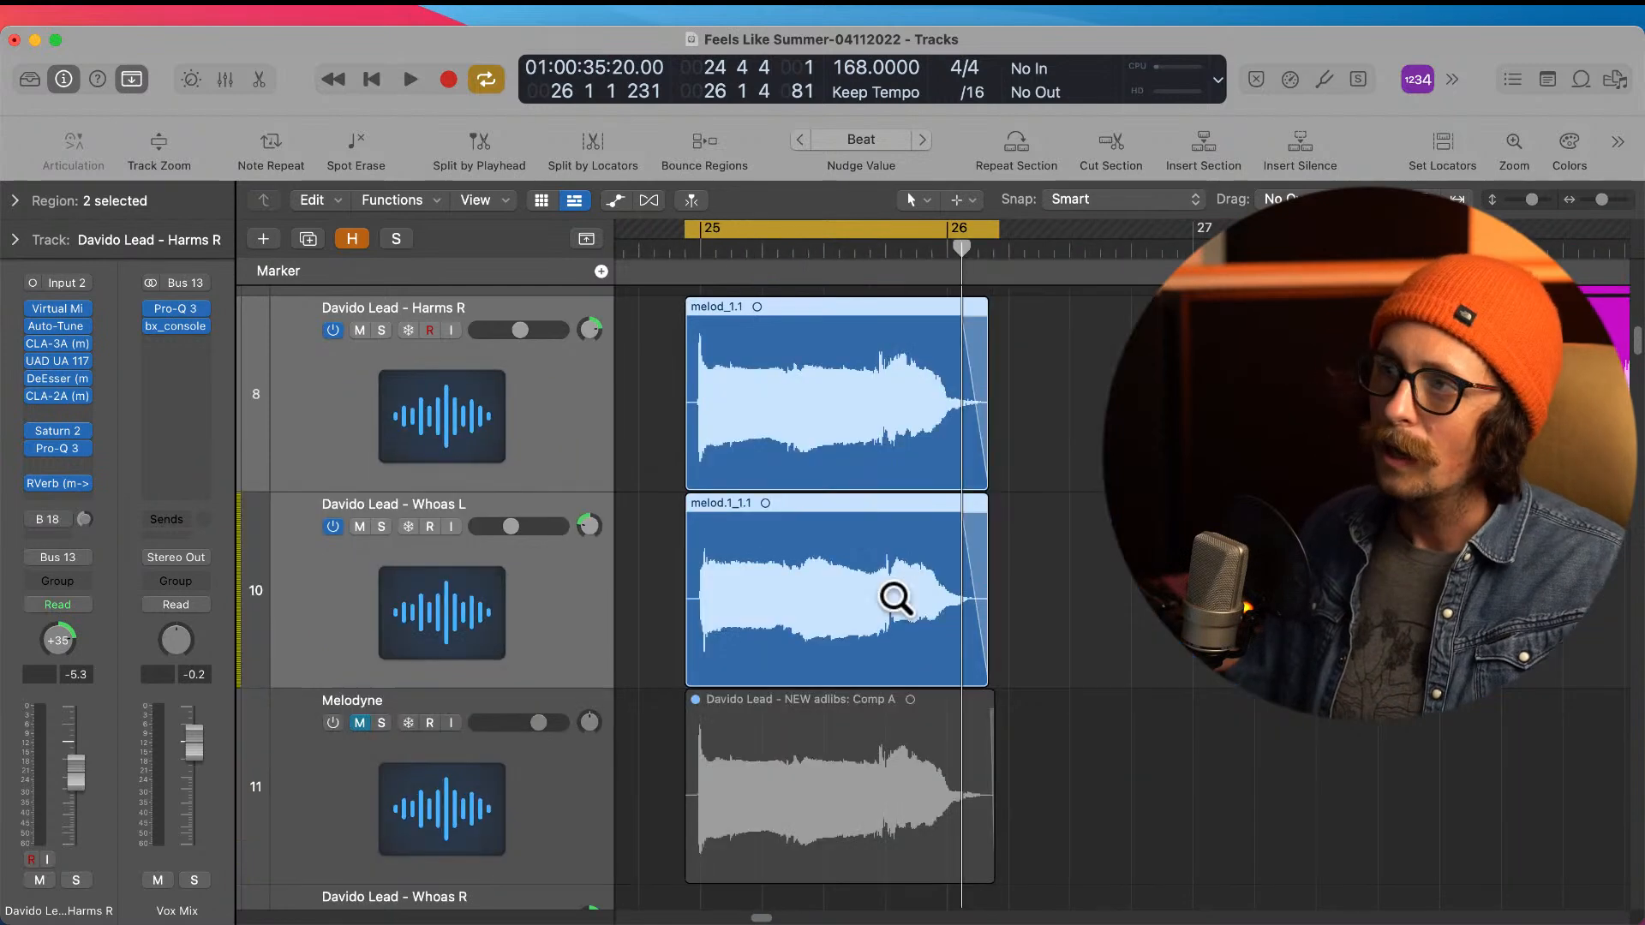
ctrl+alt+click(1037, 497)
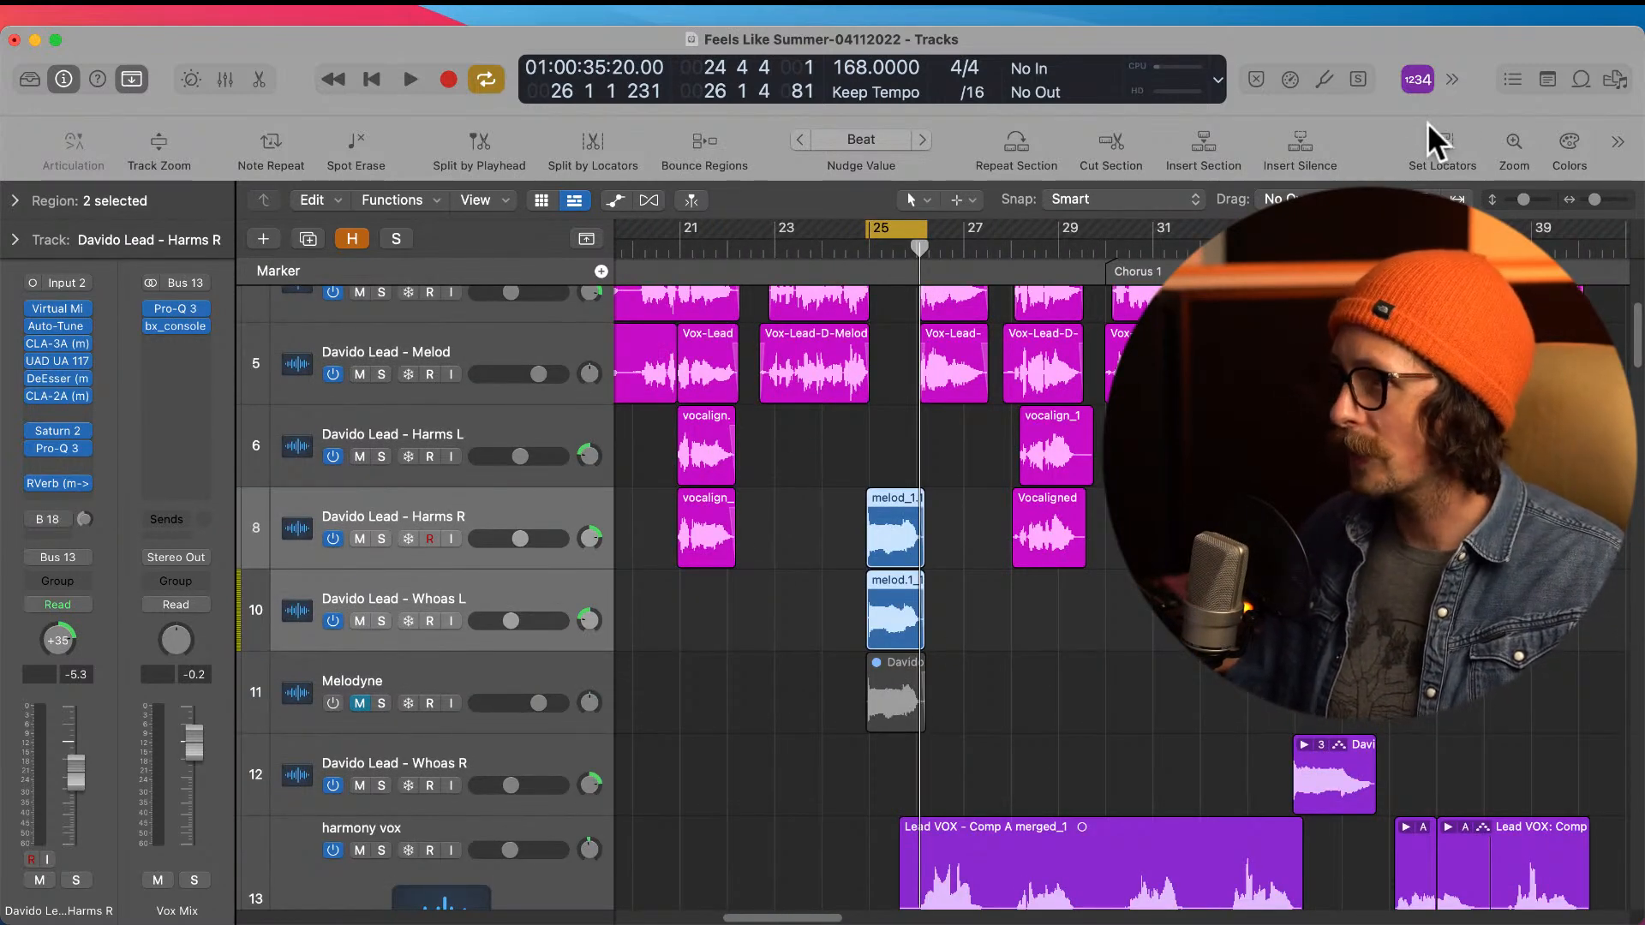
Step: Turn off the cycle range and play the arrangement from around bar 21 to the start of Chorus 1
key(space)
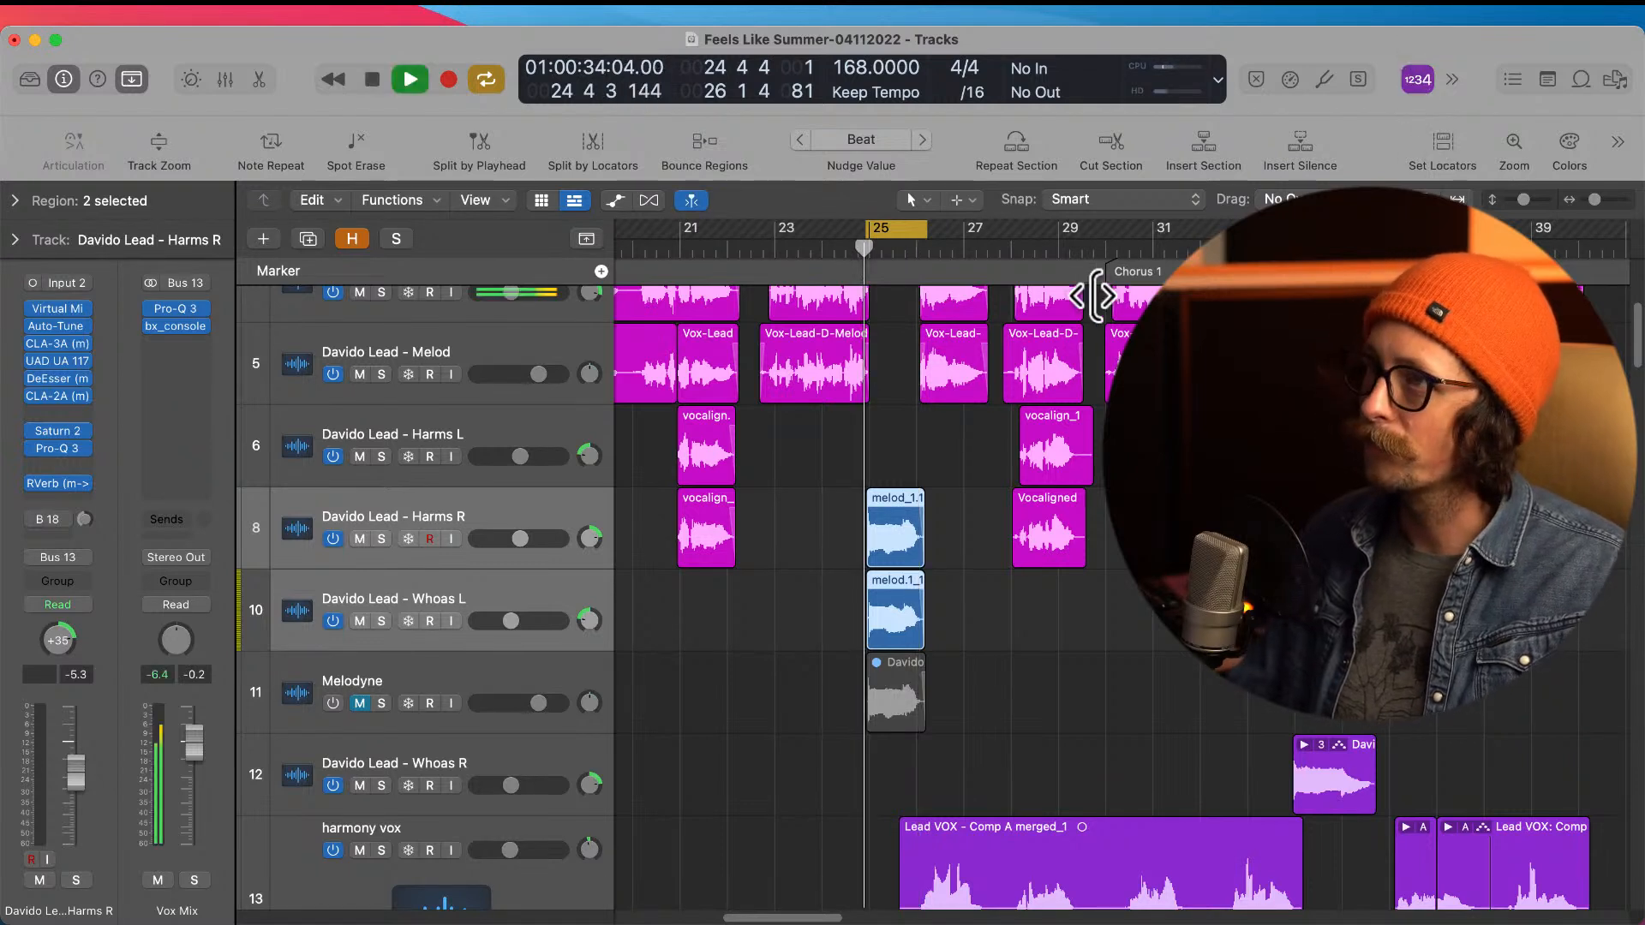
key(space)
click(879, 233)
click(728, 250)
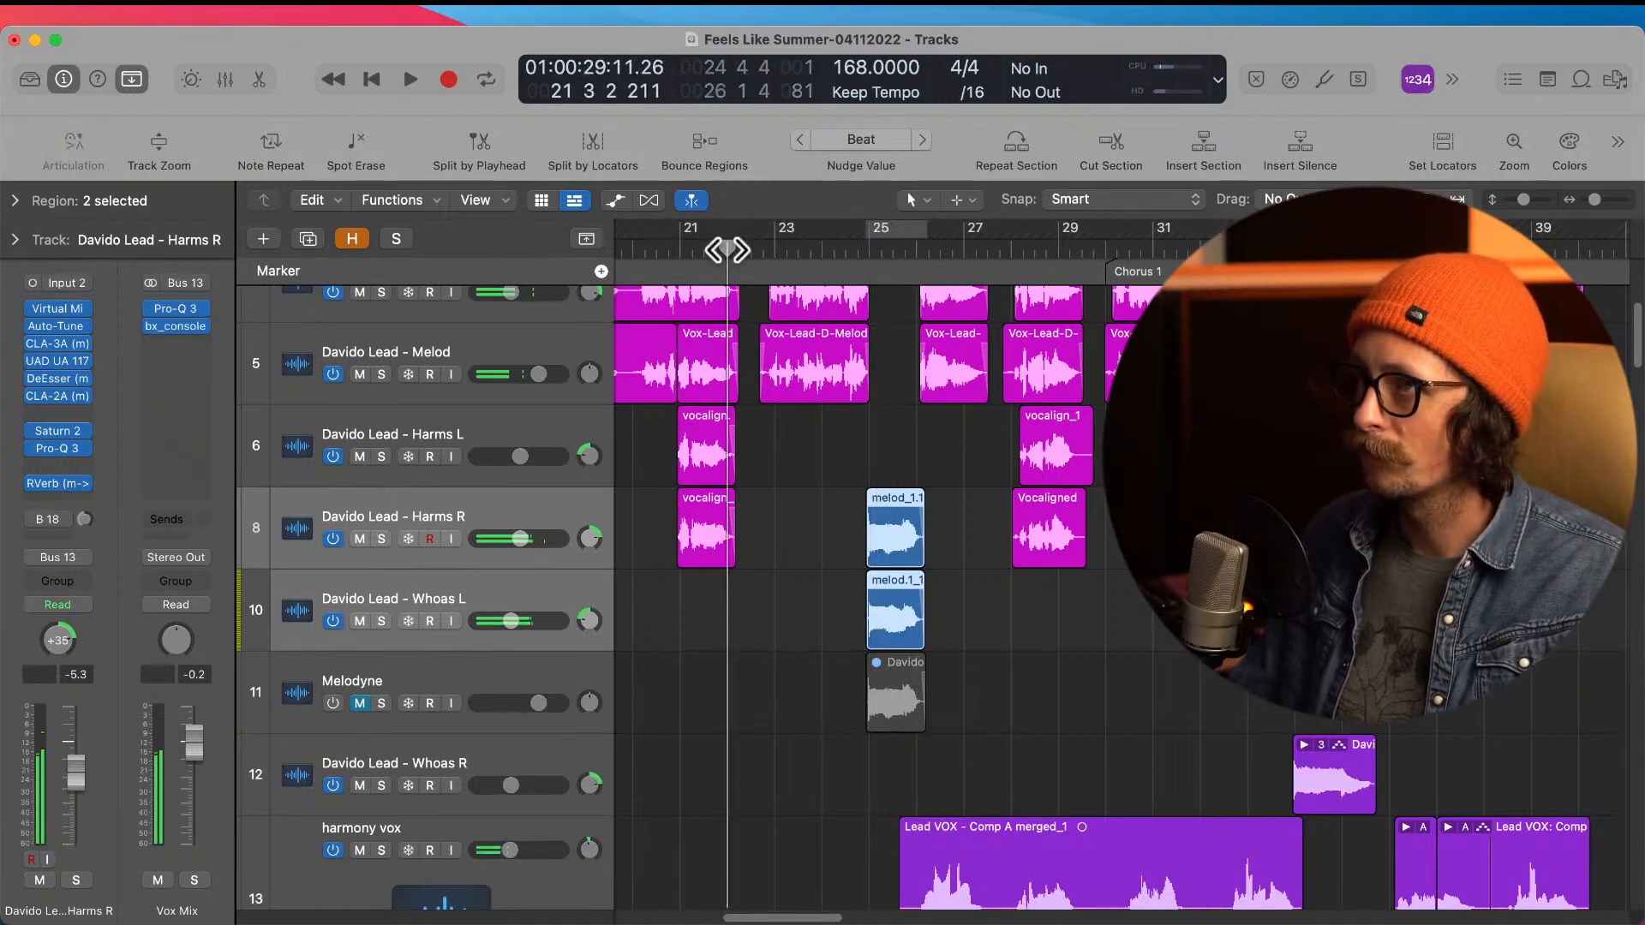
key(space)
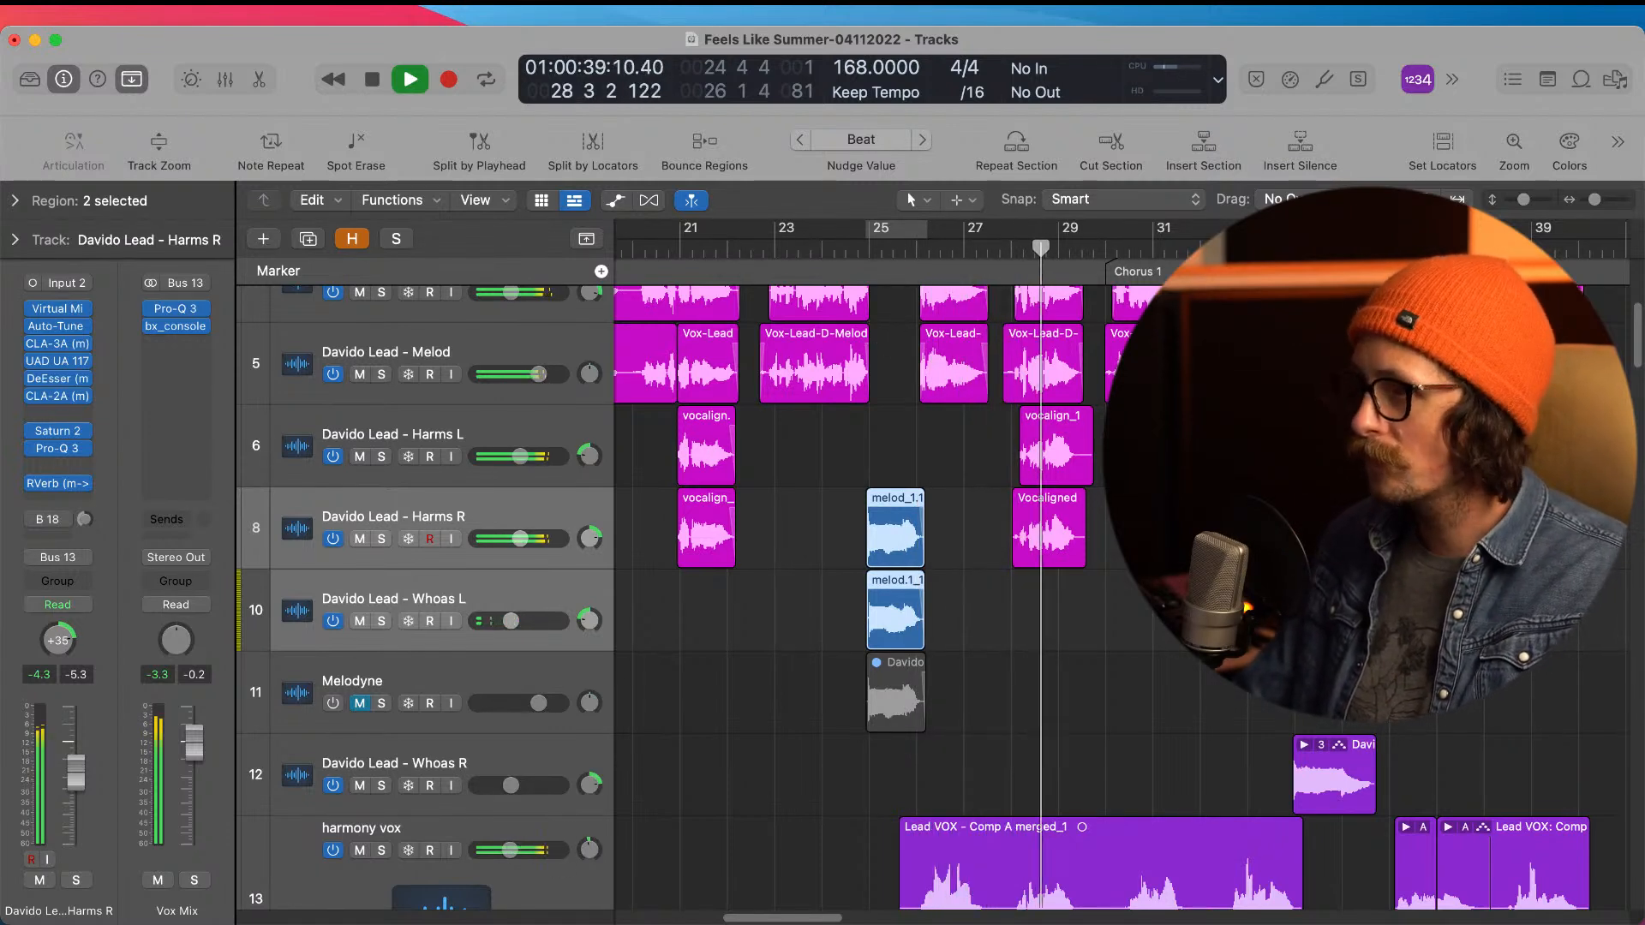
key(space)
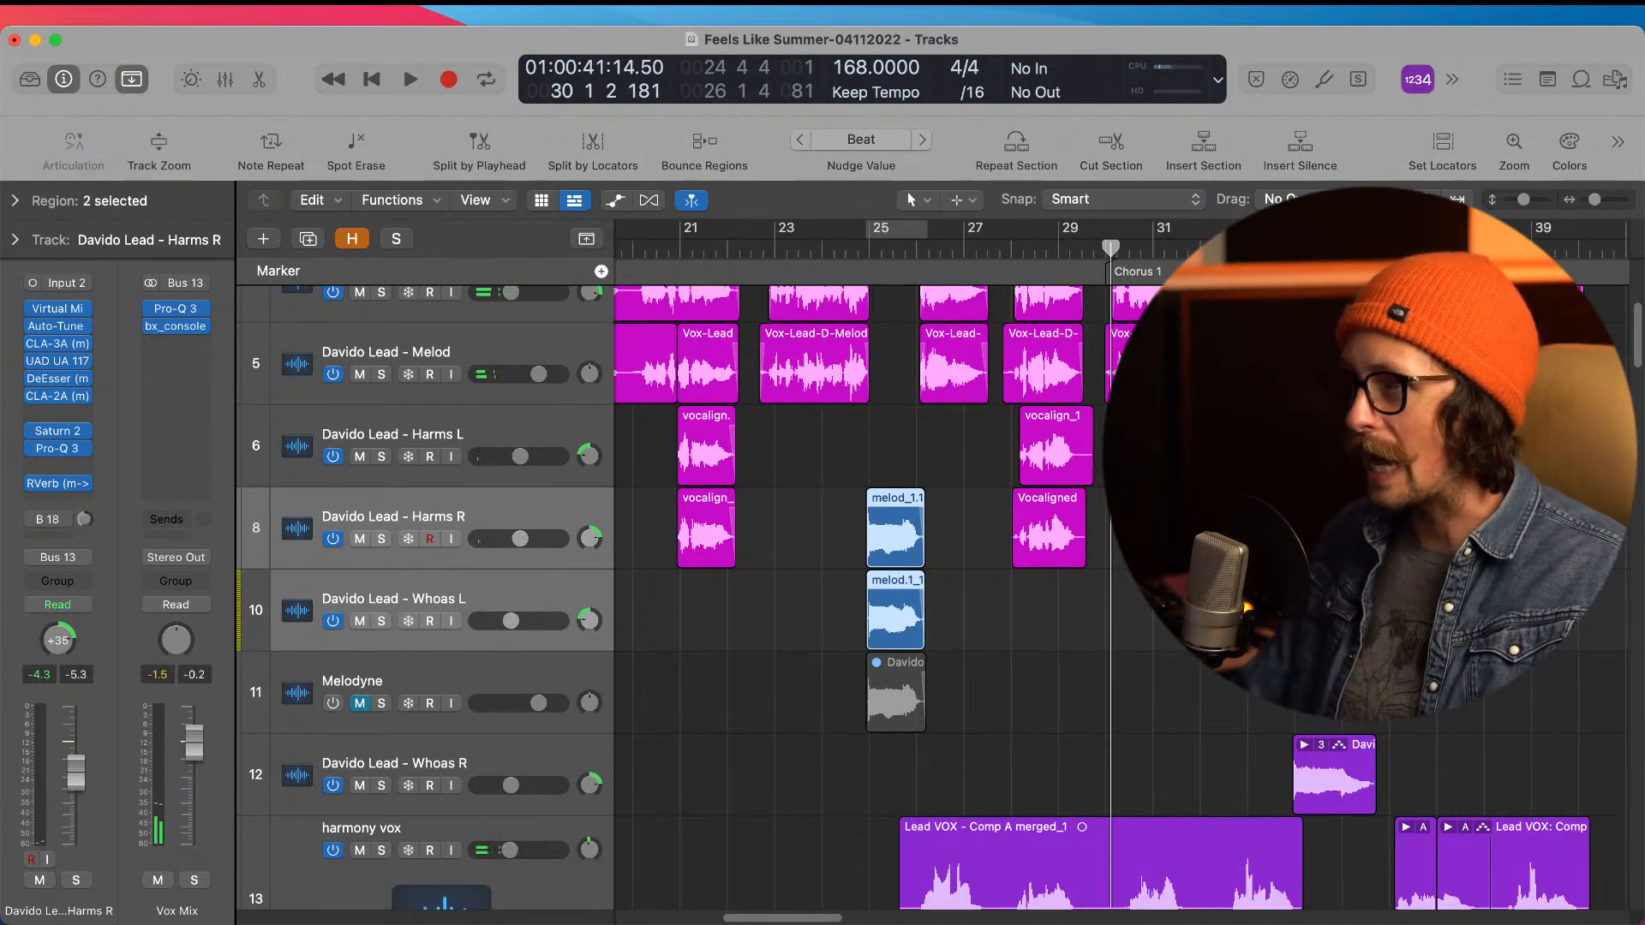
Step: Examine the Virtual Mix Rack and Auto-Tune EFX settings on the Harms R track
key(super+Tab)
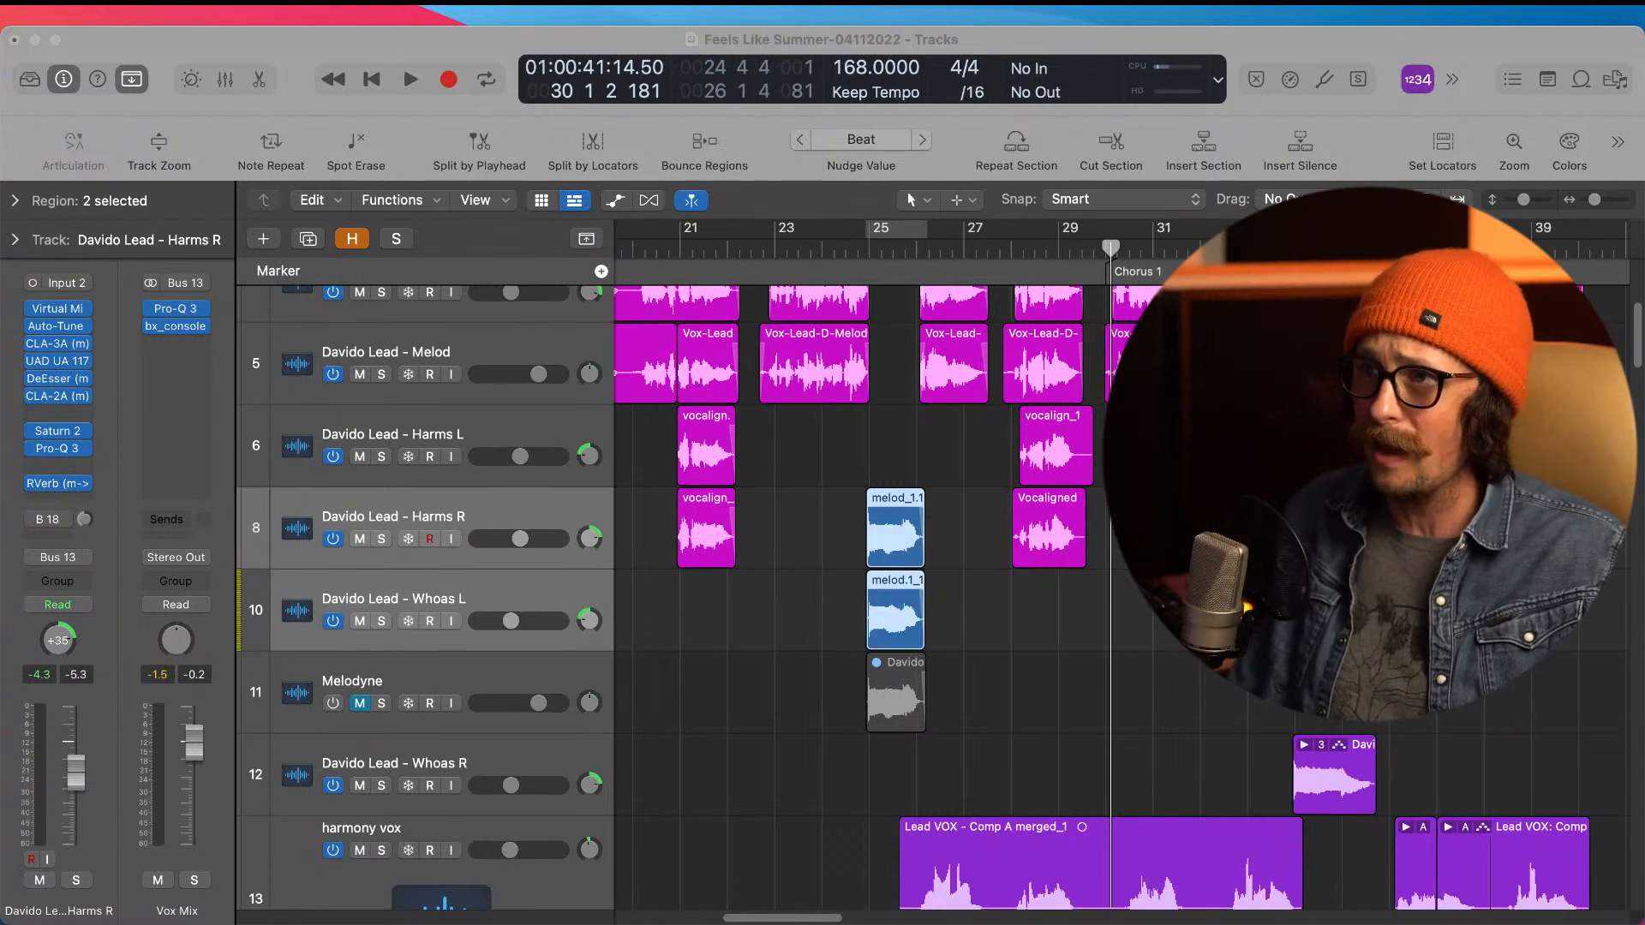
click(374, 40)
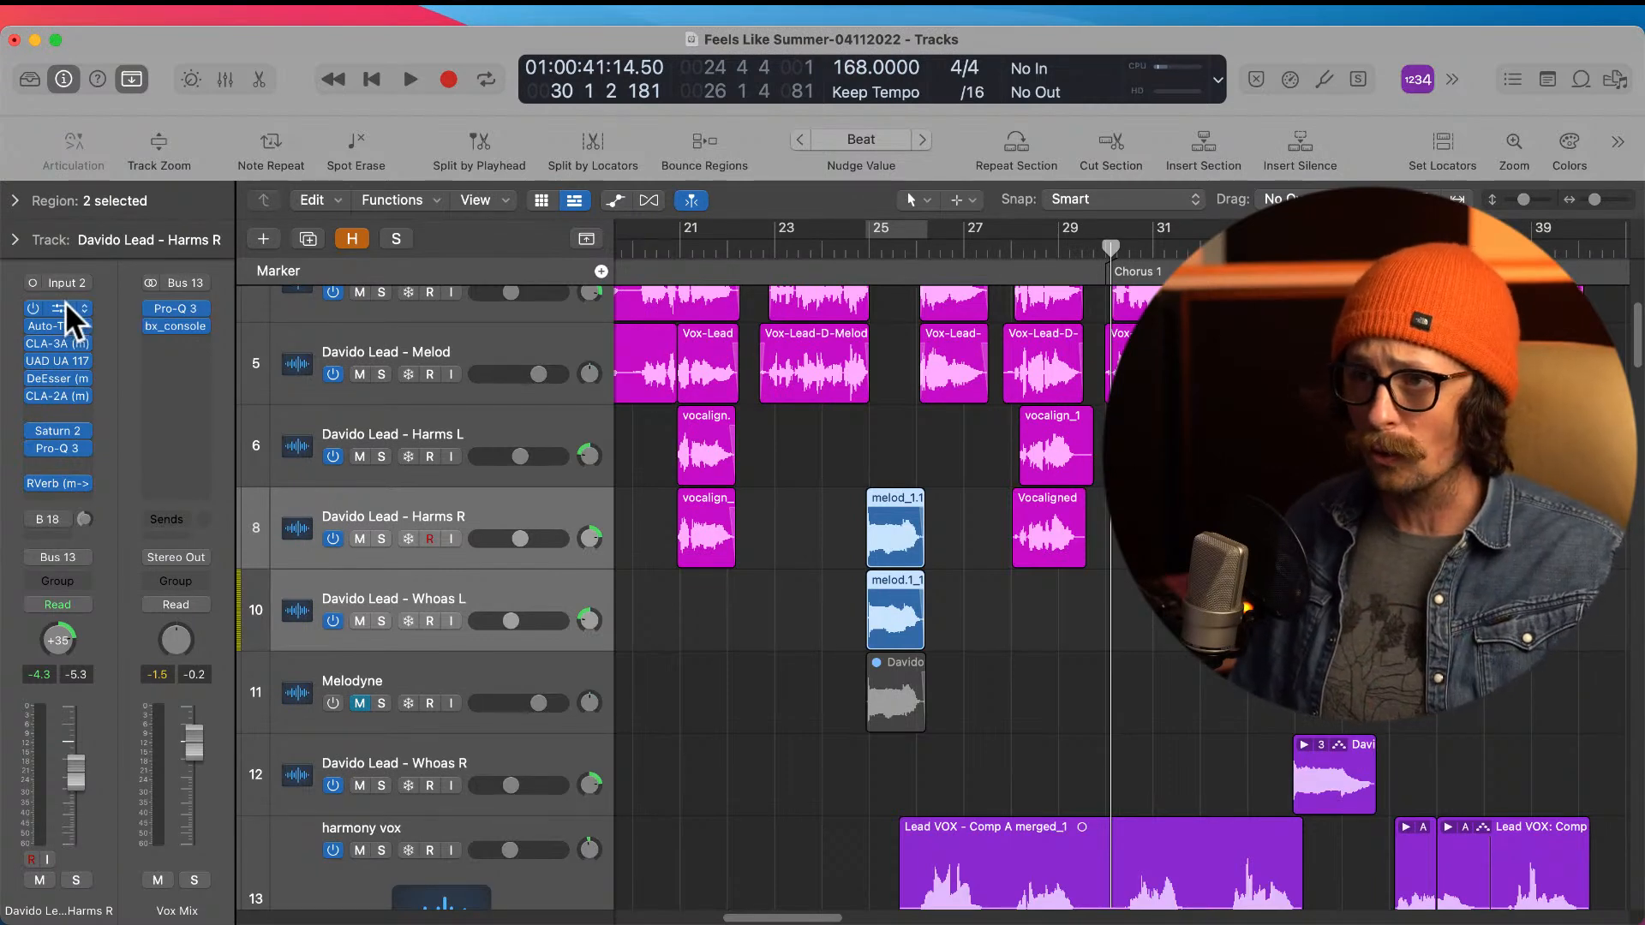
click(65, 304)
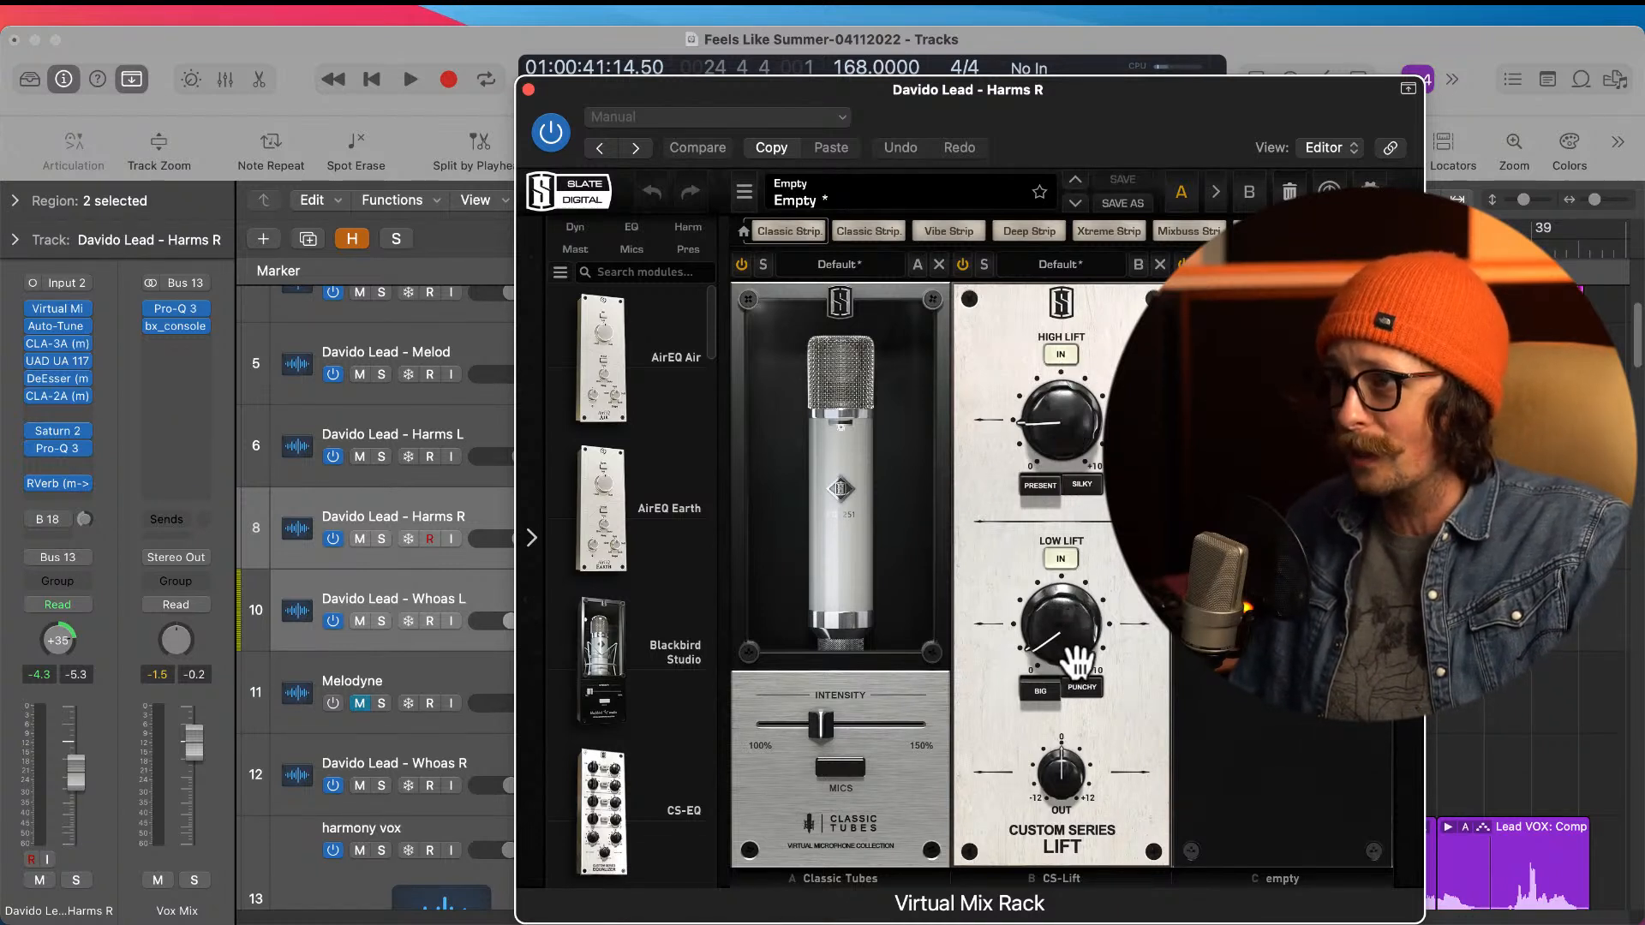
click(529, 90)
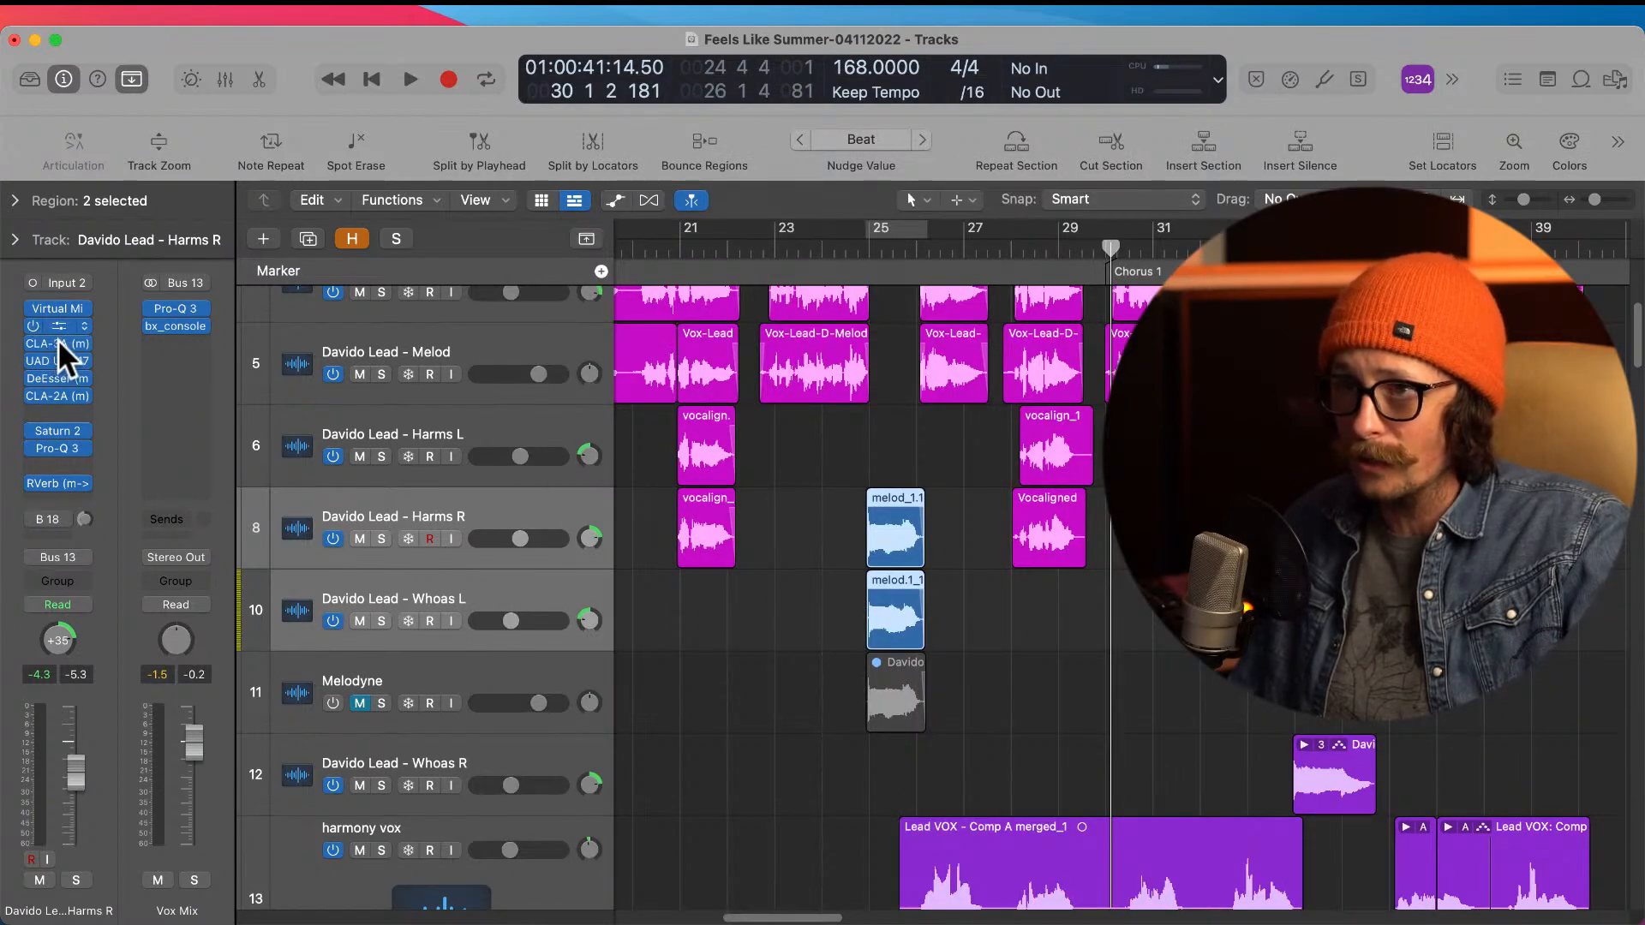
click(58, 336)
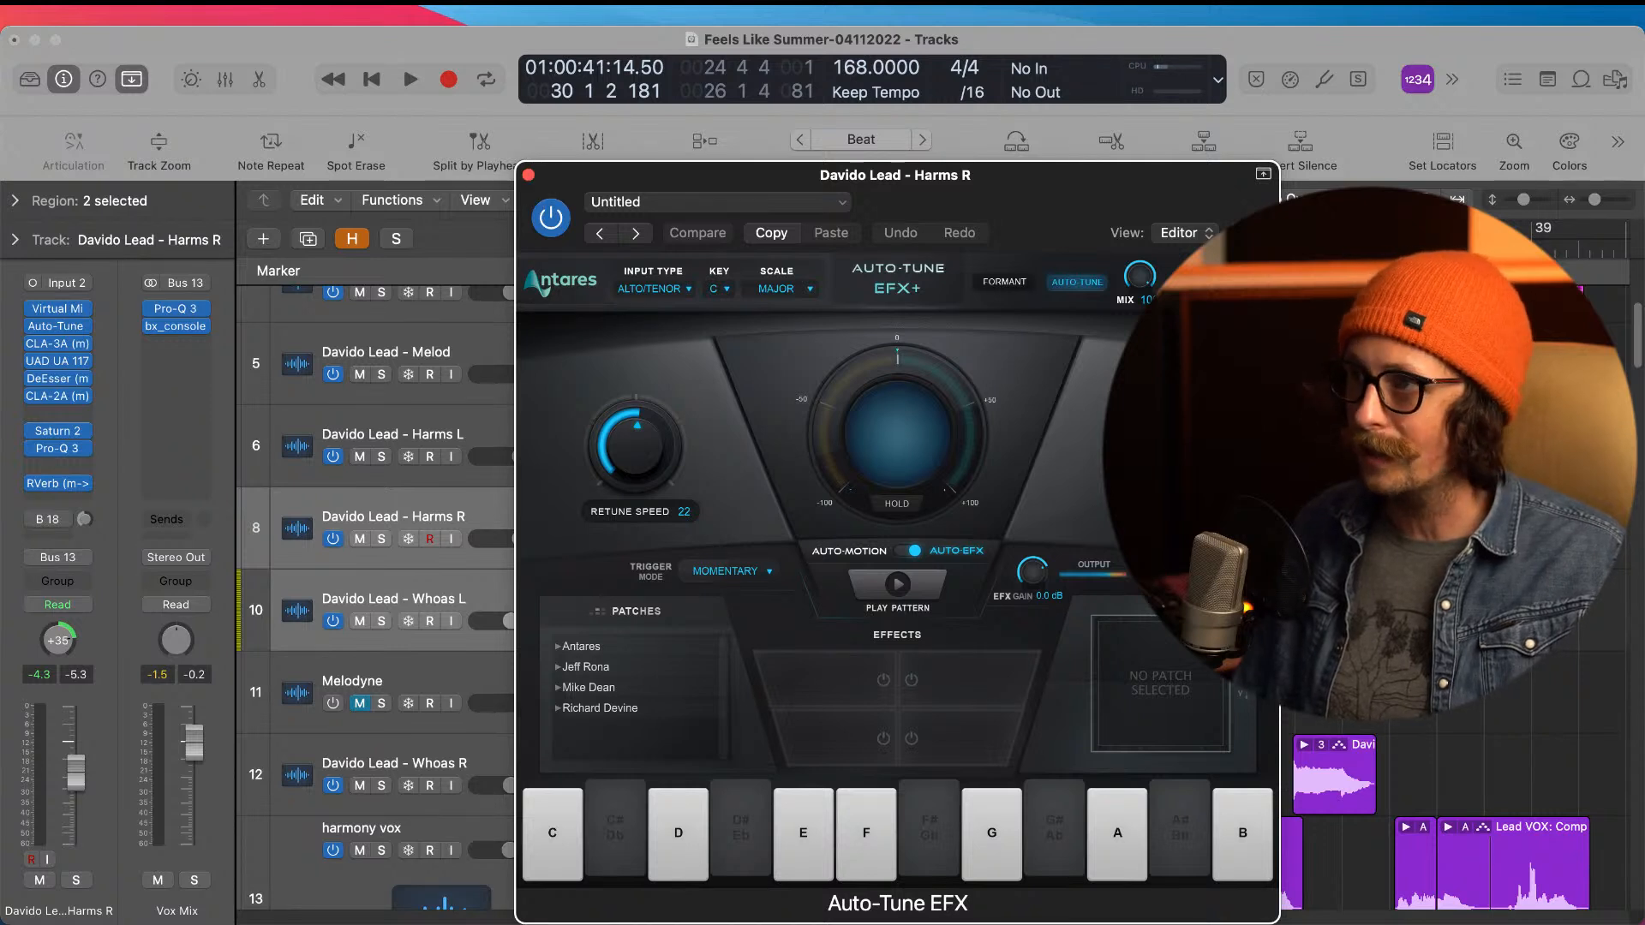
click(1216, 693)
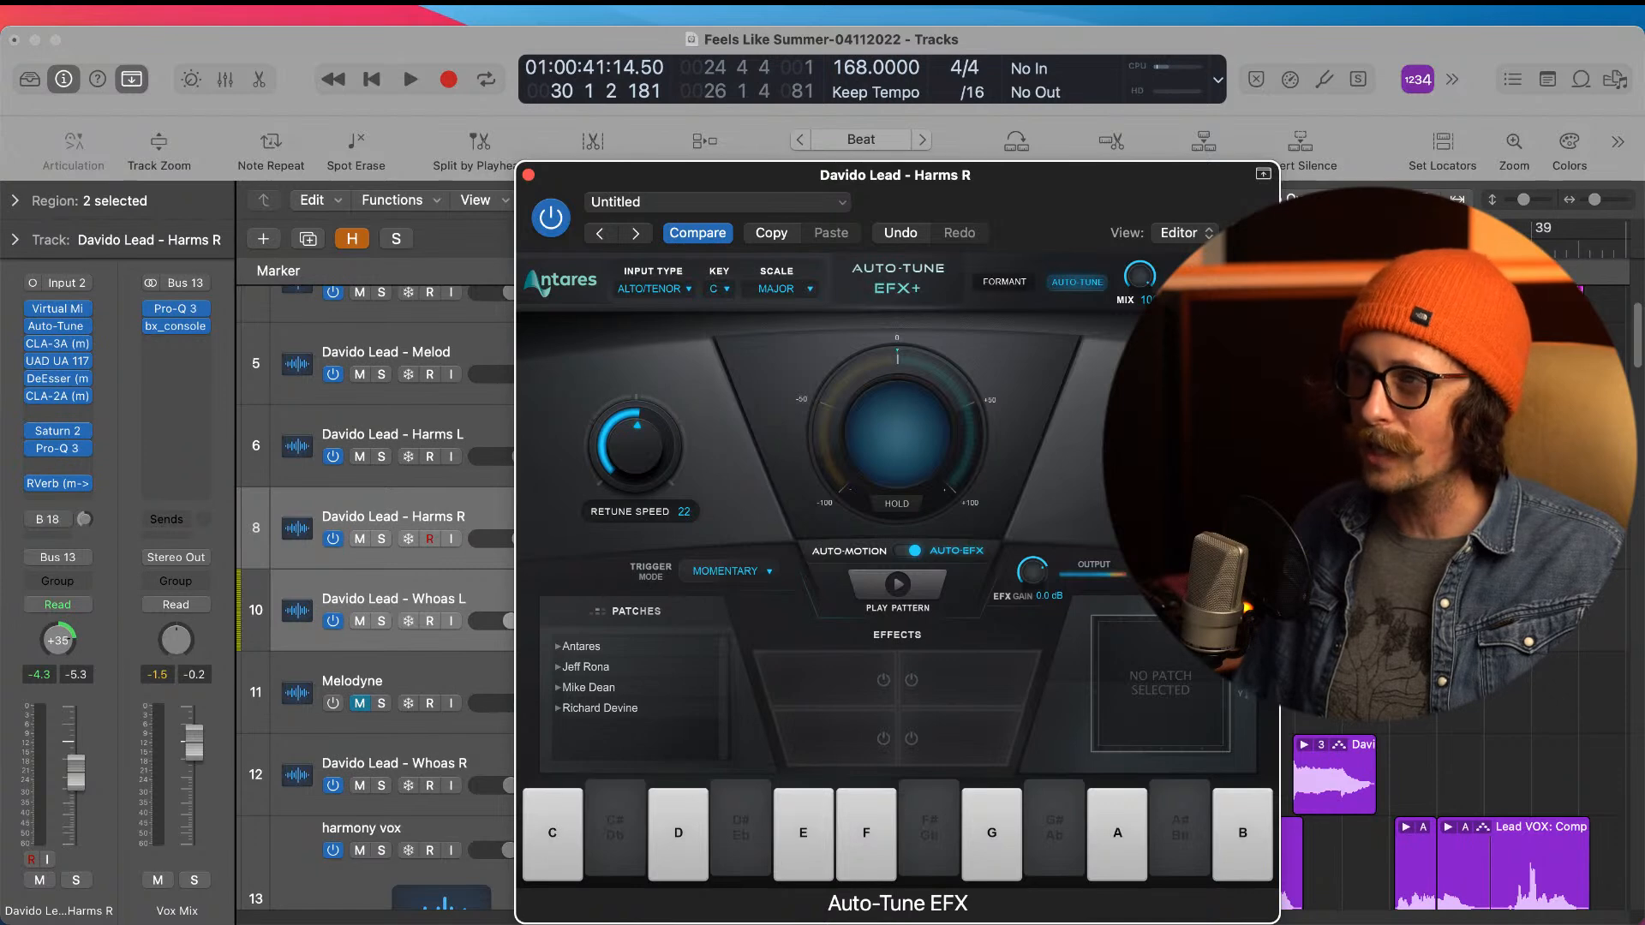
click(528, 174)
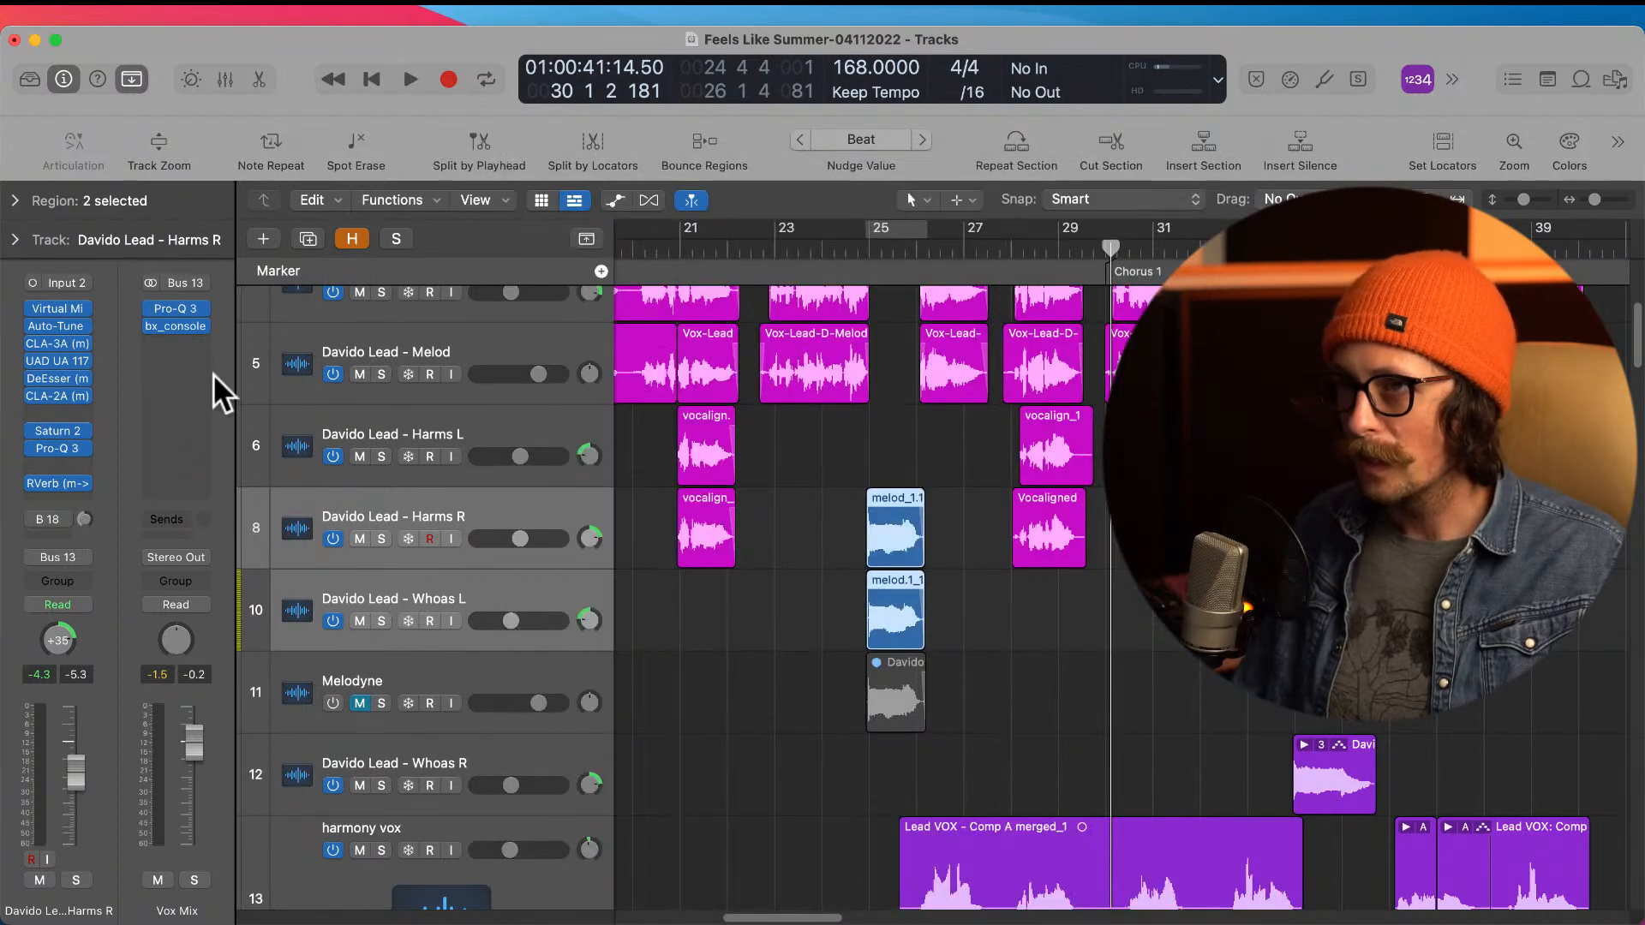
Step: Examine the CLA-3A and UAD UA 1176AE compressor settings on the Harms R track
click(501, 519)
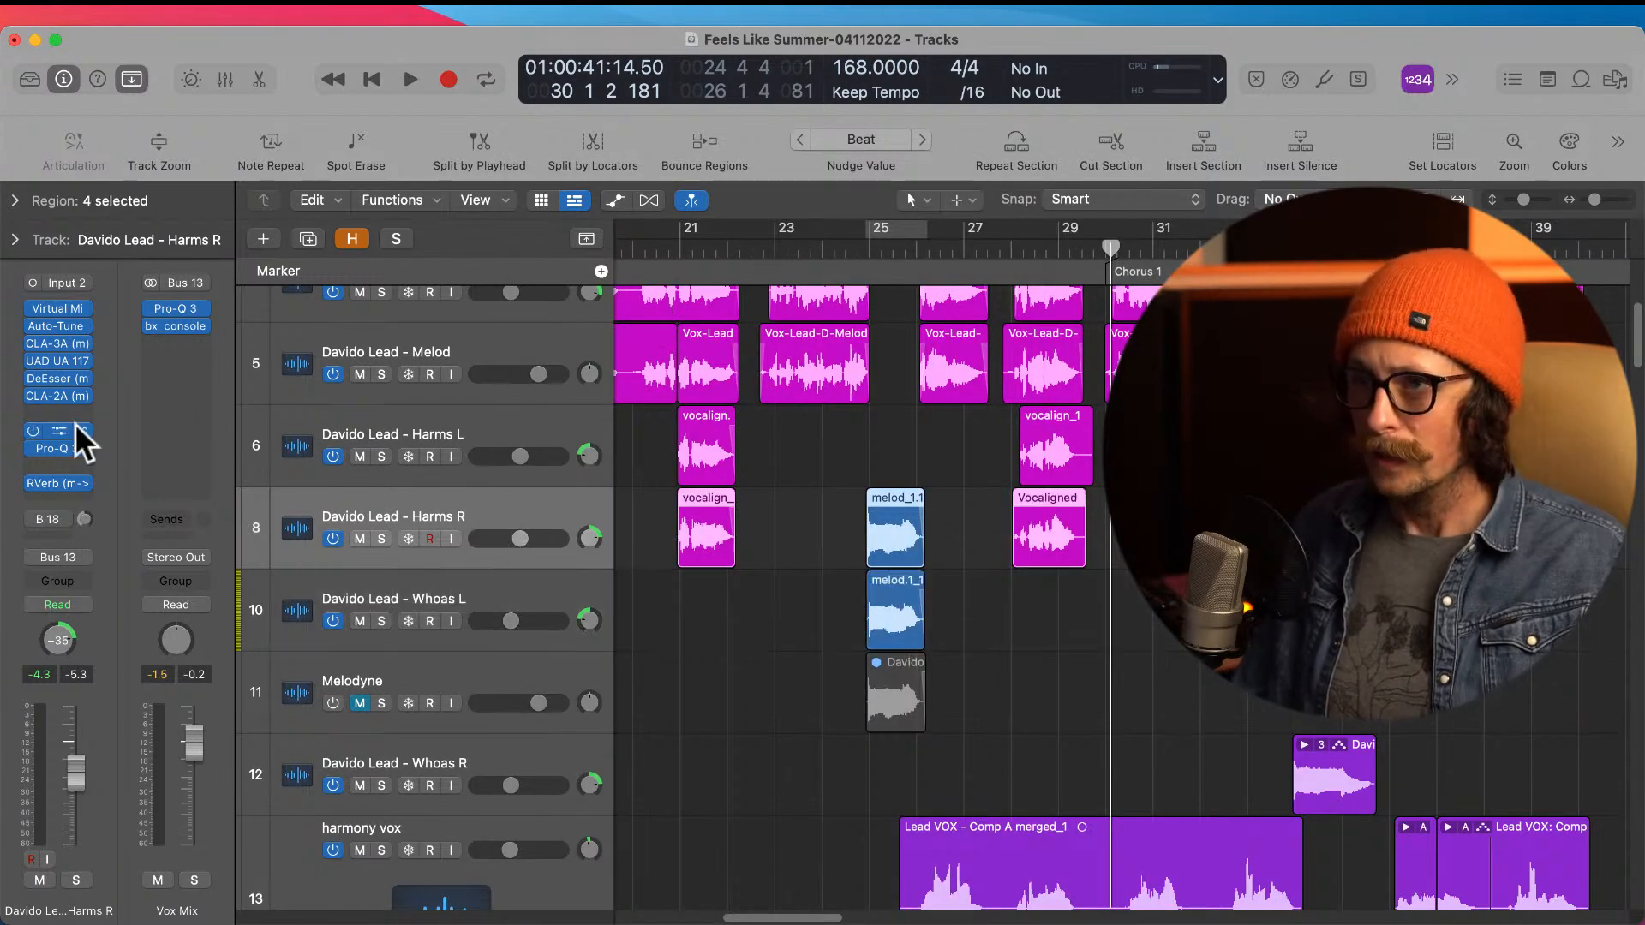
click(68, 344)
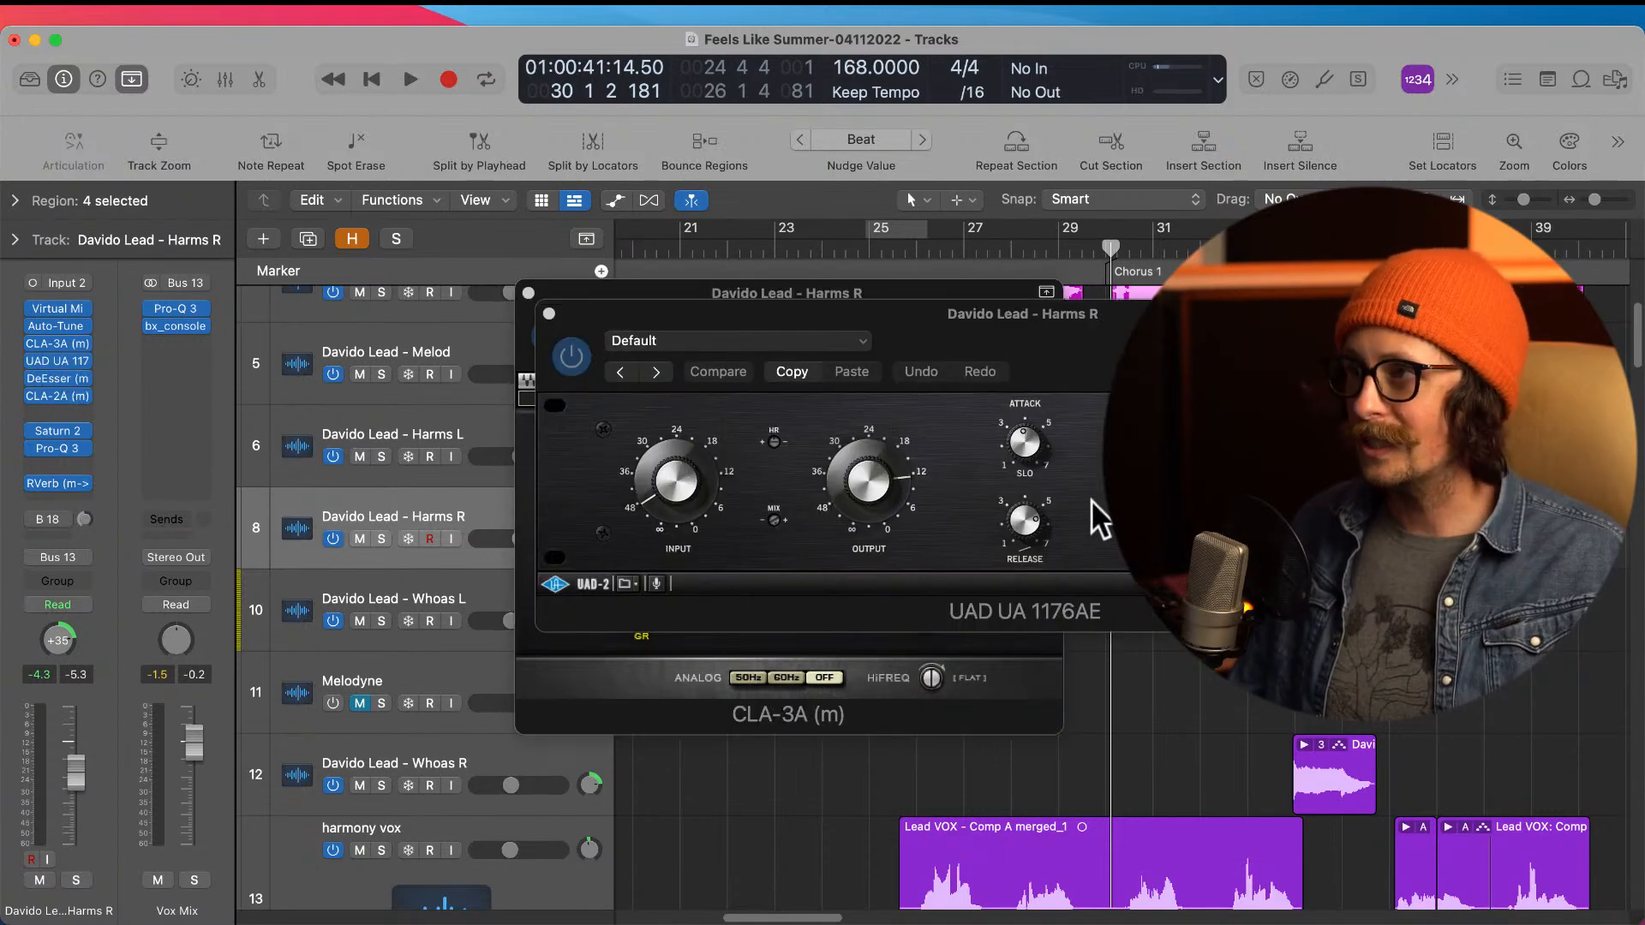
drag(907, 327, 747, 317)
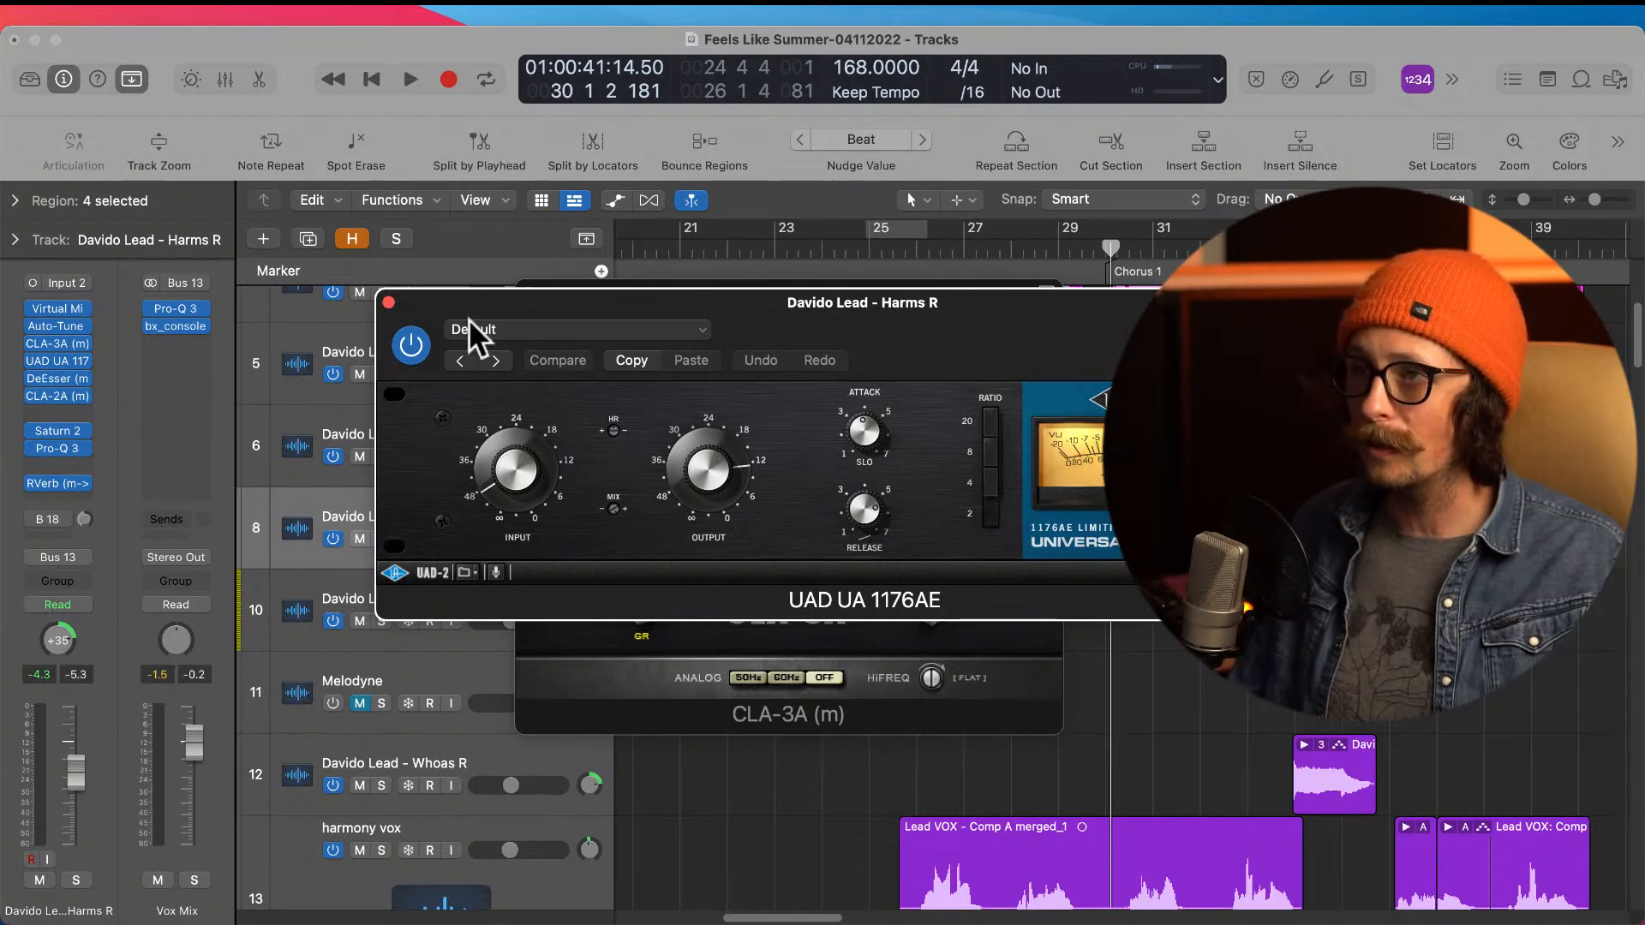
click(388, 303)
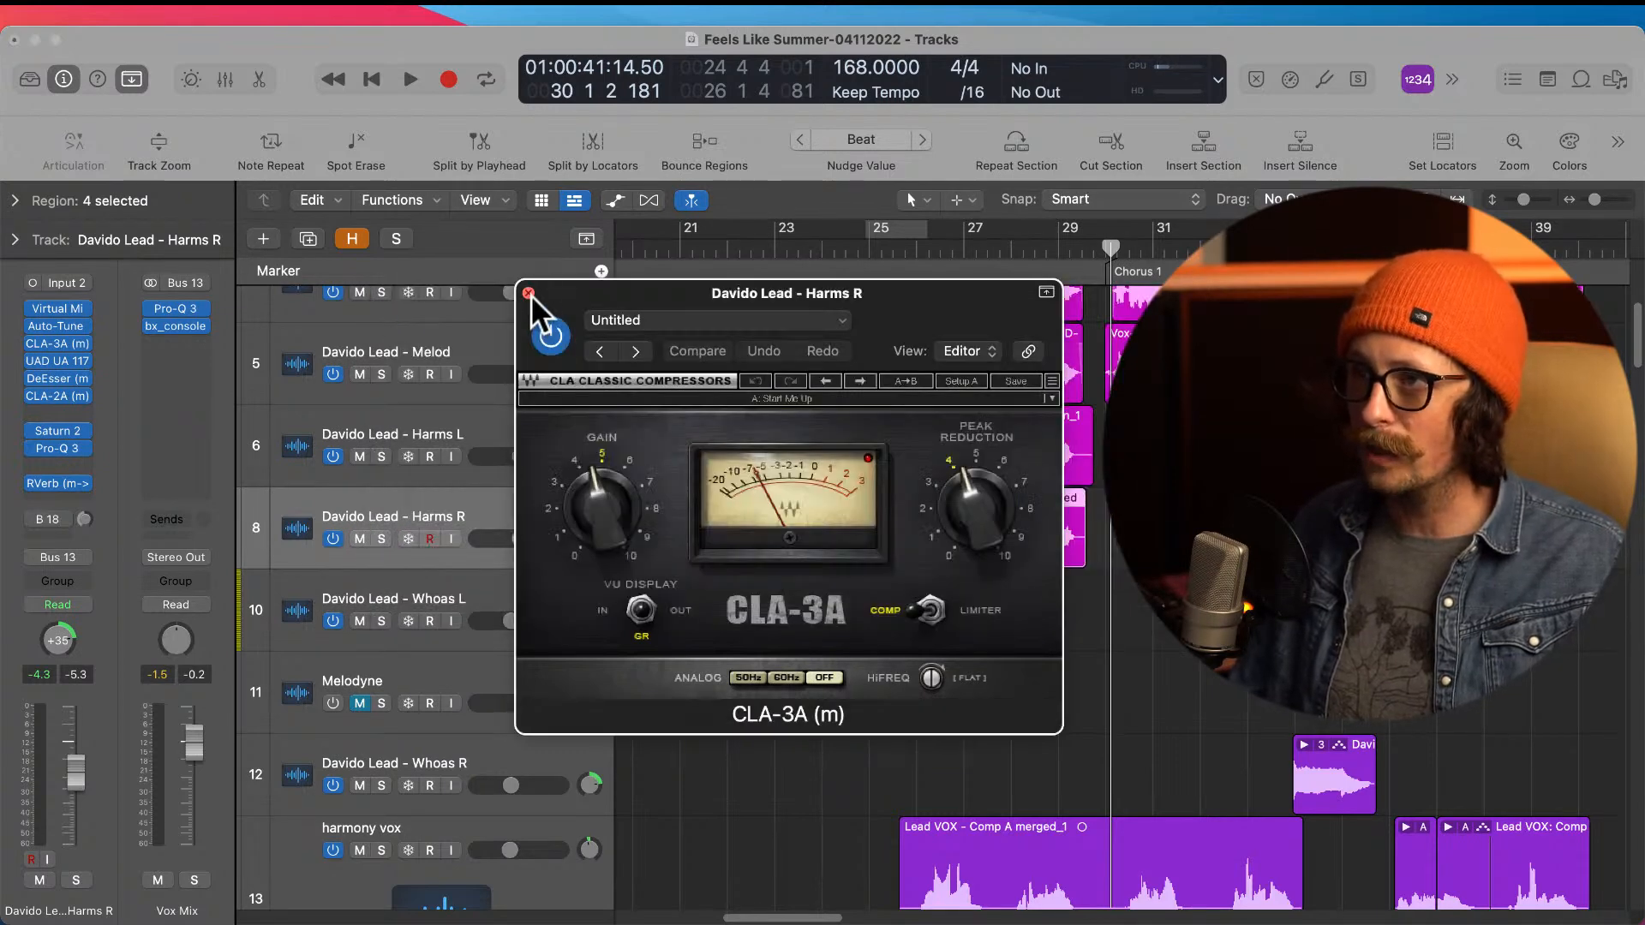
click(530, 291)
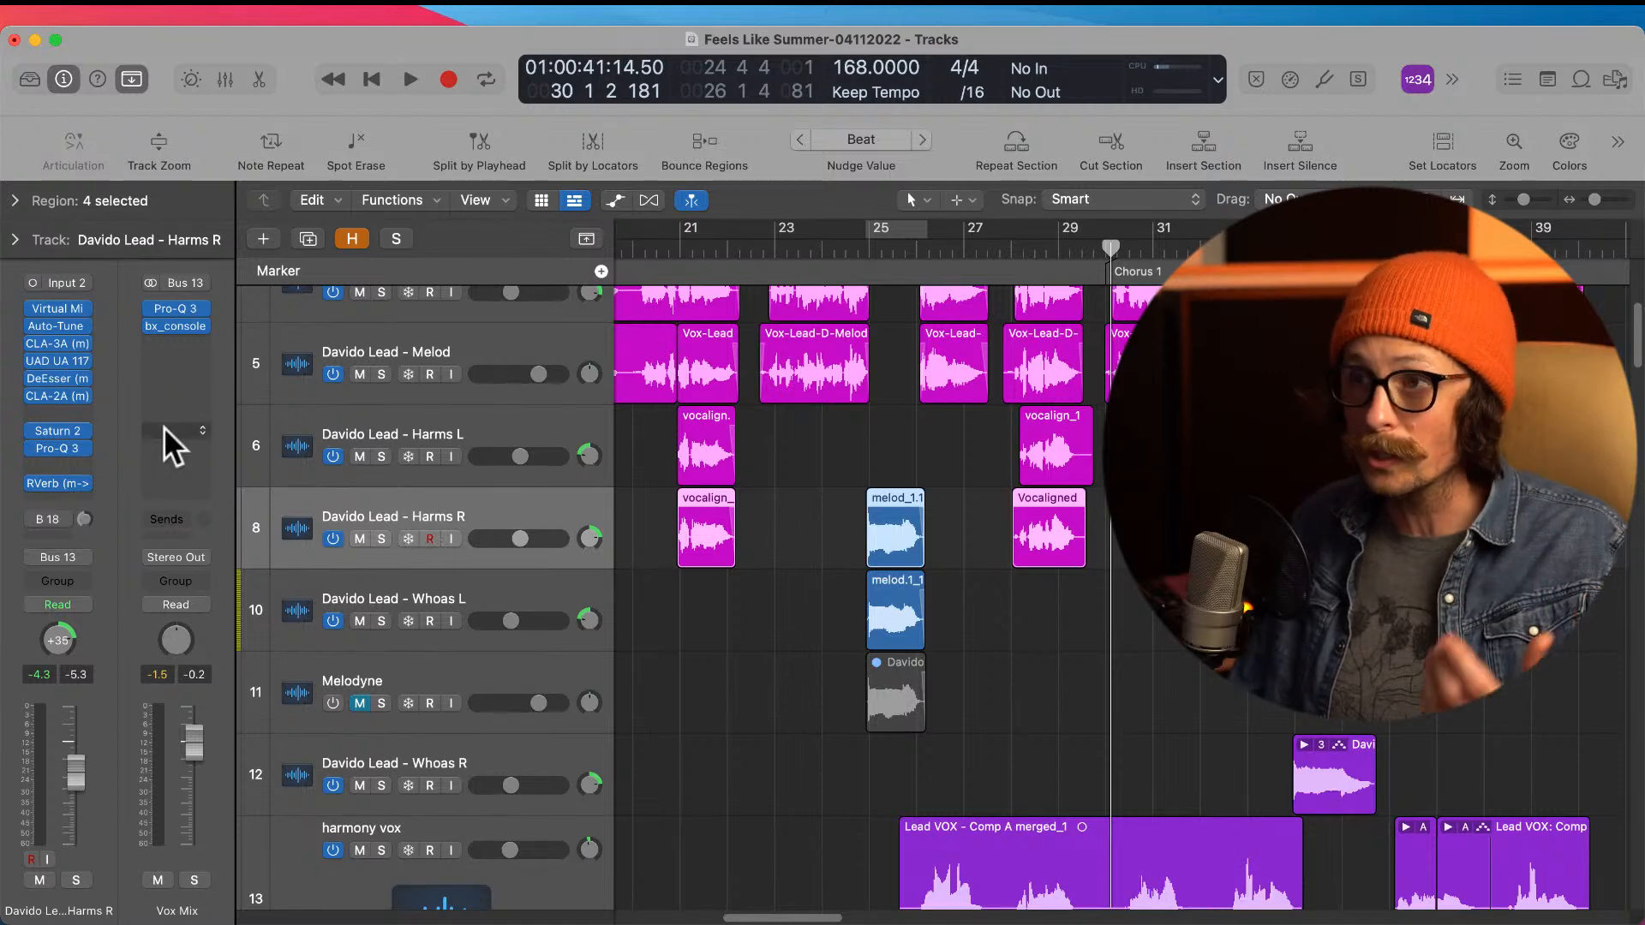
Step: Examine the DeEsser and CLA-2A settings on the Harms R track
click(62, 378)
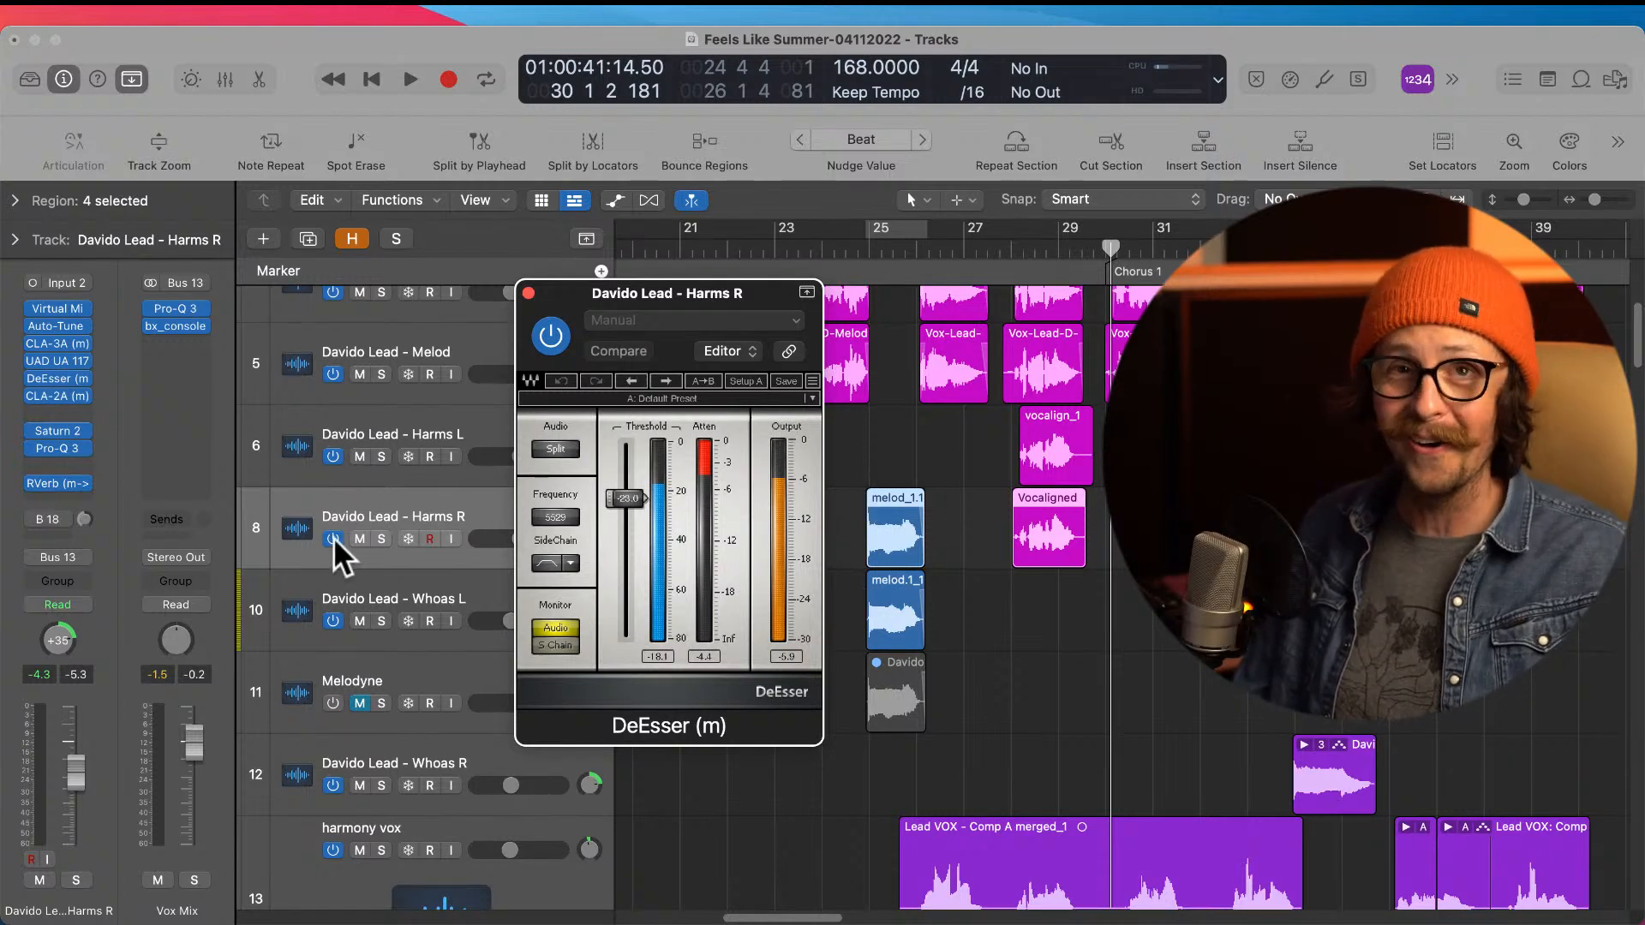
click(60, 394)
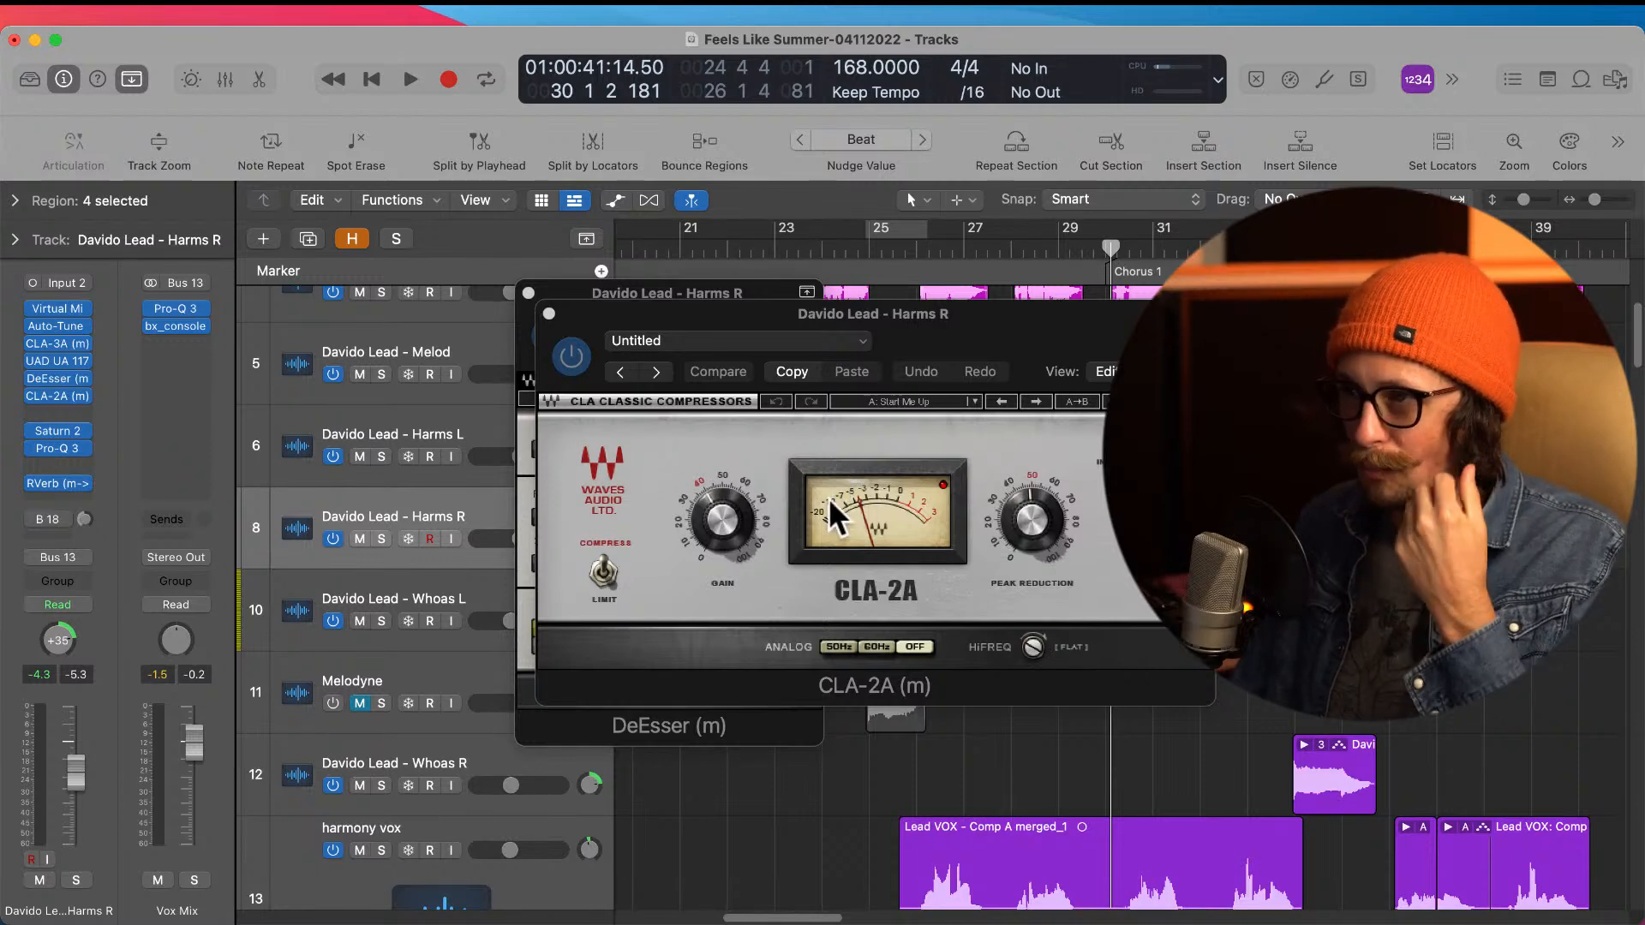
click(912, 644)
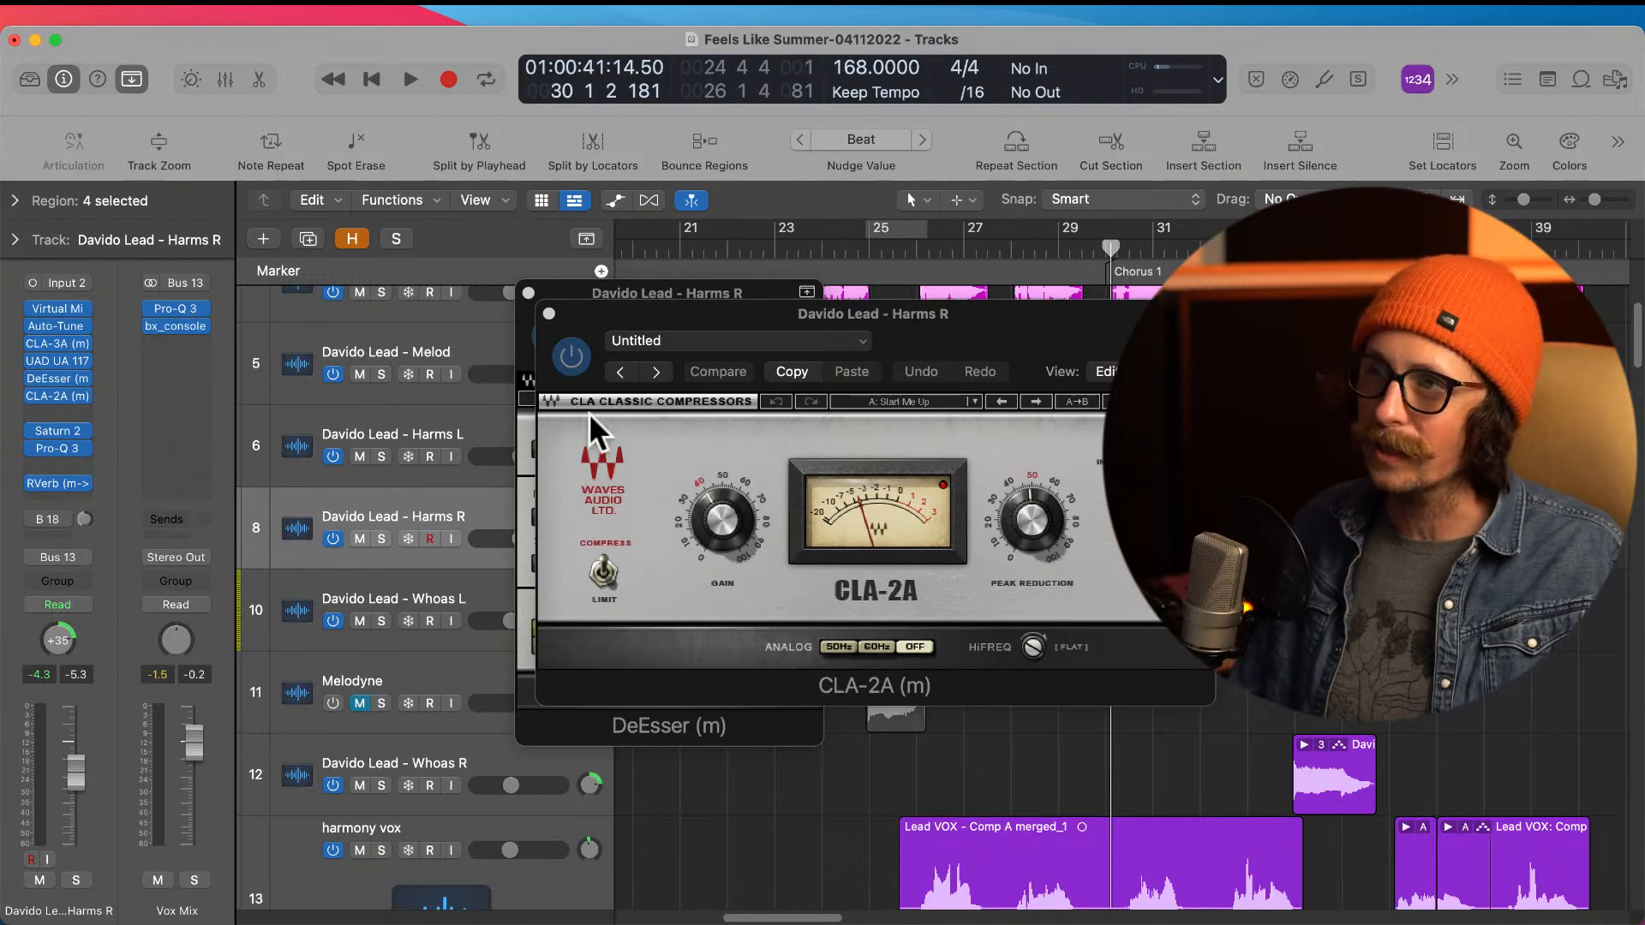
click(548, 314)
click(527, 293)
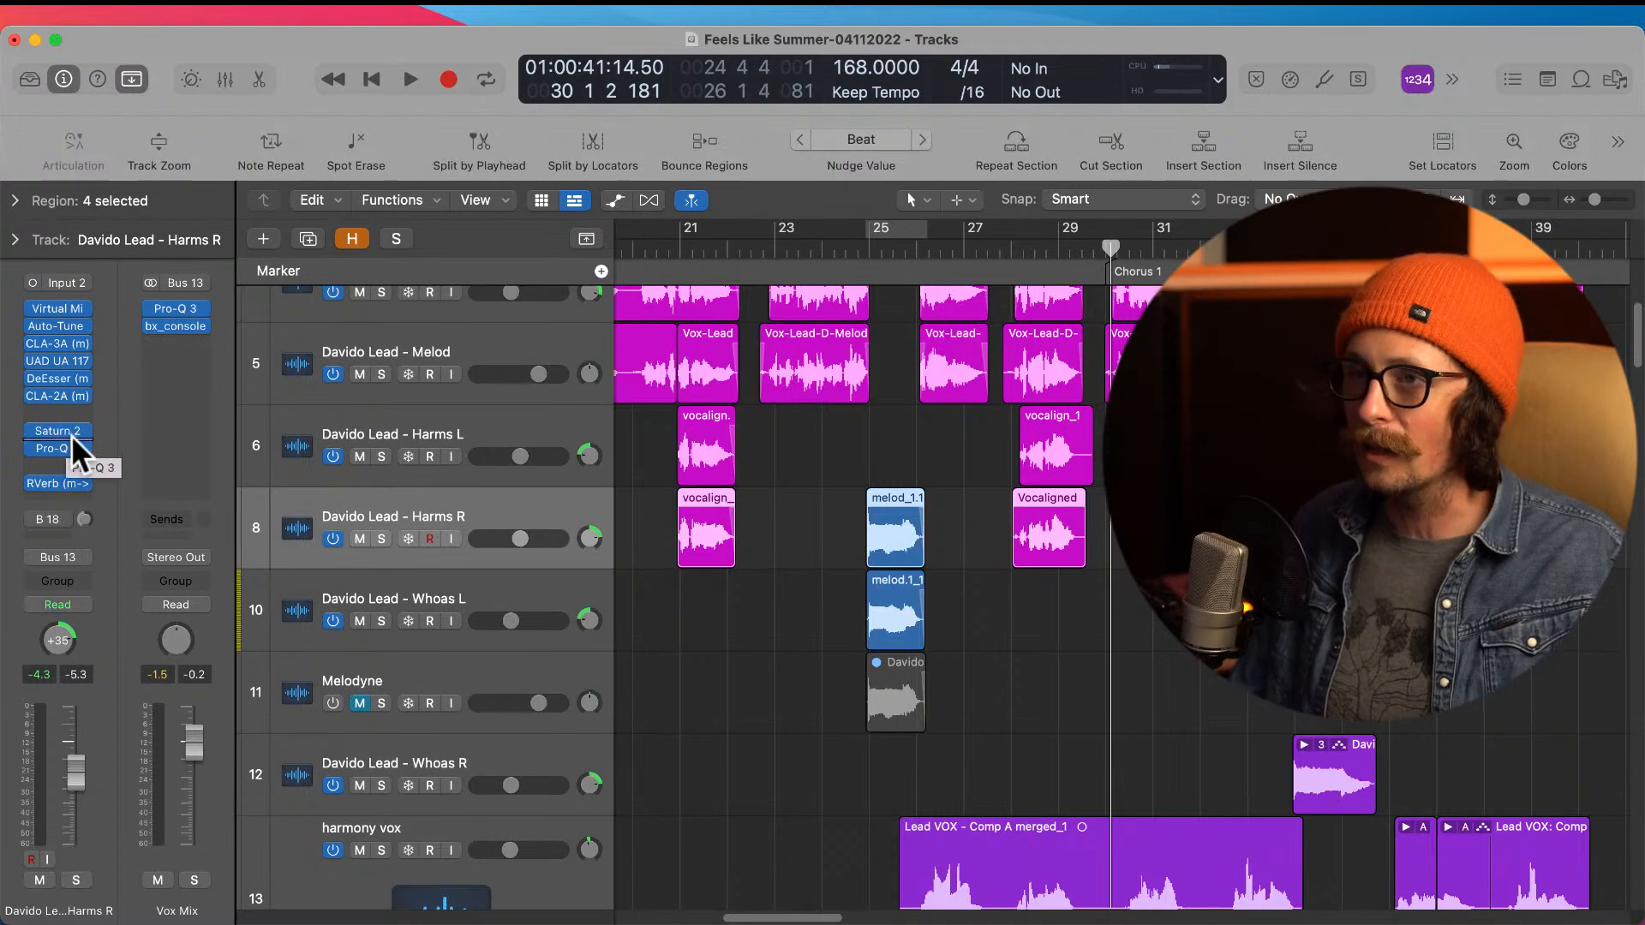
Step: Examine the Saturn 2 middle band and the Pro-Q 3 curve on the Harms R track
click(62, 429)
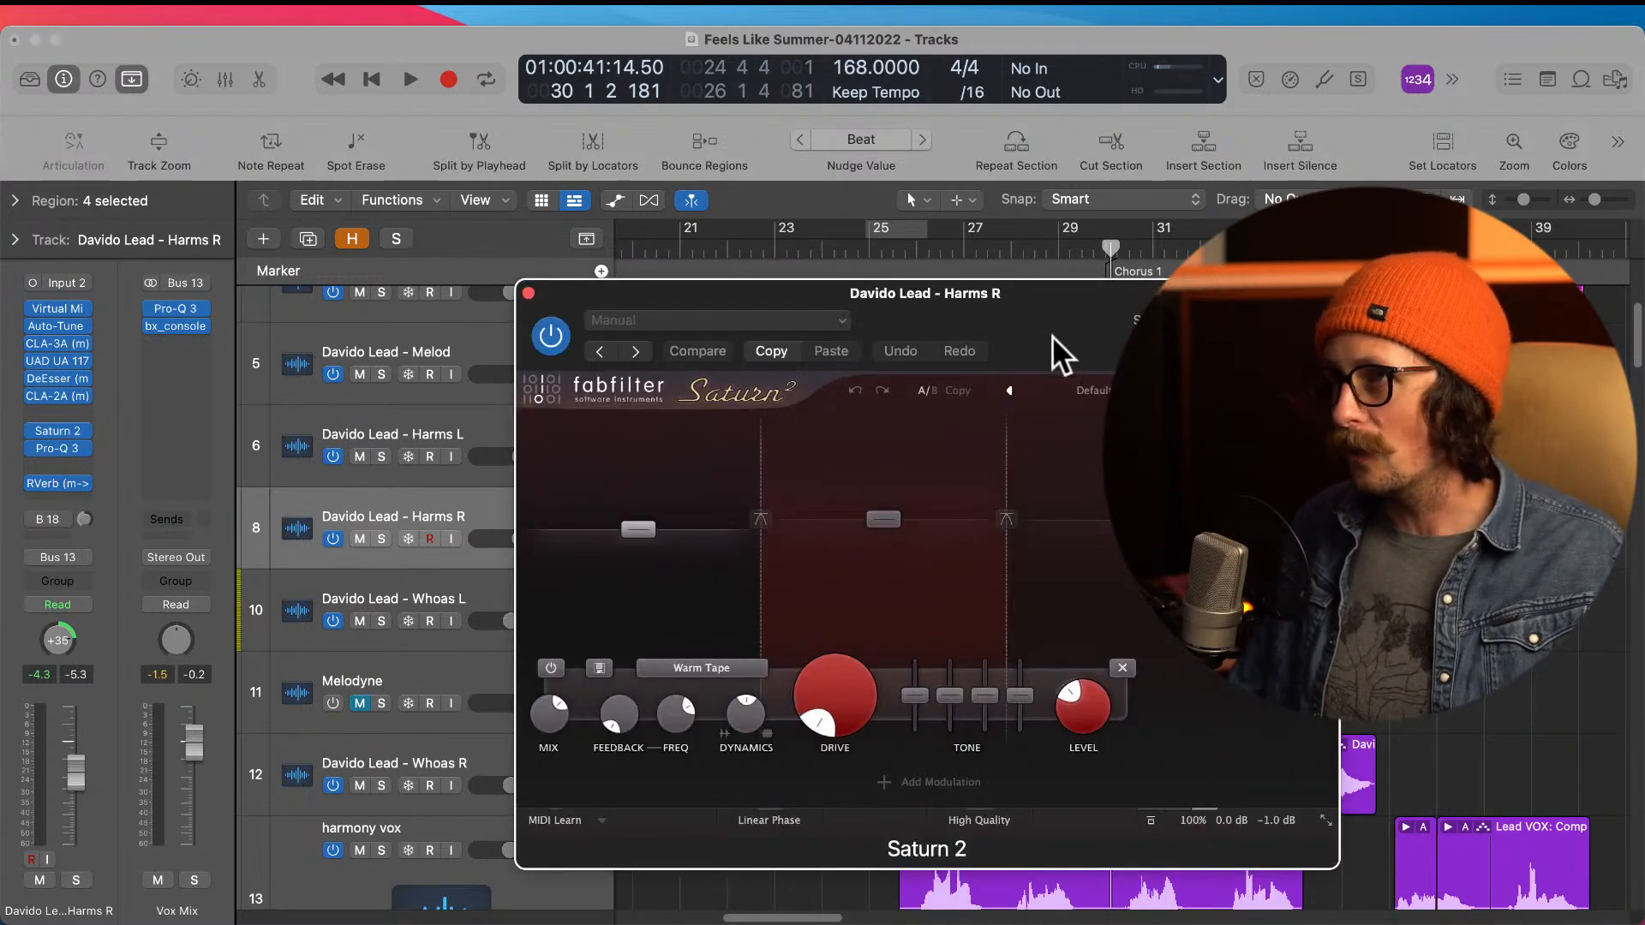
click(886, 519)
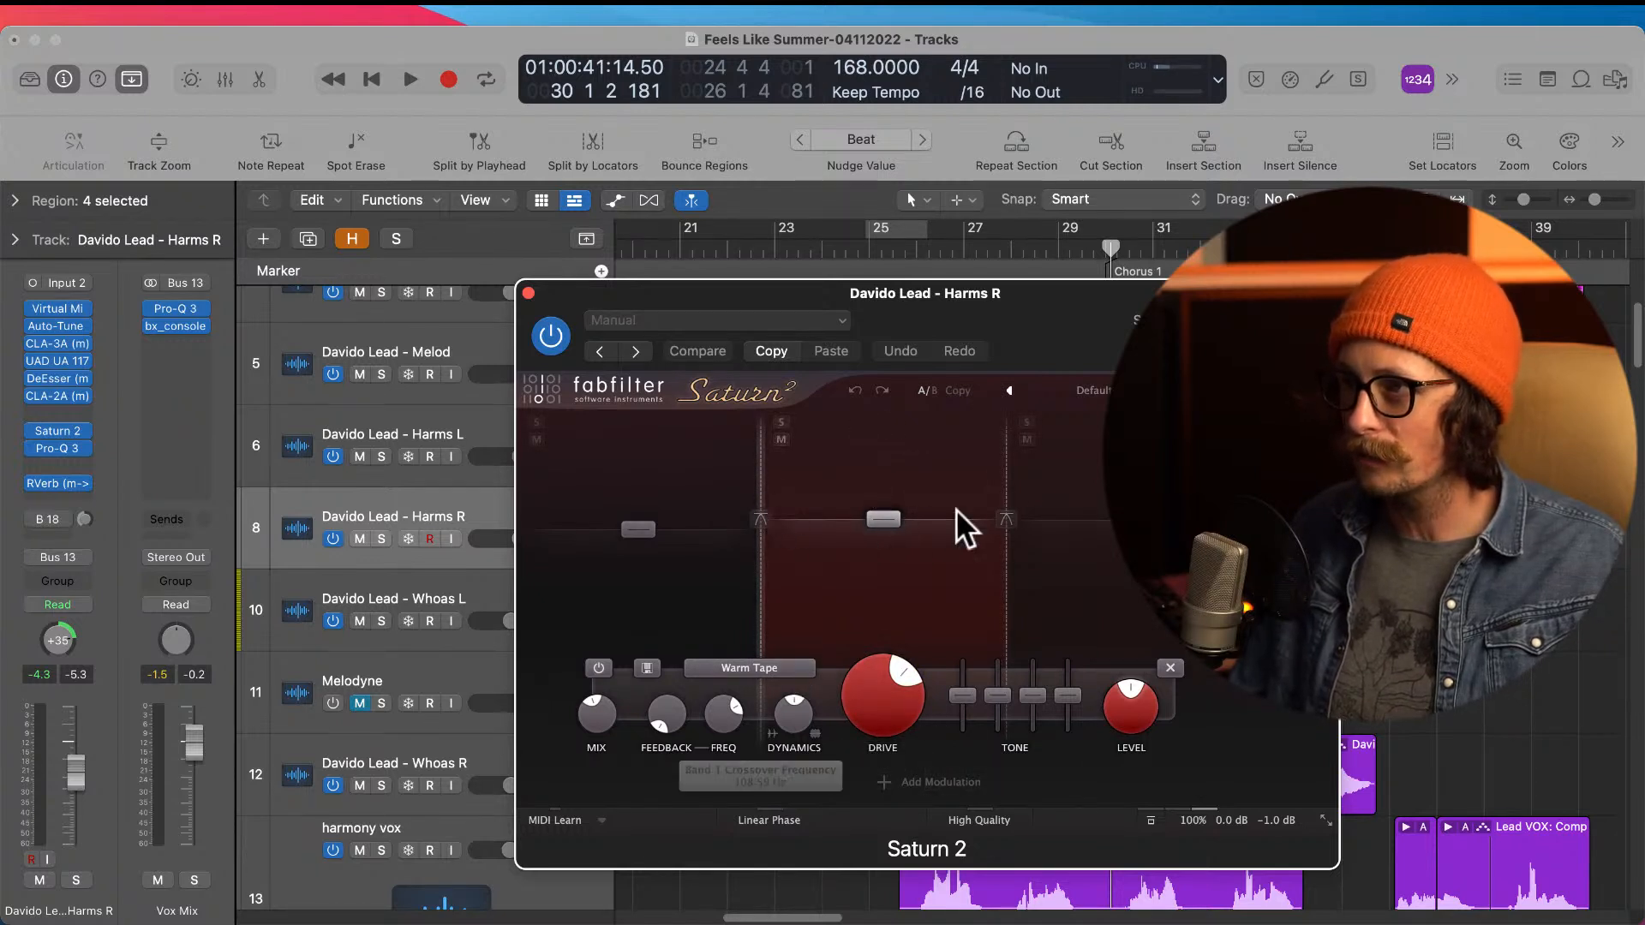
click(528, 293)
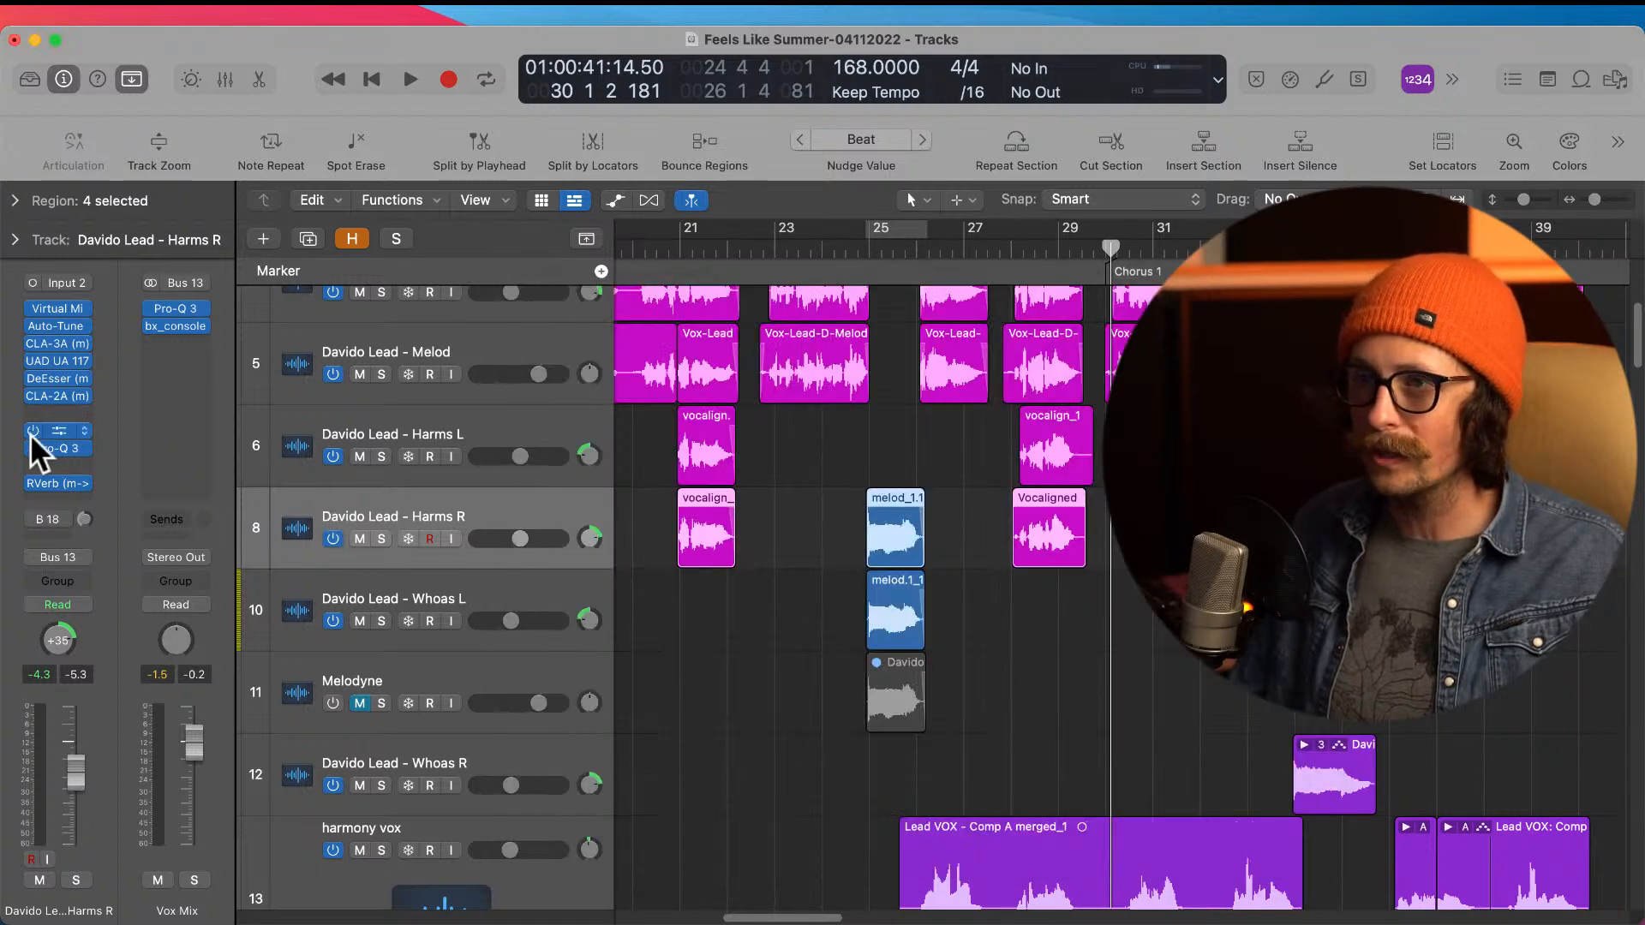
click(57, 448)
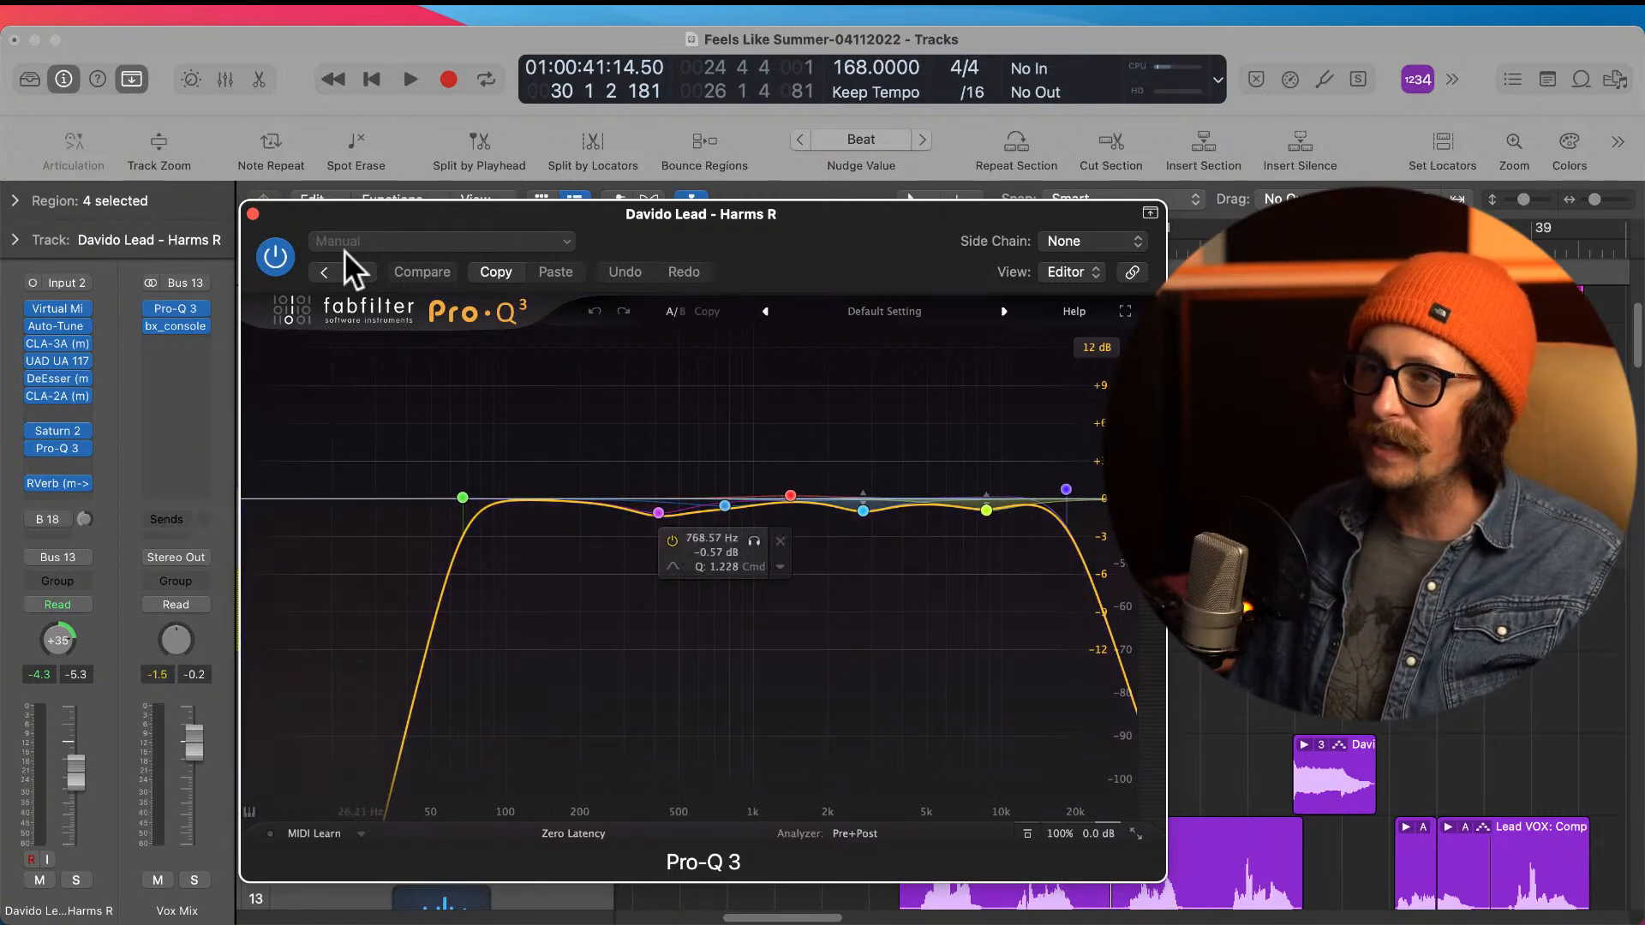
click(253, 214)
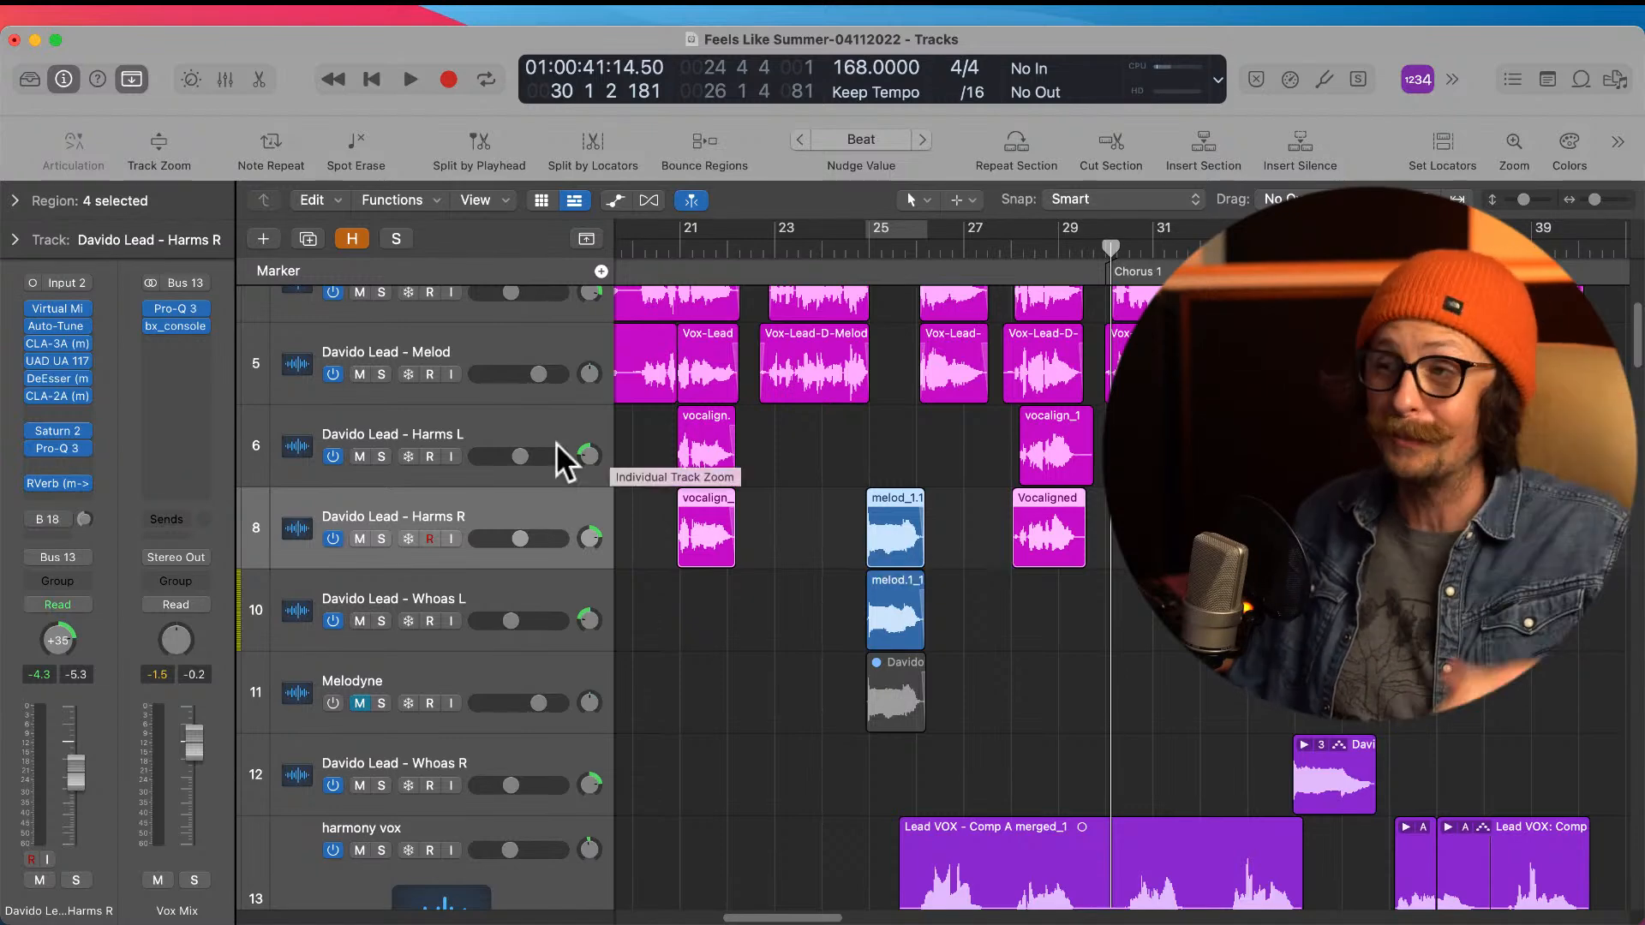
Step: Examine the RVerb settings on the Harms R track and place the playhead at bar 21
click(62, 485)
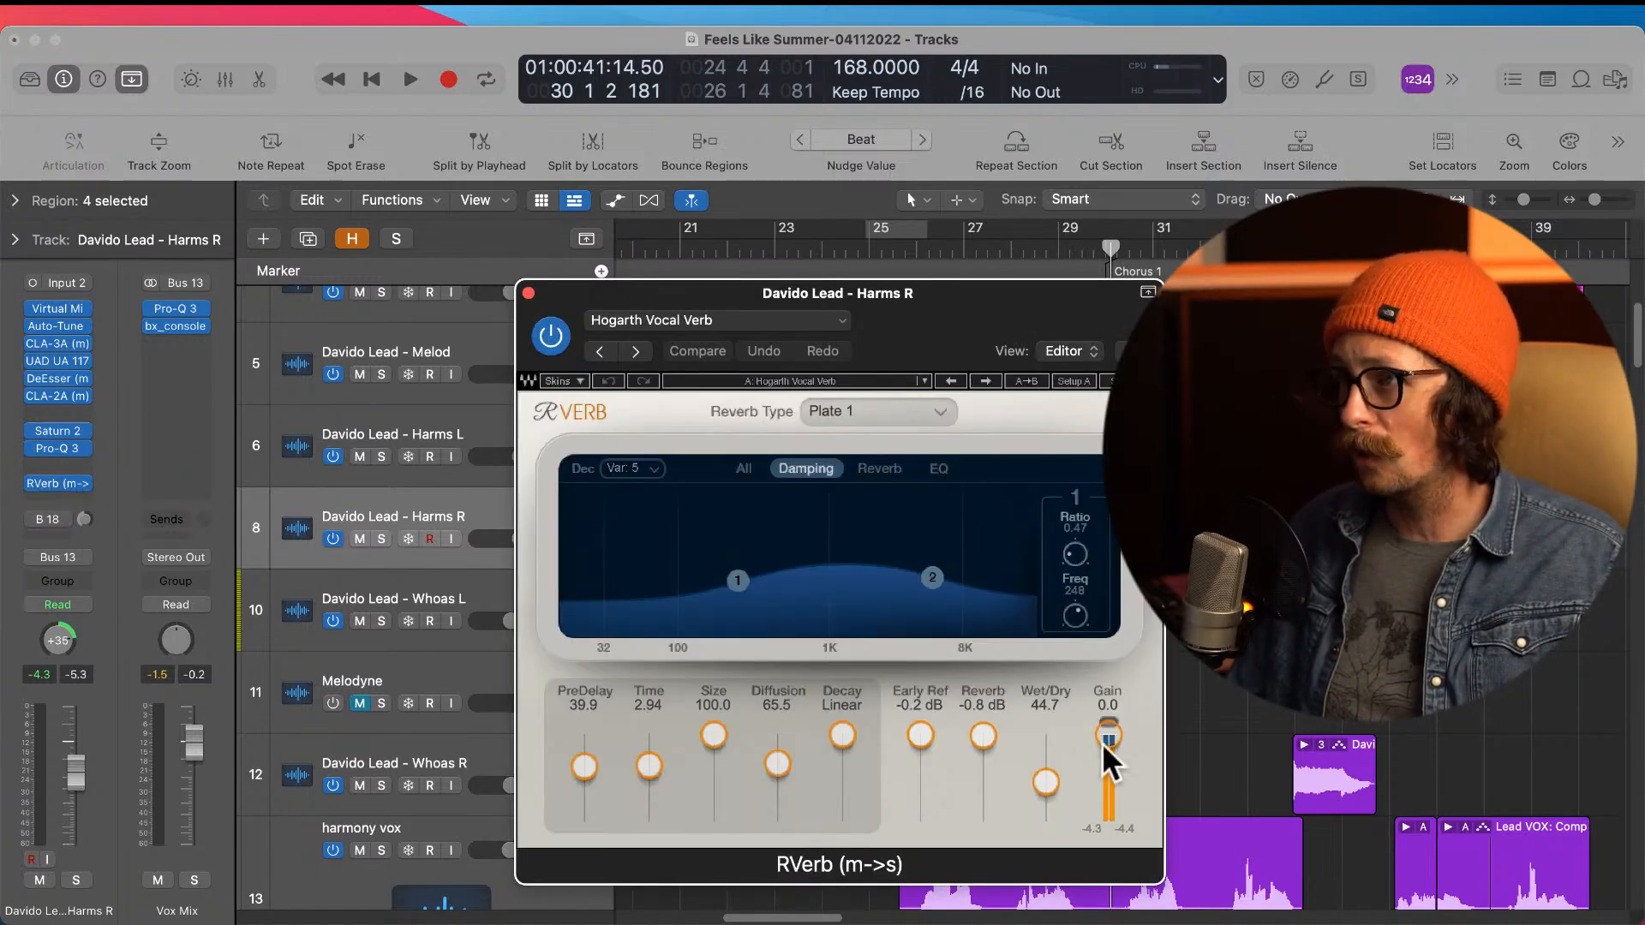
click(528, 293)
click(681, 245)
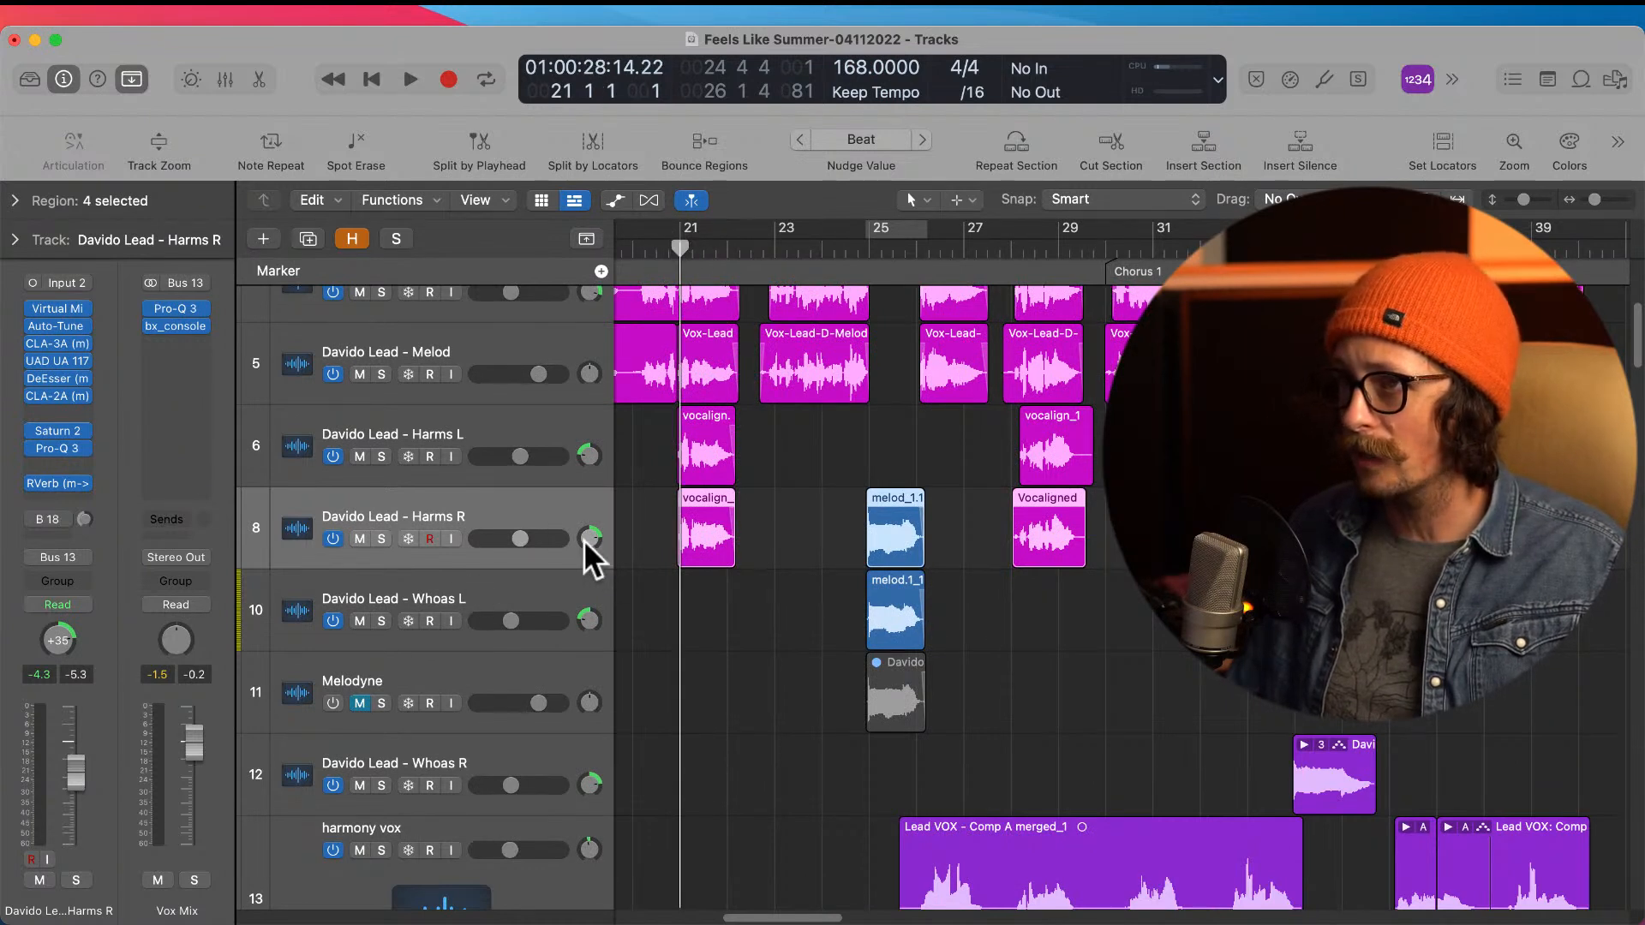
Step: Move the Harms R regions up to Harms L and return only the melod_1.1 region at bar 25 to Harms R
drag(871, 540, 899, 588)
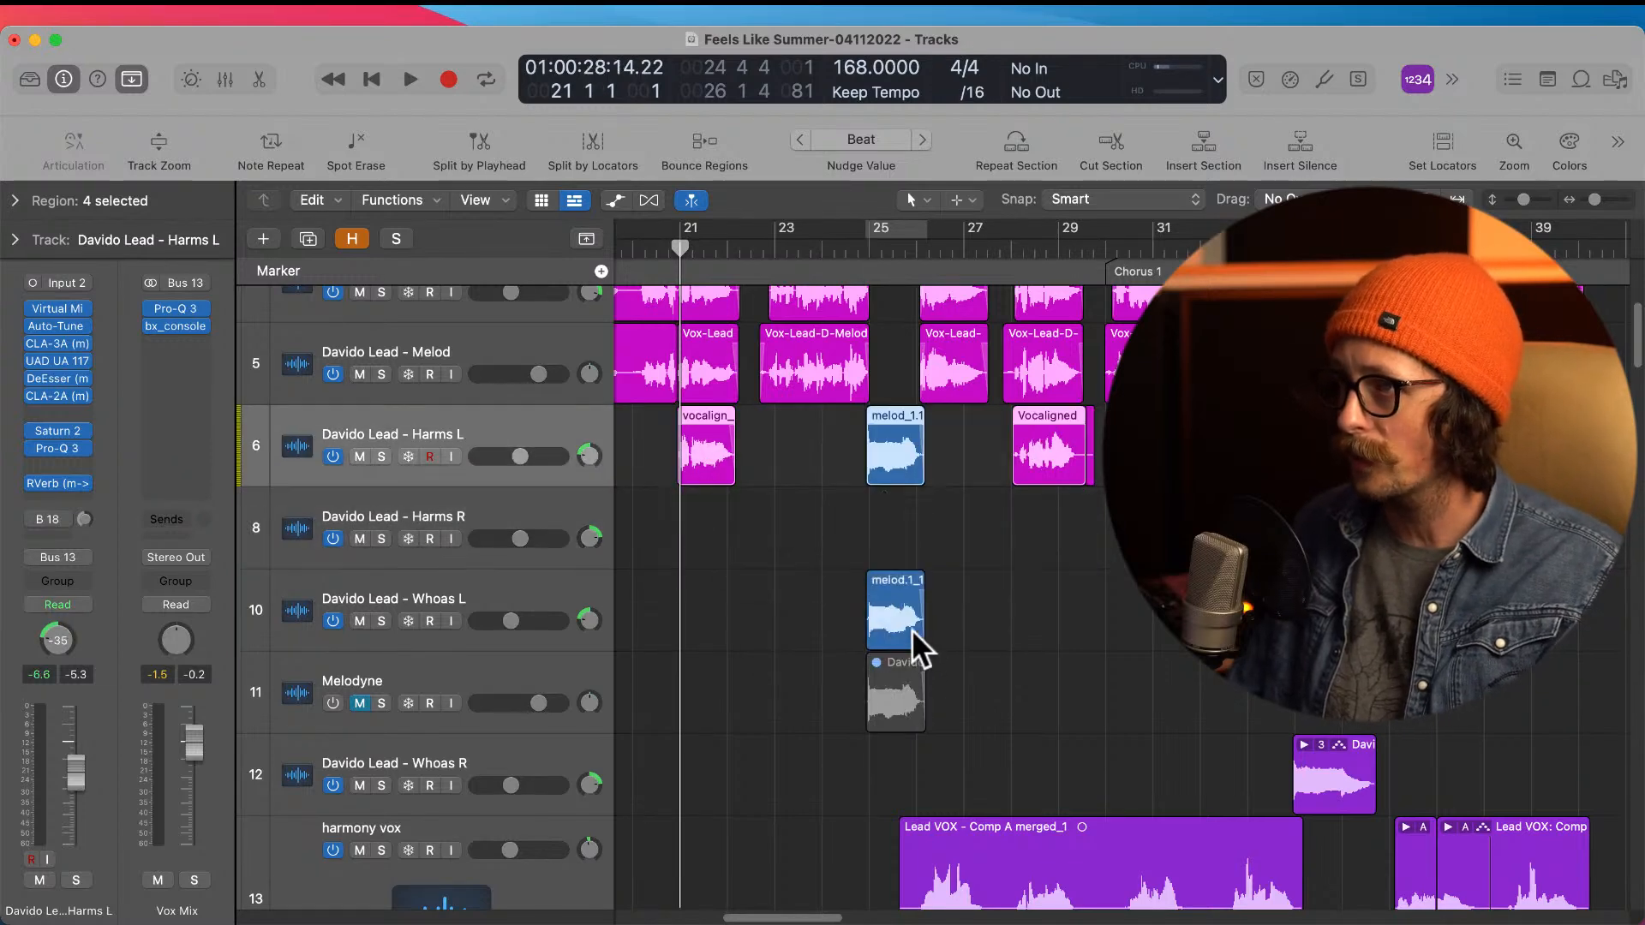
drag(891, 455, 888, 562)
key(super+z)
click(807, 583)
drag(892, 450, 880, 555)
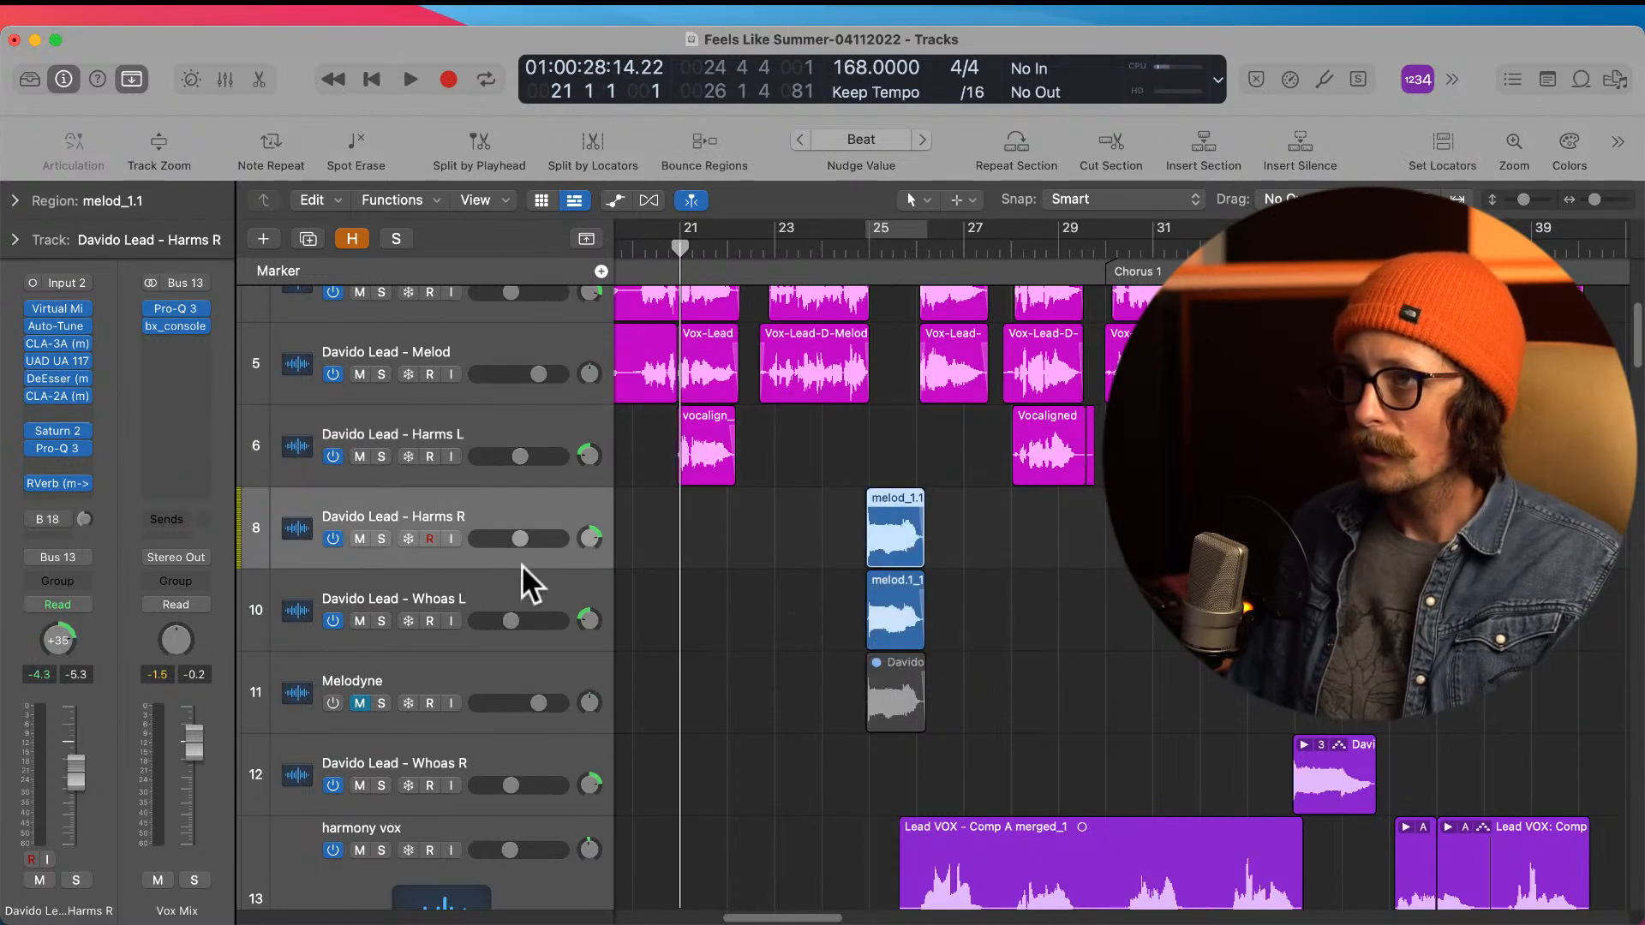
Step: Reorder the Whoas R track above Whoas L and move the melod_1.1 region at bar 25 onto it
scroll(779, 595, left, 1)
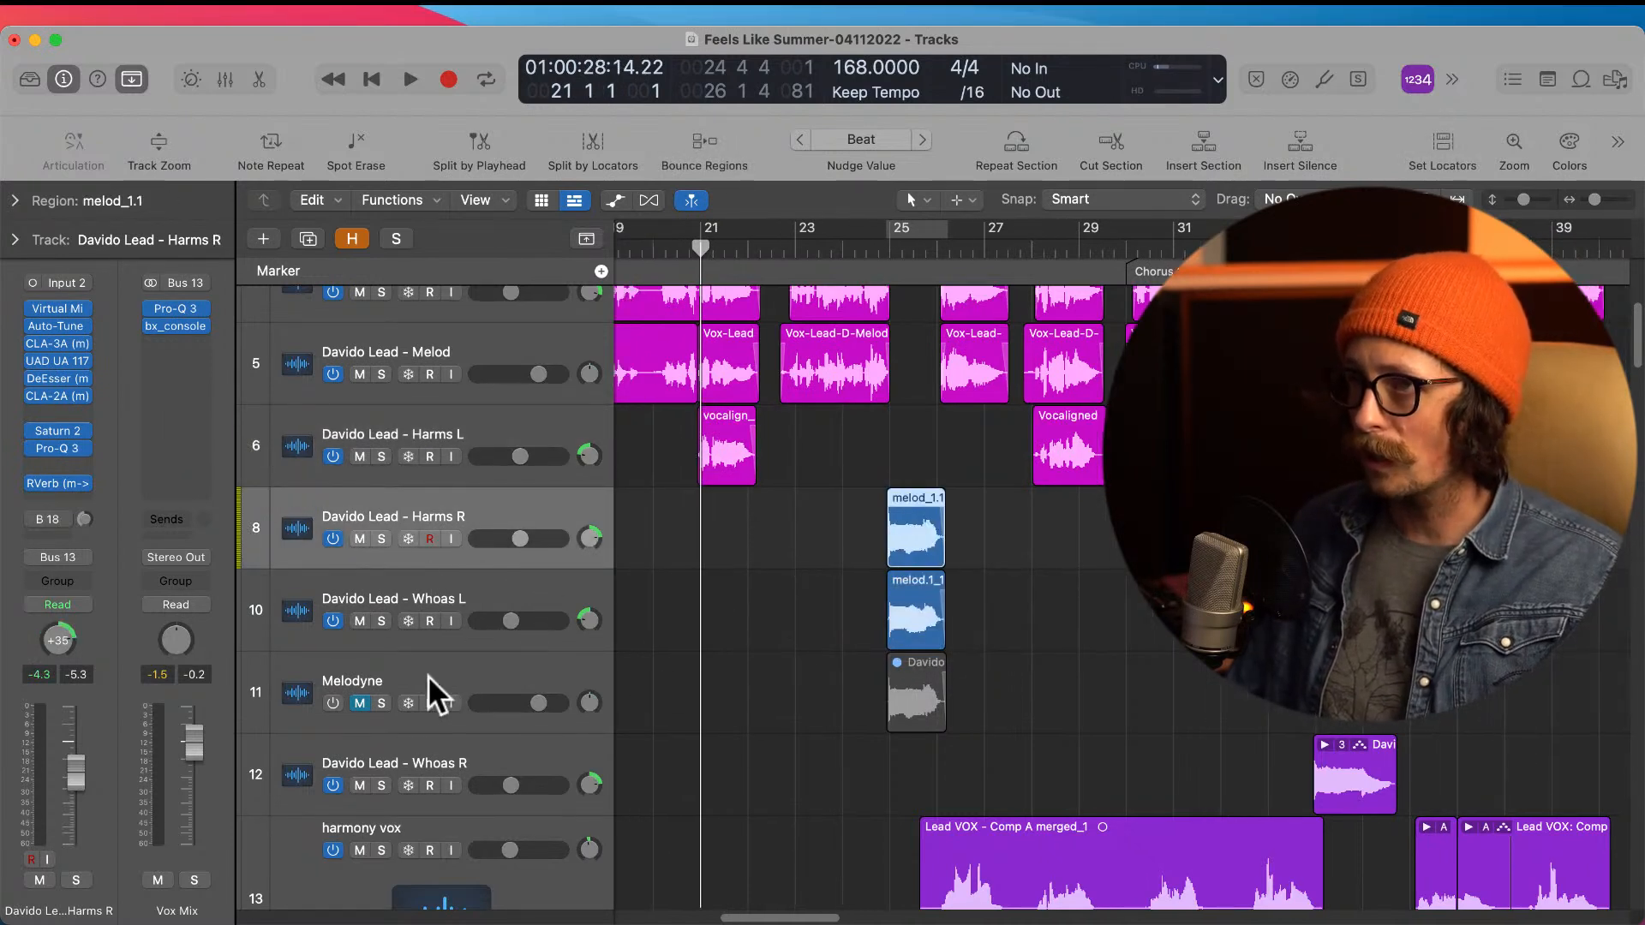
drag(438, 754, 445, 590)
drag(927, 540, 943, 600)
ctrl+alt+click(779, 661)
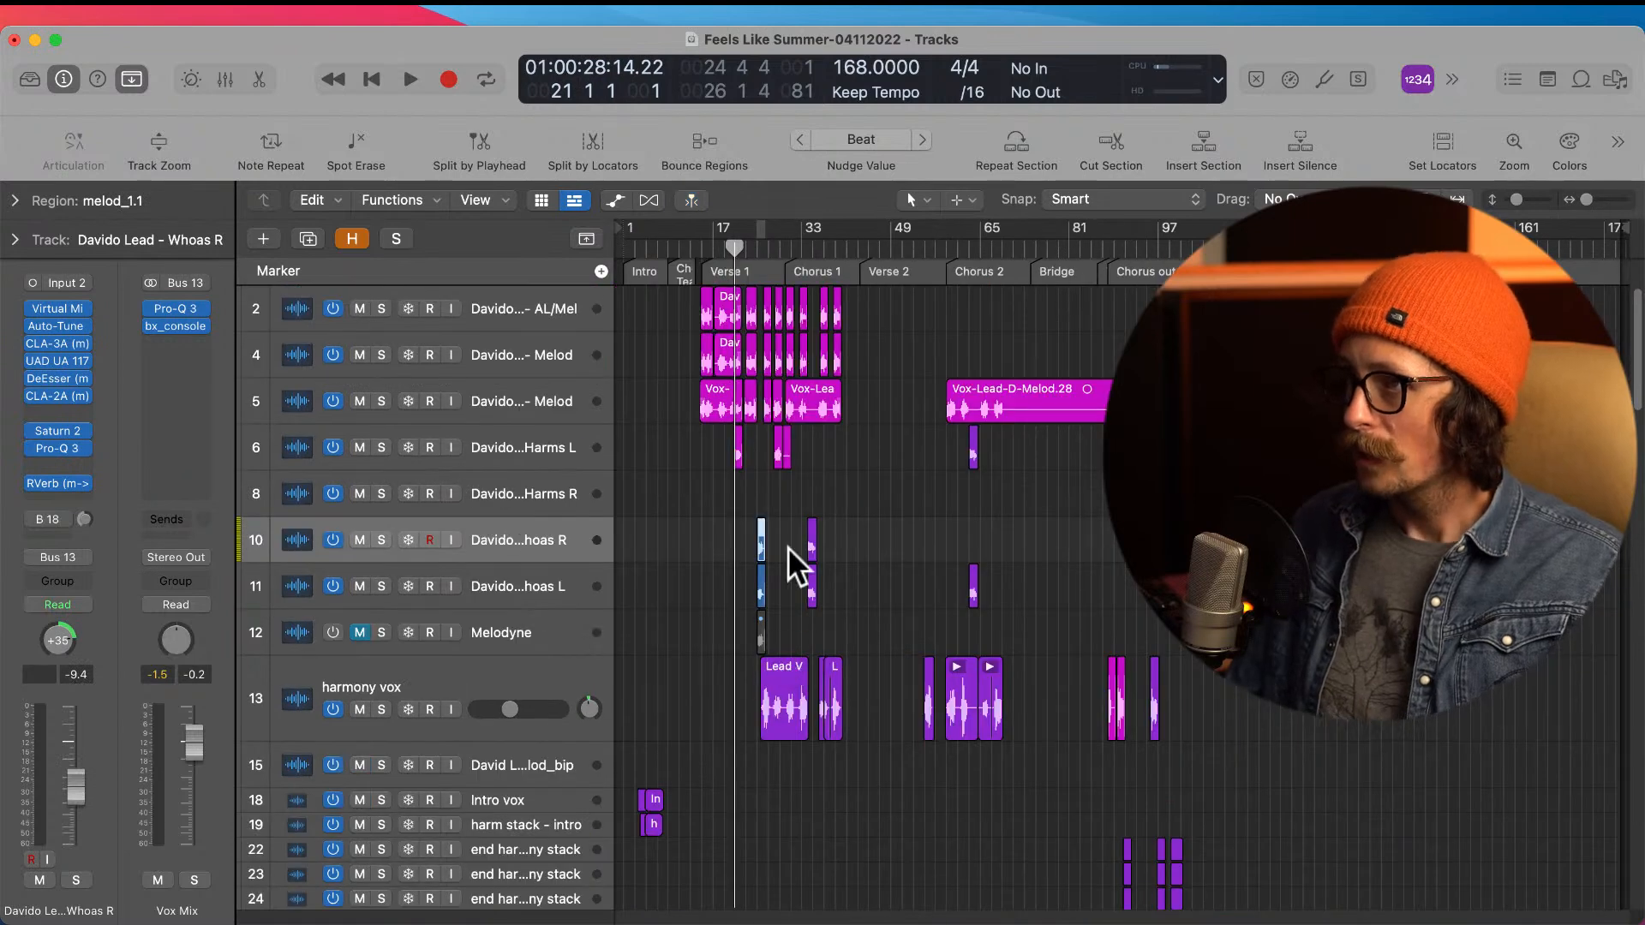
Step: Play the song from bar 19 through the start of Chorus 1 to check the bar 25 Whoas in context
drag(651, 505, 910, 643)
ctrl+alt+click(924, 559)
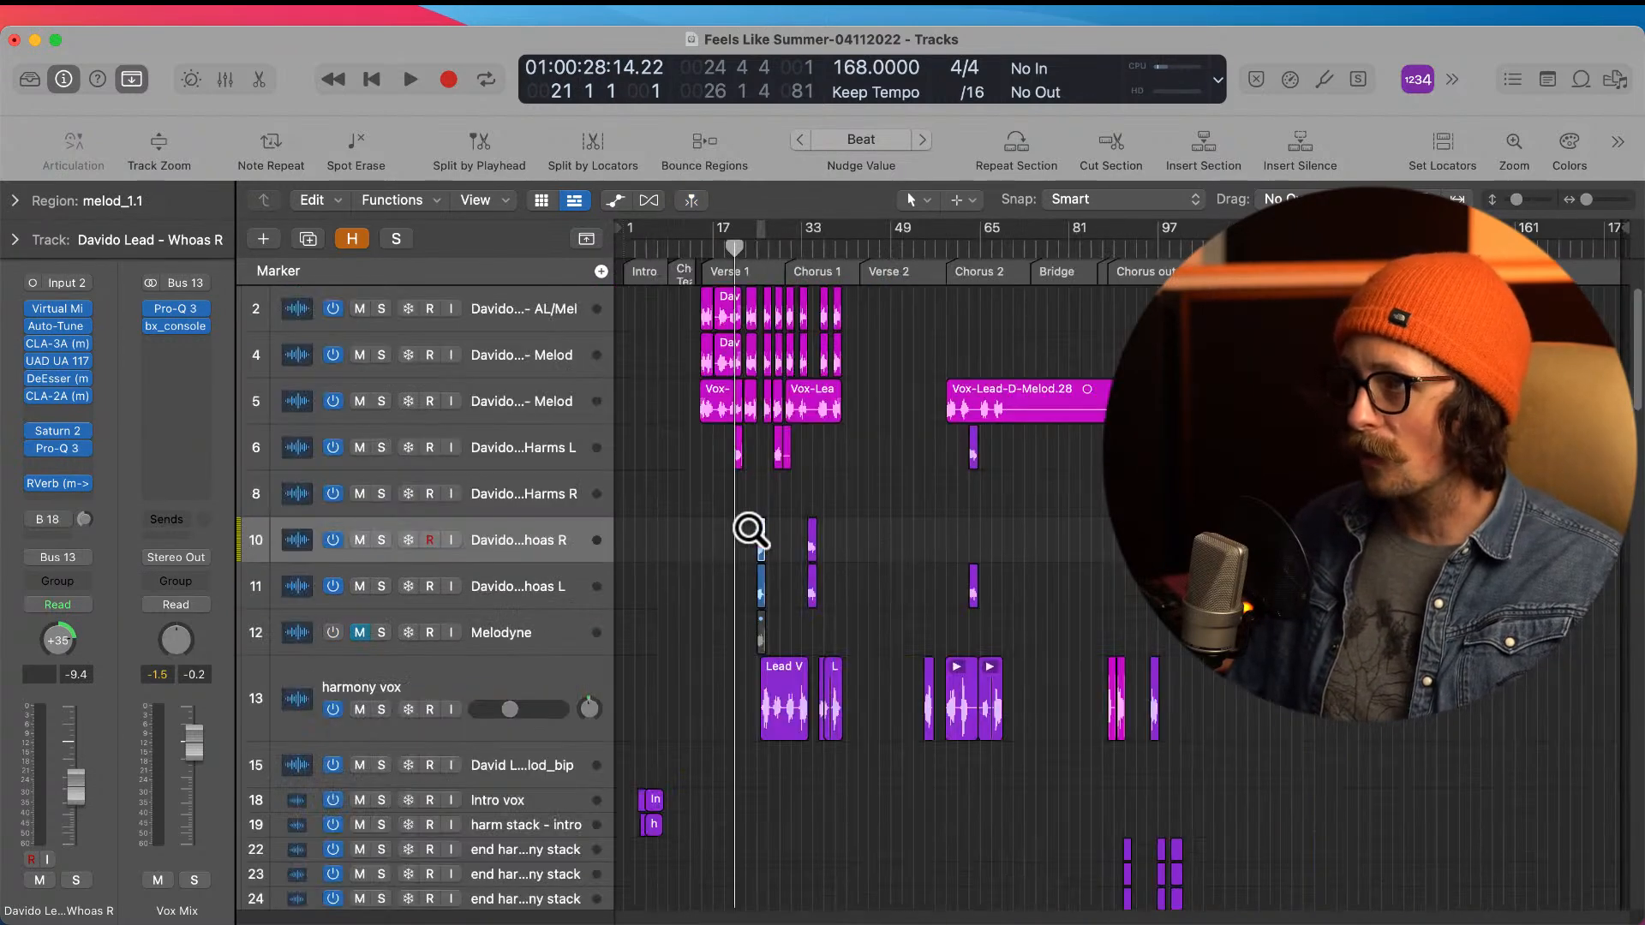
click(725, 232)
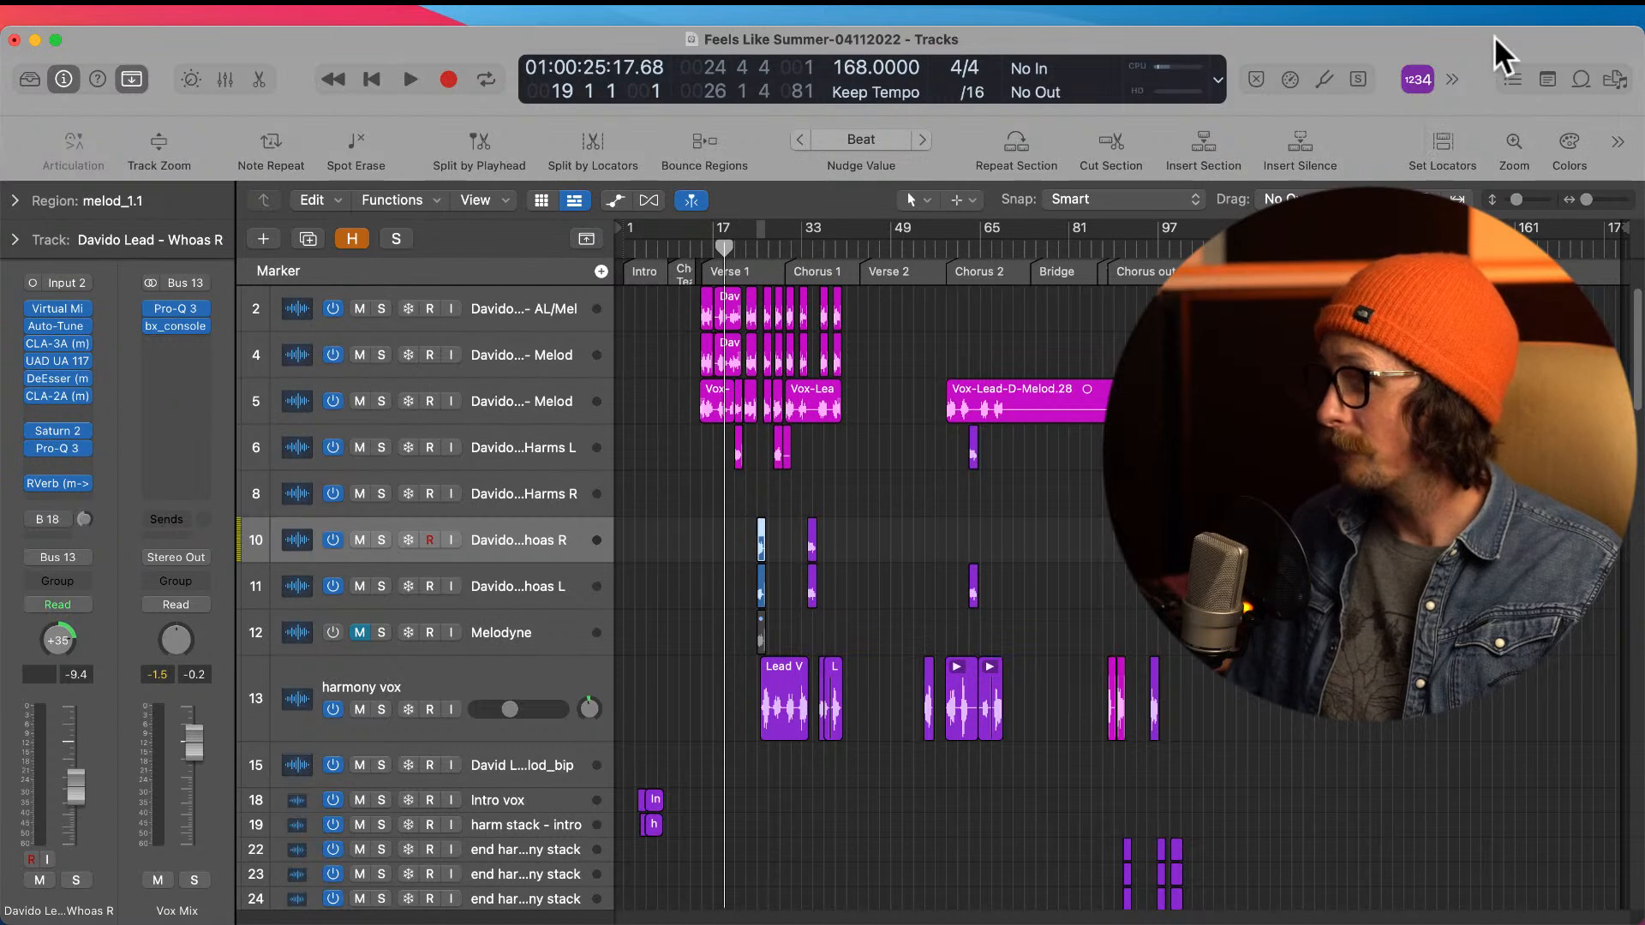
key(space)
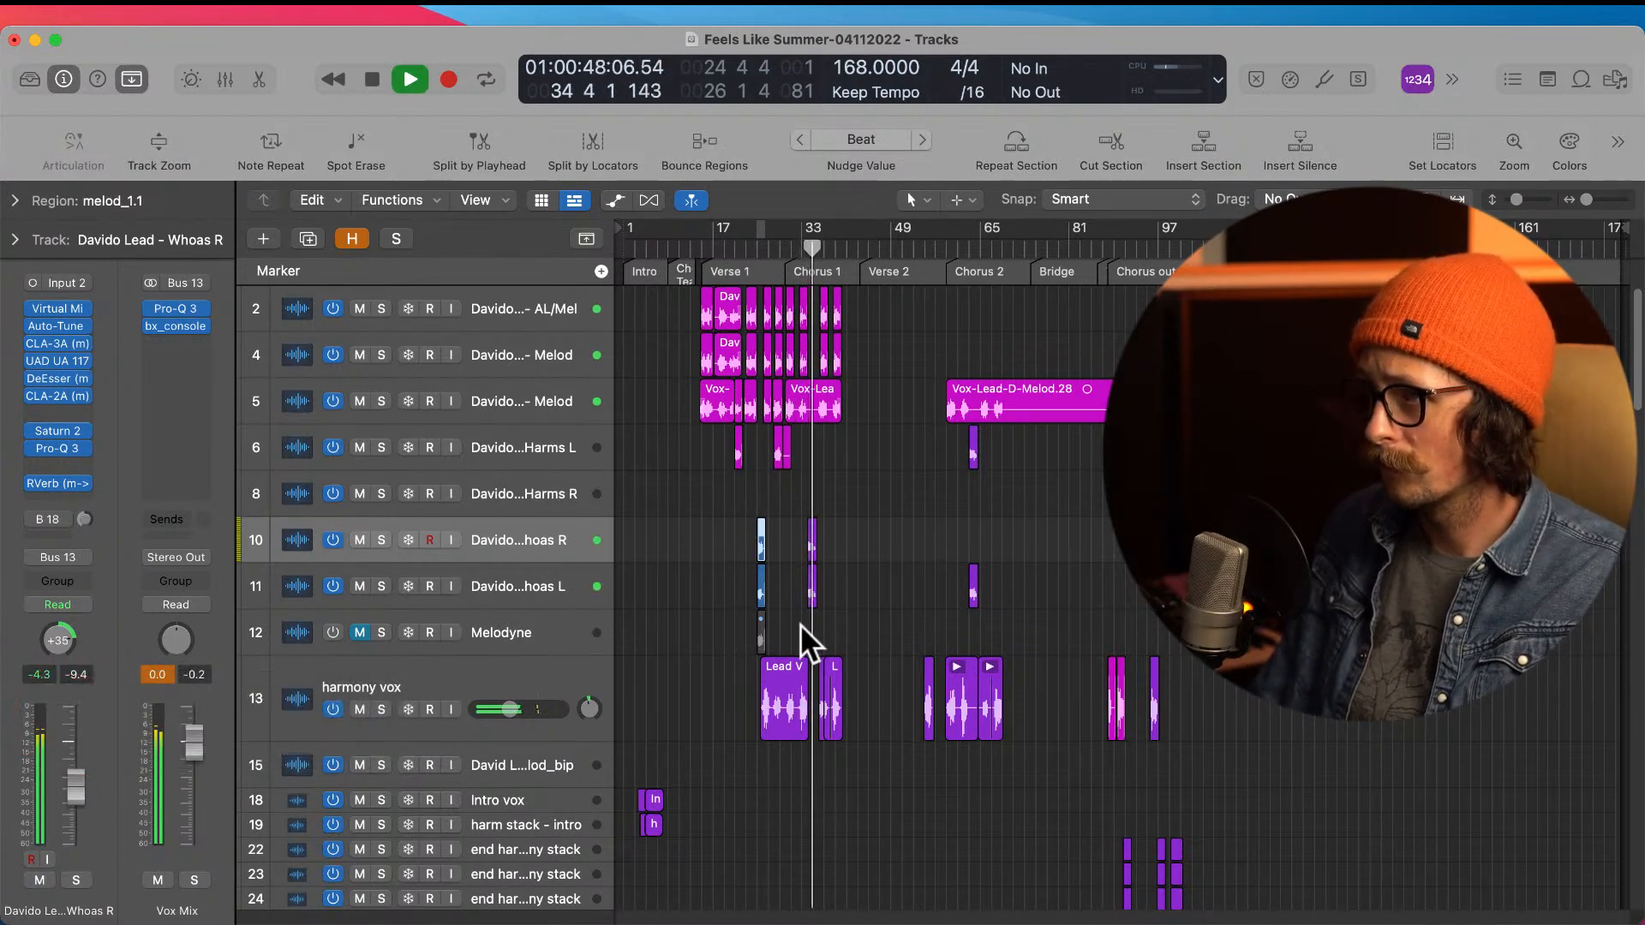
key(space)
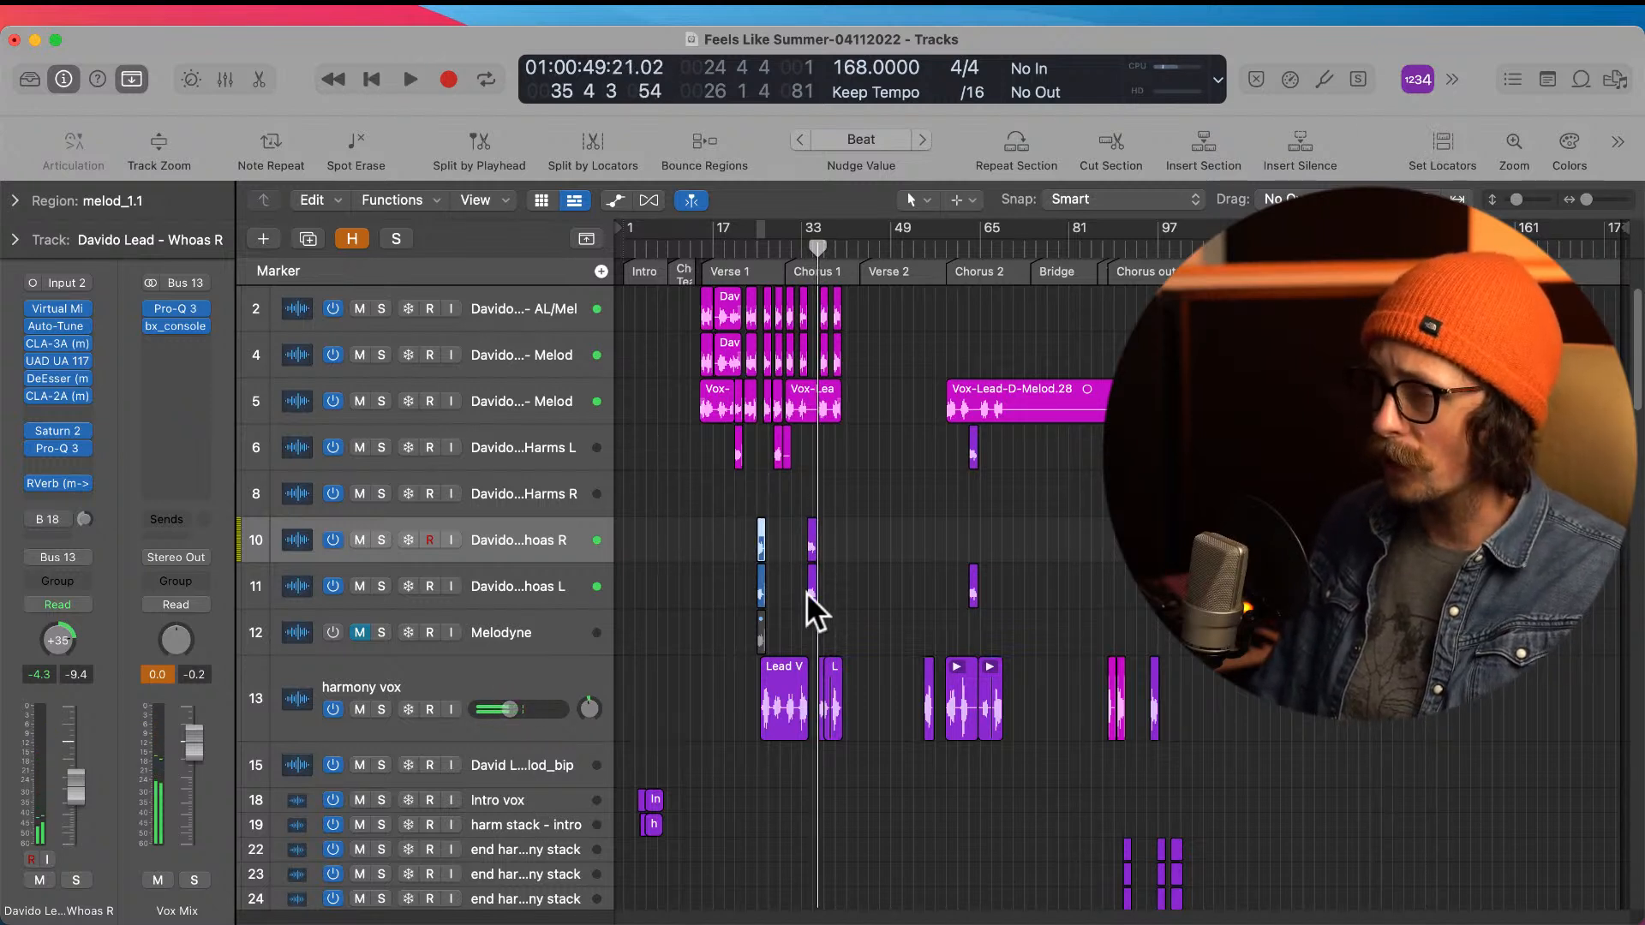
Step: Reorder the Whoas L track above Whoas R, keeping the bar 25 regions on their own tracks
drag(731, 486, 826, 681)
drag(859, 517, 994, 608)
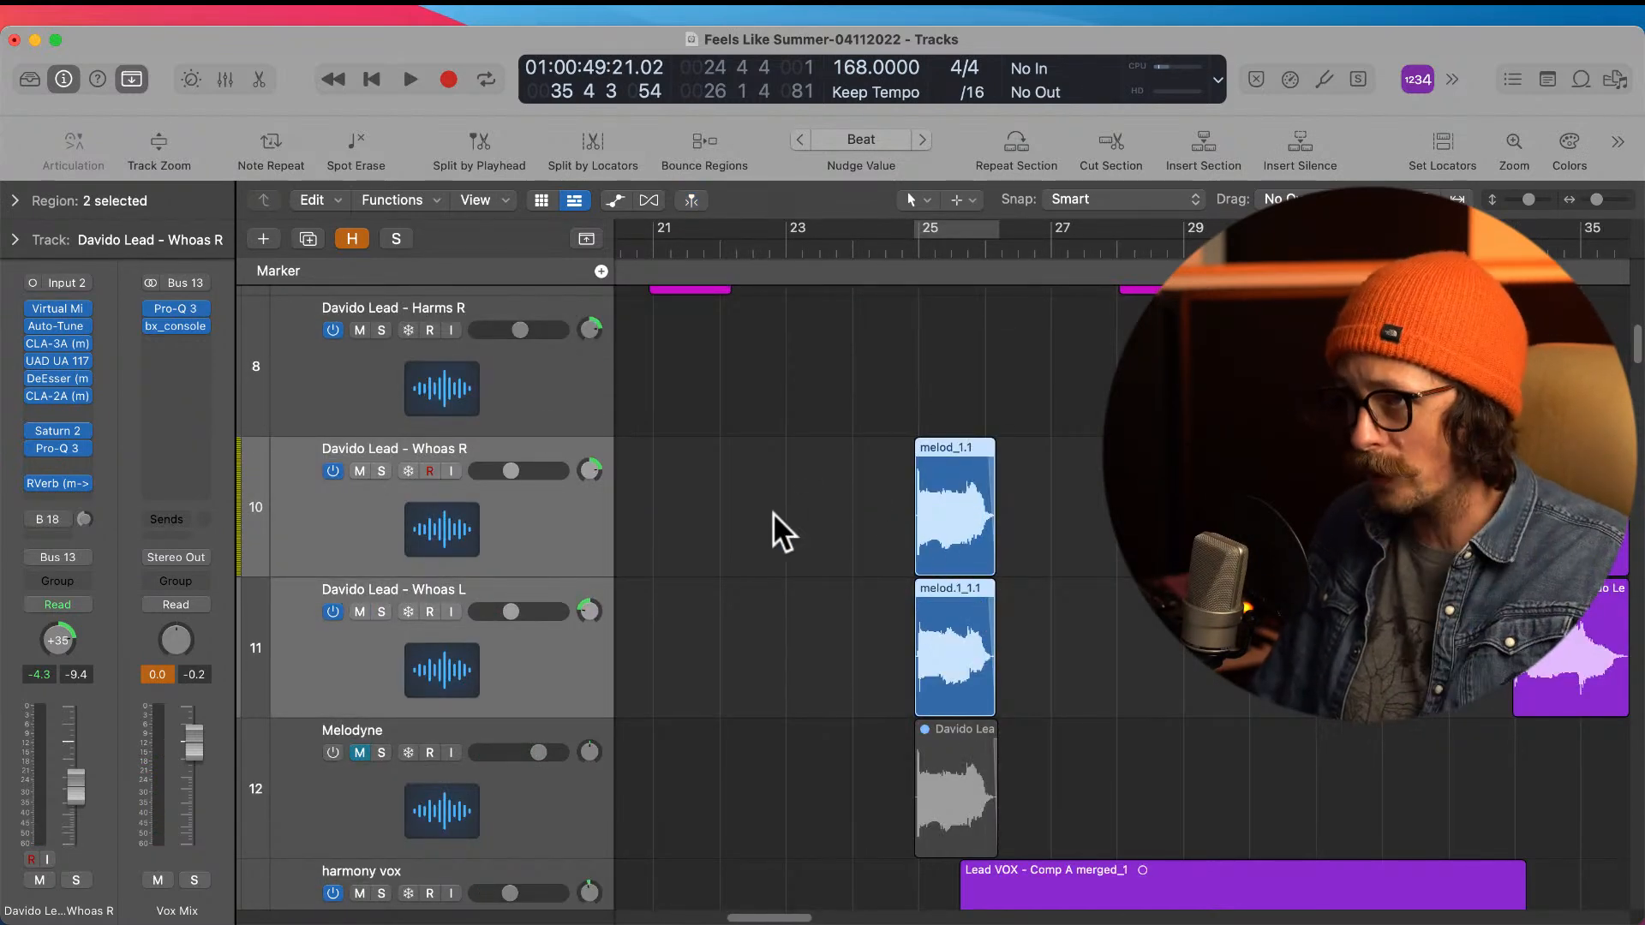
click(707, 661)
drag(508, 663, 439, 414)
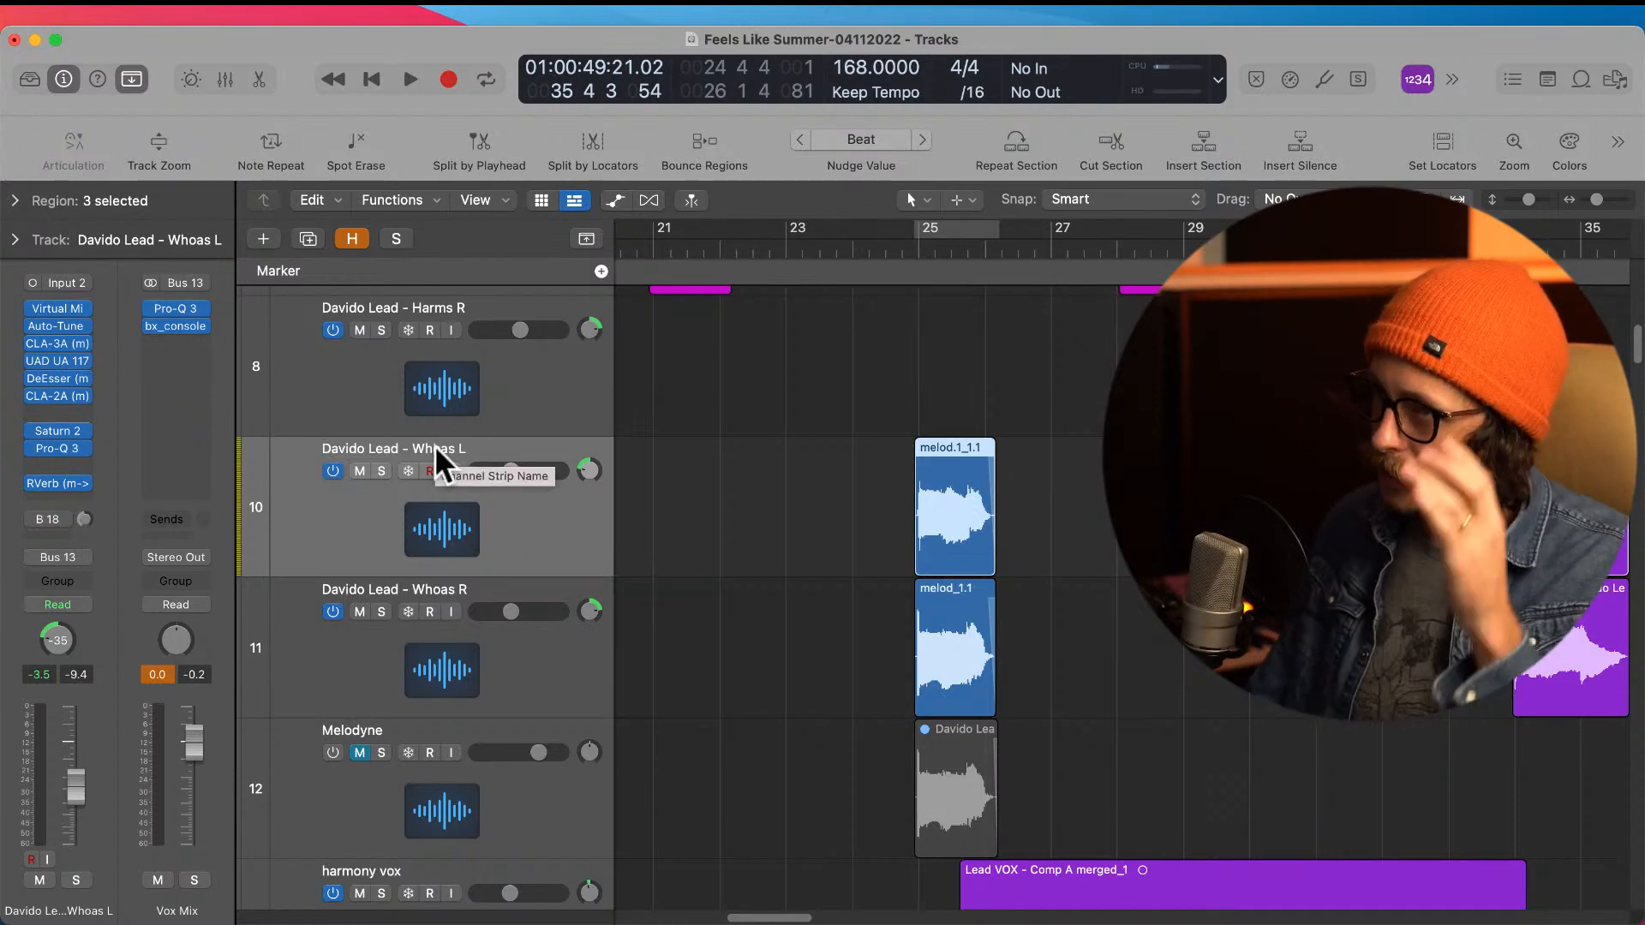
scroll(790, 531, up, 3)
ctrl+alt+click(796, 543)
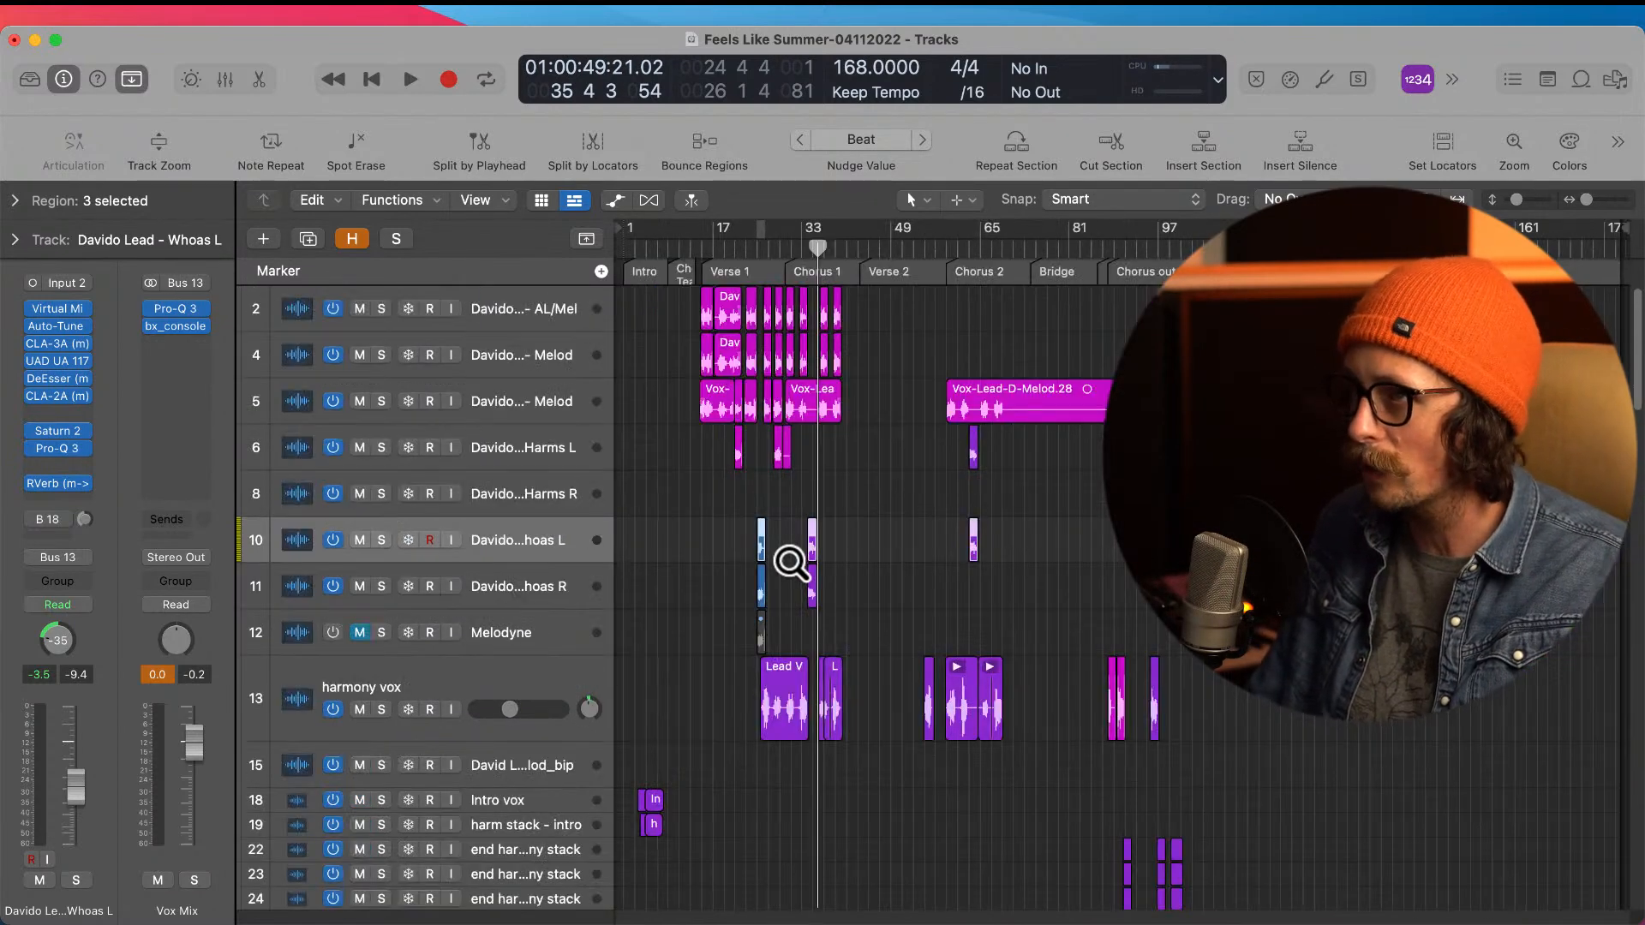
Step: Reveal the hidden tracks, examine the vocalign and Vocalign Harms Verse source regions in Verse 1, and hide those tracks again
click(573, 441)
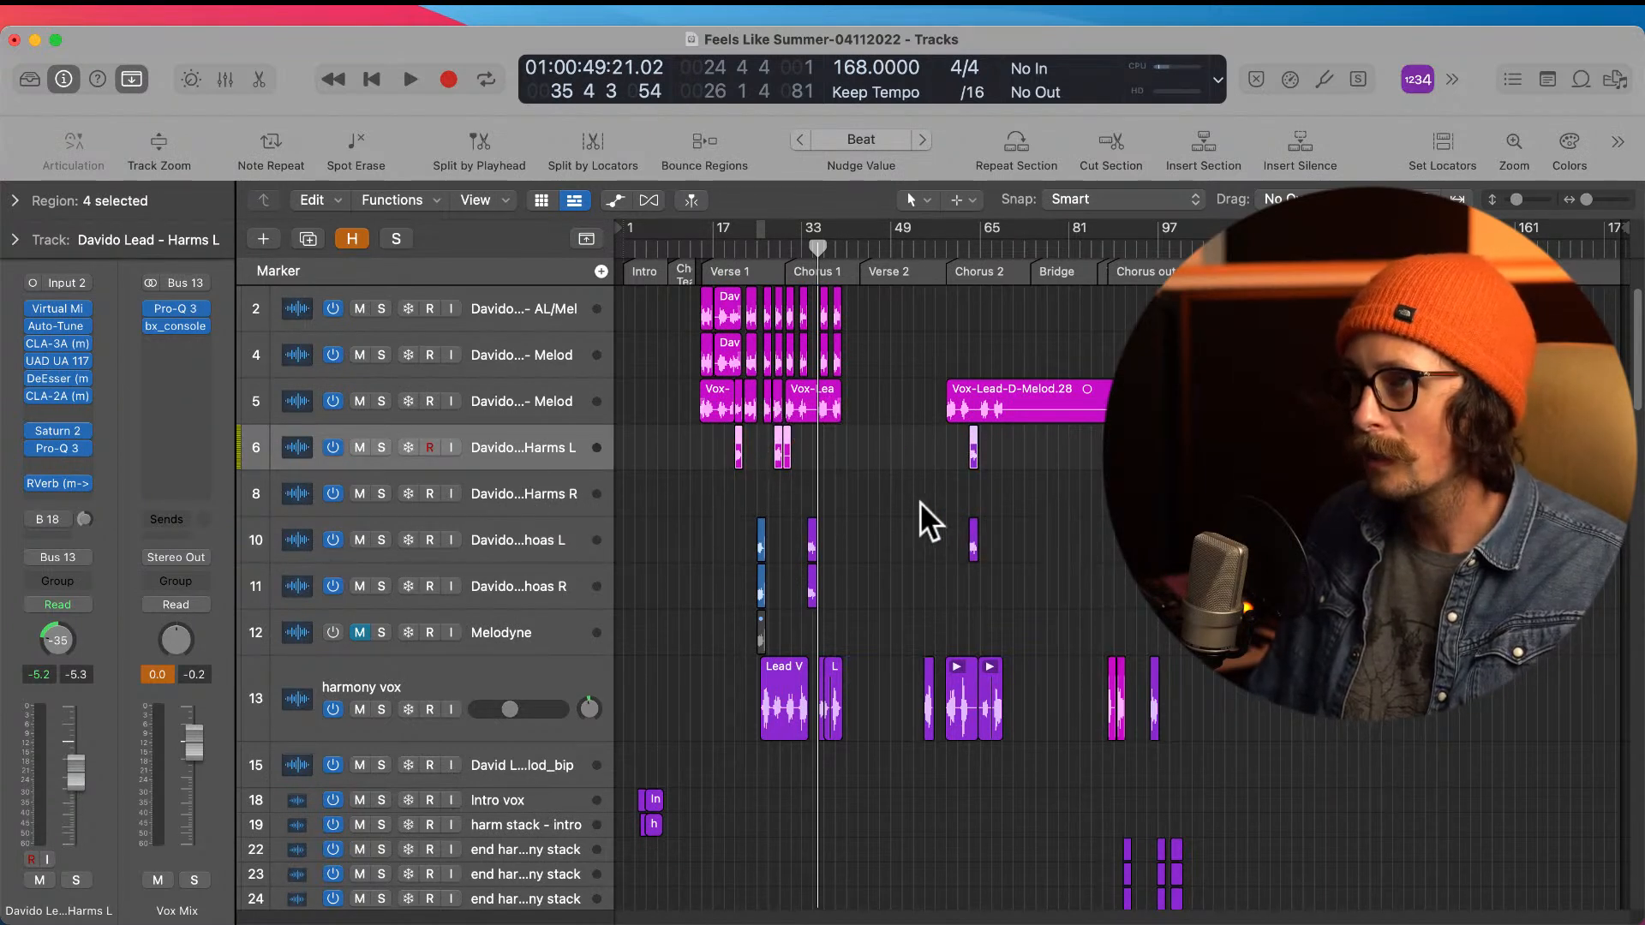
scroll(739, 470, down, 5)
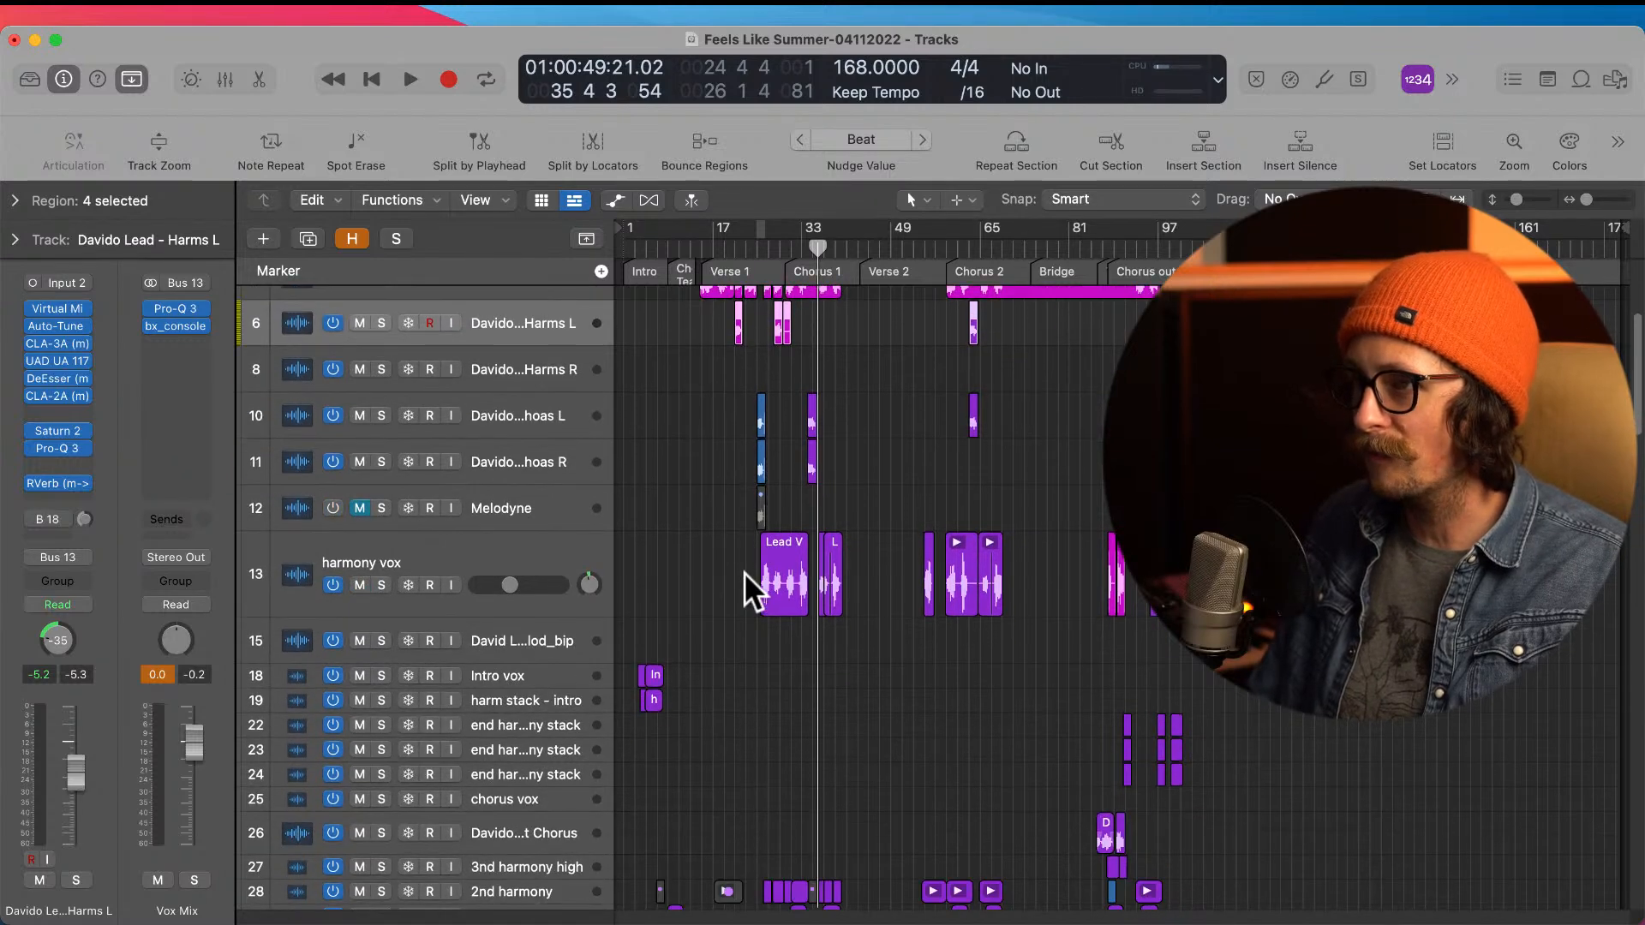
scroll(744, 572, down, 8)
scroll(743, 573, up, 13)
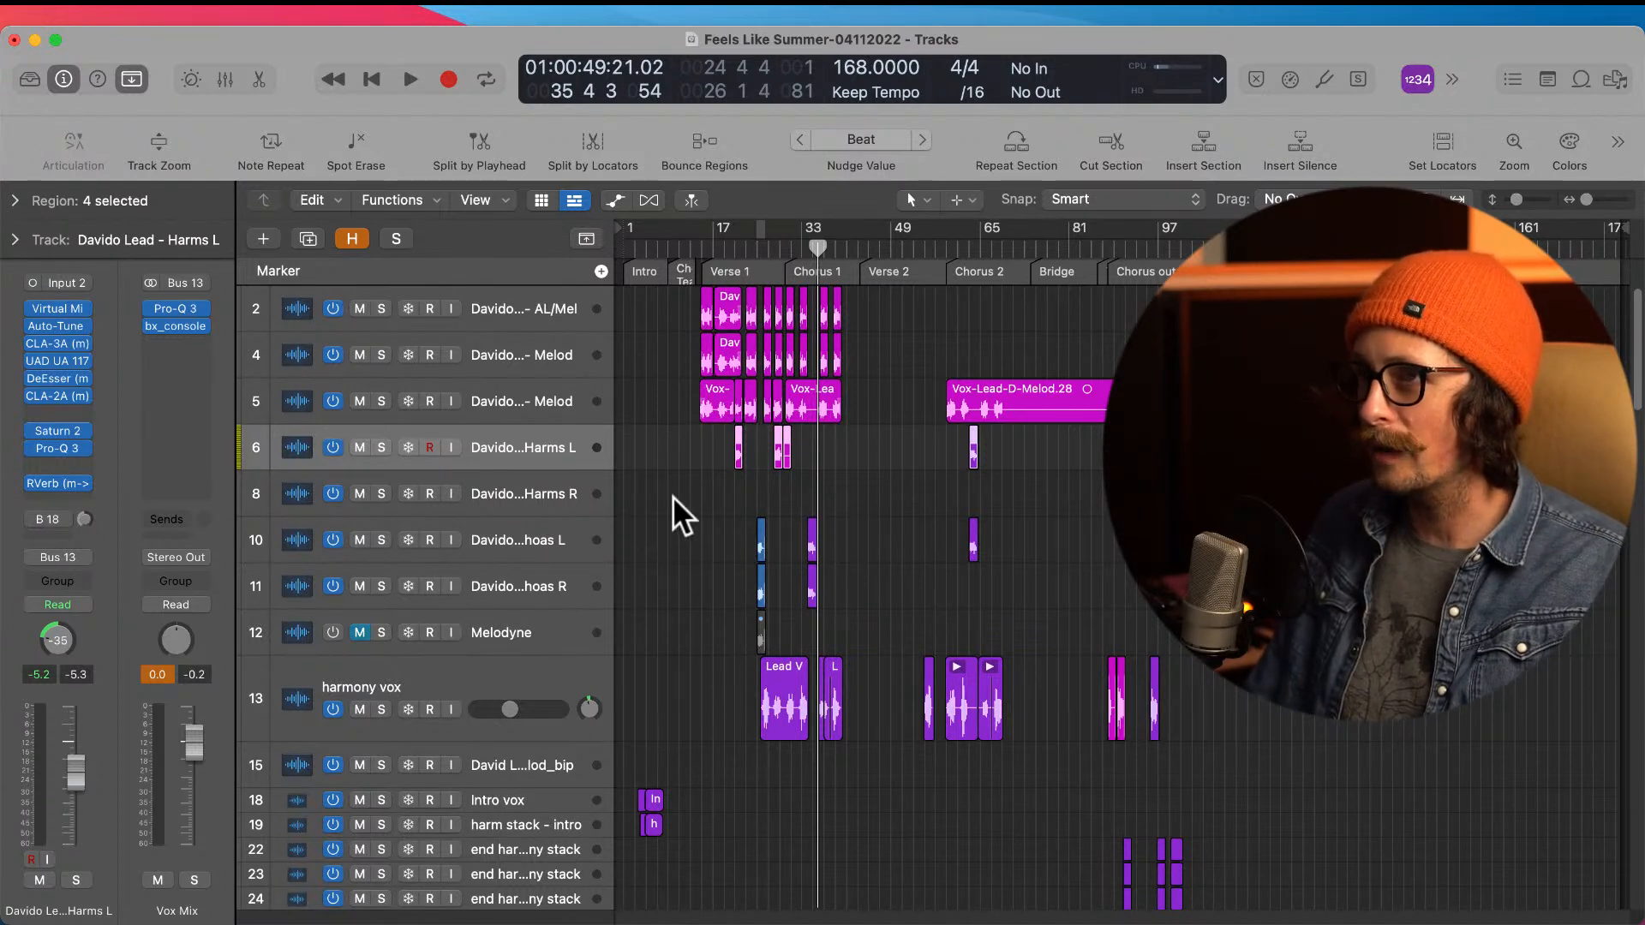
scroll(671, 496, down, 1)
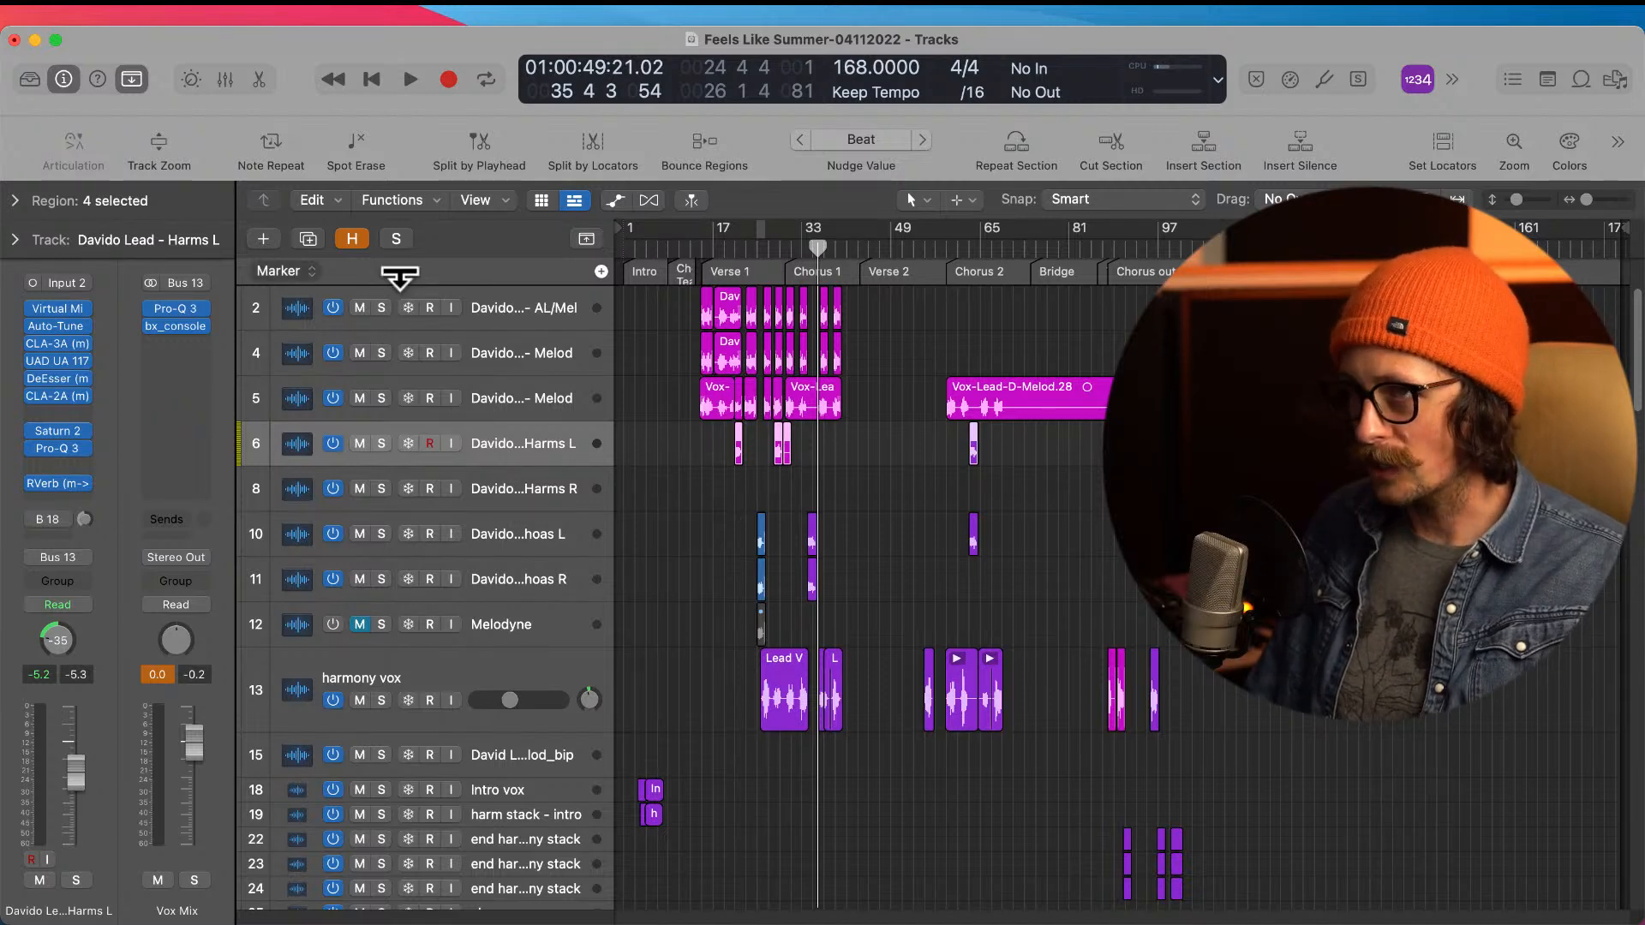
click(351, 238)
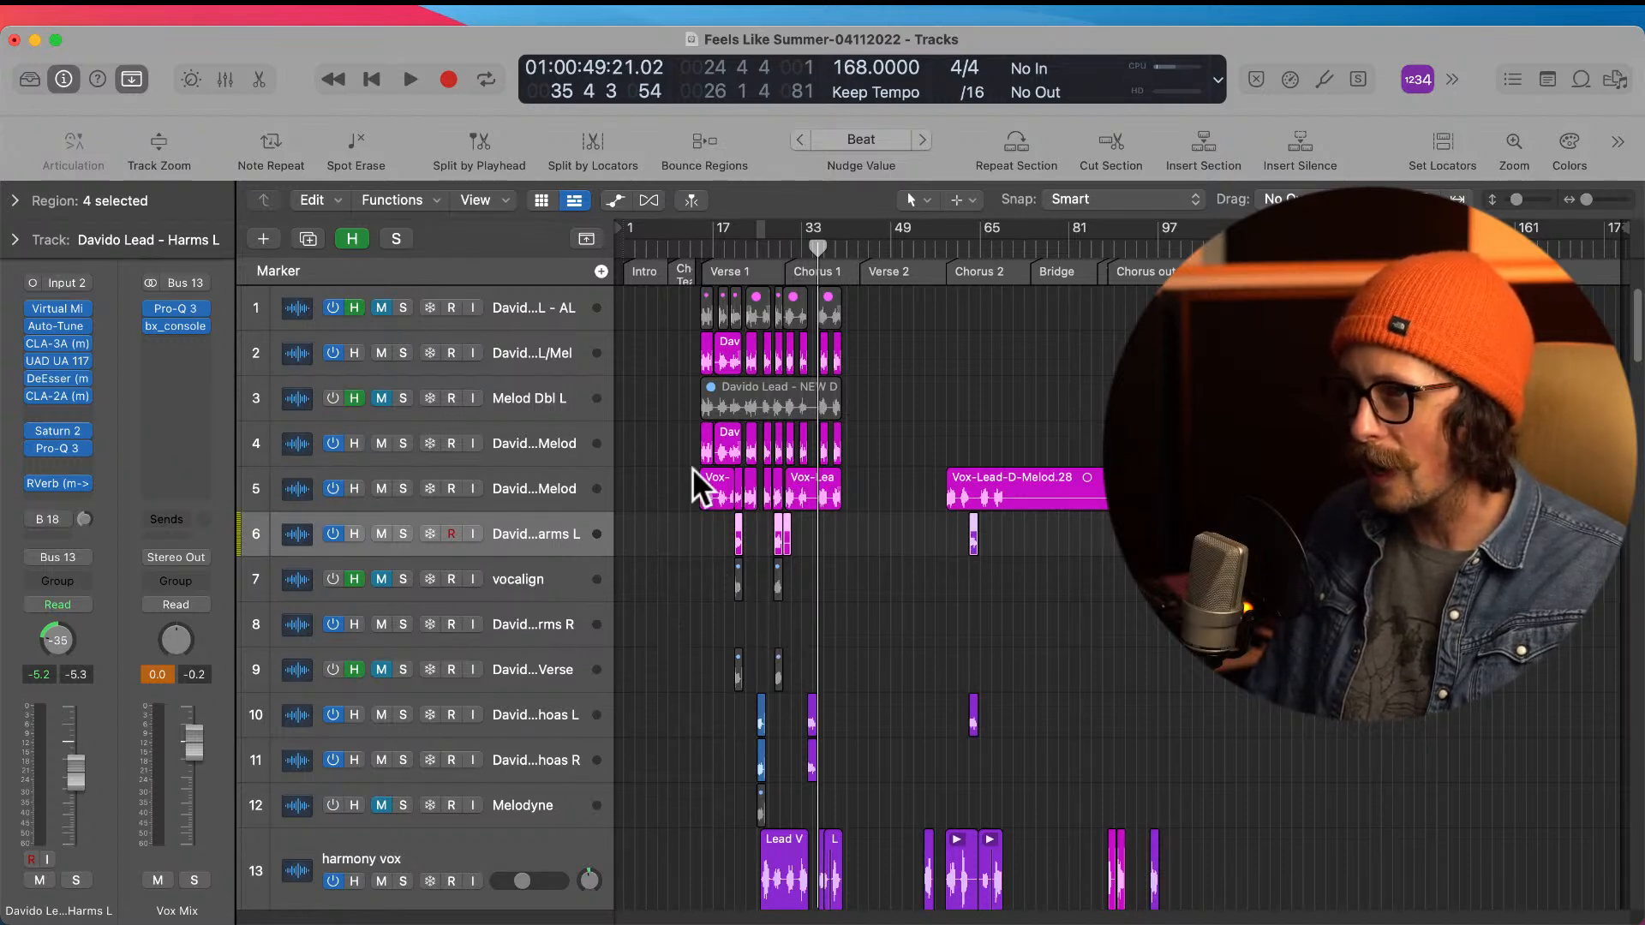
drag(703, 474, 929, 745)
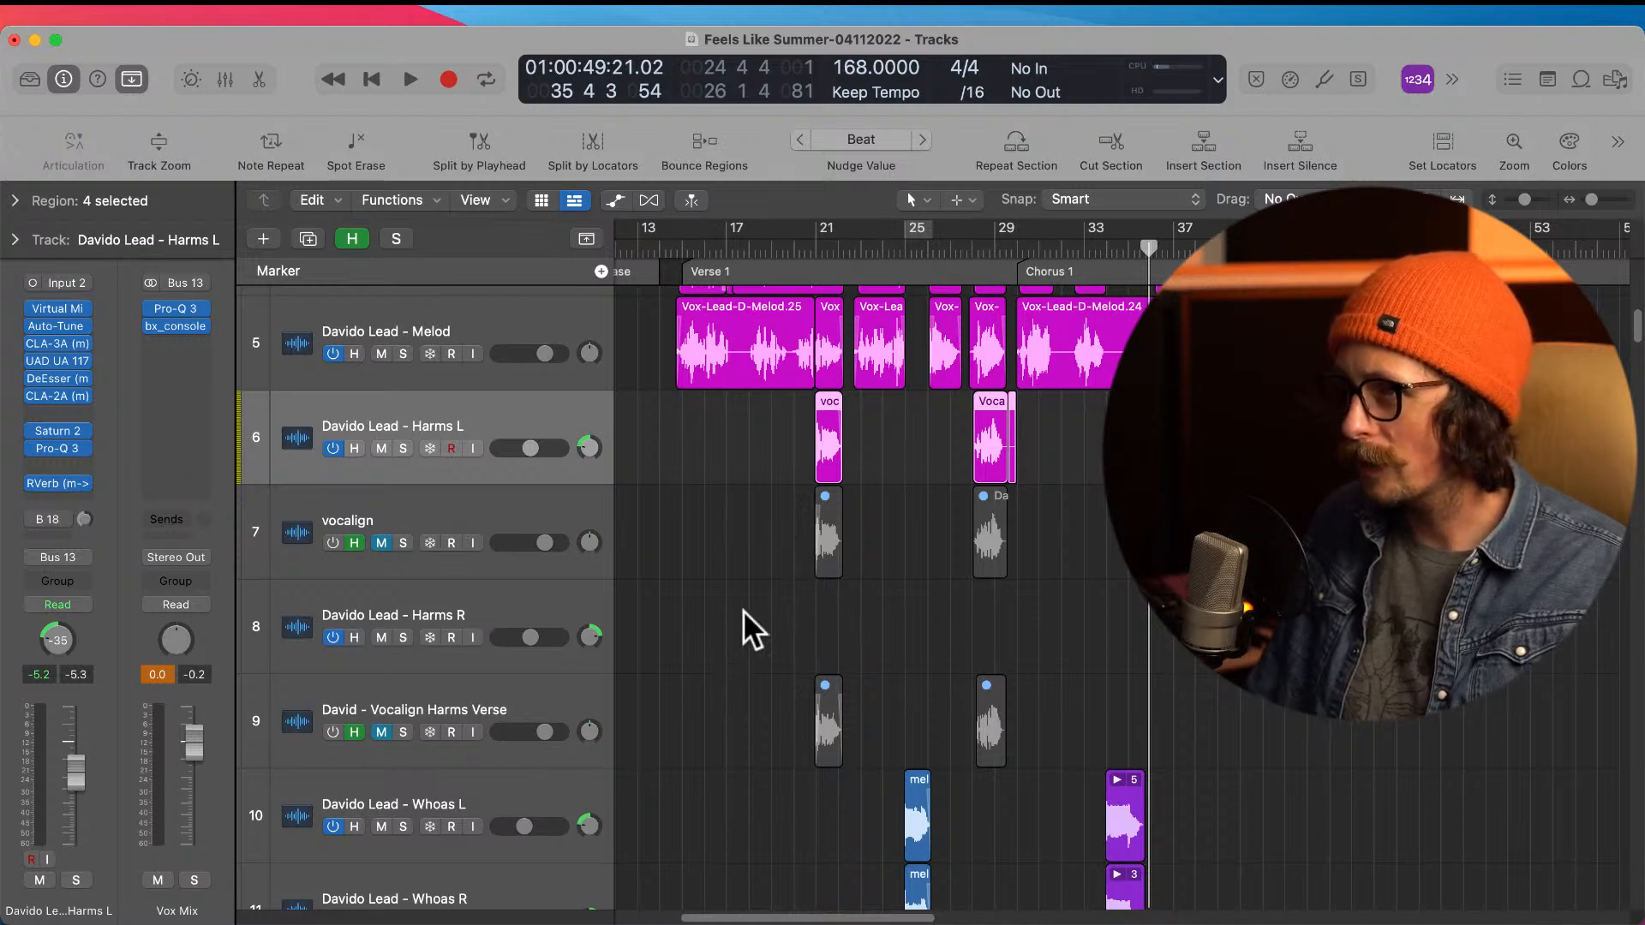
drag(773, 451, 1145, 837)
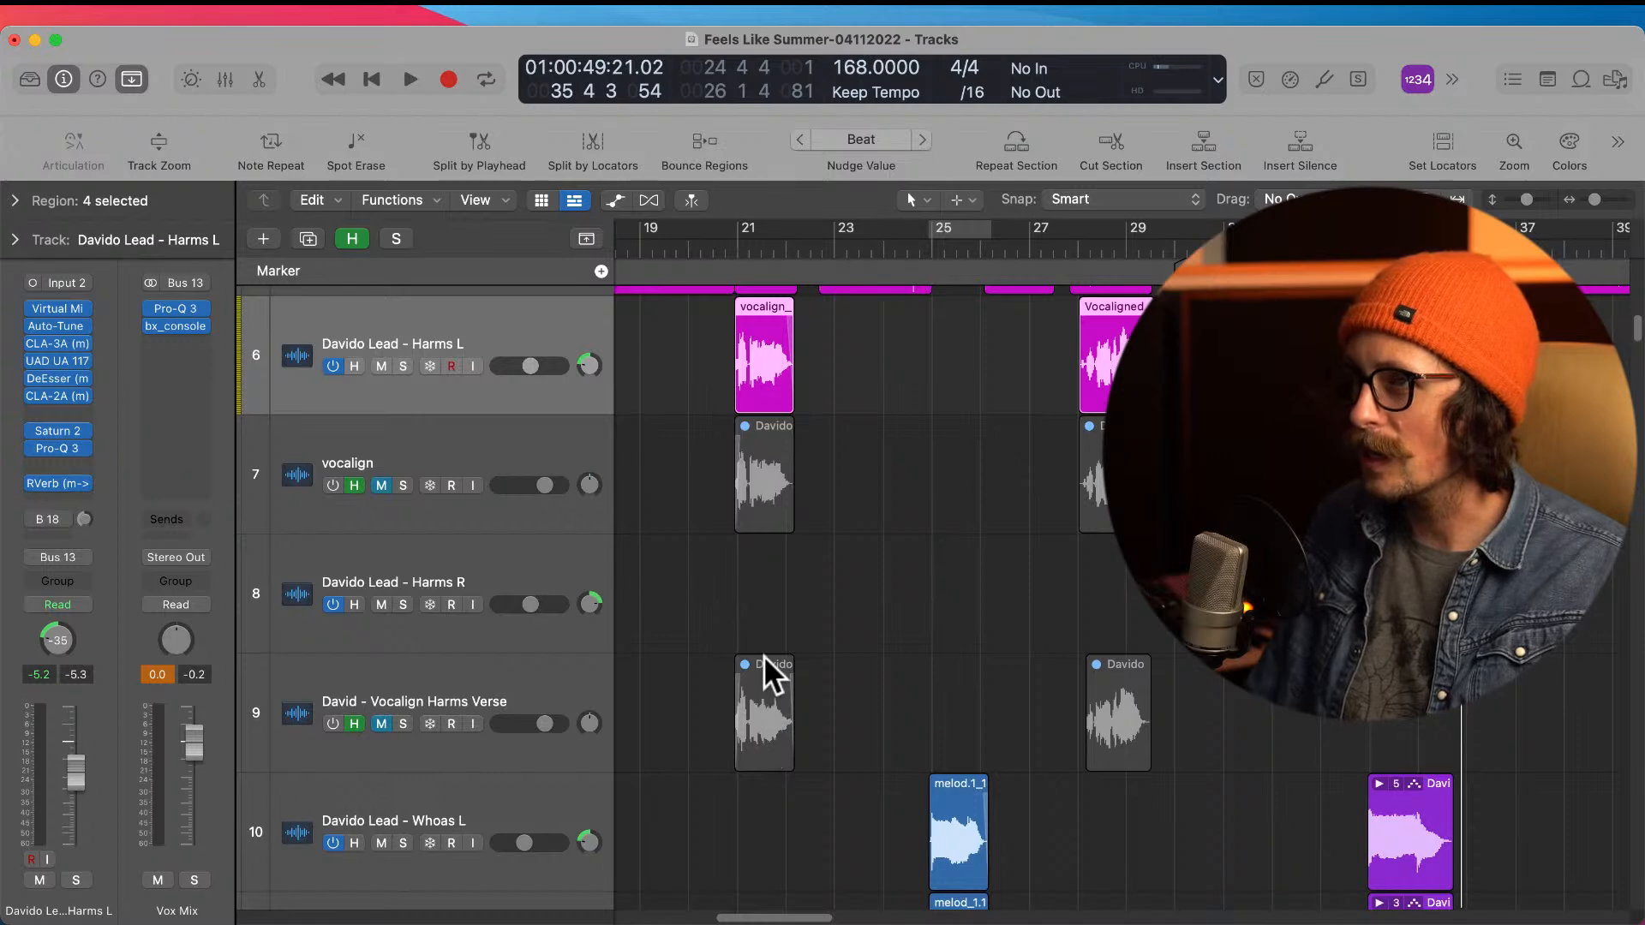
ctrl+alt+click(754, 614)
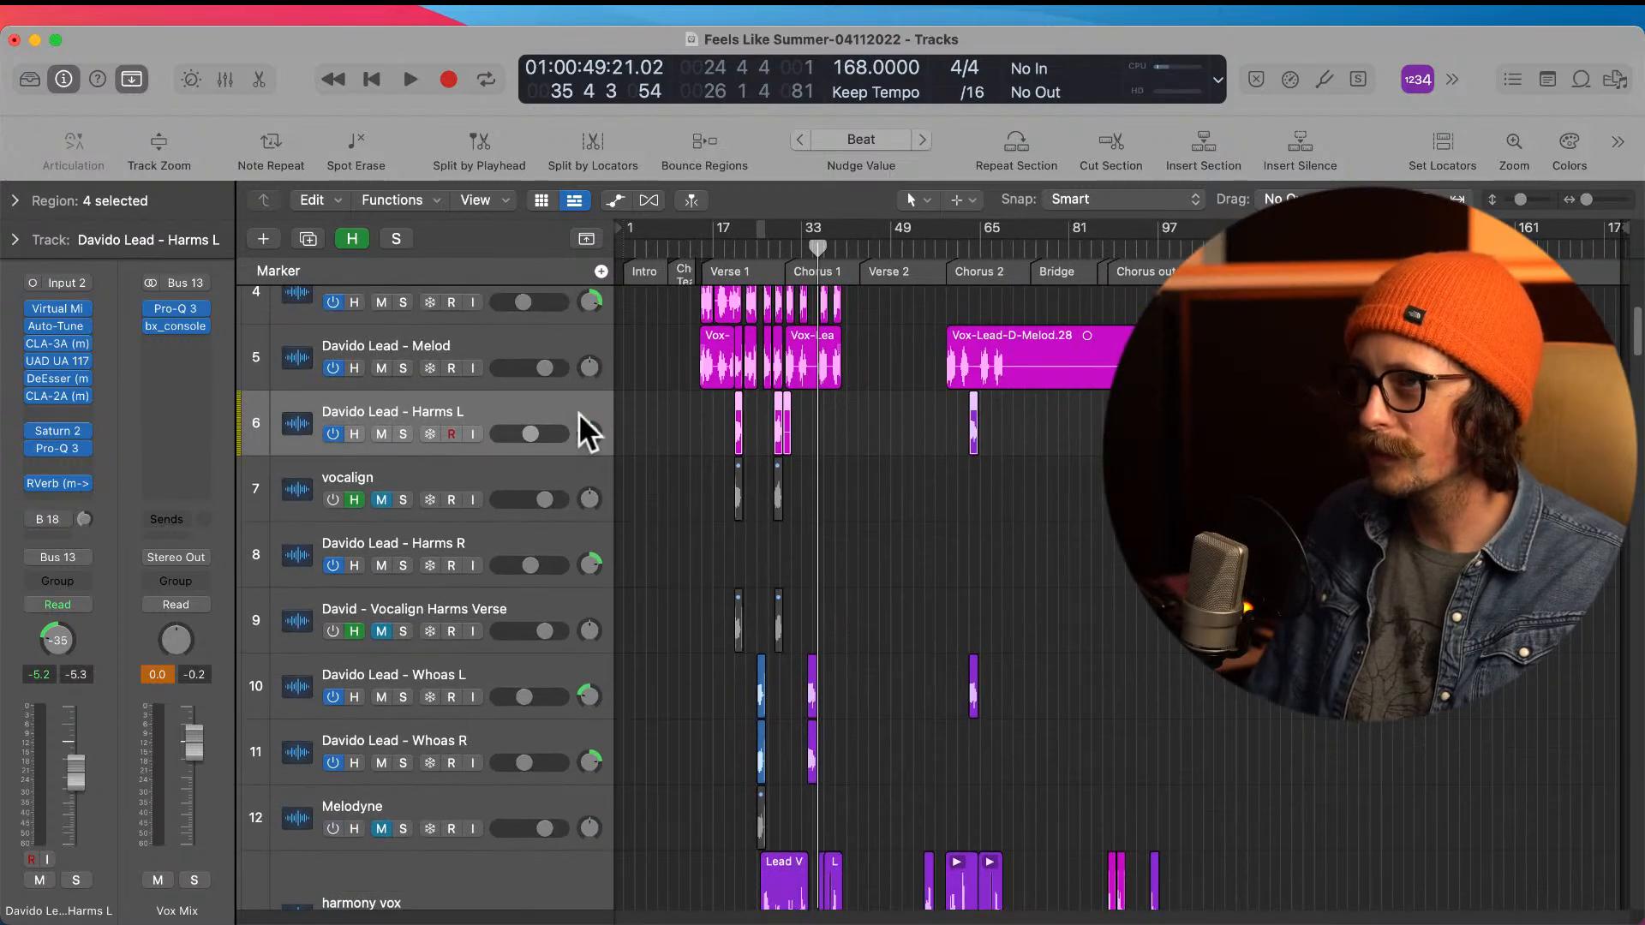
click(352, 238)
scroll(818, 533, up, 3)
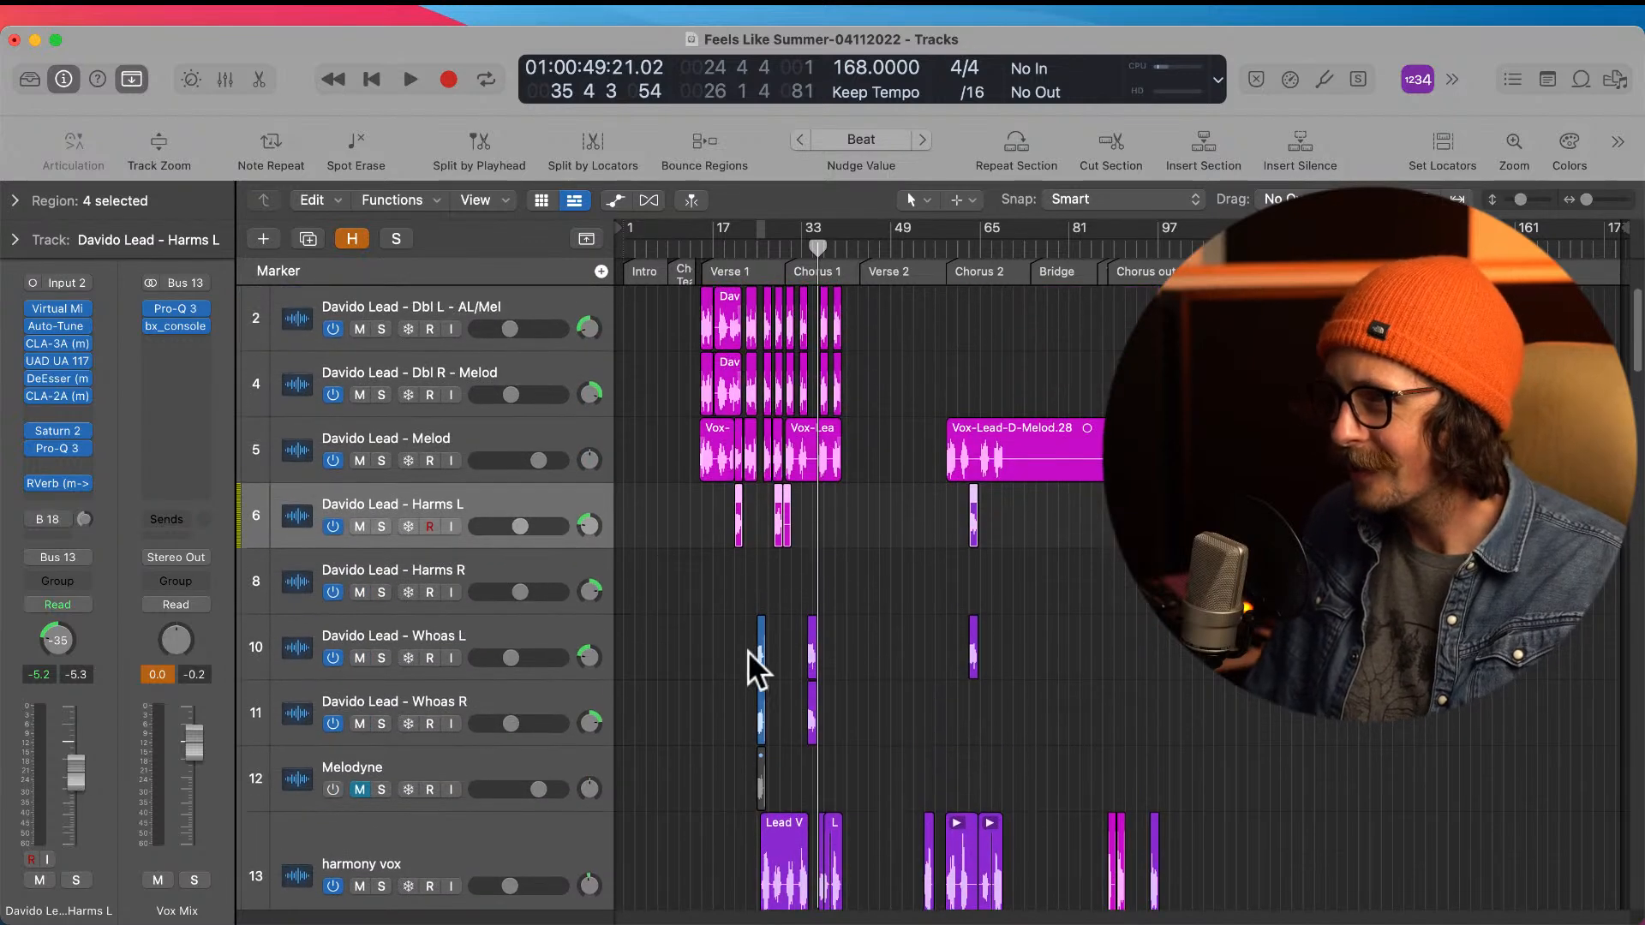
scroll(747, 610, down, 2)
scroll(749, 560, up, 2)
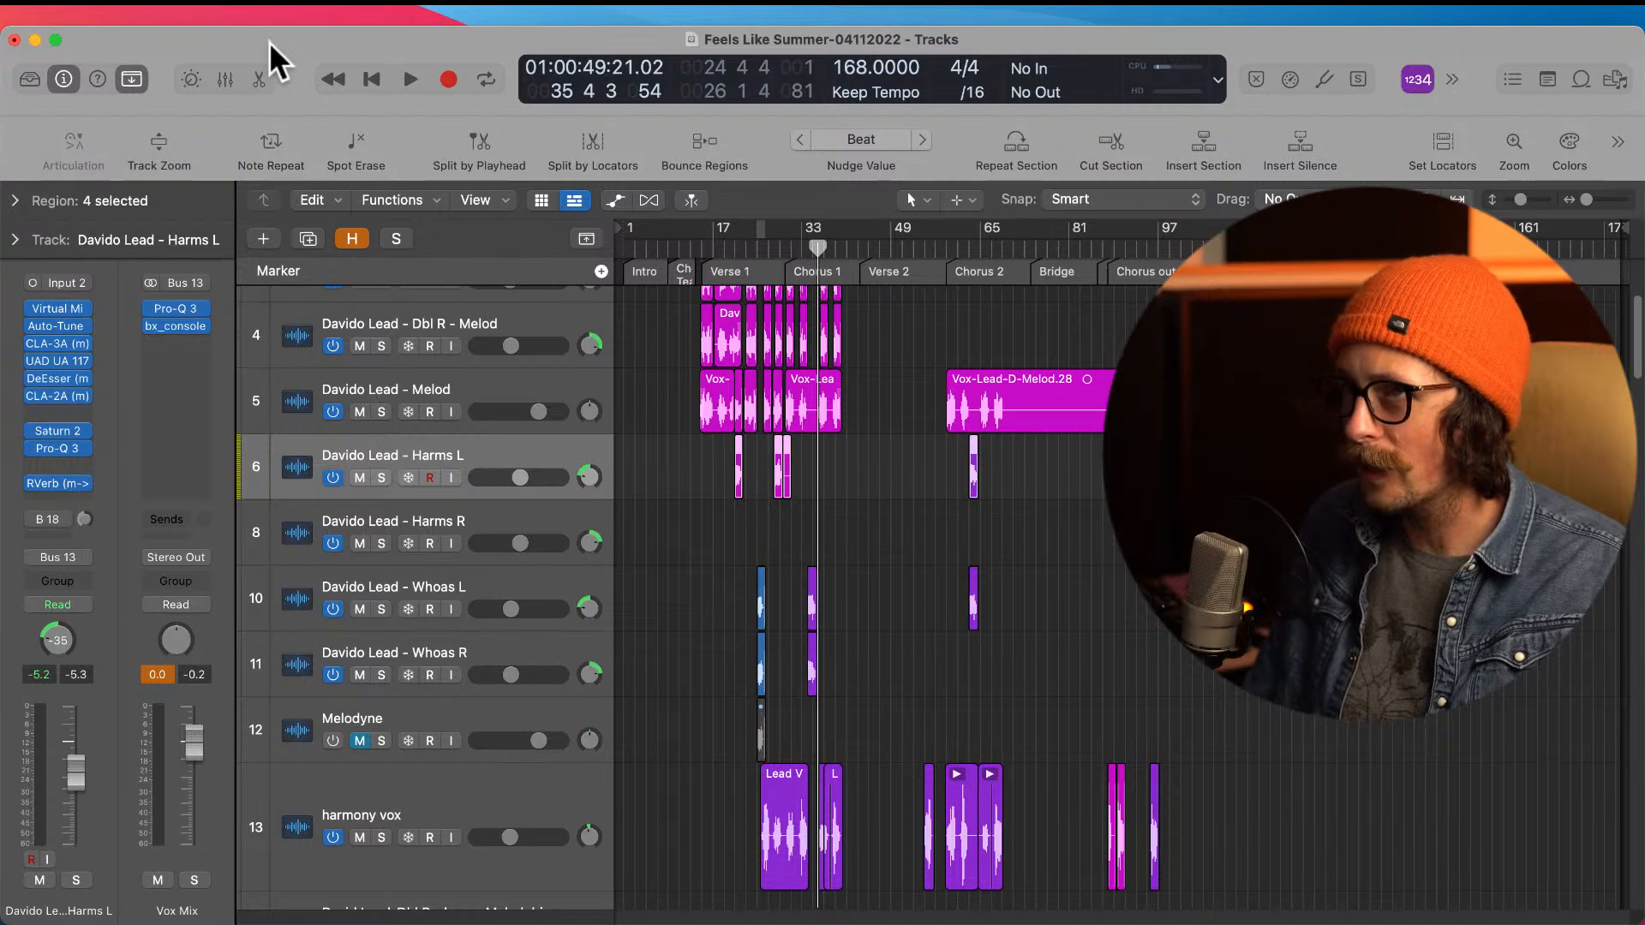
Step: Save the project as a new version named Feels Like Summer-04112022-2
click(147, 4)
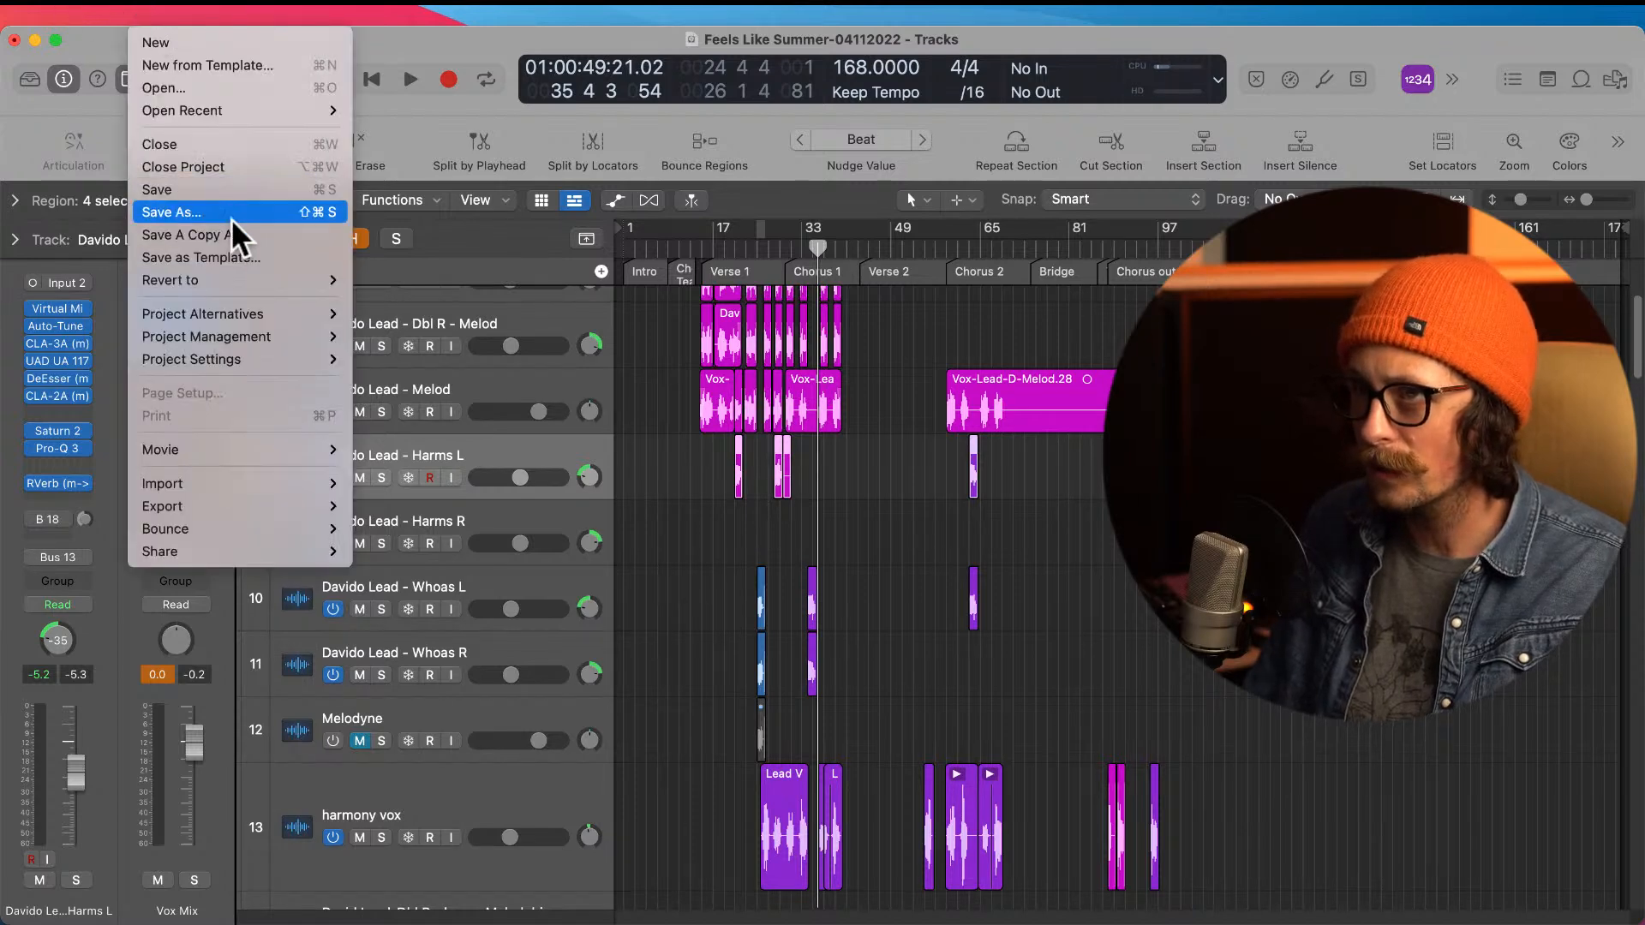
click(232, 214)
key(Right)
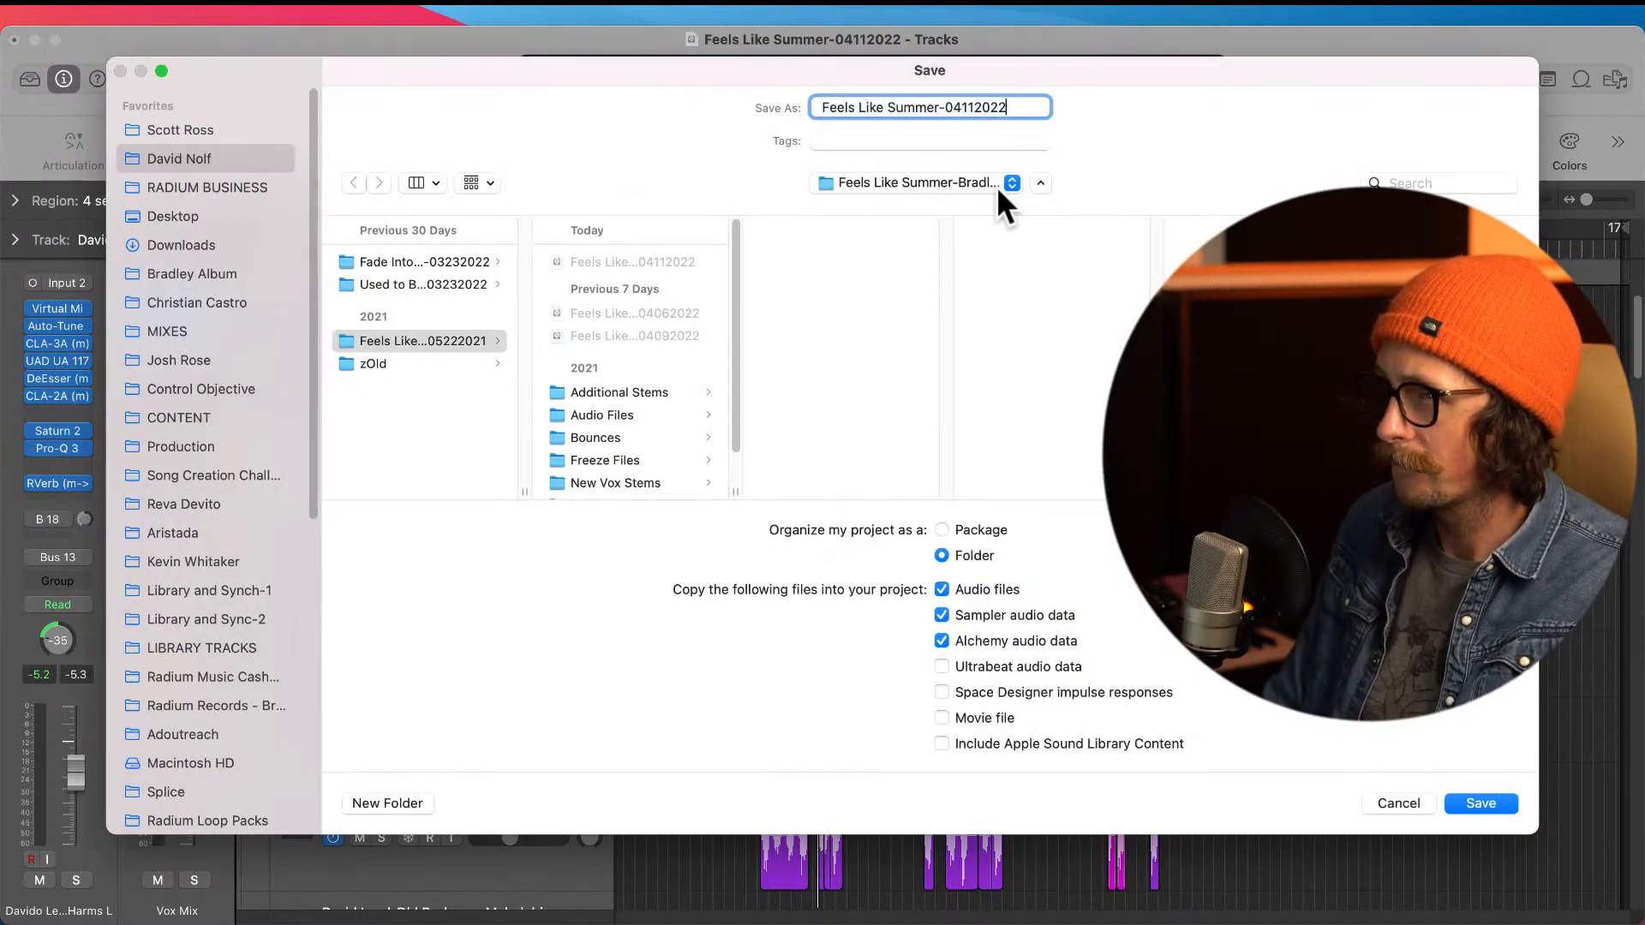
text(-2)
key(Return)
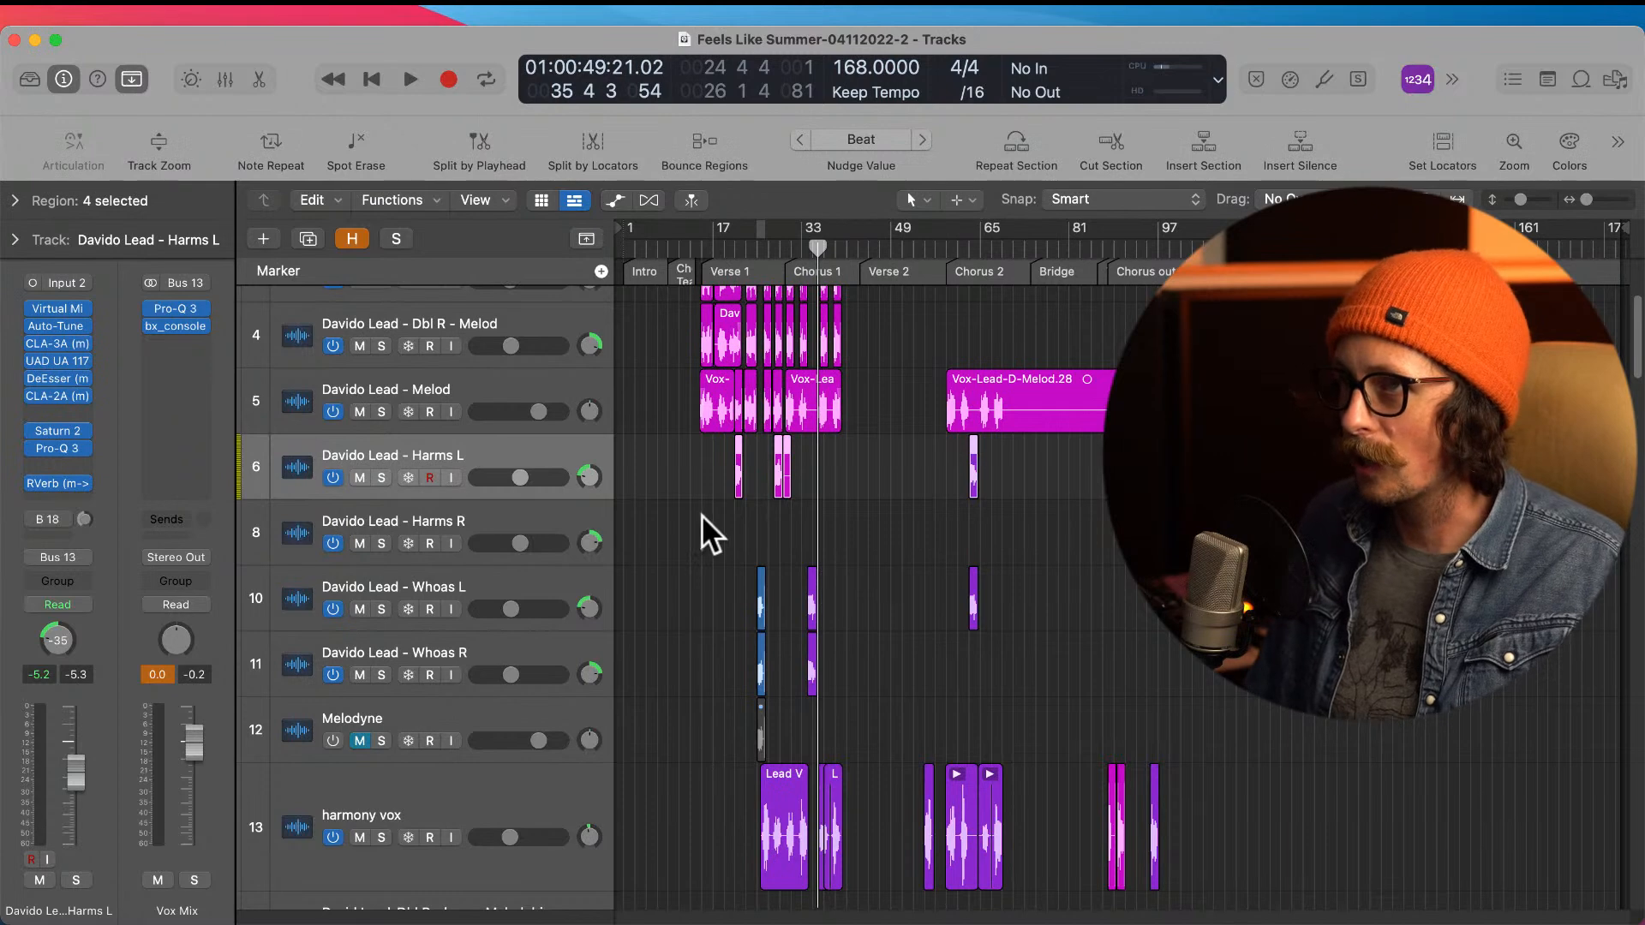
Step: Compare the bar 25 waveforms on the Whoas L, Whoas R and Melodyne tracks up close
scroll(757, 668, up, 2)
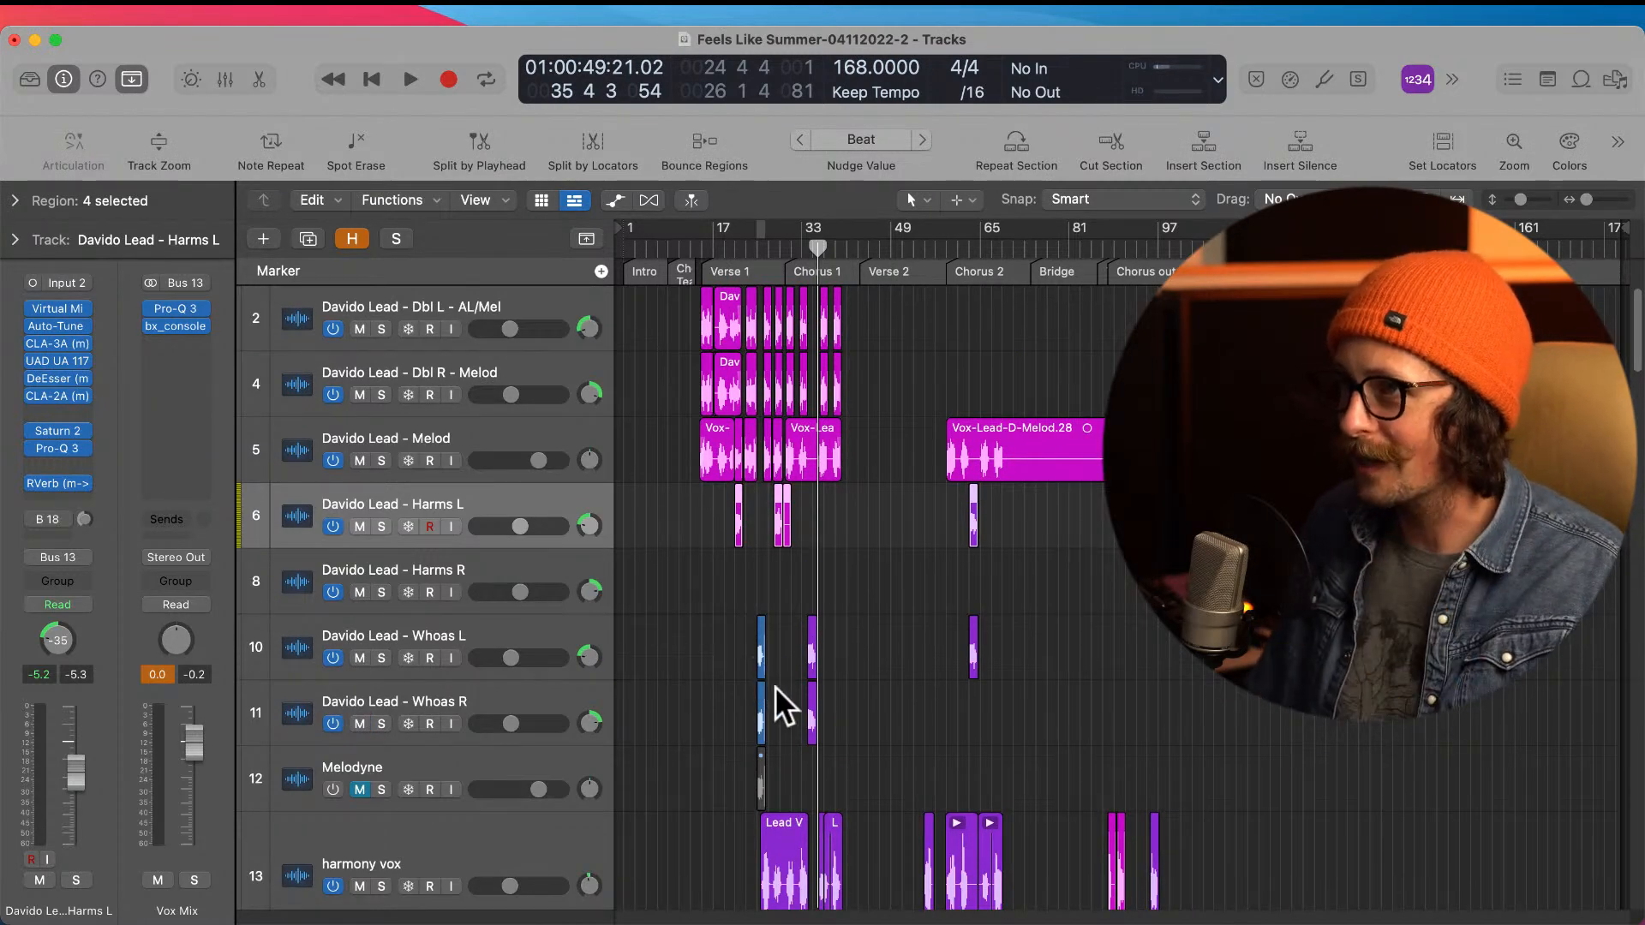
scroll(781, 685, down, 3)
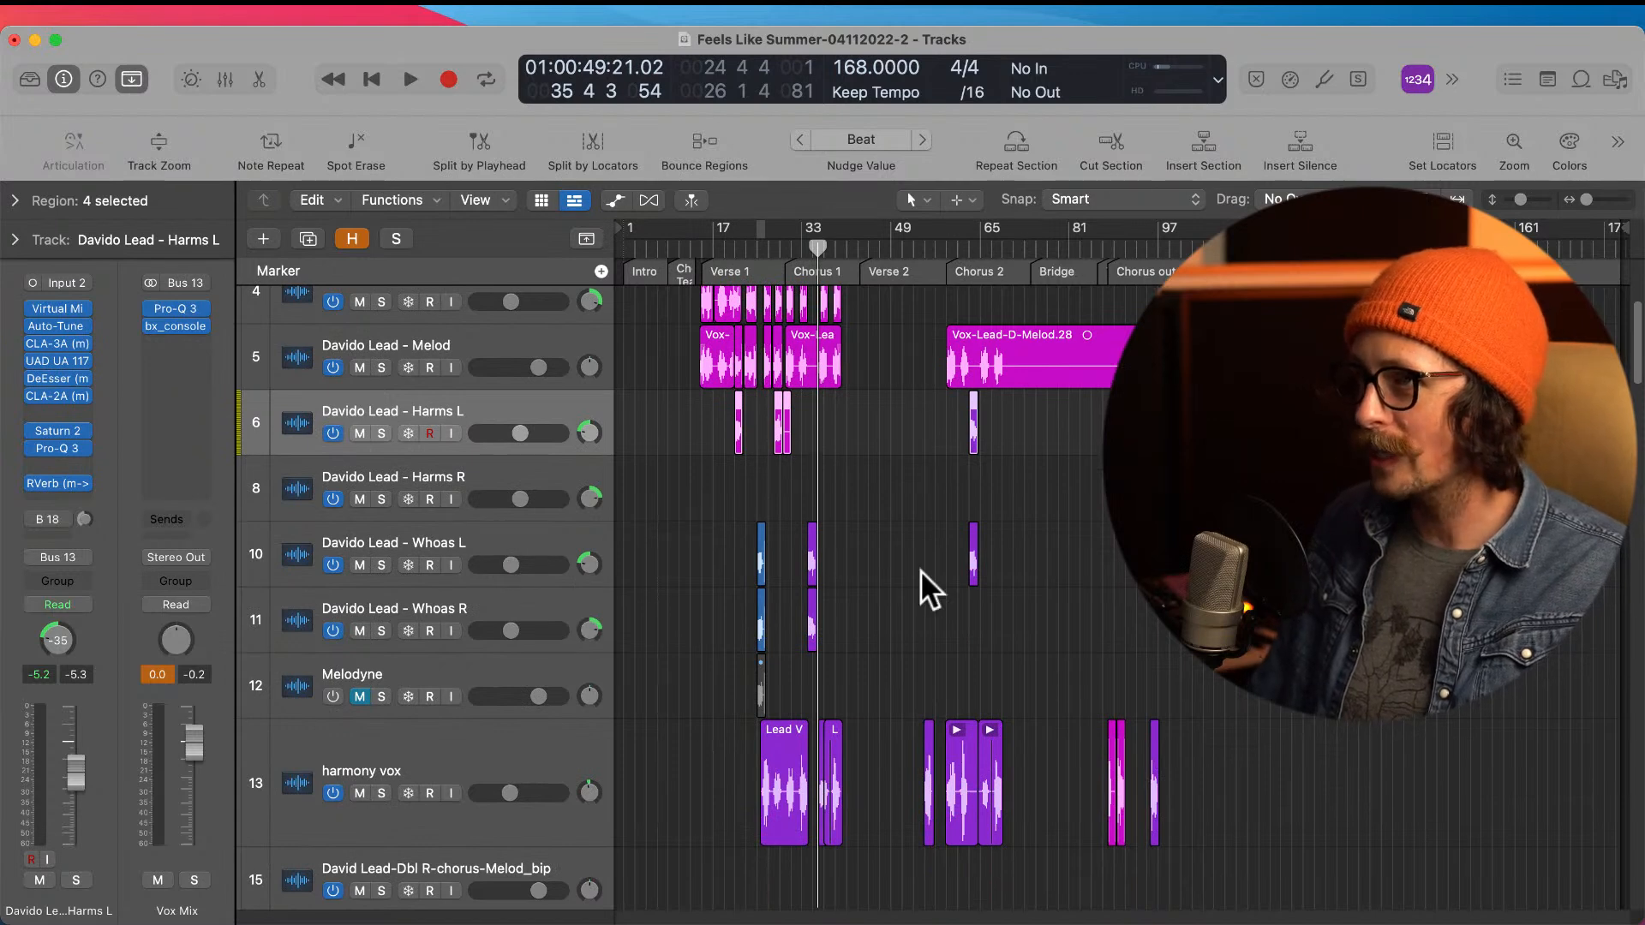
scroll(821, 653, up, 2)
drag(746, 344, 848, 769)
drag(677, 501, 903, 830)
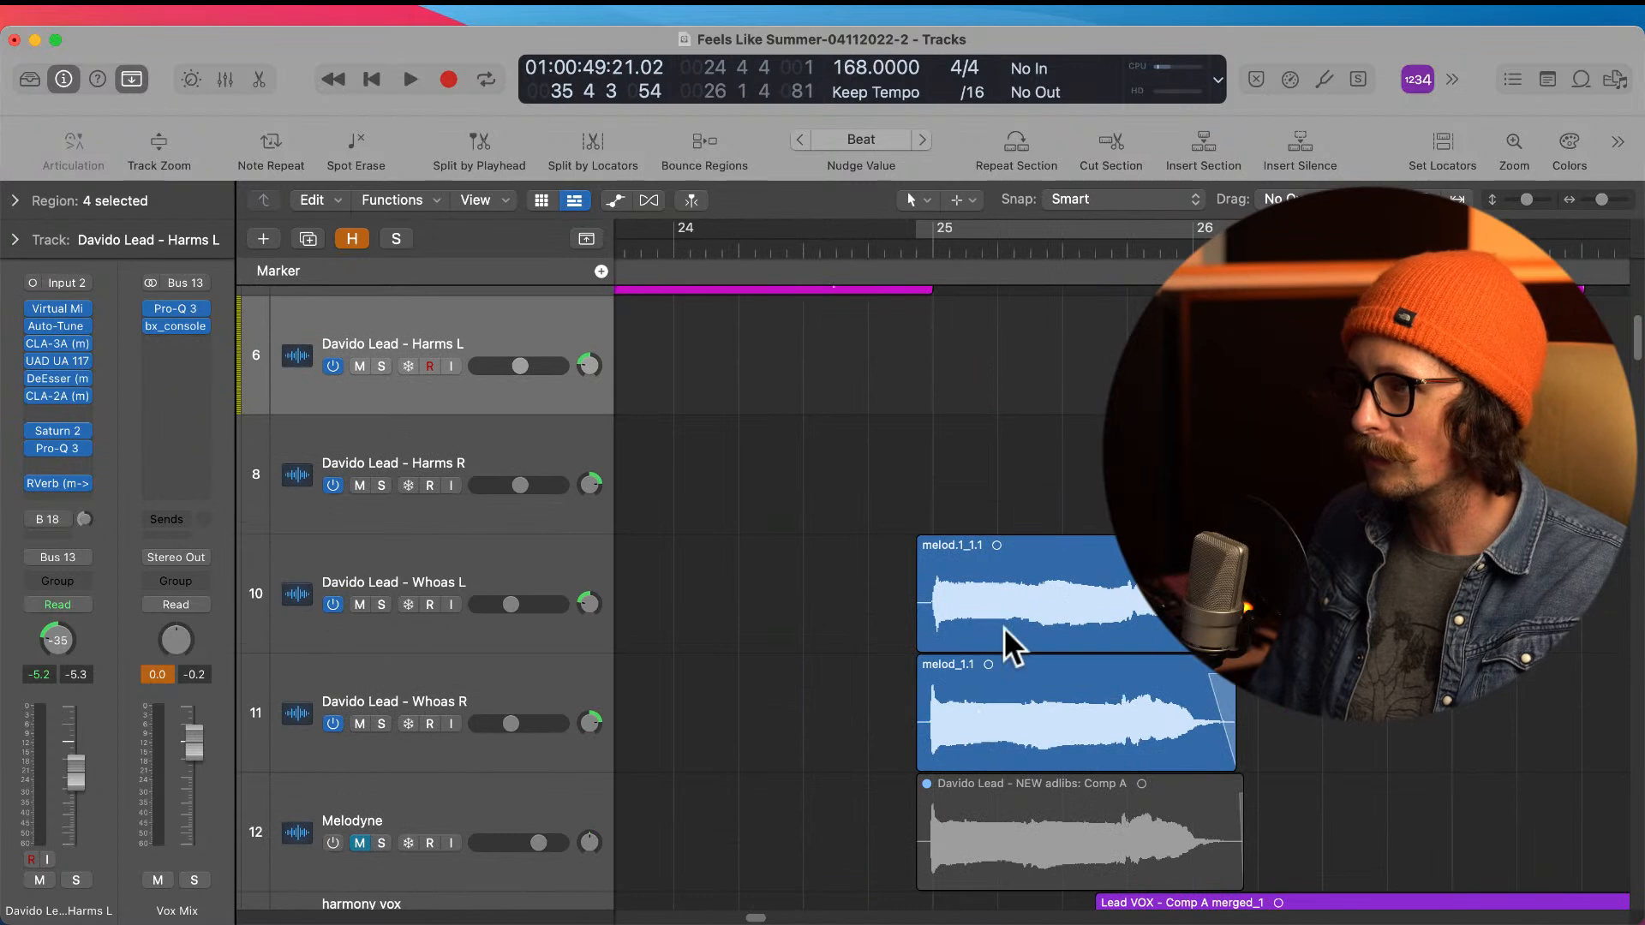
click(510, 814)
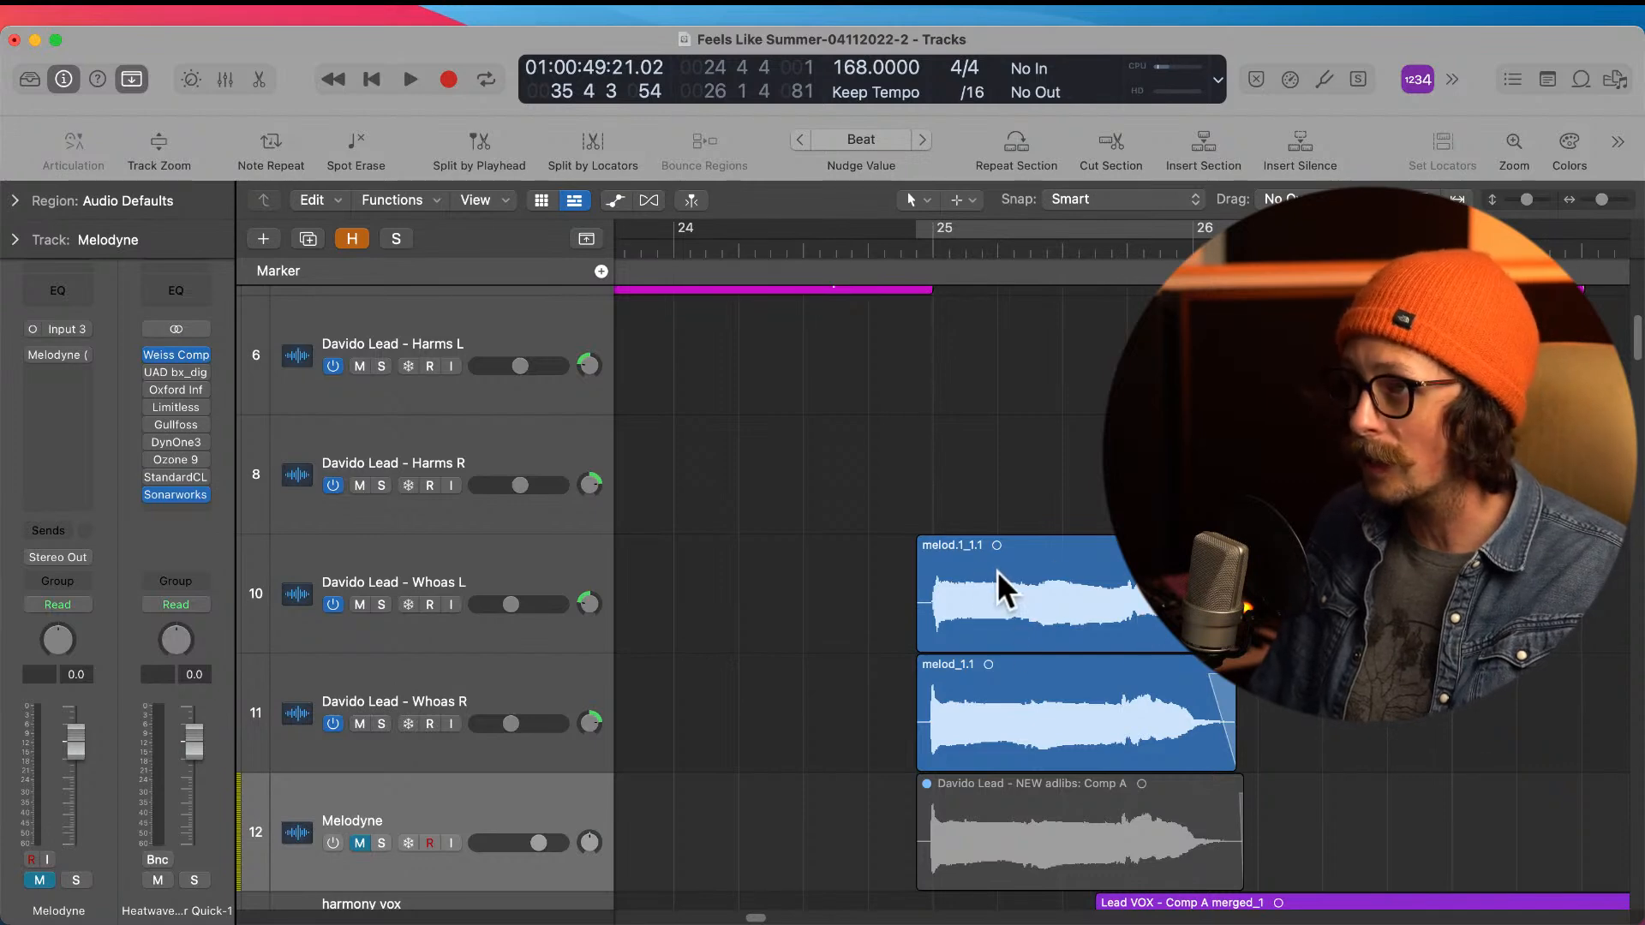
ctrl+alt+click(865, 647)
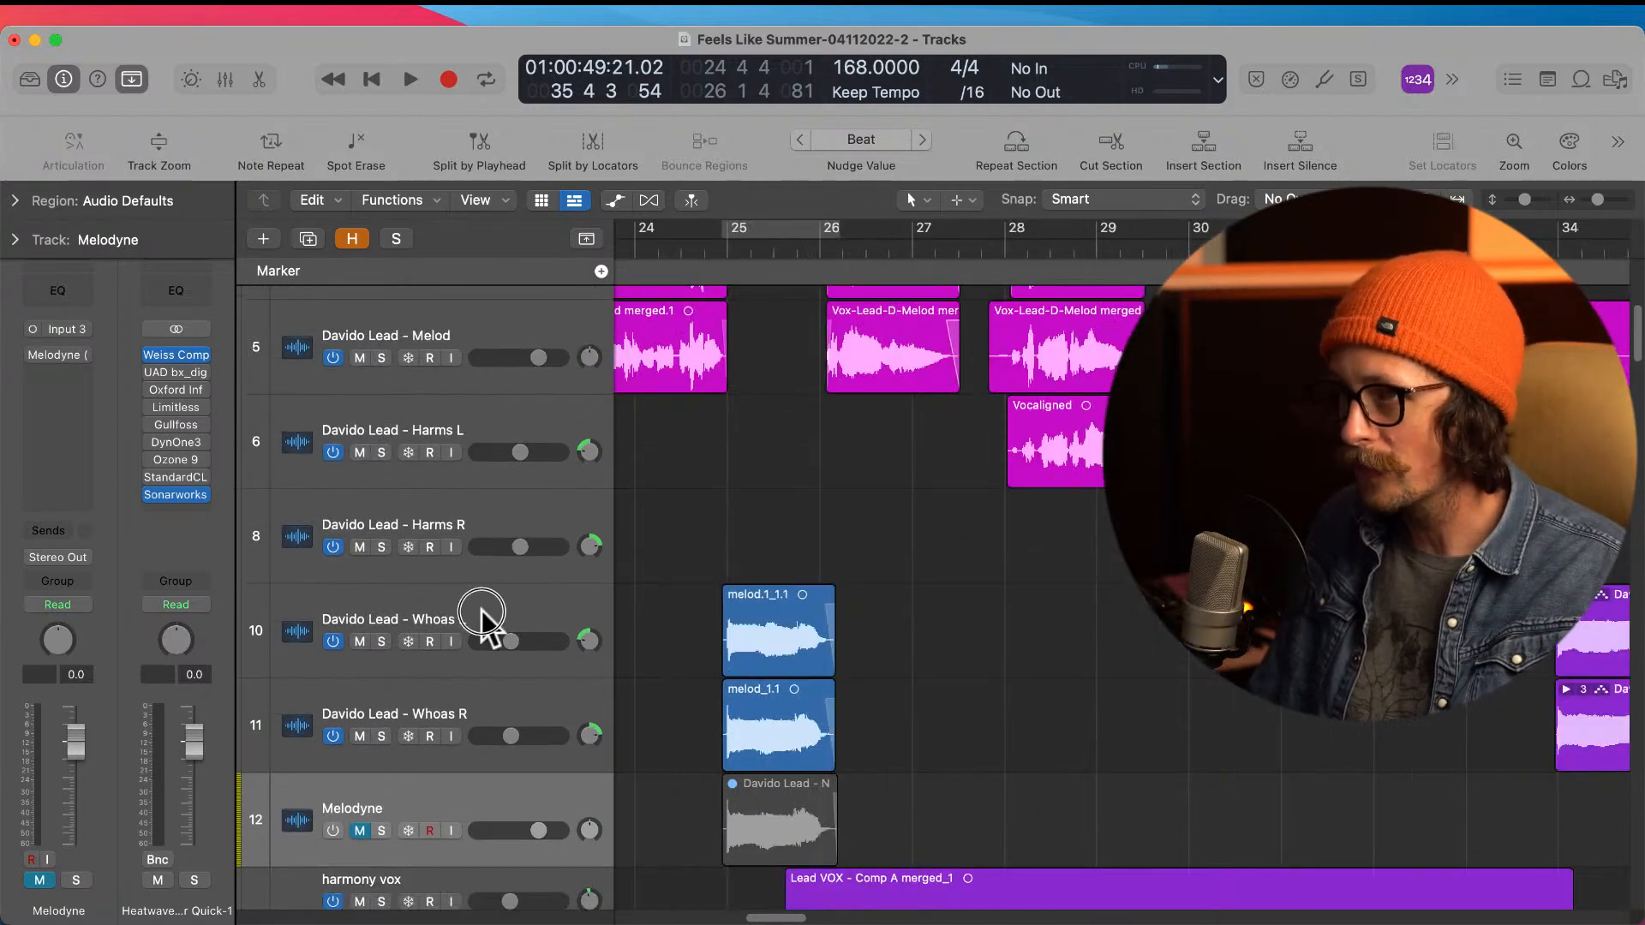
Step: Create one audio track with Input 3 directly below Whoas L and name it Vocalign
click(484, 608)
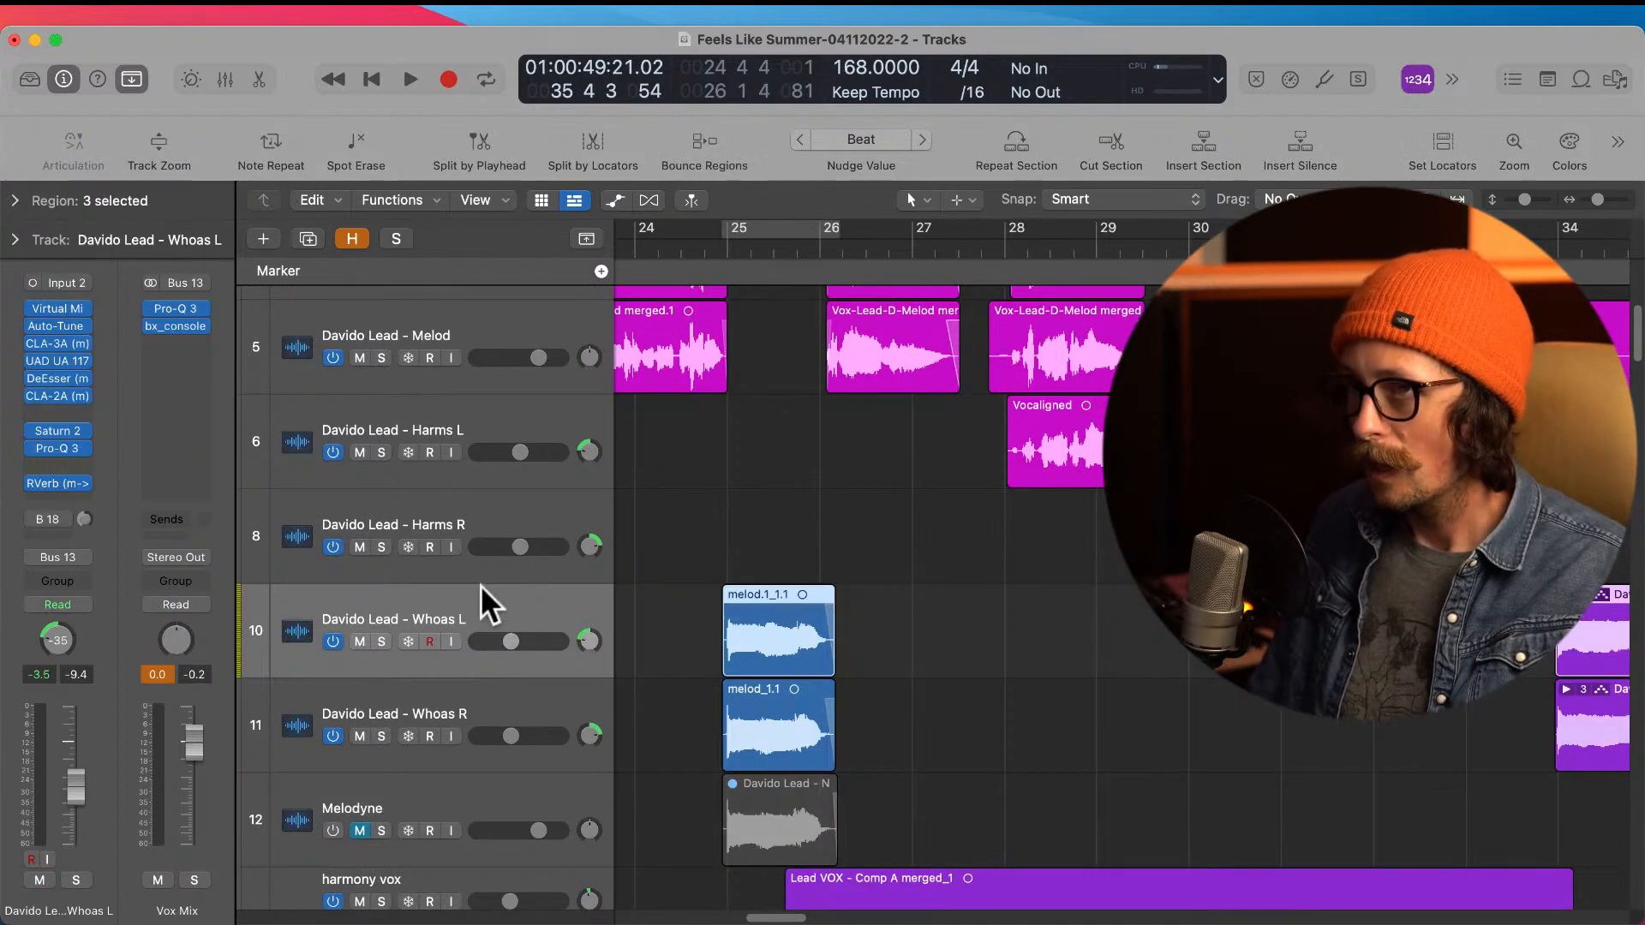
click(265, 239)
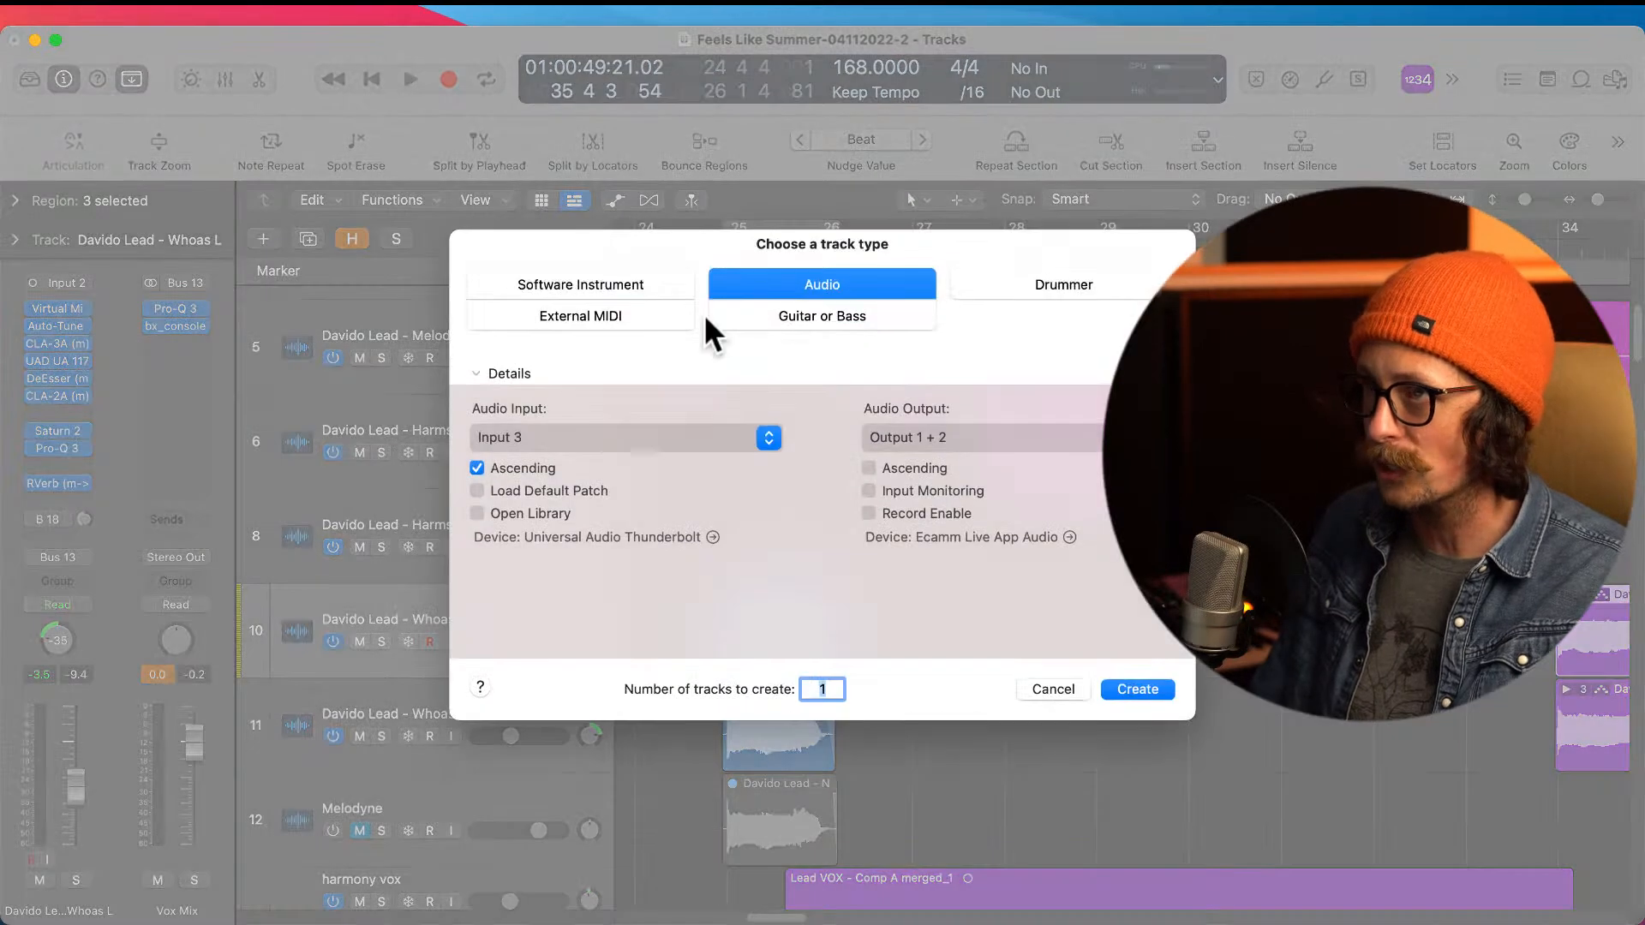
click(1145, 695)
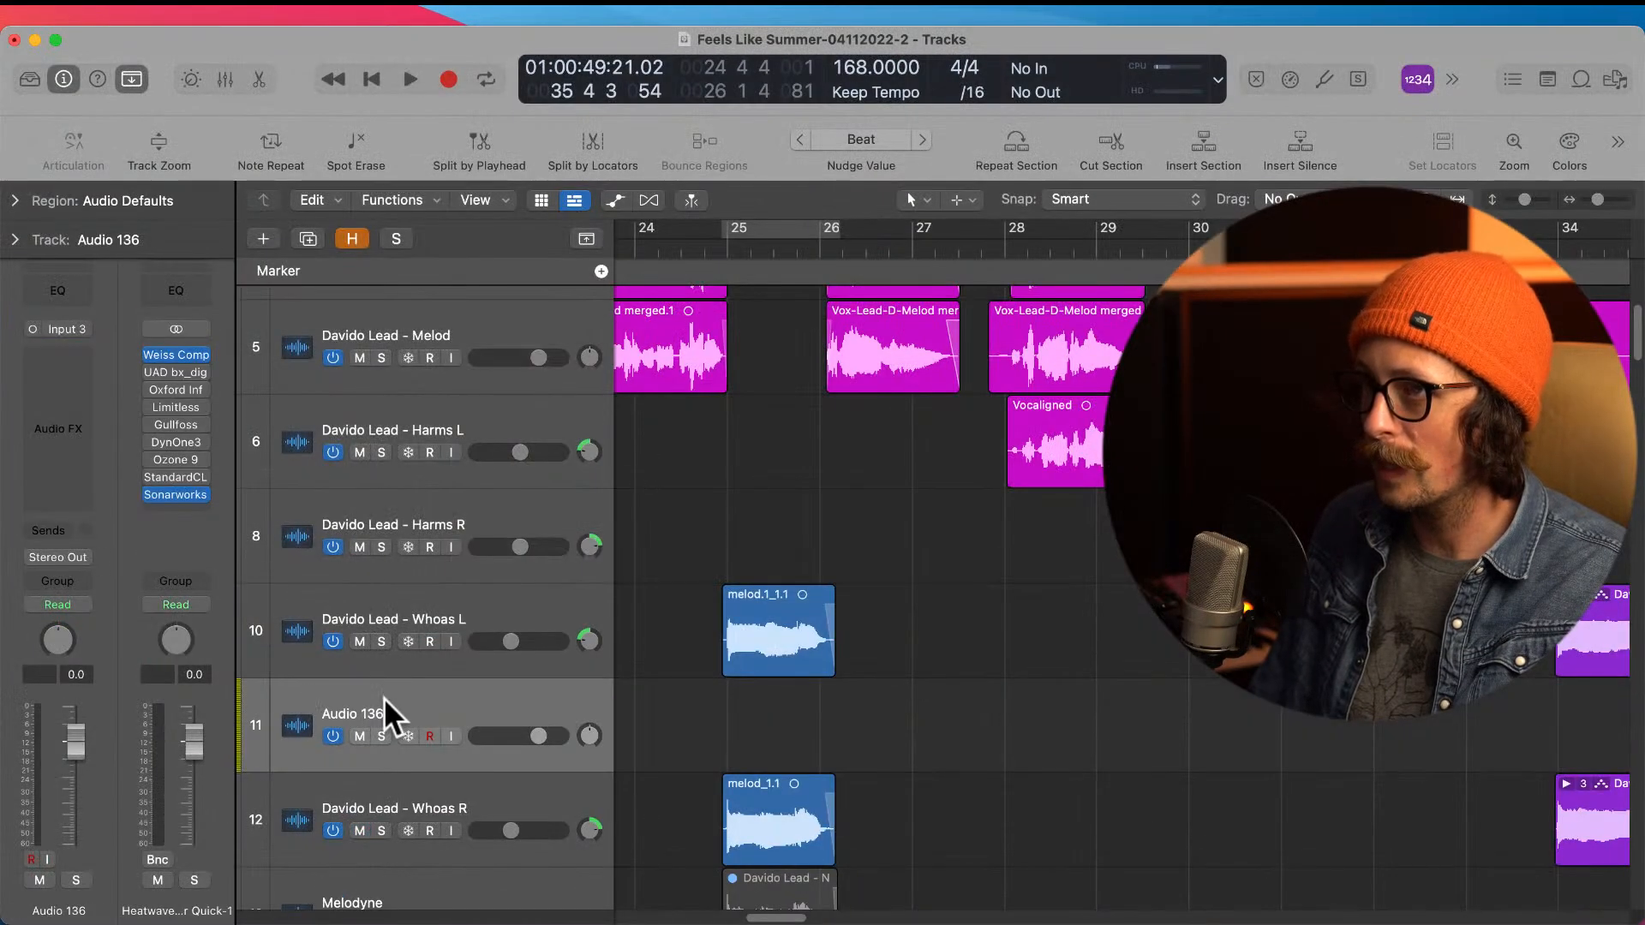
double_click(378, 712)
text(Vocalign)
key(Return)
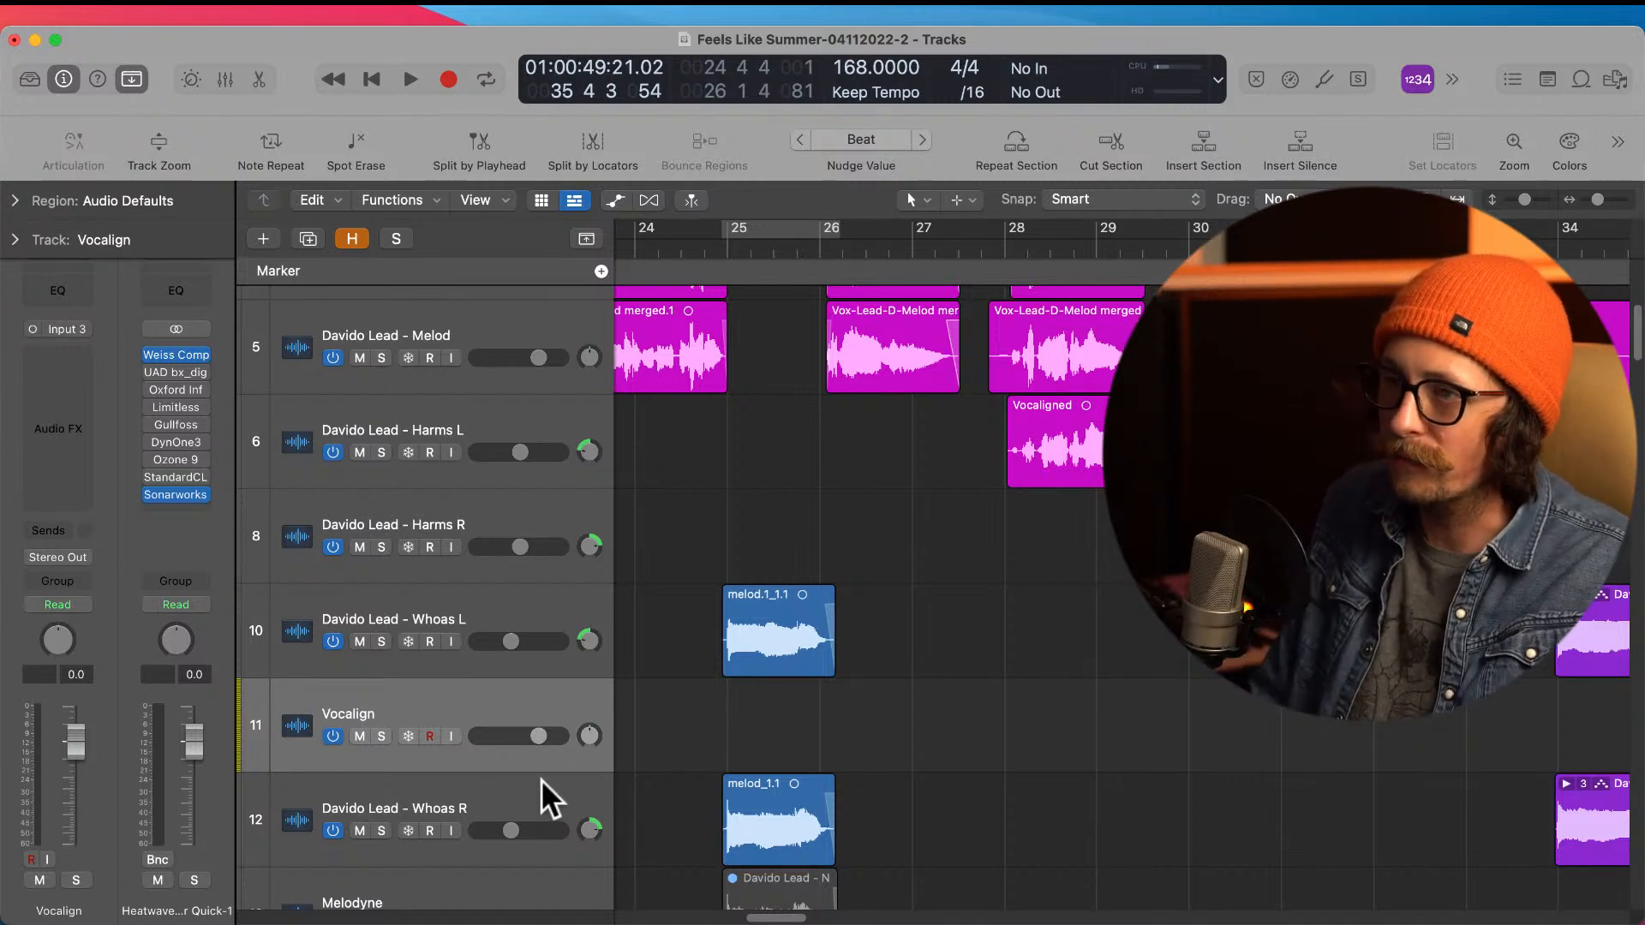
Step: Move the melod.1_1.1 region at bar 25 from Whoas L down to the Vocalign track
click(429, 610)
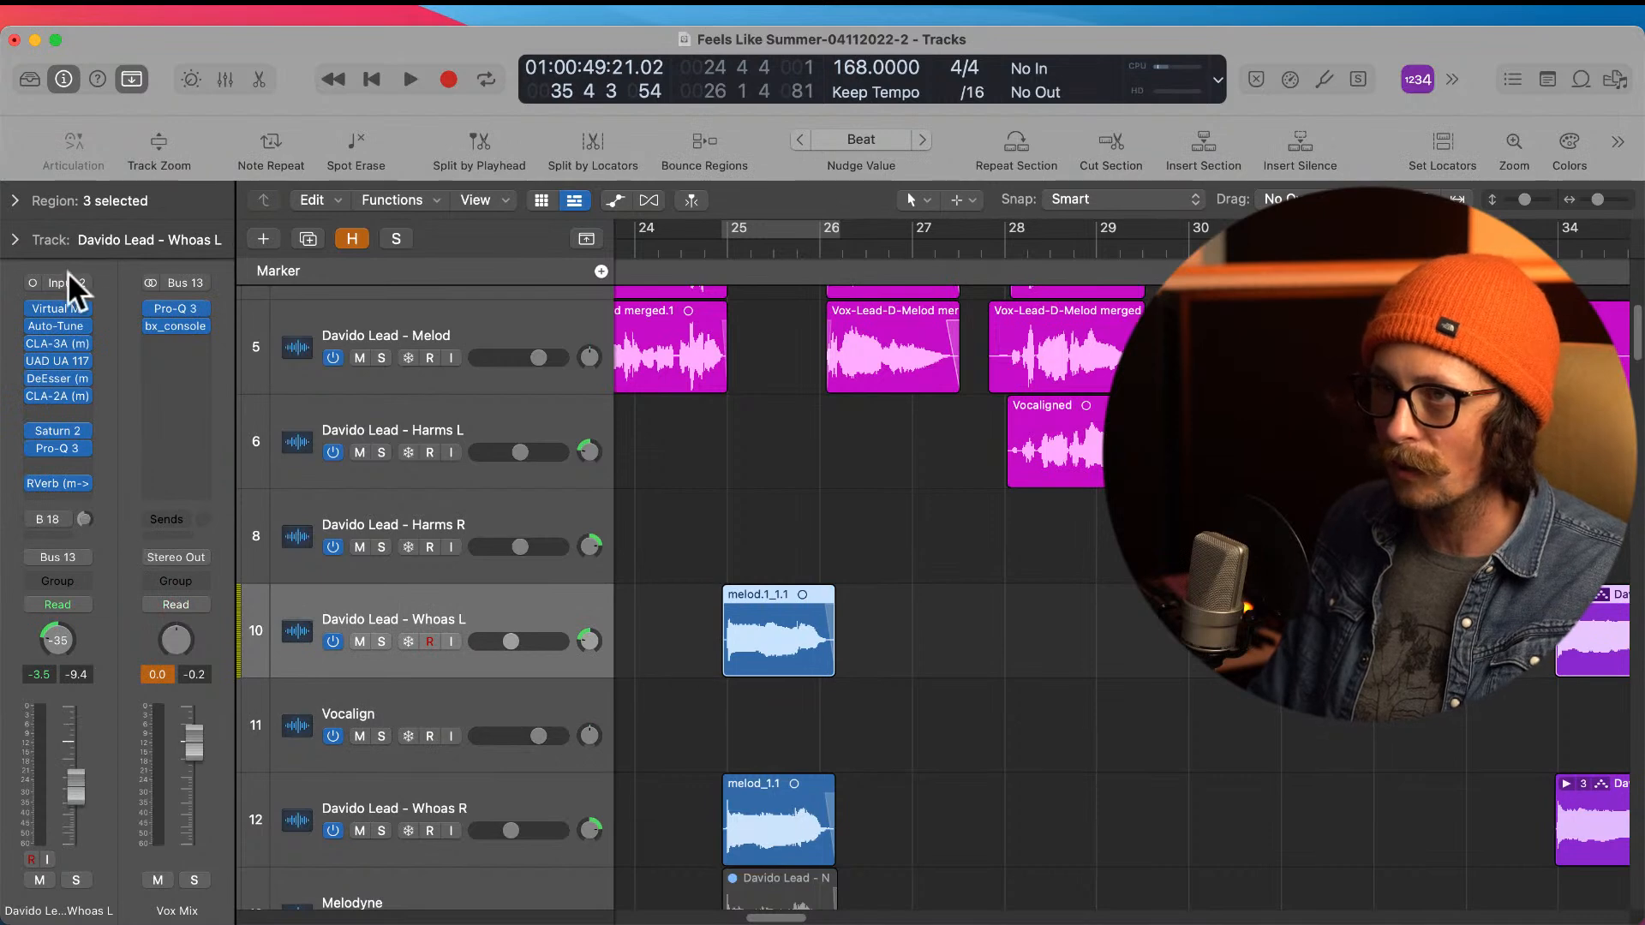
click(716, 743)
drag(759, 652, 656, 702)
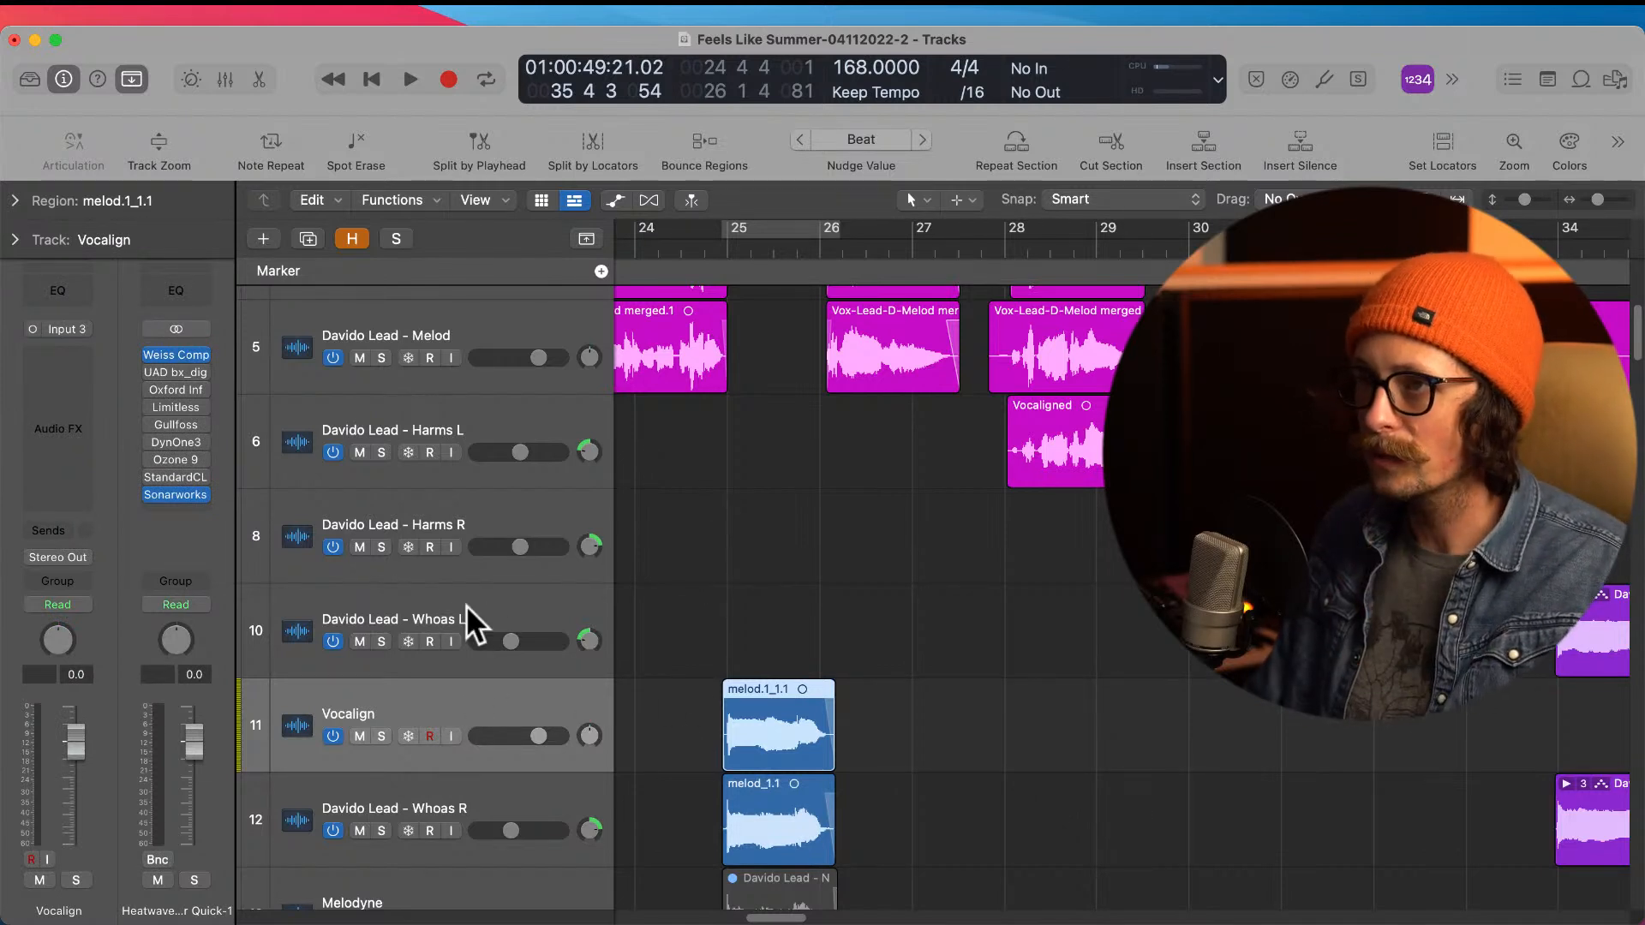
Step: Insert the VocAlign Project 5 AU plug-in on the Vocalign track
click(73, 353)
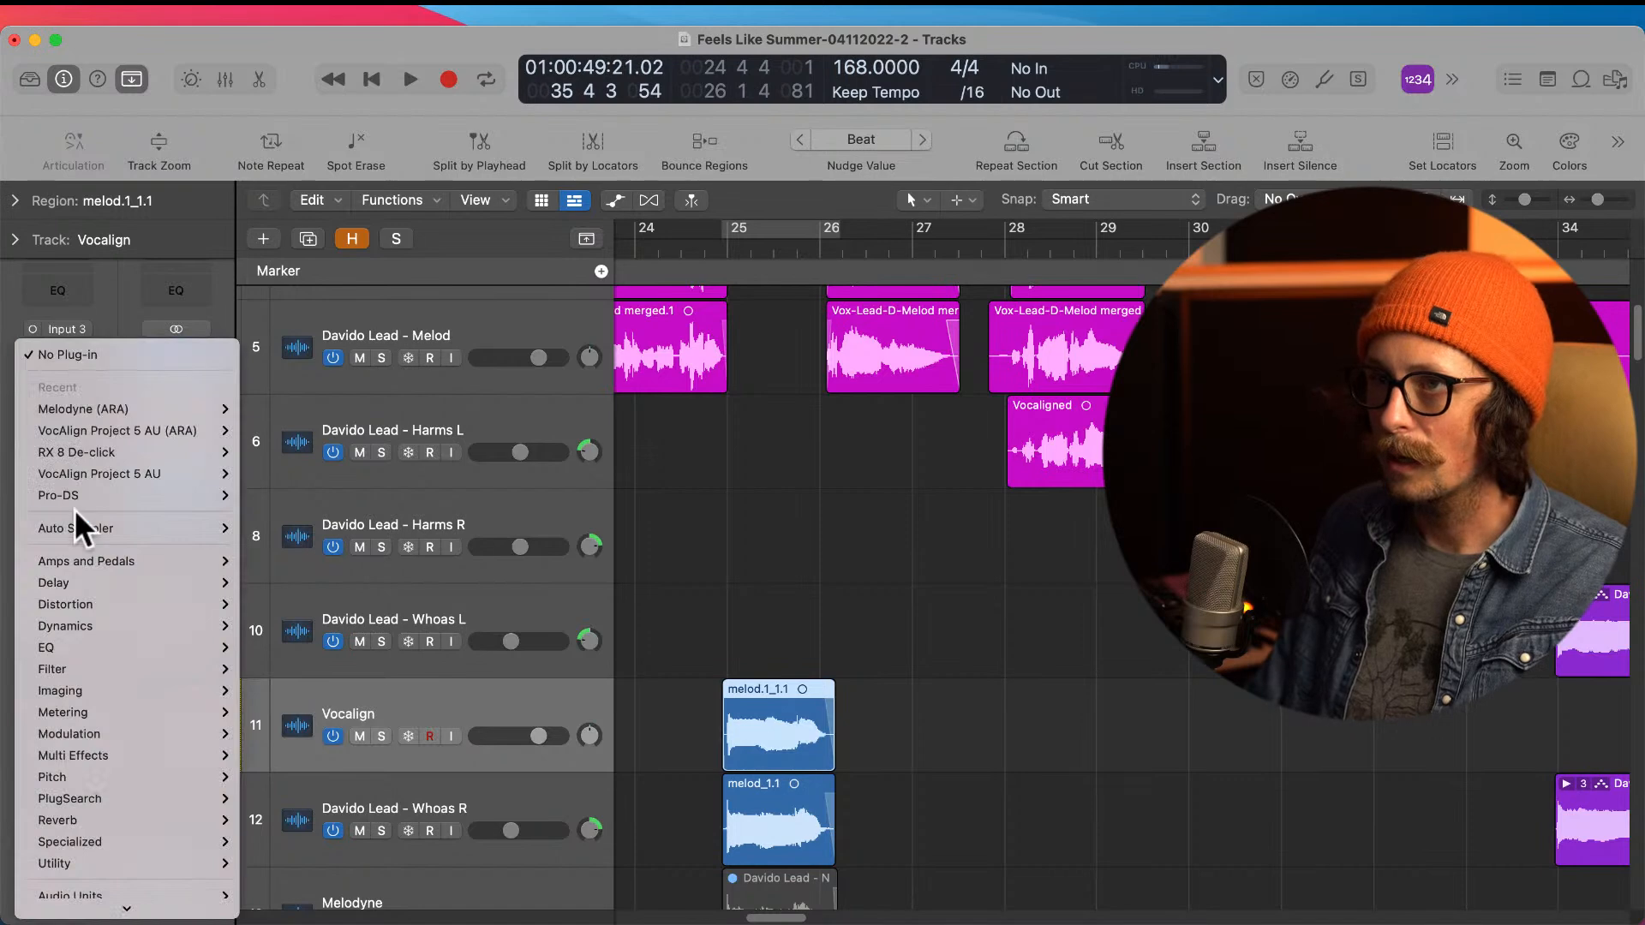
click(114, 477)
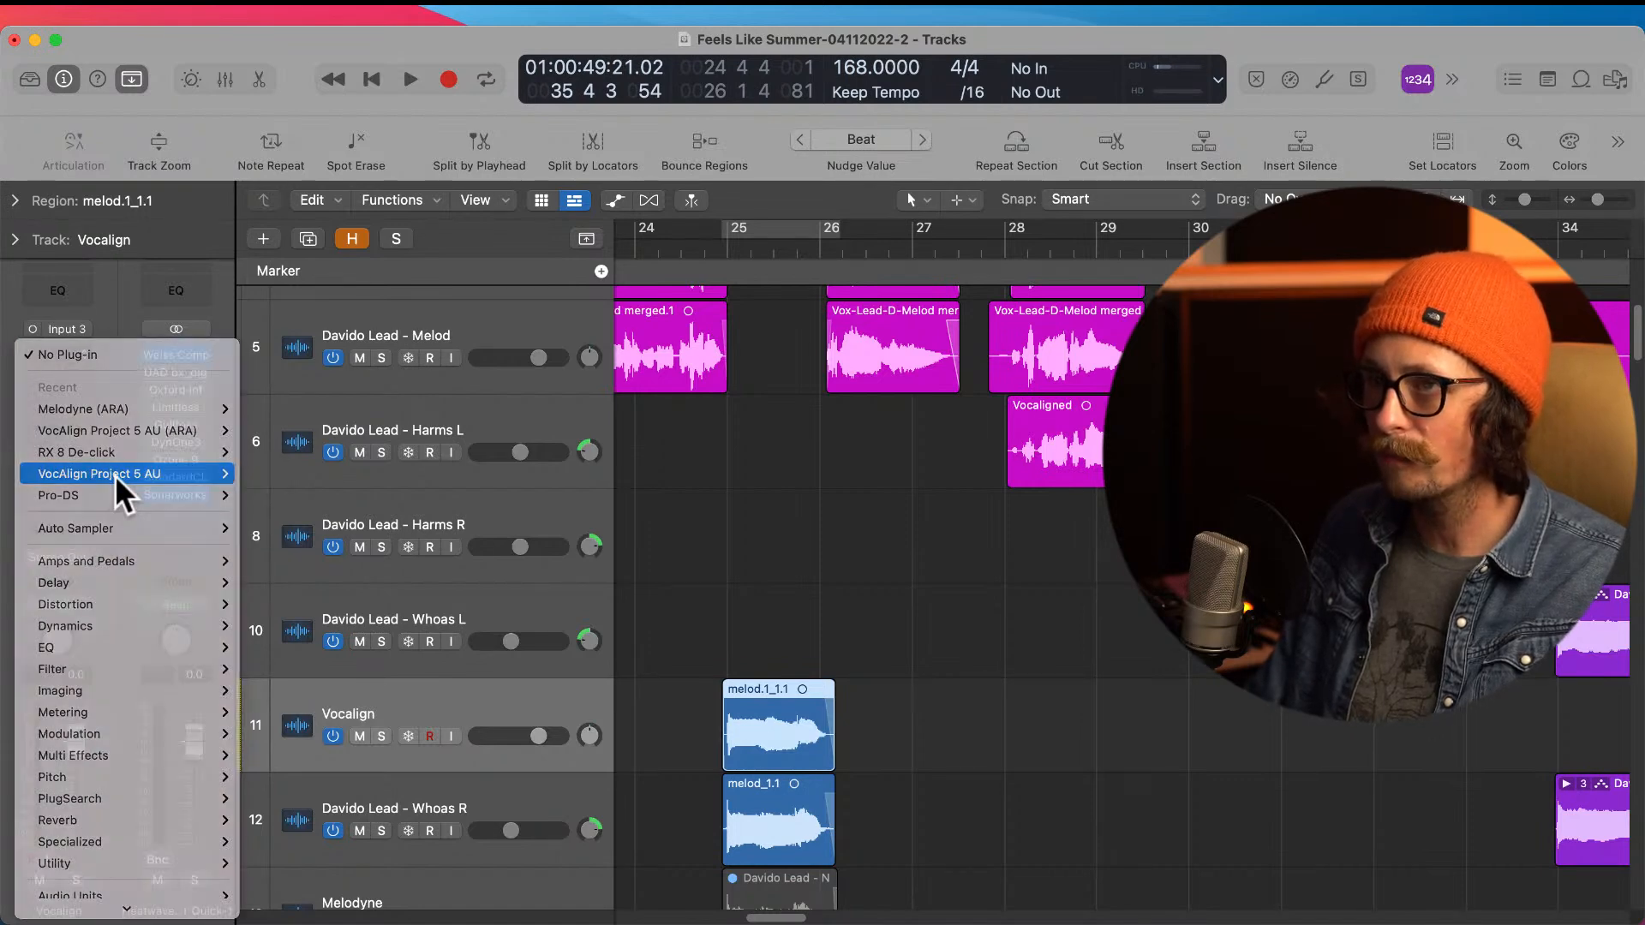
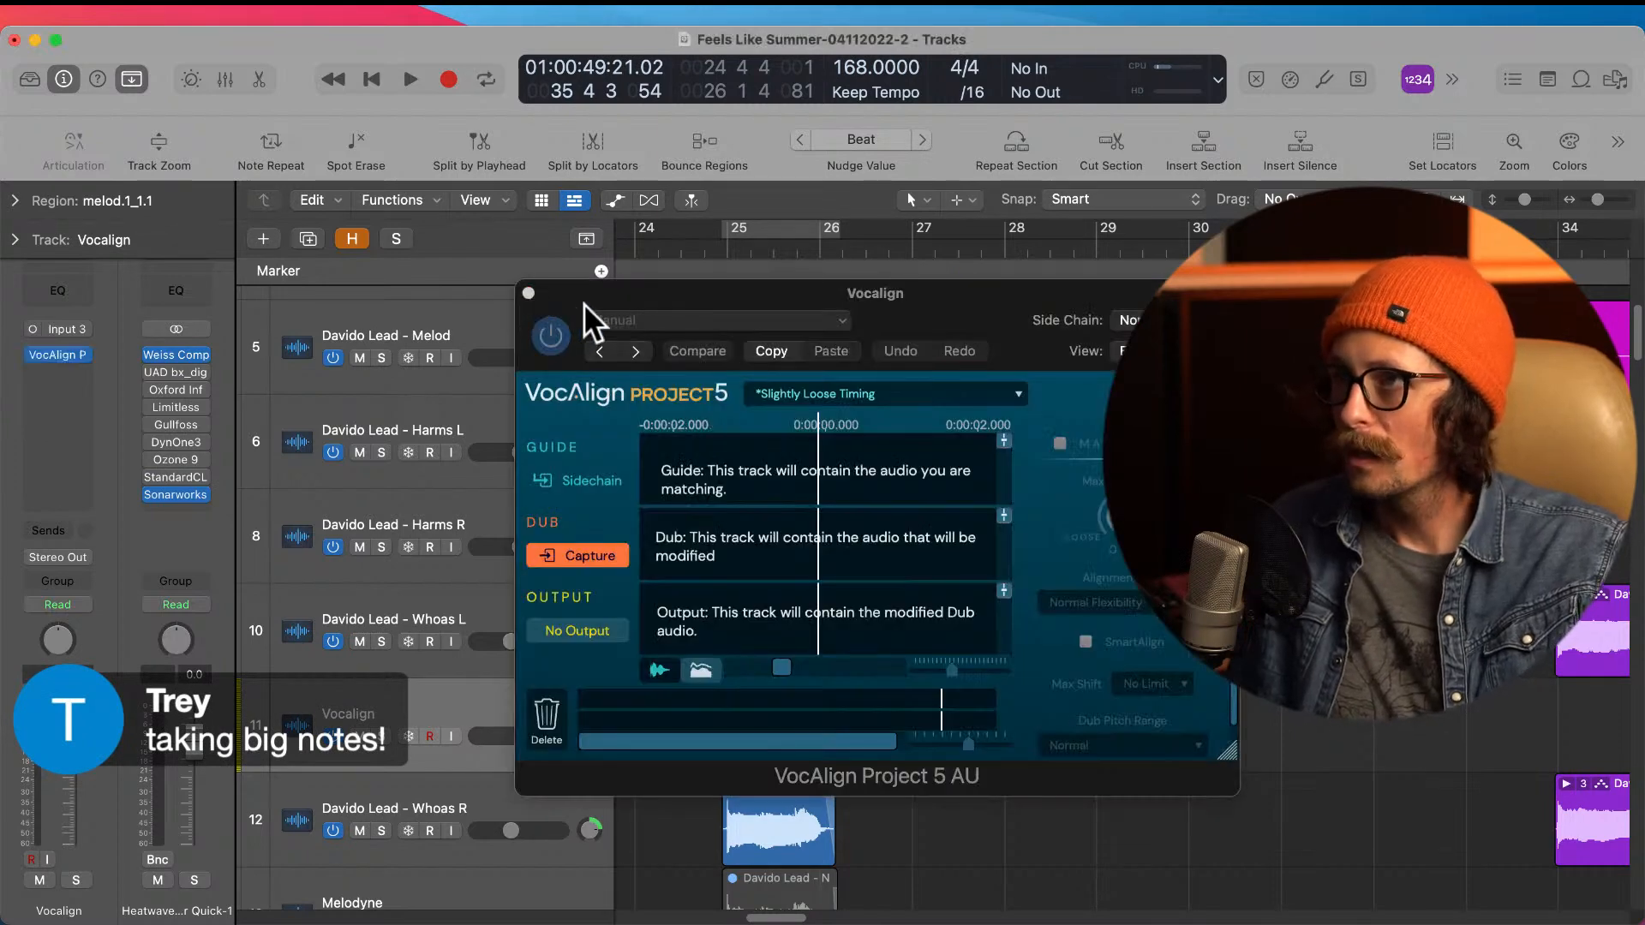
Step: Duplicate the Vocalign track and move the melod_1.1 region at bar 25 from Whoas R onto the copy
drag(583, 301, 967, 132)
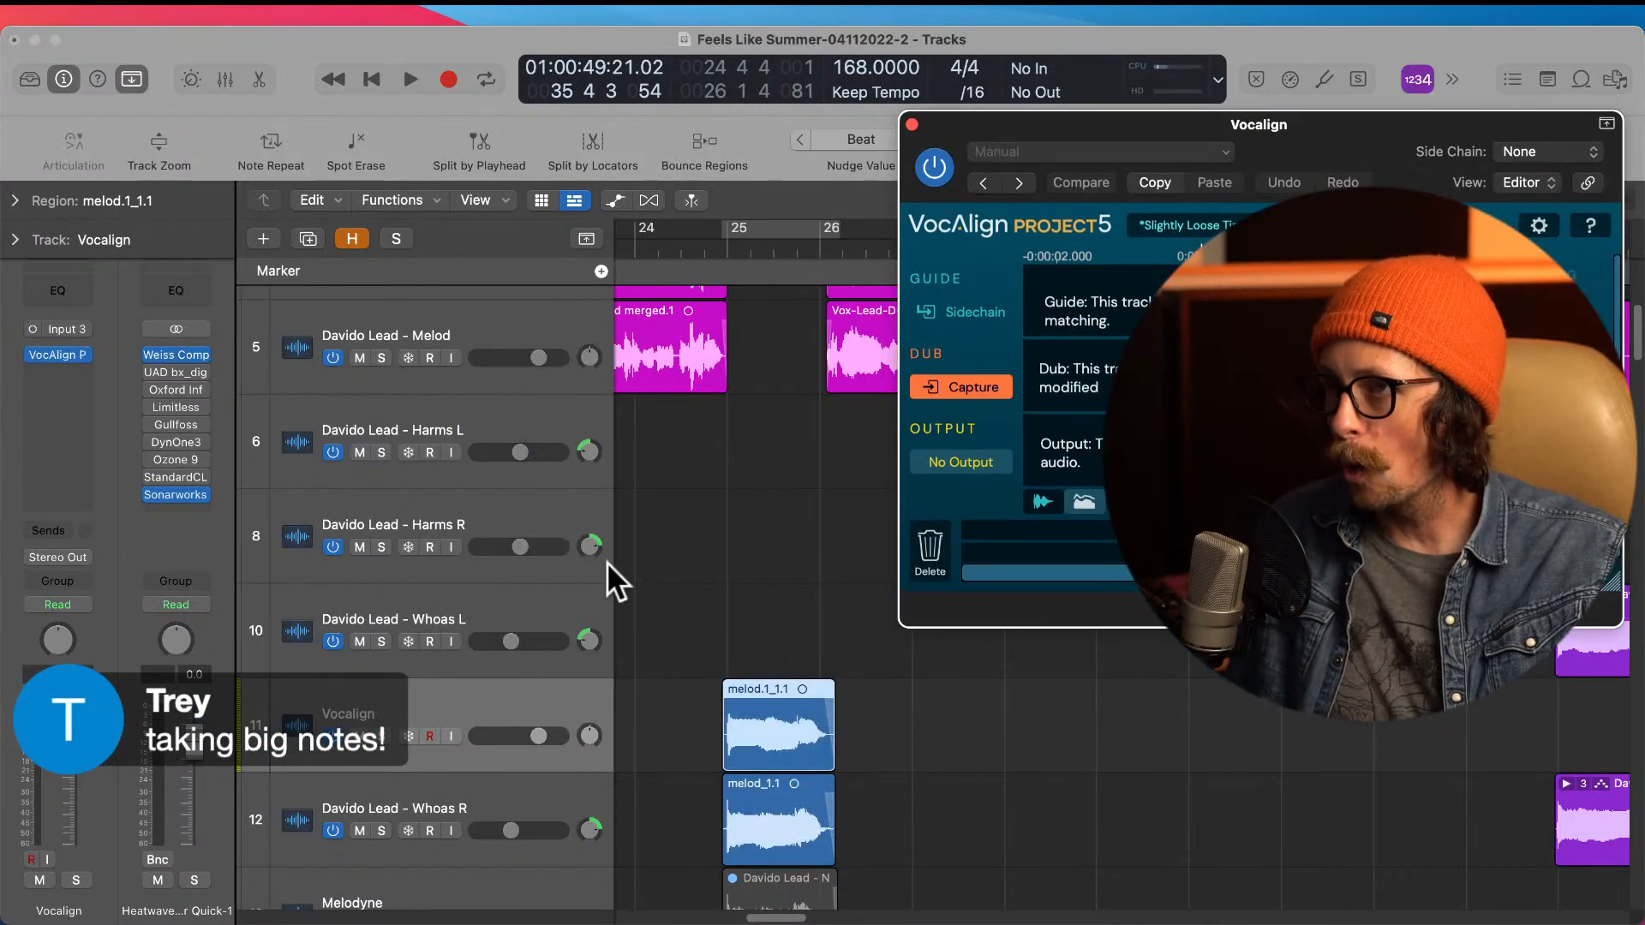
click(504, 703)
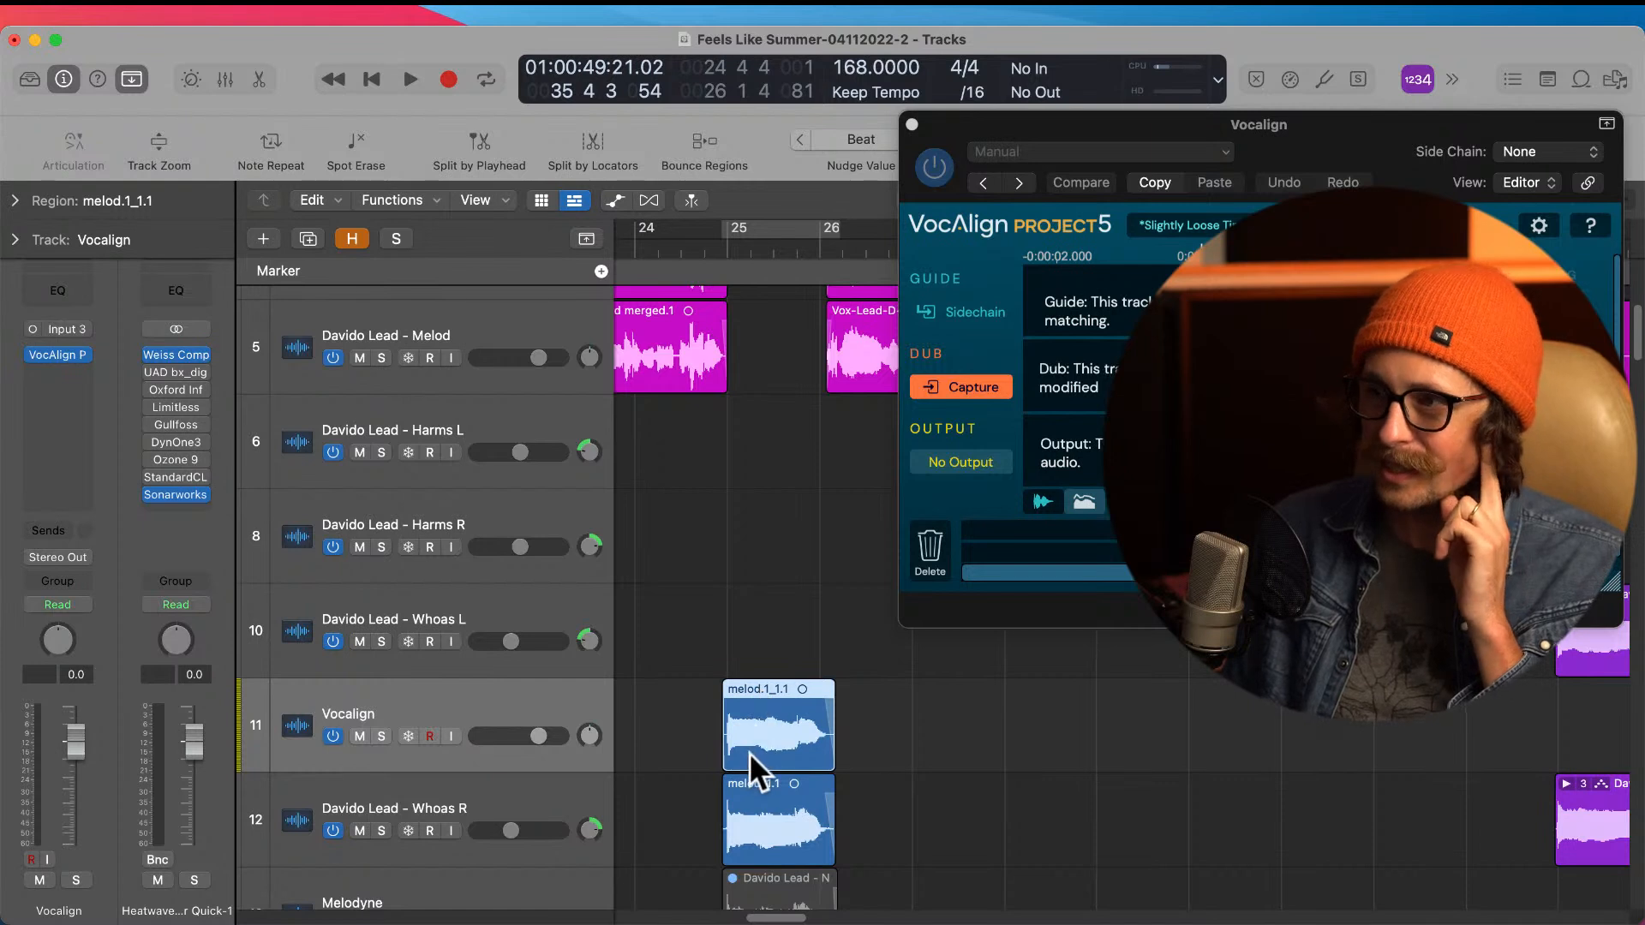
key(super+d)
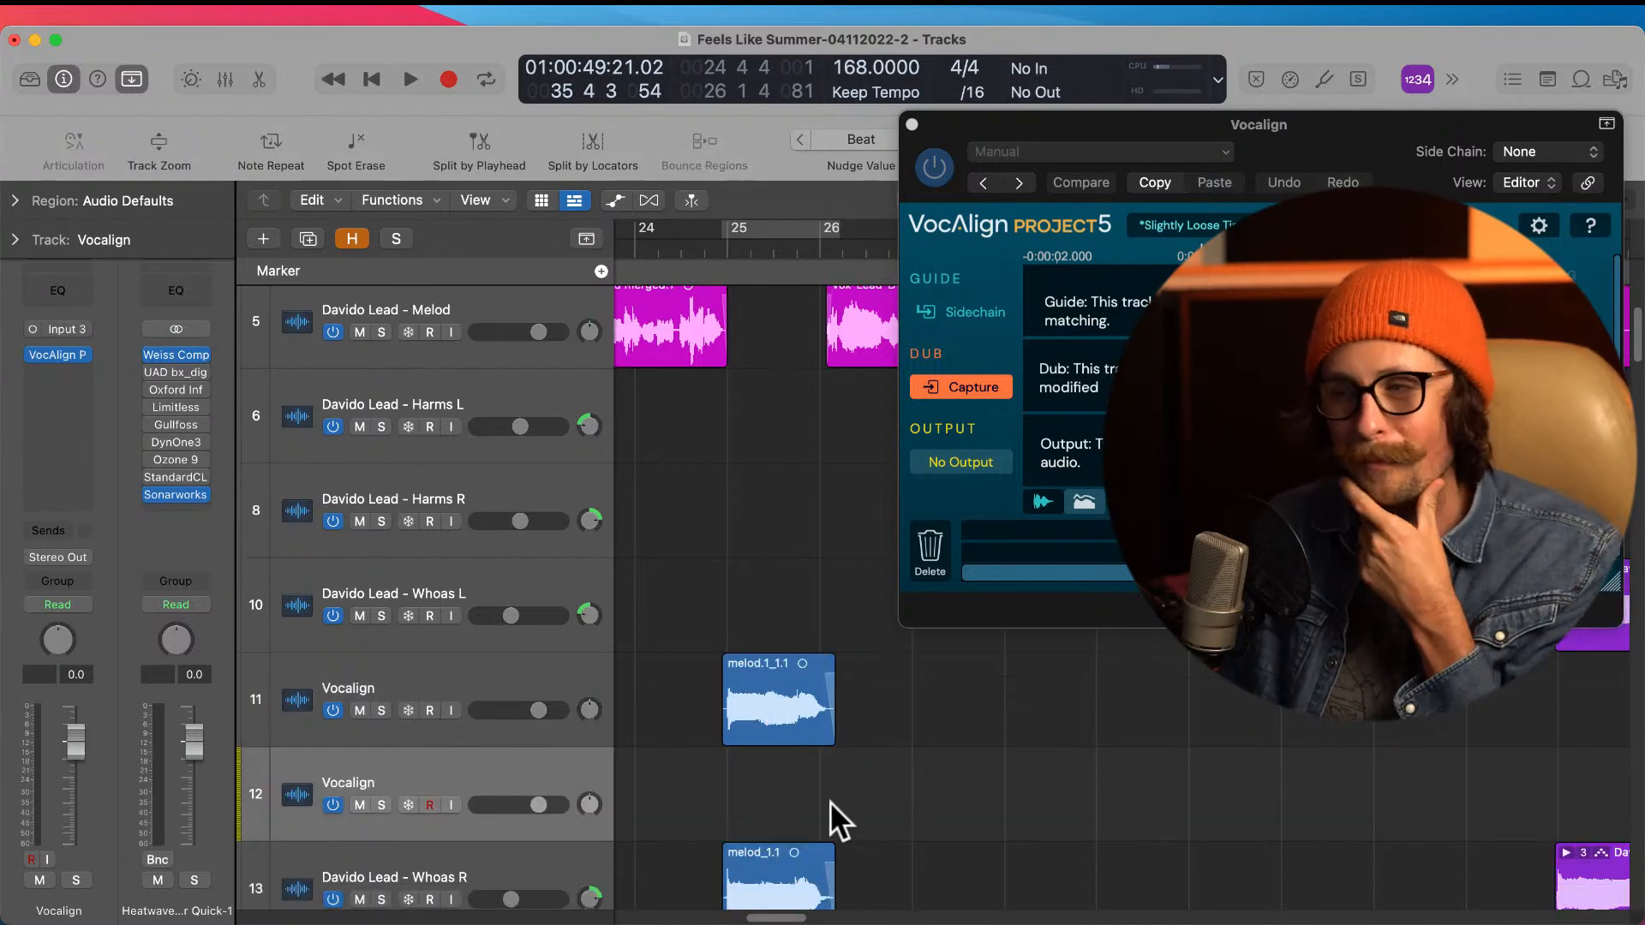
scroll(758, 783, down, 1)
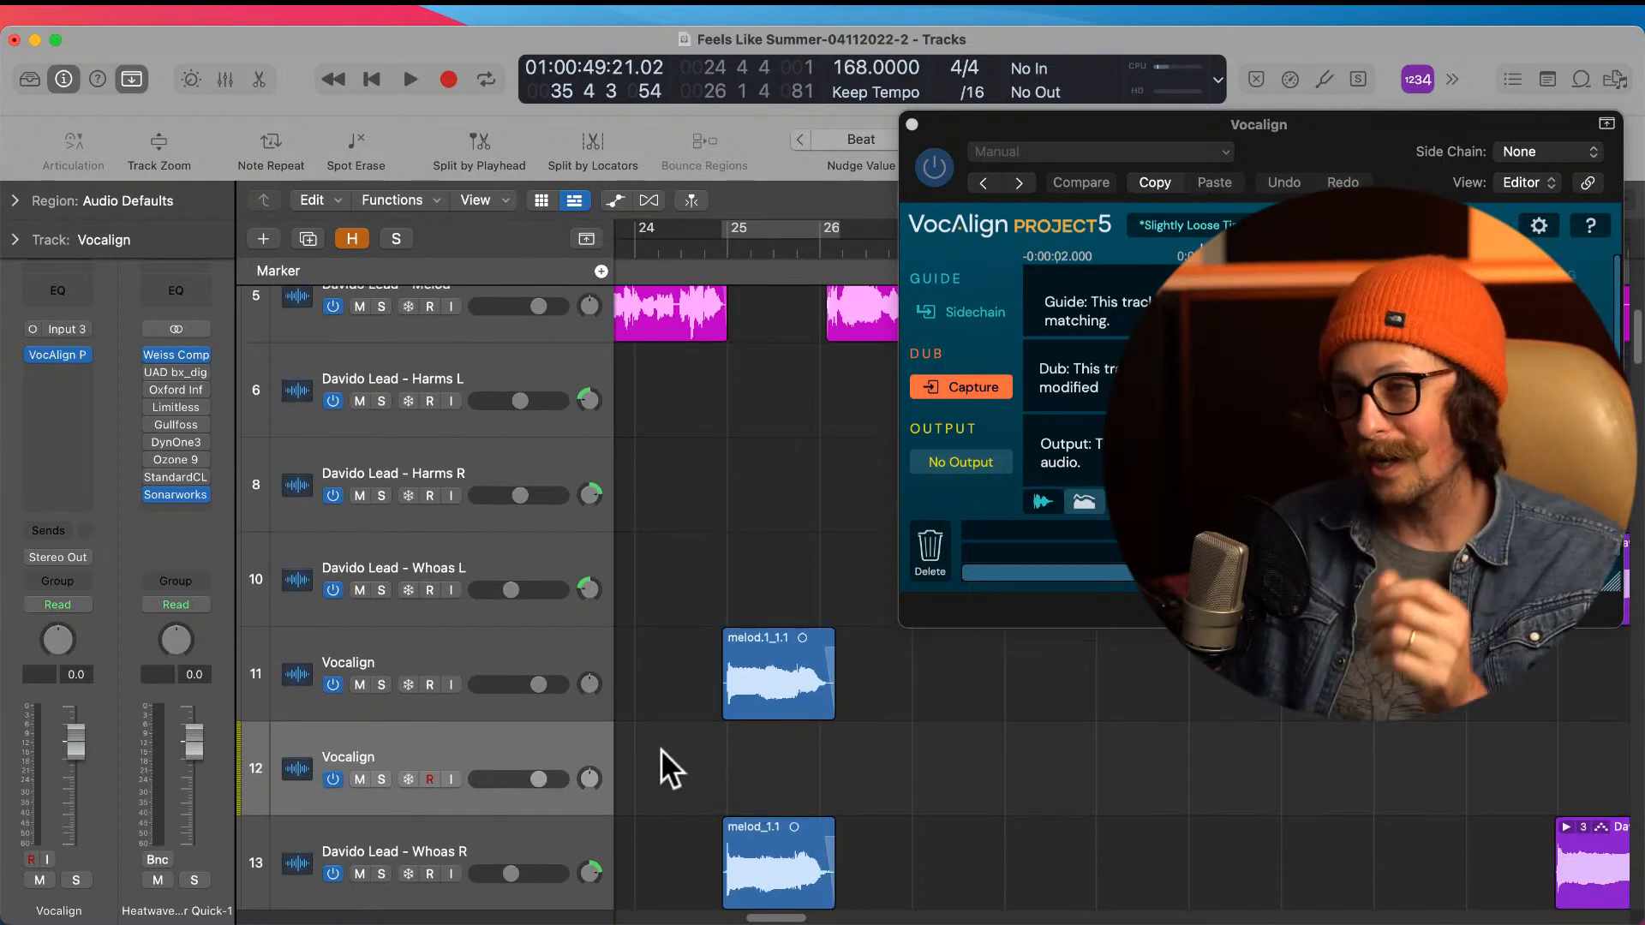
drag(757, 845, 760, 794)
Step: Replace the VocAlign plug-in on the first Vocalign track with VocAlign Project 5 AU (ARA)
click(484, 662)
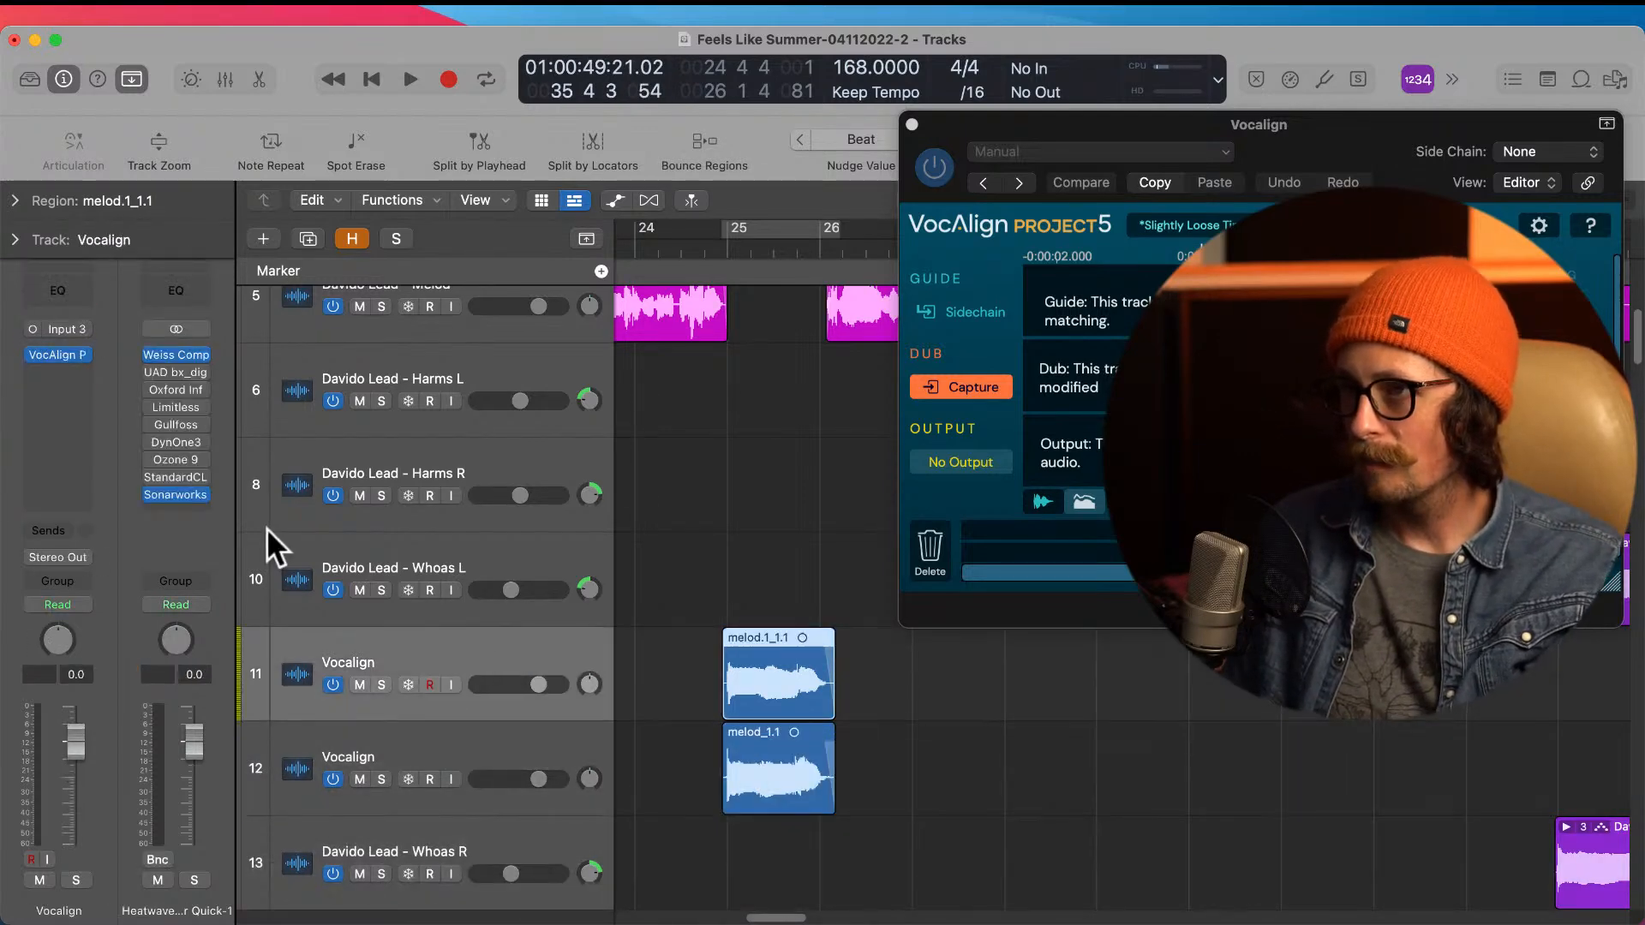
click(56, 355)
click(57, 356)
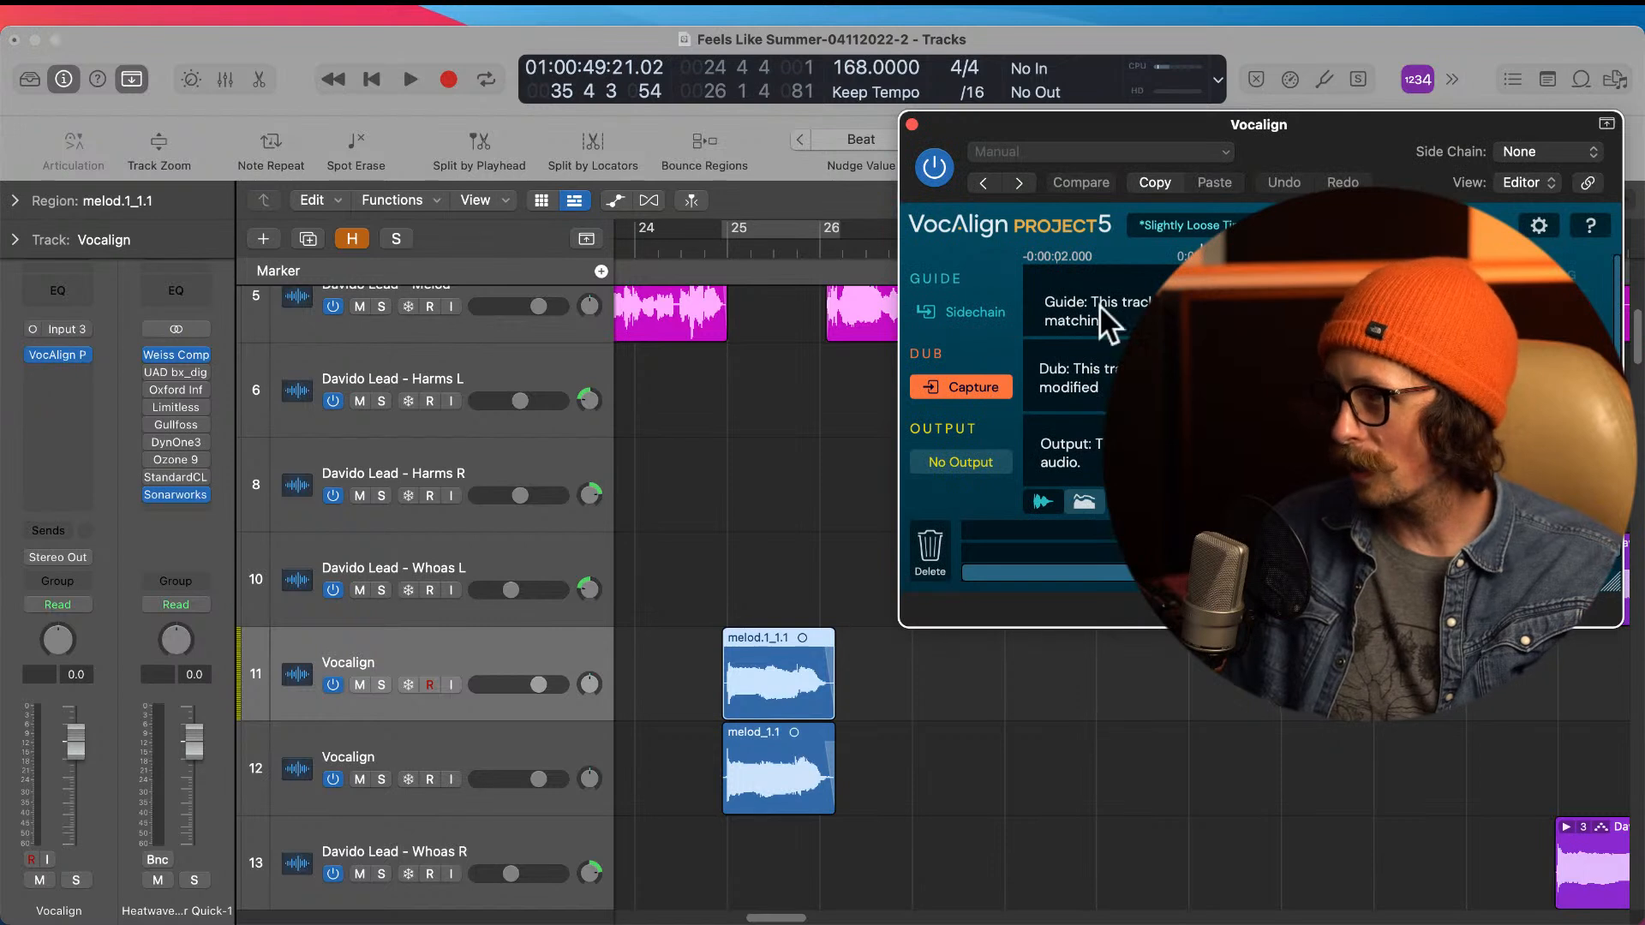
click(789, 711)
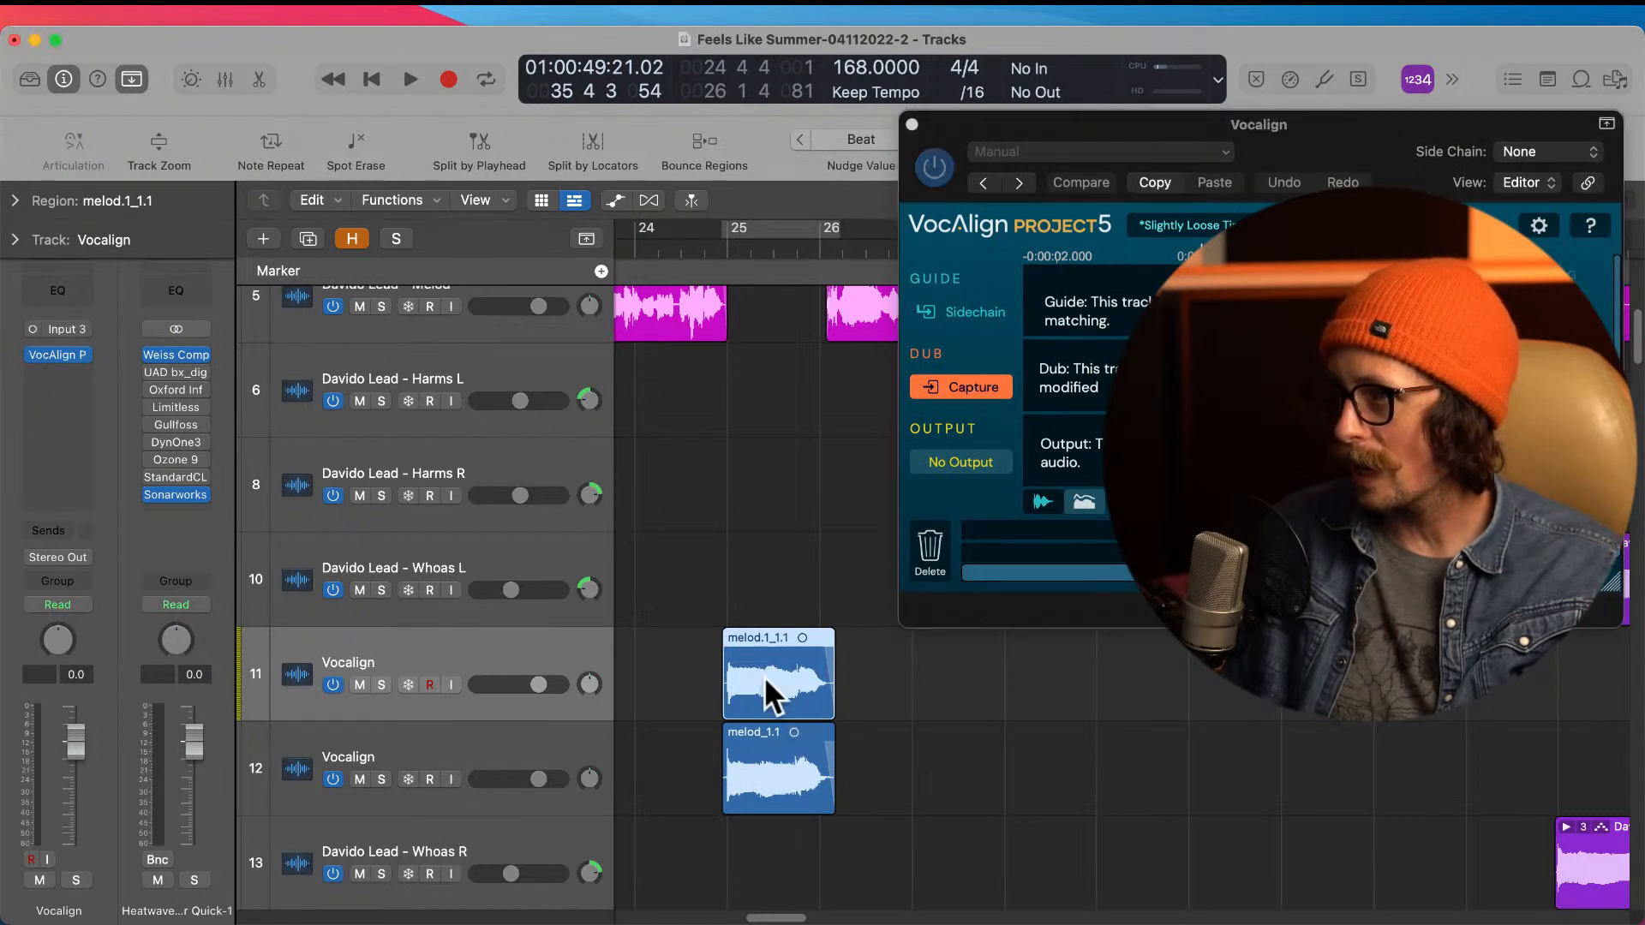
click(655, 651)
click(732, 665)
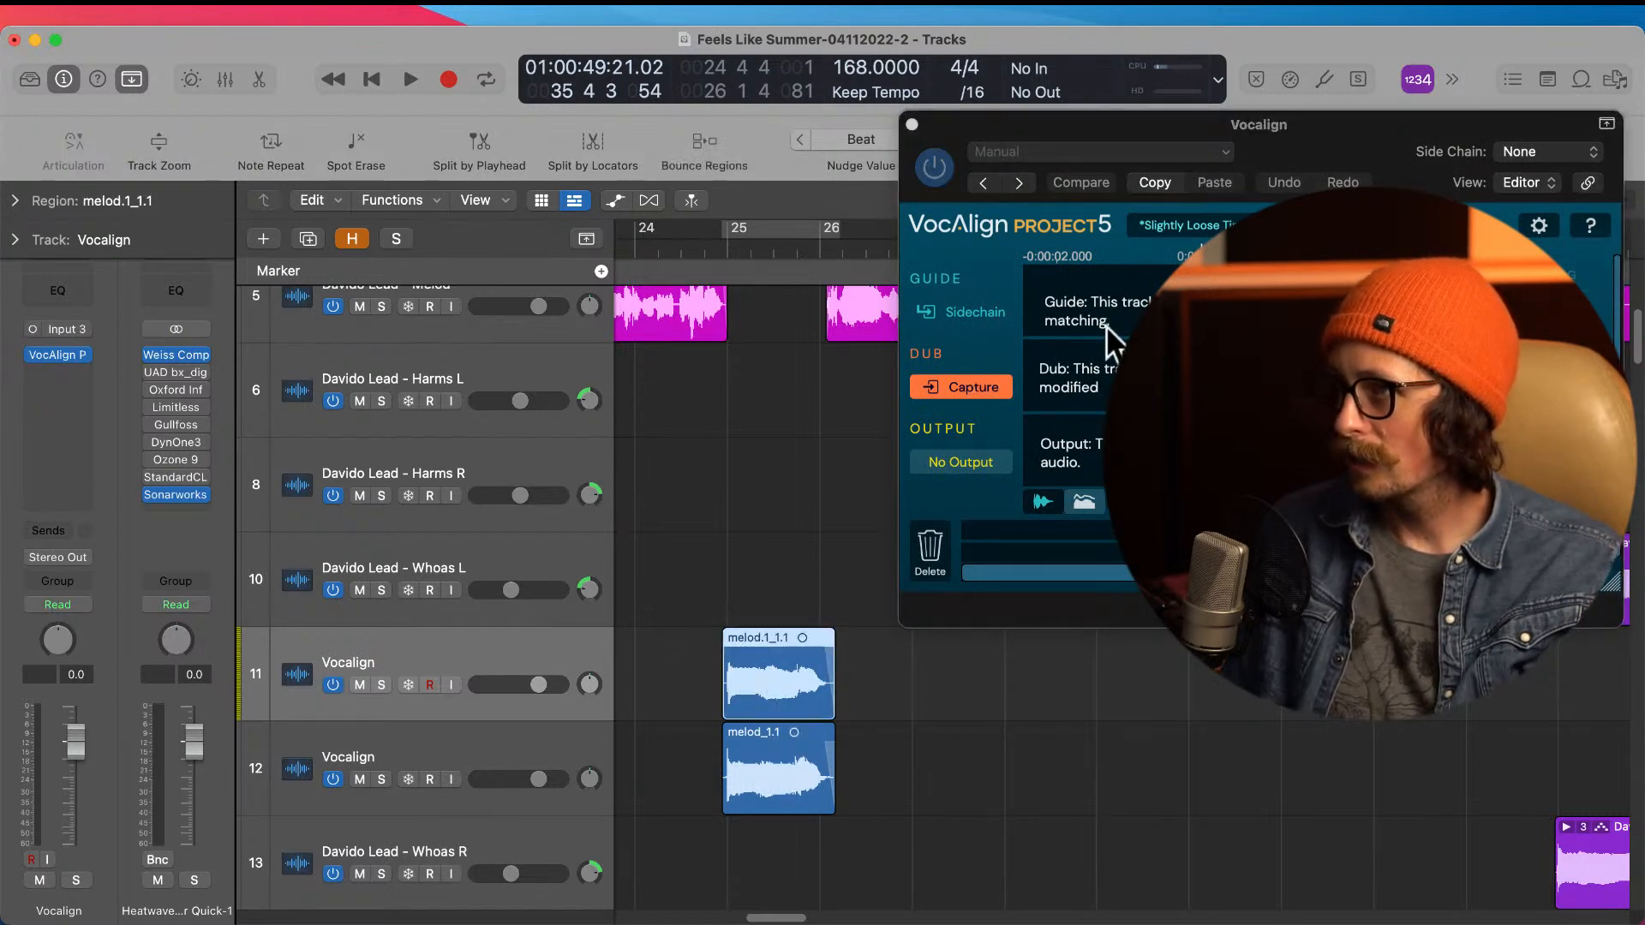
drag(1081, 113, 886, 99)
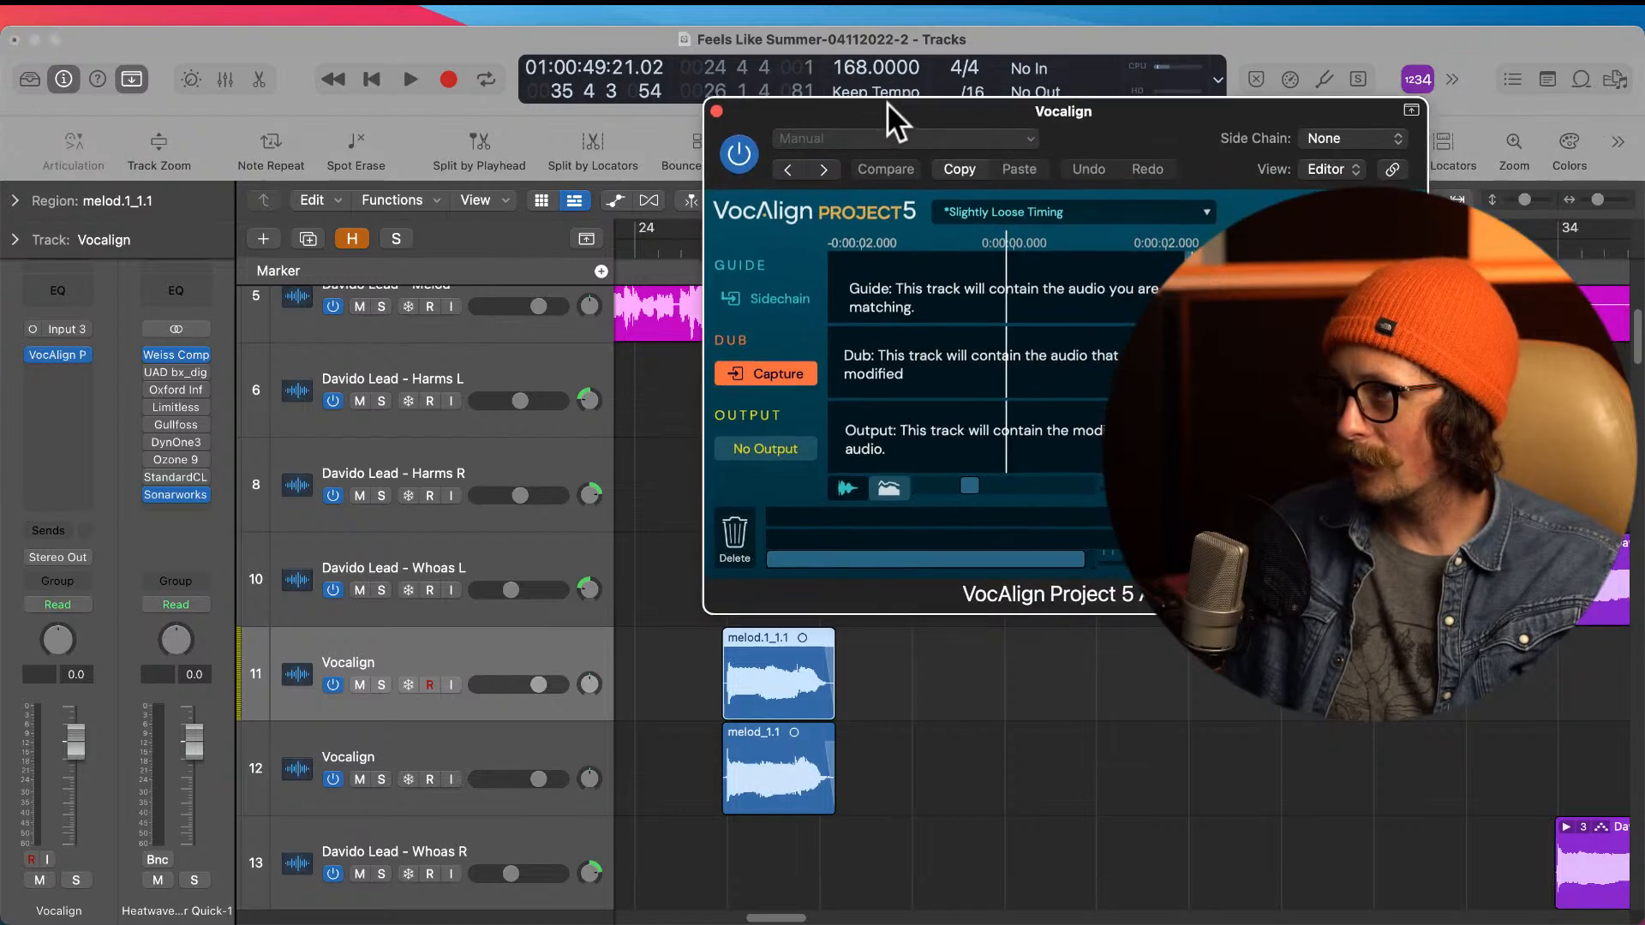
click(718, 111)
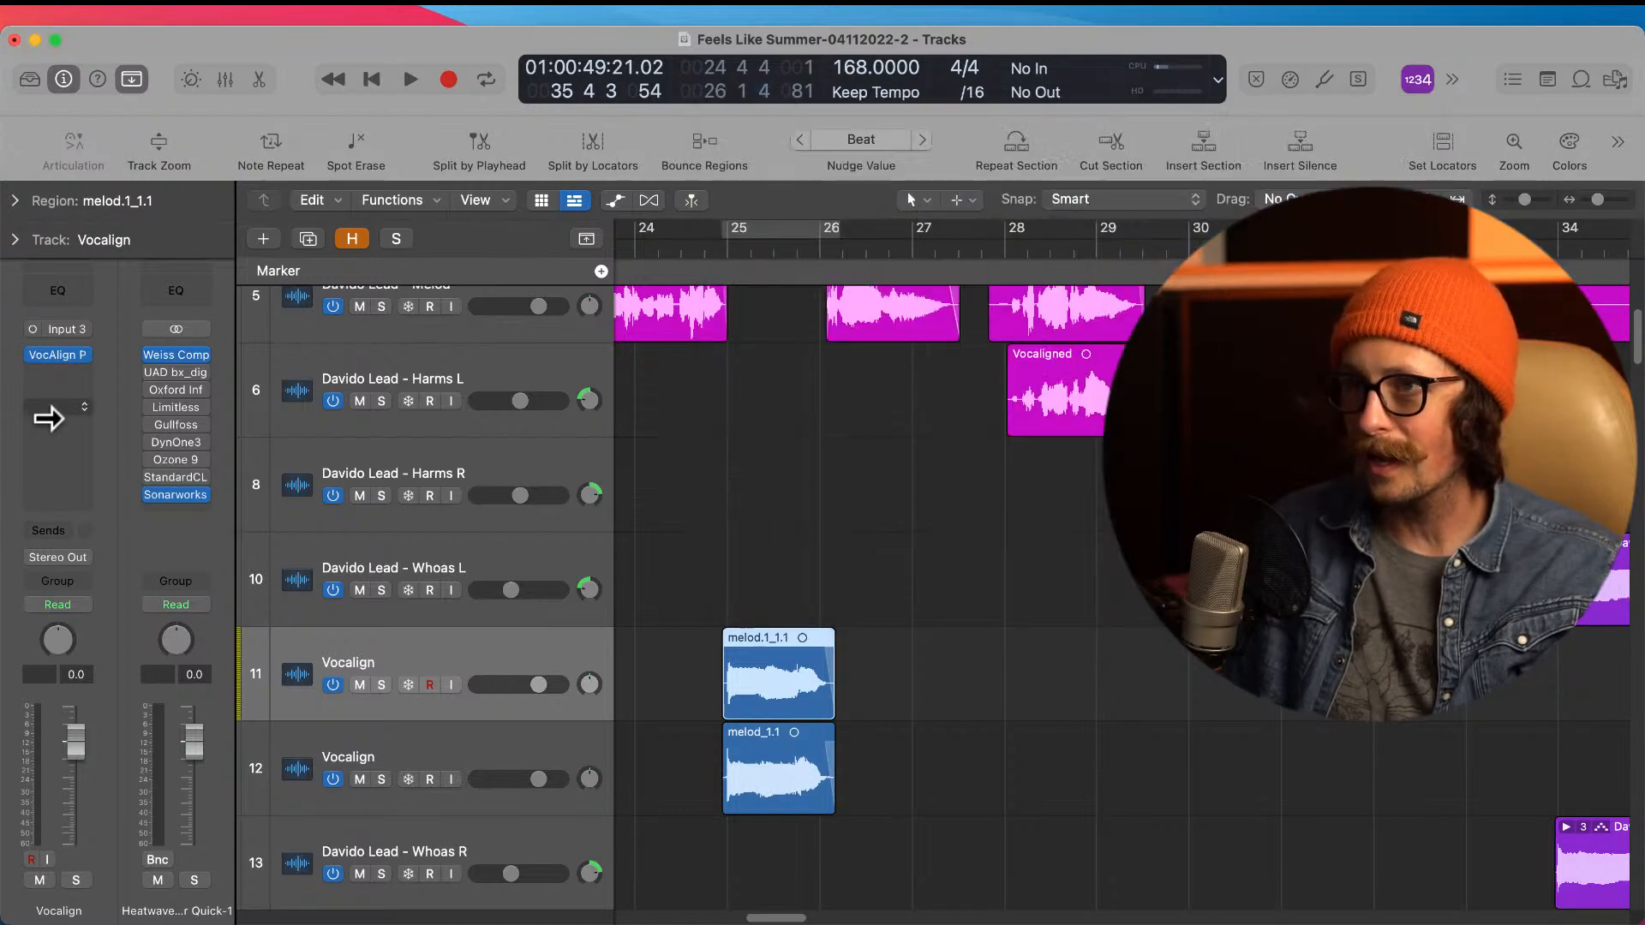
click(89, 353)
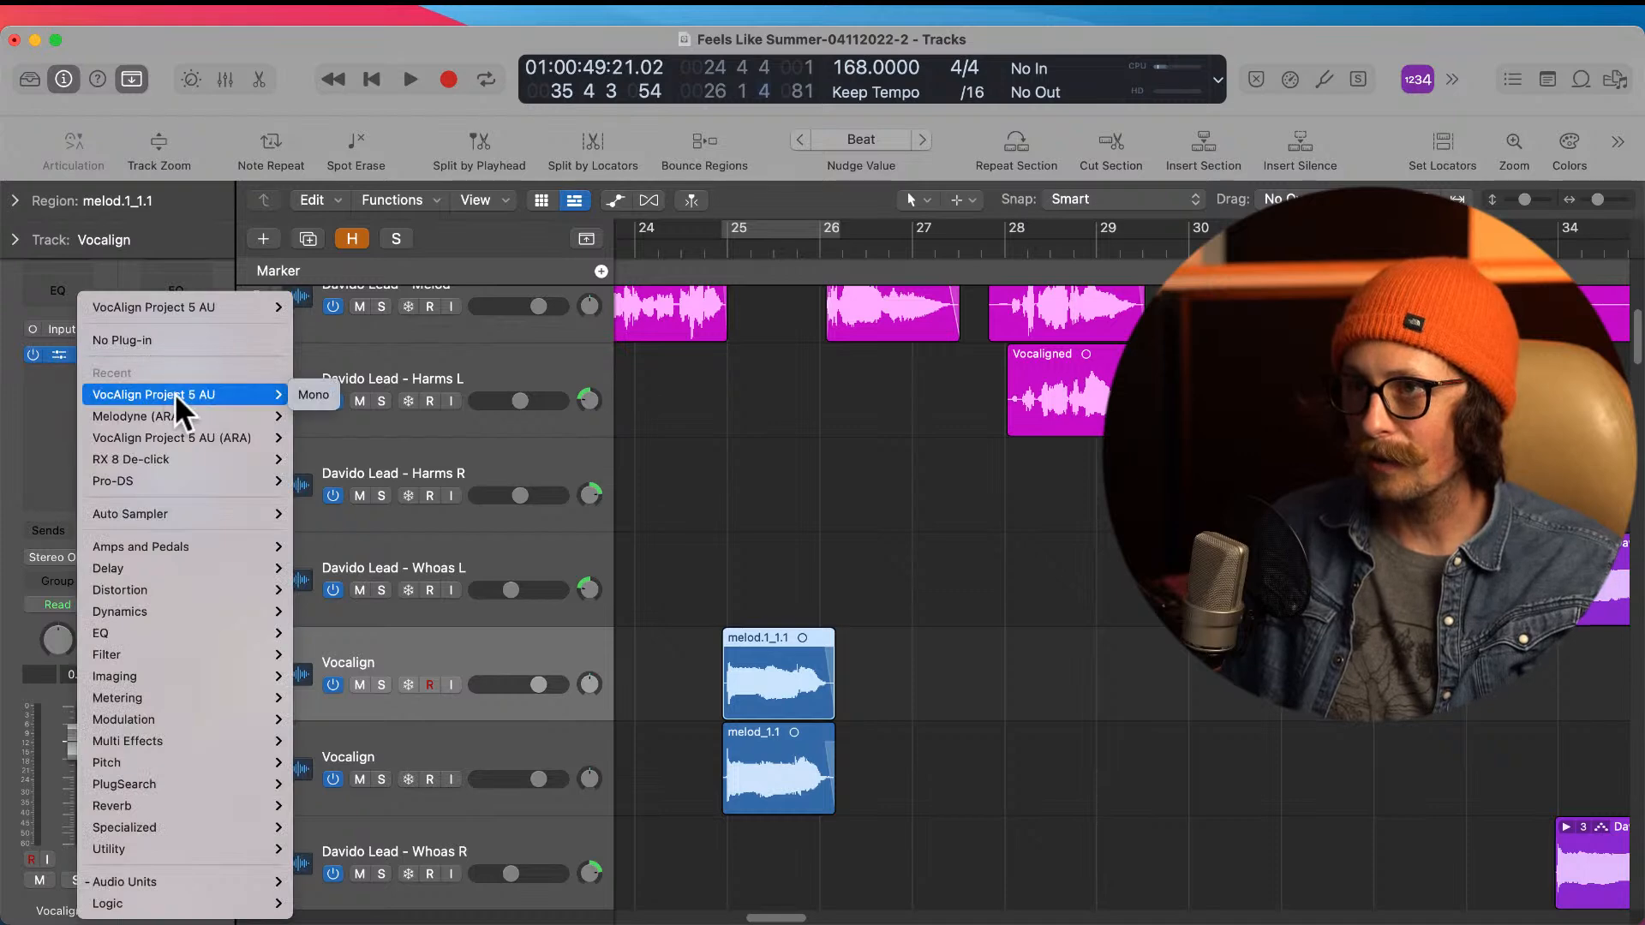
mouse_move(214, 396)
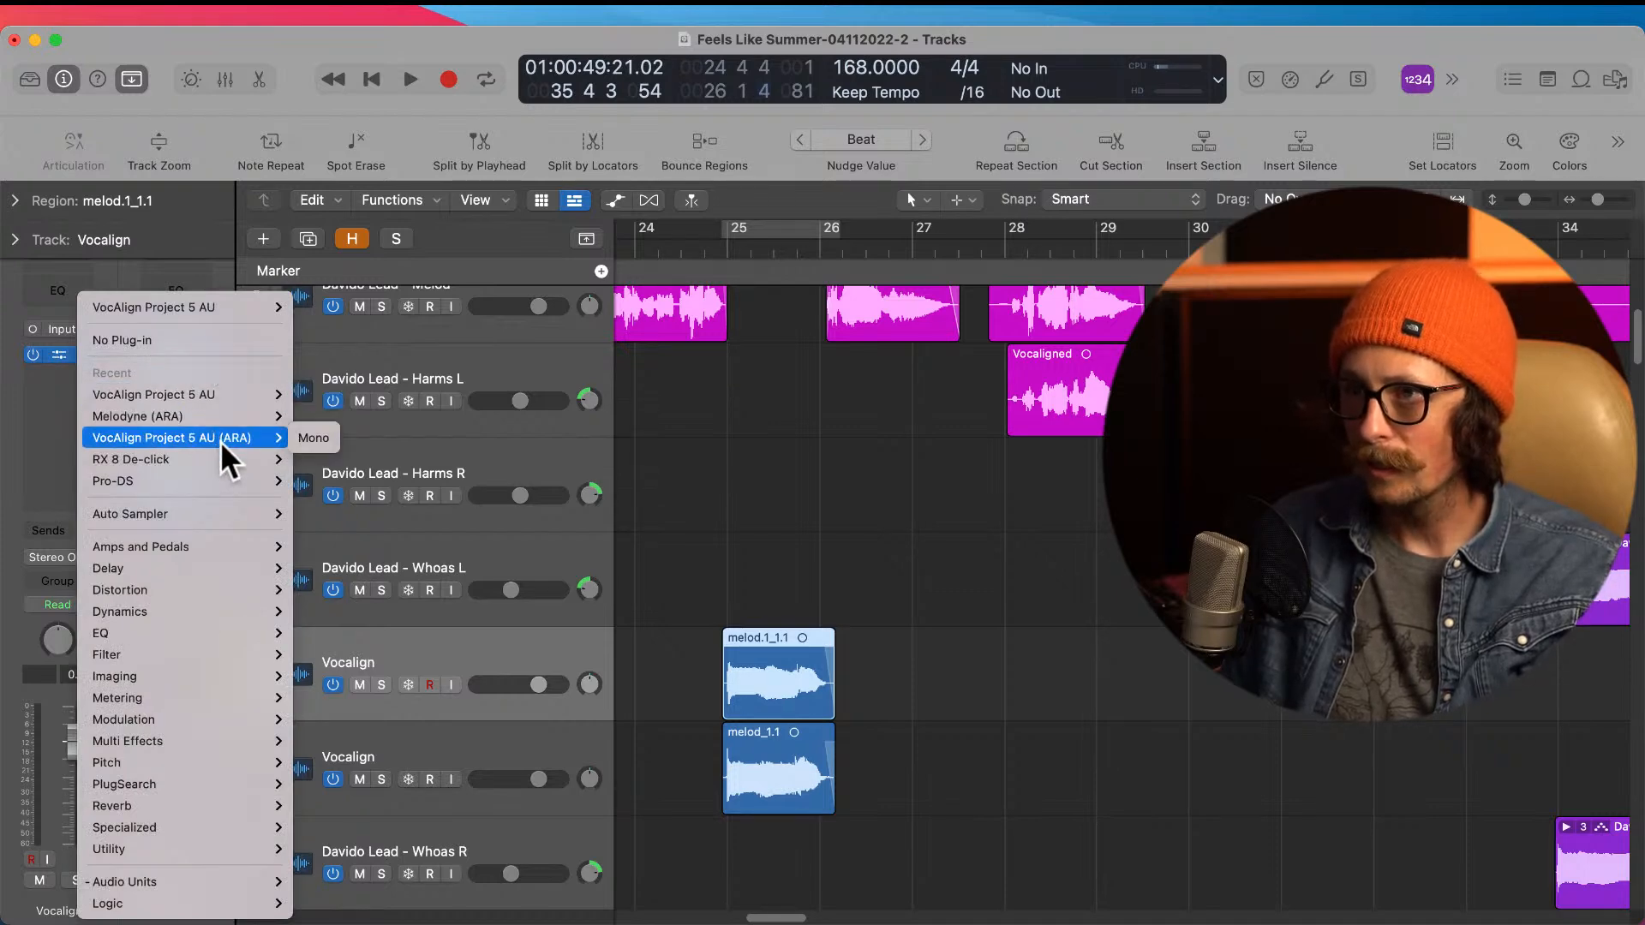
click(221, 438)
Step: Switch the second Vocalign track's plug-in to VocAlign Project 5 AU (ARA) as well
click(454, 744)
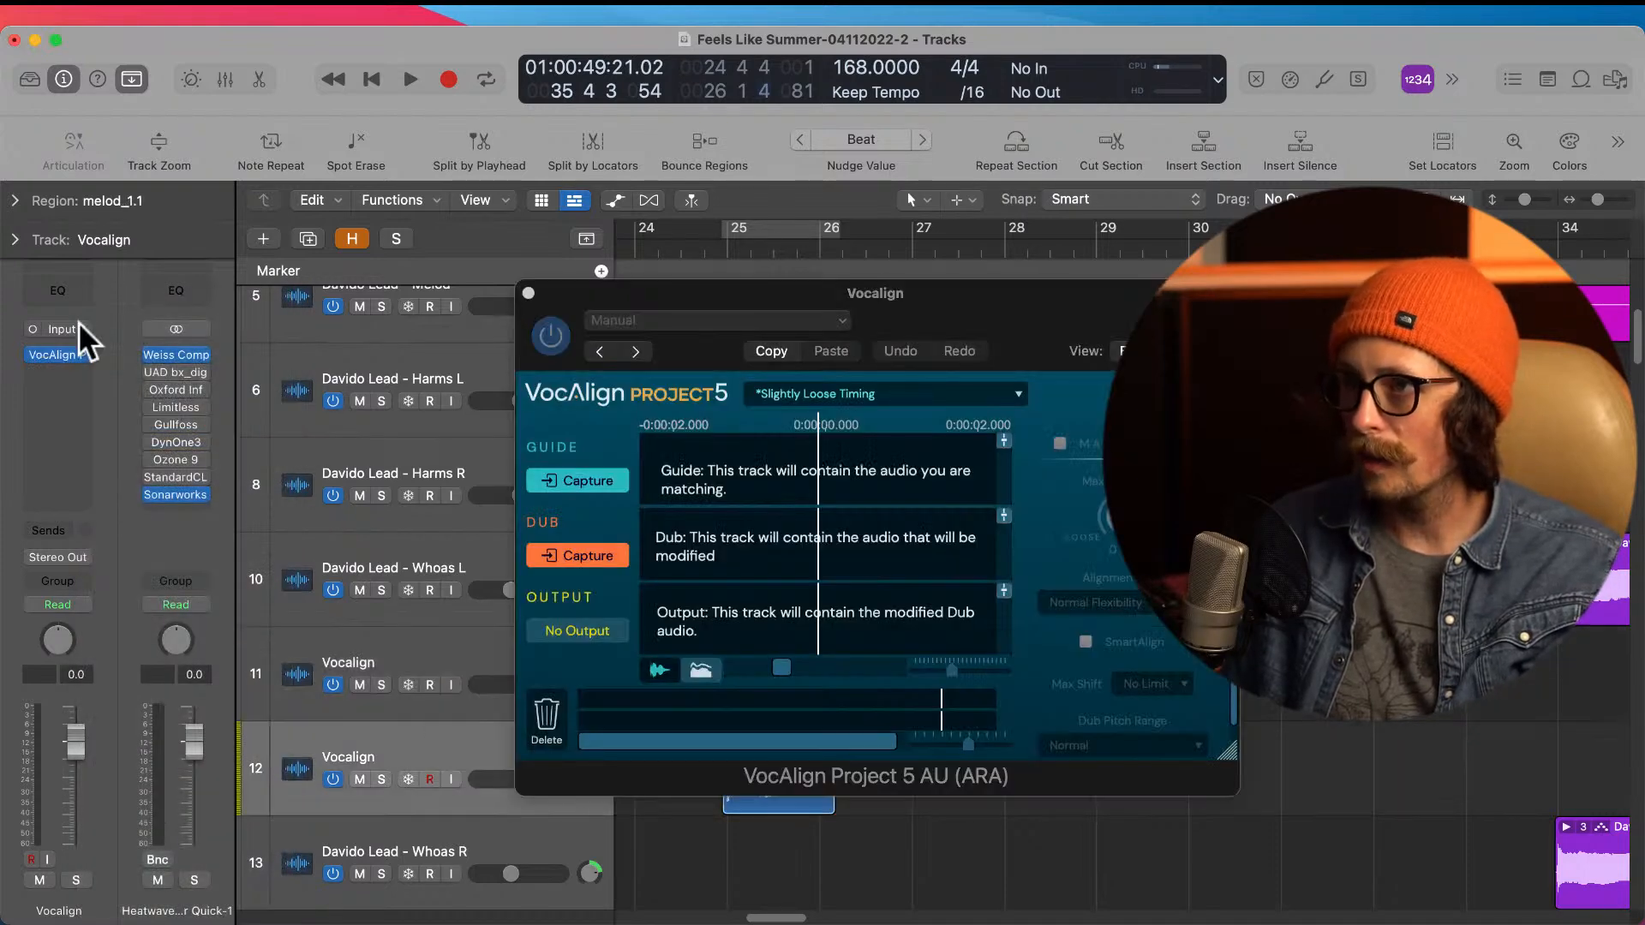
click(85, 354)
mouse_move(147, 417)
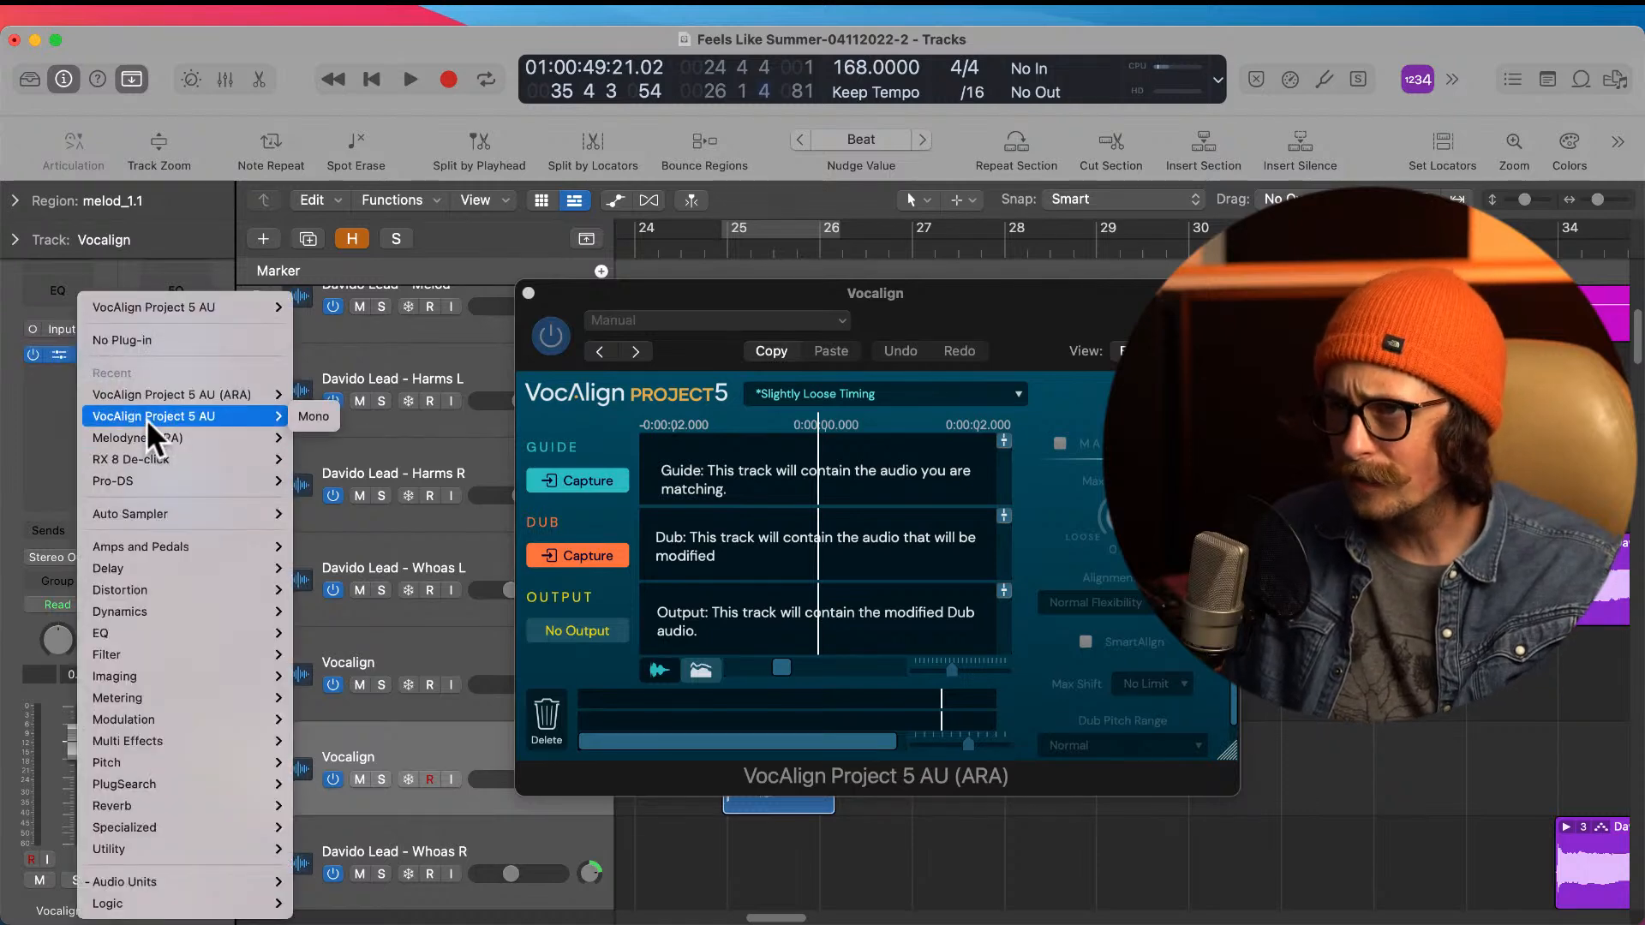
click(204, 391)
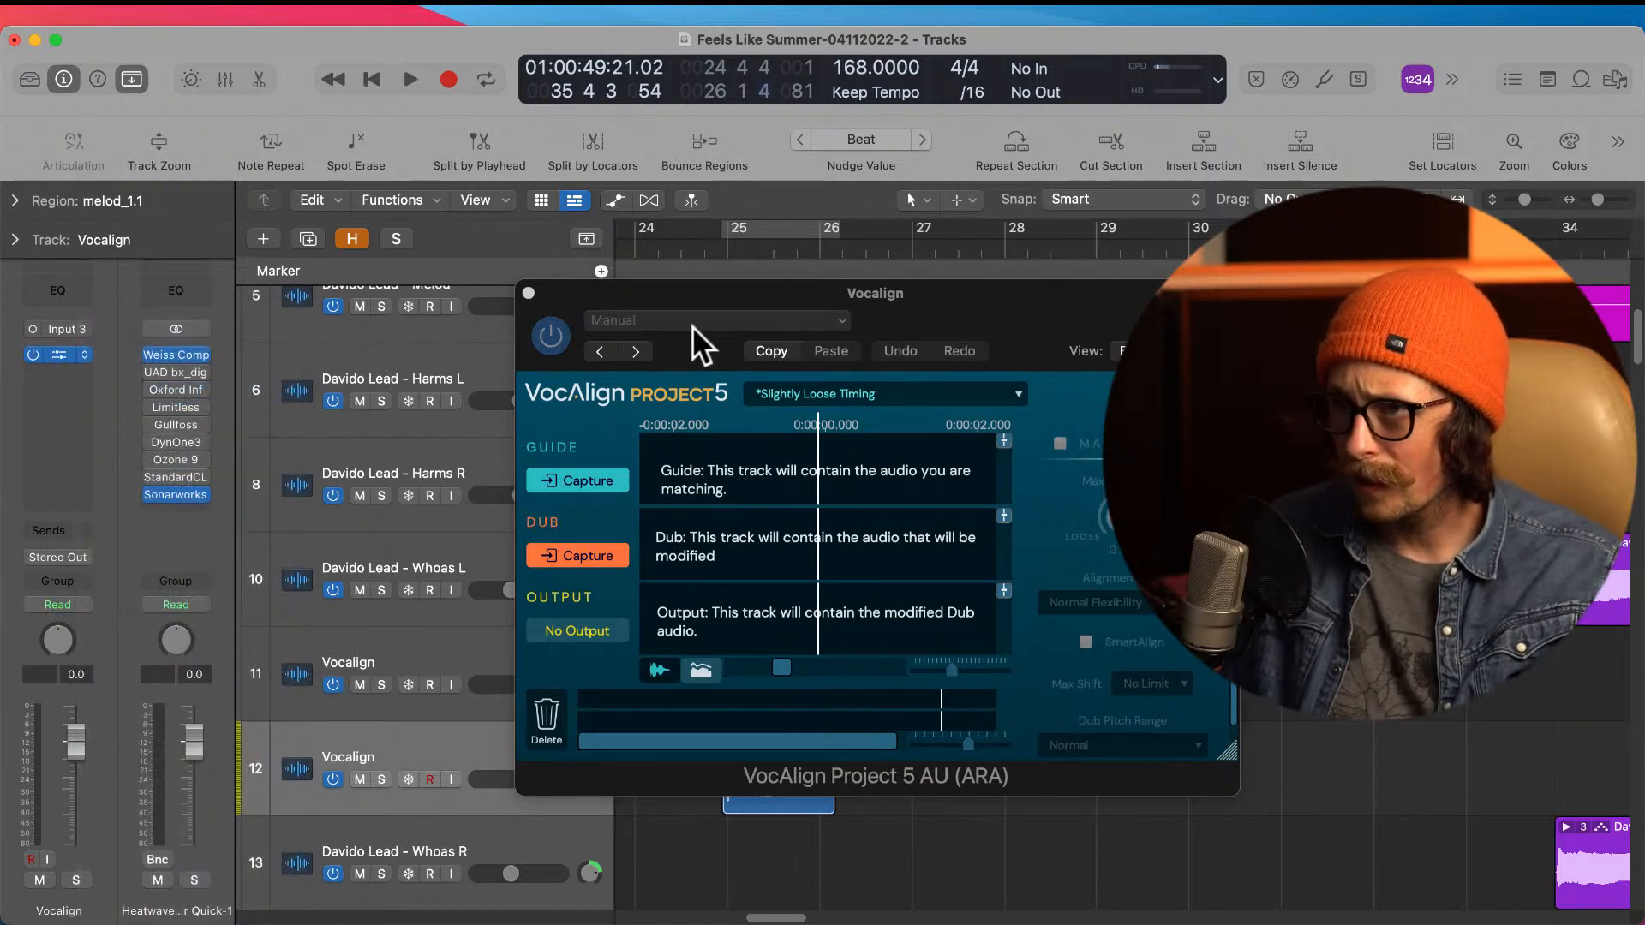
Step: Capture the melod.1_1.1 region on the first Vocalign track as the guide in VocAlign
click(528, 294)
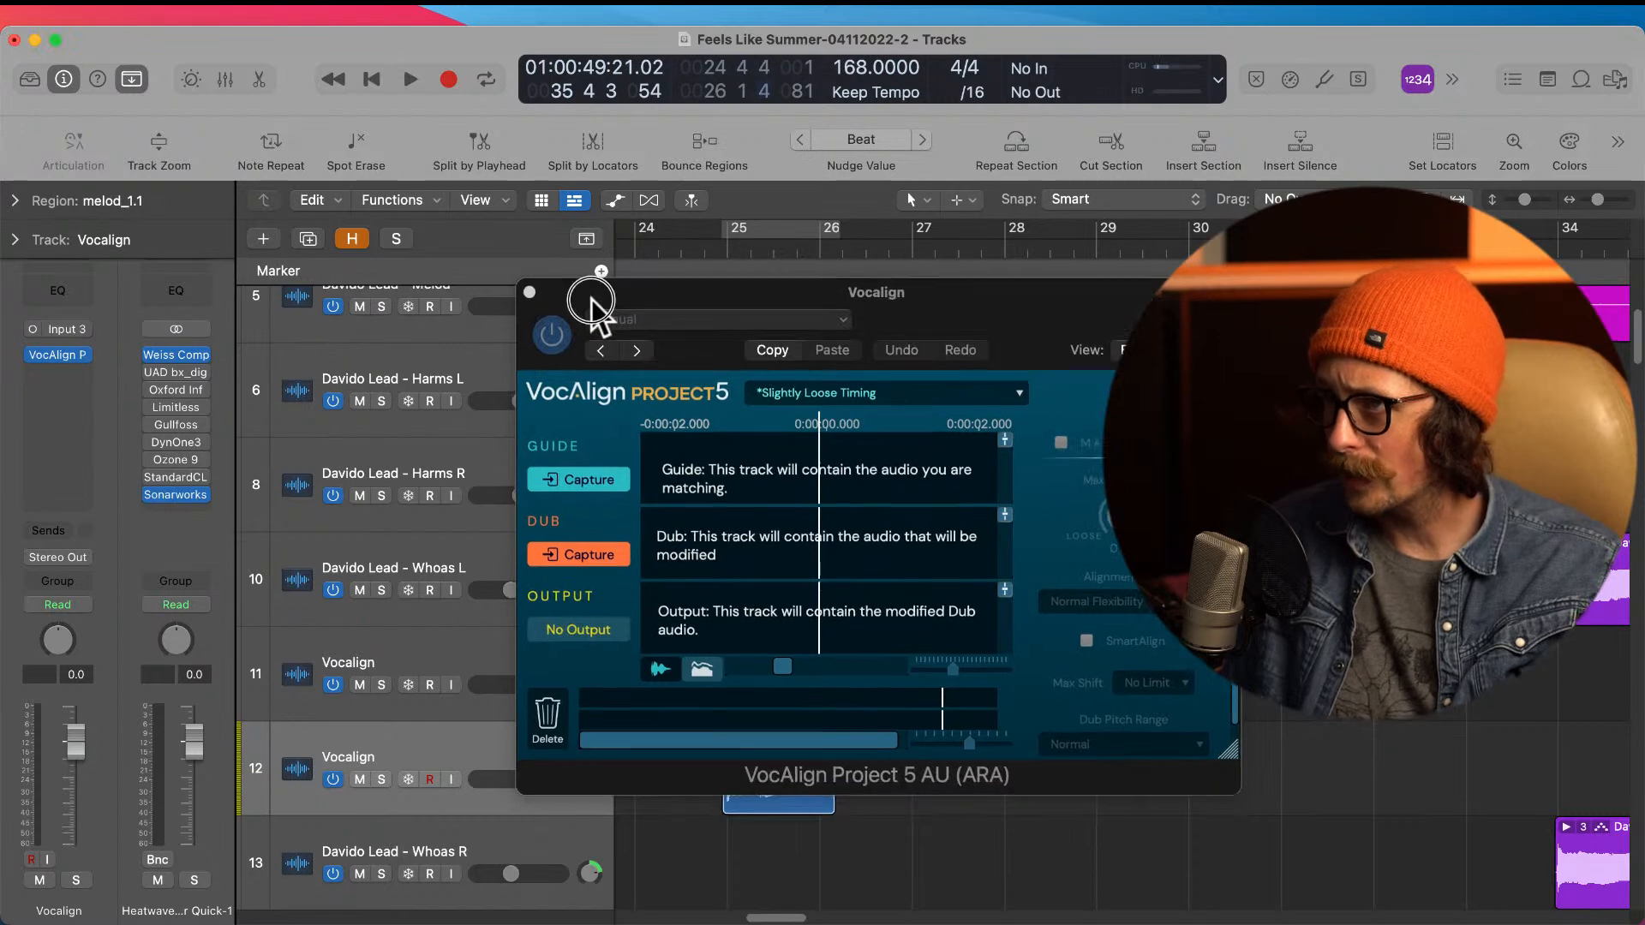
drag(590, 298, 1077, 193)
click(814, 643)
click(1077, 367)
key(space)
scroll(783, 584, down, 6)
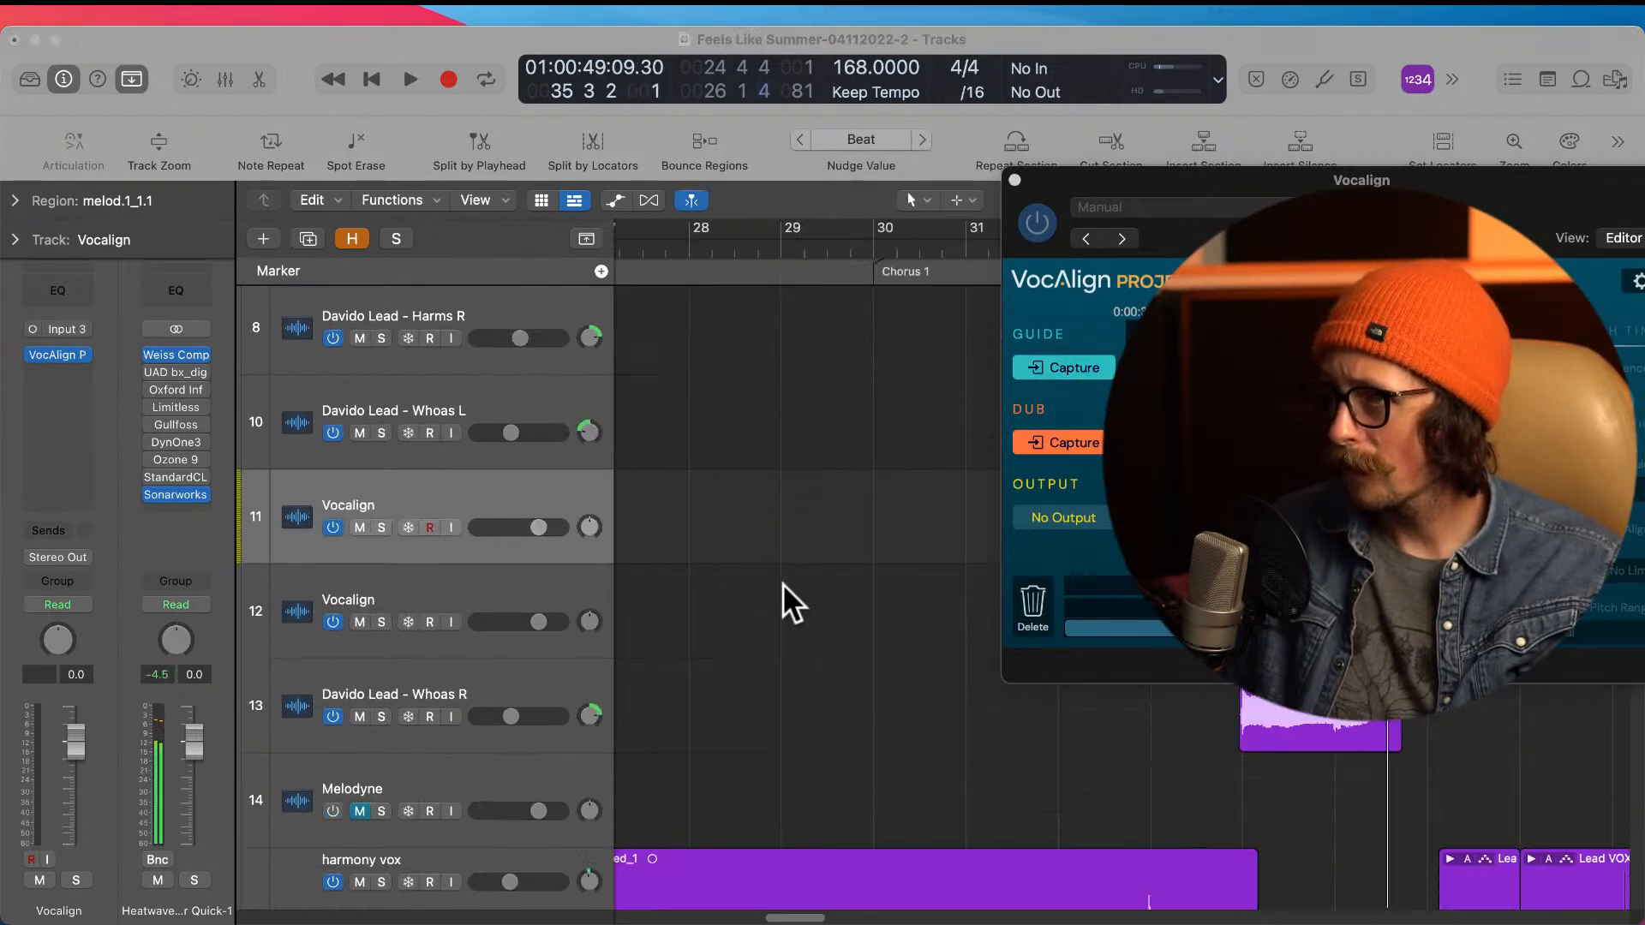
Step: Capture the melod_1.1 region on the second Vocalign track as the dub in VocAlign
scroll(783, 583, up, 9)
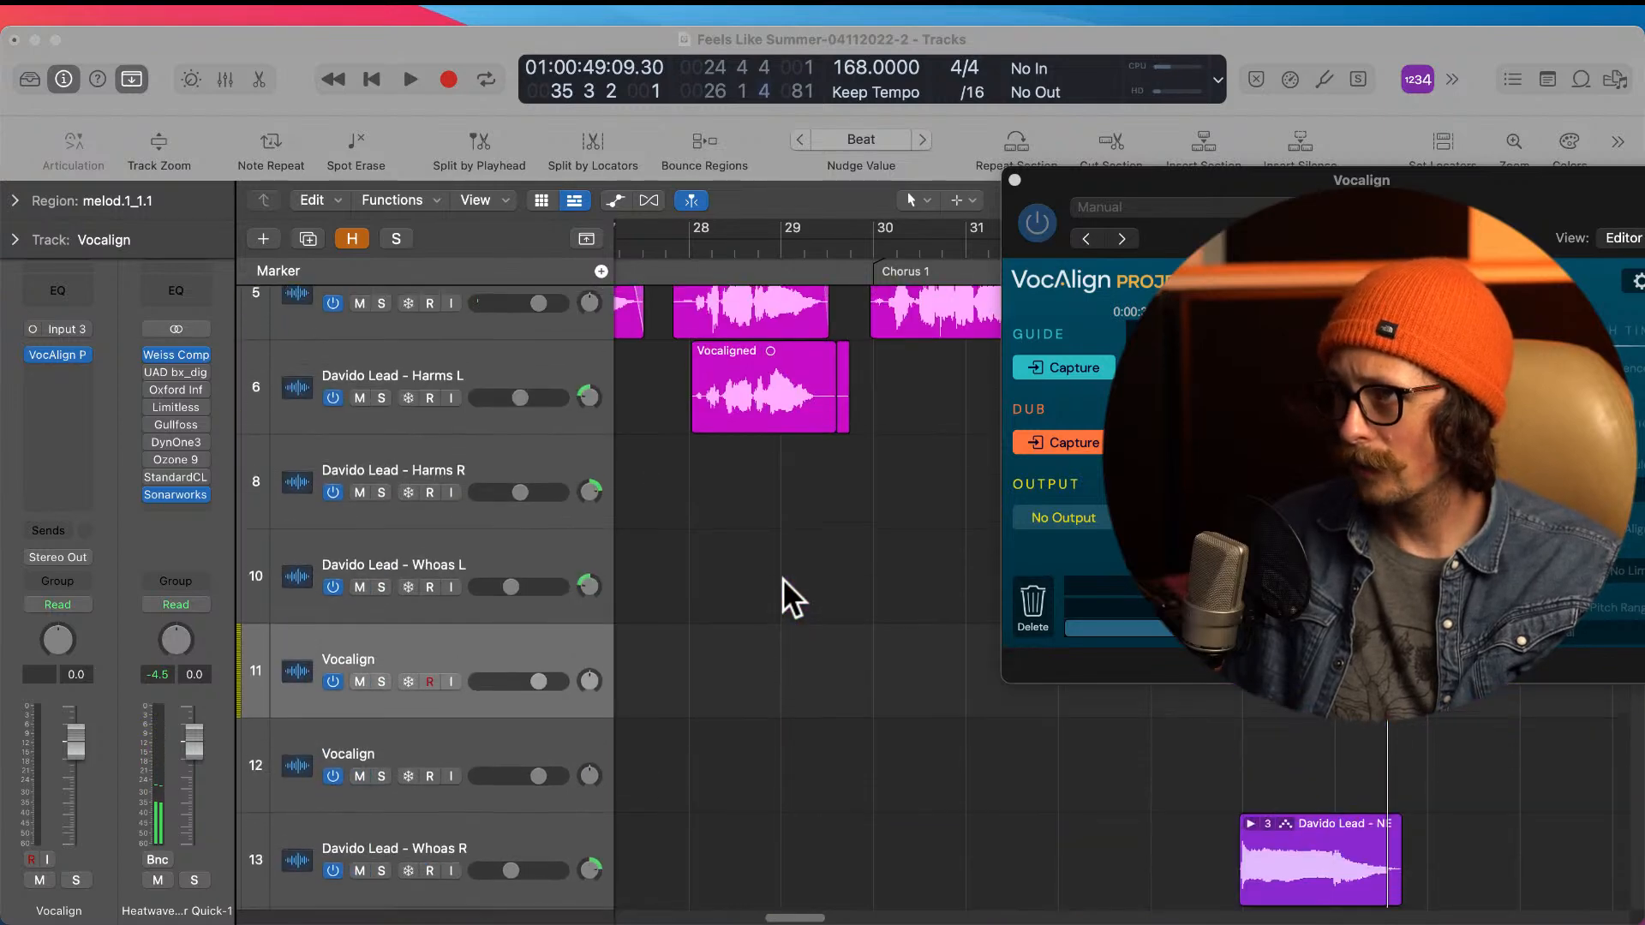
scroll(783, 579, down, 3)
scroll(815, 653, down, 4)
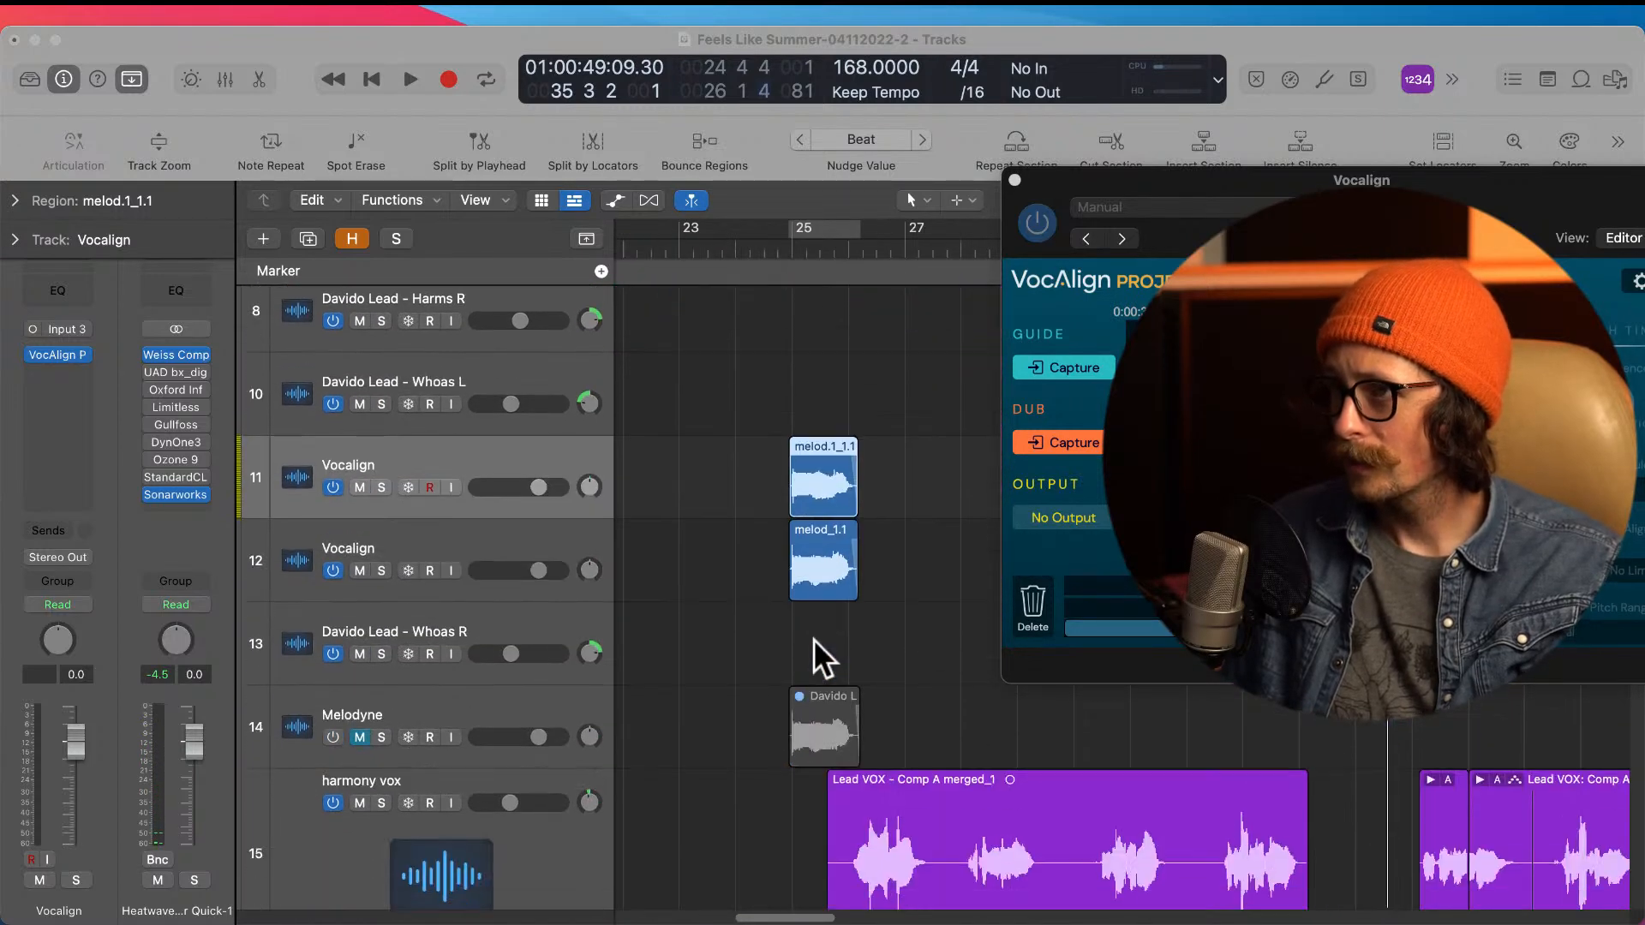
click(824, 563)
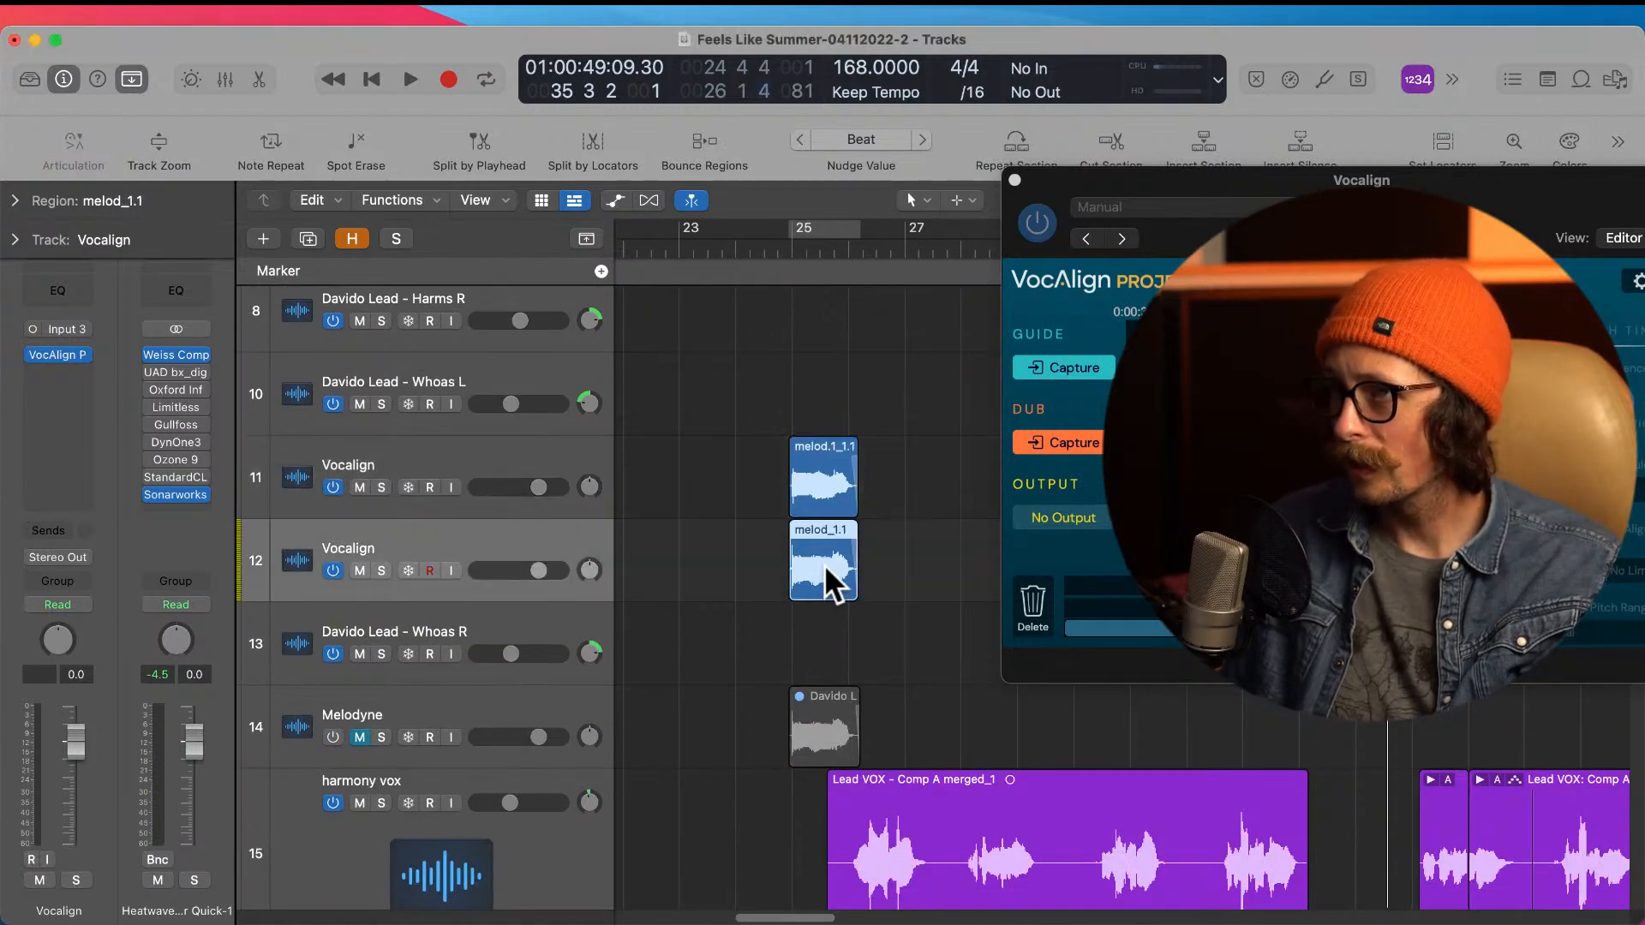
click(1073, 444)
drag(1114, 180, 984, 152)
Step: Set the cycle range around both melod regions at bar 25 and solo the two Vocalign tracks
drag(730, 424, 829, 553)
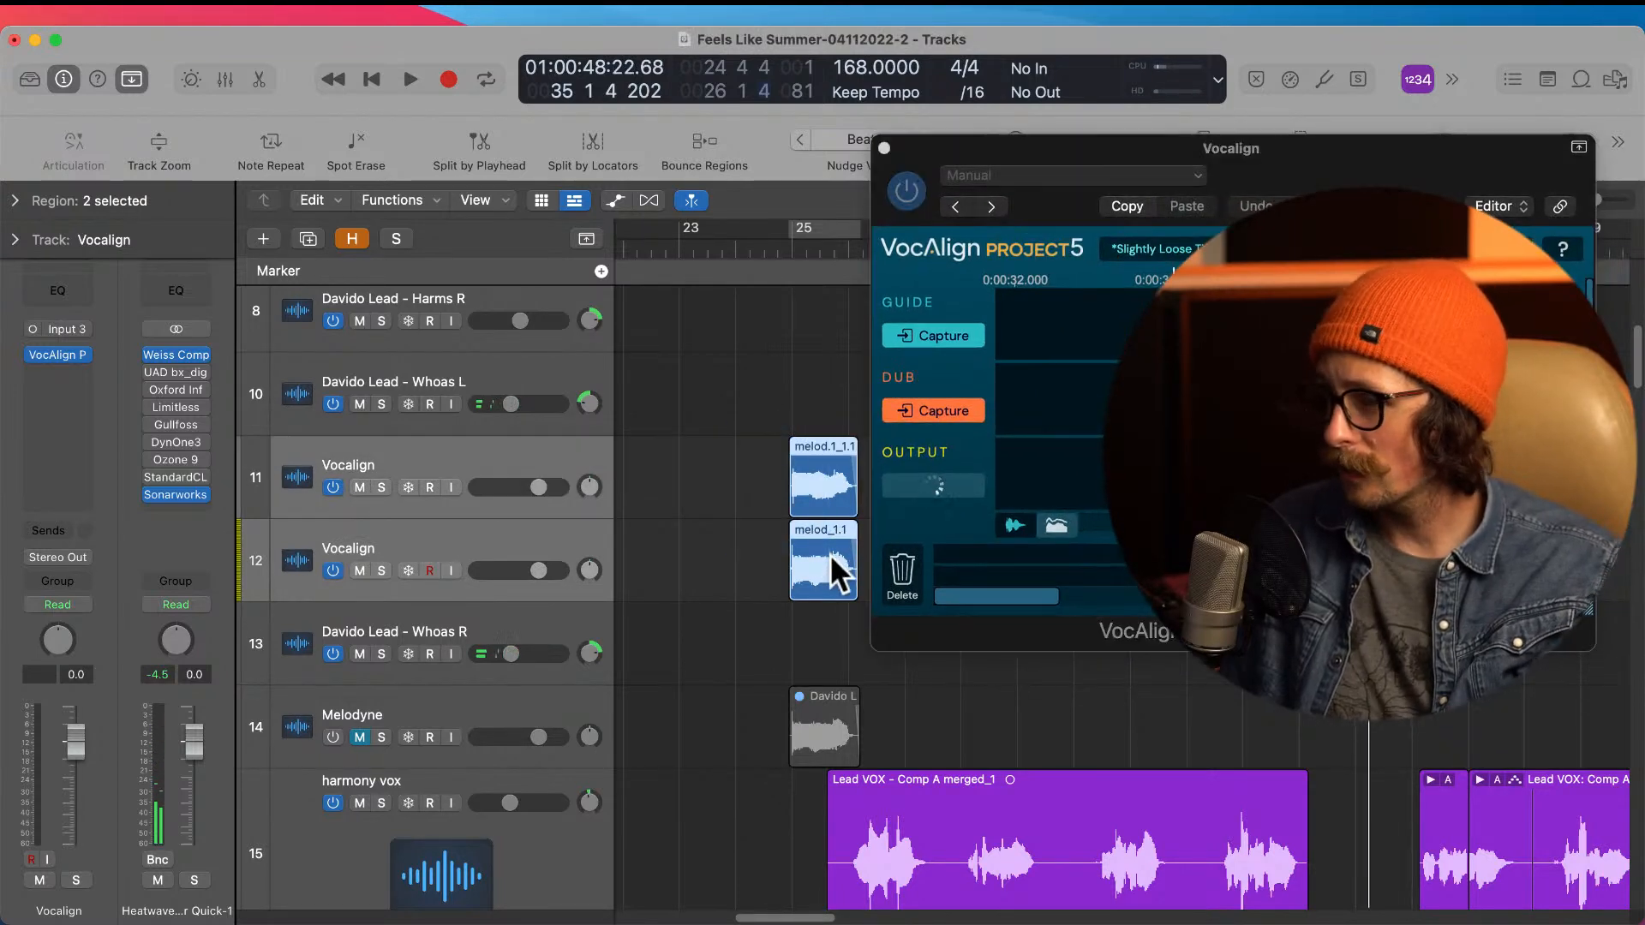
key(super+u)
drag(382, 487, 393, 562)
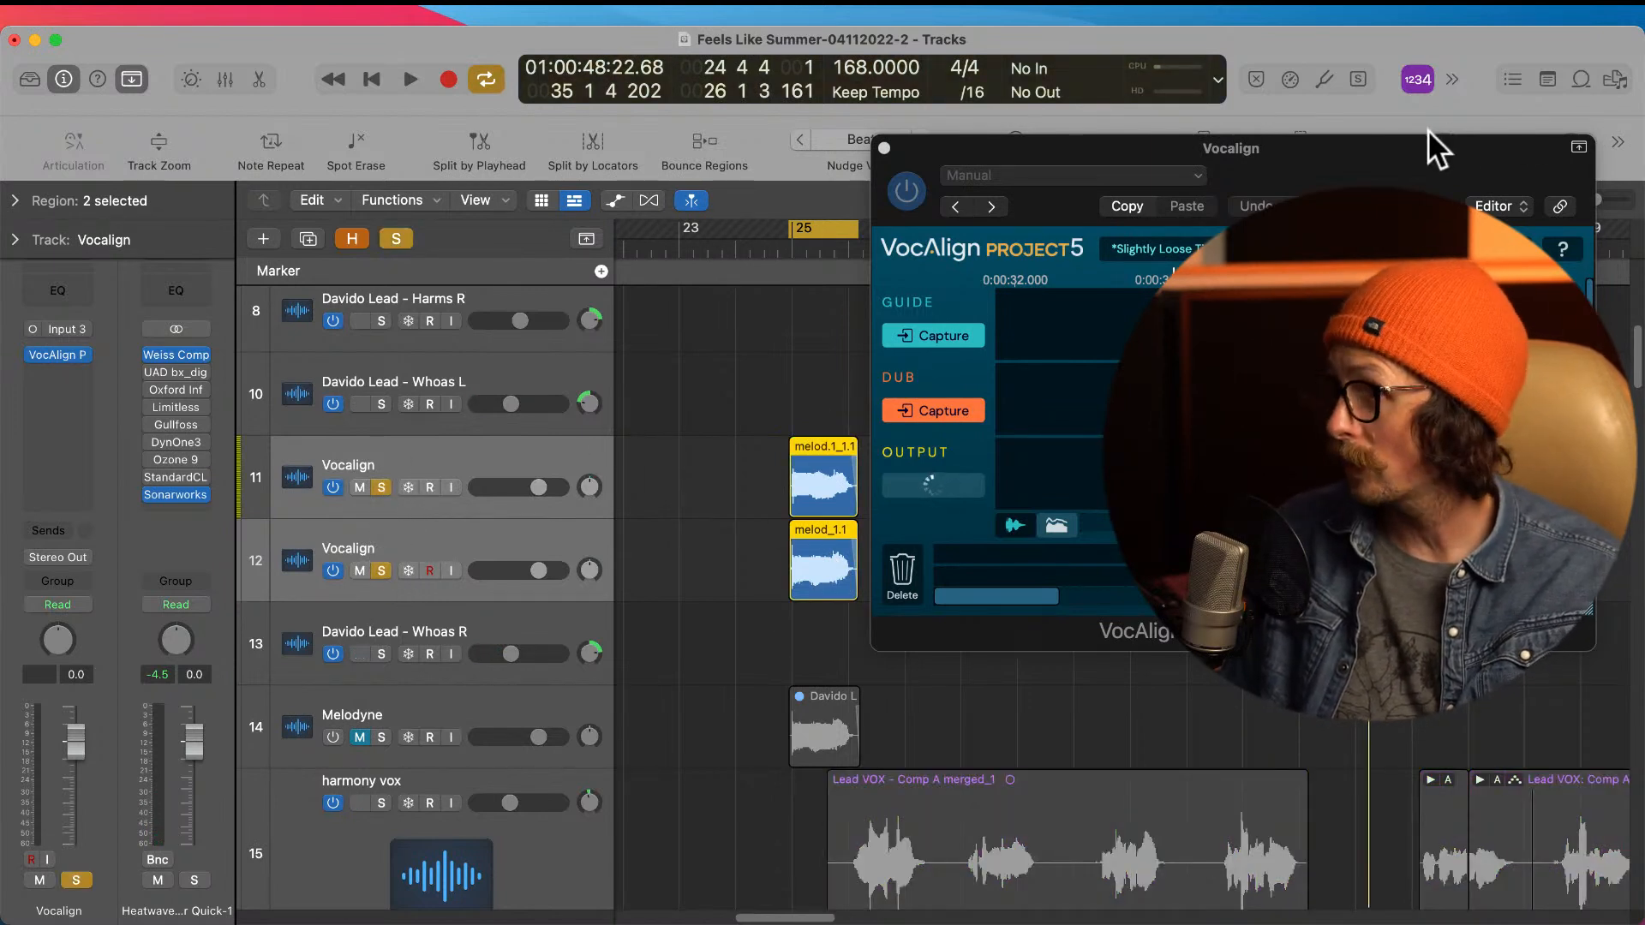
Step: Play the soloed cycle so VocAlign processes the guide and dub, and audition the aligned output
key(space)
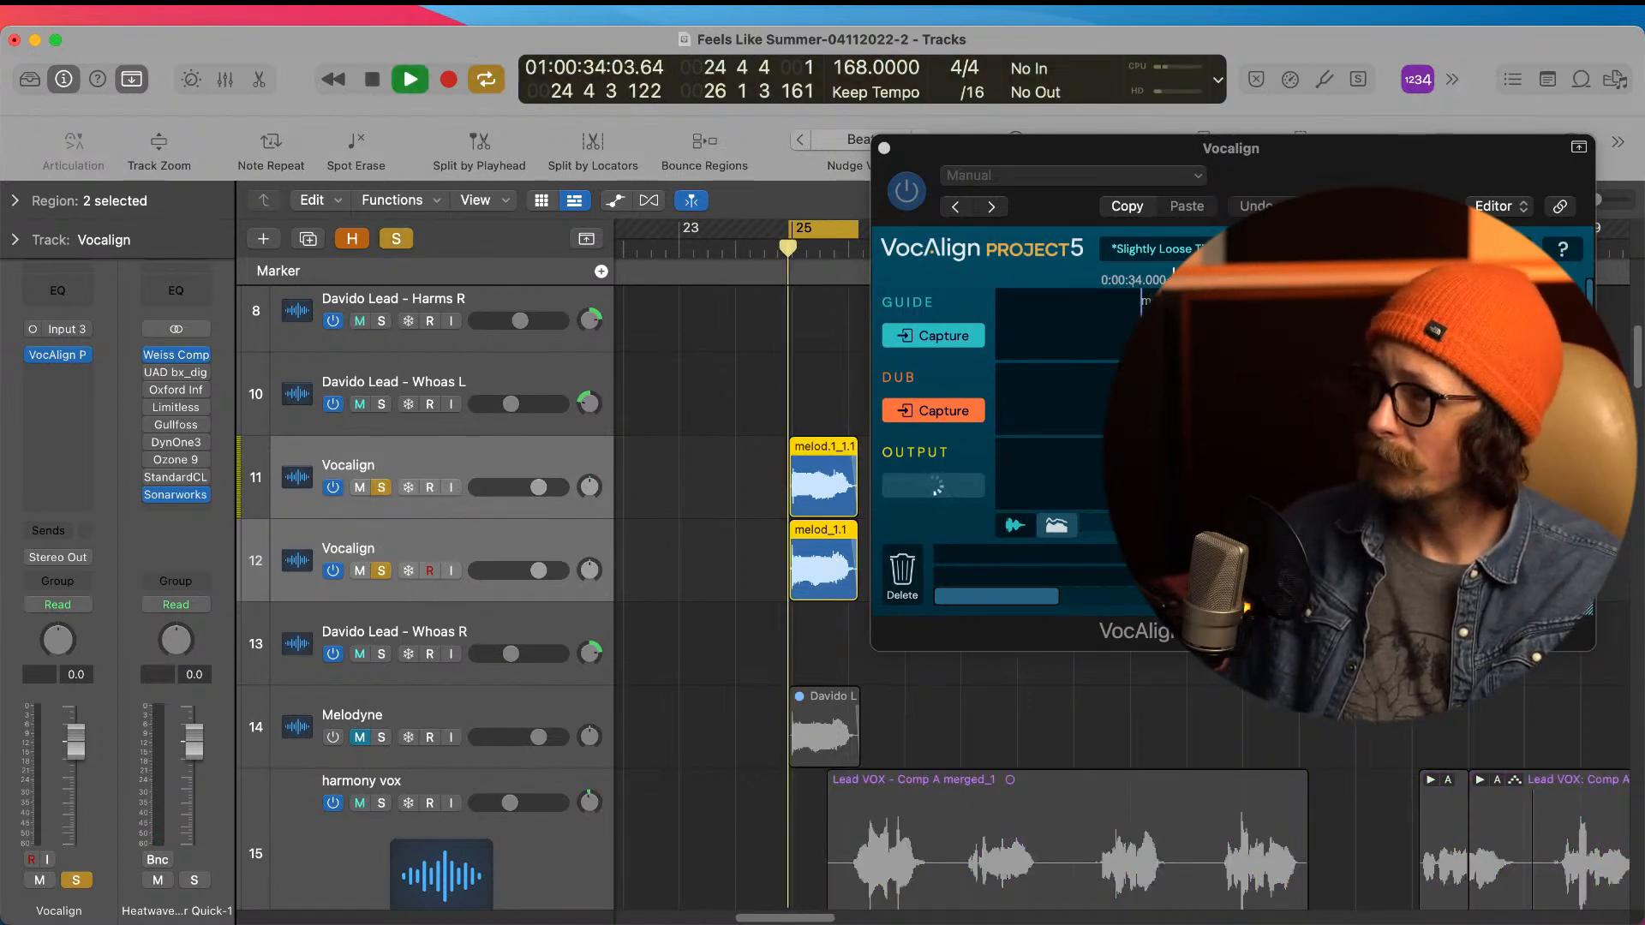
key(space)
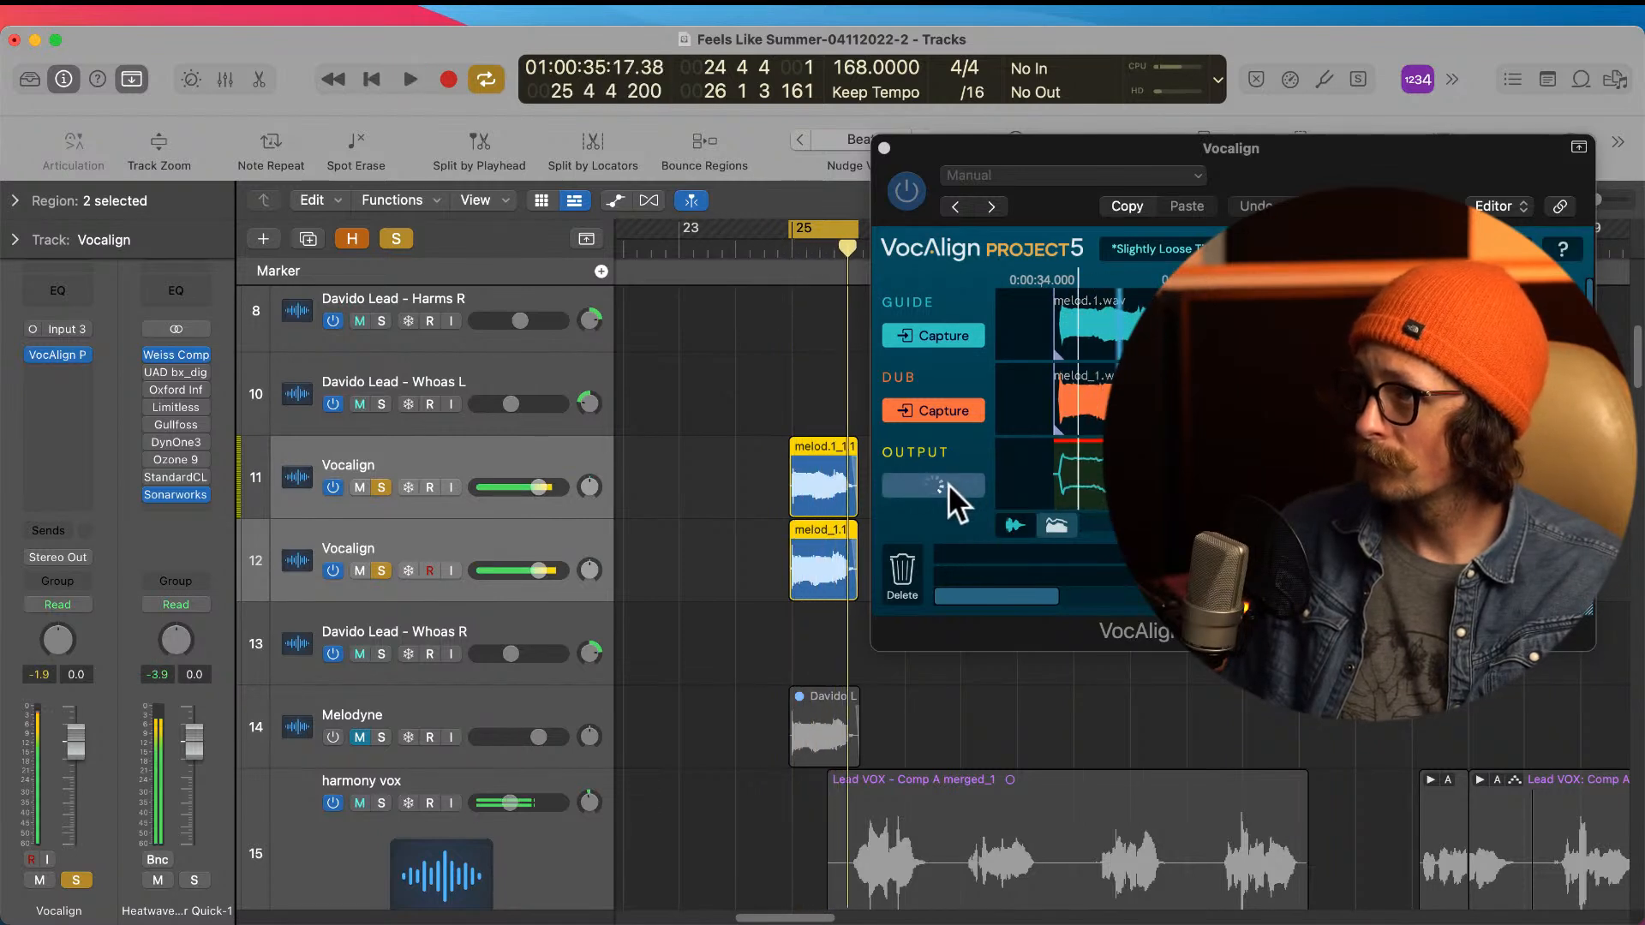
click(948, 484)
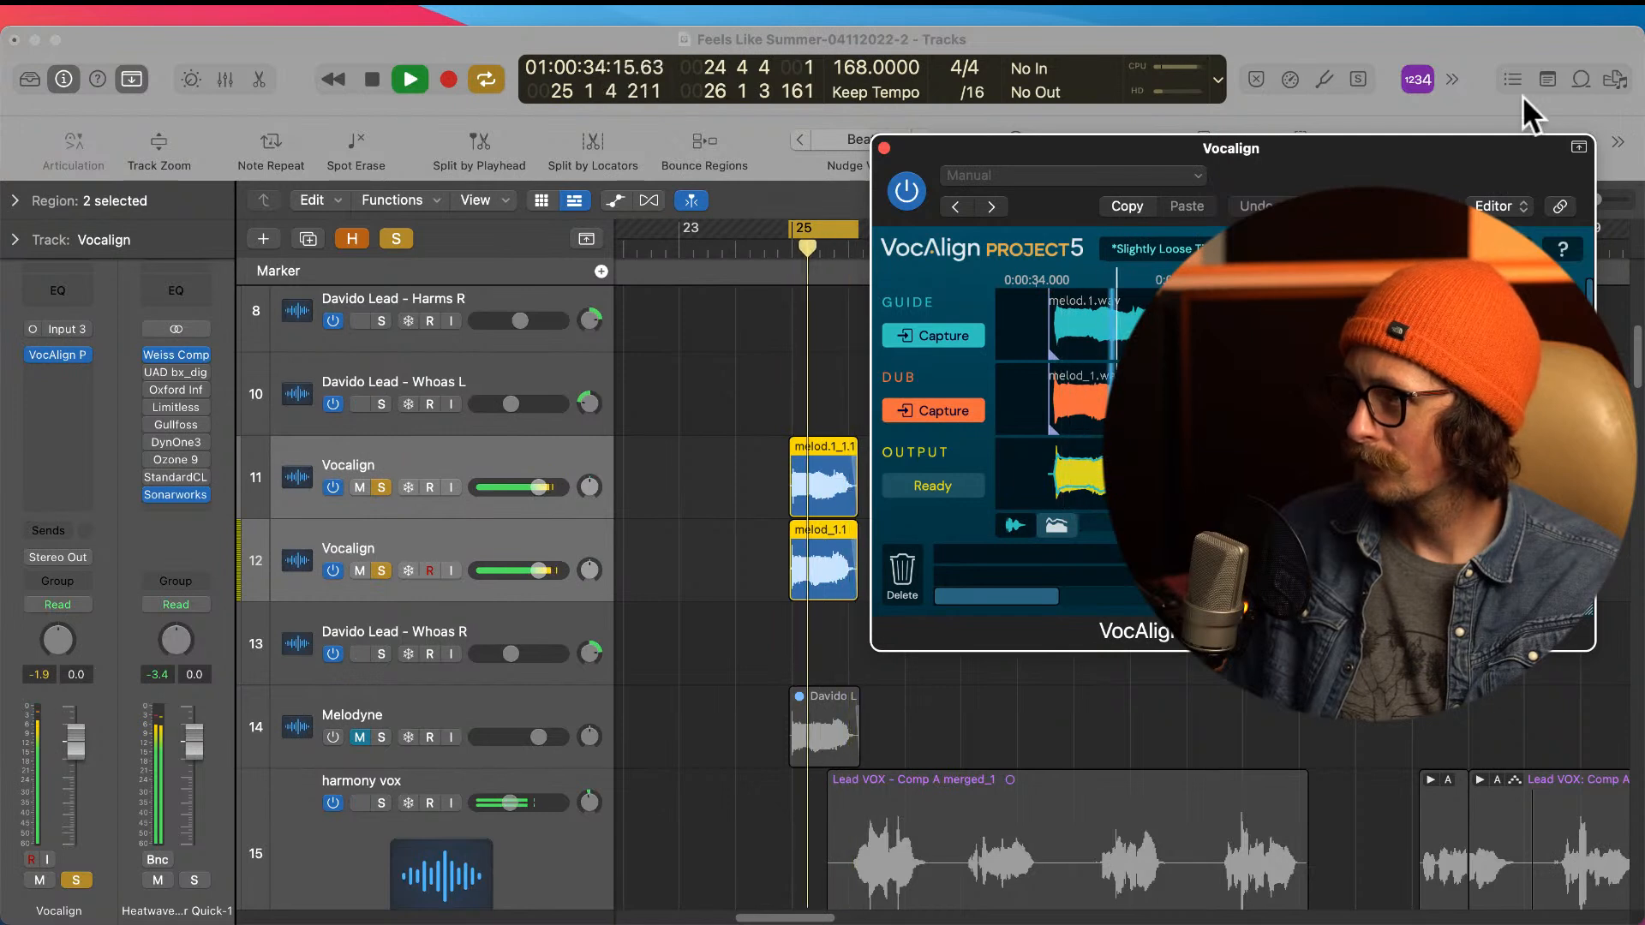
key(space)
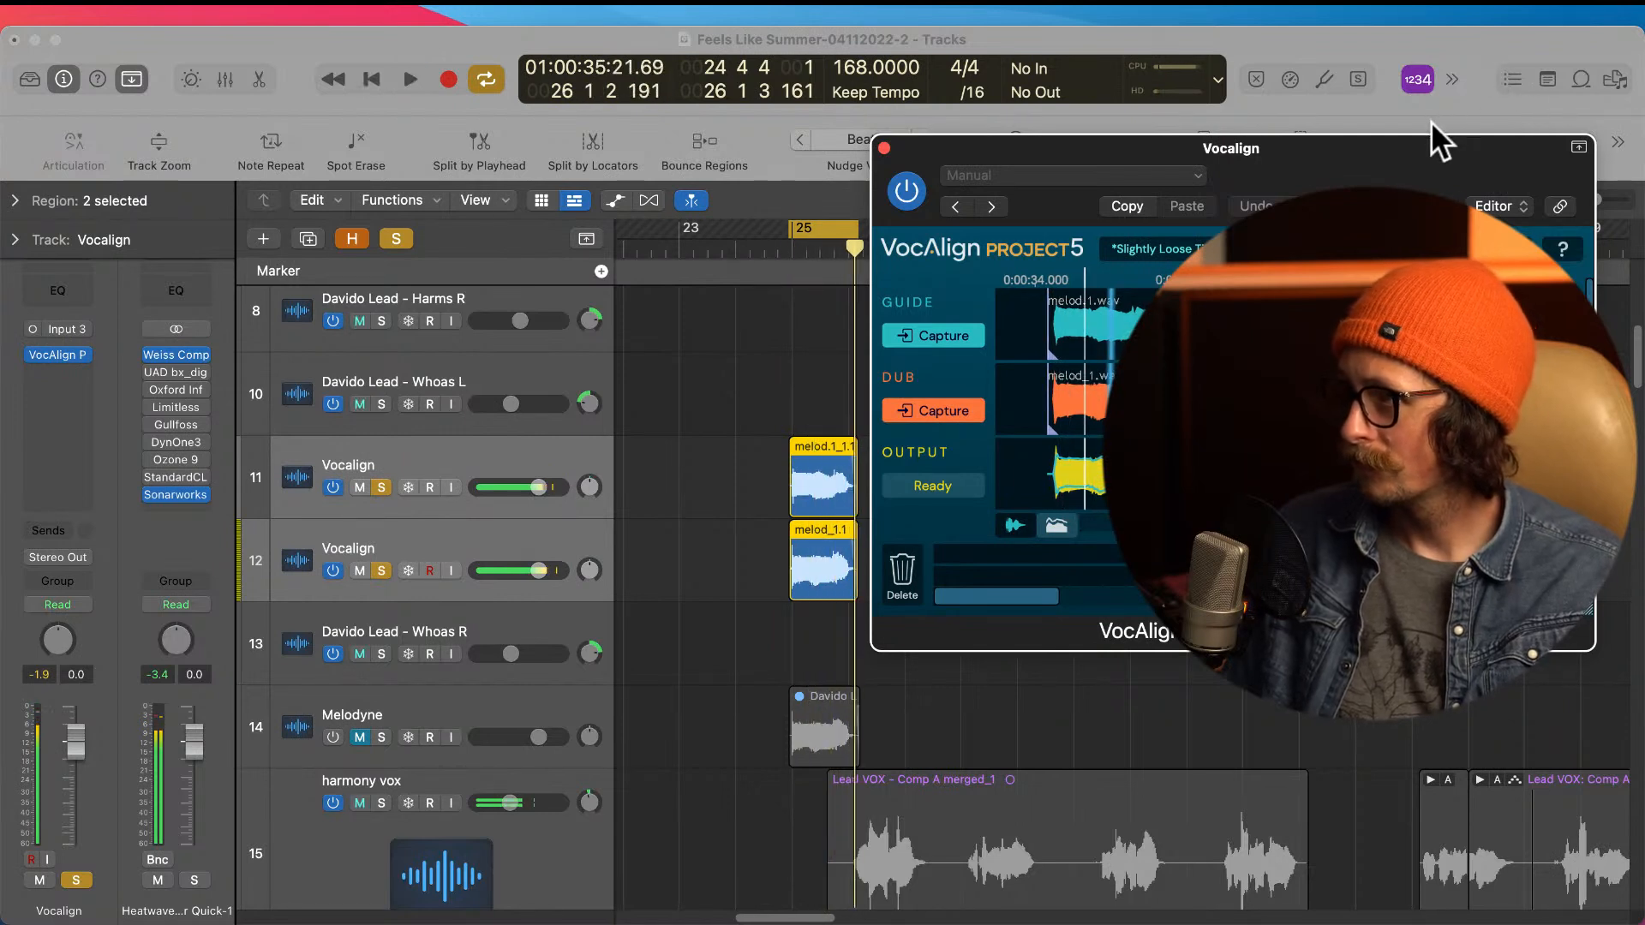
click(1431, 121)
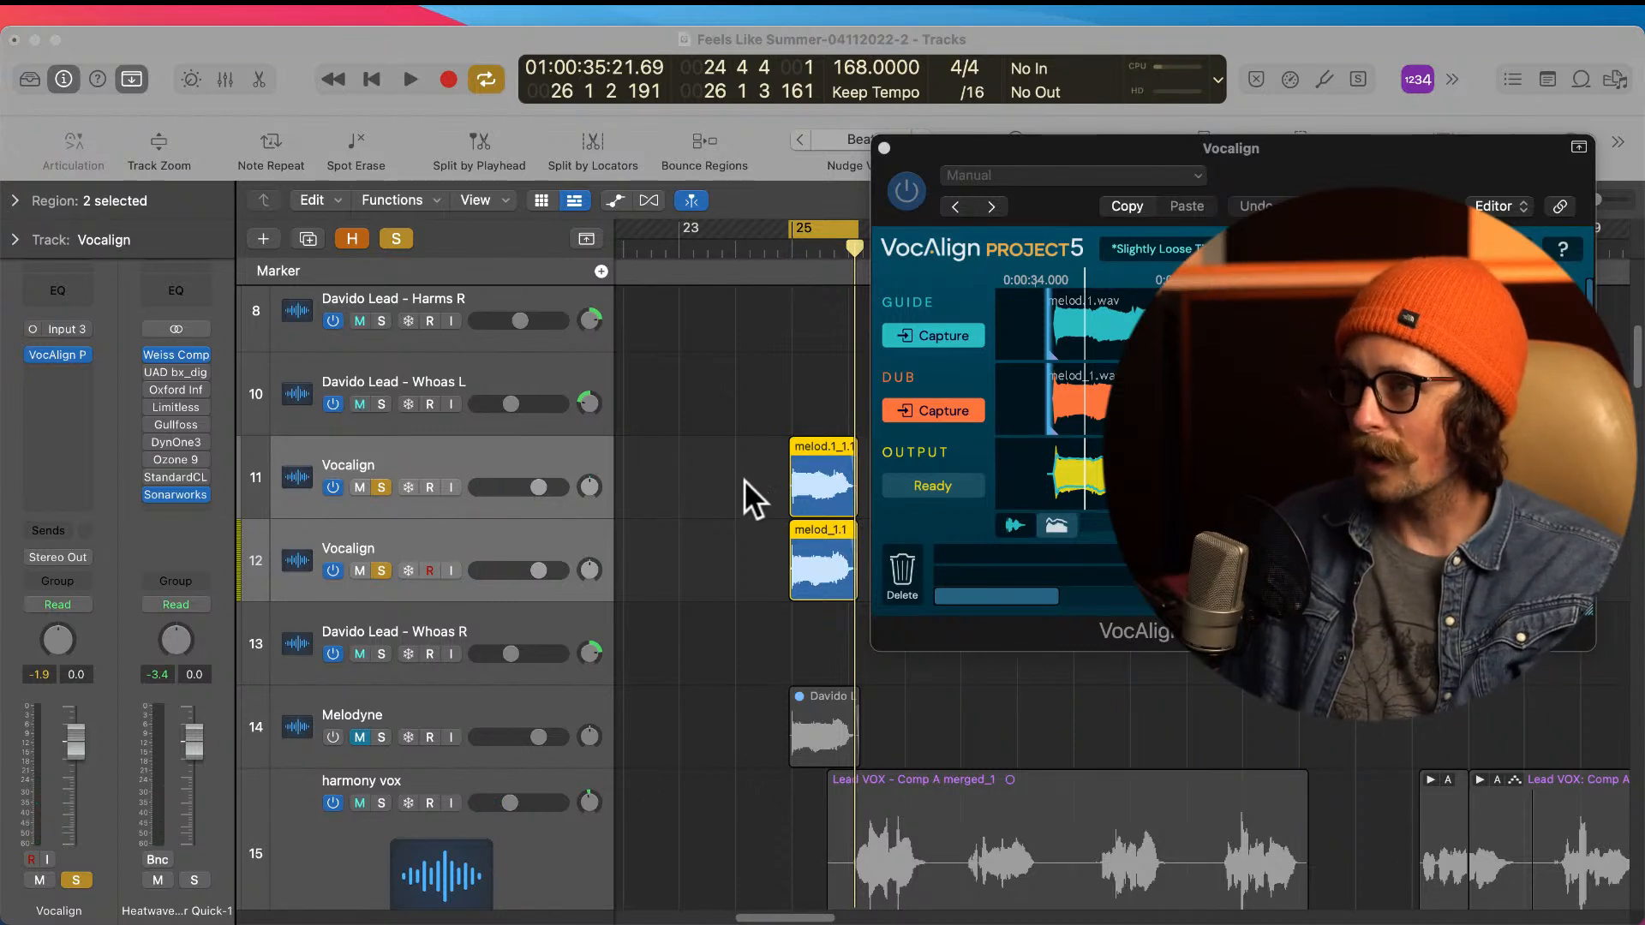
Step: Bounce the melod_1.1 region in place to a new track as vocaligned, muting the source, and move the bounced region to Whoas L
click(754, 585)
click(819, 553)
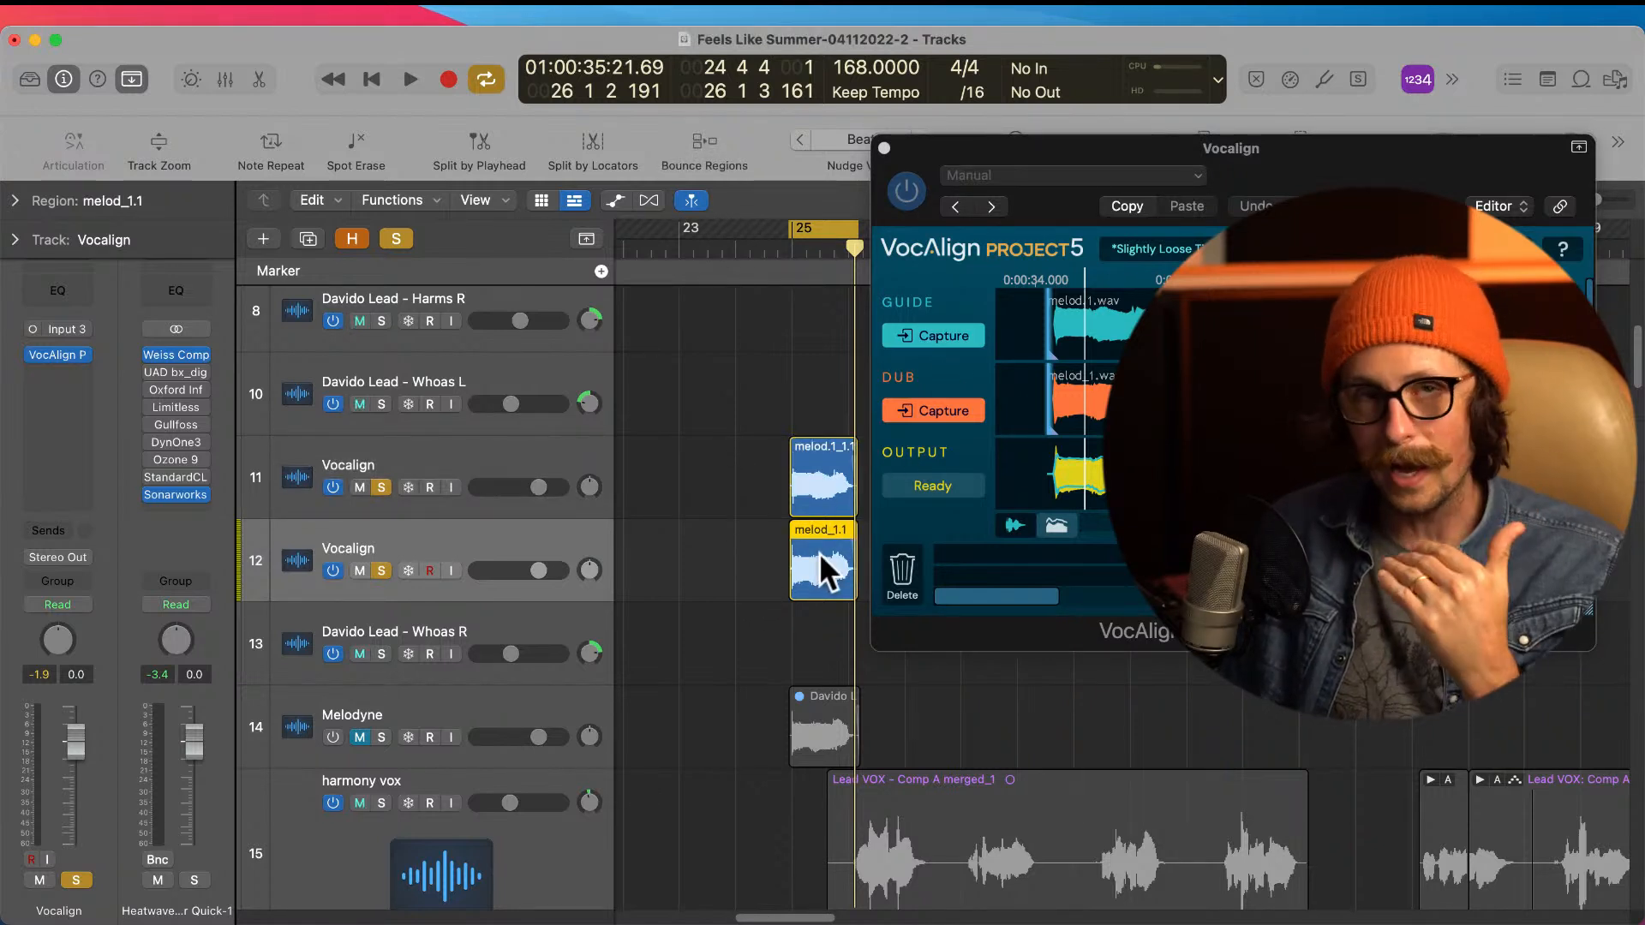
right_click(819, 553)
click(915, 460)
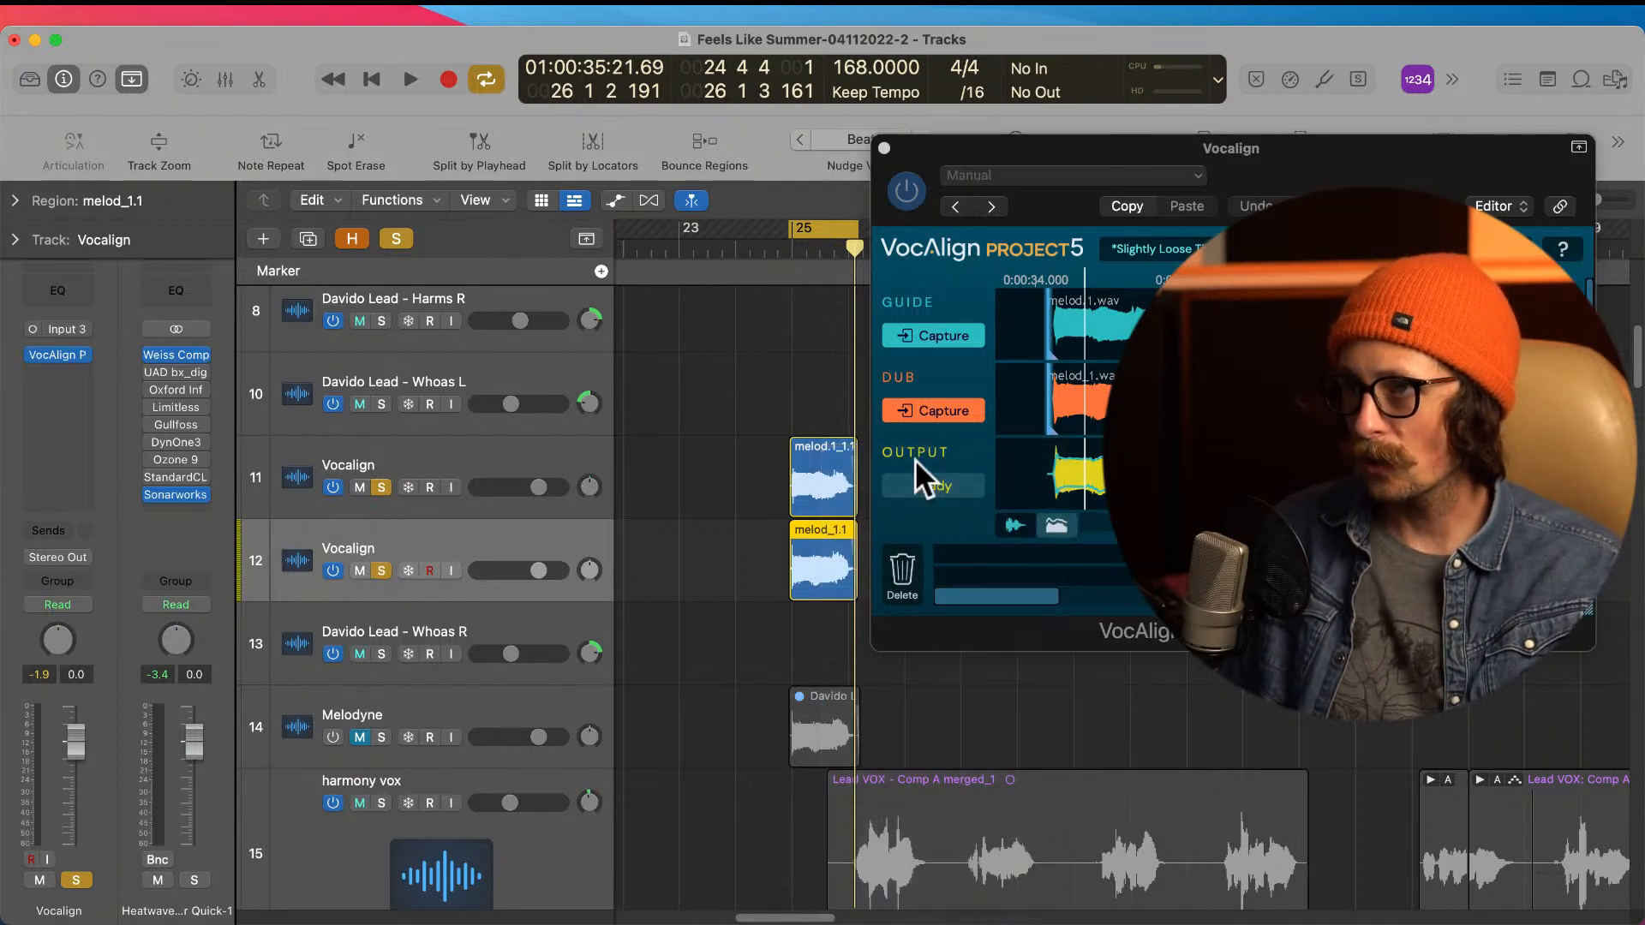
text(vocaligned)
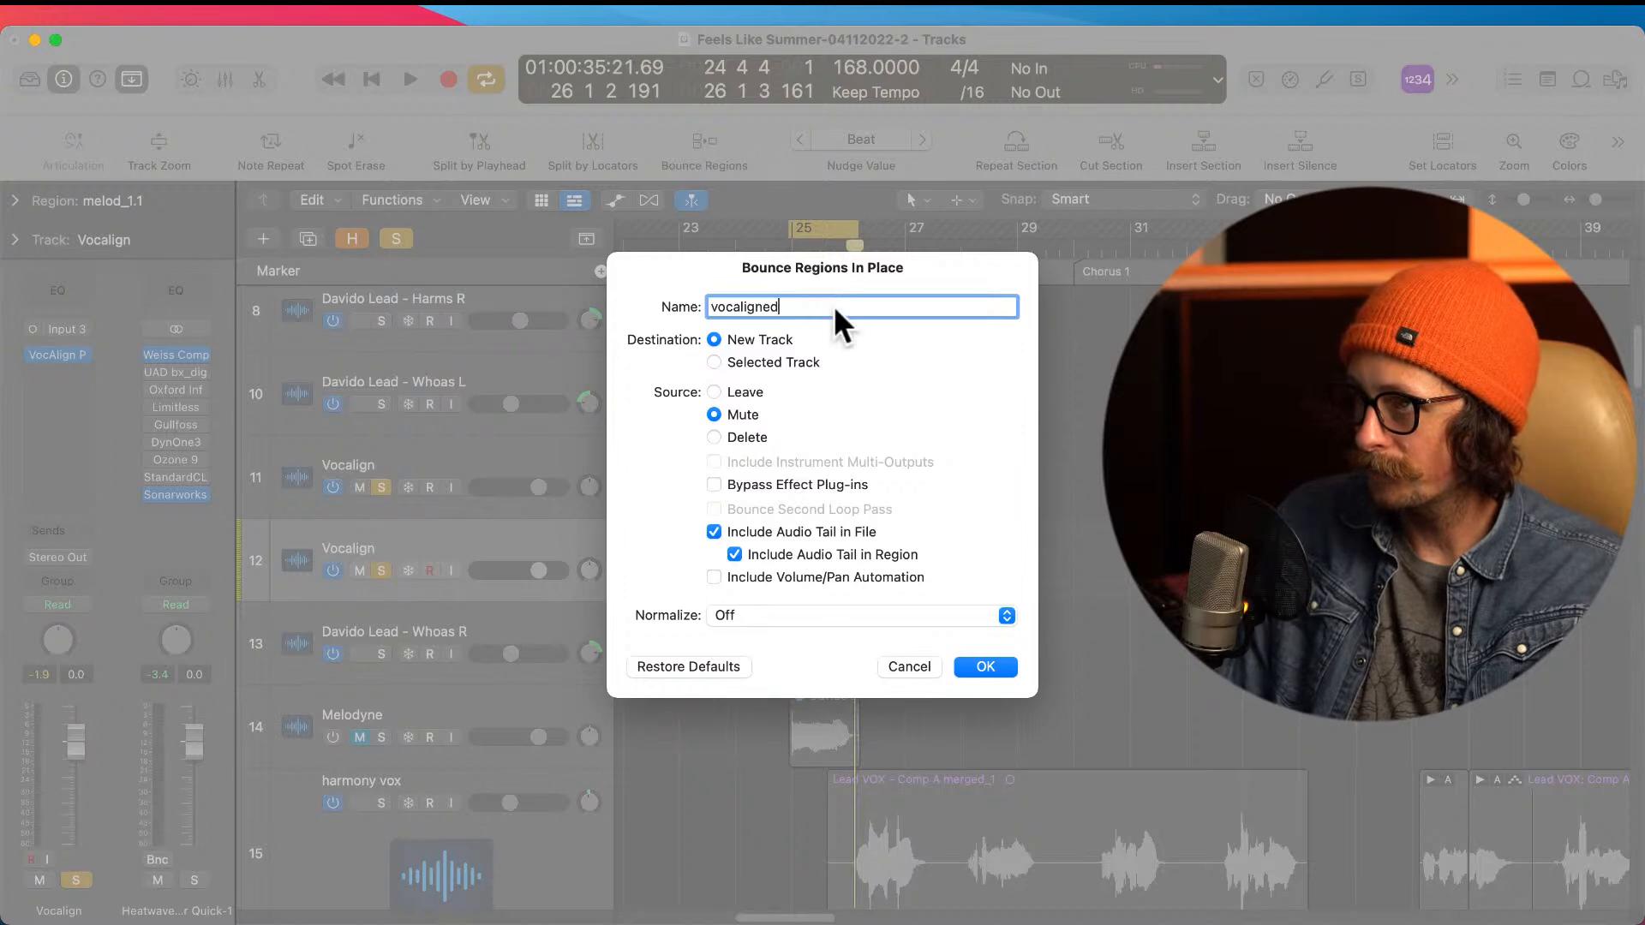
key(Return)
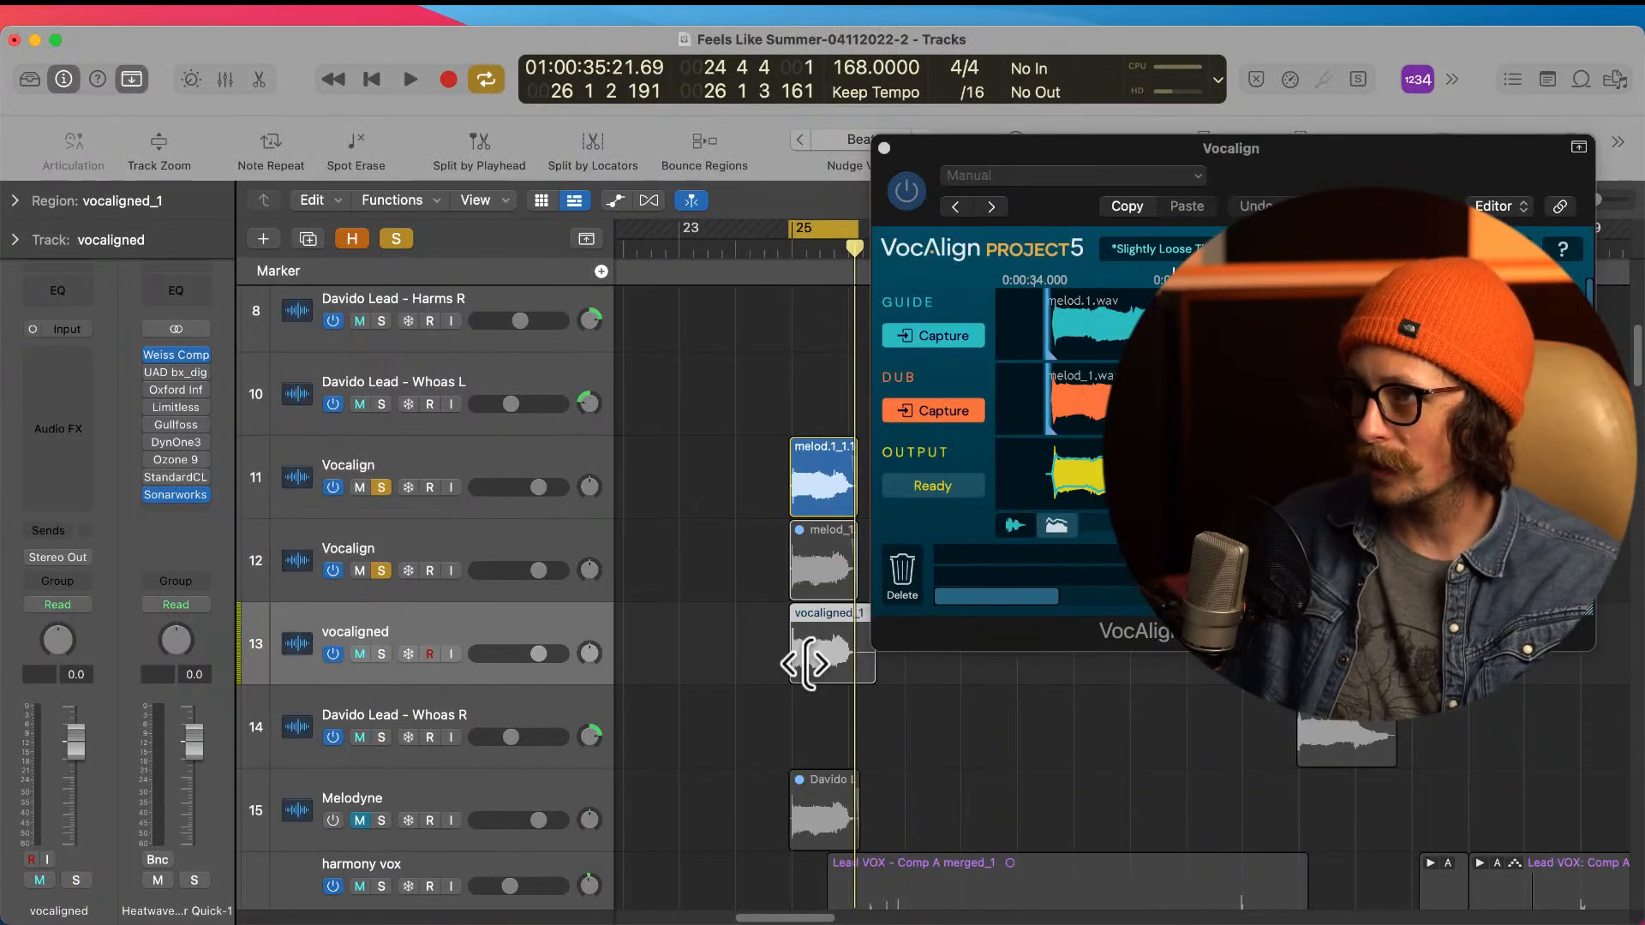
drag(814, 660, 819, 375)
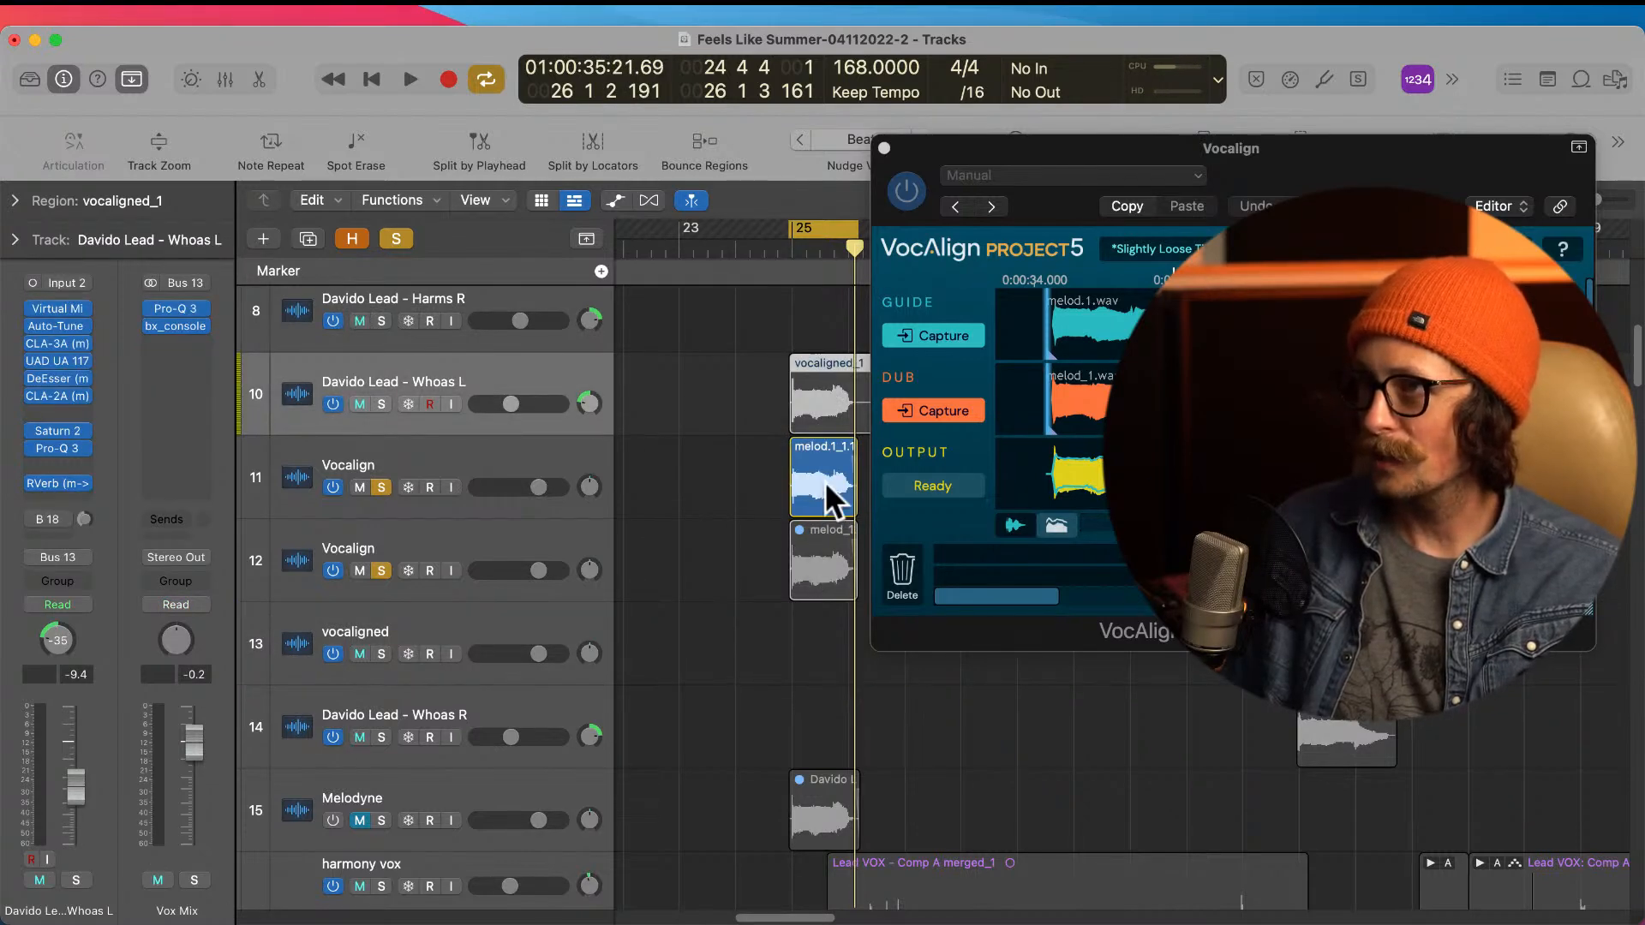
Step: Try to move the melod.1_1.1 region from the first Vocalign track up to Whoas L
drag(824, 481, 825, 433)
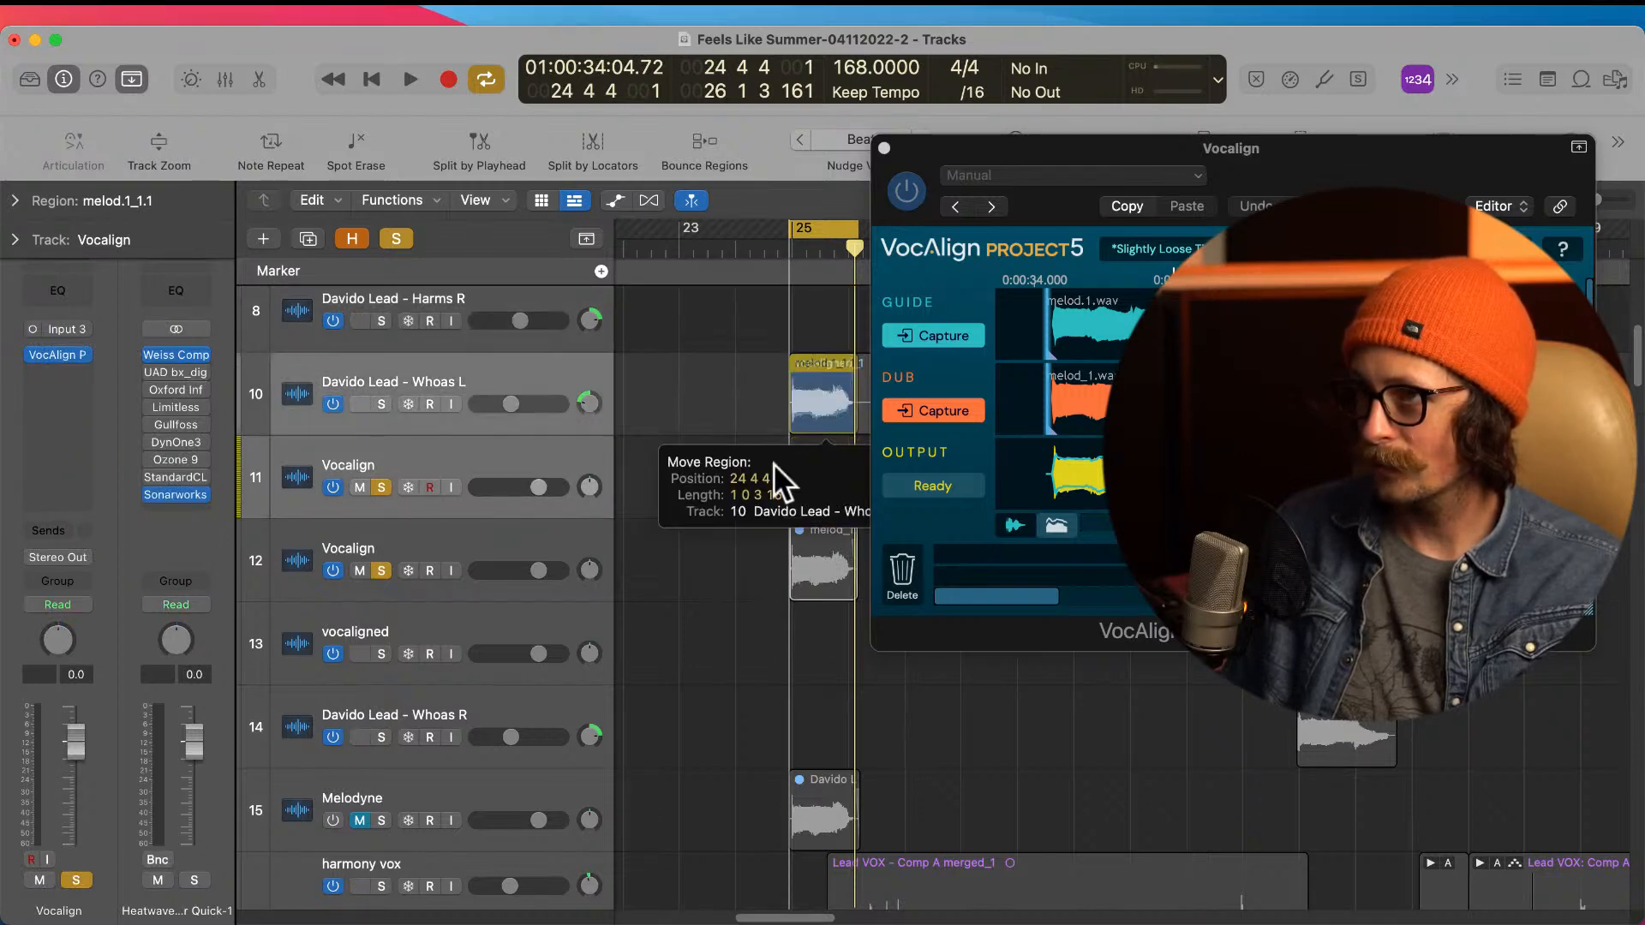
key(super+z)
click(825, 504)
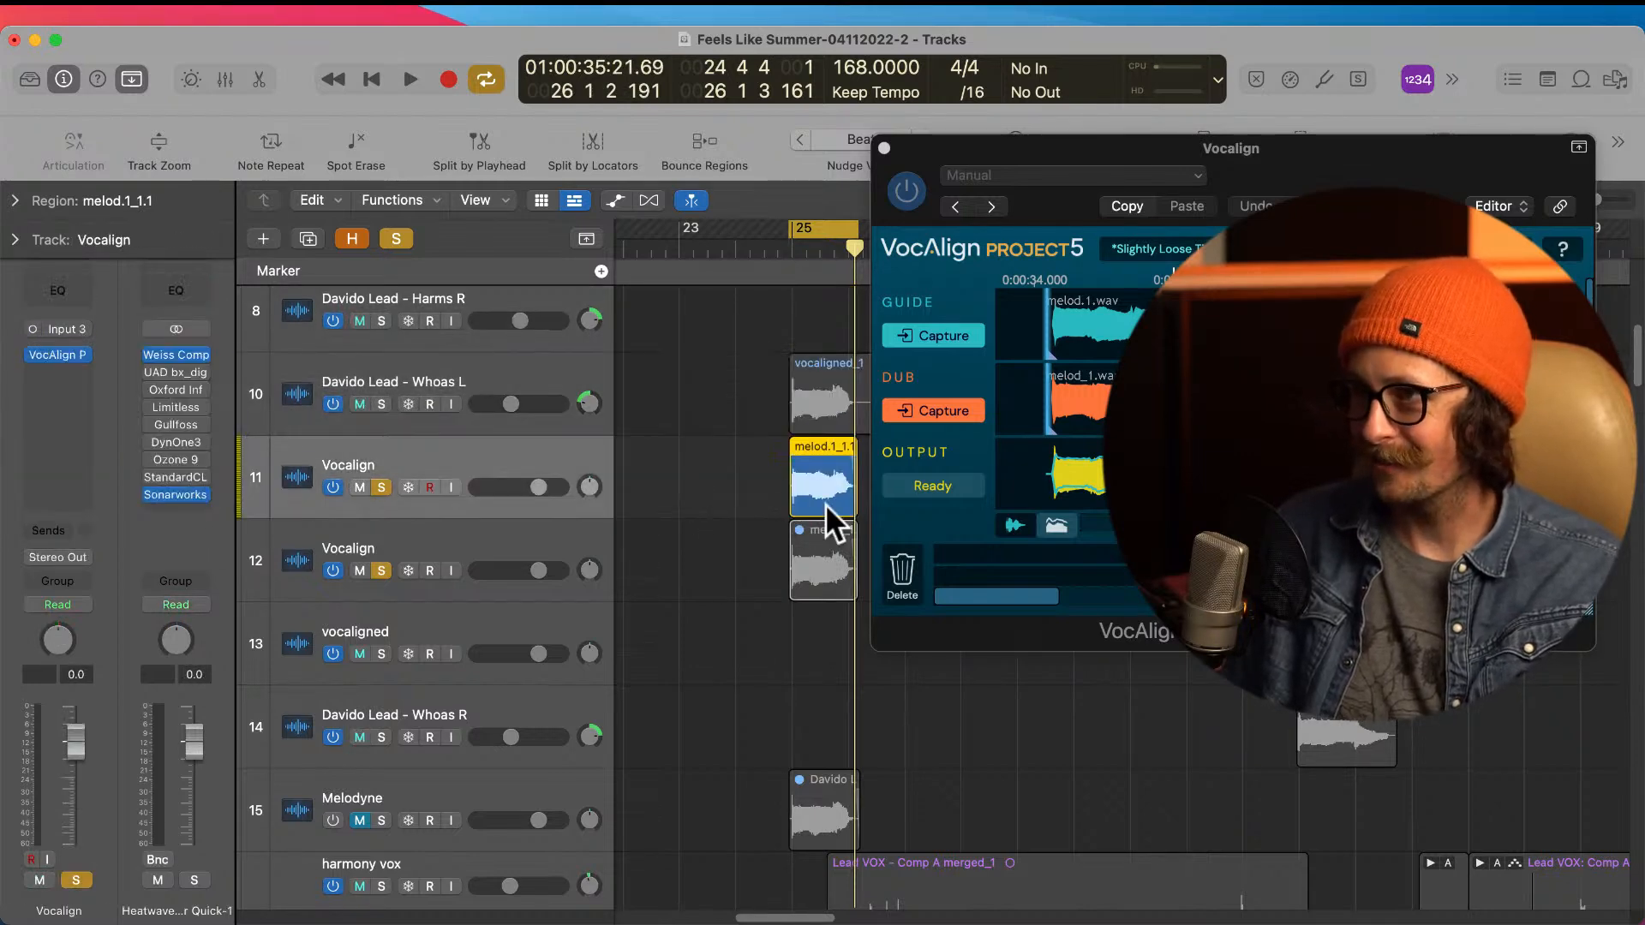
scroll(825, 504, up, 1)
drag(924, 152, 1275, 194)
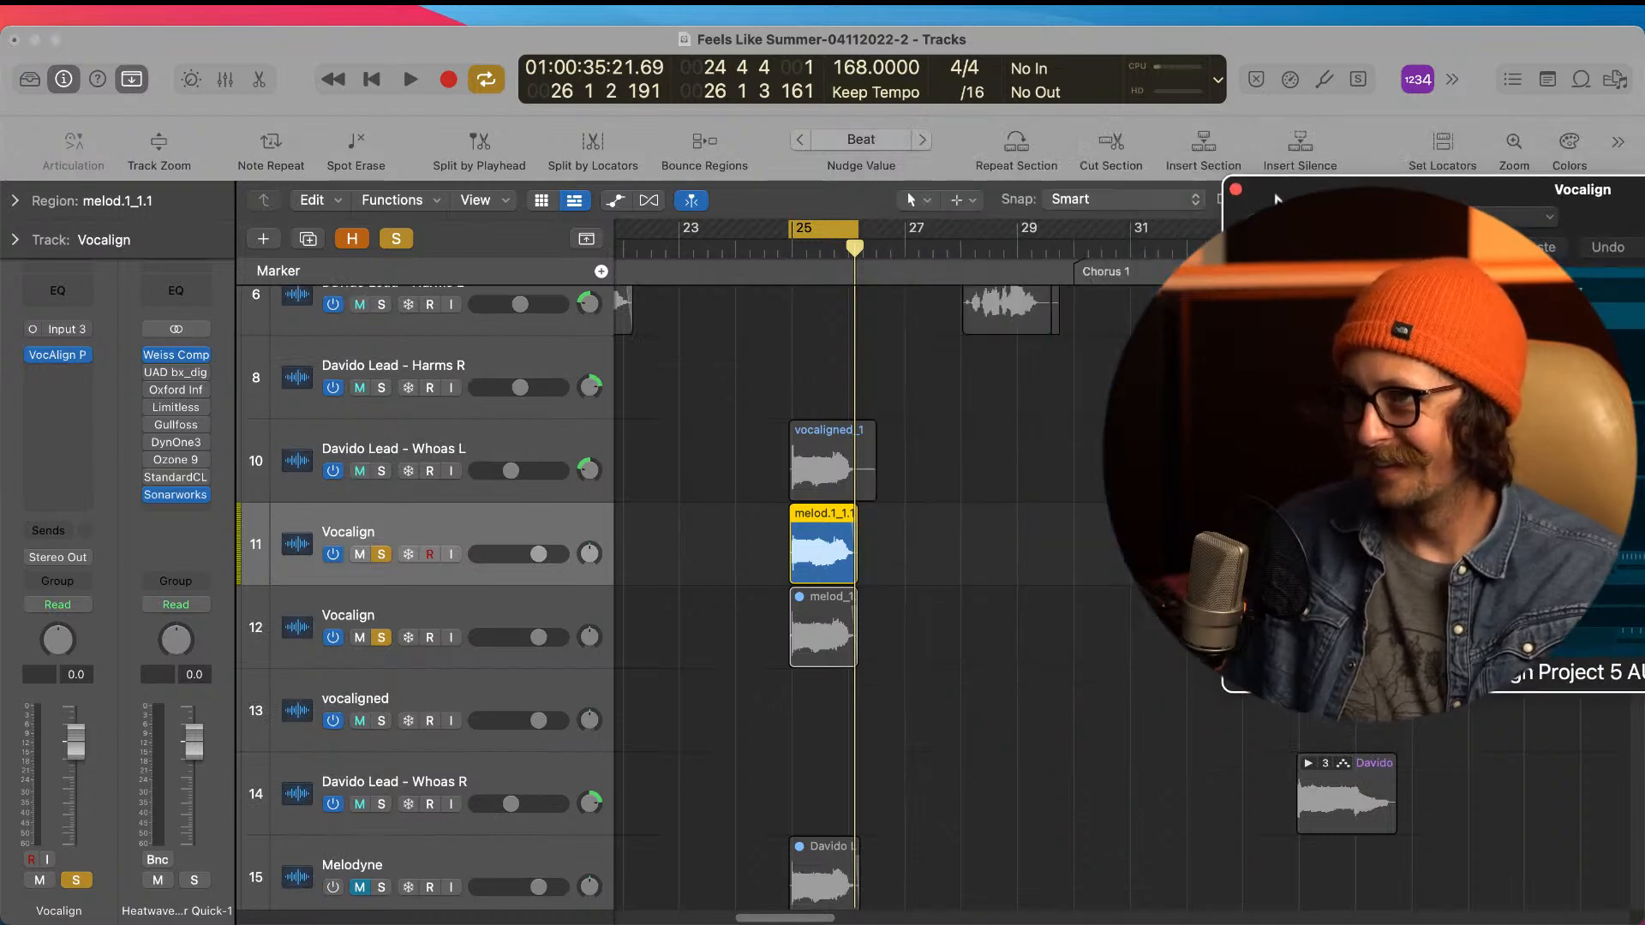
Step: Move the melod.1_1.1 region from the first Vocalign track to Davido Lead - Harms R and unsolo both Vocalign tracks
drag(826, 549, 821, 388)
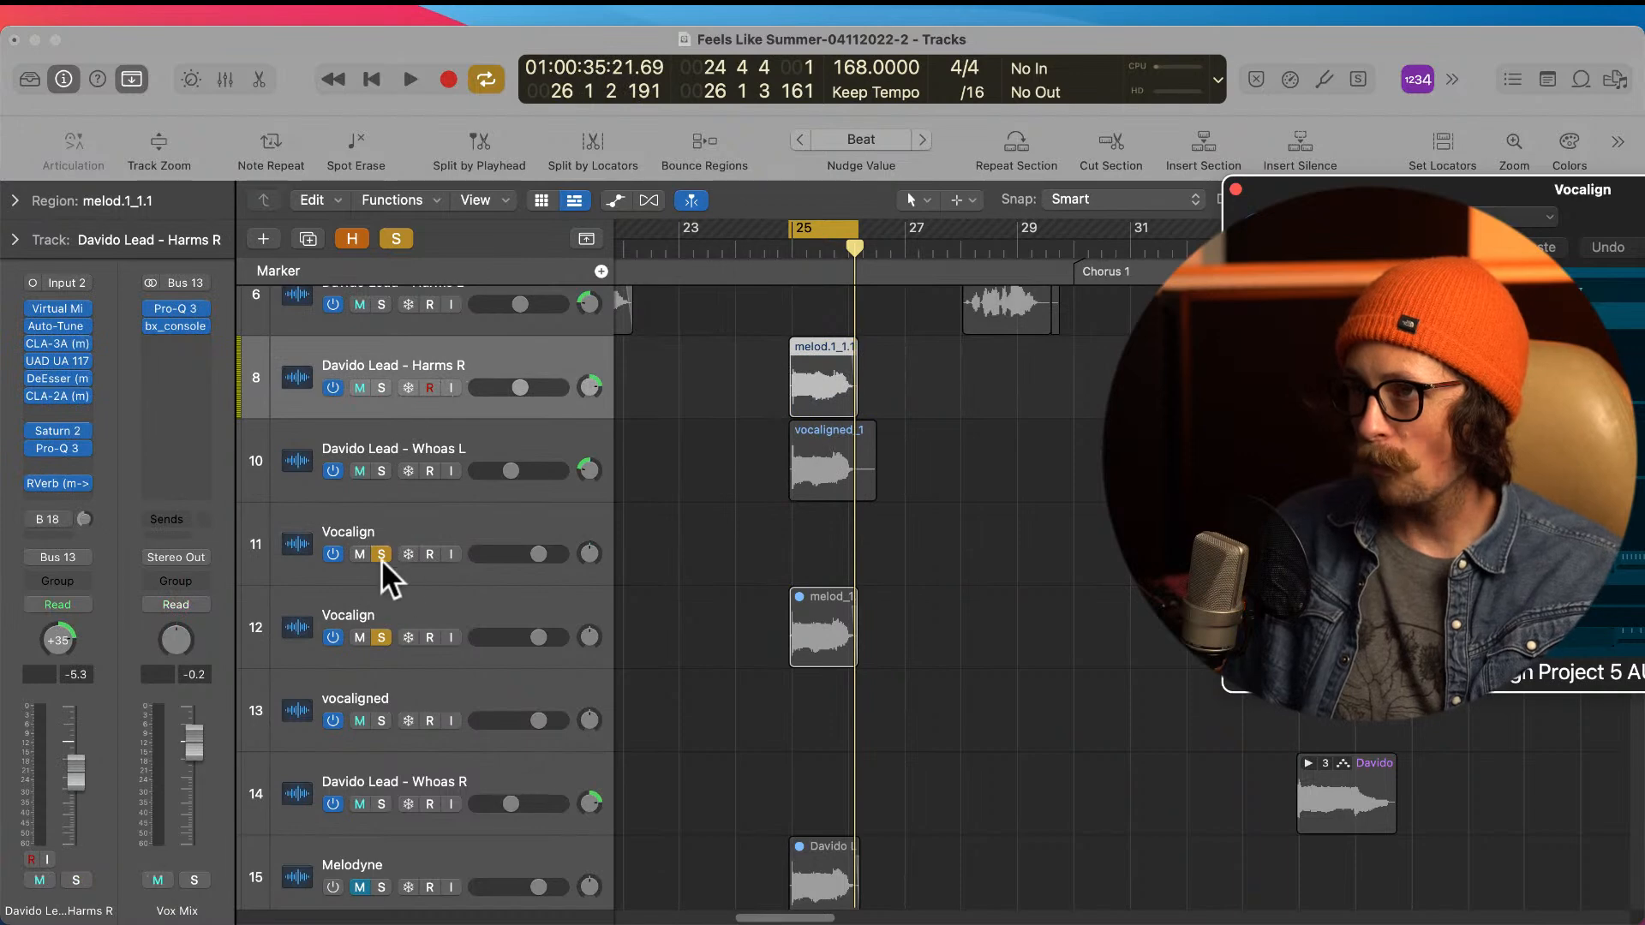
click(381, 638)
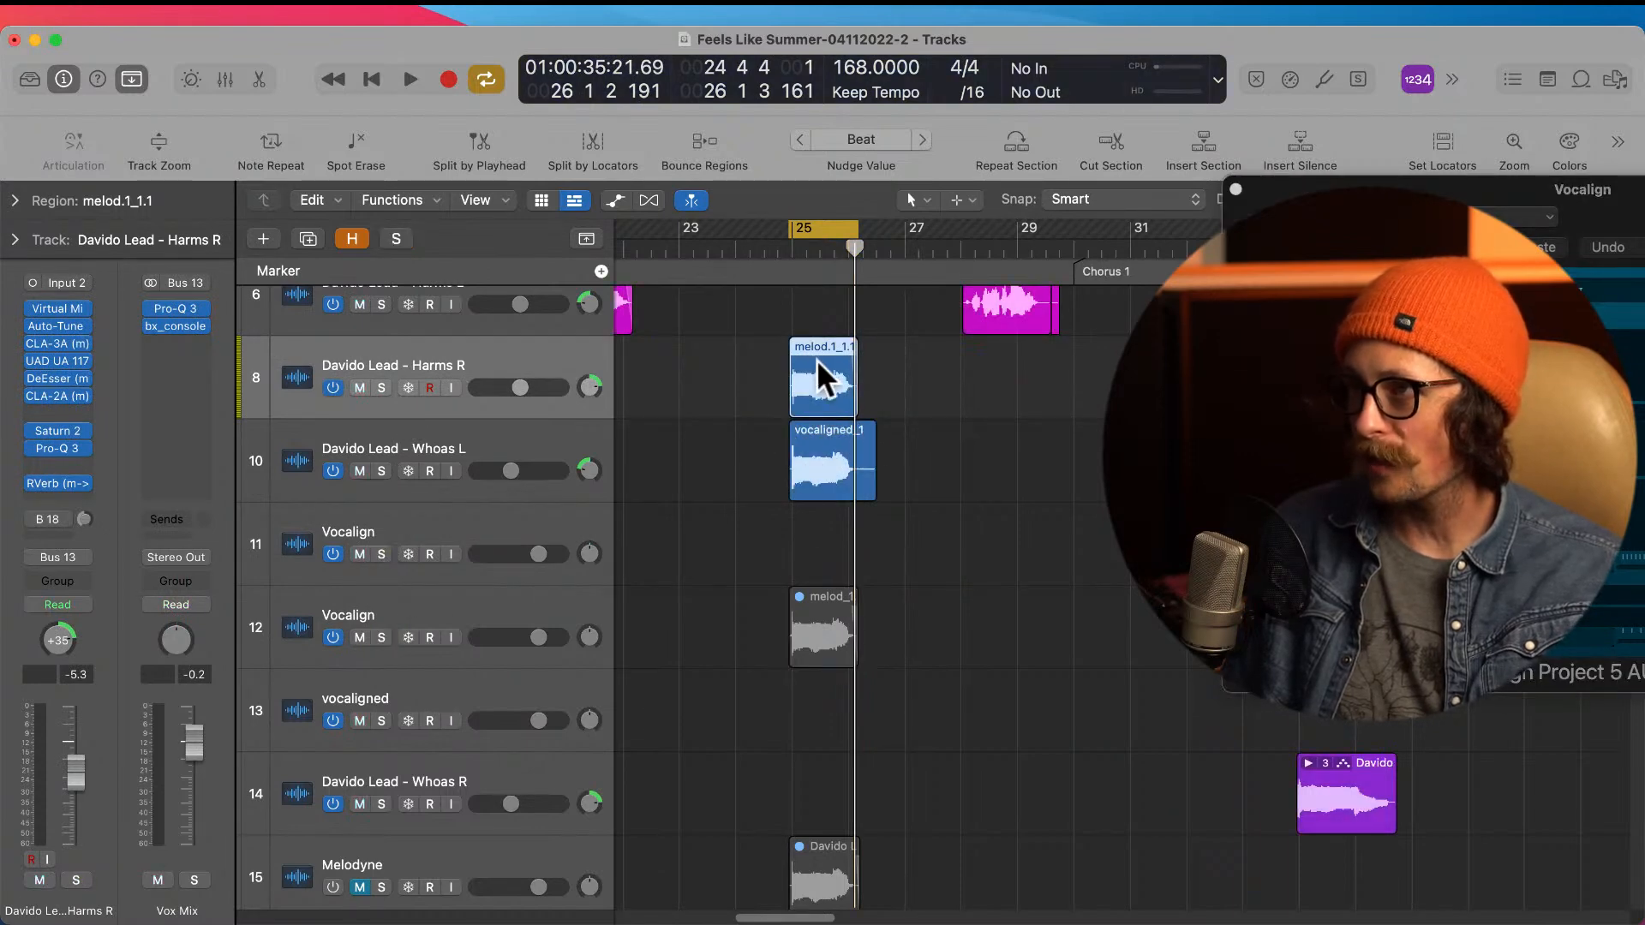
Step: Split the vocaligned region on Whoas L at 26 1 3 161, level with the Harms R region's end, and delete the tail
key(z)
super+double_click(933, 568)
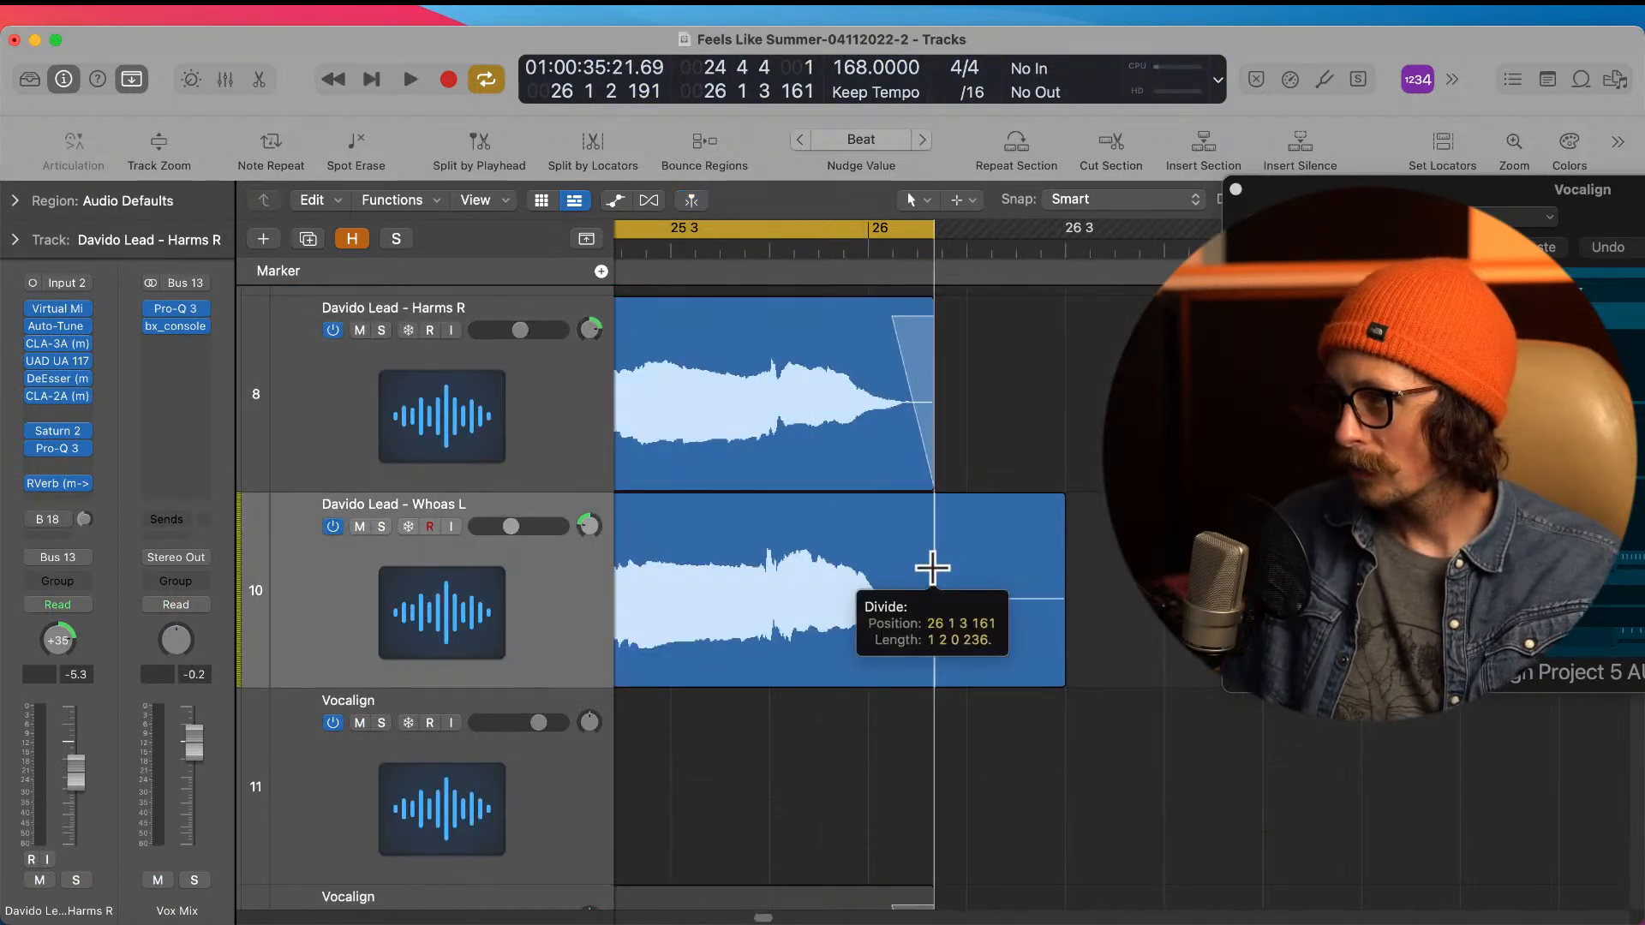
click(973, 579)
key(Delete)
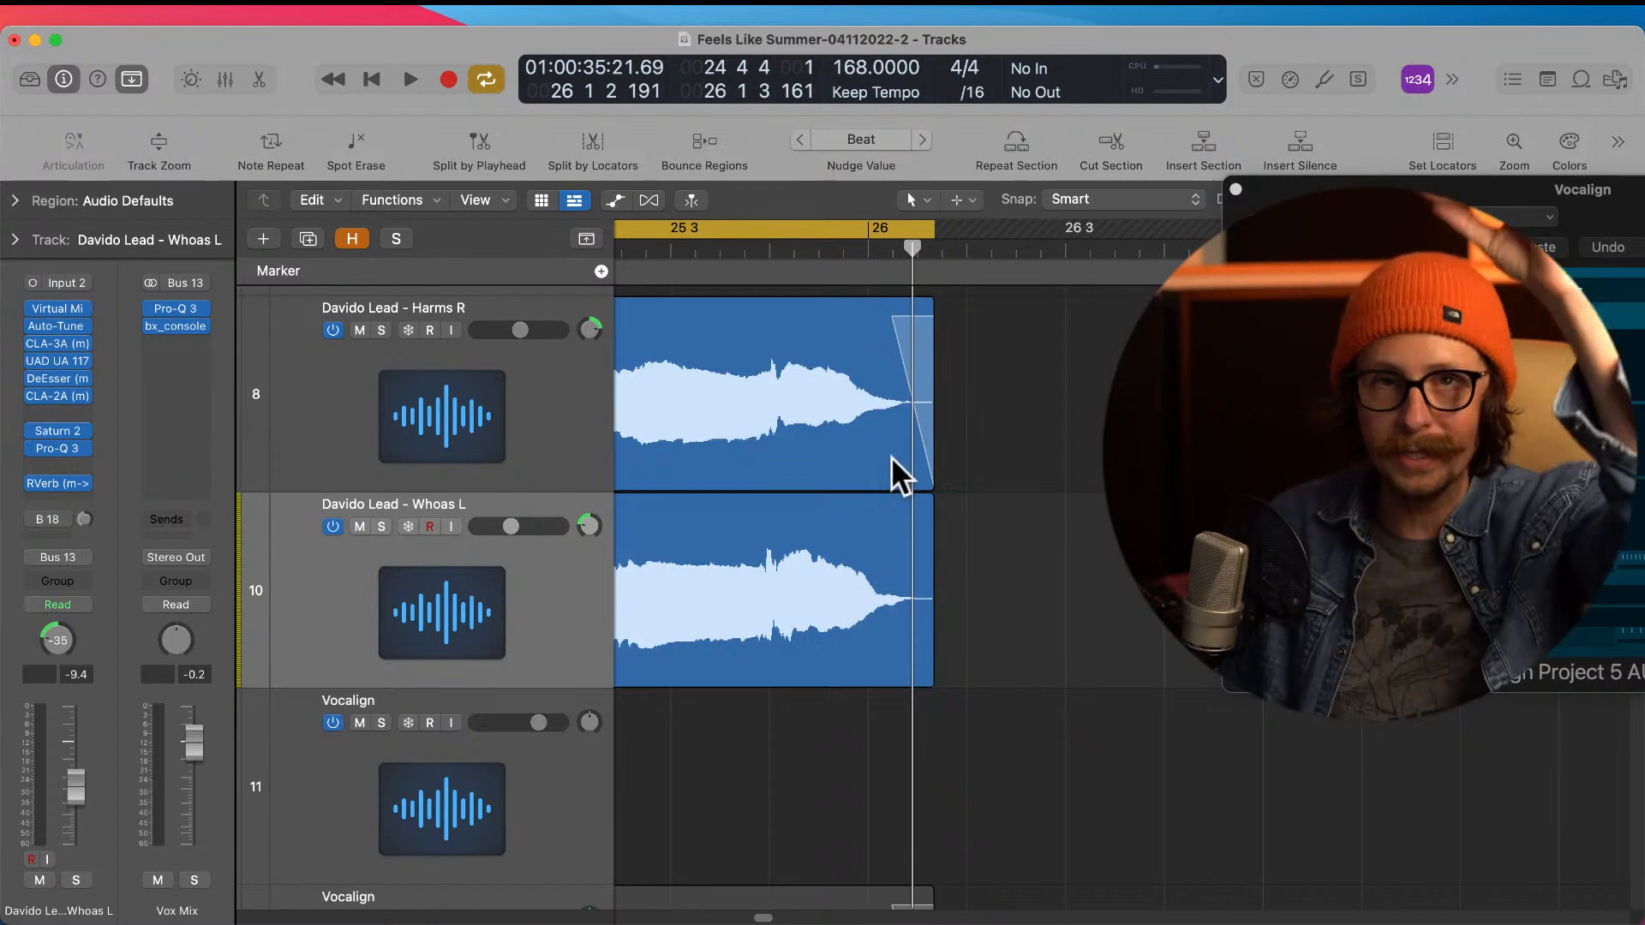
Step: Split the Harms R and Whoas L regions at bar 25 and delete the silent pieces before it
ctrl+alt+click(941, 543)
mouse_move(715, 369)
mouse_down()
mouse_move(745, 397)
mouse_move(874, 695)
mouse_up()
drag(775, 399, 1002, 754)
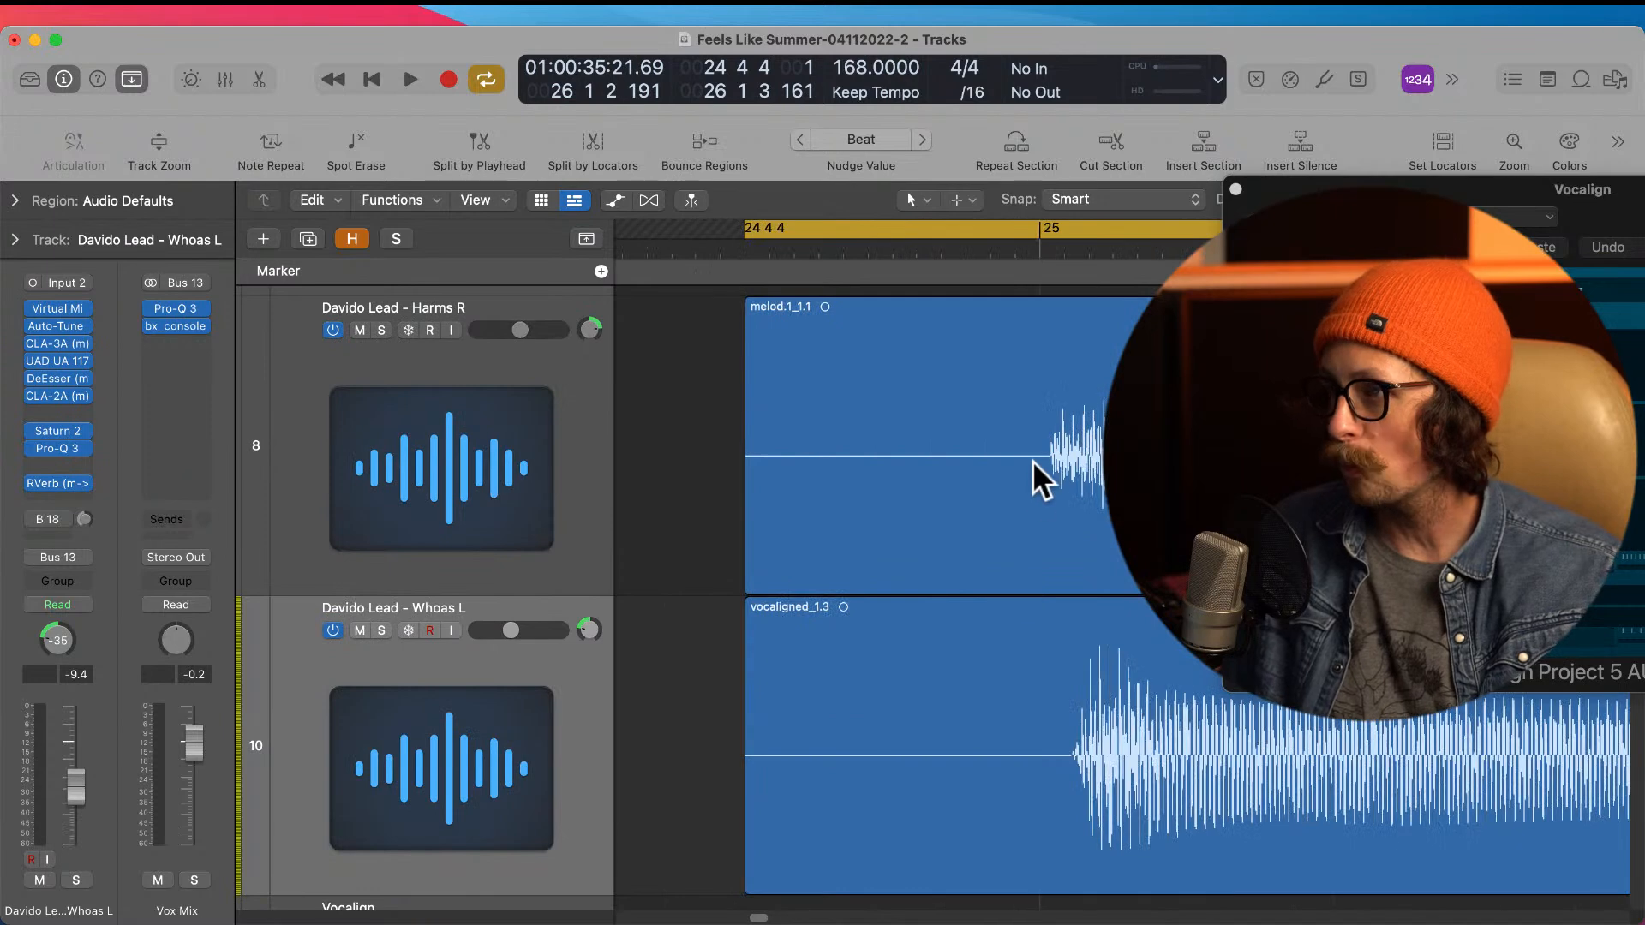
drag(699, 444, 994, 784)
click(1054, 448)
click(931, 453)
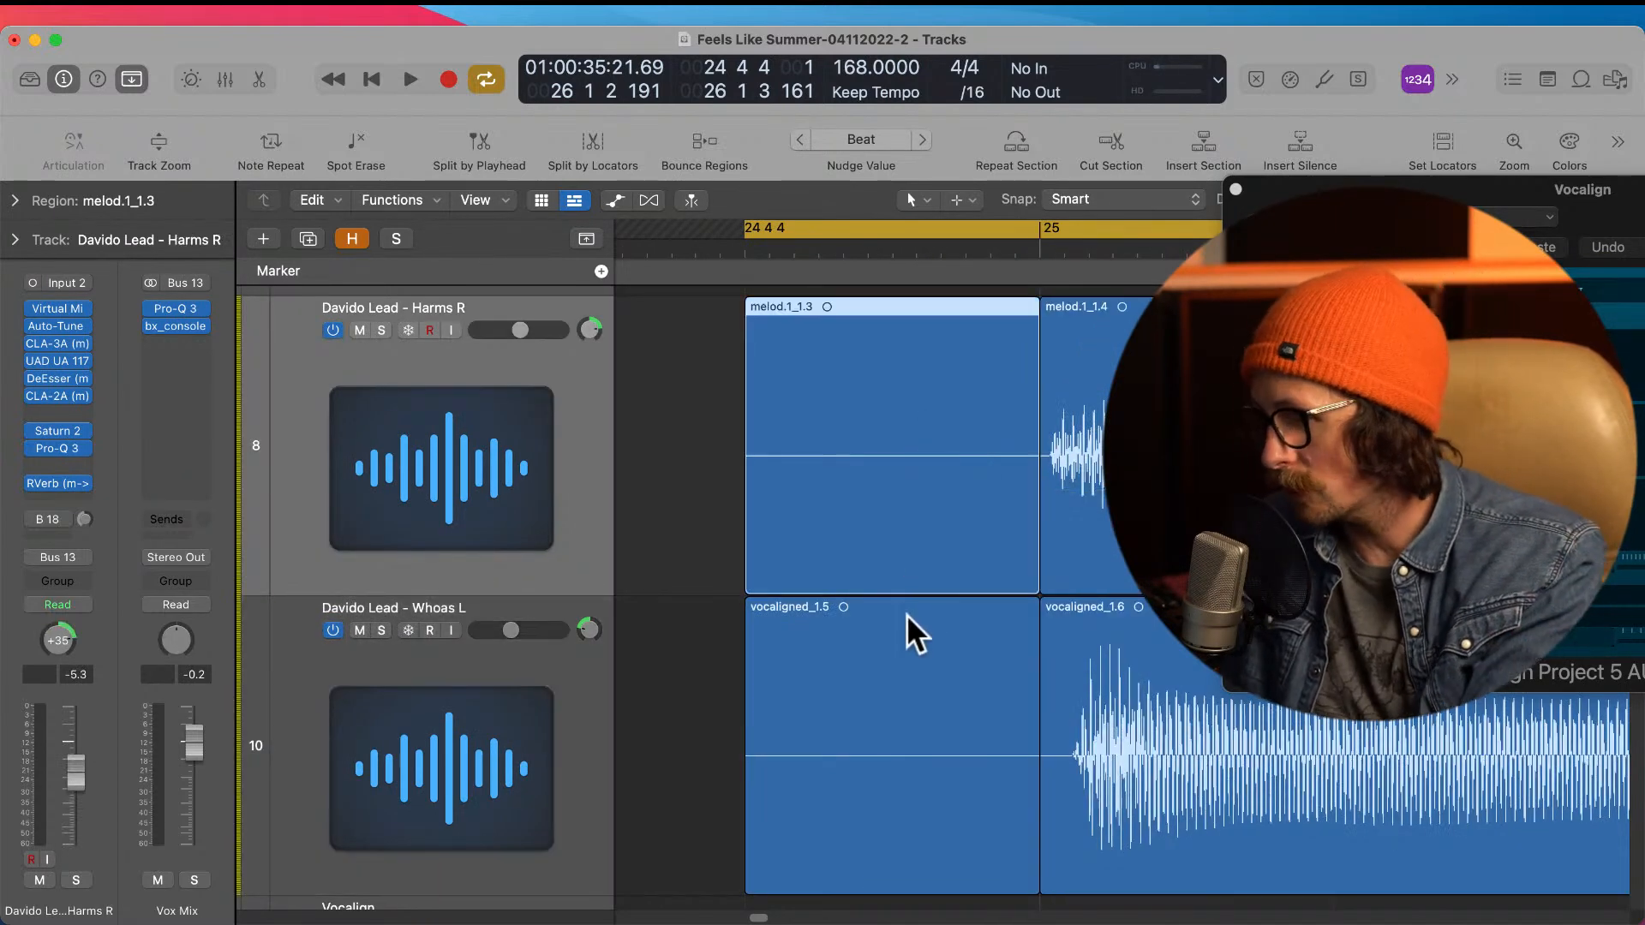
key(Delete)
click(913, 660)
key(Delete)
Step: Split the Harms R region shortly after bar 25, within its opening noise, and delete the piece before the cut
drag(983, 408, 1144, 722)
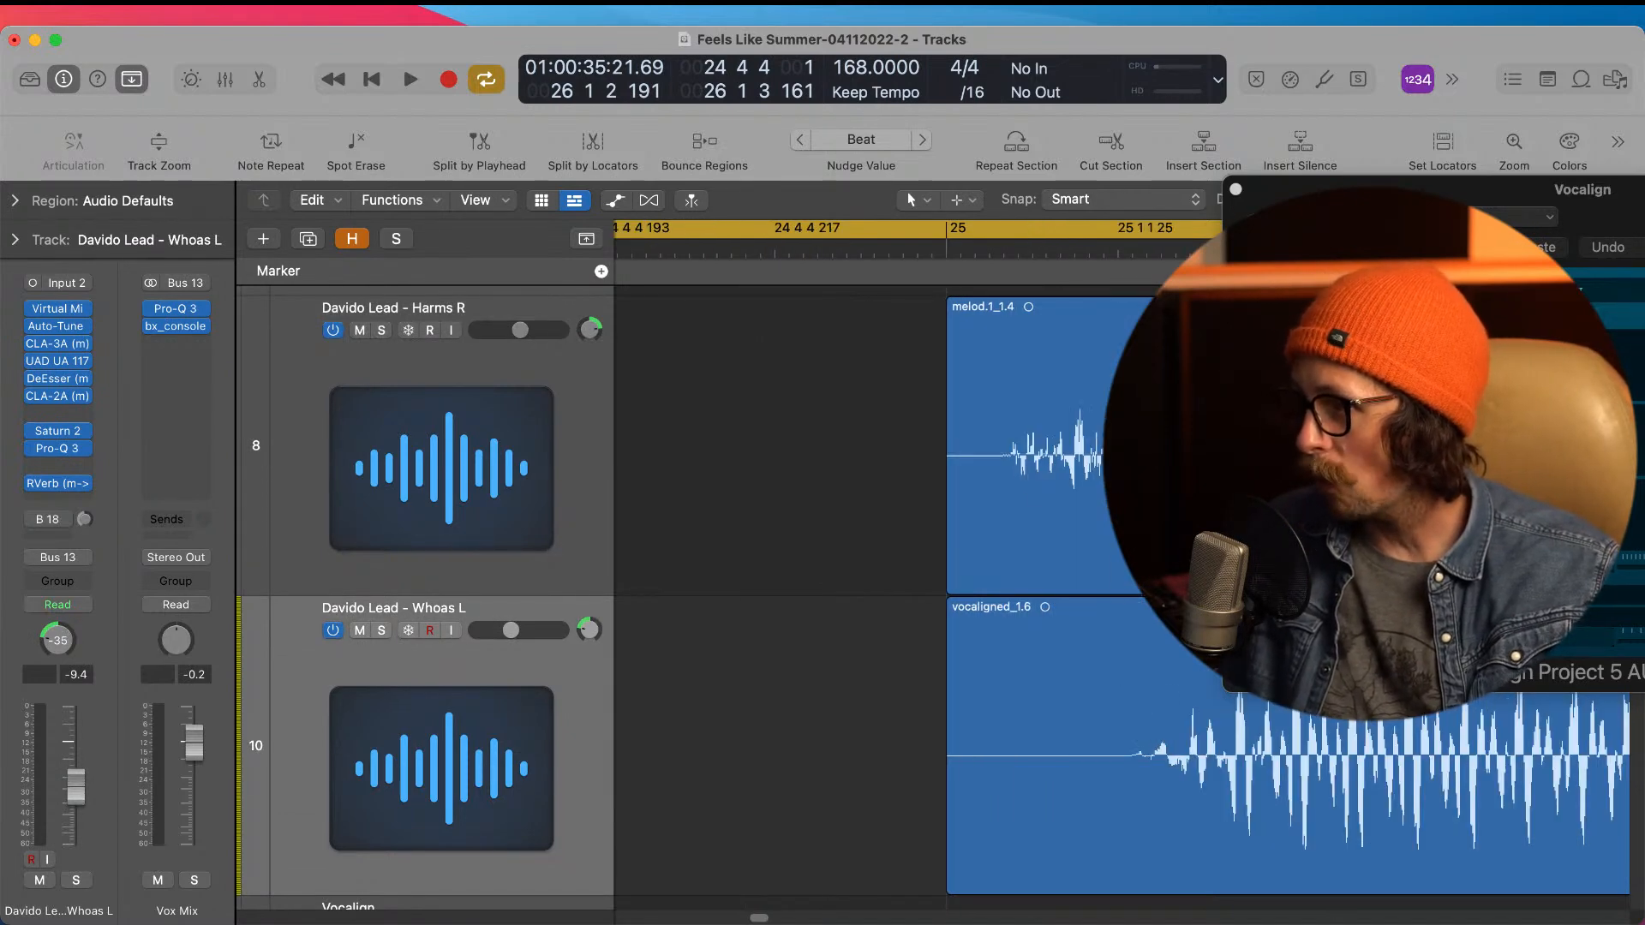
scroll(948, 491, right, 5)
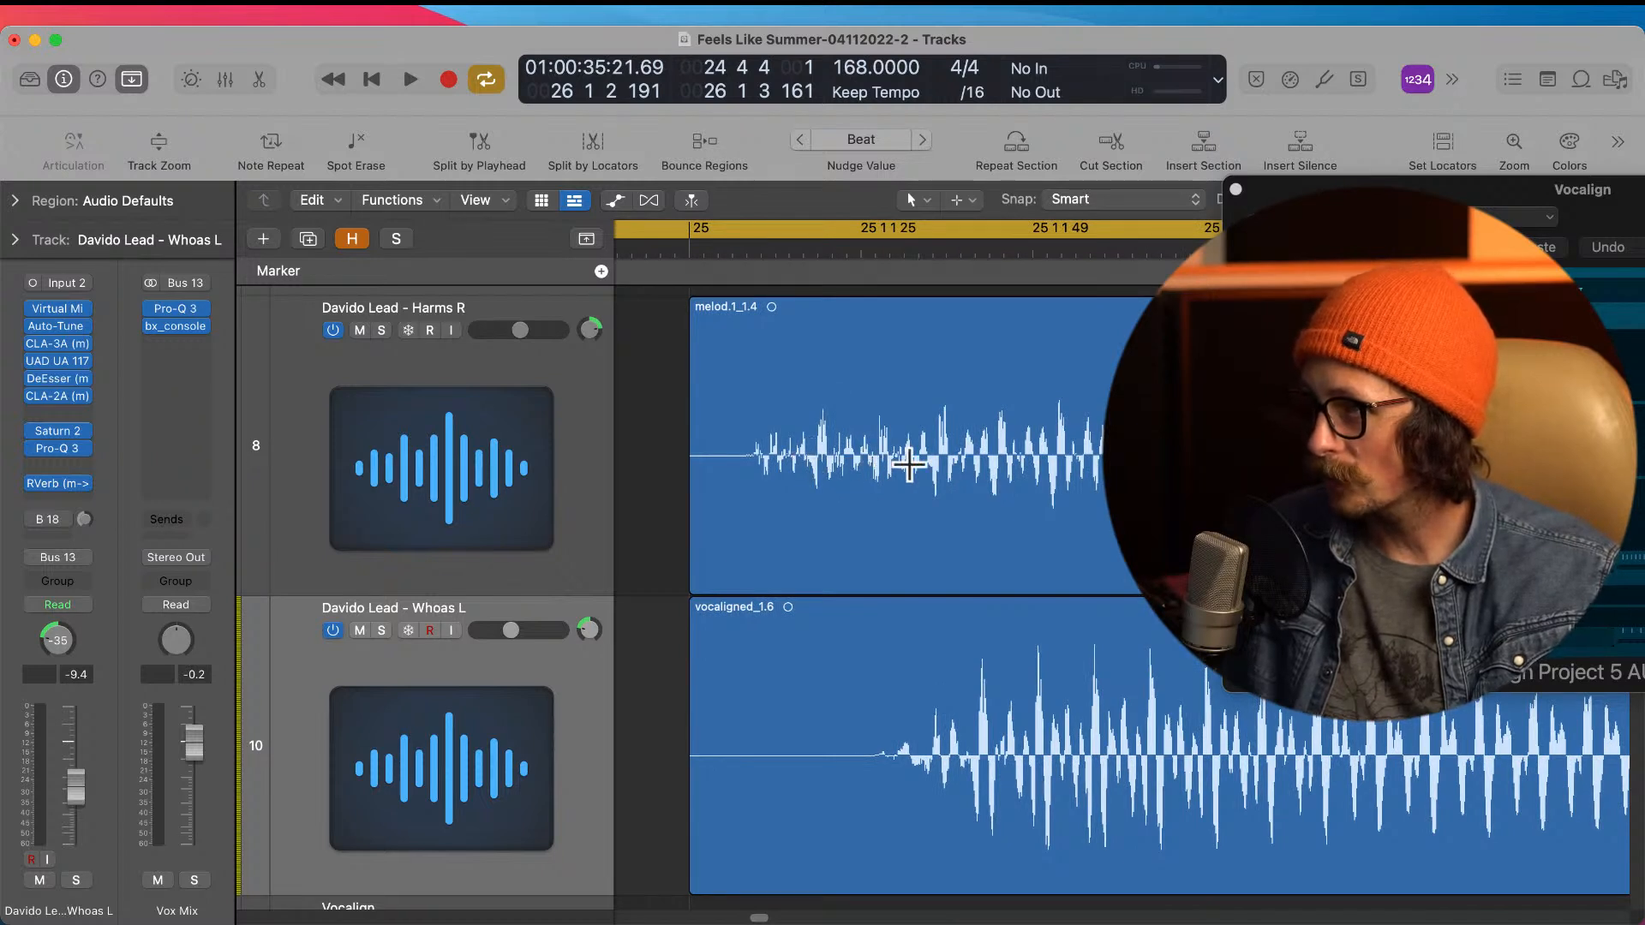
super+double_click(913, 464)
click(833, 478)
key(Delete)
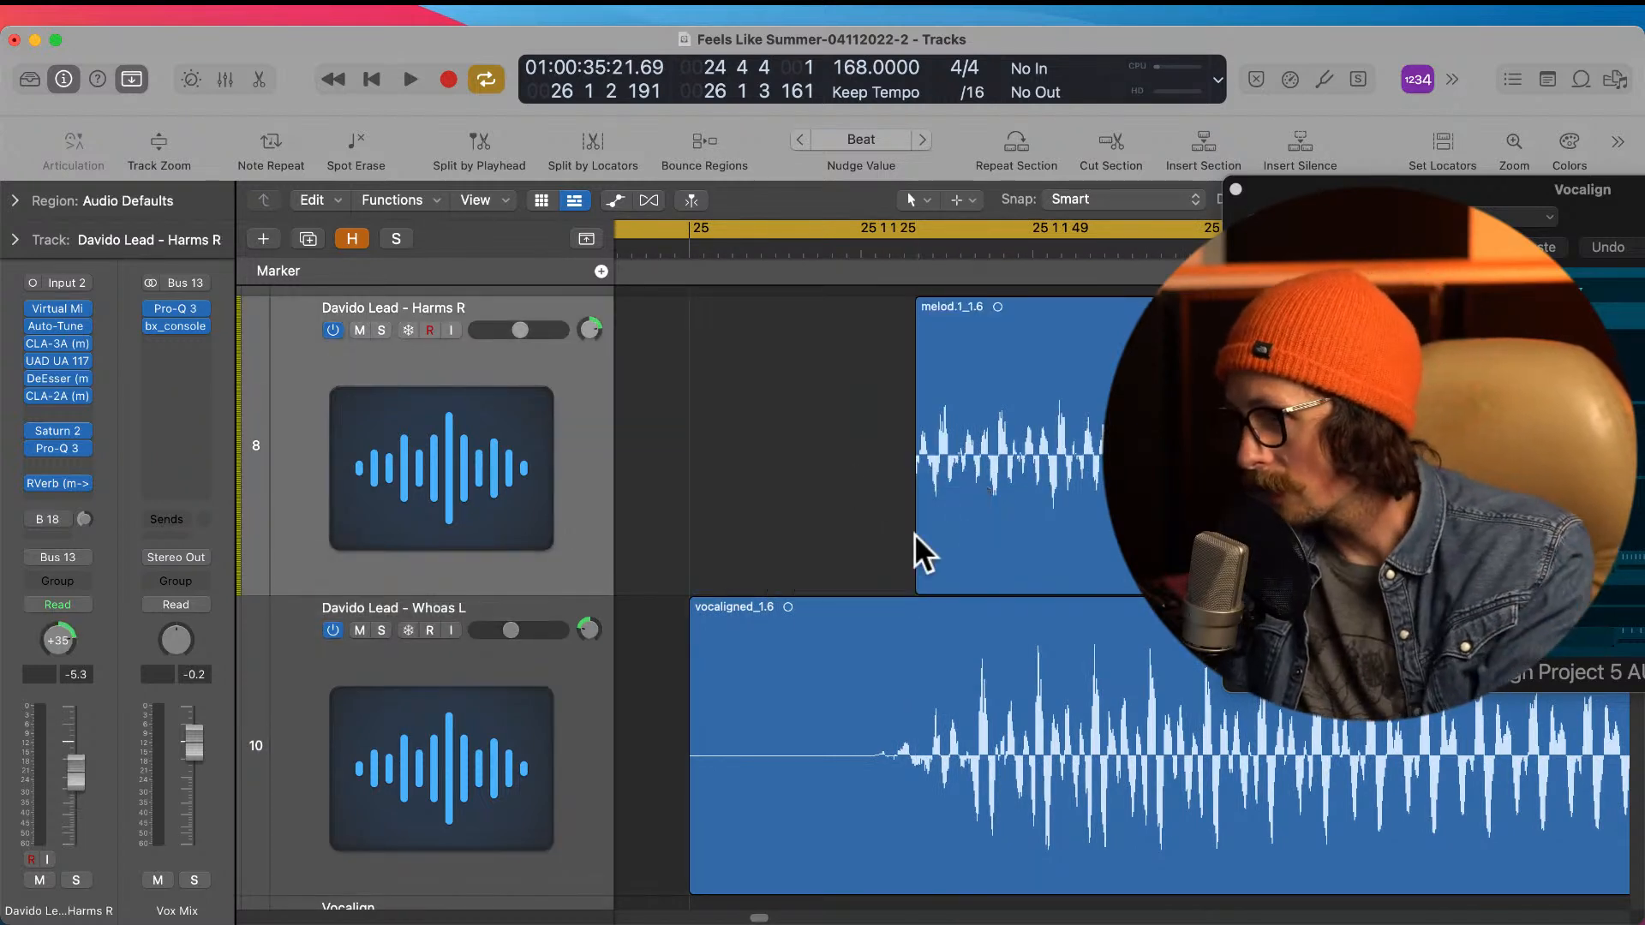
Step: Split the Whoas L region at 25 1 1 28, where its waveform begins, and delete the leading piece
super+double_click(885, 751)
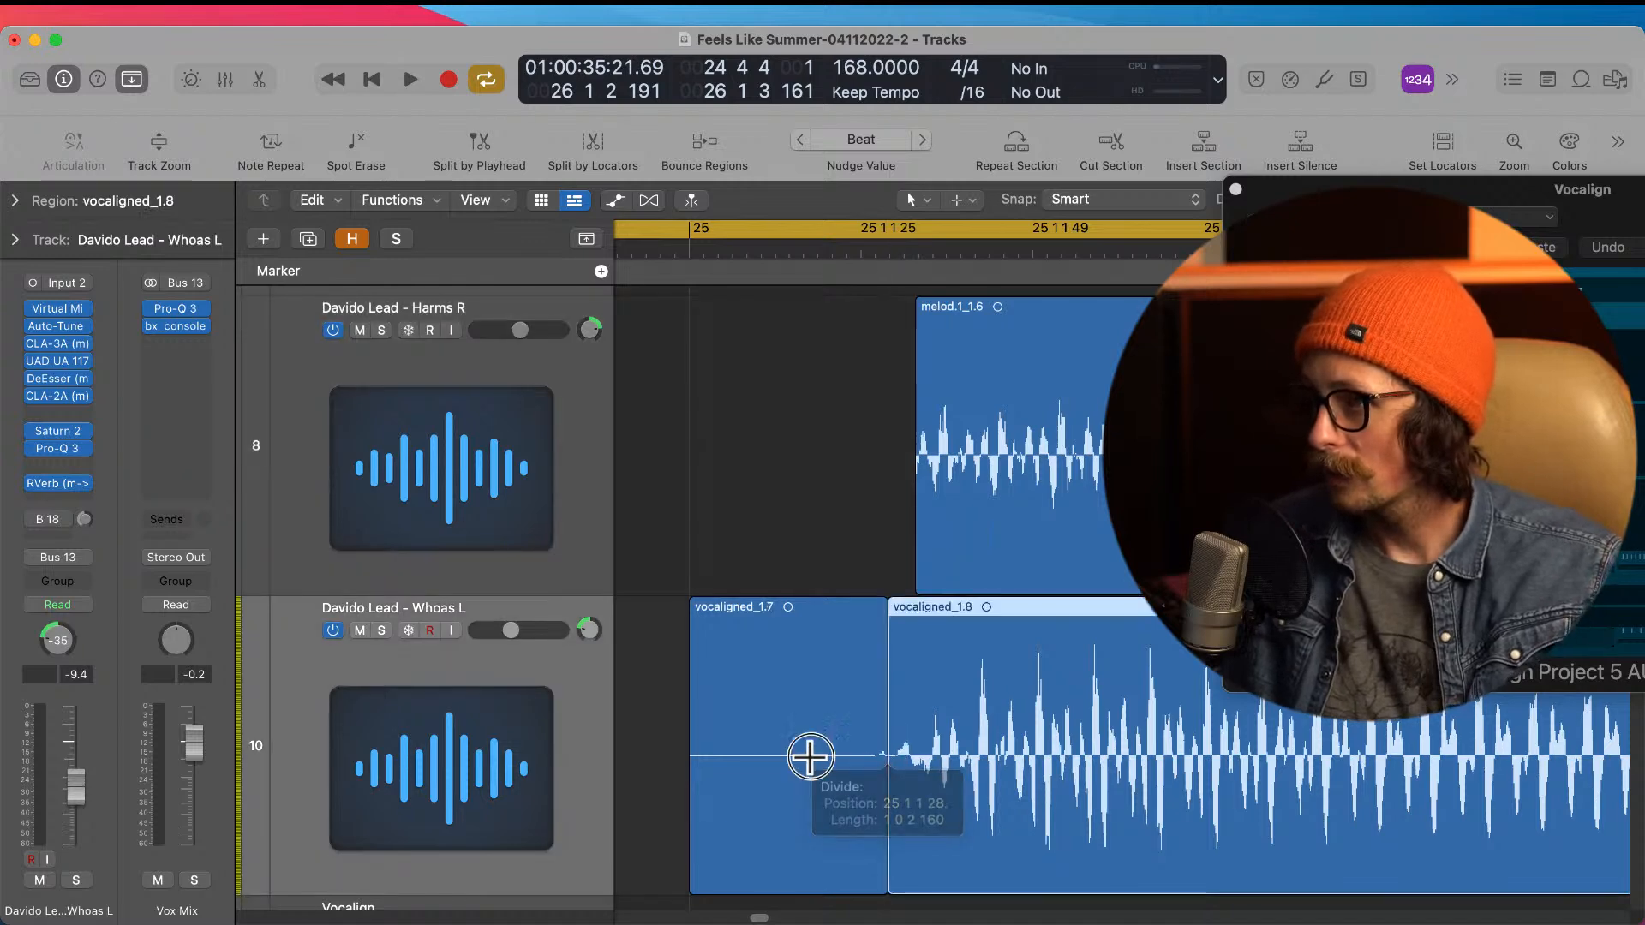
click(825, 752)
key(Delete)
Step: Add short fade-ins and fade-outs to both the Harms R and Whoas L regions at bar 25
ctrl+alt+click(878, 723)
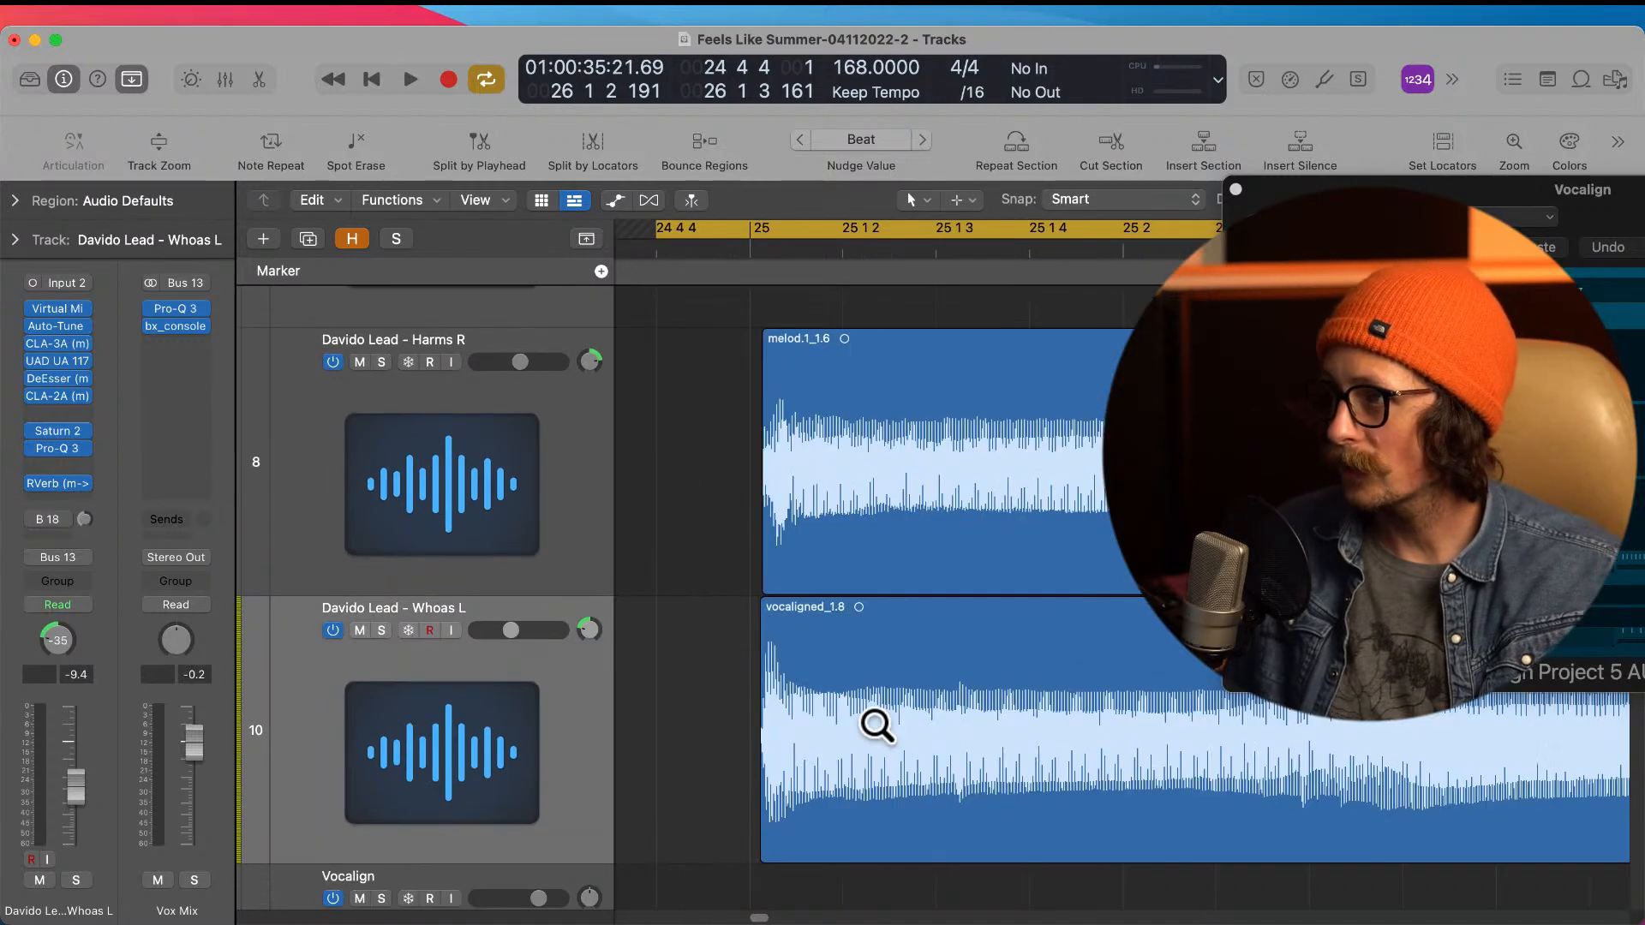
drag(694, 360, 957, 826)
drag(796, 441, 910, 664)
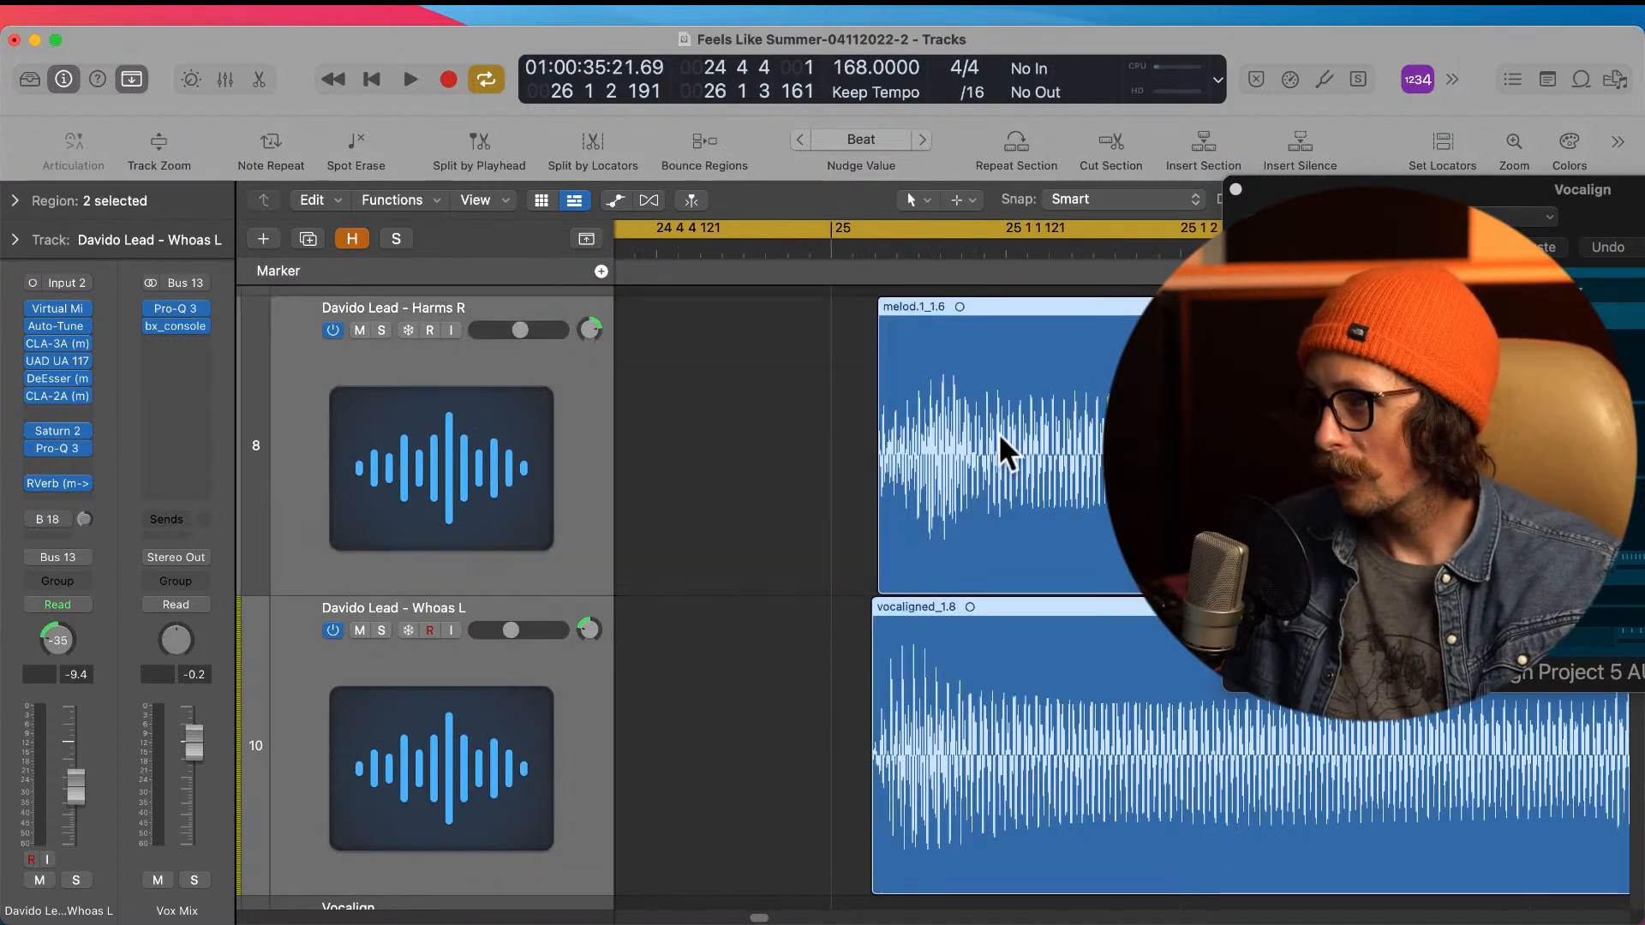
ctrl+alt+click(740, 573)
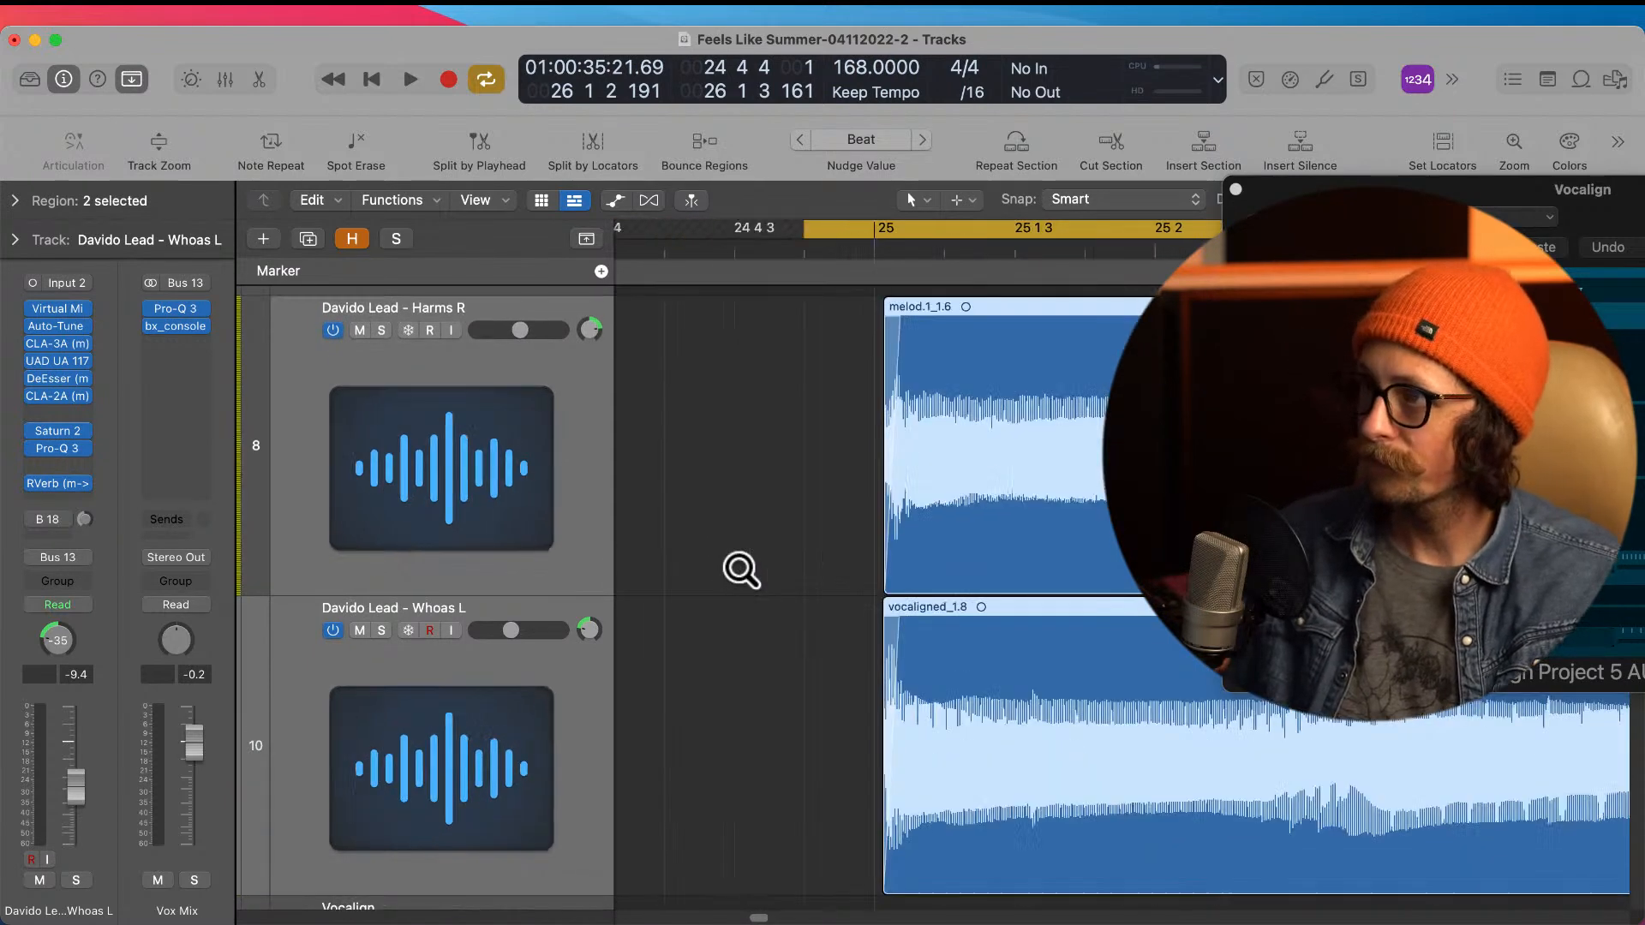
ctrl+alt+click(741, 570)
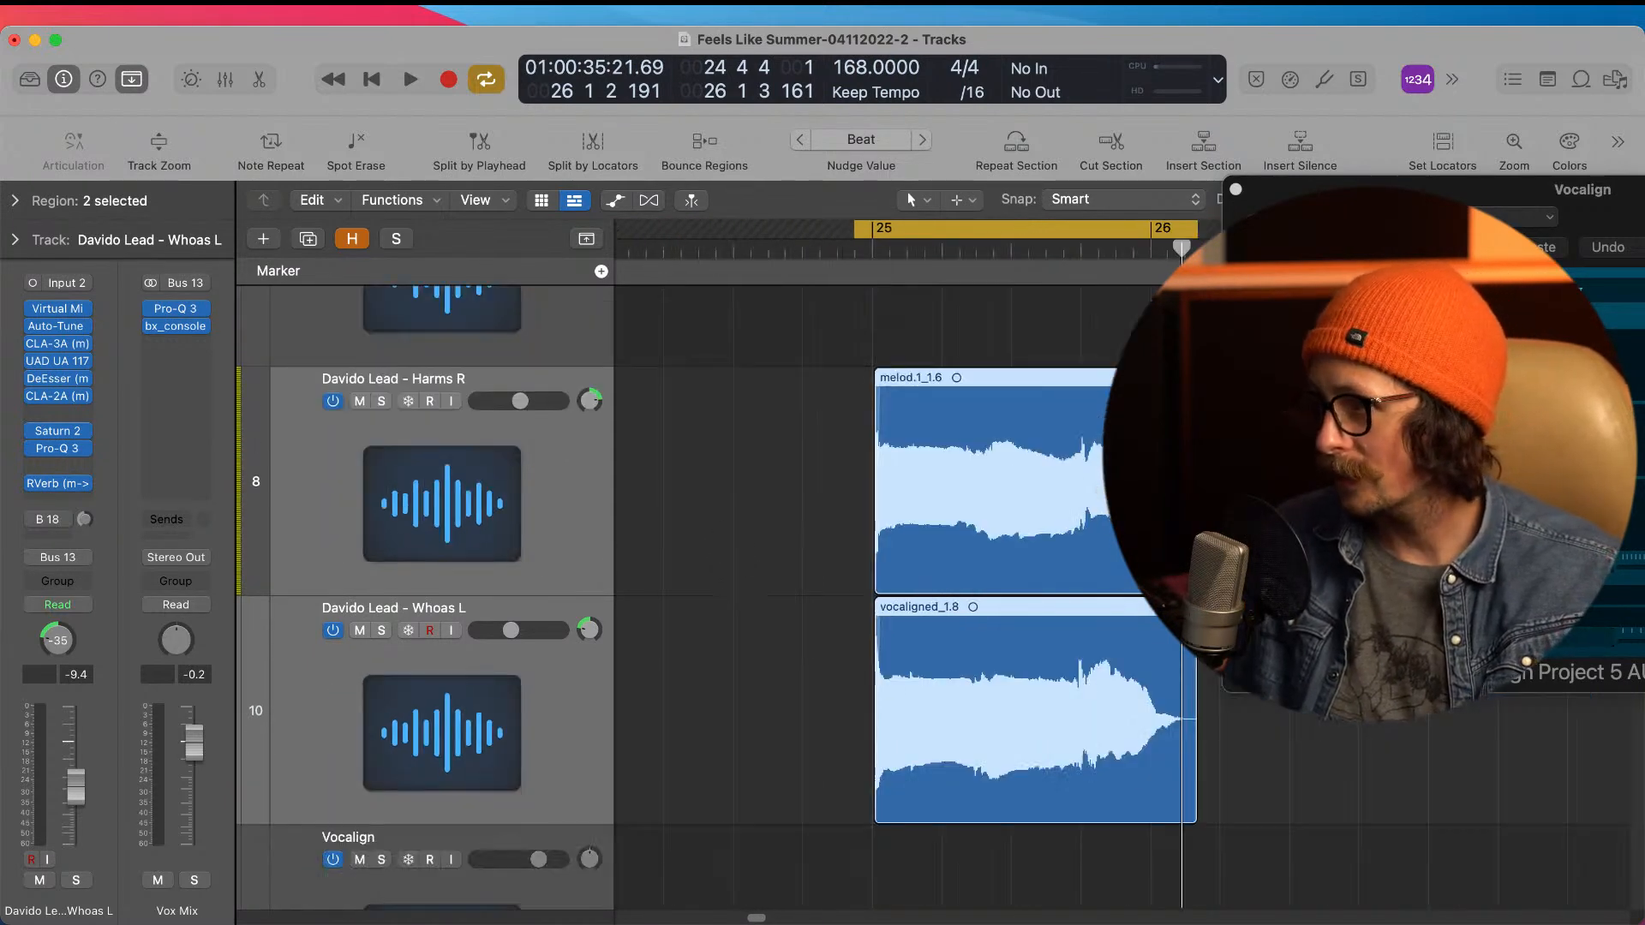
drag(1146, 364, 1297, 830)
drag(789, 735, 1065, 763)
ctrl+alt+click(1065, 762)
ctrl+alt+click(921, 482)
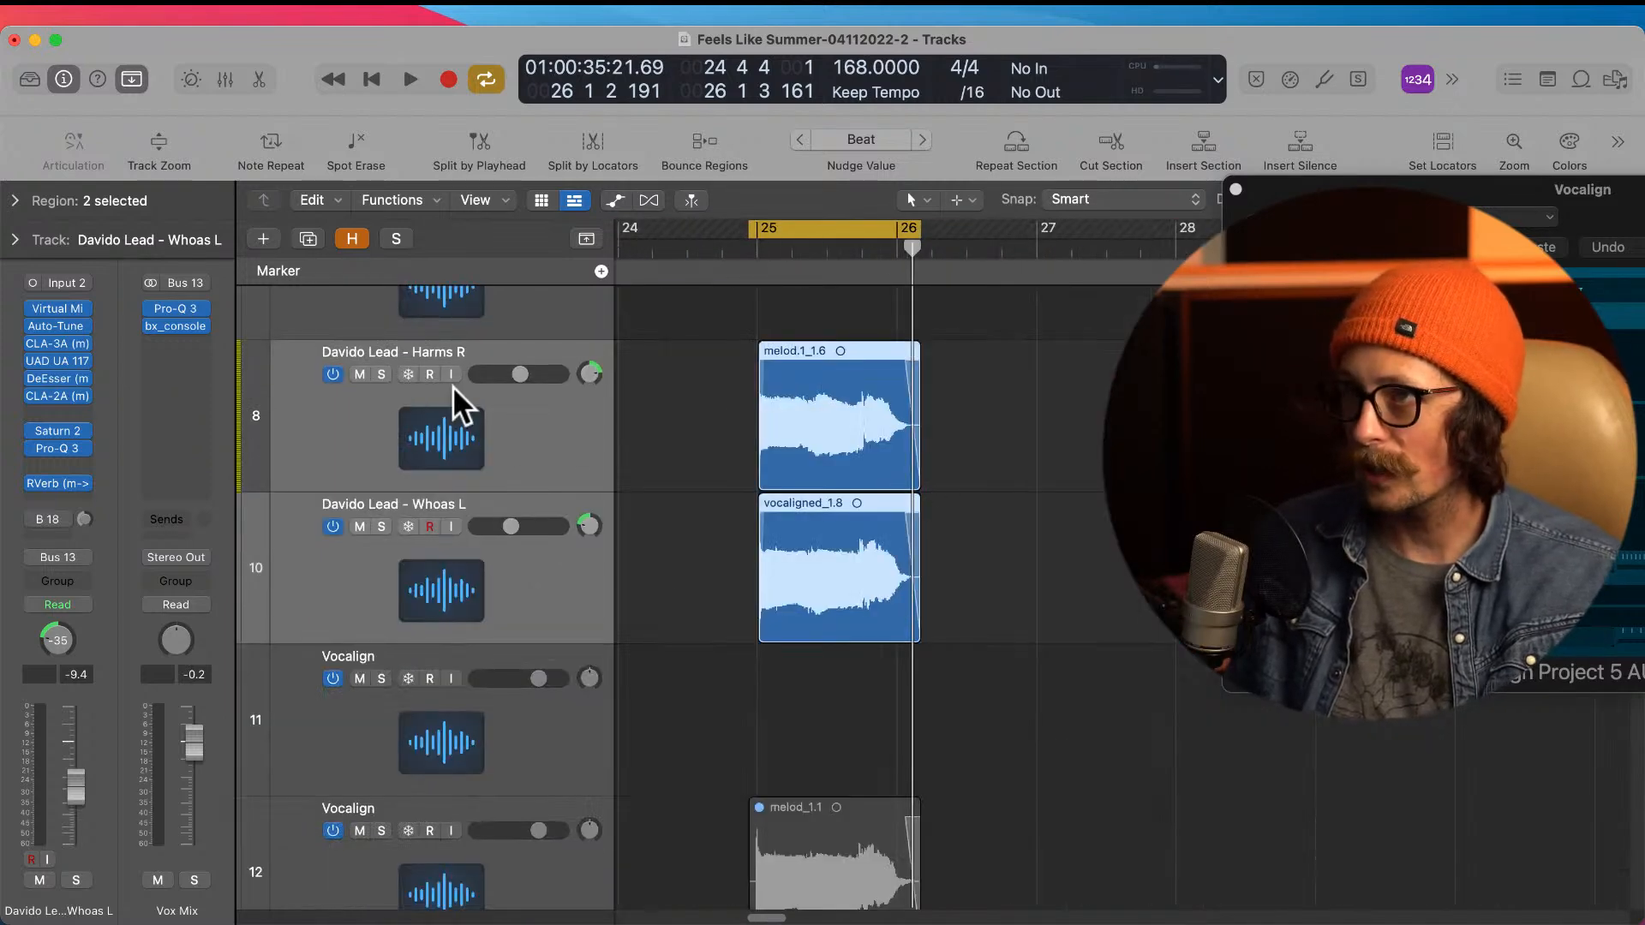
Step: Turn off the cycle, audition the whoas from bar 23 in the full mix, and lower the Harms R volume to -9.2 dB
ctrl+alt+click(734, 488)
ctrl+alt+click(852, 460)
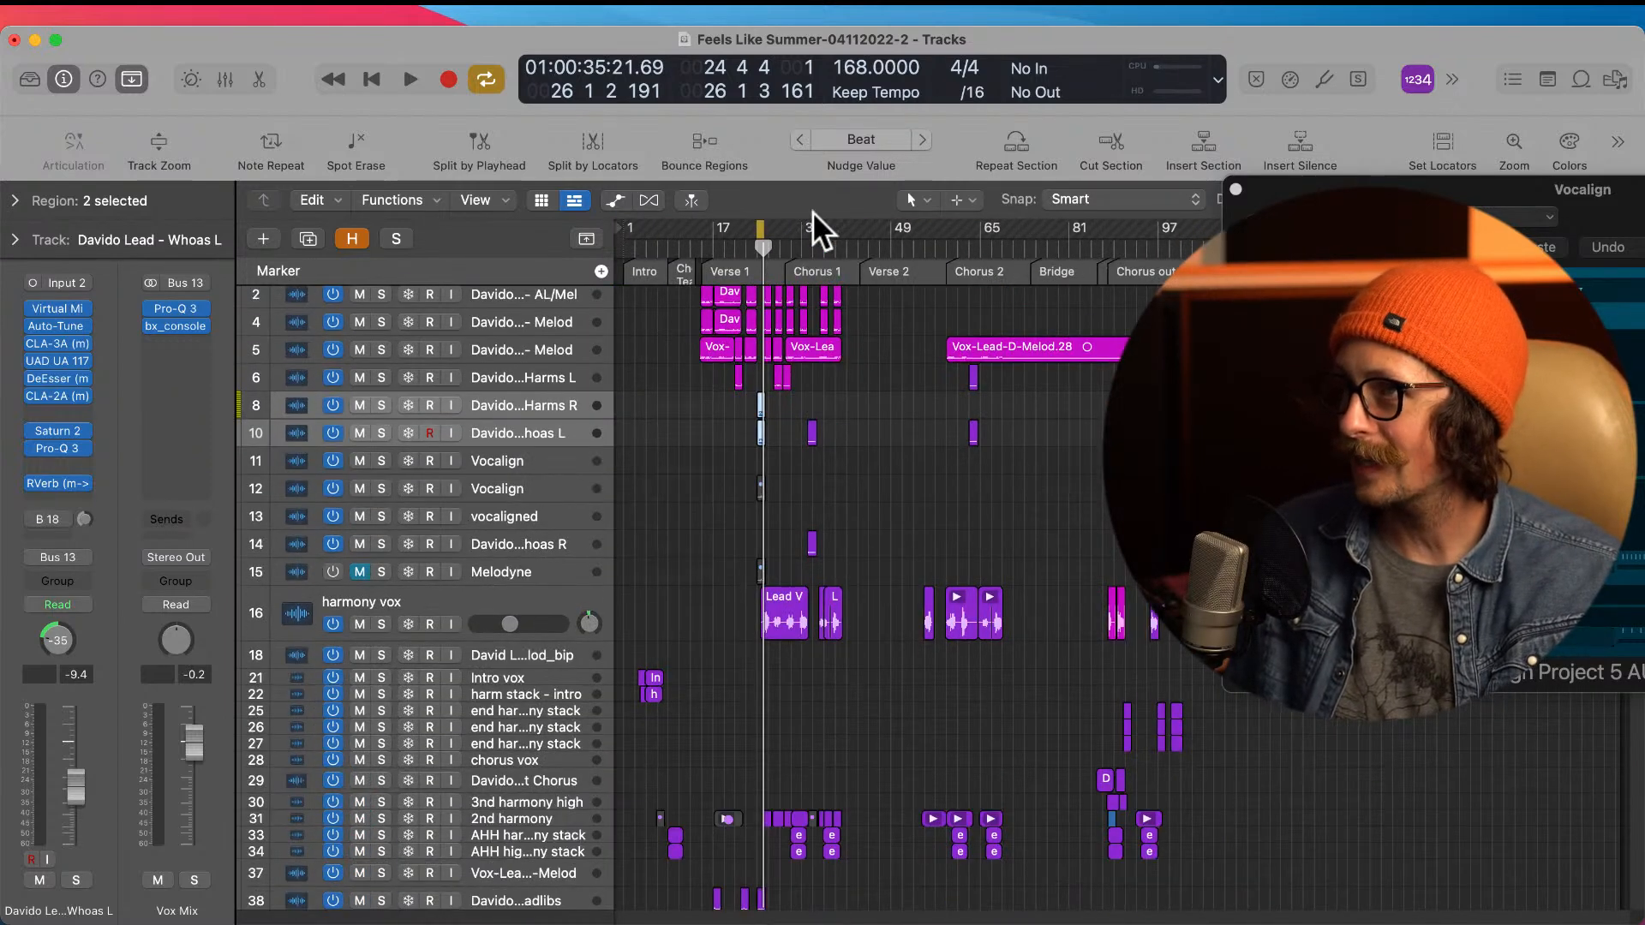
drag(718, 314, 949, 576)
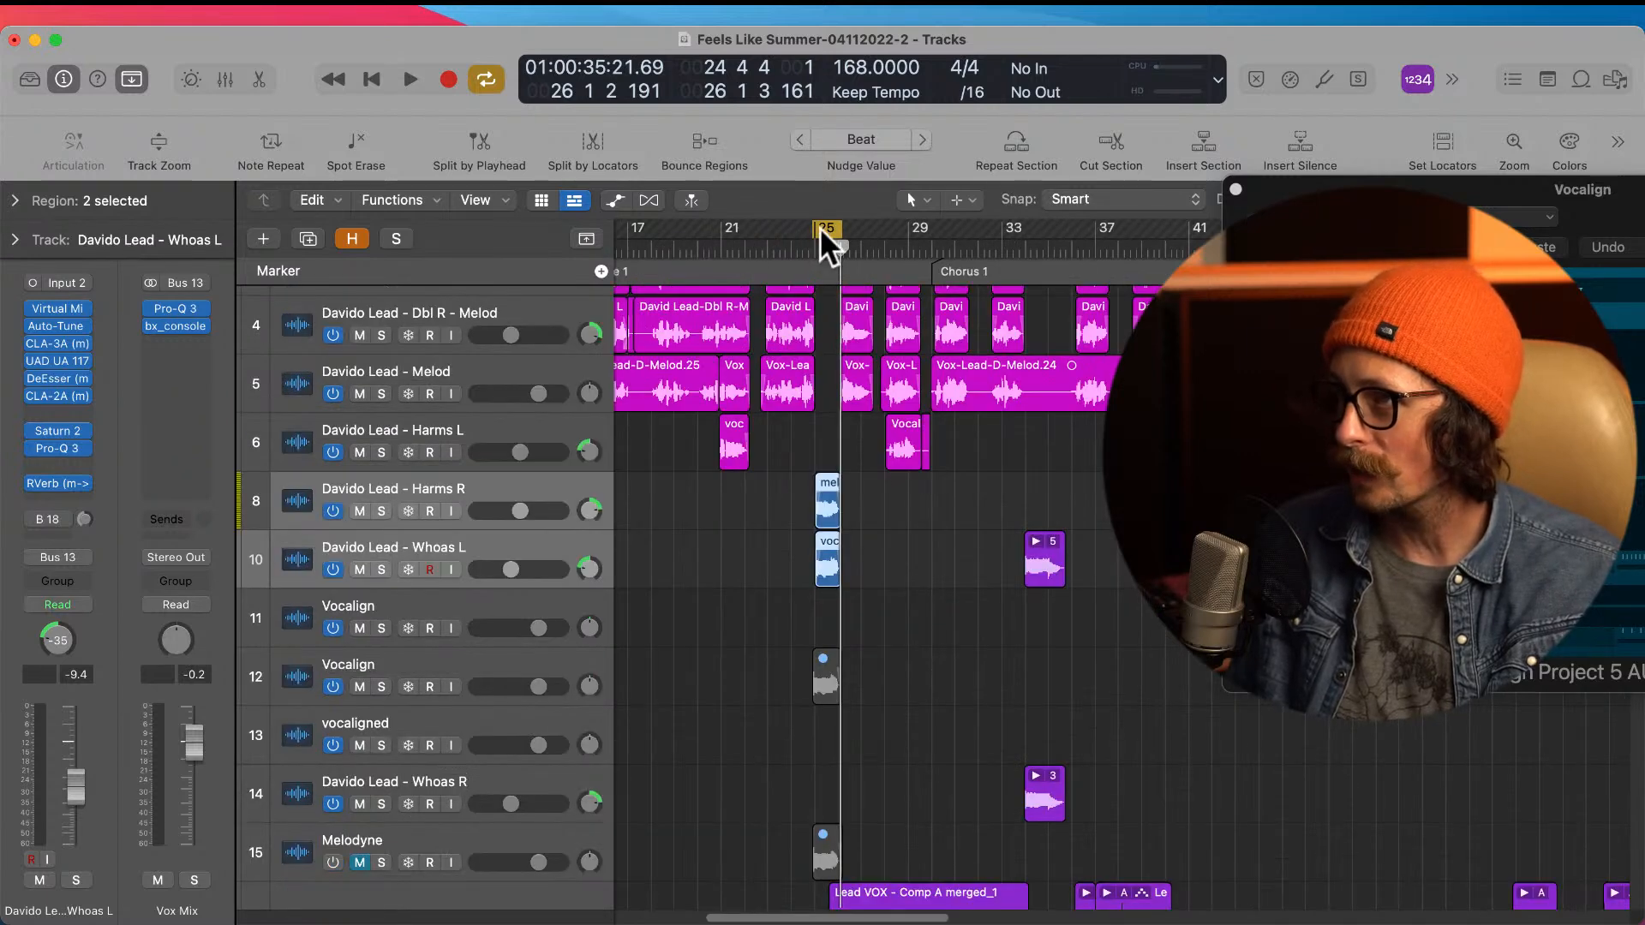
click(823, 231)
click(763, 247)
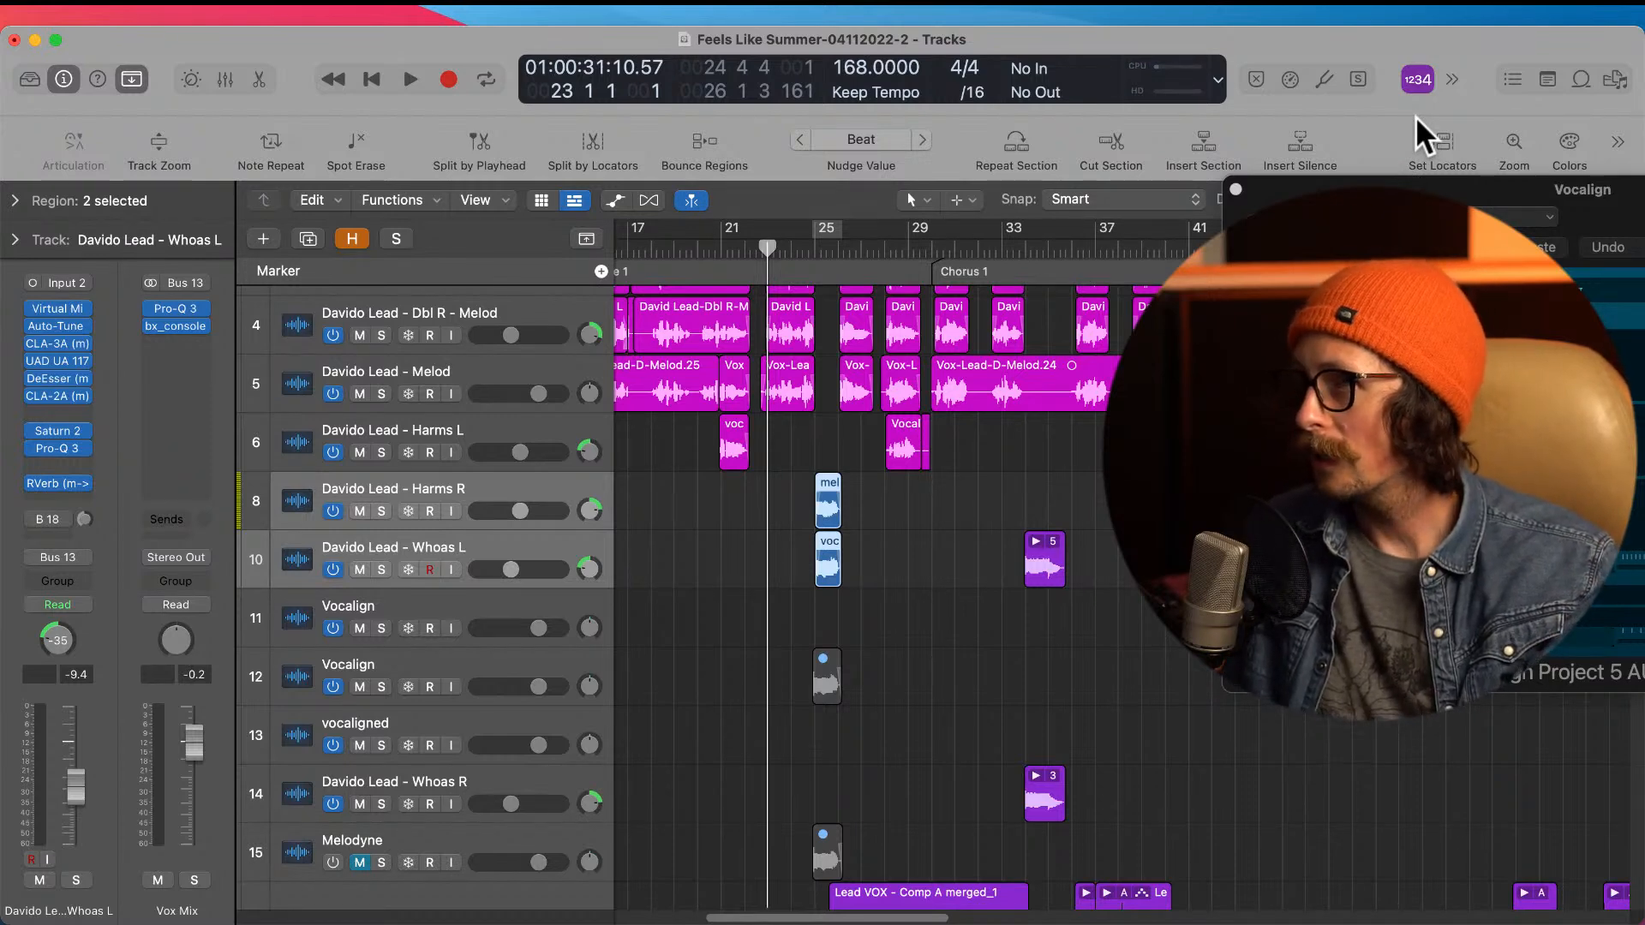
key(space)
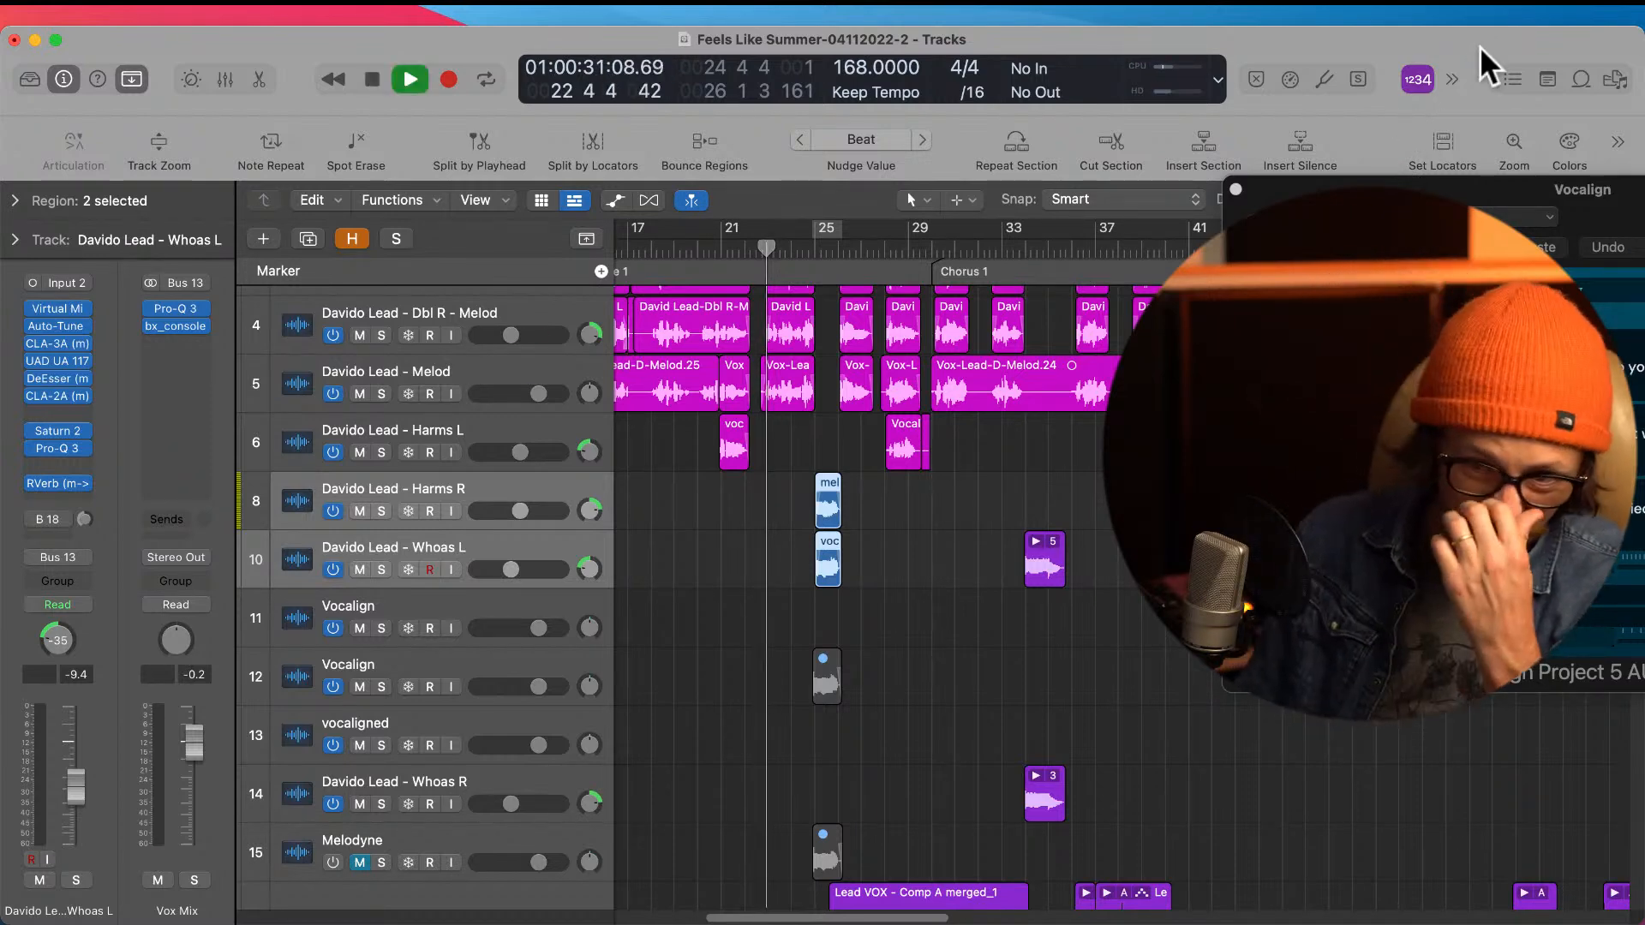
drag(521, 511, 501, 523)
key(space)
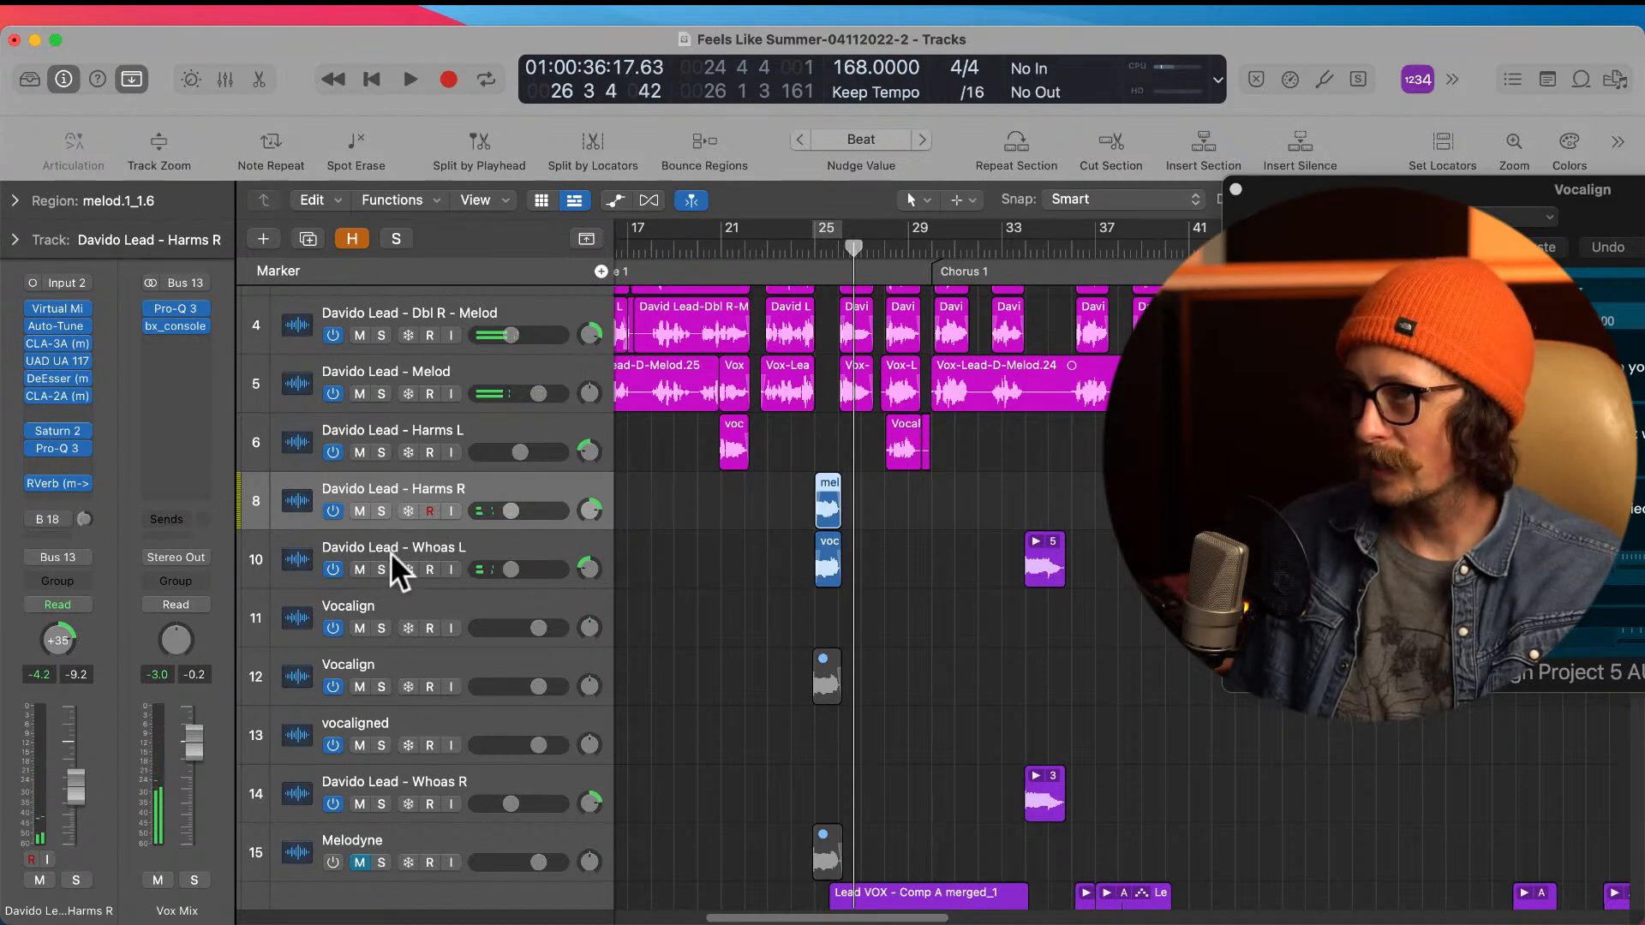
Step: Move the Whoas L track above Harms R and set both tracks' volumes to -9.6 dB
drag(420, 546, 422, 485)
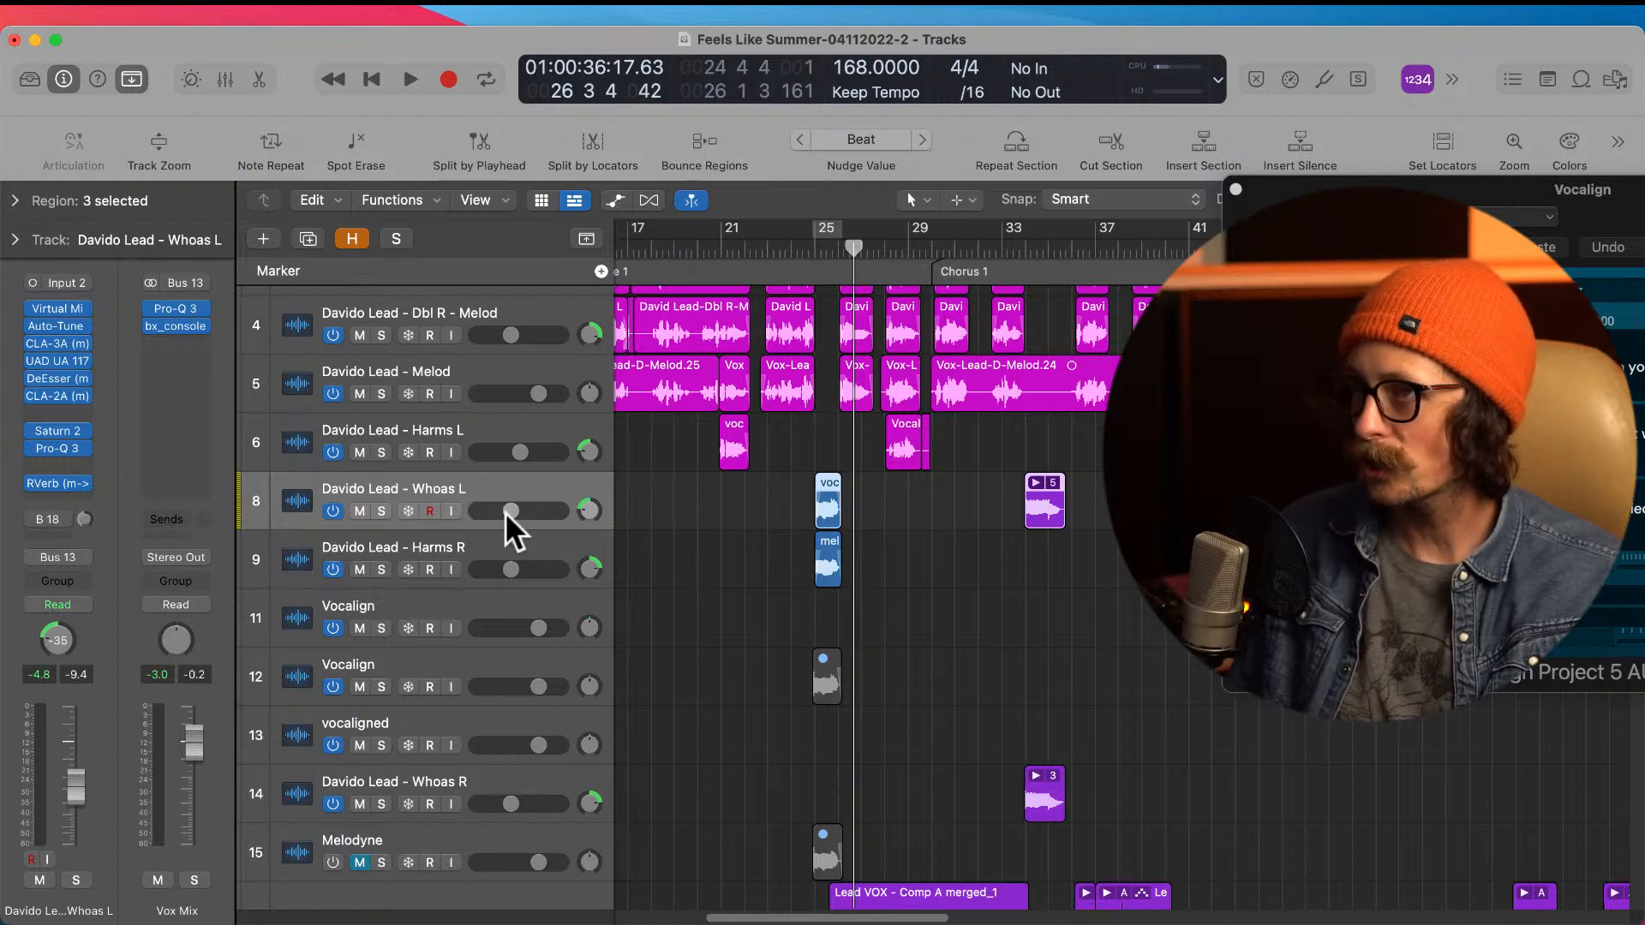
drag(512, 509, 510, 509)
click(509, 567)
drag(509, 567, 510, 569)
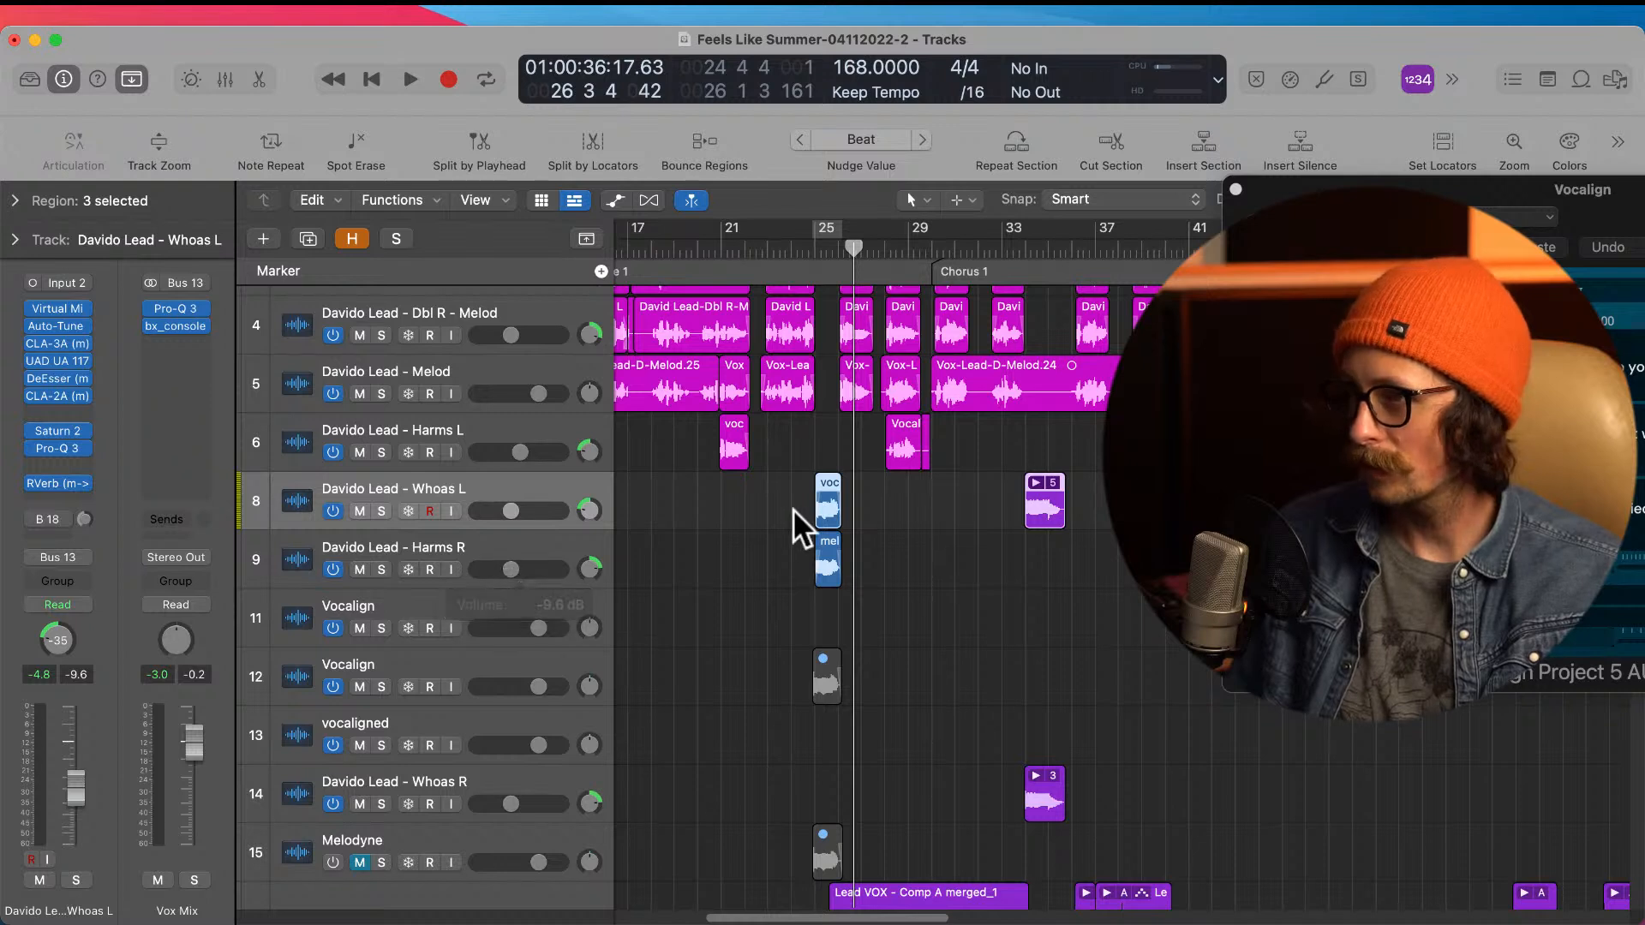
shift+click(468, 551)
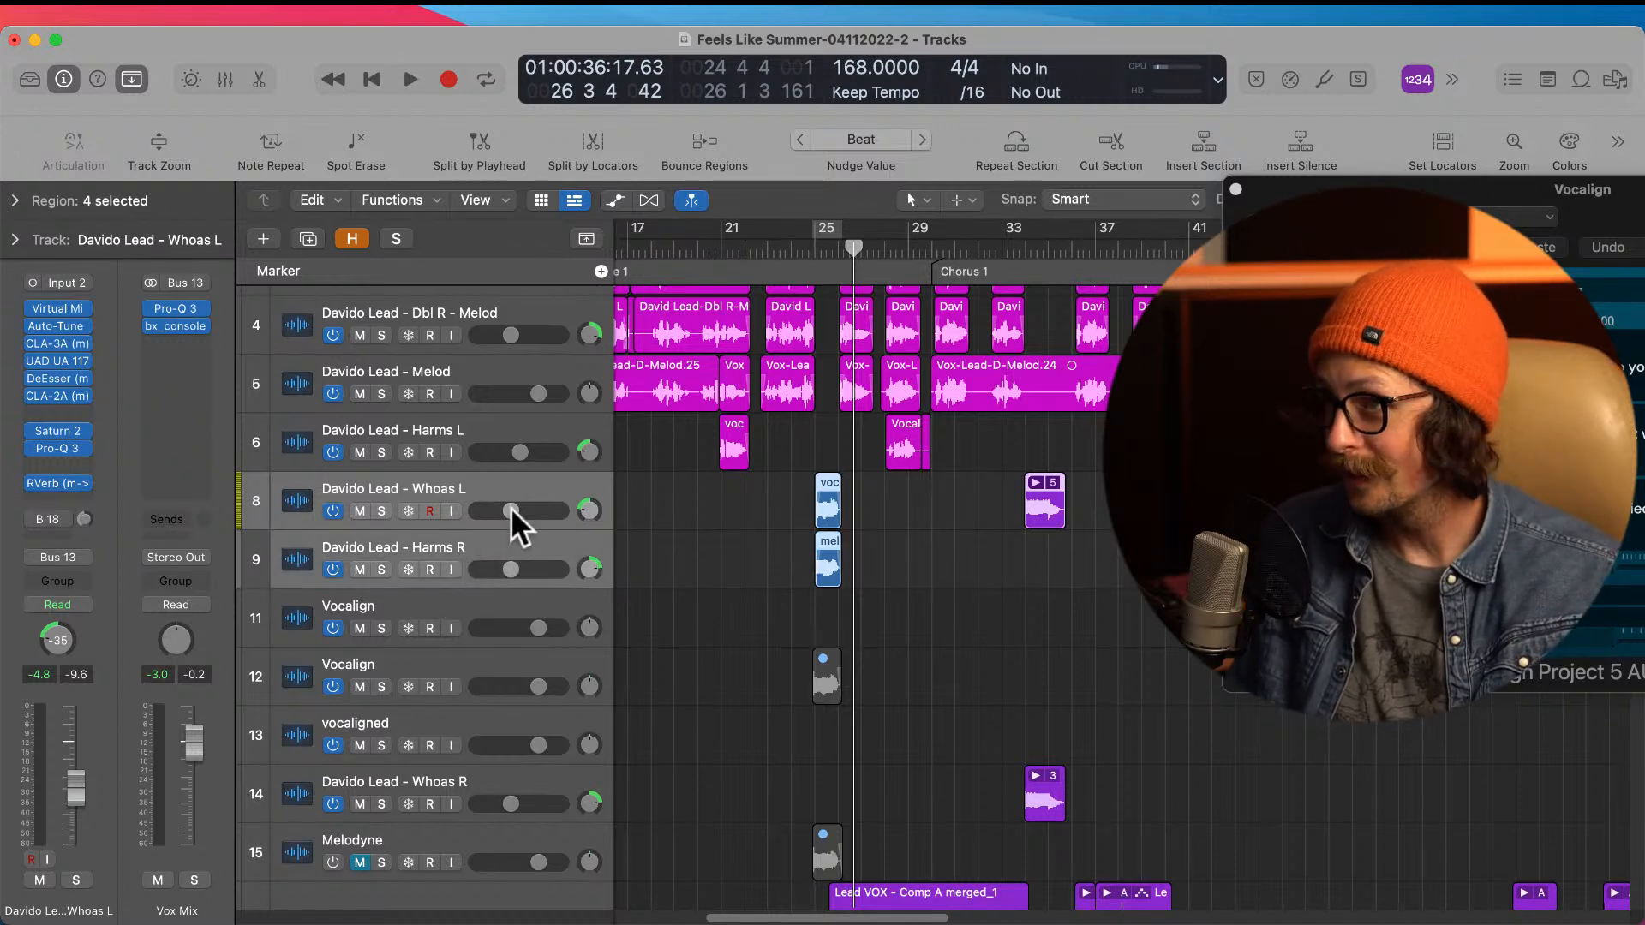
Step: Raise the Wet/Dry mix of the RVerb on Whoas L to 50.8 and close the plug-in
click(451, 485)
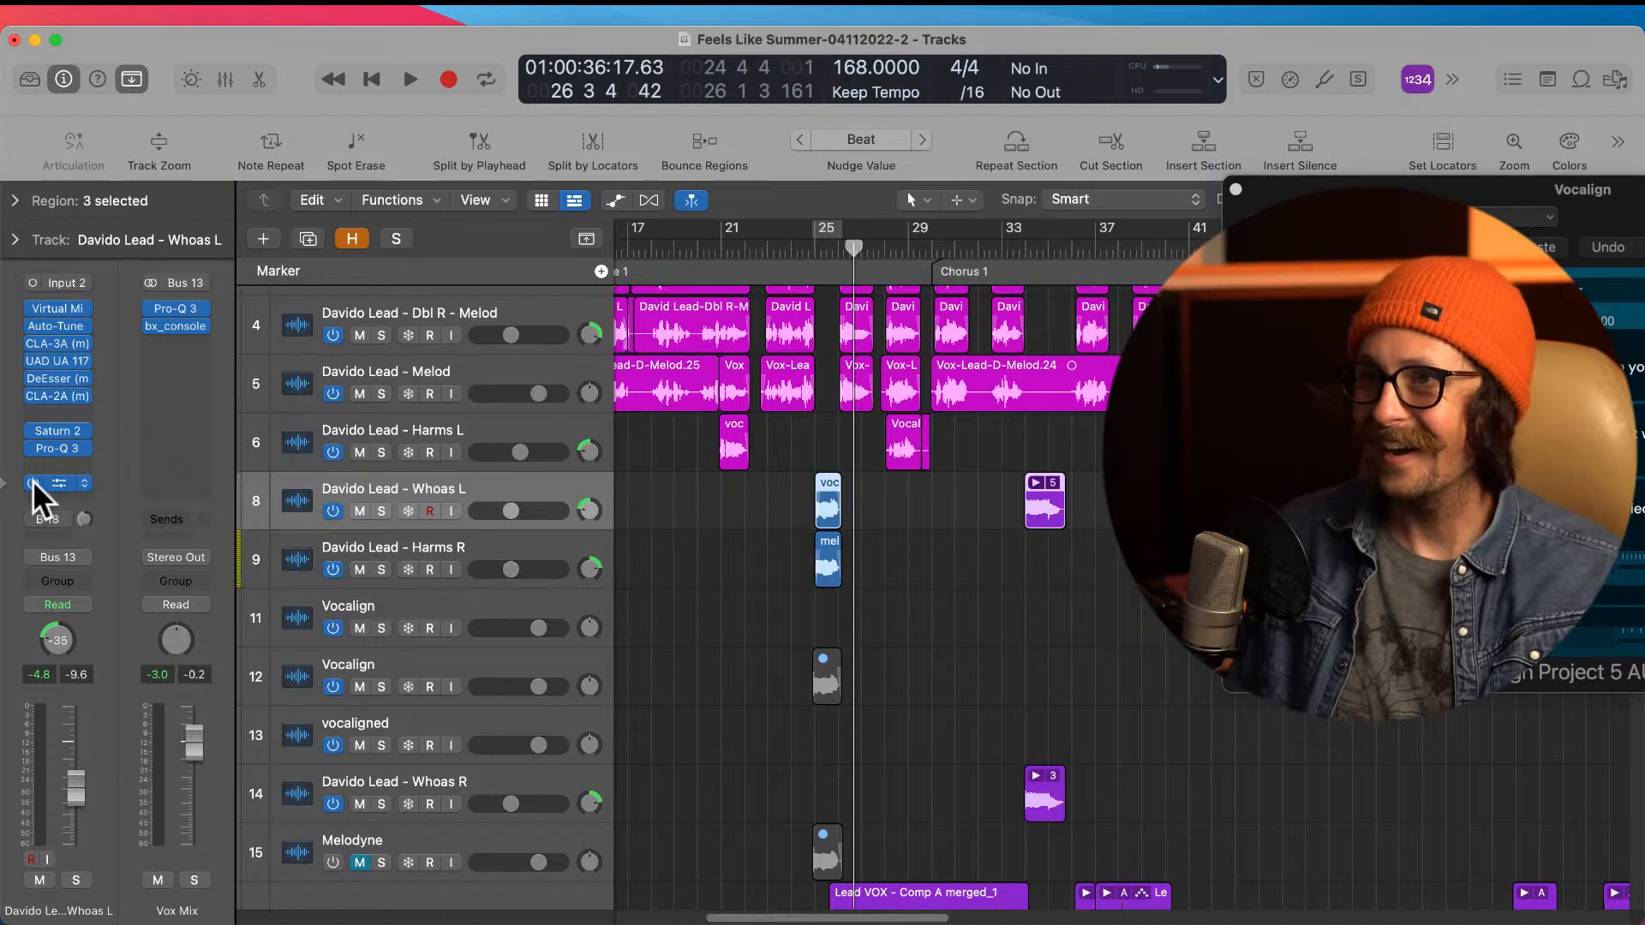
click(58, 483)
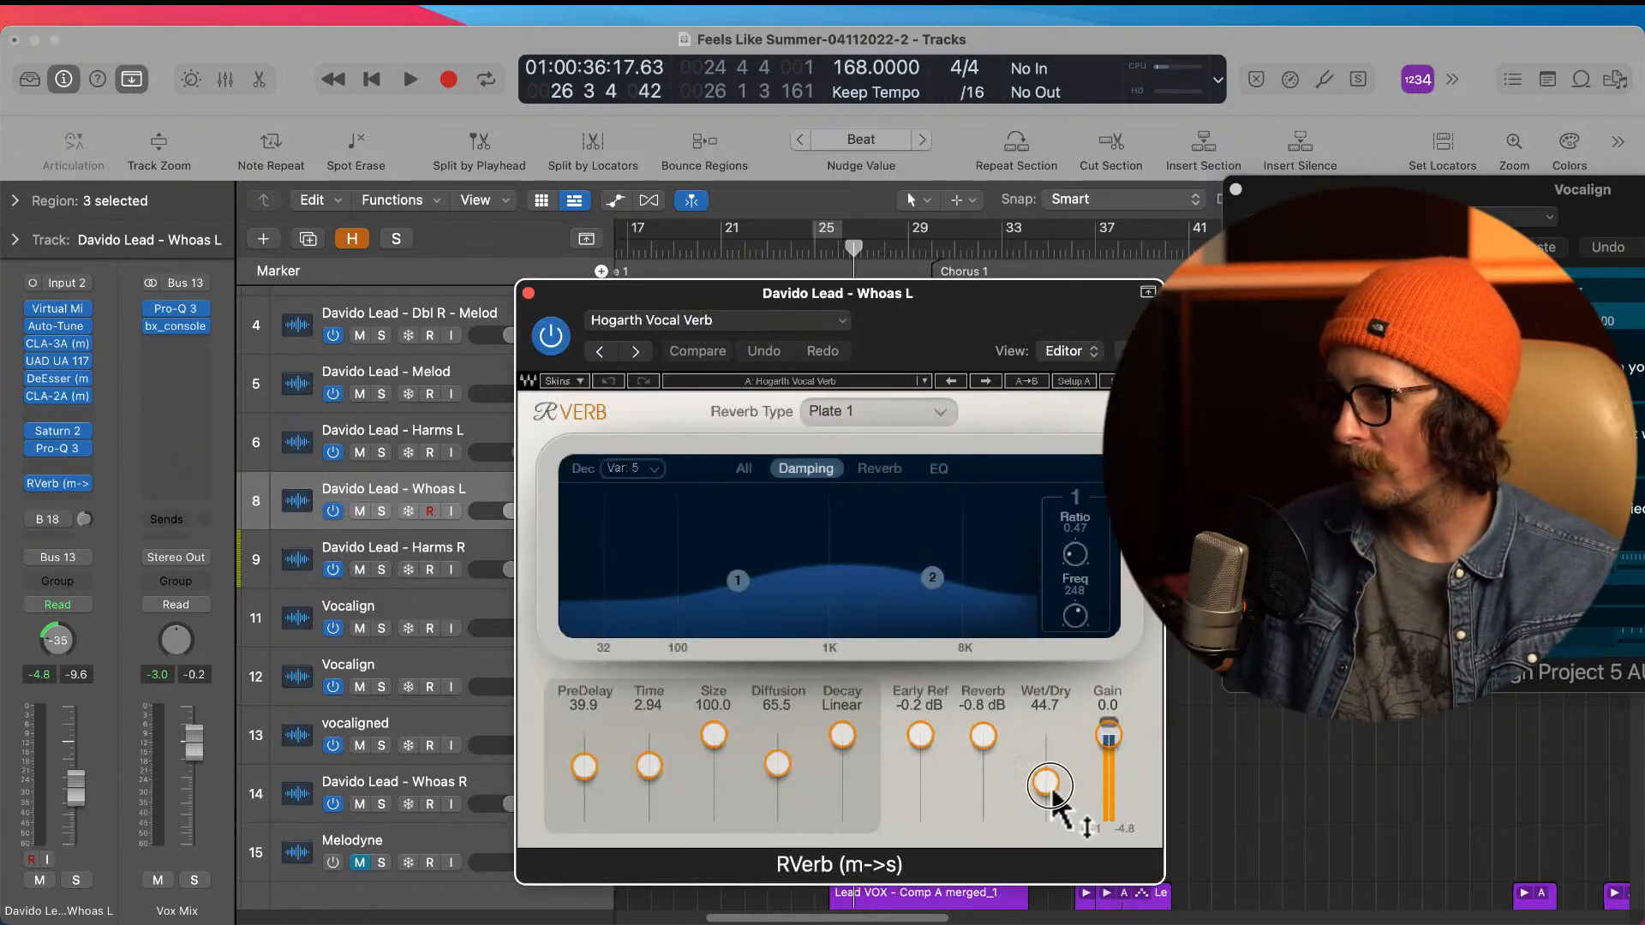
drag(1047, 782, 1057, 768)
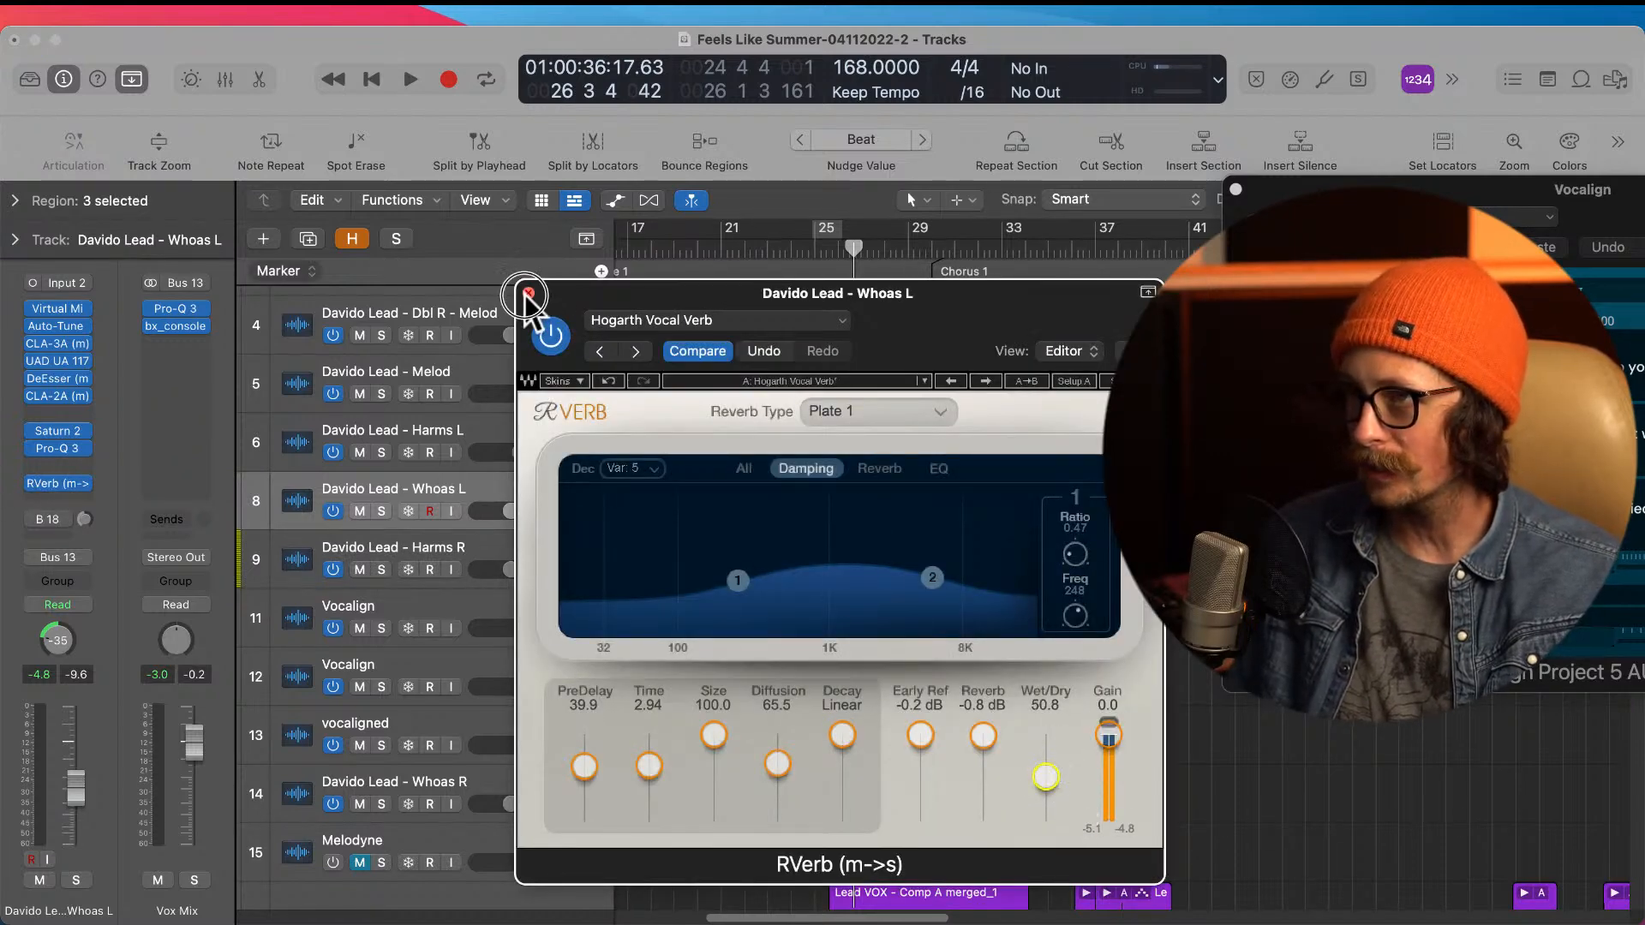
click(526, 293)
Step: Copy the adjusted RVerb from the Whoas L channel onto the Harms R channel in the mixer
key(x)
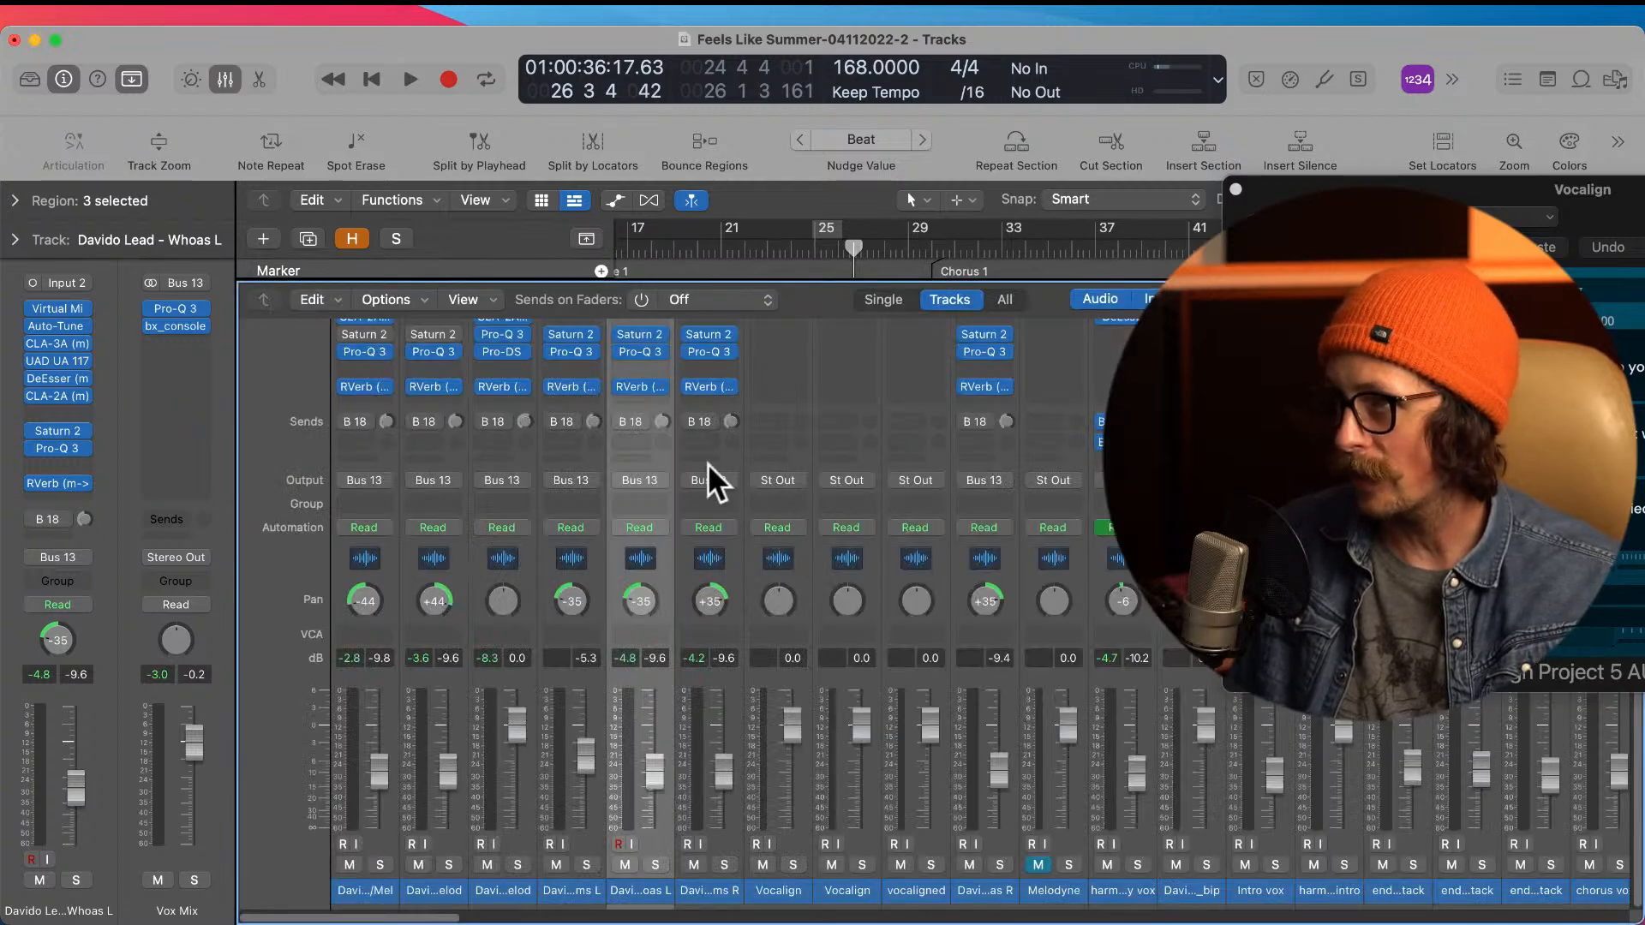
scroll(718, 463, up, 5)
click(716, 538)
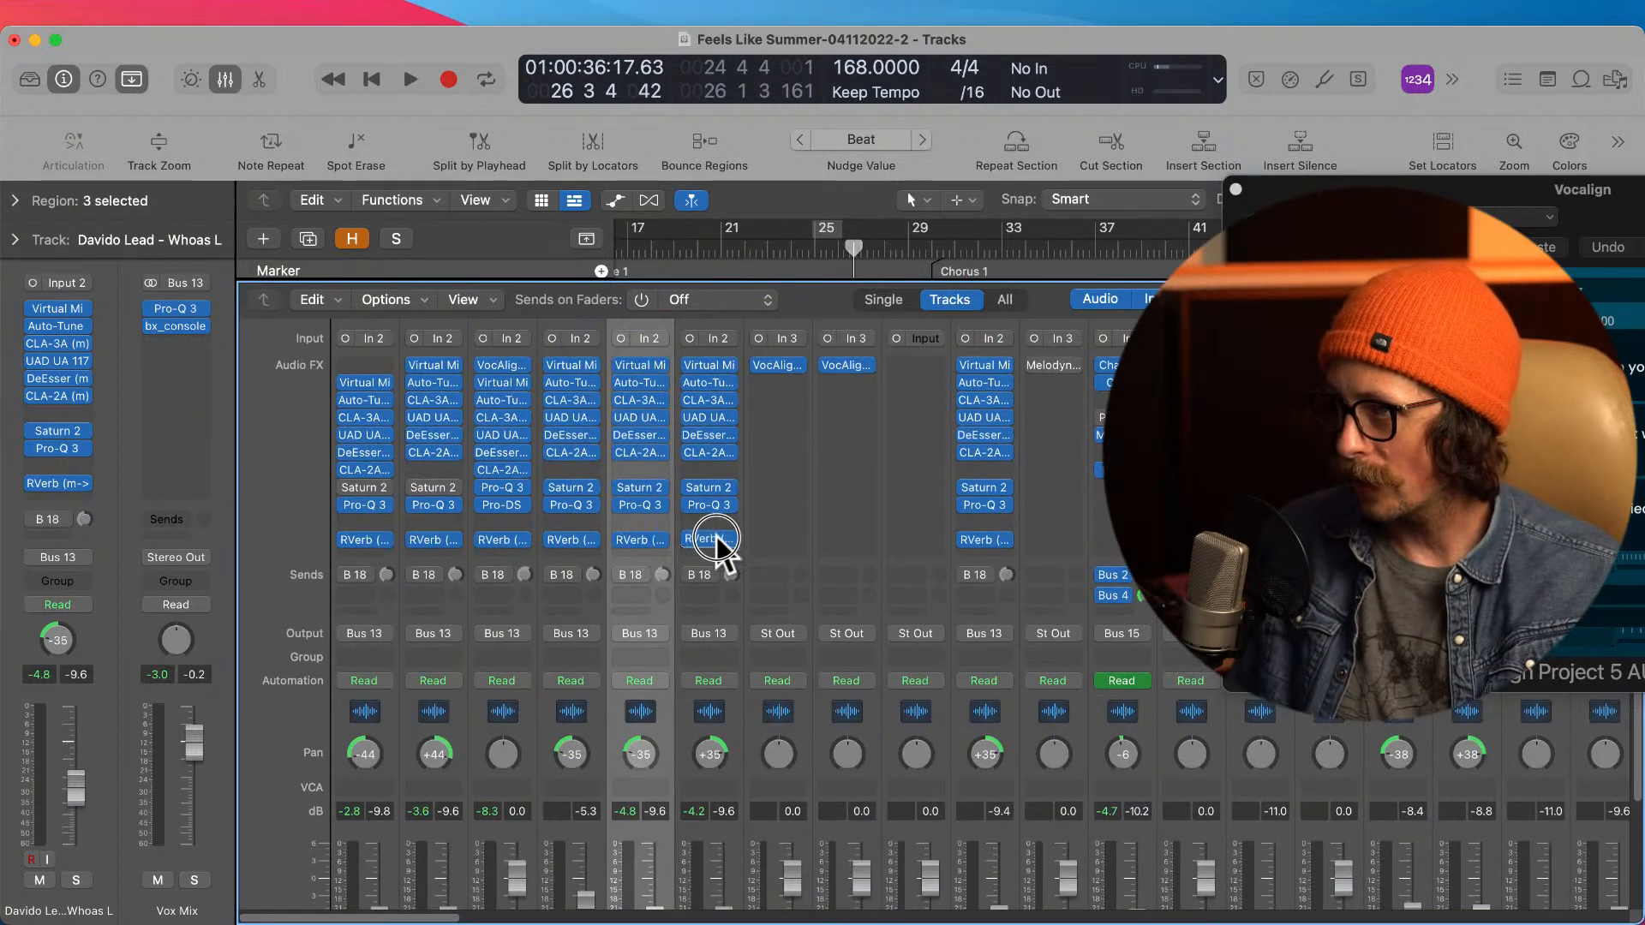
key(x)
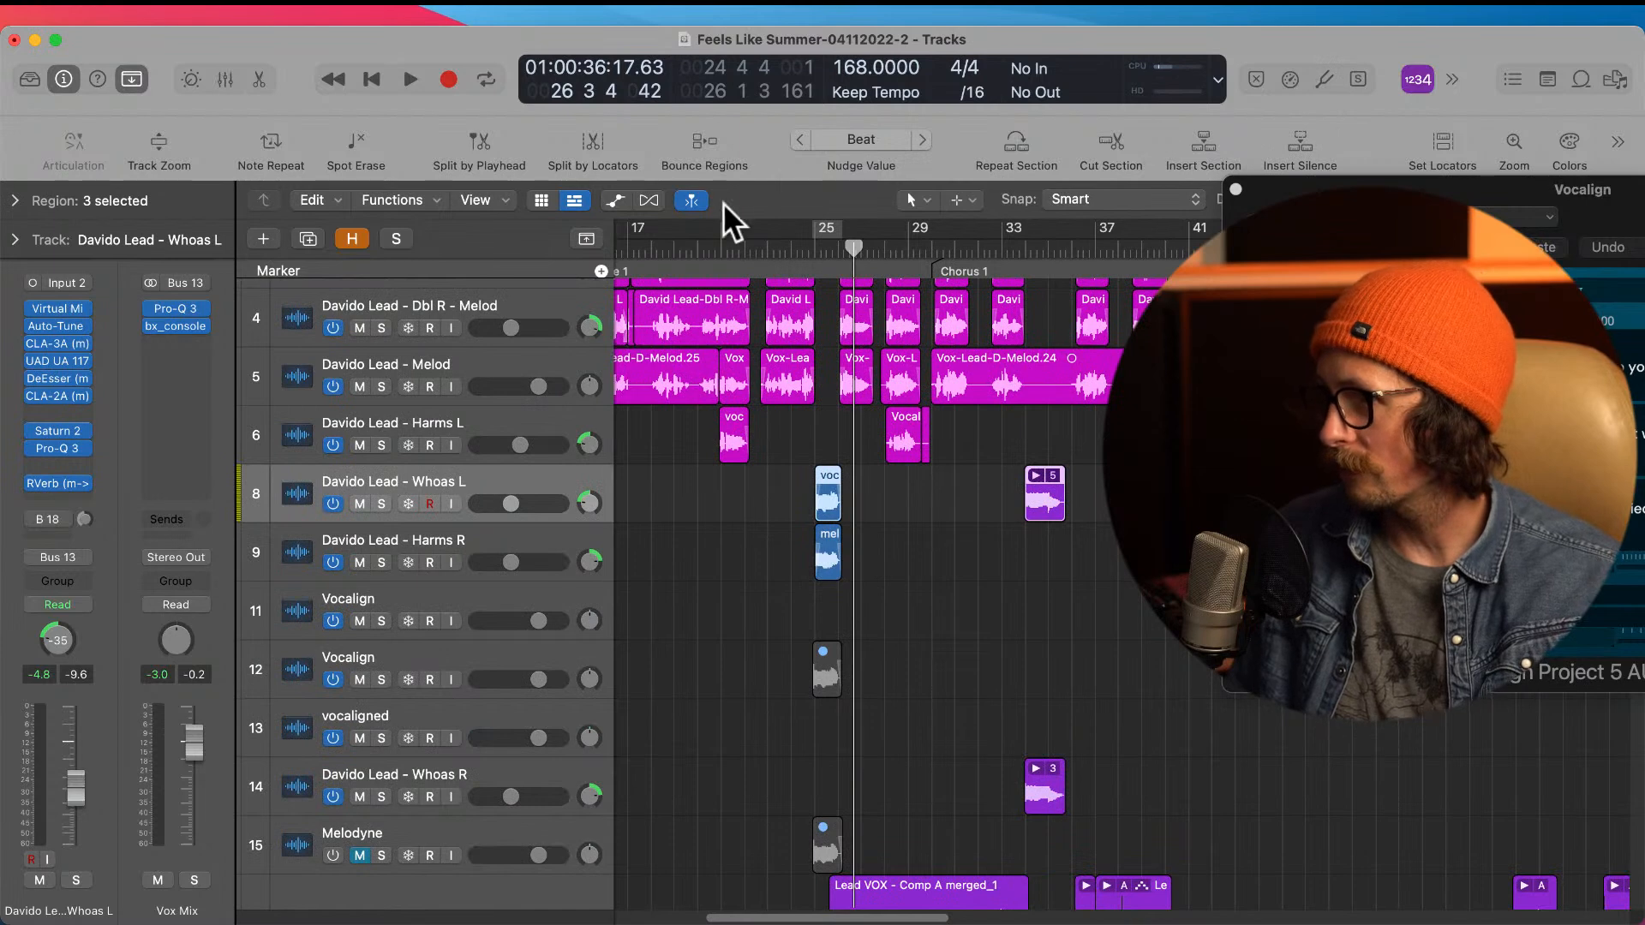
Step: Audition the whoas from bar 23, then lower the Whoas L and Harms R volumes together, with Whoas L at -12.2 dB
double_click(765, 248)
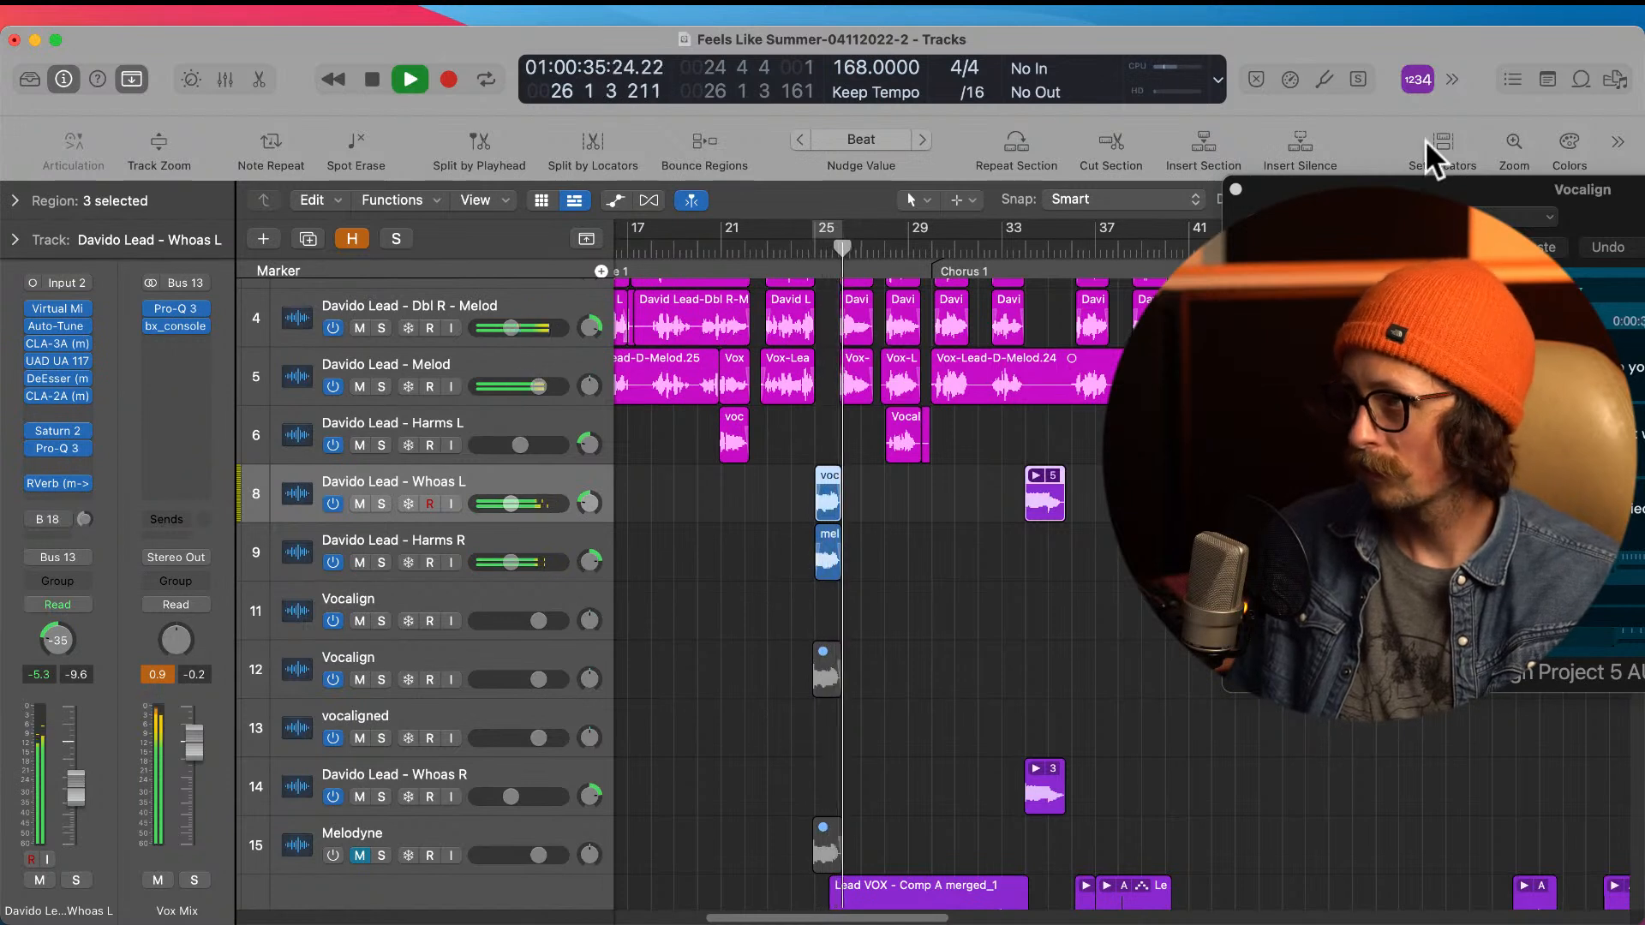
click(1032, 581)
key(space)
click(475, 485)
shift+click(462, 529)
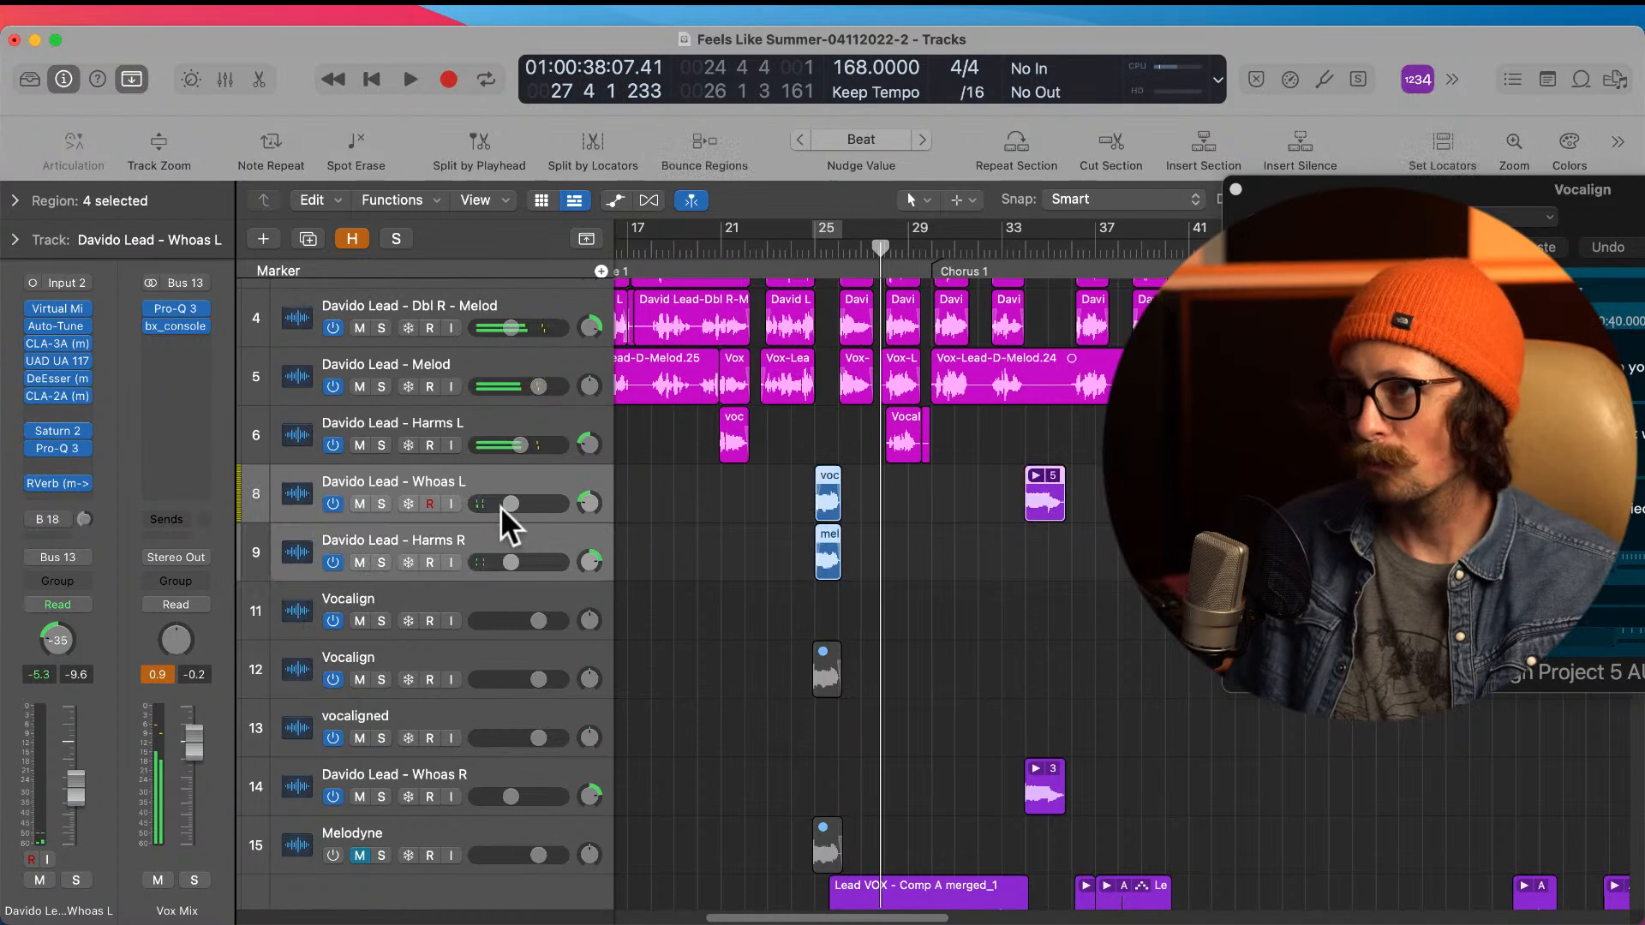
drag(512, 502, 506, 502)
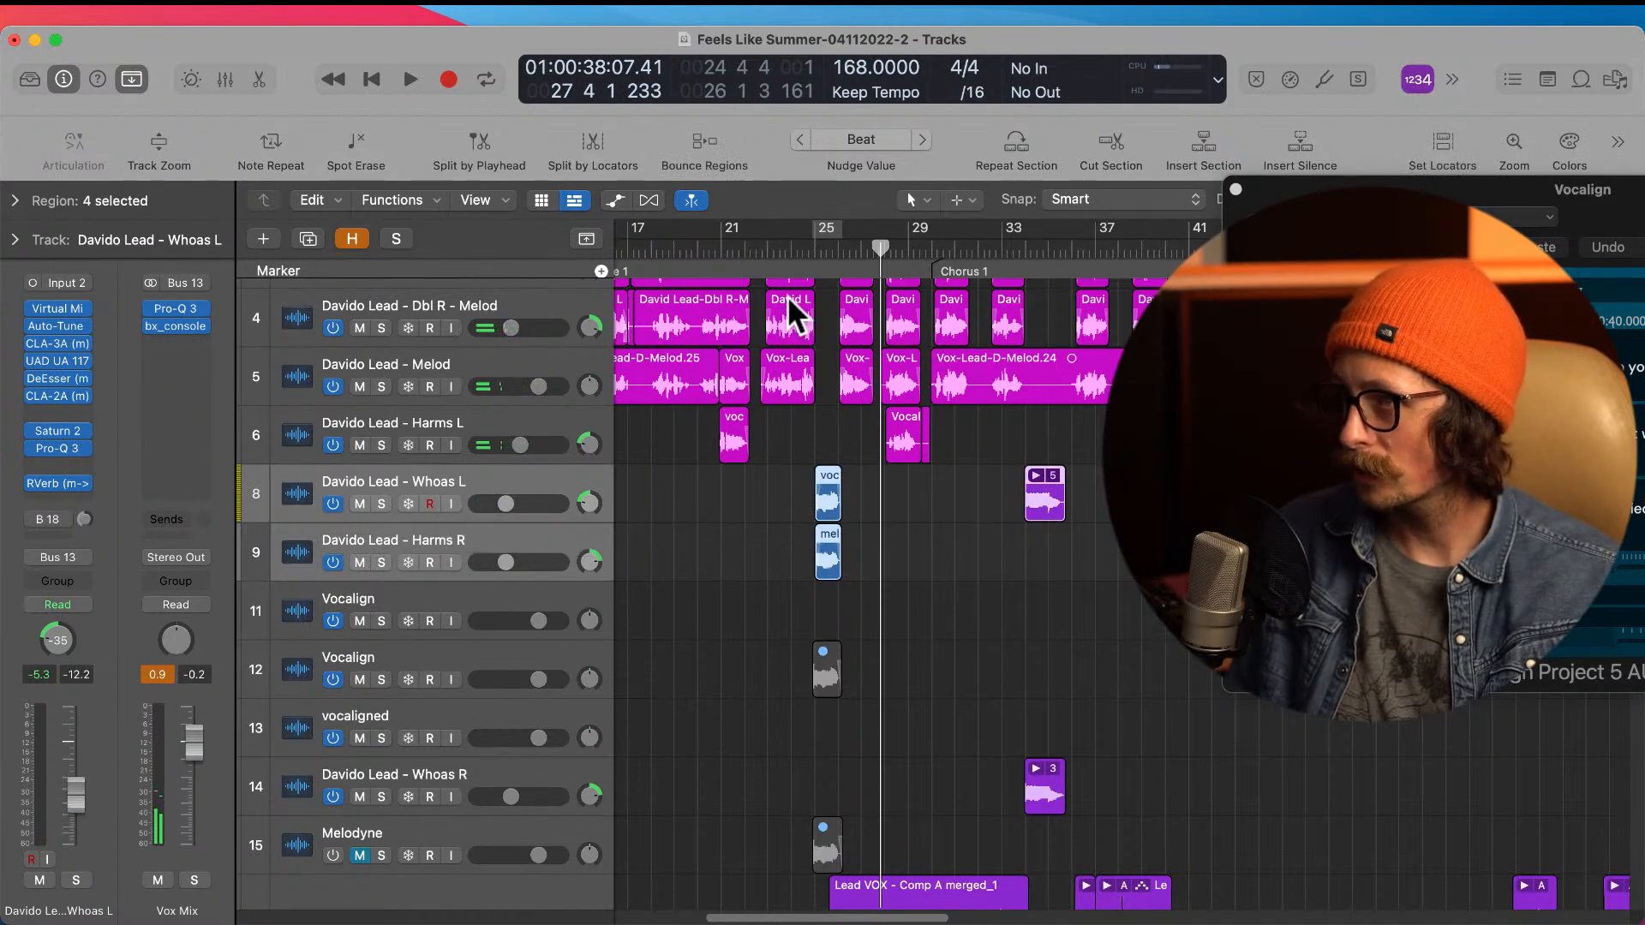
Step: Set the cycle from bar 24 to 35 around the selected regions, audition it, and lower both tracks together, with Whoas L at -14.2 dB
key(u)
key(space)
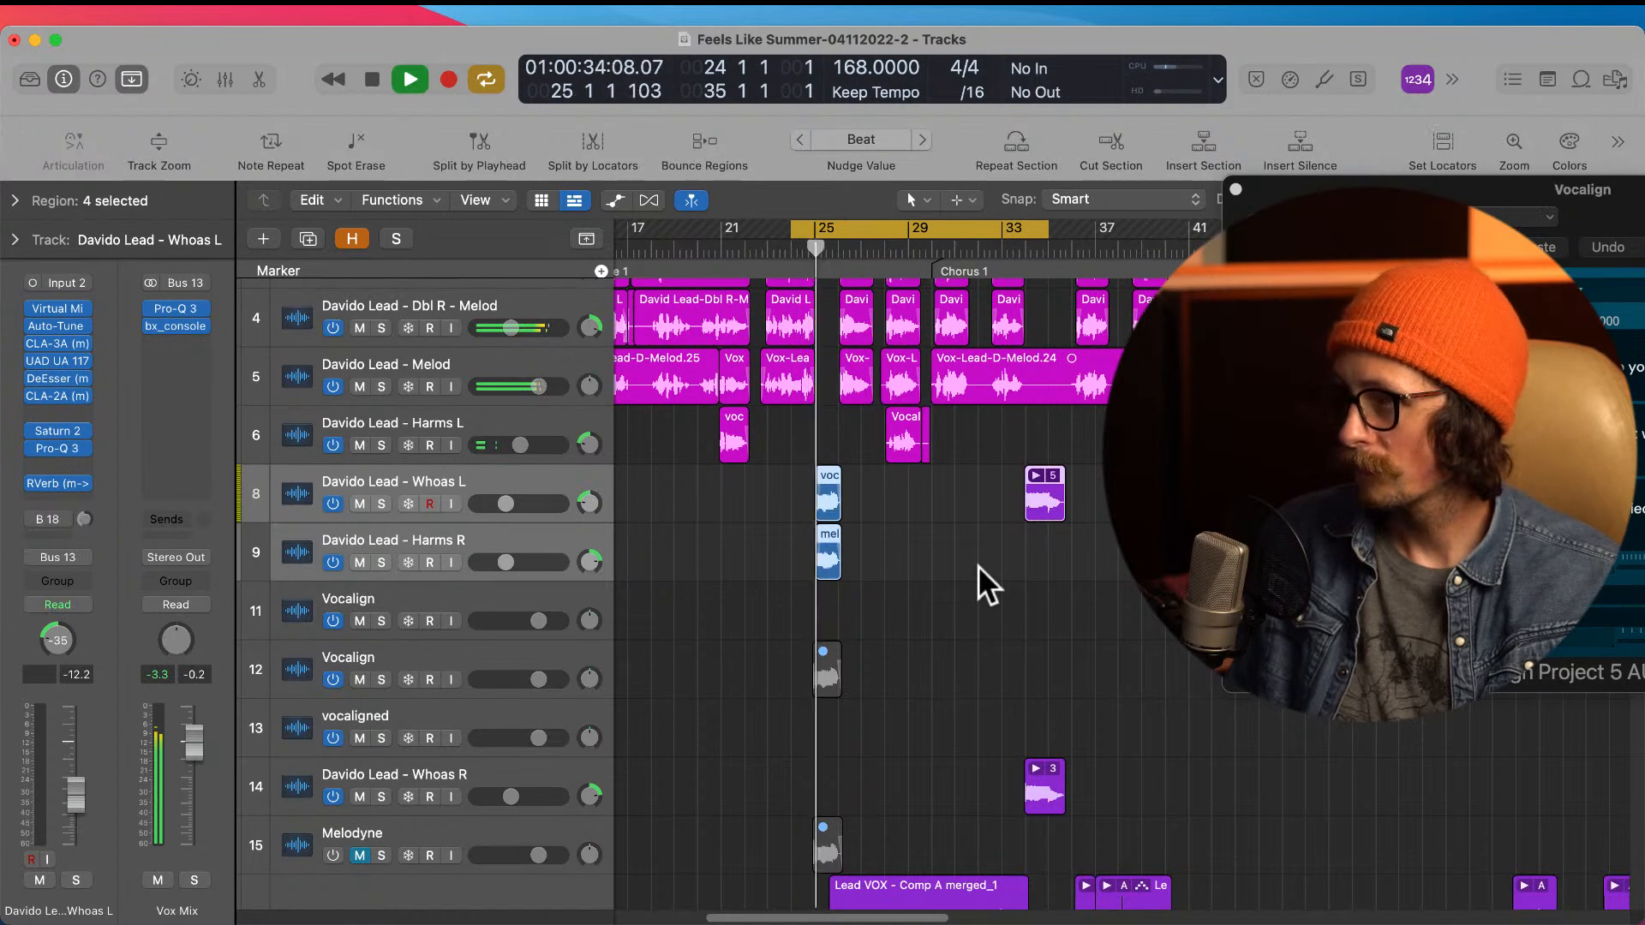
drag(505, 504, 499, 506)
key(comma)
key(comma)
key(comma)
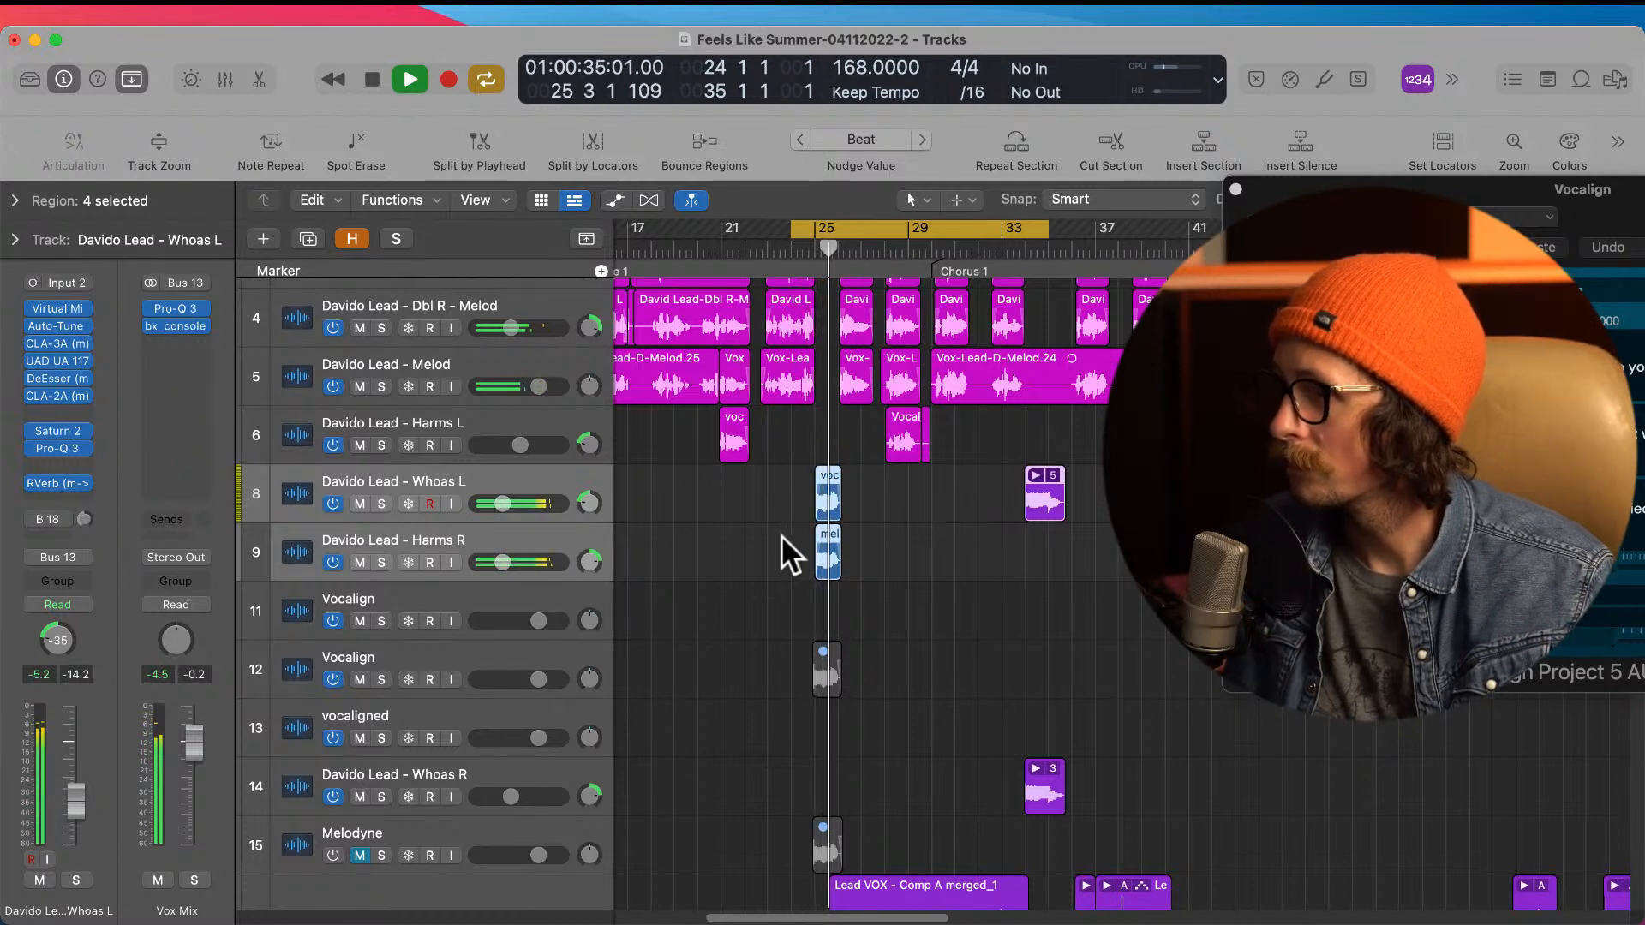
key(space)
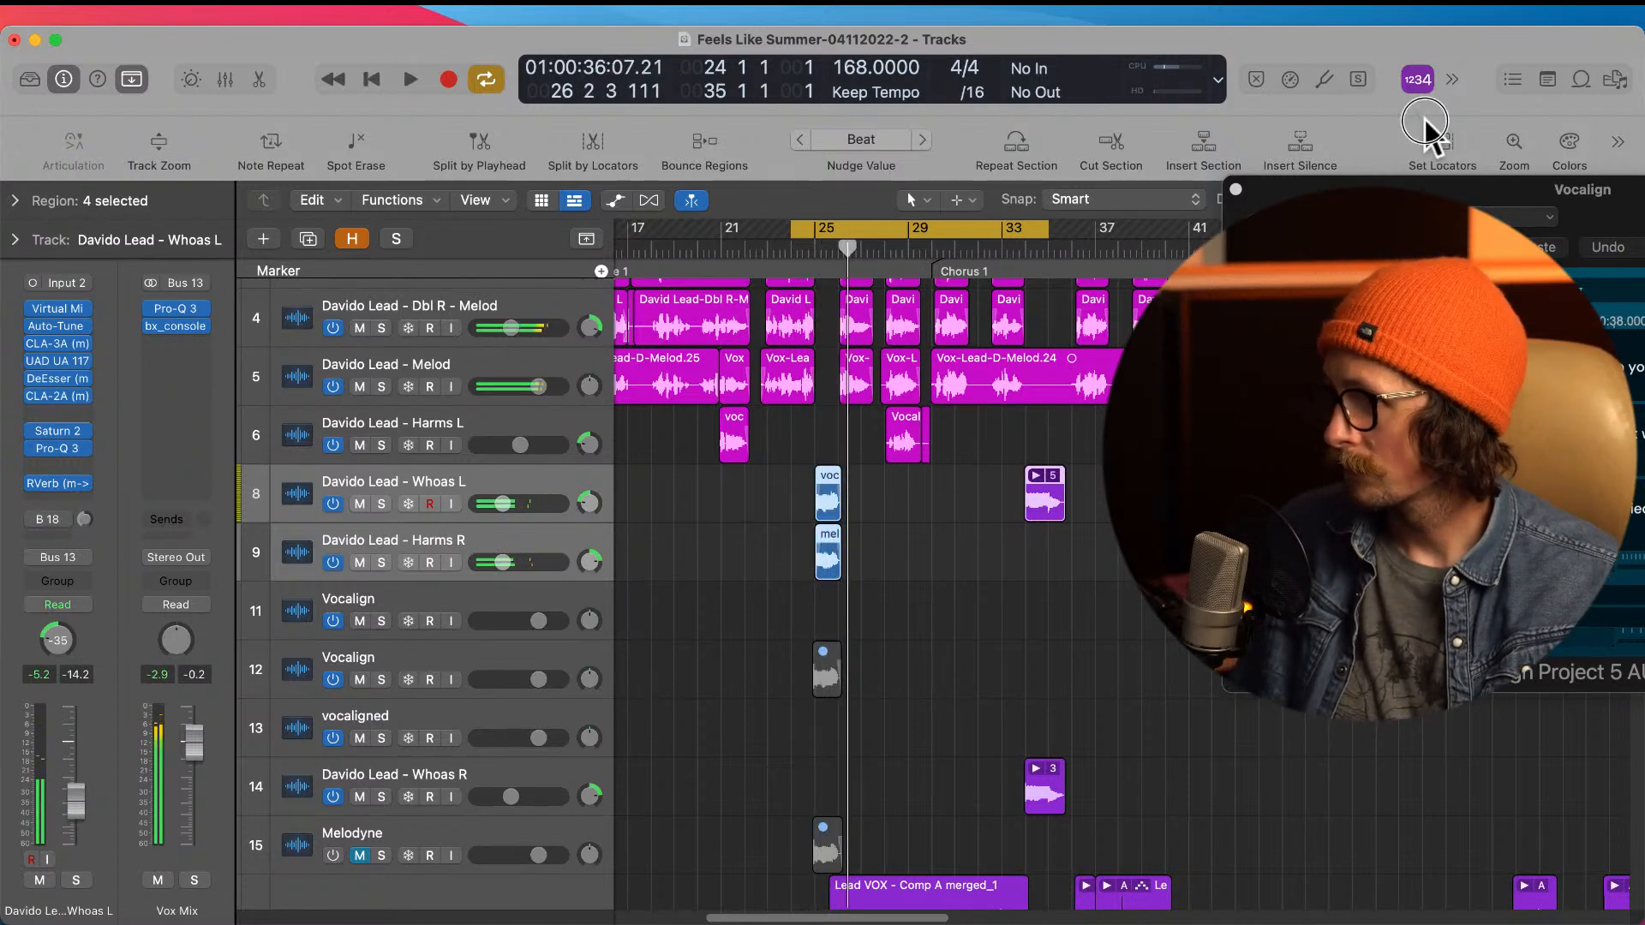
Step: Widen the stereo image of the bar 25 whoas by panning Whoas L to -64 and Harms R to +63
click(770, 485)
drag(591, 503, 599, 630)
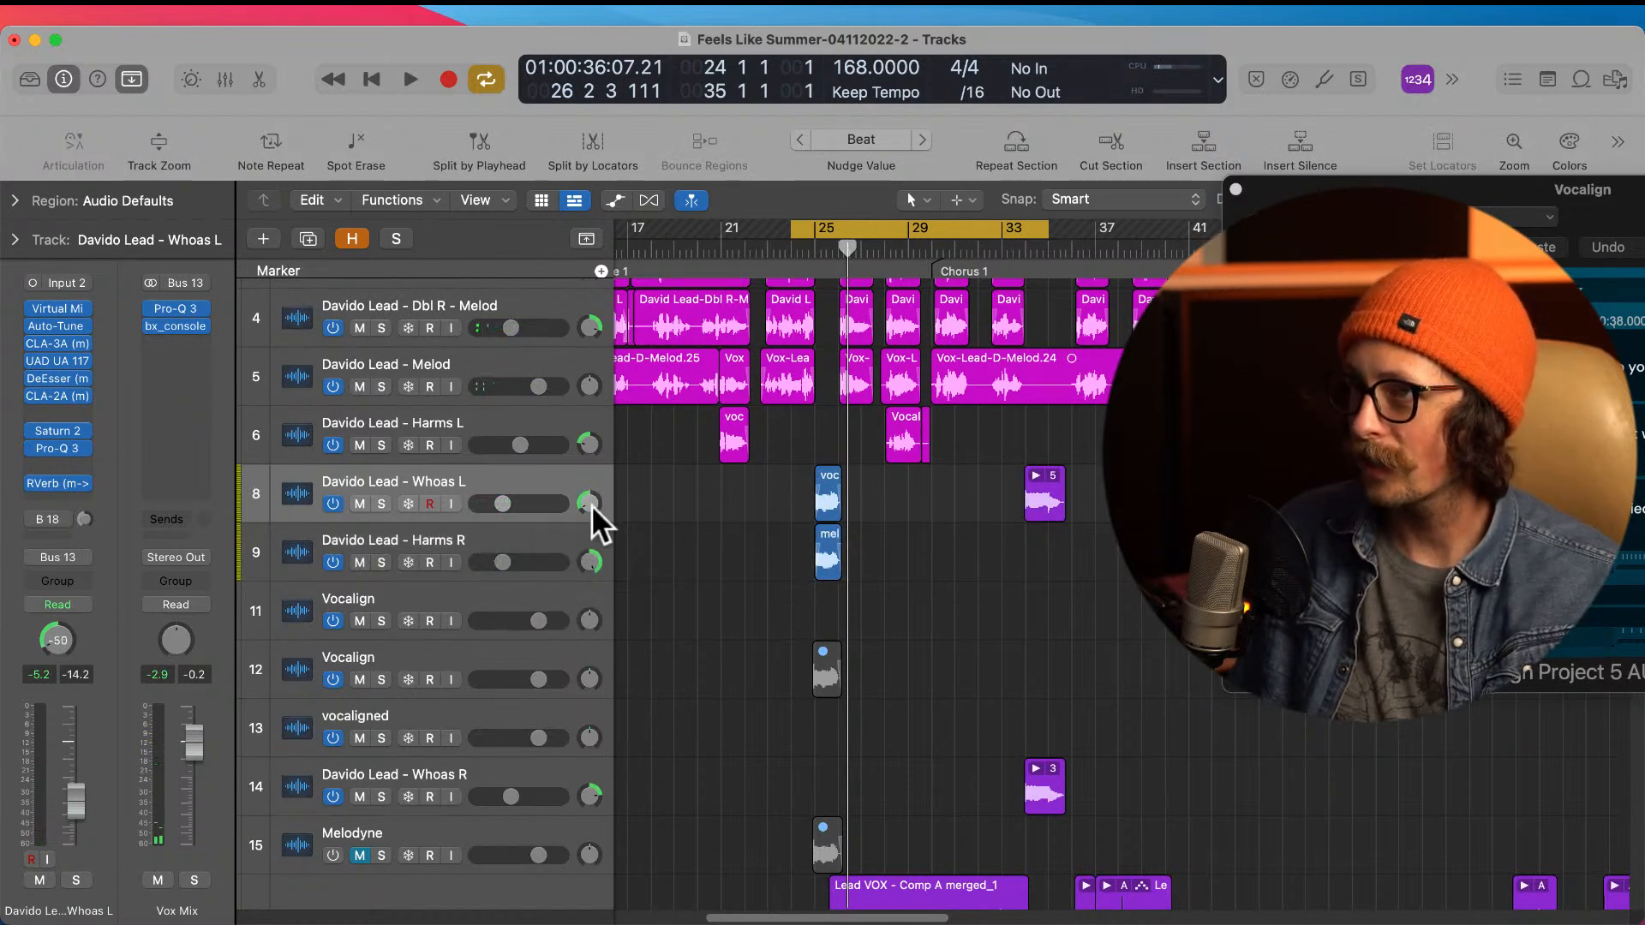
Step: Raise the Wet/Dry mix of the RVerb on Whoas L to 64.1 and close the plug-in
click(472, 480)
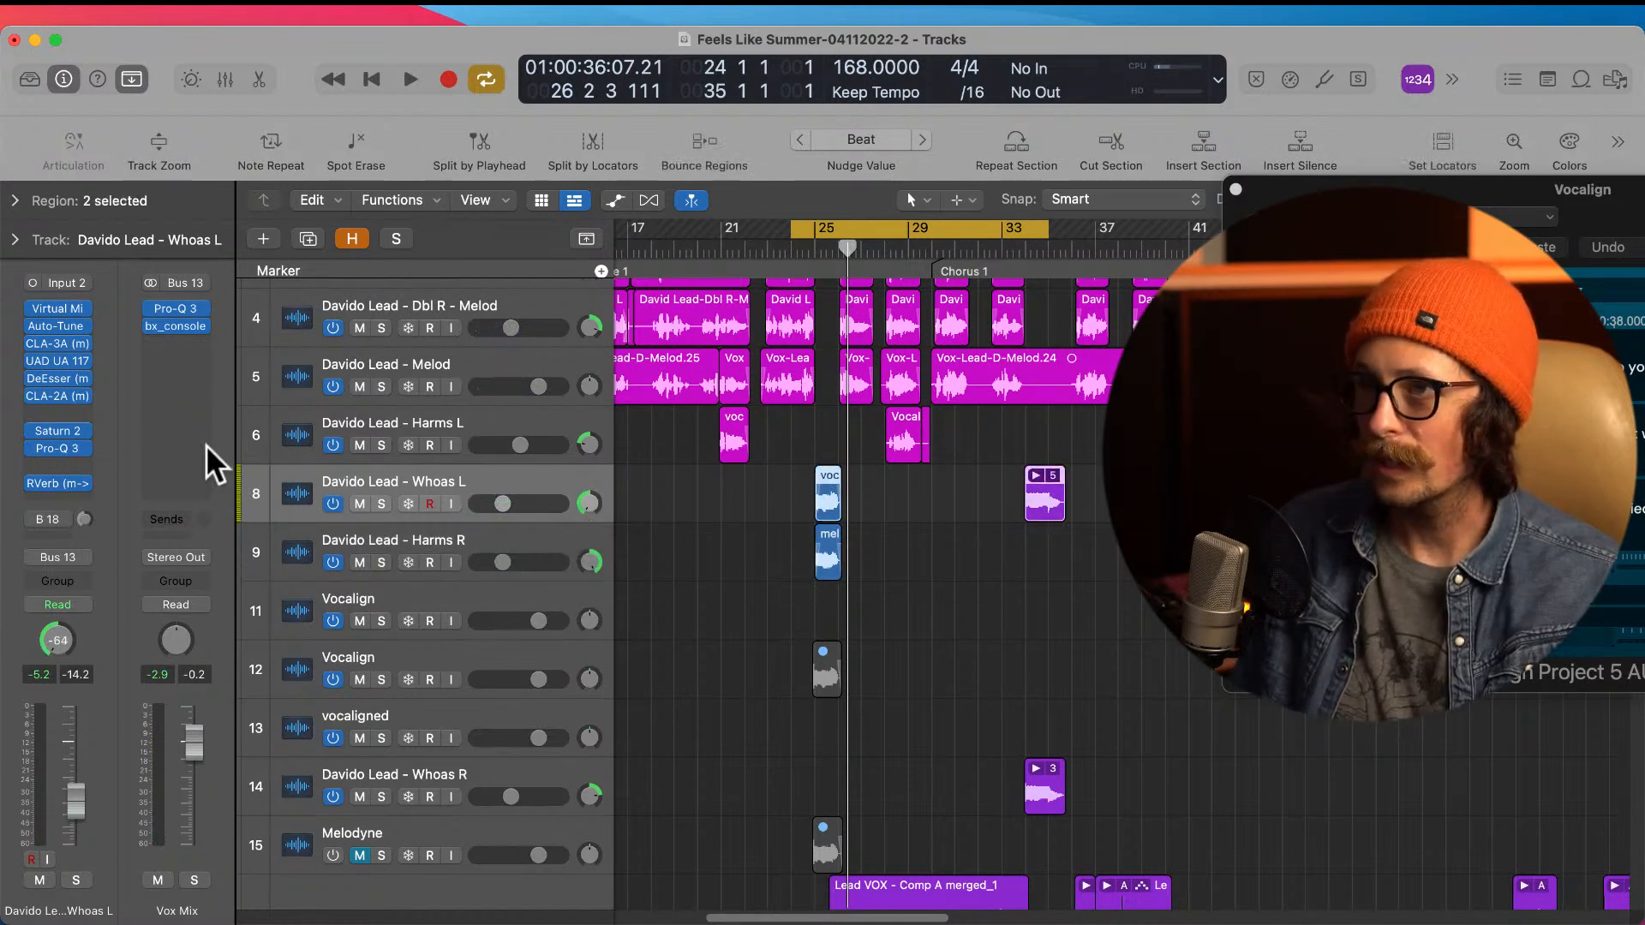
click(53, 484)
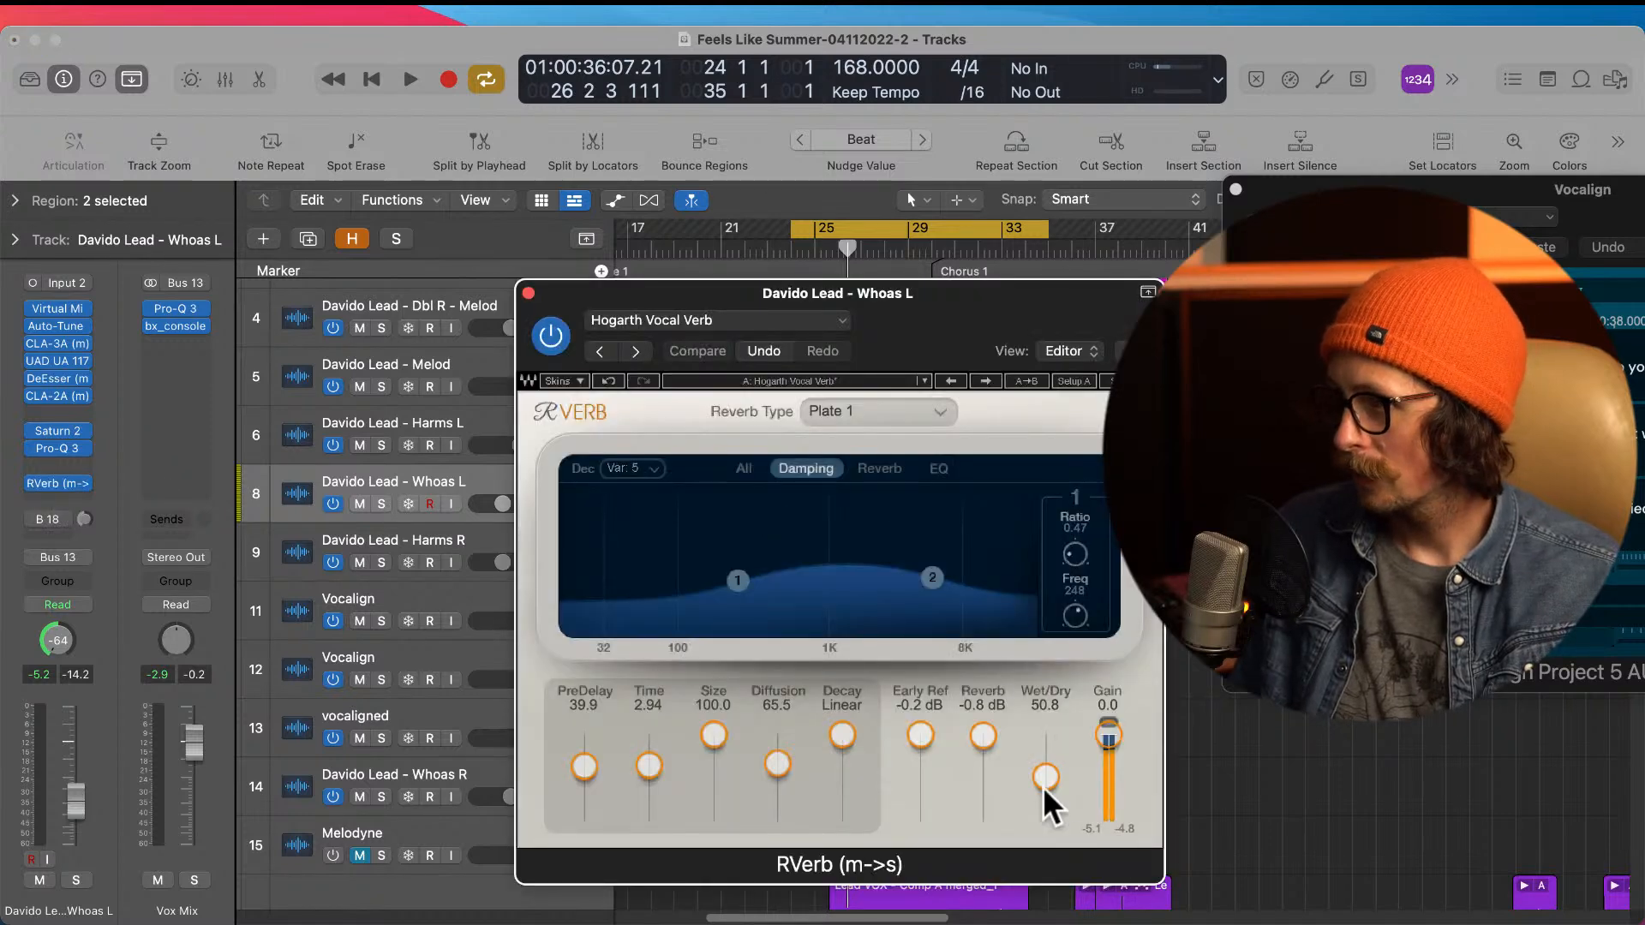
drag(1046, 778, 1045, 765)
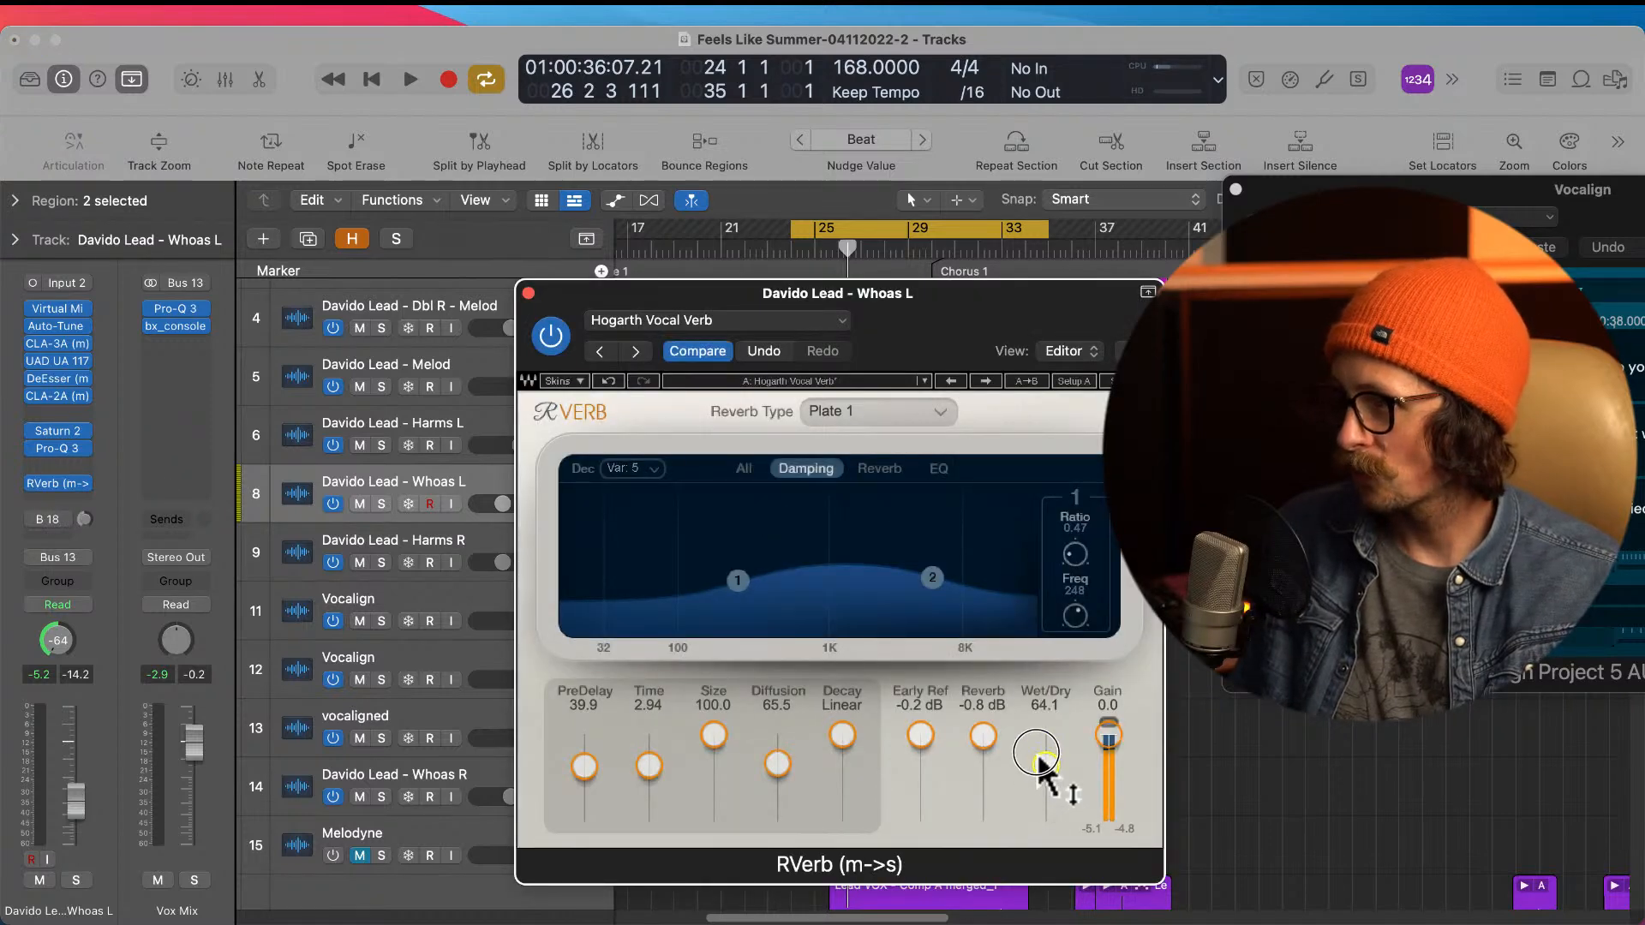
click(529, 293)
Step: Copy the wetter RVerb from the Whoas L channel to the Harms R channel and check both reverb slots in the mixer
key(x)
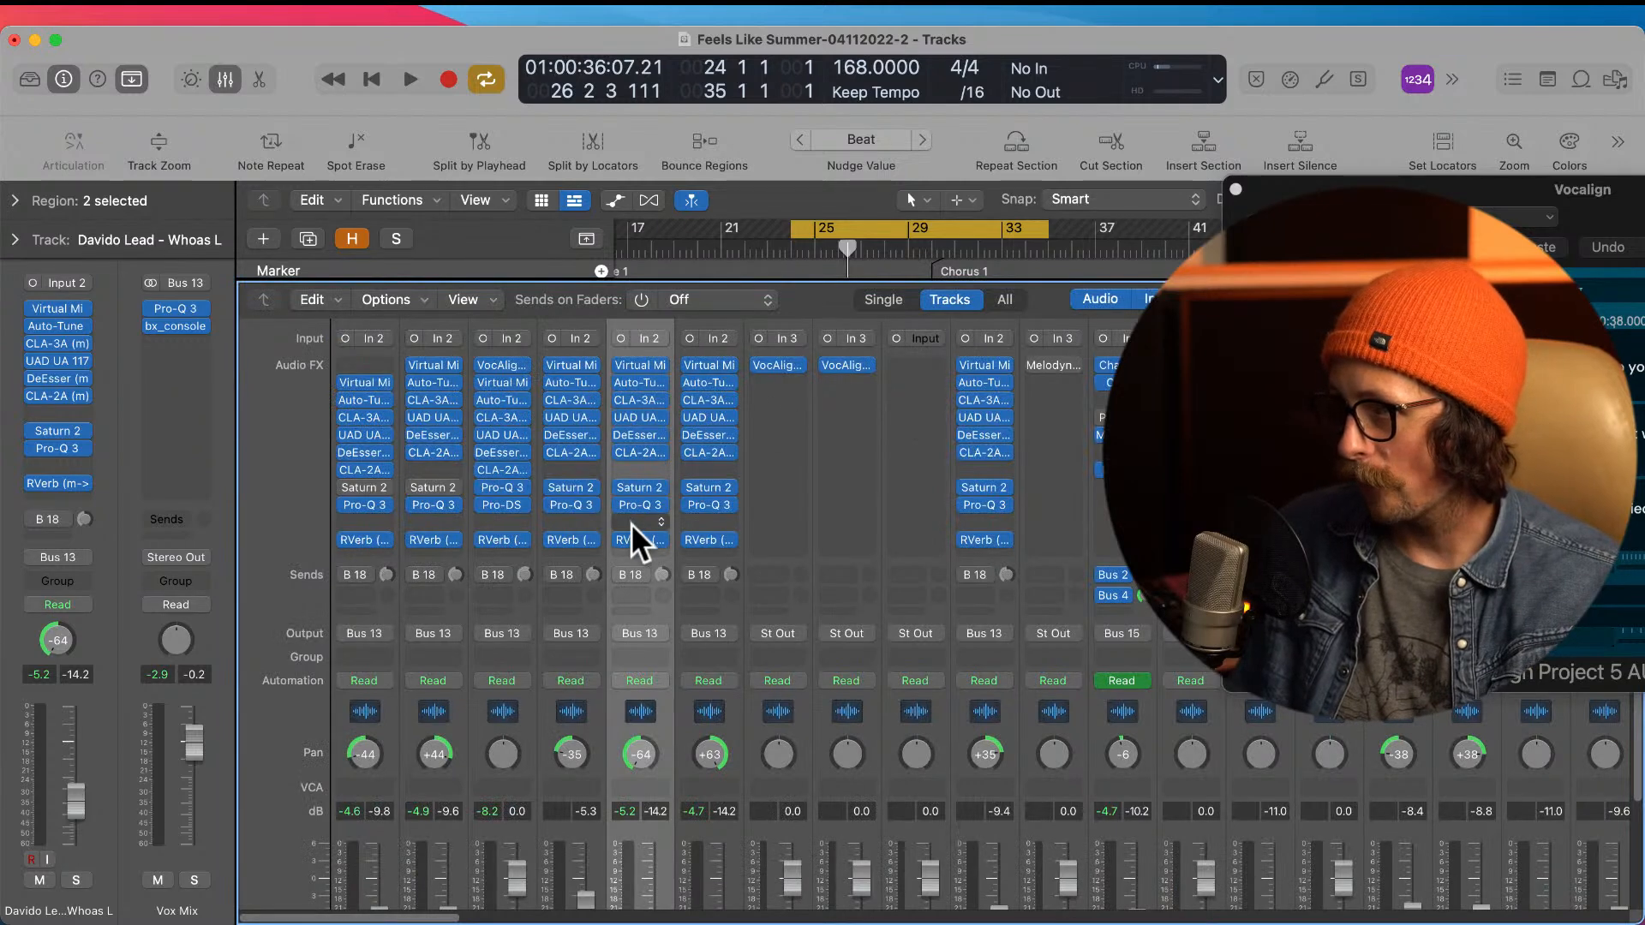
drag(638, 535, 694, 552)
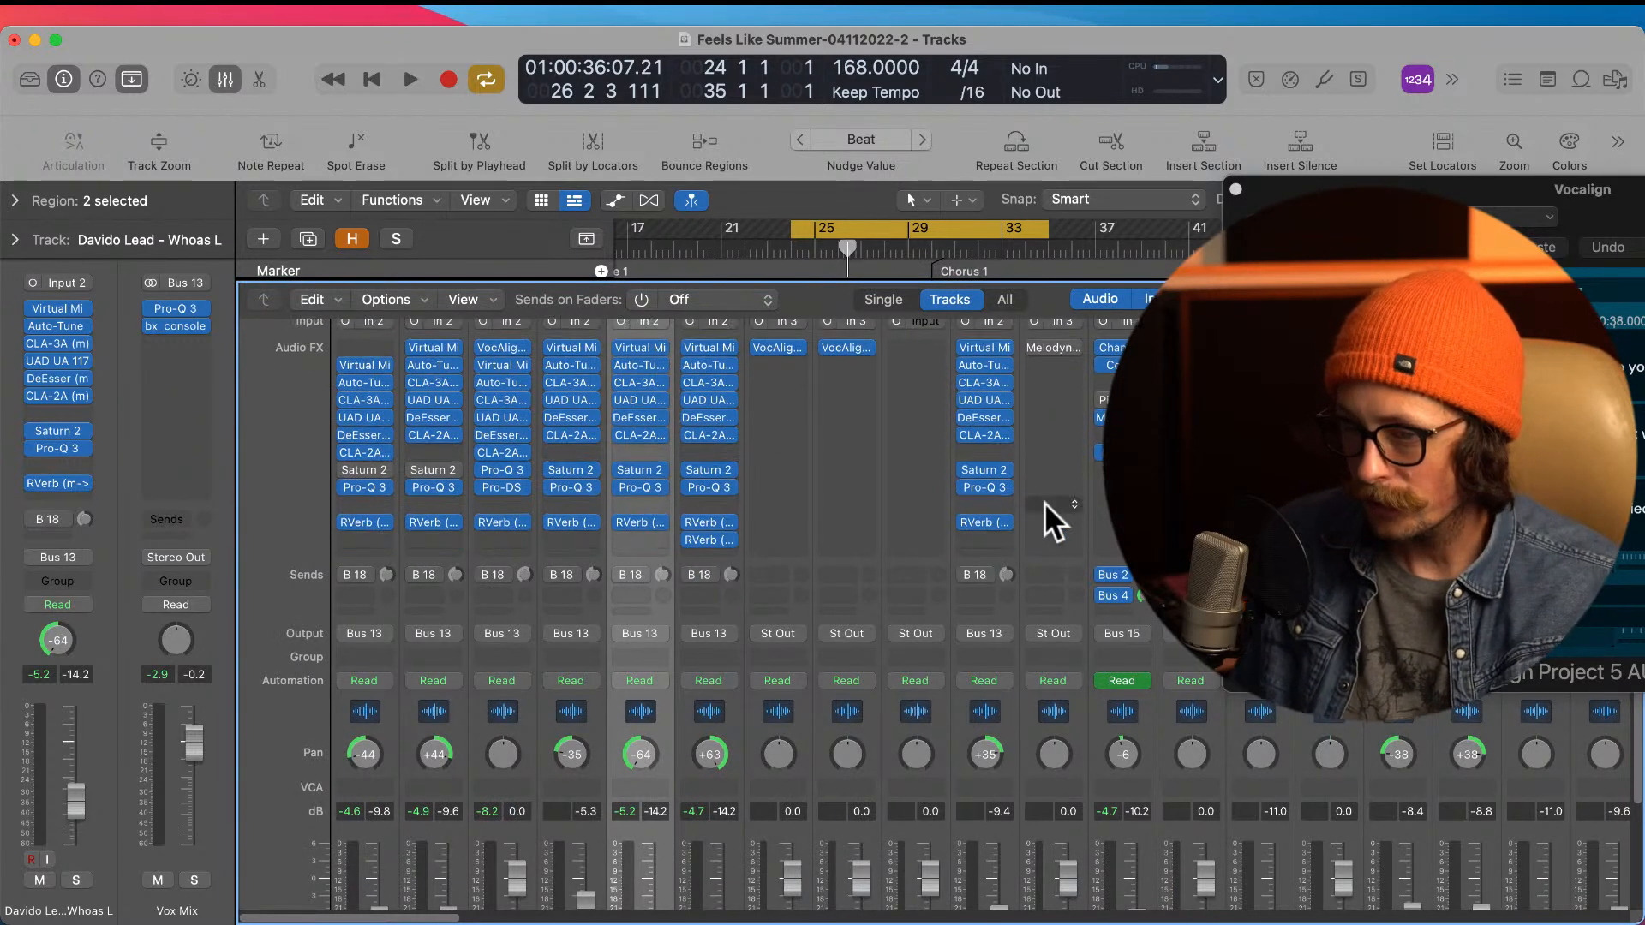
key(x)
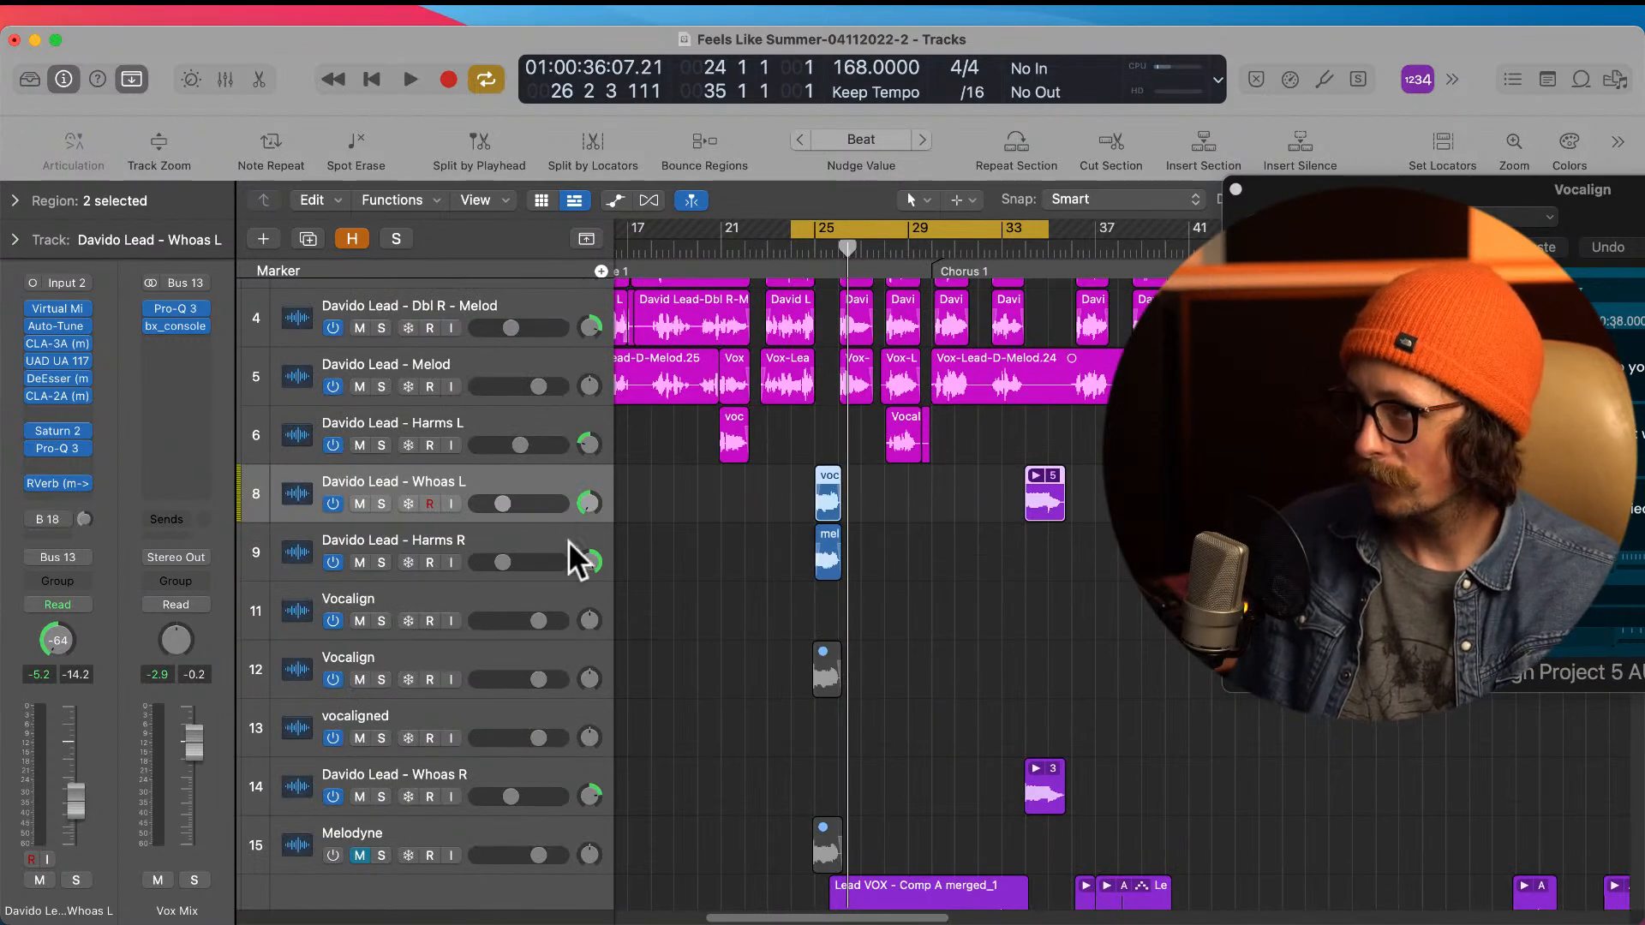
key(x)
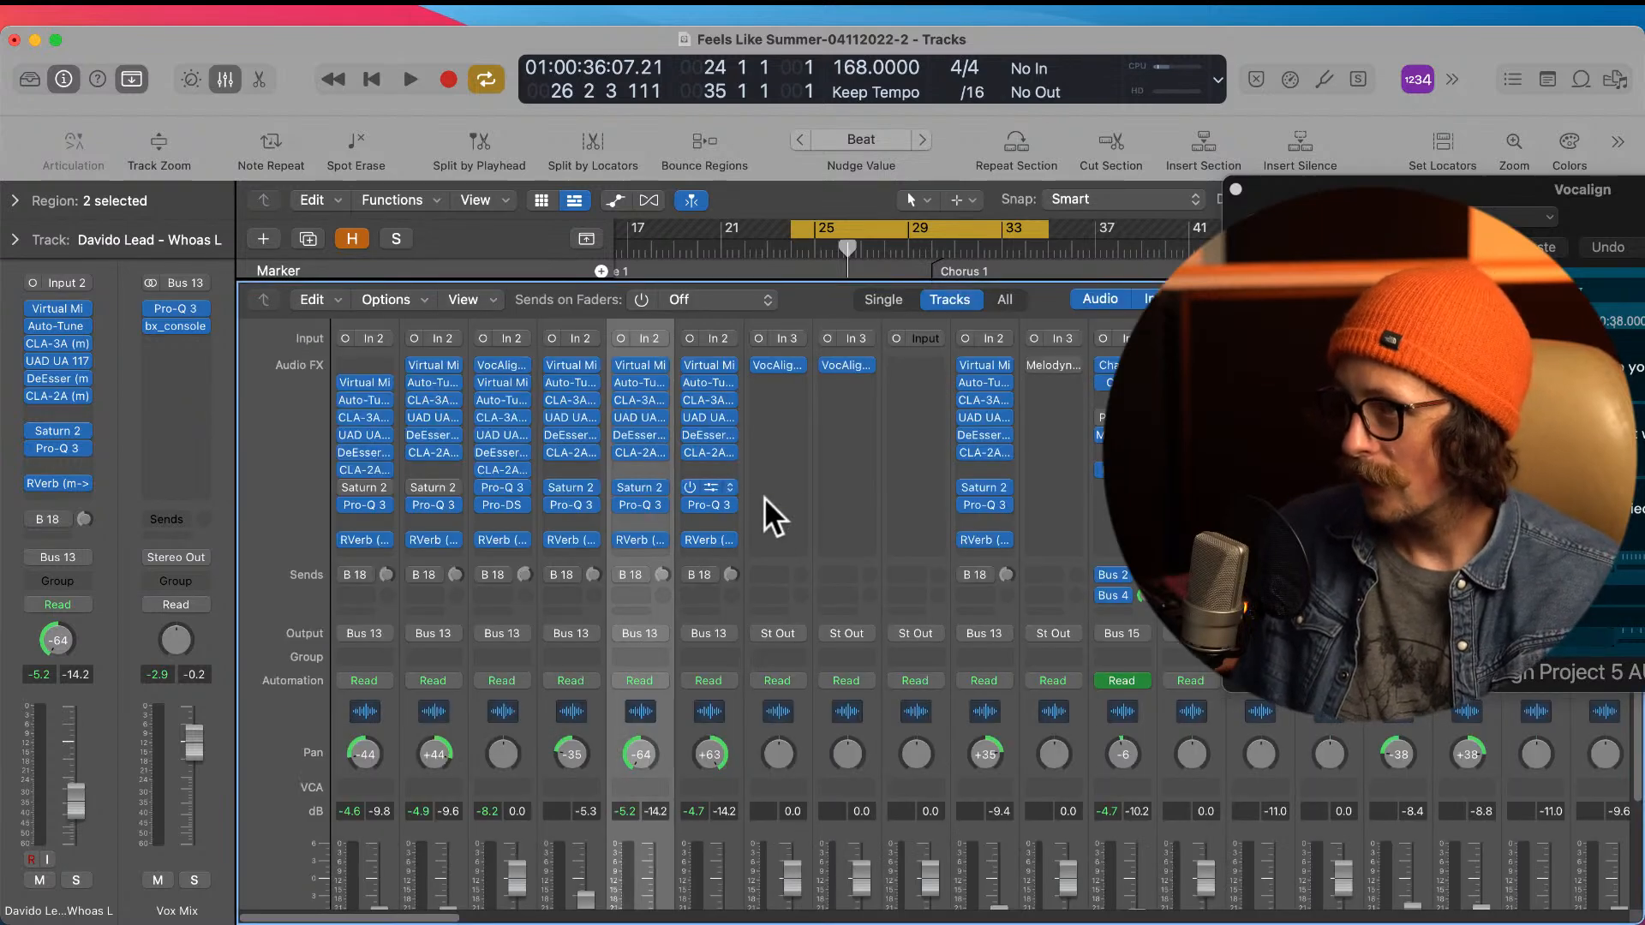
scroll(758, 554, down, 3)
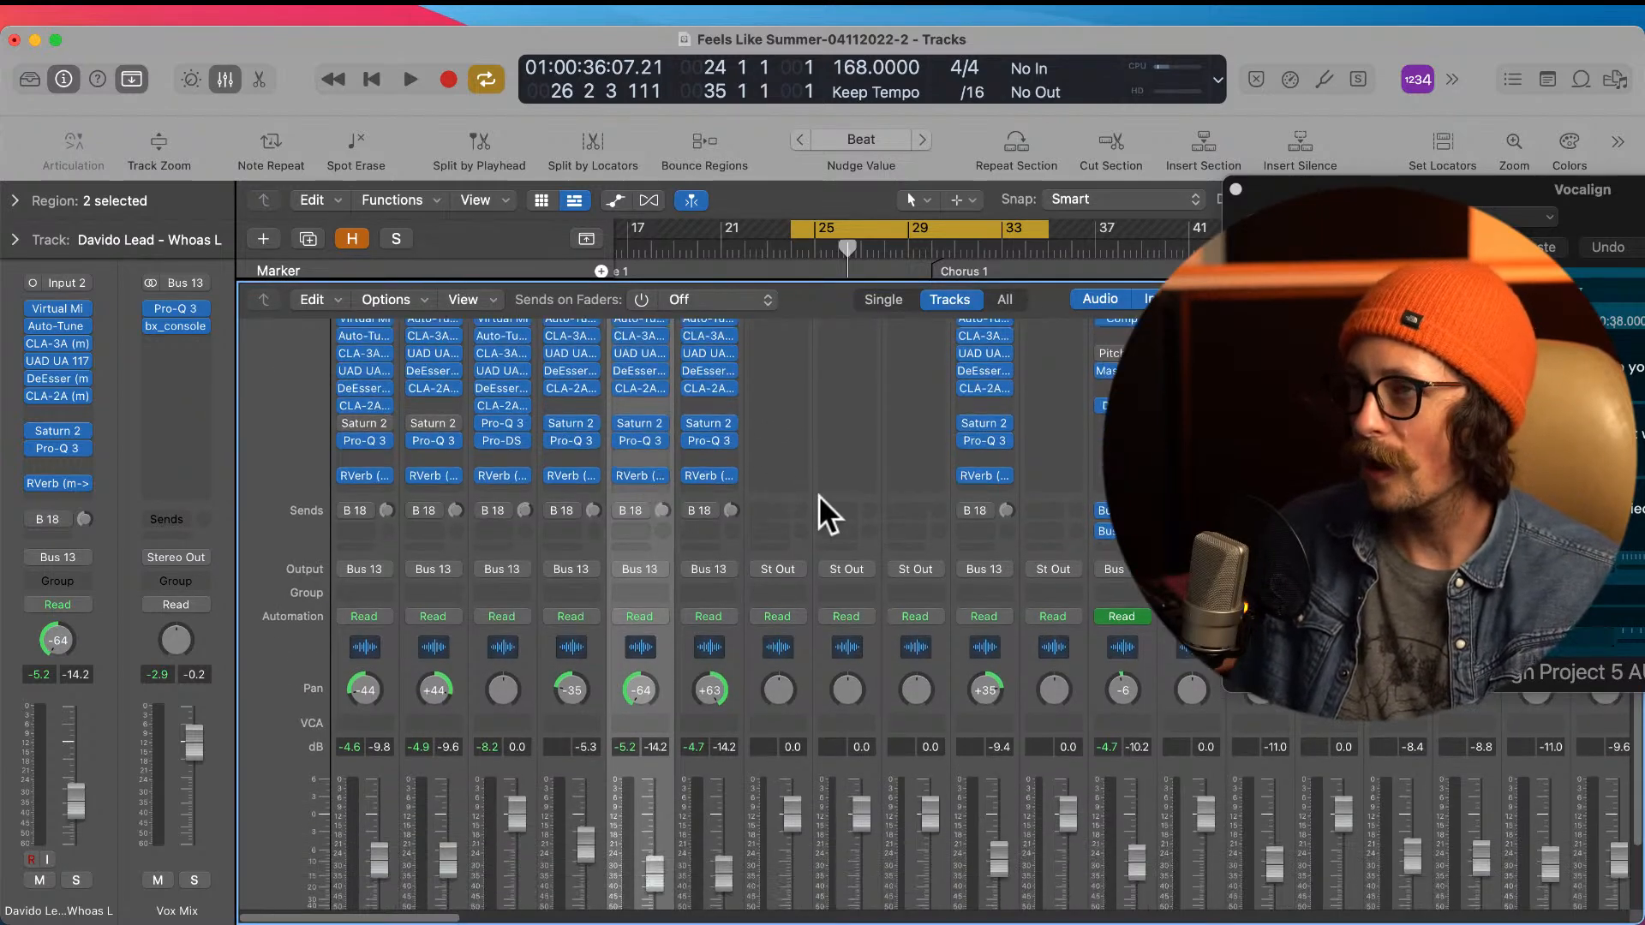
key(x)
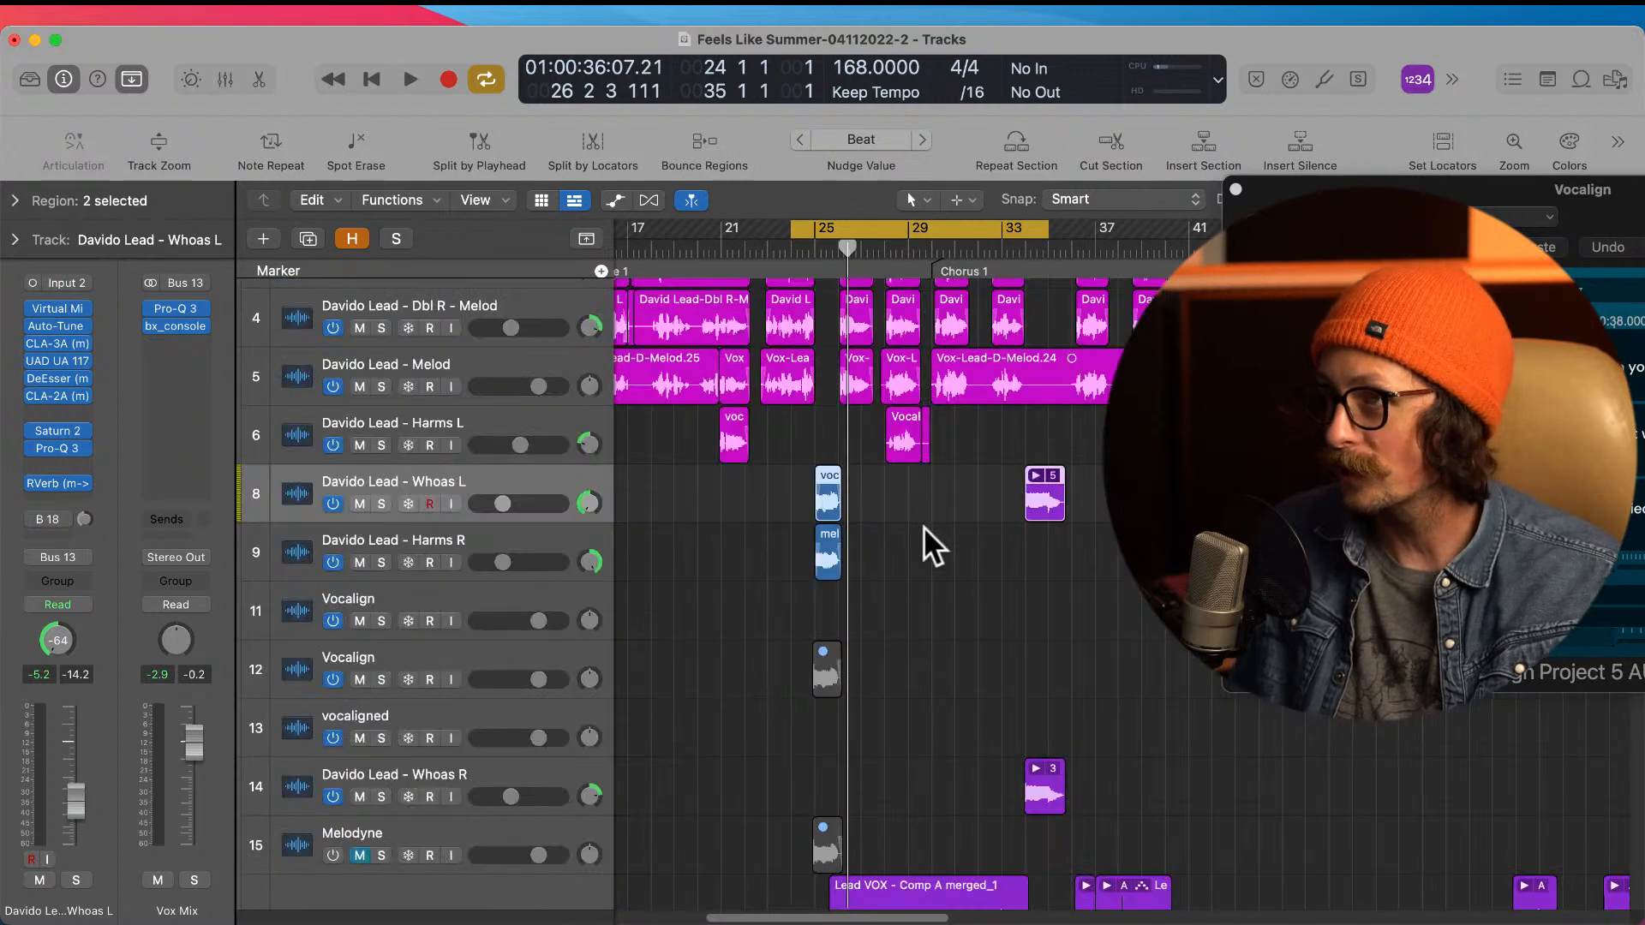
Step: Deselect the regions and audition the more widely panned, wetter whoas in the bar 24 to 35 cycle
click(1107, 562)
key(space)
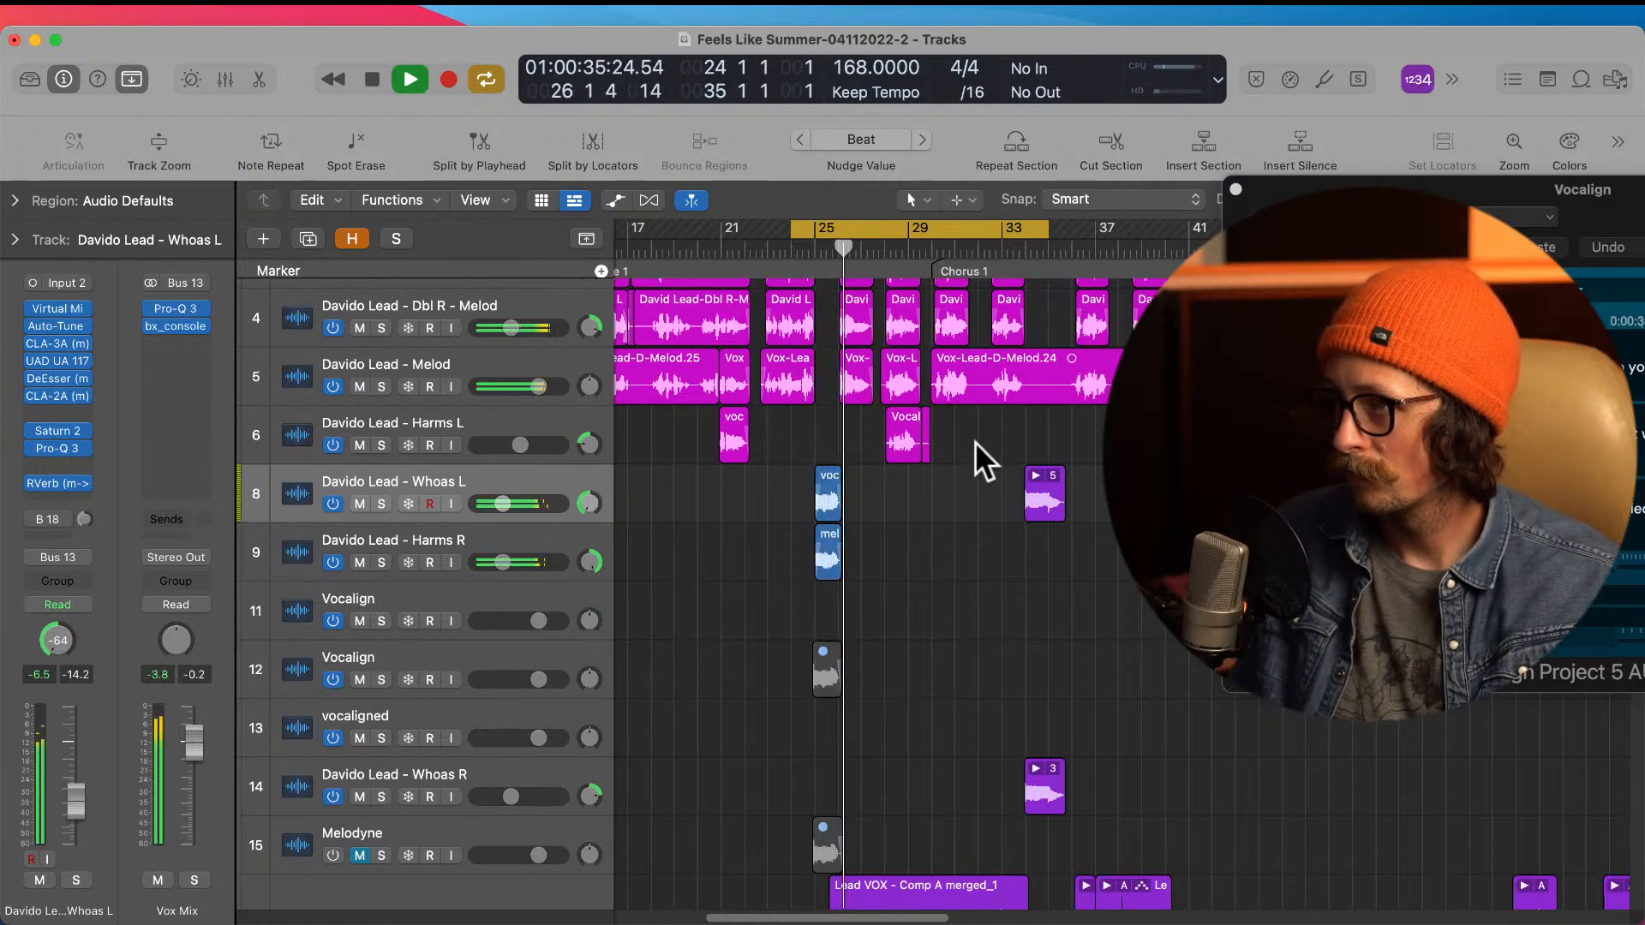
scroll(771, 600, down, 1)
key(space)
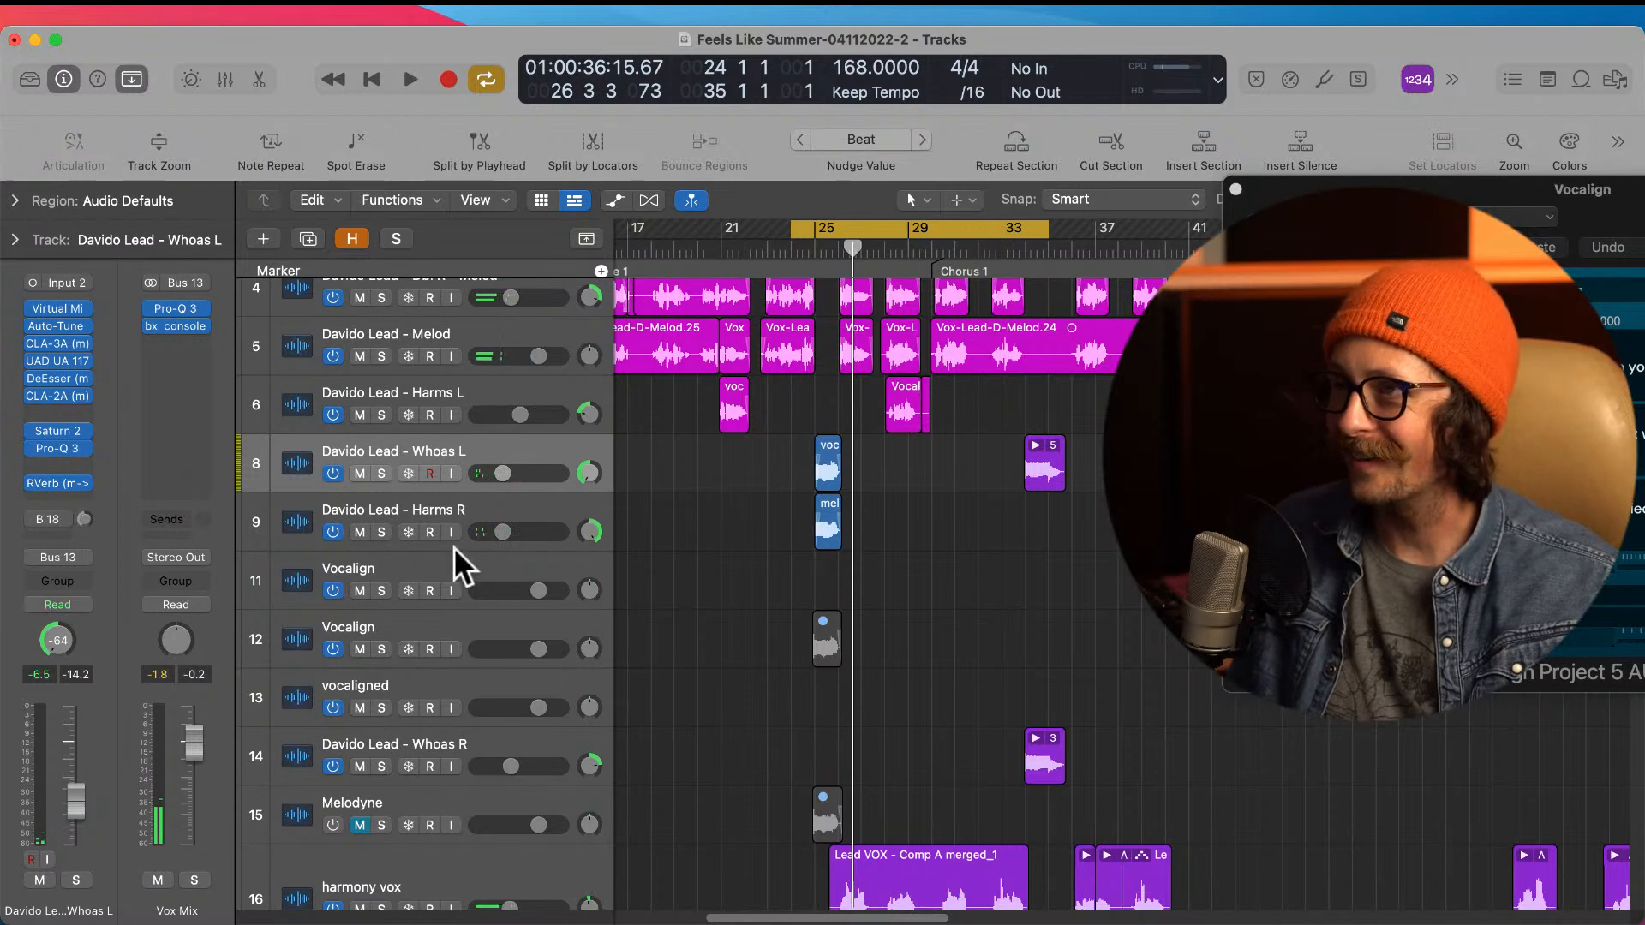
Step: Turn off and mute the Vocalign track holding the melod_1.1 region, and hide it from the track list
click(452, 636)
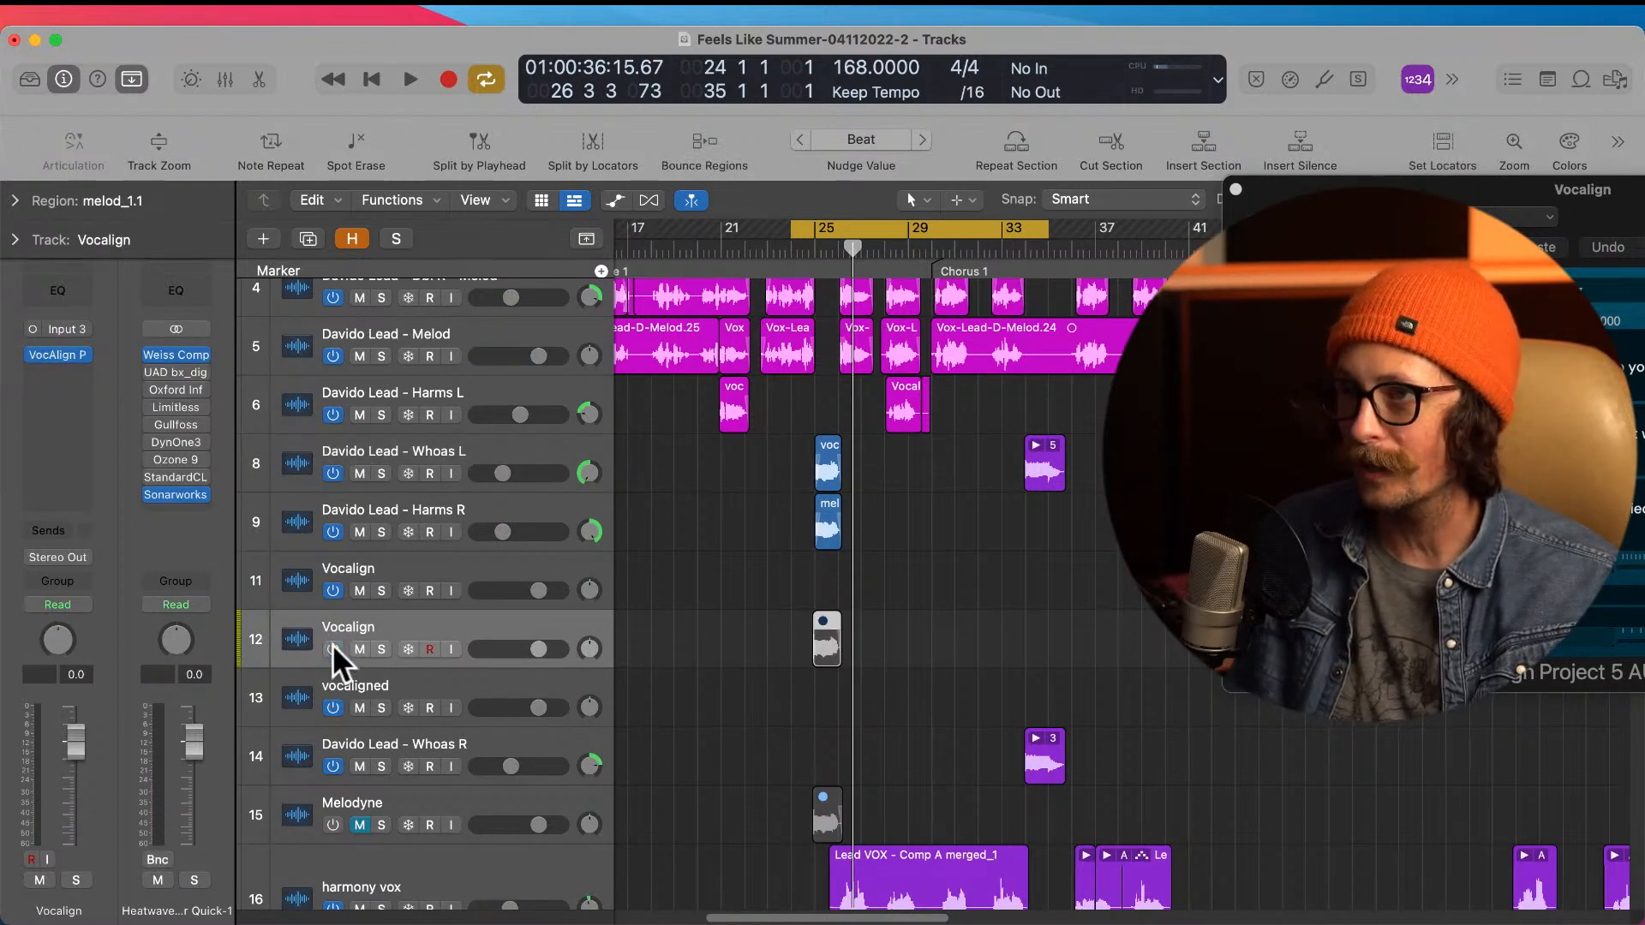
click(33, 353)
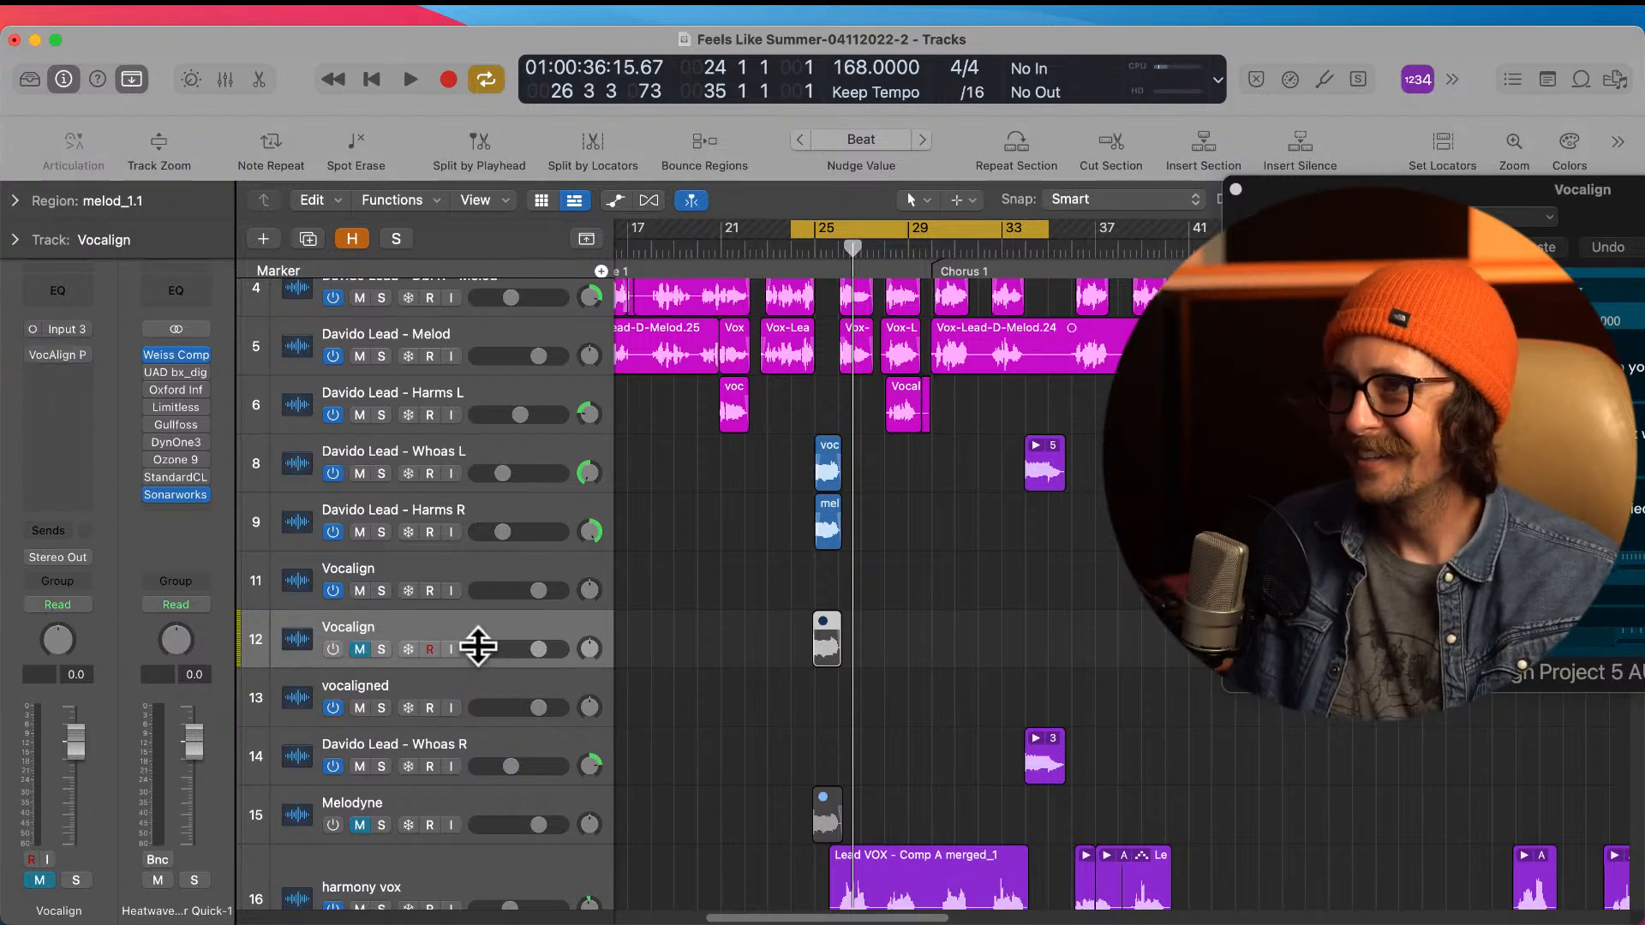
scroll(656, 626, down, 2)
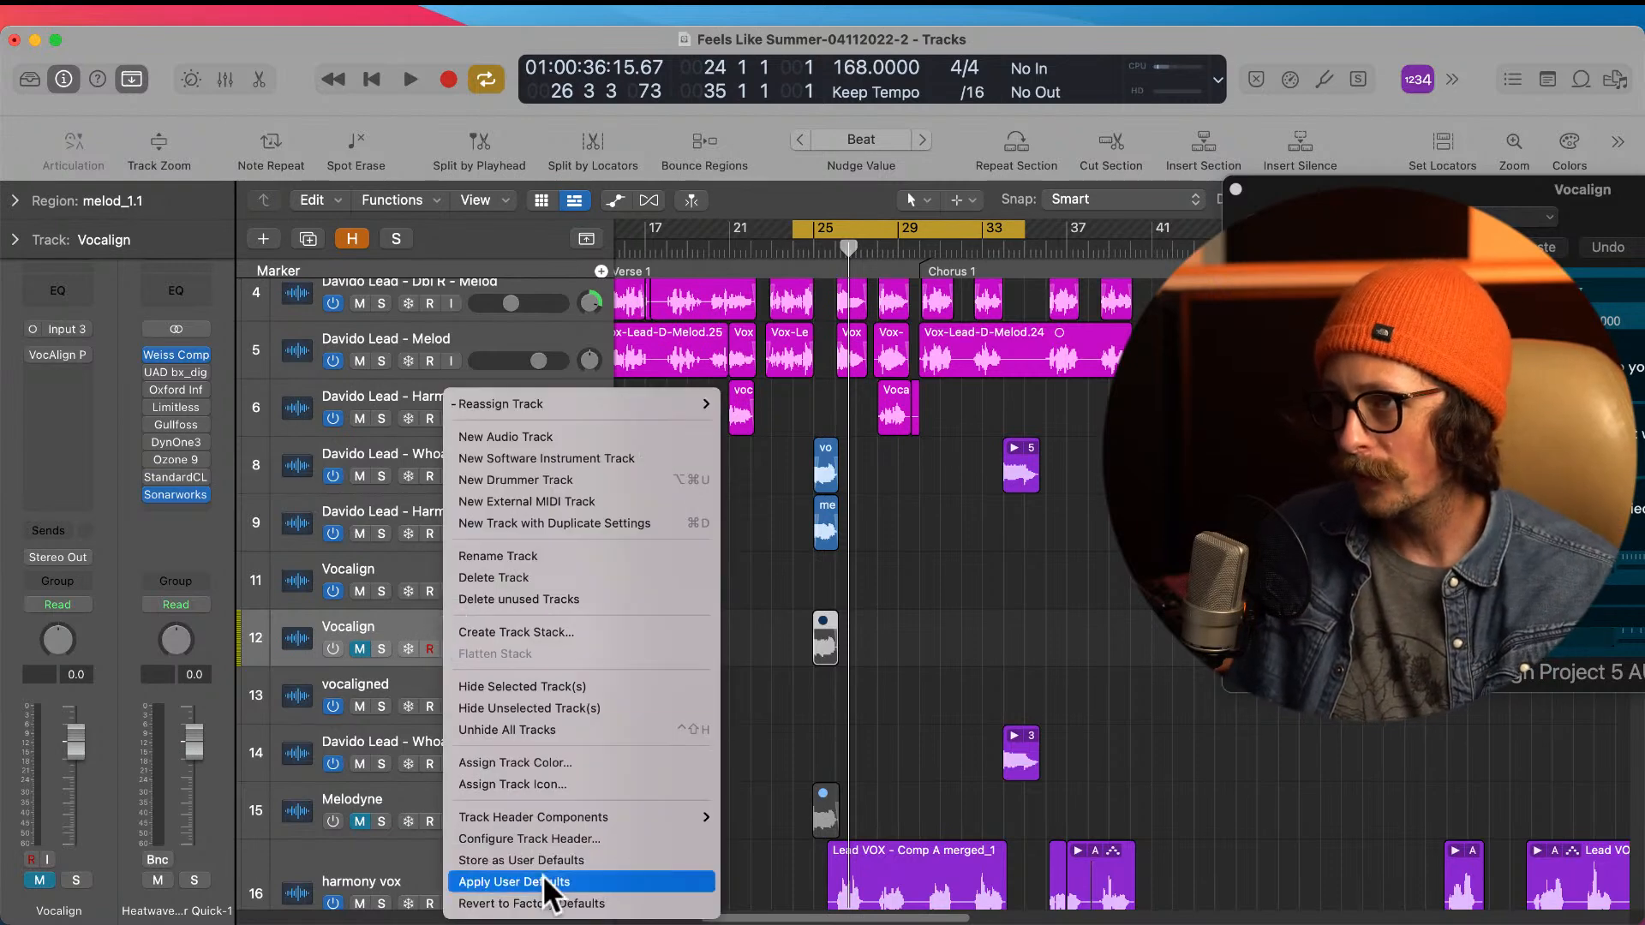
click(759, 608)
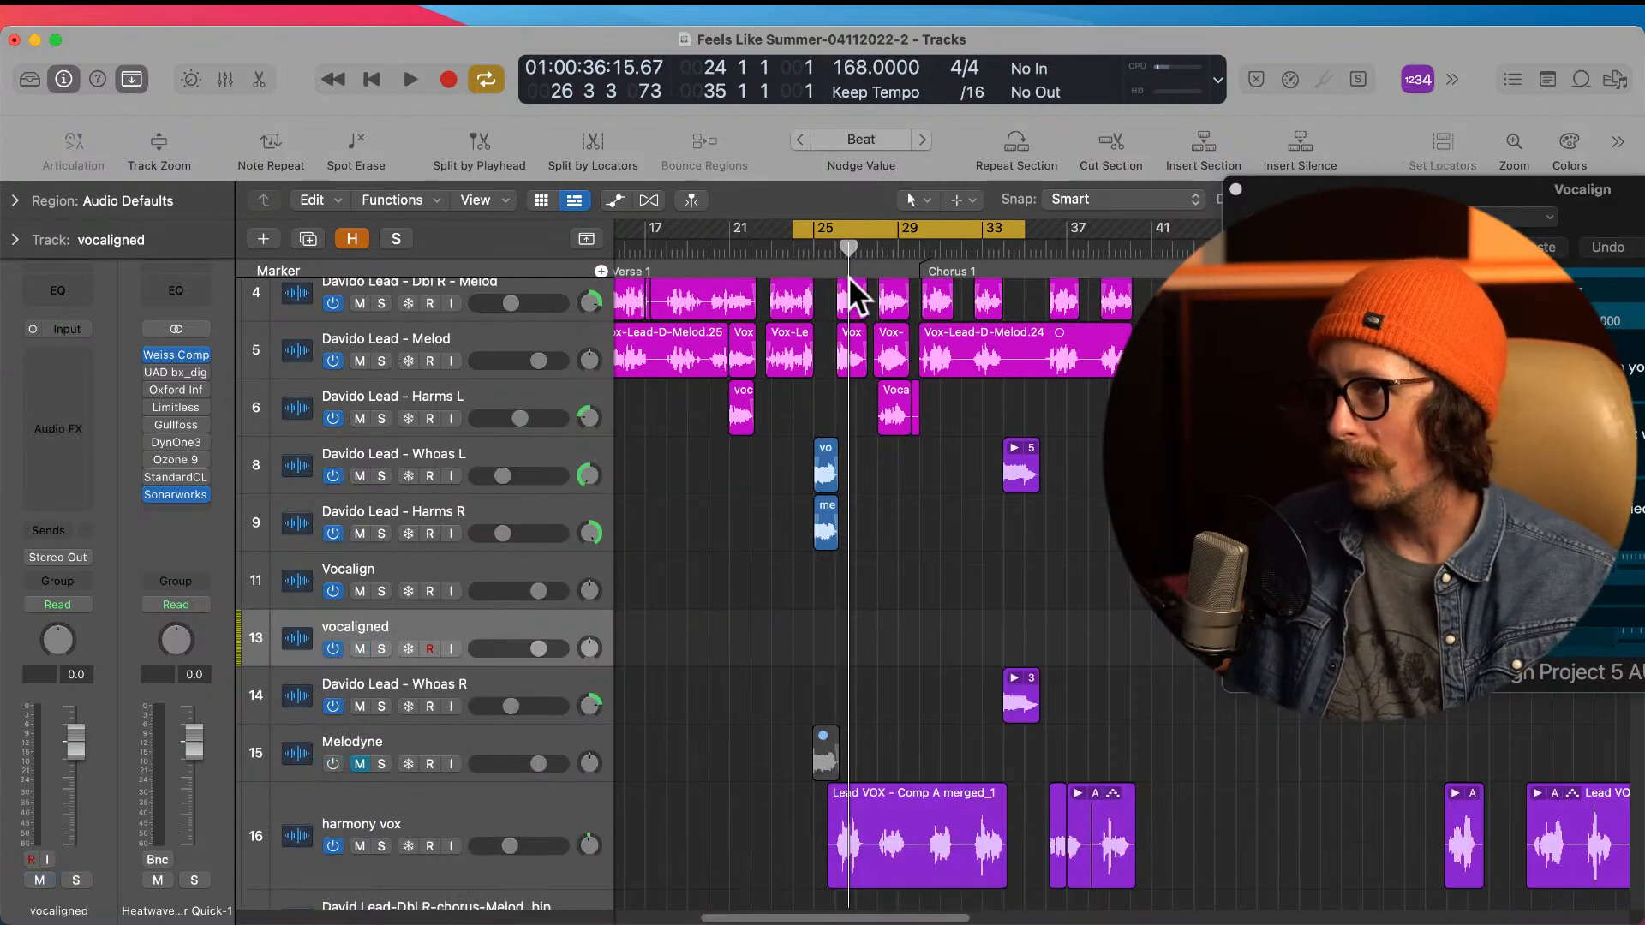
Step: Check the muted Melodyne track and play back the bar 25 whoas in the mix
click(440, 735)
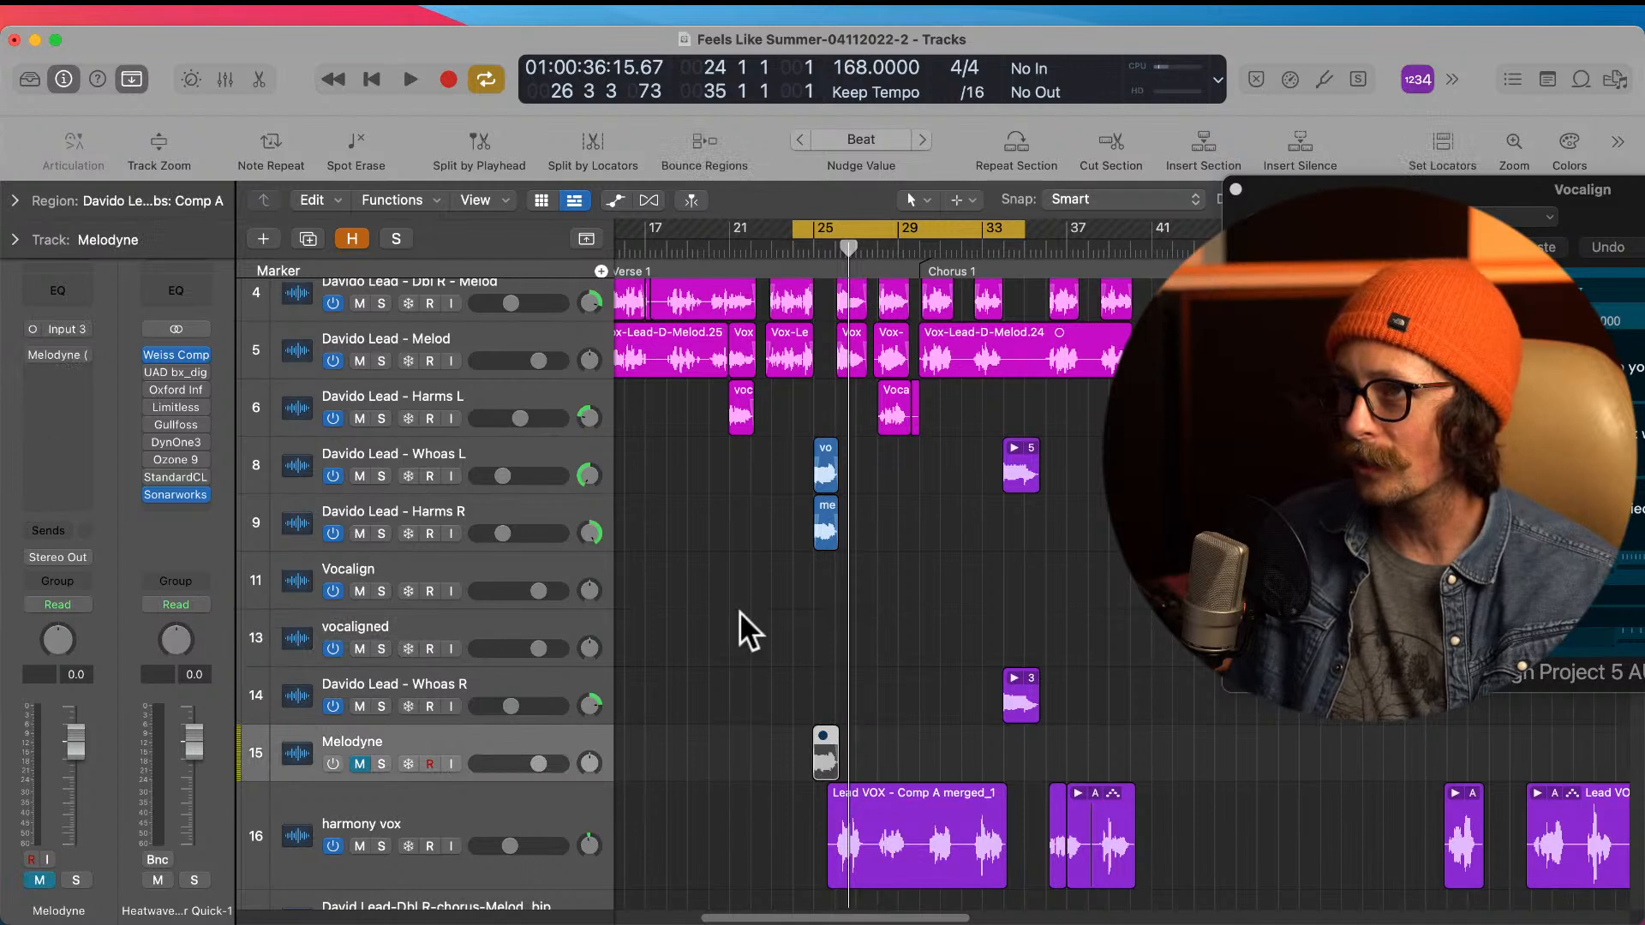
click(753, 534)
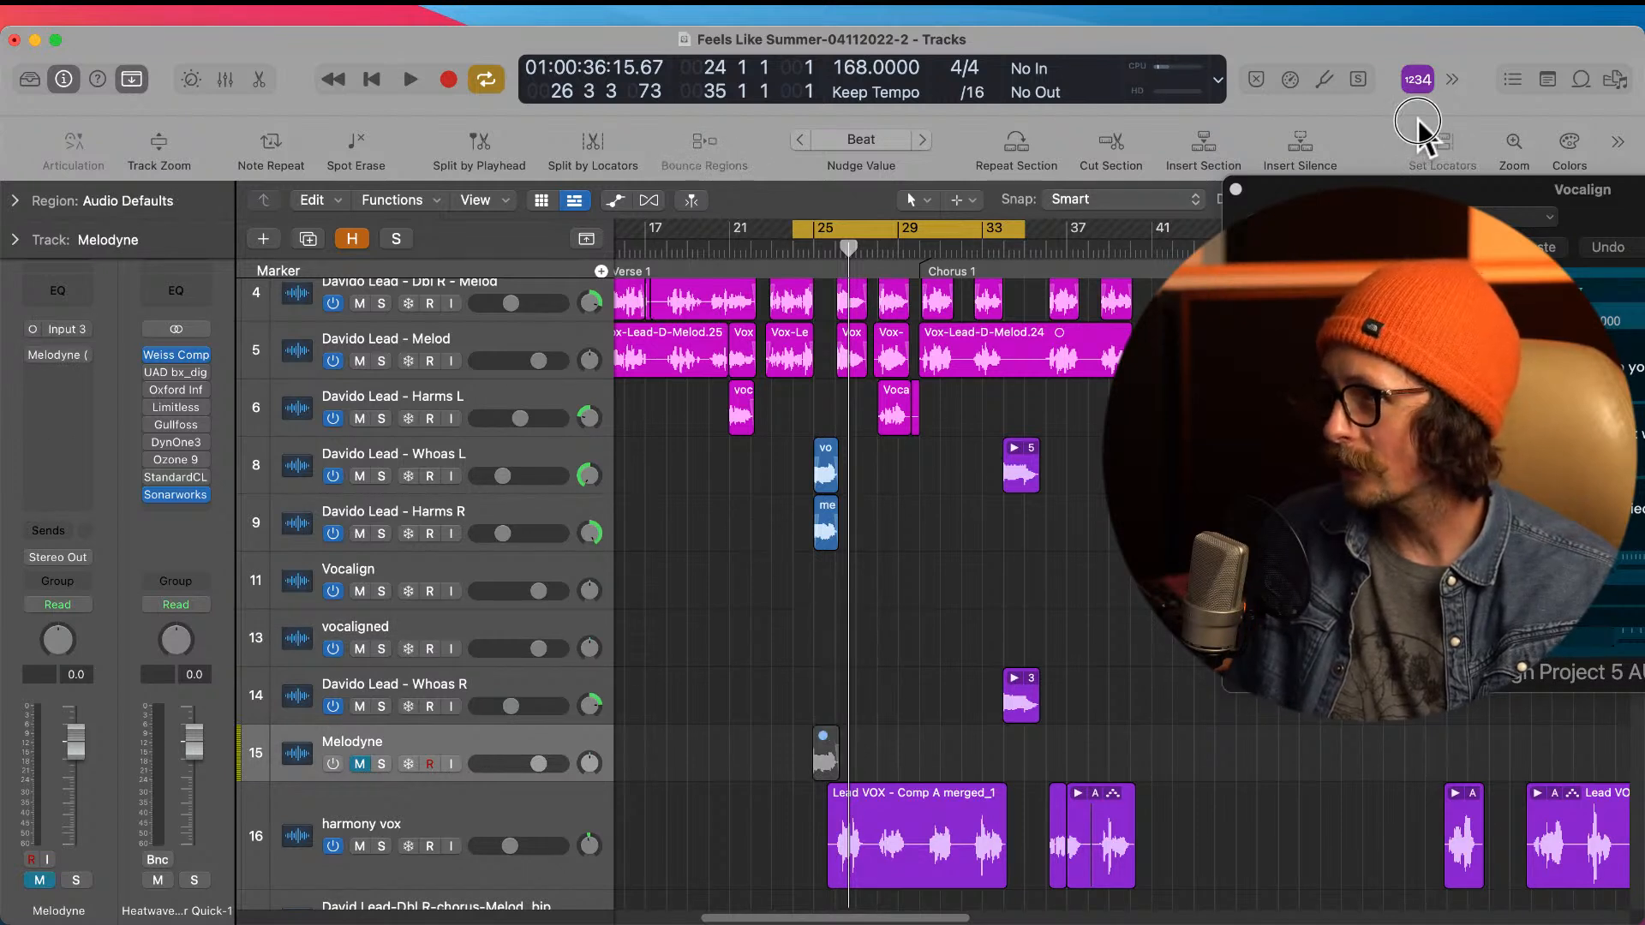
key(space)
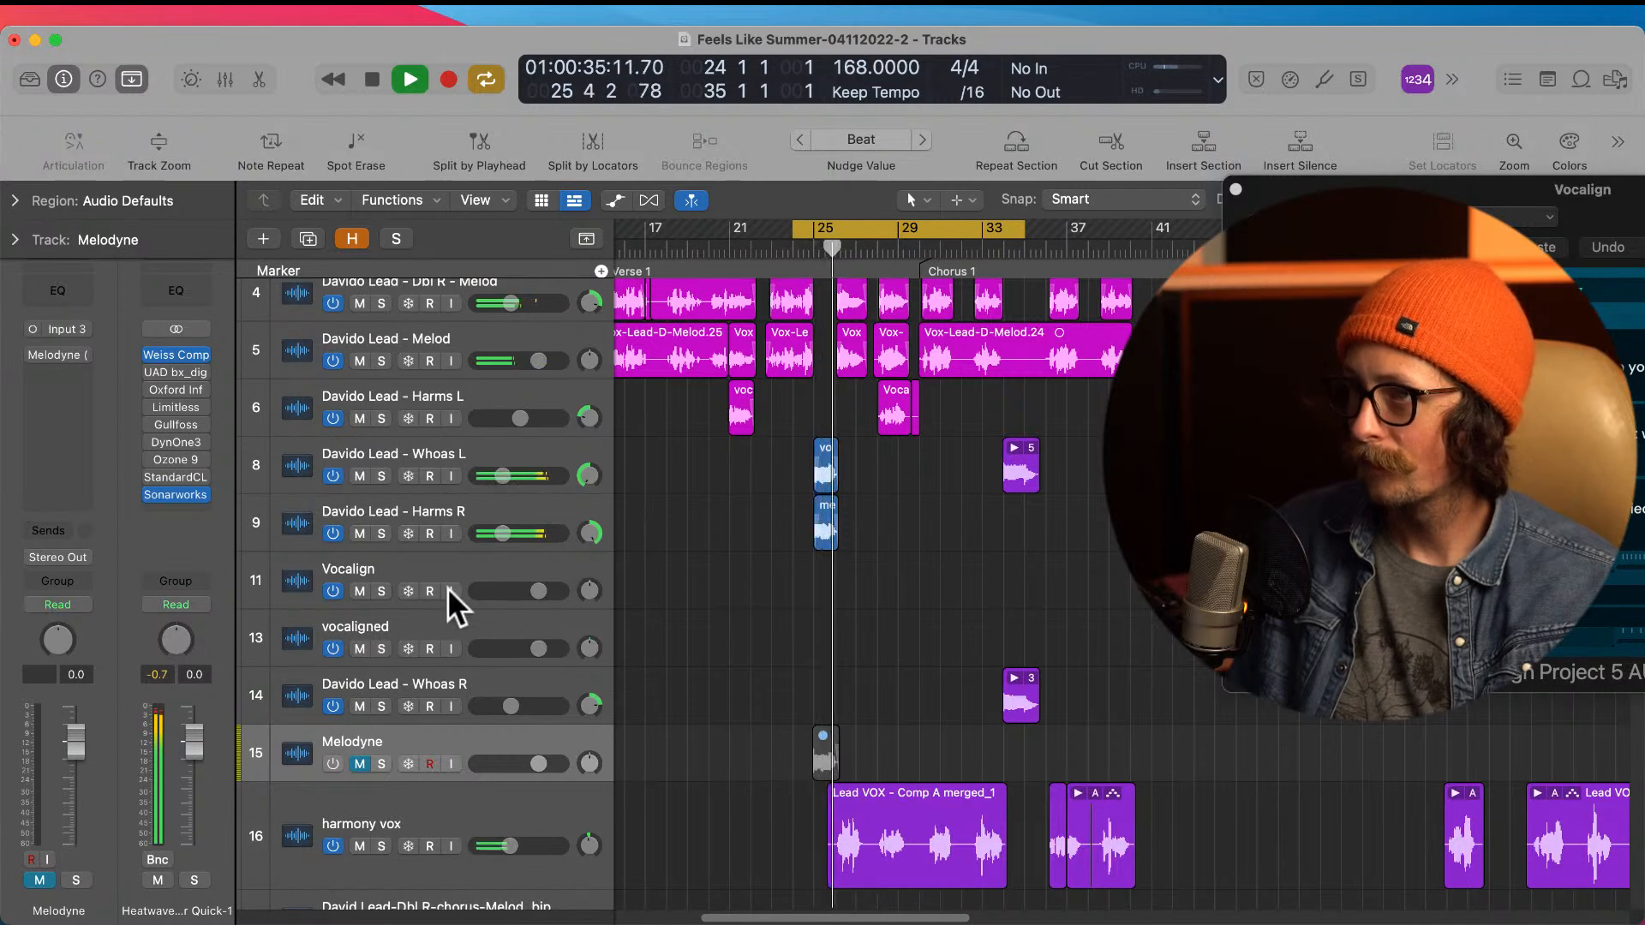
key(space)
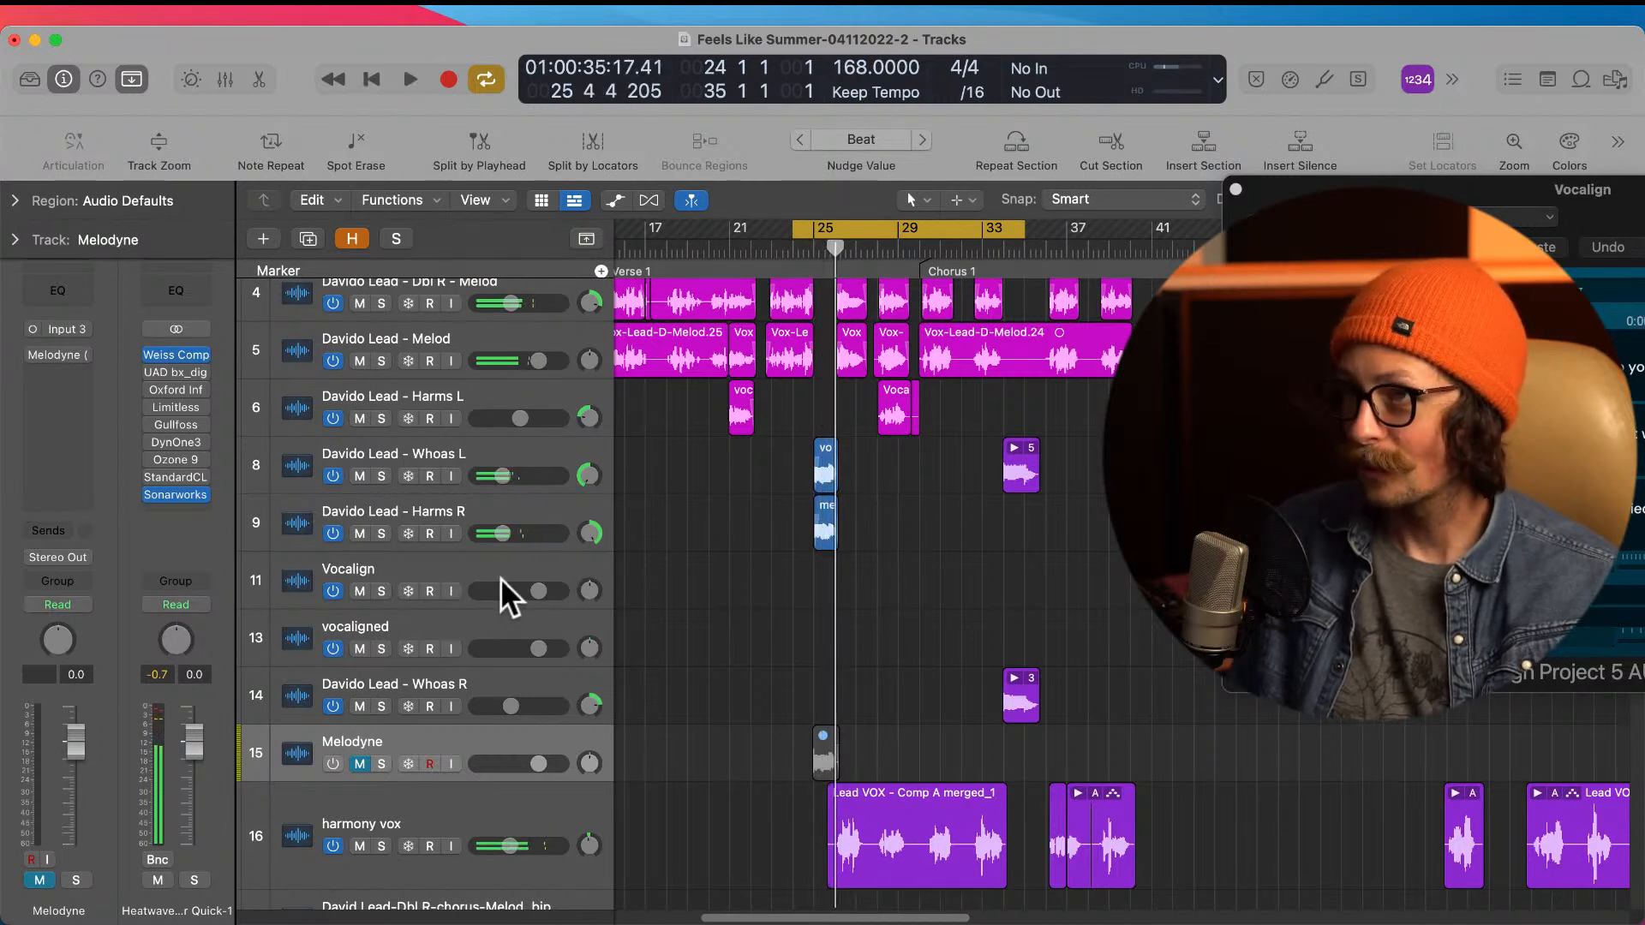
Step: Mute and turn off the remaining visible, empty Vocalign track and delete it from the project
click(461, 567)
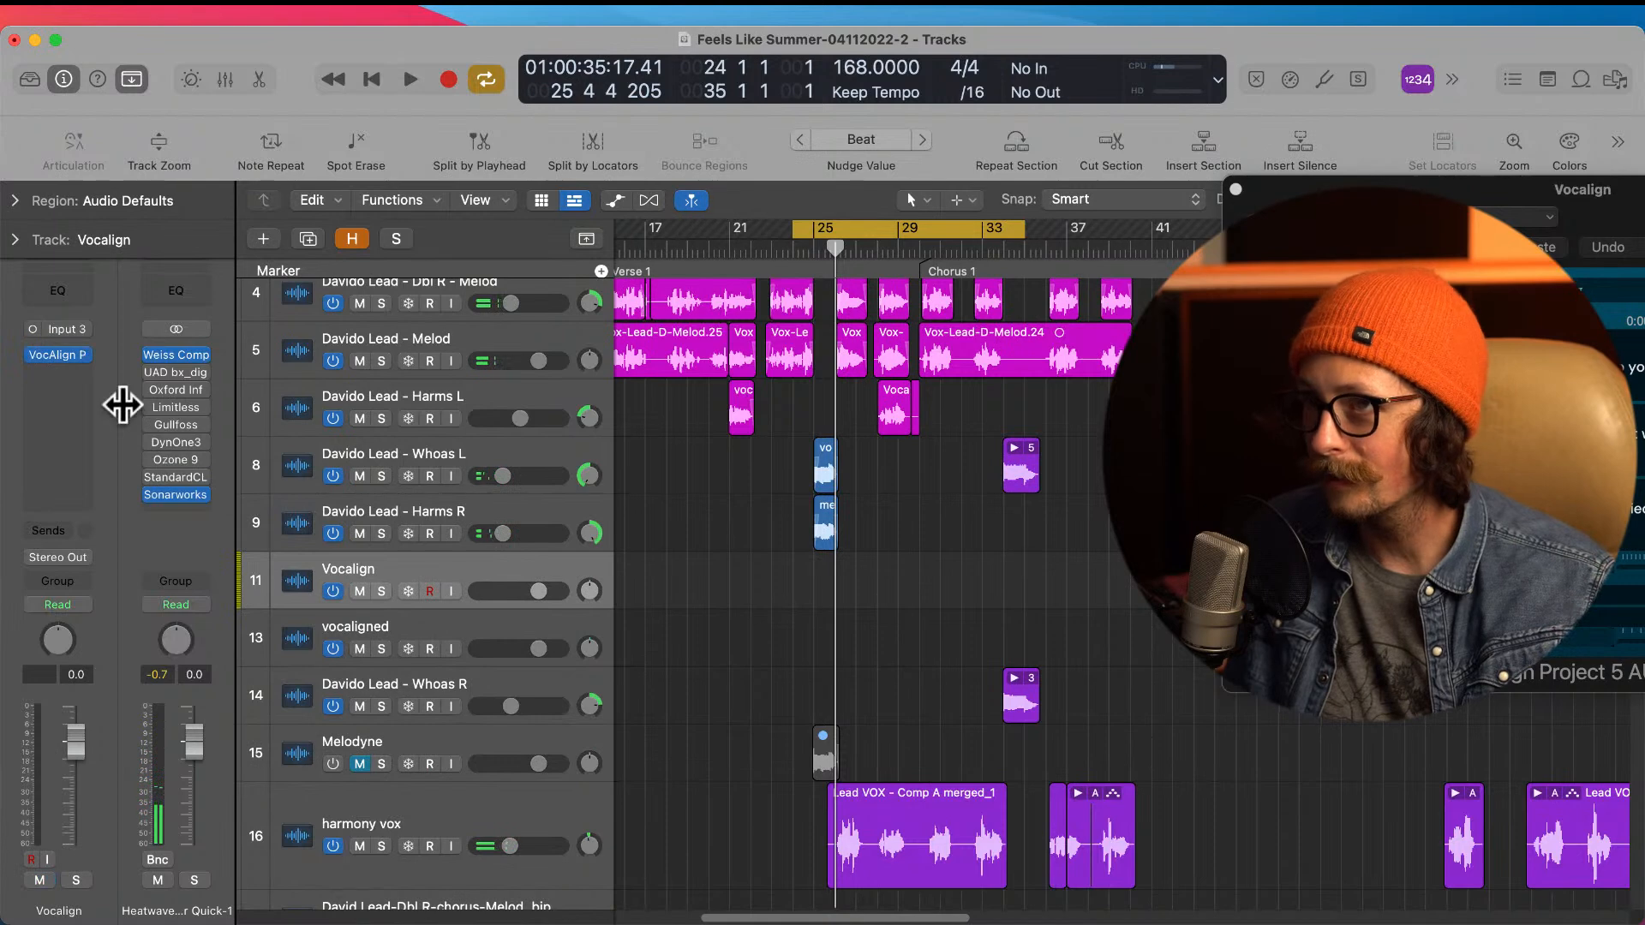
scroll(712, 576, down, 5)
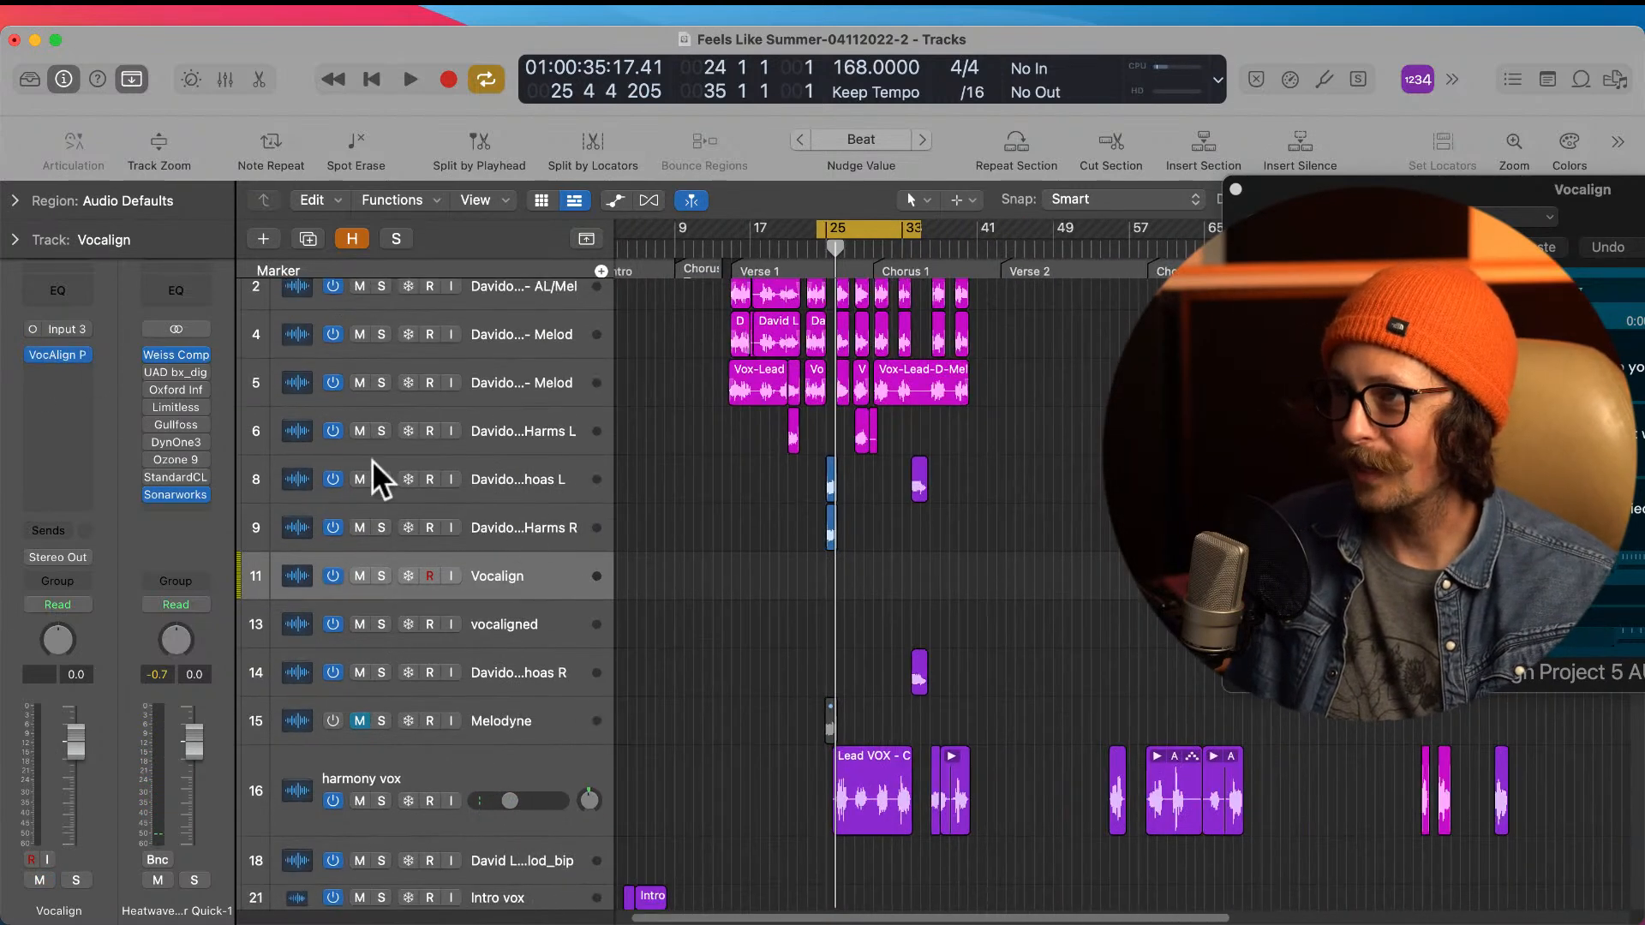
click(358, 576)
click(333, 576)
right_click(522, 563)
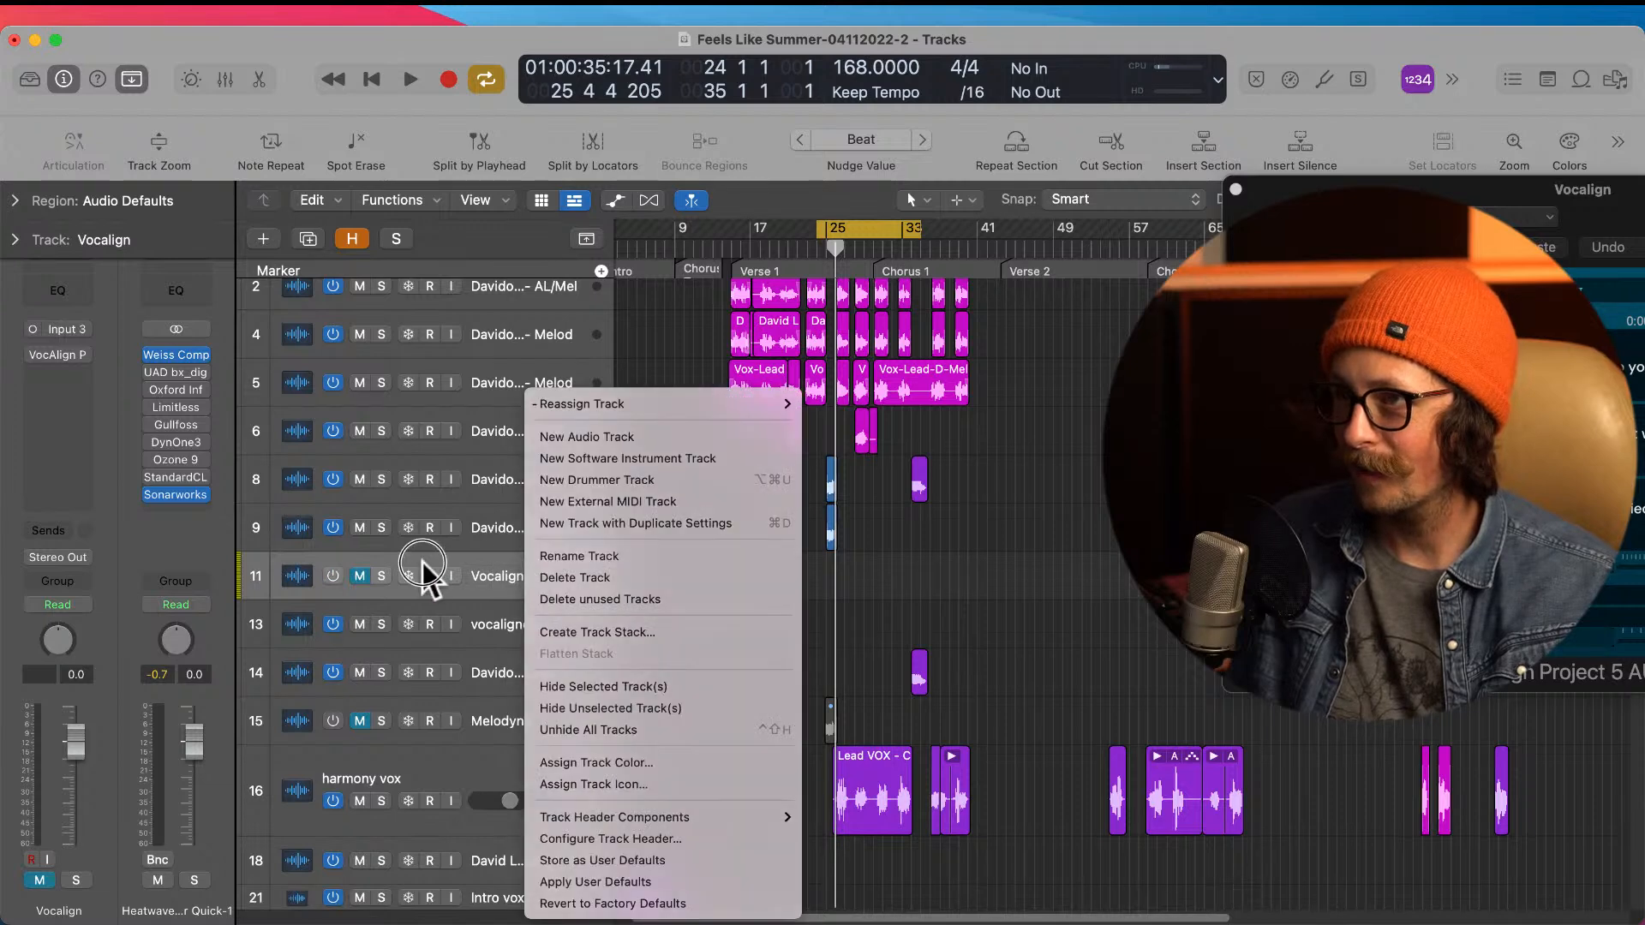
click(543, 576)
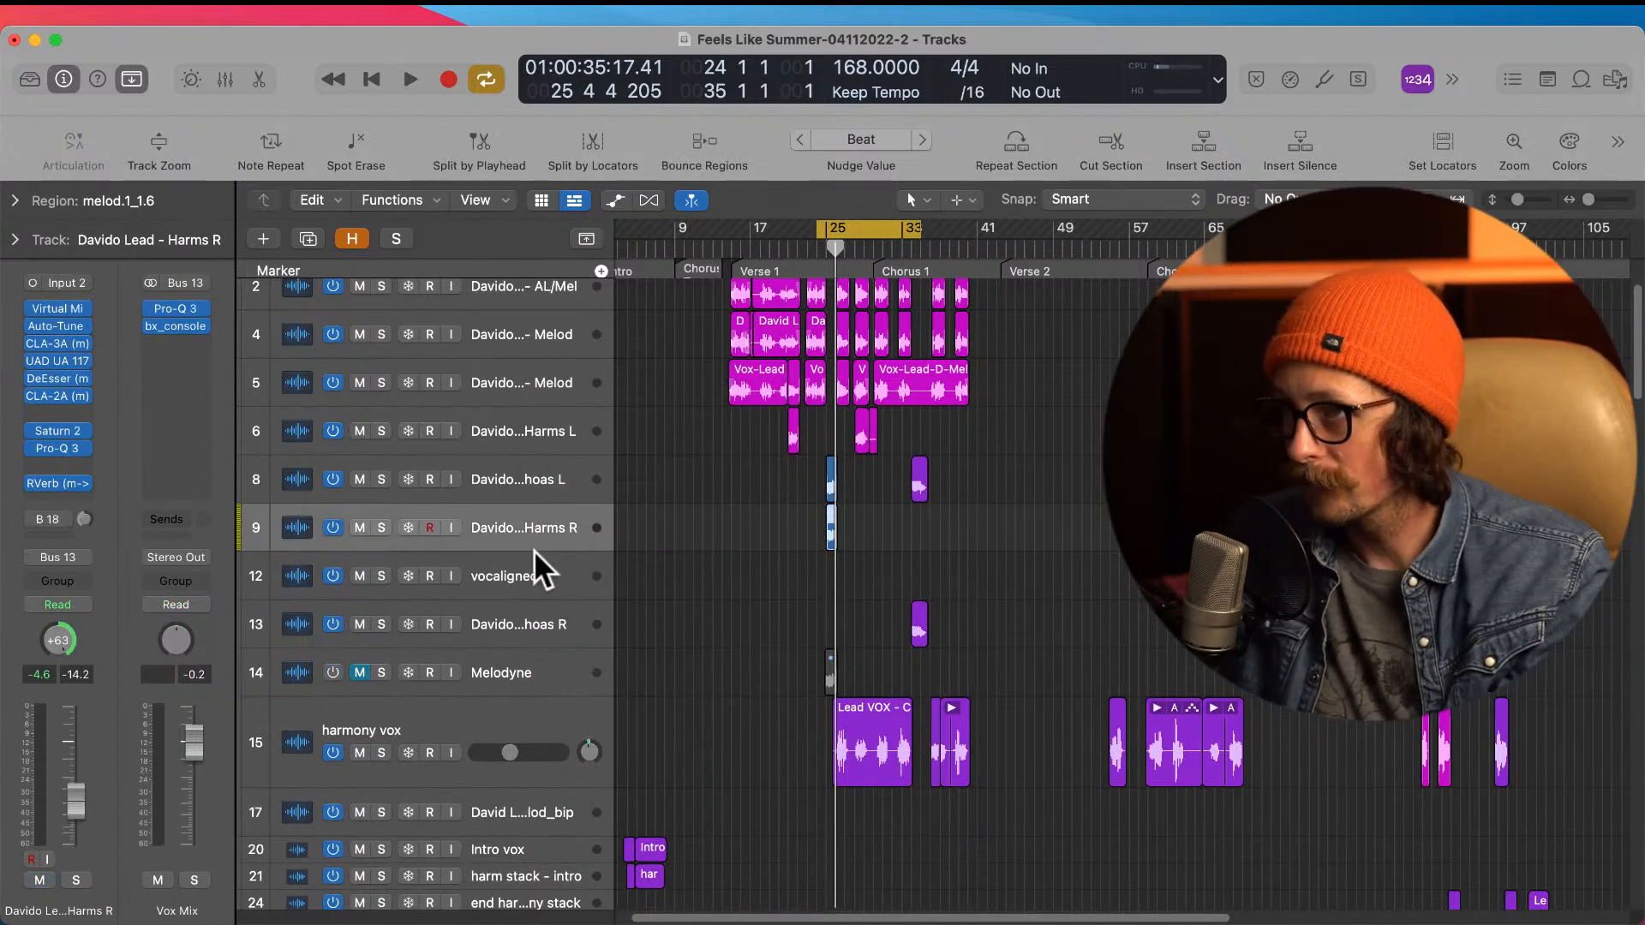
Step: Check the vocaligned track for regions along the whole song and delete the empty track
click(509, 577)
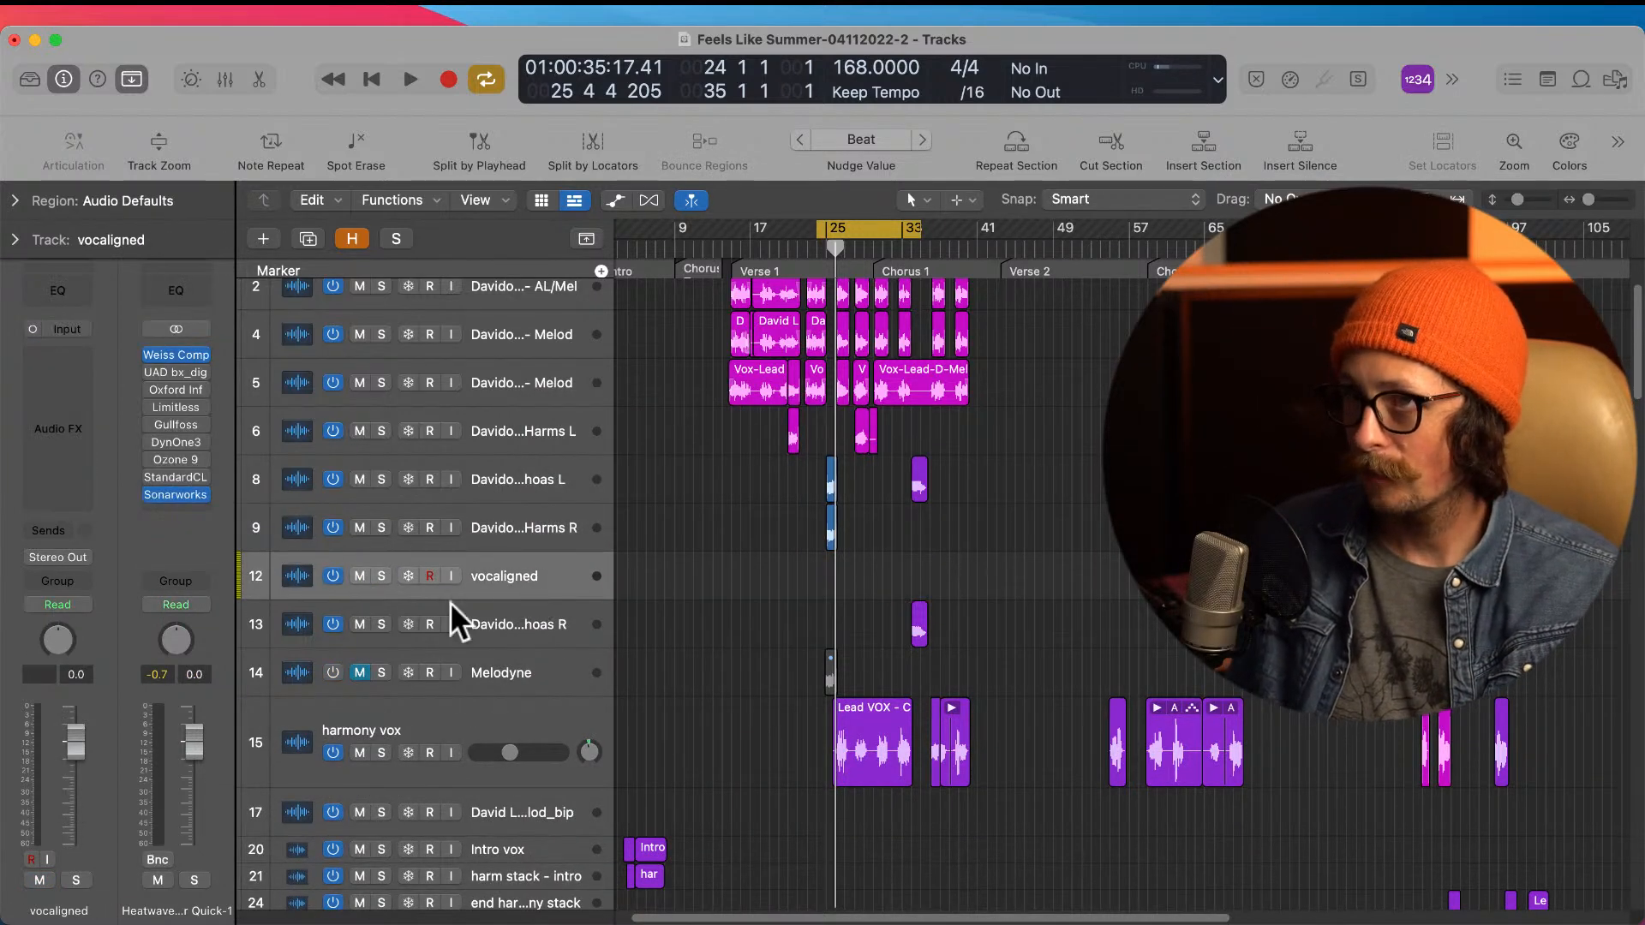
scroll(734, 552, down, 5)
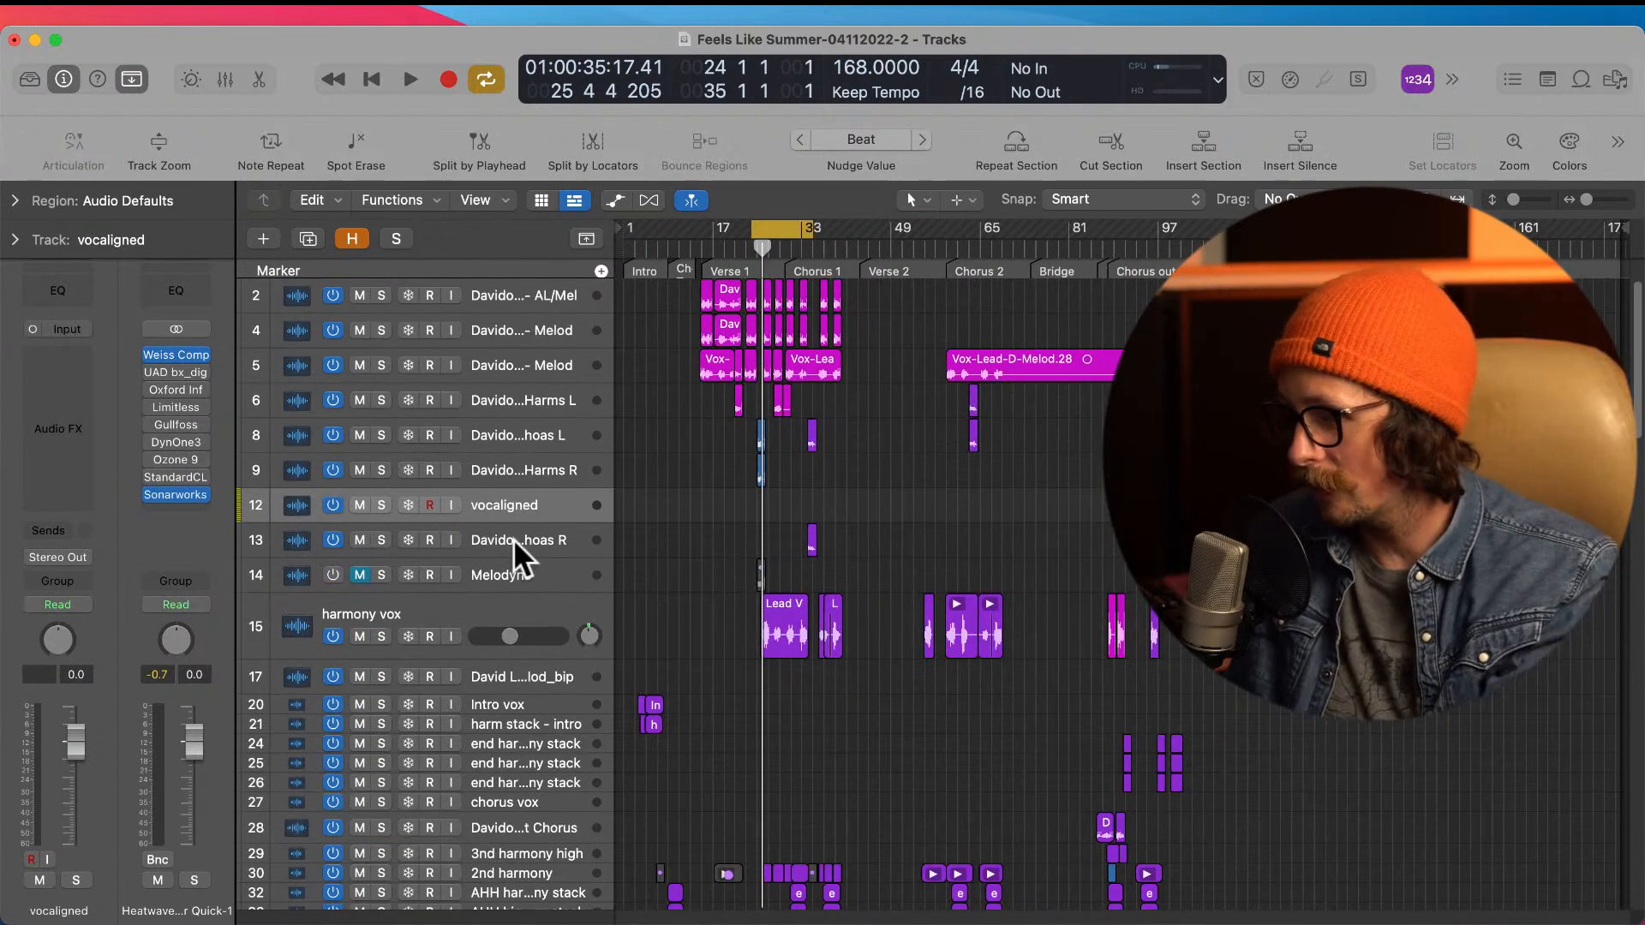
key(super+BackSpace)
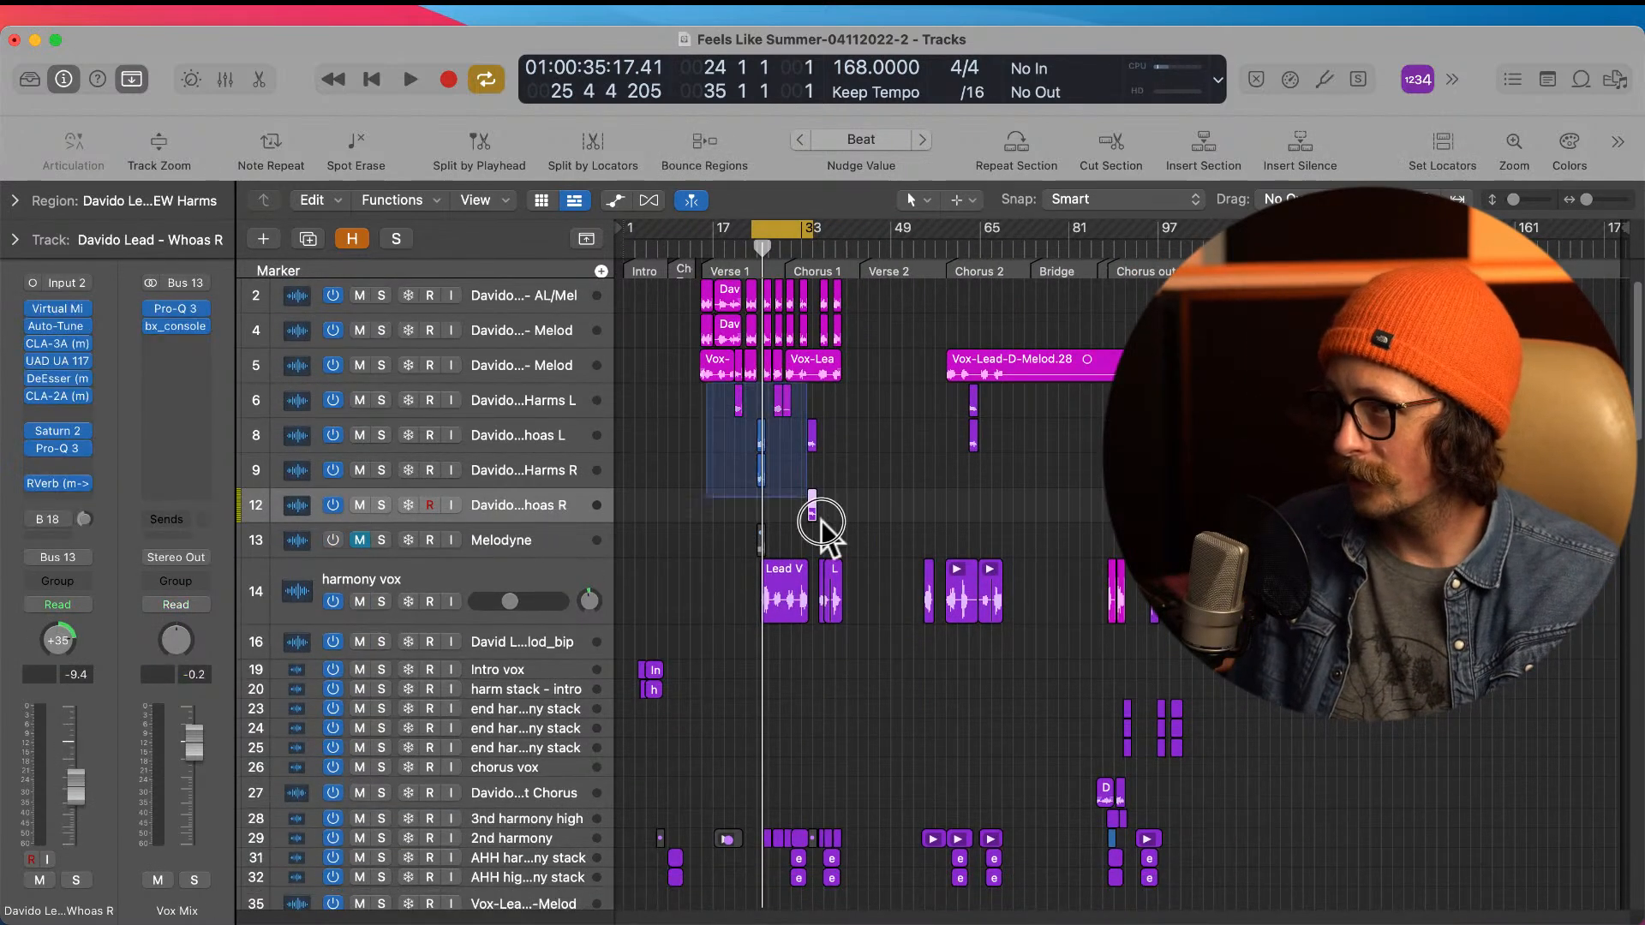
Step: Focus on the whoa and harmony regions around bar 25 and audition them together
drag(734, 417, 885, 645)
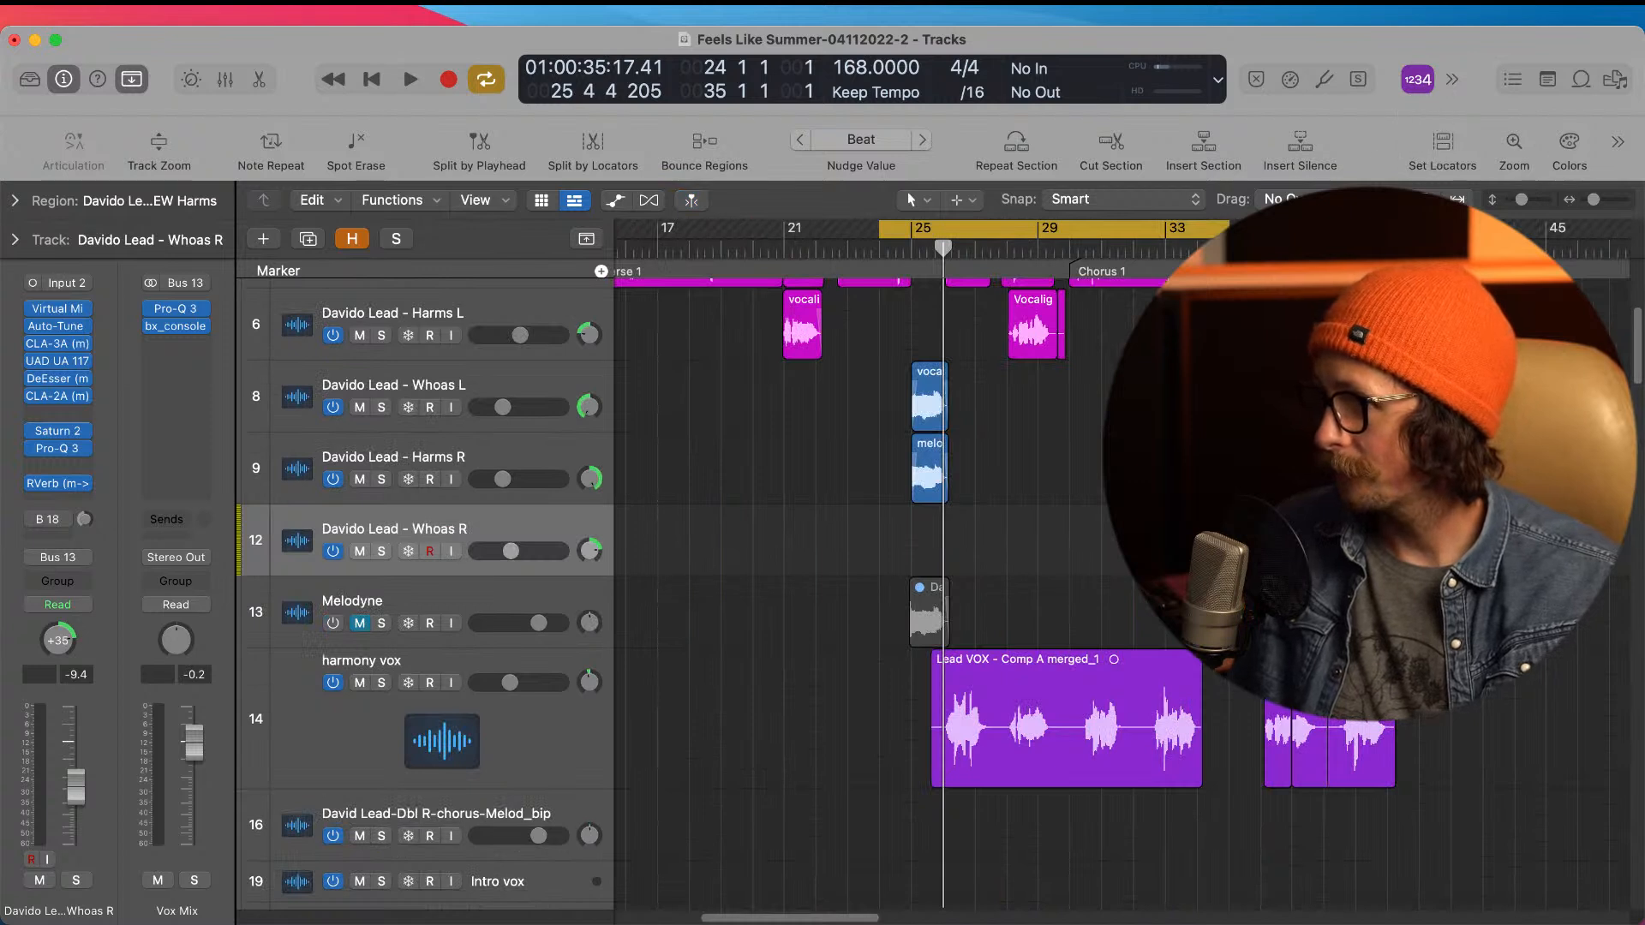
key(space)
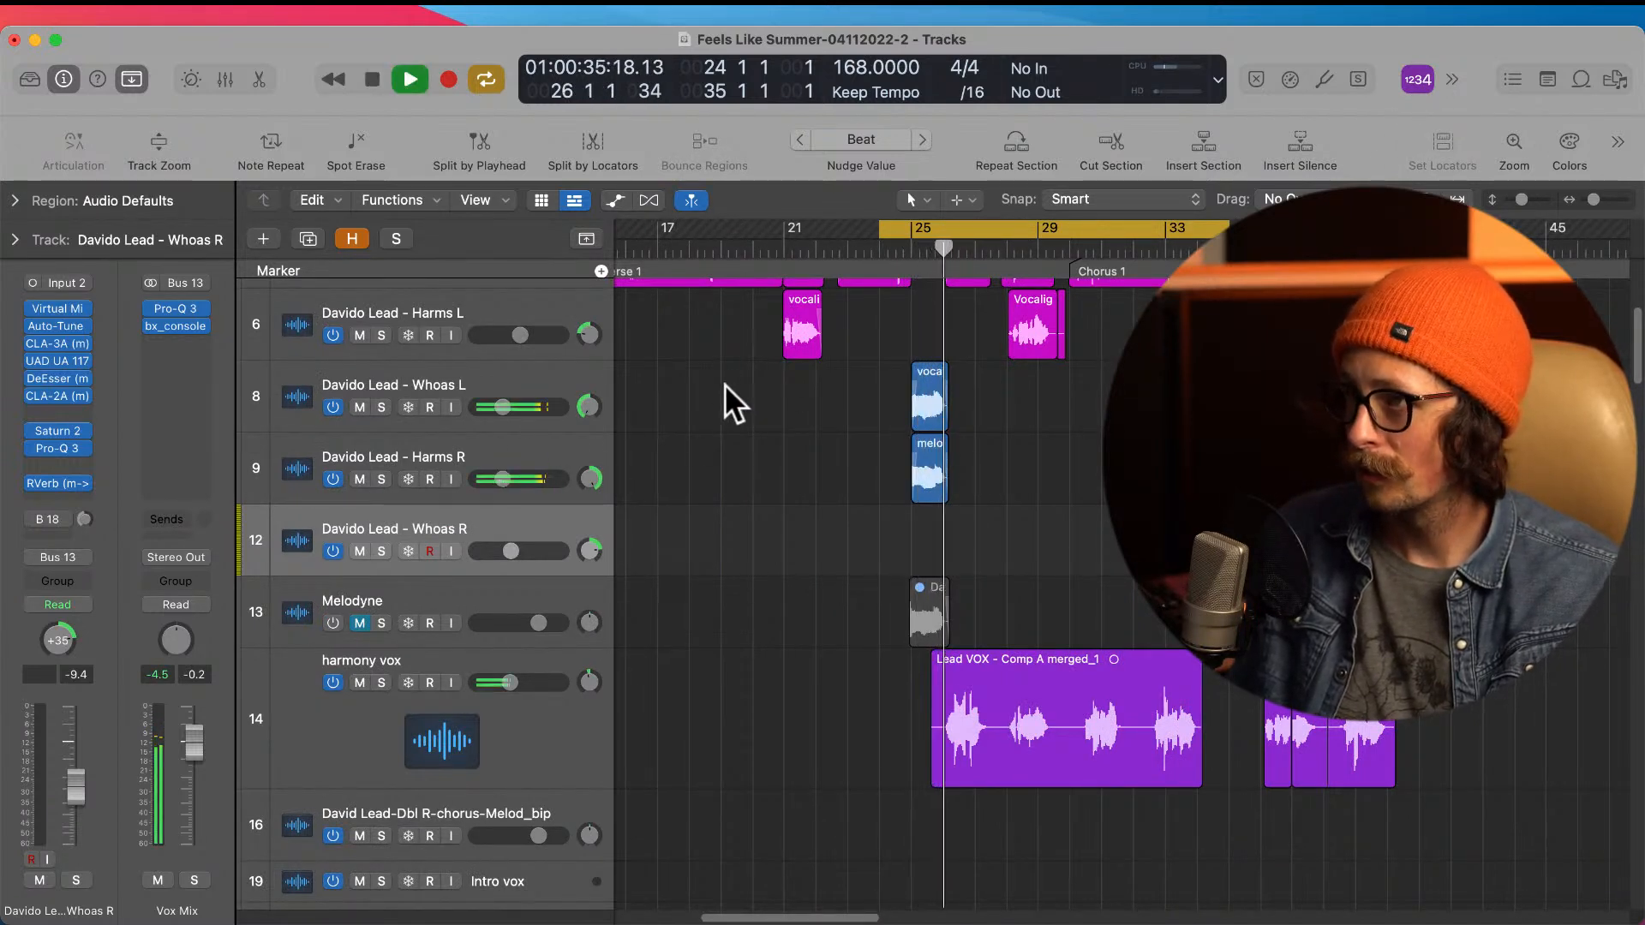
key(space)
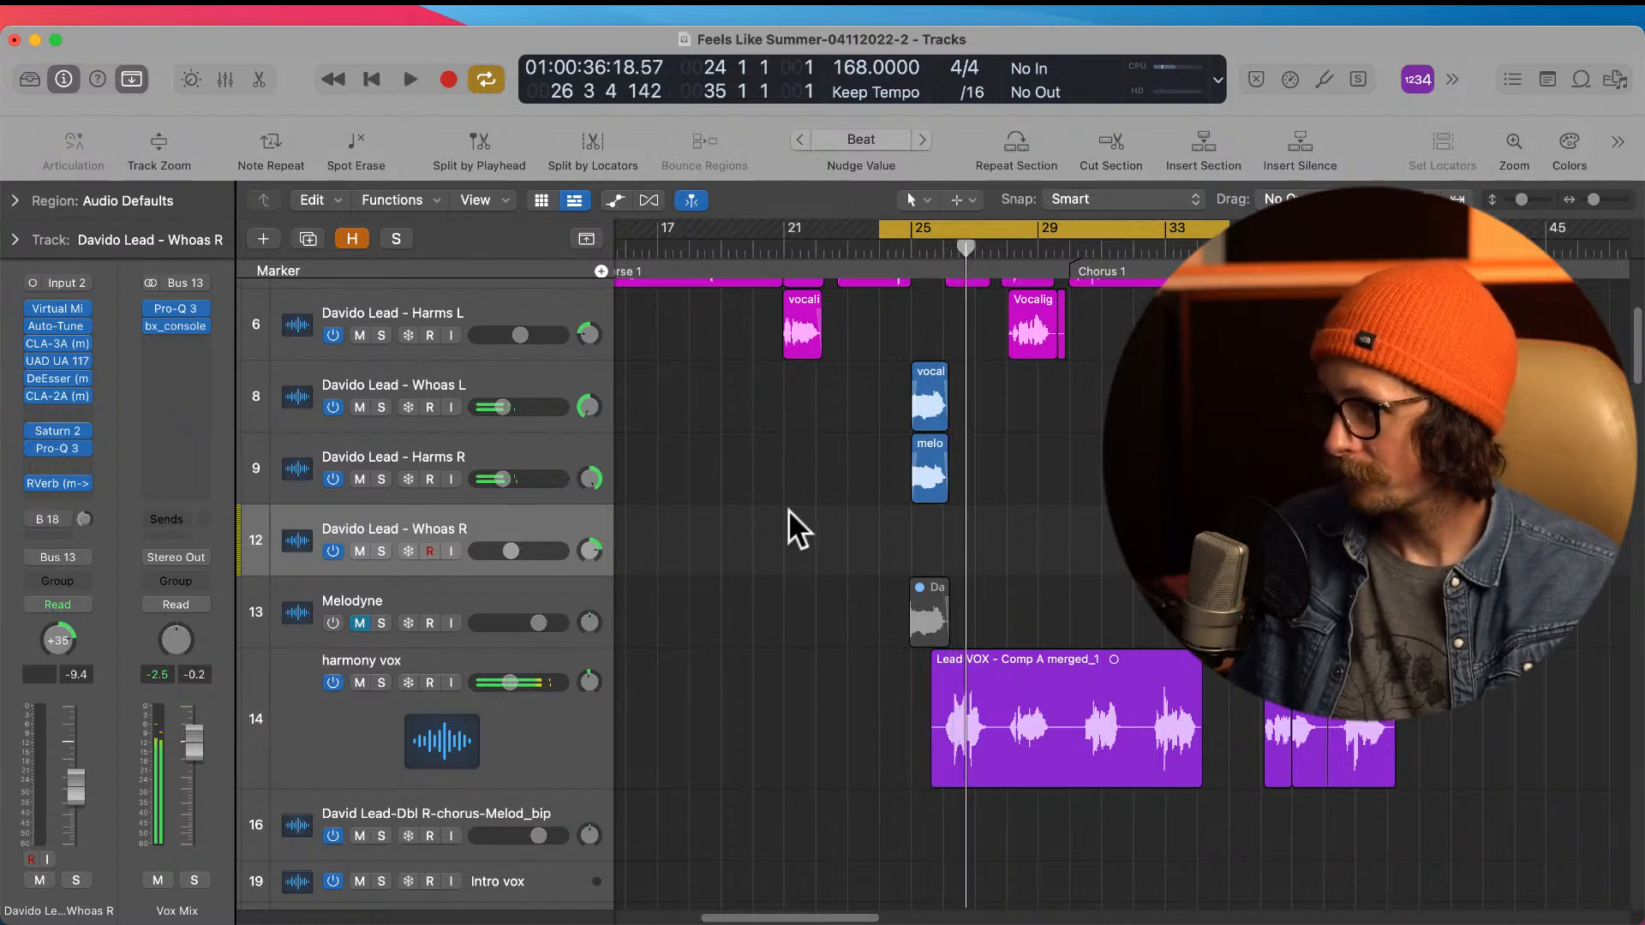
Step: Move the NEW adlibs track up the track list to sit between the Whoas R and Melodyne tracks
click(415, 593)
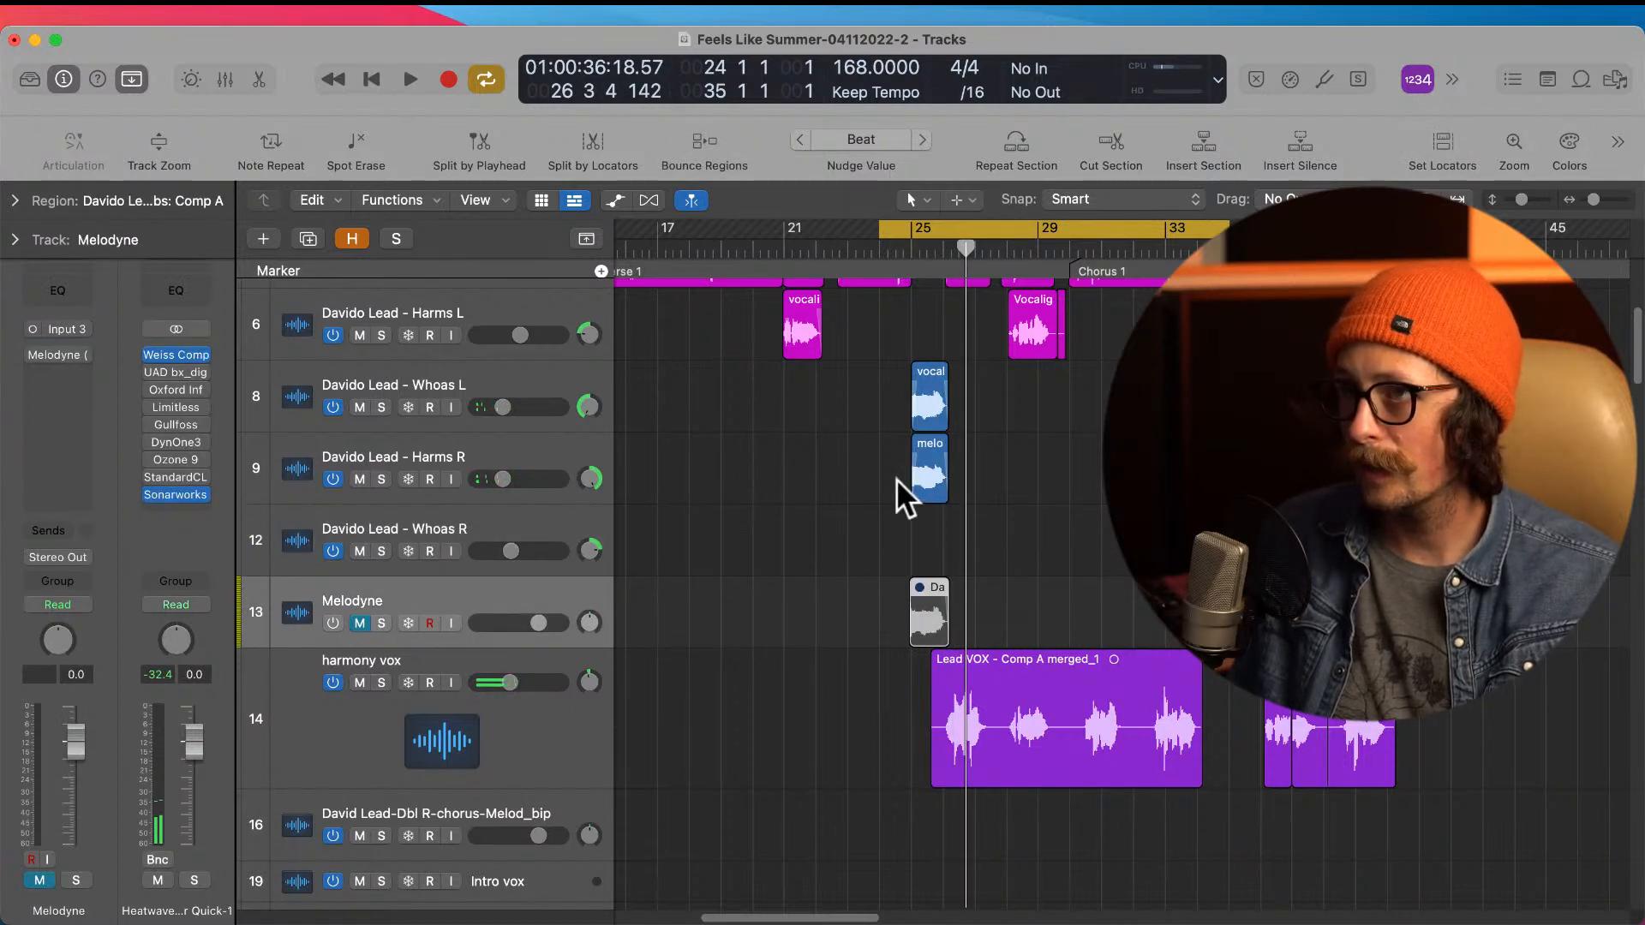
click(470, 535)
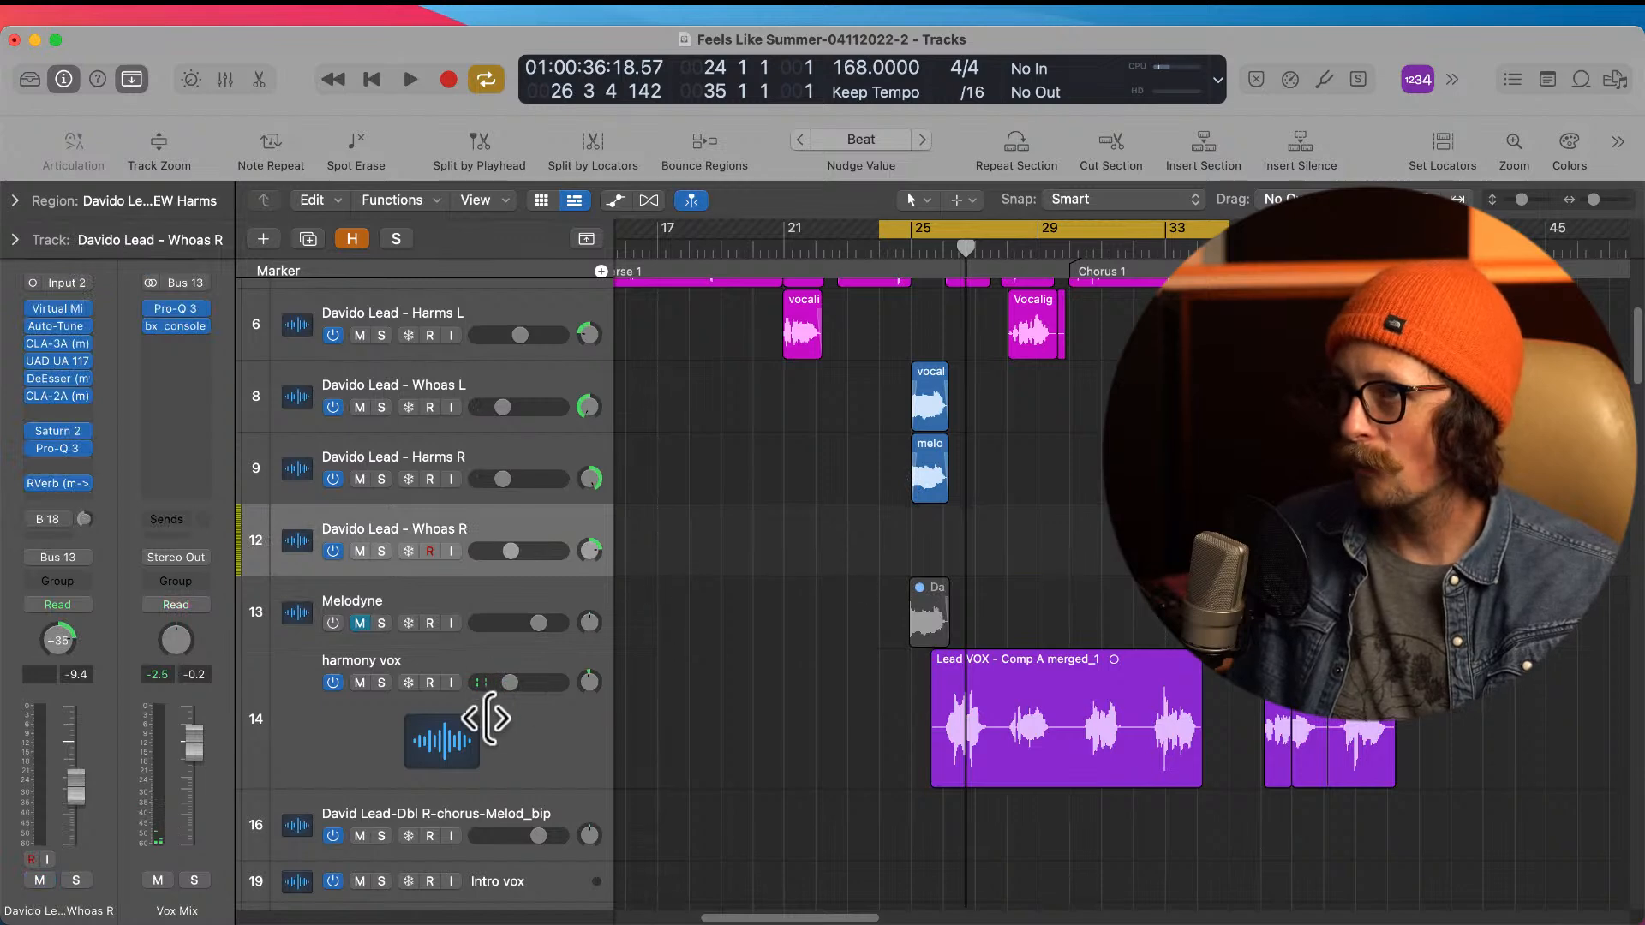
click(574, 719)
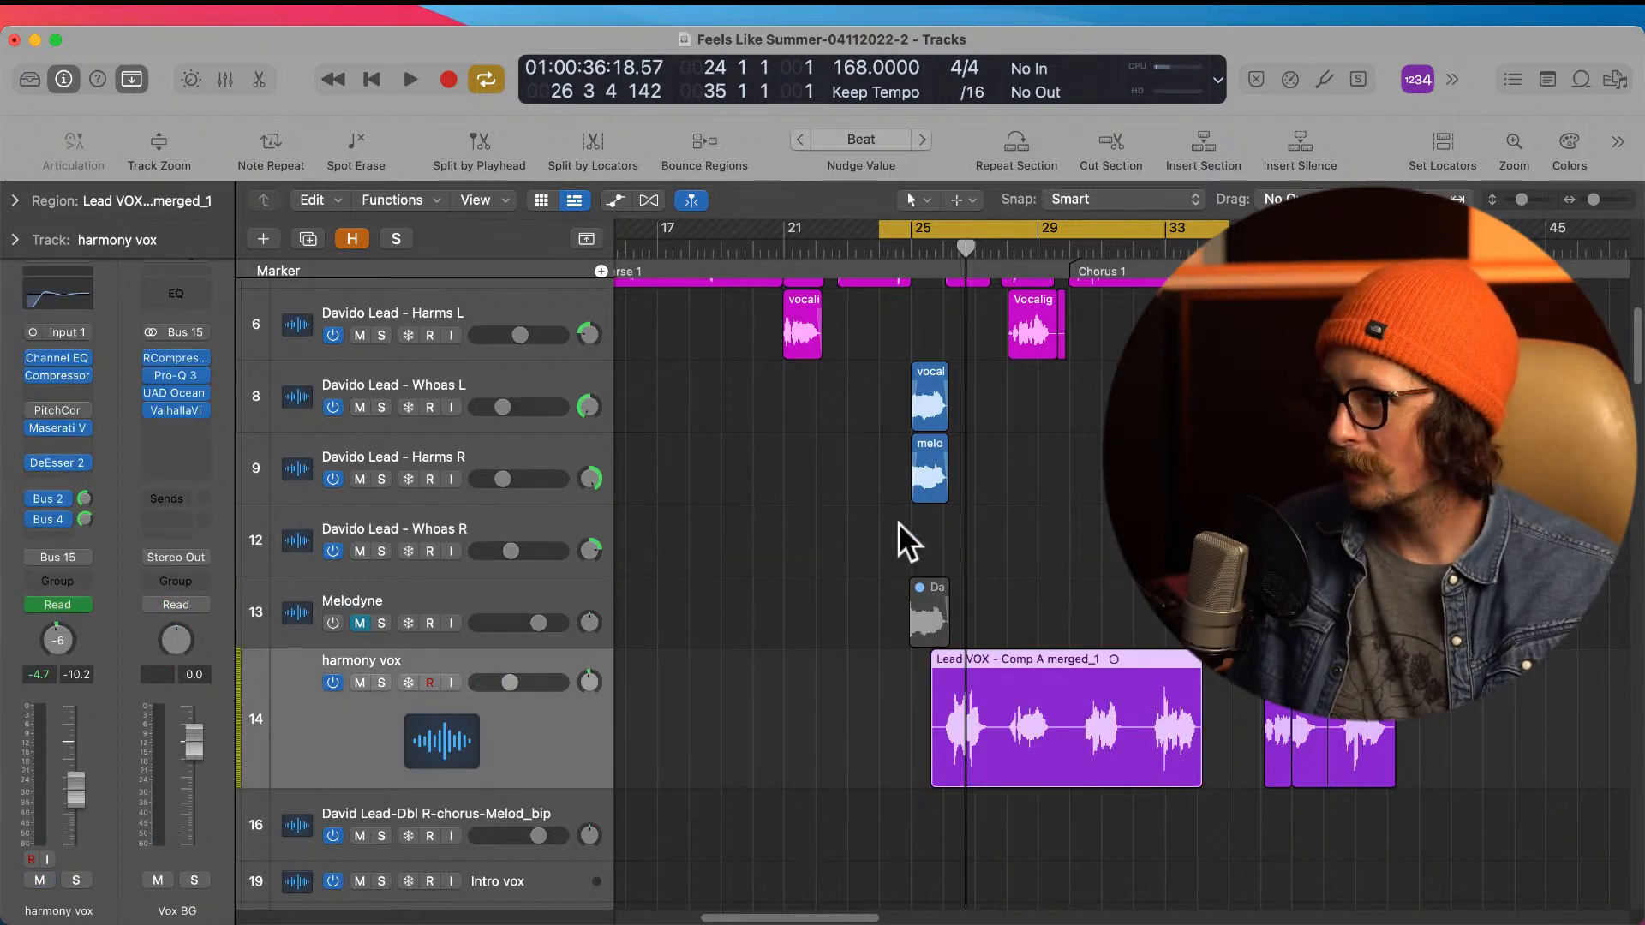
scroll(929, 617, down, 15)
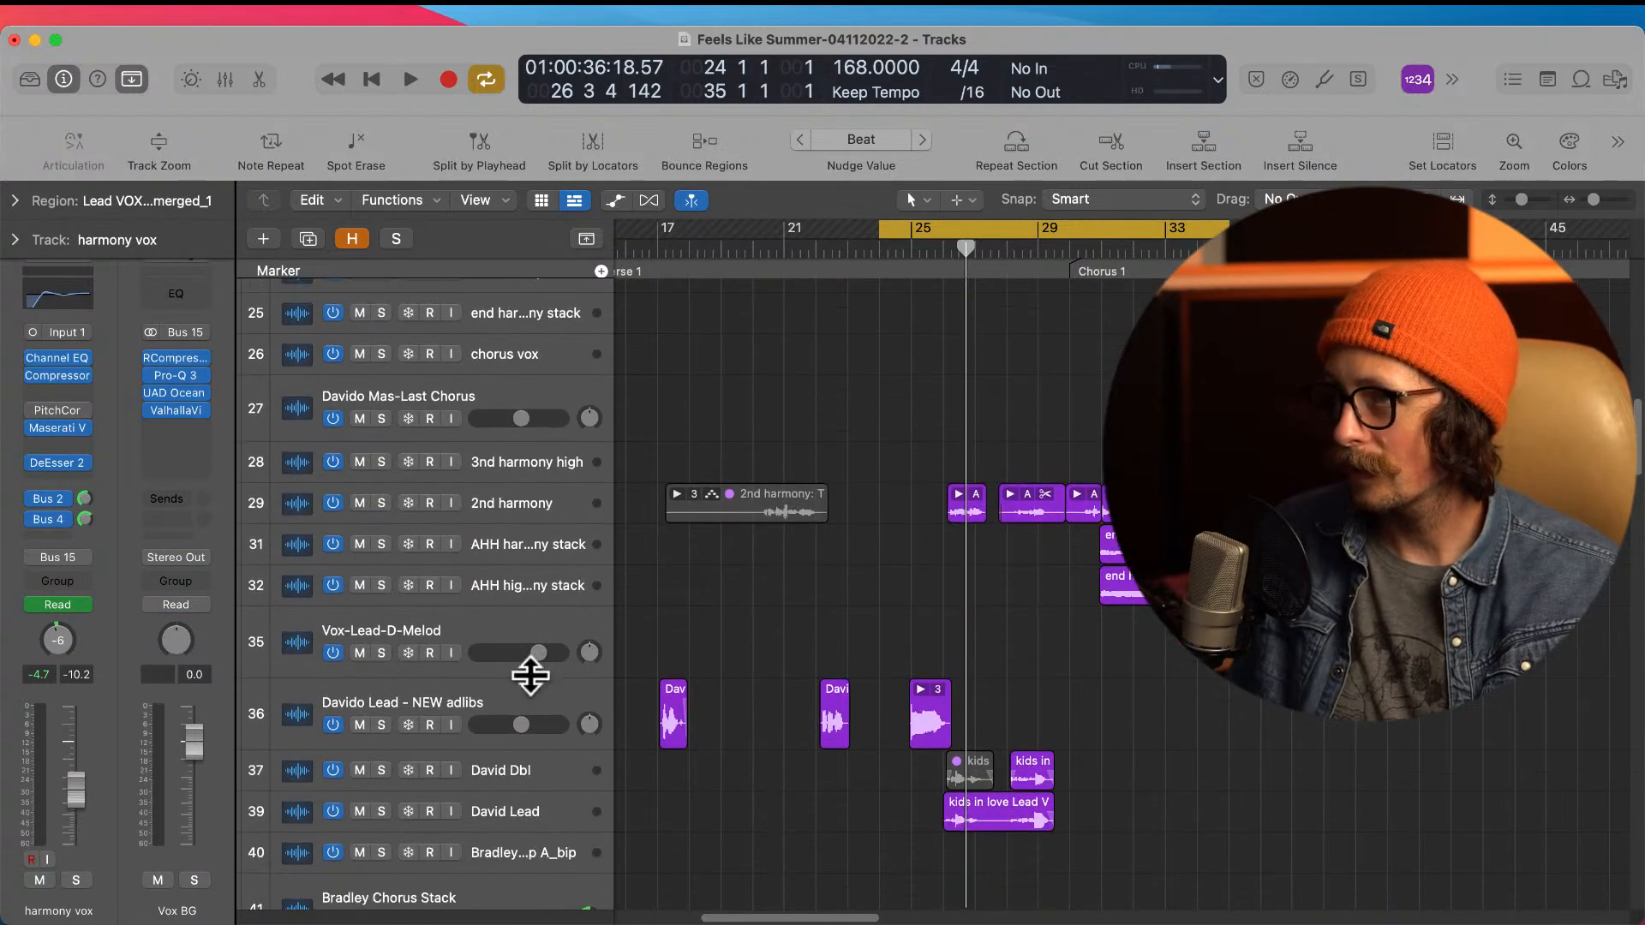
drag(484, 707, 980, 387)
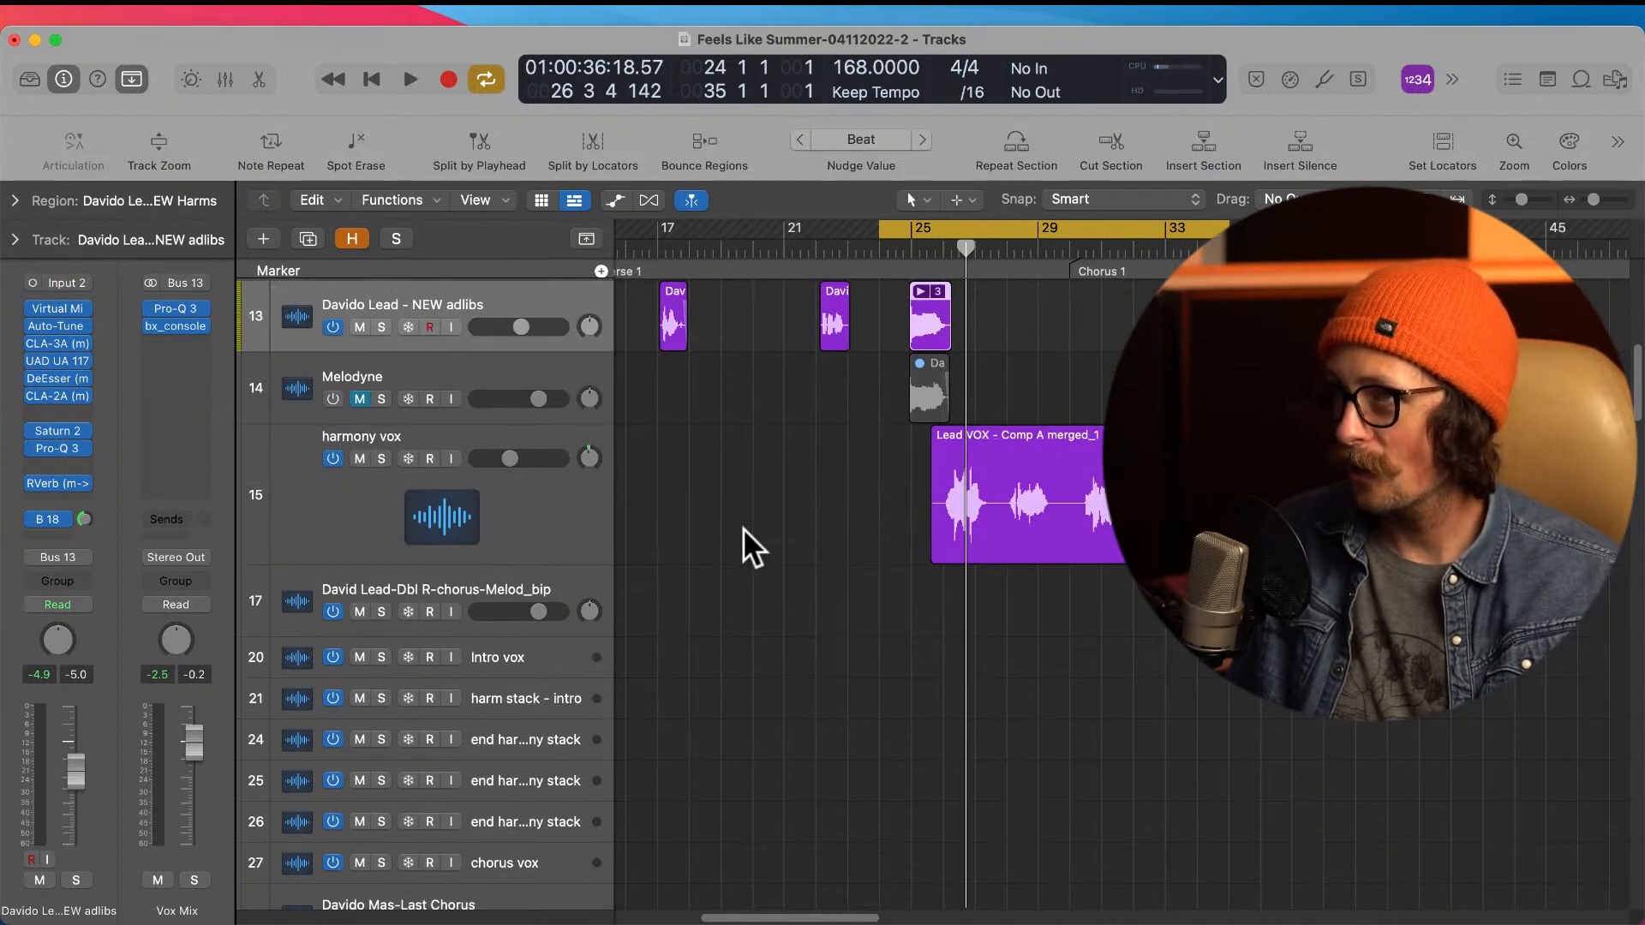
Step: Move the NEW adlibs track up the track list to sit directly between the Harms R and Whoas R tracks
scroll(743, 528, down, 2)
scroll(743, 528, up, 7)
scroll(742, 528, up, 5)
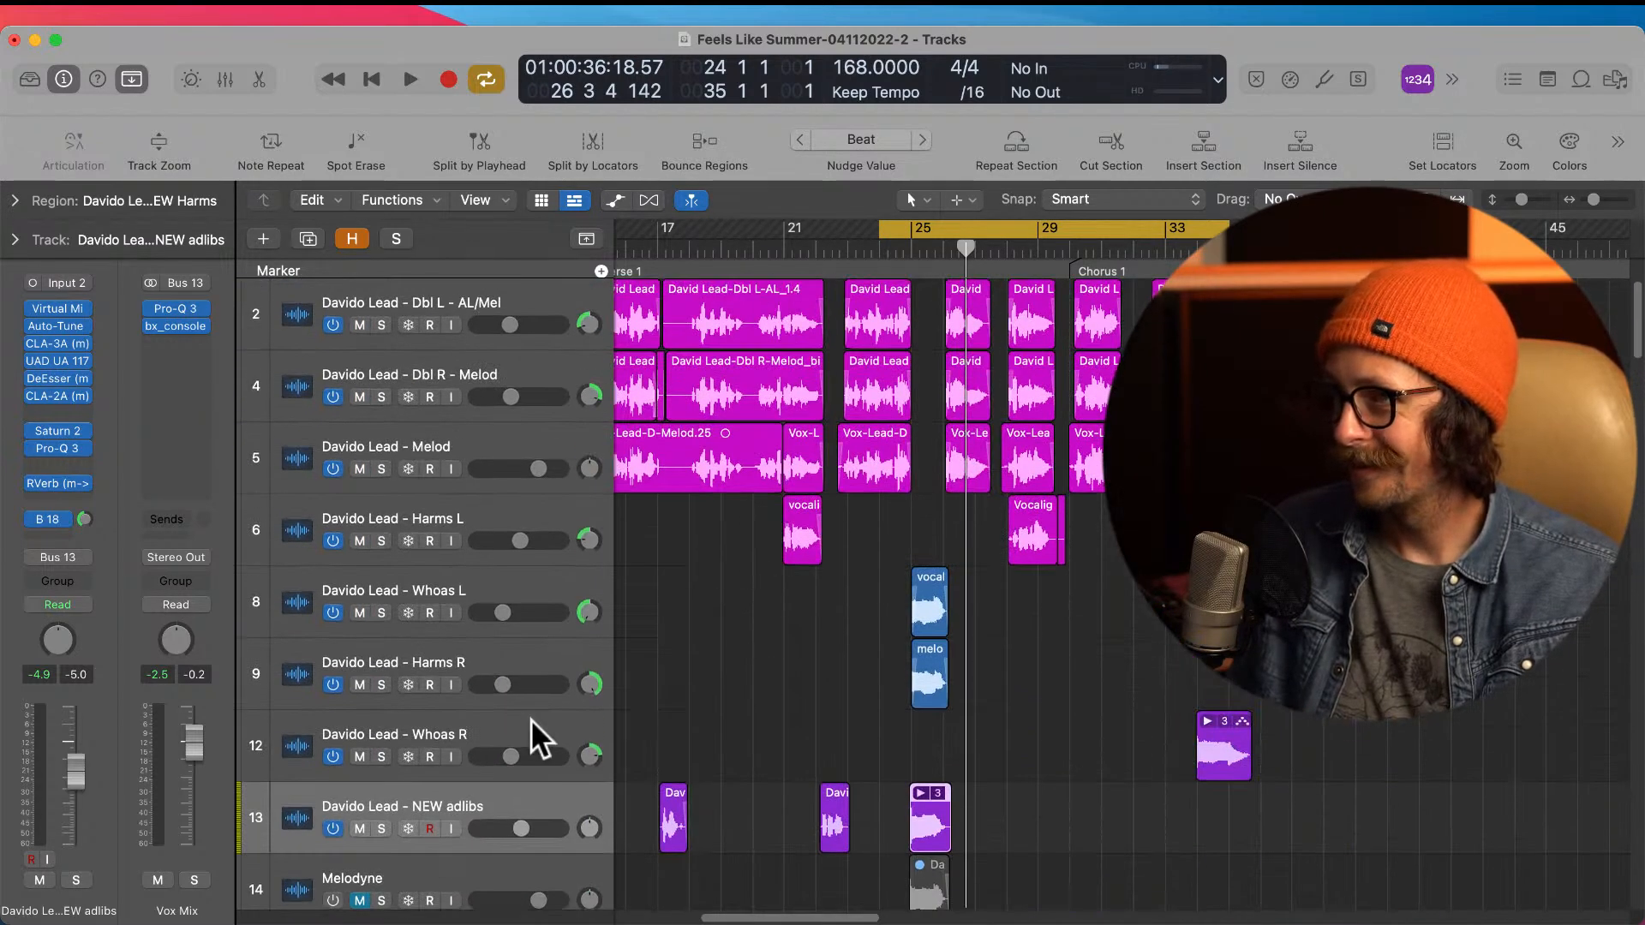
drag(503, 808, 507, 726)
Step: Solo the NEW adlibs, Harms R and Whoas L tracks one after another and audition their bar 25 whoas together
drag(874, 573, 1080, 848)
drag(754, 355, 1025, 699)
ctrl+alt+click(1019, 719)
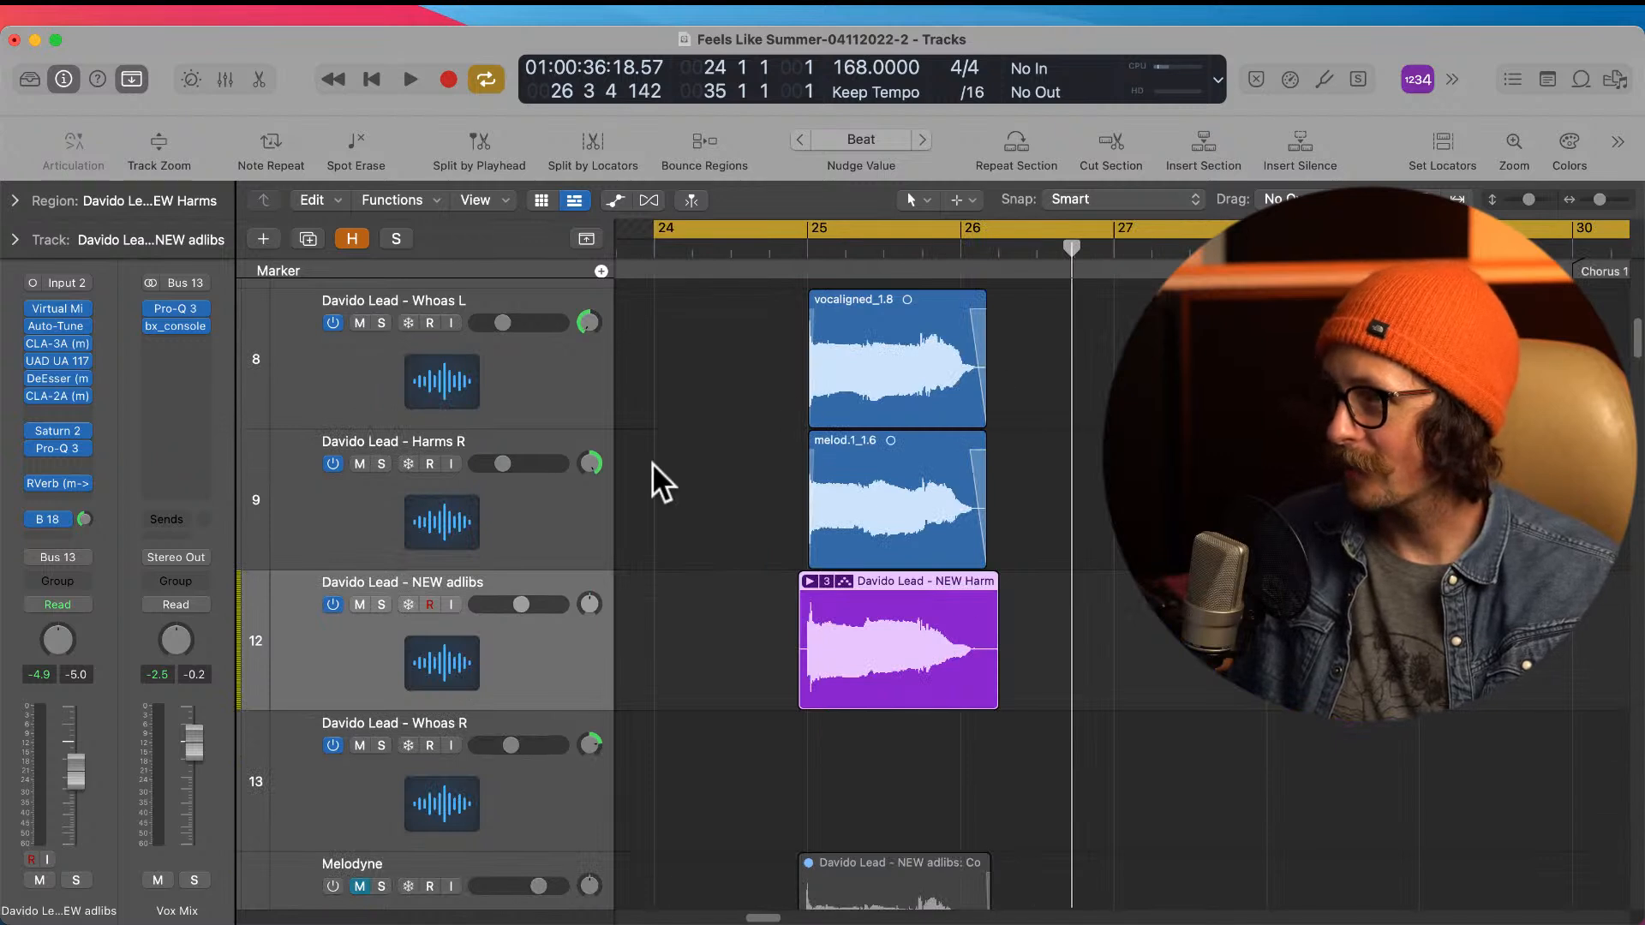
click(381, 604)
key(space)
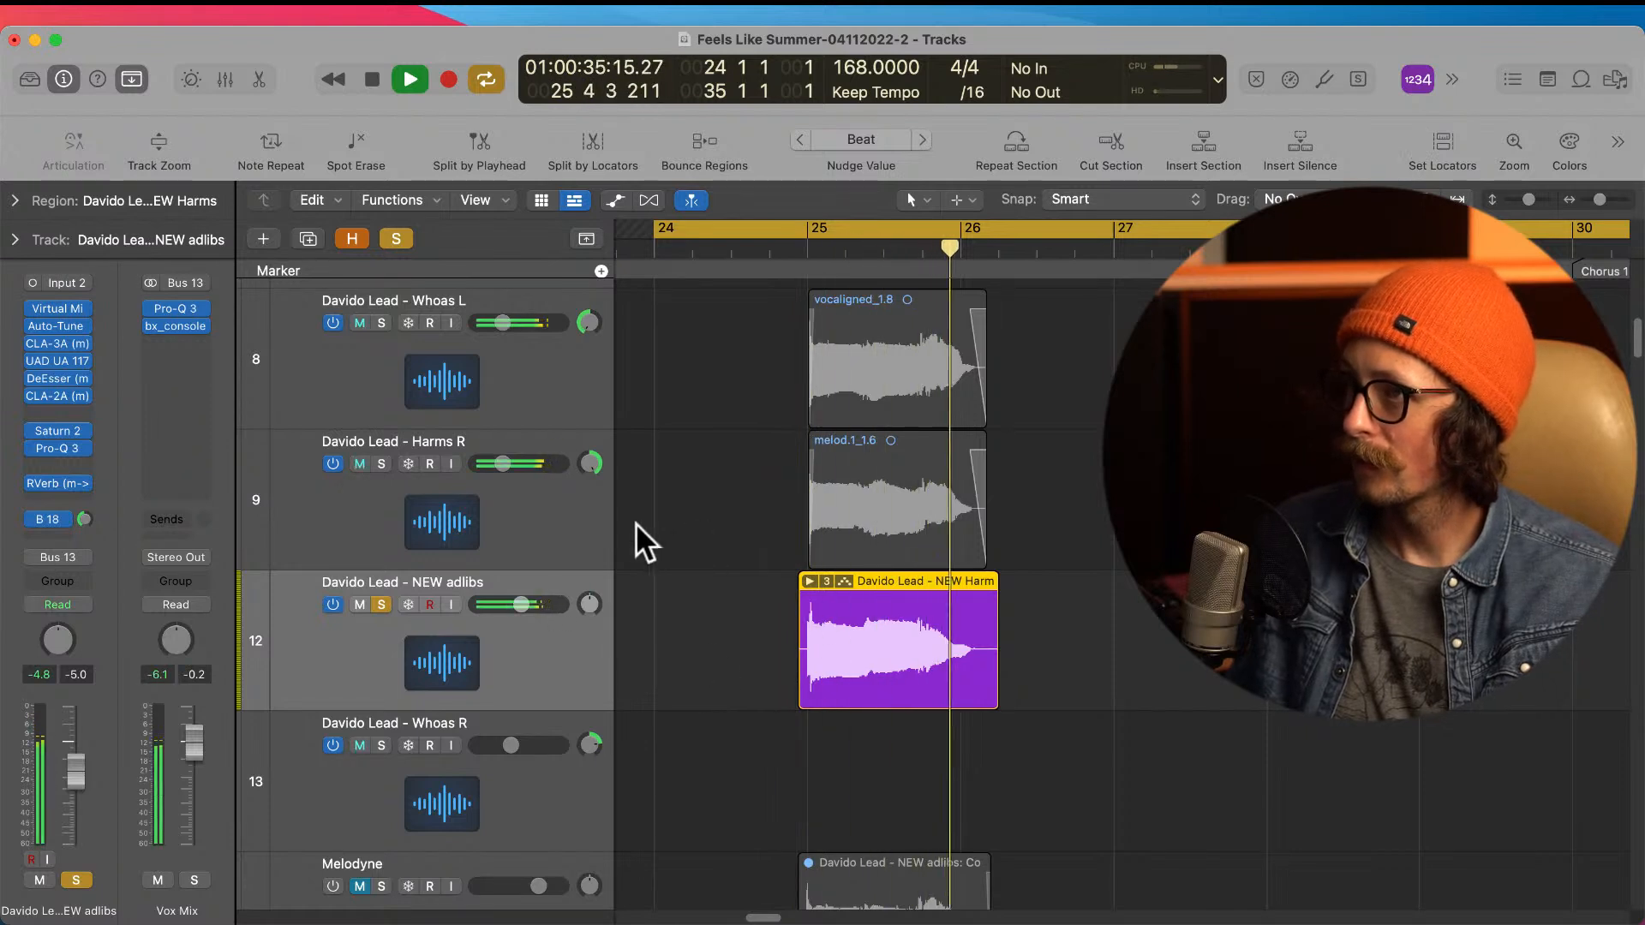
click(381, 464)
key(space)
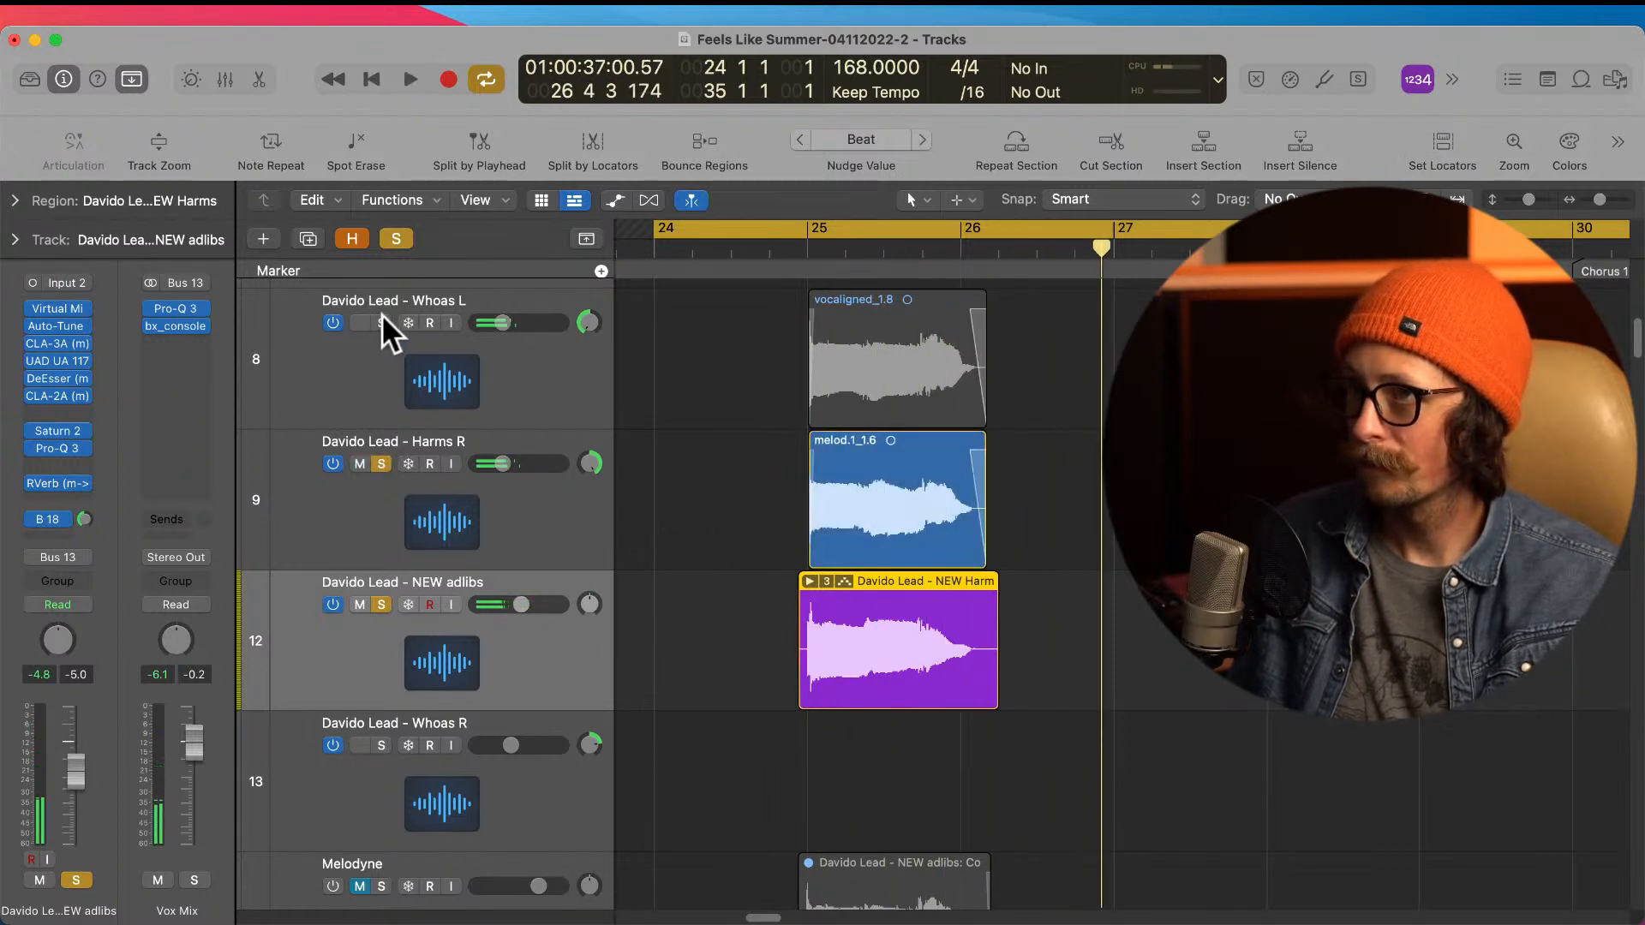
click(382, 318)
key(space)
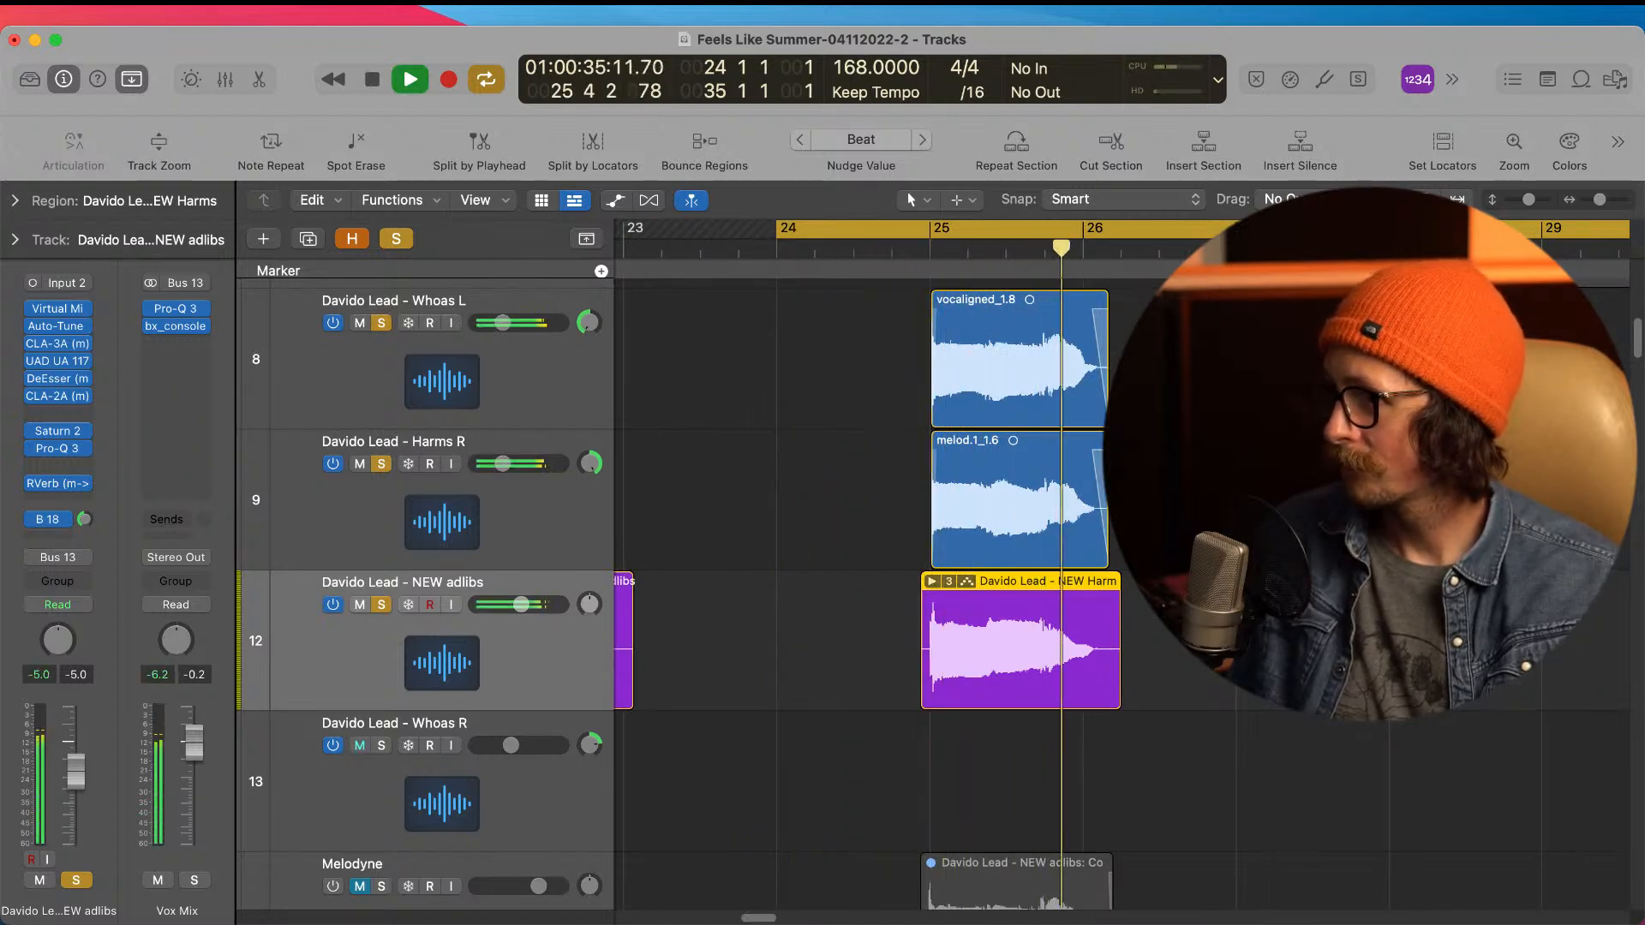
key(space)
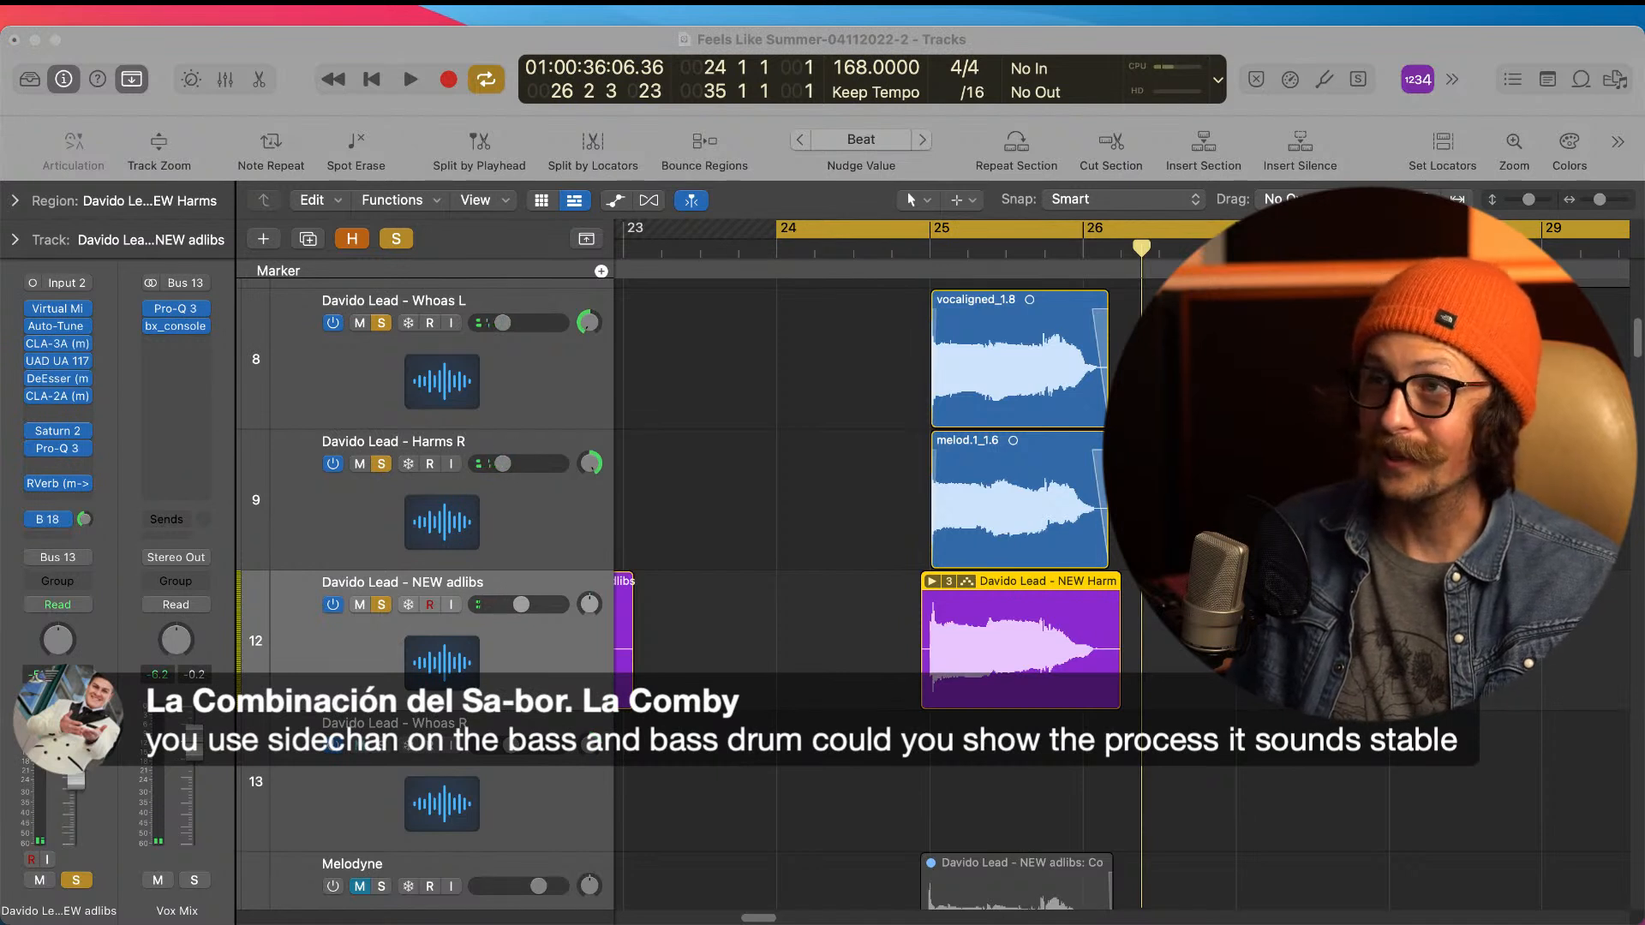
Step: Flatten the bar 25 take folder on the NEW adlibs track into a plain region of Take 3
click(689, 480)
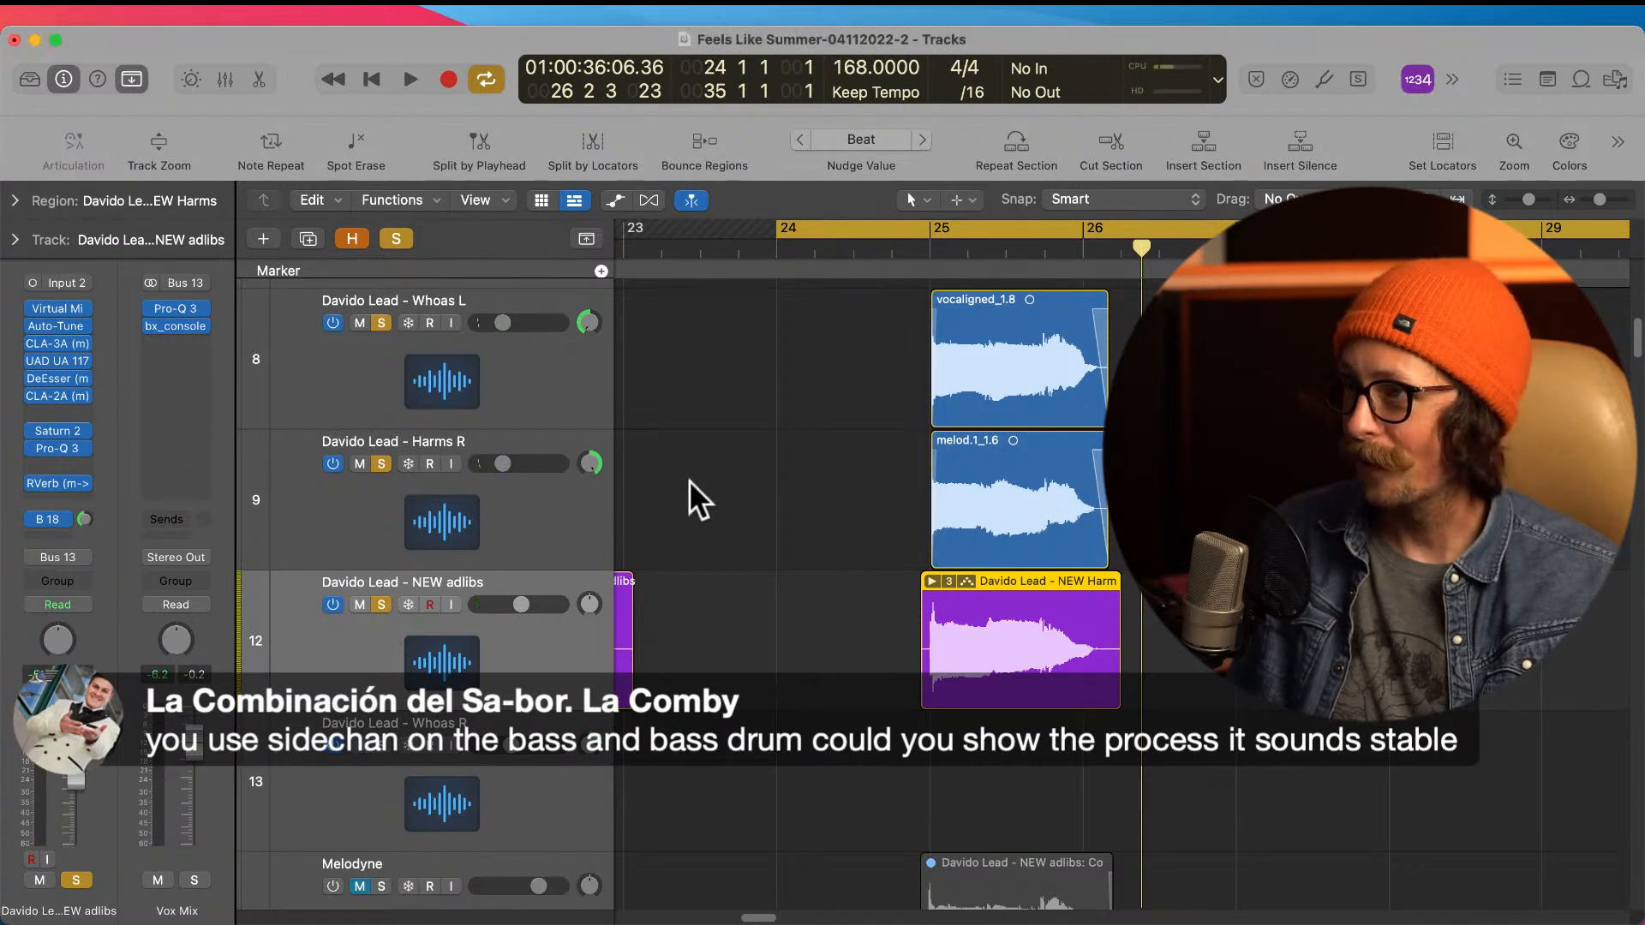
click(920, 580)
click(941, 579)
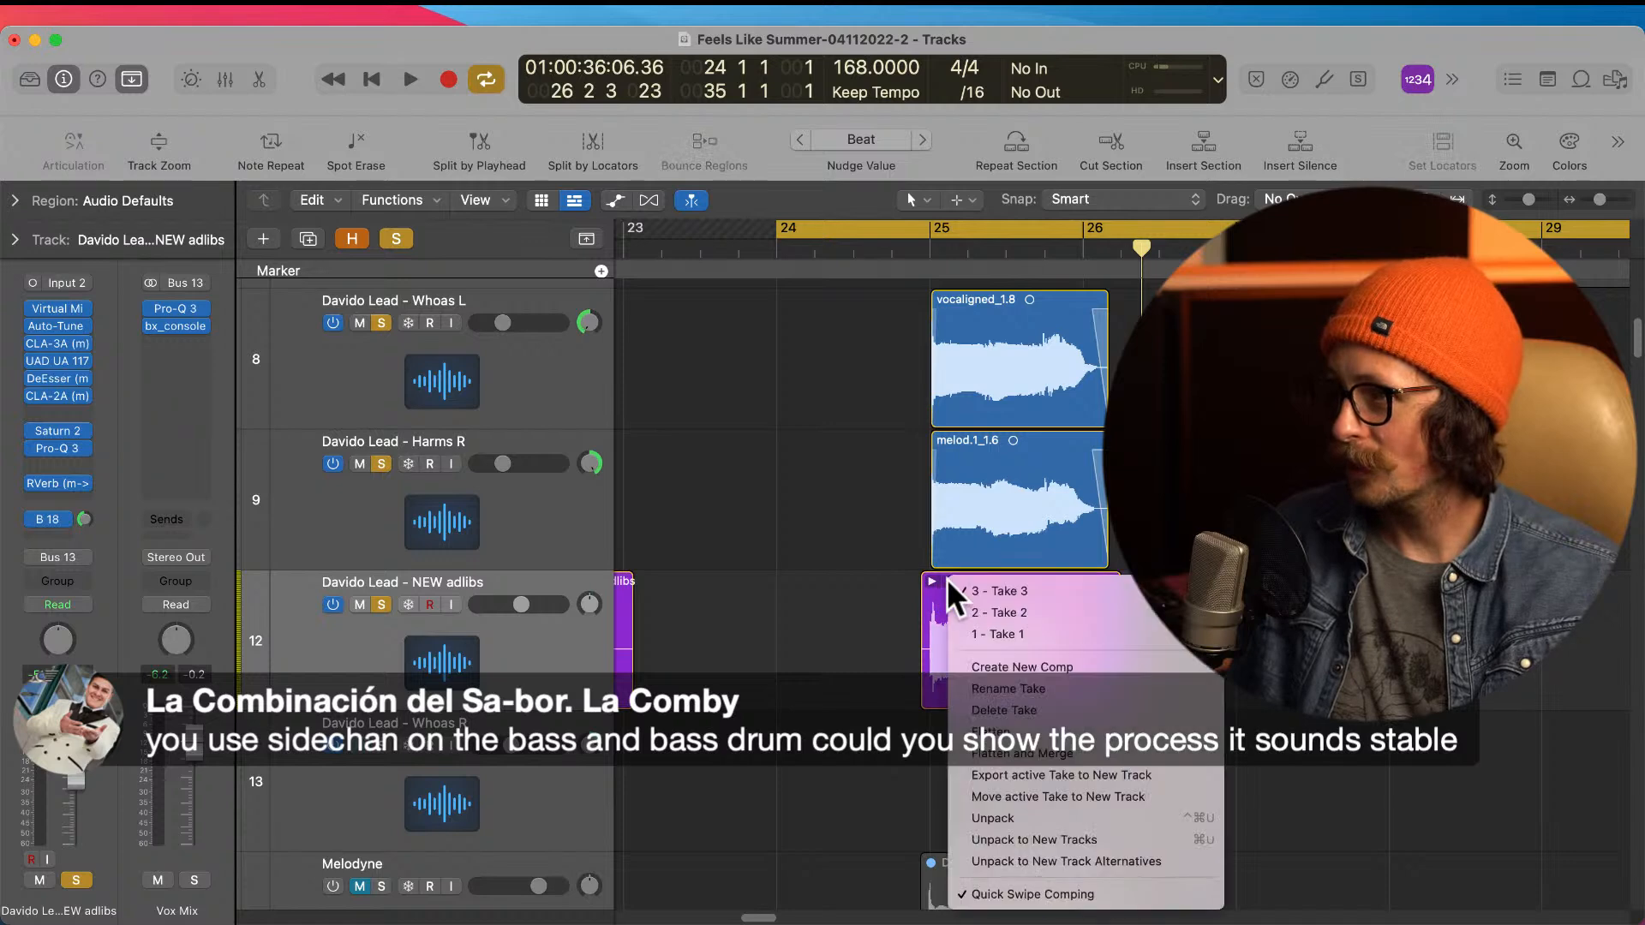
click(1022, 743)
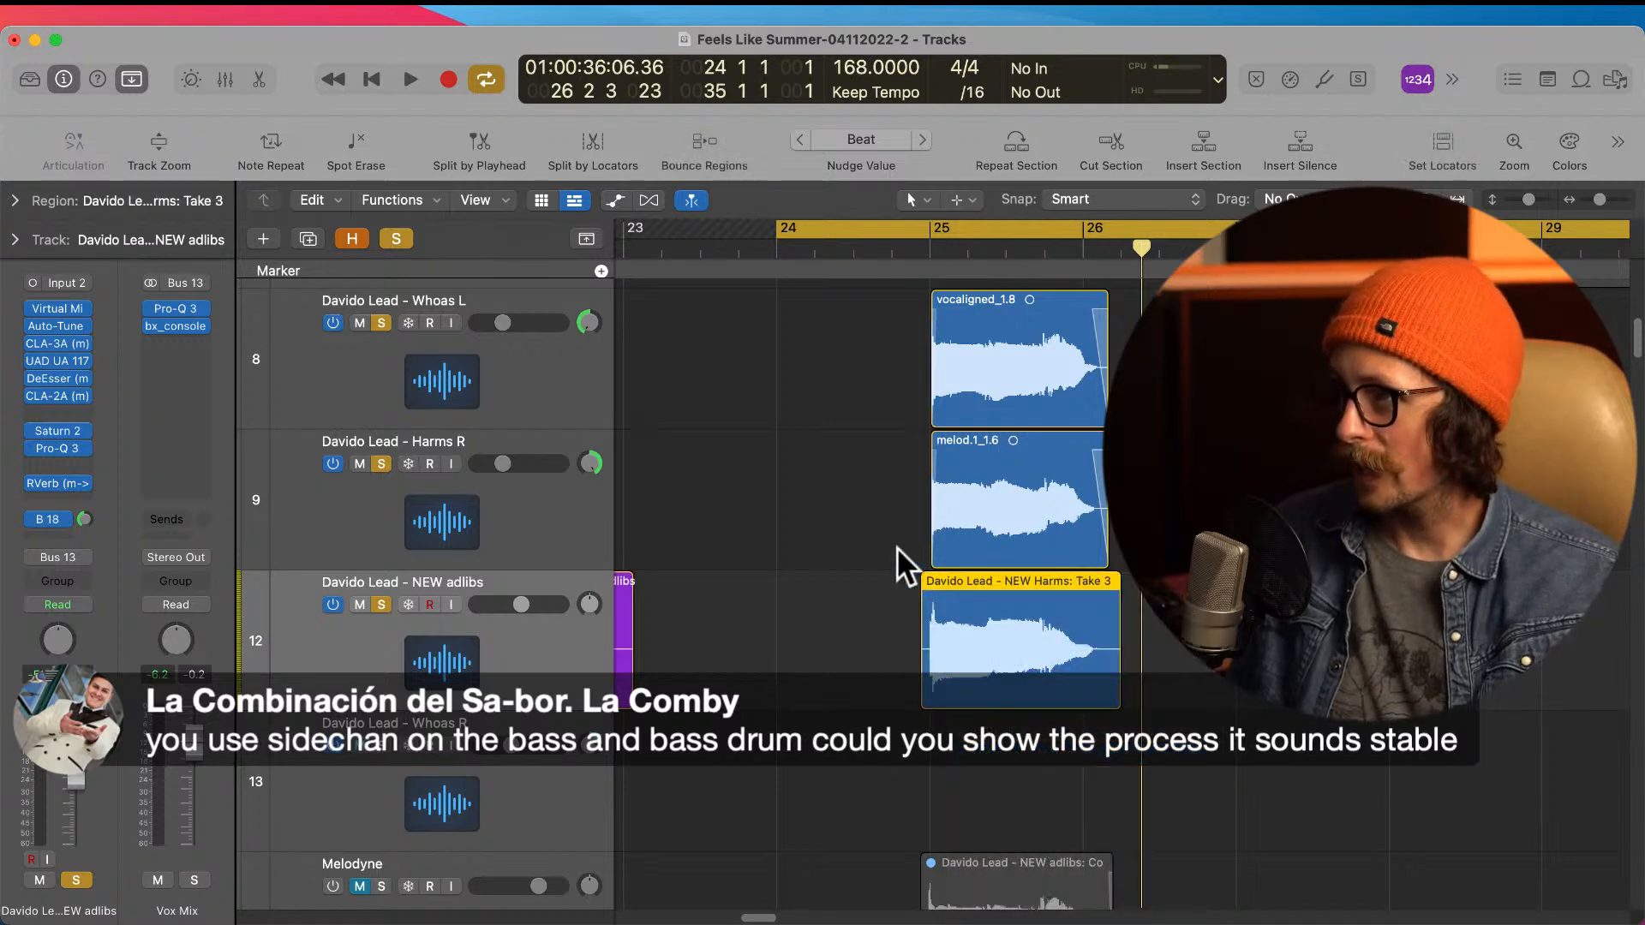
Step: Split the bar 25 NEW adlibs region just before the vocal starts and delete the silent lead-in
drag(898, 600, 1038, 678)
drag(760, 461, 1011, 700)
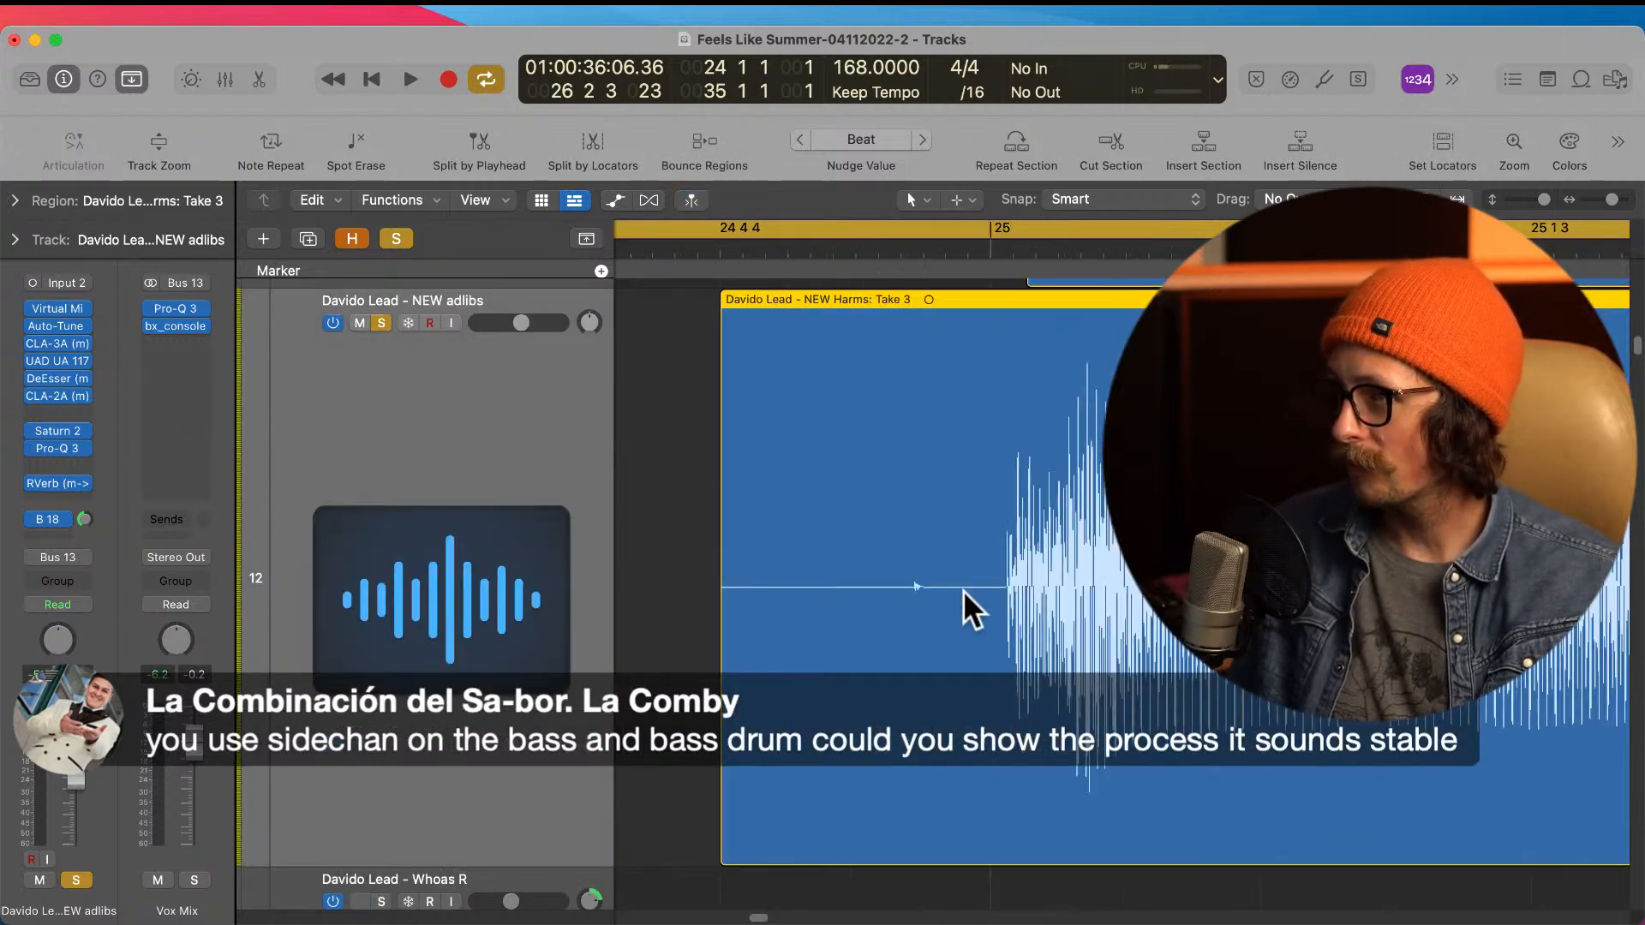
super+double_click(981, 599)
click(848, 630)
key(Delete)
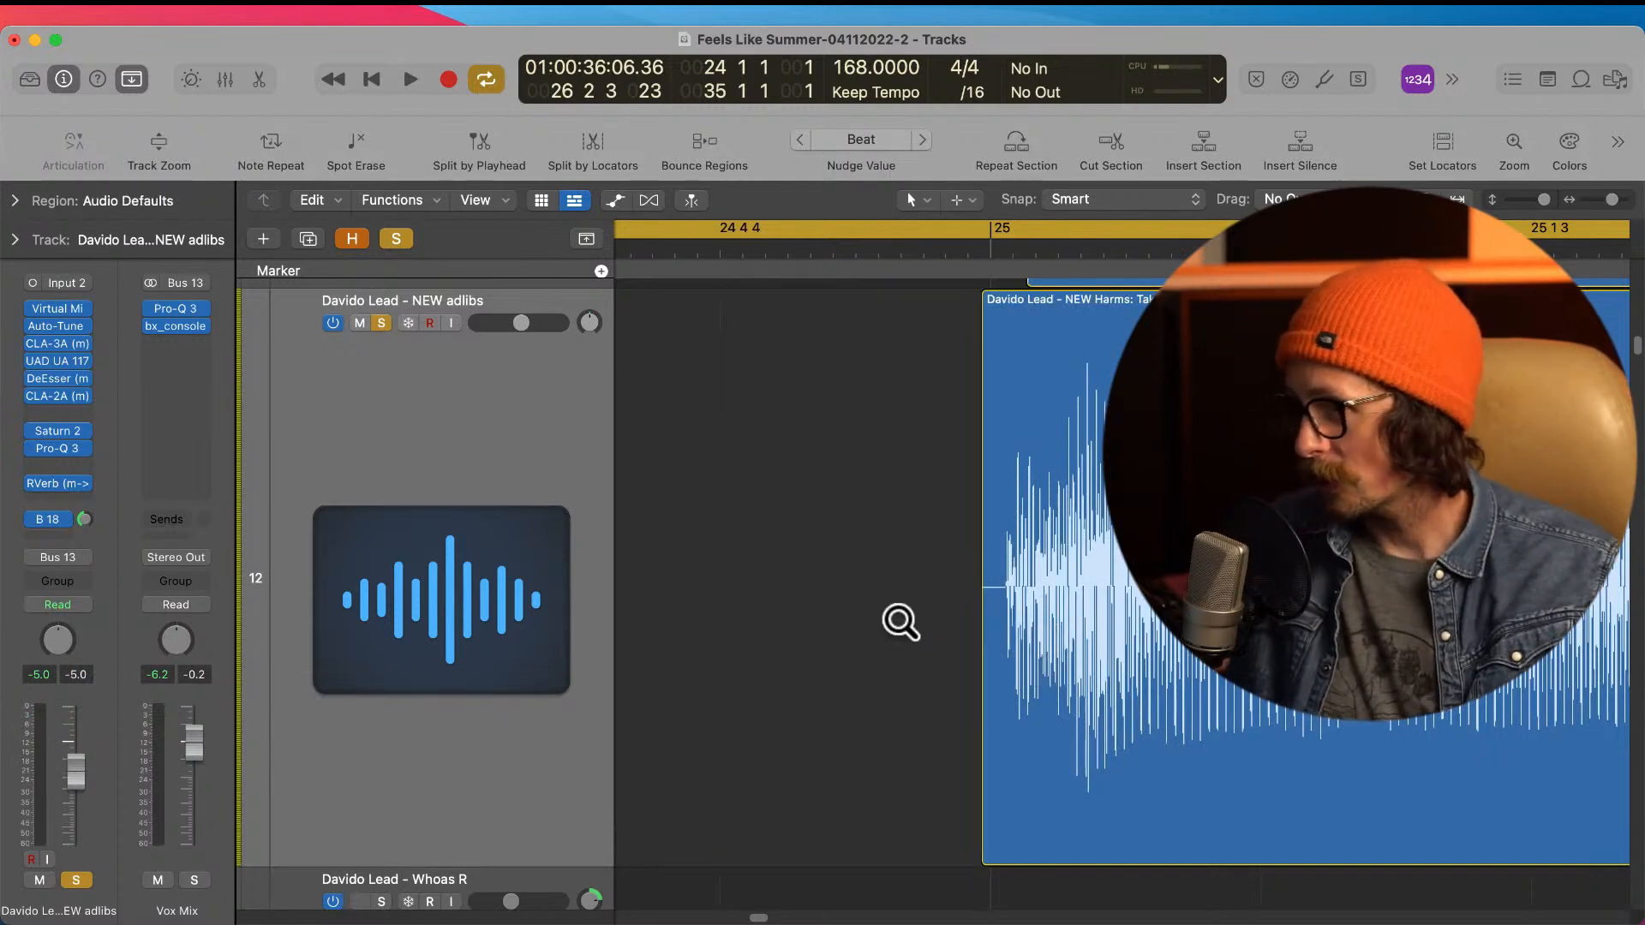
Step: Split the NEW adlibs region at 26 1 3 153, in line with the end of the Harms R region, and delete the tail
ctrl+alt+click(897, 616)
ctrl+alt+click(929, 614)
drag(1071, 522, 1191, 758)
super+double_click(920, 582)
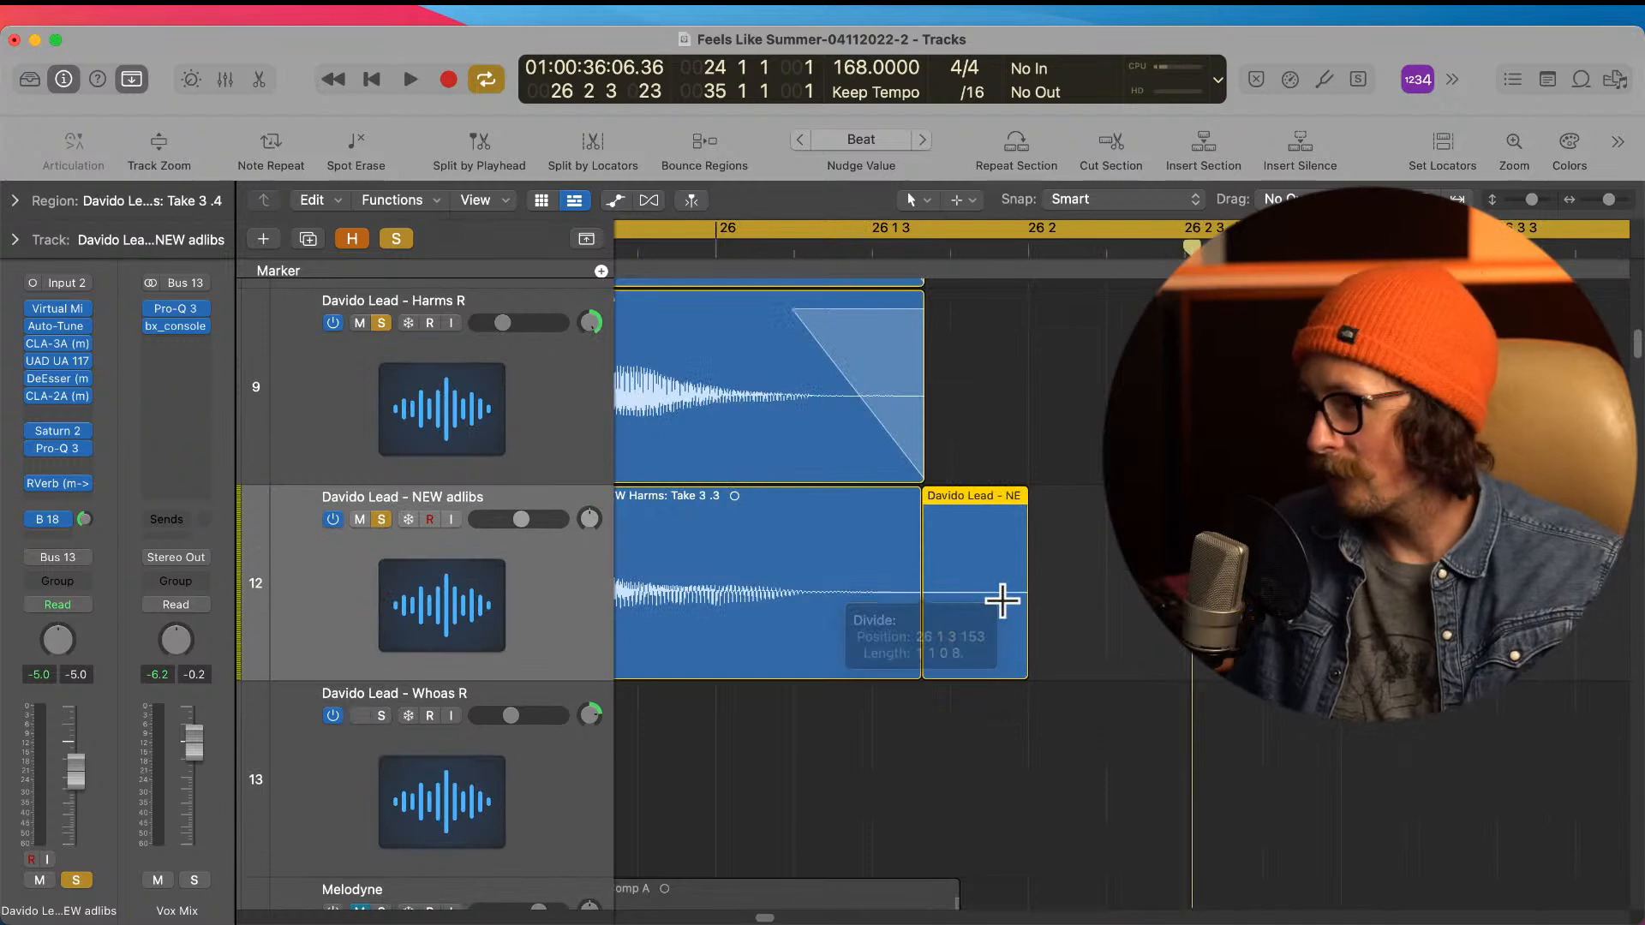
key(Delete)
drag(787, 585, 971, 632)
ctrl+alt+click(972, 633)
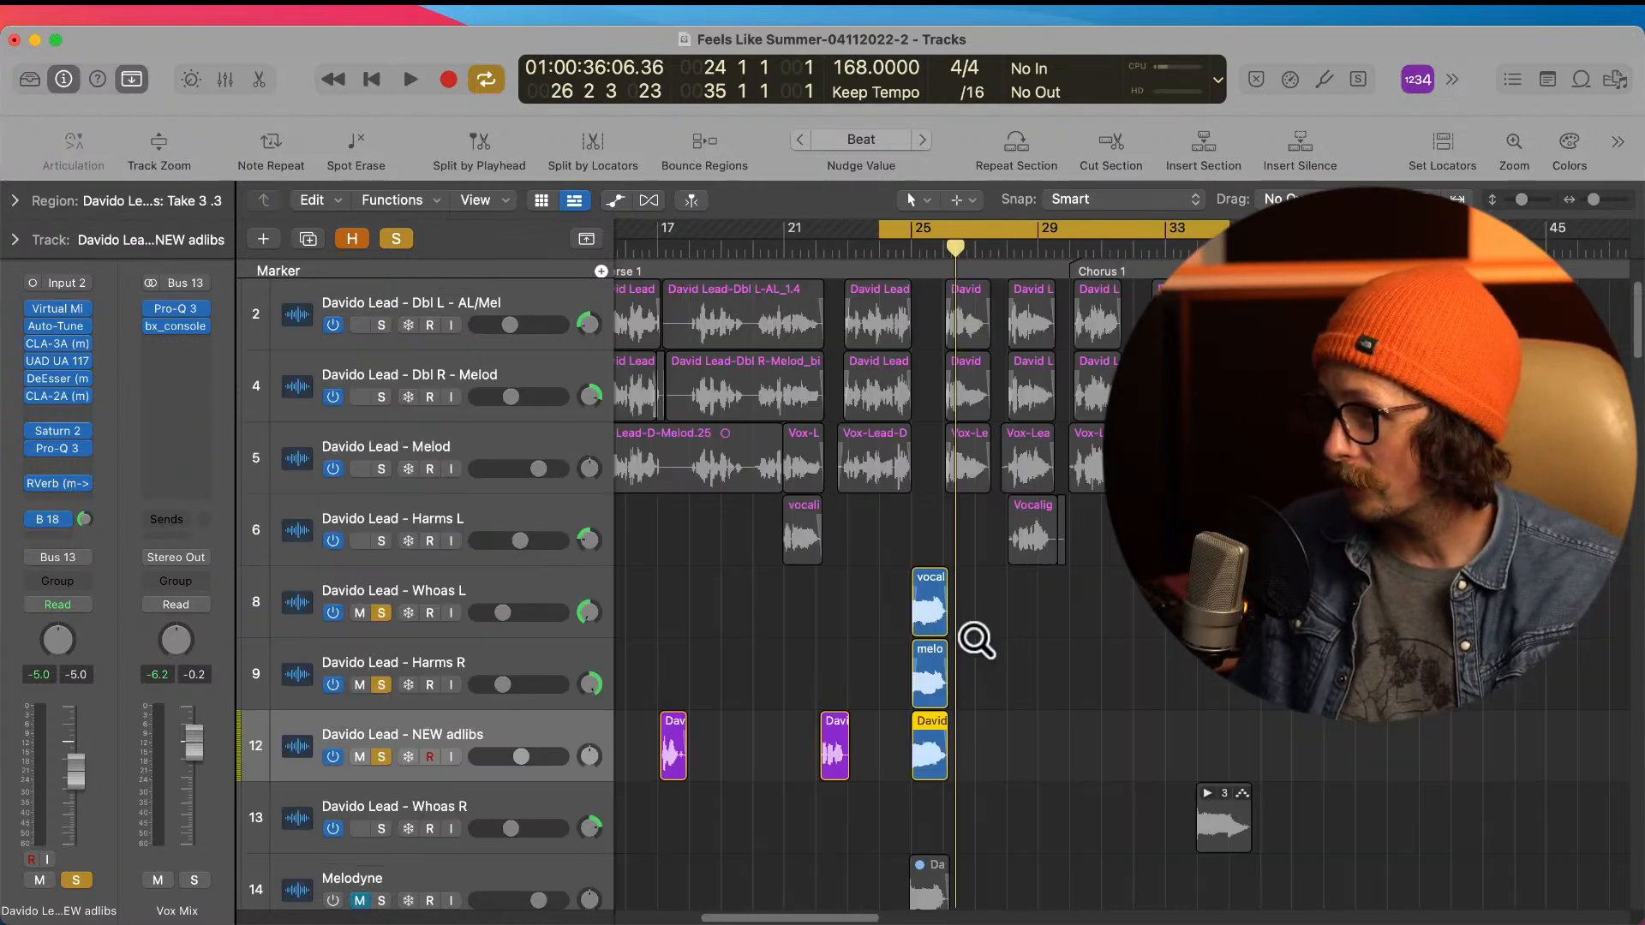
Step: Turn off solo on the Whoas L, Harms R and NEW adlibs tracks so the full arrangement is active
key(super+Tab)
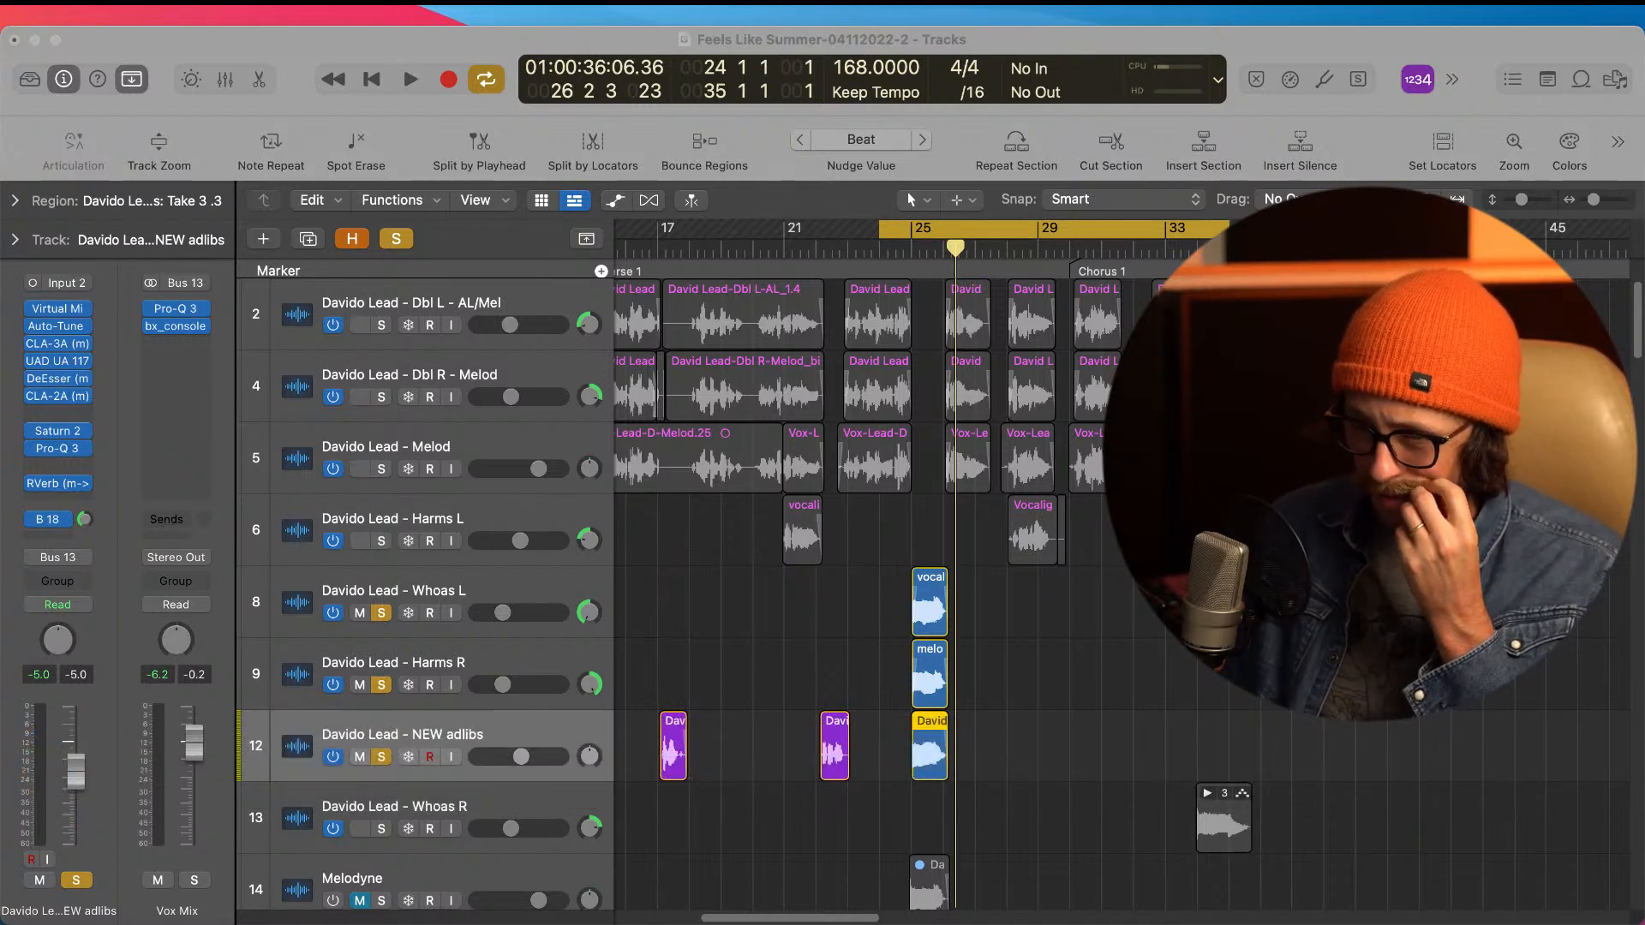
click(438, 57)
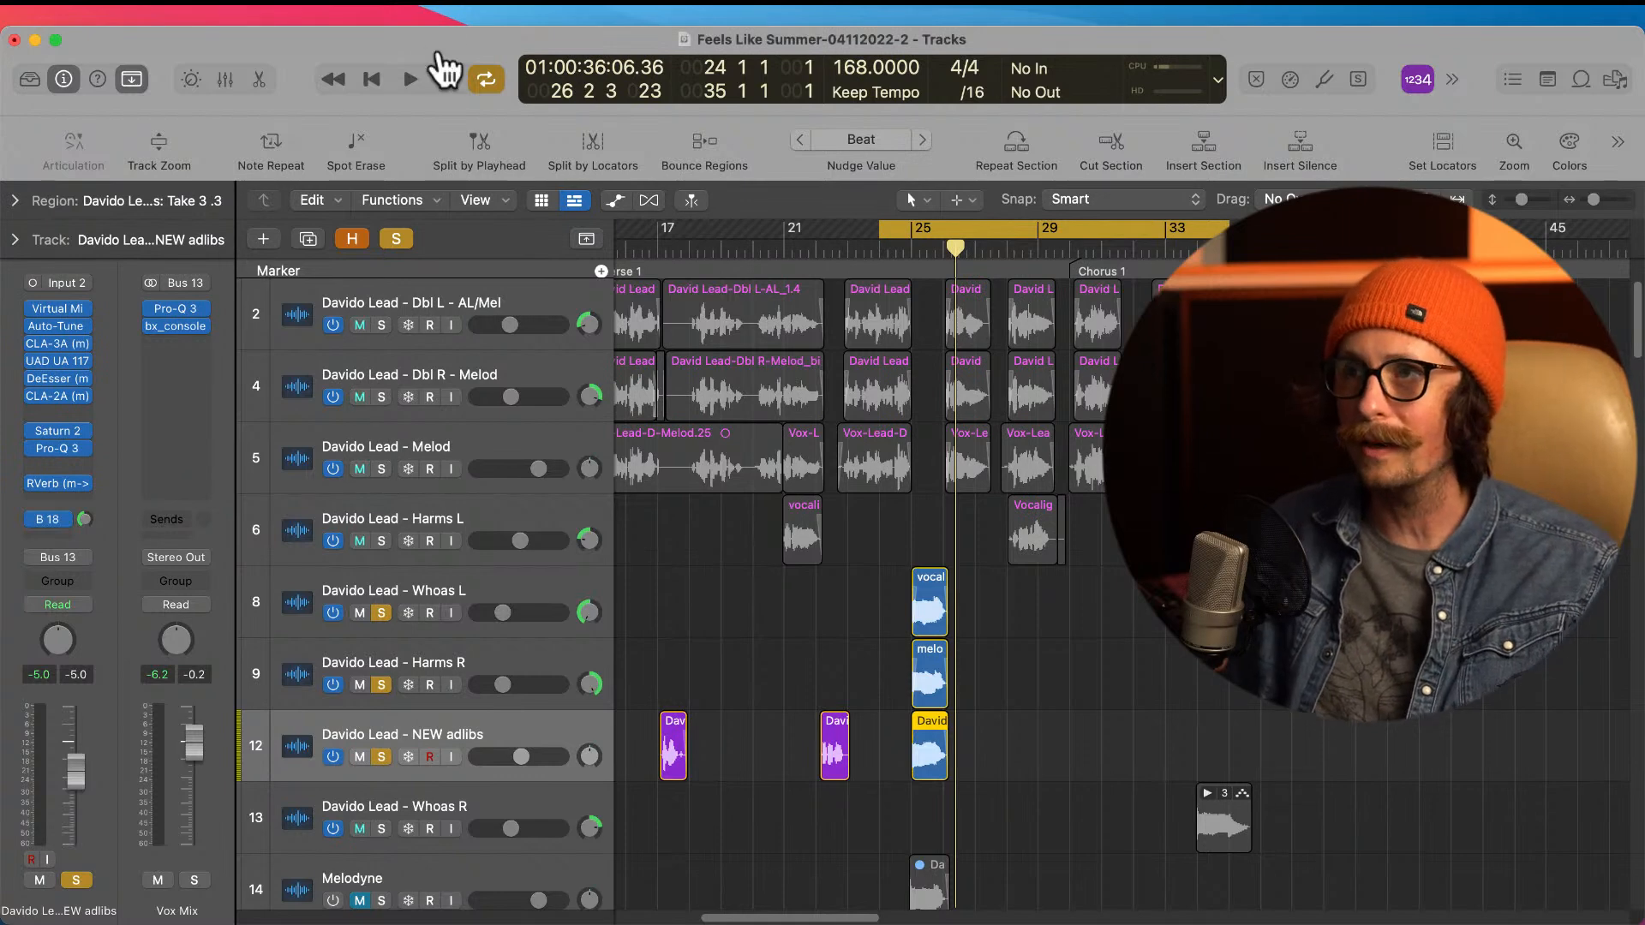
ctrl+alt+click(818, 649)
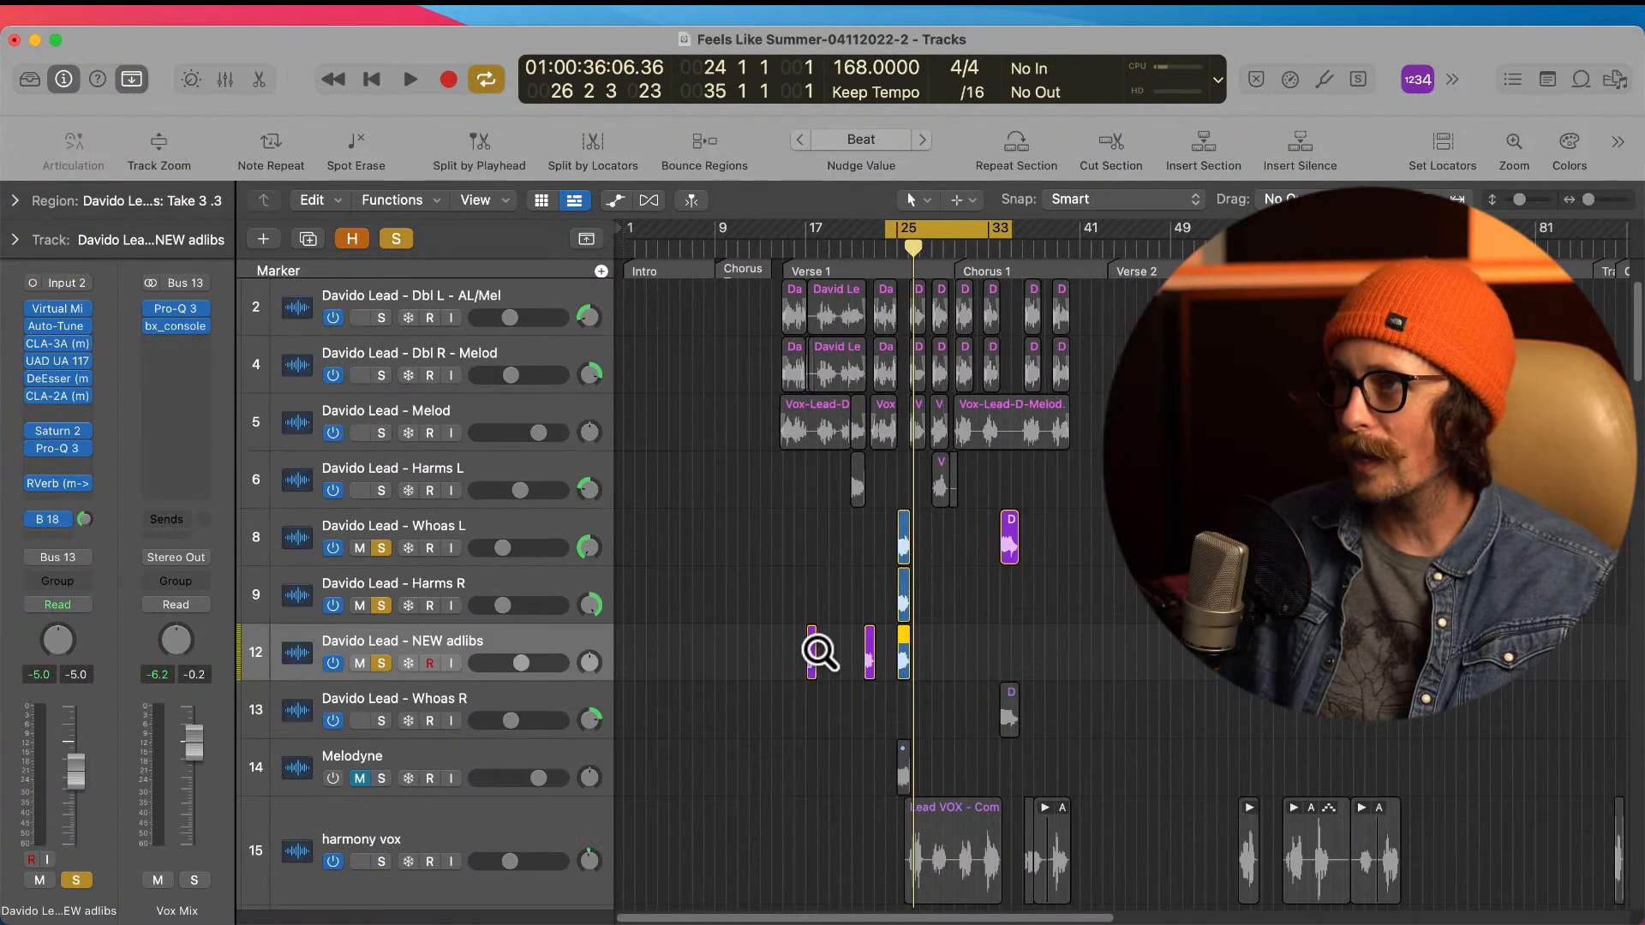
ctrl+alt+click(727, 583)
ctrl+alt+click(653, 517)
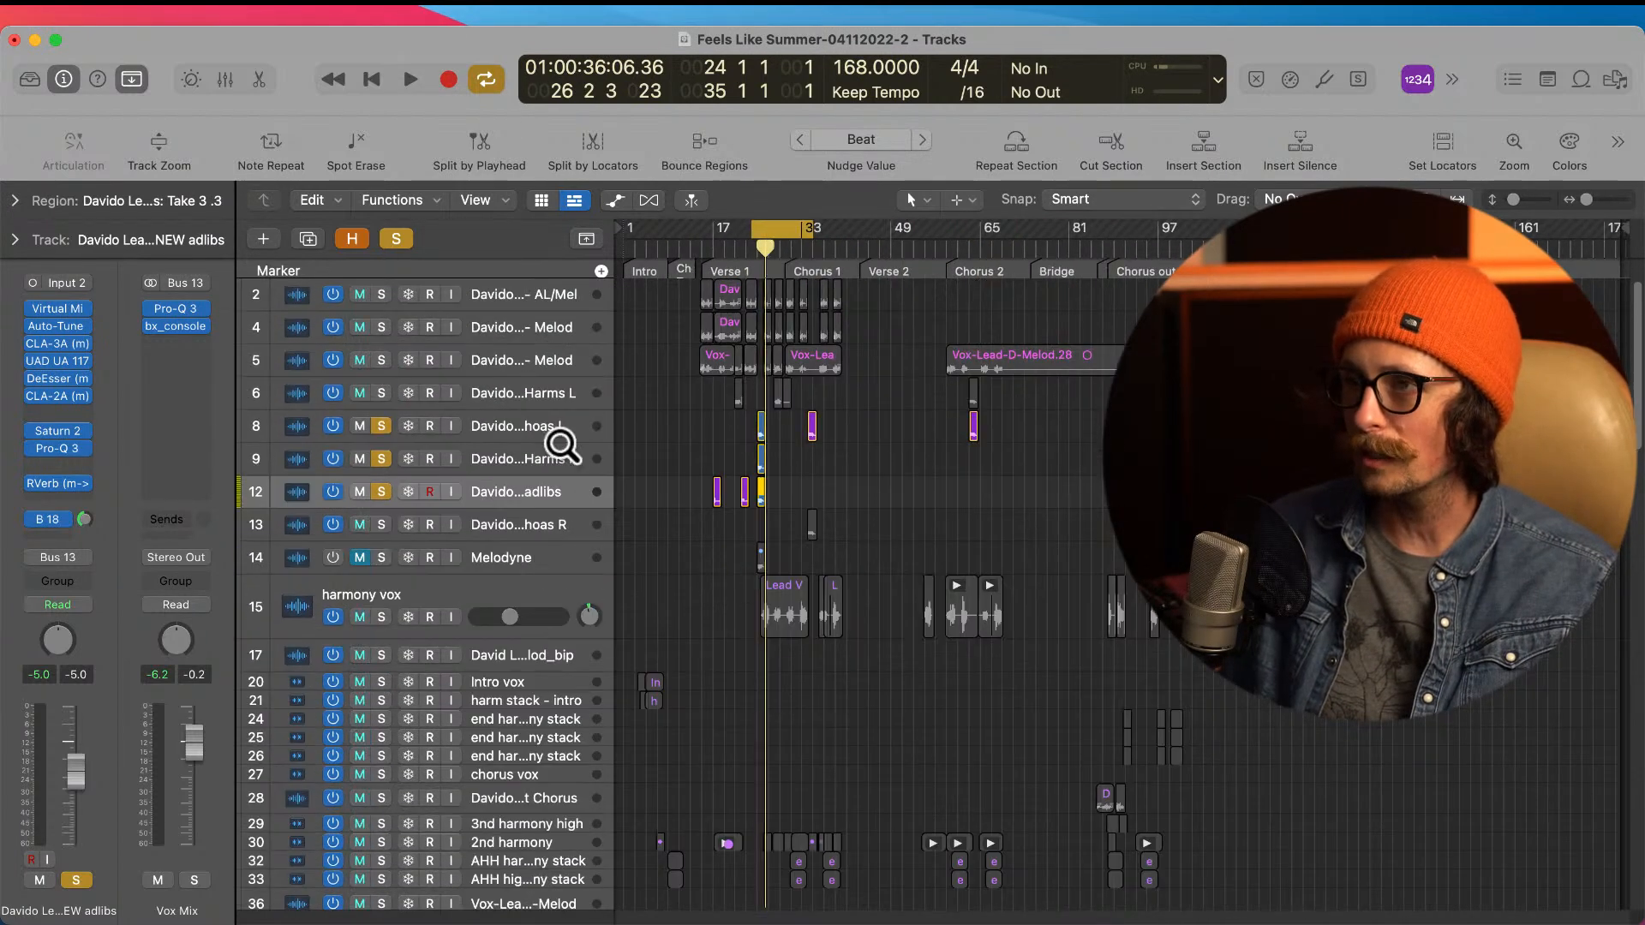
alt+click(382, 426)
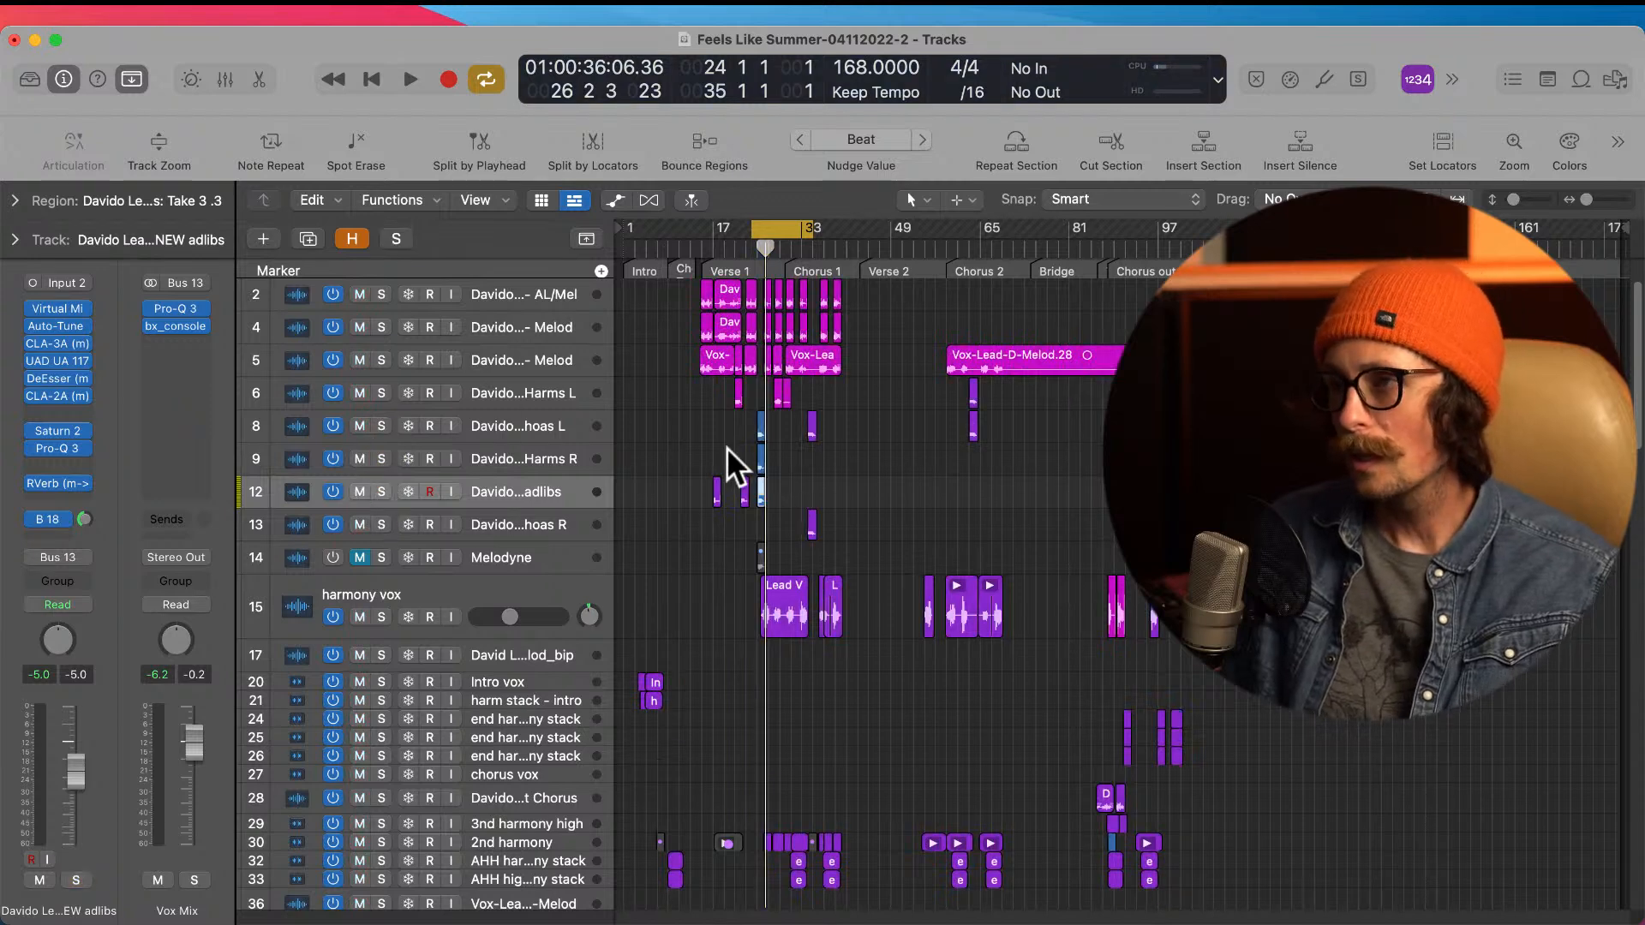
Step: Color the bar 25 regions on Whoas L and Harms R magenta, and raise the Whoas L volume to -11.6 dB
ctrl+alt+drag(698, 402, 932, 598)
drag(831, 392, 902, 485)
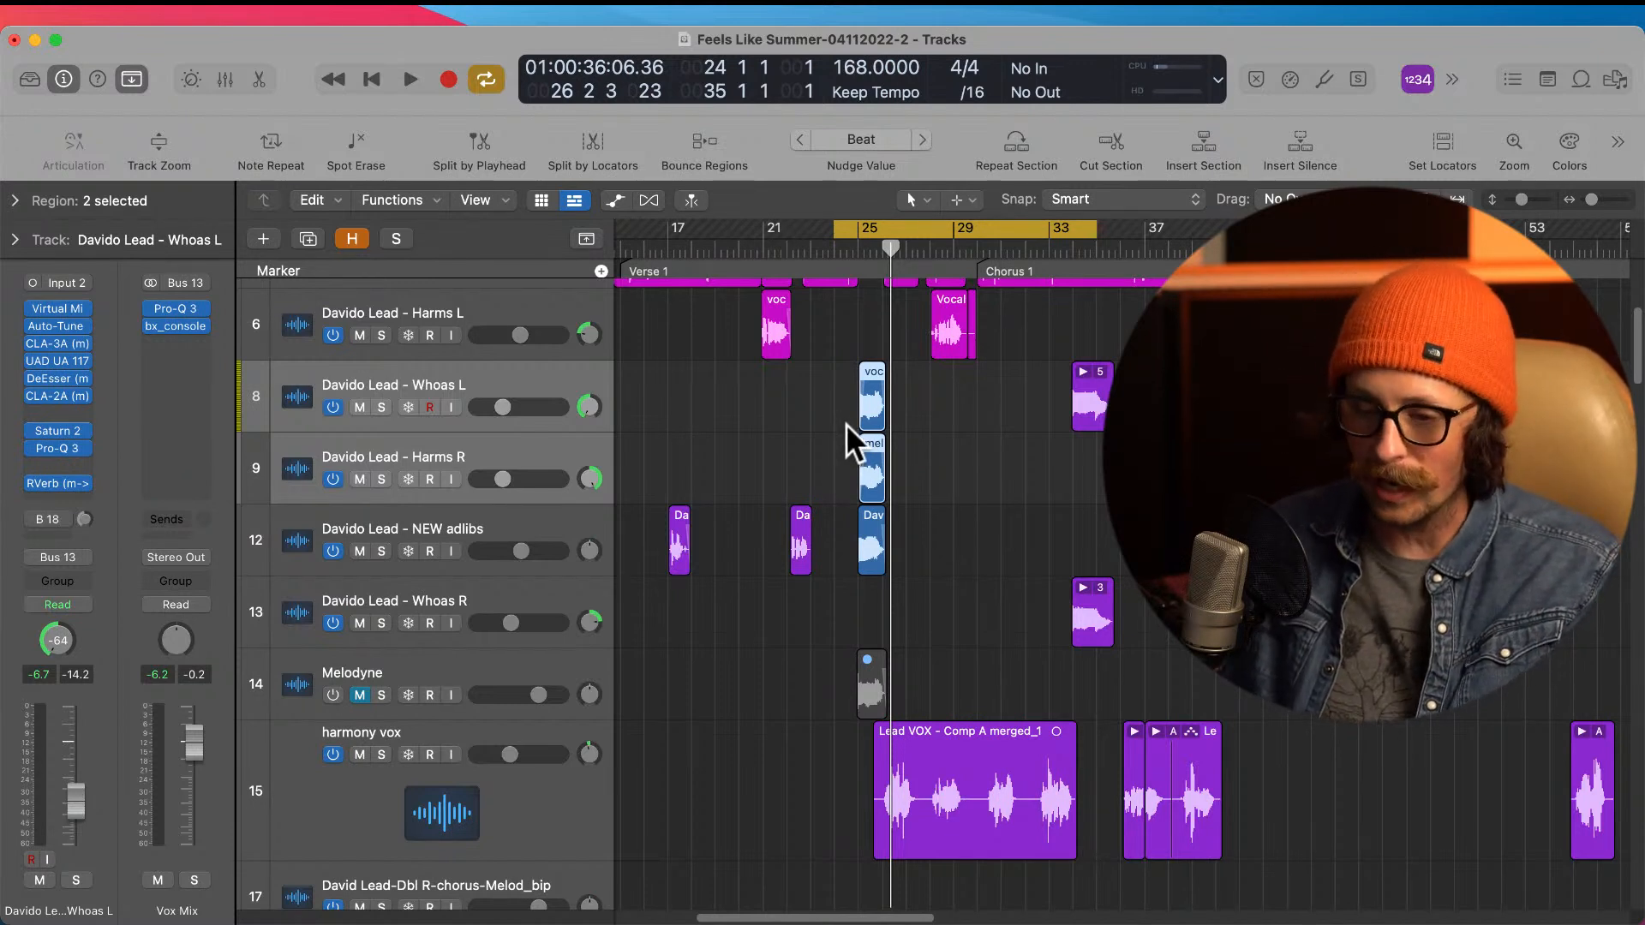
key(alt+c)
click(1011, 233)
click(330, 198)
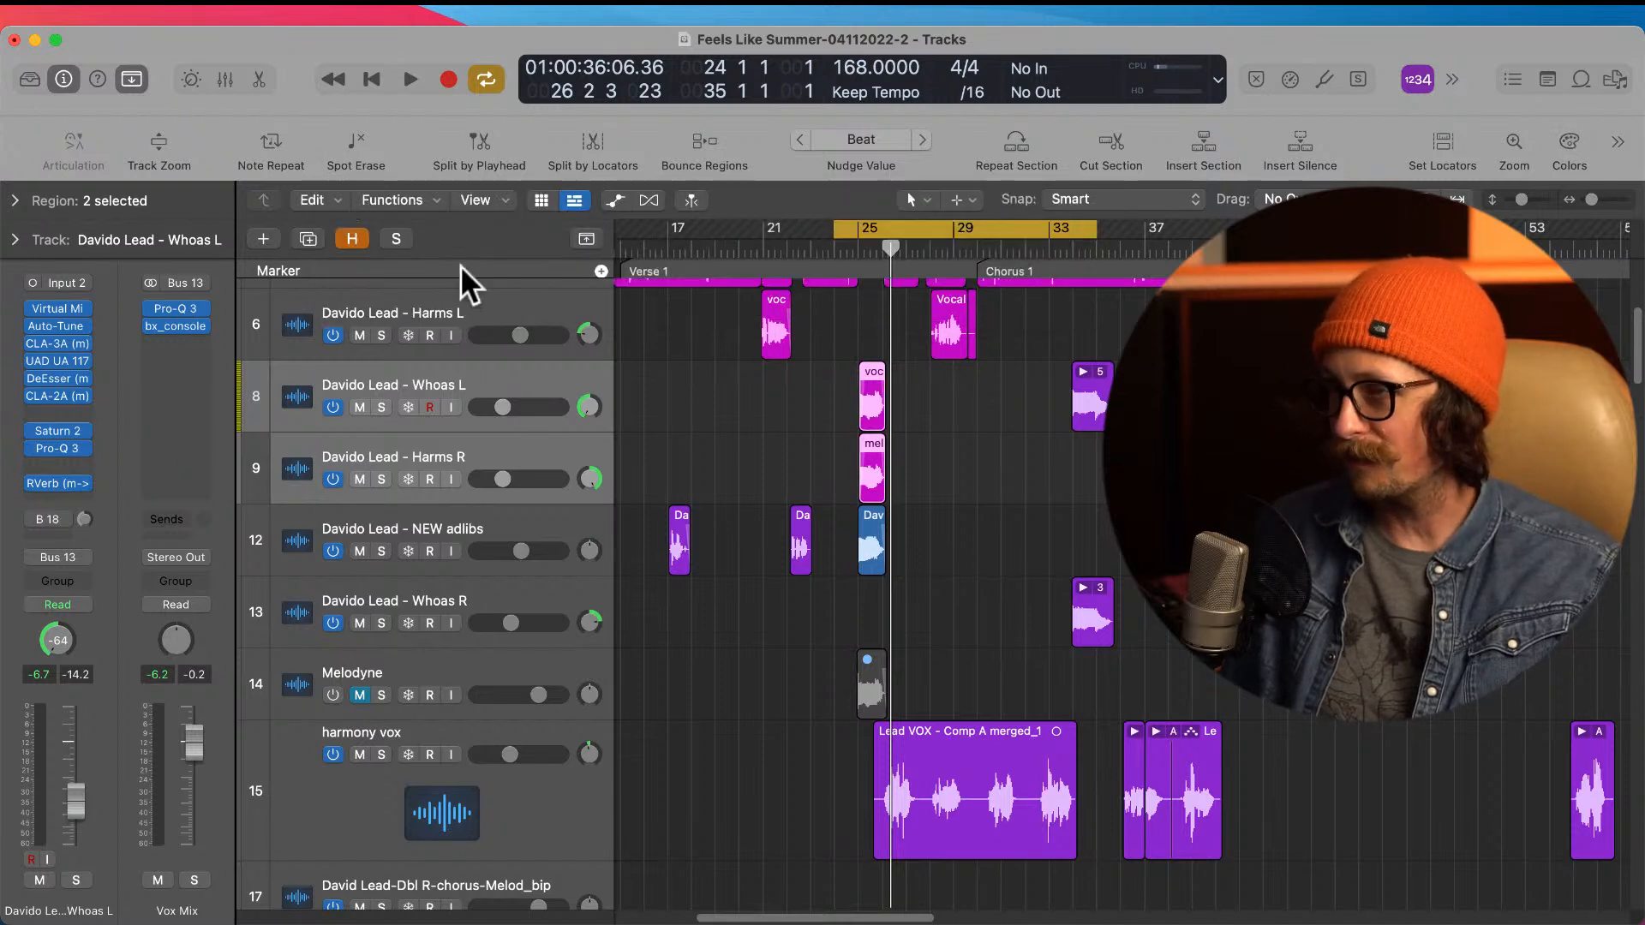
scroll(845, 448, down, 1)
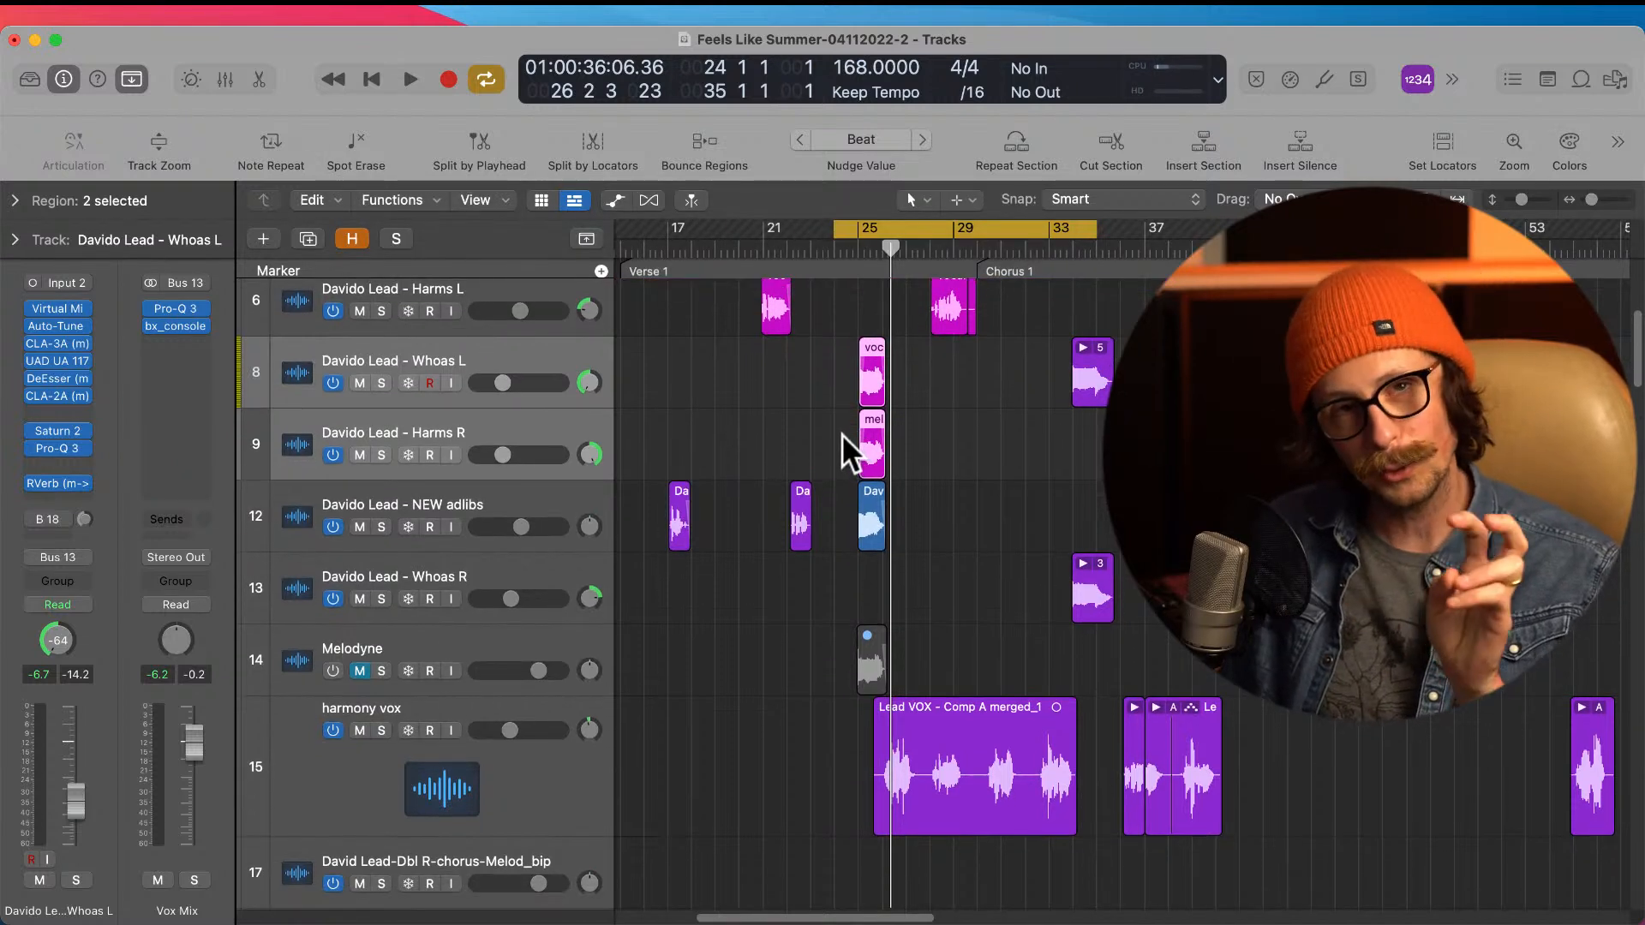
drag(500, 372, 505, 372)
Step: Set the cycle range to run from bar 28 to bar 56, covering Chorus 1 and the start of Verse 2
ctrl+alt+click(758, 567)
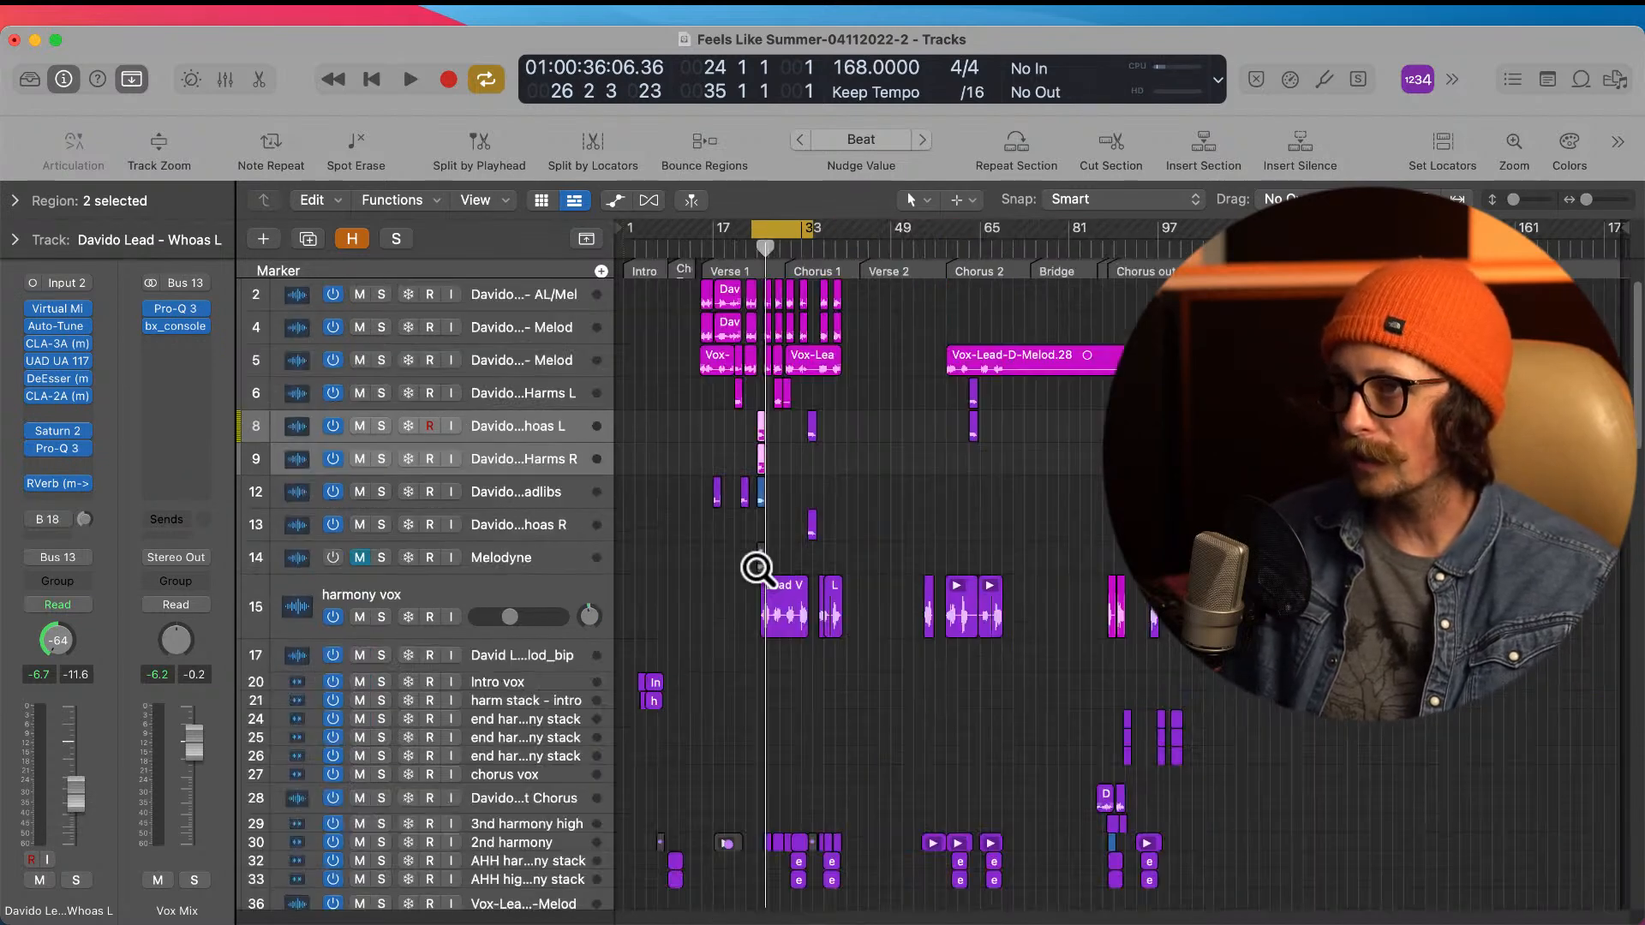
ctrl+alt+click(758, 568)
ctrl+alt+click(757, 567)
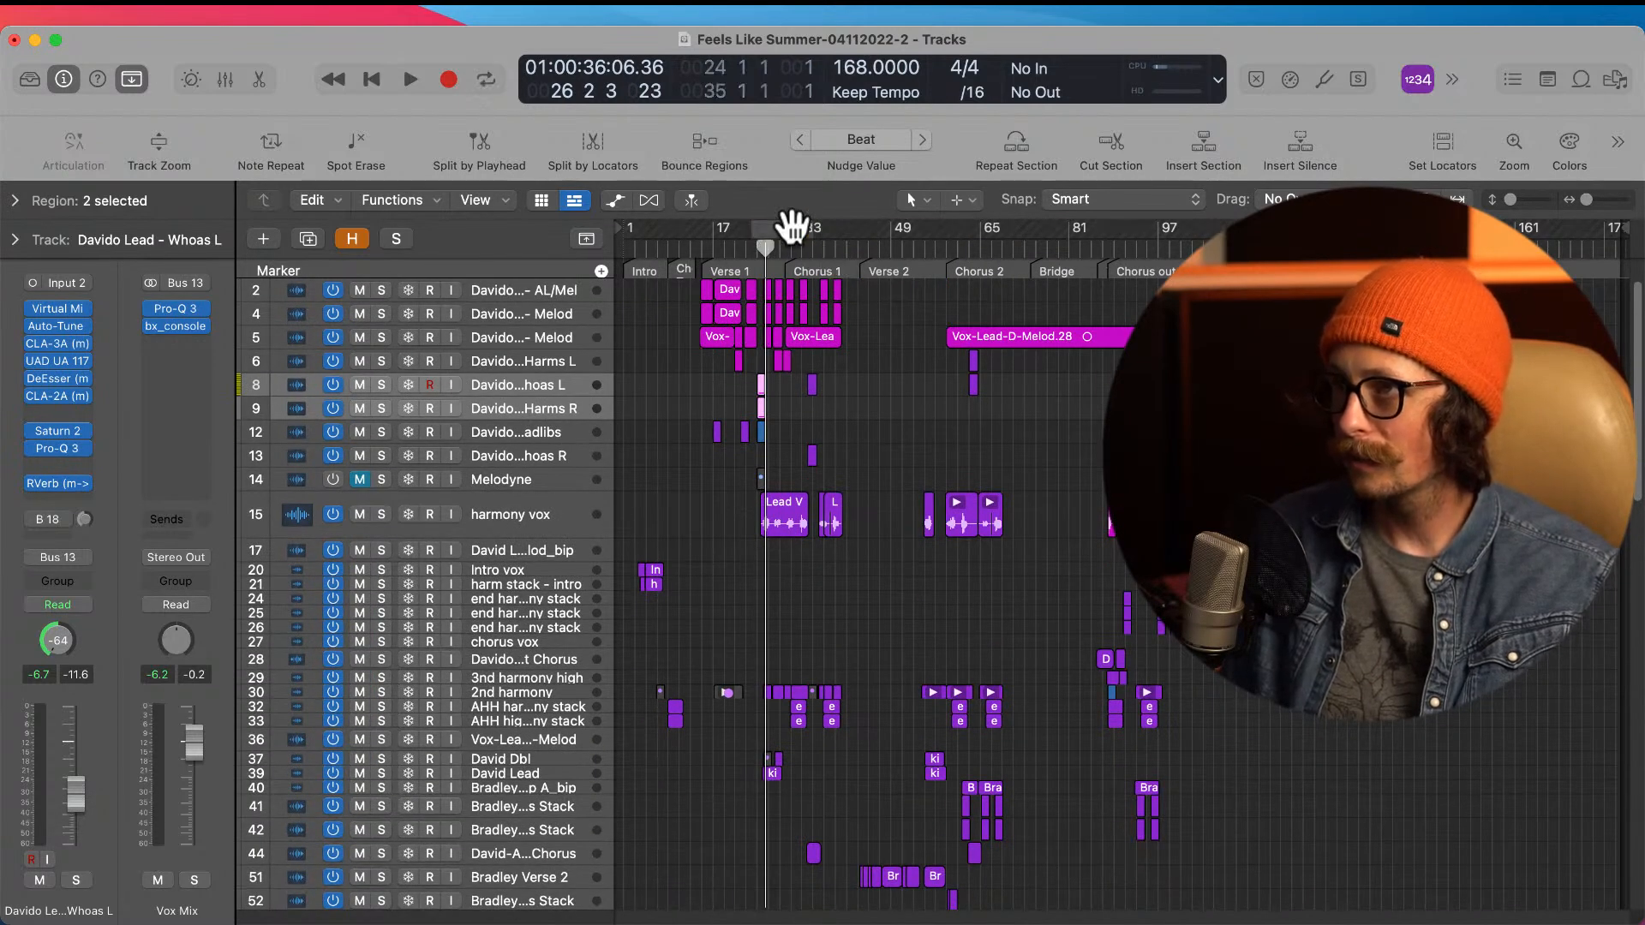
drag(780, 243, 932, 262)
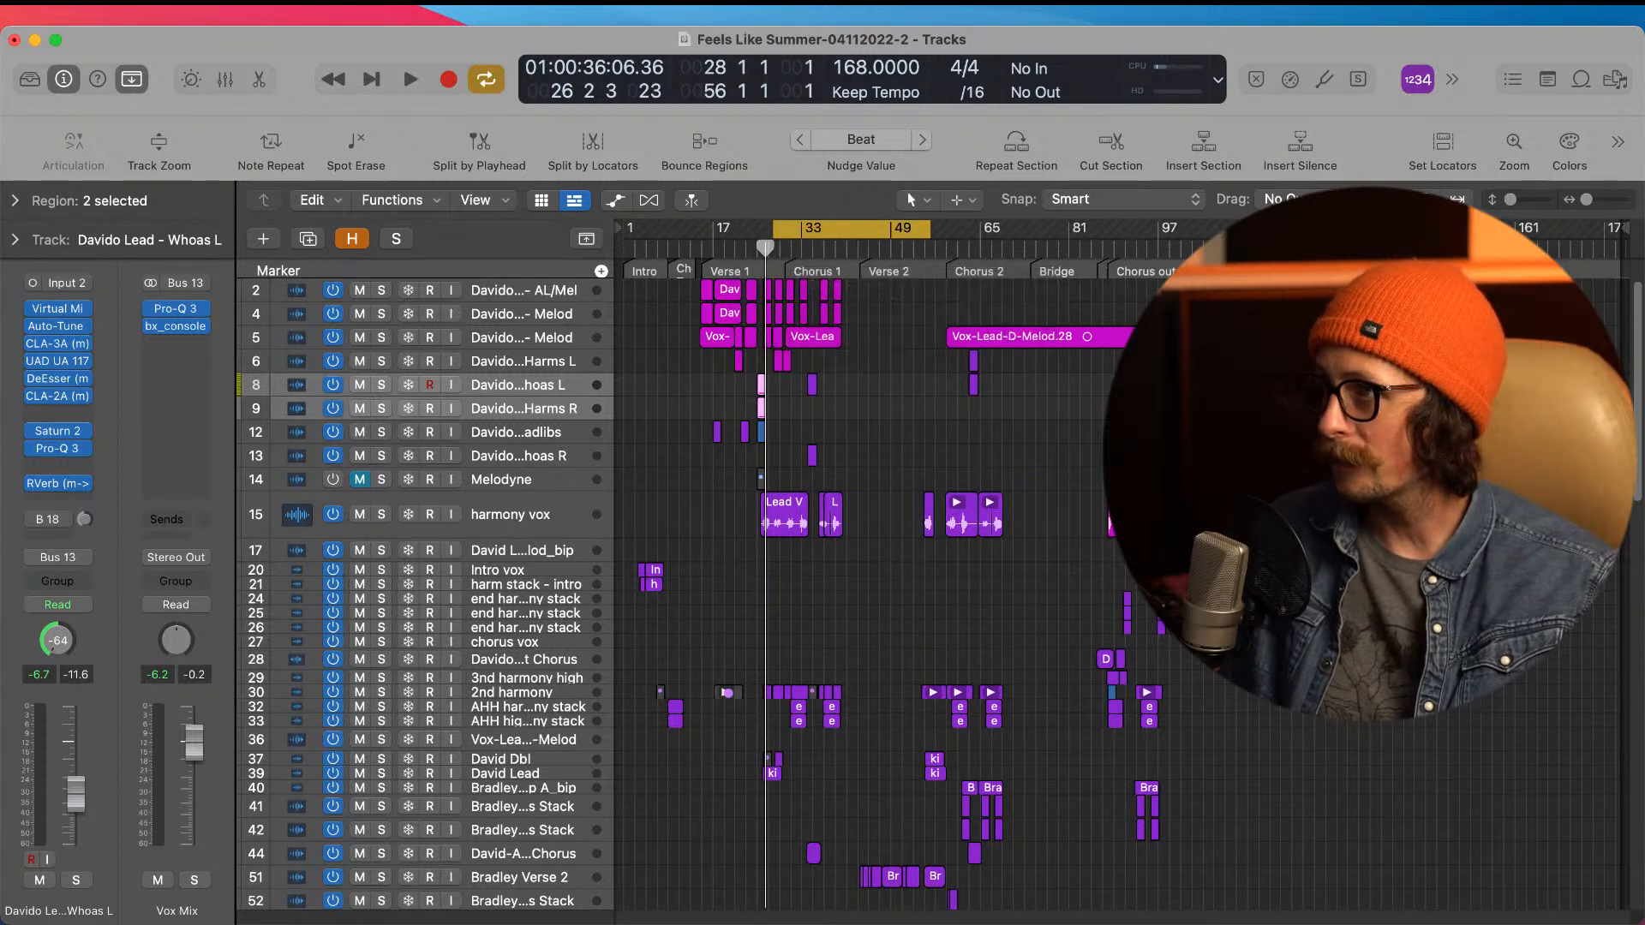
Step: Look through the instrument and drum tracks around Chorus 1 and select the Bass-Timed and Comped track
scroll(881, 456, down, 1)
scroll(881, 457, down, 15)
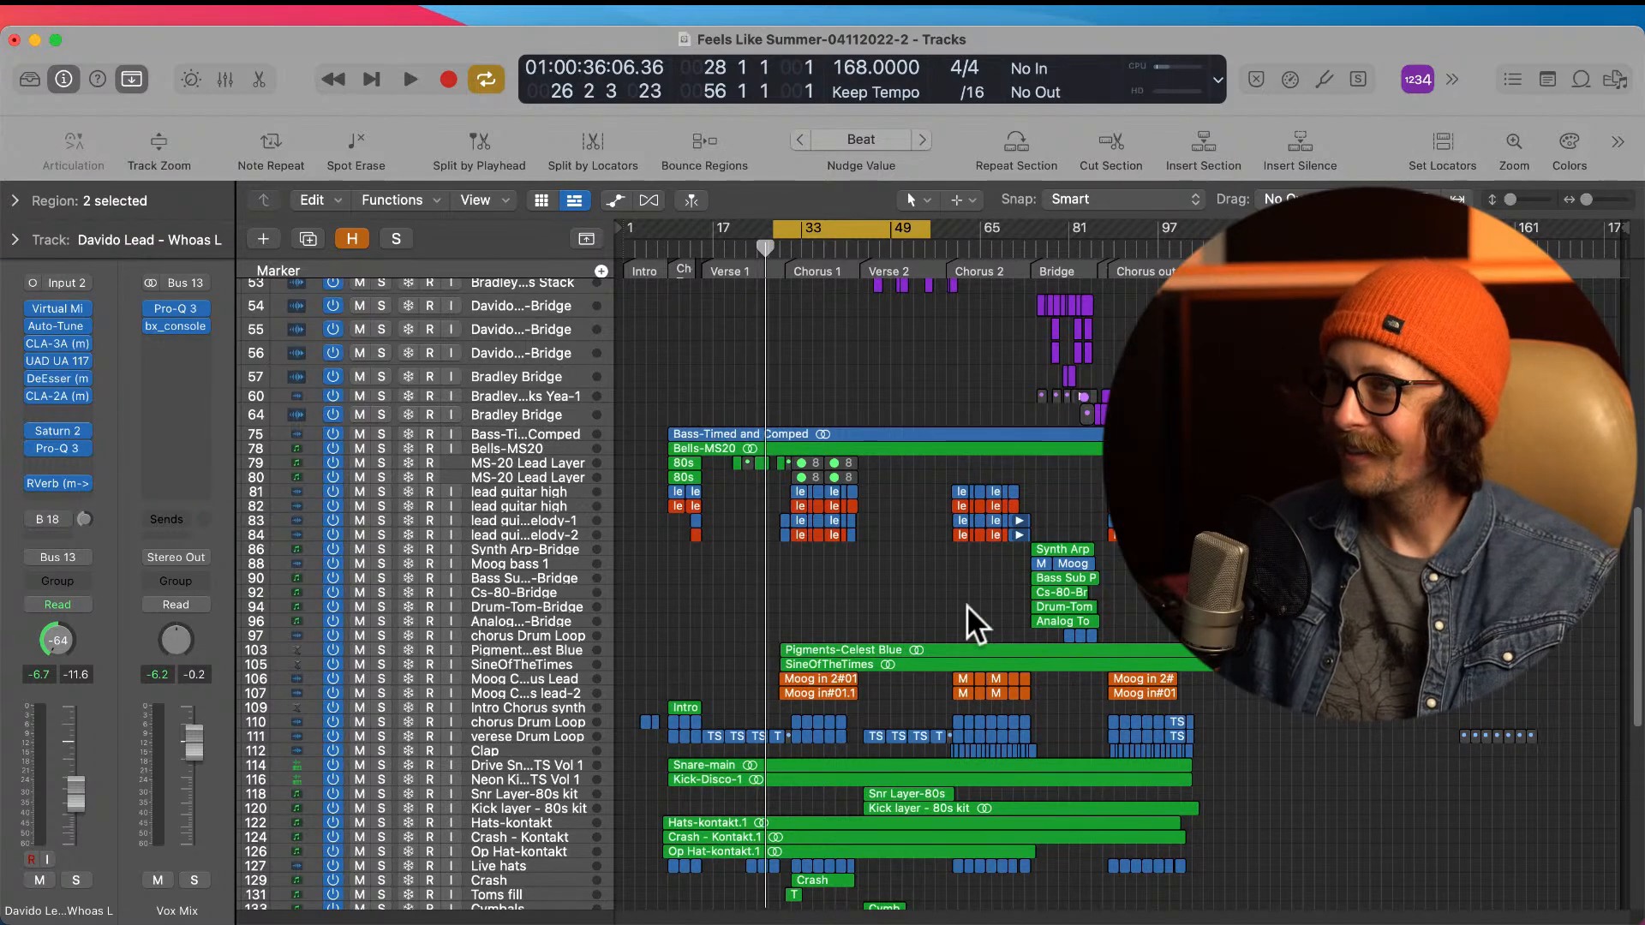
scroll(966, 605, up, 15)
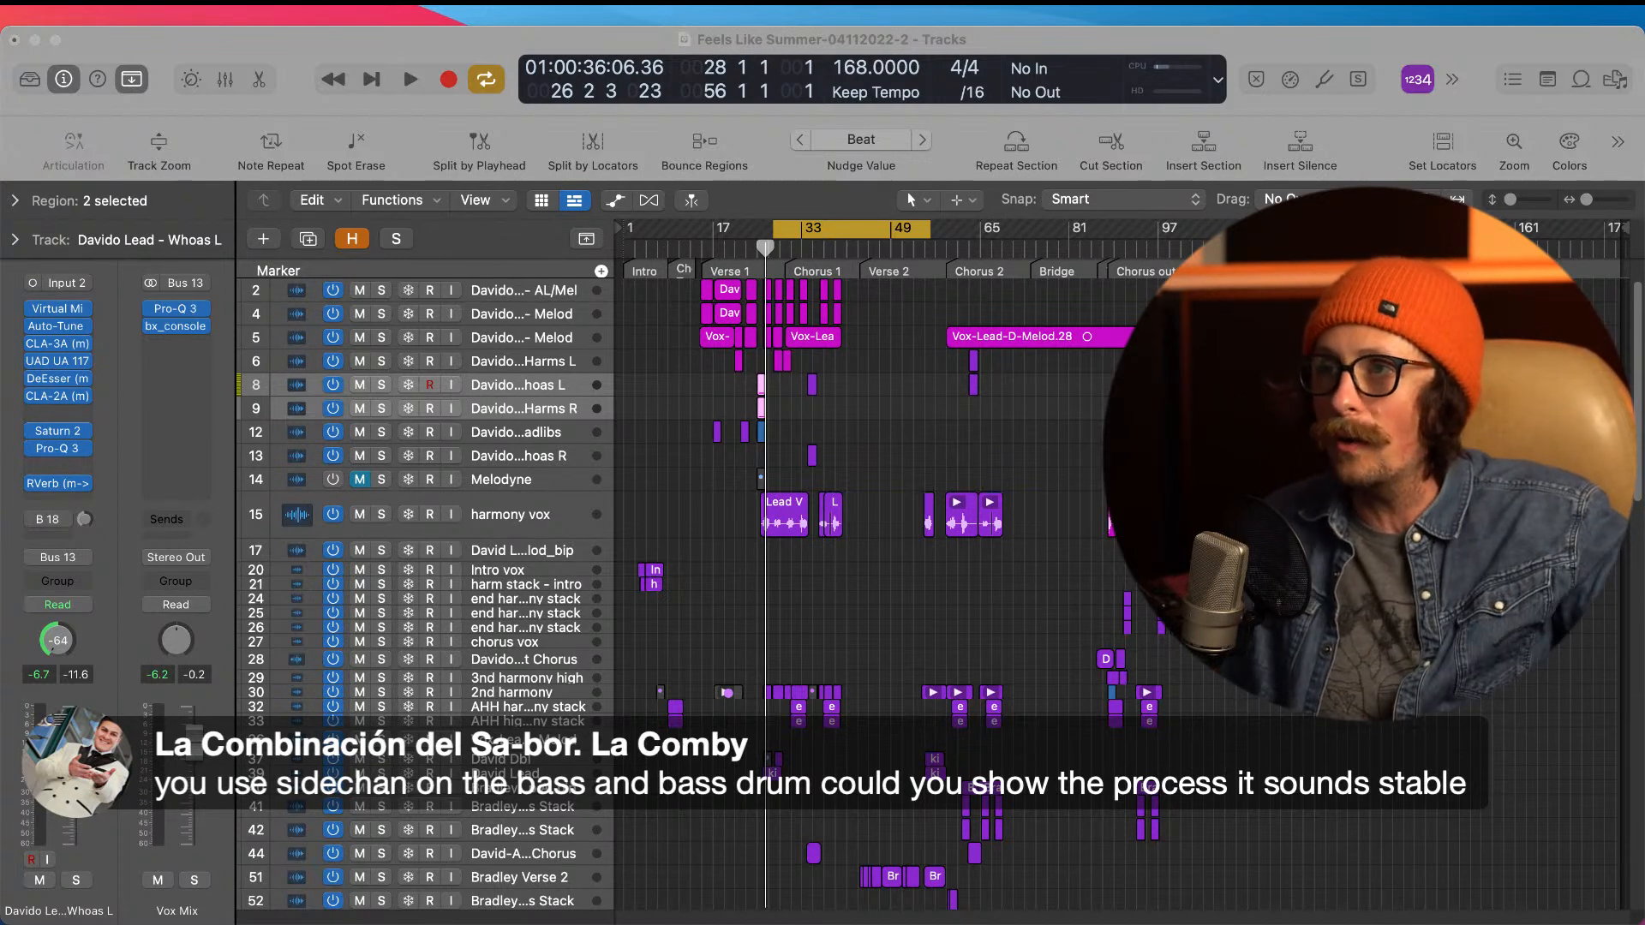
click(399, 48)
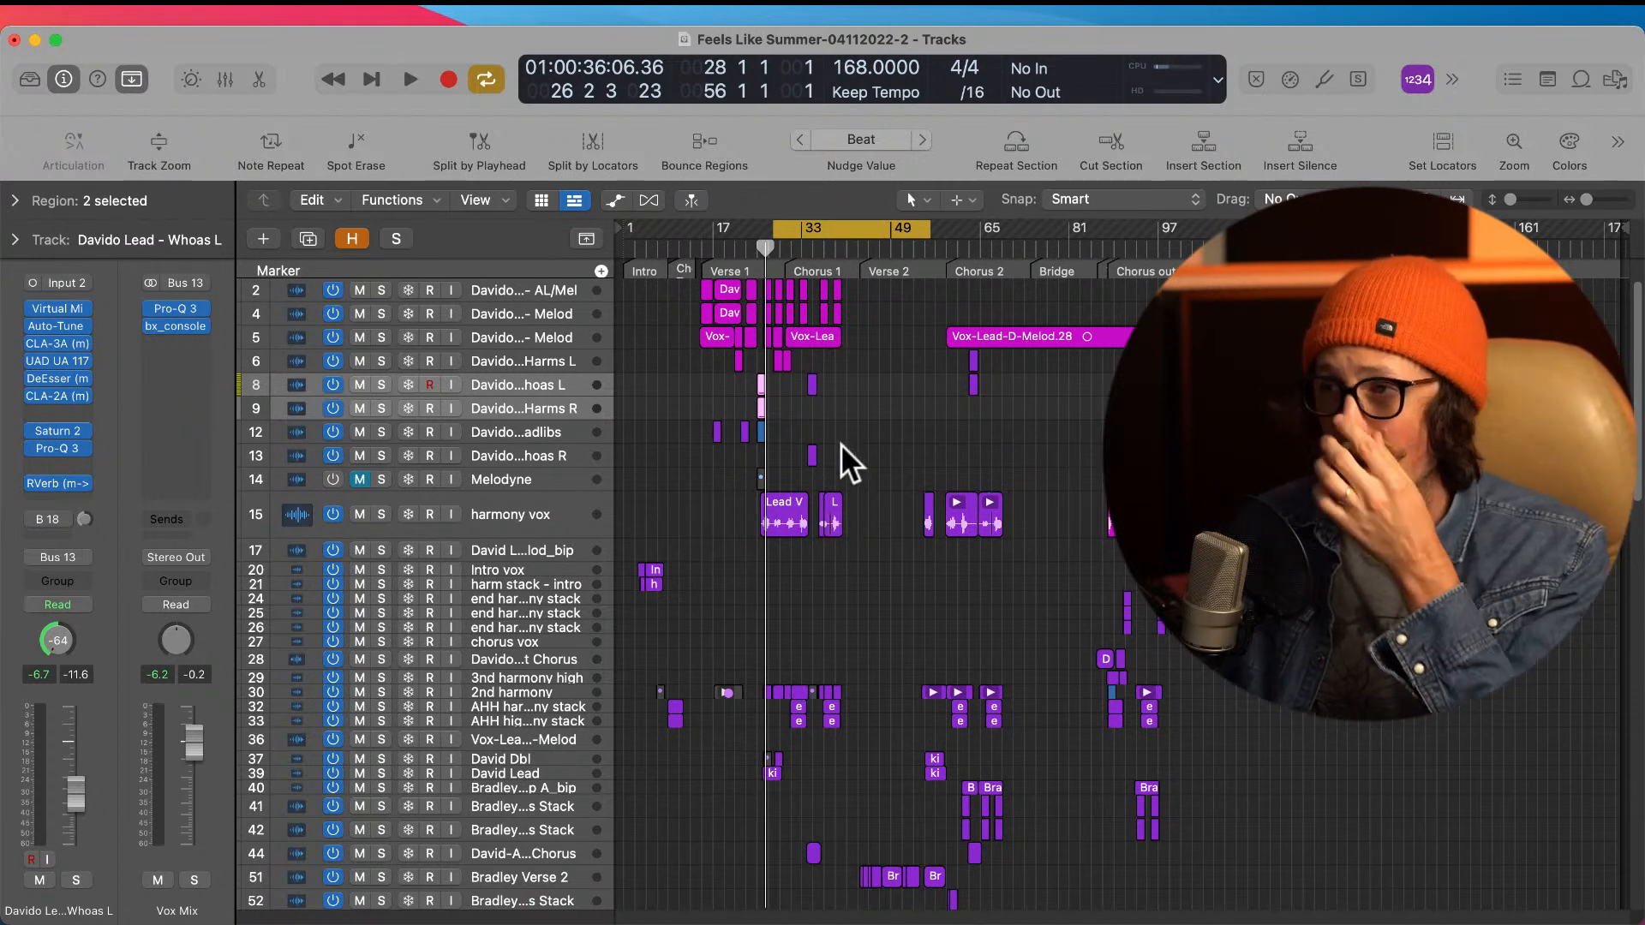
scroll(871, 493, down, 15)
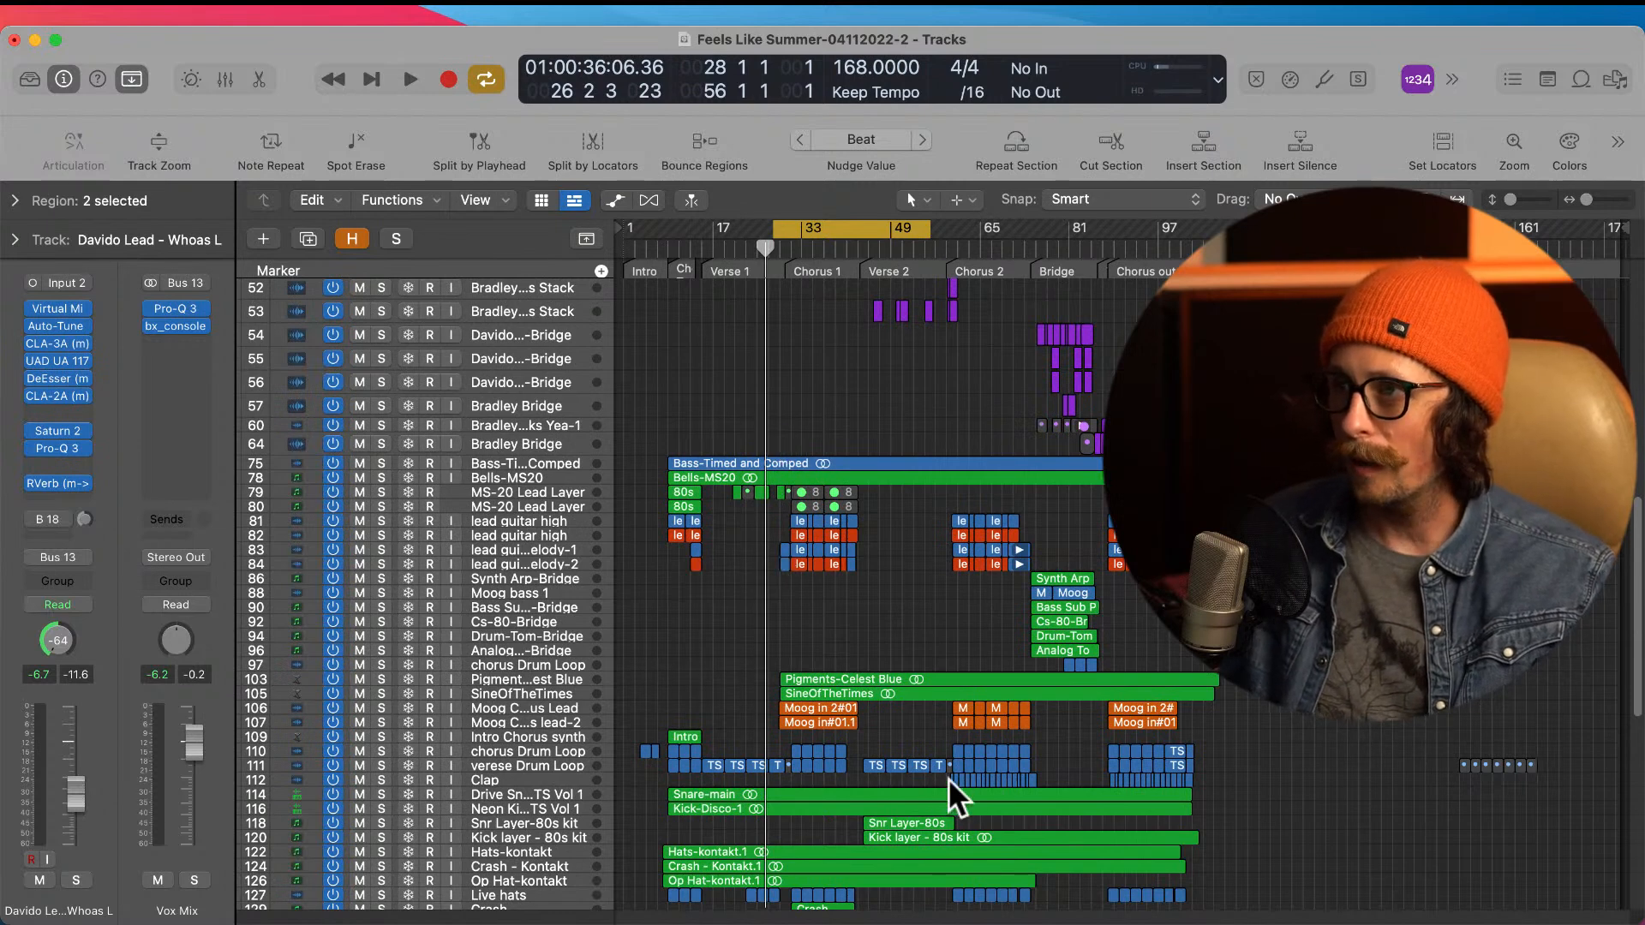
drag(763, 442, 921, 718)
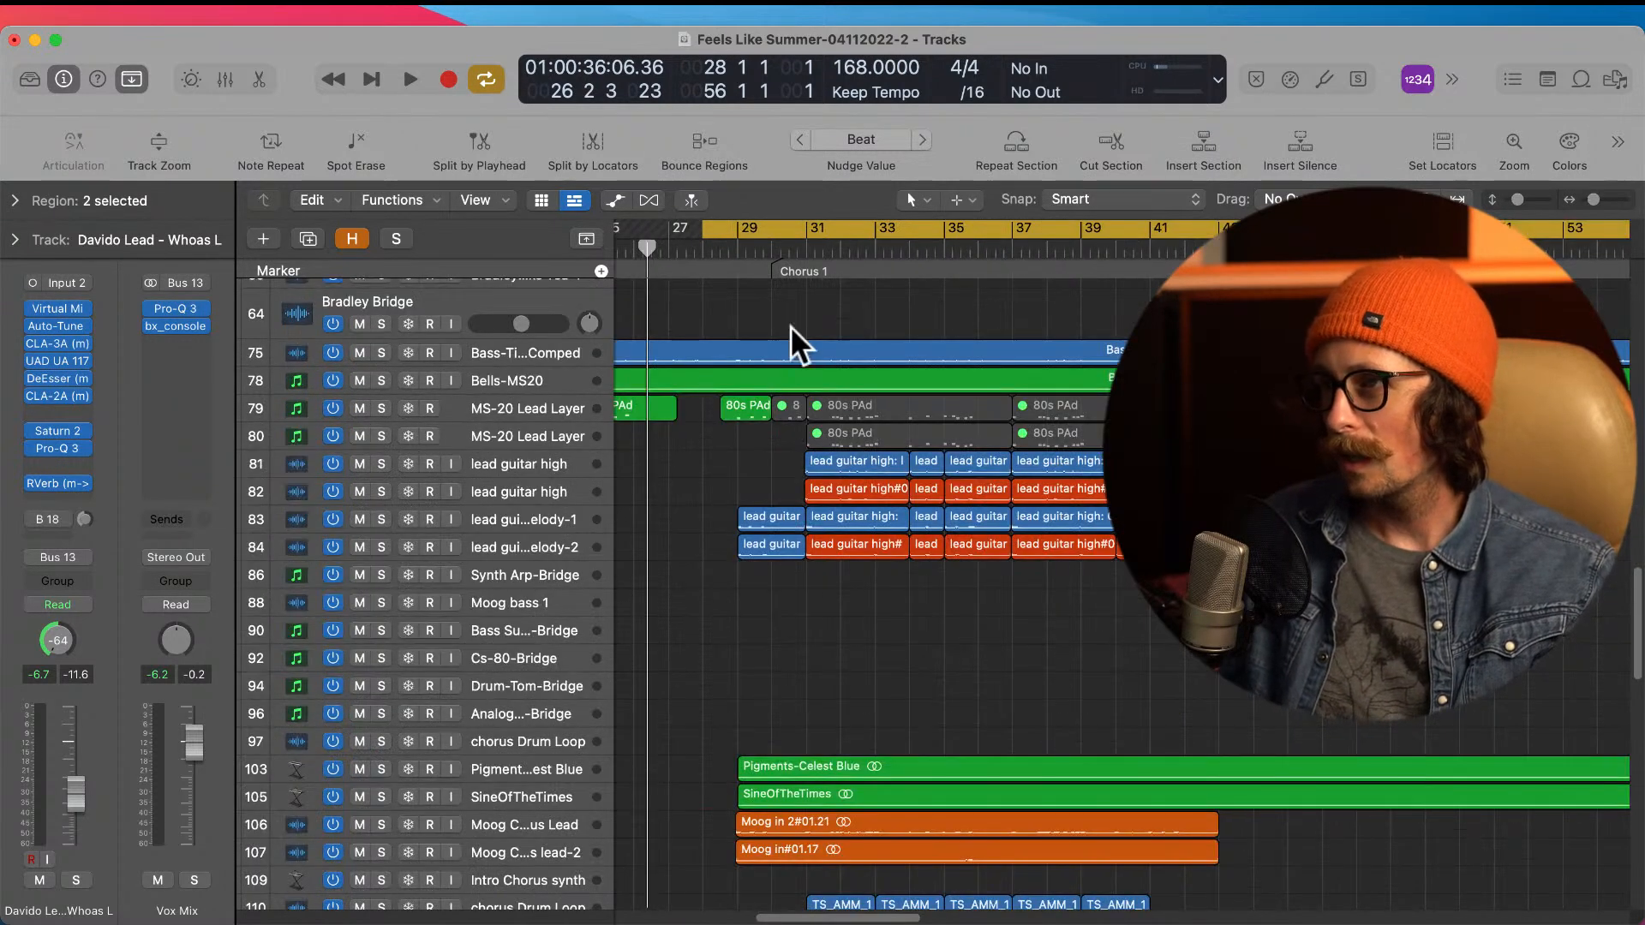
scroll(780, 780, down, 5)
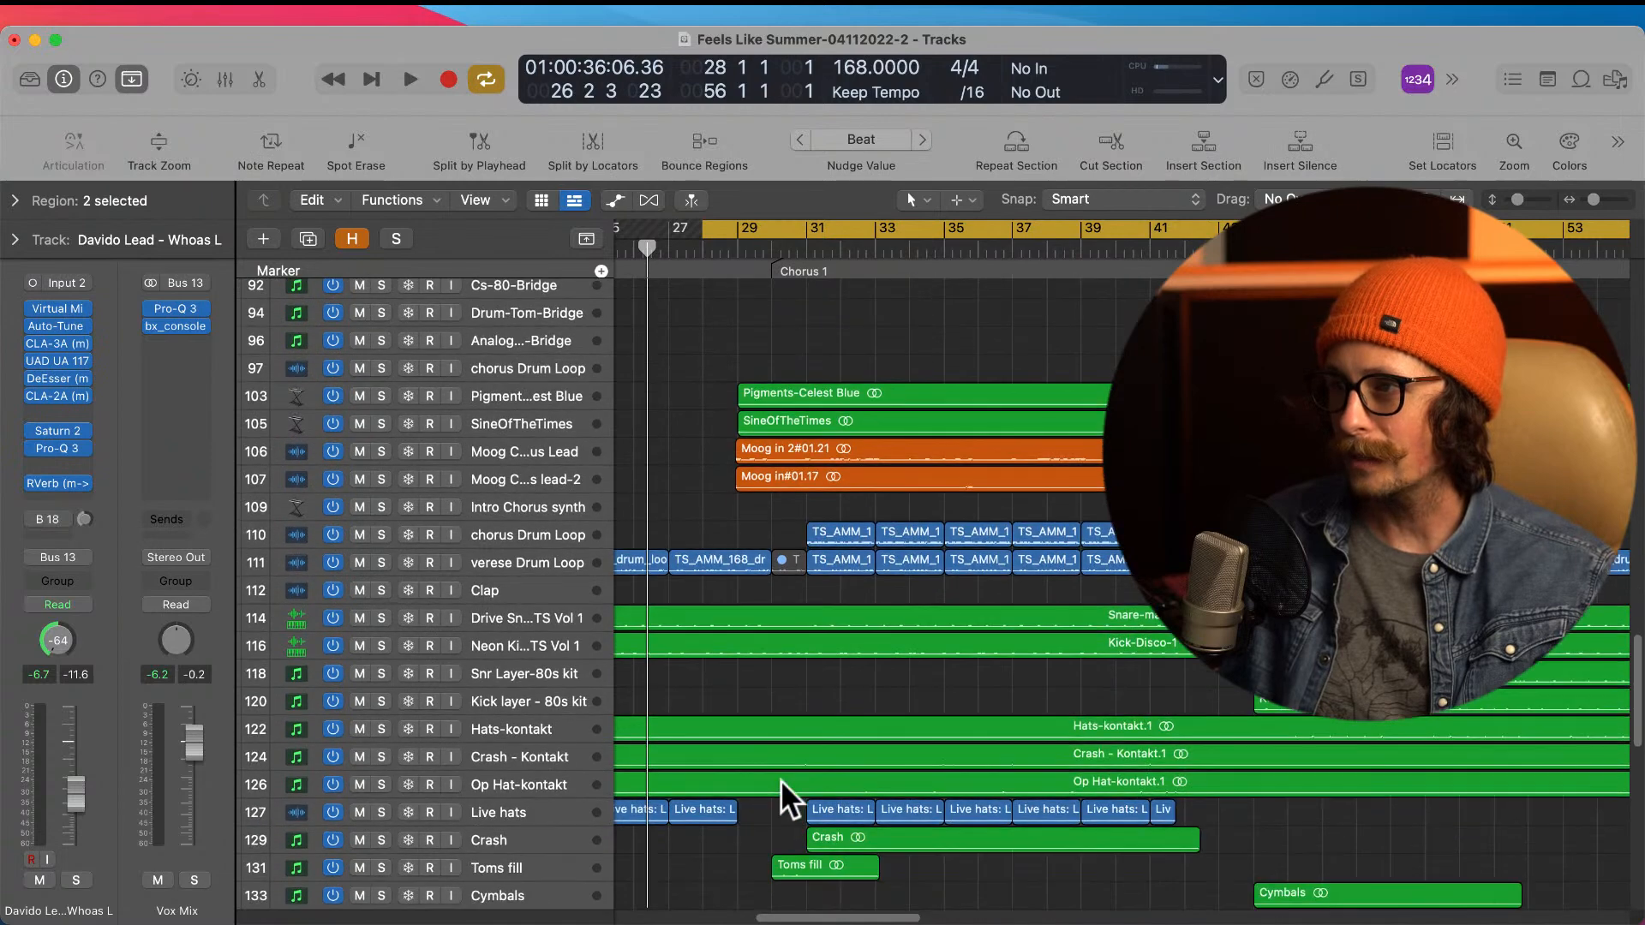
scroll(800, 672, up, 5)
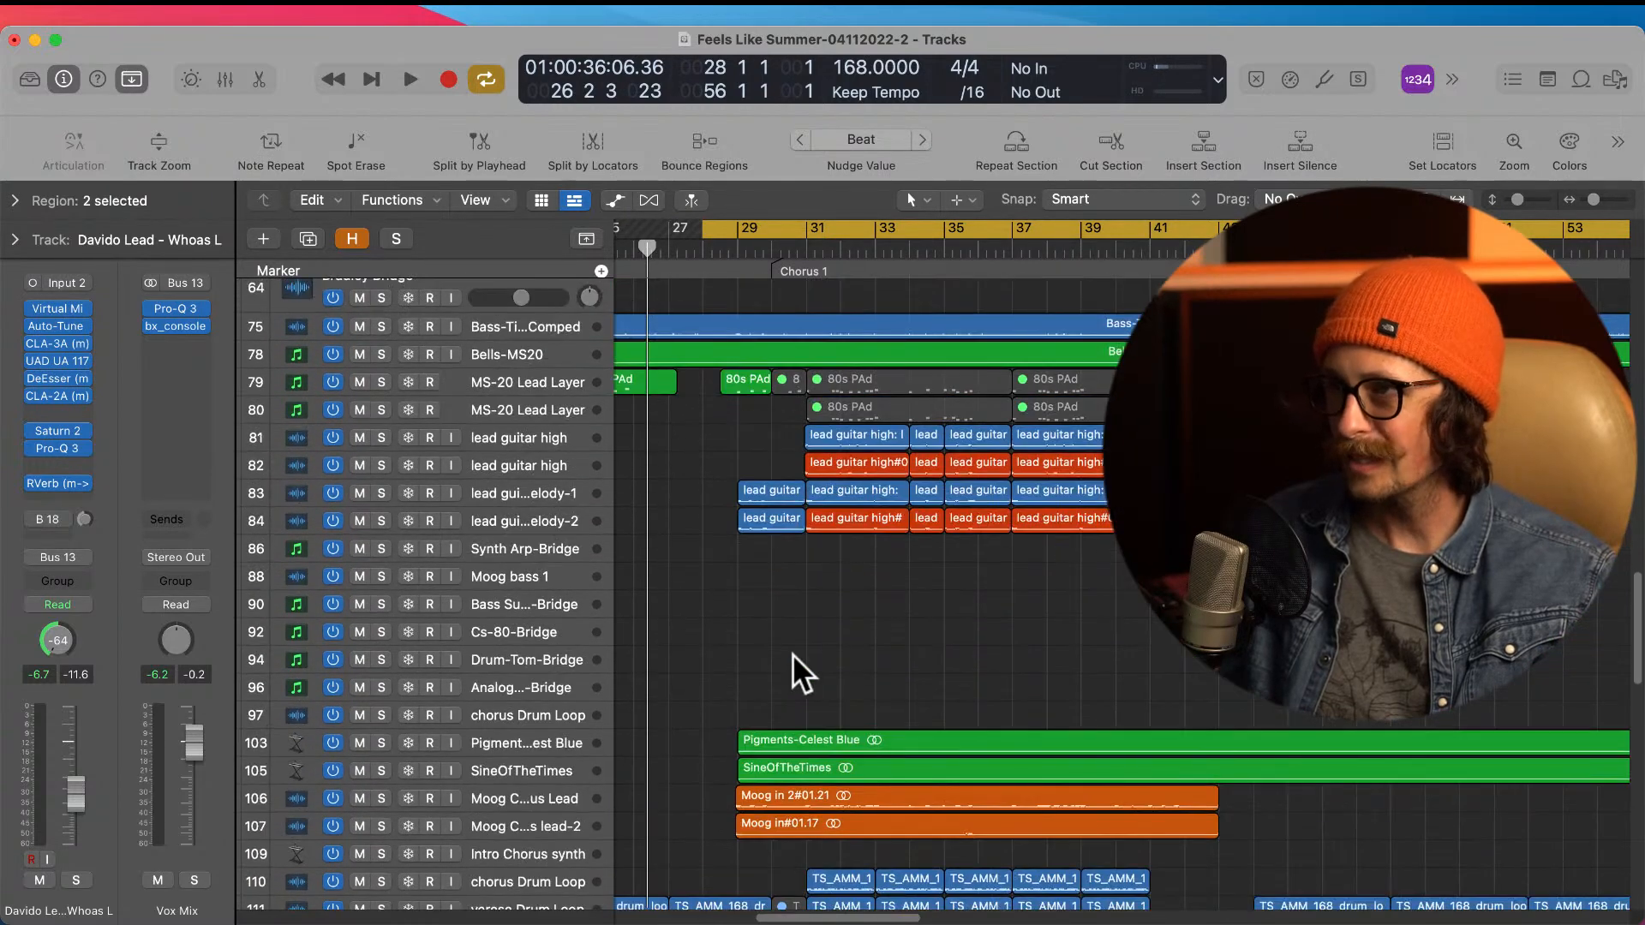
drag(737, 387, 1094, 455)
click(433, 522)
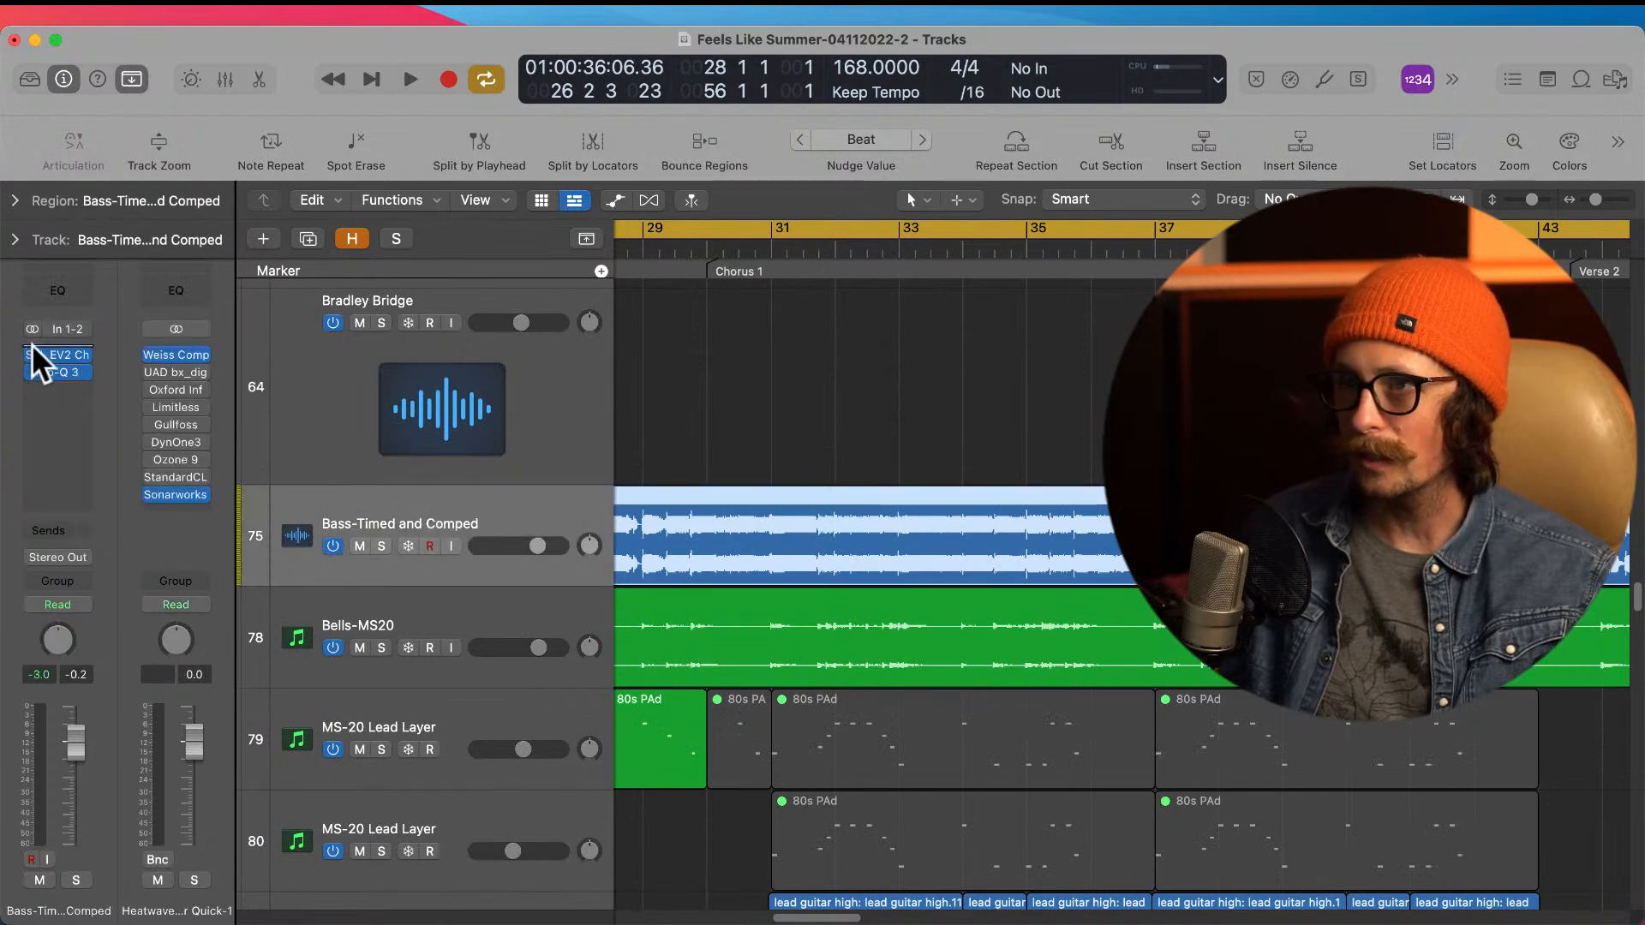
Step: Open the SSL EV2 Channel plug-in on the bass track and inspect its HMF and LMF frequency settings
click(65, 353)
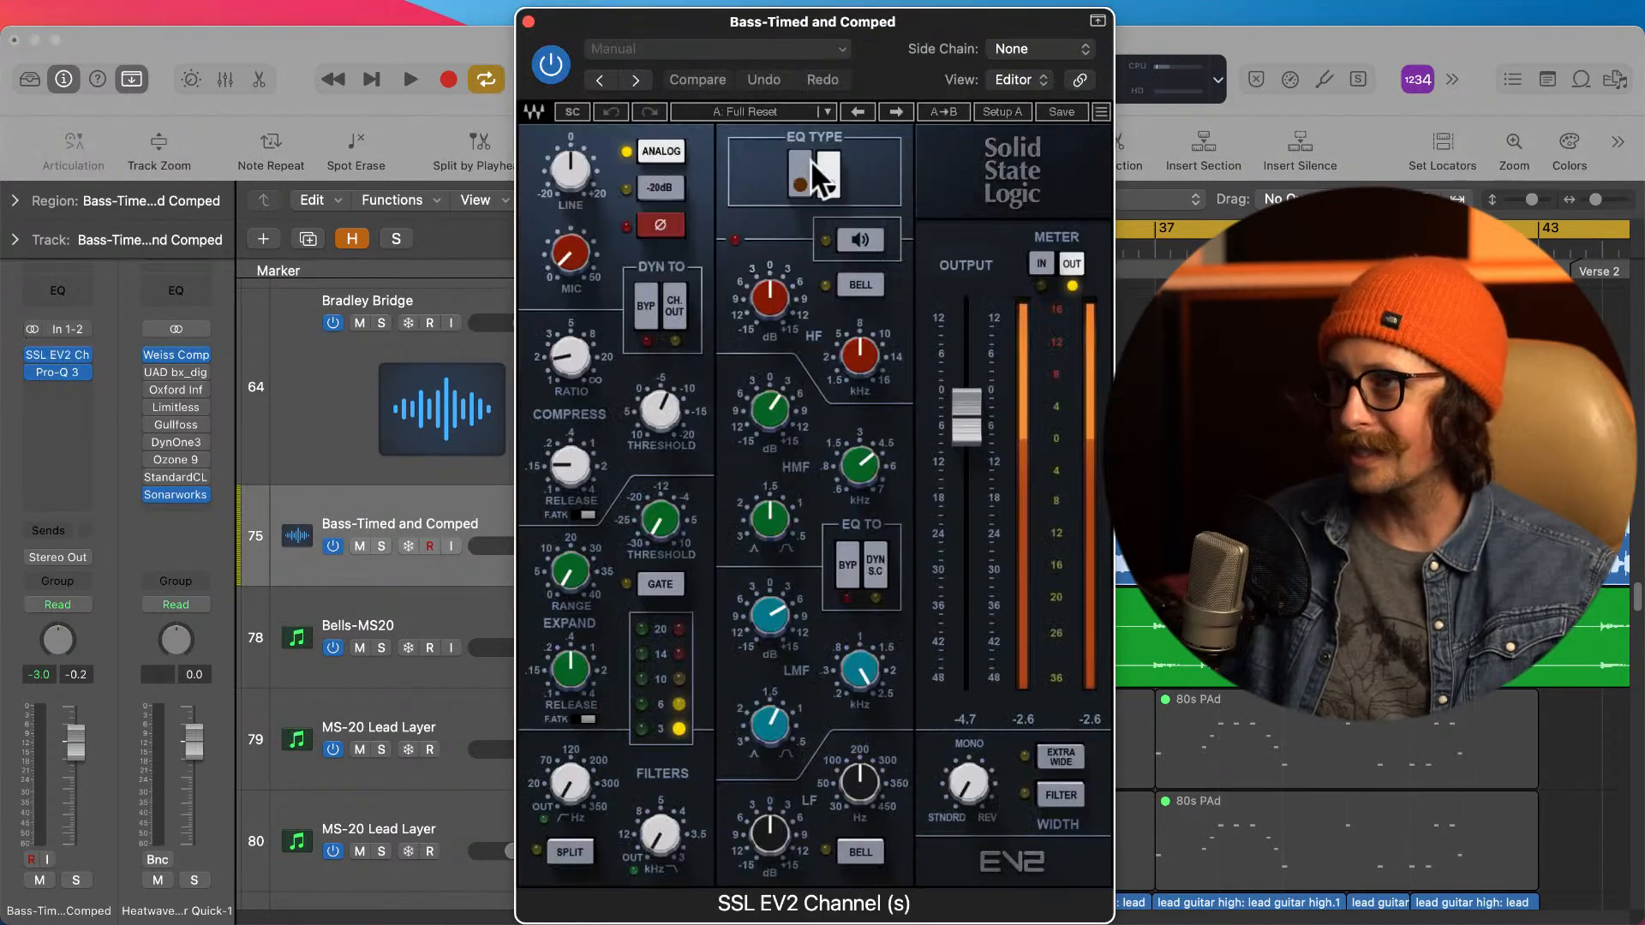
click(861, 463)
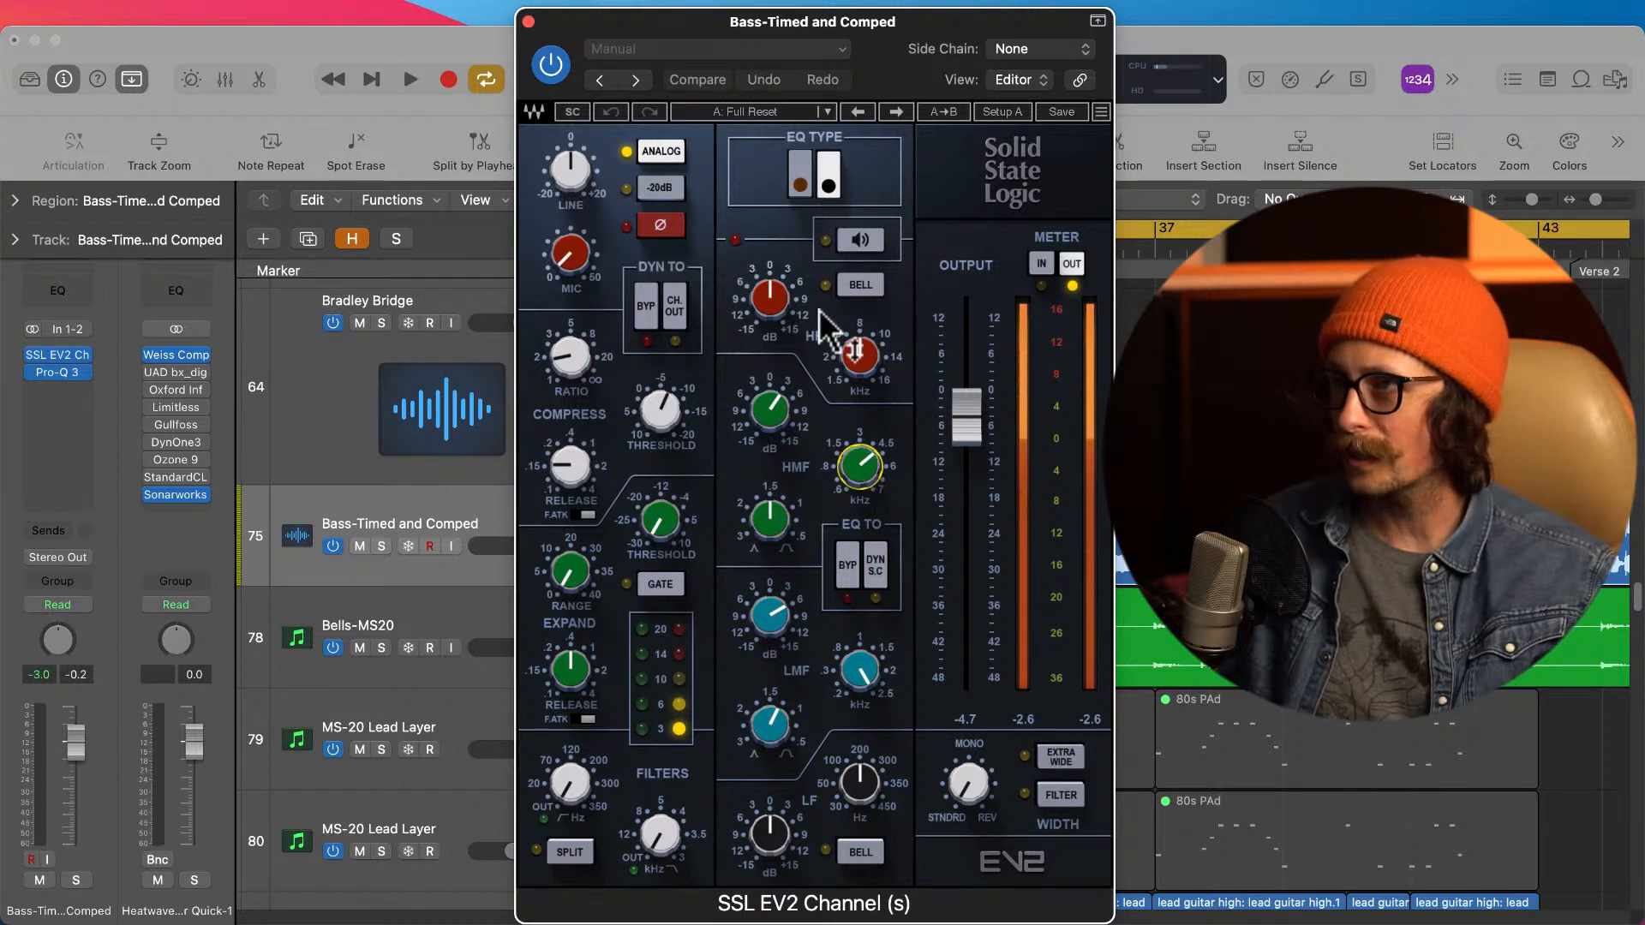
click(857, 671)
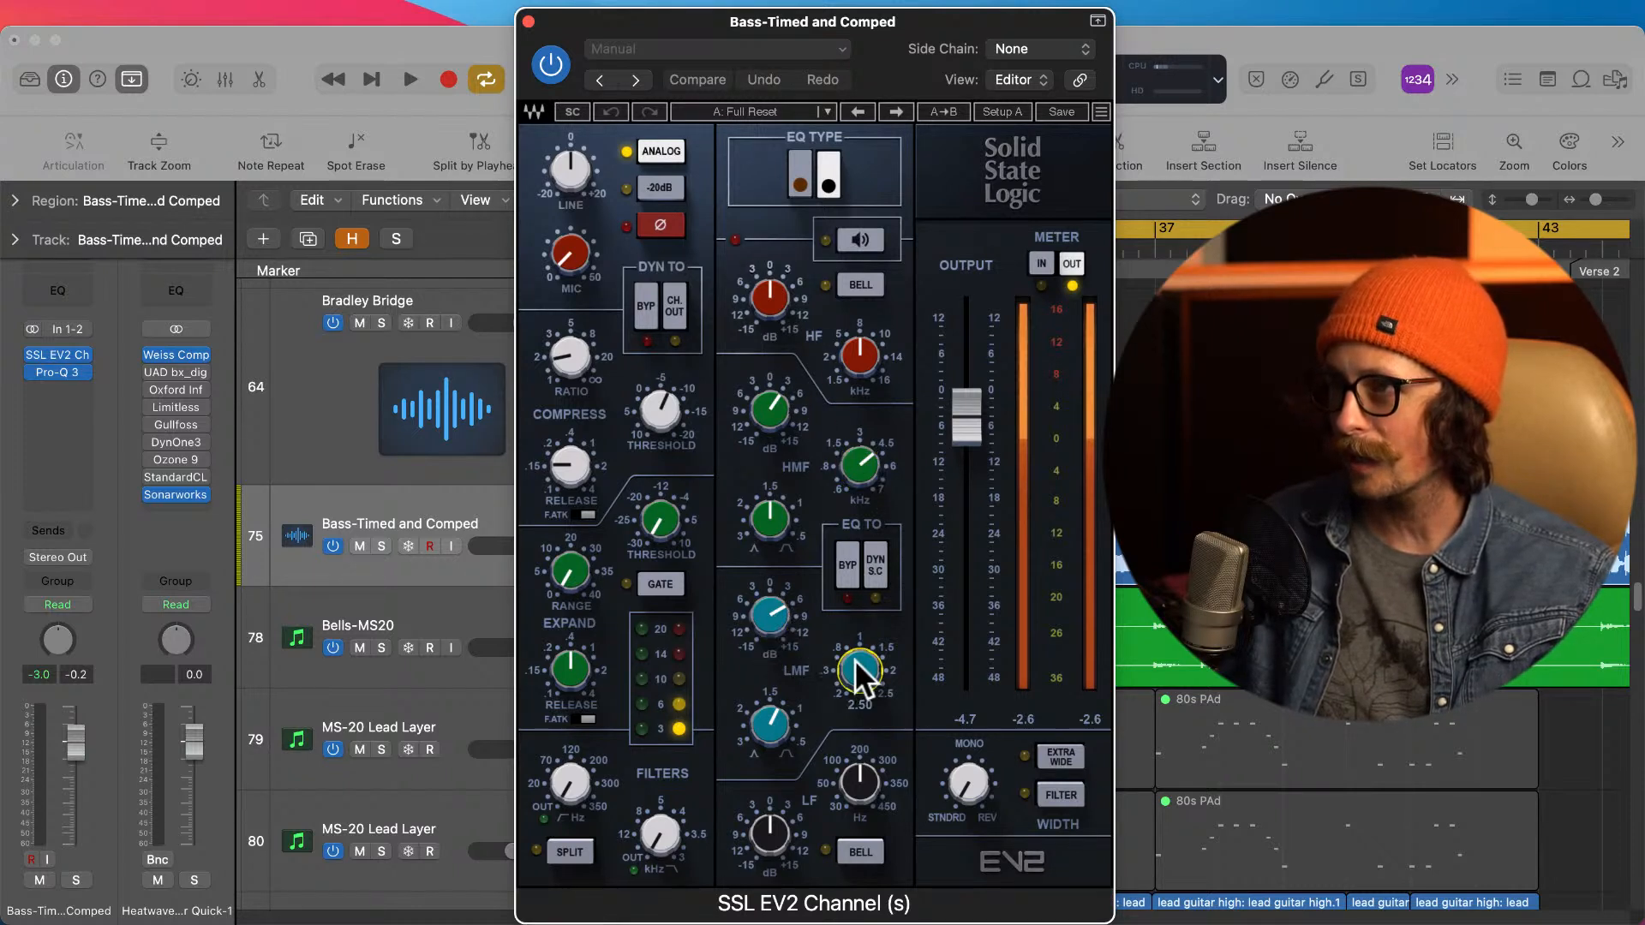
Step: Inspect the LMF bandwidth and LF frequency settings in the bass track's SSL EV2 Channel, and close the plug-in
click(782, 739)
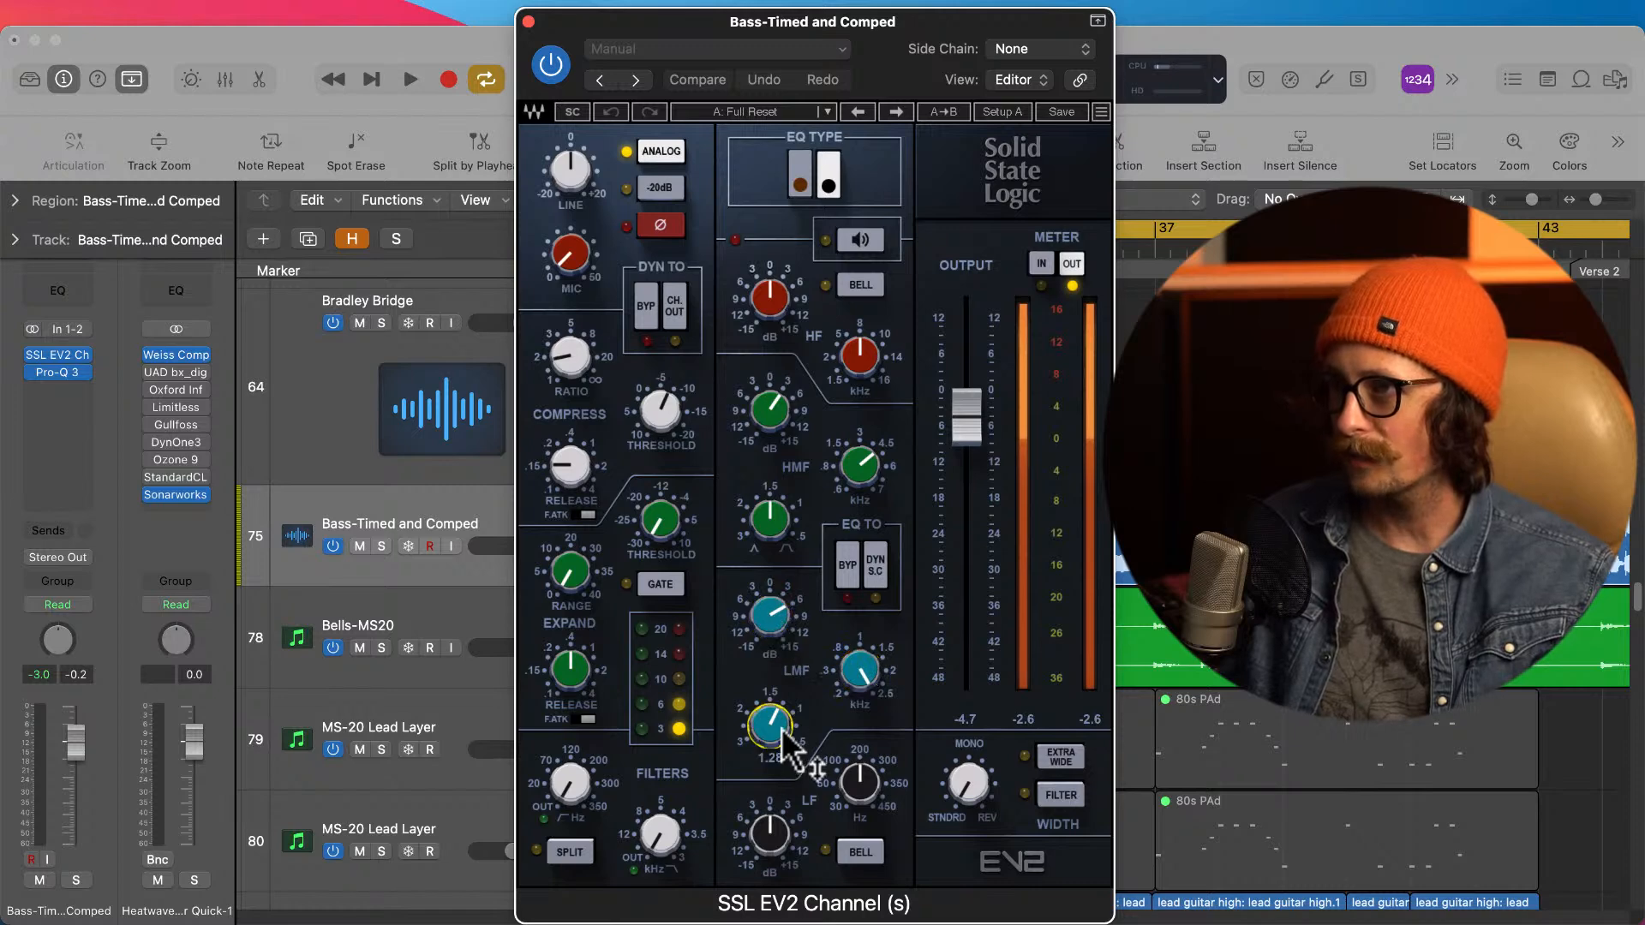
click(868, 788)
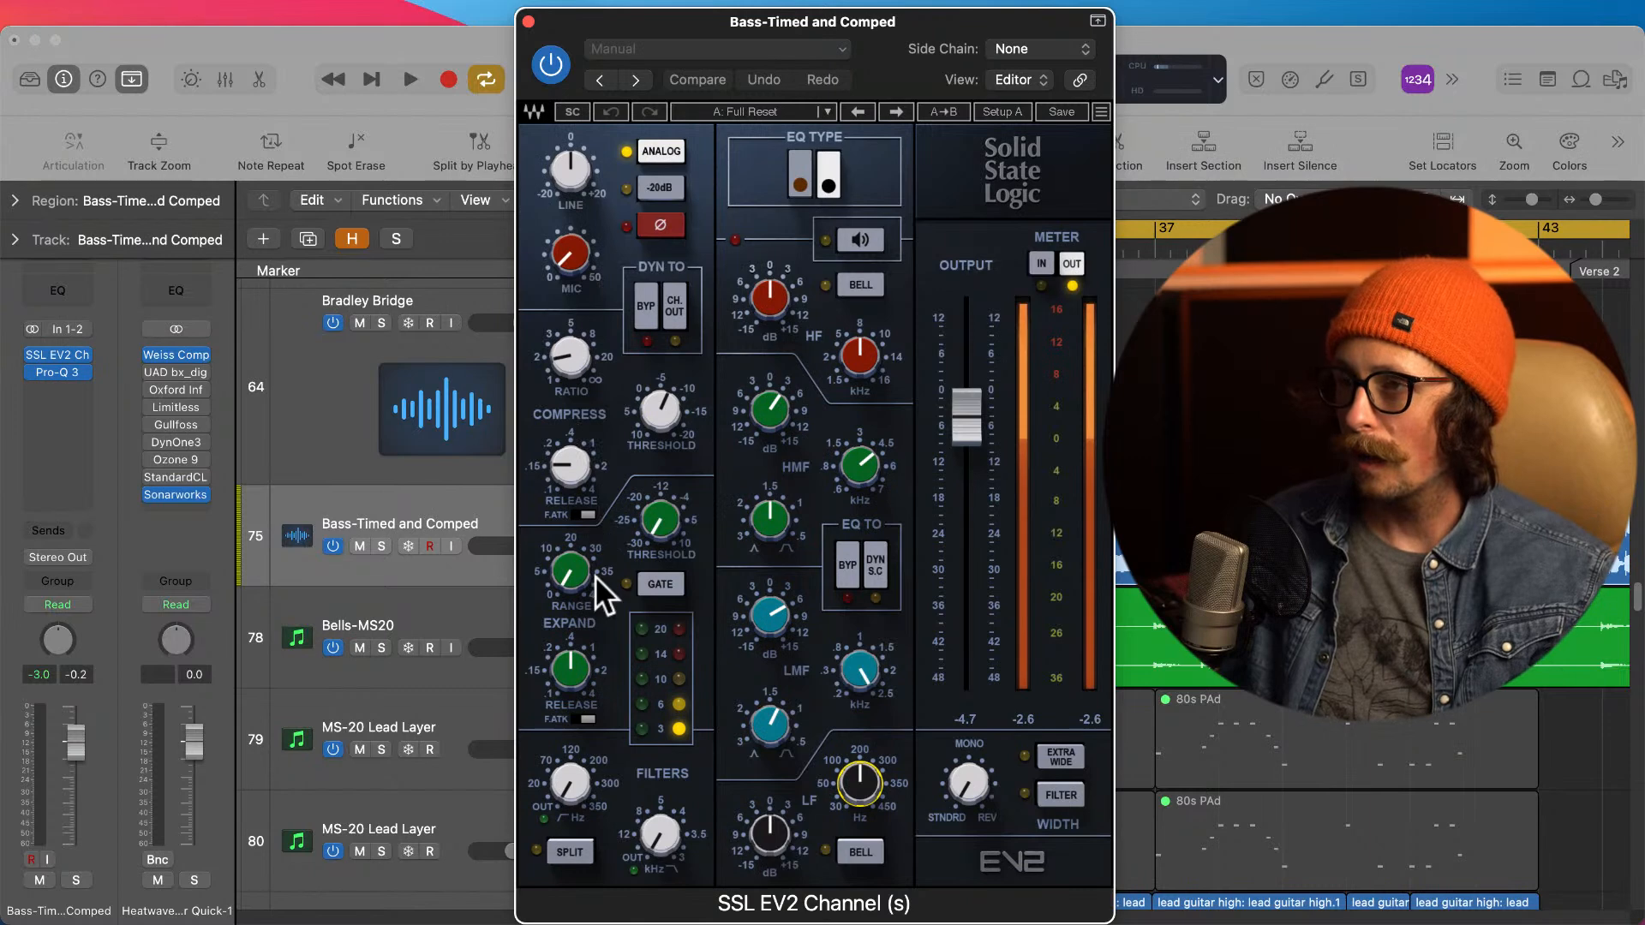
drag(524, 33, 567, 68)
click(553, 57)
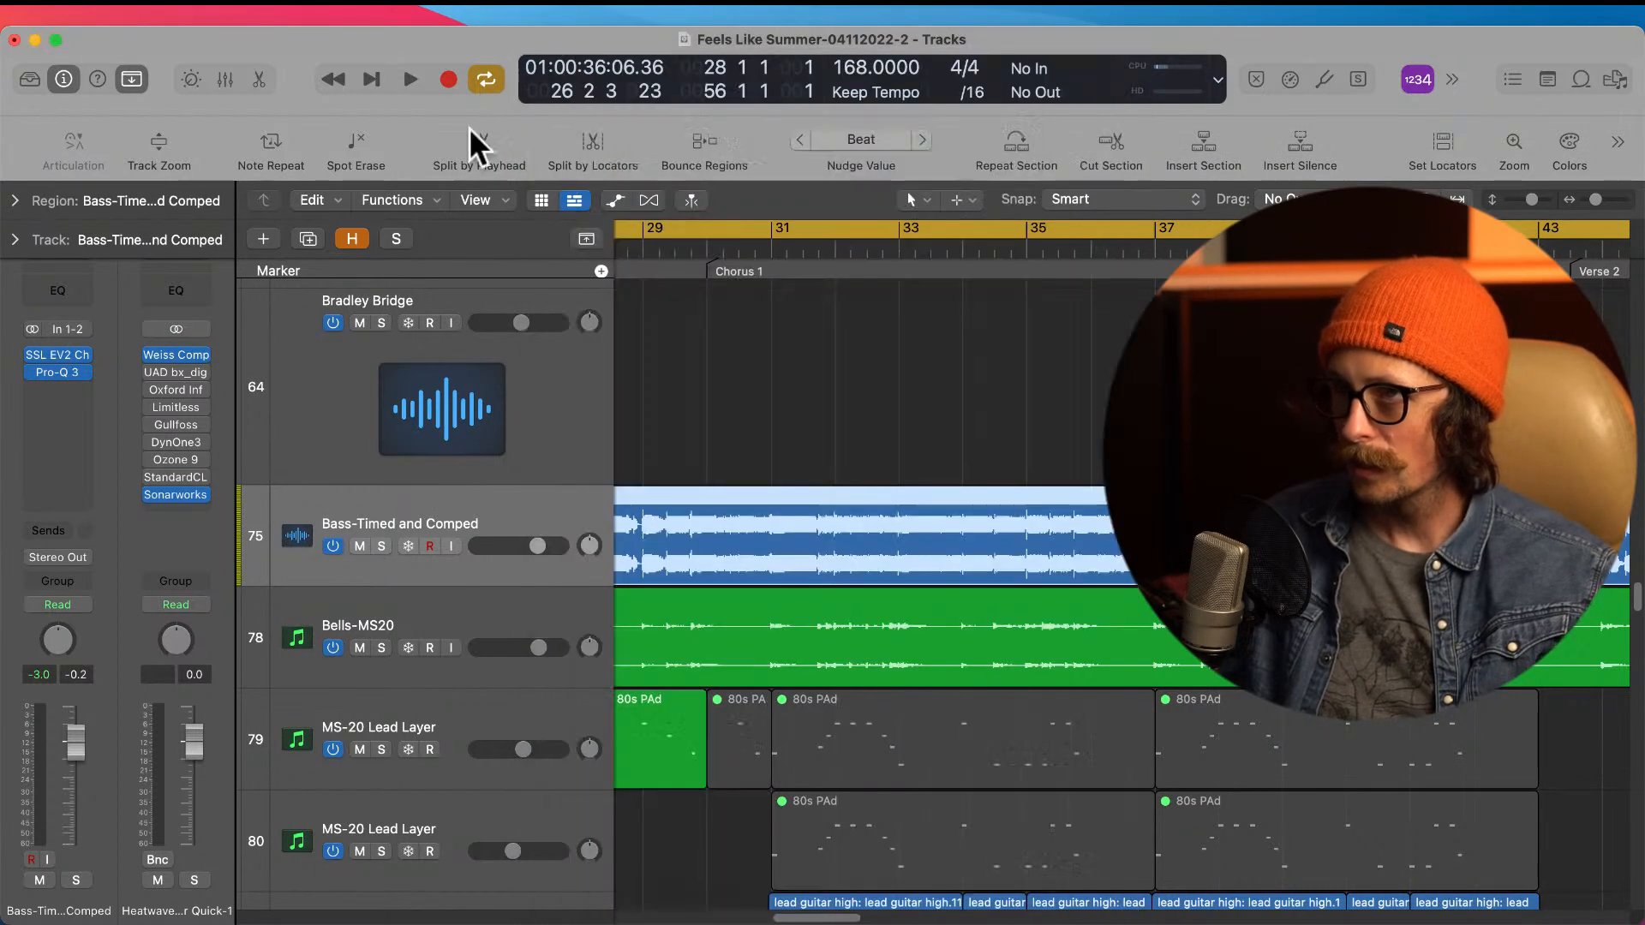
Step: Open Pro-Q 3 on the bass track to examine its EQ curve, and close the plug-in
click(58, 373)
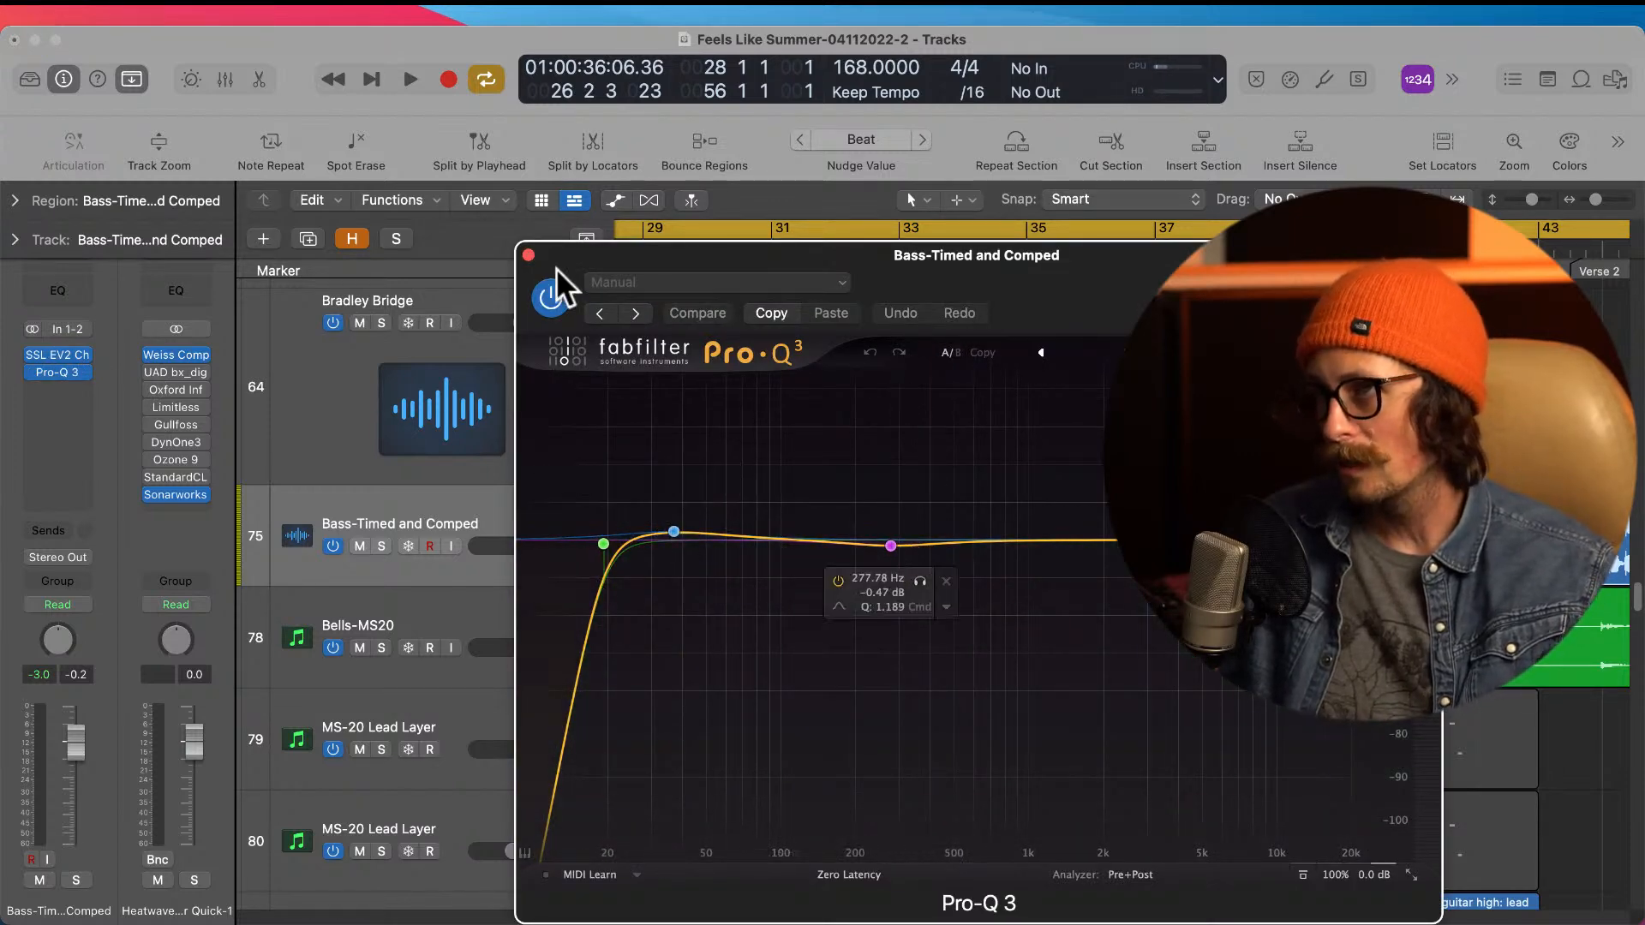
click(529, 255)
ctrl+alt+click(950, 586)
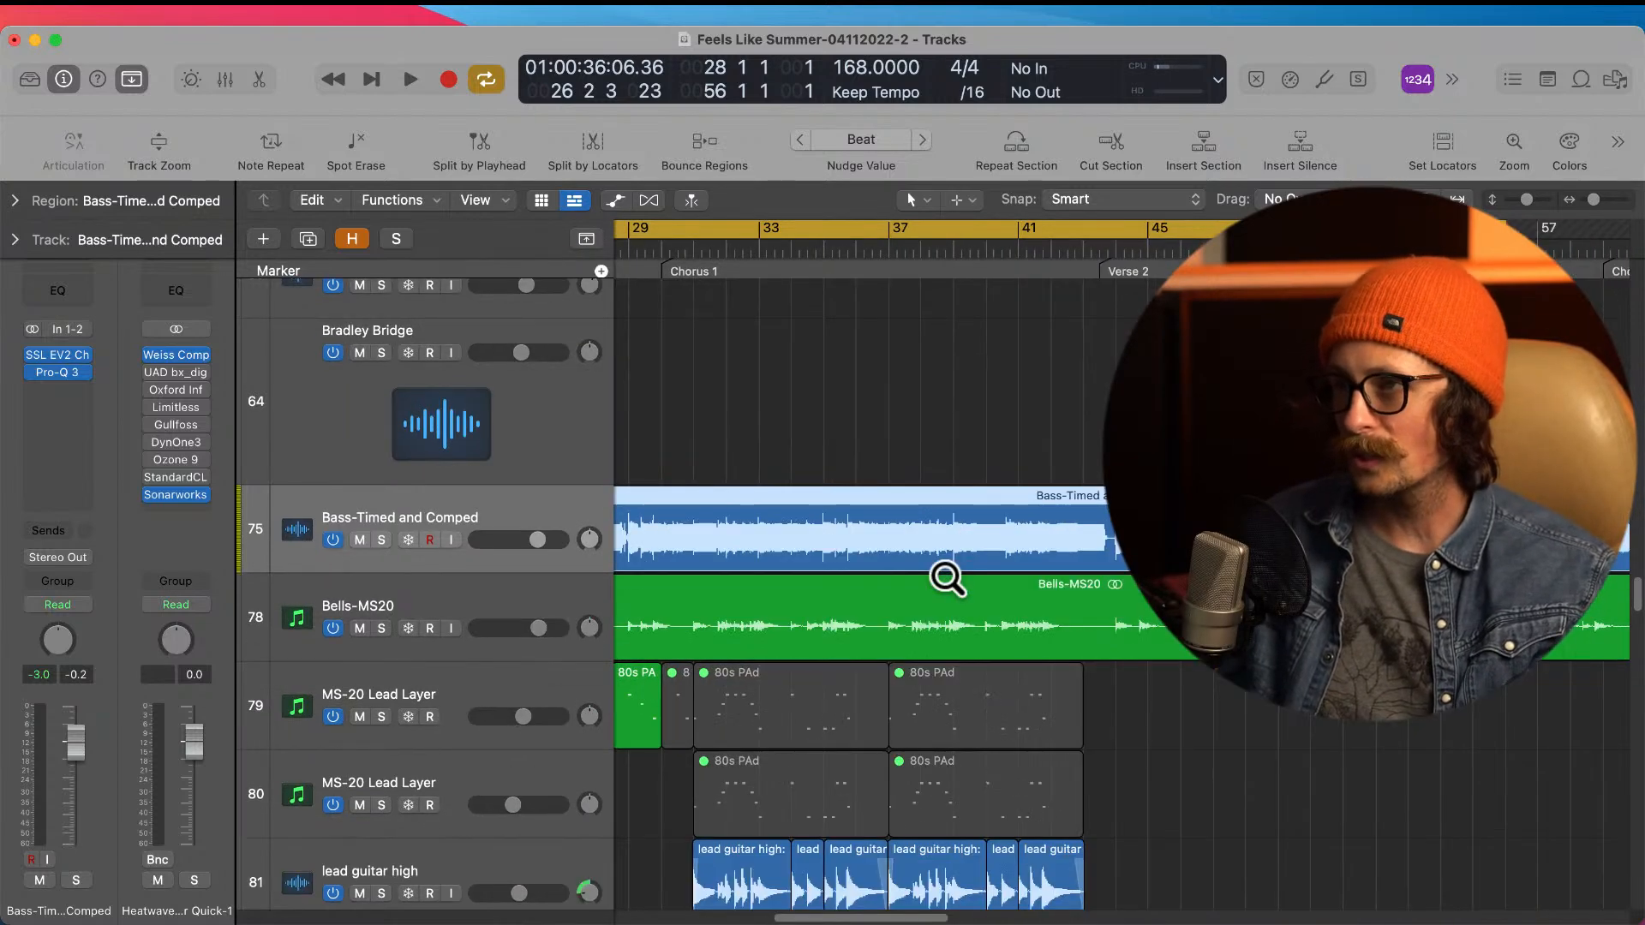
Step: Solo the Bass-Timed and Comped track with the whole song arrangement in view
ctrl+alt+click(747, 540)
scroll(746, 541, left, 3)
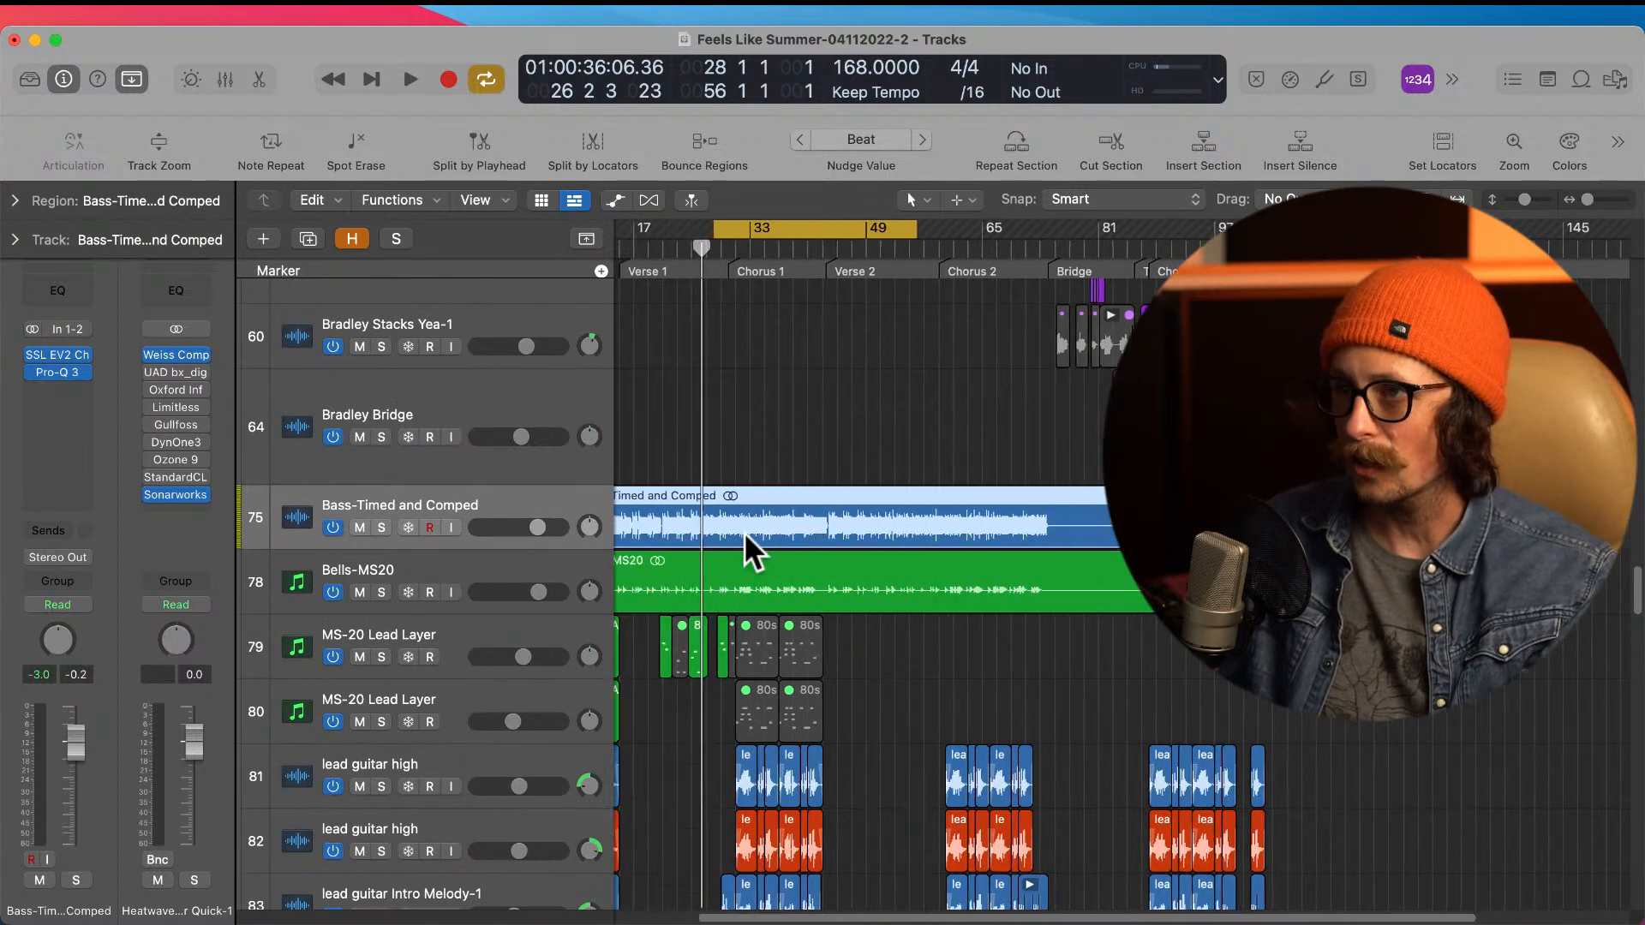
click(381, 527)
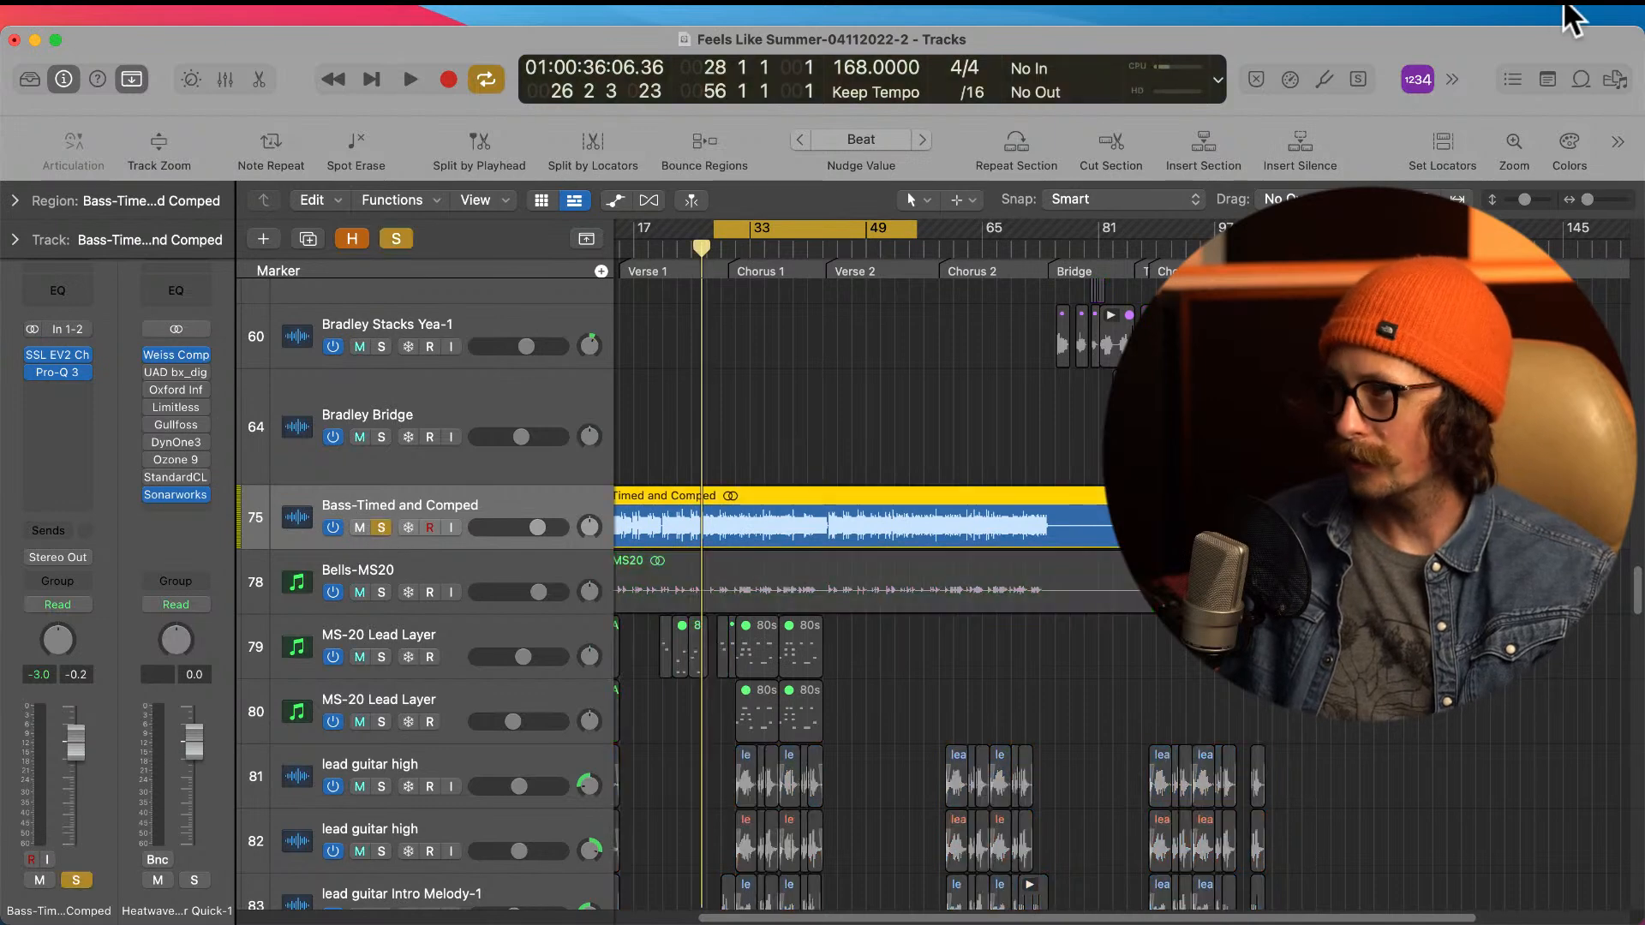
Step: Move the Bass-Timed and Comped track down the track list to directly above the chorus Drum Loop track
scroll(865, 608, down, 12)
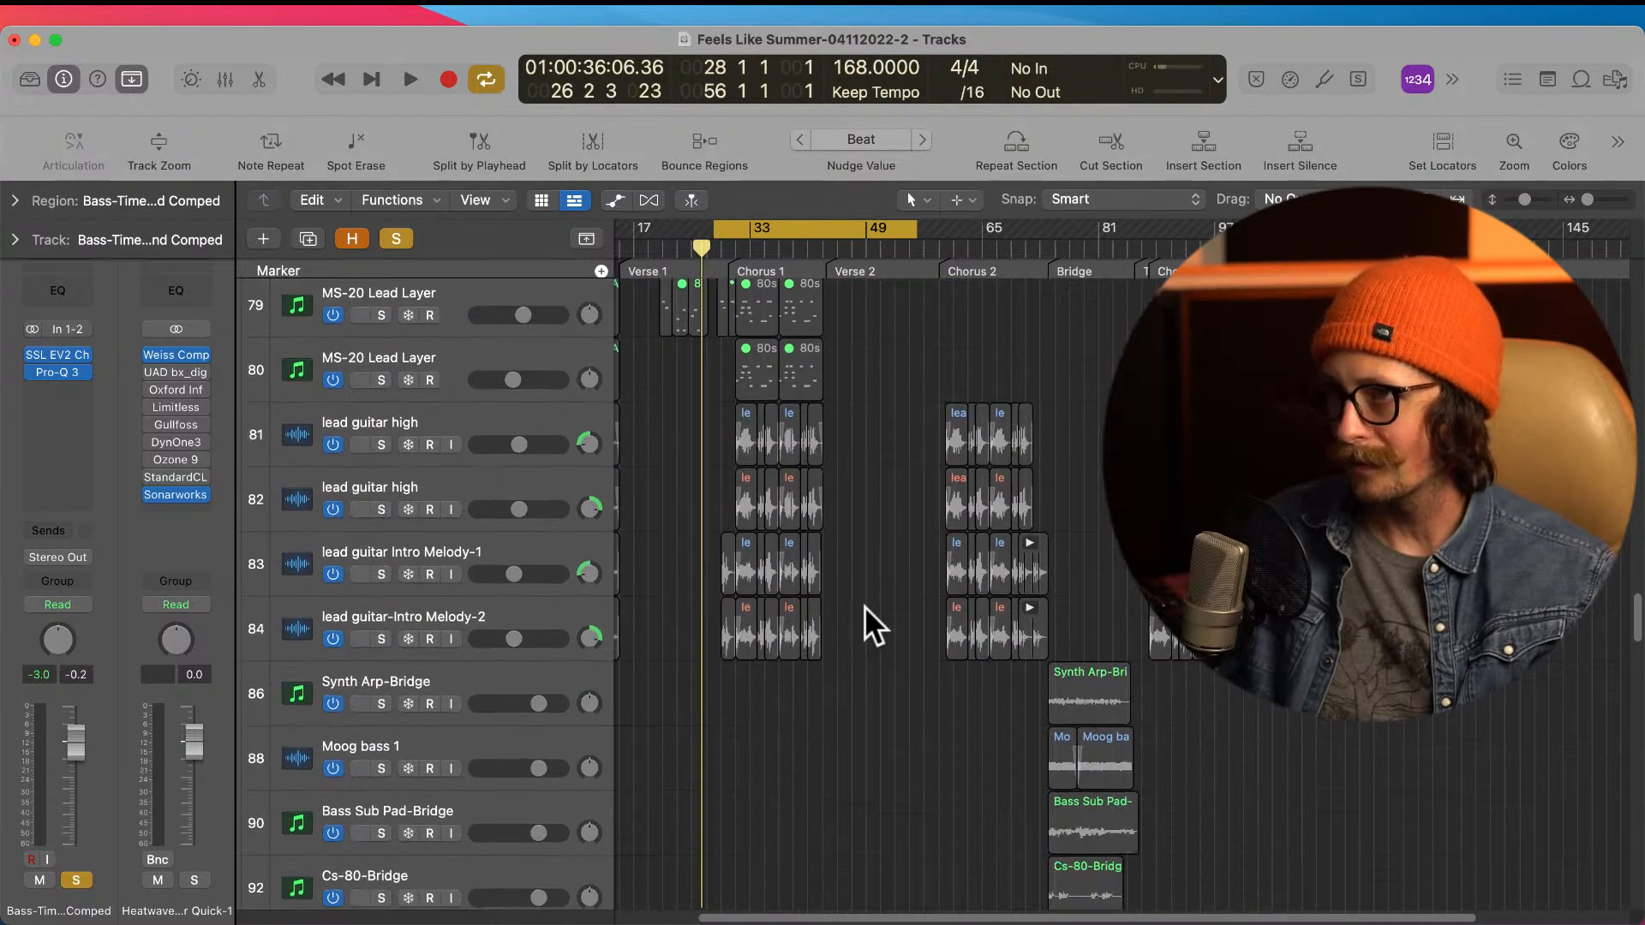
scroll(866, 607, down, 2)
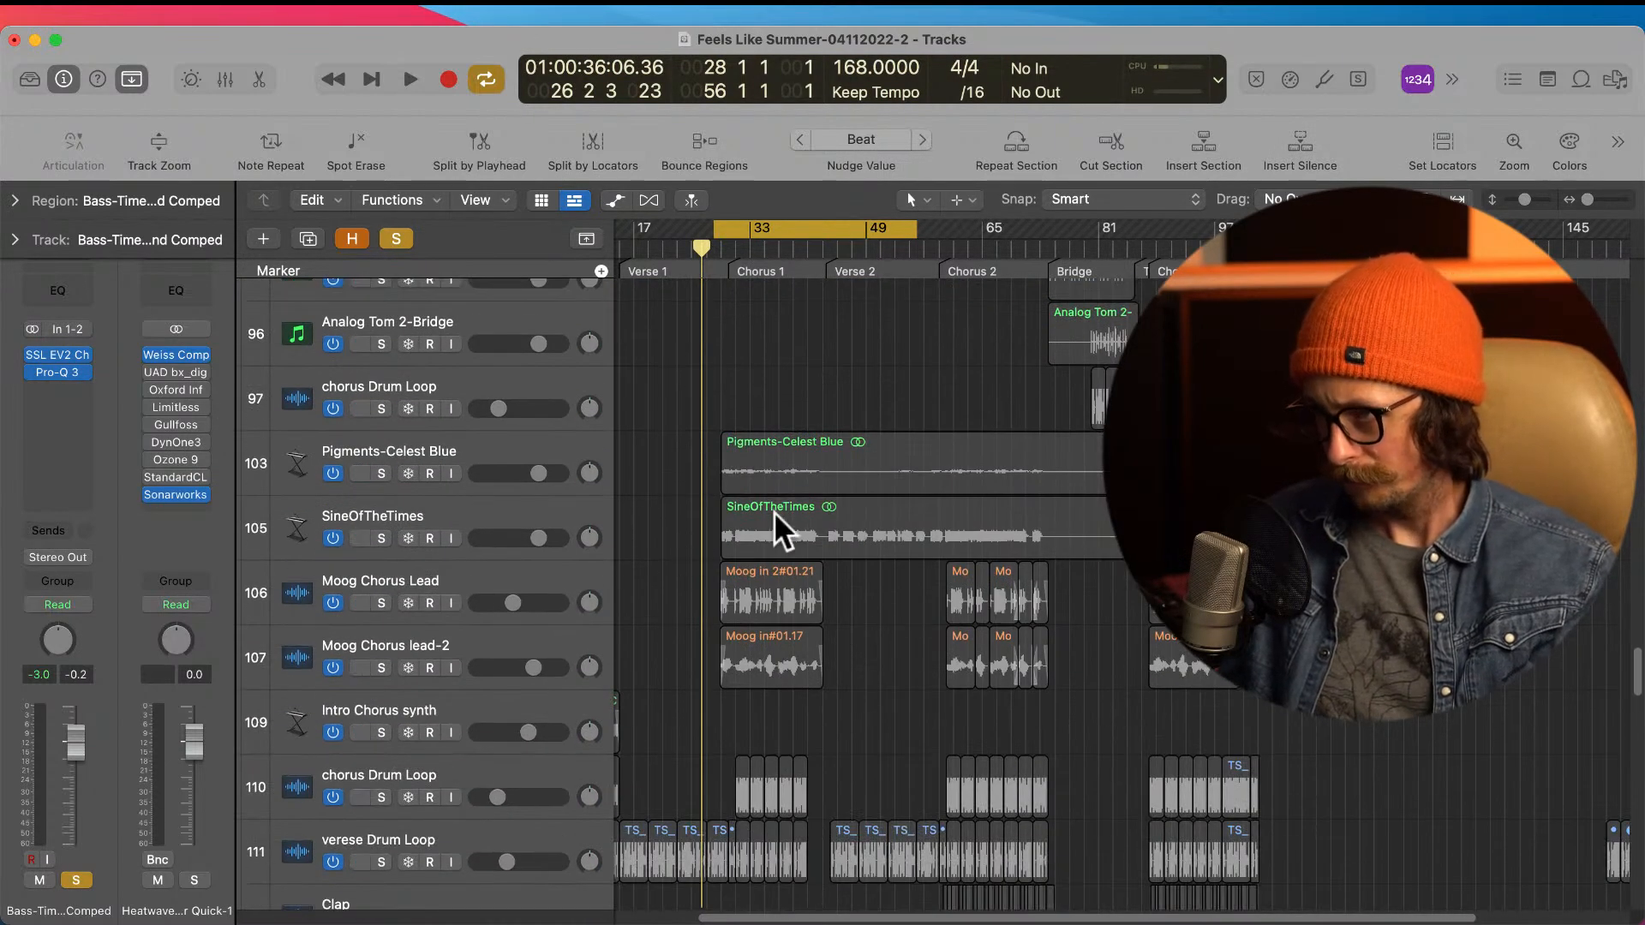
scroll(754, 514, down, 5)
scroll(655, 549, down, 3)
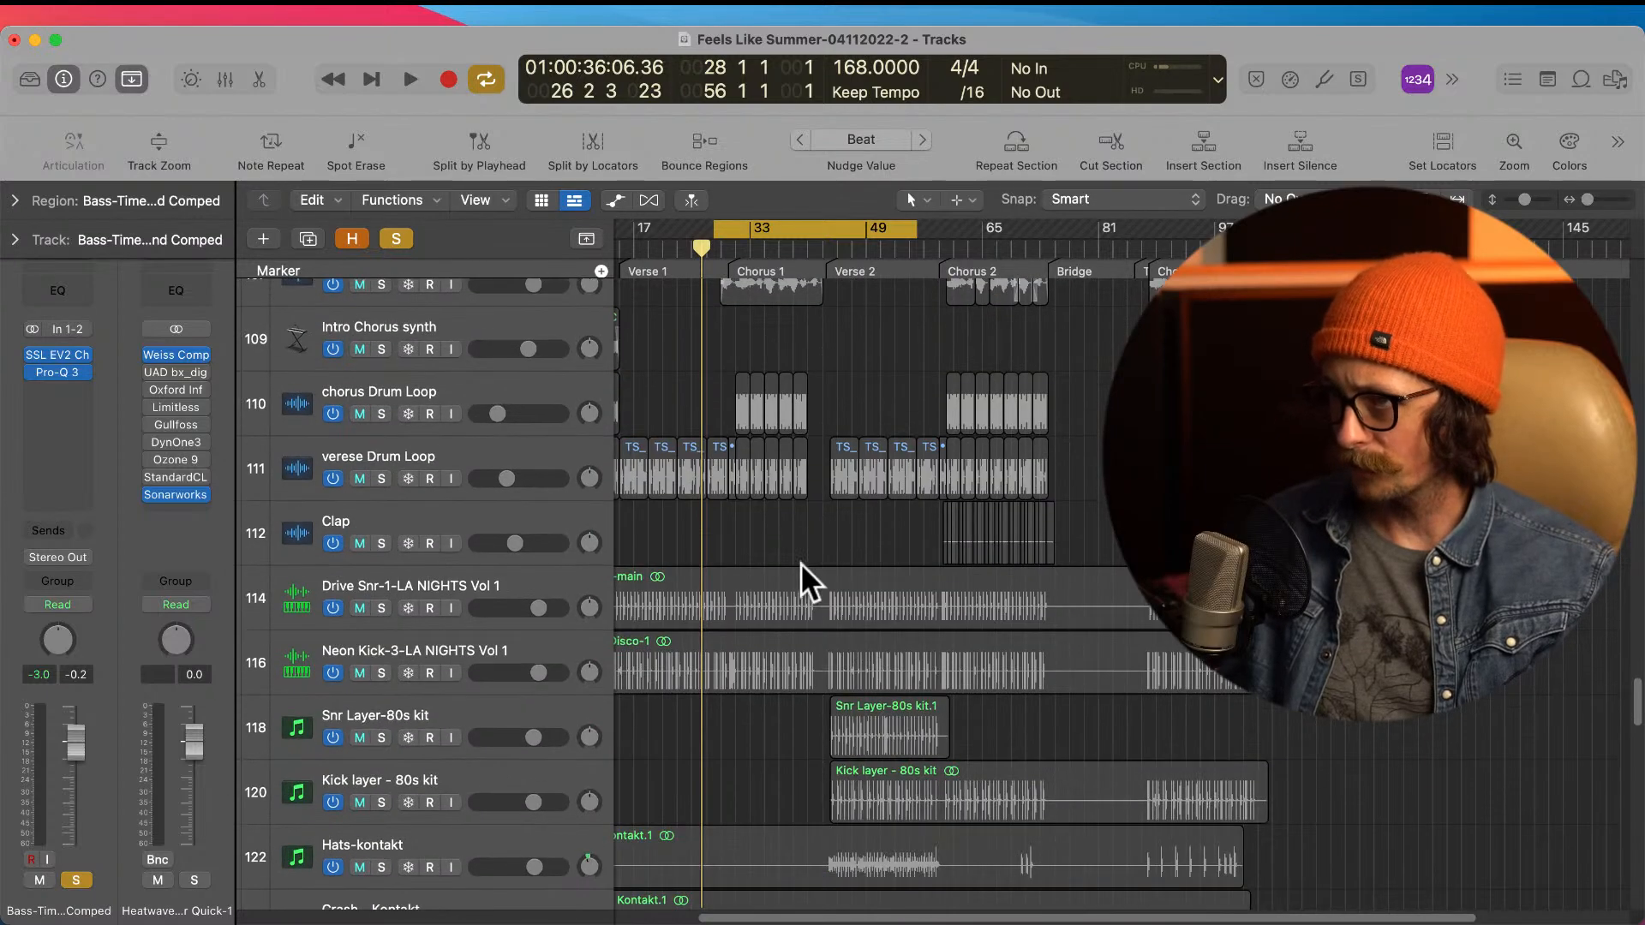
scroll(753, 506, up, 15)
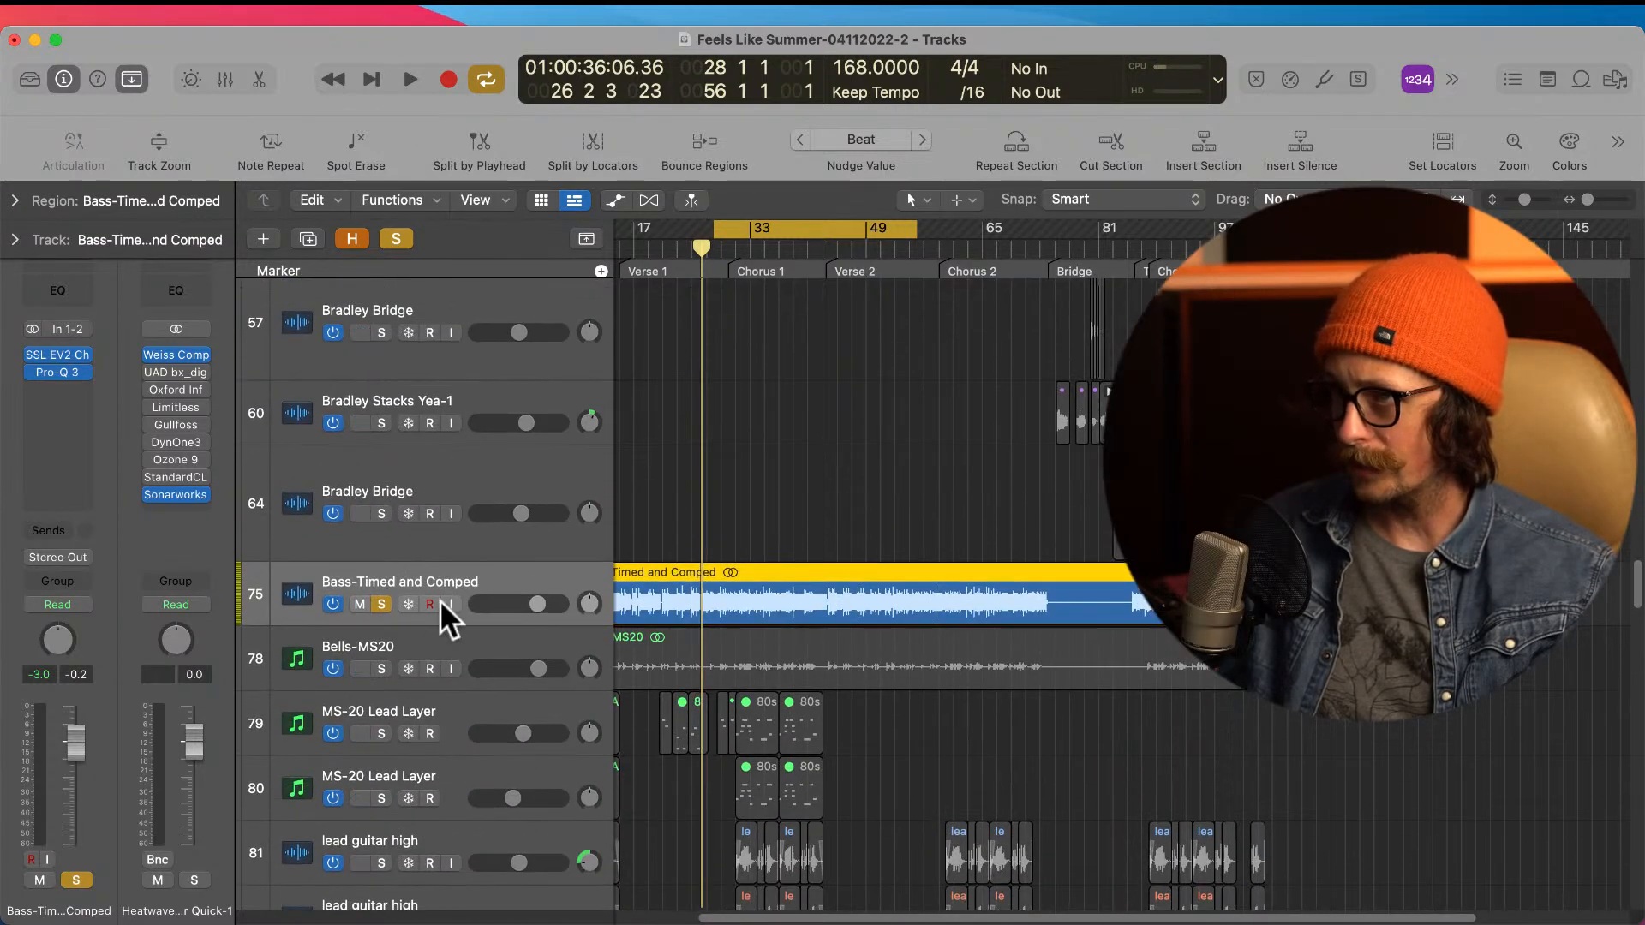
drag(511, 576, 583, 605)
scroll(859, 652, down, 5)
drag(484, 608, 471, 685)
scroll(719, 665, down, 3)
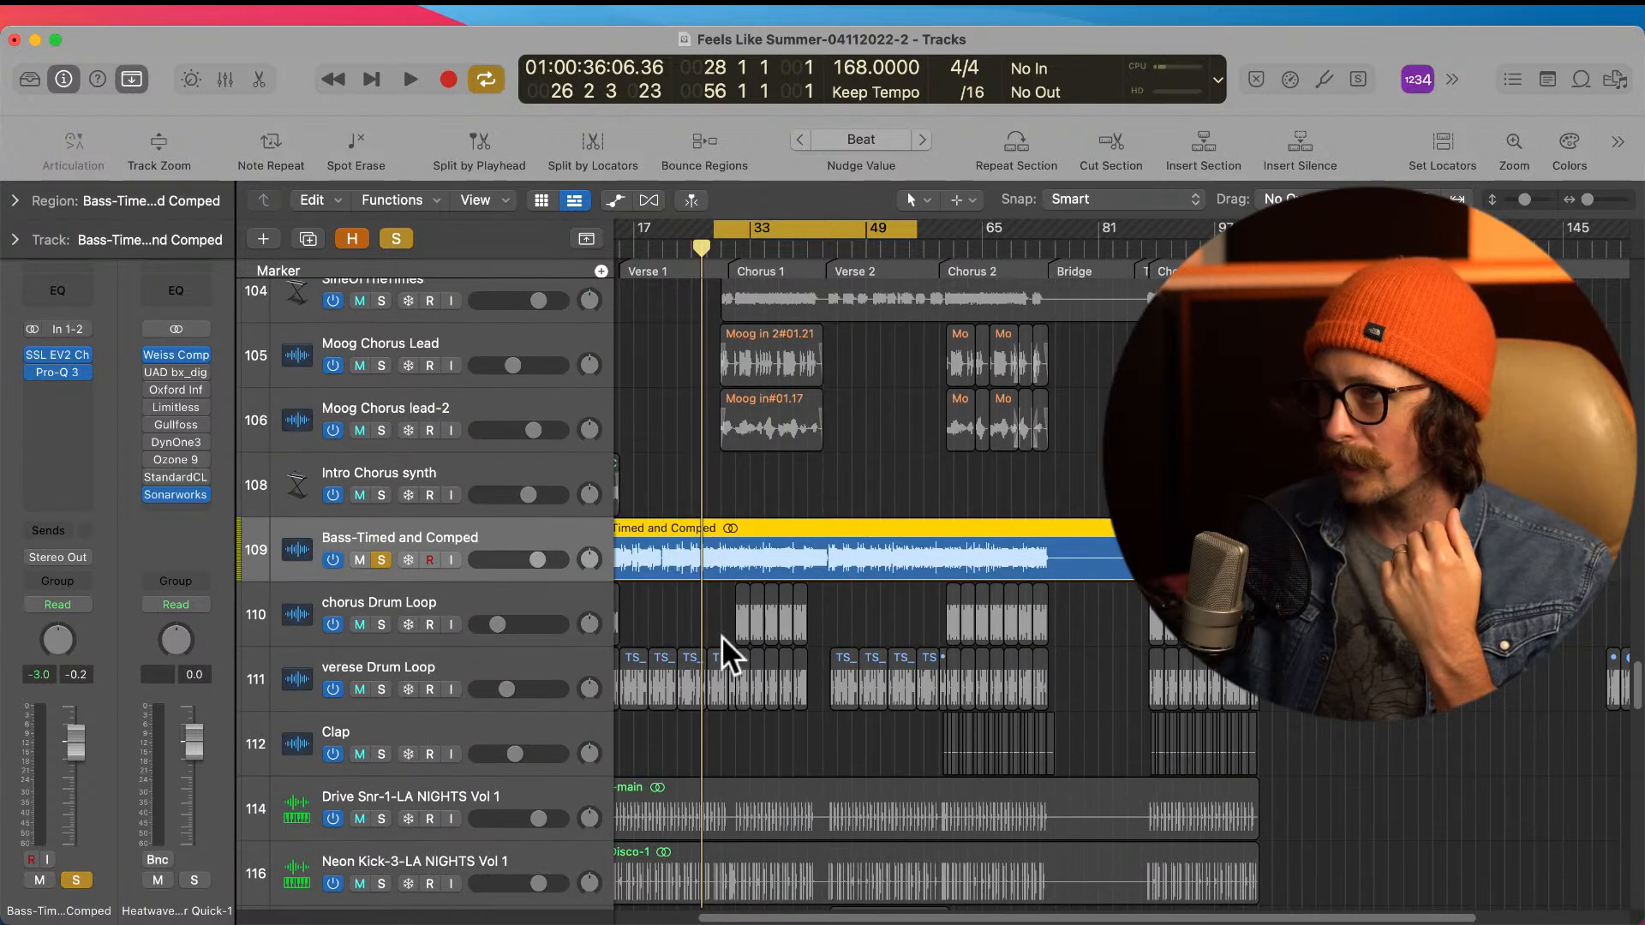
Step: Add the chorus Drum Loop, verese Drum Loop, Drive Snr-1, Neon Kick-3 and Snr Layer-80s kit tracks to the solo
click(381, 624)
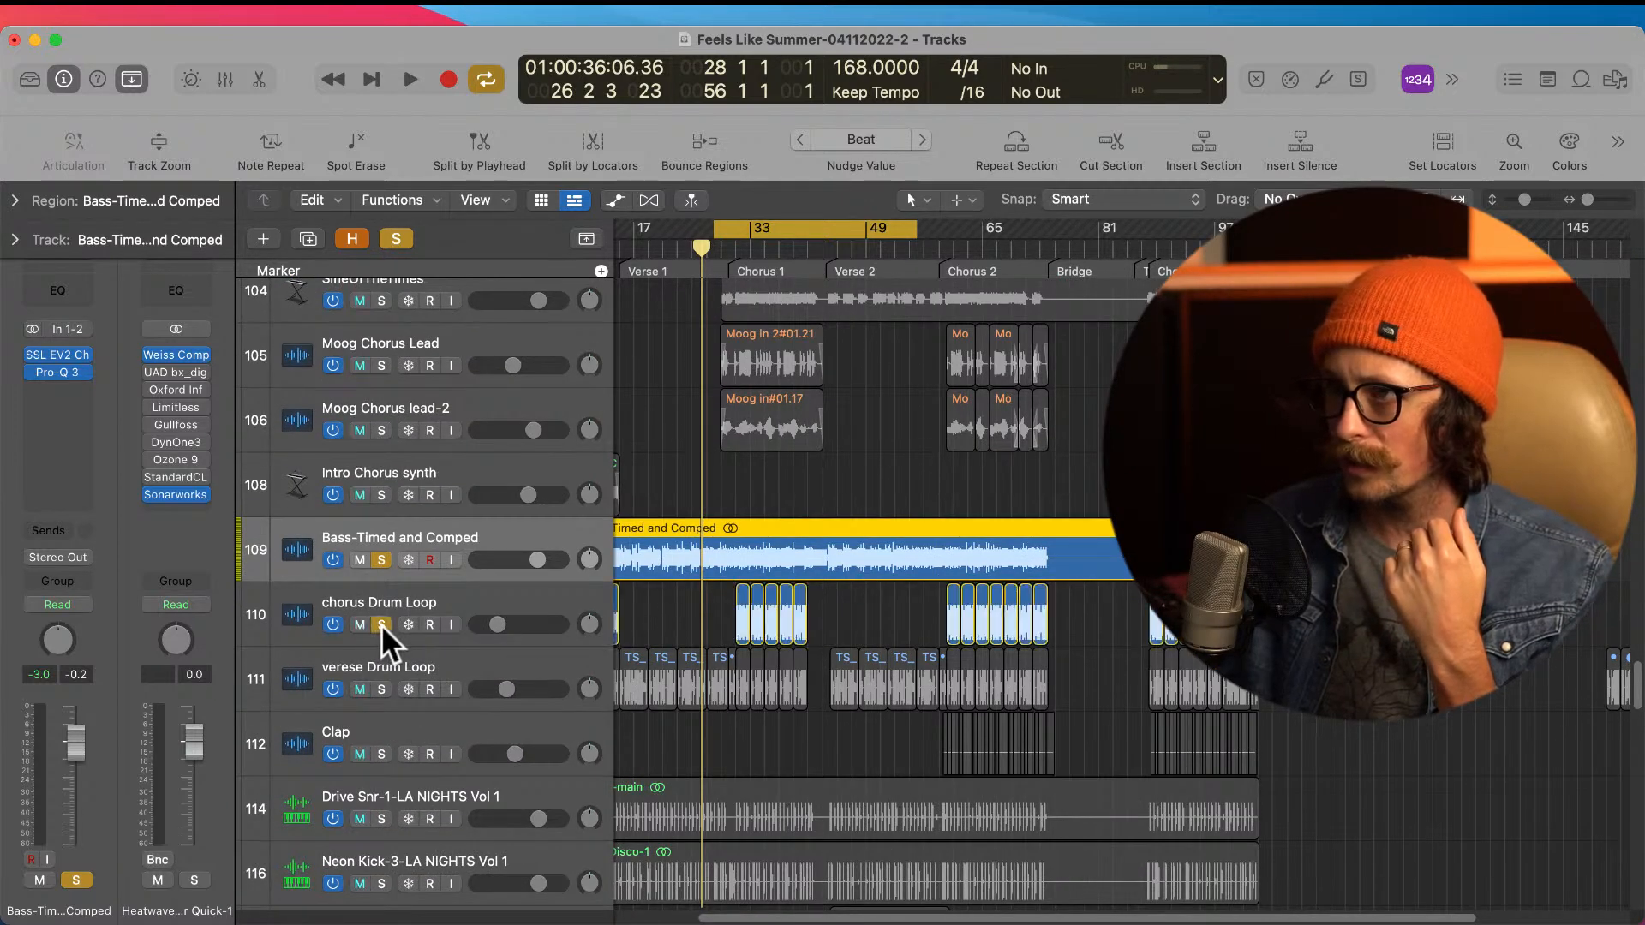
click(384, 686)
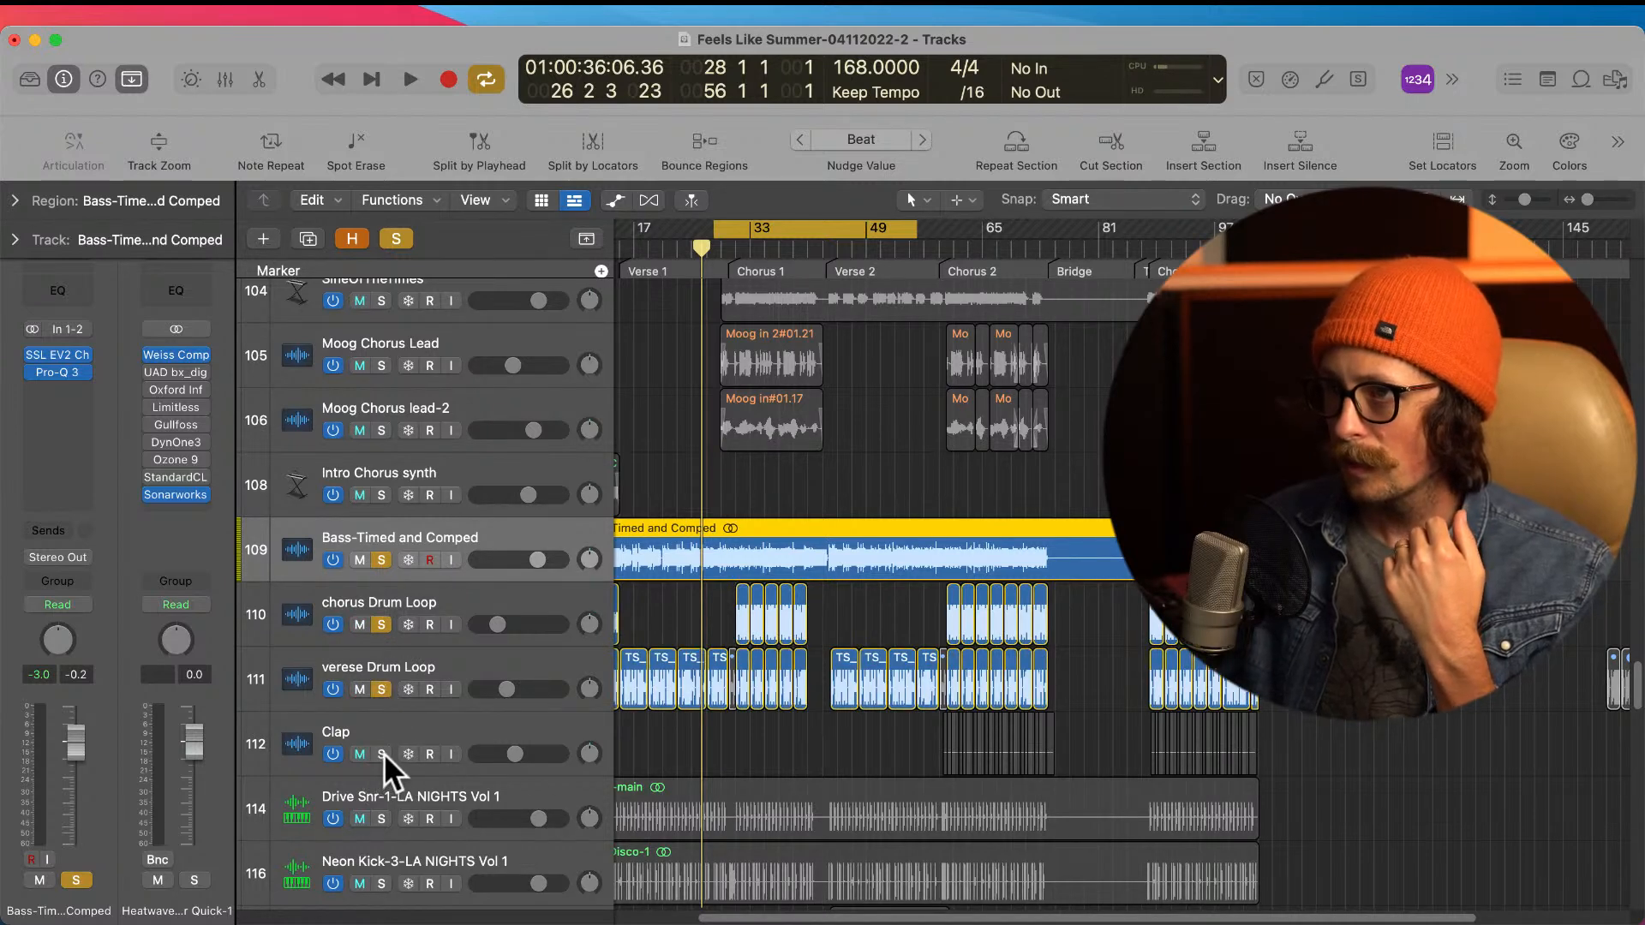
scroll(672, 723, down, 3)
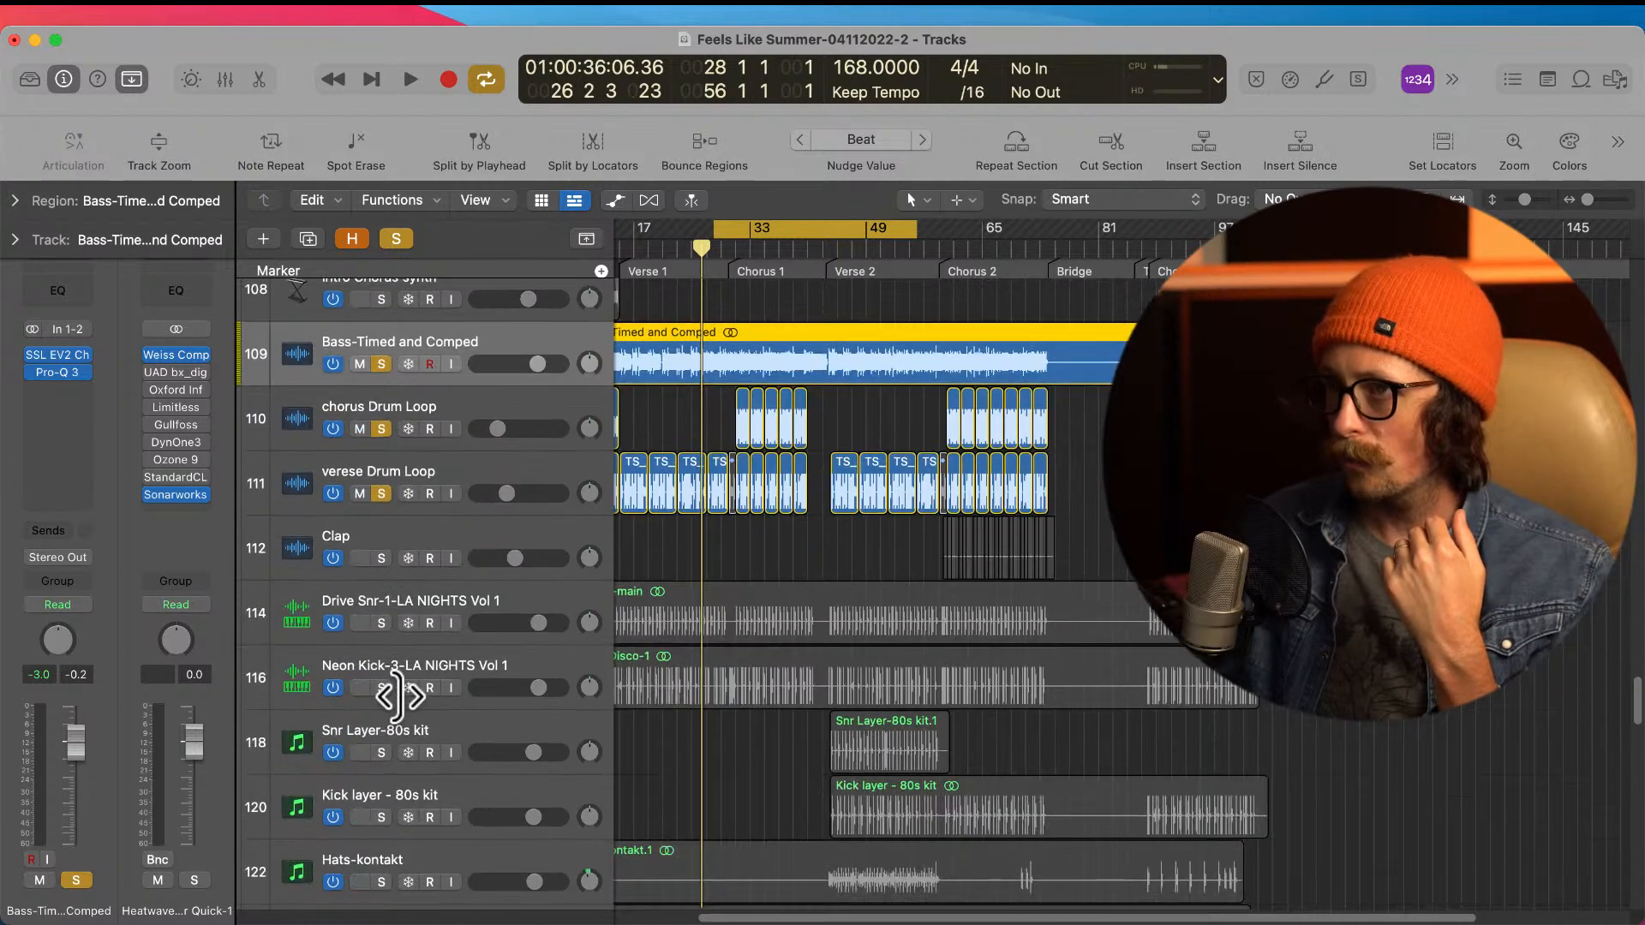
click(381, 623)
click(381, 688)
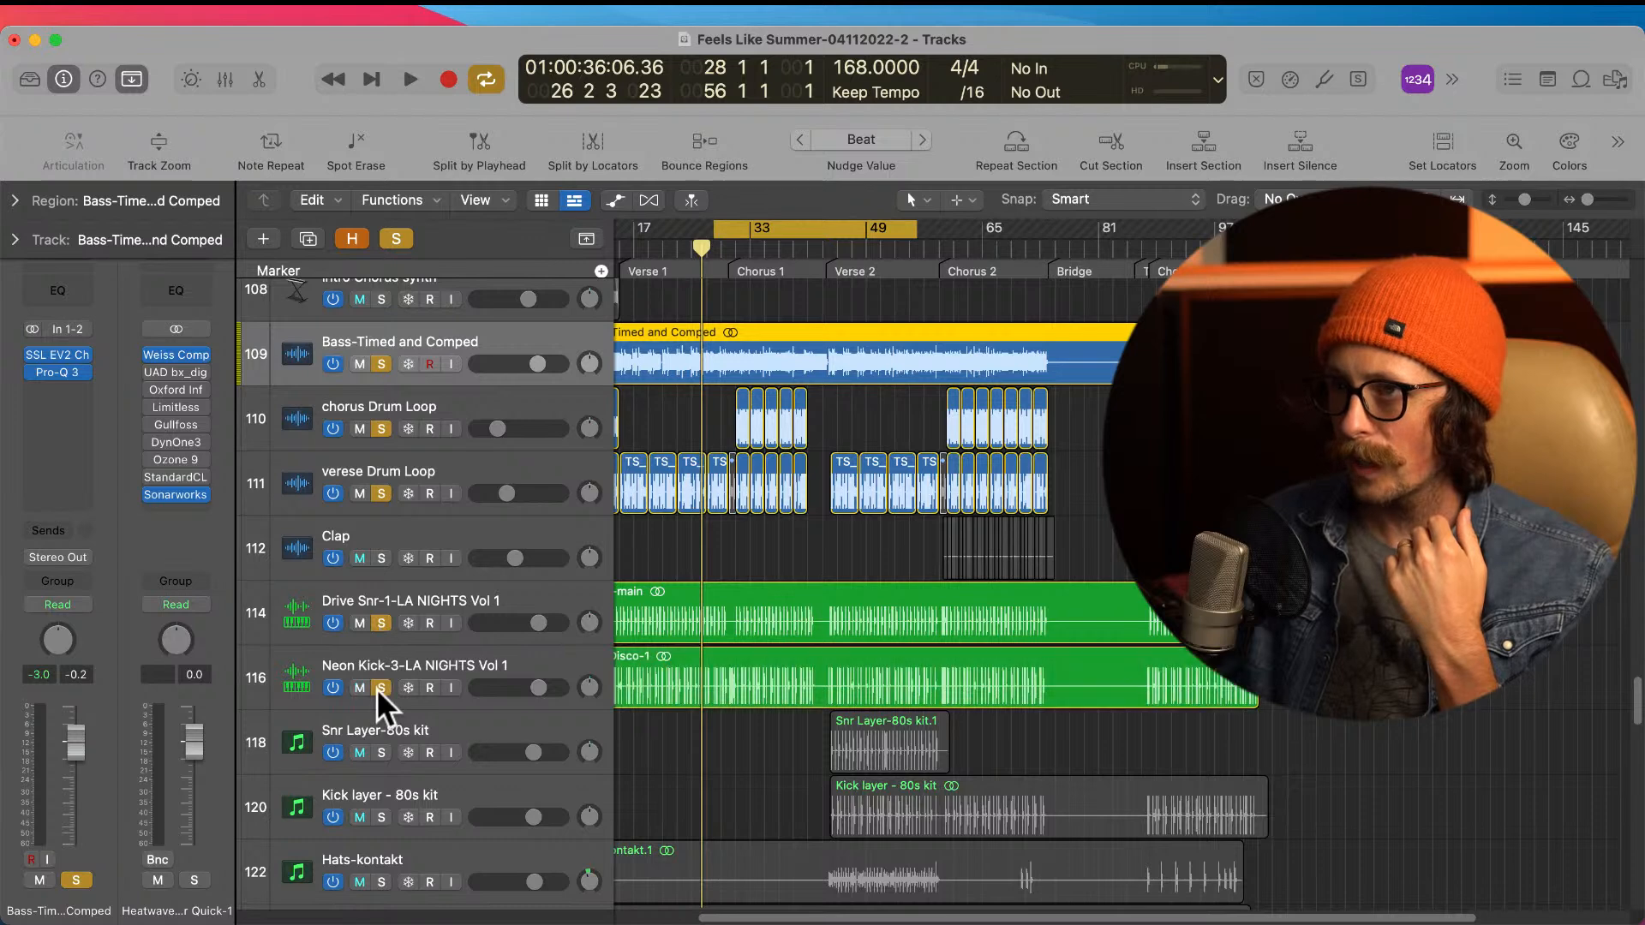
click(382, 753)
Step: Solo the Crash - Kontakt, Op Hat-kontakt and Live hats tracks as well
scroll(657, 691, down, 2)
scroll(656, 691, down, 2)
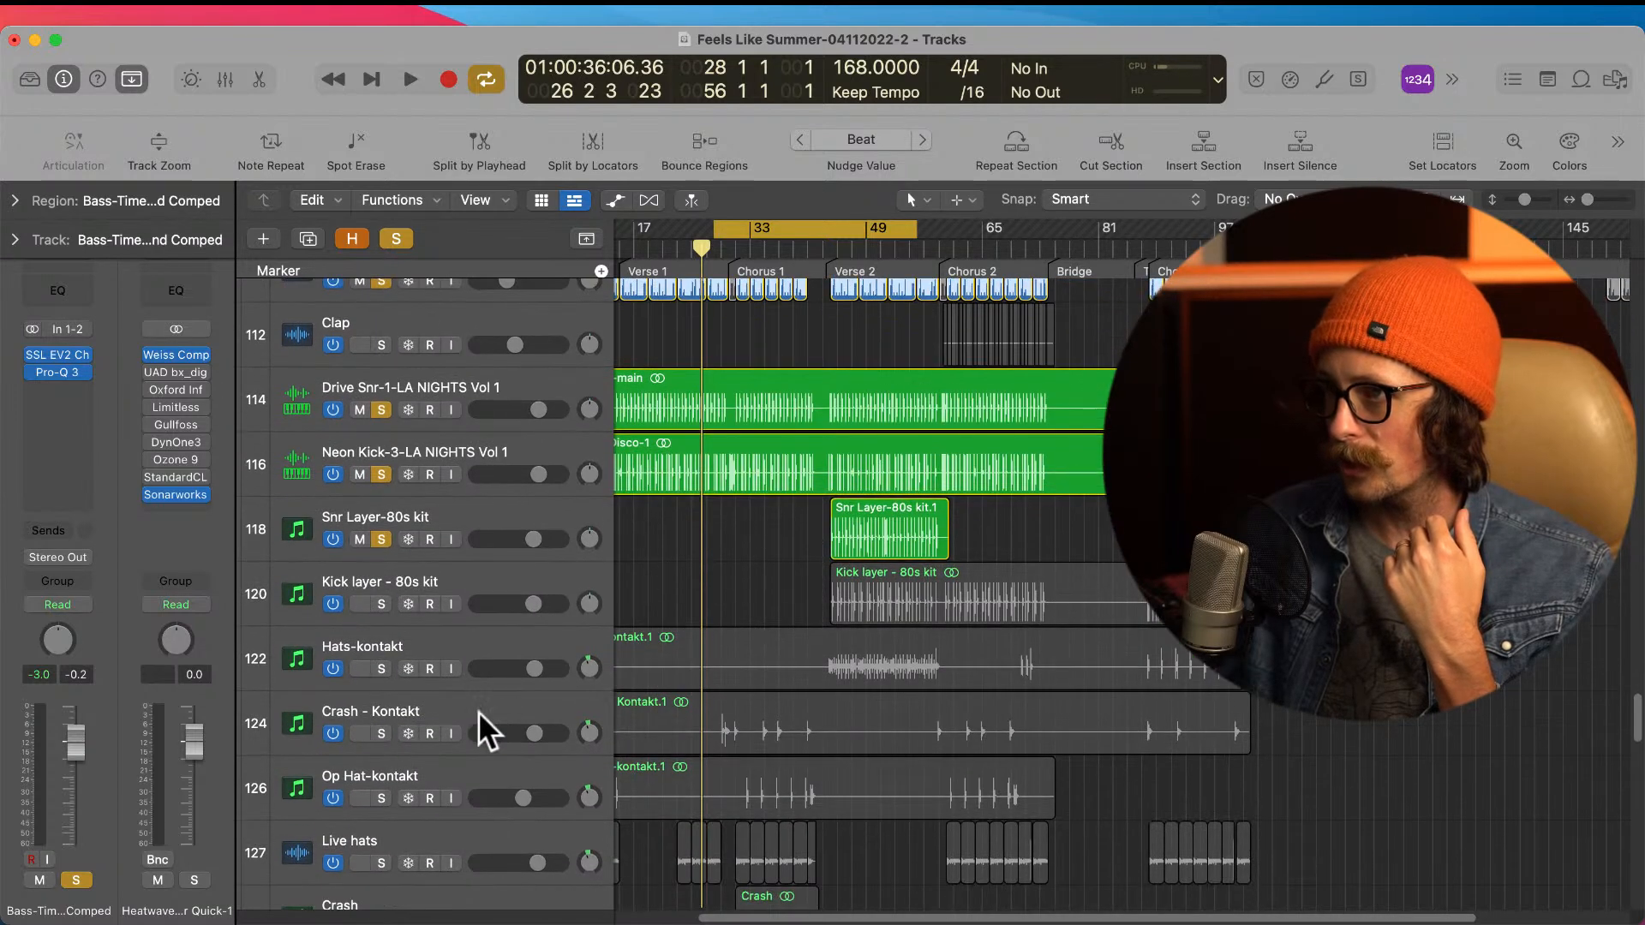
click(383, 734)
click(382, 798)
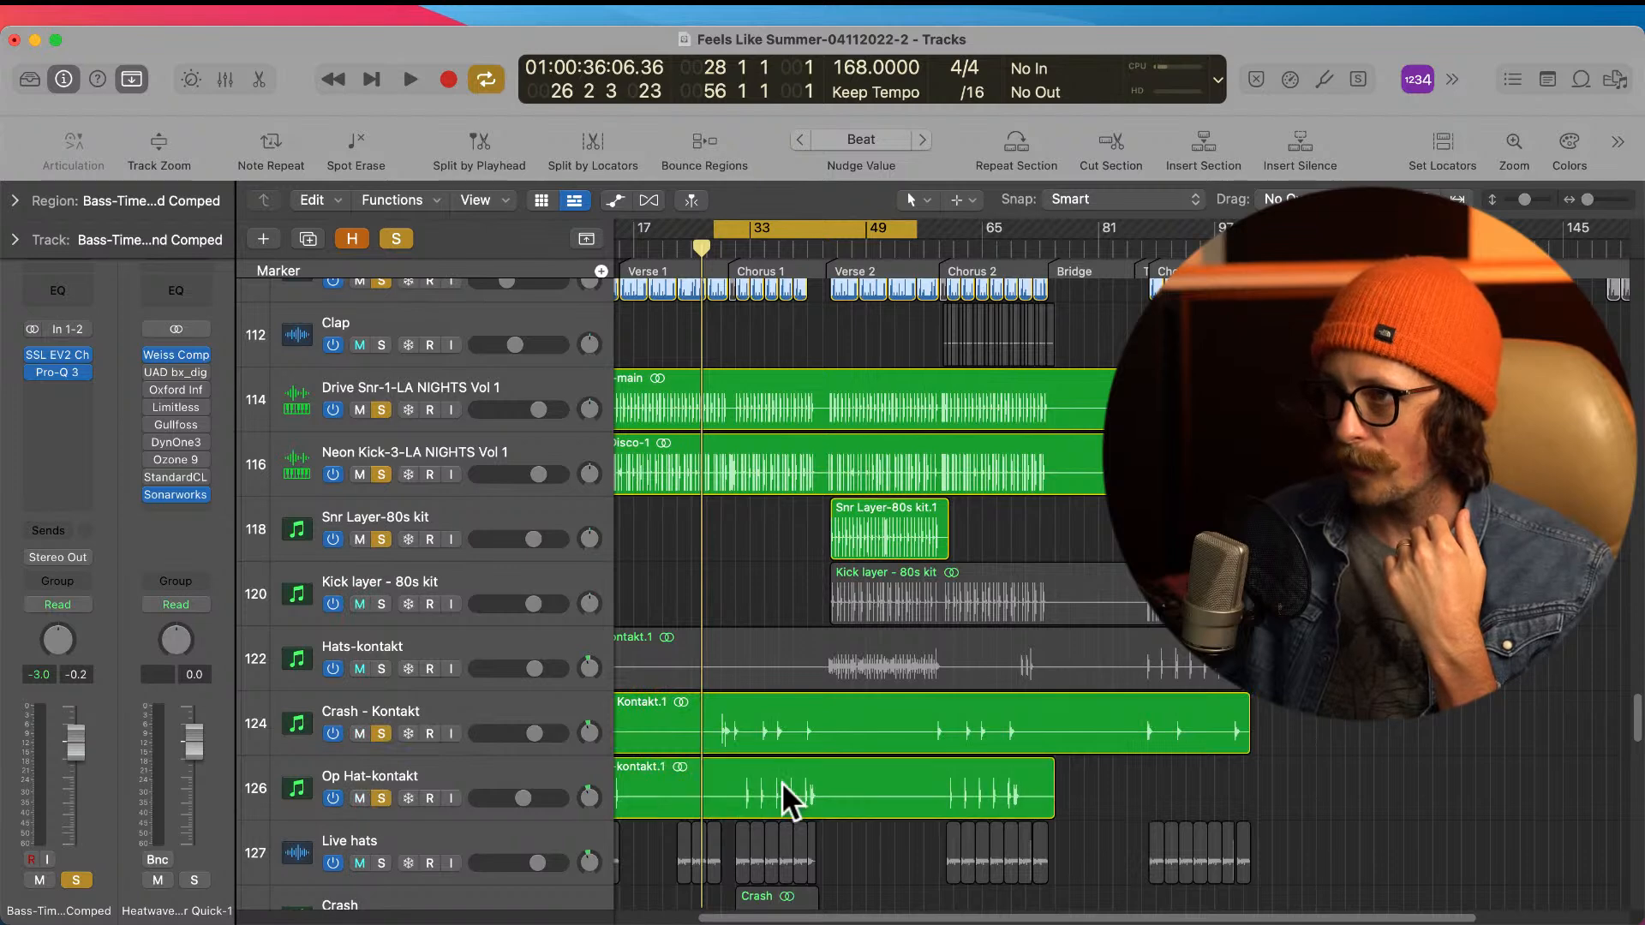
scroll(778, 783, down, 1)
click(383, 834)
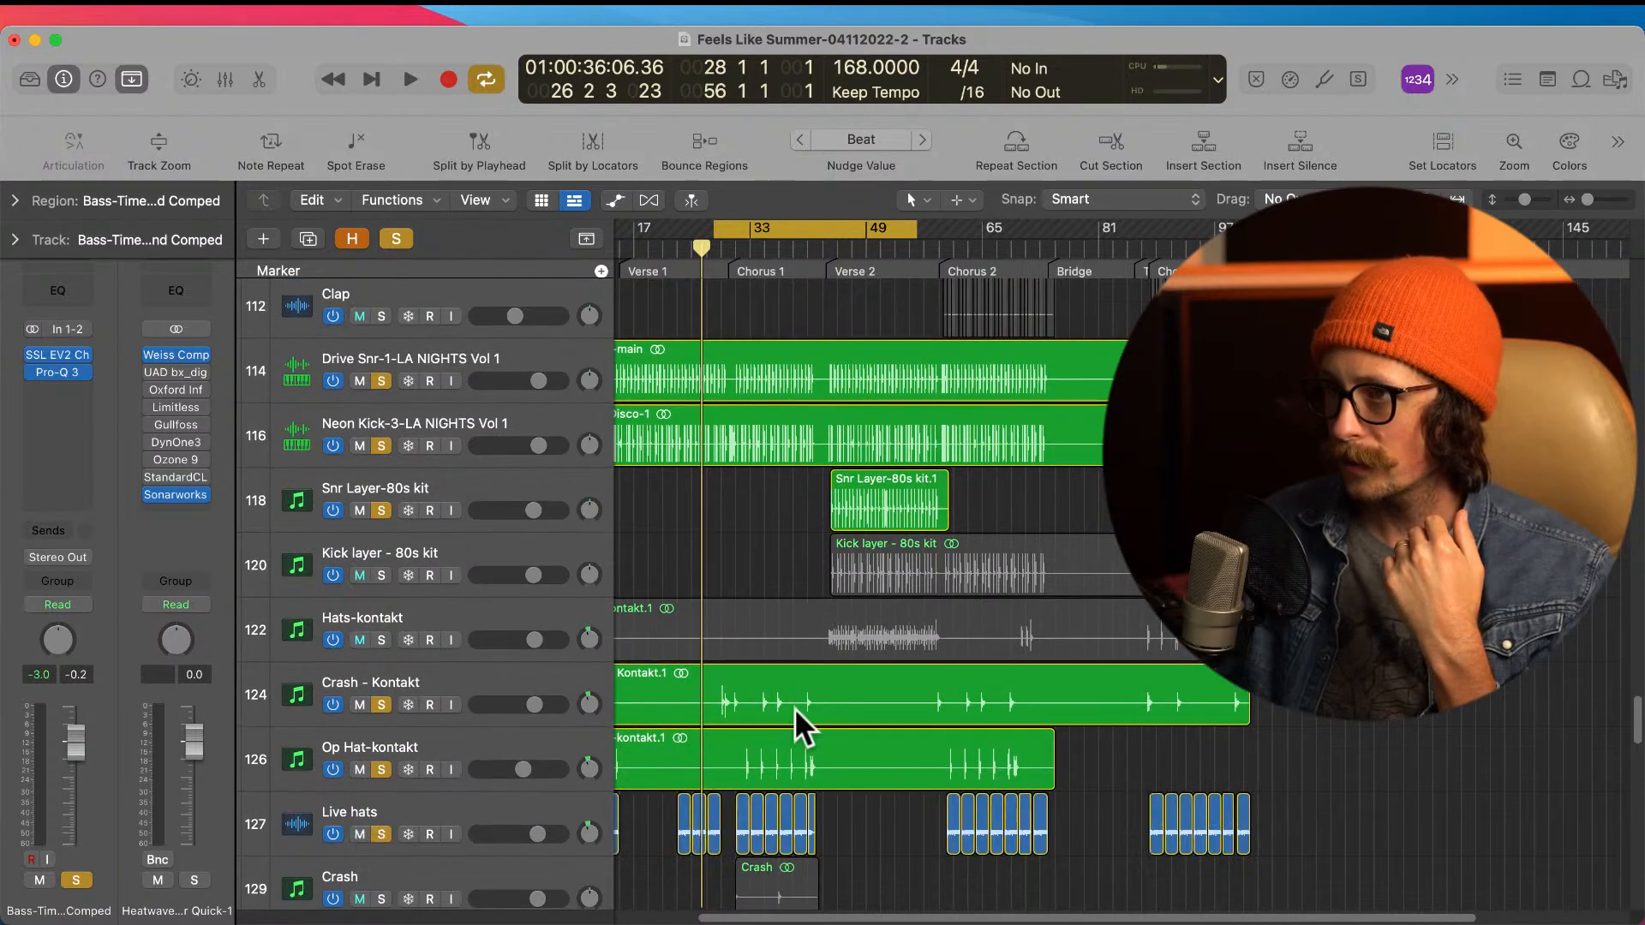
Step: Solo the Crash, Toms fill and riser tracks, and check the guitar tracks below them
scroll(794, 708, down, 5)
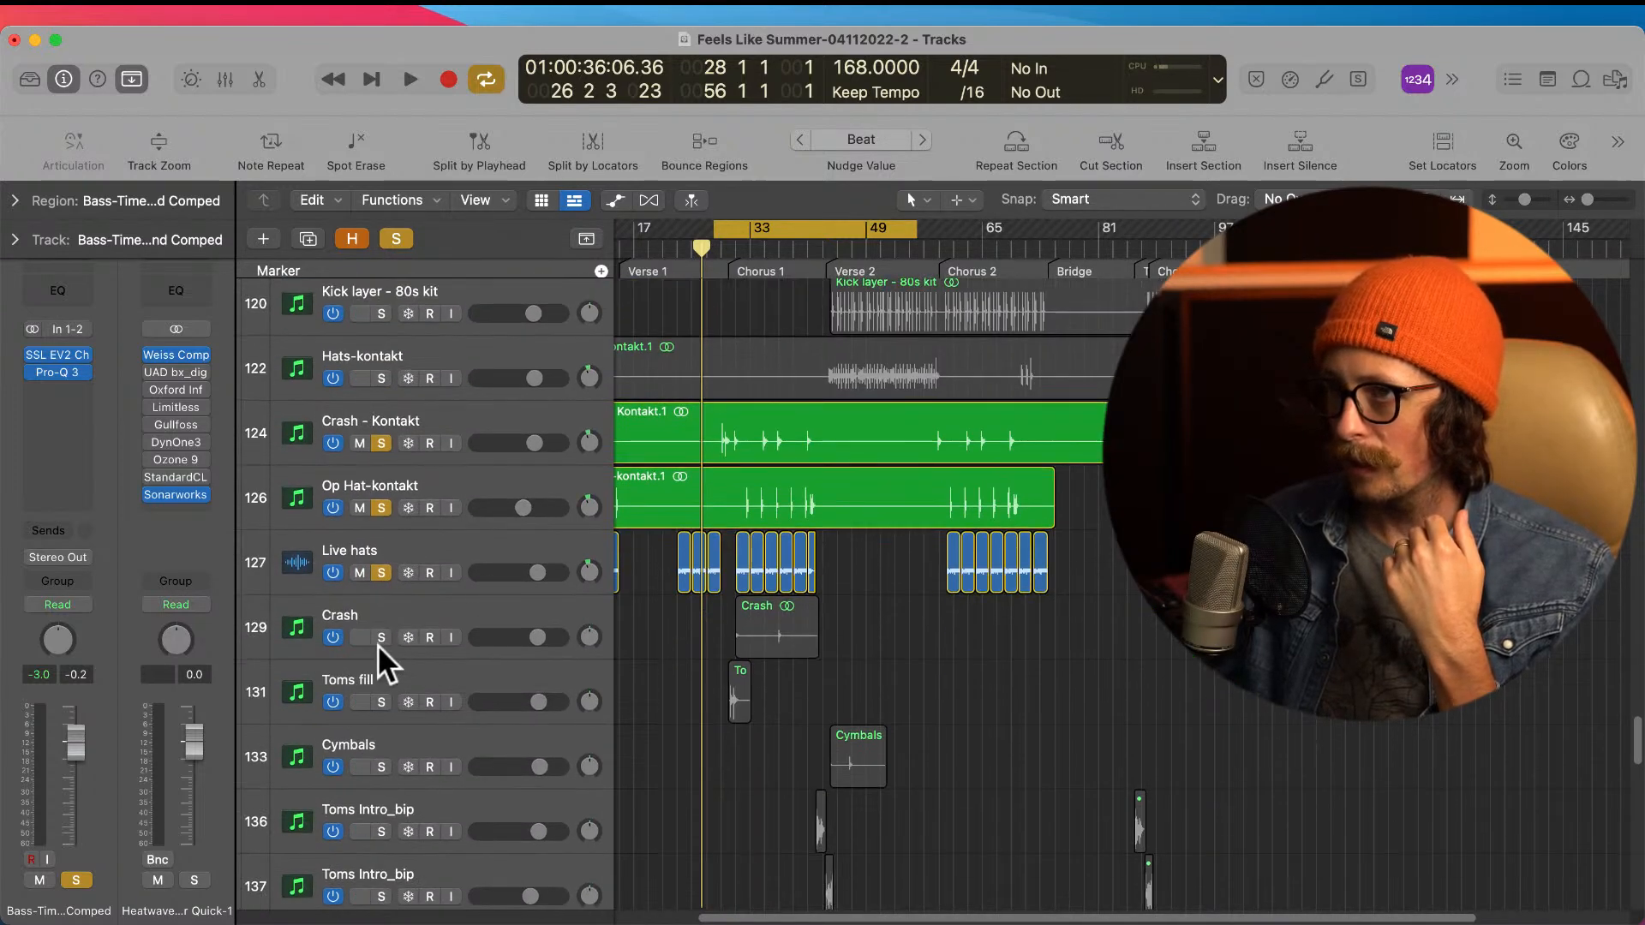
click(381, 638)
click(380, 702)
scroll(779, 674, down, 15)
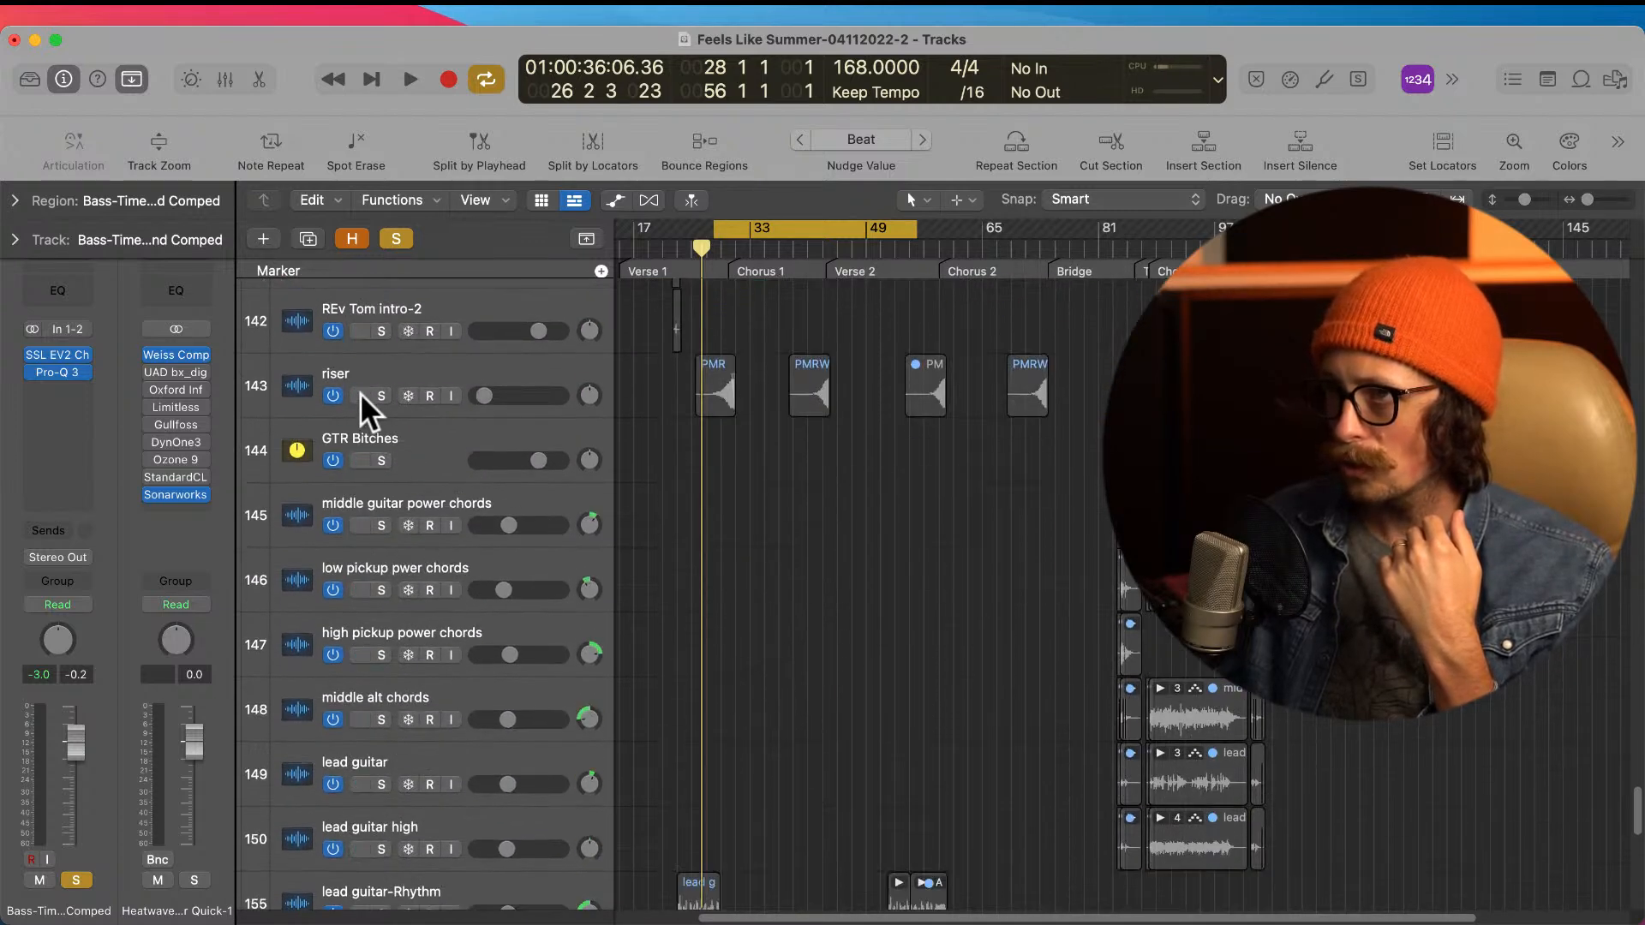
click(381, 396)
scroll(388, 583, down, 2)
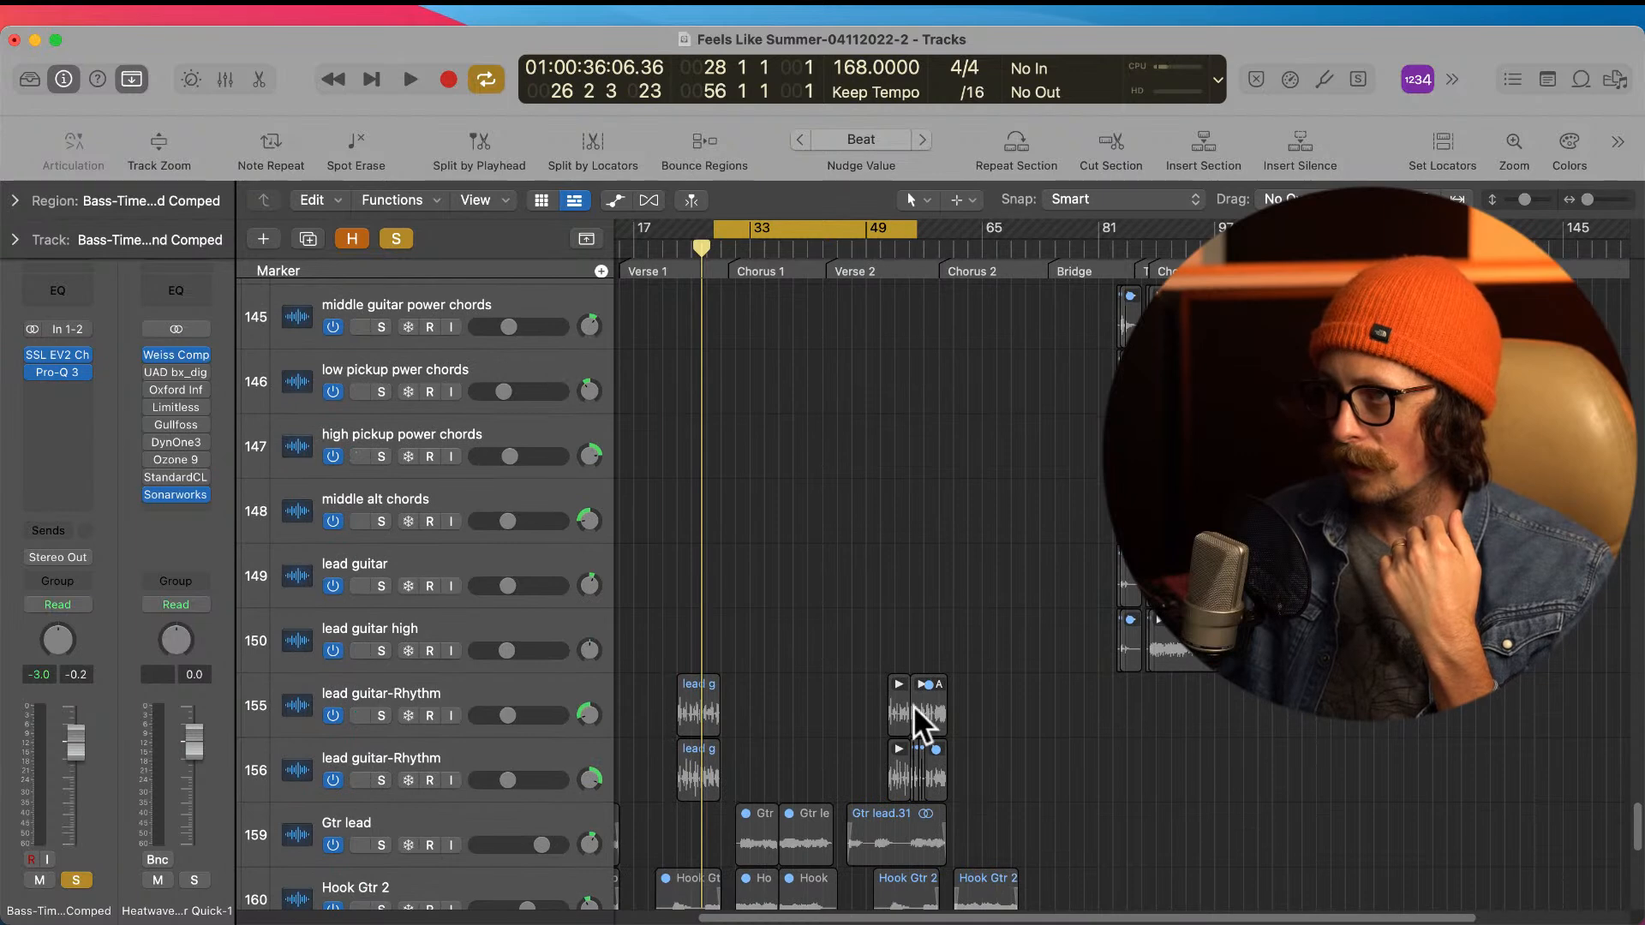
Step: Play the soloed bass and drums through Chorus 1, comparing them without and with the Neon Kick-3 track
scroll(913, 709, up, 20)
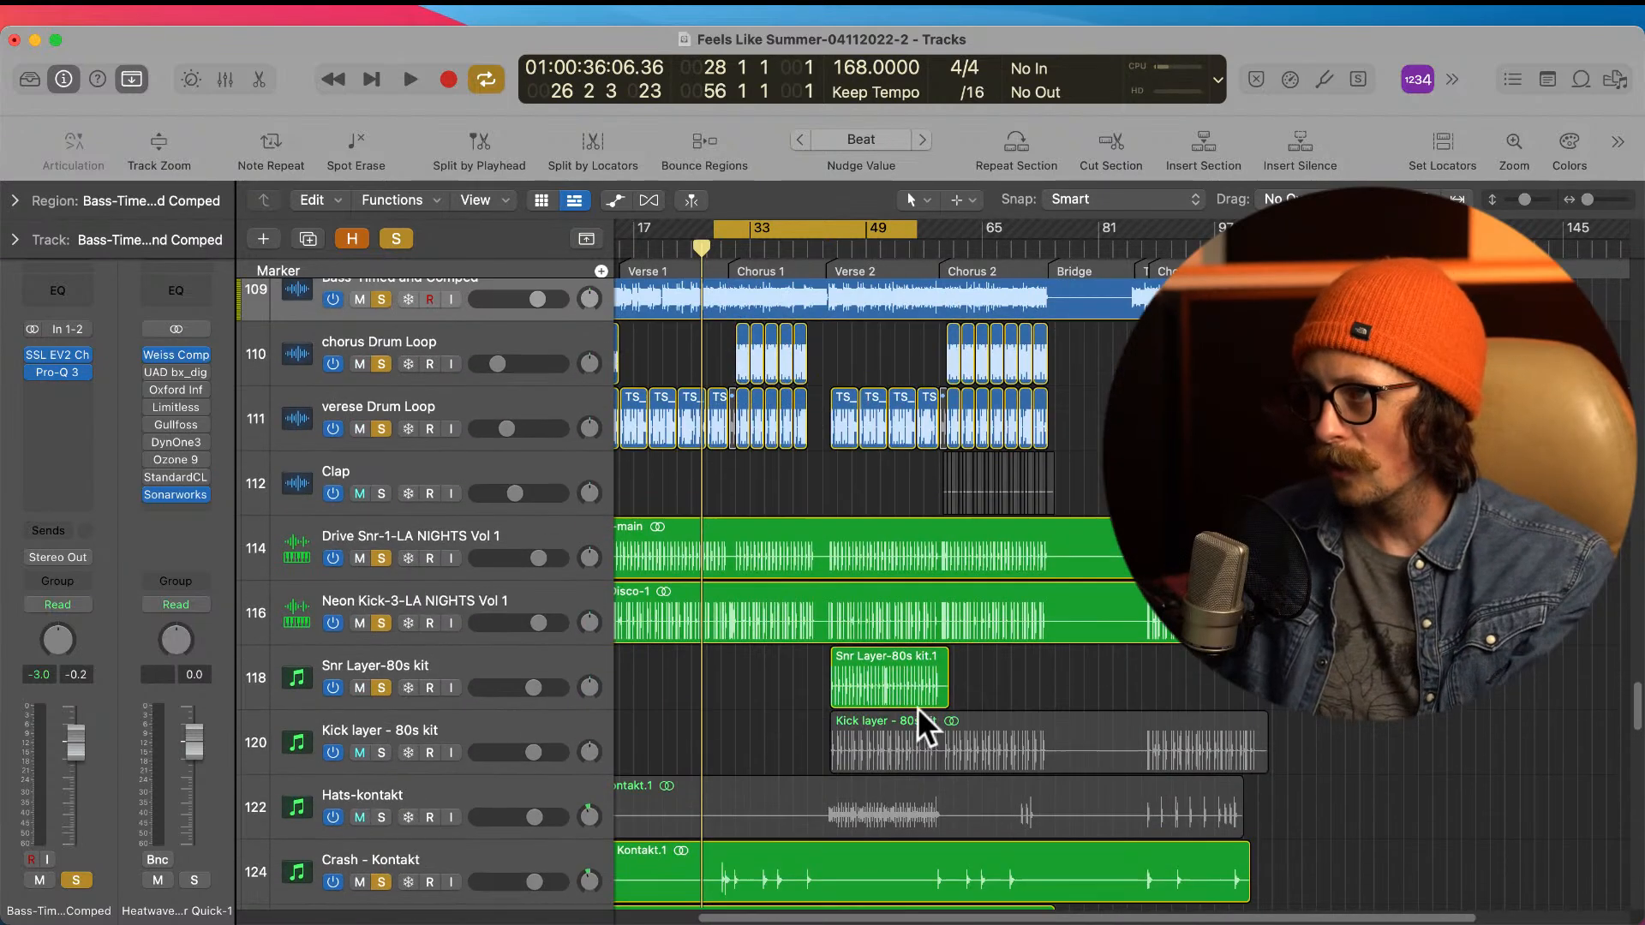
scroll(882, 626, up, 2)
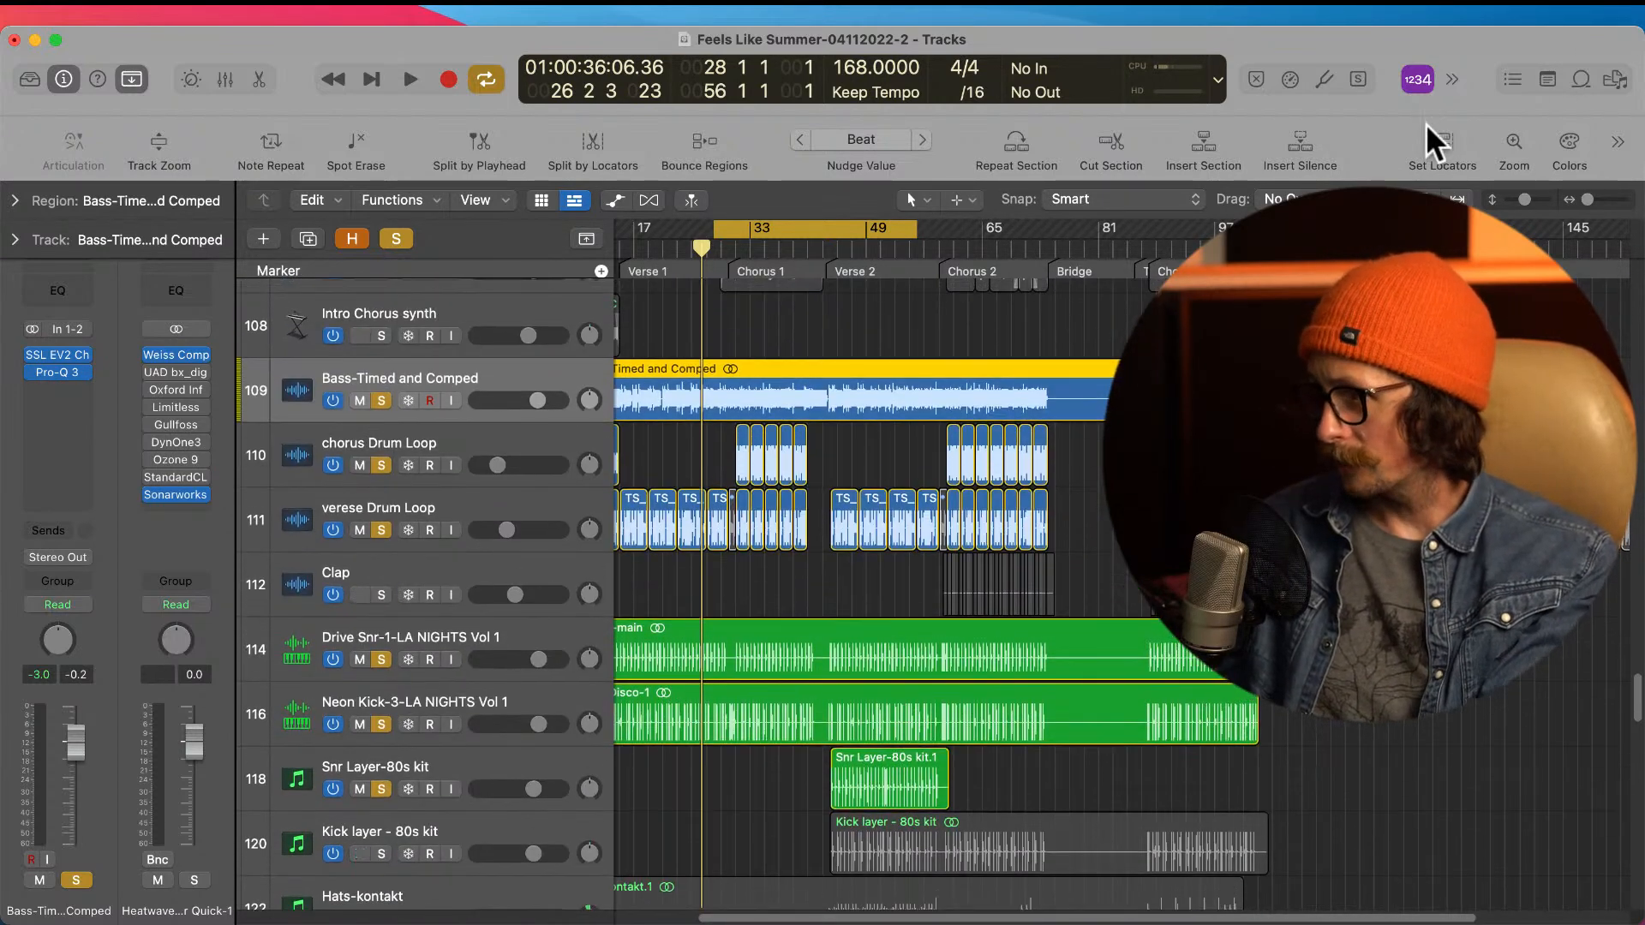
key(space)
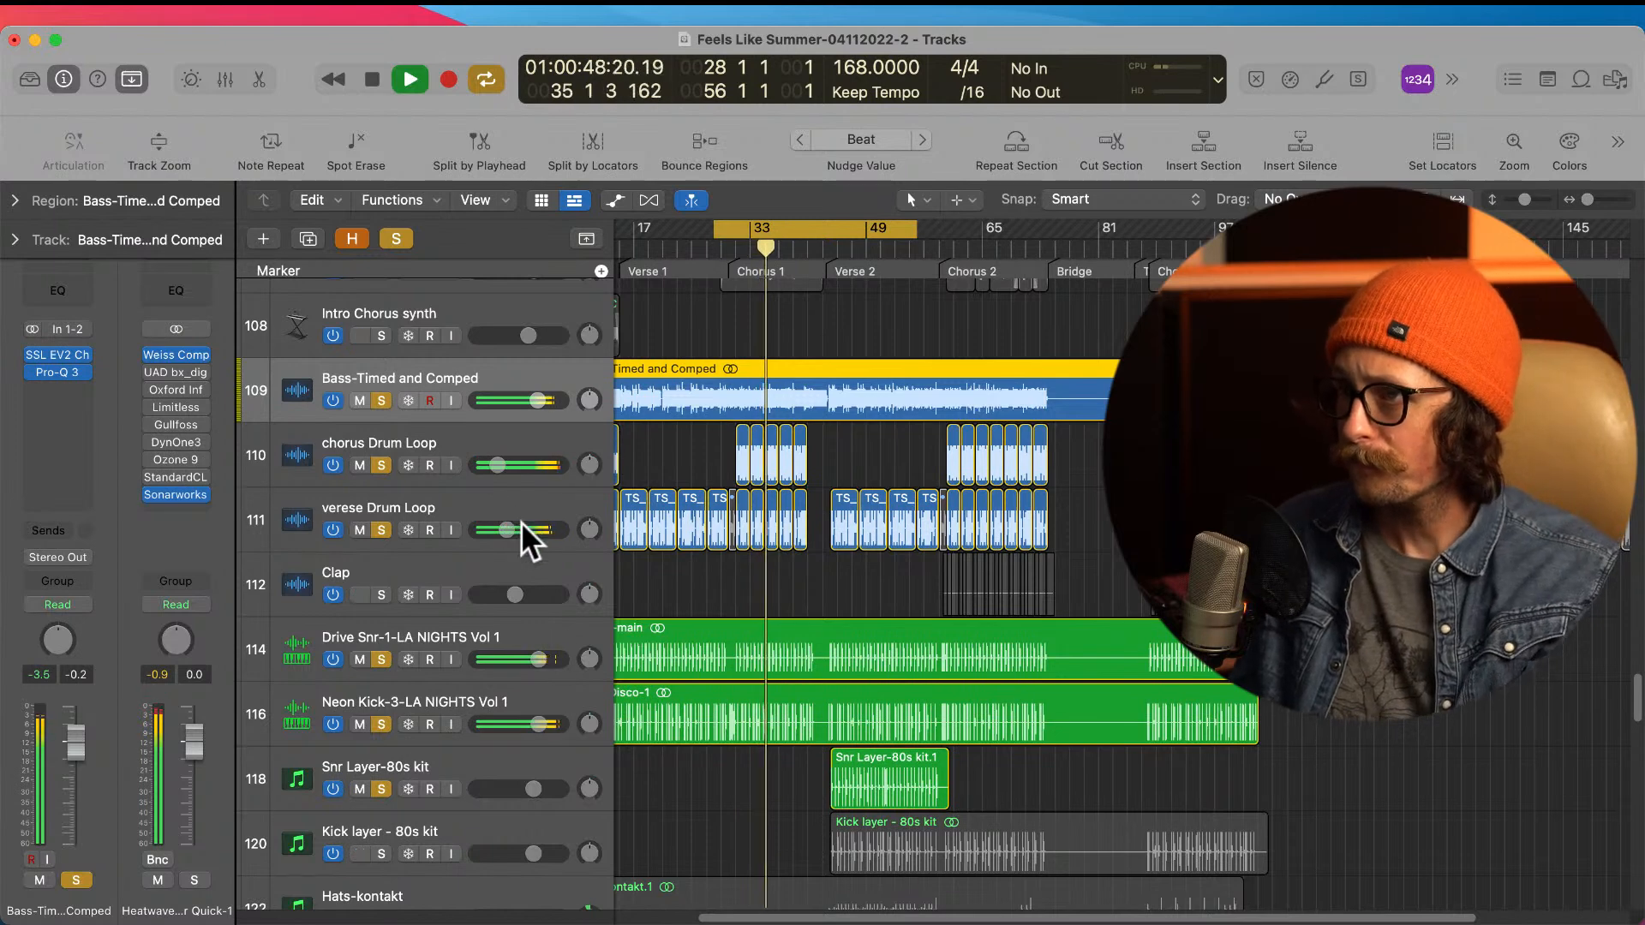
click(380, 720)
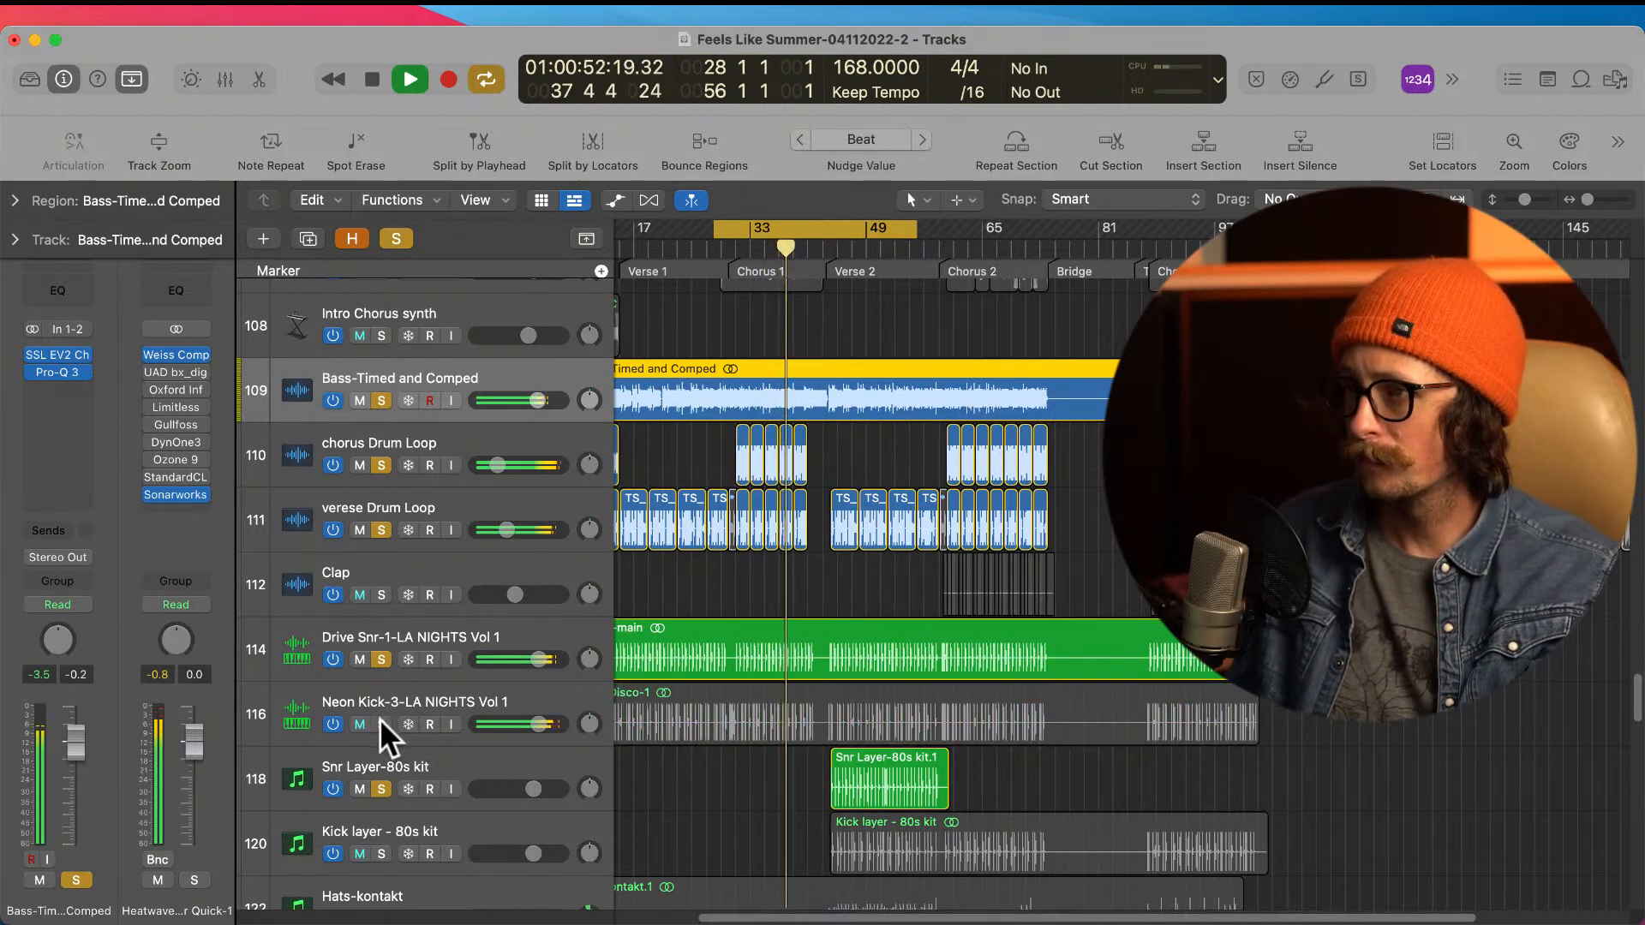
click(380, 722)
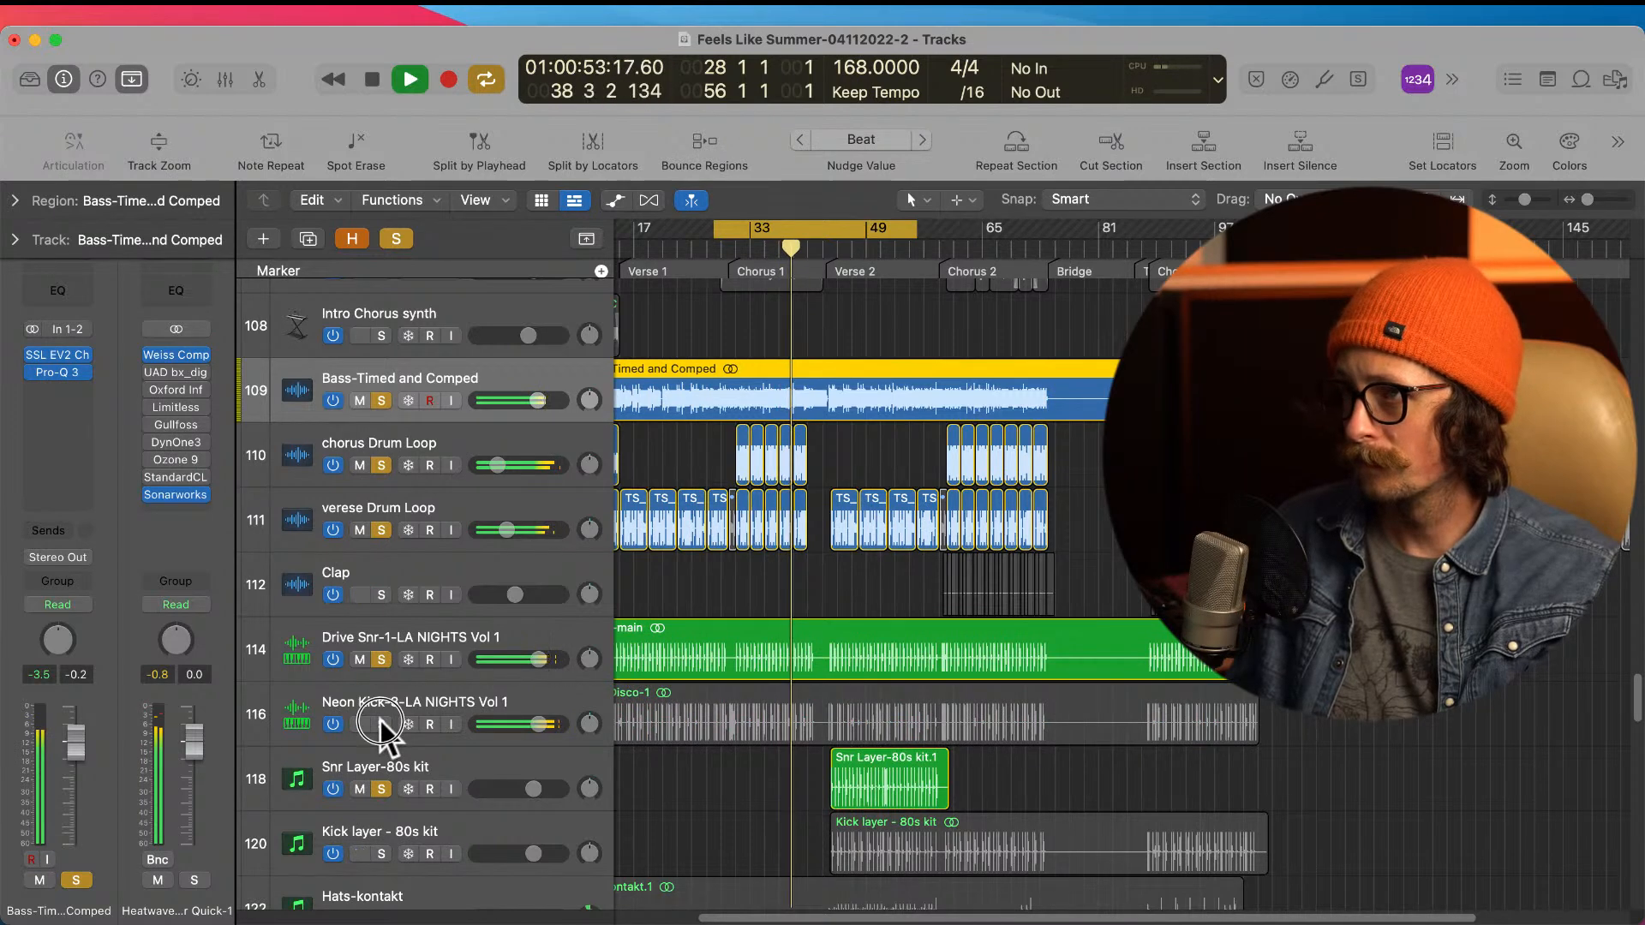
Step: Audition the drums without the bass, replay from the start of Chorus 1, and return the bass to the solo
click(382, 401)
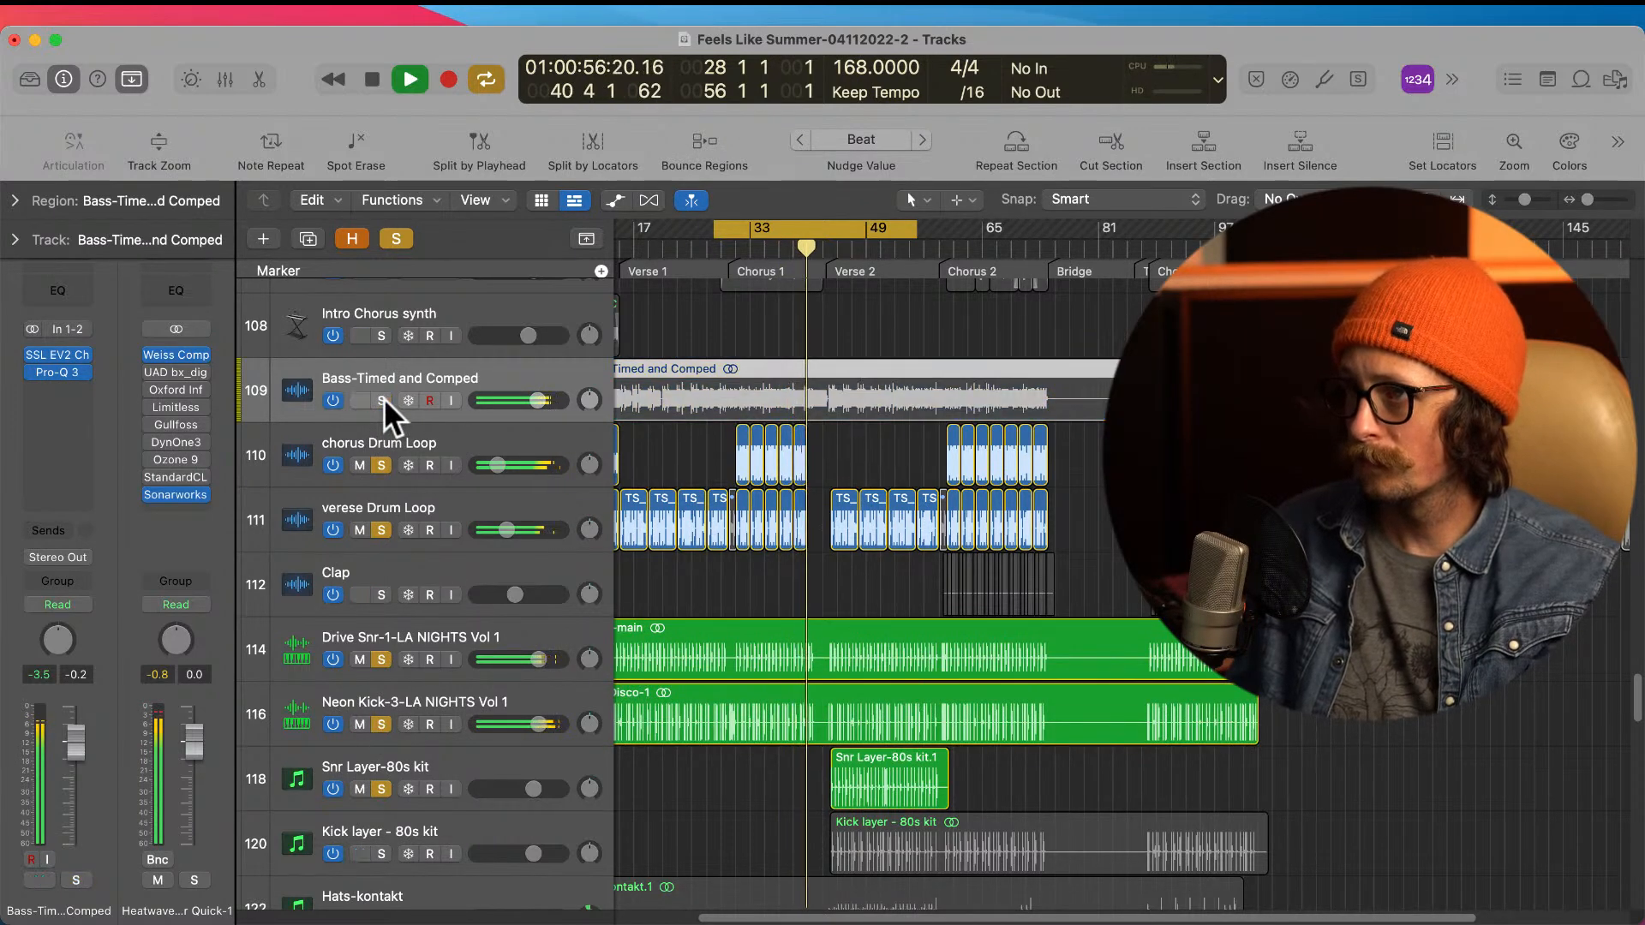
click(735, 254)
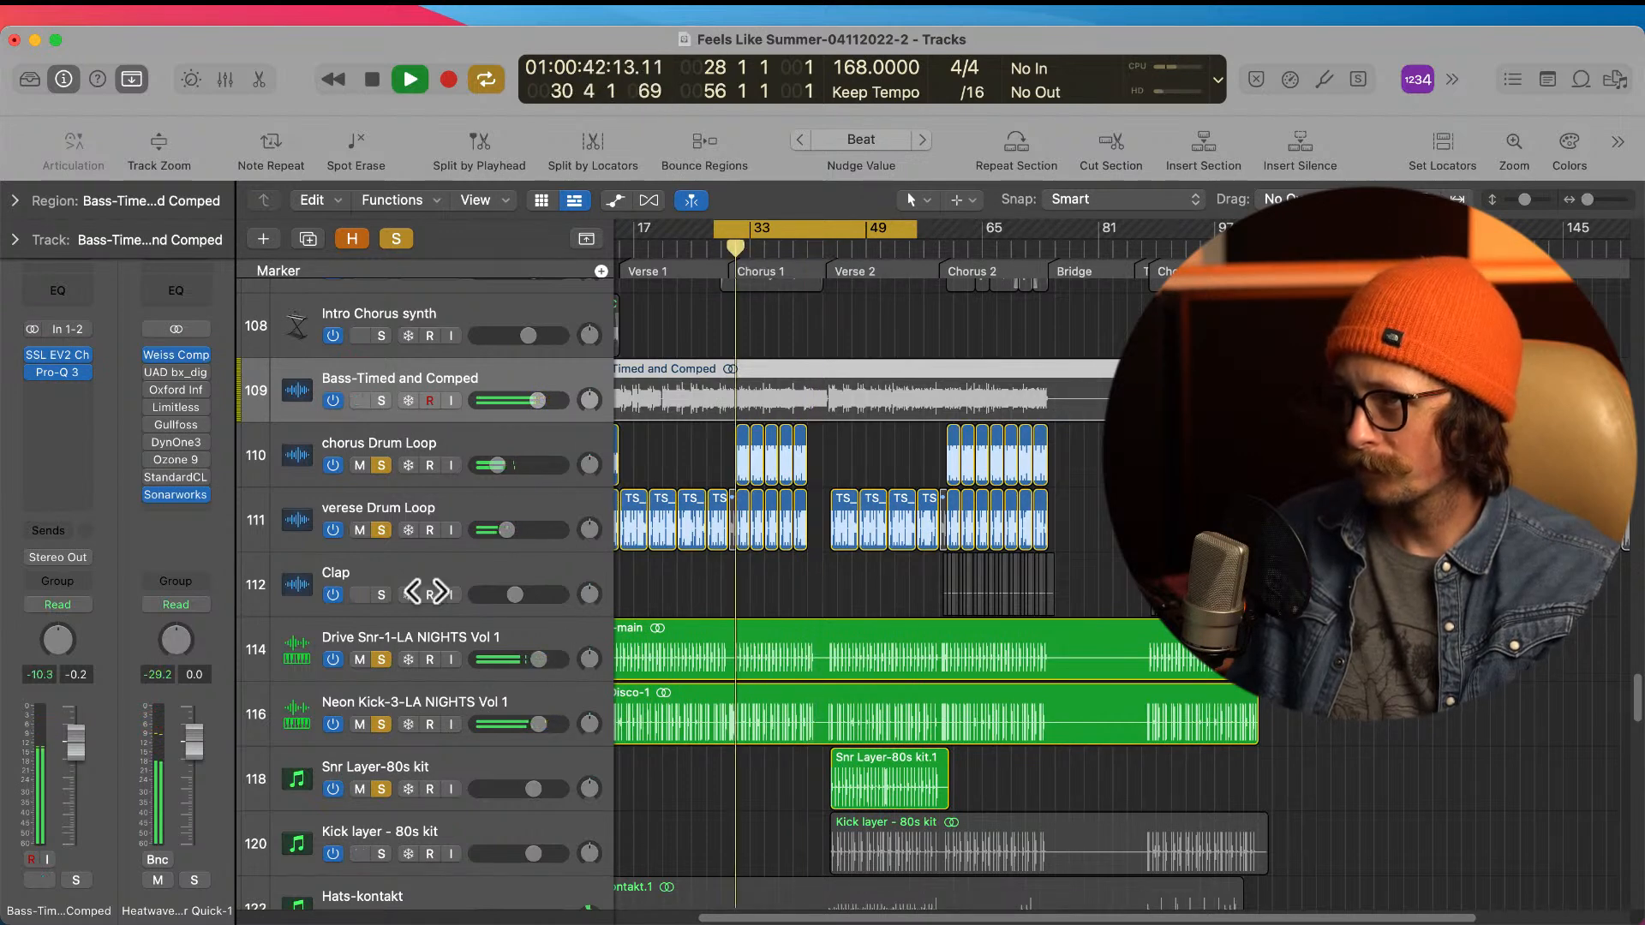
click(382, 400)
Step: Select the kick and snare tracks in turn, clear all track solos to hear the full mix, and stop playback
click(424, 705)
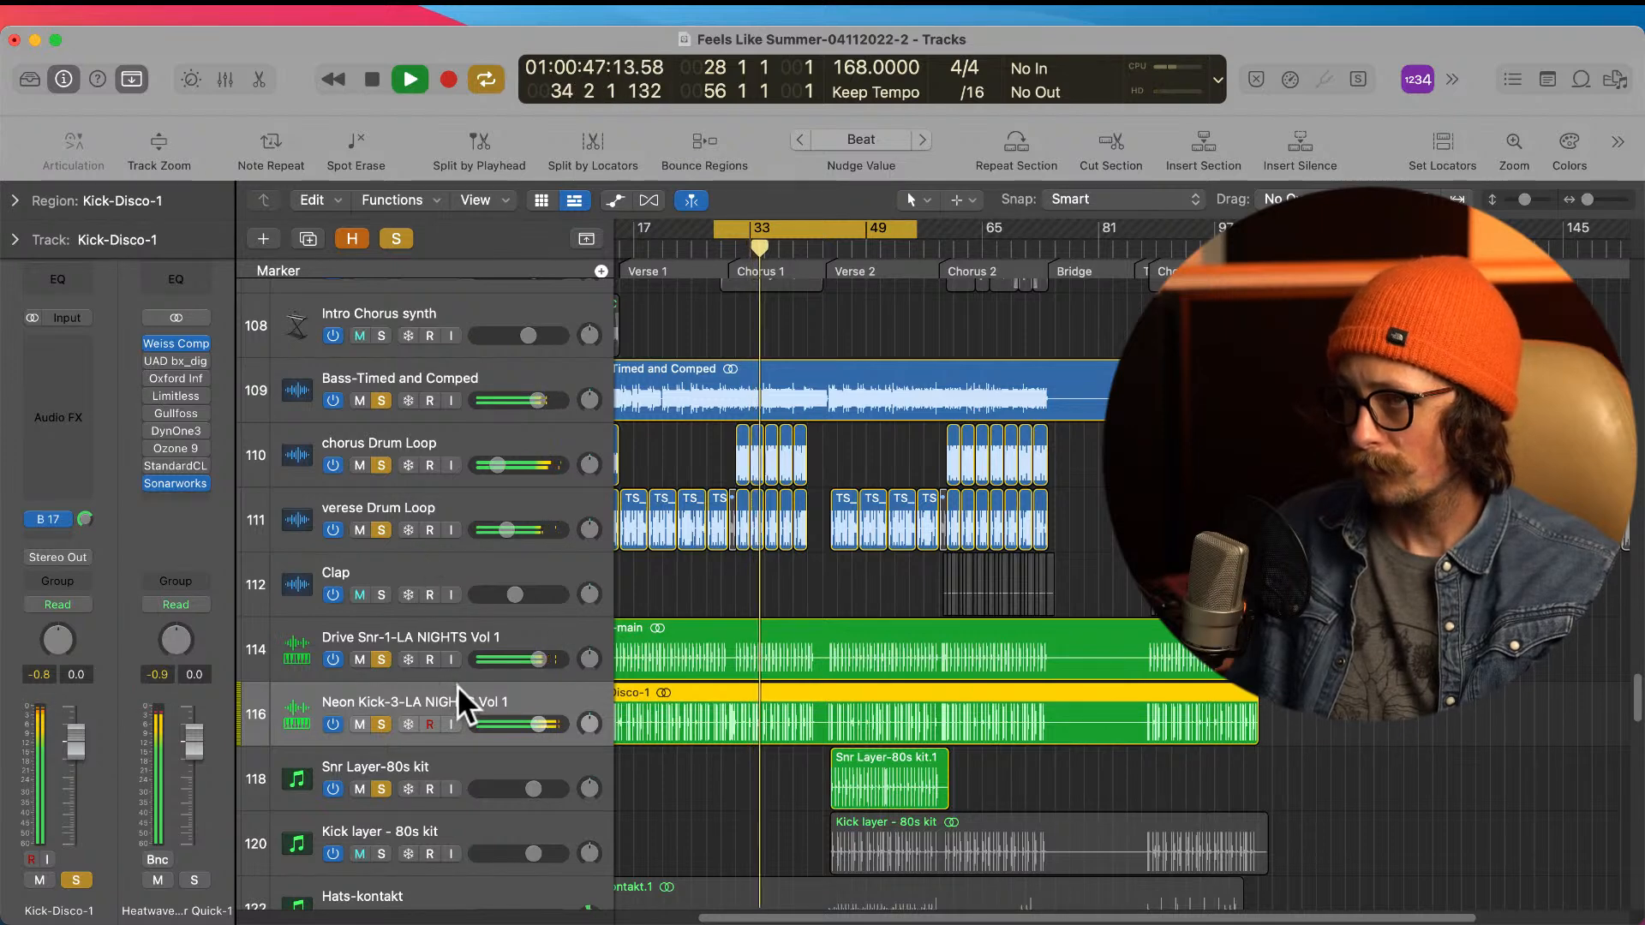
click(459, 630)
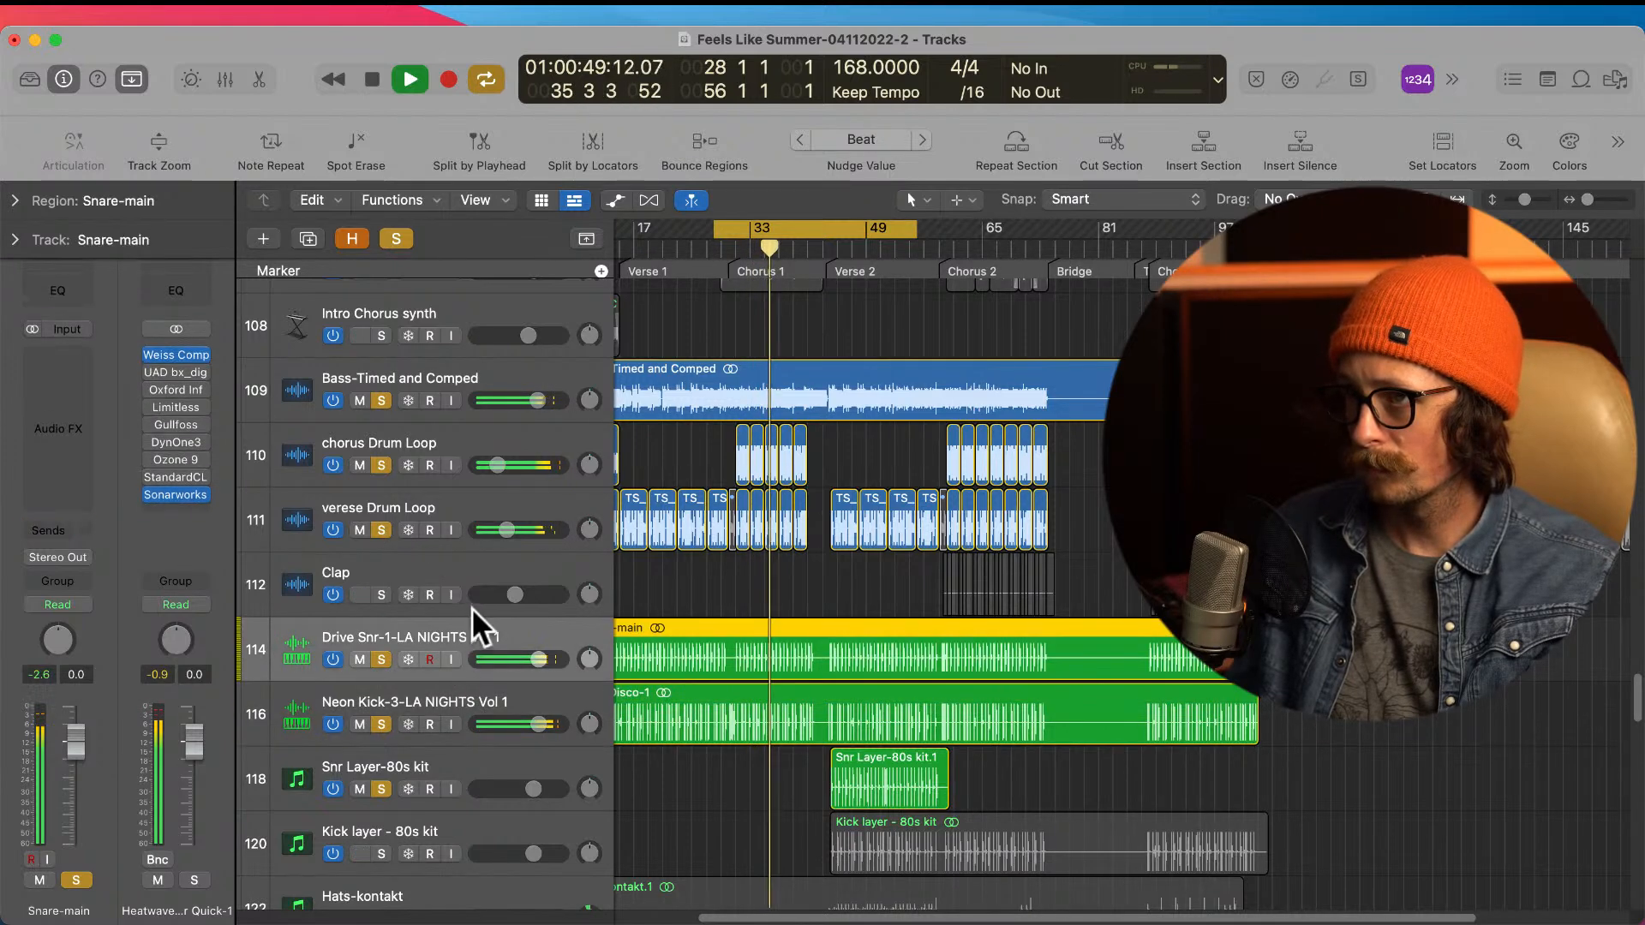
alt+click(382, 659)
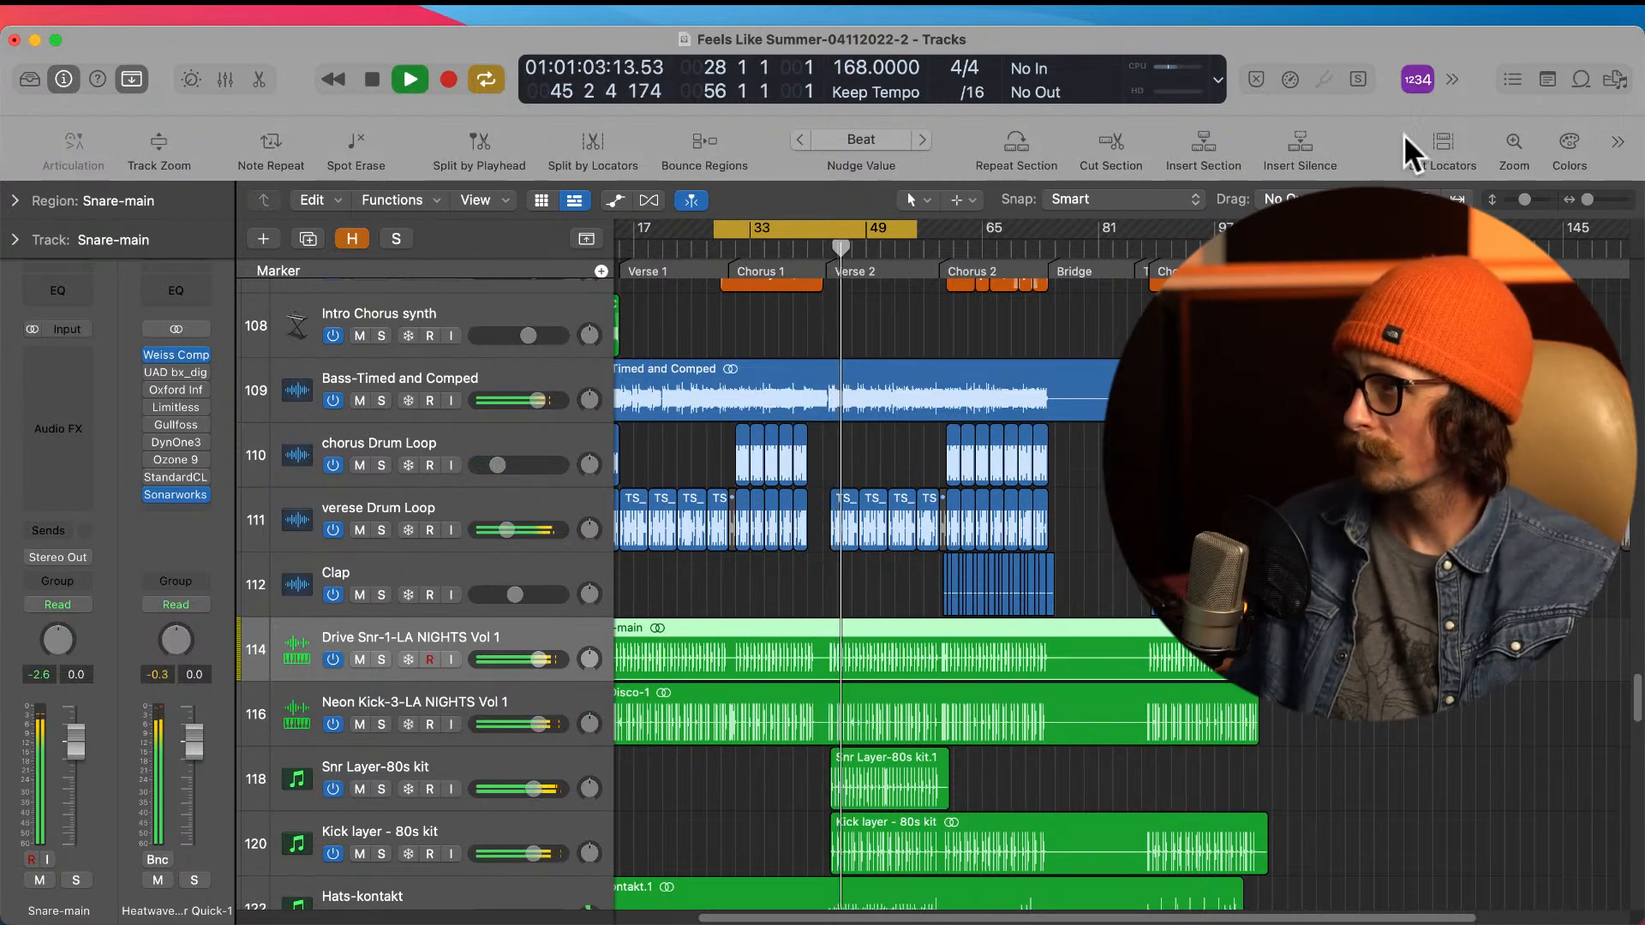
key(space)
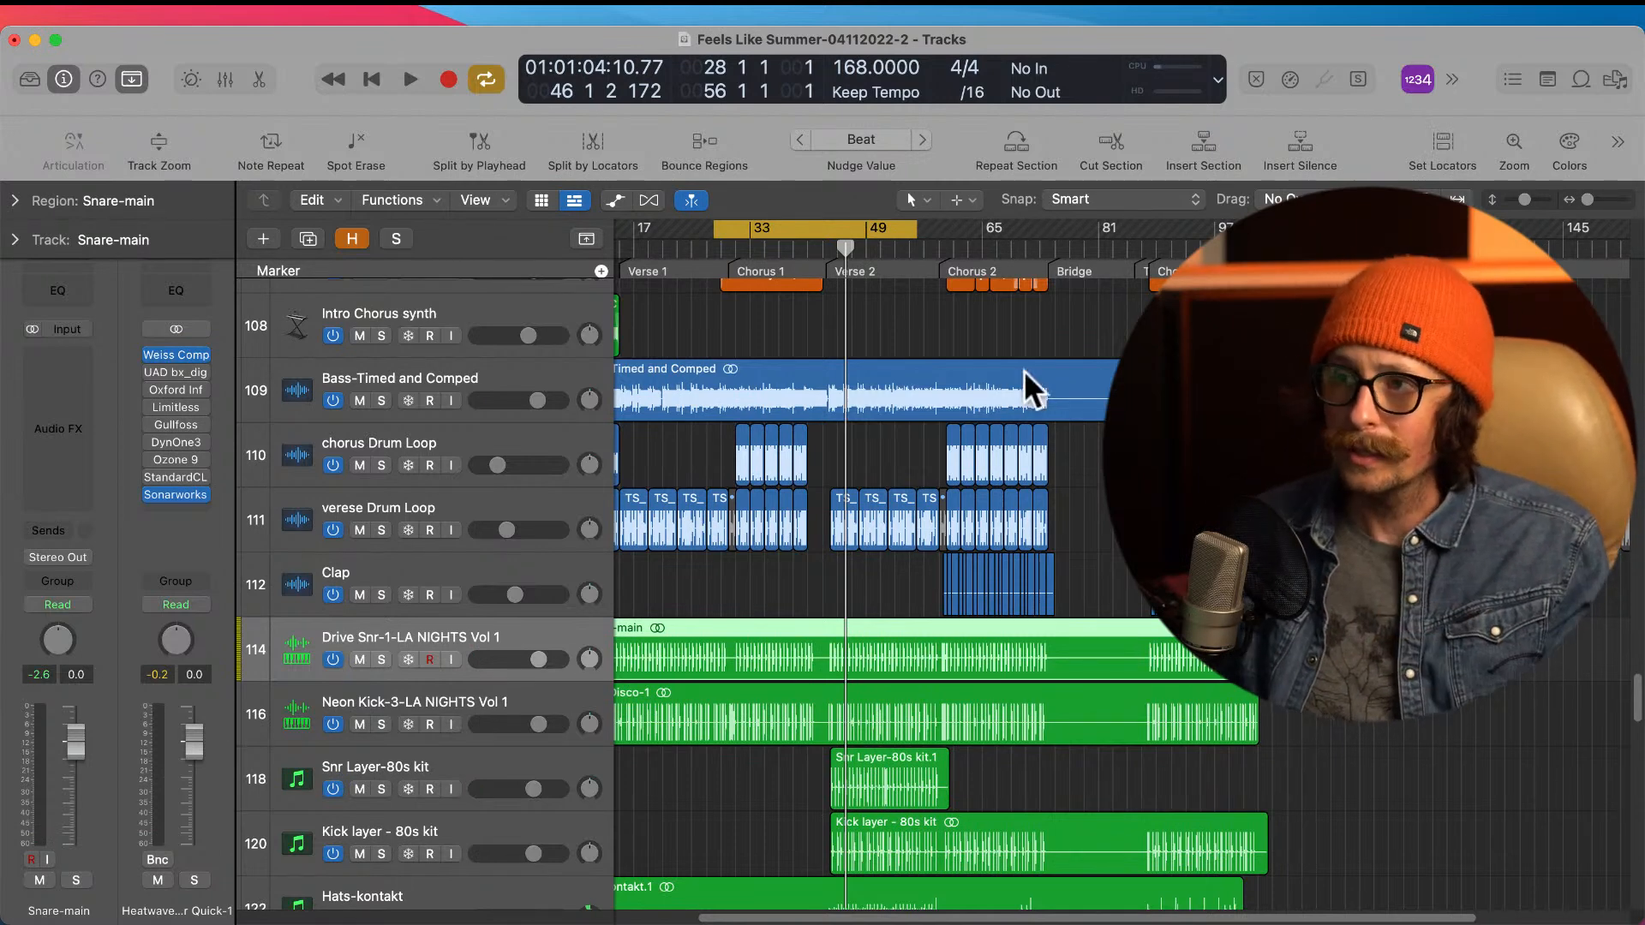
Step: Select the Neon Kick-3 track and inspect its Bus 17 send to the Drums Par Comp channel
click(485, 702)
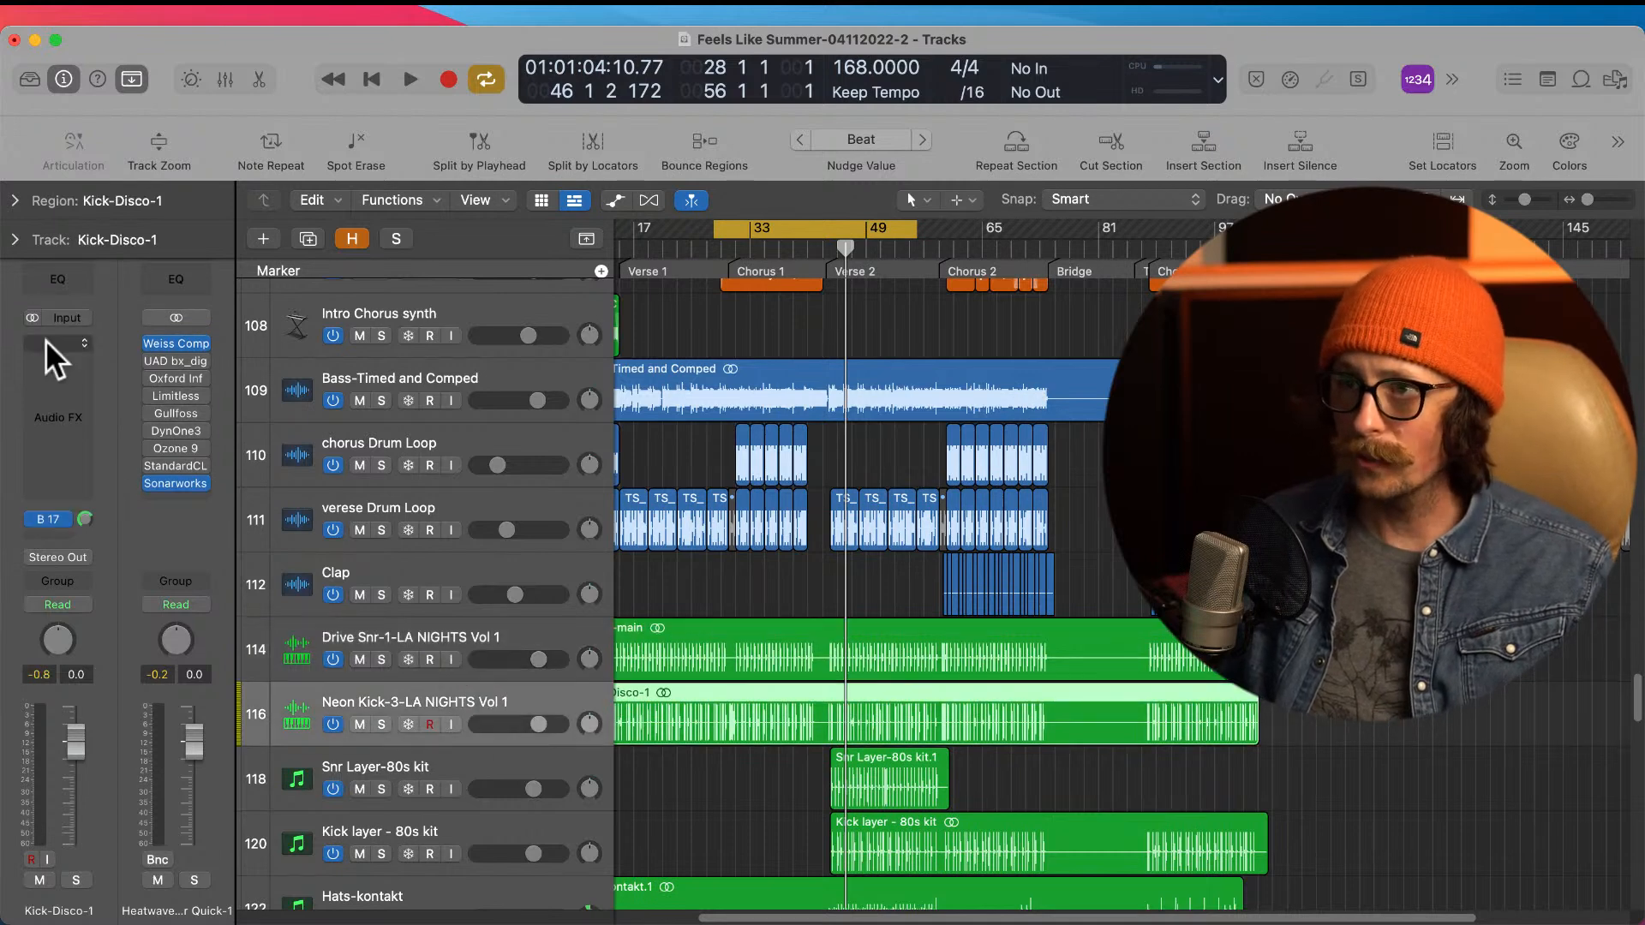
click(51, 518)
click(137, 414)
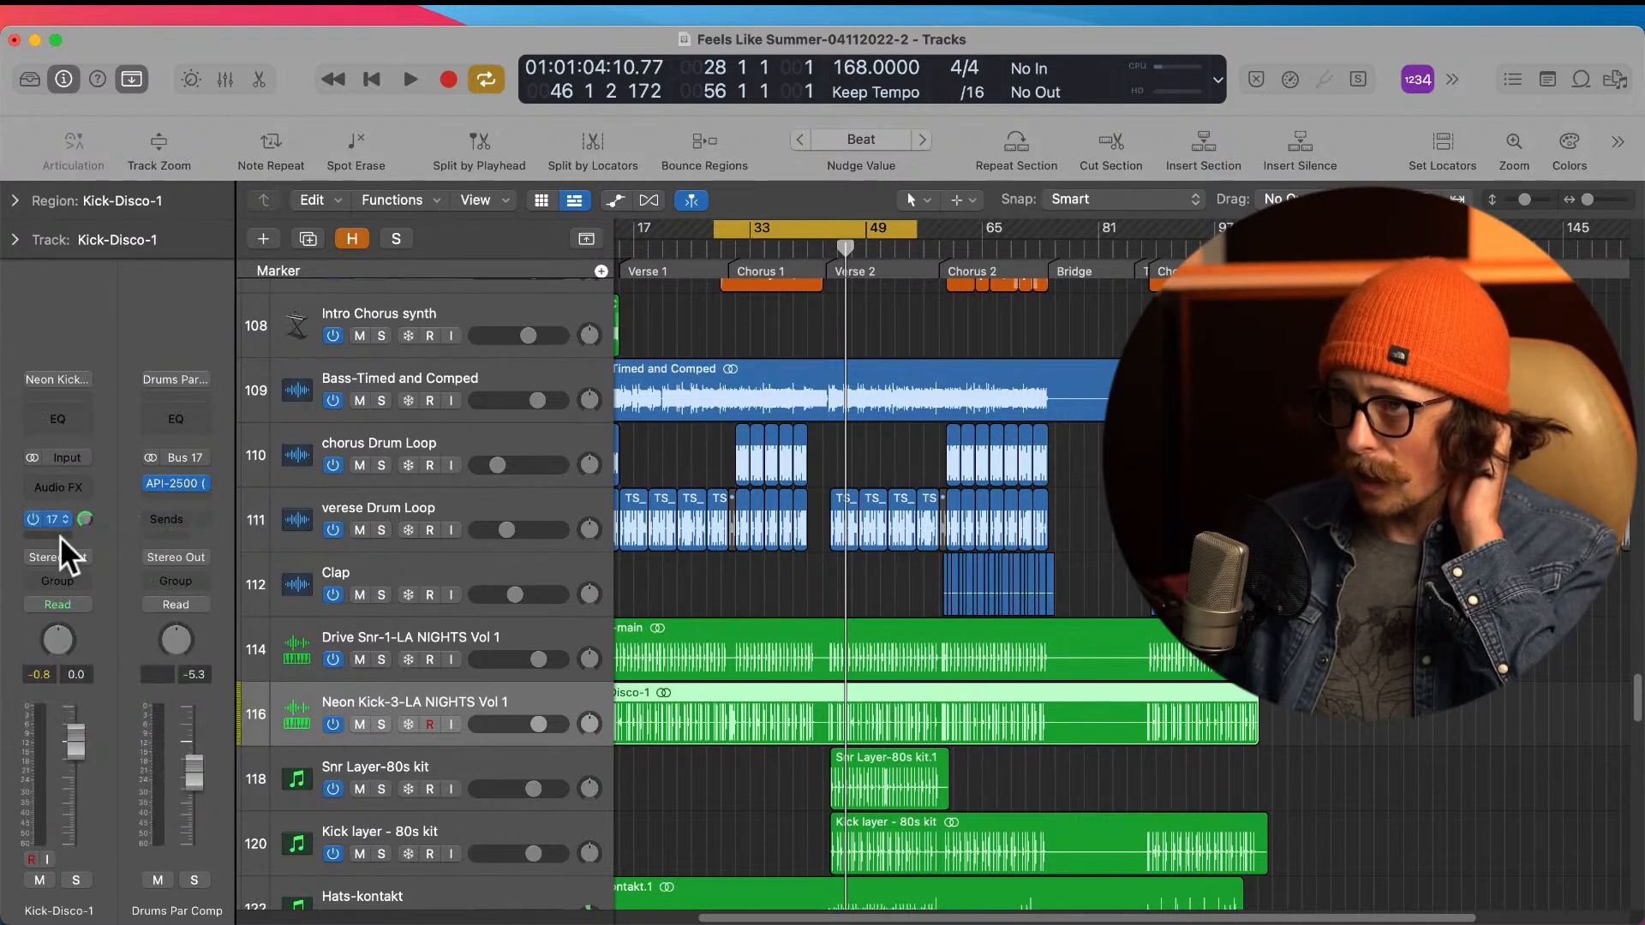
Step: Inspect the API-2500 compressor on the Drums Par Comp channel, close it, and select the Drive Snr-1 and Clap tracks in turn
click(180, 483)
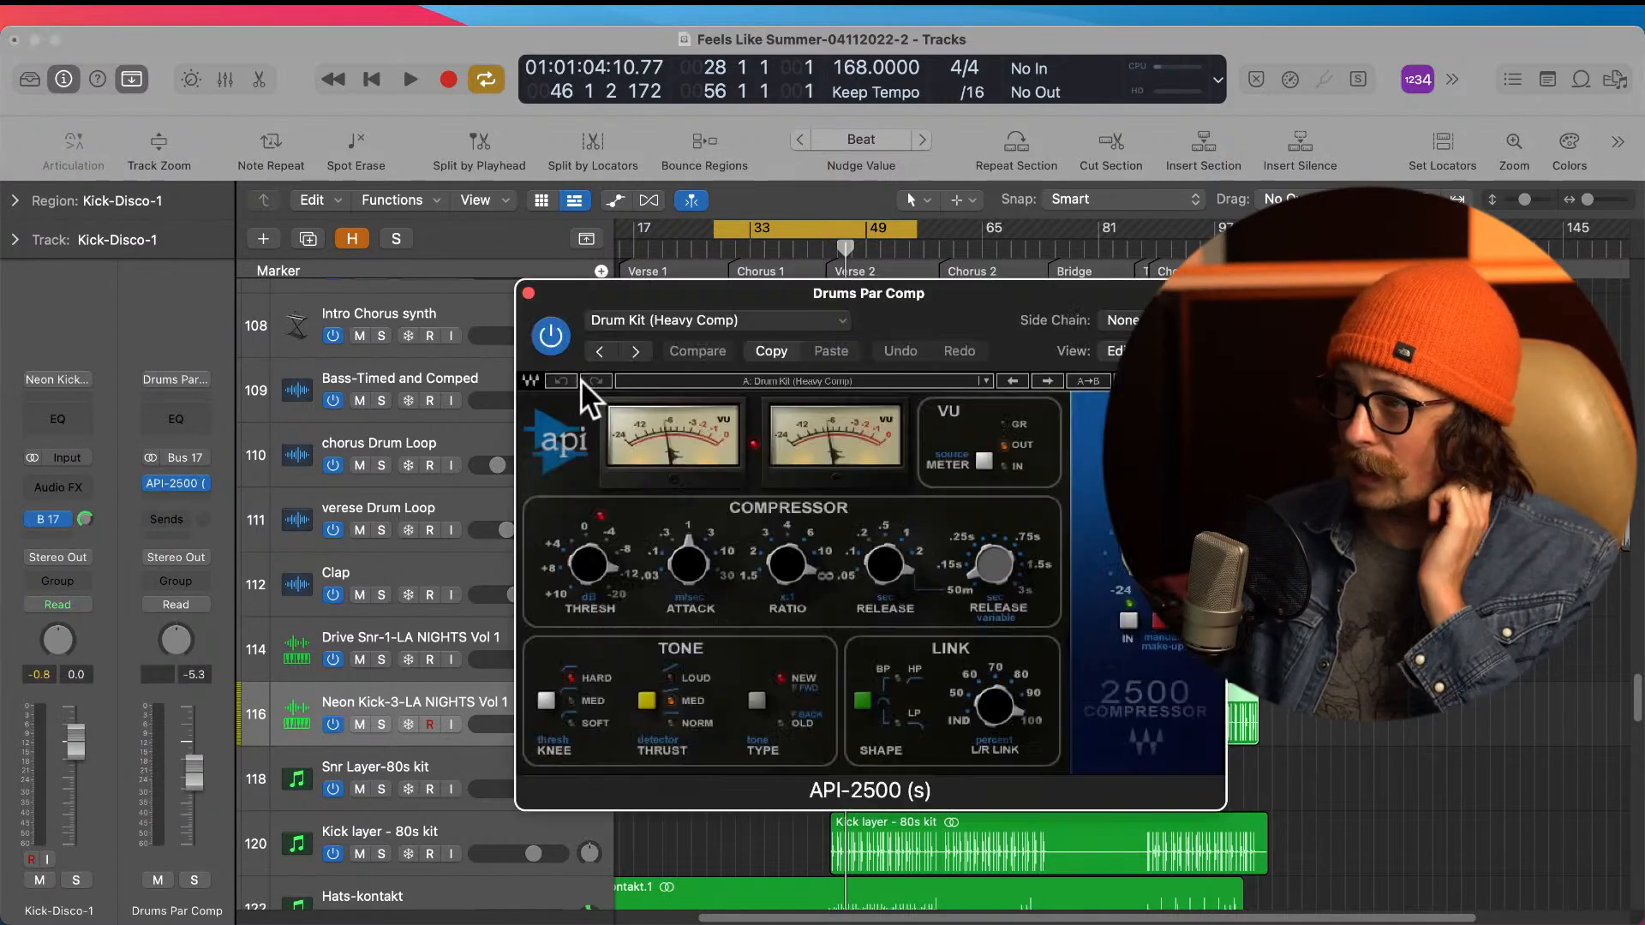
click(528, 293)
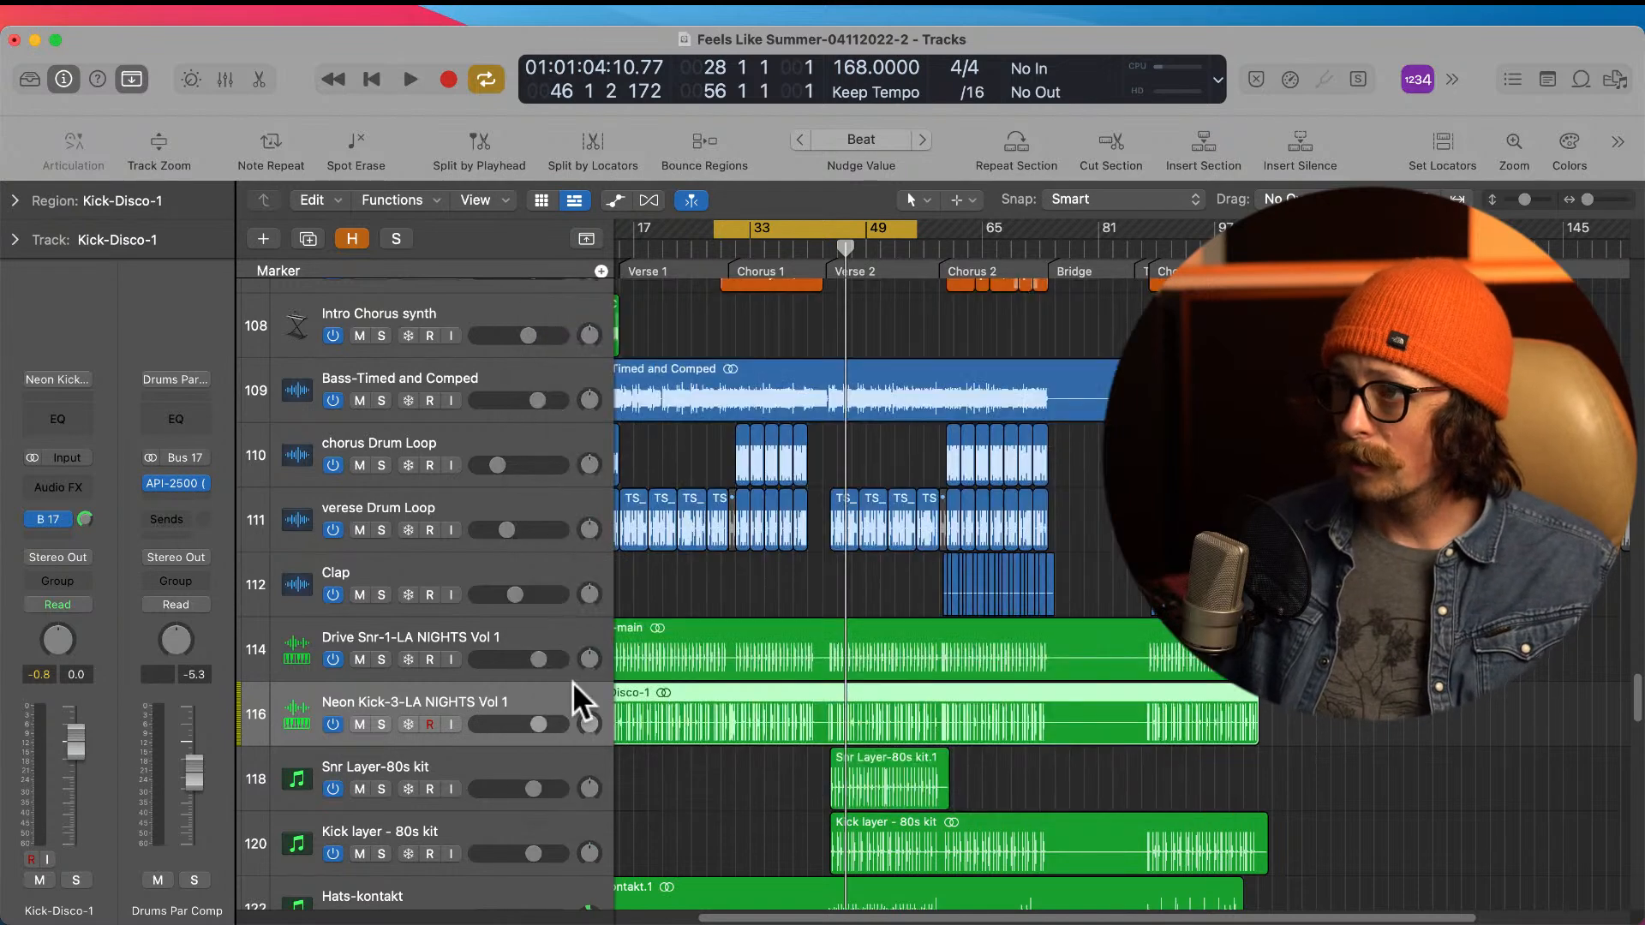
click(433, 650)
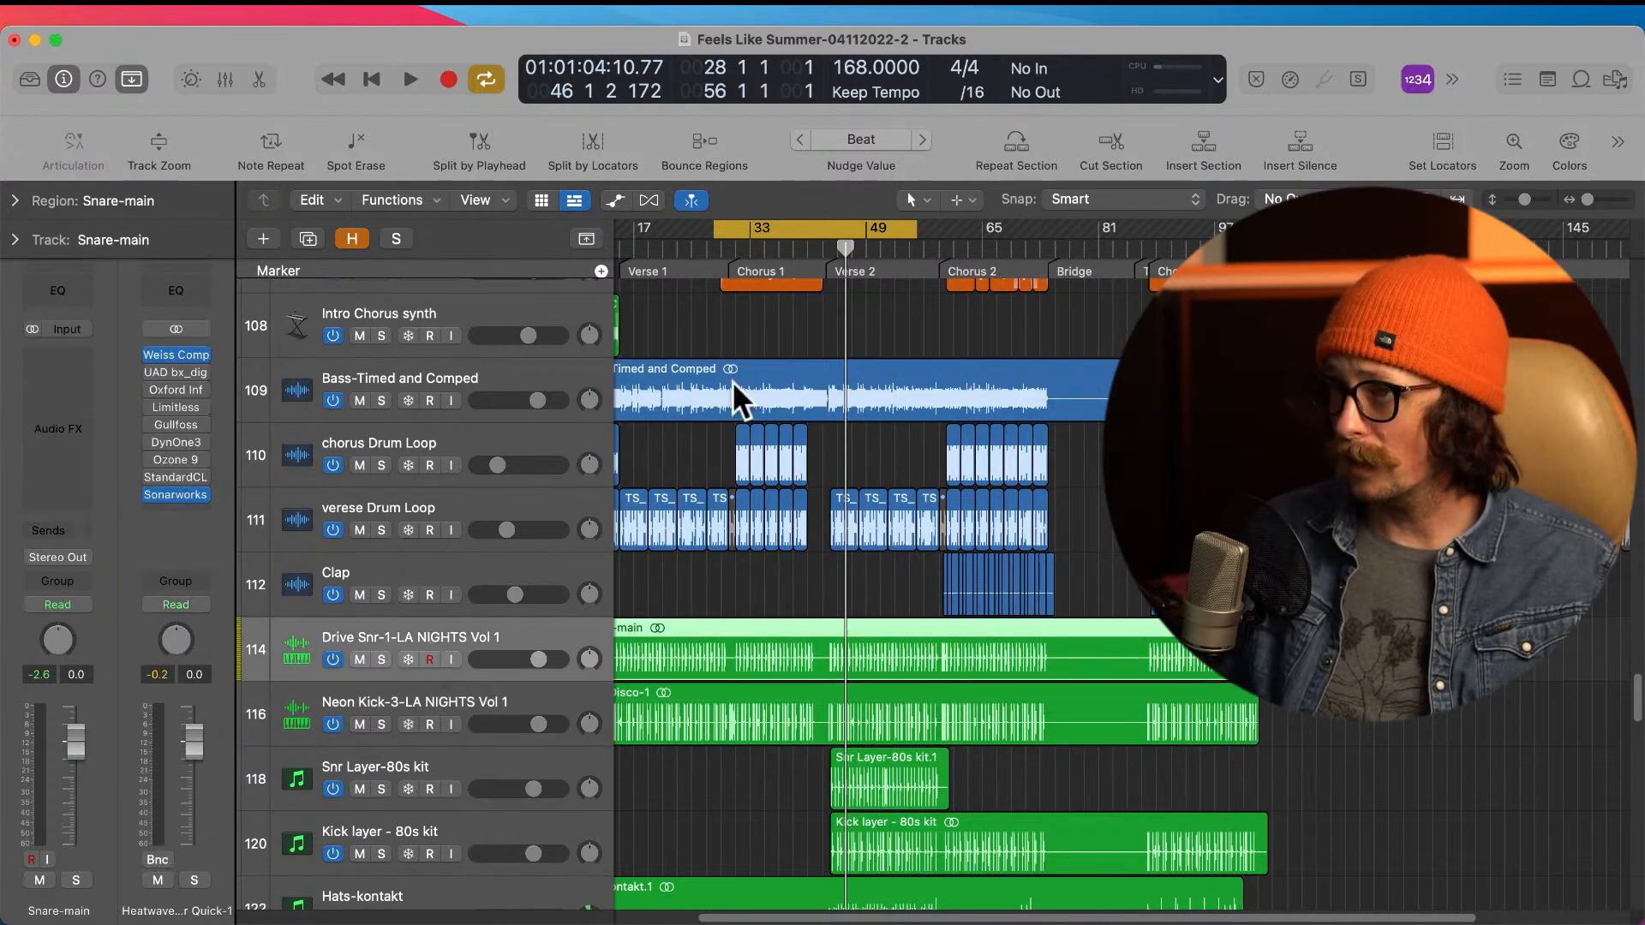
click(410, 563)
Step: Select the verse drum loop track and inspect its Pro-Q 3 EQ and AIRVintageFilter plug-ins, closing both windows
click(431, 507)
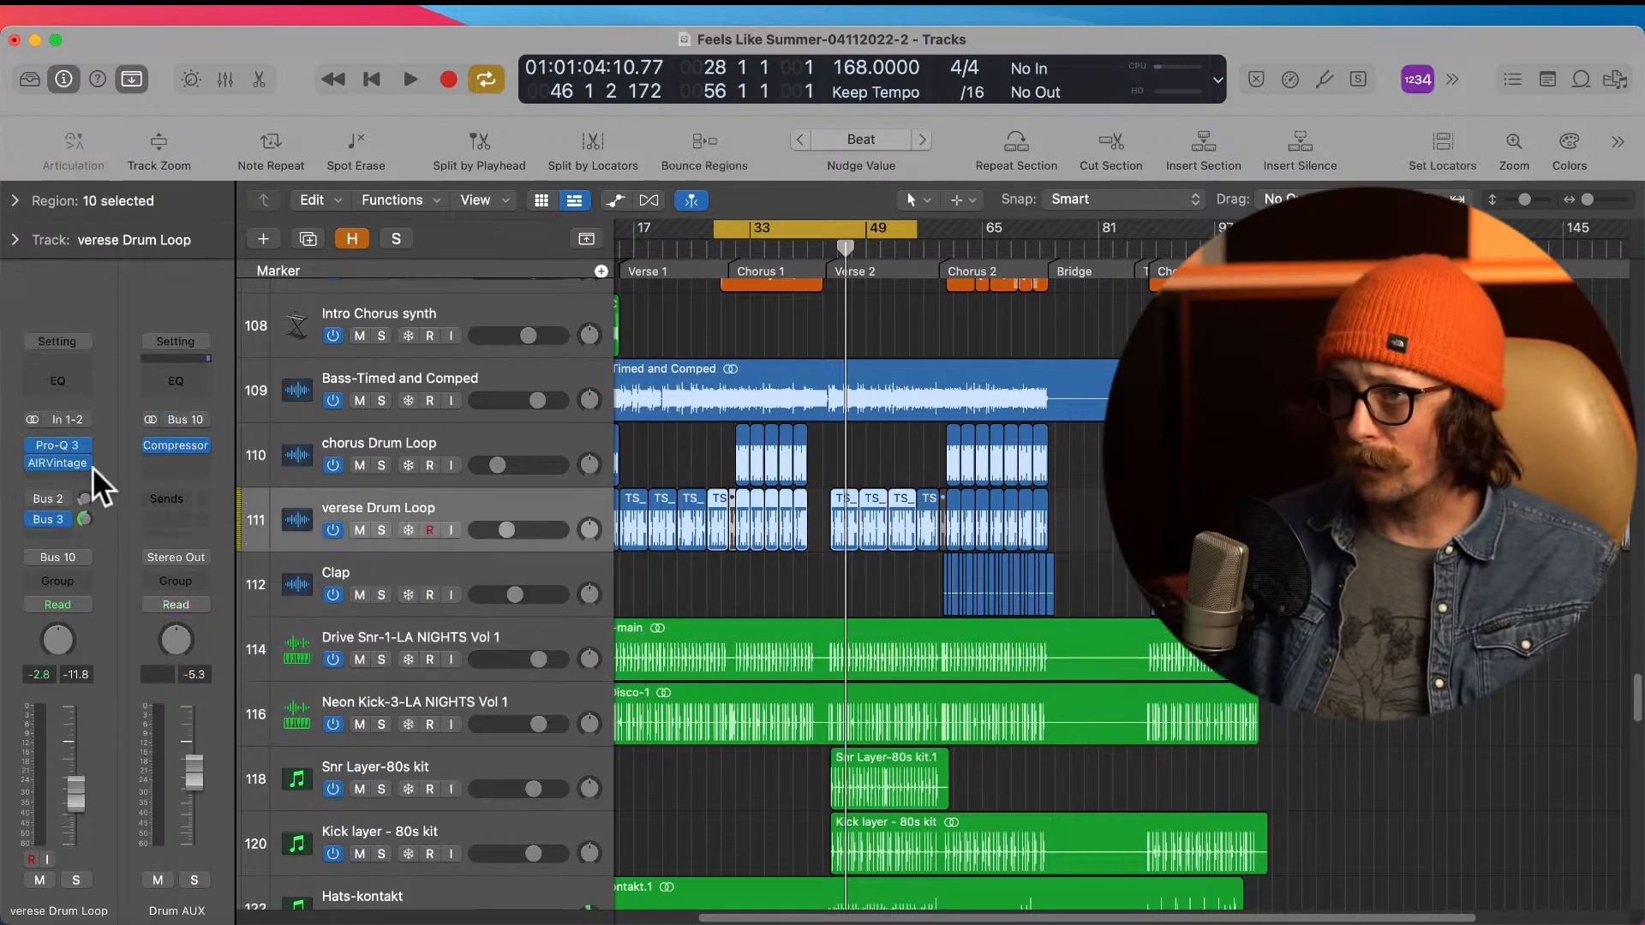
click(60, 445)
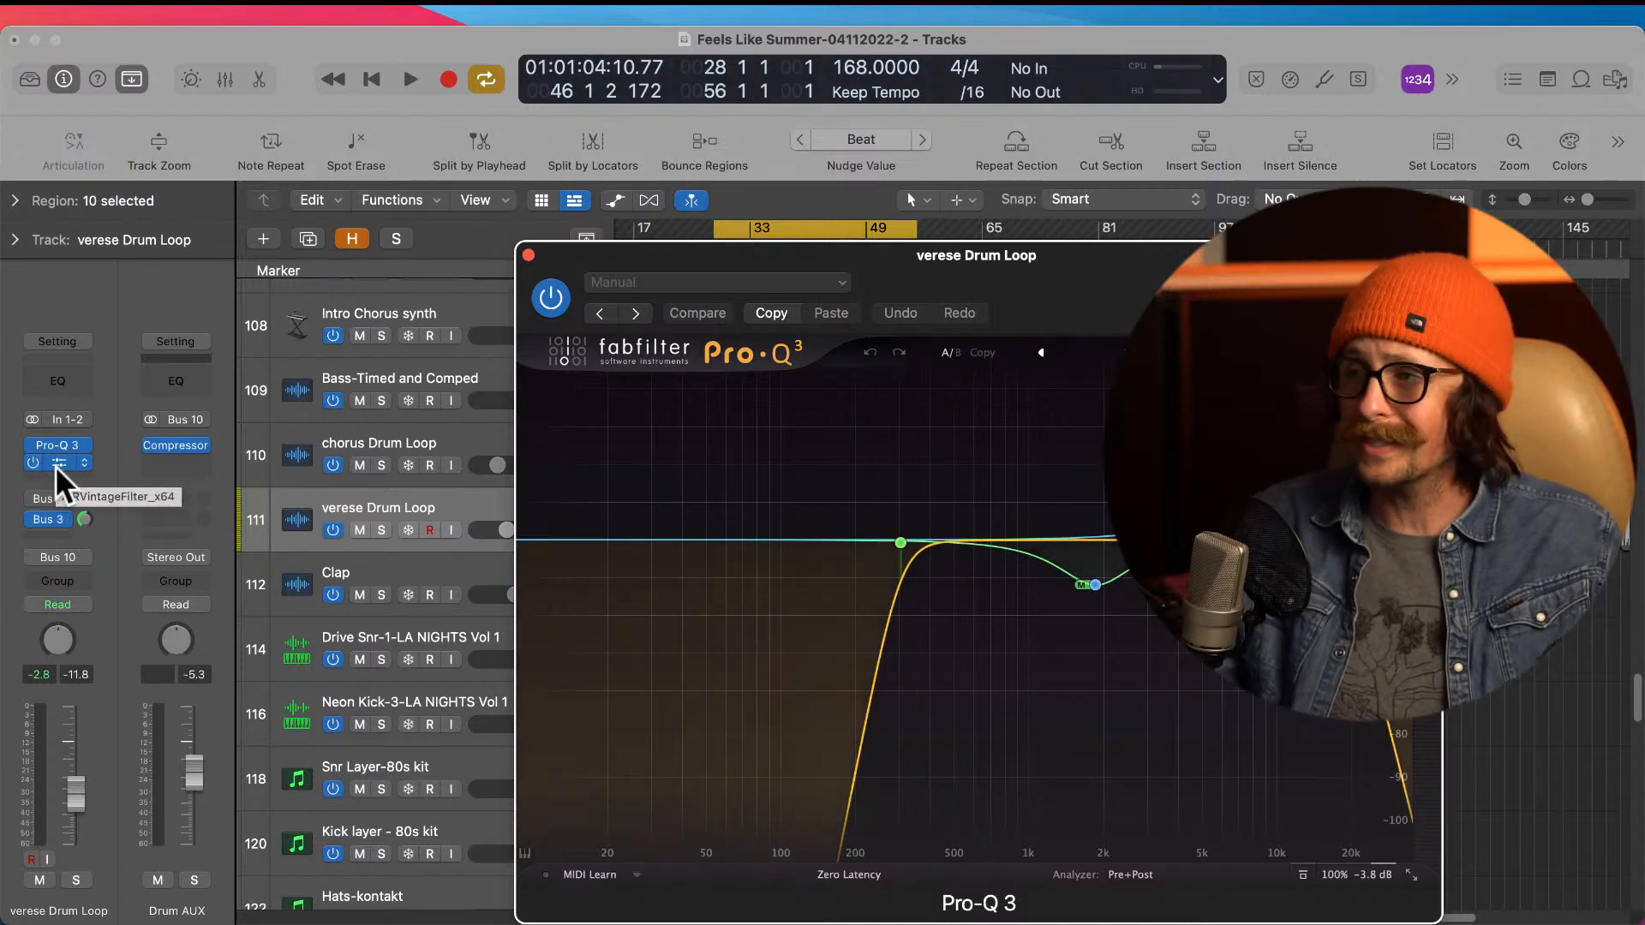
click(57, 464)
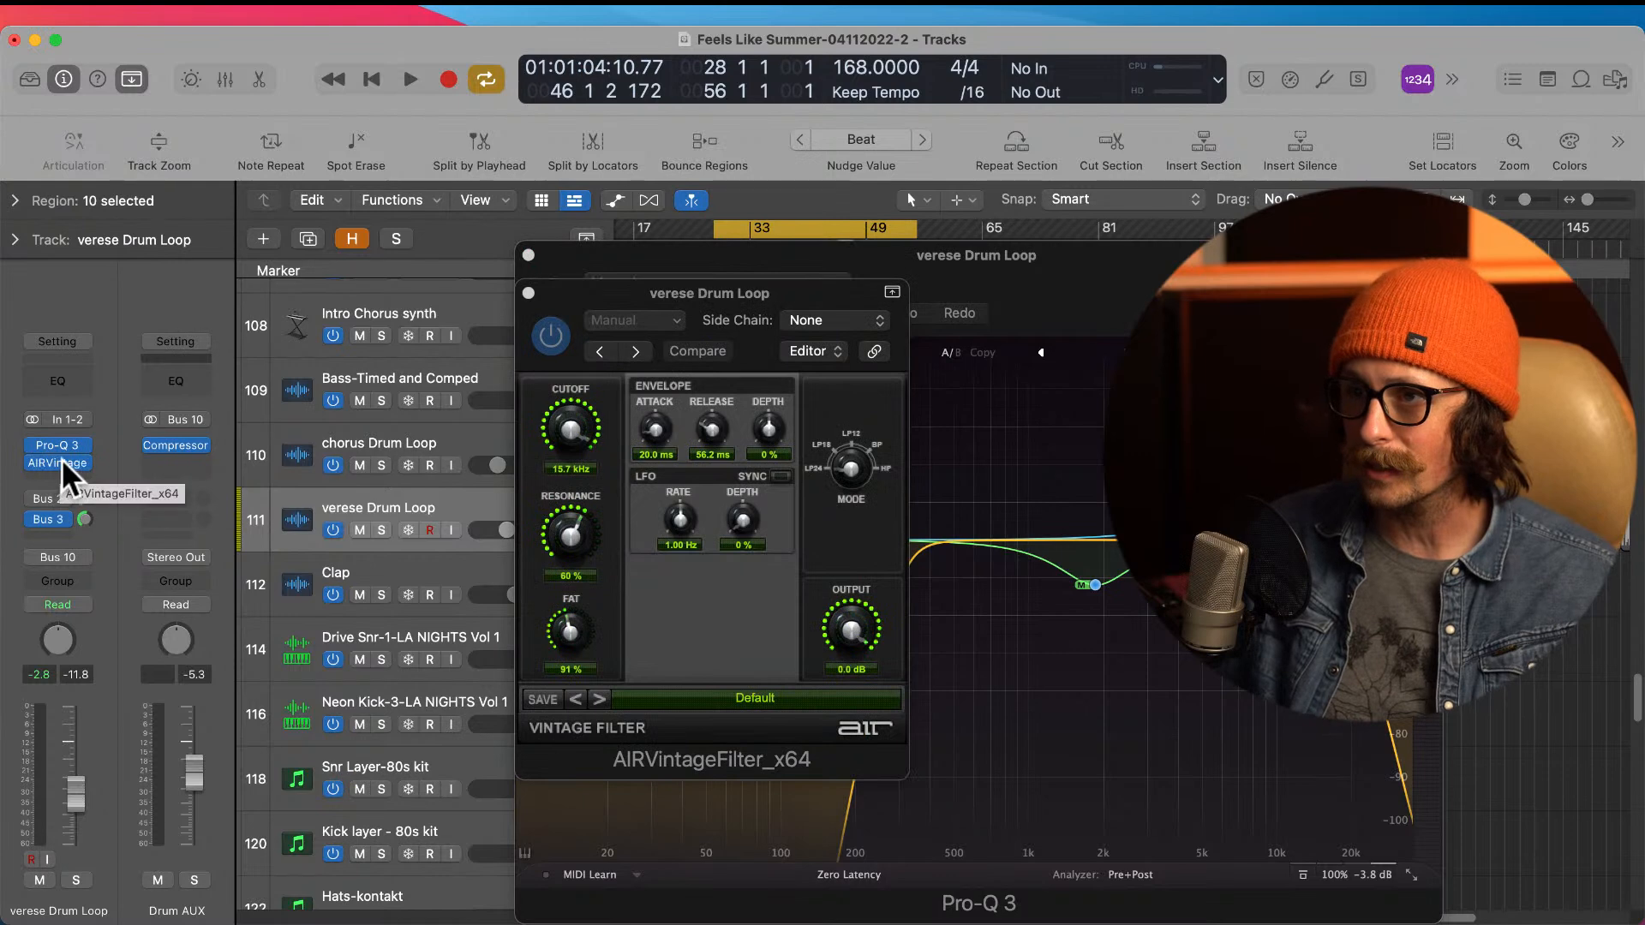
click(527, 293)
click(529, 255)
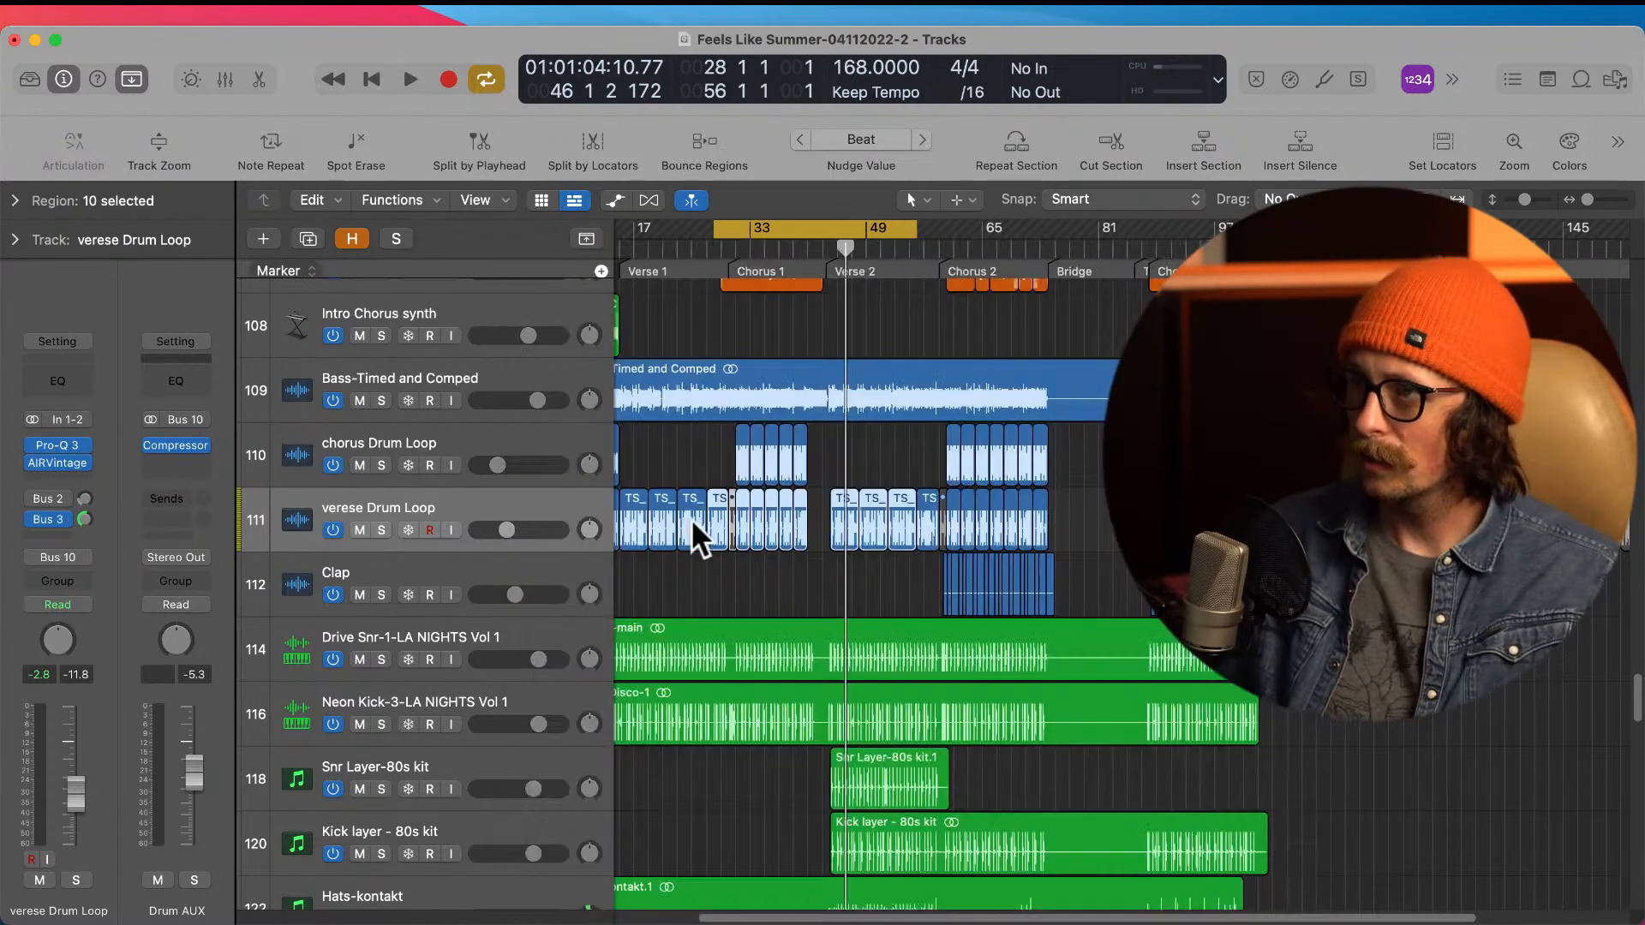
Step: Solo and play the verse drum loop, and set the cycle range over its Chorus 1 regions, from bar 31 to bar 41
click(382, 531)
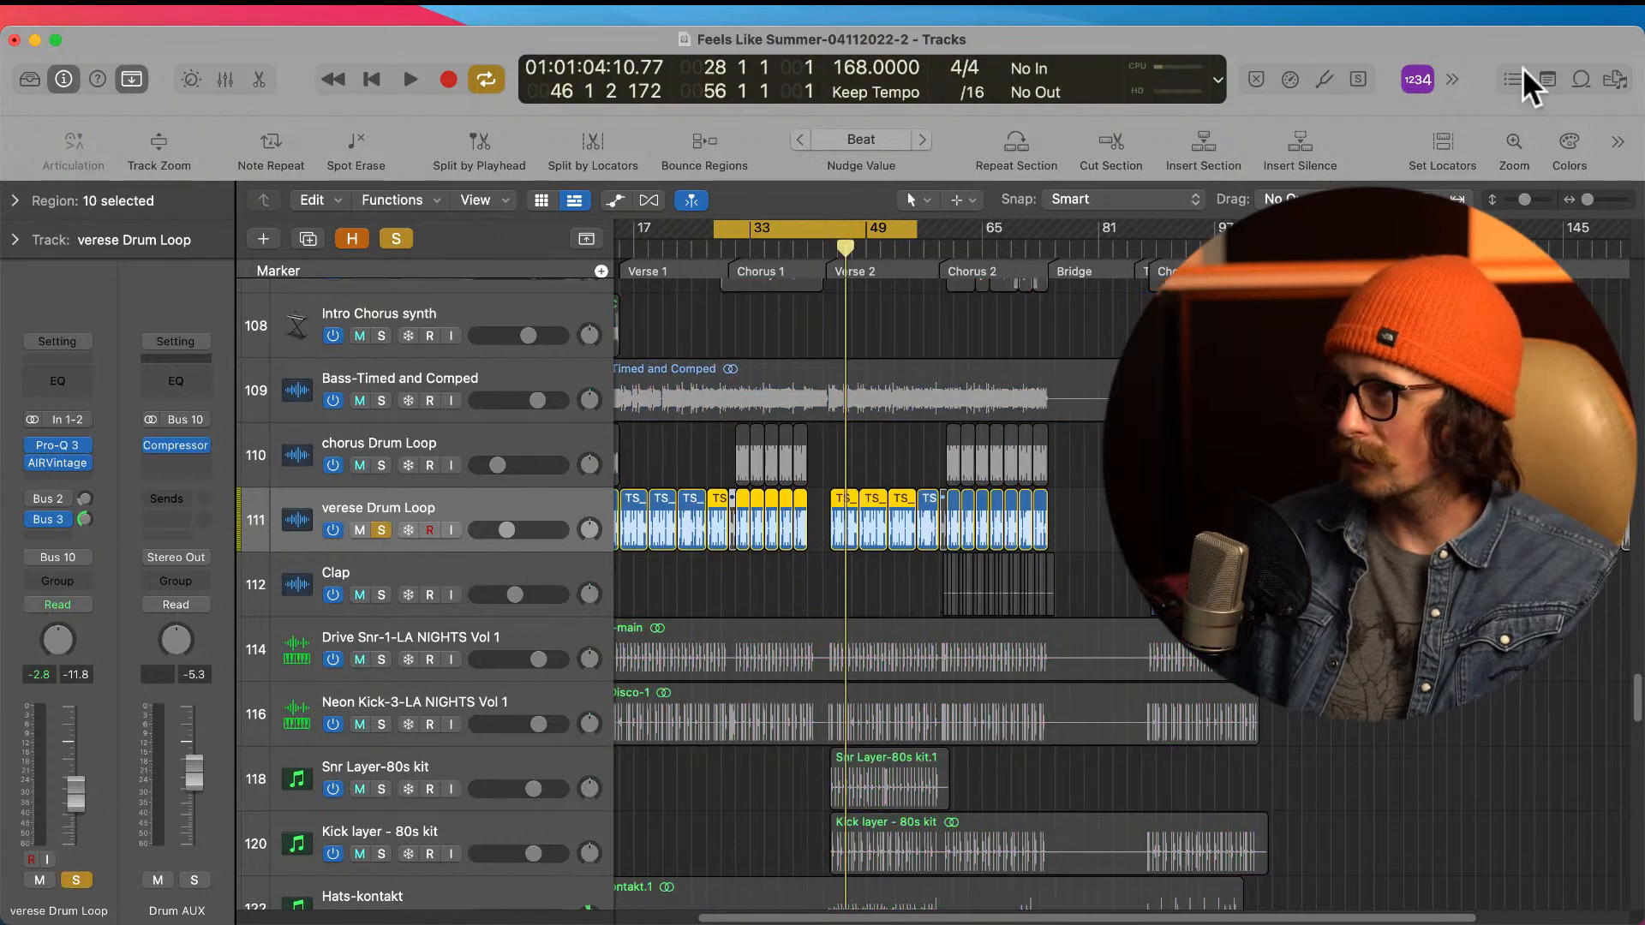
key(space)
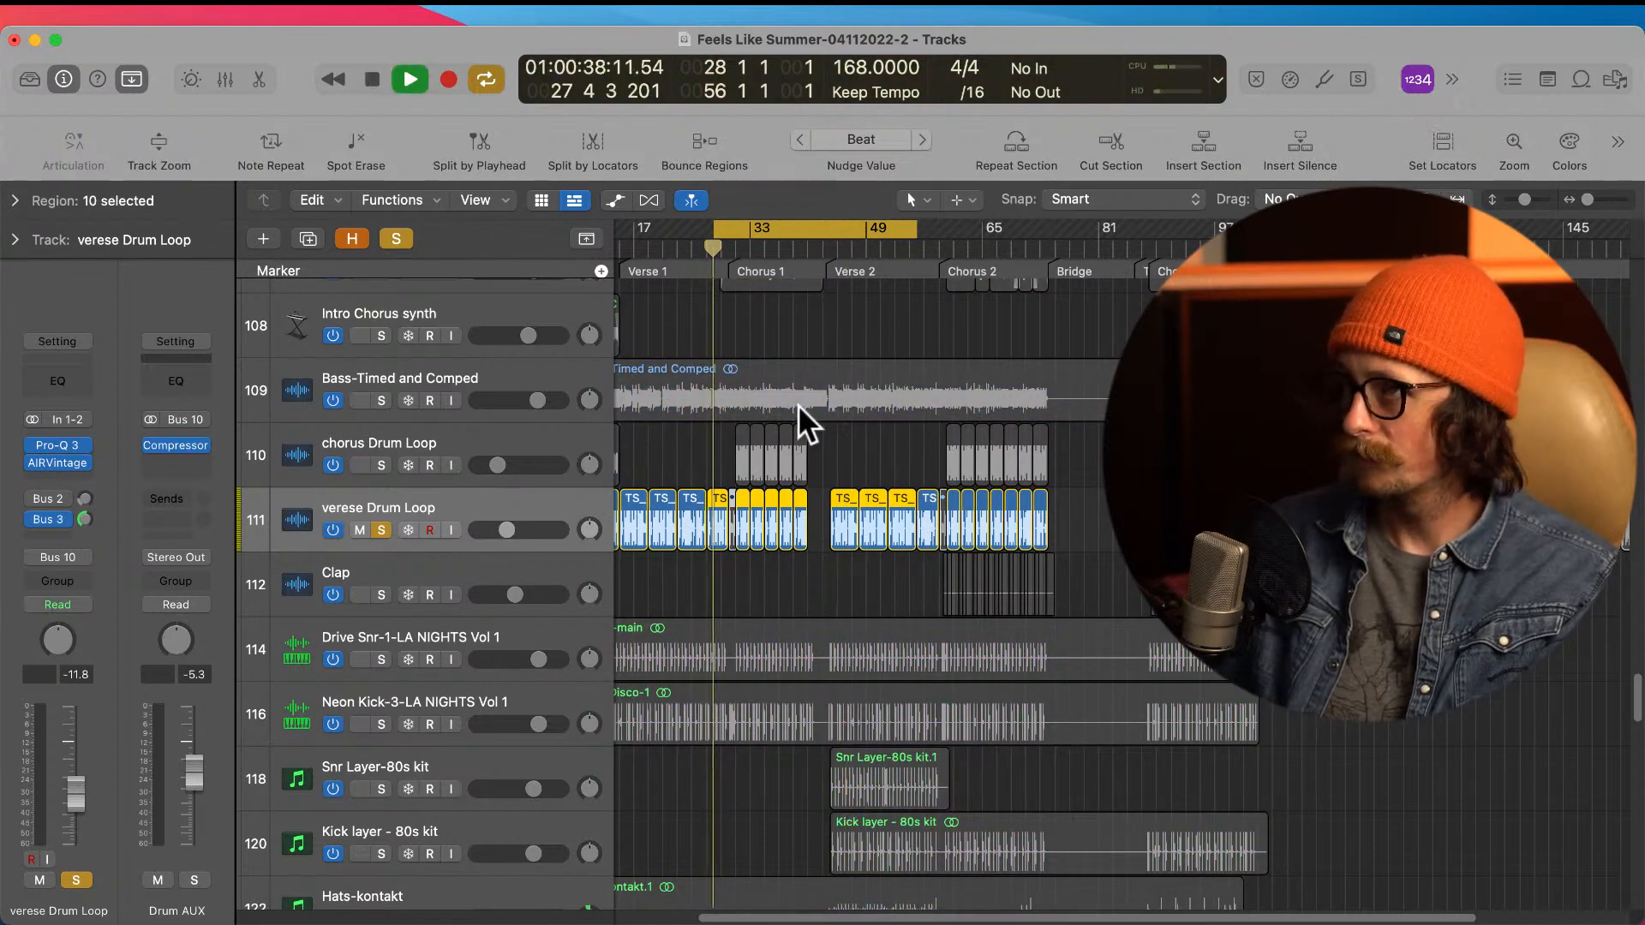
ctrl+alt+click(886, 585)
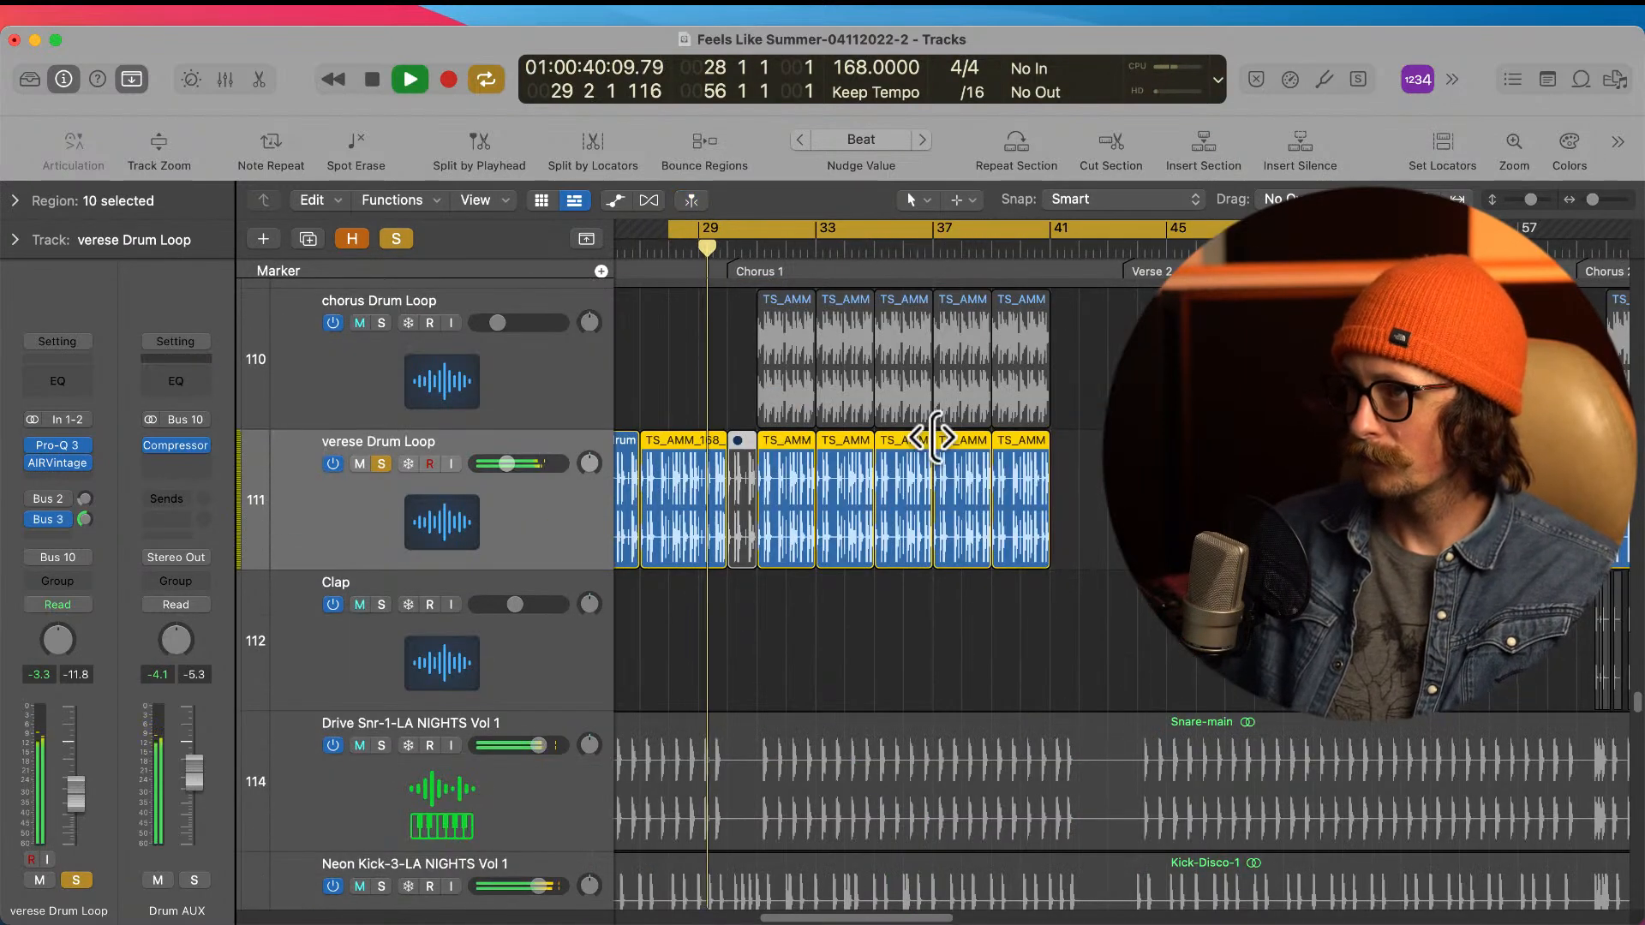
drag(754, 223, 1050, 301)
Step: Compare the loop without and with Pro-Q 3, AIRVintageFilter and the Bus 3 send, clear its solo, and stop playback
click(34, 445)
click(35, 462)
click(32, 517)
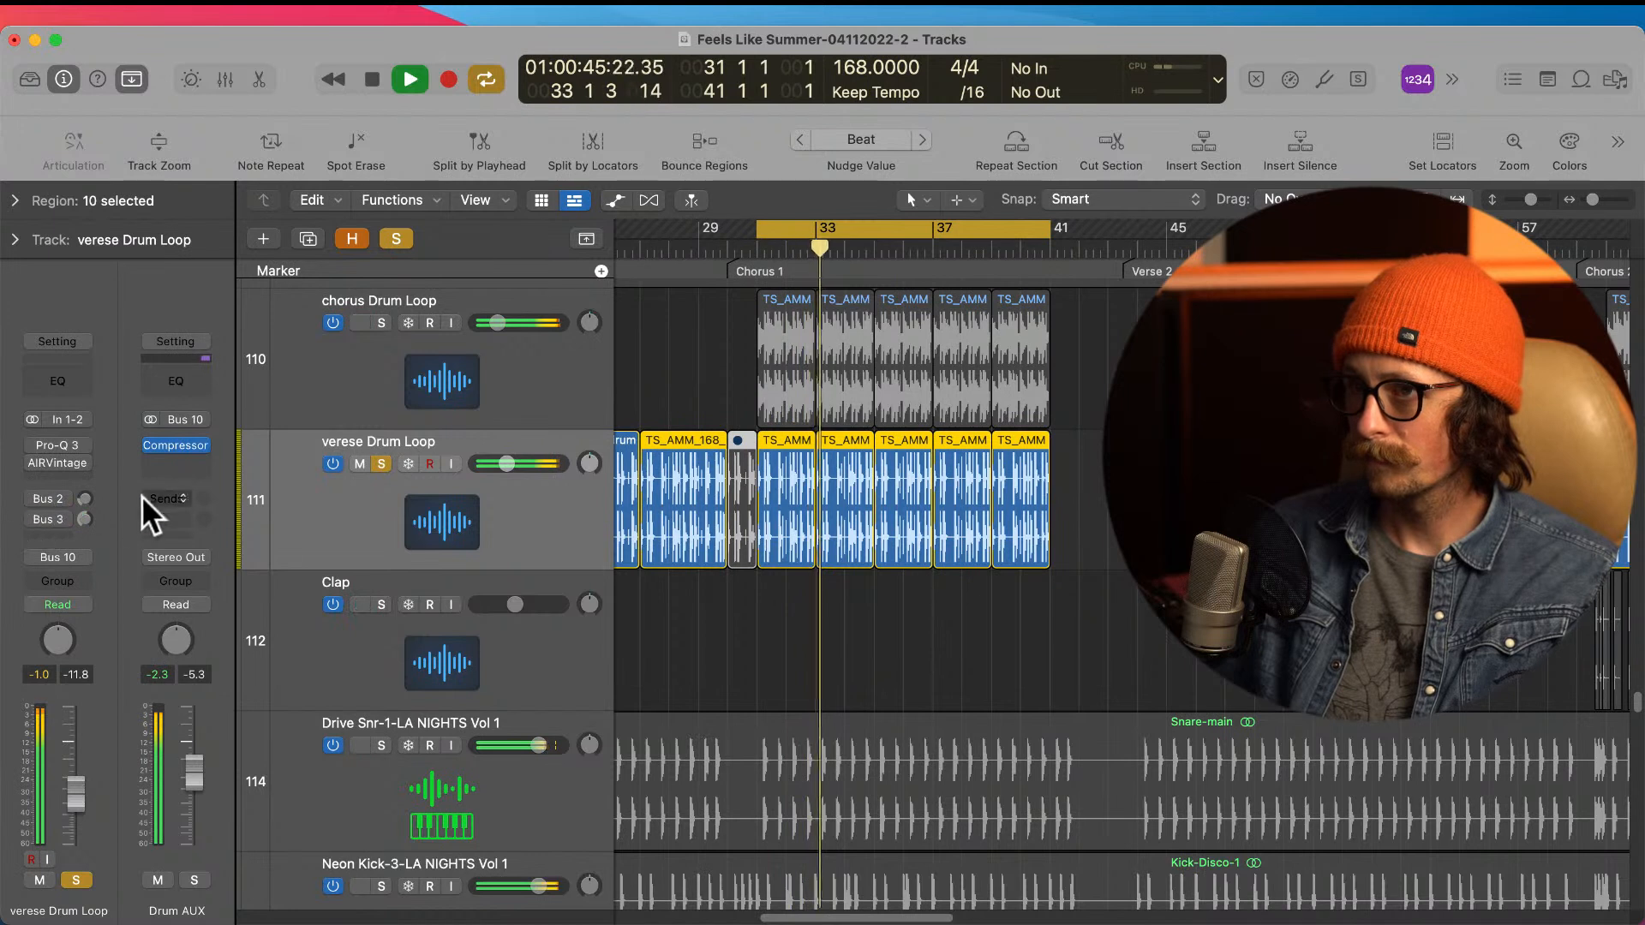
click(34, 516)
click(33, 462)
click(34, 444)
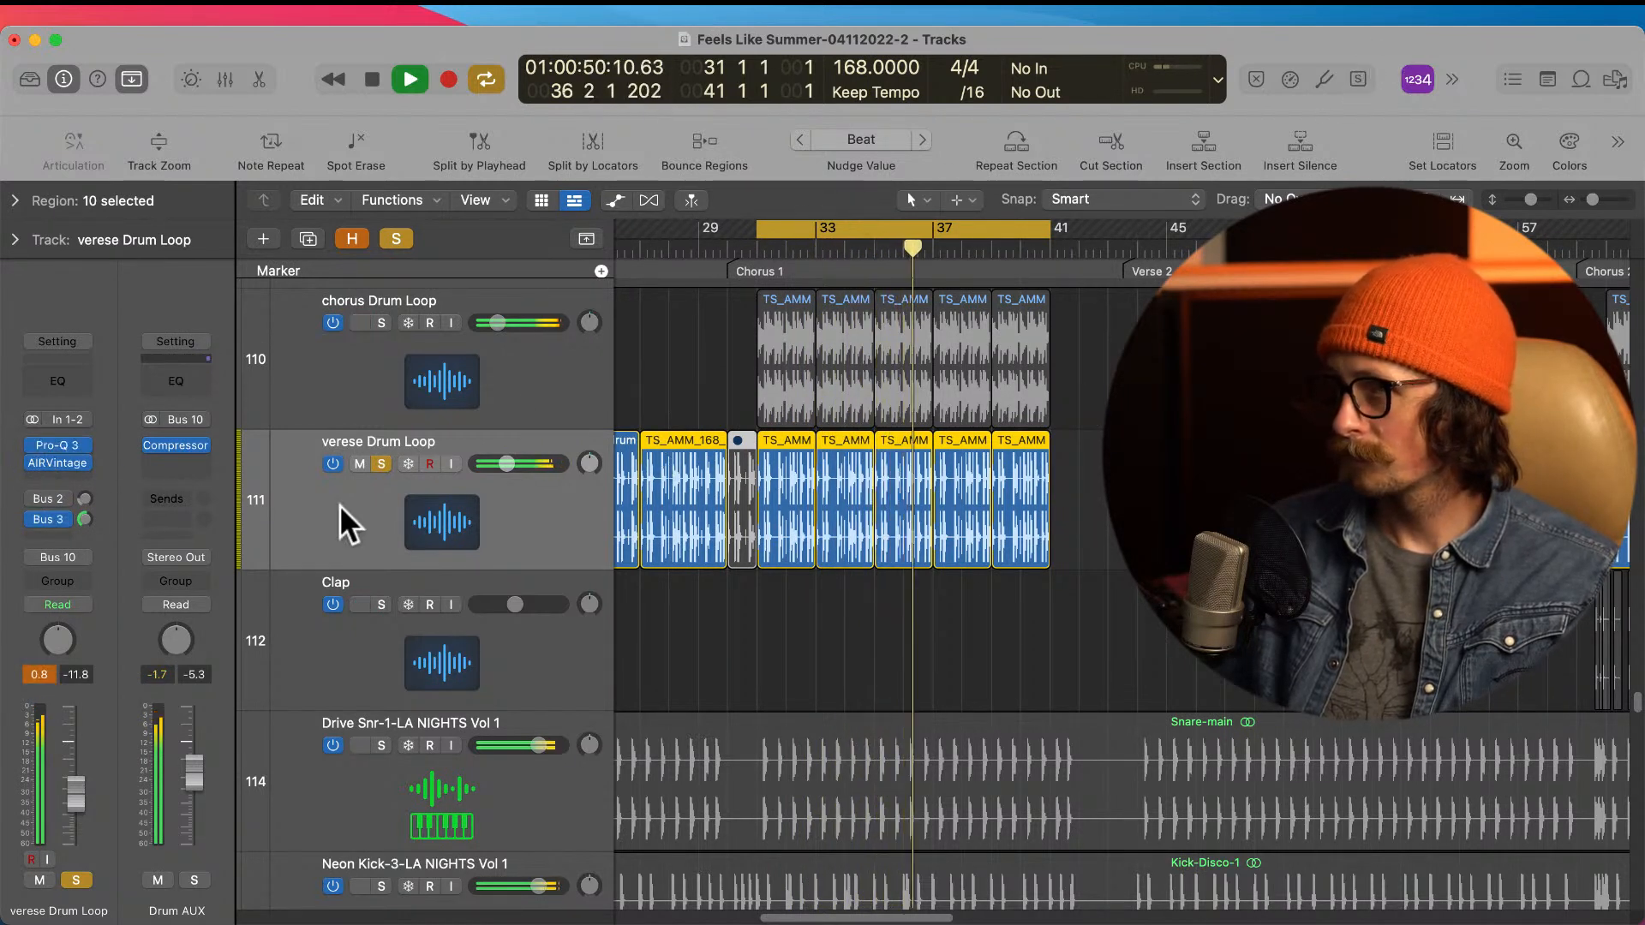
click(382, 464)
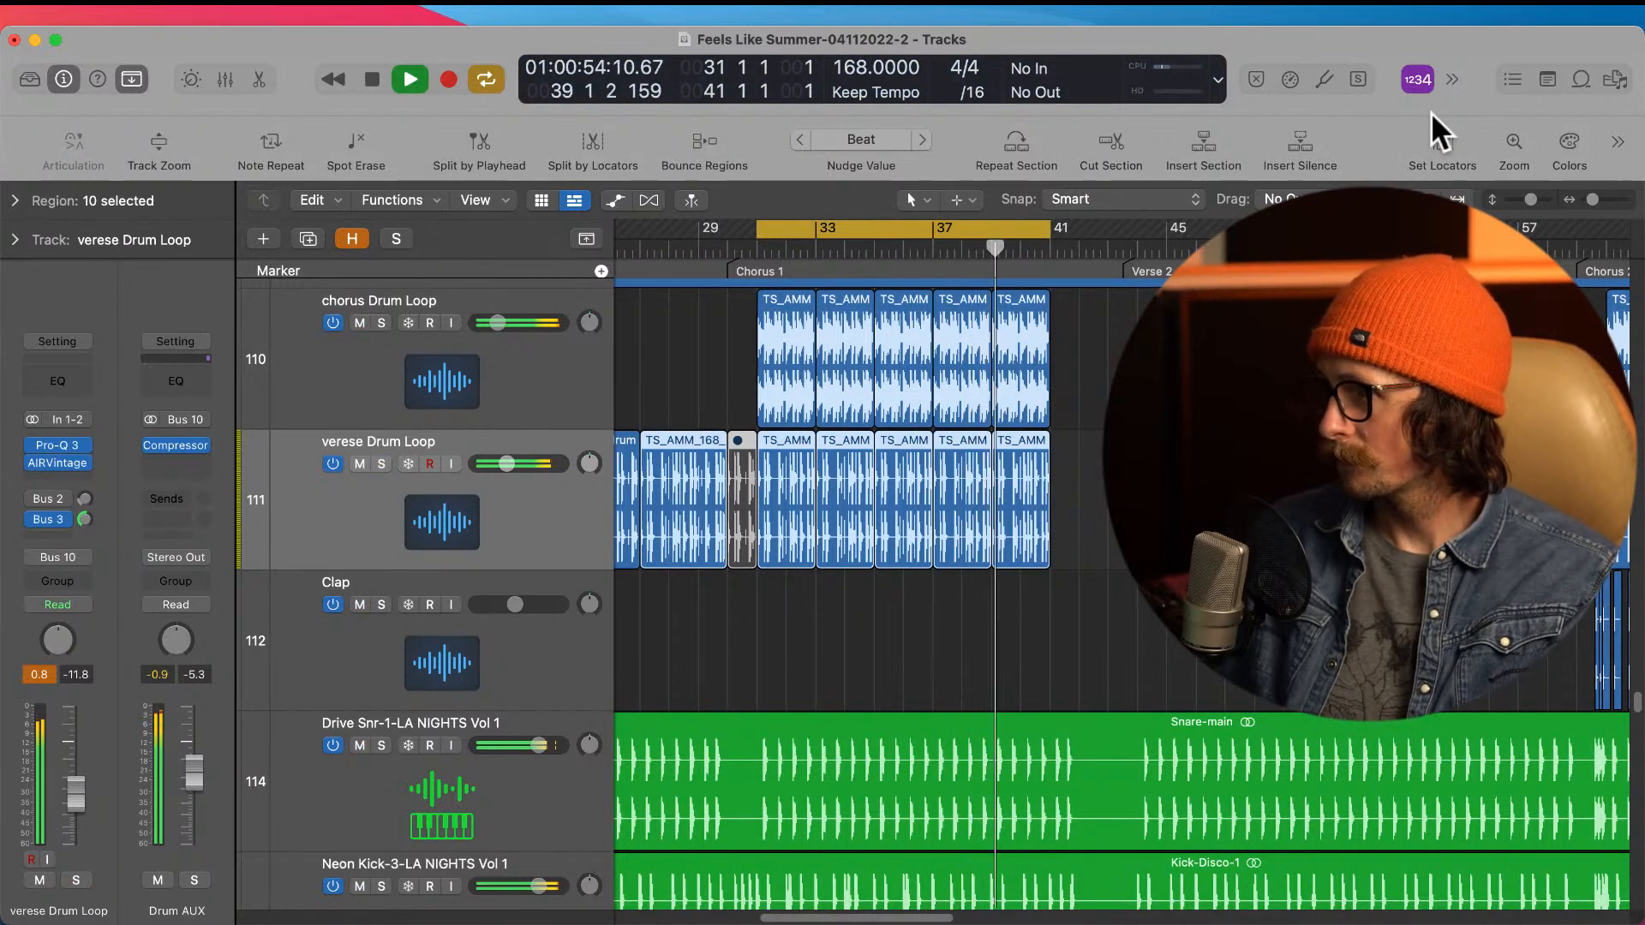
key(space)
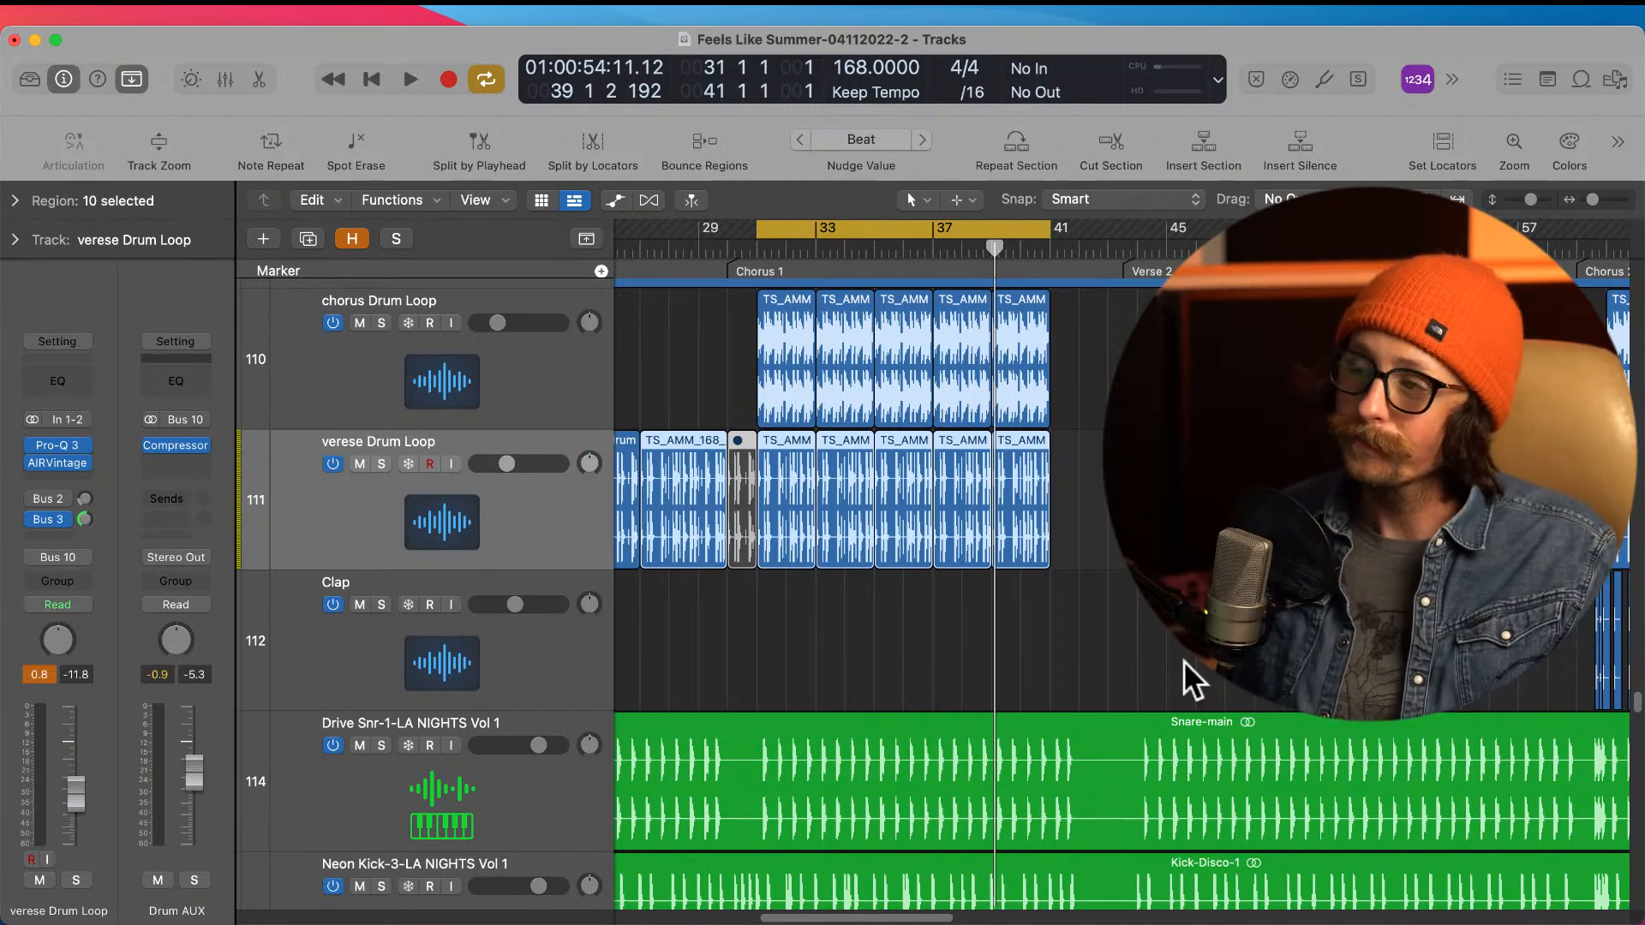
Step: Examine the arrangement across the vocal, synth, drum and guitar tracks, looking closely at the guitar regions in the Chorus Tease and Verse 1
scroll(855, 776, down, 5)
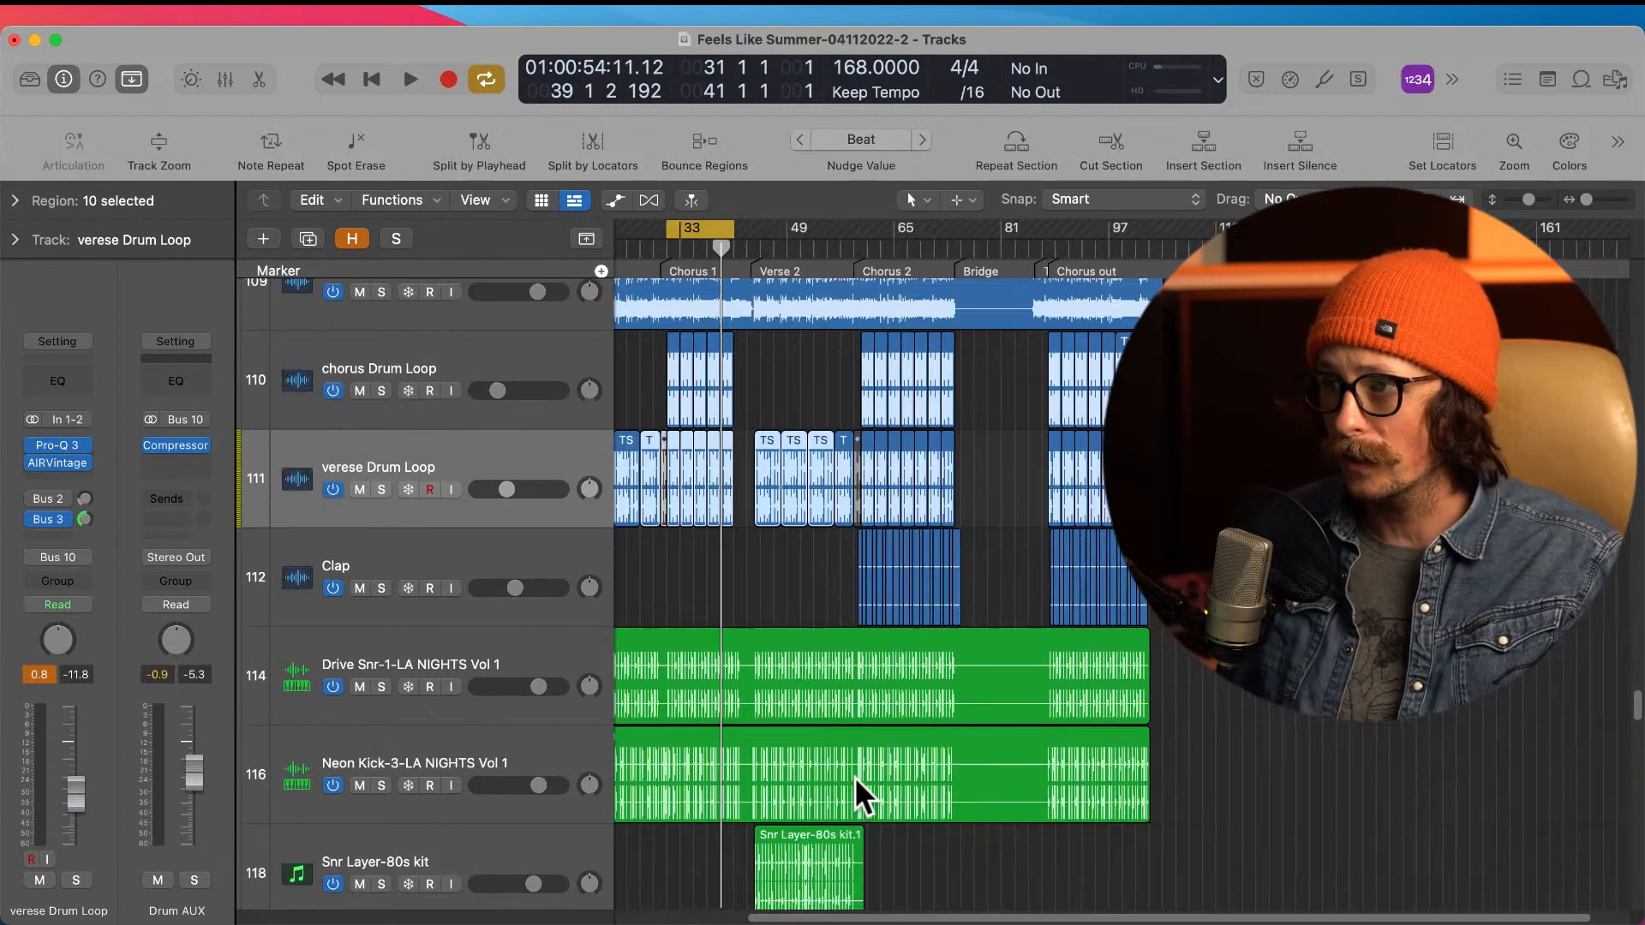
scroll(792, 697, up, 20)
scroll(792, 697, up, 15)
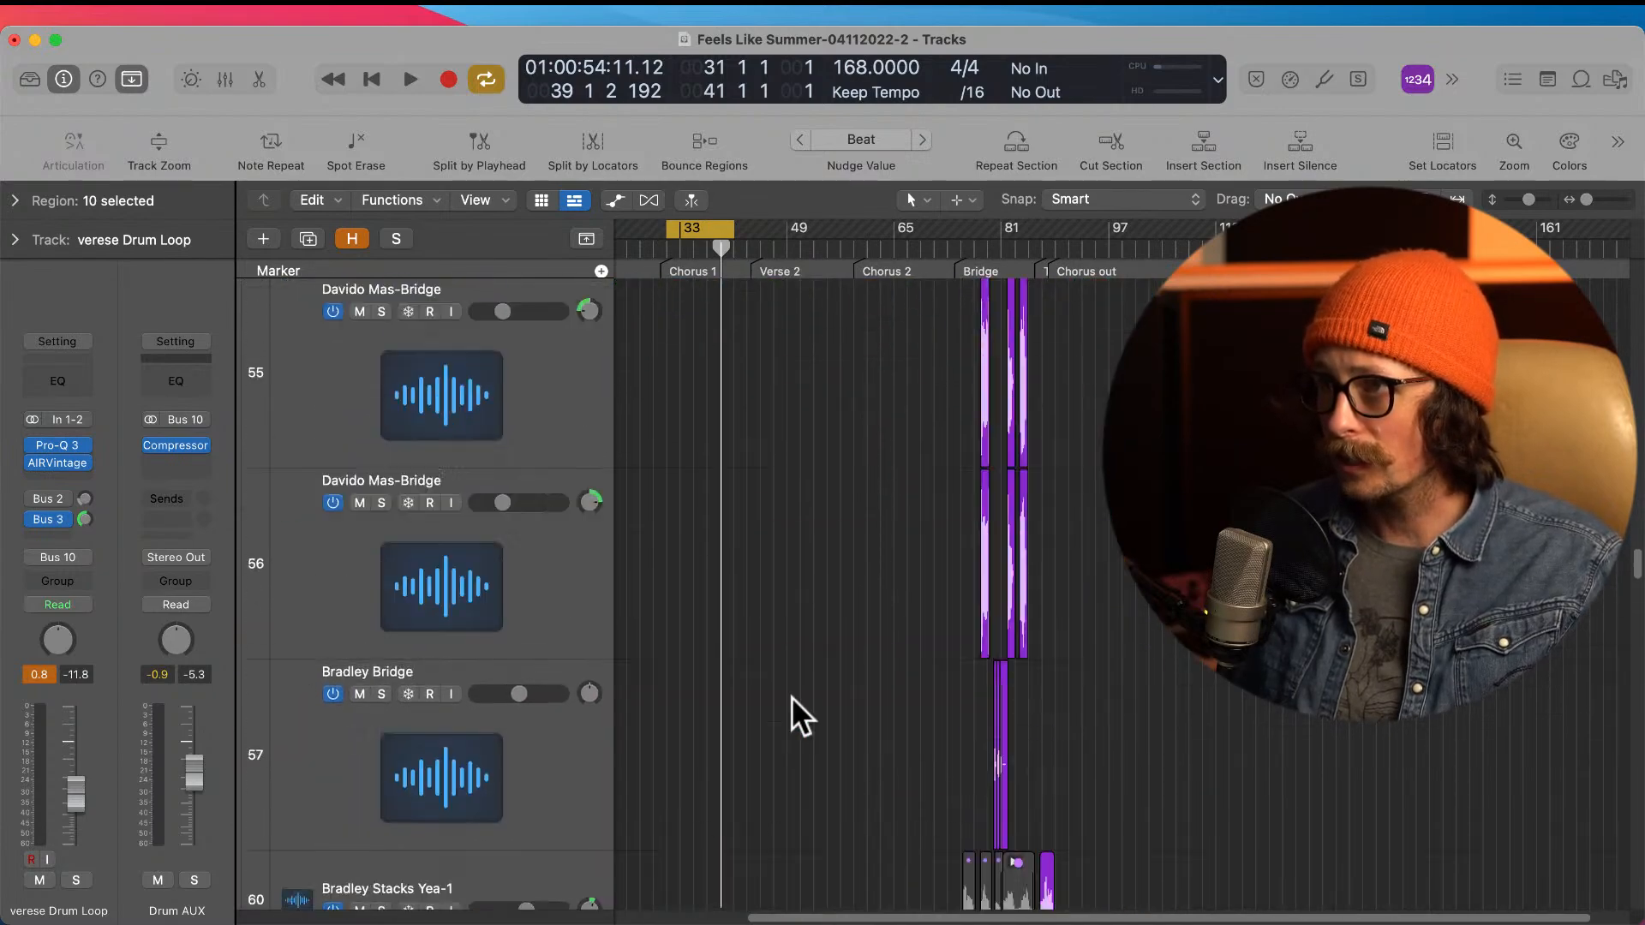
scroll(791, 696, down, 20)
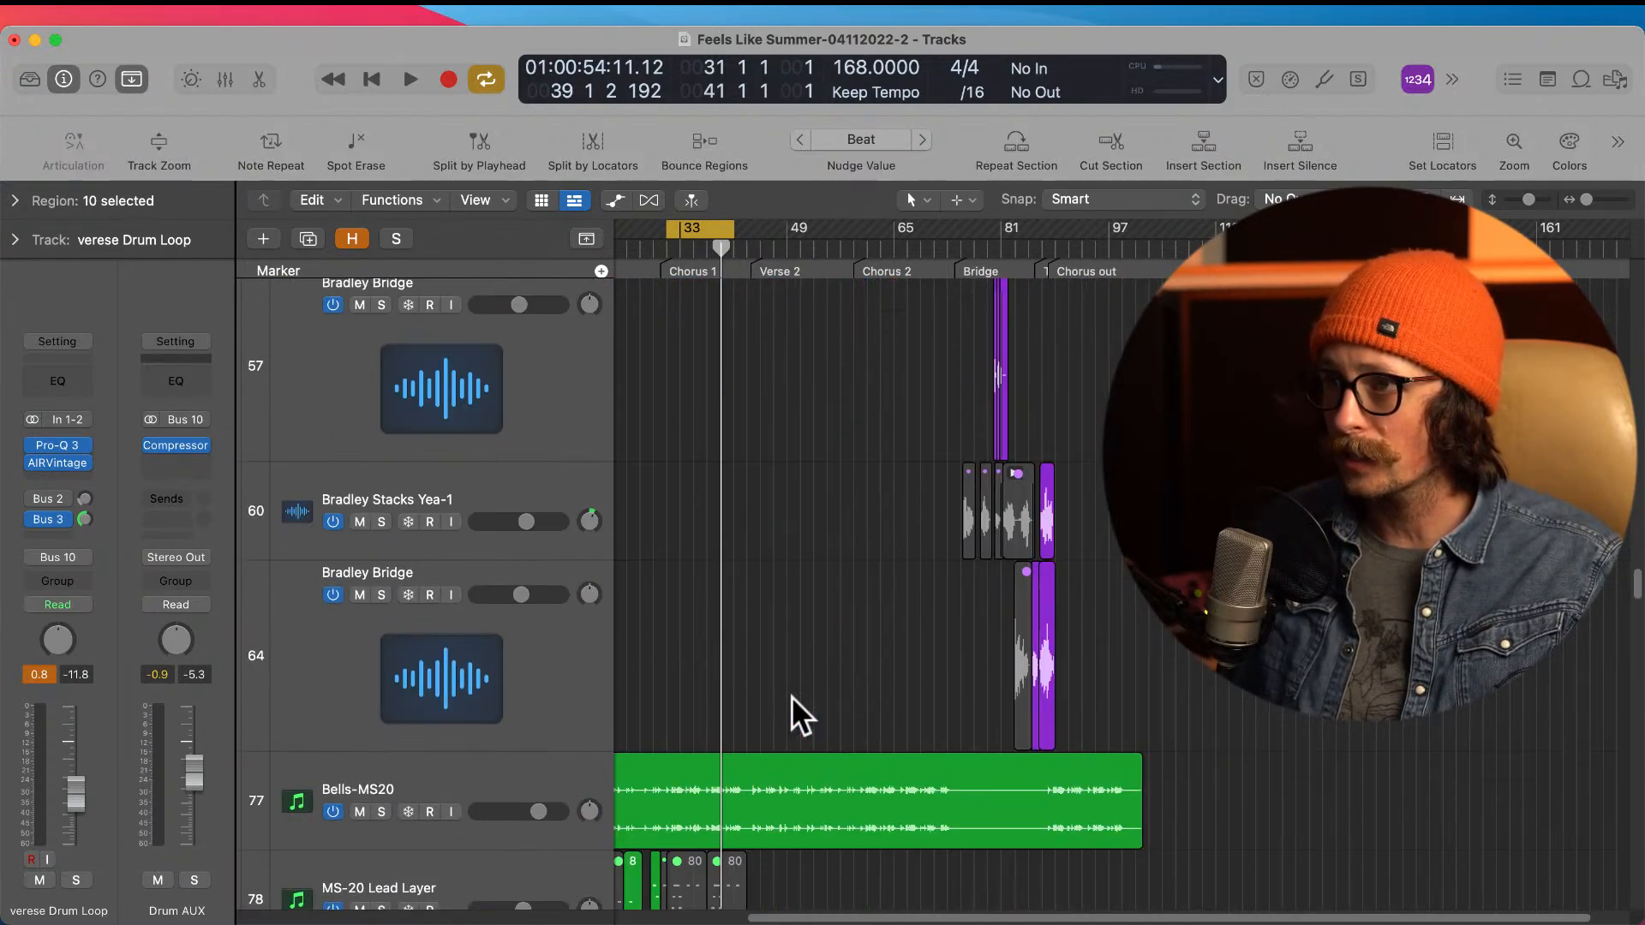
scroll(790, 696, down, 20)
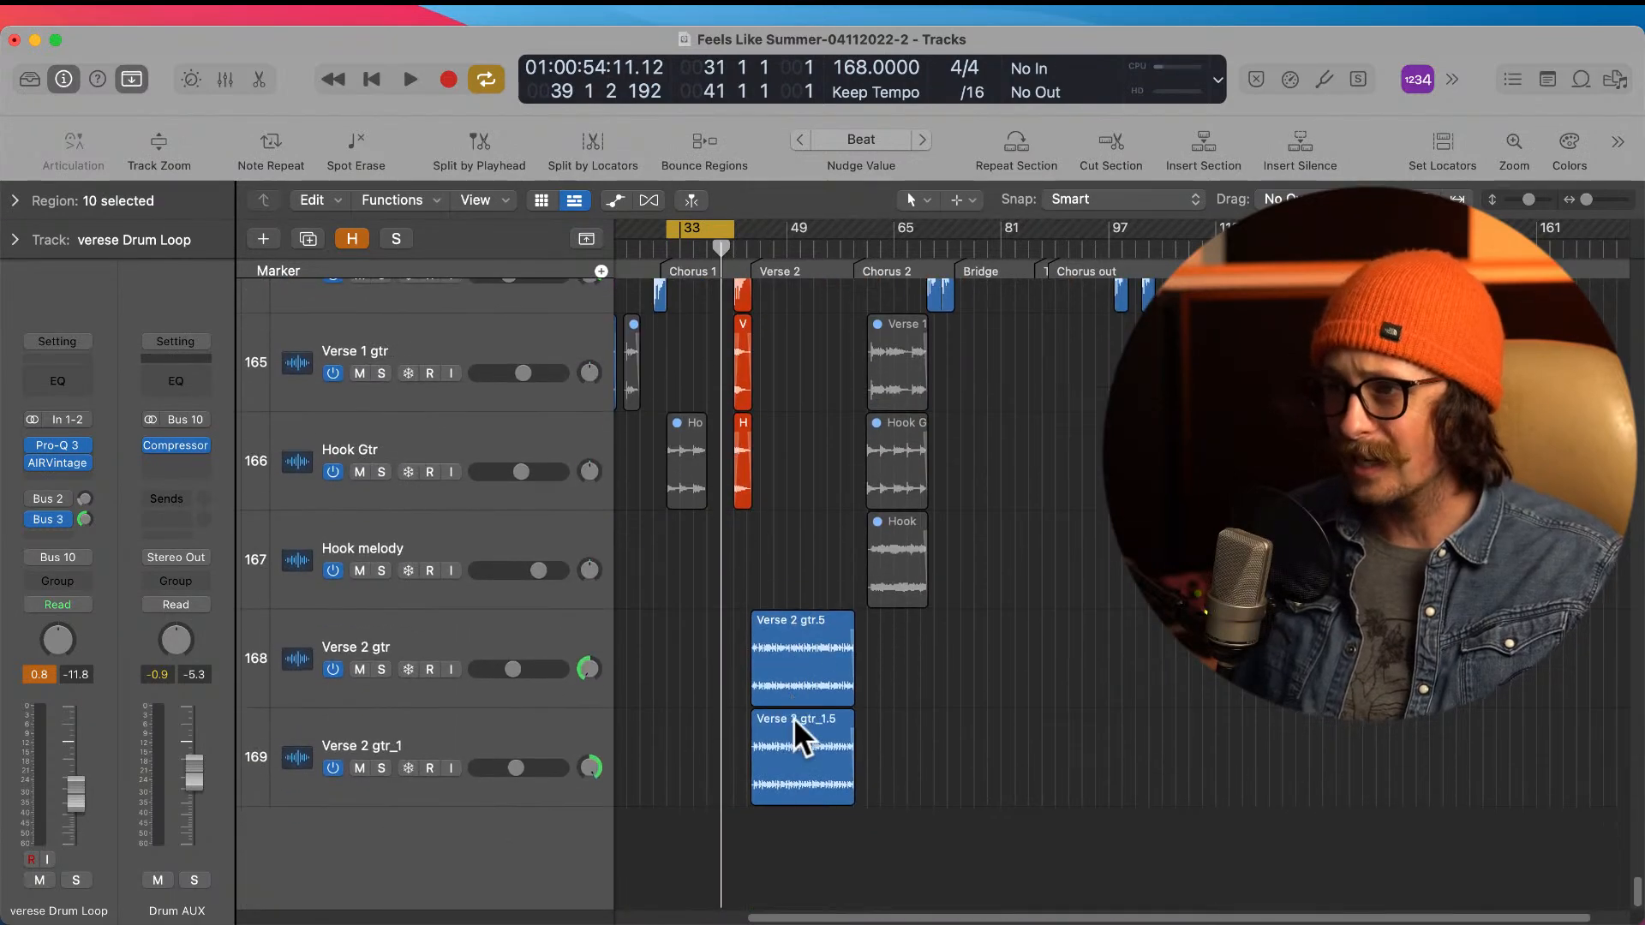
key(z)
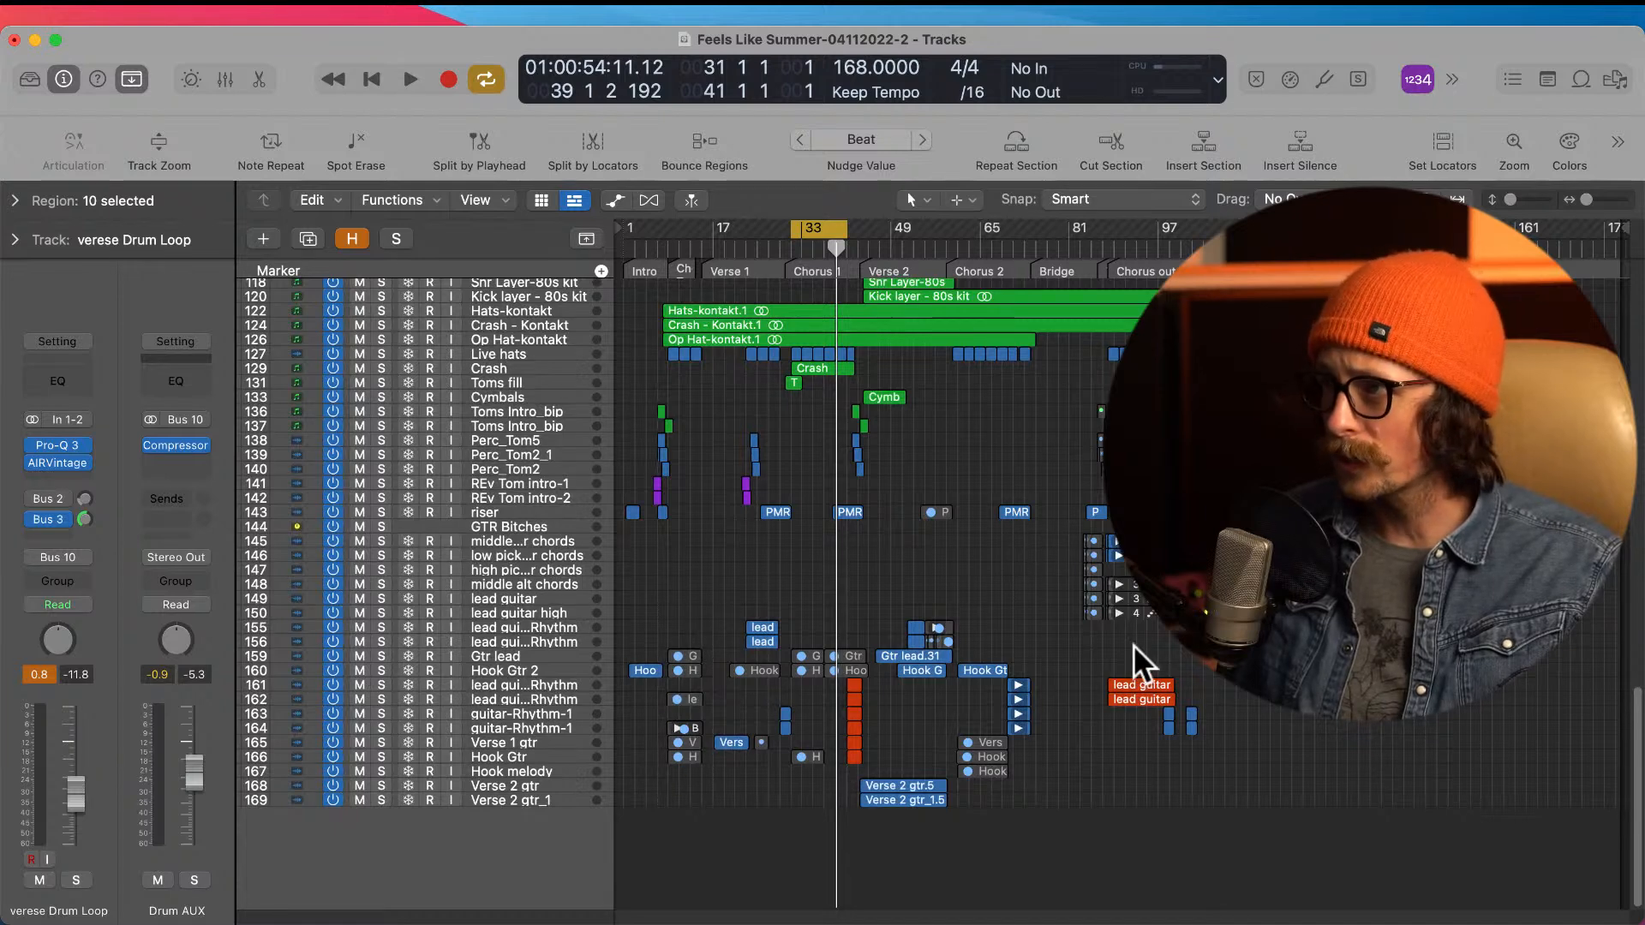
drag(667, 634, 800, 838)
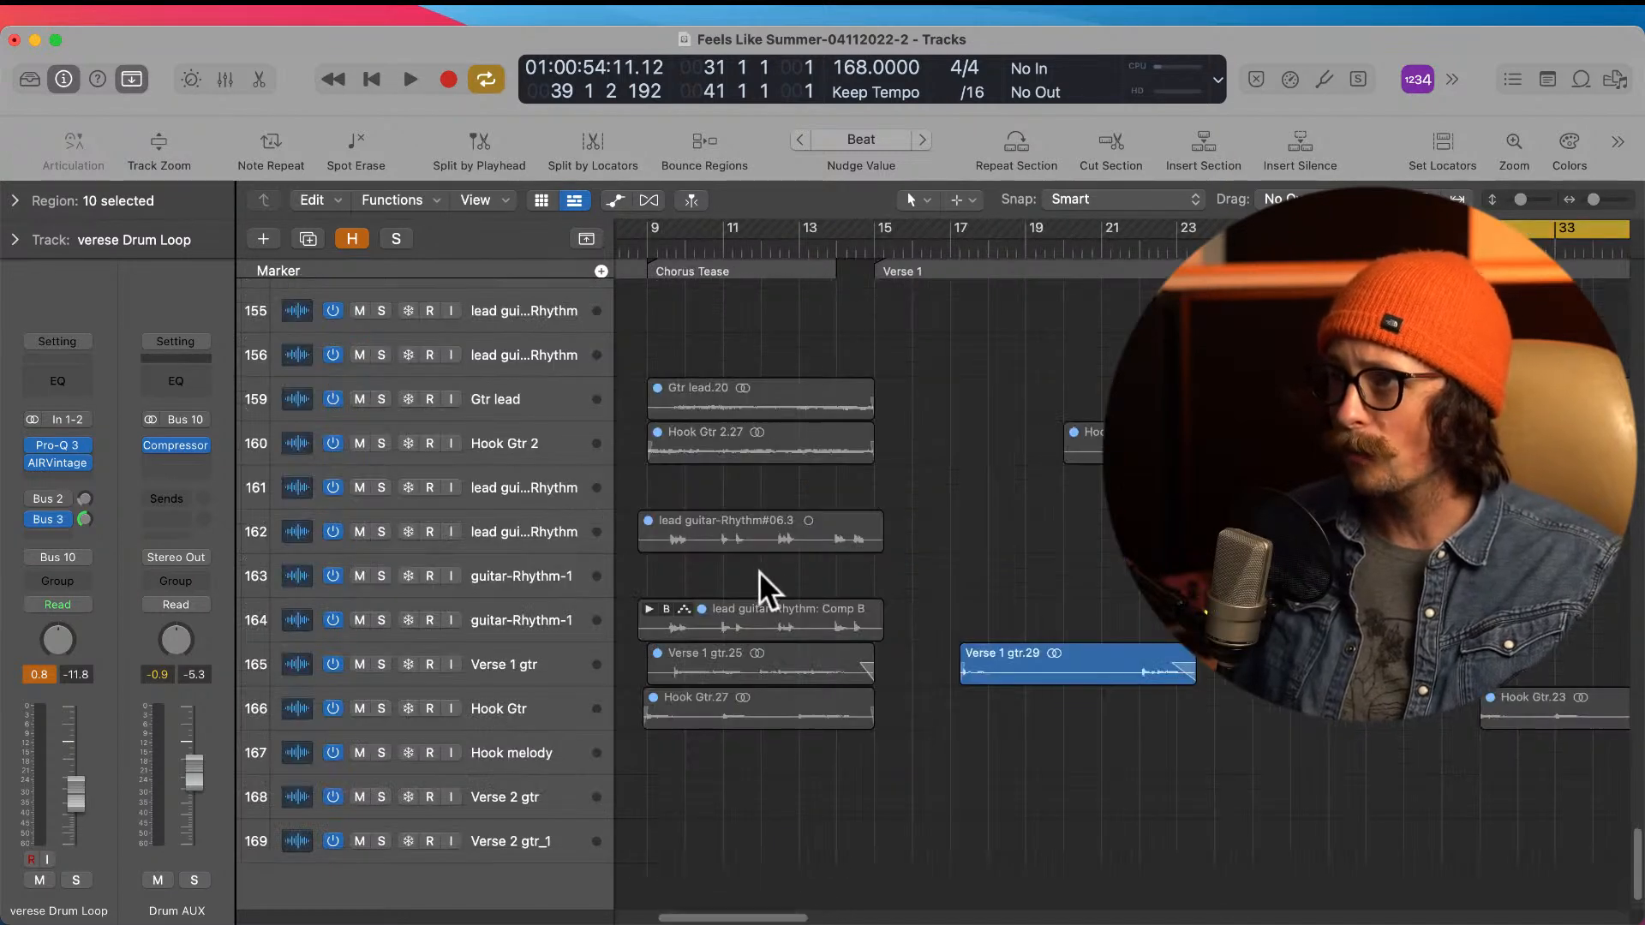
ctrl+alt+click(953, 477)
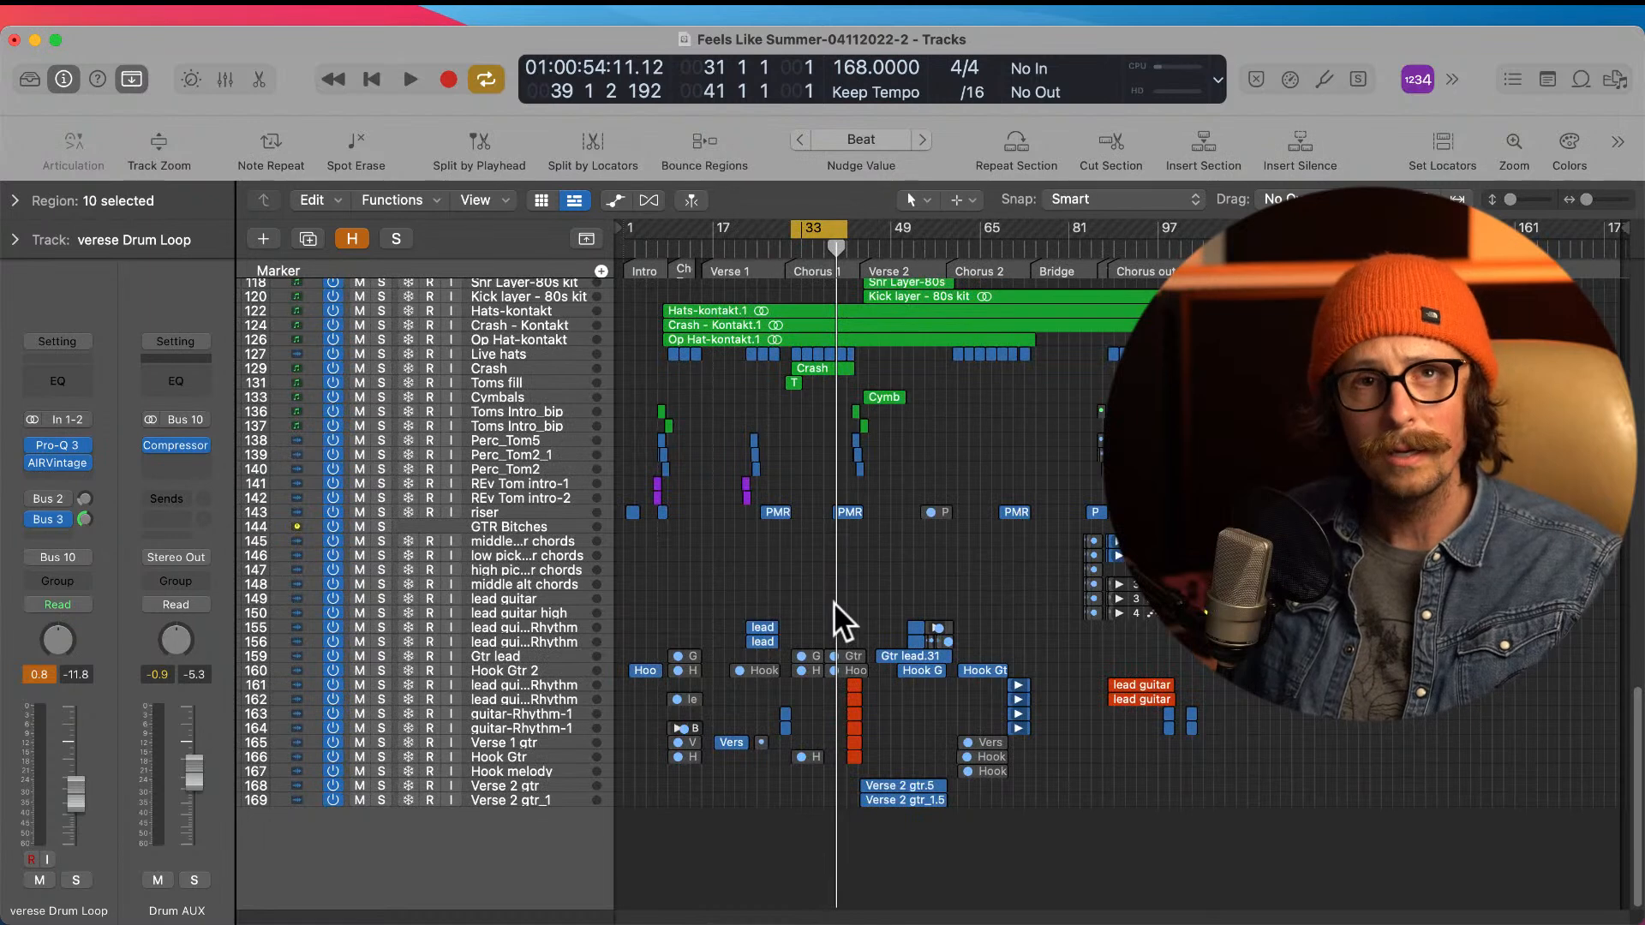
scroll(874, 574, up, 2)
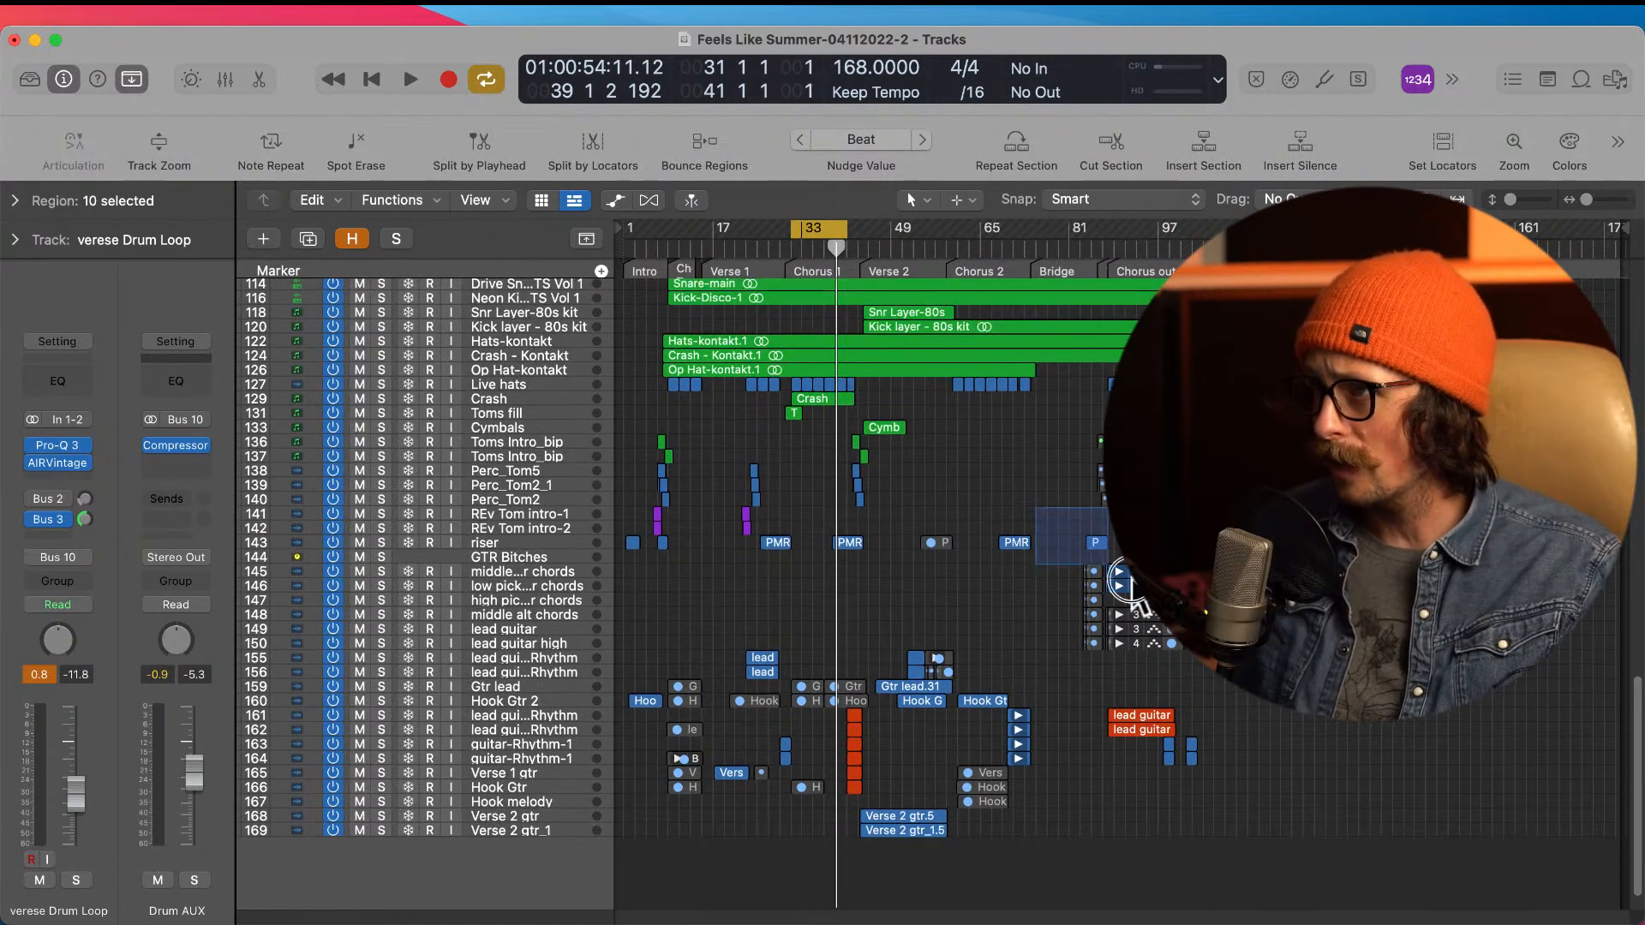
drag(1037, 512, 1211, 695)
ctrl+alt+click(790, 537)
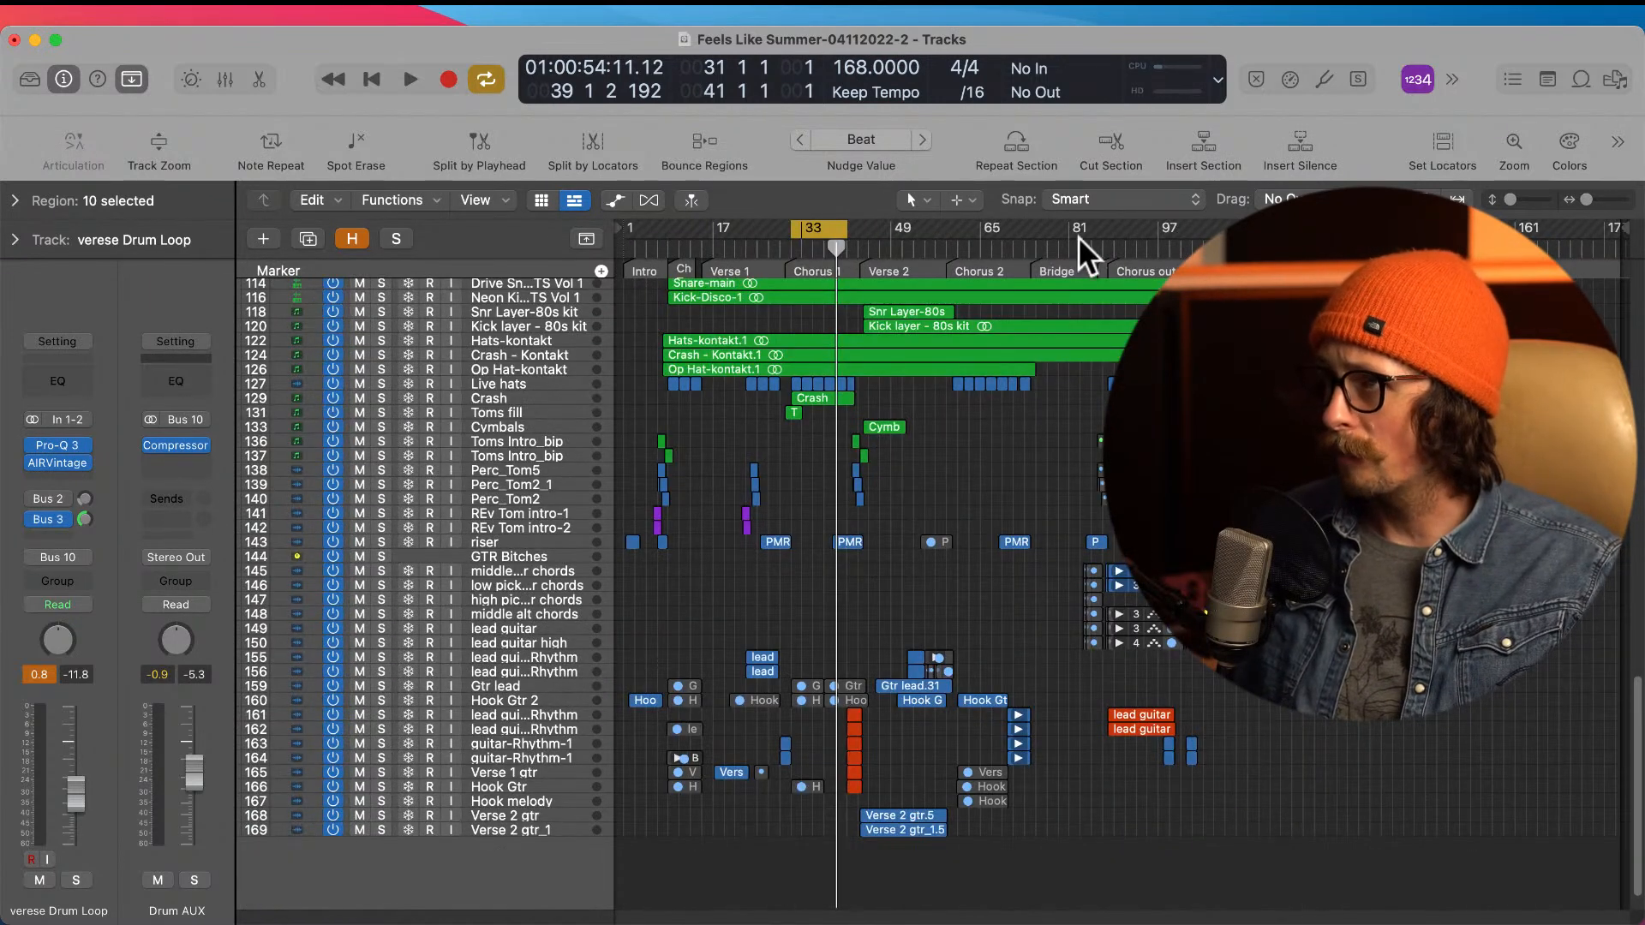
Step: Play the full mix from the start of the Bridge with its synth, bass and drum tracks in view, and stop playback
scroll(985, 538, up, 2)
scroll(985, 538, up, 5)
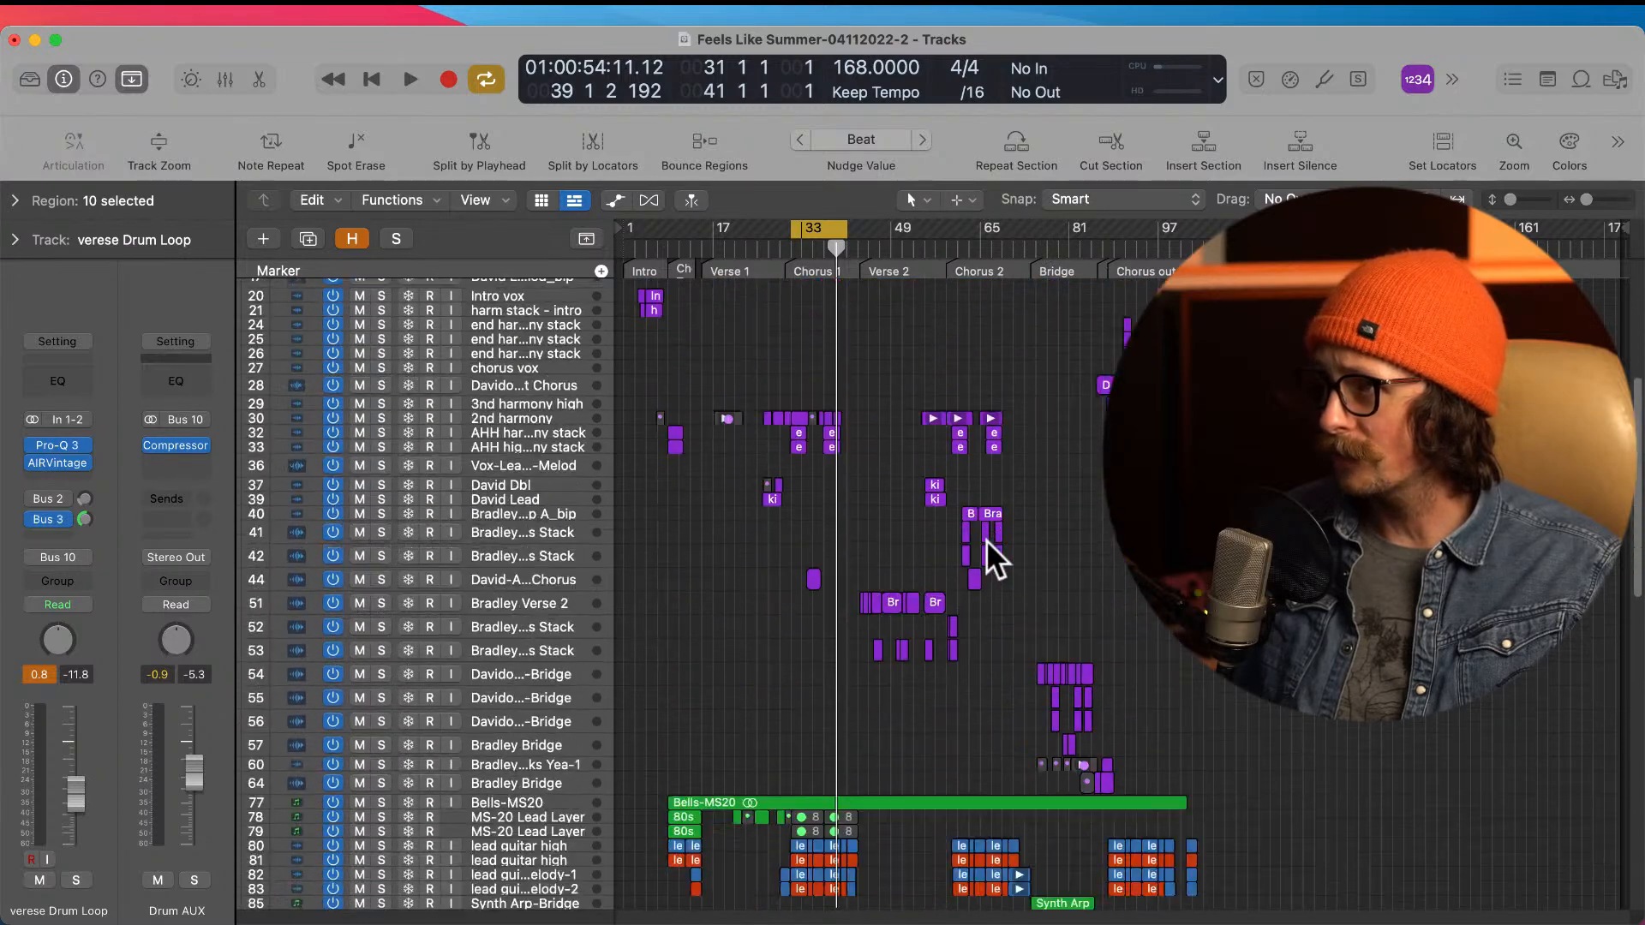
scroll(1078, 528, down, 3)
drag(1006, 512, 1161, 719)
click(774, 239)
key(space)
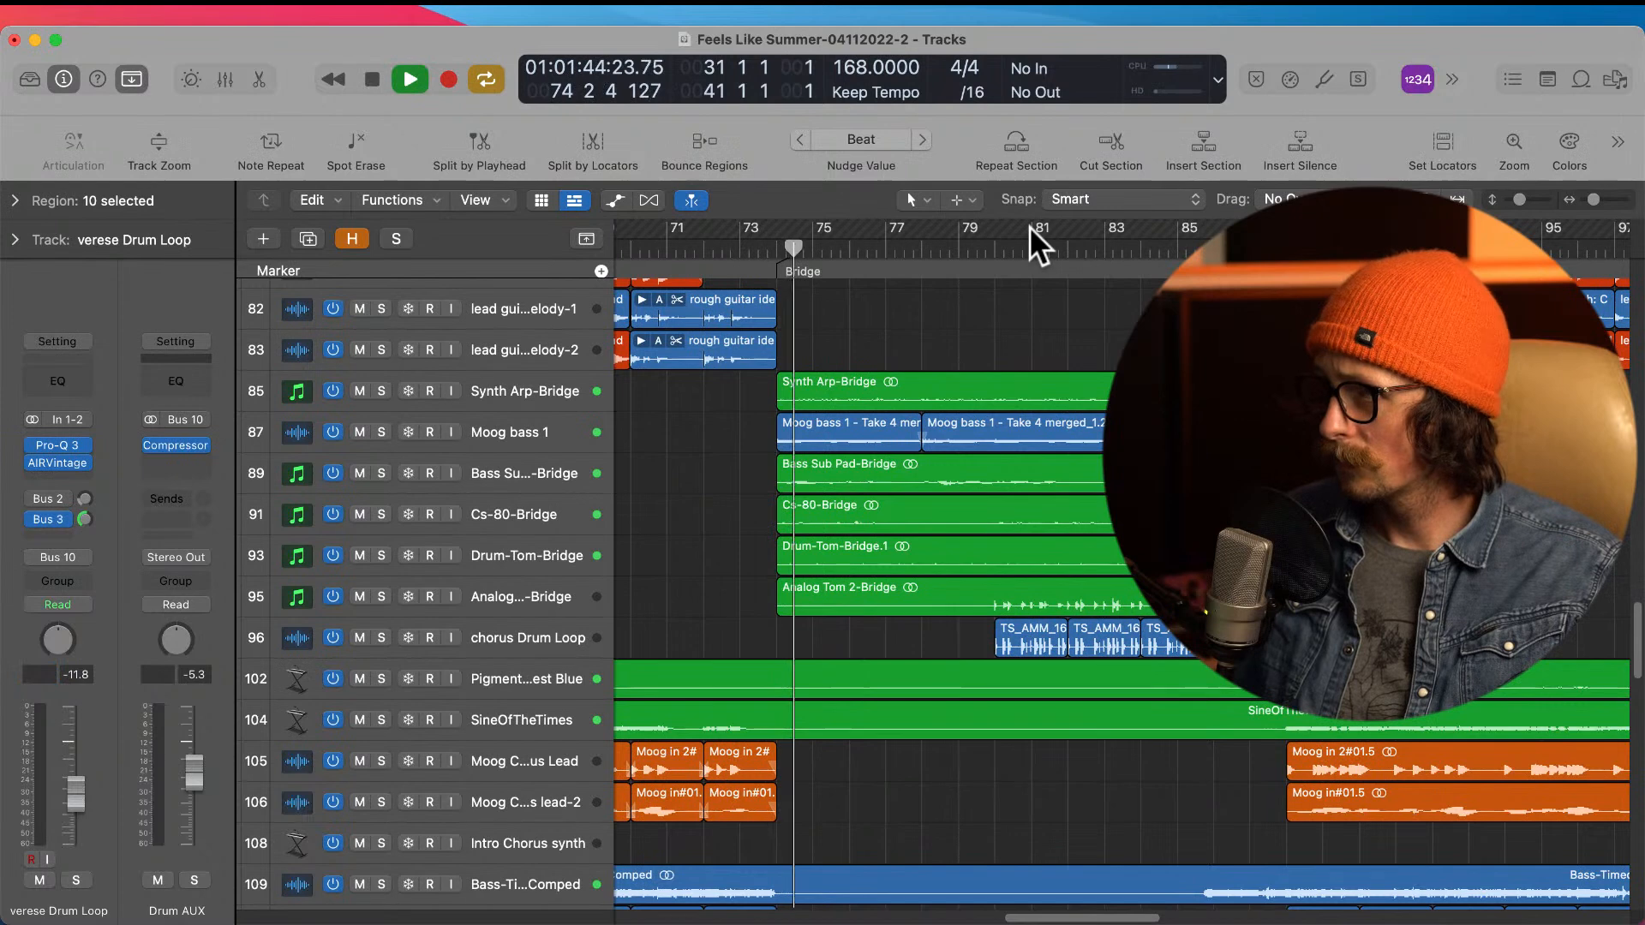
click(737, 247)
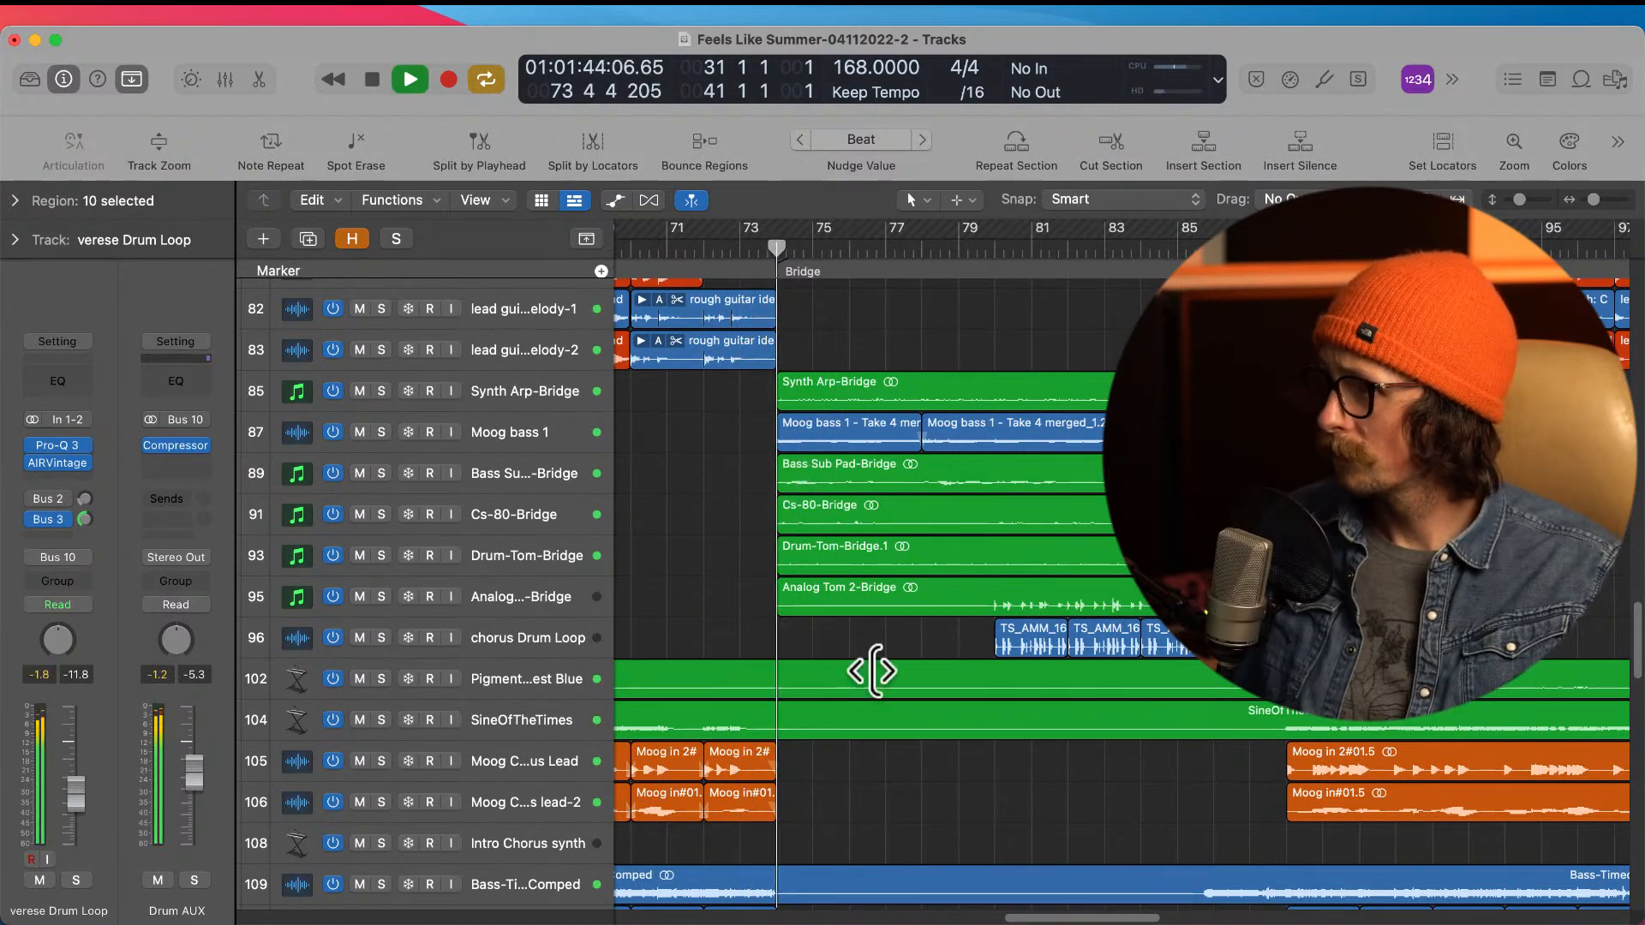
scroll(909, 593, up, 3)
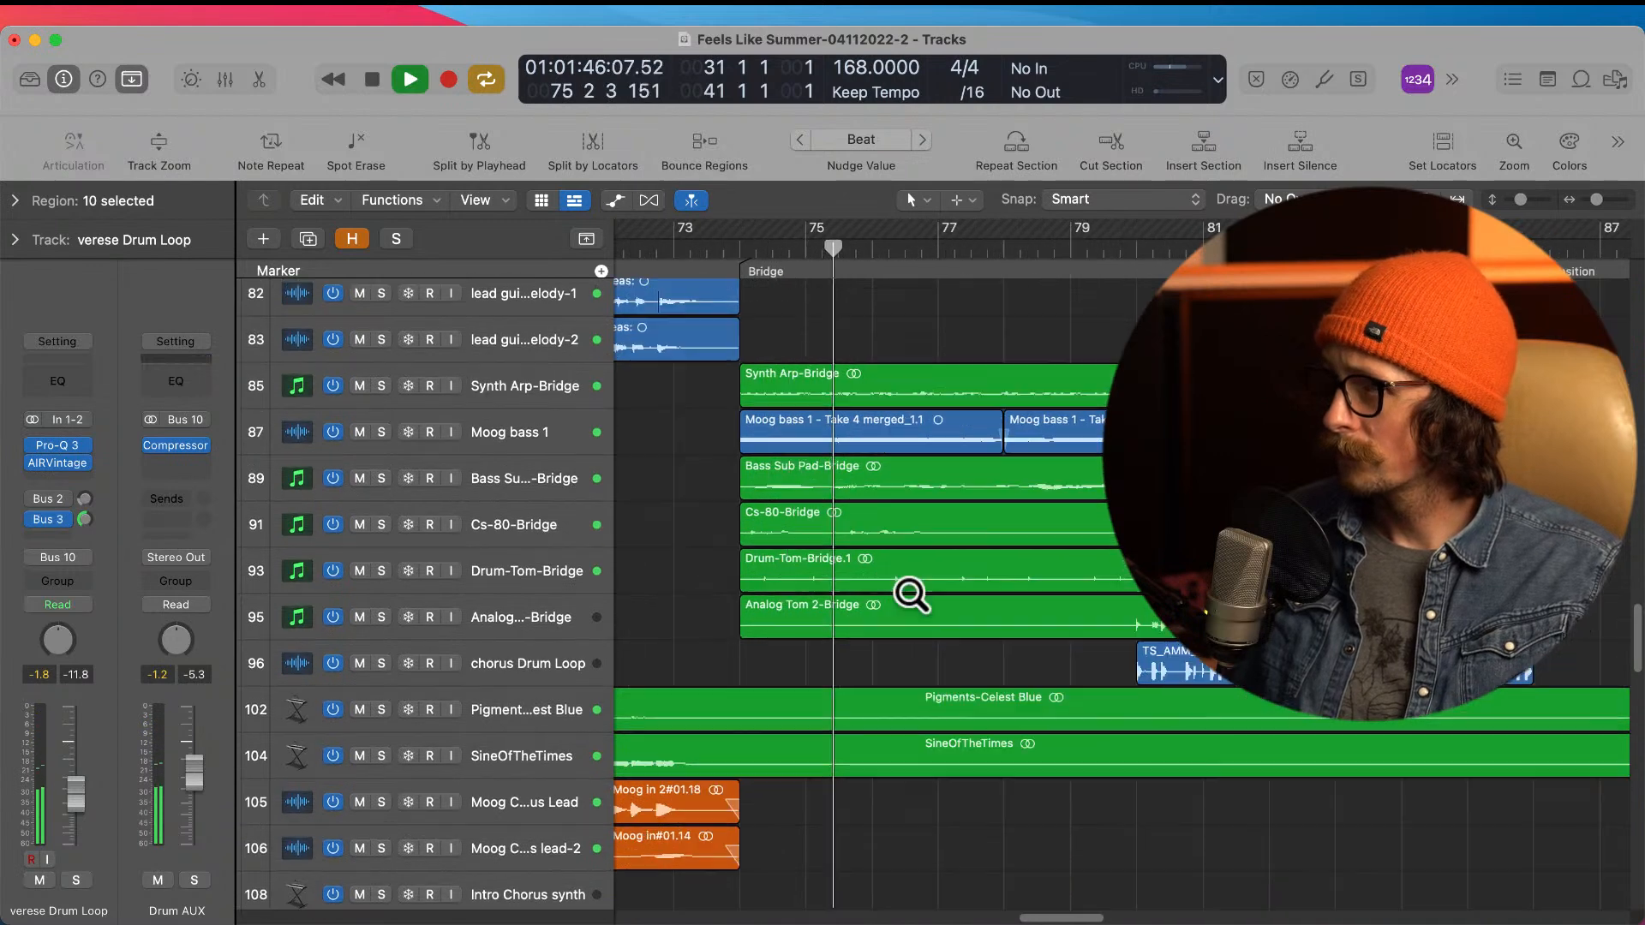
scroll(910, 594, down, 5)
scroll(910, 594, down, 4)
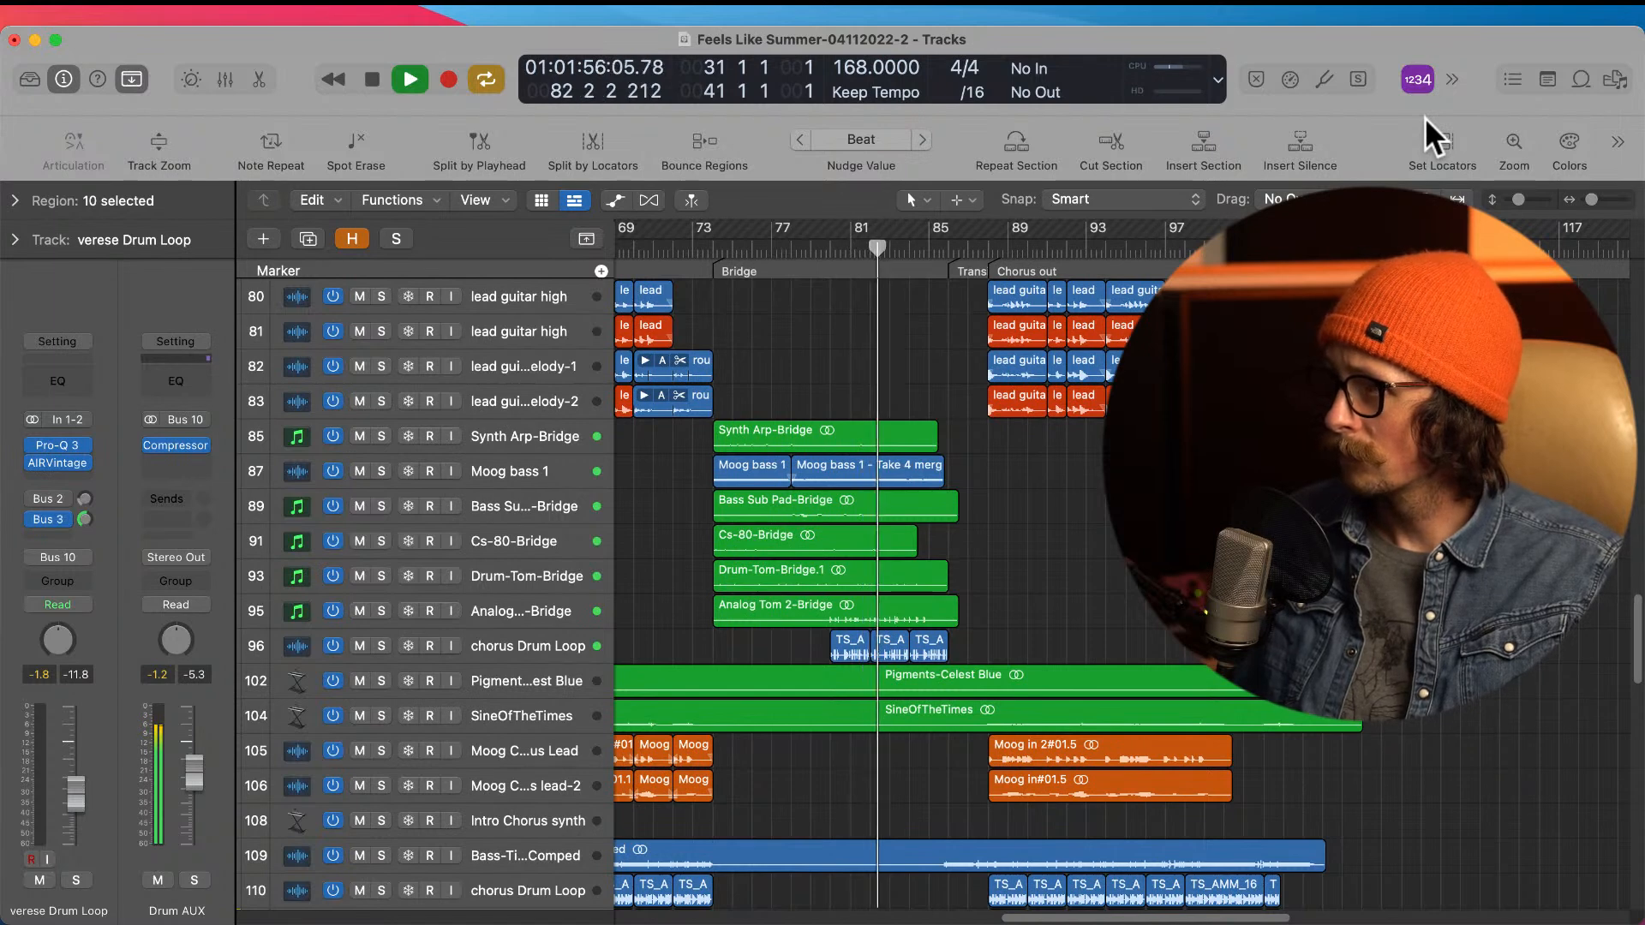
key(space)
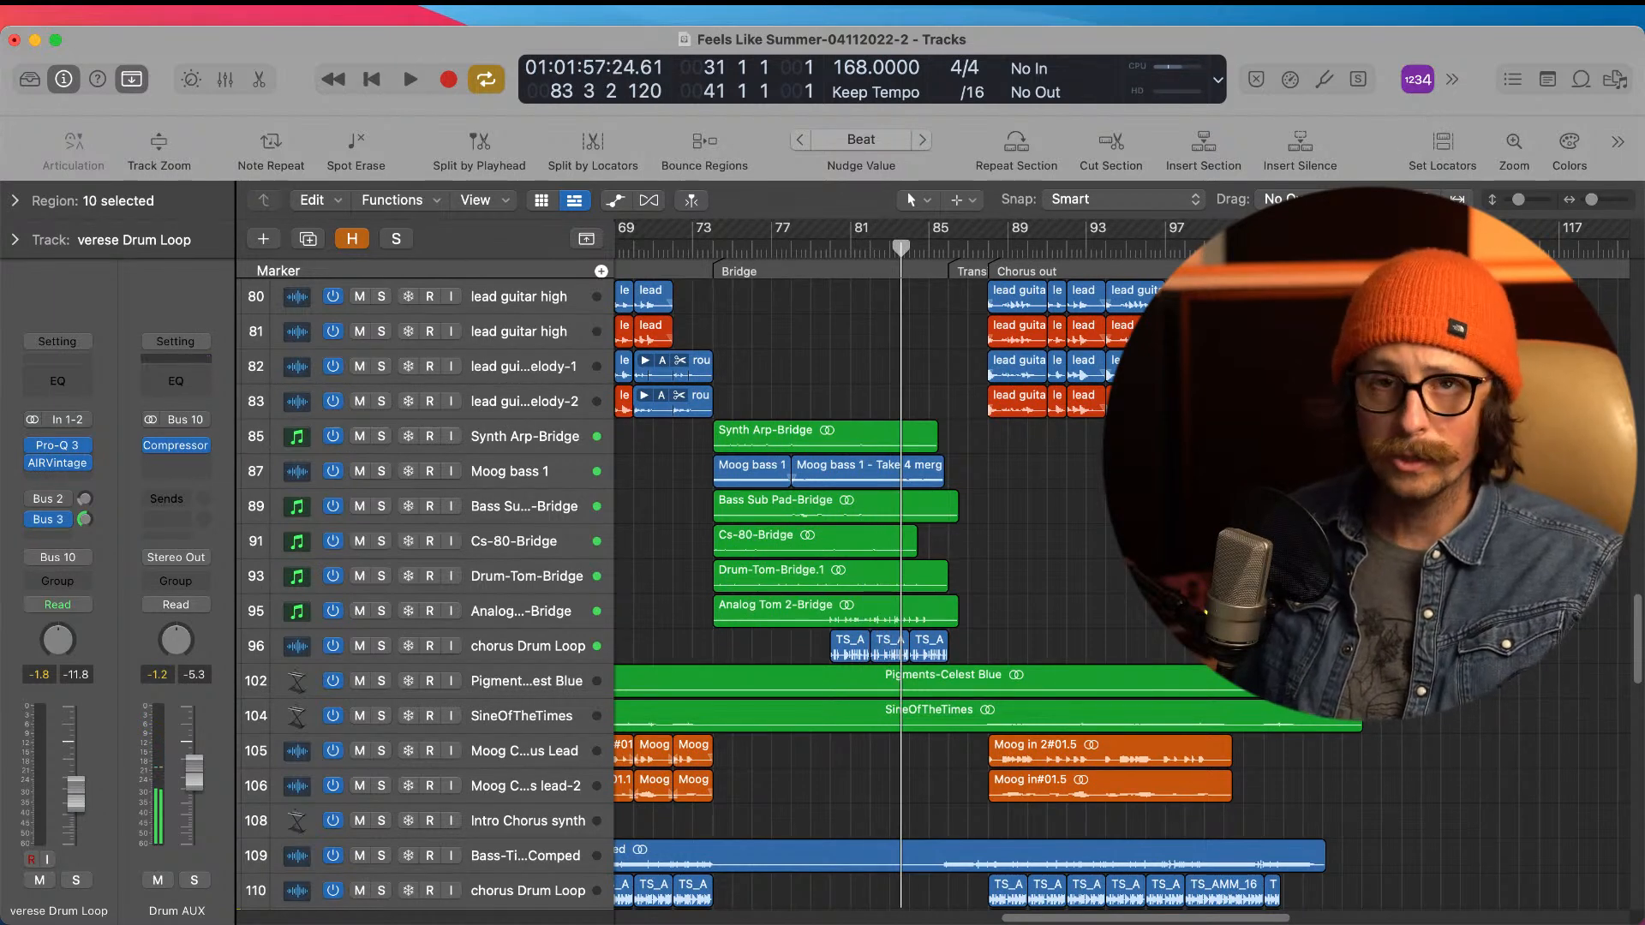
Step: Select the Synth Arp-Bridge, Moog bass 1 and Bass Sub Pad-Bridge tracks in turn to inspect their channels
scroll(908, 514, up, 8)
ctrl+alt+click(909, 587)
drag(1017, 495, 1147, 710)
click(543, 425)
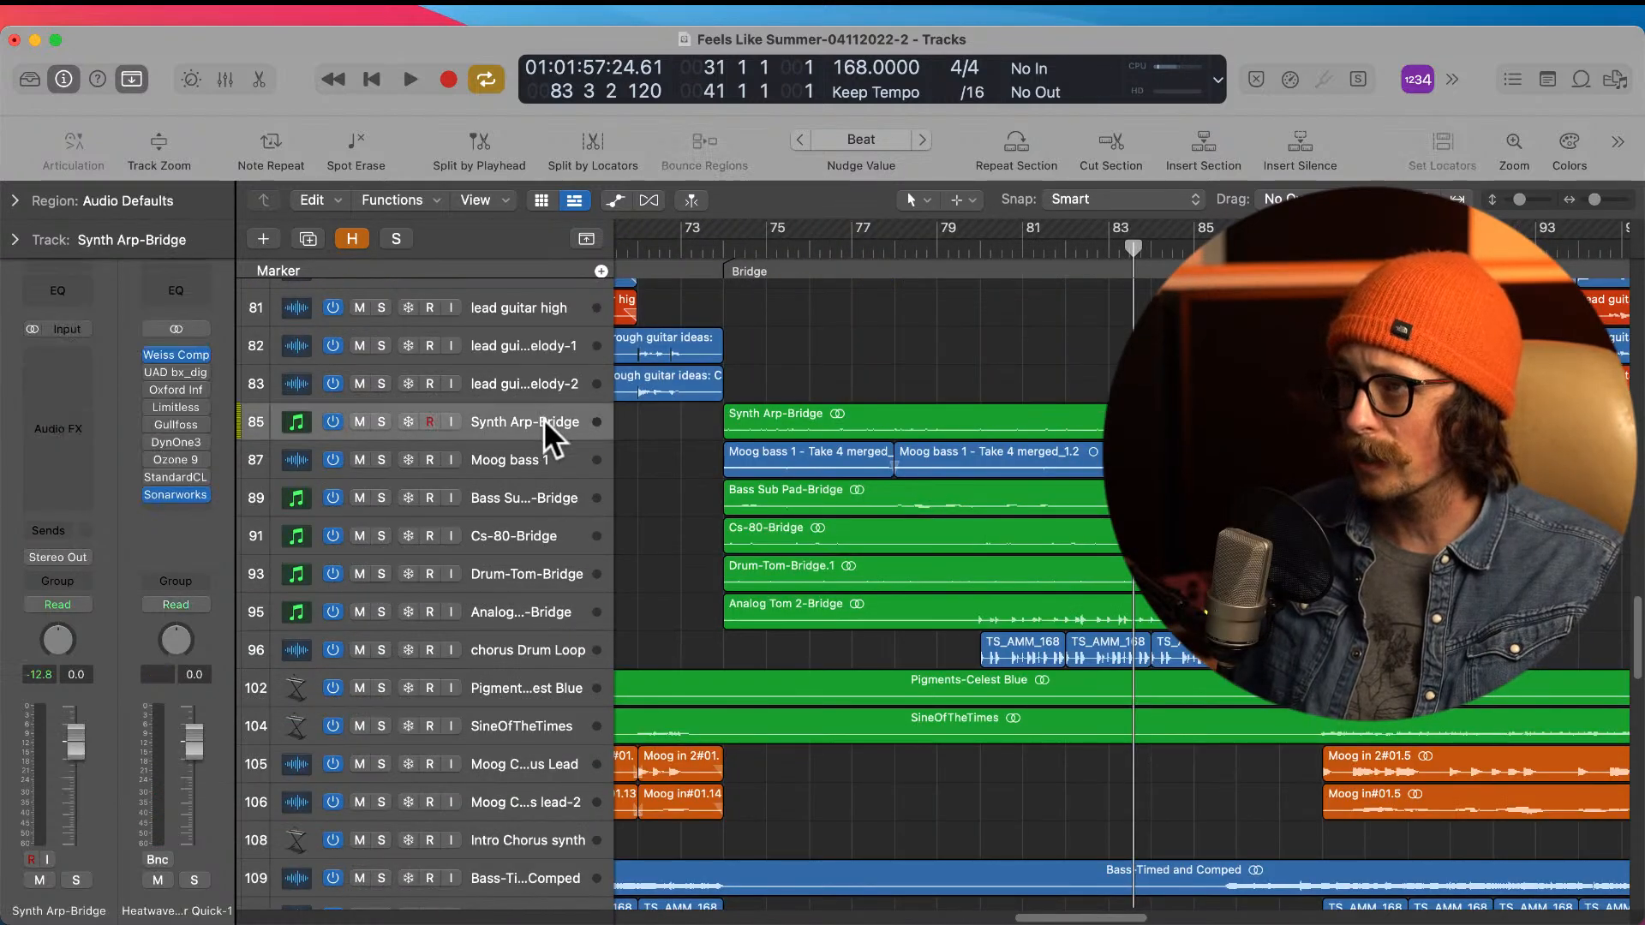
click(578, 451)
click(598, 514)
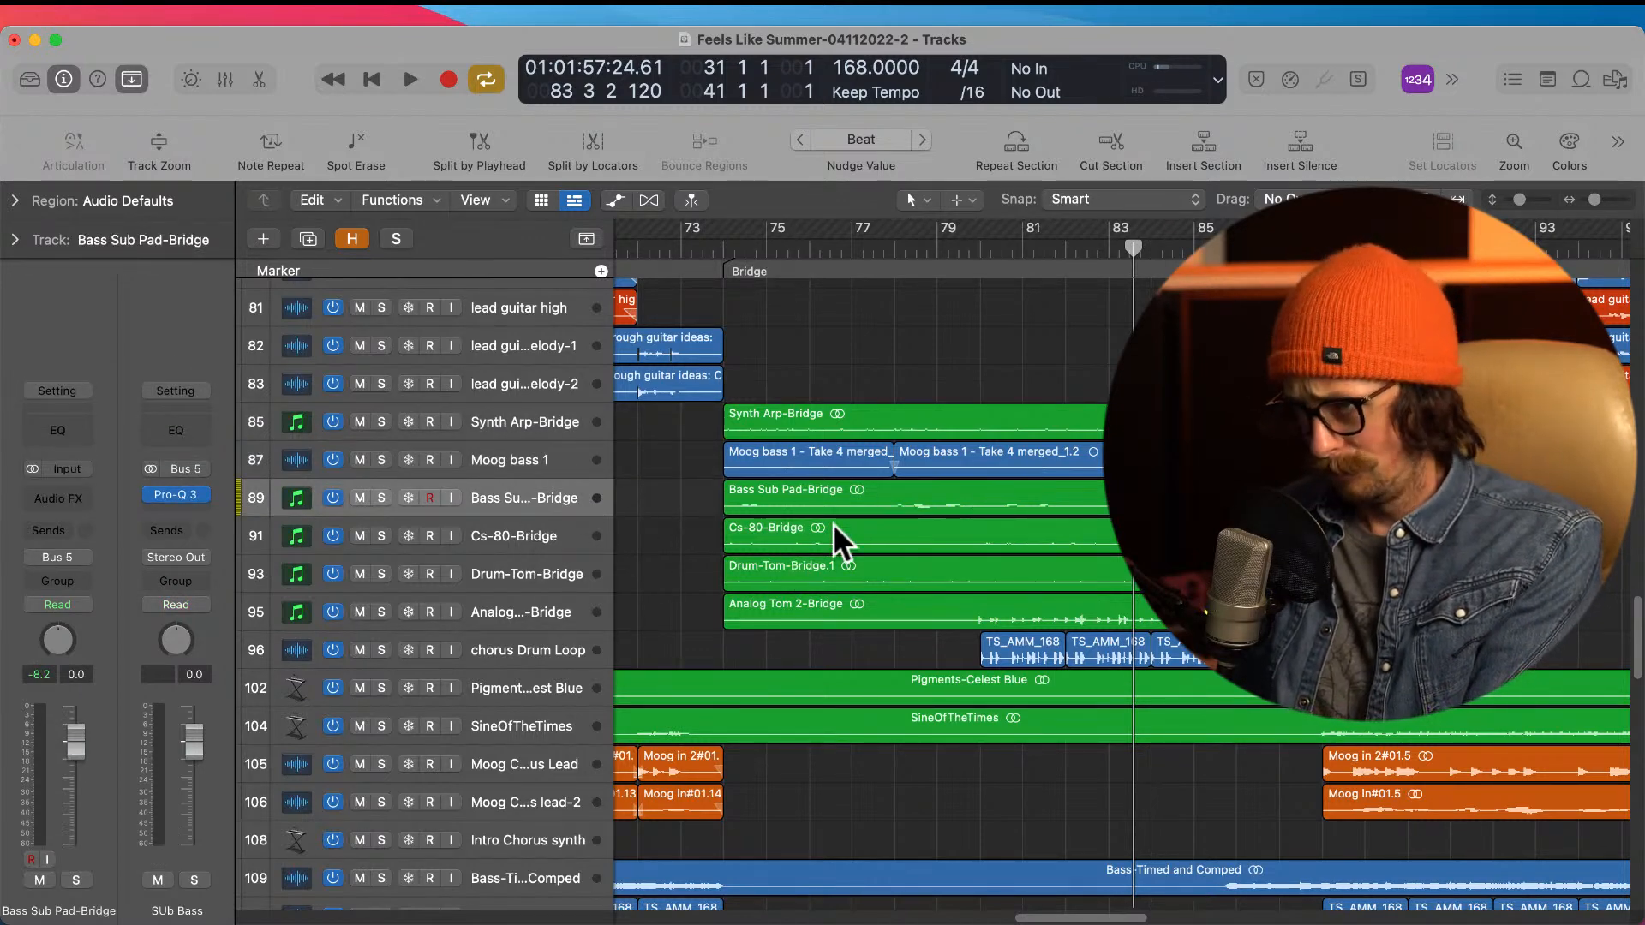
Step: Select the Cs-80-Bridge, Drum-Tom-Bridge, Analog Tom 2-Bridge and bridge chorus Drum Loop tracks in turn to inspect their channels
click(564, 538)
click(548, 572)
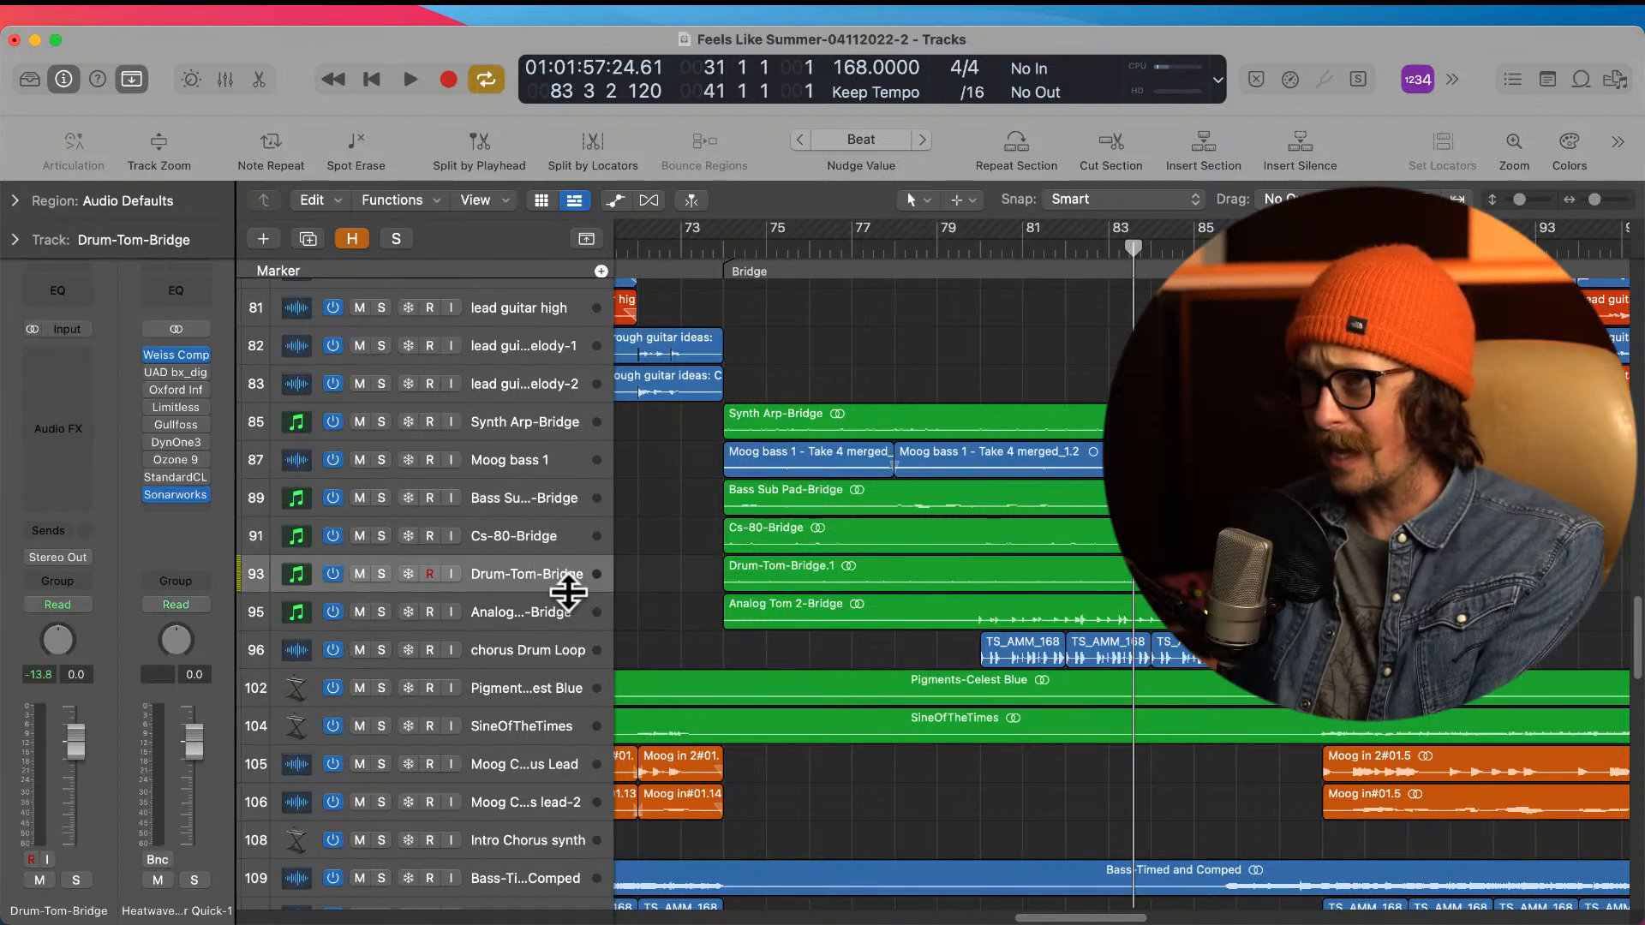
click(572, 626)
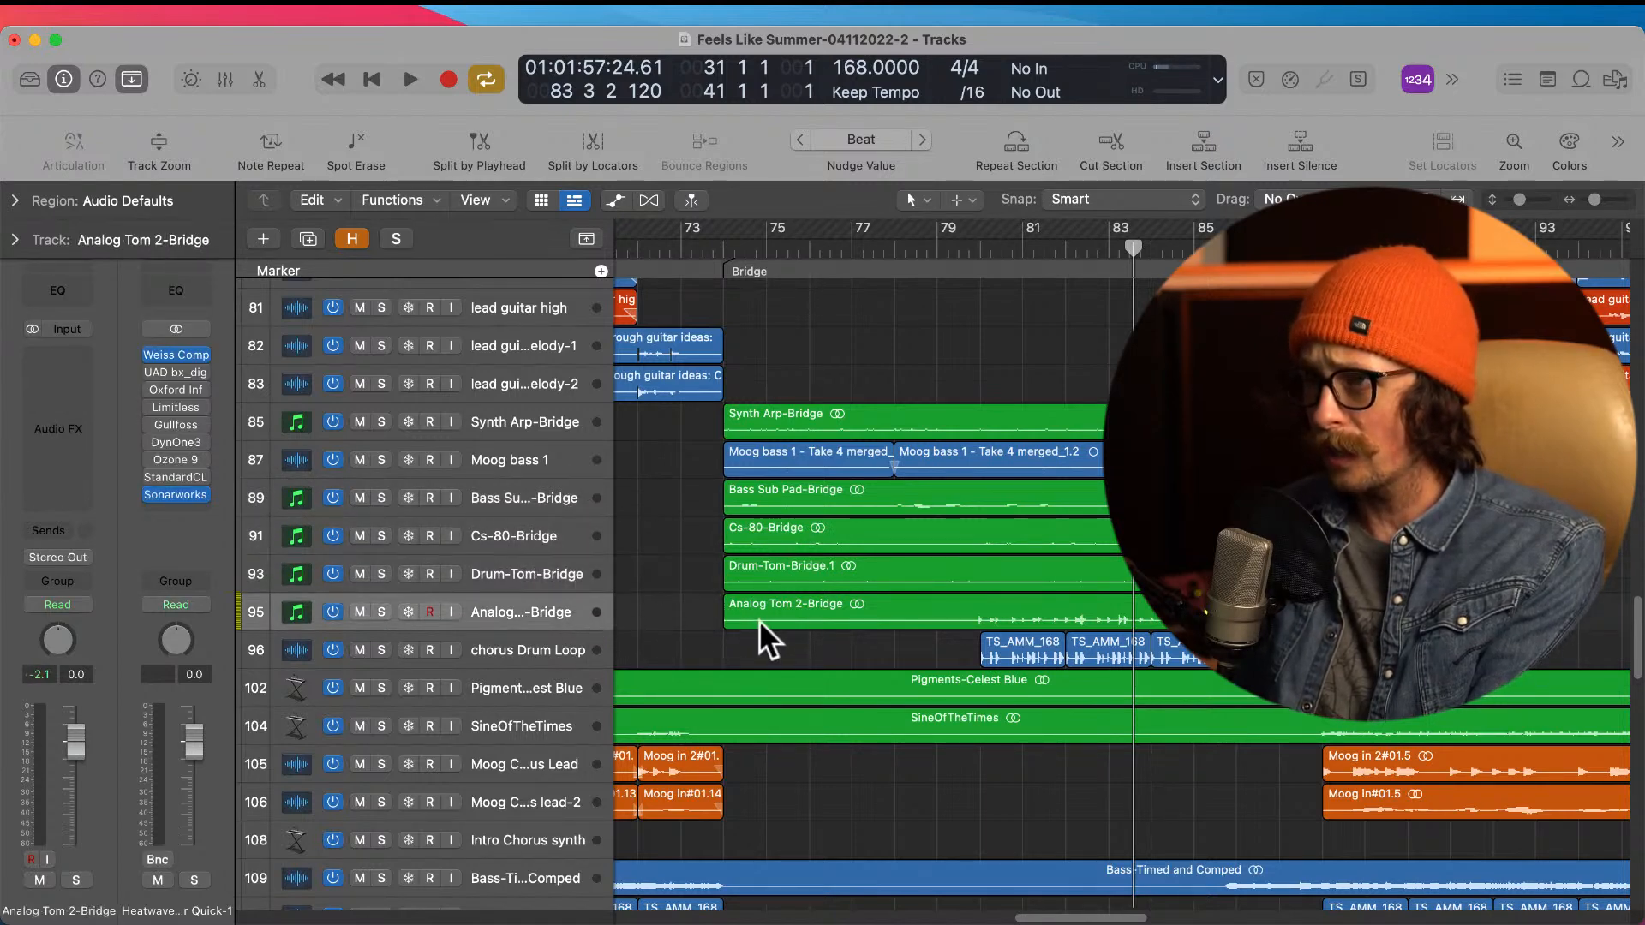
scroll(802, 590, down, 1)
click(601, 621)
Step: Select the Pigments-Celest Blue and SineOfTheTimes regions running through the Bridge in turn
scroll(823, 617, down, 2)
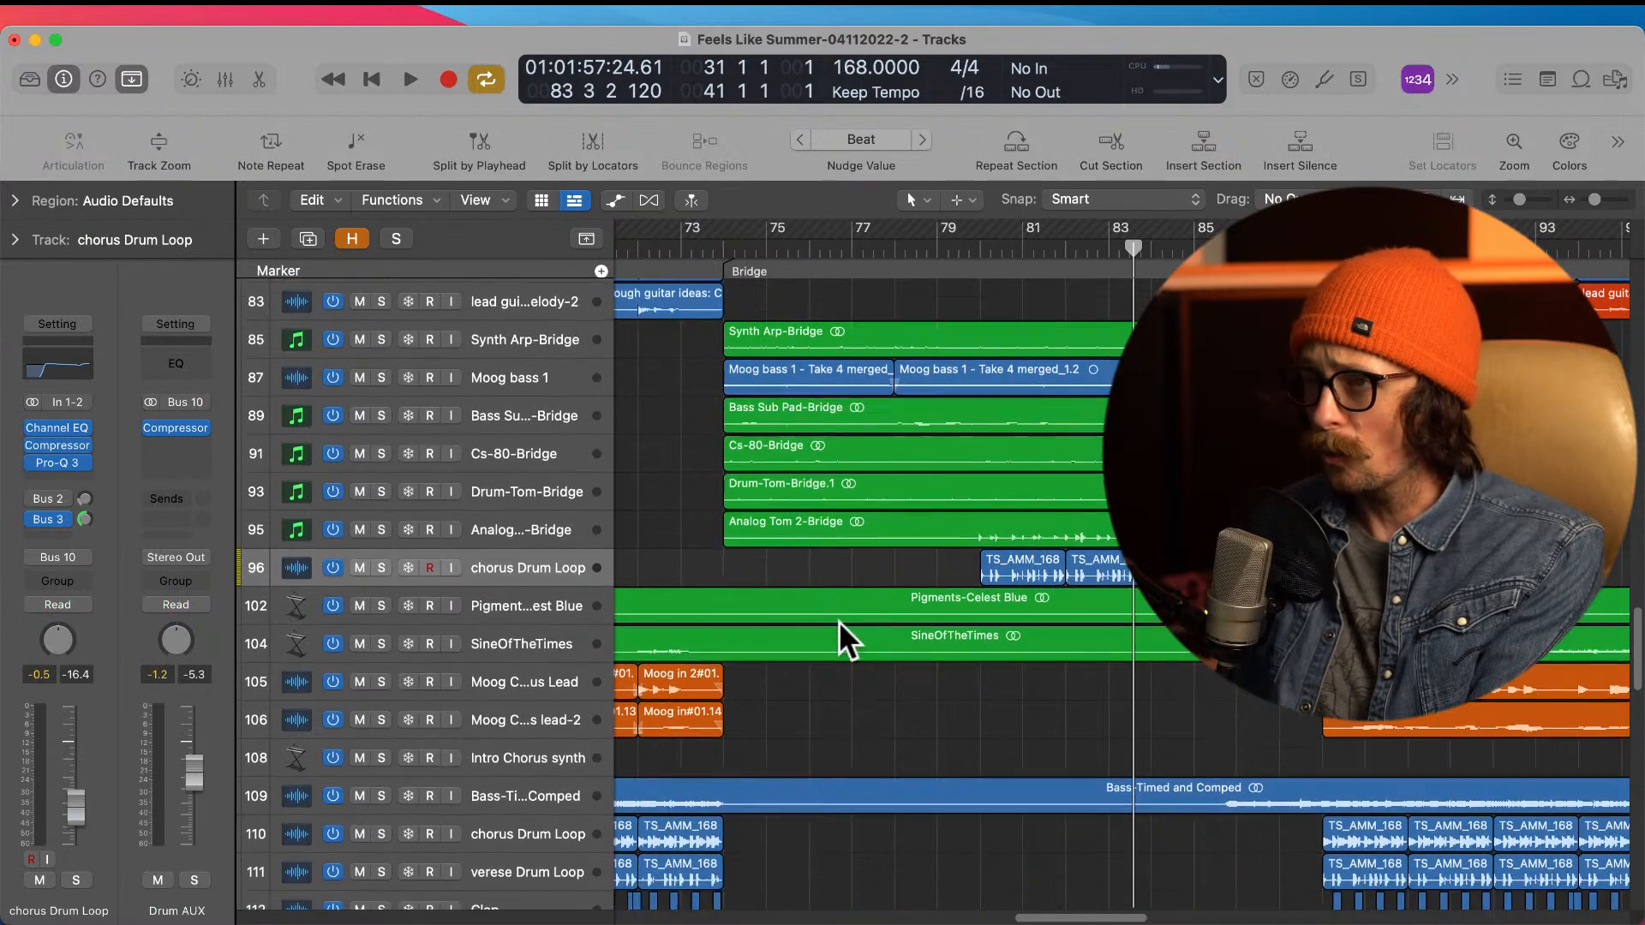
click(912, 592)
click(895, 634)
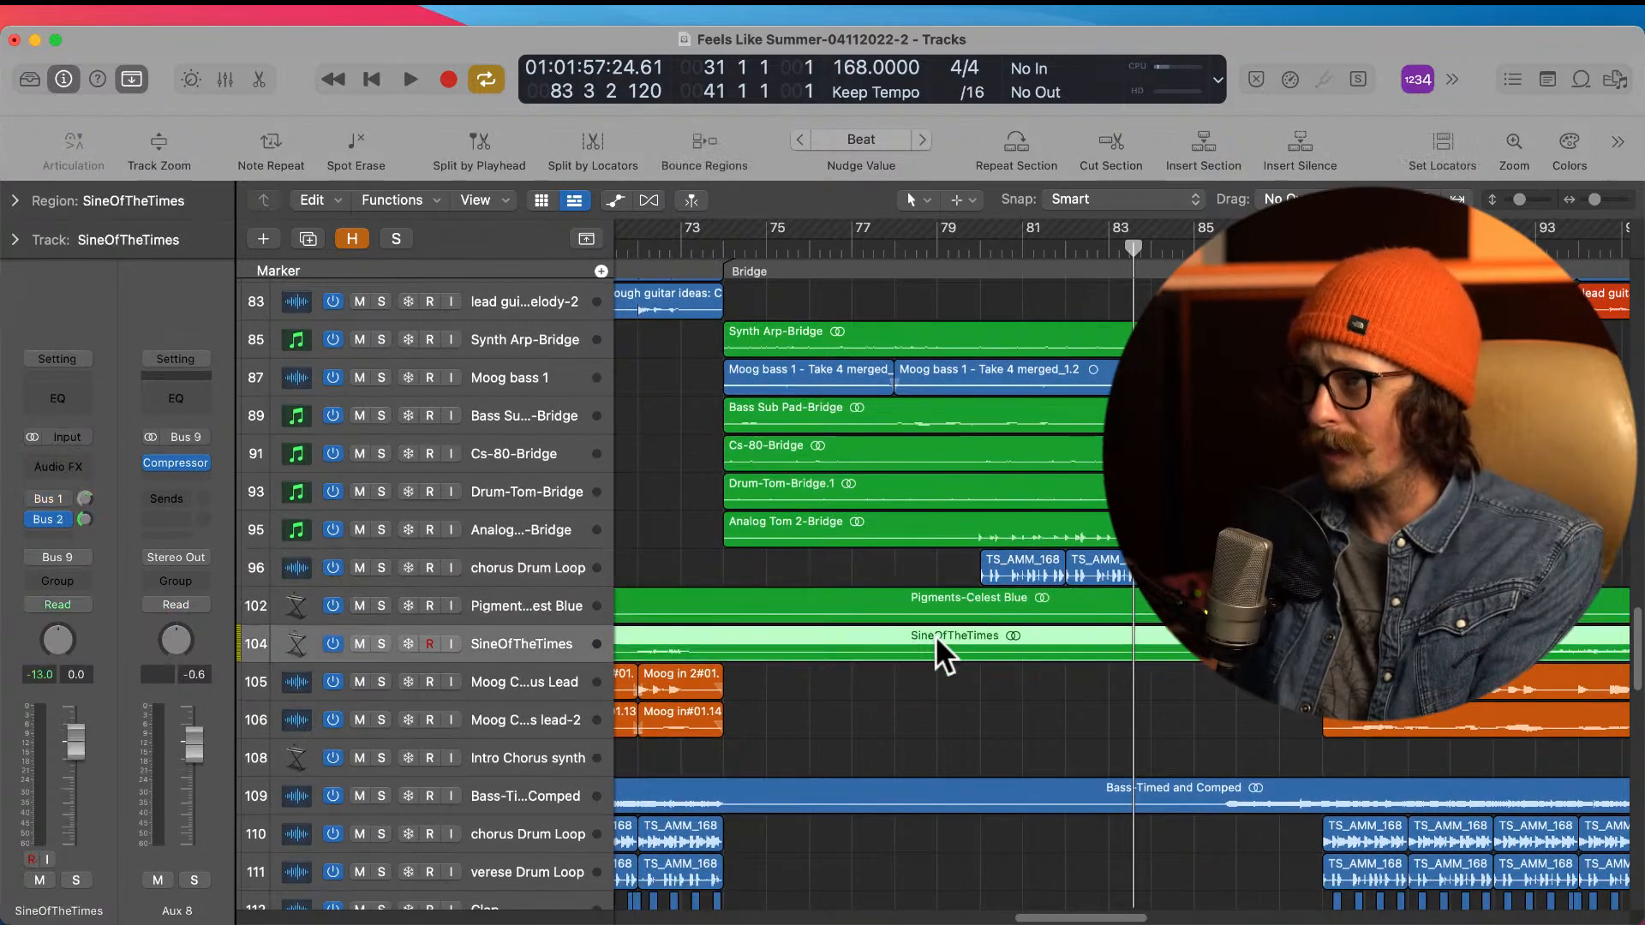
Step: Examine the Bridge vocals and the stacked vocal harmony regions at the start of the Chorus out section
scroll(937, 635, up, 15)
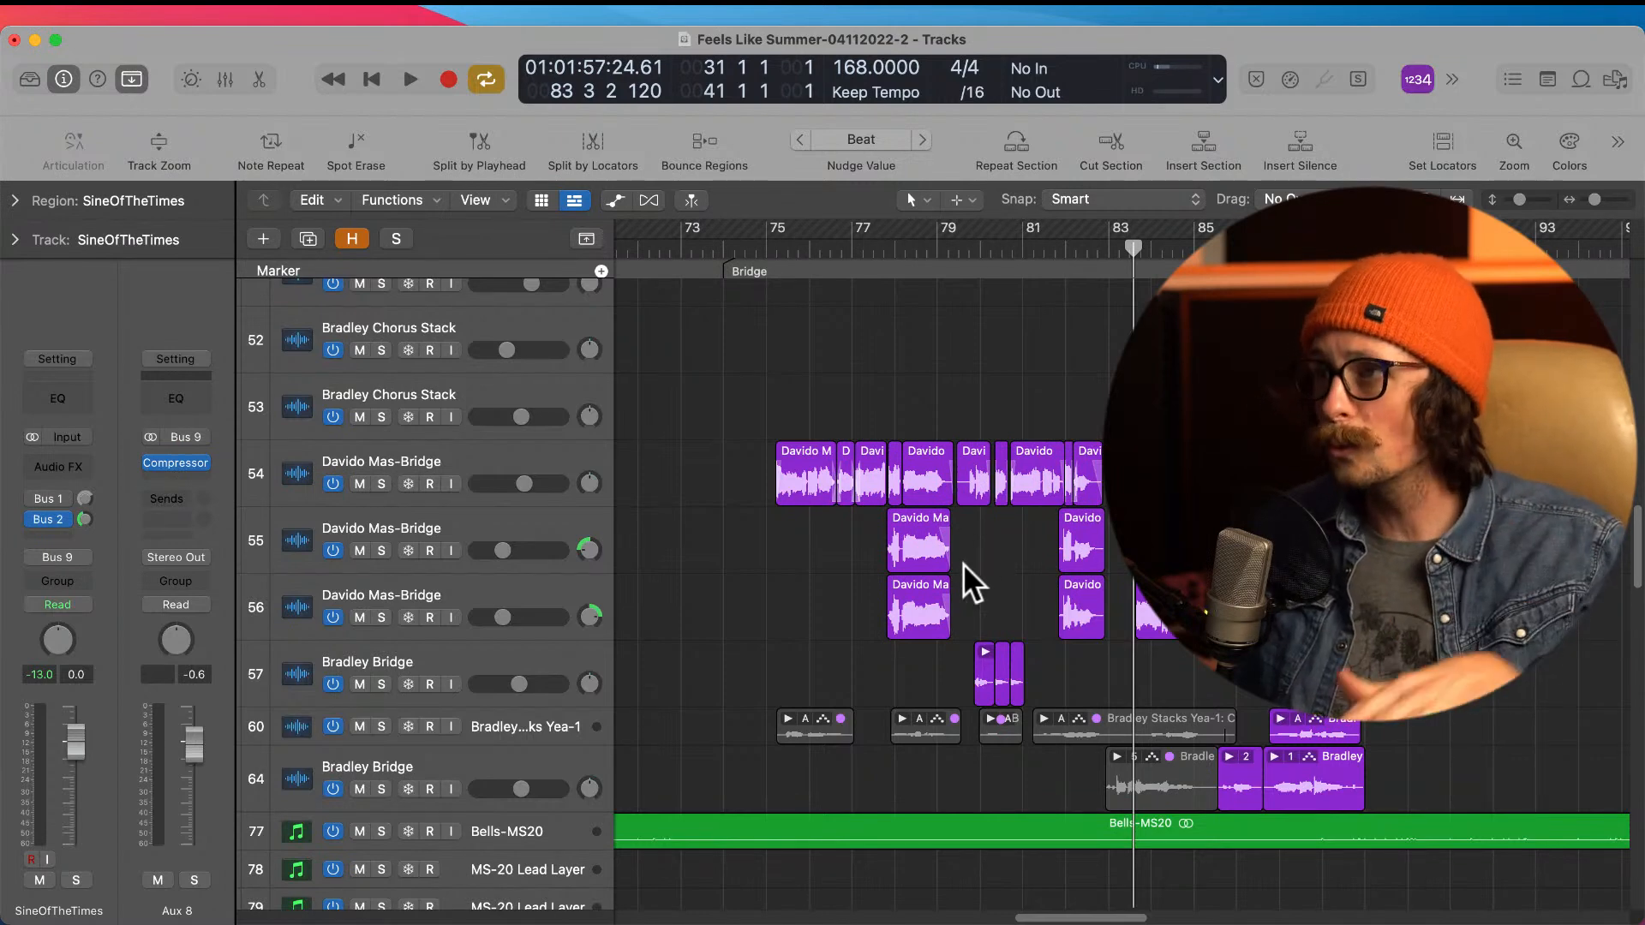
ctrl+alt+click(853, 594)
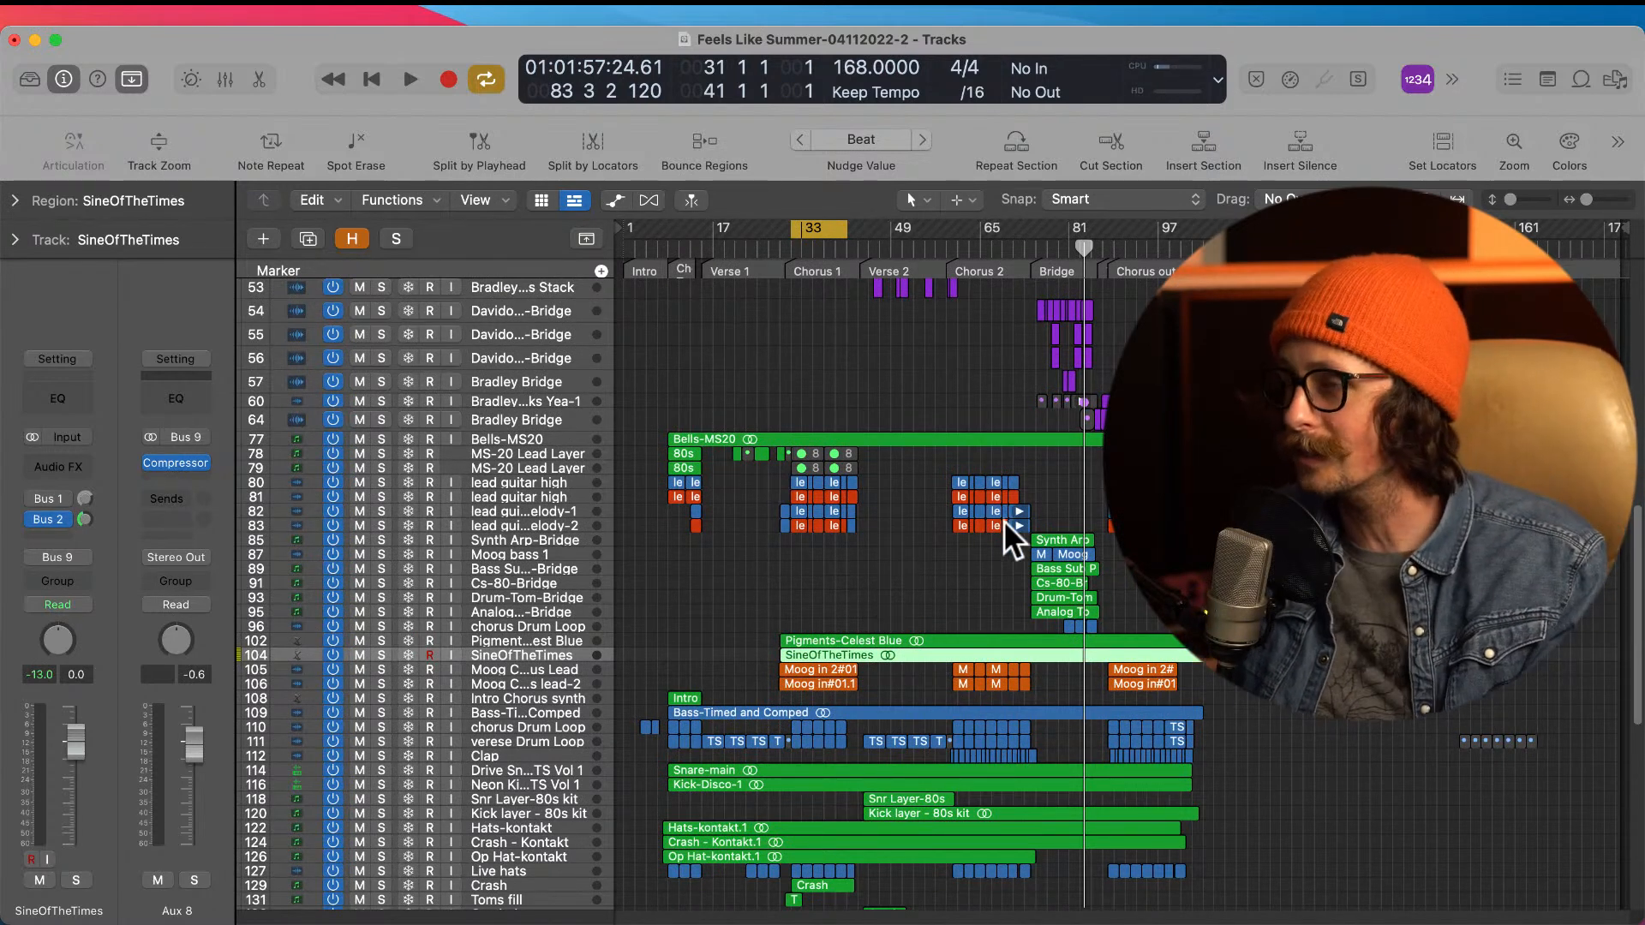
scroll(1028, 536, up, 3)
scroll(1105, 384, up, 8)
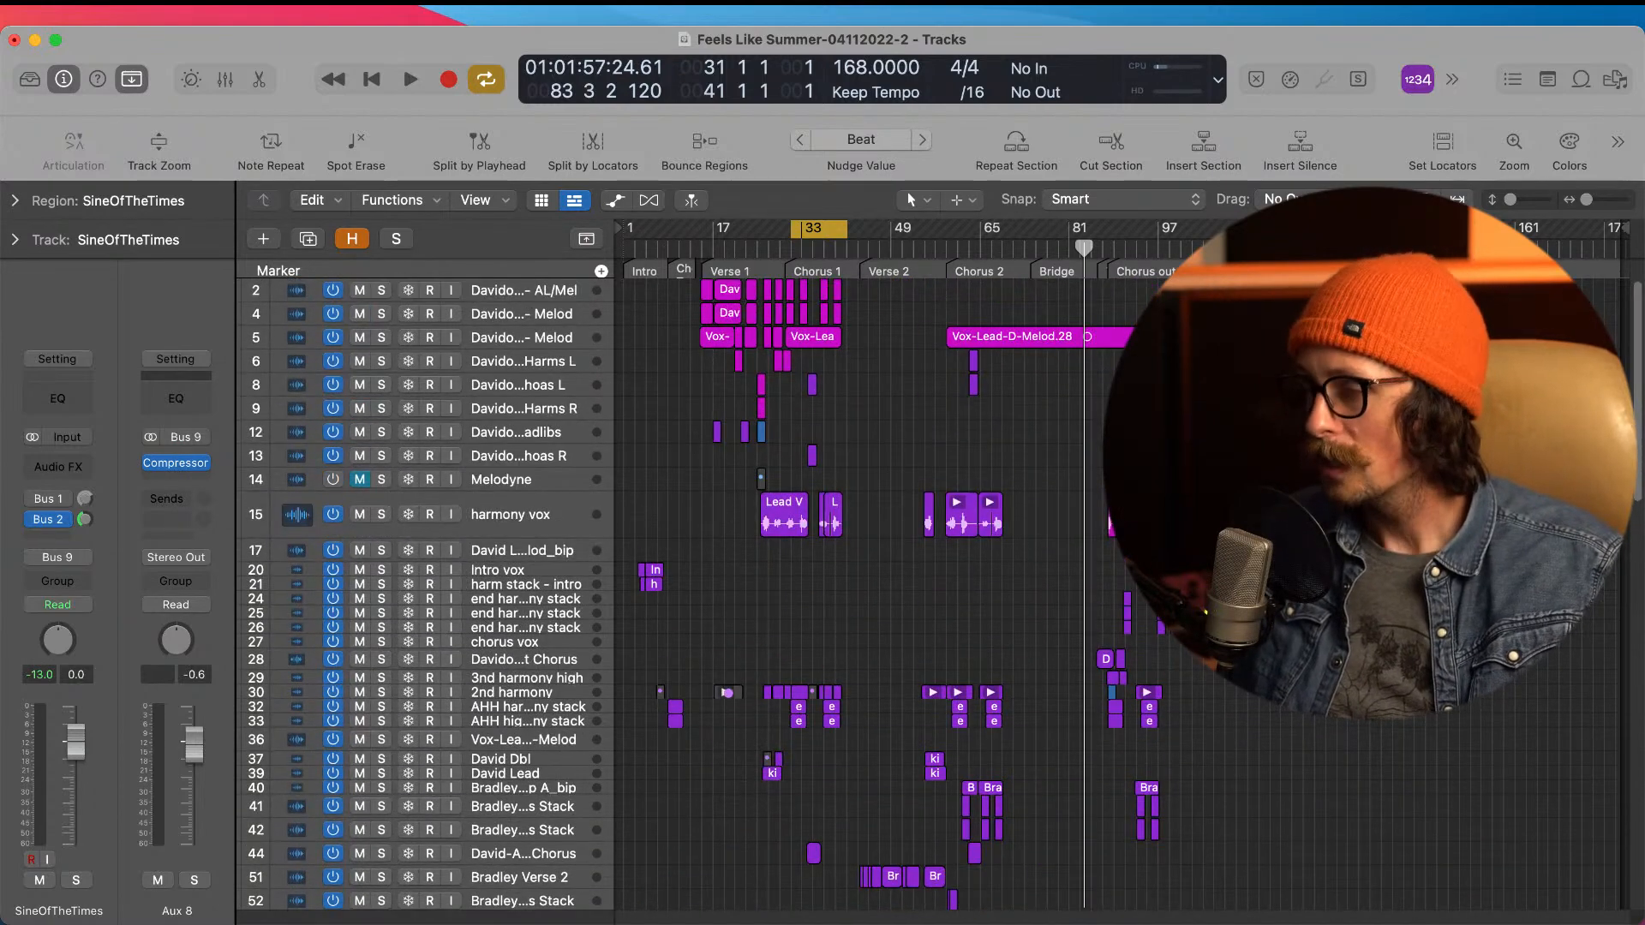
drag(1087, 378, 1266, 744)
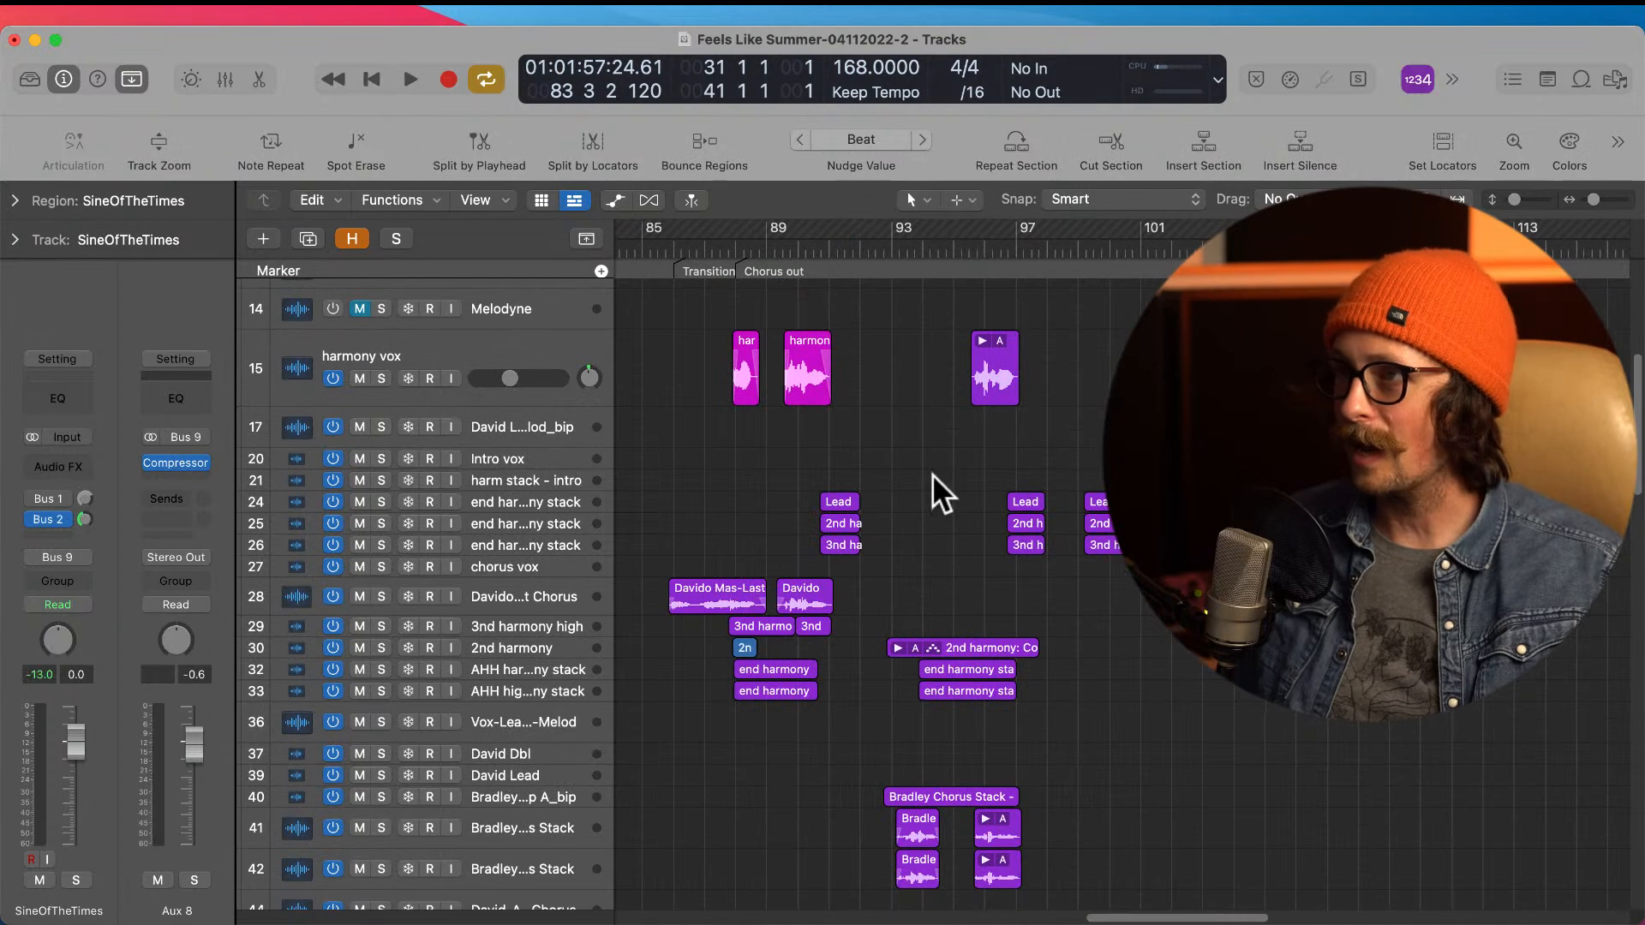
drag(708, 347, 877, 786)
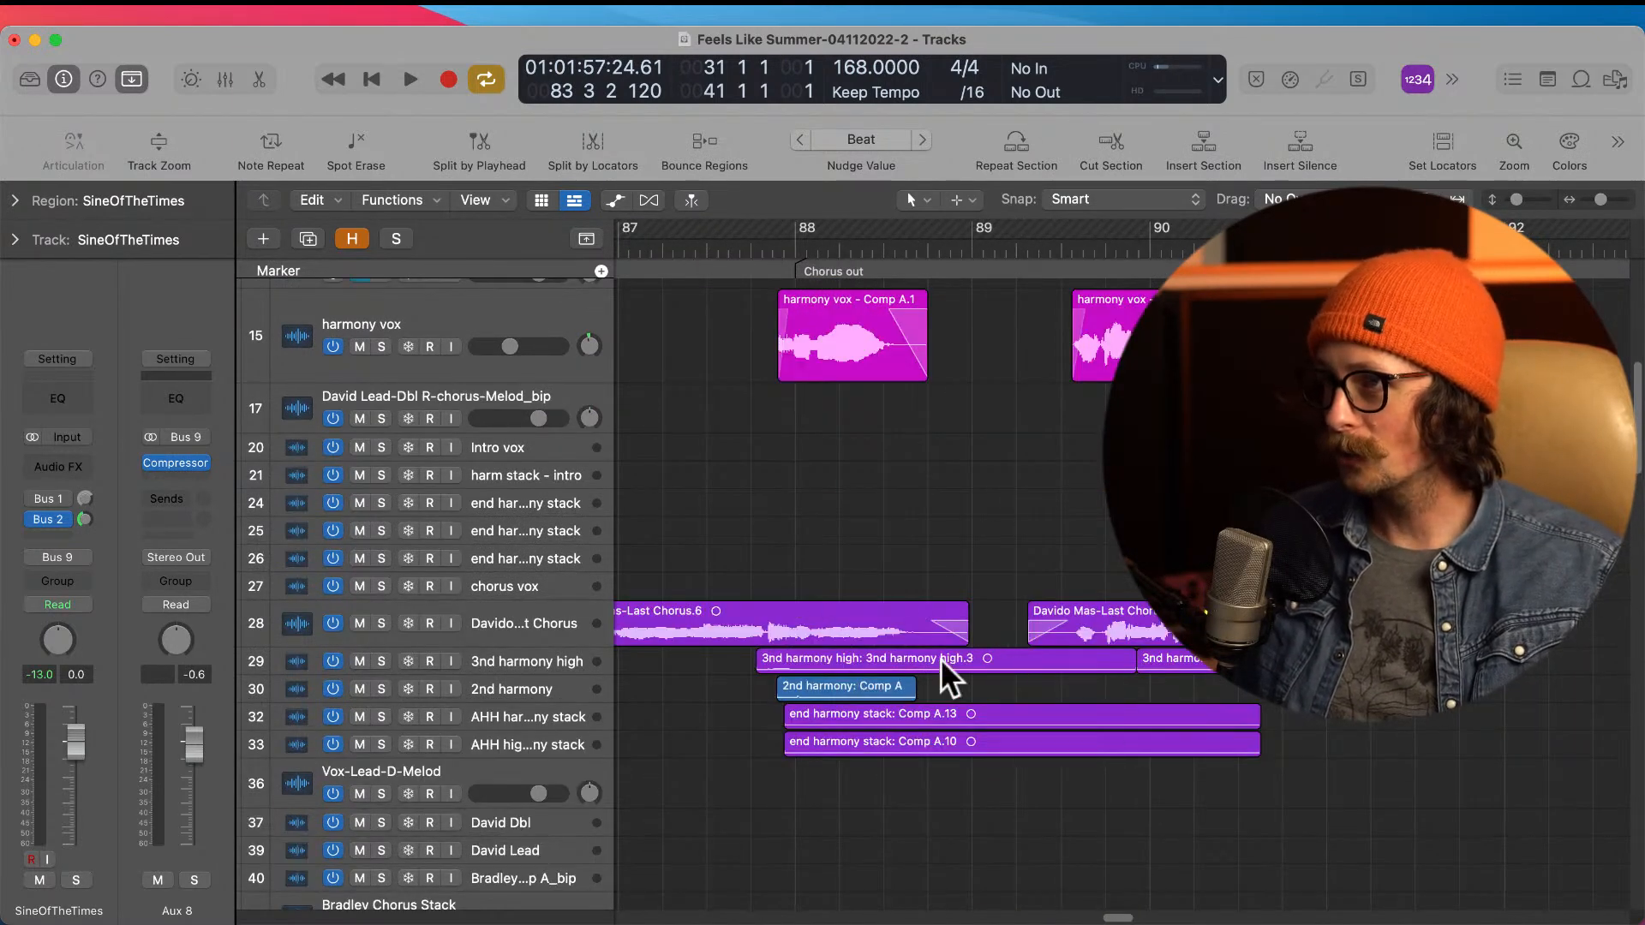
ctrl+alt+click(889, 685)
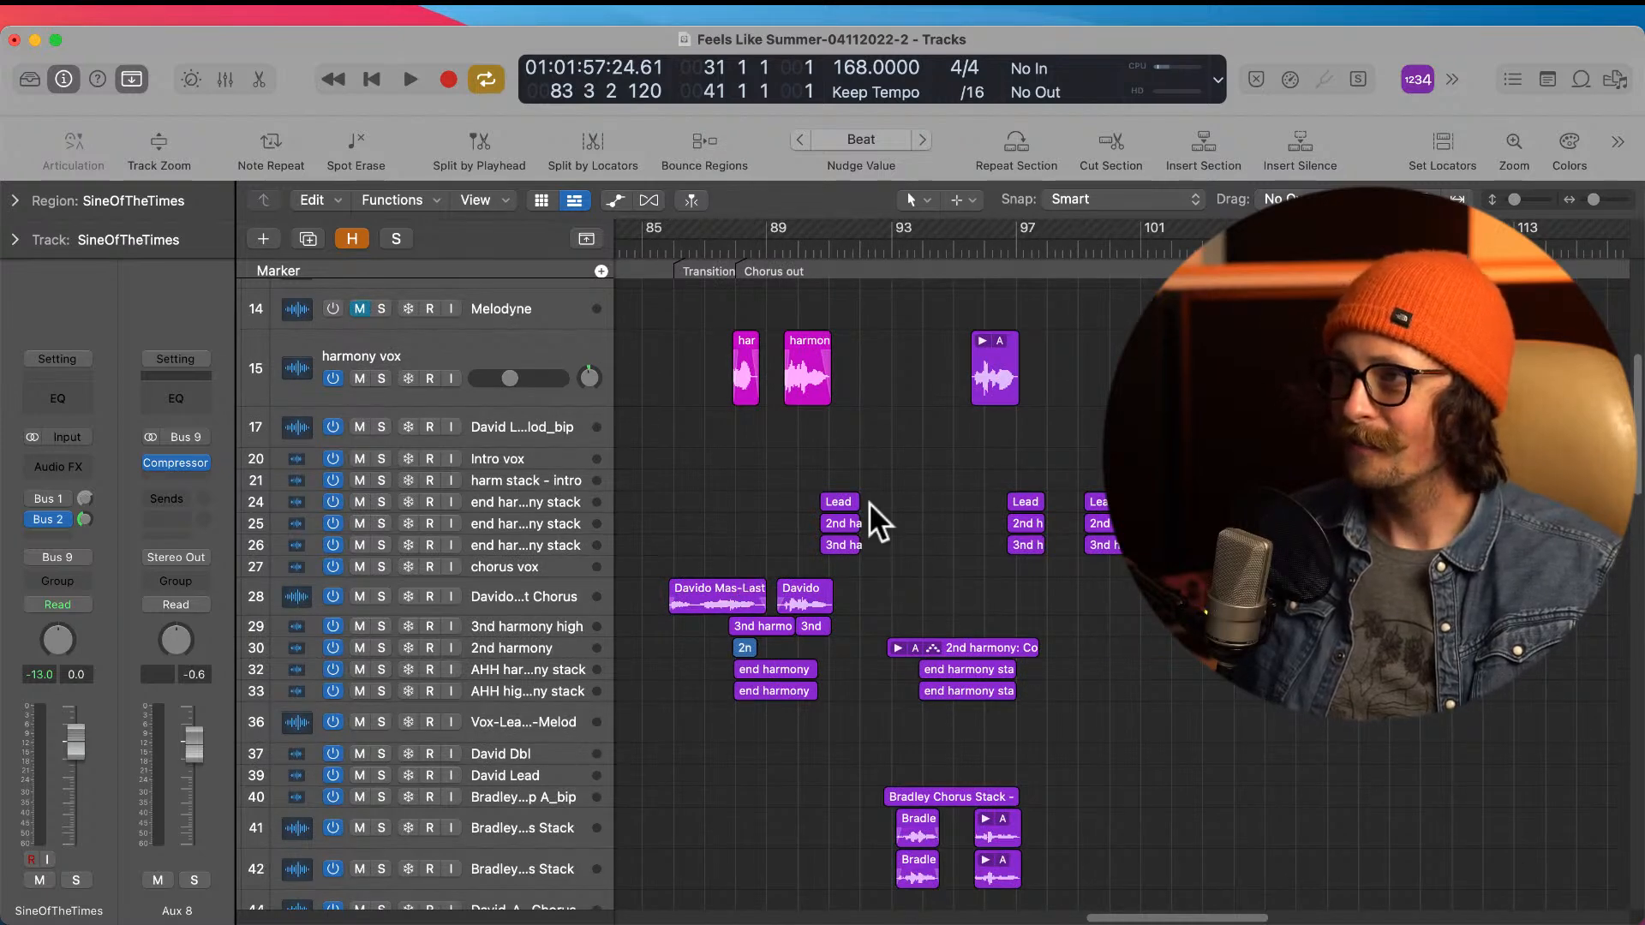
ctrl+alt+click(917, 506)
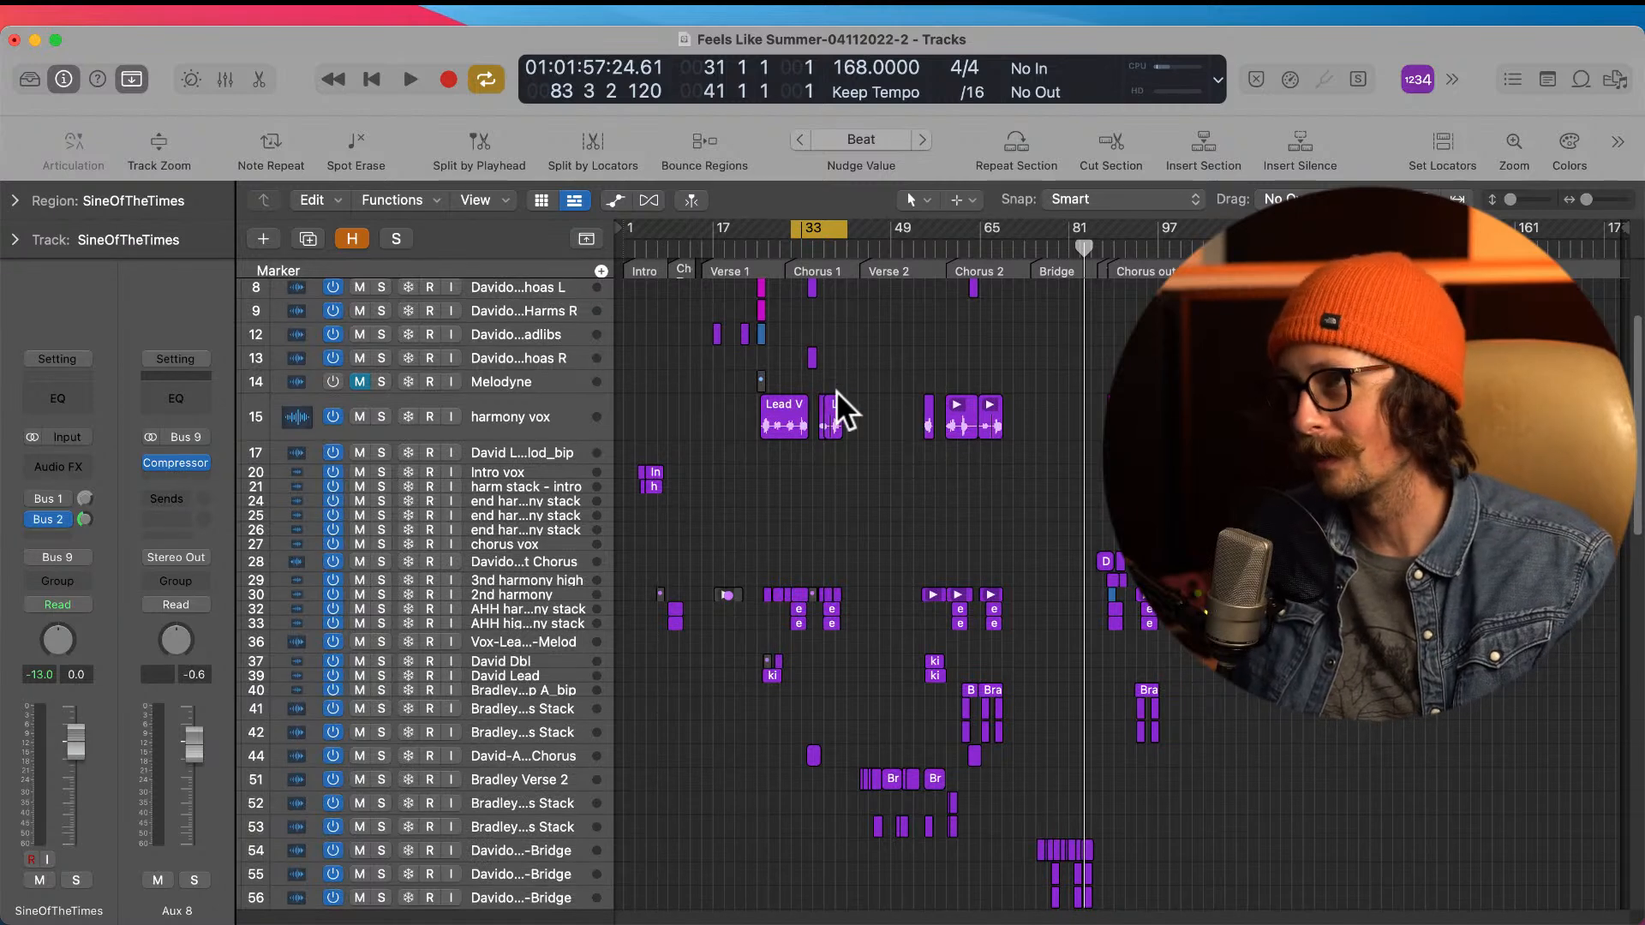
Step: Look over the full arrangement and examine the vocal harmony, whoa and ad-lib regions around Chorus 1
scroll(772, 435, up, 3)
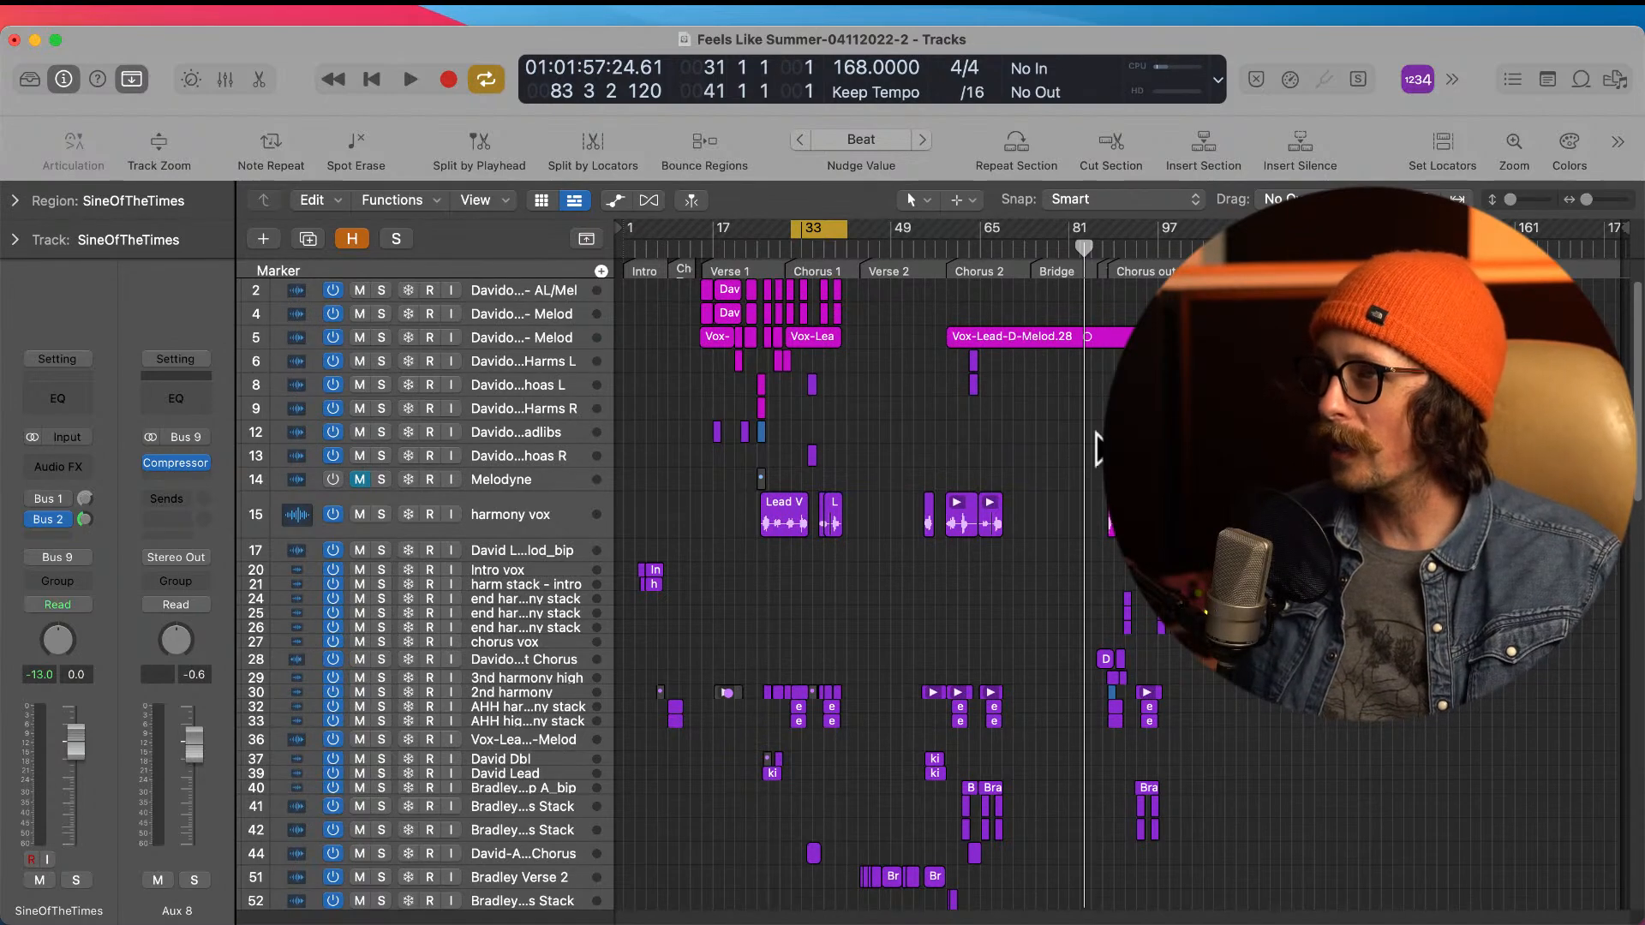
scroll(1047, 542, down, 10)
scroll(1058, 565, down, 5)
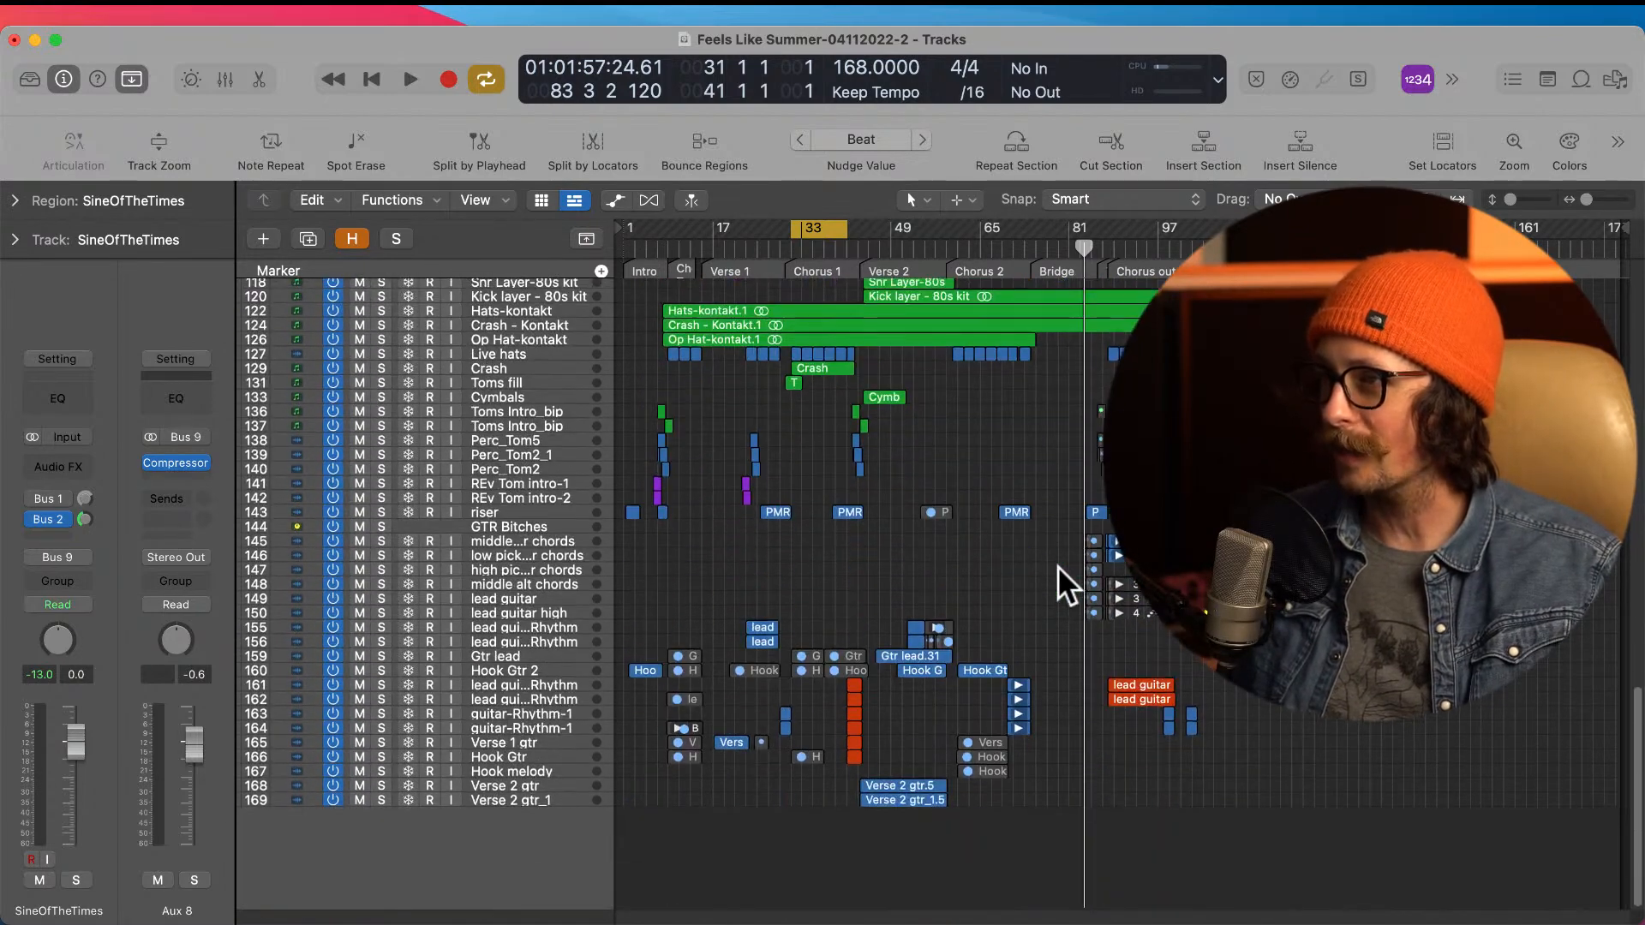
scroll(1055, 566, up, 15)
scroll(1055, 566, up, 5)
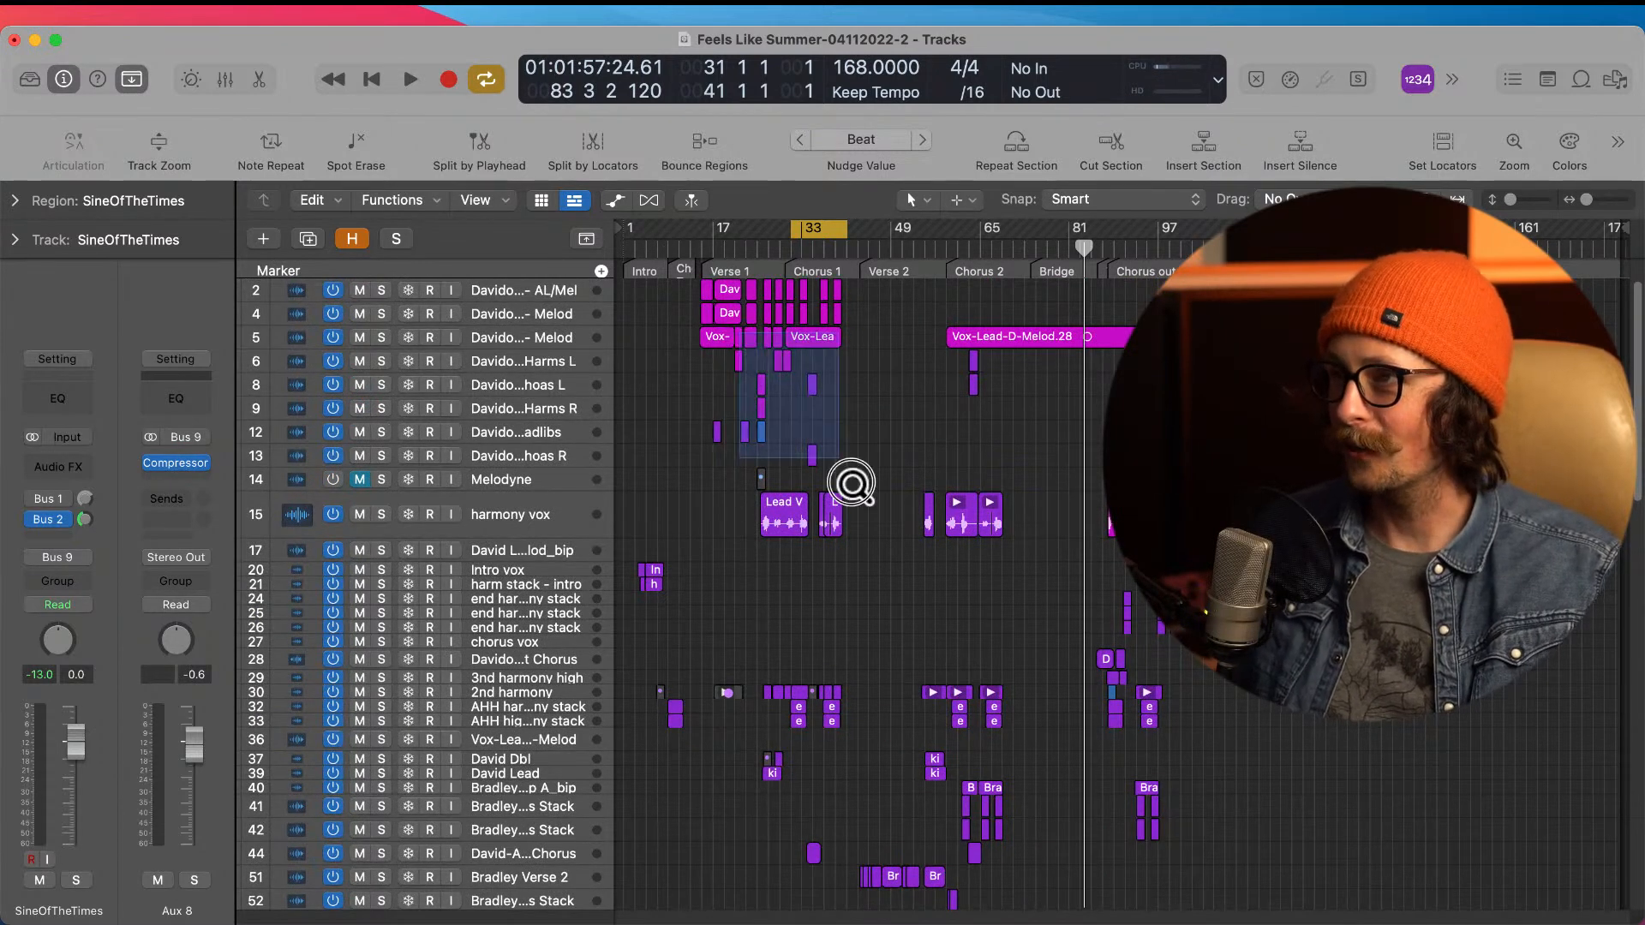
drag(739, 333, 965, 710)
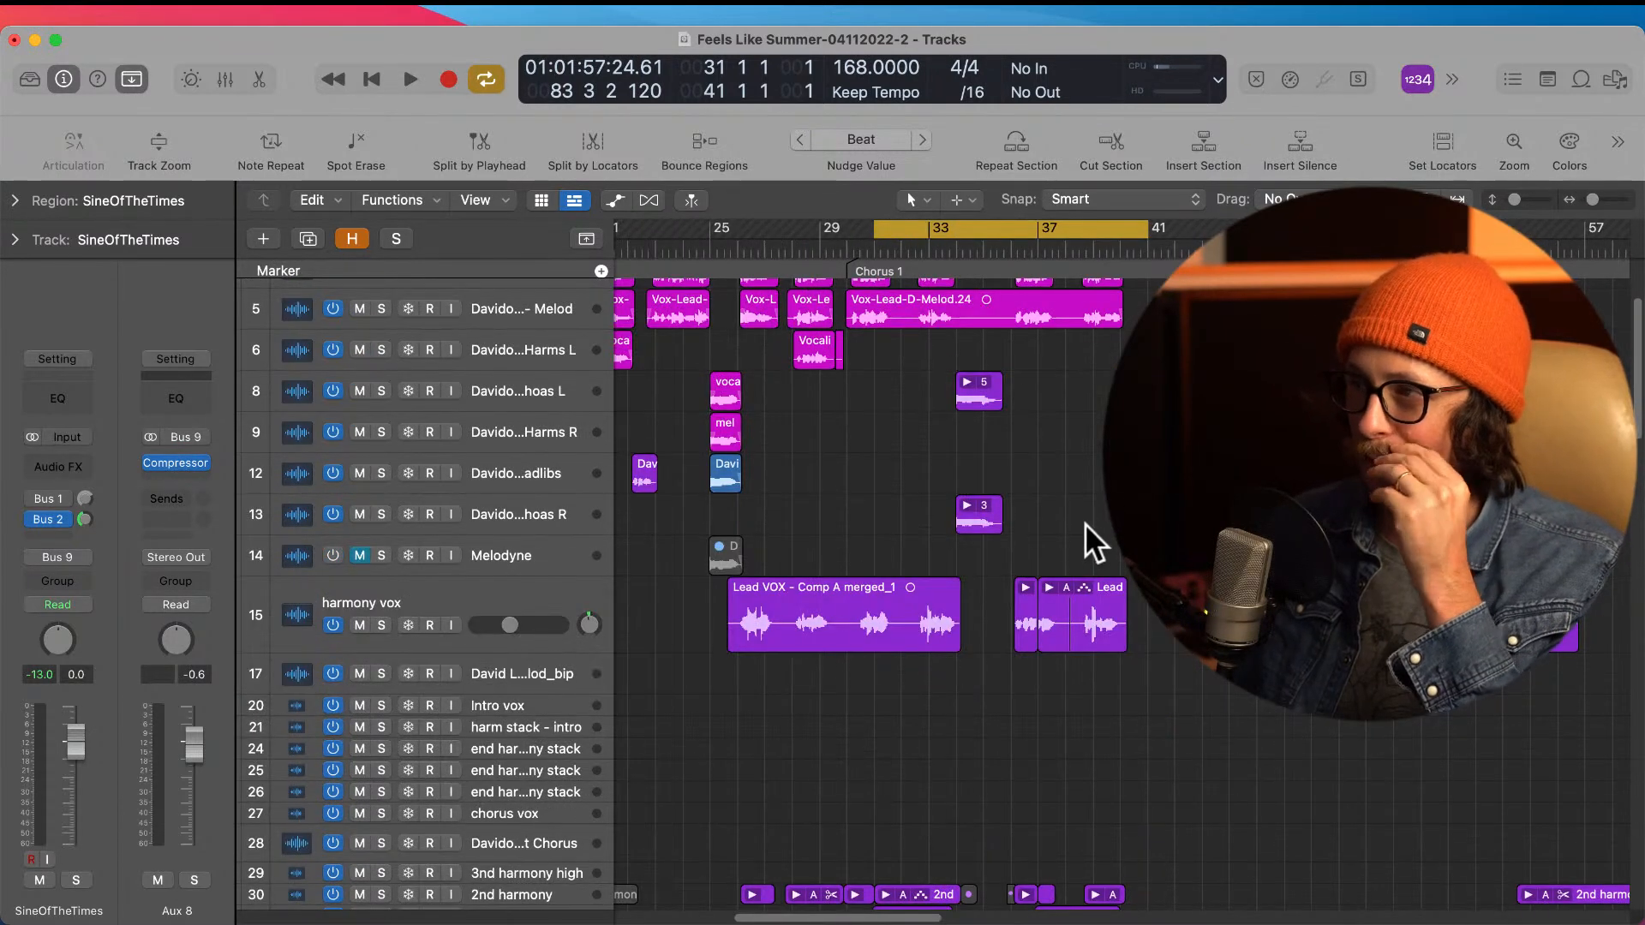
drag(840, 327, 1029, 697)
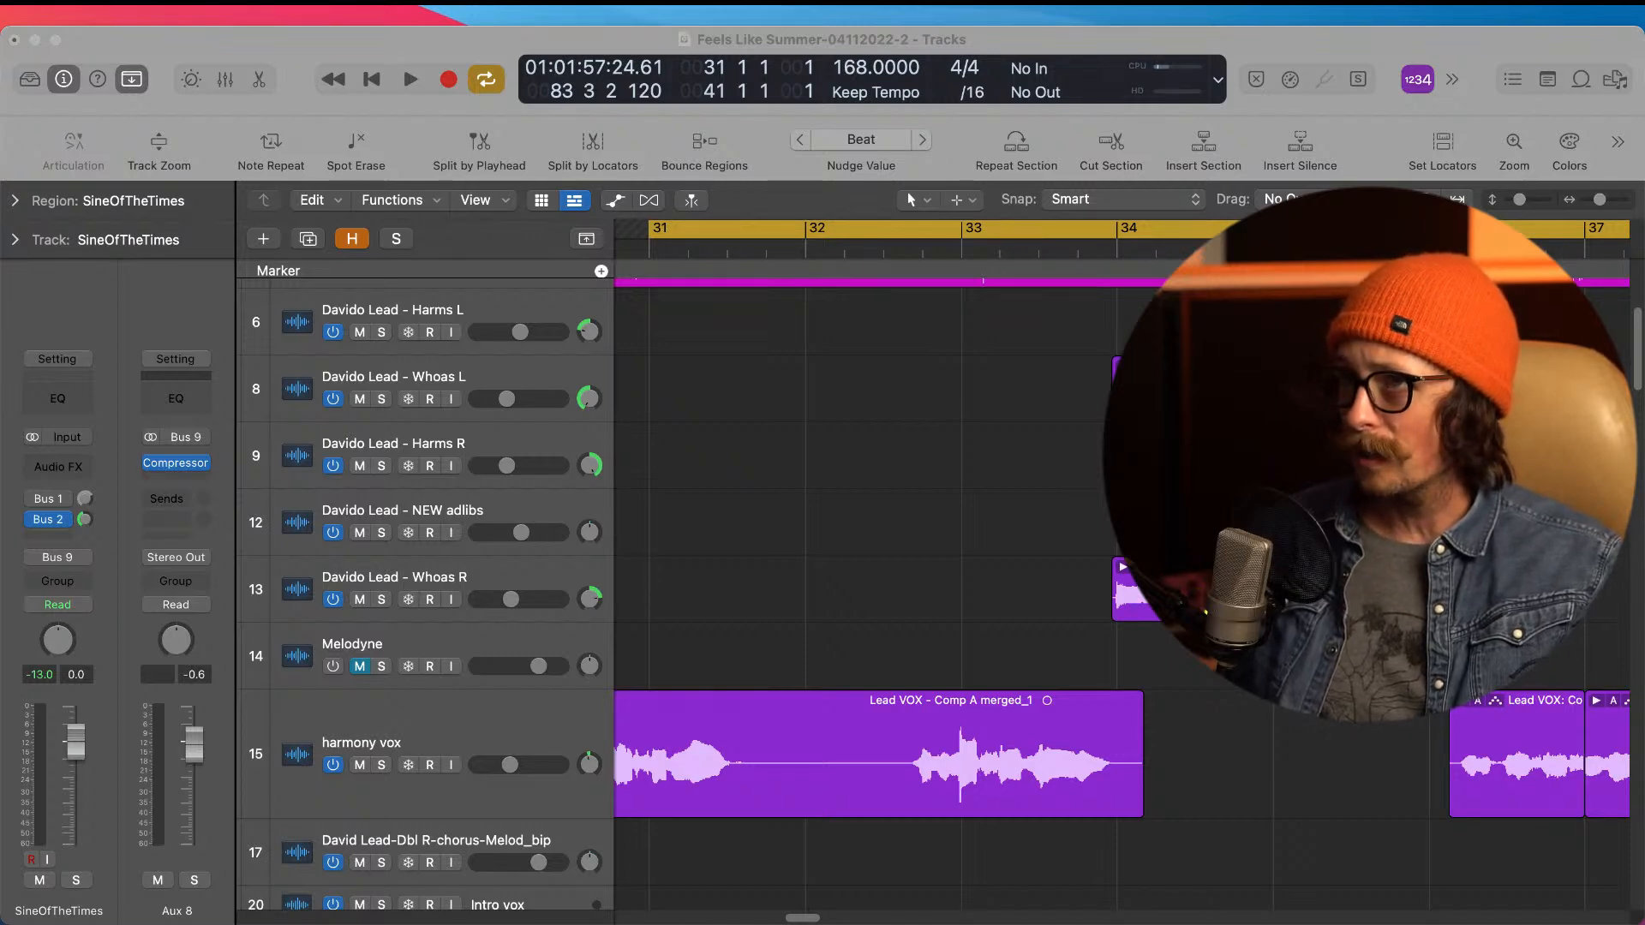
click(294, 55)
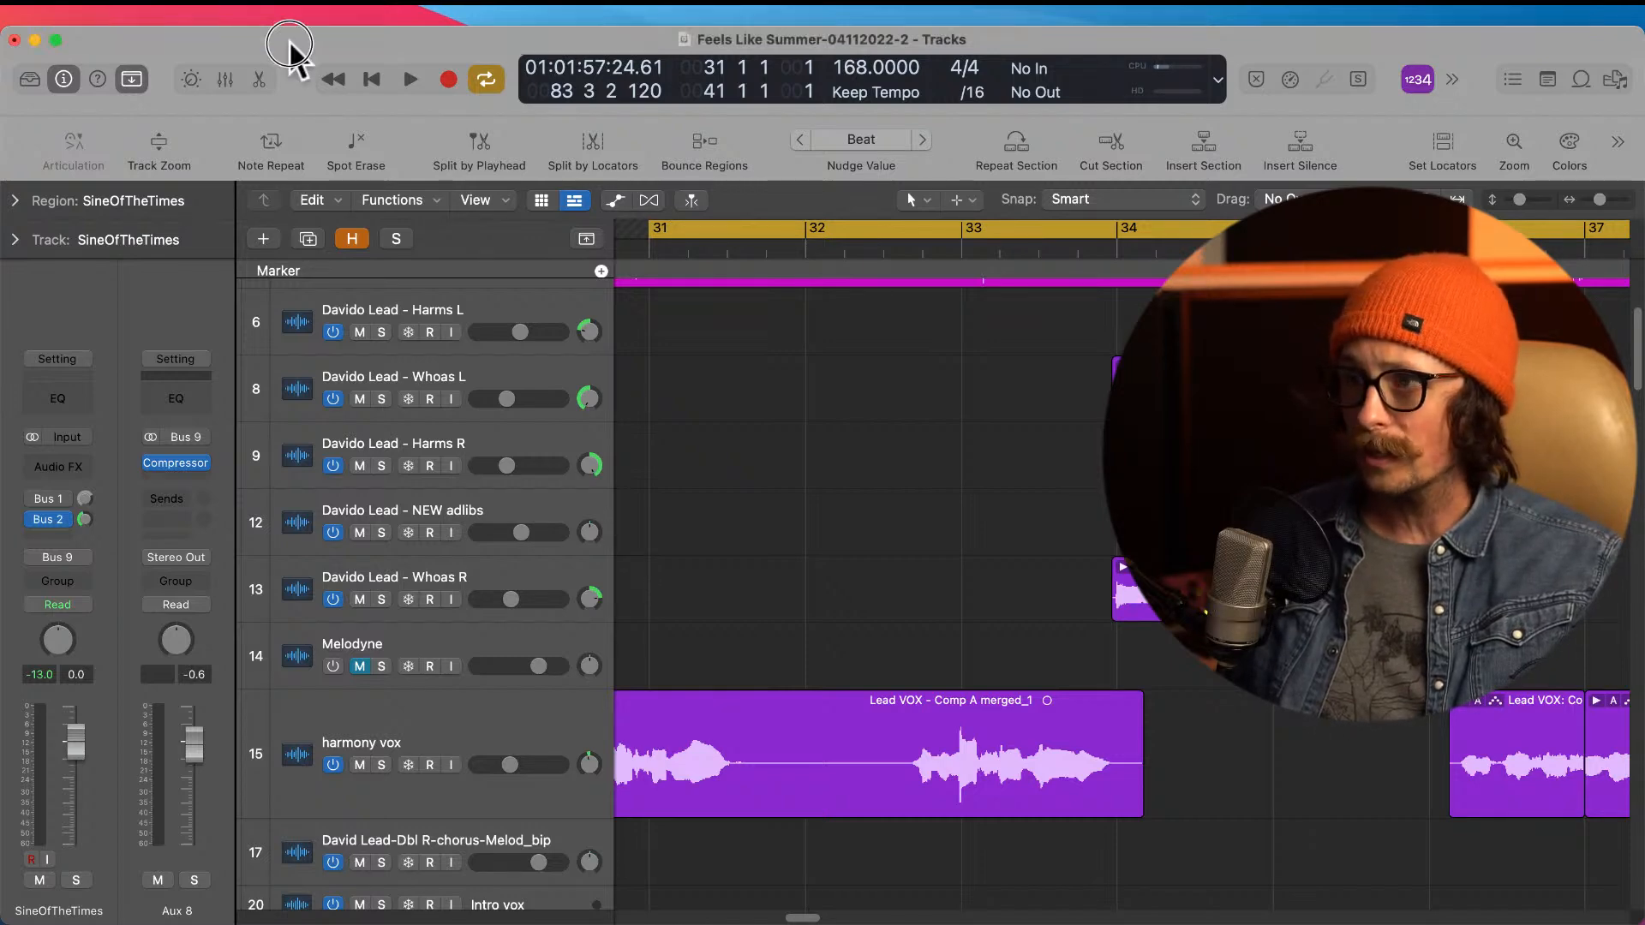
ctrl+alt+click(799, 547)
ctrl+alt+click(800, 548)
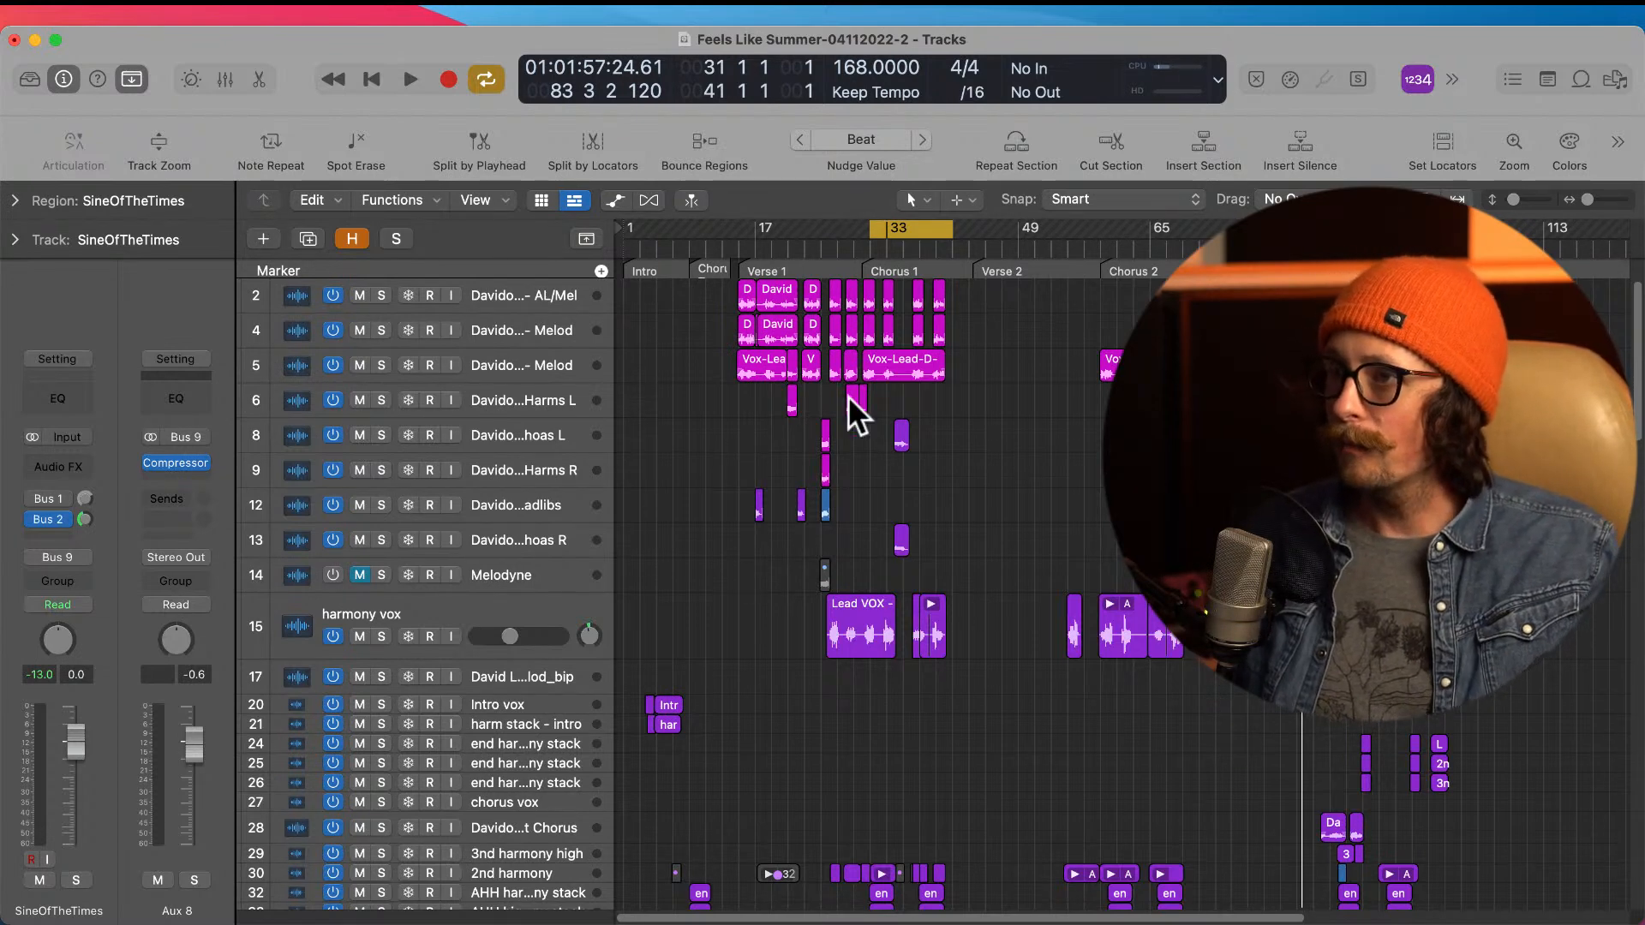
Step: Survey the tracks down to the guitars and inspect the lead vocal doubles at the start of Verse 1
scroll(730, 465, down, 20)
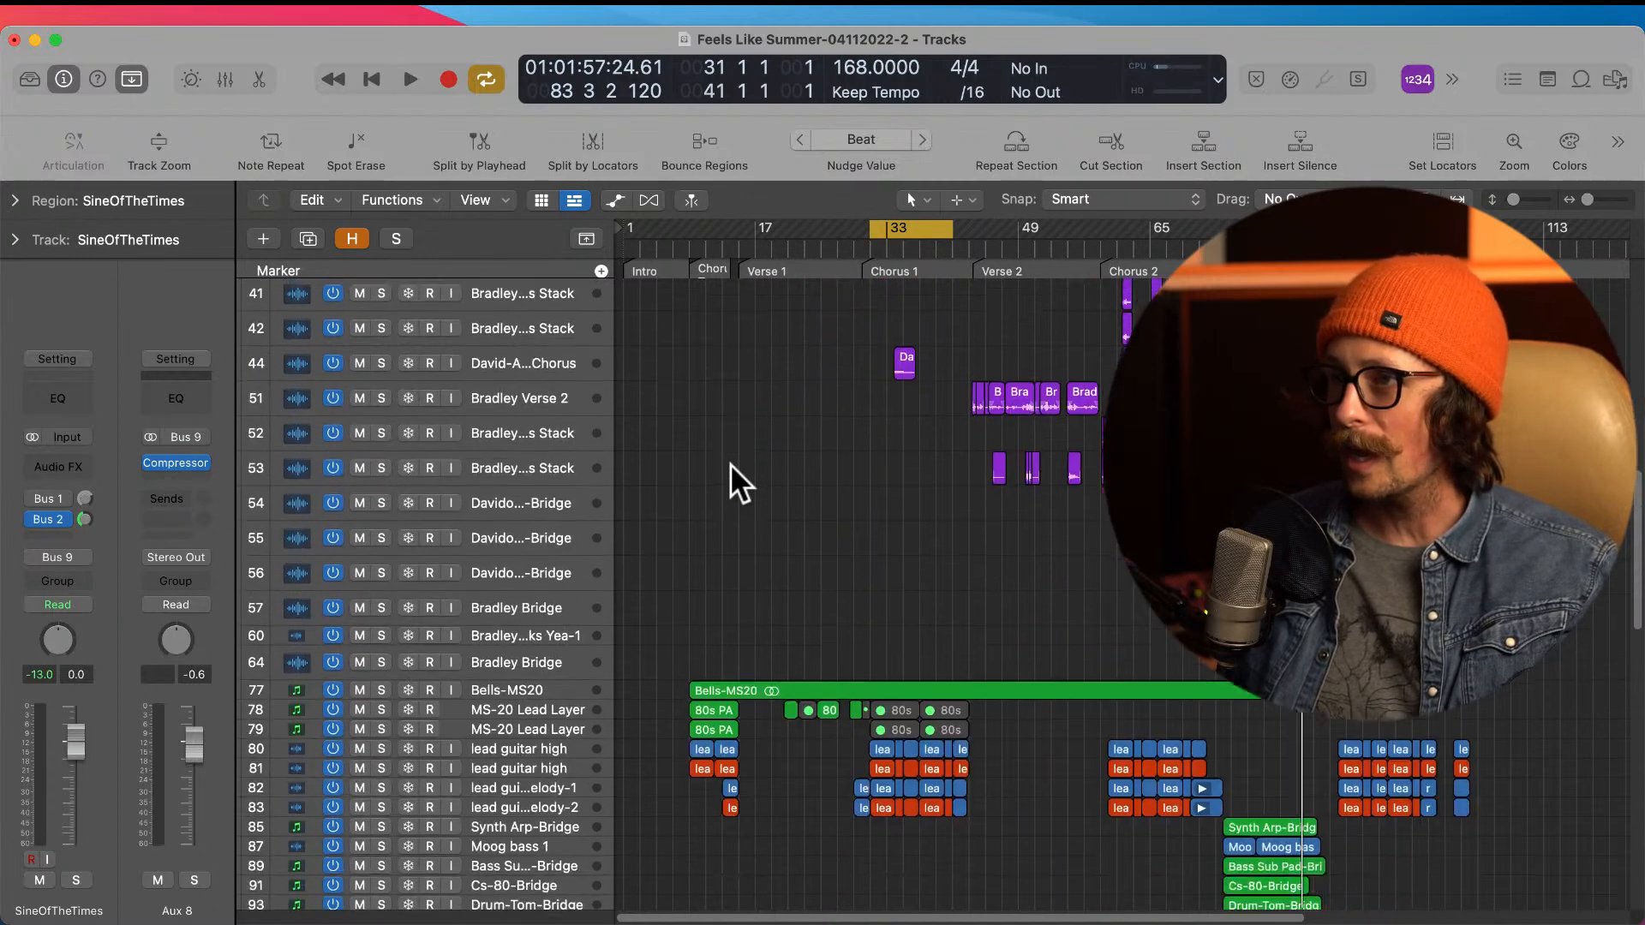
scroll(730, 465, down, 10)
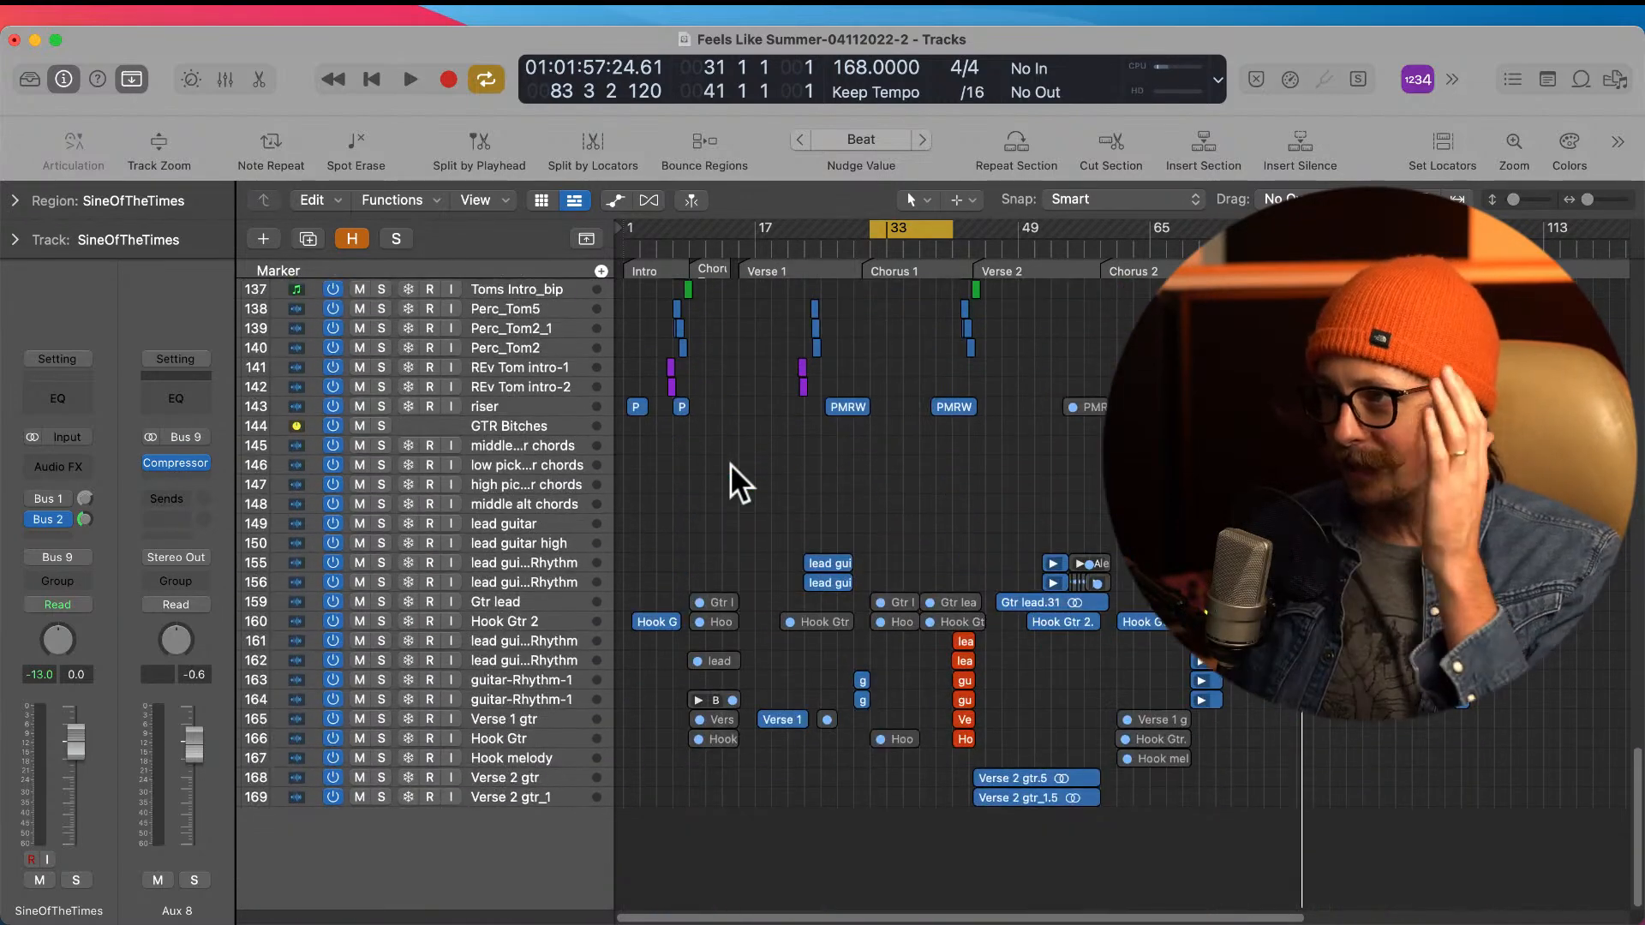
scroll(926, 533, up, 20)
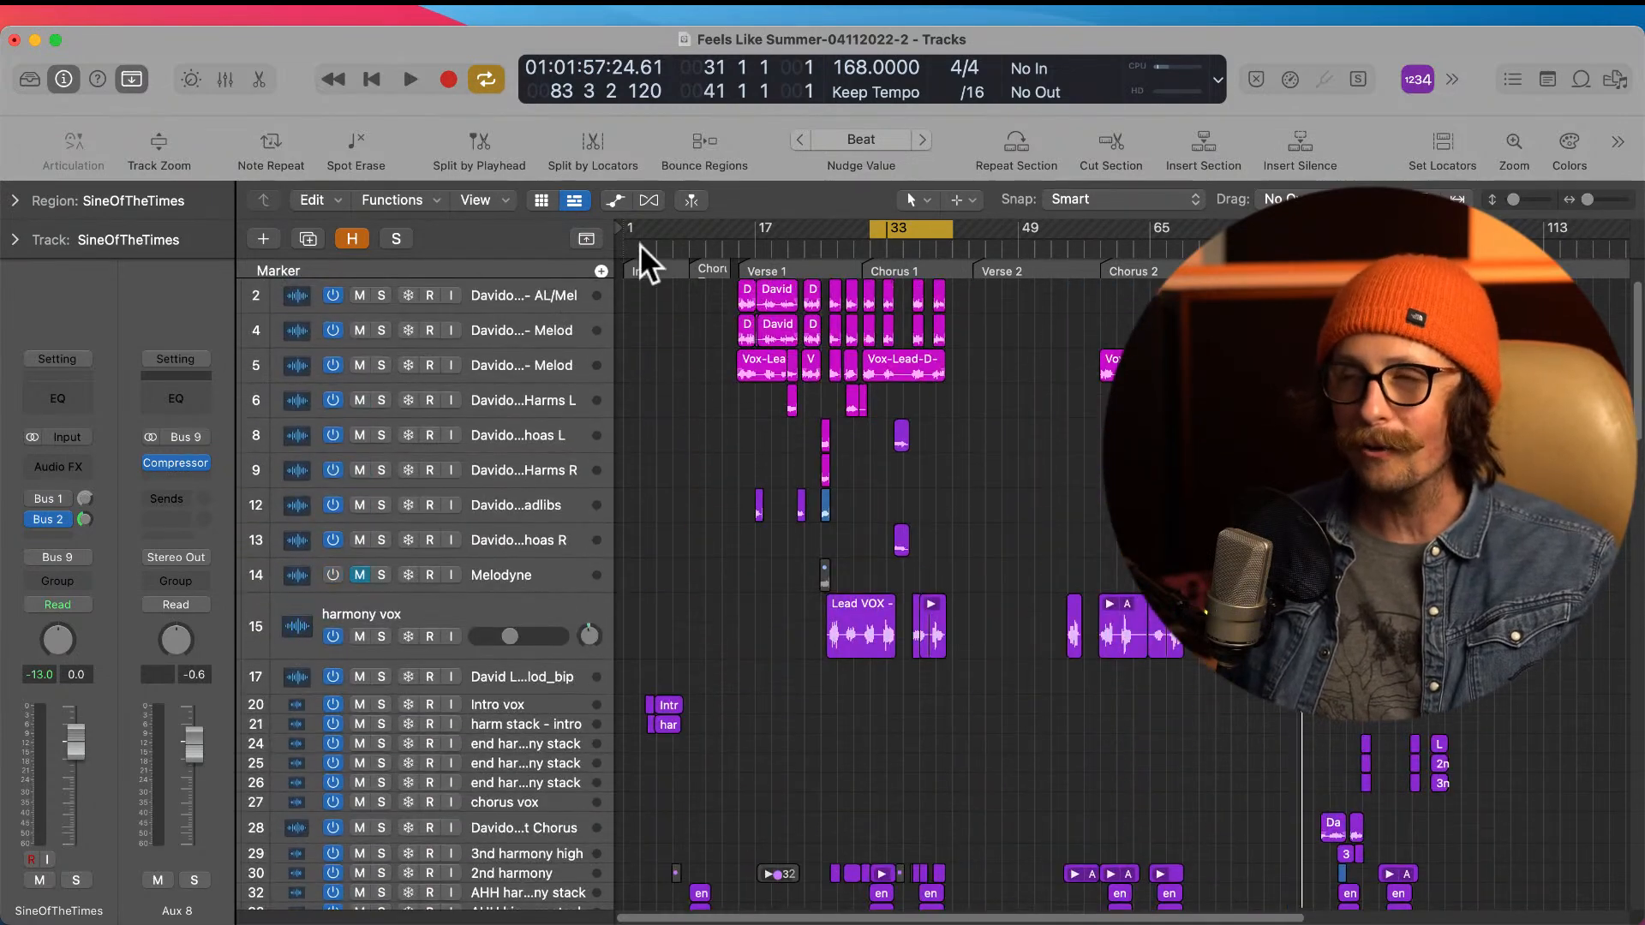
drag(686, 300, 926, 415)
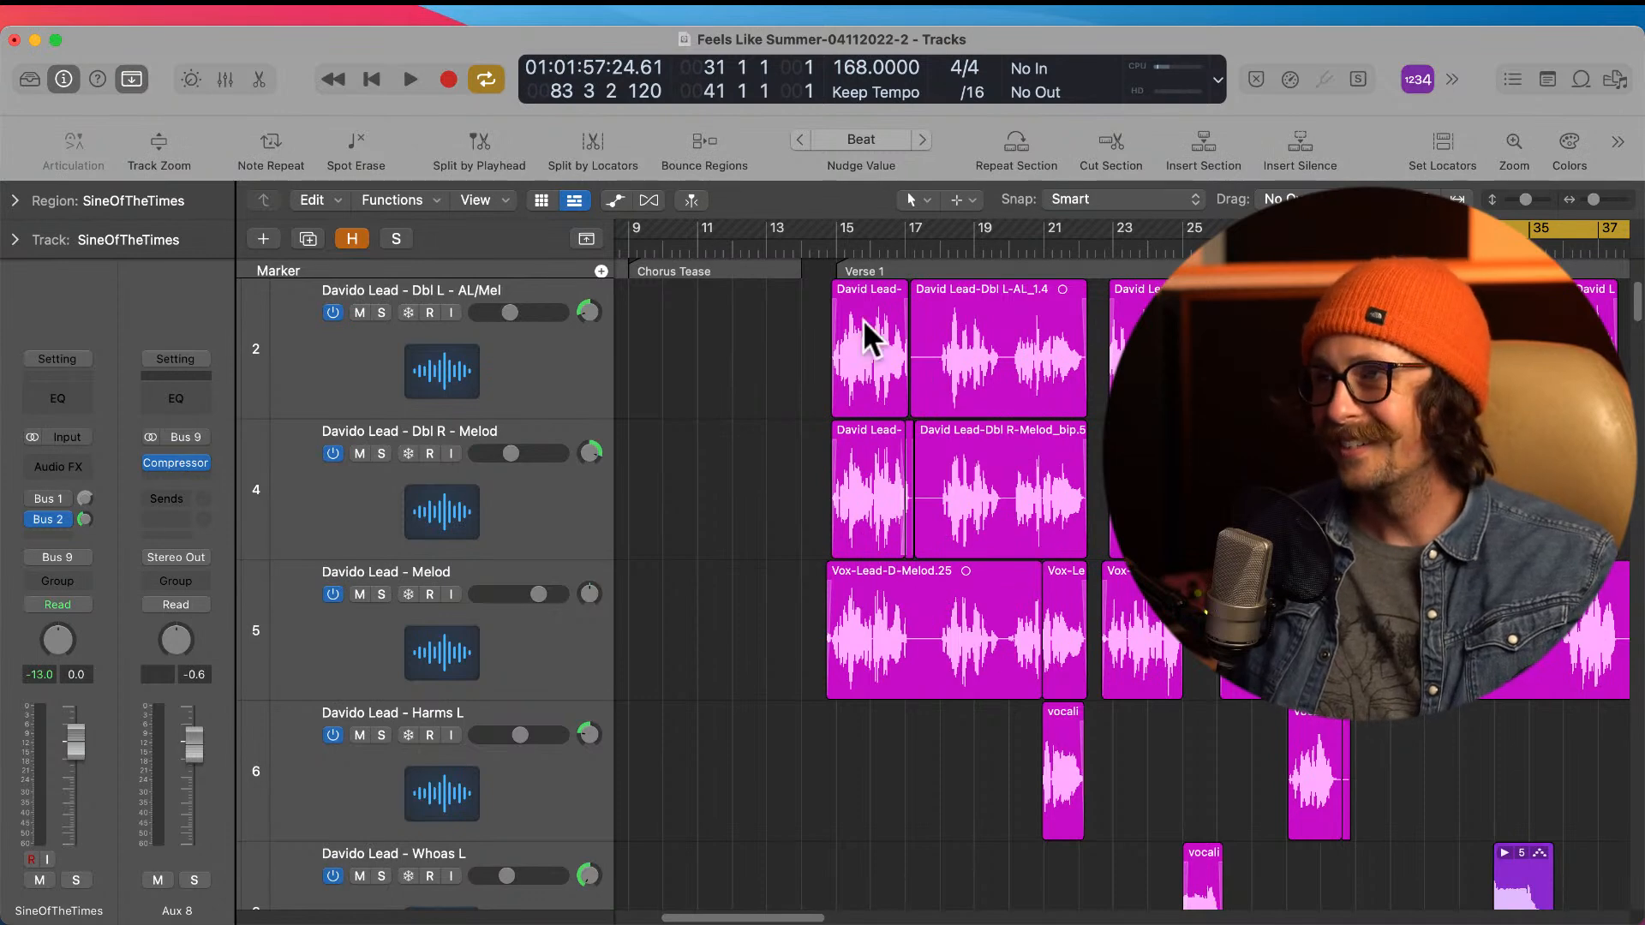
ctrl+alt+click(899, 450)
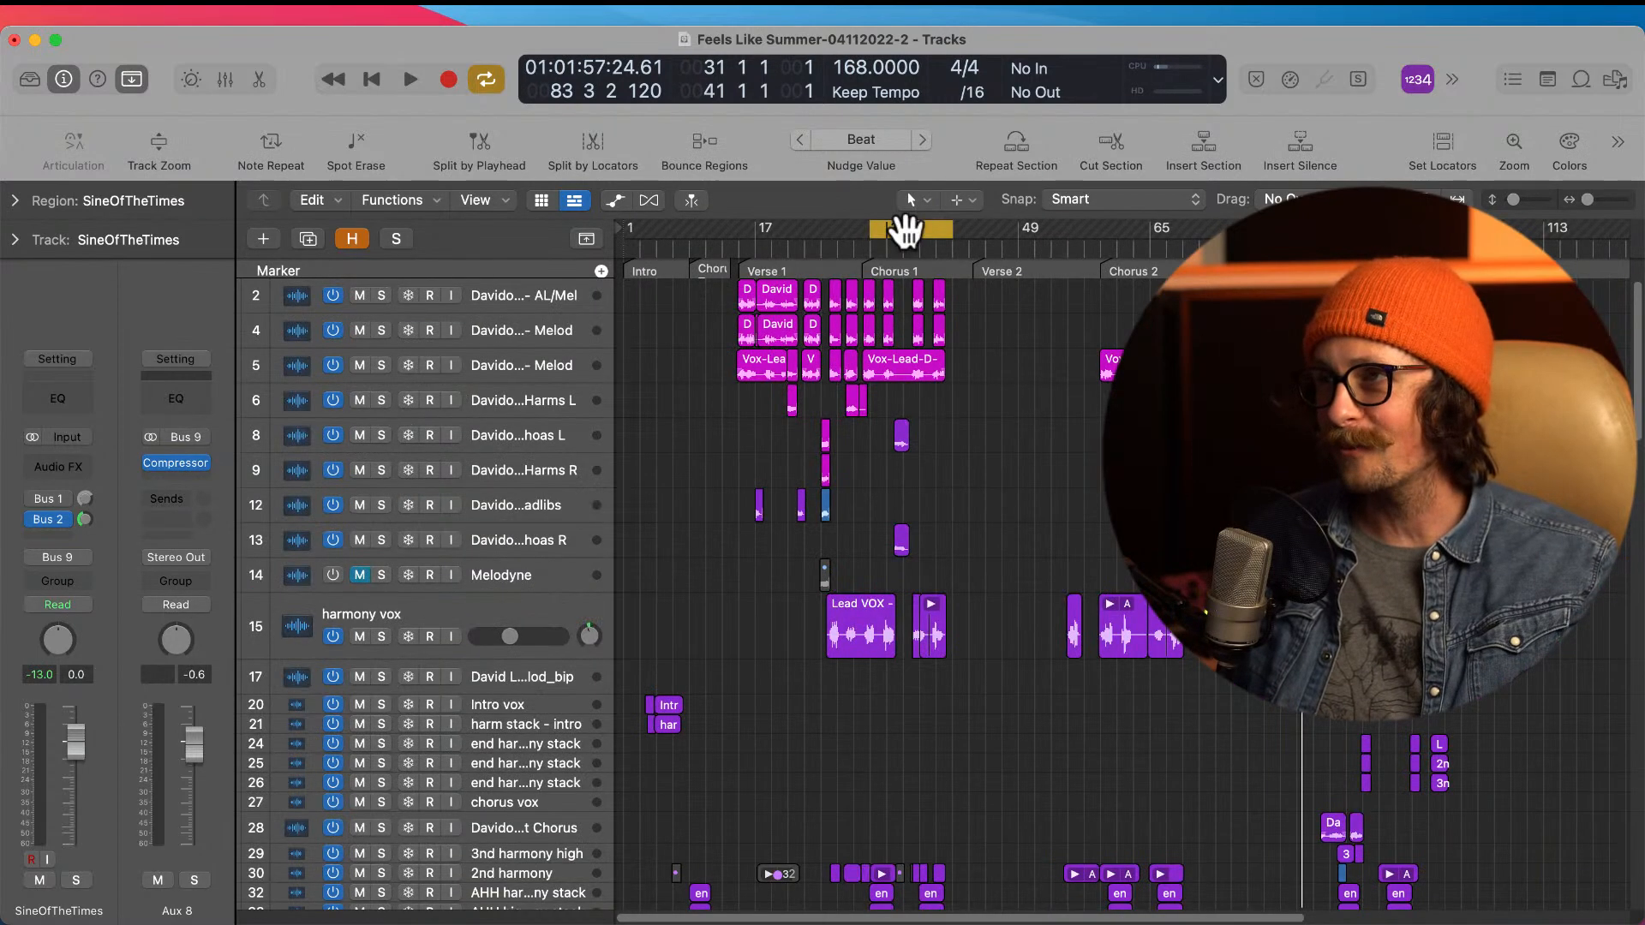
Step: Set the cycle range to span the whole song, from bar 1 to bar 111
drag(624, 225, 1405, 227)
scroll(1024, 377, right, 10)
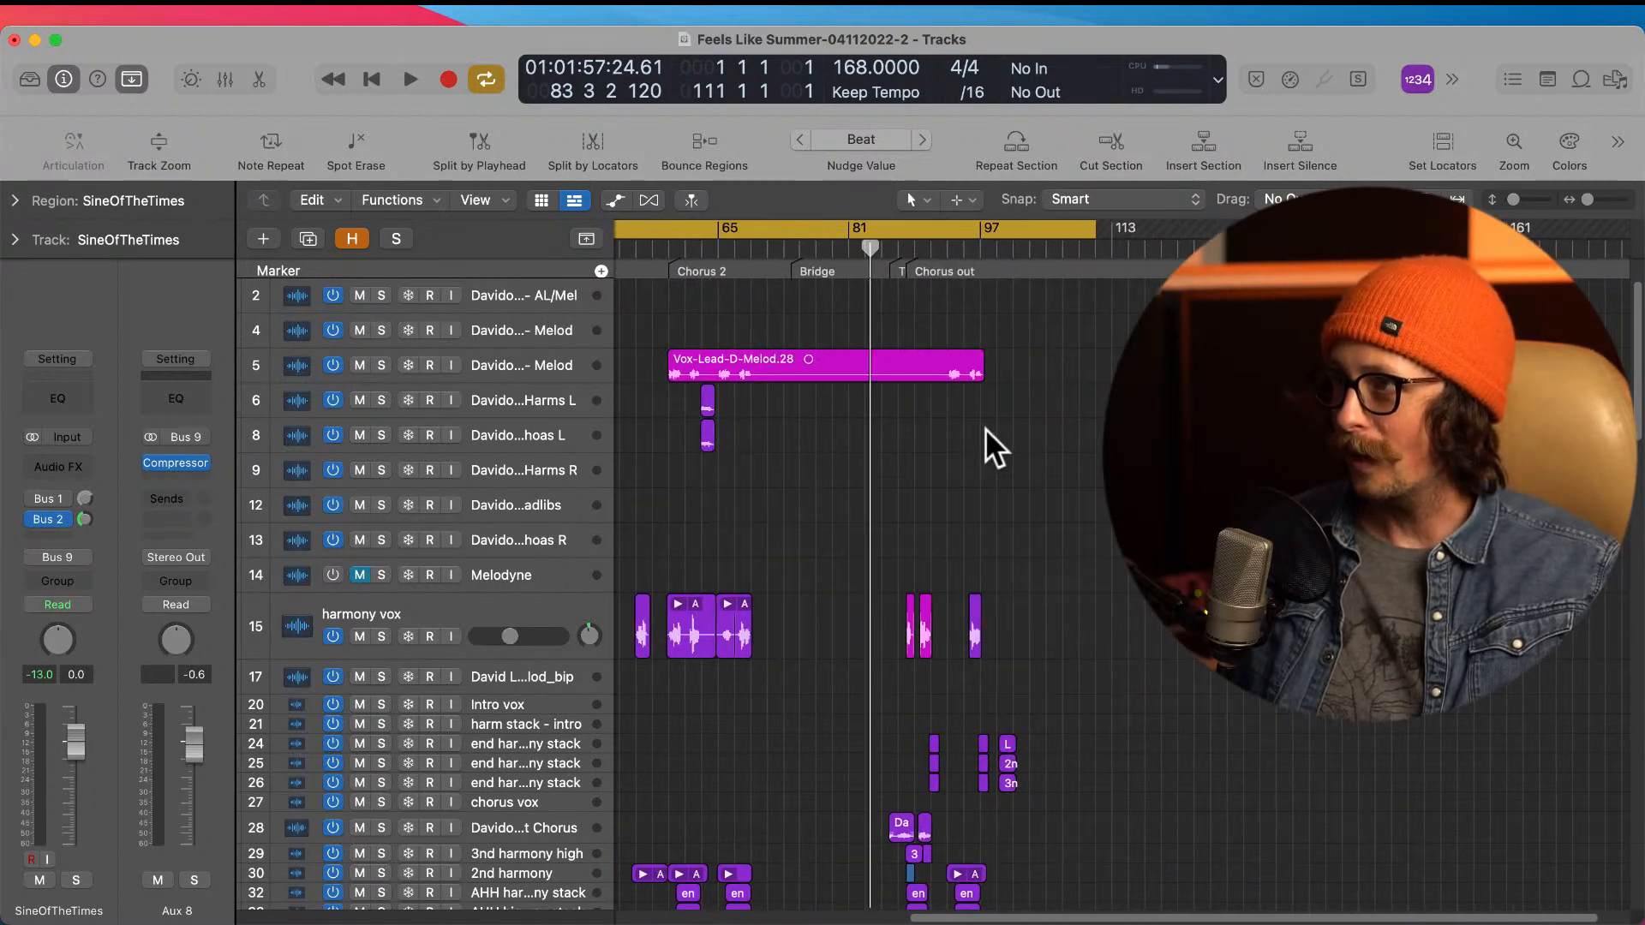
scroll(923, 480, left, 10)
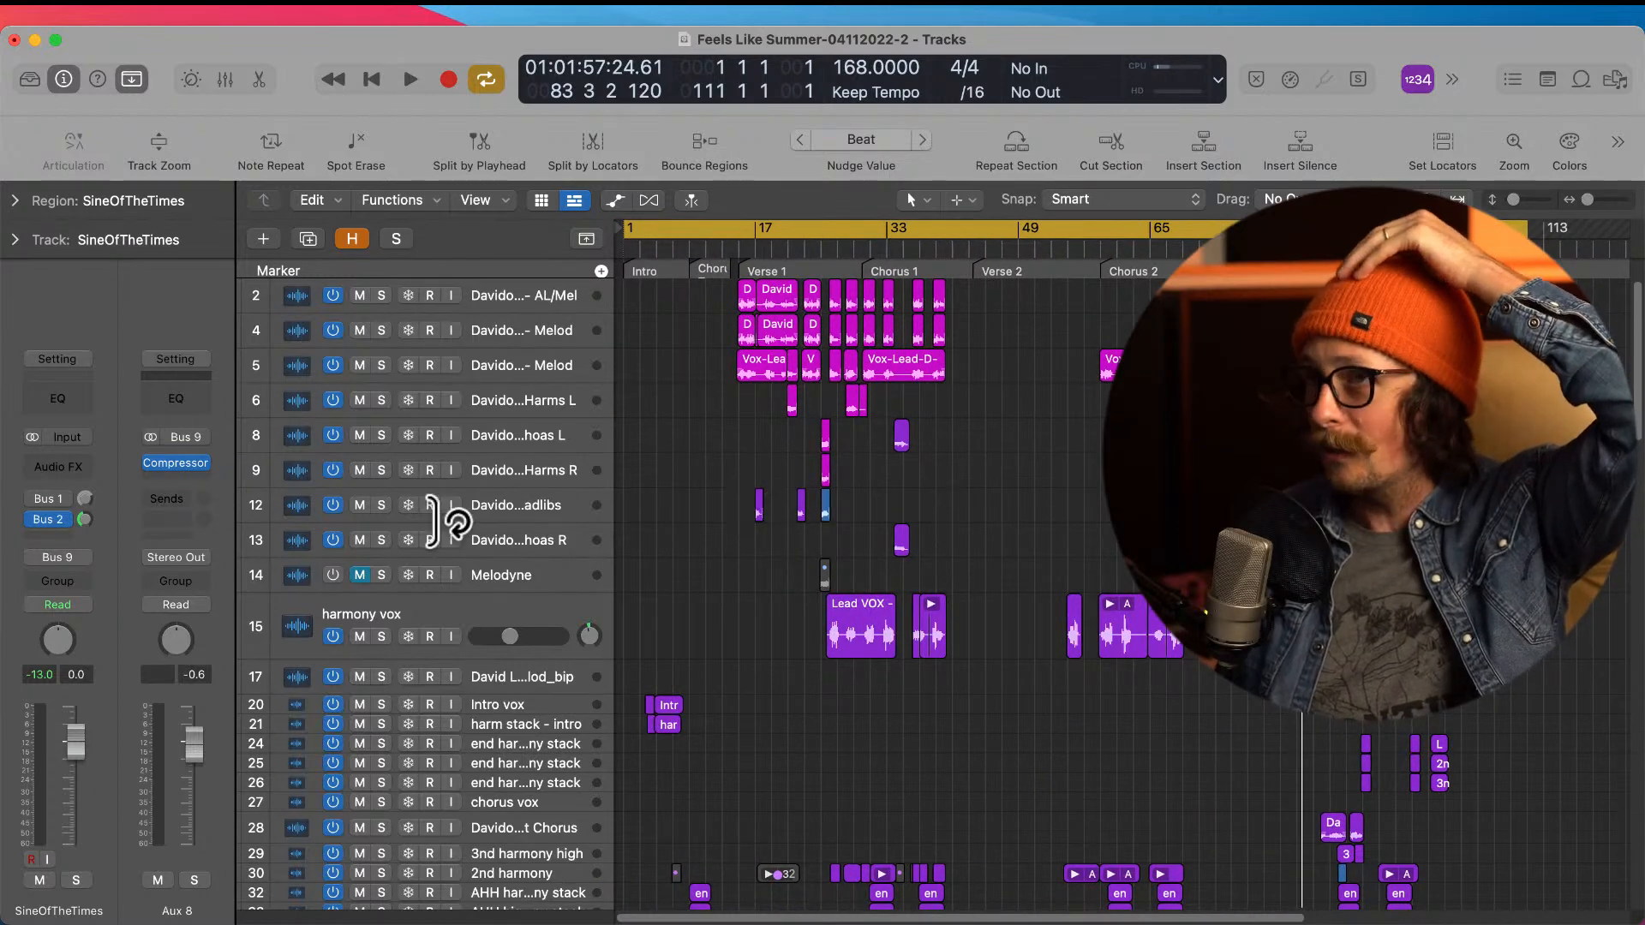
Step: Select the Melodyne track to show the main output channel and enable its Oxford Inf, Limitless, Gullfoss, DynOne3 and Ozone 9 plug-ins
click(546, 431)
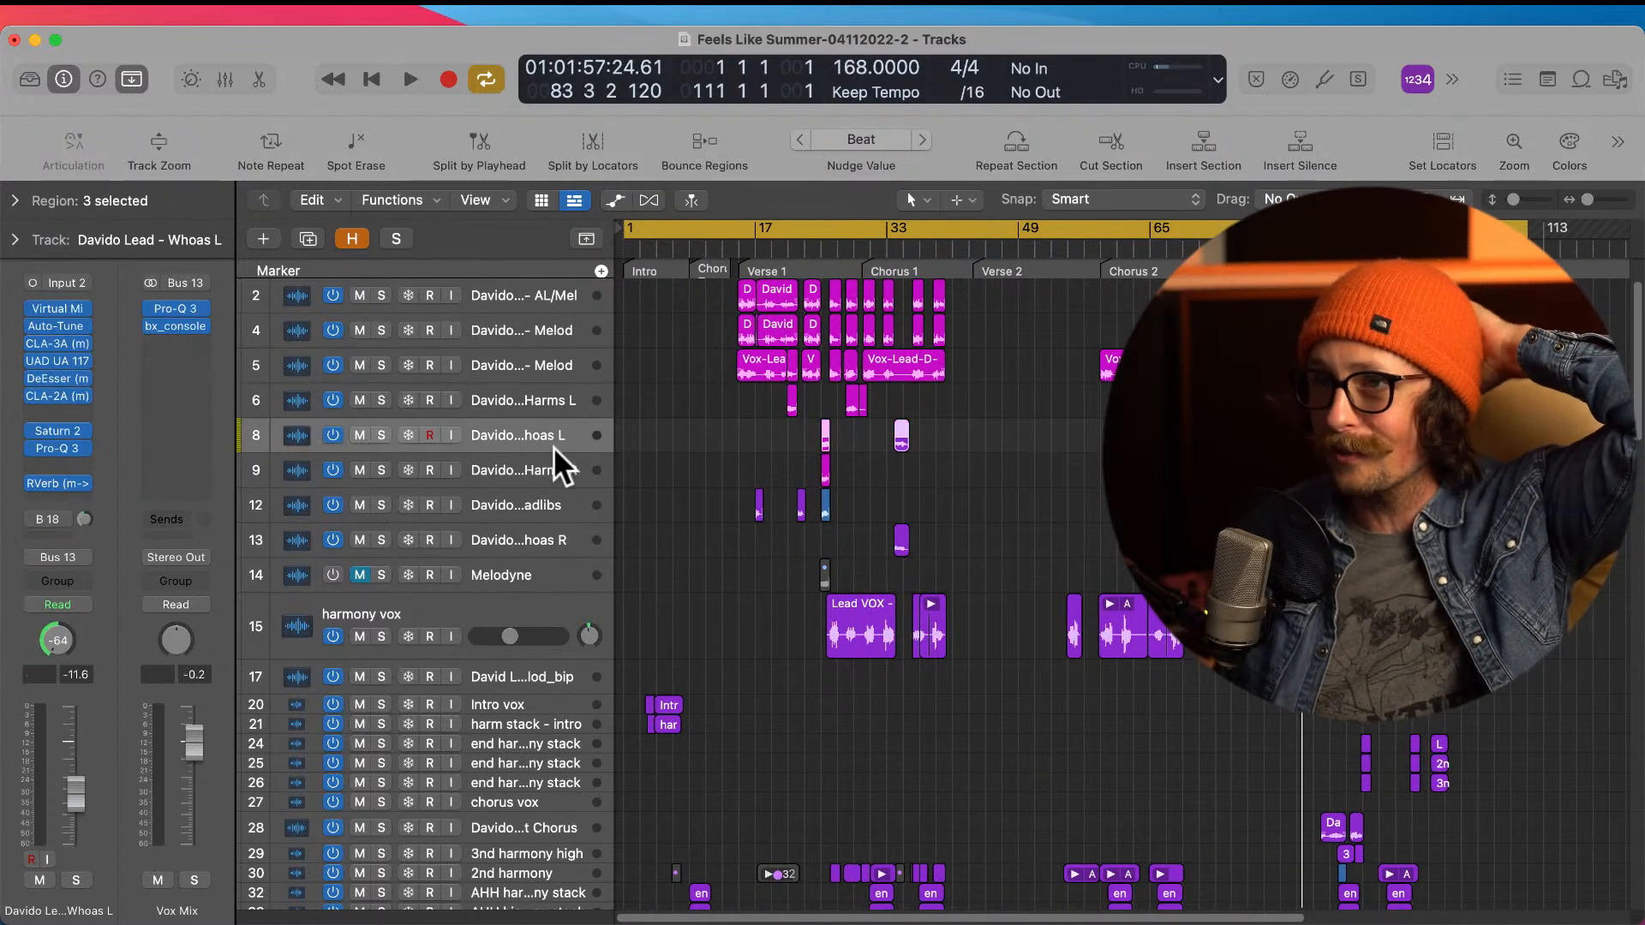
key(Down)
key(Down)
key(Down)
key(Down)
key(Down)
key(Down)
key(Down)
key(Up)
key(Up)
key(Up)
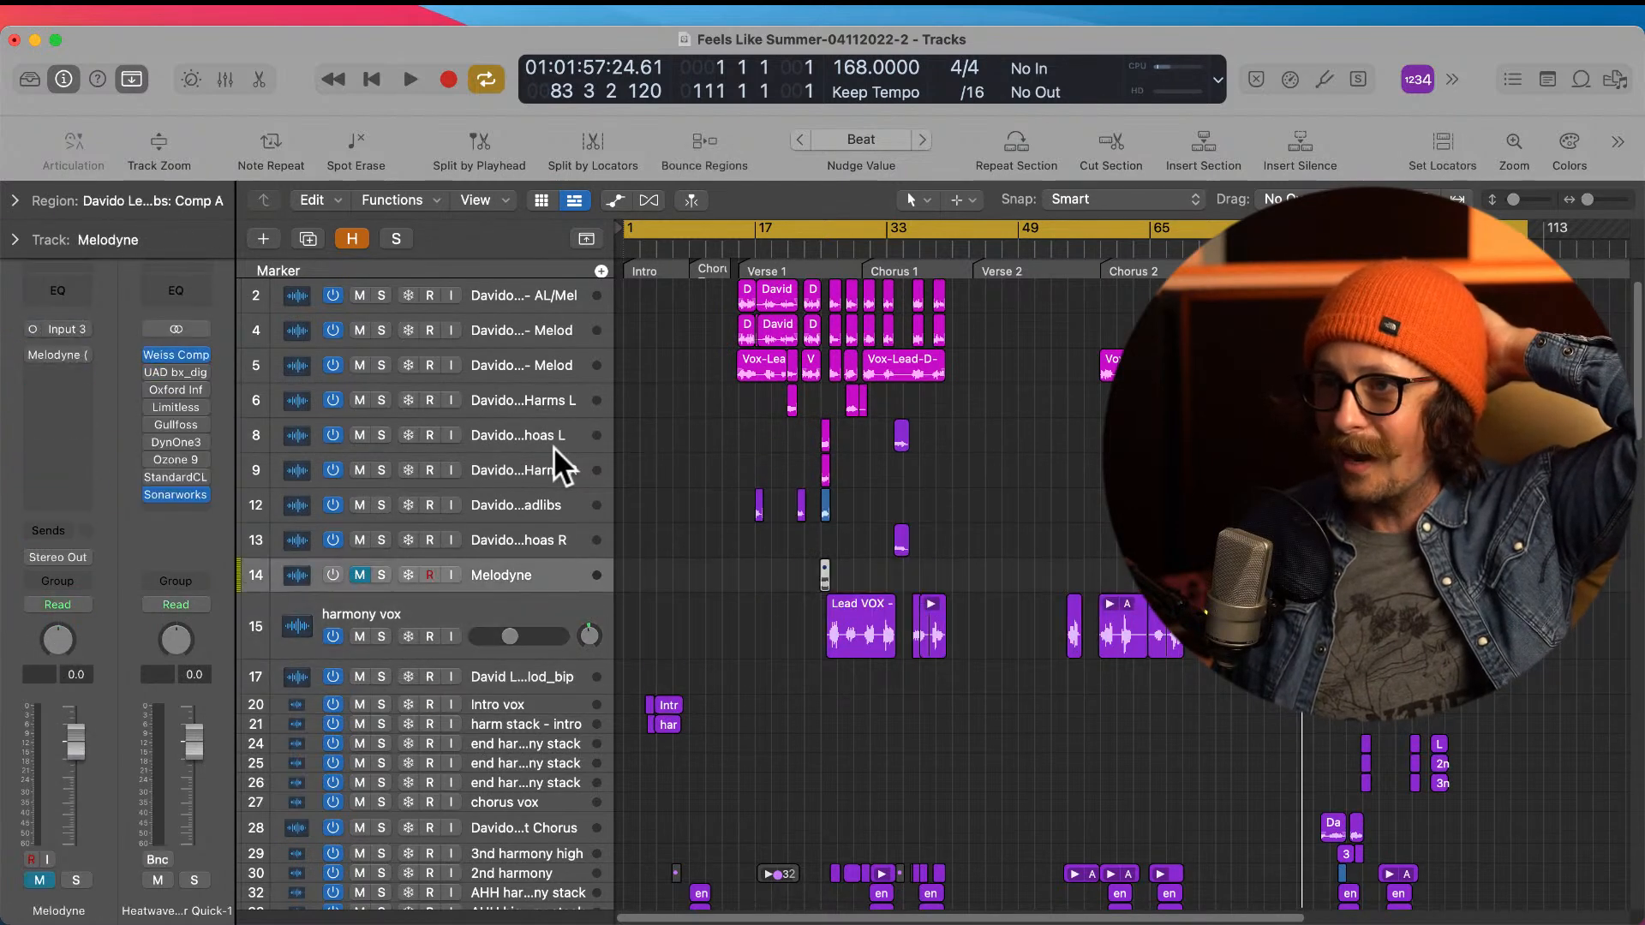
mouse_move(146, 392)
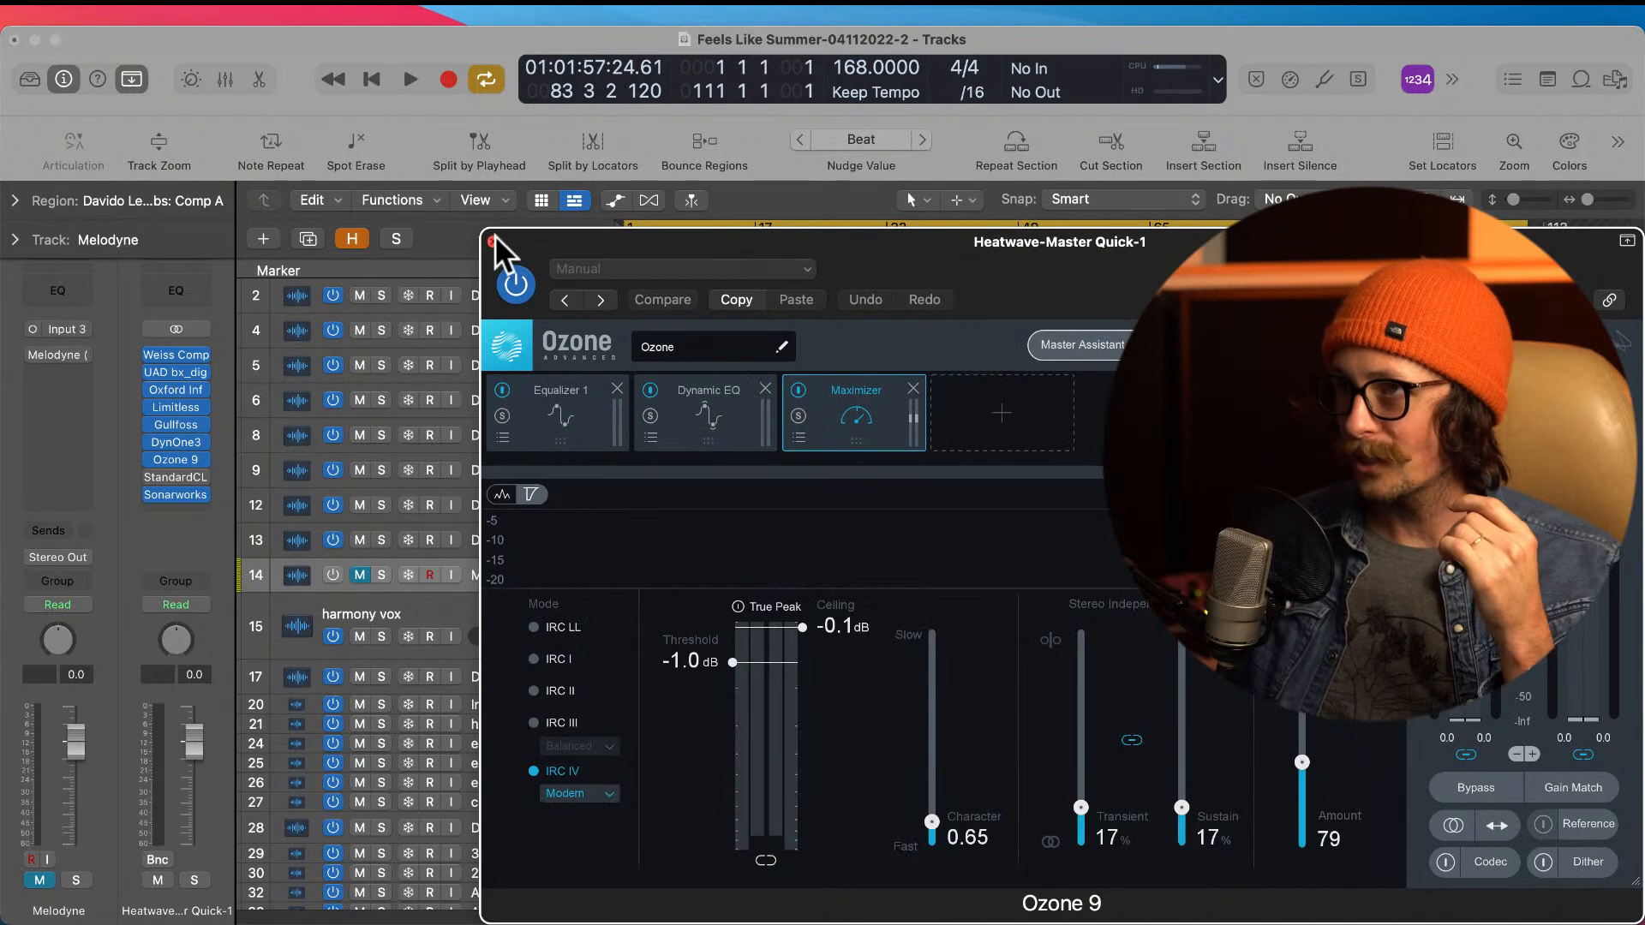
click(493, 241)
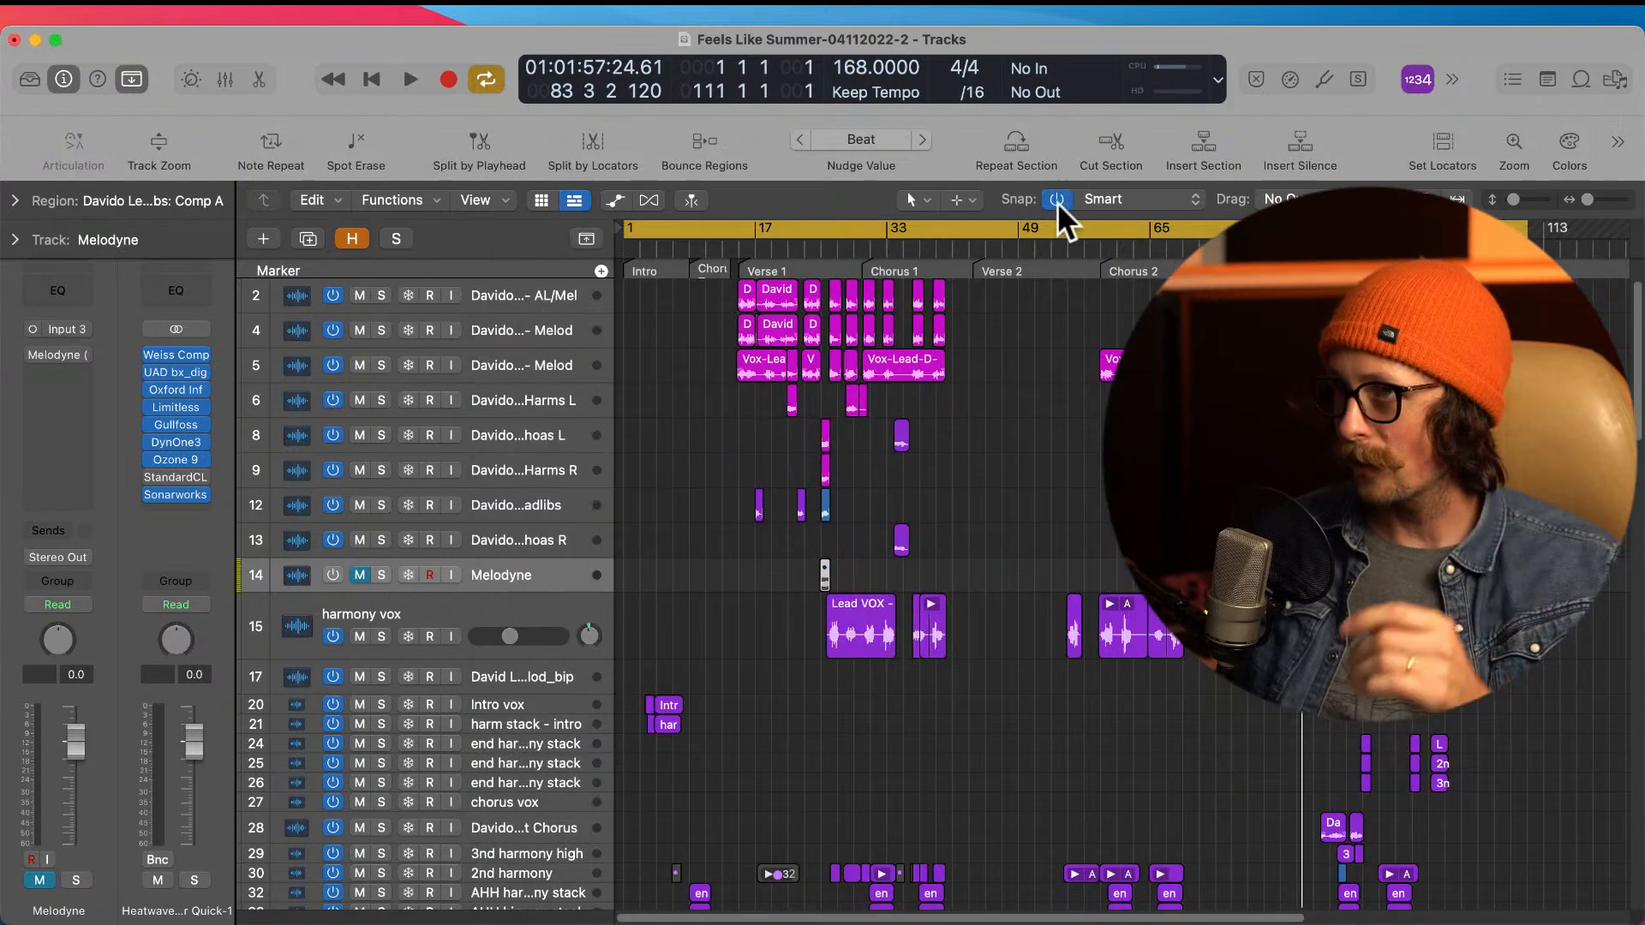
Step: Play the full mix from the beginning of the song, restarting it once
key(Return)
key(space)
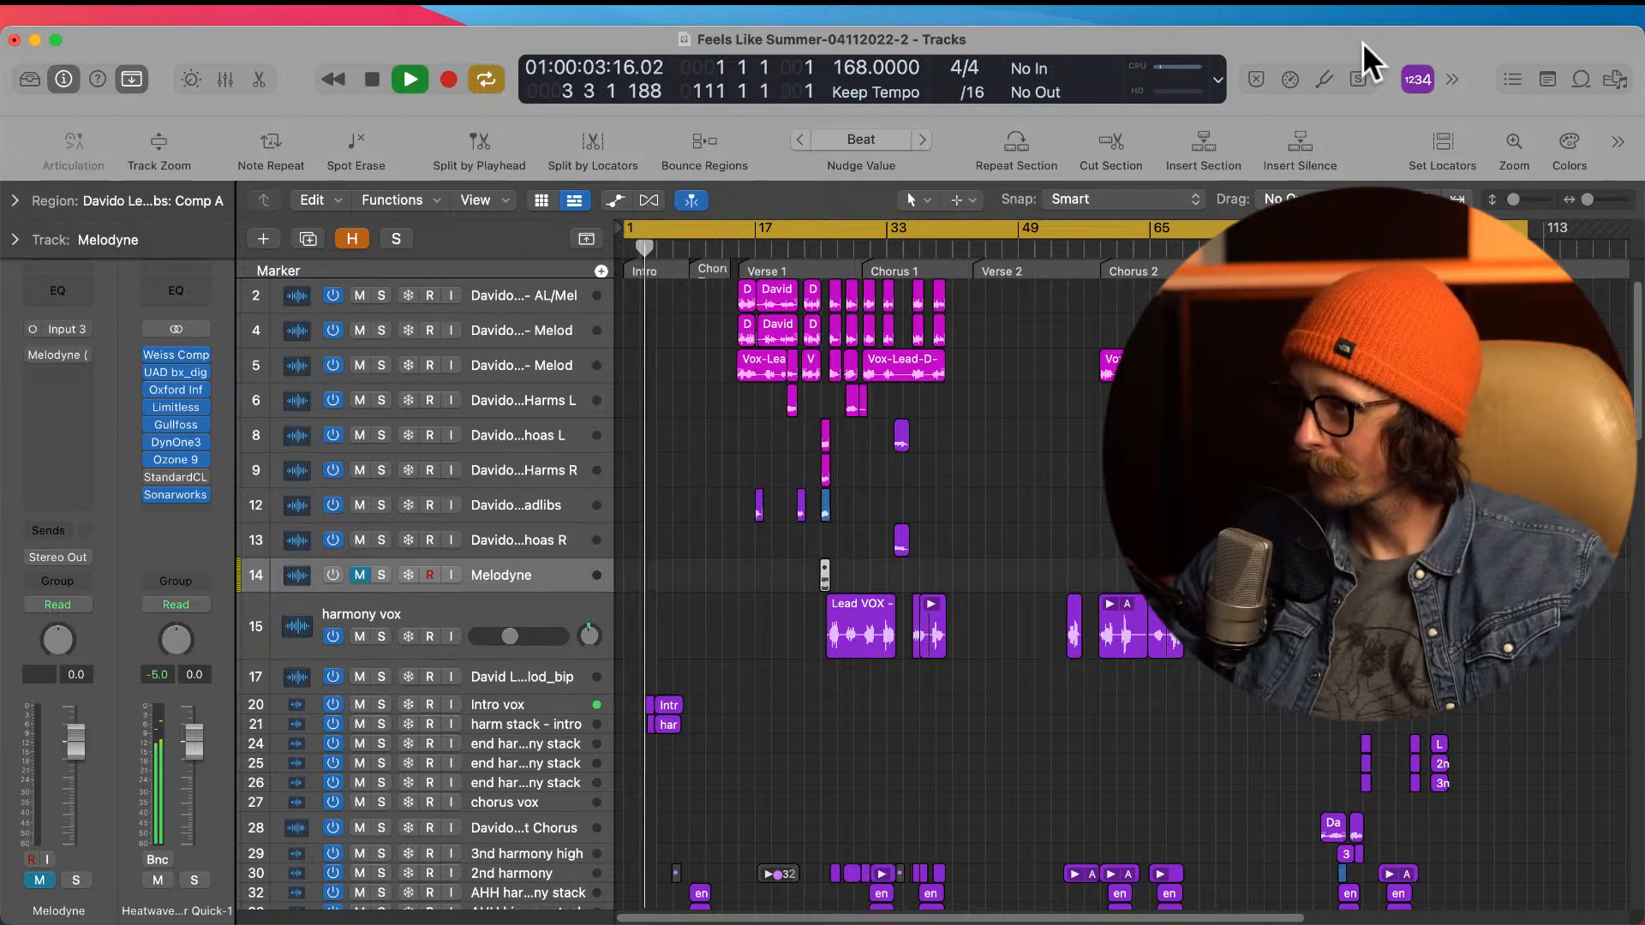
key(Return)
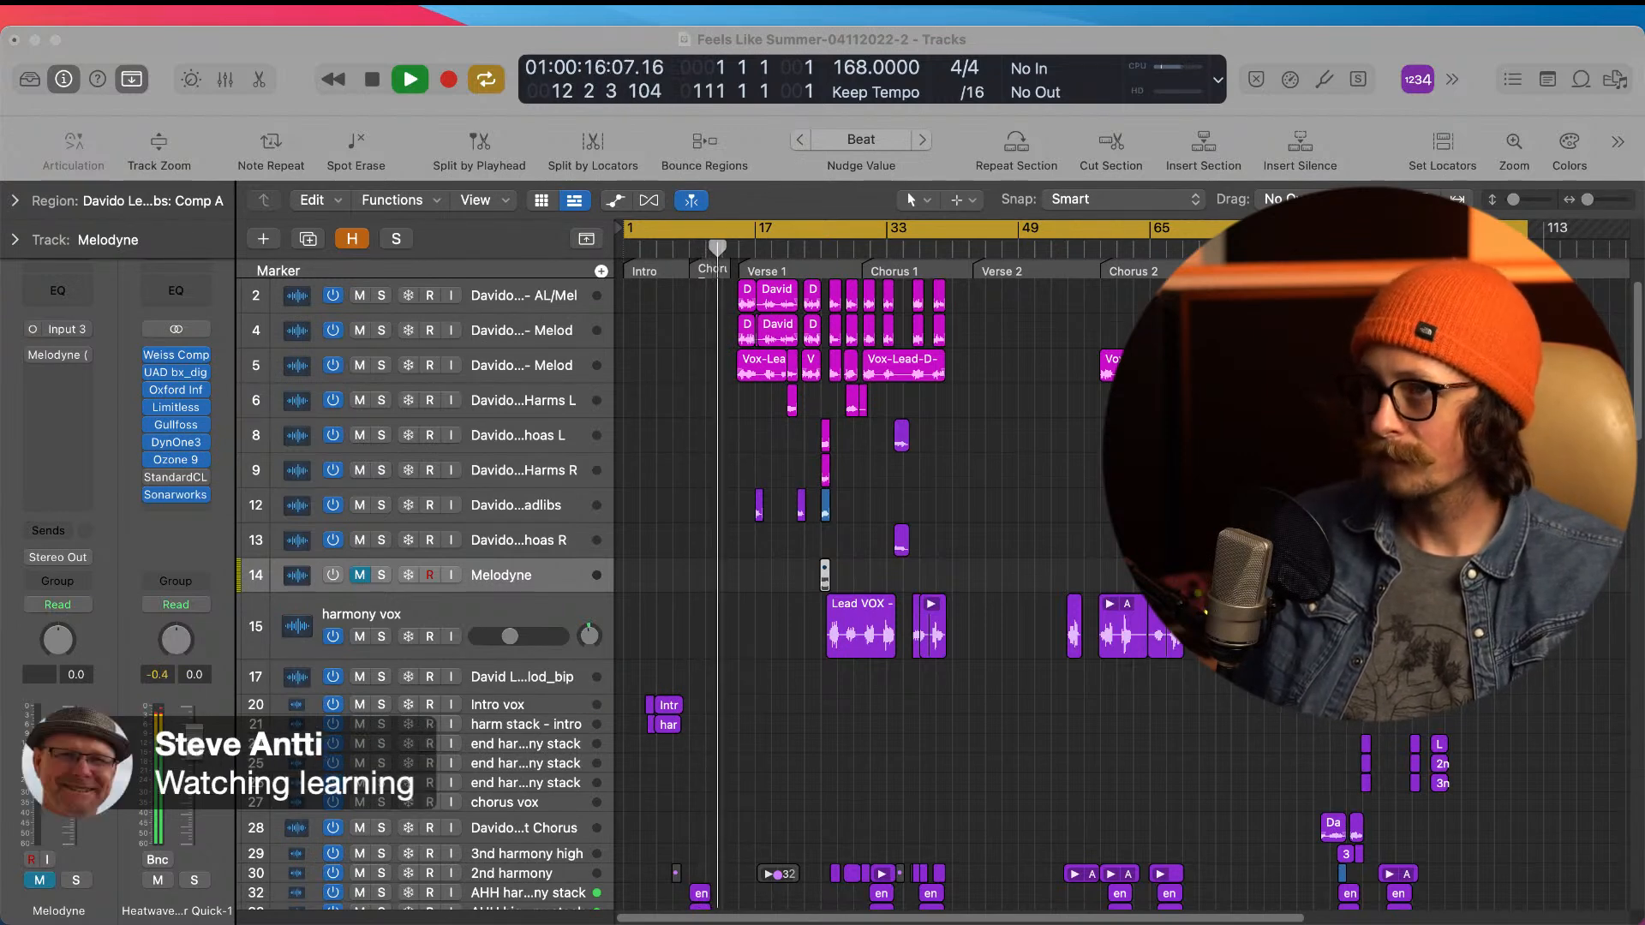
click(442, 42)
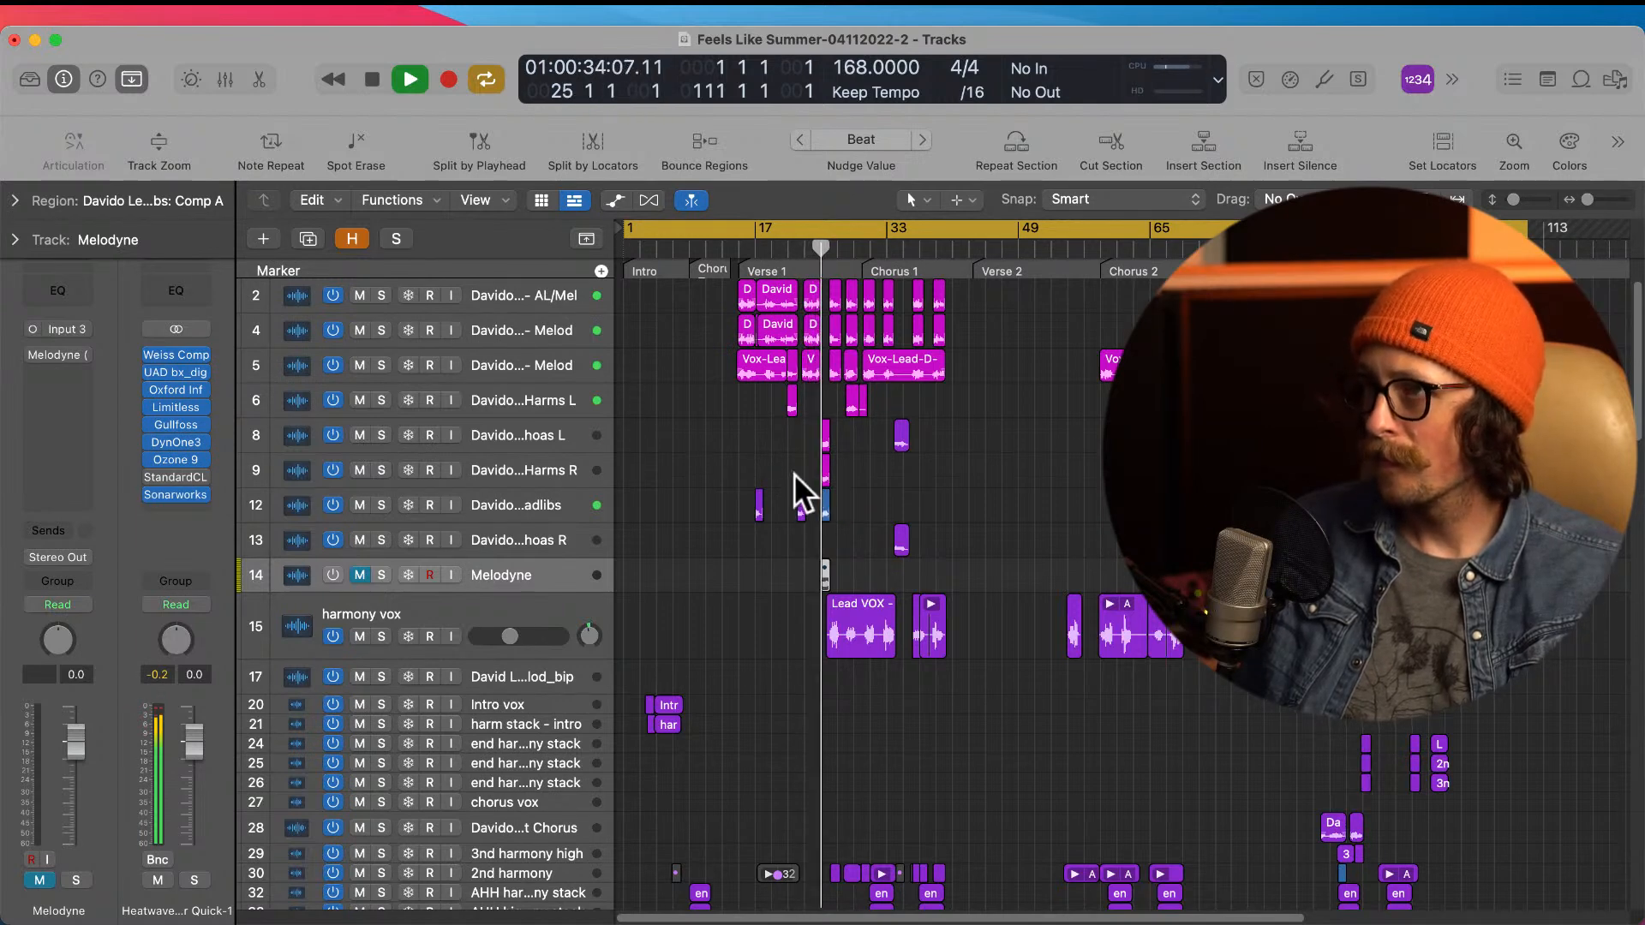
Step: Lower the NEW adlibs vocal track to -9.8 dB and move the Whoas R track directly beneath Whoas L
click(549, 506)
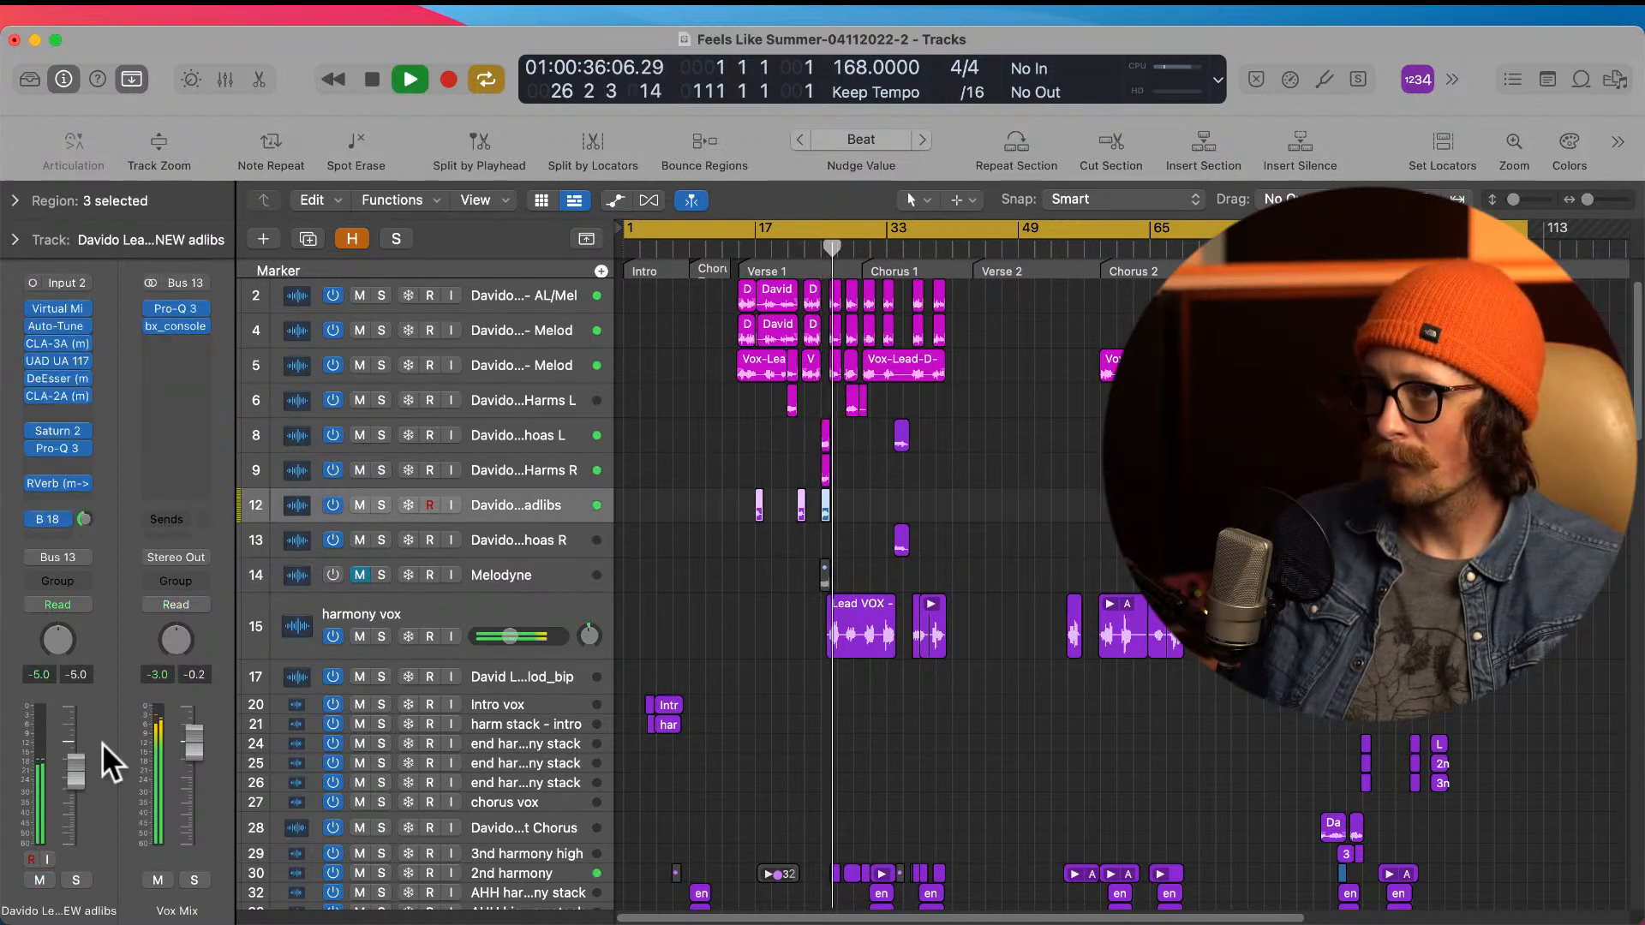
drag(61, 771, 61, 797)
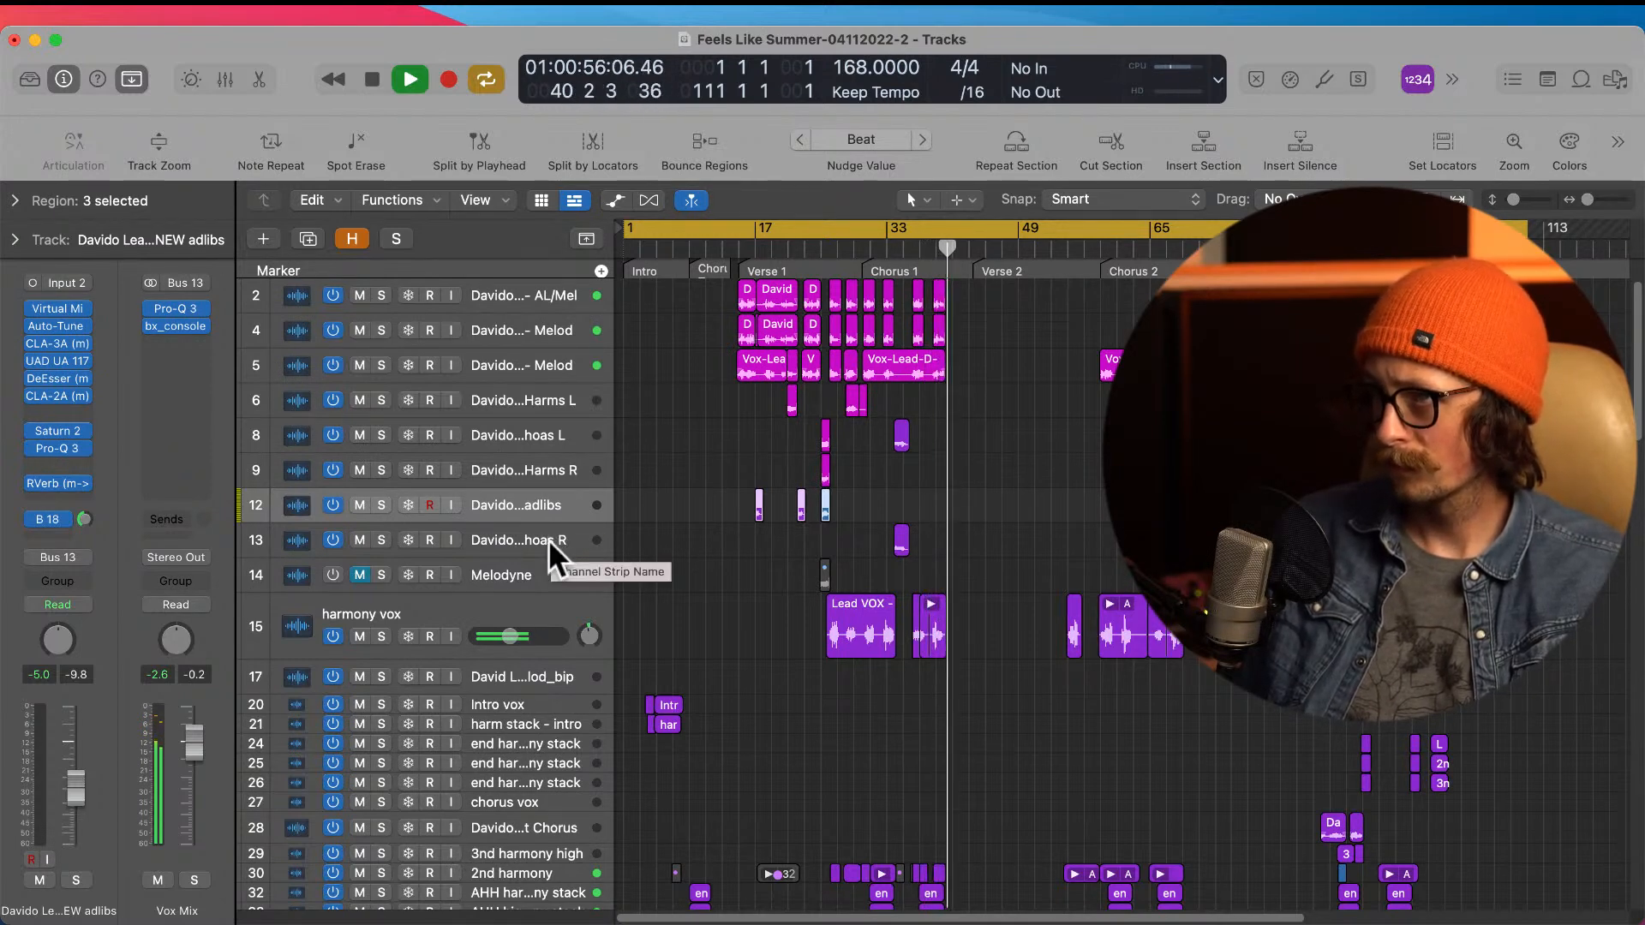
drag(549, 540, 595, 454)
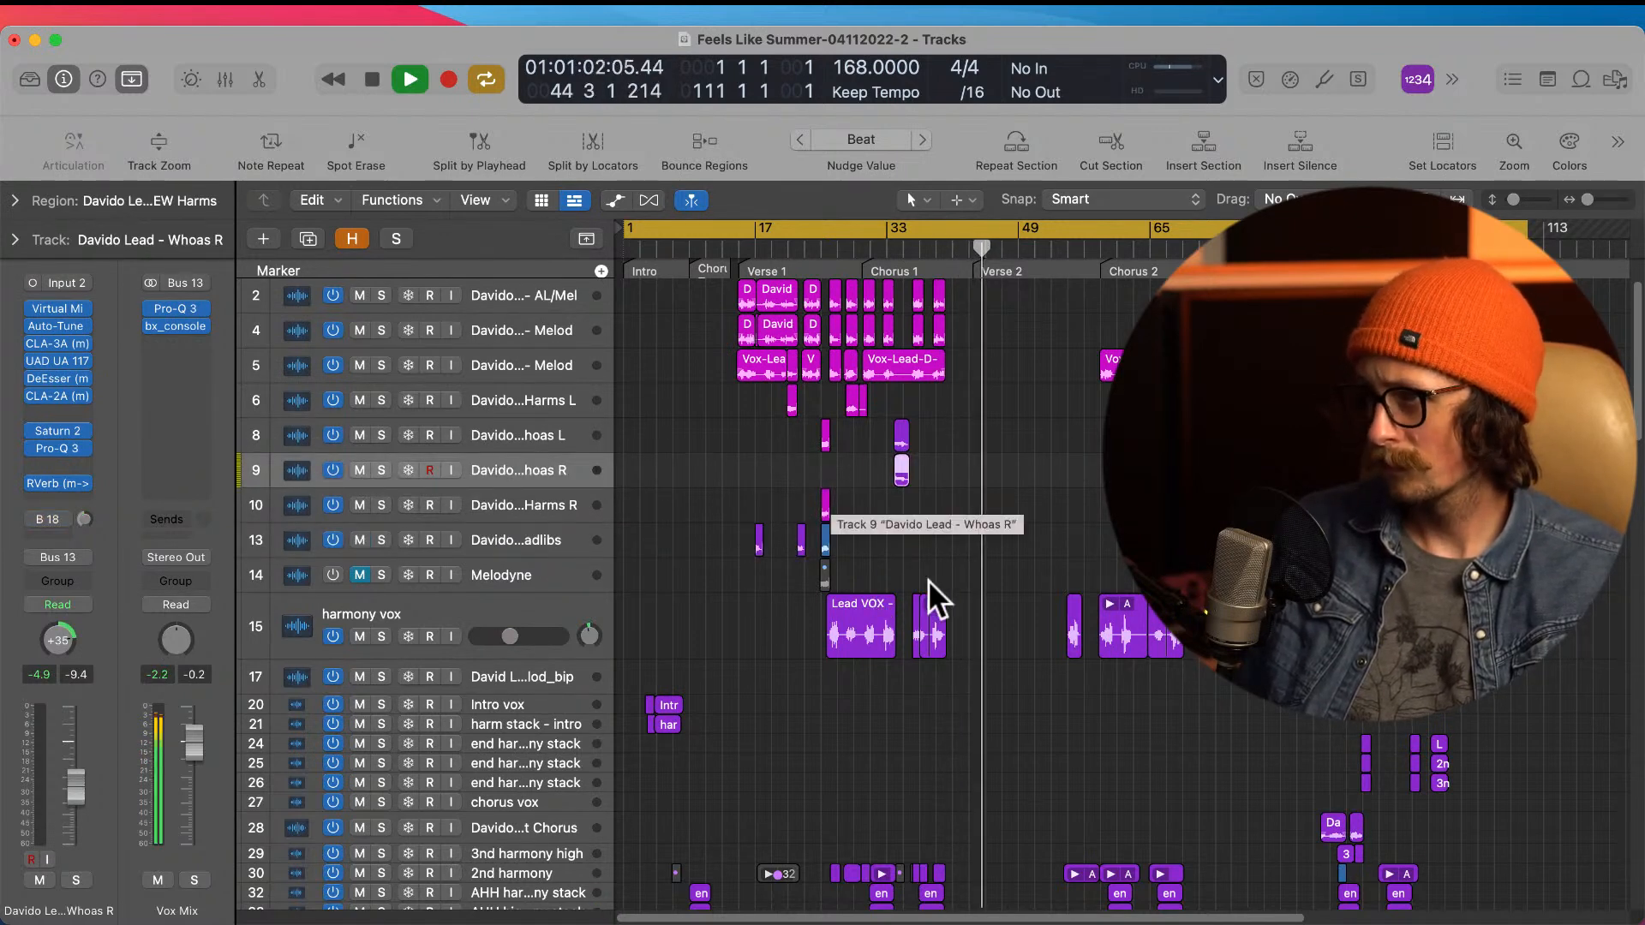
Step: Set the level of the Verse 2 lead vocal track to -1.4 dB during playback
scroll(928, 579, down, 5)
scroll(928, 579, down, 10)
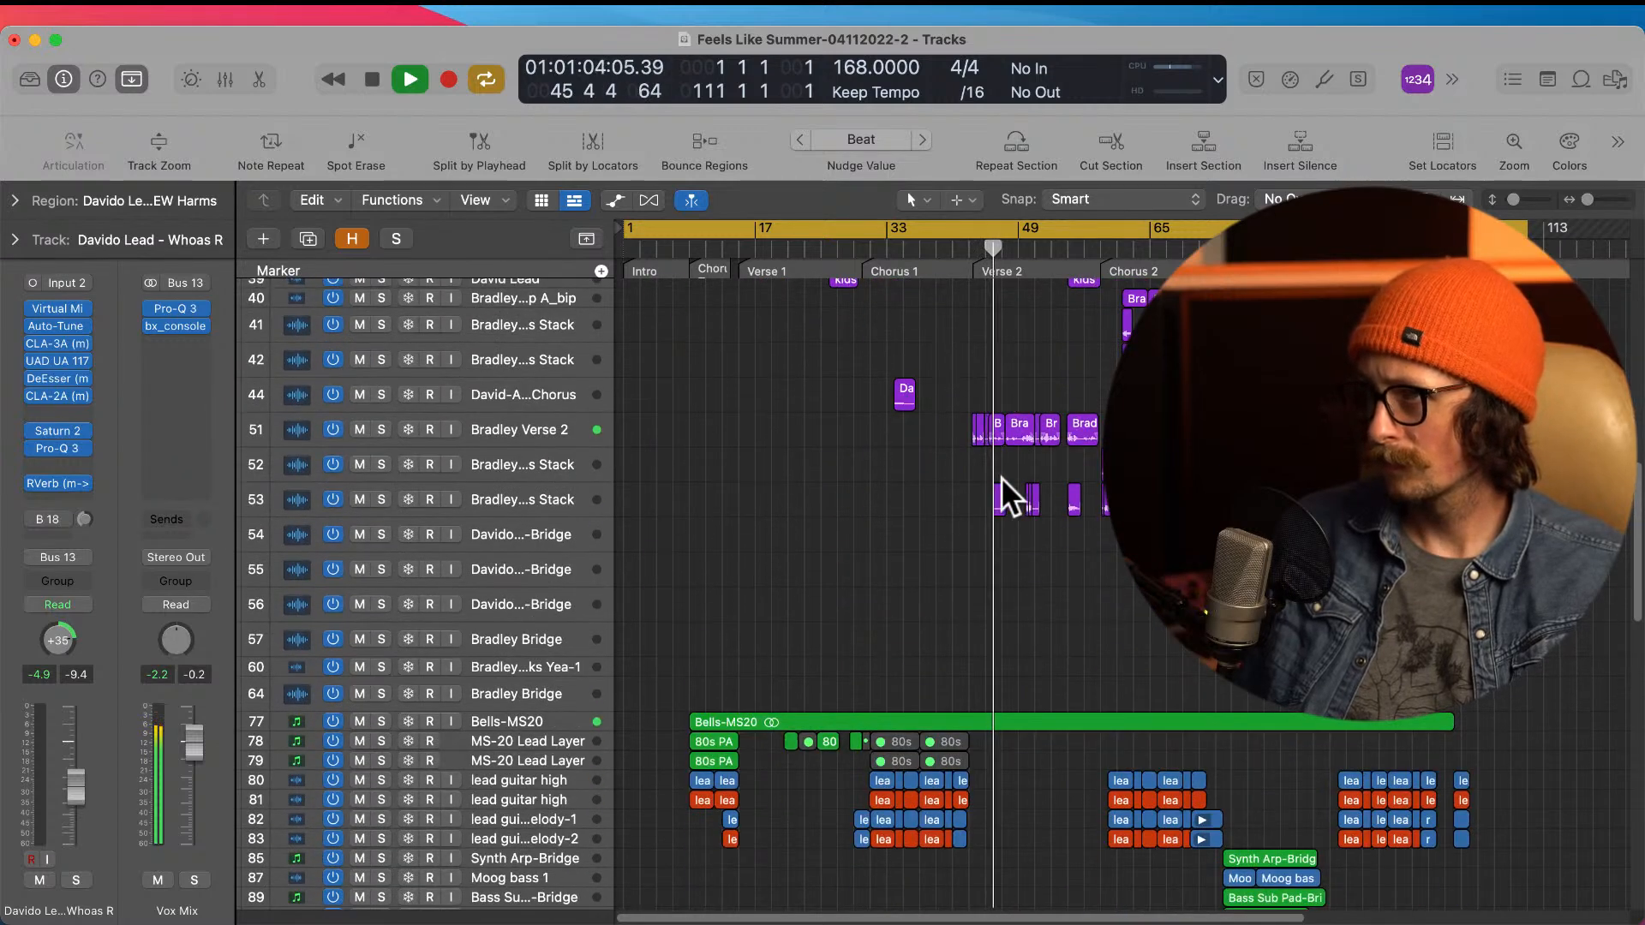
click(565, 435)
click(77, 744)
drag(79, 742, 76, 739)
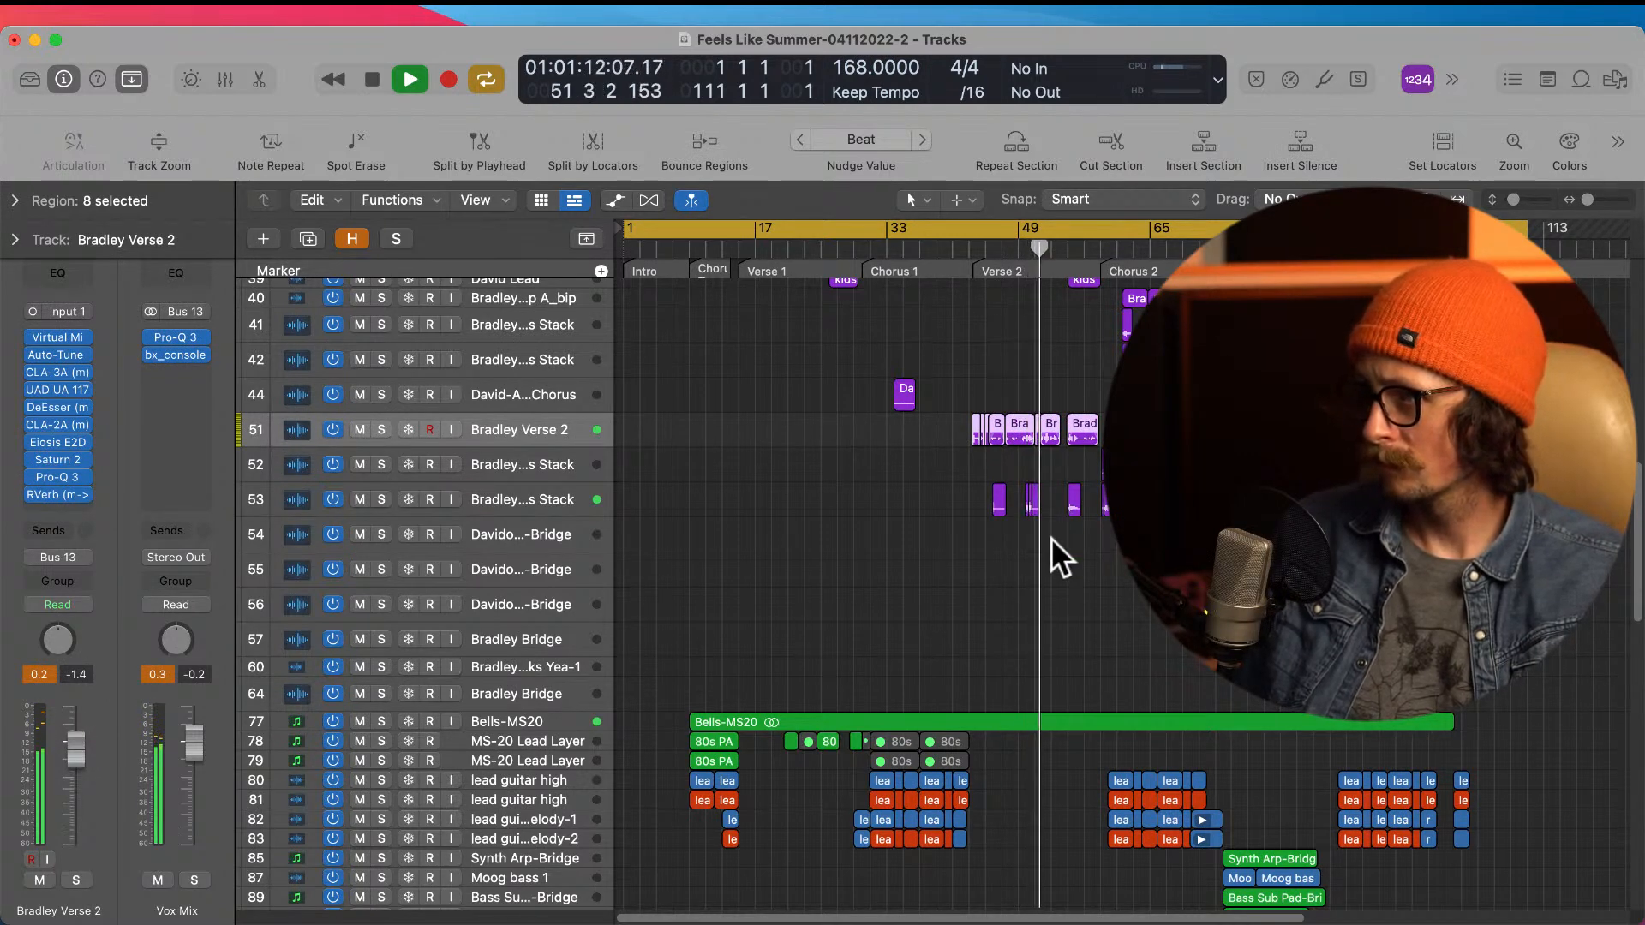
Step: Examine the instrument tracks during Verse 2 playback, focusing on the lead guitar-Rhythm, Gtr lead and Hook Gtr 2 regions
scroll(1051, 538, up, 5)
scroll(1061, 529, down, 15)
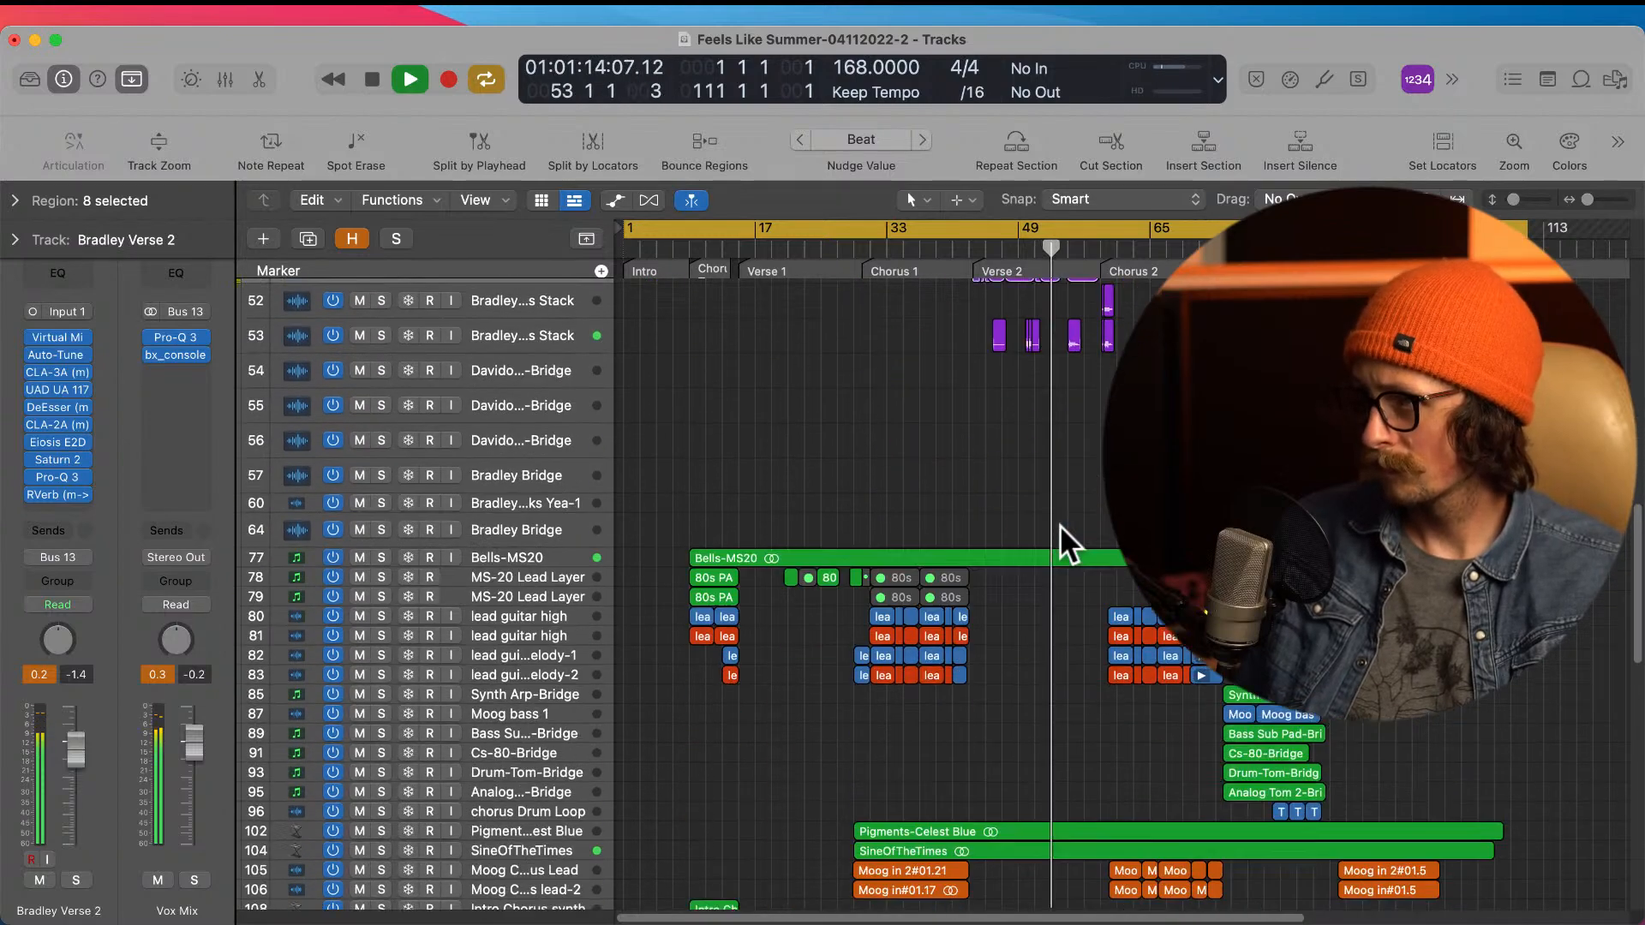
scroll(999, 691, down, 9)
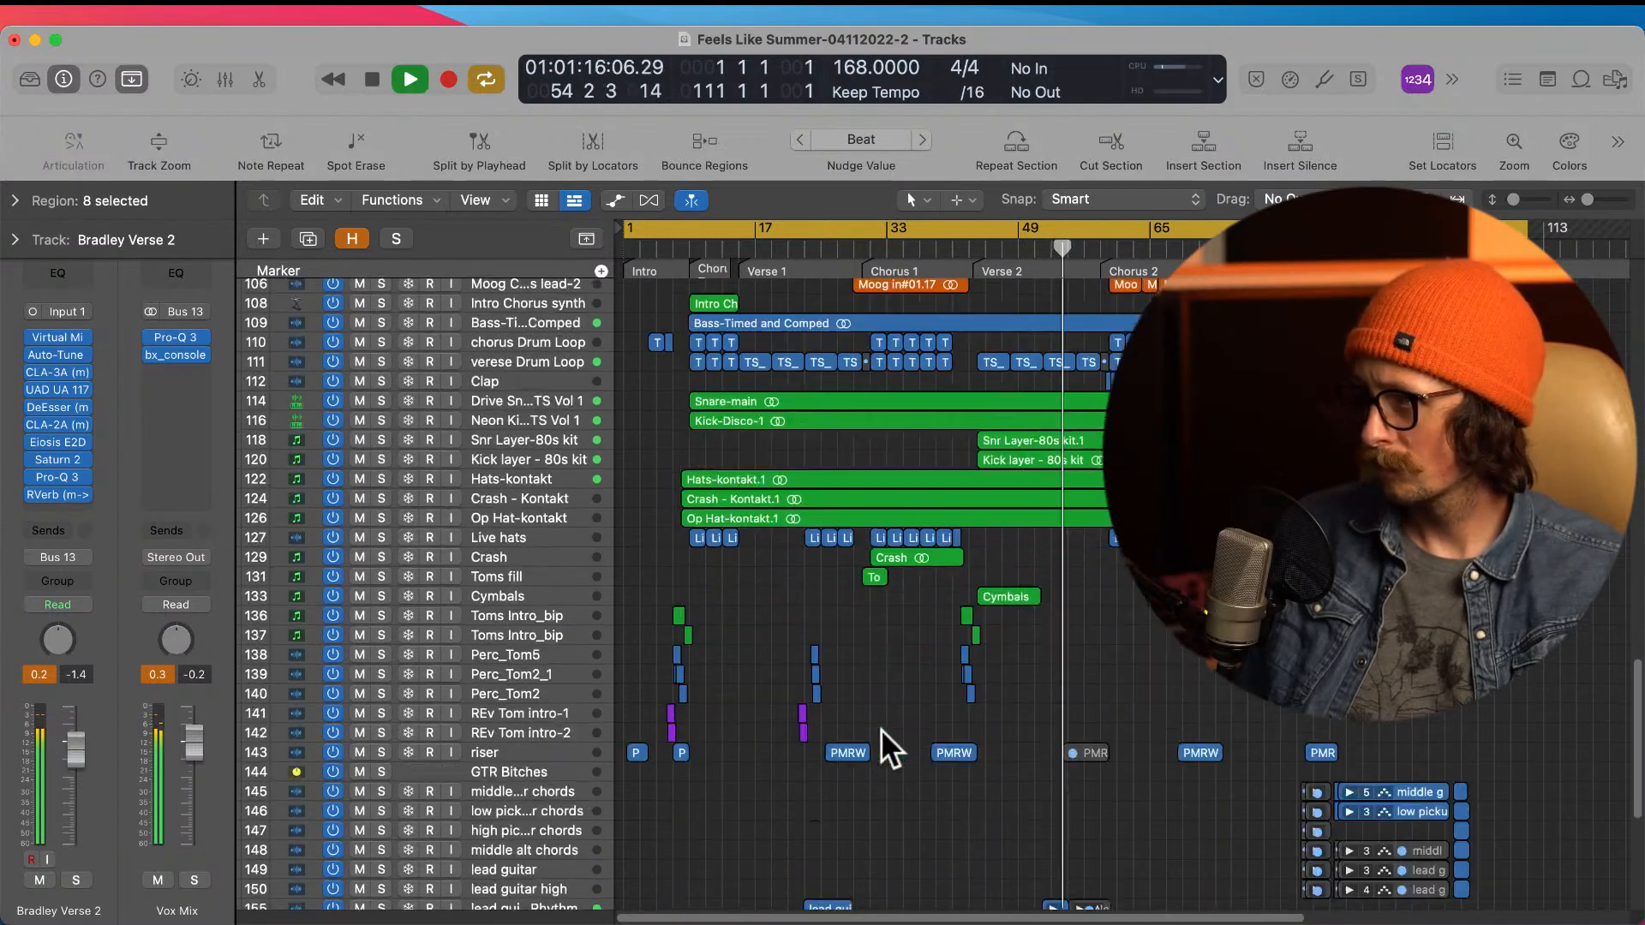
scroll(1036, 737, down, 4)
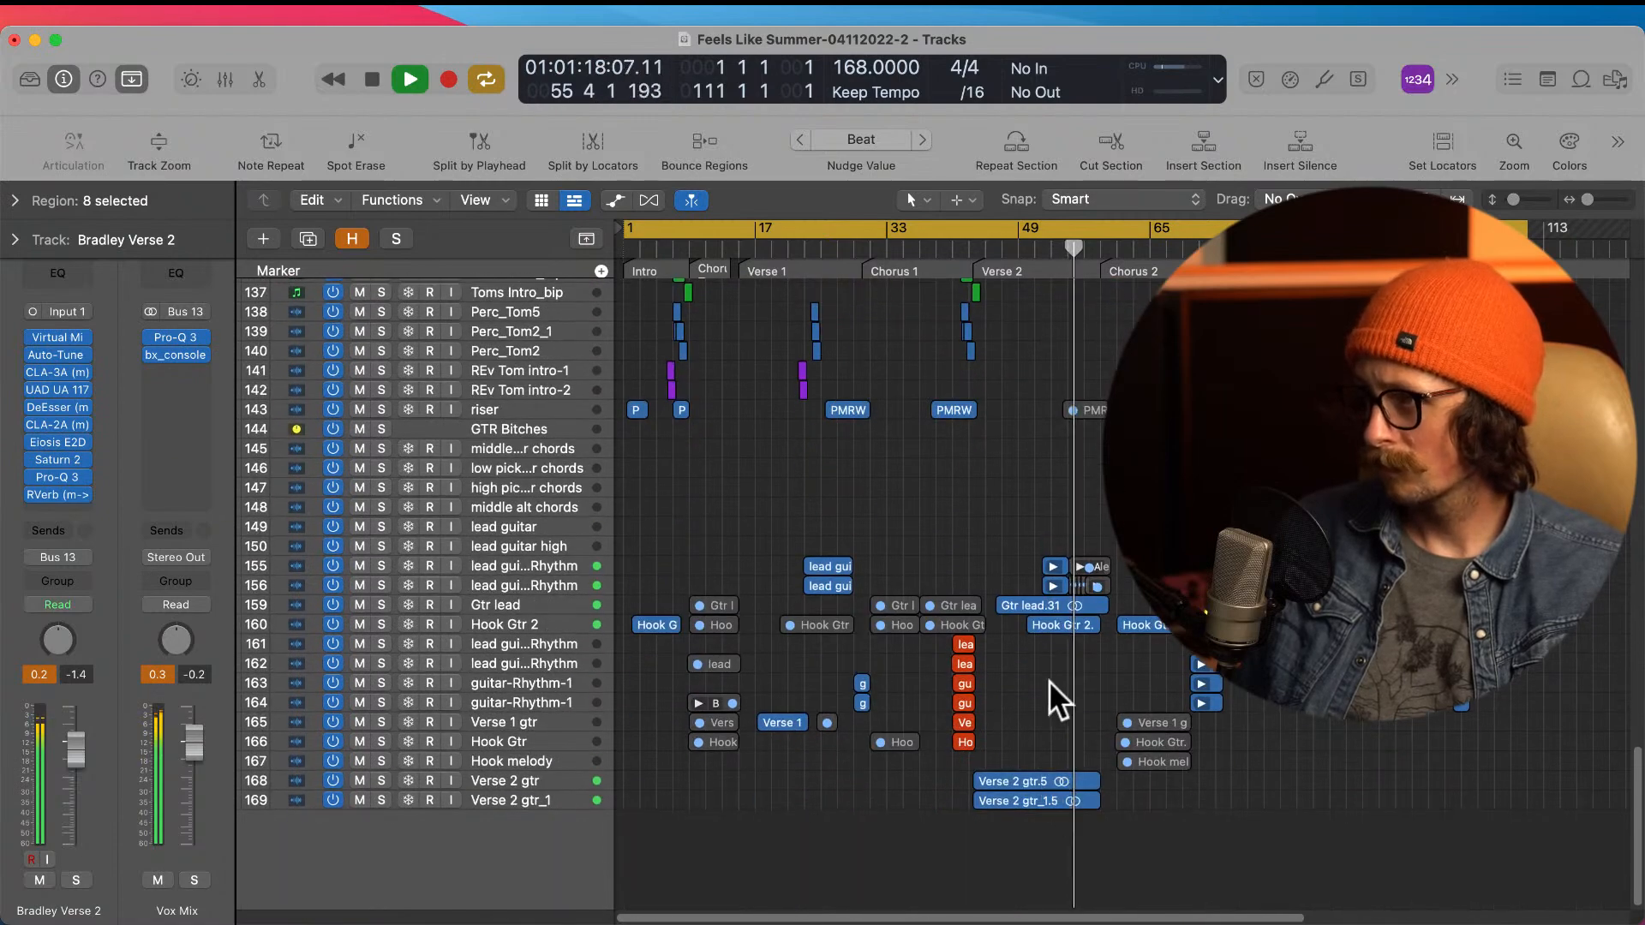
drag(994, 542, 1181, 681)
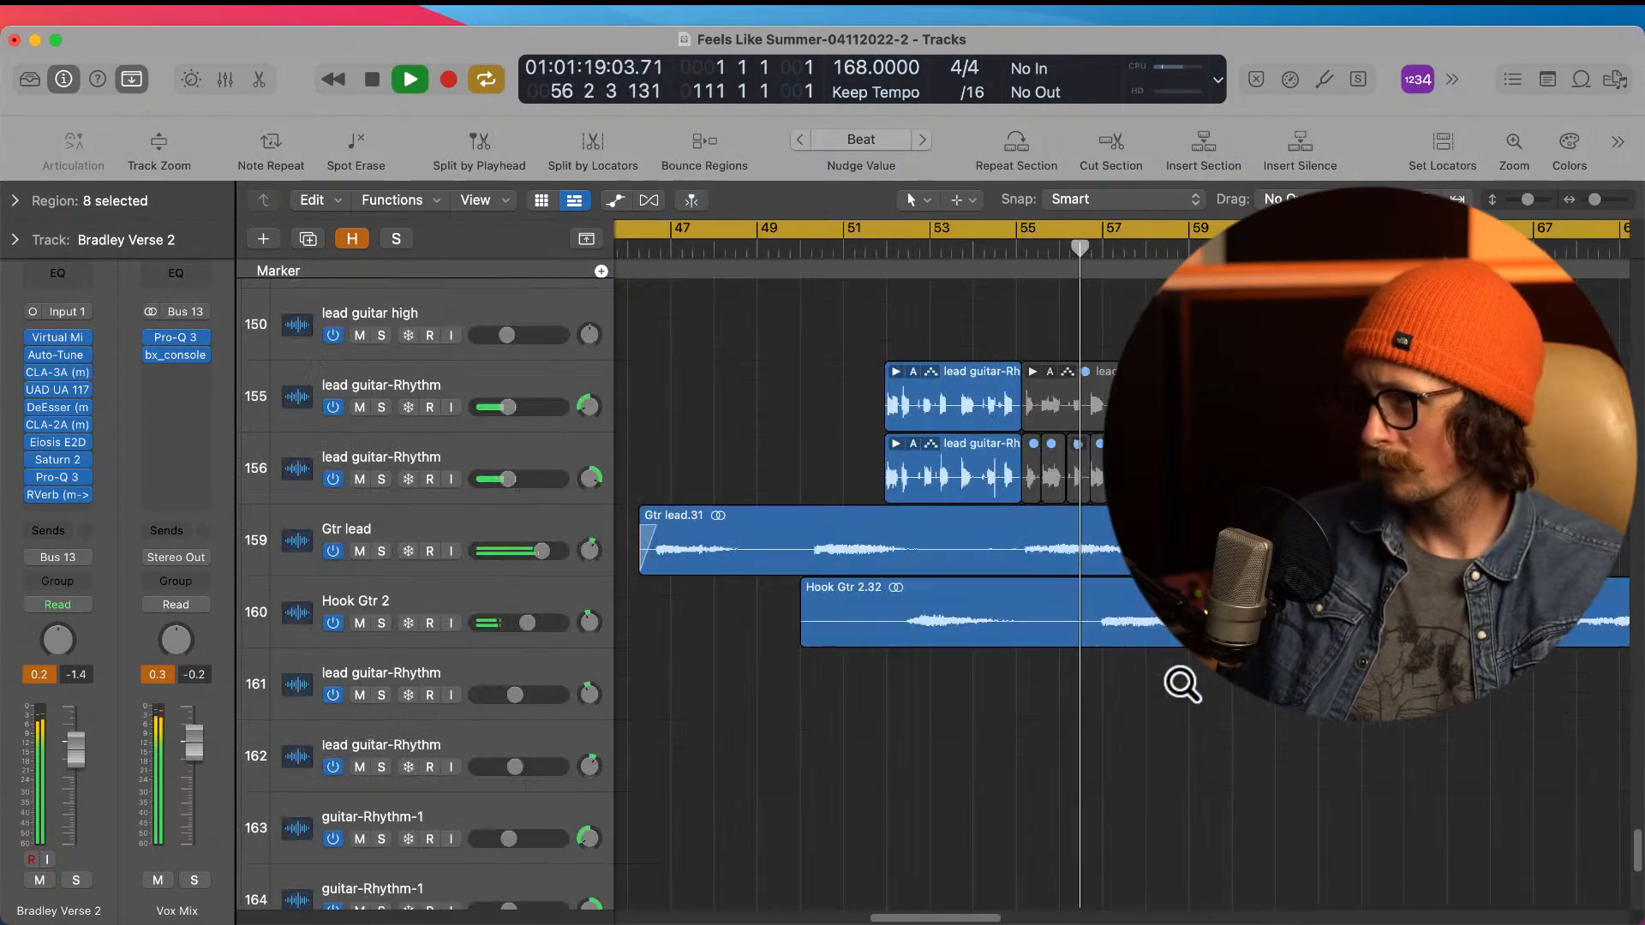
ctrl+alt+click(1052, 612)
Step: Review the vocal tracks as the song plays into Chorus 2, and stop playback there
scroll(1086, 567, up, 20)
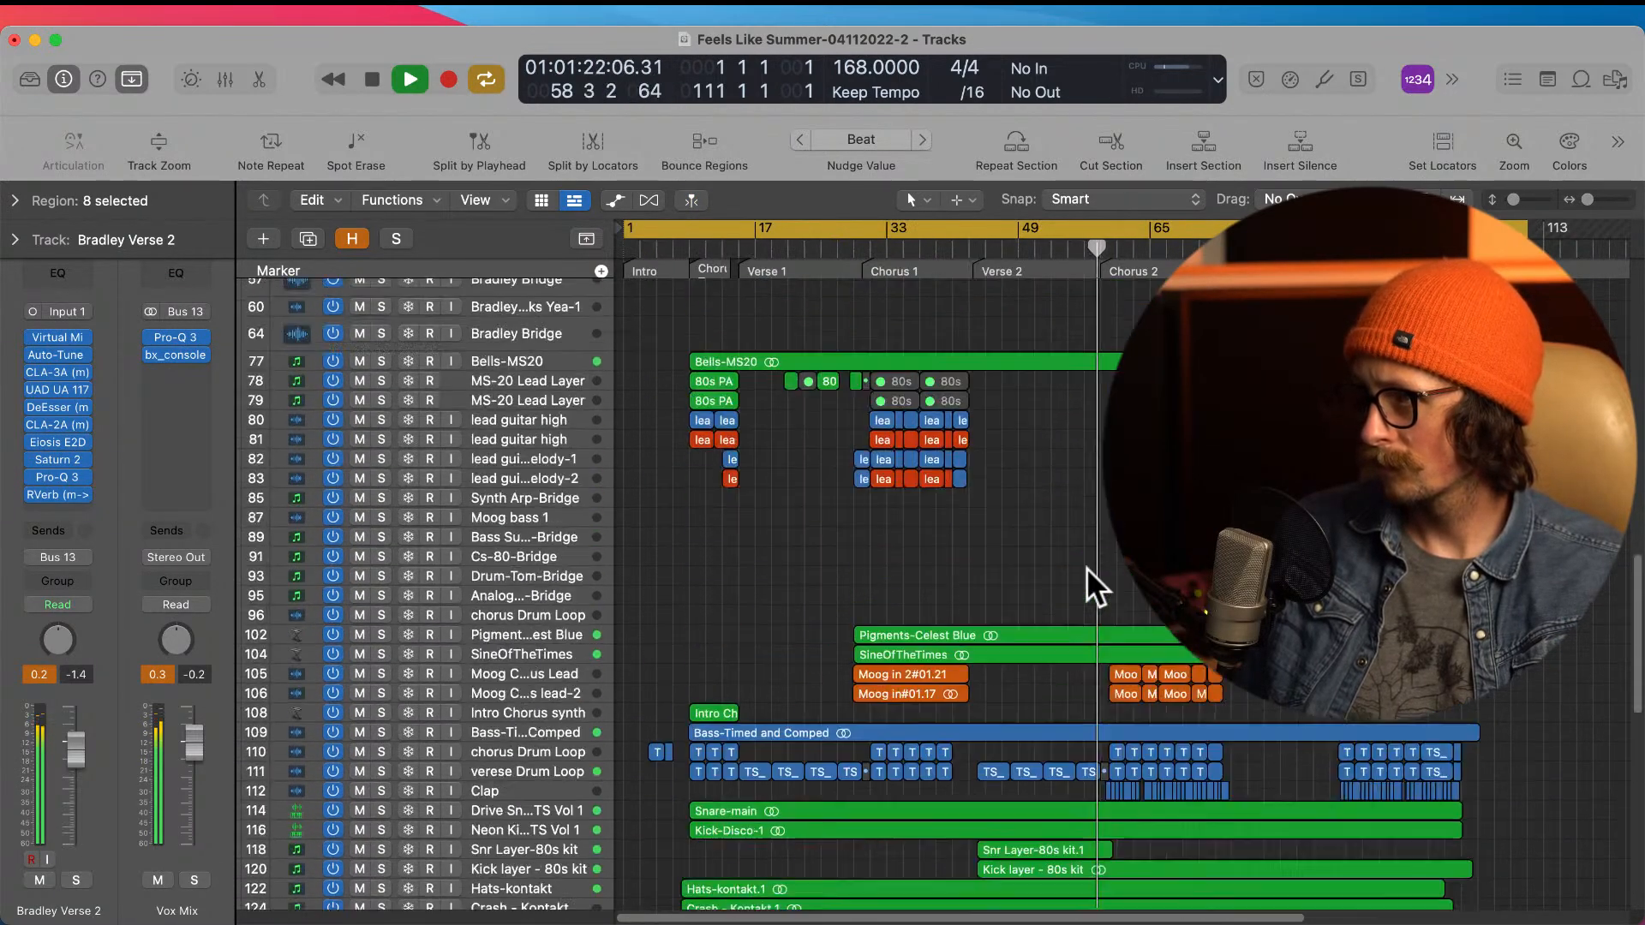
scroll(1087, 567, up, 3)
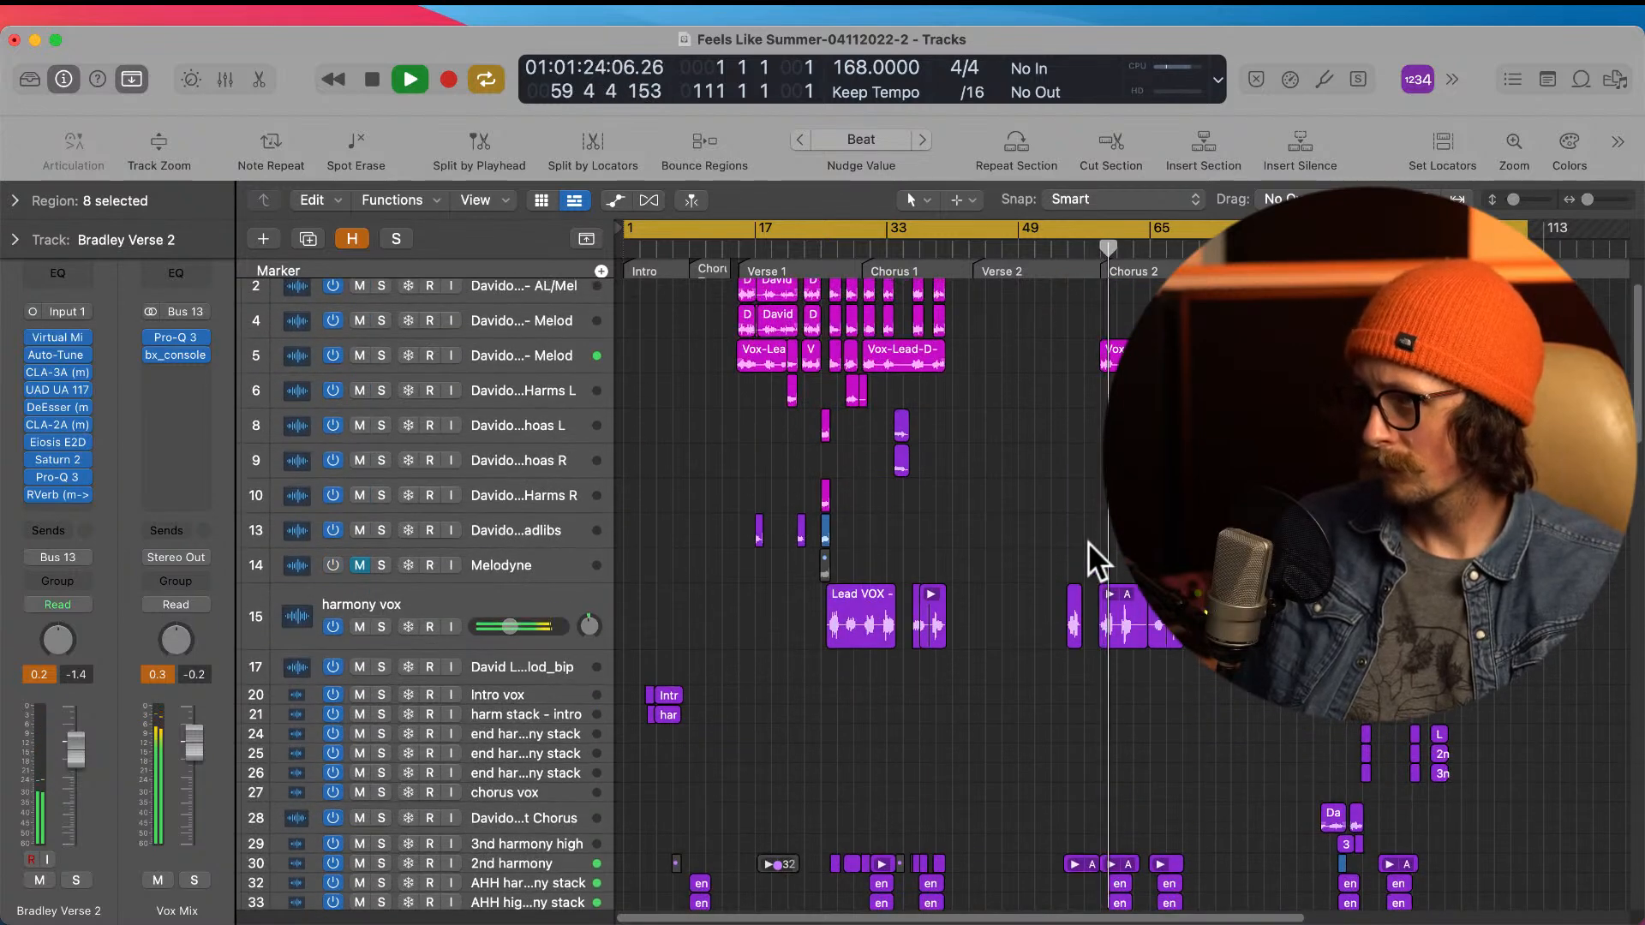
scroll(1105, 559, up, 1)
ctrl+alt+click(1086, 488)
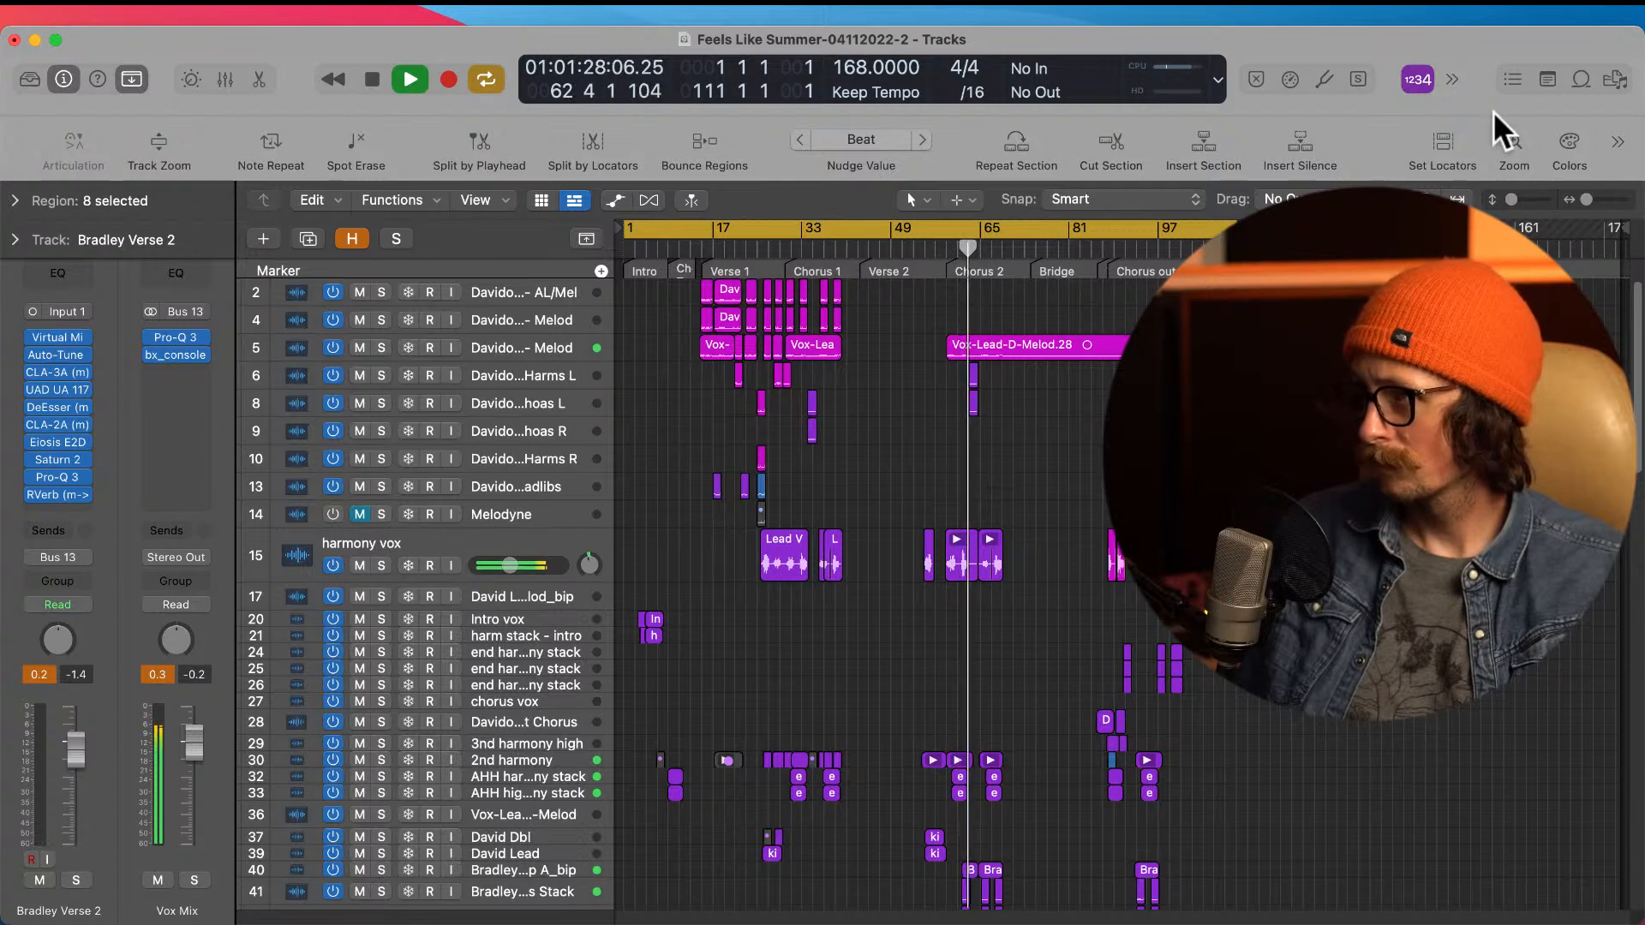
key(space)
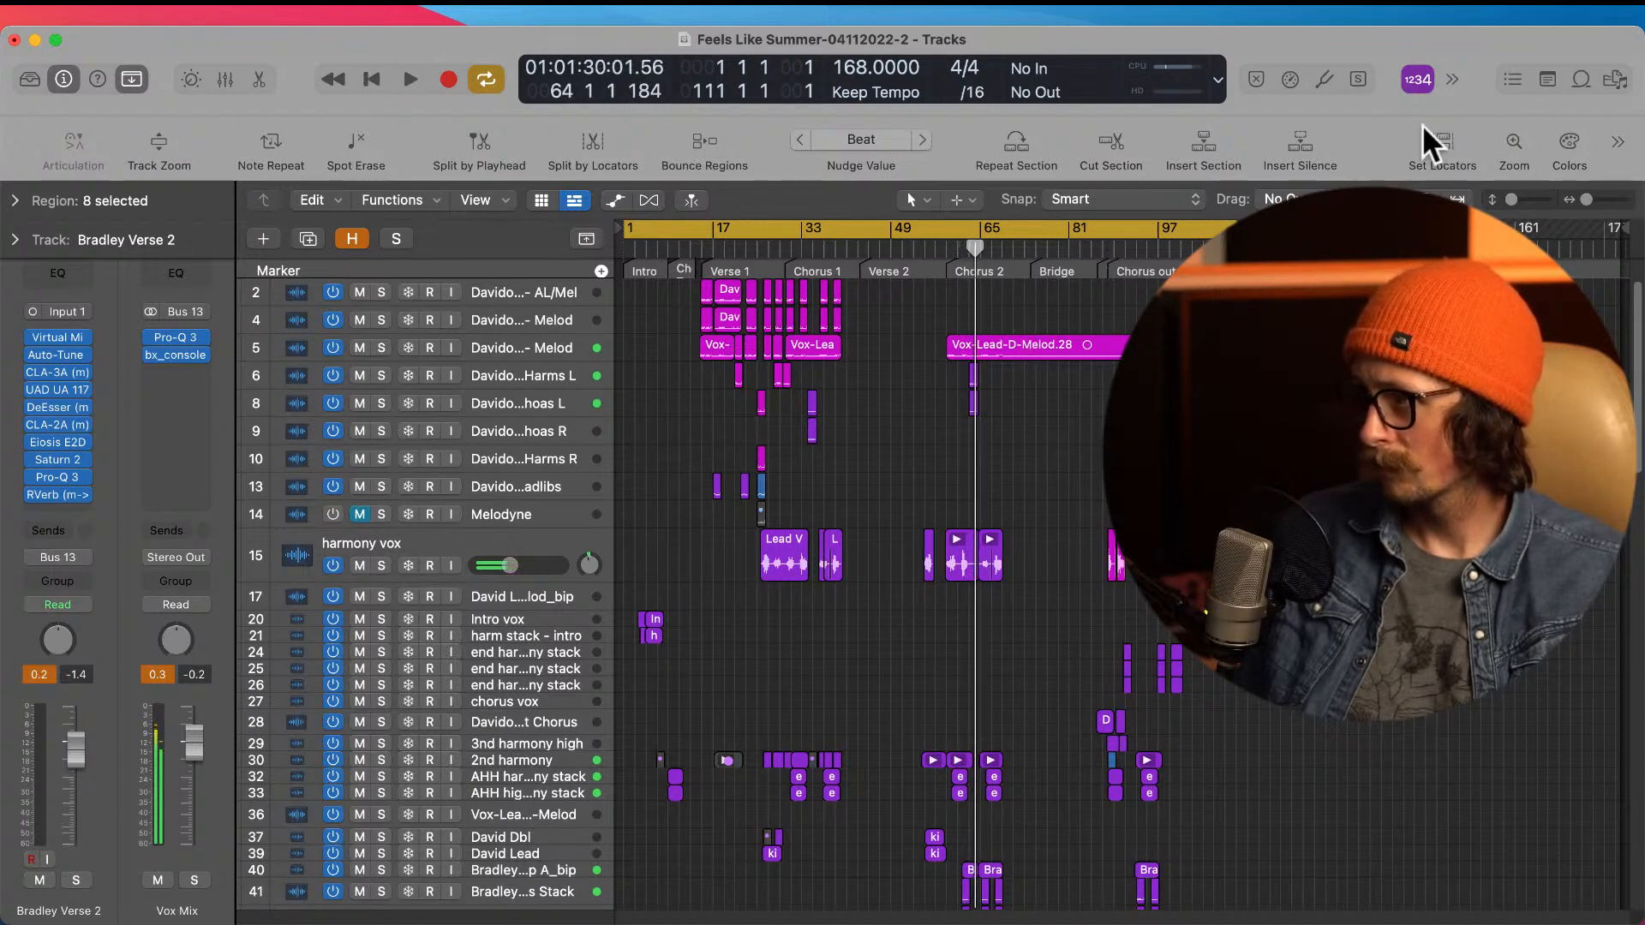
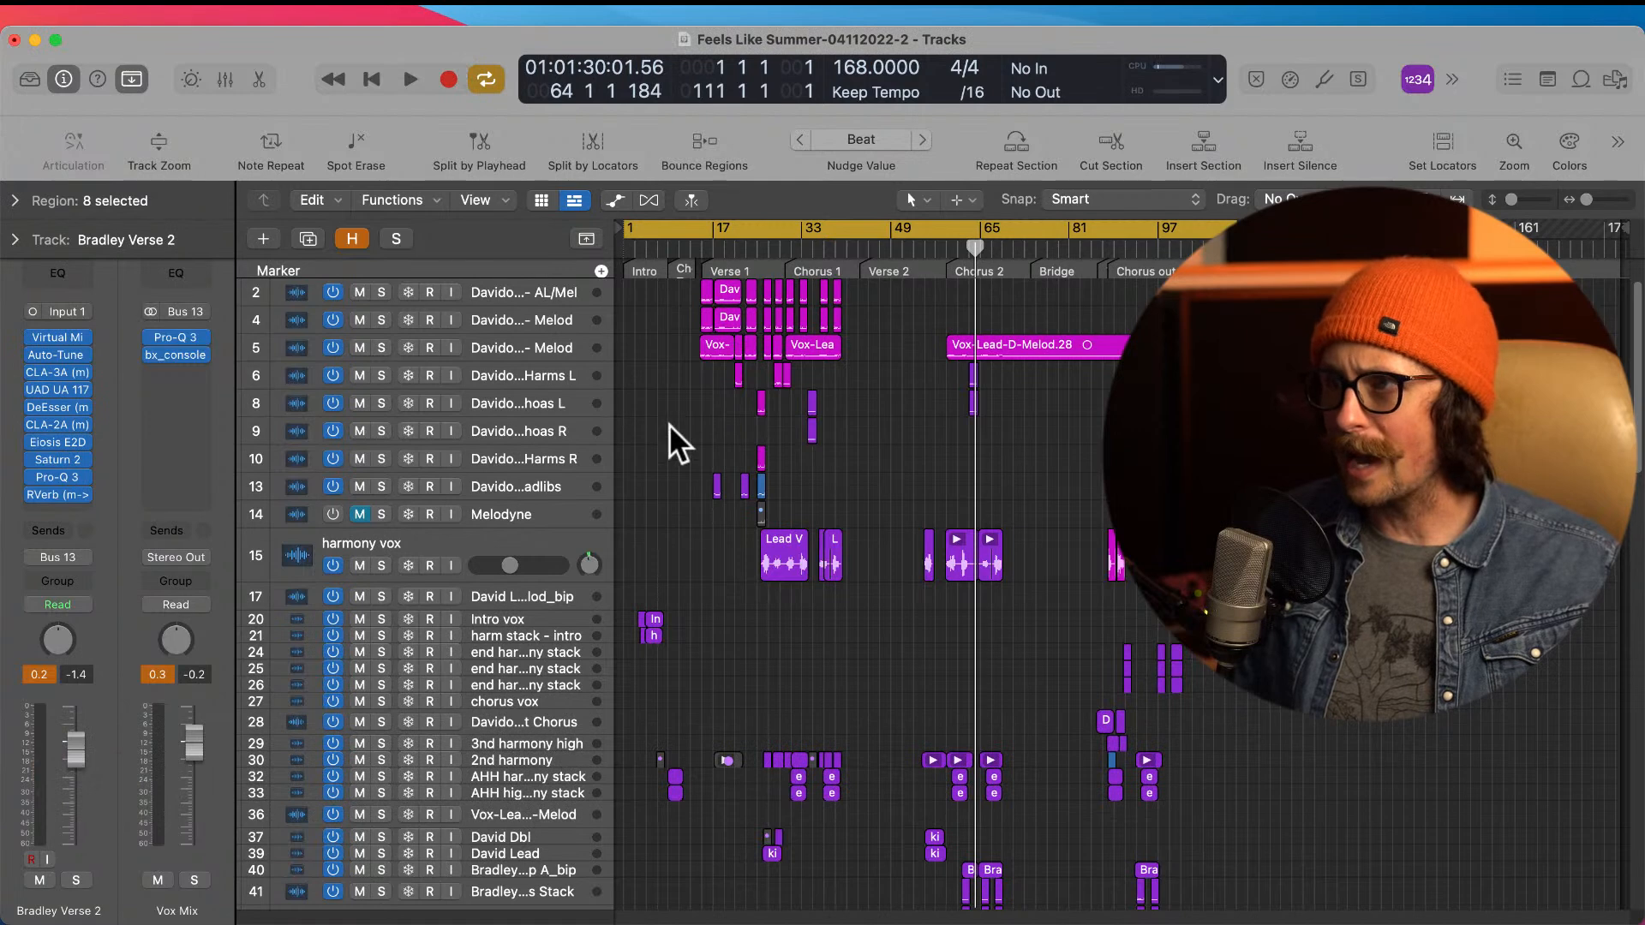
Step: Review the harmony, adlibs and Vox-Lead-D-Melod vocal tracks by selecting them one after another
click(525, 401)
click(526, 373)
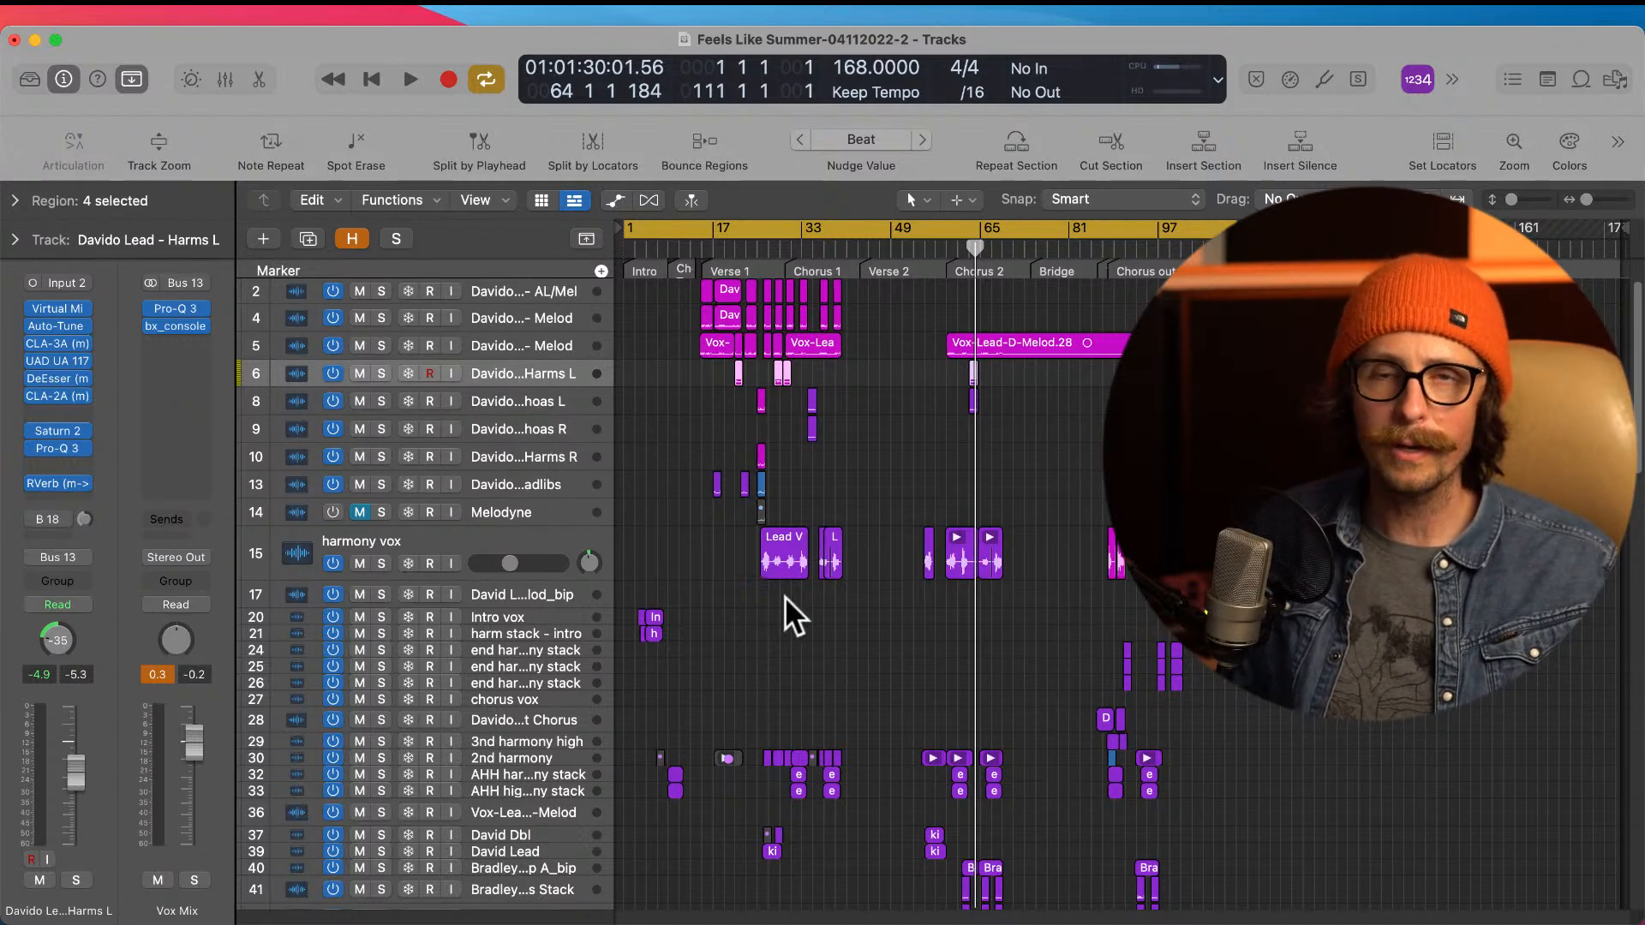
scroll(785, 597, down, 1)
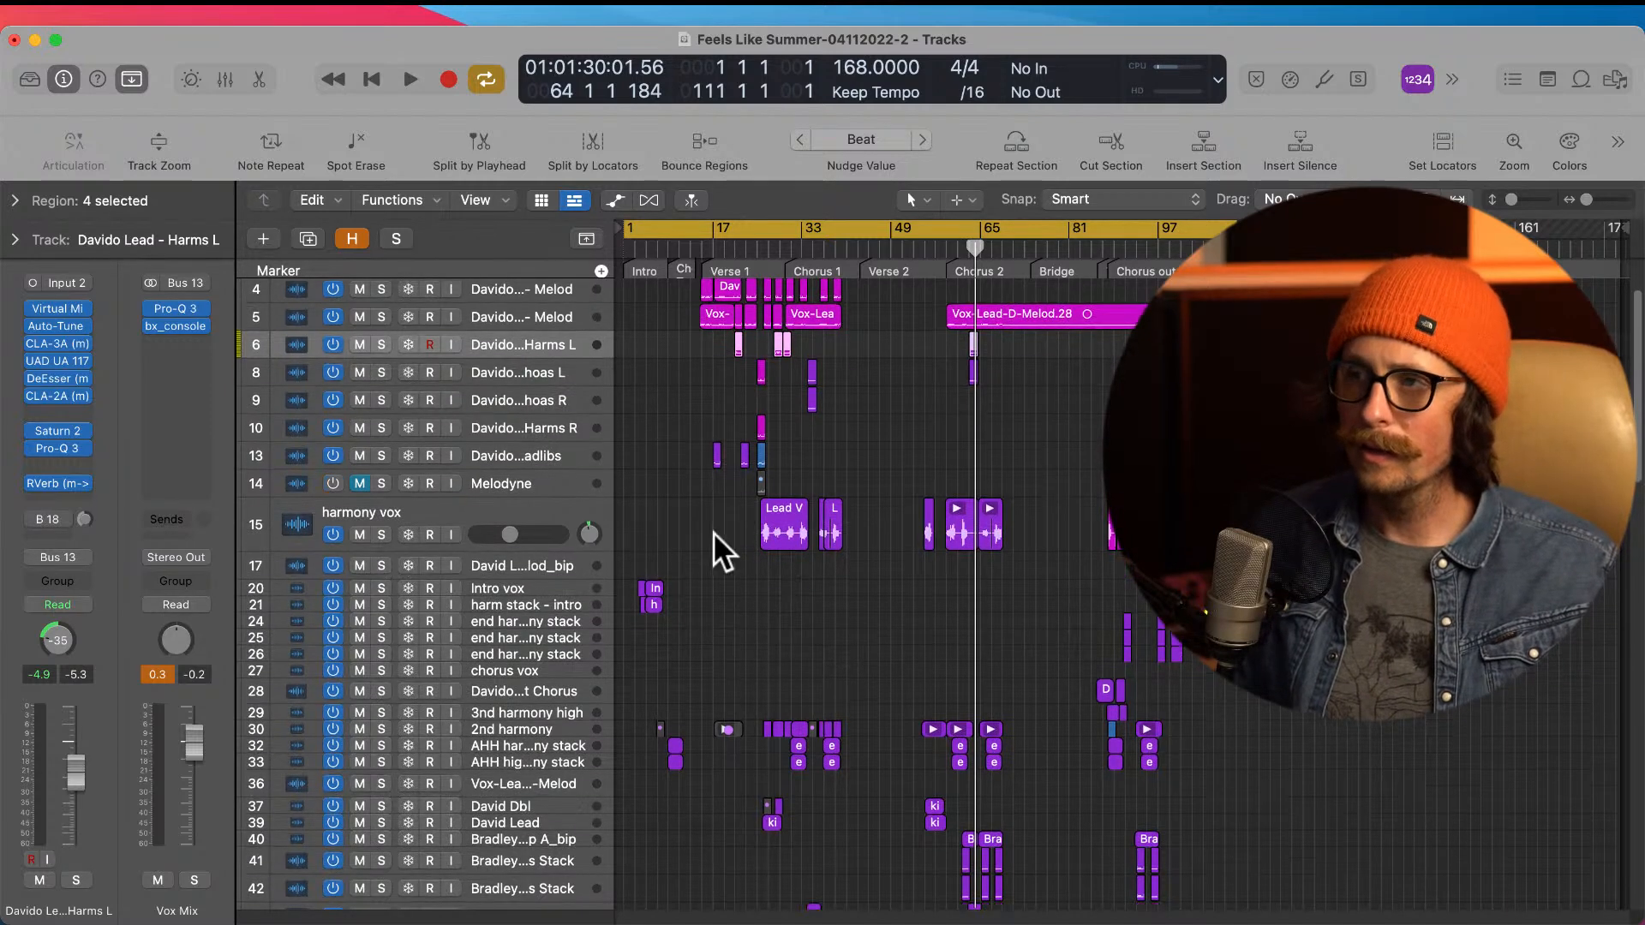
click(531, 459)
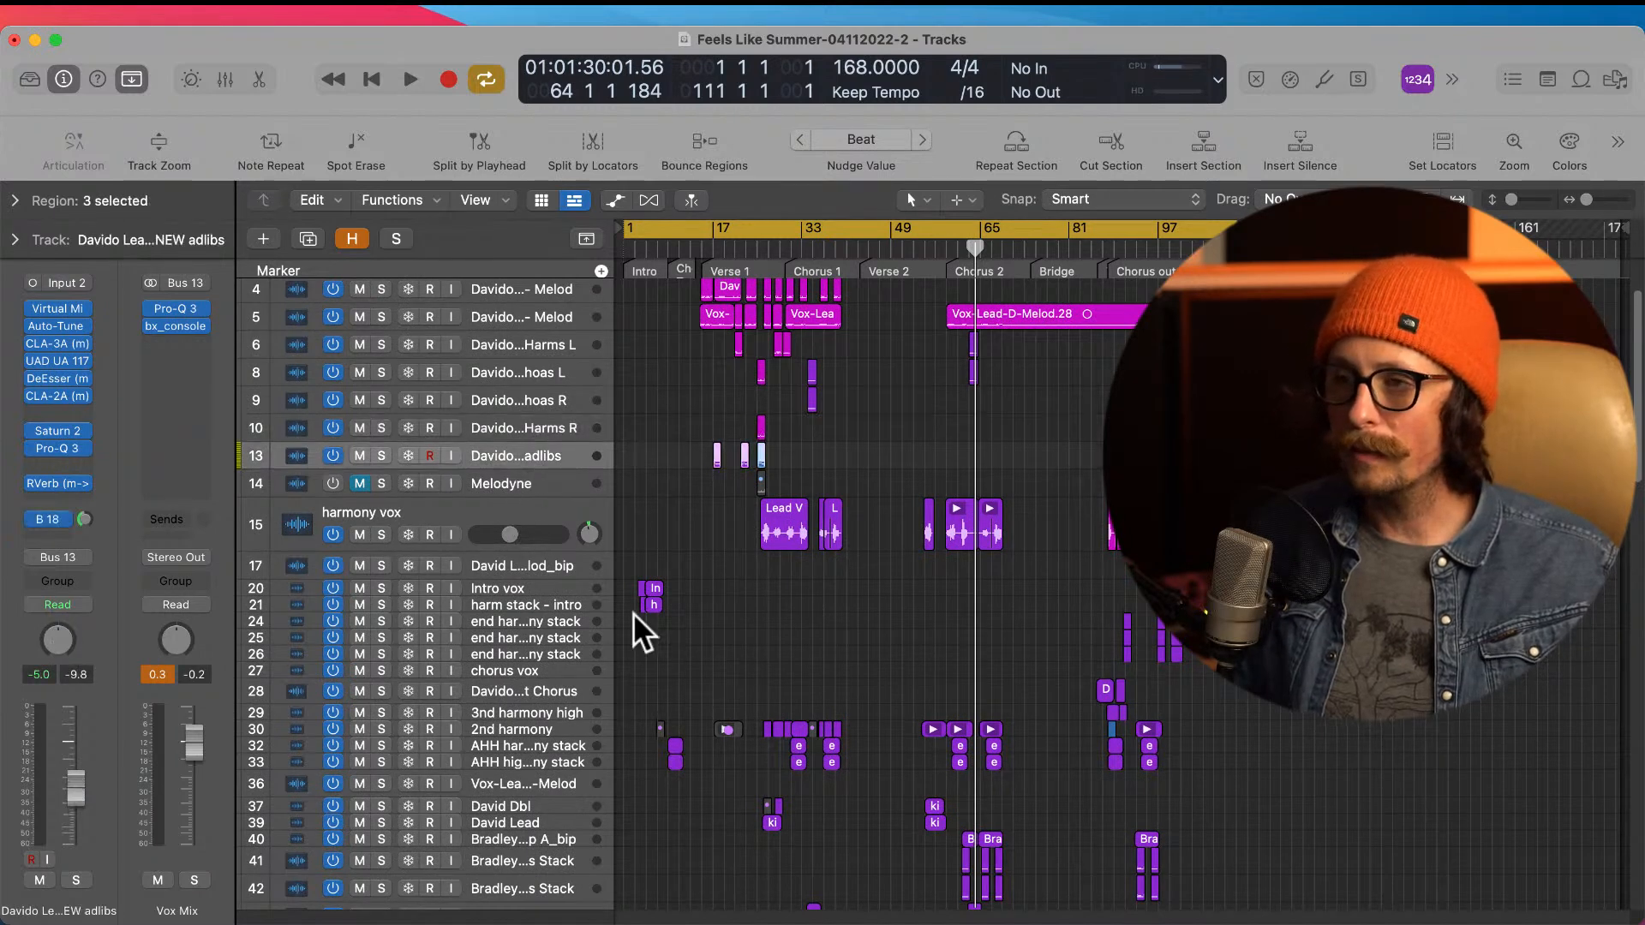
scroll(634, 613, down, 8)
click(518, 540)
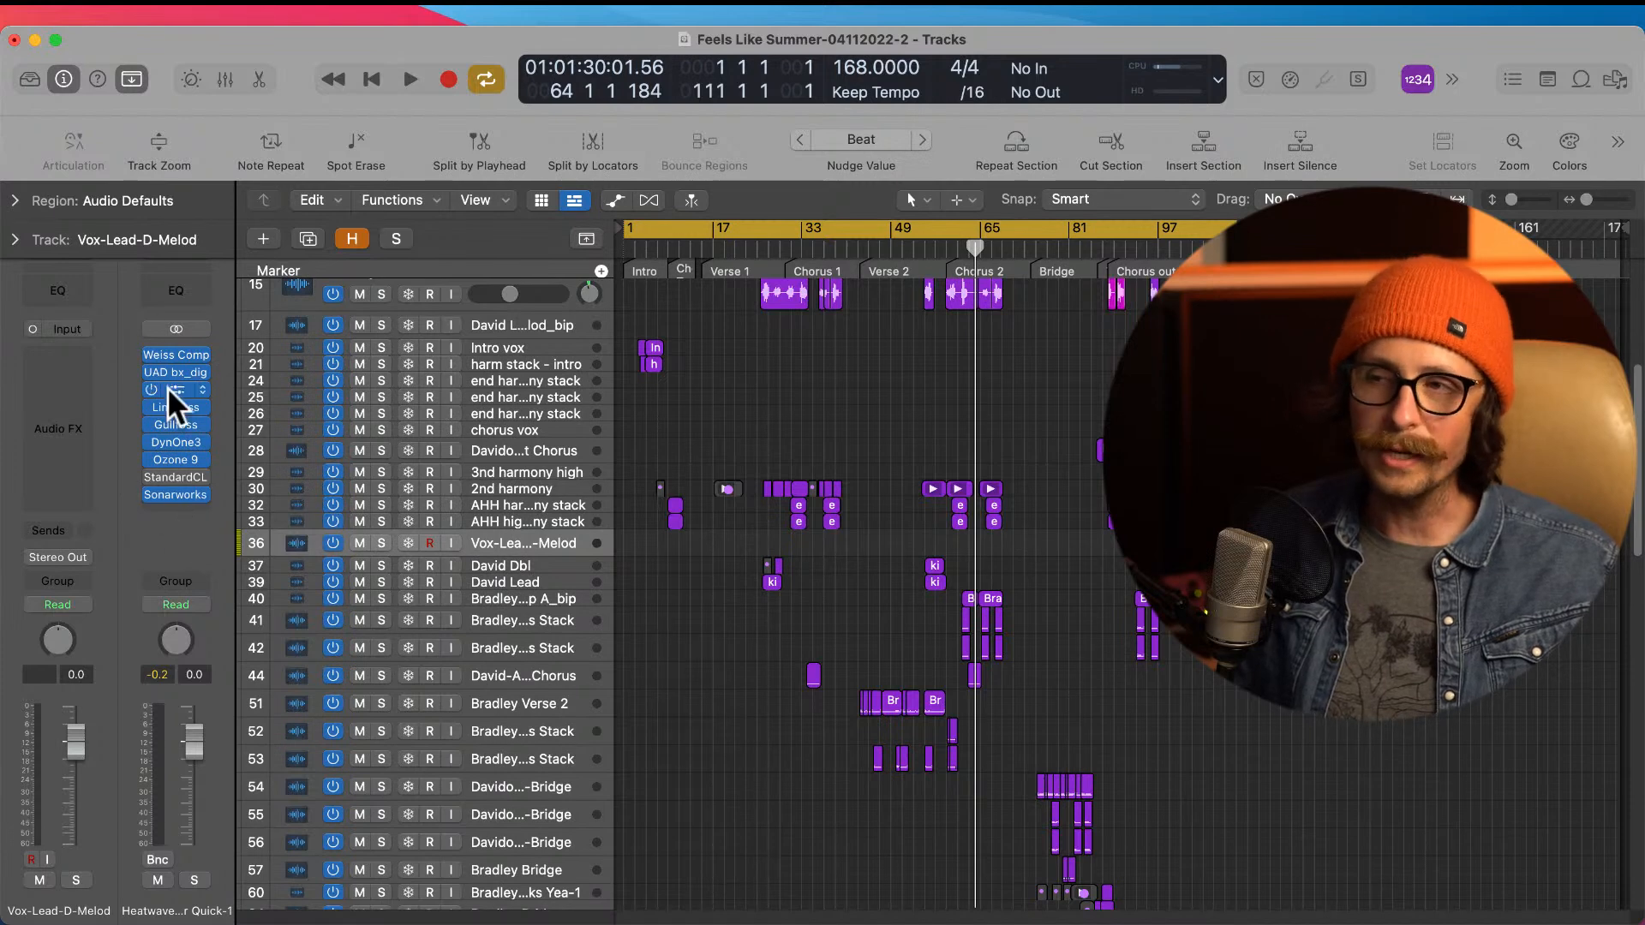
Step: Inspect the UAD bx_digital V3 and Weiss Compressor/Limiter plug-ins on the master channel and close both windows
mouse_move(193, 473)
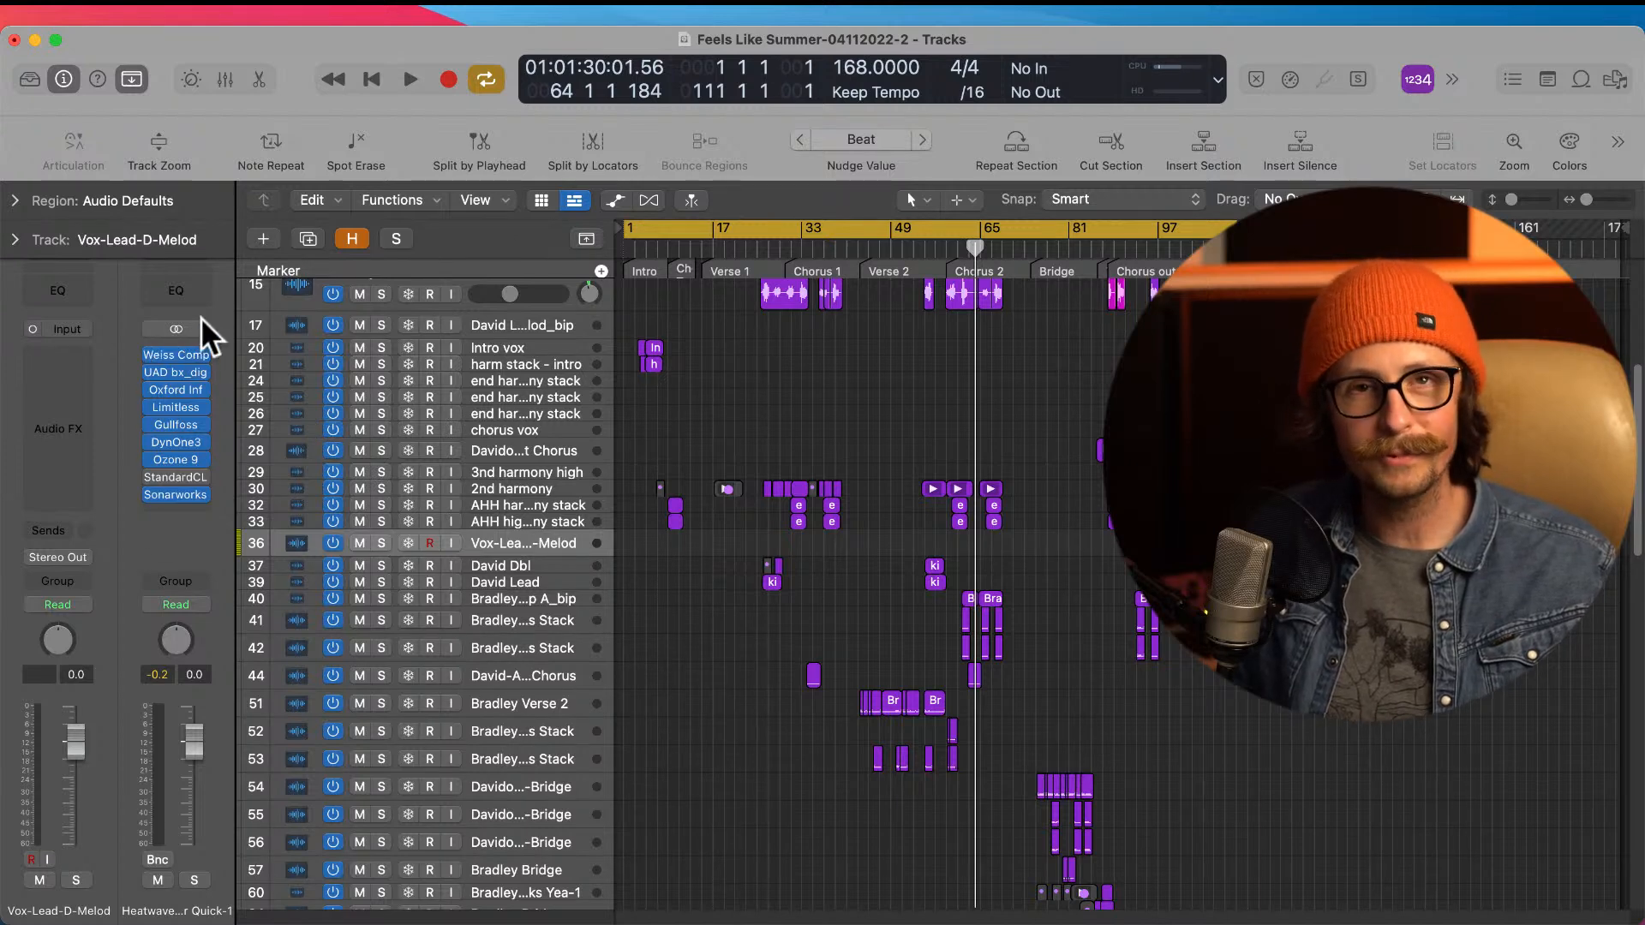
mouse_move(145, 460)
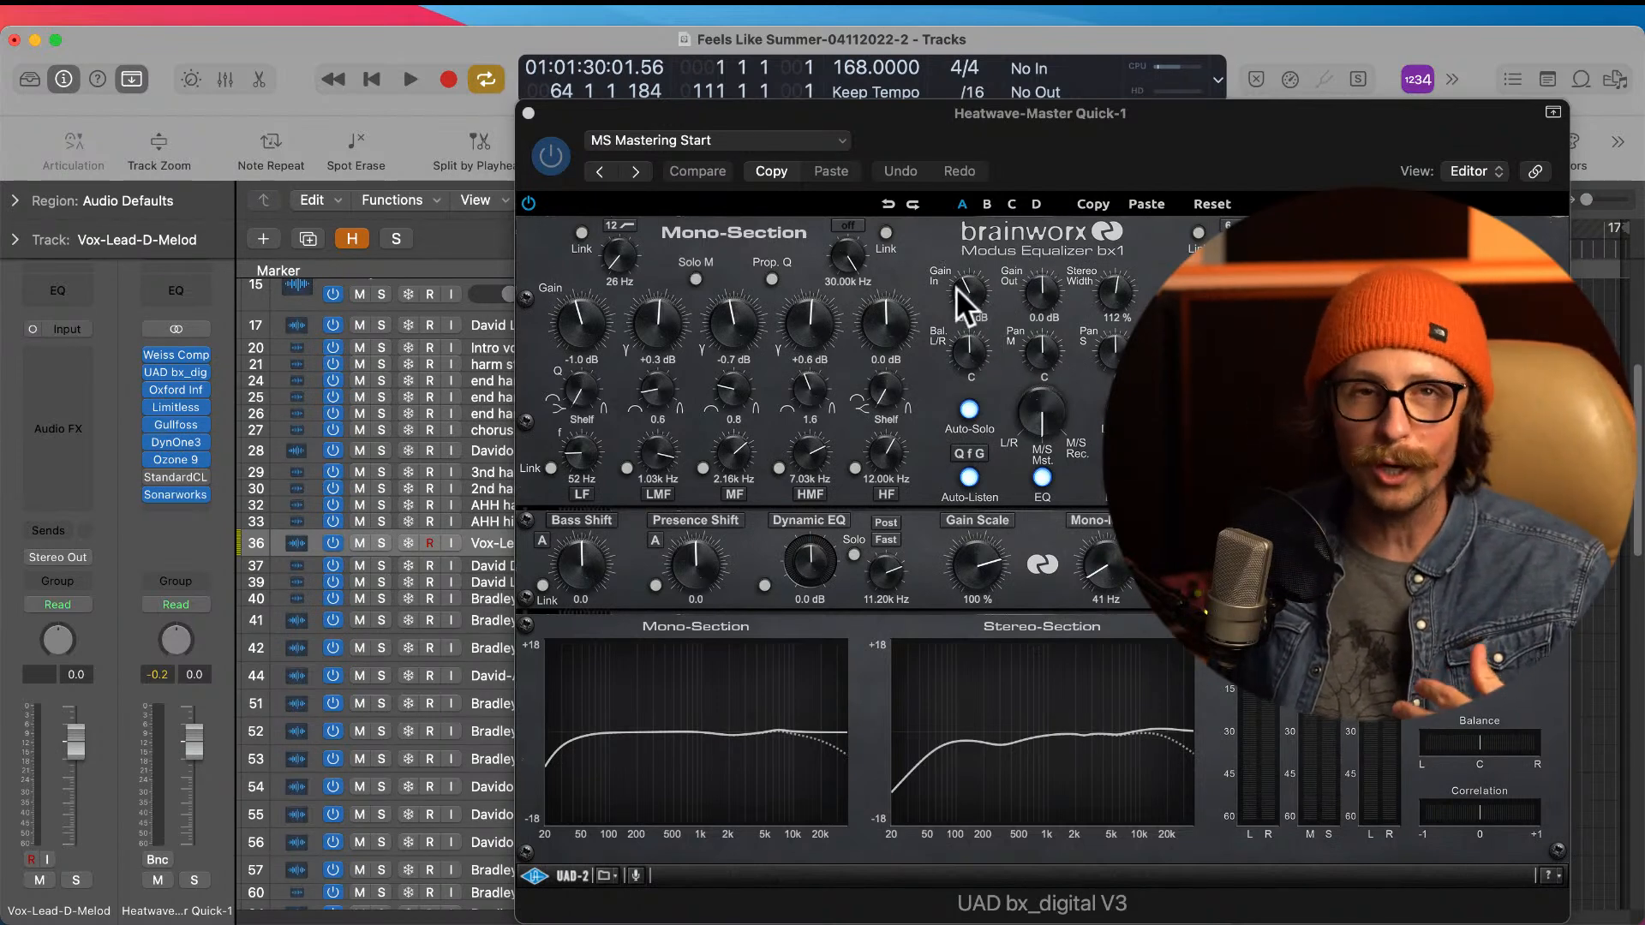
click(528, 112)
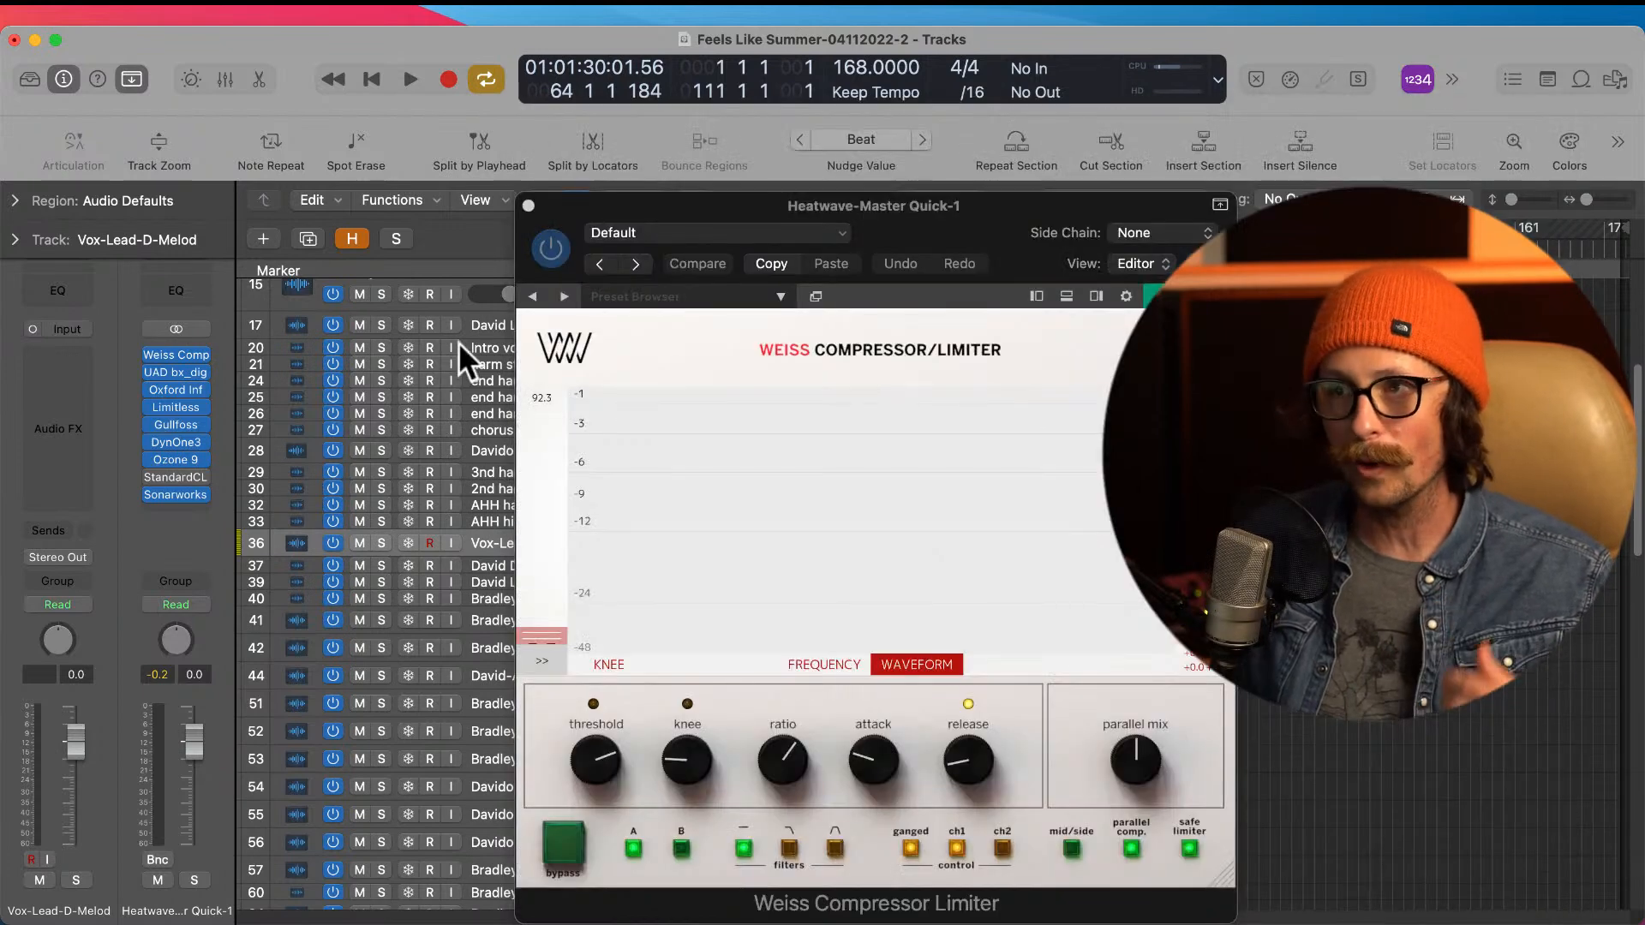
click(529, 206)
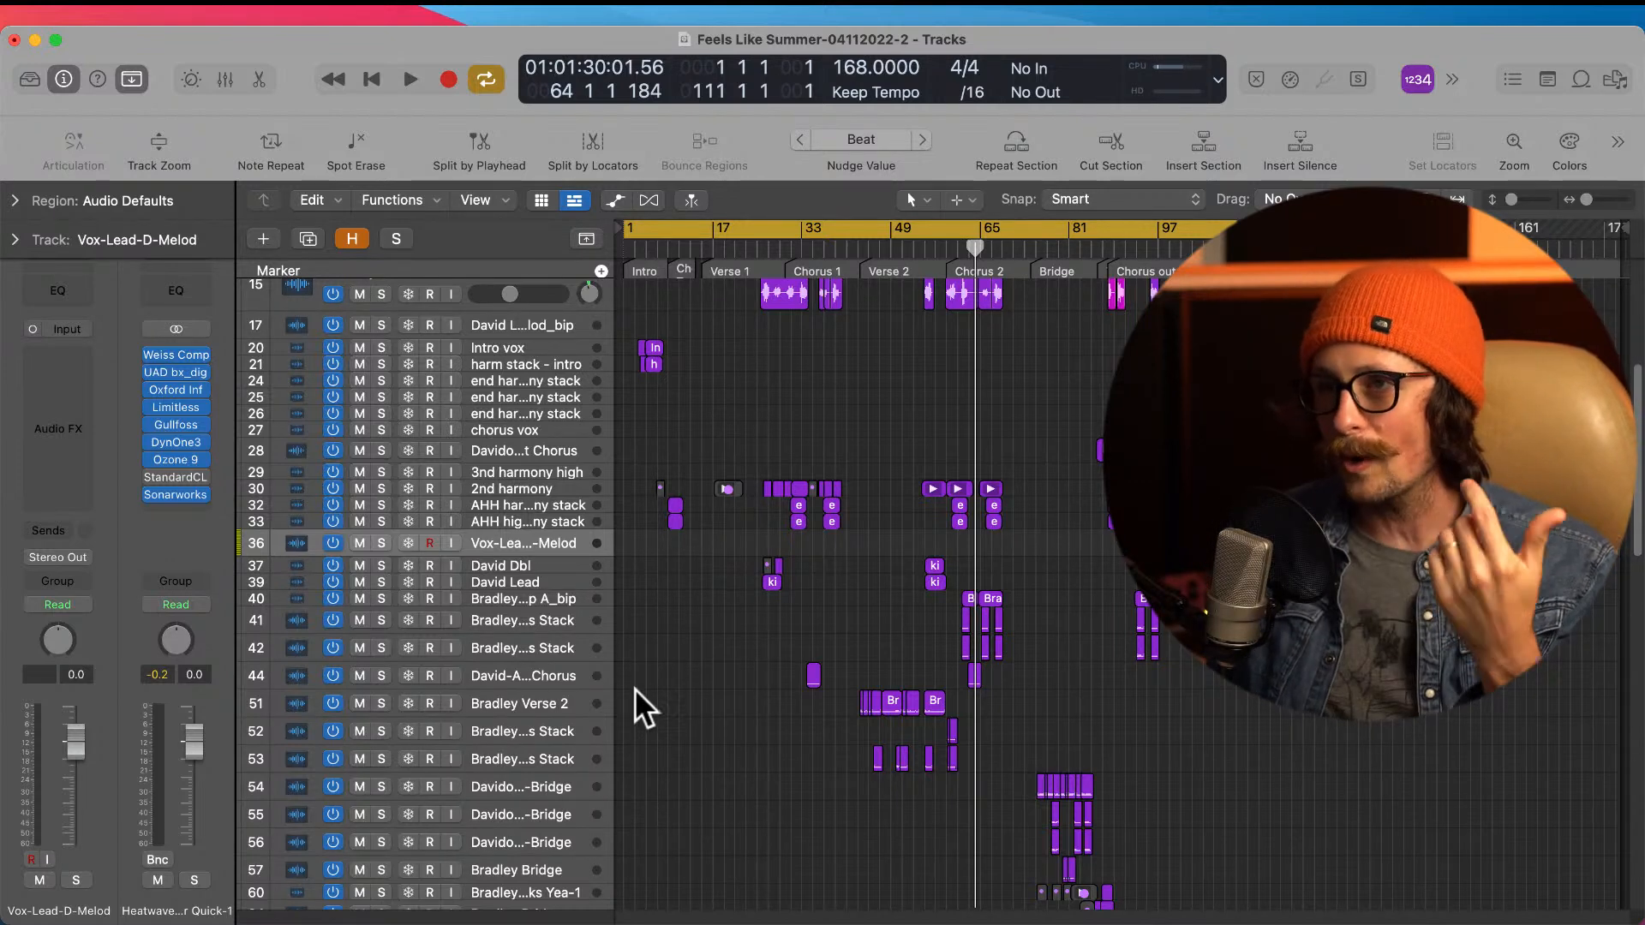
Step: Inspect the Limitless, Oxford Inflator, Gullfoss and Ozone 9 plug-ins on the master channel and close all their windows
mouse_move(174, 422)
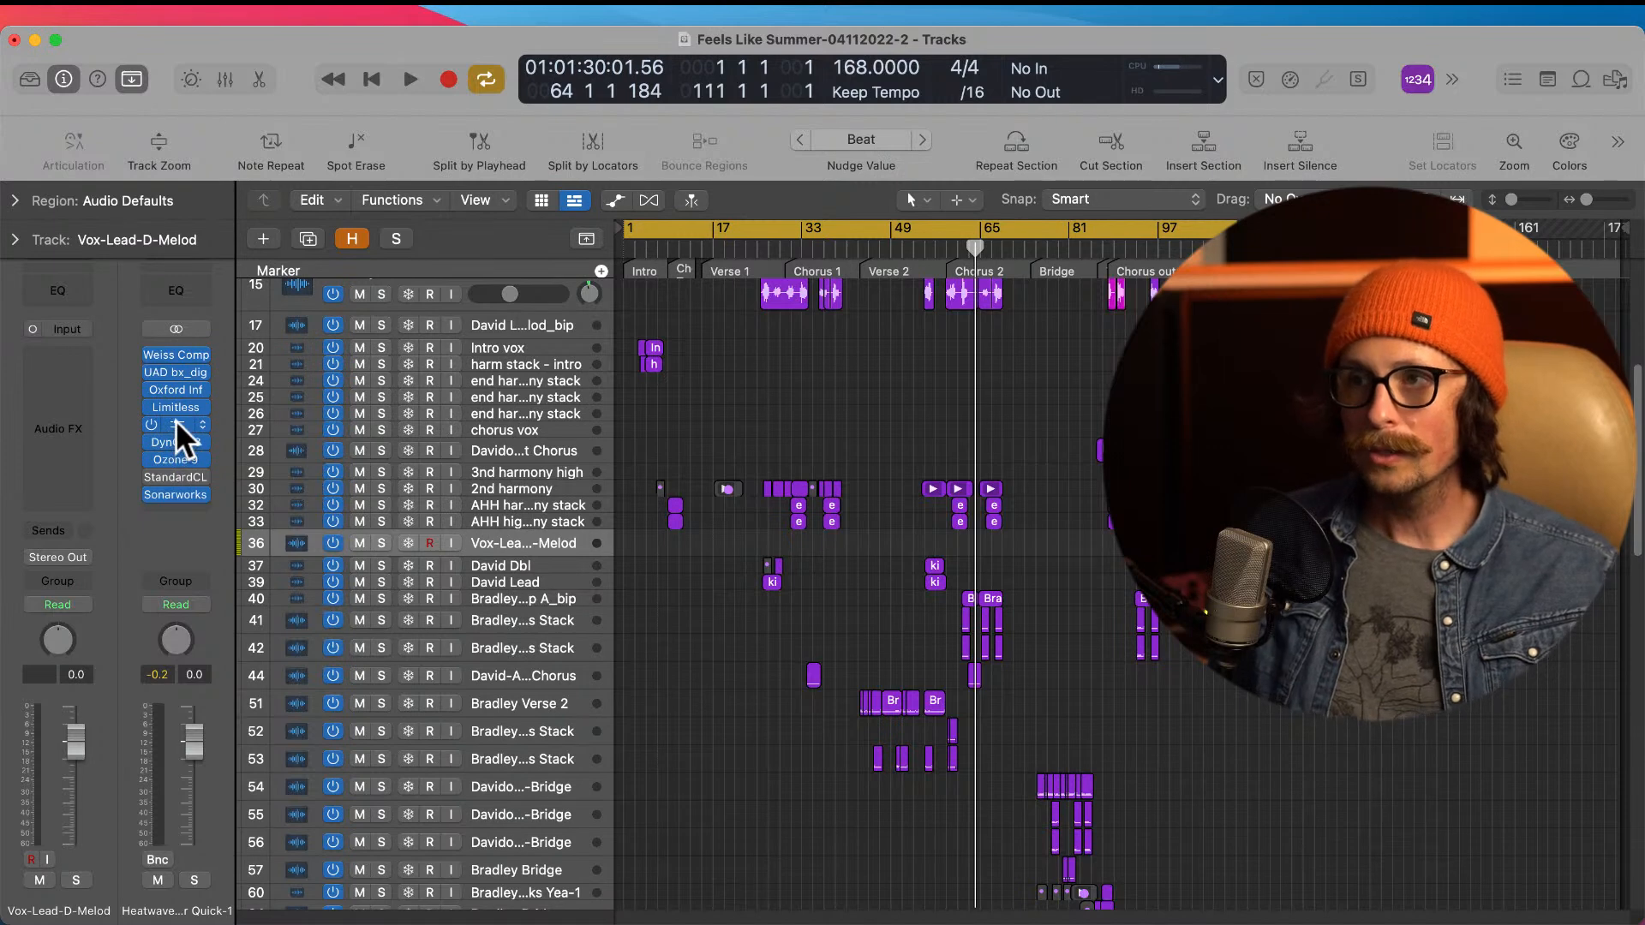
click(178, 406)
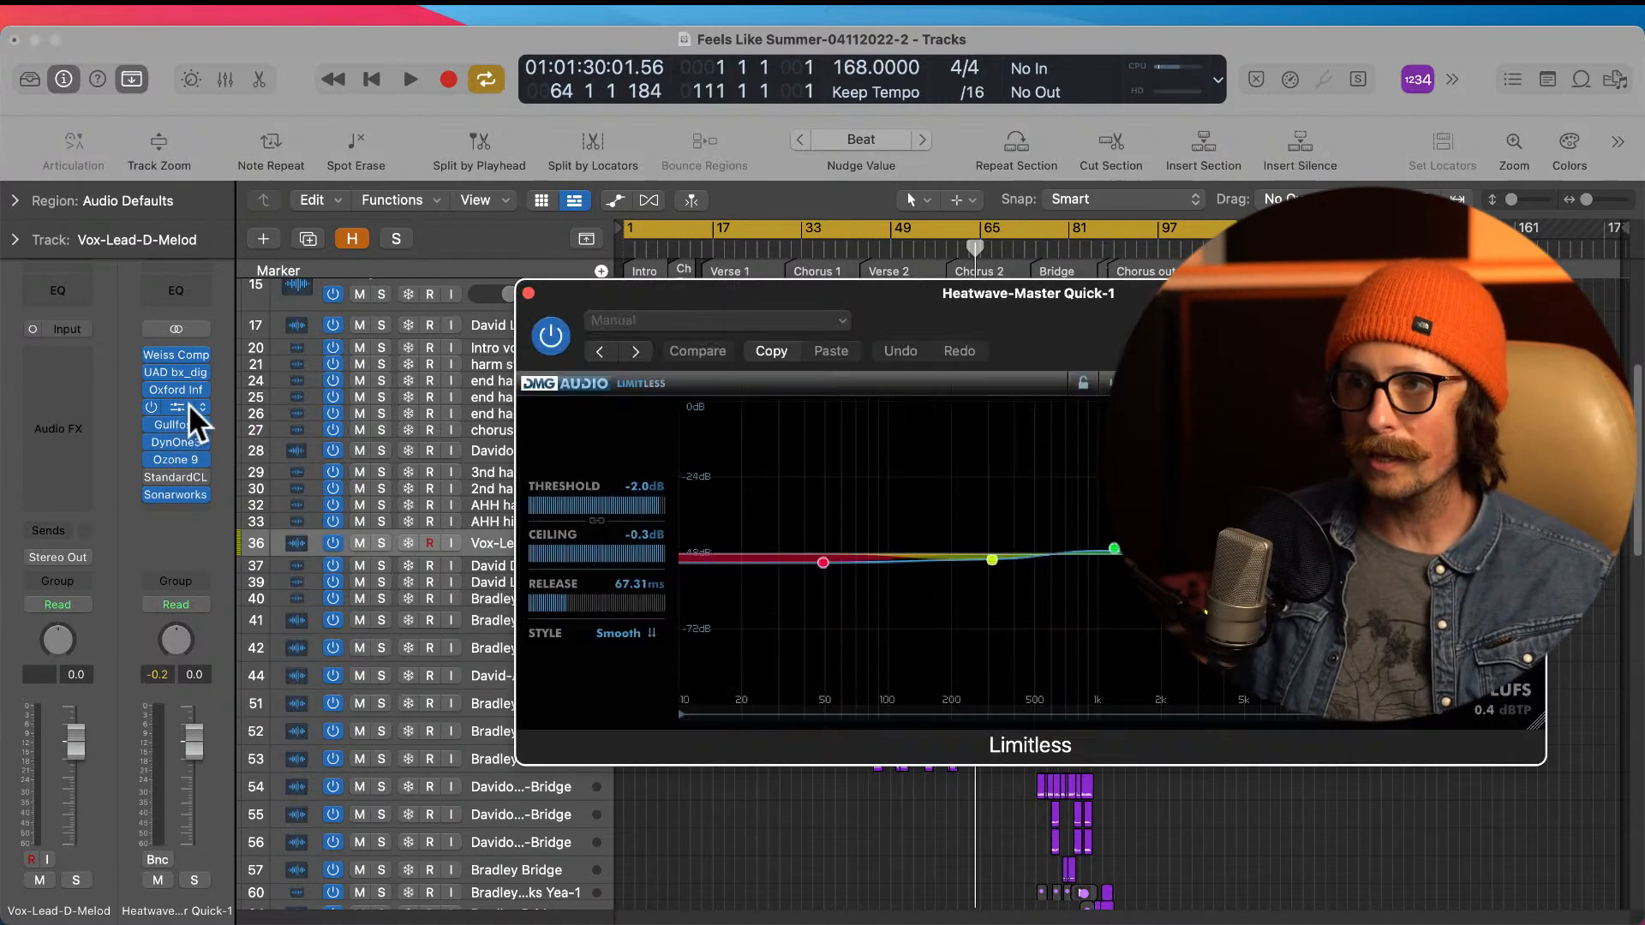
click(178, 387)
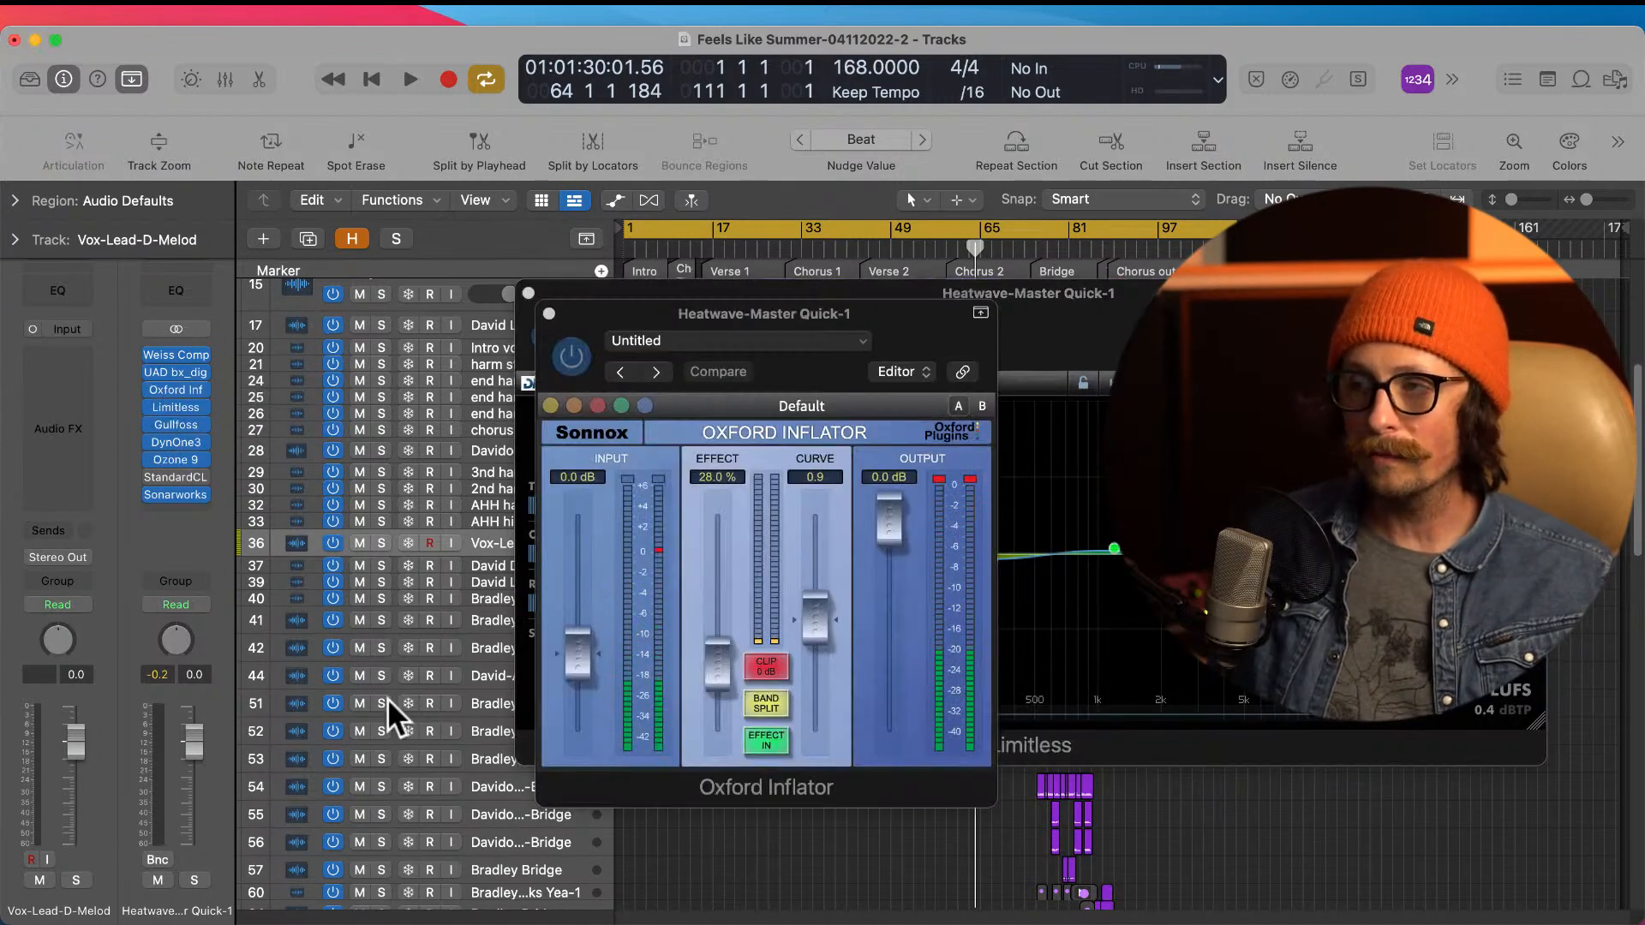
click(176, 423)
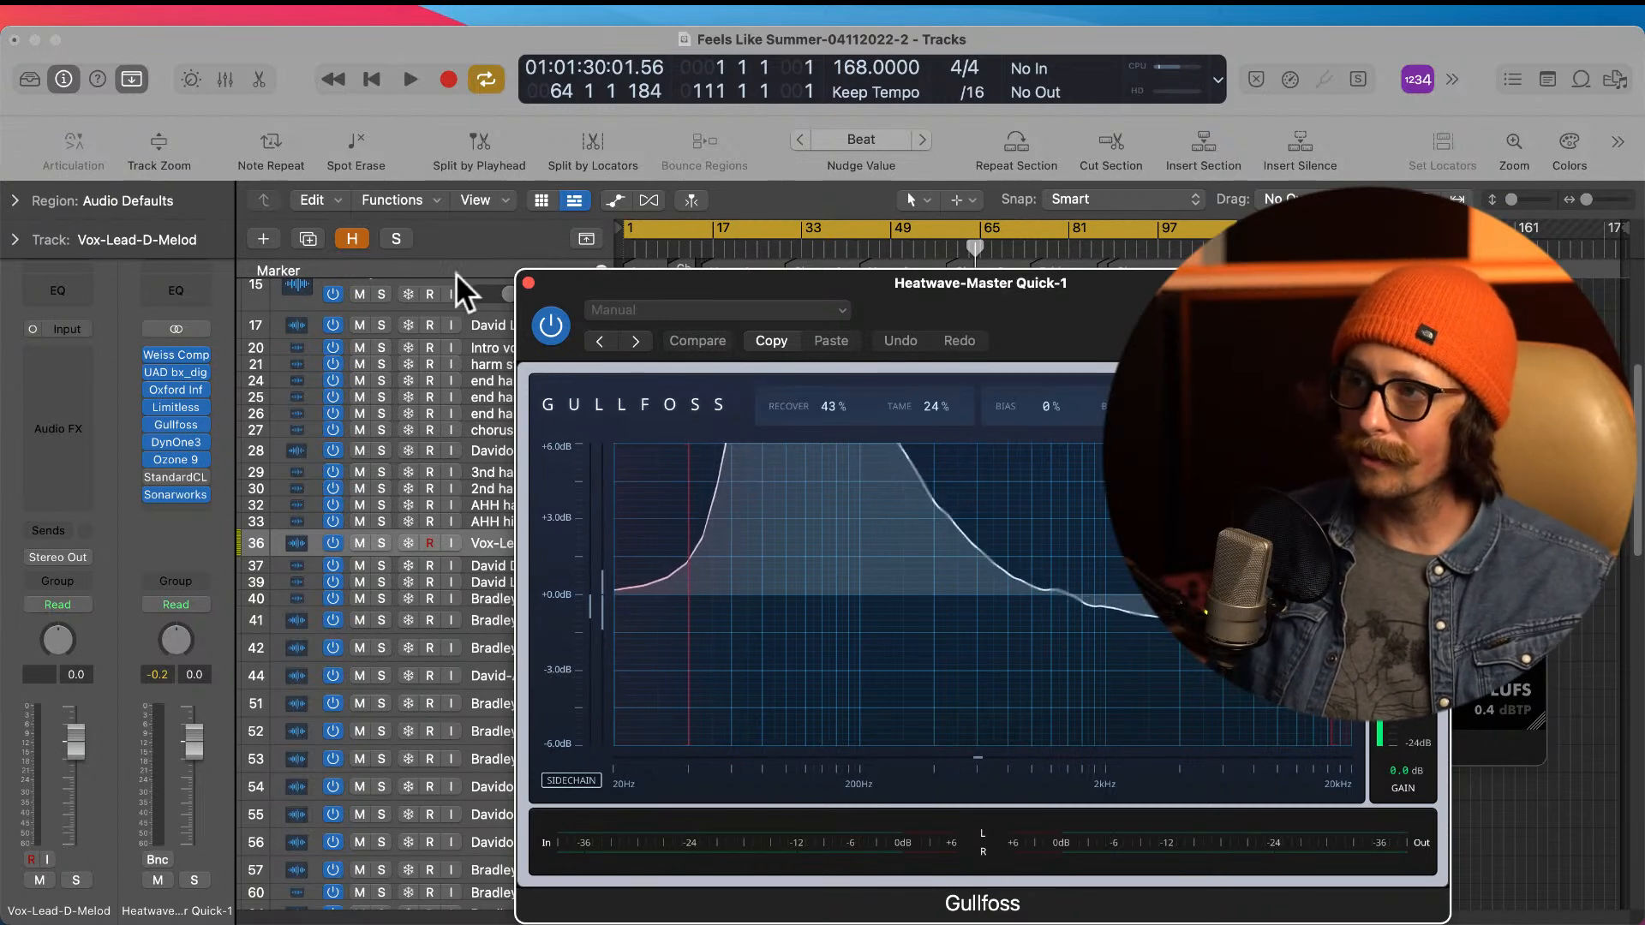
click(528, 282)
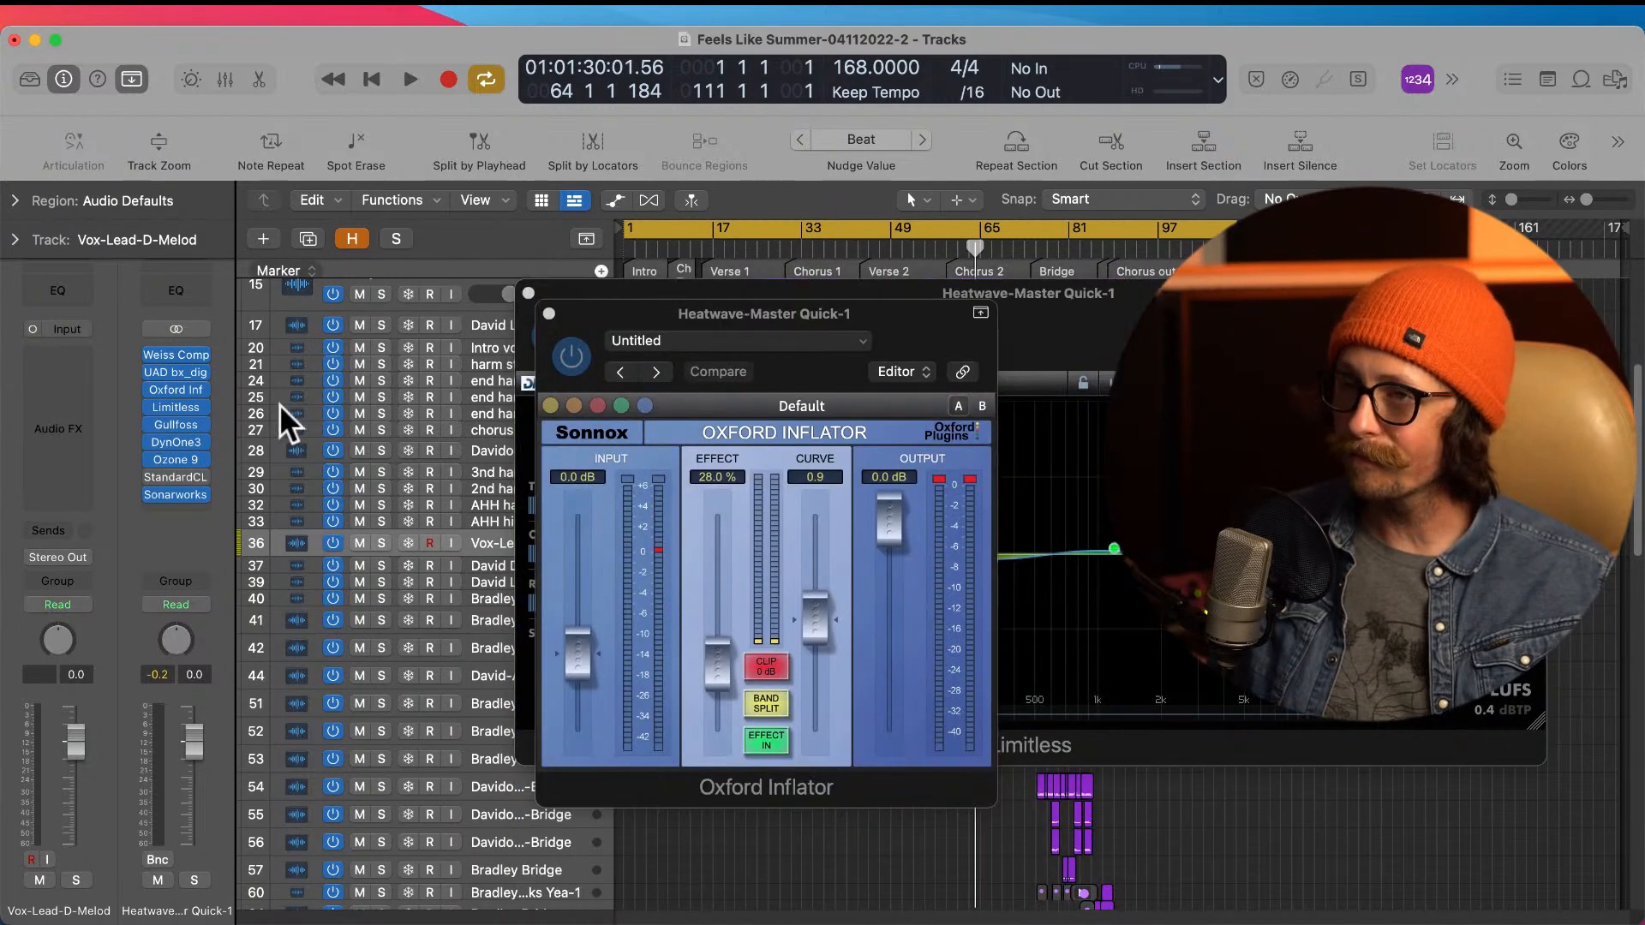
click(175, 461)
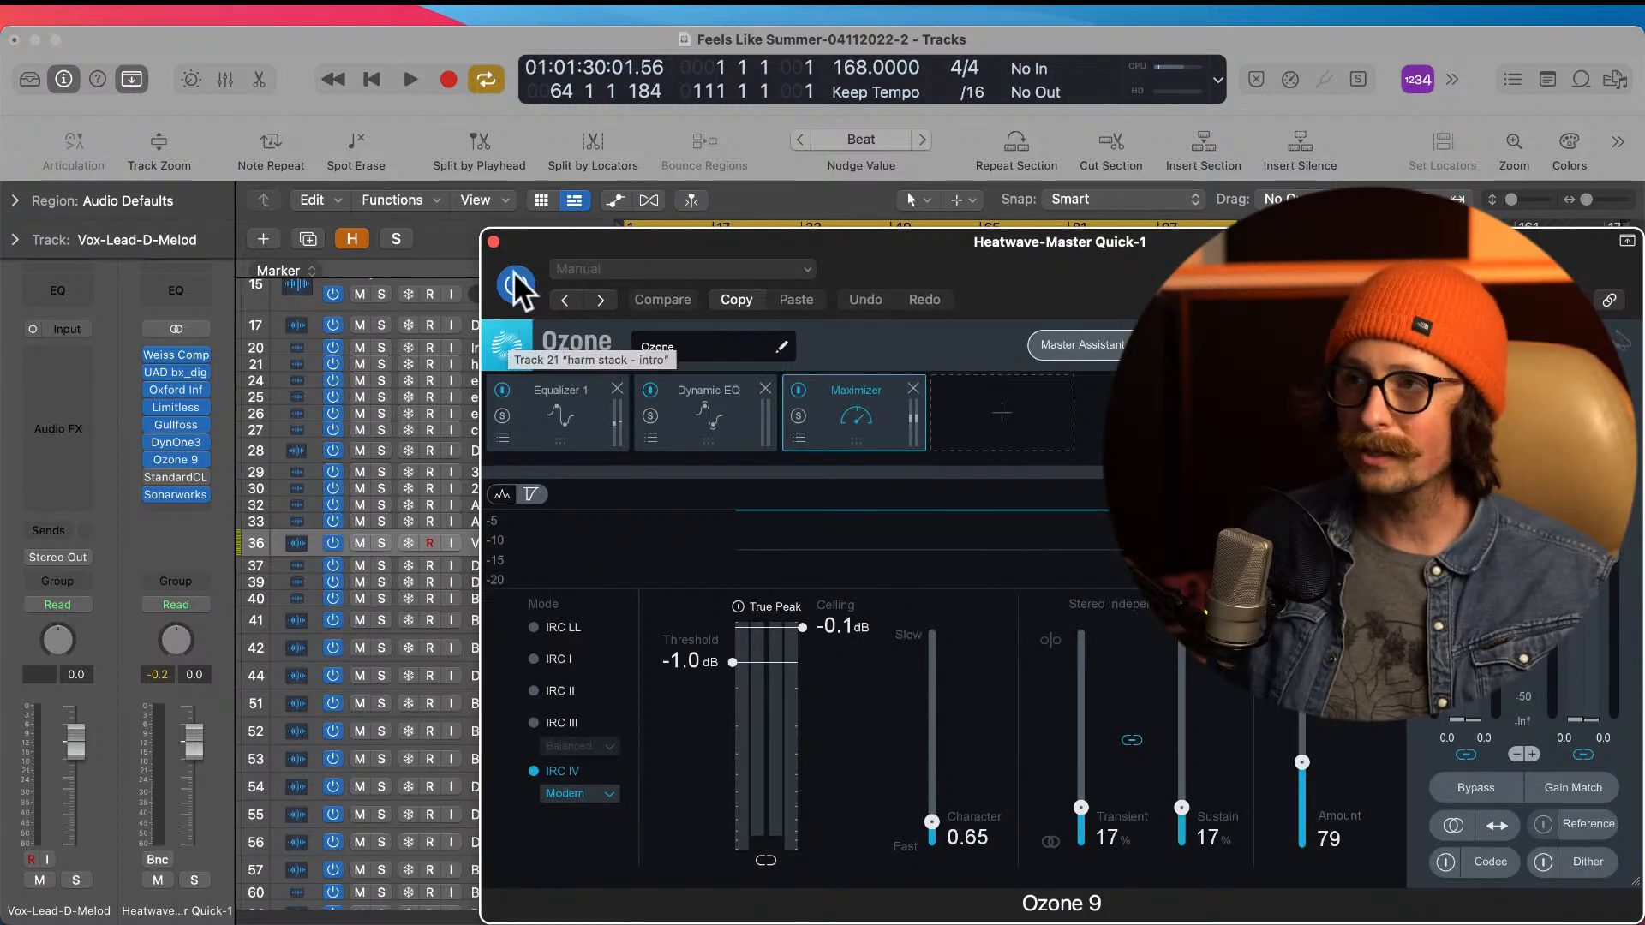
click(494, 242)
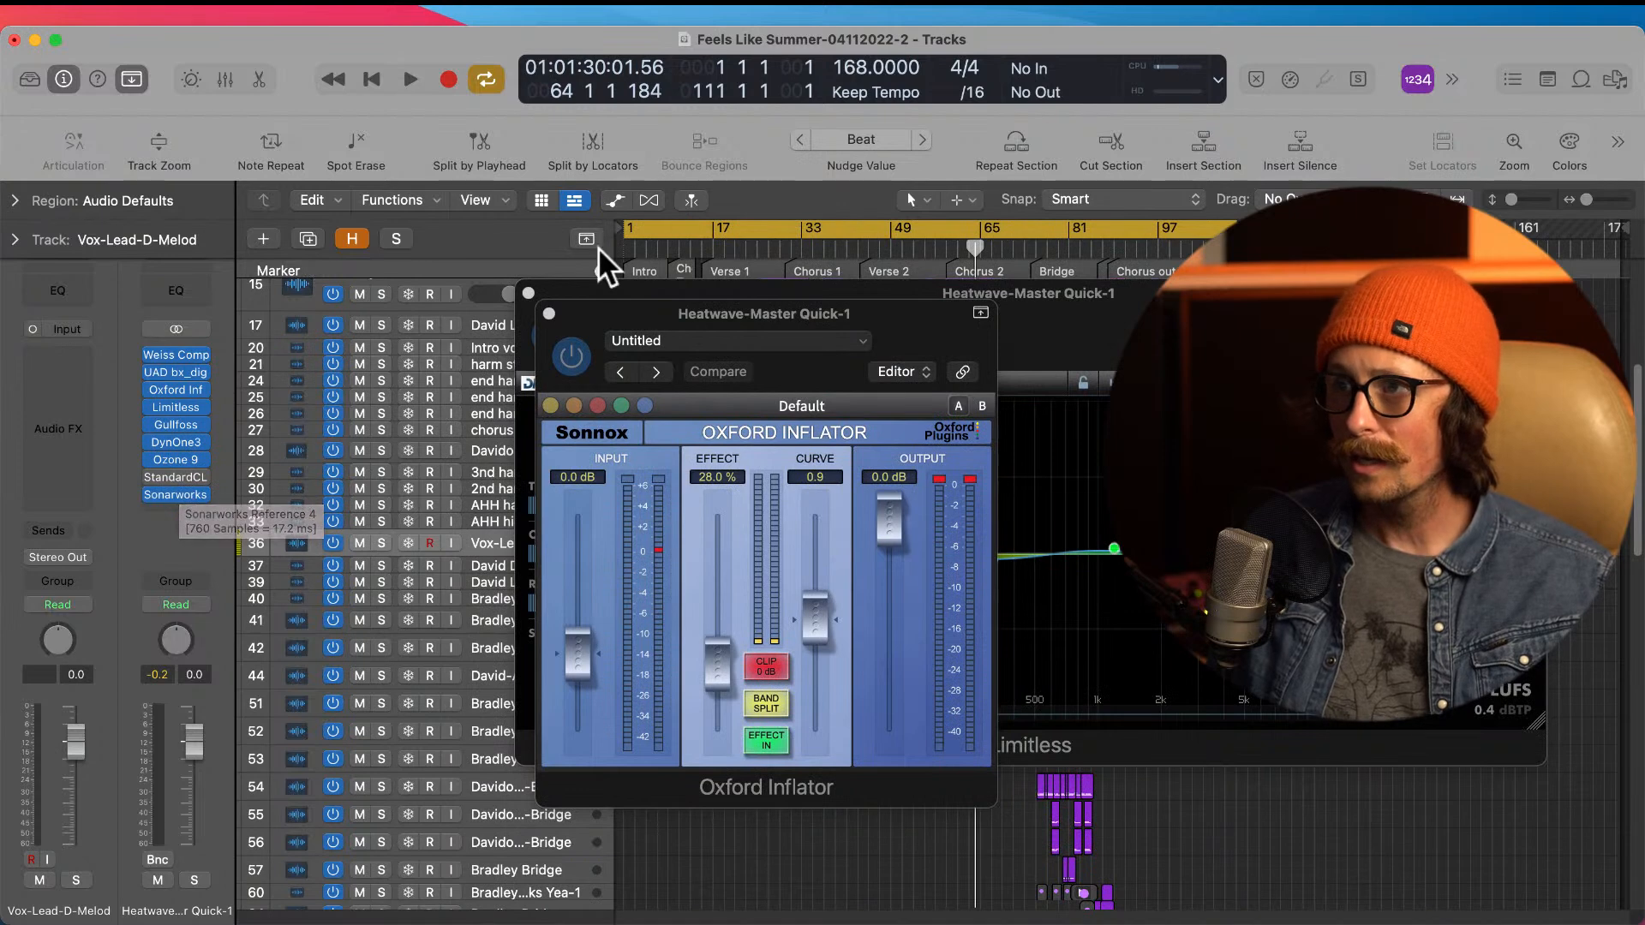
click(549, 314)
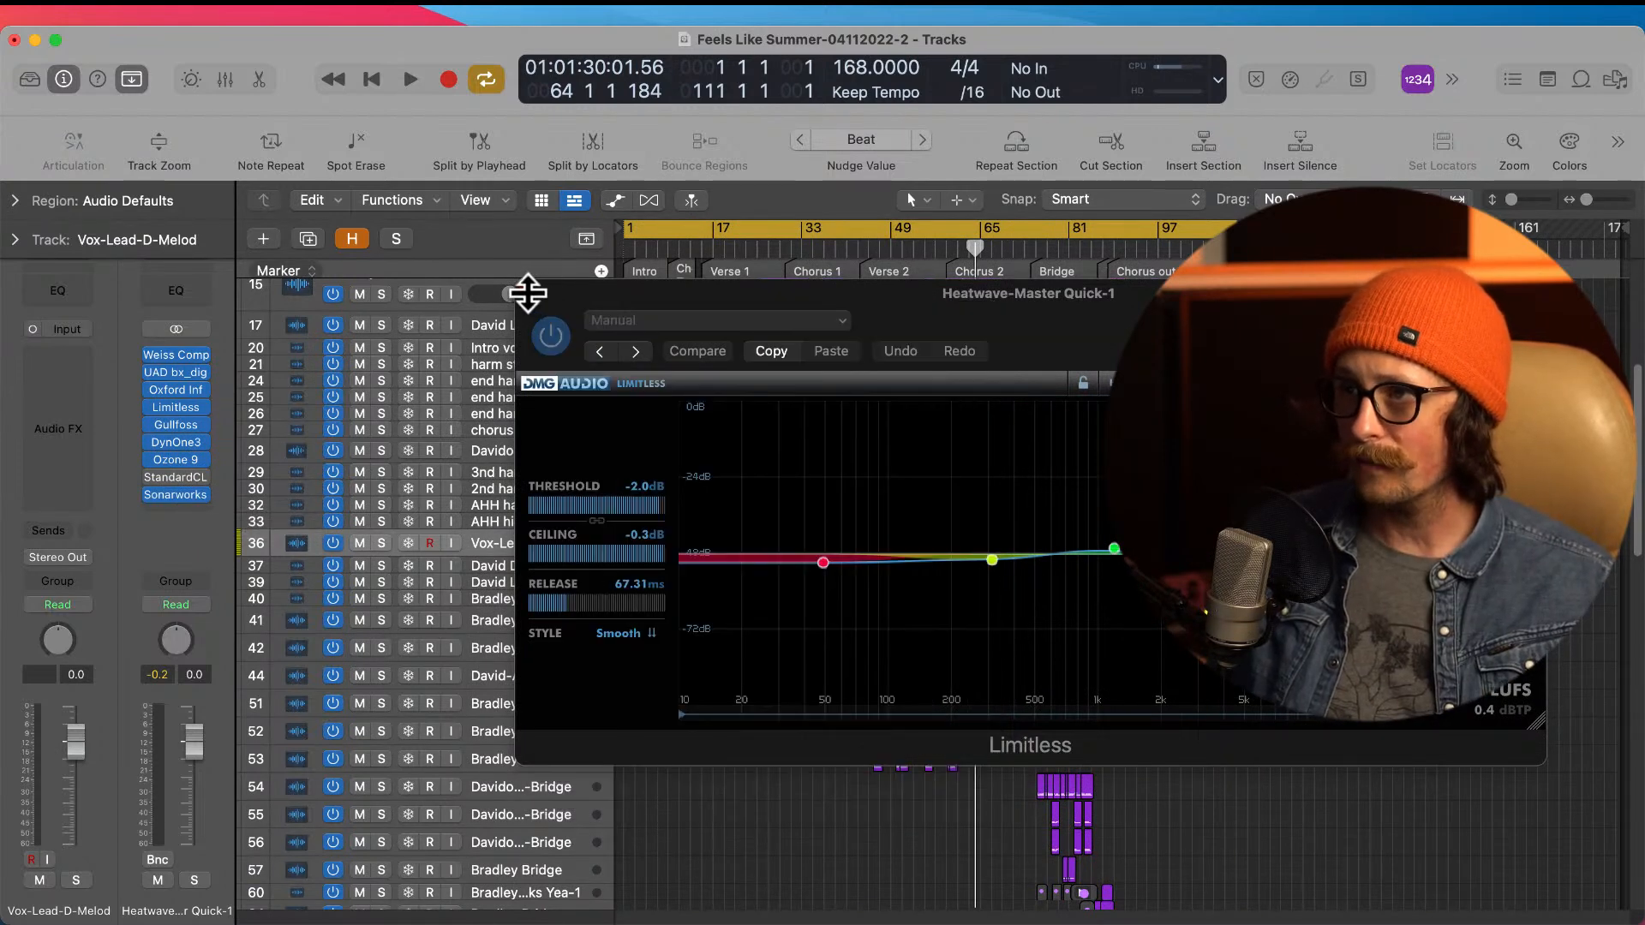
click(528, 293)
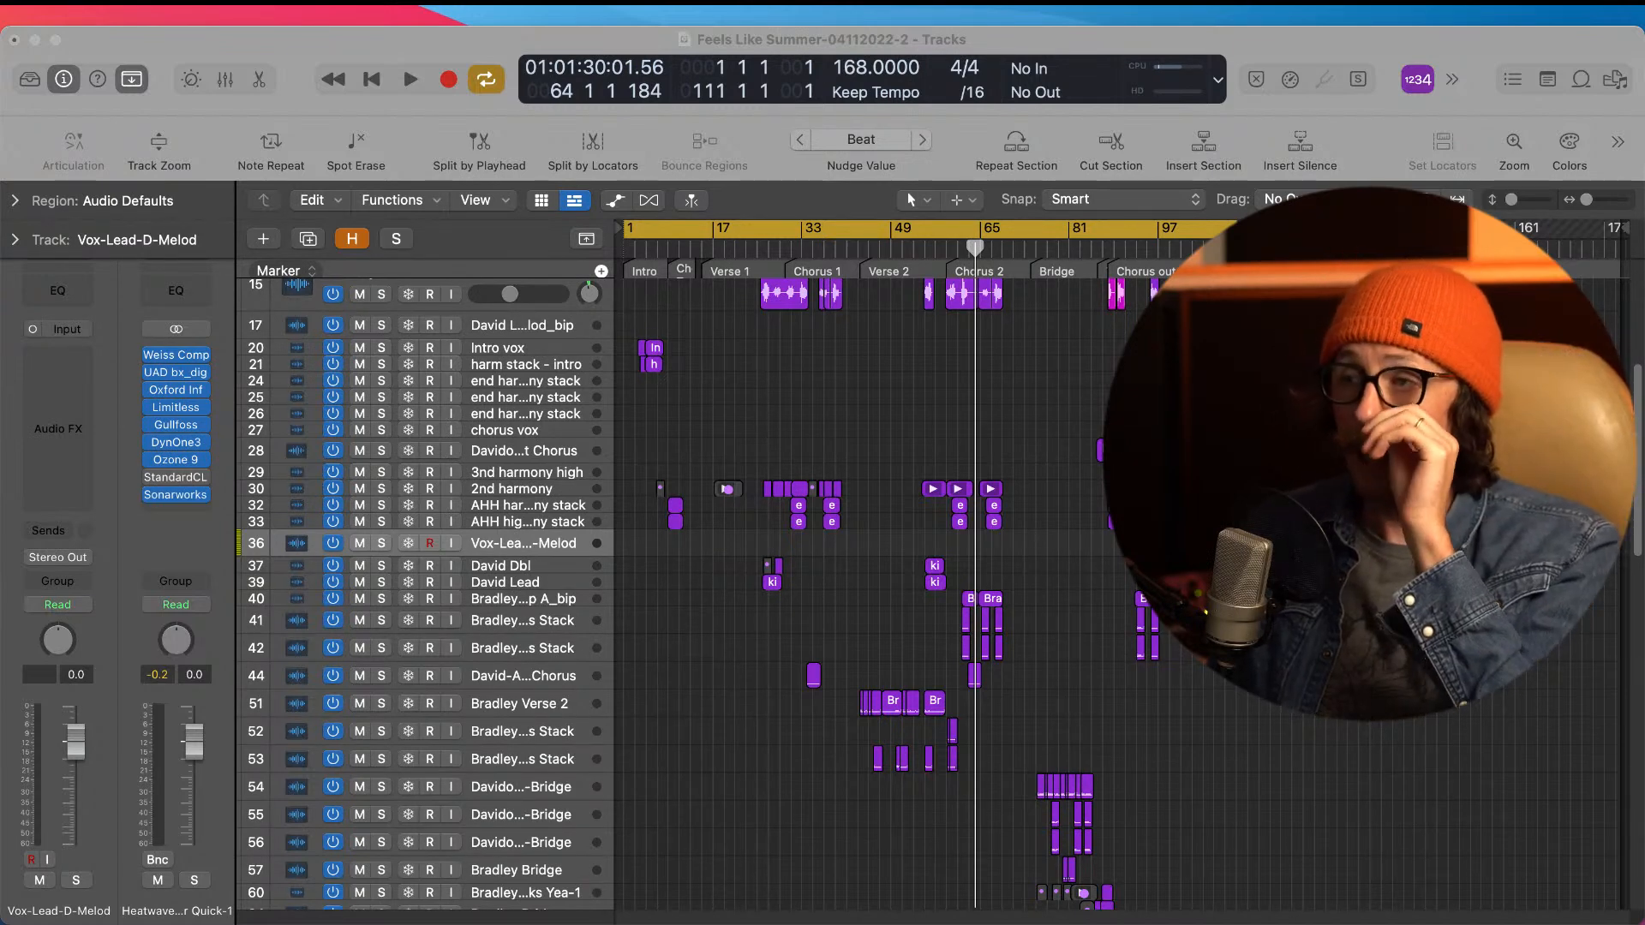
Step: Select the main snare track and examine the drum regions close up around Verse 2 and Chorus 2
click(505, 53)
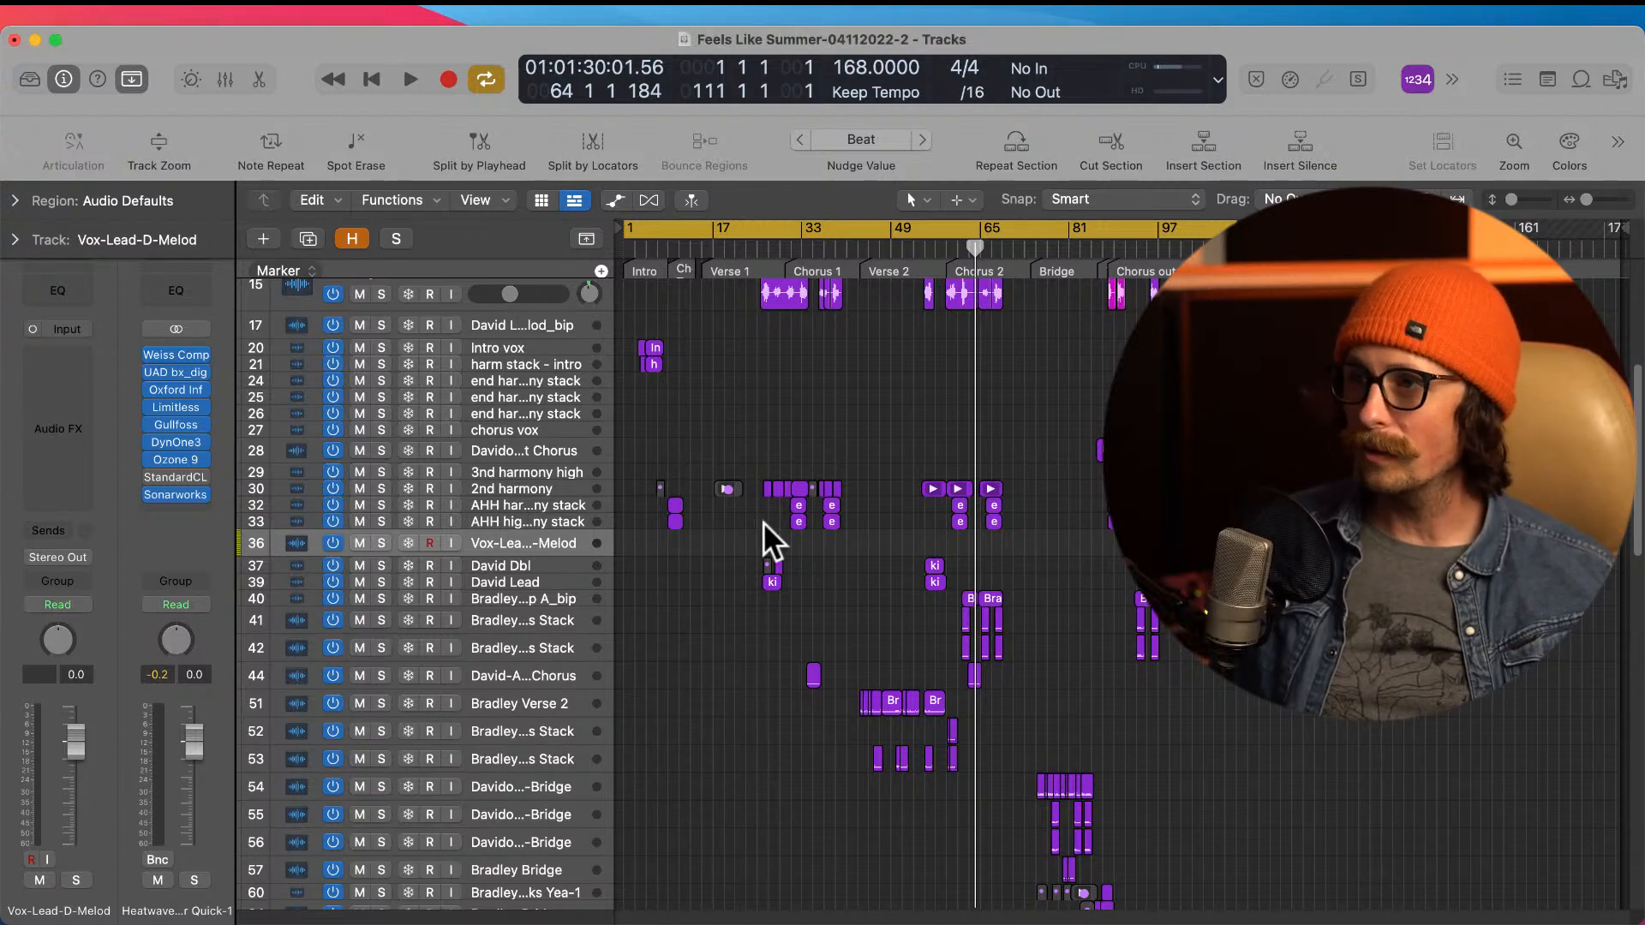
scroll(1004, 701, down, 20)
scroll(1005, 701, up, 12)
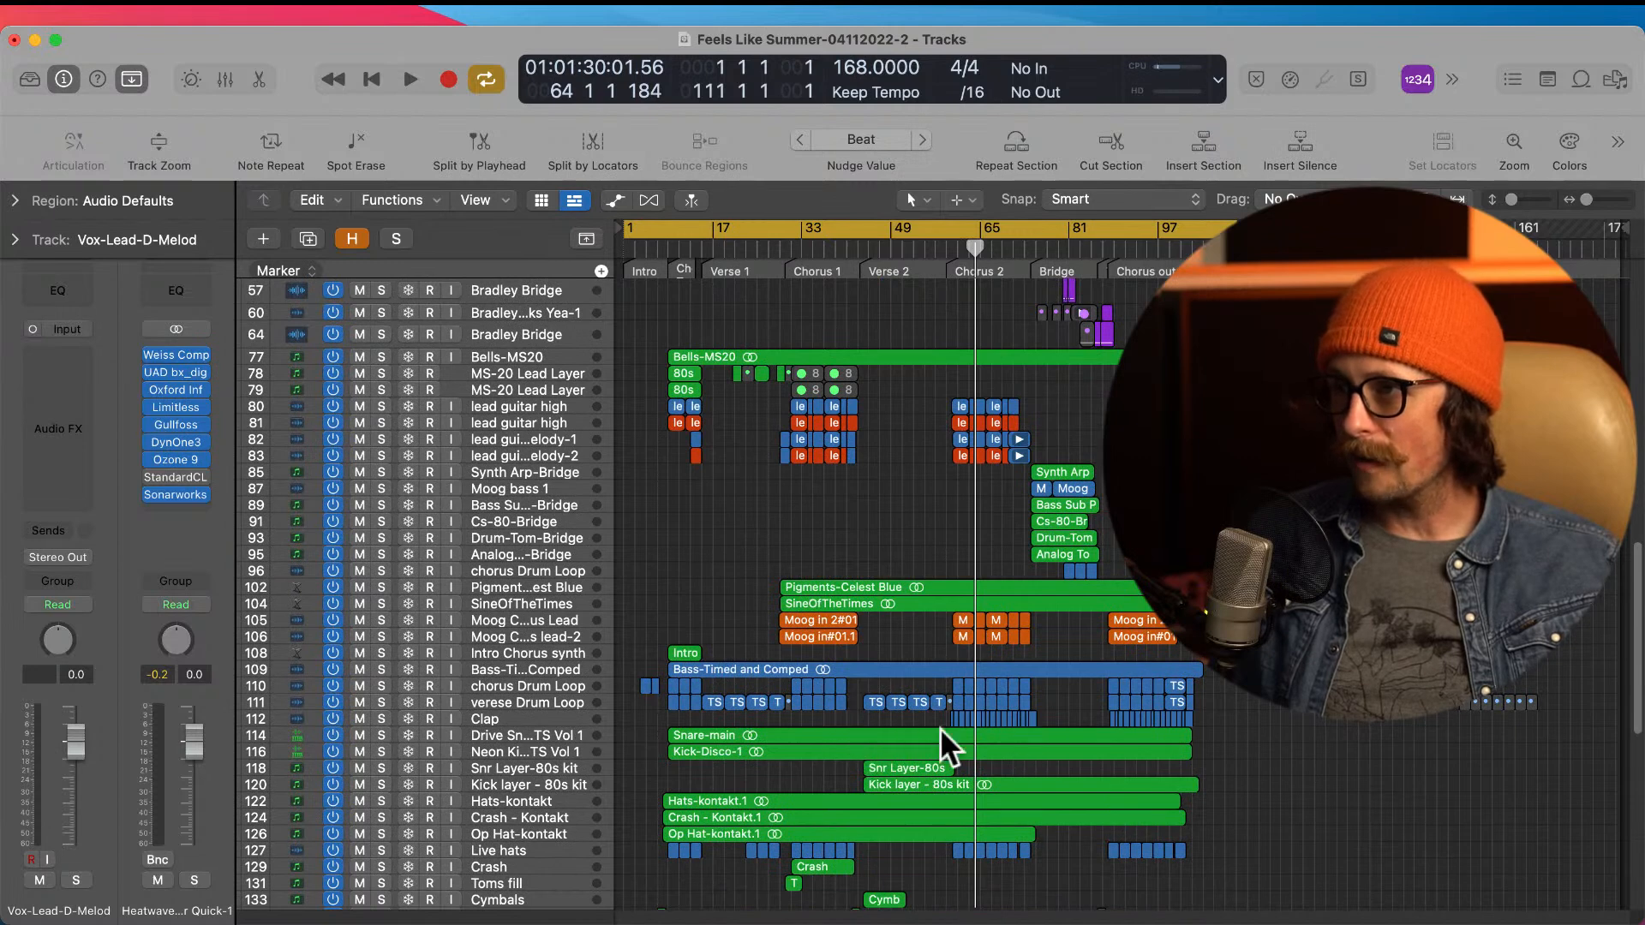
click(497, 732)
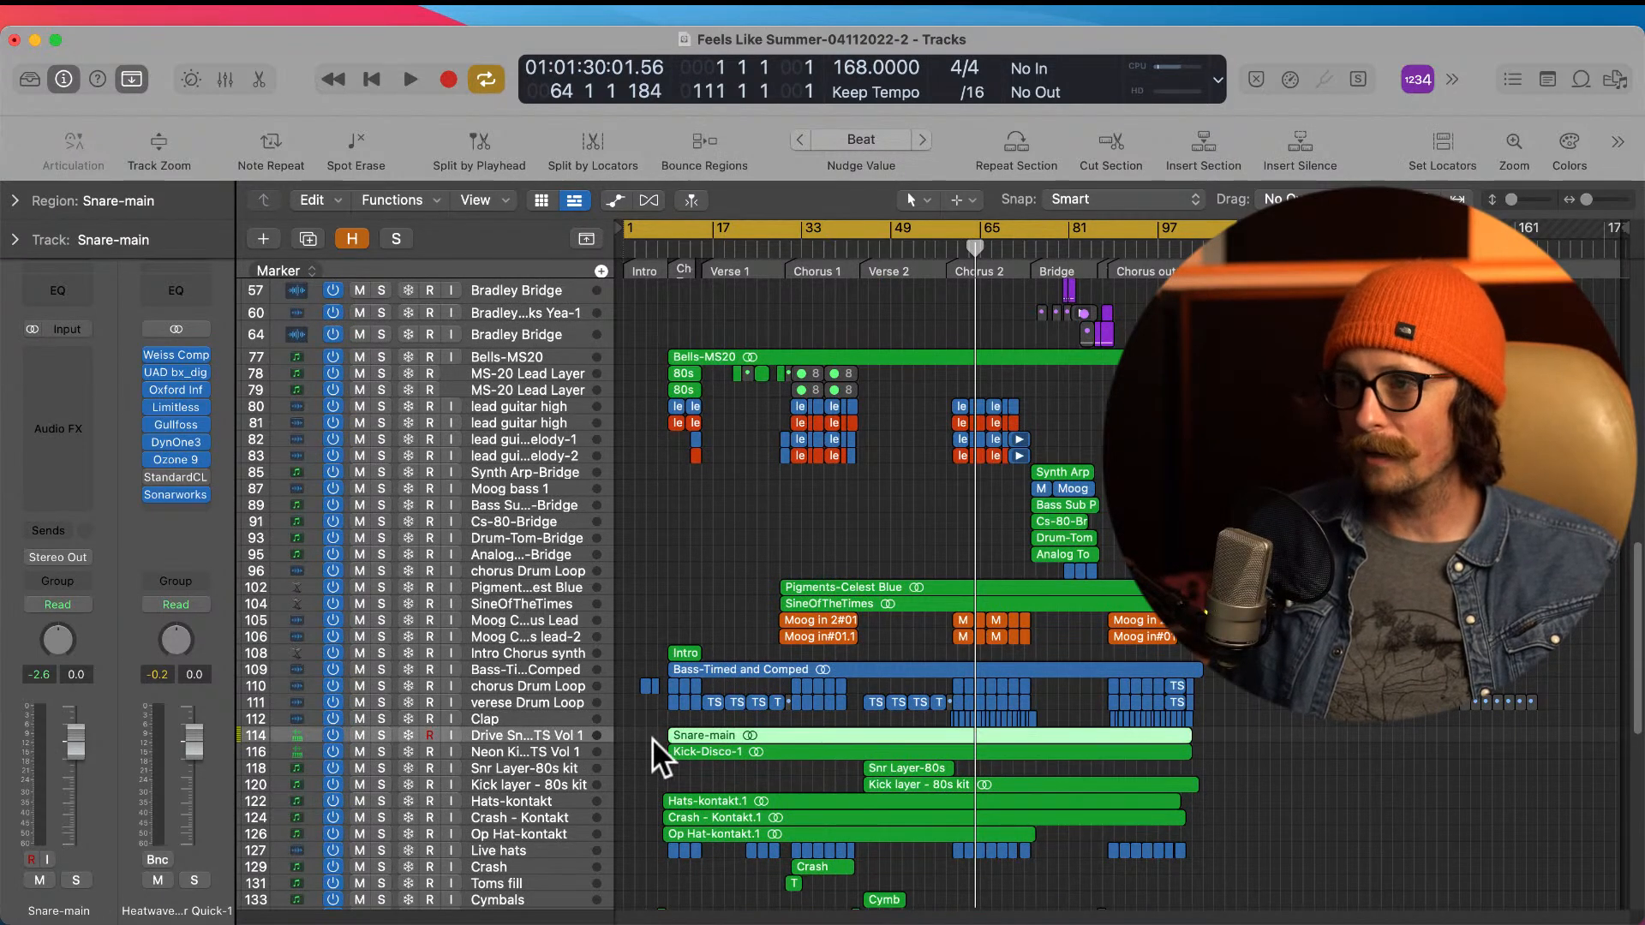
drag(864, 679, 1157, 871)
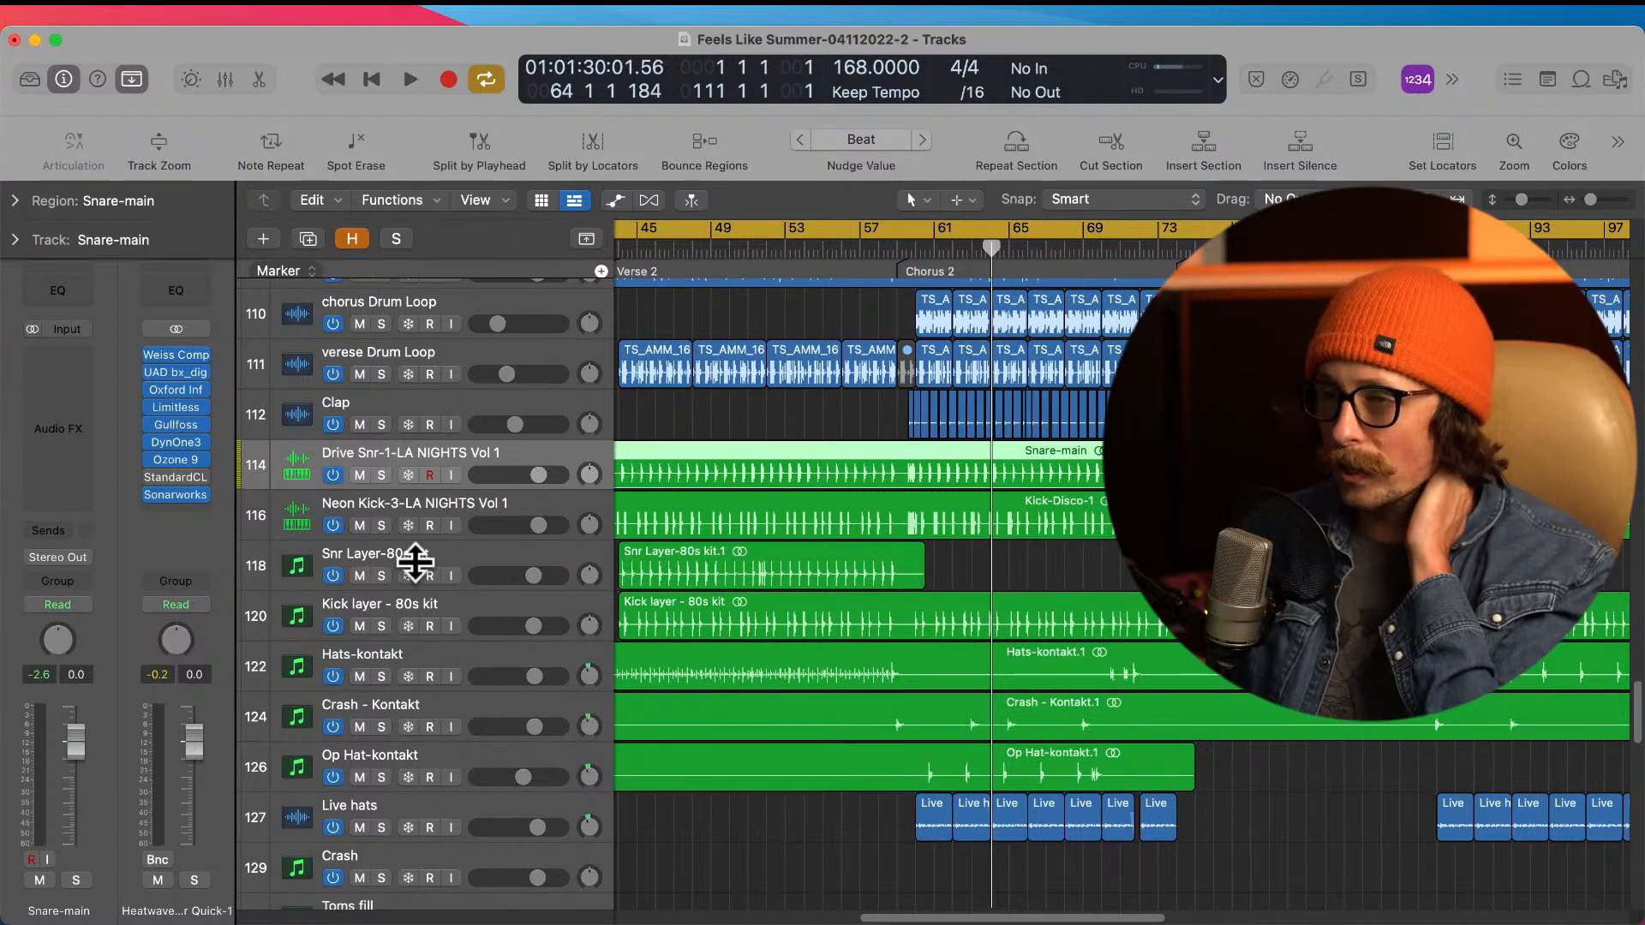
Step: Review the Neon Kick-3 and Snr Layer-80s kit tracks alongside the other drum layers
click(428, 475)
click(441, 497)
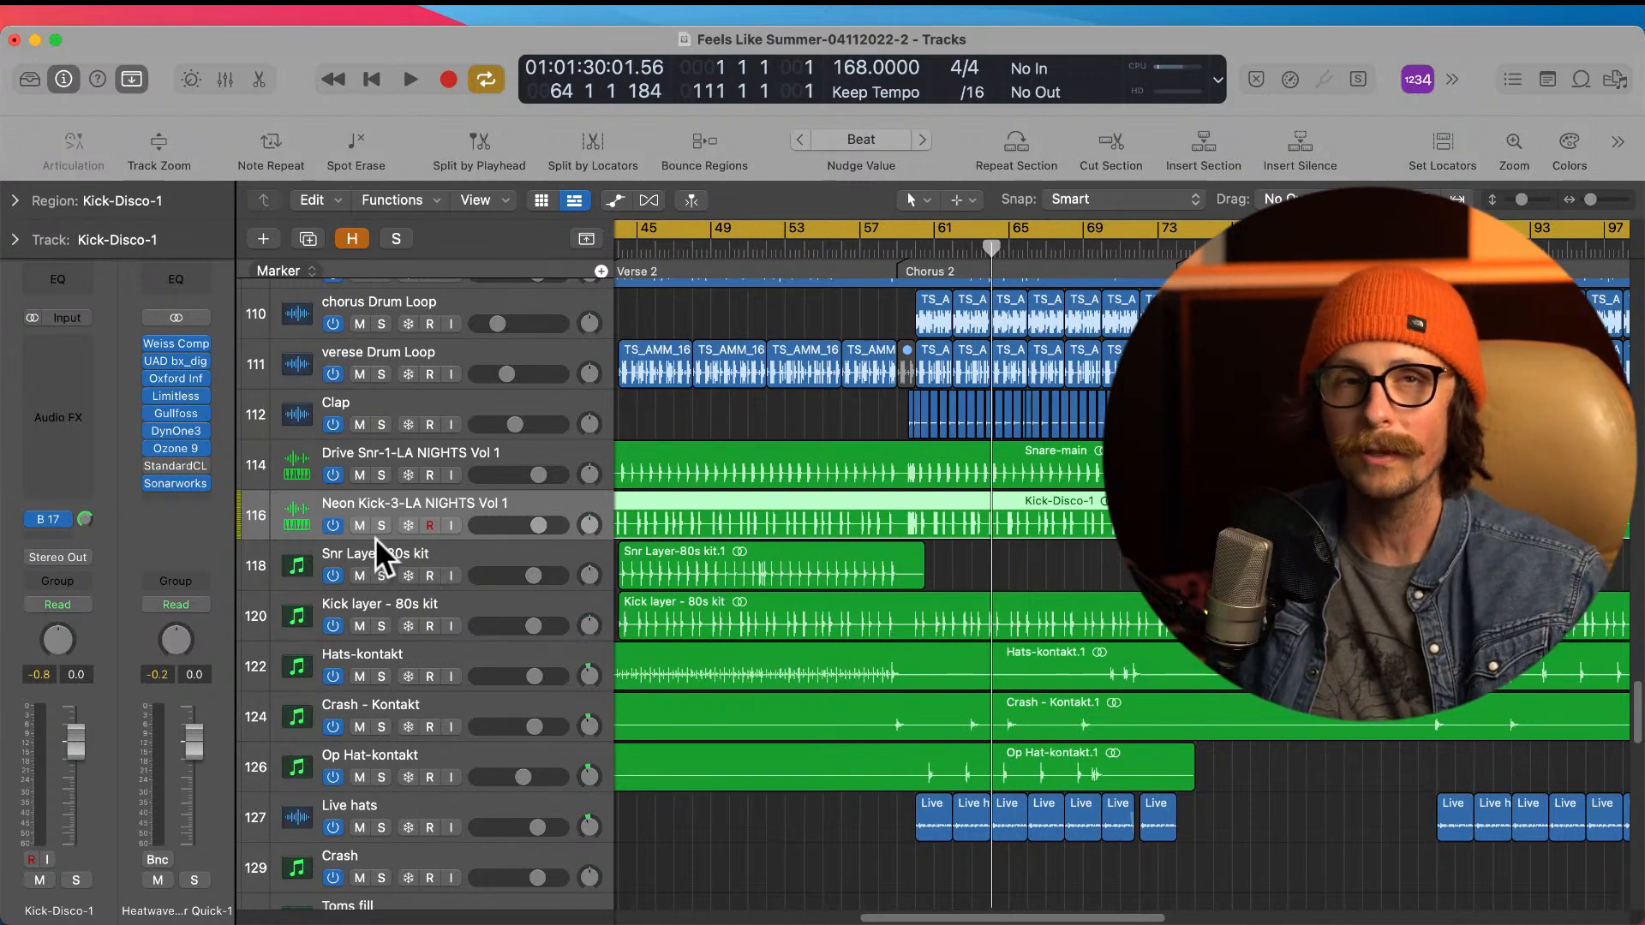
click(405, 552)
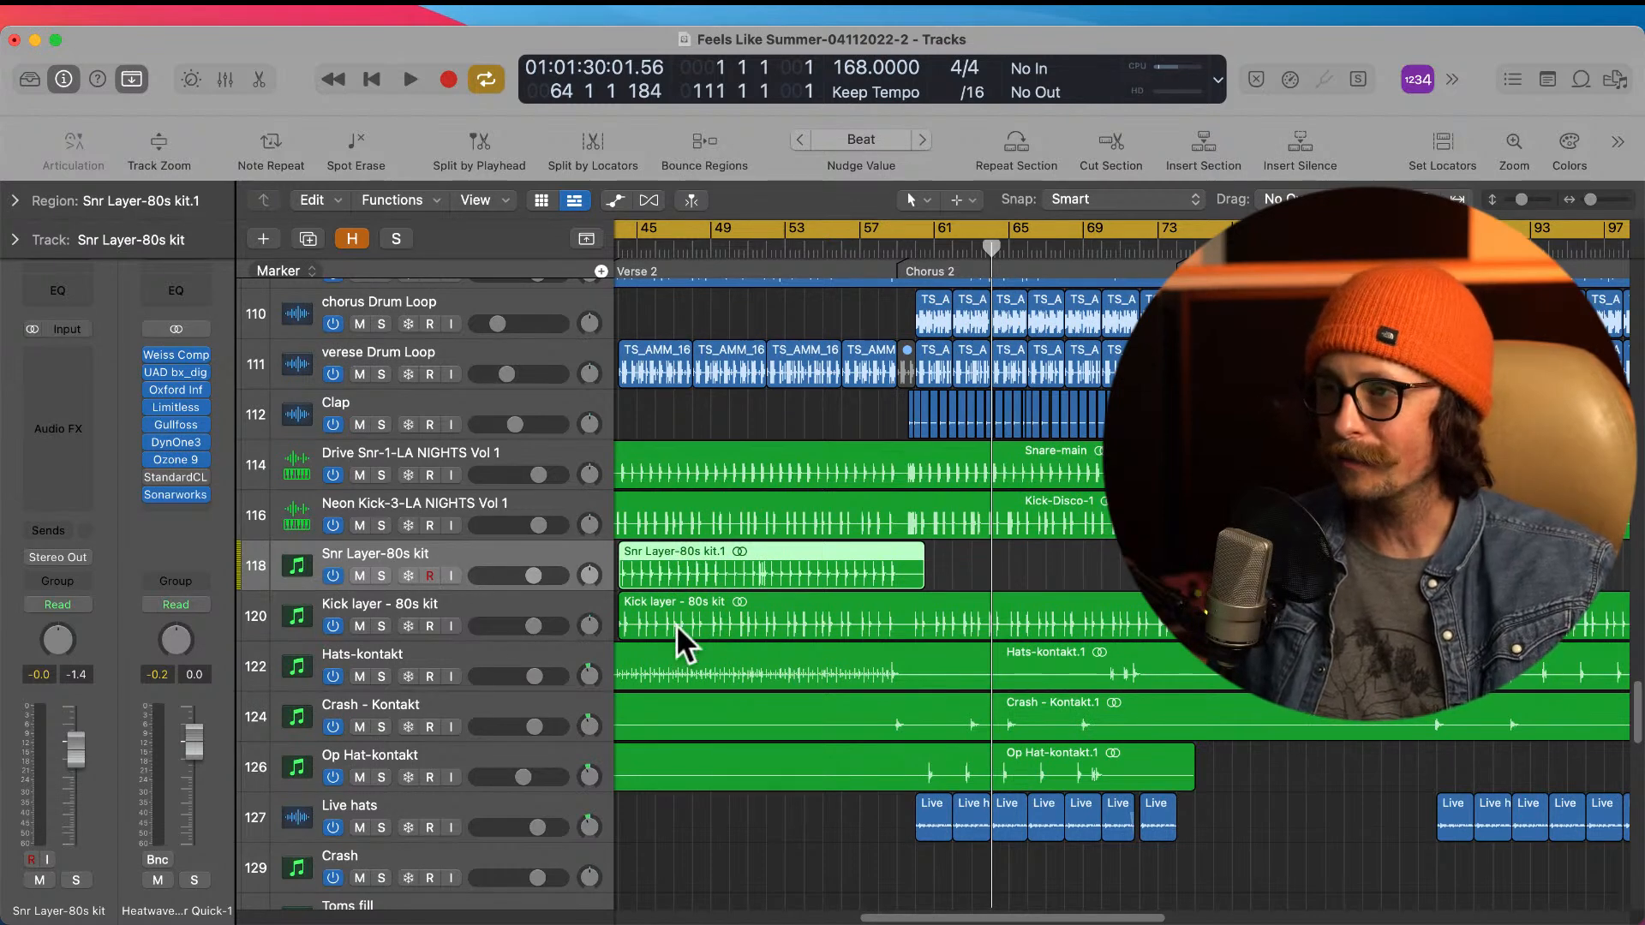
scroll(825, 609, down, 1)
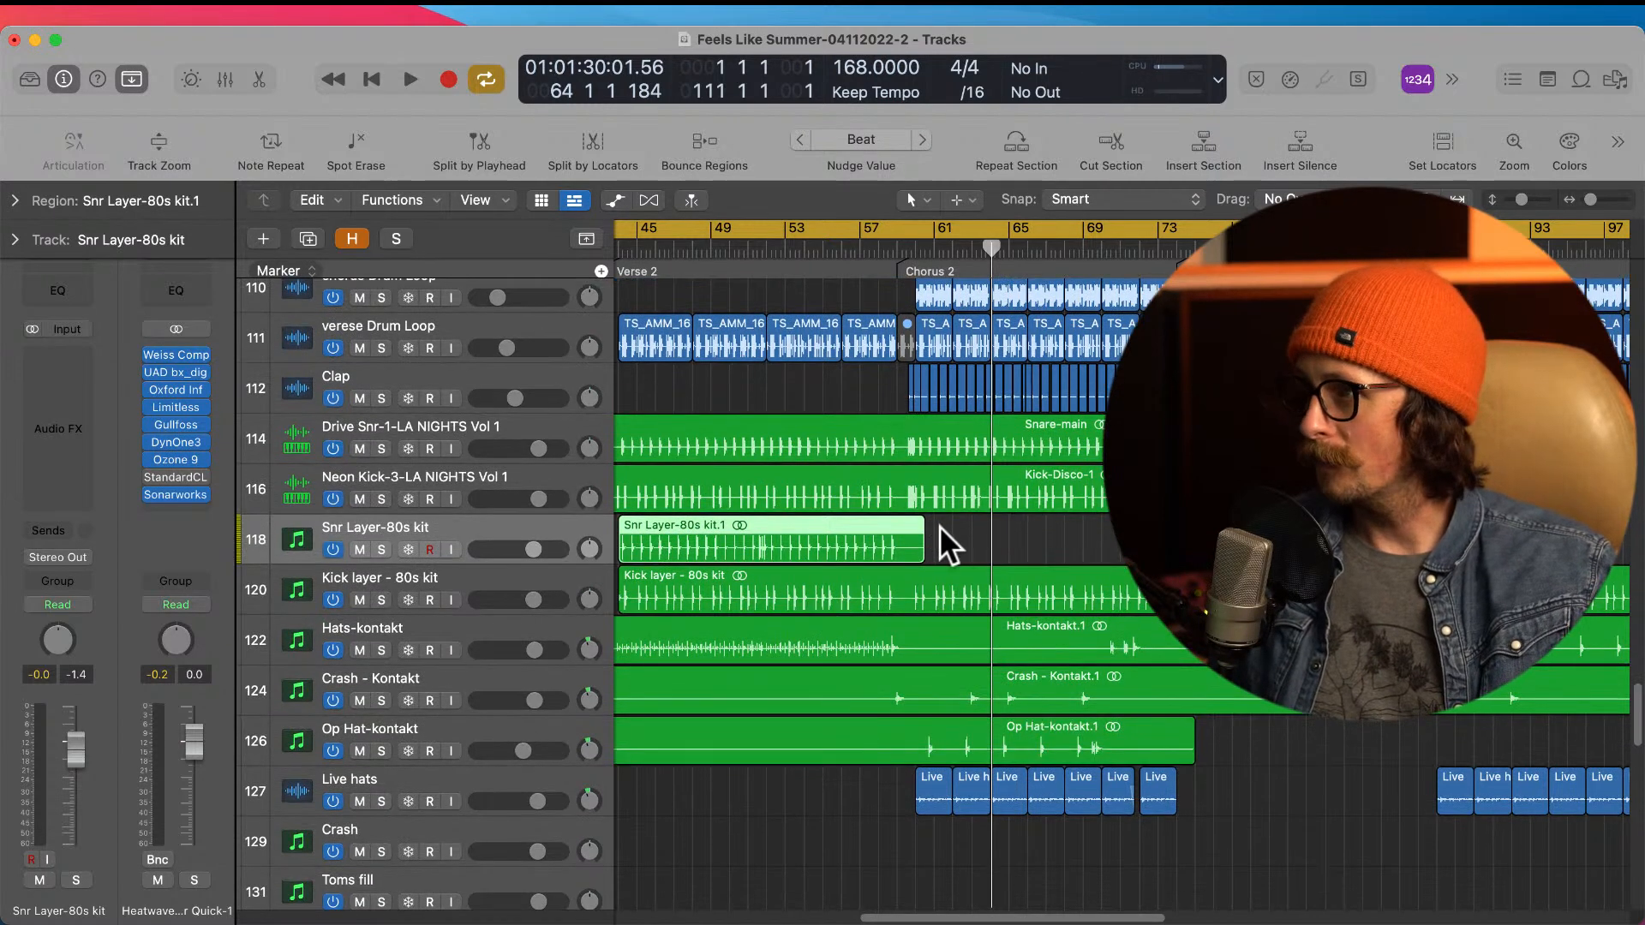
scroll(939, 526, down, 1)
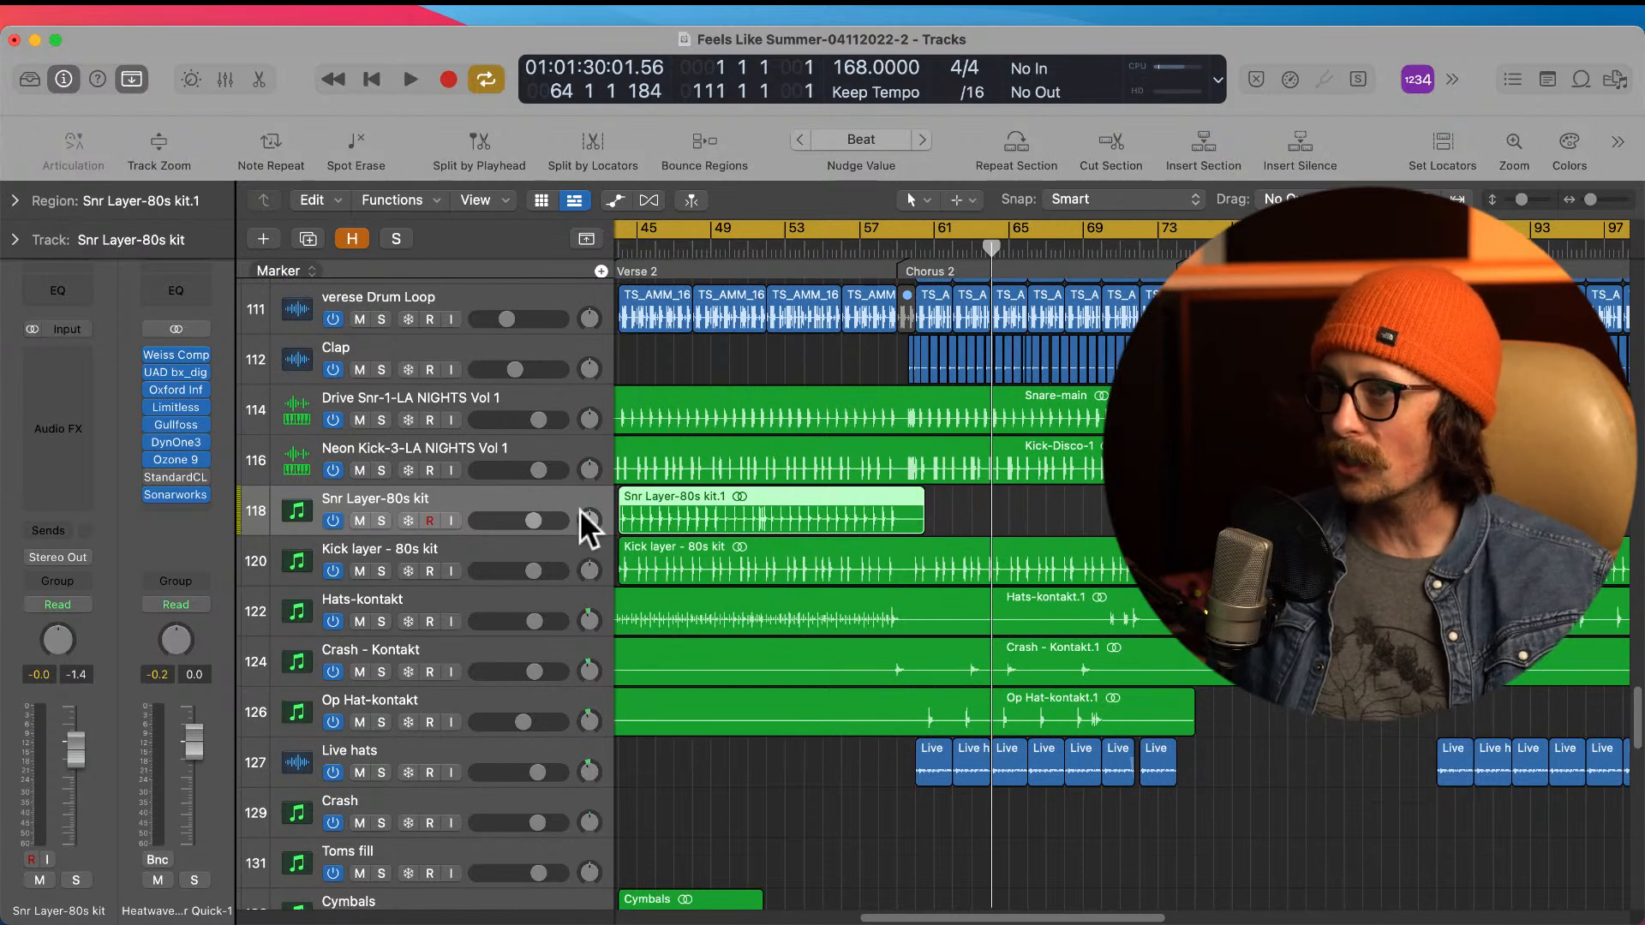
Step: Show the hidden tracks and select the muted Drive Snr-1-LA NIGHTS Vol 1 MIDI track
click(352, 238)
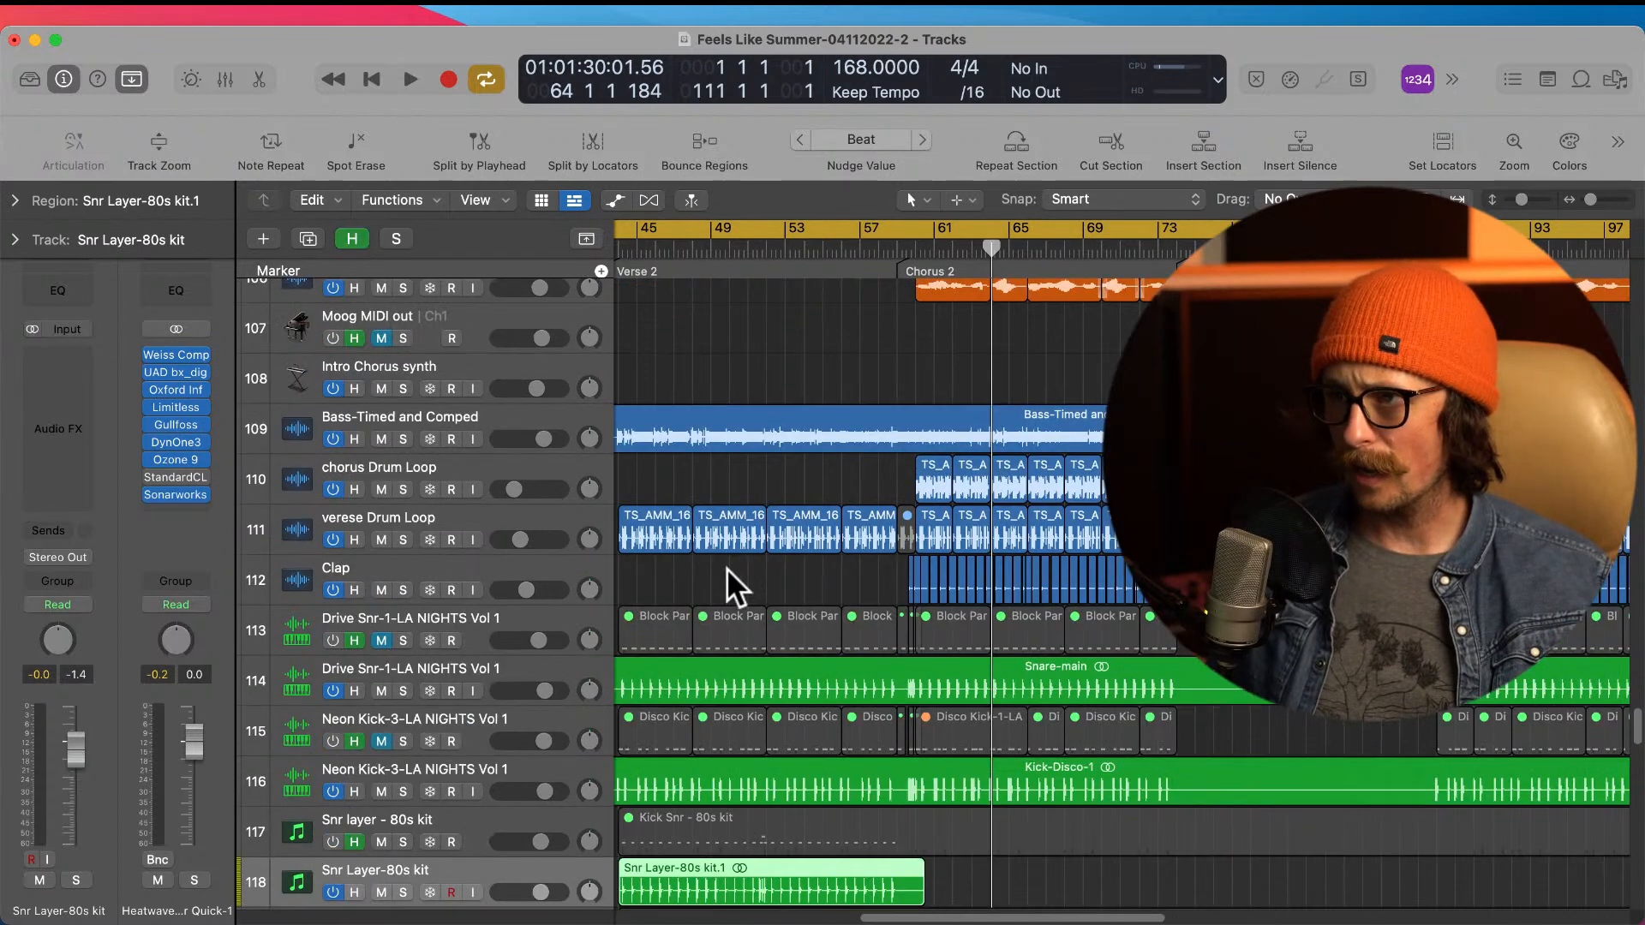
scroll(909, 645, down, 1)
click(405, 591)
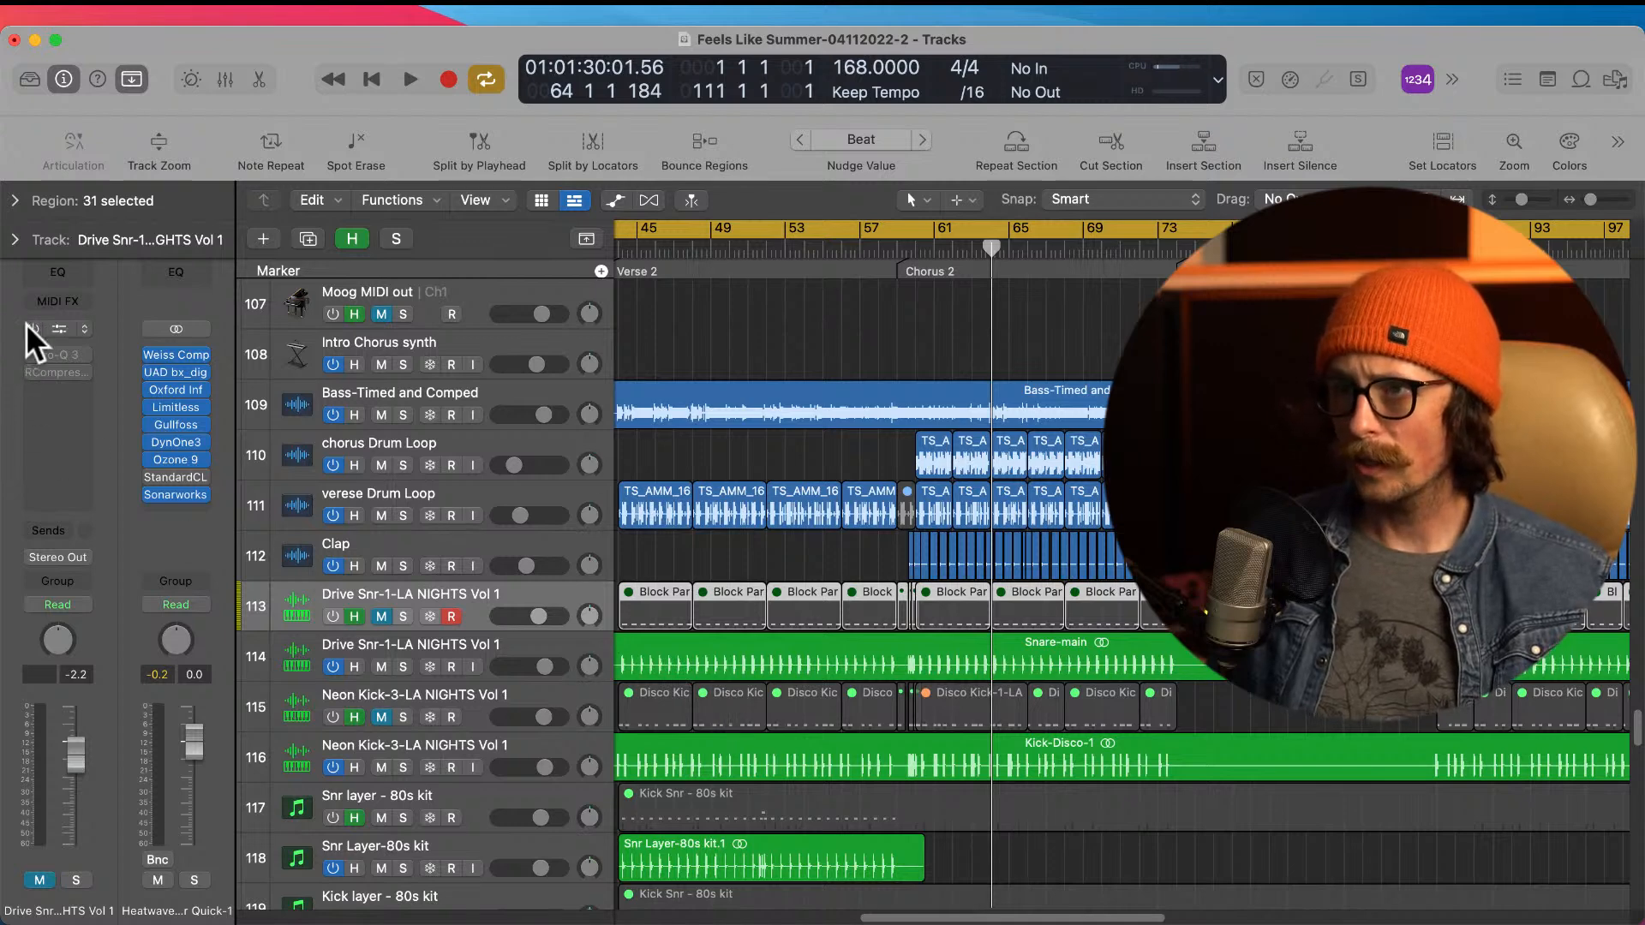
Step: Enable the Drive Snr-1 MIDI track's sampler, Pro-Q 3 and RCompressor, inspect Quick Sampler, and unmute the track to audition the sound
click(31, 371)
click(32, 357)
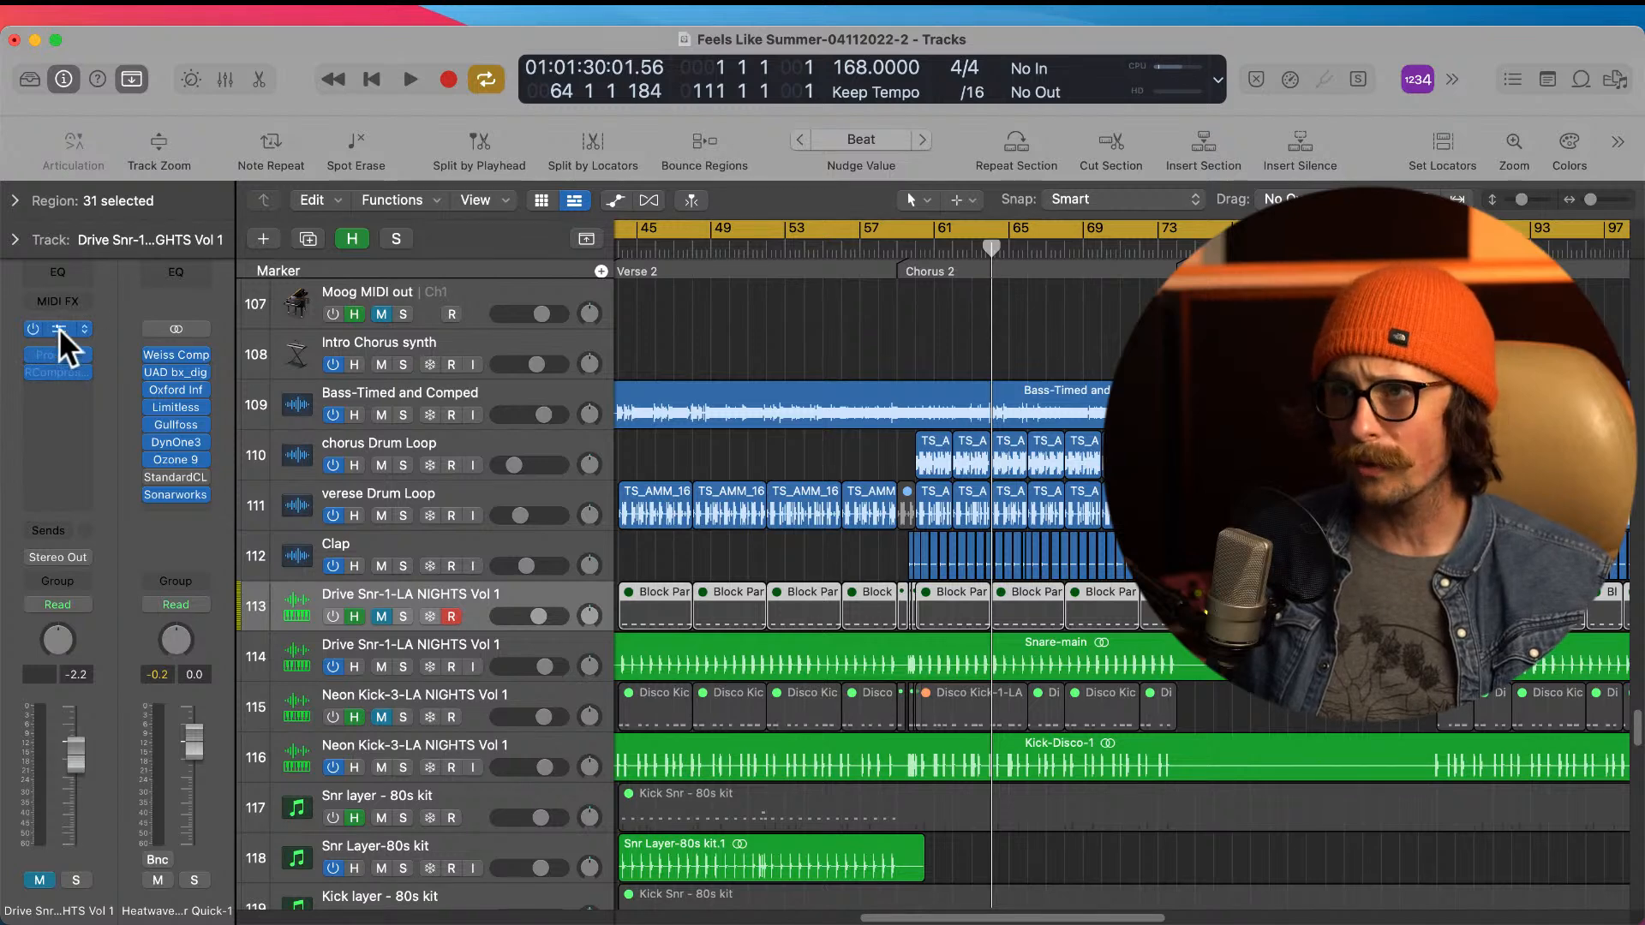
click(59, 327)
click(810, 454)
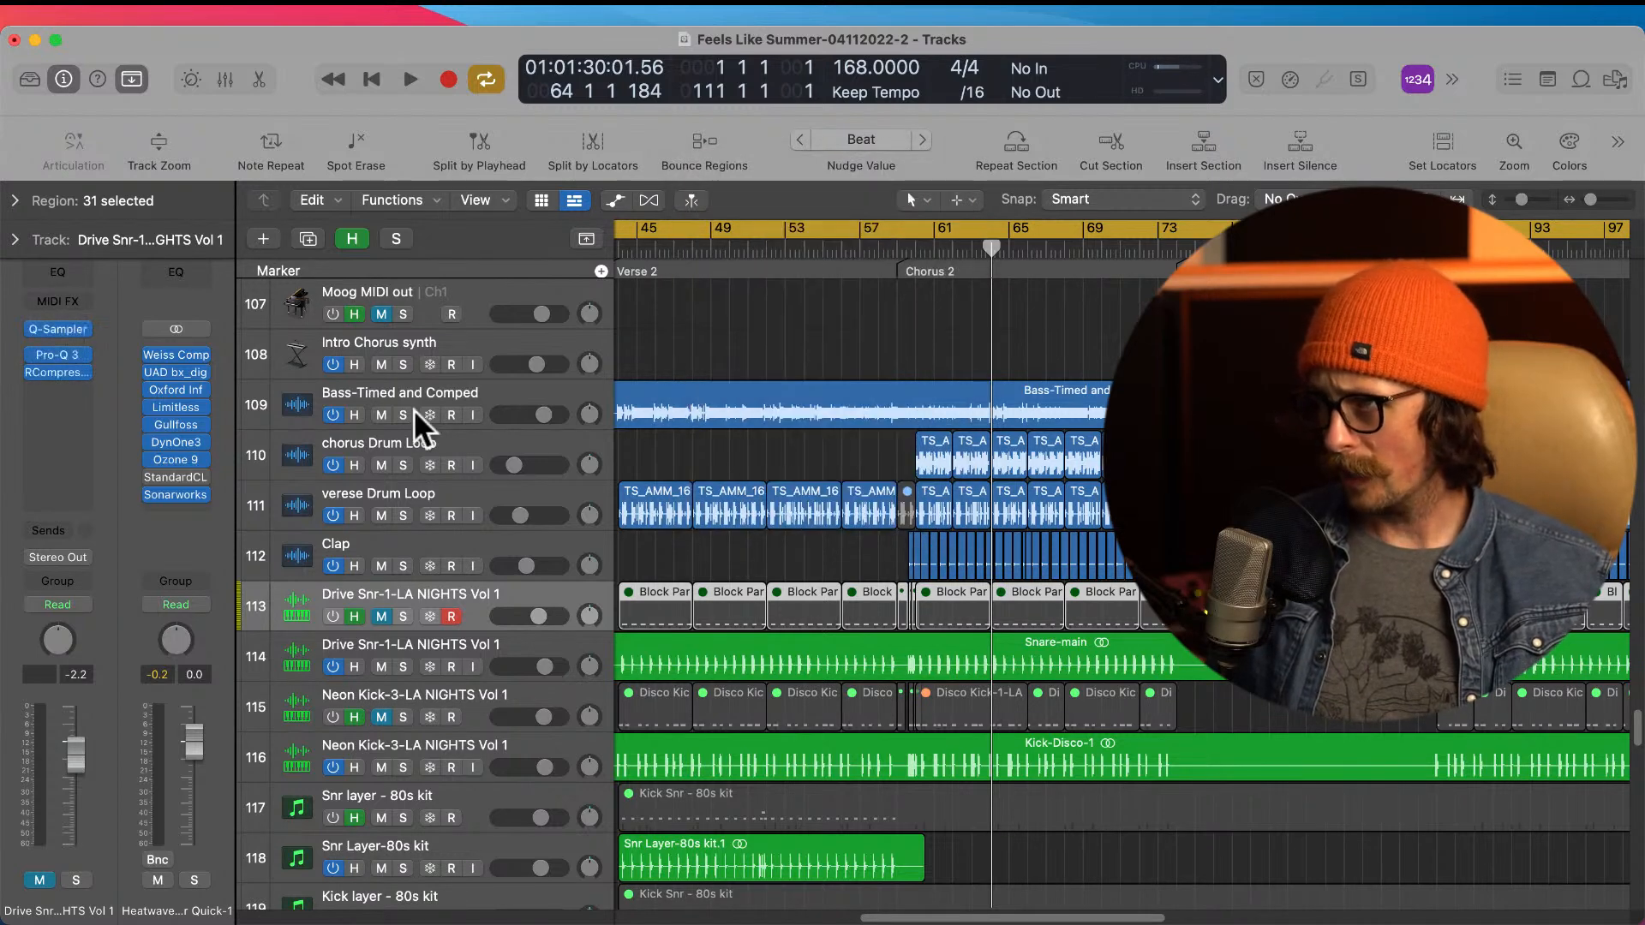
click(66, 322)
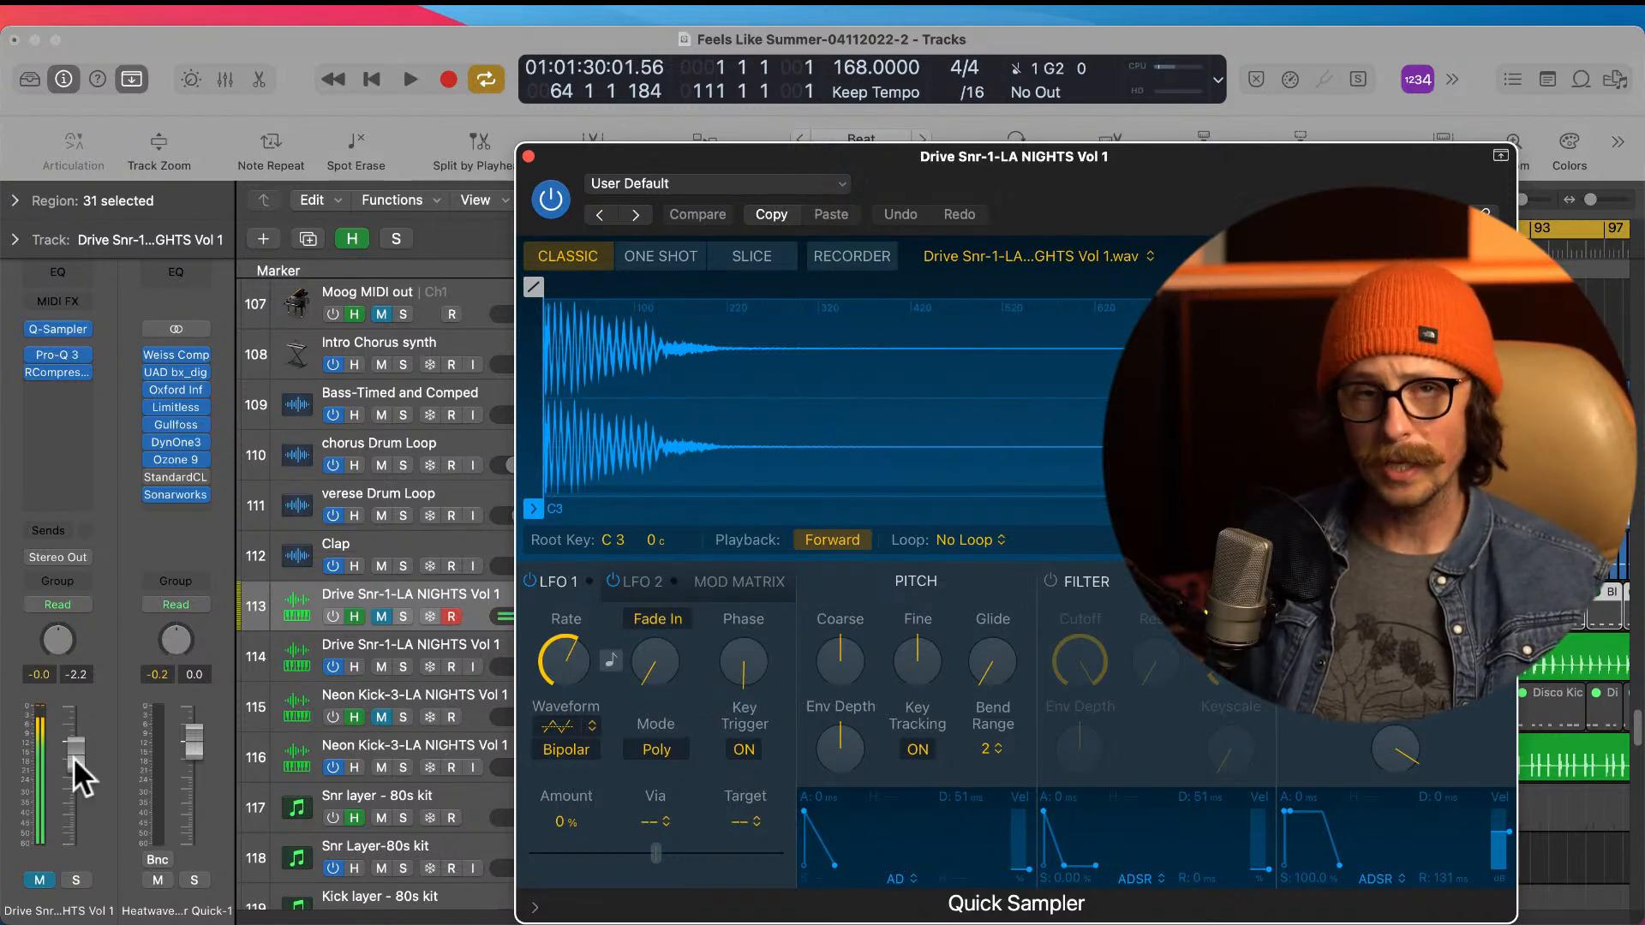
click(48, 877)
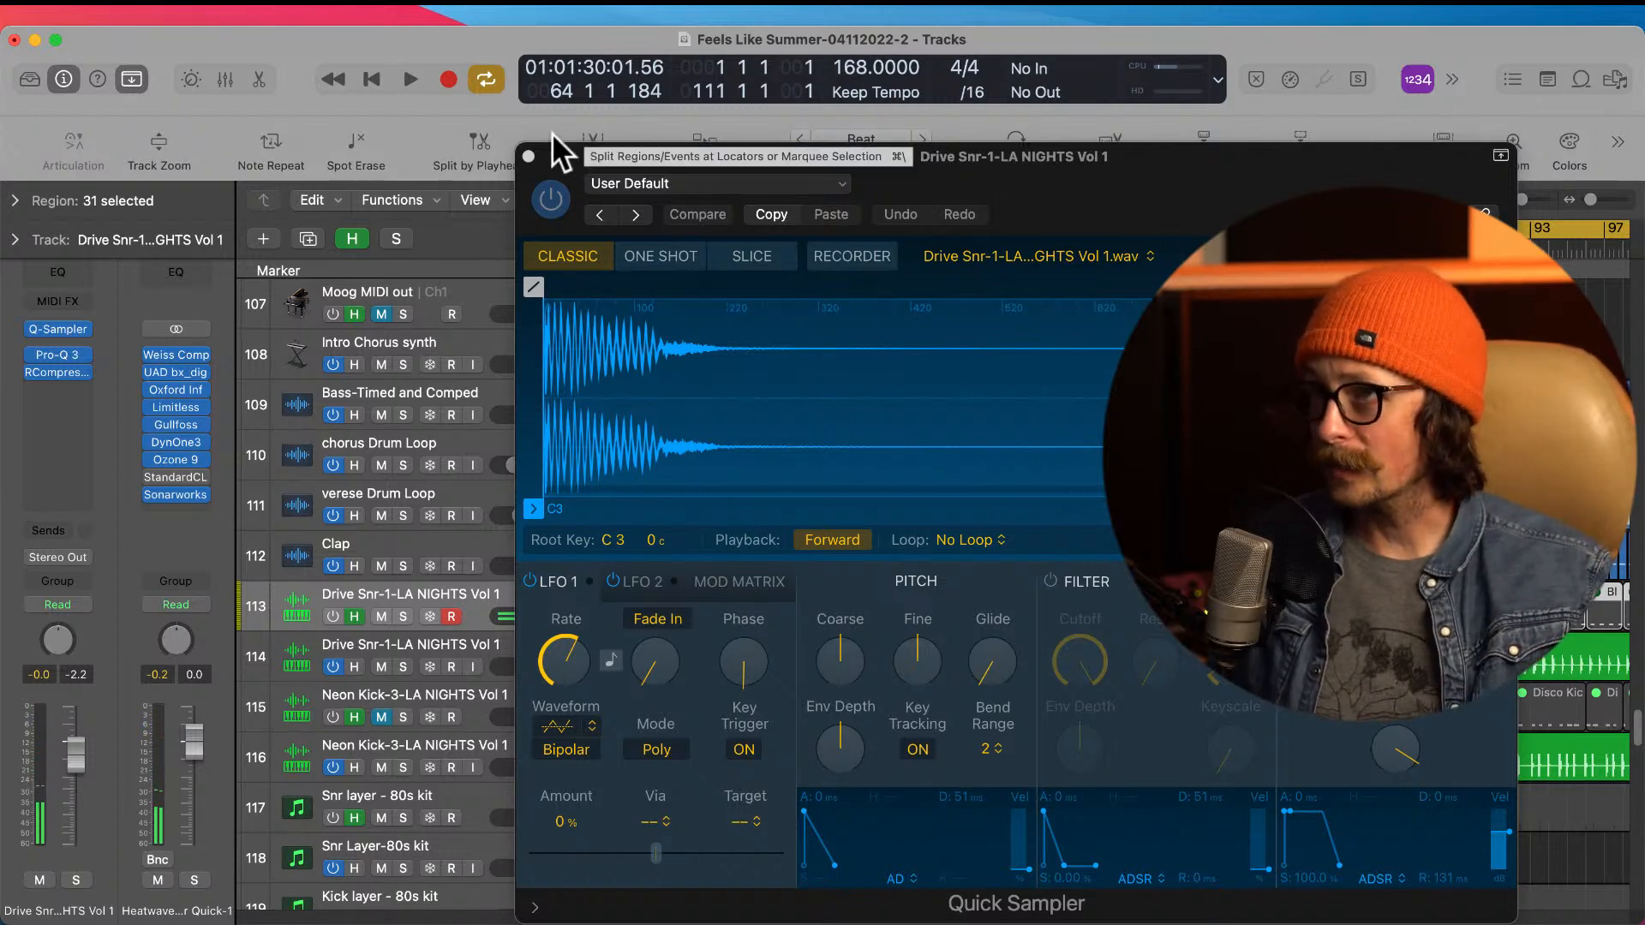
click(528, 156)
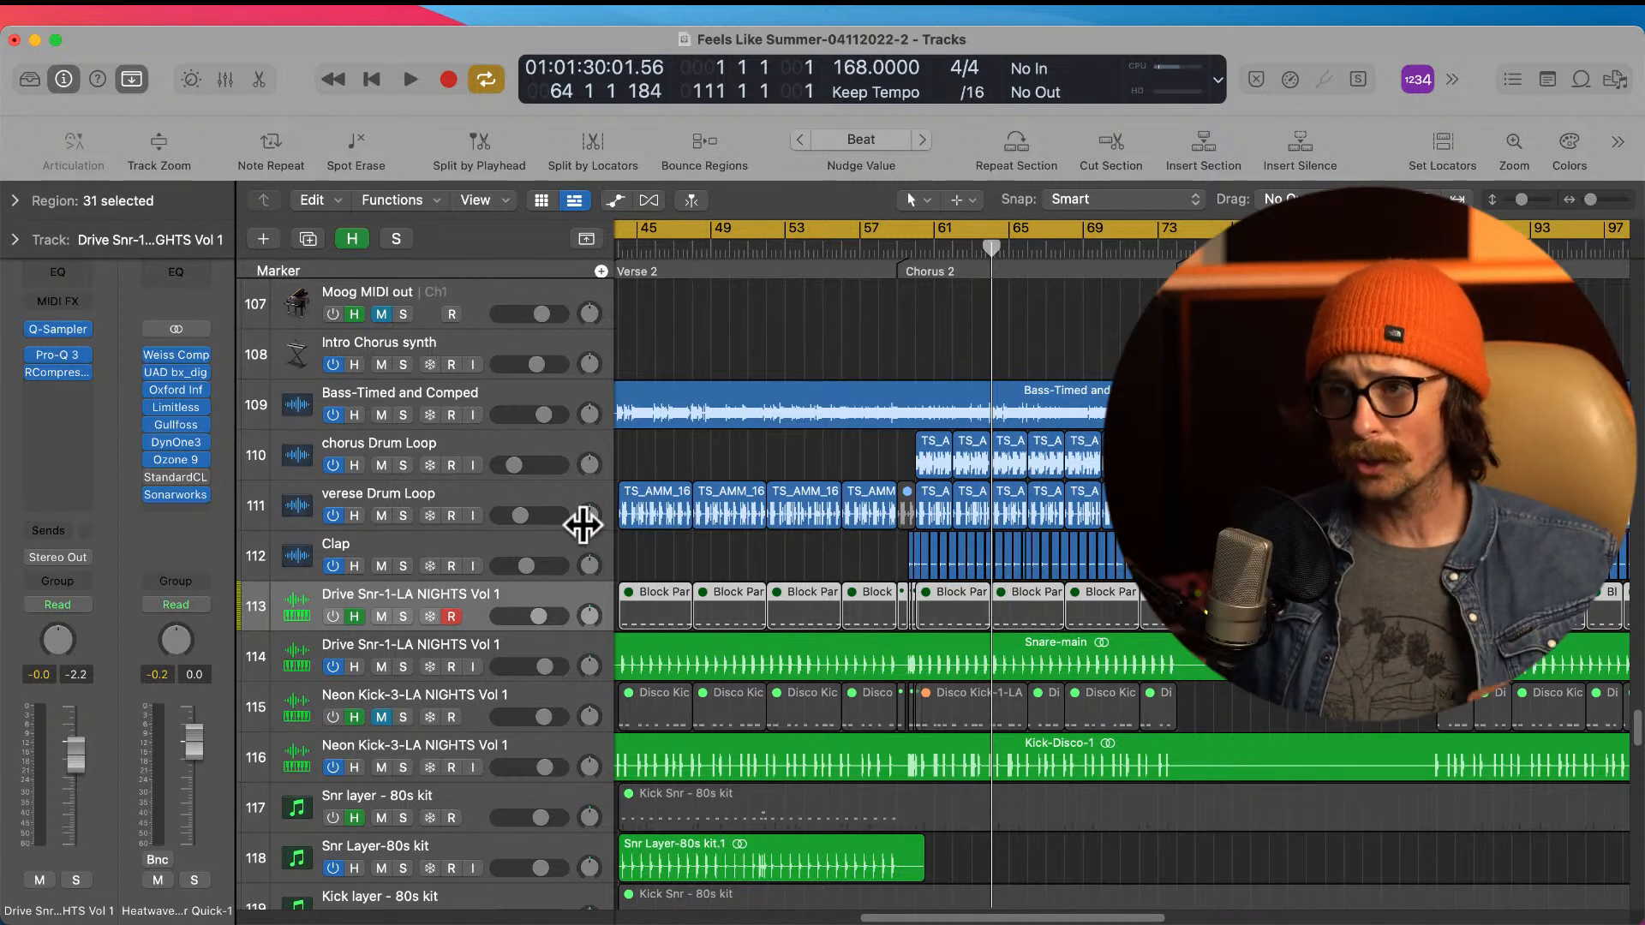
Step: Bypass the sampler, Pro-Q 3 and RCompressor on the Drive Snr-1 MIDI track
click(33, 329)
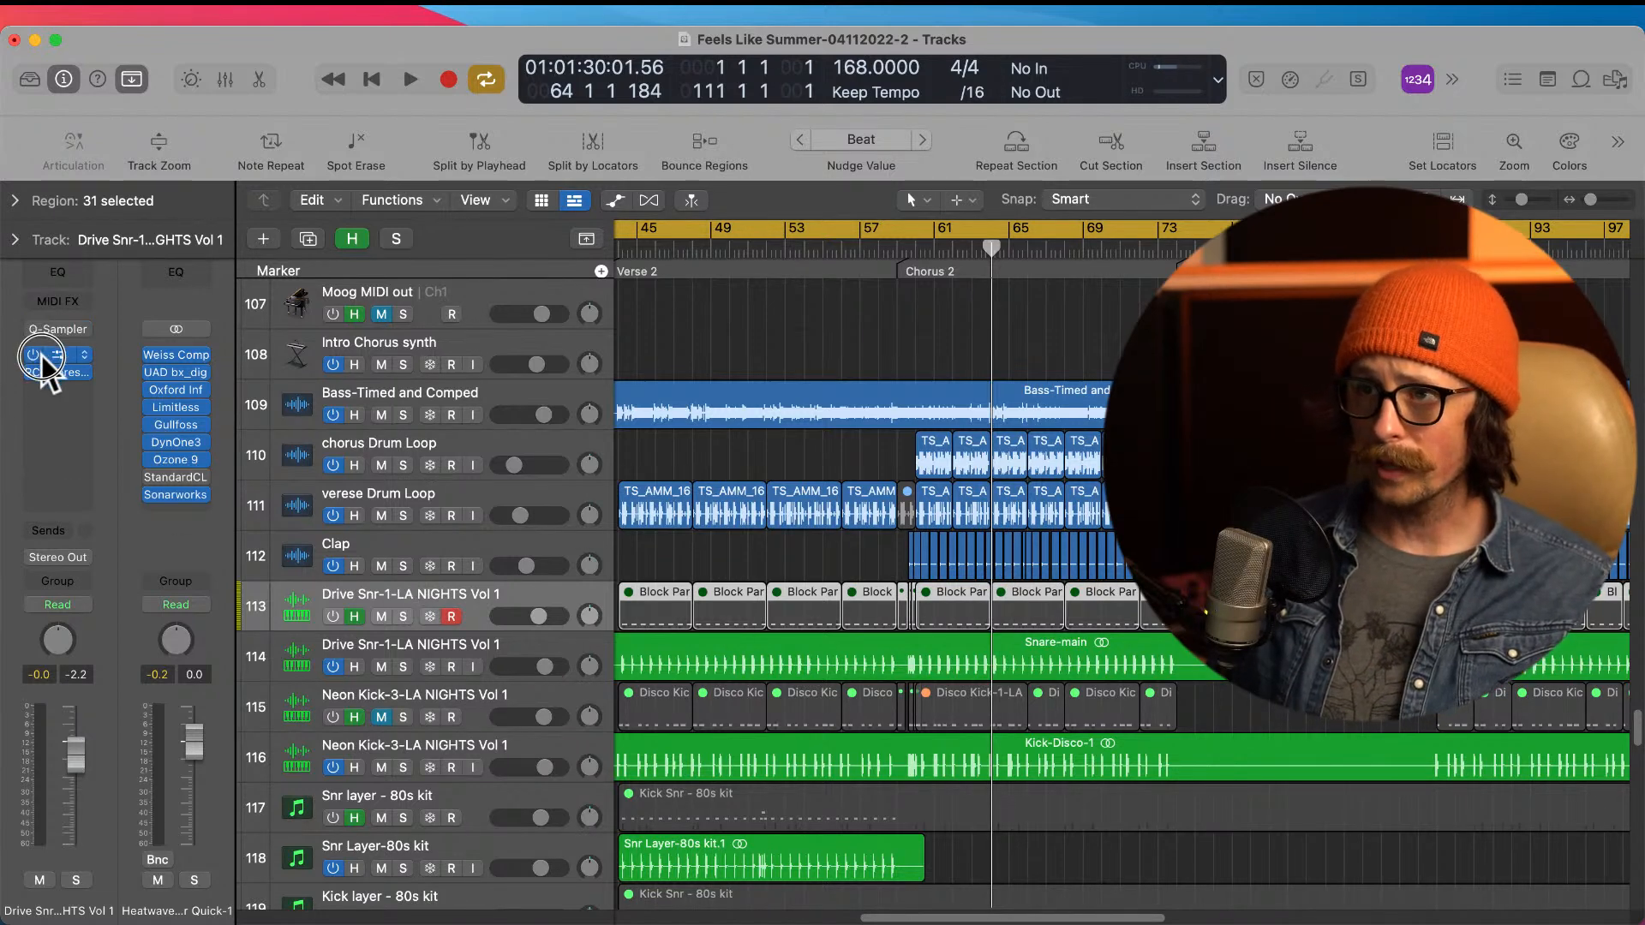
click(33, 373)
click(33, 355)
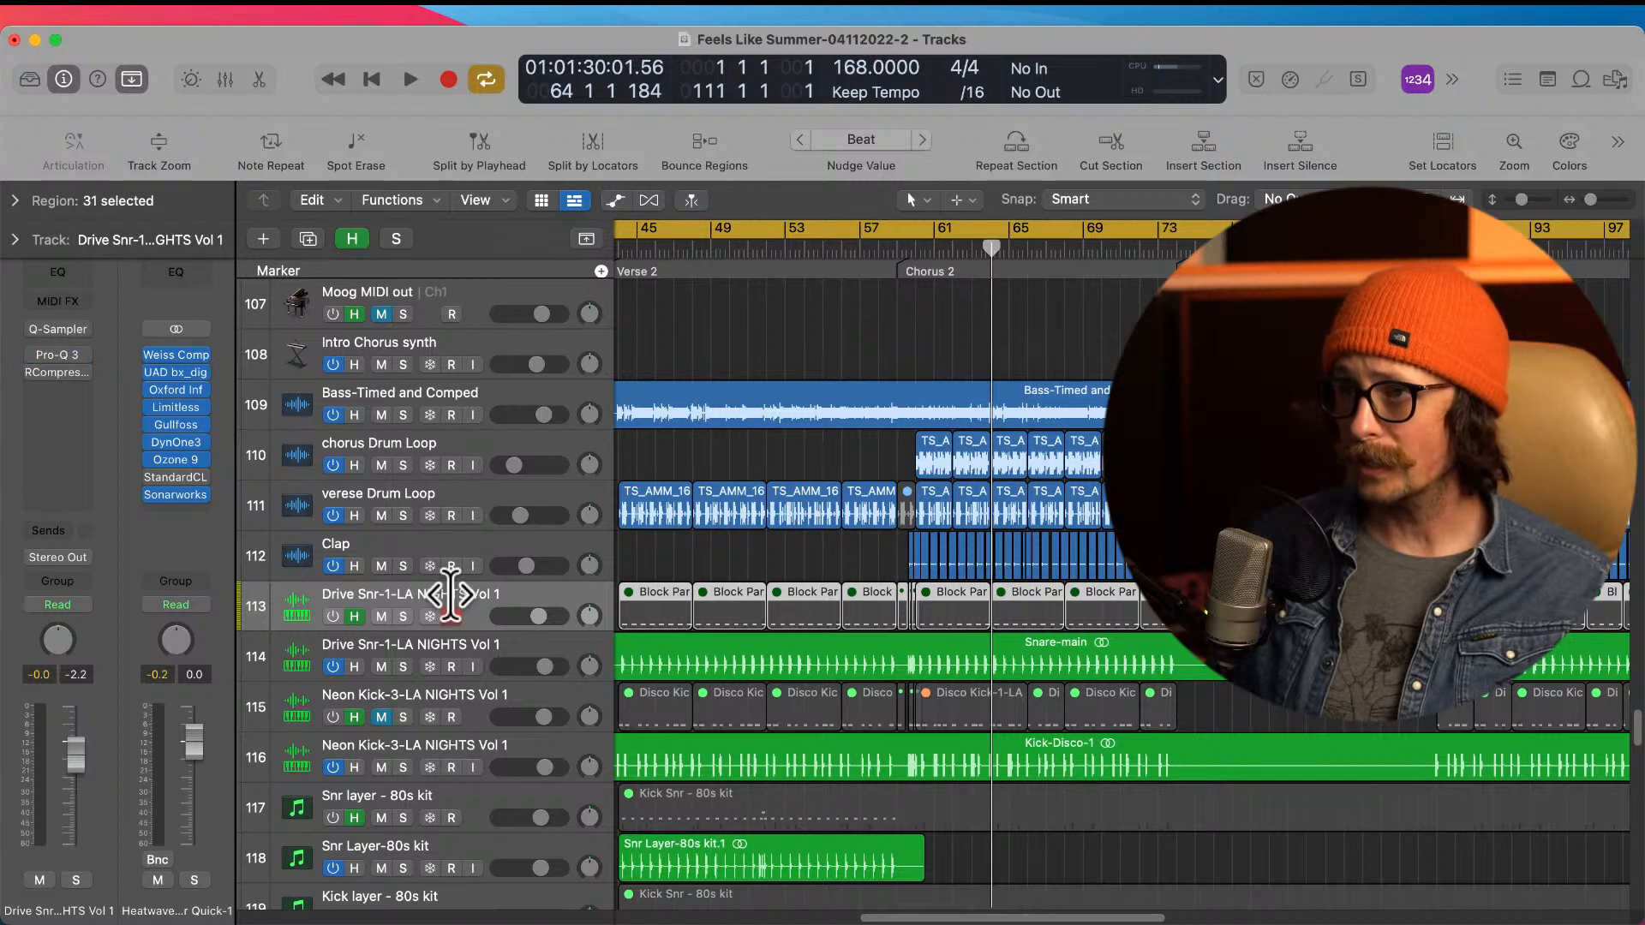
Step: Check the Neon Kick-3 MIDI track, hide the hidden tracks again, and select the Kick layer - 80s kit audio track
click(434, 690)
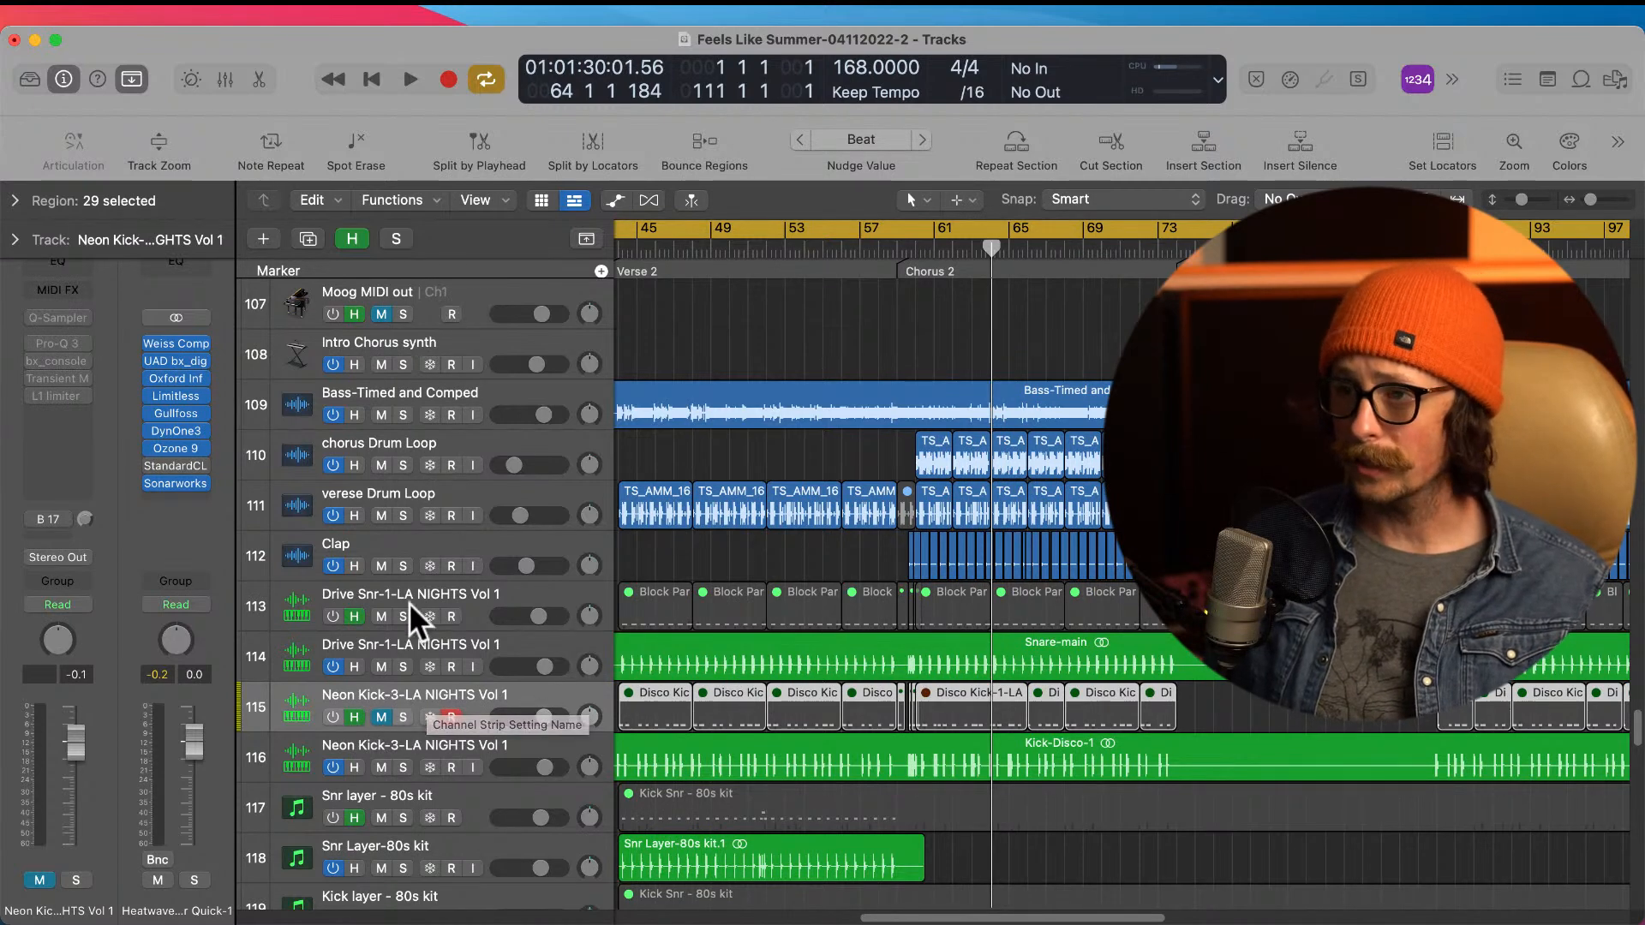
click(351, 240)
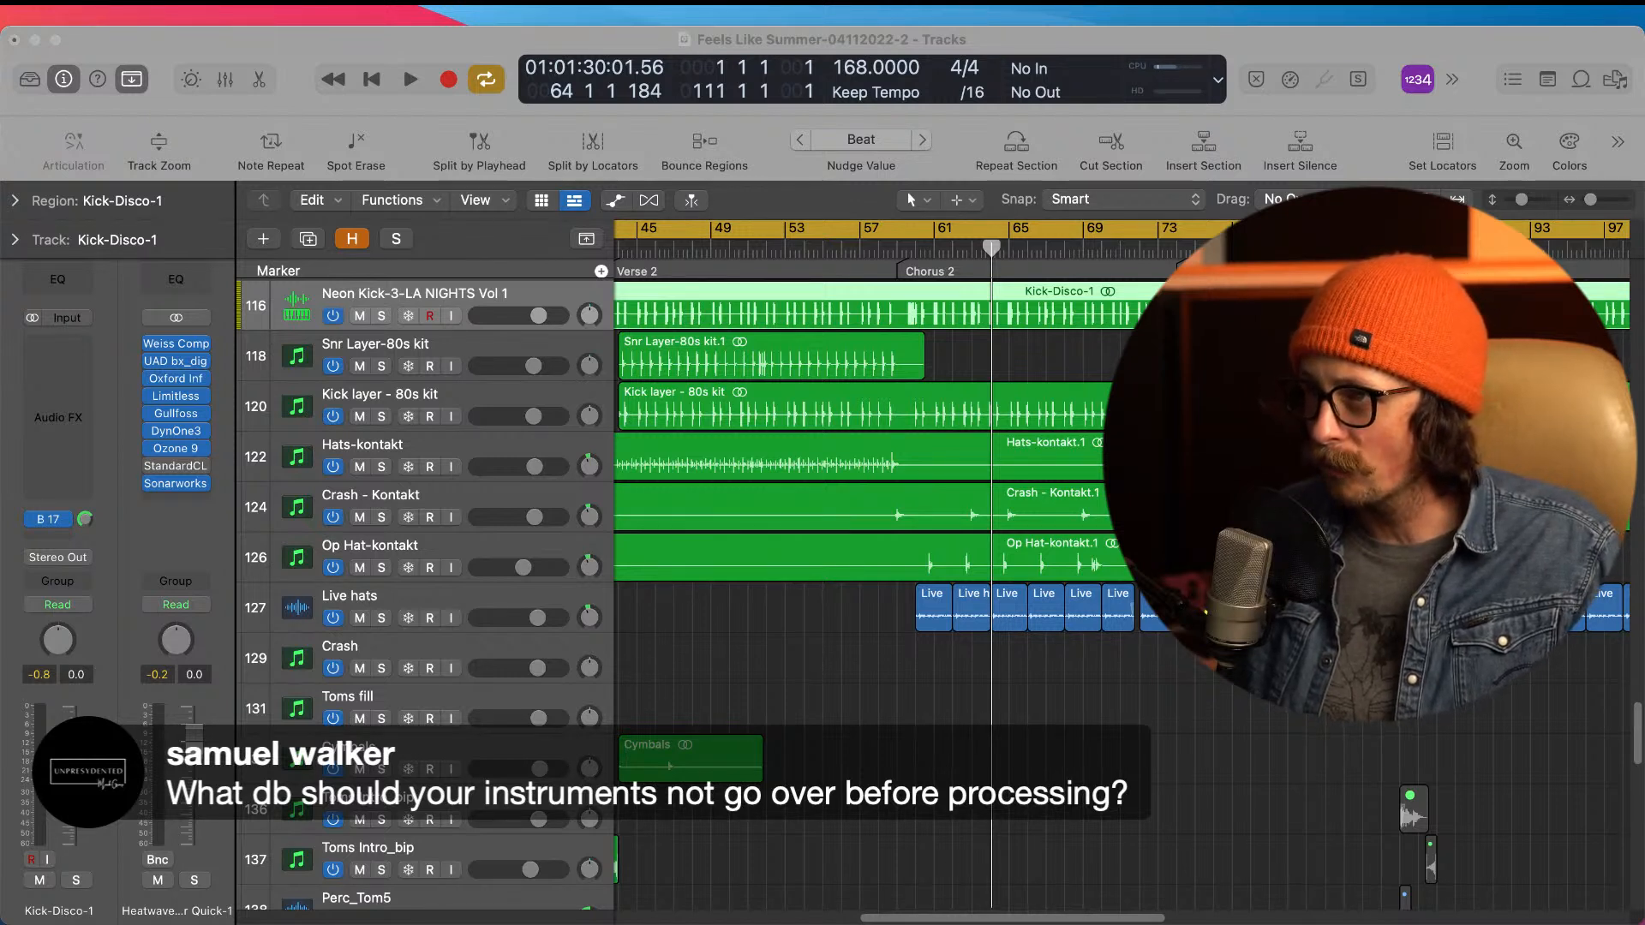
click(797, 891)
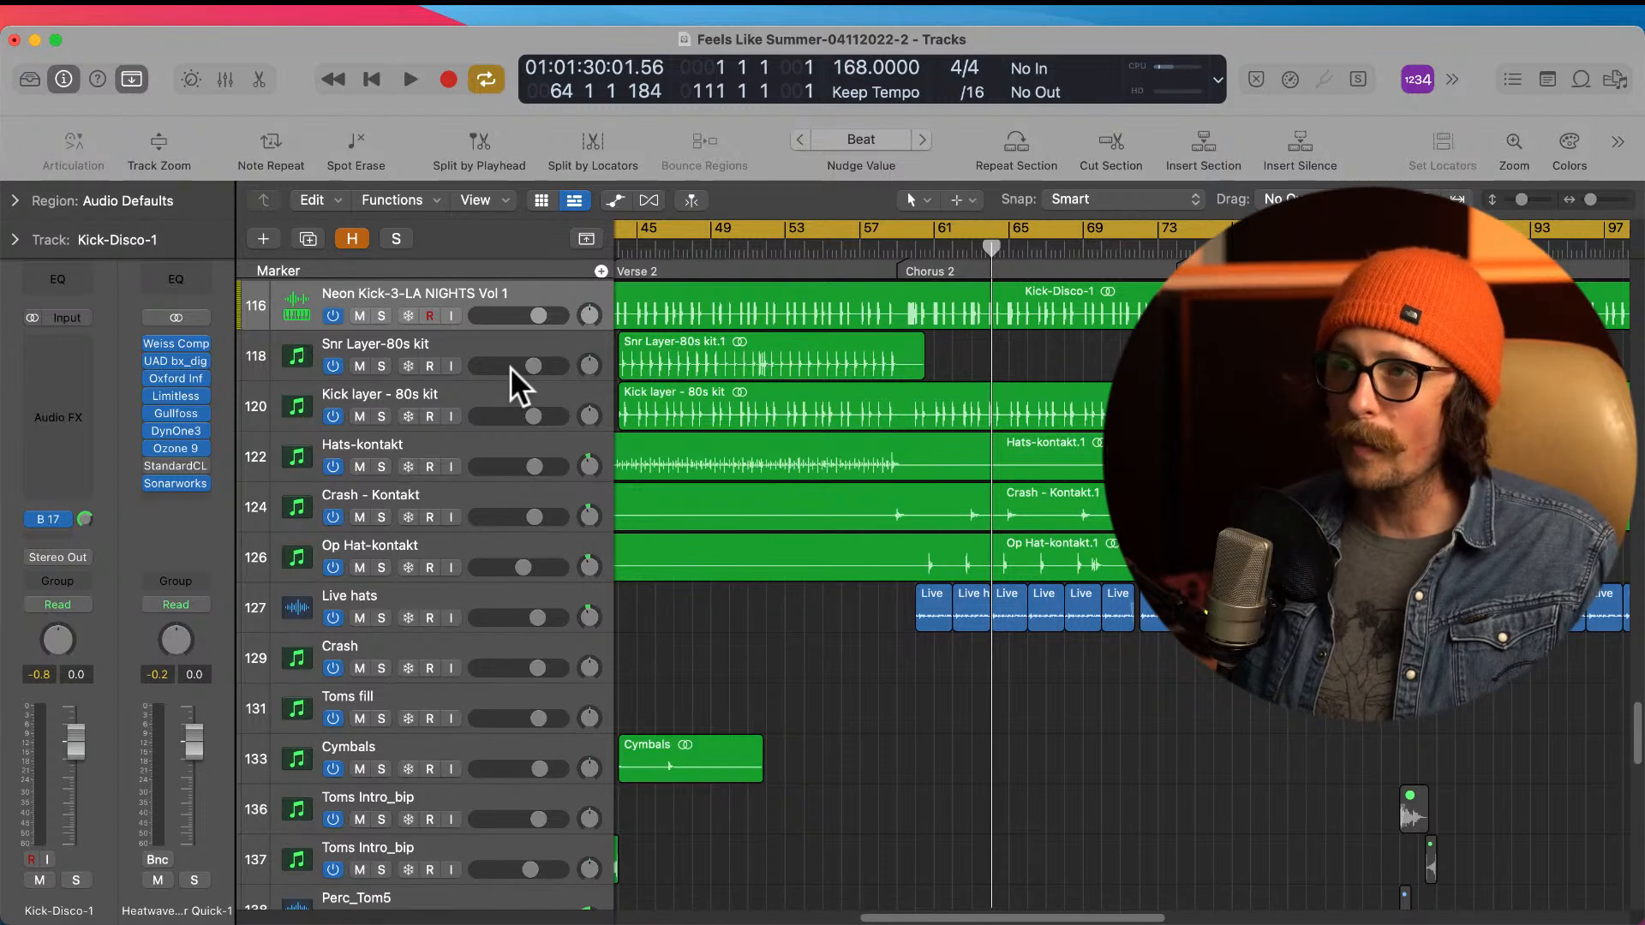
click(461, 394)
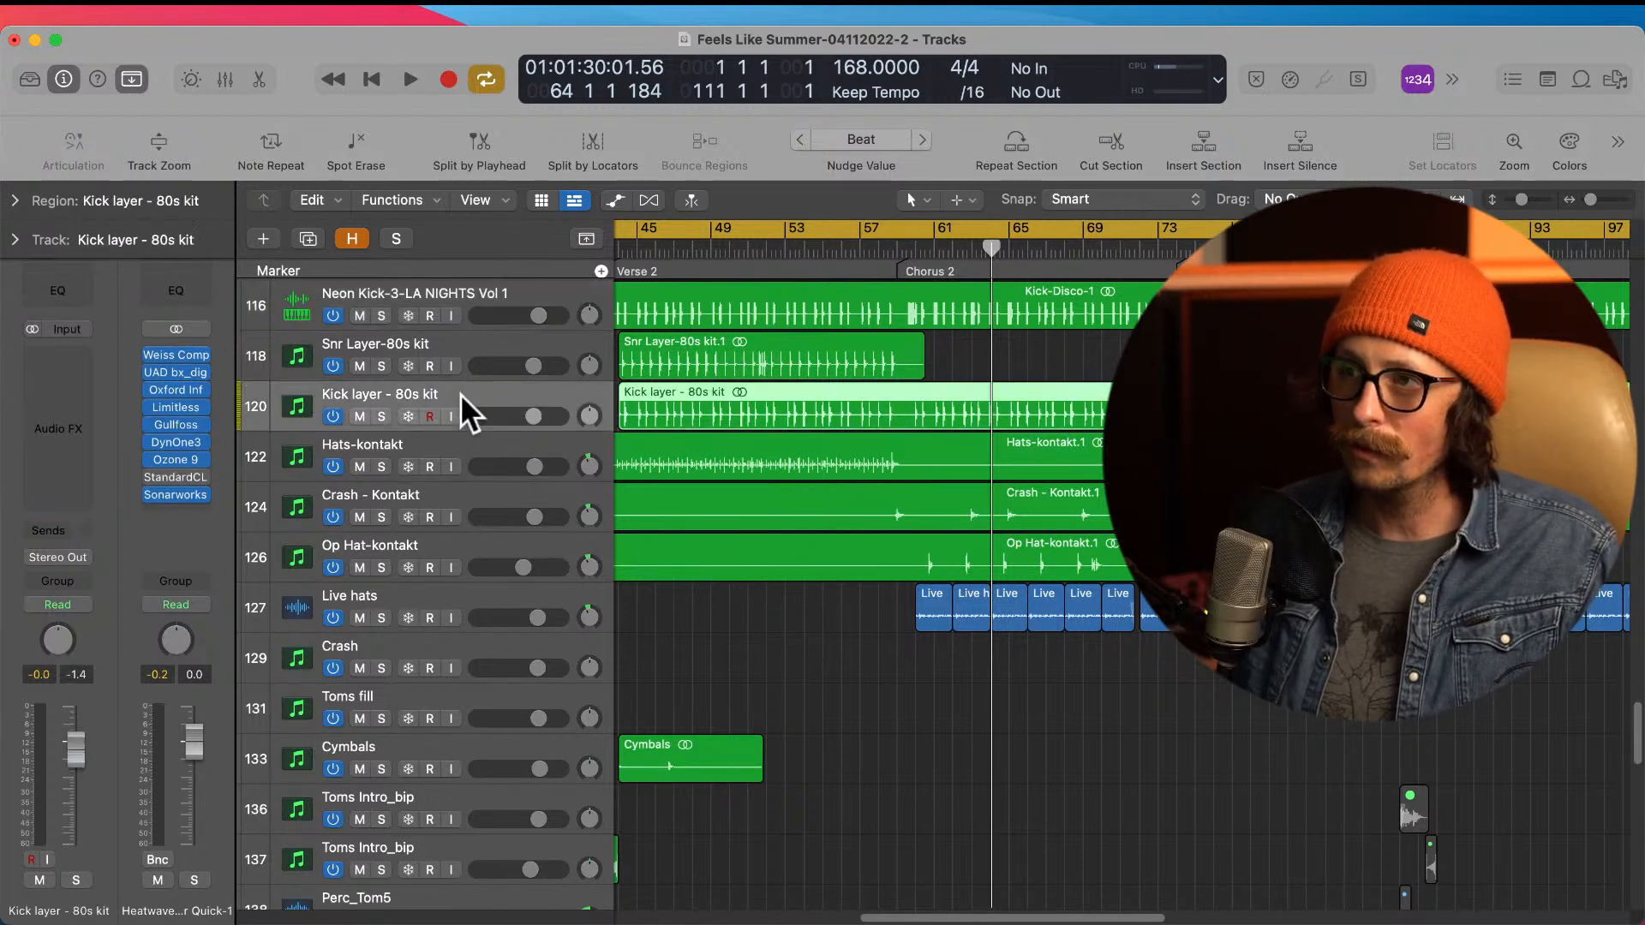
Step: Show the hidden tracks and review the Snr layer - 80s kit, Kick layer - 80s kit and Hats-midi source tracks
click(351, 239)
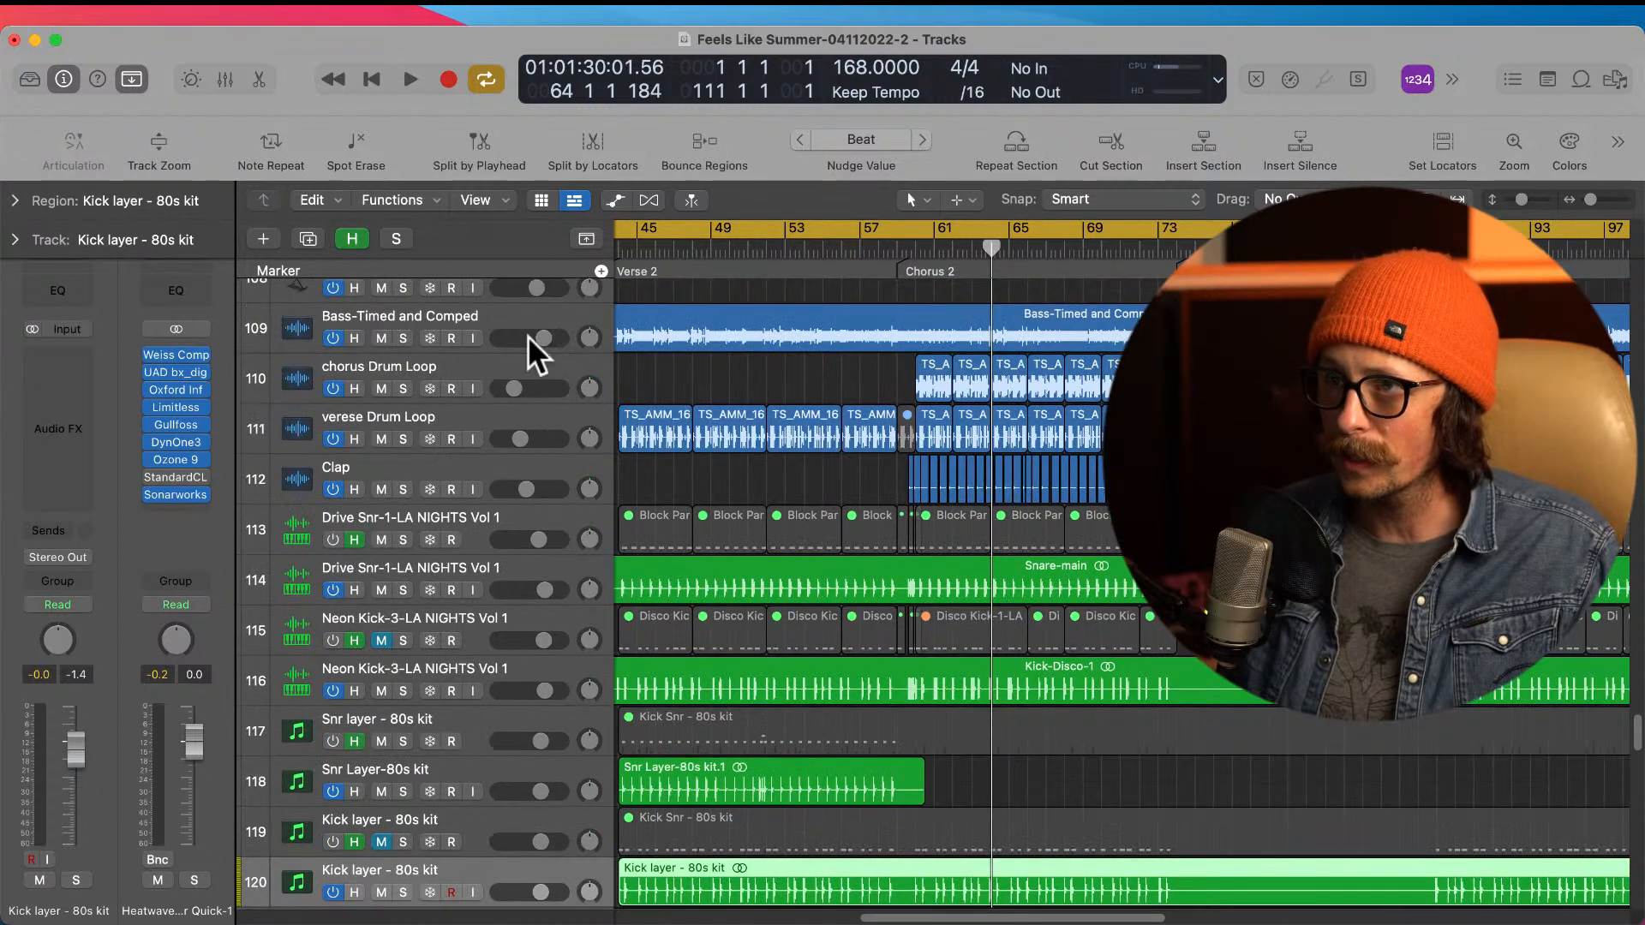
scroll(546, 686, down, 1)
click(423, 634)
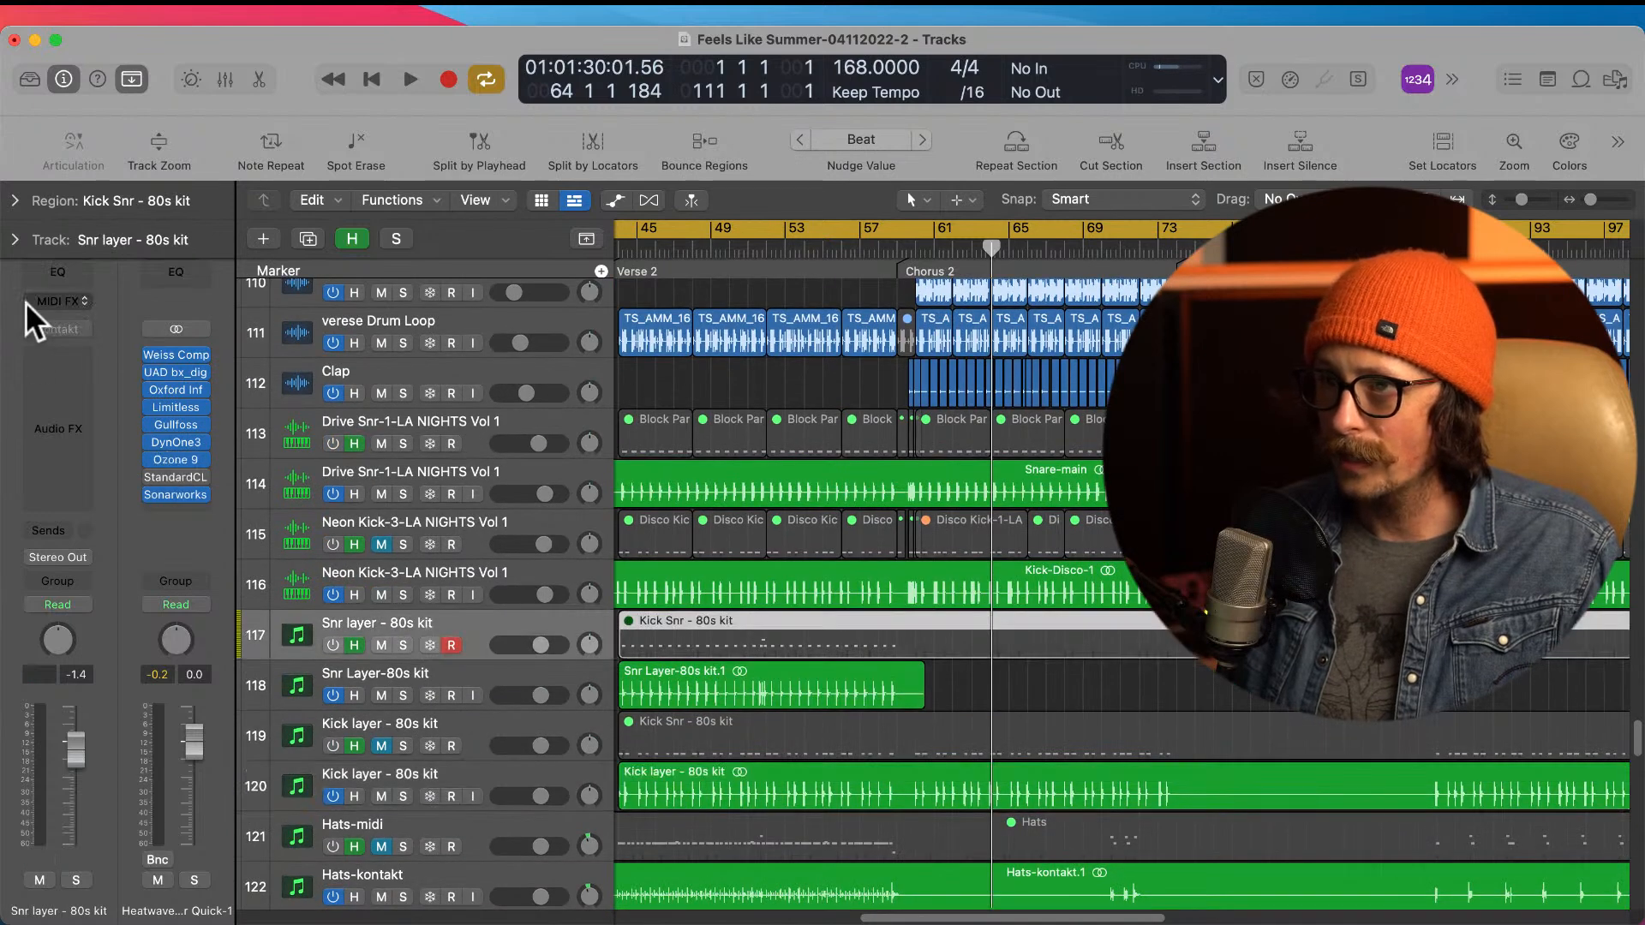
click(433, 727)
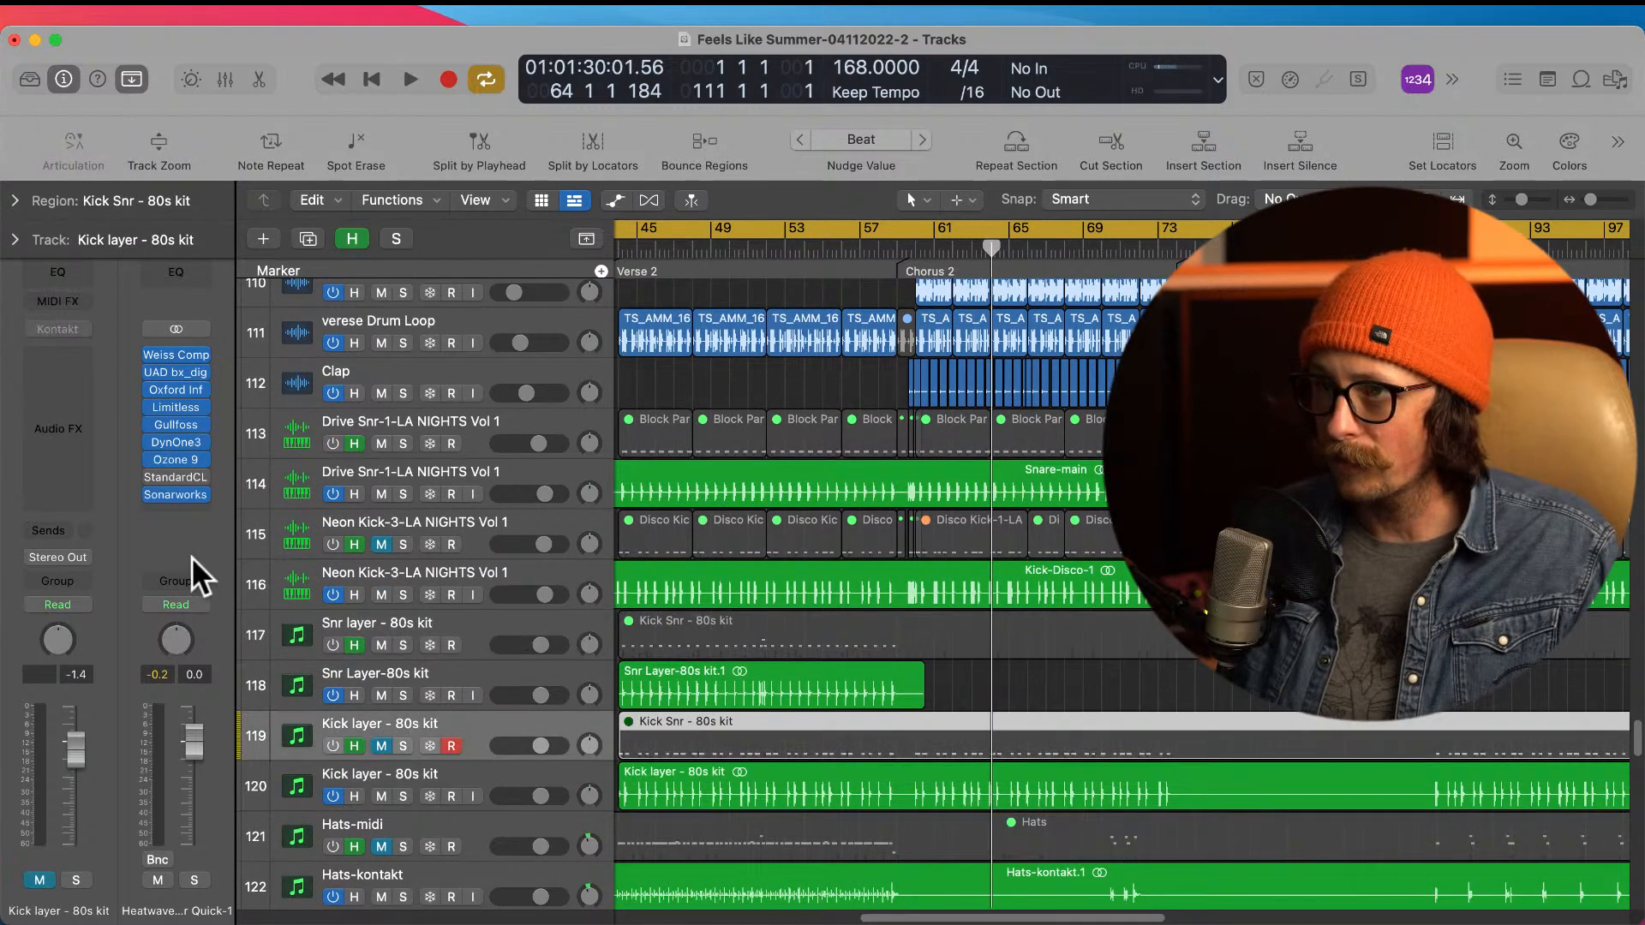
click(477, 814)
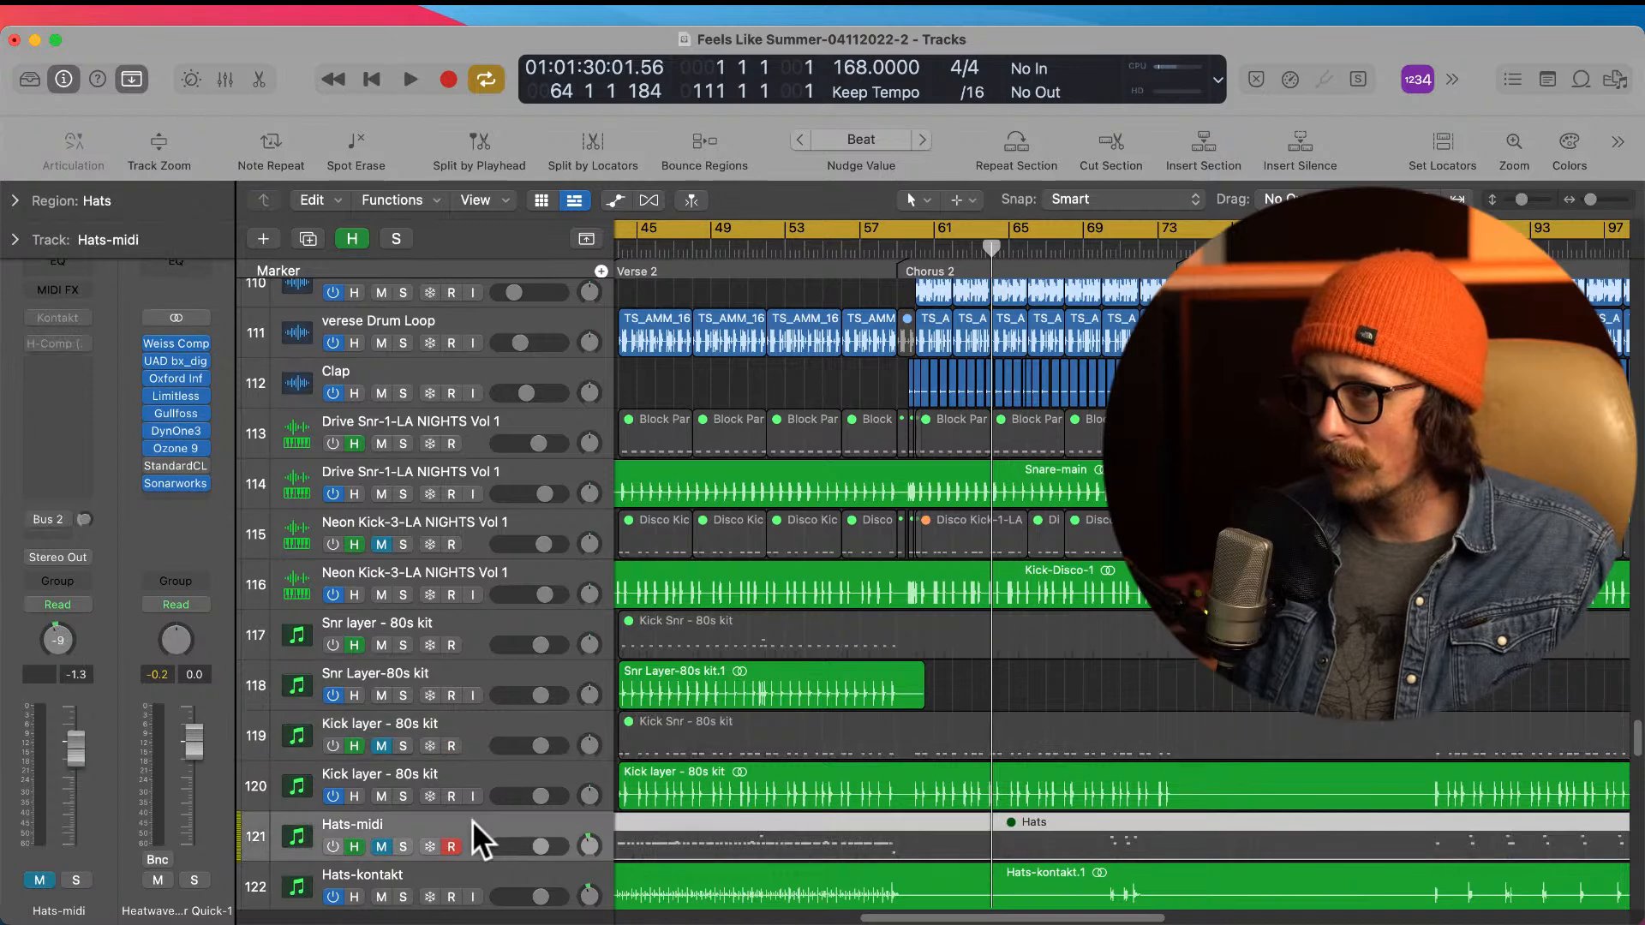
scroll(445, 844, down, 1)
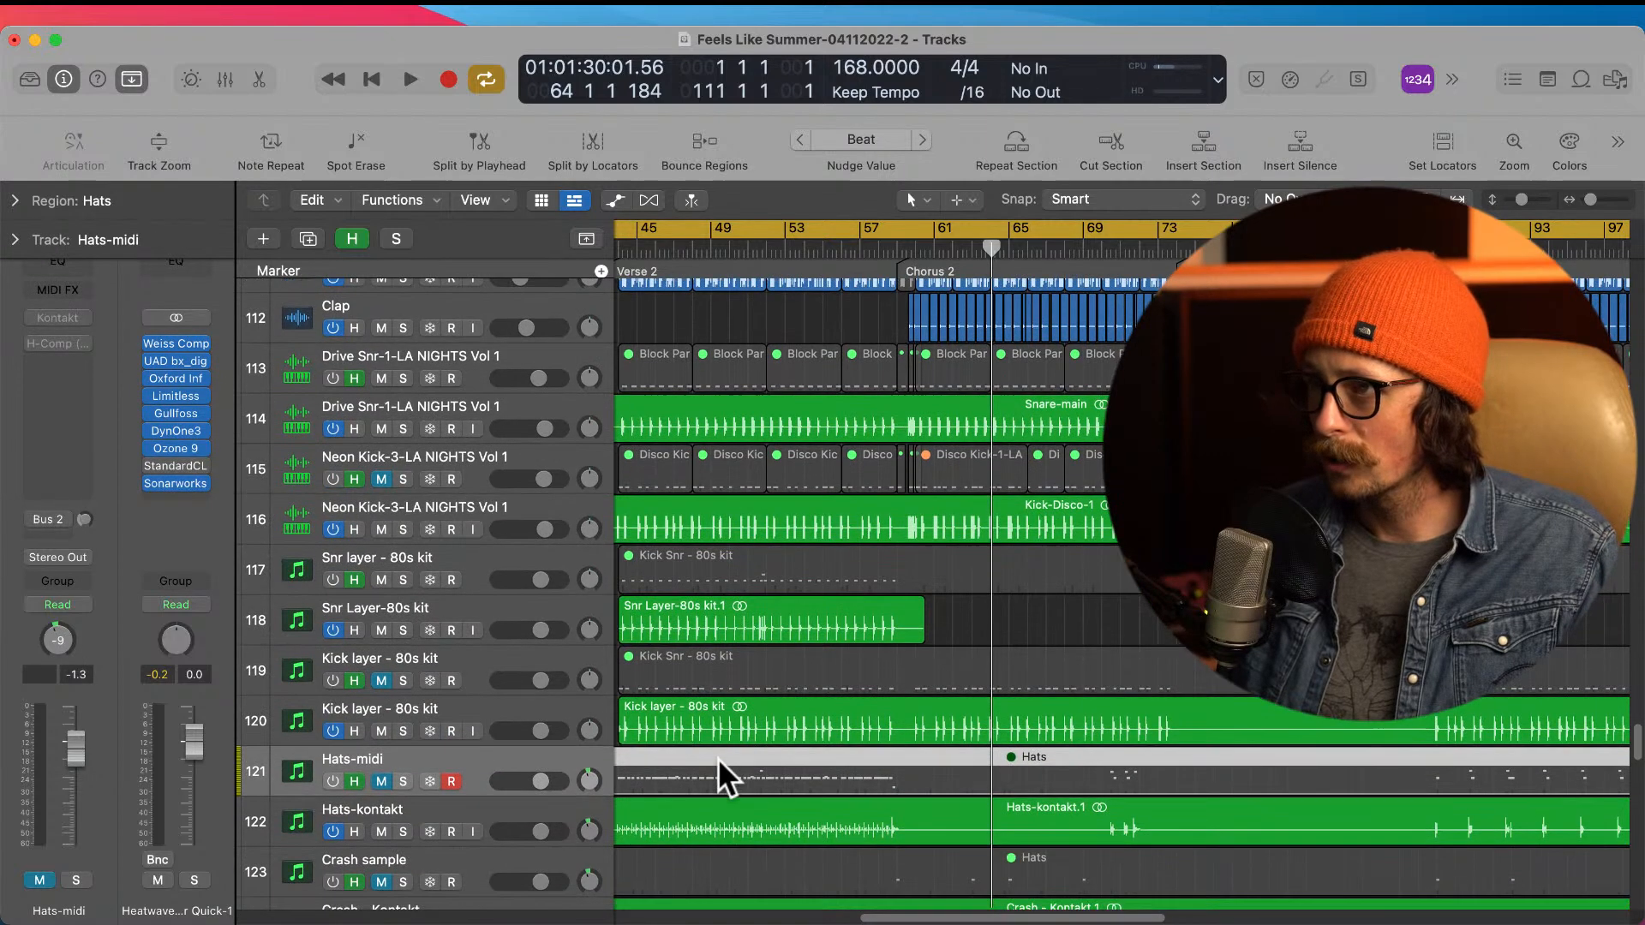
scroll(718, 758, down, 3)
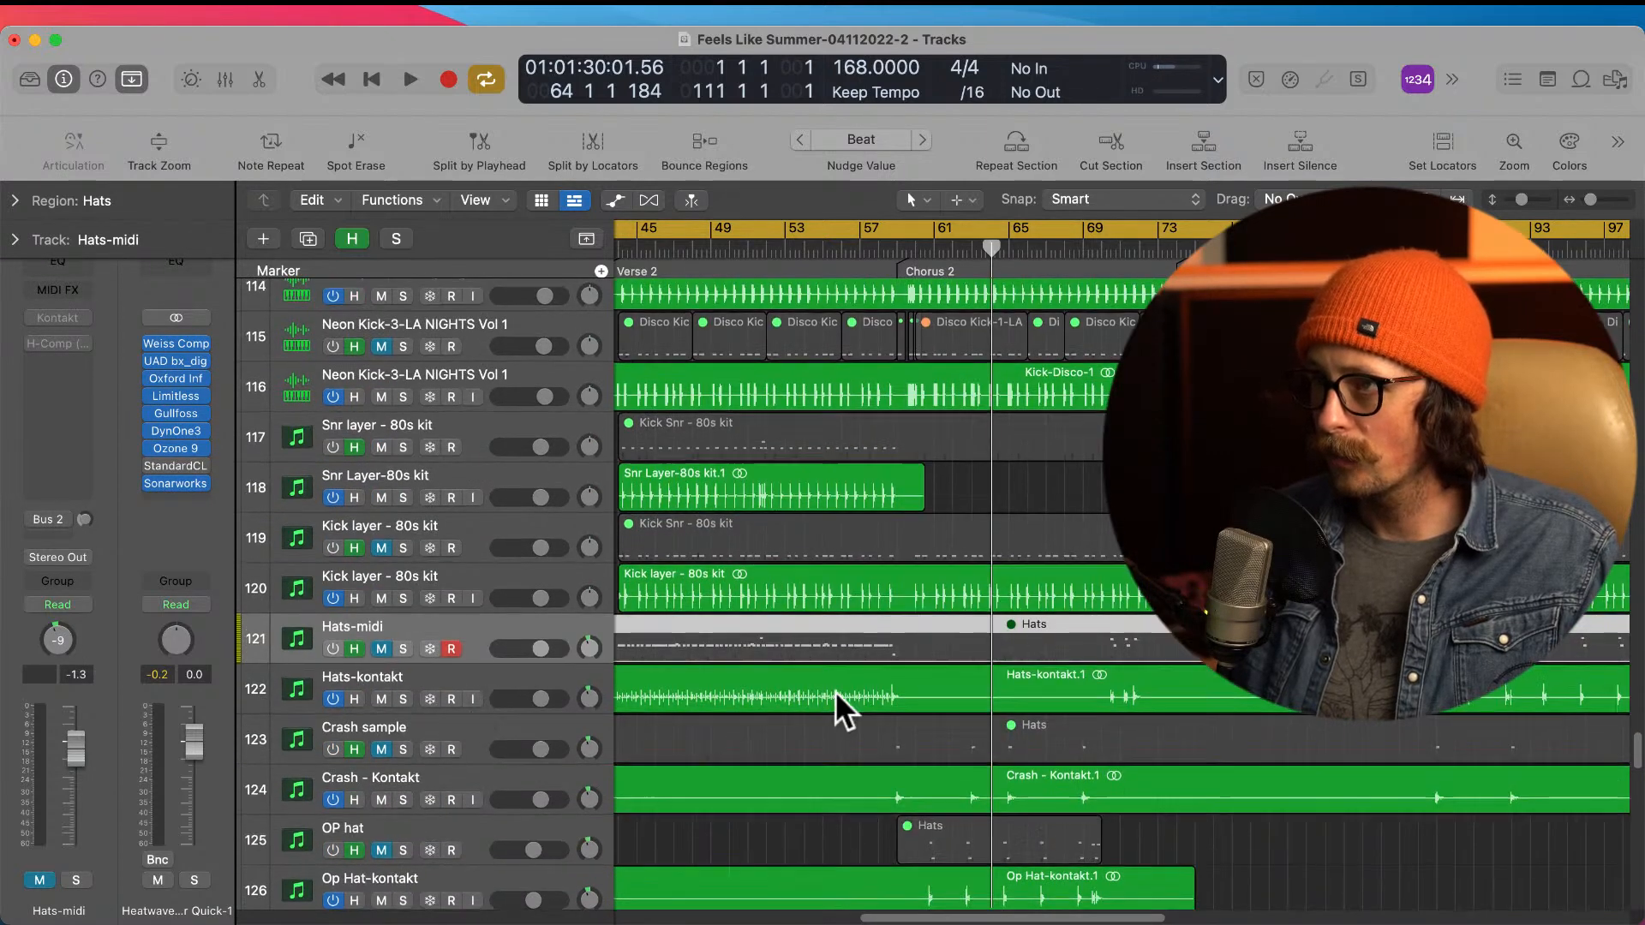
scroll(739, 523, up, 4)
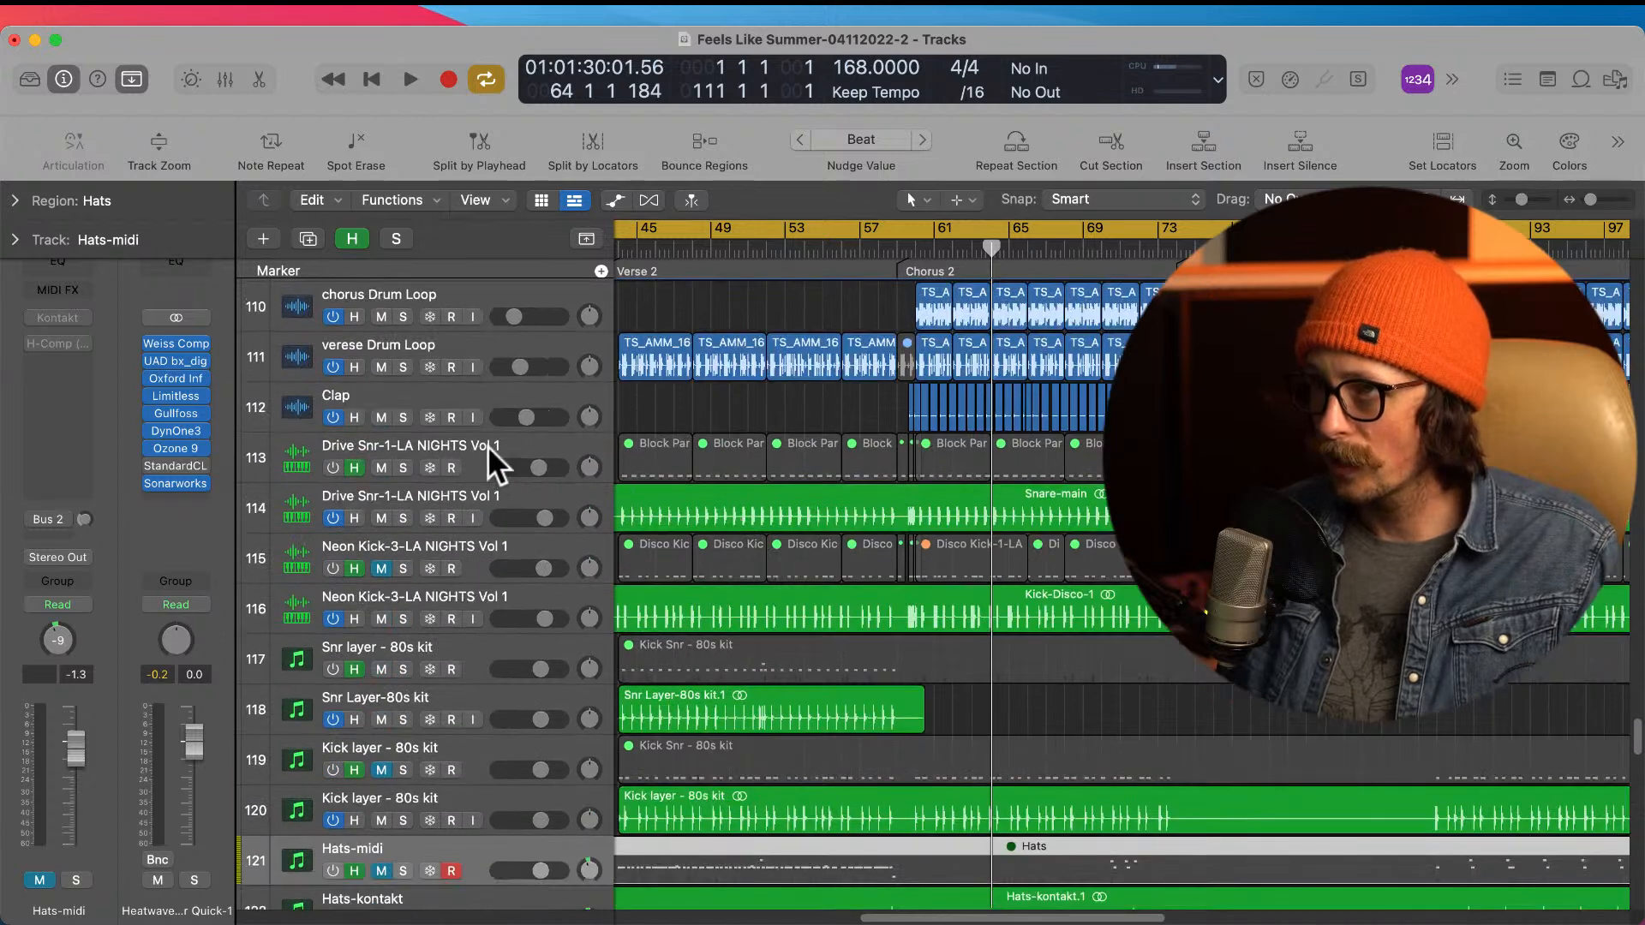
Step: Enable the sampler, Pro-Q 3 and RCompressor on the Drive Snr-1 MIDI track and audition the snare with Quick Sampler open
click(490, 450)
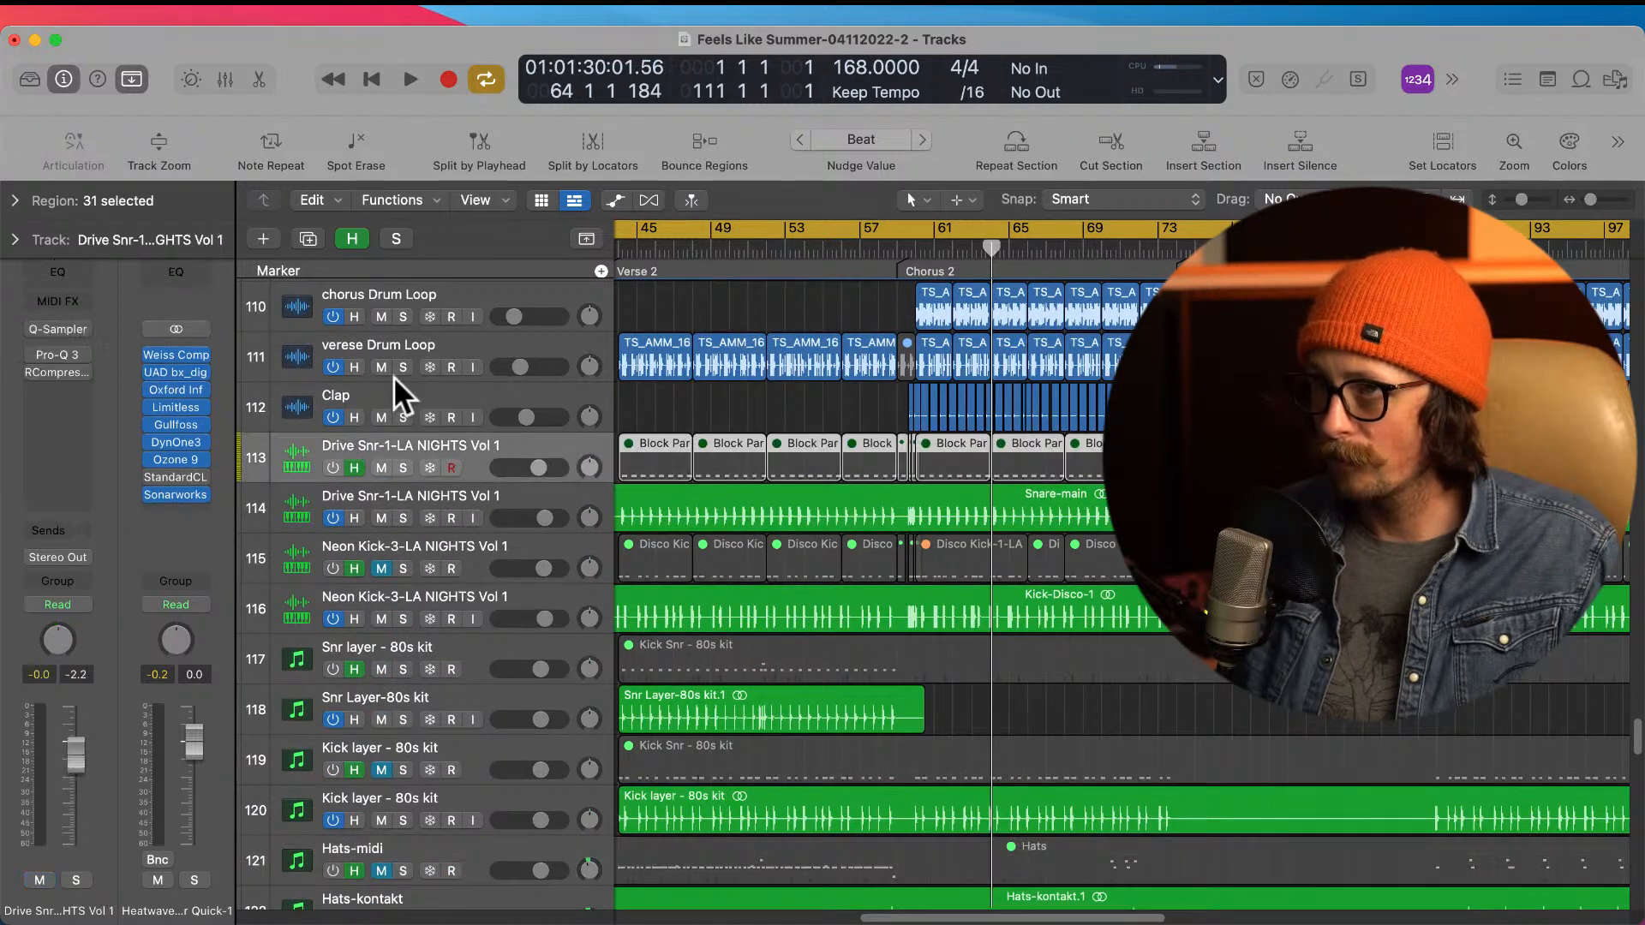
click(63, 327)
drag(1012, 156, 650, 112)
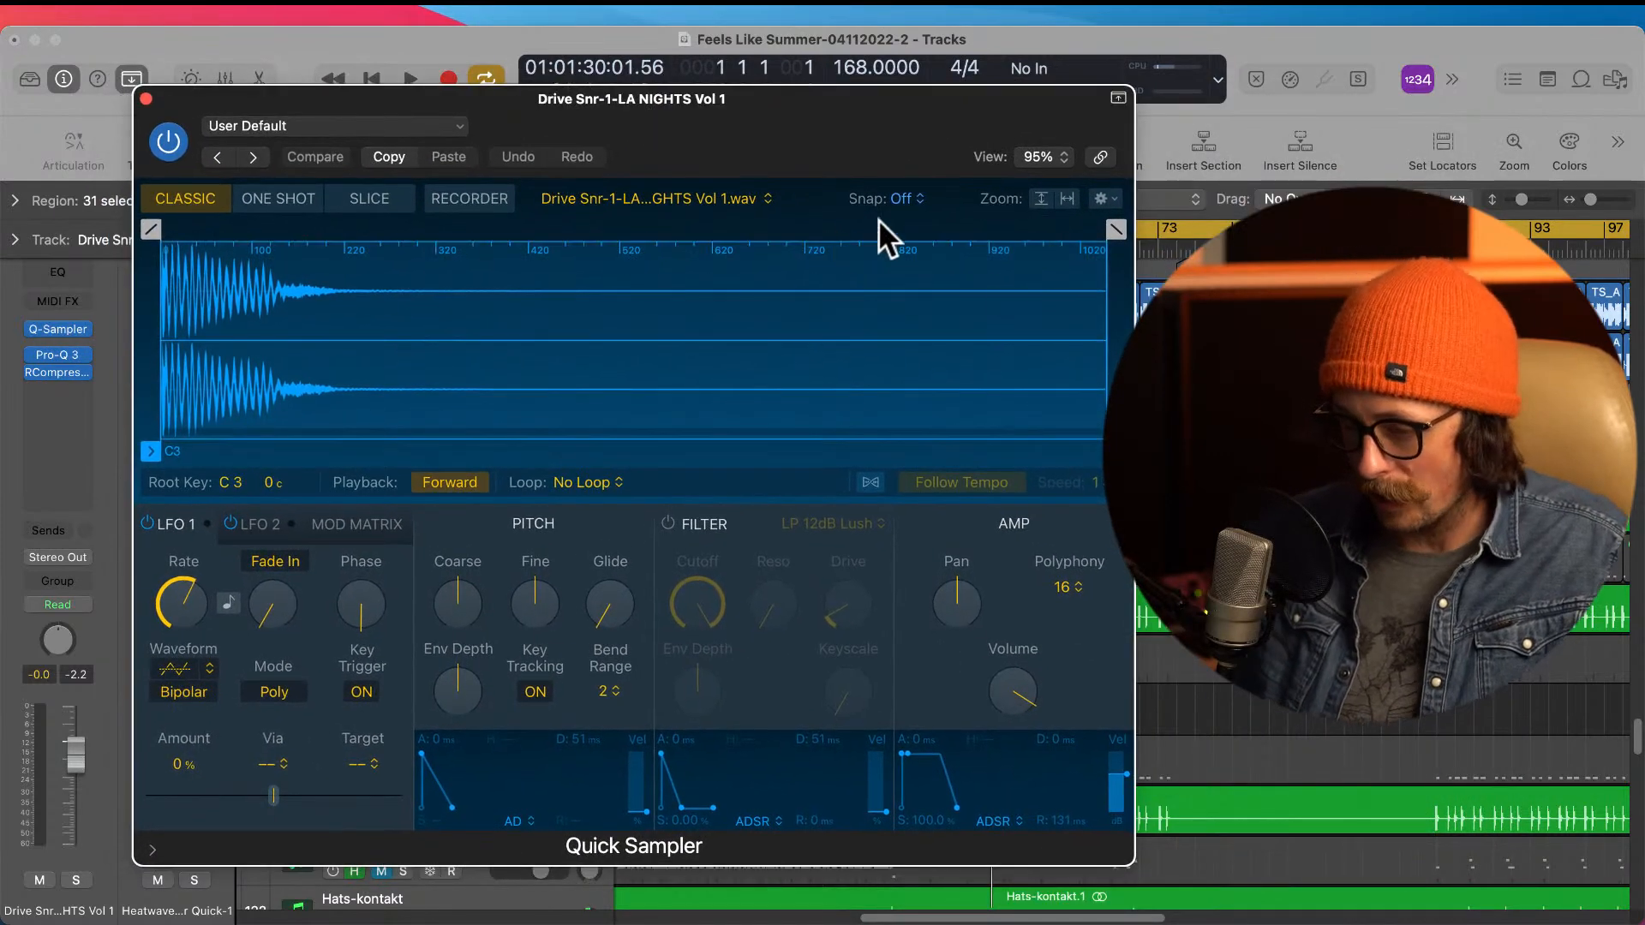
click(1416, 128)
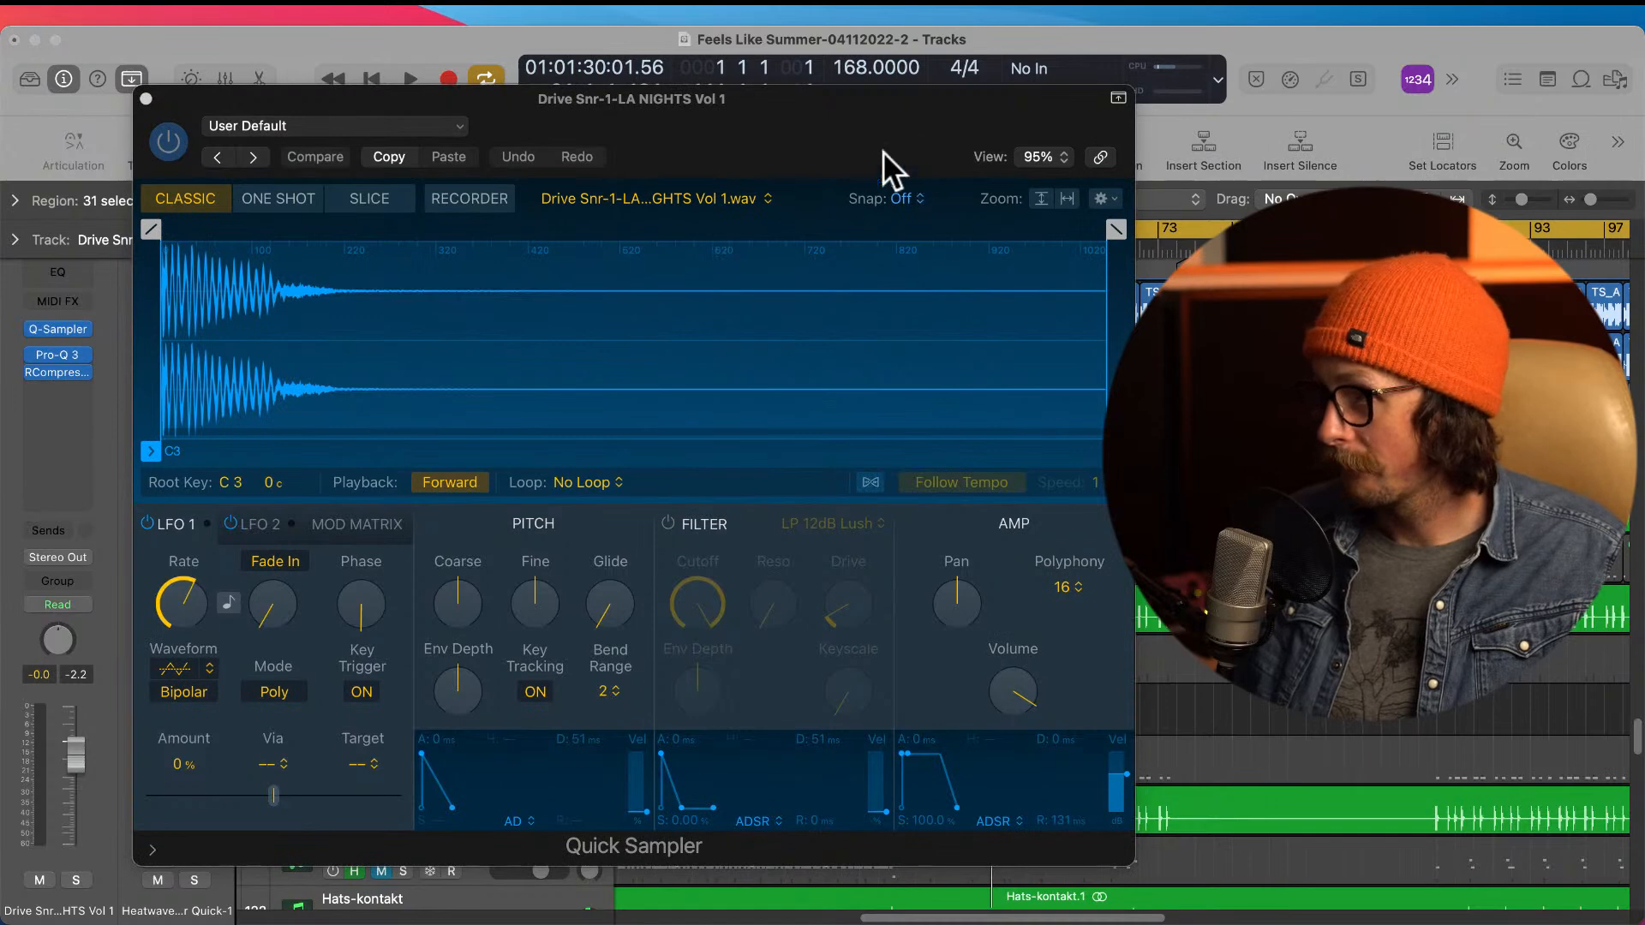
click(836, 126)
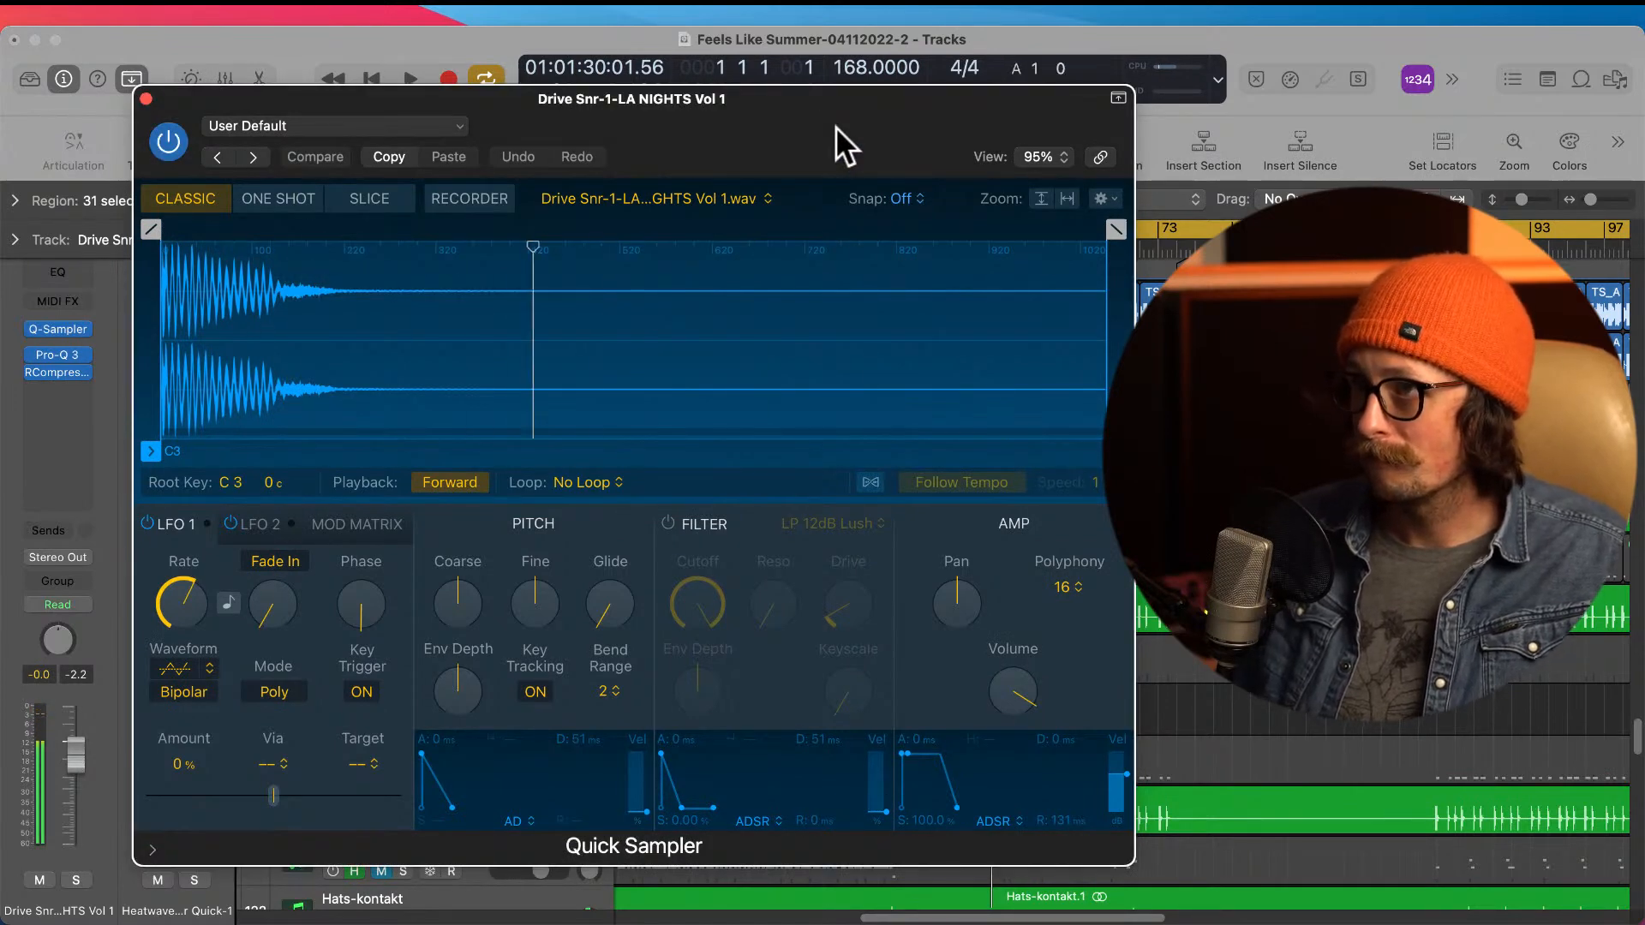
drag(836, 126, 1077, 131)
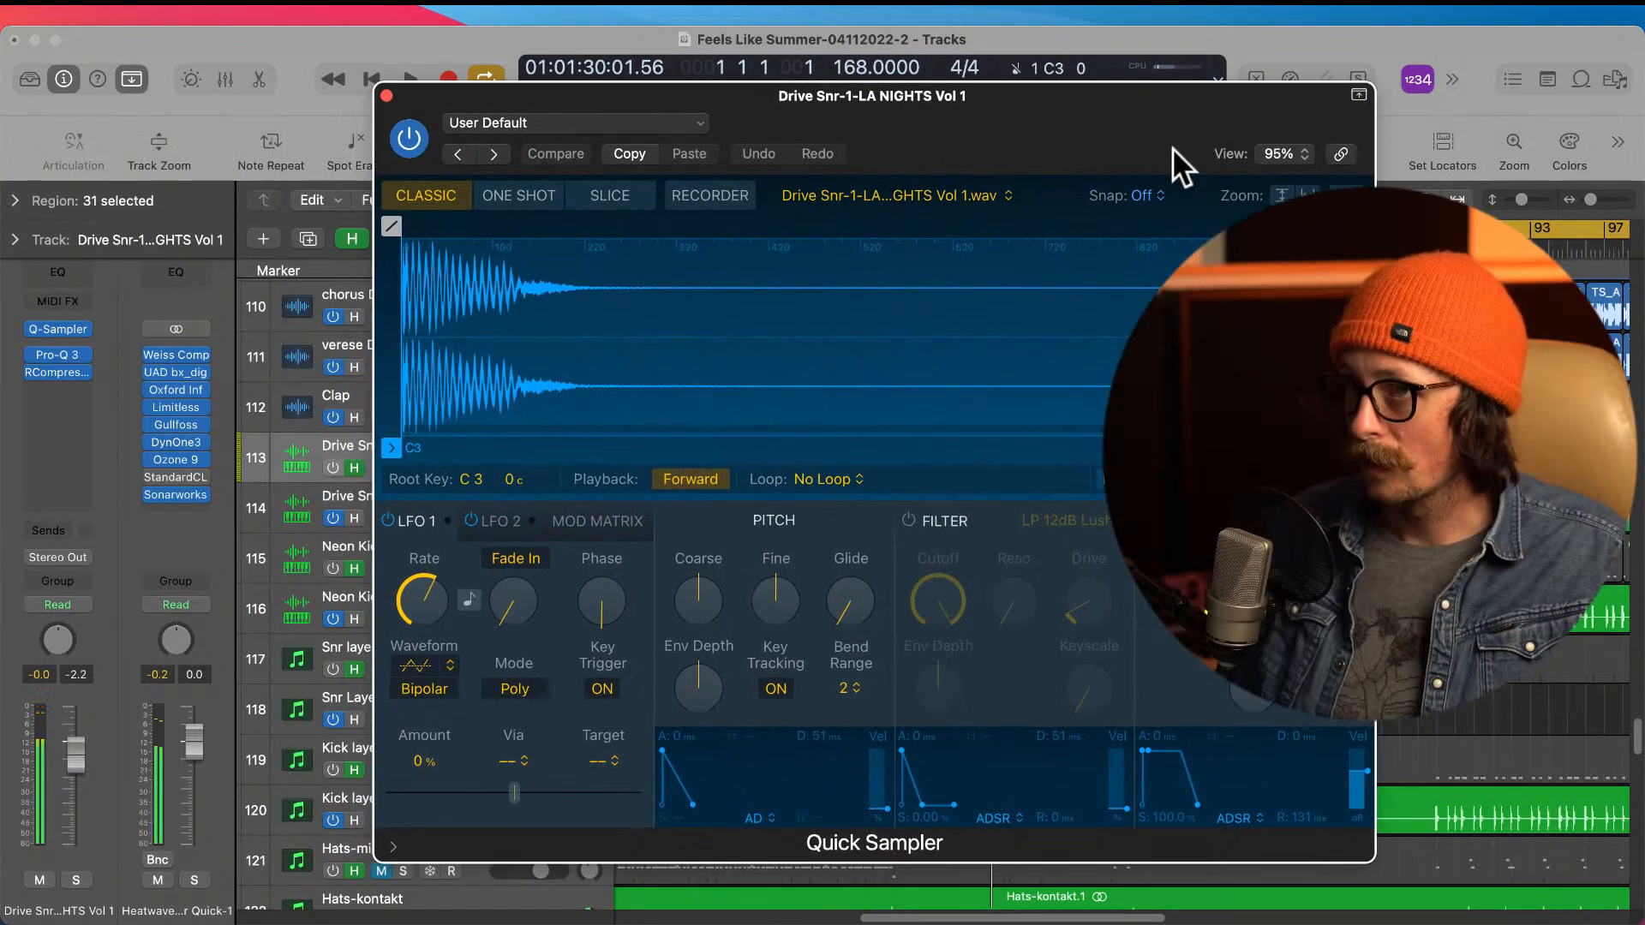
click(1417, 126)
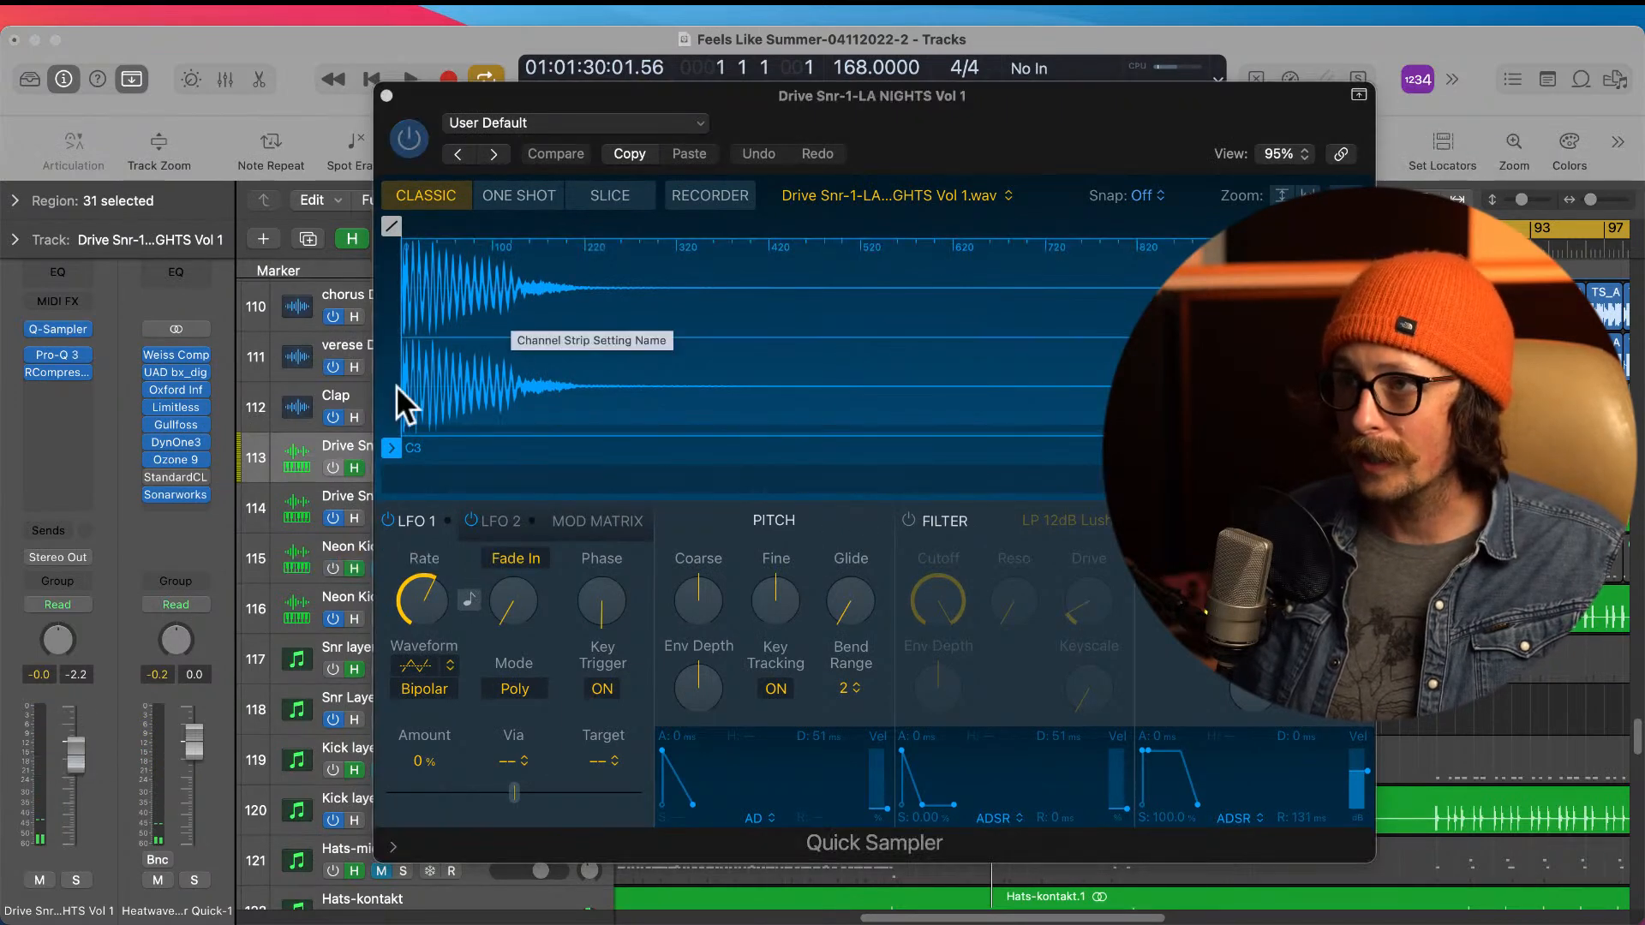
Step: Open the Drive Snr-1 track's Pro-Q 3, examine its EQ curve while the snare plays, and close it
click(57, 355)
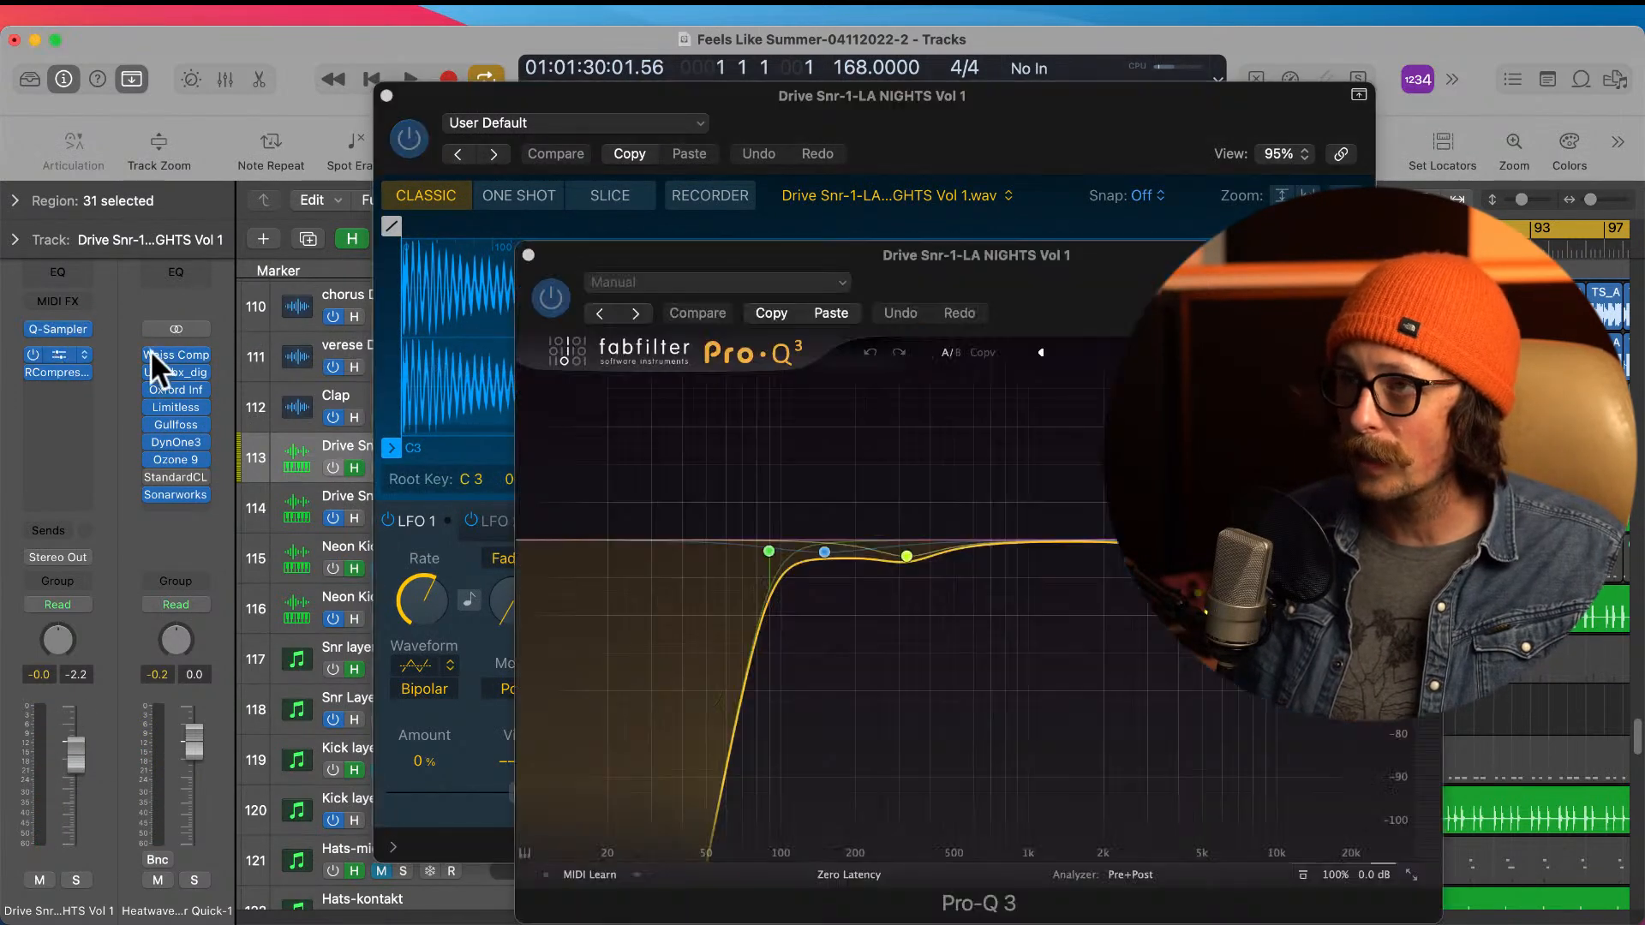
drag(1084, 305, 788, 275)
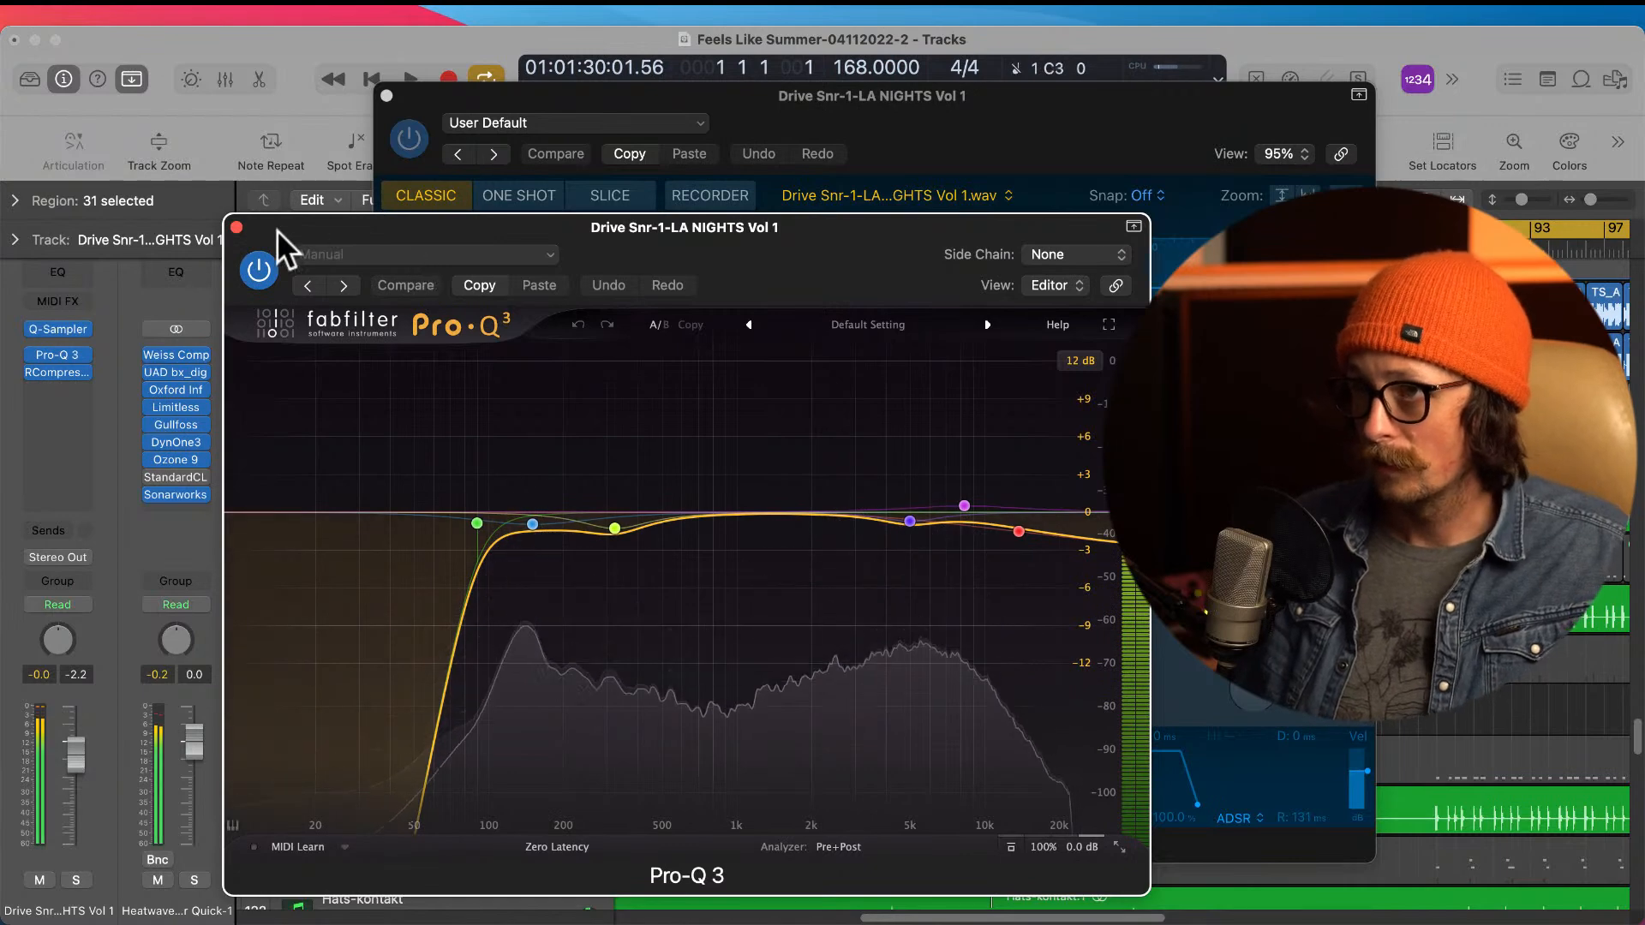
click(236, 226)
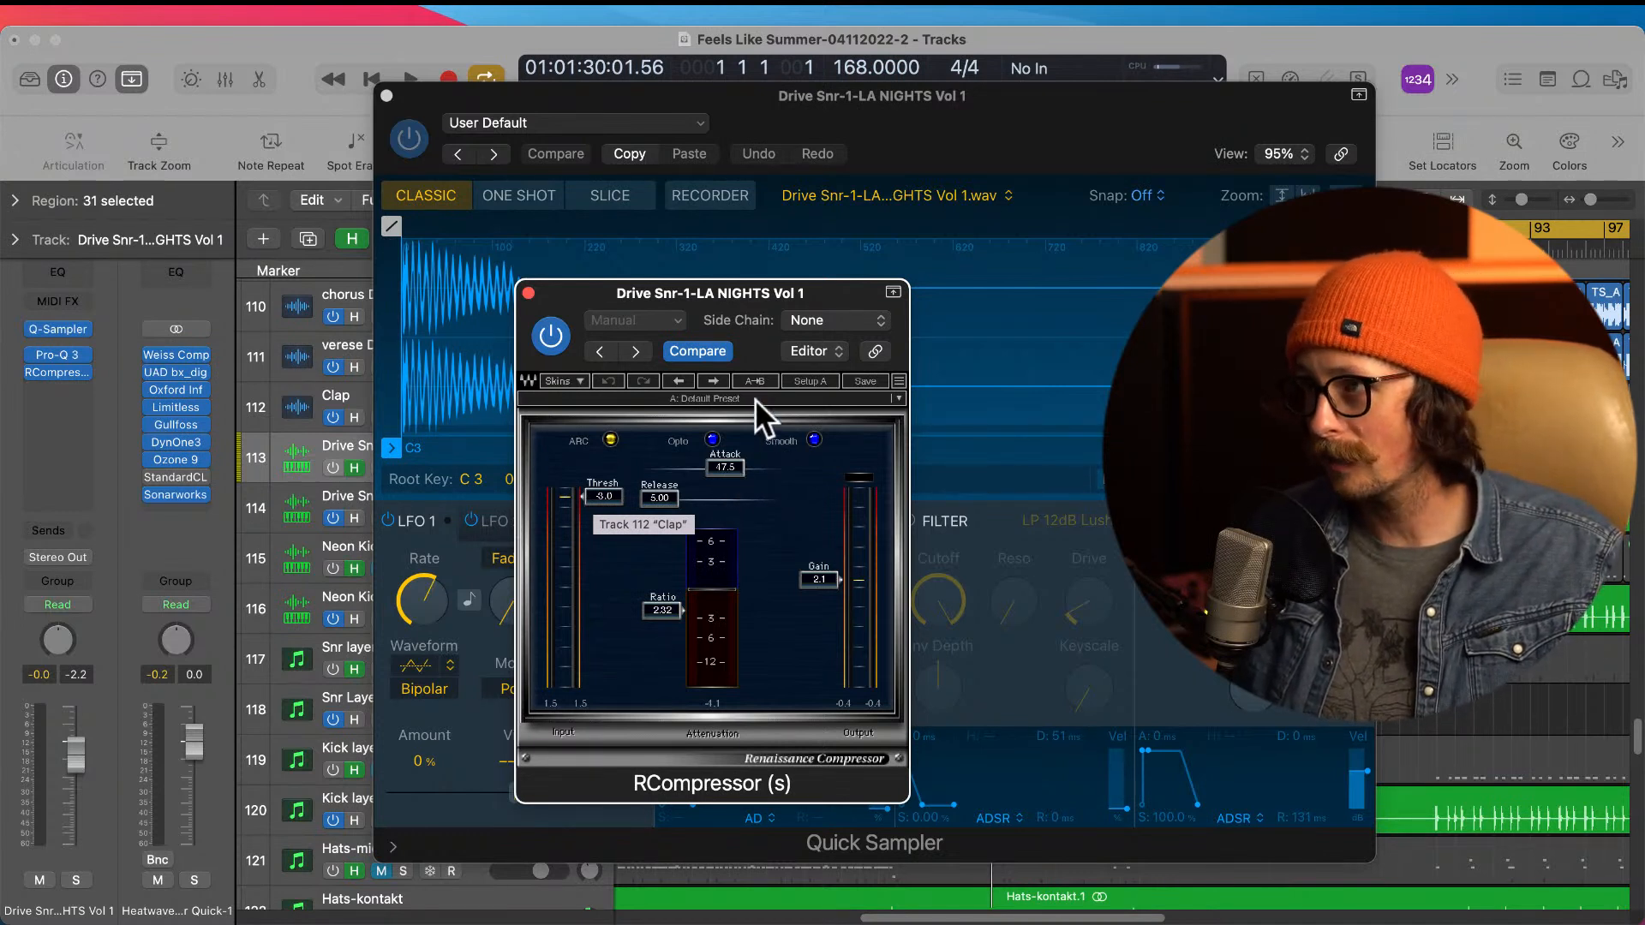
Step: Examine the RCompressor settings and gain reduction on the Drive Snr-1 track while auditioning the snare
drag(831, 288, 781, 236)
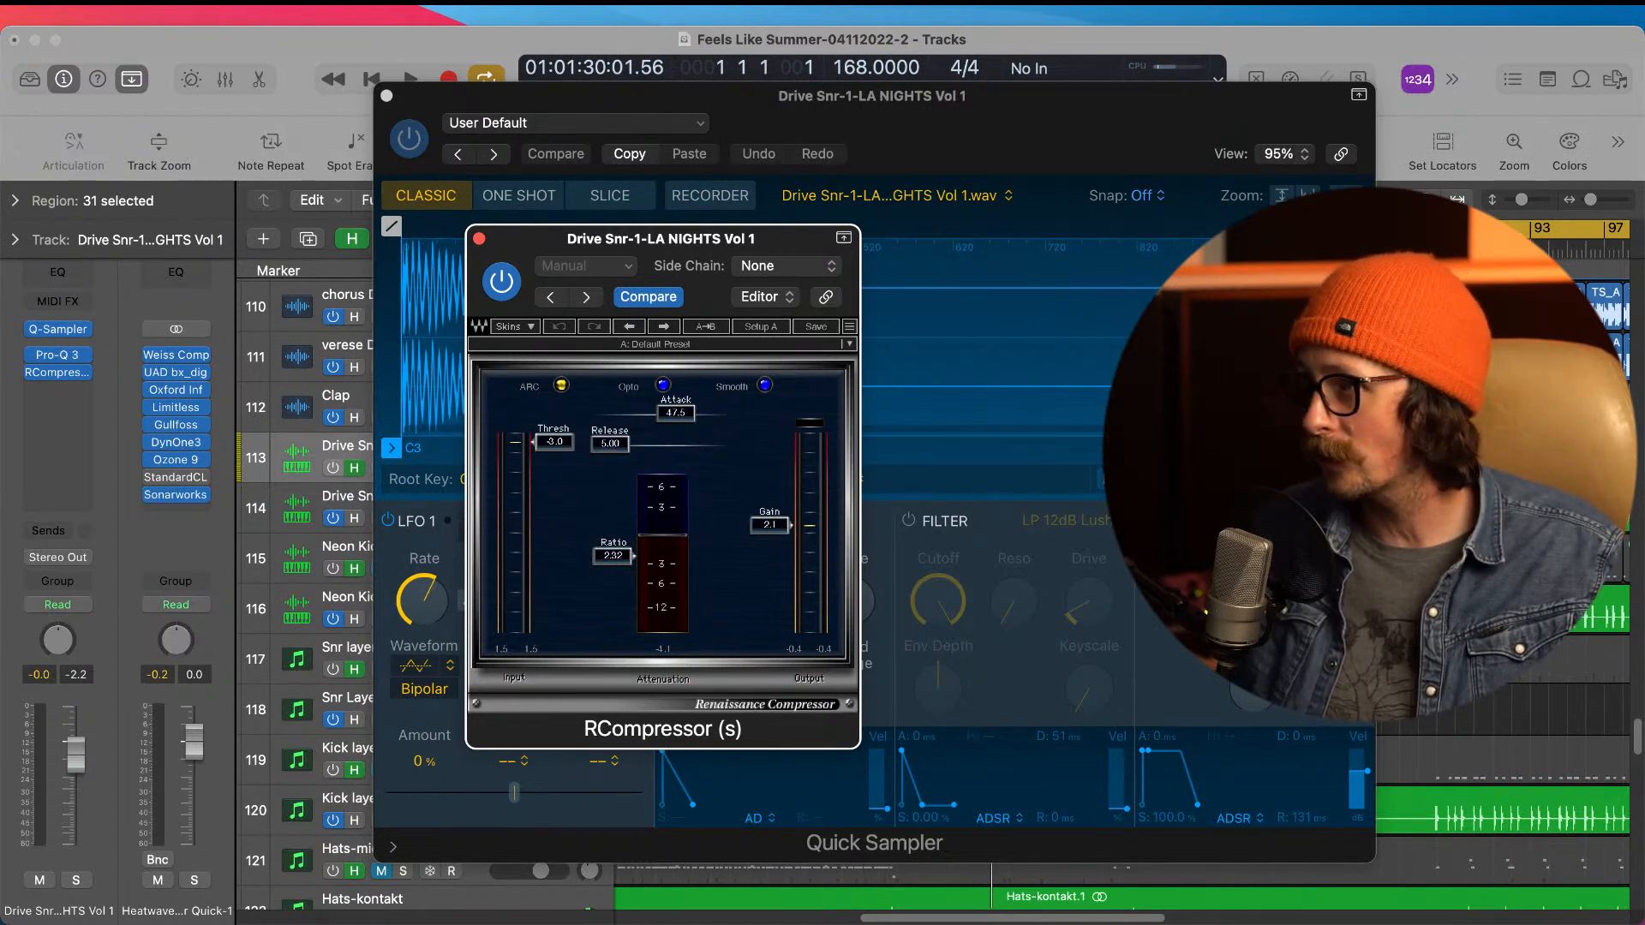
click(1412, 111)
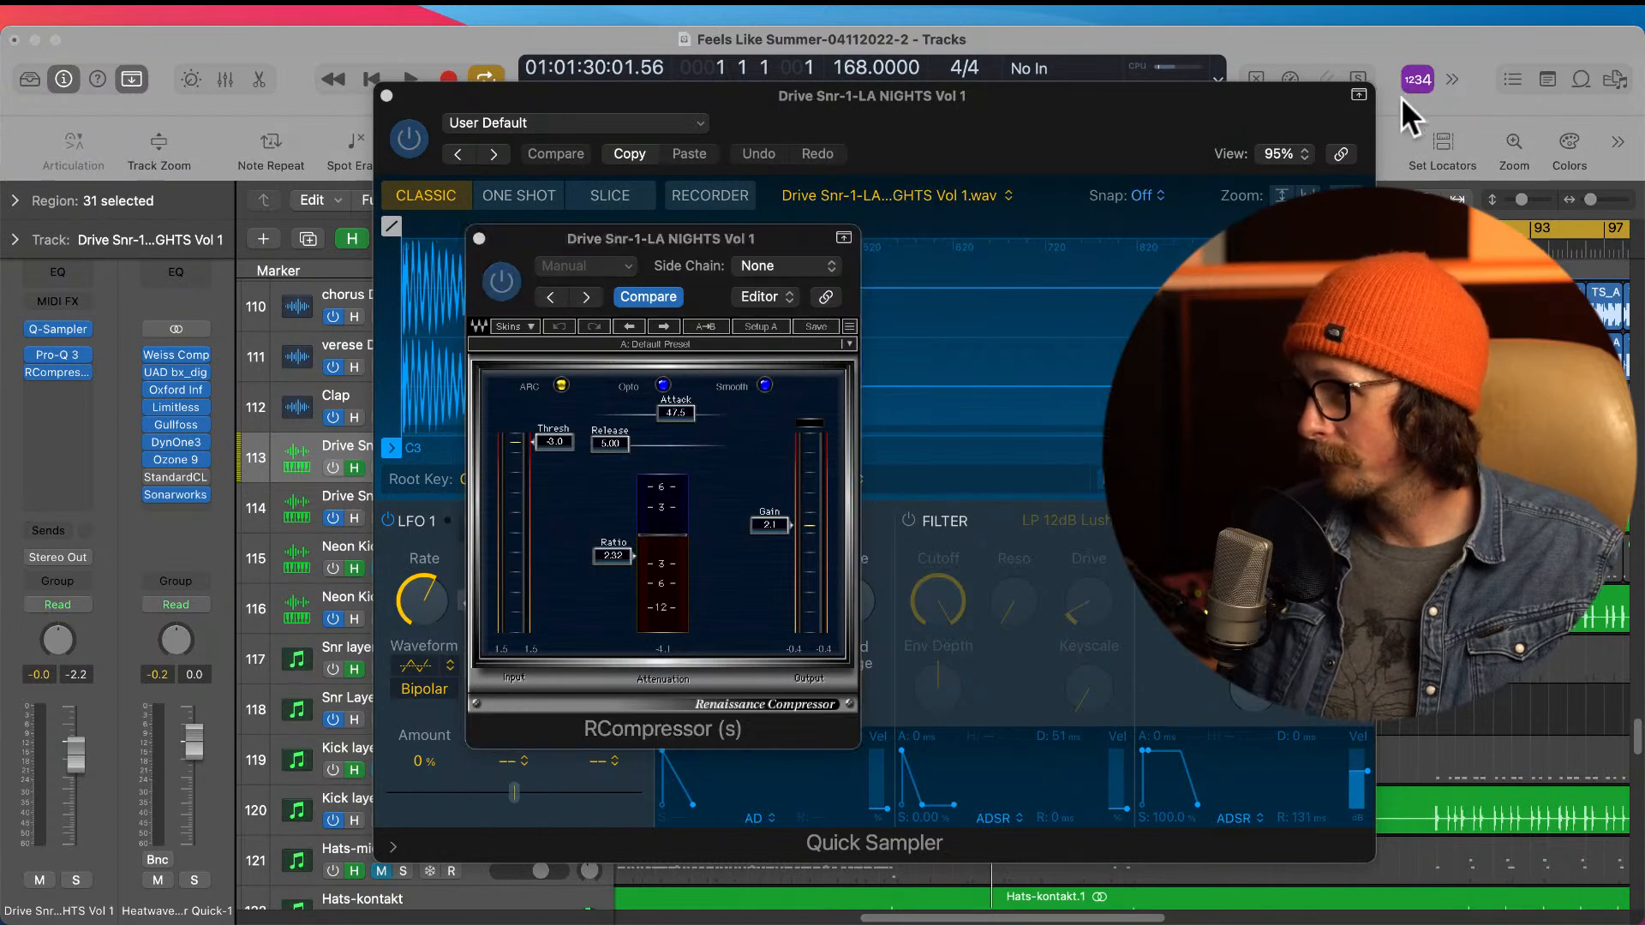
click(1299, 30)
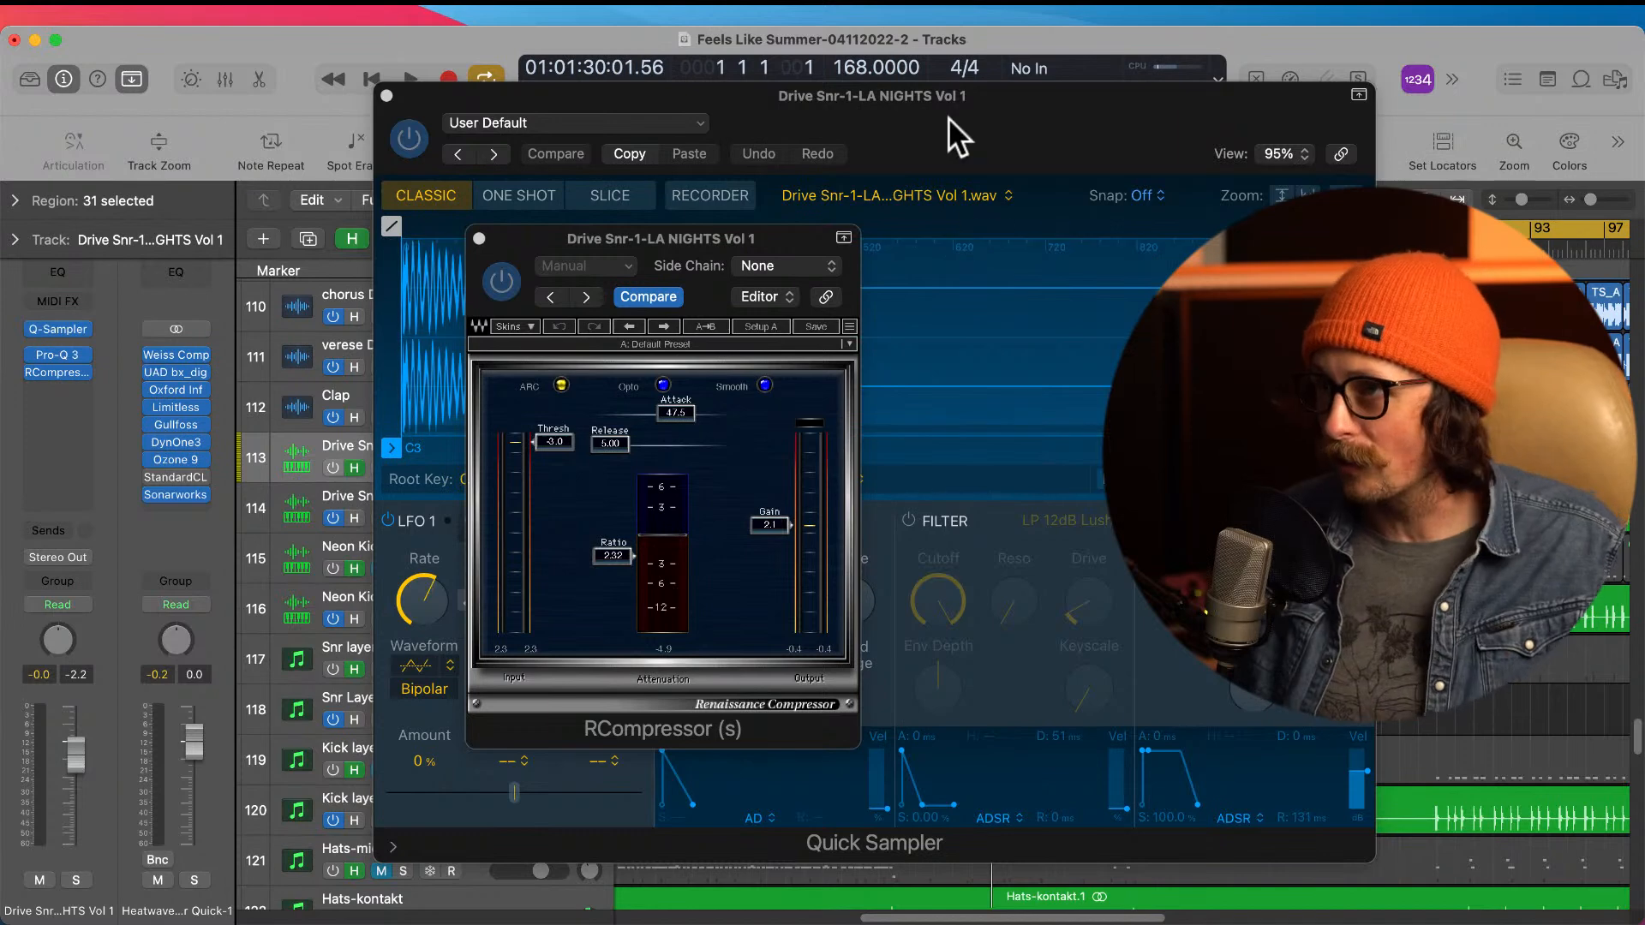
Step: Review the snare's Quick Sampler, Pro-Q 3 and RCompressor in chain order, then close the EQ and compressor windows
click(994, 99)
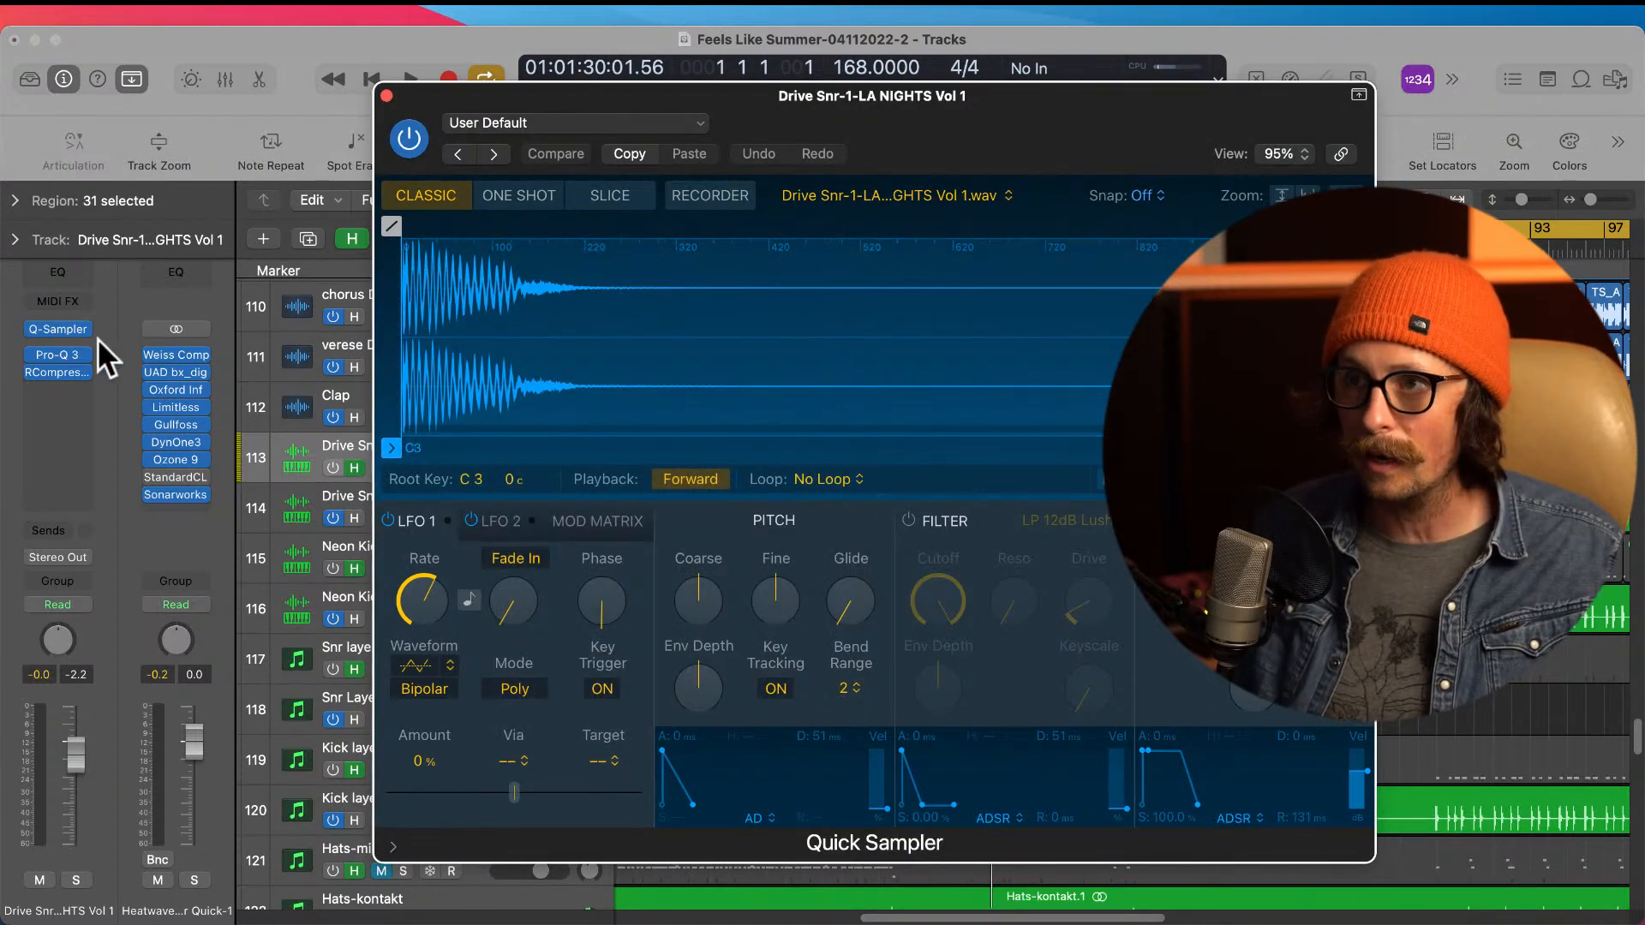
click(60, 353)
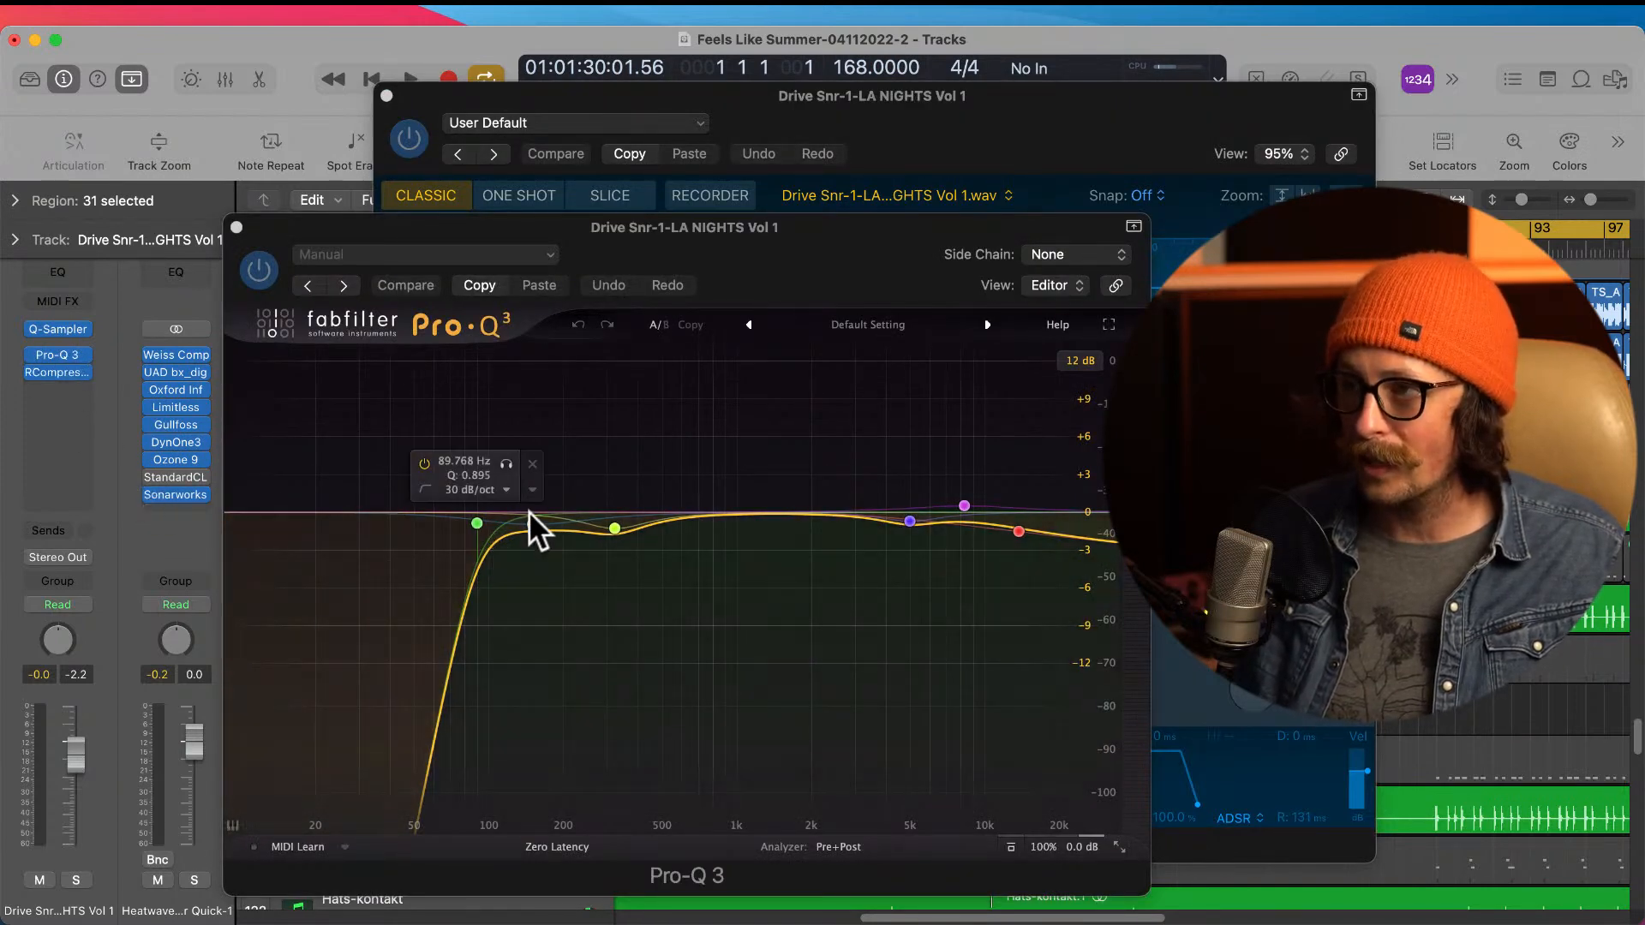
click(57, 373)
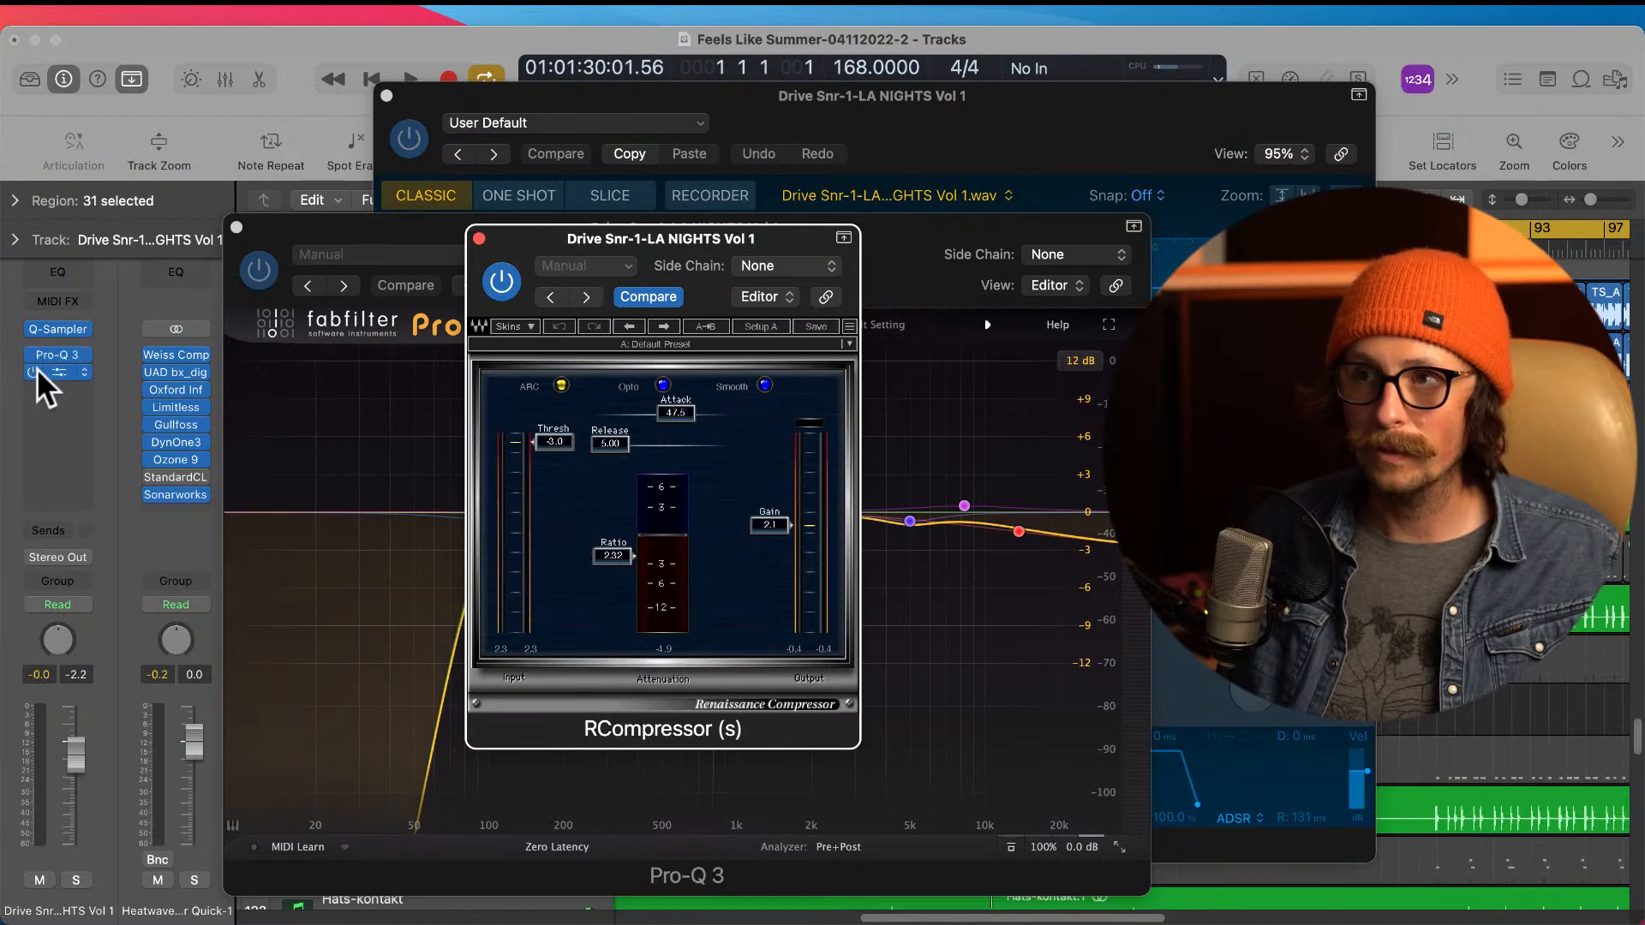
click(477, 239)
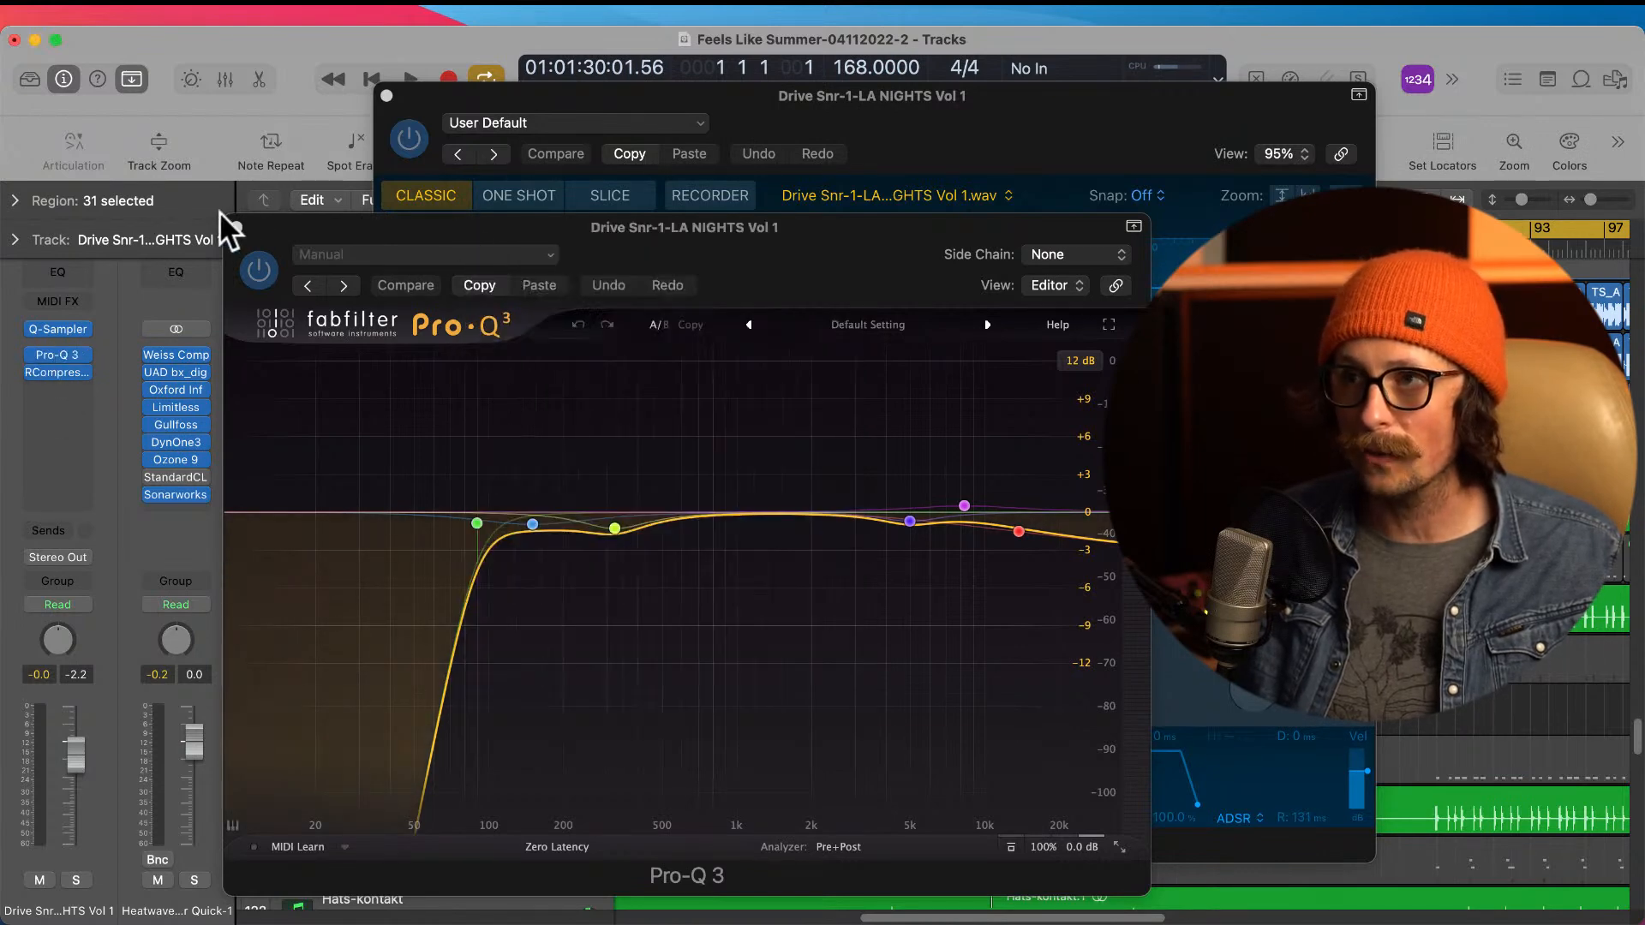
click(237, 227)
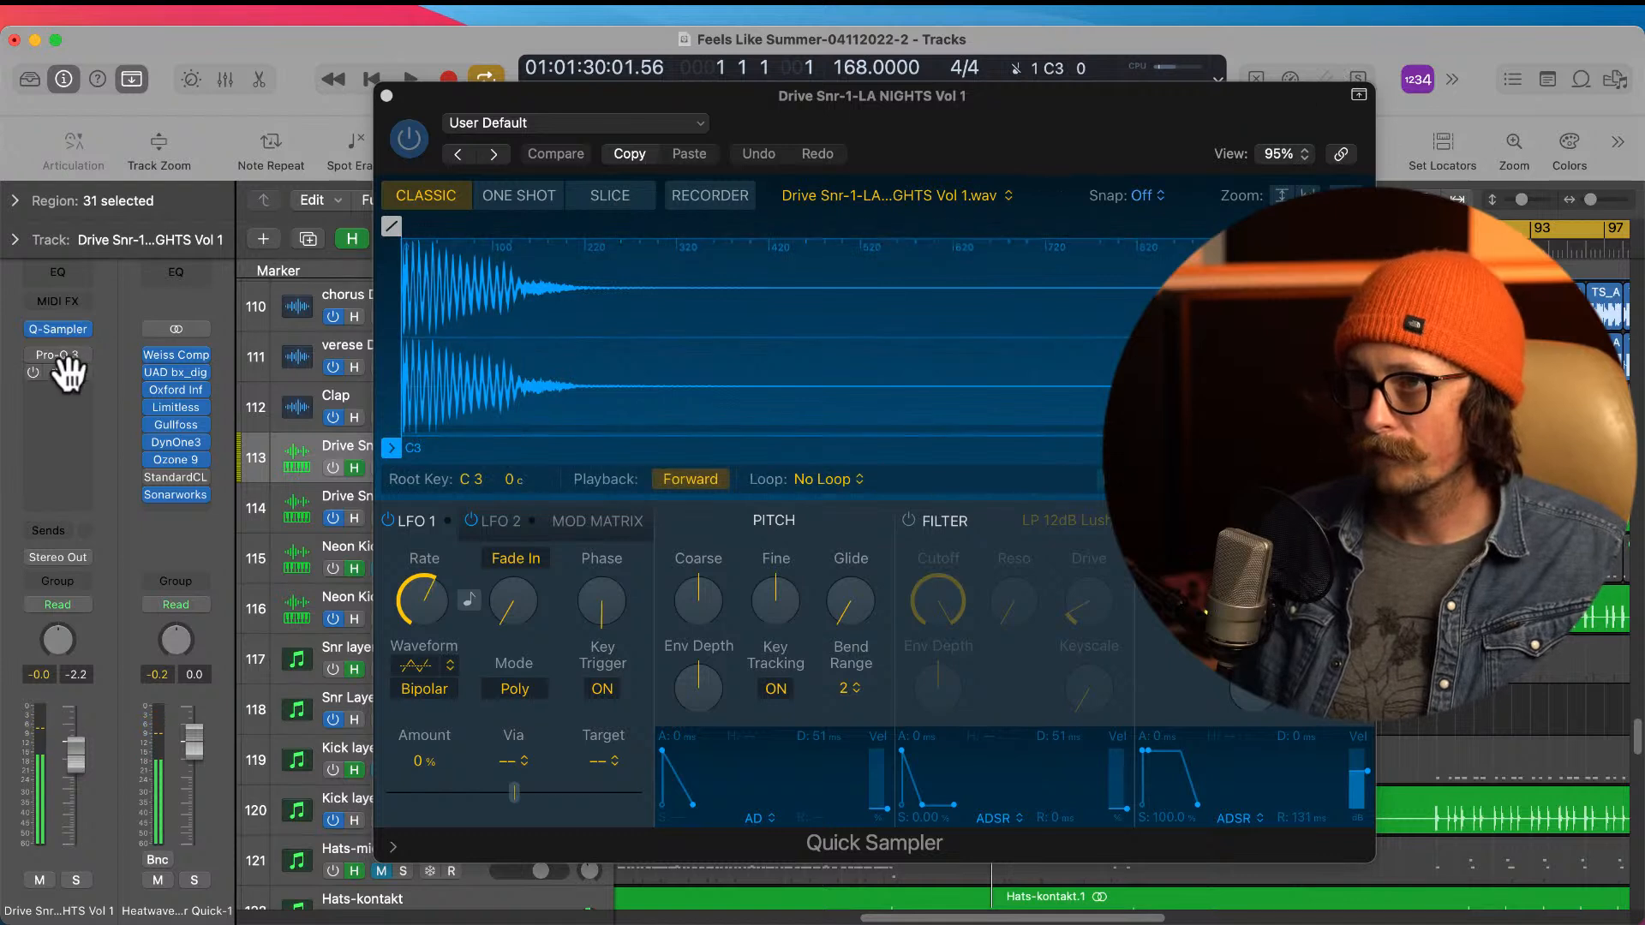
Step: Compare the snare with Pro-Q 3 and RCompressor bypassed and re-enabled, then close Quick Sampler
drag(37, 354, 36, 378)
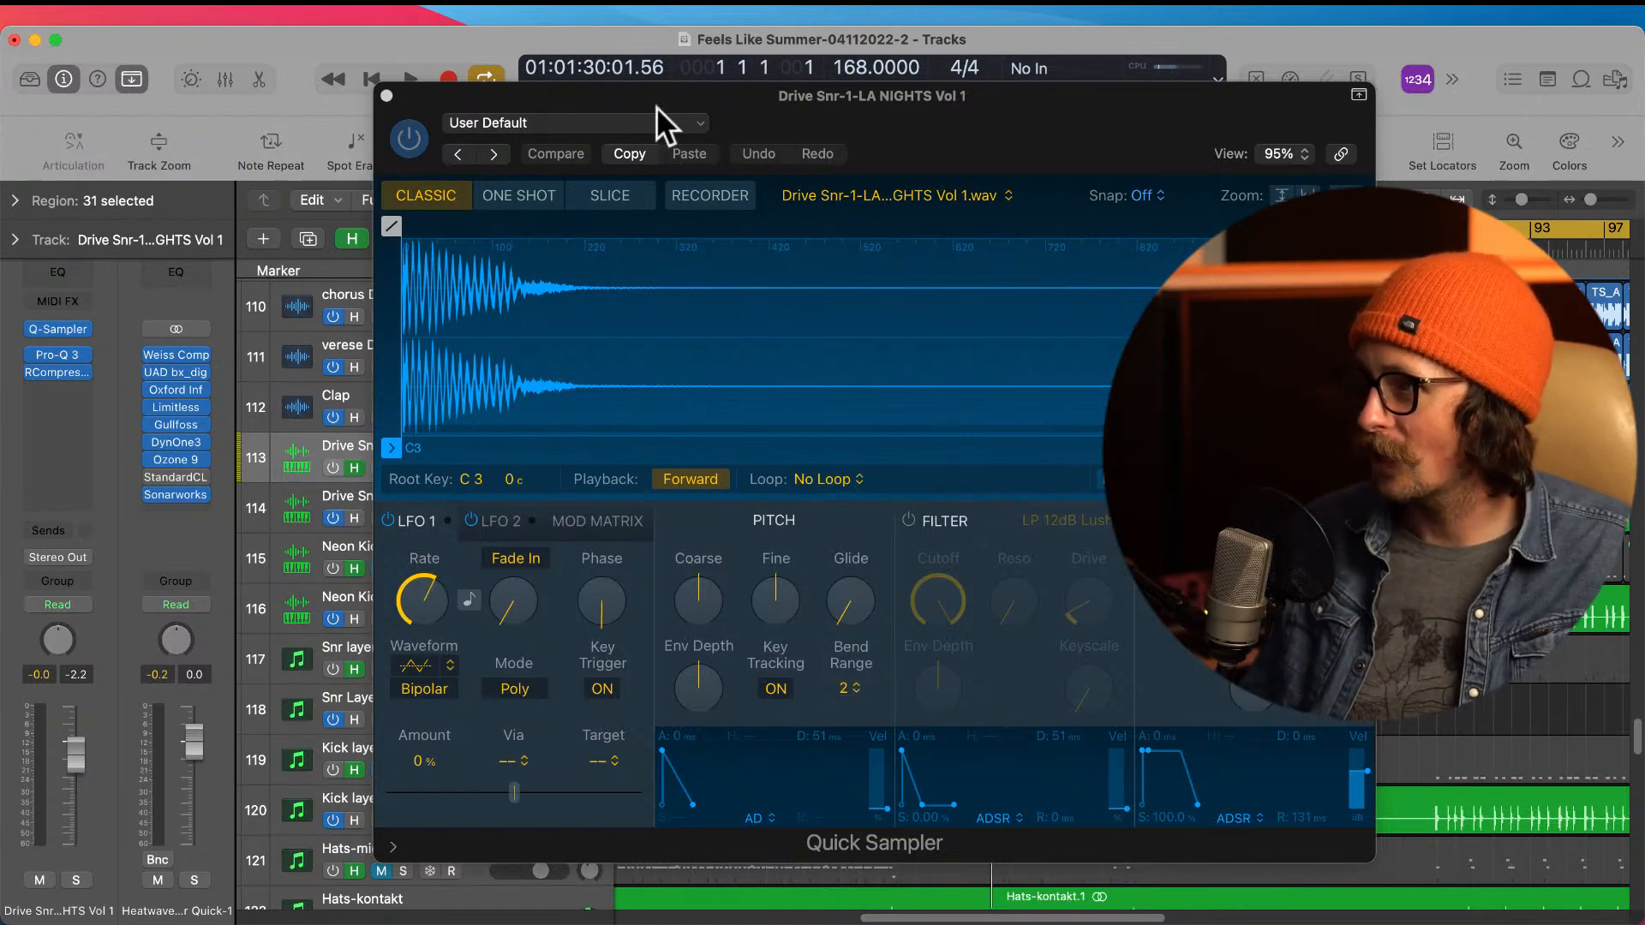
click(385, 95)
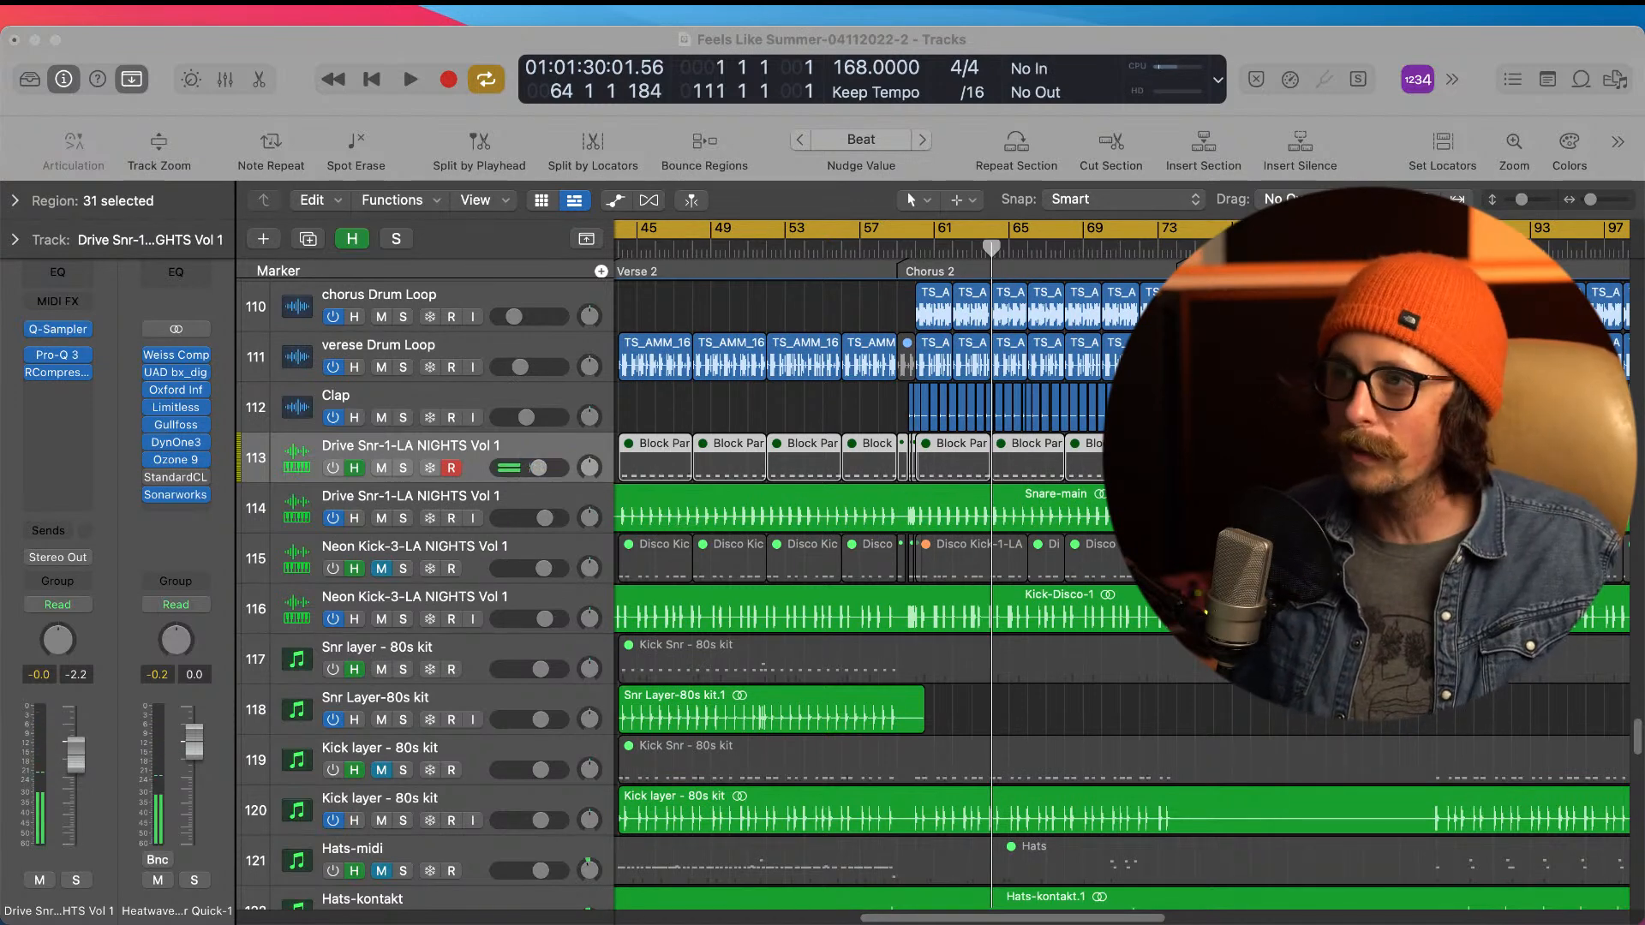
click(399, 55)
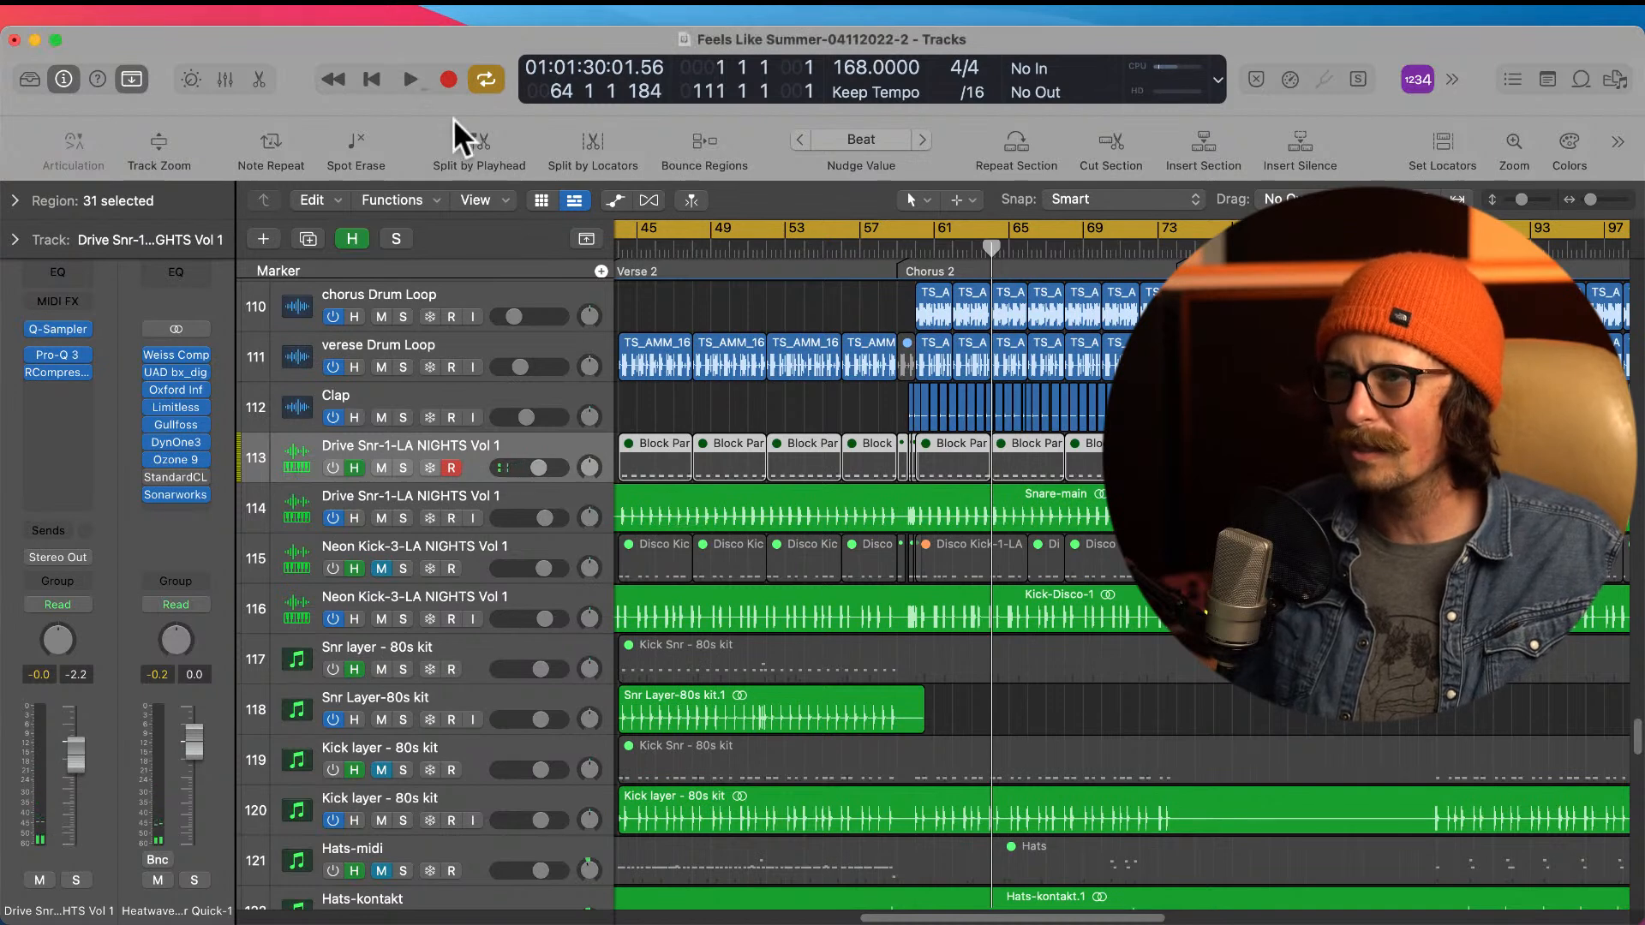
Step: Hide the hidden tracks and step through the Kick layer - 80s kit, Hats-kontakt and Crash - Kontakt audio tracks
click(359, 245)
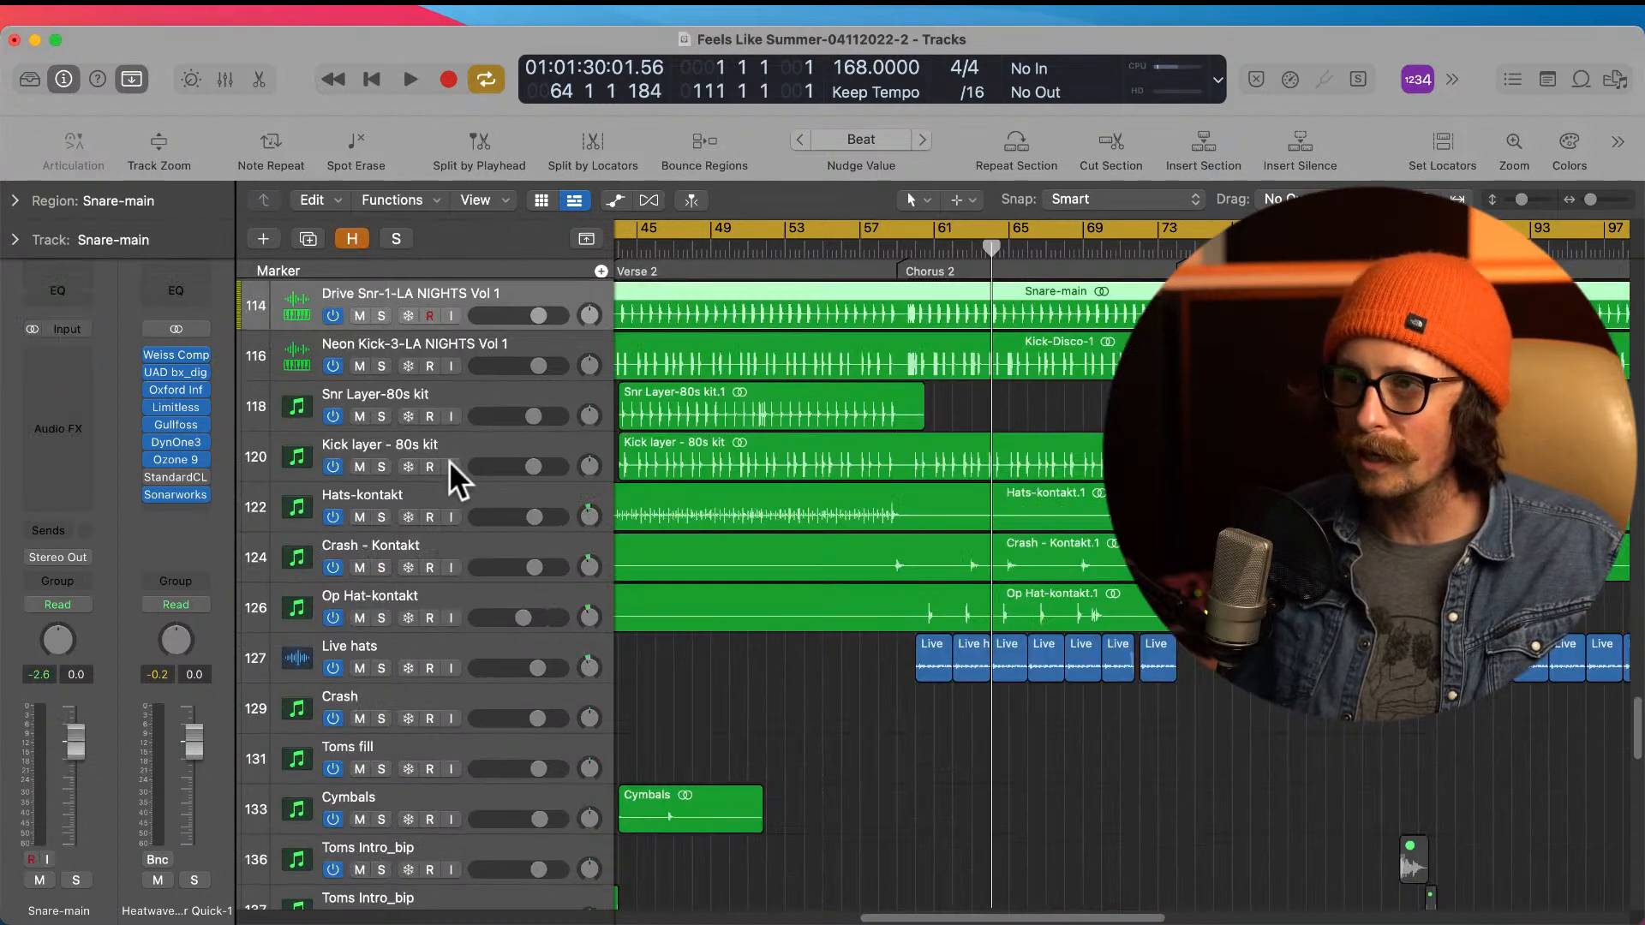
click(424, 443)
key(Down)
key(Down)
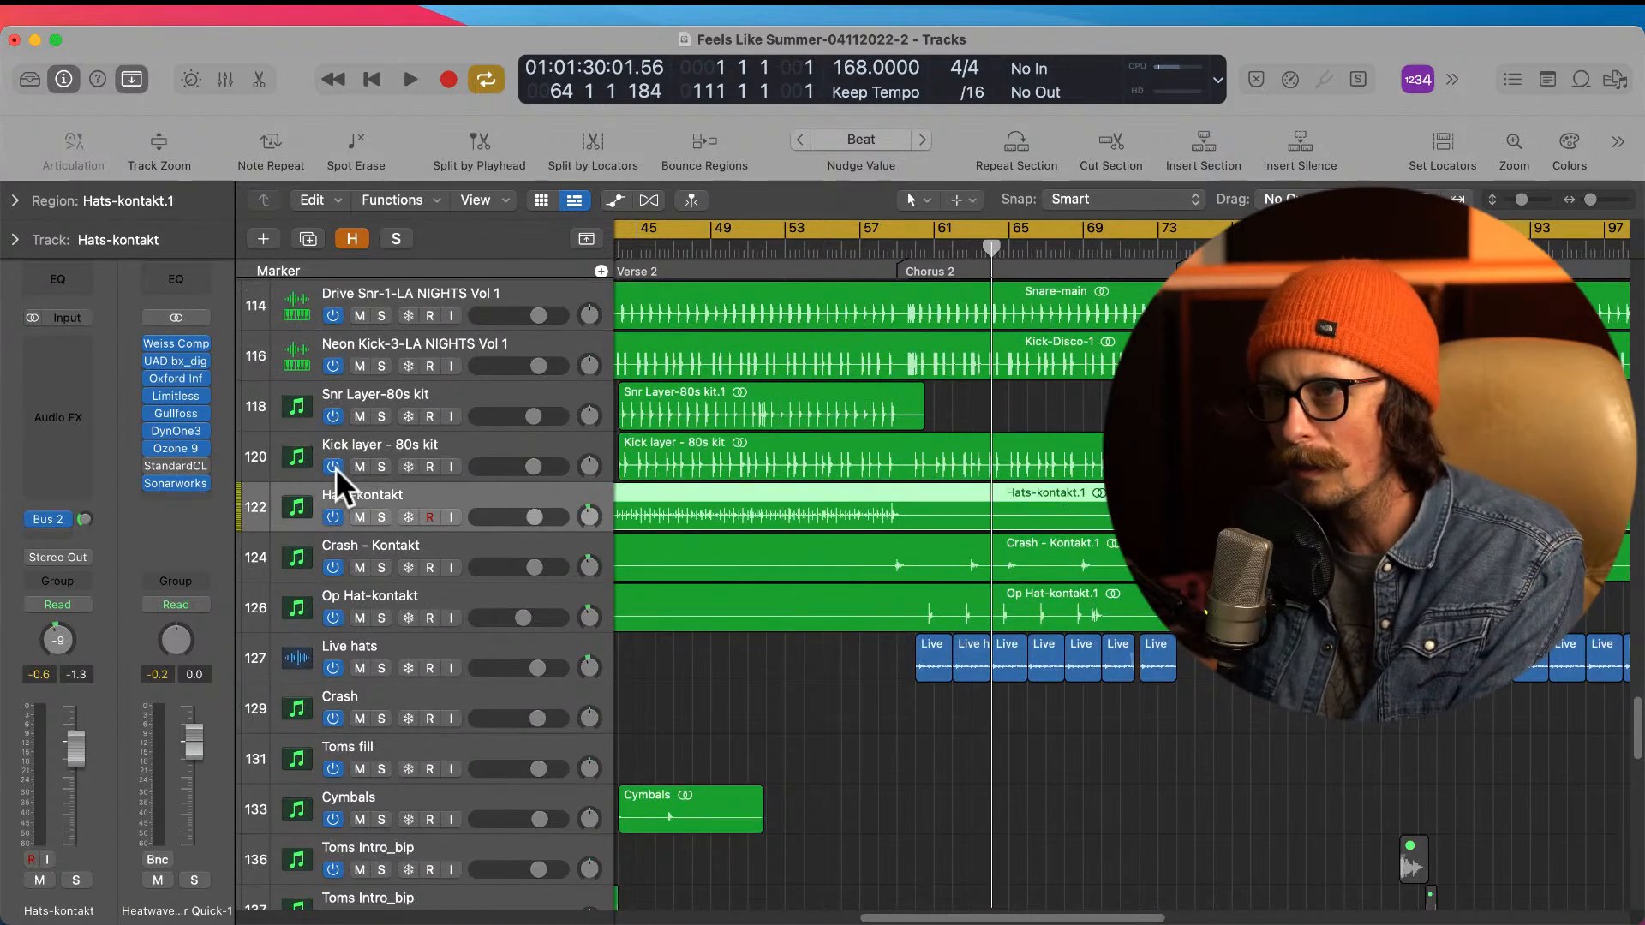
Step: Follow the Crash - Kontakt track's Bus 2 send to the VAL VERB channel, inspect its ValhallaVintageVerb settings, and close the plug-in
click(48, 520)
click(146, 511)
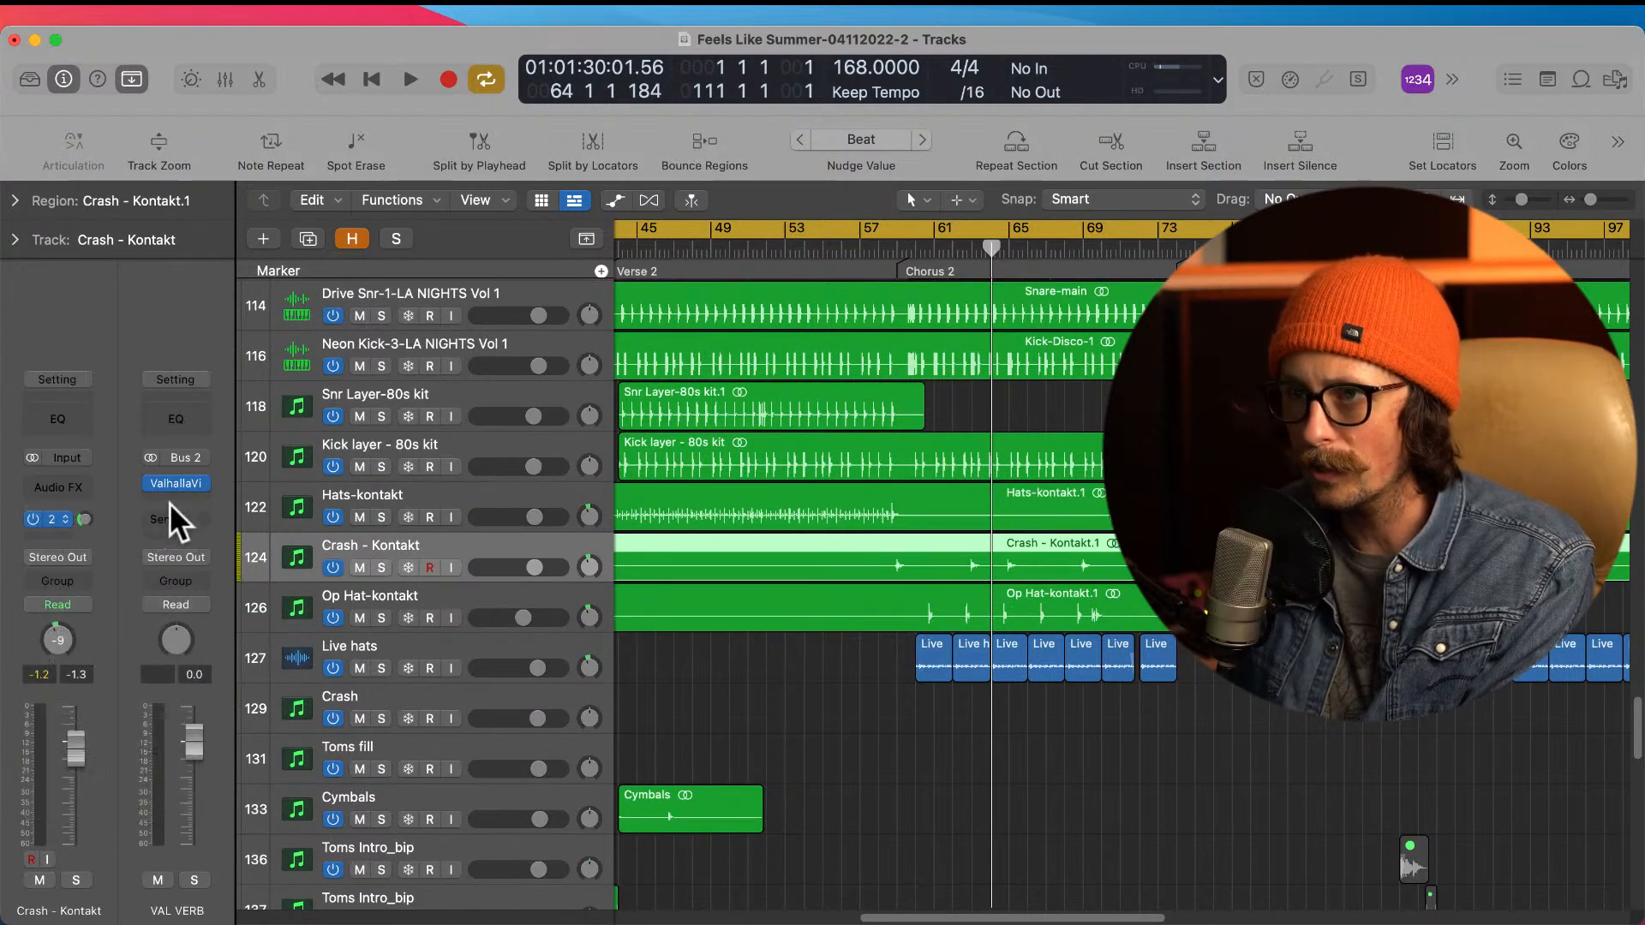
click(177, 485)
drag(995, 341, 600, 294)
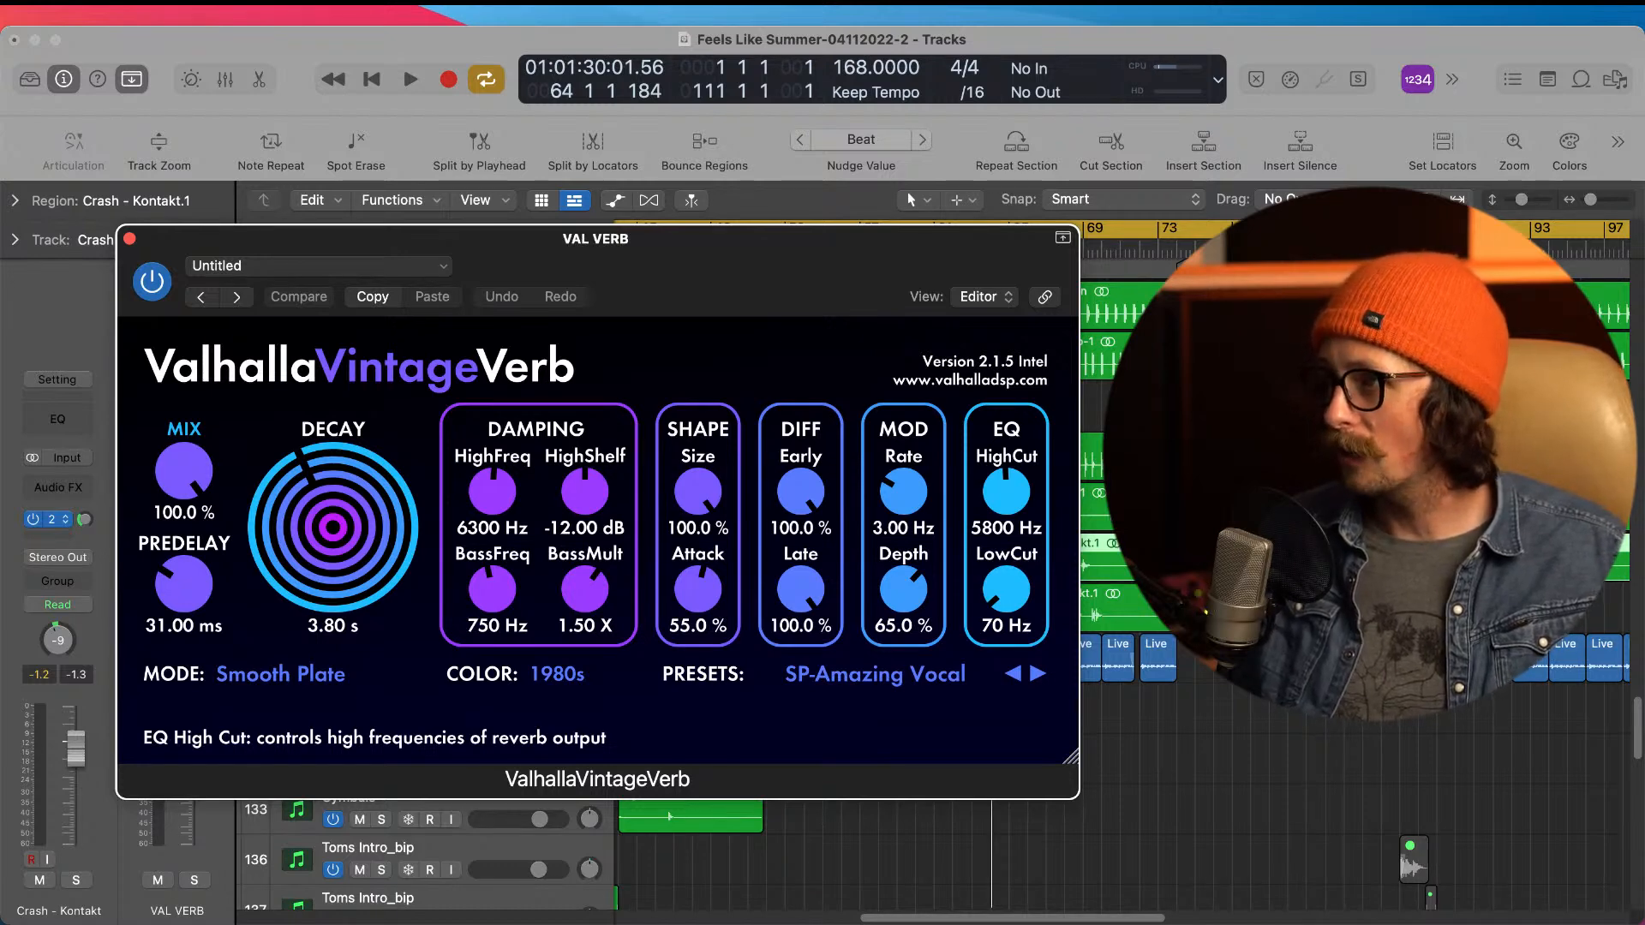
click(129, 239)
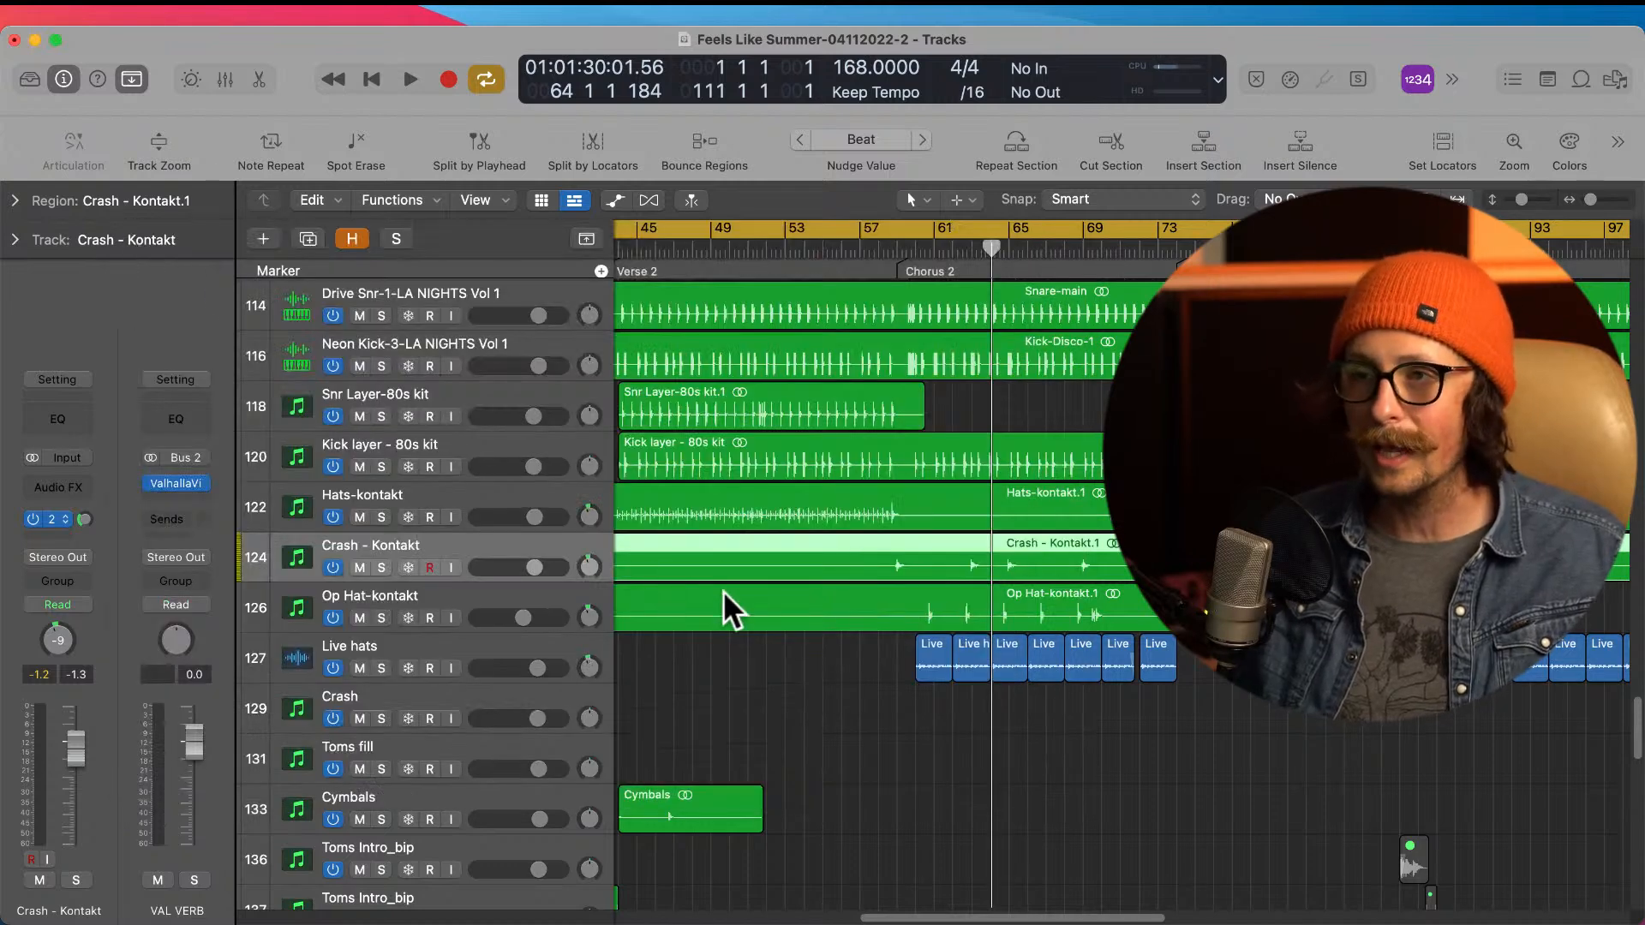